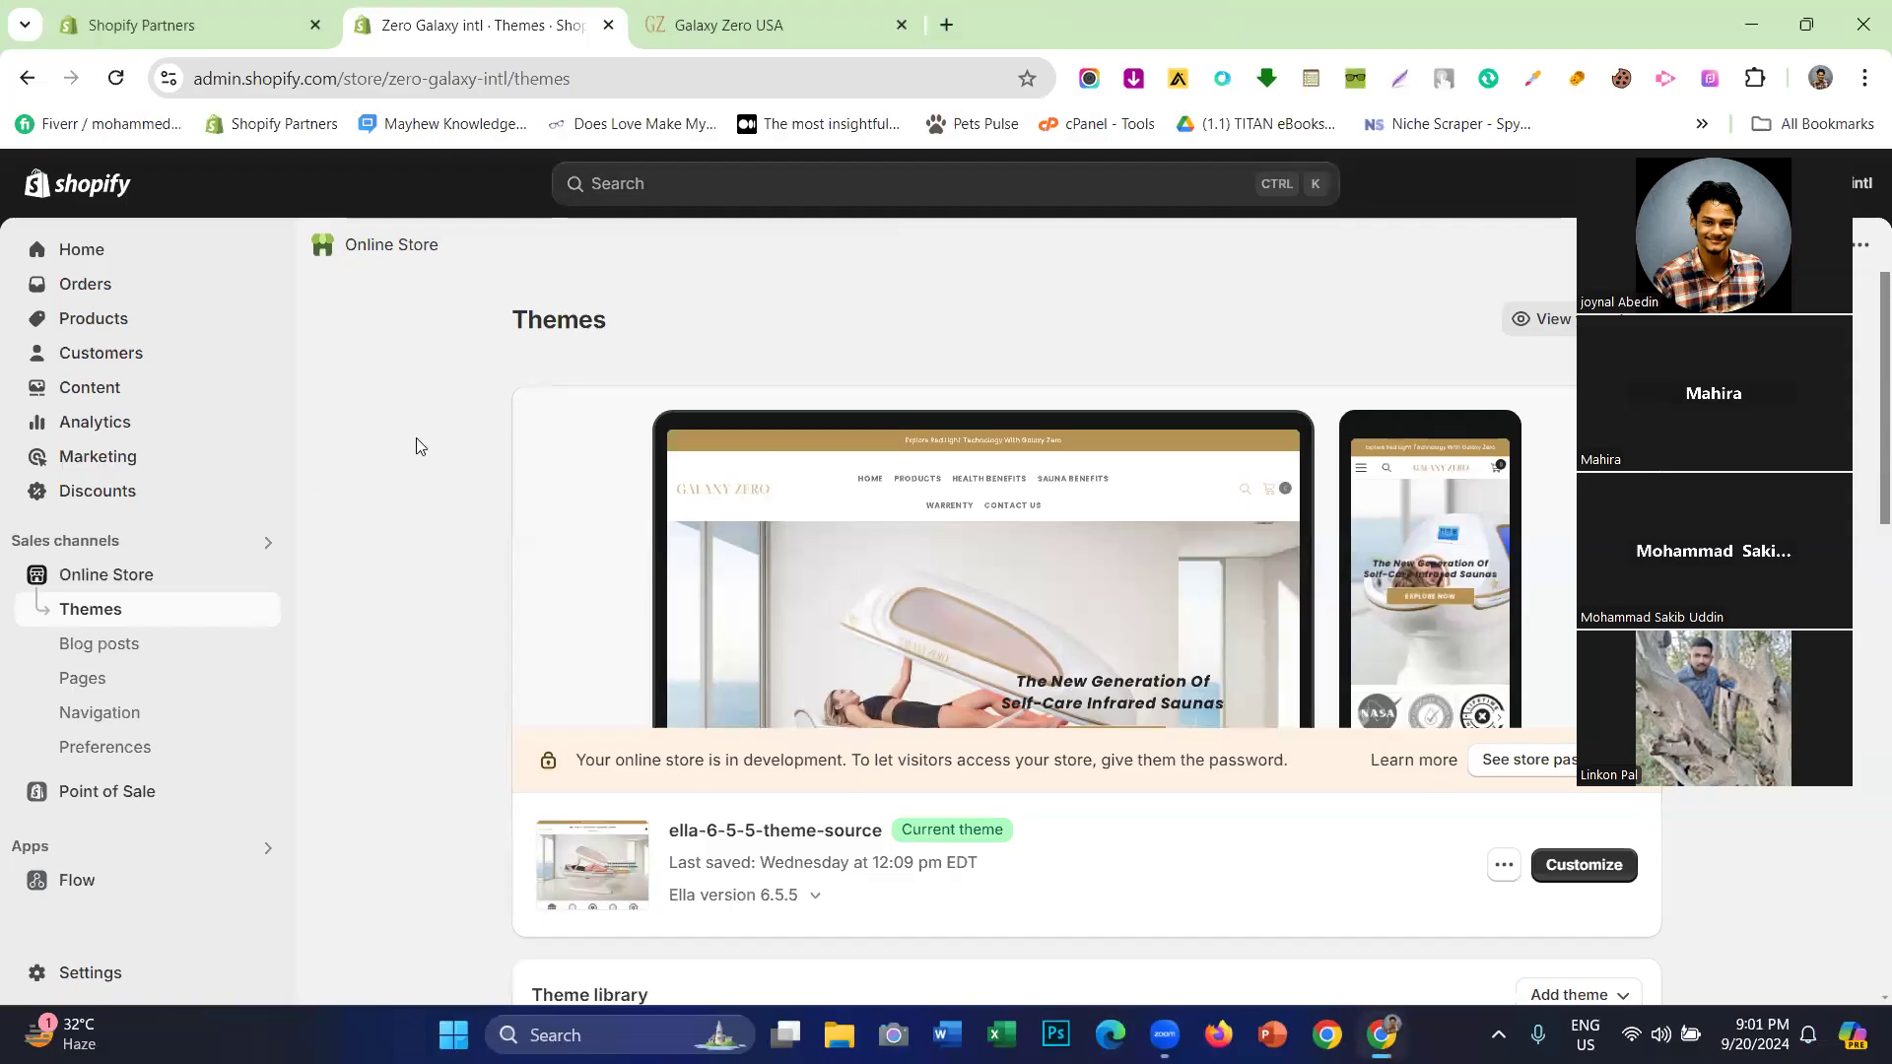
- Examine the Galaxy Zero USA reference home page from the hero banner down to the footer and compare it with the store's current theme
click(783, 34)
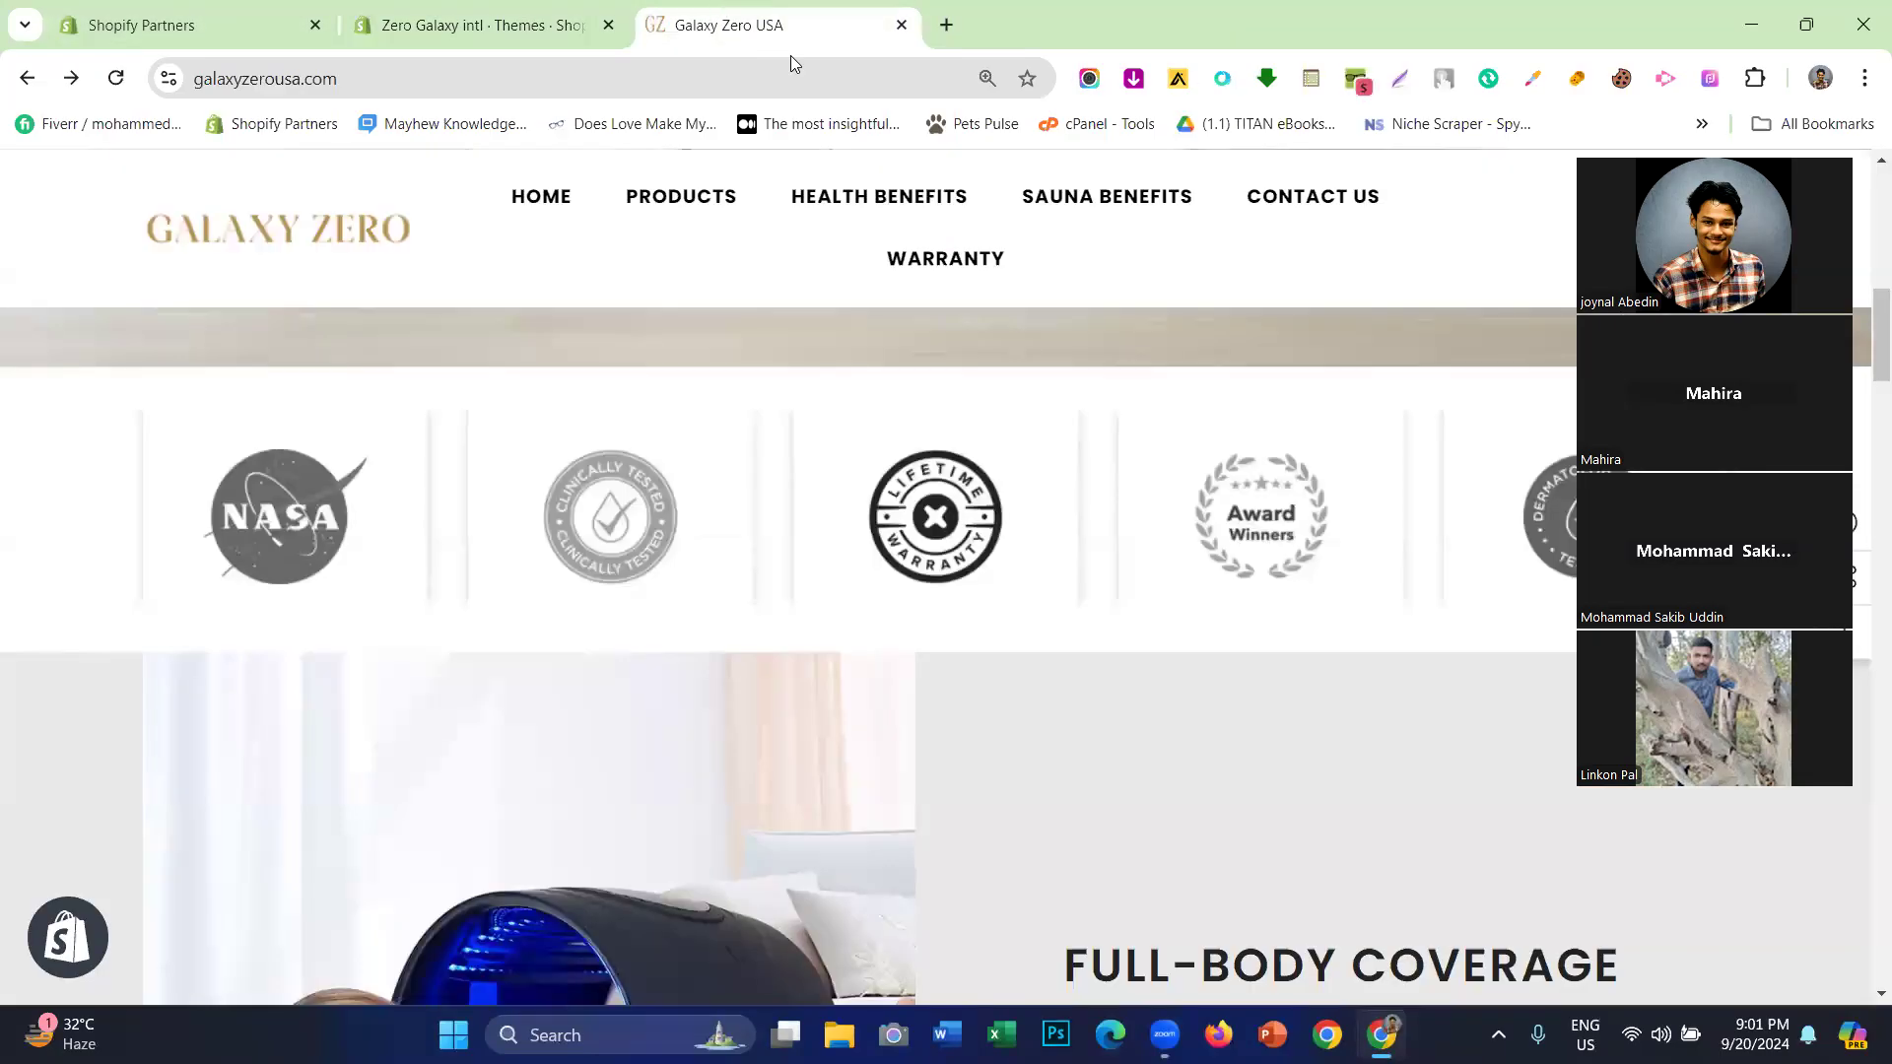
scroll(815, 493, up, 5)
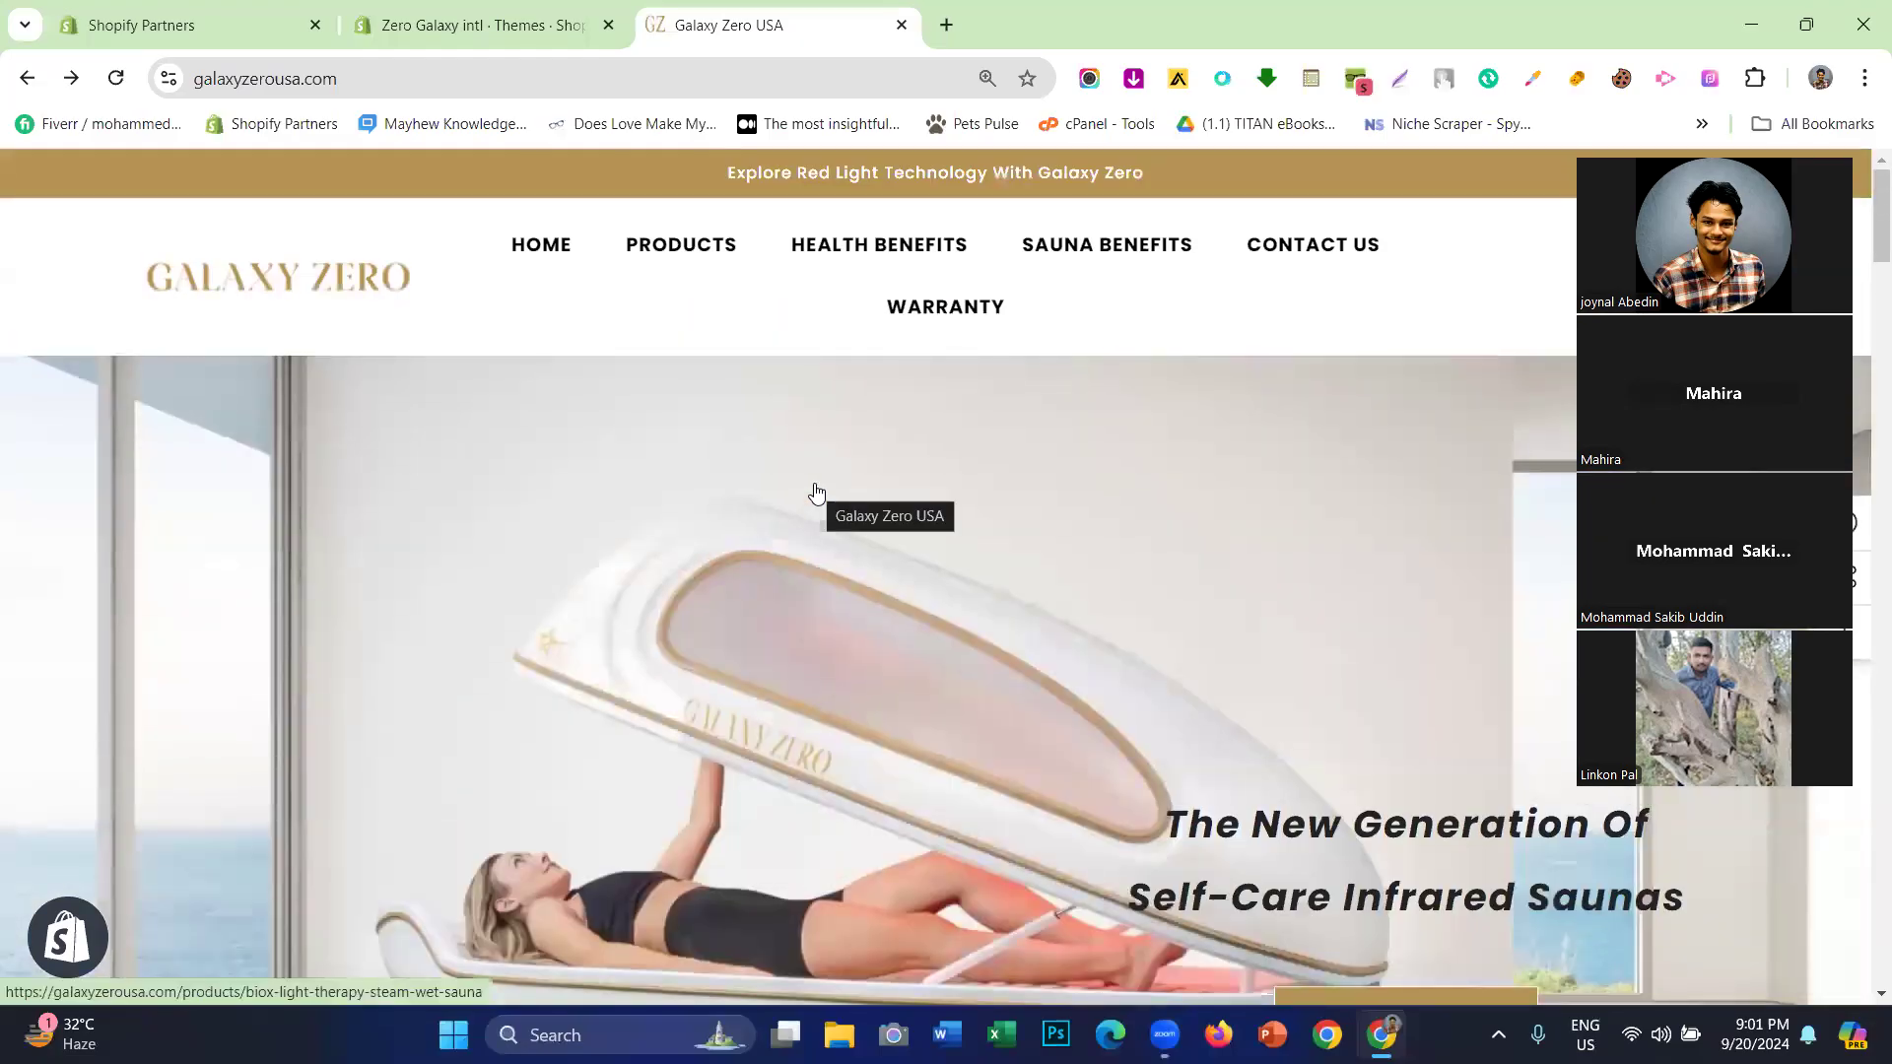
scroll(815, 493, down, 7)
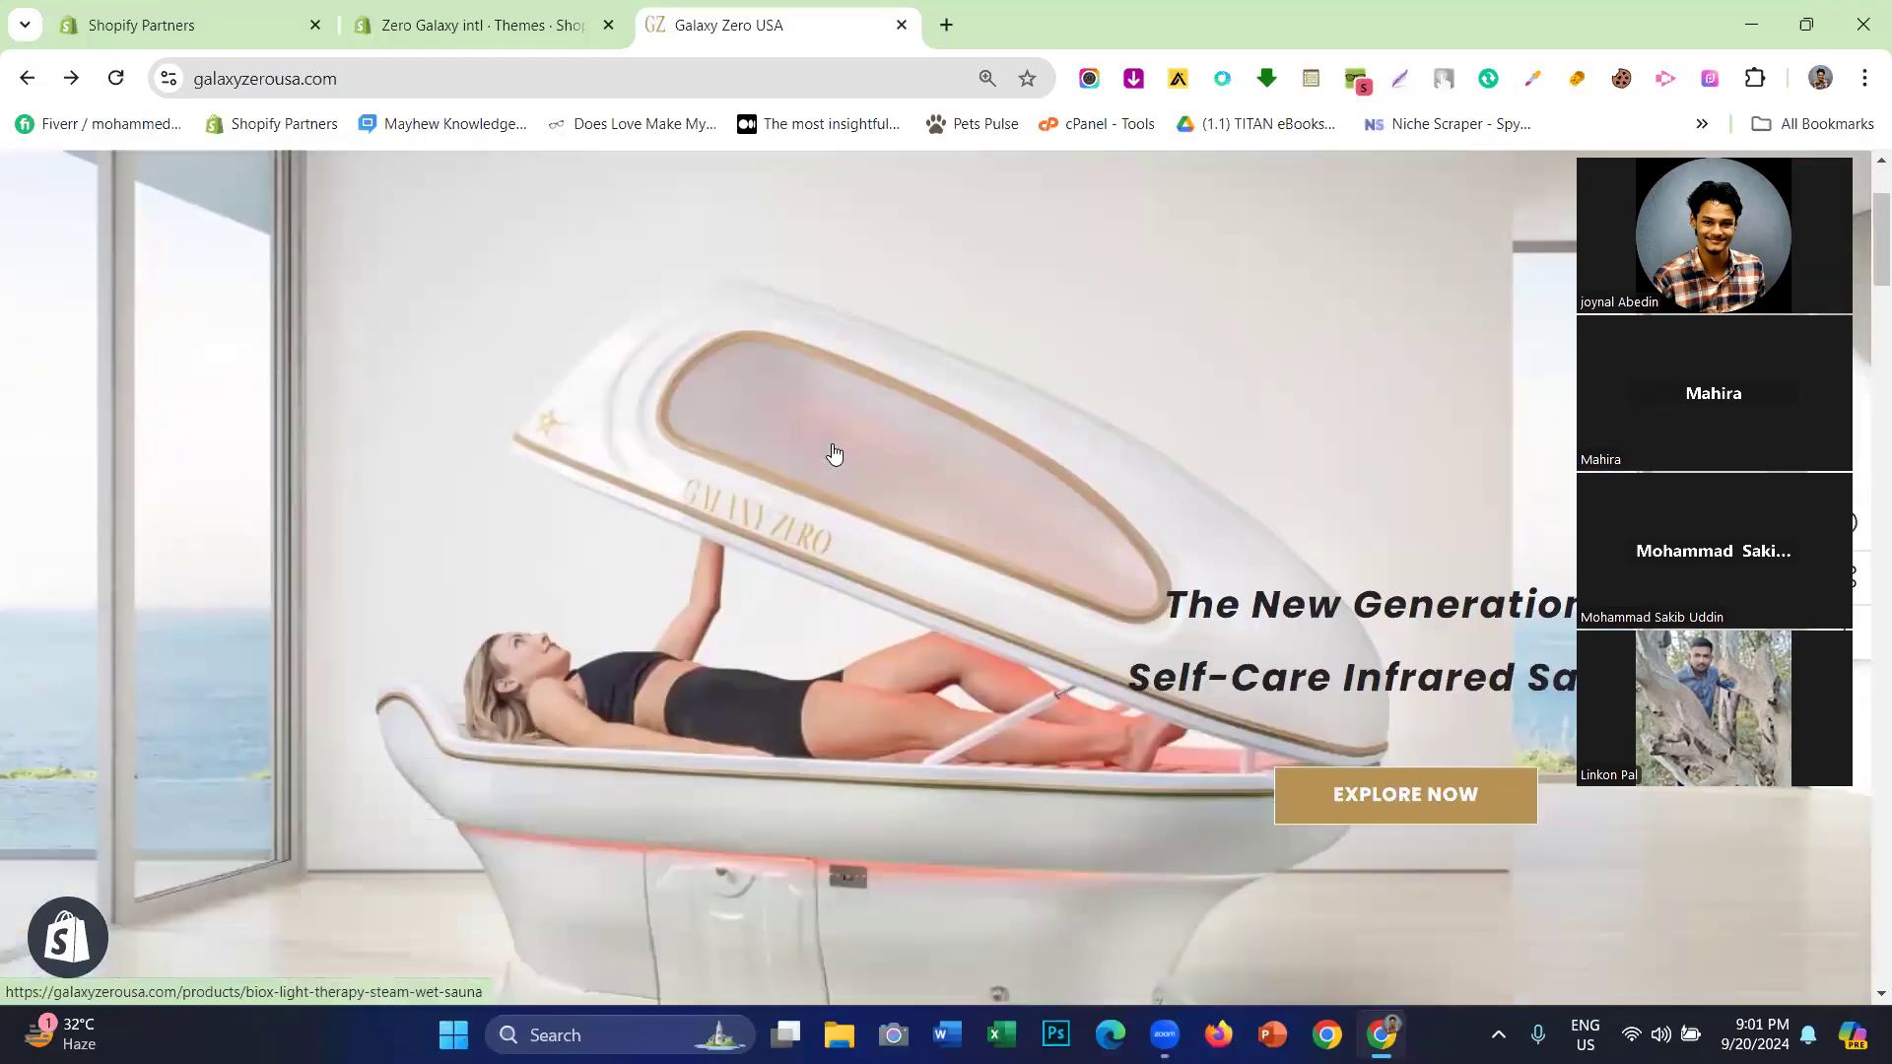
scroll(834, 453, down, 15)
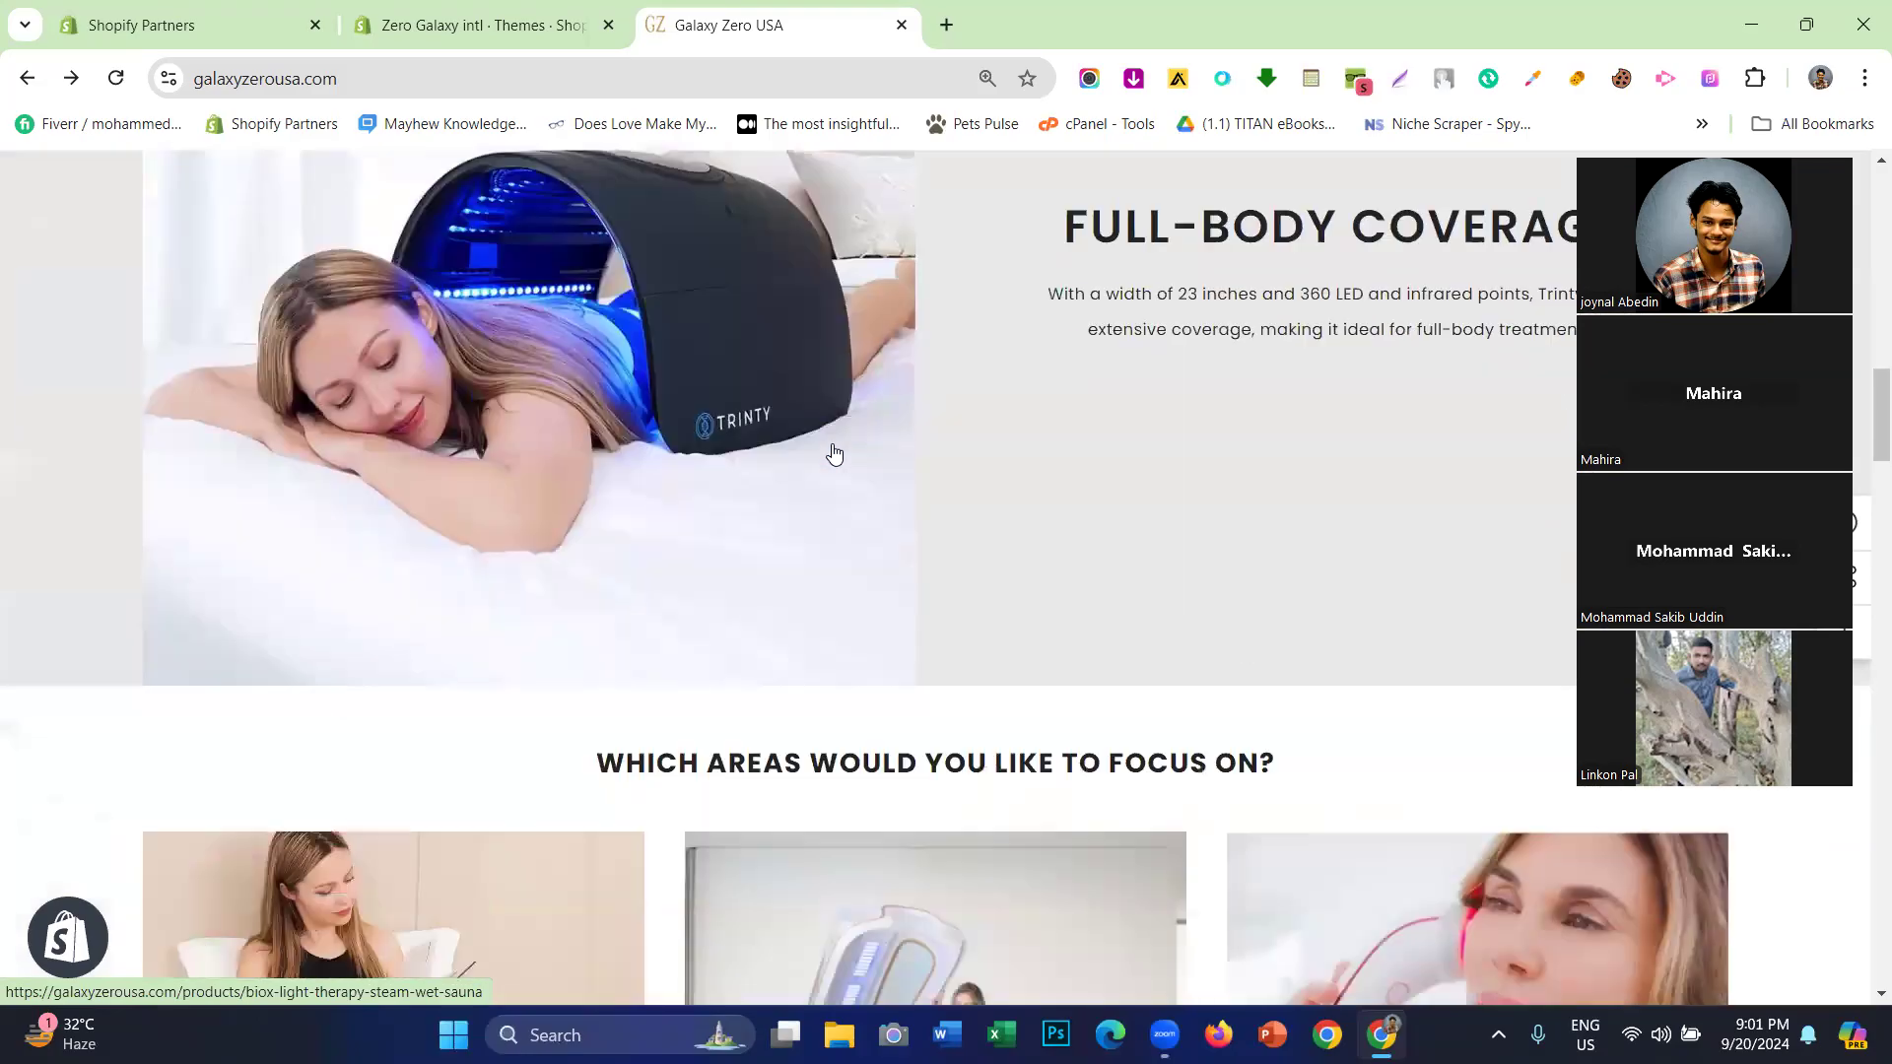
scroll(833, 453, down, 15)
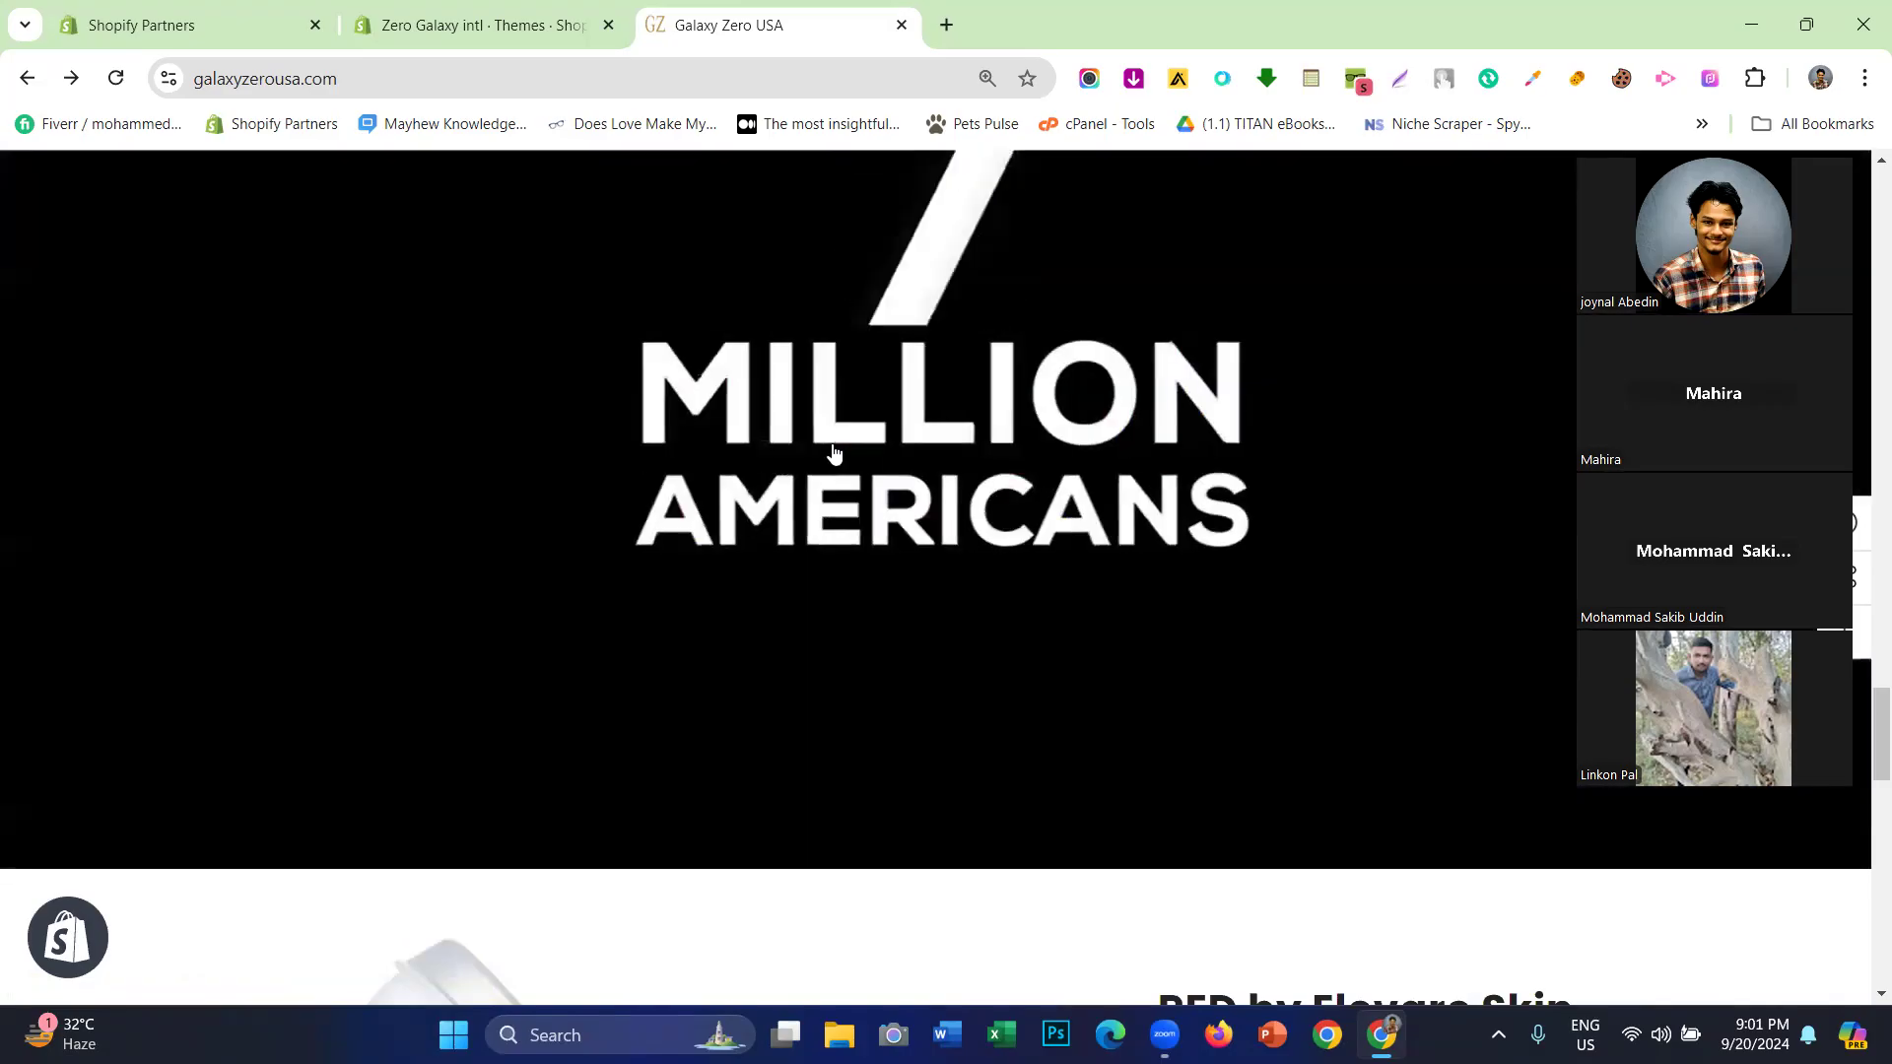
scroll(833, 453, up, 2)
click(505, 7)
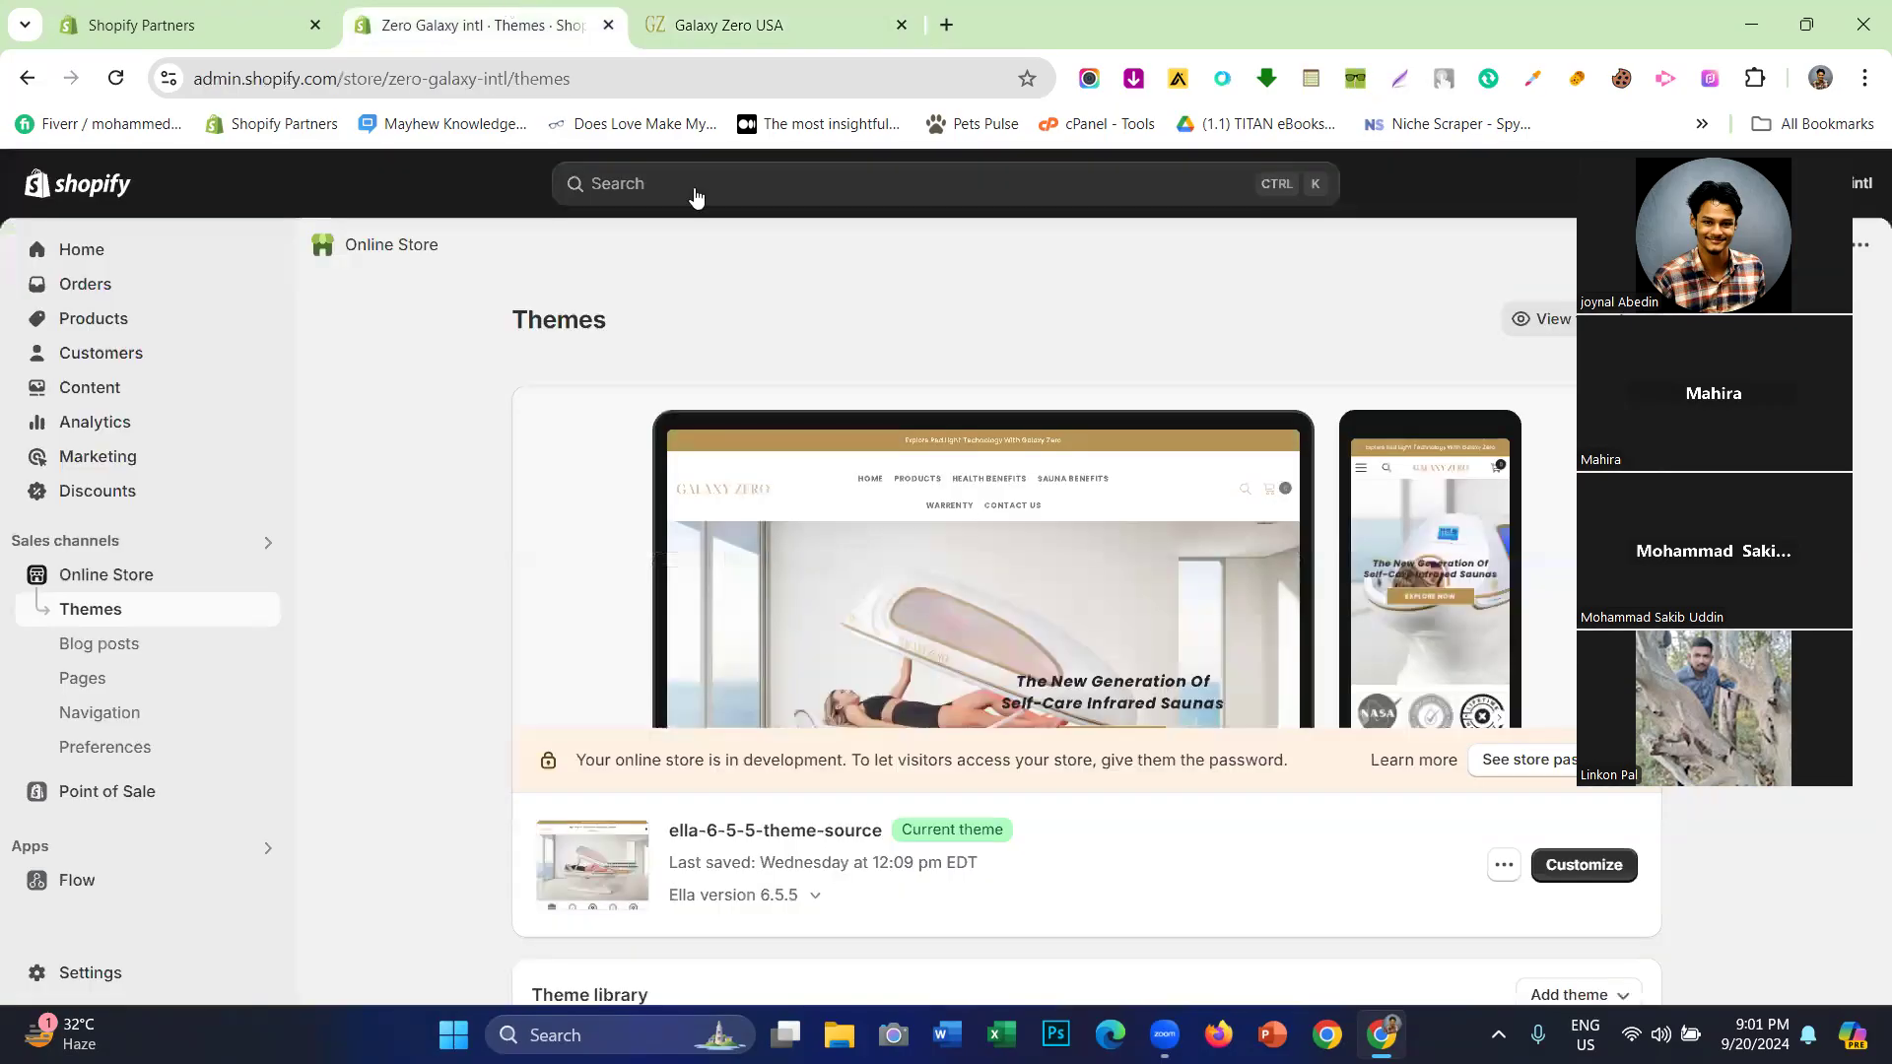
scroll(778, 284, down, 3)
scroll(778, 284, up, 1)
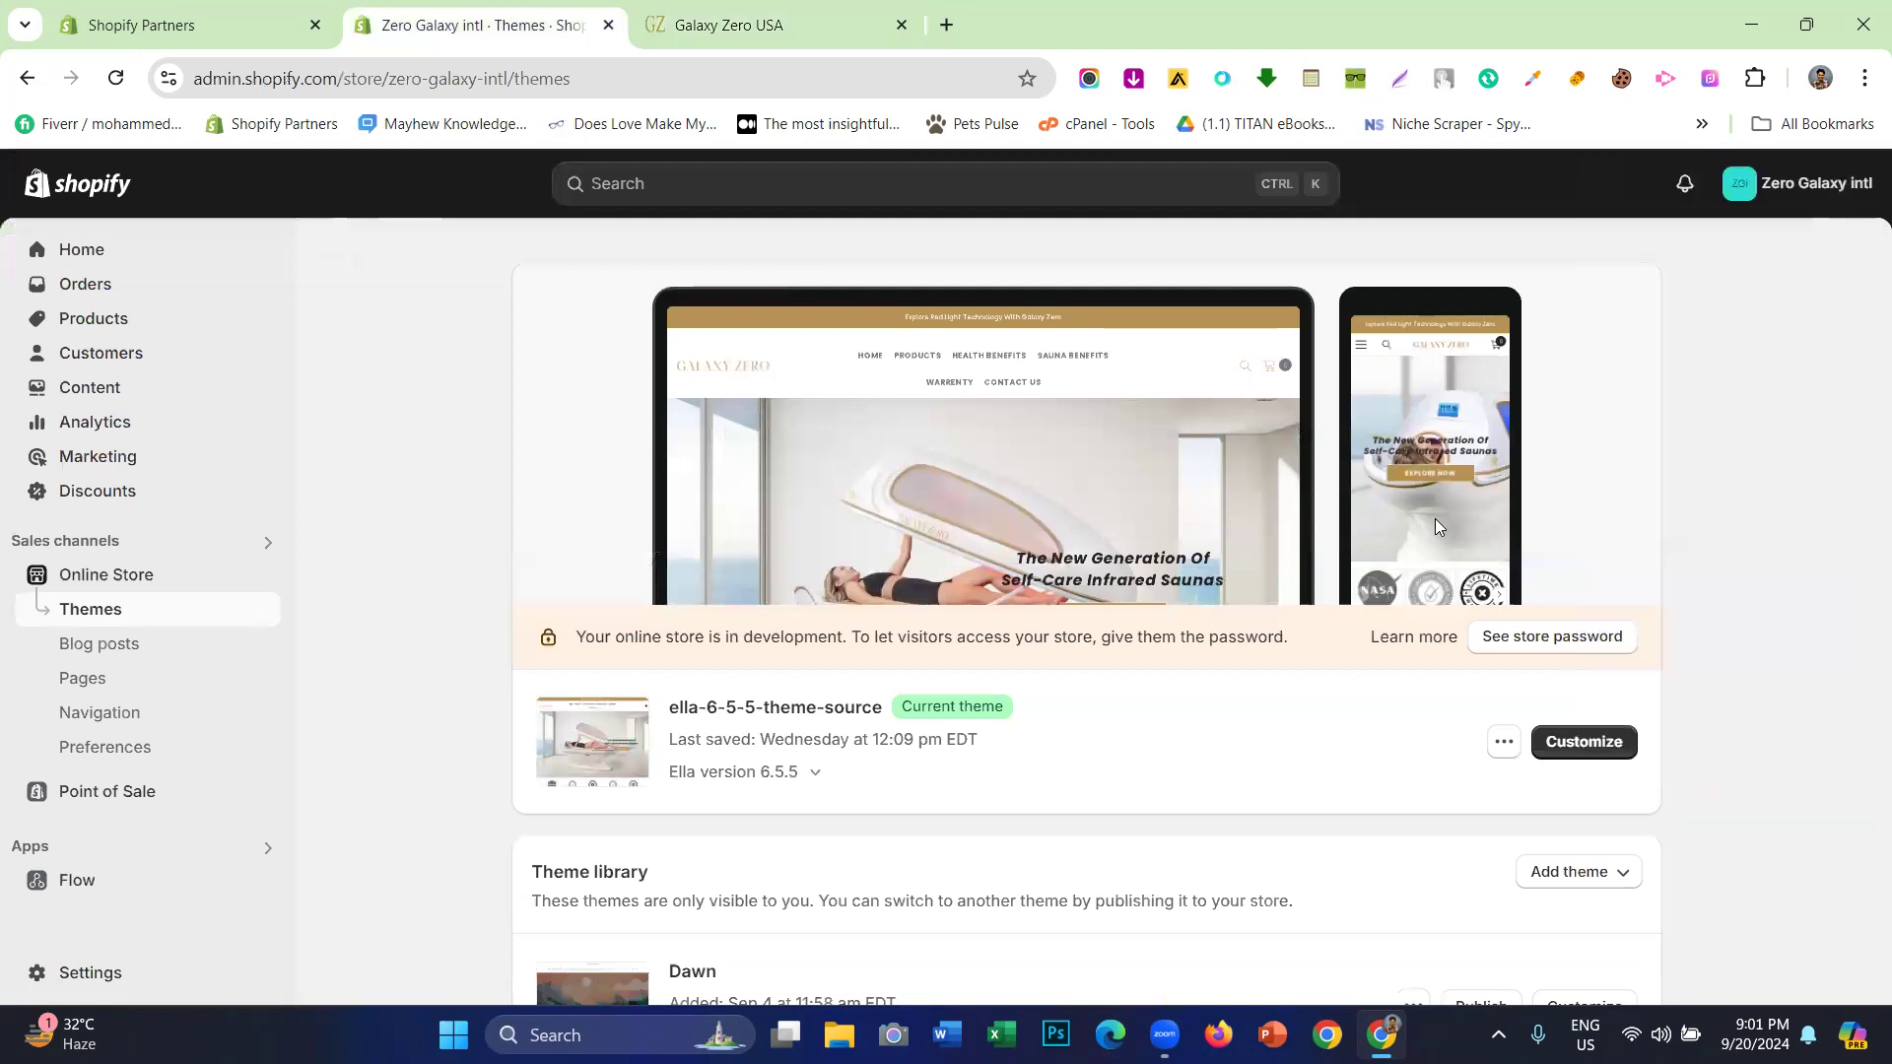
click(734, 14)
scroll(819, 537, down, 10)
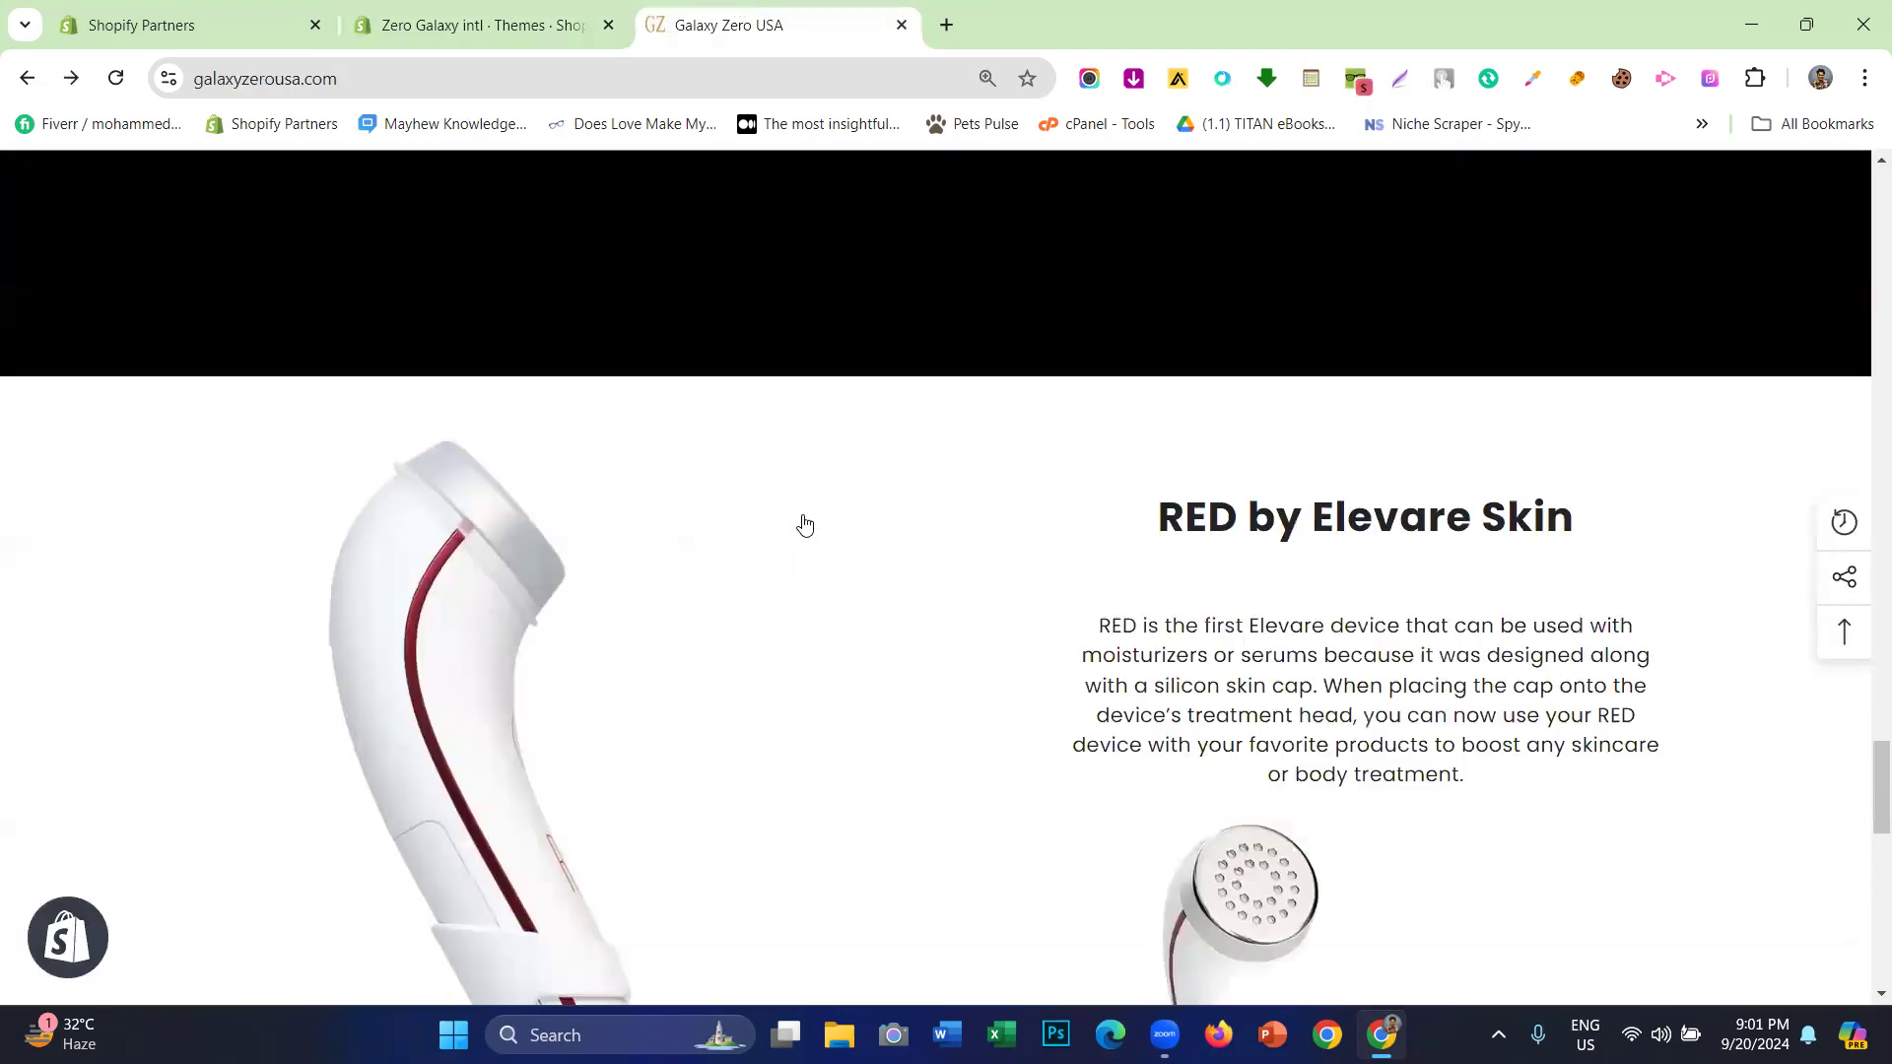
scroll(771, 505, down, 4)
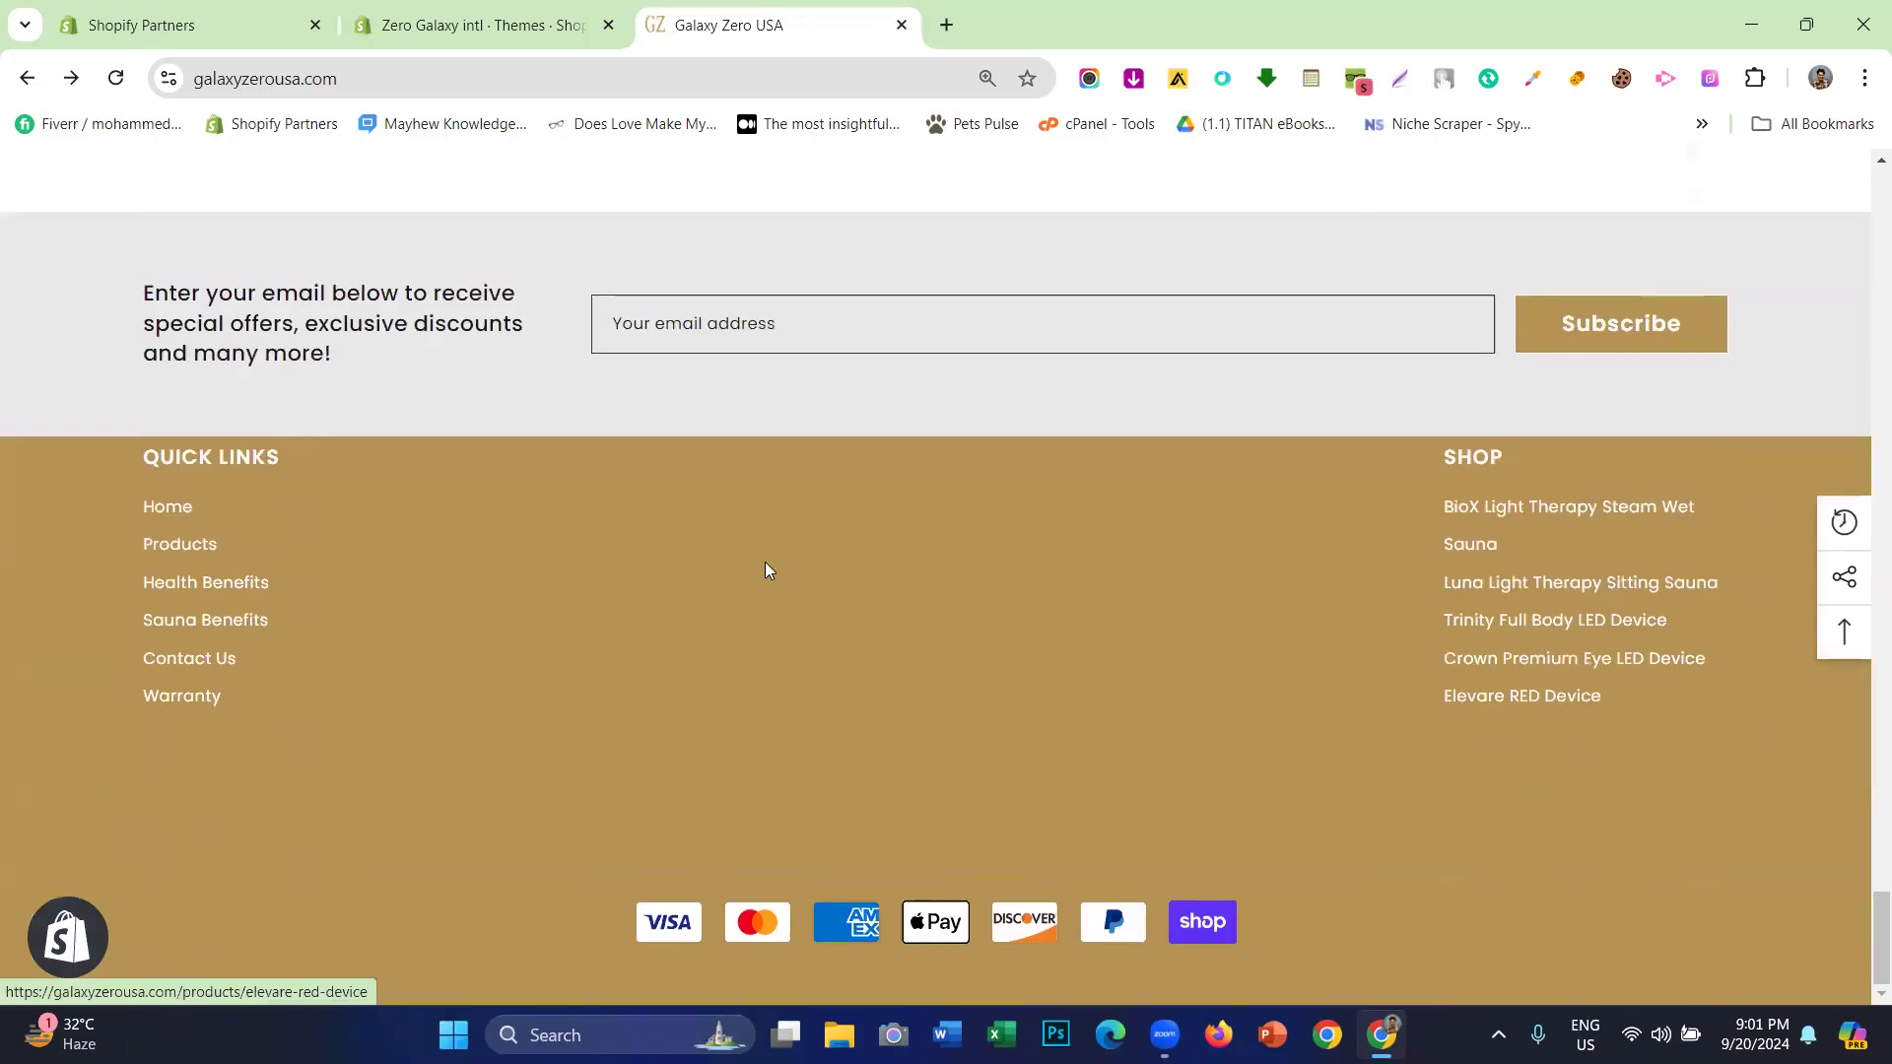
- Open the current ella-6-5-5-theme-source theme for customization and look through its home page preview down to the placeholder sections
click(513, 14)
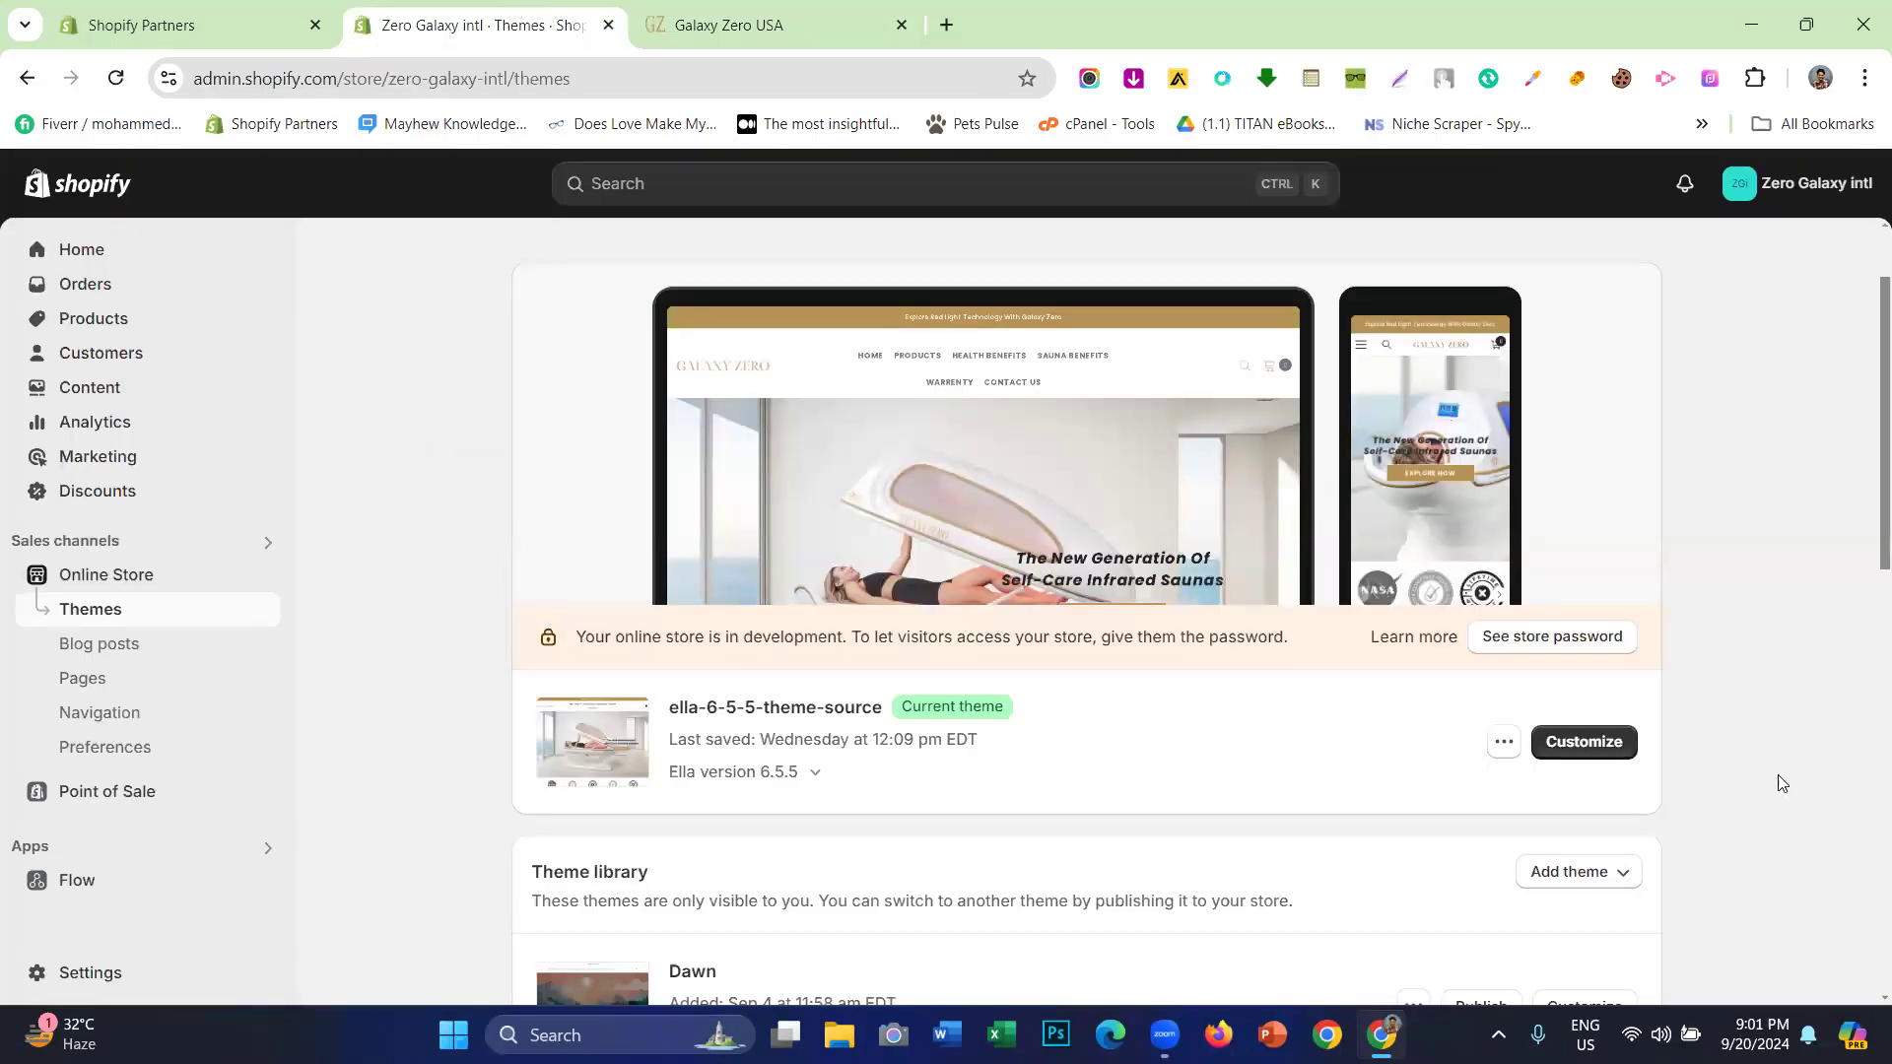
click(1596, 740)
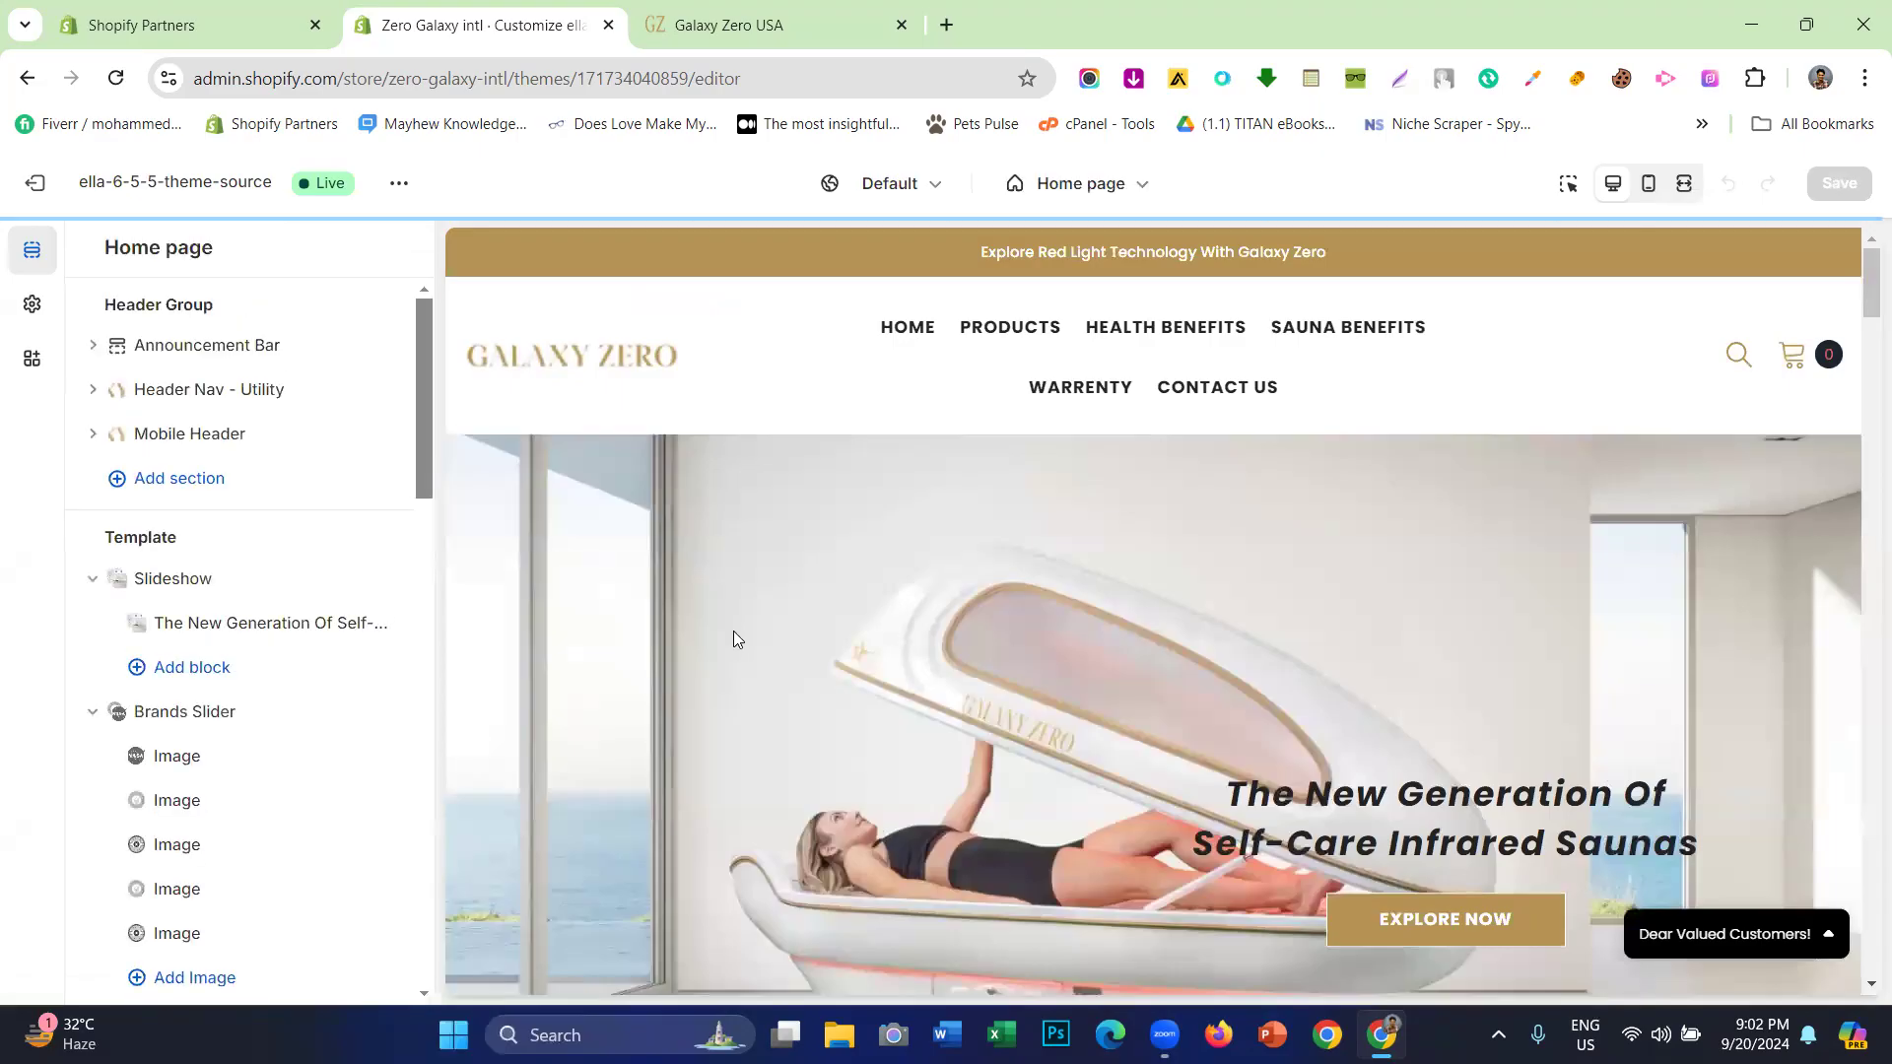
scroll(733, 638, down, 15)
scroll(734, 643, down, 10)
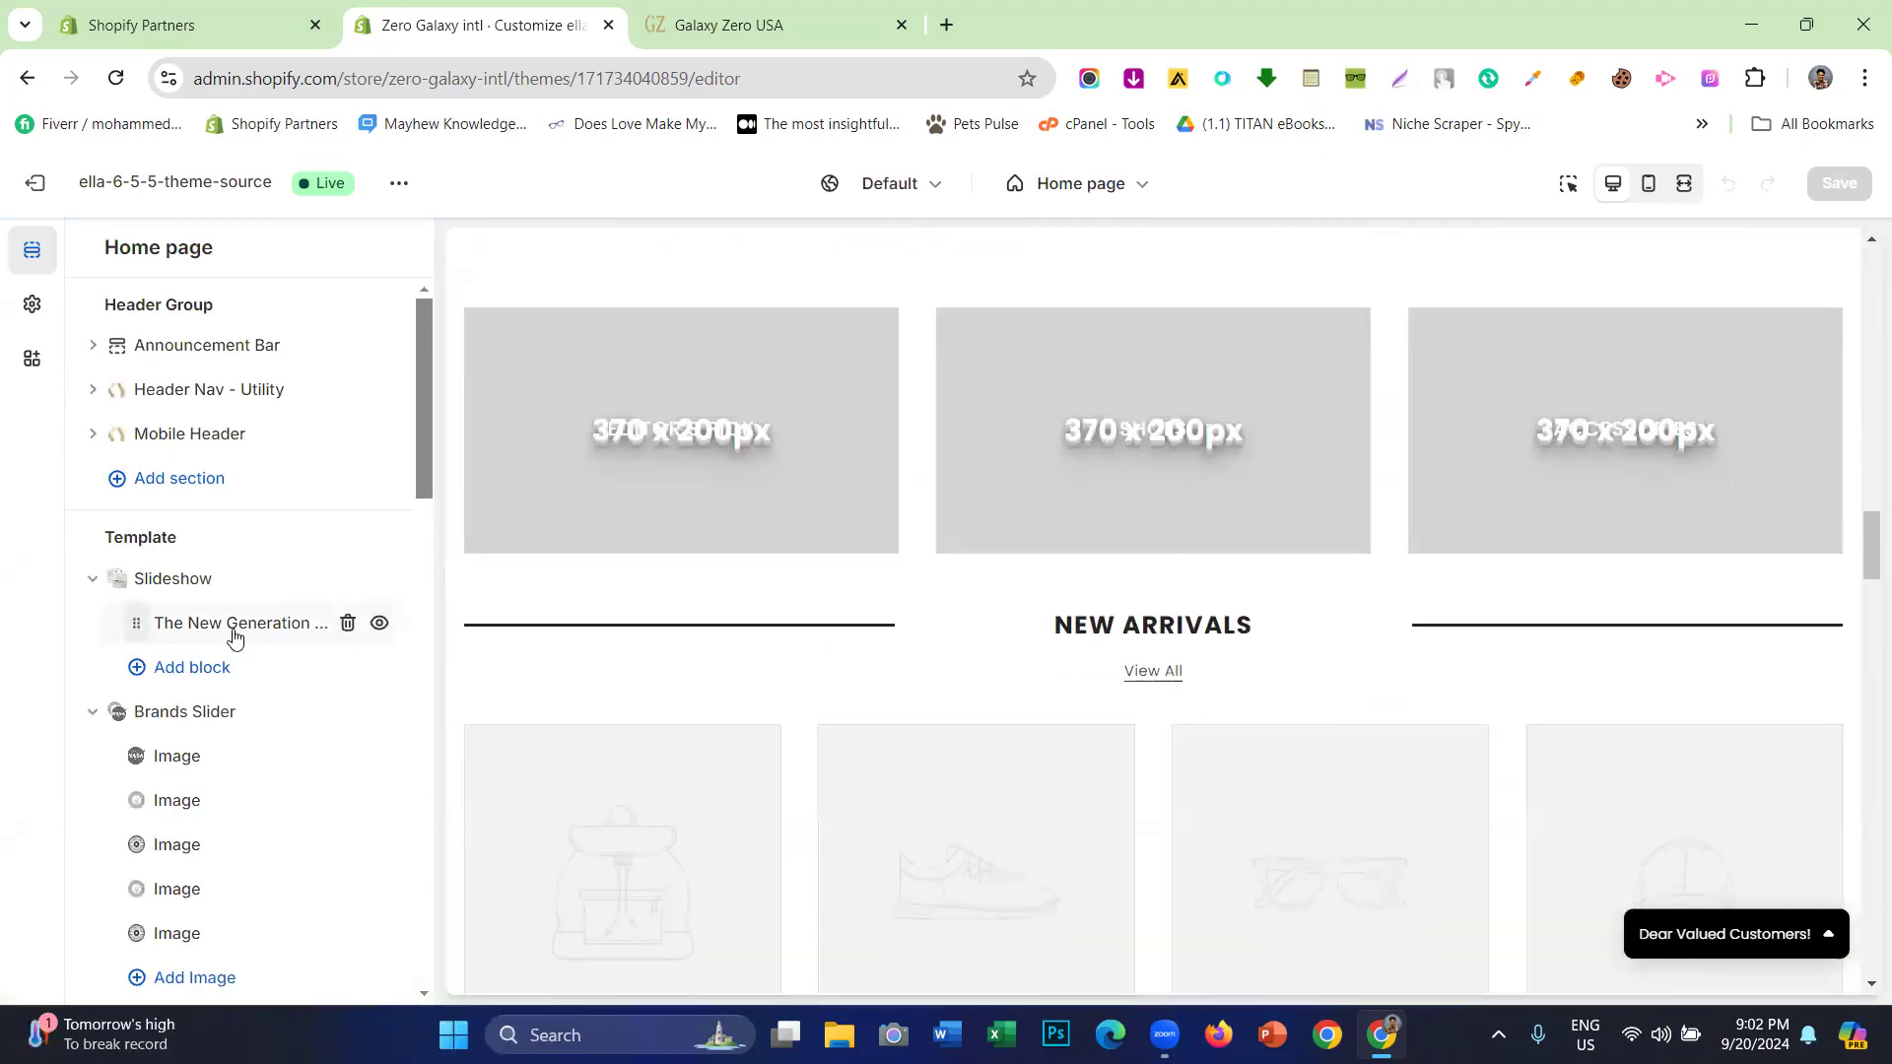
- Remove all template sections after The Body's Spotlight block: the two placeholder Spotlight blocks, both Product Blocks, the Metropólis Image Banner and Instagram
scroll(219, 637, down, 8)
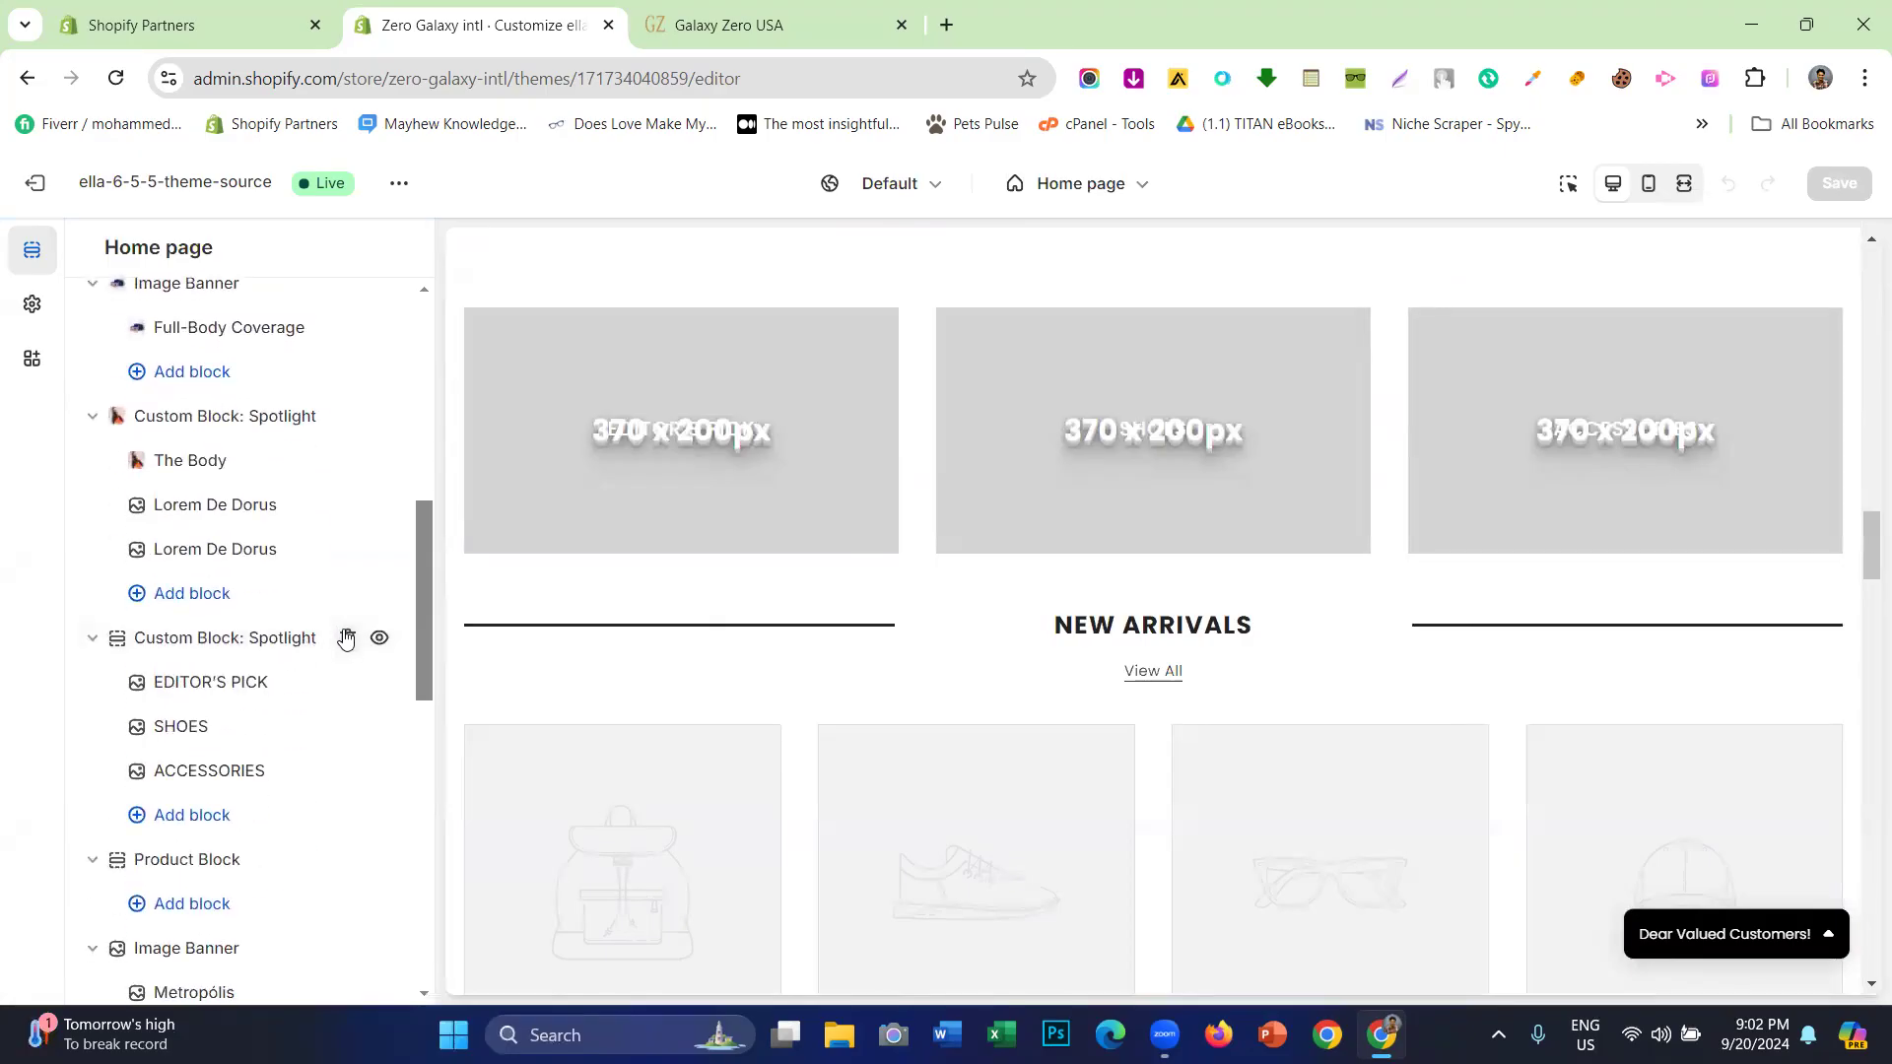
click(345, 637)
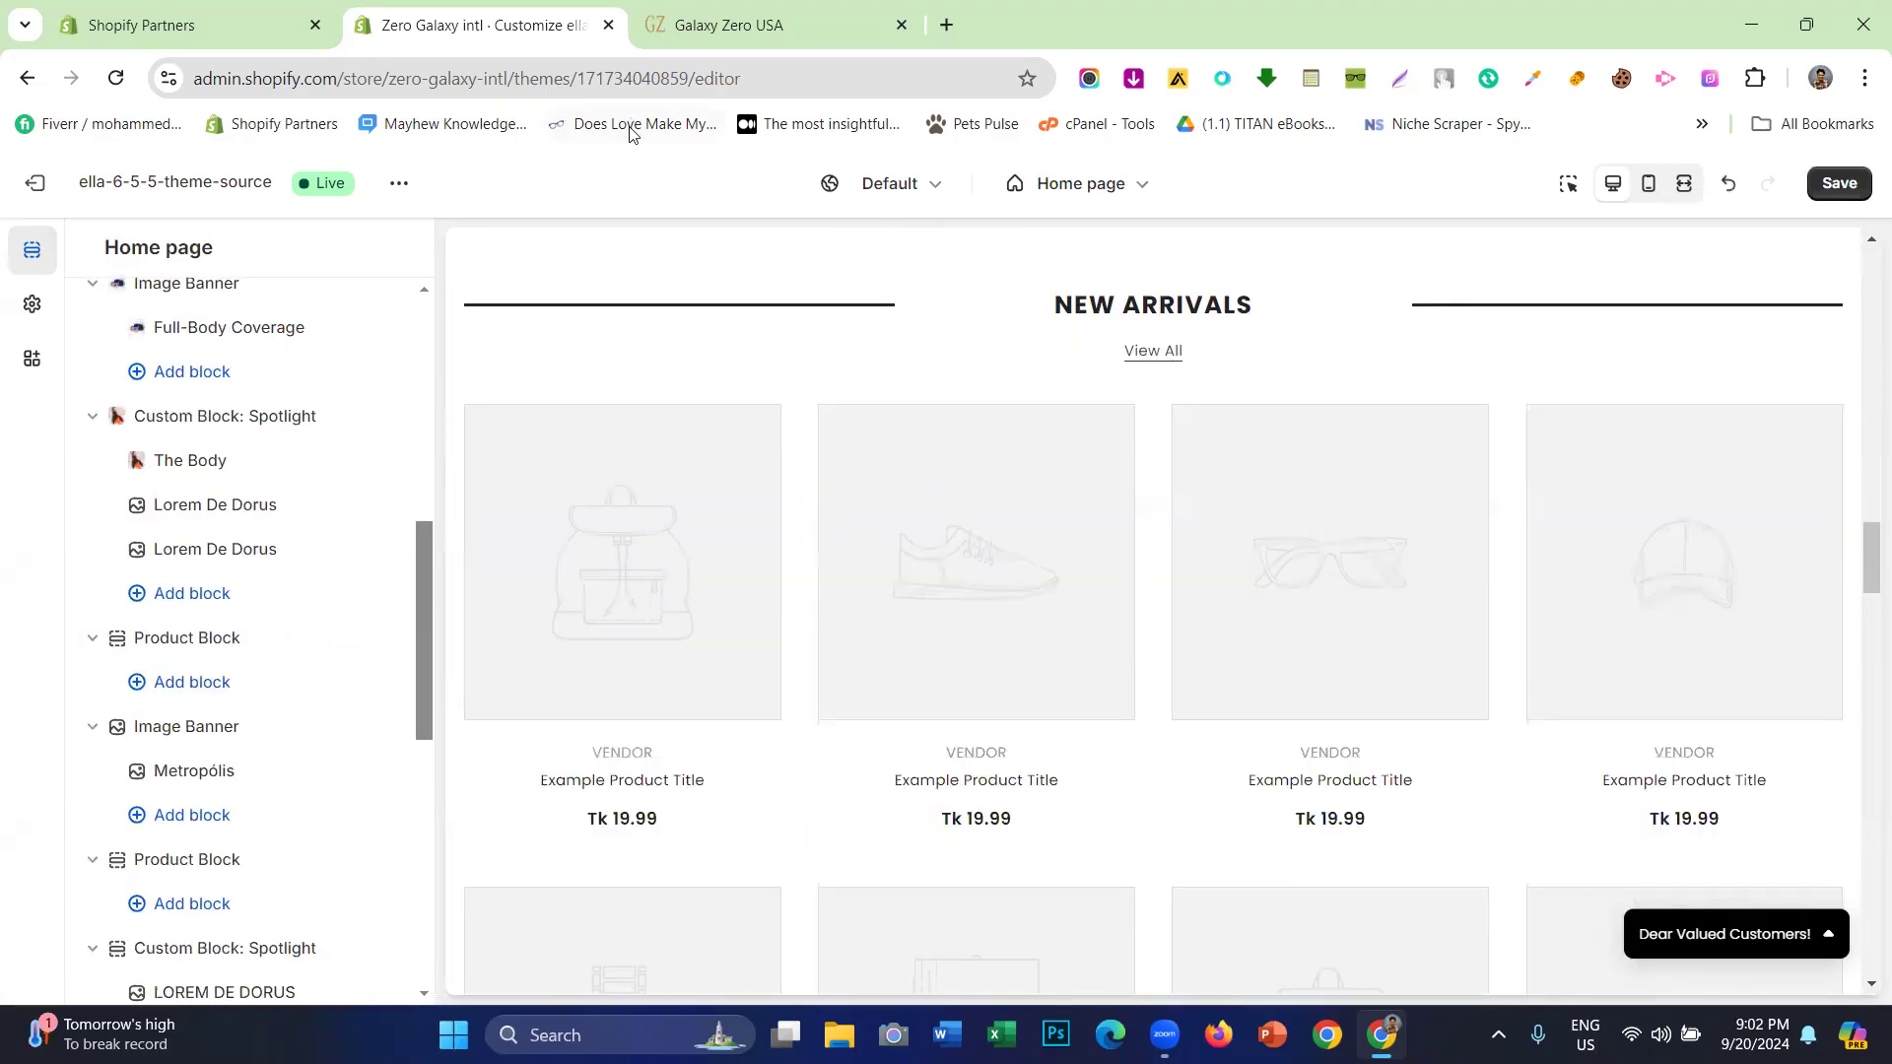
click(724, 24)
click(470, 14)
click(348, 638)
click(348, 638)
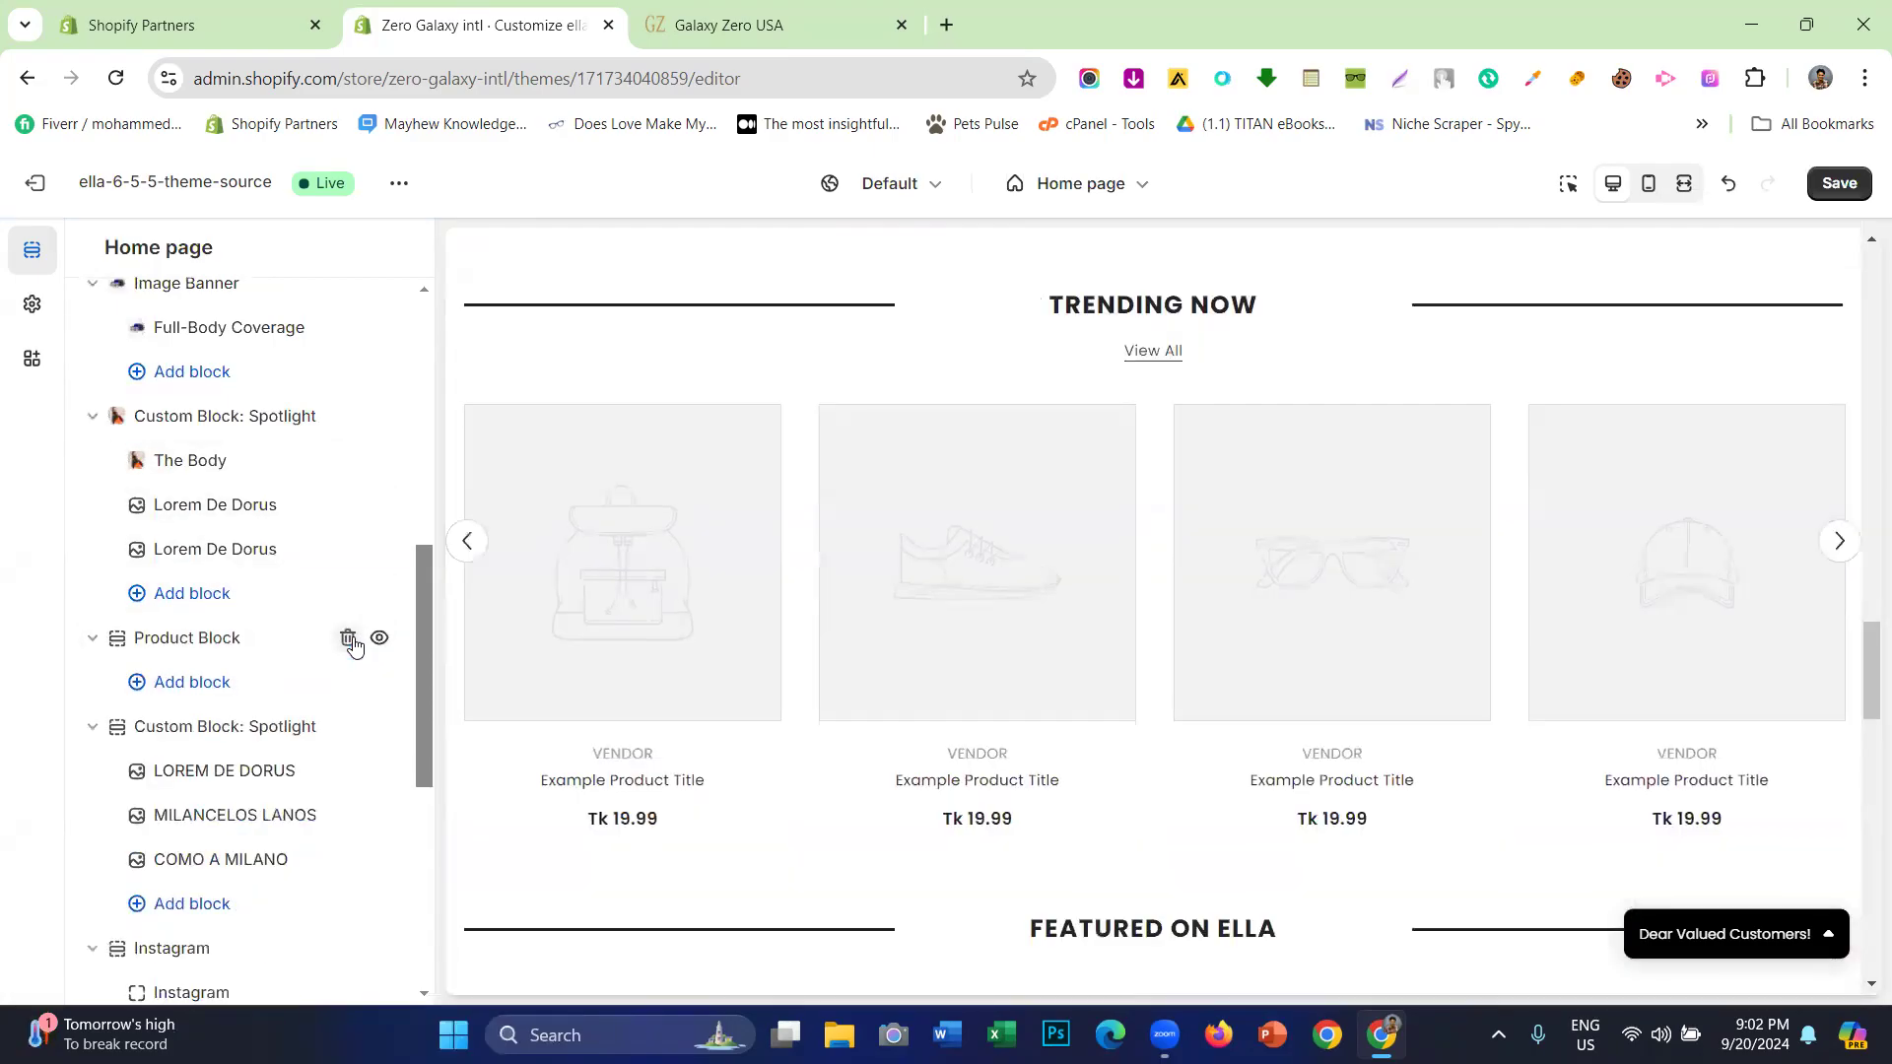
click(348, 637)
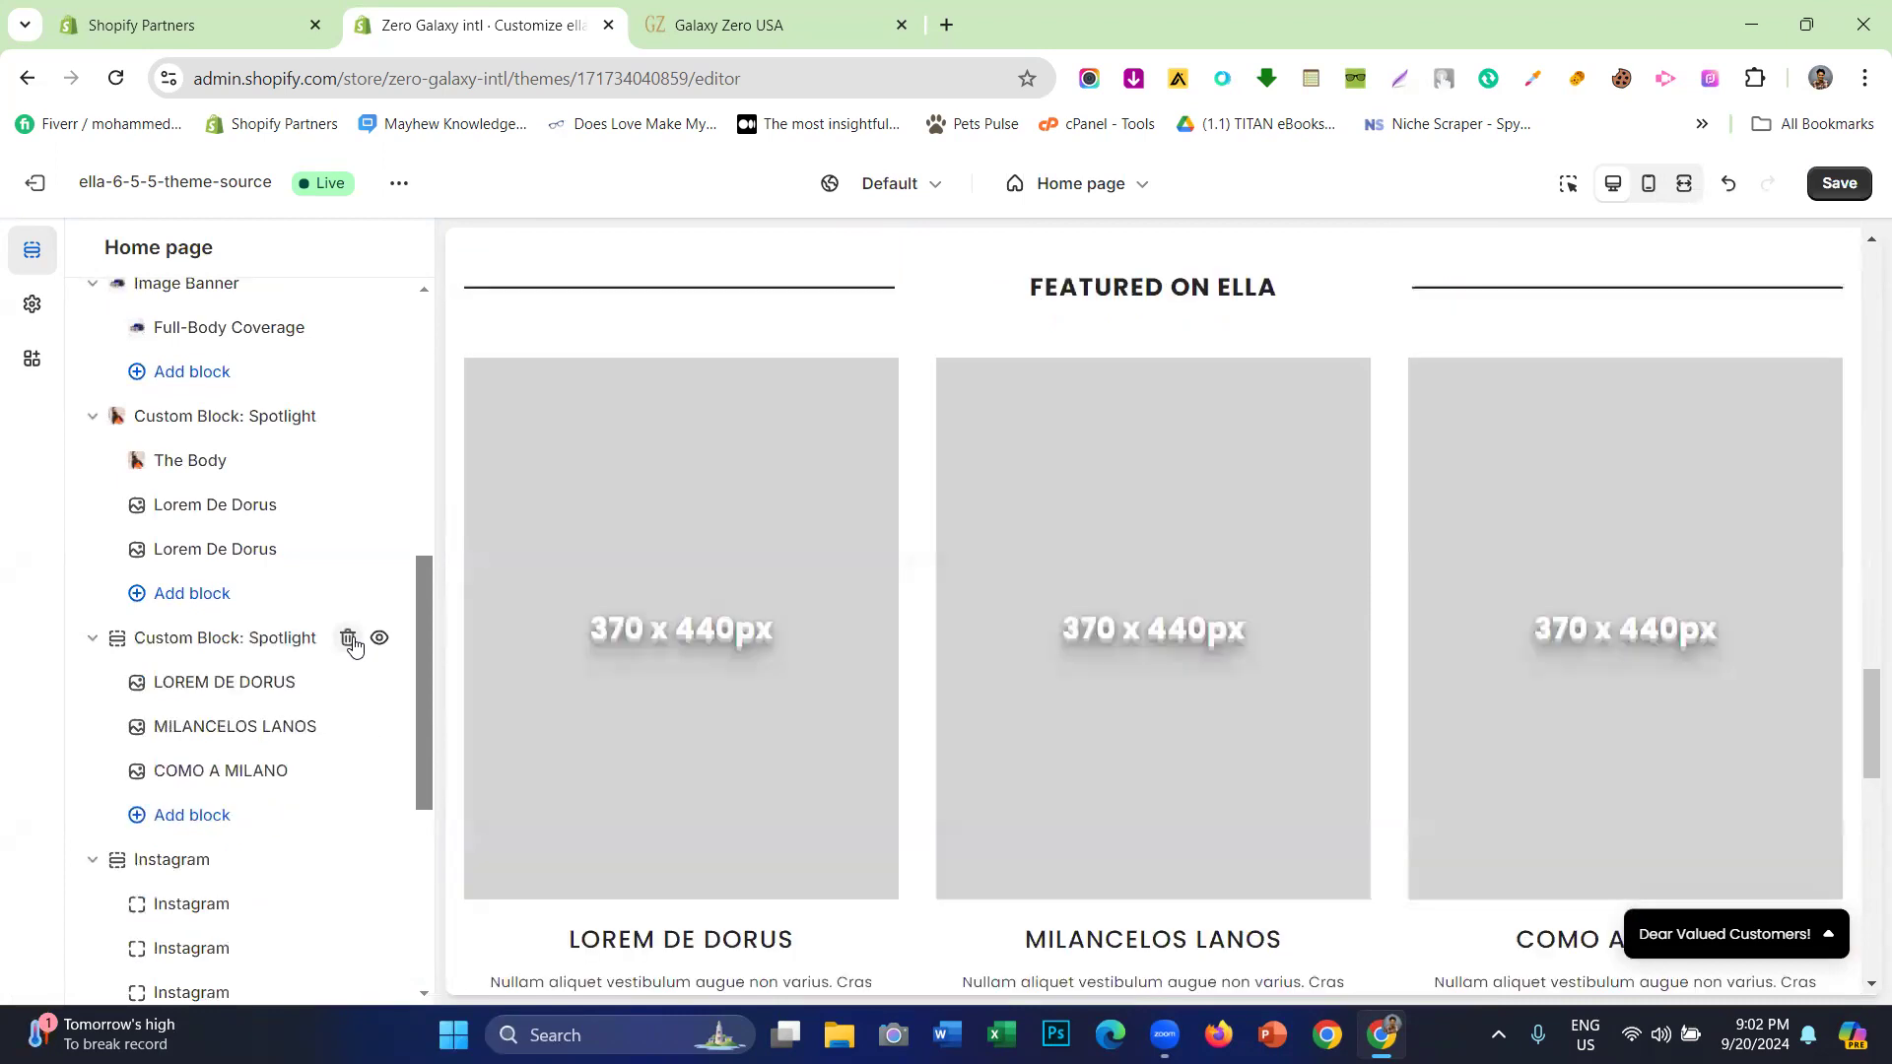
click(348, 638)
click(347, 637)
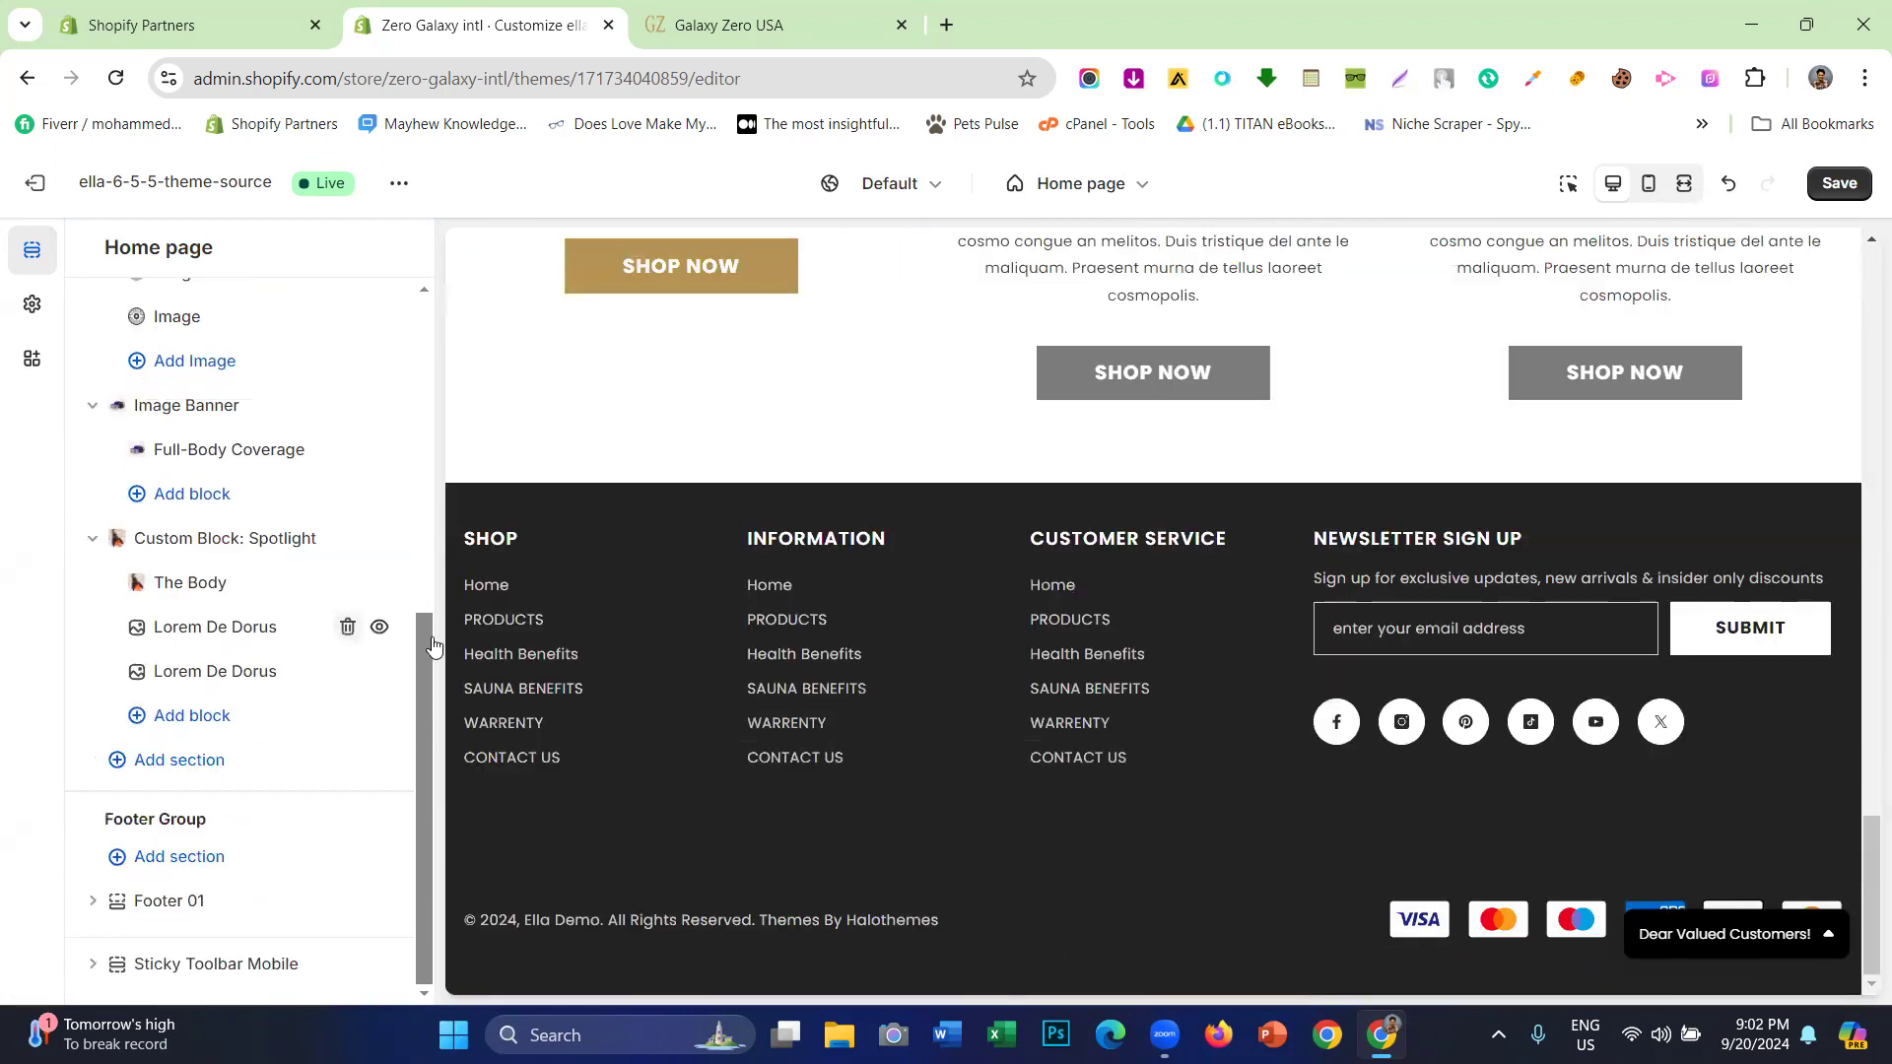
- Check the reference site's section order, then add a Customer Review section to the home page template after the Spotlight block
click(848, 22)
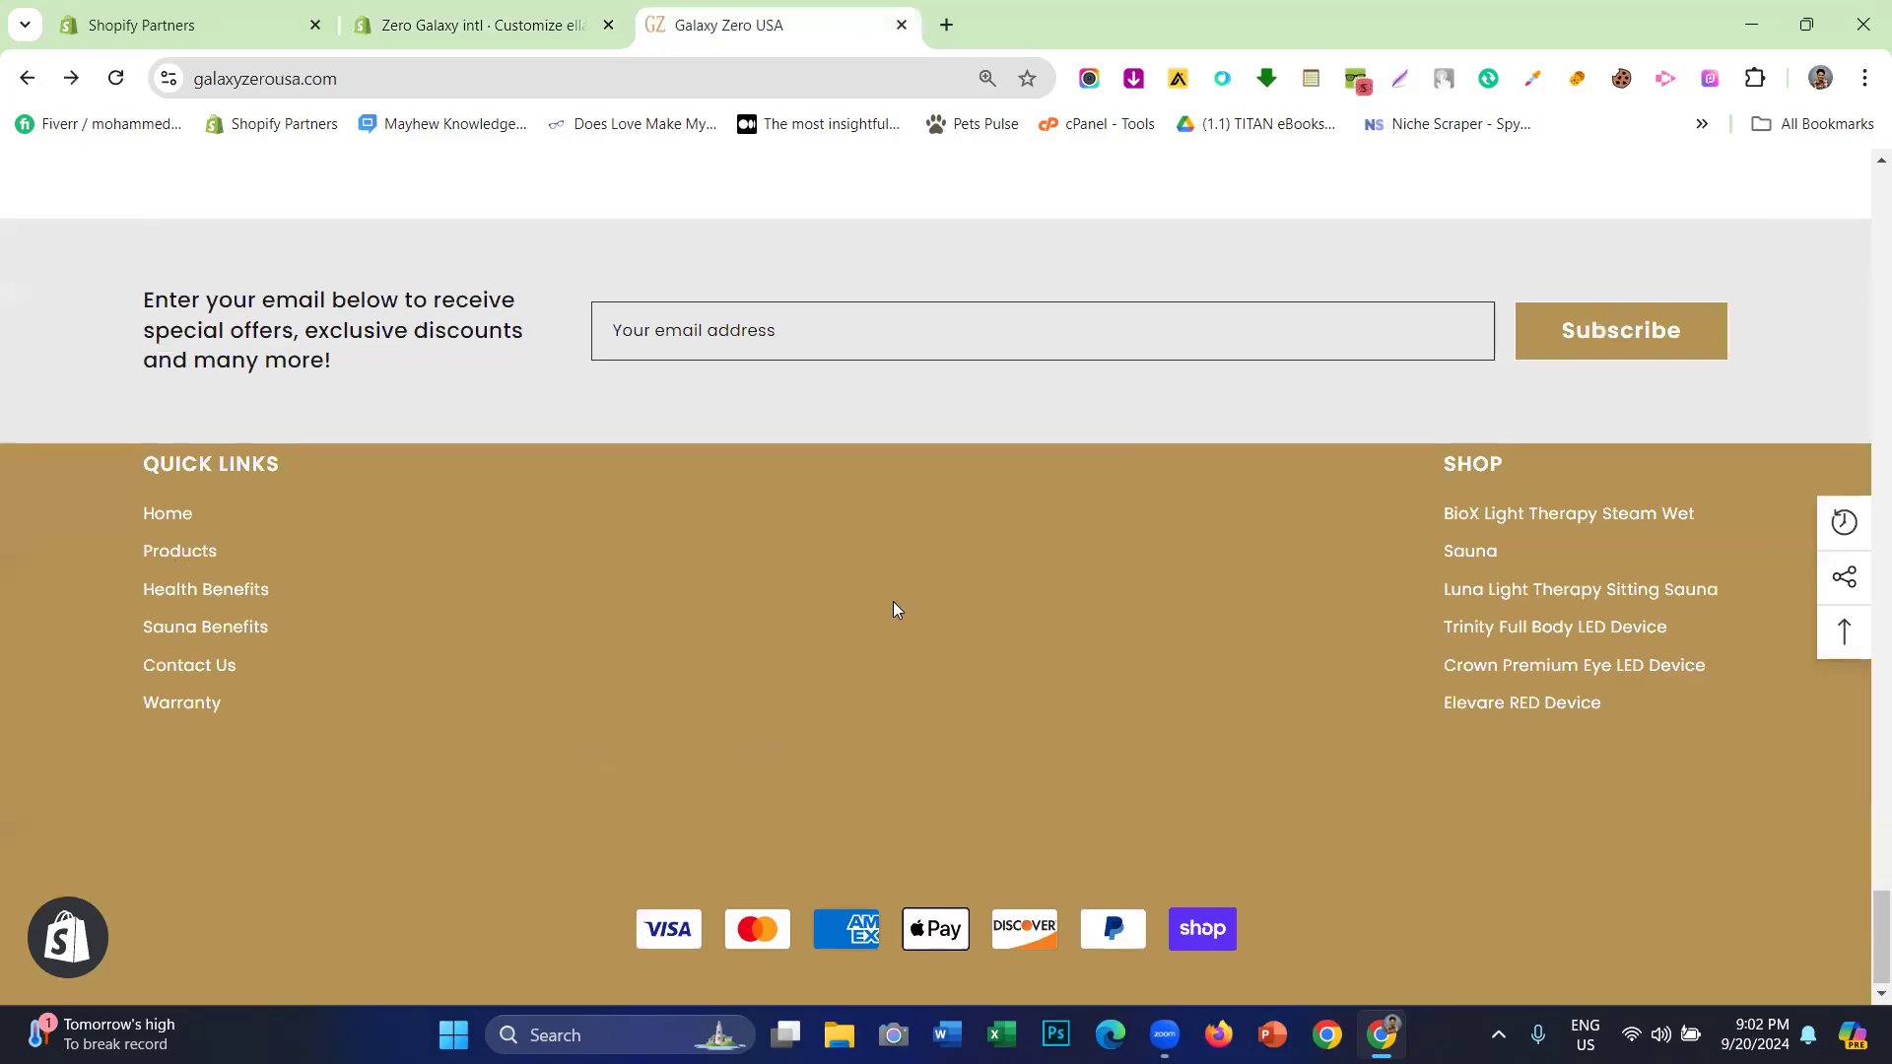
scroll(893, 620, up, 20)
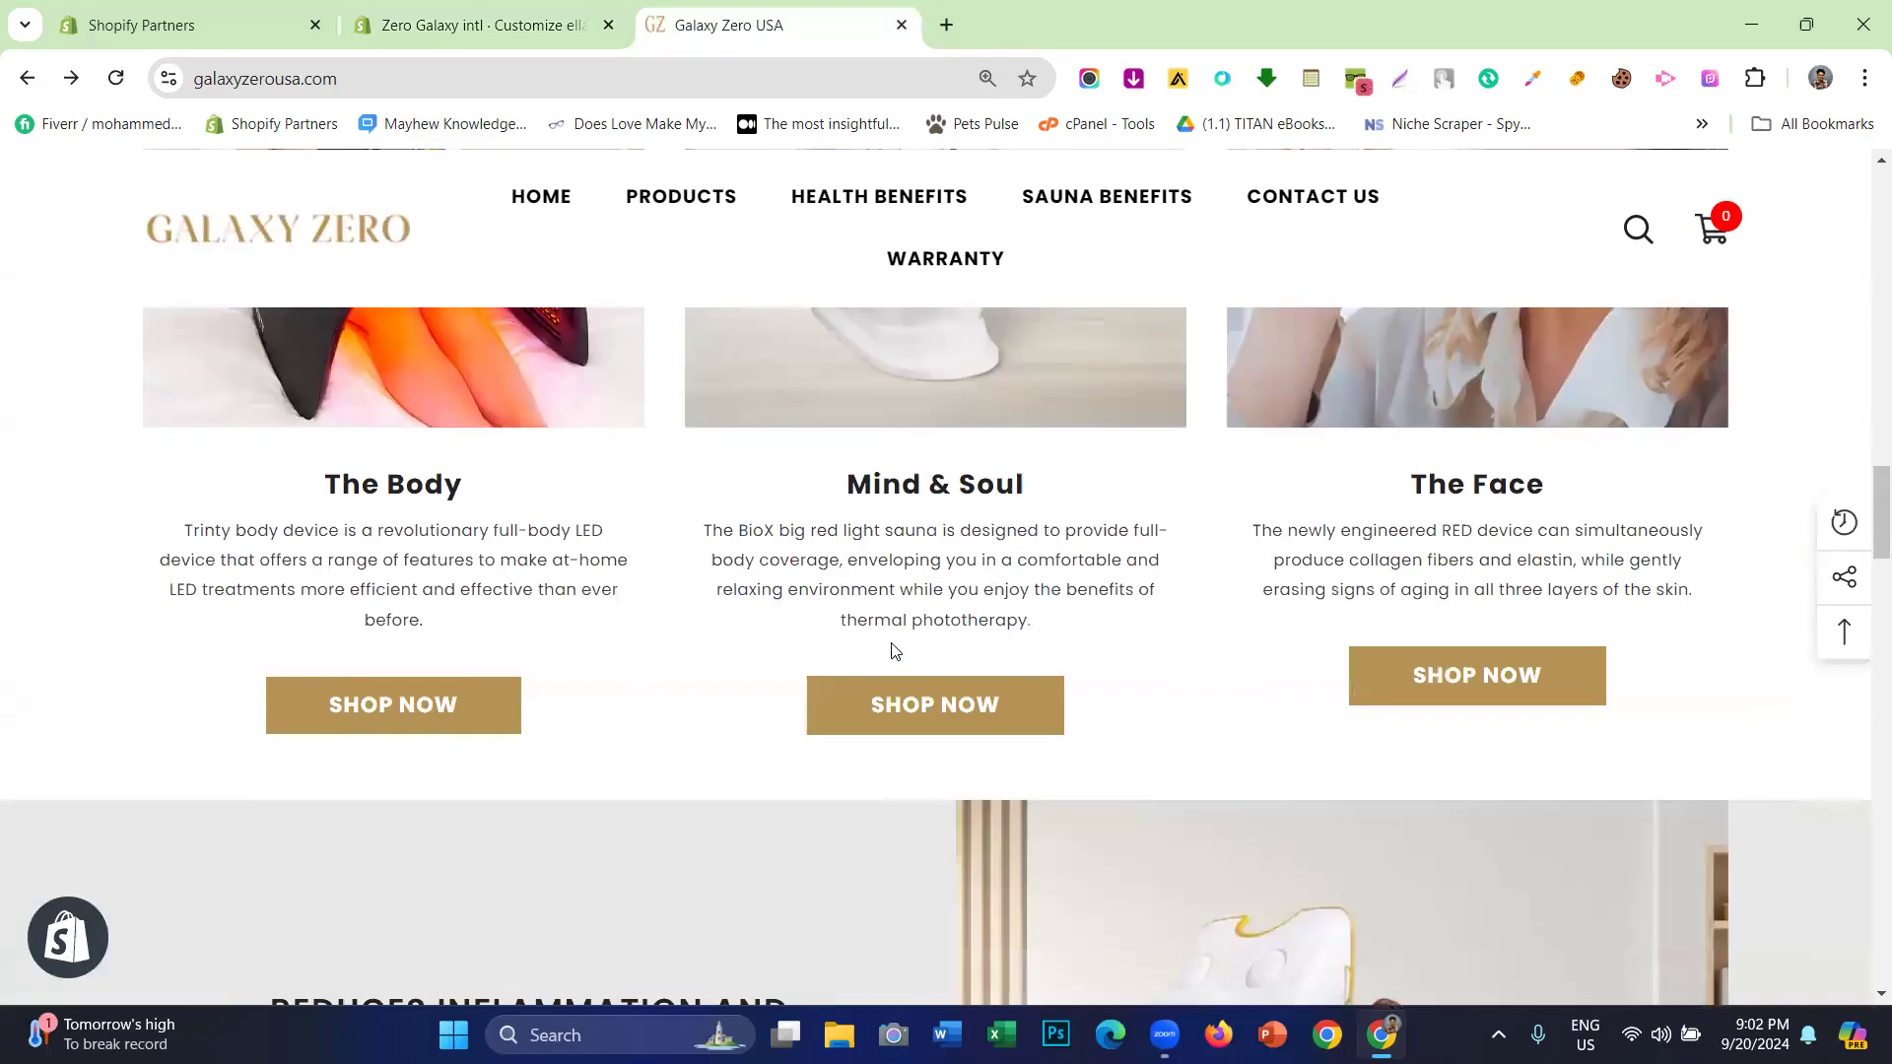
scroll(890, 670, down, 10)
click(480, 8)
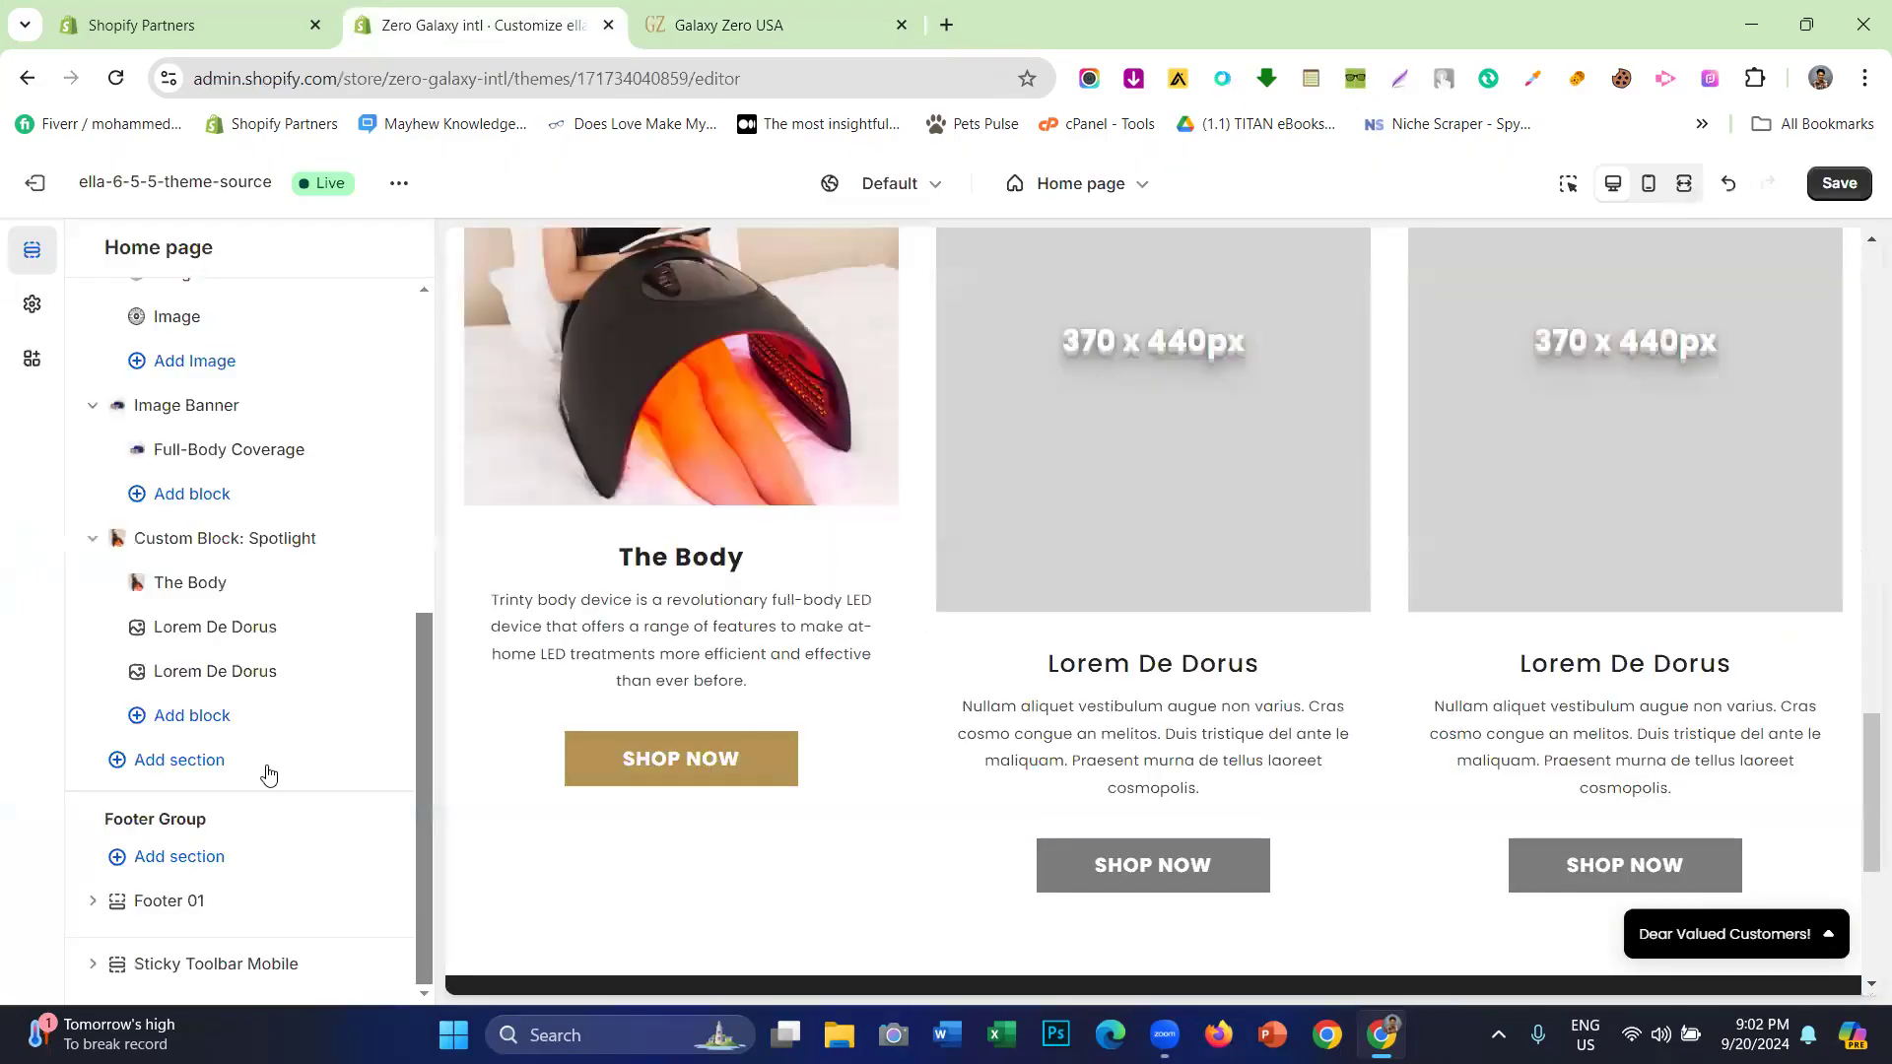
click(189, 763)
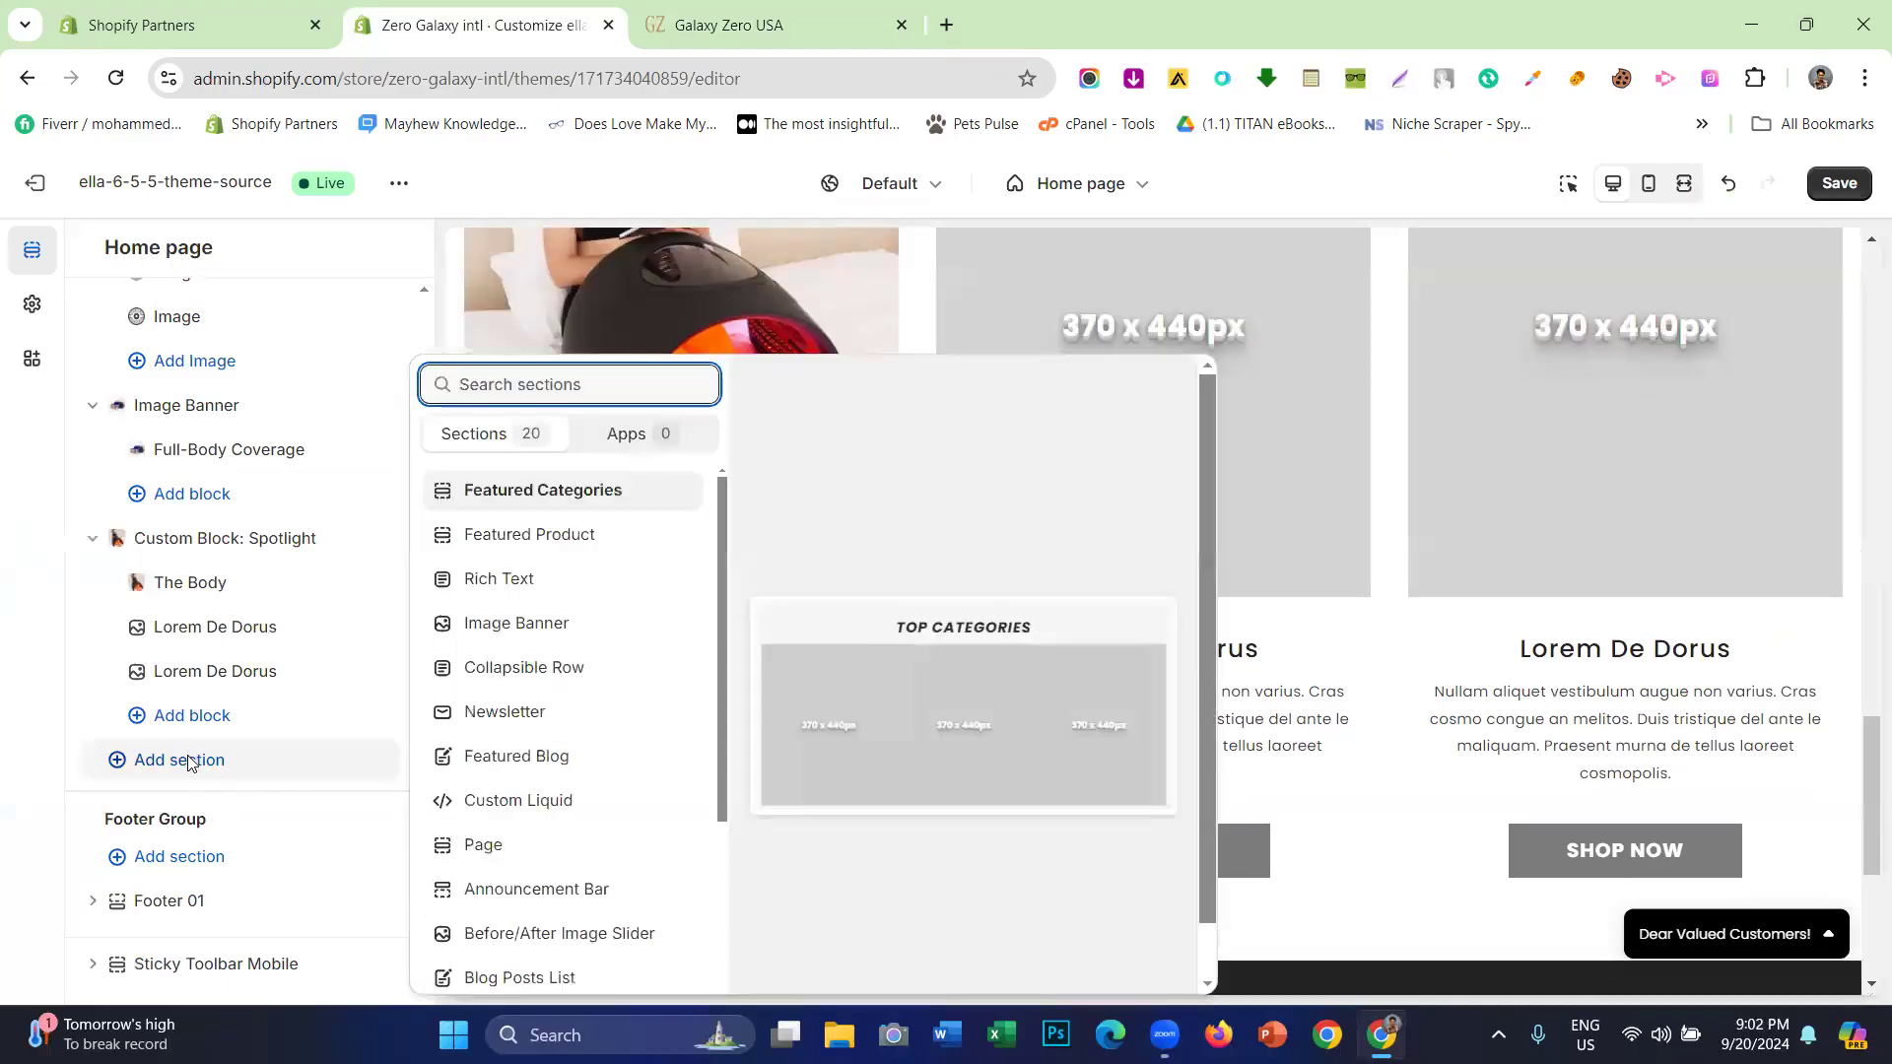
text(revi)
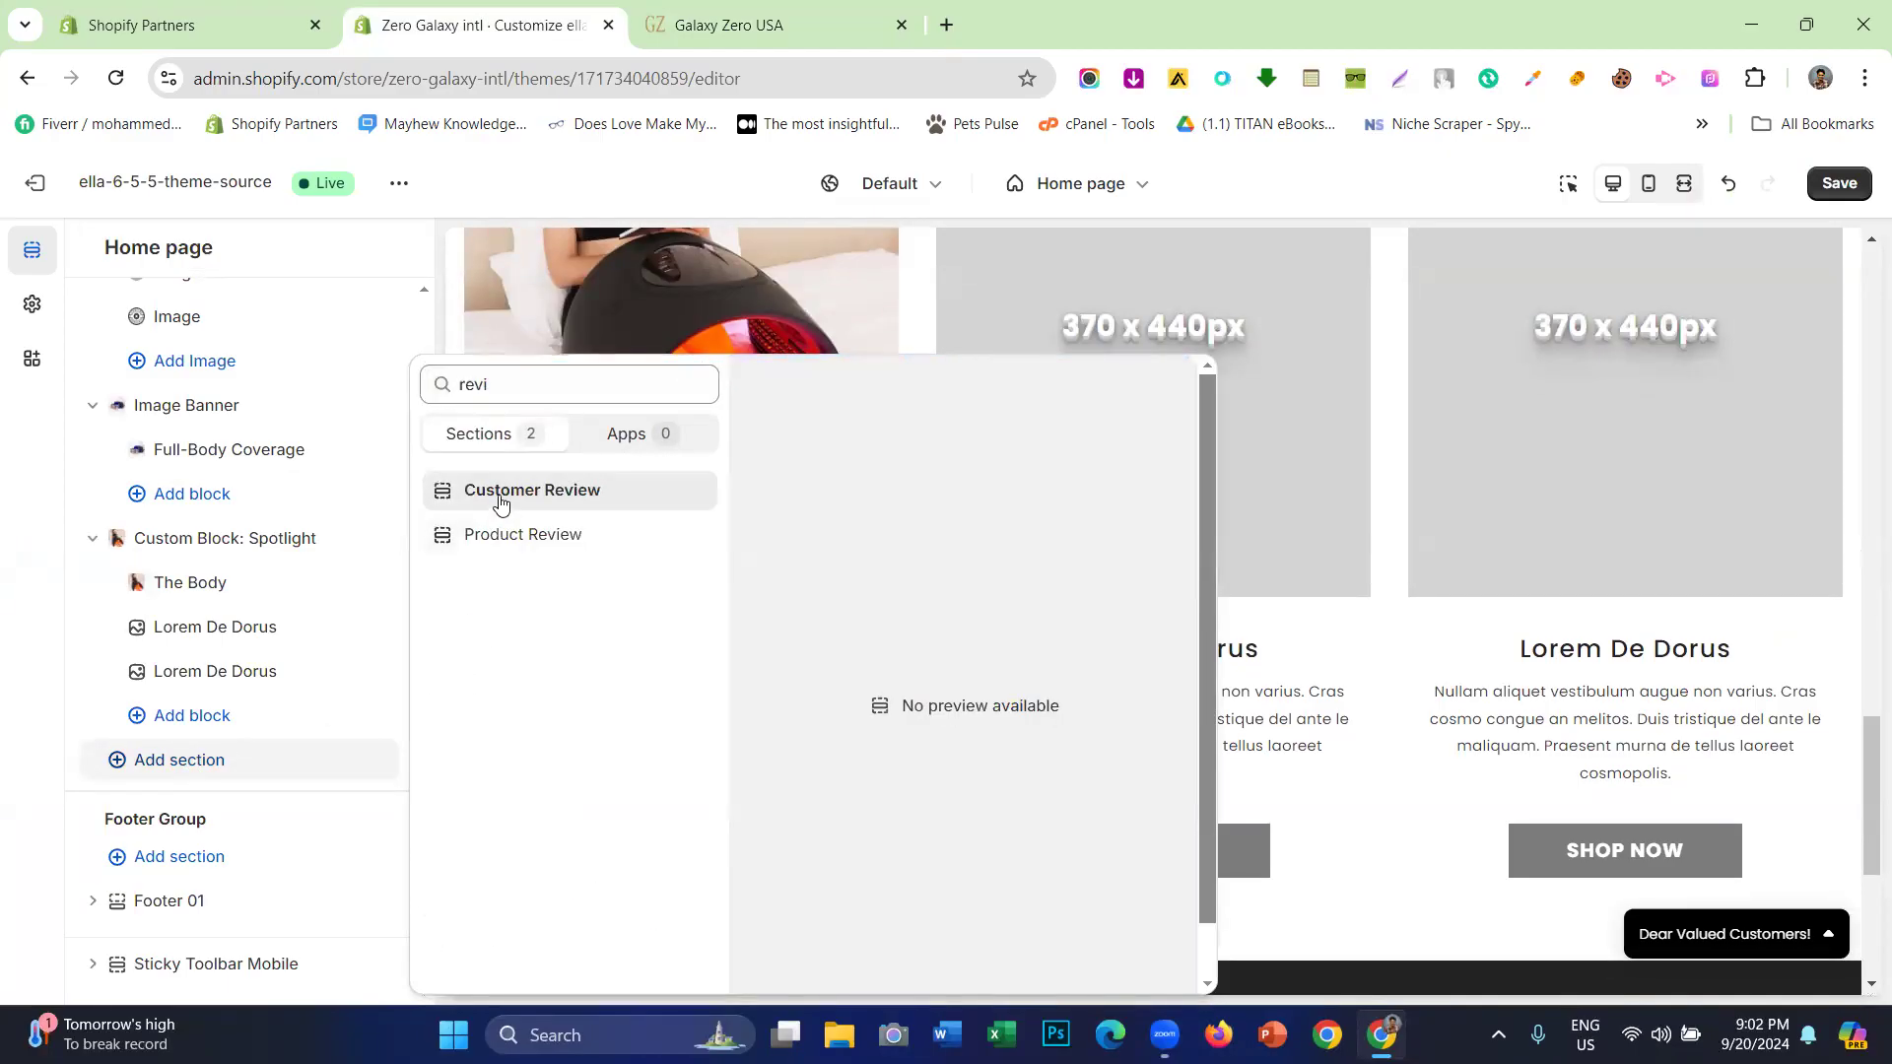
click(500, 503)
- Check the reference site's video area and add a Video section to the home page template after Customer Review
click(845, 8)
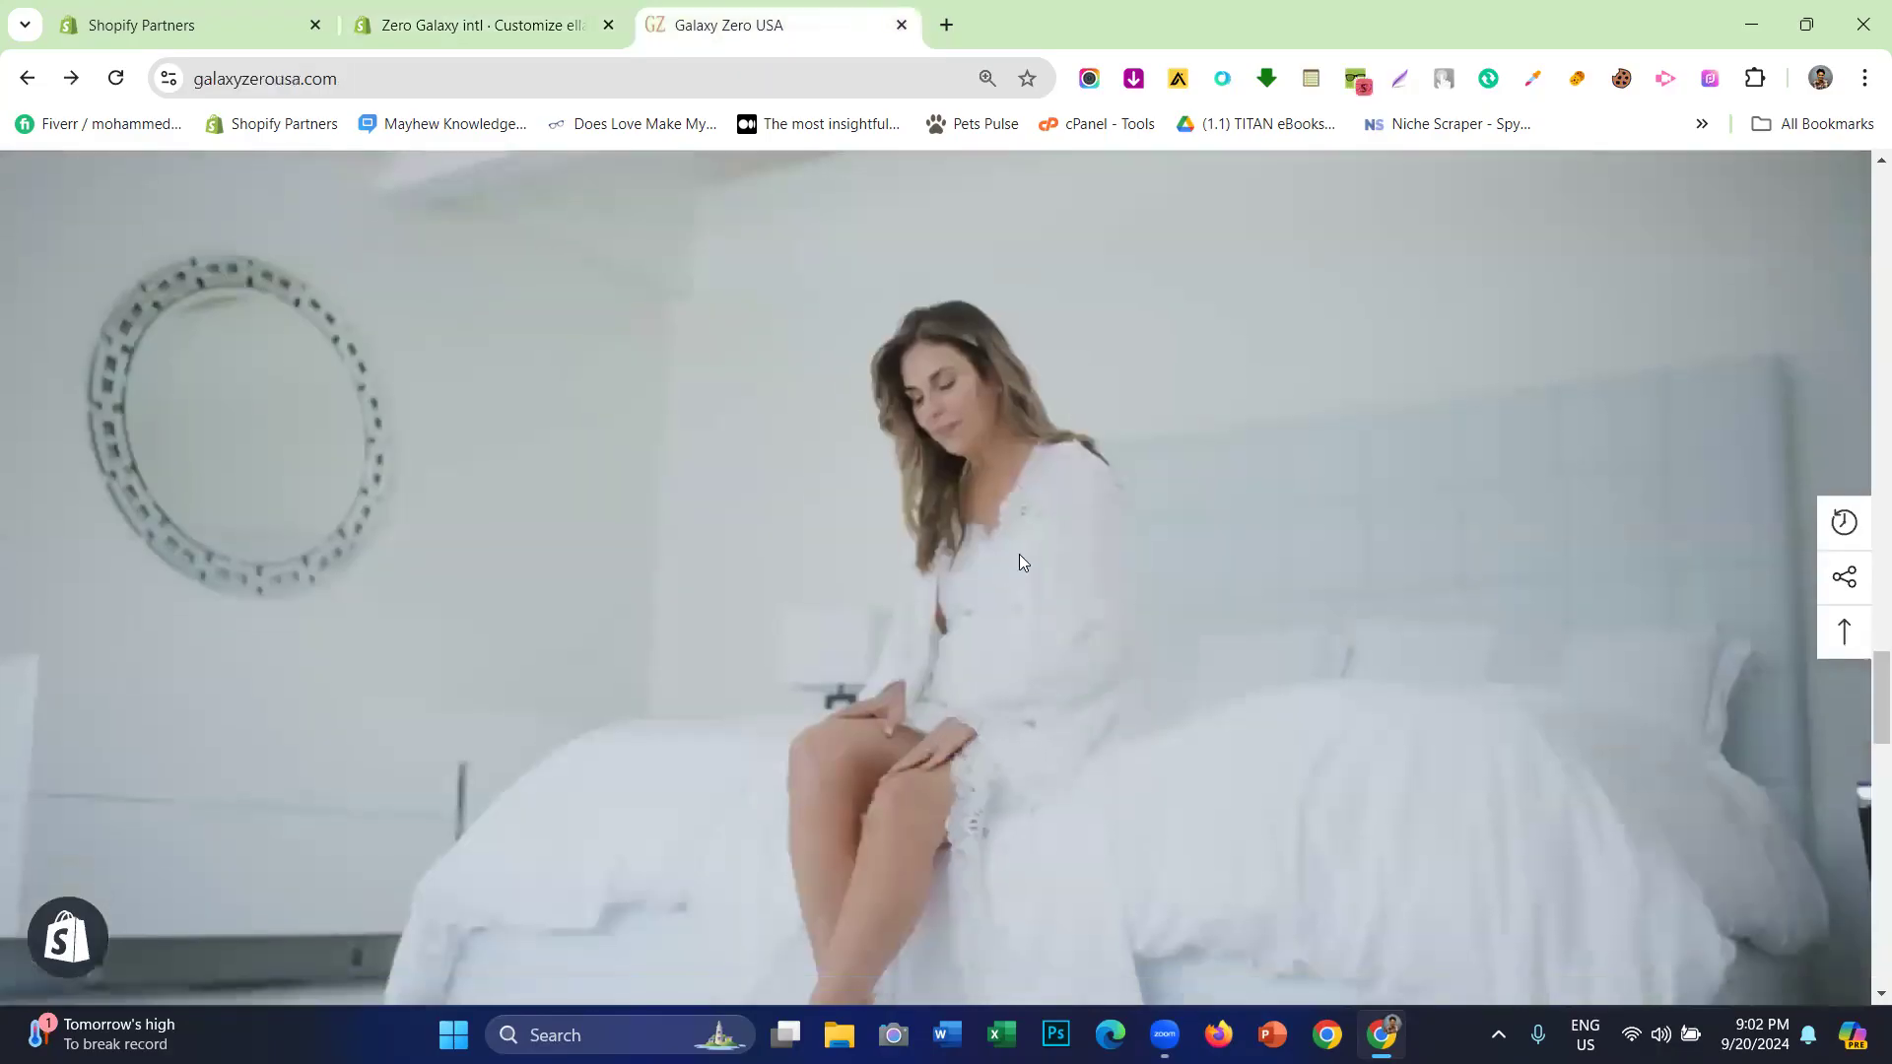
click(549, 12)
click(181, 772)
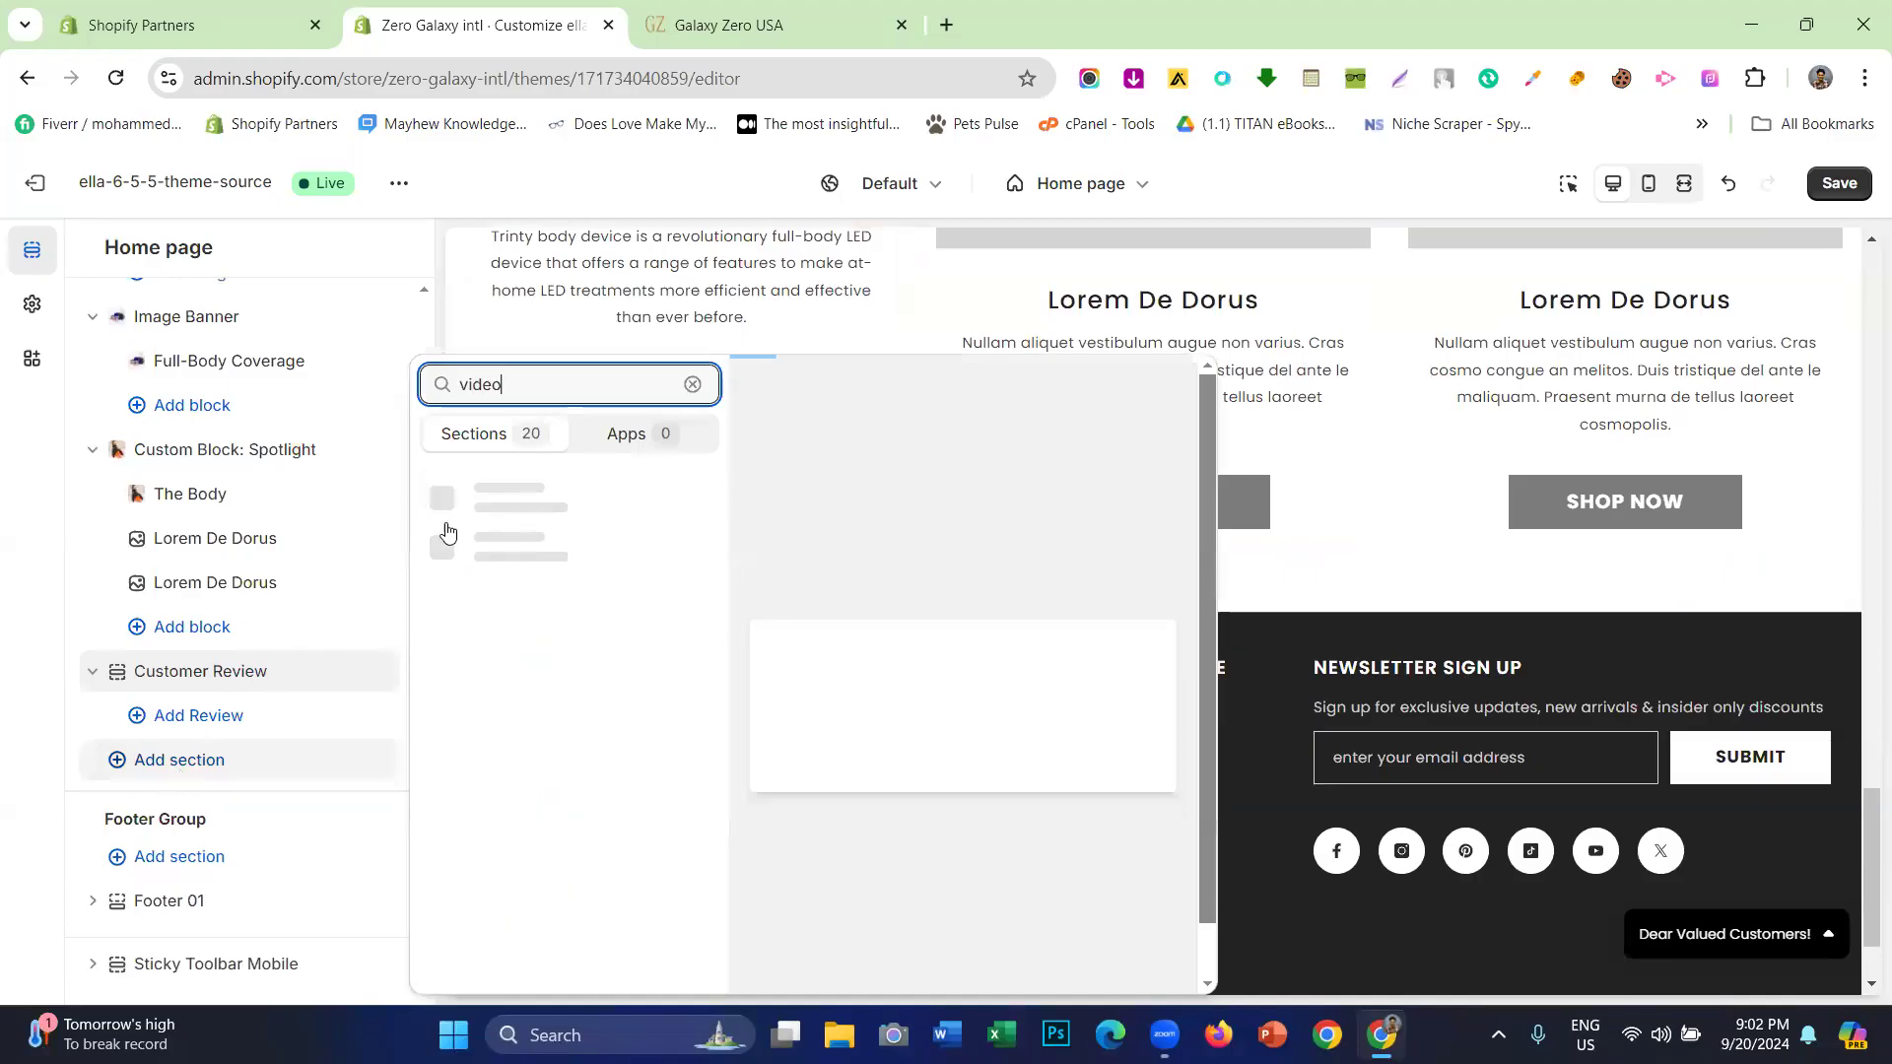
click(466, 509)
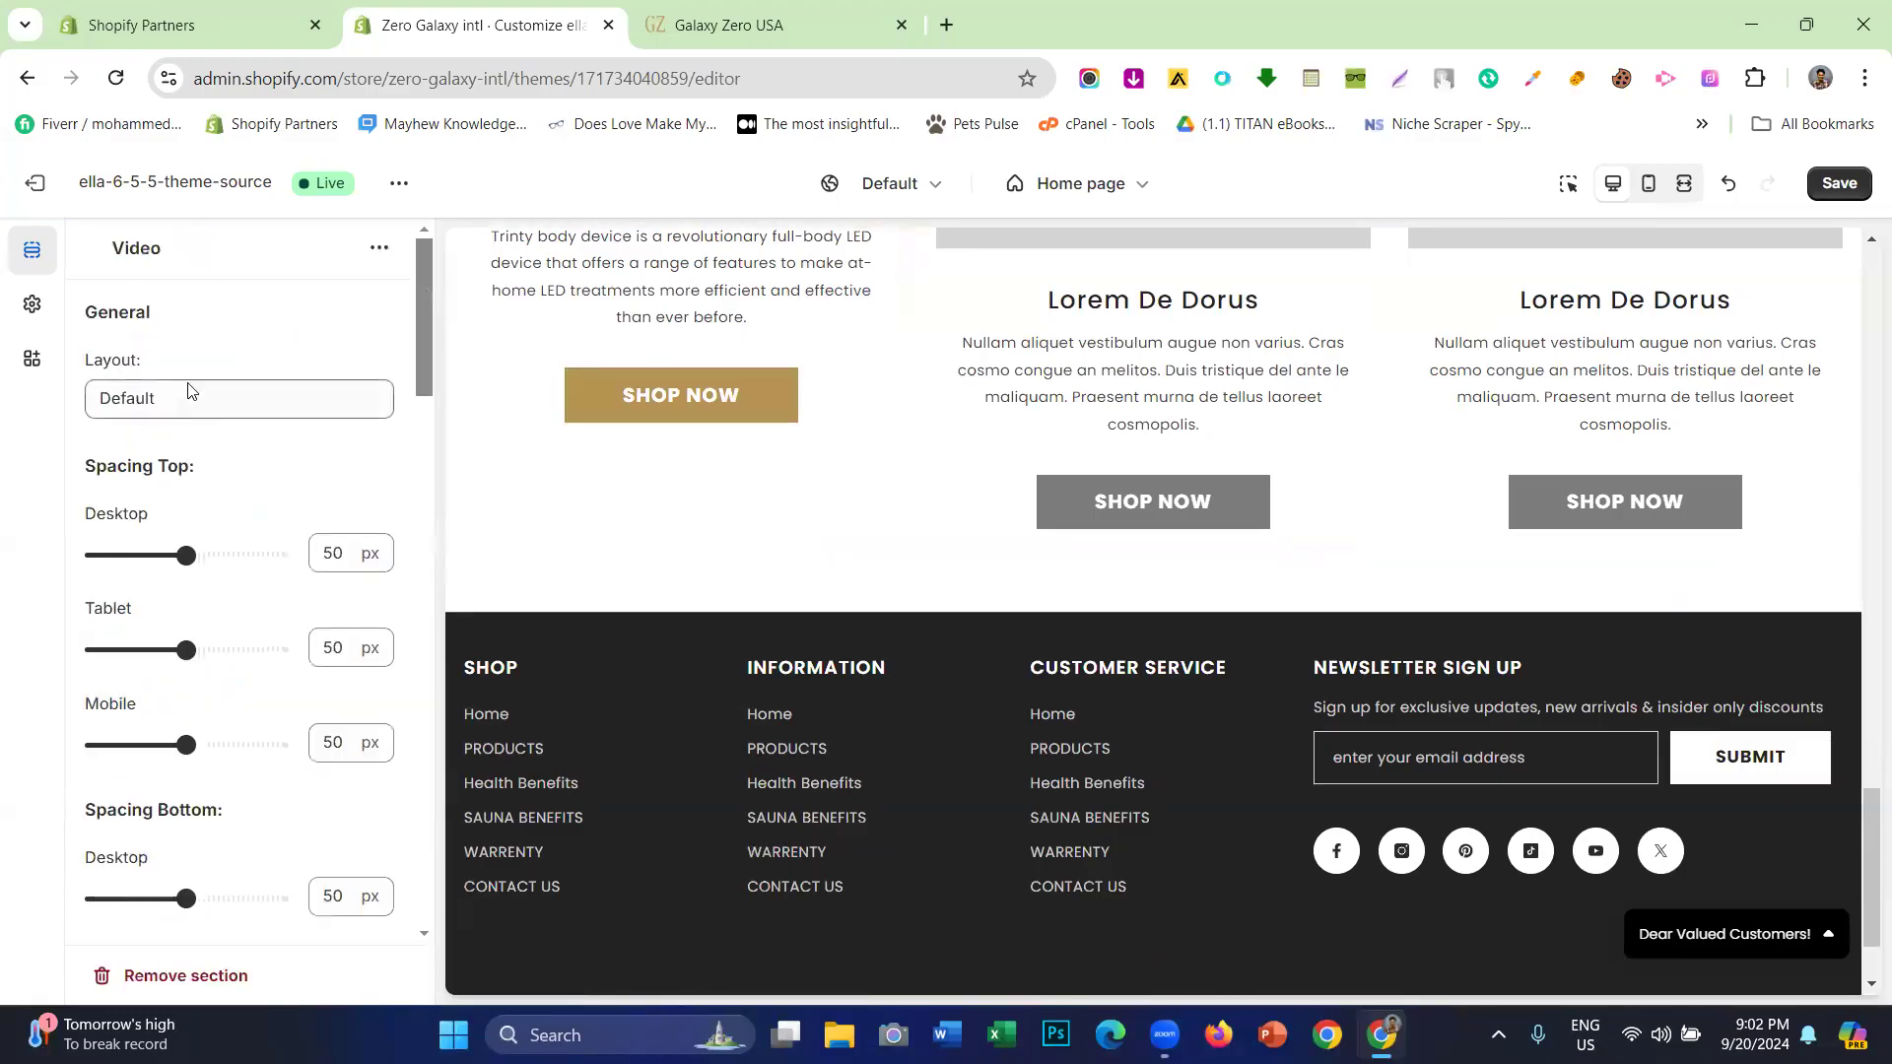
- Clear the Video section's title and return to the home page section list
scroll(139, 364, down, 5)
scroll(152, 492, down, 7)
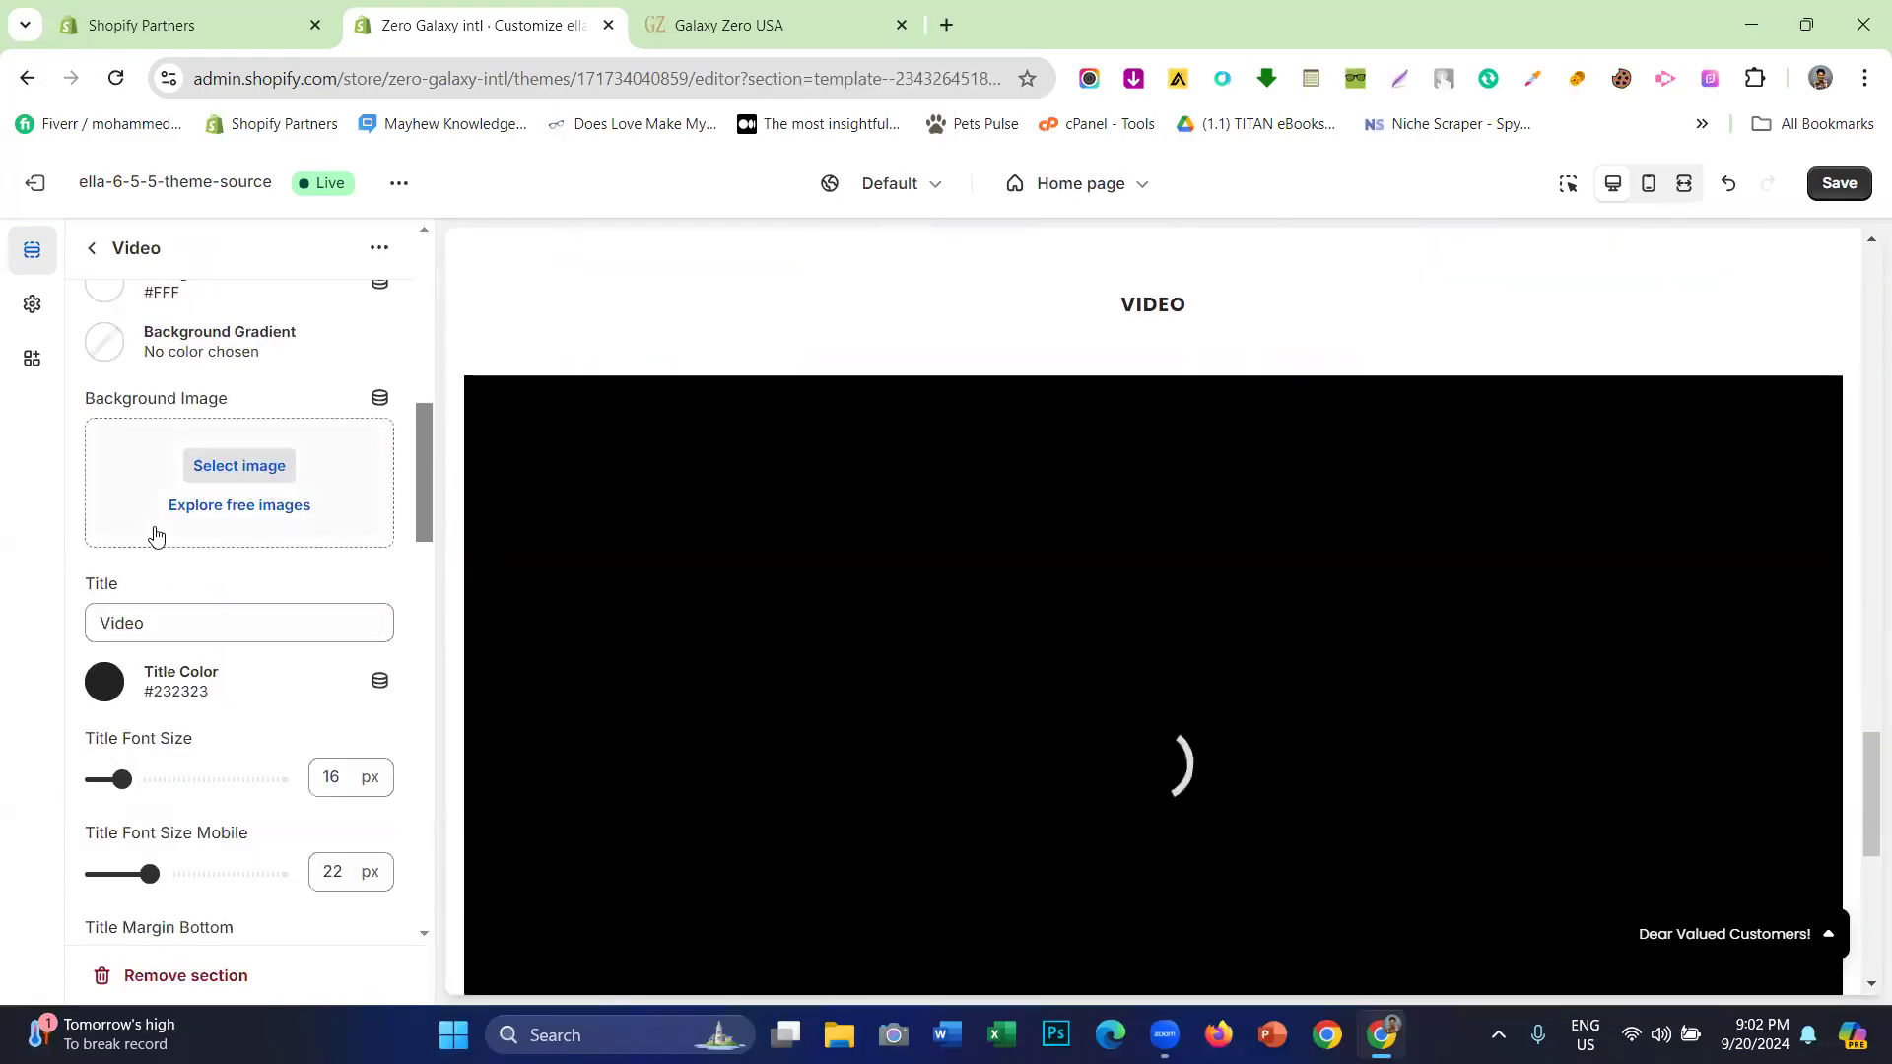
scroll(174, 414, up, 3)
double_click(176, 507)
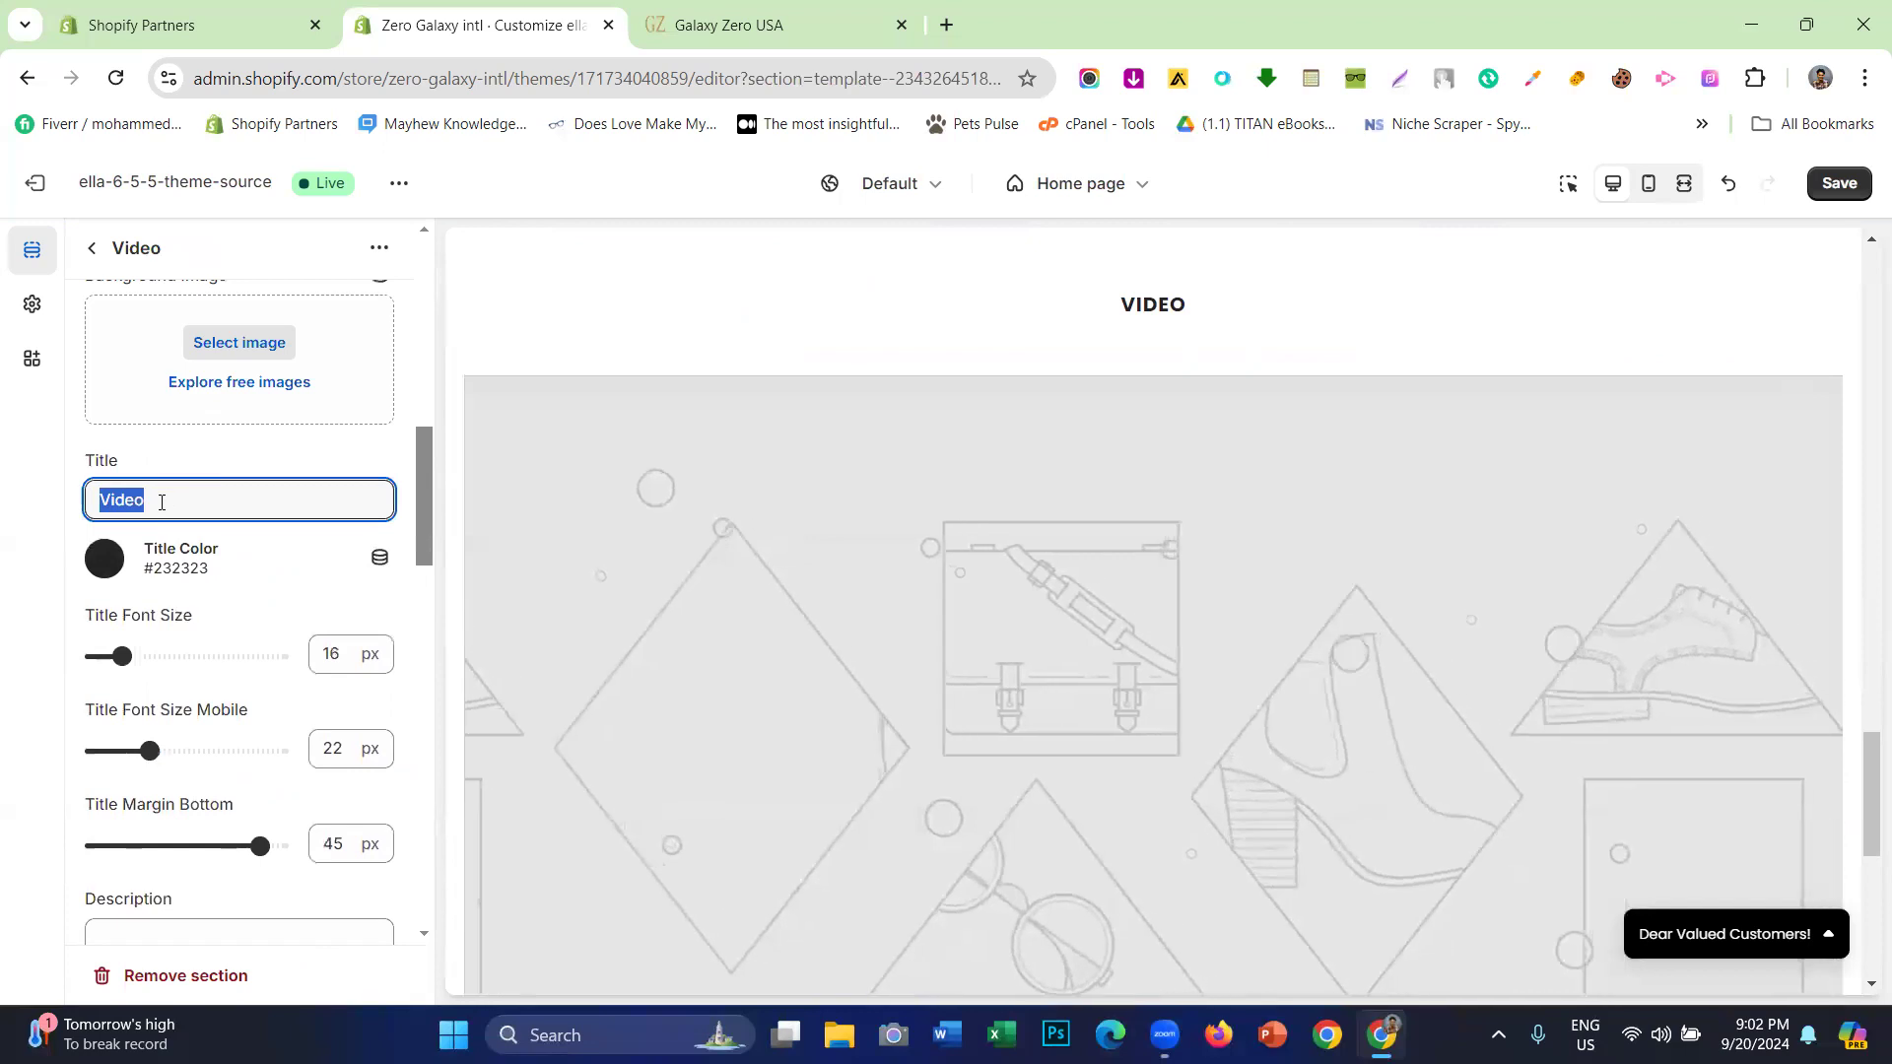
key(BackSpace)
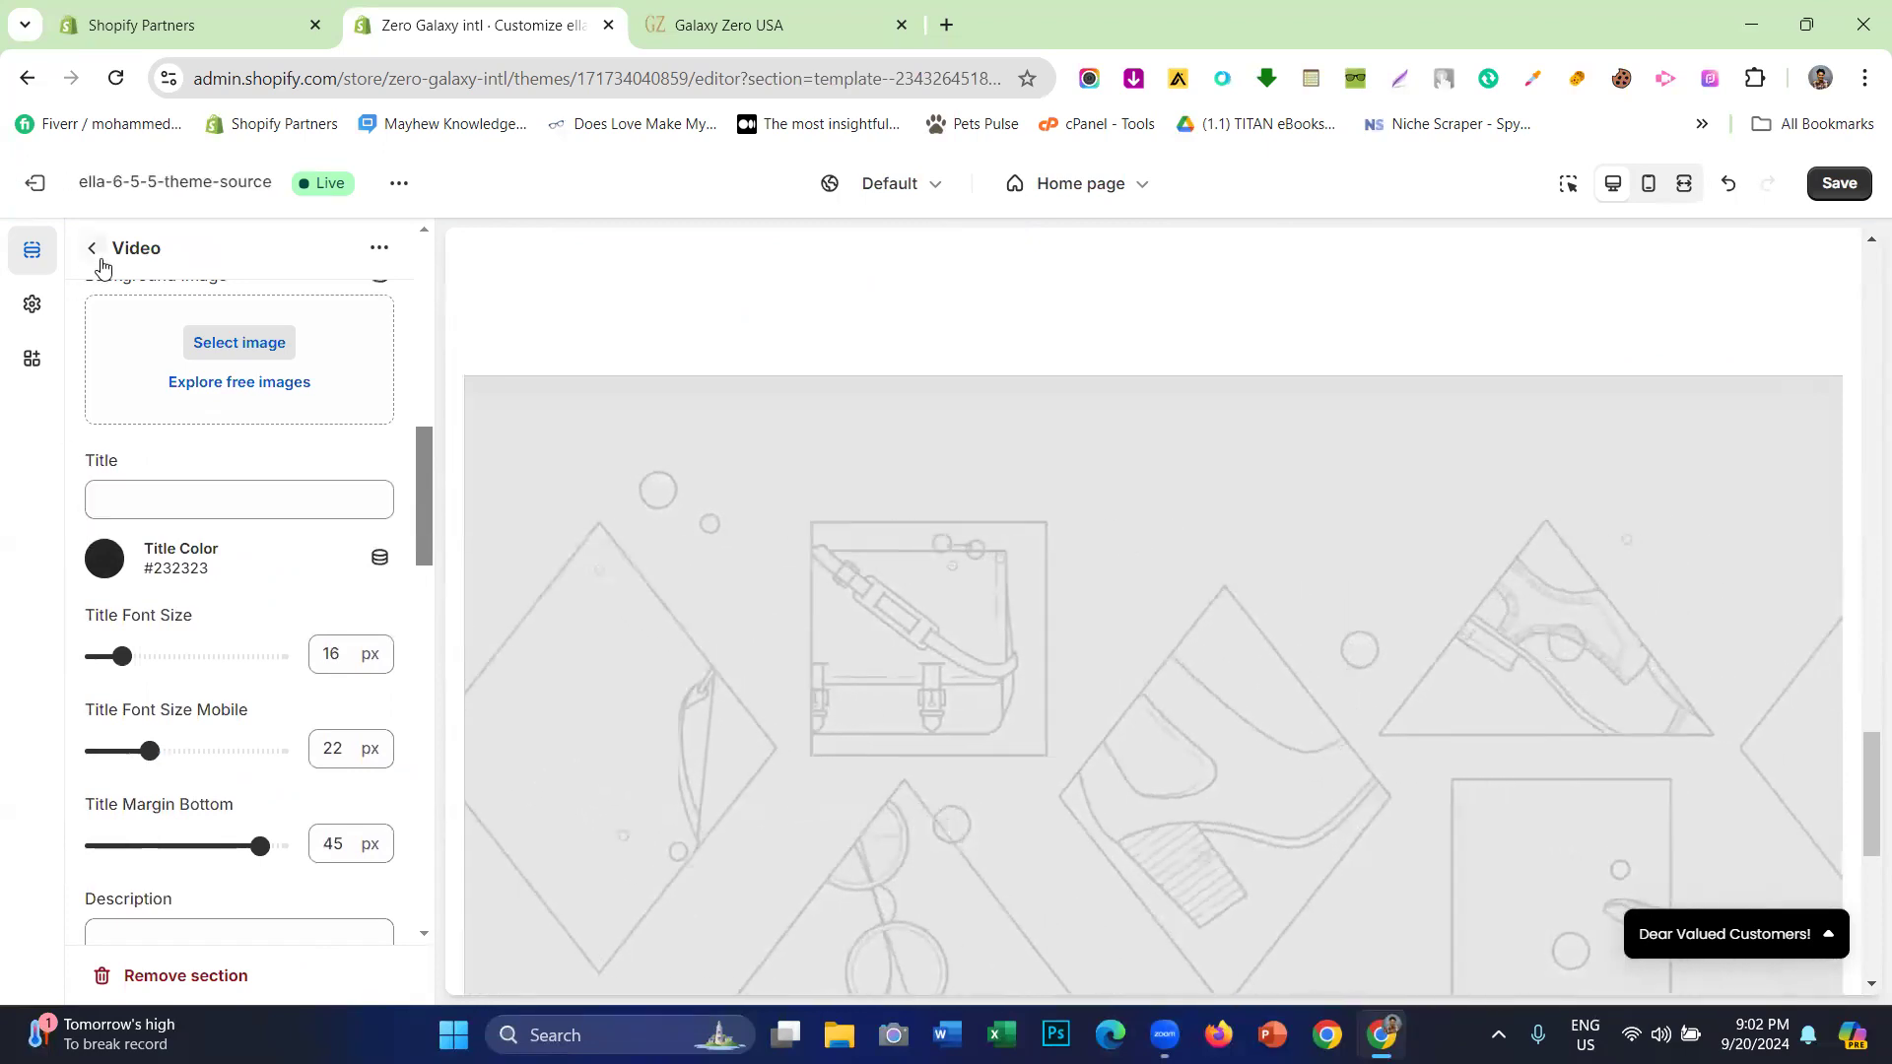
click(93, 248)
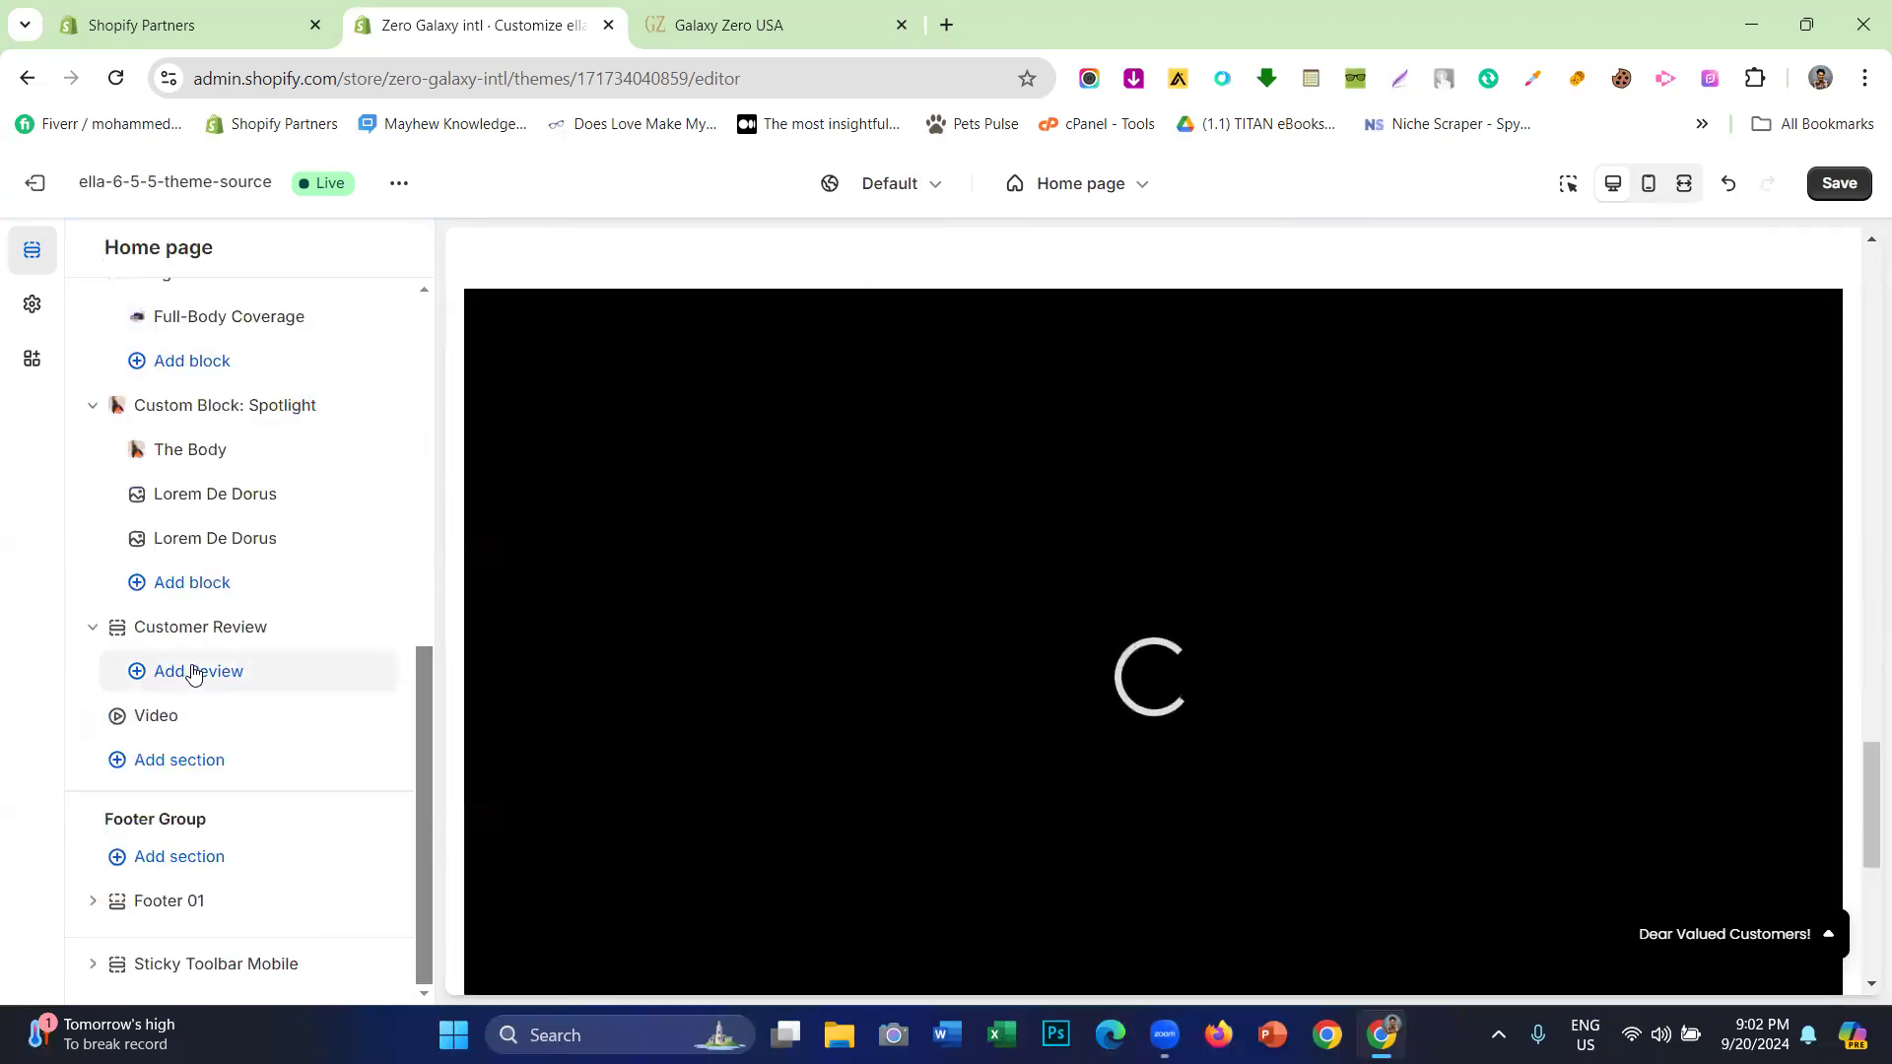
- Add three review blocks to the Customer Review section
click(194, 674)
click(194, 717)
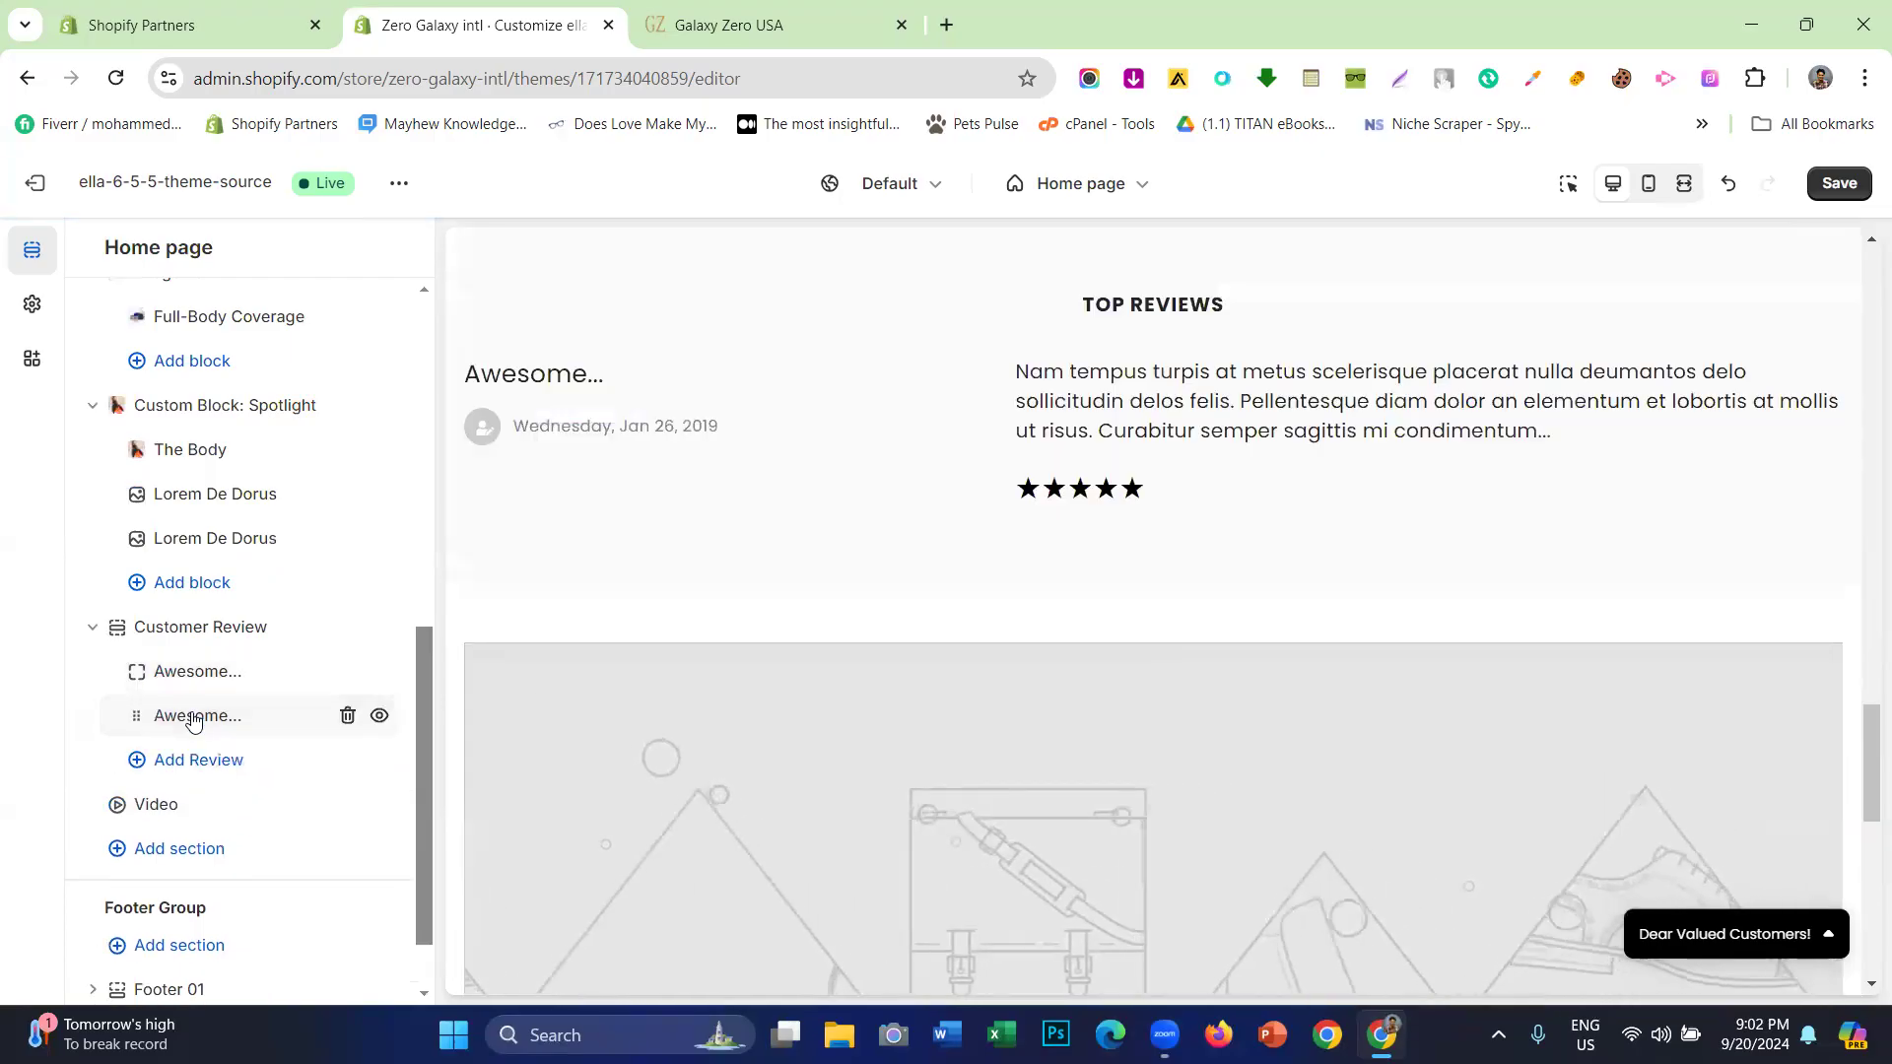
click(198, 762)
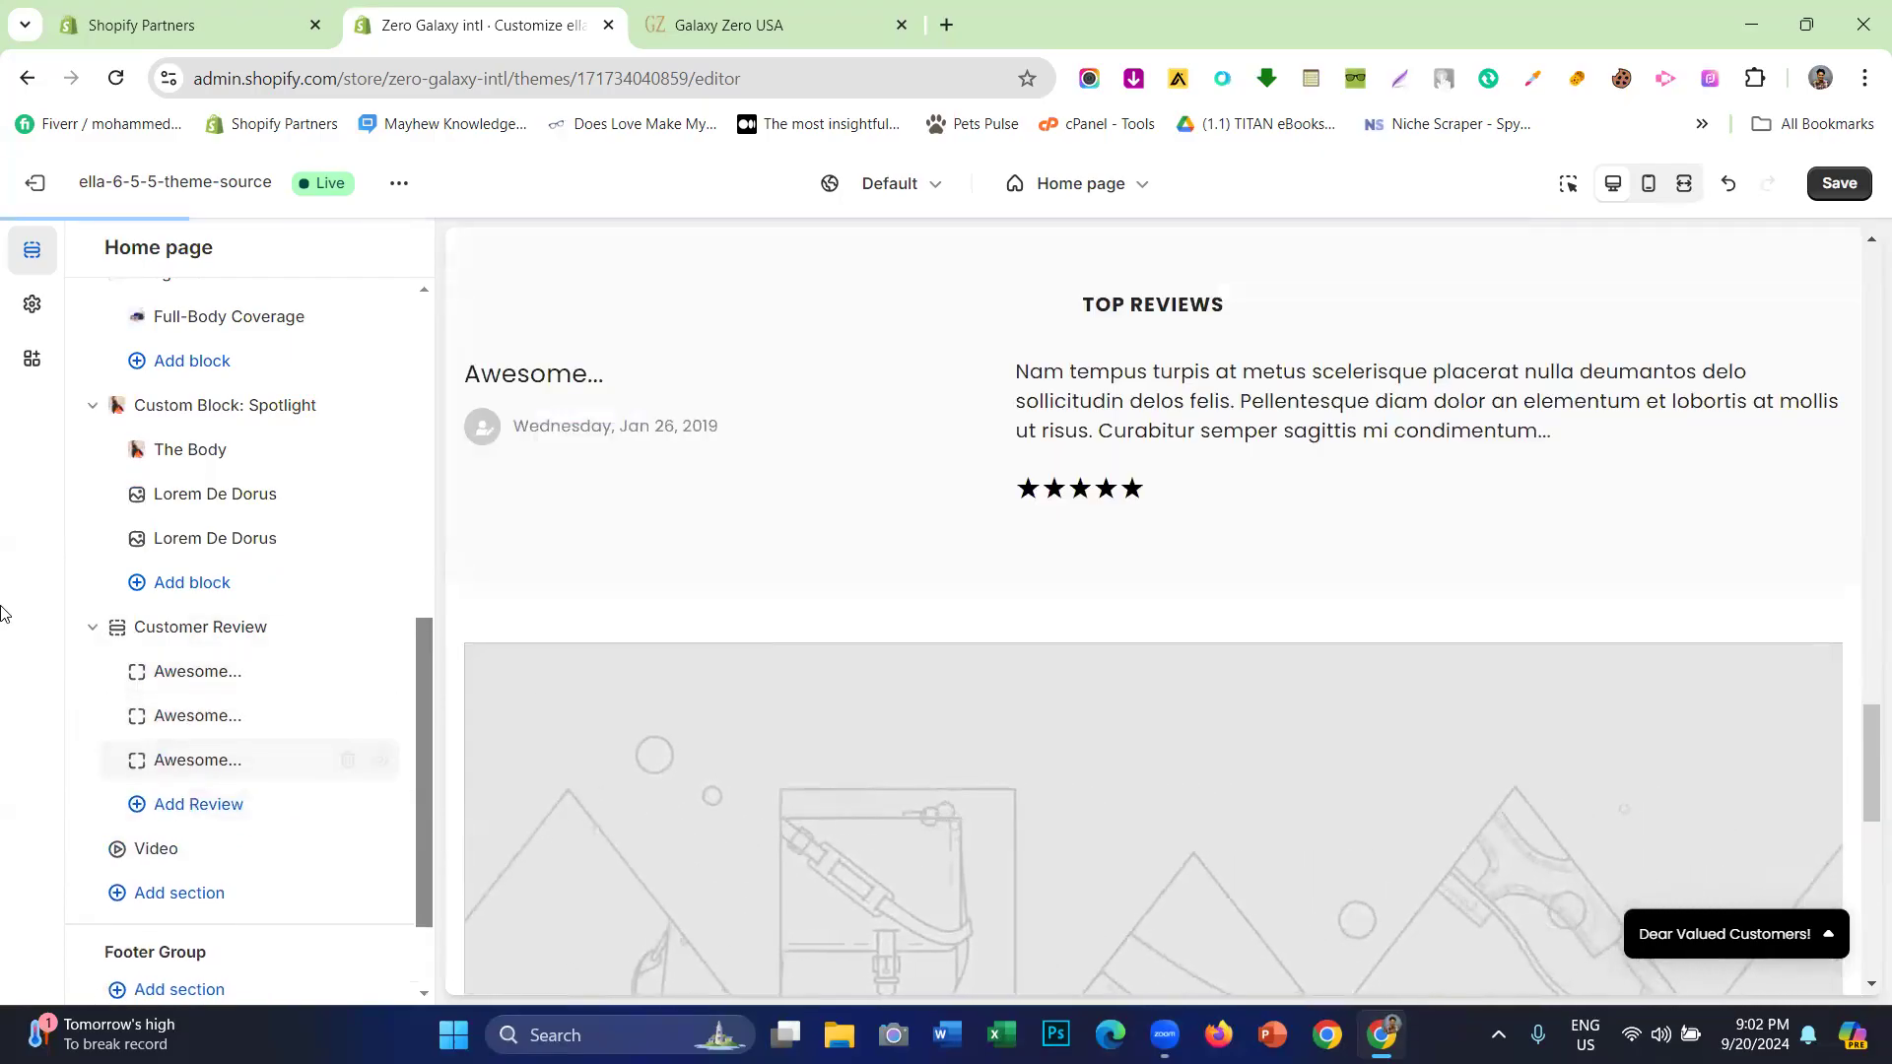
- Compare the end of the home page preview with the reference site's layout below its video, including the RED by Elevare Skin section
scroll(1119, 538, down, 6)
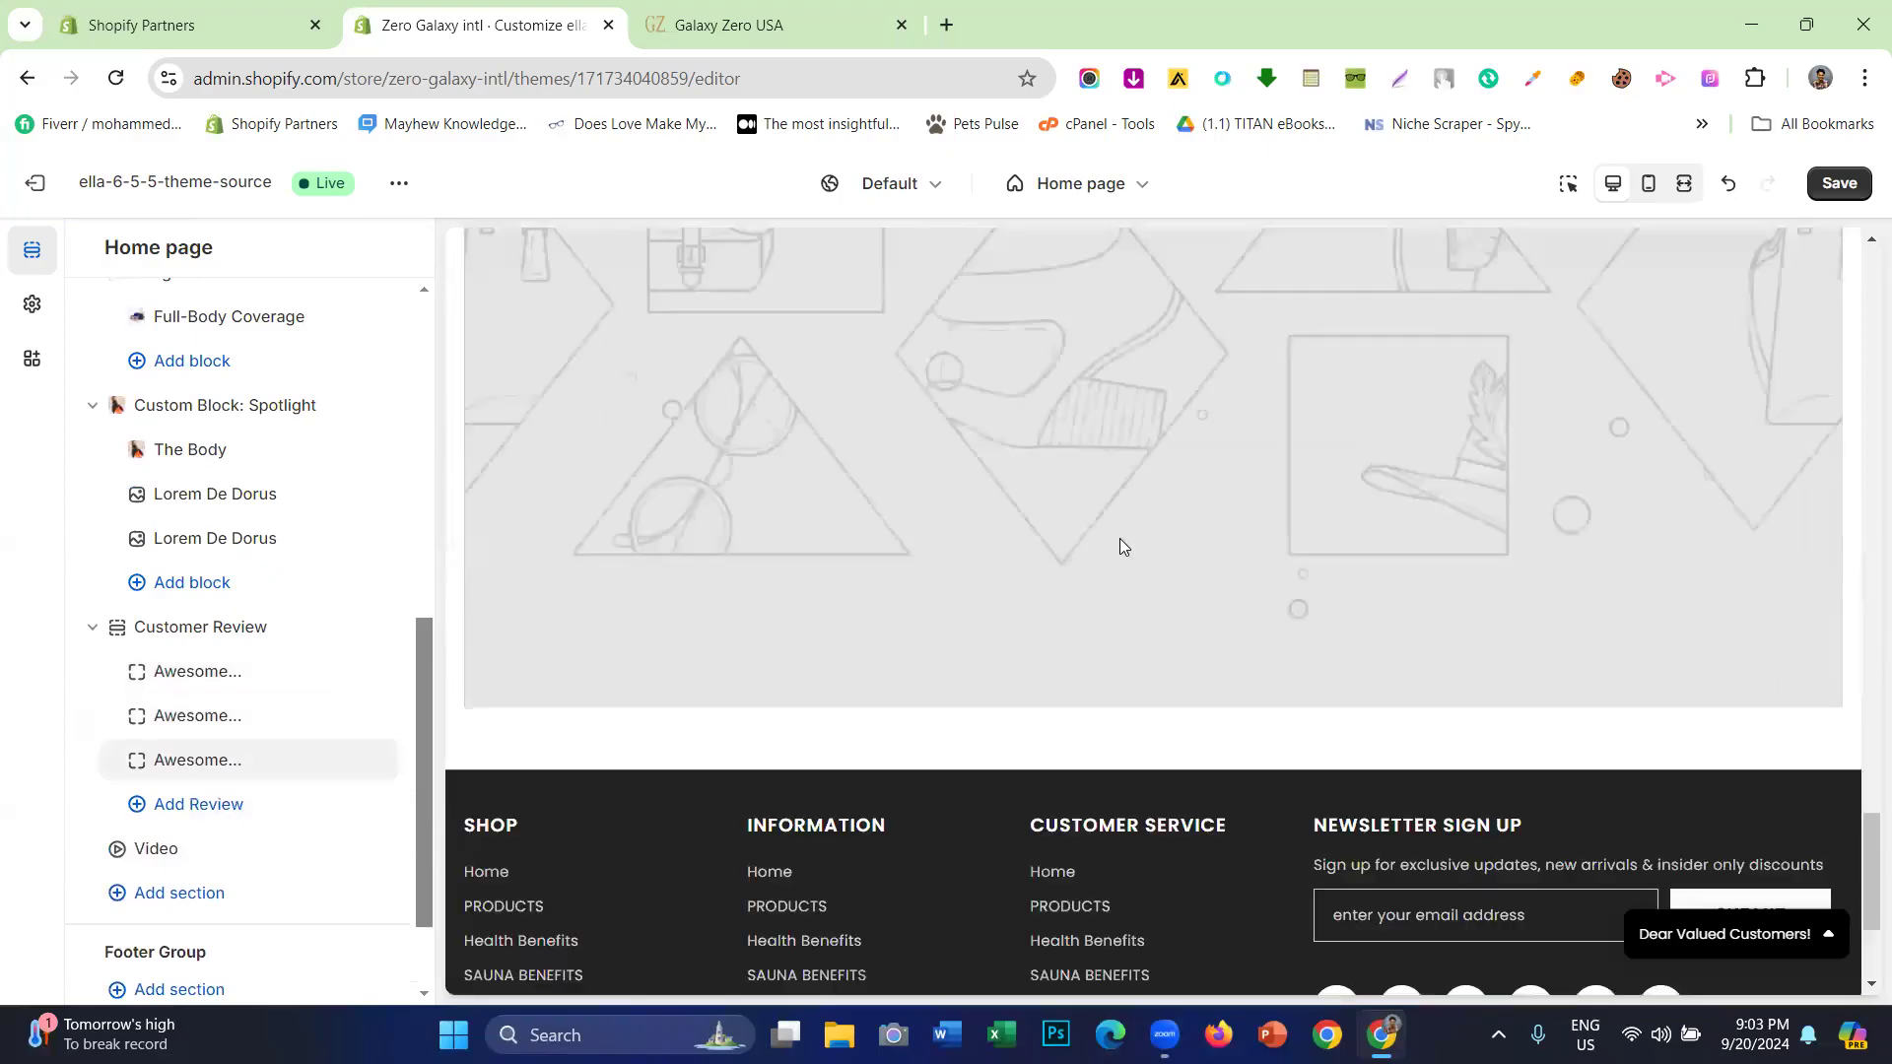
scroll(1119, 538, down, 3)
click(749, 25)
scroll(835, 477, down, 3)
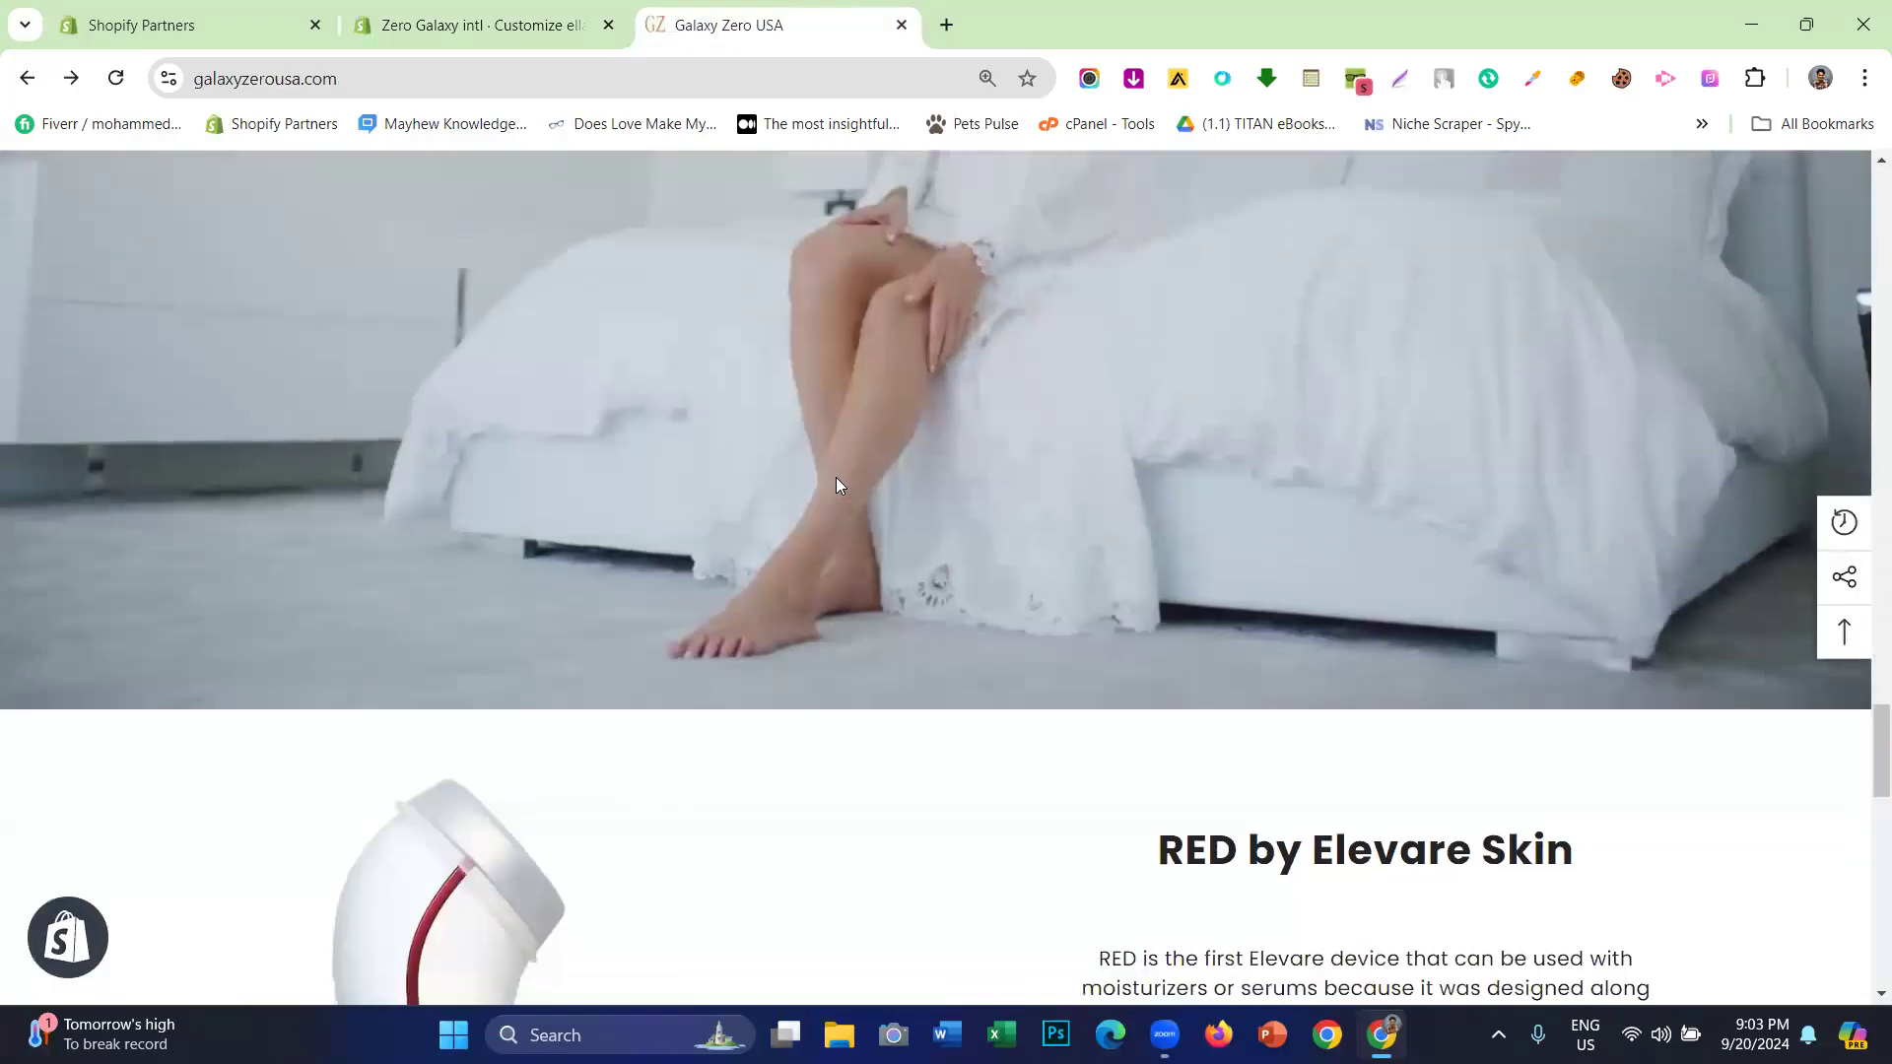
scroll(835, 477, down, 5)
scroll(835, 477, down, 2)
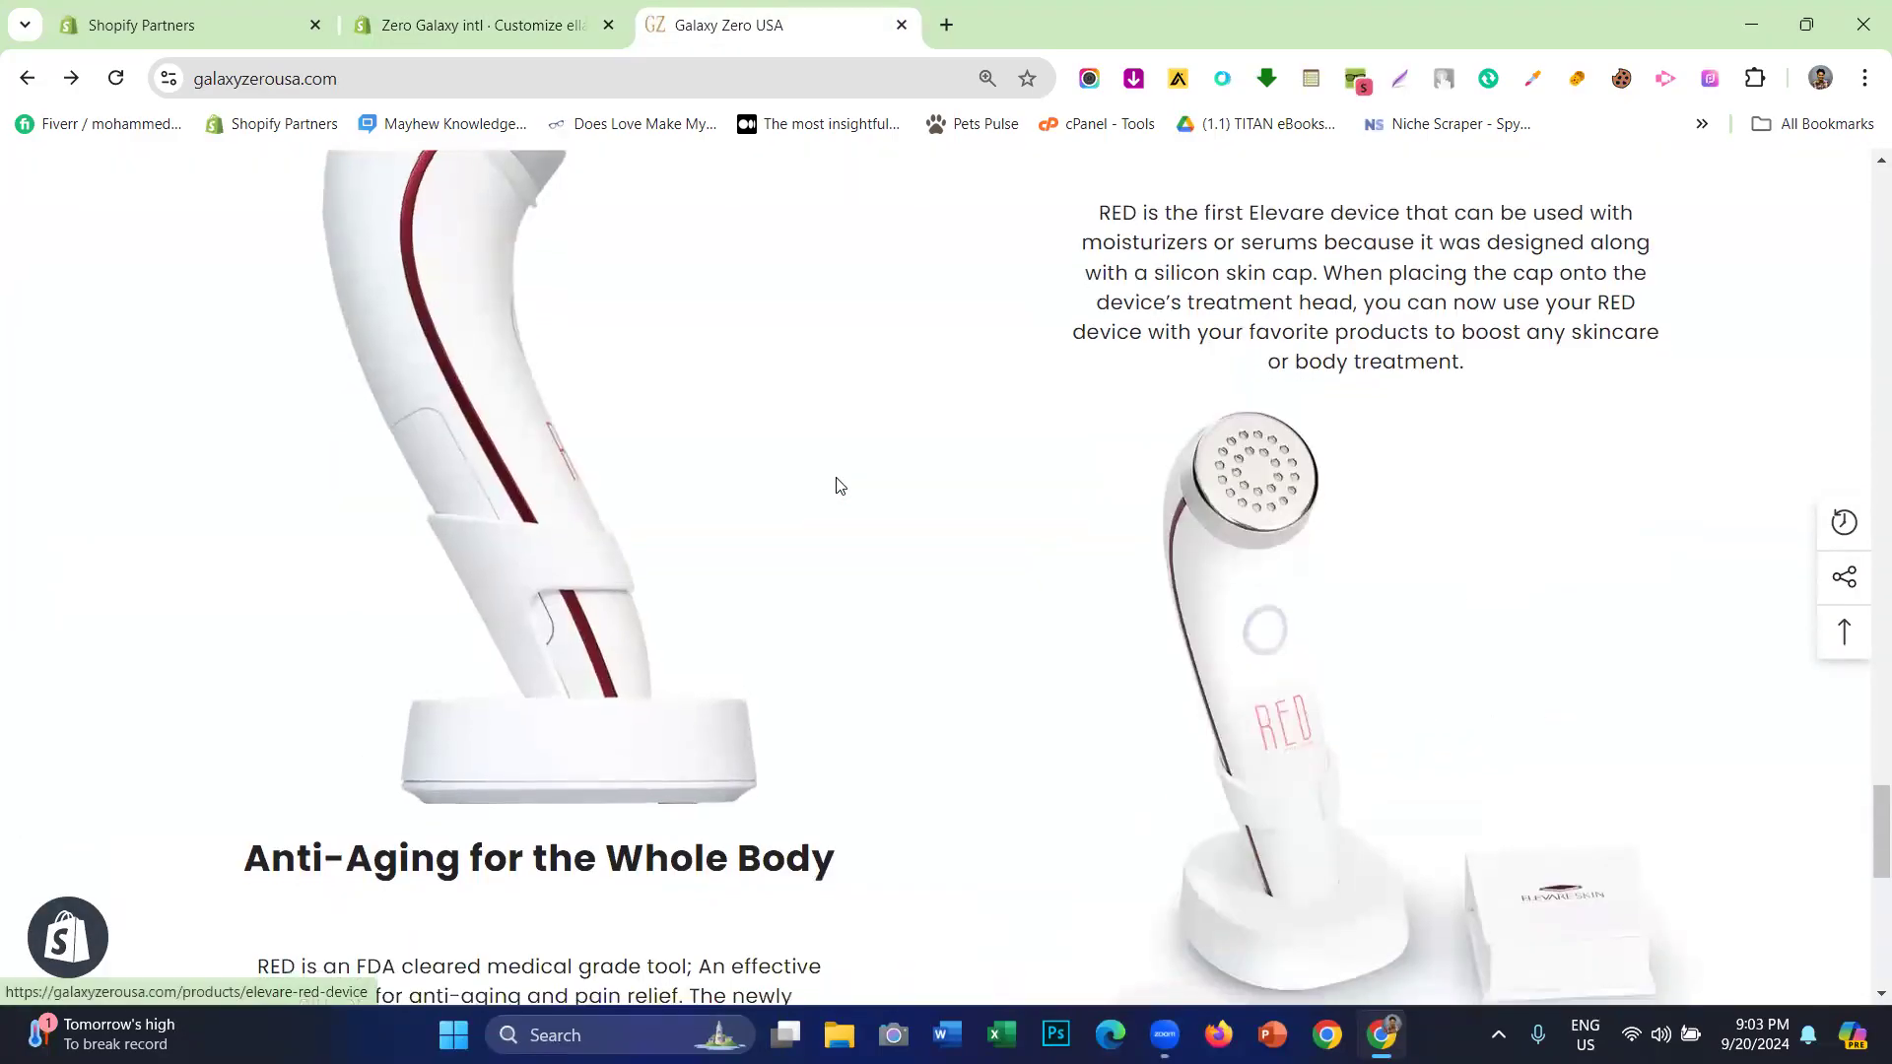
scroll(863, 510, down, 3)
scroll(886, 538, up, 6)
scroll(976, 546, up, 2)
scroll(611, 537, down, 2)
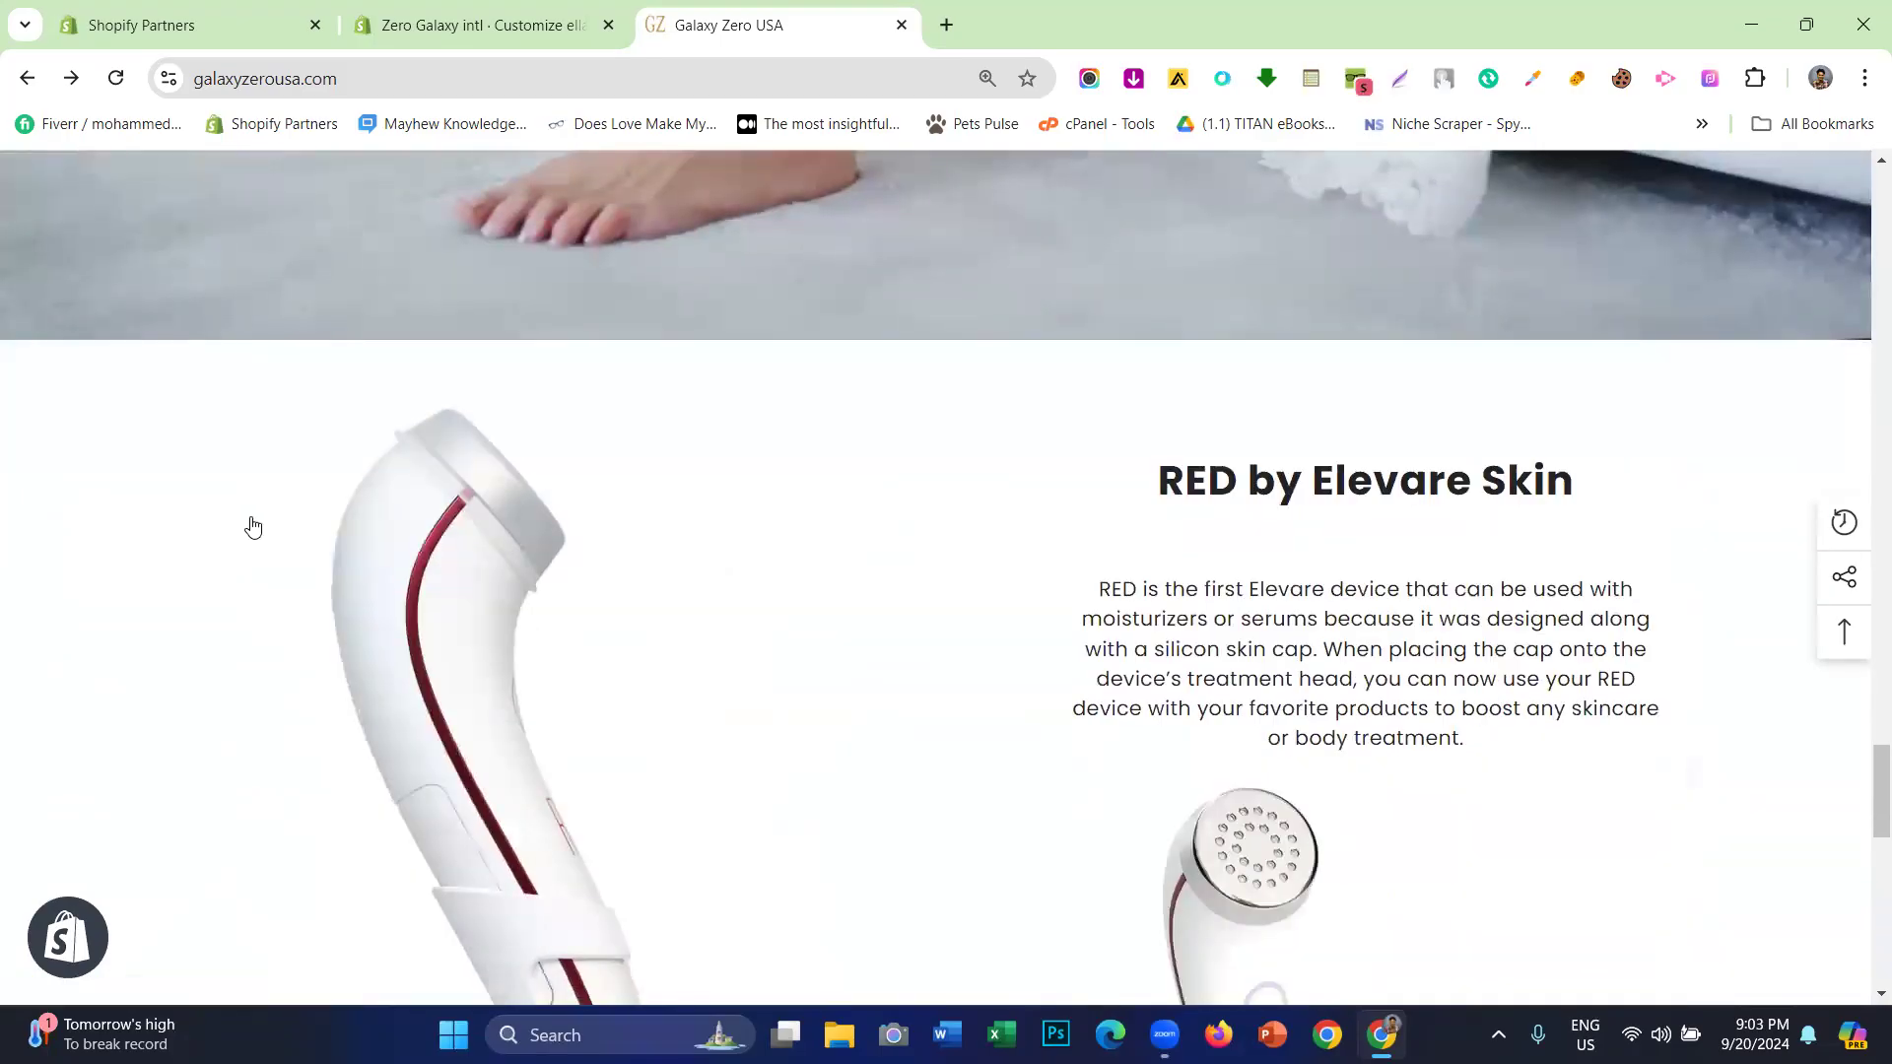
- Examine the reference site's RED by Elevare Skin and Anti-Aging for the Whole Body layout, comparing it with the home page preview
scroll(663, 435, down, 5)
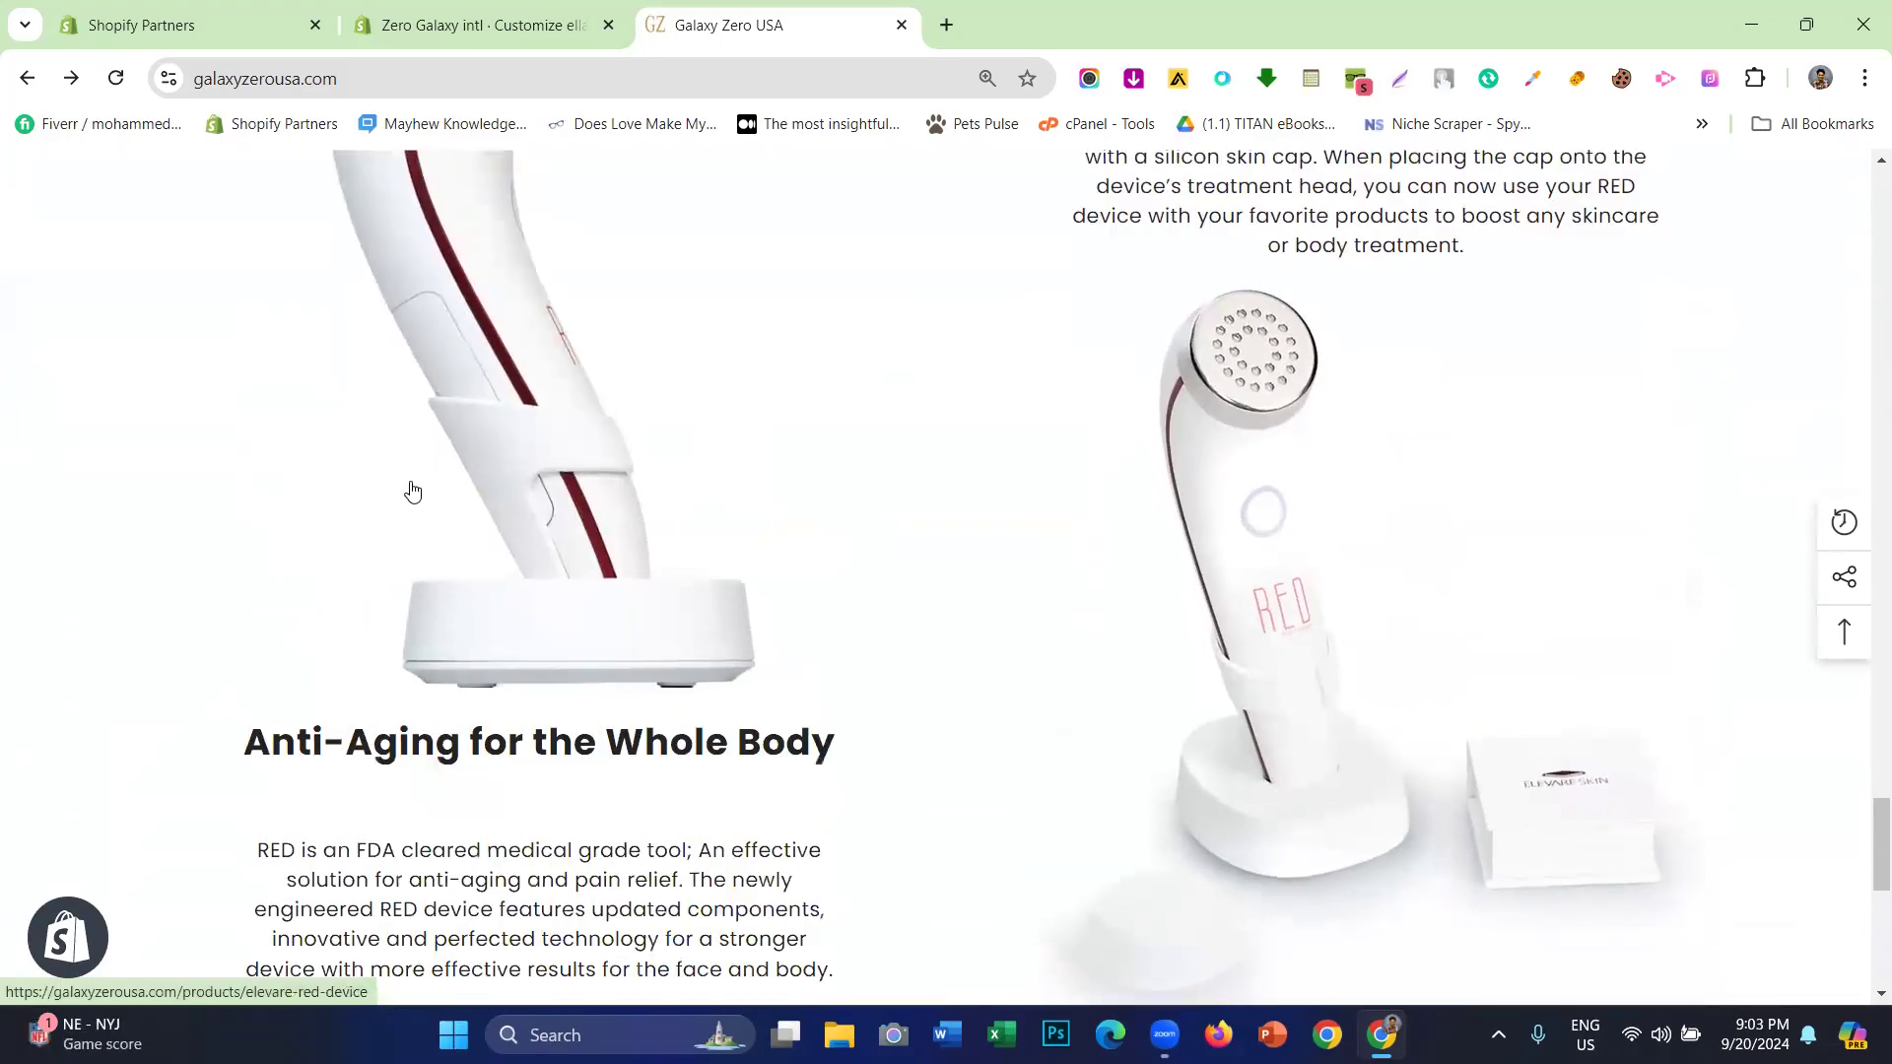
scroll(1097, 604, up, 4)
drag(1158, 357, 1382, 586)
click(1233, 514)
scroll(988, 591, down, 6)
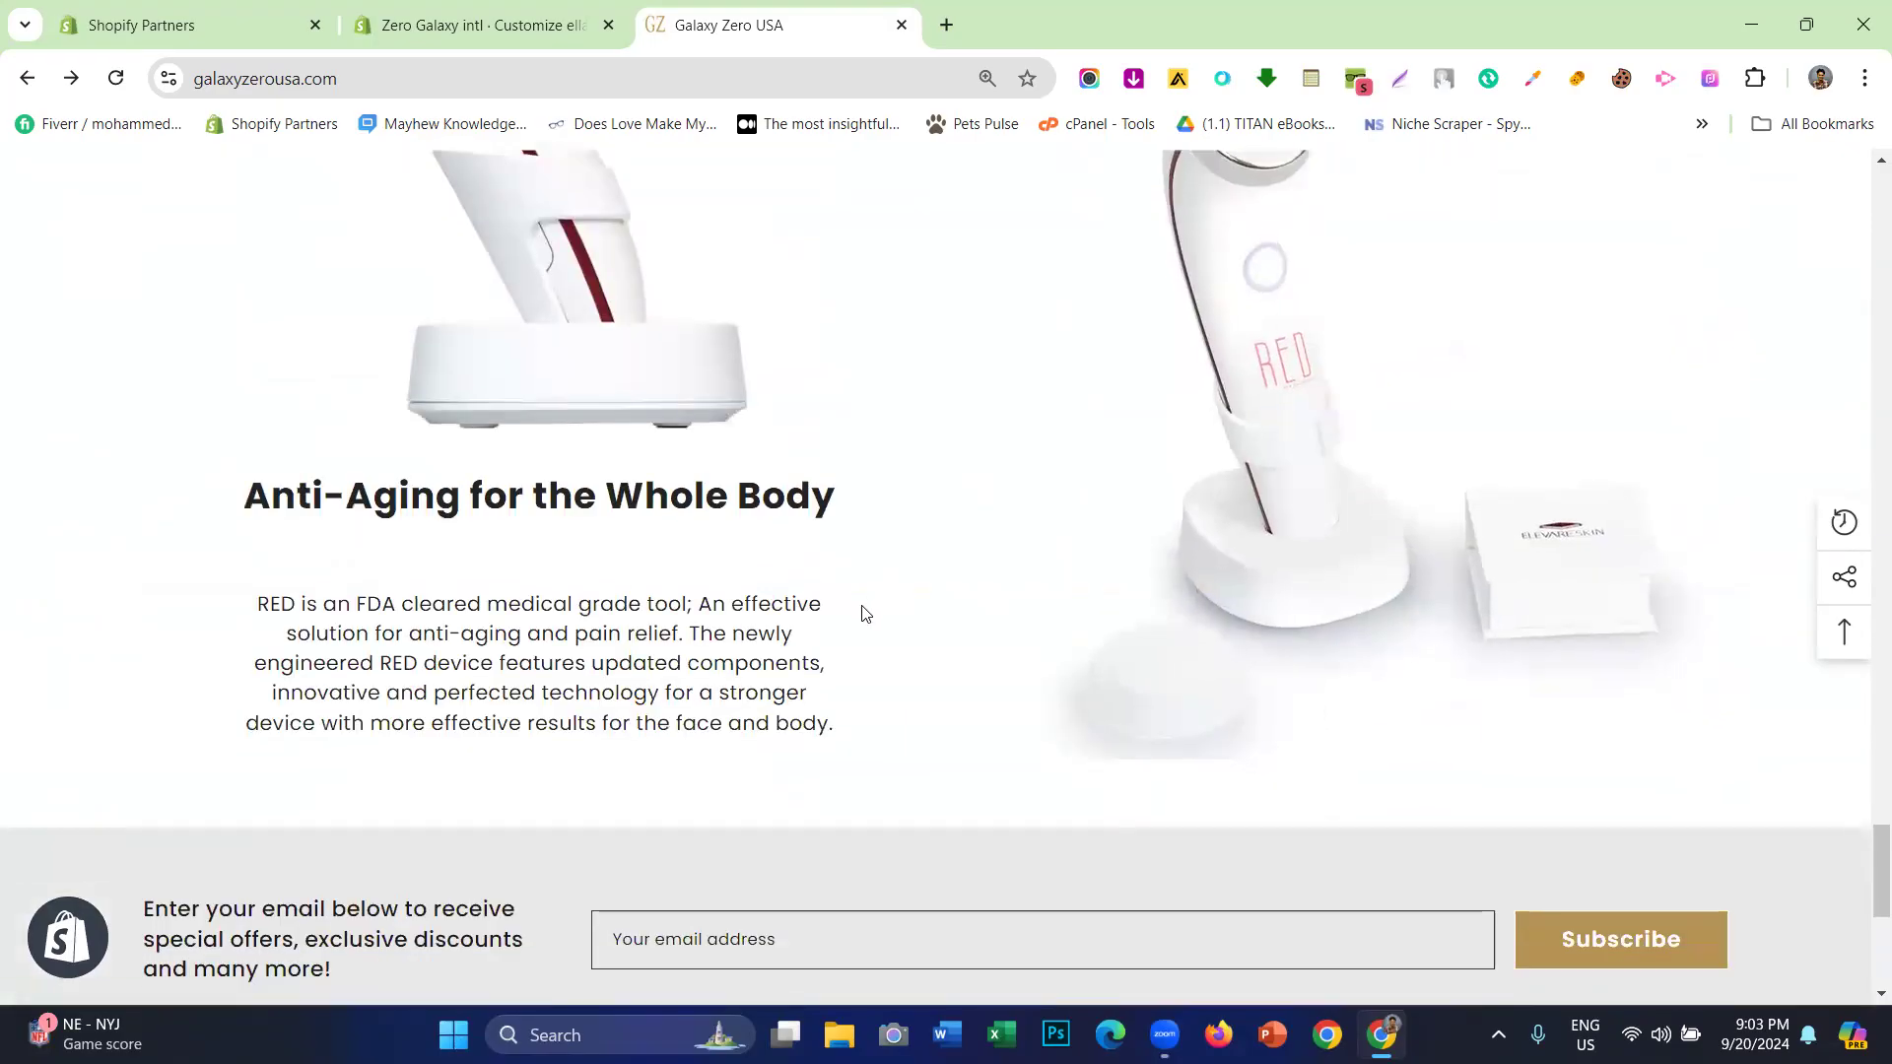
scroll(863, 613, up, 5)
key(ctrl+shift+Tab)
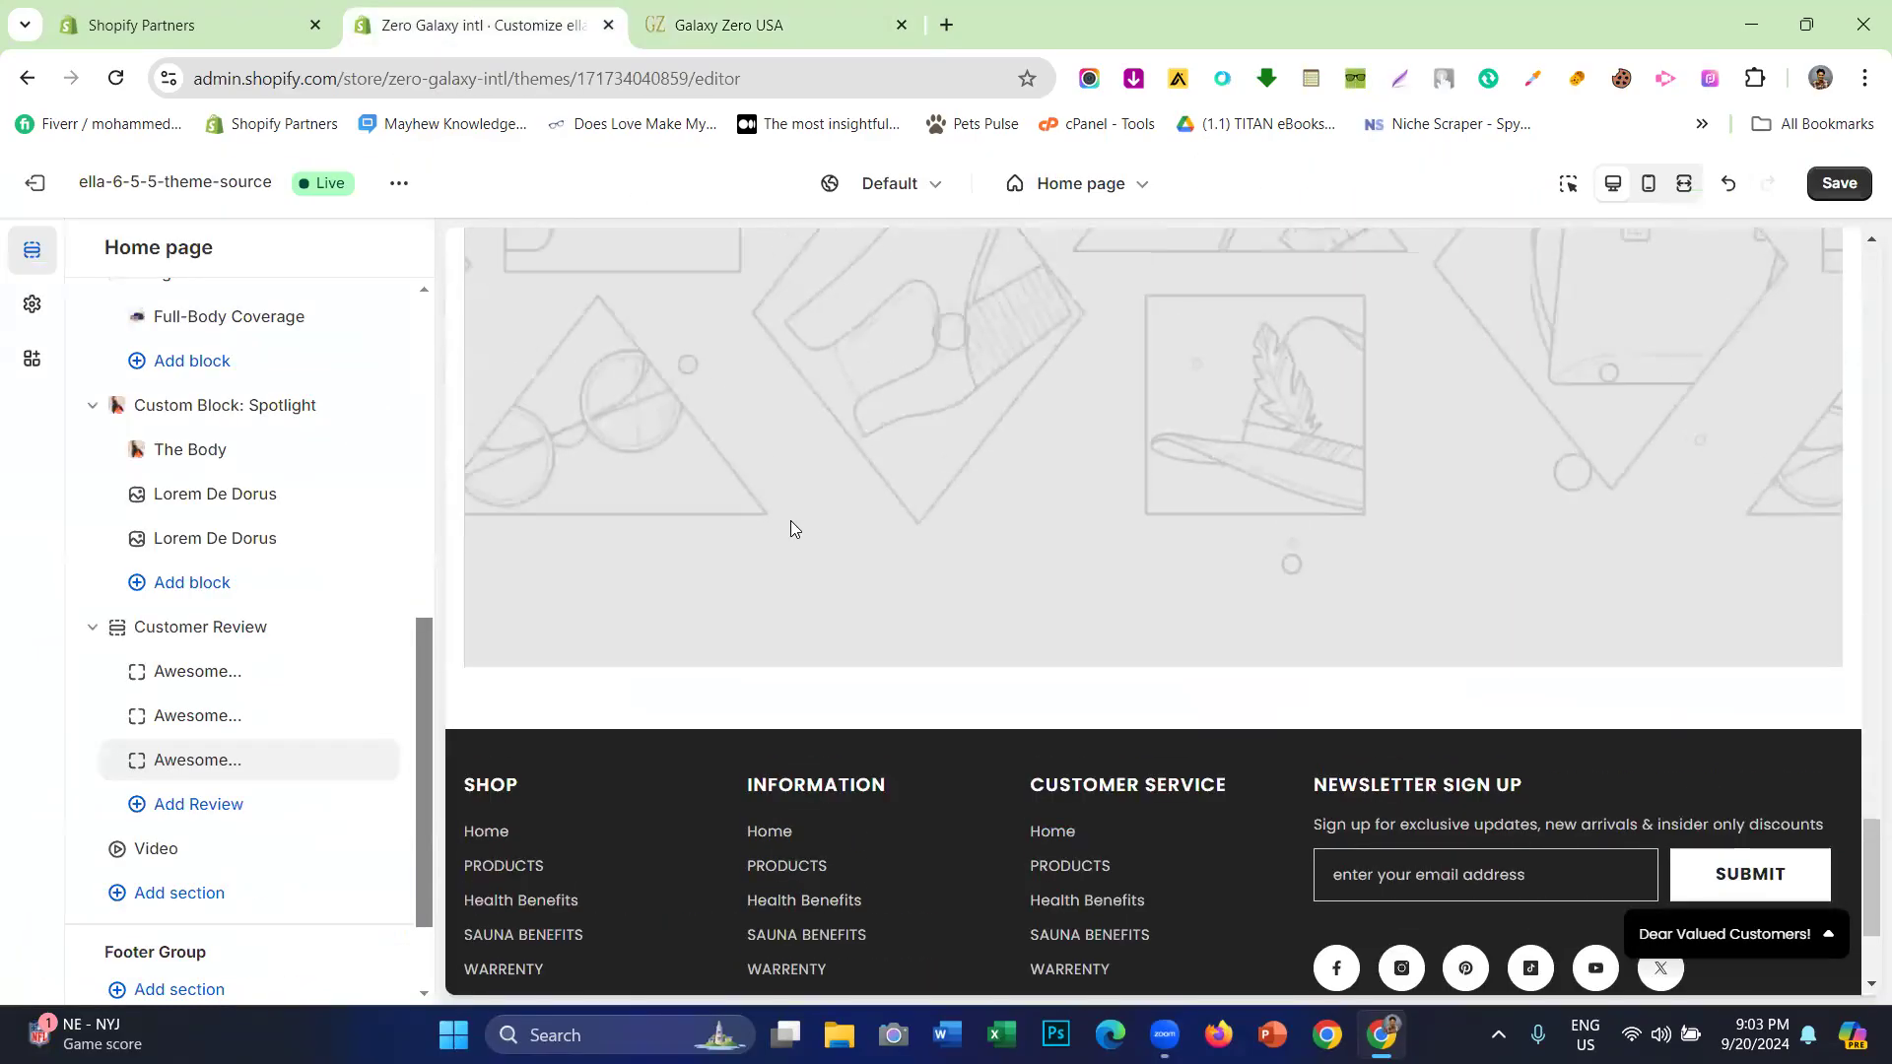
scroll(790, 520, up, 3)
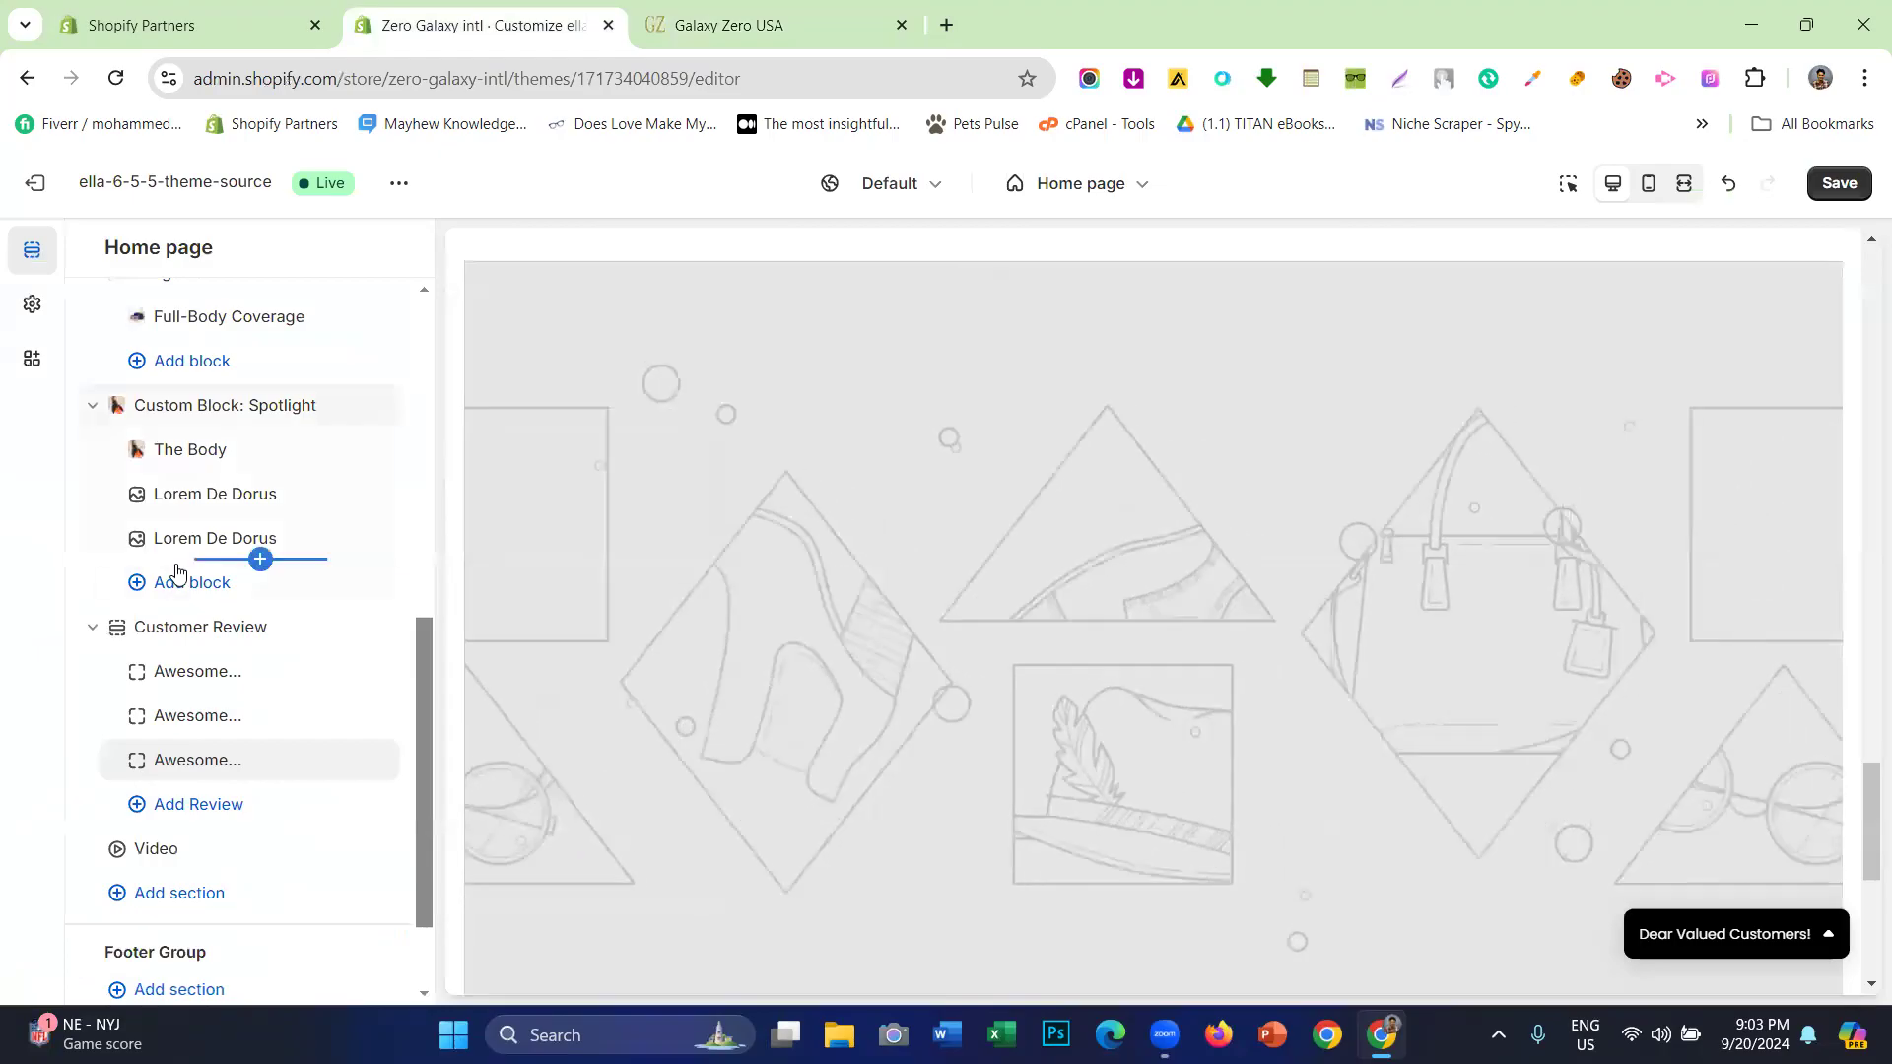
scroll(197, 630, down, 1)
key(ctrl+Tab)
scroll(734, 451, down, 1)
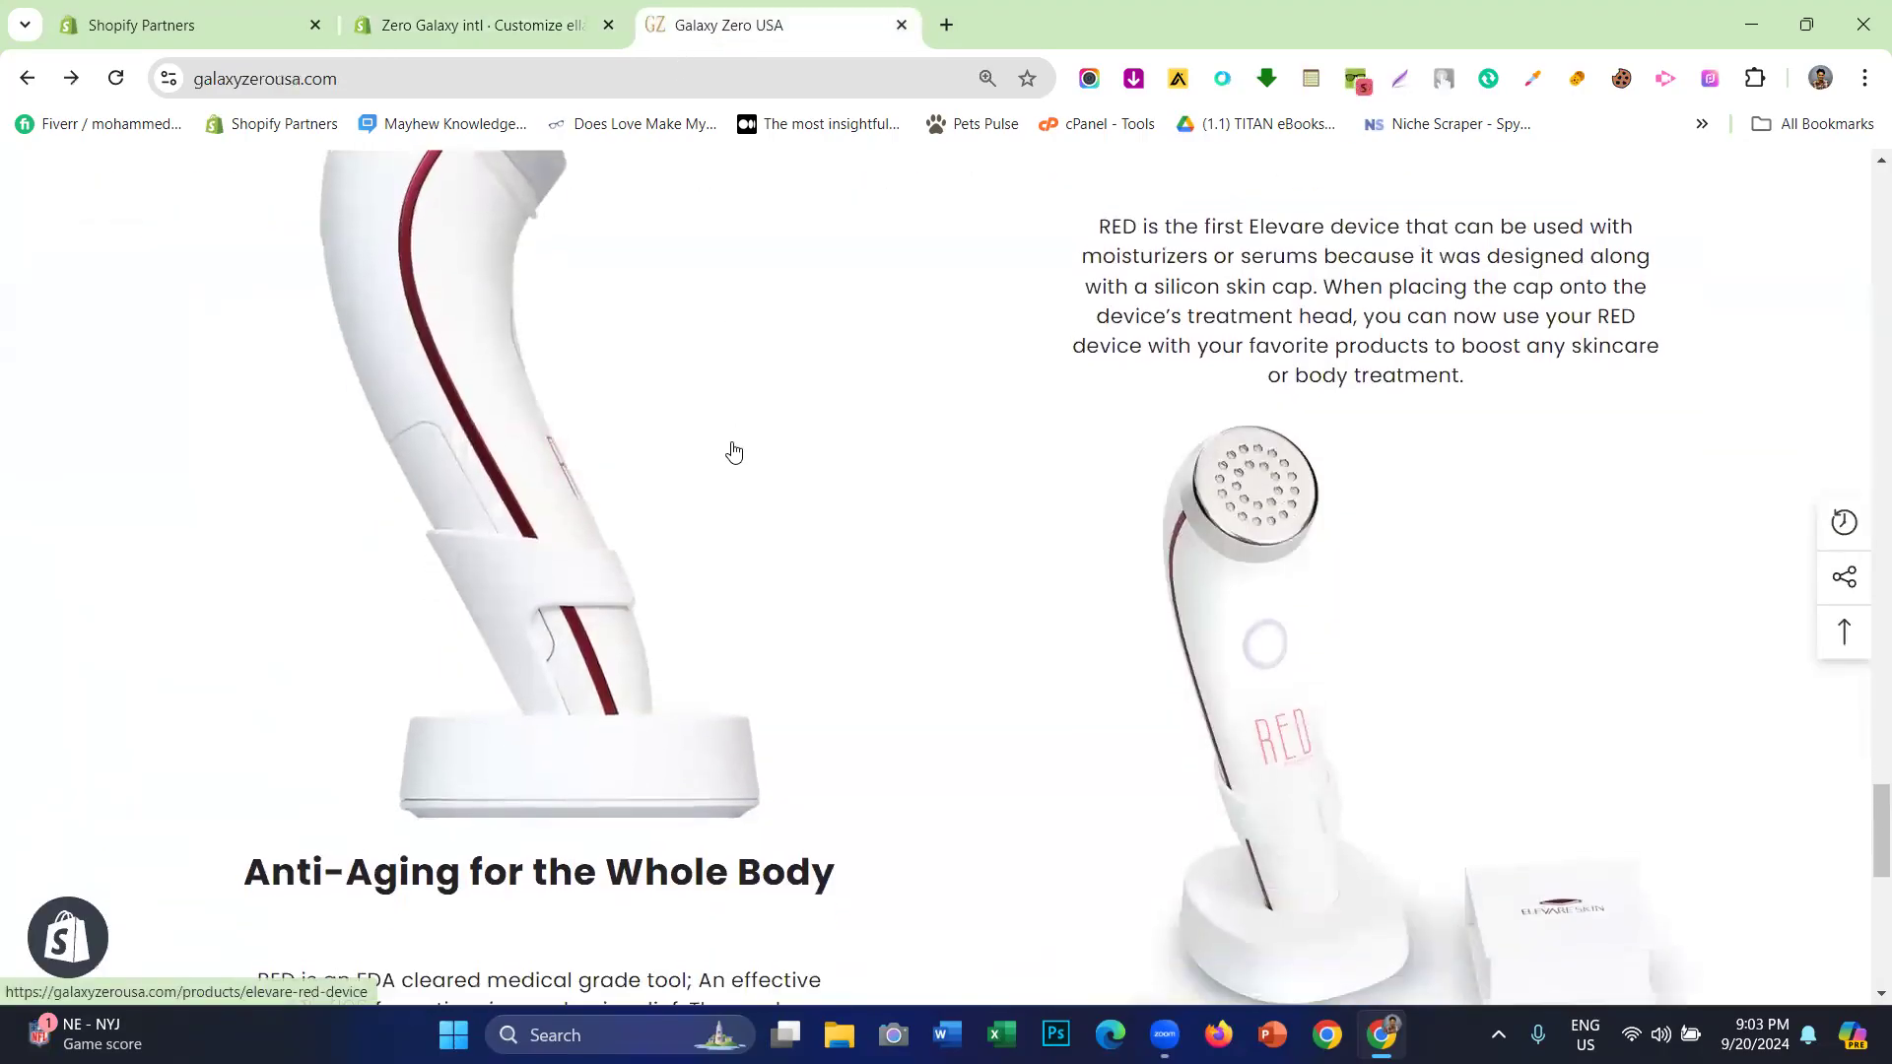
scroll(926, 449, up, 5)
scroll(853, 433, down, 4)
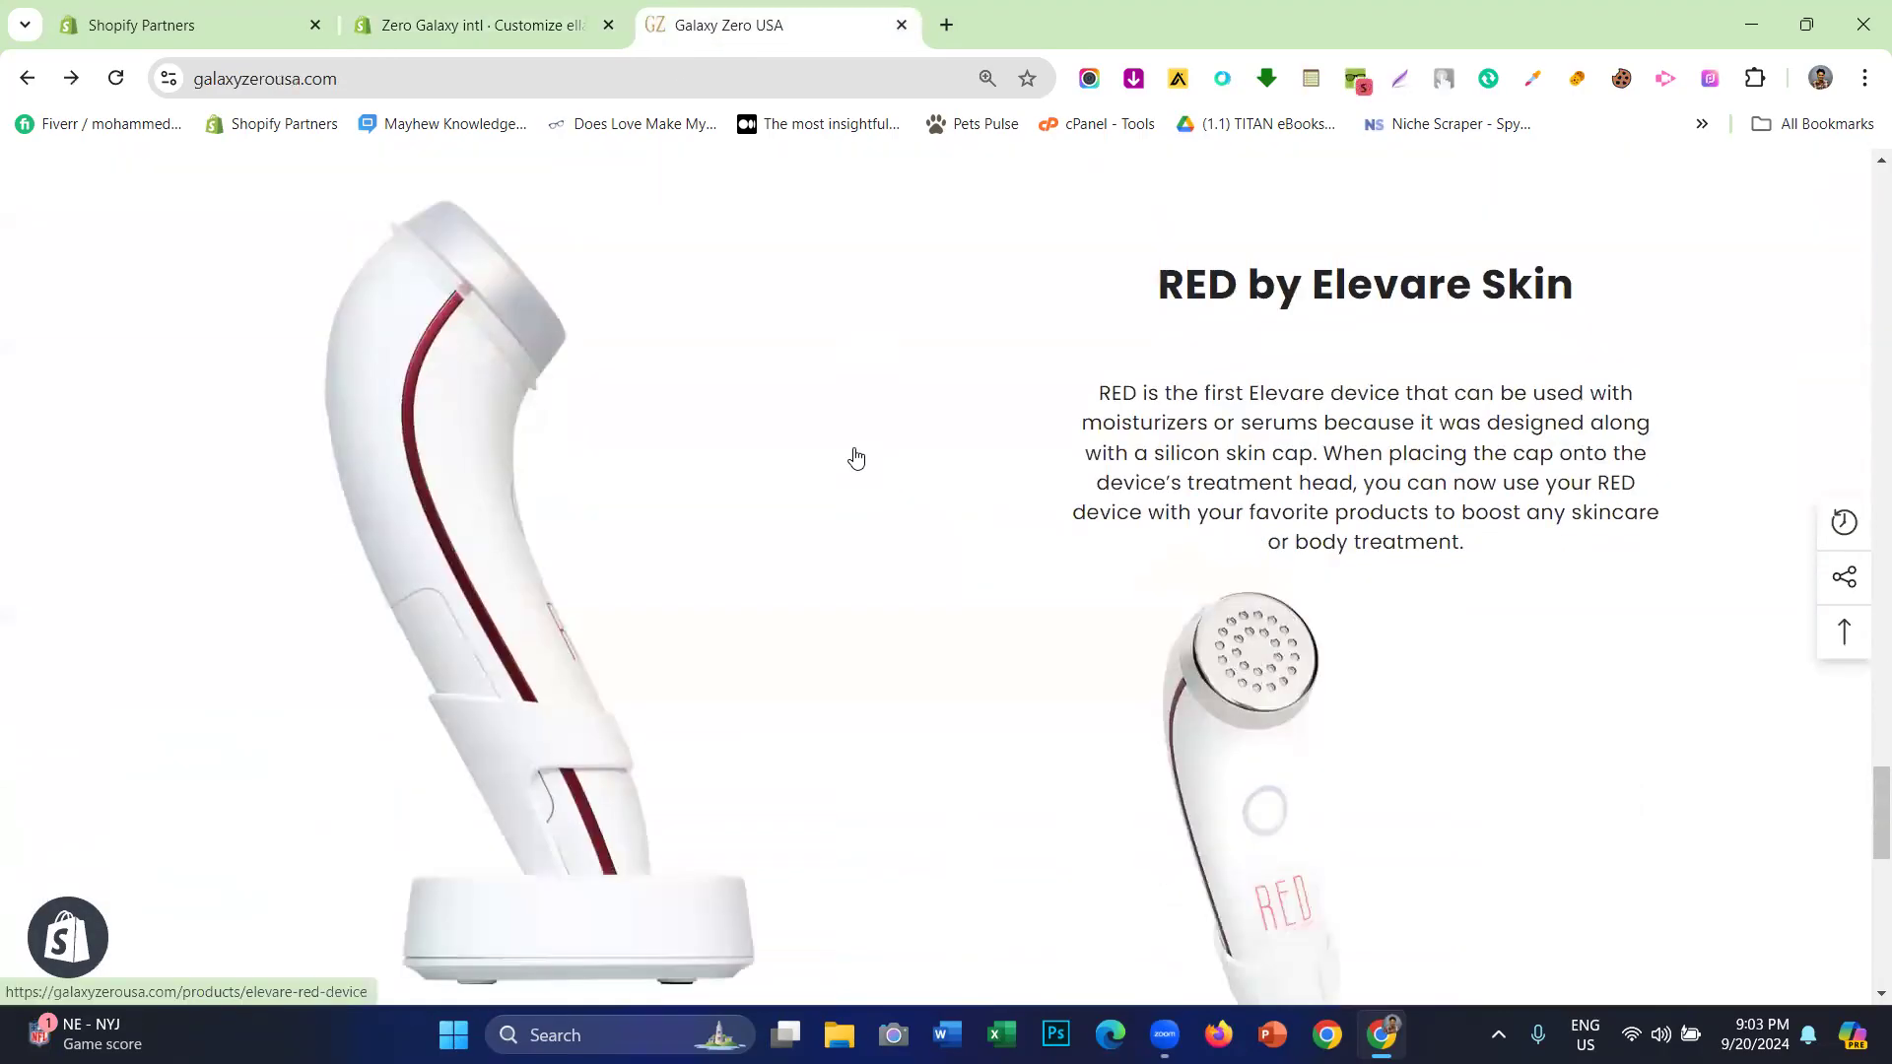
scroll(849, 460, down, 1)
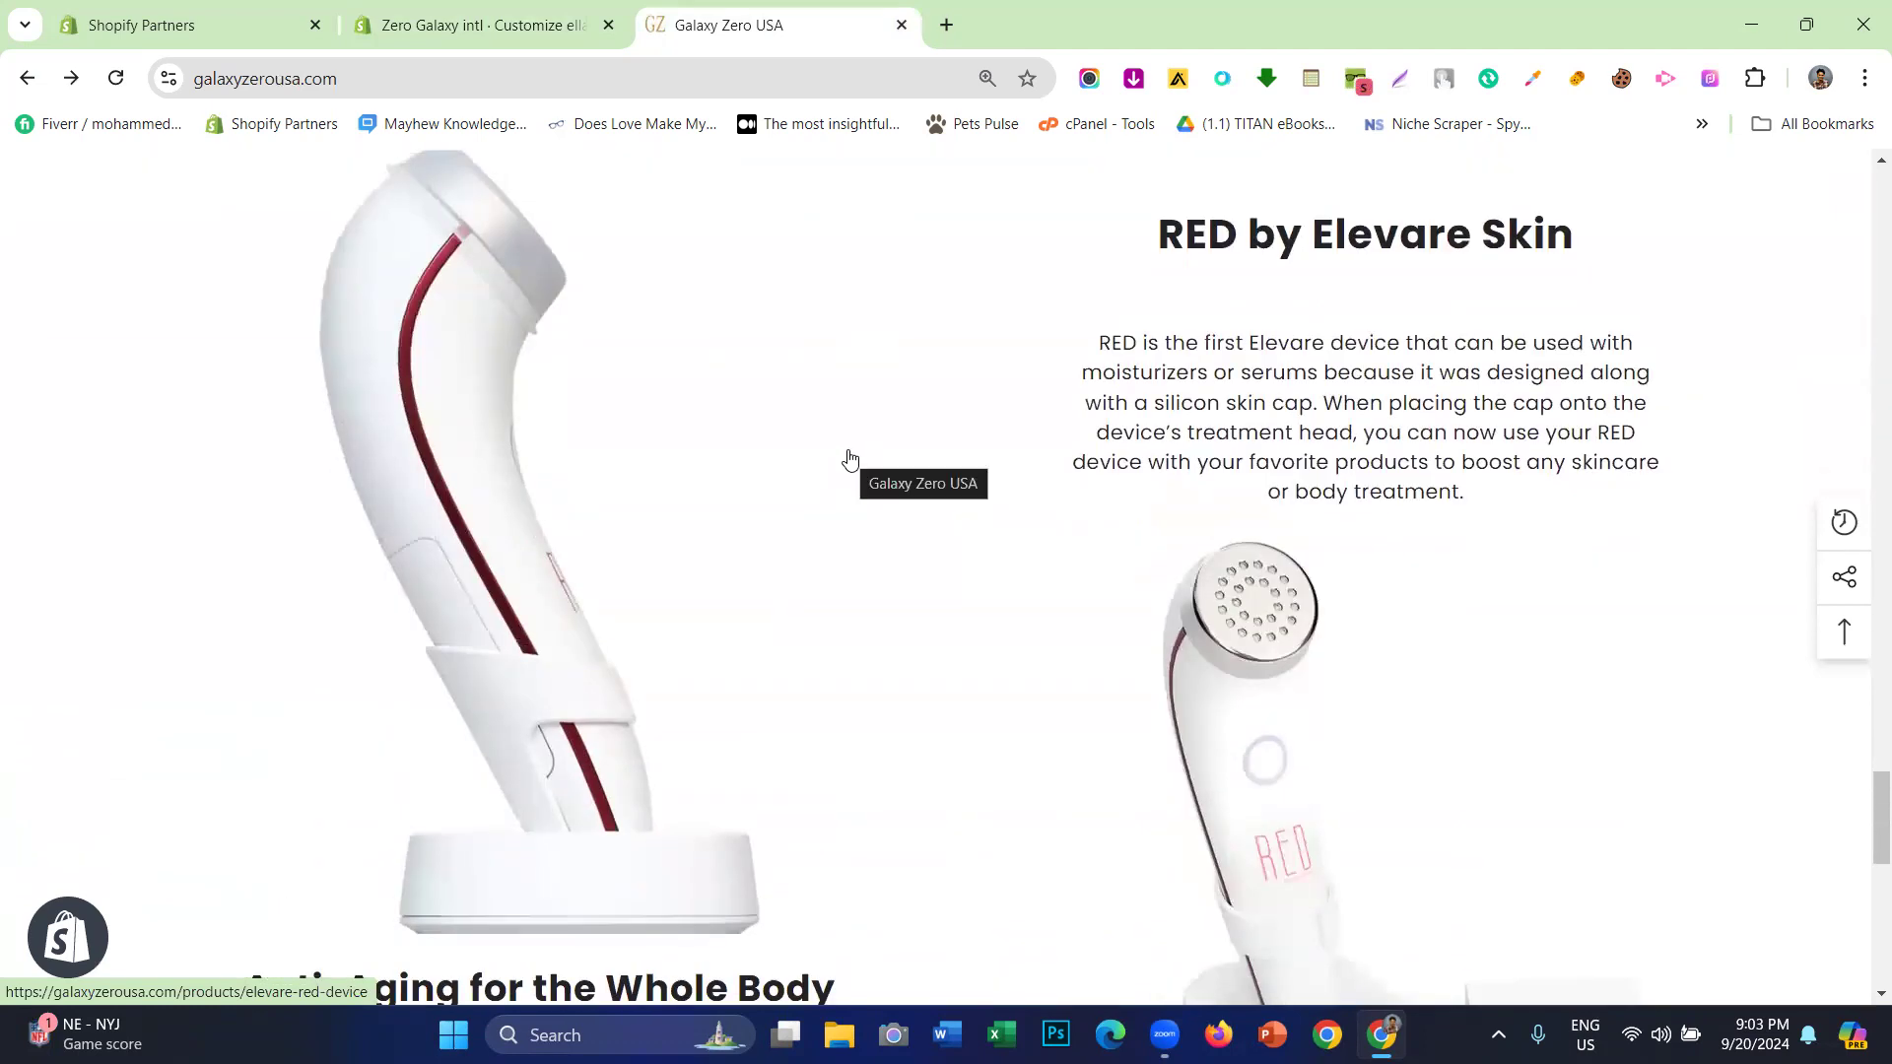
scroll(850, 459, down, 3)
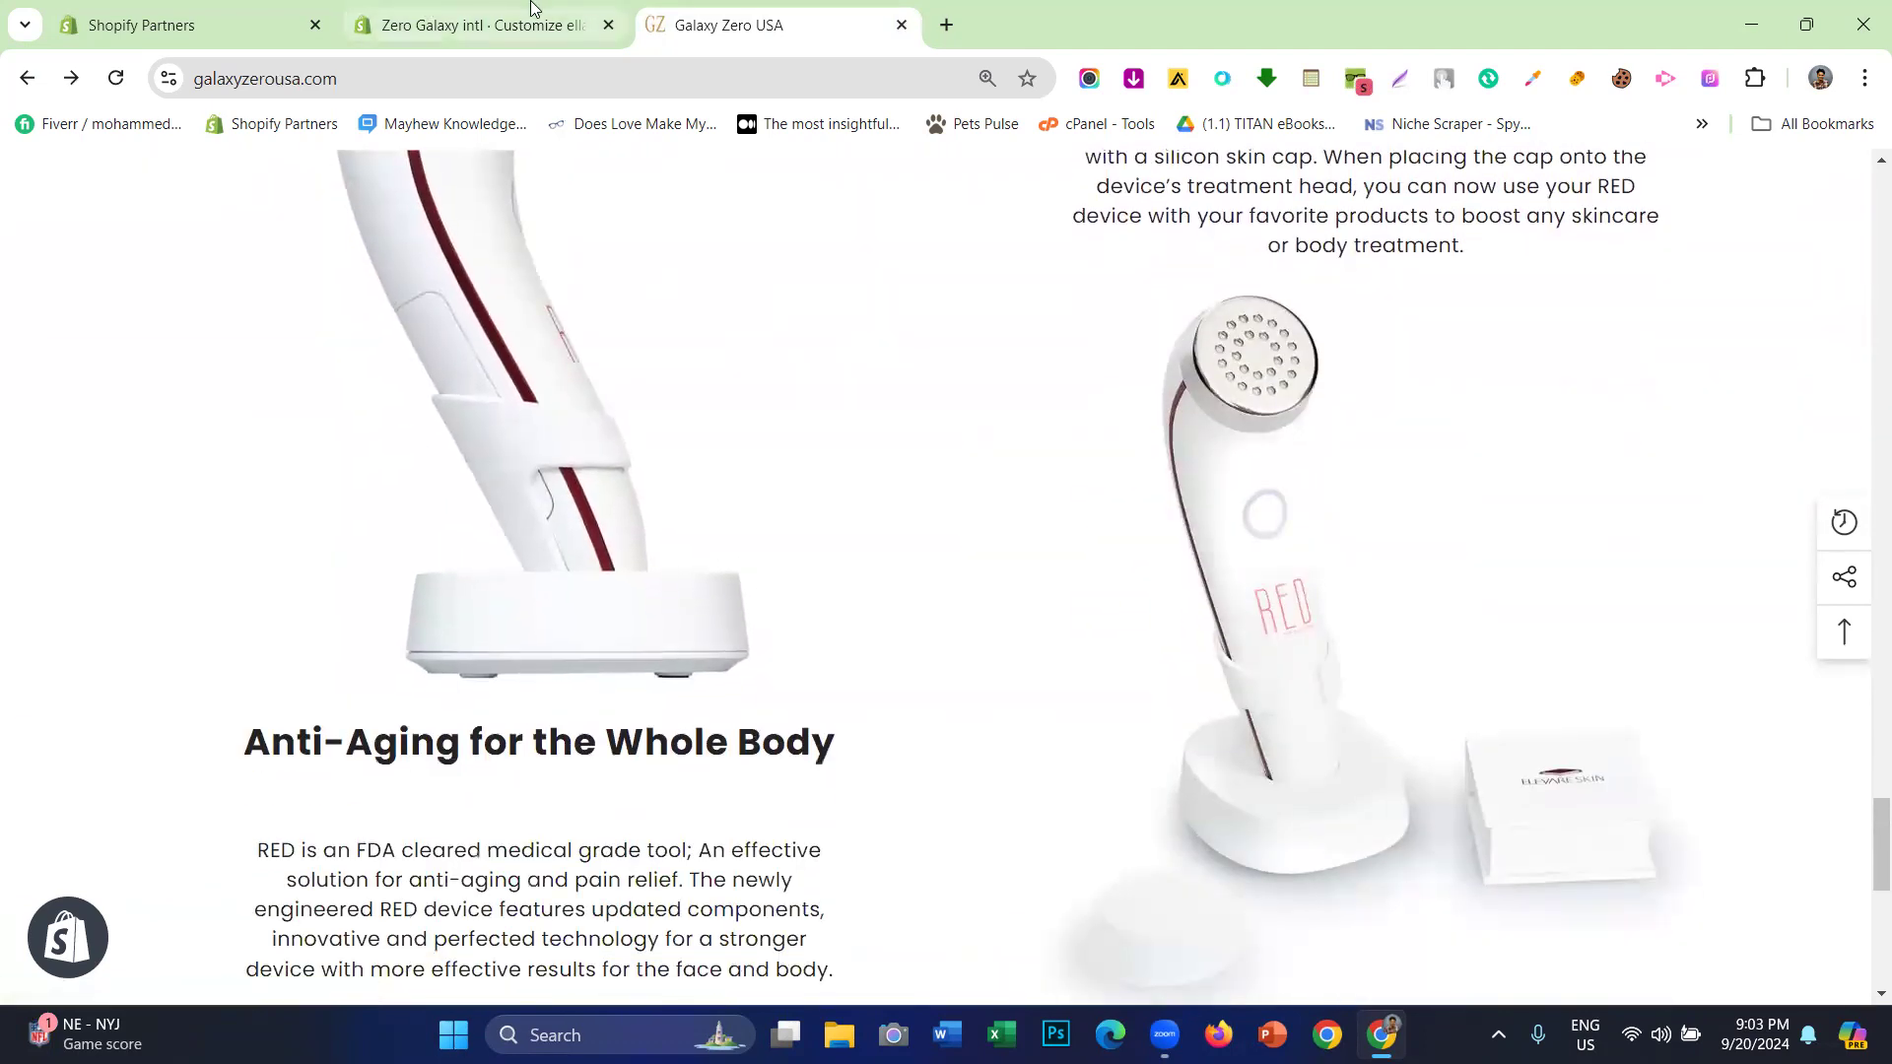
- Add a Counter Positions Image Banner section below the Video section of the home page template
click(531, 11)
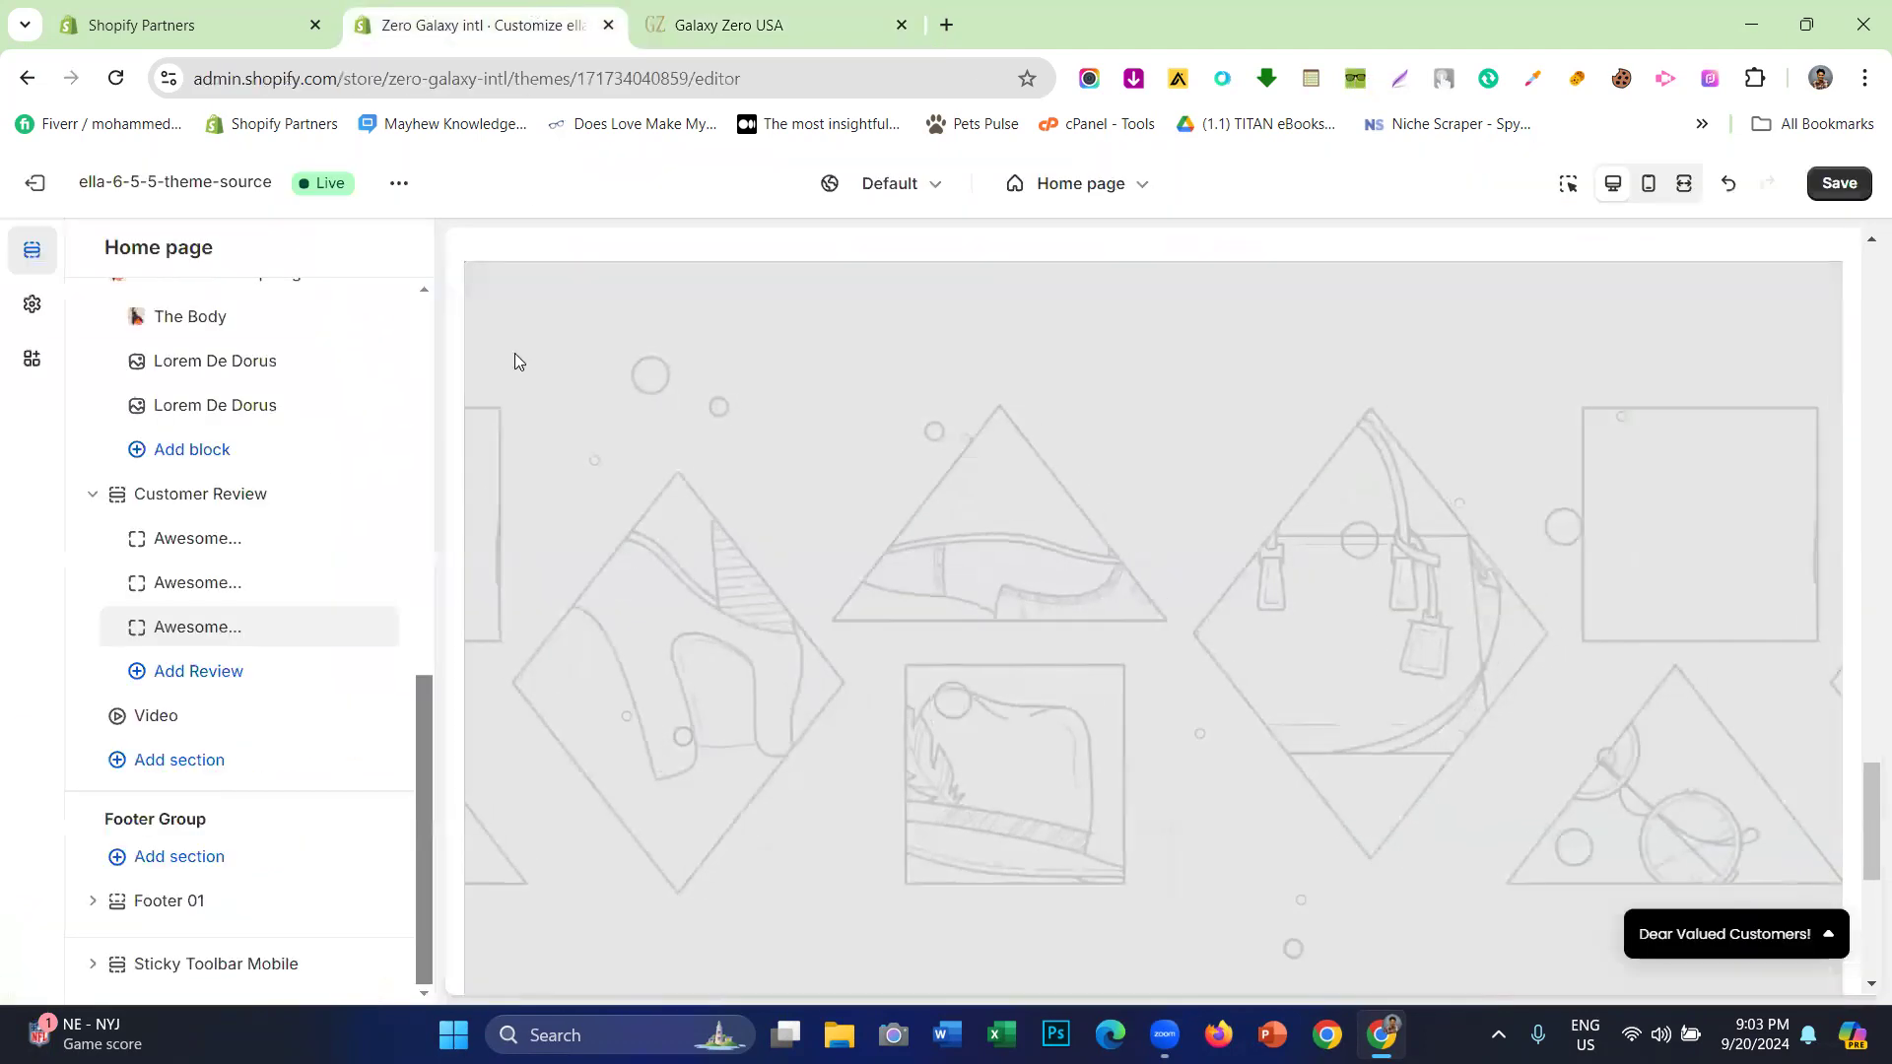
click(241, 766)
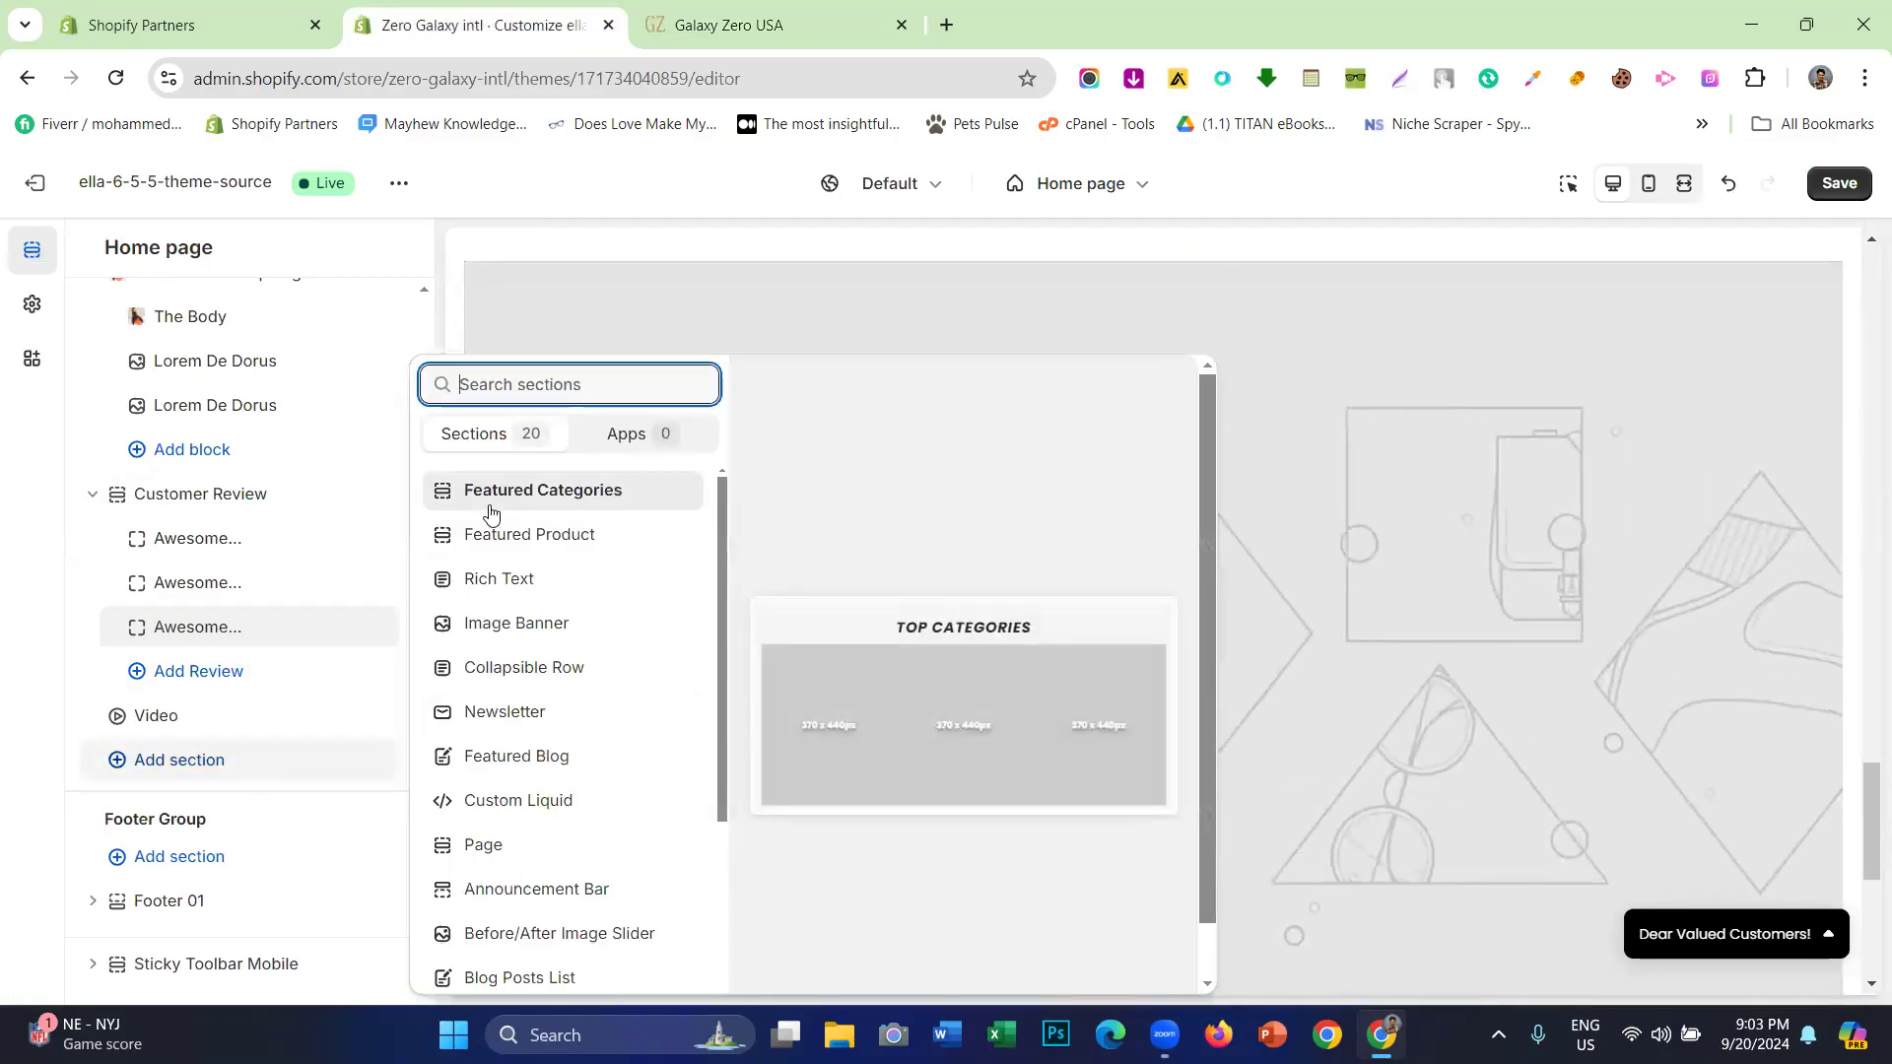
scroll(497, 542, down, 1)
scroll(503, 708, down, 2)
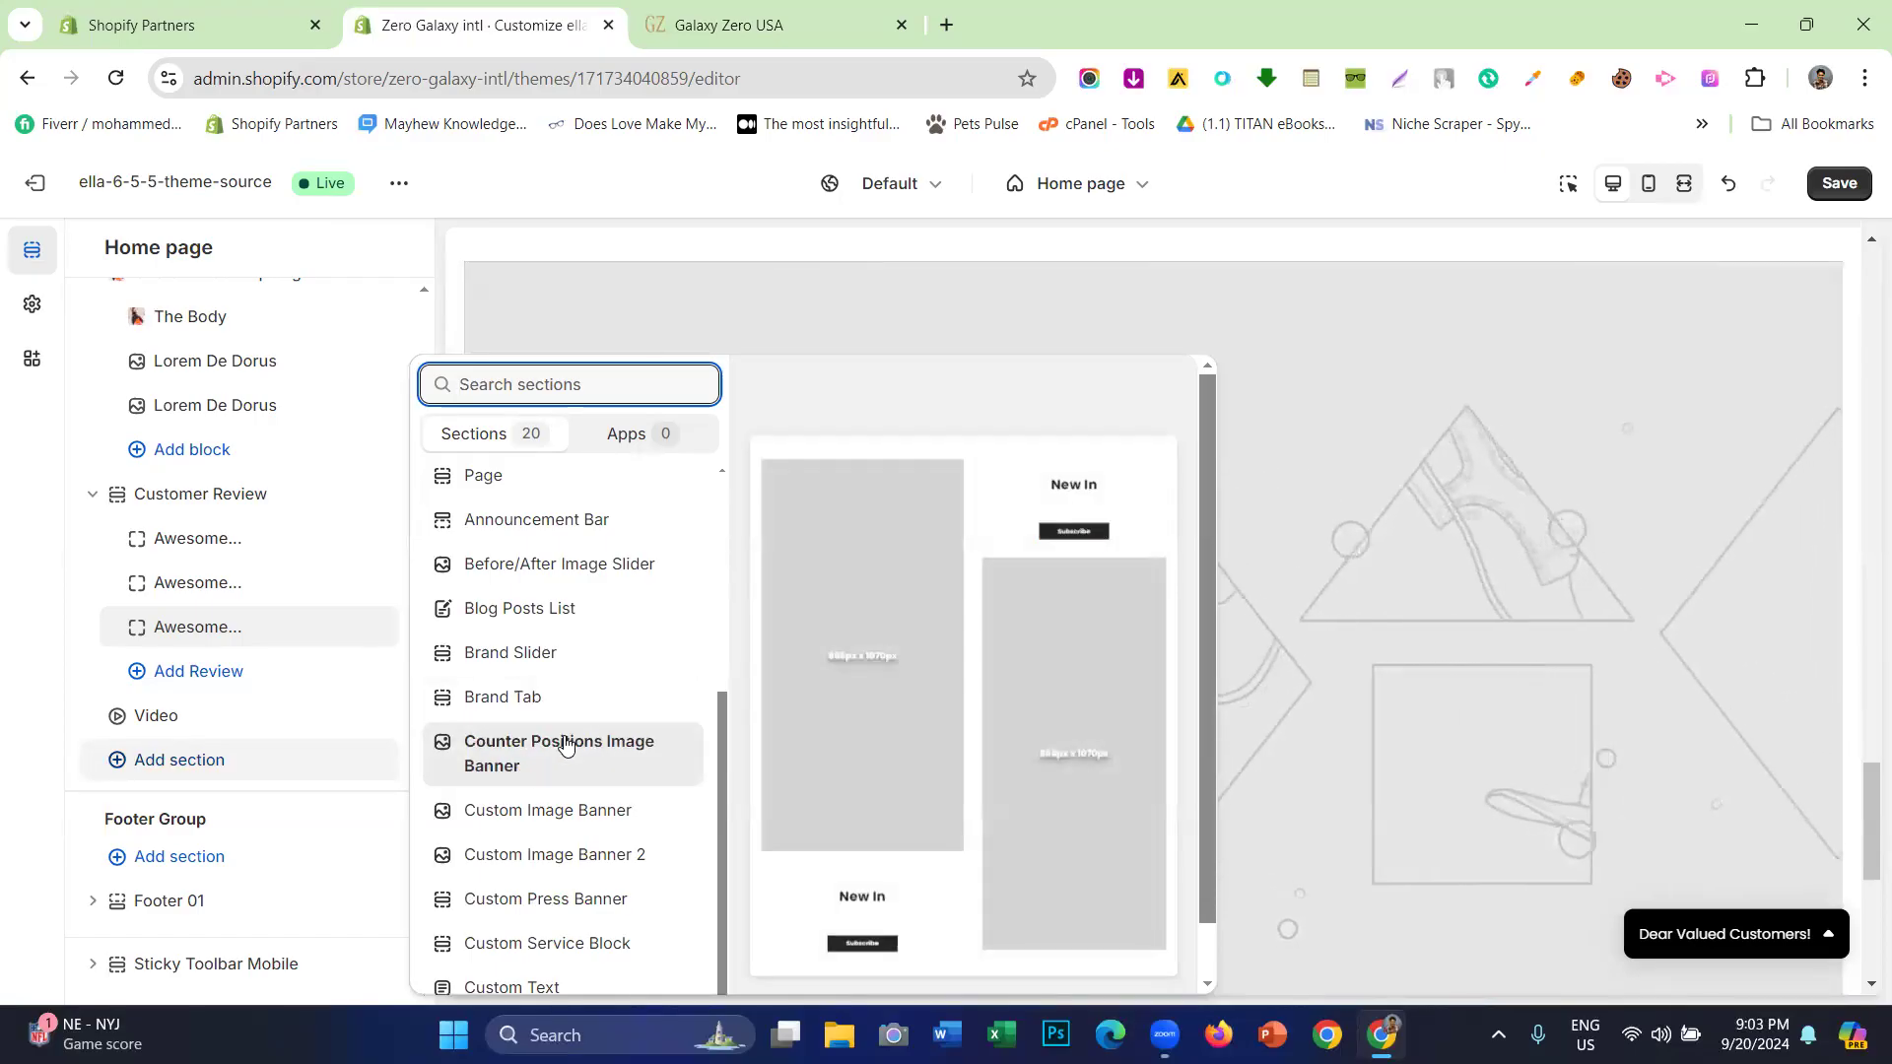
click(564, 743)
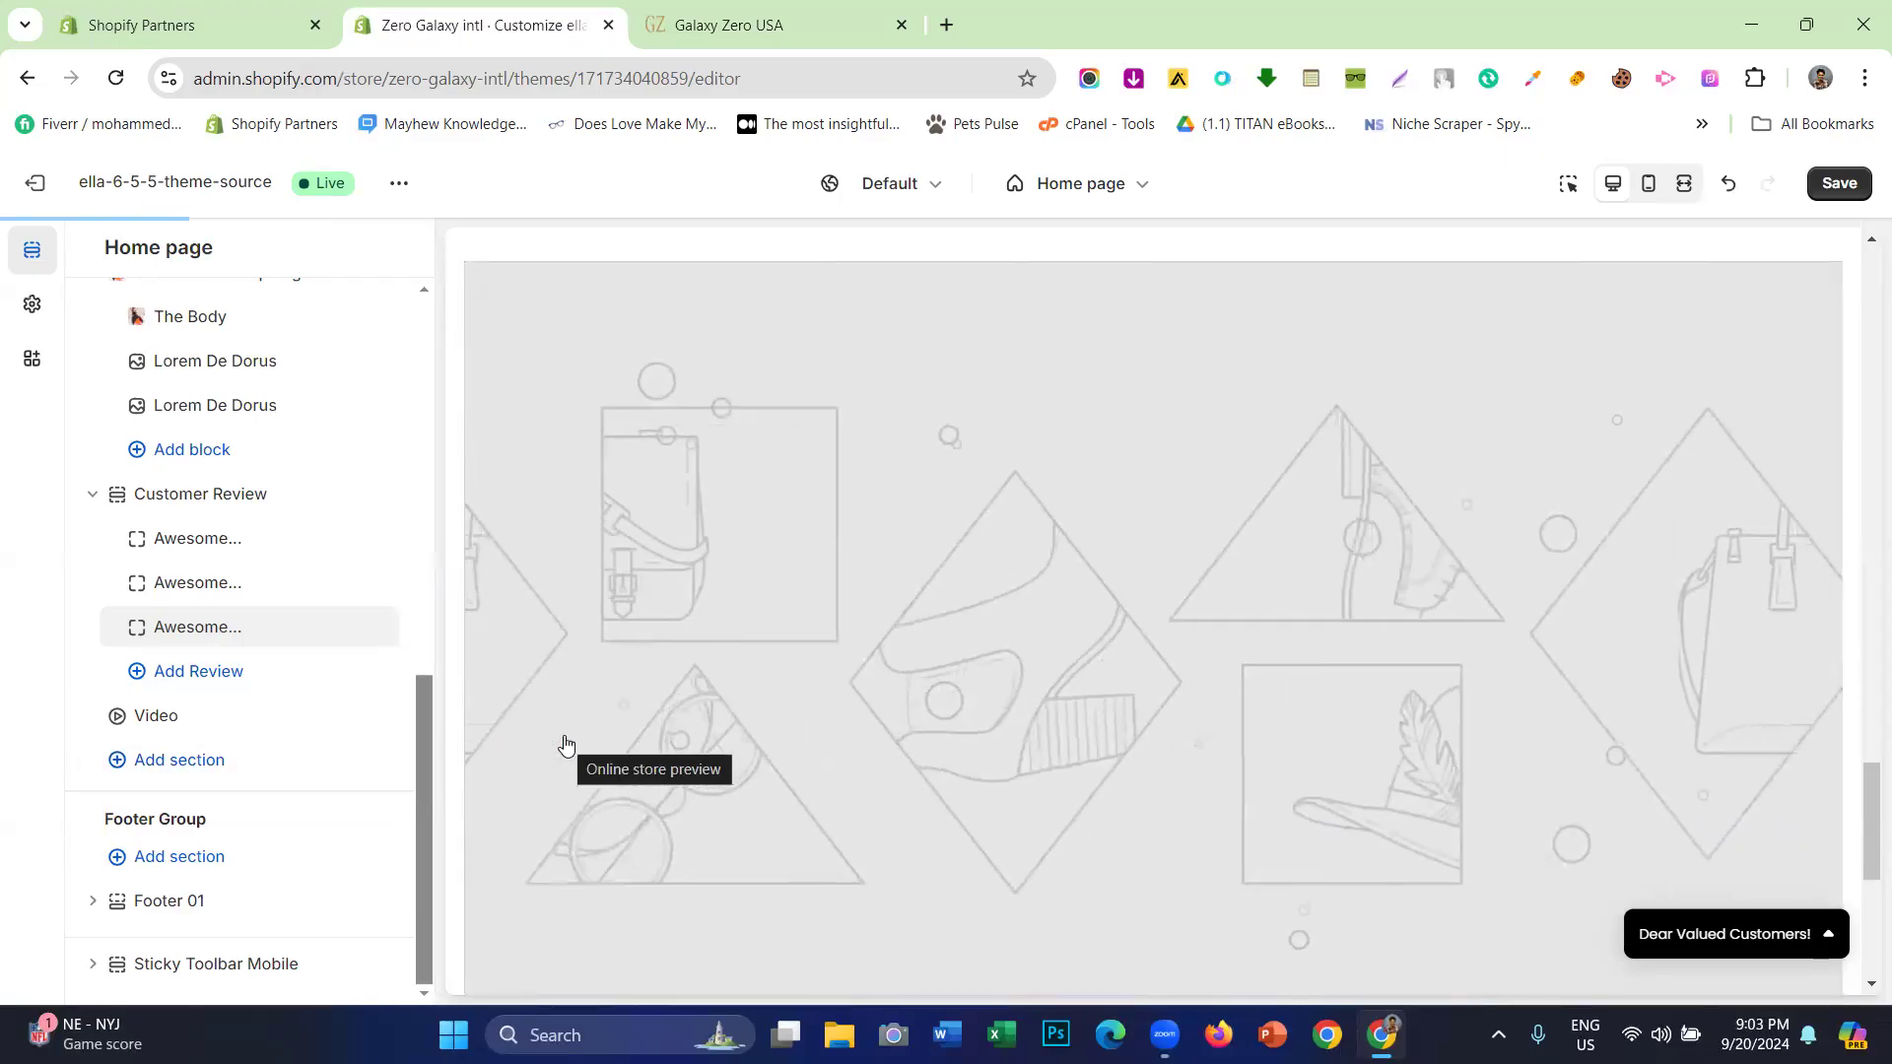
- Inspect the new Counter Positions Image Banner in the preview, checking its image and text placement below the video
scroll(1020, 499, up, 3)
scroll(1014, 503, down, 7)
scroll(997, 511, up, 8)
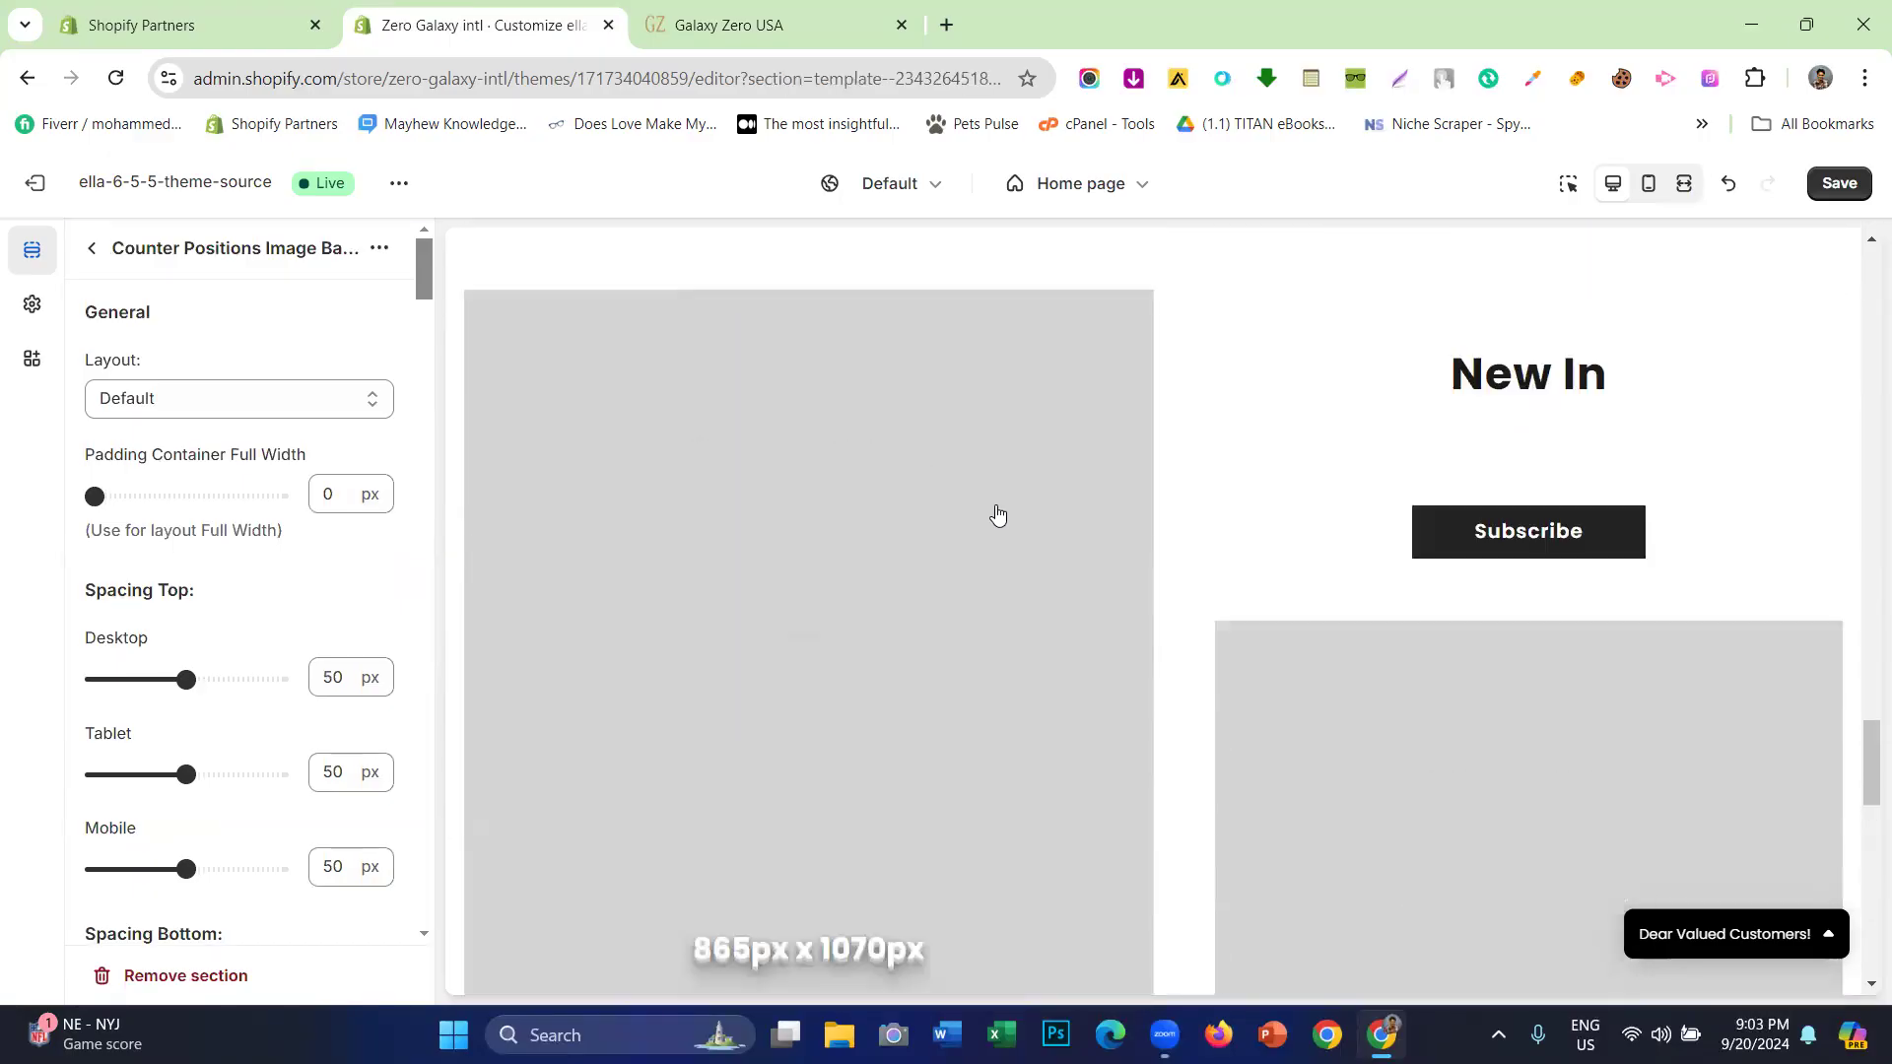
scroll(997, 513, up, 6)
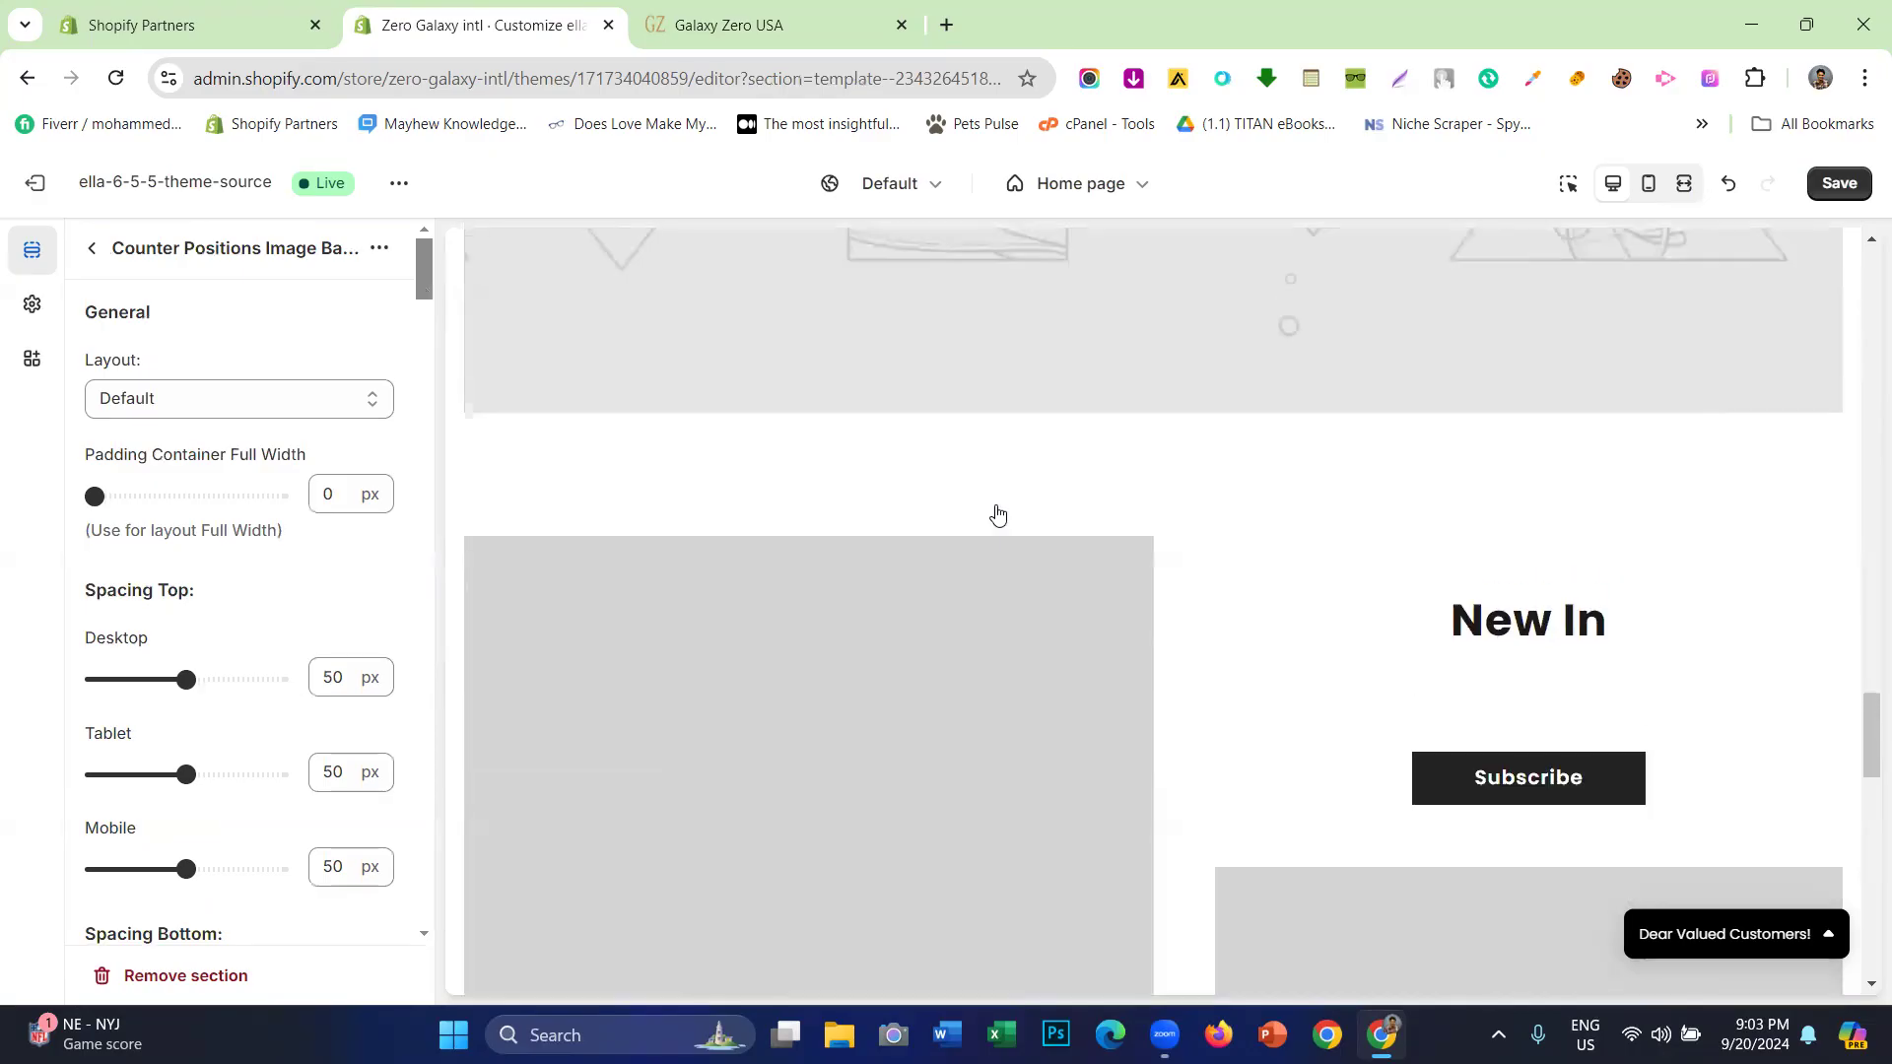
scroll(996, 515, down, 6)
scroll(1644, 634, down, 3)
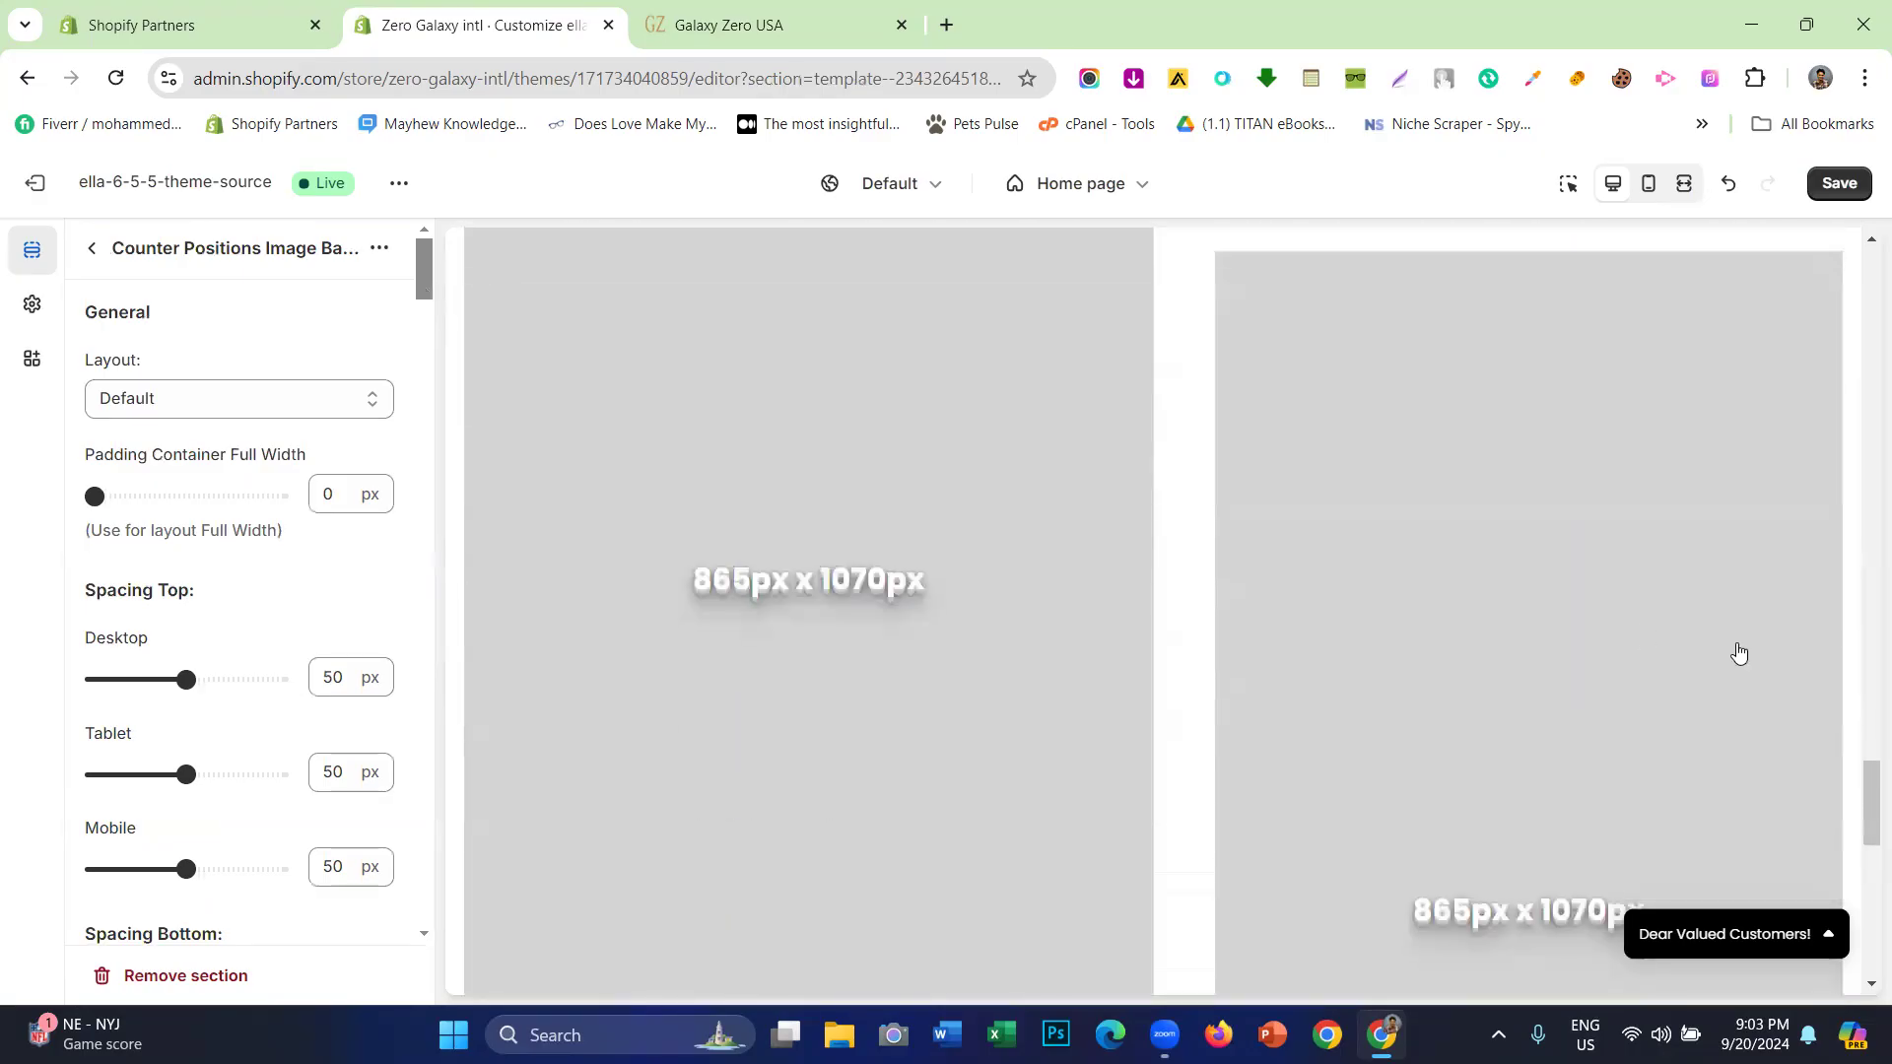
scroll(1194, 559, up, 3)
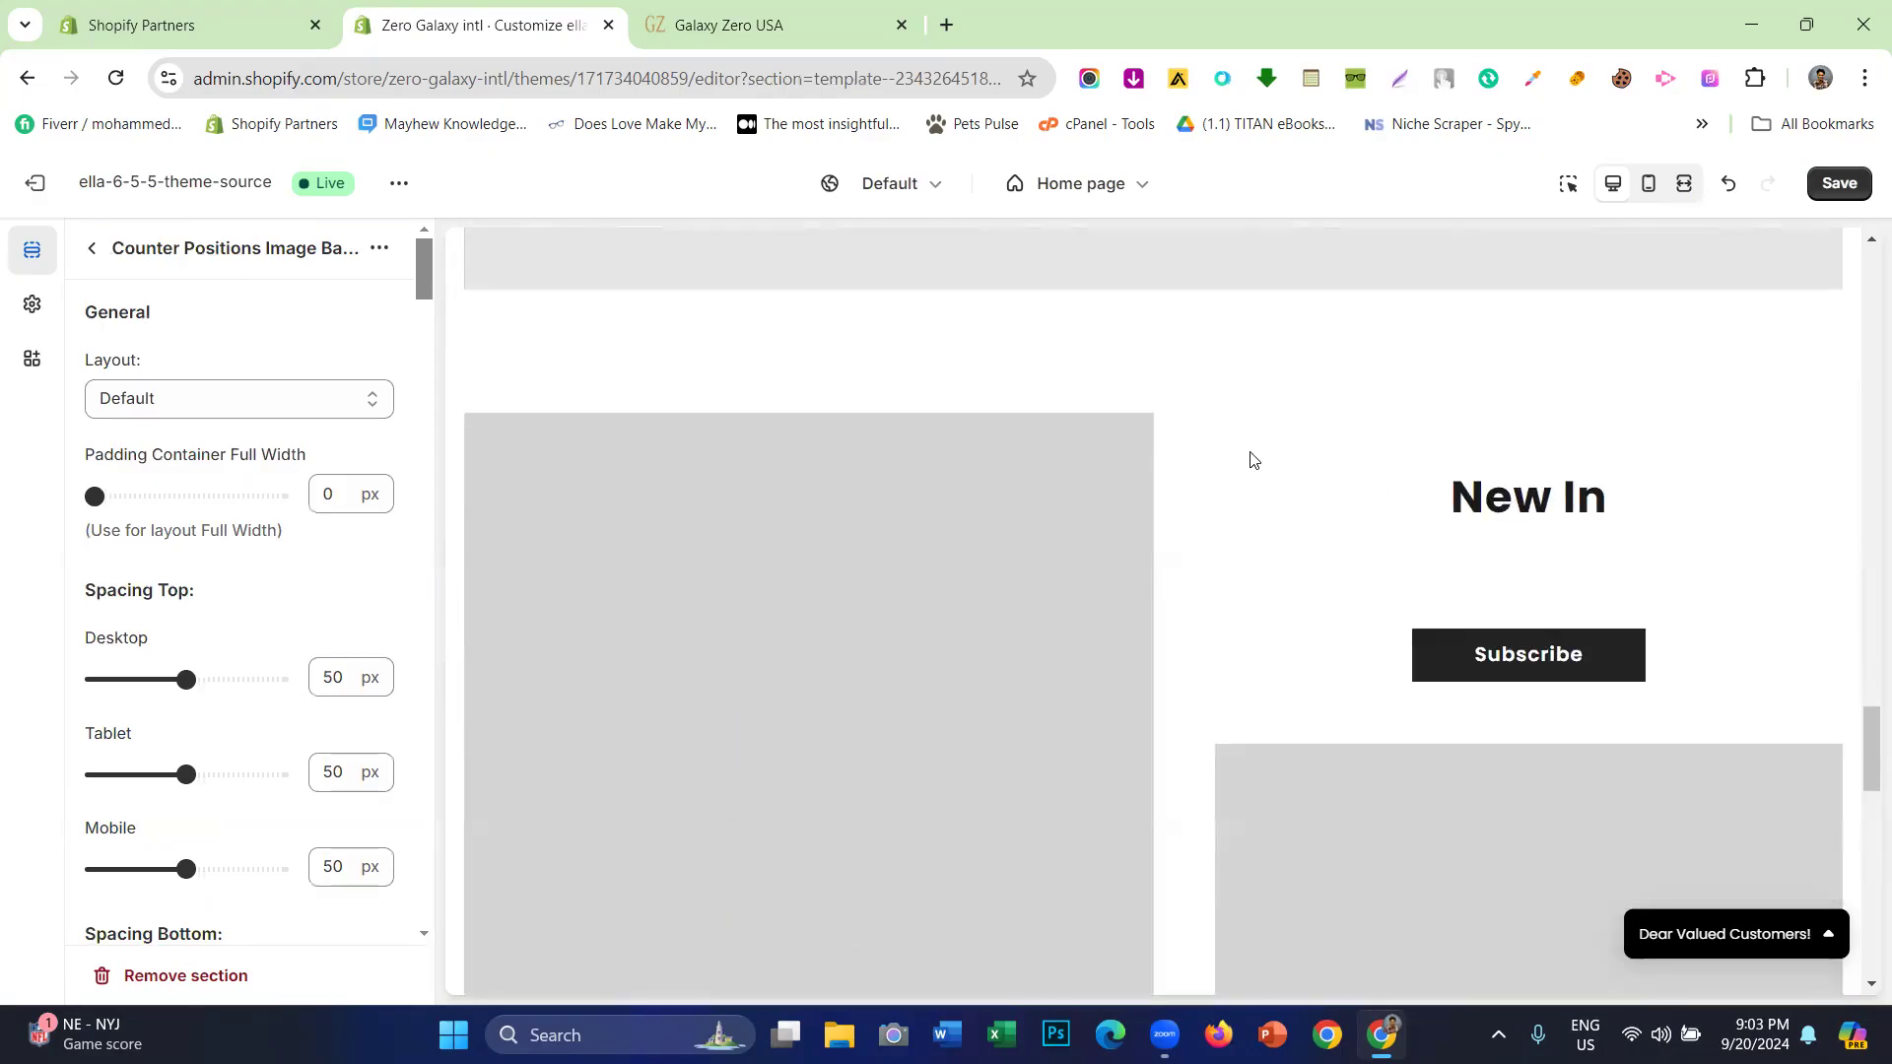
scroll(667, 793, down, 5)
scroll(742, 578, up, 3)
- Reopen the Counter Positions Image Banner settings and compare its spacing under the video with the reference site
click(93, 247)
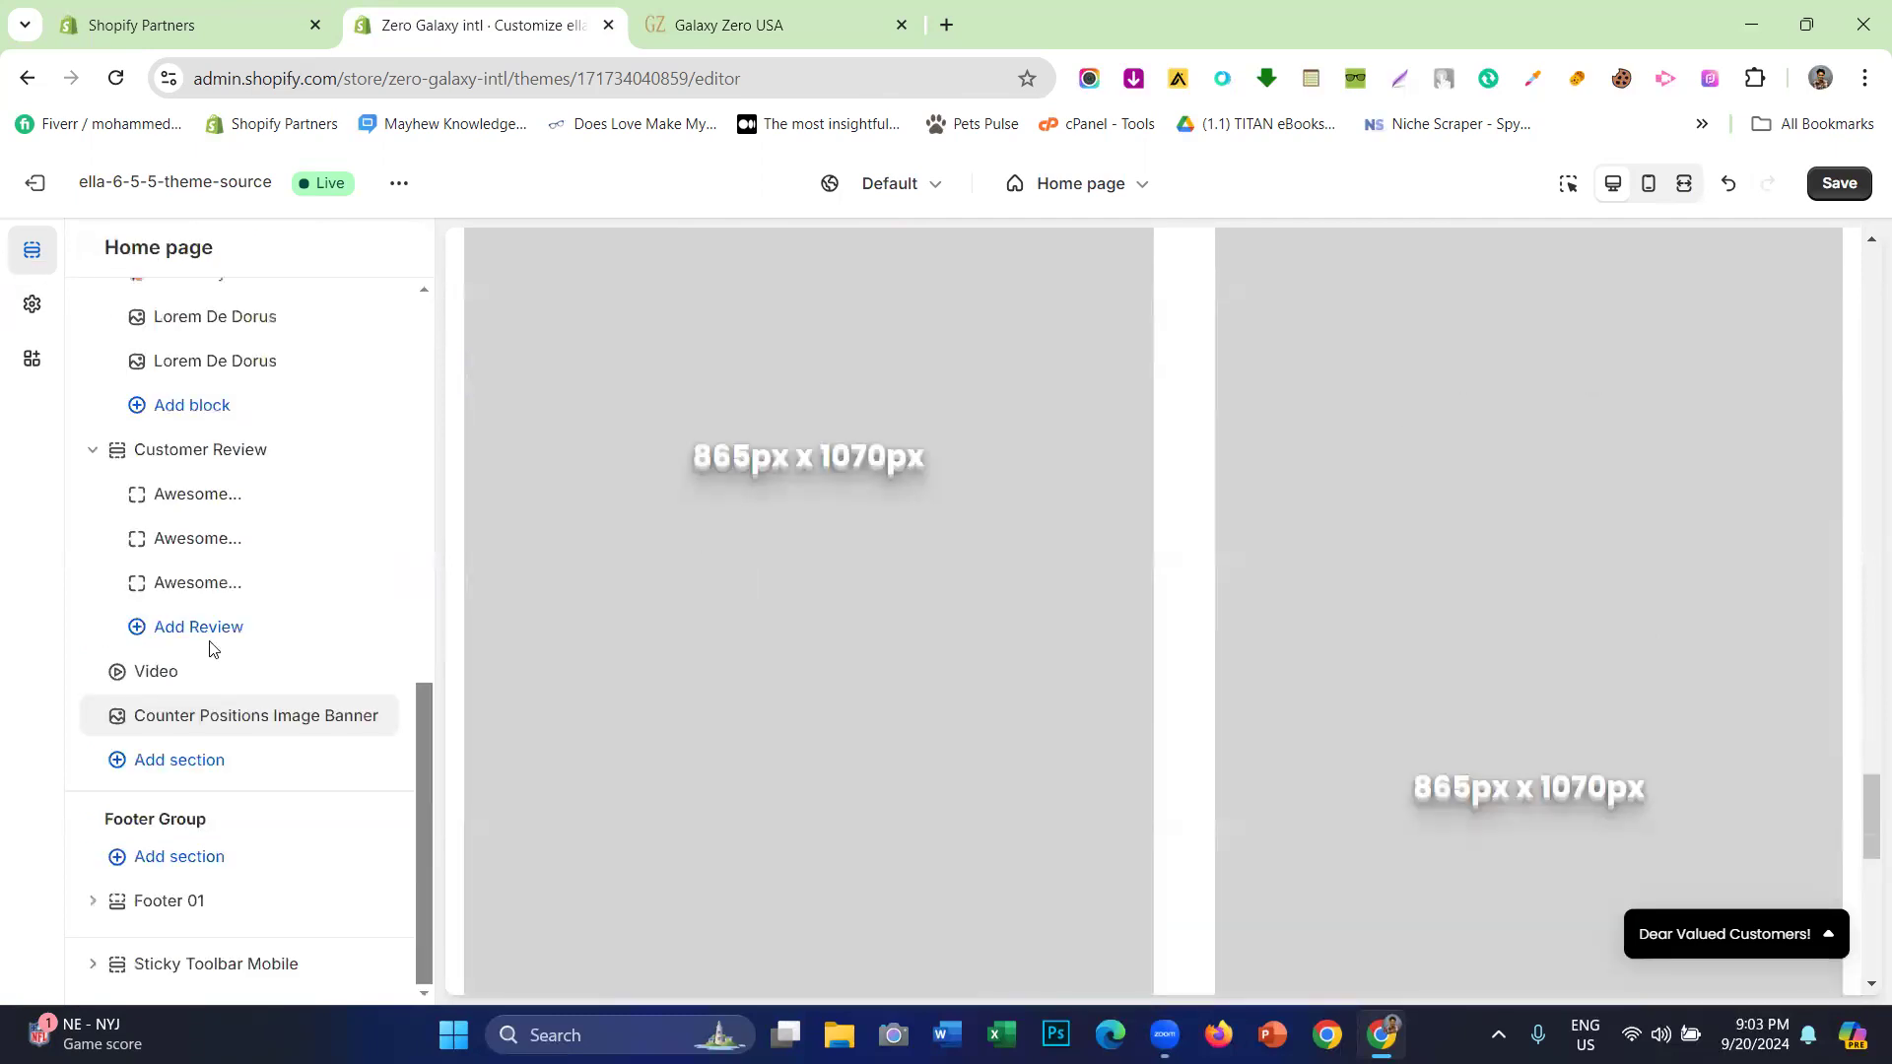
click(216, 722)
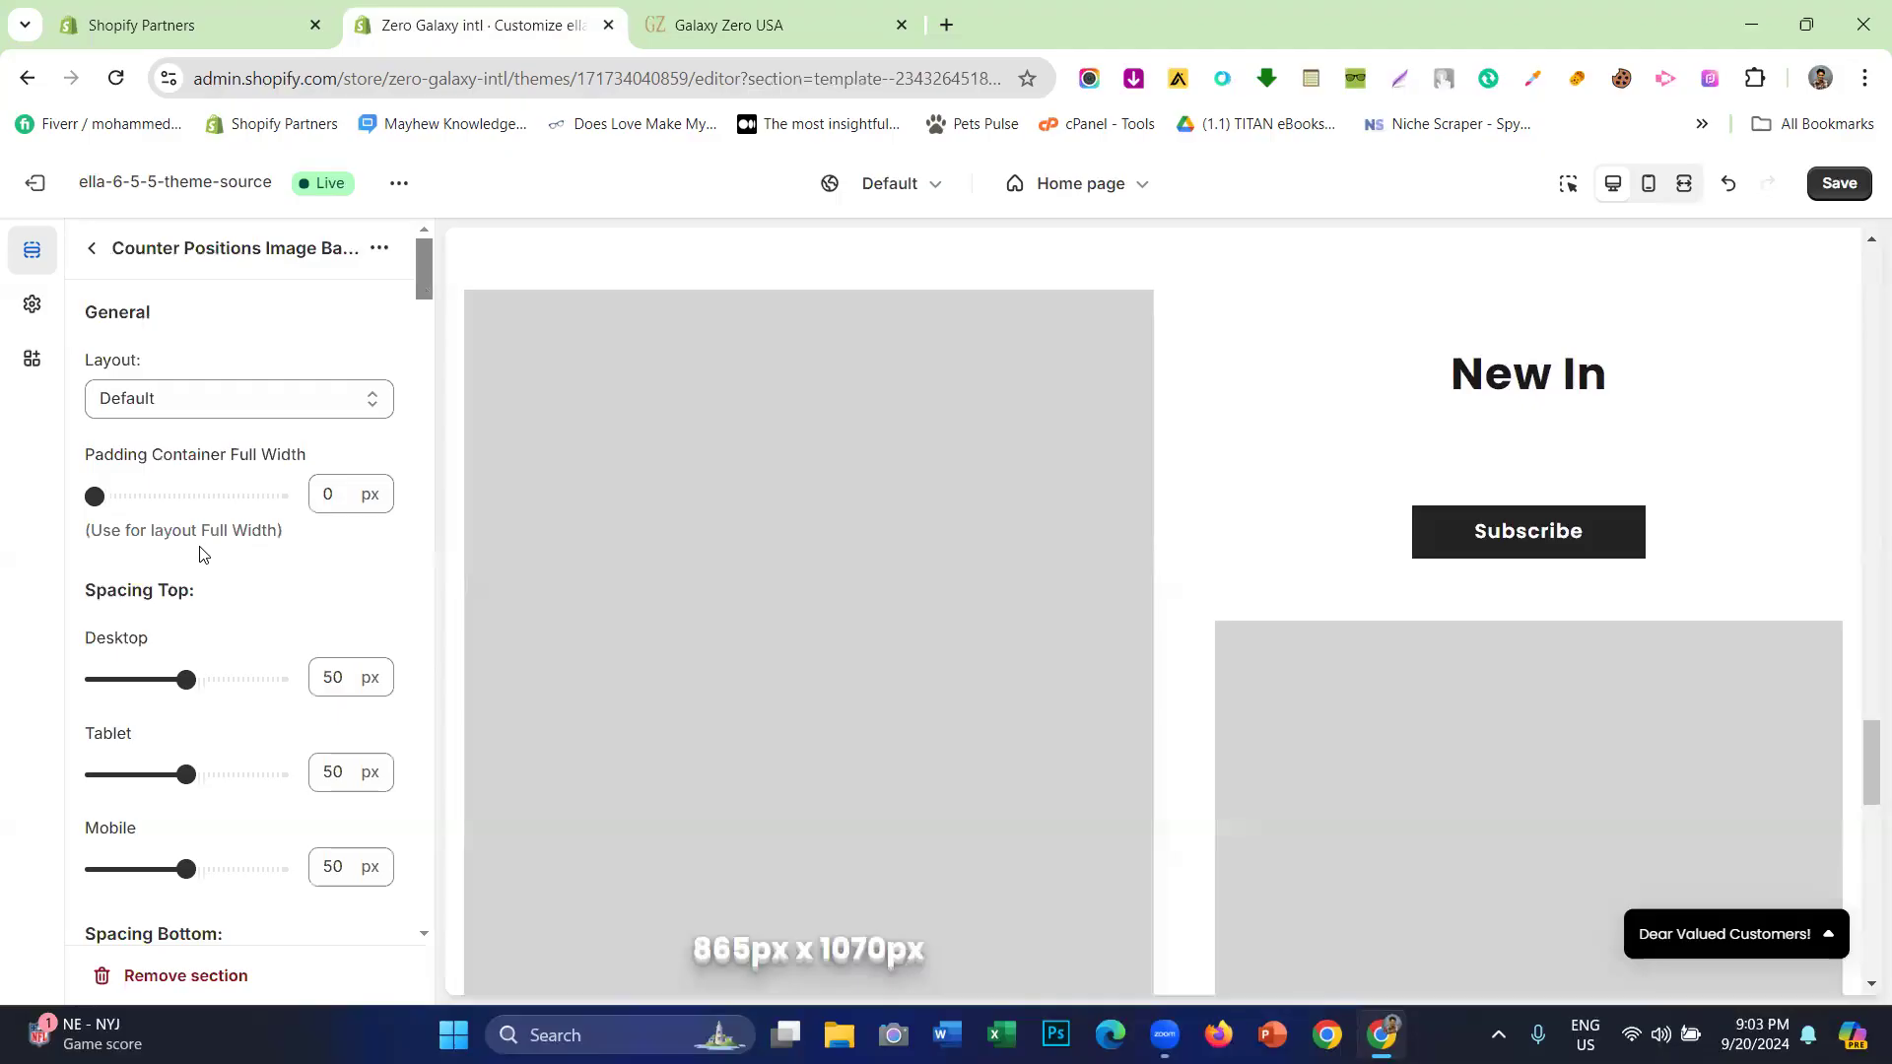
scroll(200, 548, down, 2)
scroll(680, 556, up, 4)
scroll(240, 545, up, 2)
scroll(490, 571, down, 1)
key(ctrl+Tab)
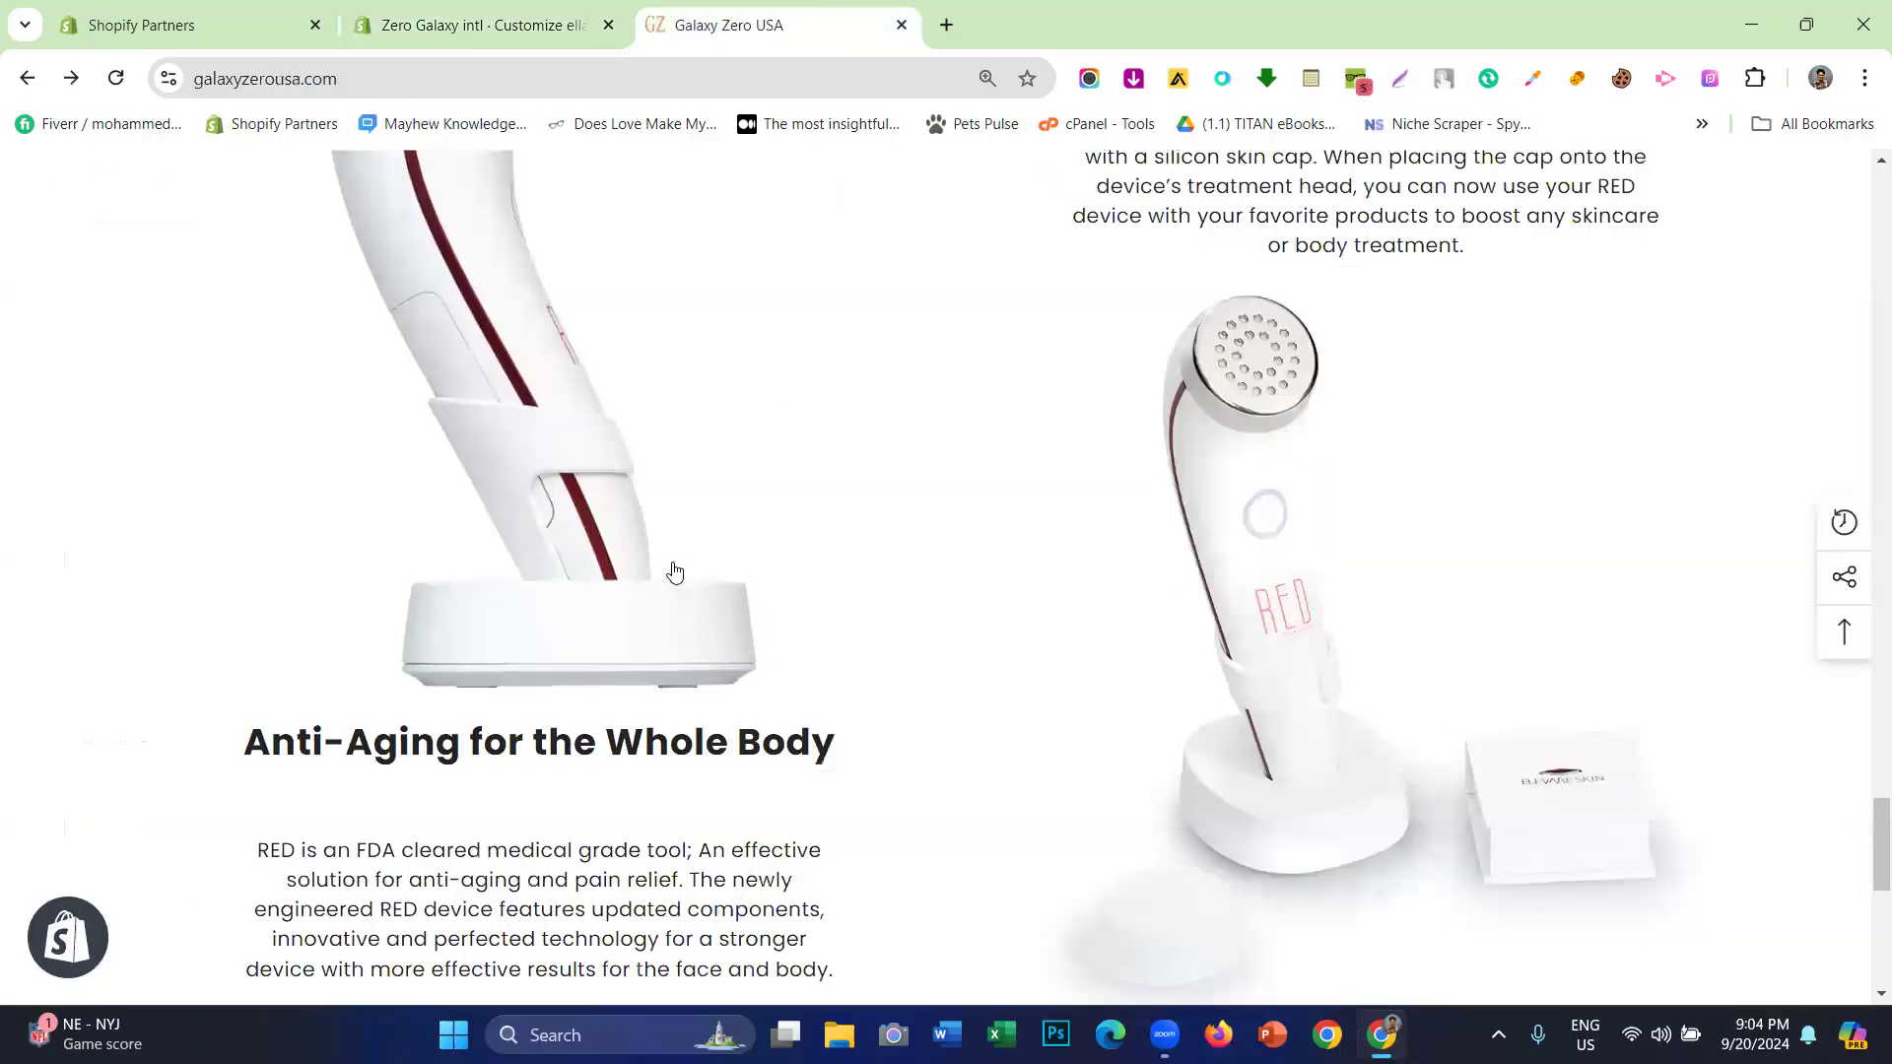
scroll(670, 568, up, 5)
scroll(674, 573, up, 1)
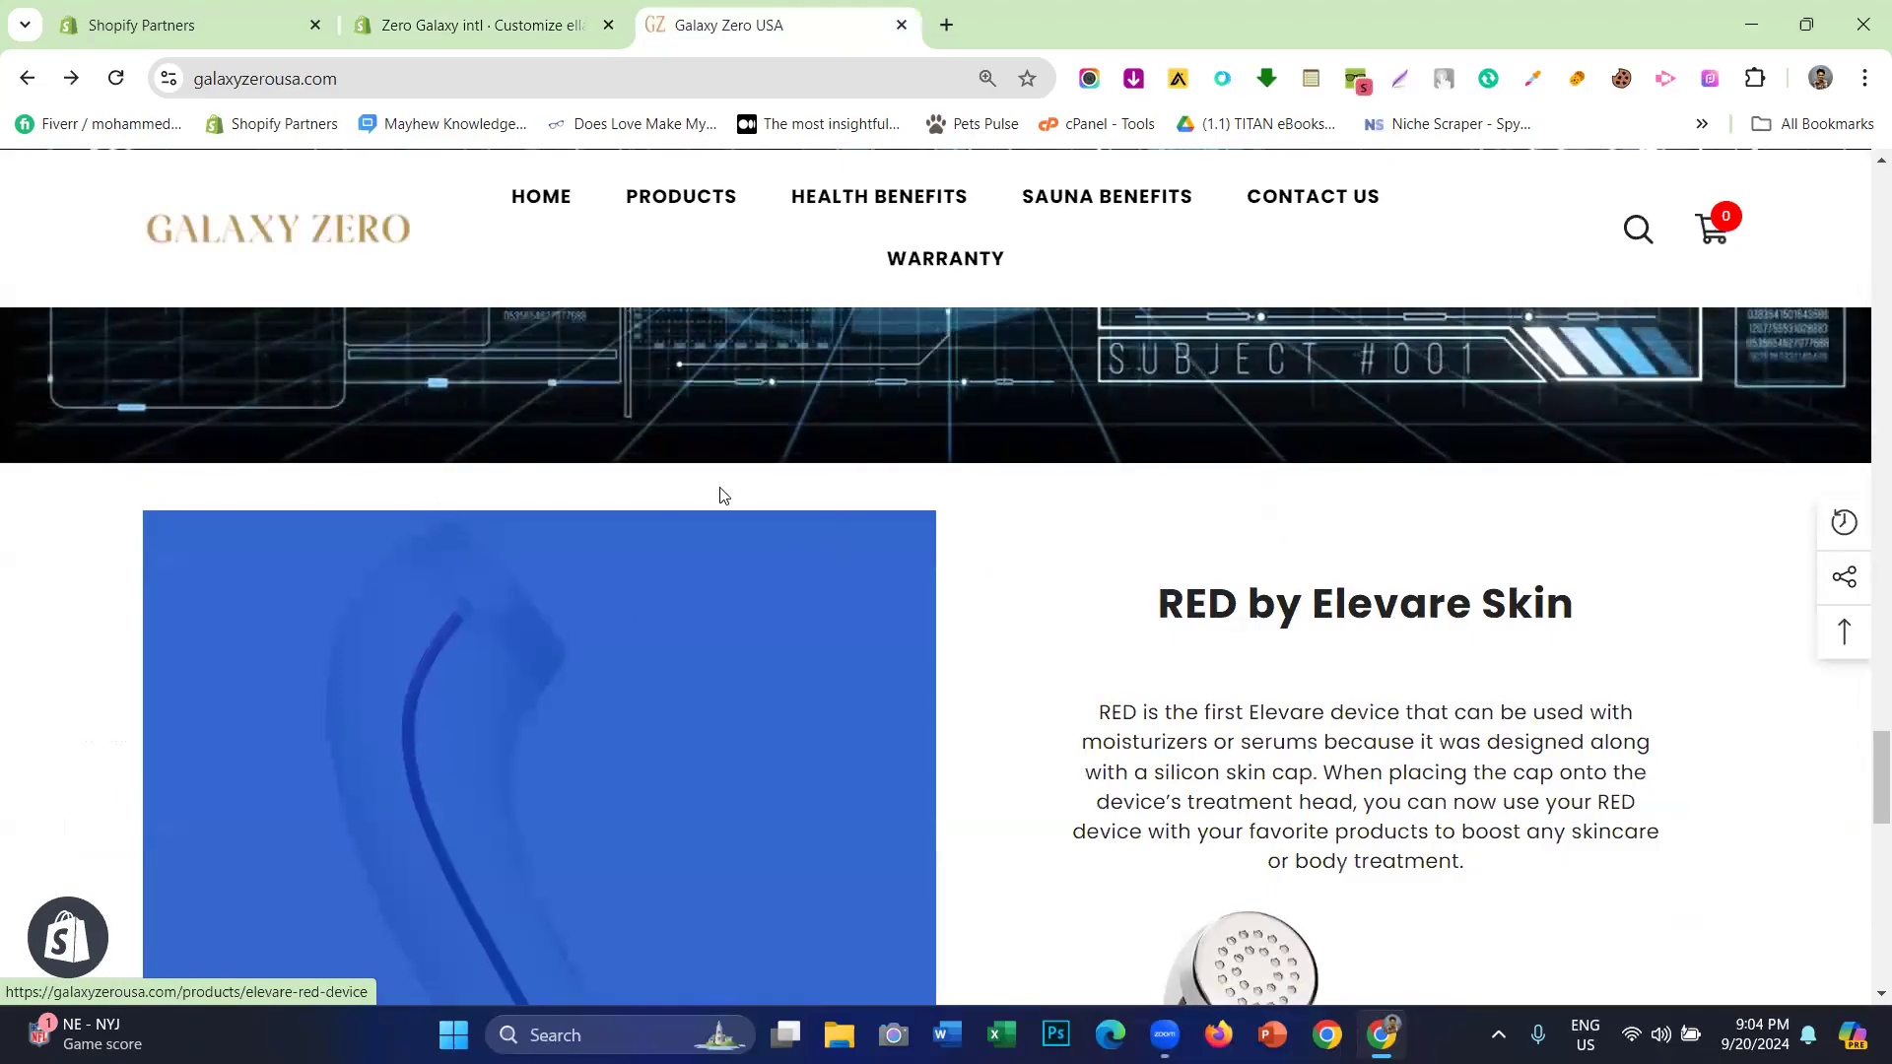
- Set the banner section's top spacing to 15 px for desktop, tablet and mobile
click(499, 8)
click(118, 678)
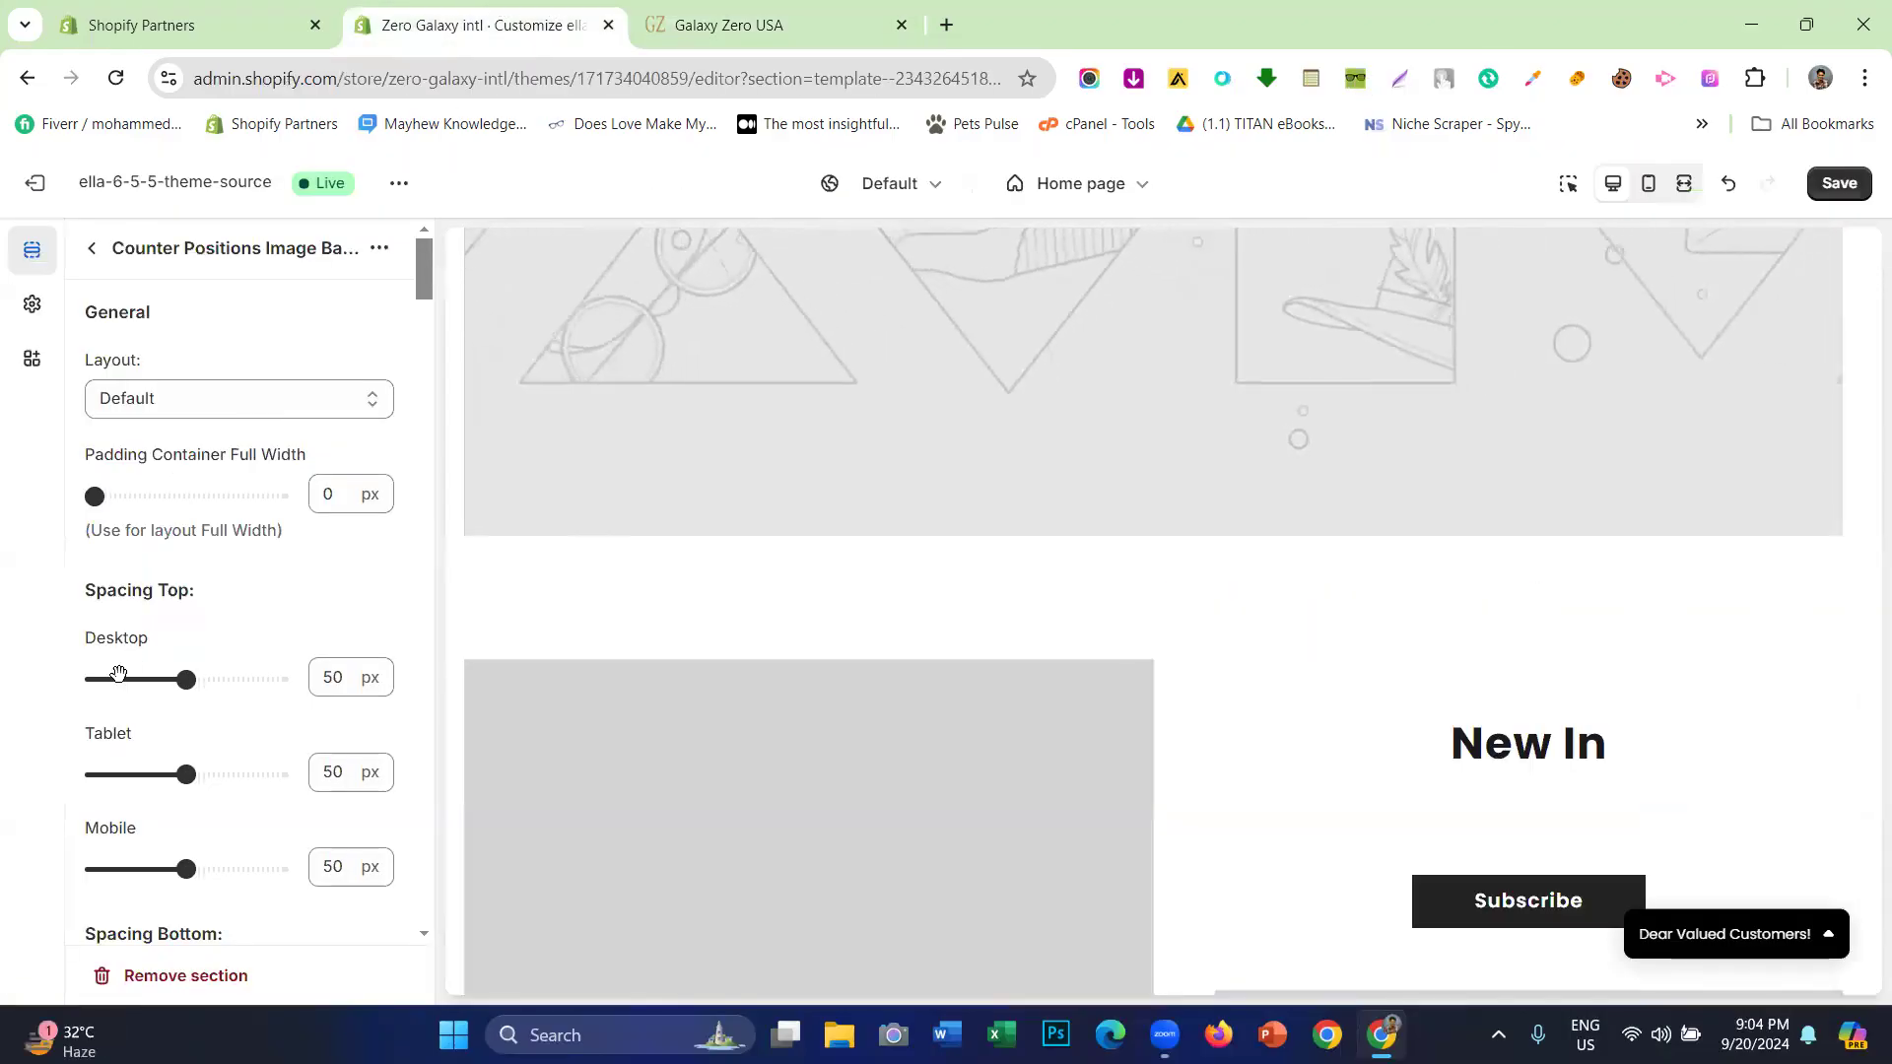
click(118, 775)
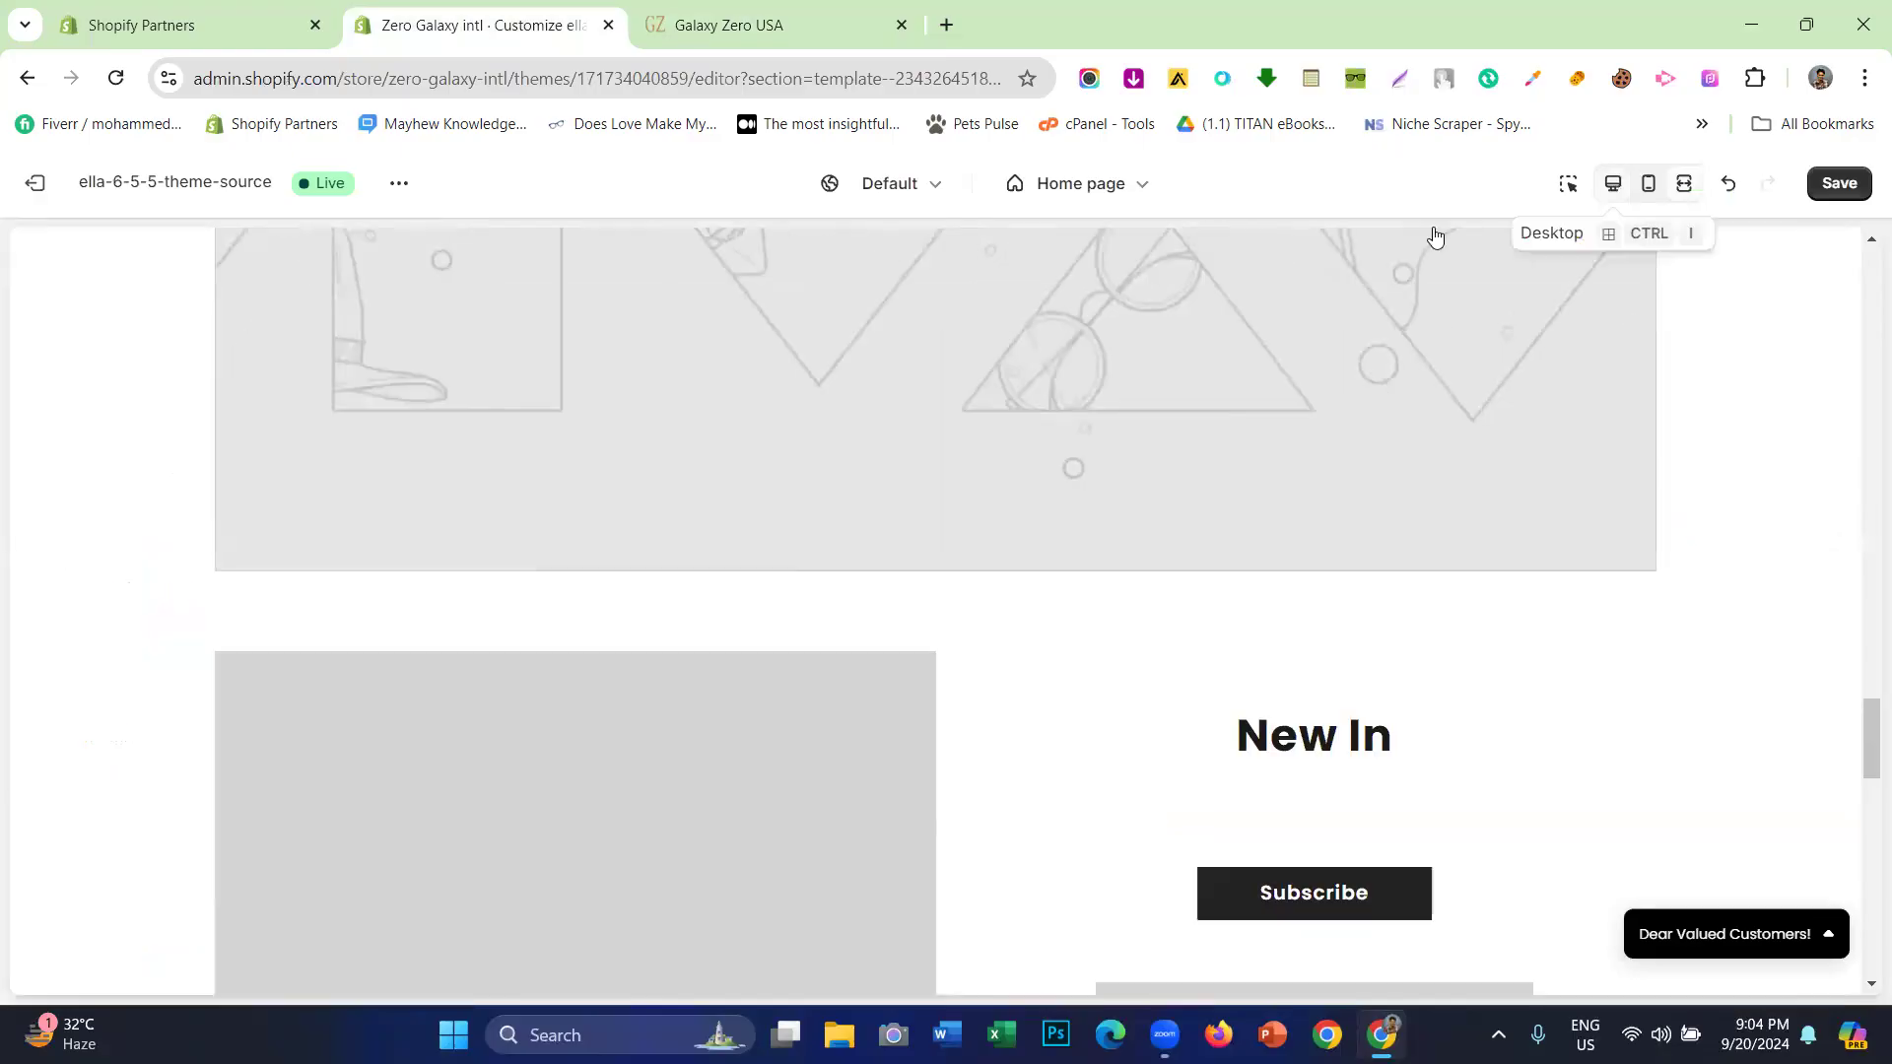
scroll(157, 591, down, 2)
click(122, 623)
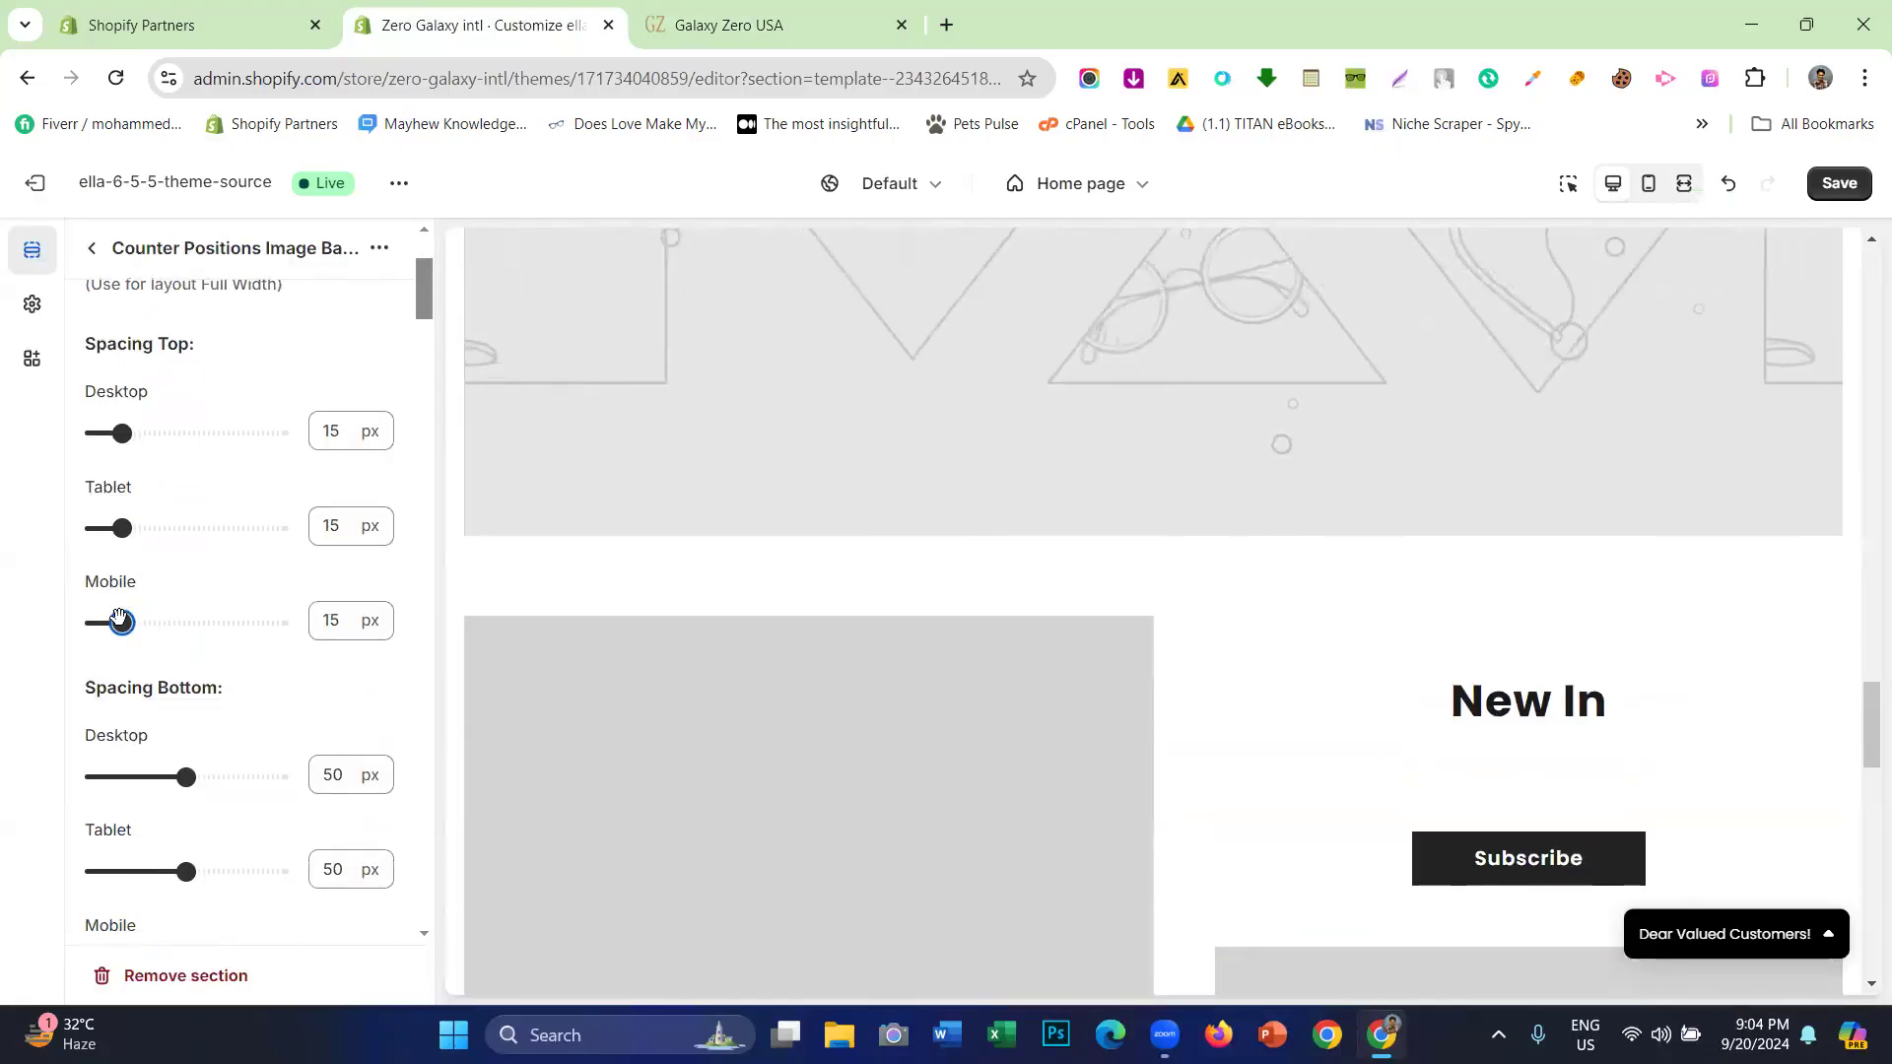
- Set the banner section's bottom spacing to 15 px for desktop, tablet and mobile
scroll(125, 710, down, 2)
click(122, 653)
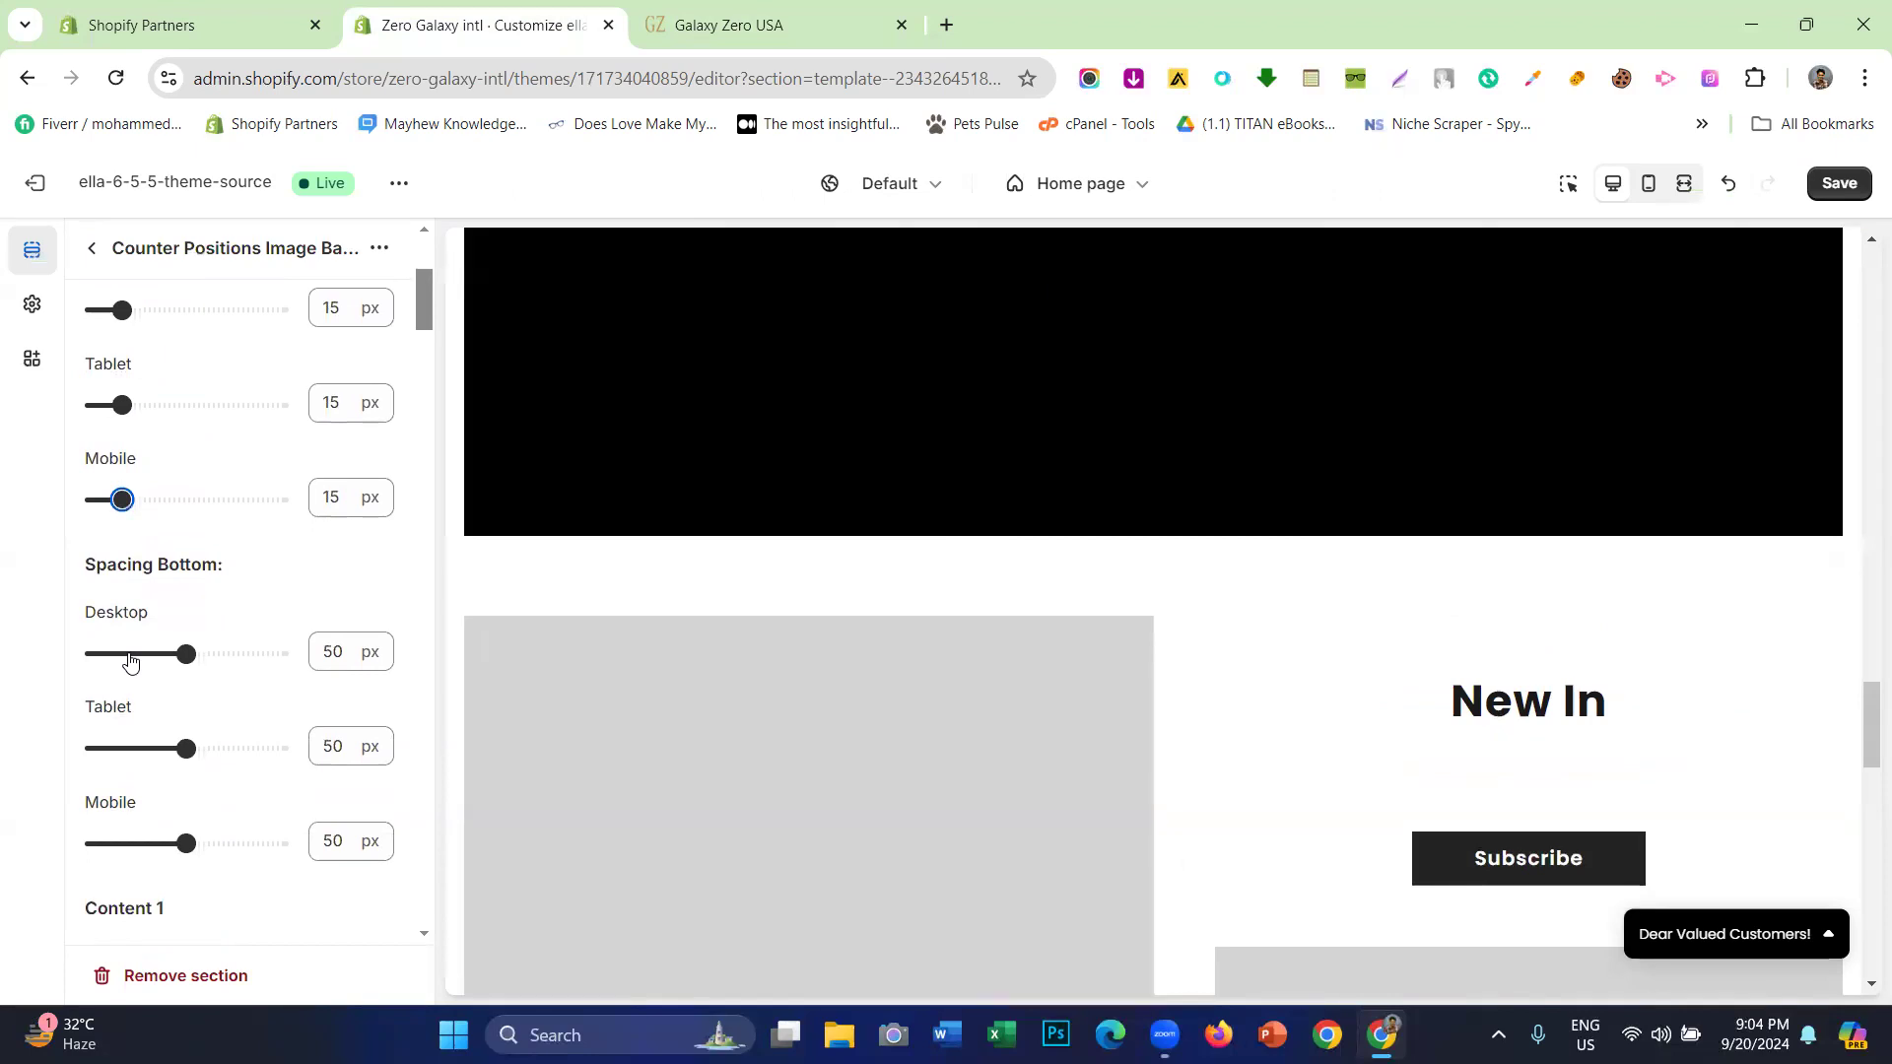
click(120, 748)
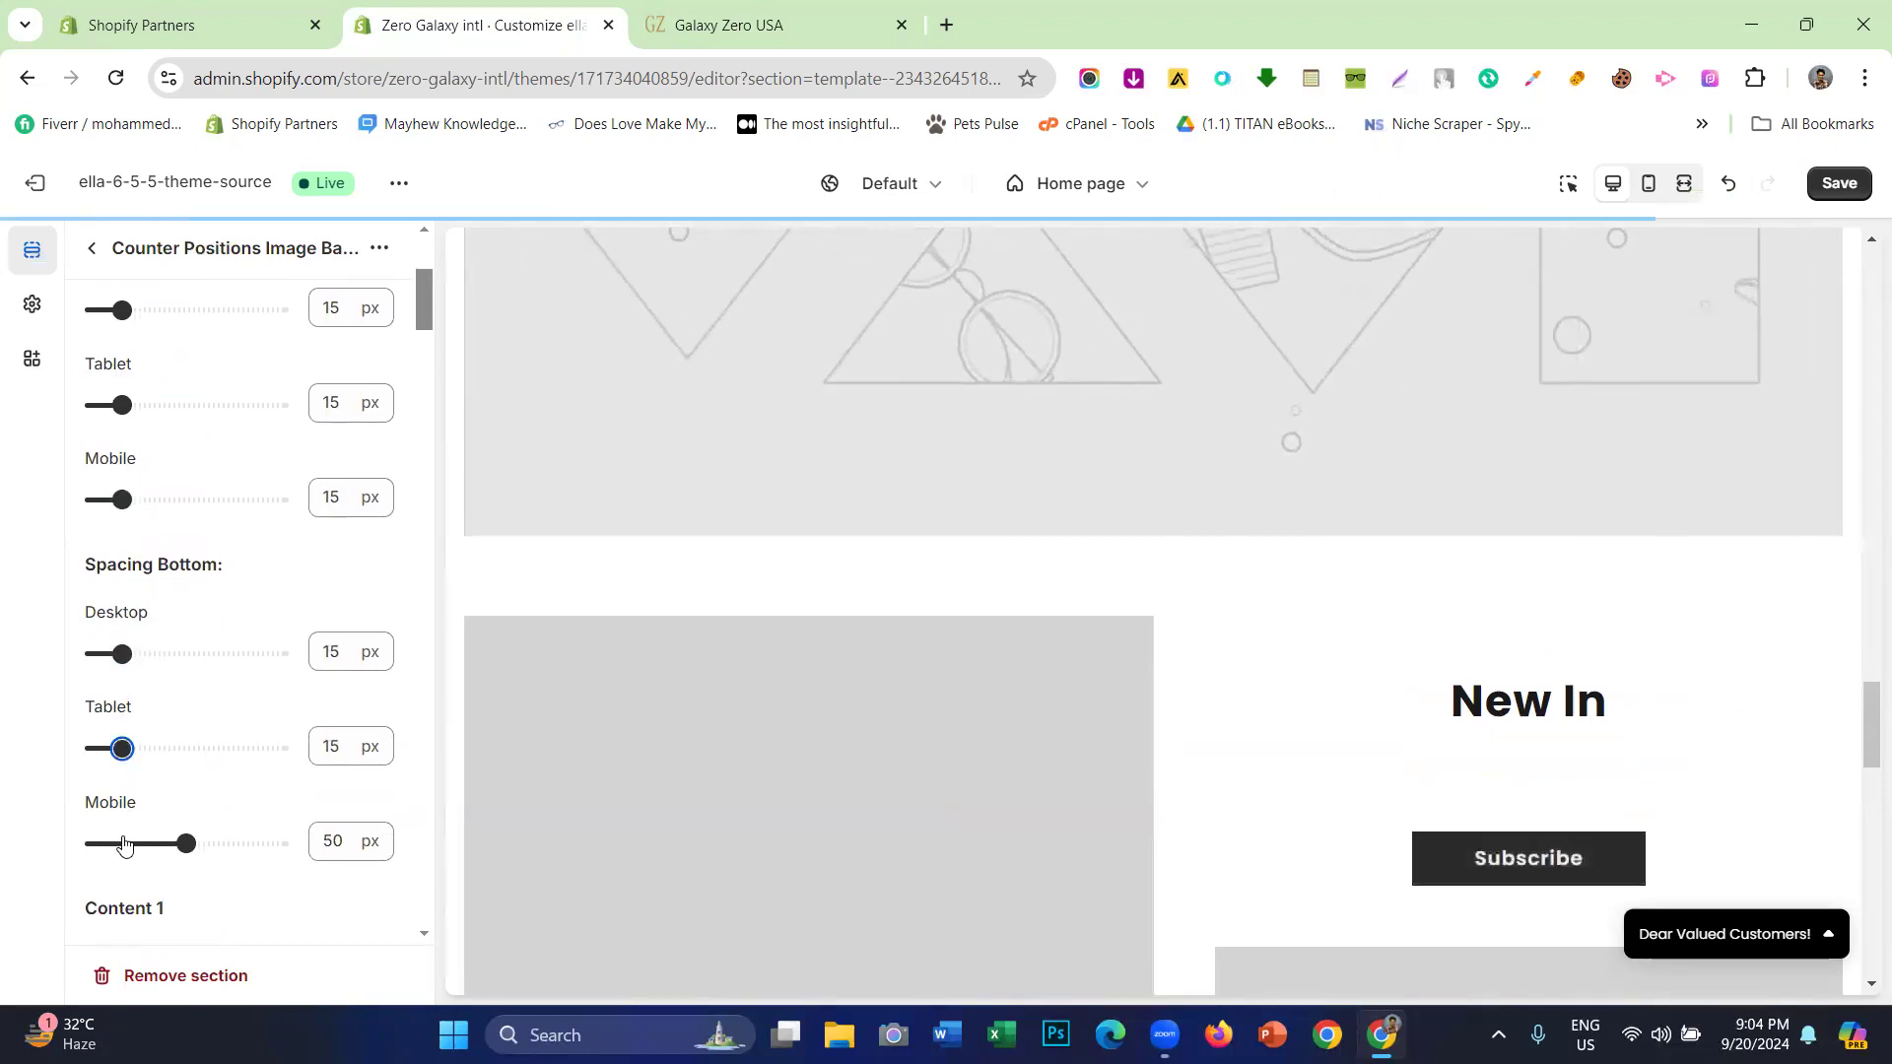
click(120, 846)
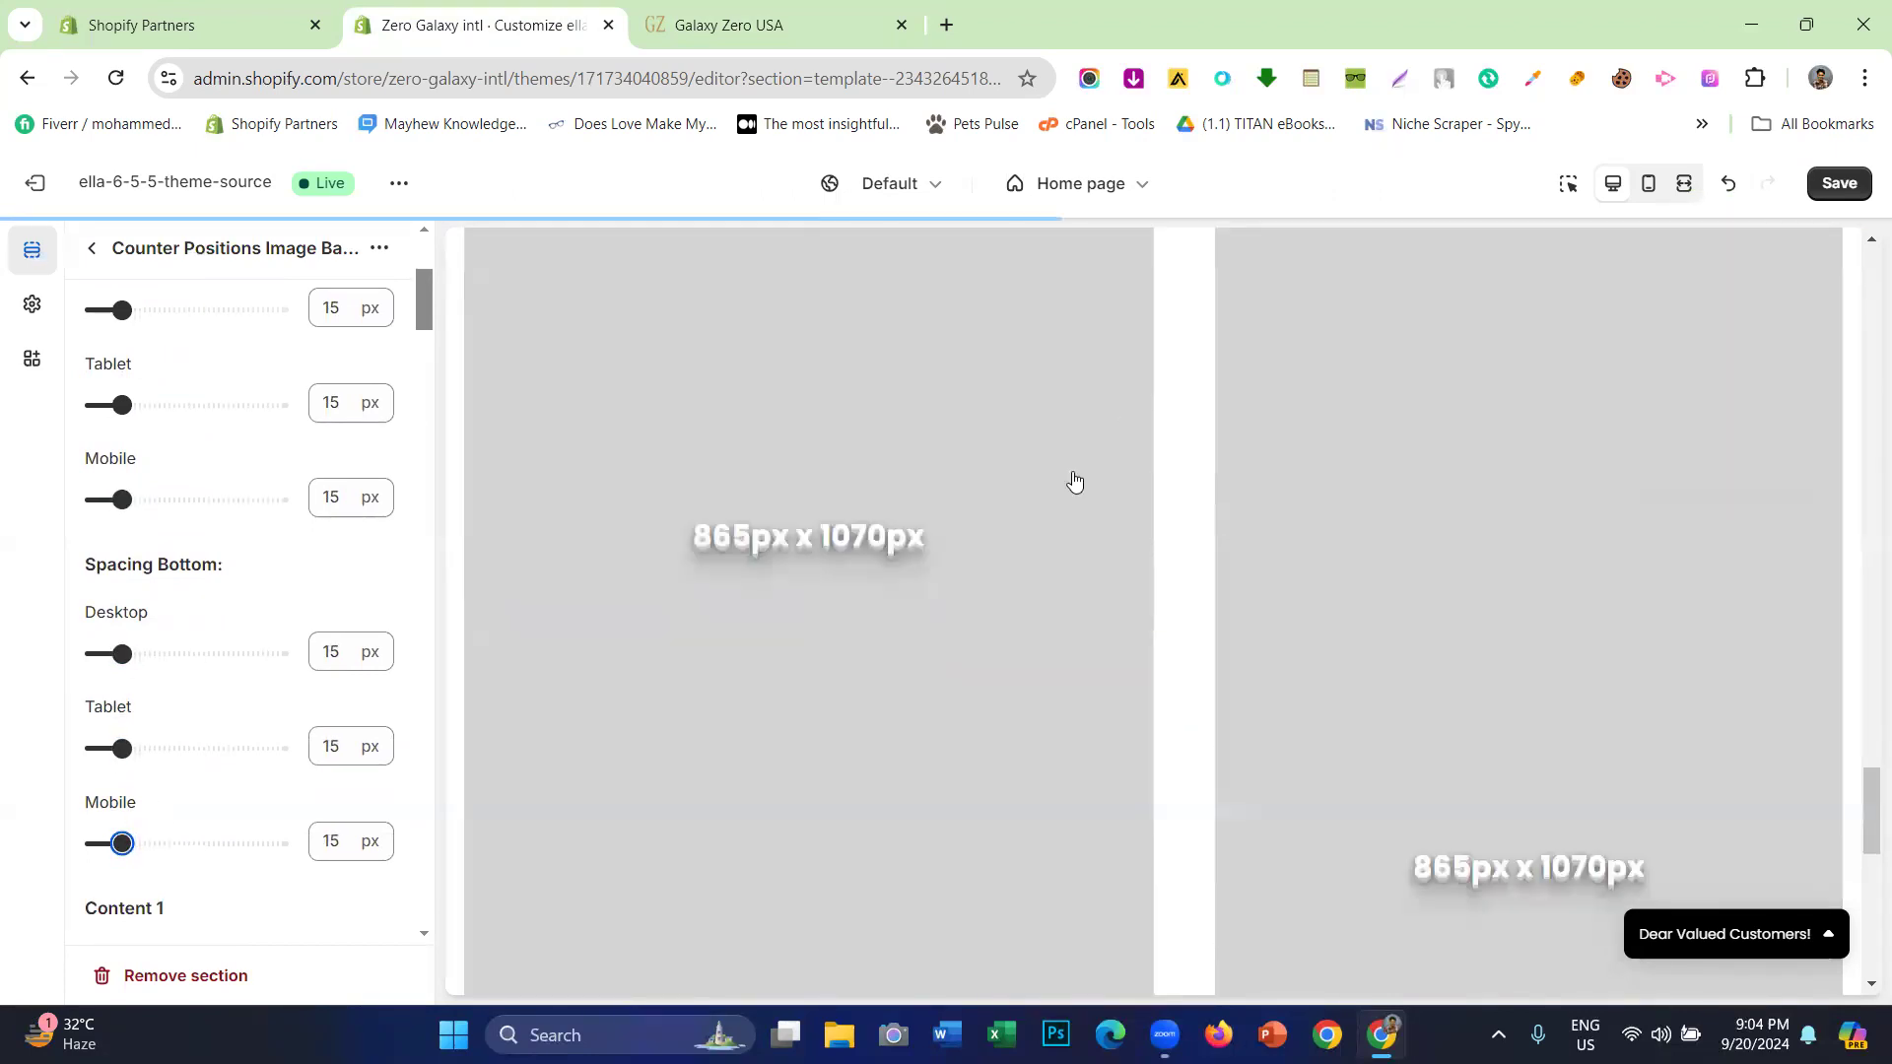
- Save the reference site's device image above Anti-Aging for the Whole Body to Downloads as Elevare-RED-03_940x.webp, and return to the theme editor
scroll(186, 500, down, 4)
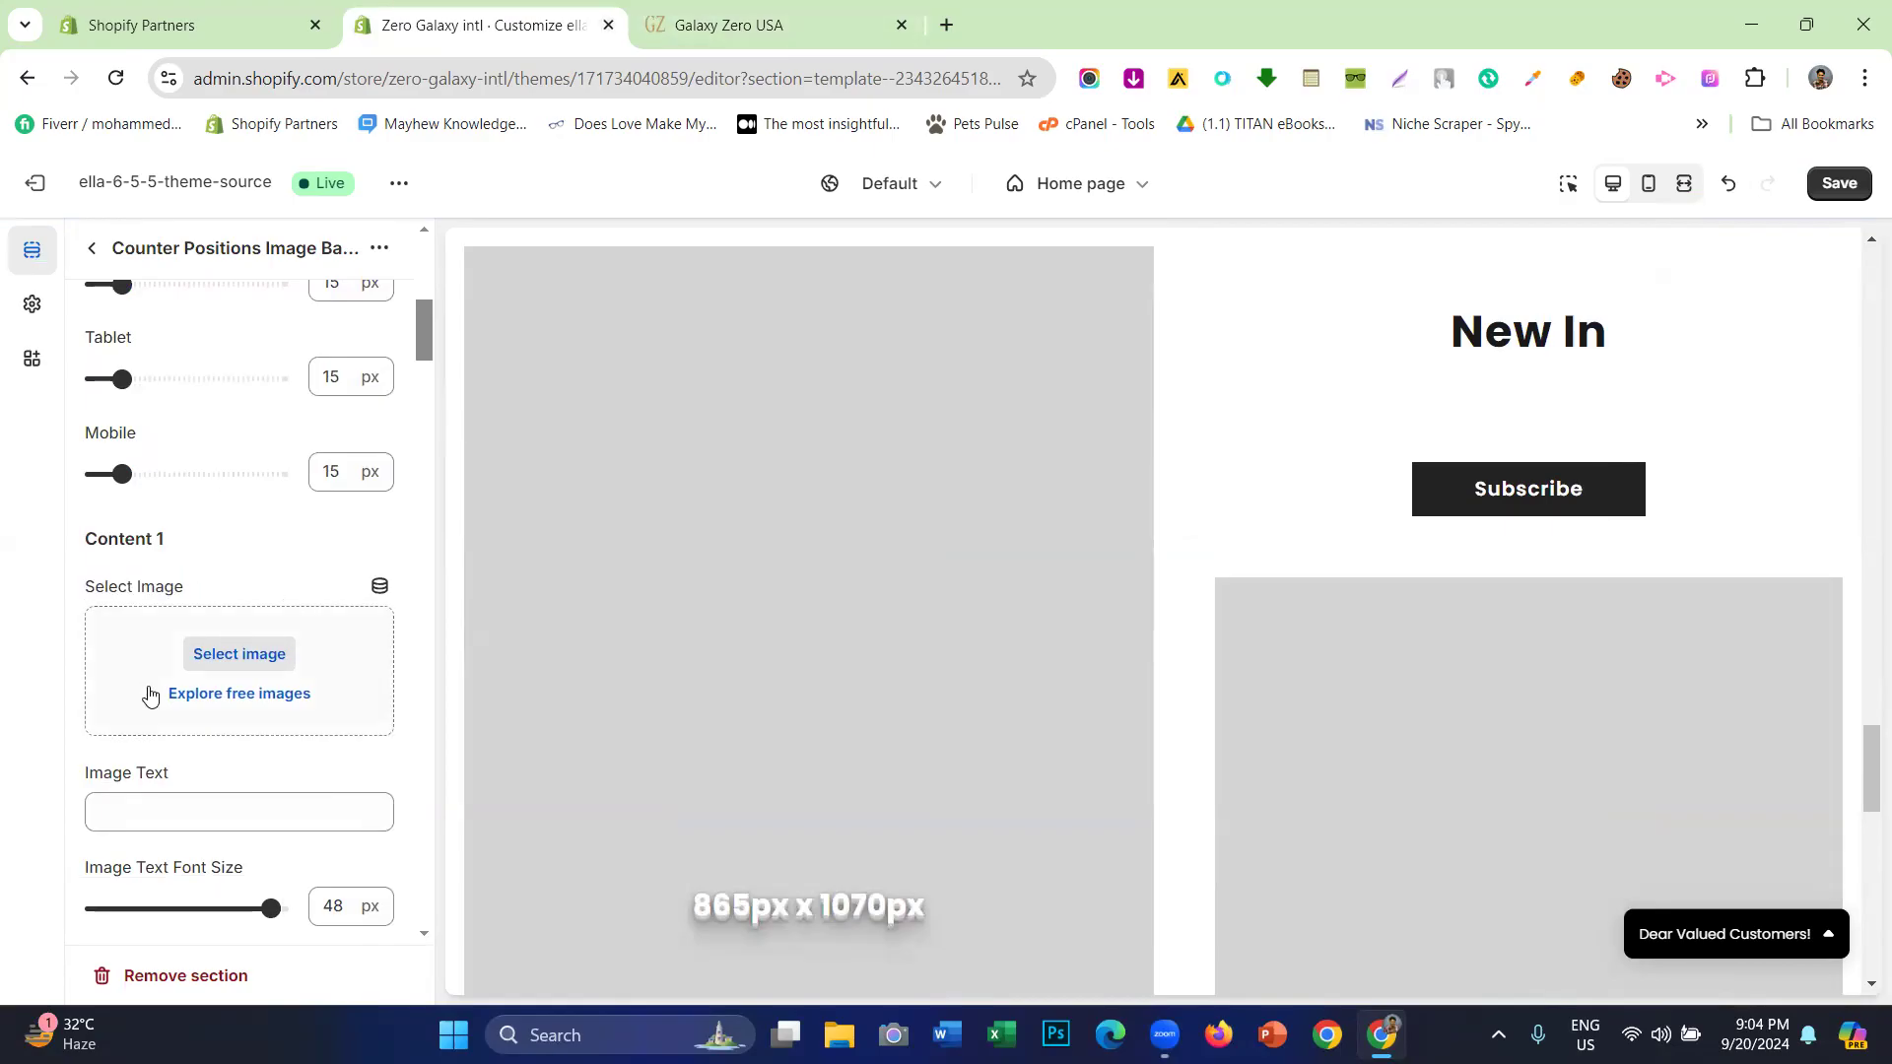
click(655, 8)
click(570, 8)
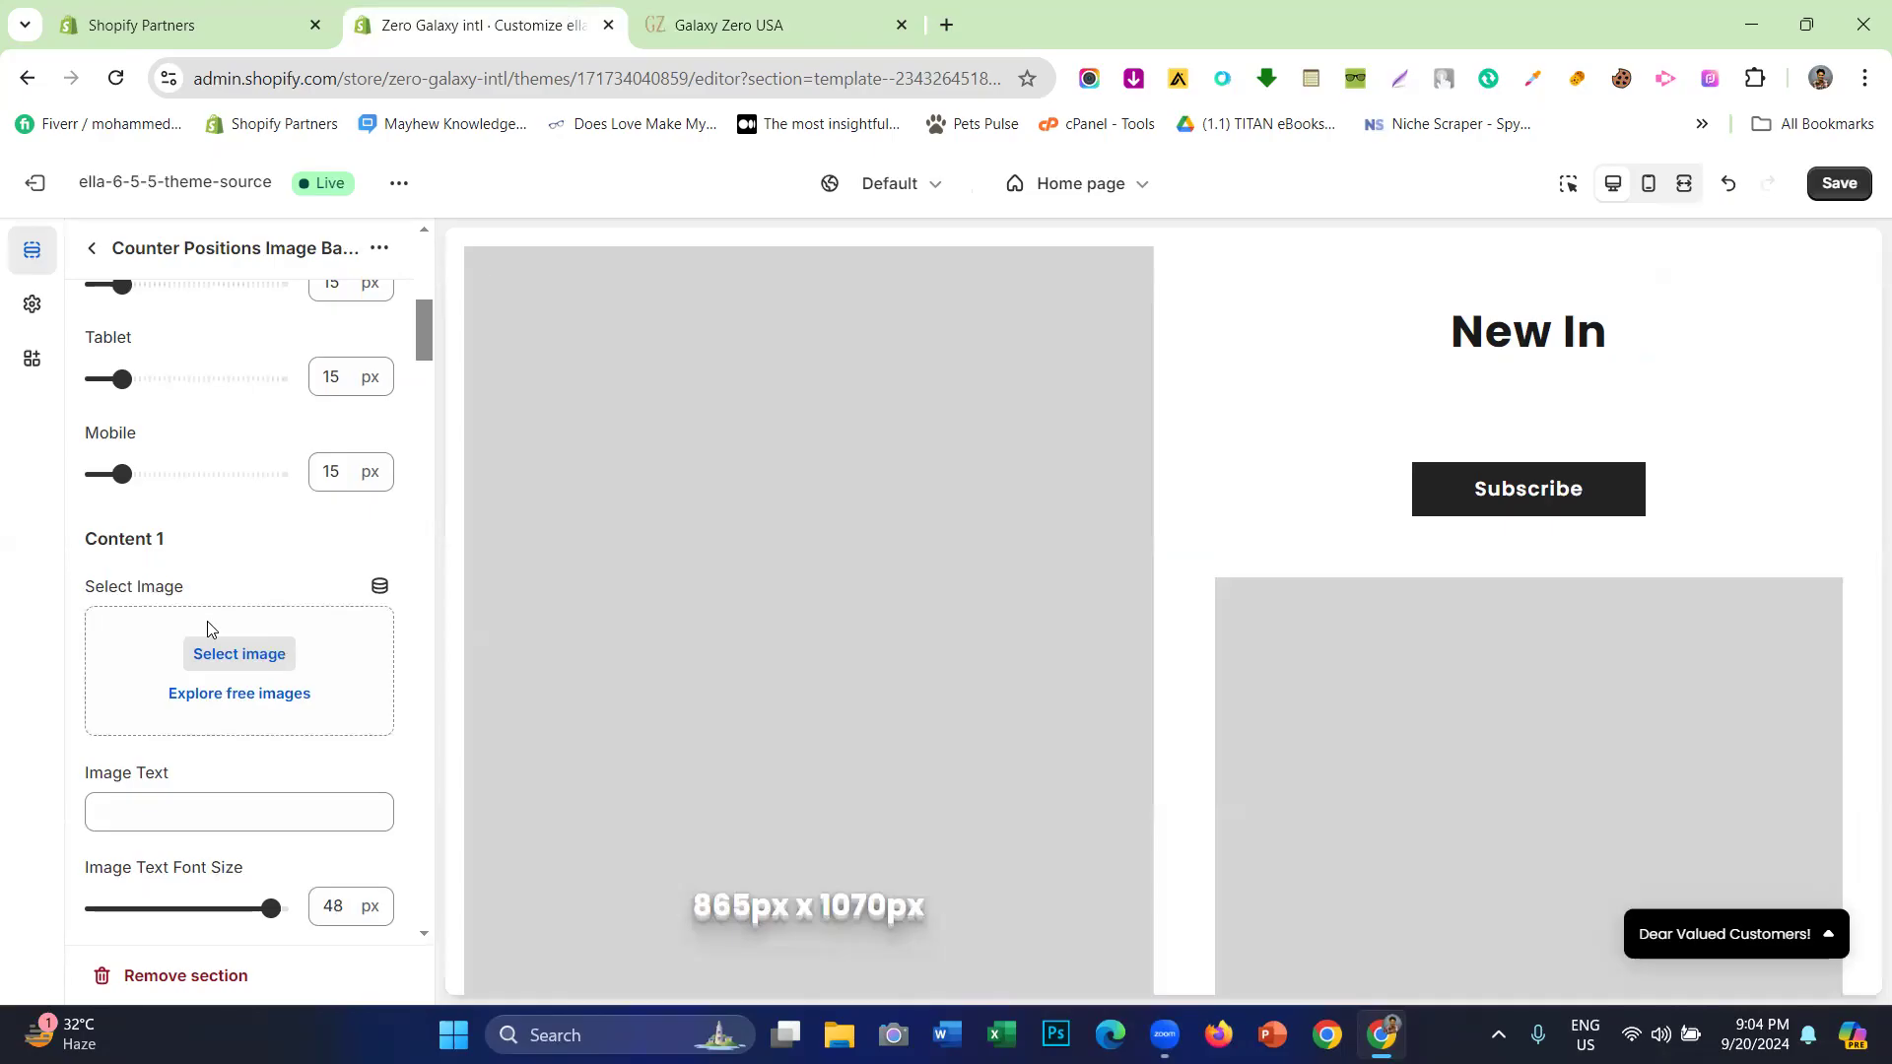
click(779, 19)
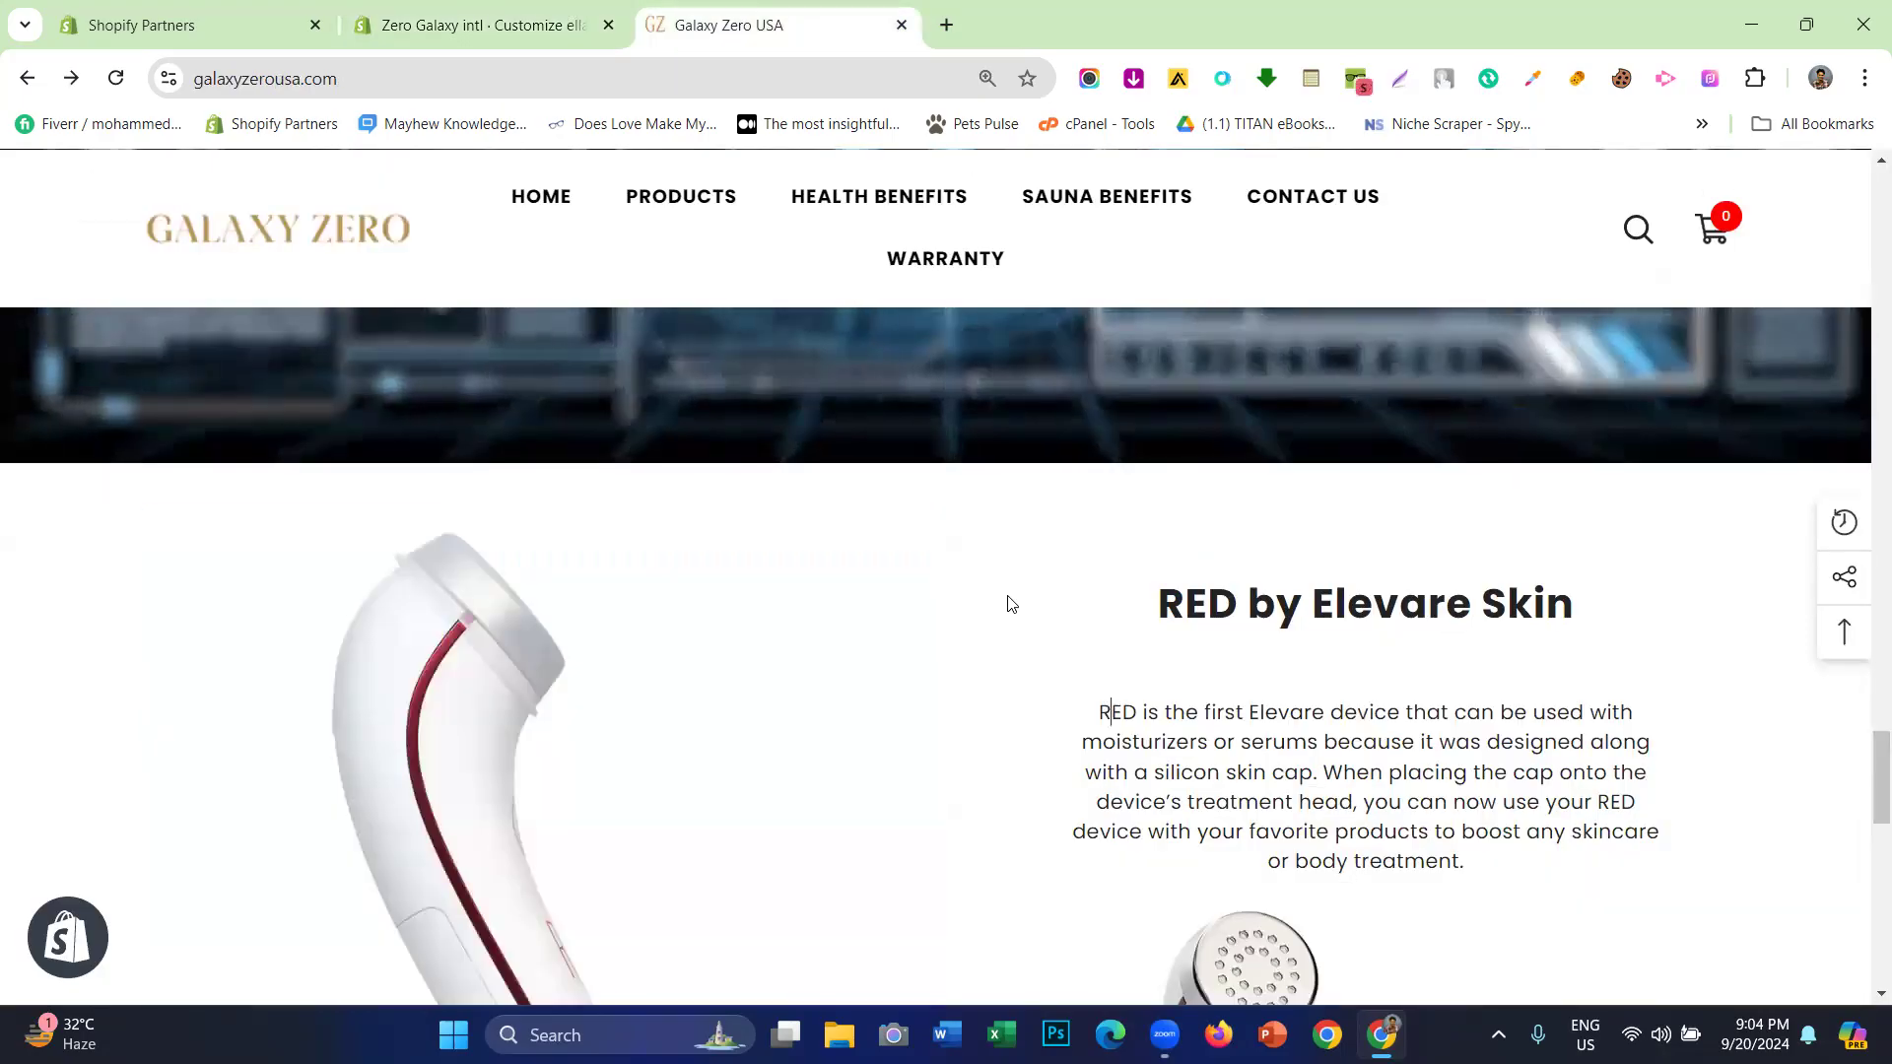
click(1135, 83)
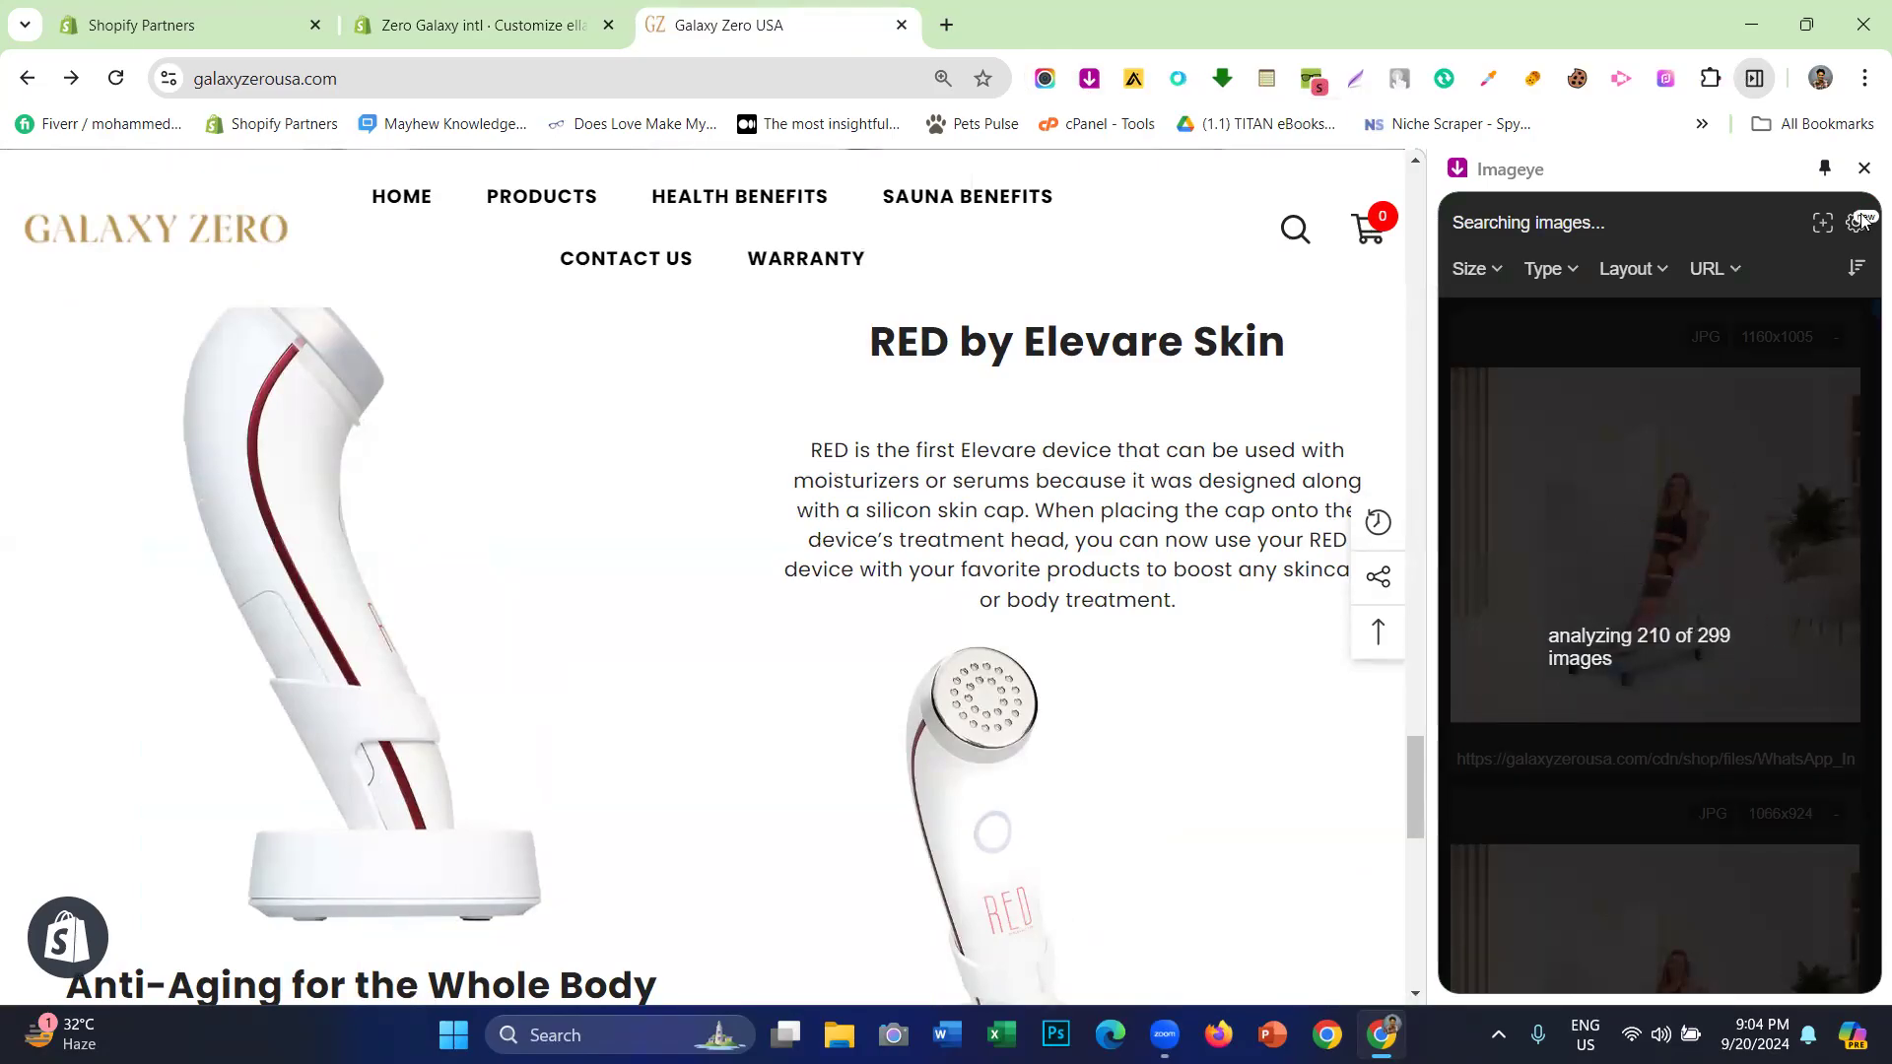
click(1863, 170)
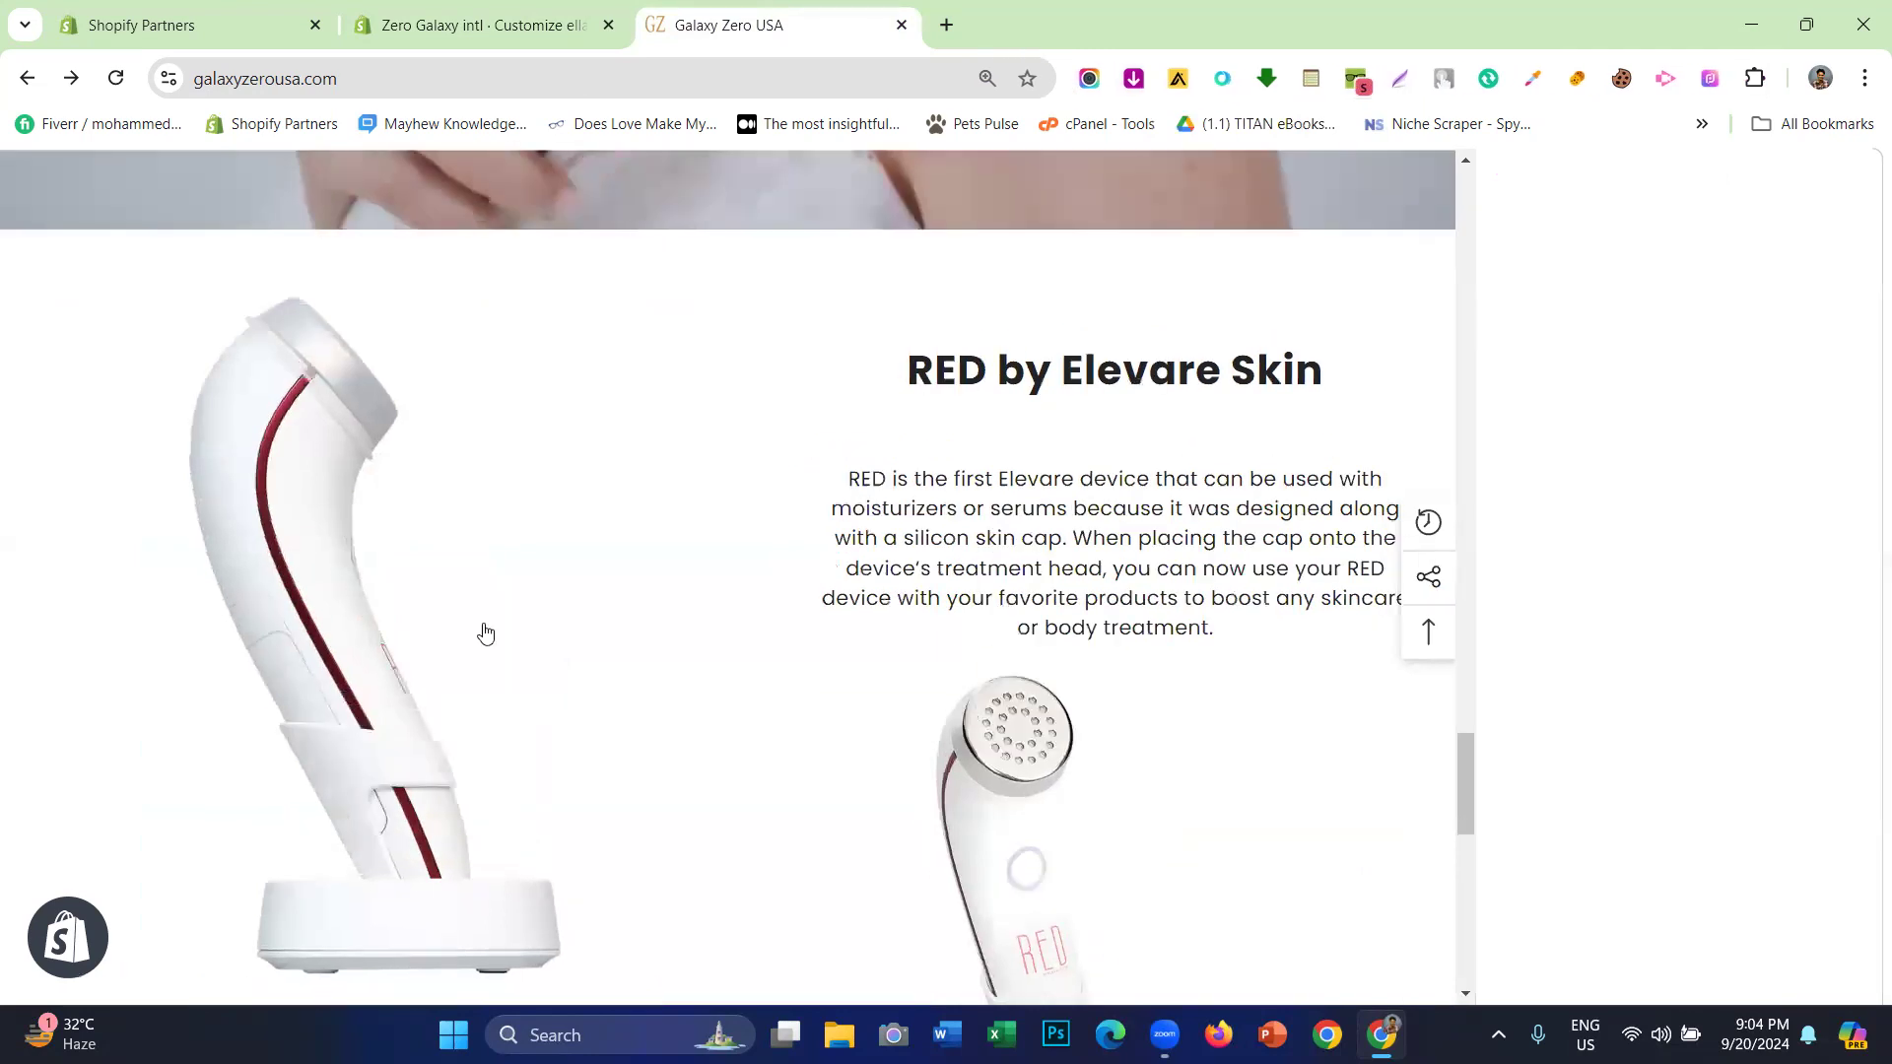
right_click(484, 633)
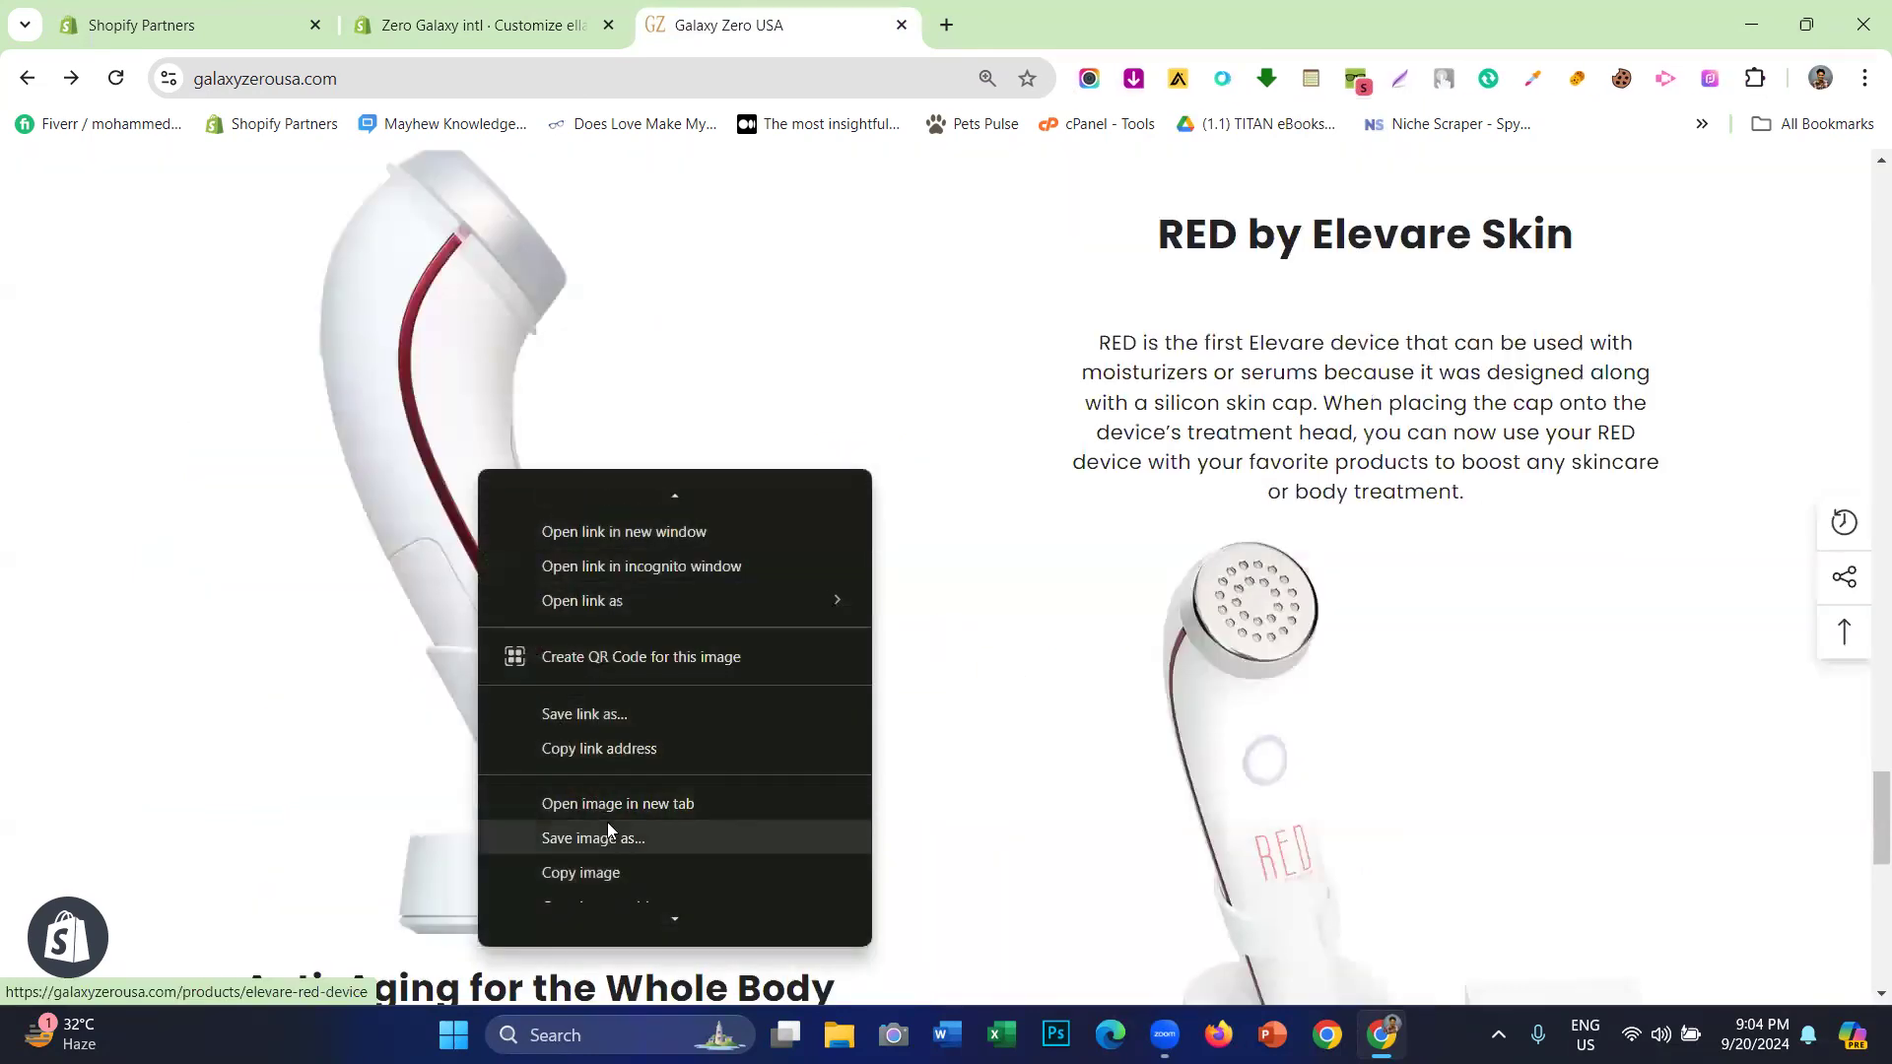
click(607, 833)
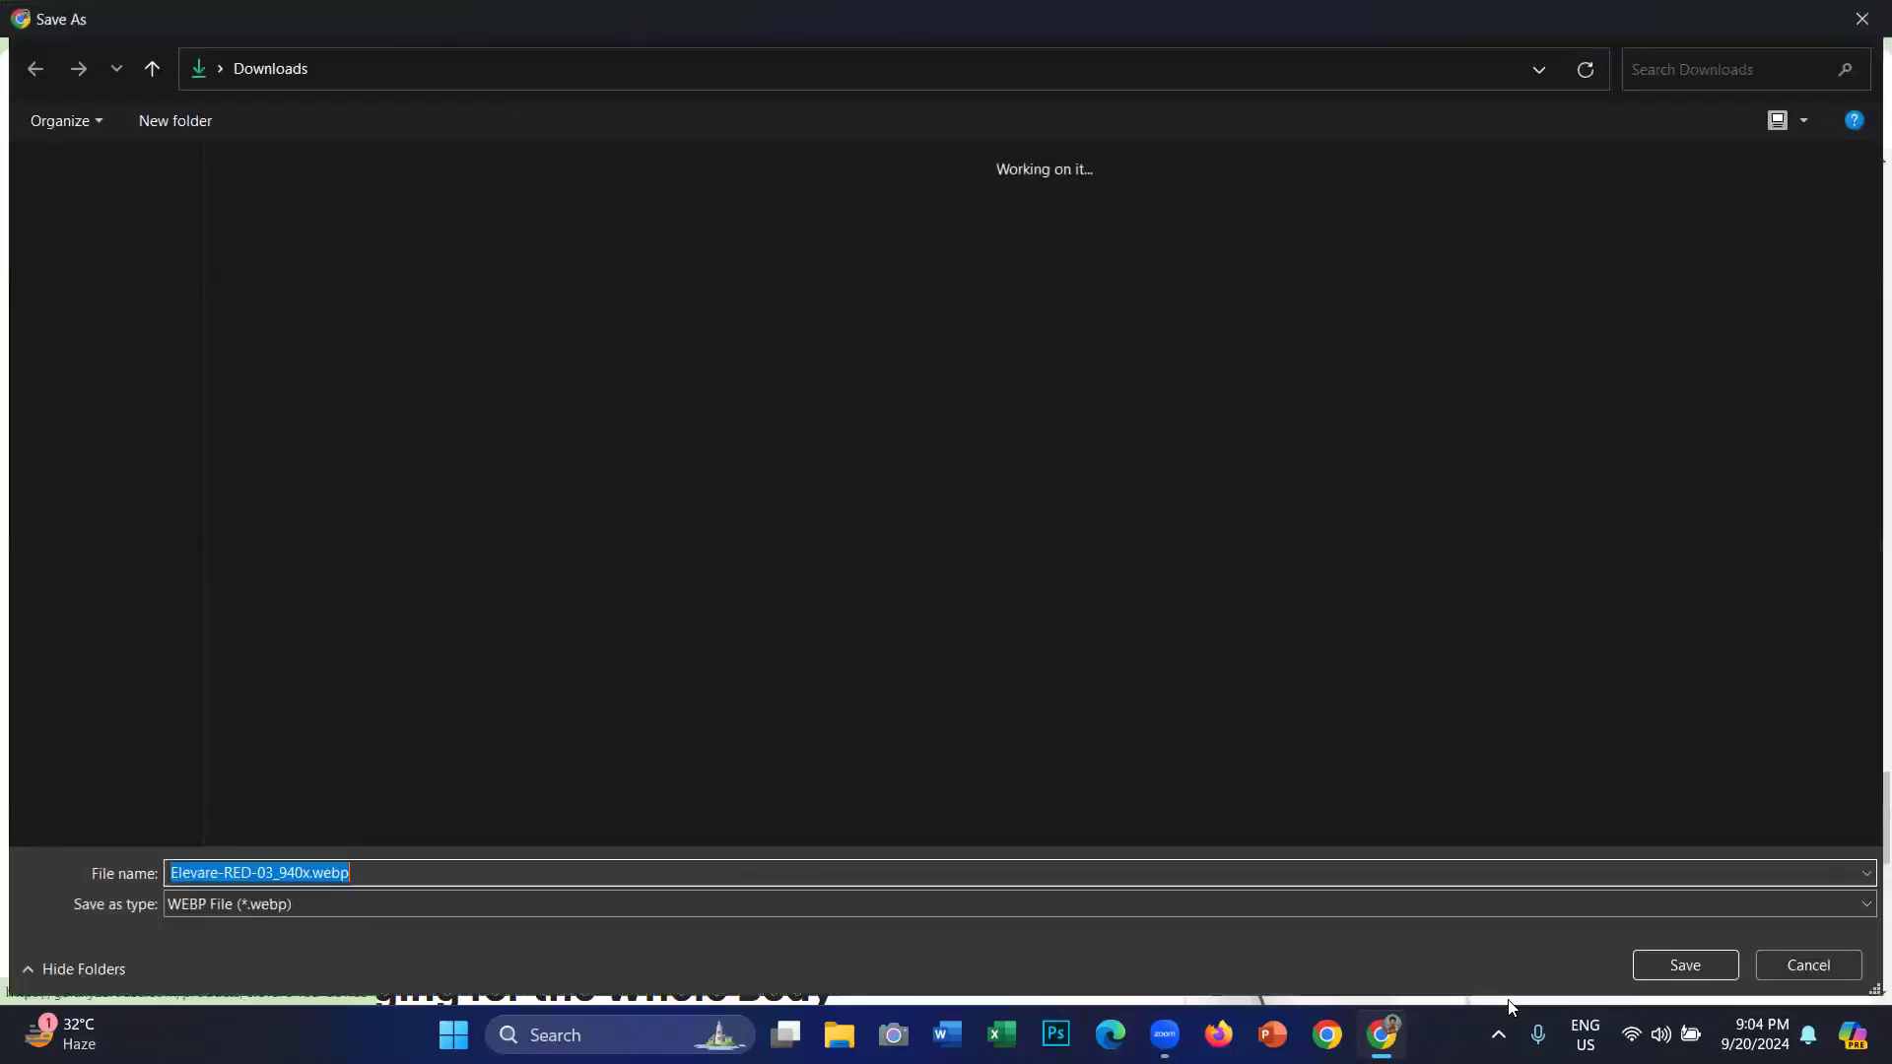
click(1693, 968)
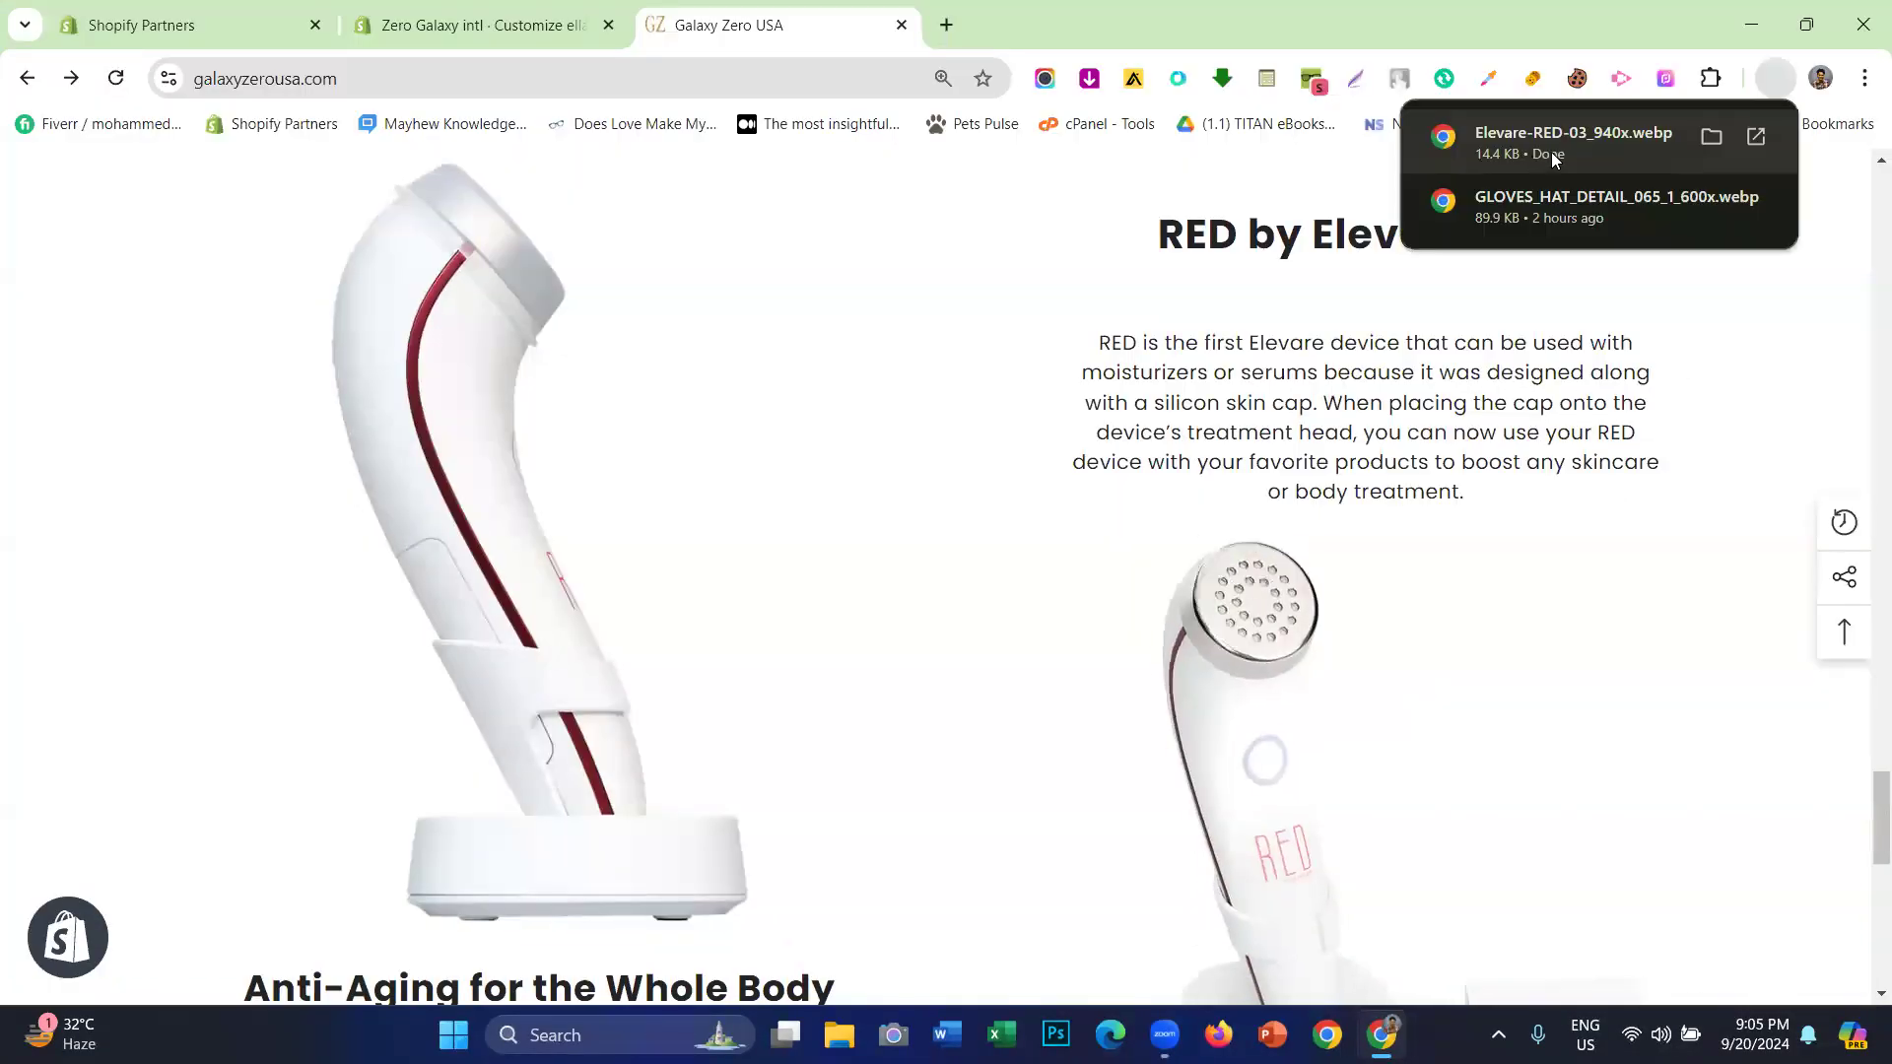
click(394, 22)
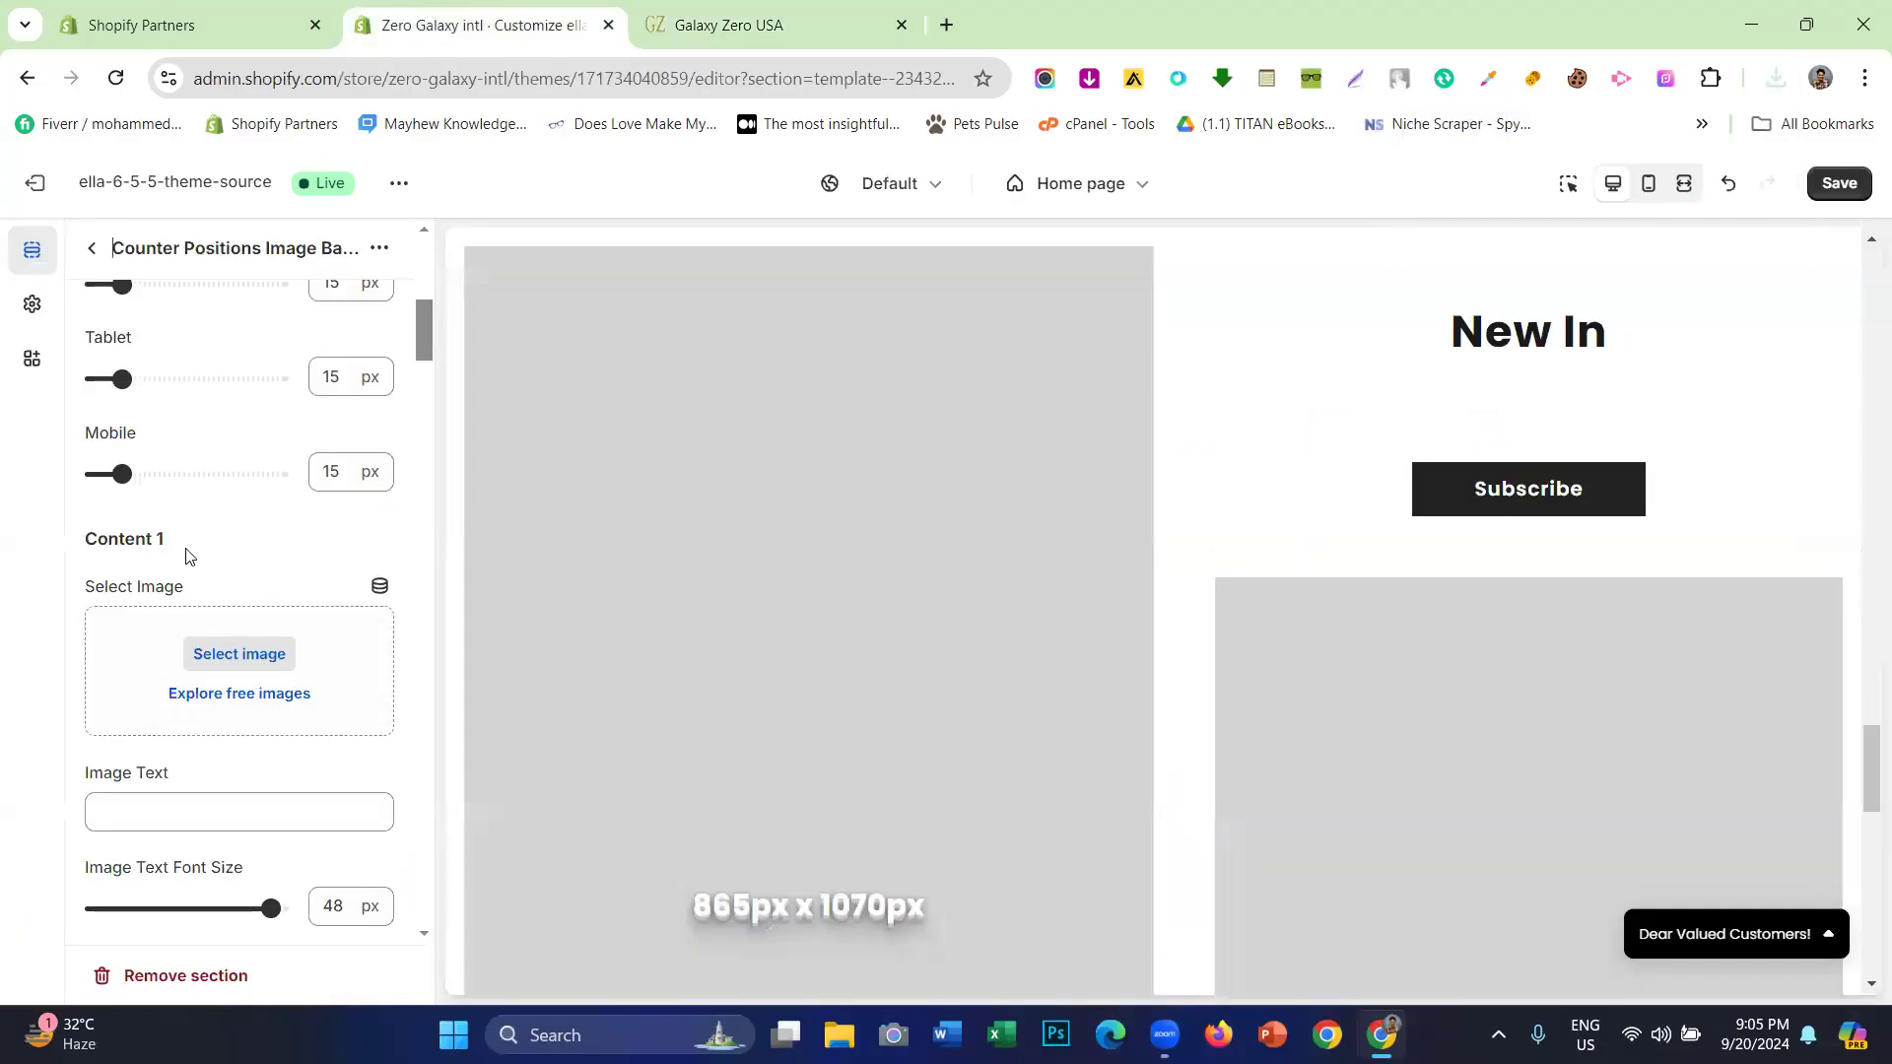
click(236, 653)
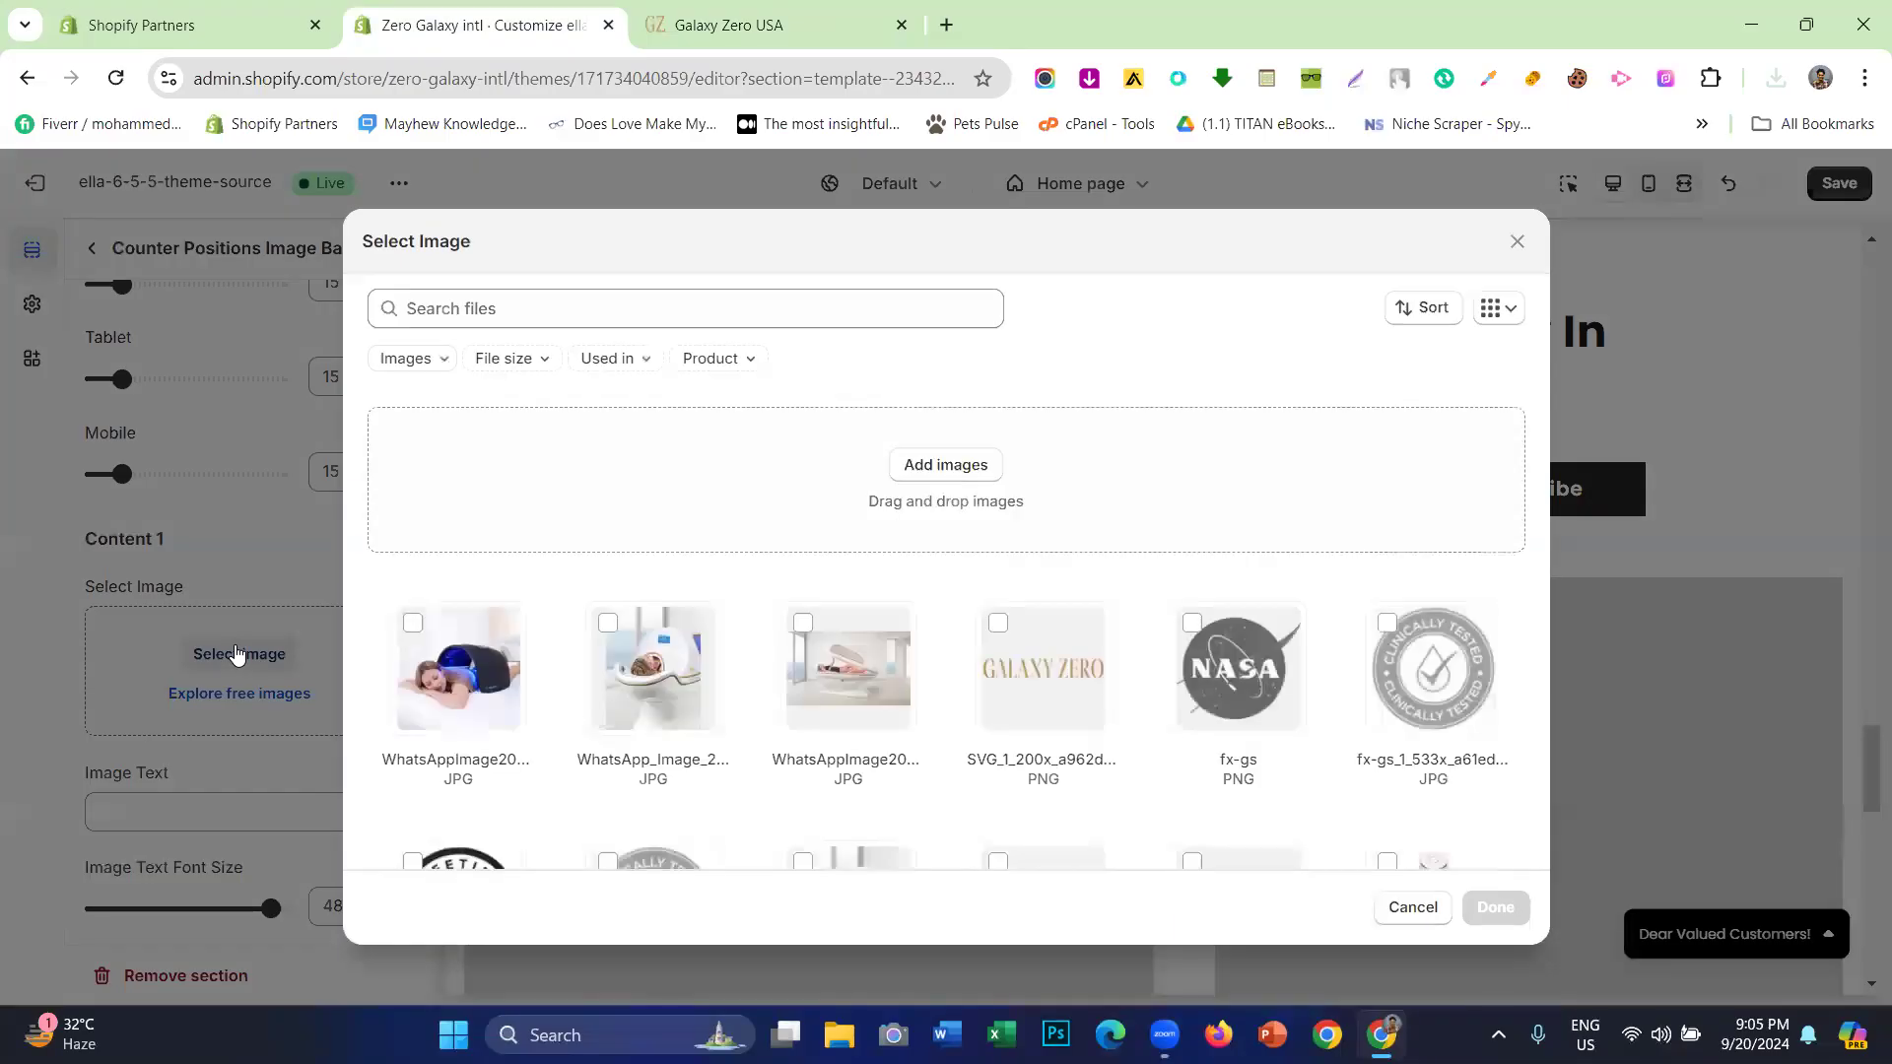
scroll(635, 587, down, 5)
scroll(635, 587, down, 2)
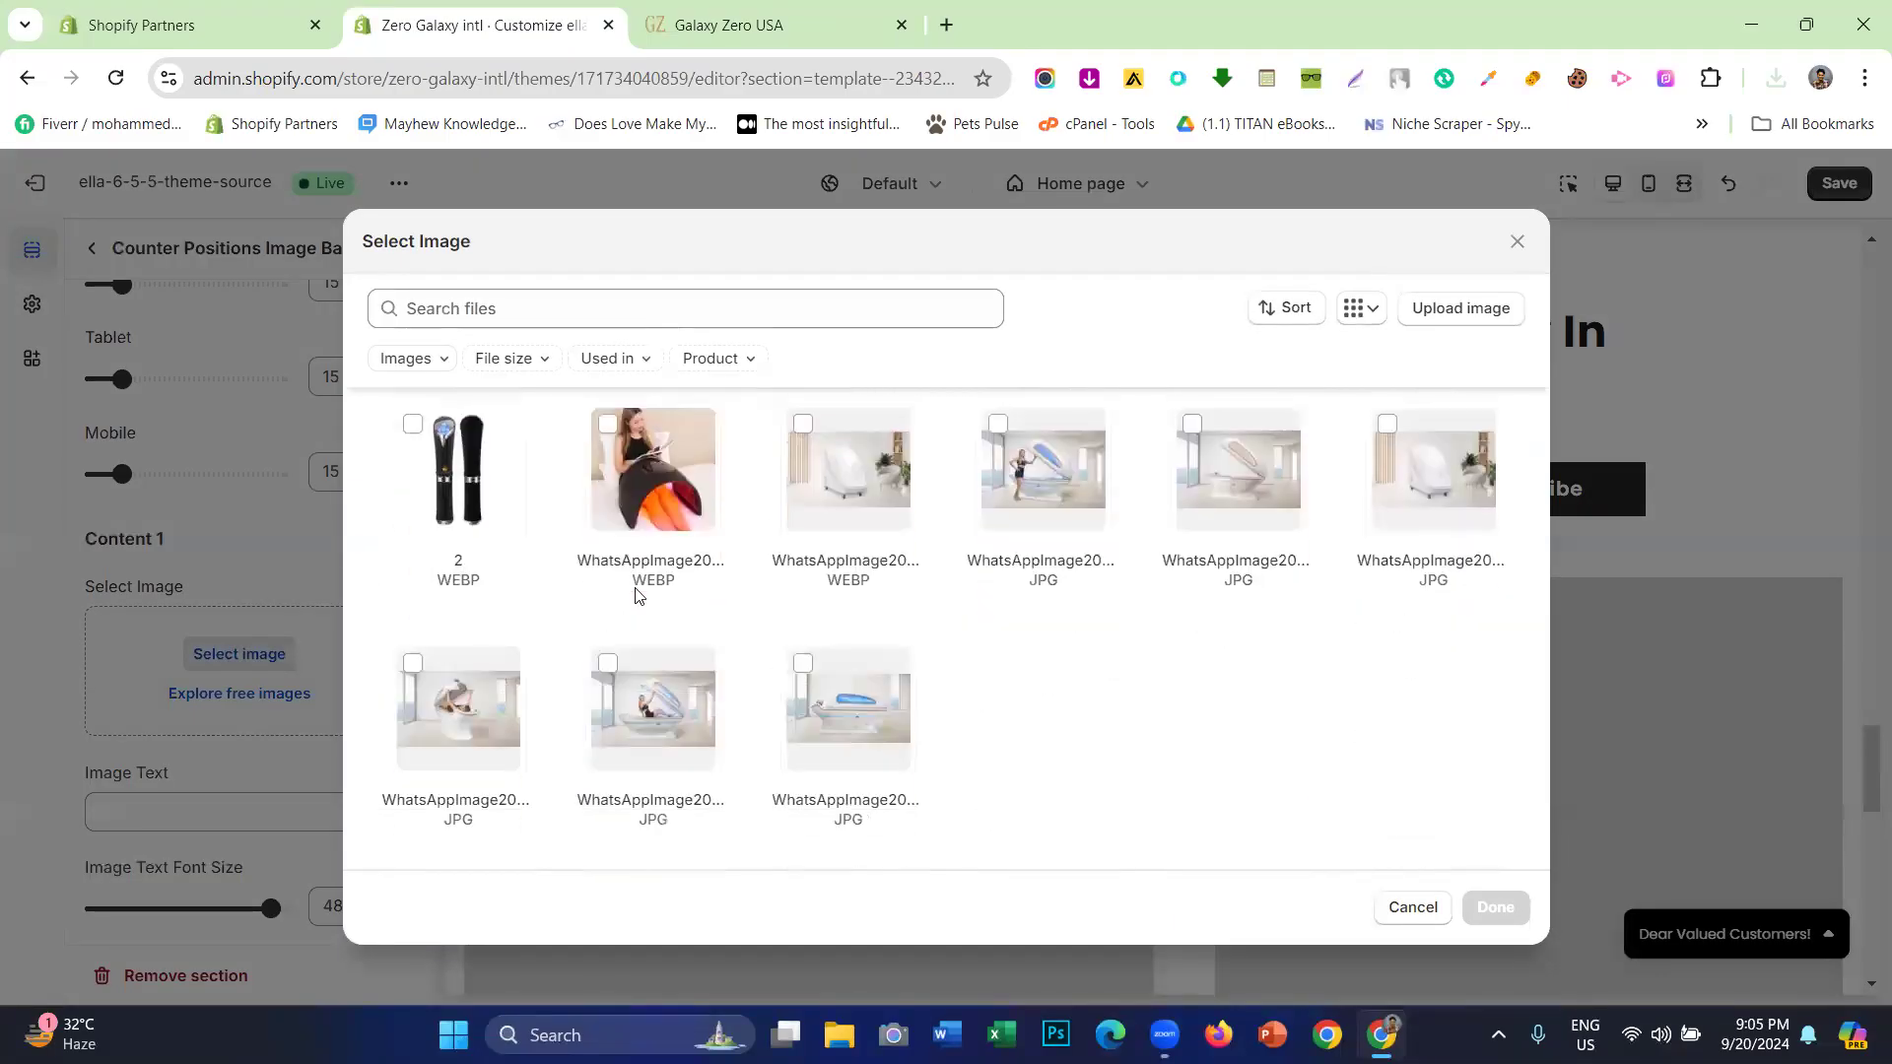
scroll(634, 591, up, 5)
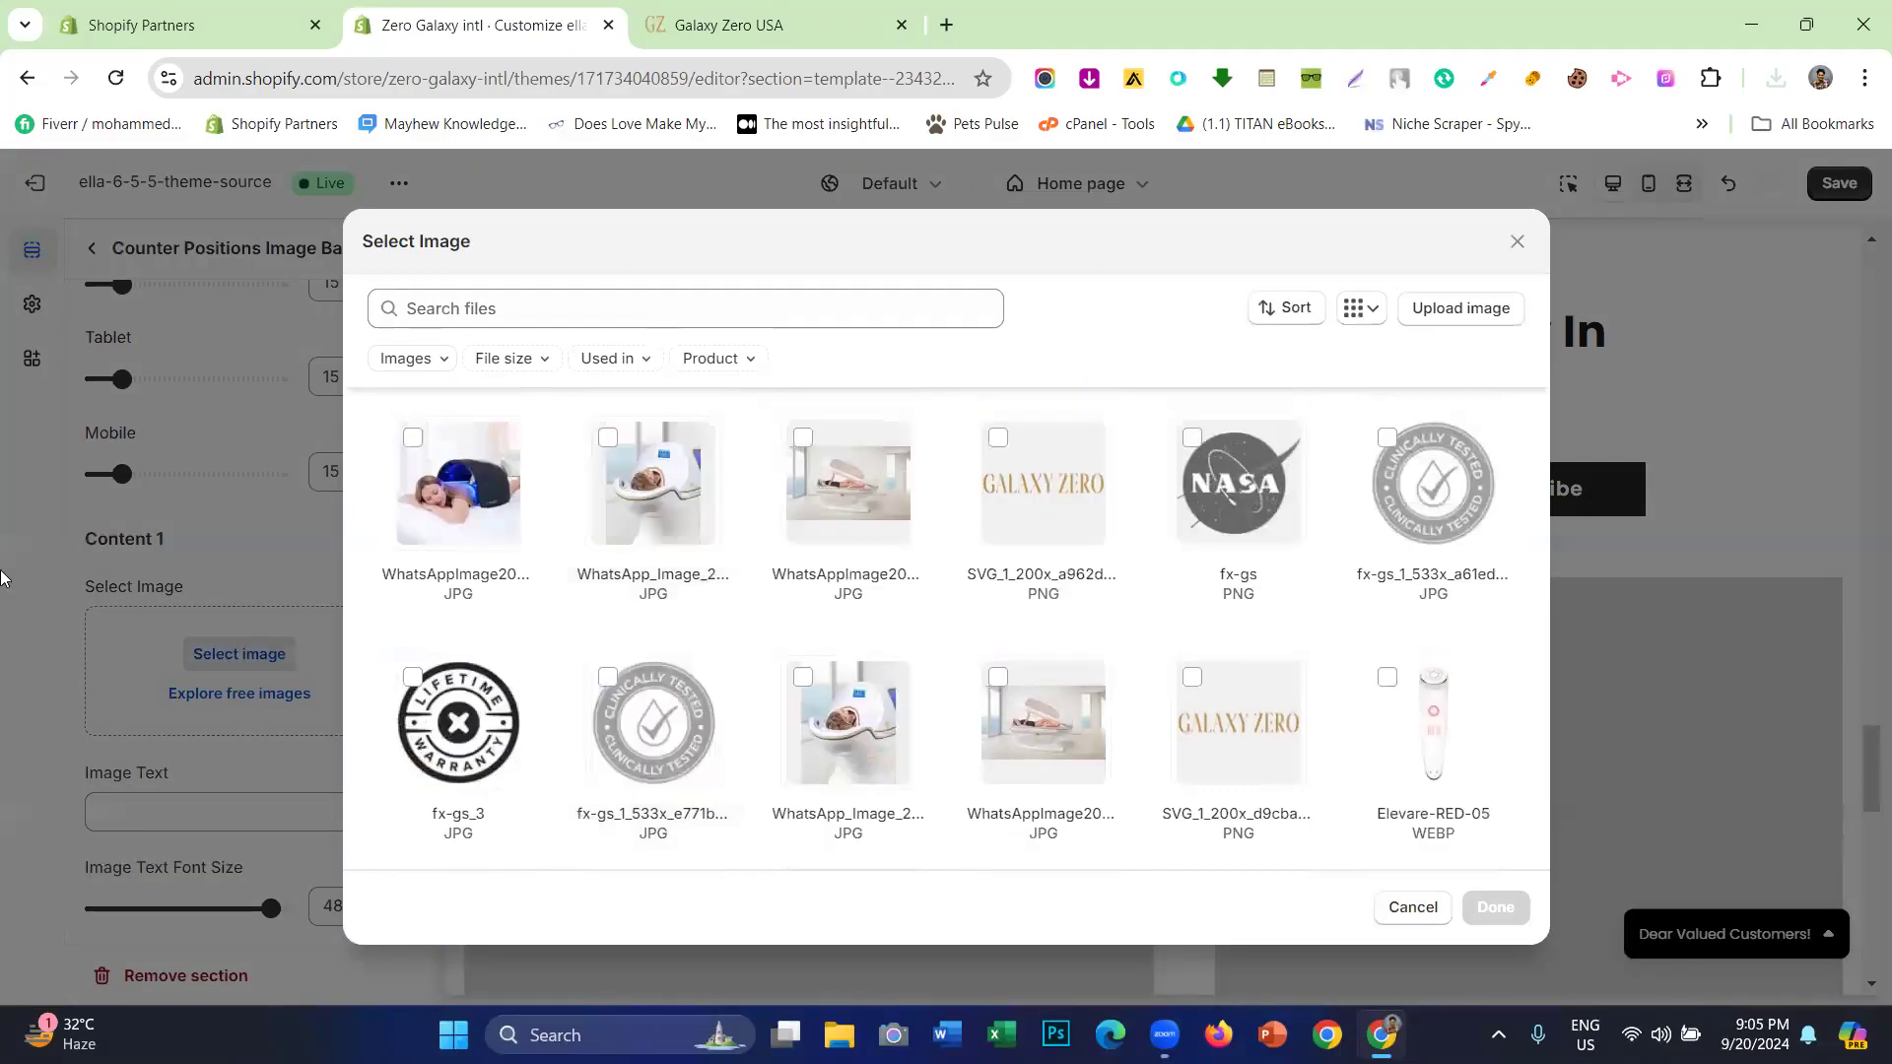
click(2, 473)
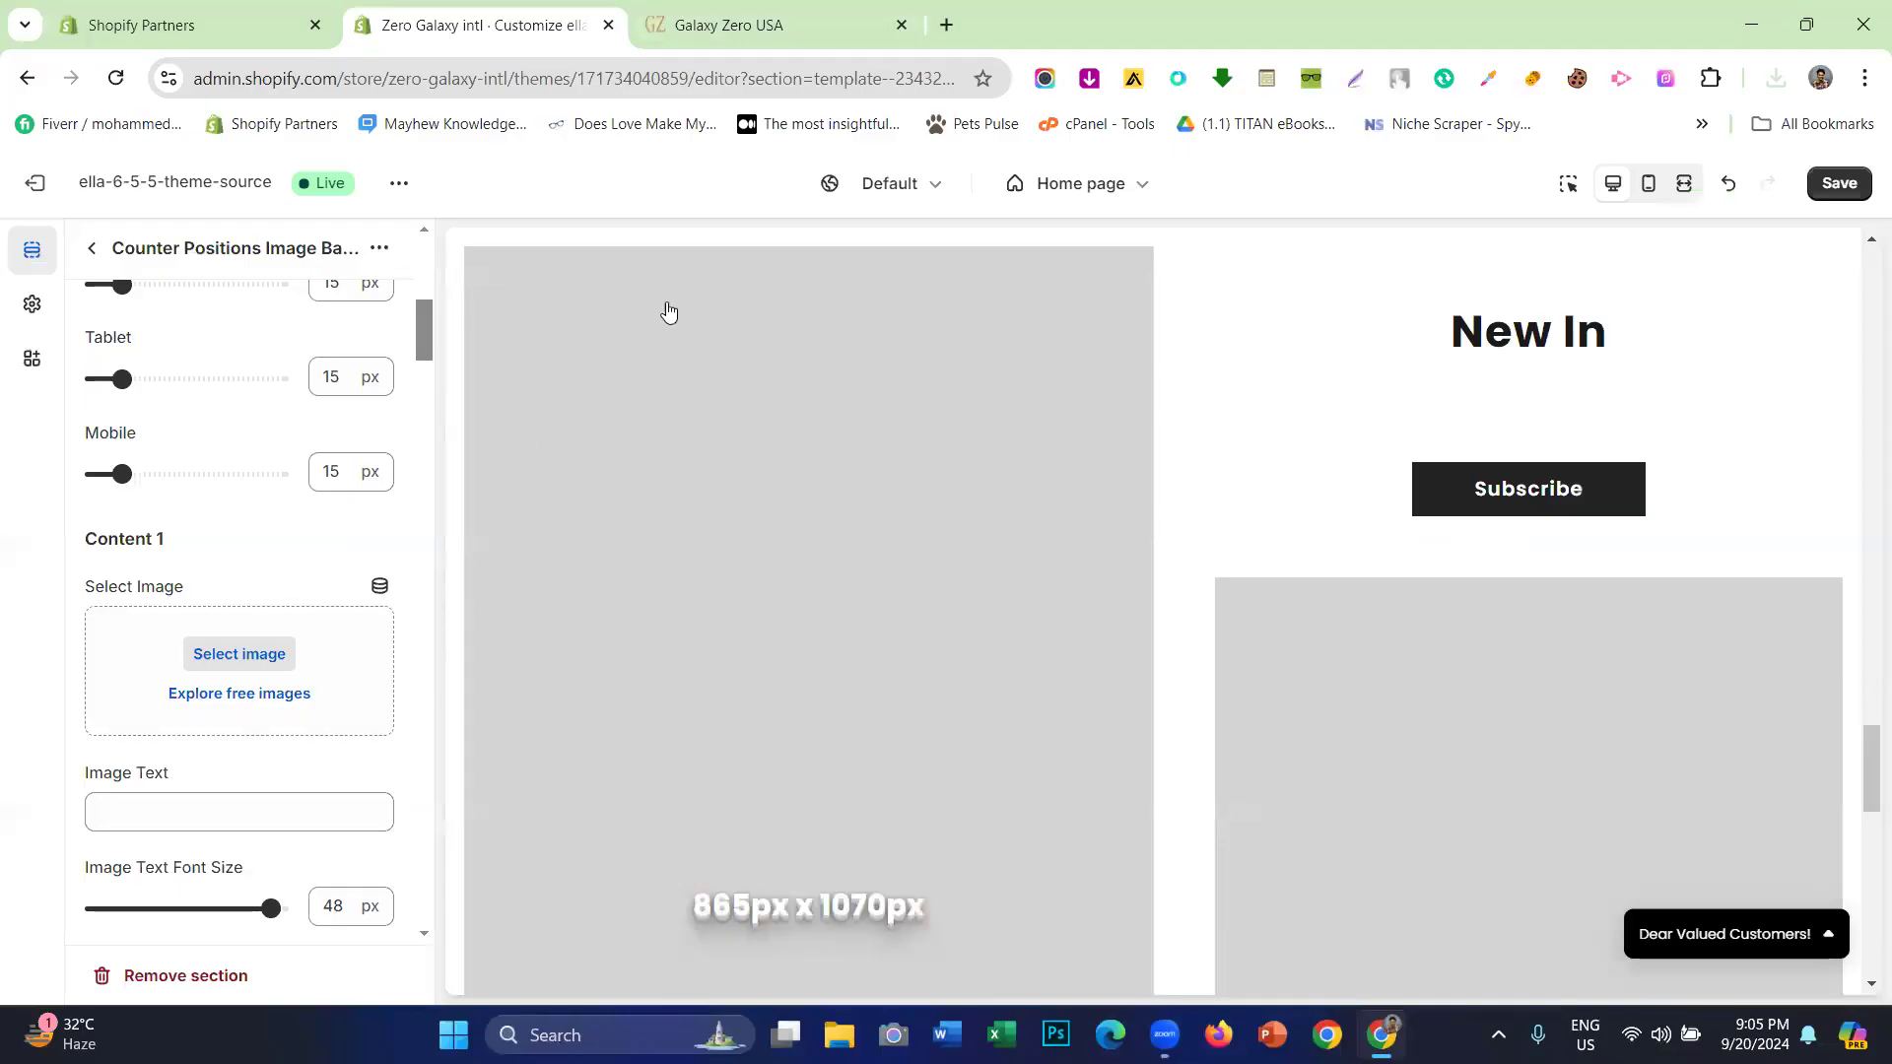
- Switch to the reference site, extract its images with Imageye, and download the upright RED device image, Elevare-RED-04_1_935x.jpg
click(762, 8)
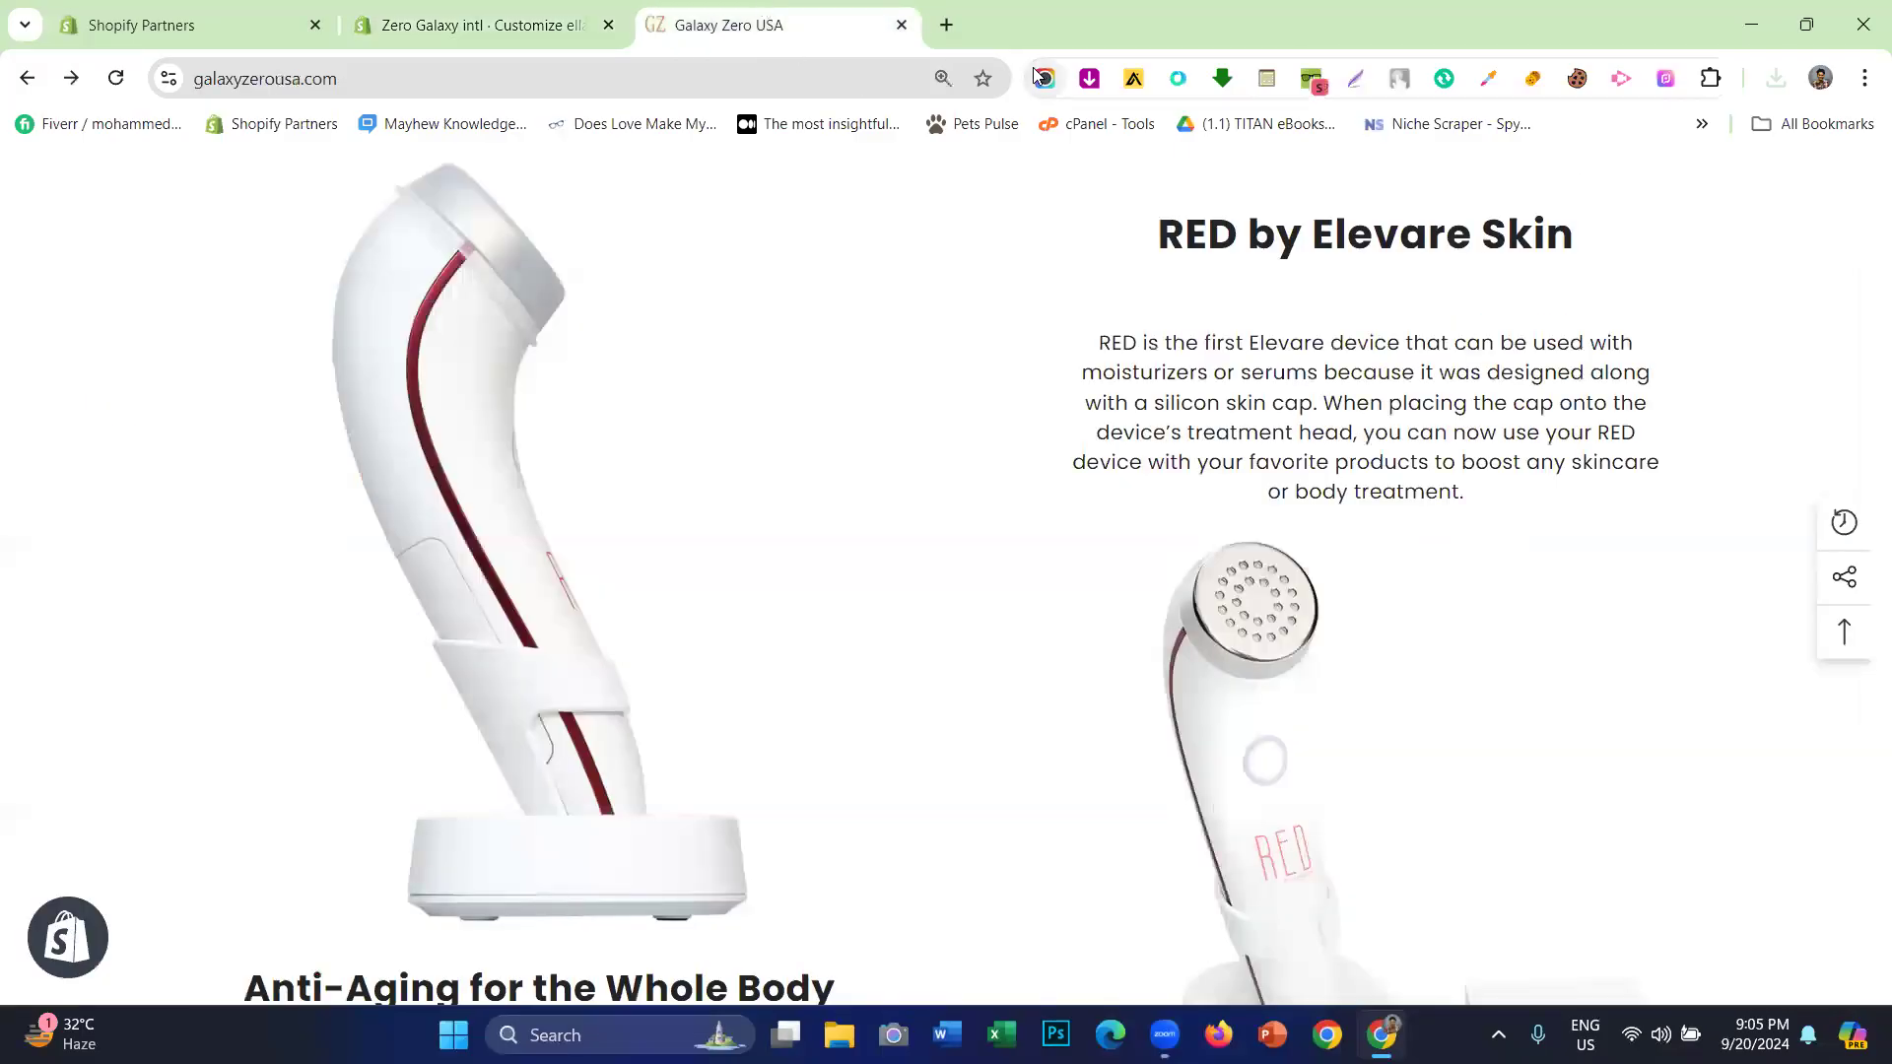
click(1088, 79)
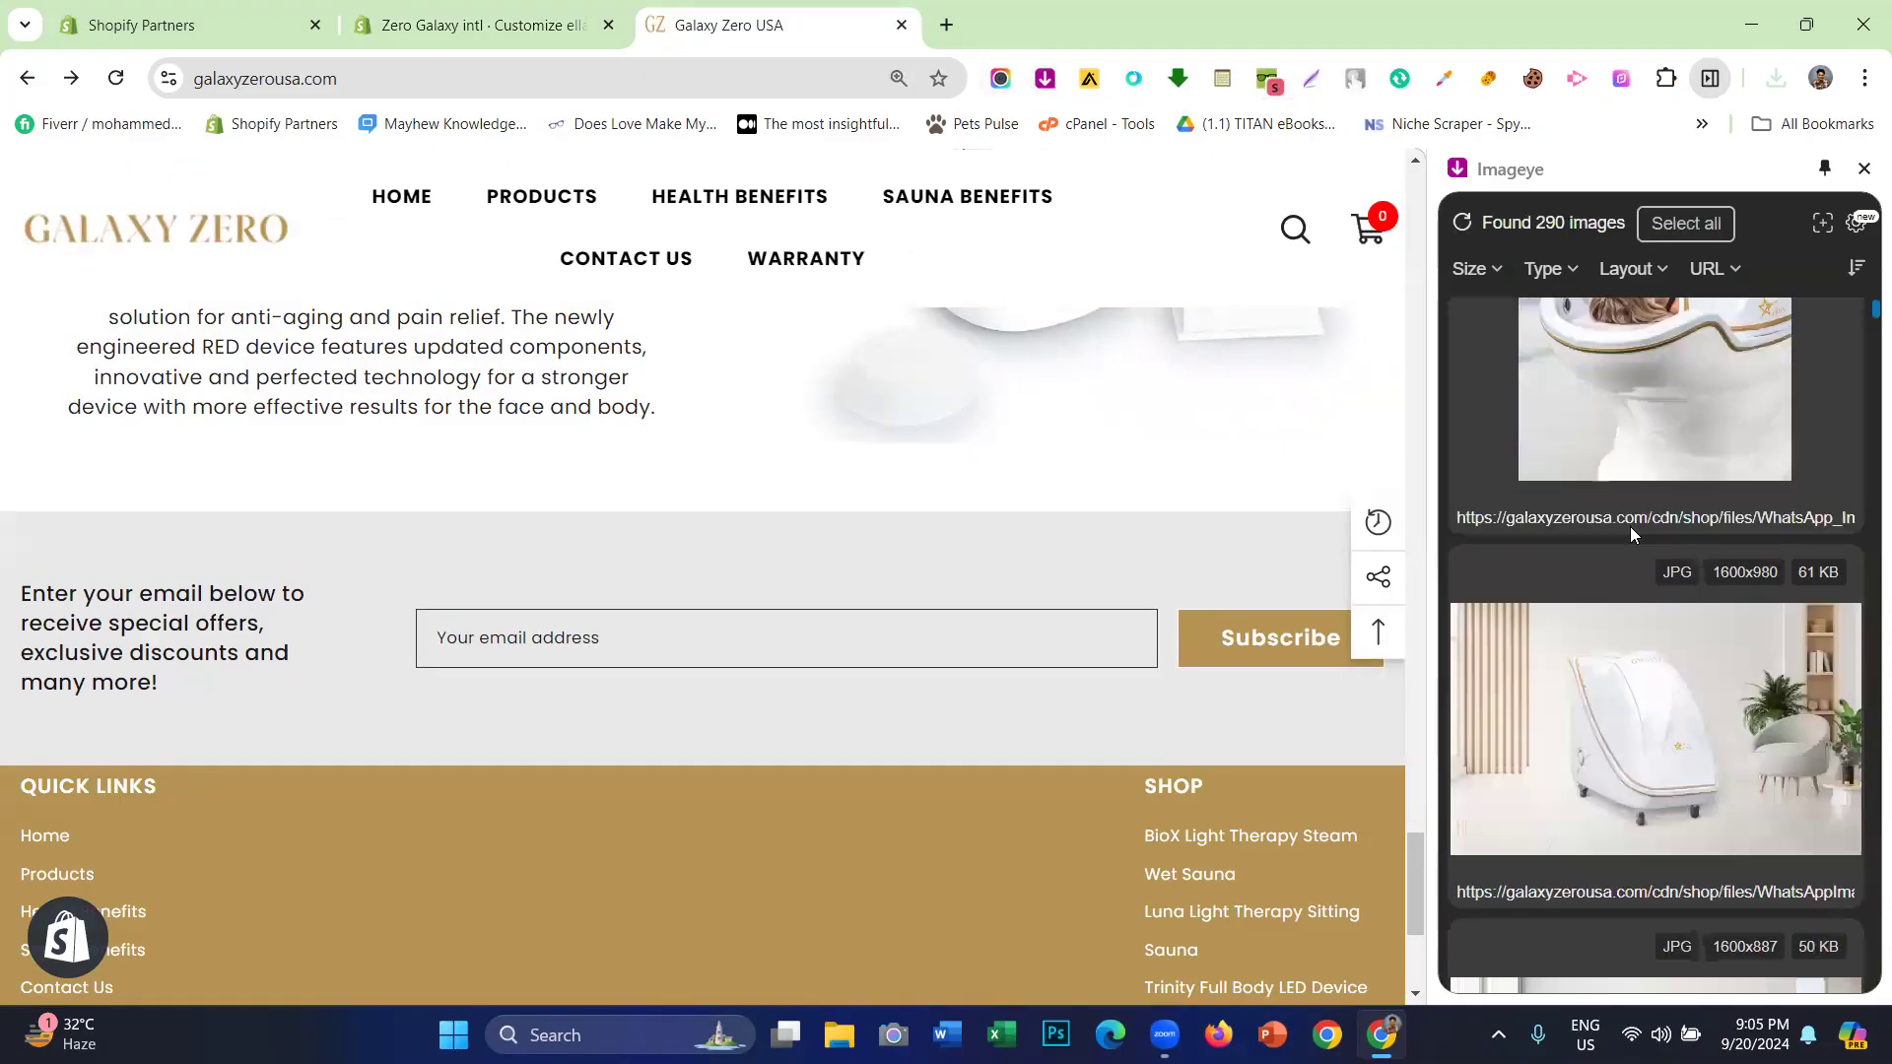
scroll(1630, 526, down, 10)
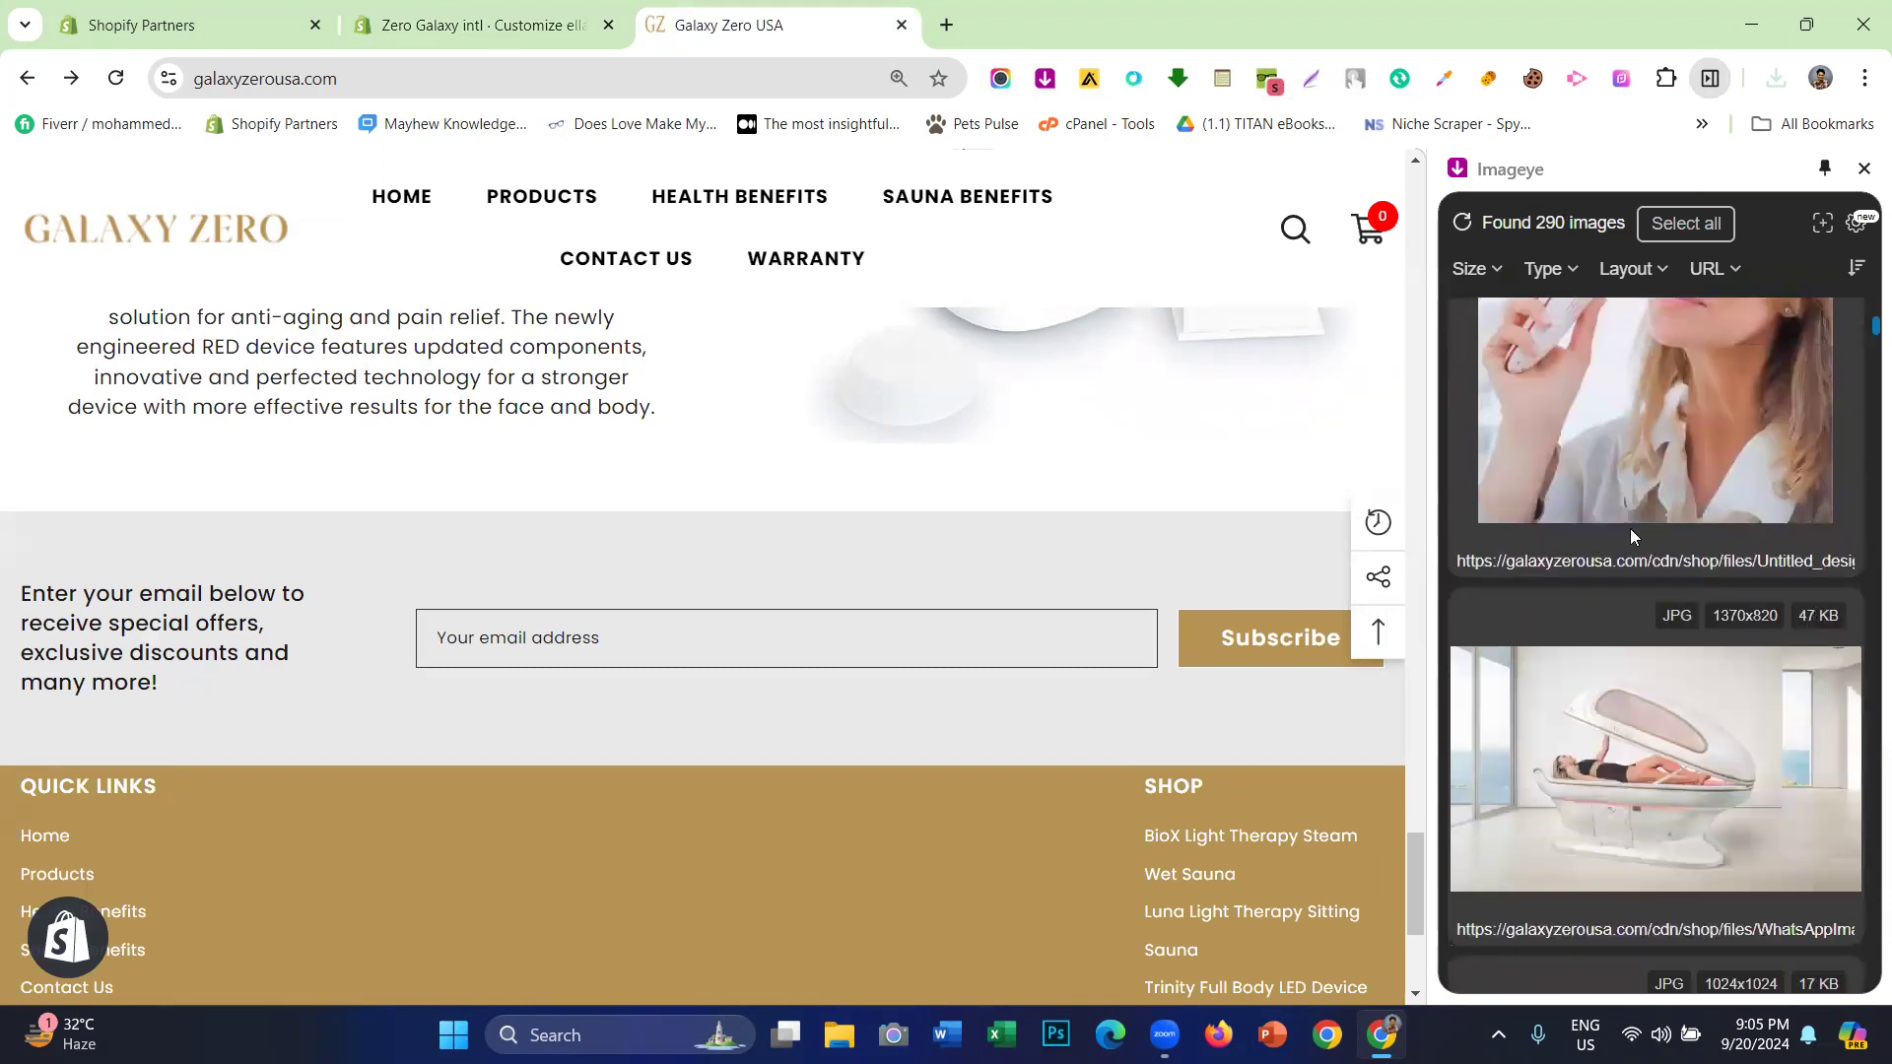
scroll(1630, 528, up, 4)
scroll(859, 561, up, 8)
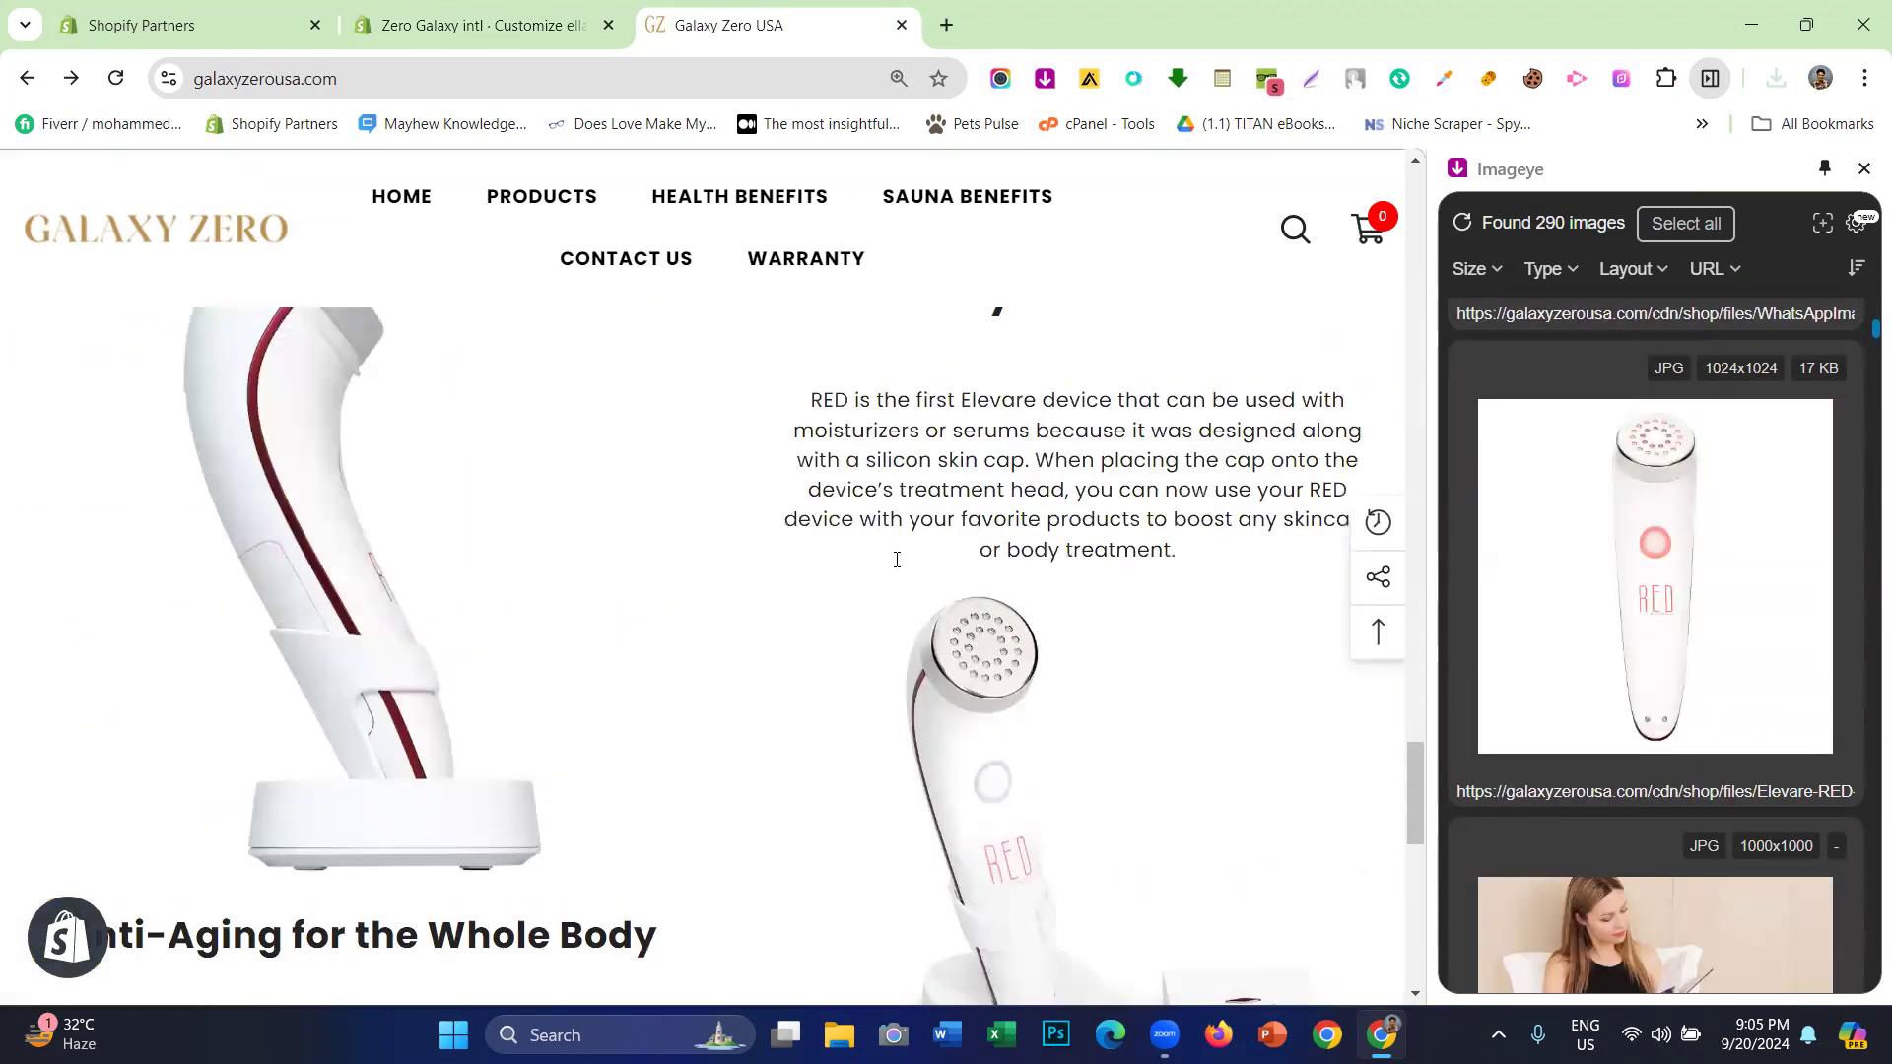
scroll(1609, 559, down, 20)
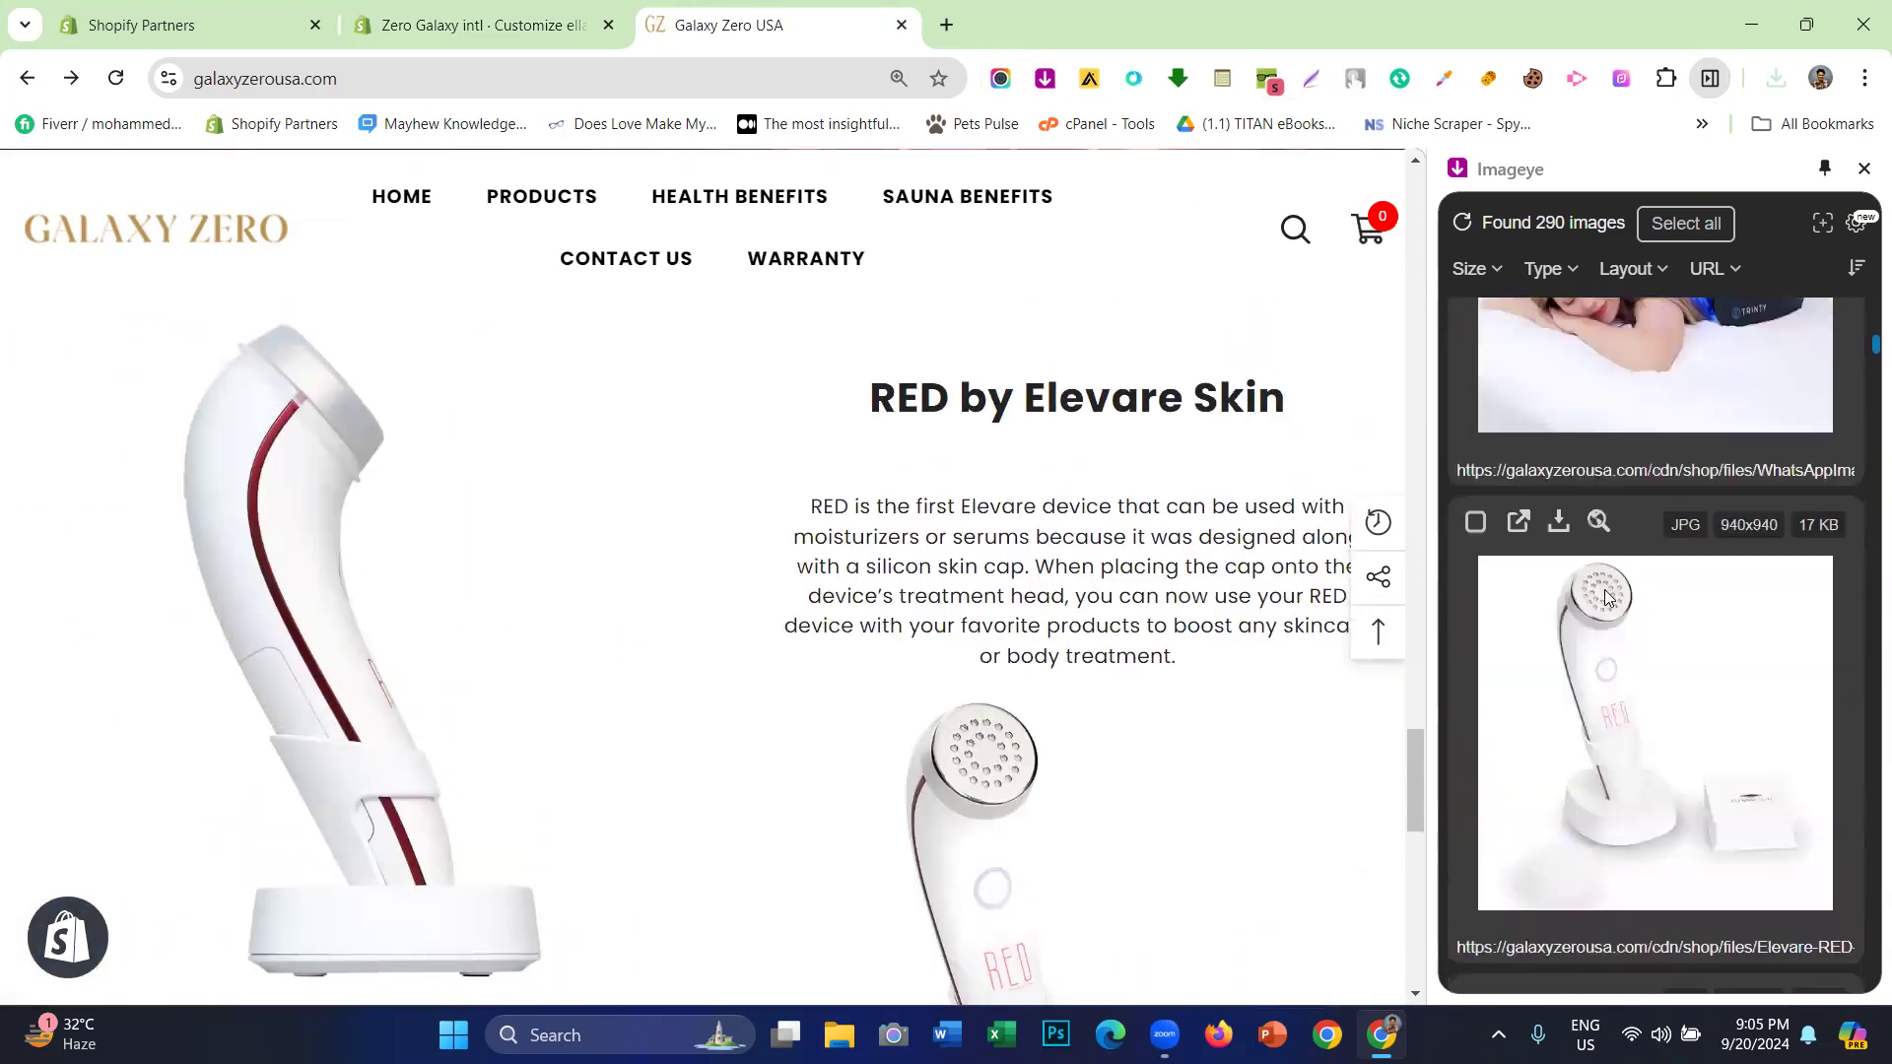
scroll(1604, 589, up, 4)
scroll(1604, 590, down, 6)
scroll(1604, 589, up, 2)
scroll(1604, 589, down, 8)
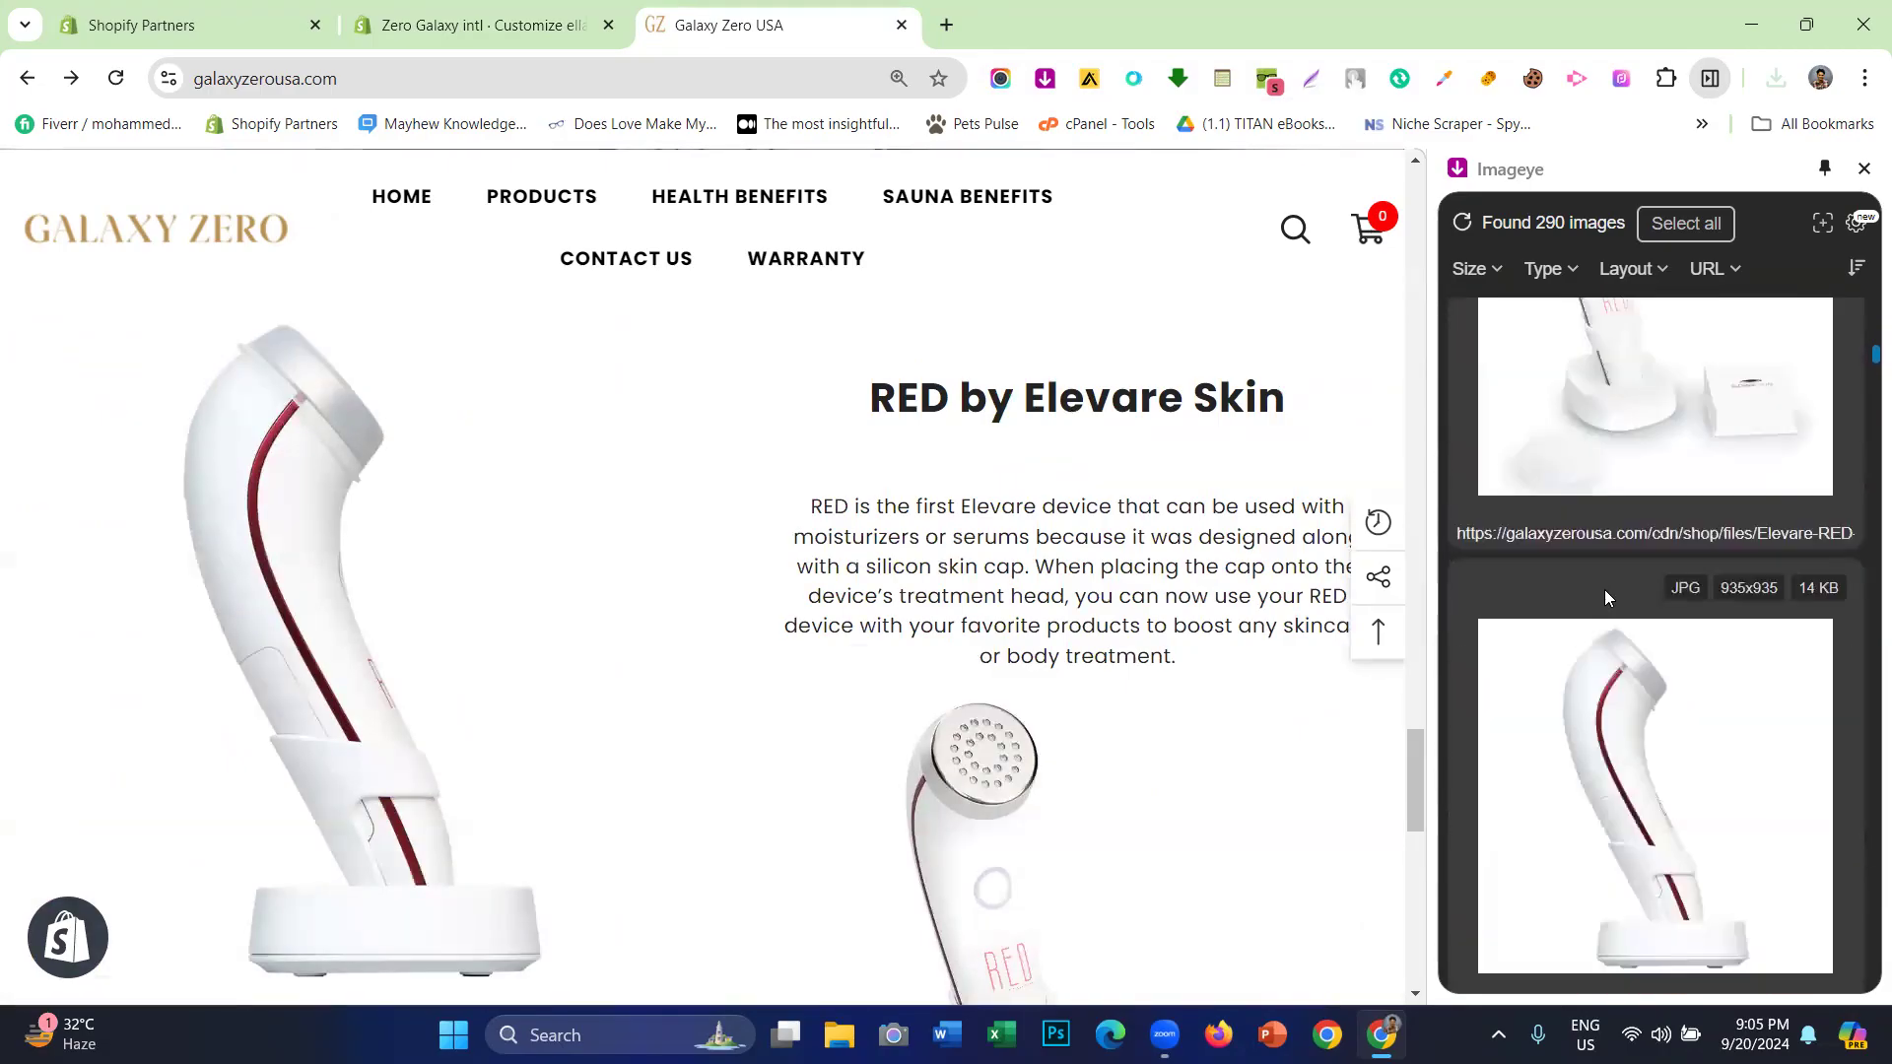
scroll(1604, 589, down, 1)
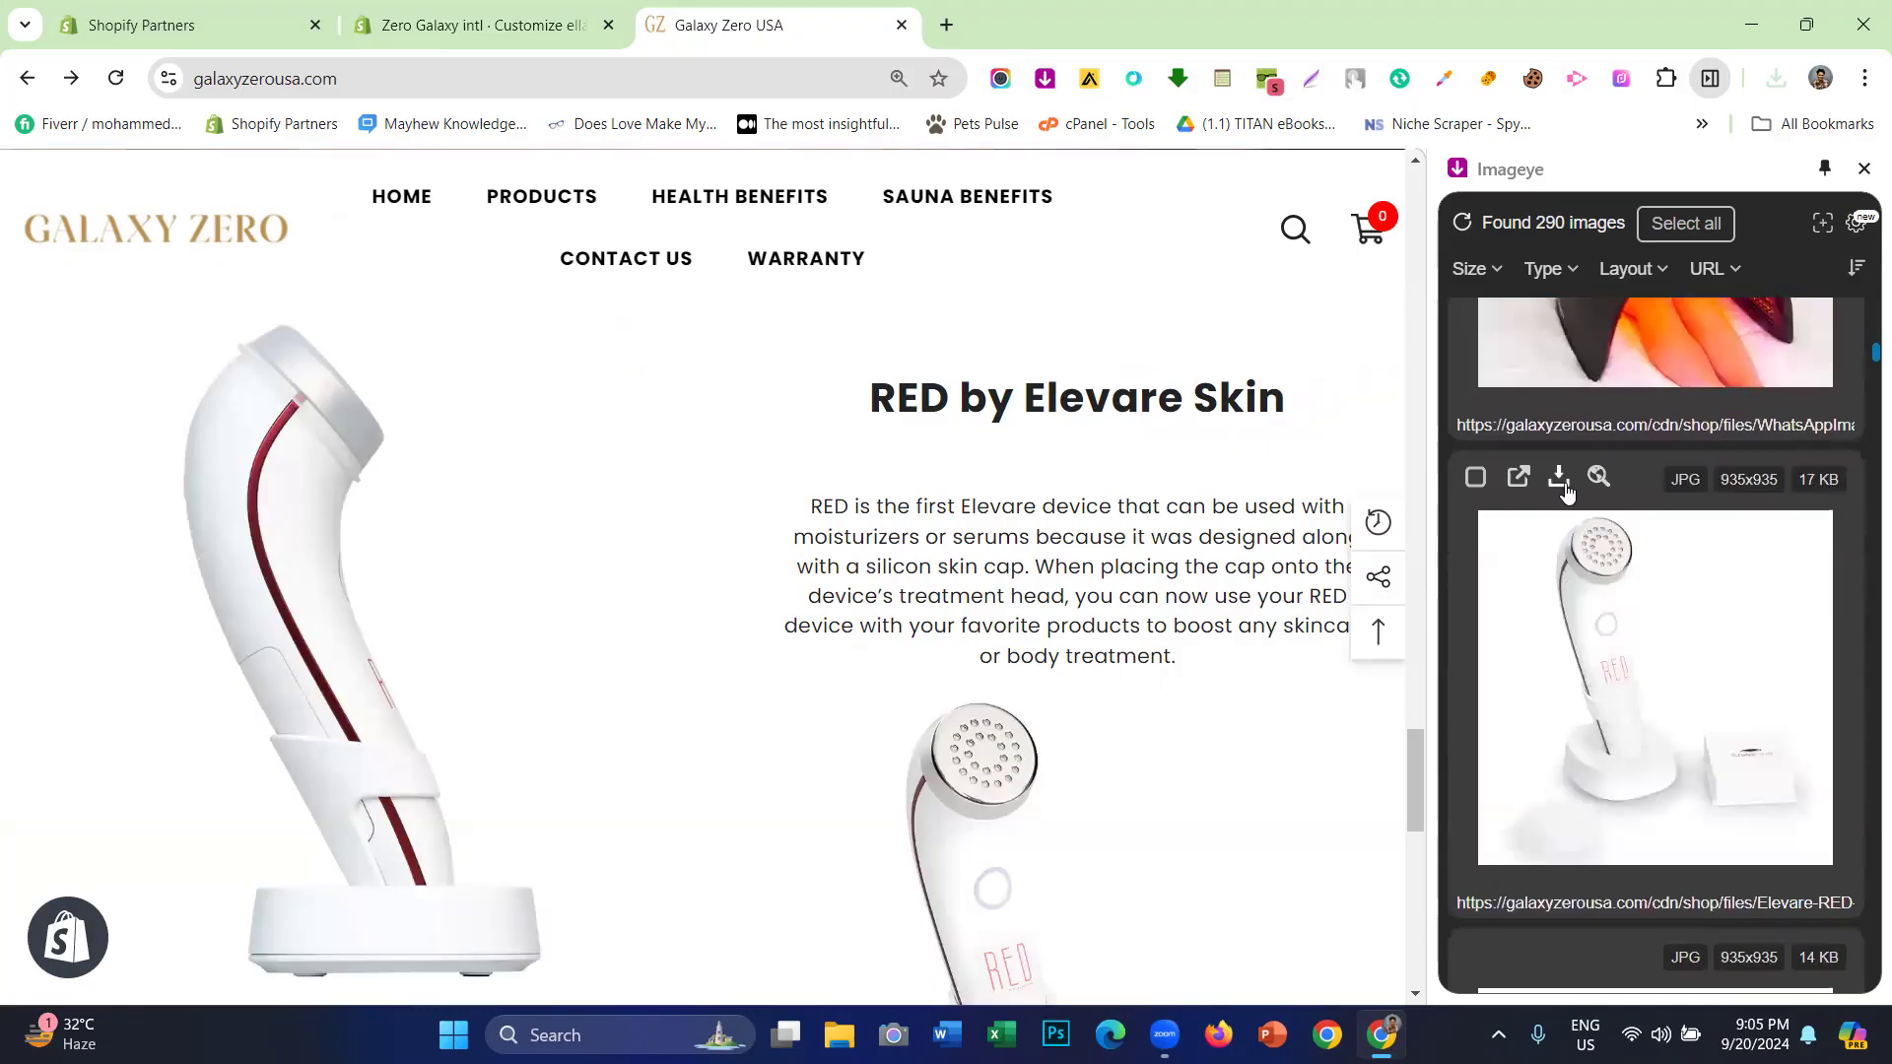
click(1563, 483)
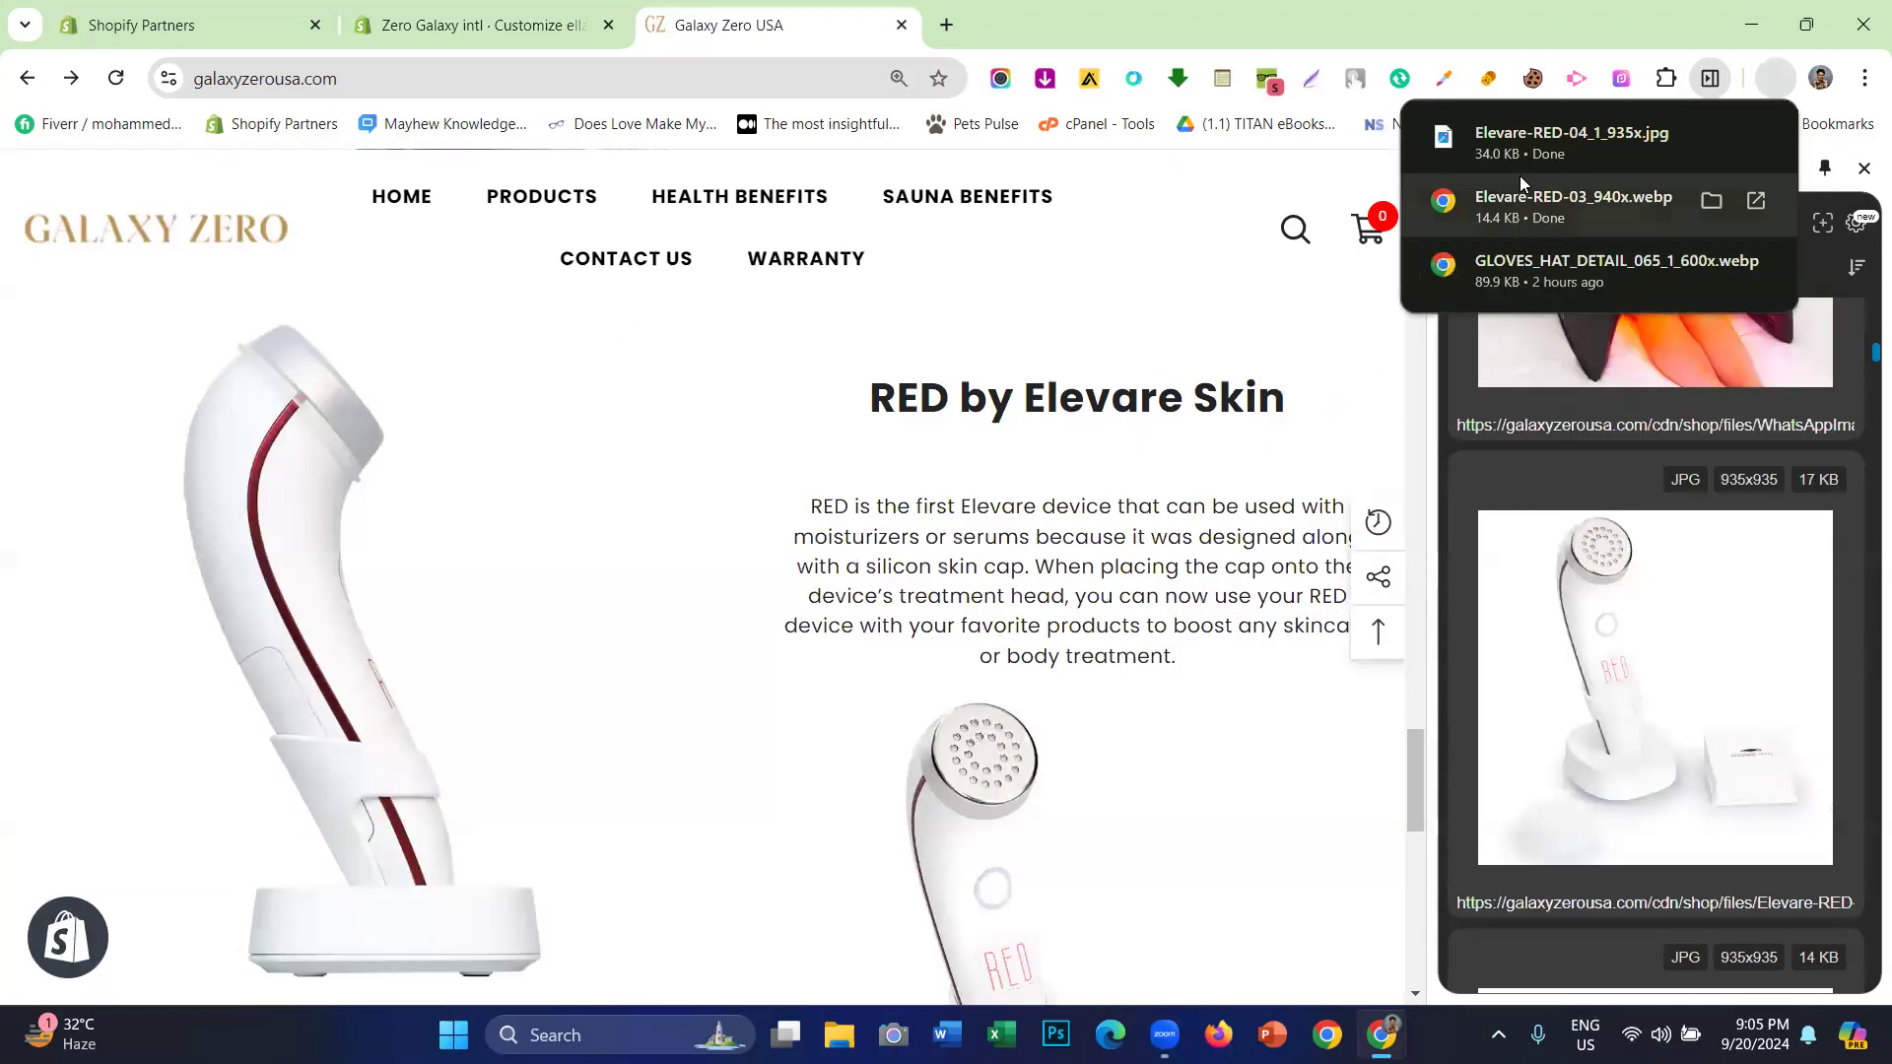
- Download the 935x935 side-view image of the RED device on its stand, Elevare-RED-03_935x.jpg
scroll(1606, 689, down, 2)
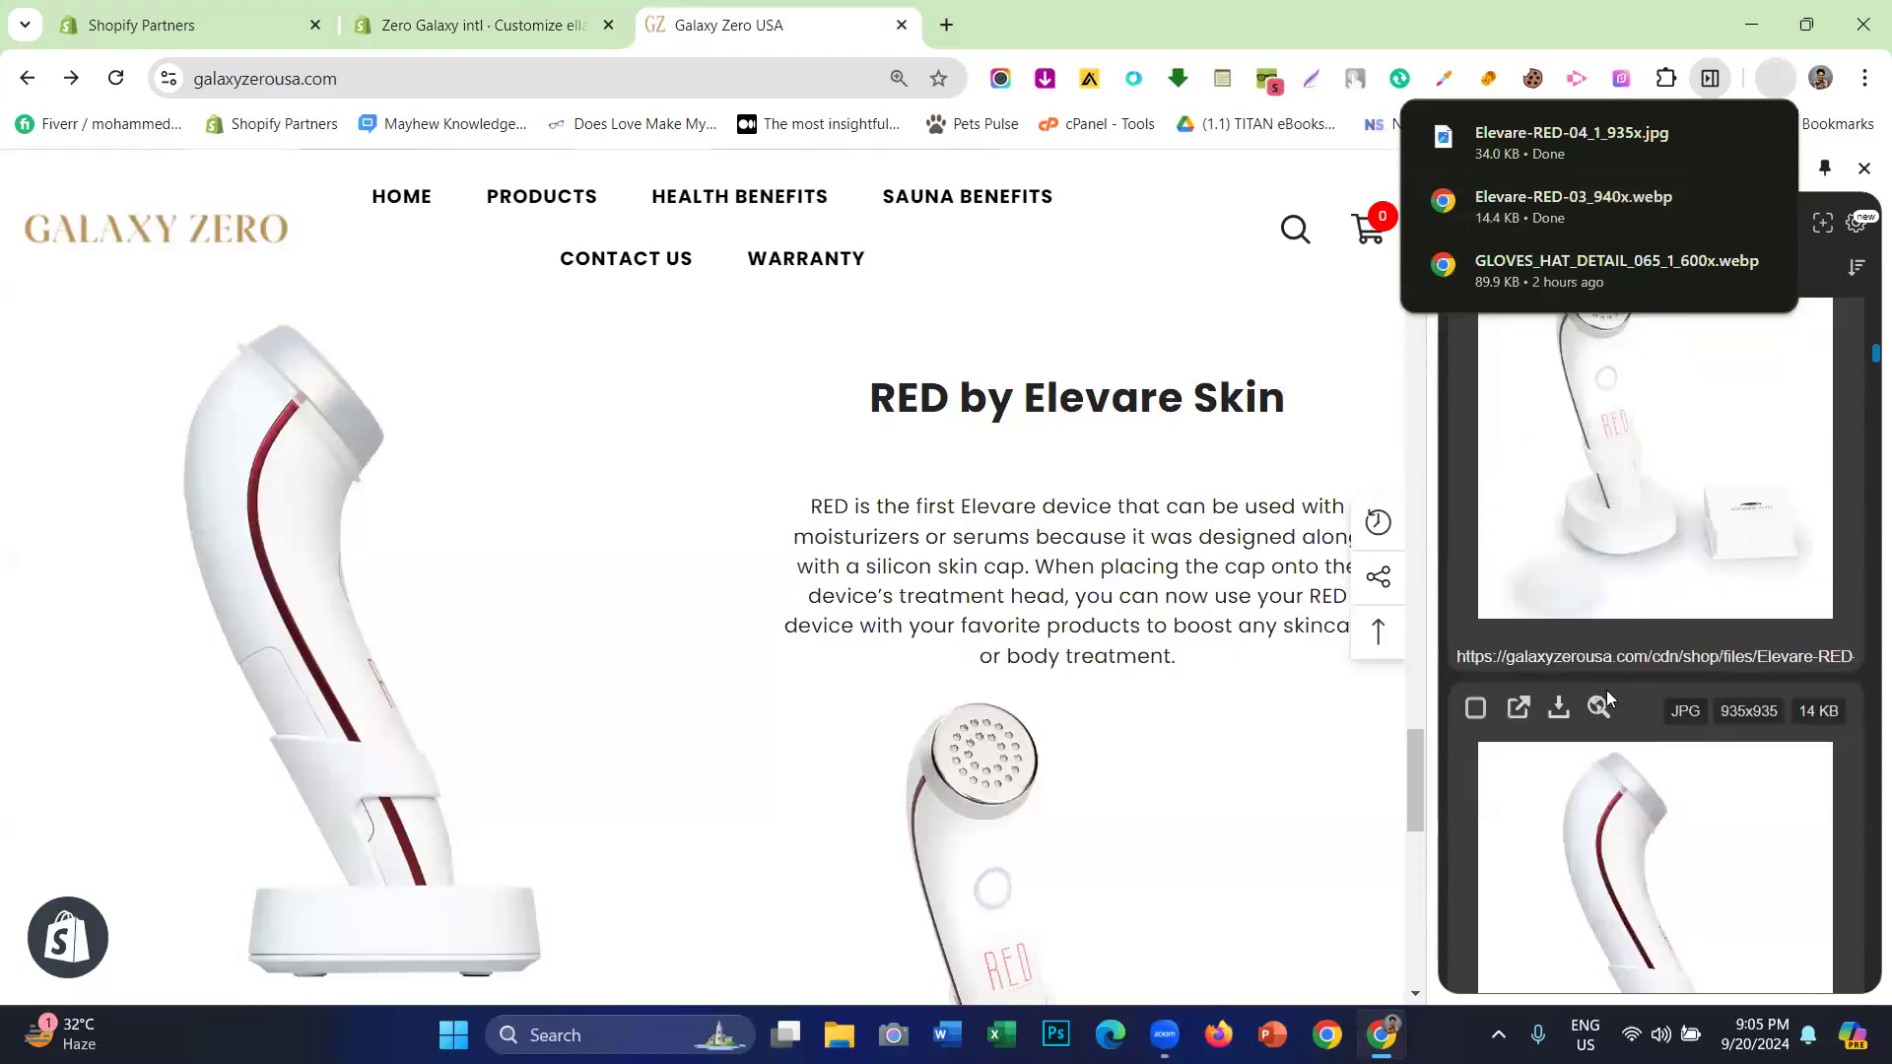
scroll(1608, 699, down, 1)
click(1560, 587)
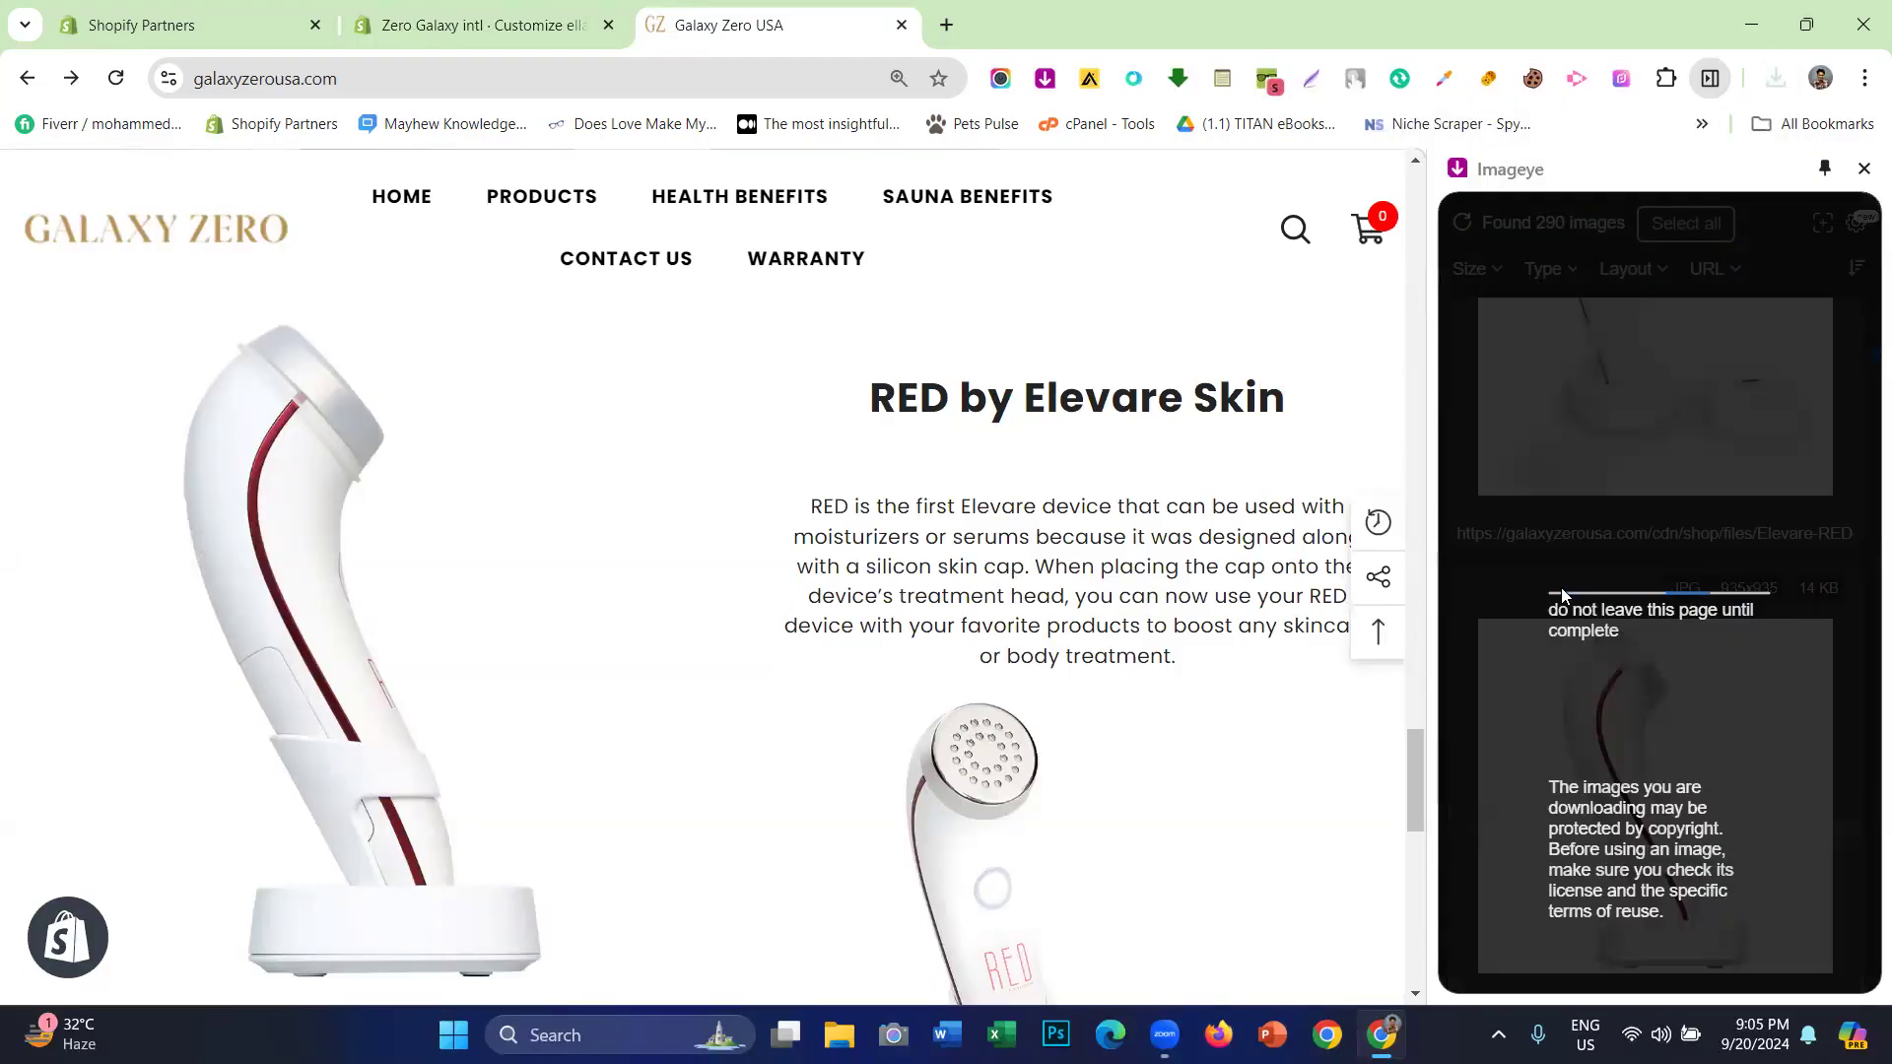
- Look through the remaining extracted images for other versions of the RED device pictures
scroll(1613, 651, down, 15)
scroll(1615, 658, down, 5)
scroll(1615, 658, up, 4)
scroll(1616, 658, up, 4)
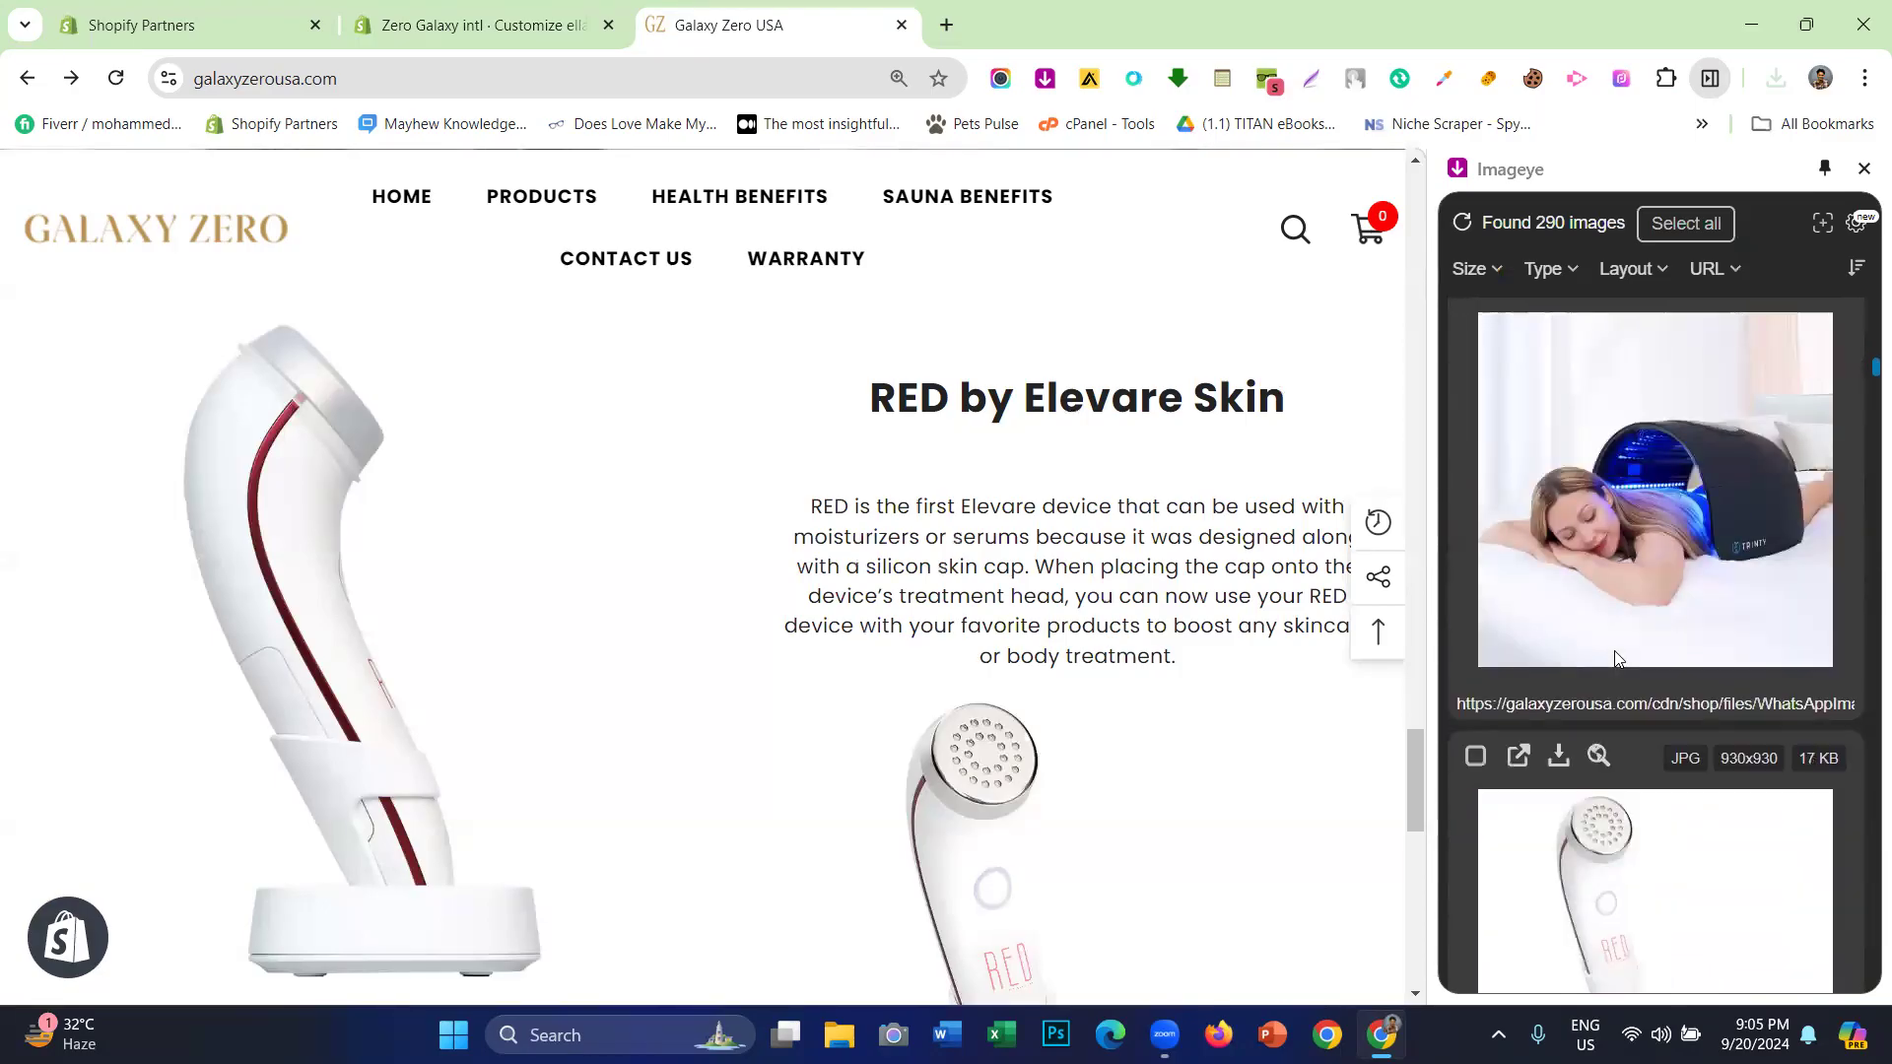
scroll(1613, 650, down, 15)
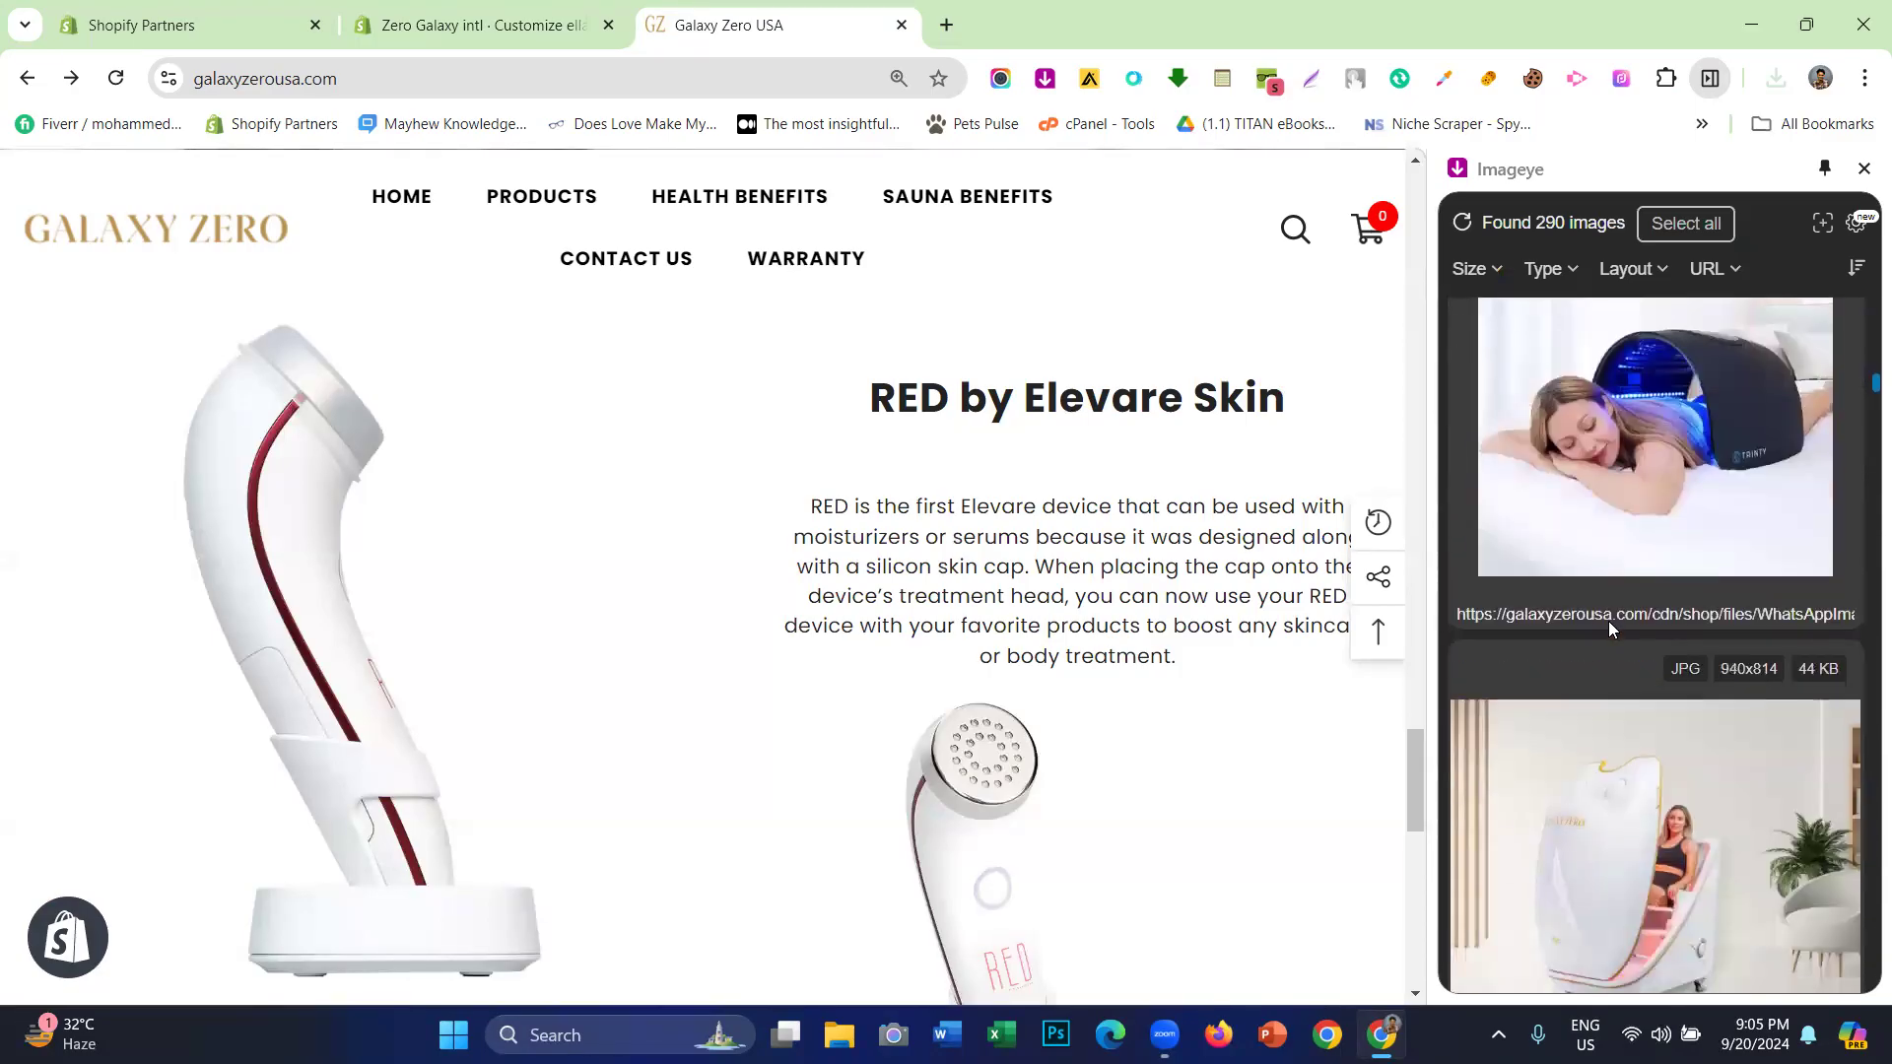
scroll(1608, 621, down, 6)
scroll(1607, 620, up, 5)
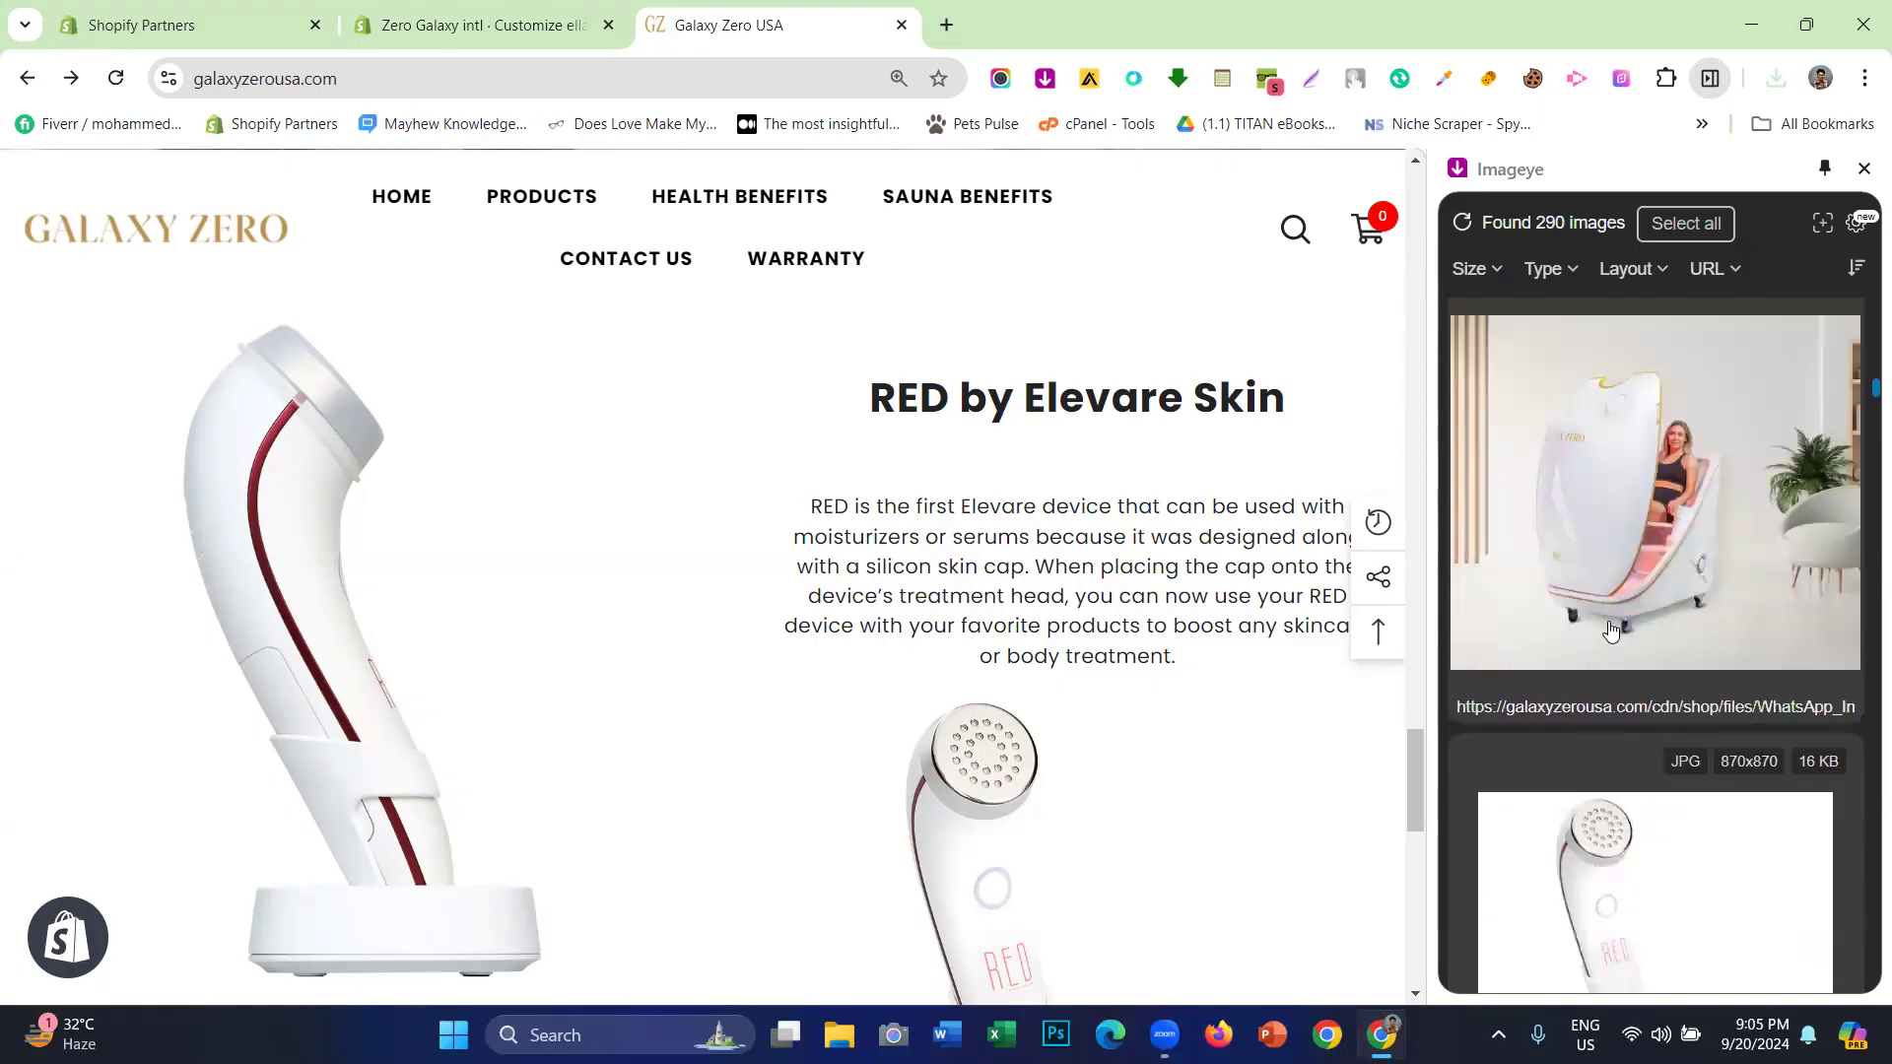
- Return to the theme editor and upload Elevare-RED-03_935x.jpg and Elevare-RED-04_1_935x.jpg through Content 1's image selection
click(374, 29)
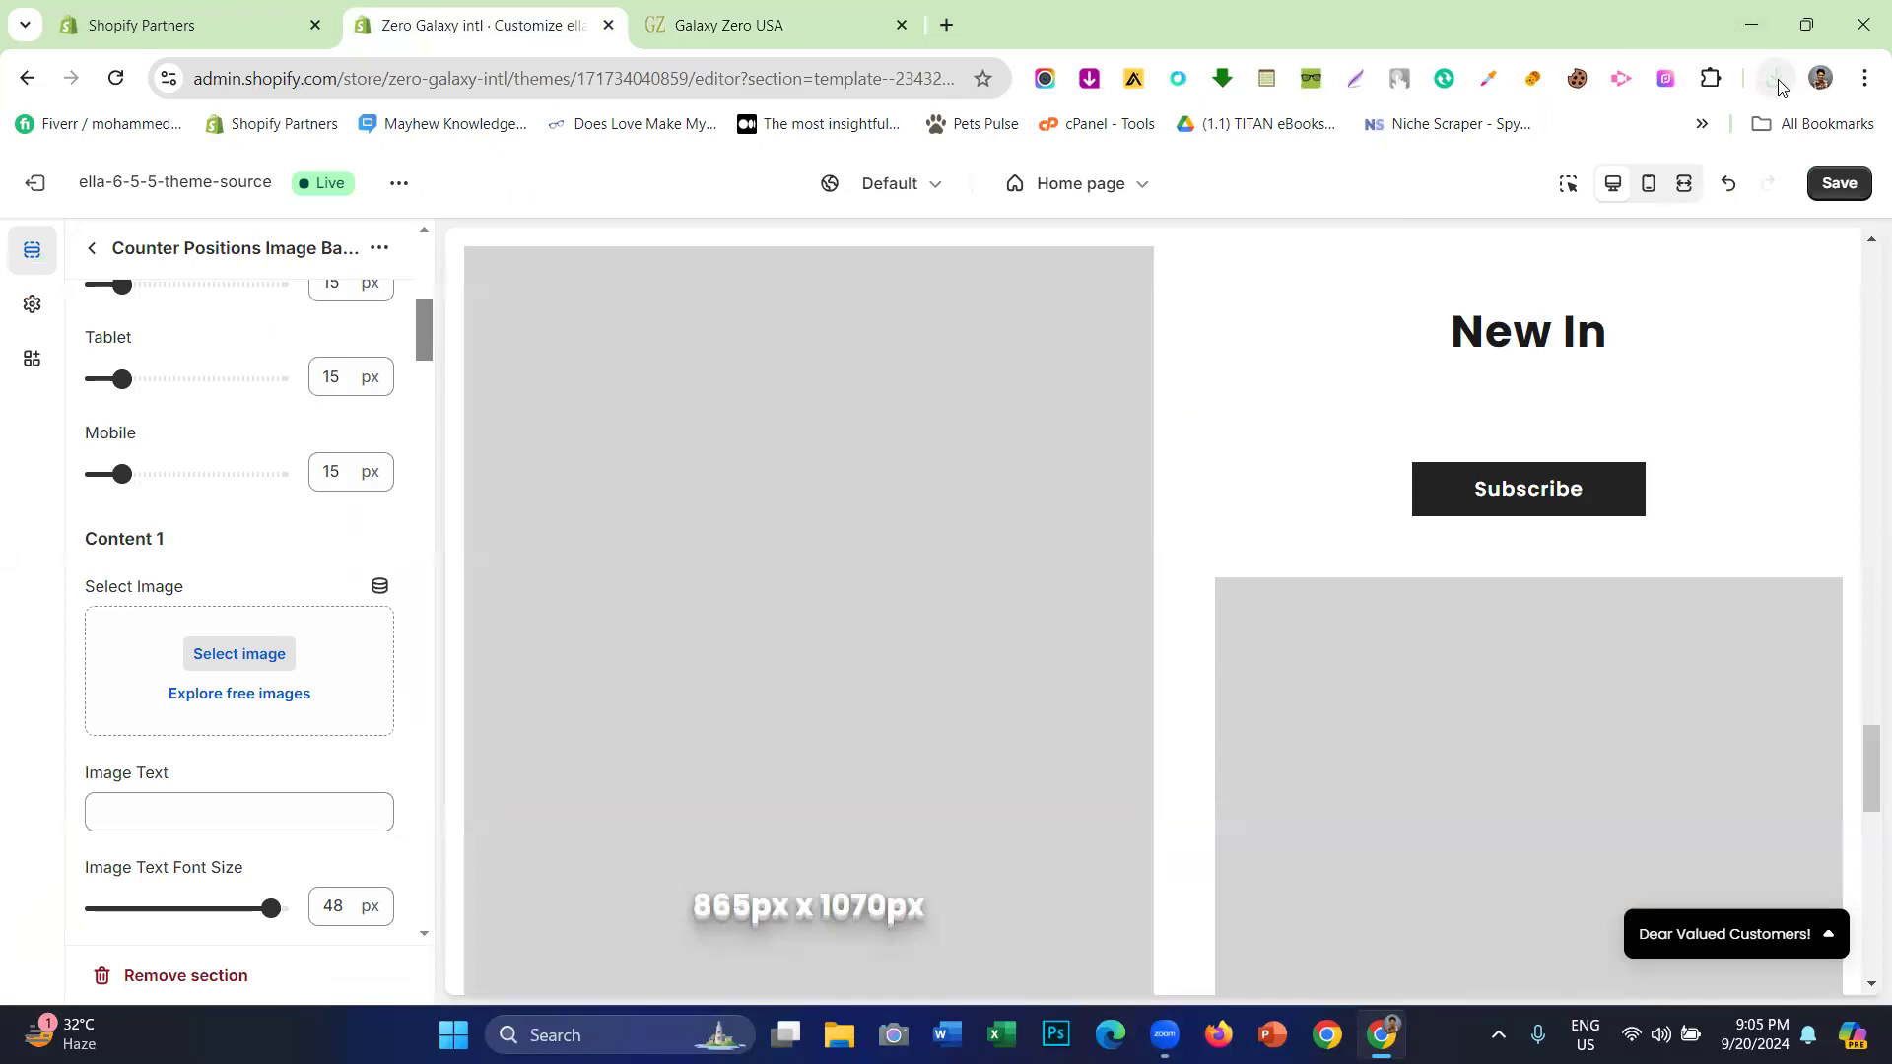
click(165, 676)
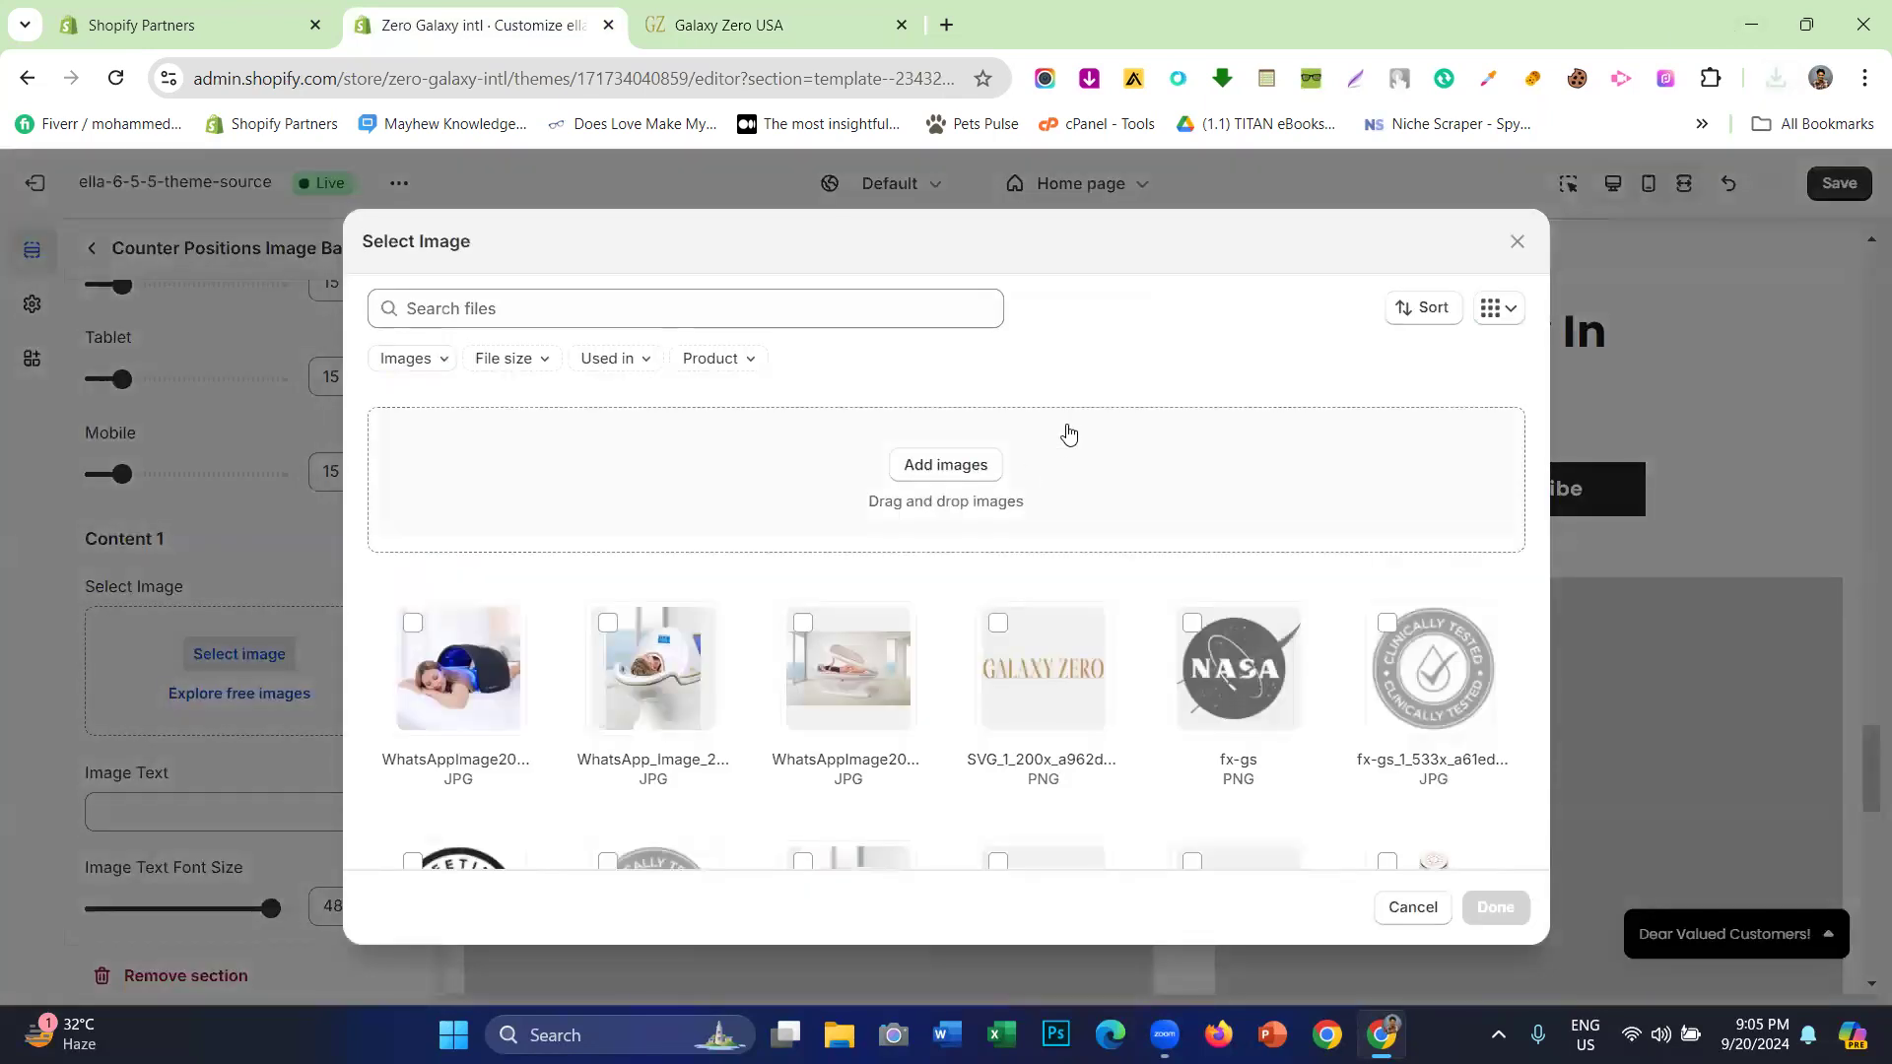
click(1775, 78)
drag(1566, 192, 978, 478)
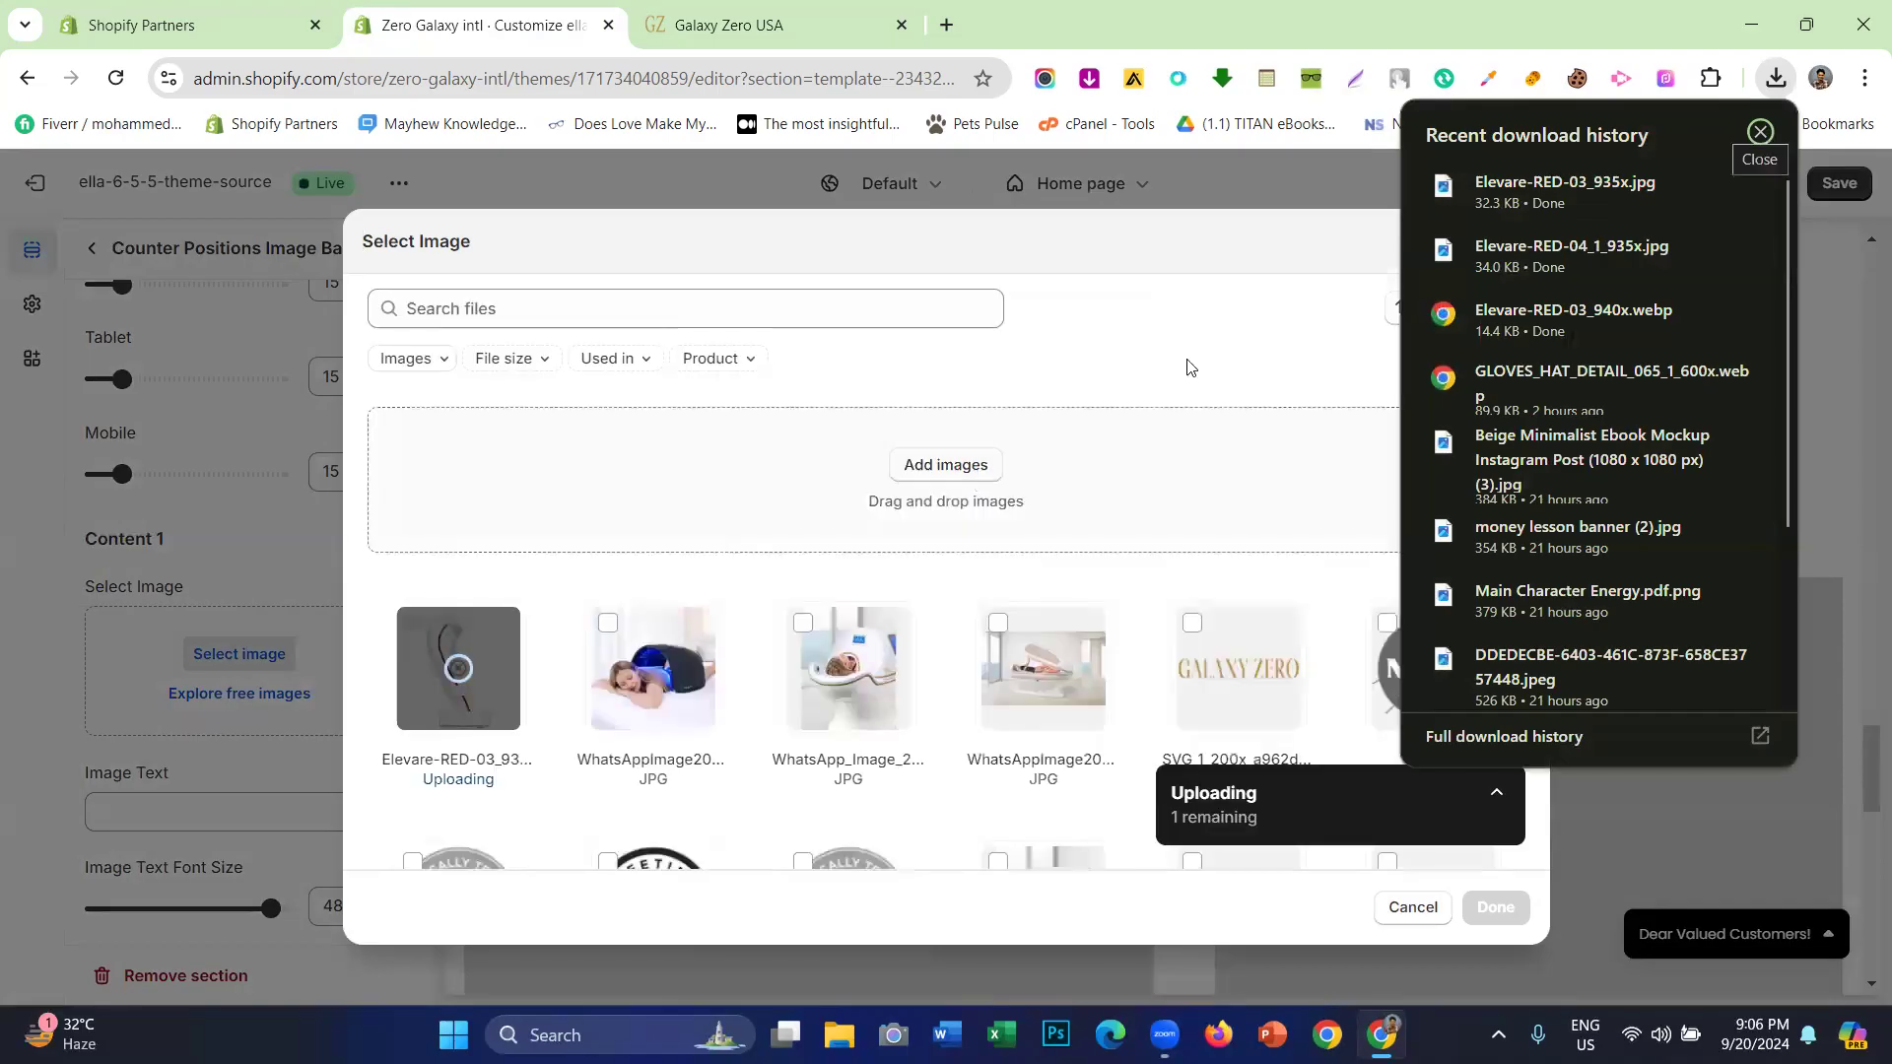
drag(1530, 239, 881, 401)
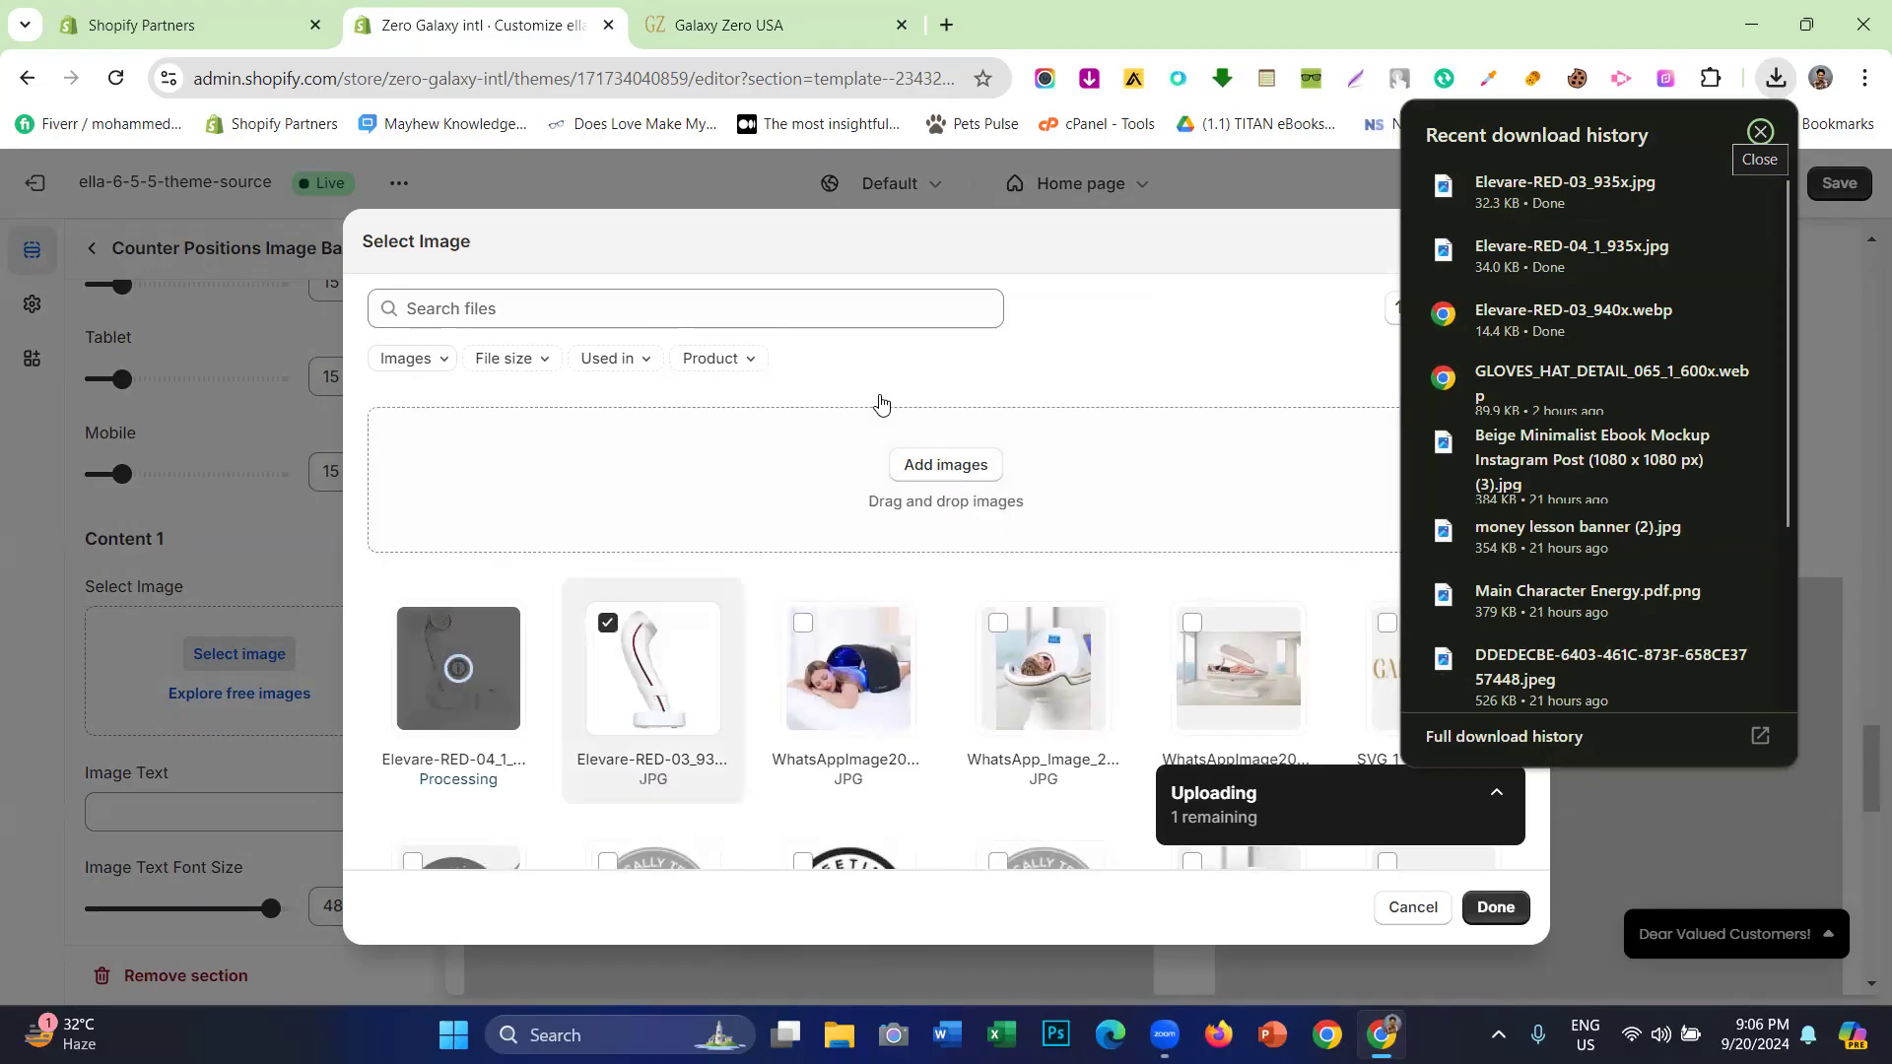
- Set the uploaded Elevare-RED-04_1_935x.jpg as the Content 1 image
click(494, 630)
click(495, 631)
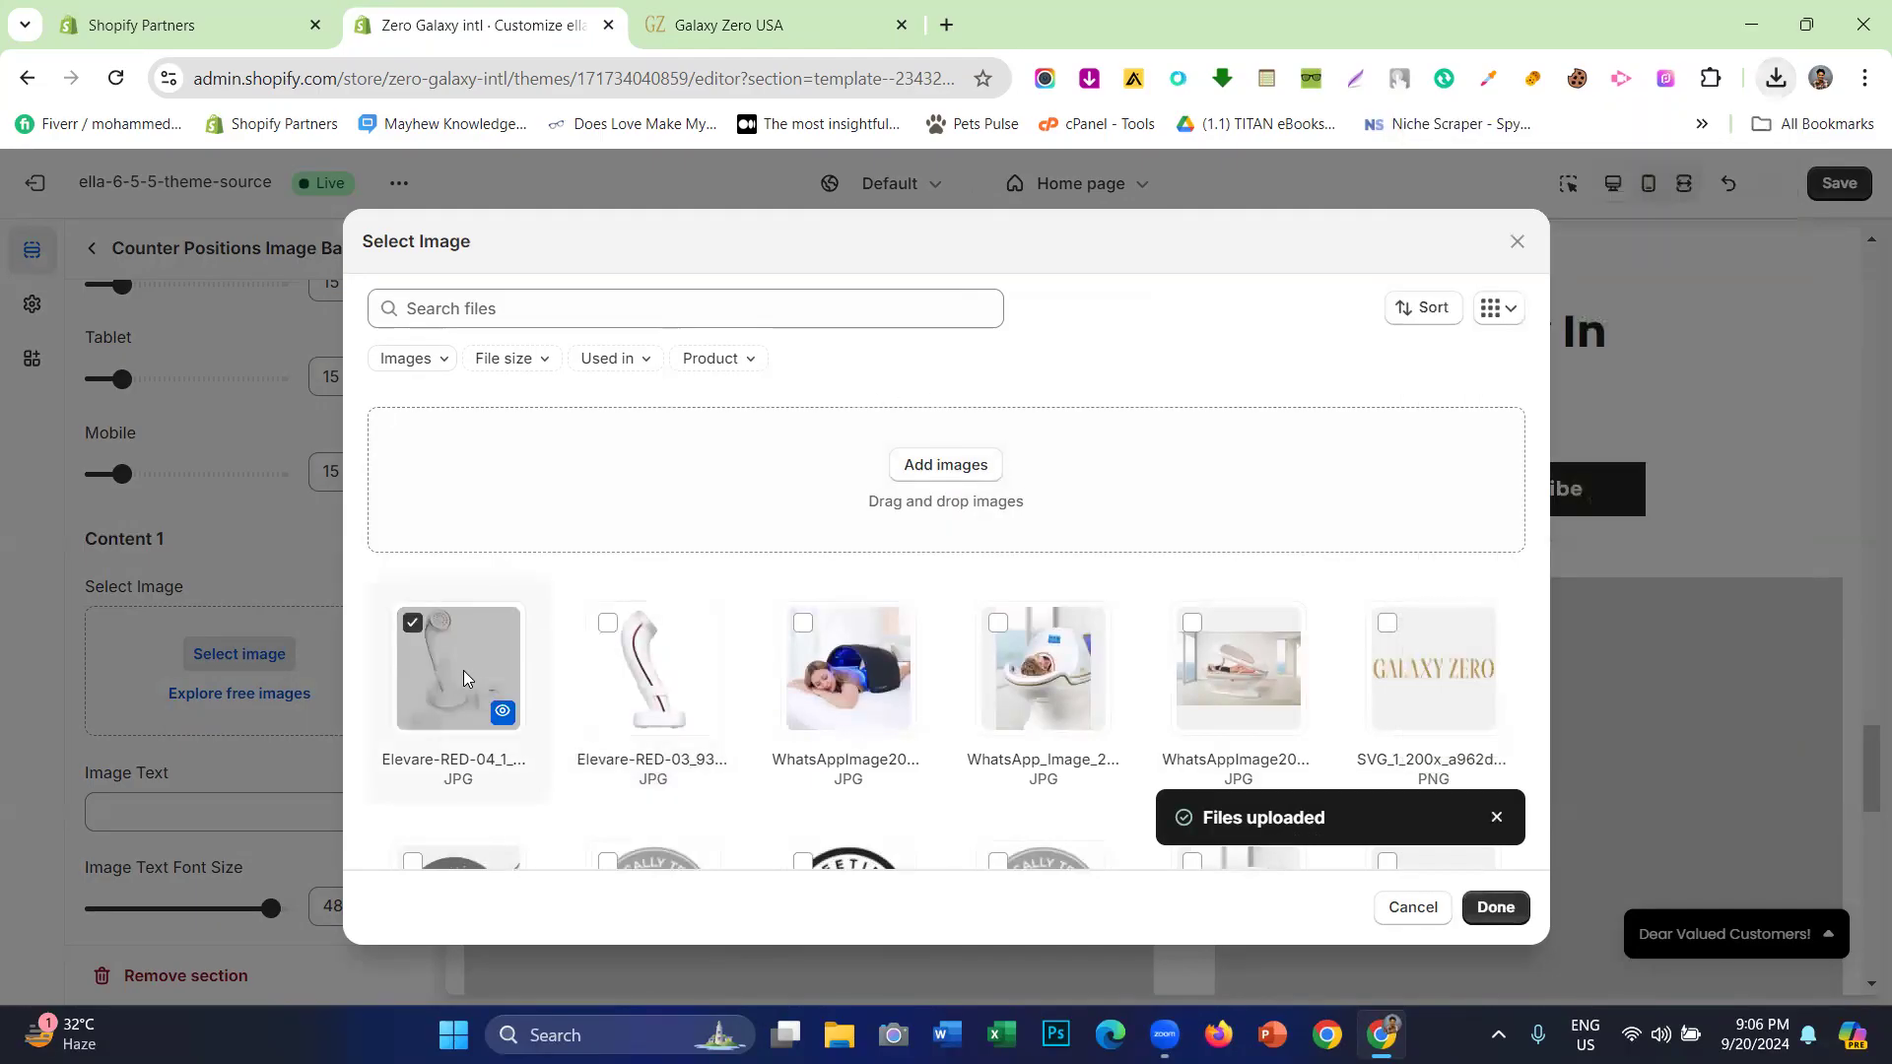
click(1493, 907)
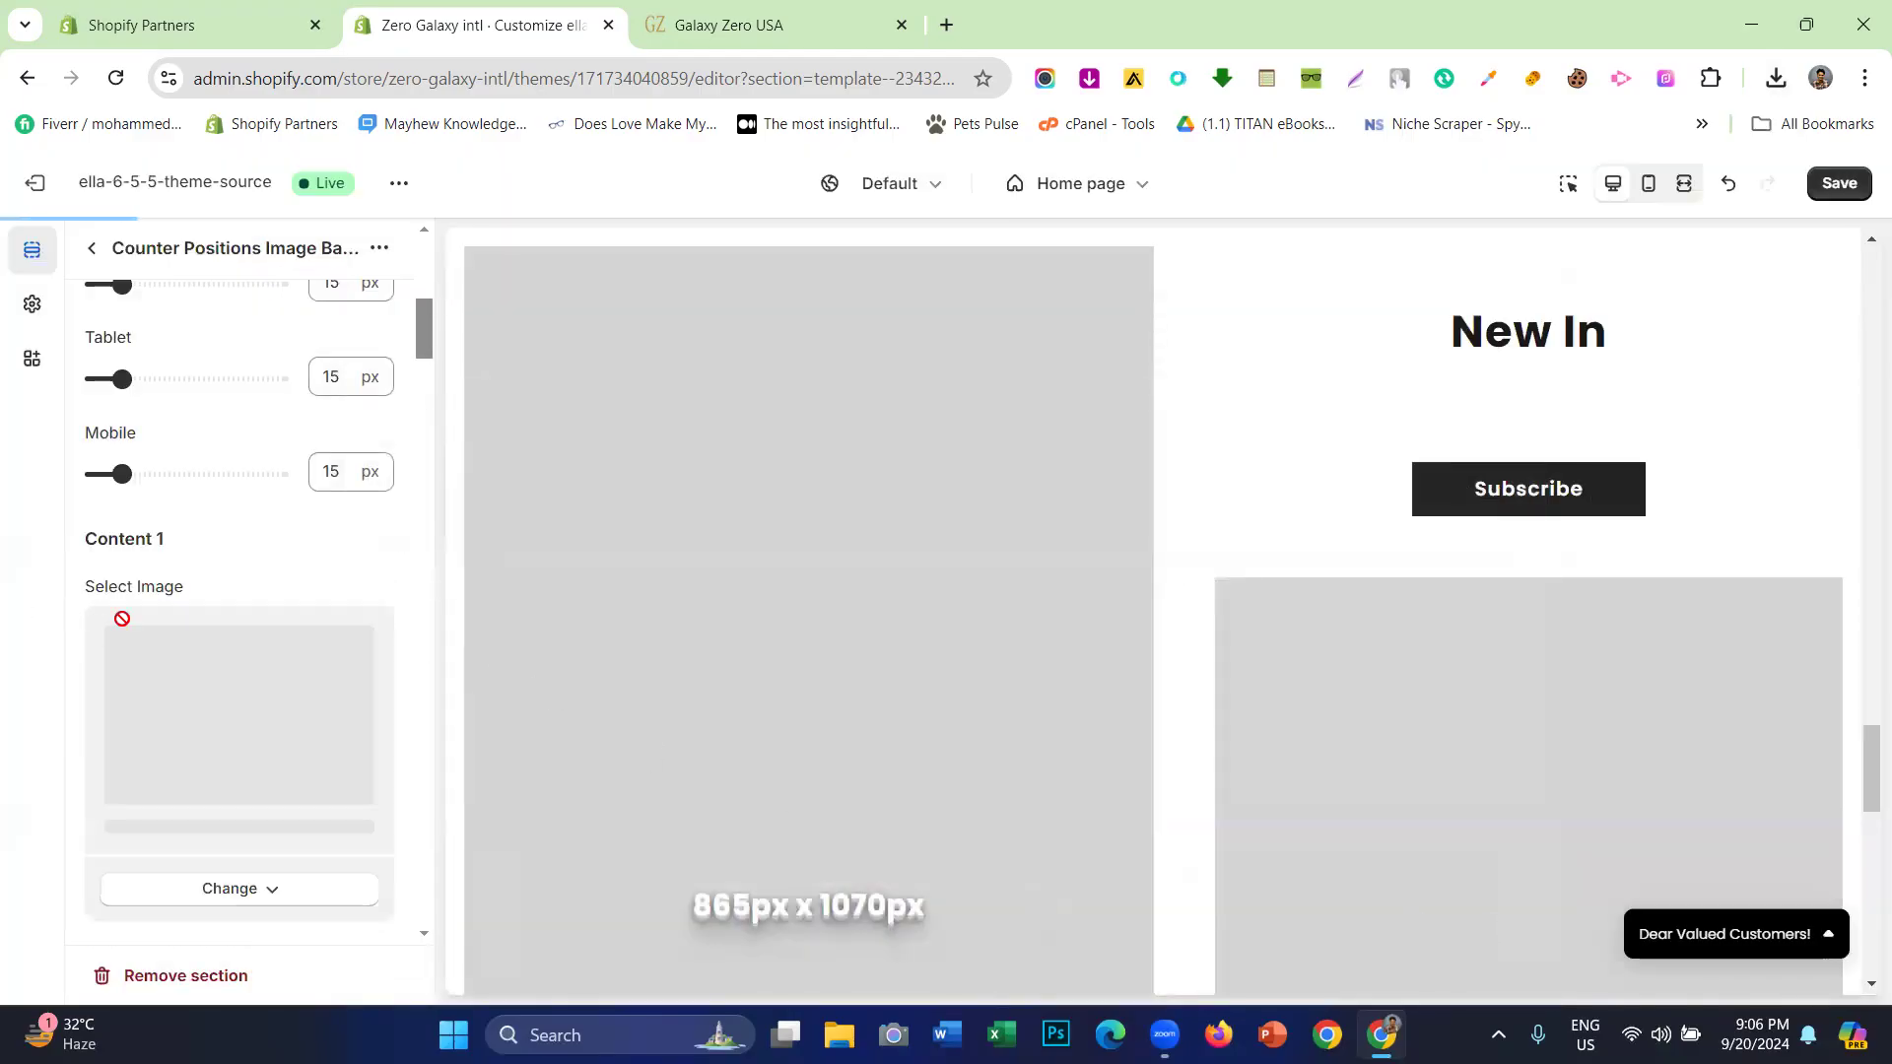
- Compare the banner's preview and Content 1 text settings with the reference site's RED section, and return to the theme editor
scroll(966, 579, up, 3)
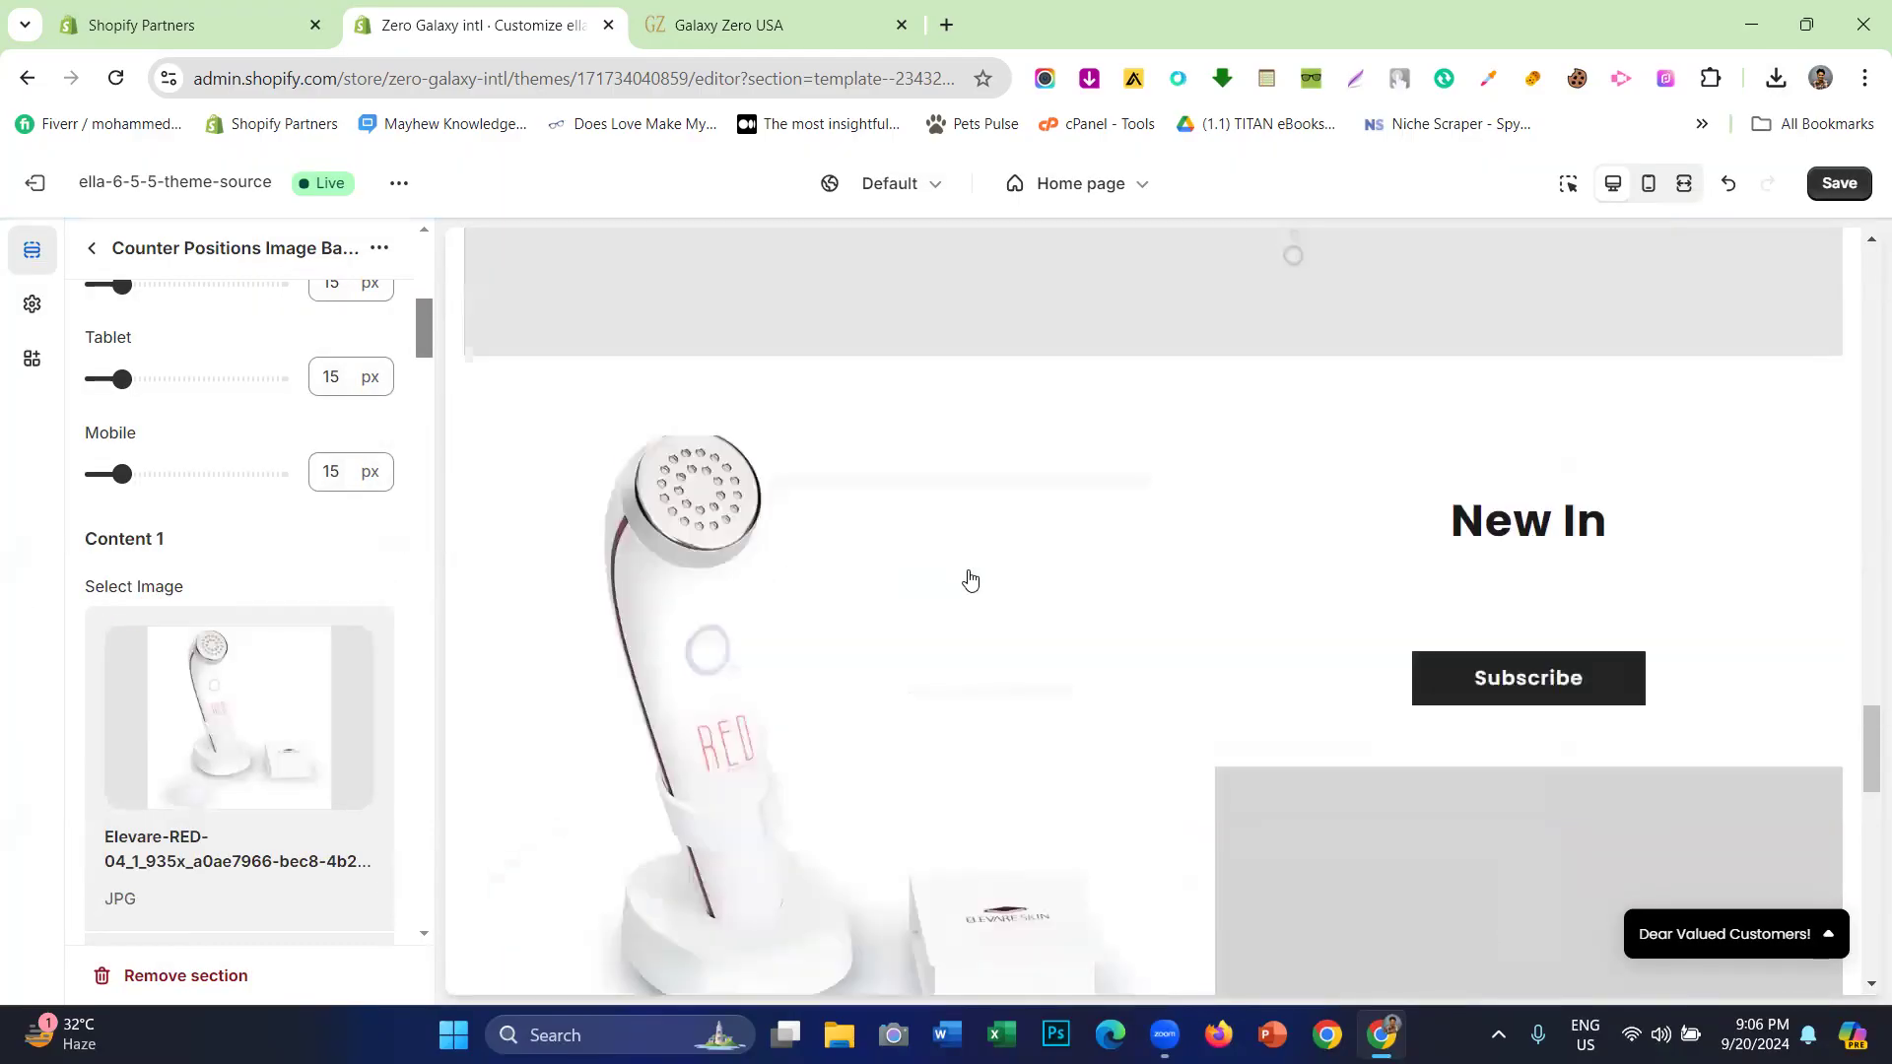
scroll(1330, 574, down, 2)
scroll(197, 588, down, 6)
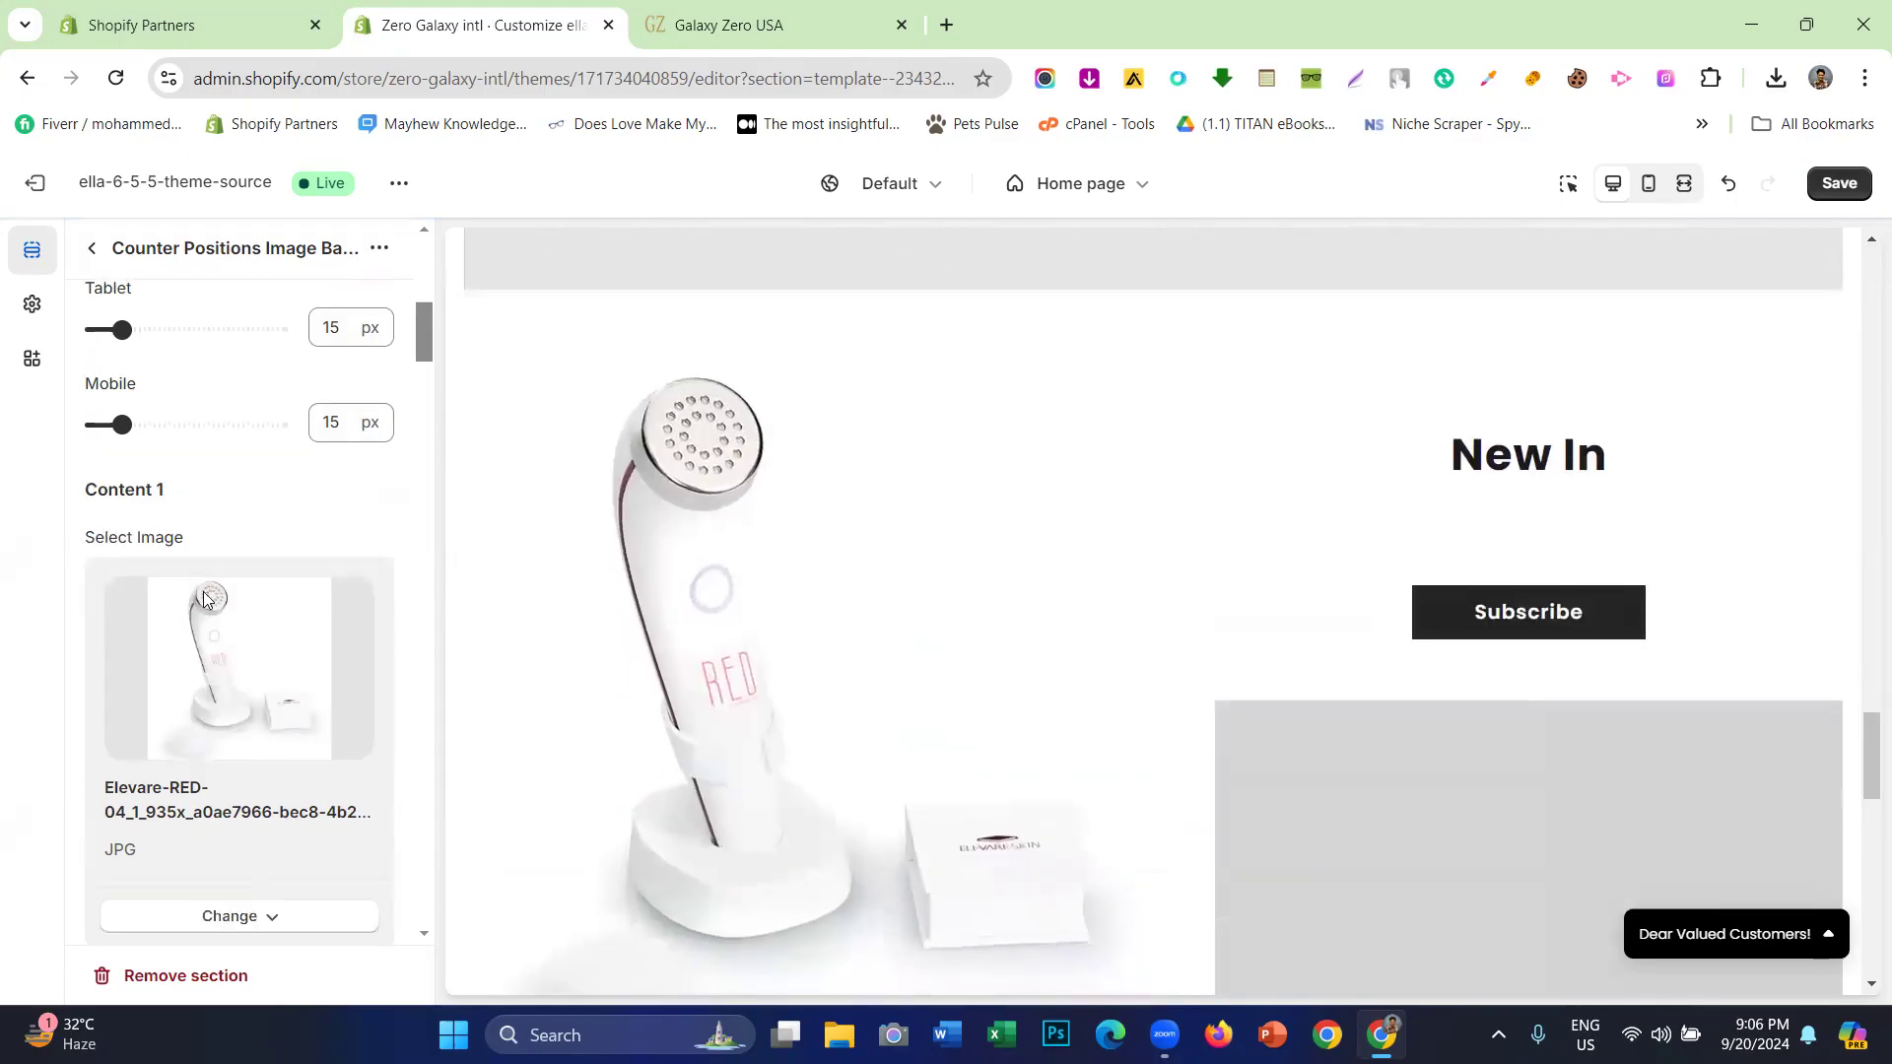
scroll(192, 586, up, 2)
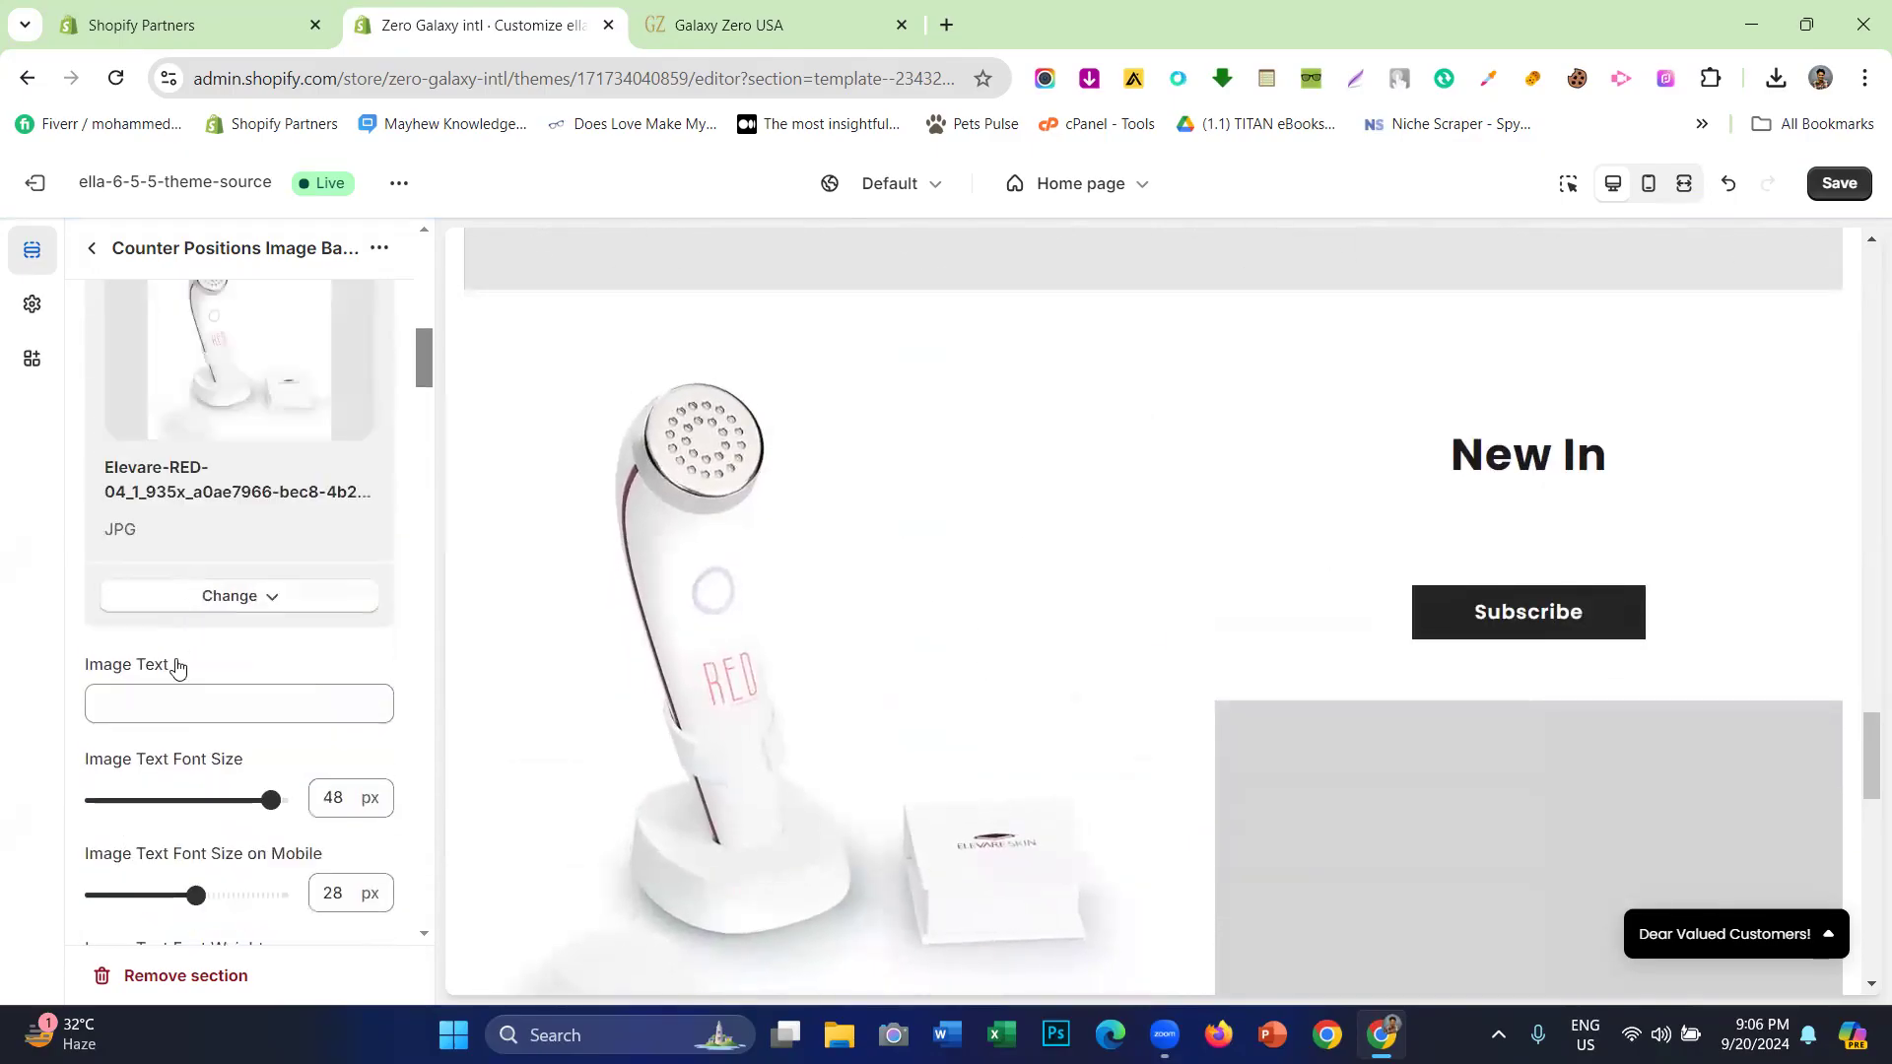
scroll(210, 634, down, 4)
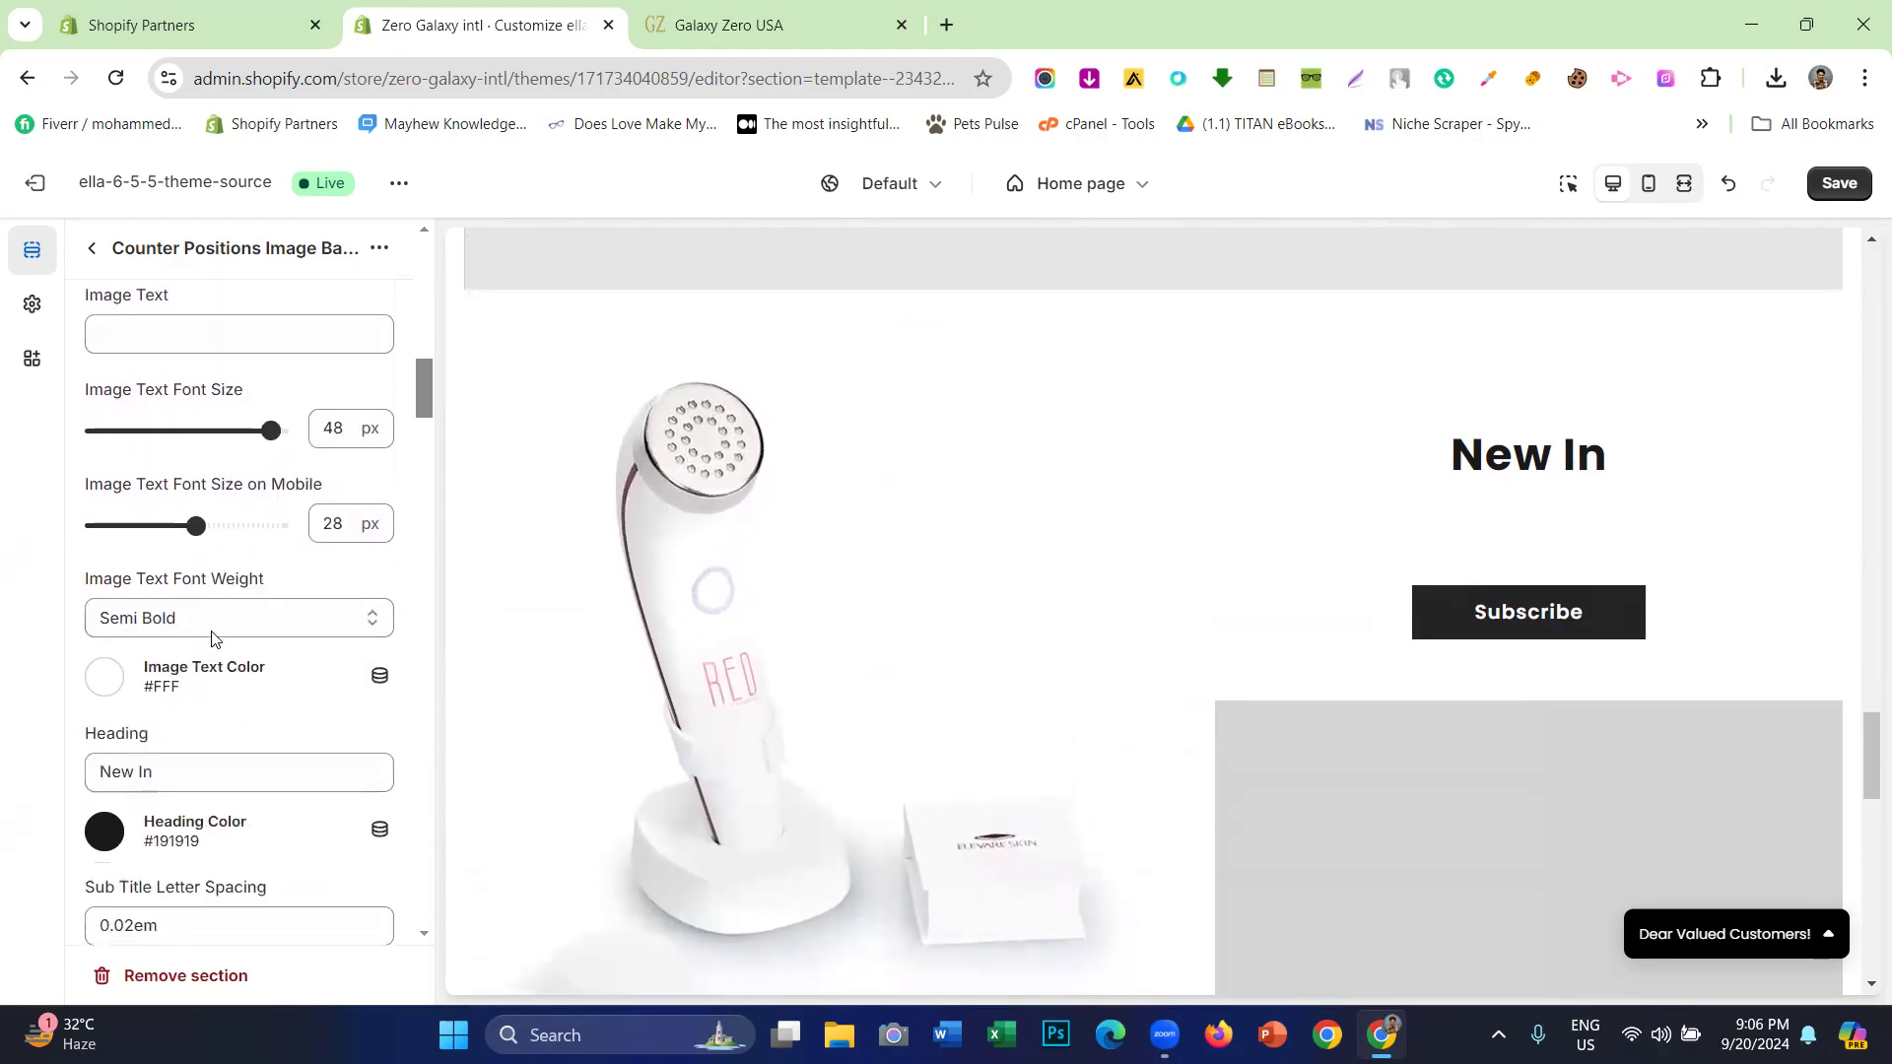
scroll(209, 612, down, 1)
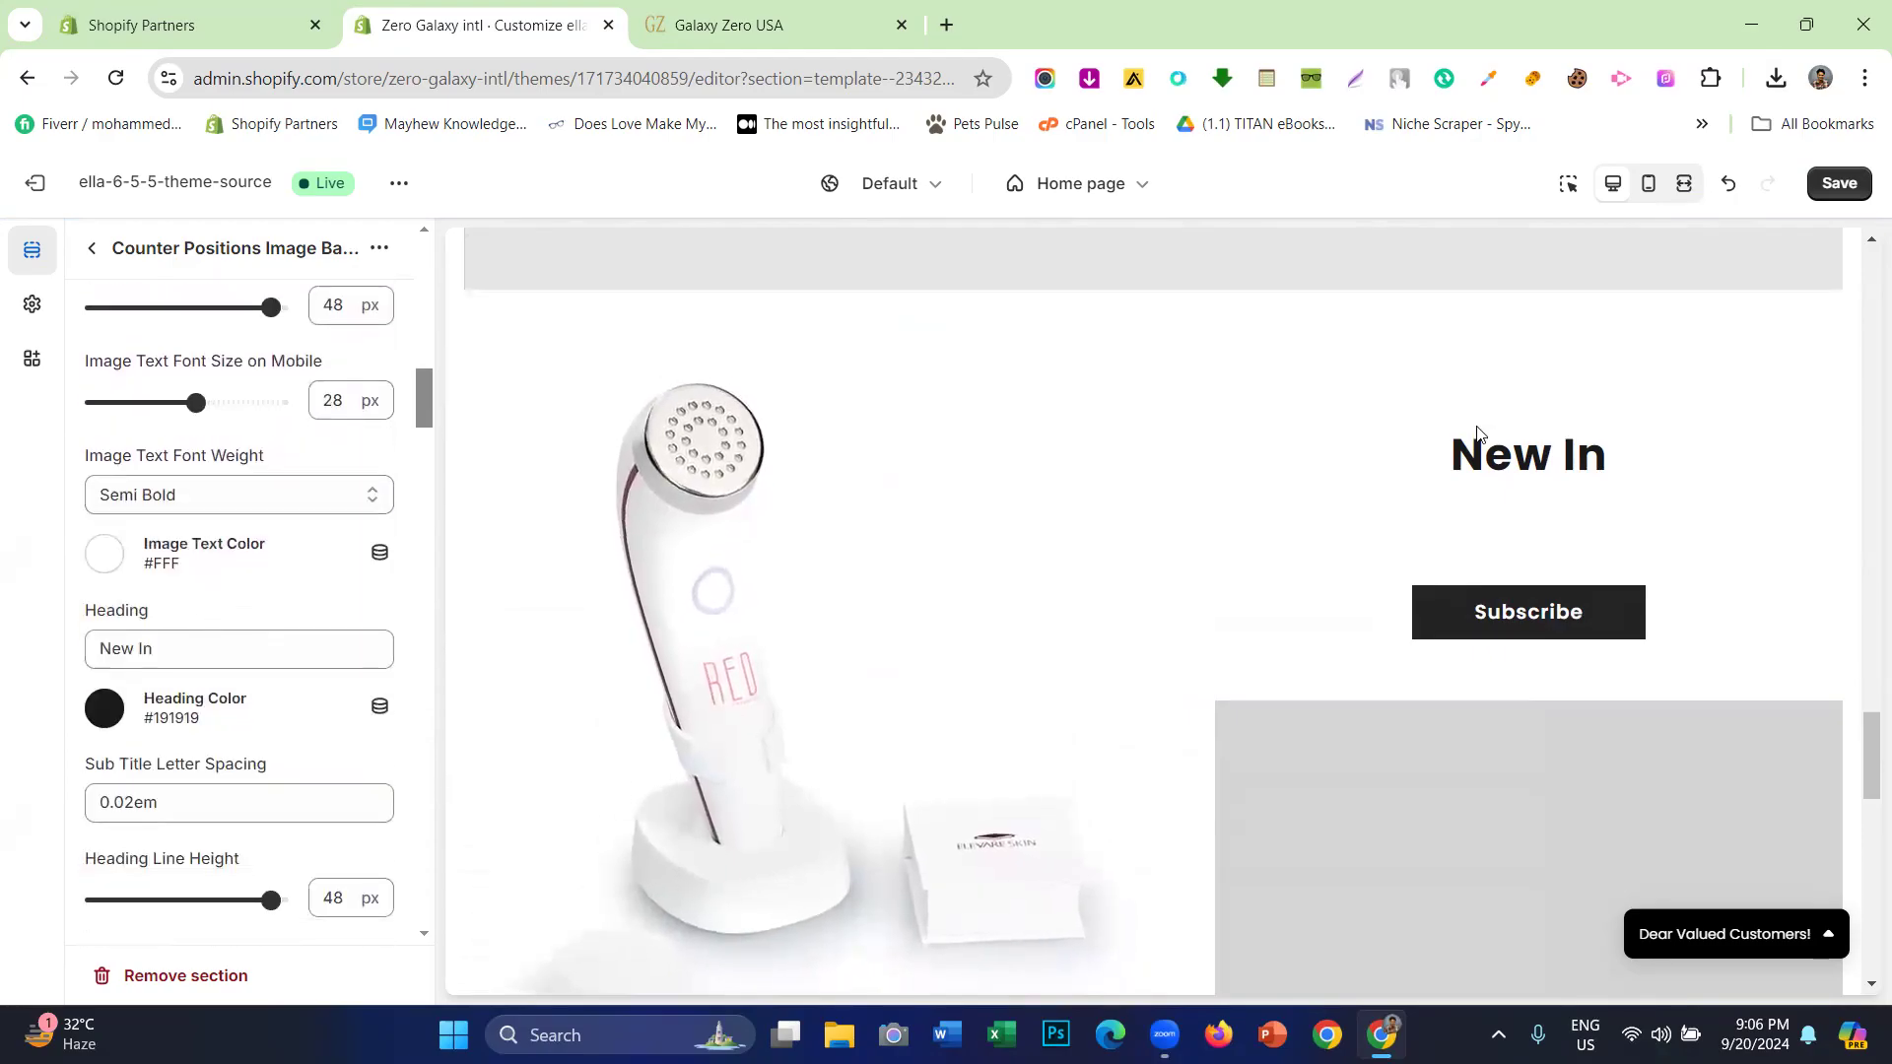
click(699, 8)
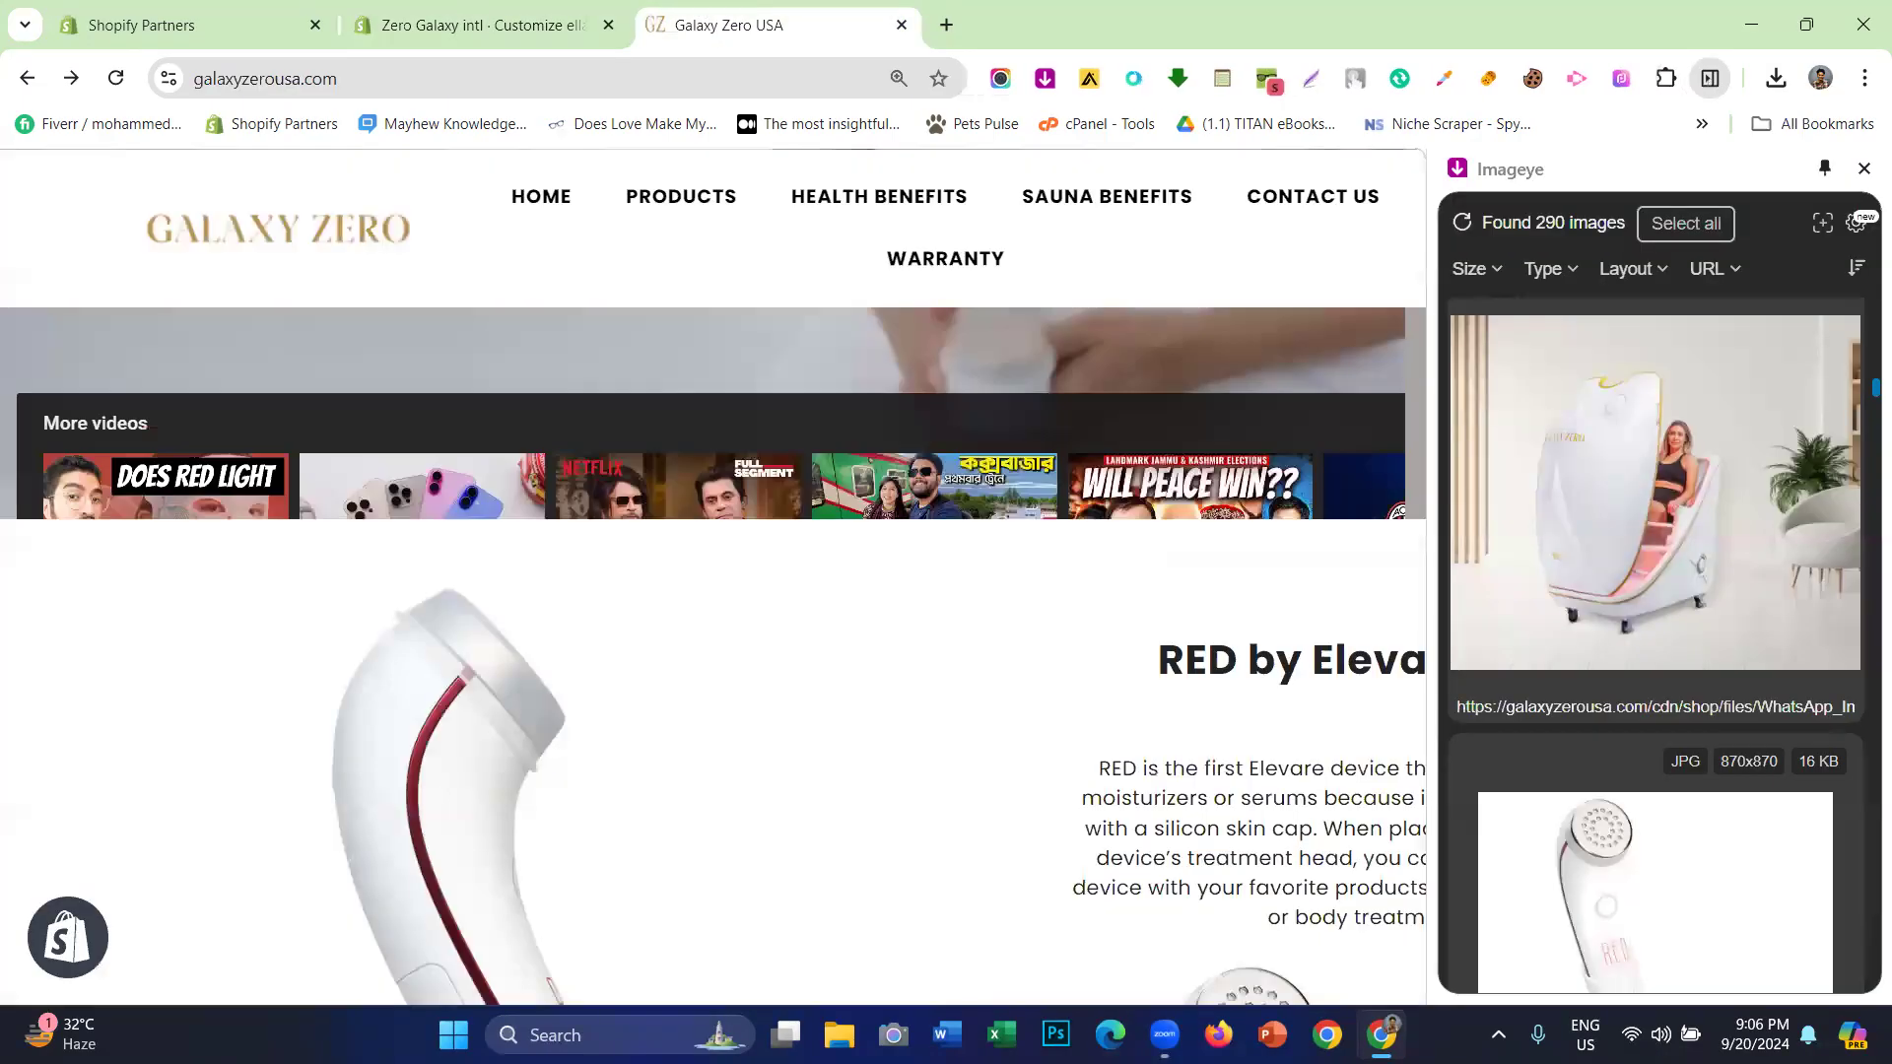
scroll(709, 592, down, 3)
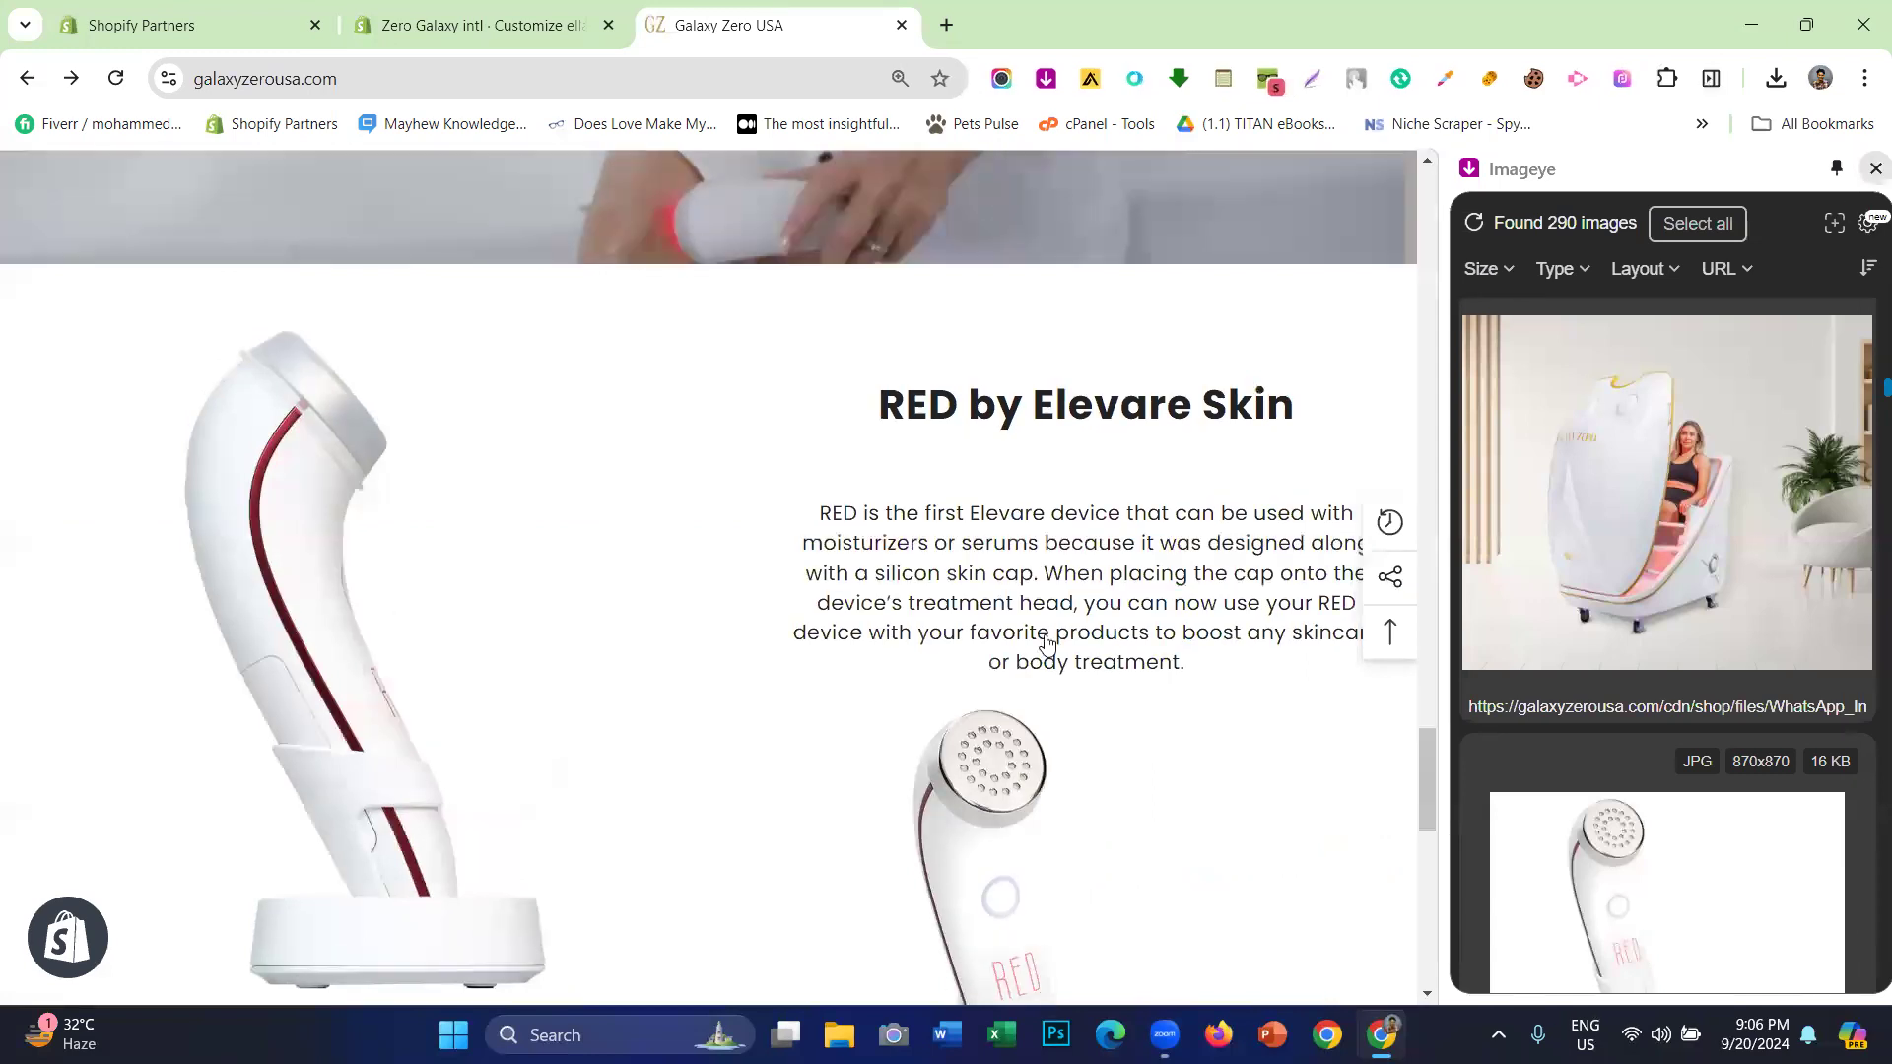
scroll(679, 528, down, 5)
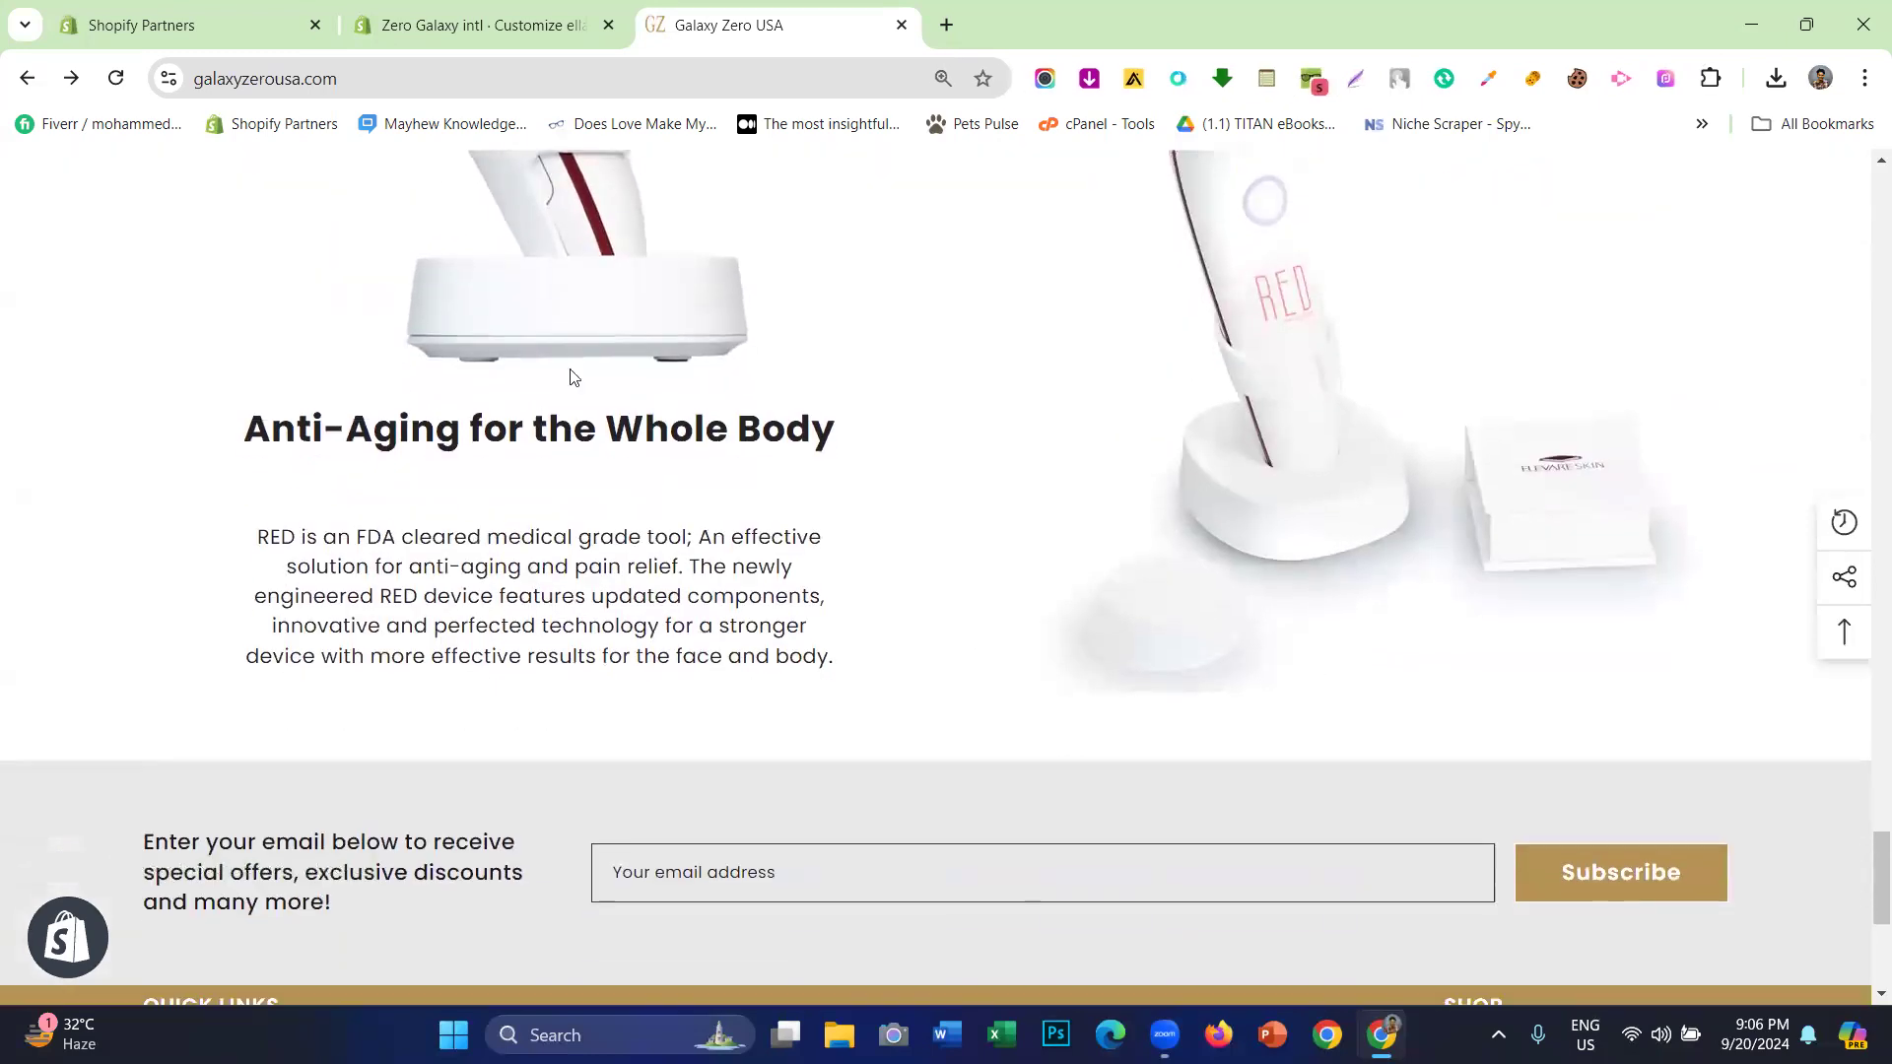
scroll(569, 377, up, 5)
key(ctrl+Page_Up)
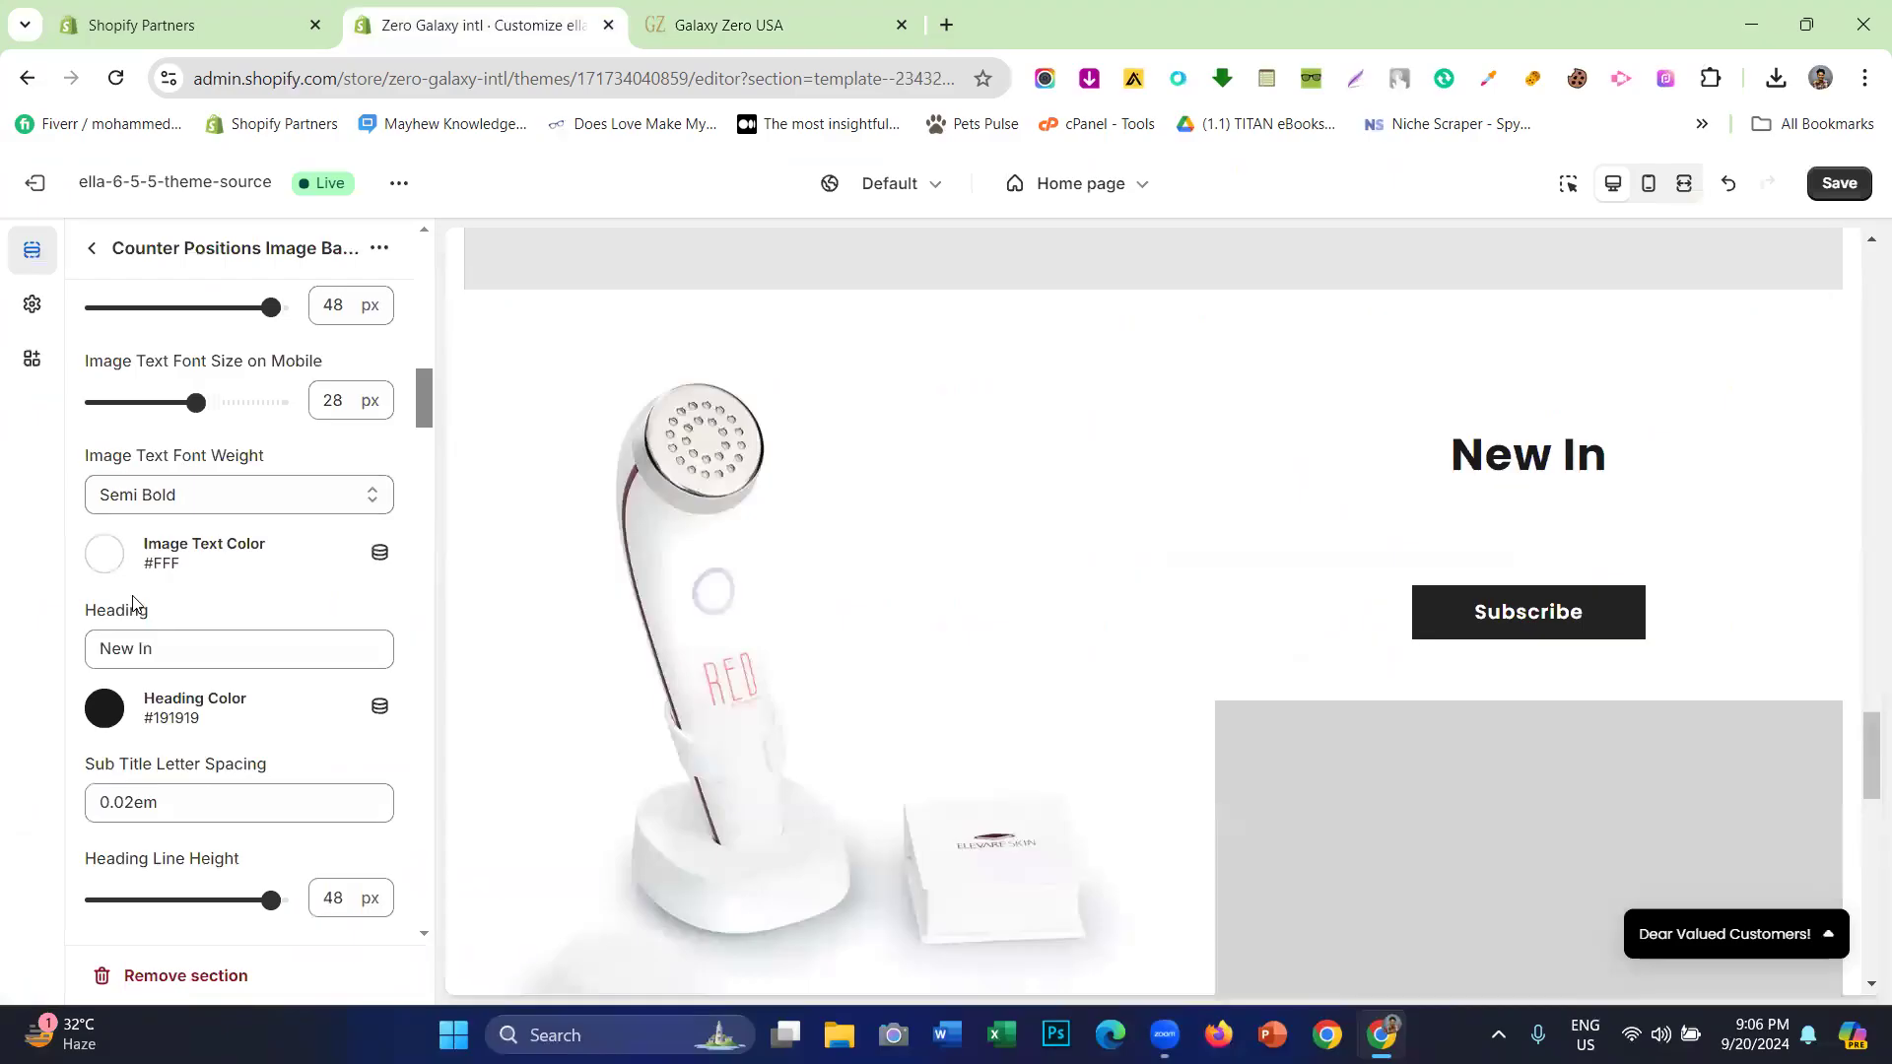
- Try a string of test characters in place of the Content 1 heading and erase them
triple_click(176, 642)
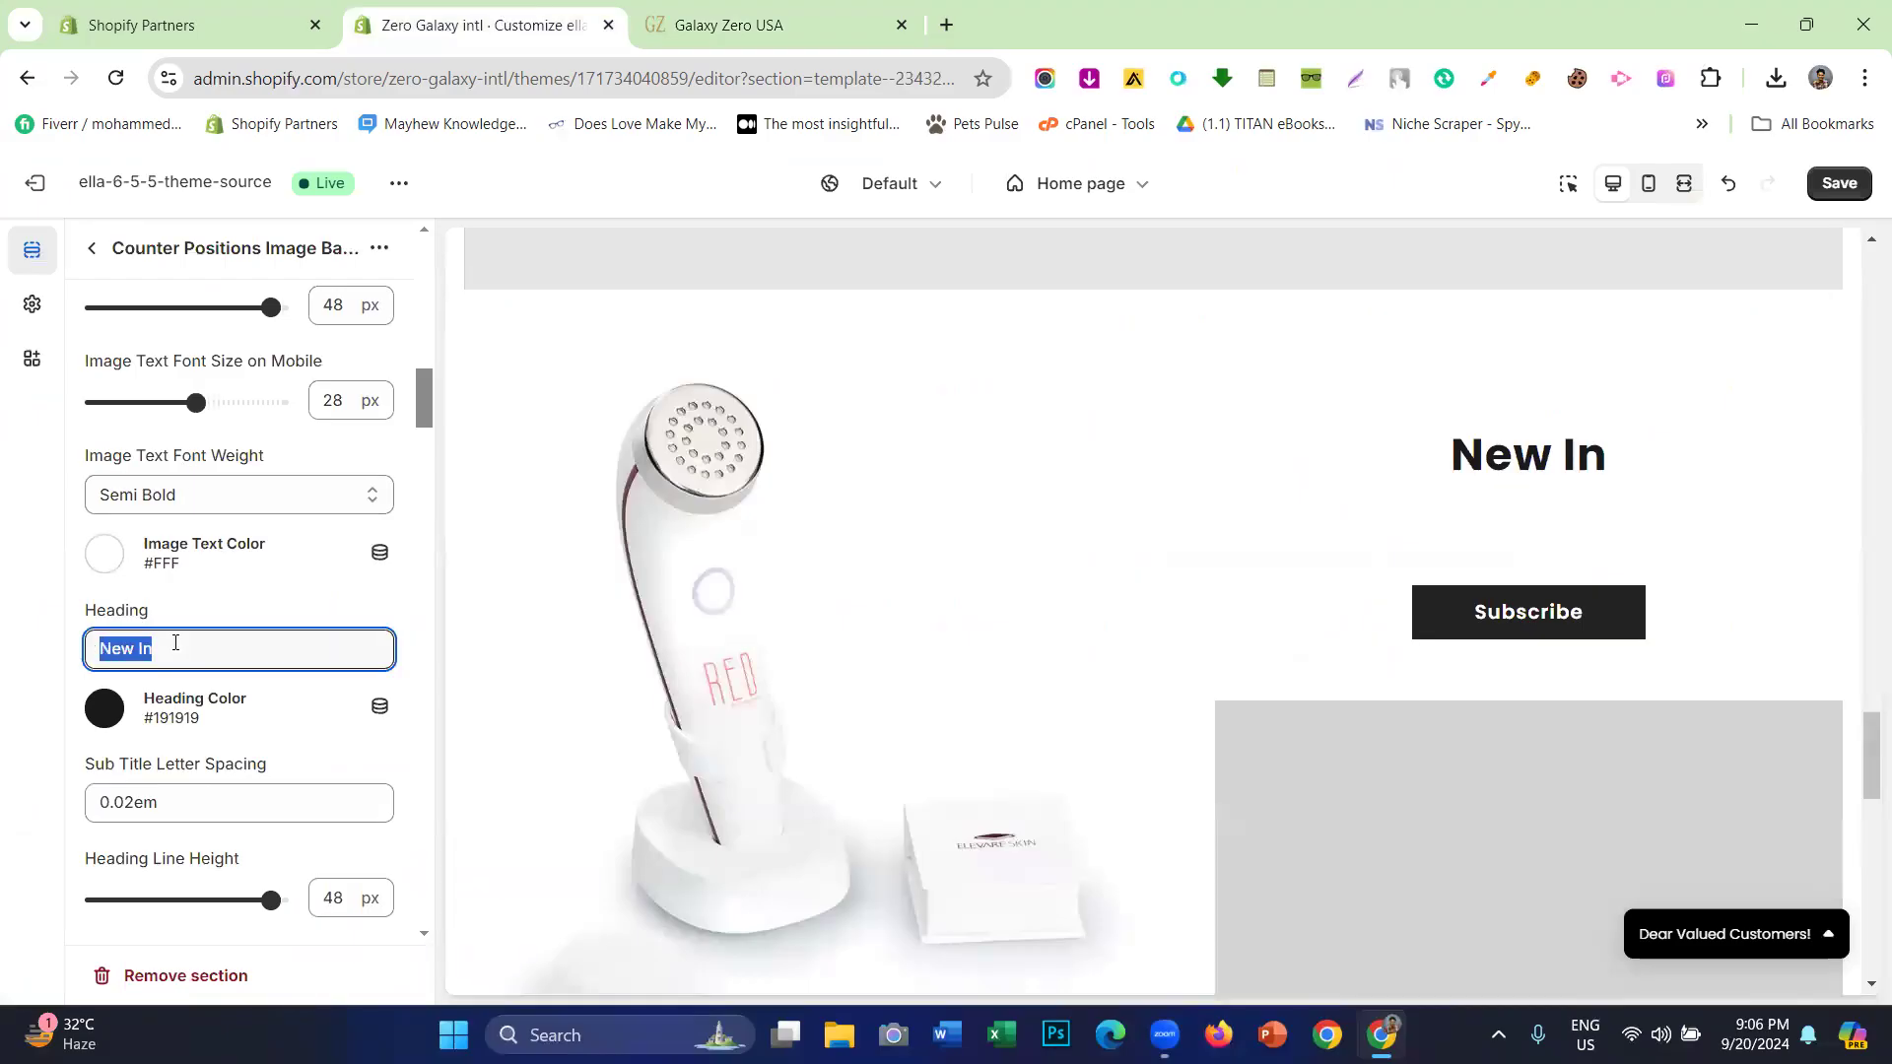
text(dsflsaflfsfsdj)
key(BackSpace)
key(BackSpace)
key(BackSpace)
key(BackSpace)
key(BackSpace)
- Copy the heading "RED by Elevare Skin" from the reference site into the Content 1 heading and check it in the banner preview
click(810, 14)
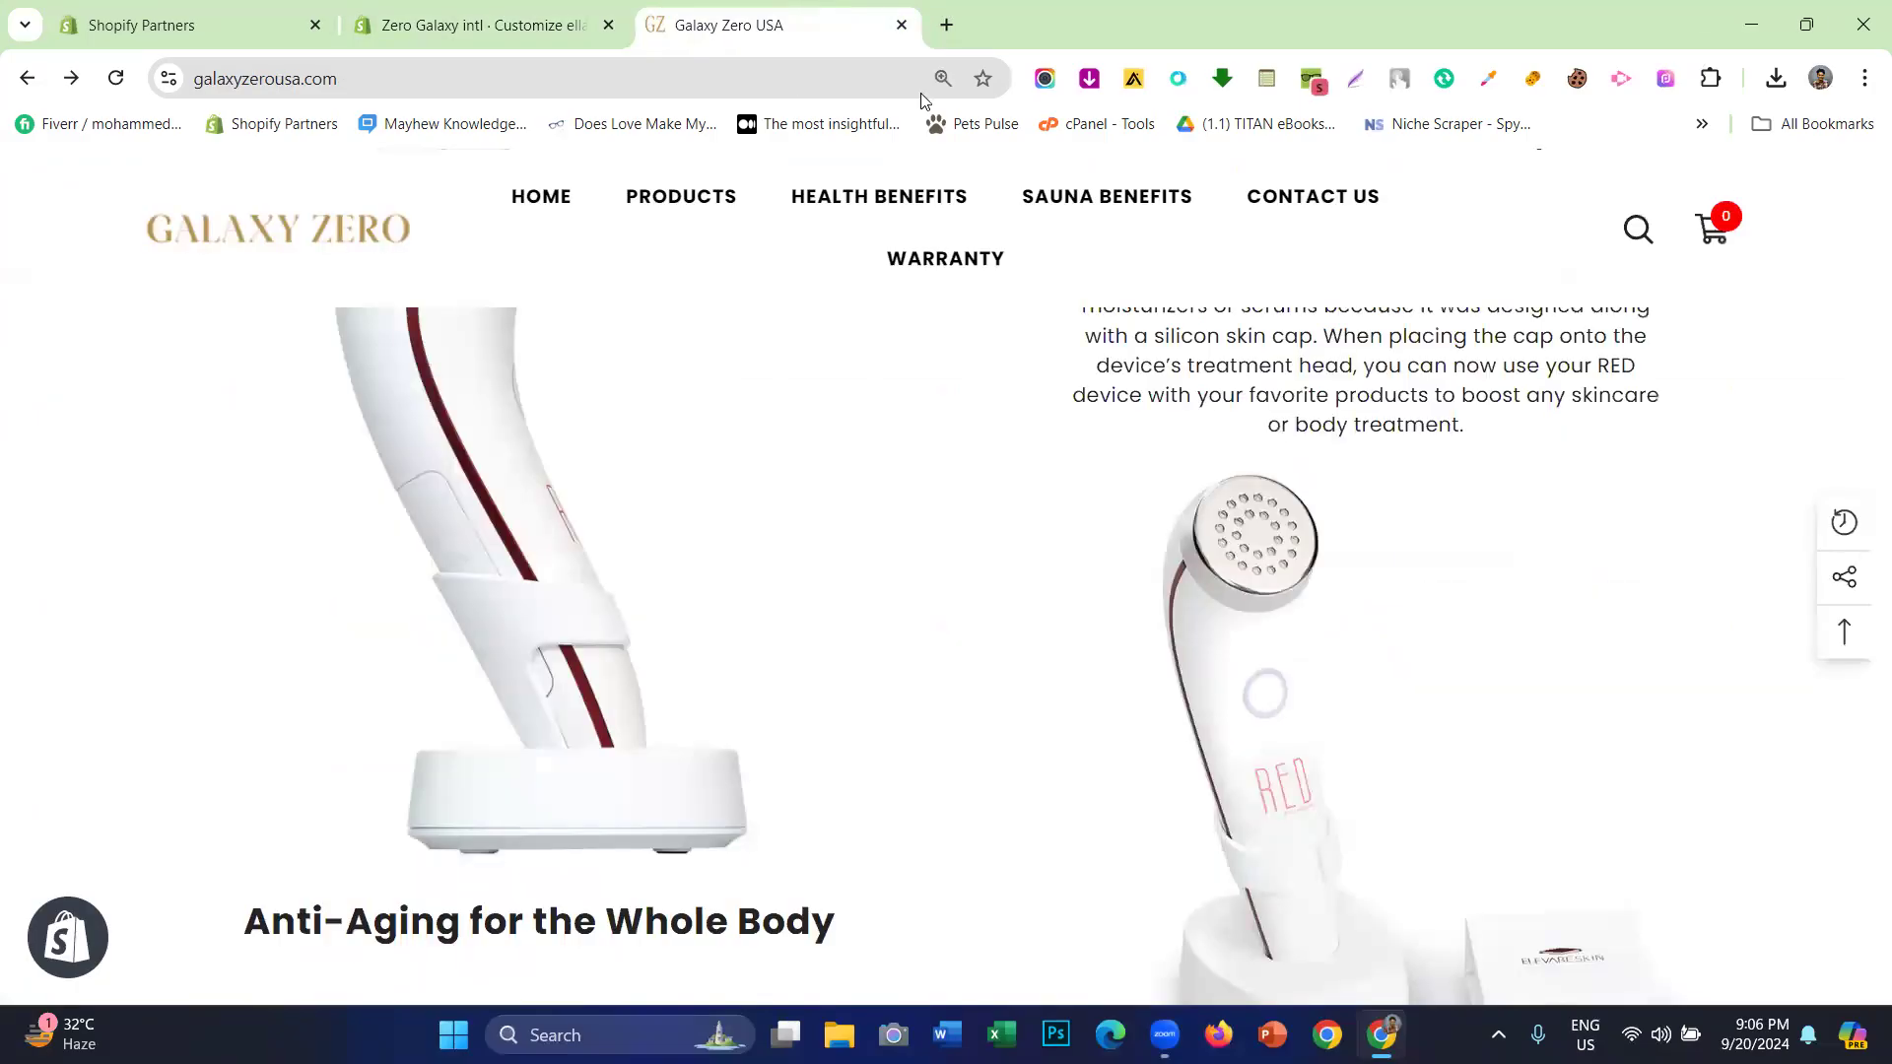
scroll(1163, 591, up, 5)
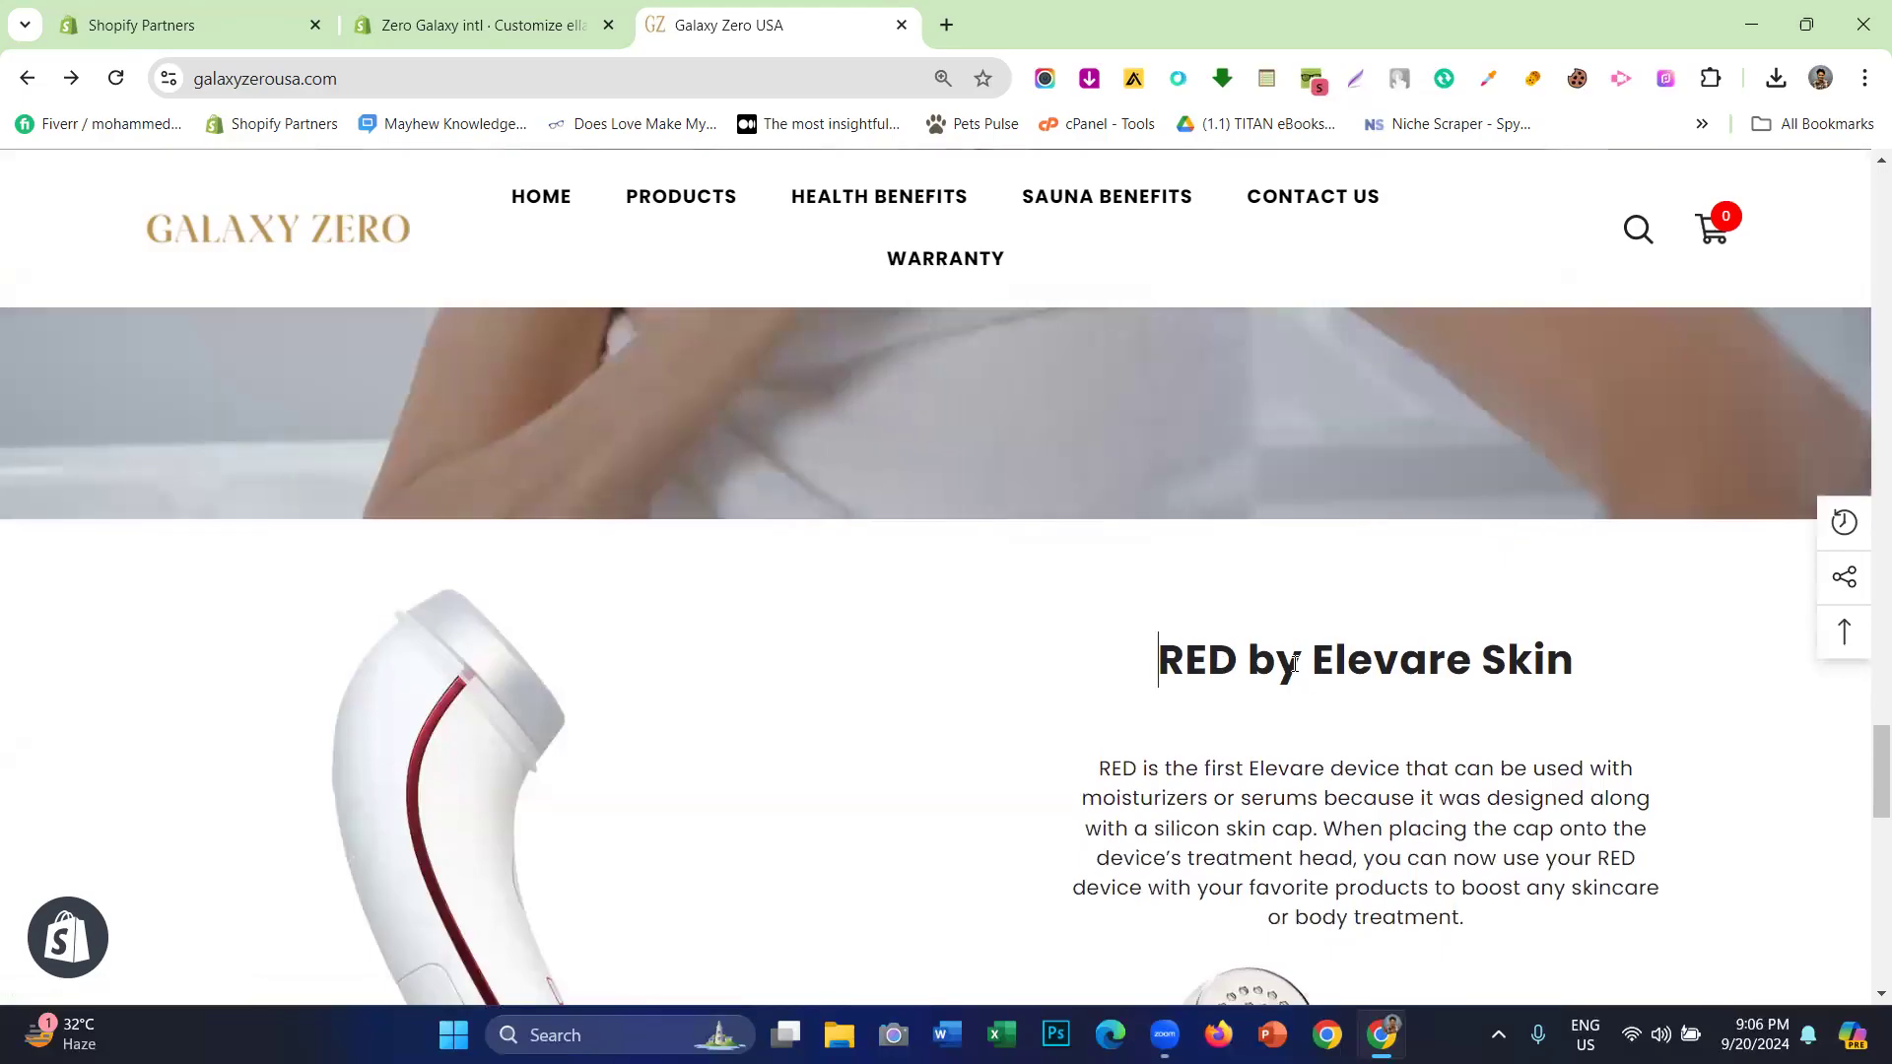
drag(1159, 658, 1602, 677)
right_click(1507, 658)
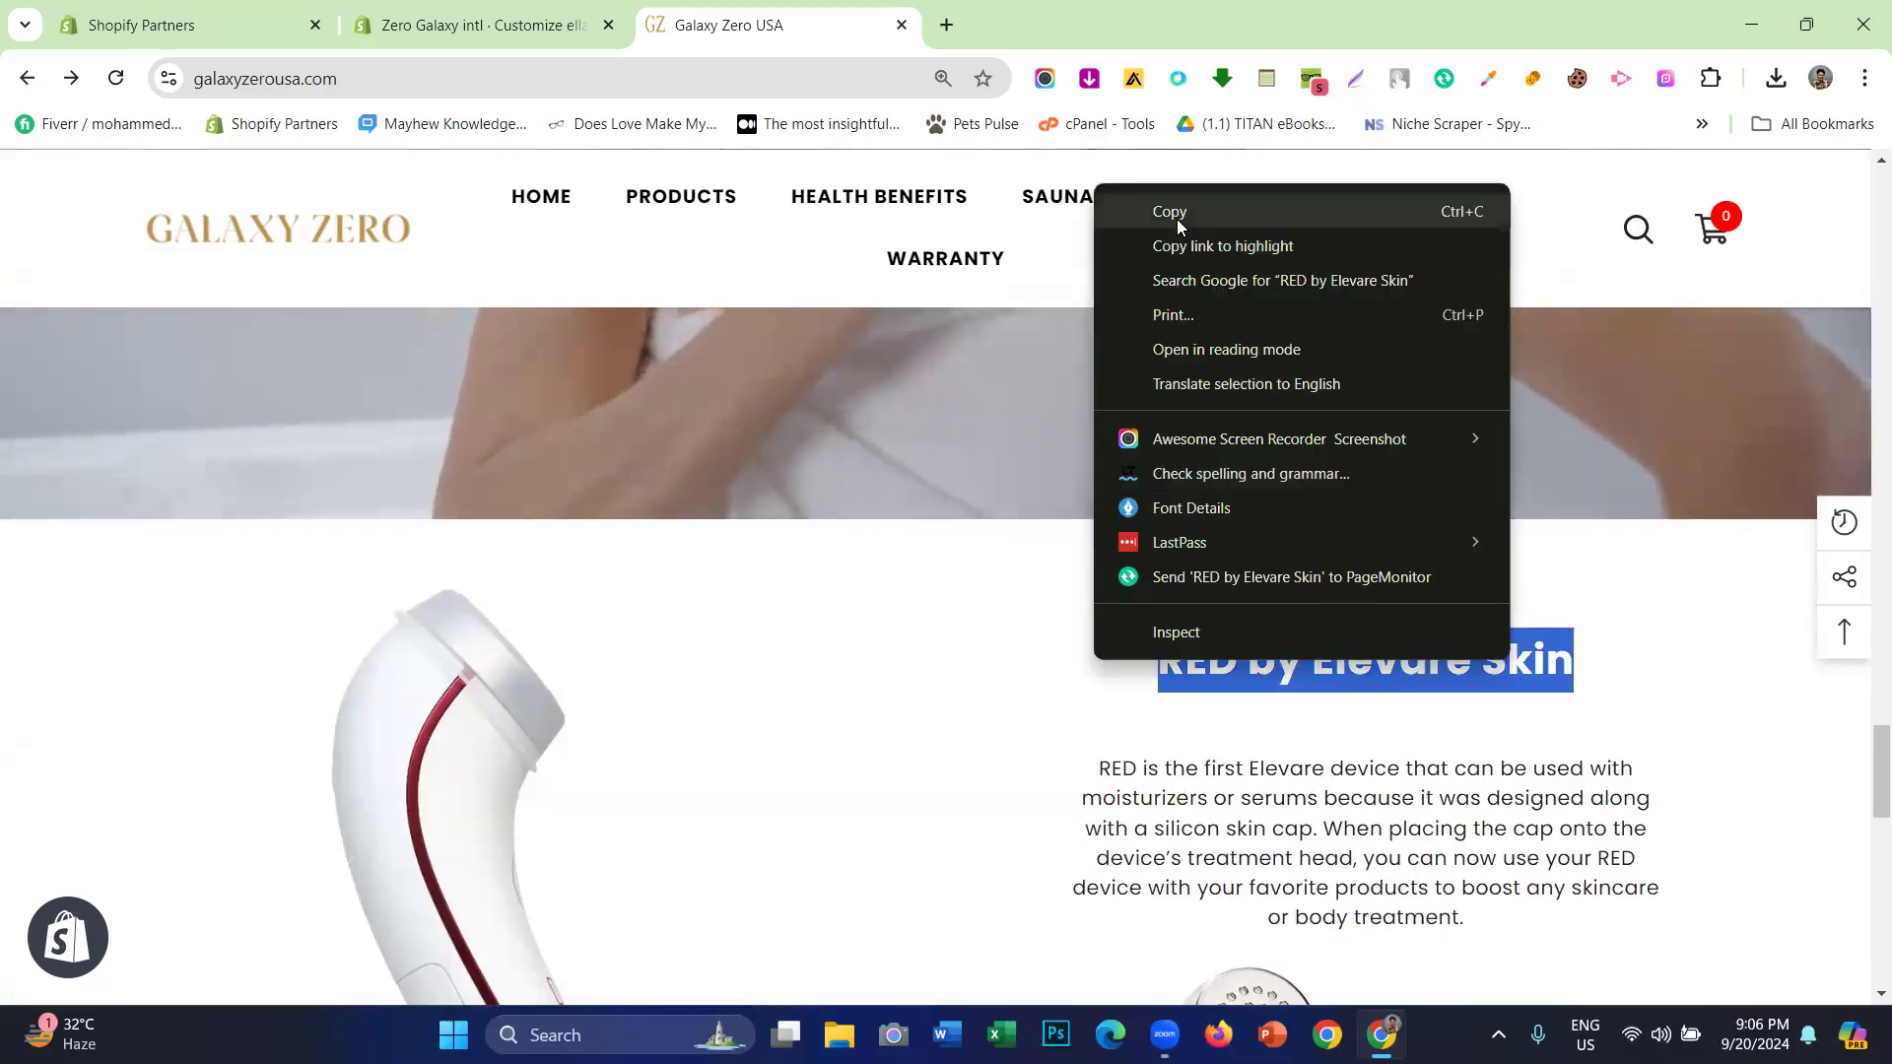
click(1176, 219)
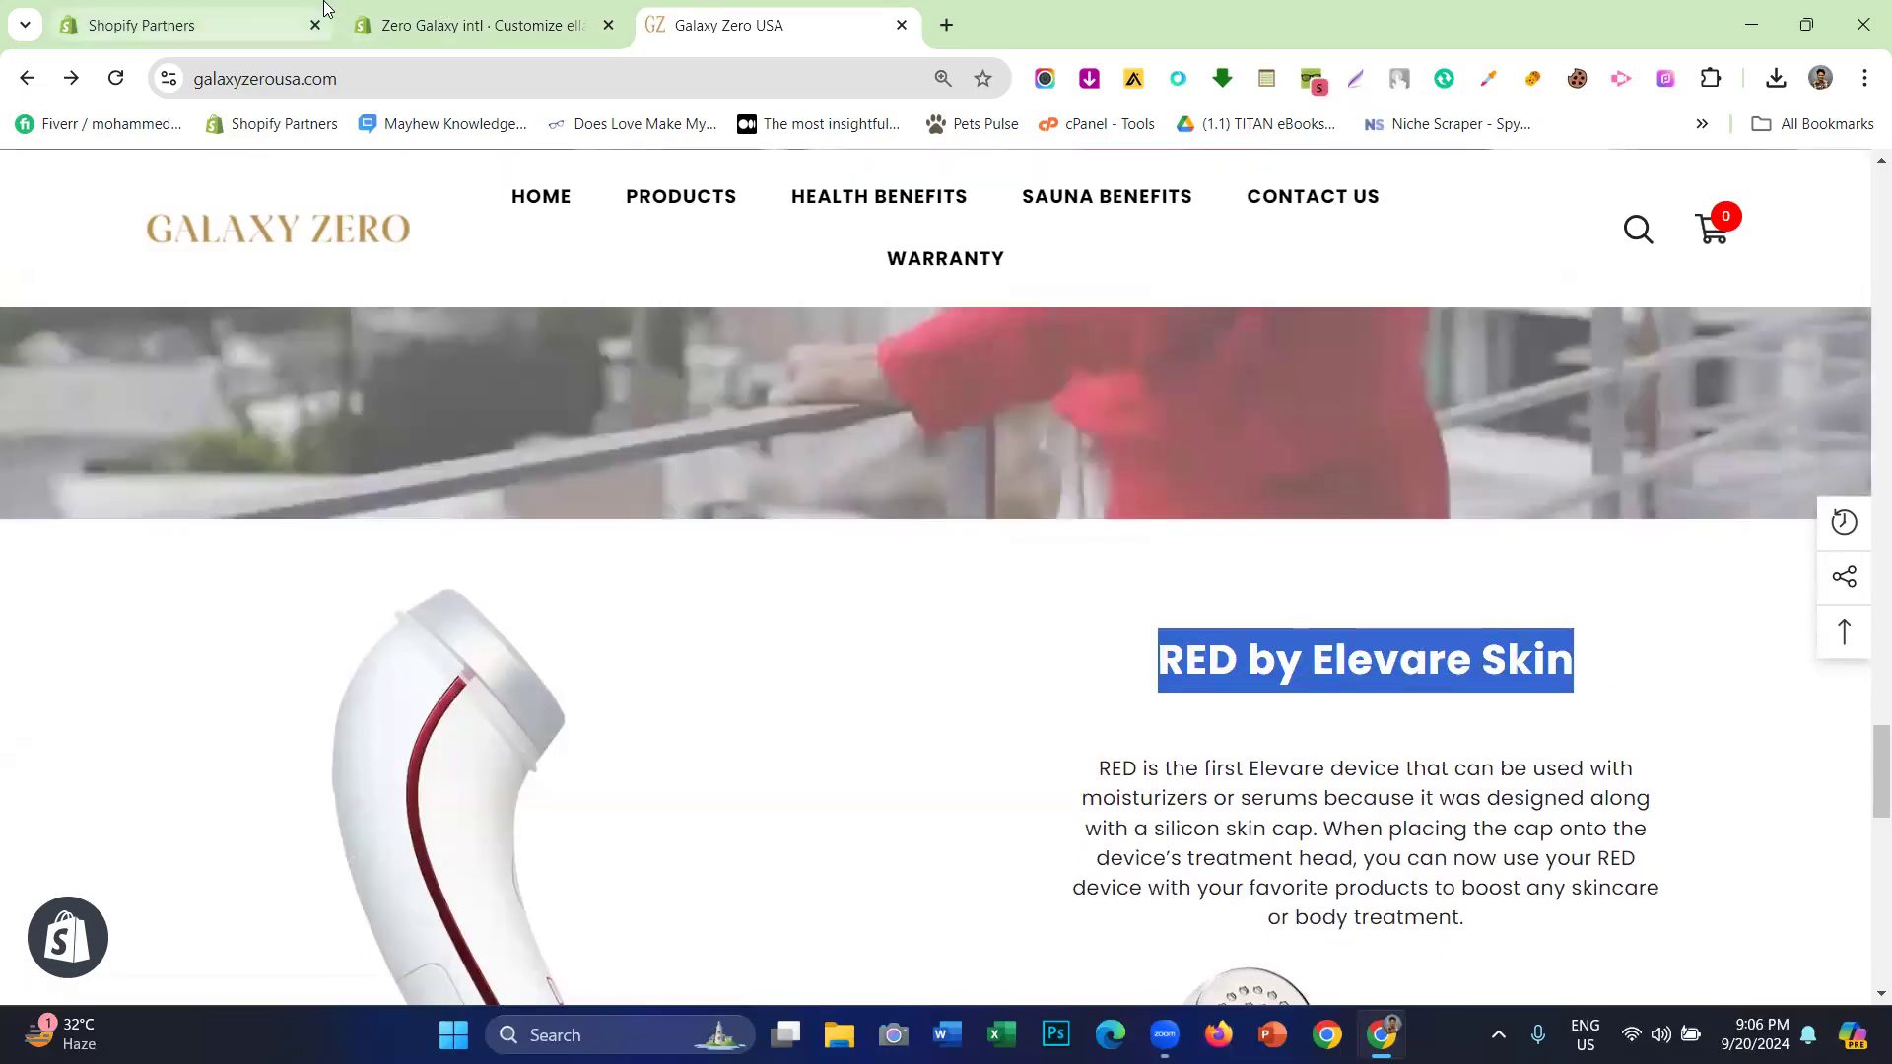
click(390, 17)
right_click(270, 640)
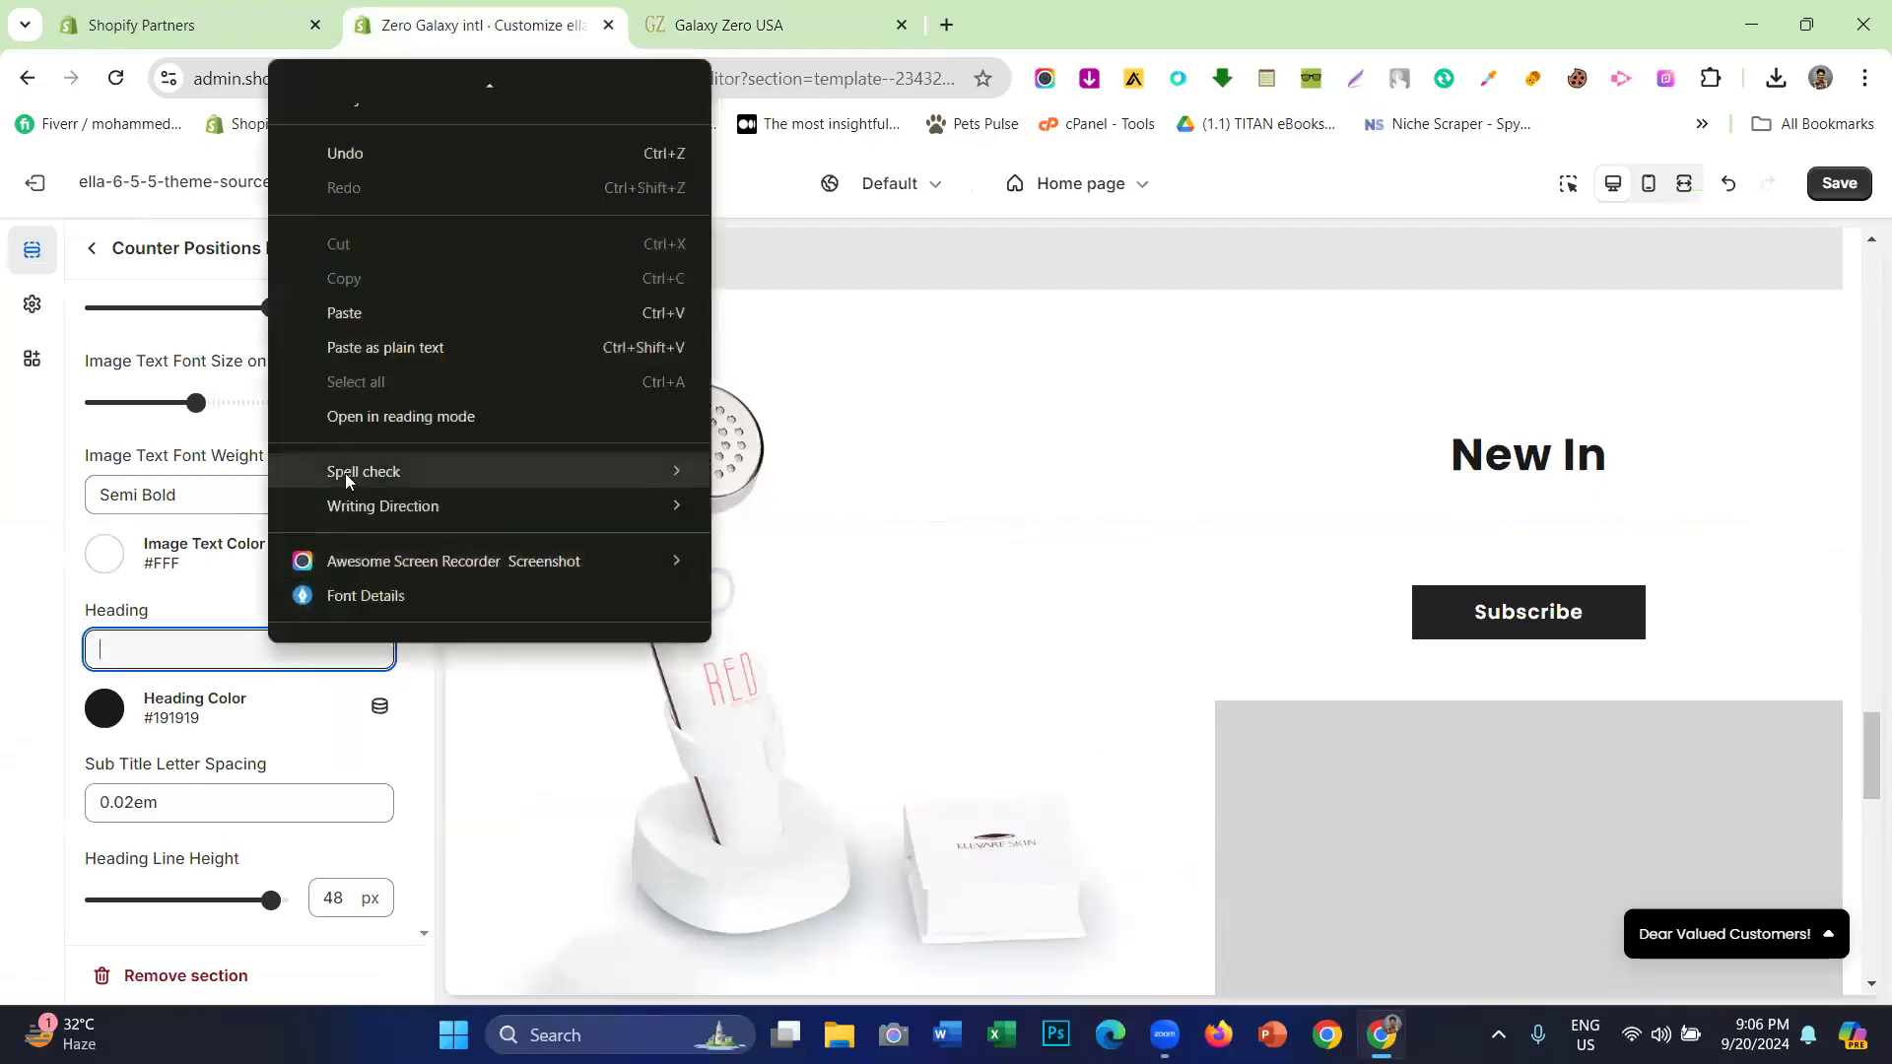
click(335, 313)
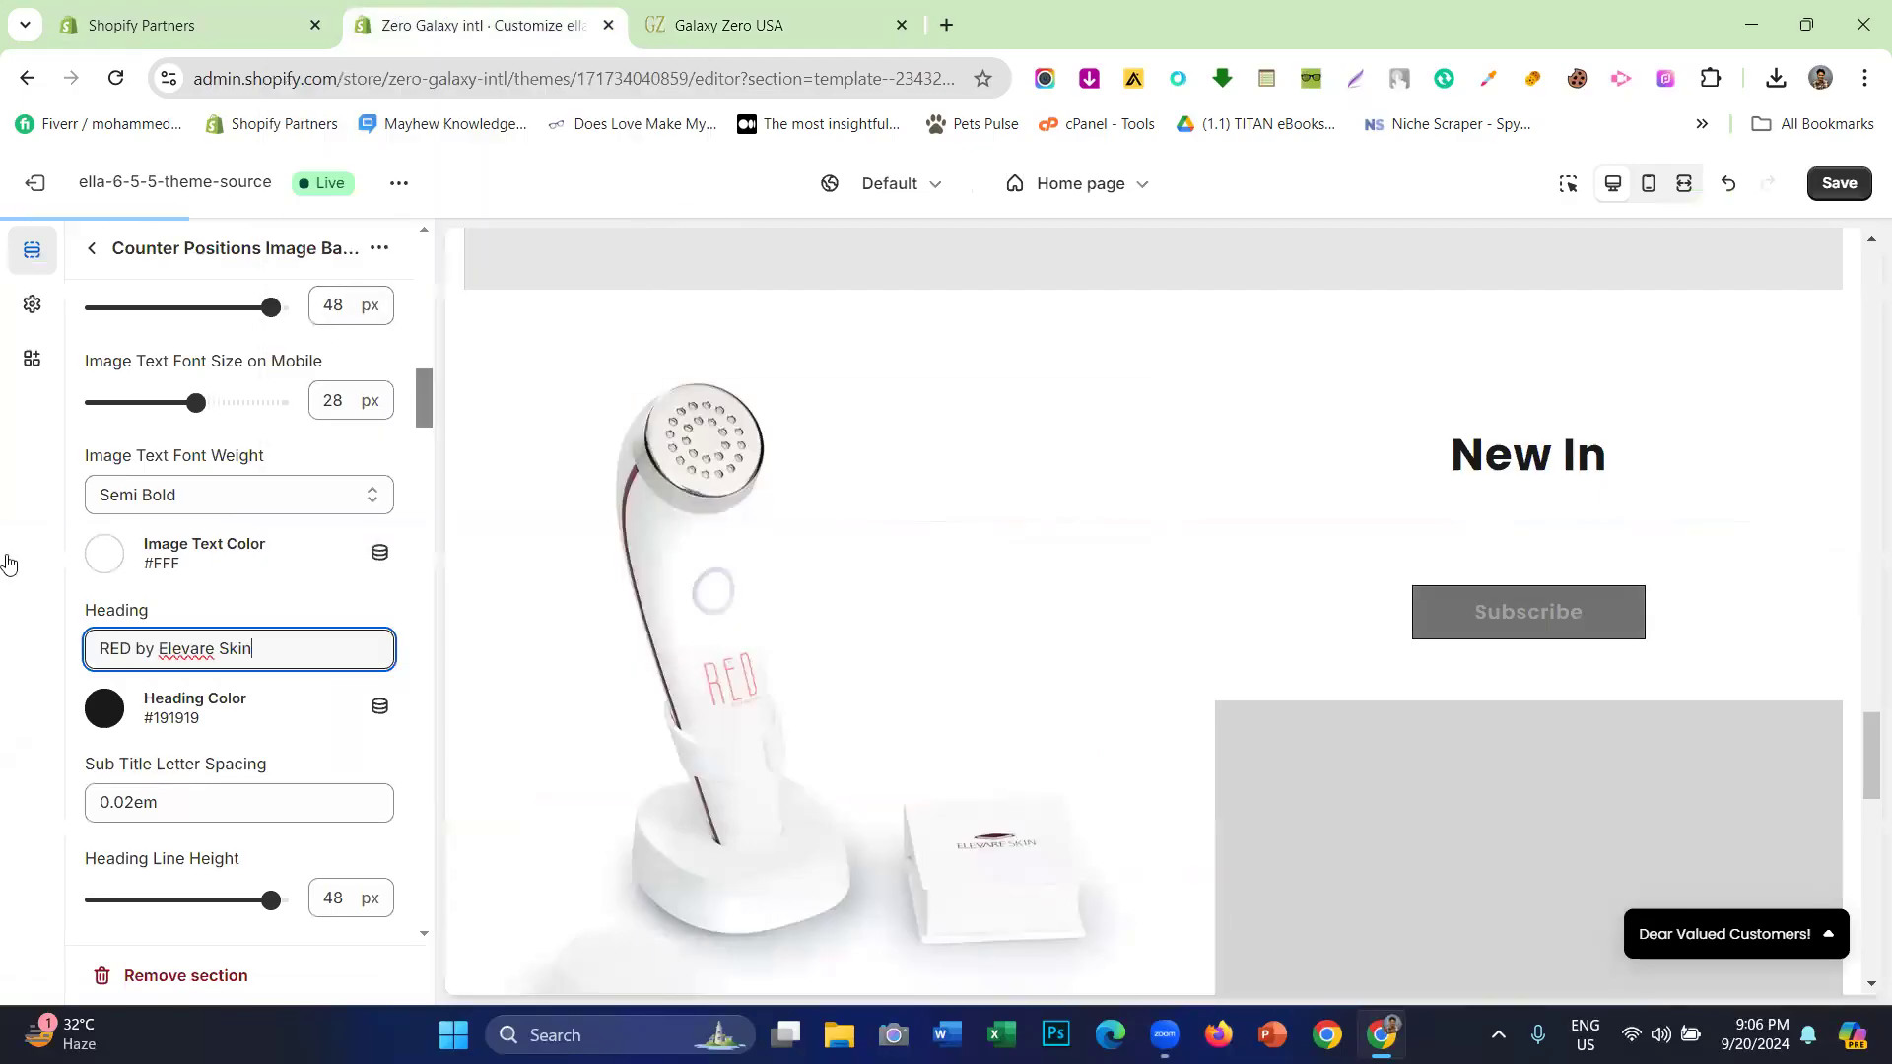
drag(1450, 455, 1624, 461)
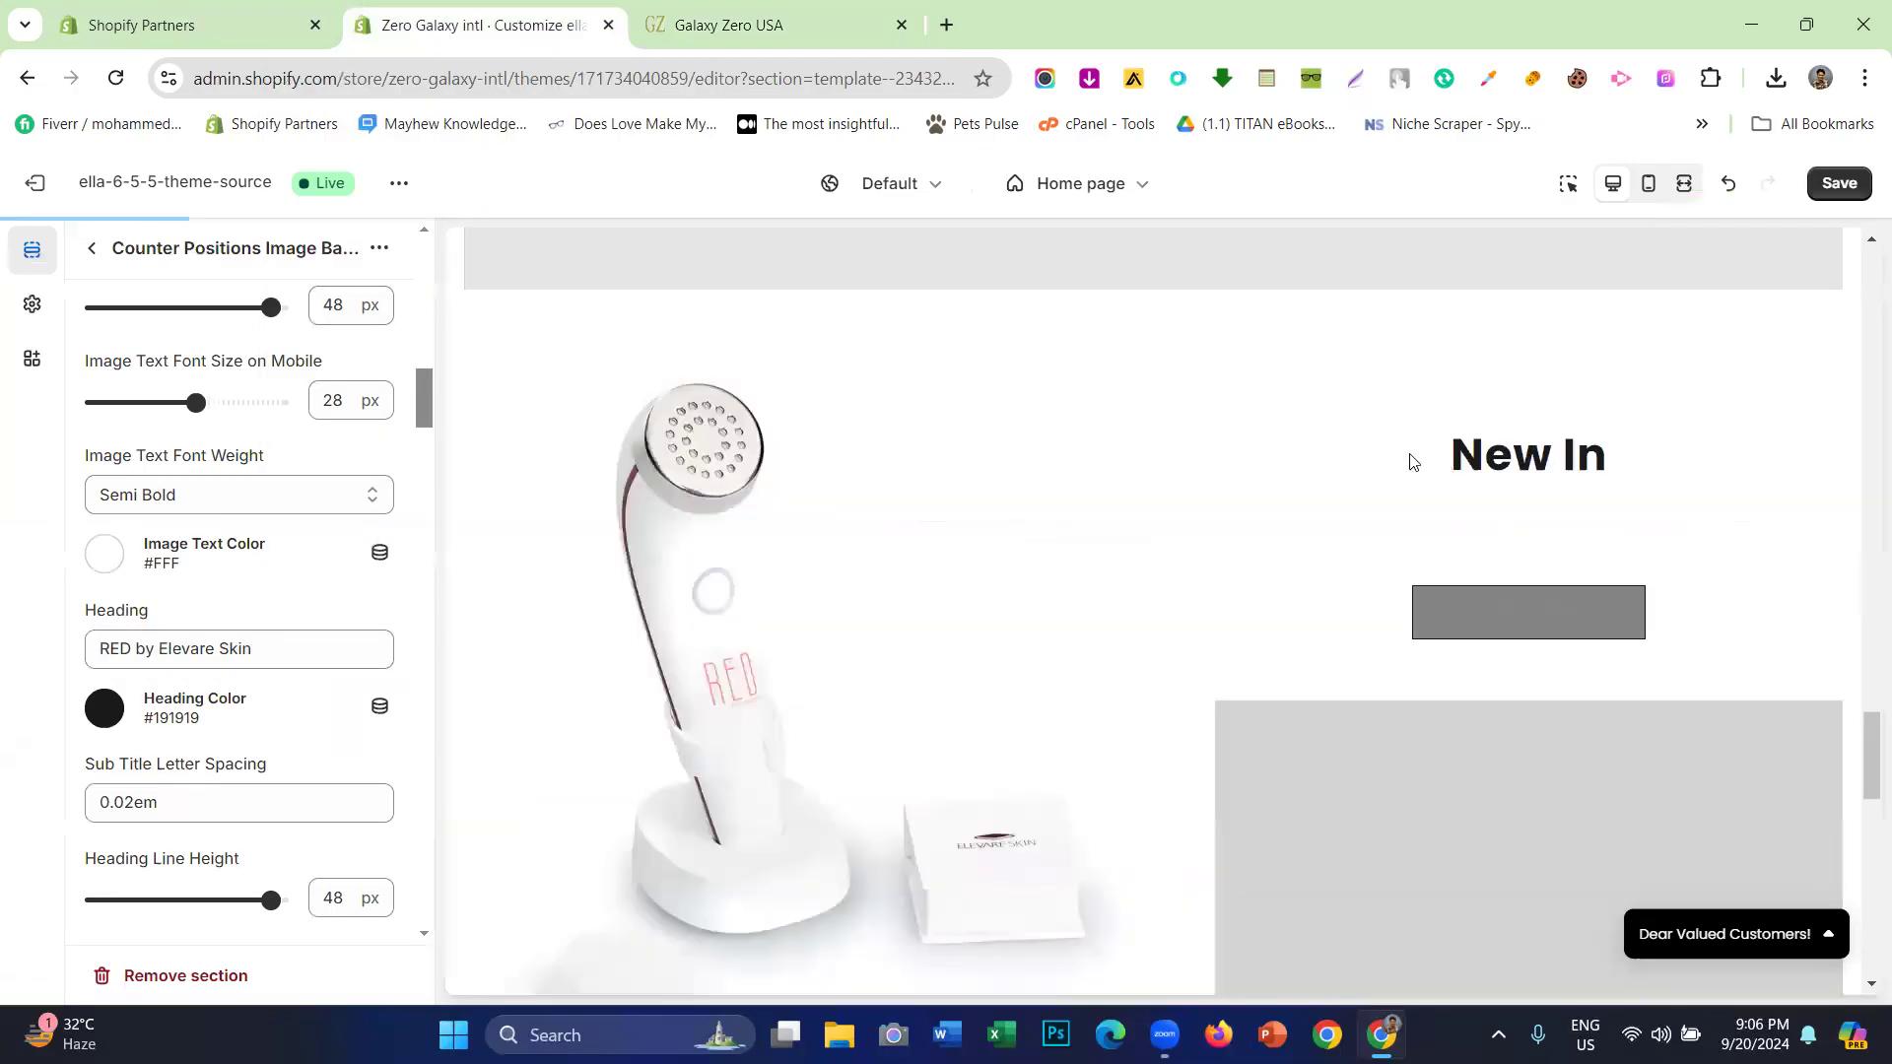
scroll(765, 604, down, 4)
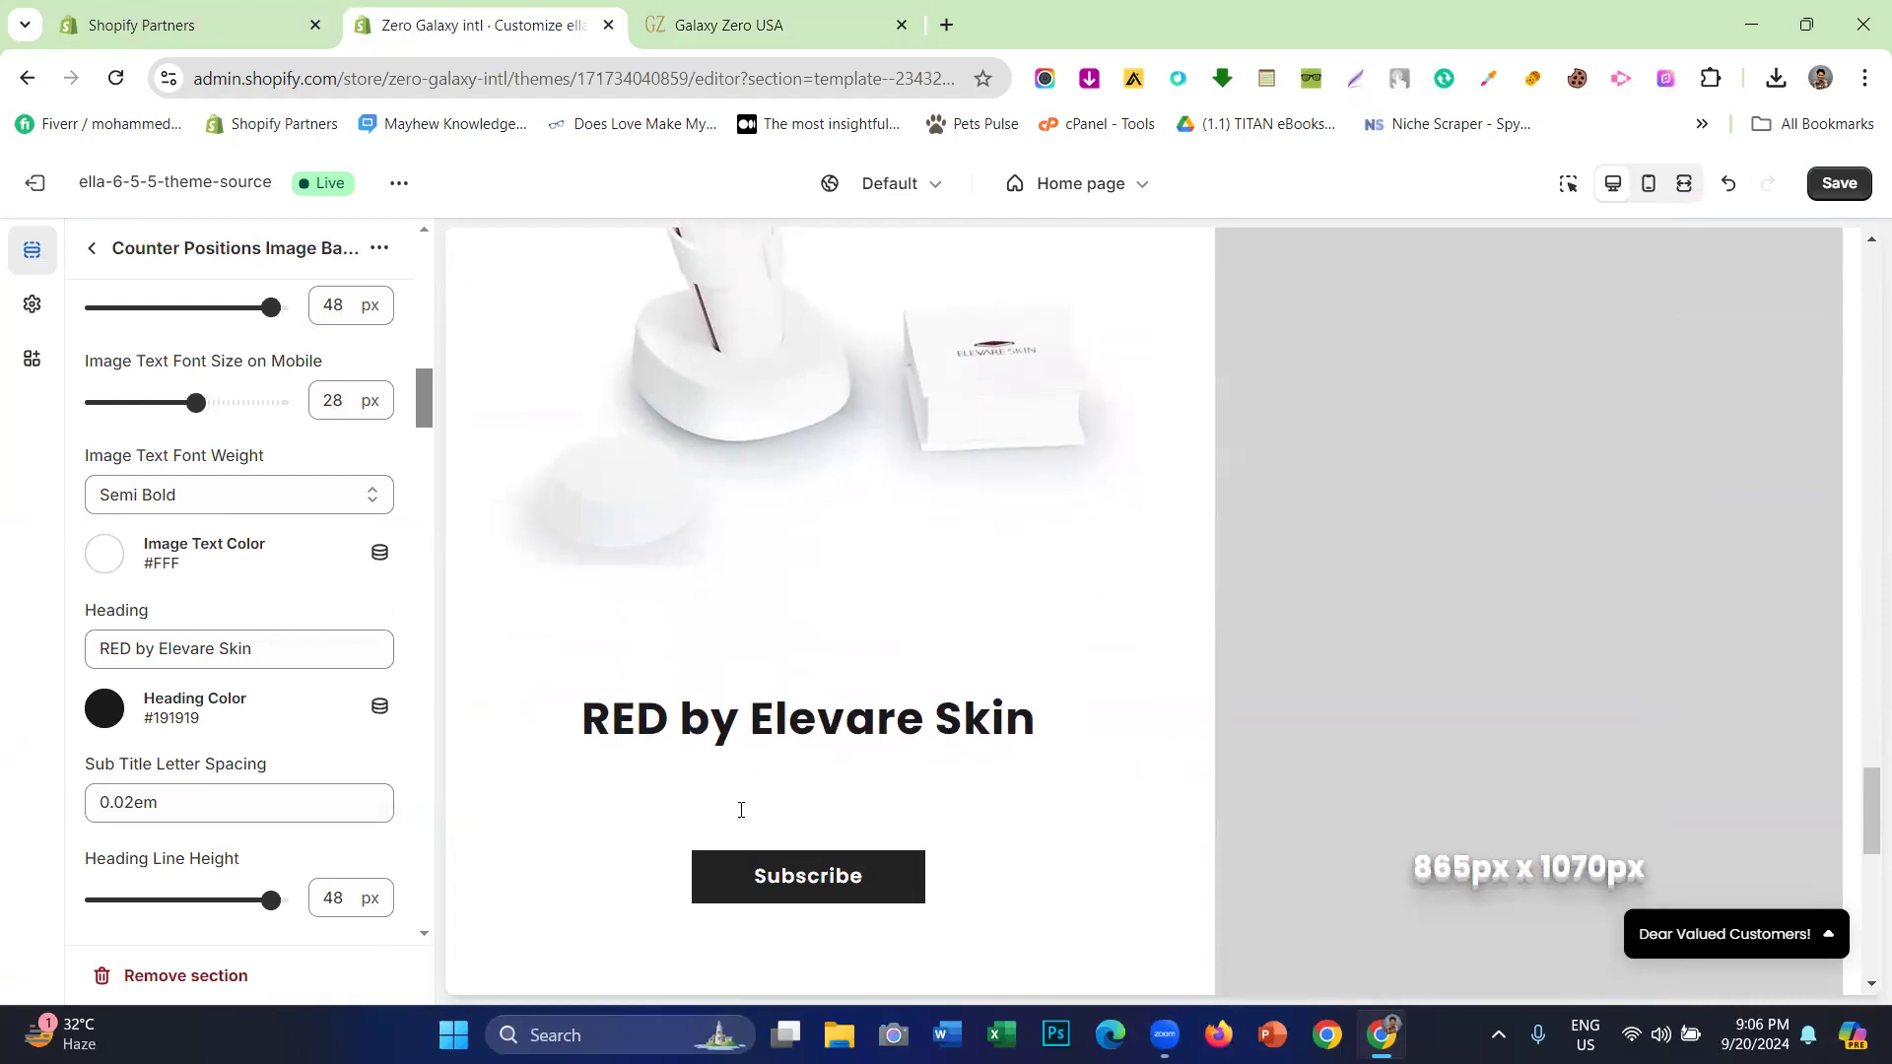
- Replace the Content 1 heading with "Anti-Aging for the Whole Body" copied from the reference site
click(759, 20)
scroll(1031, 545, down, 5)
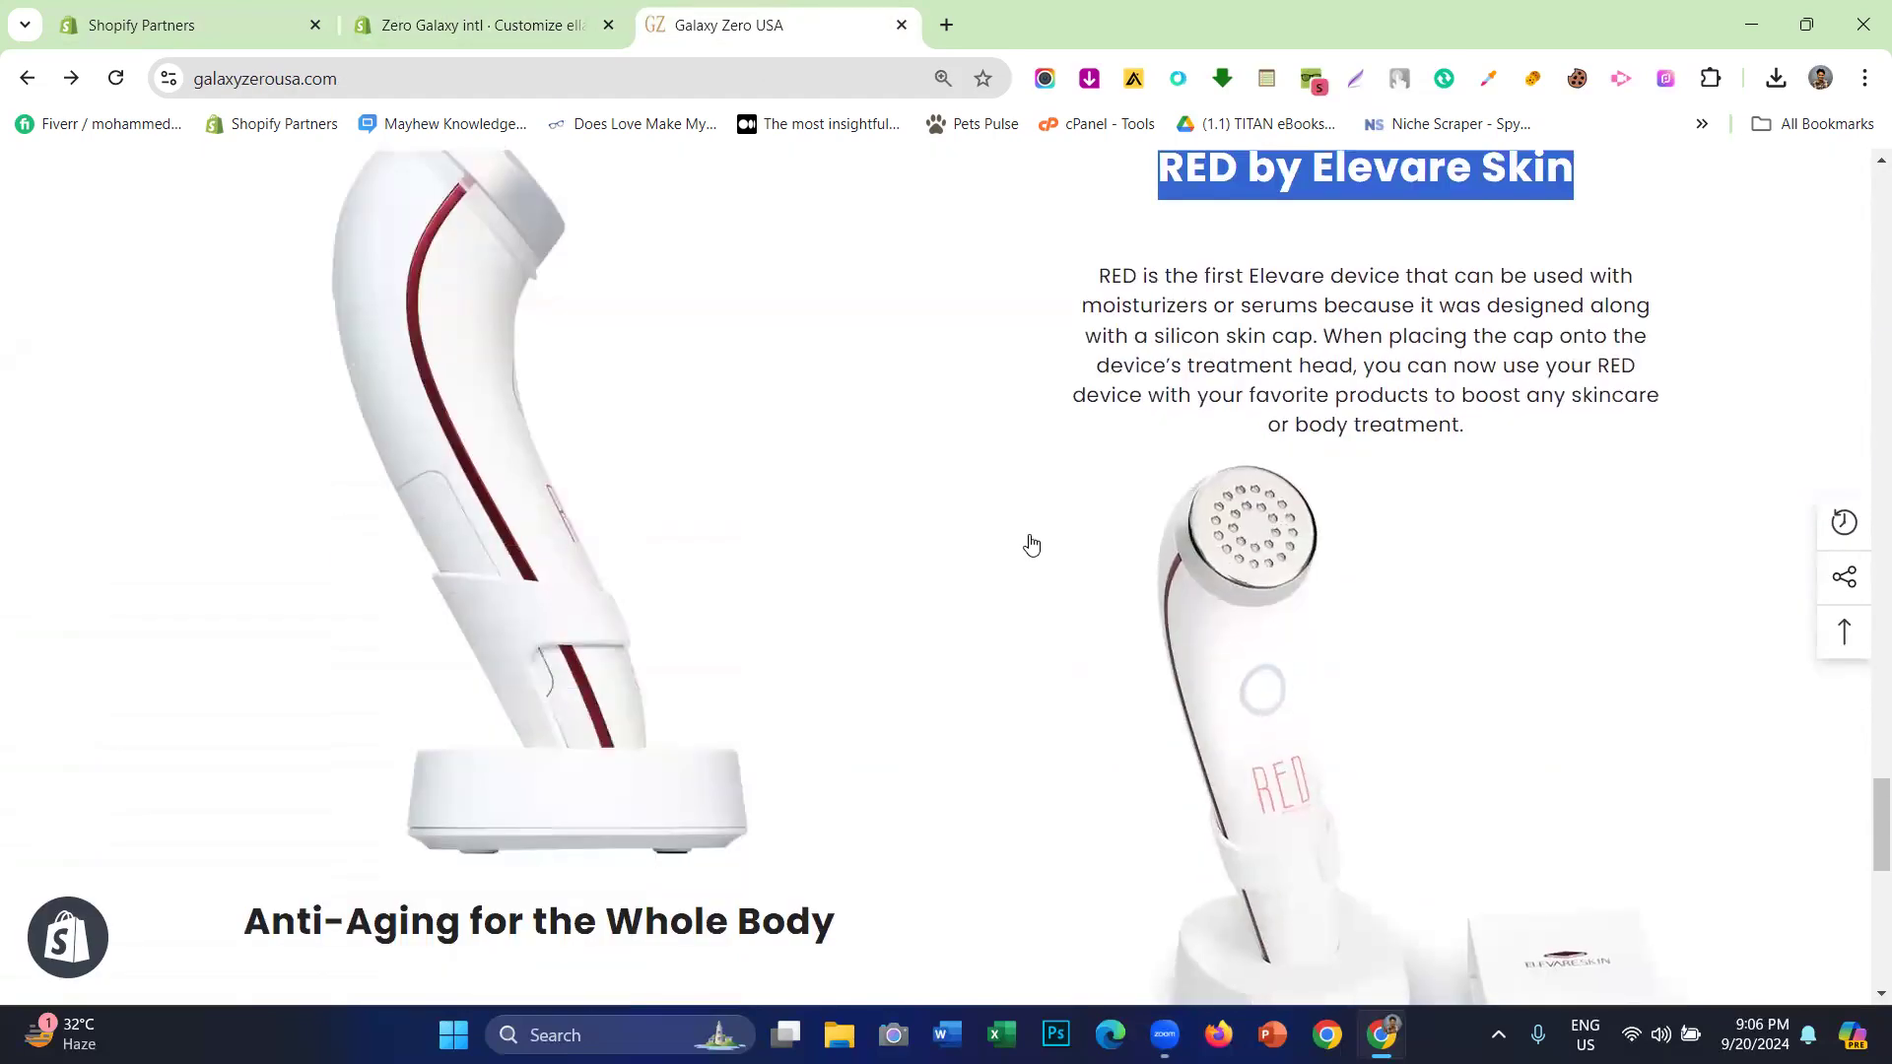
scroll(1031, 545, down, 5)
drag(219, 435, 782, 443)
right_click(772, 431)
click(781, 446)
click(483, 24)
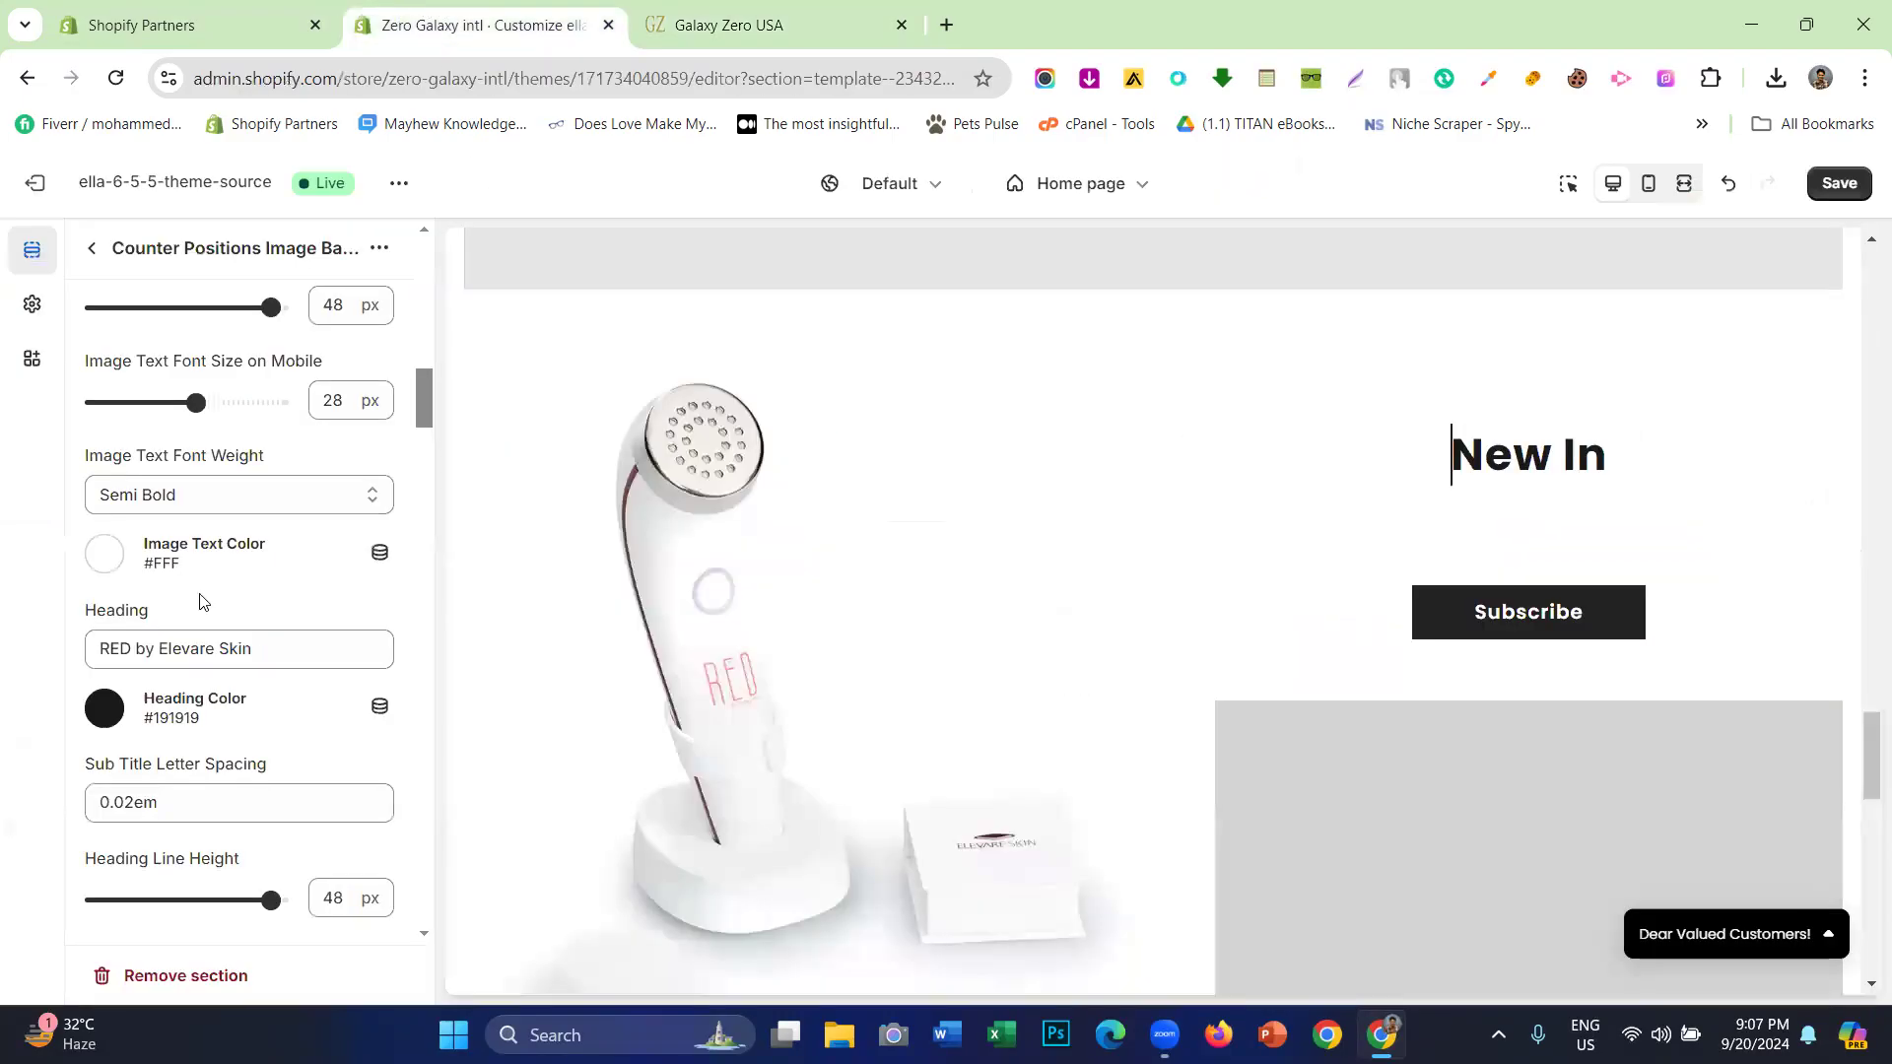
triple_click(124, 650)
right_click(124, 650)
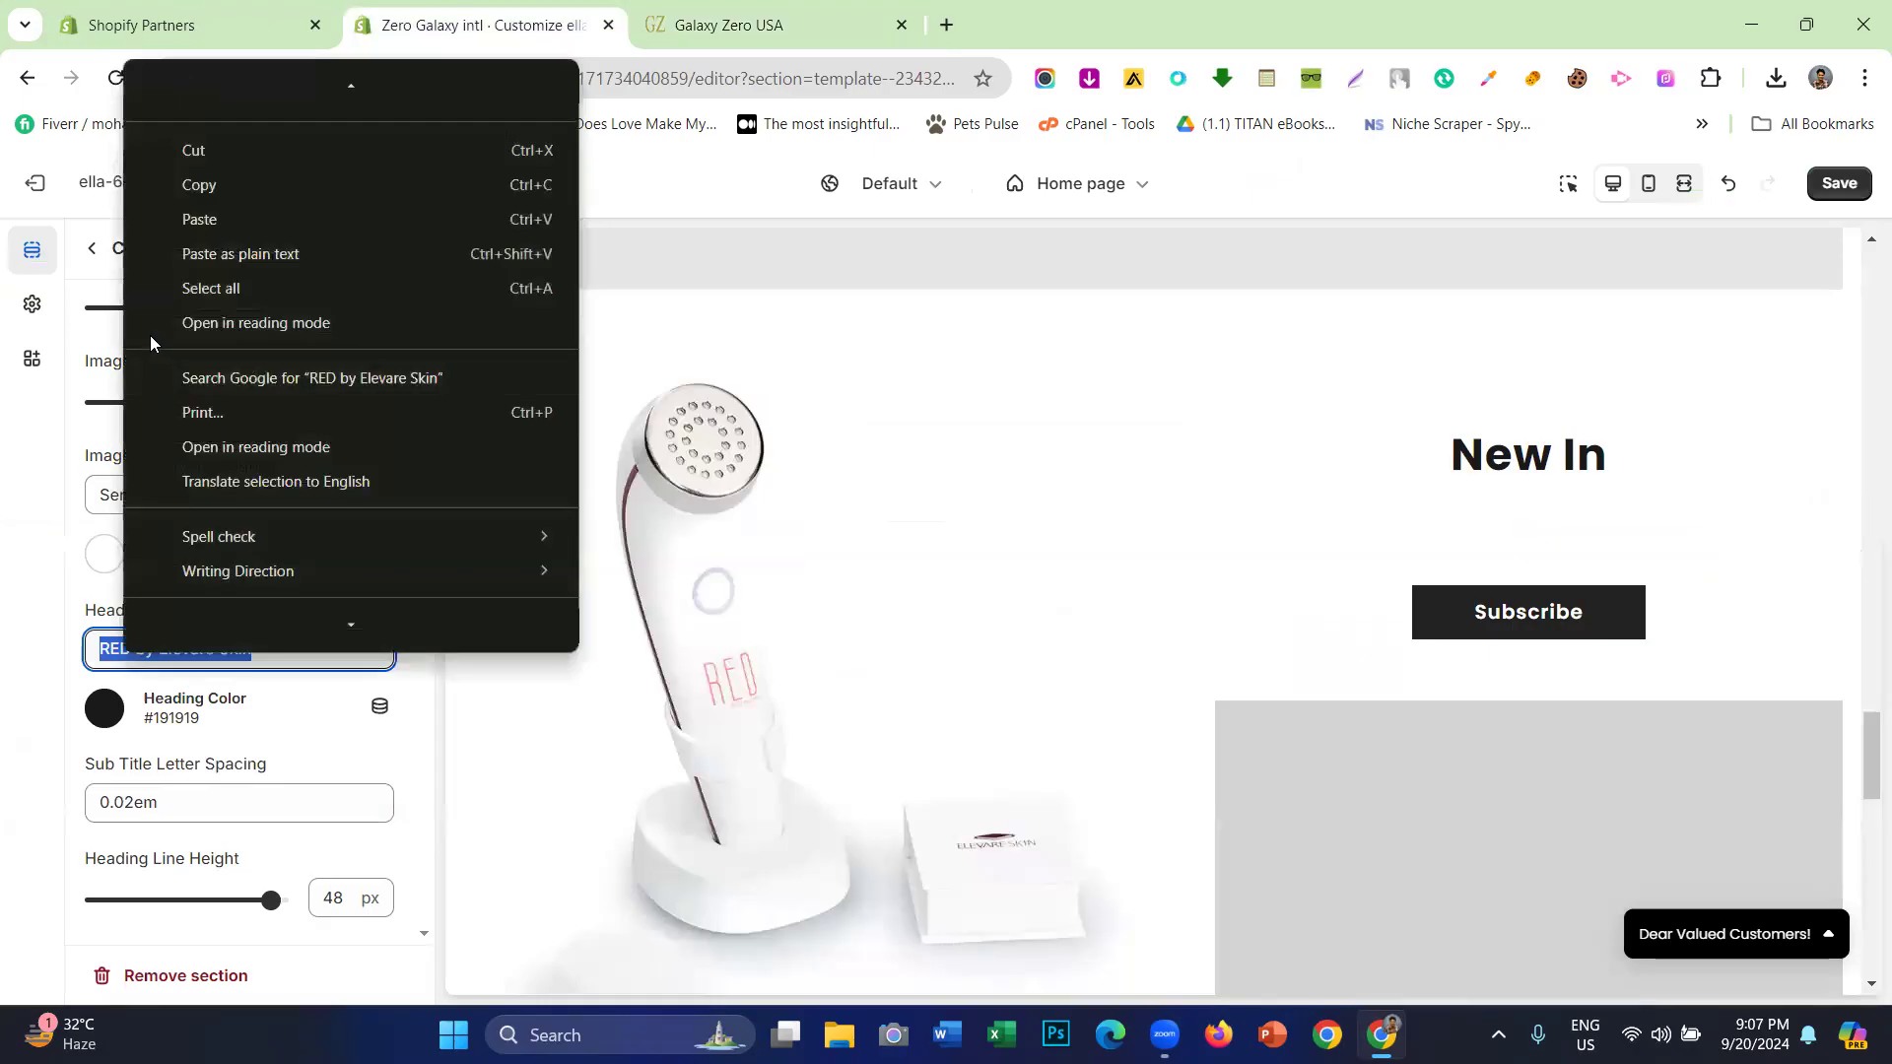
click(180, 225)
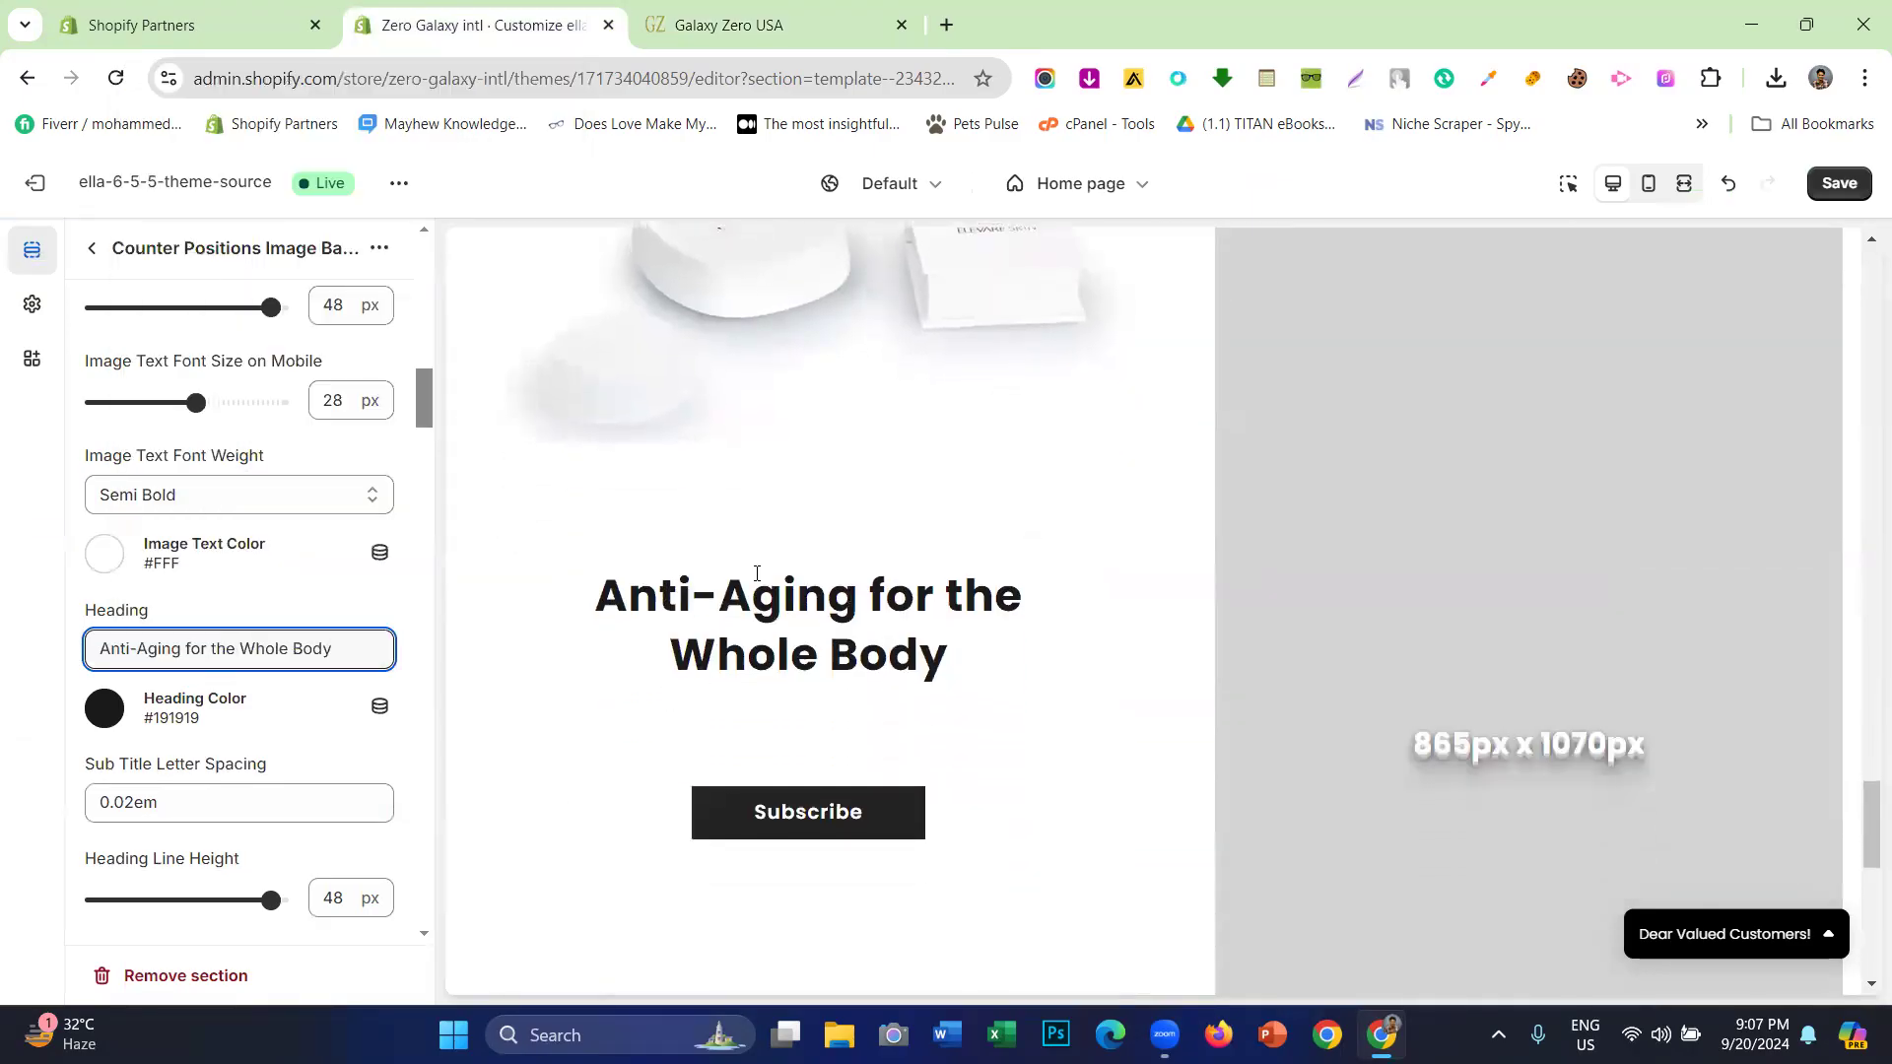
- Replace the Content 1 description with the reference site's paragraph beginning "RED is an FDA cleared medical grade tool"
click(748, 25)
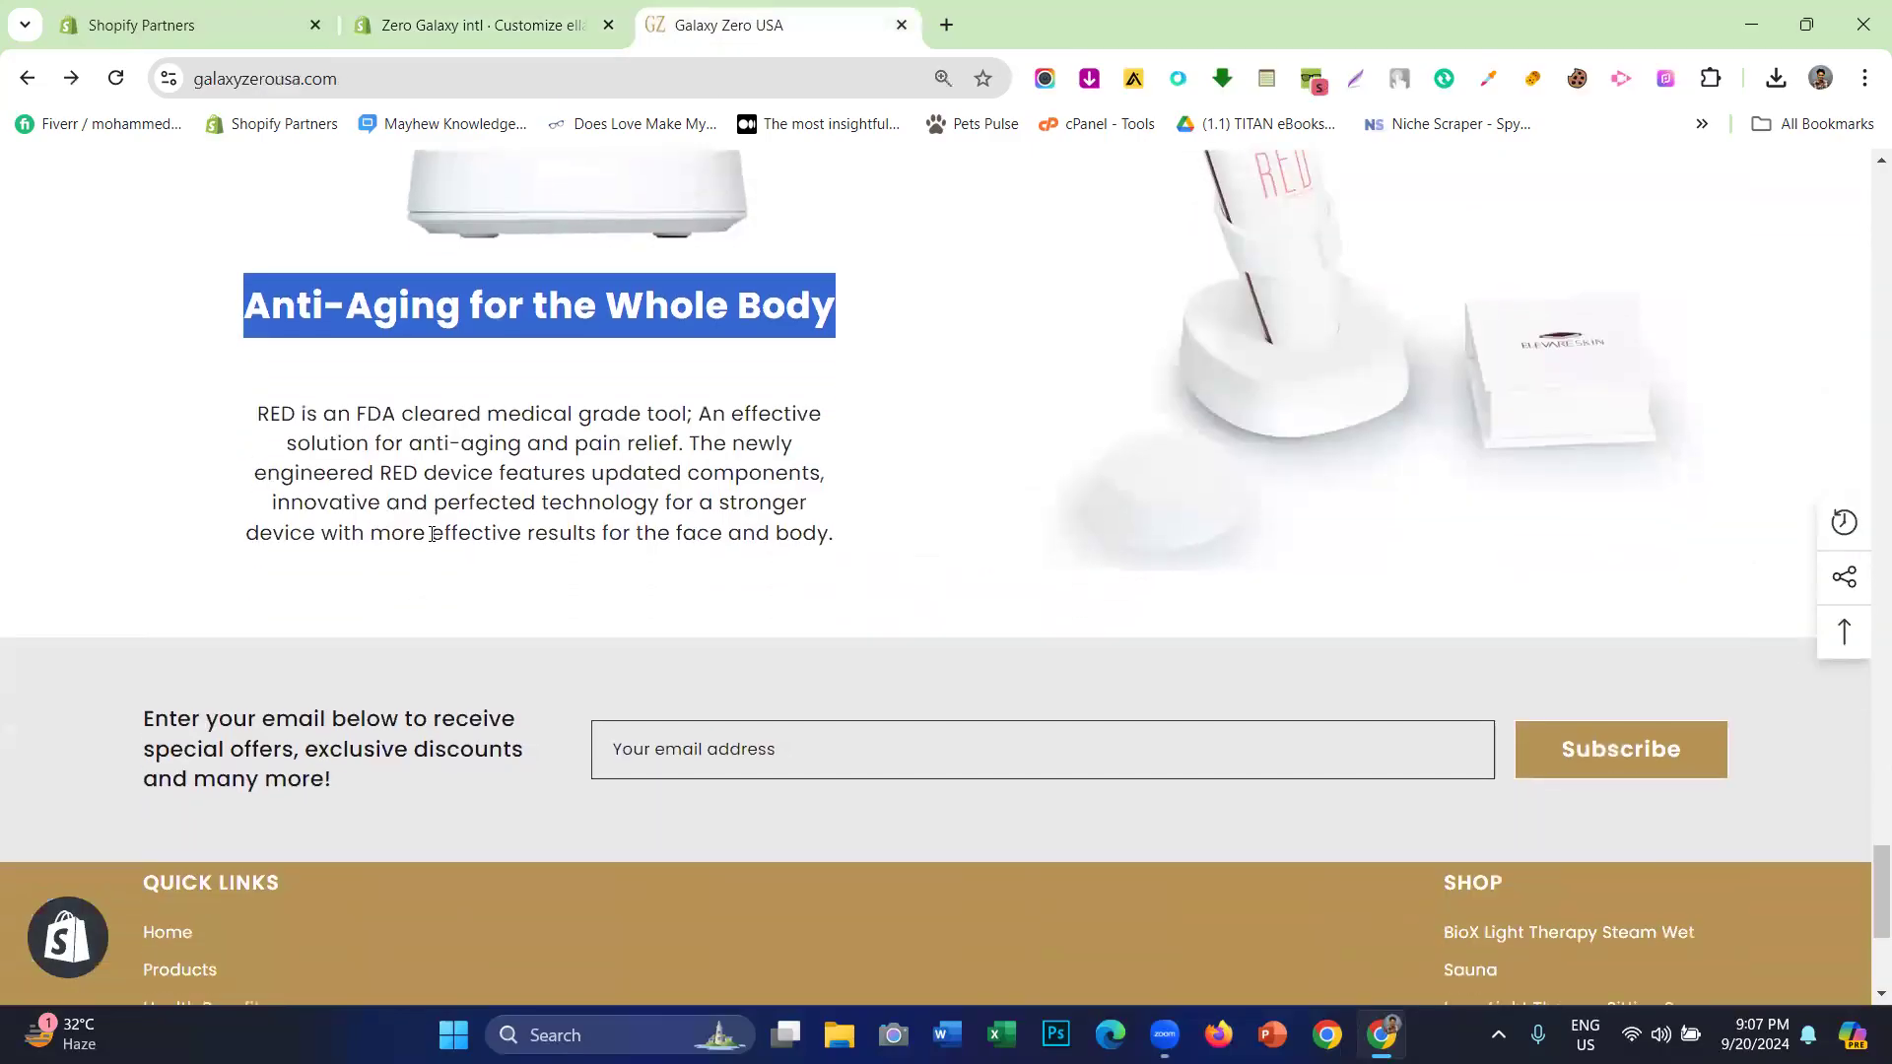
drag(252, 537, 842, 653)
right_click(463, 591)
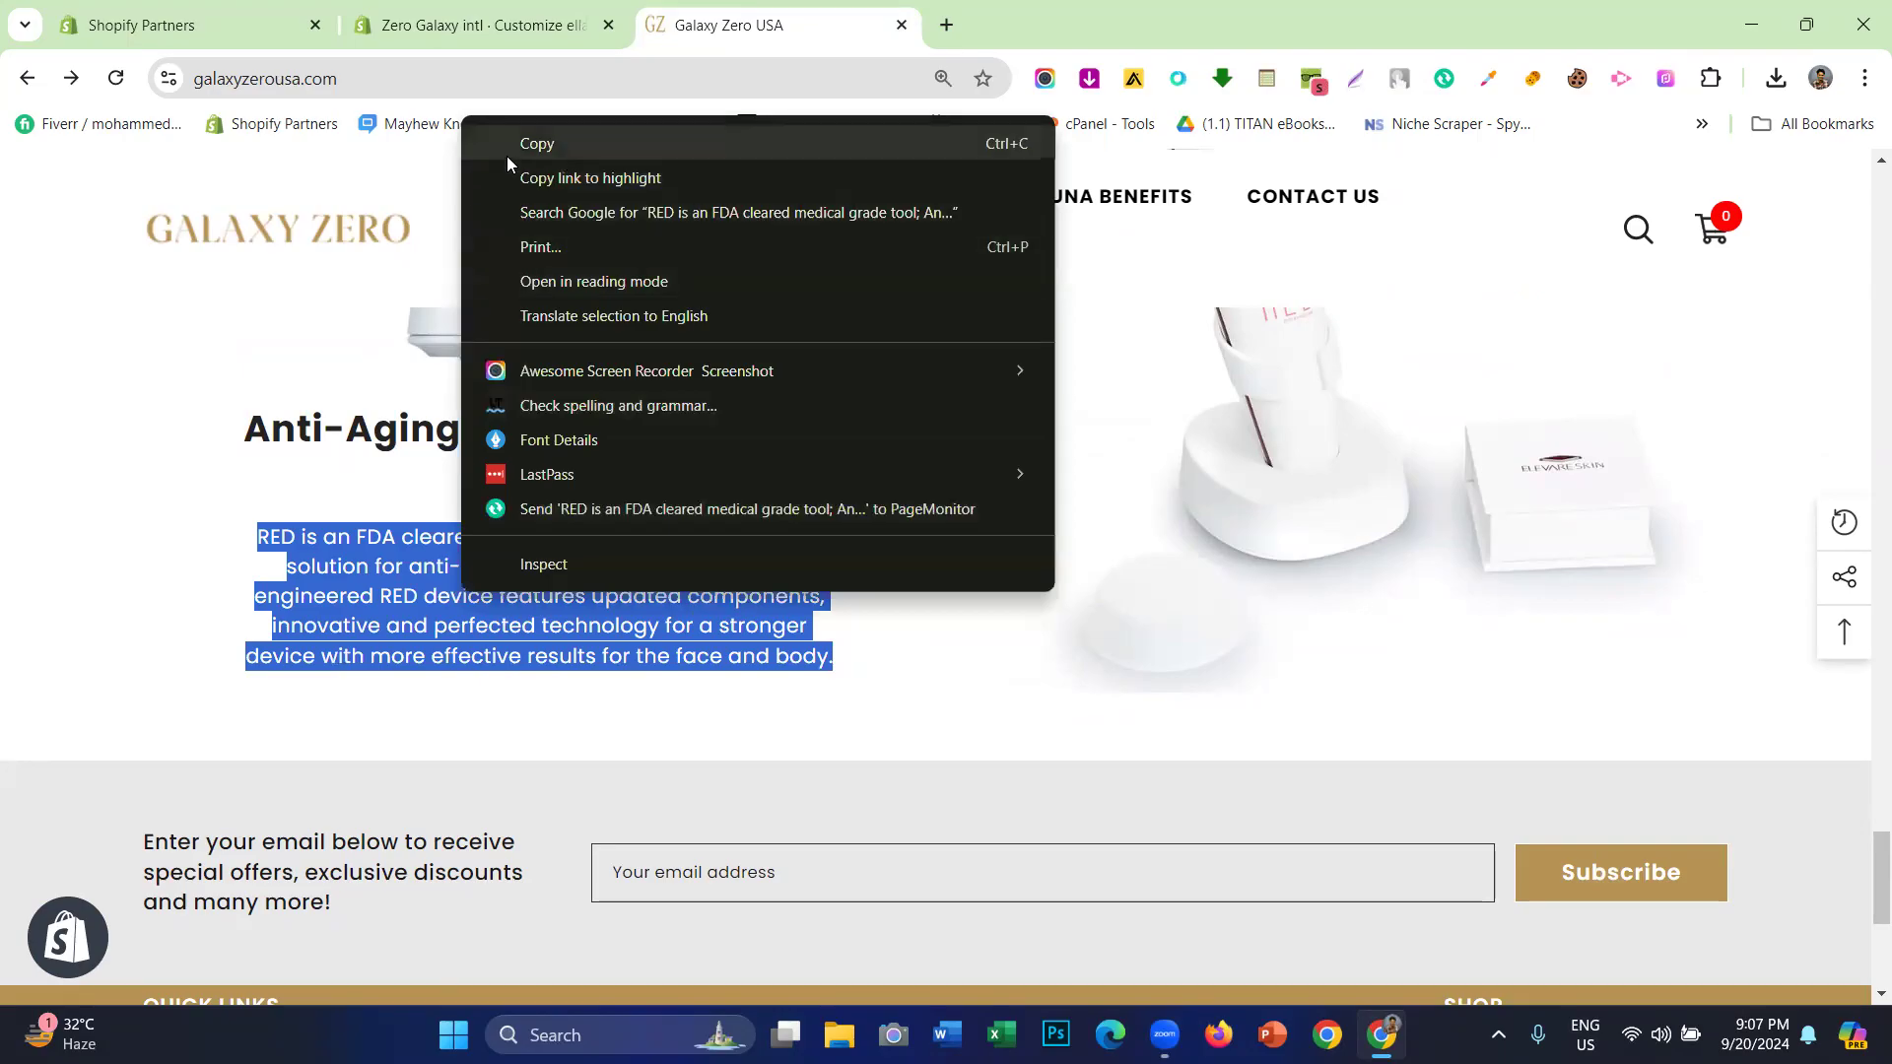
click(508, 148)
click(483, 25)
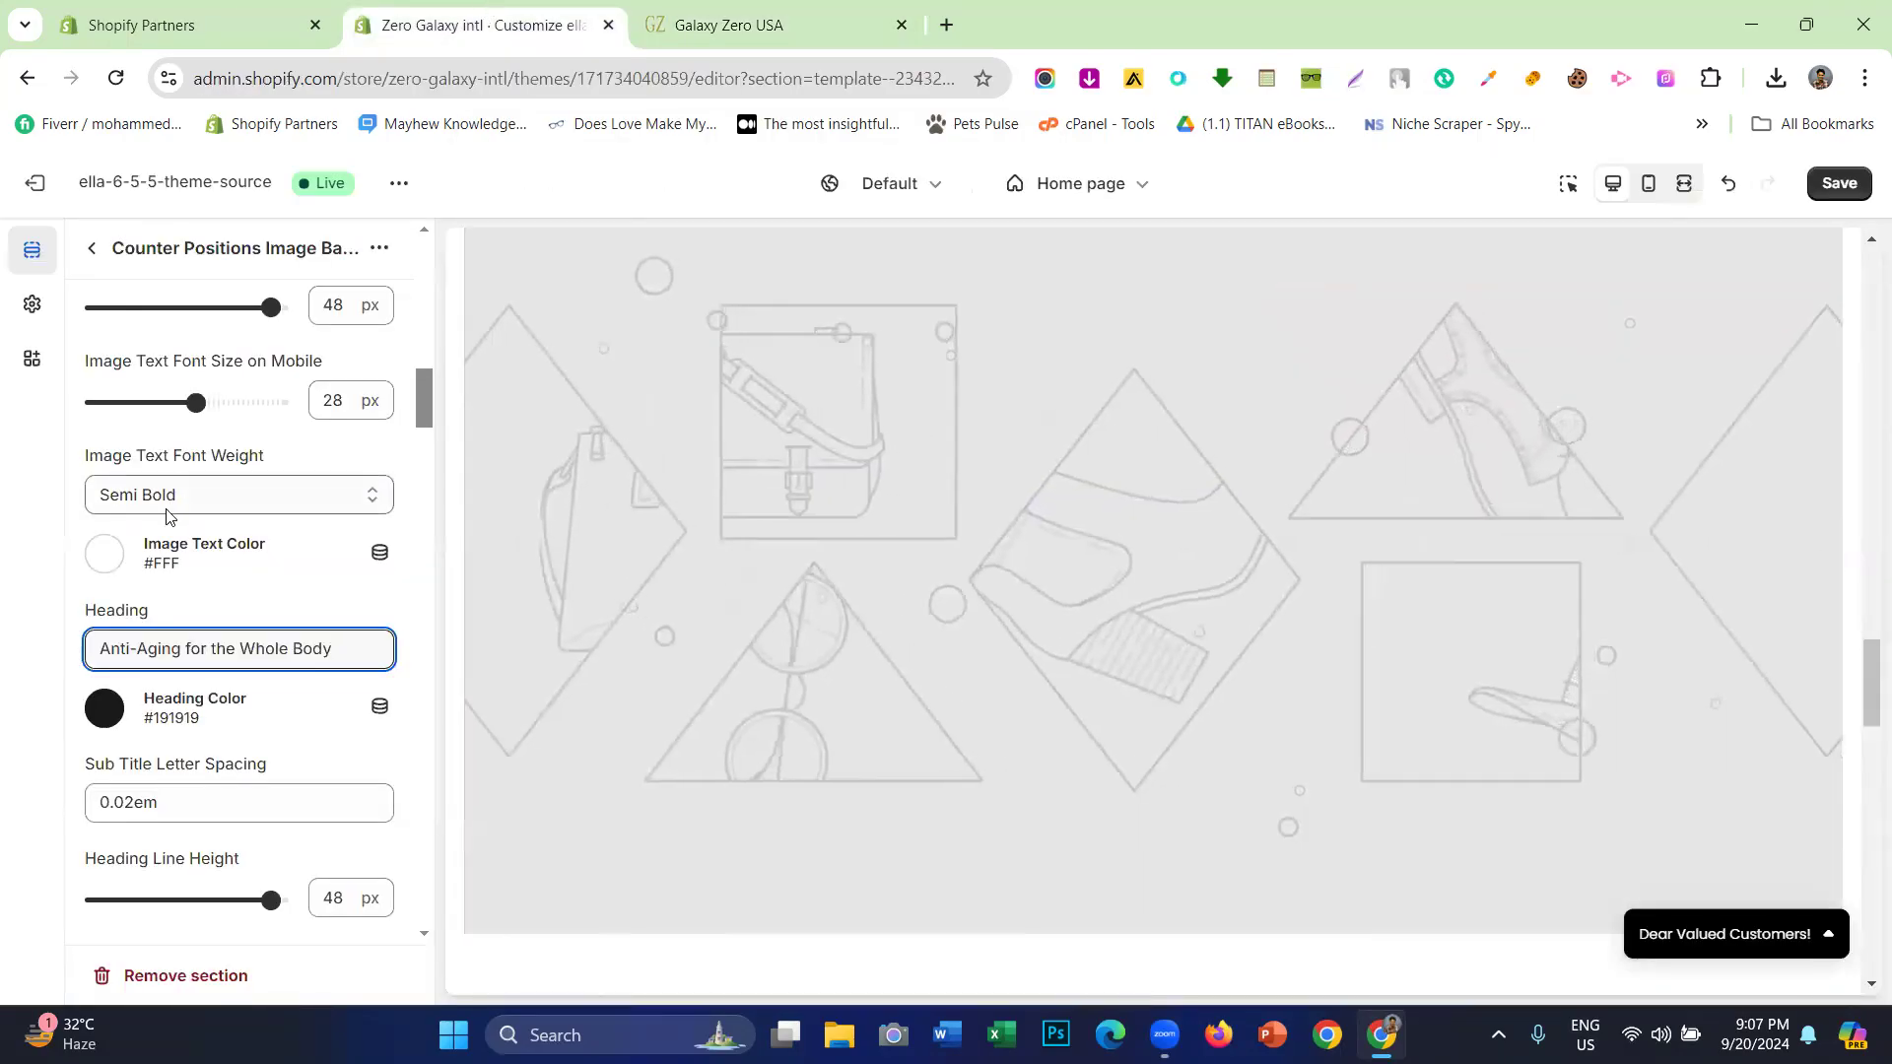
scroll(170, 528, down, 6)
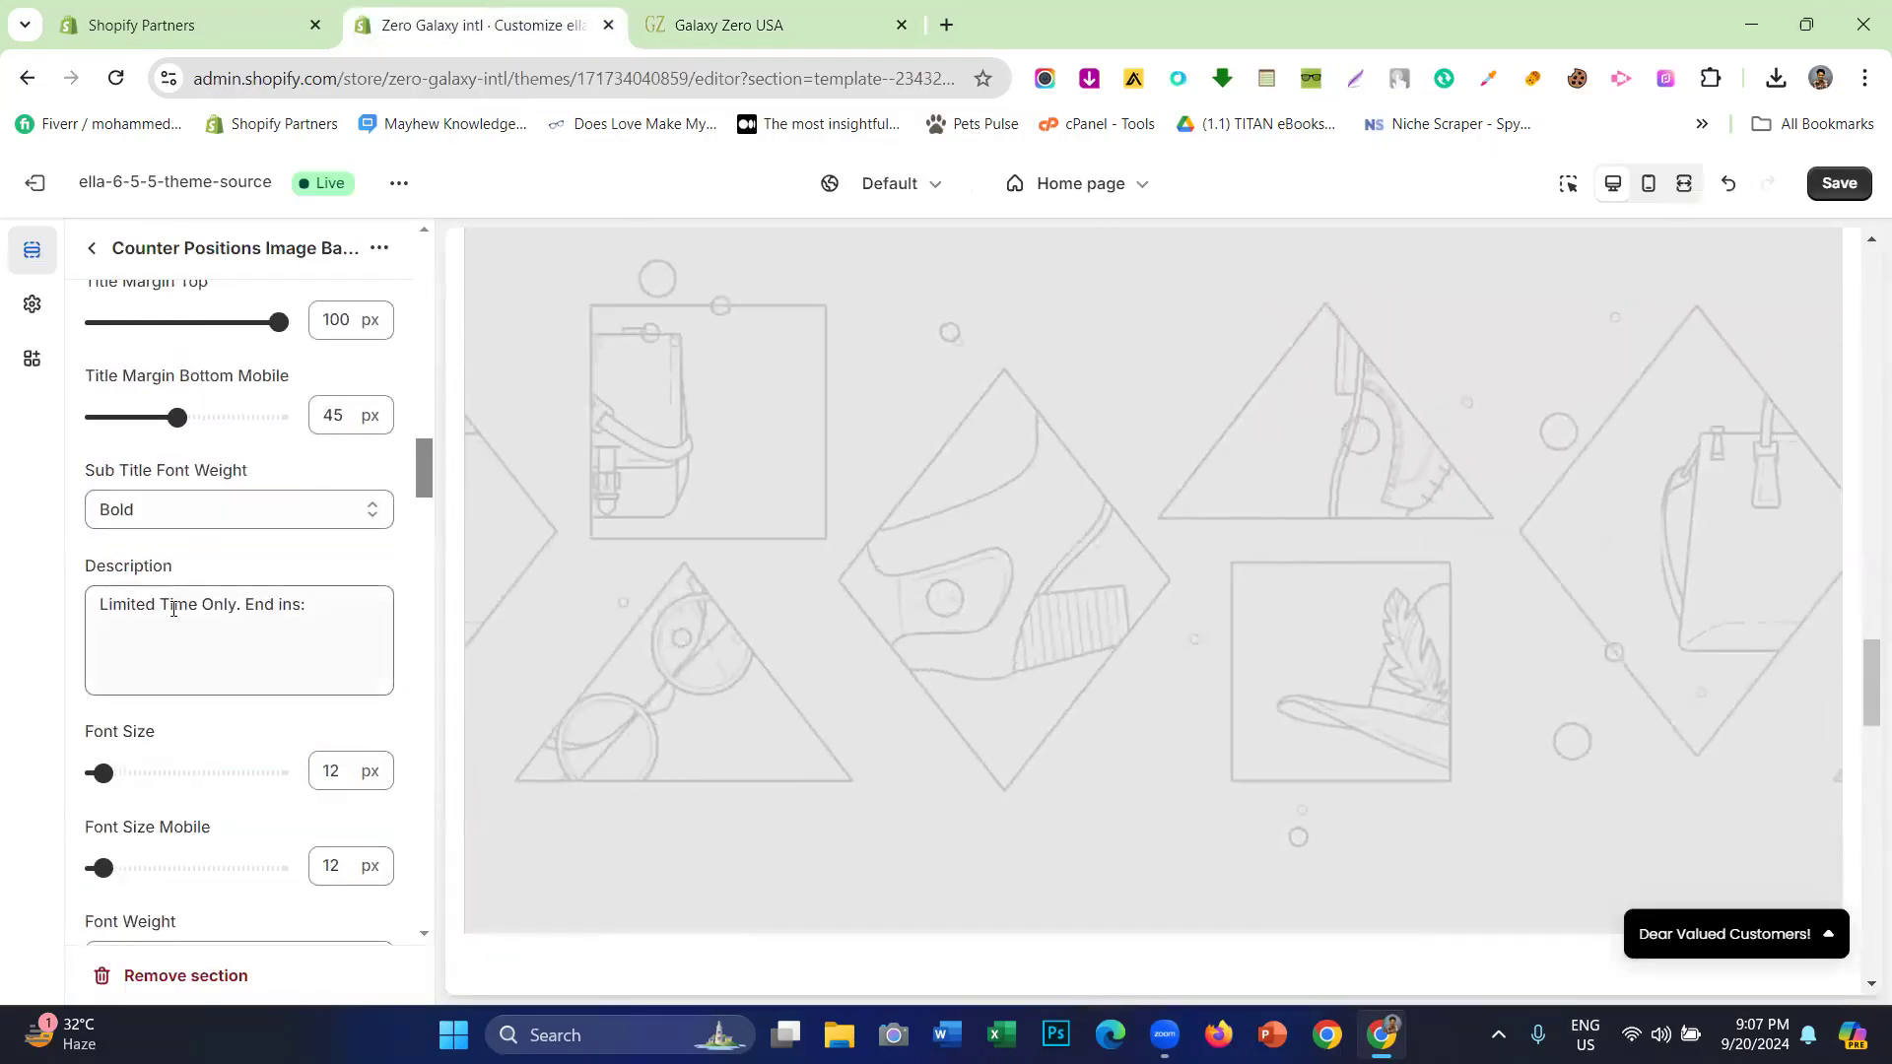
triple_click(173, 608)
right_click(173, 608)
click(268, 241)
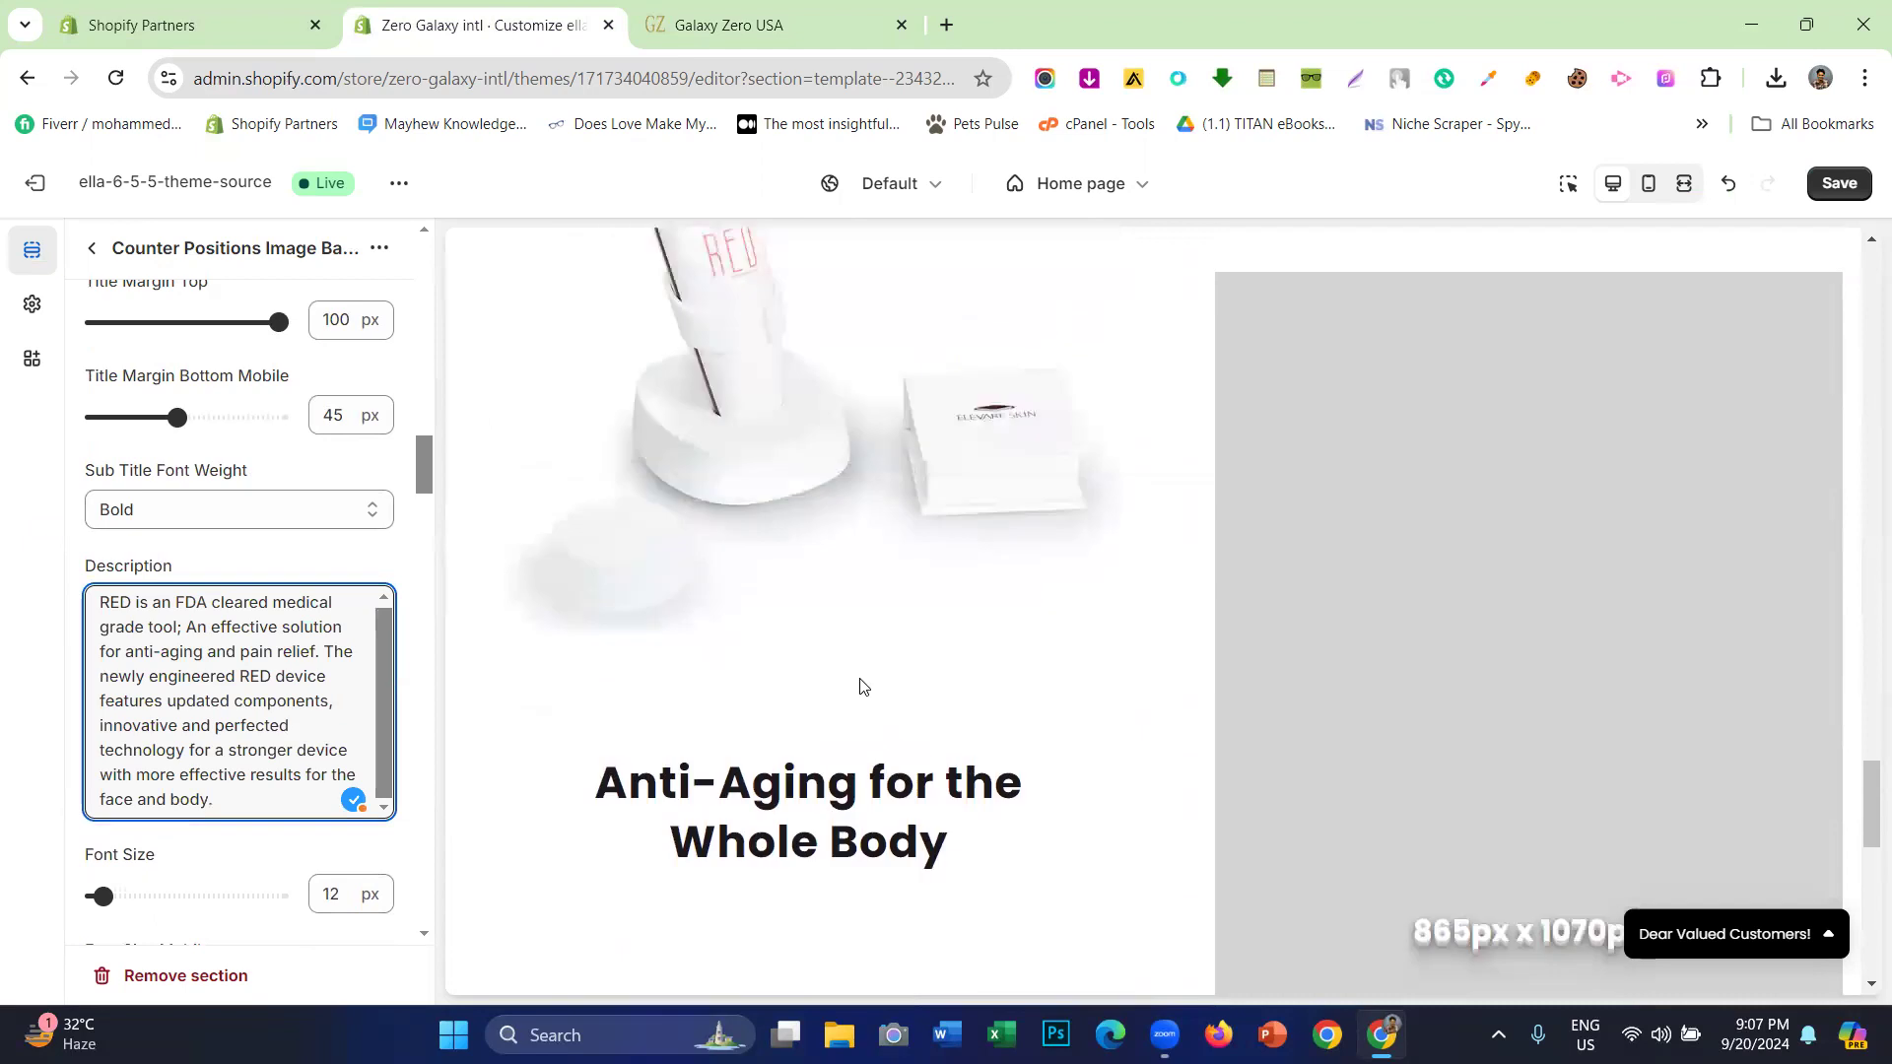
- Compare the Content 1 heading's settings and preview with the "Anti-Aging for the Whole Body" heading on the reference site
scroll(183, 551, up, 6)
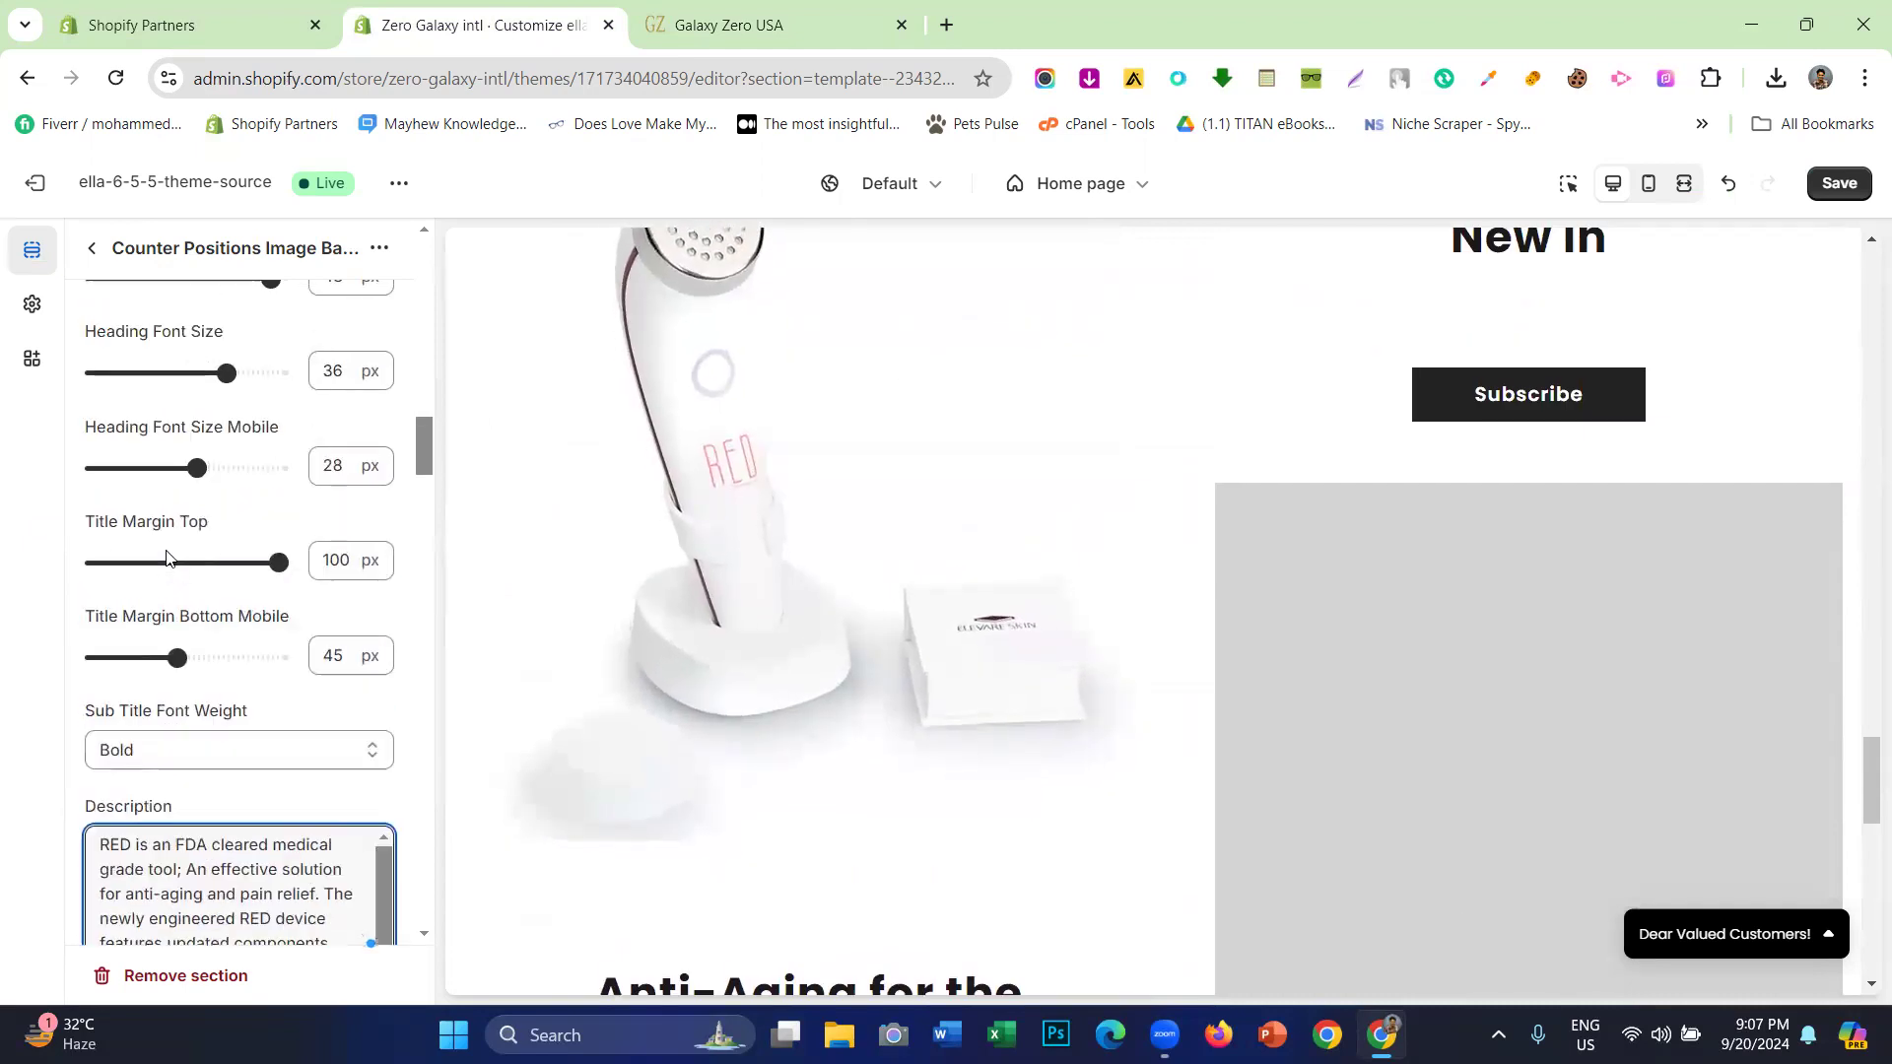
click(872, 10)
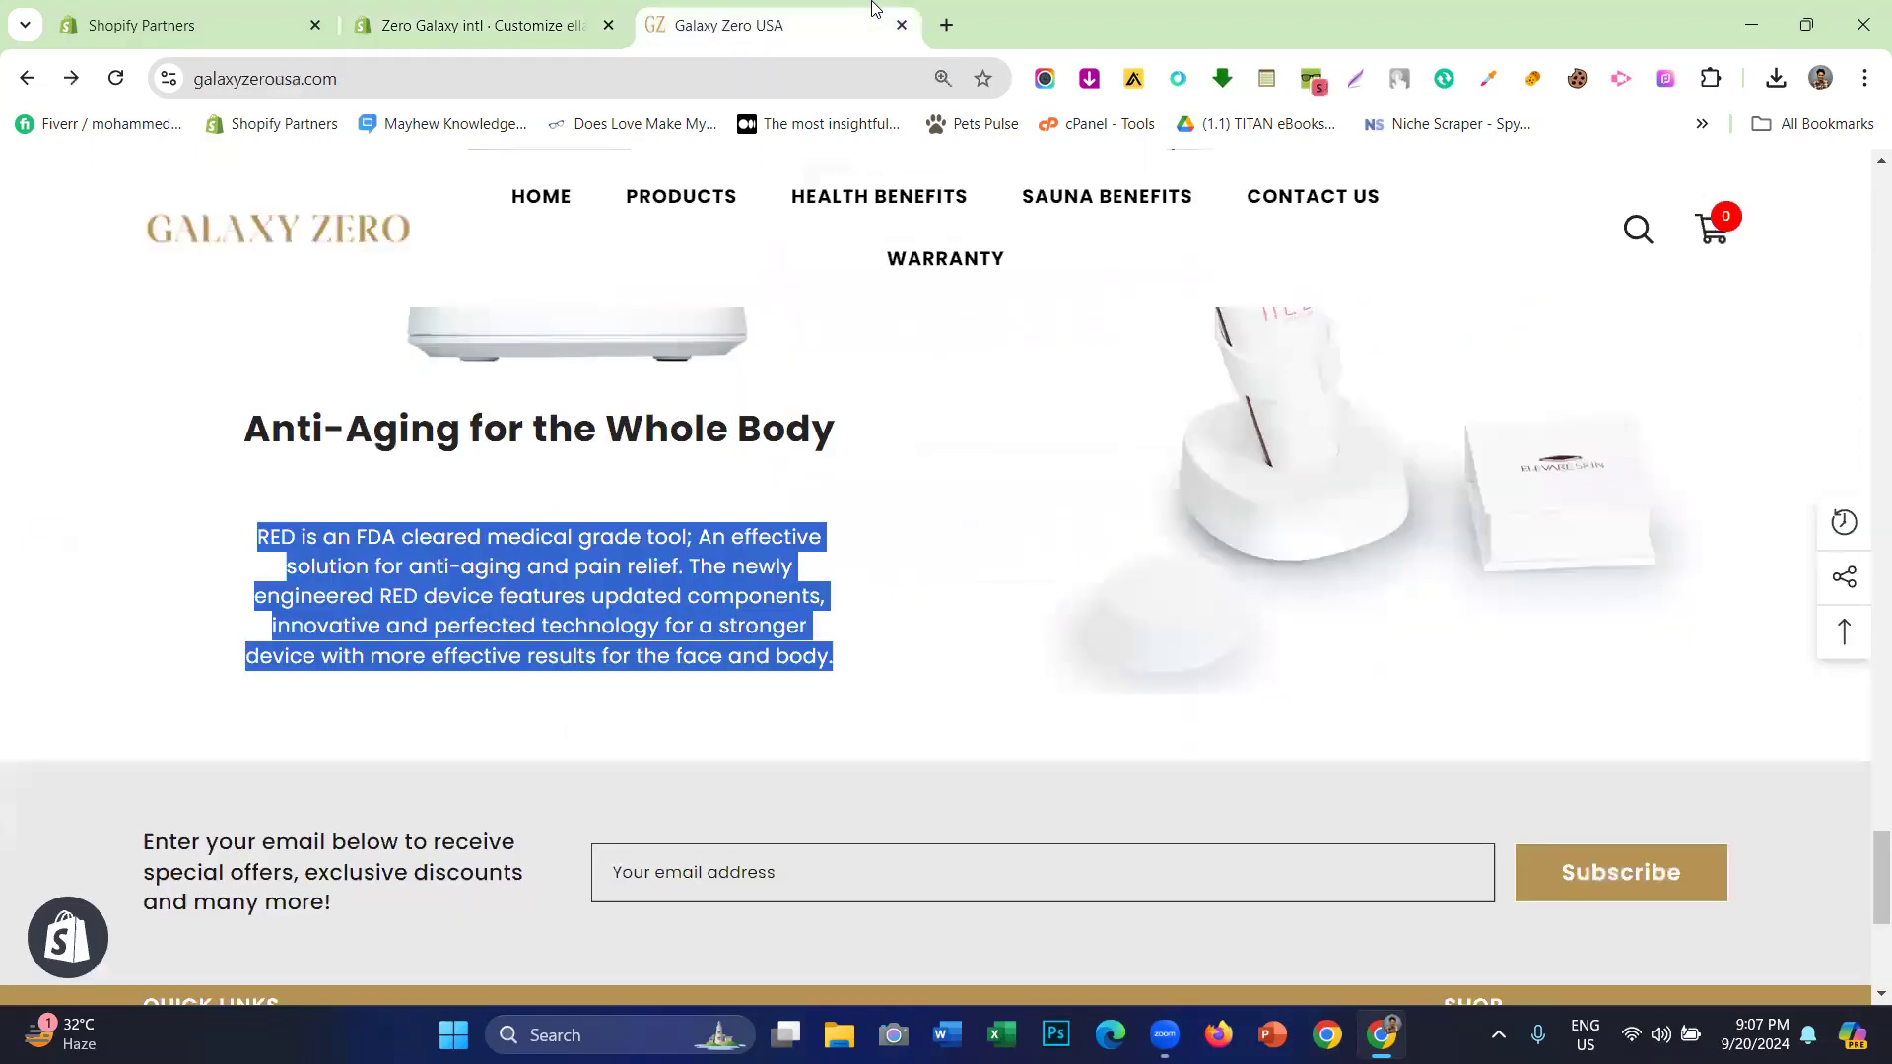
click(834, 426)
click(614, 10)
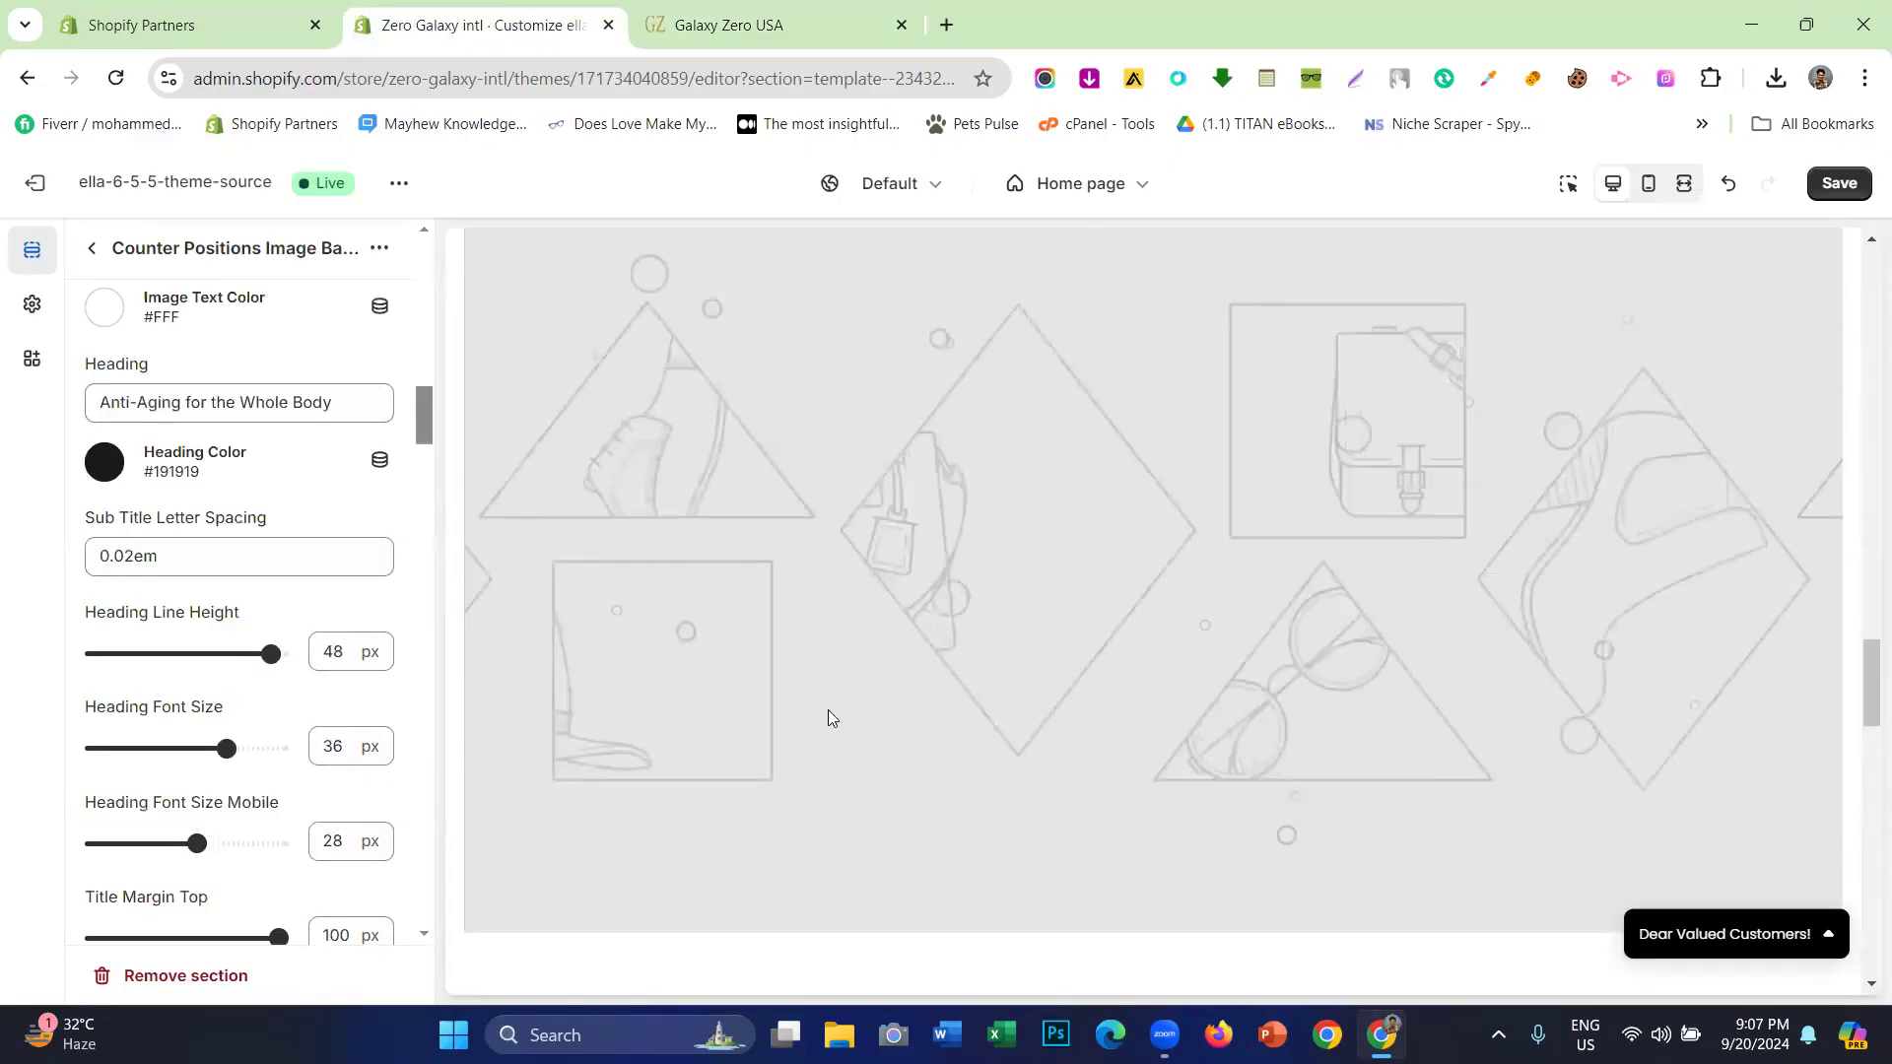
click(785, 28)
scroll(860, 542, up, 1)
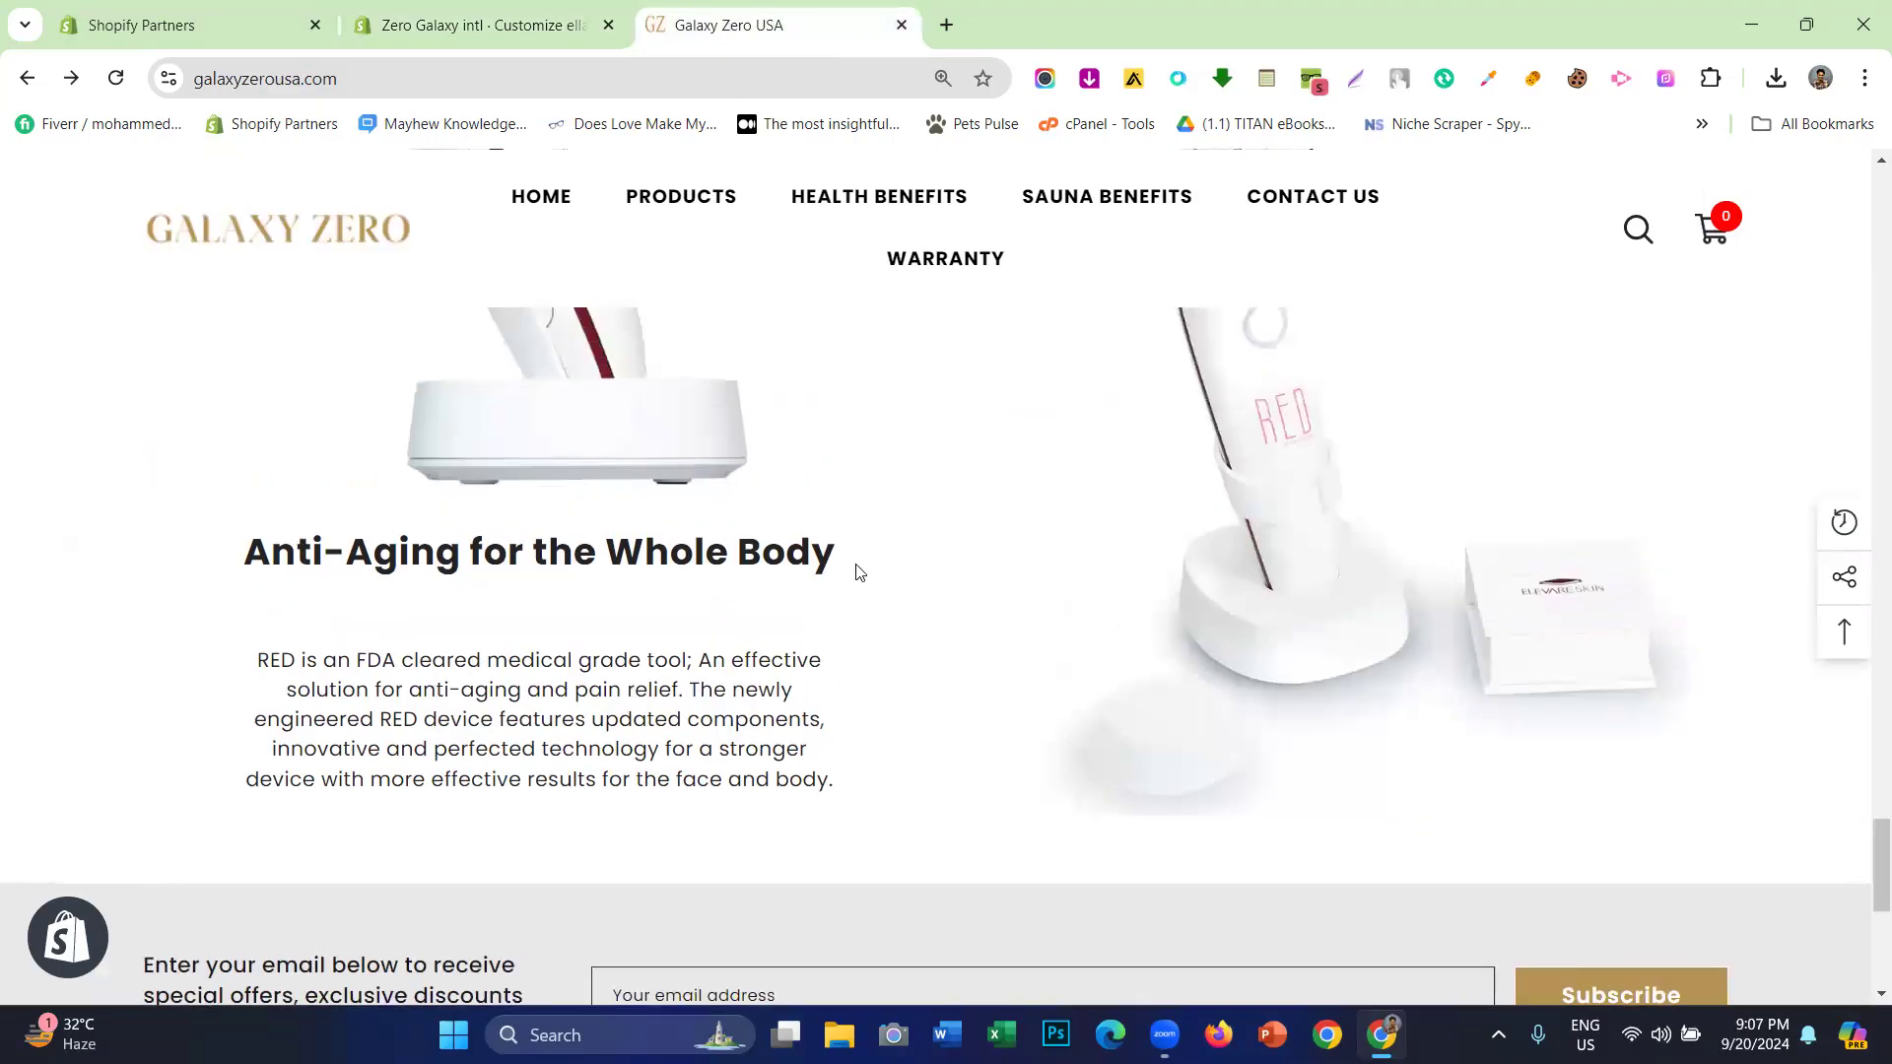
drag(190, 555, 953, 588)
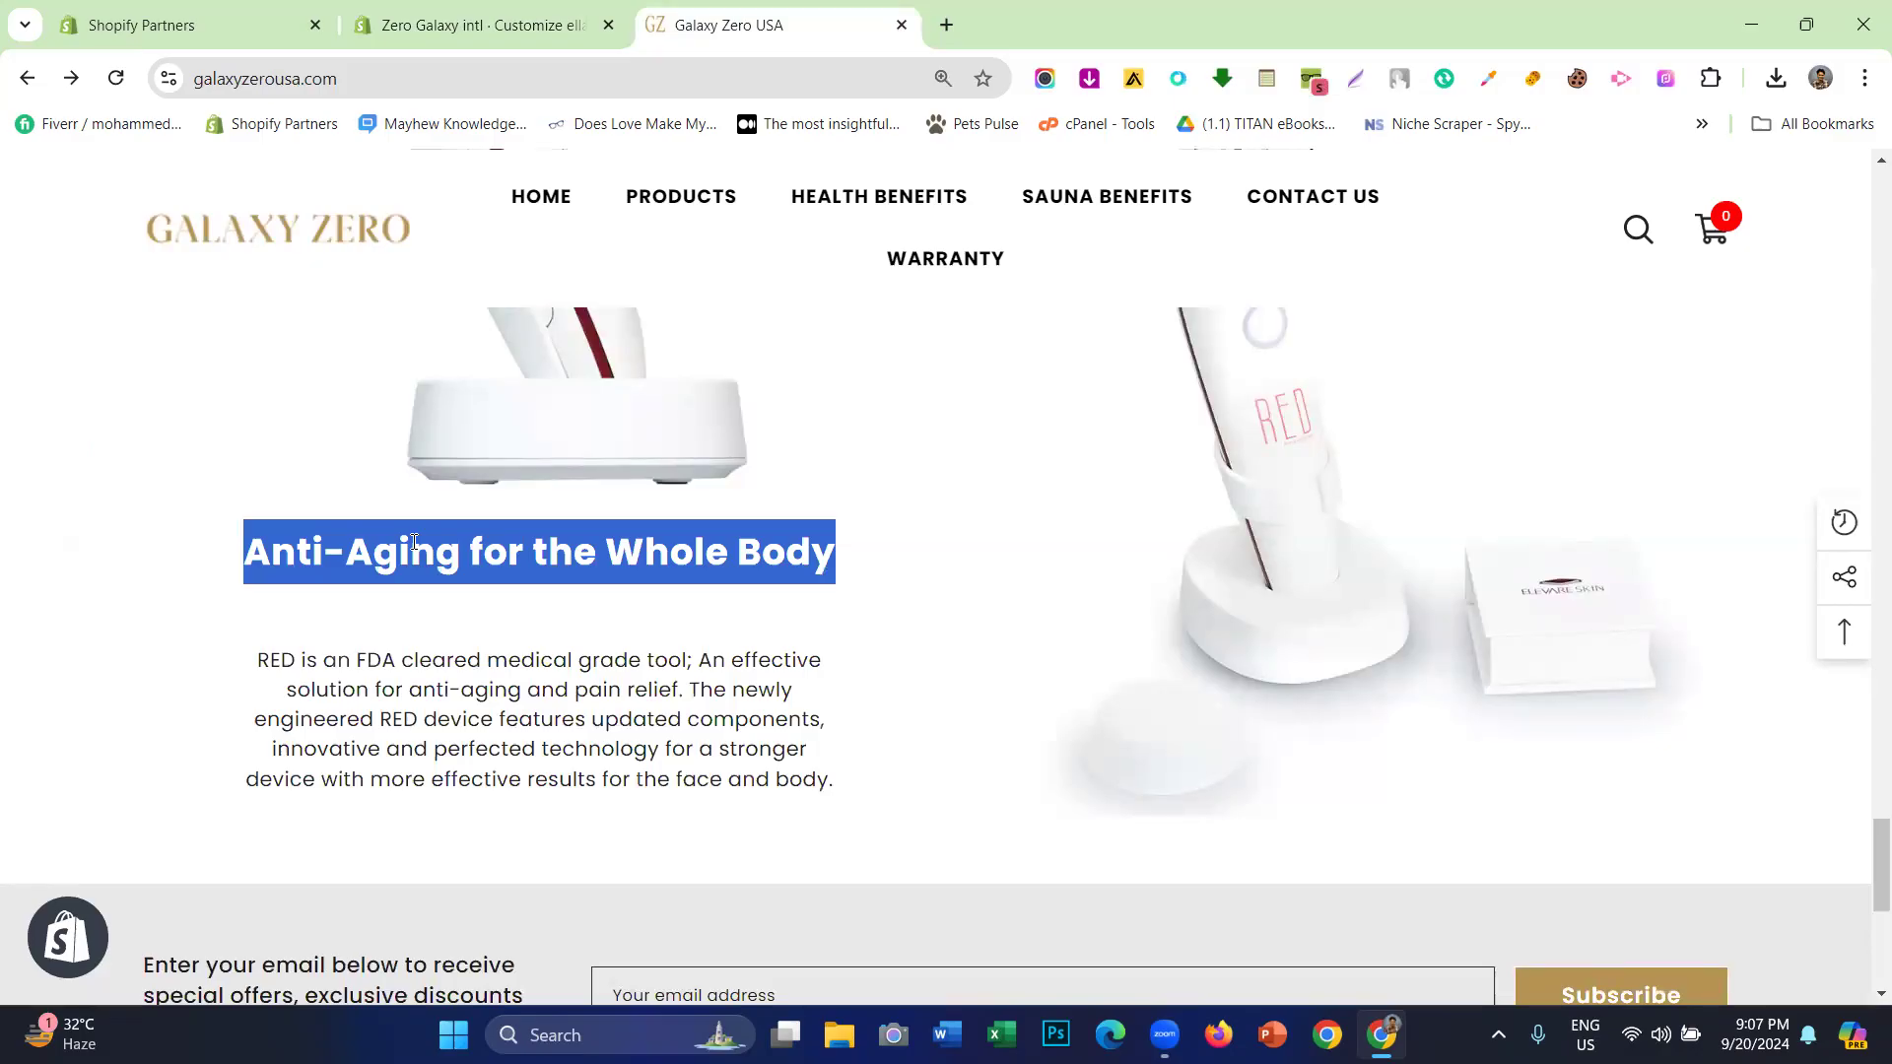
click(682, 669)
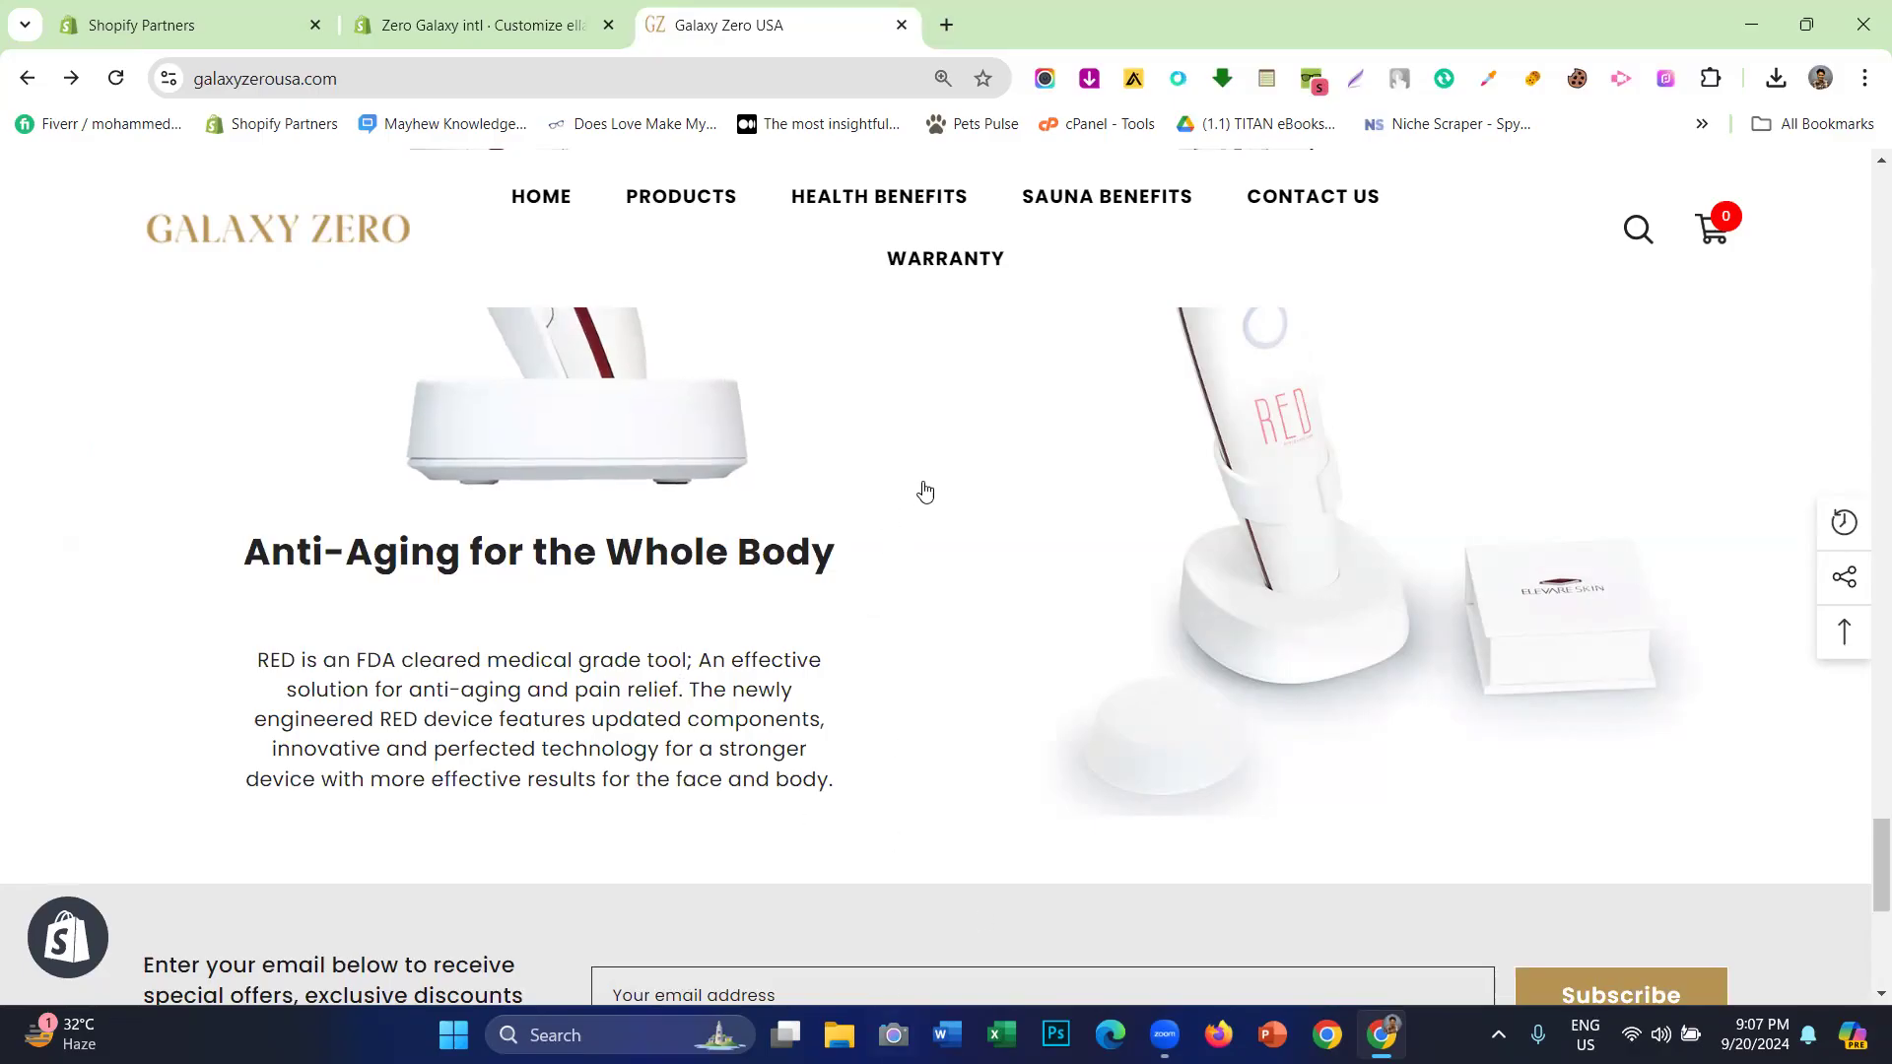
- Inspect the font styling of the "Anti-Aging for the Whole Body" heading on the reference site with the browser's developer tools
right_click(971, 377)
scroll(1056, 664, down, 3)
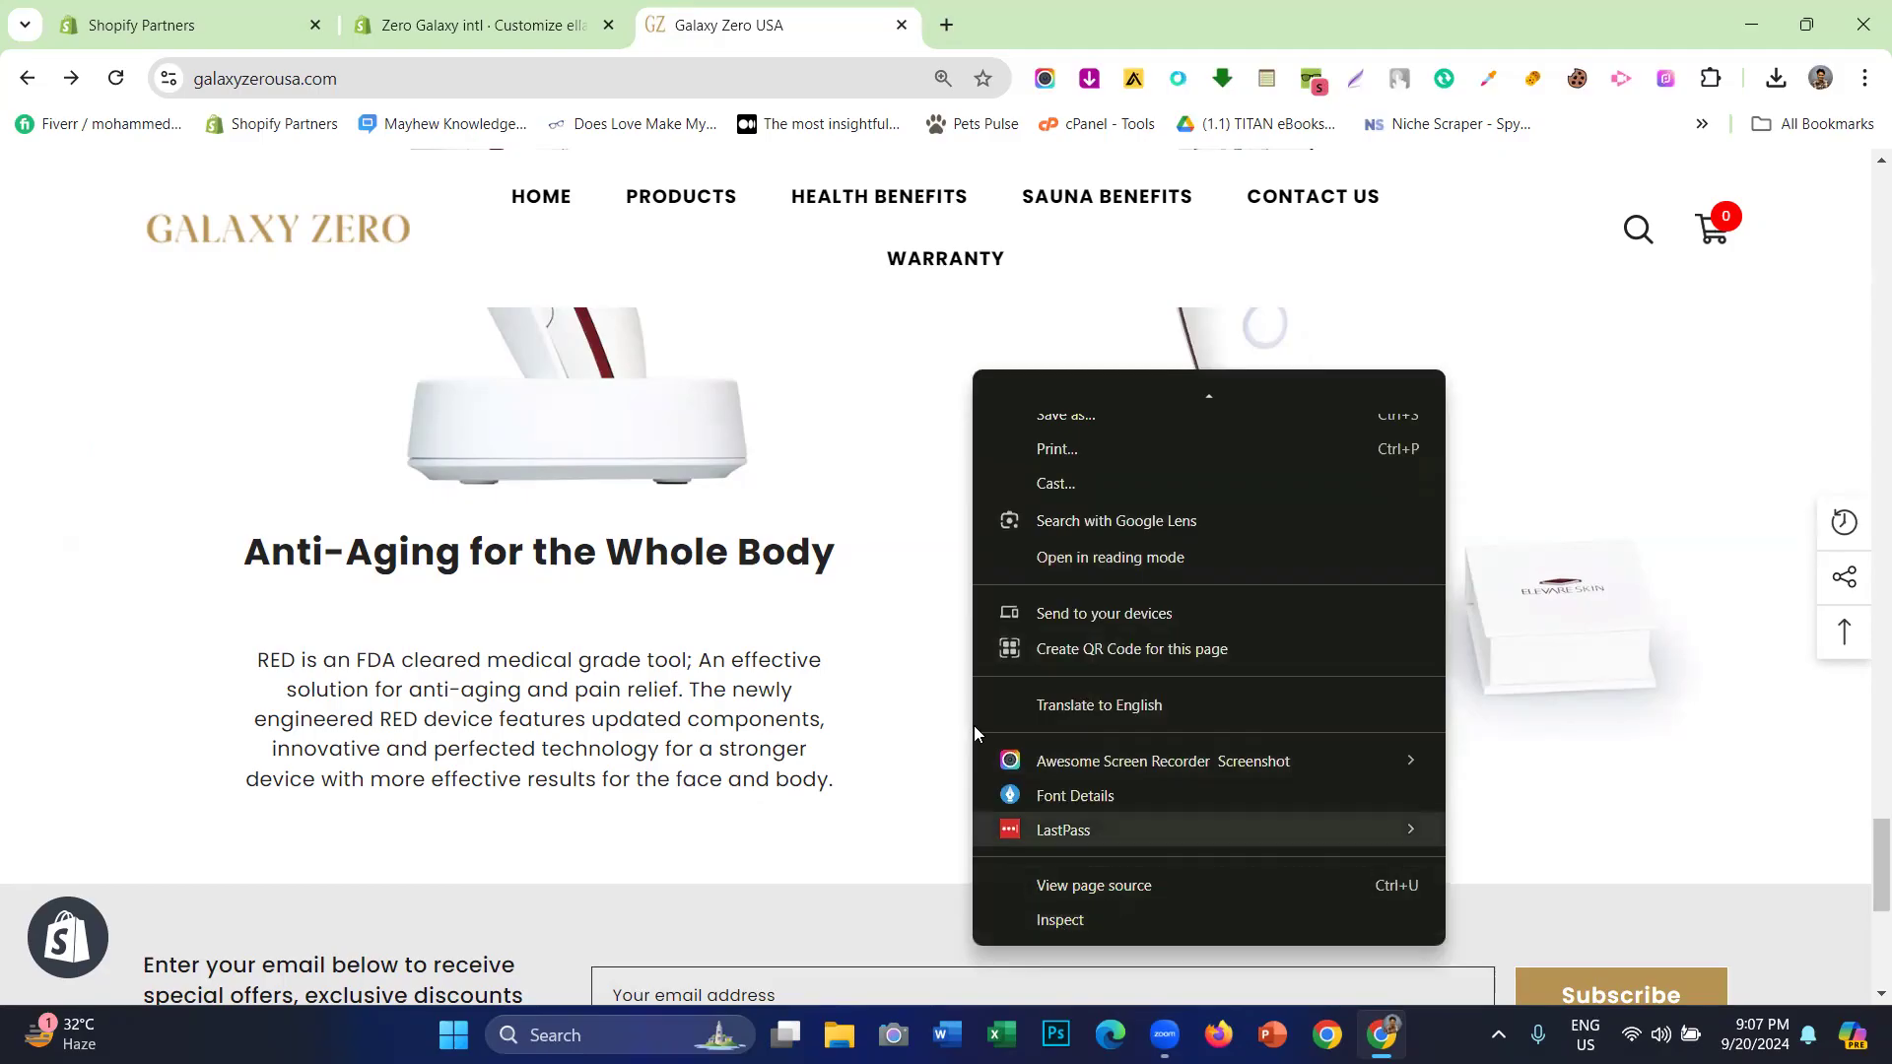
click(892, 524)
right_click(920, 409)
scroll(1048, 691, down, 3)
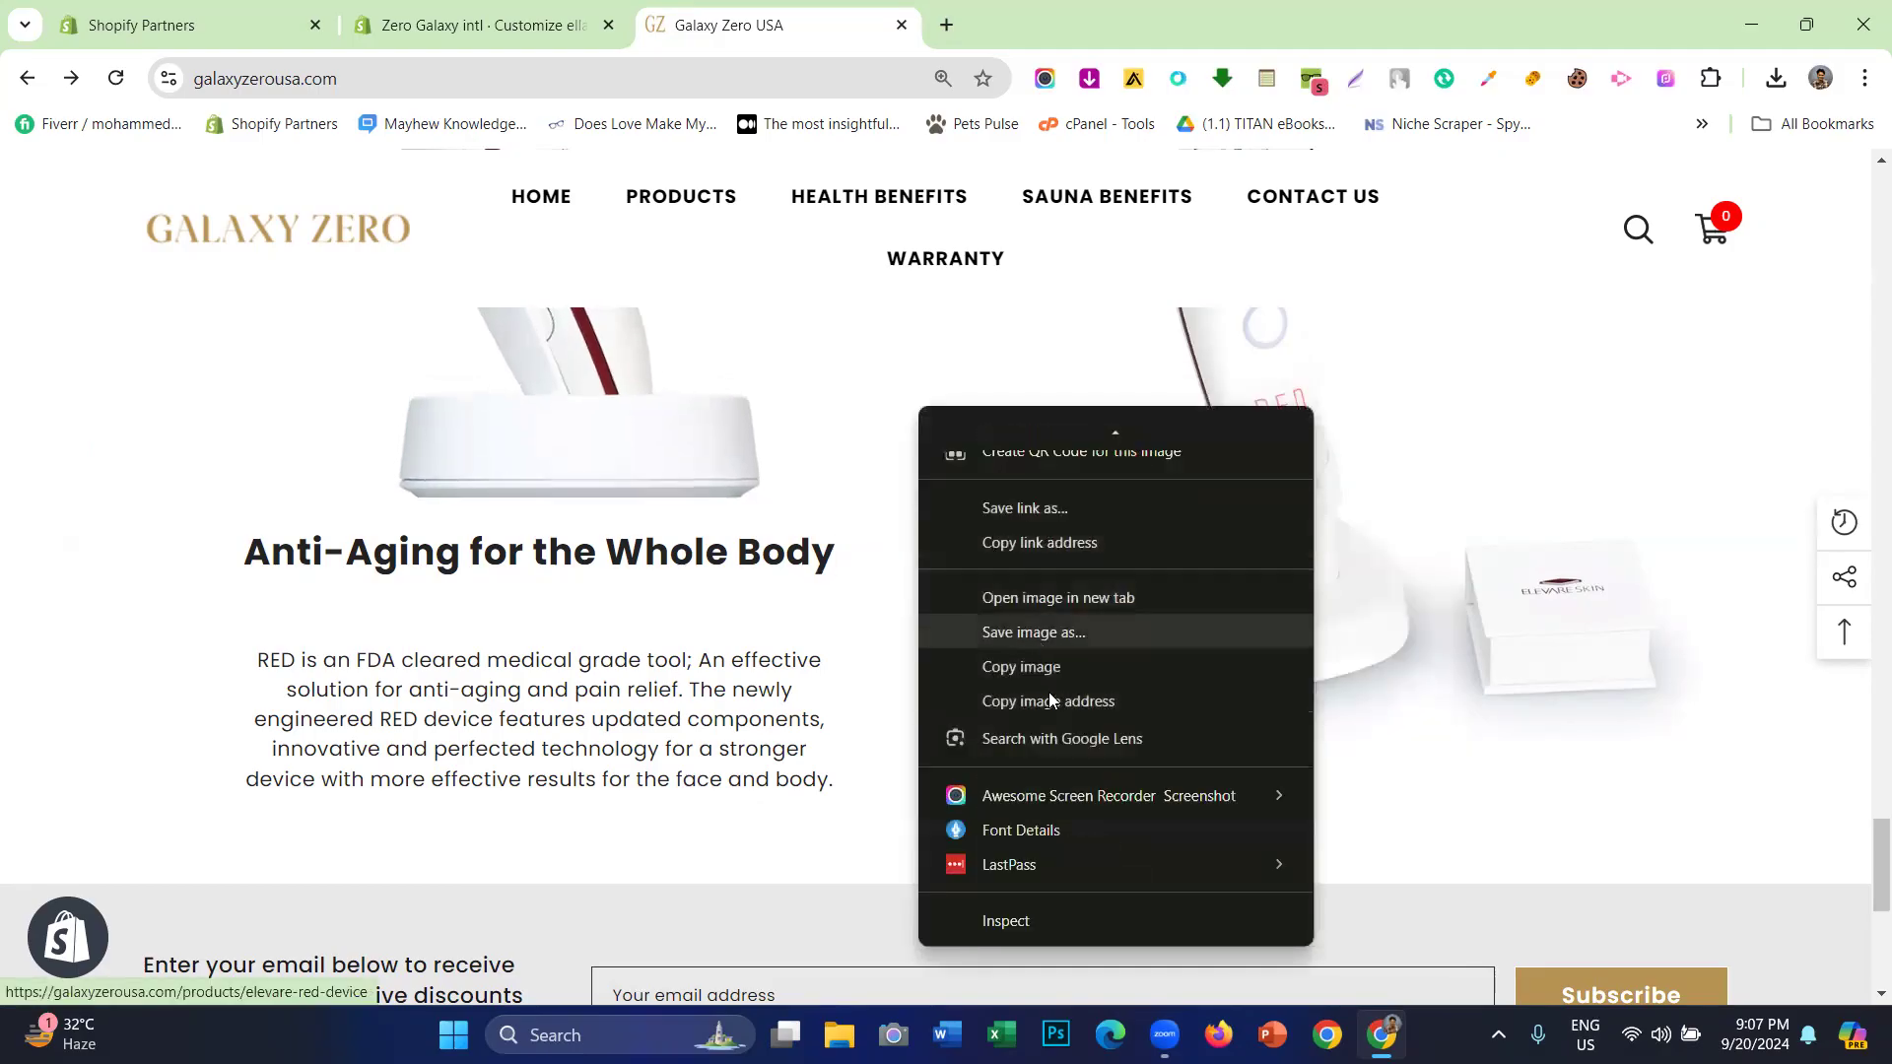
click(1023, 920)
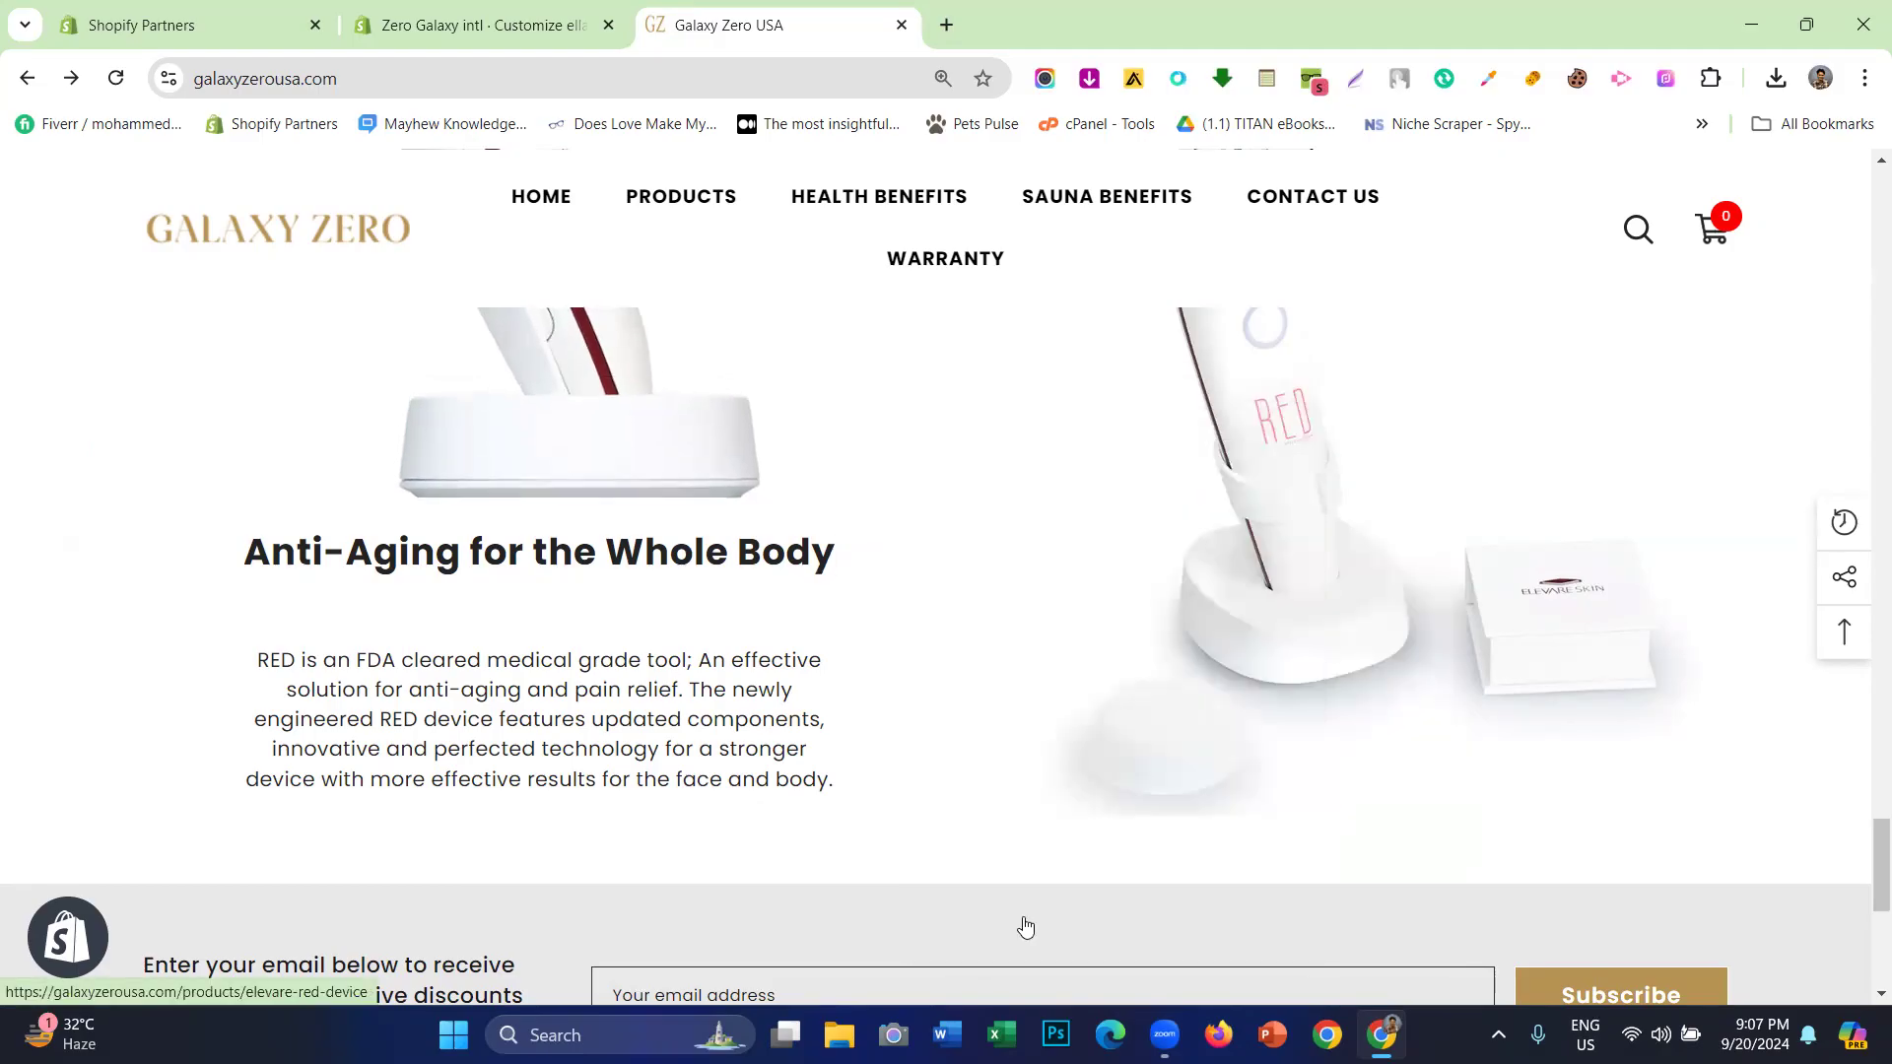
scroll(706, 581, up, 6)
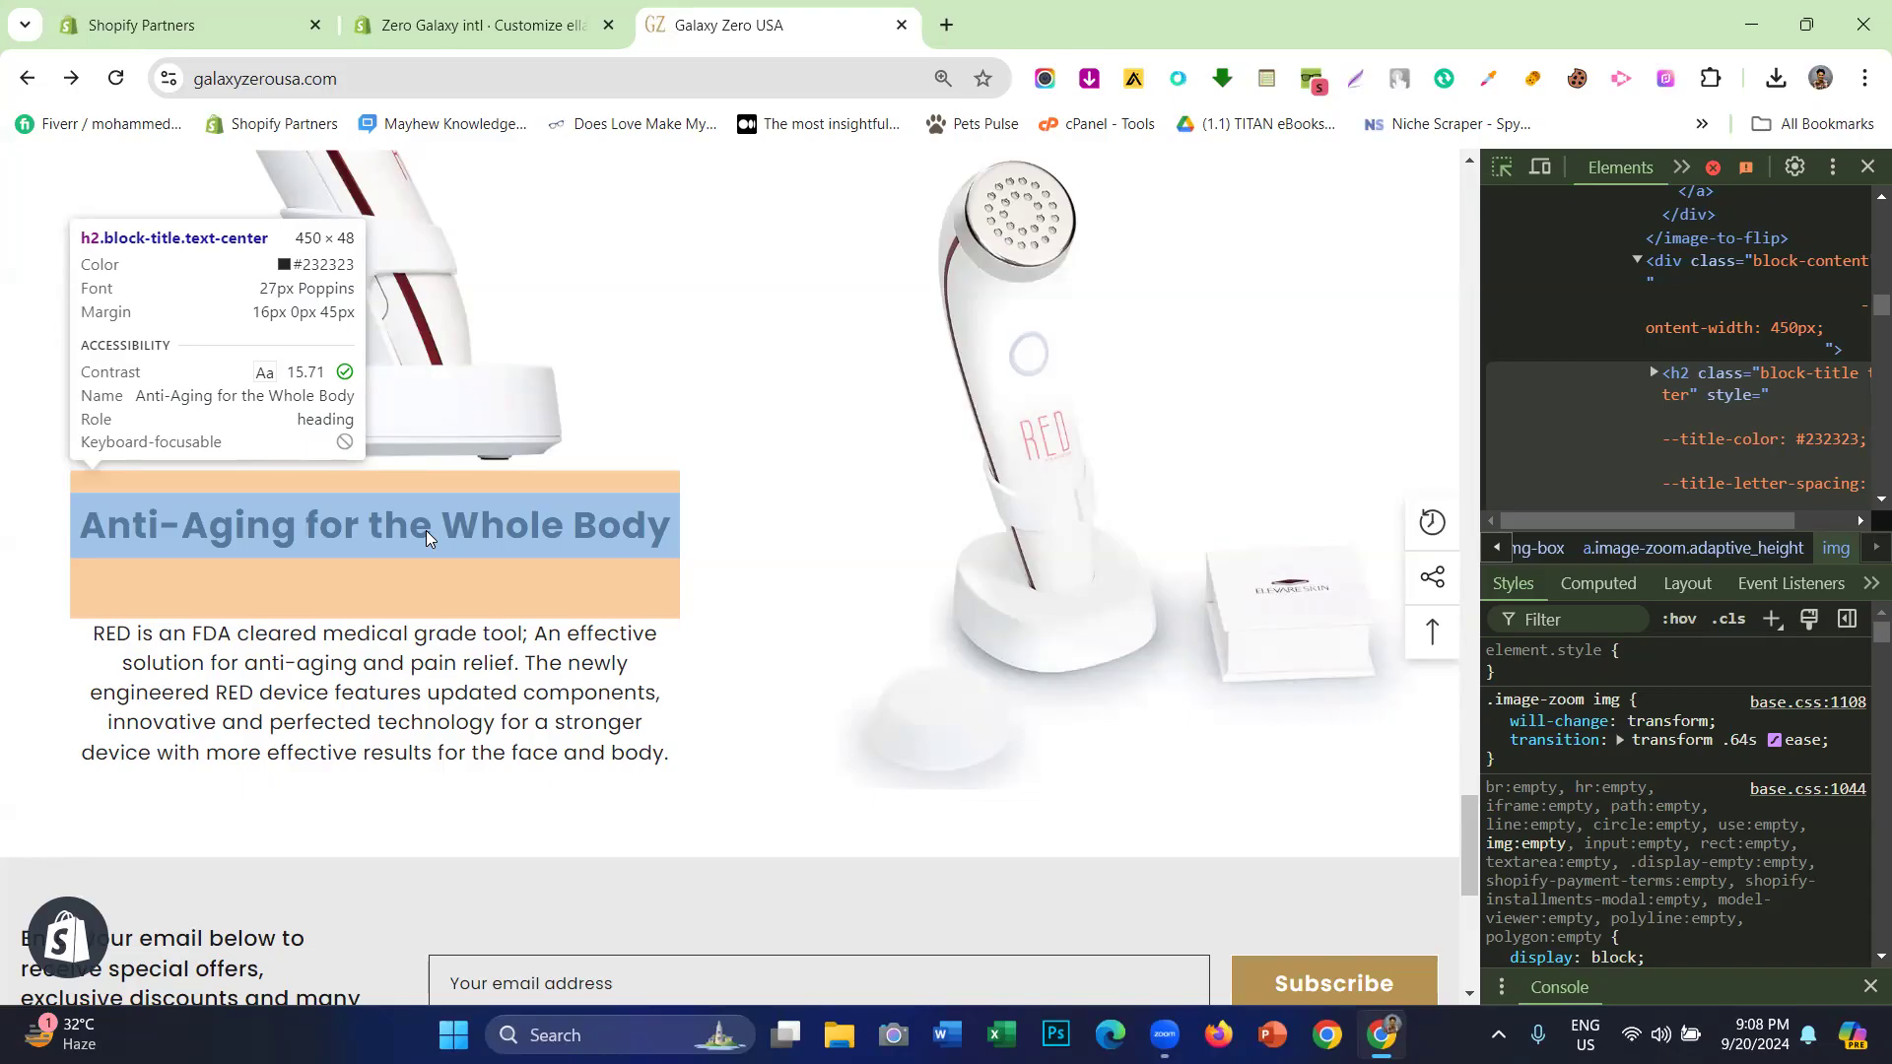
- Set the Content 1 heading font size to 27 px, and check the reference description's font styling before returning to the theme editor
click(412, 14)
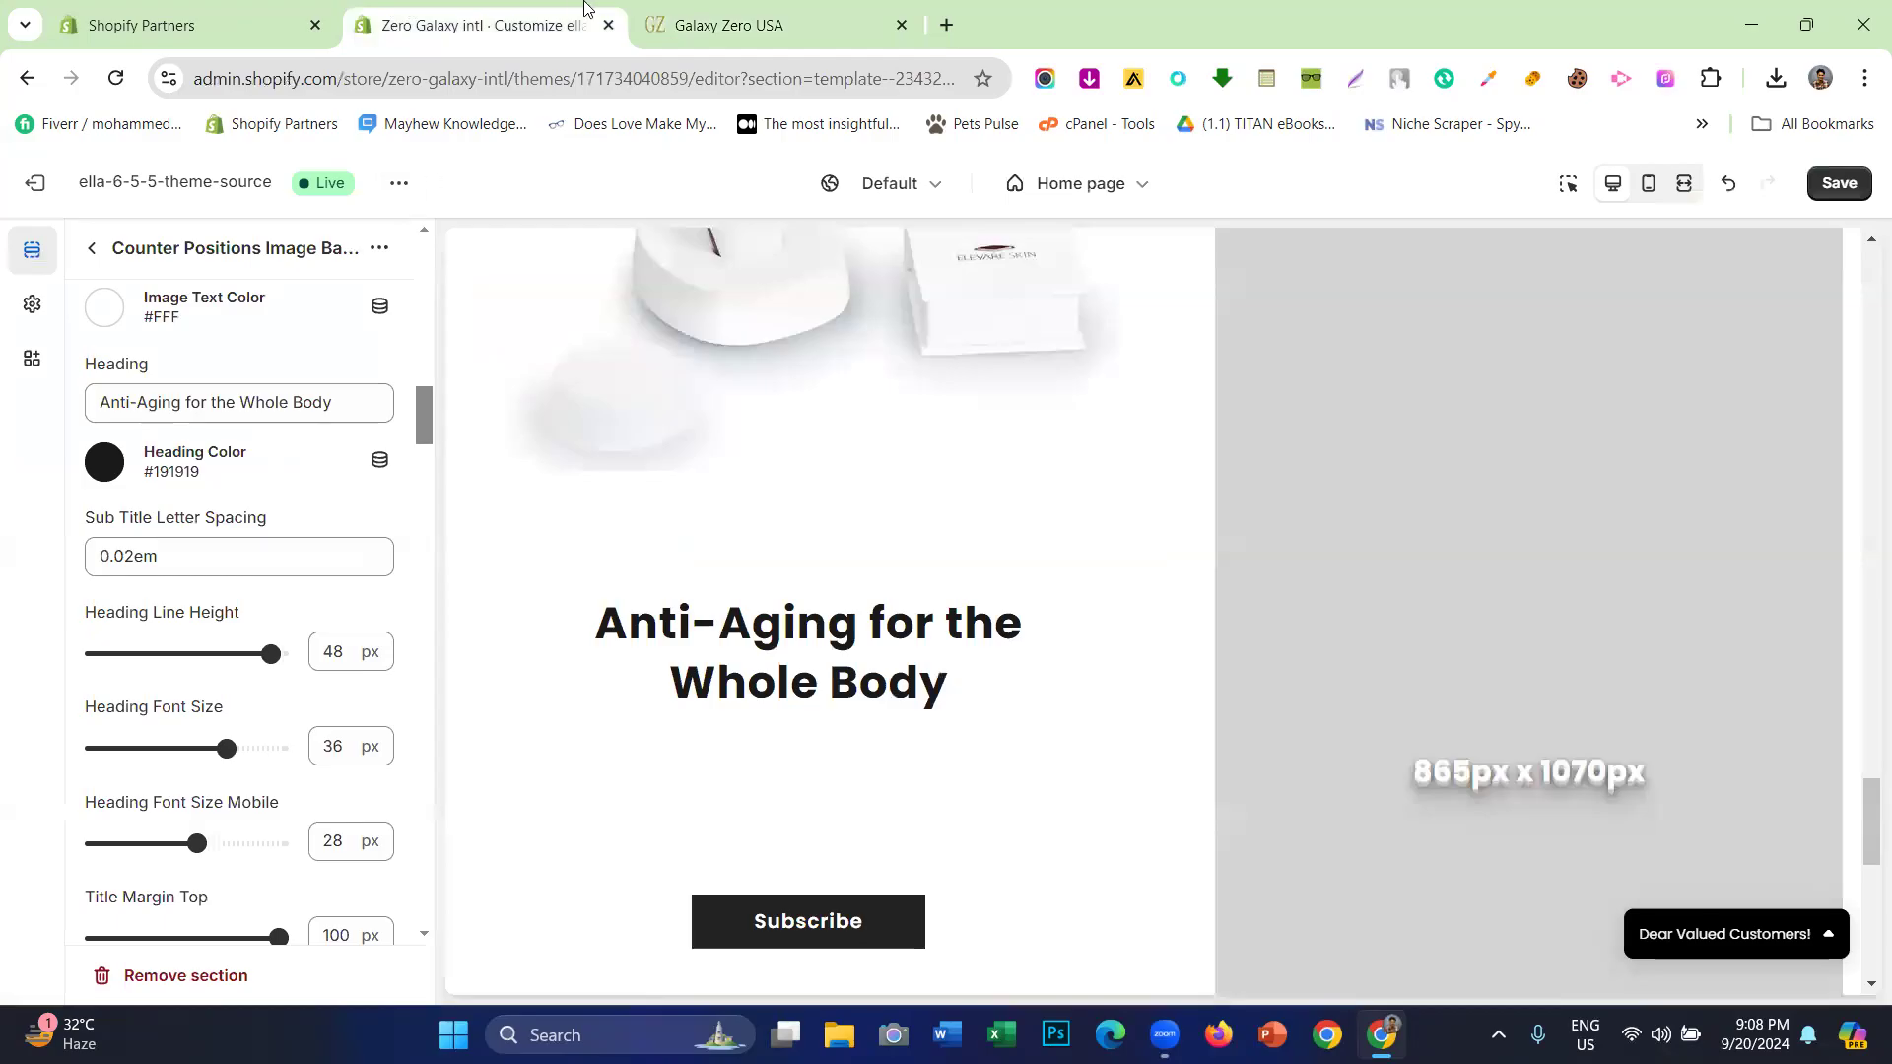
scroll(187, 676, down, 1)
drag(224, 624, 194, 625)
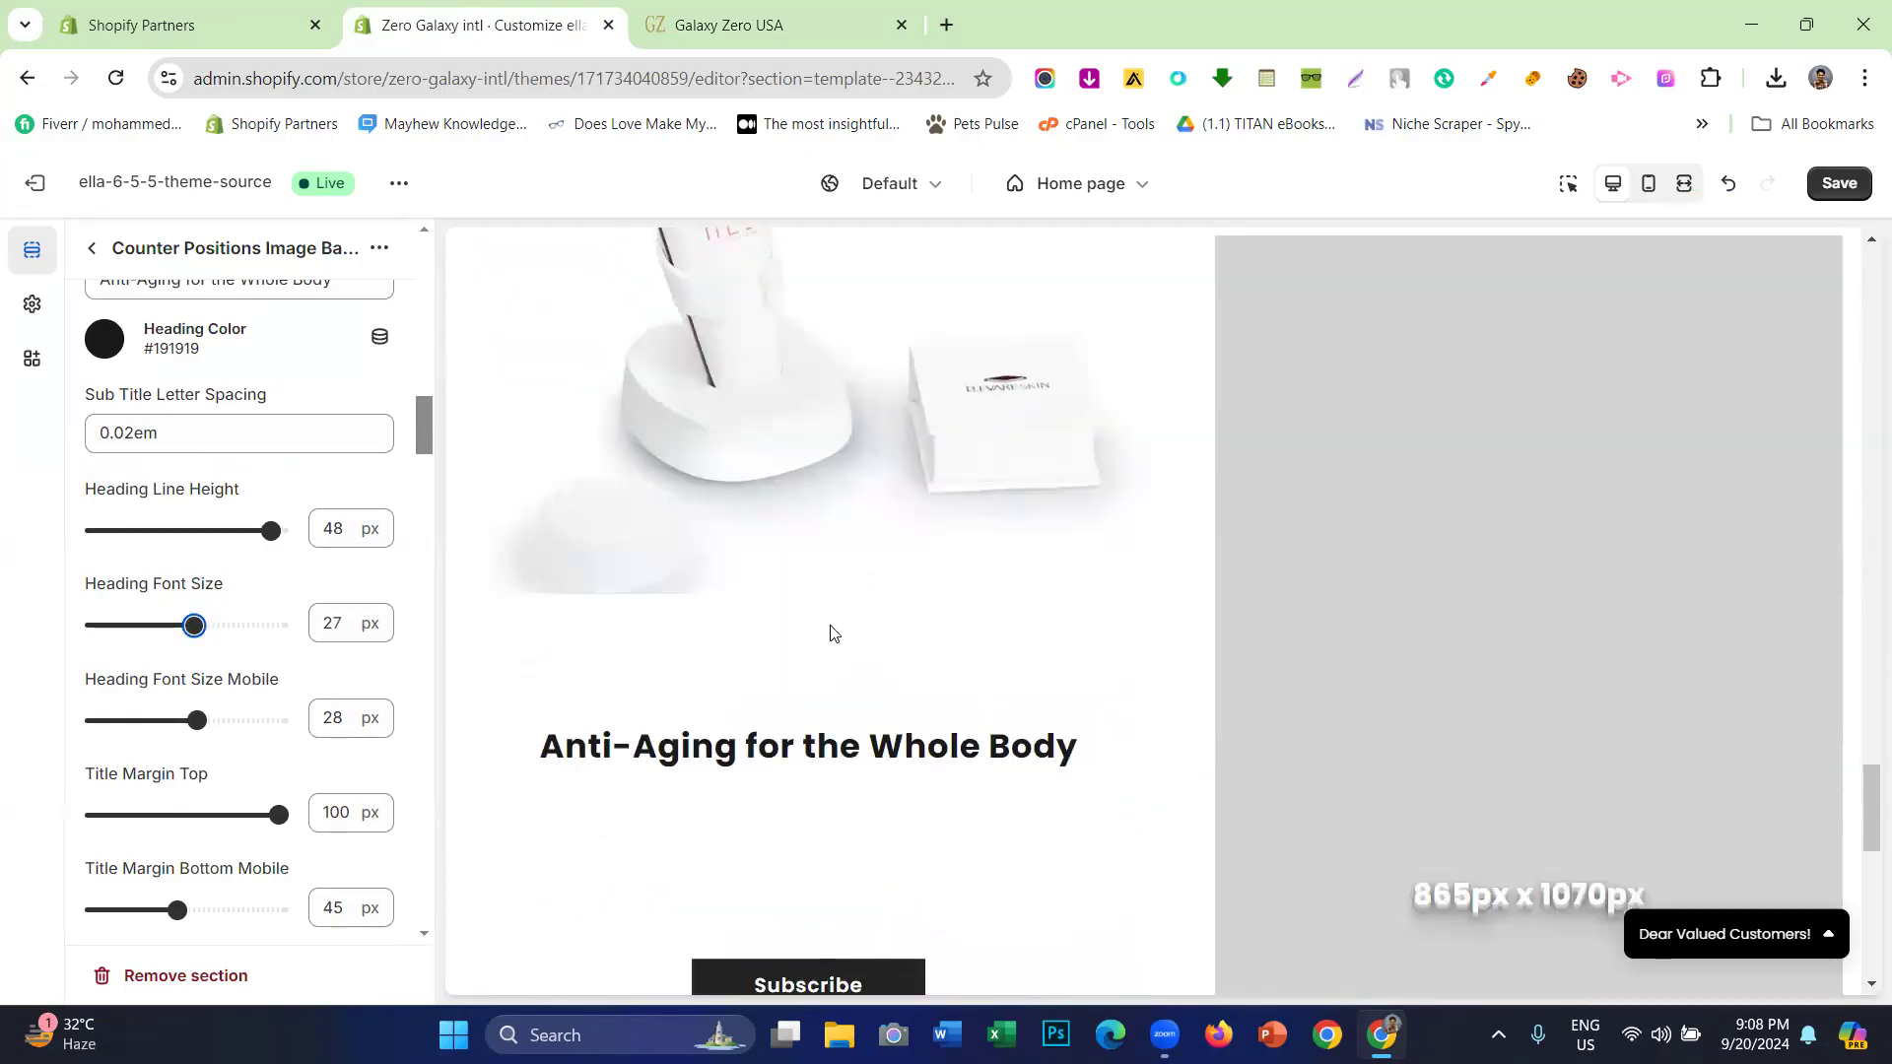
click(769, 24)
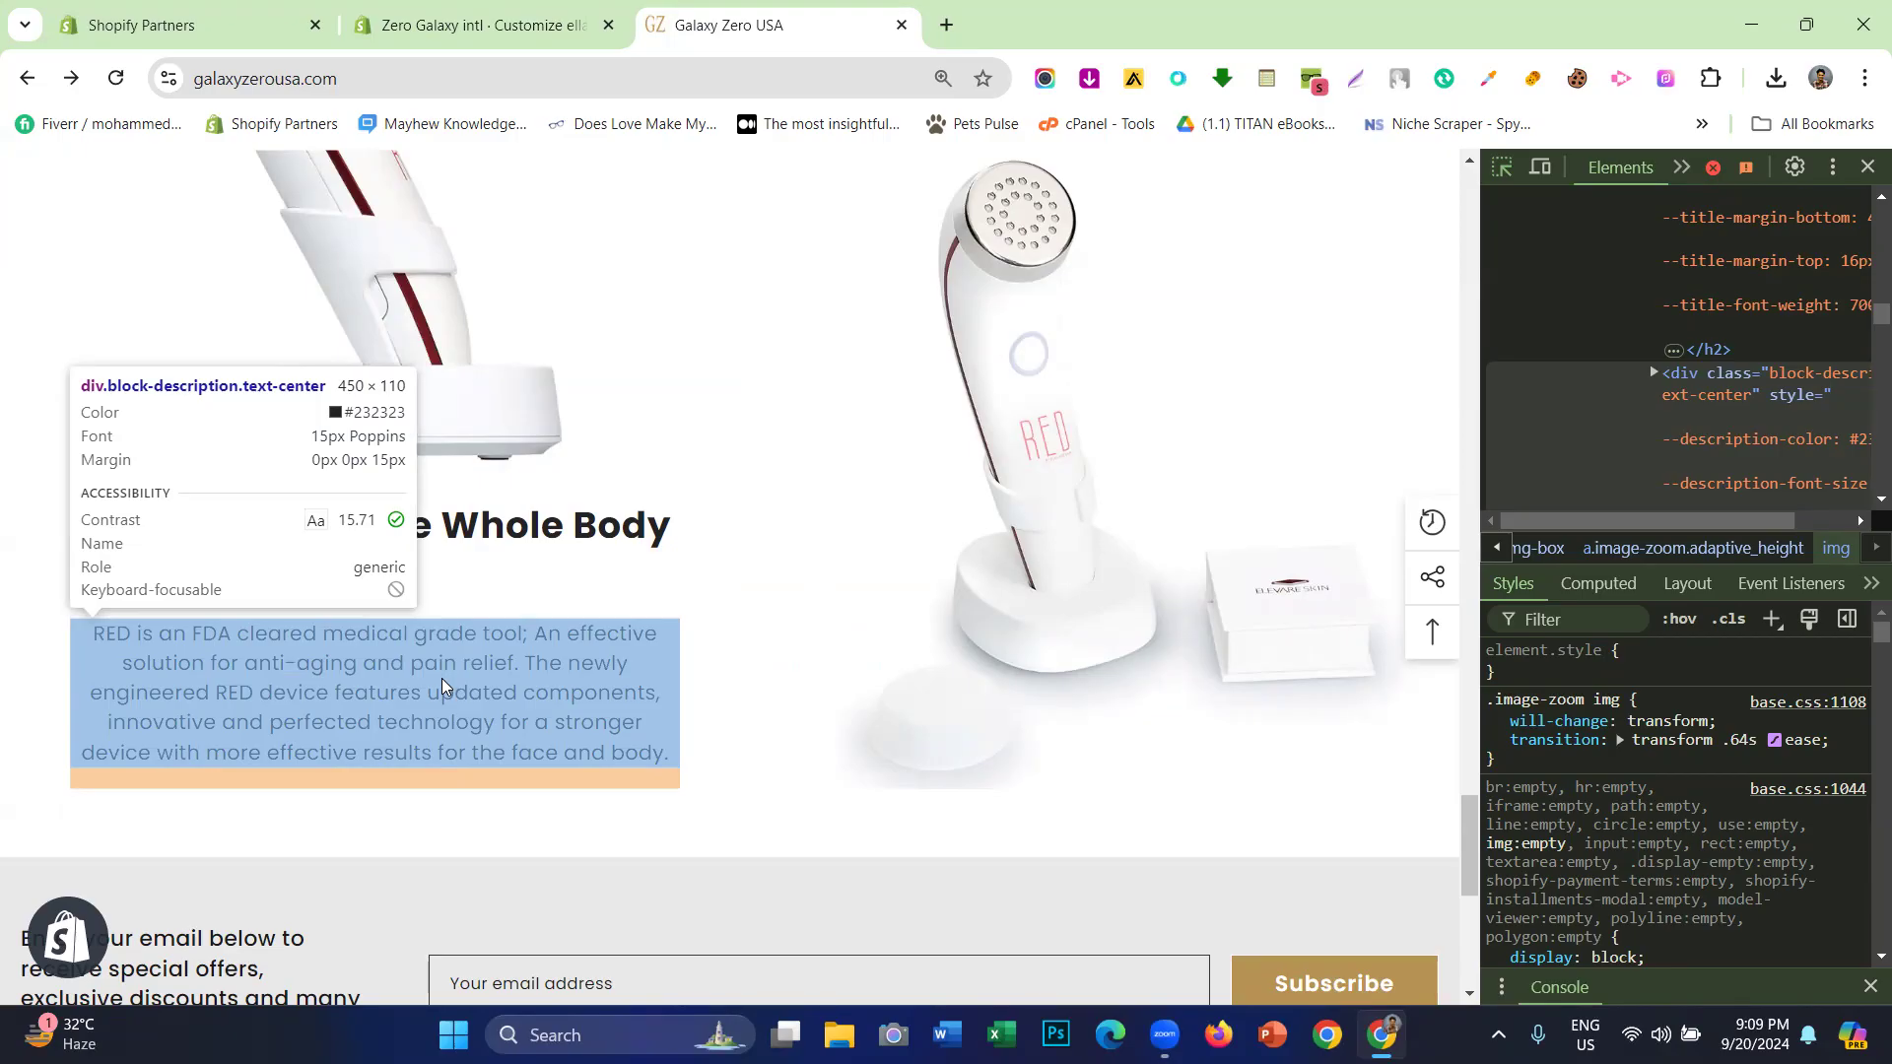
click(483, 24)
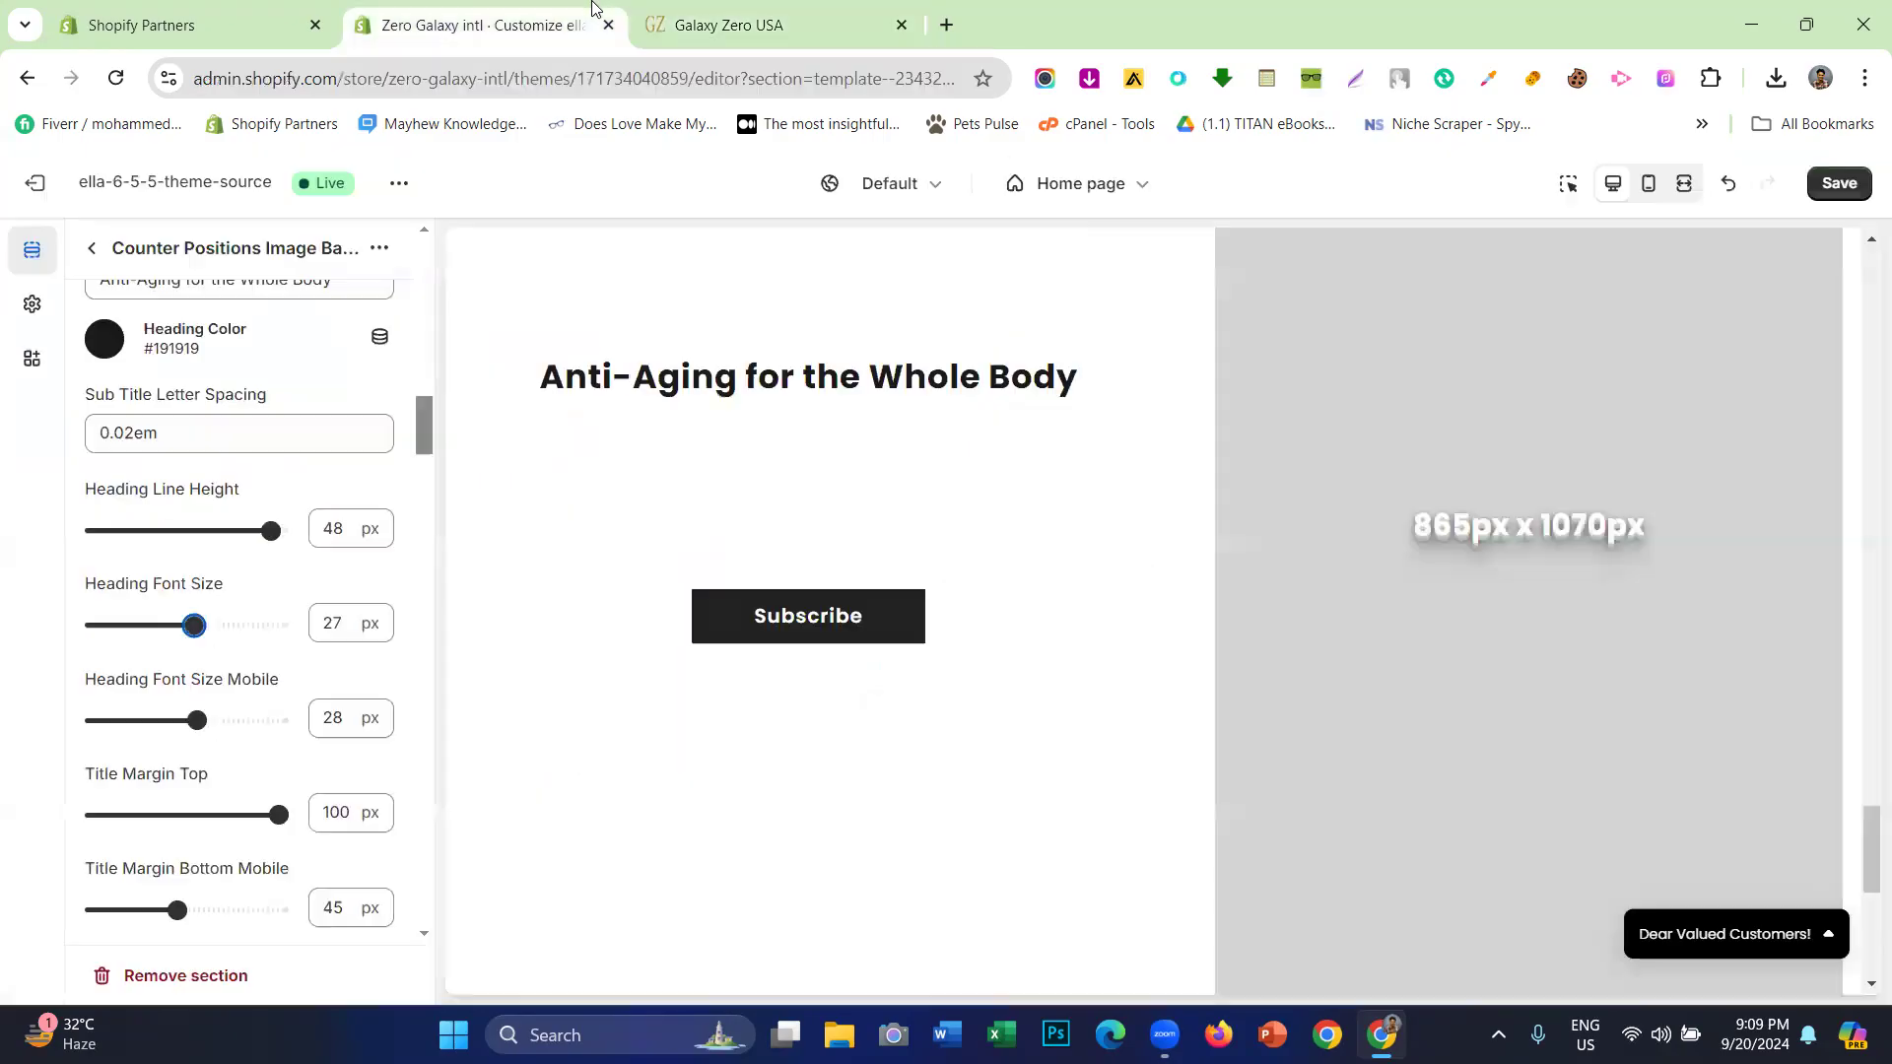
- Set the Content 1 heading font size on mobile to 20 px and check the banner in the mobile preview
scroll(234, 591, down, 1)
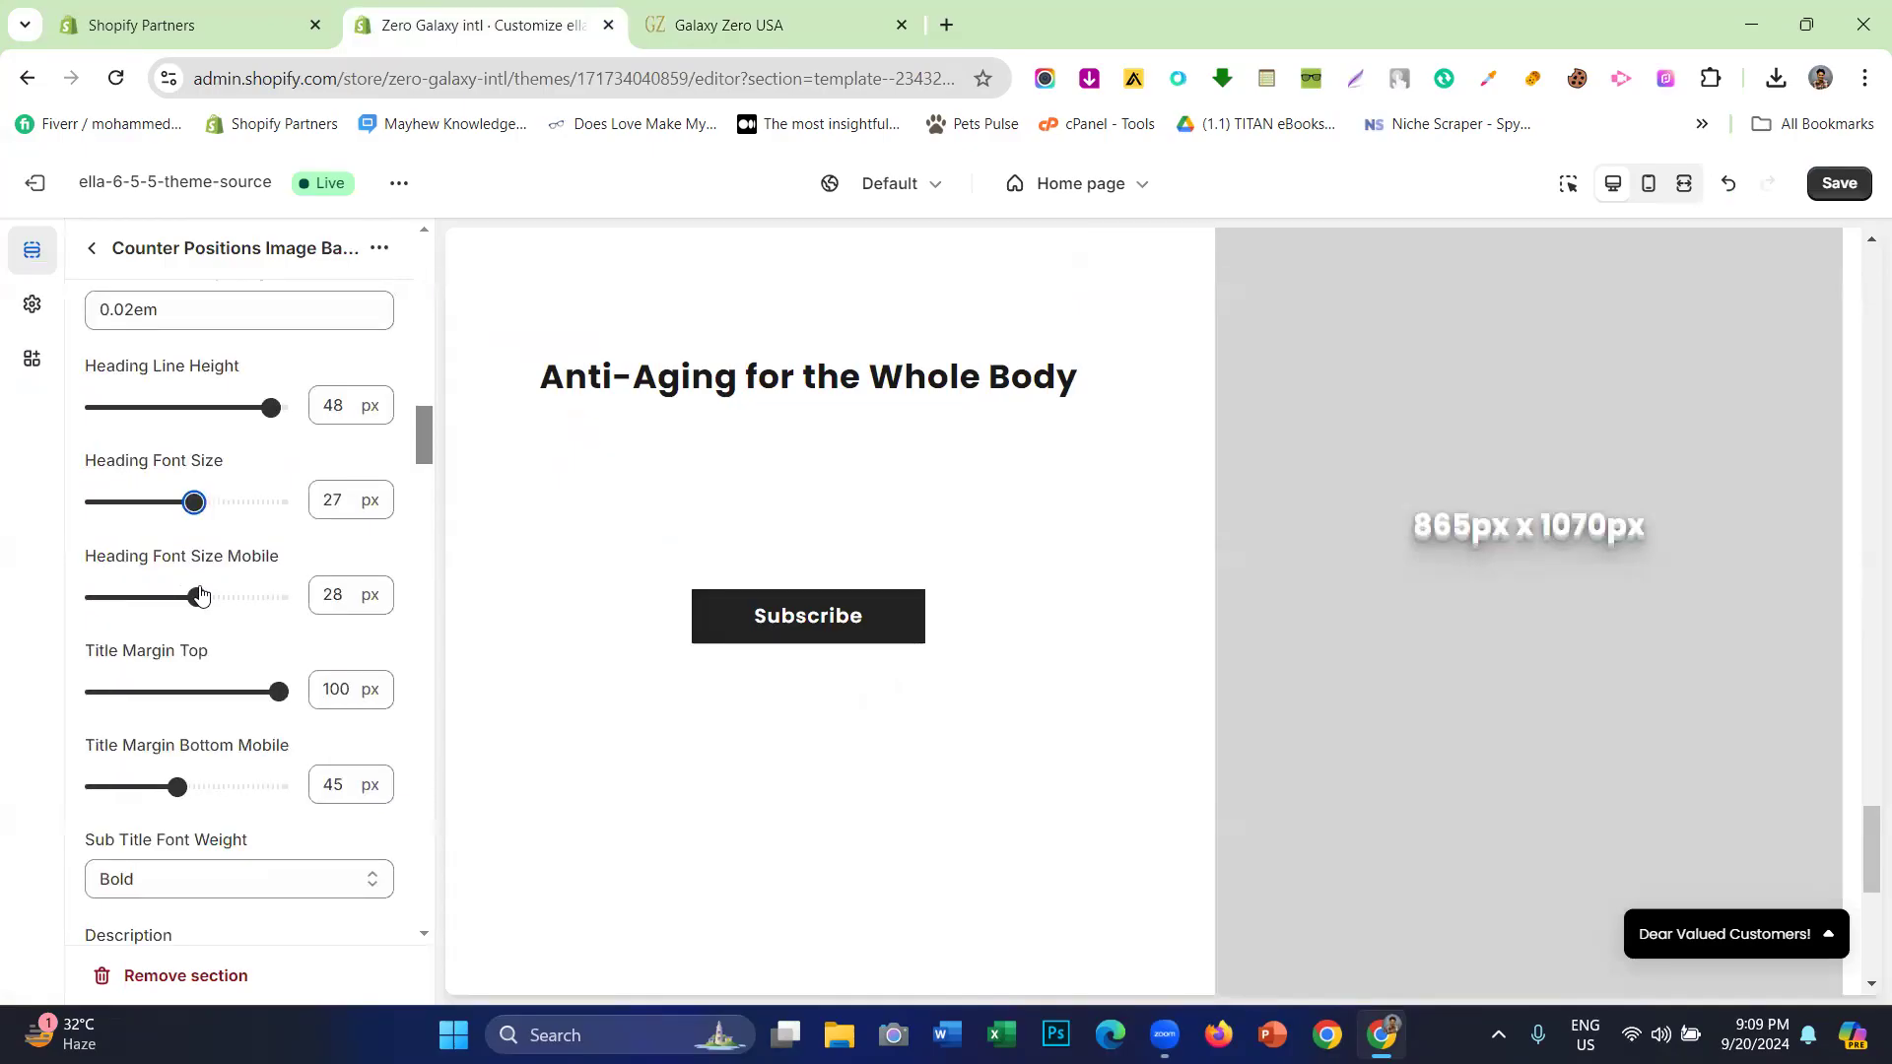
drag(199, 591, 168, 596)
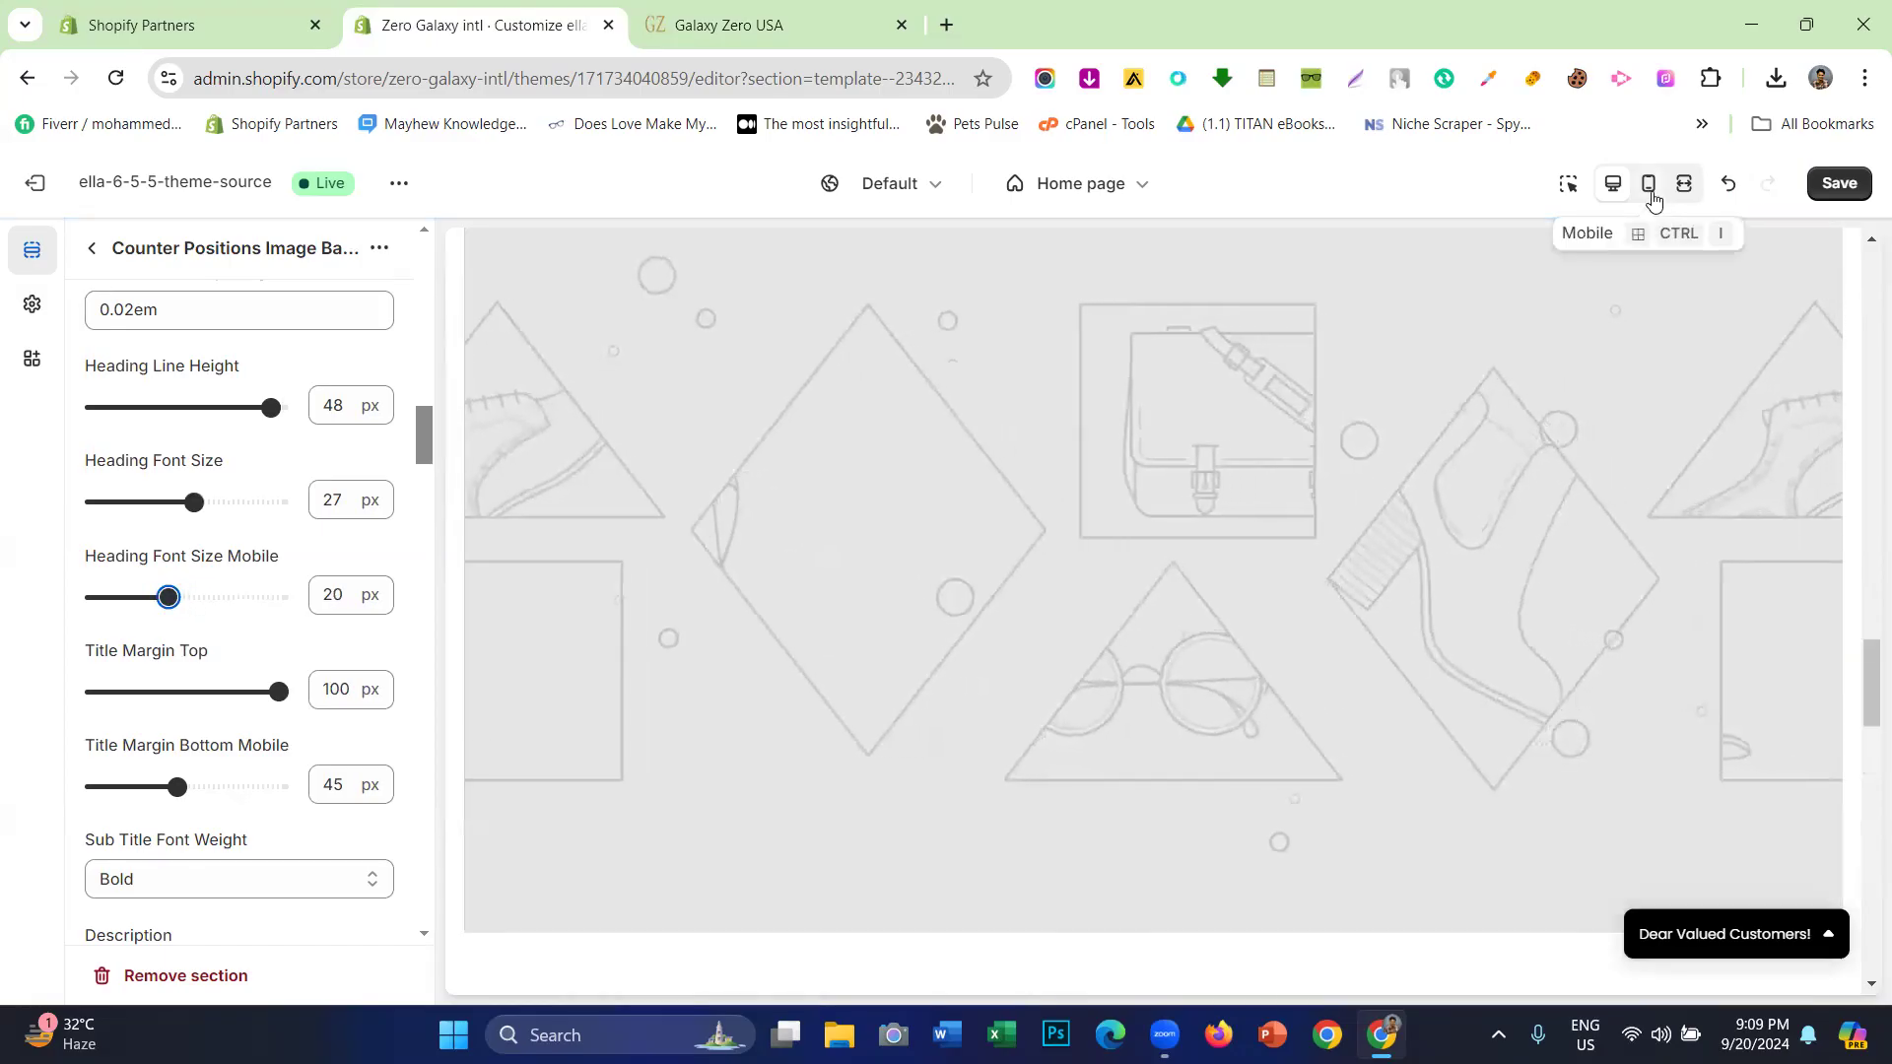
click(1652, 197)
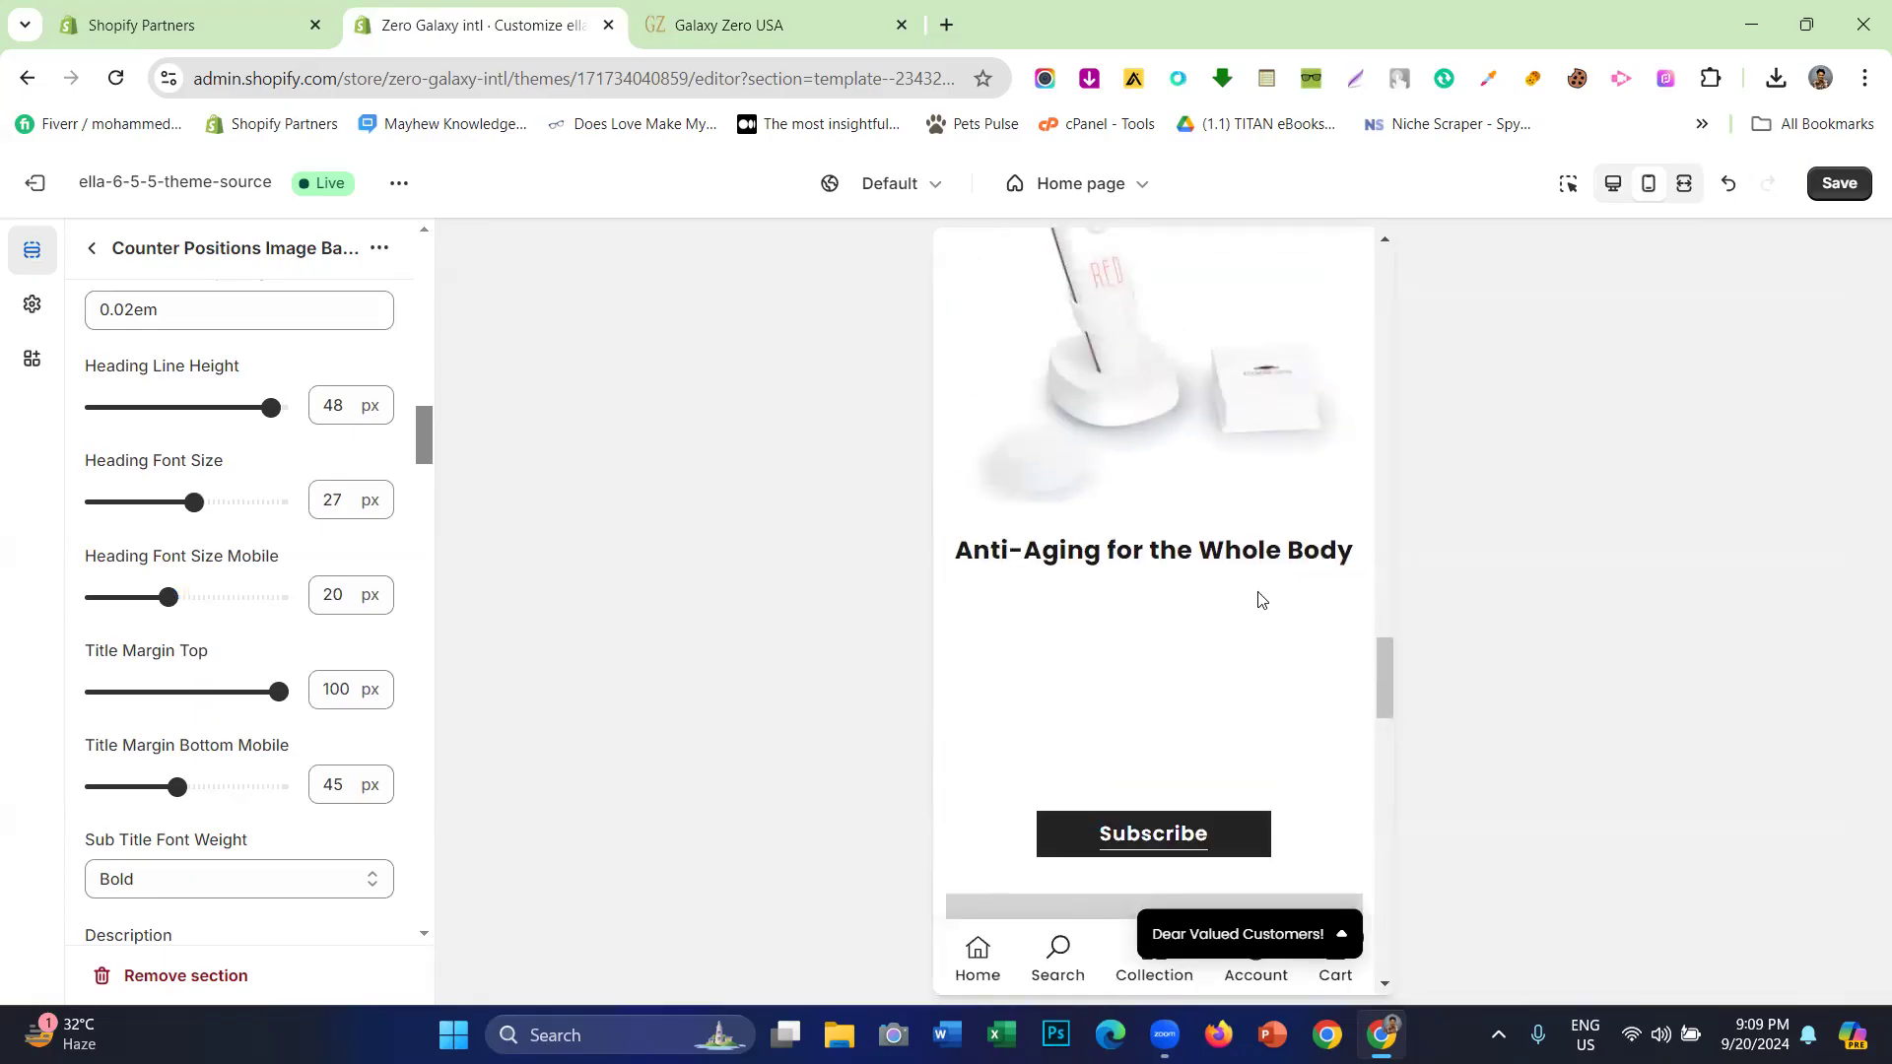
drag(194, 502, 194, 502)
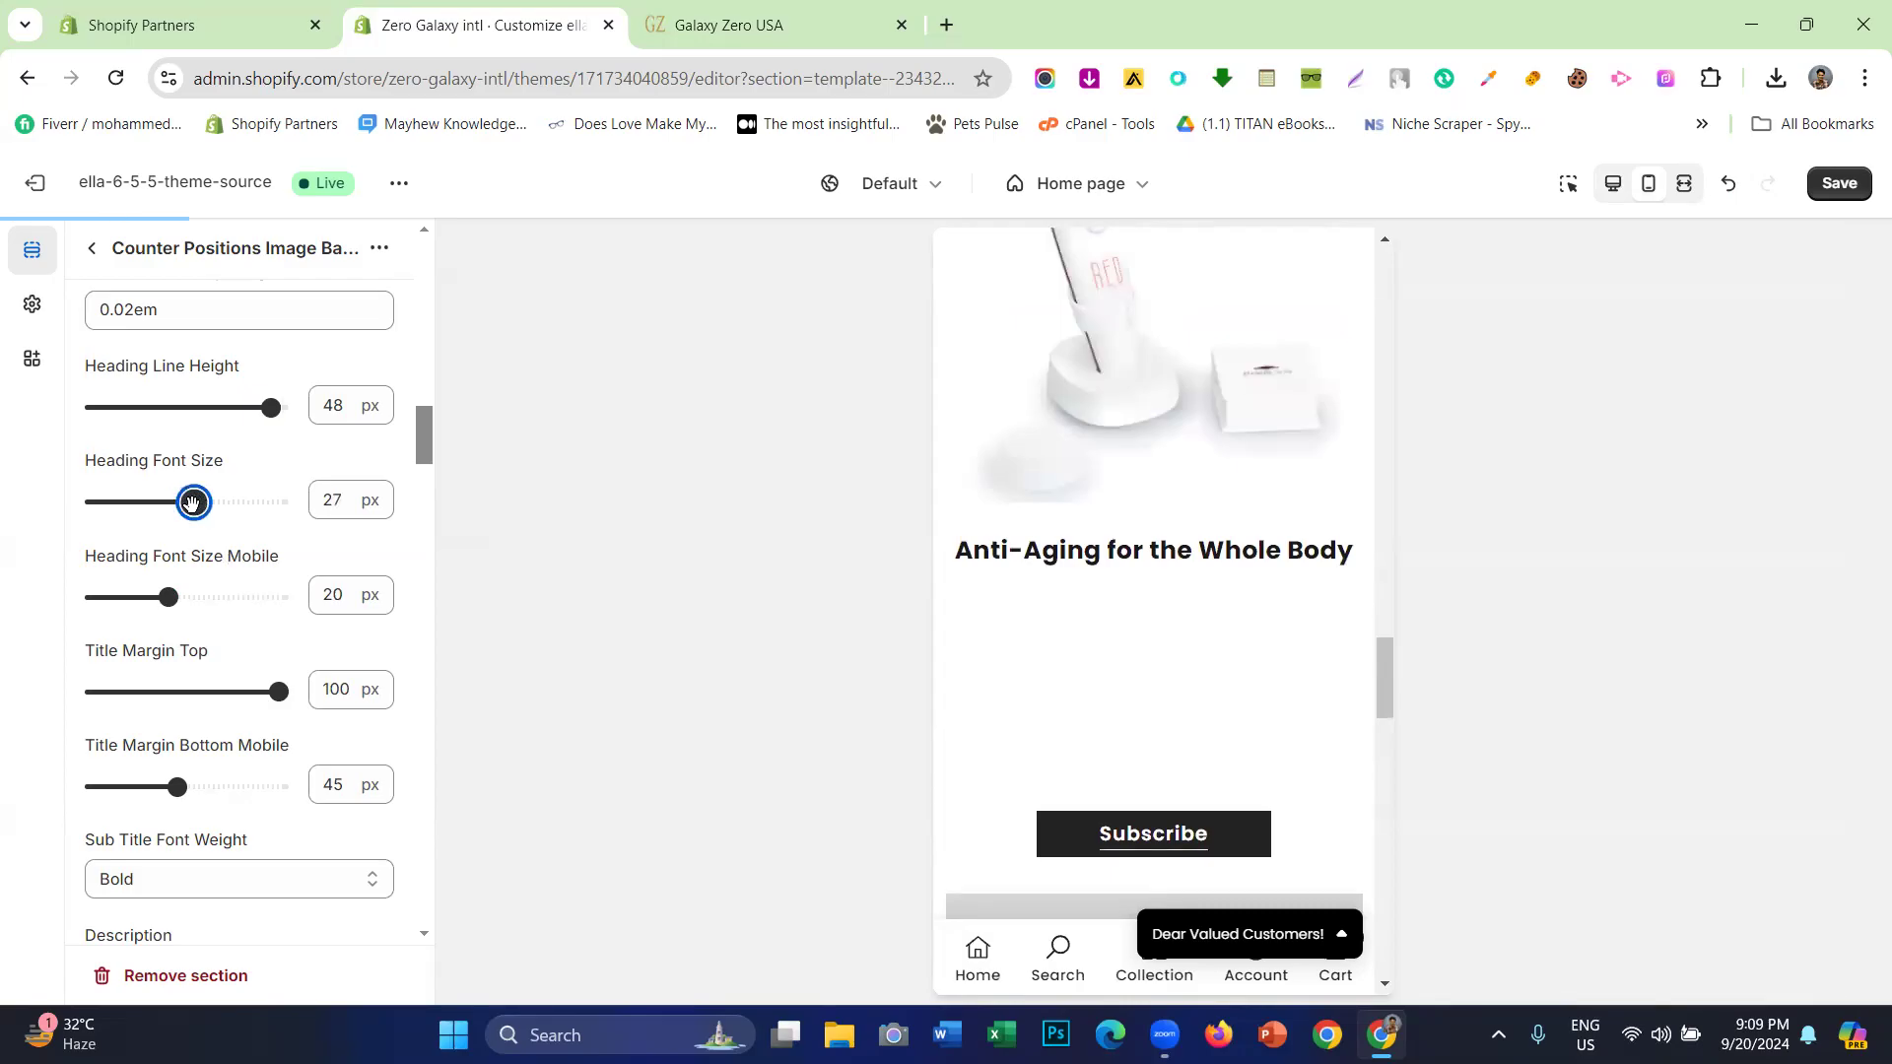
- Set the Content 1 heading's mobile font size to 18 px and return the preview to desktop view
drag(163, 597, 161, 597)
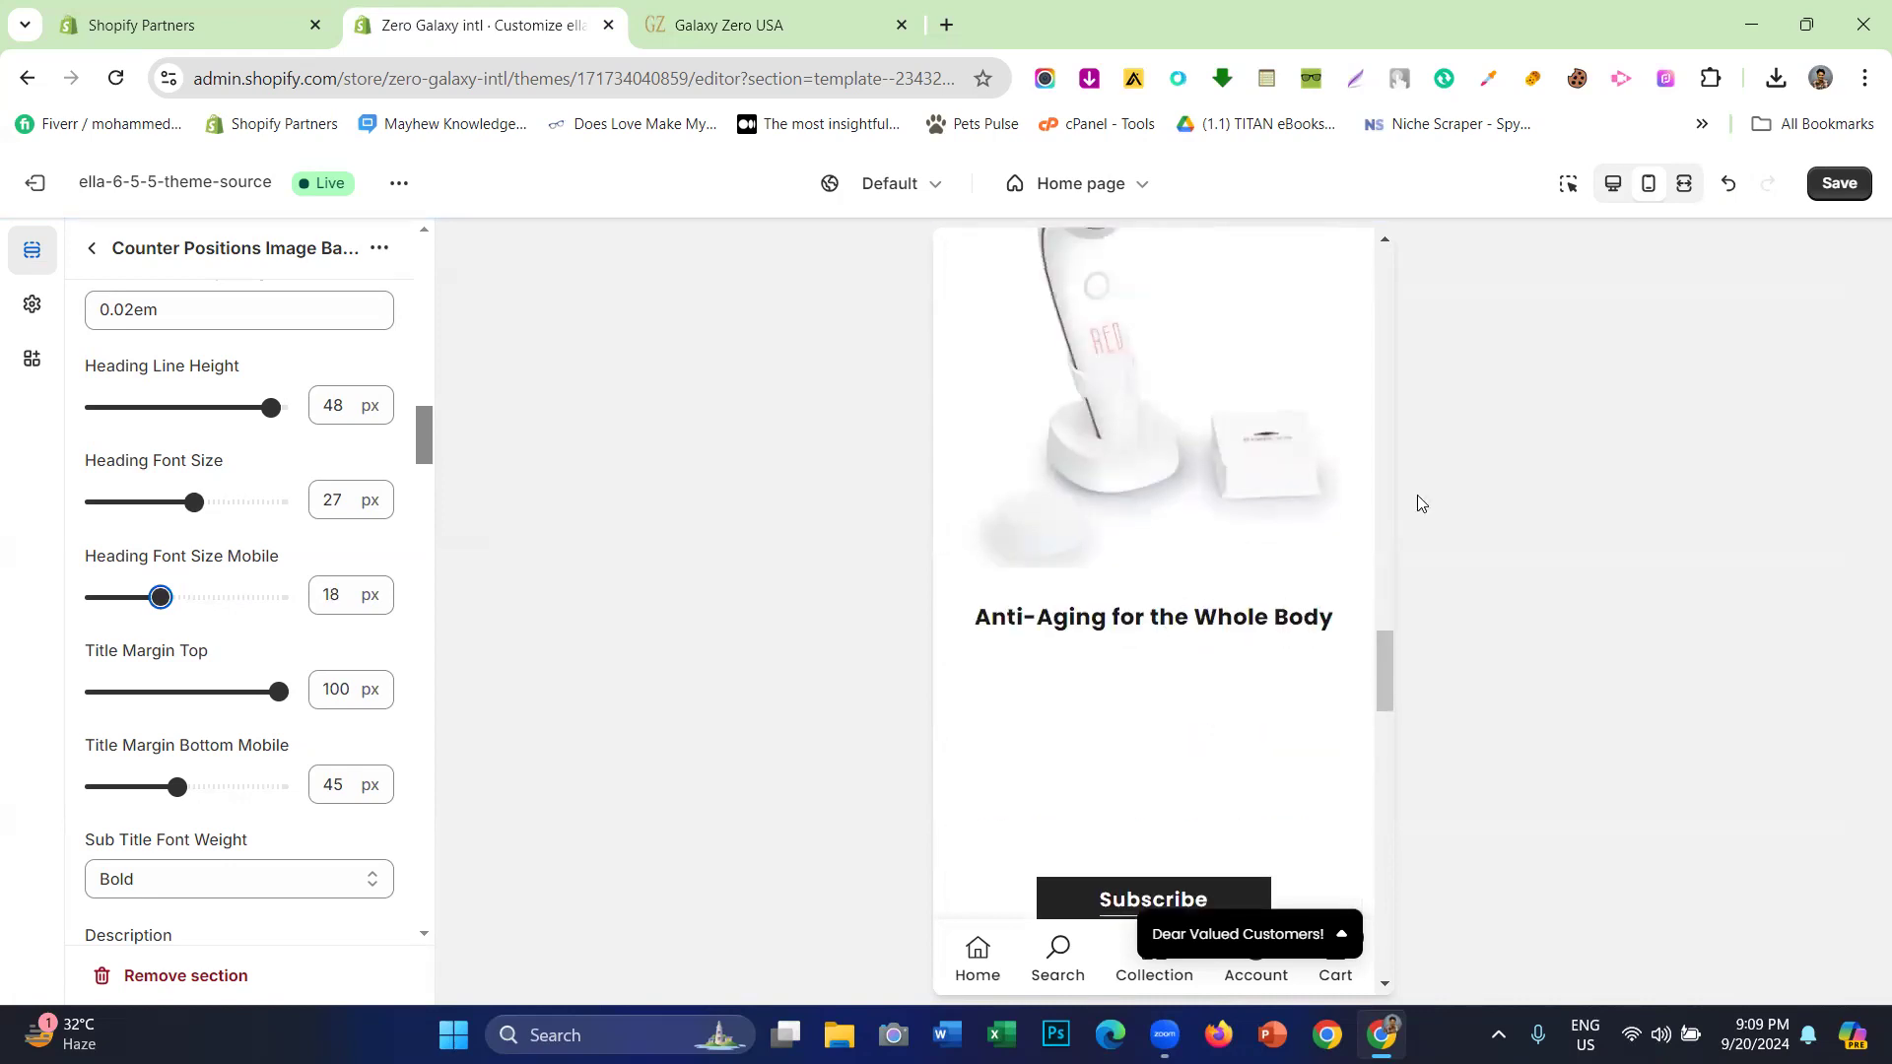
click(1601, 197)
scroll(245, 621, down, 3)
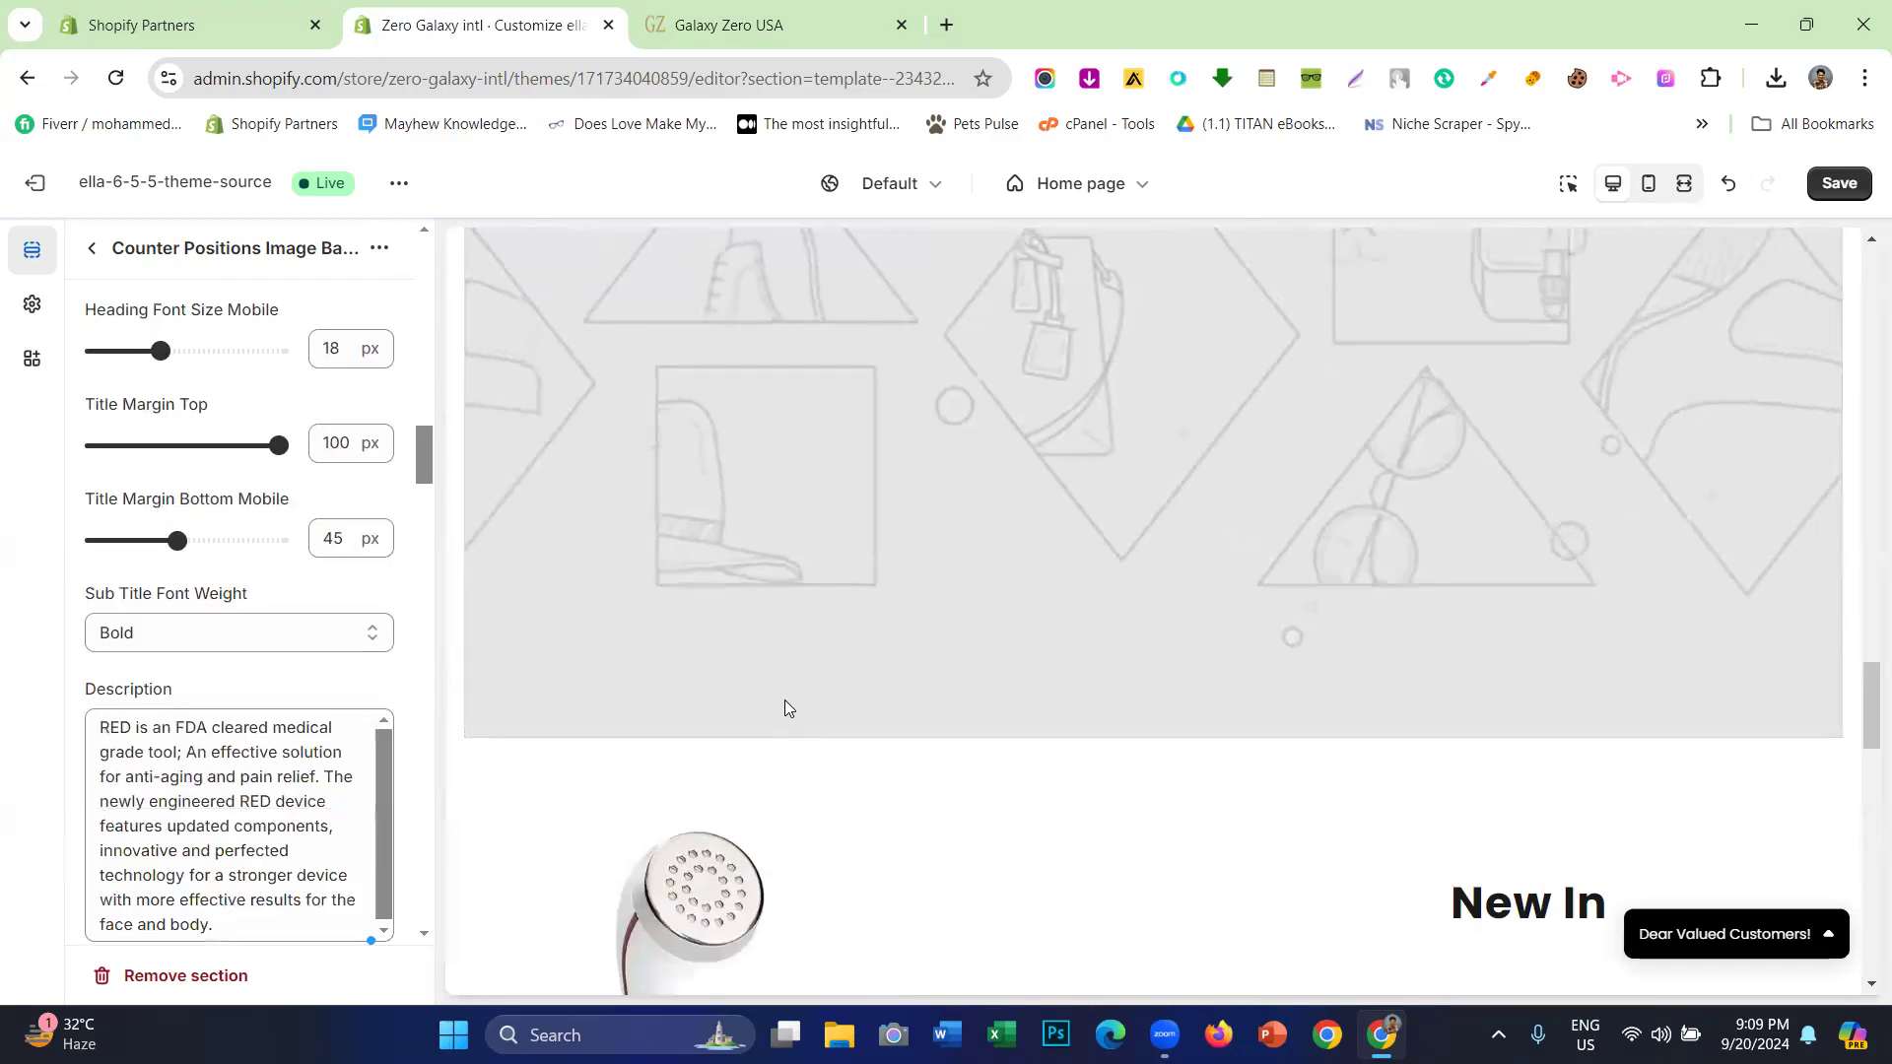
scroll(148, 458, down, 1)
scroll(157, 461, up, 2)
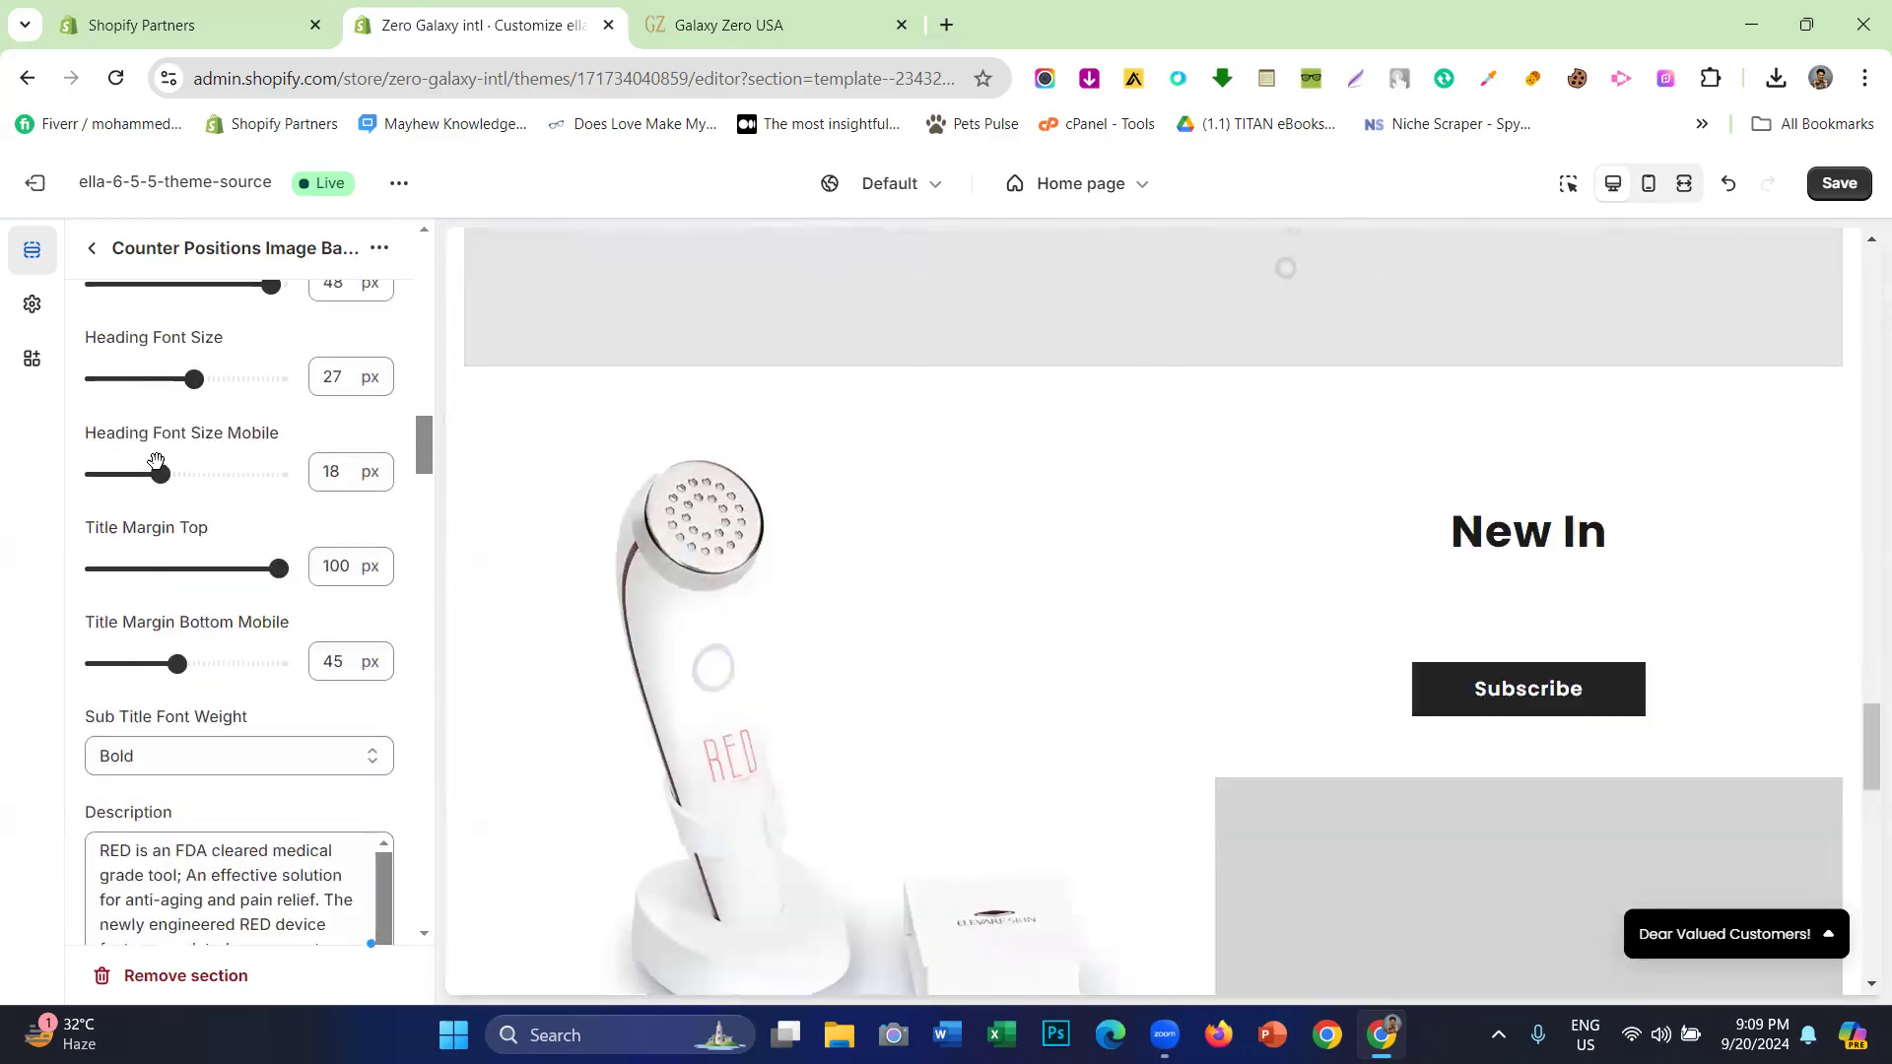
- Try a title margin top of 0 px for the Content 1 heading and check its spacing below the image
drag(69, 543, 207, 539)
scroll(859, 632, down, 5)
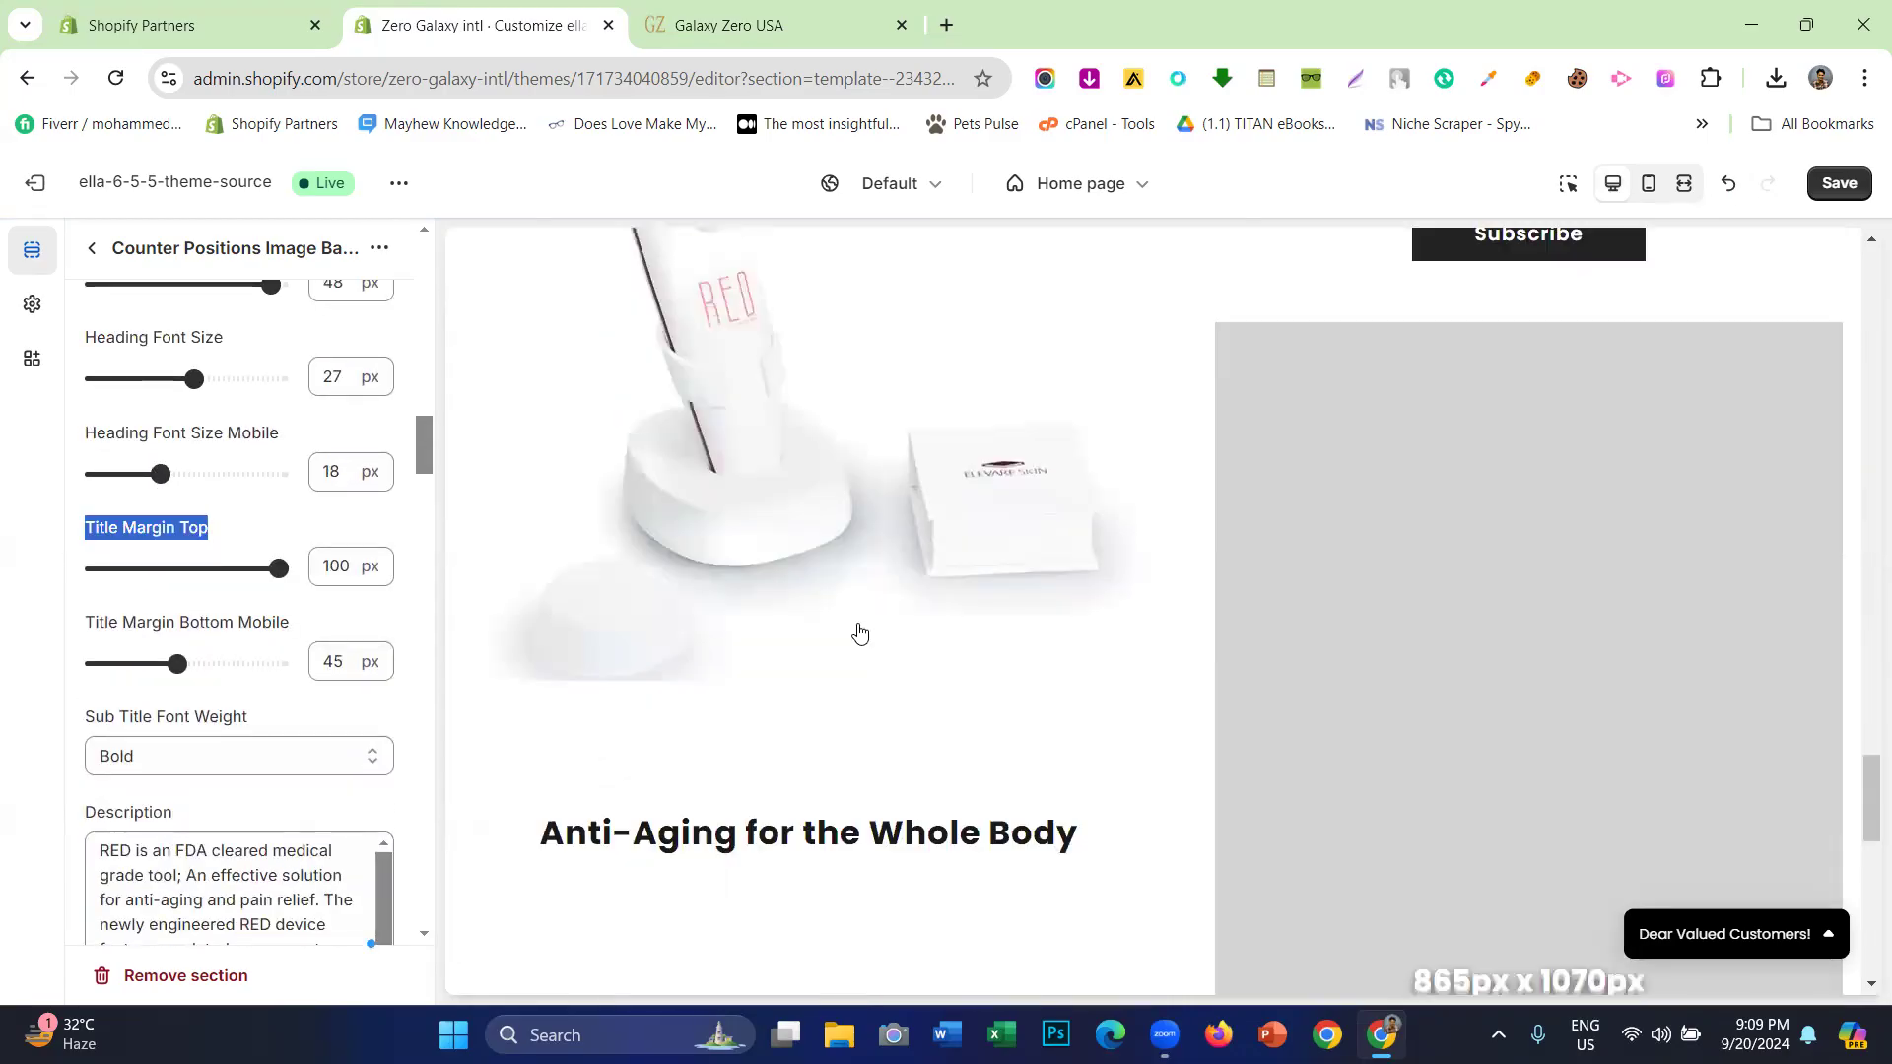
scroll(781, 700, down, 2)
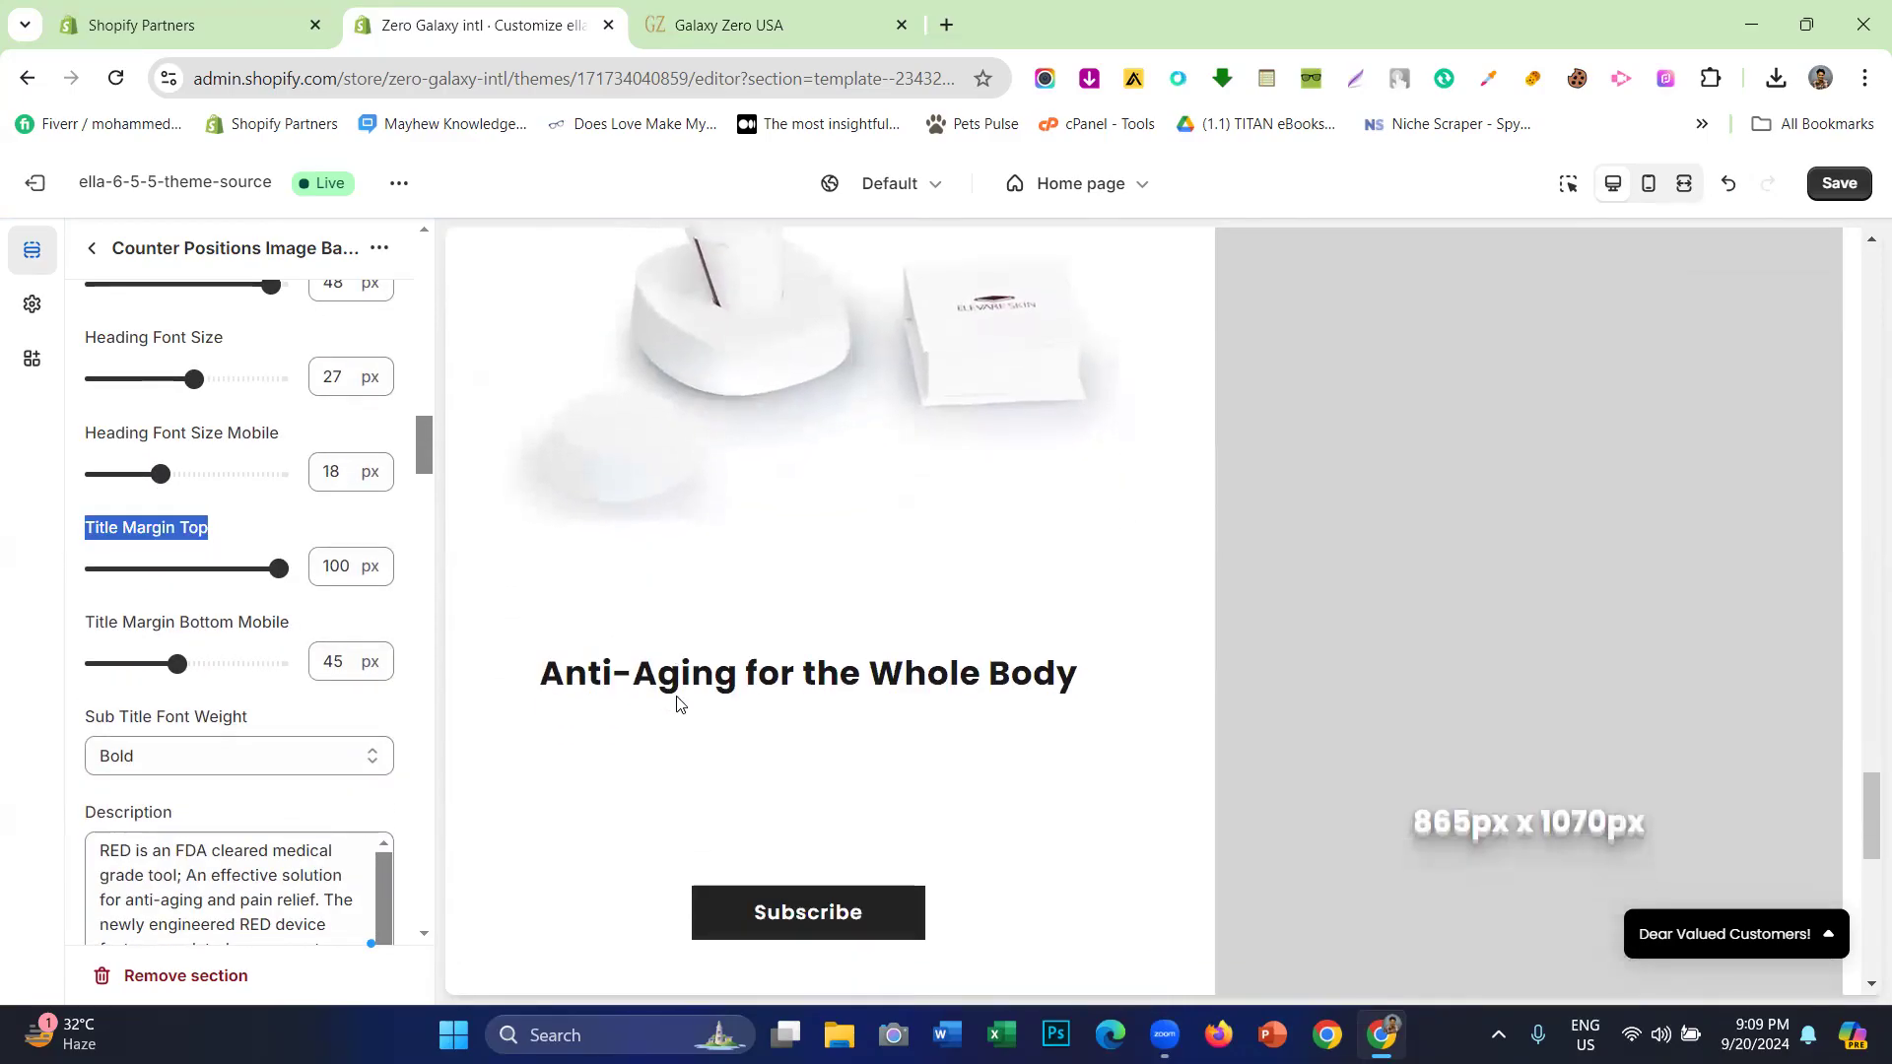
click(249, 552)
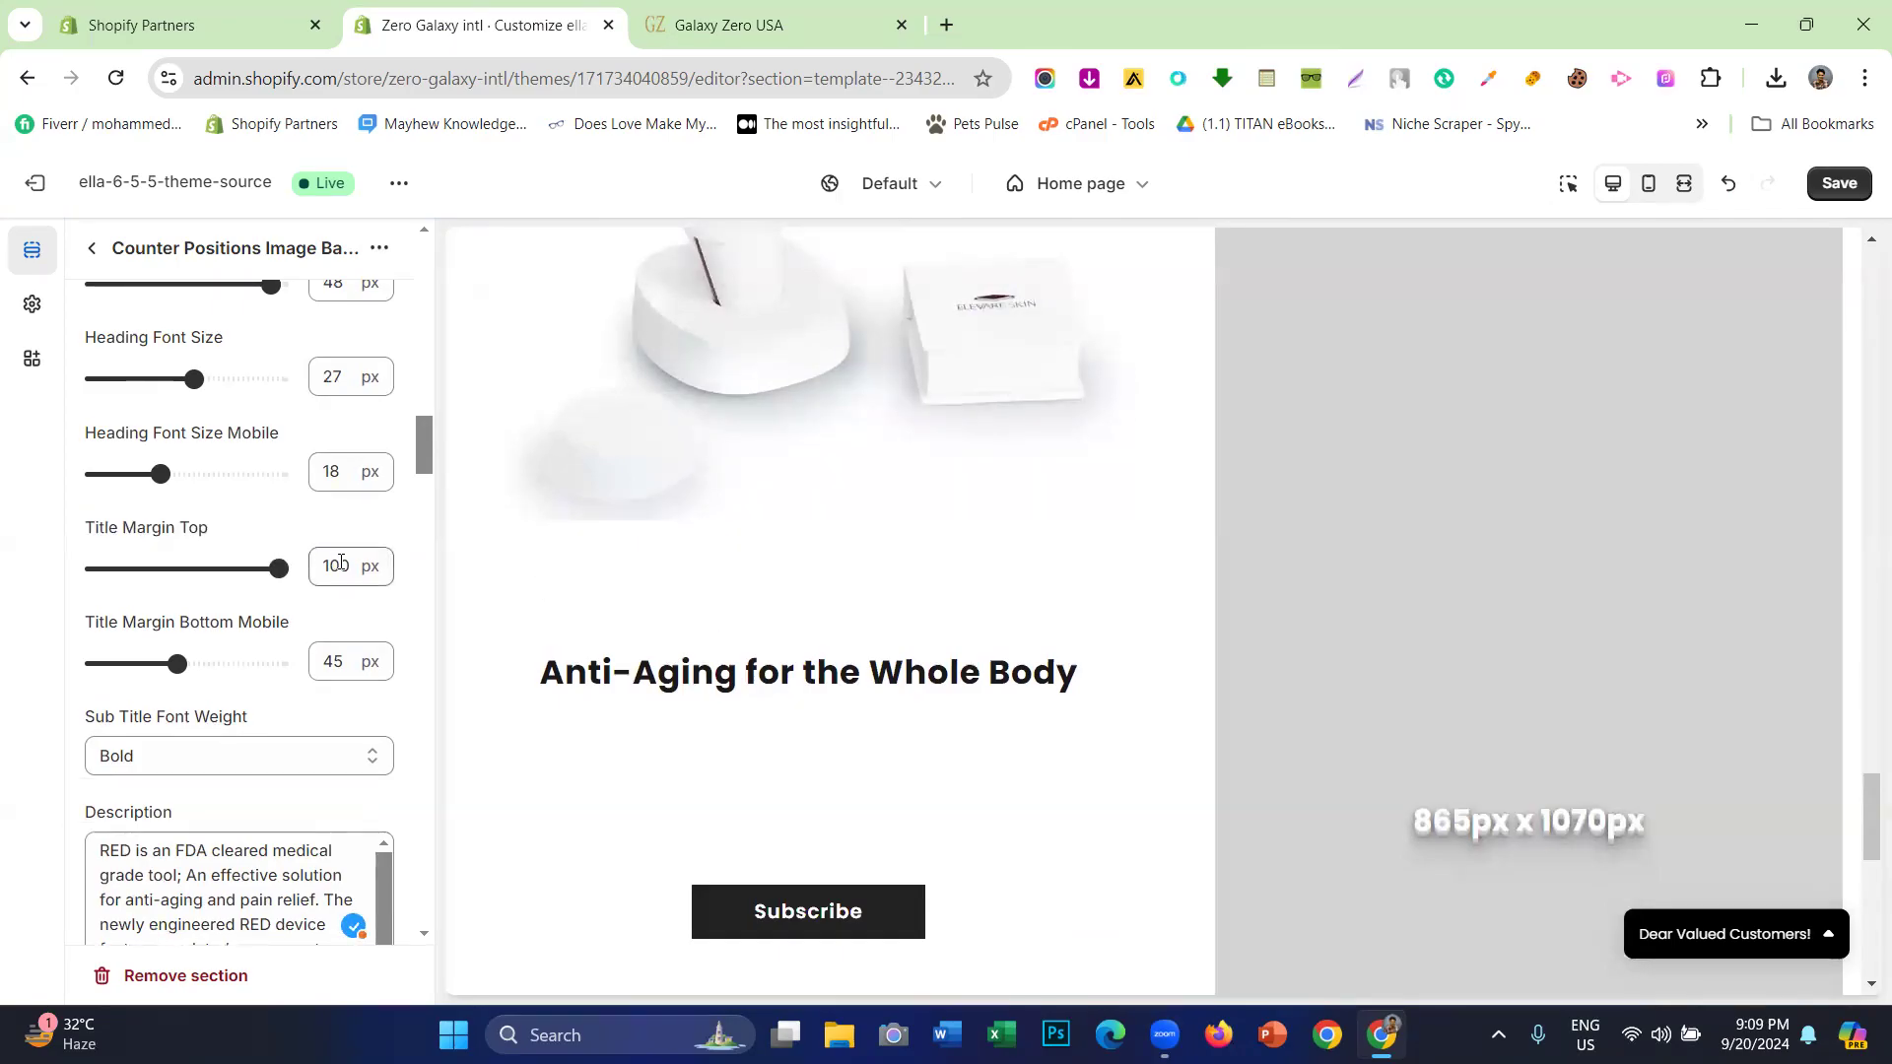
drag(564, 672, 860, 591)
click(824, 554)
drag(276, 569, 3, 601)
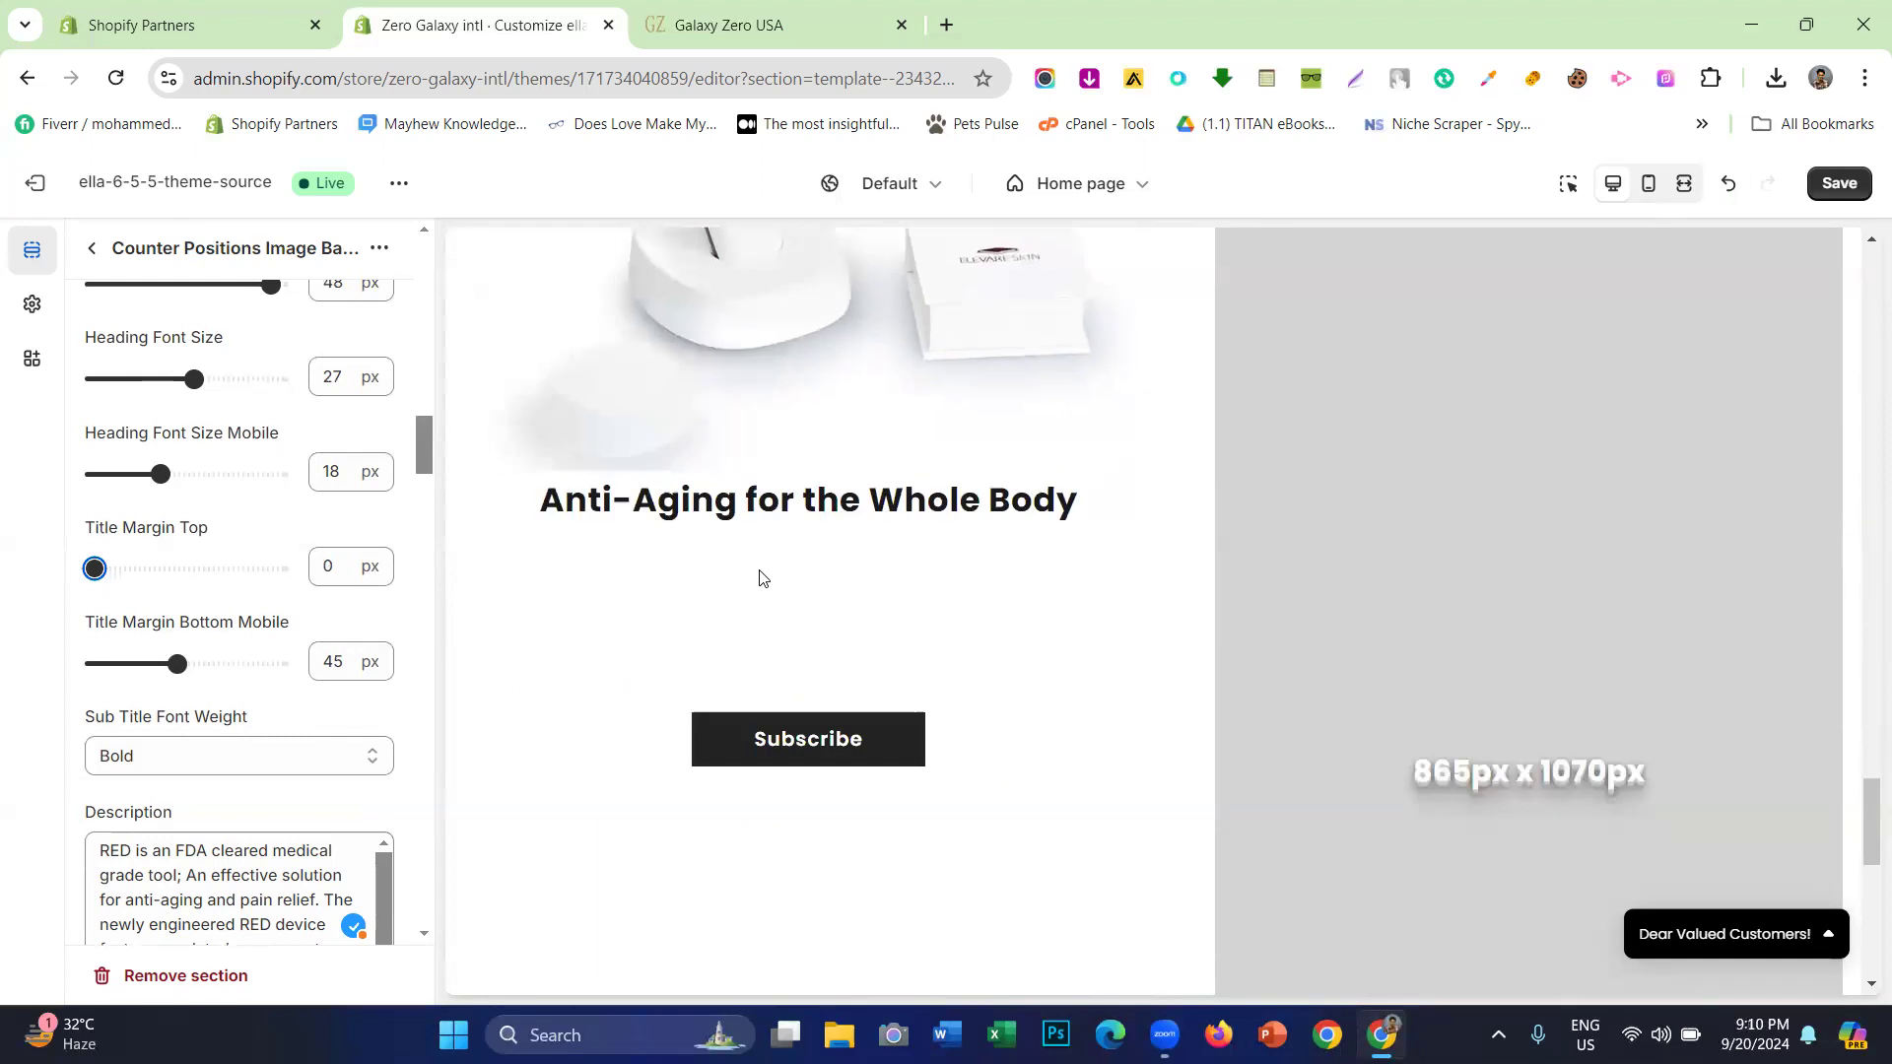
drag(635, 497, 1102, 508)
click(1101, 508)
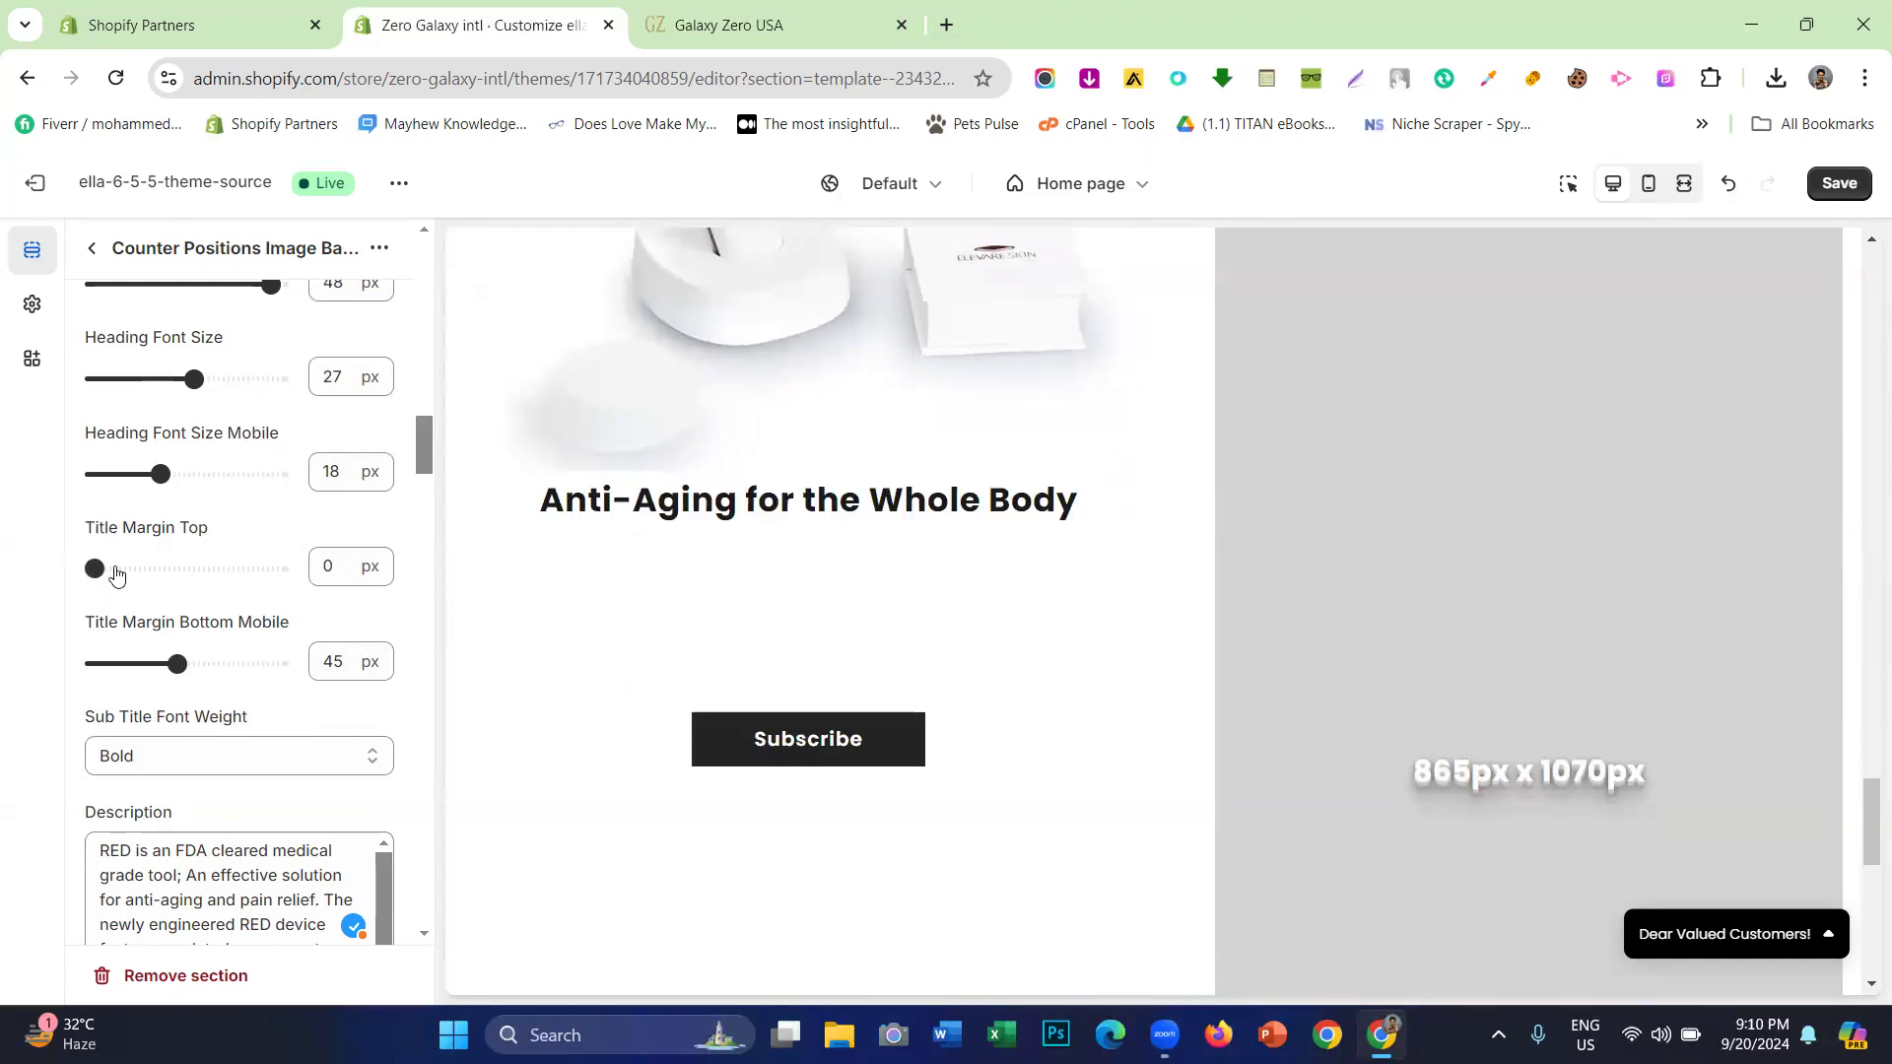
- Set the Content 1 title margin top to 20 px and compare the heading's spacing with the reference site
drag(101, 568, 131, 567)
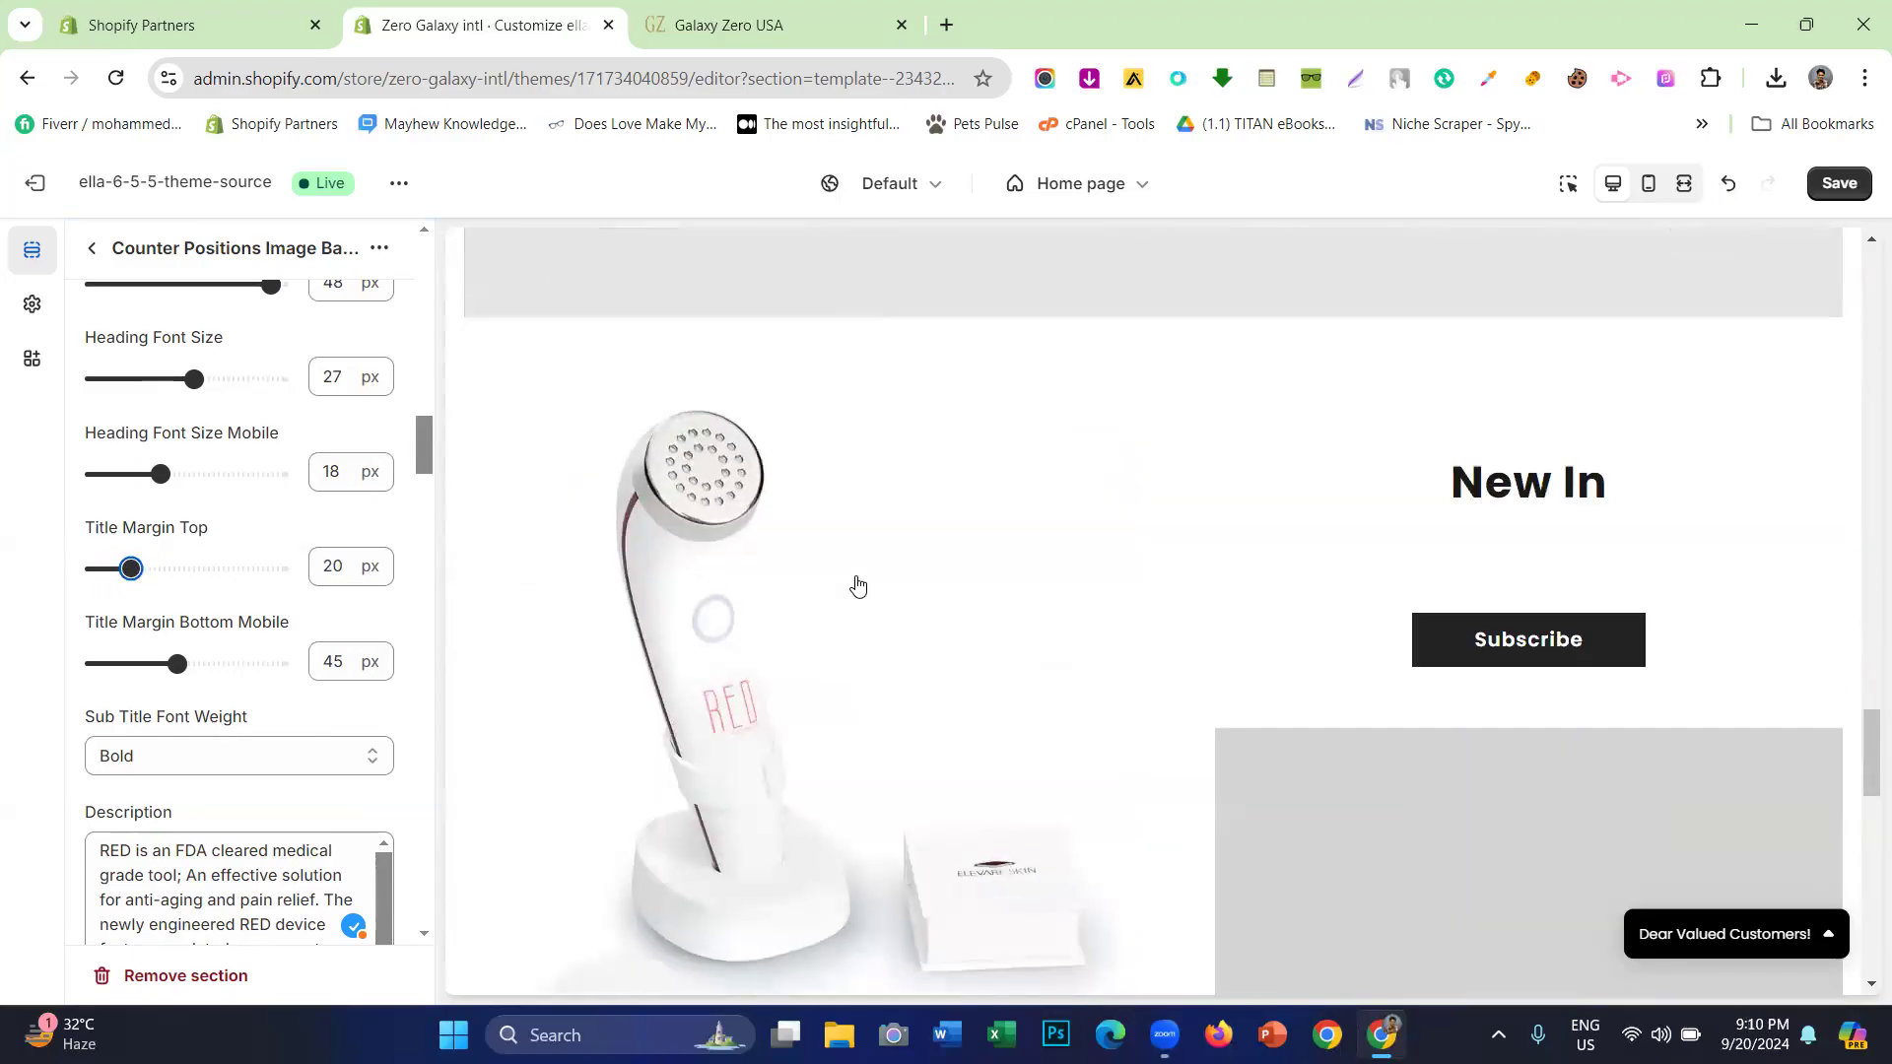
scroll(822, 582, down, 5)
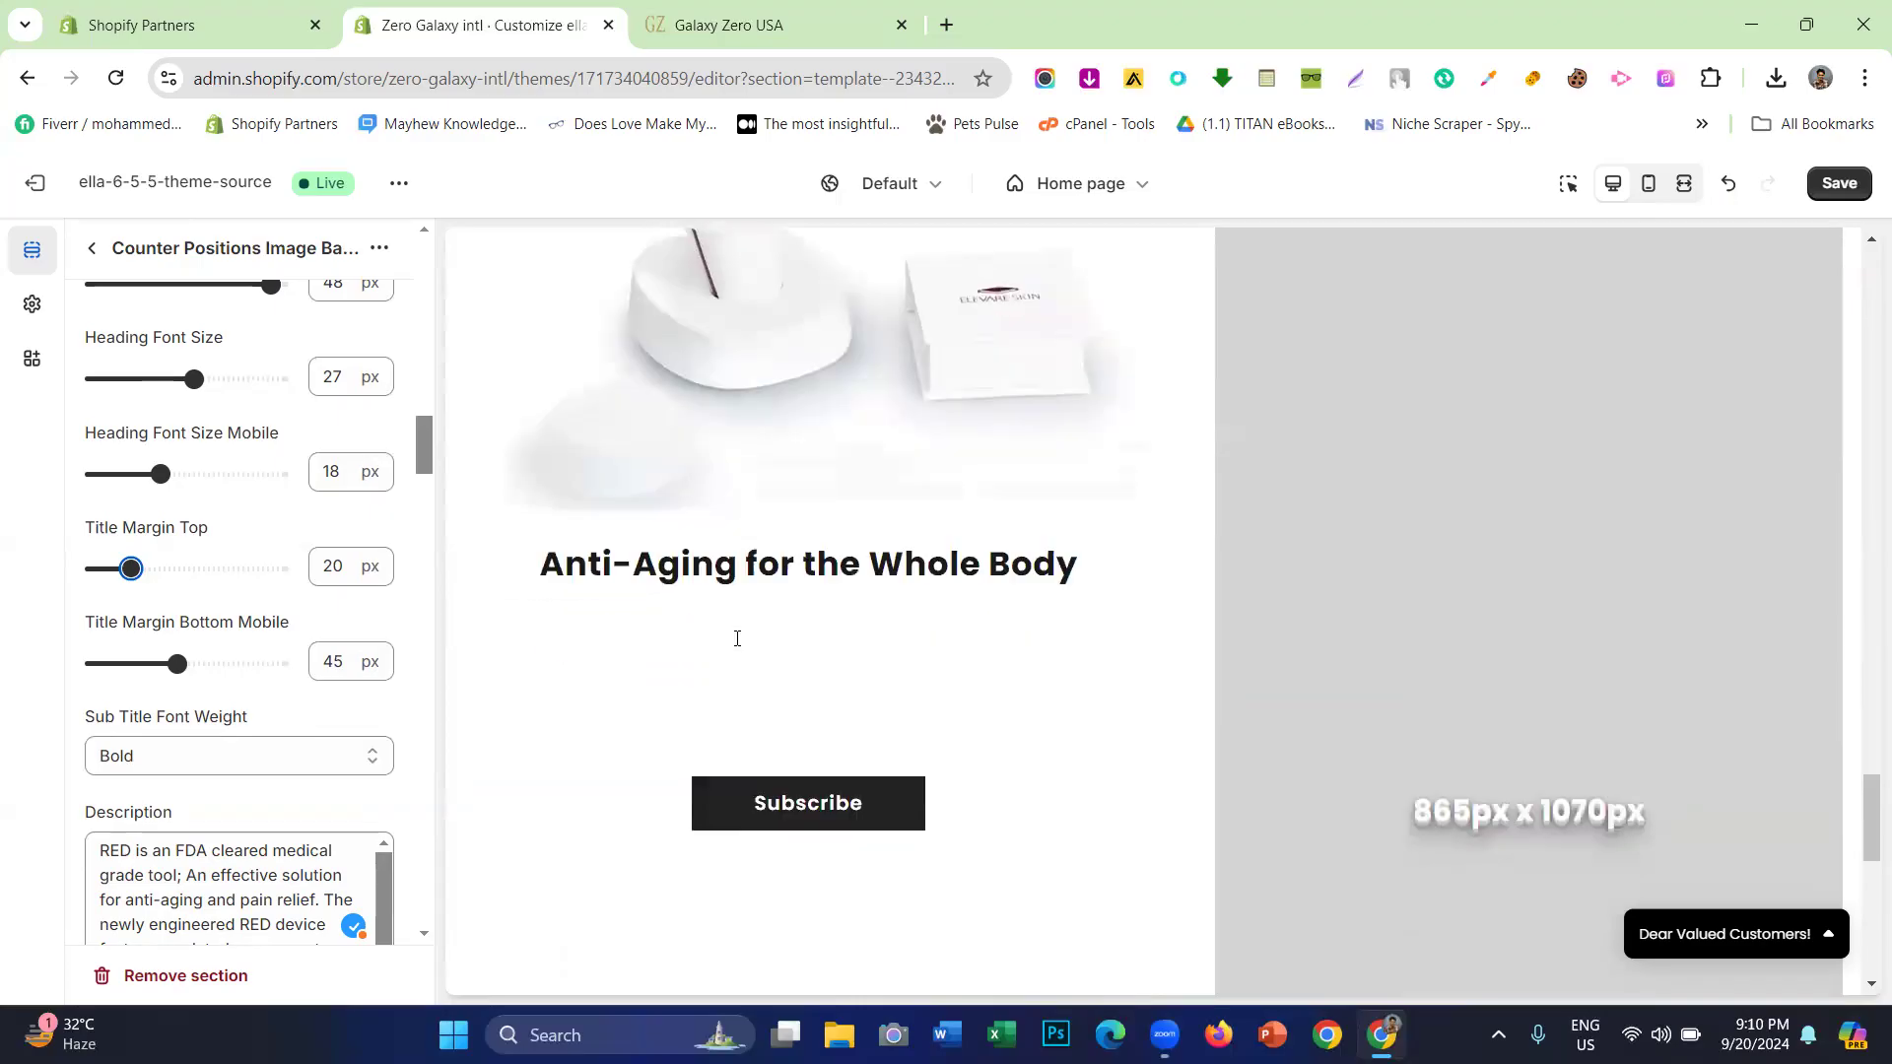
drag(523, 524, 1111, 541)
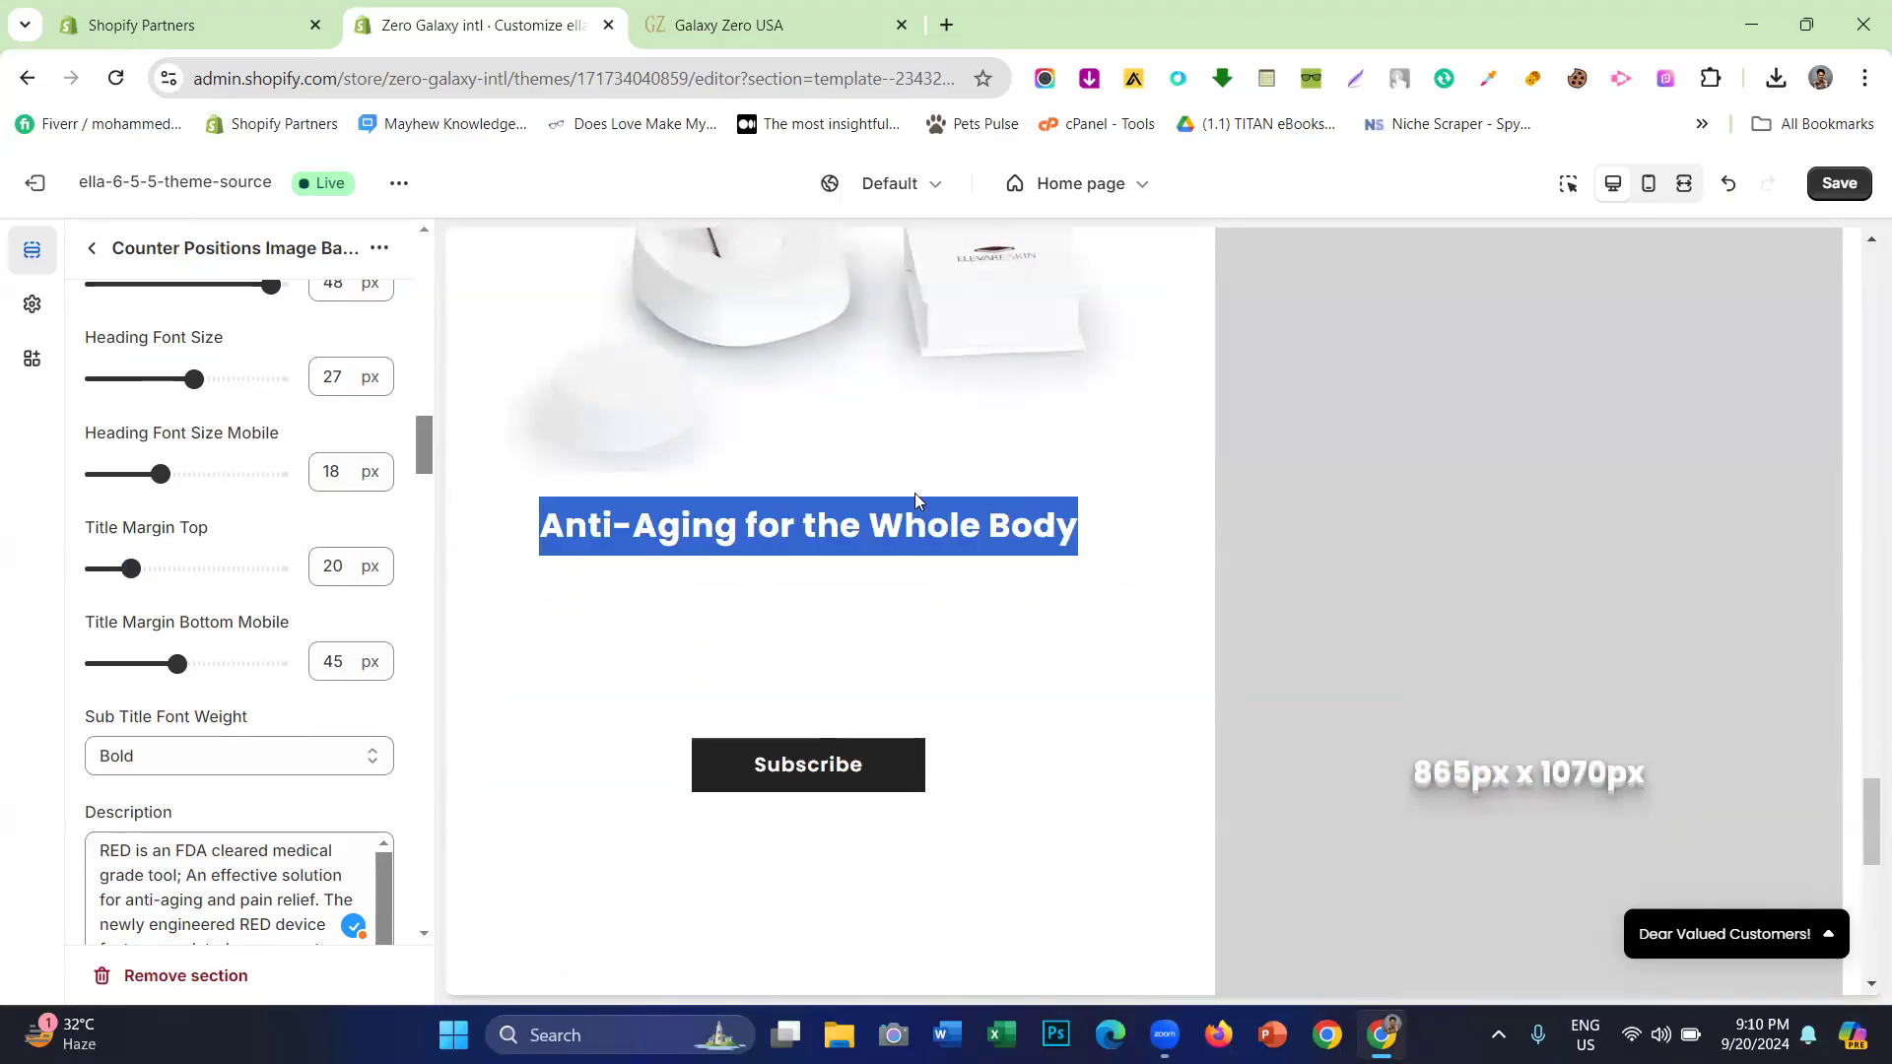
click(835, 15)
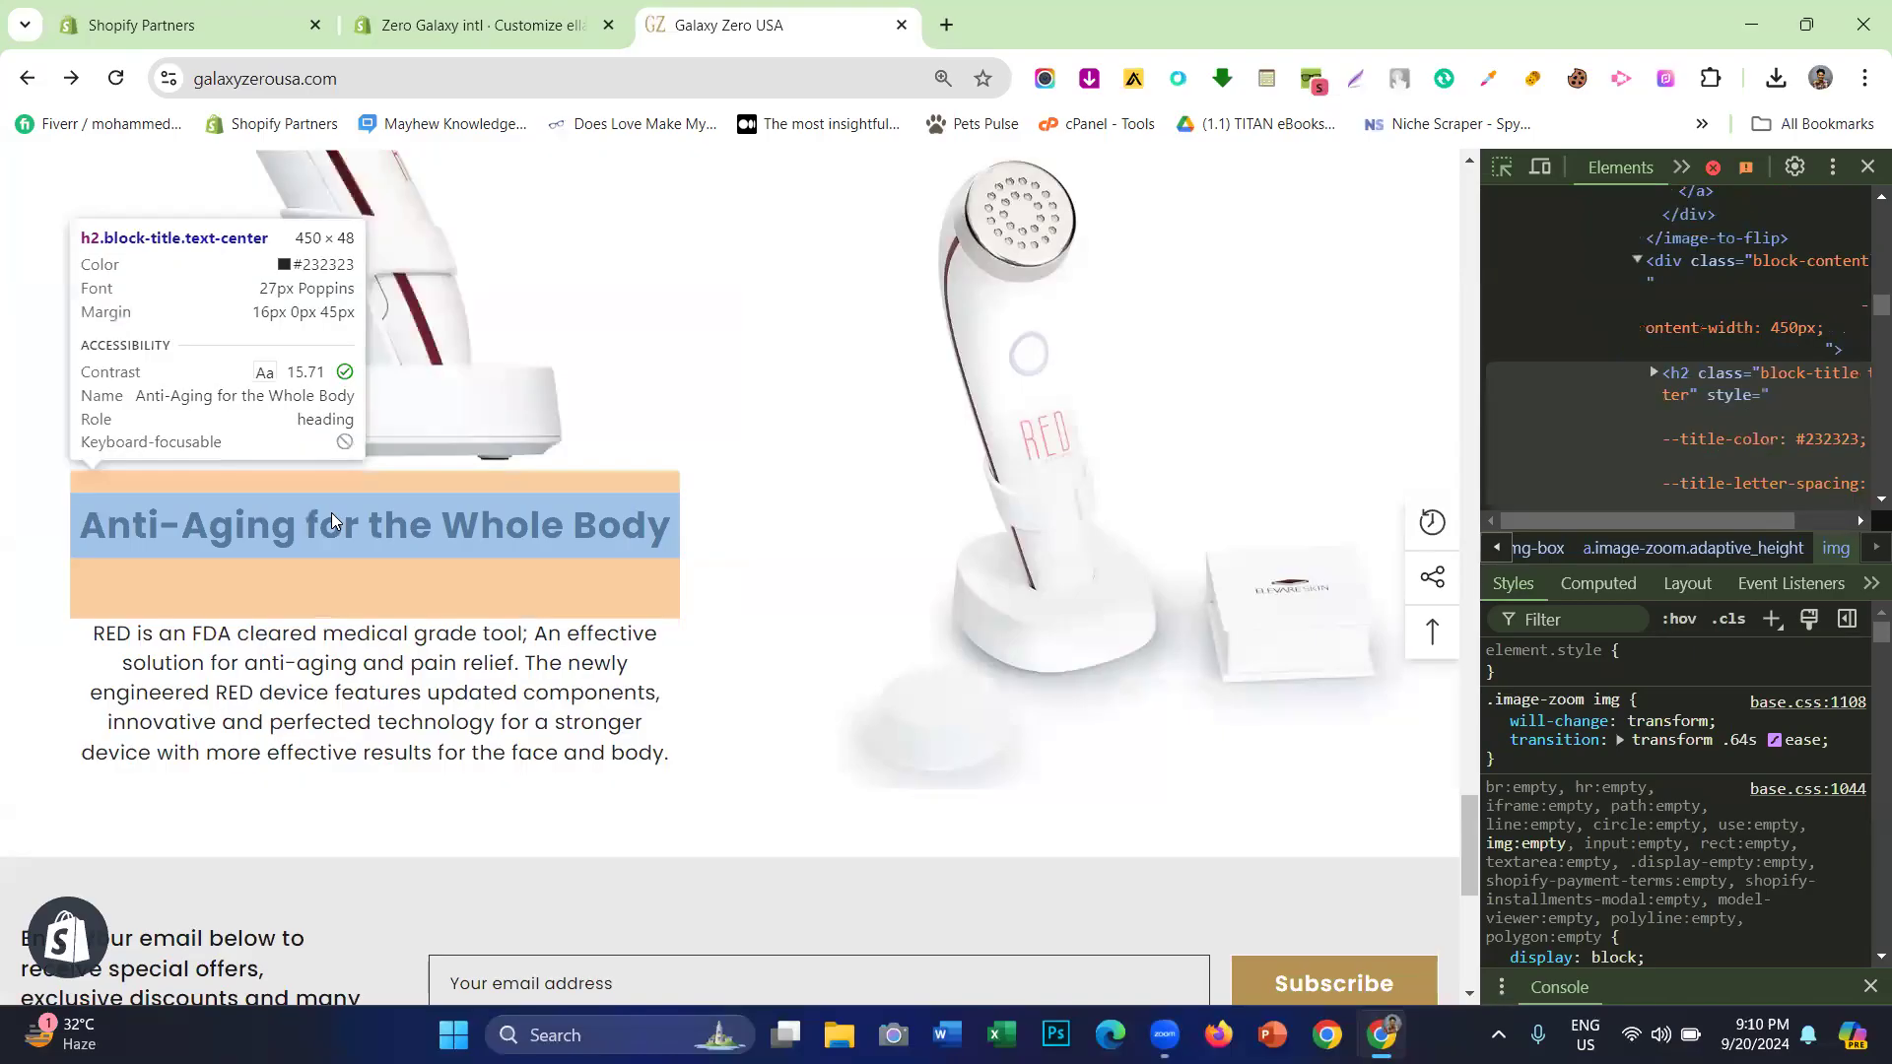
click(483, 25)
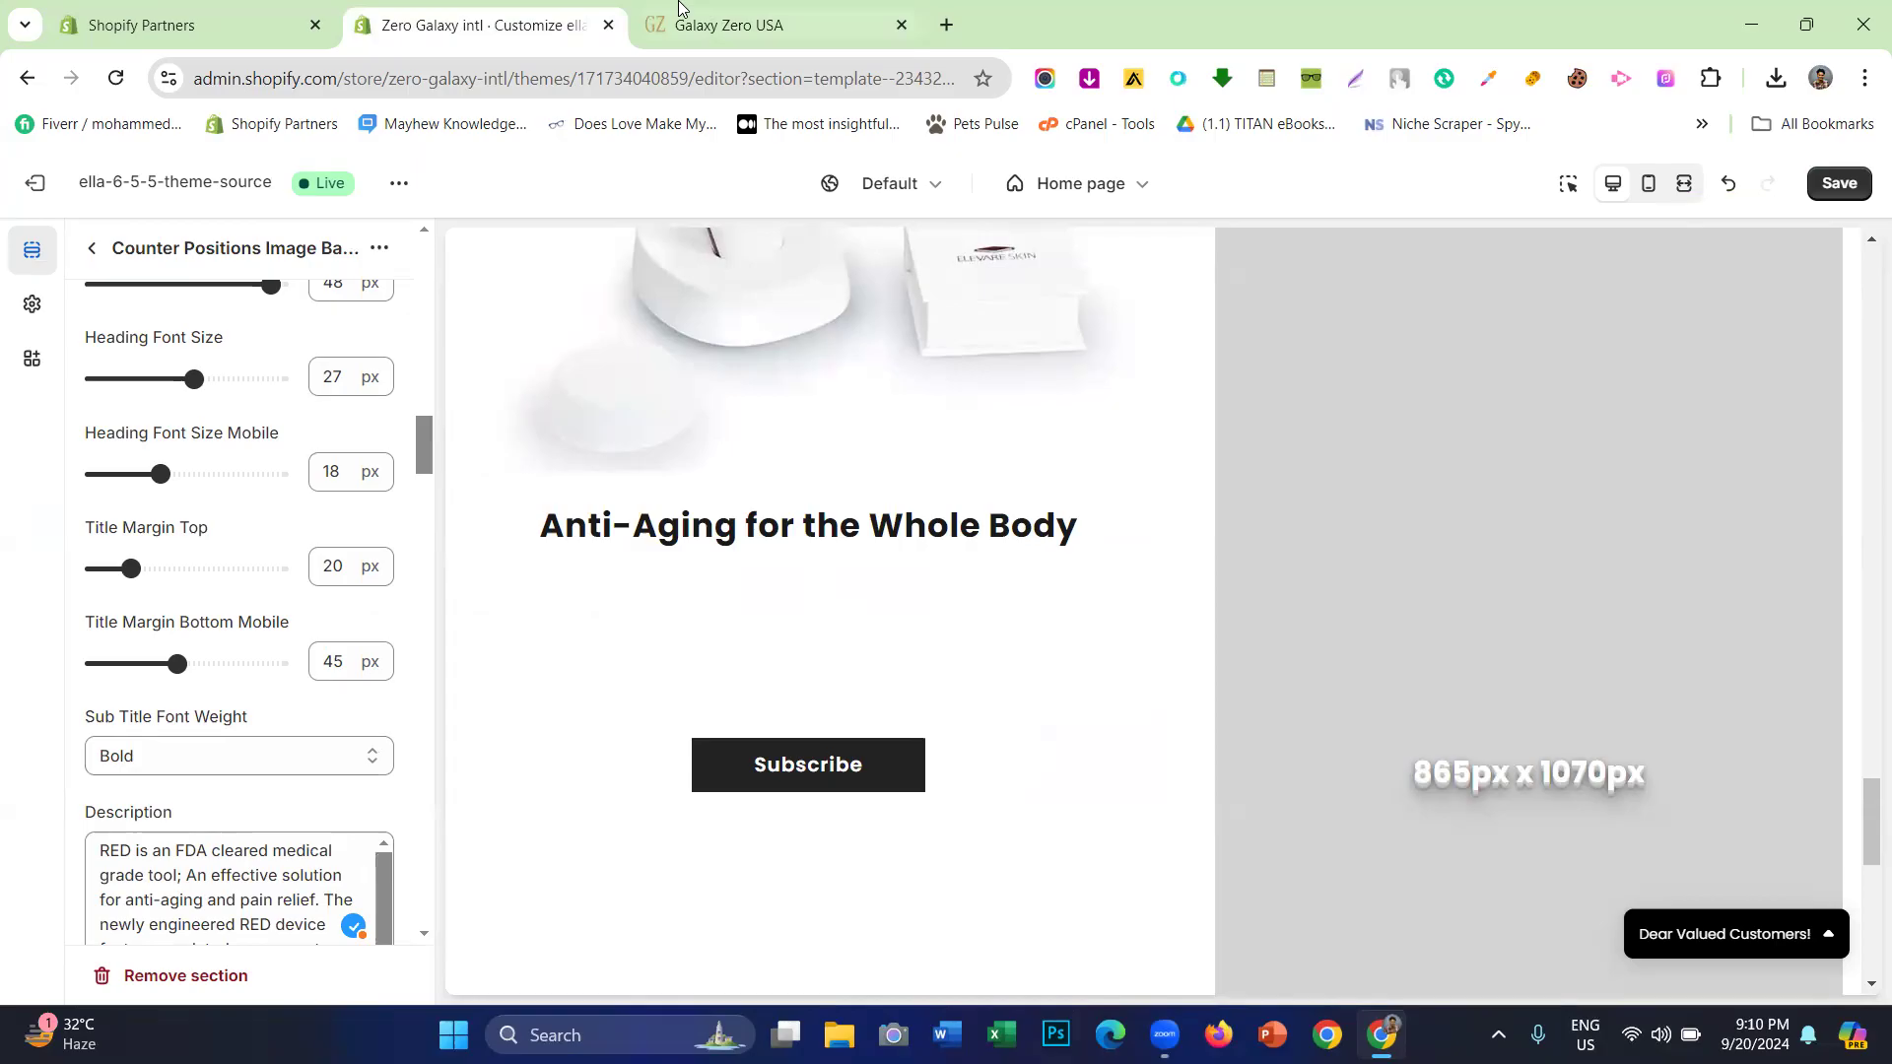
- Compare the Content 1 description with the reference site's RED text and examine its font, spacing and color settings
click(749, 24)
scroll(604, 565, down, 3)
scroll(601, 566, up, 1)
click(479, 14)
scroll(168, 621, down, 1)
drag(533, 606, 962, 735)
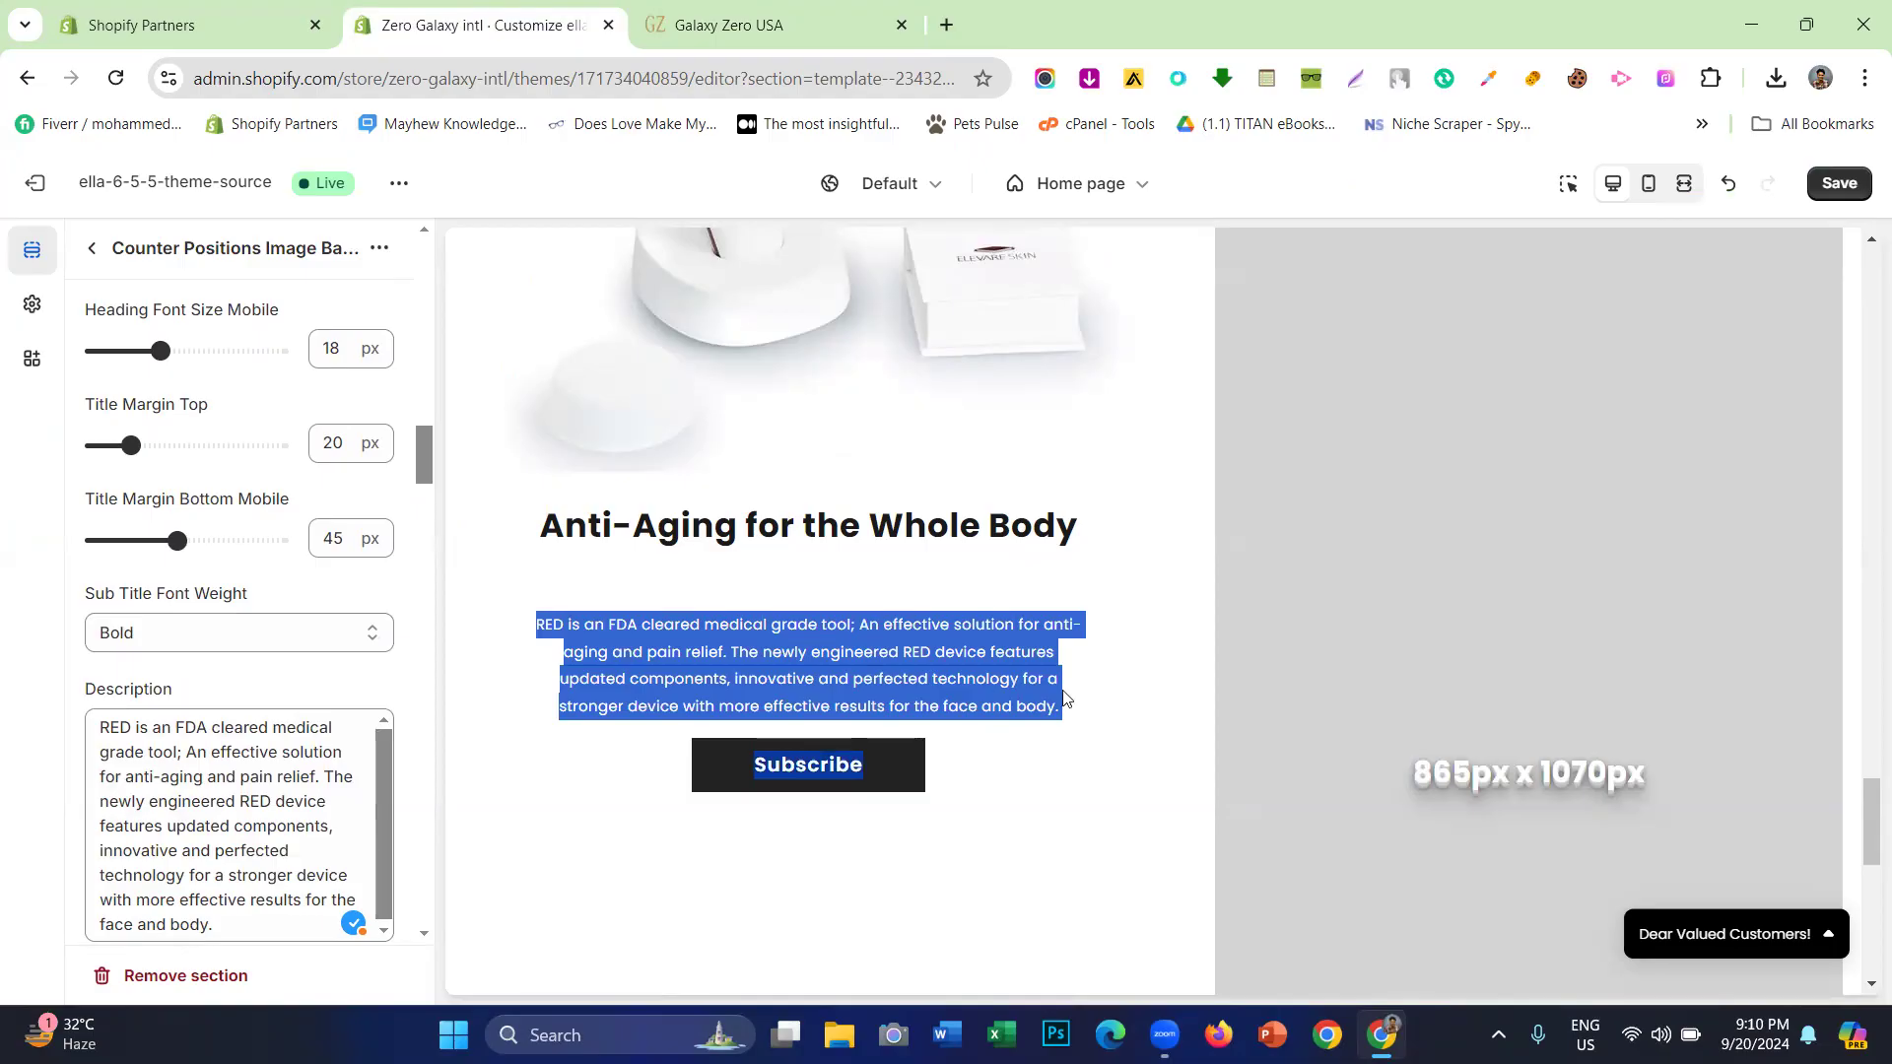
click(988, 695)
scroll(163, 606, down, 4)
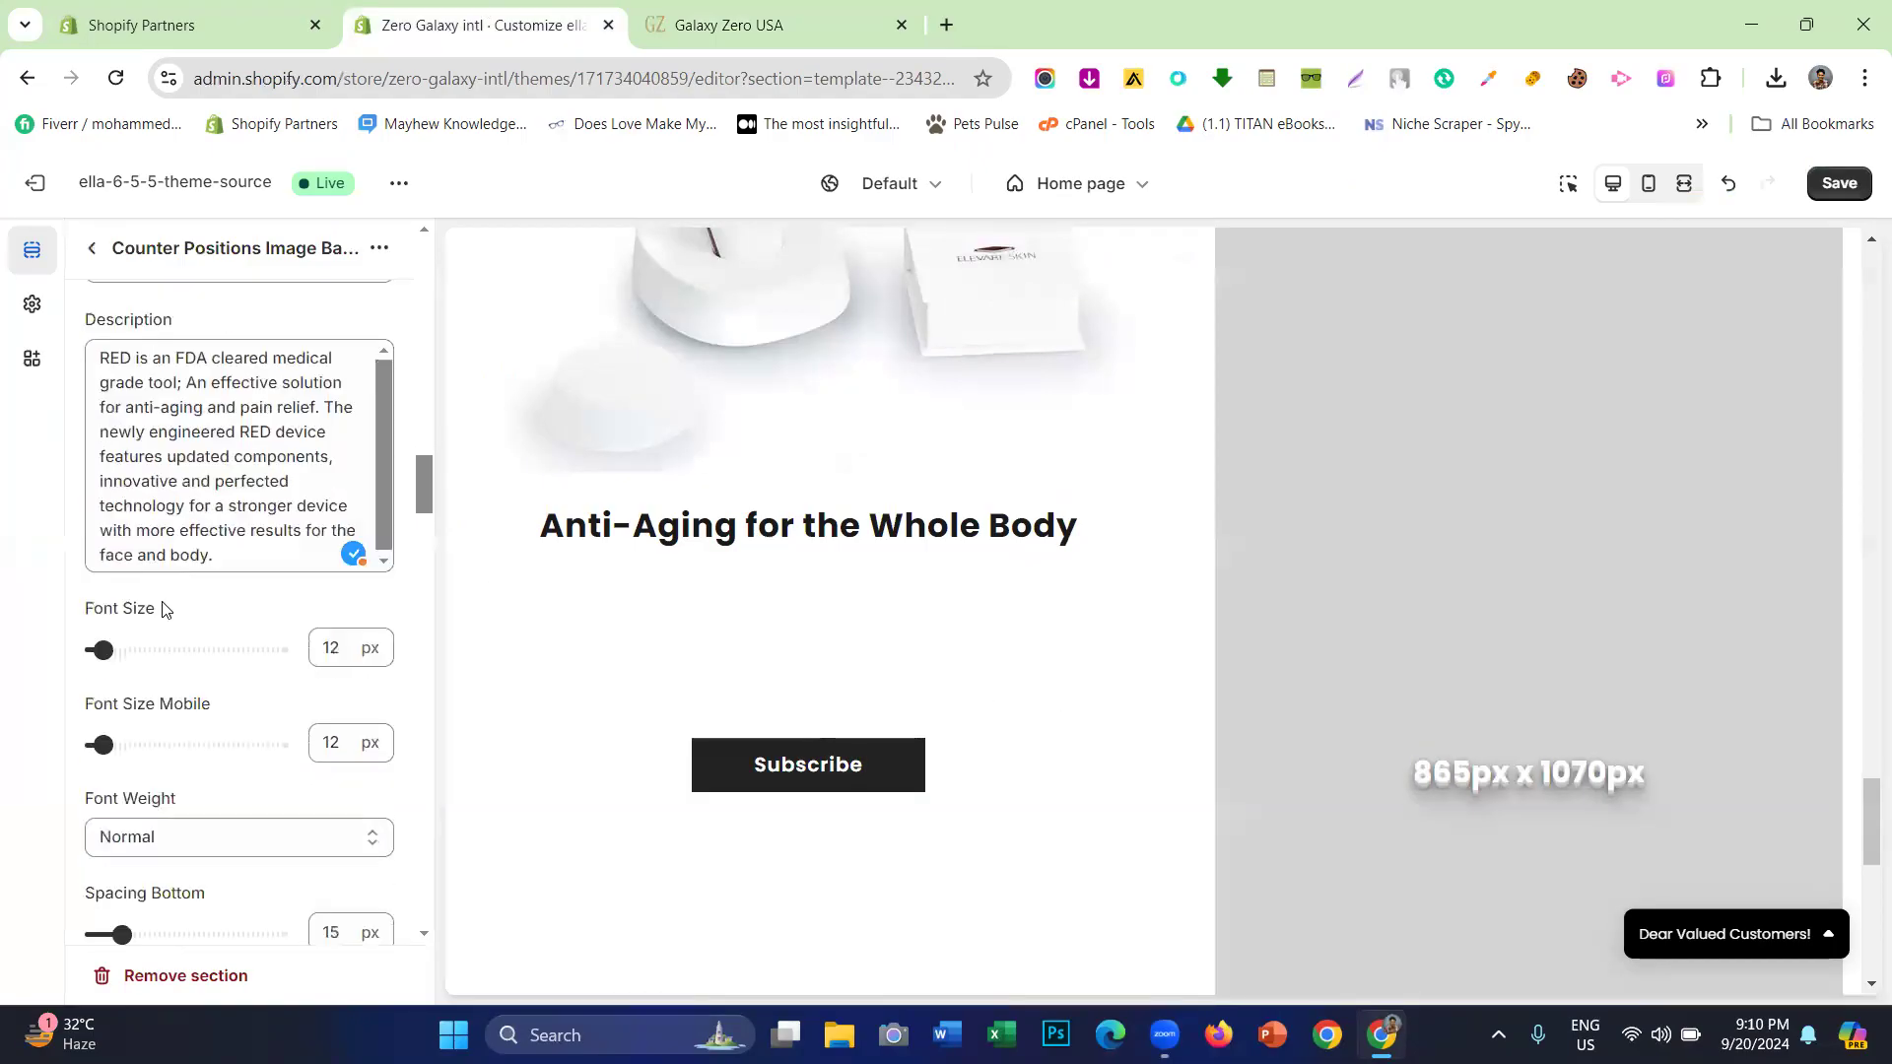
scroll(150, 562, down, 1)
scroll(150, 562, down, 2)
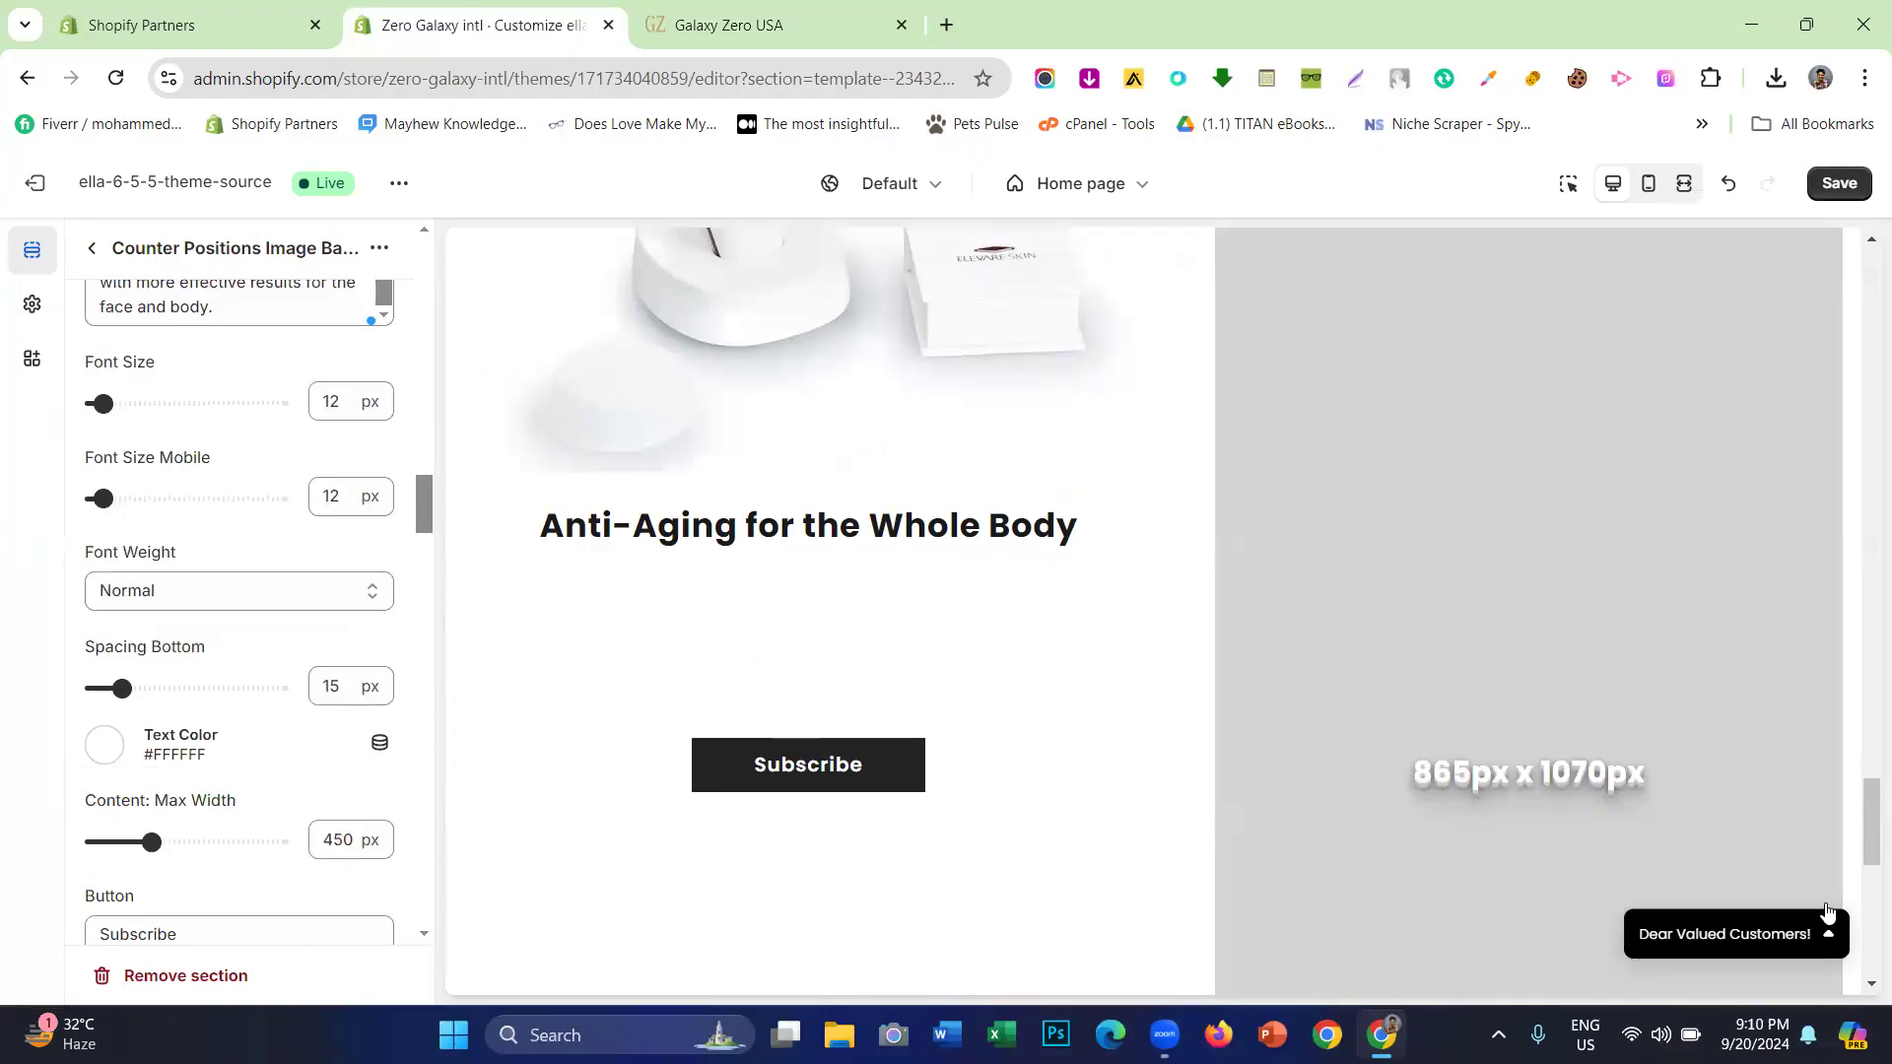
click(1665, 1025)
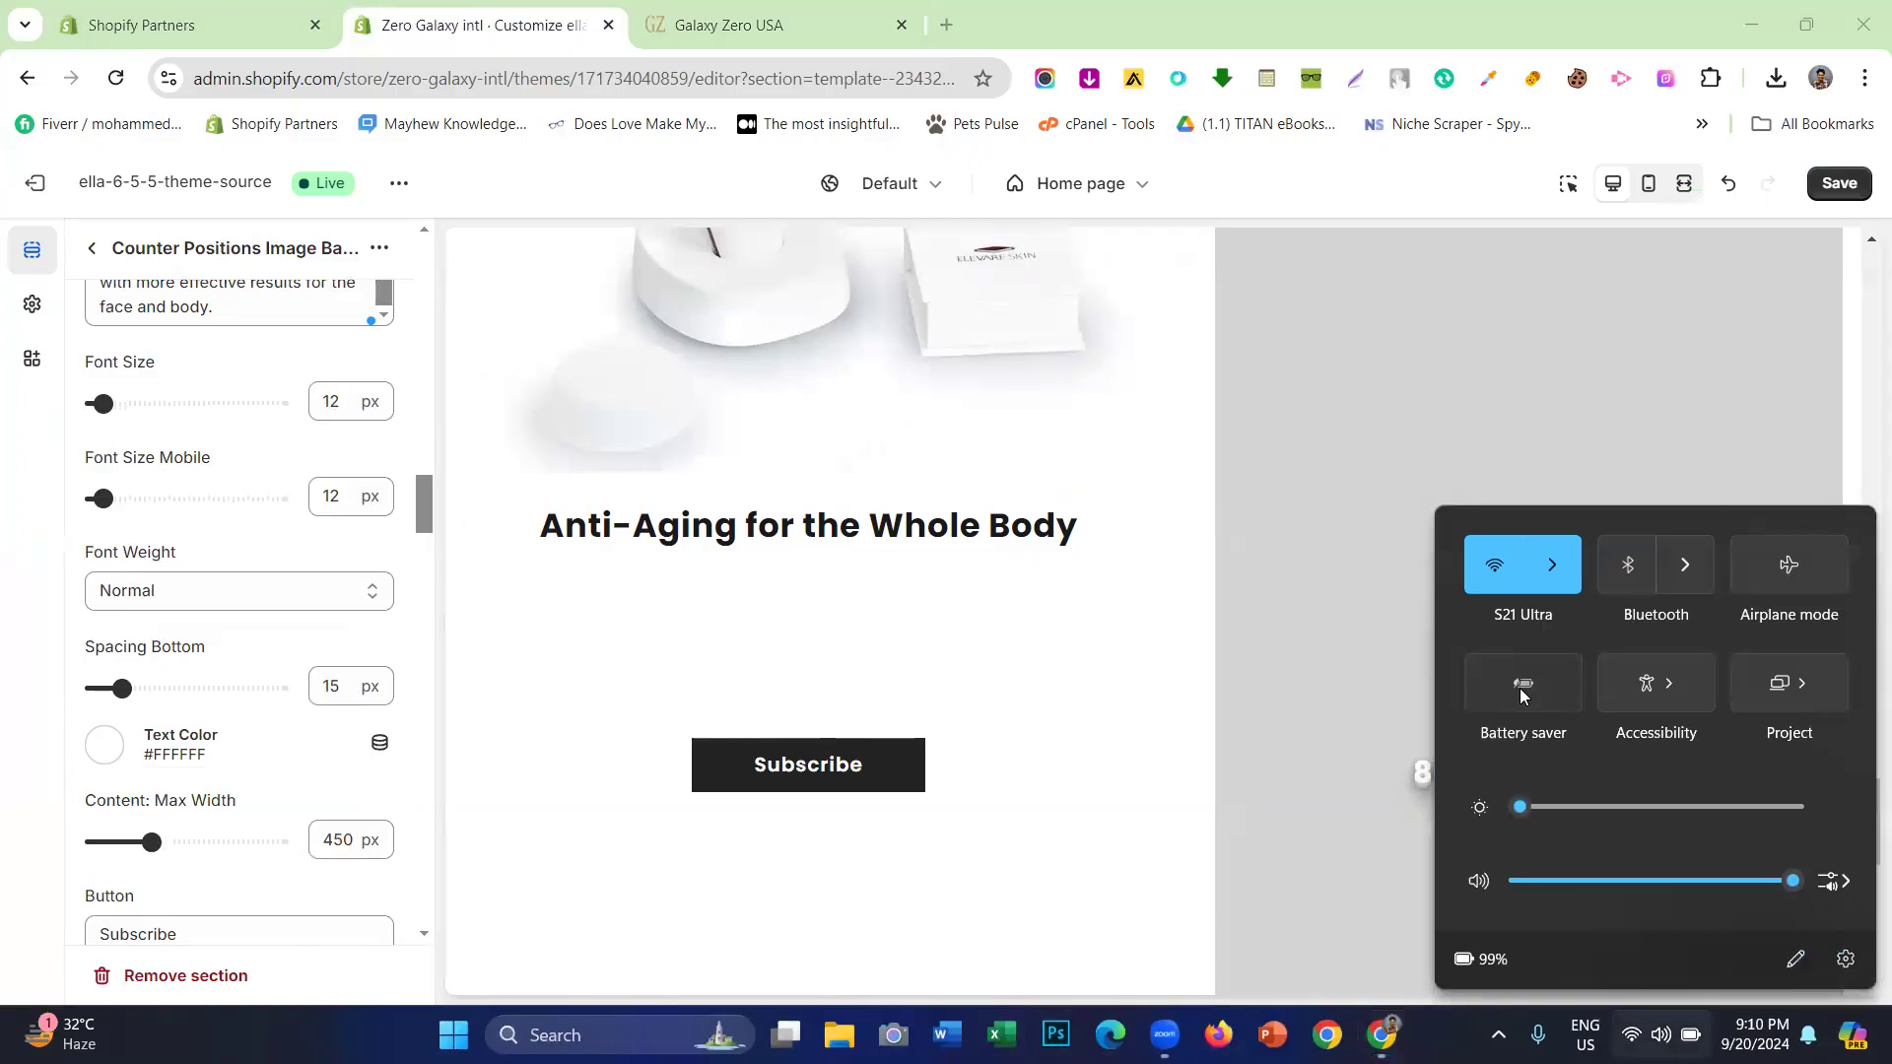
click(1608, 987)
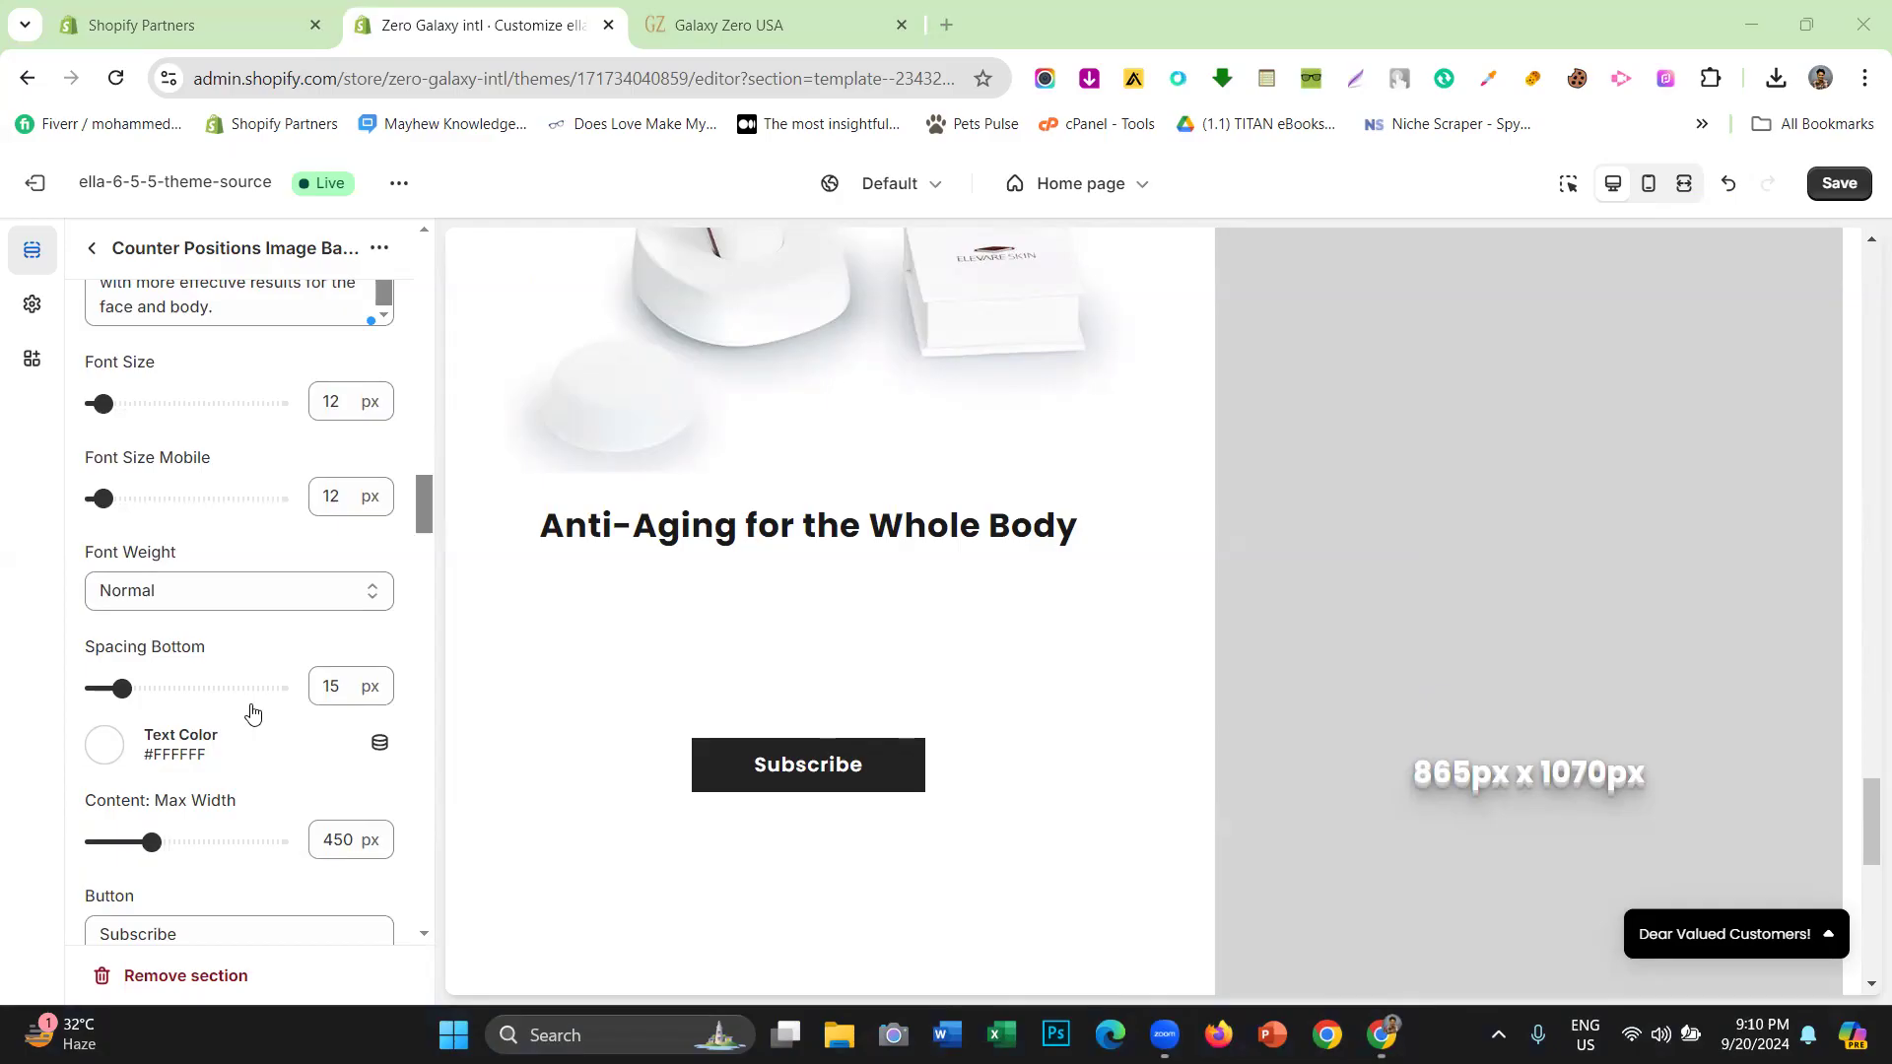
- Set the Content 1 description's text color to #232323
click(96, 761)
click(106, 768)
click(226, 658)
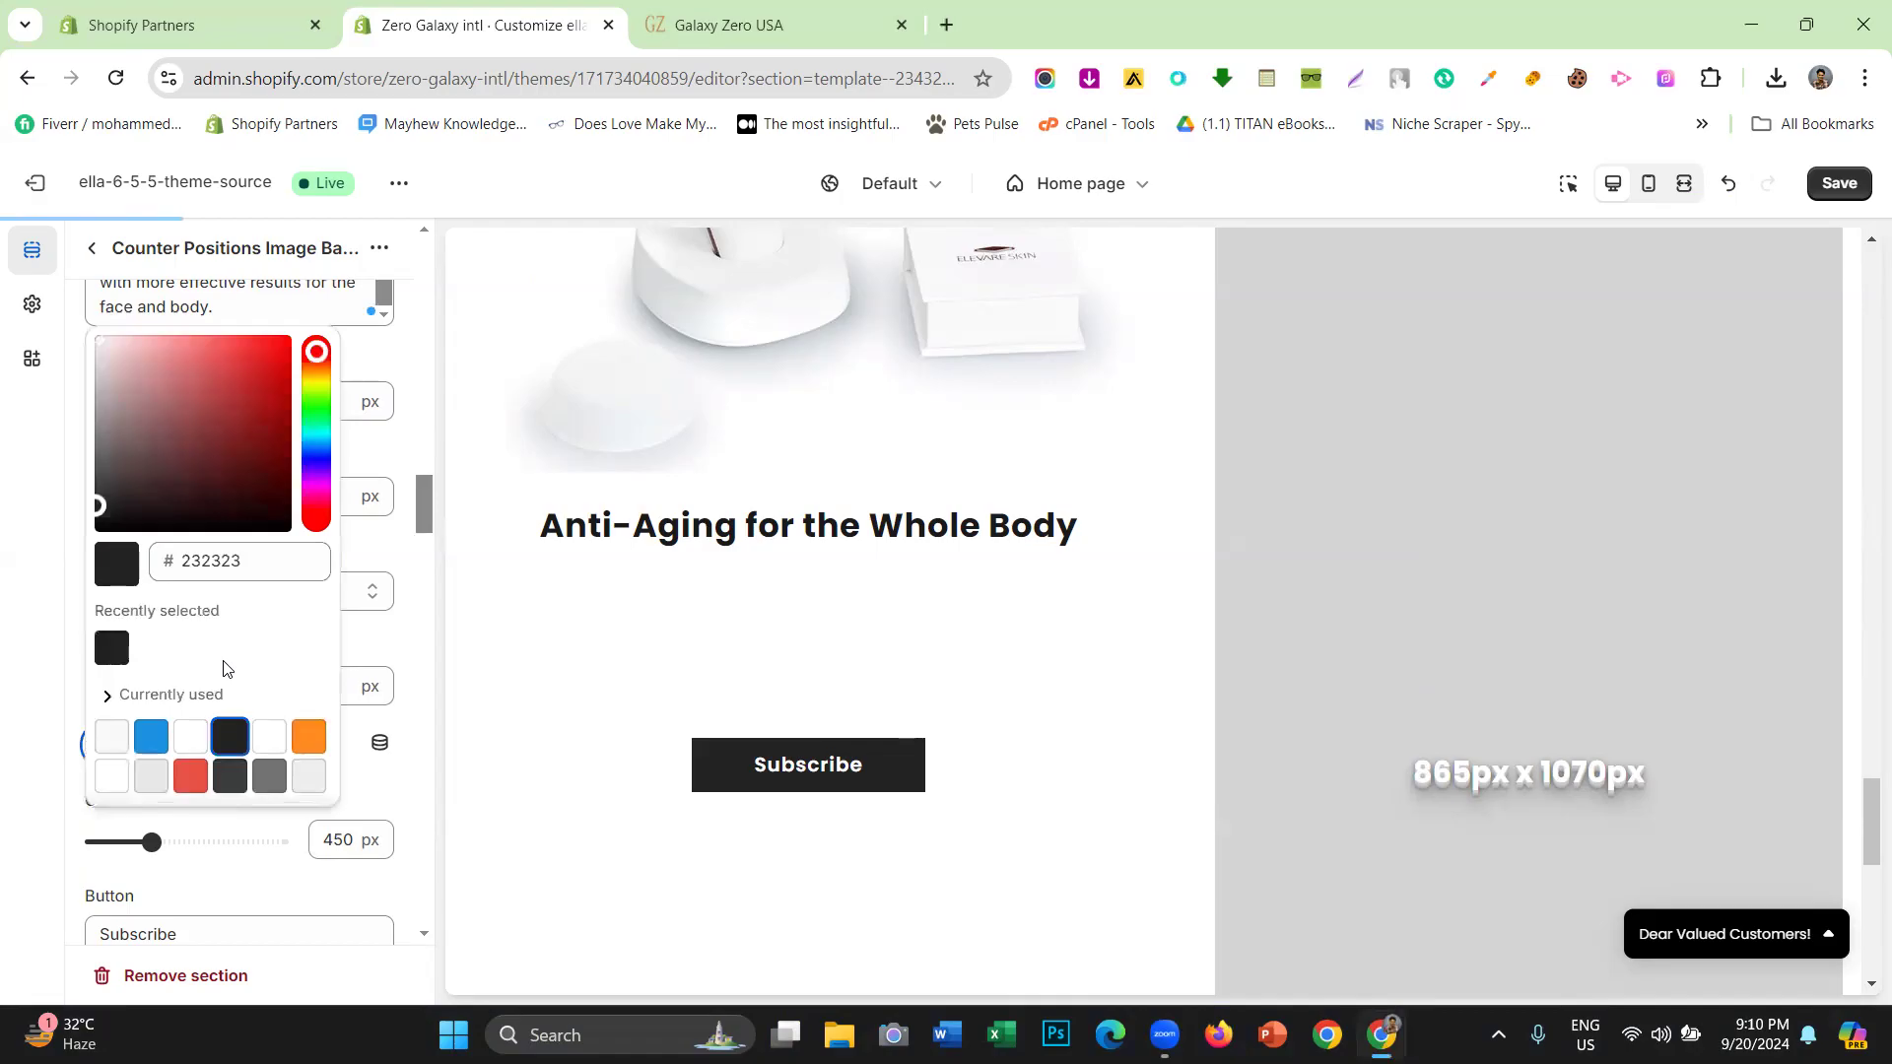
click(5, 648)
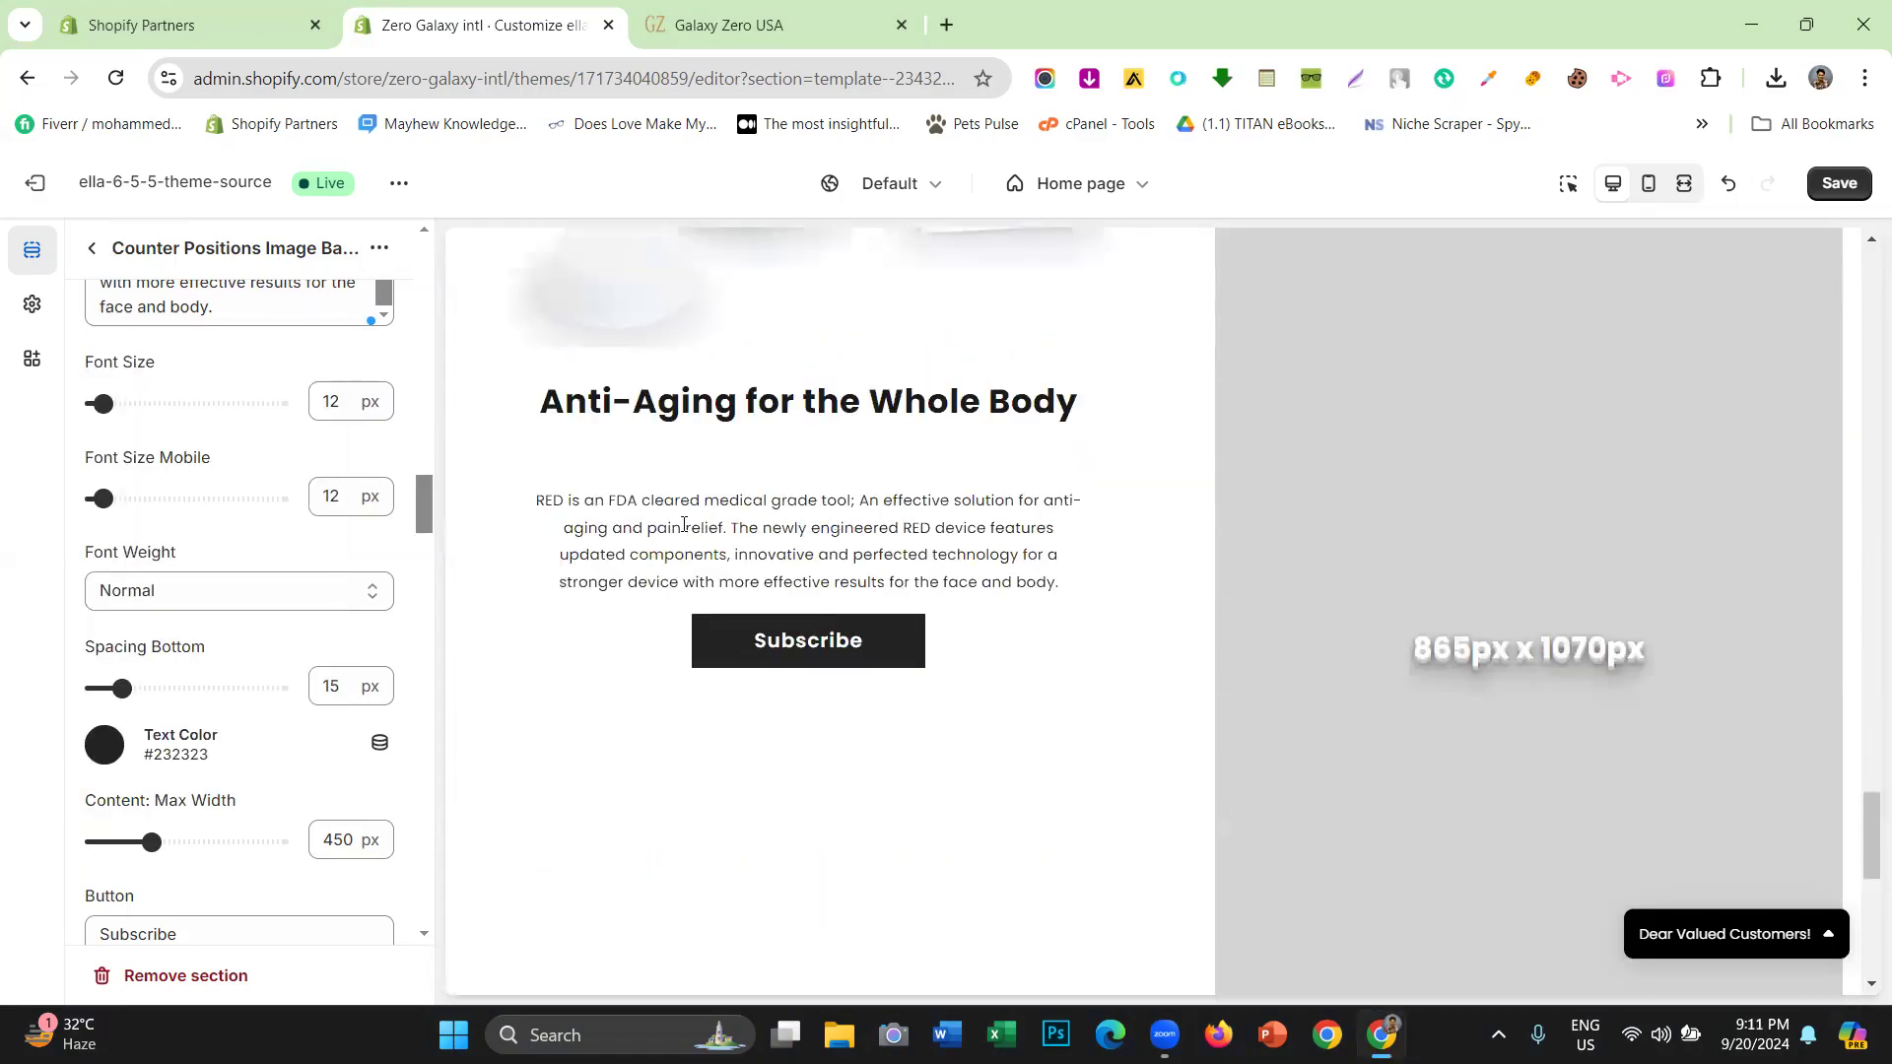
- Set the Content 1 description's desktop font size to 15 px and check the paragraph in the preview
scroll(176, 552, up, 2)
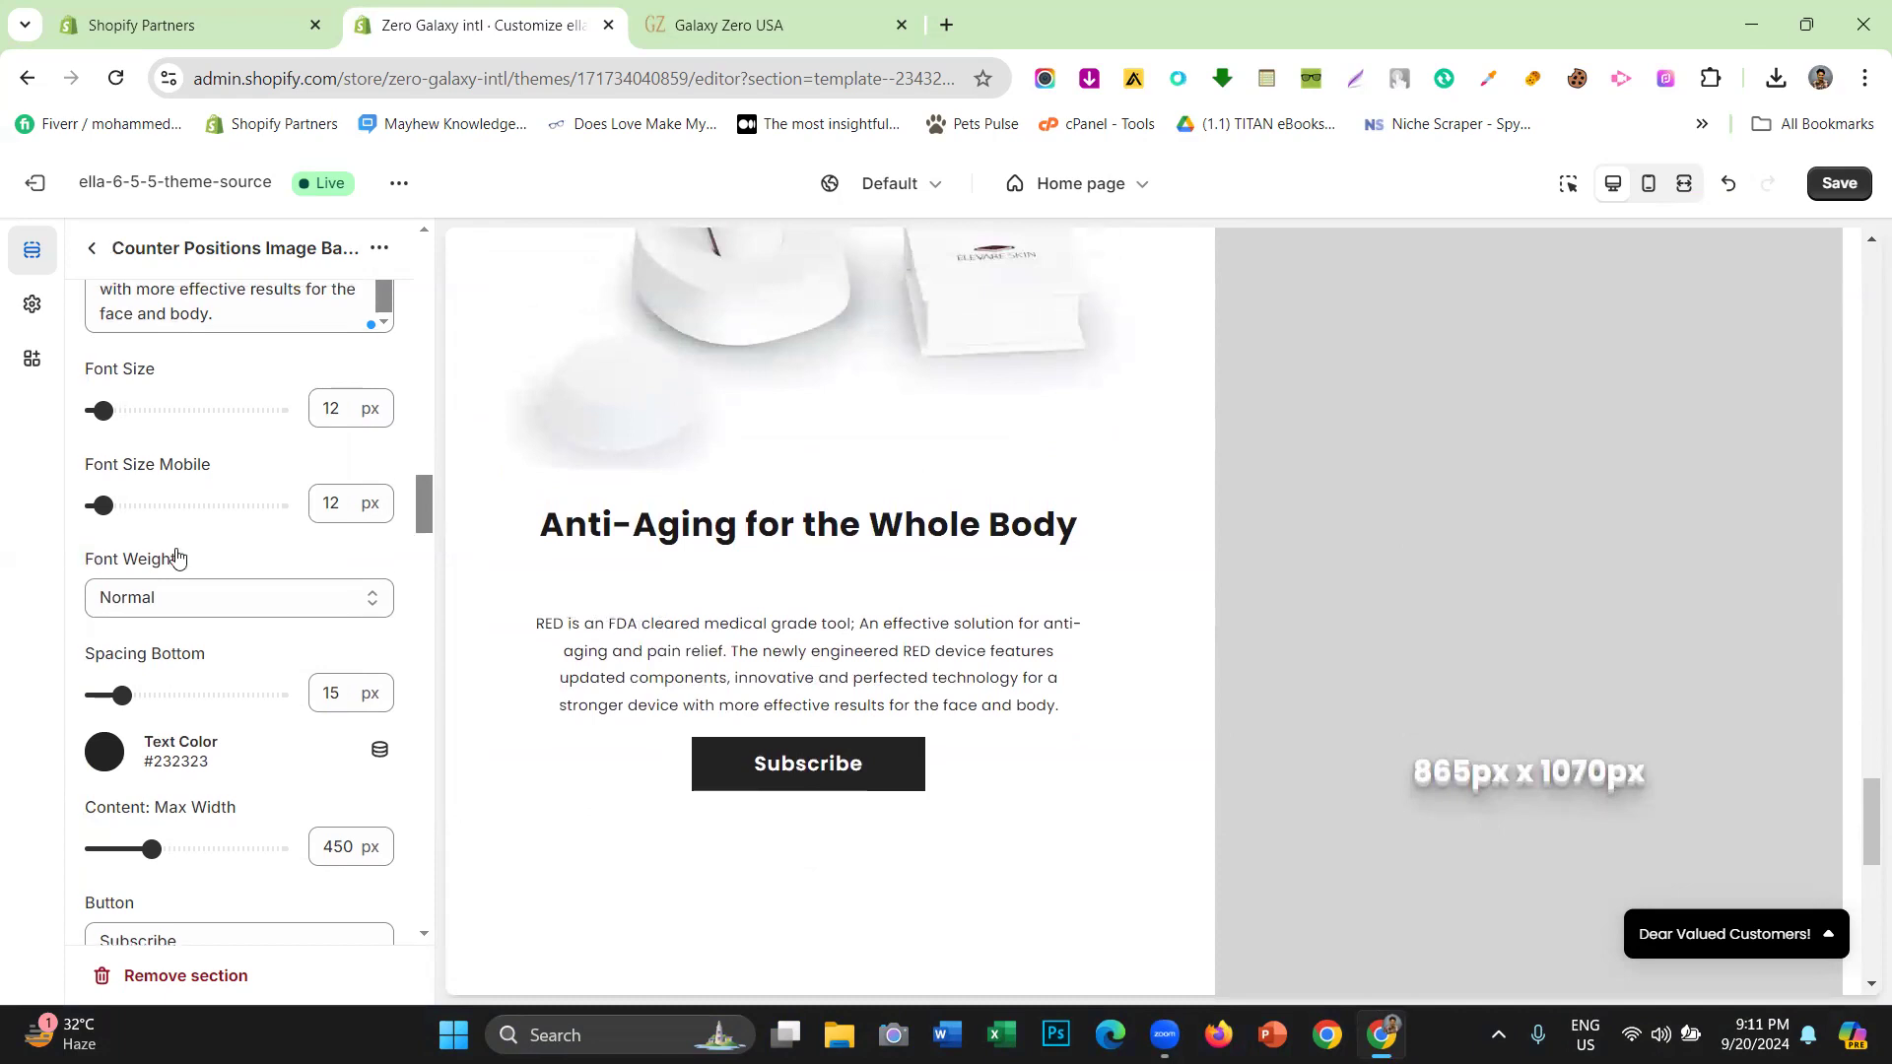
scroll(177, 547, up, 2)
triple_click(139, 734)
drag(101, 773, 117, 773)
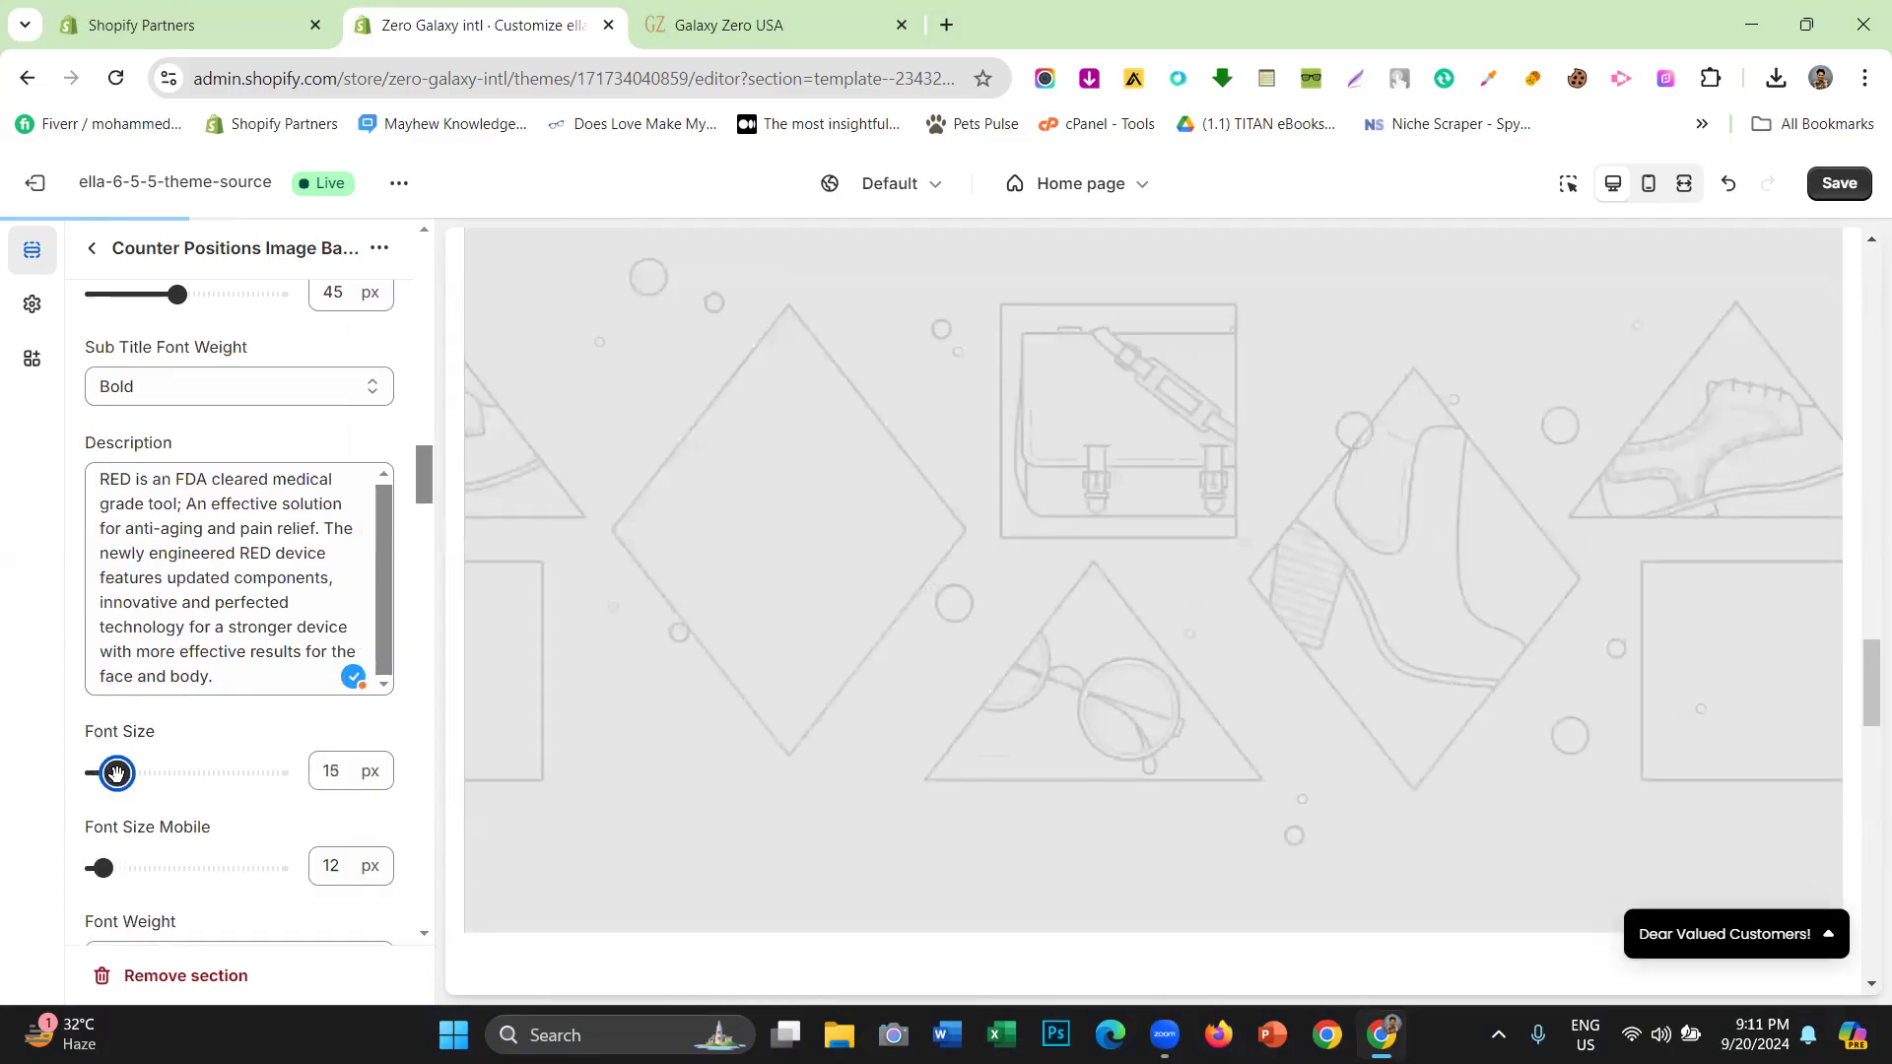
scroll(901, 532, down, 10)
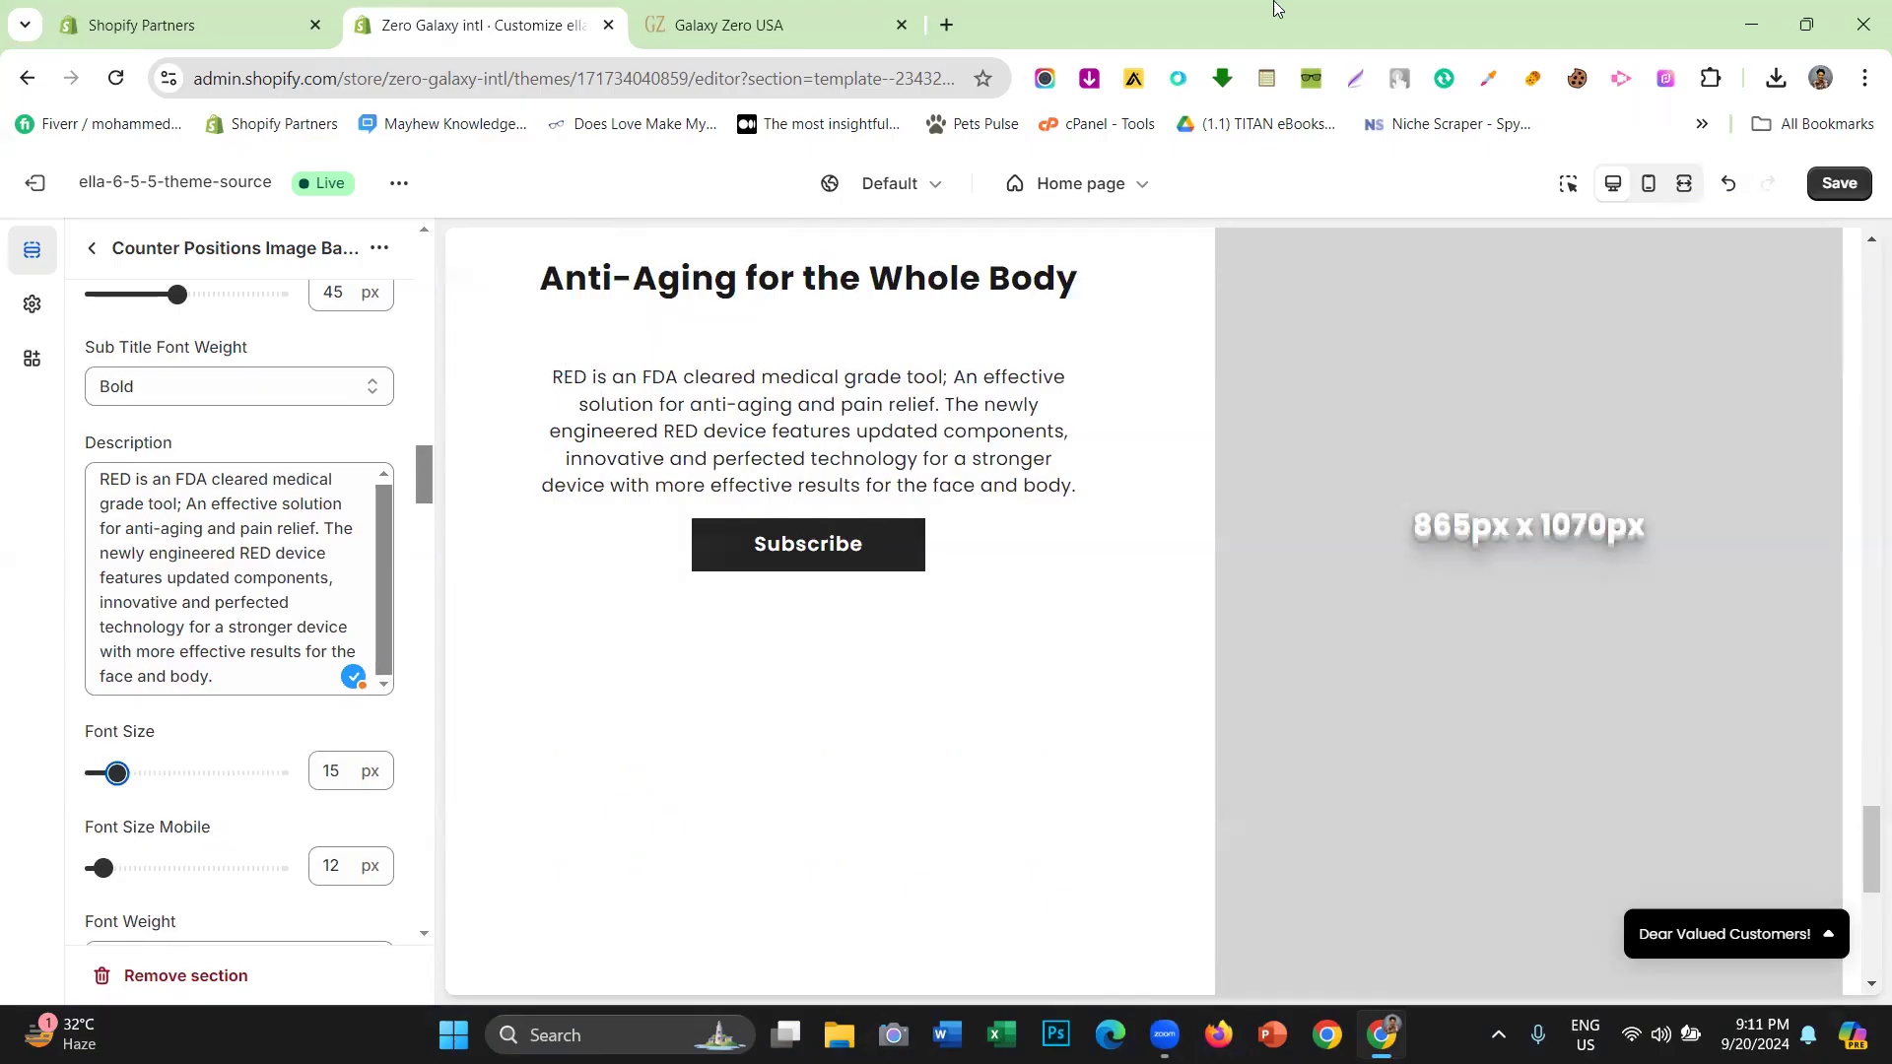
- Inspect the RED description's font styling in the reference site's mobile view and compare it with the Content 1 description settings
click(773, 18)
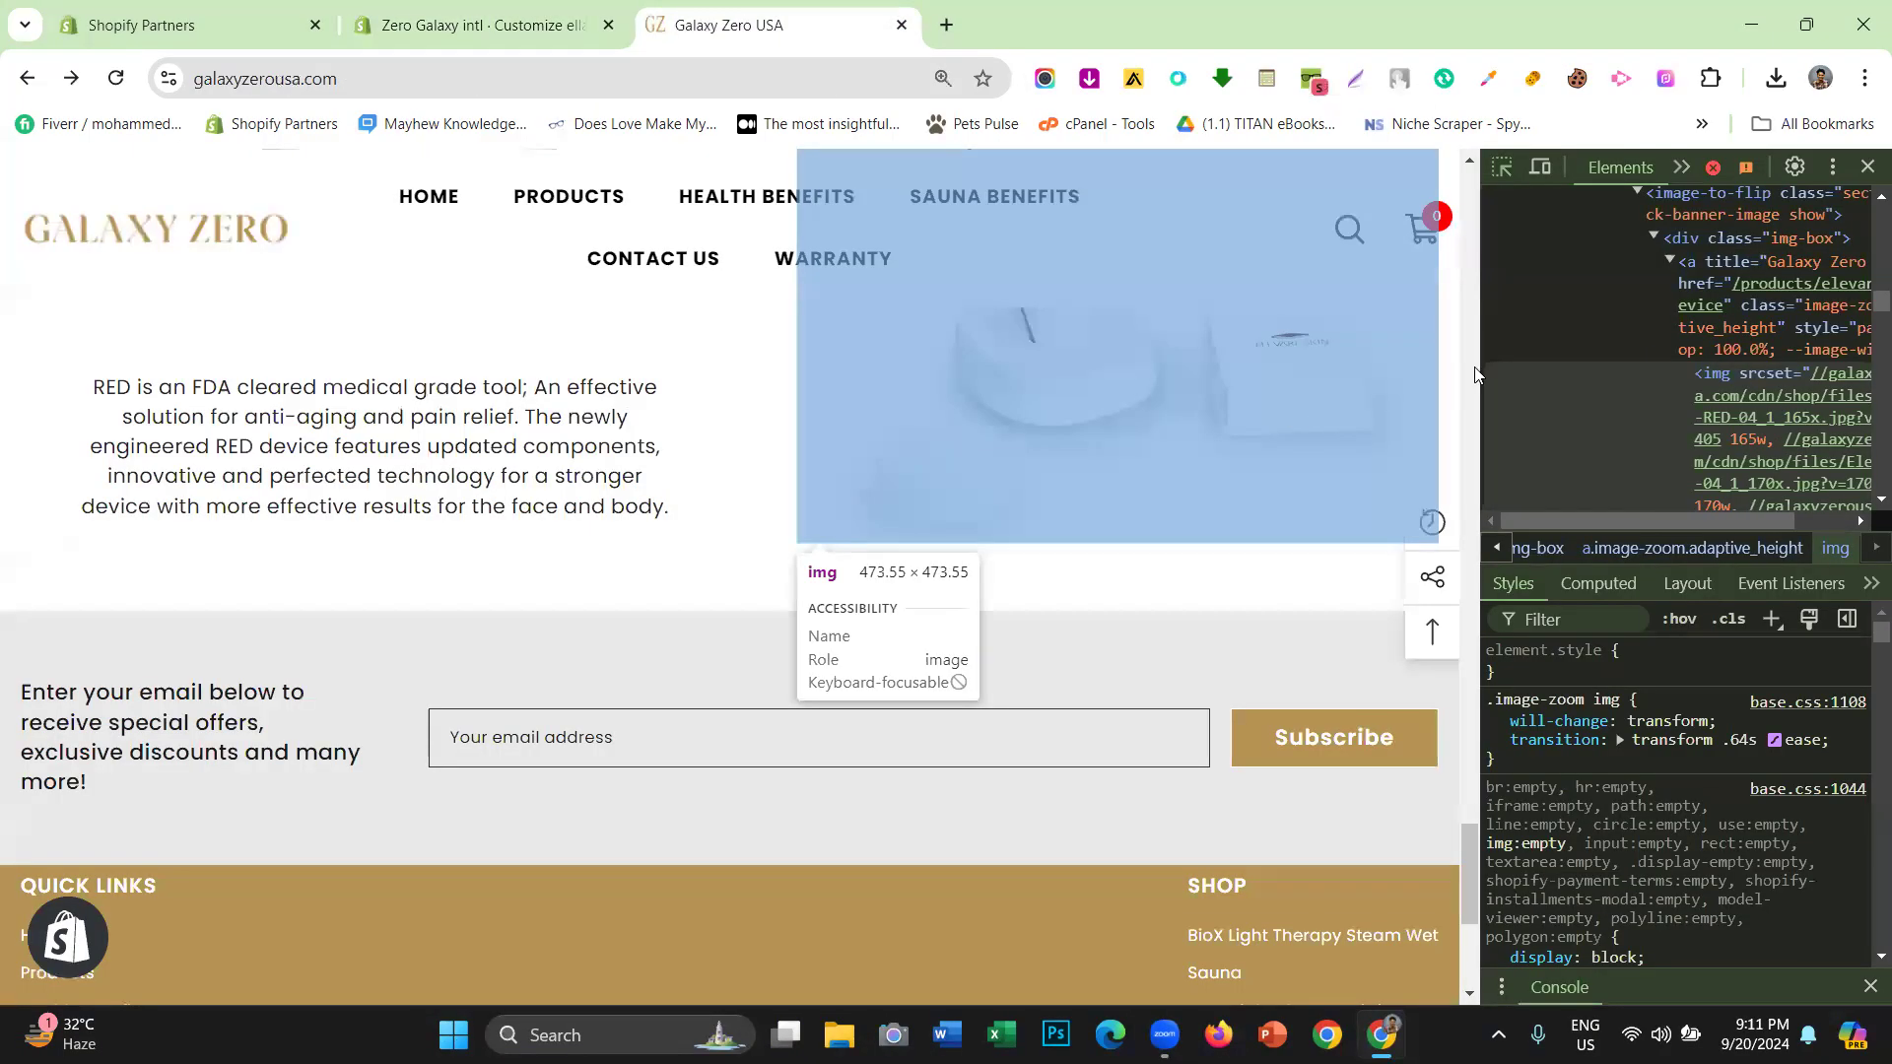
scroll(1518, 286, up, 10)
click(1539, 167)
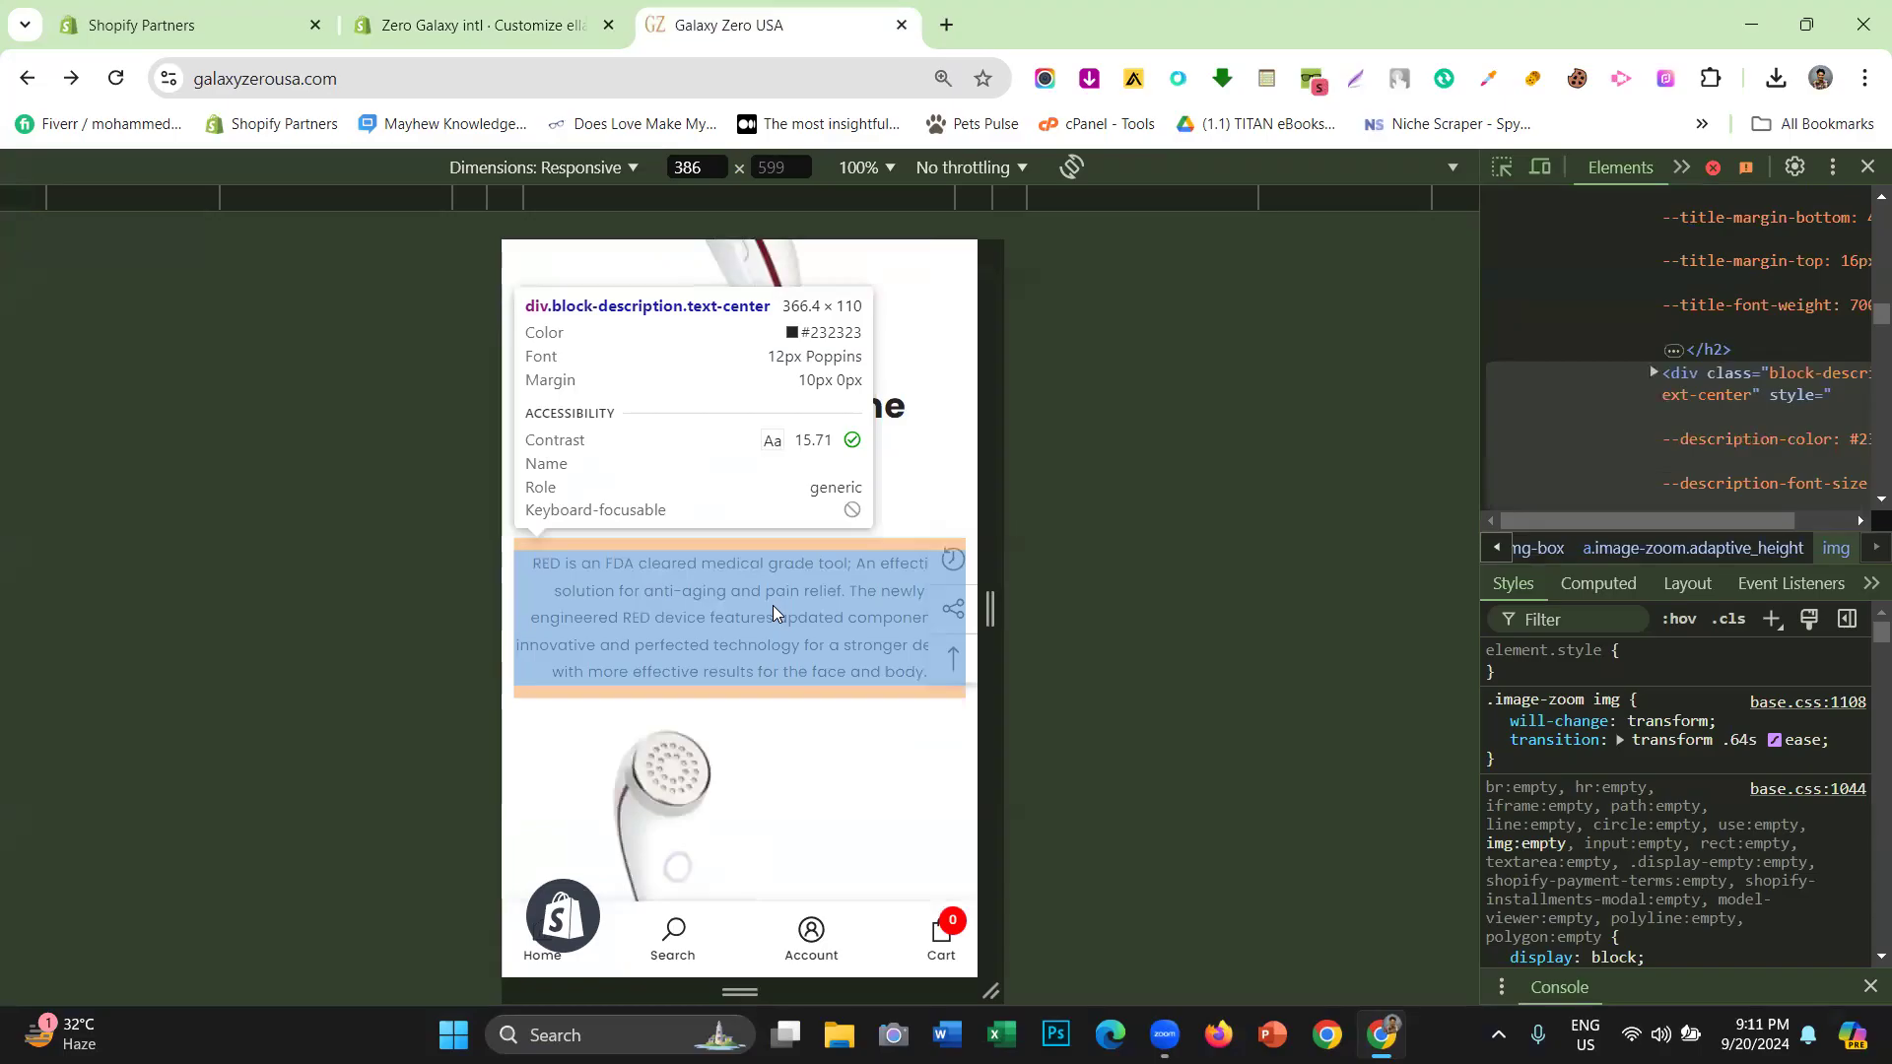
click(445, 10)
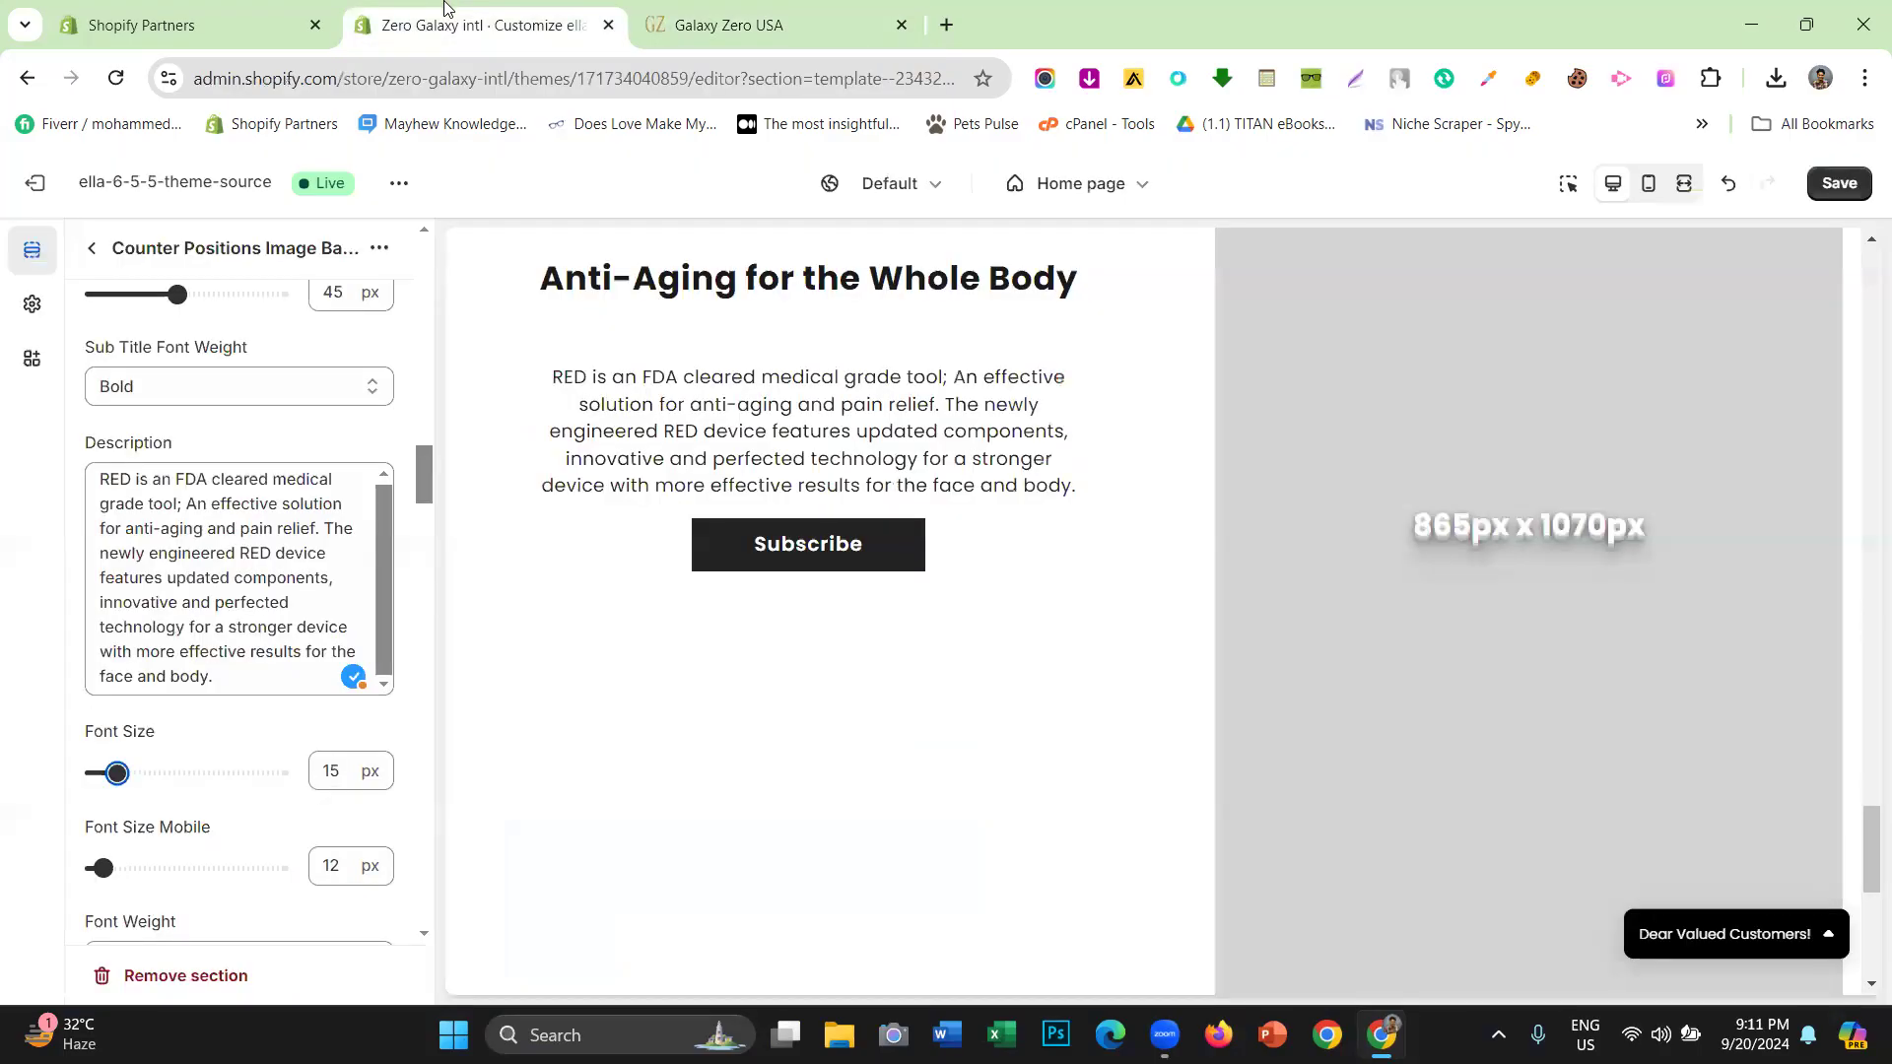
scroll(236, 739, down, 1)
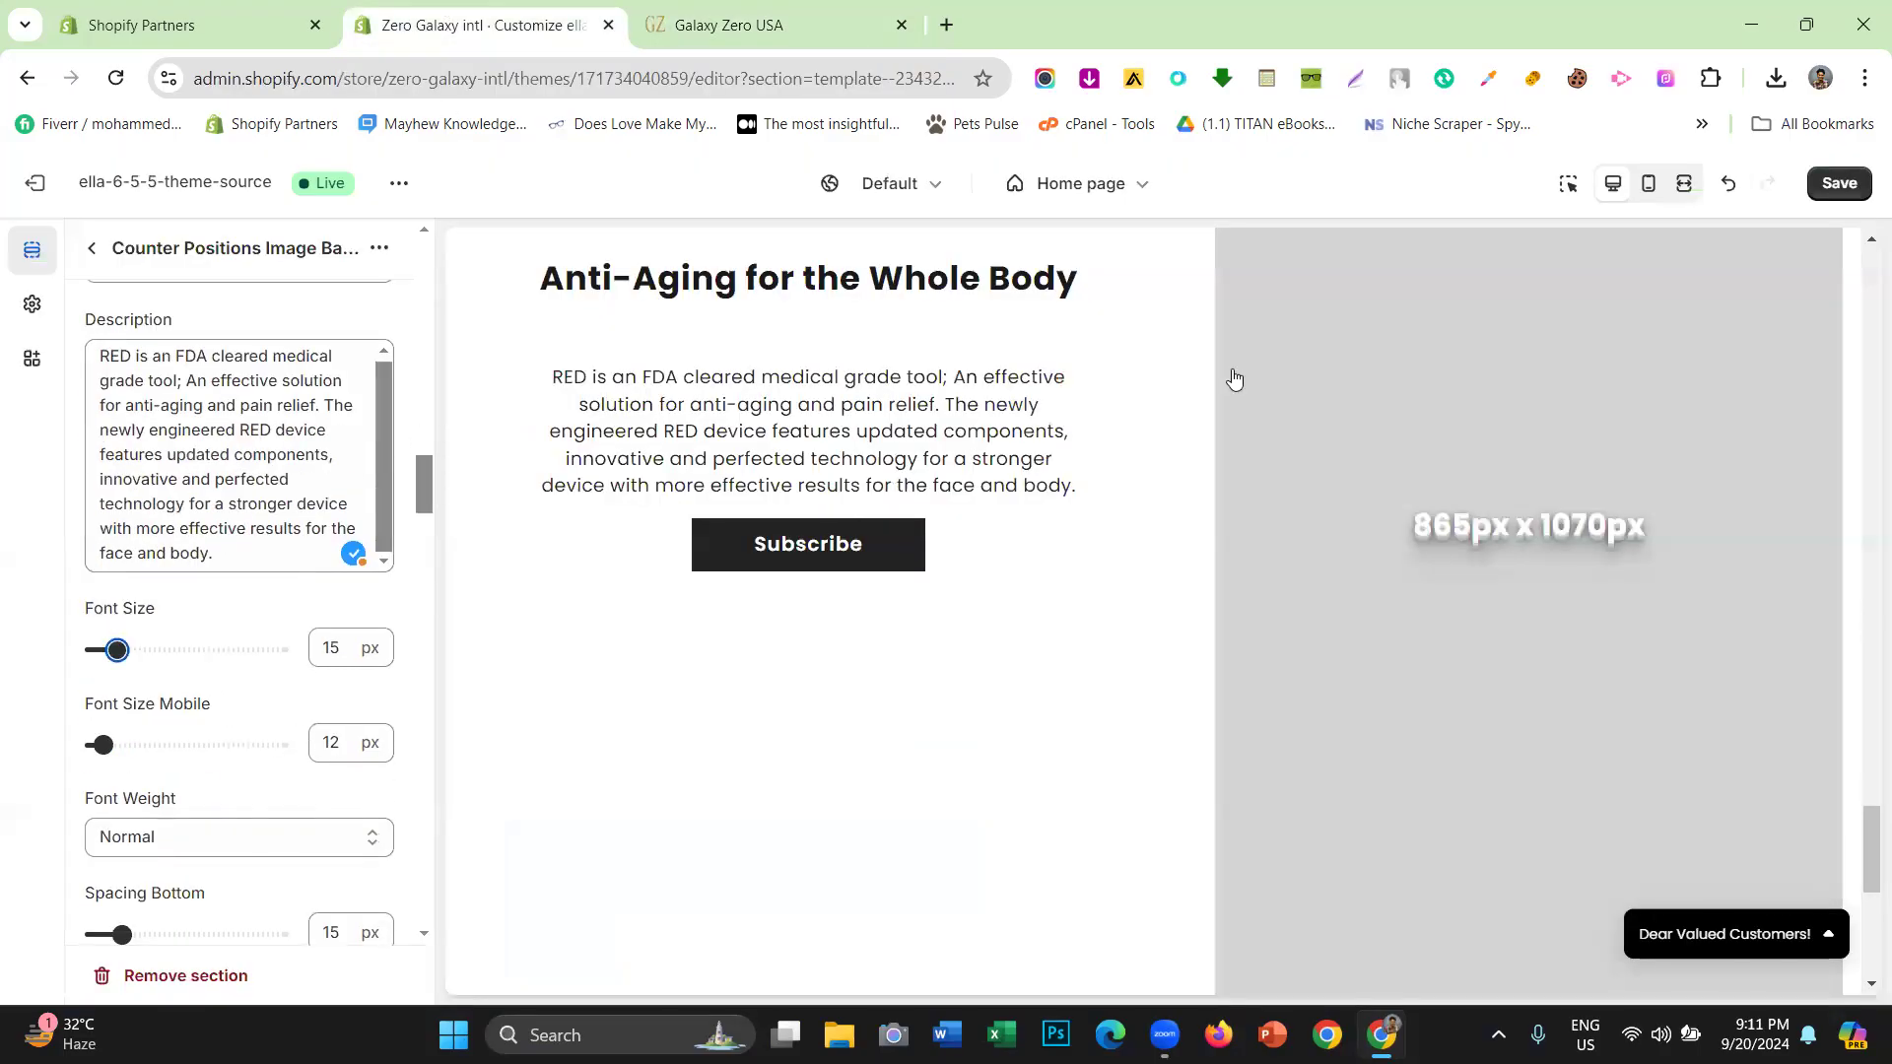
scroll(108, 744, down, 5)
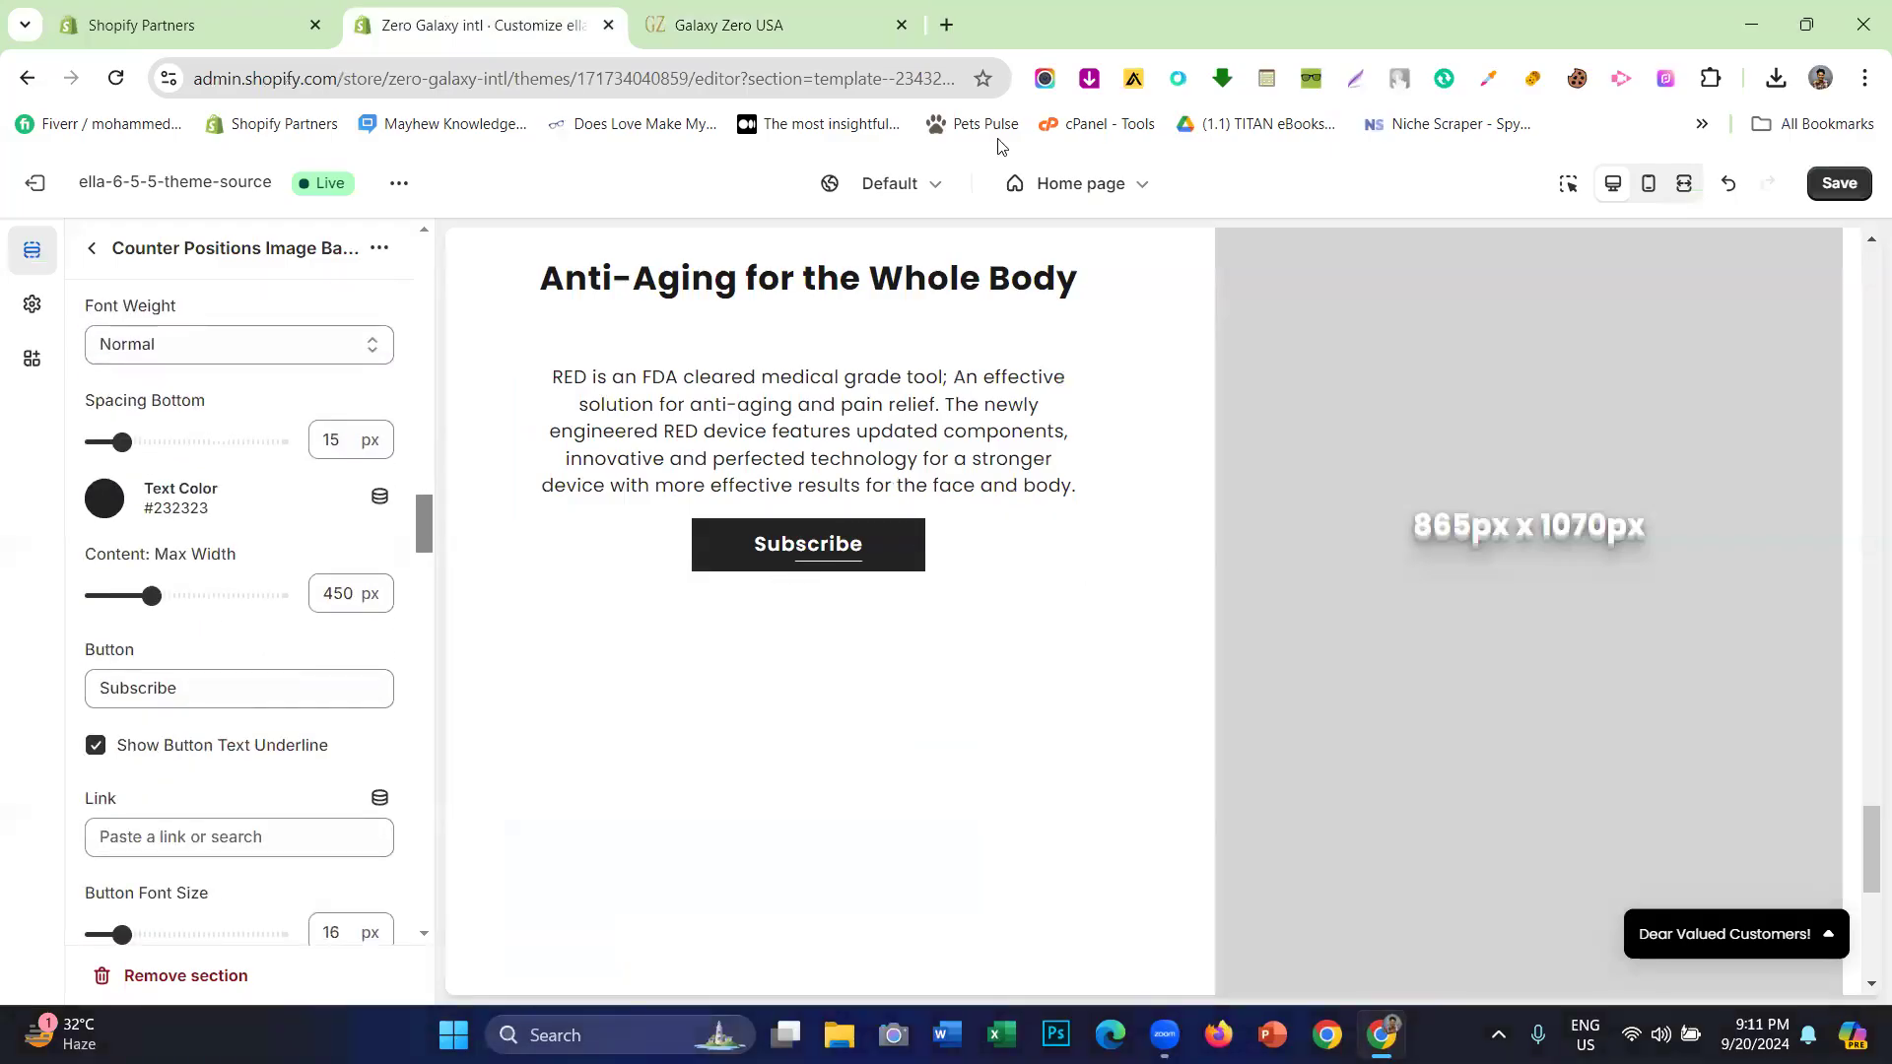
- Close the developer tools after checking the reference RED section, and clear the Content 1 button text in the theme editor
click(841, 8)
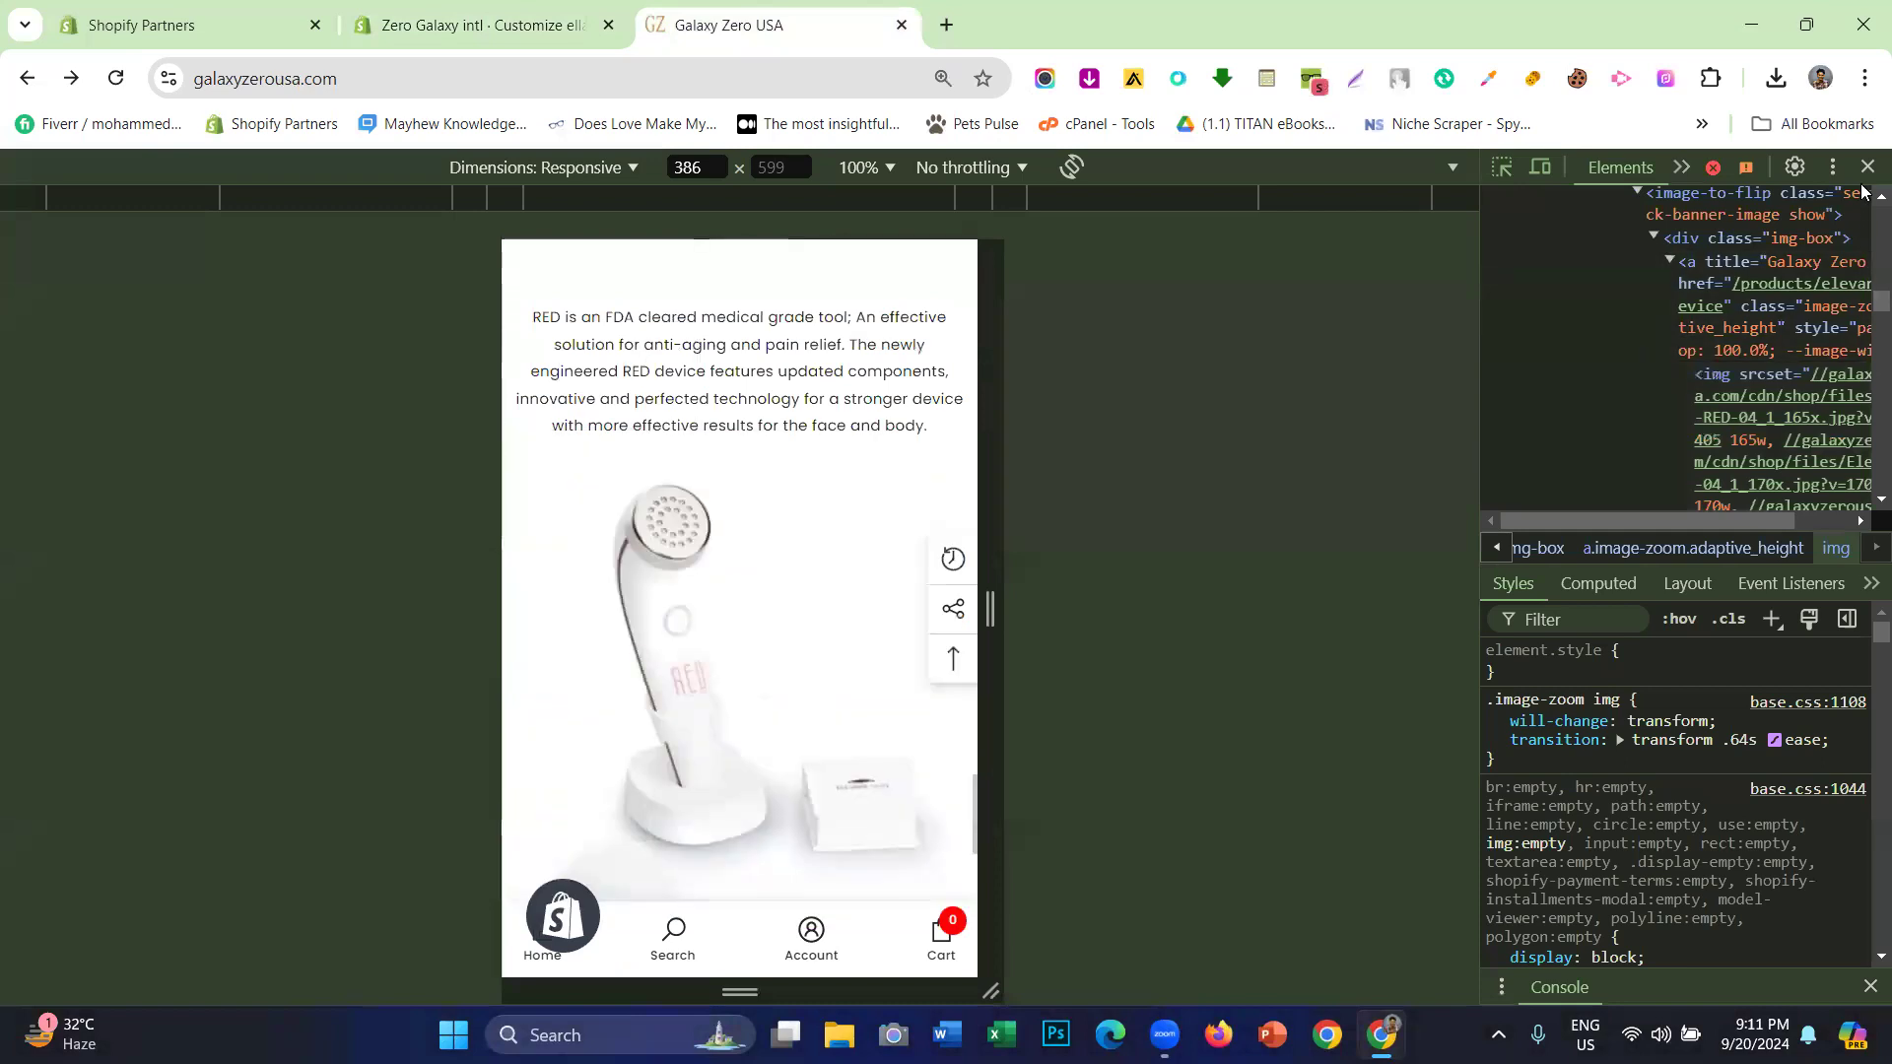
click(1863, 163)
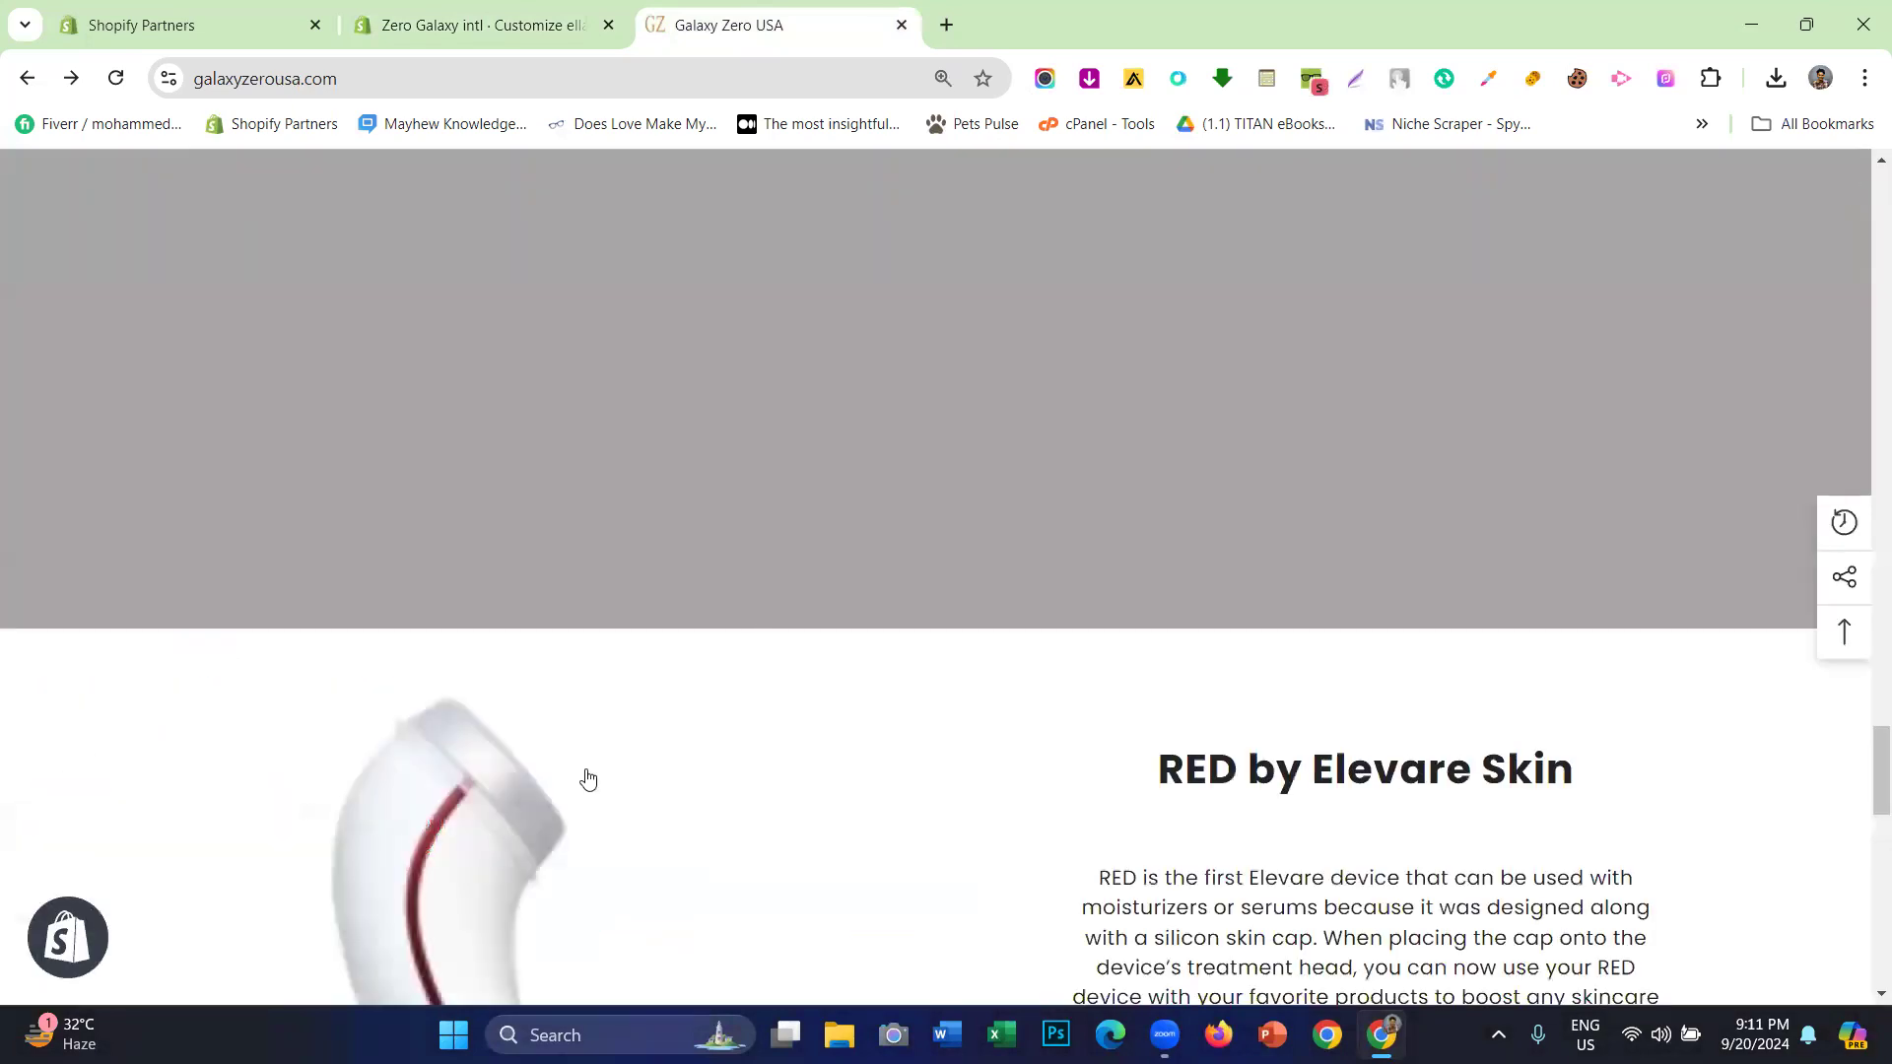
scroll(588, 779, down, 5)
click(514, 10)
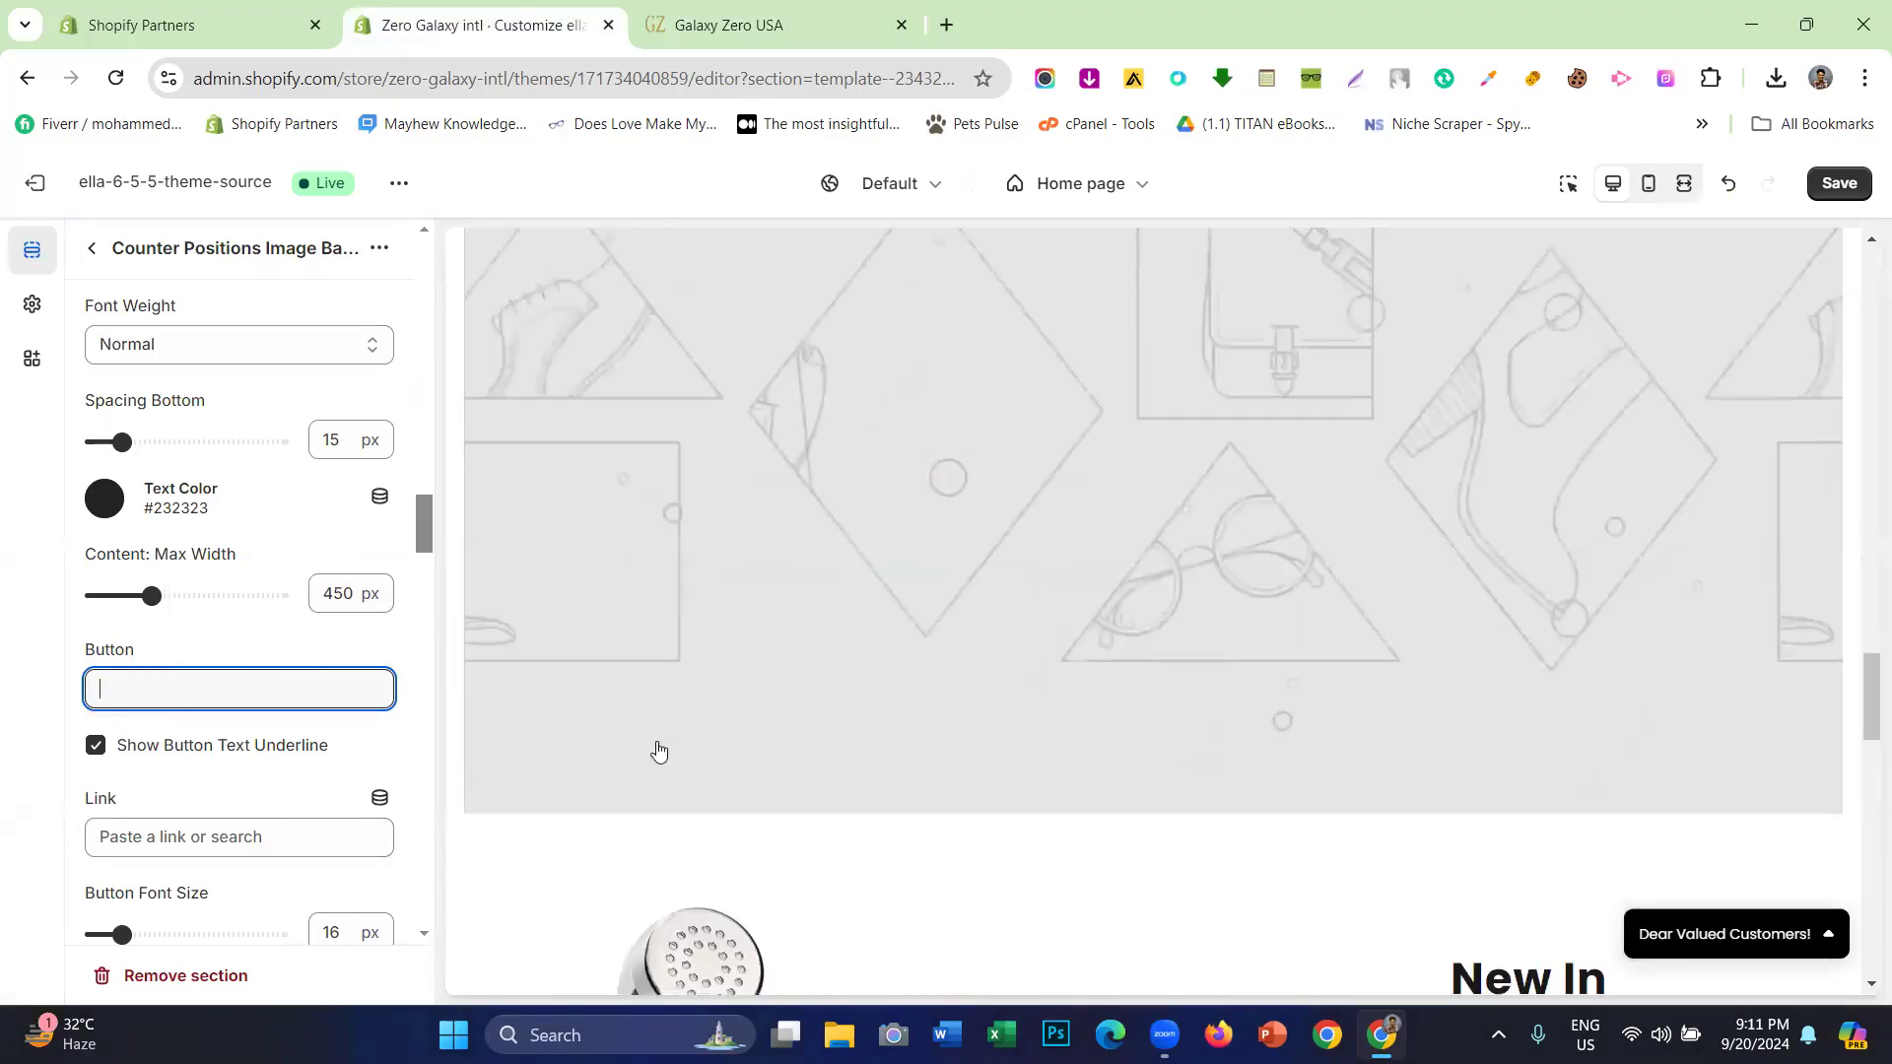
scroll(776, 514, down, 4)
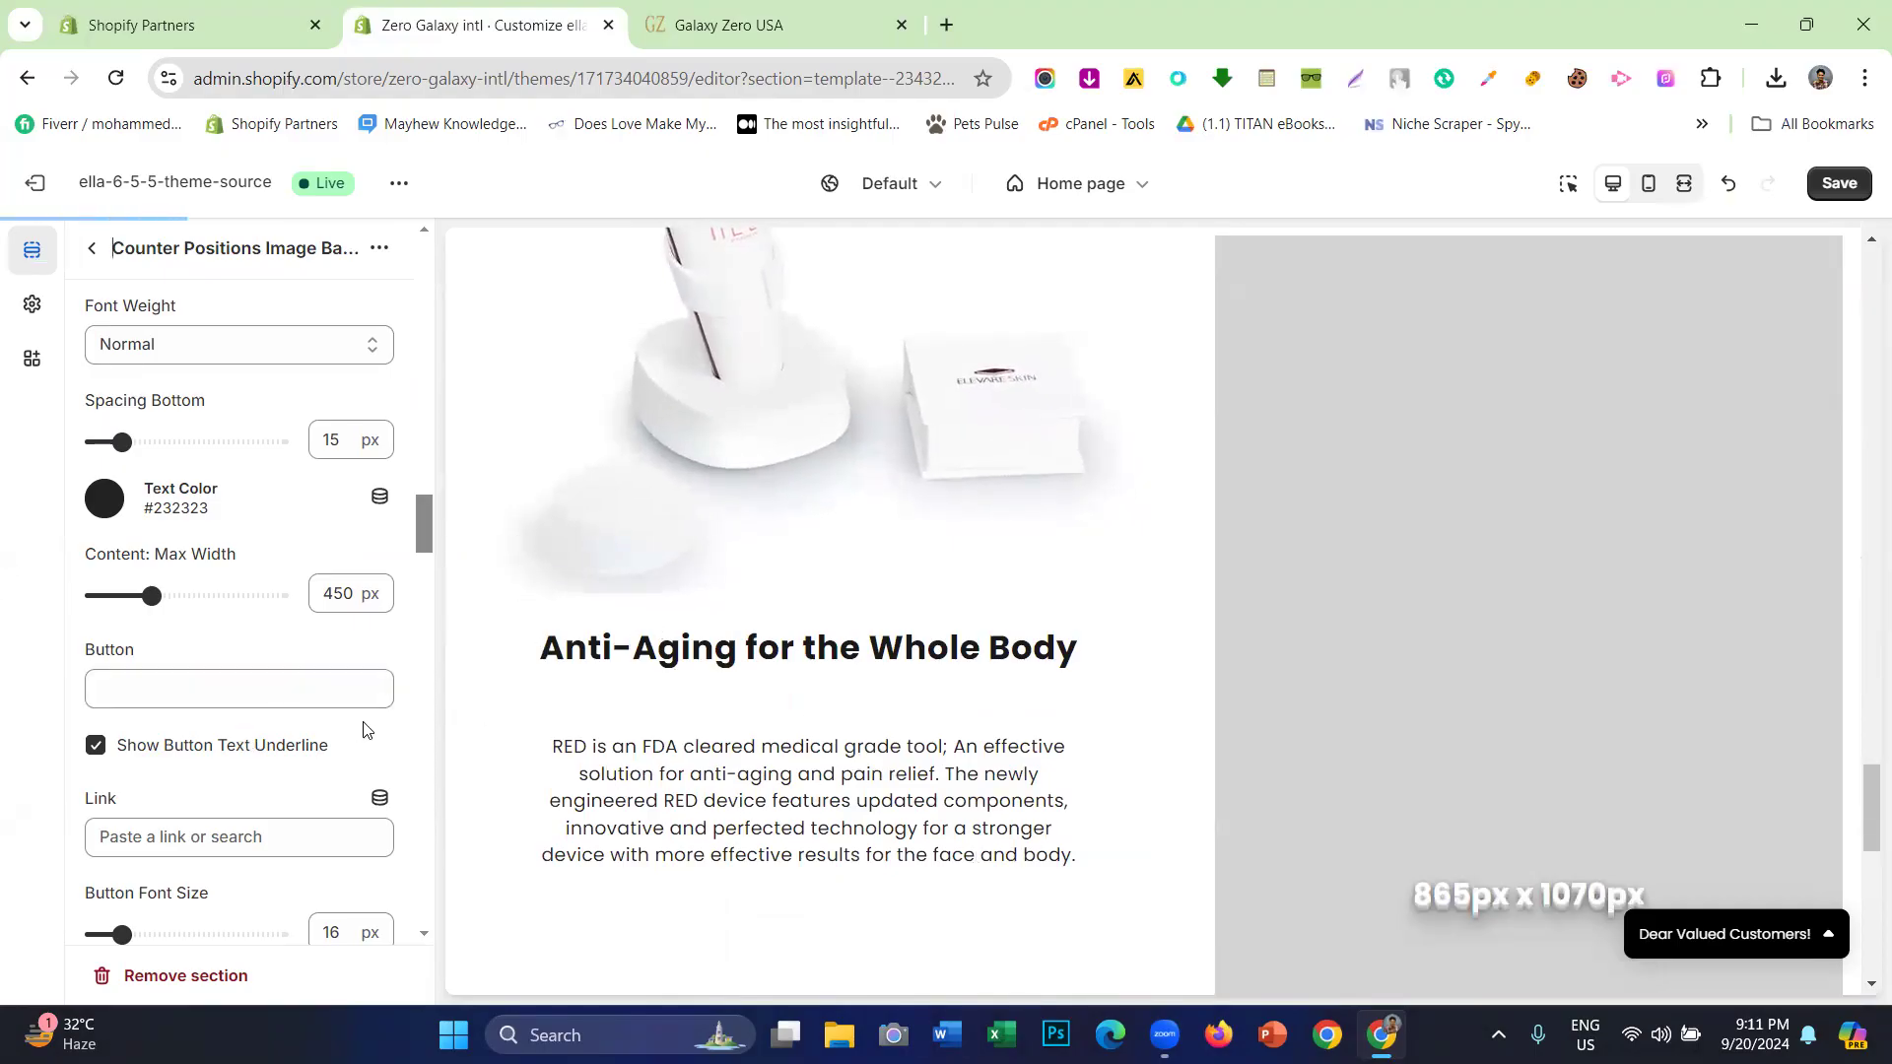
- Review the remaining Content 1 settings against the RED section preview, down to the start of the Content 2 settings
scroll(363, 729, down, 8)
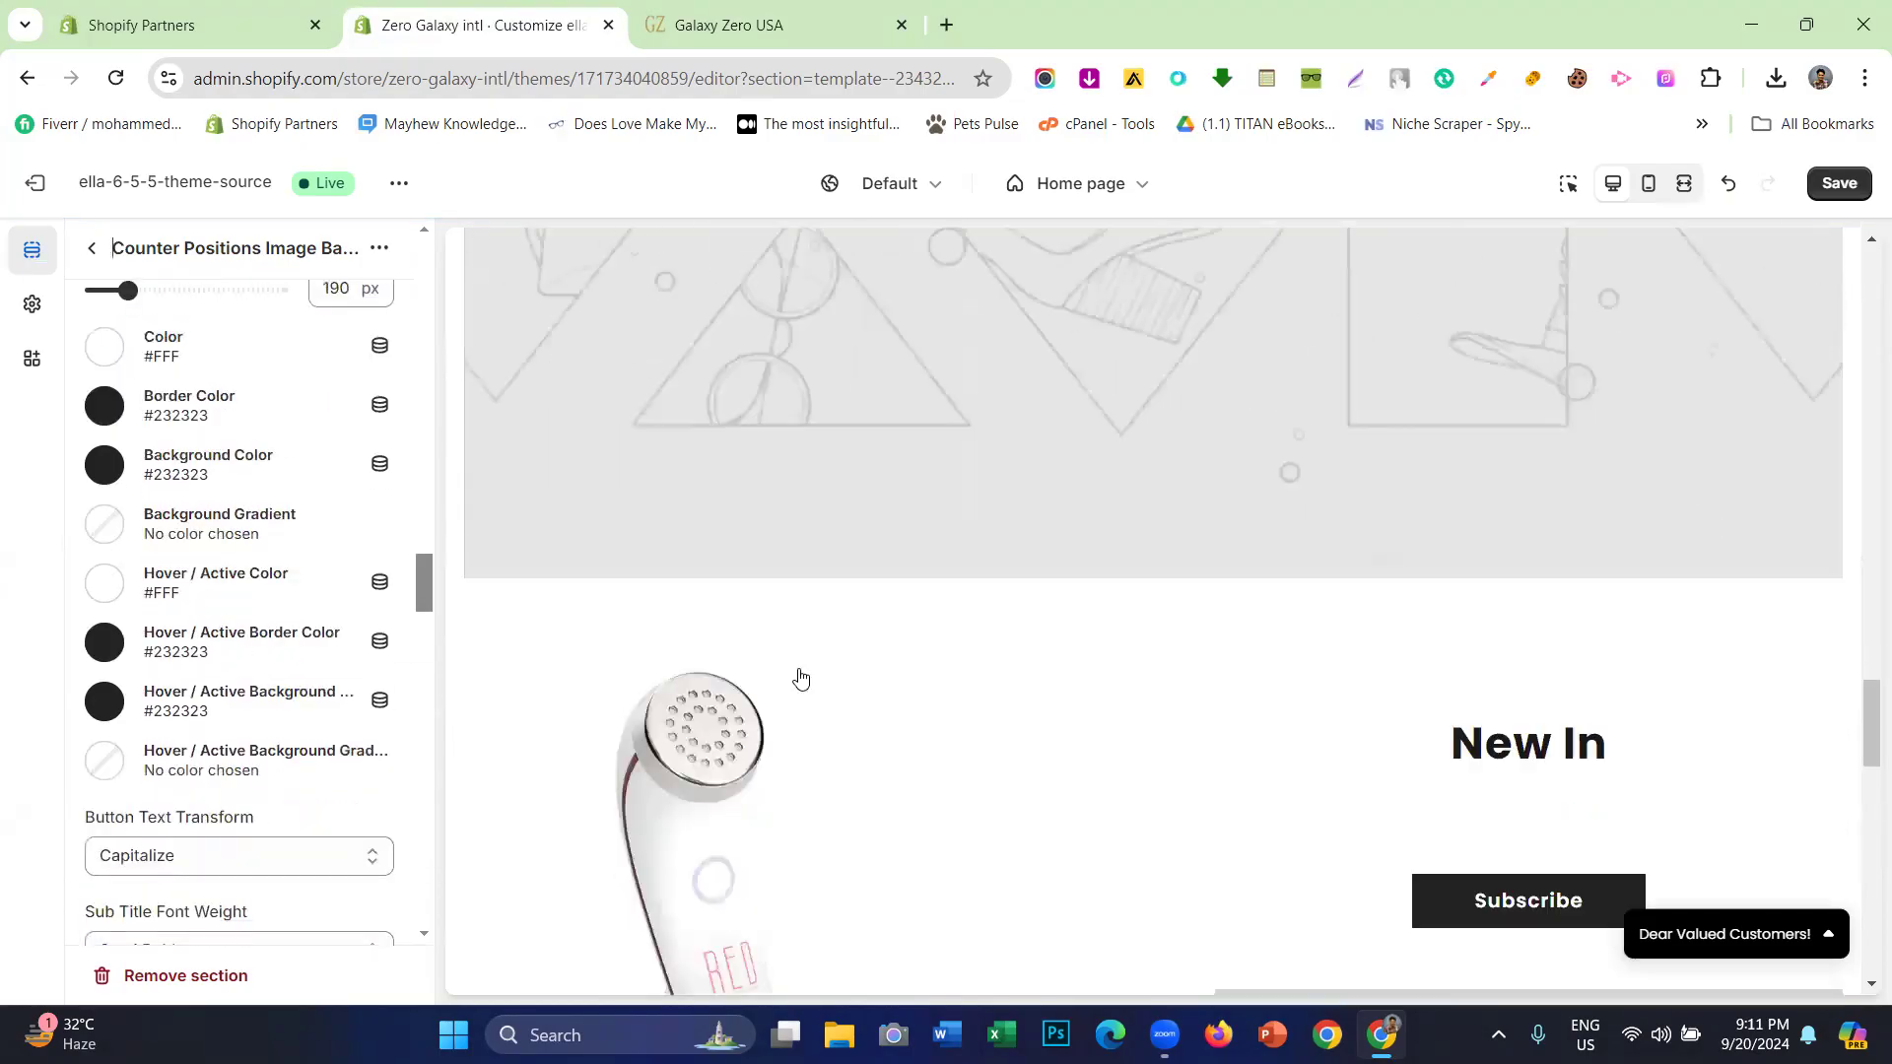
scroll(116, 616, up, 1)
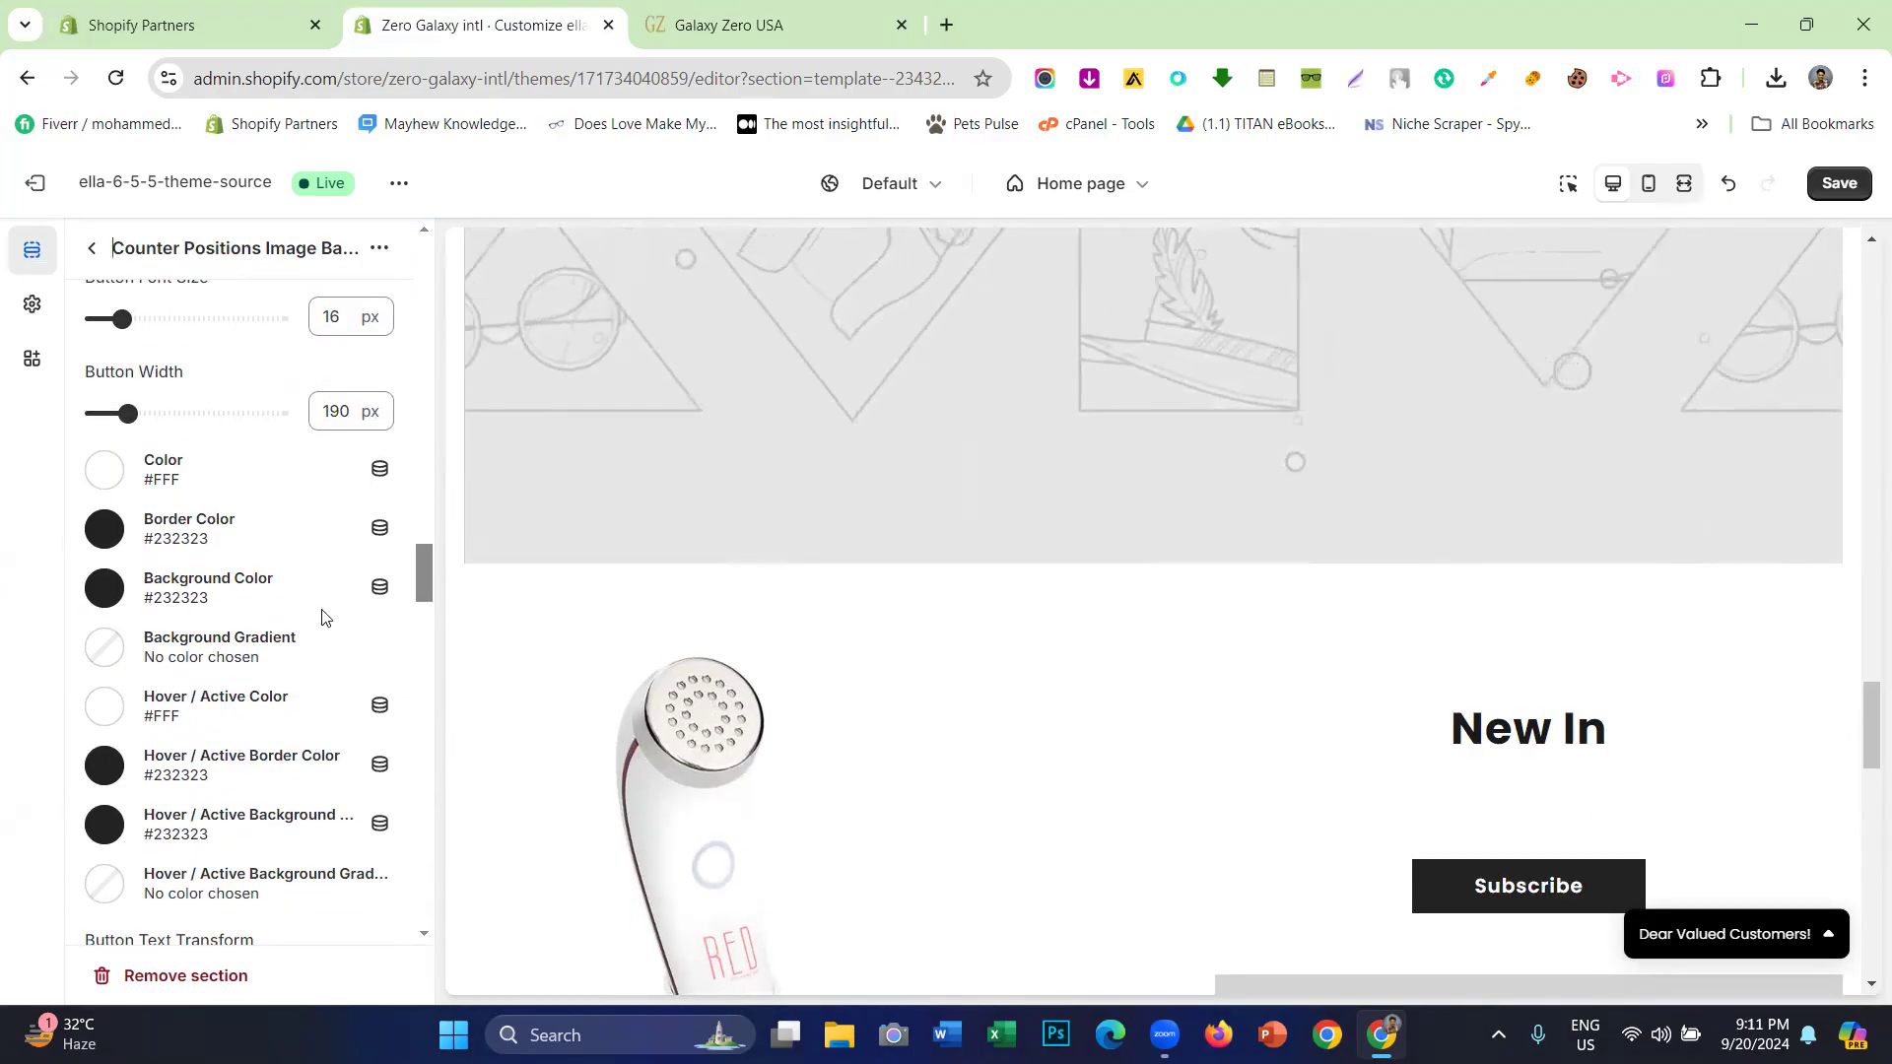
scroll(722, 582, down, 4)
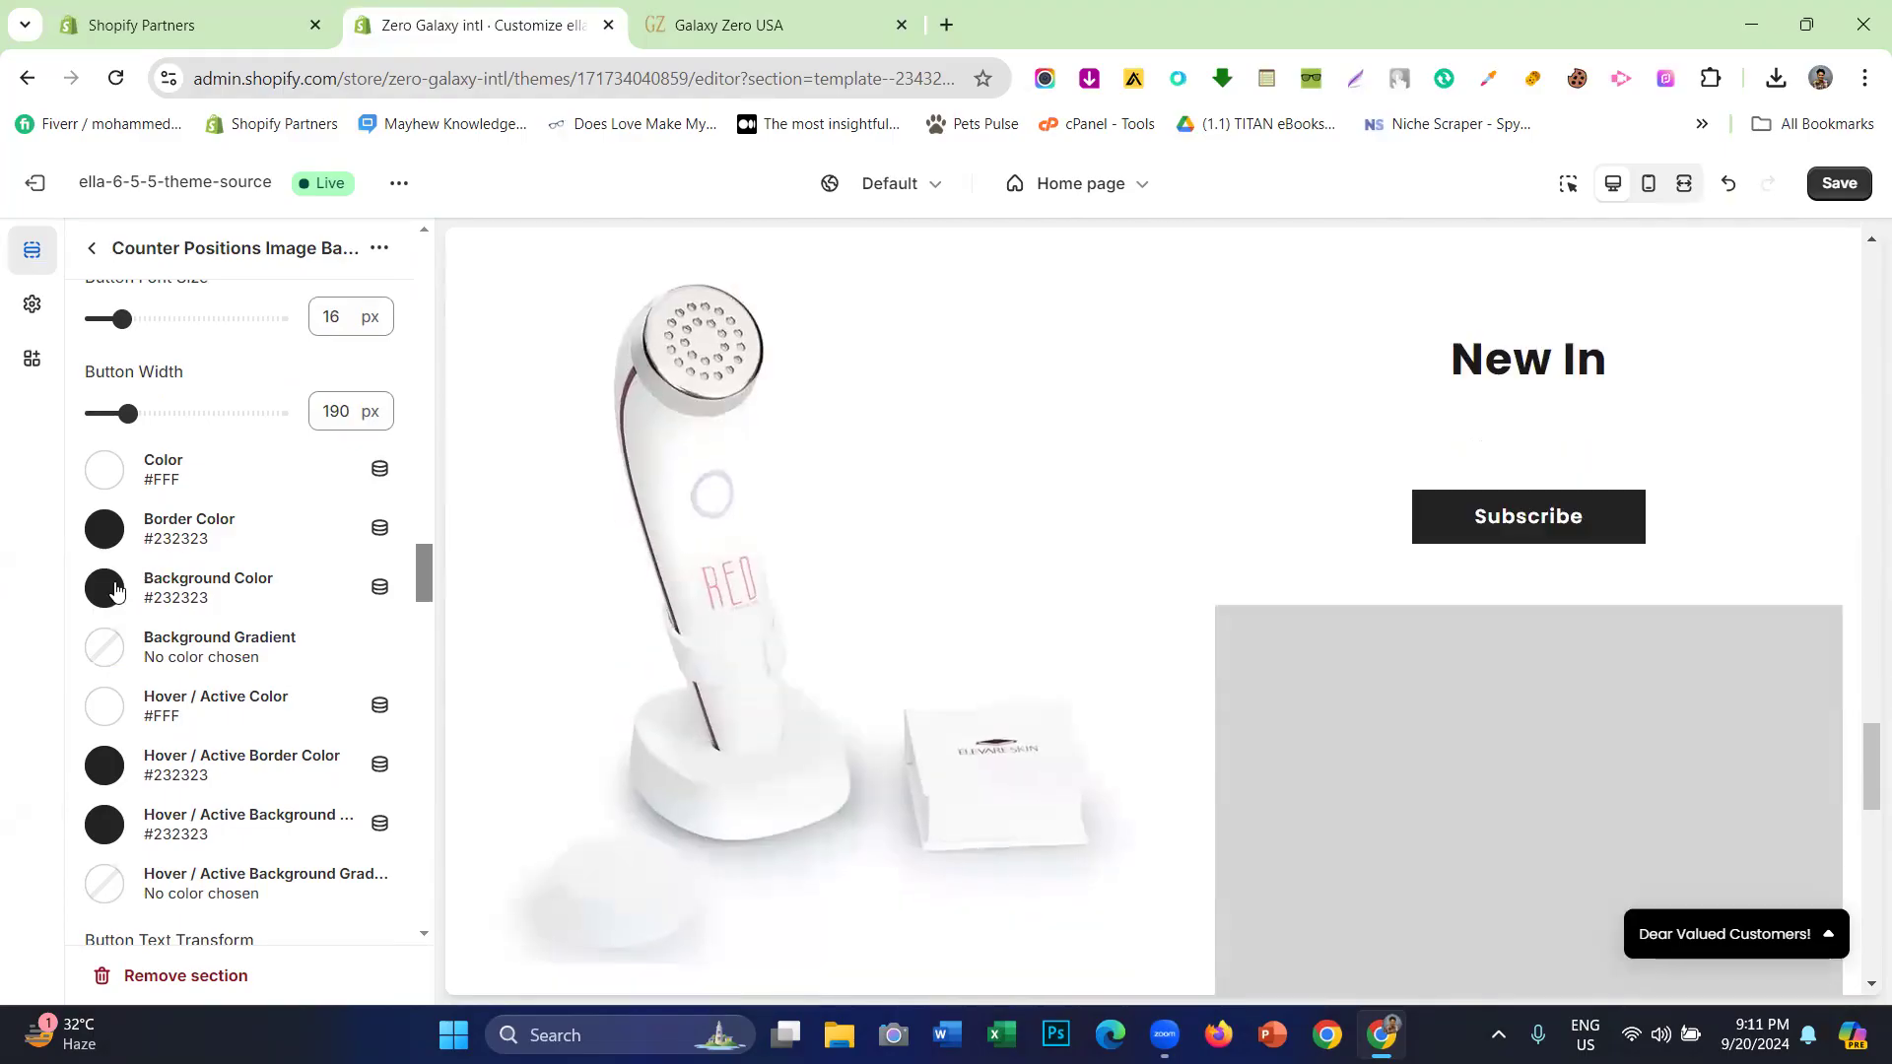
scroll(148, 589, down, 4)
scroll(916, 598, down, 1)
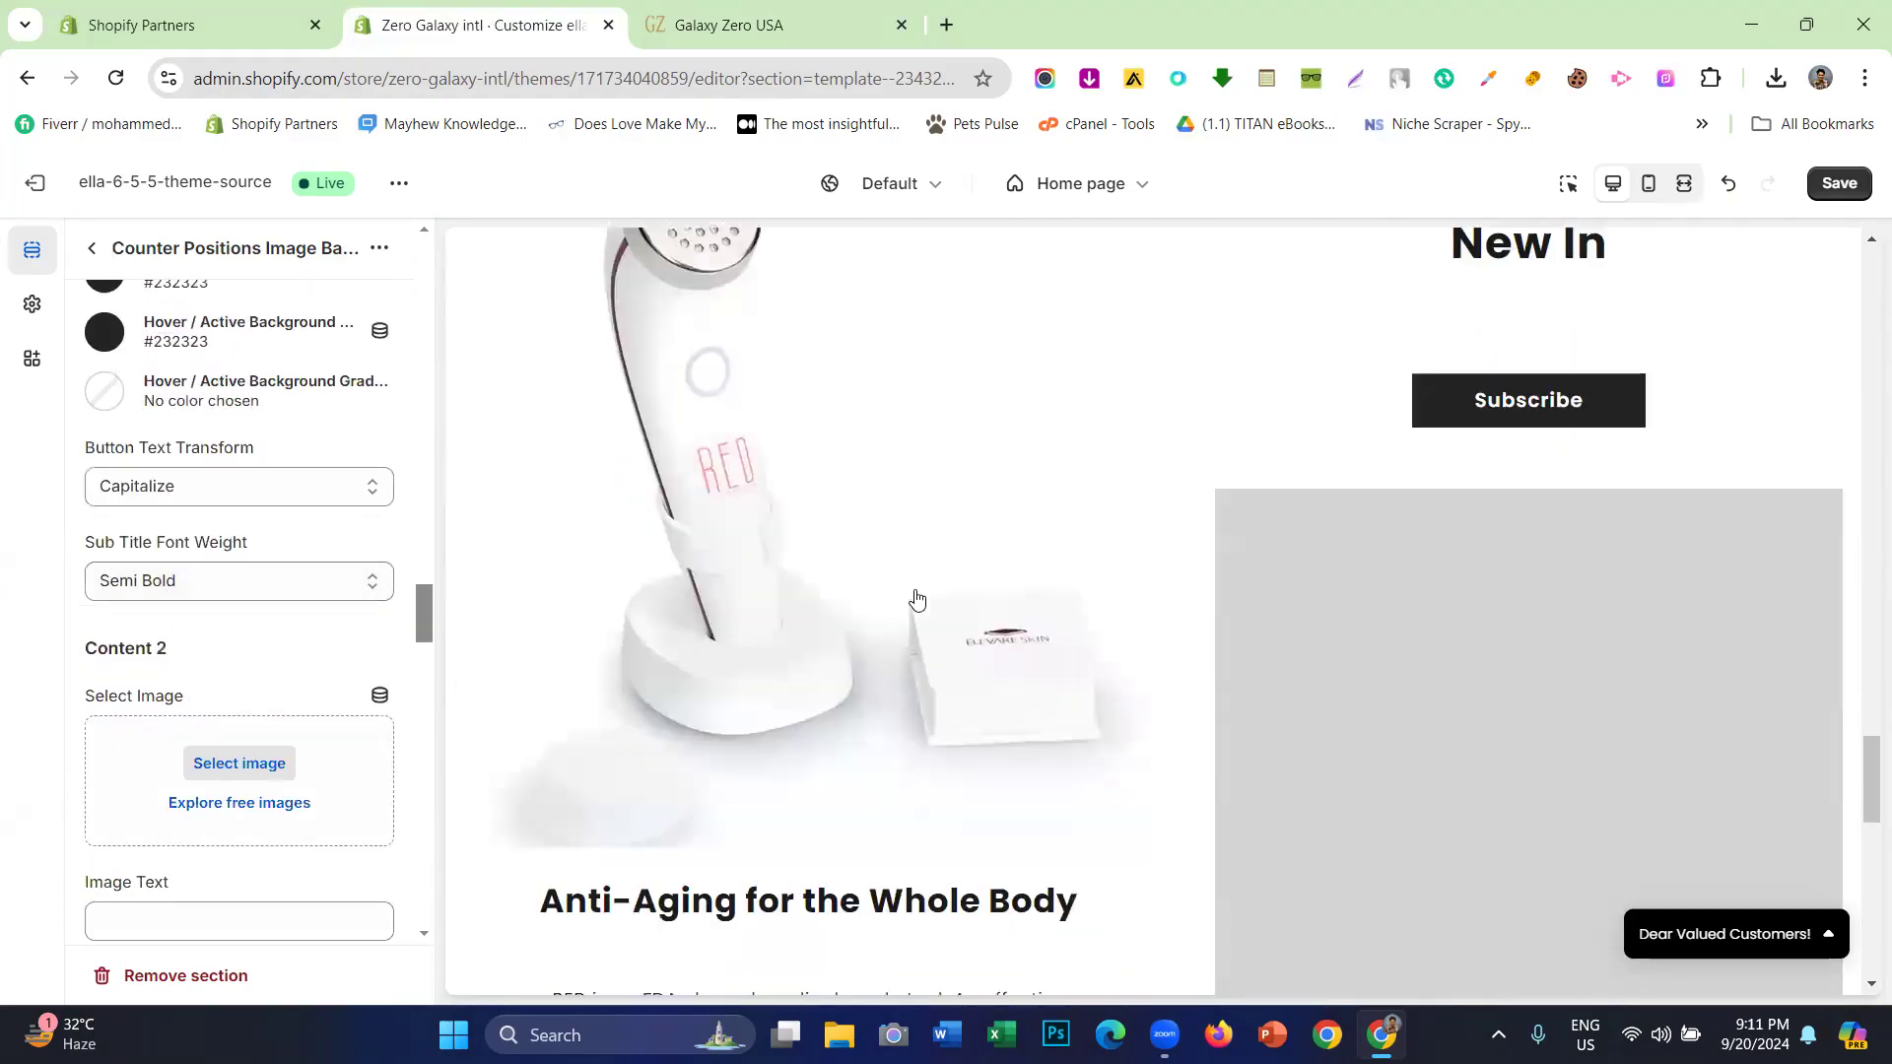
scroll(1004, 623, down, 2)
scroll(591, 634, down, 6)
scroll(654, 658, up, 5)
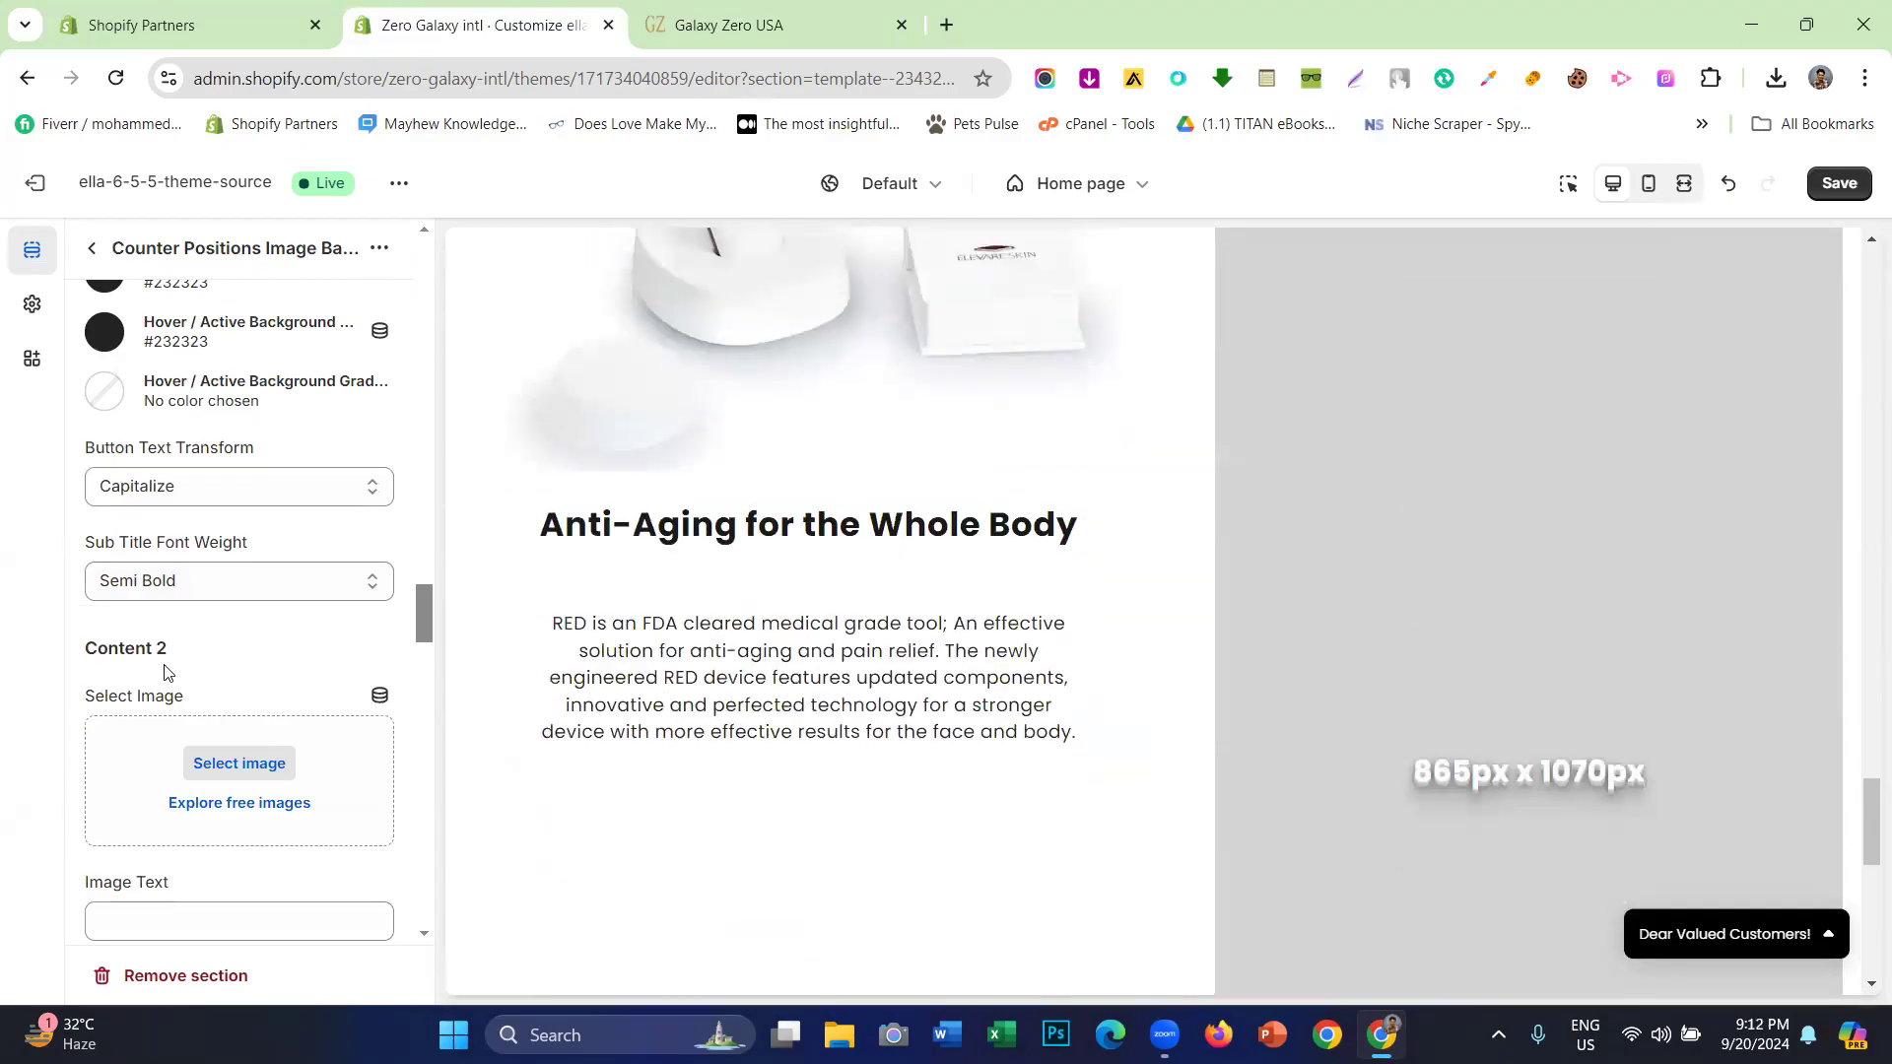
scroll(158, 651, down, 1)
drag(86, 527, 665, 611)
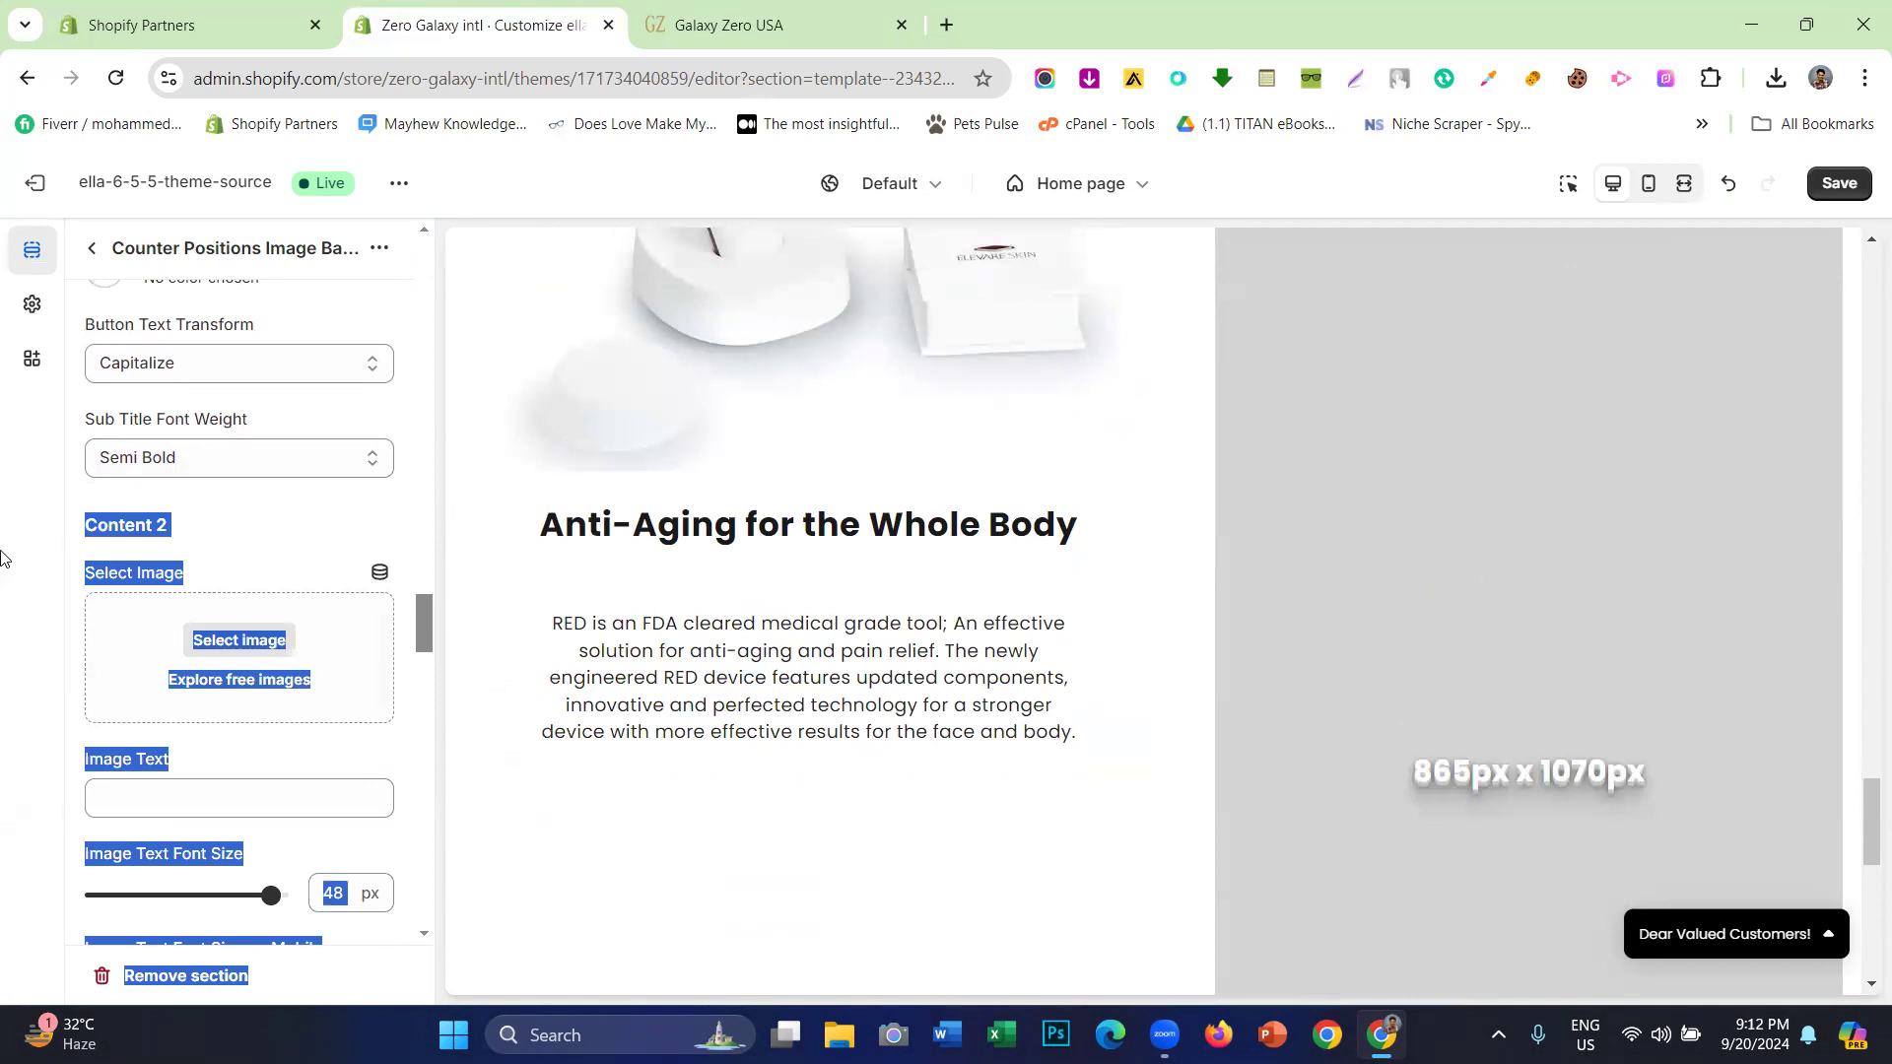
click(1, 626)
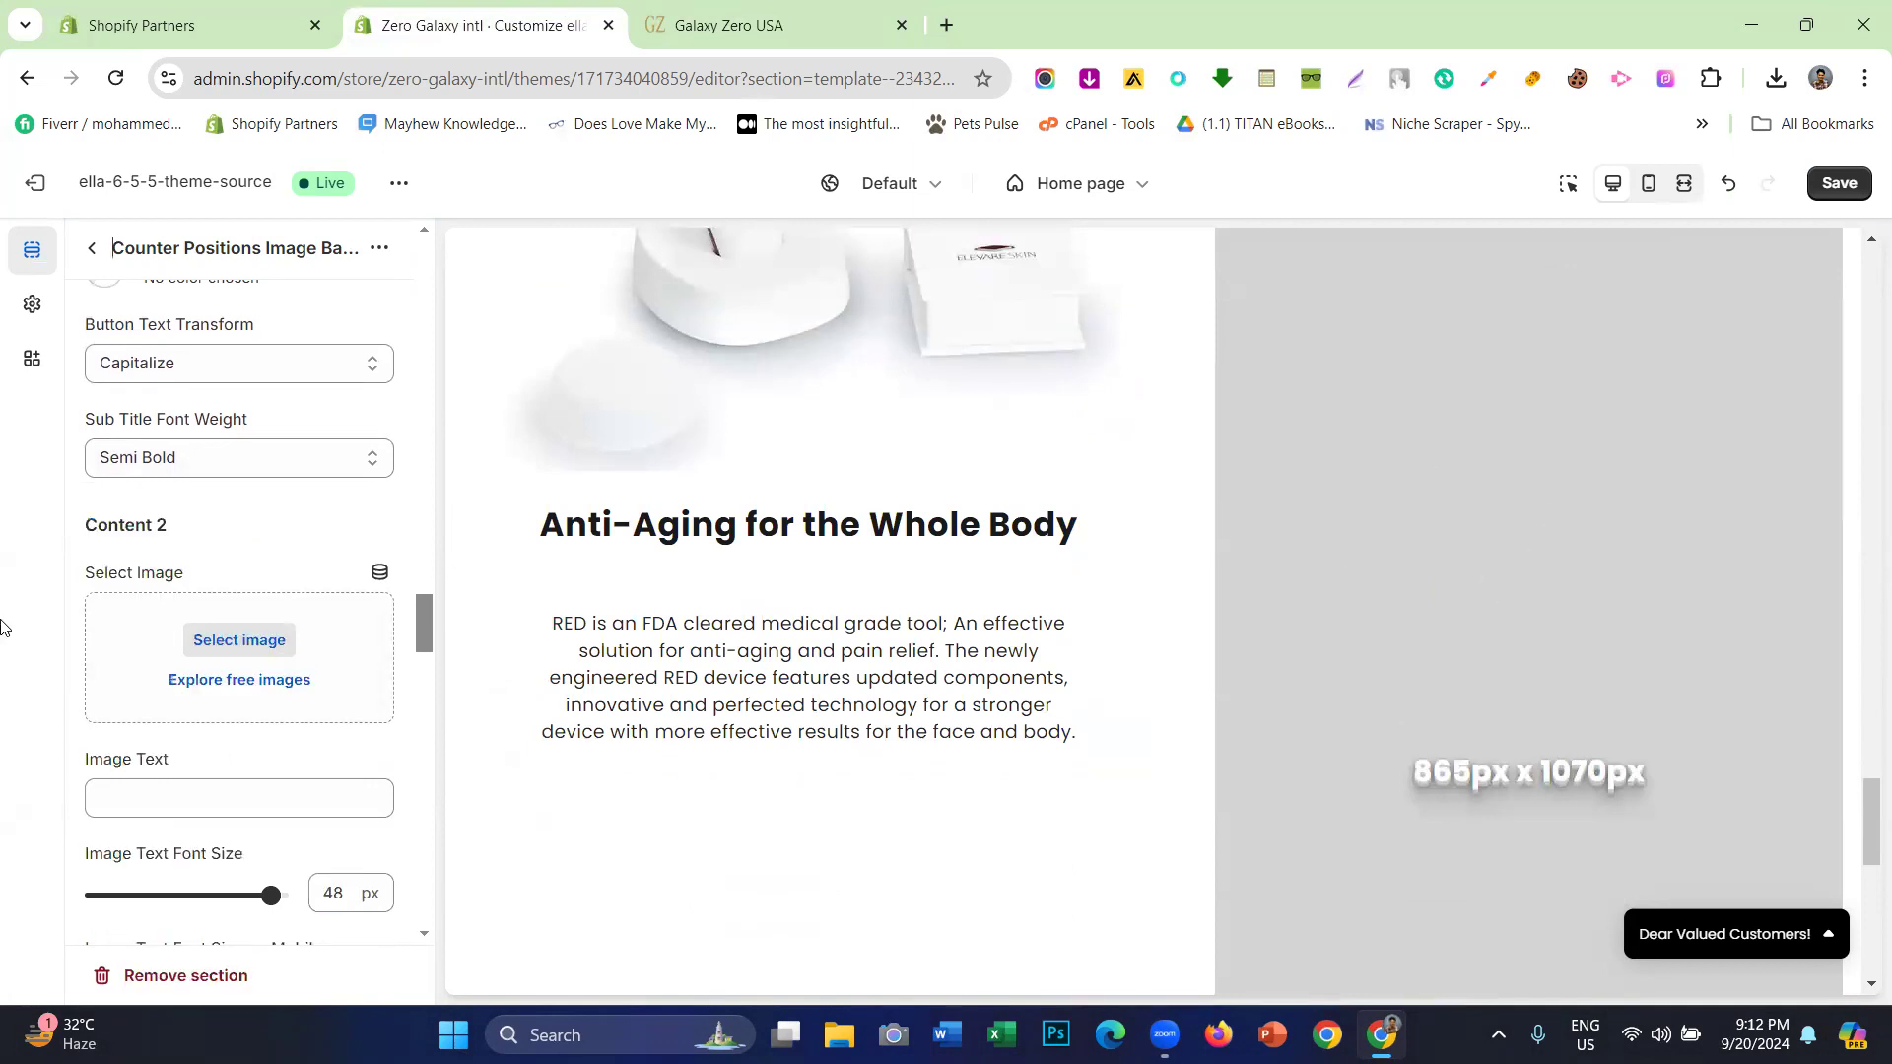
- Set the Content 2 image to the Elevare-RED-04_1 picture from the store's files
click(269, 632)
click(420, 653)
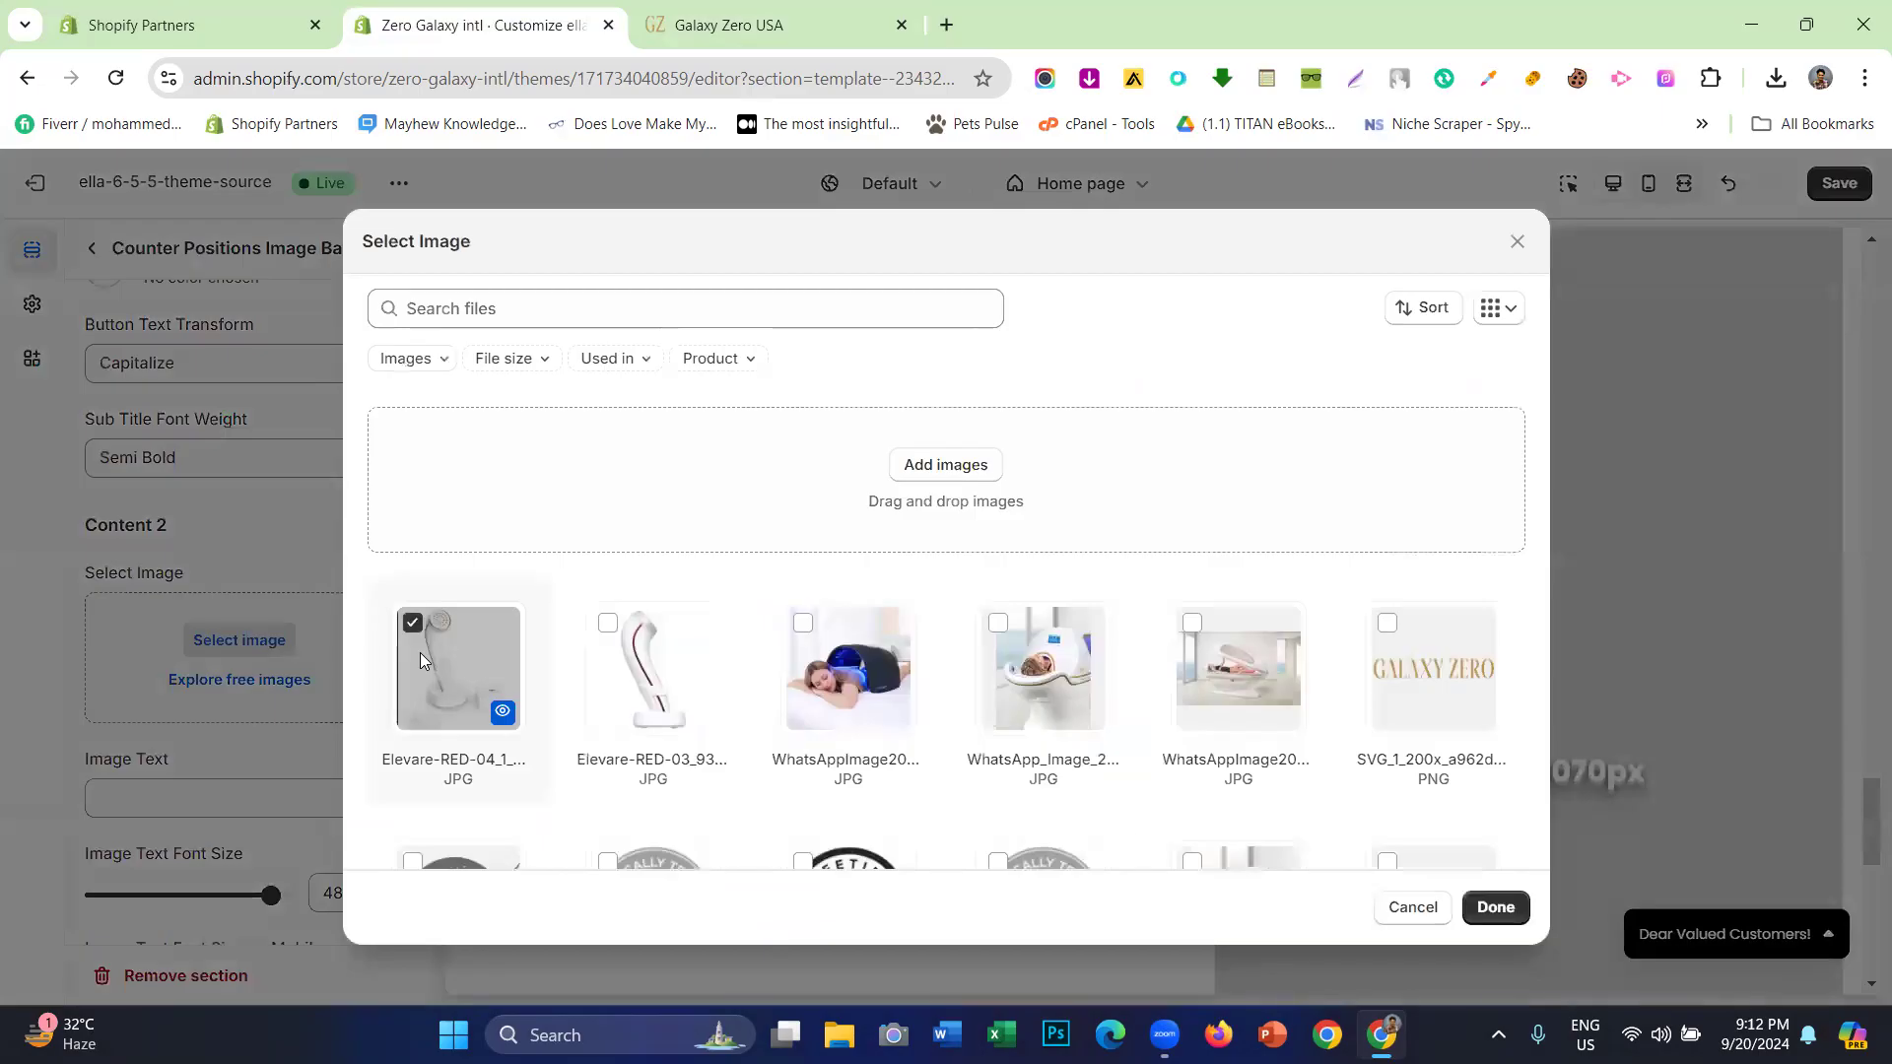
click(1495, 907)
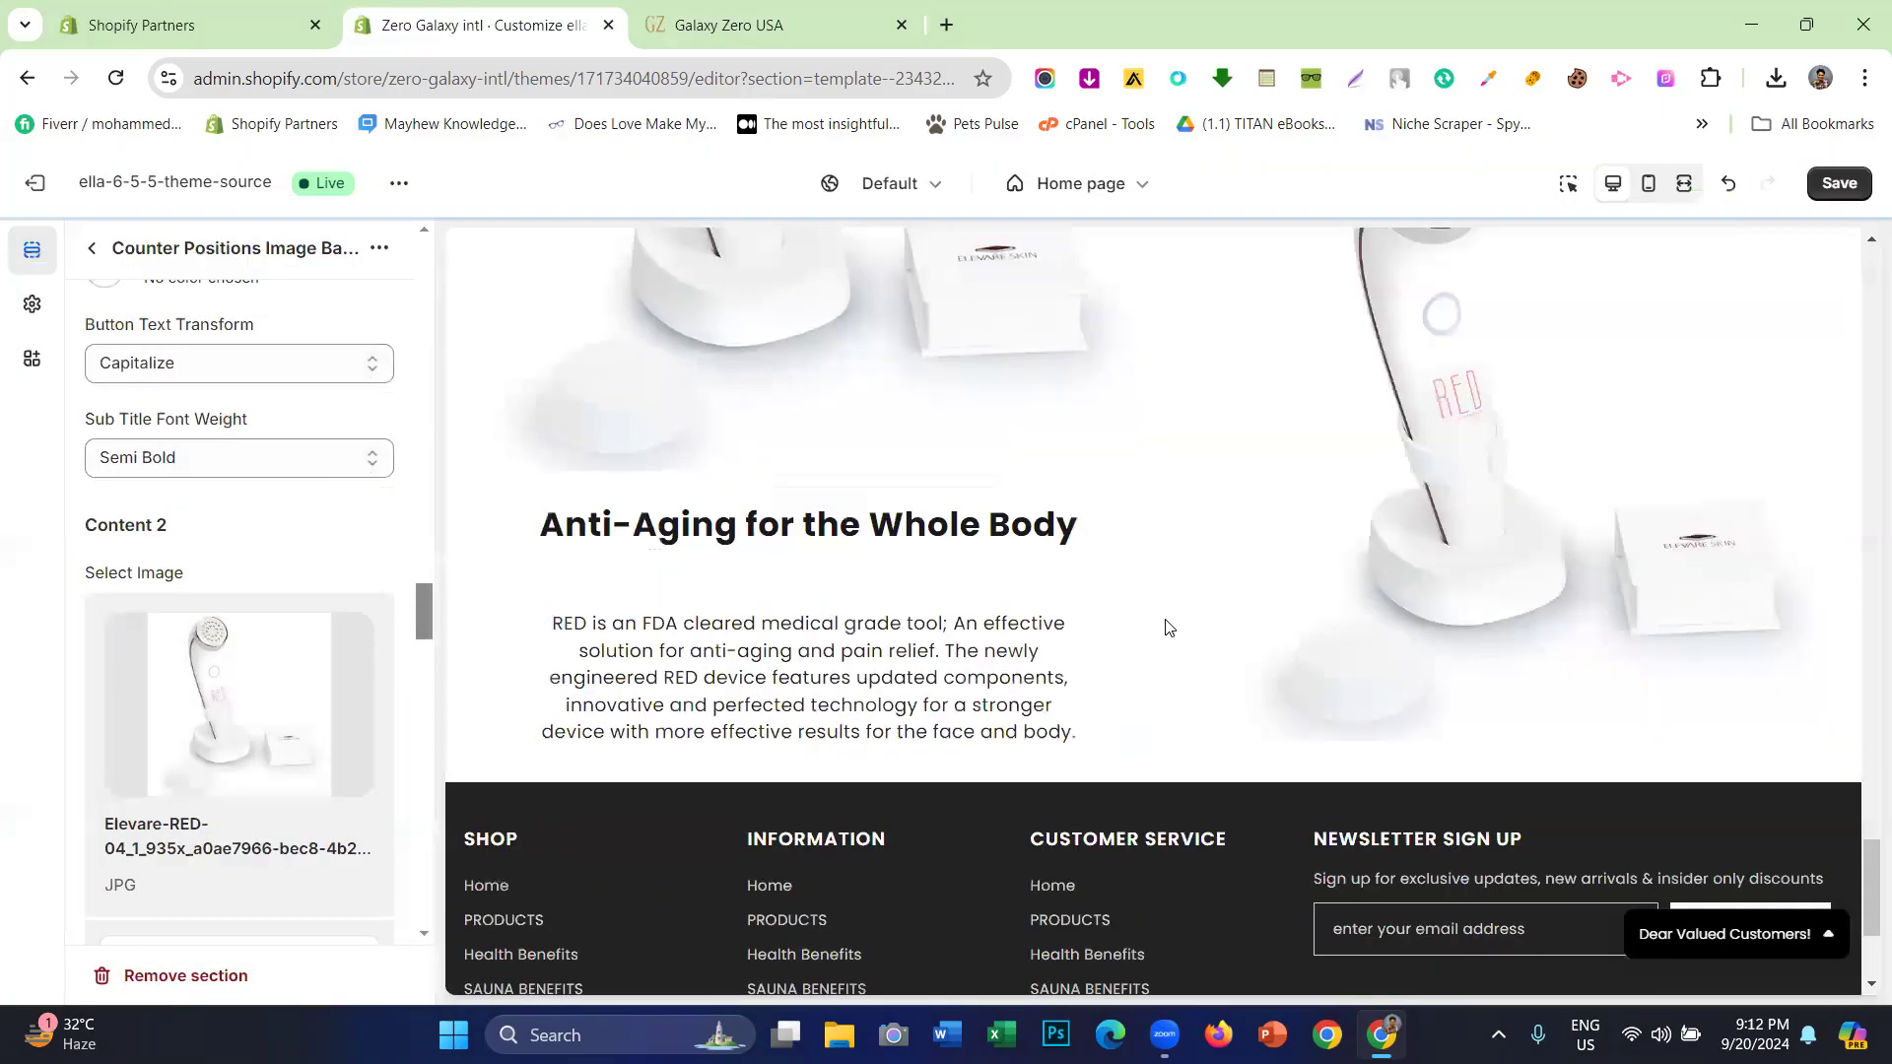
- Replace the Content 2 image with the Elevare-RED-03_935x picture and check it in the section preview
scroll(216, 828, down, 3)
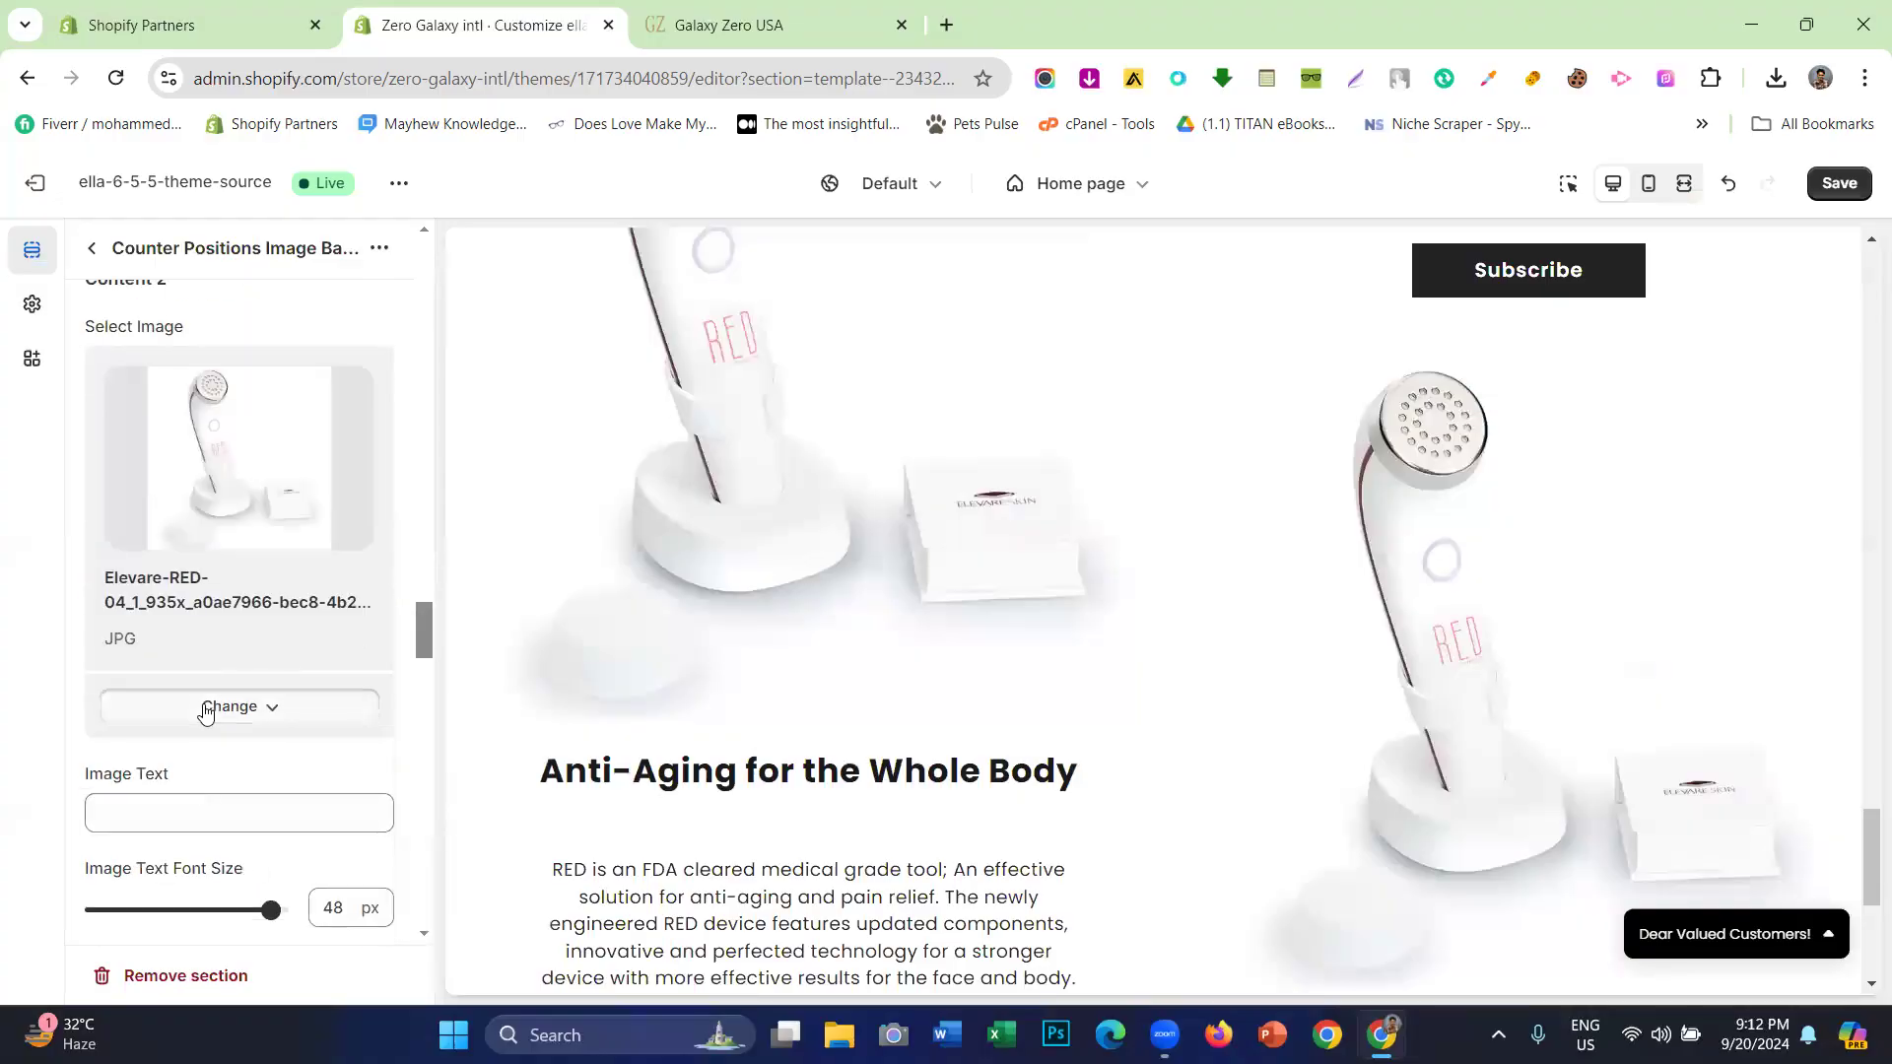
click(205, 709)
click(237, 754)
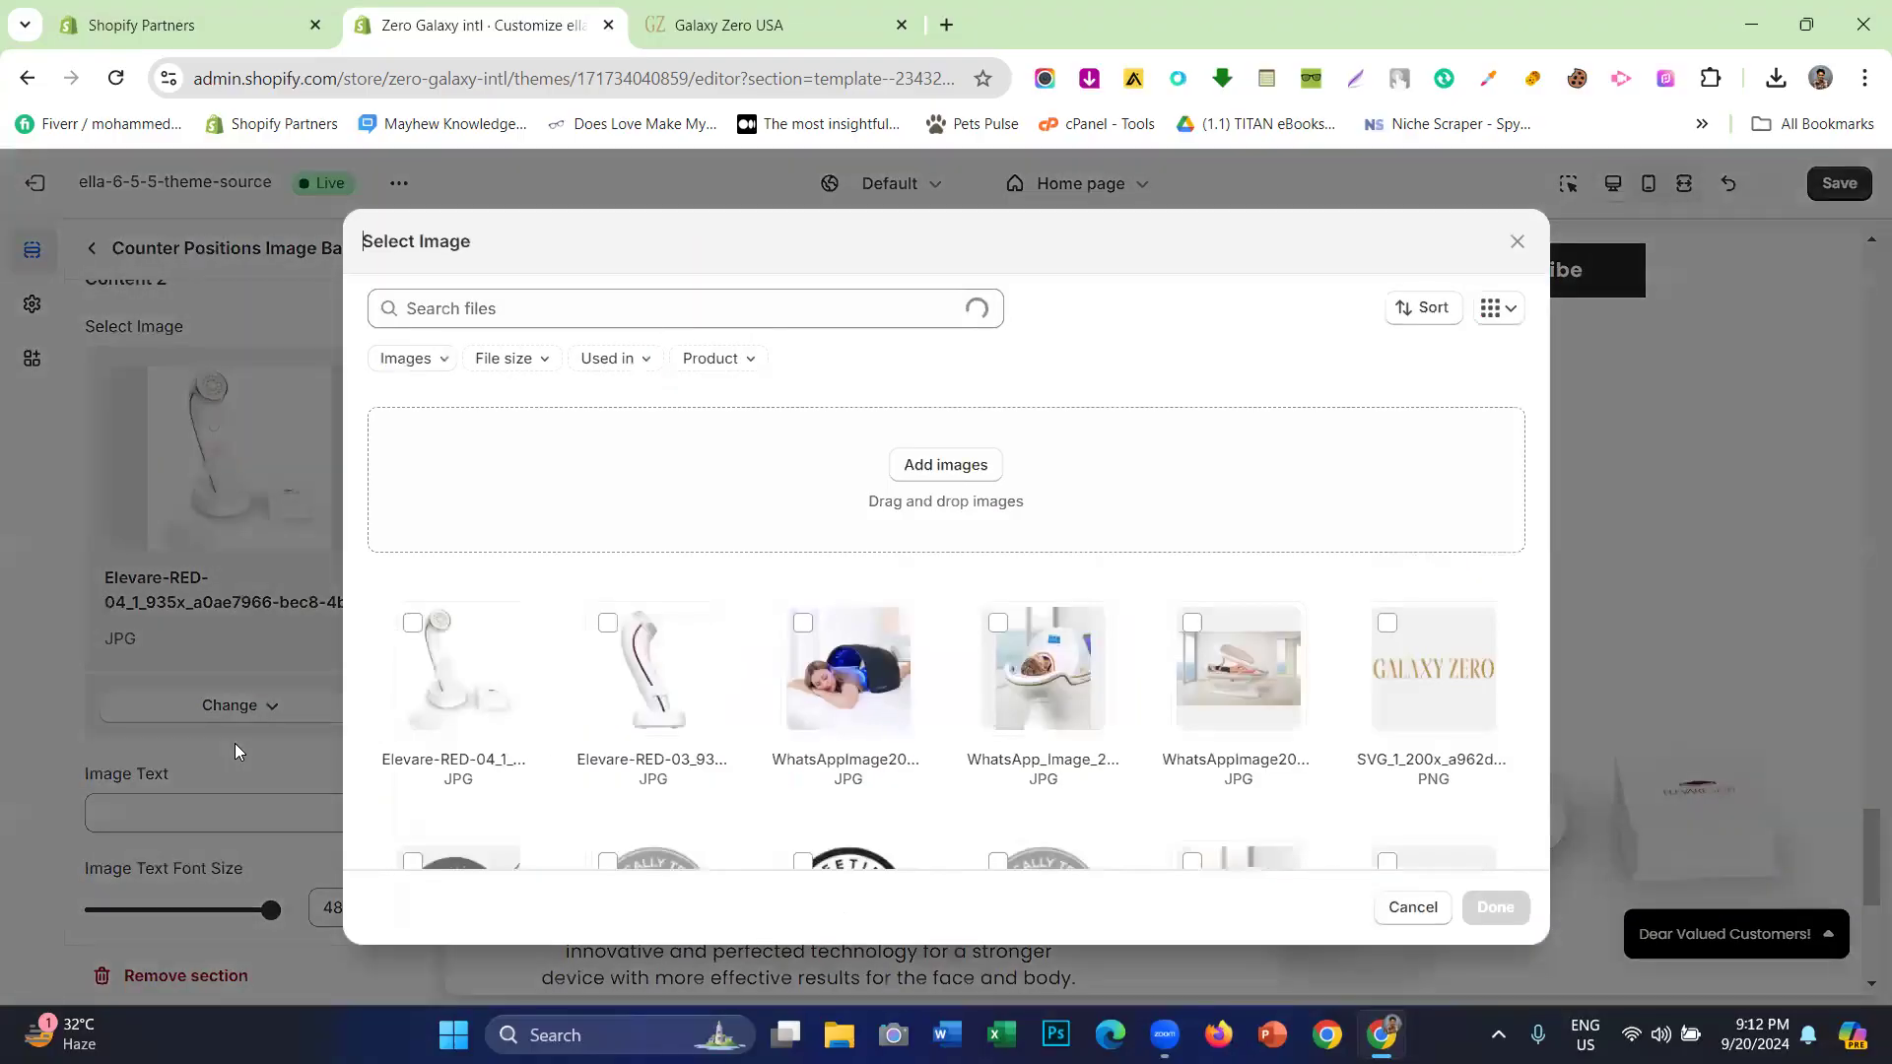
click(624, 671)
click(1494, 908)
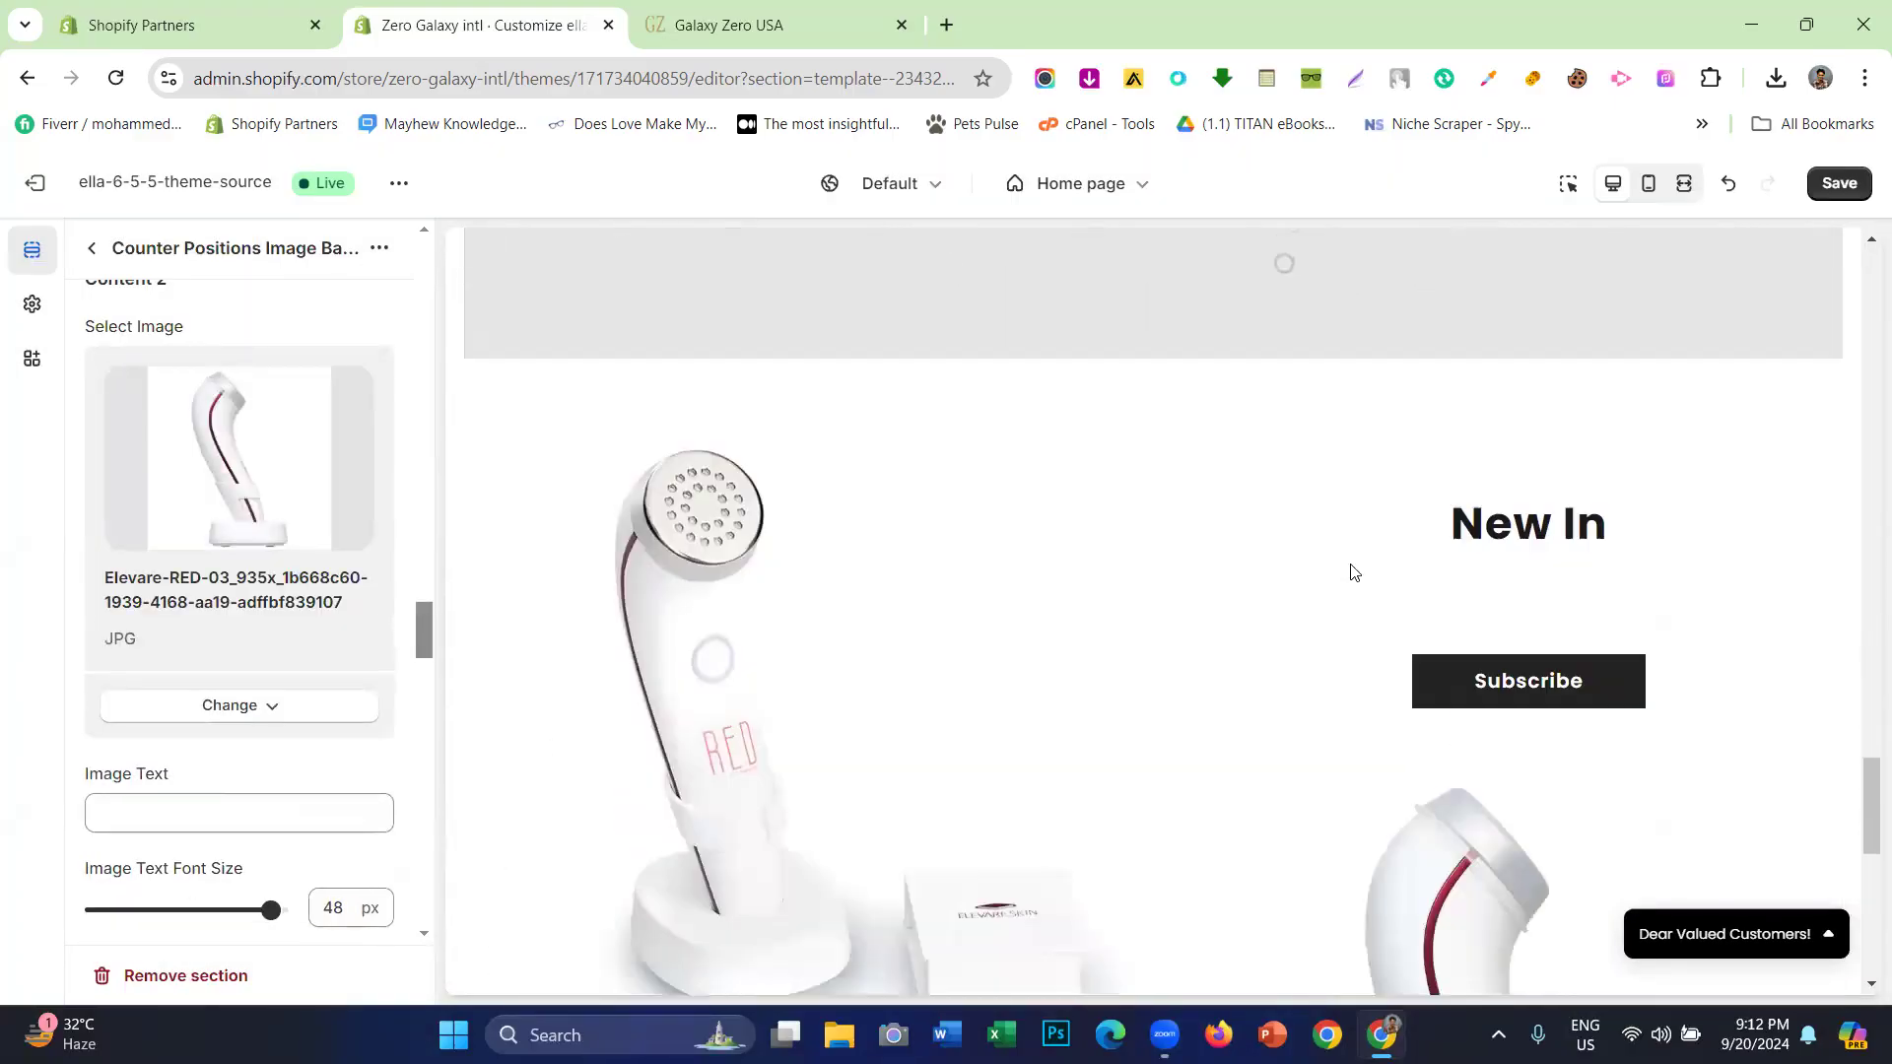
scroll(1350, 572, down, 7)
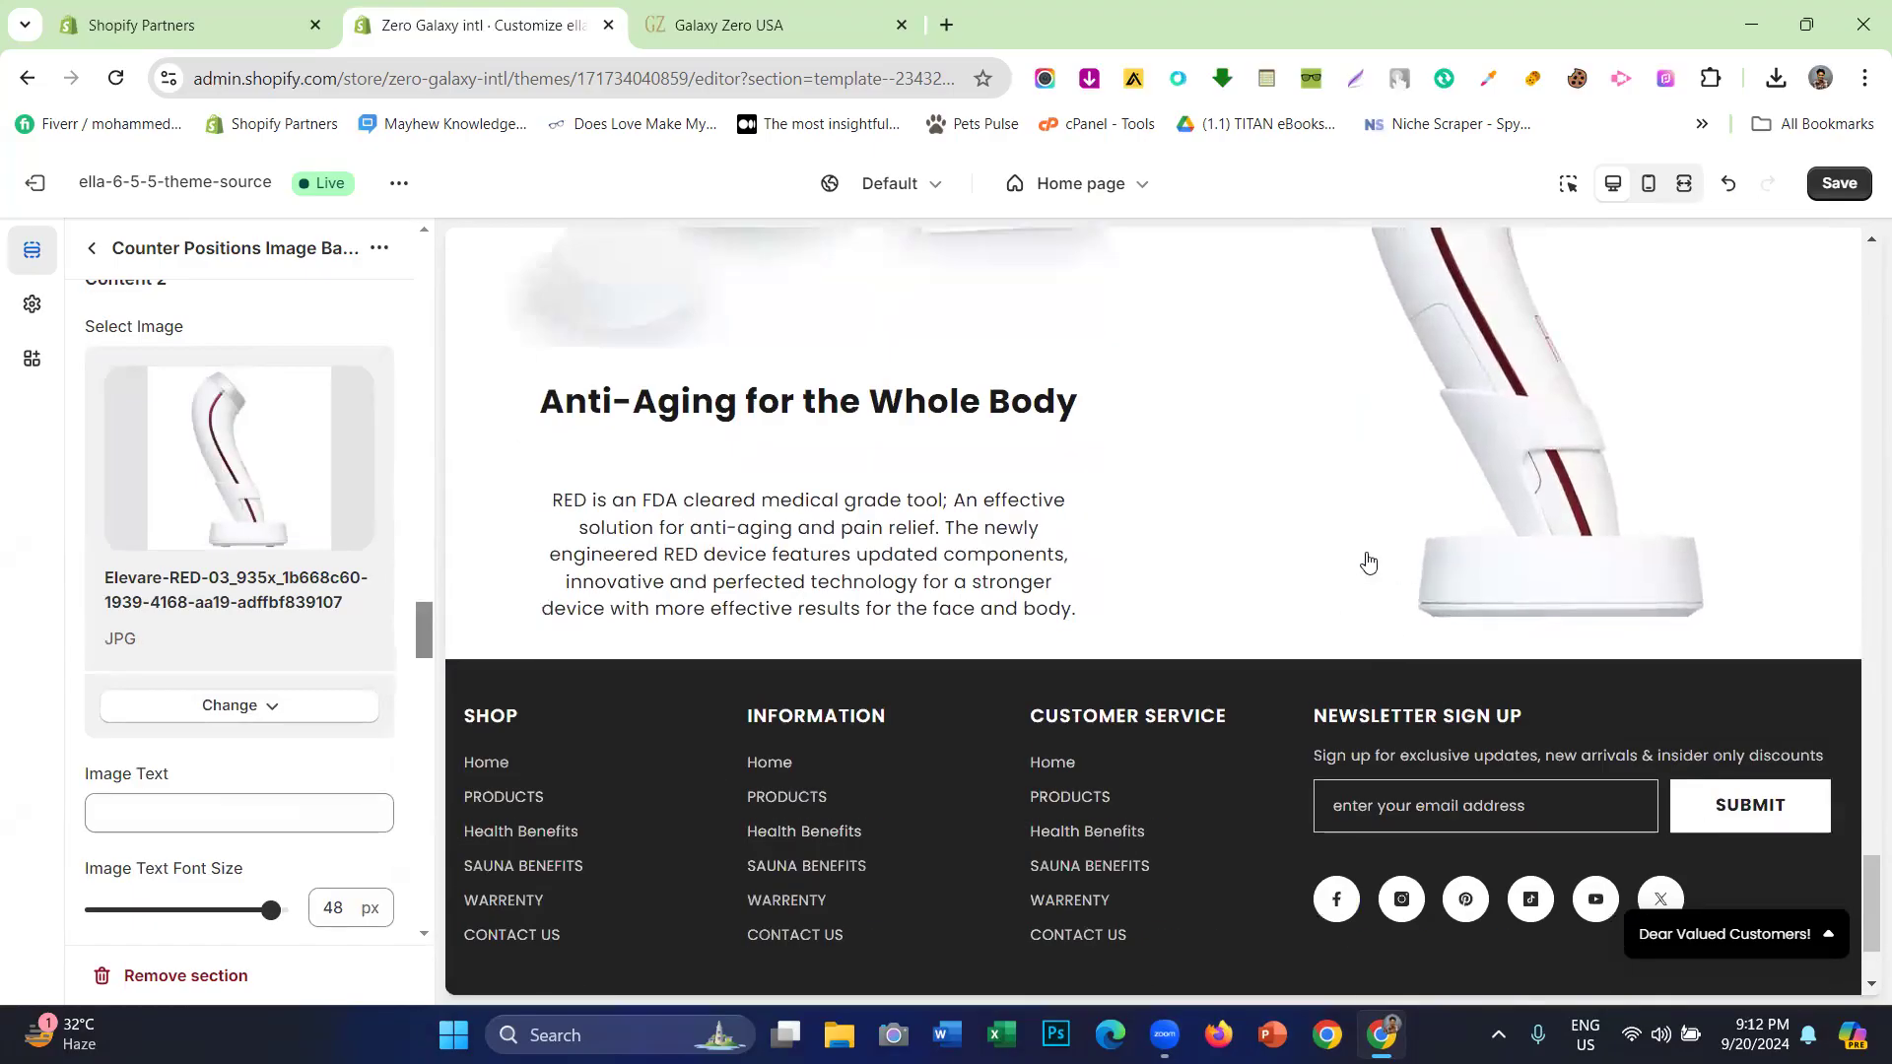
scroll(1360, 562, up, 8)
- Copy the heading "RED by Elevare Skin" from the Galaxy Zero USA reference site
drag(1529, 508, 1662, 557)
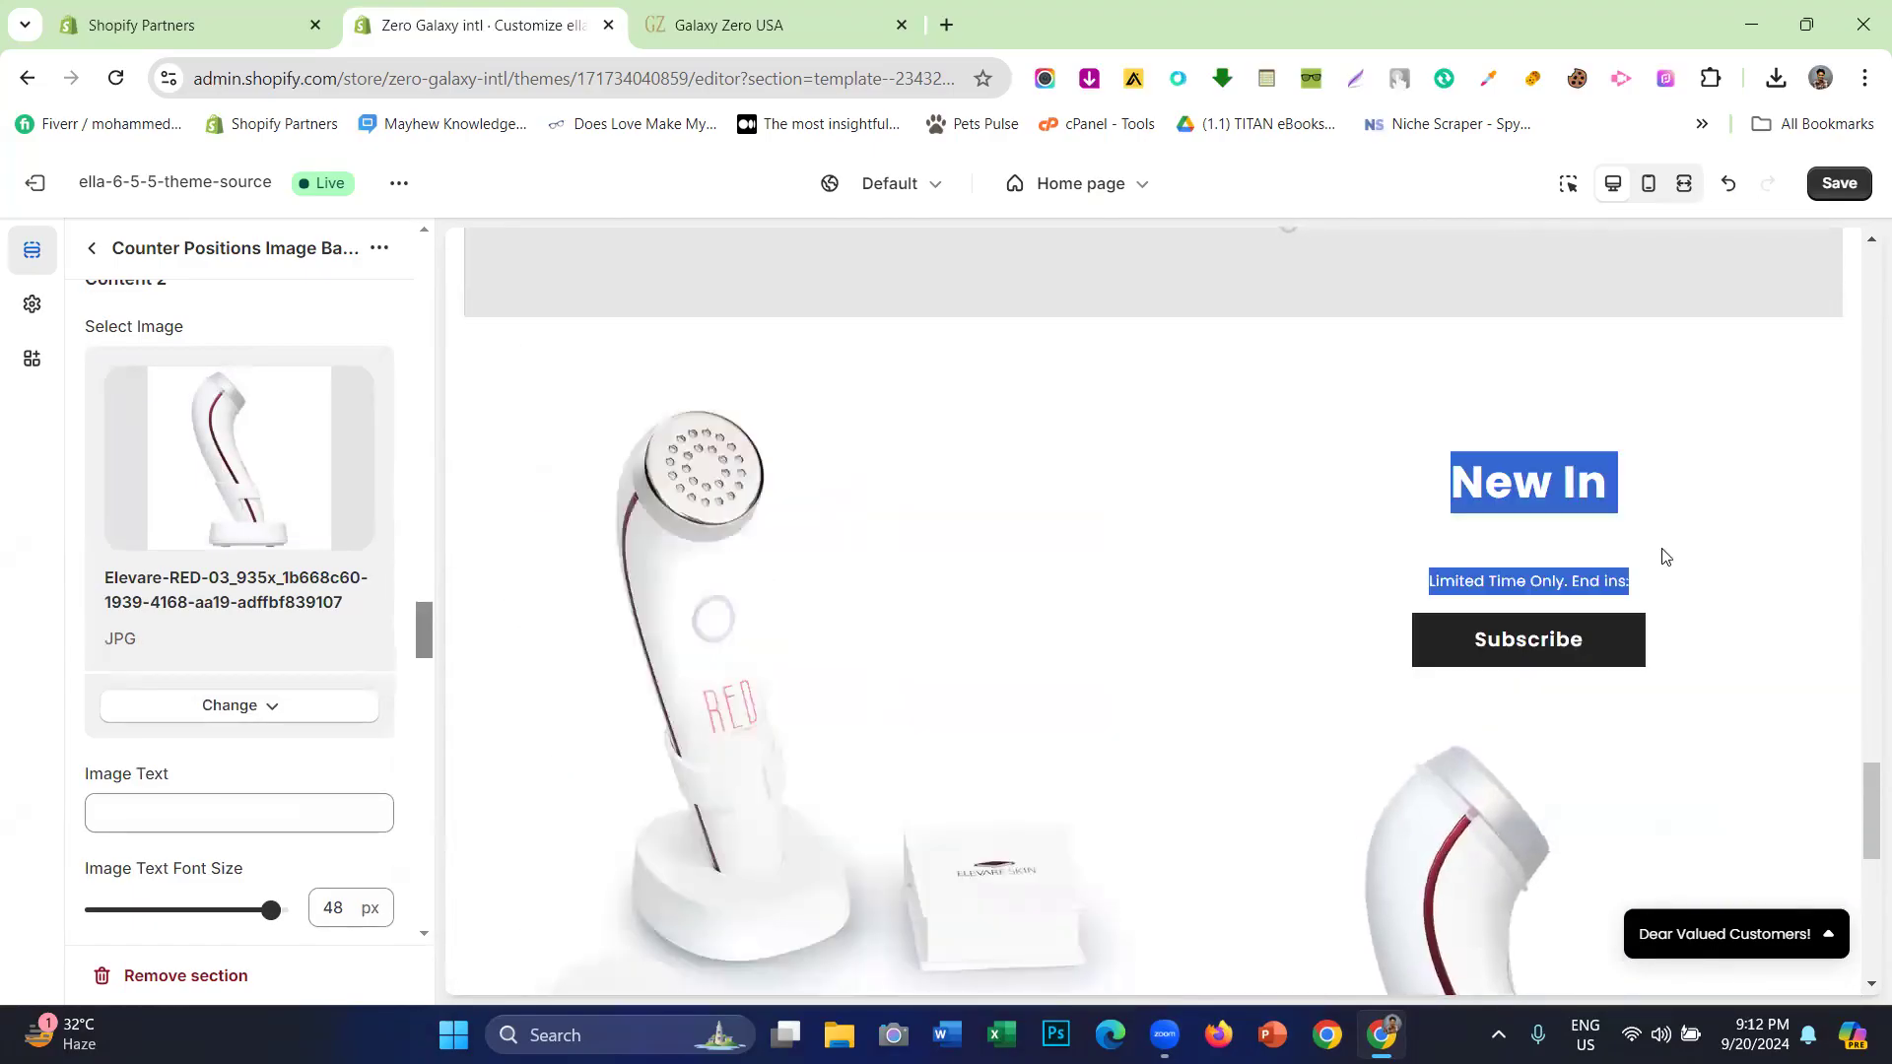
scroll(139, 558, down, 4)
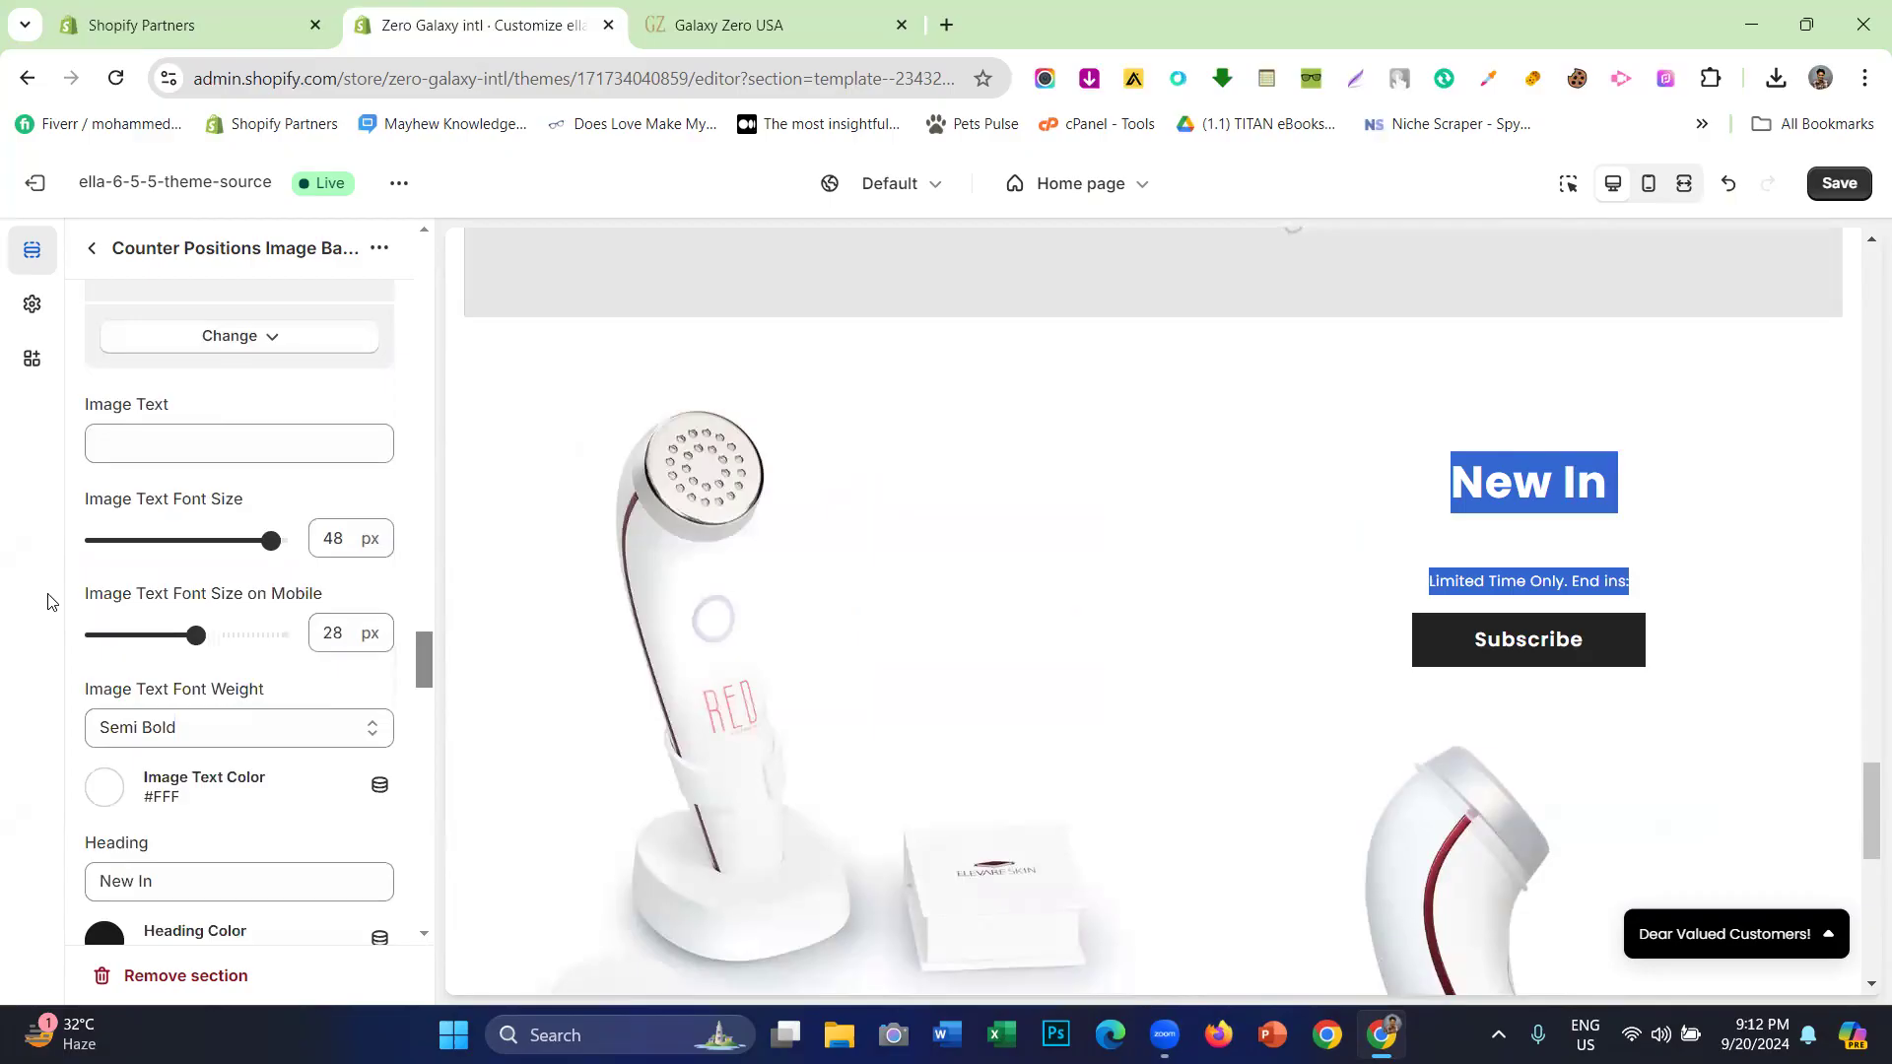
click(730, 8)
scroll(1064, 613, up, 6)
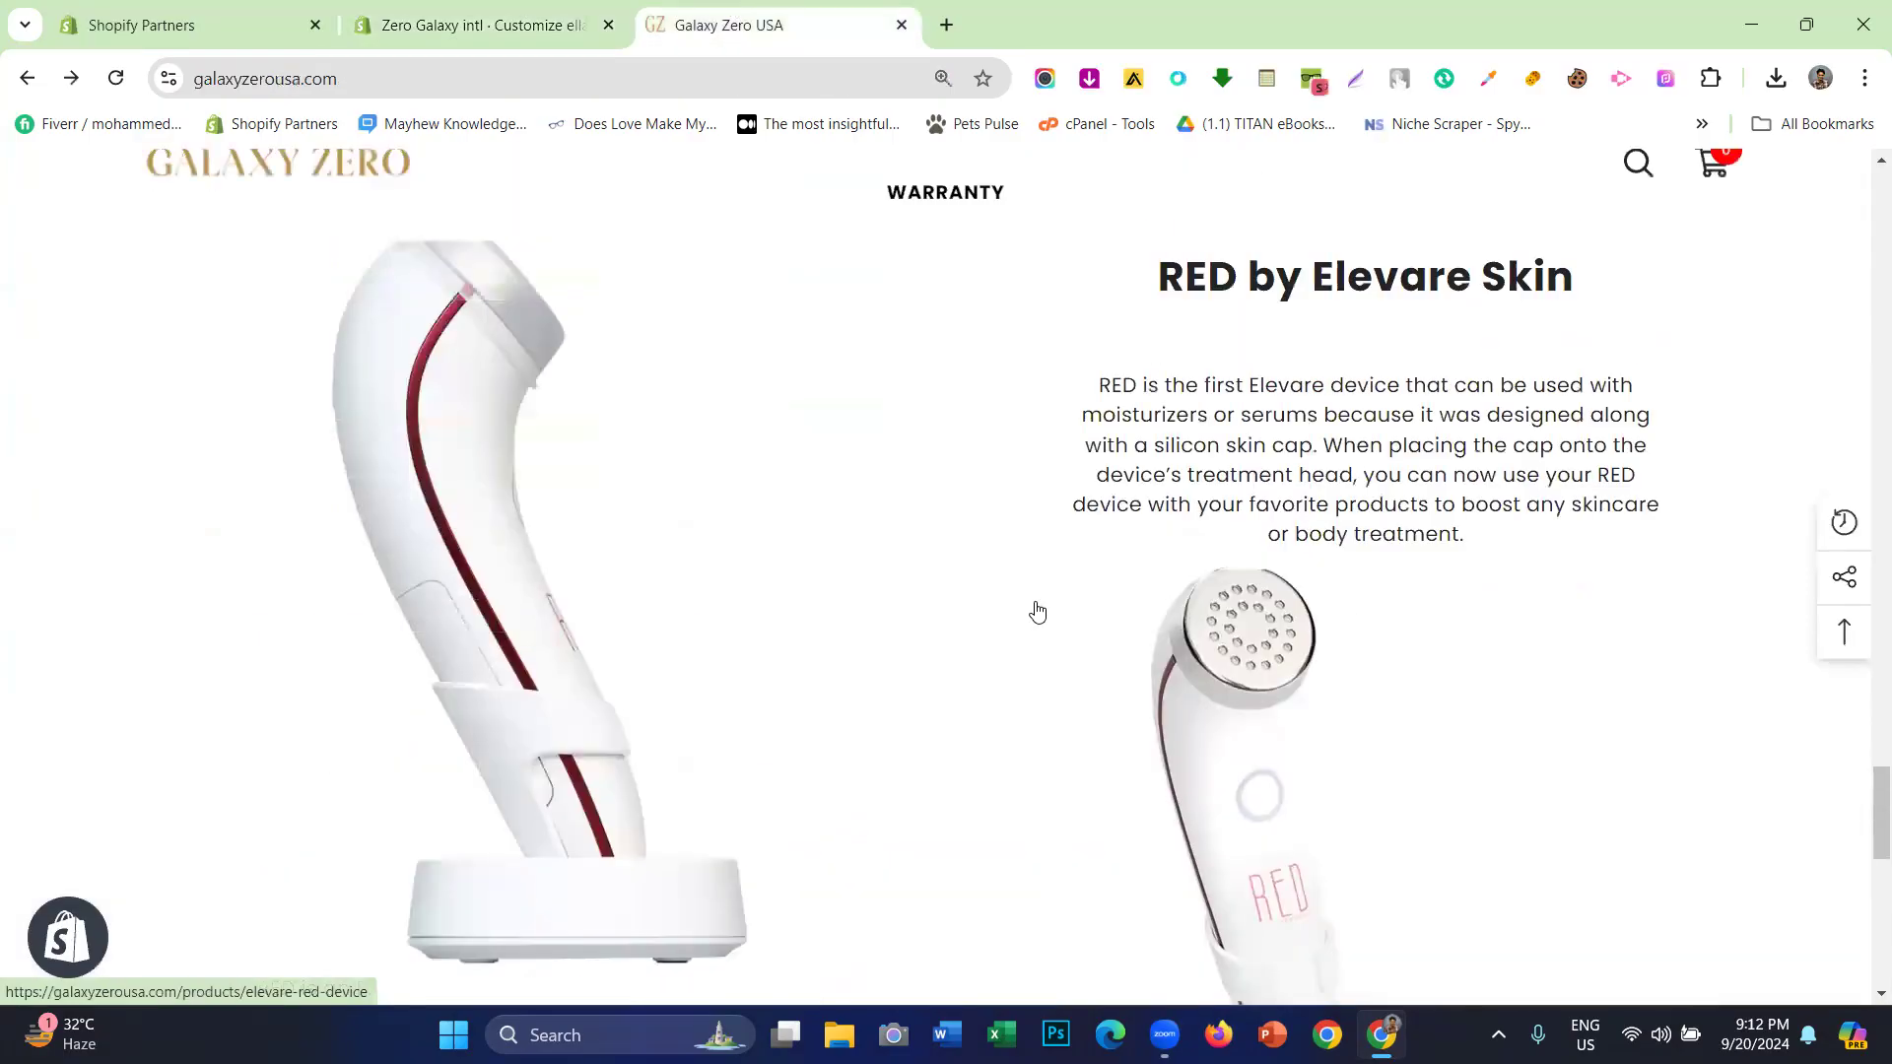
double_click(1171, 650)
click(1171, 650)
key(ctrl+c)
right_click(1170, 650)
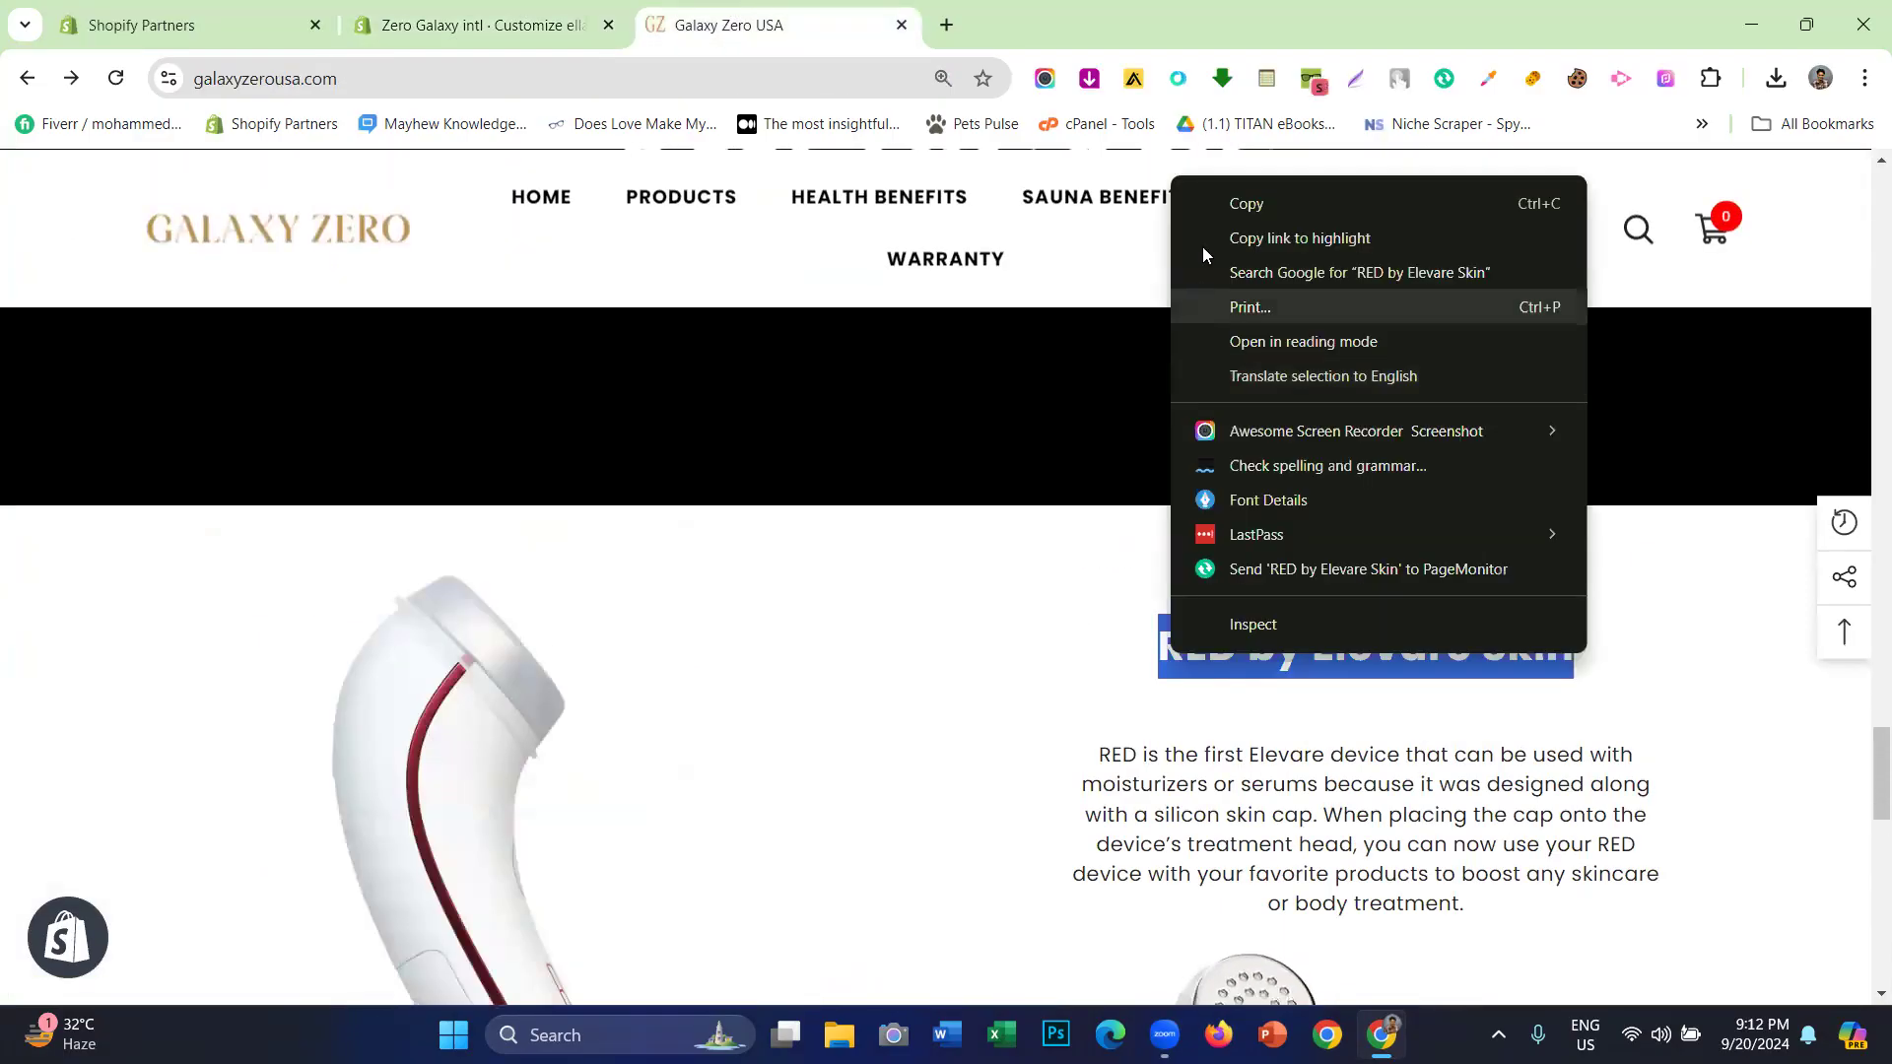
- Replace the Content 2 heading "New In" with "RED by Elevare Skin" in the theme editor
click(557, 8)
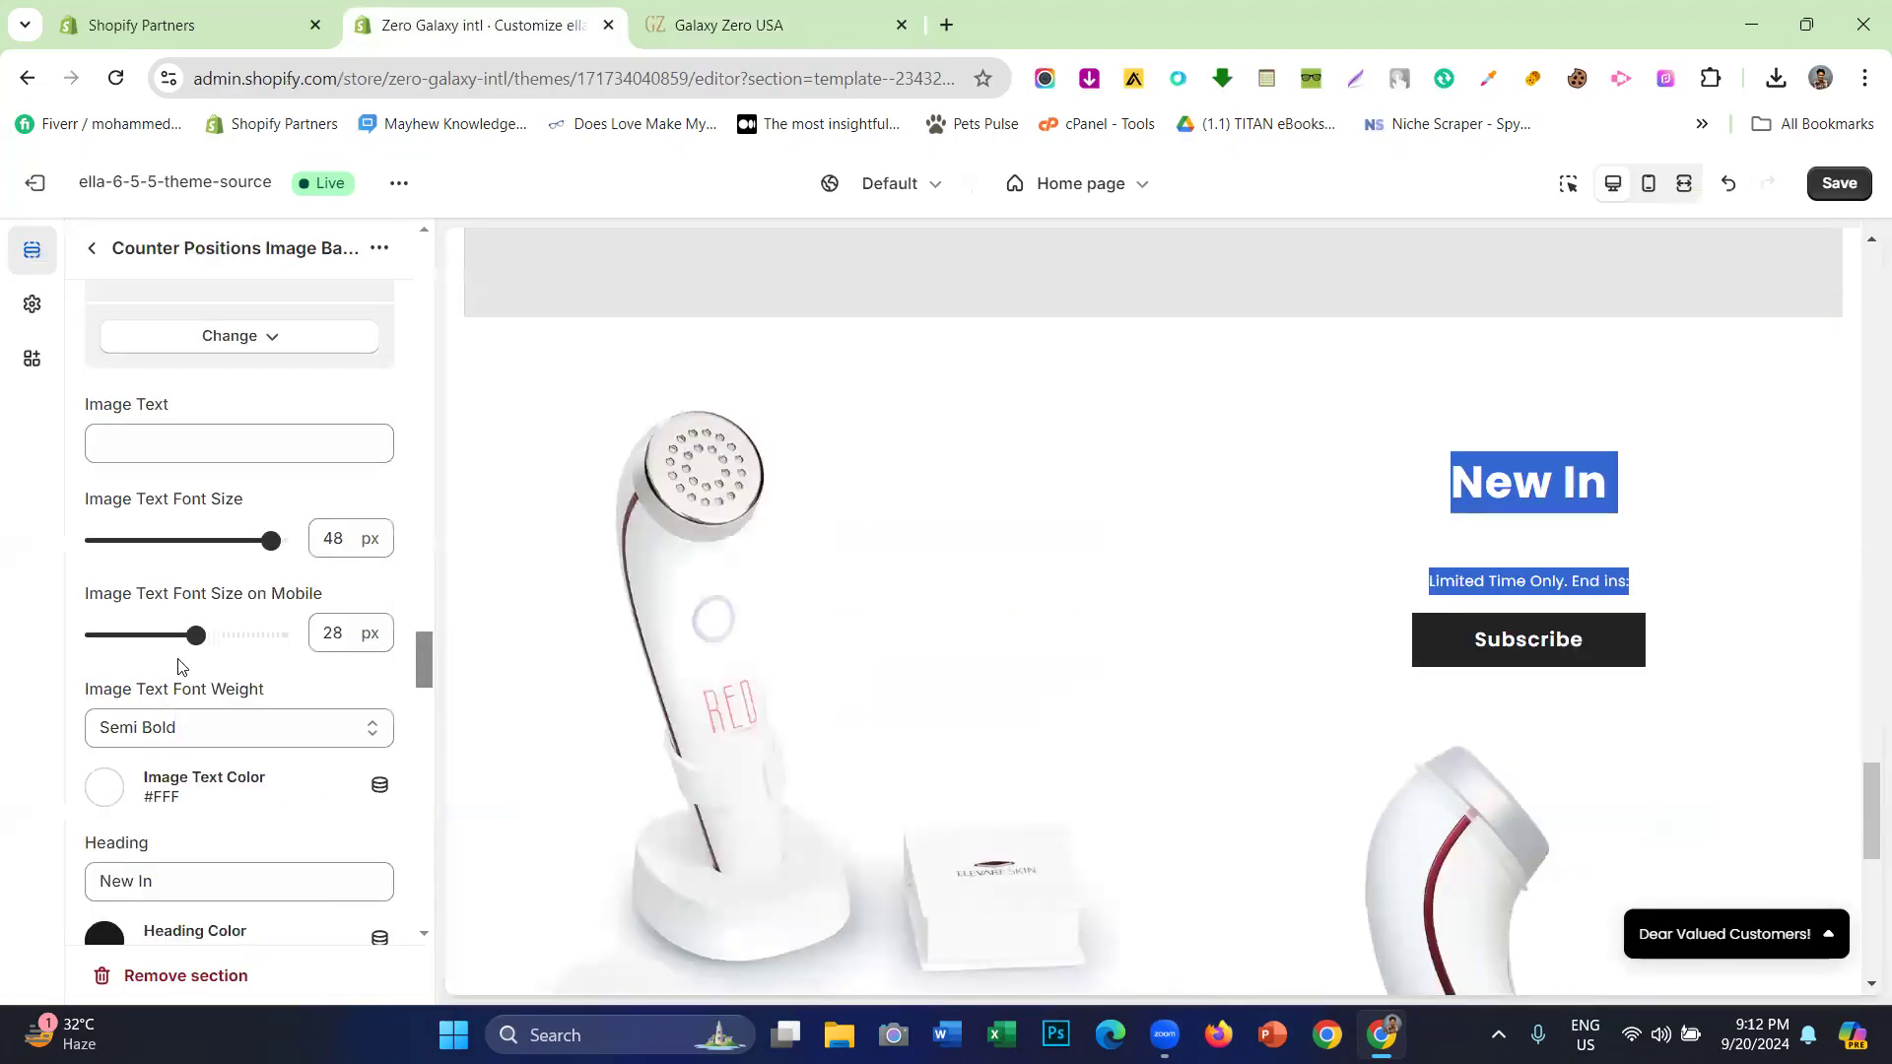
scroll(163, 690, down, 5)
click(135, 634)
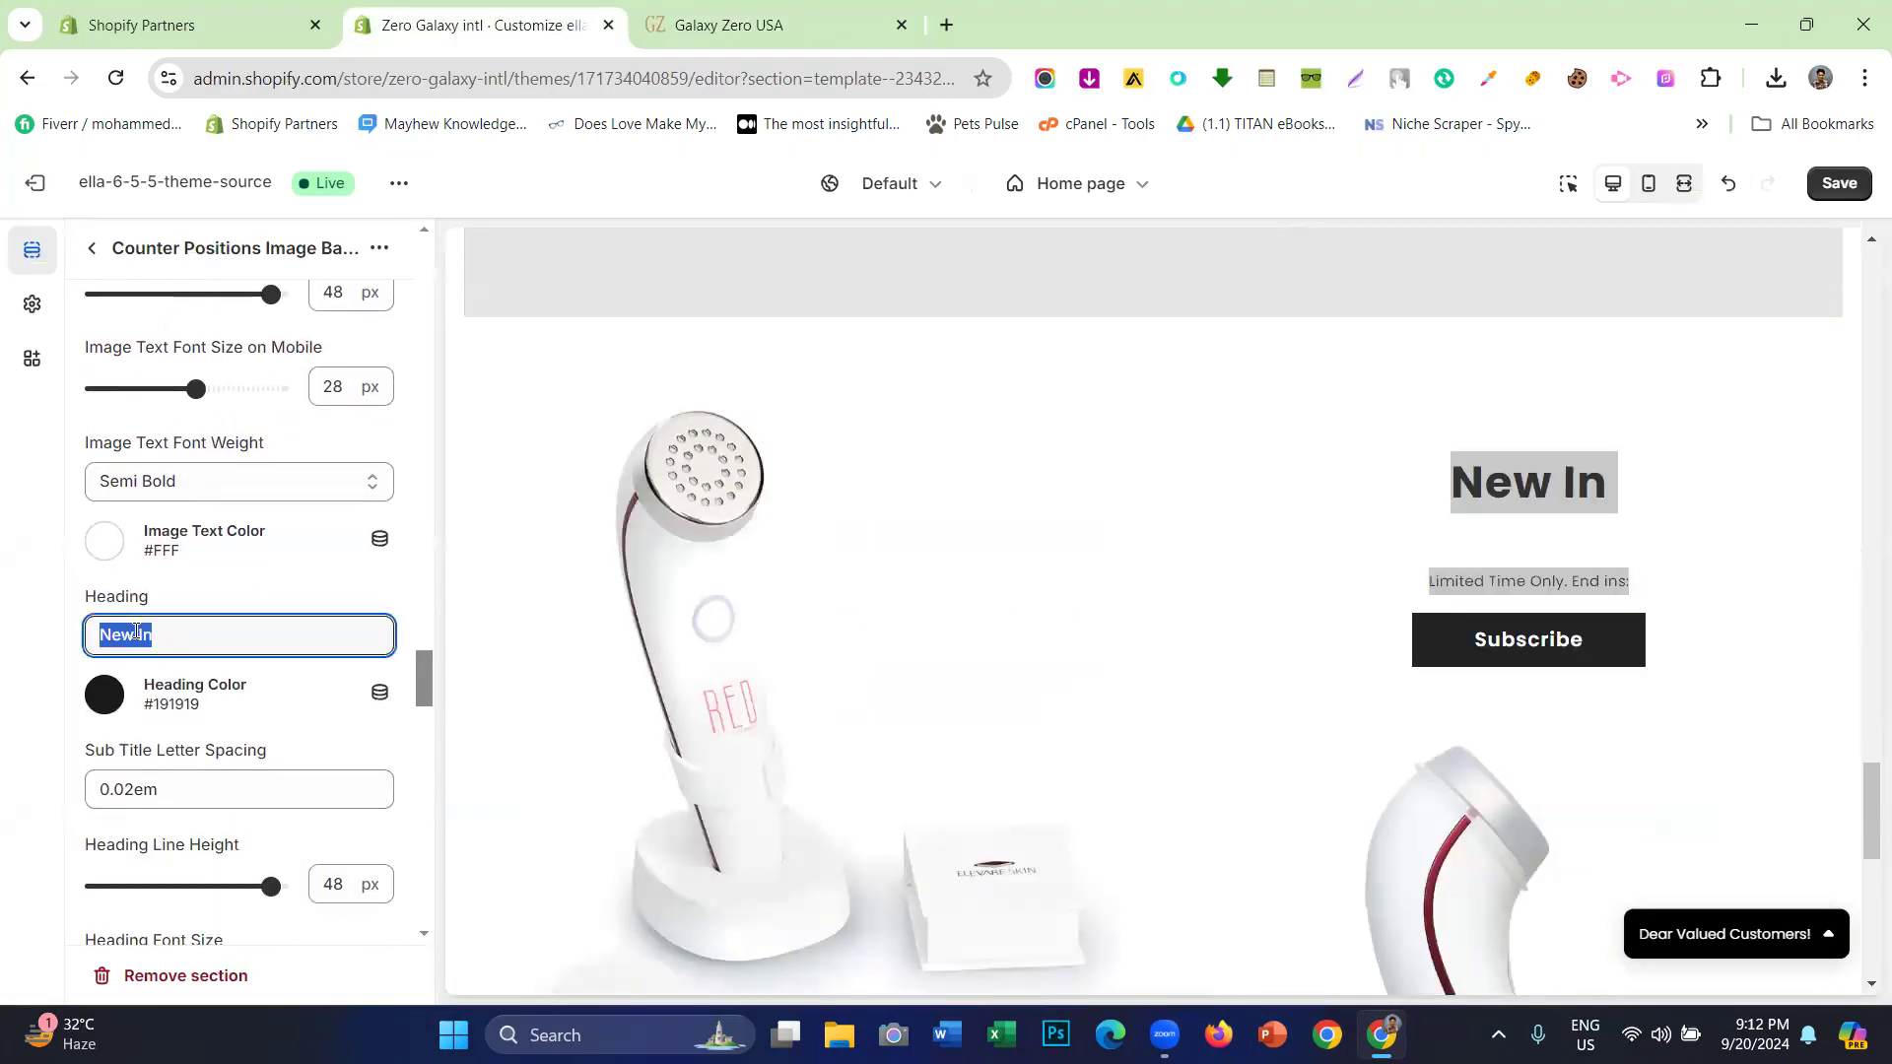
right_click(135, 634)
click(242, 209)
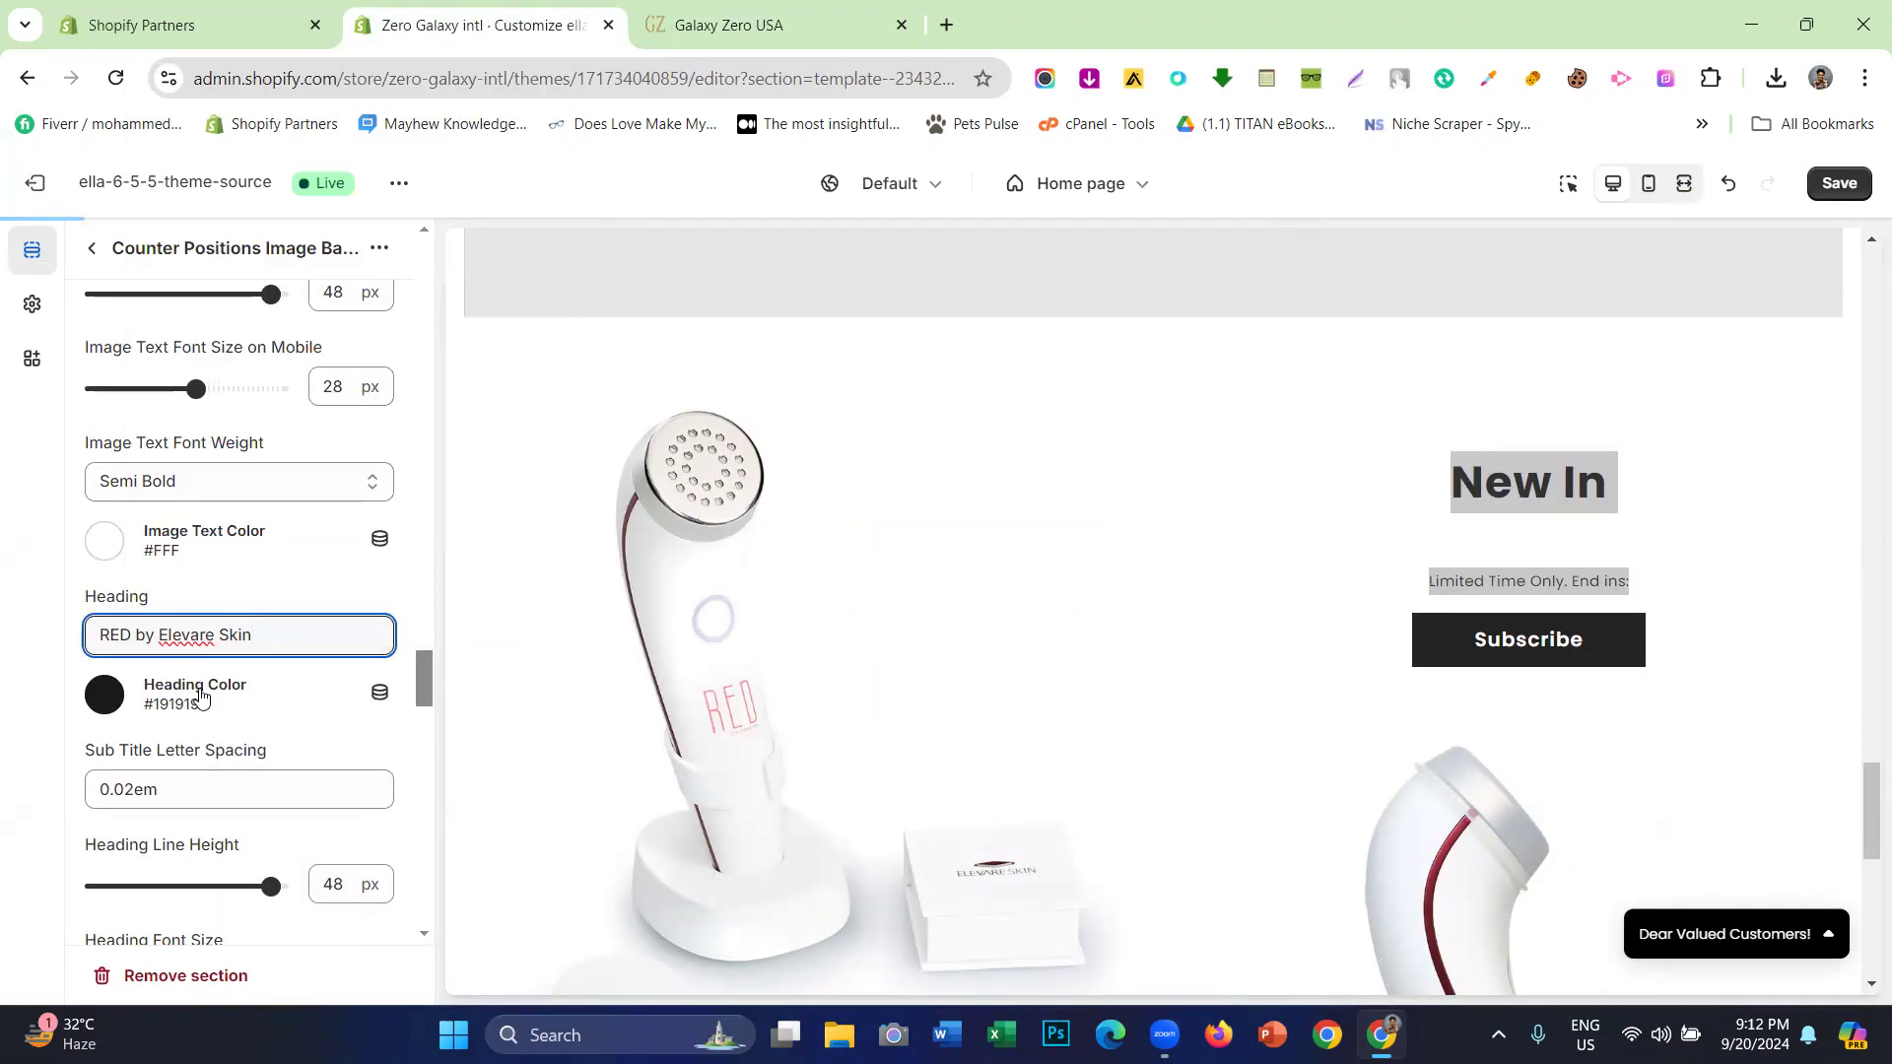
- Set the Content 2 heading's desktop font size to 27 px
scroll(207, 695, down, 3)
scroll(212, 695, down, 10)
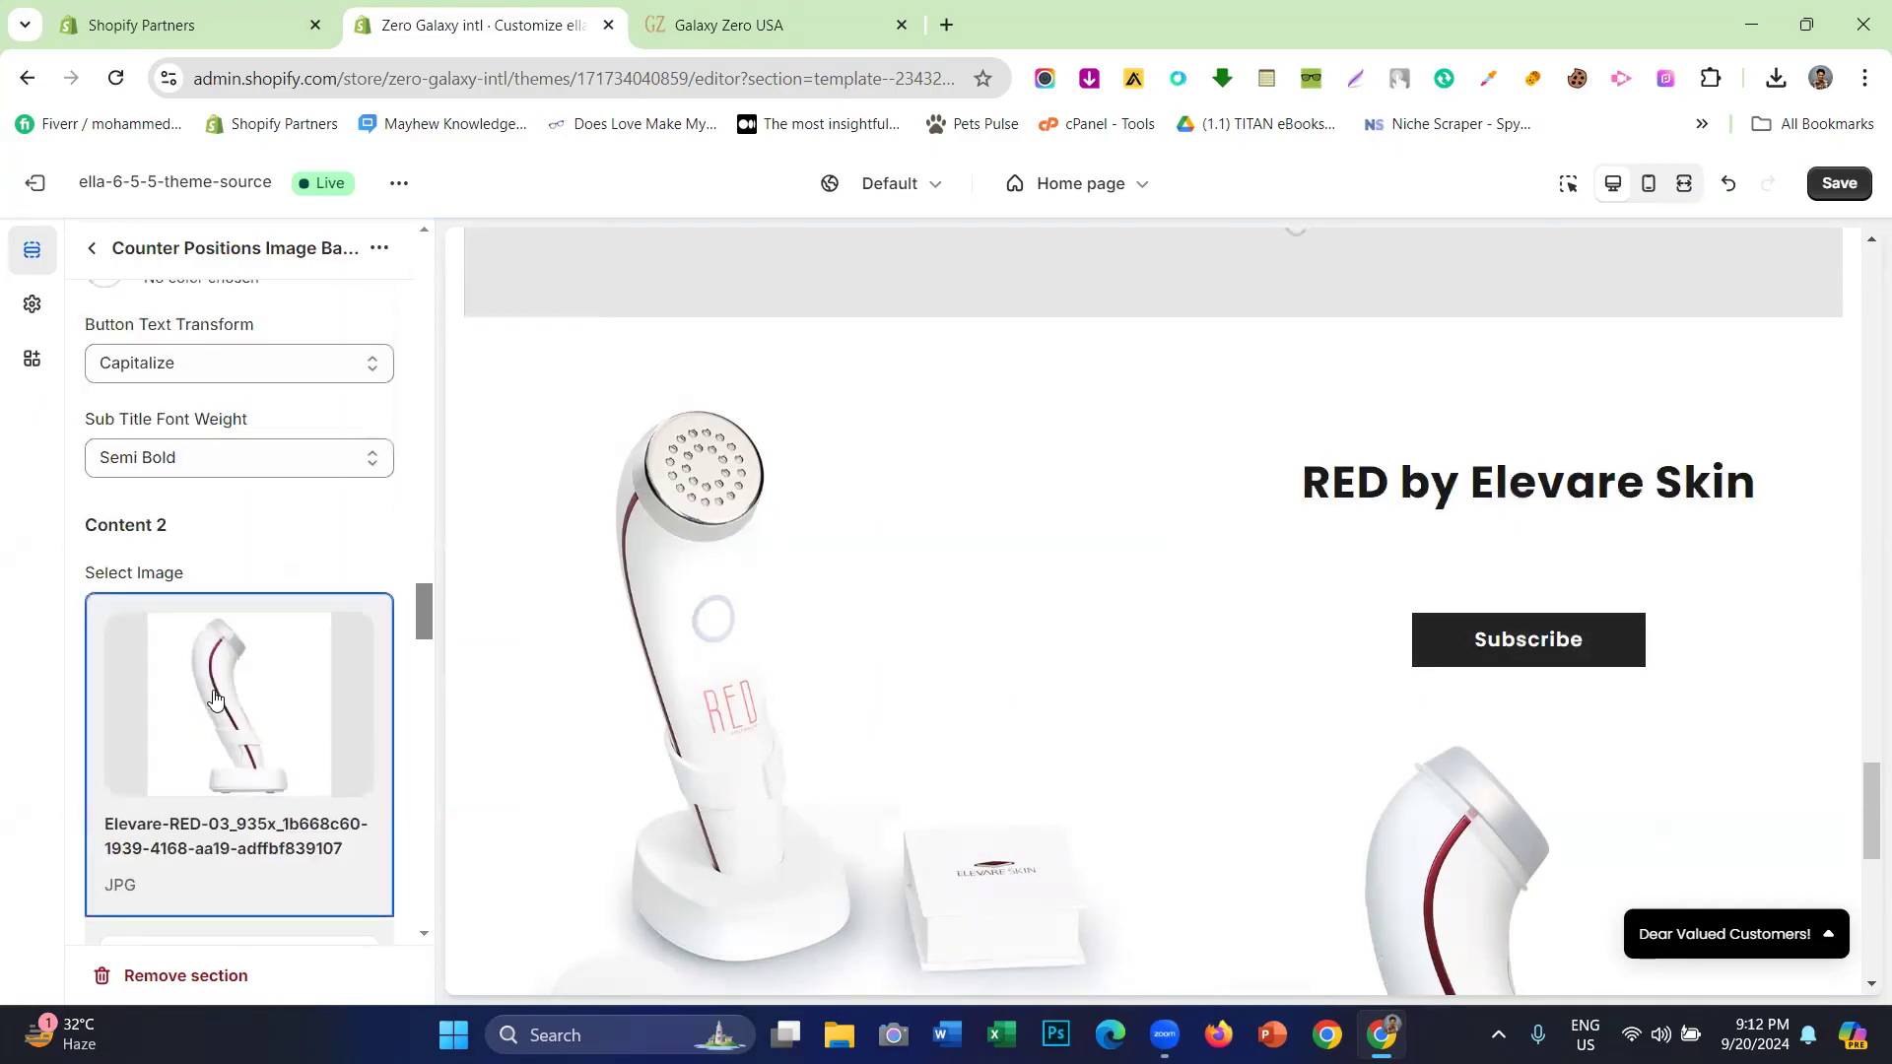
scroll(214, 696, up, 10)
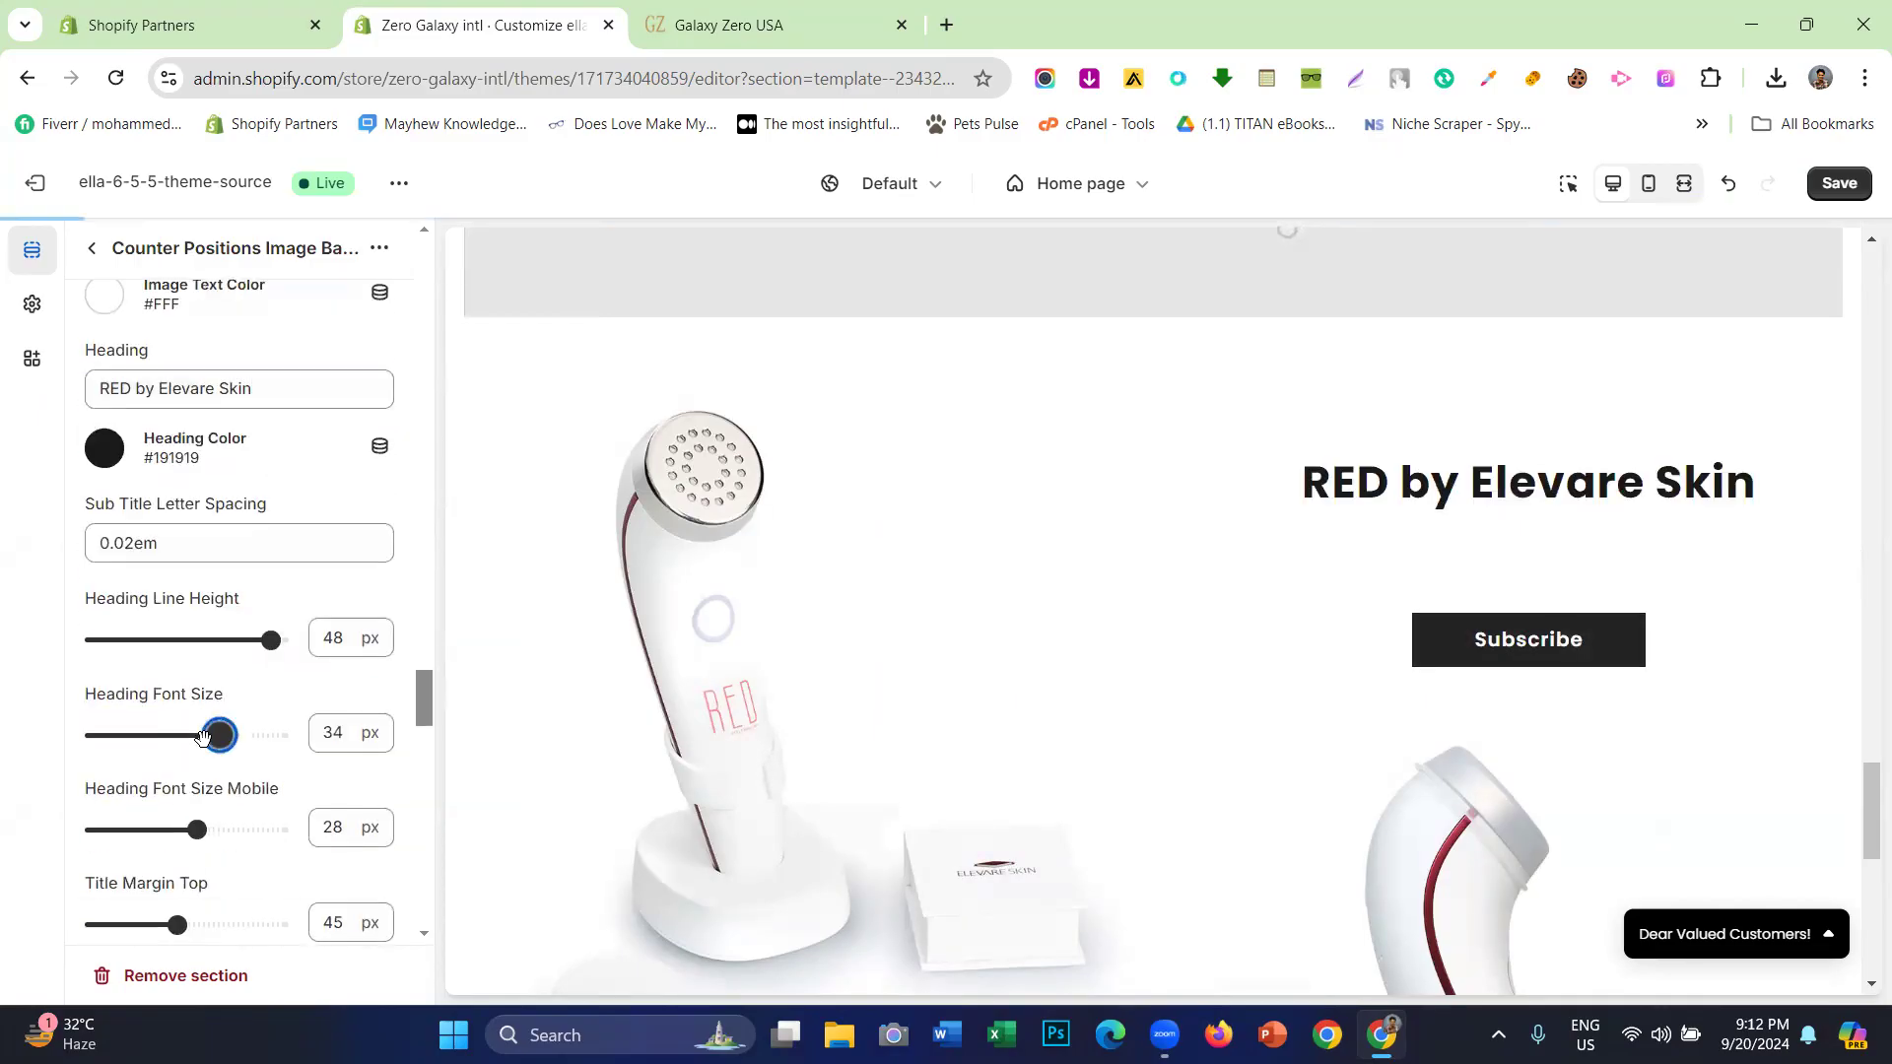
drag(200, 735, 194, 735)
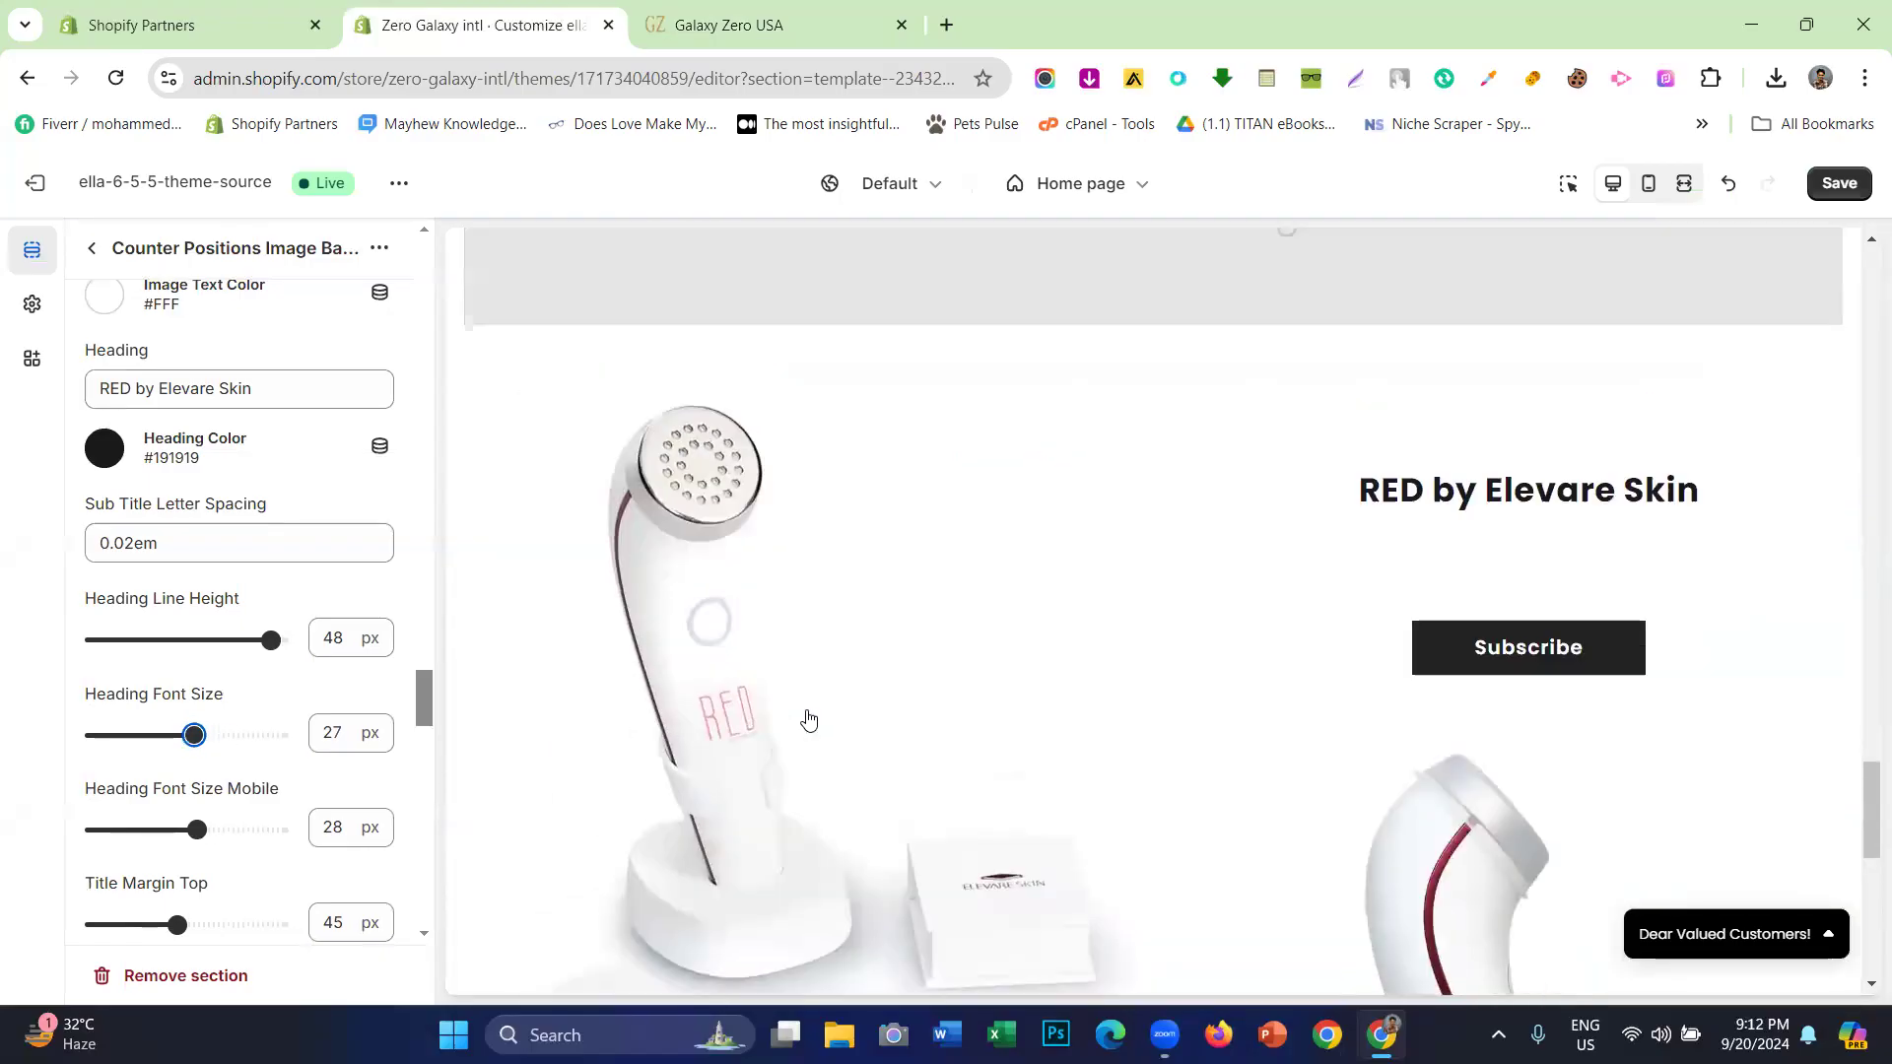
scroll(262, 485, down, 3)
- Copy the paragraph under "RED by Elevare Skin" from the reference site and return to the theme editor
click(730, 25)
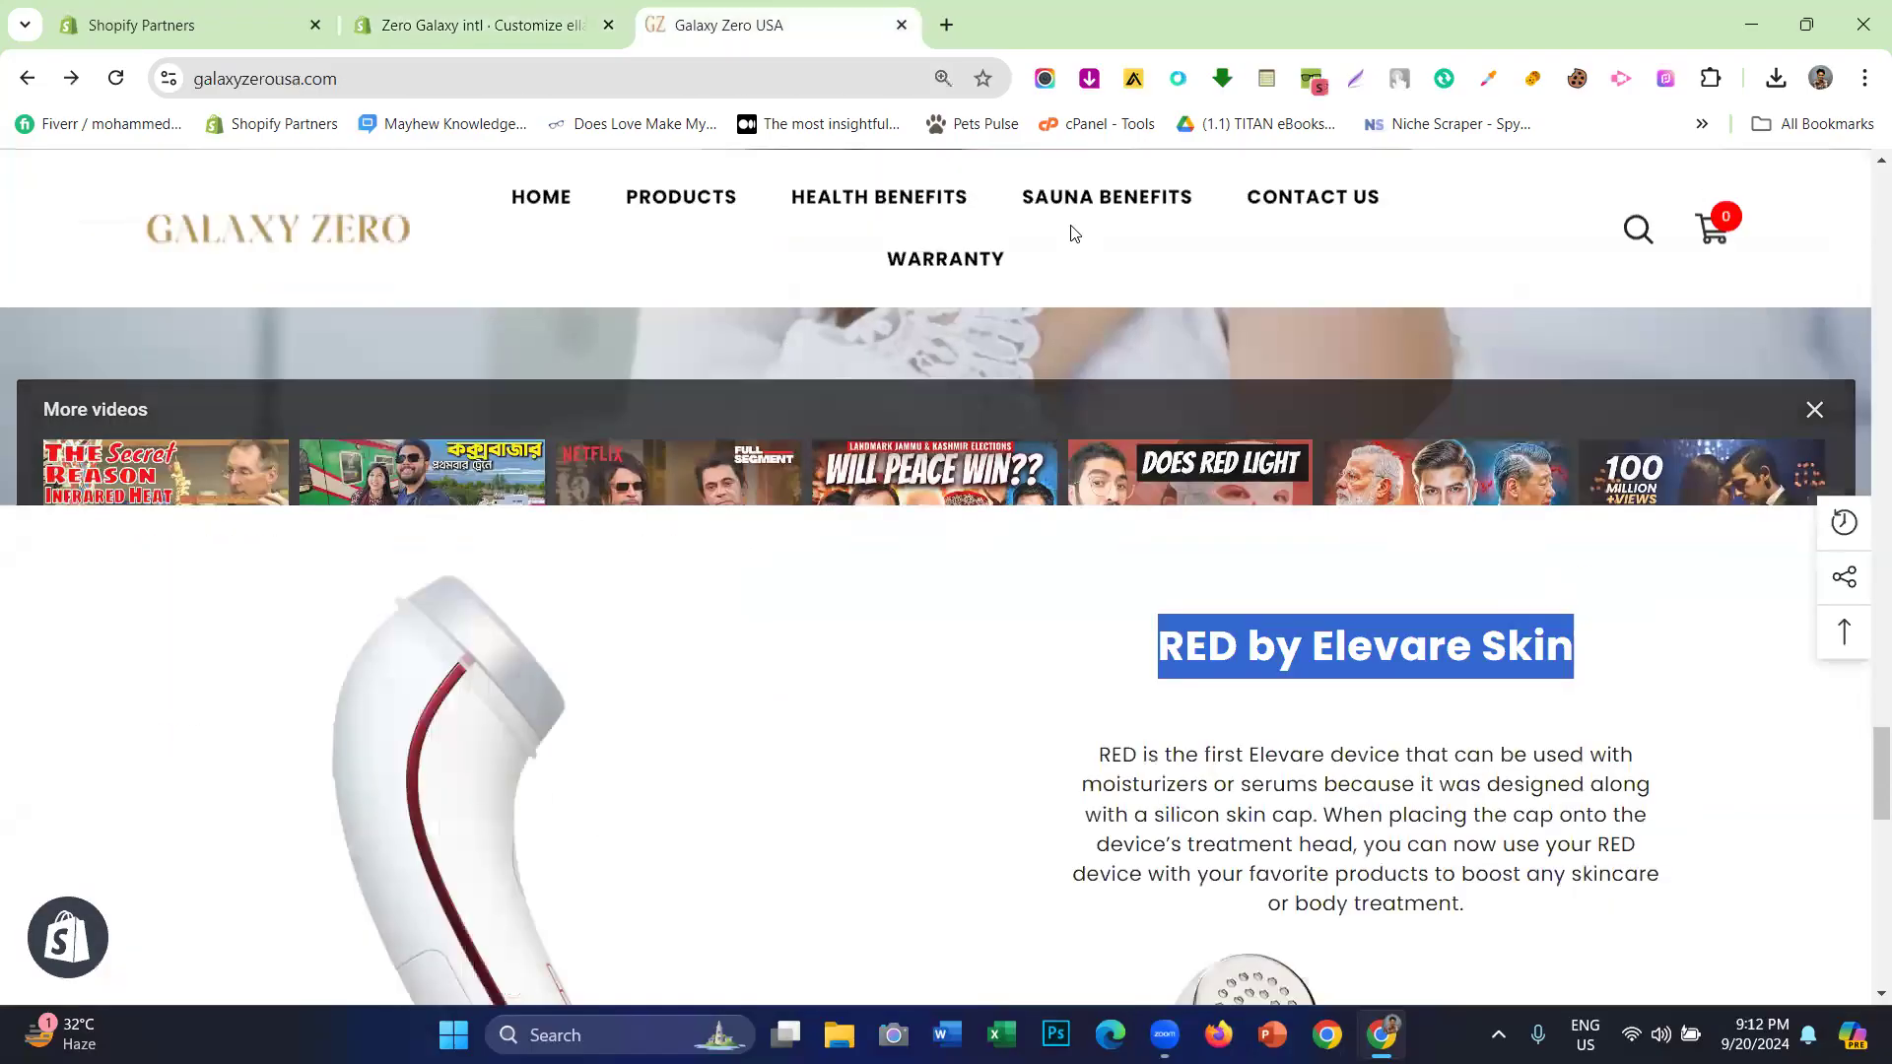
triple_click(1157, 757)
right_click(1141, 783)
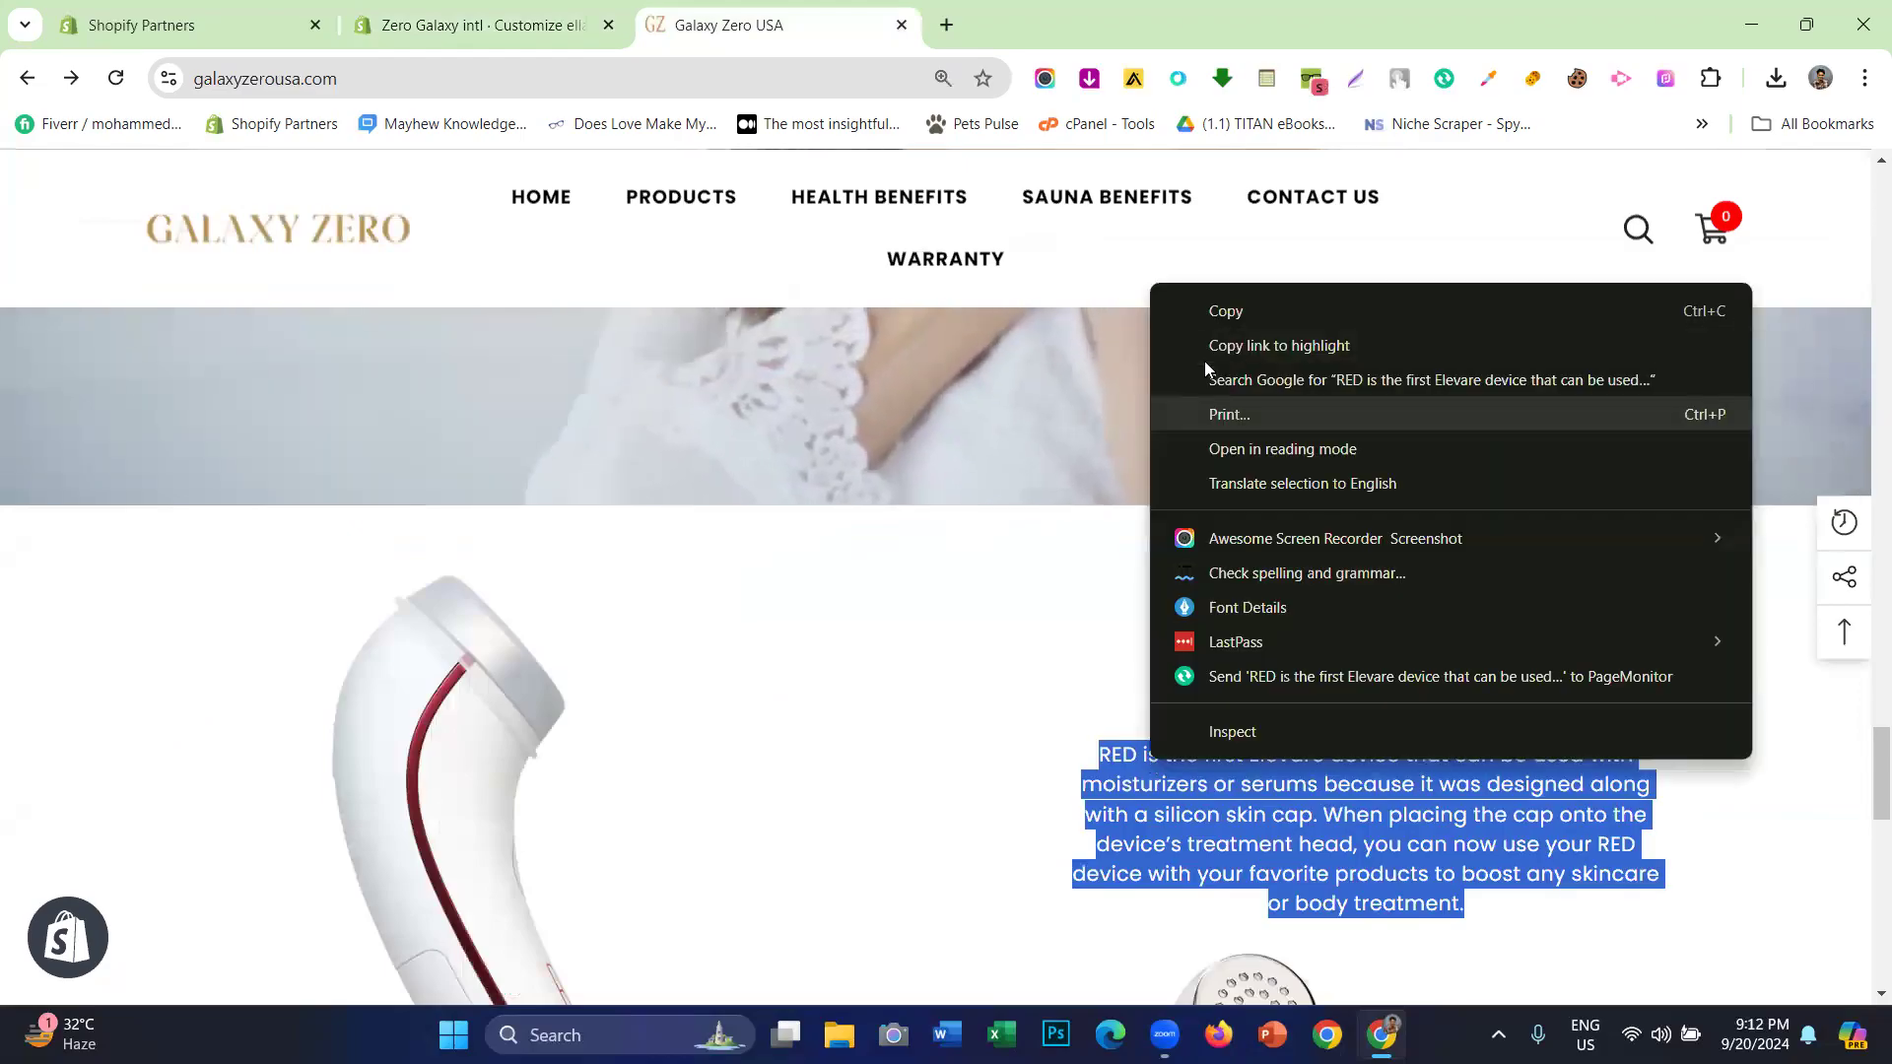
click(1202, 317)
click(480, 10)
- Replace the Content 2 description with the copied RED device paragraph and set its desktop font size to 15 px
scroll(358, 464, down, 10)
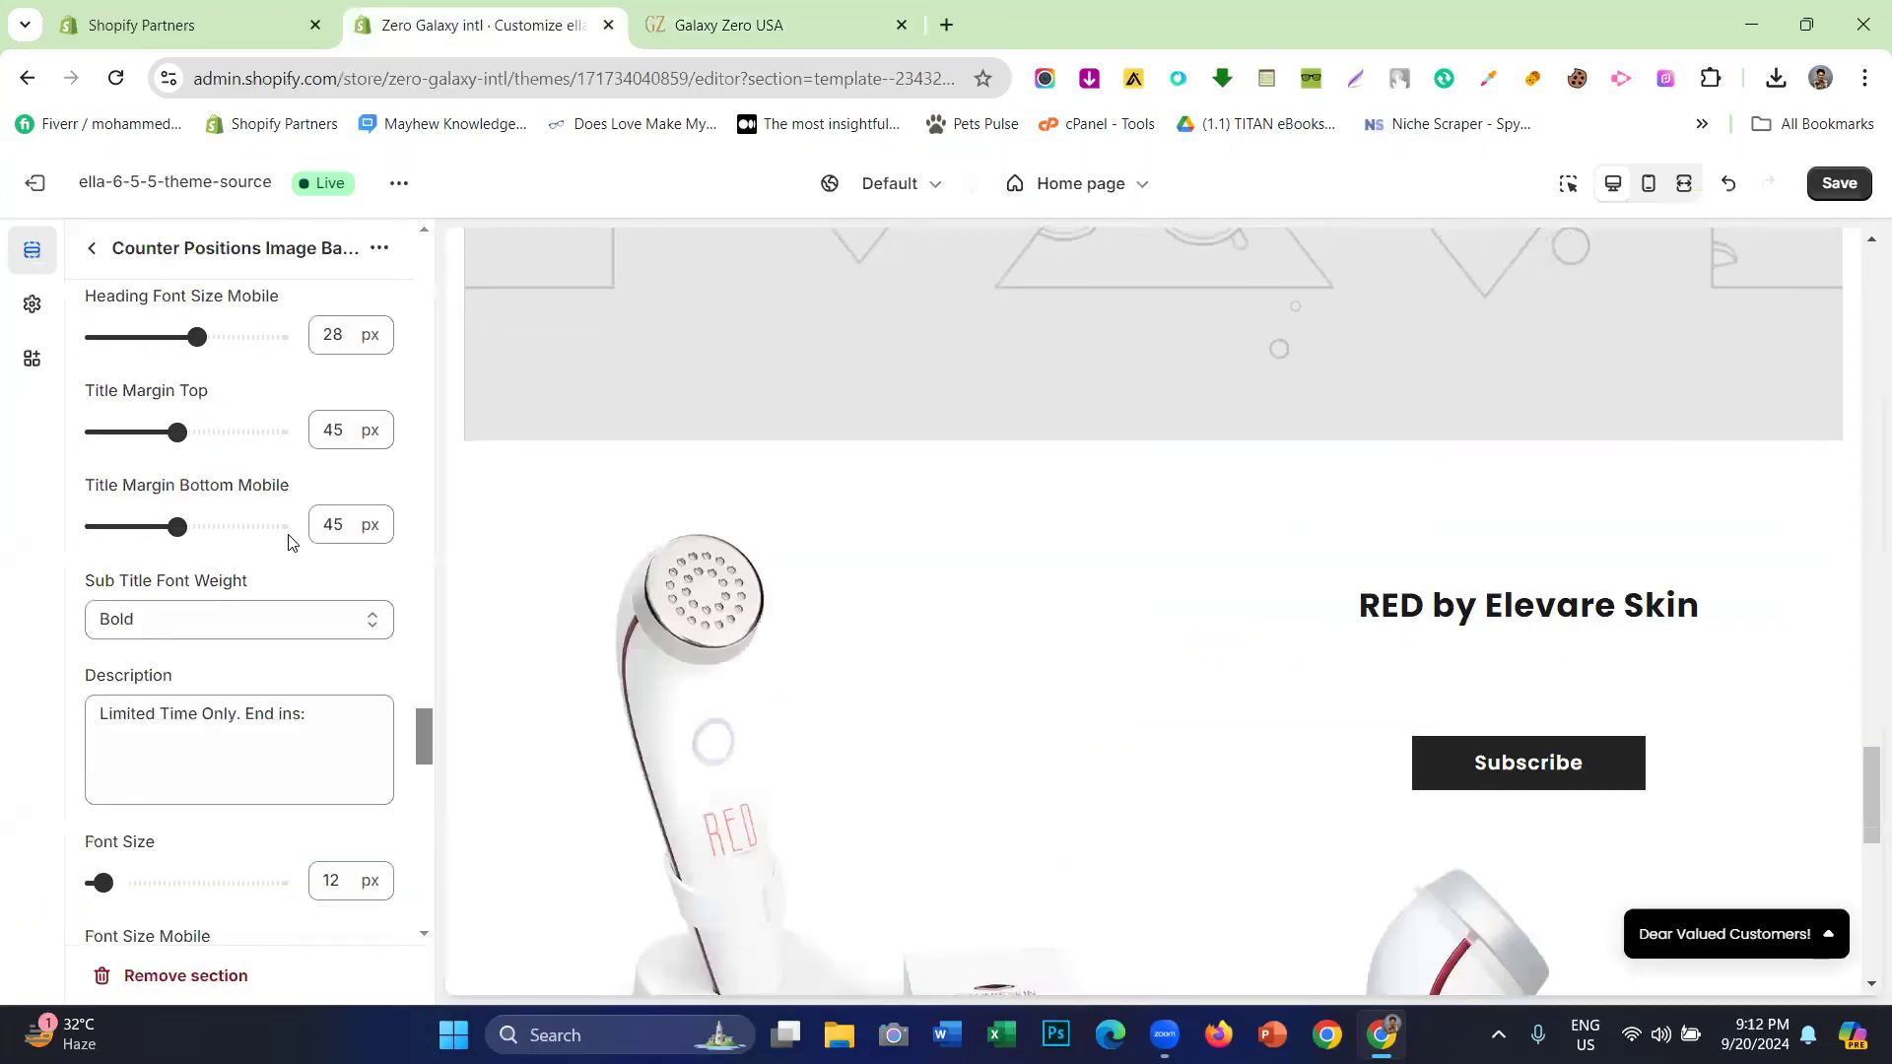
triple_click(189, 354)
right_click(245, 368)
click(264, 511)
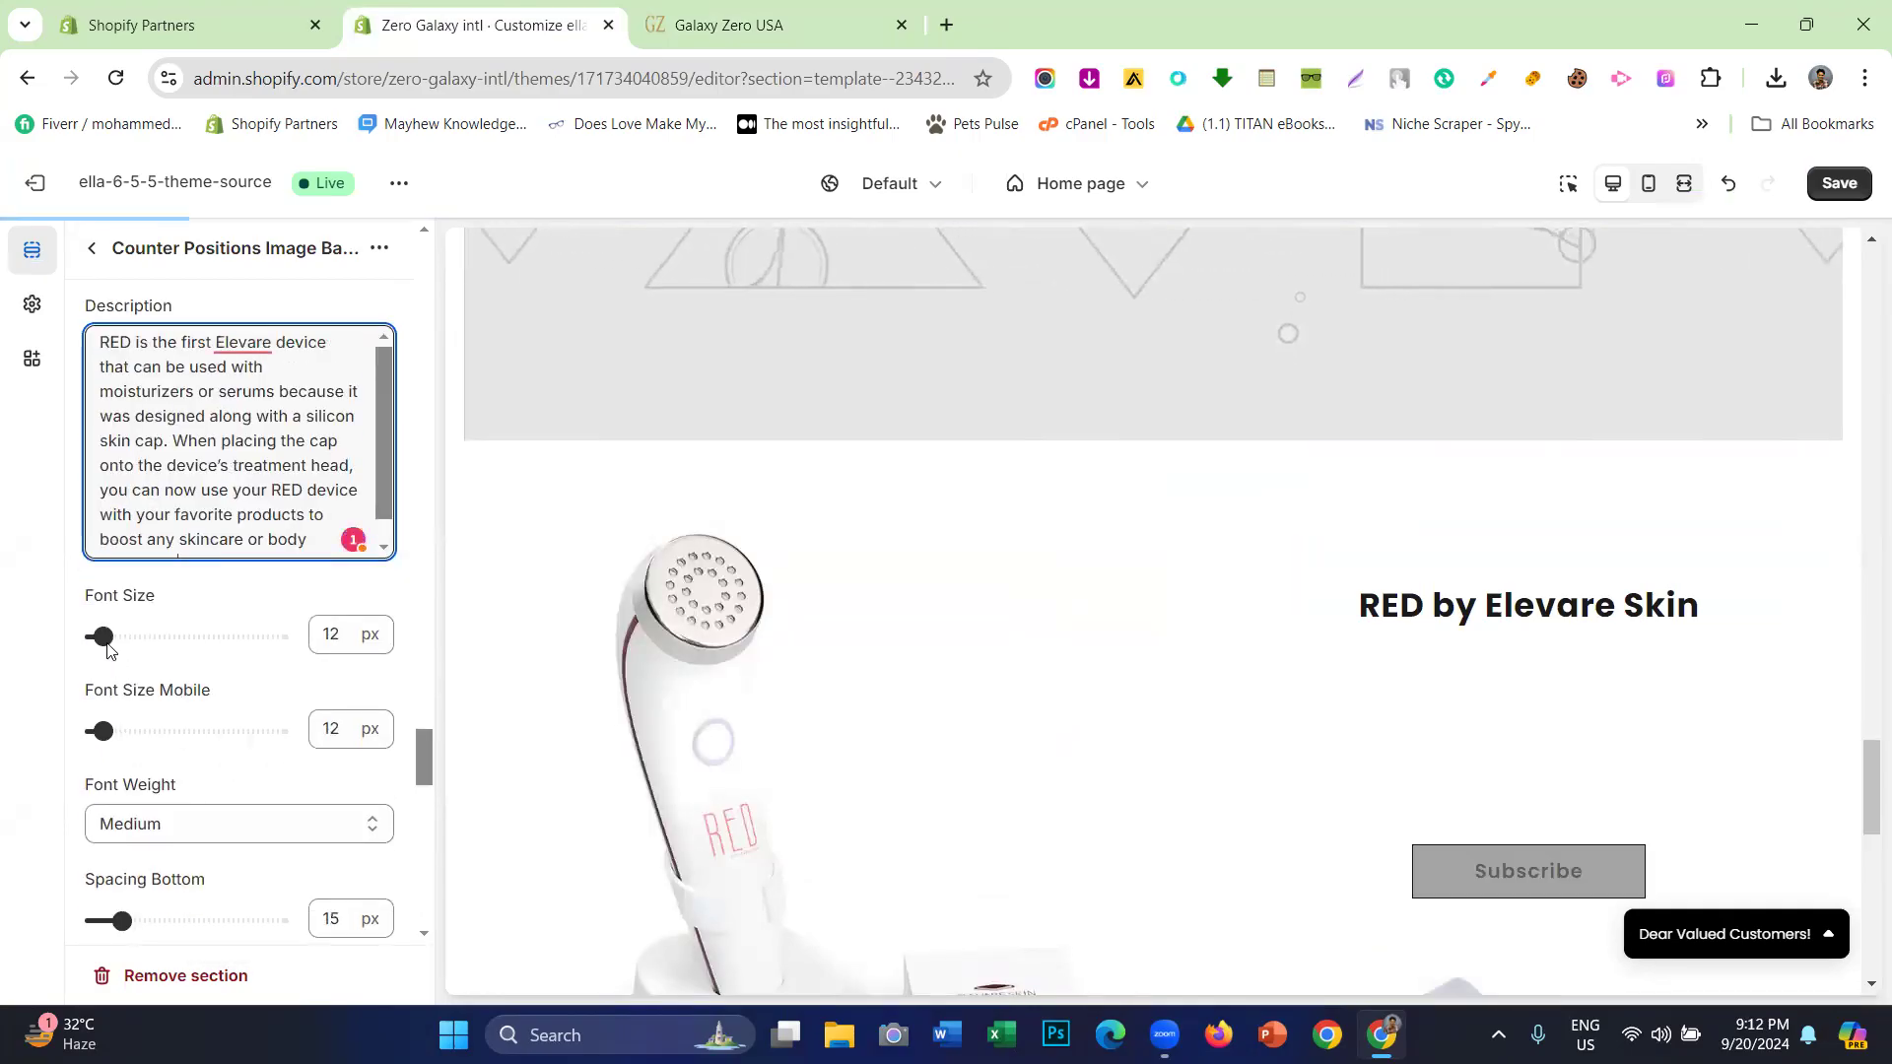
drag(100, 636, 116, 636)
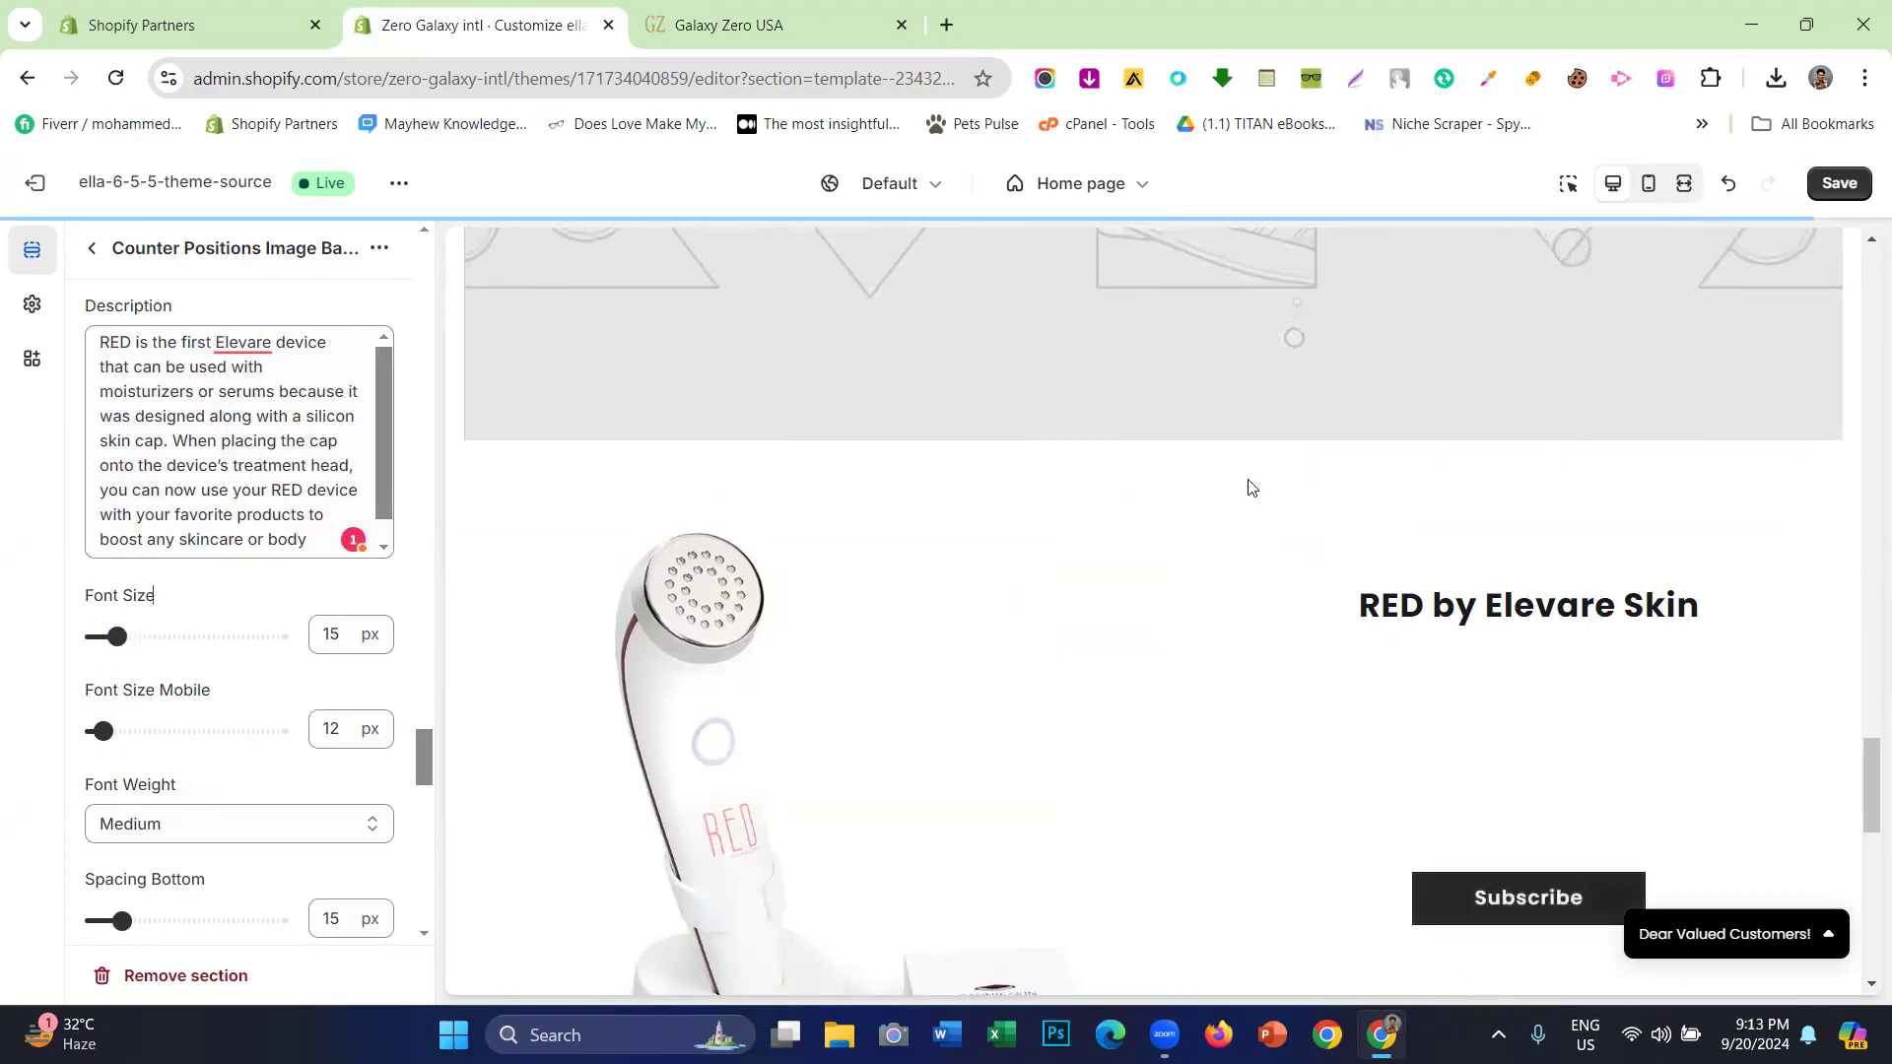
- Set the Content 2 description's text color to #232323 and check the paragraph in the preview
scroll(270, 654, down, 2)
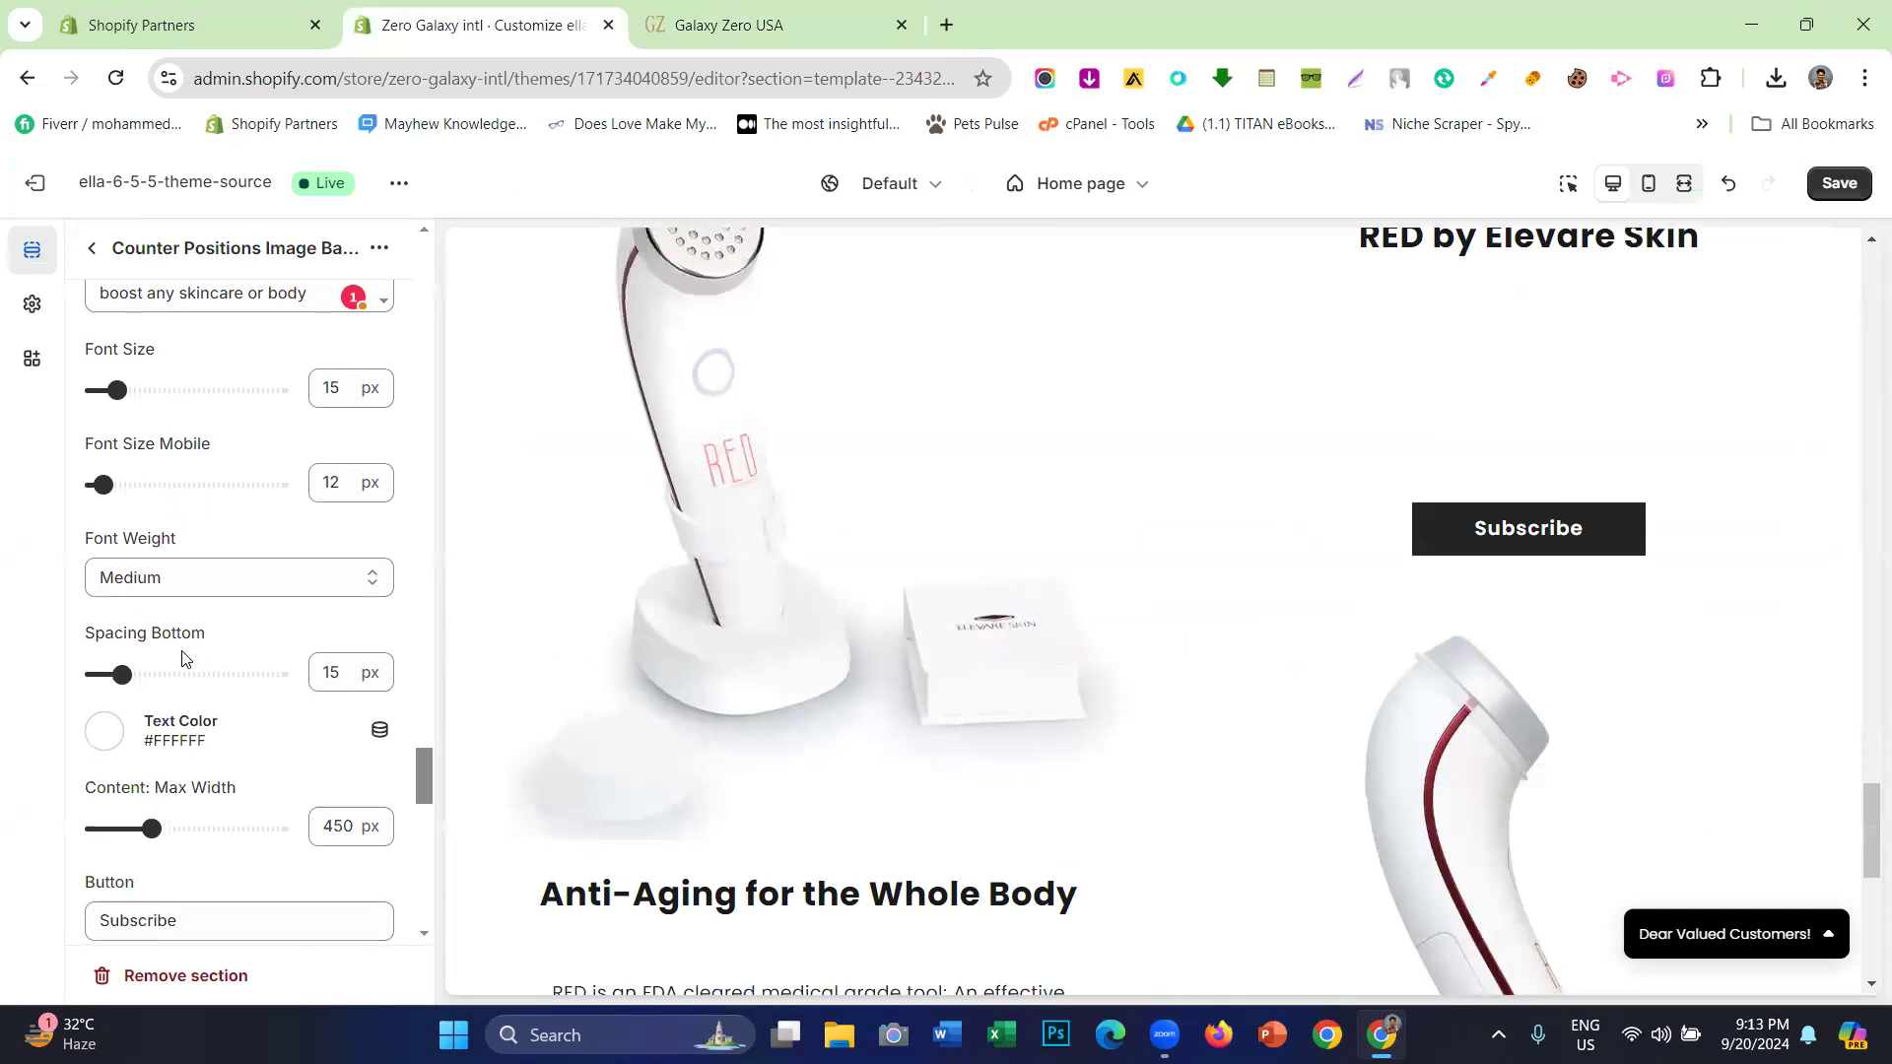
click(103, 732)
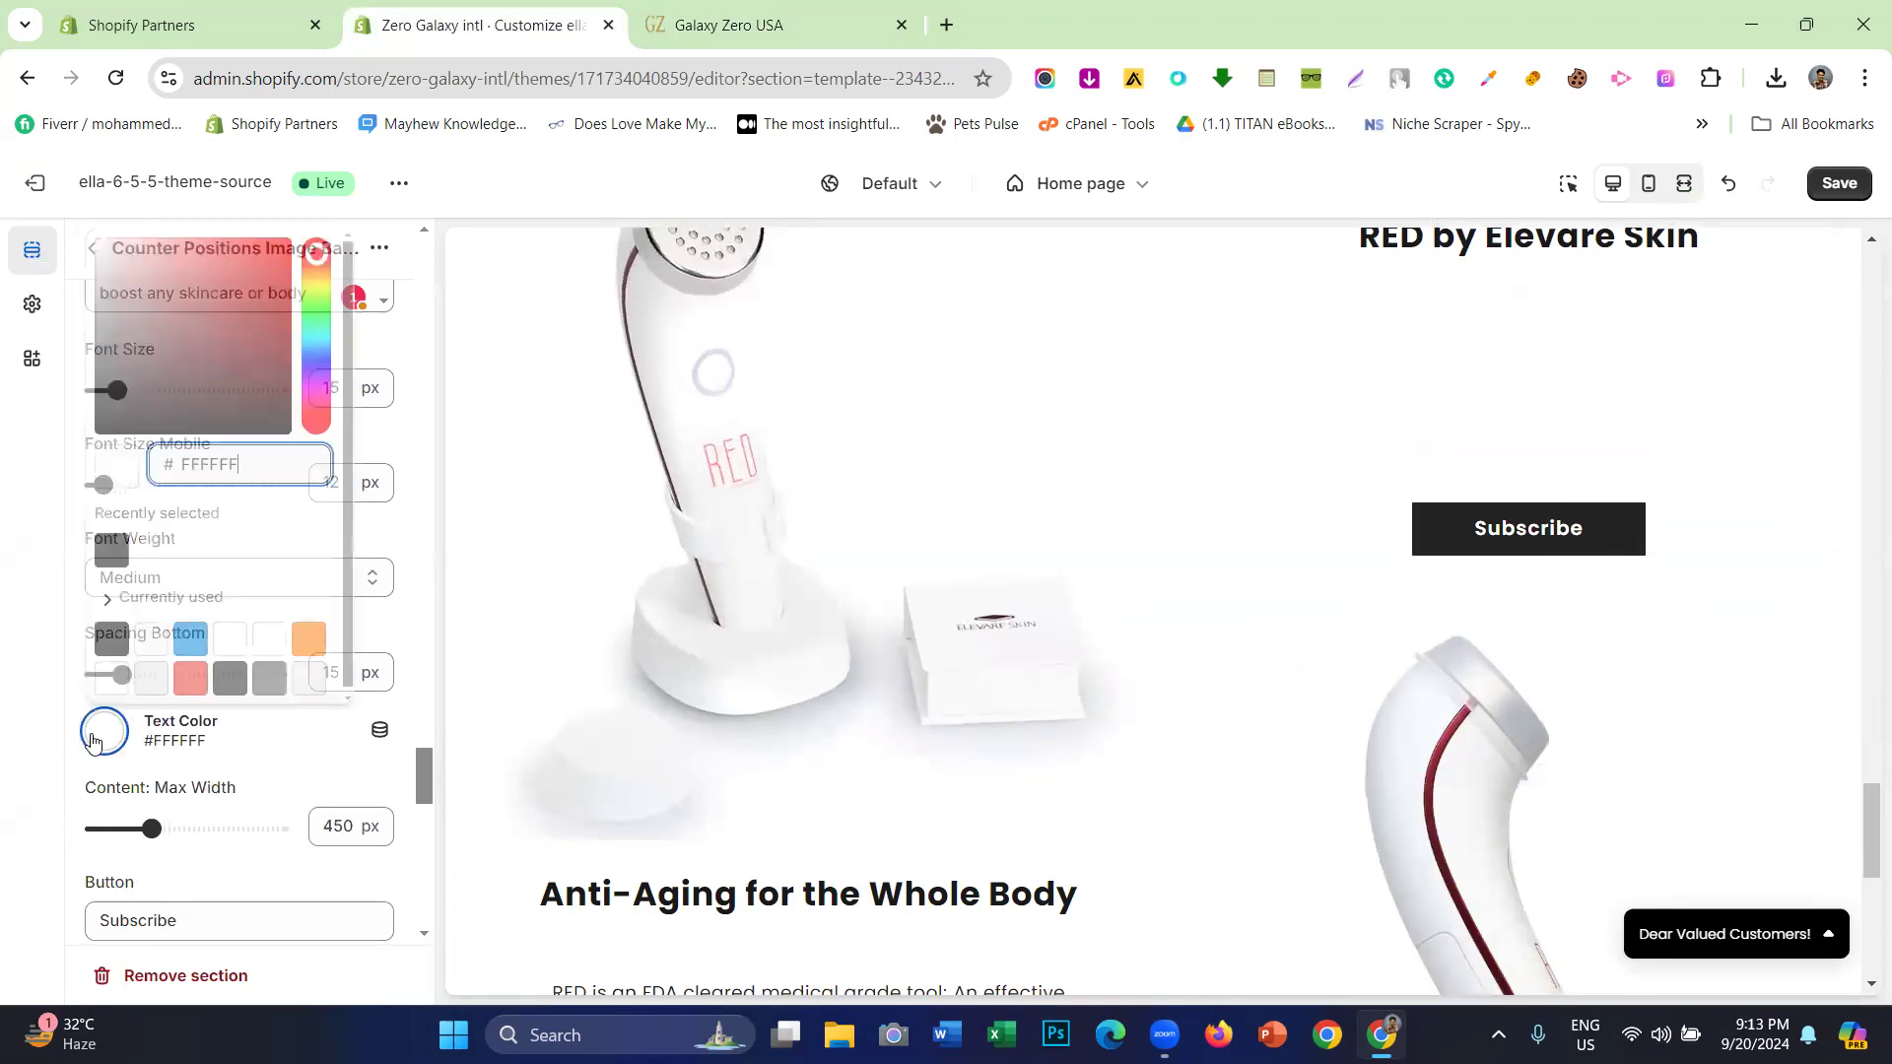
click(110, 553)
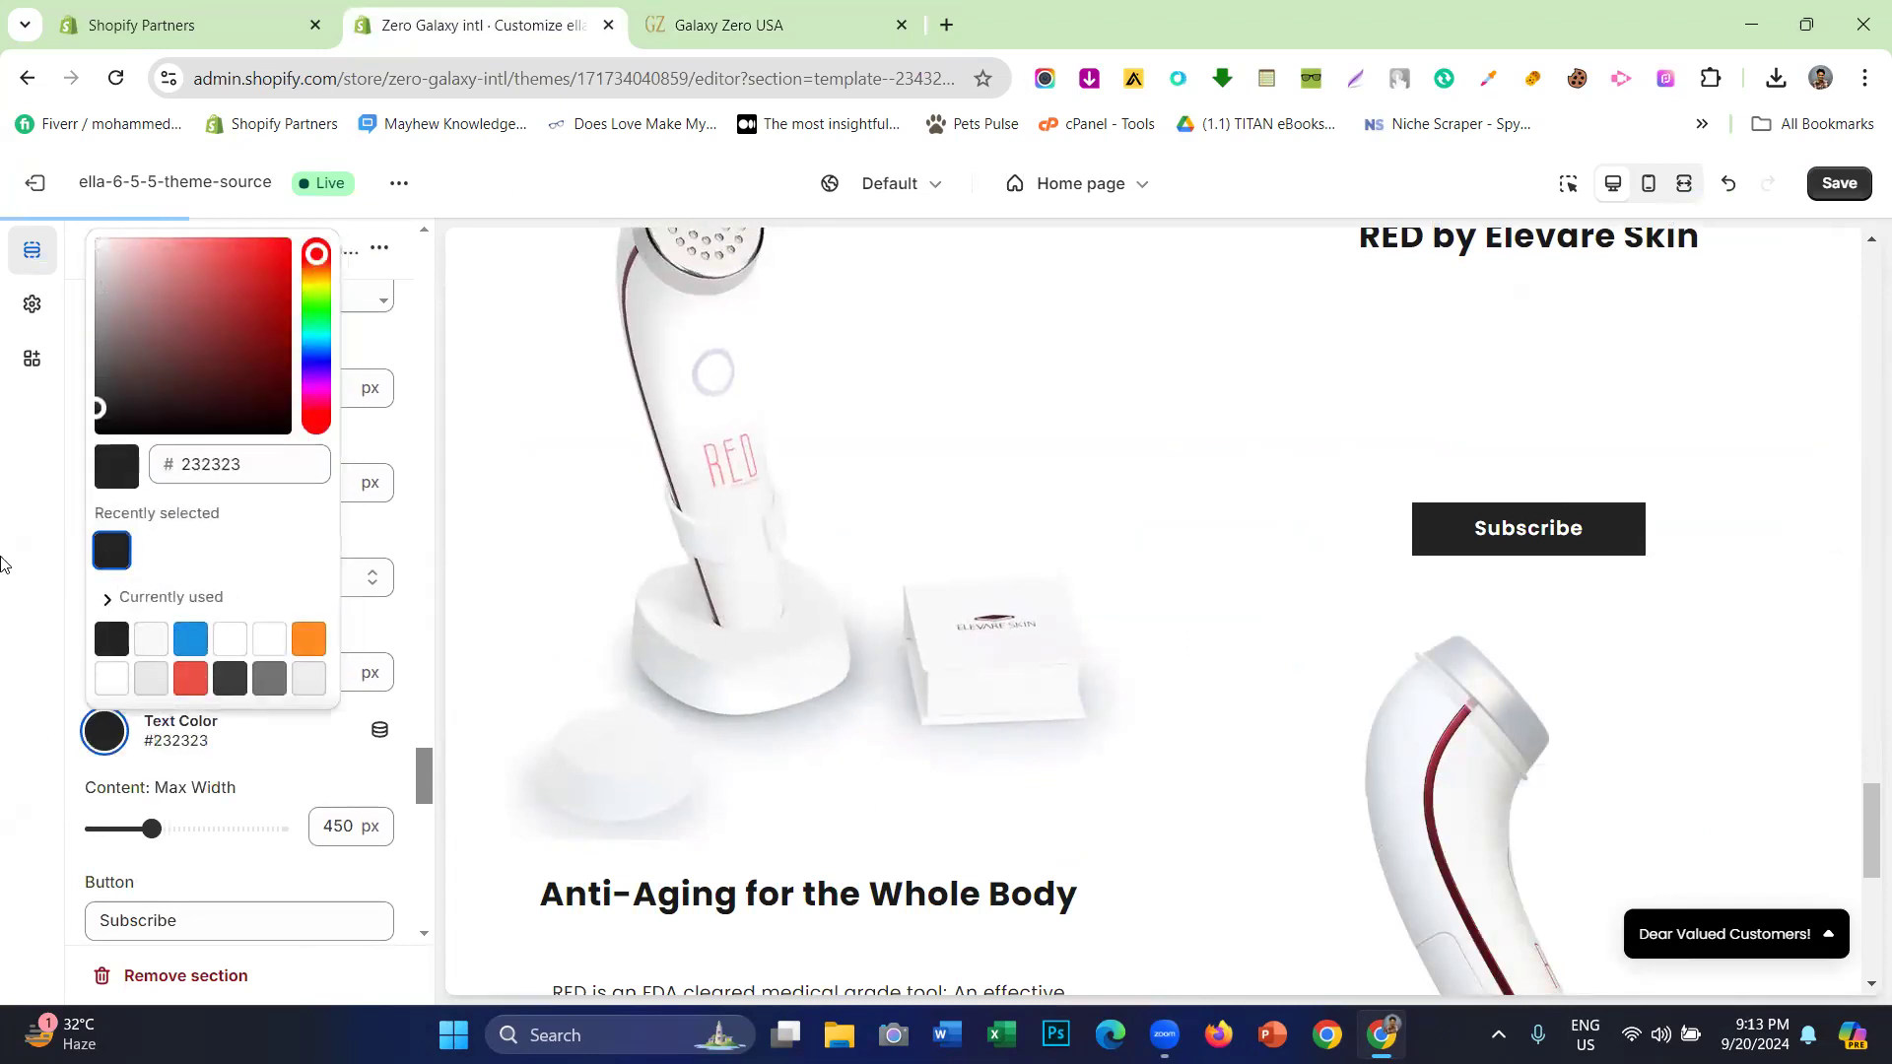
click(2, 564)
scroll(1128, 600, down, 5)
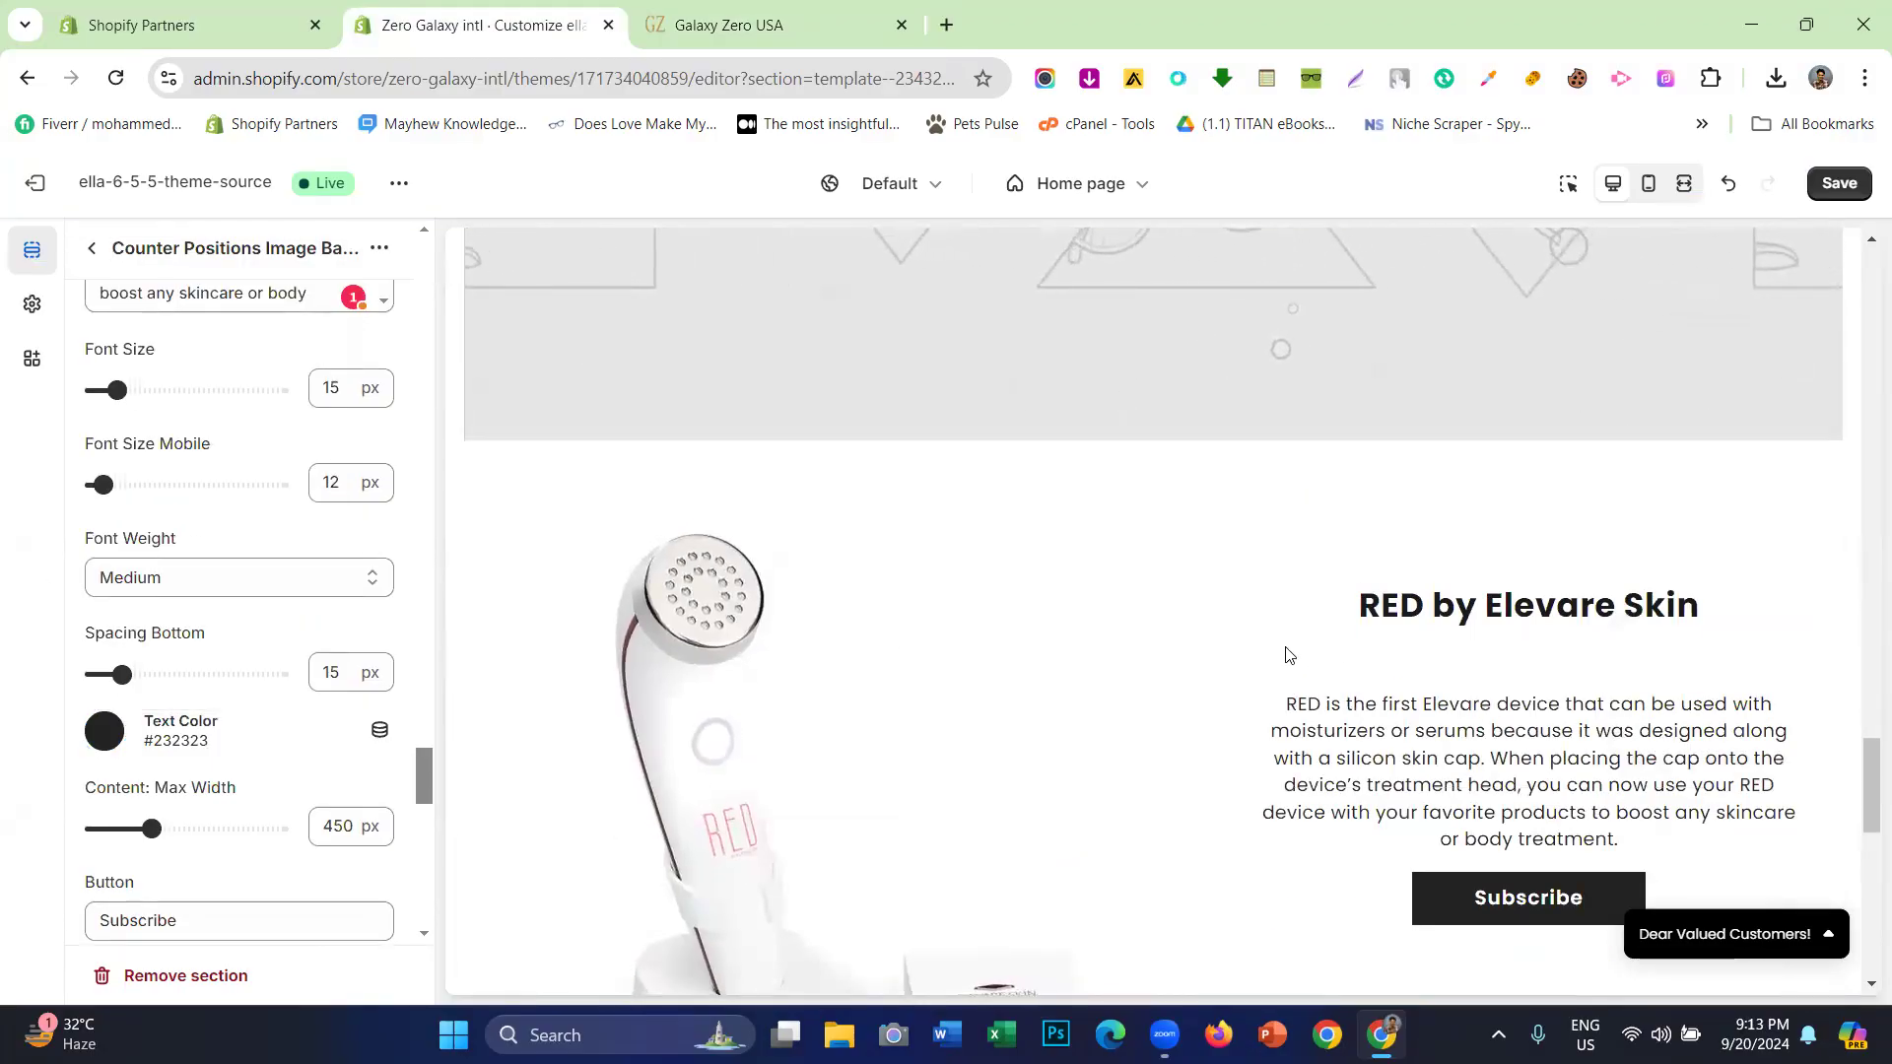
- Clear the Content 2 button text and look through the remaining button and spacing settings
scroll(1288, 656, down, 5)
scroll(222, 630, down, 3)
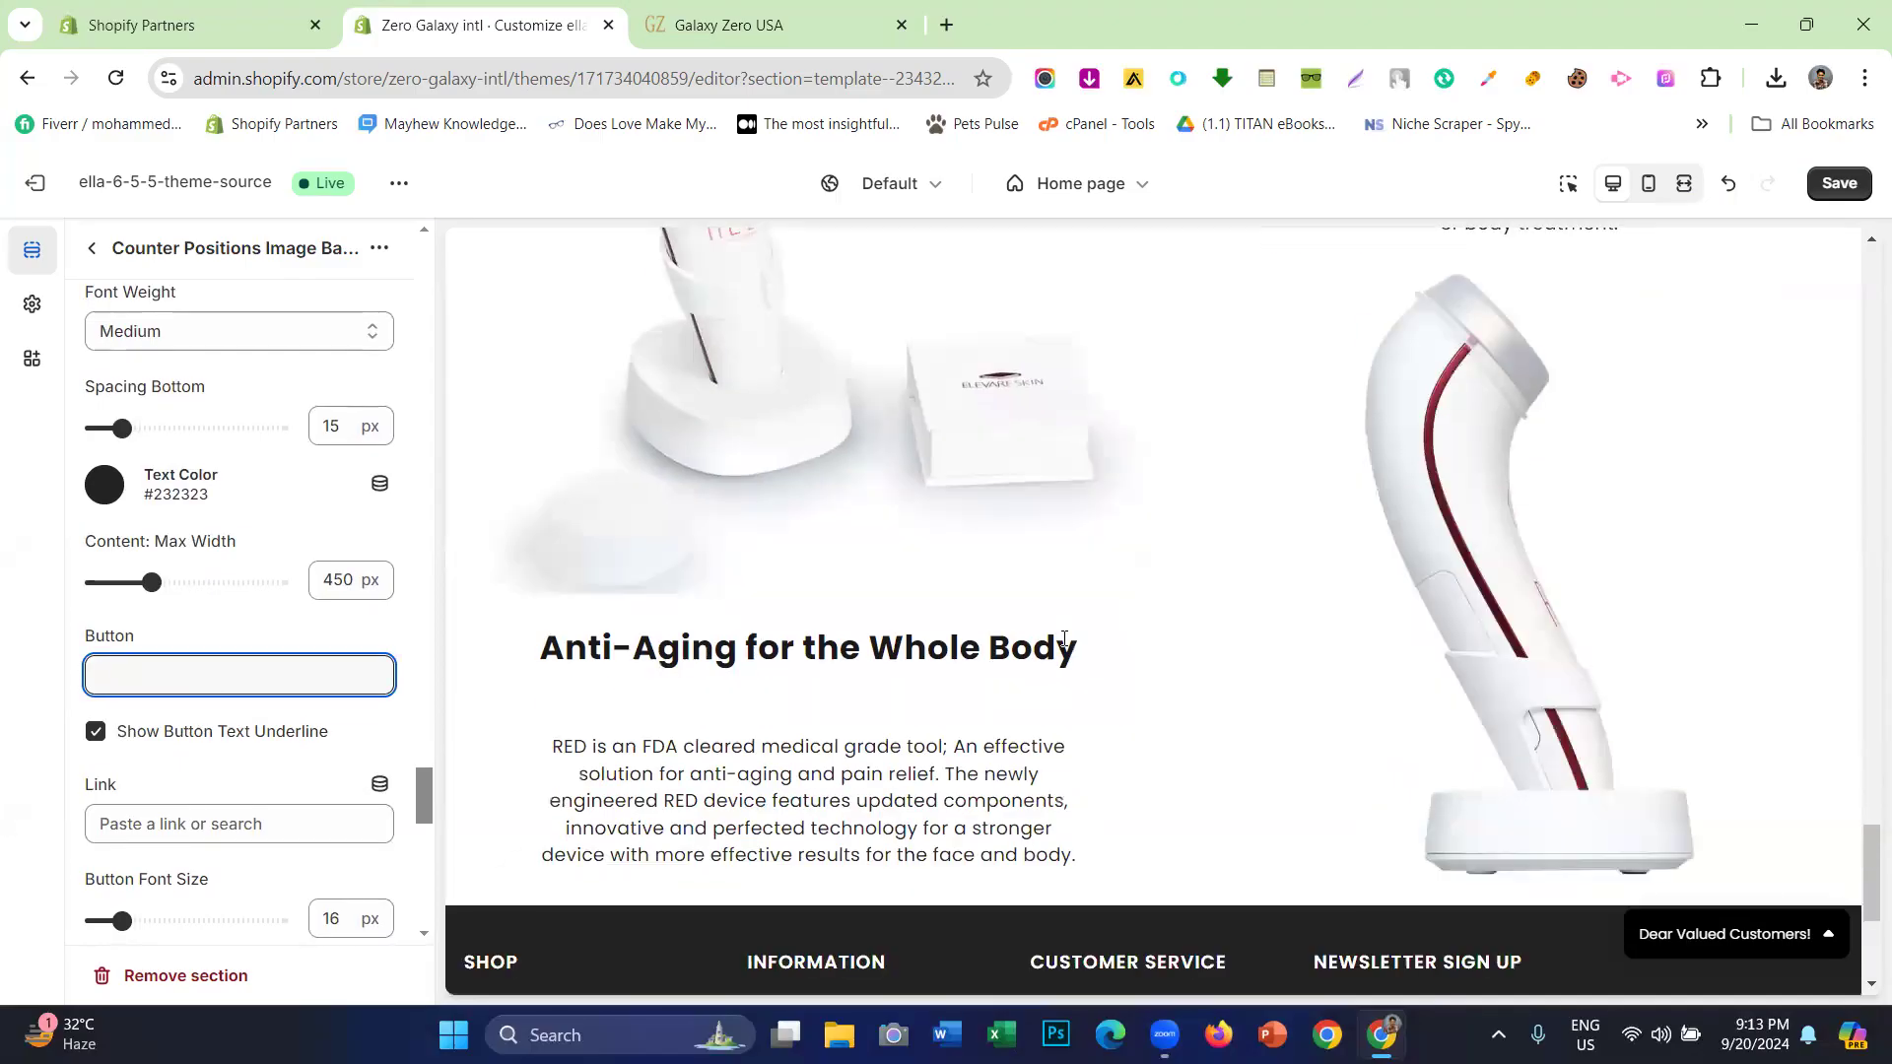
scroll(246, 641, down, 10)
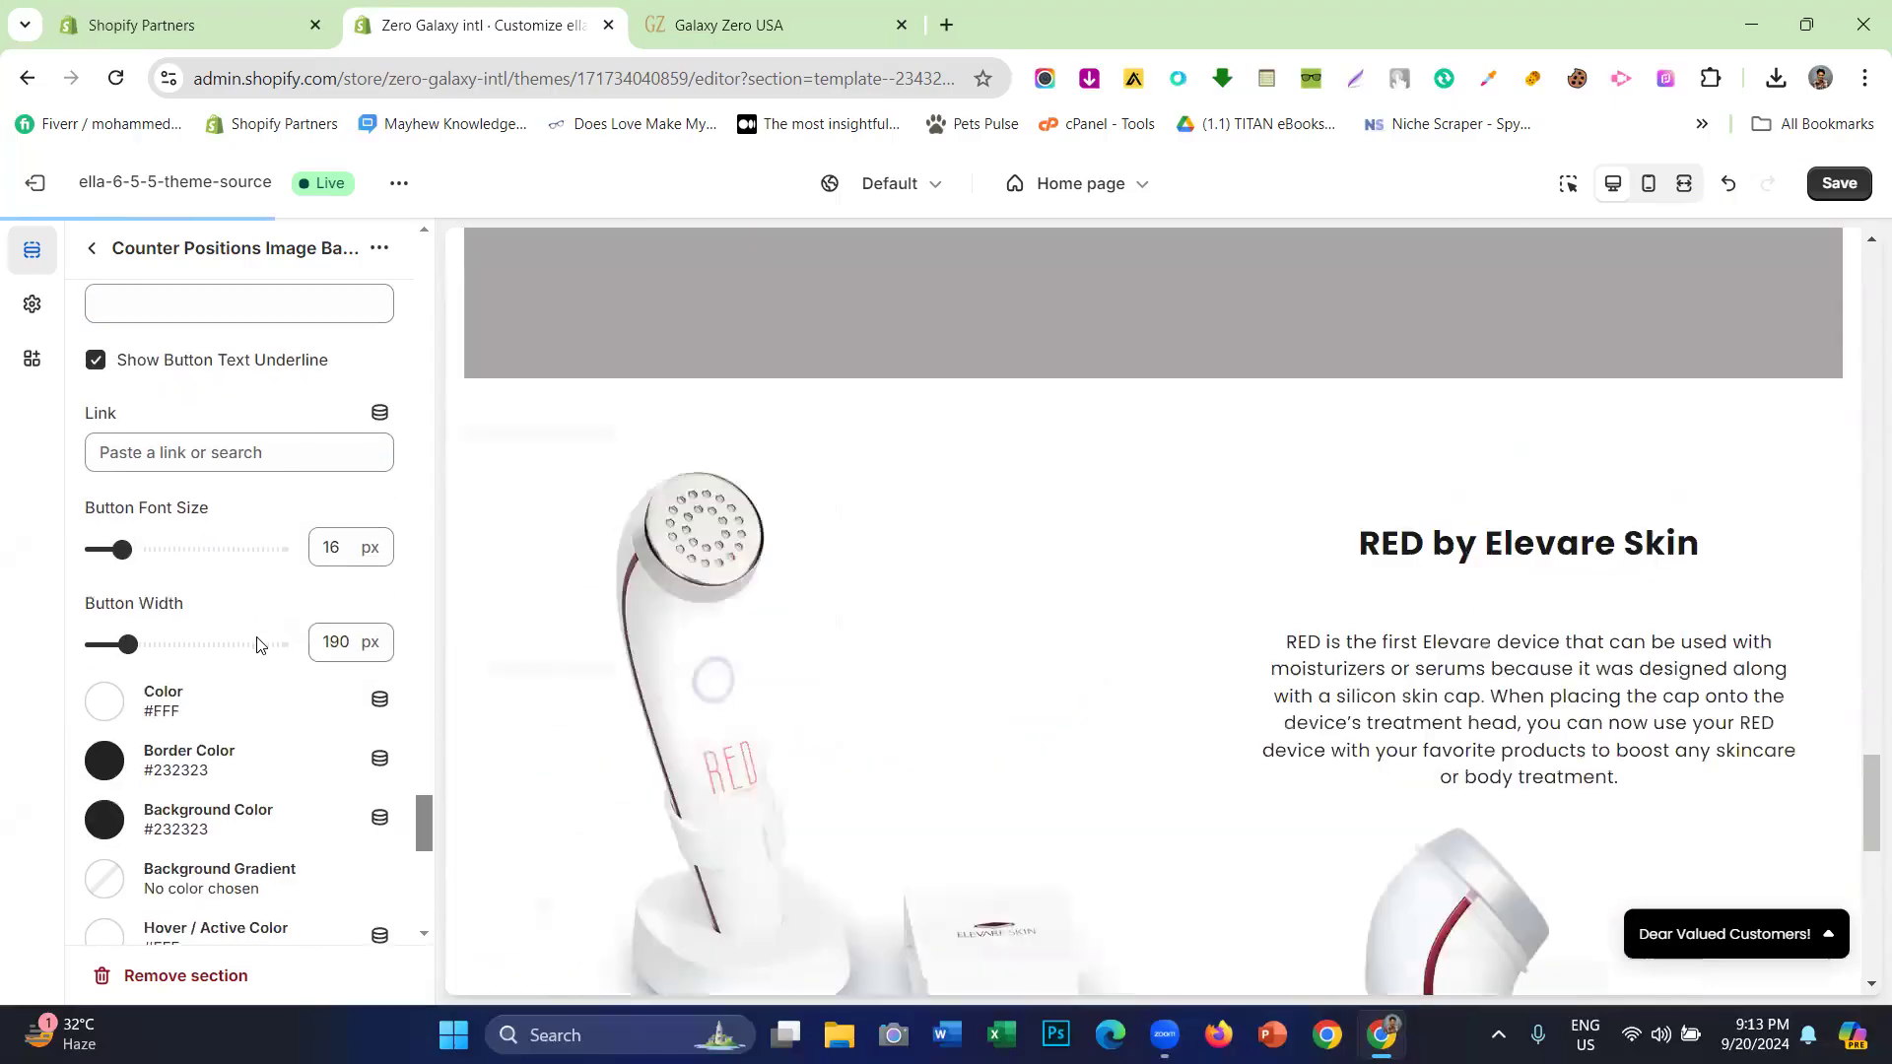
scroll(236, 700, down, 1)
scroll(237, 699, up, 3)
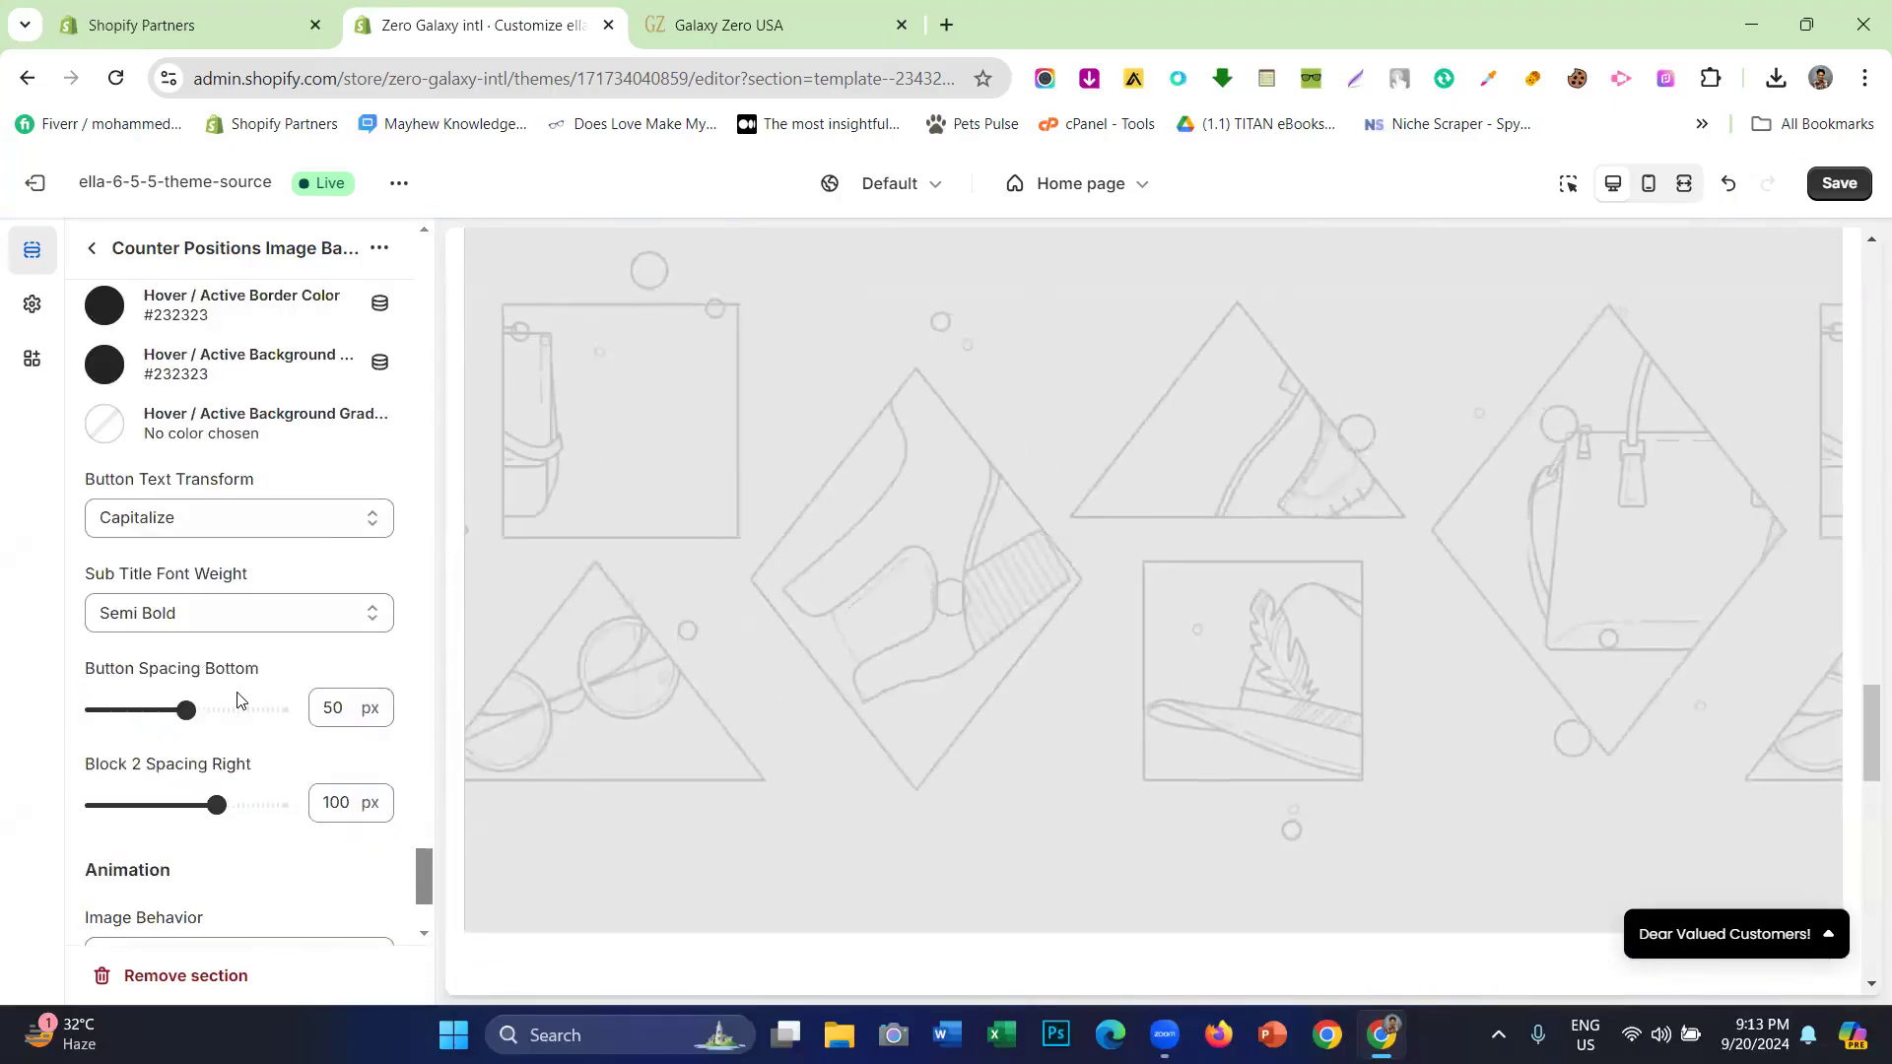
- Review the button text transform, font weight and spacing options of the Counter Positions Image Banner's second block without changing them
scroll(192, 636, down, 2)
scroll(197, 611, up, 8)
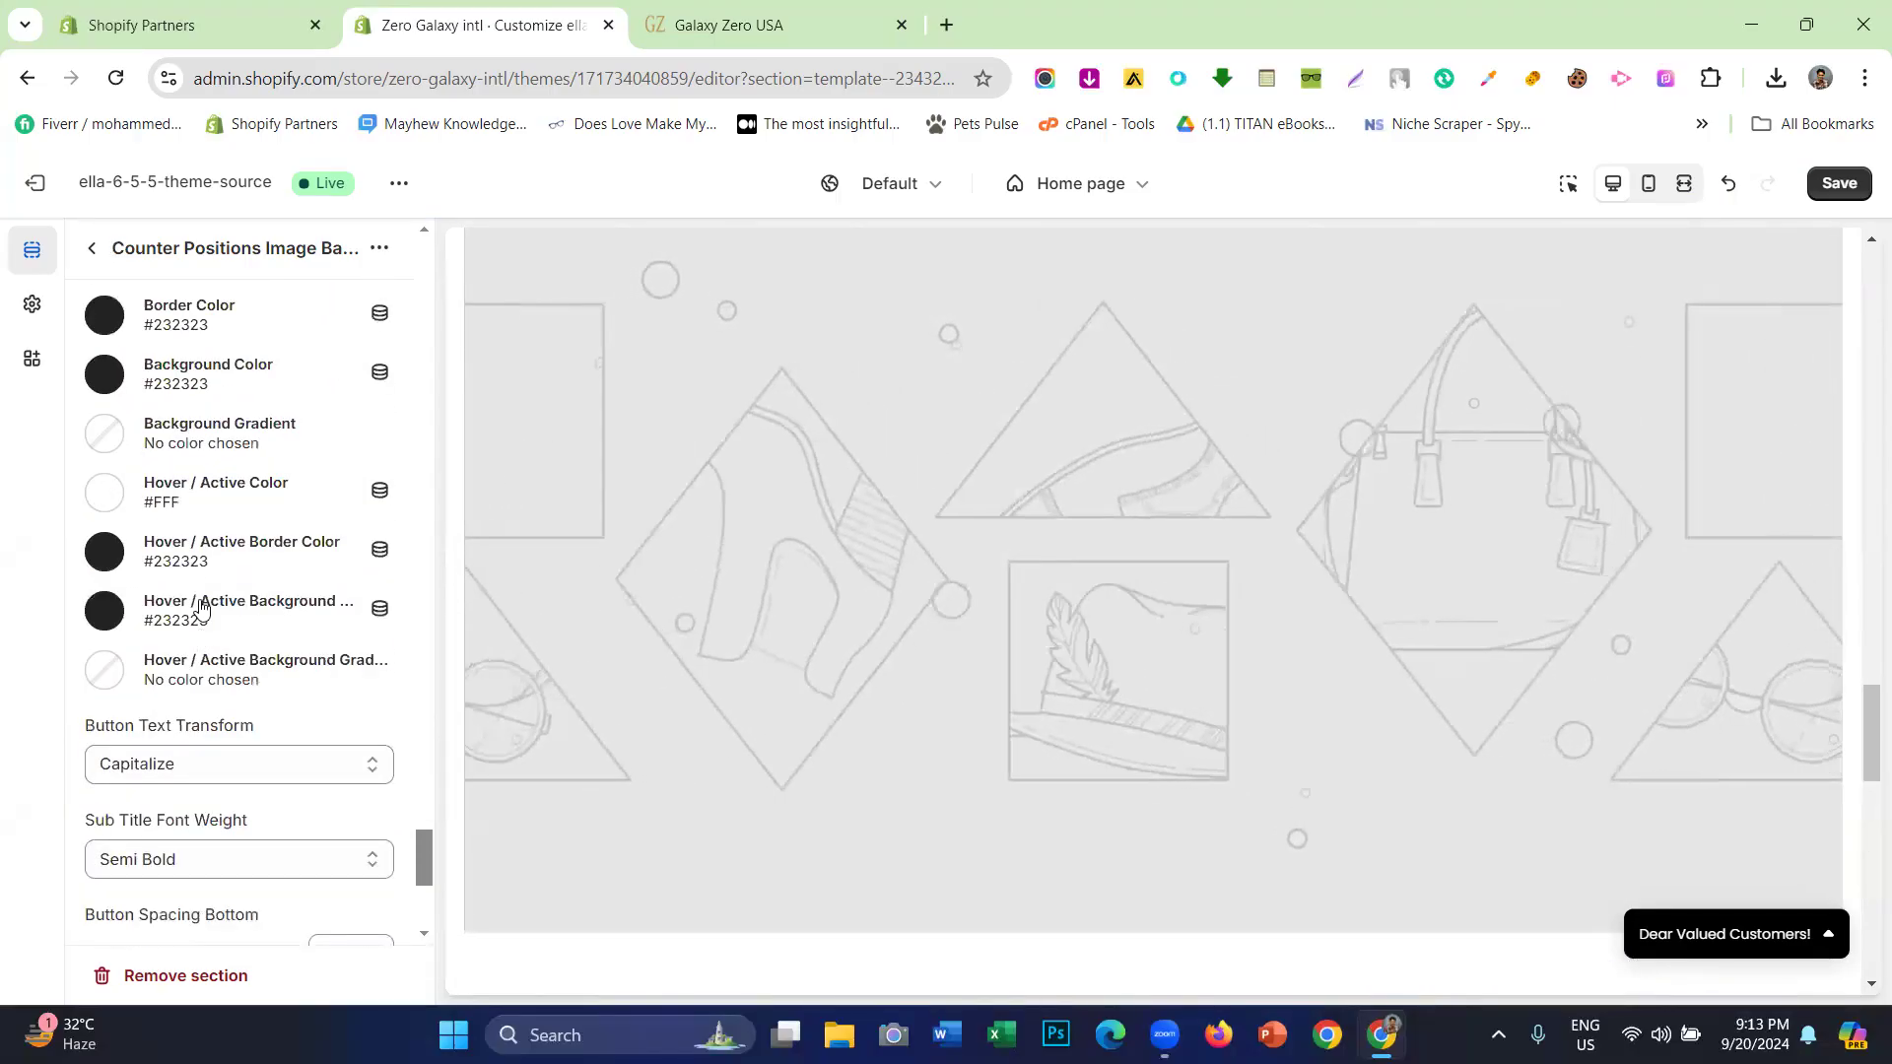
scroll(181, 591, down, 4)
scroll(157, 551, down, 3)
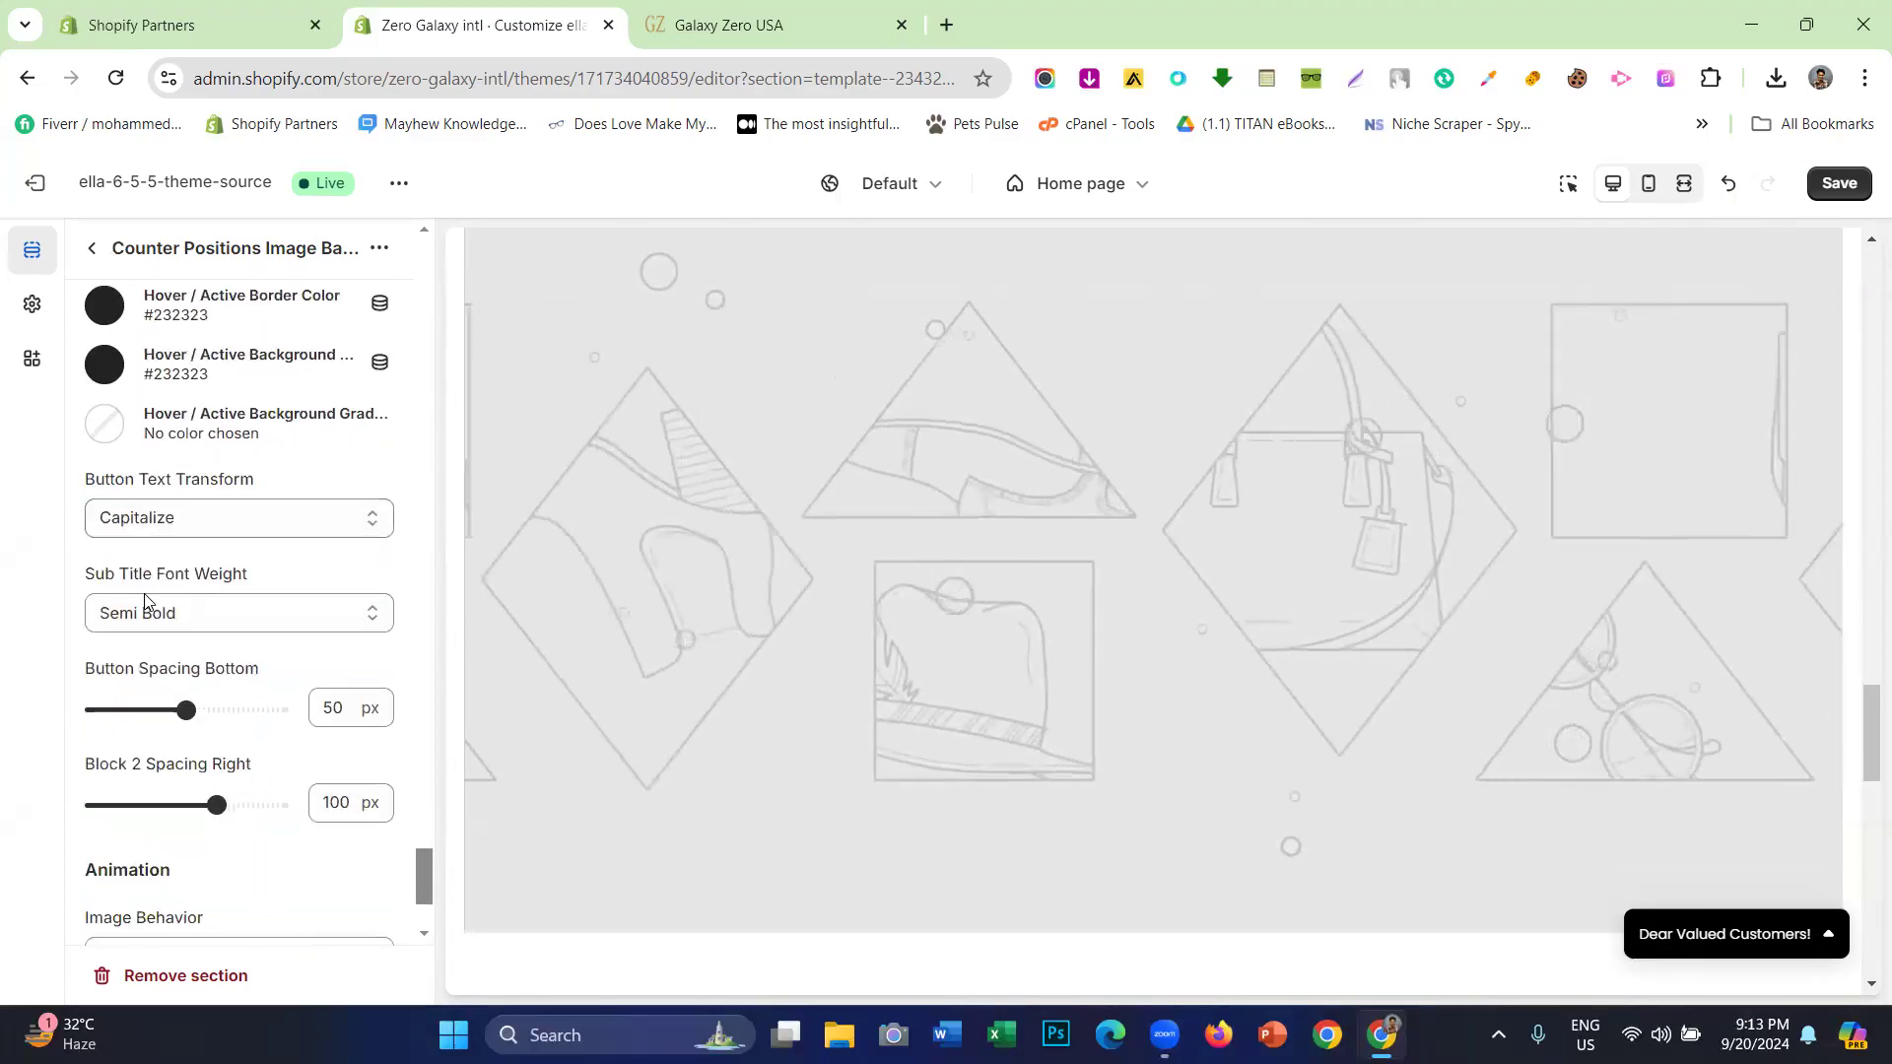
drag(94, 482, 293, 483)
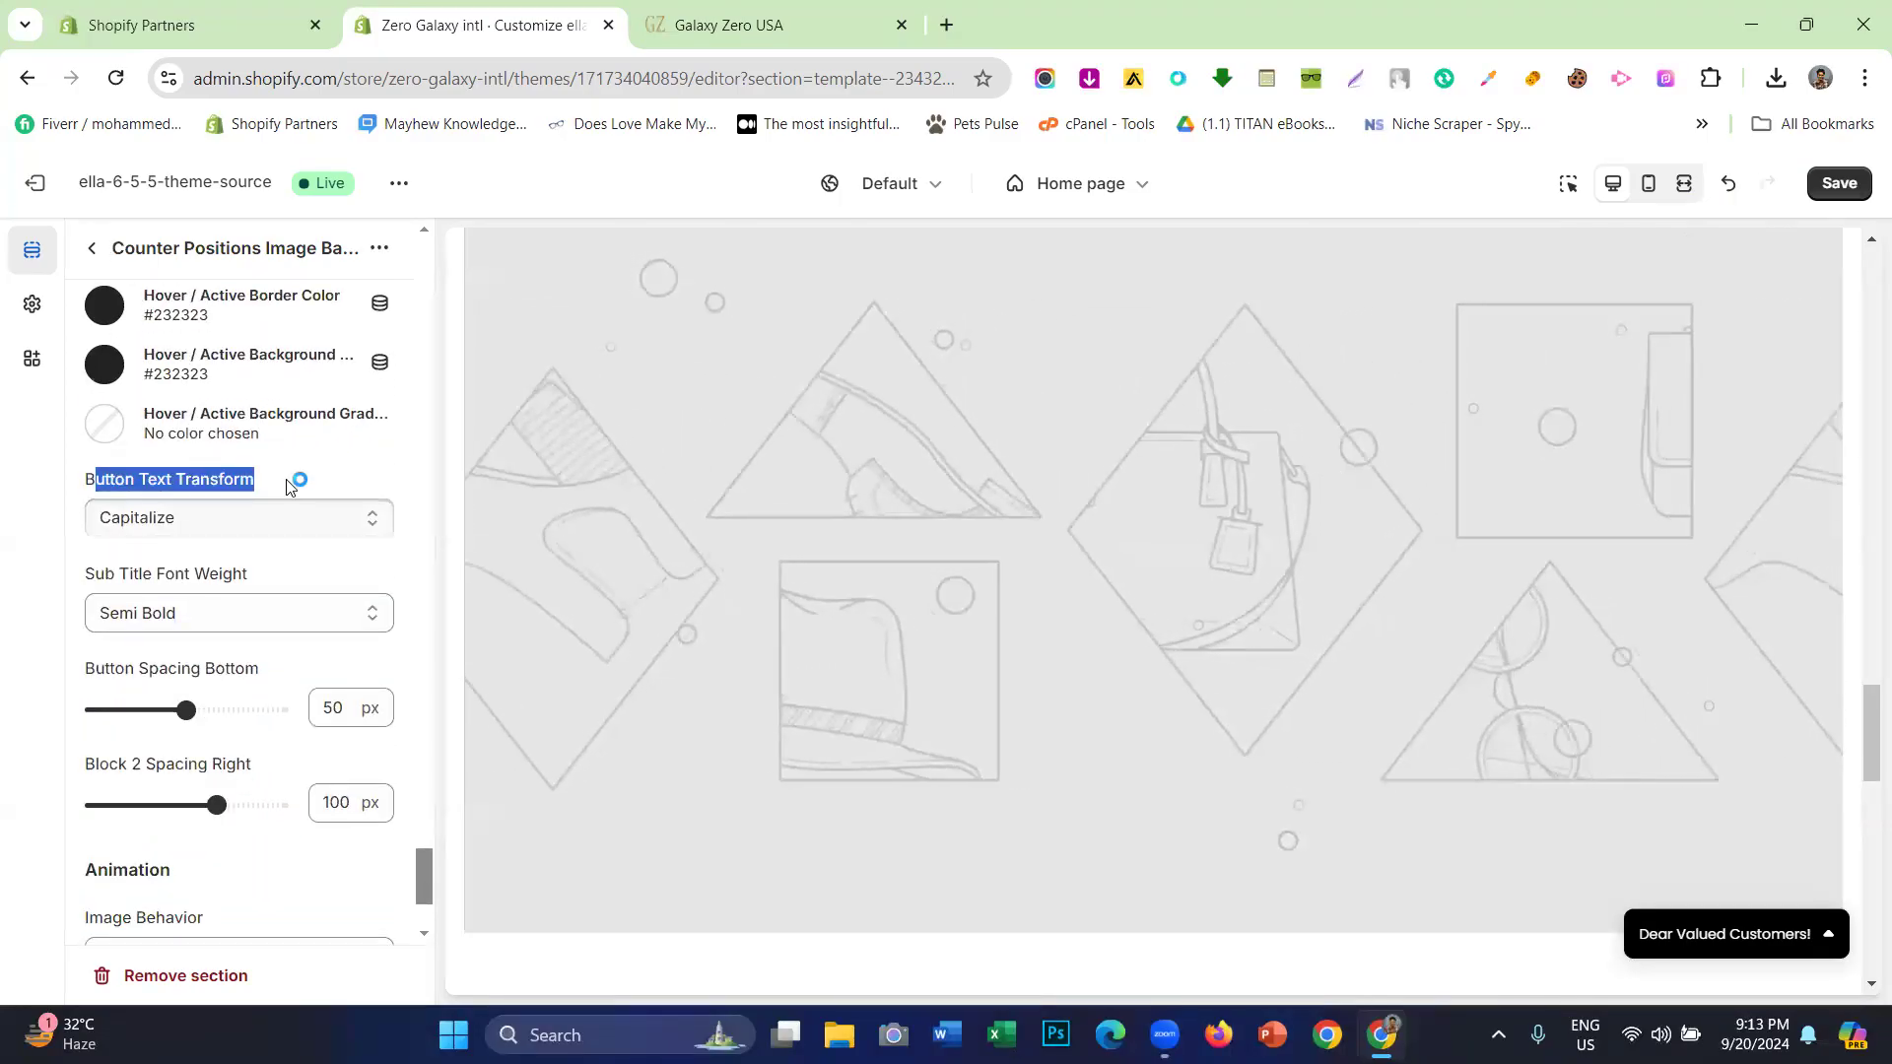
click(145, 535)
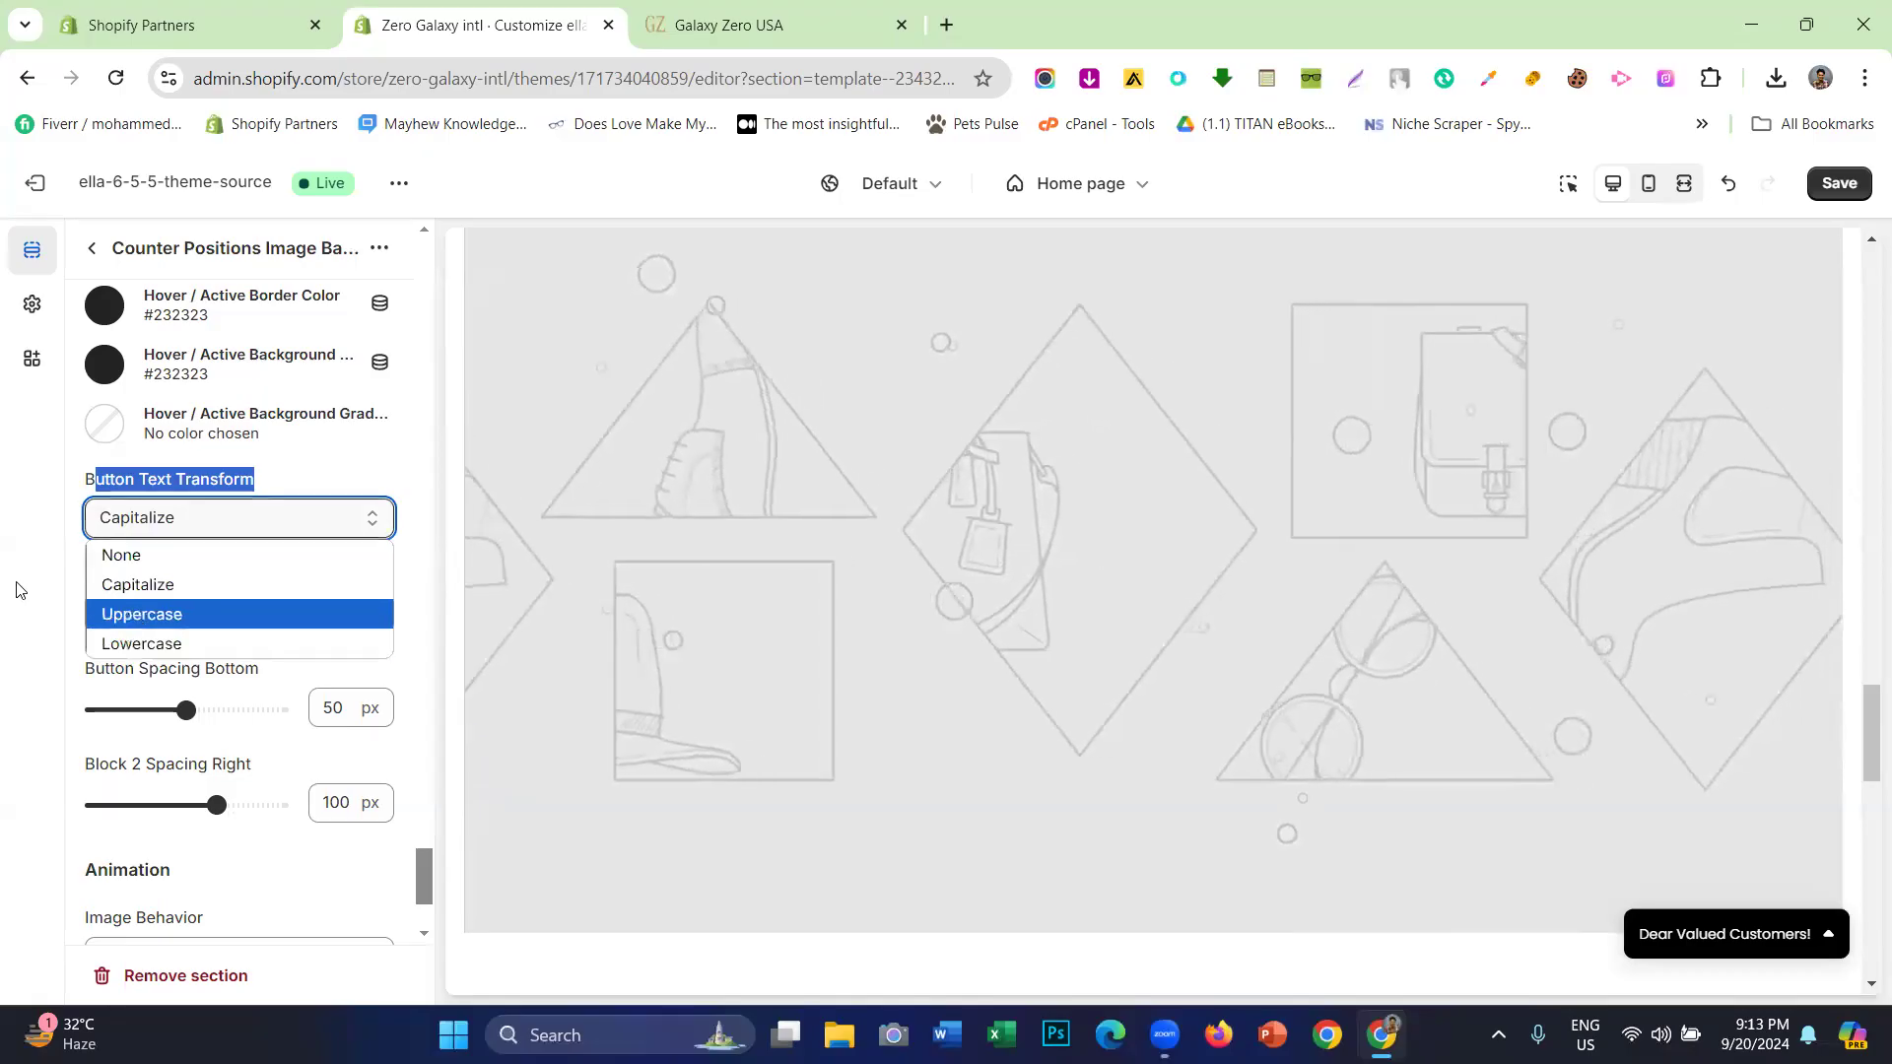
click(170, 583)
click(157, 604)
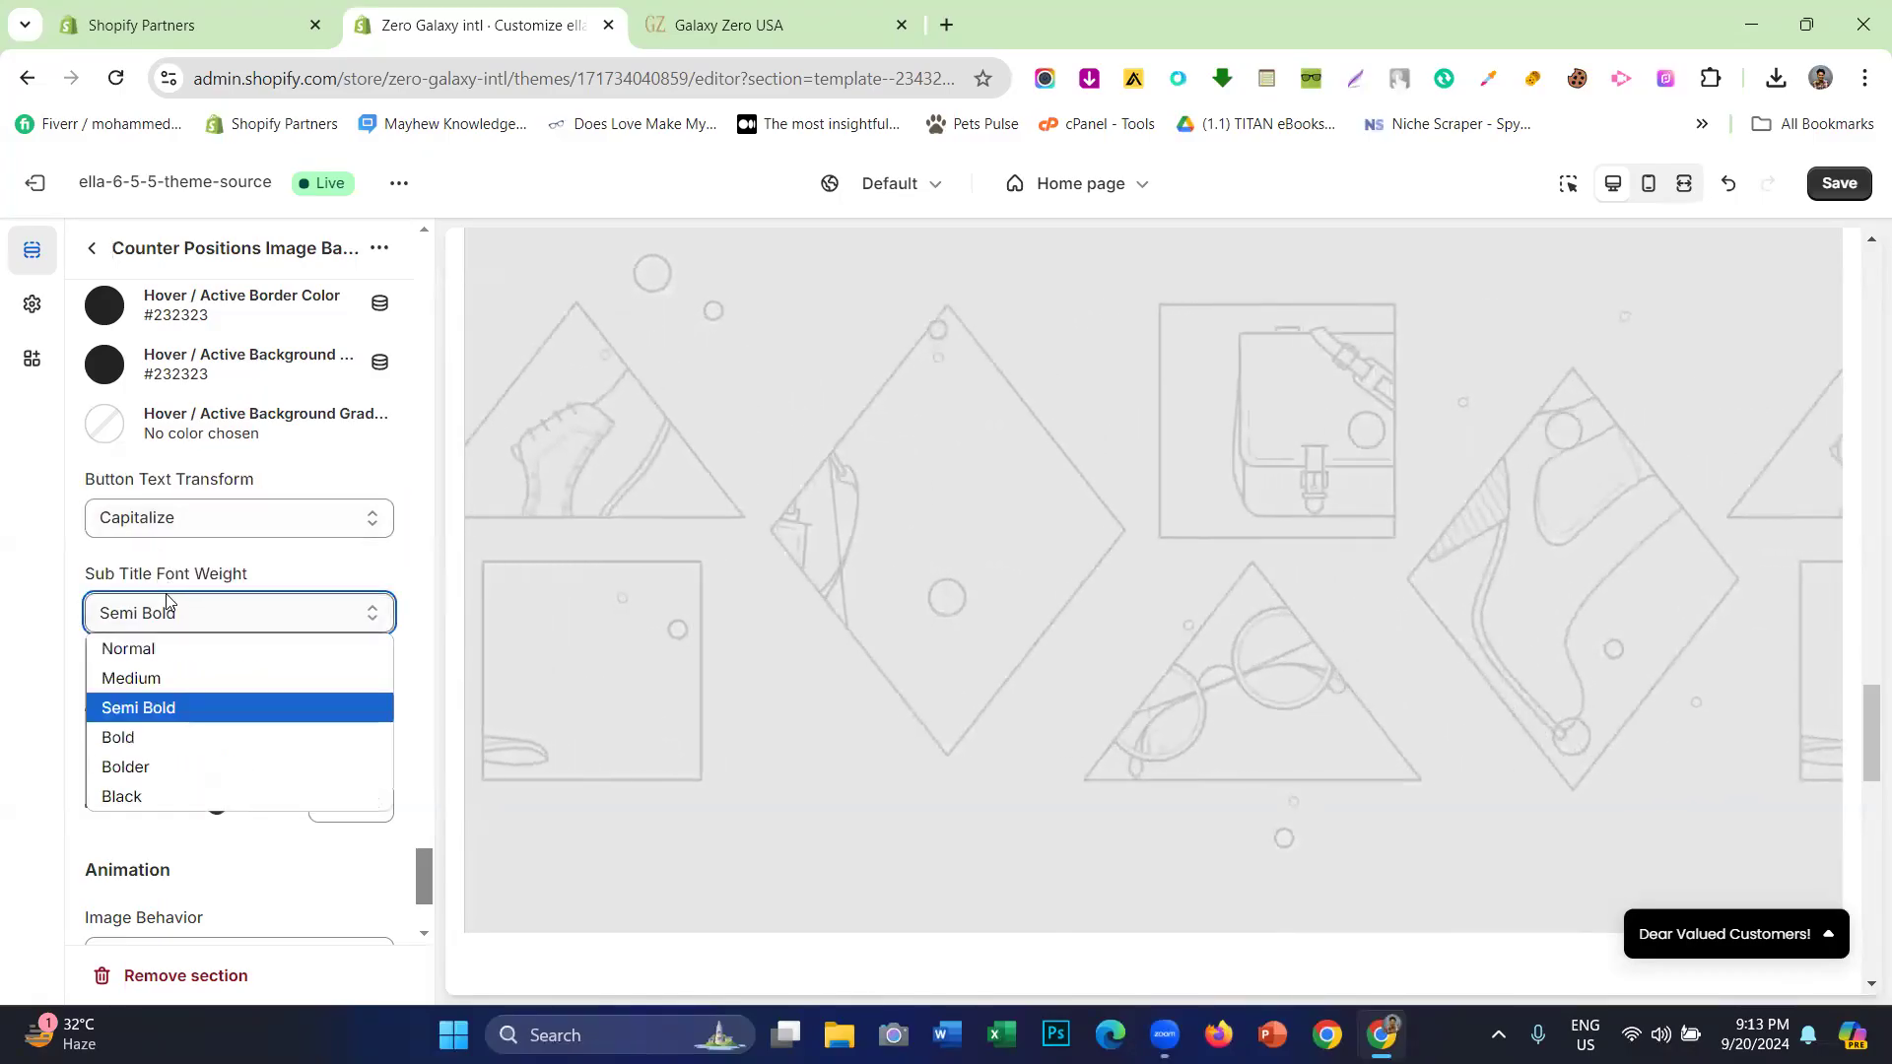
click(152, 593)
scroll(177, 590, down, 3)
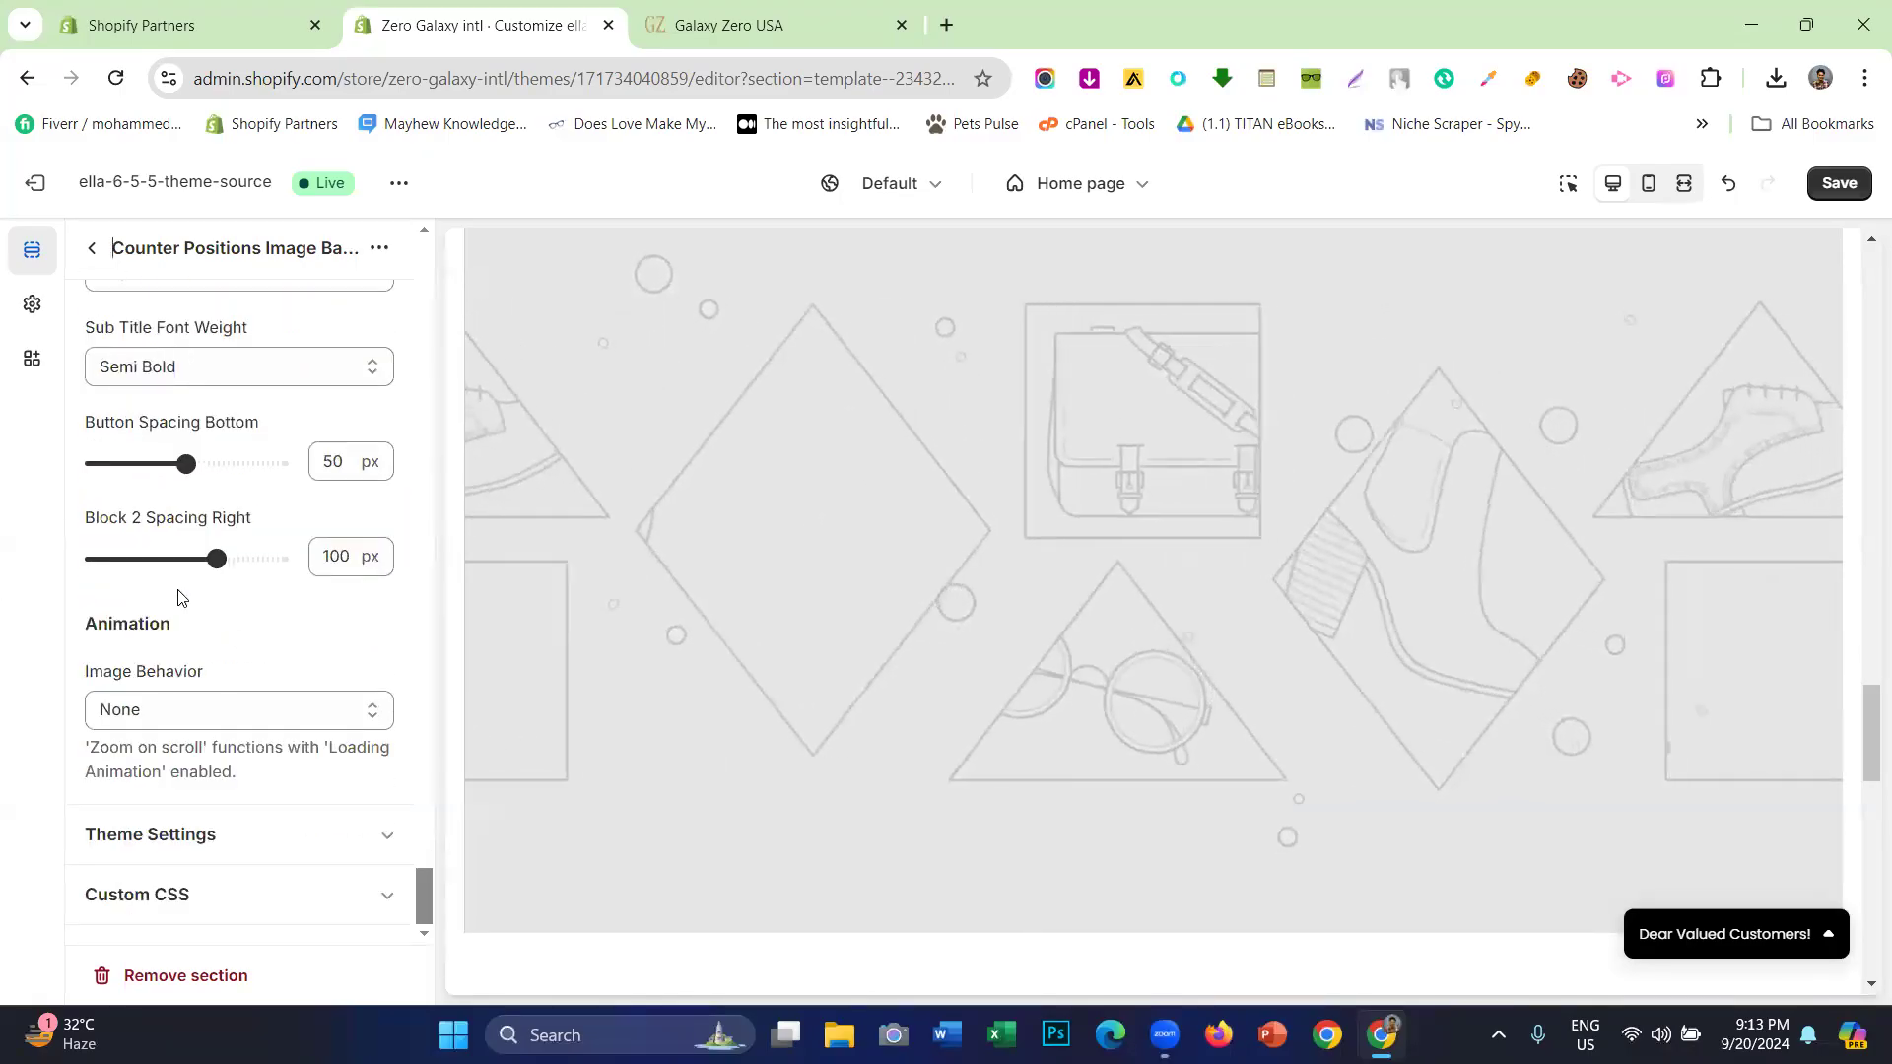
- Check both RED blocks in the preview, review the banner's animation and theme settings, and return to the home page section list
scroll(198, 650, up, 2)
scroll(976, 559, down, 10)
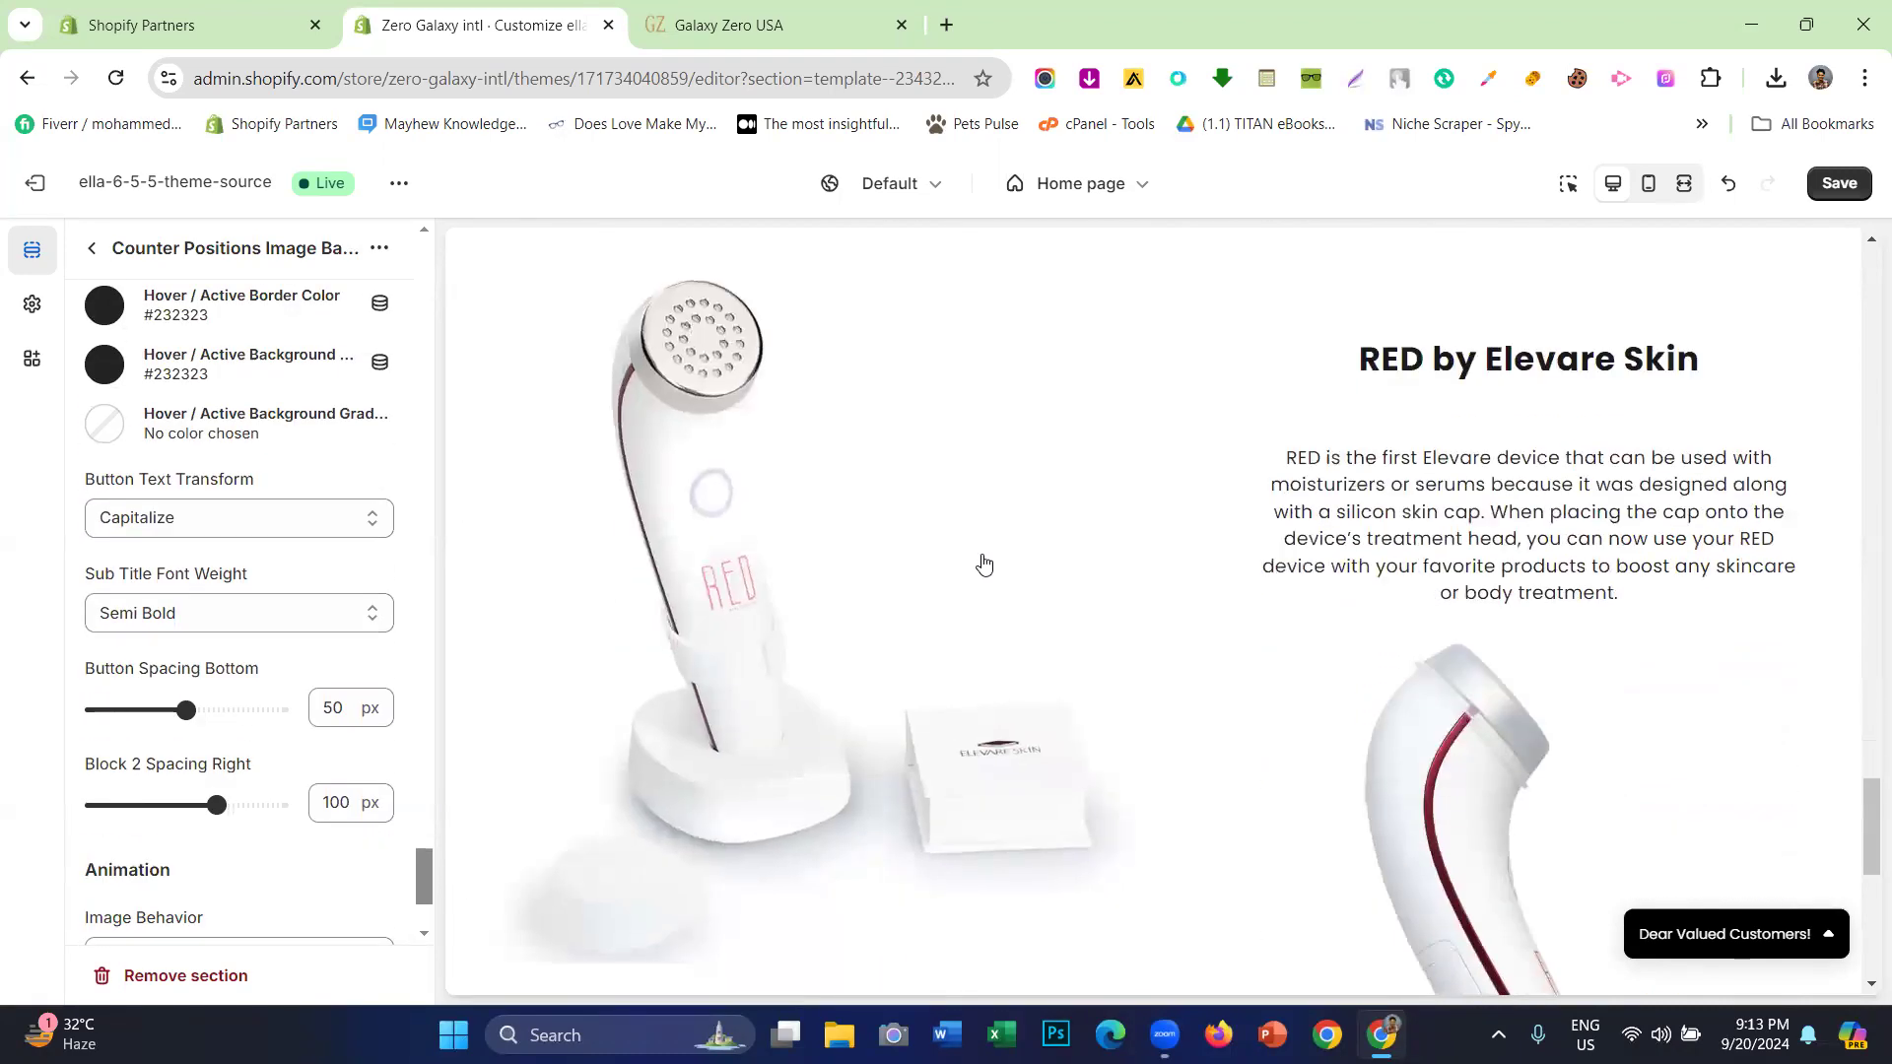
scroll(266, 650, down, 3)
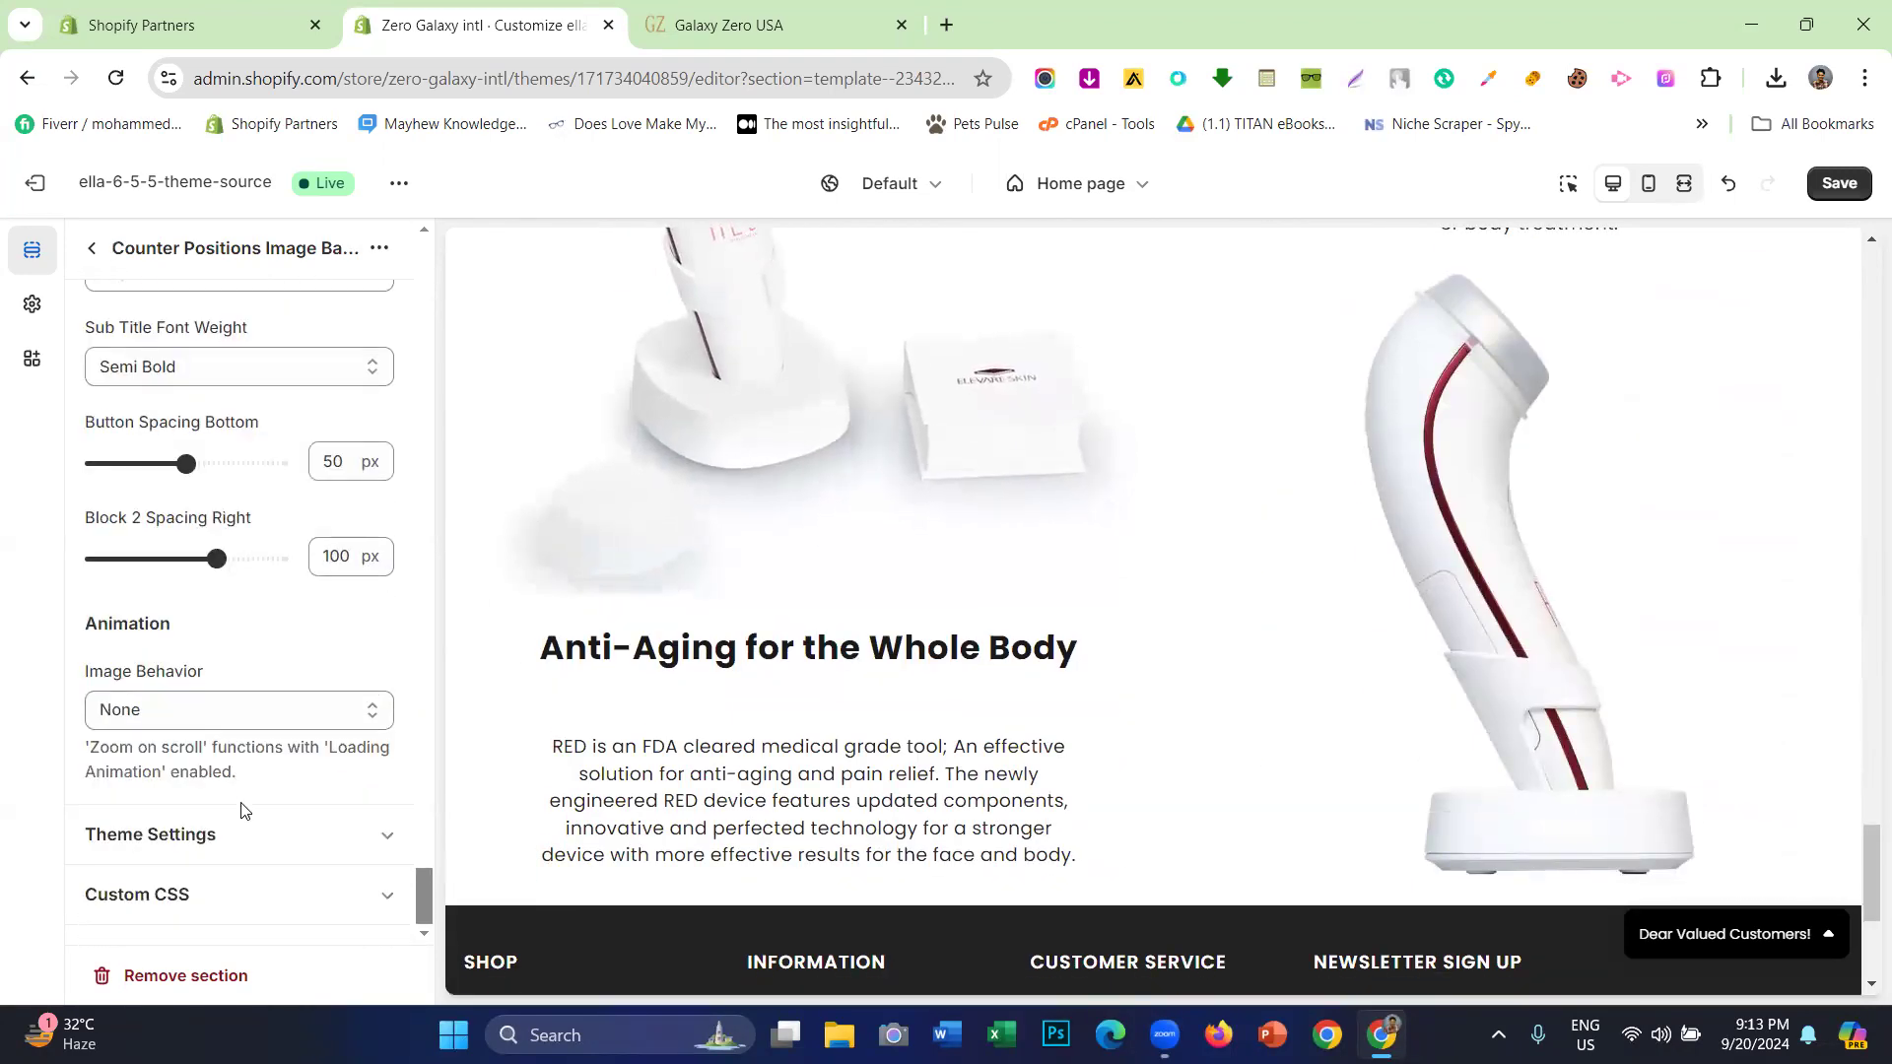
click(241, 829)
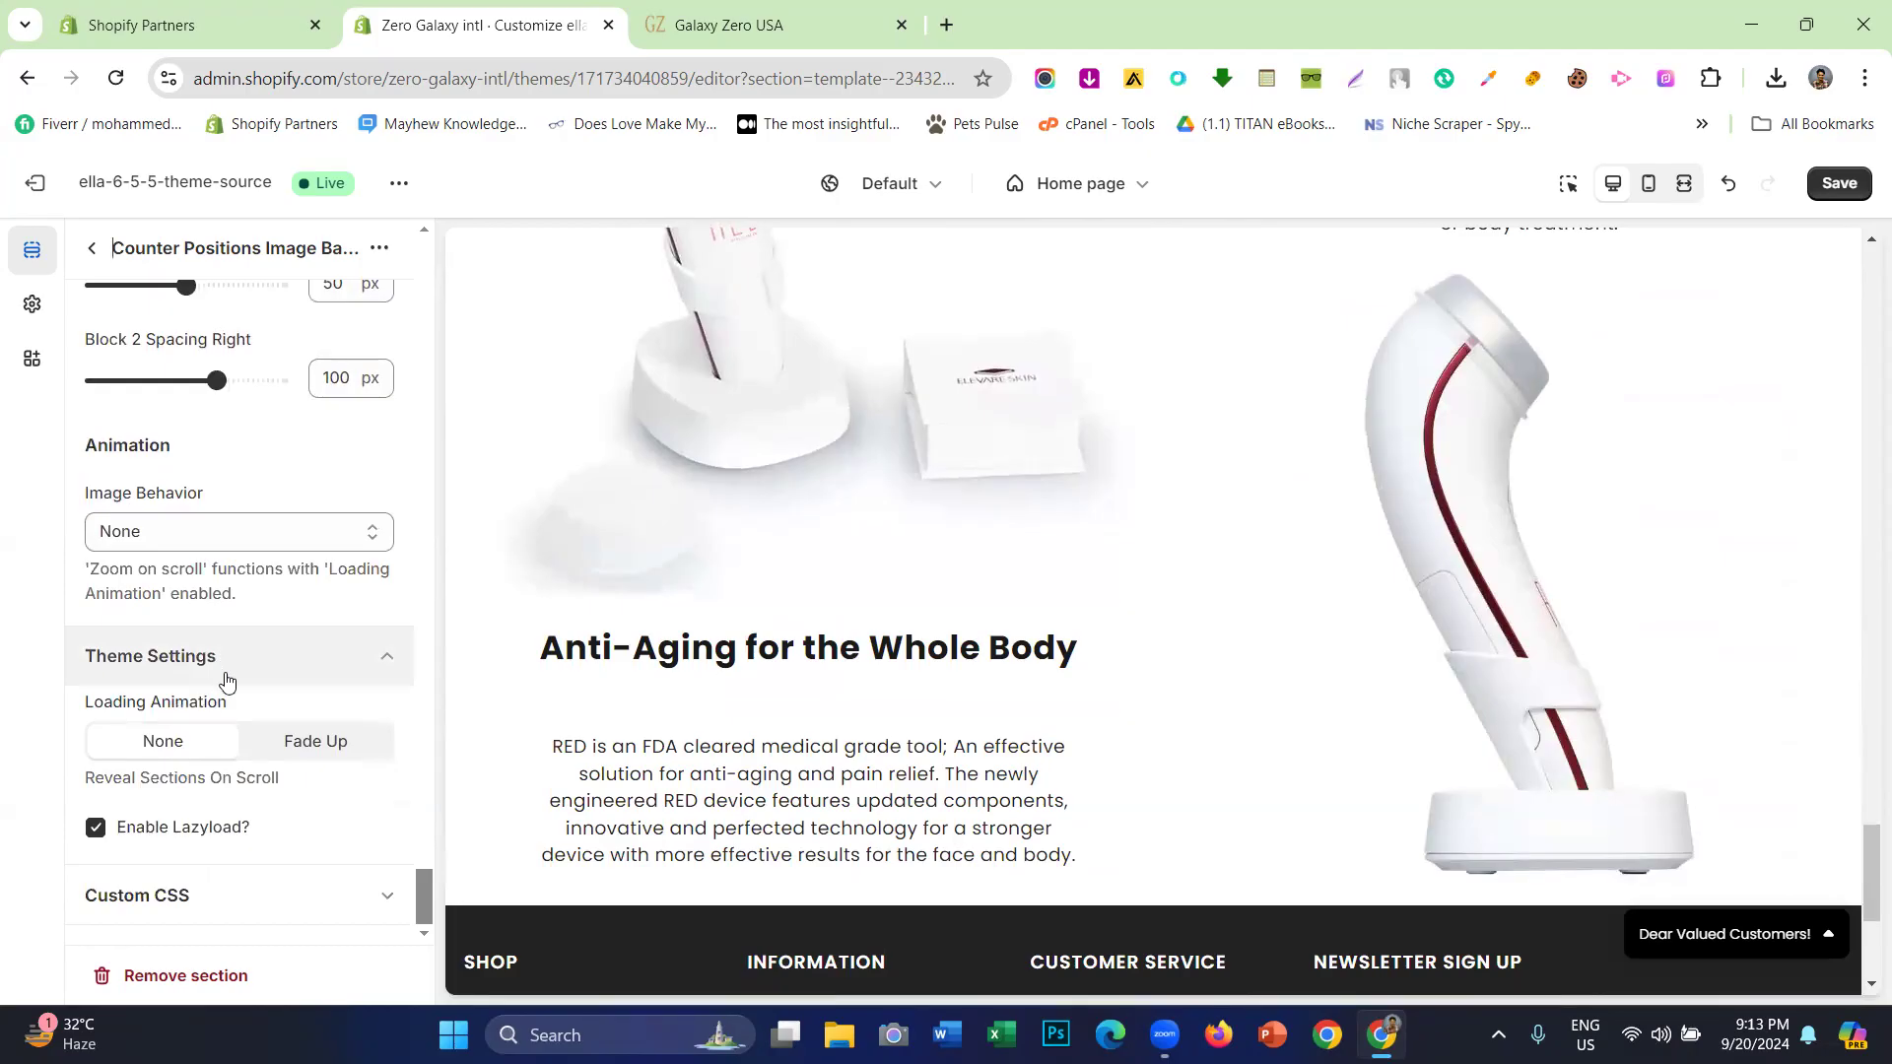
scroll(231, 699, up, 6)
scroll(869, 591, up, 3)
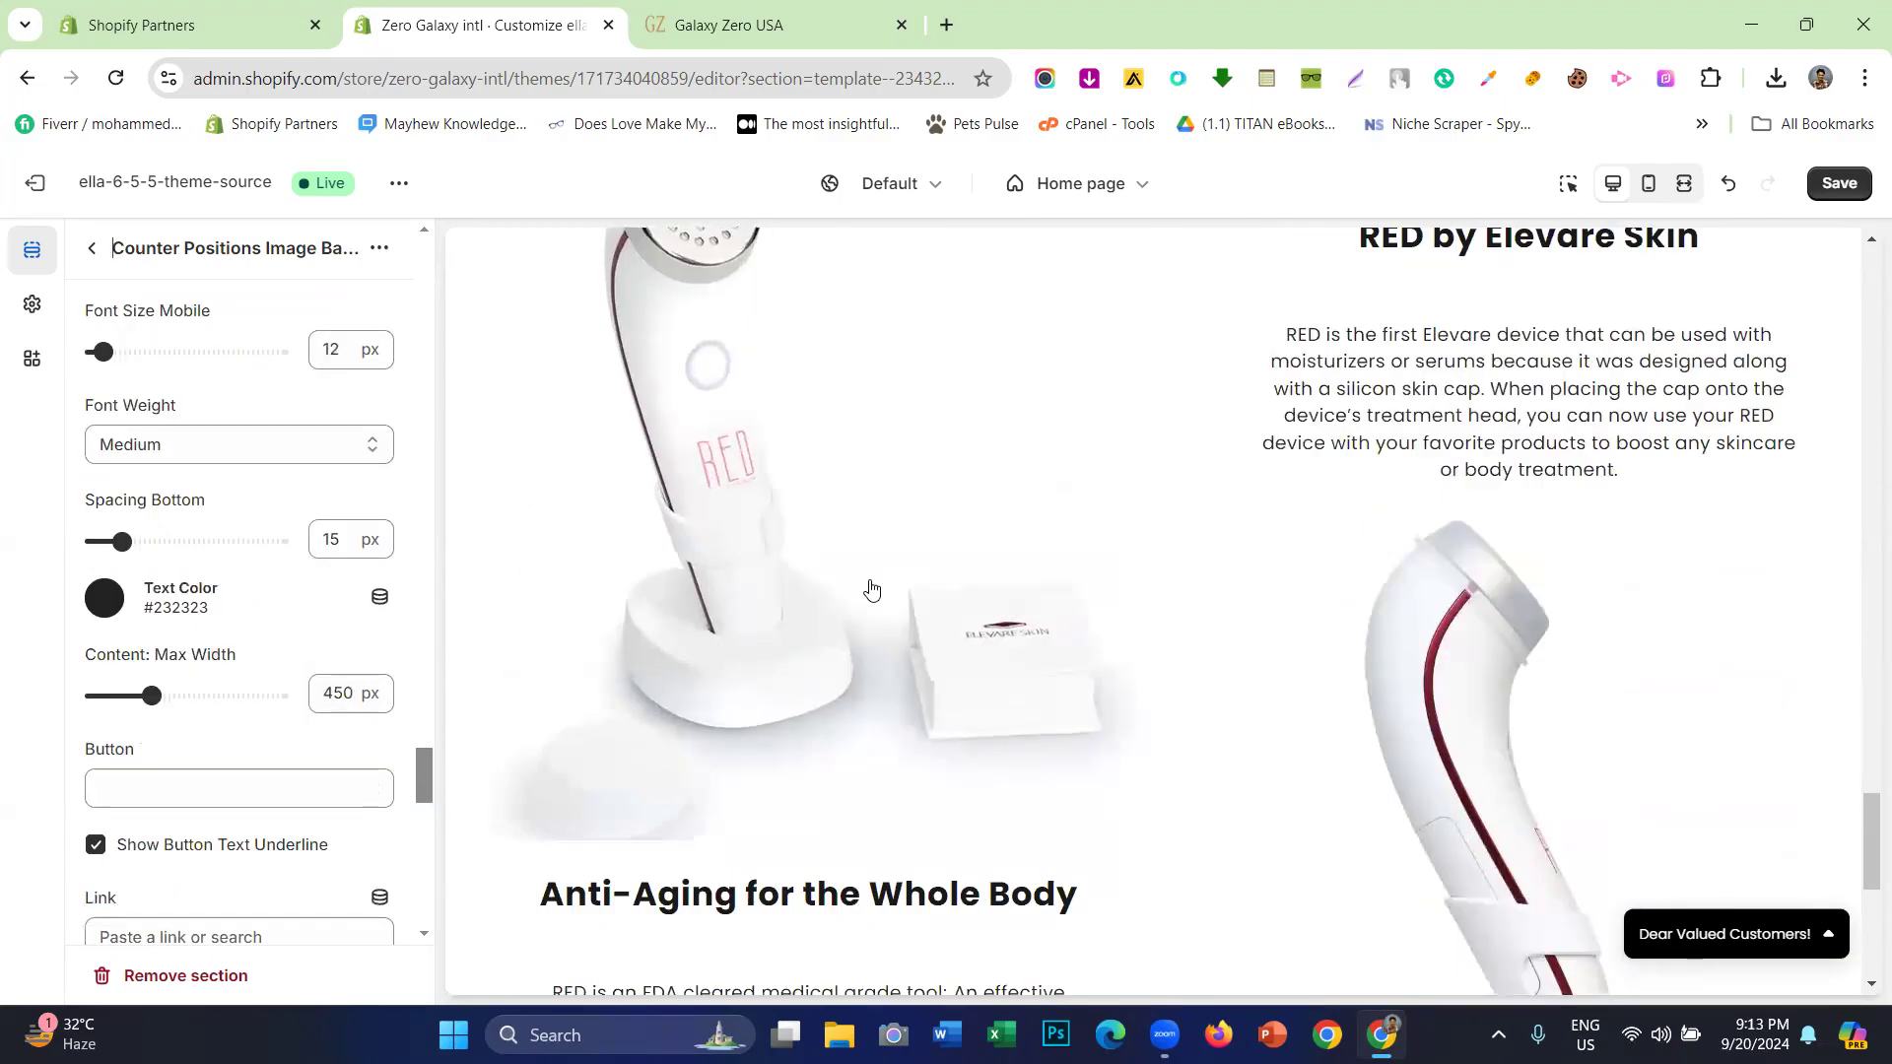
scroll(871, 589, up, 4)
scroll(148, 433, up, 10)
scroll(161, 456, up, 15)
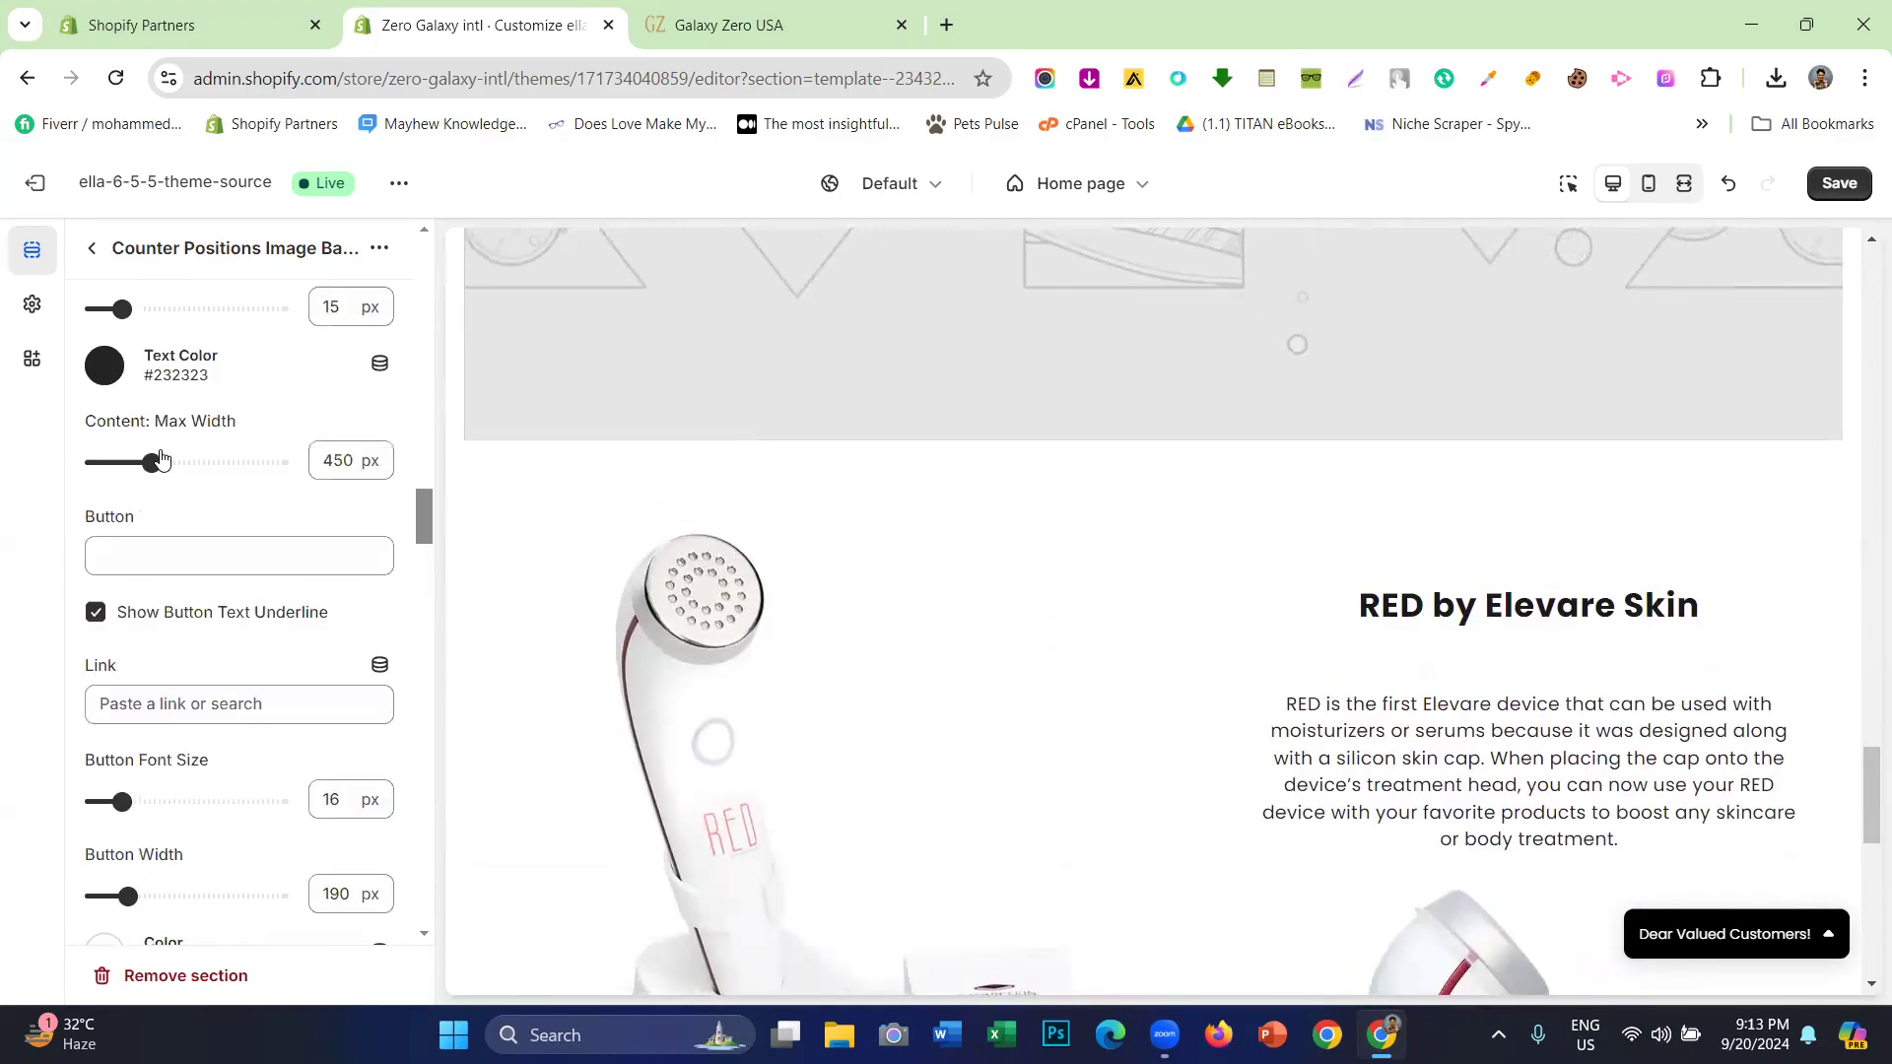
click(101, 254)
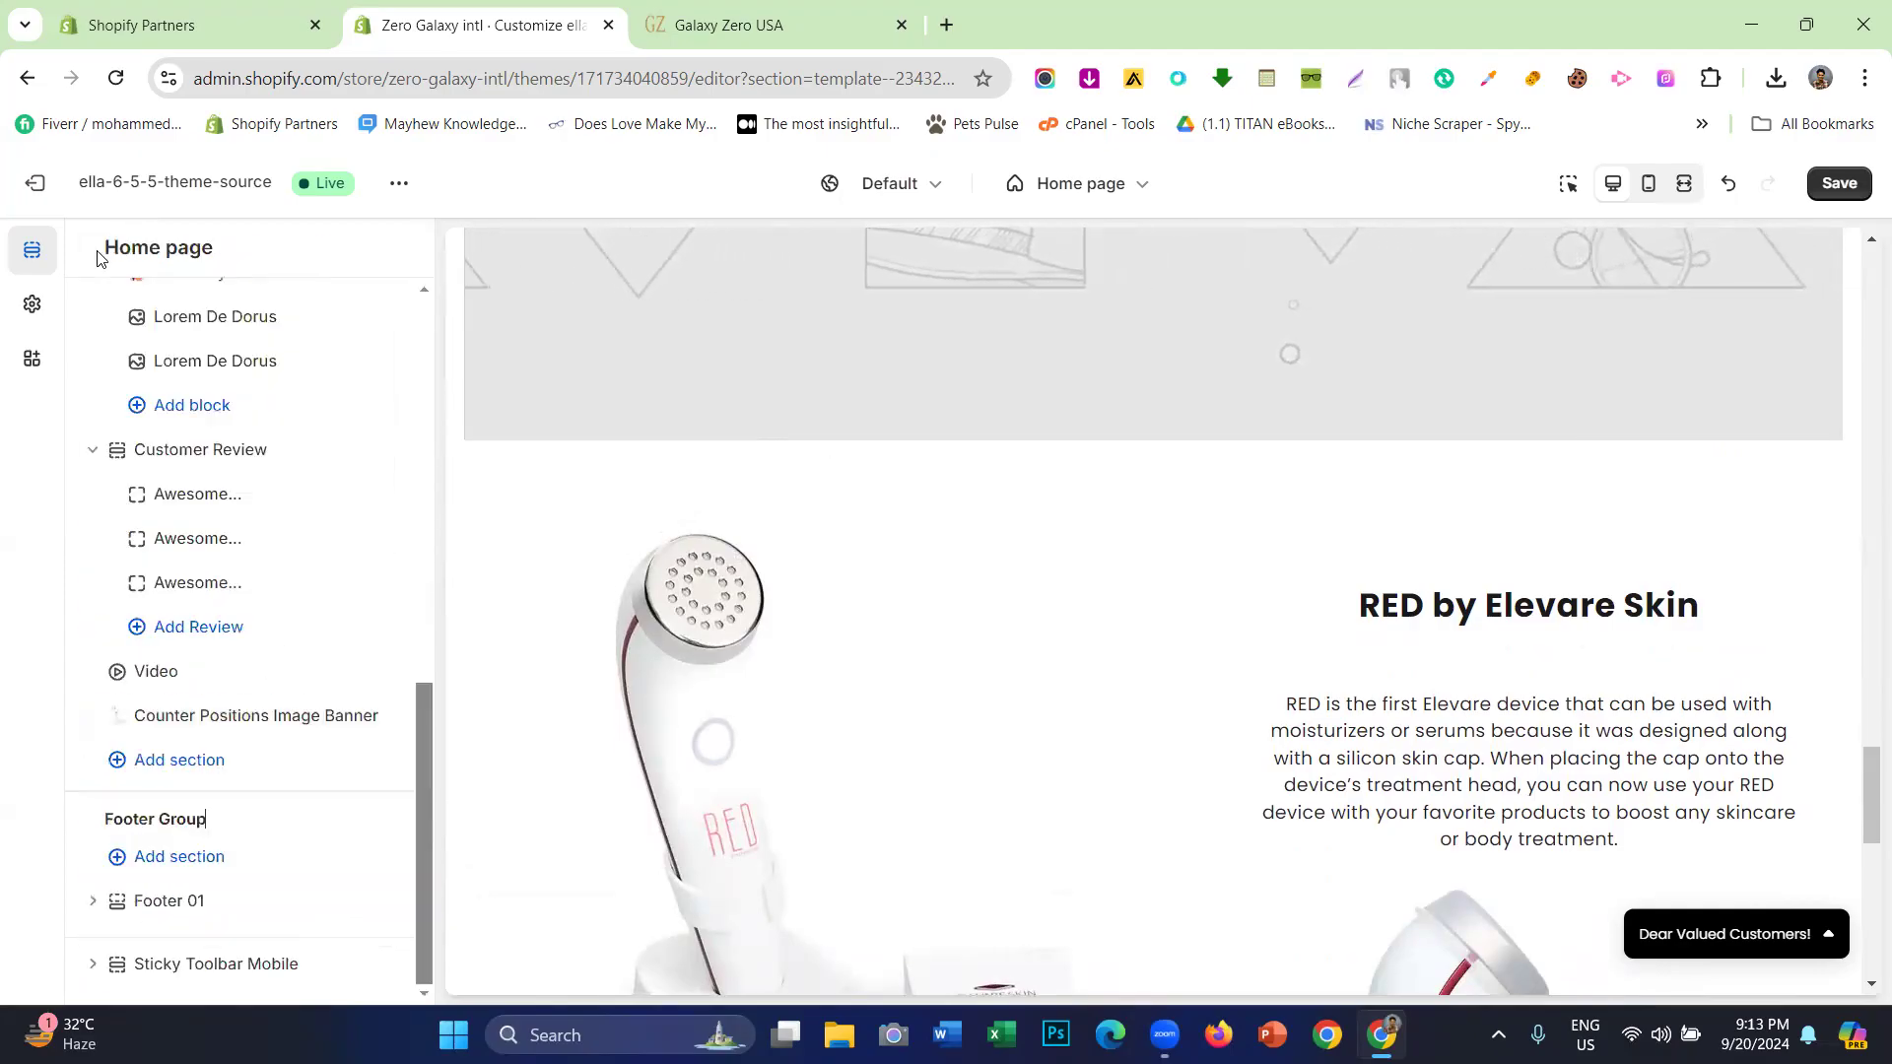
- Compare the RED blocks with the reference site and look for the section that follows them there
click(640, 14)
scroll(735, 523, down, 4)
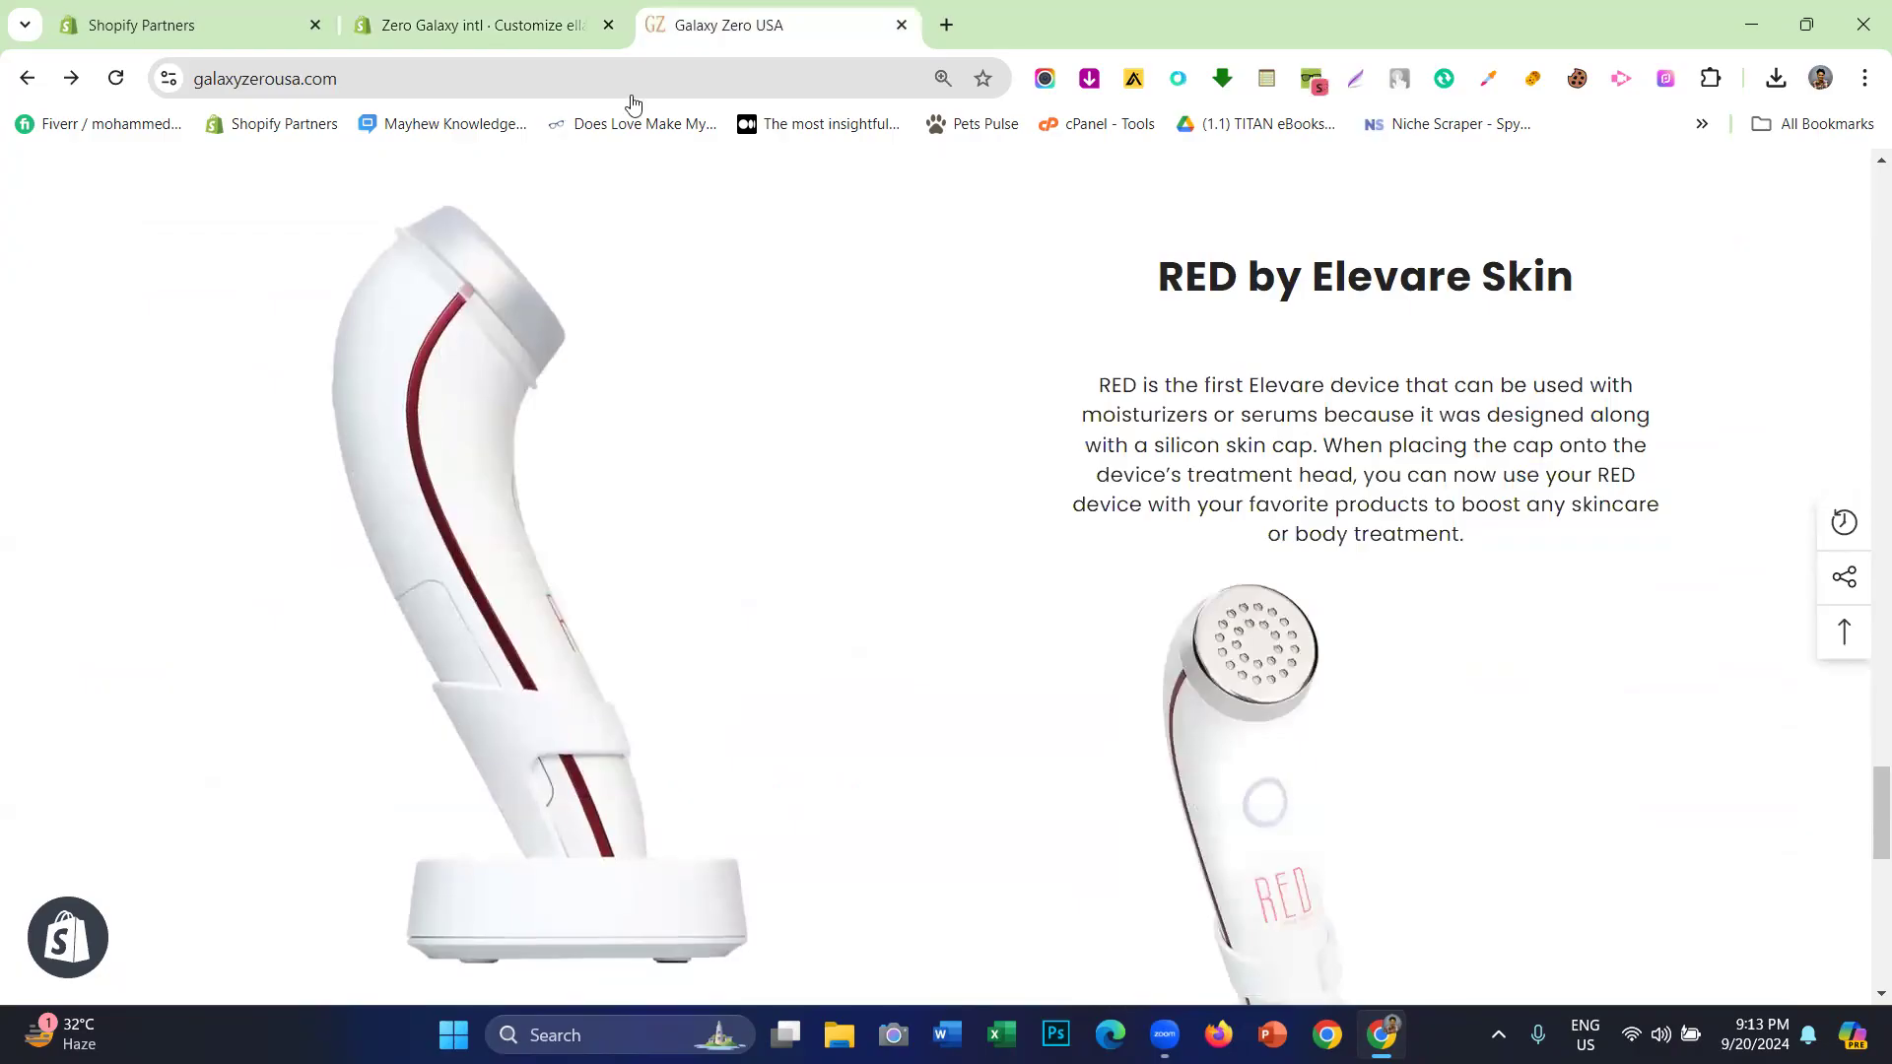
click(473, 24)
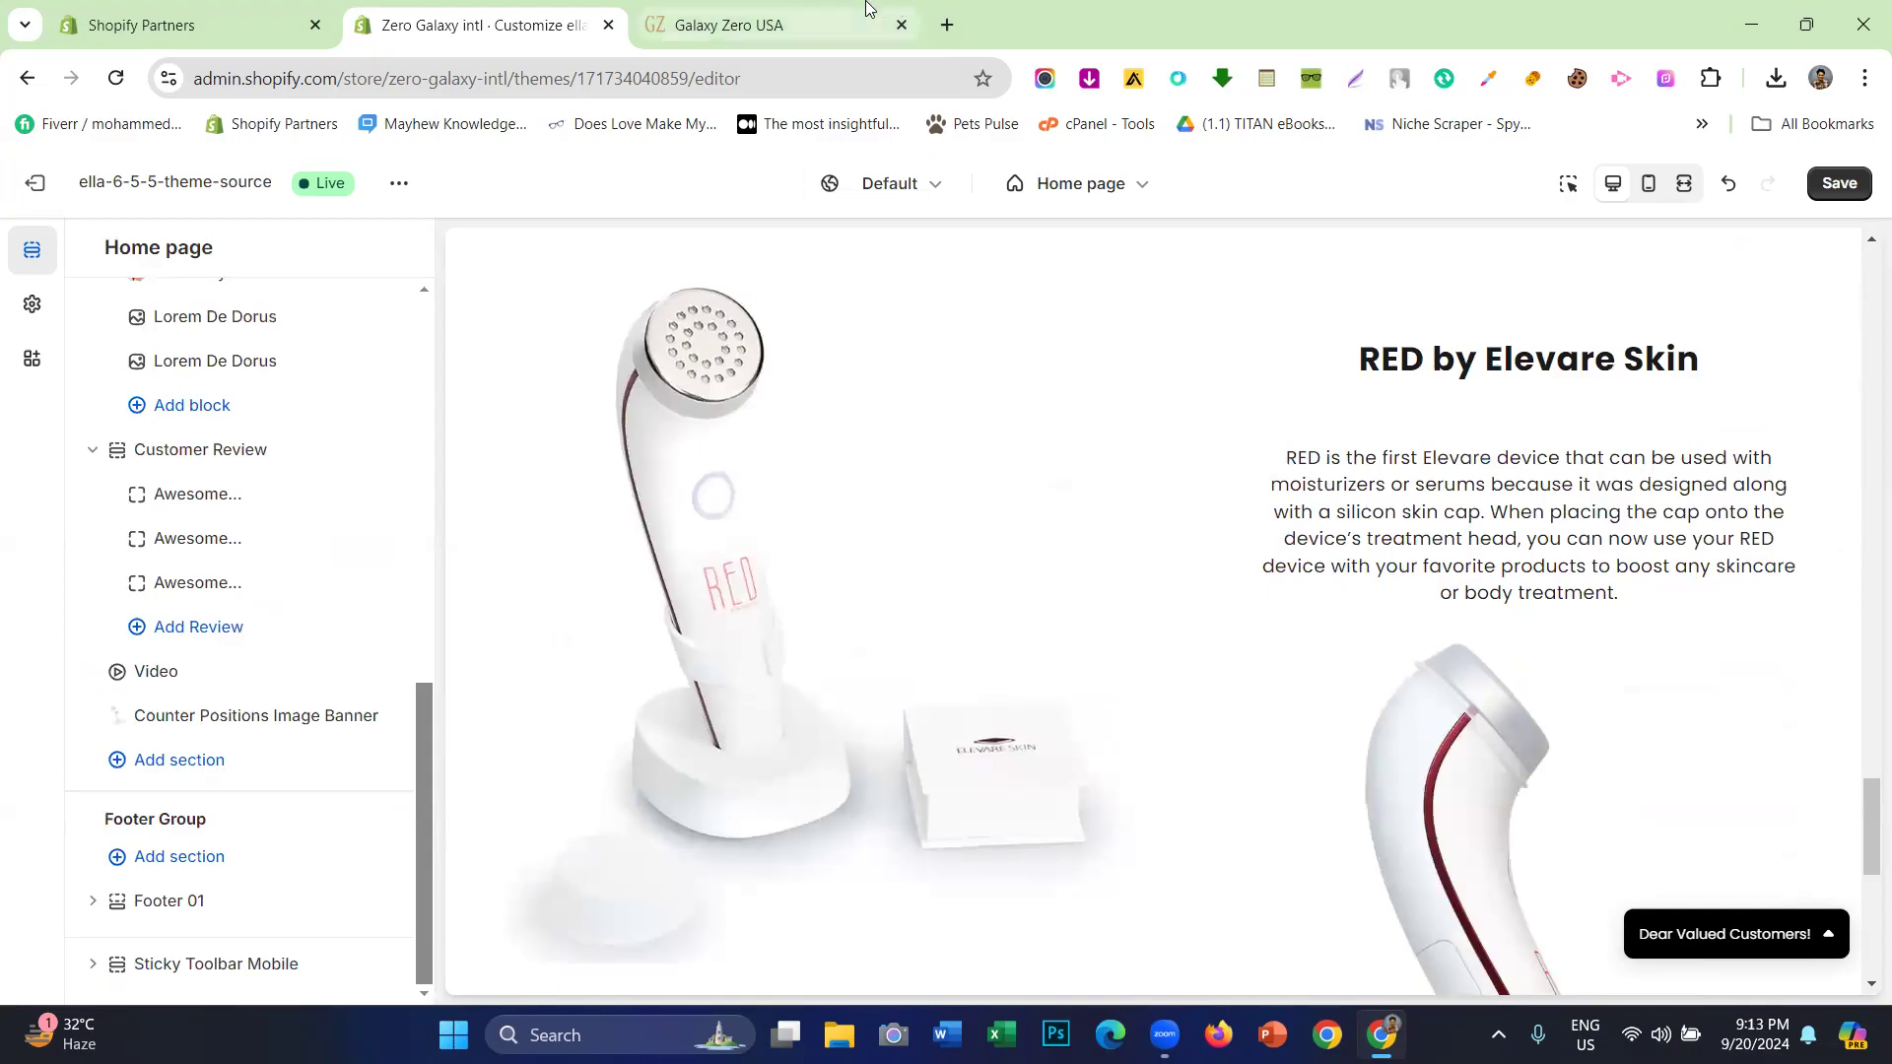
click(834, 8)
scroll(979, 552, down, 6)
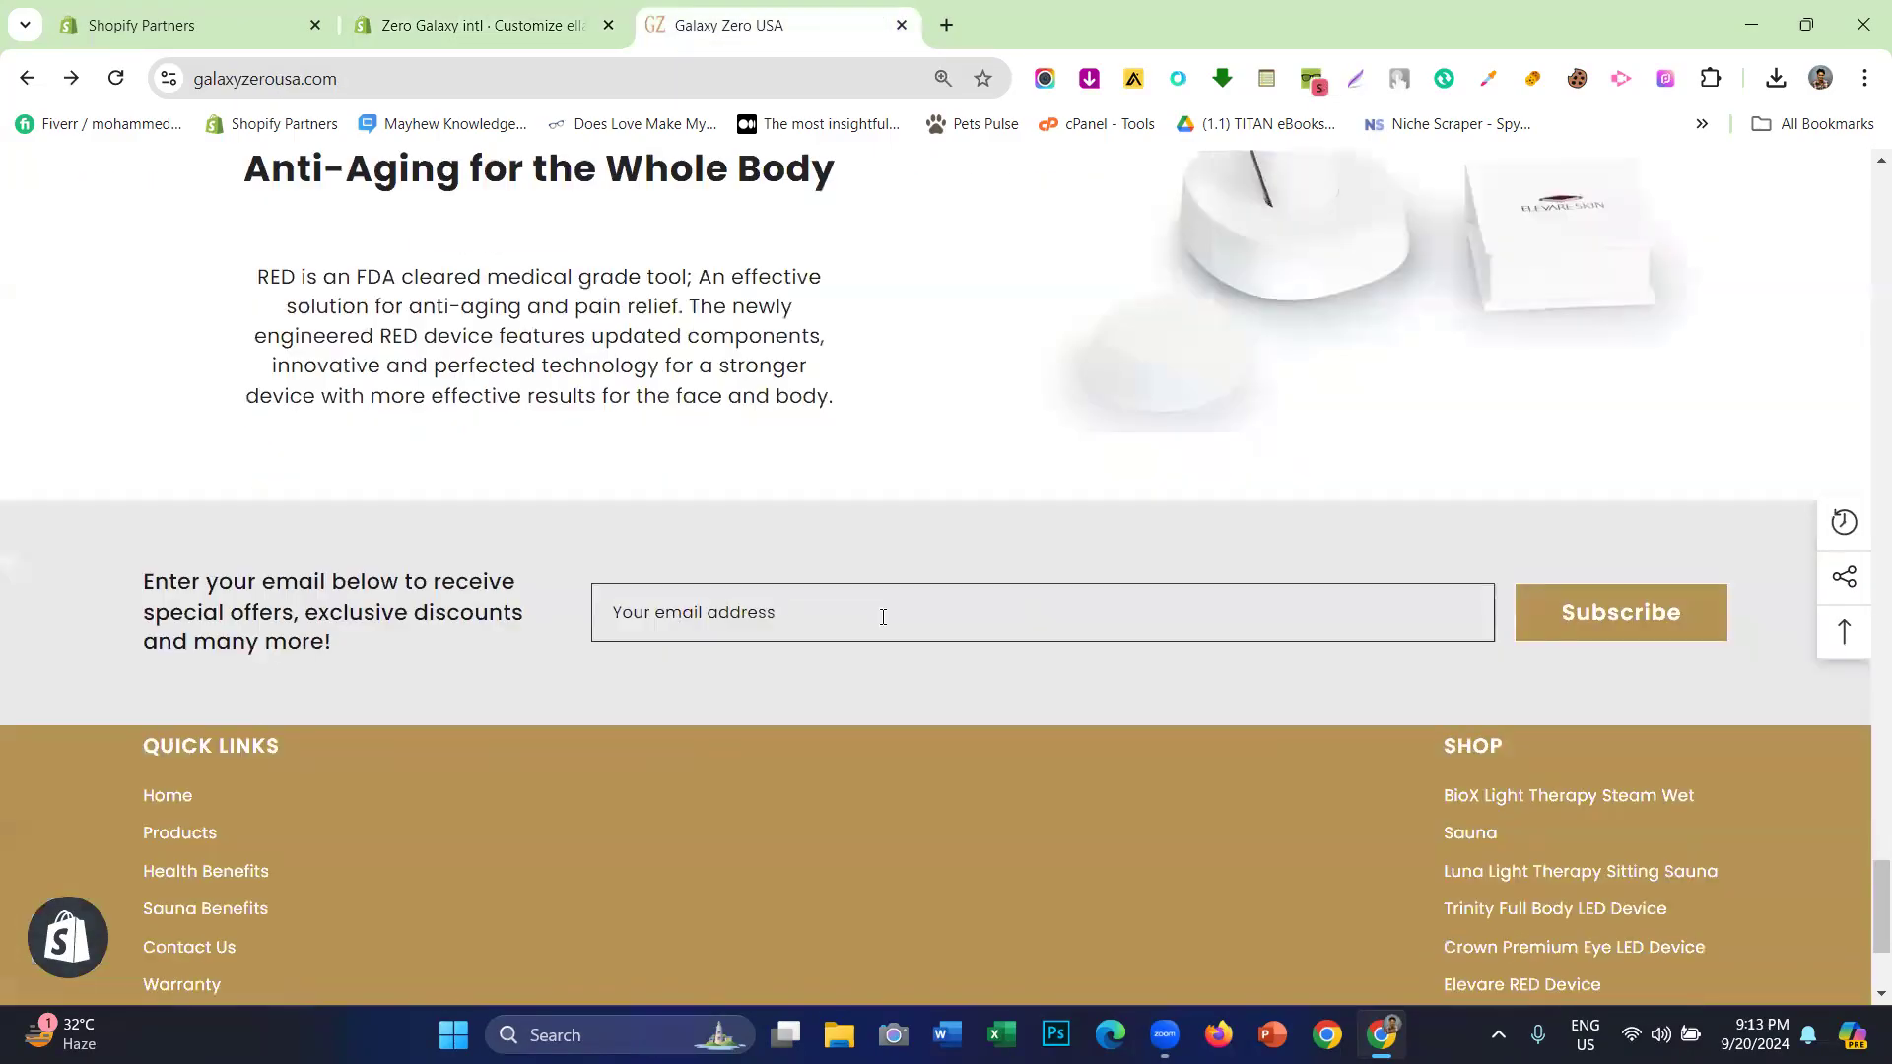
click(335, 8)
click(496, 8)
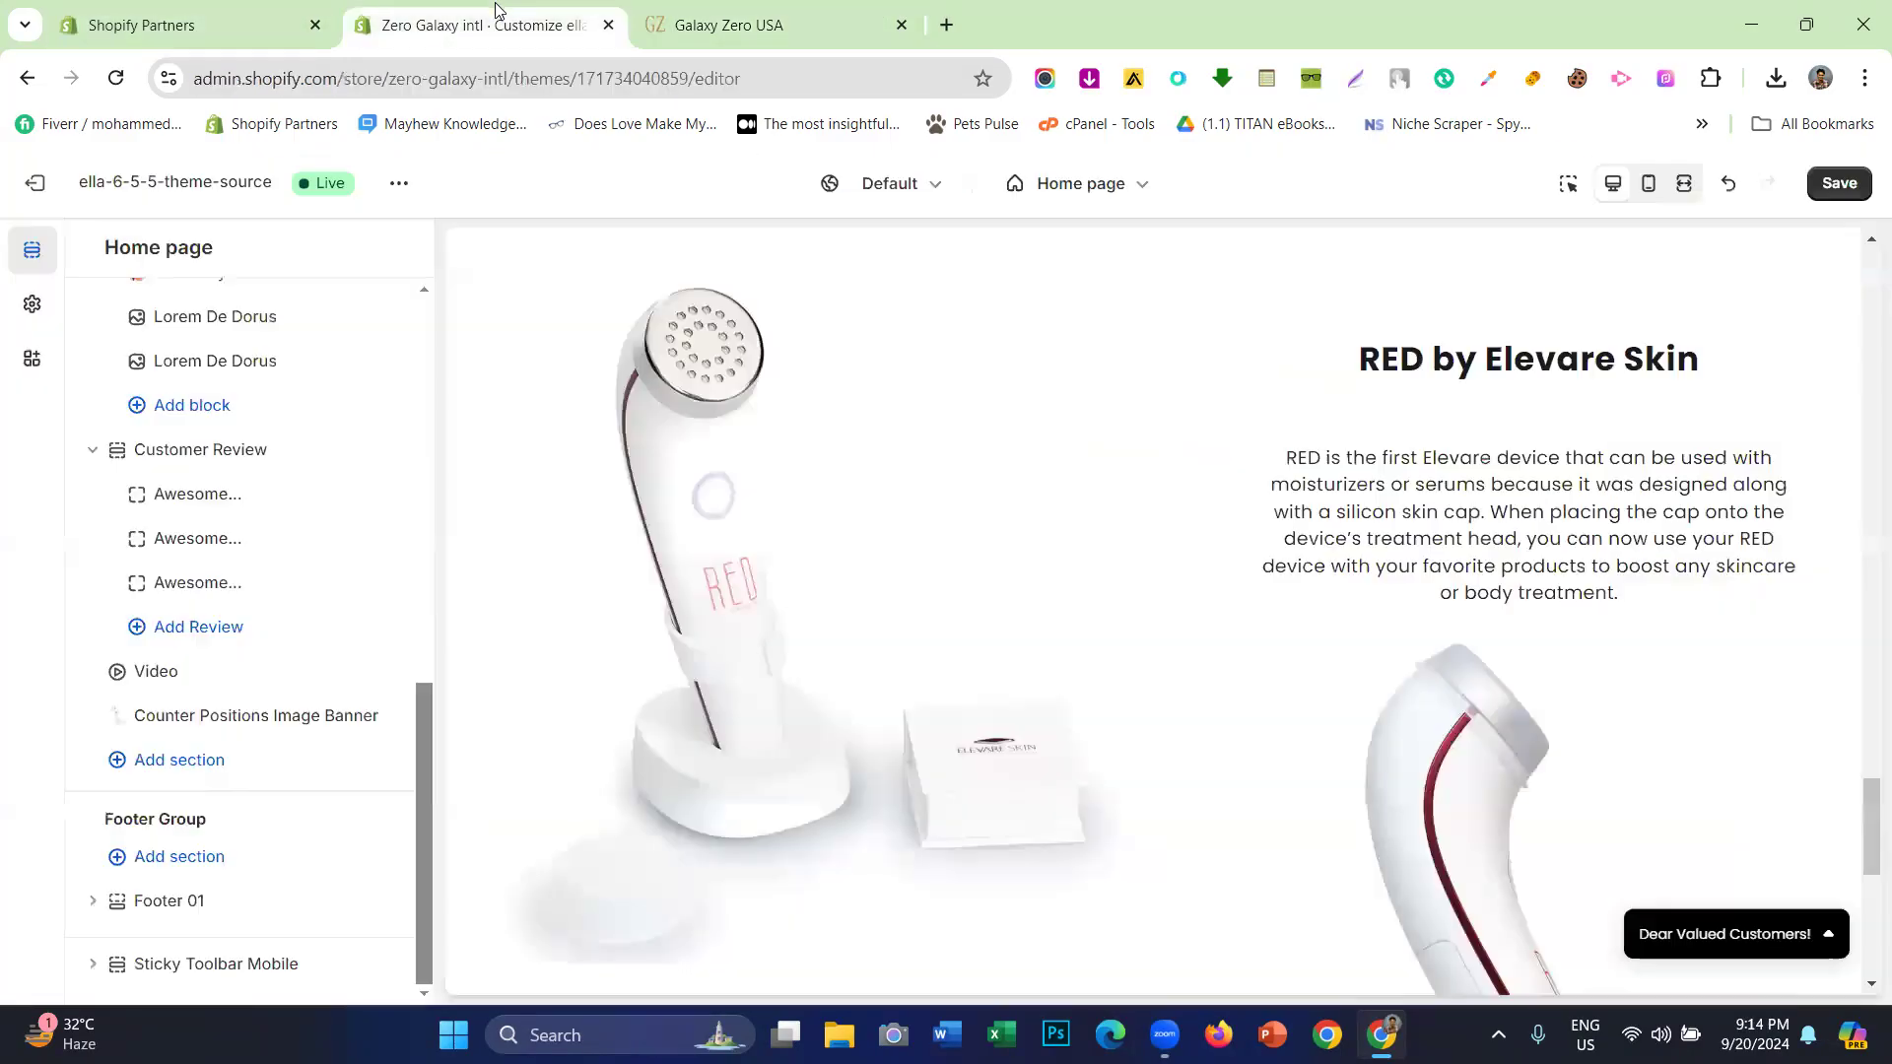
- Examine the reference site's email signup strip and compare it with the area above the footer in the store preview
click(841, 8)
drag(135, 586, 365, 658)
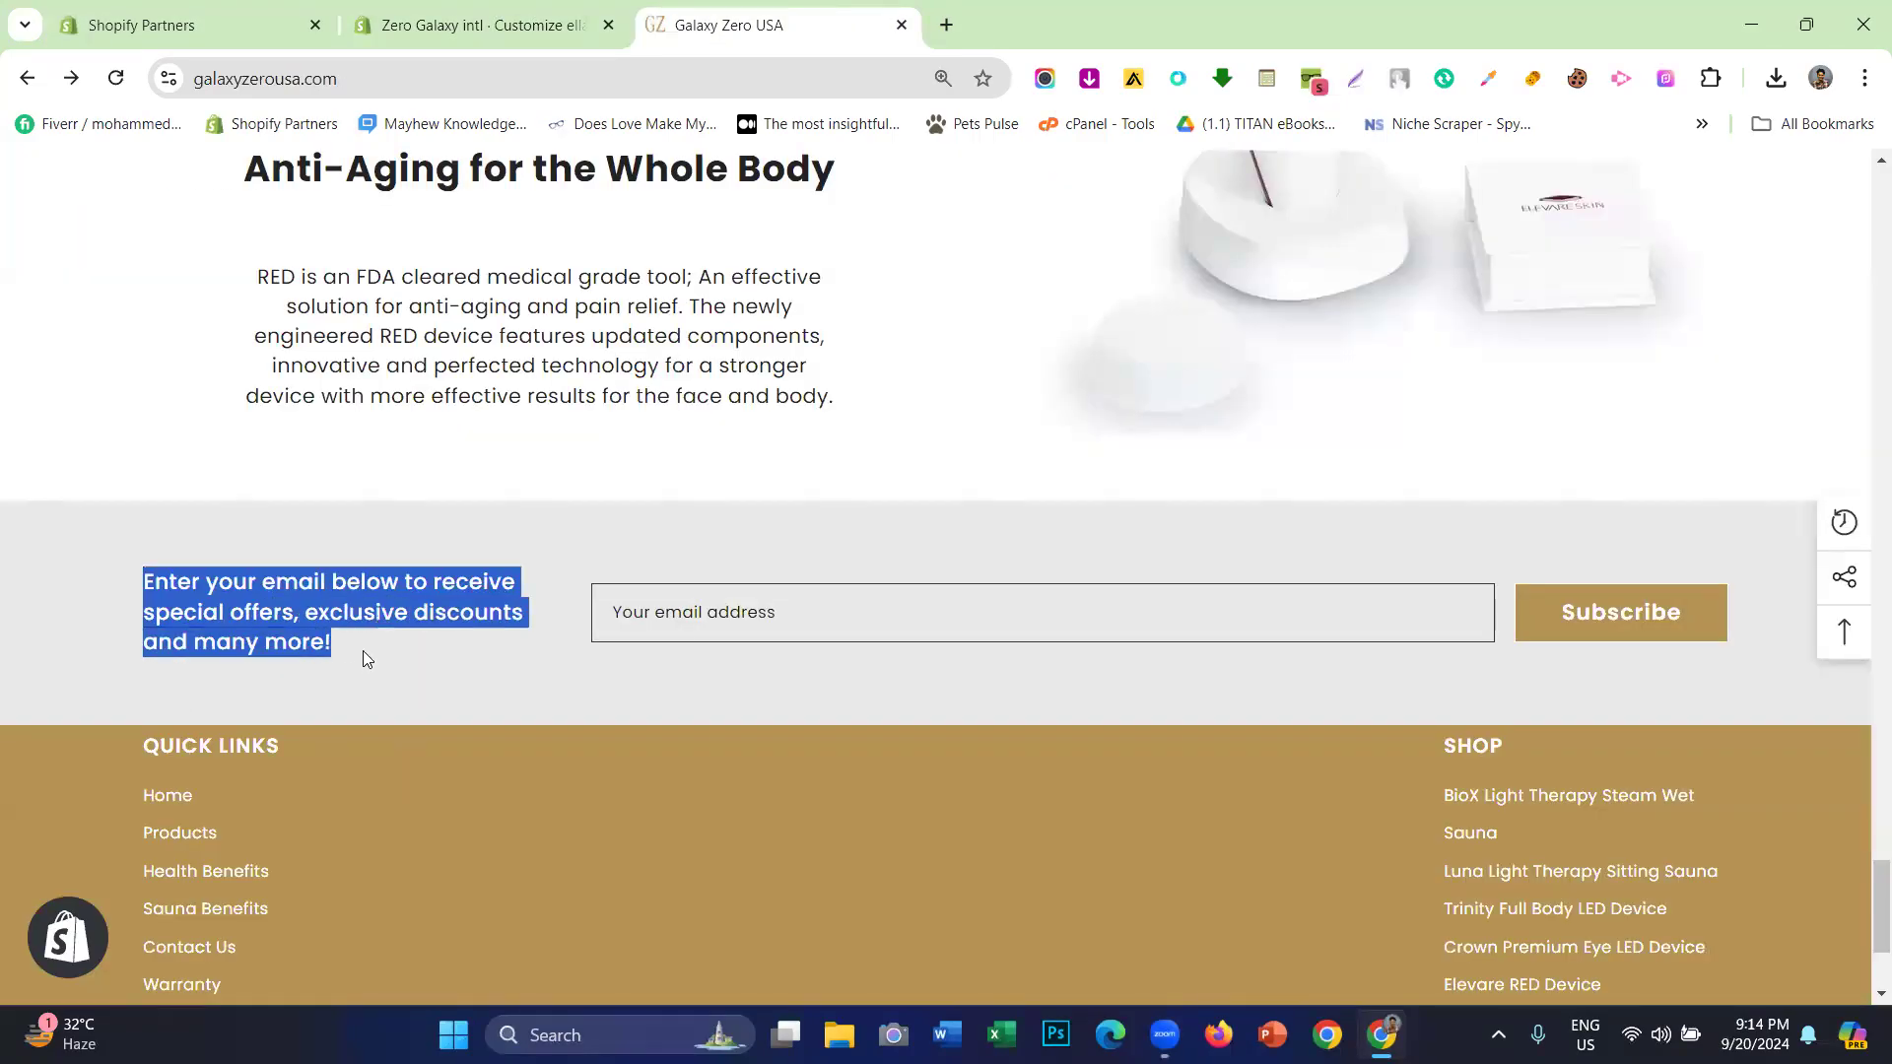
click(1297, 614)
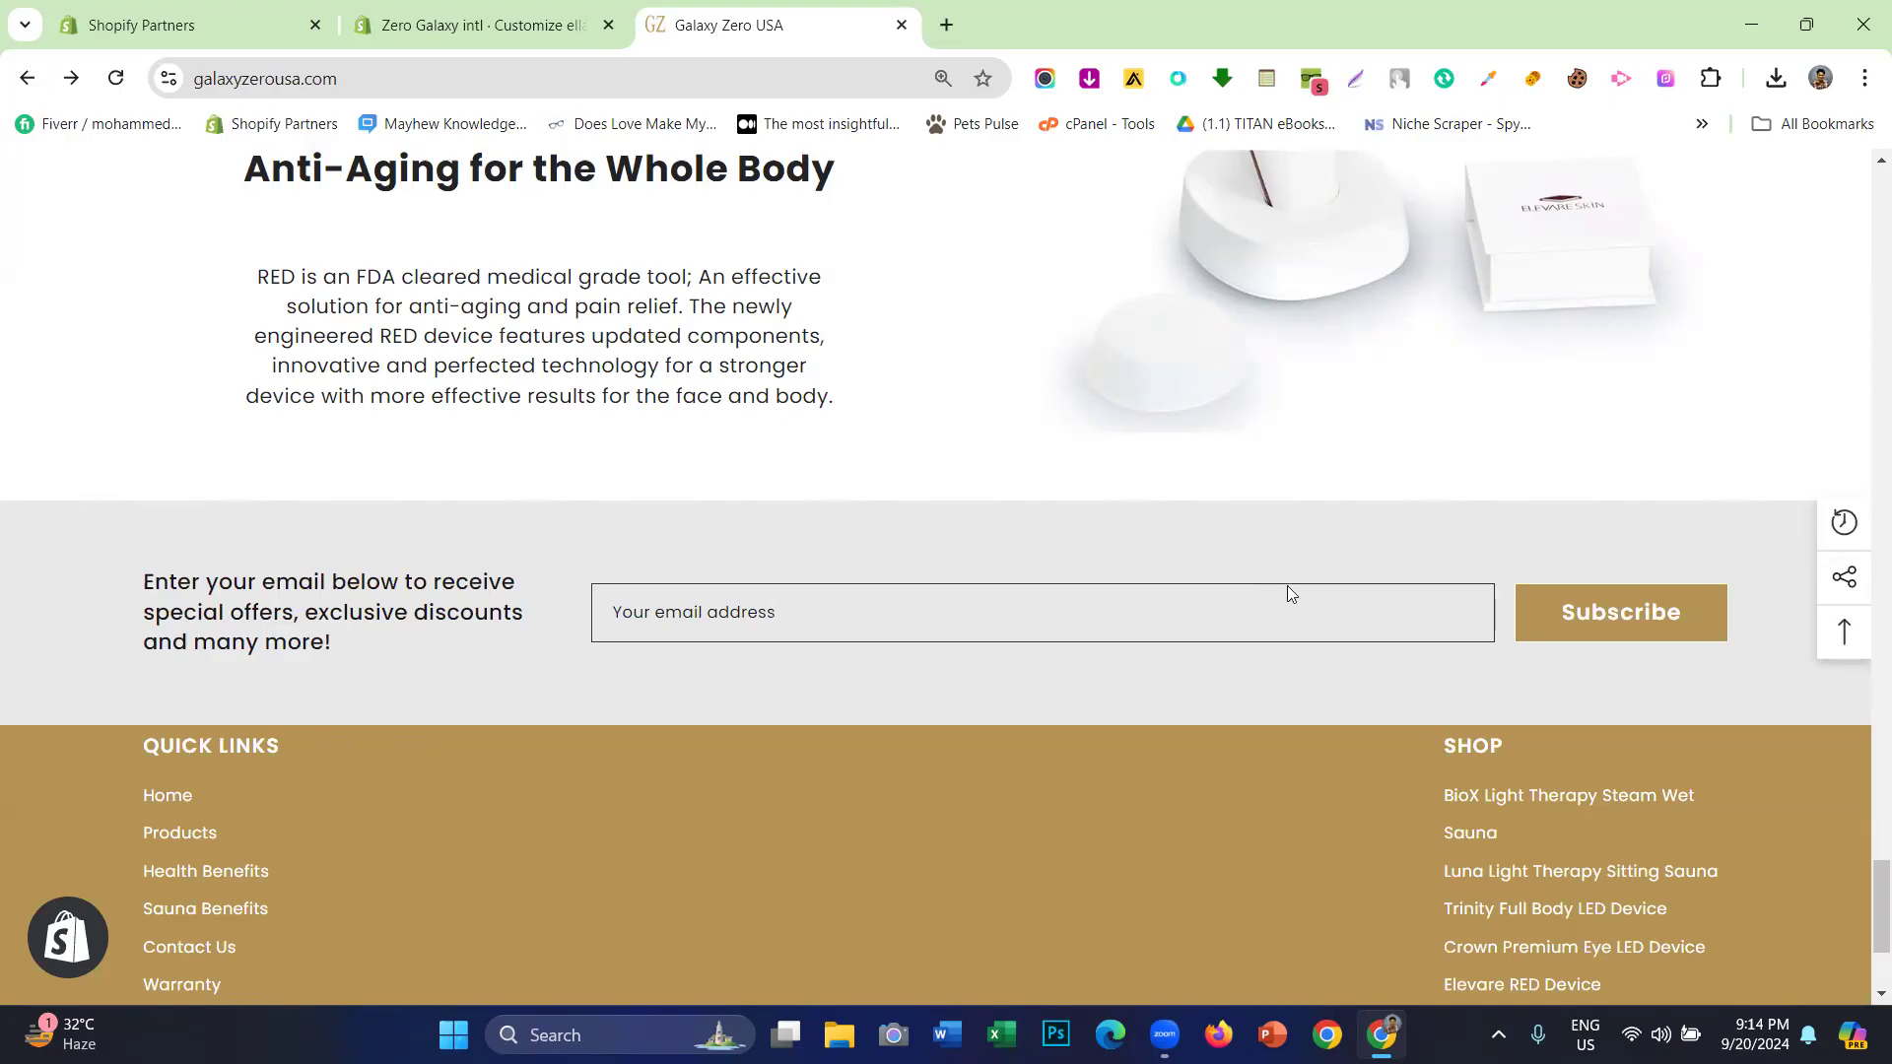
click(490, 8)
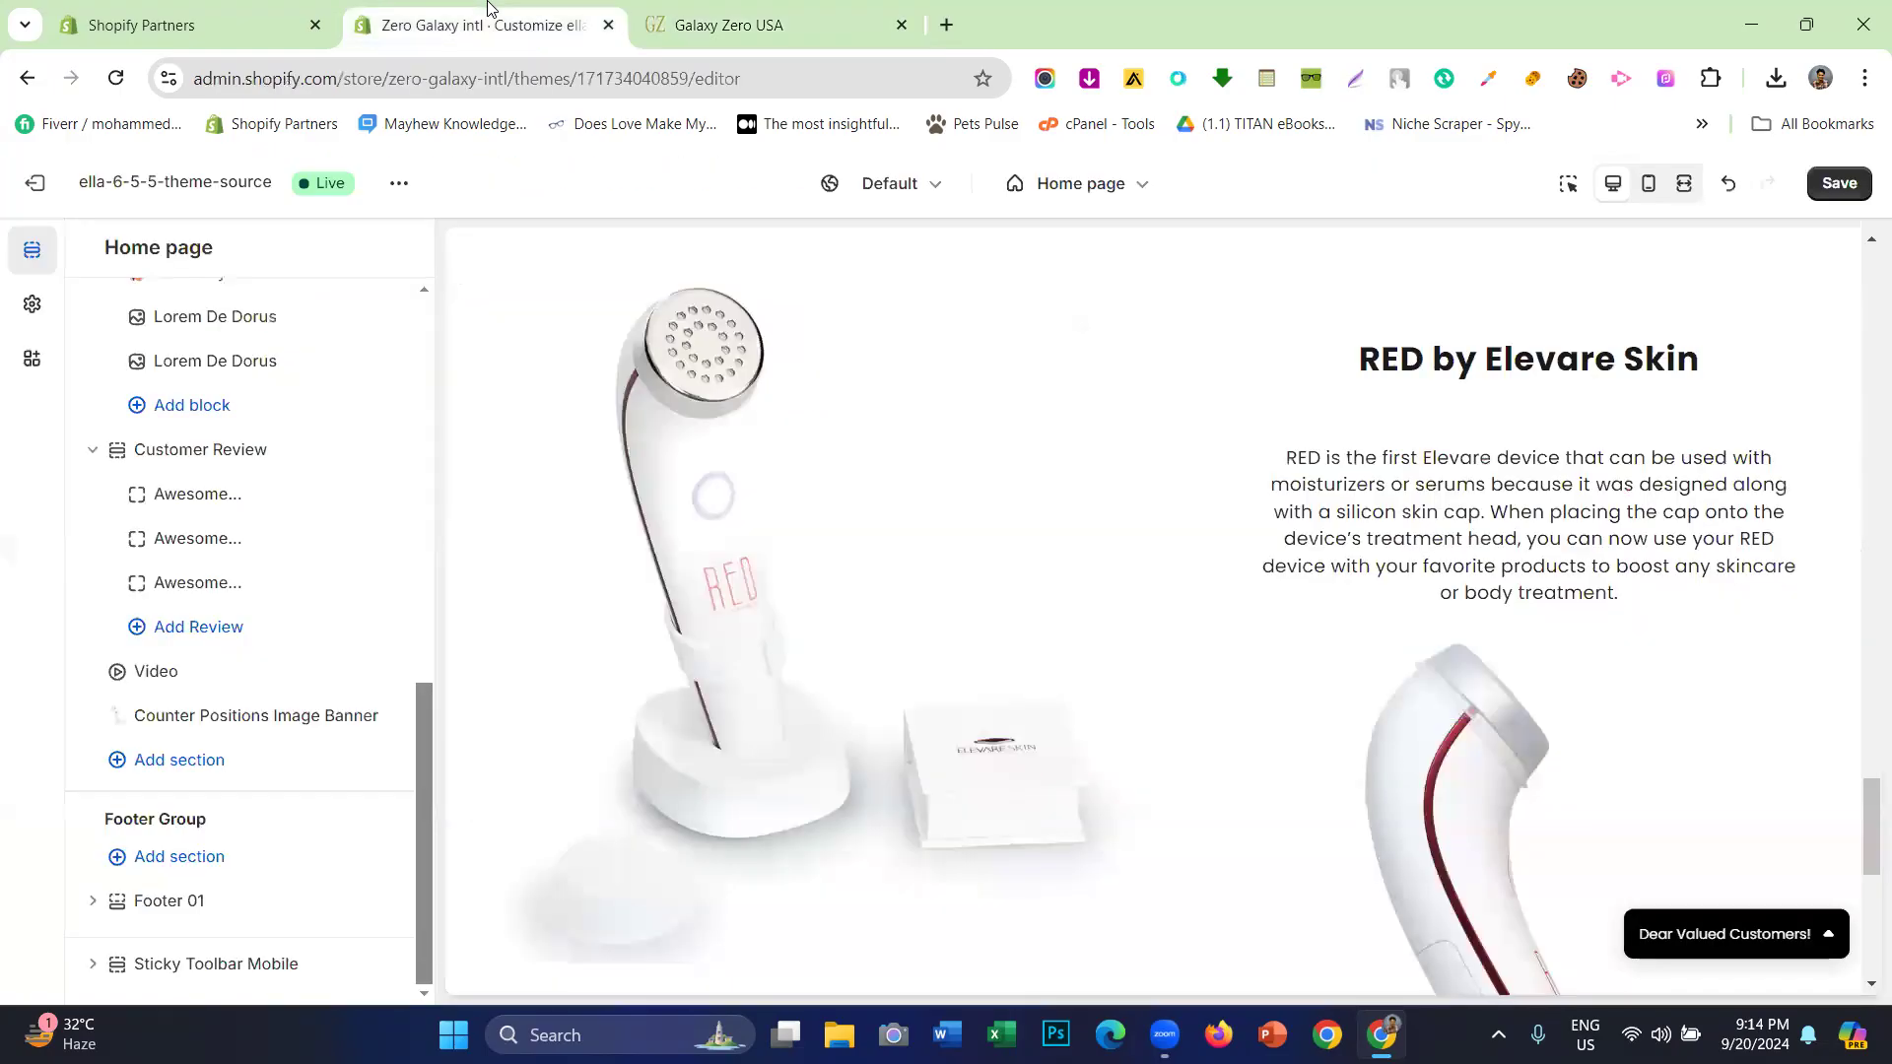
scroll(827, 503, down, 5)
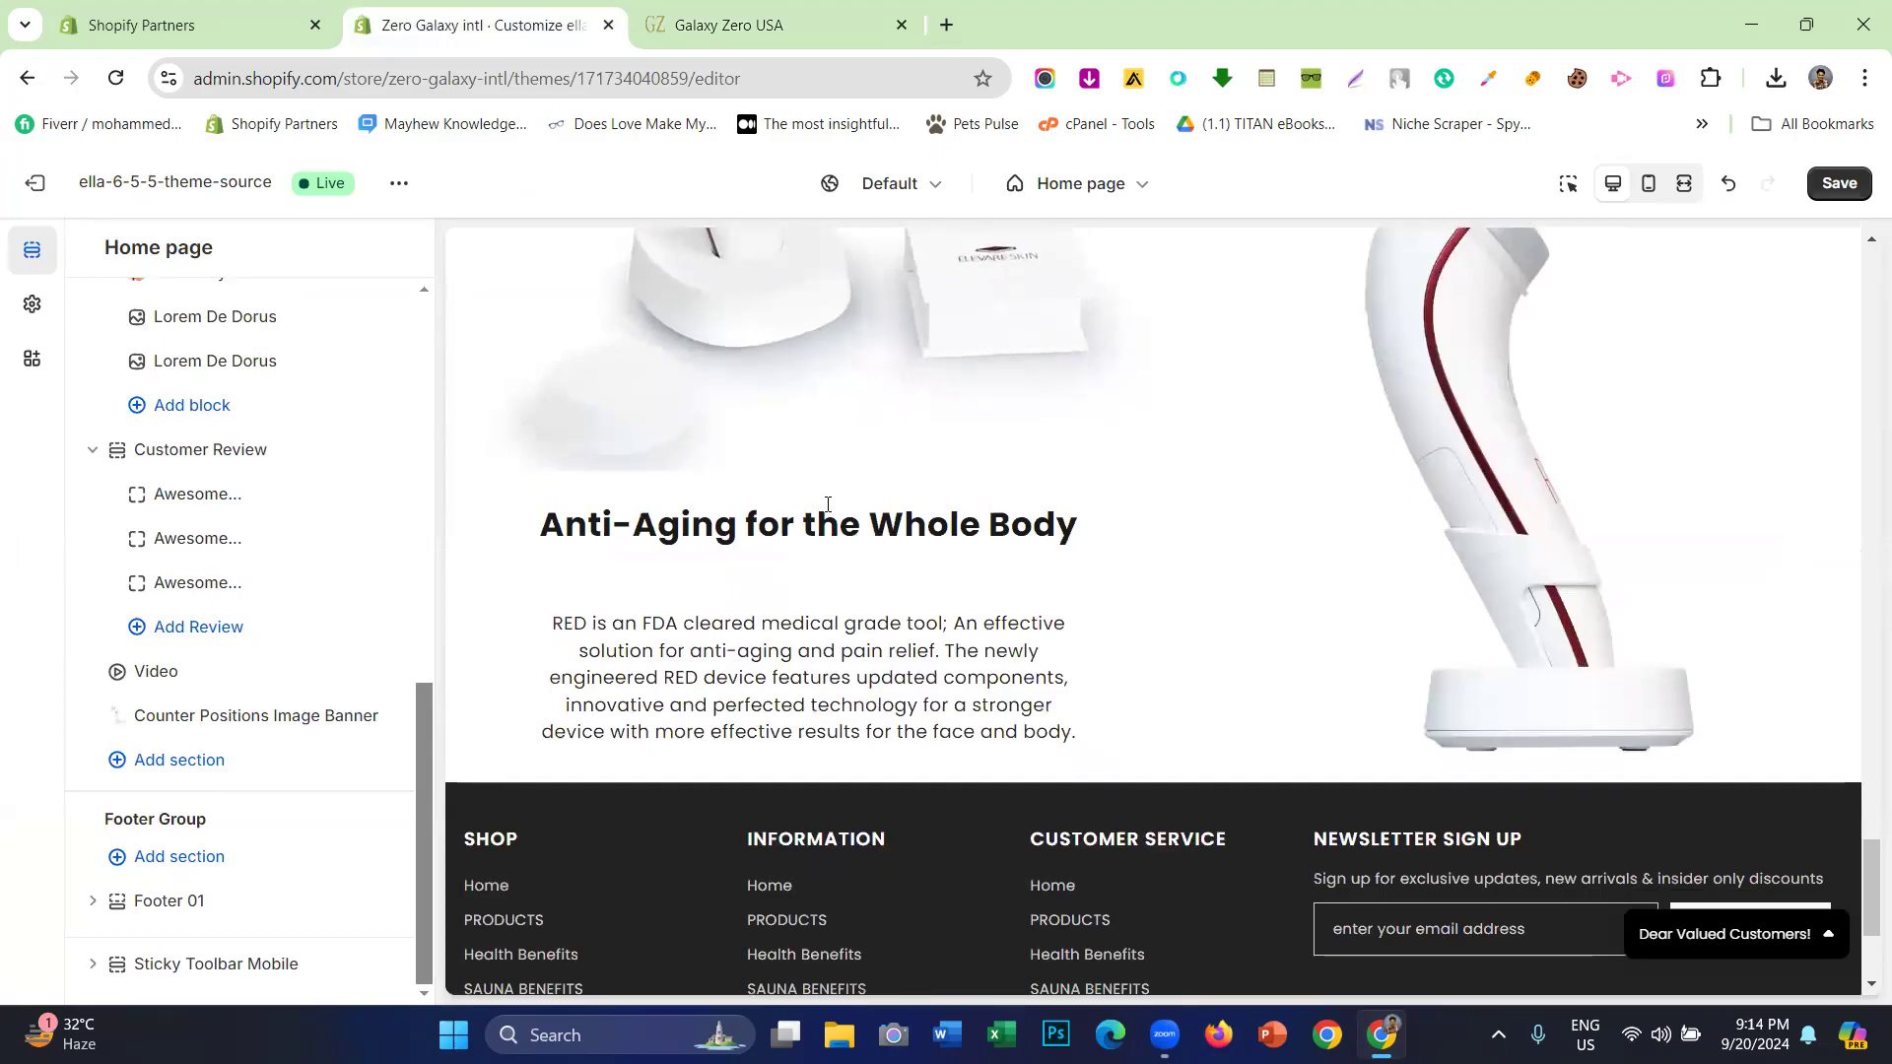
scroll(828, 504, down, 2)
click(781, 10)
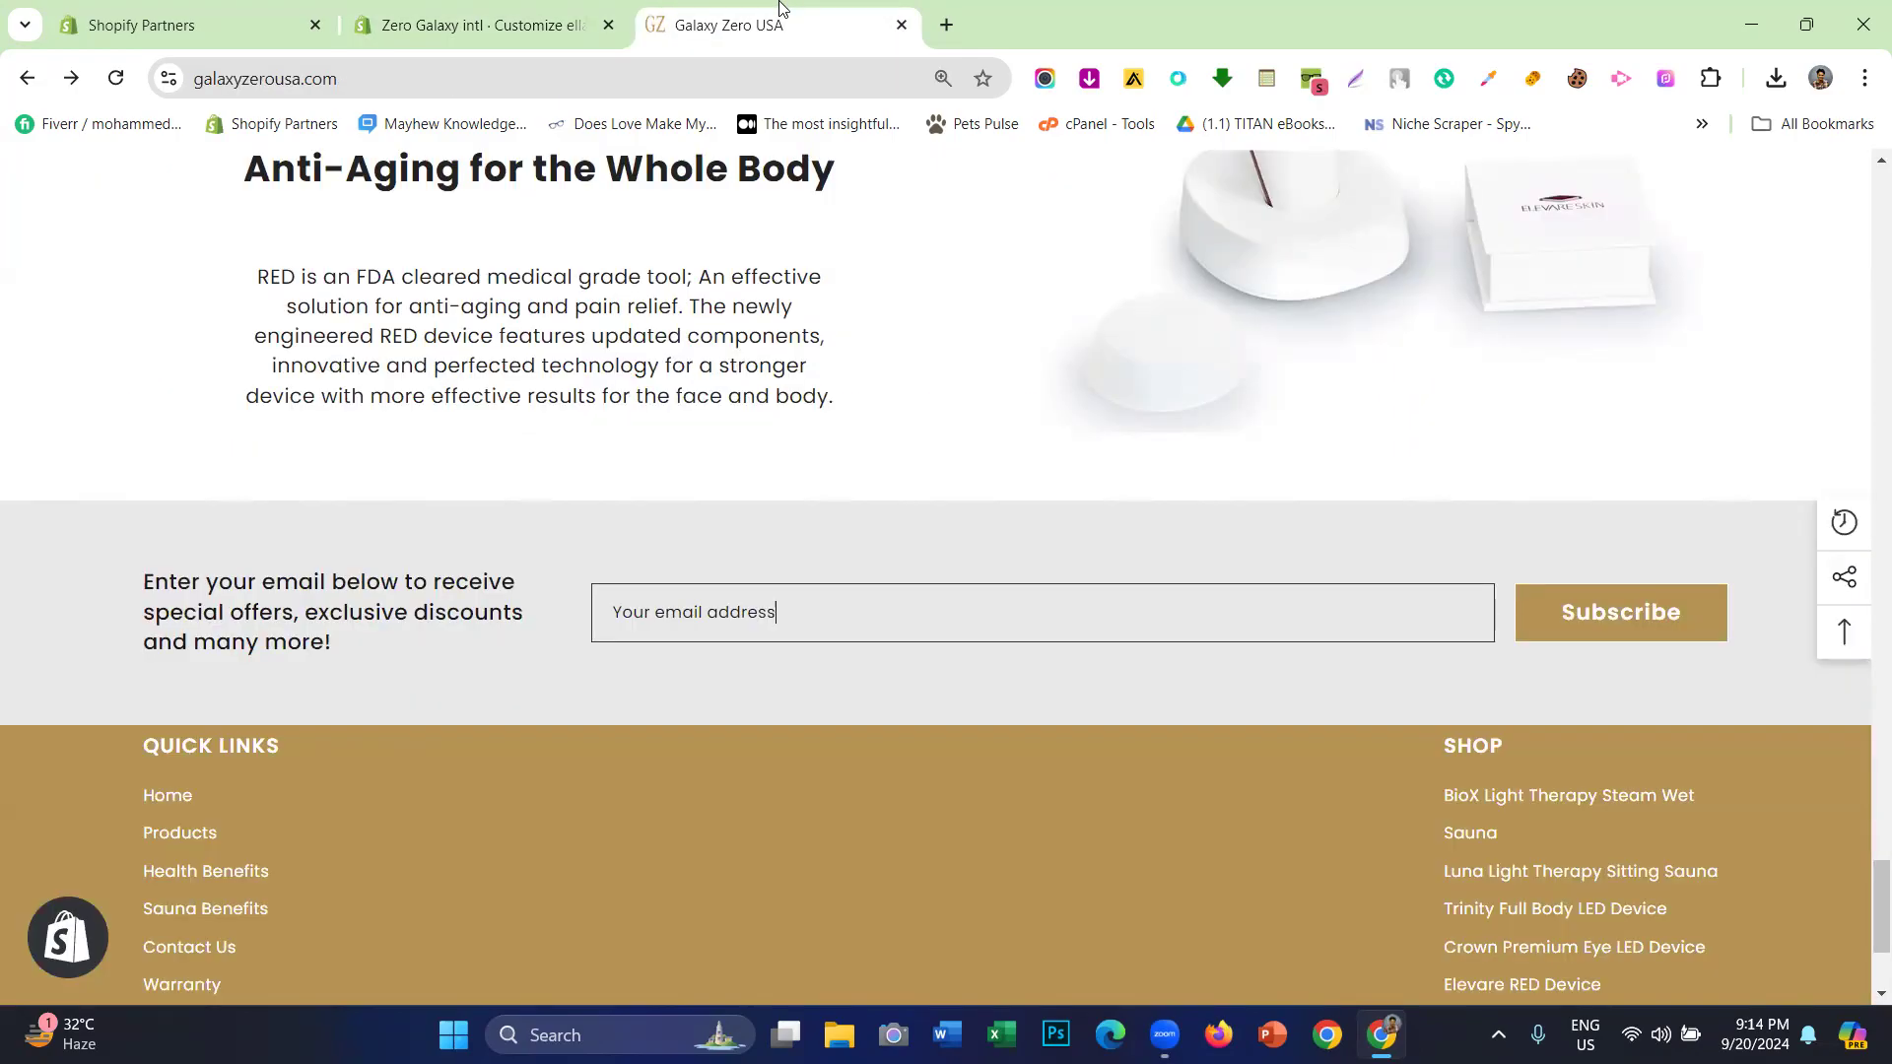
click(444, 8)
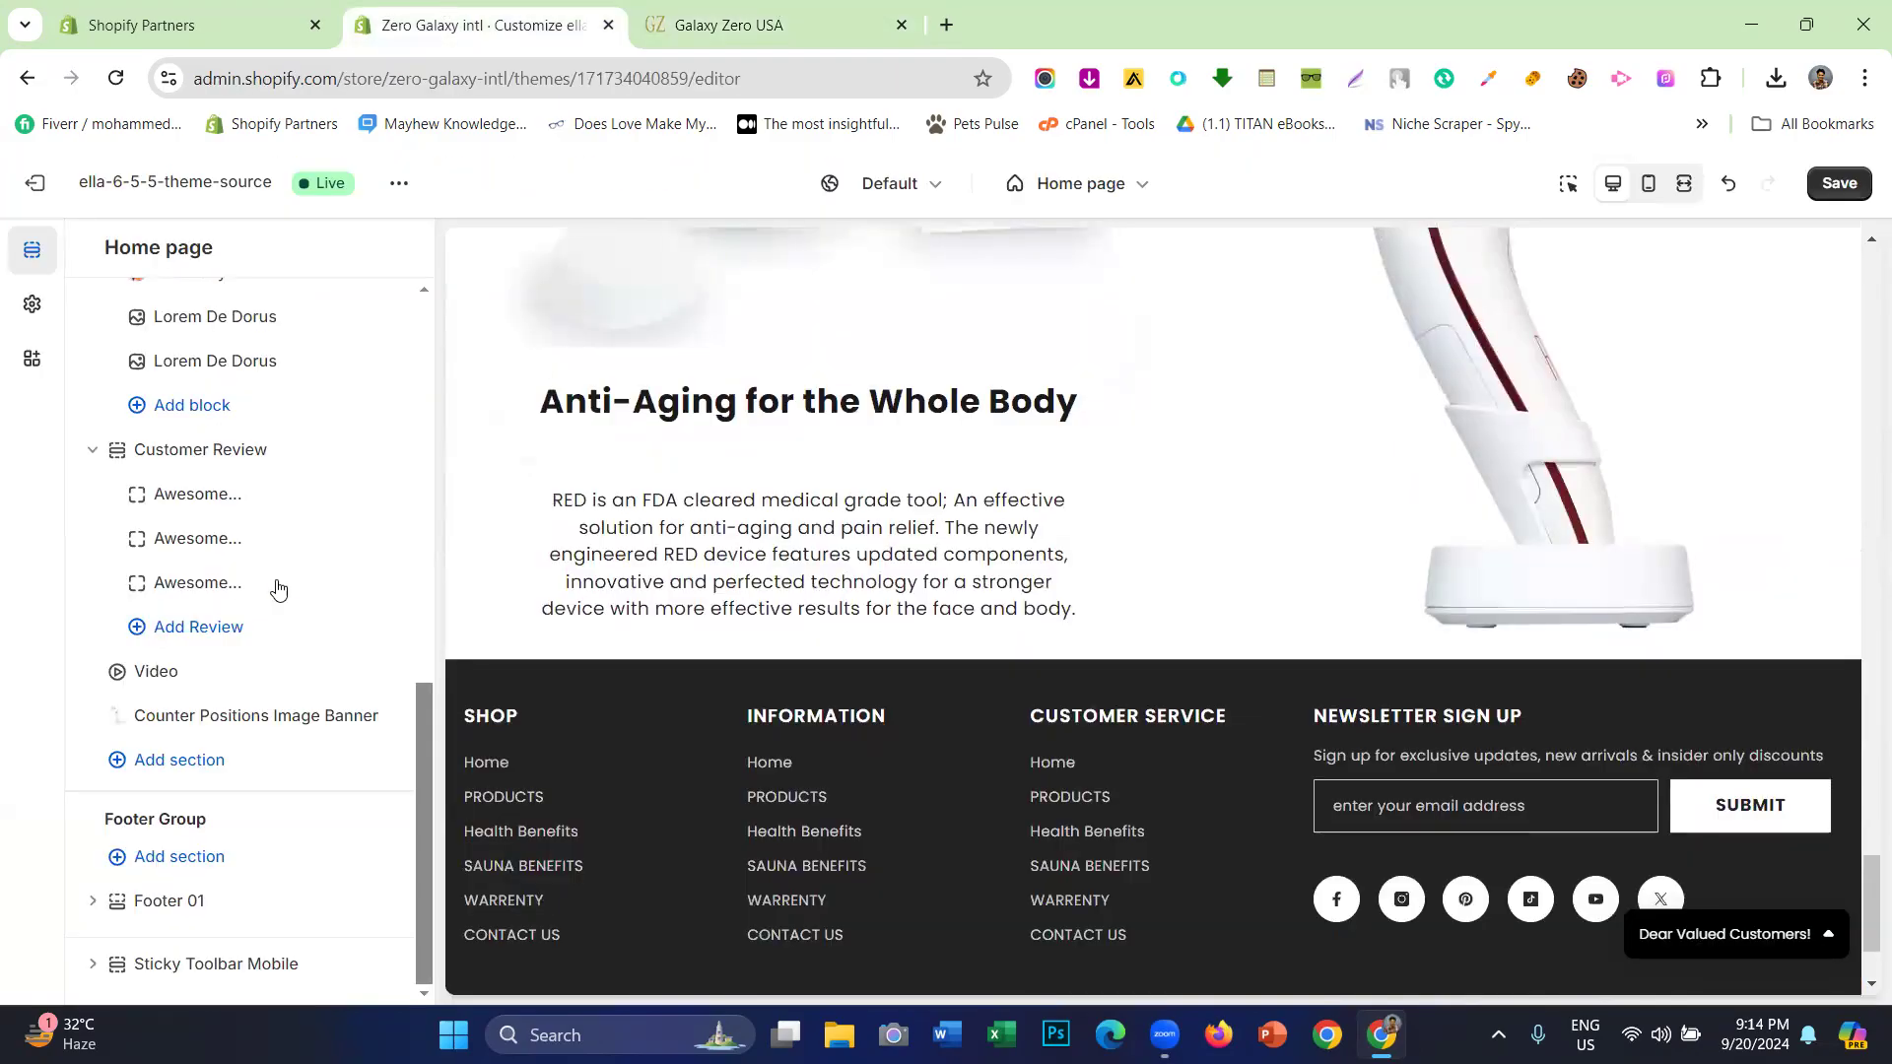
- Search the sections for "new", add a Newsletter section below the Counter Positions Image Banner, and save the theme
click(239, 783)
scroll(591, 670, up, 4)
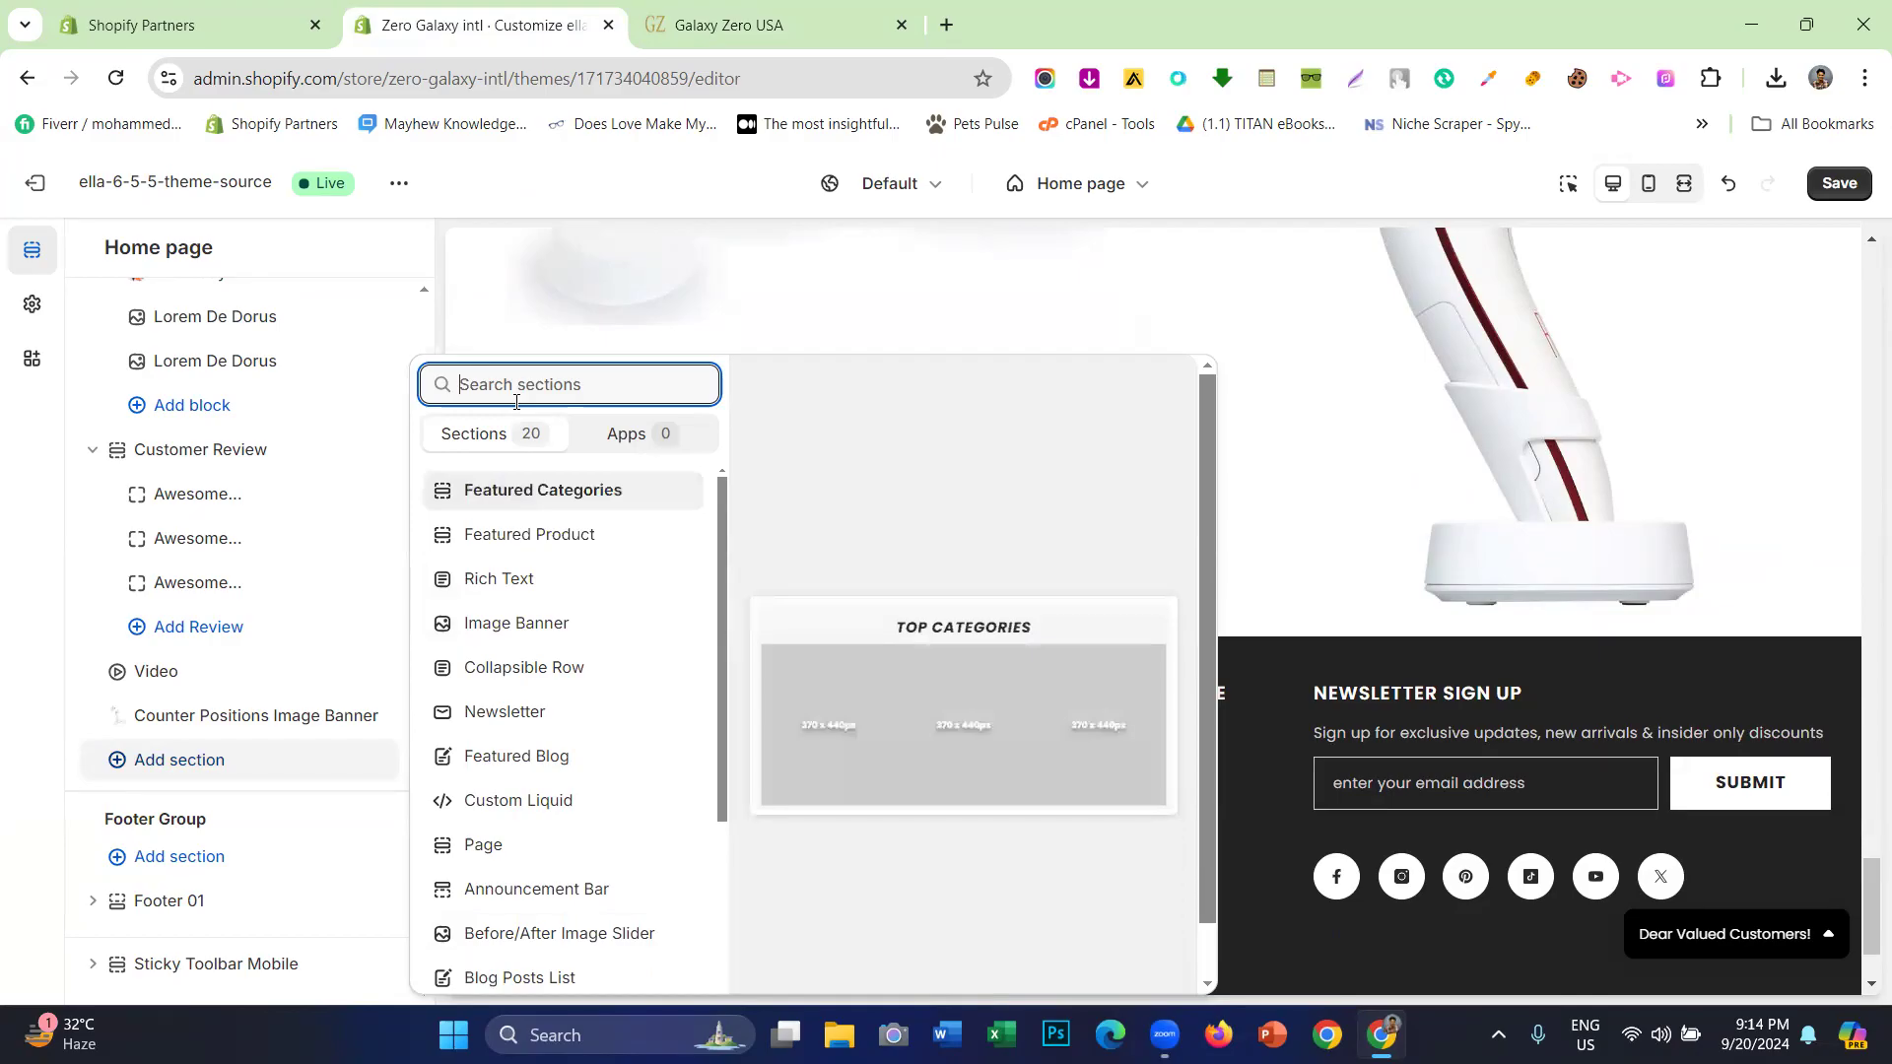
text(new)
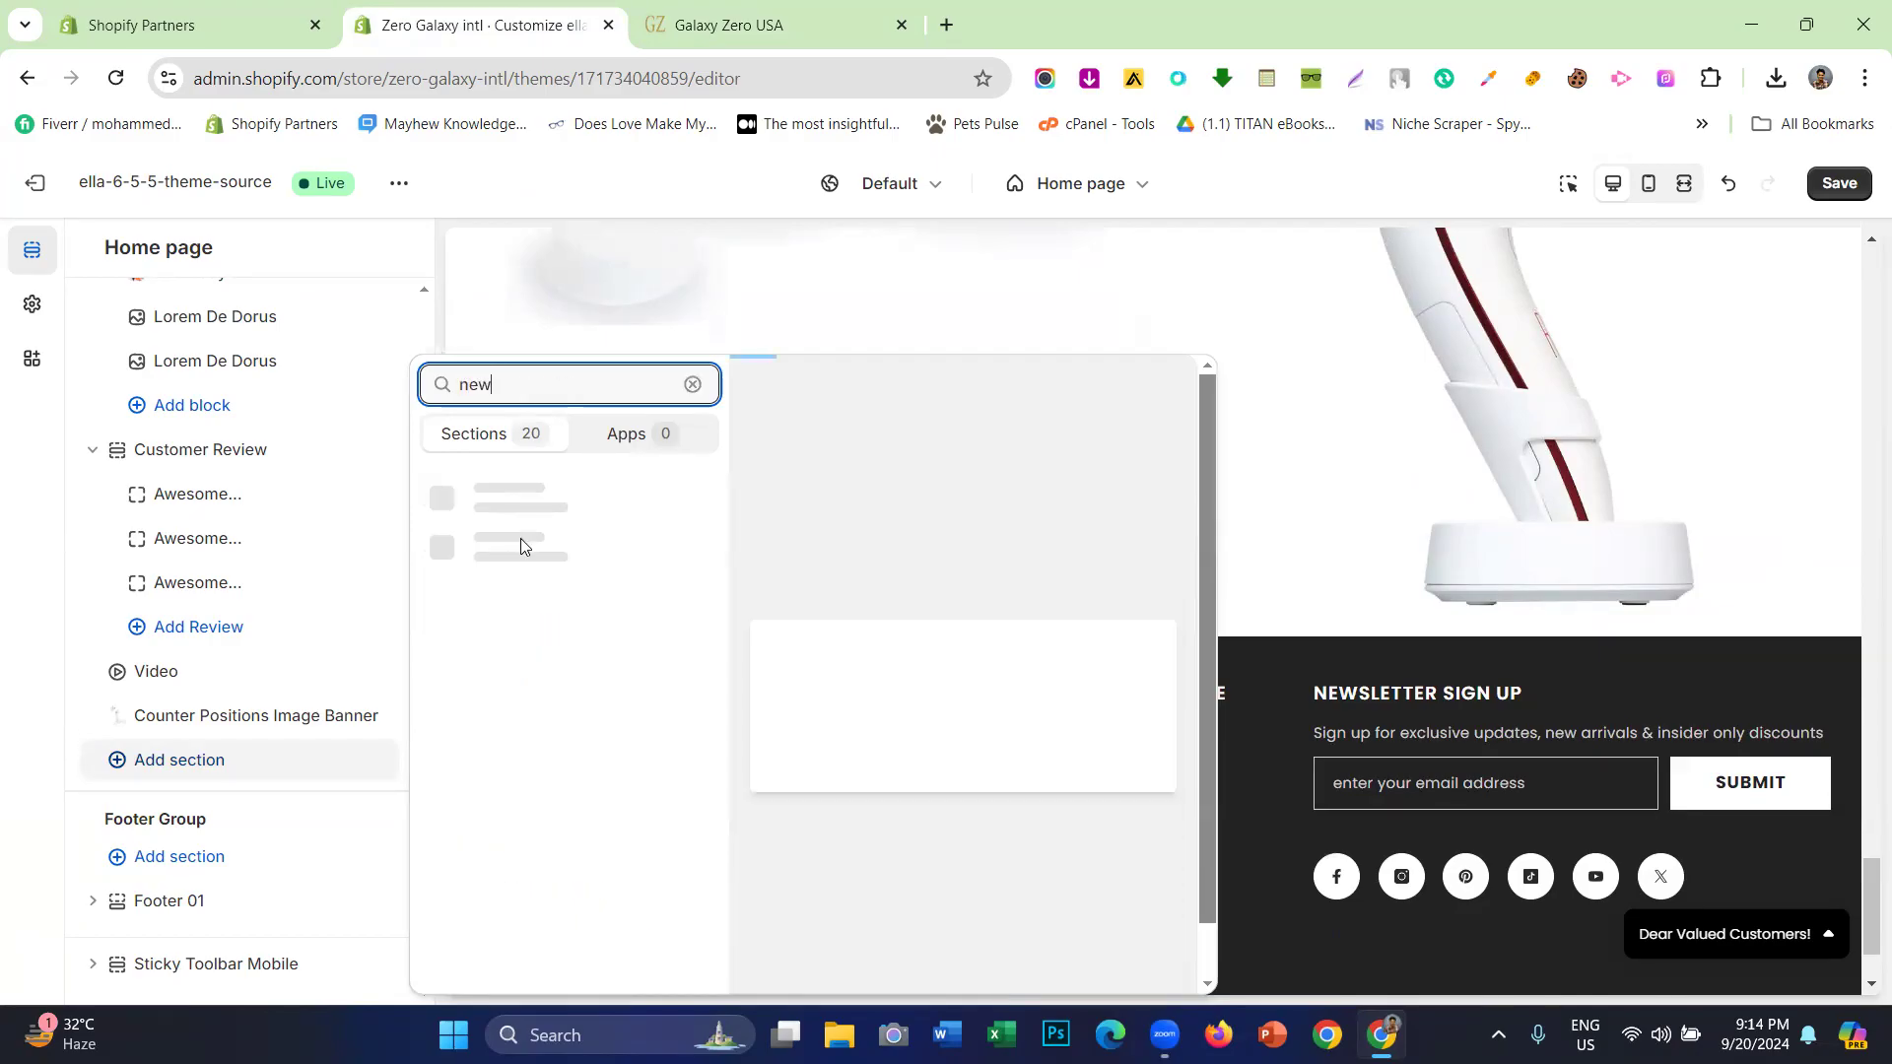
click(523, 503)
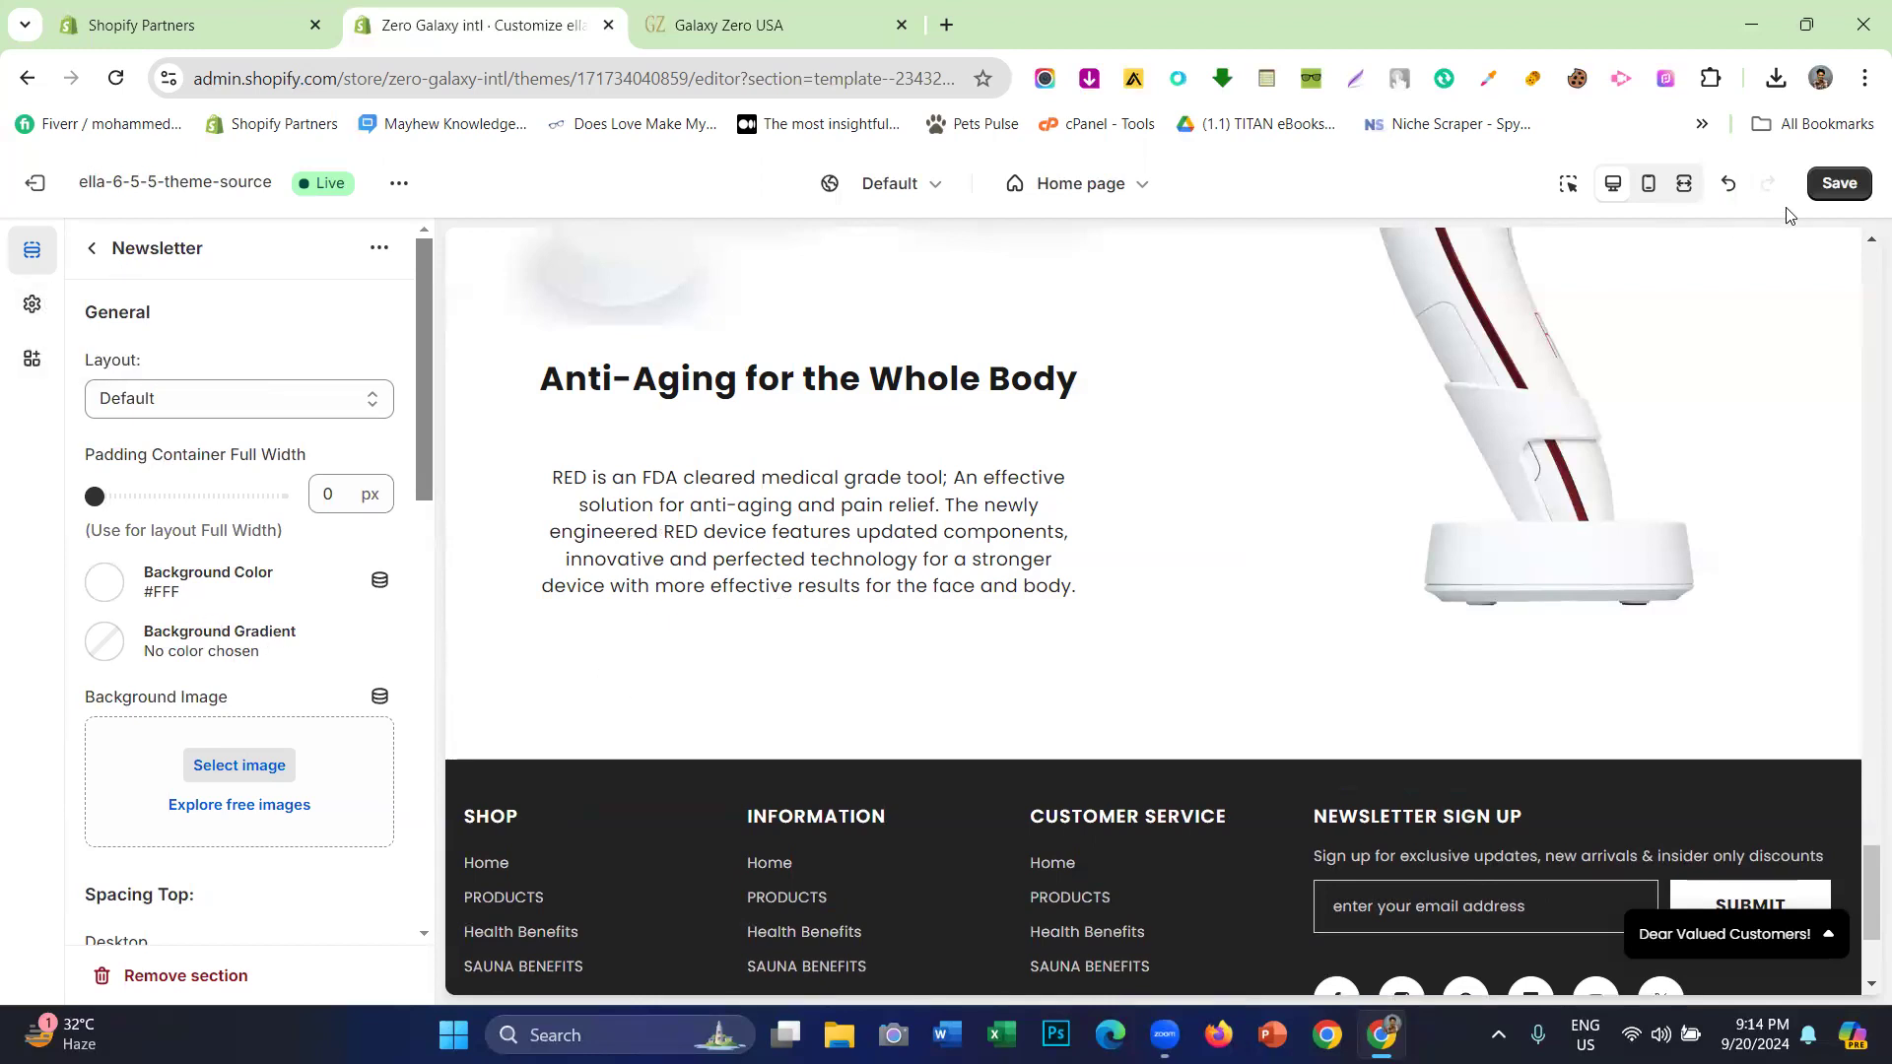
click(1840, 187)
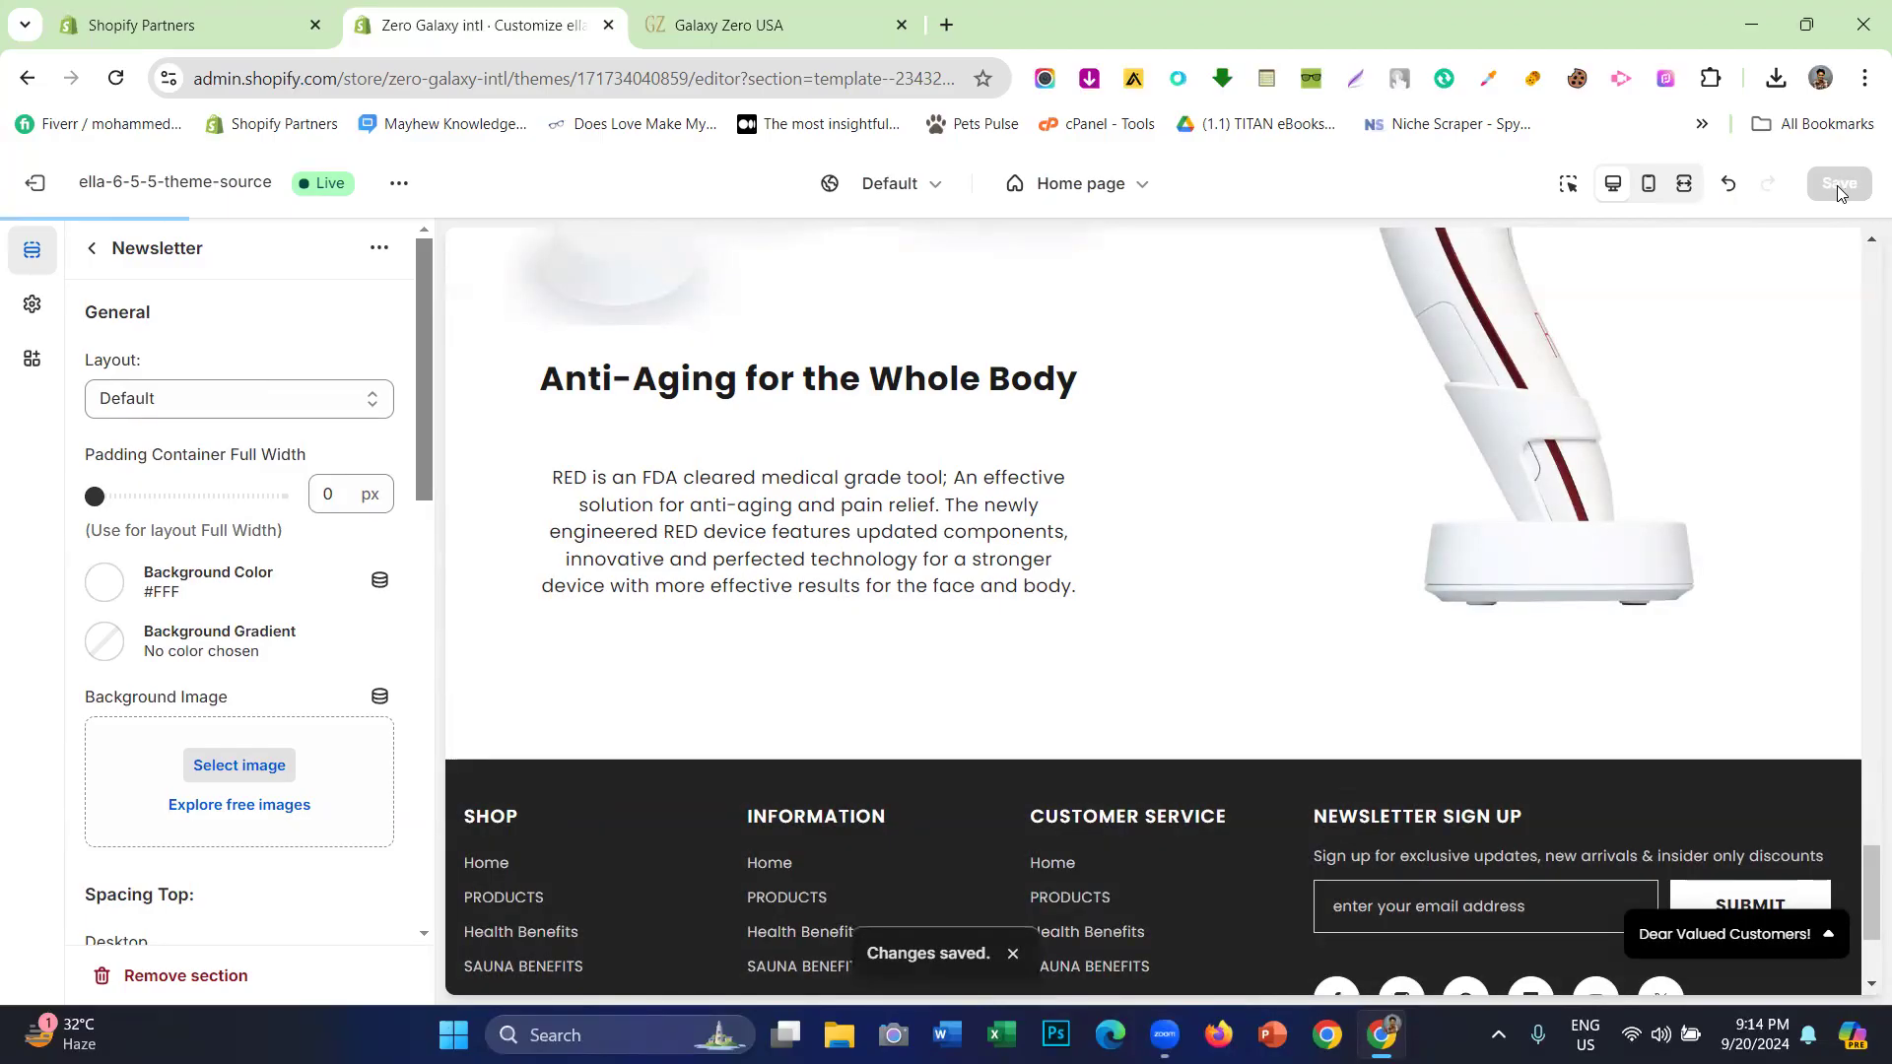
- Check the new Newsletter section's area in the preview, look over its general settings, and return to the section list
click(414, 8)
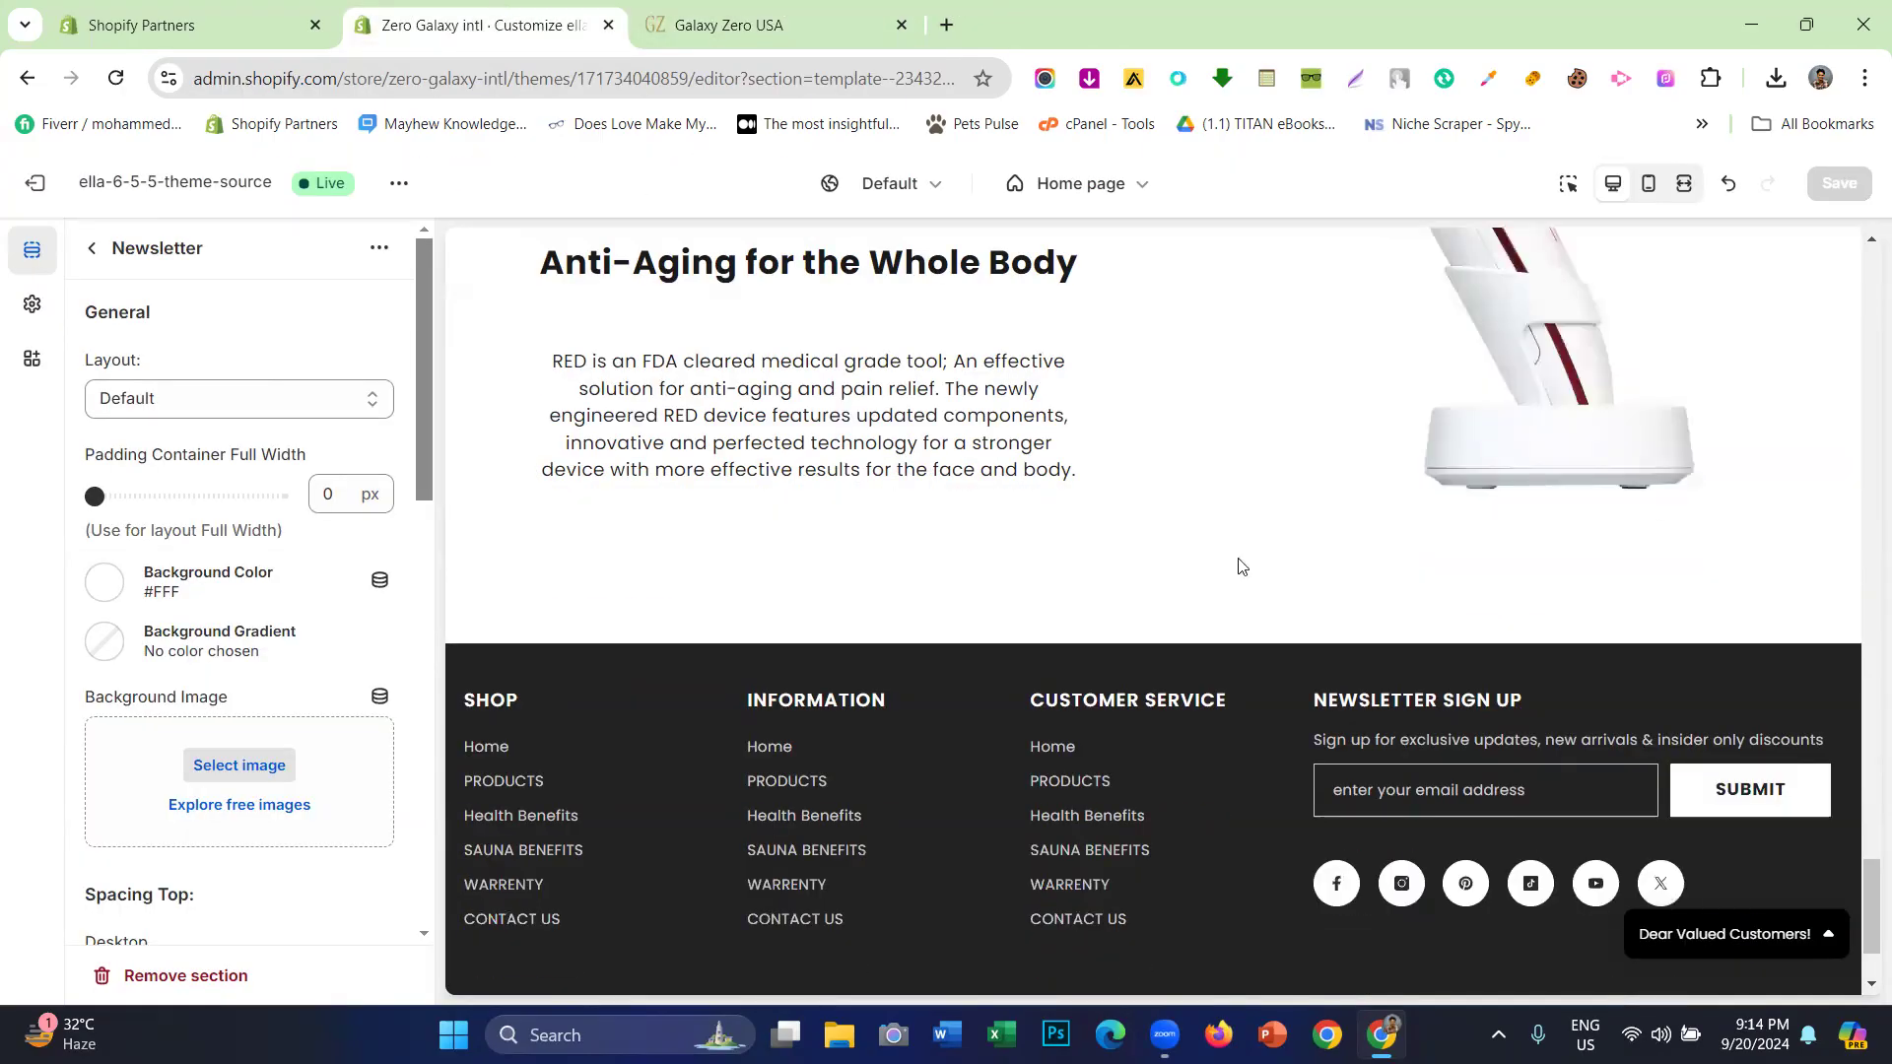
scroll(254, 464, down, 4)
scroll(177, 497, up, 3)
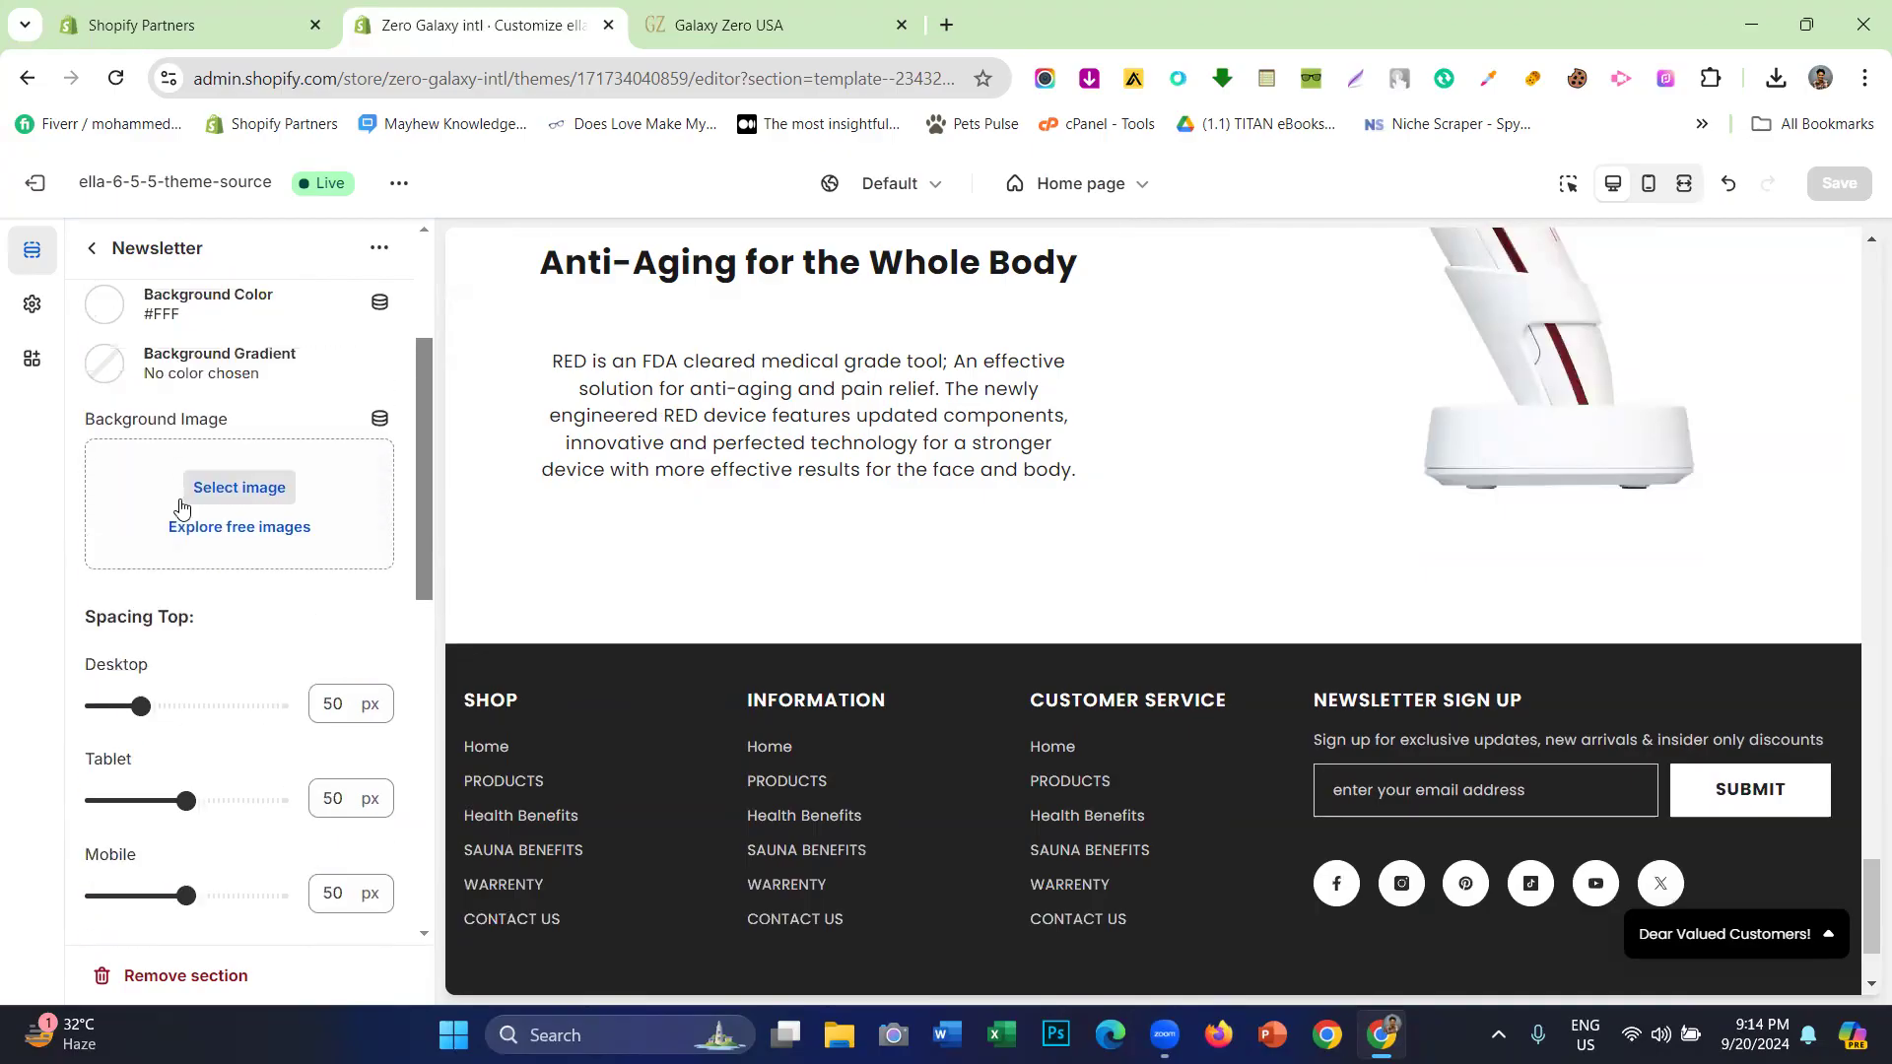
click(92, 247)
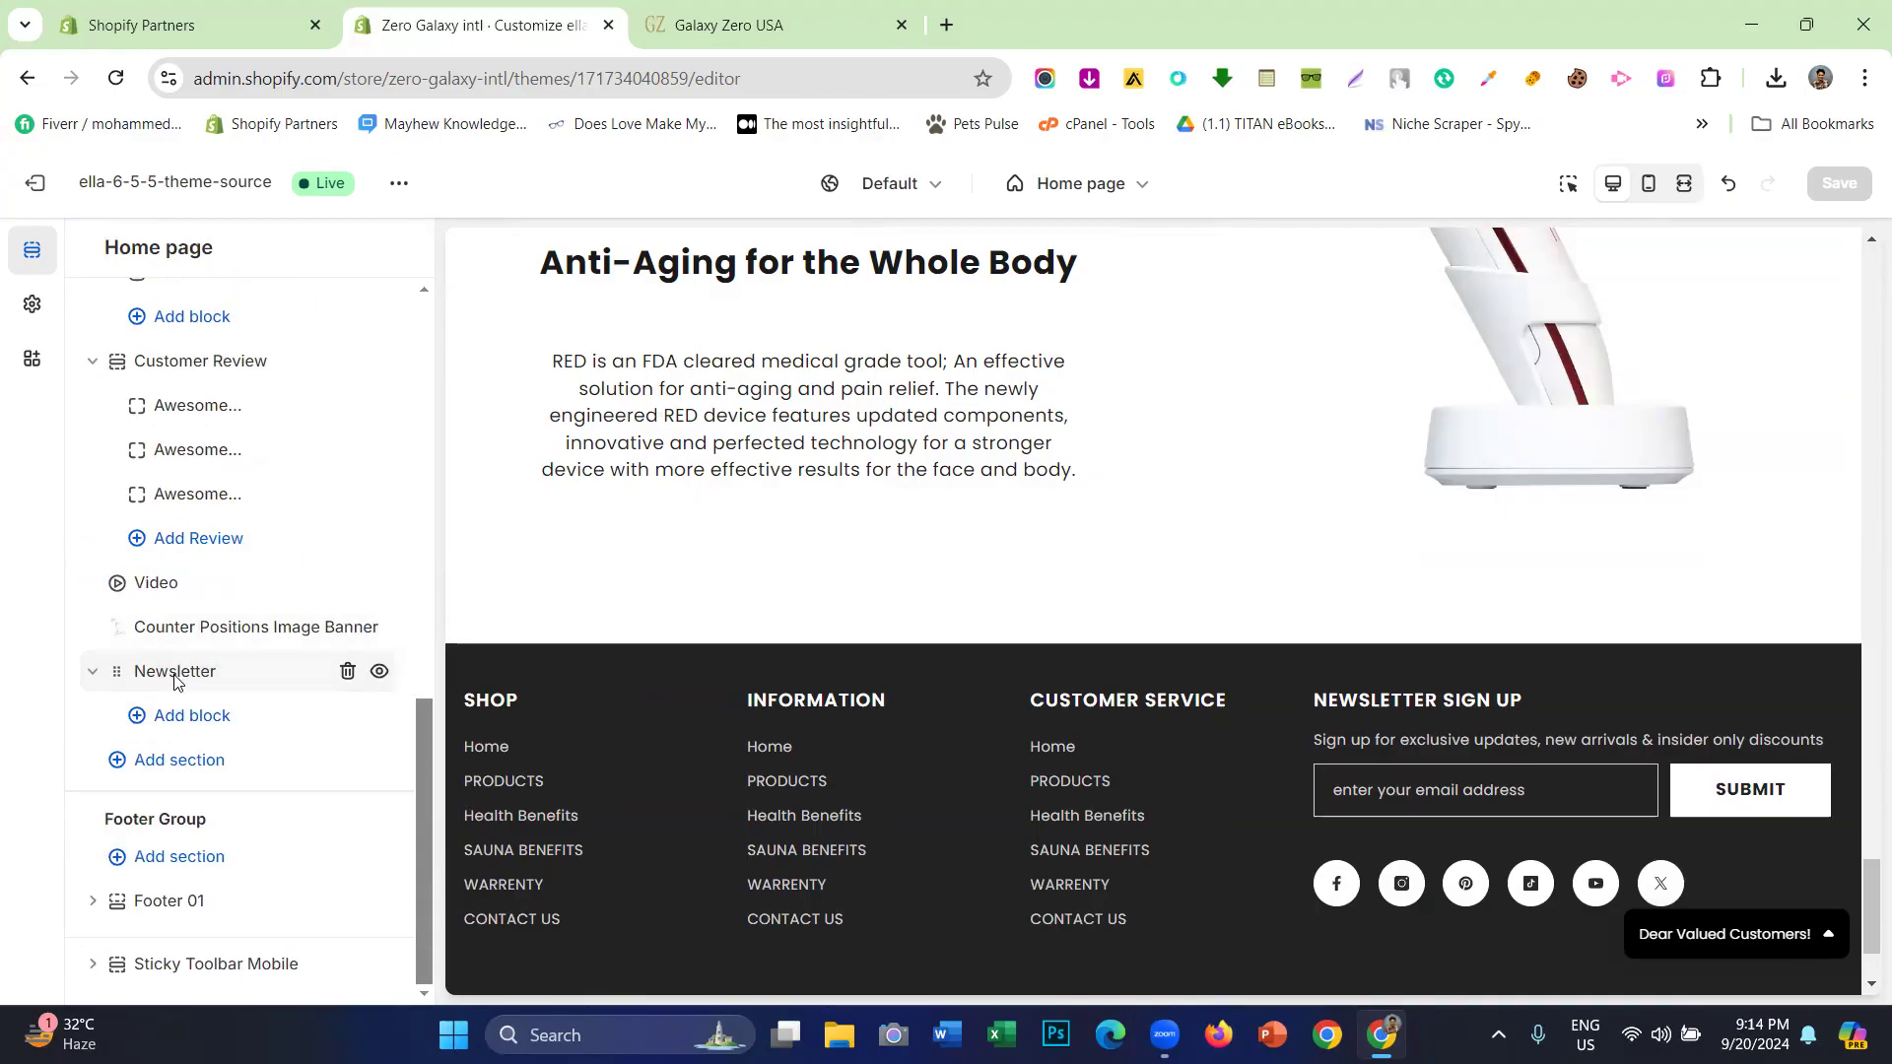
click(175, 675)
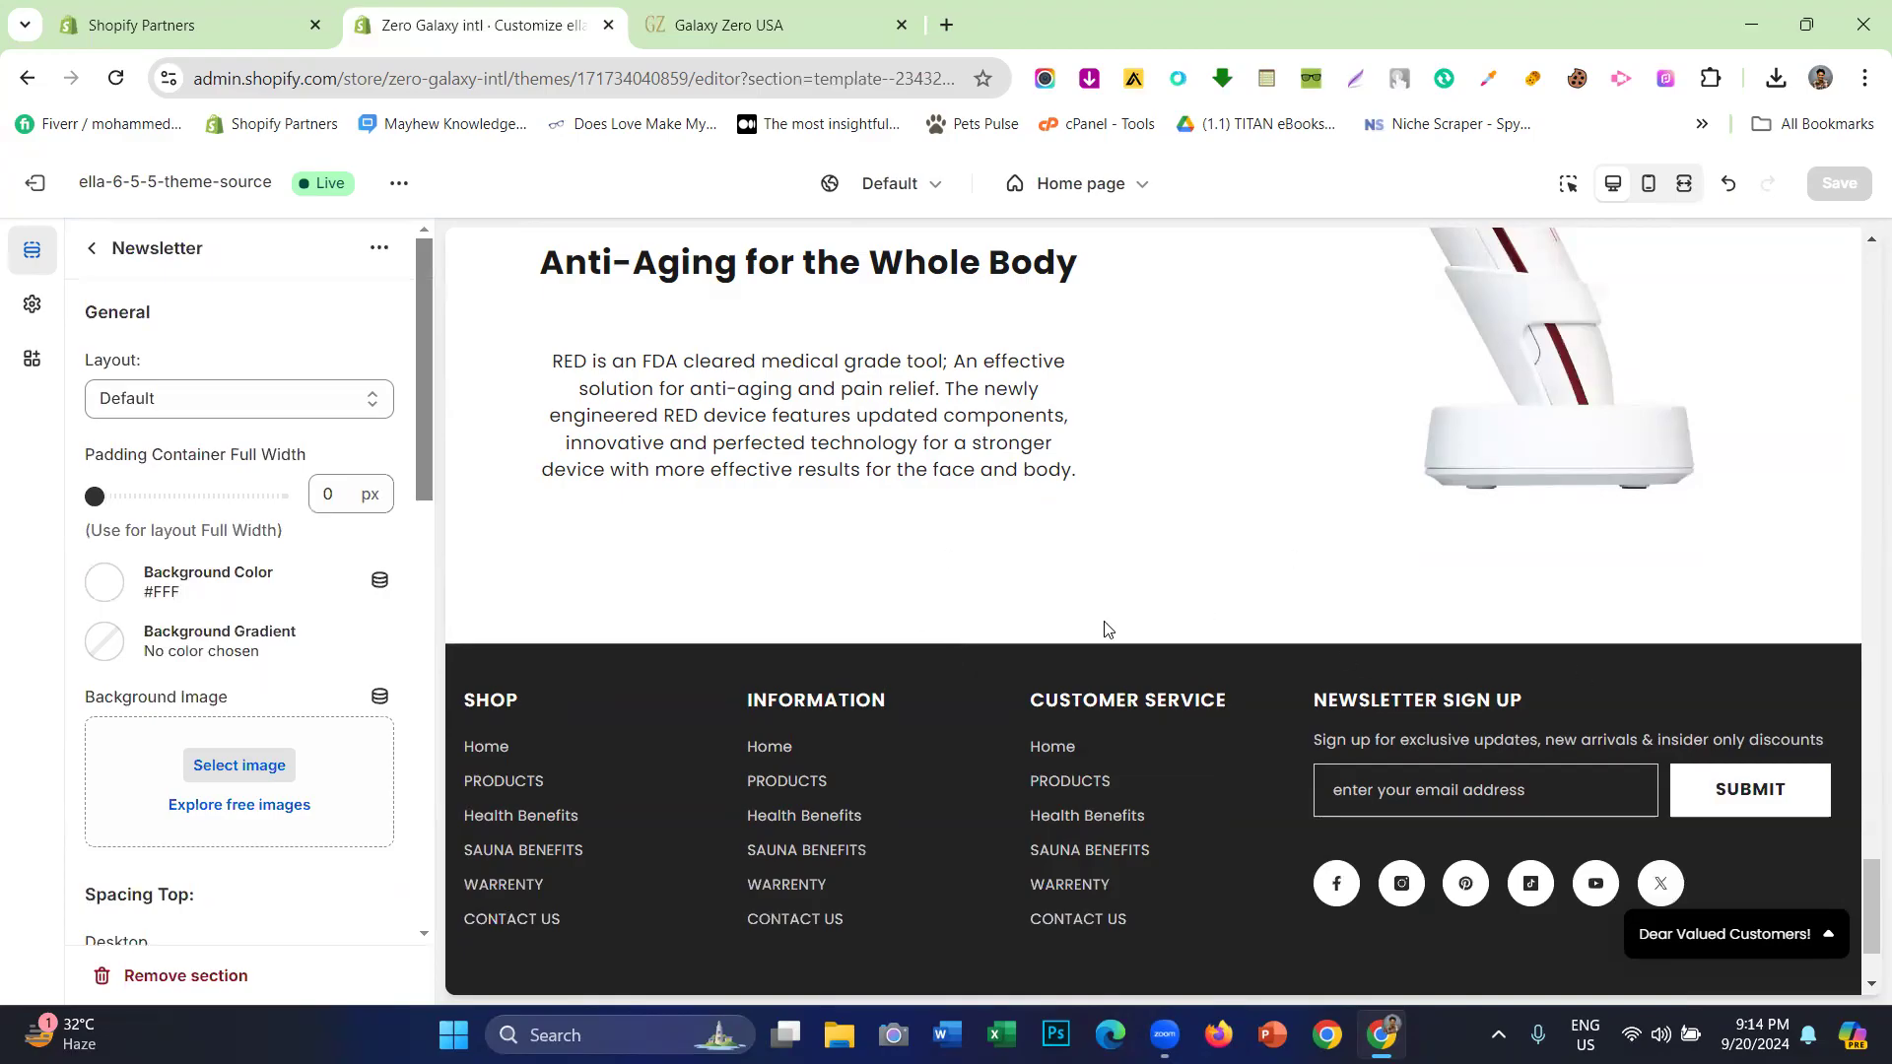
click(91, 247)
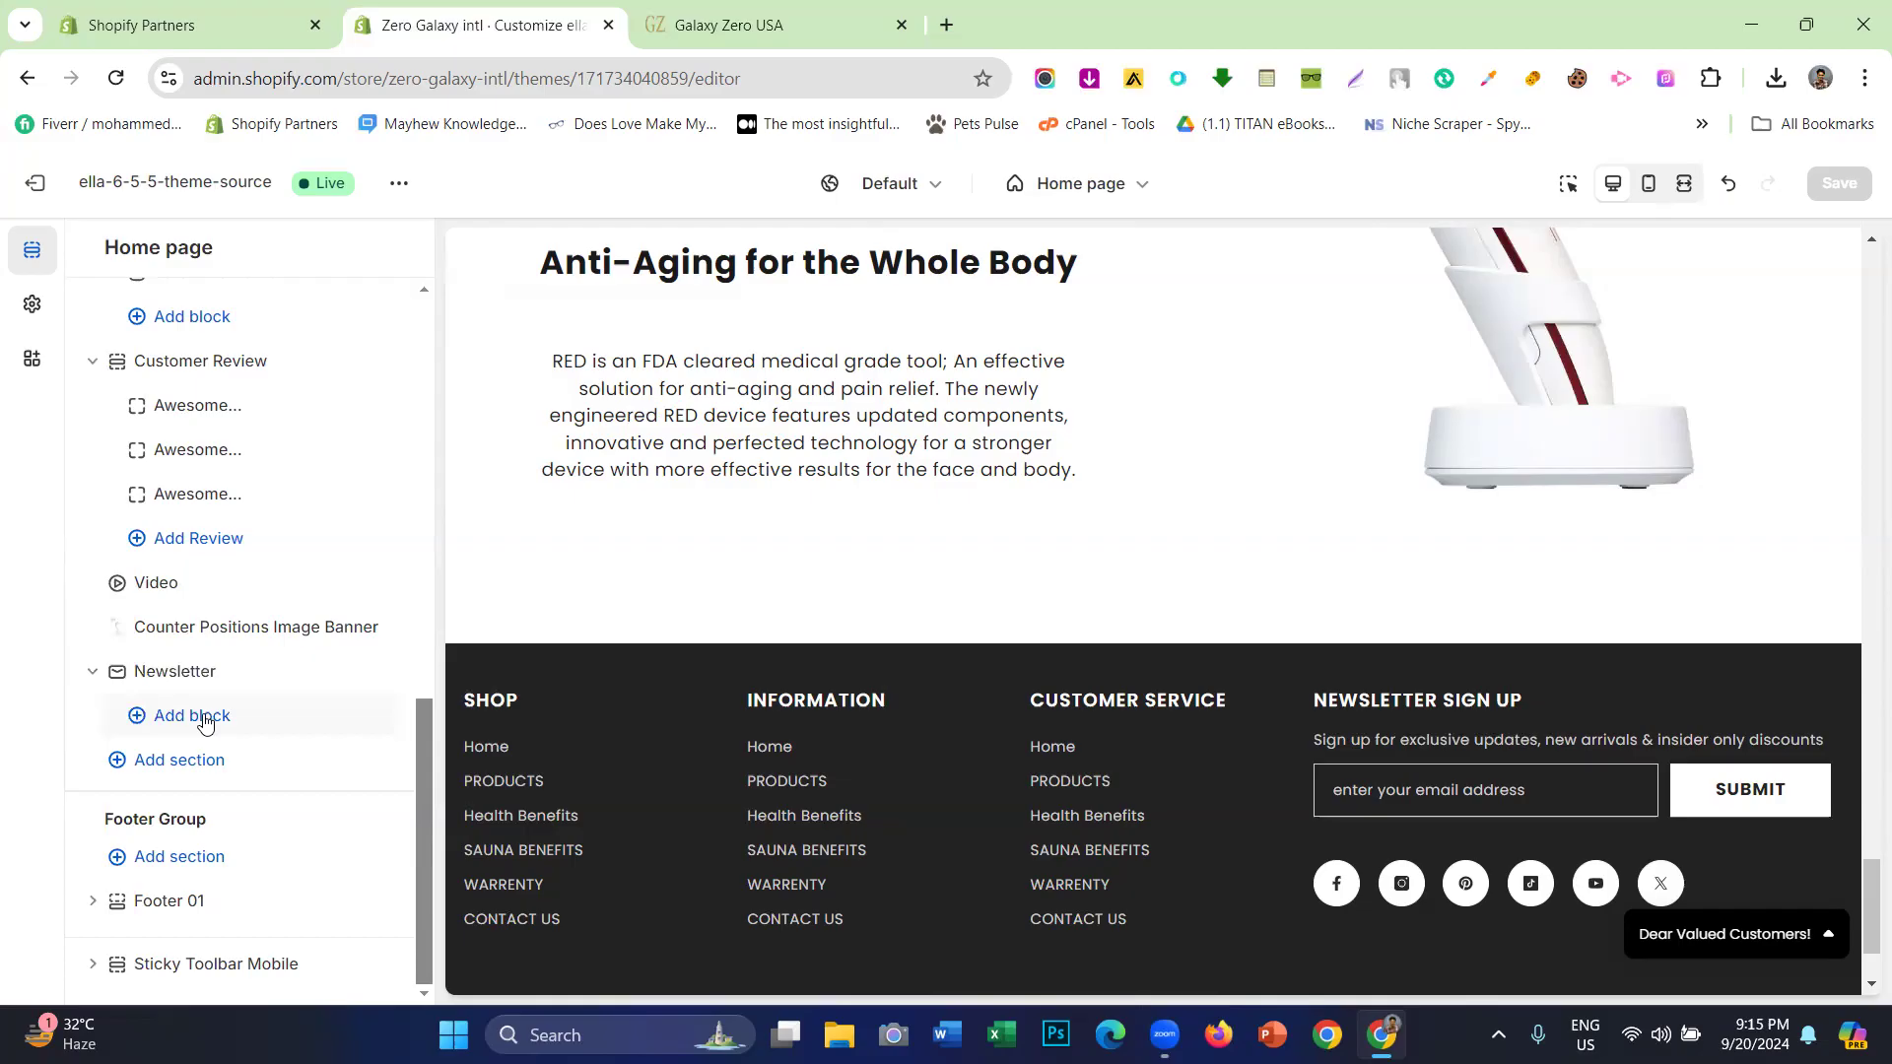
- Check the reference site's email signup strip and add a Newsletter block to the Newsletter section
click(785, 8)
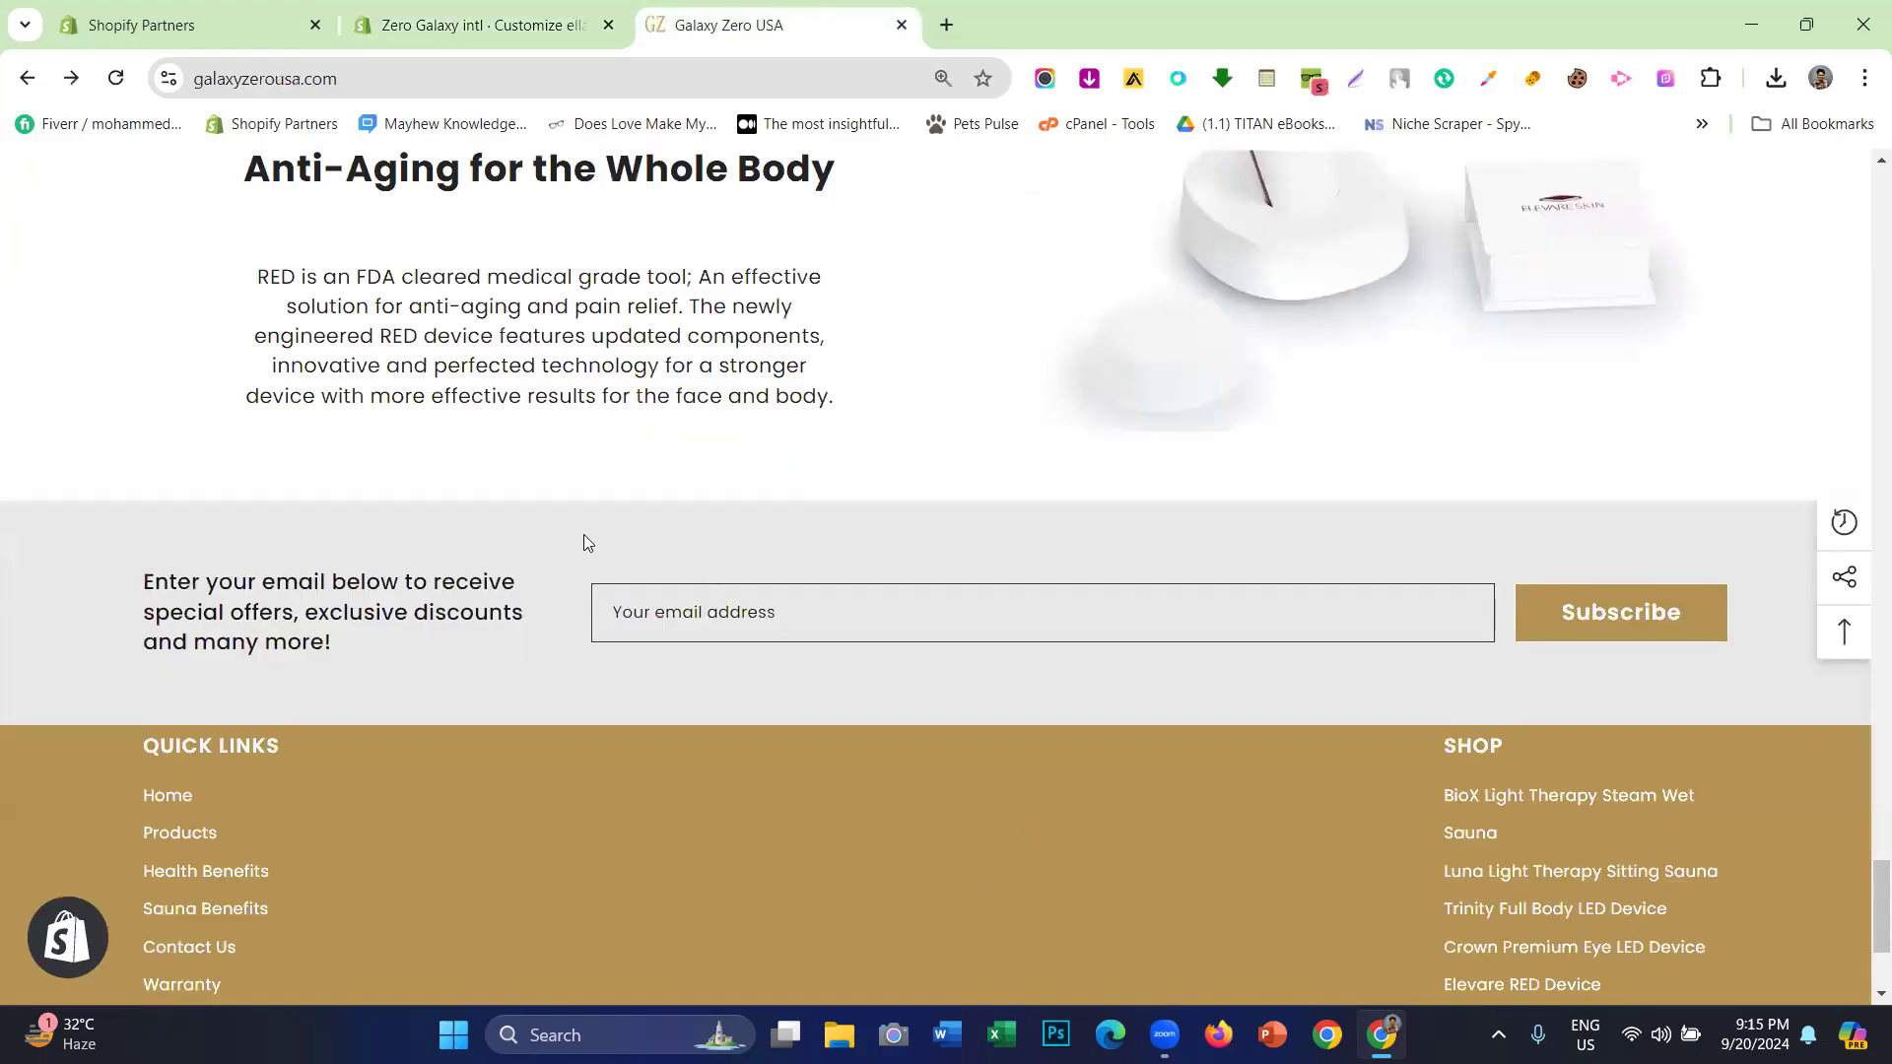
drag(583, 534, 1081, 636)
drag(179, 535, 369, 660)
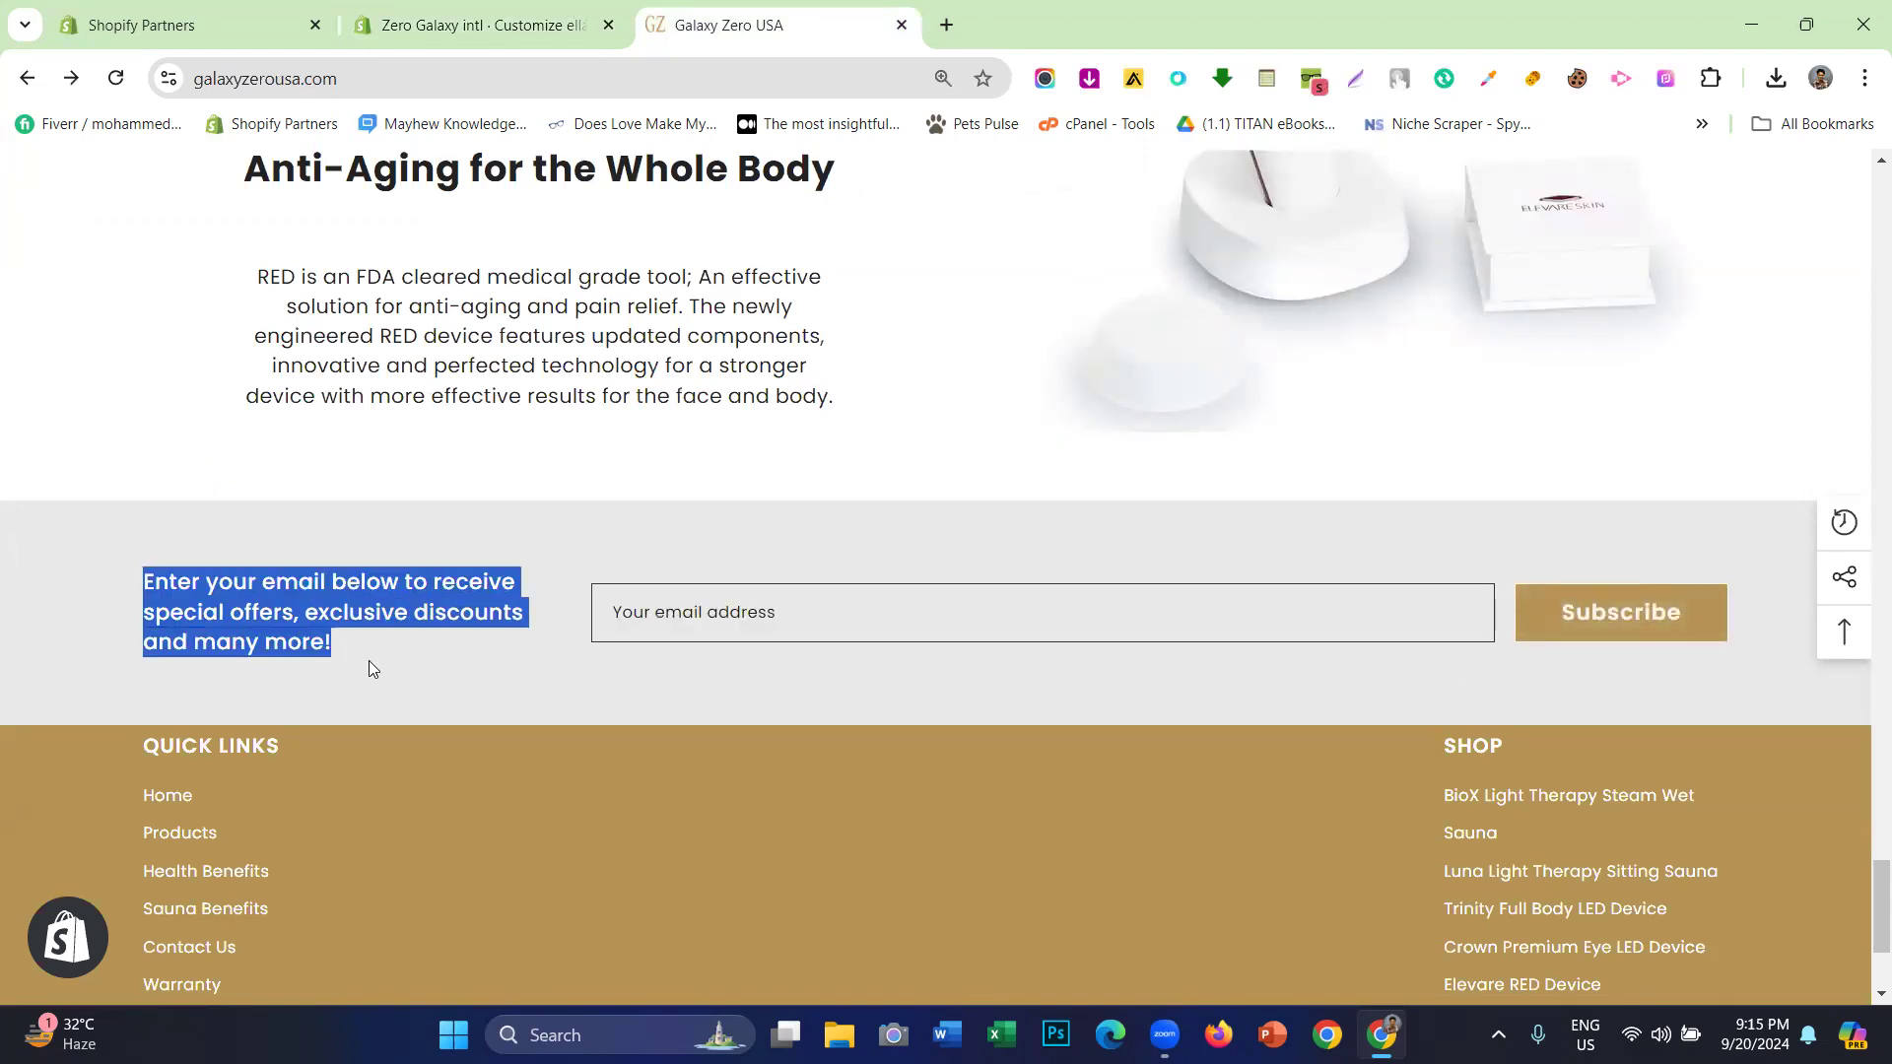
click(541, 8)
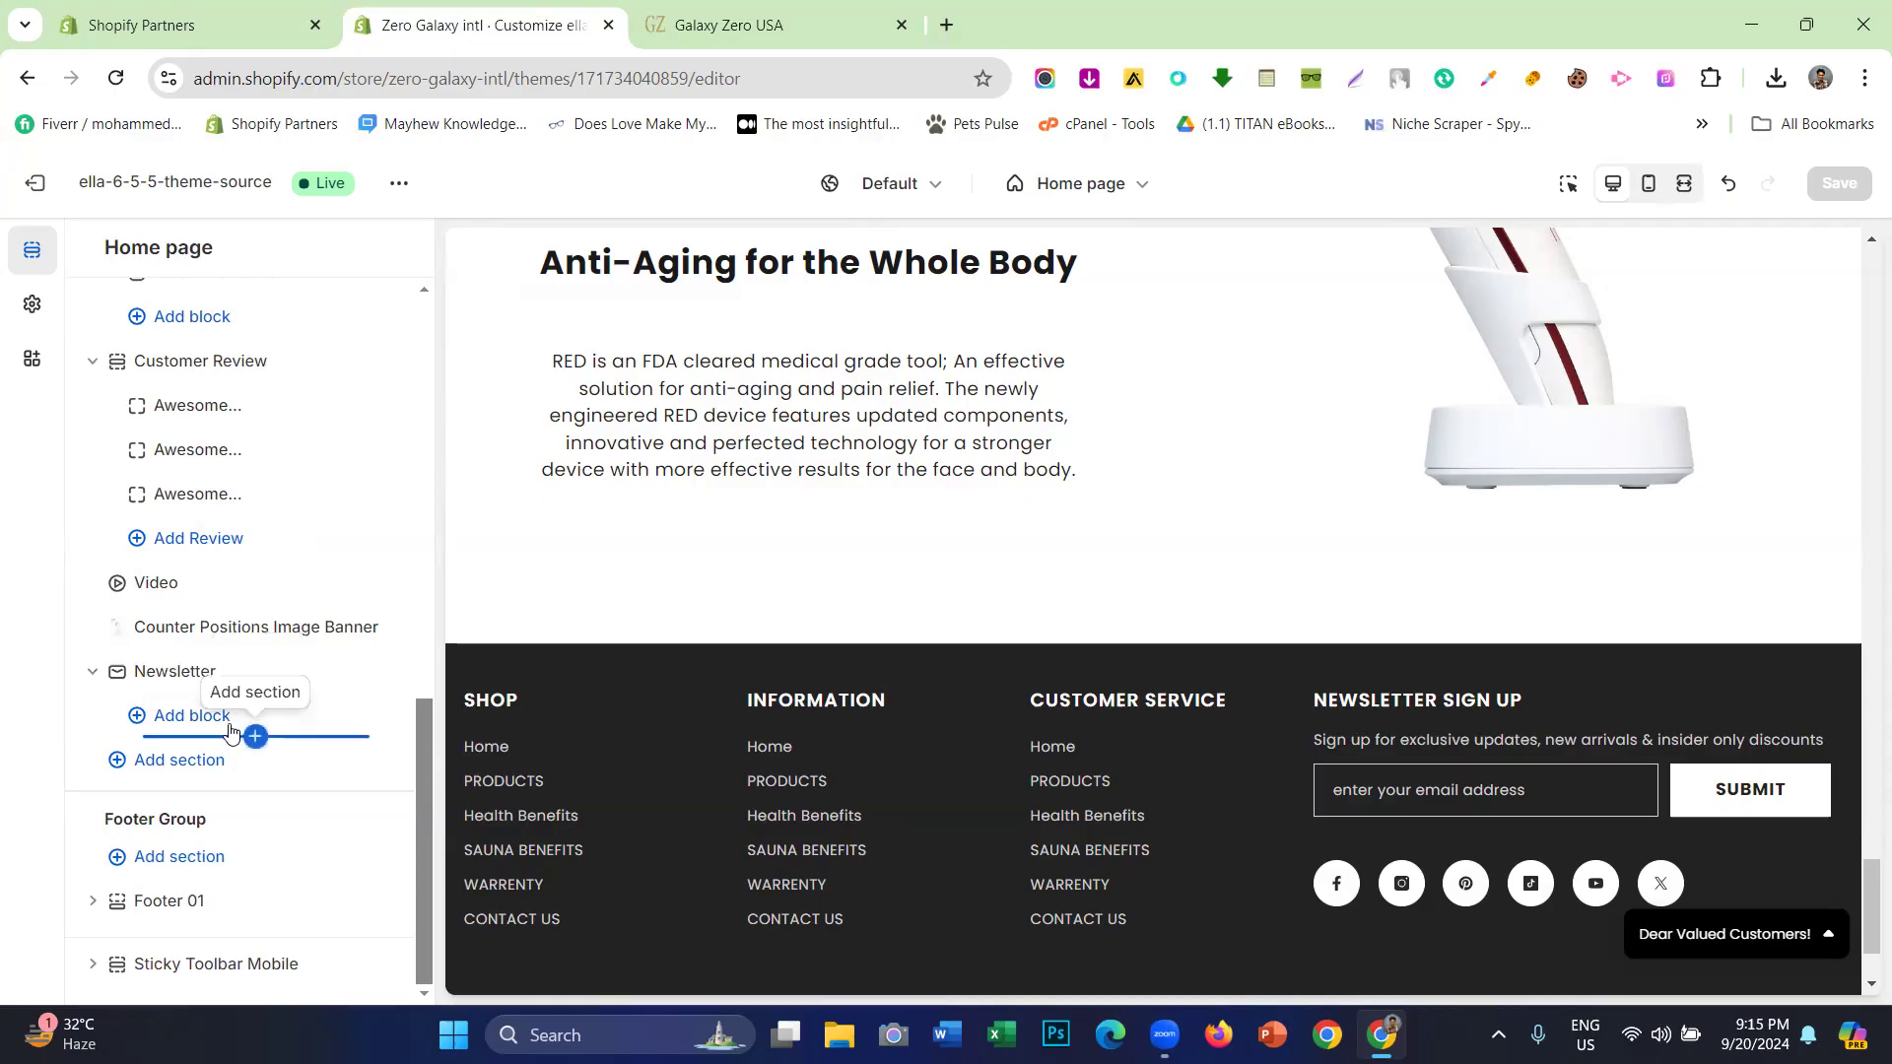
click(221, 726)
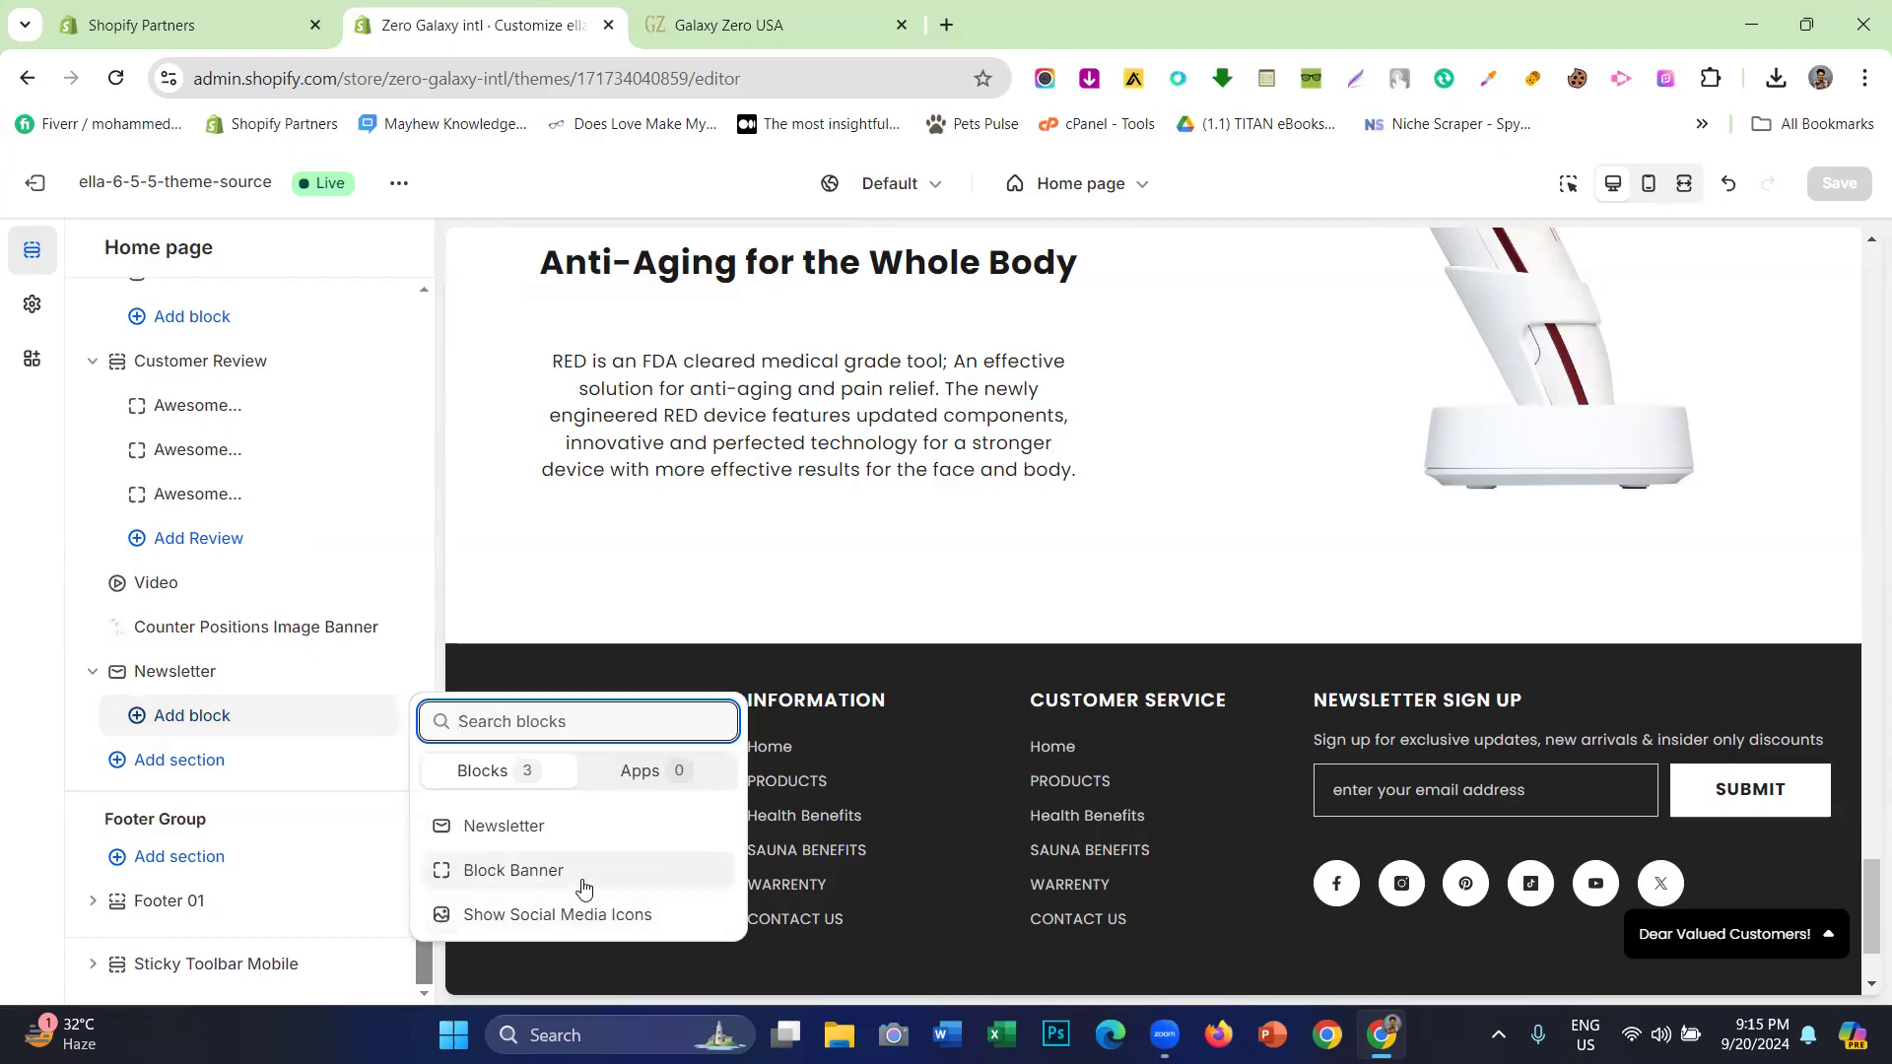
click(572, 826)
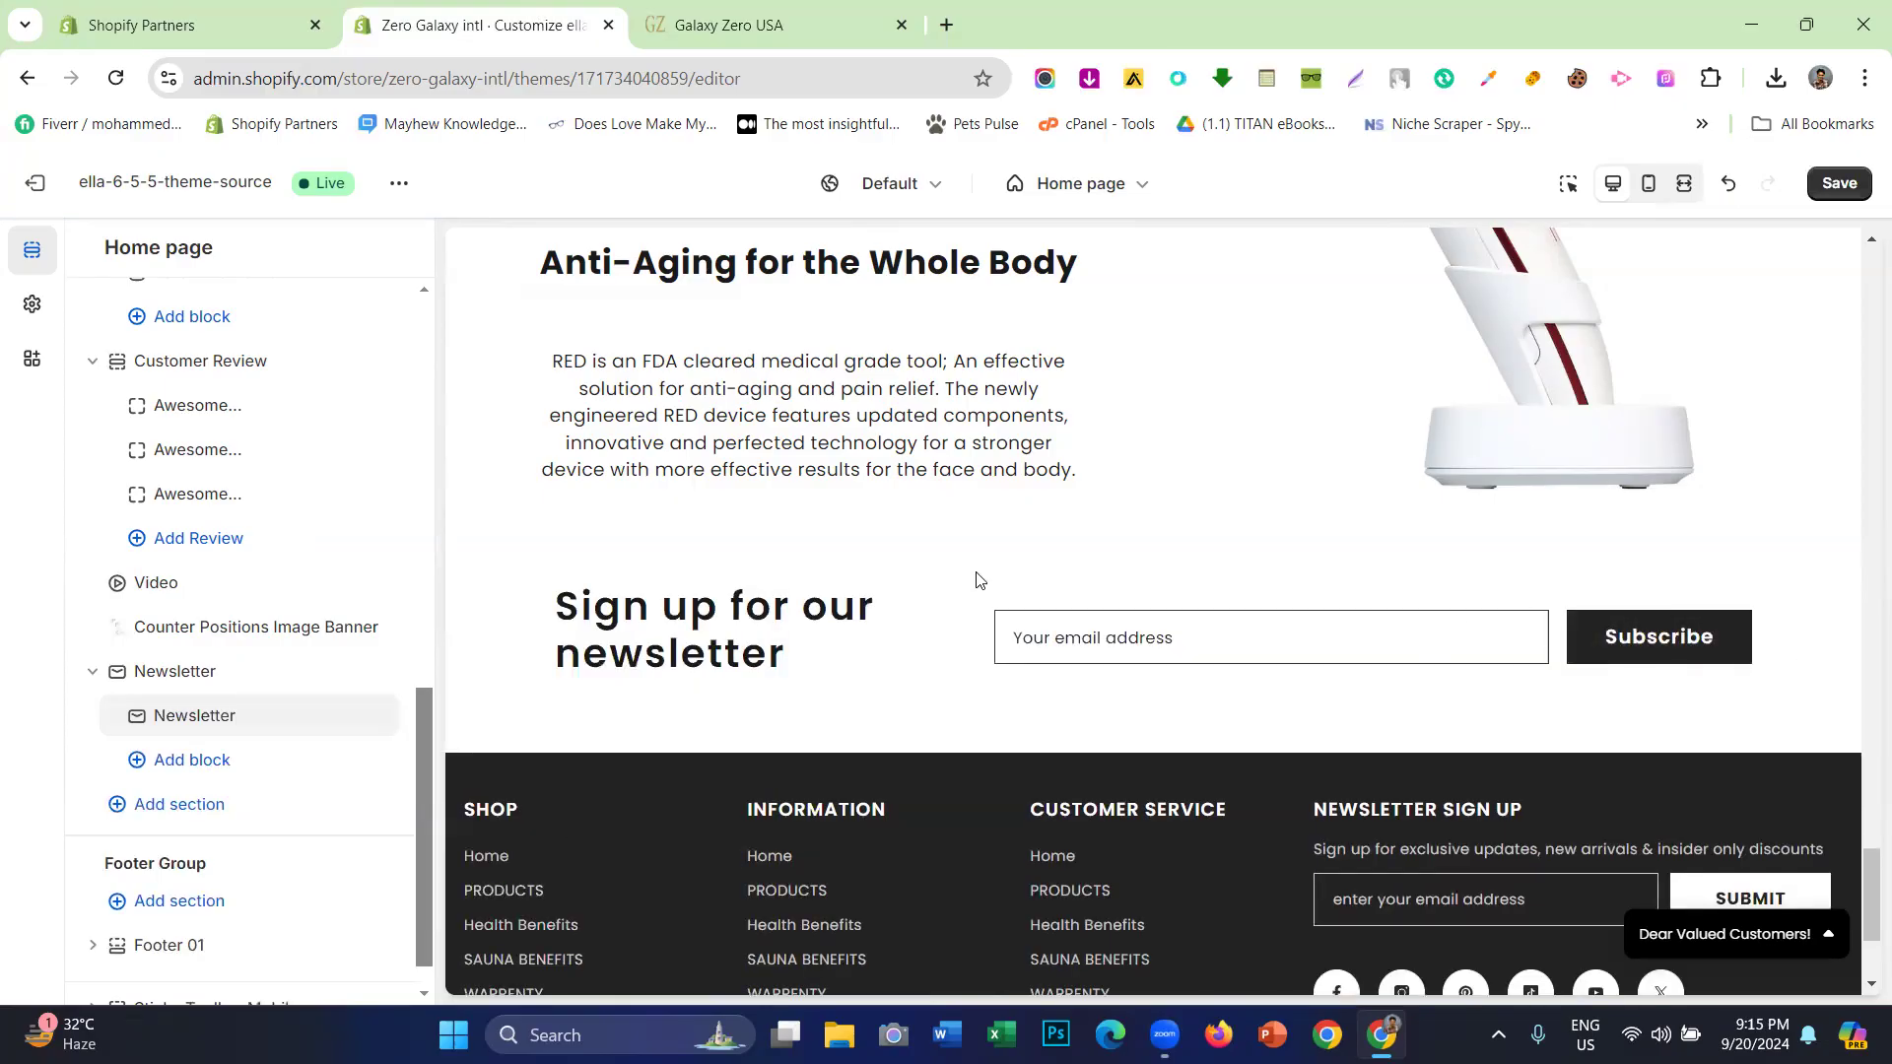
- Add a Block Banner to the Newsletter section and assign it the WhatsAppImage2024-04-30at11.28.02PM image
click(258, 759)
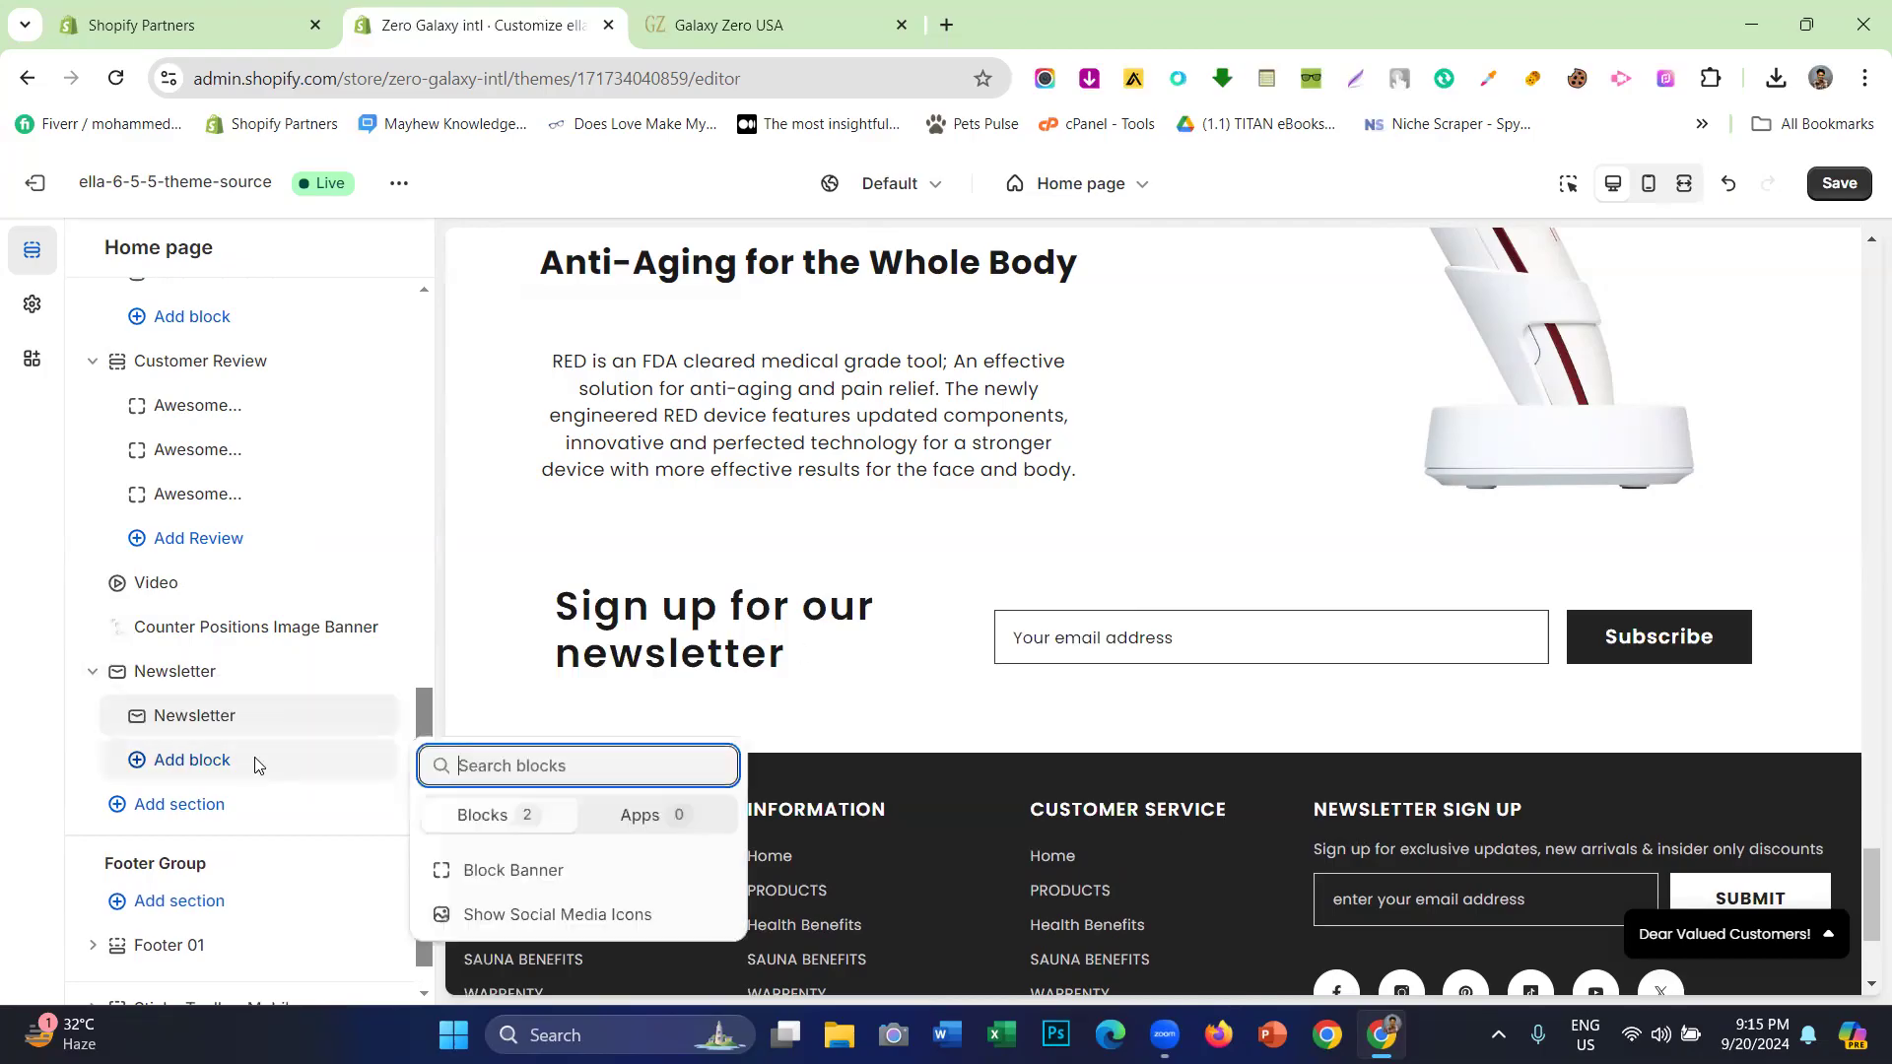
click(486, 875)
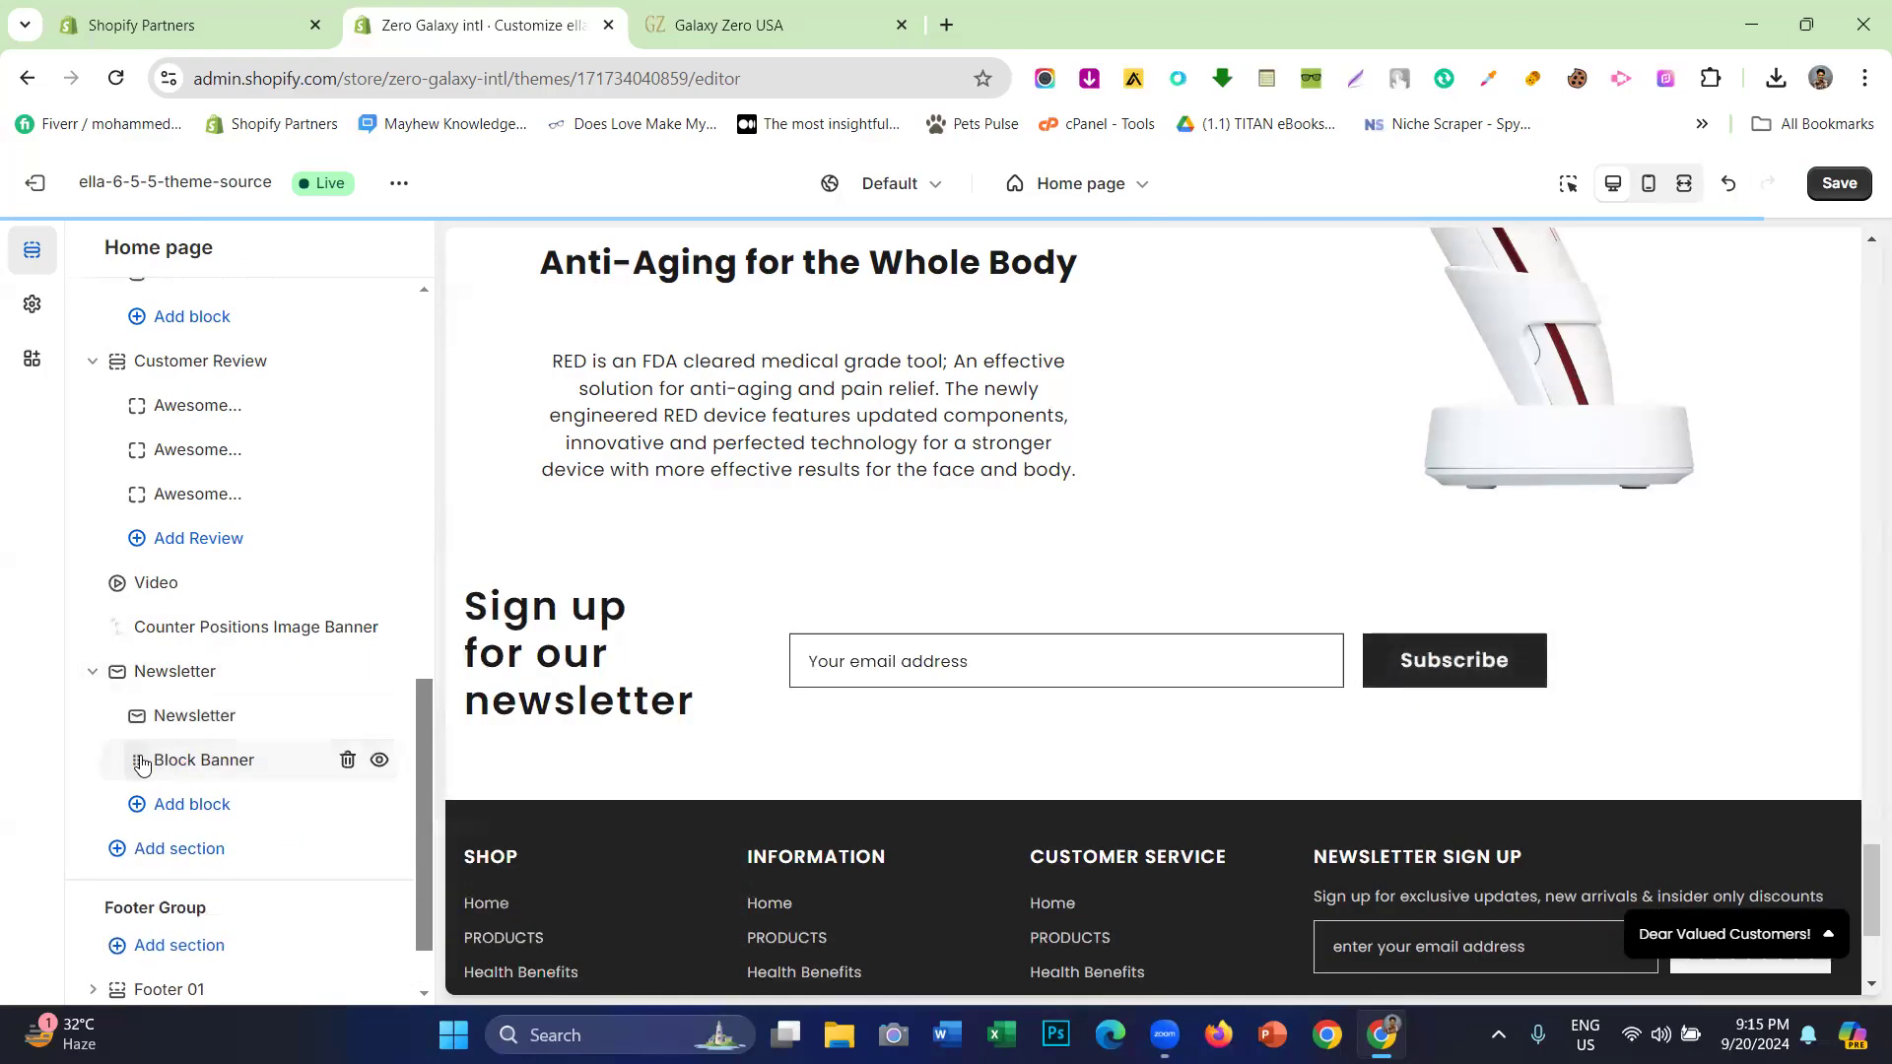
click(141, 761)
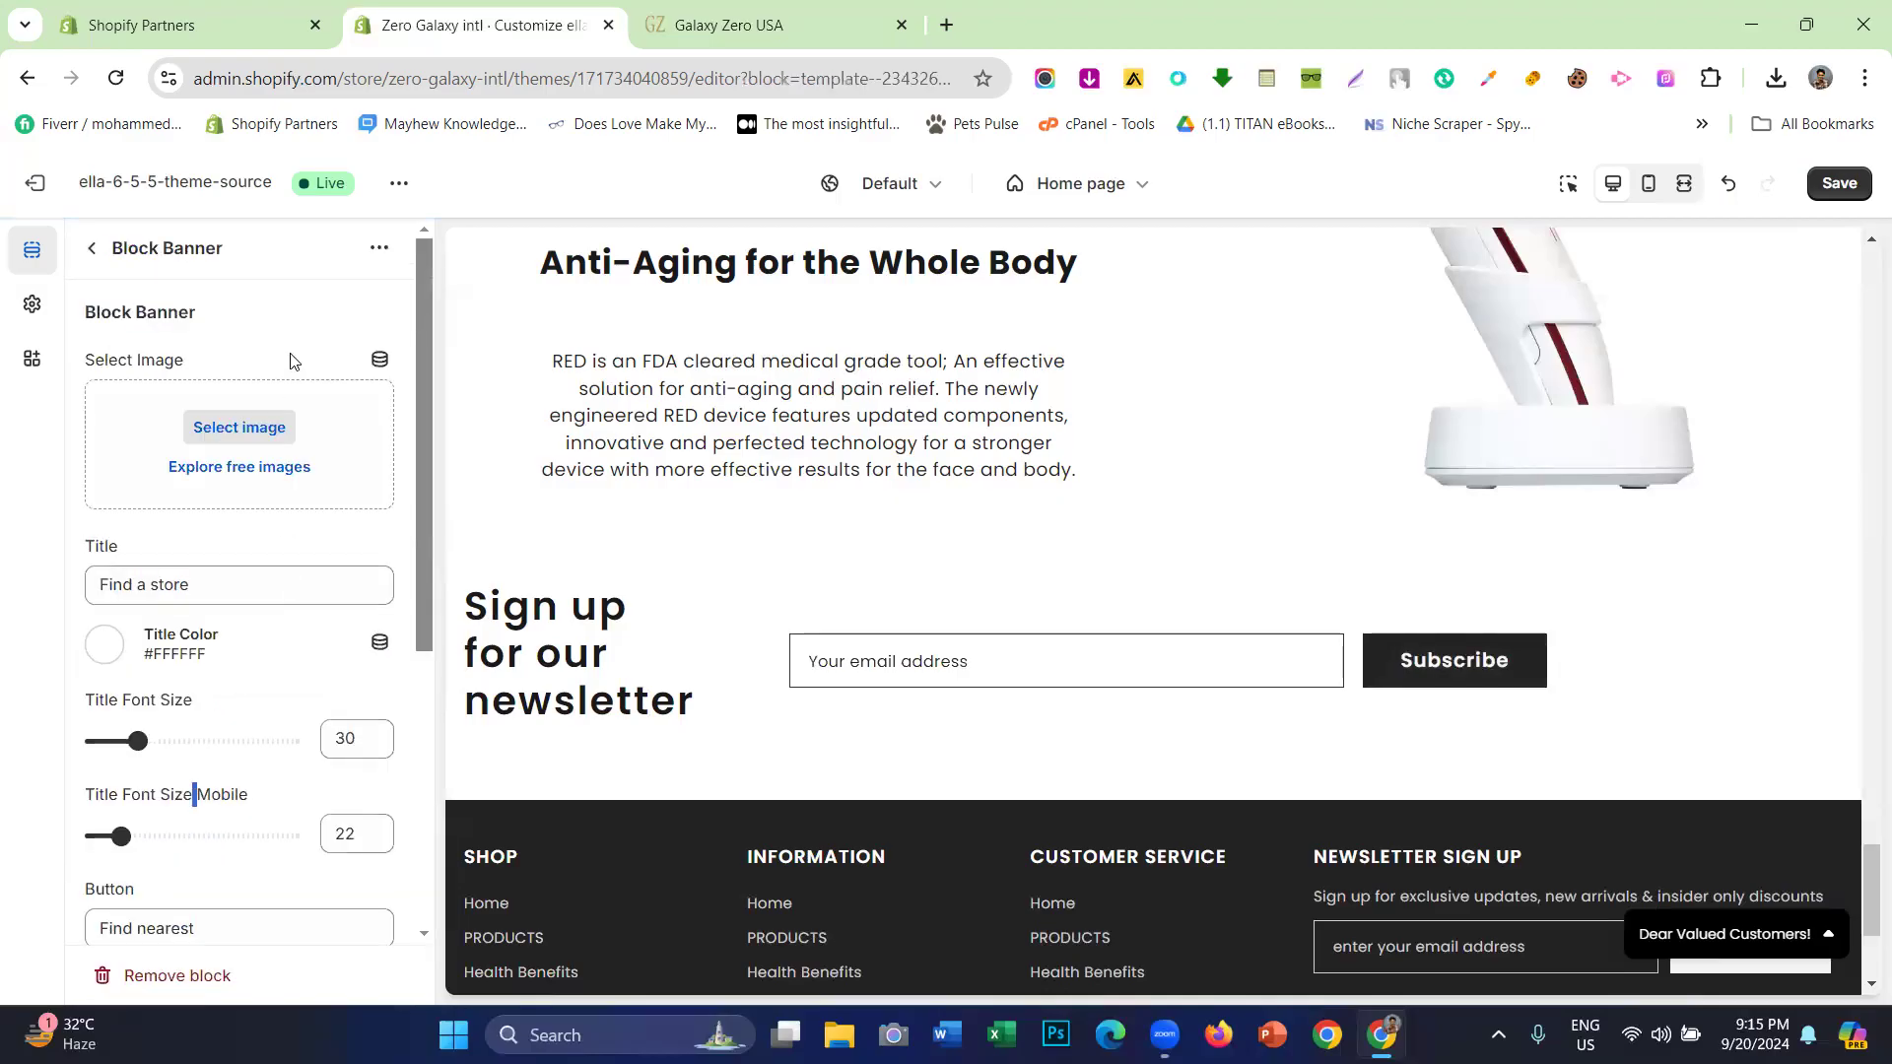
click(239, 426)
click(847, 670)
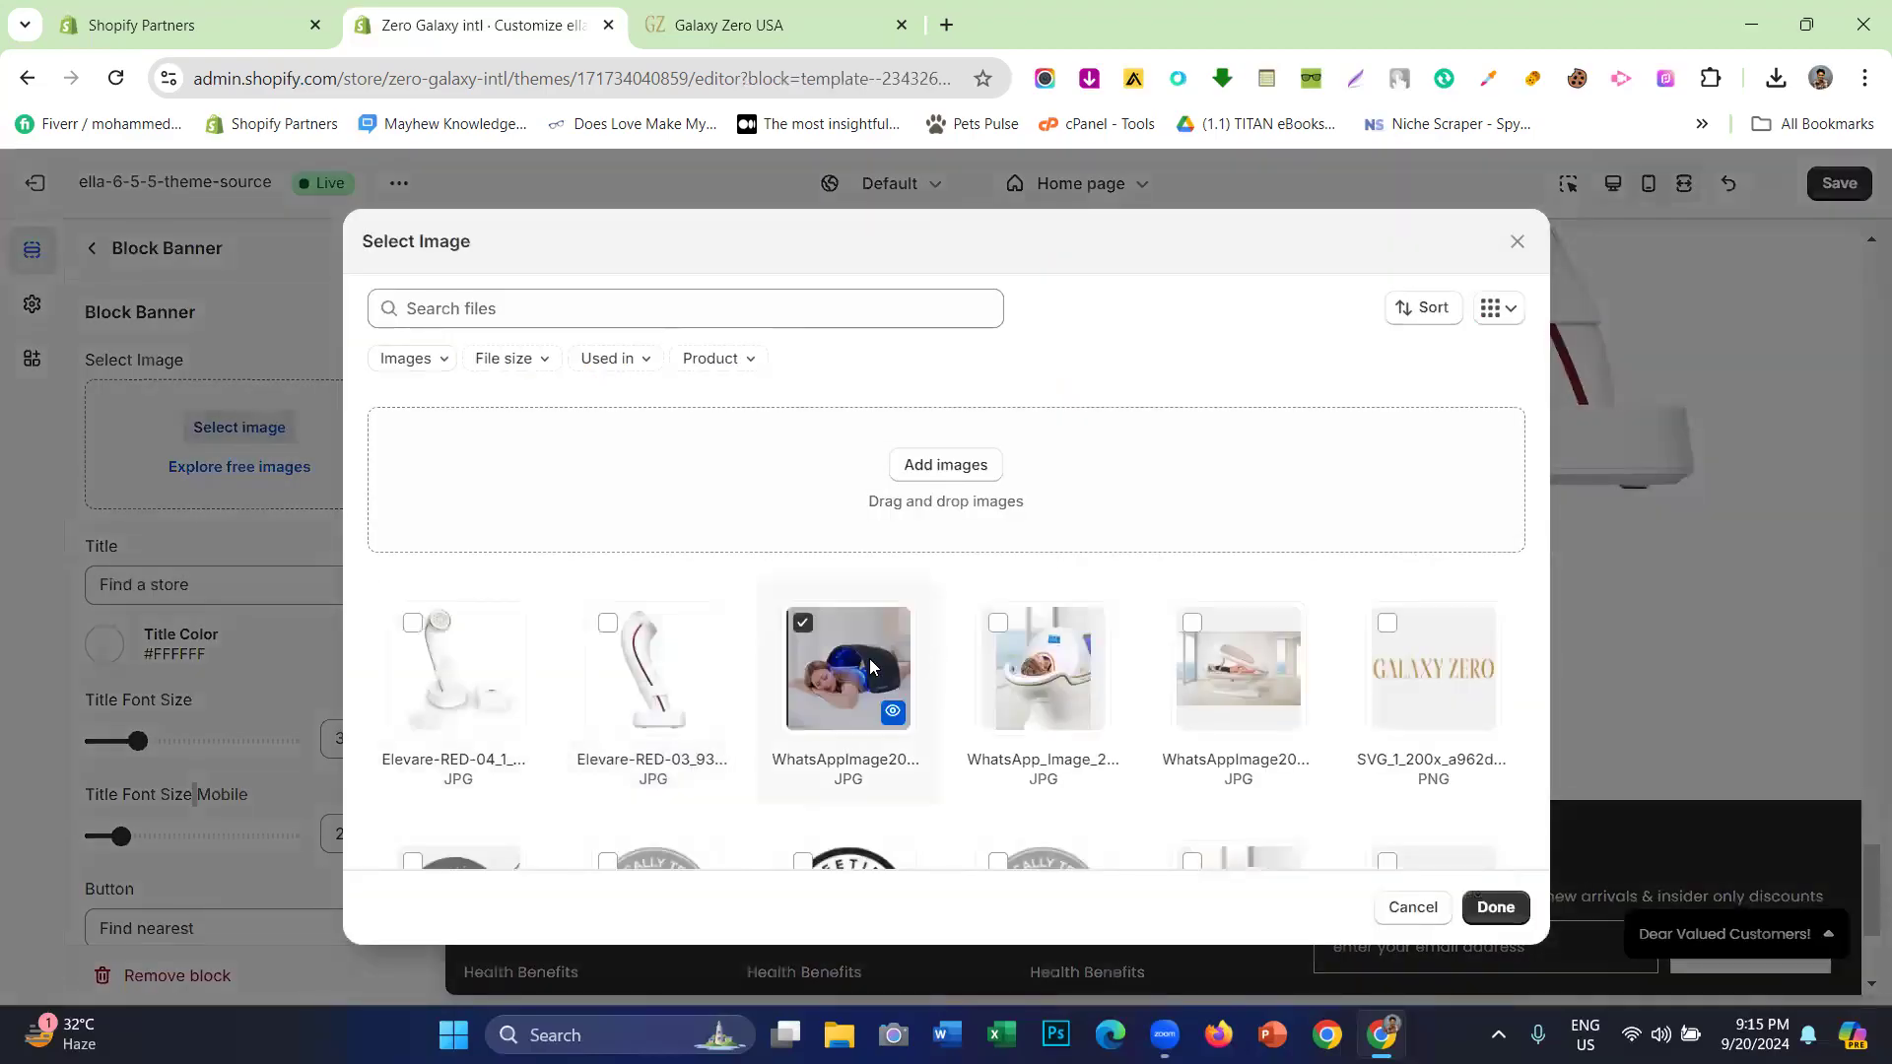
click(1493, 909)
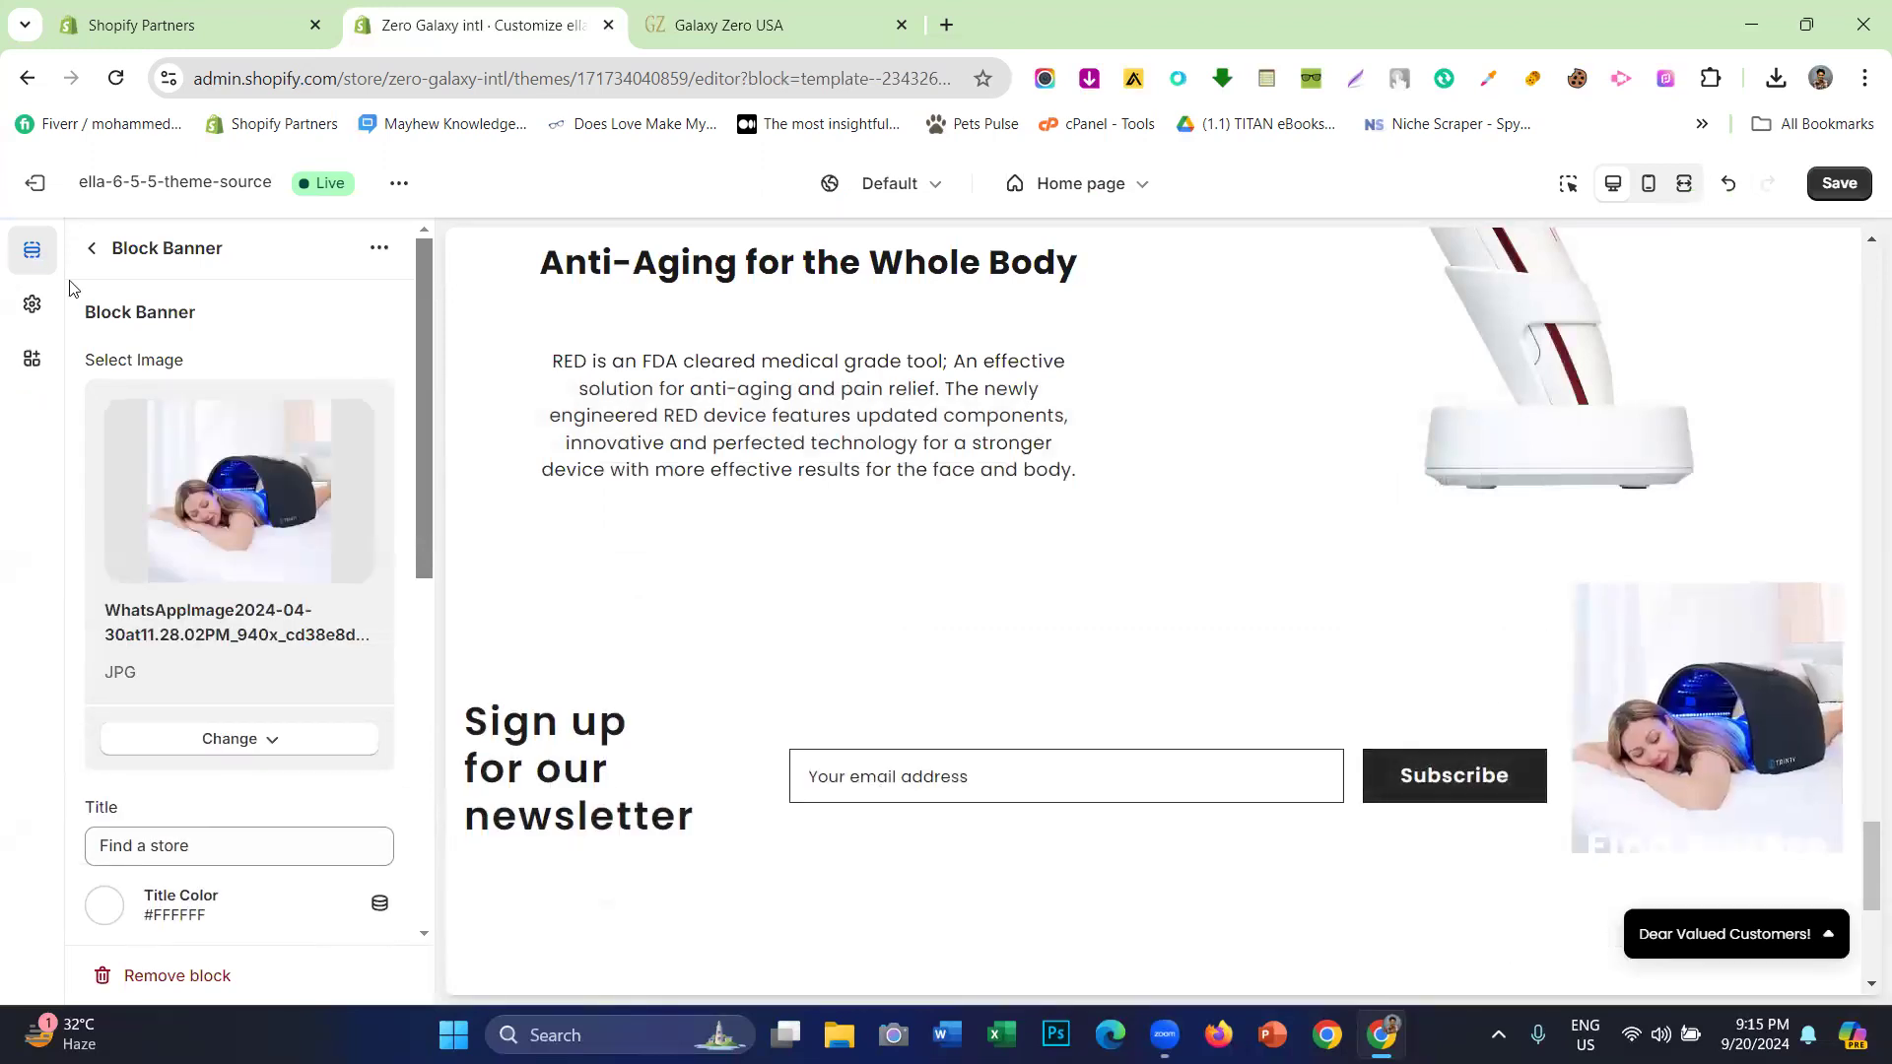
- Look over the Block Banner's settings and remove the block from the Newsletter section
scroll(181, 591, down, 5)
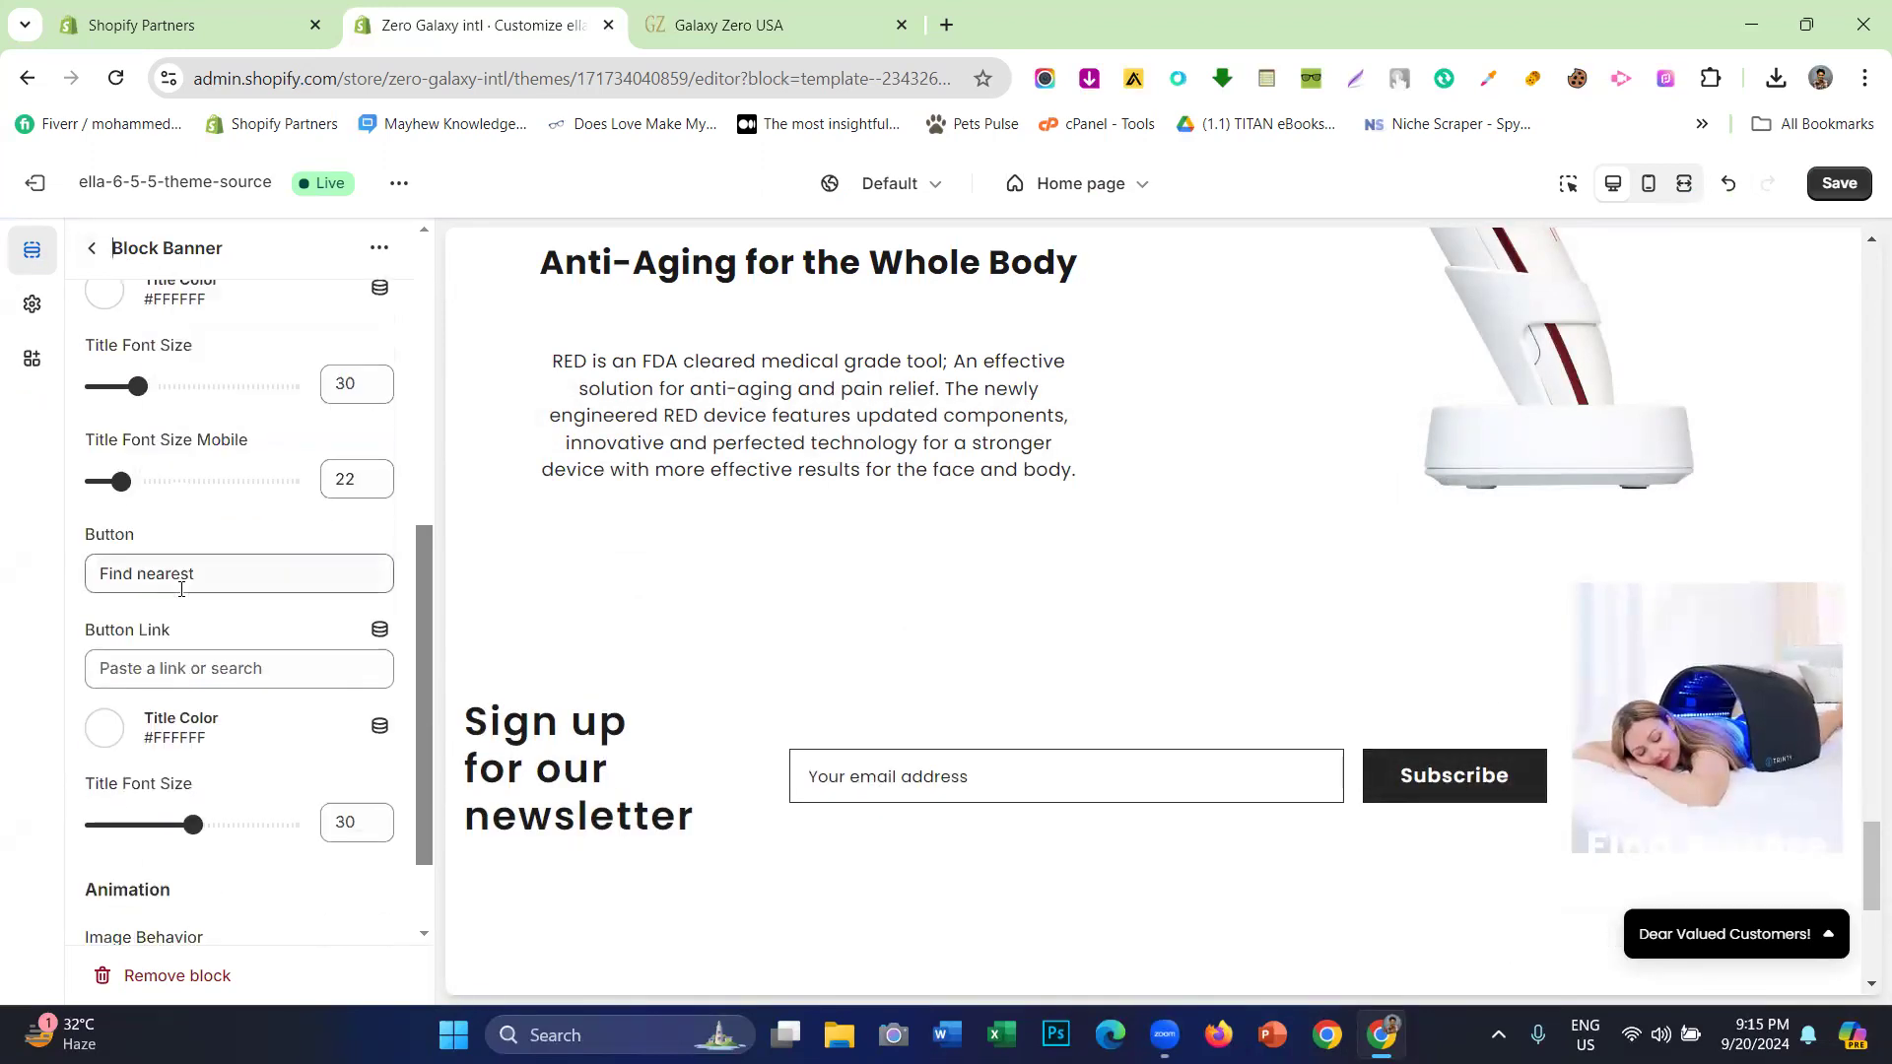
scroll(167, 414, up, 3)
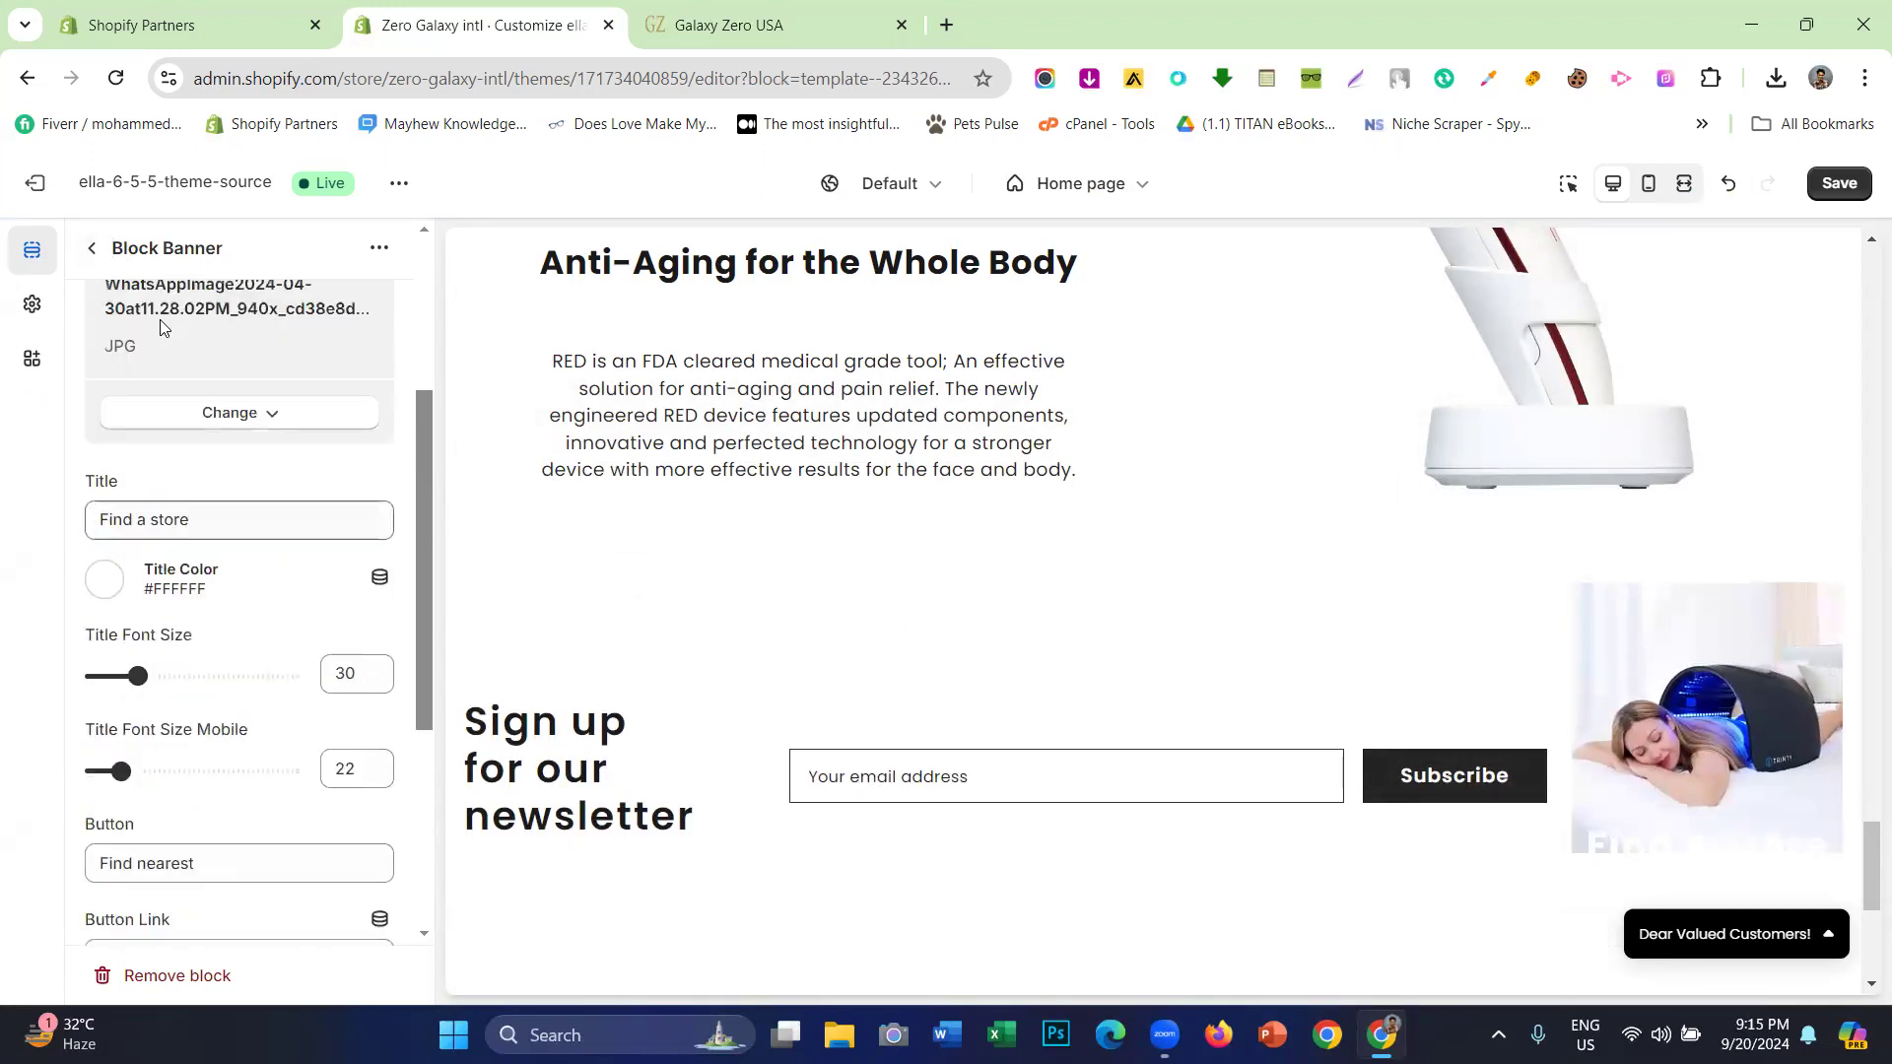
click(91, 247)
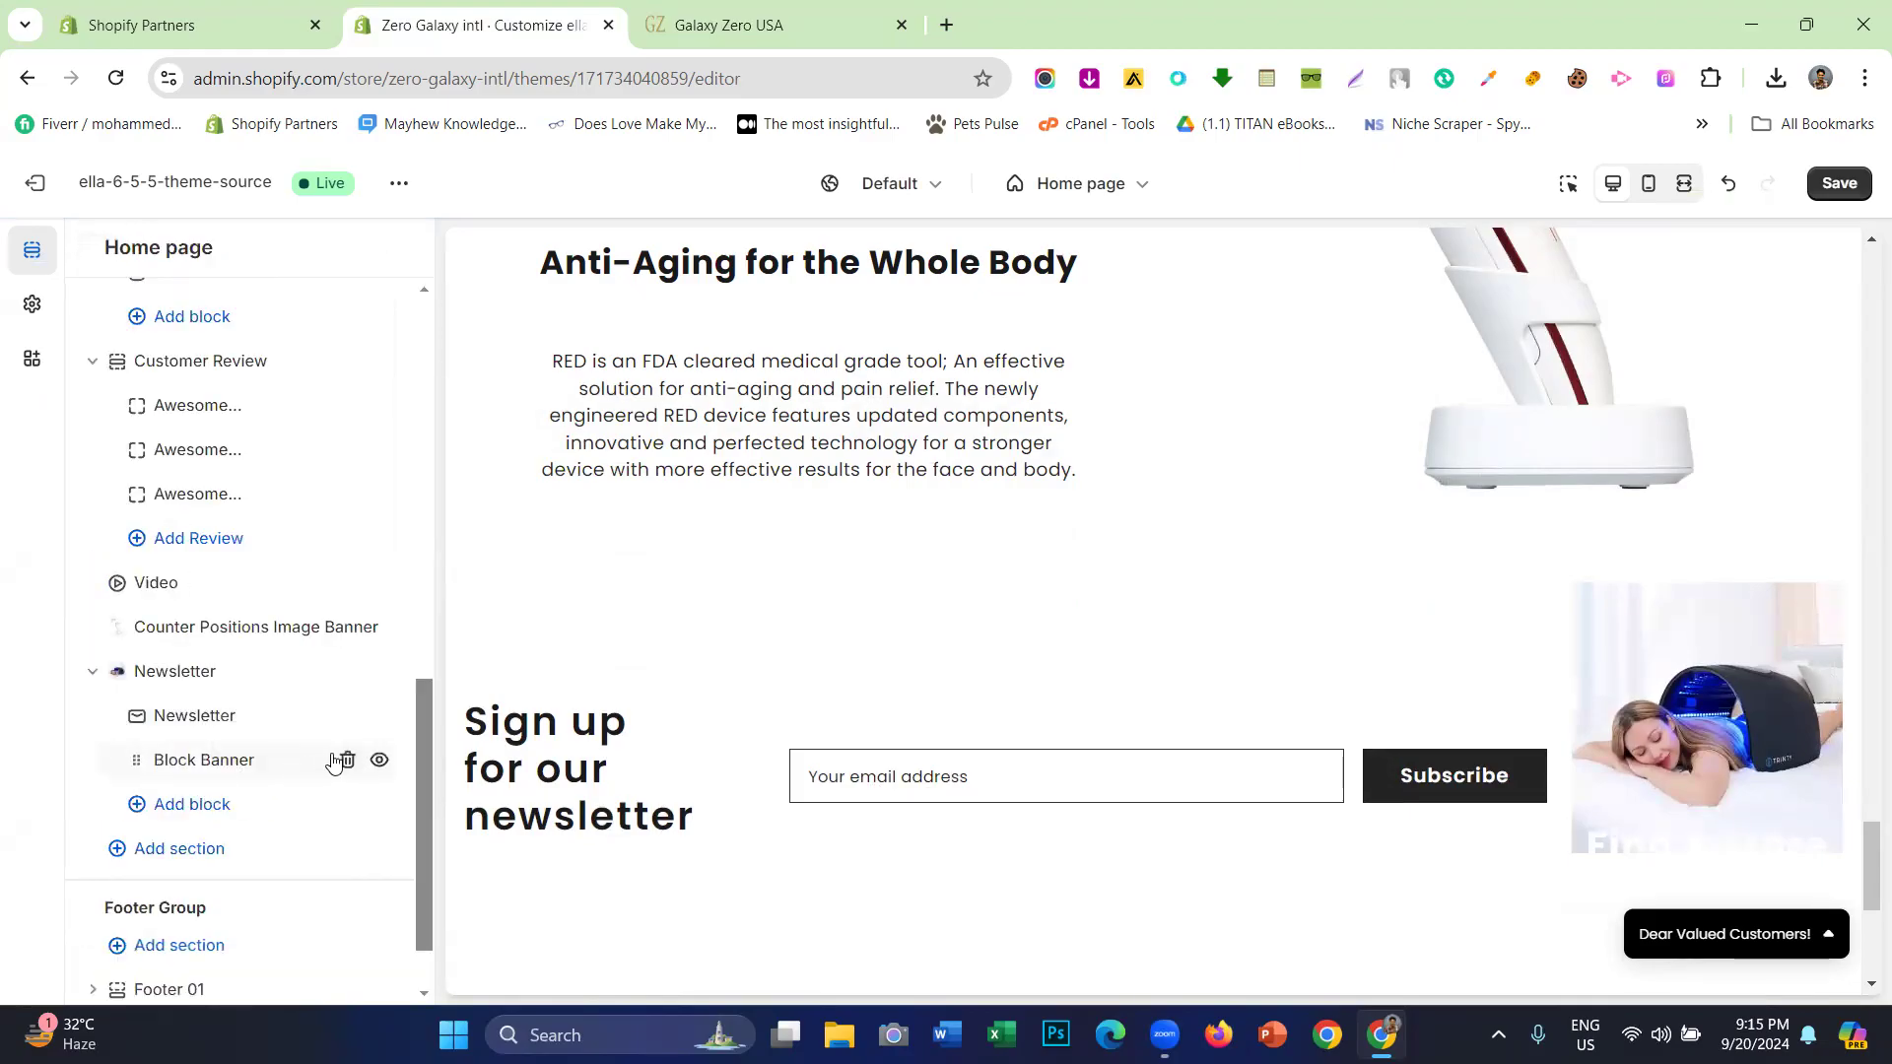
click(333, 760)
click(92, 248)
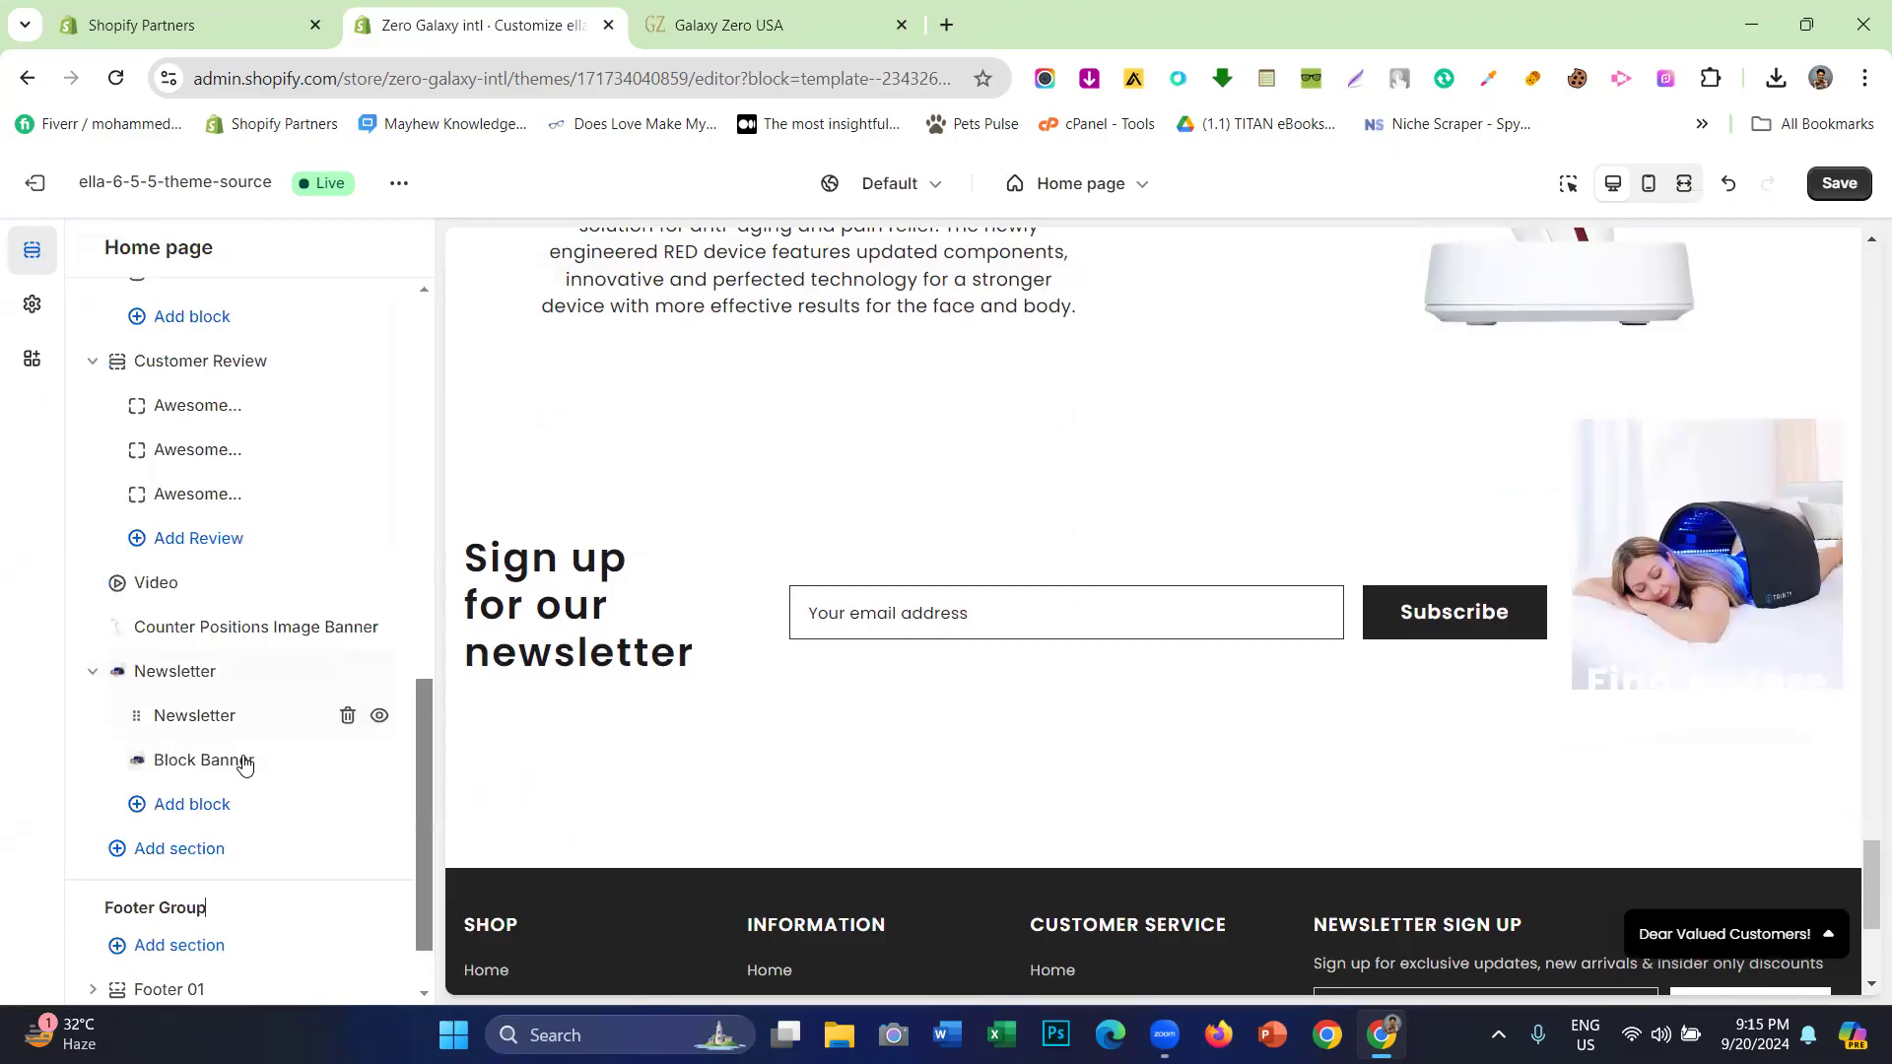
click(345, 764)
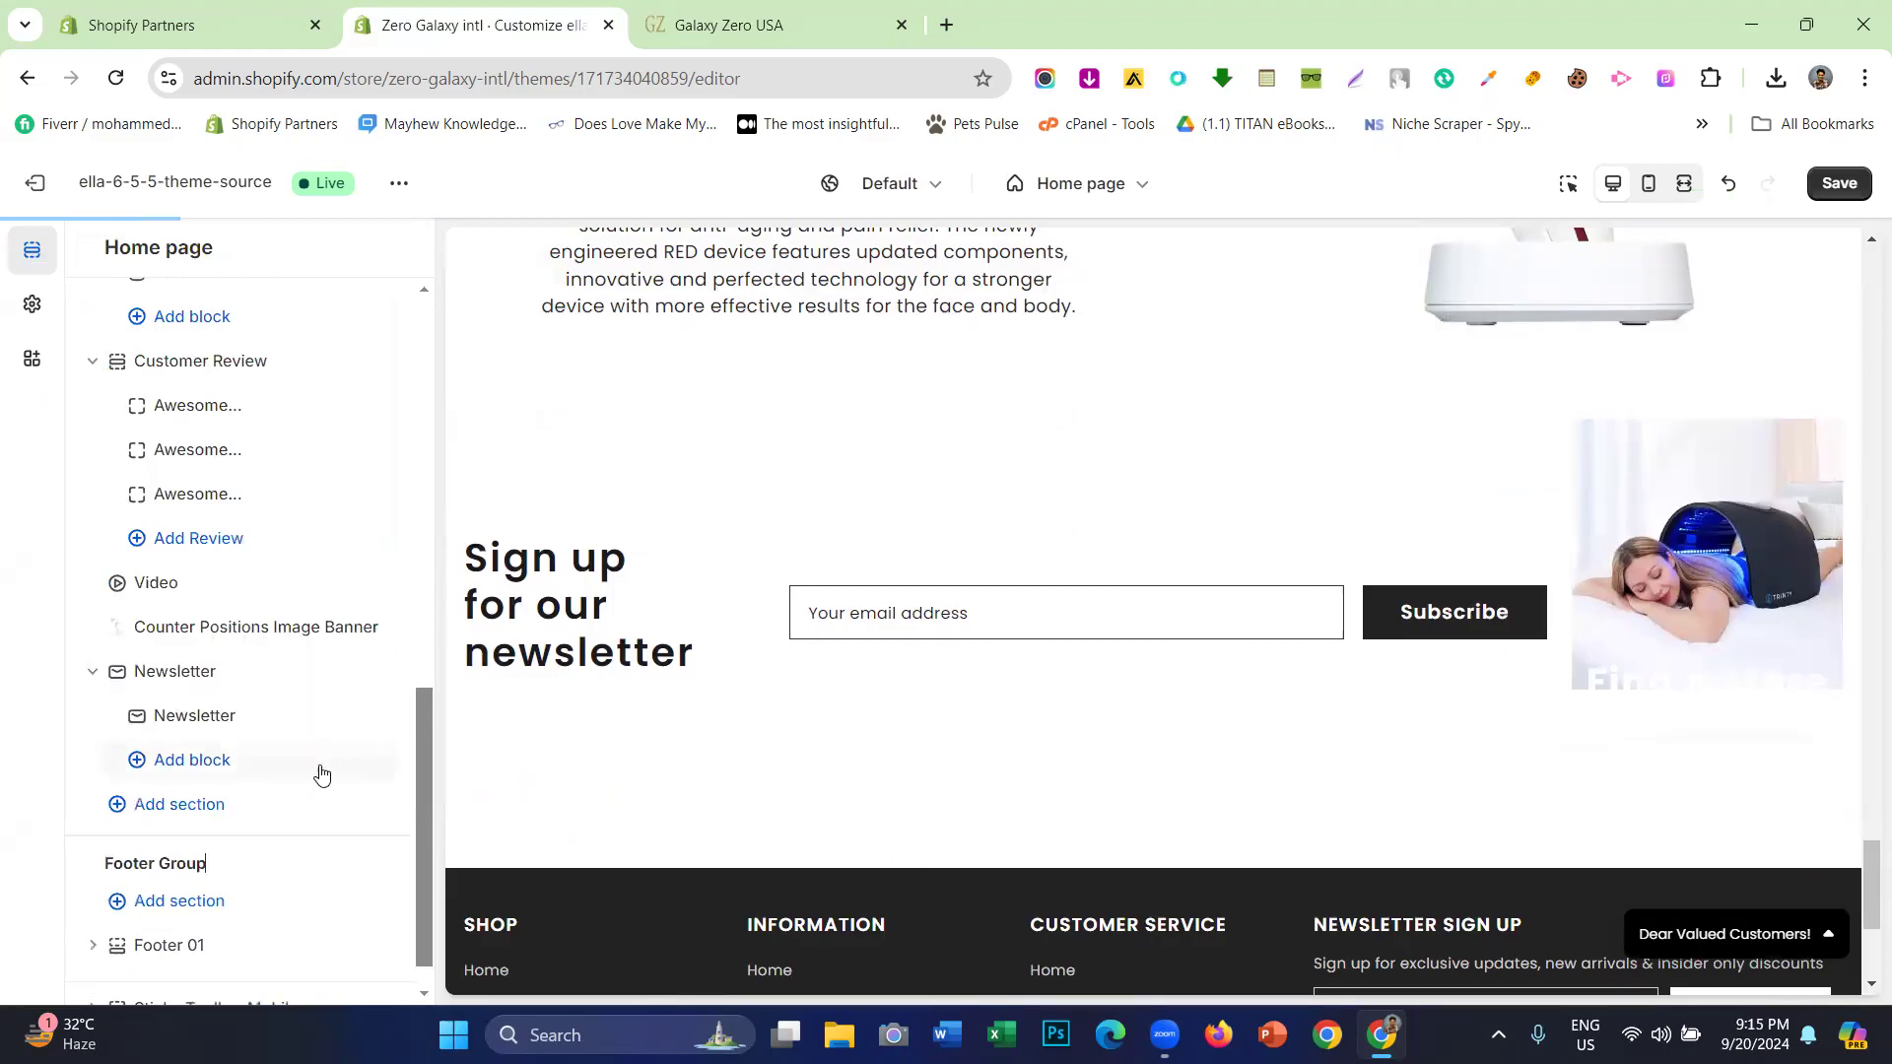
- Try out a Show Social Media Icons block in the Newsletter section and remove it after reviewing its settings
click(282, 764)
click(543, 914)
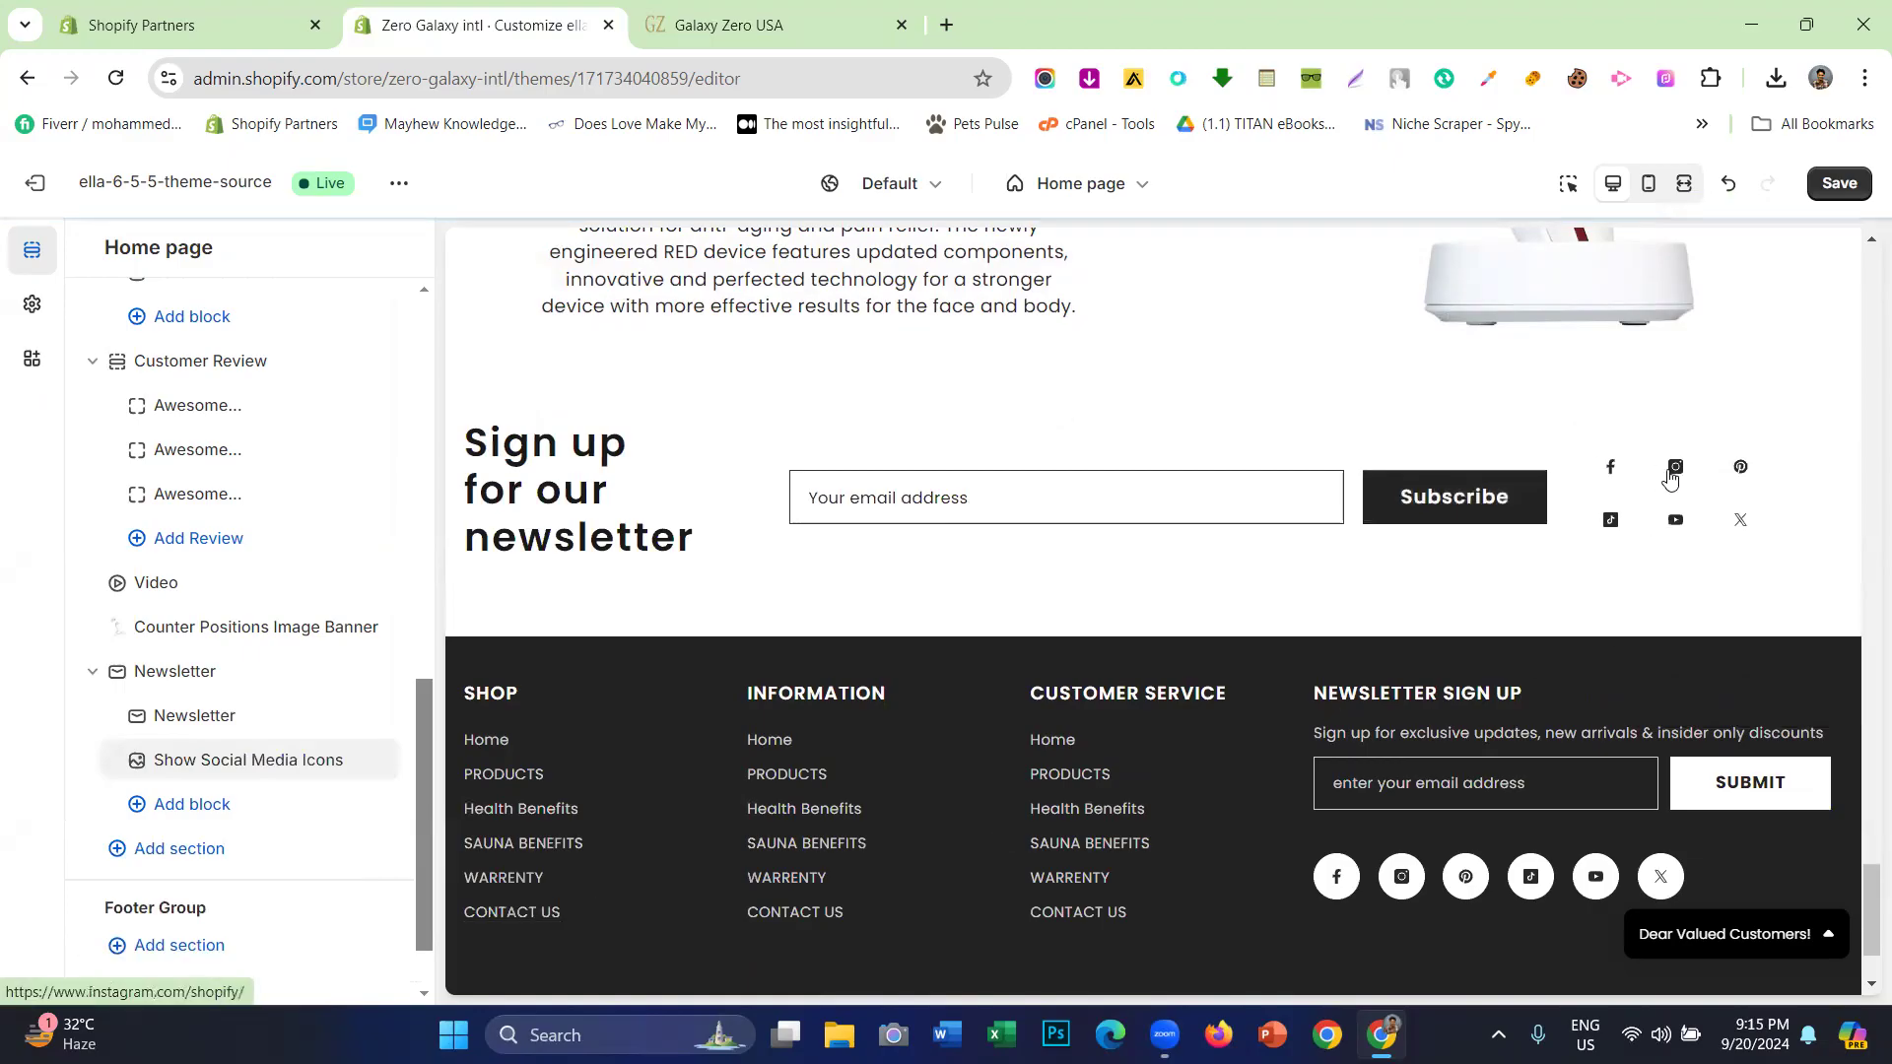
click(164, 766)
scroll(148, 409, down, 8)
scroll(160, 570, up, 7)
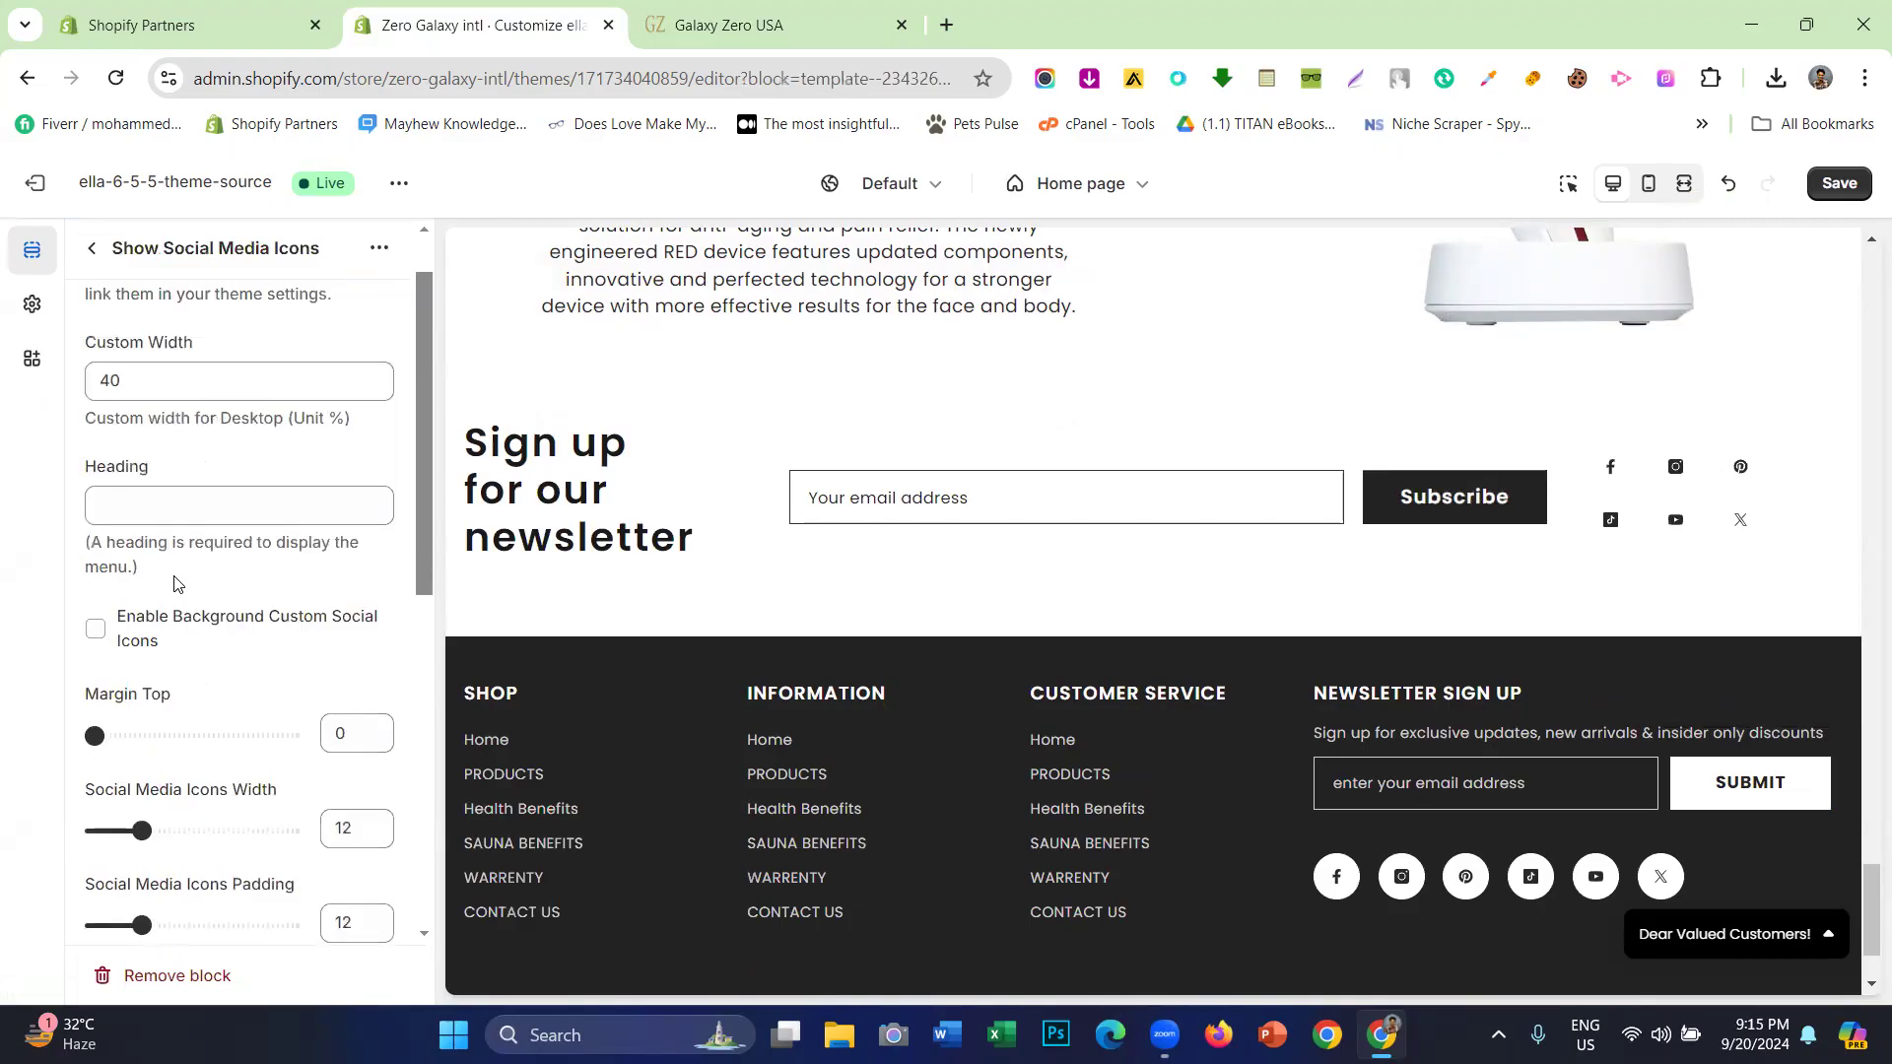
scroll(186, 457, up, 2)
scroll(187, 456, down, 2)
scroll(187, 467, up, 2)
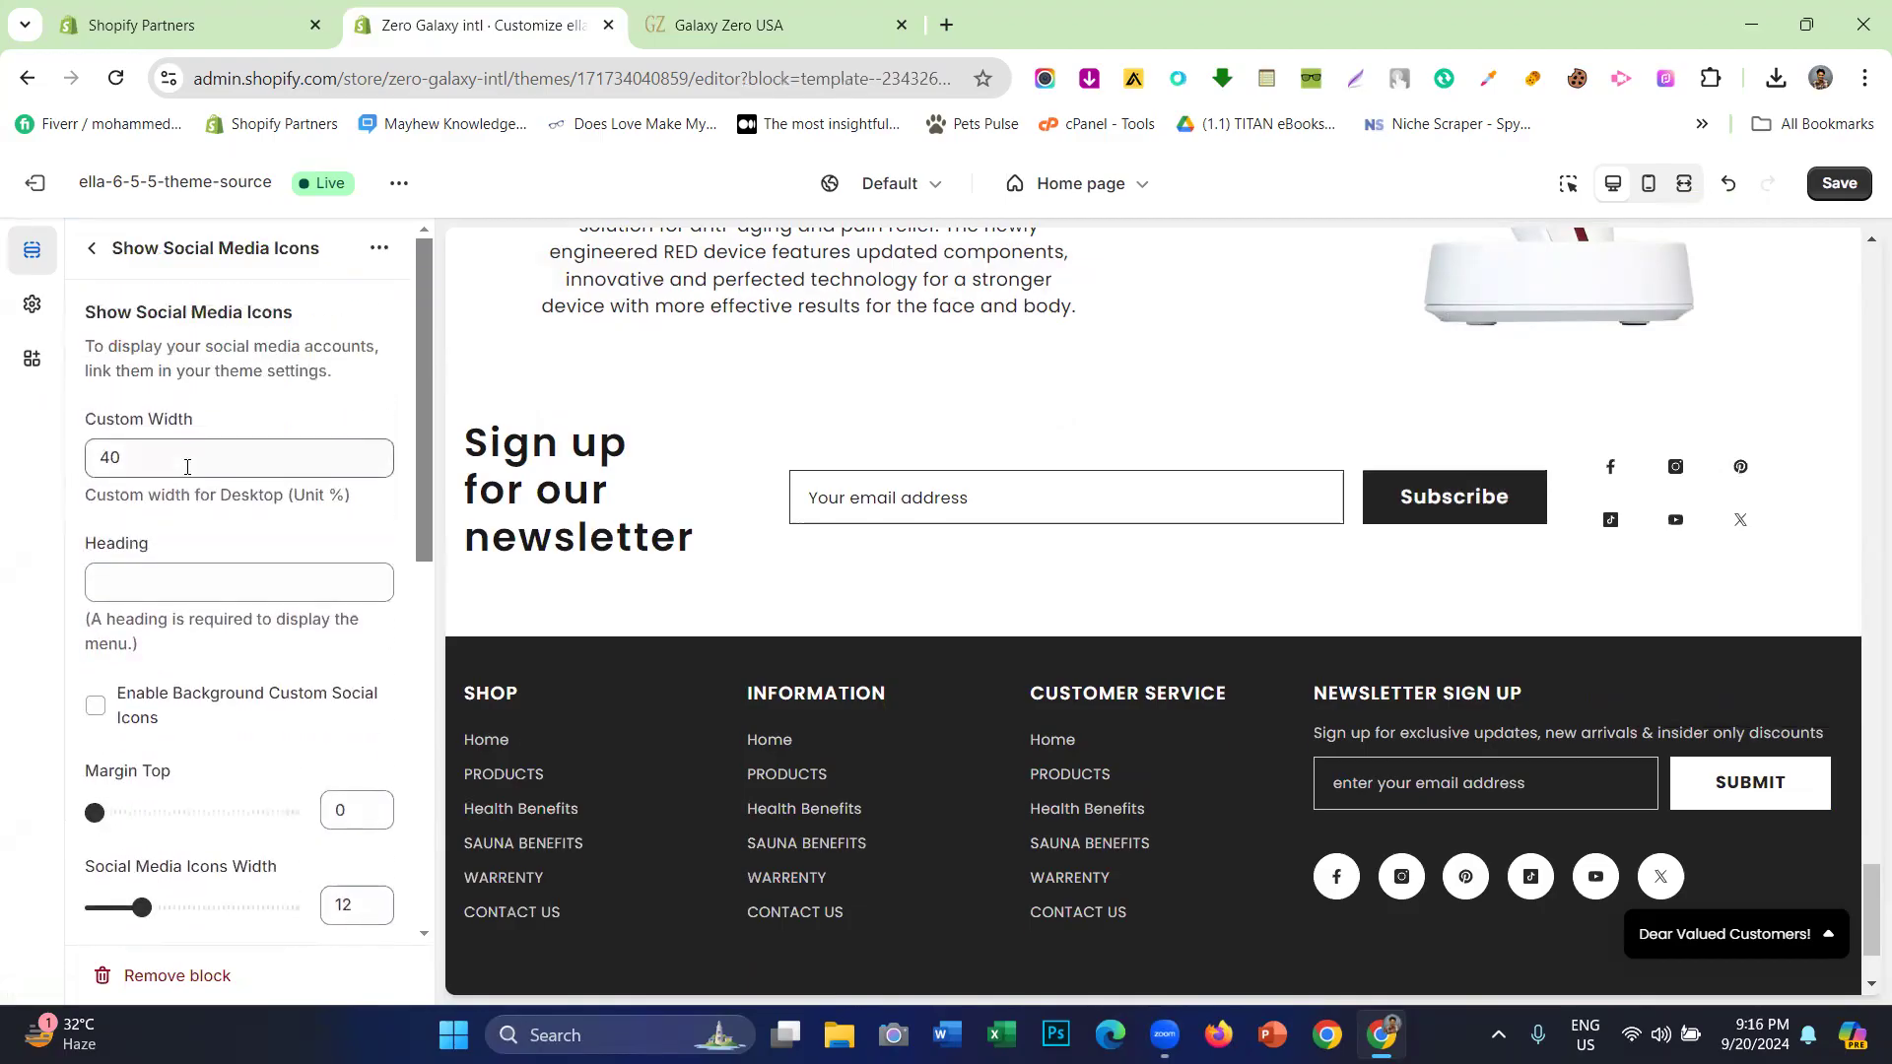
click(92, 249)
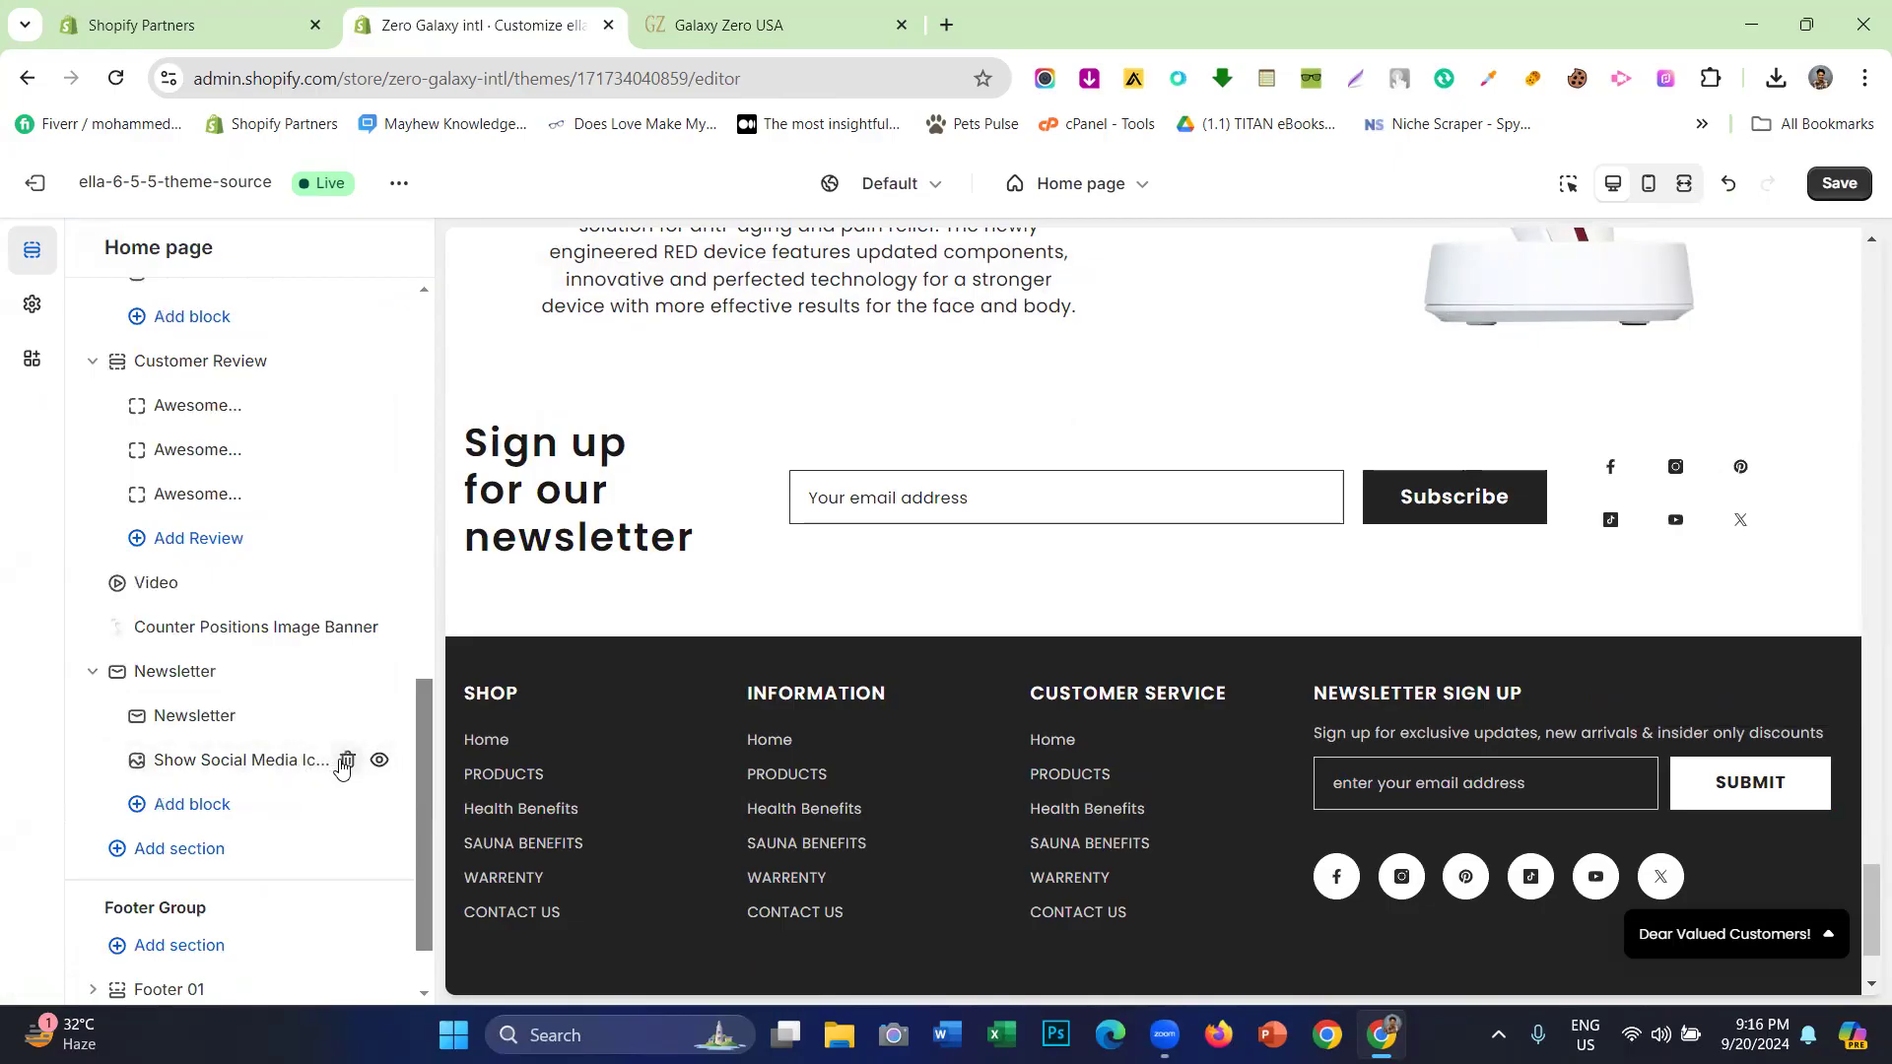
click(346, 763)
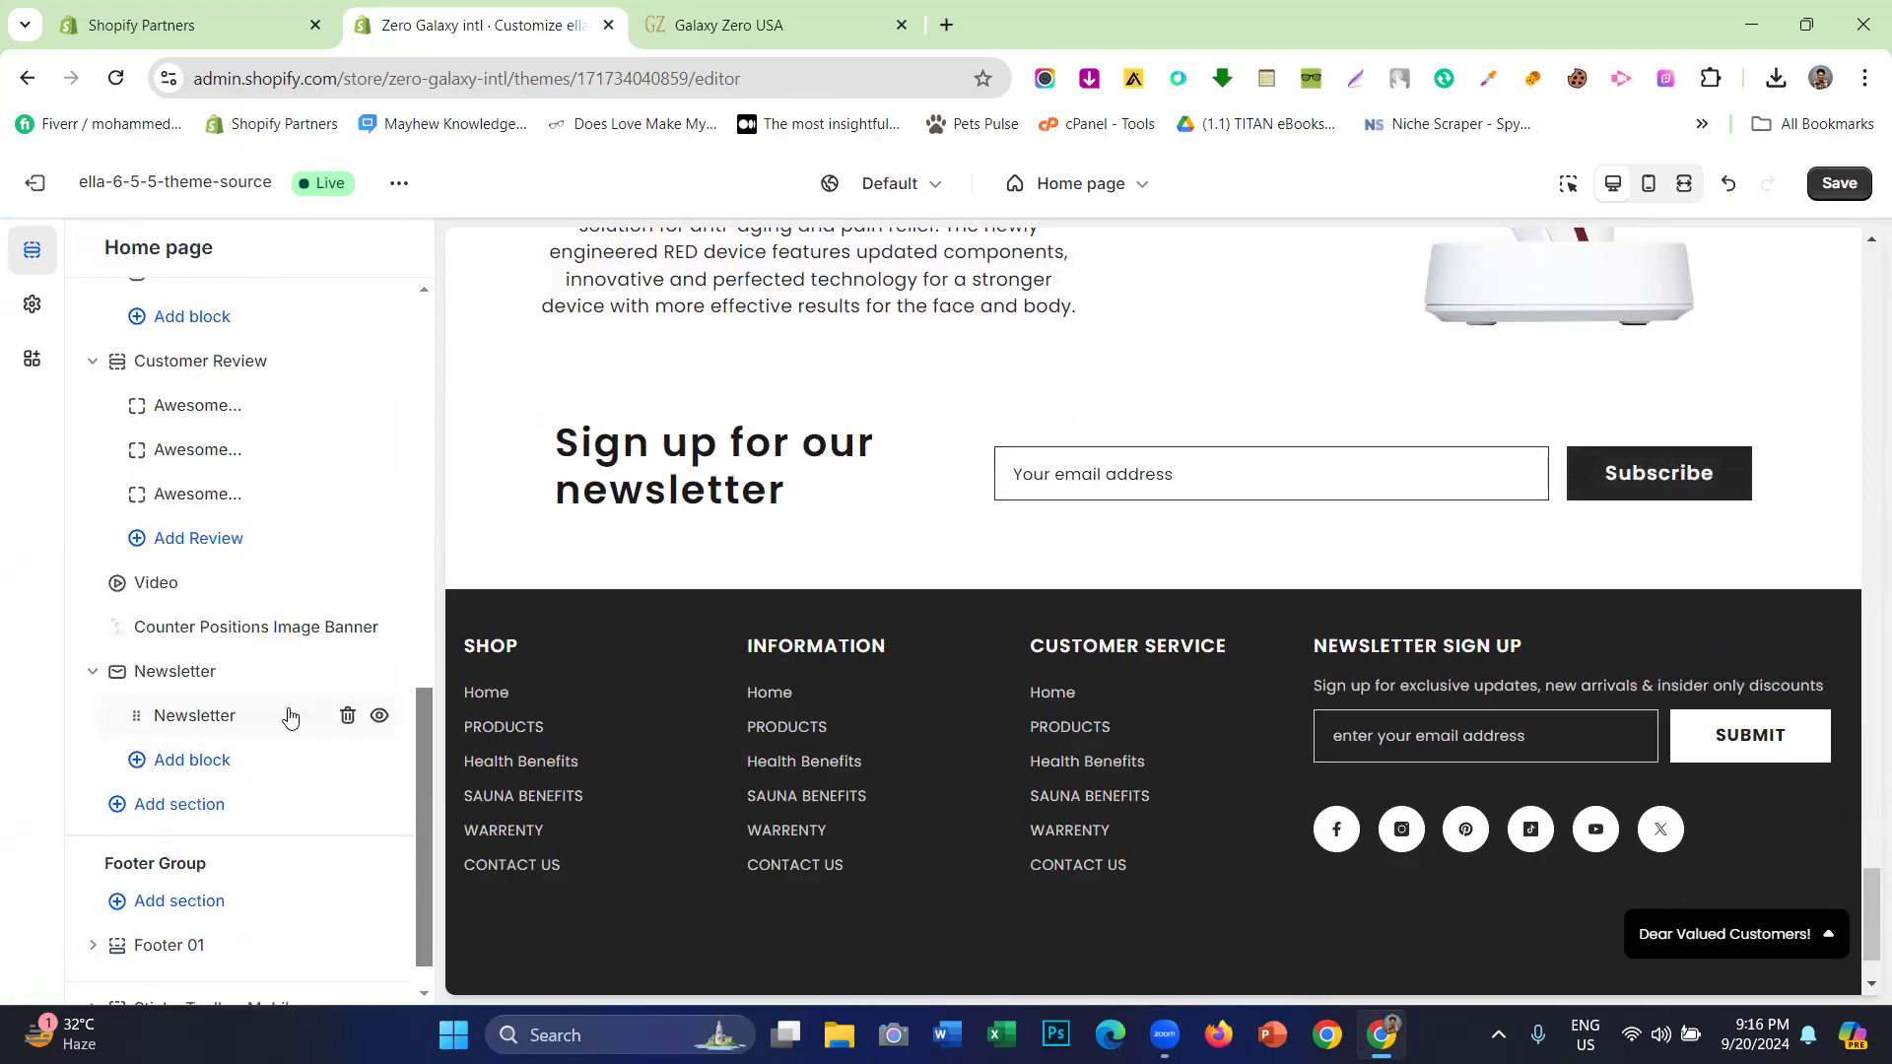
- Open the Newsletter block's settings and copy the text "Enter your email below to receive special offers, exclusive discounts and many more!" from the reference site
click(289, 716)
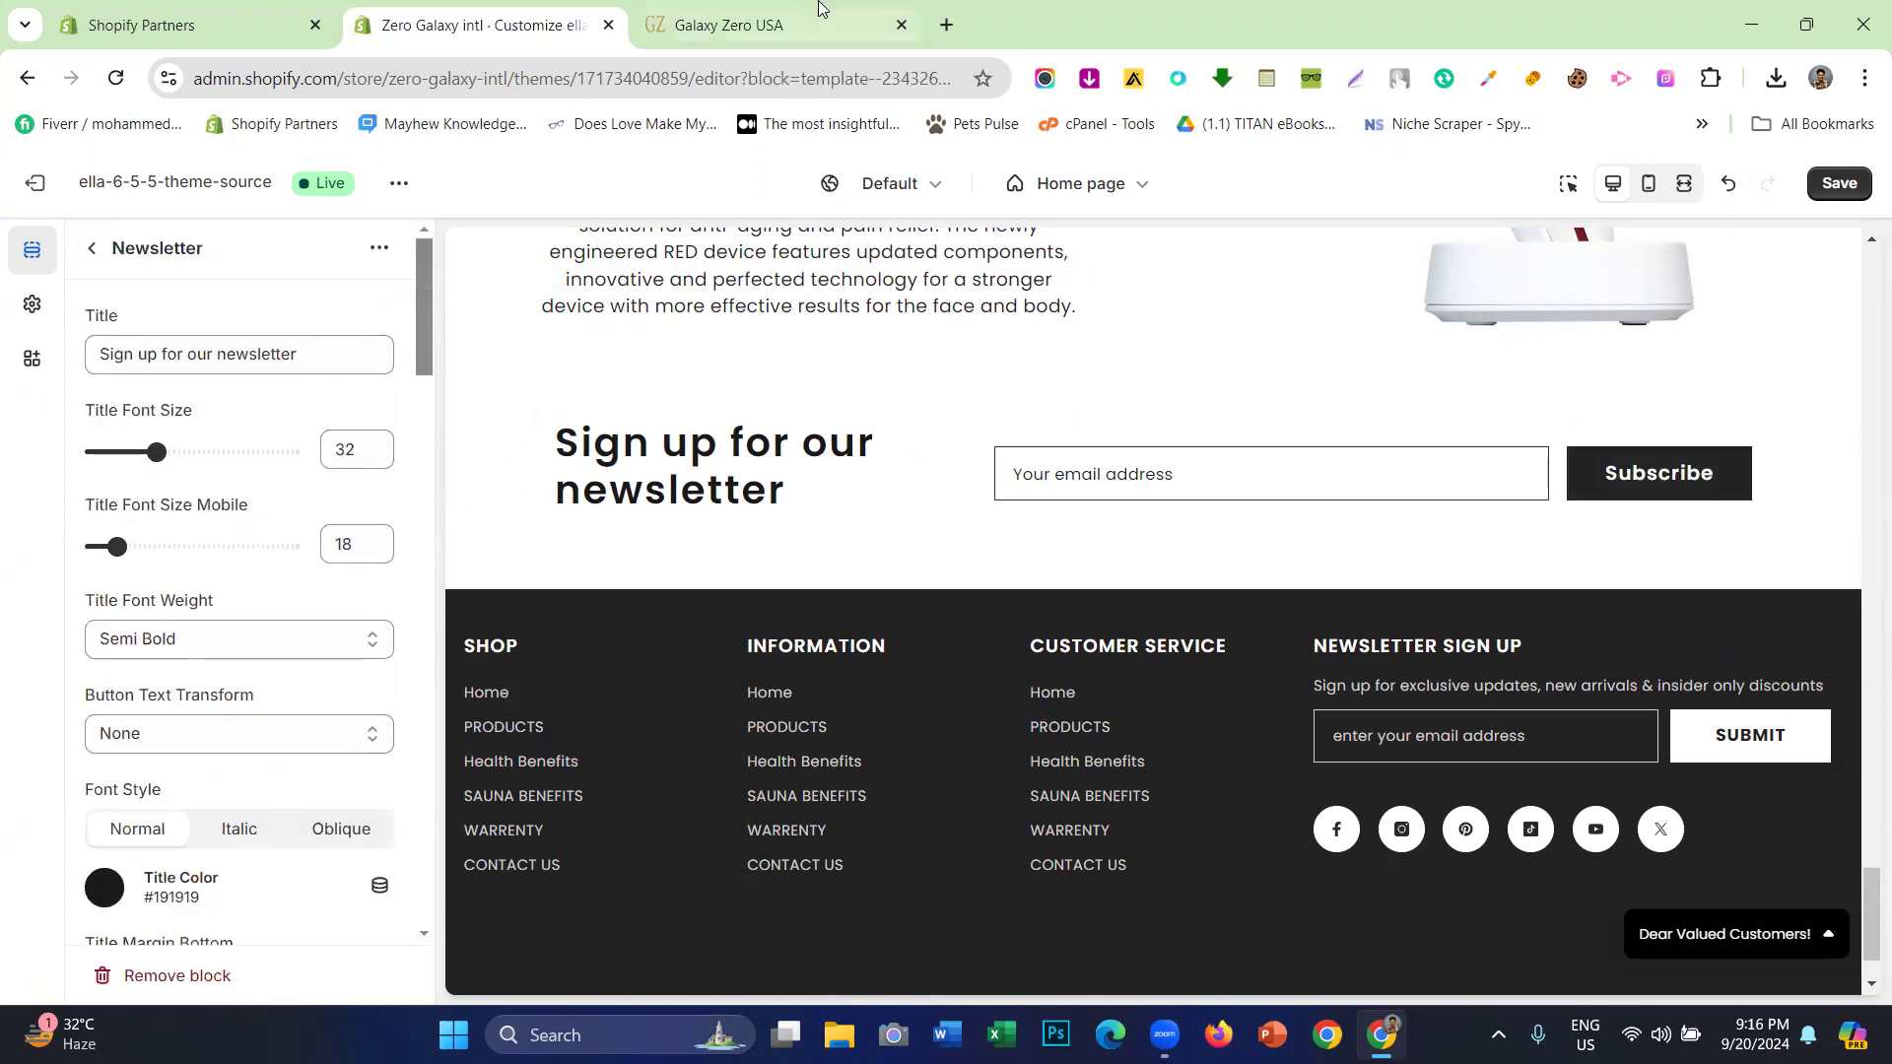
click(818, 8)
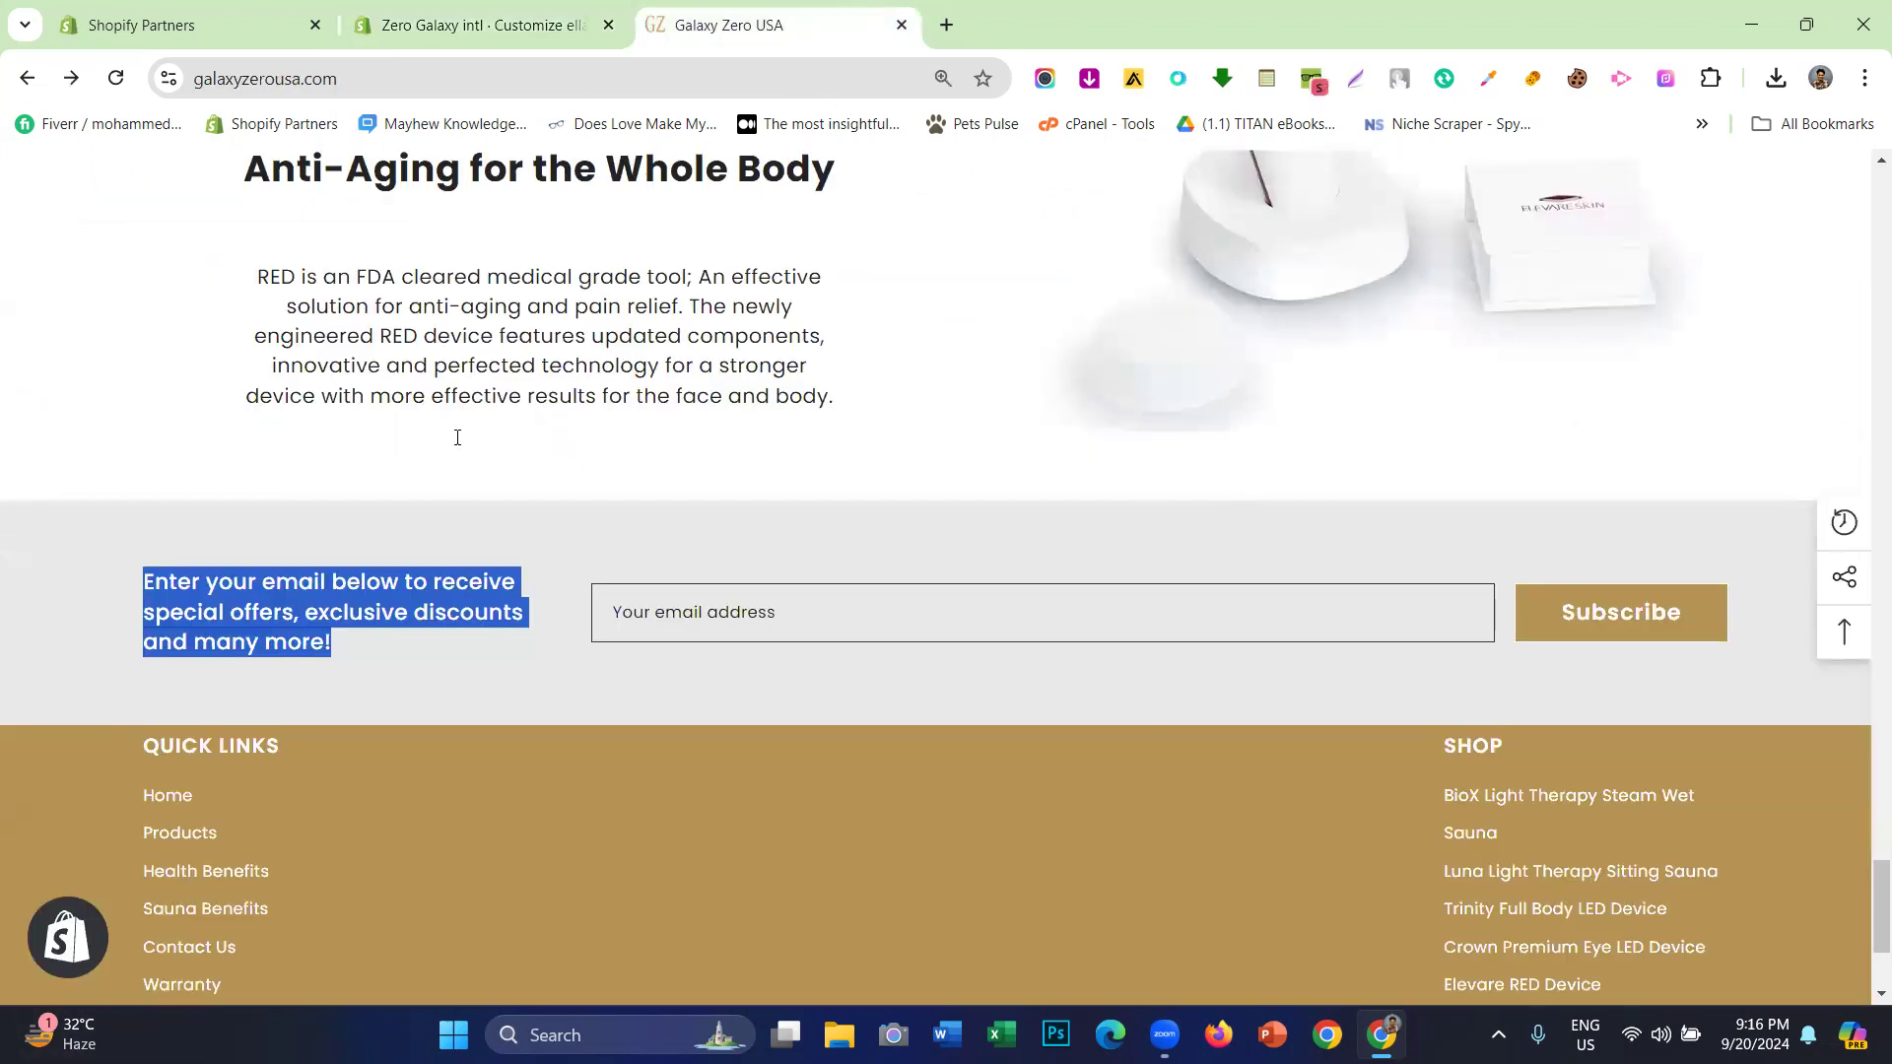
click(457, 517)
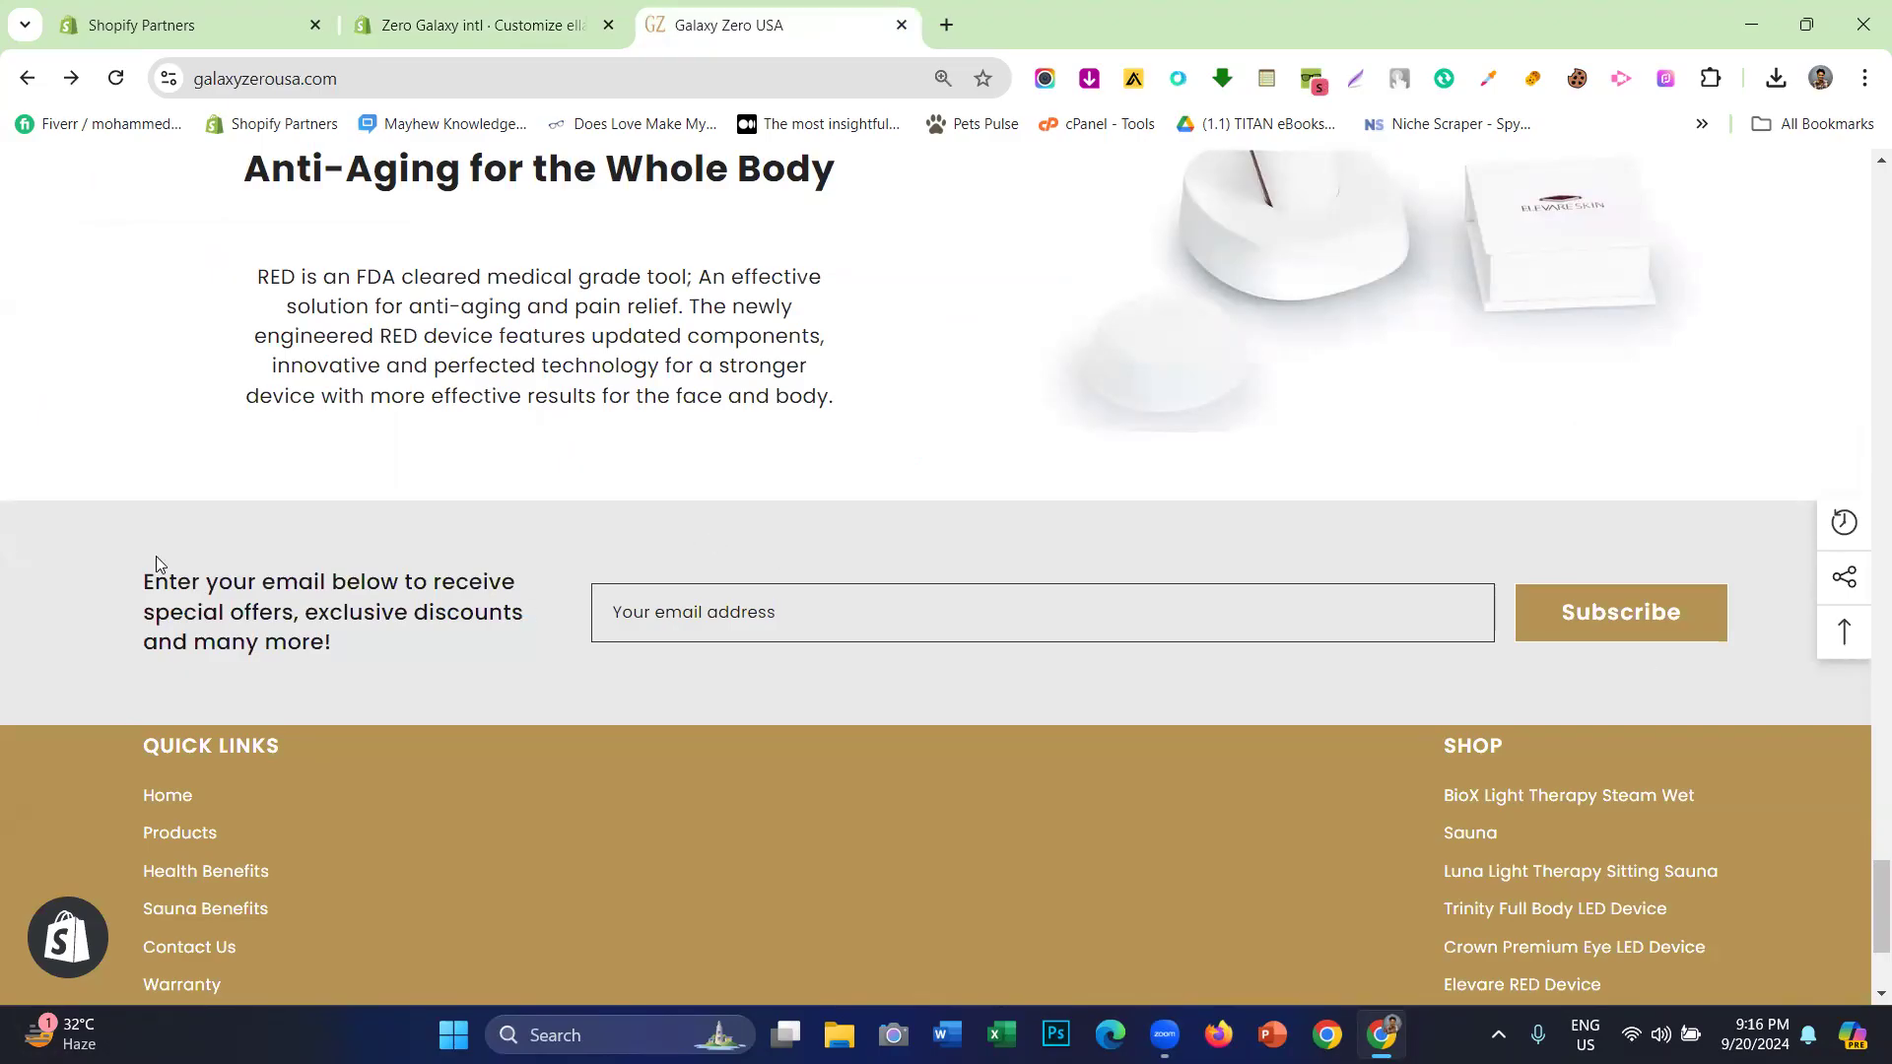
drag(145, 577, 357, 674)
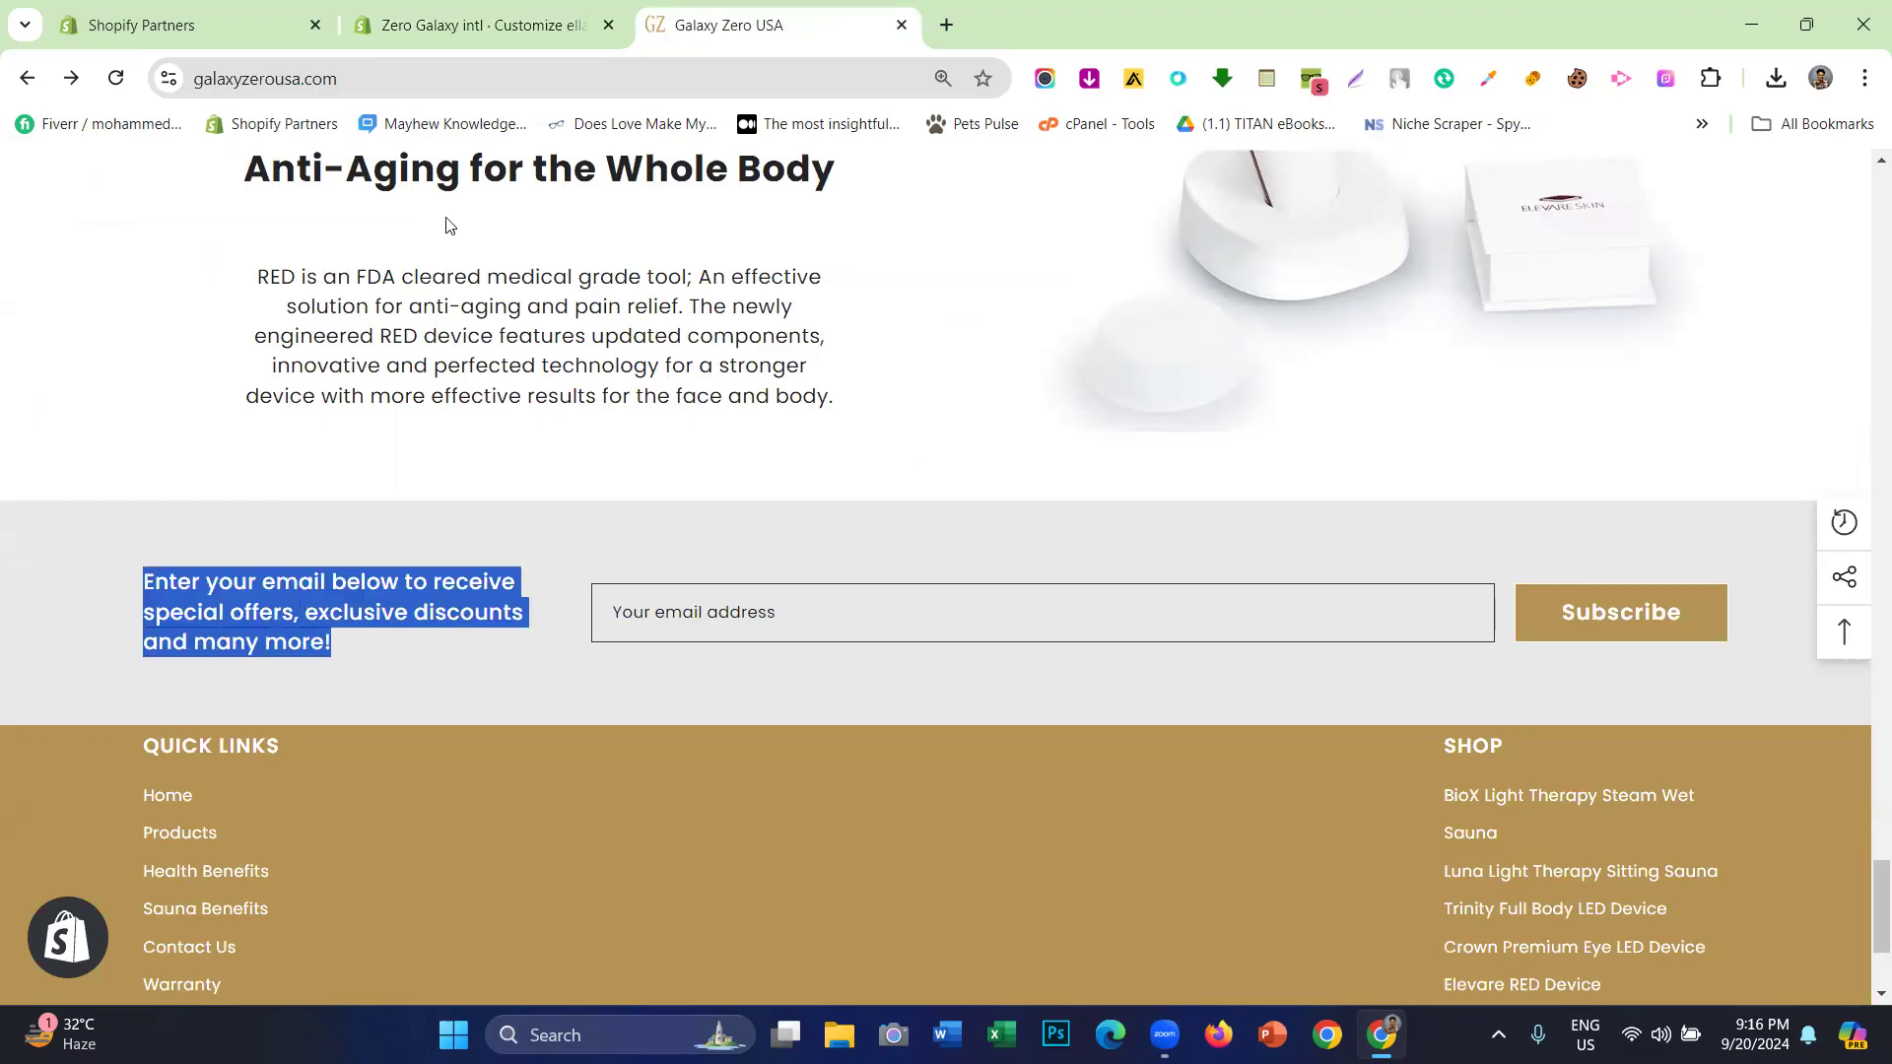
right_click(287, 630)
click(419, 166)
key(ctrl+shift+Tab)
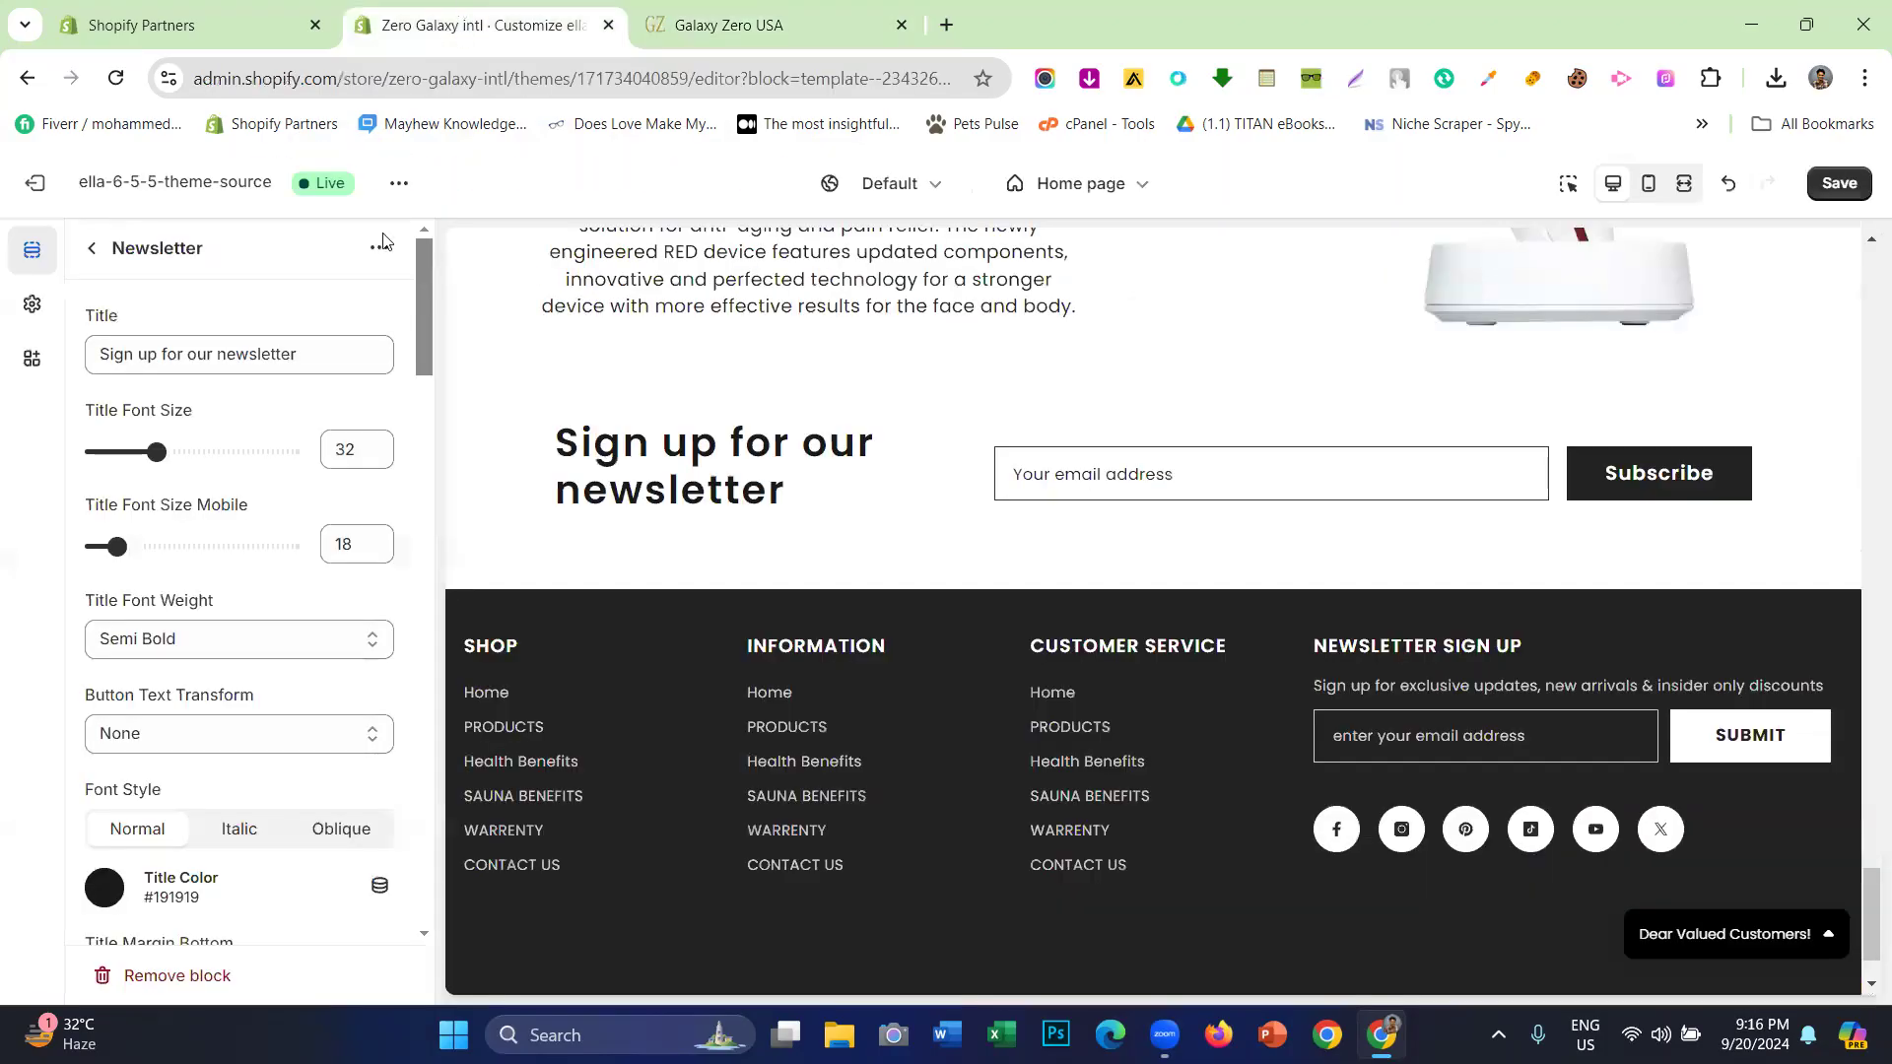
scroll(180, 542, down, 2)
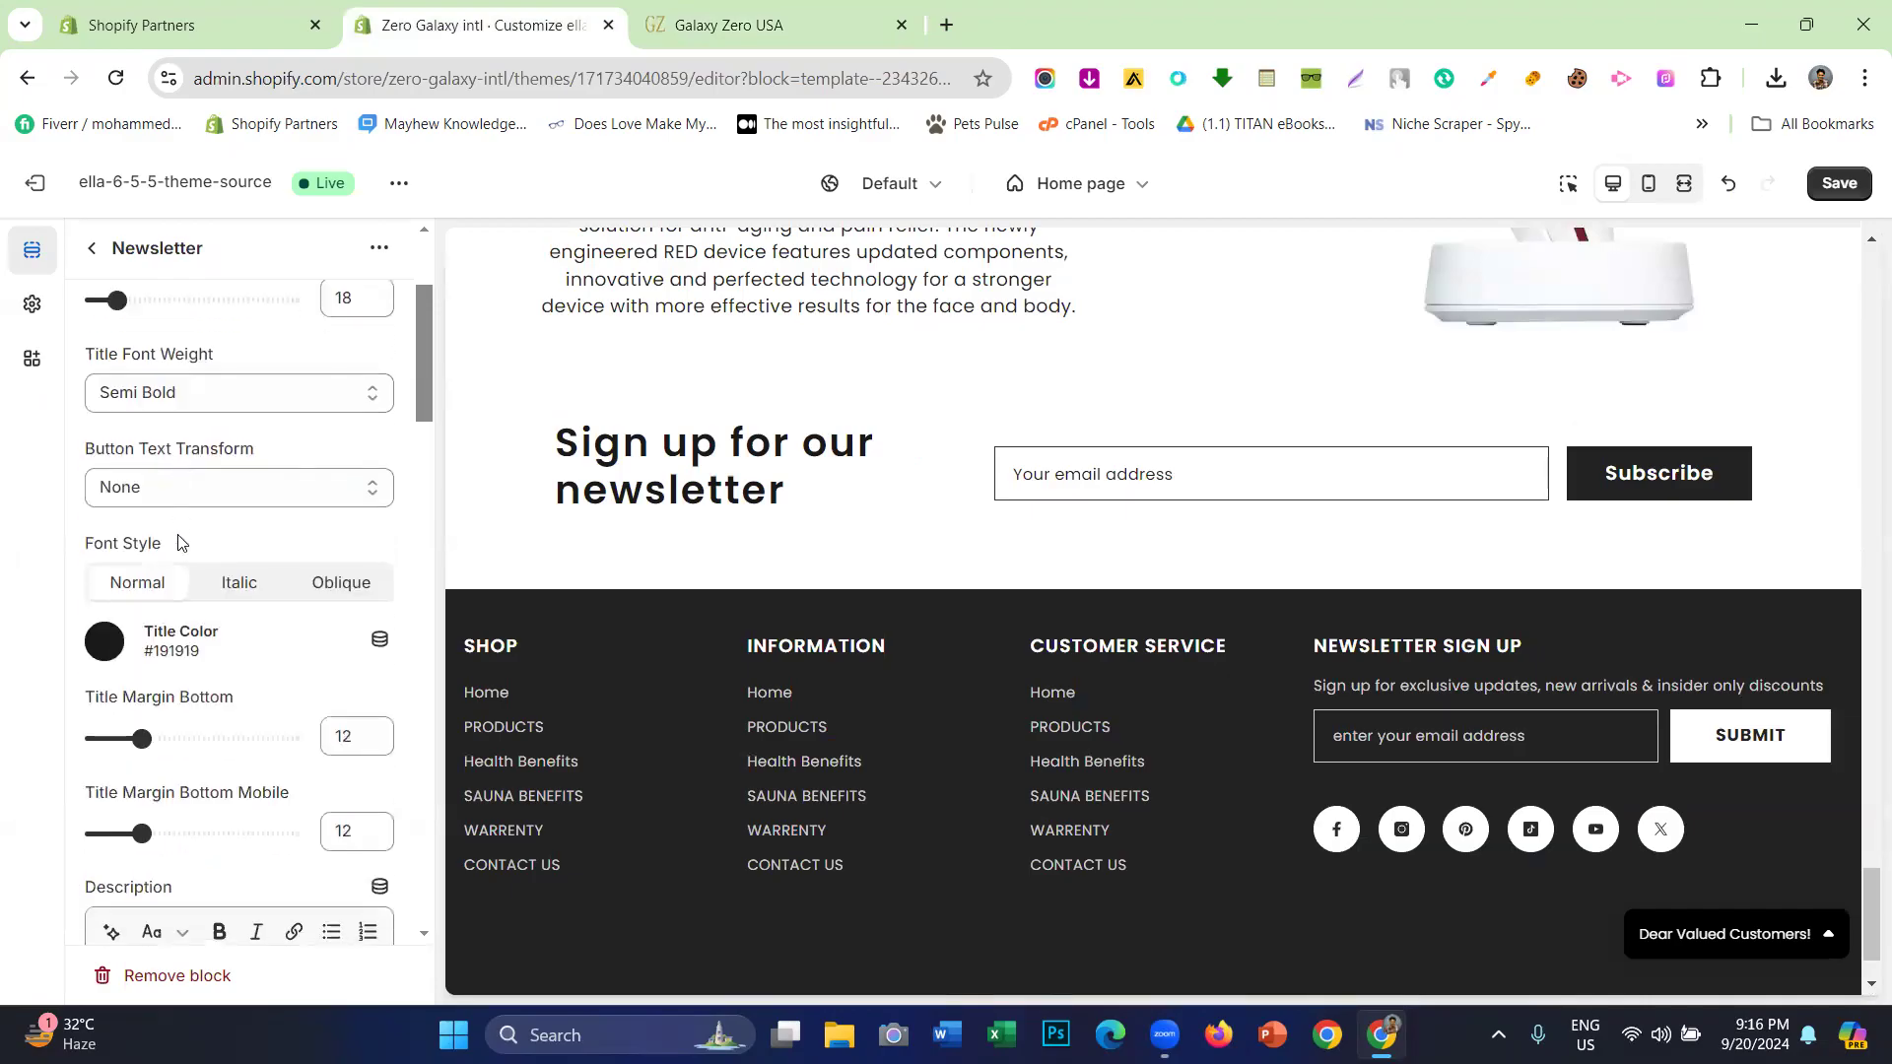
scroll(164, 533, up, 2)
click(743, 11)
click(558, 5)
- Clear the Newsletter block's title and paste the copied signup text into its description
triple_click(218, 346)
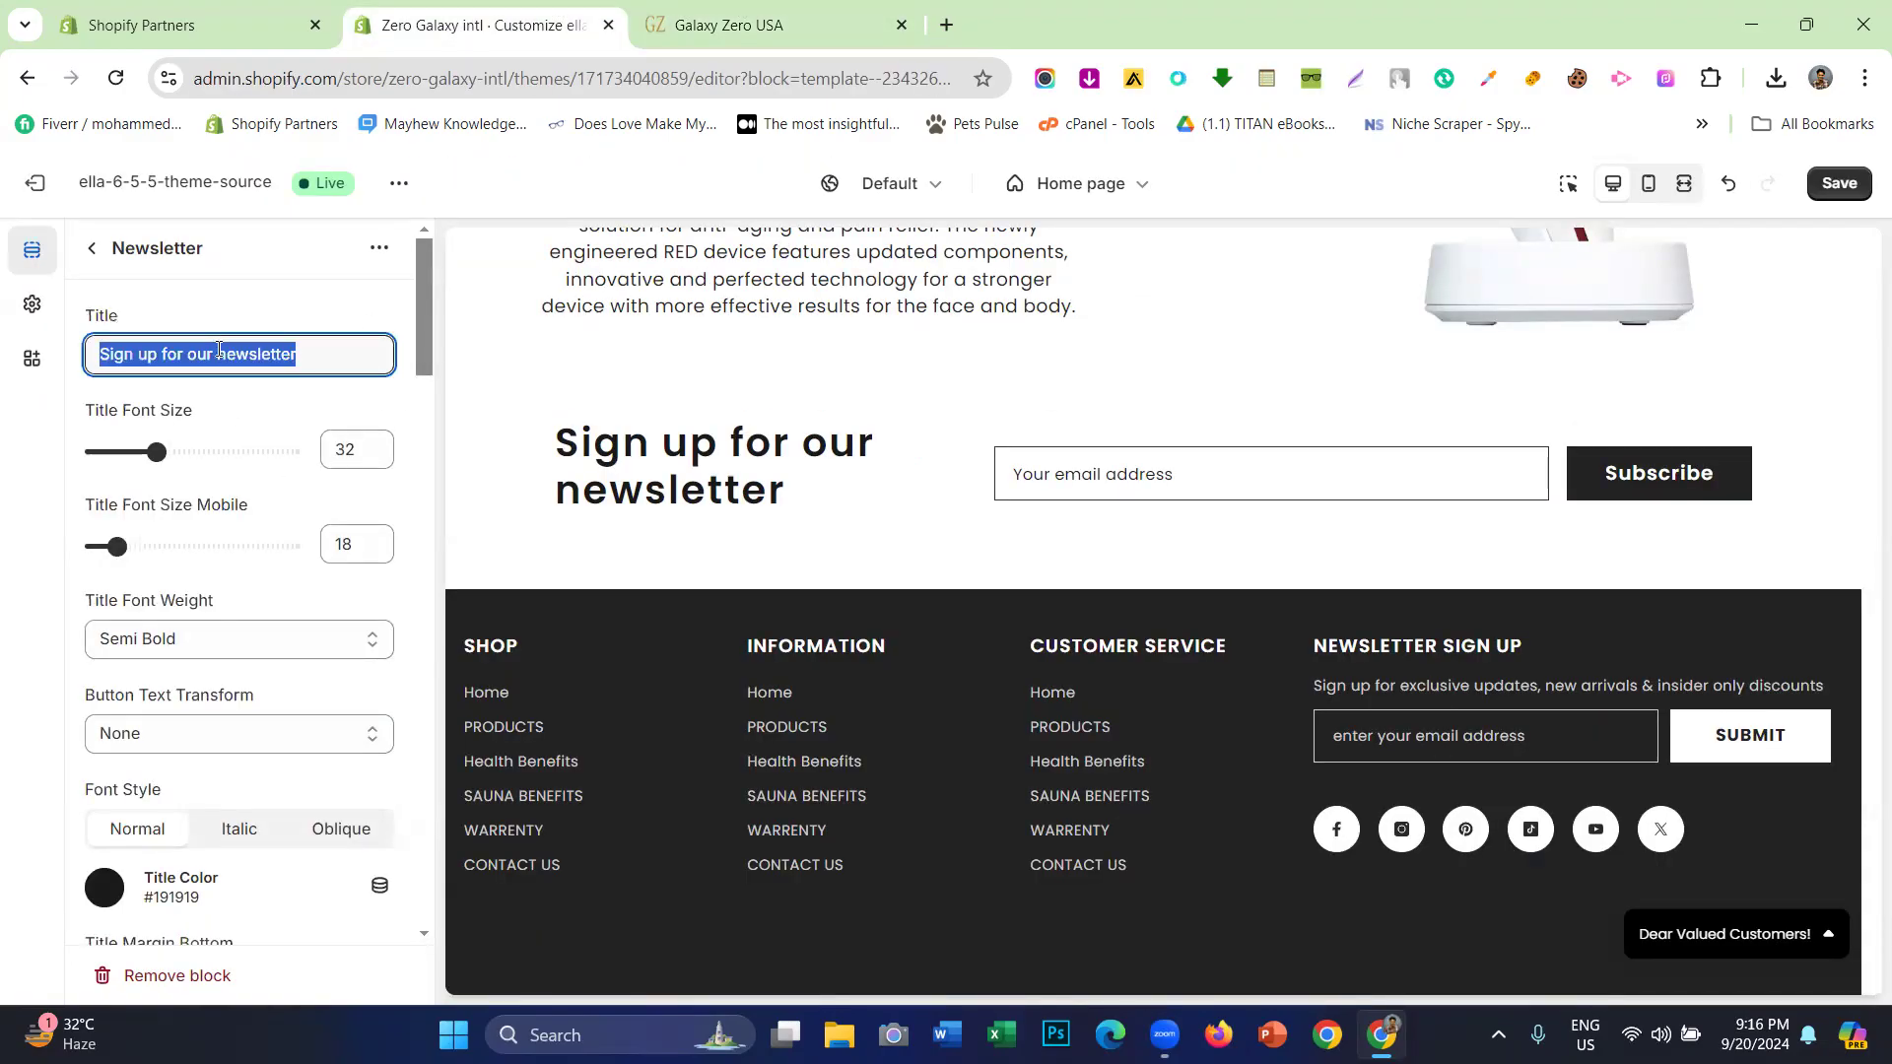
key(BackSpace)
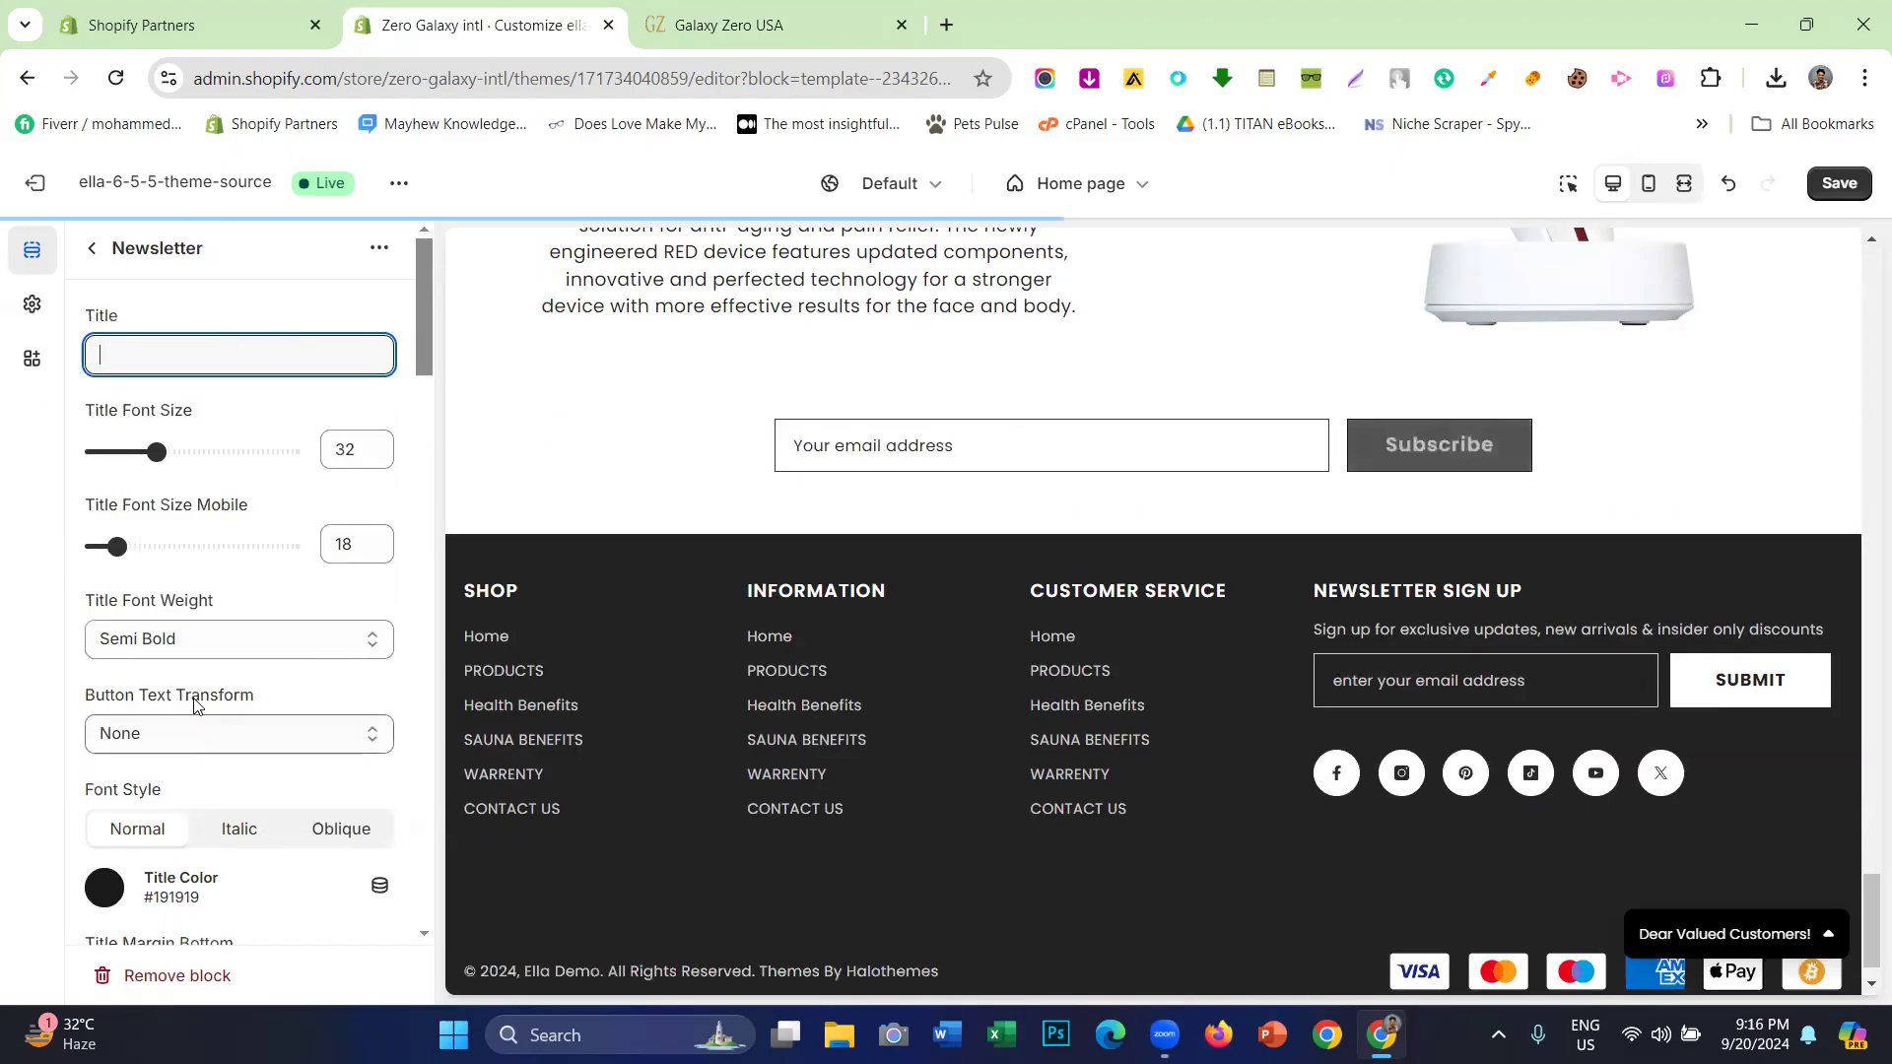
scroll(163, 638, down, 5)
right_click(197, 734)
click(269, 368)
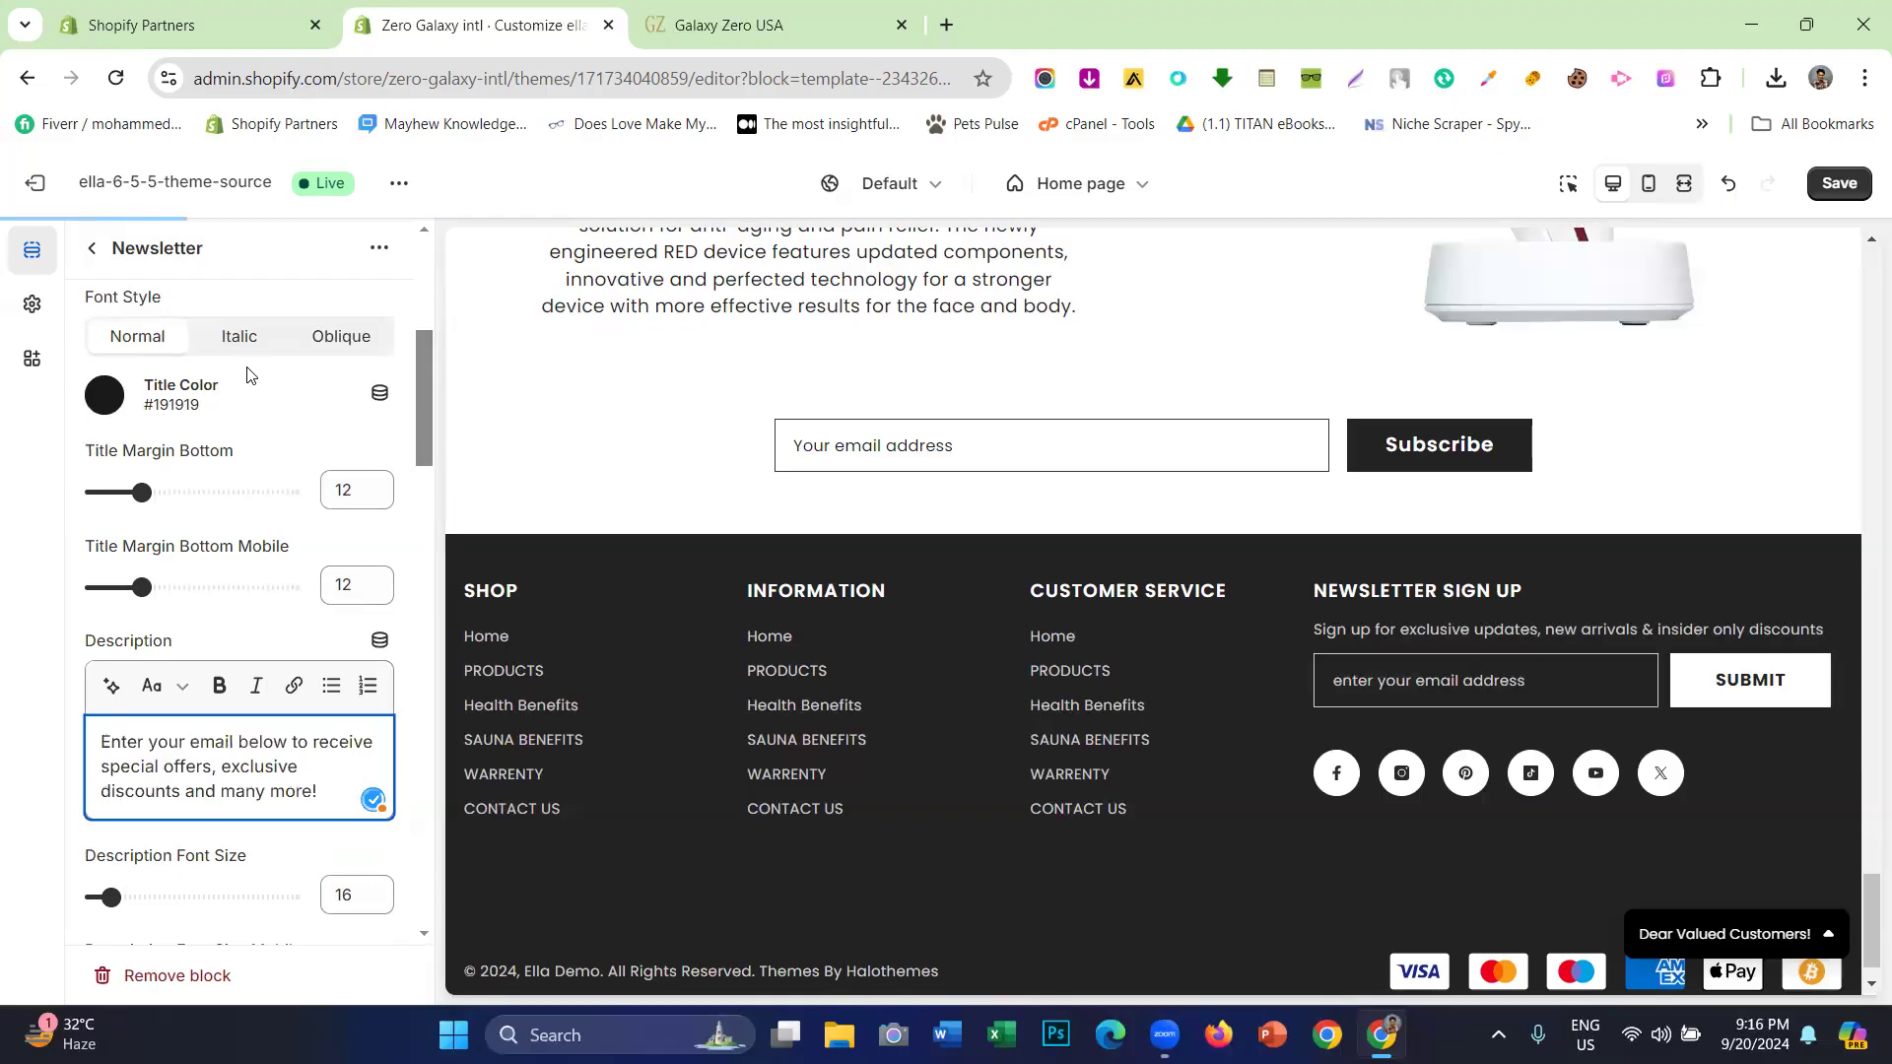
- Set the Description Font Size to 20 and compare the text with the reference site's signup strip
scroll(248, 375, down, 4)
click(116, 528)
drag(116, 528, 122, 528)
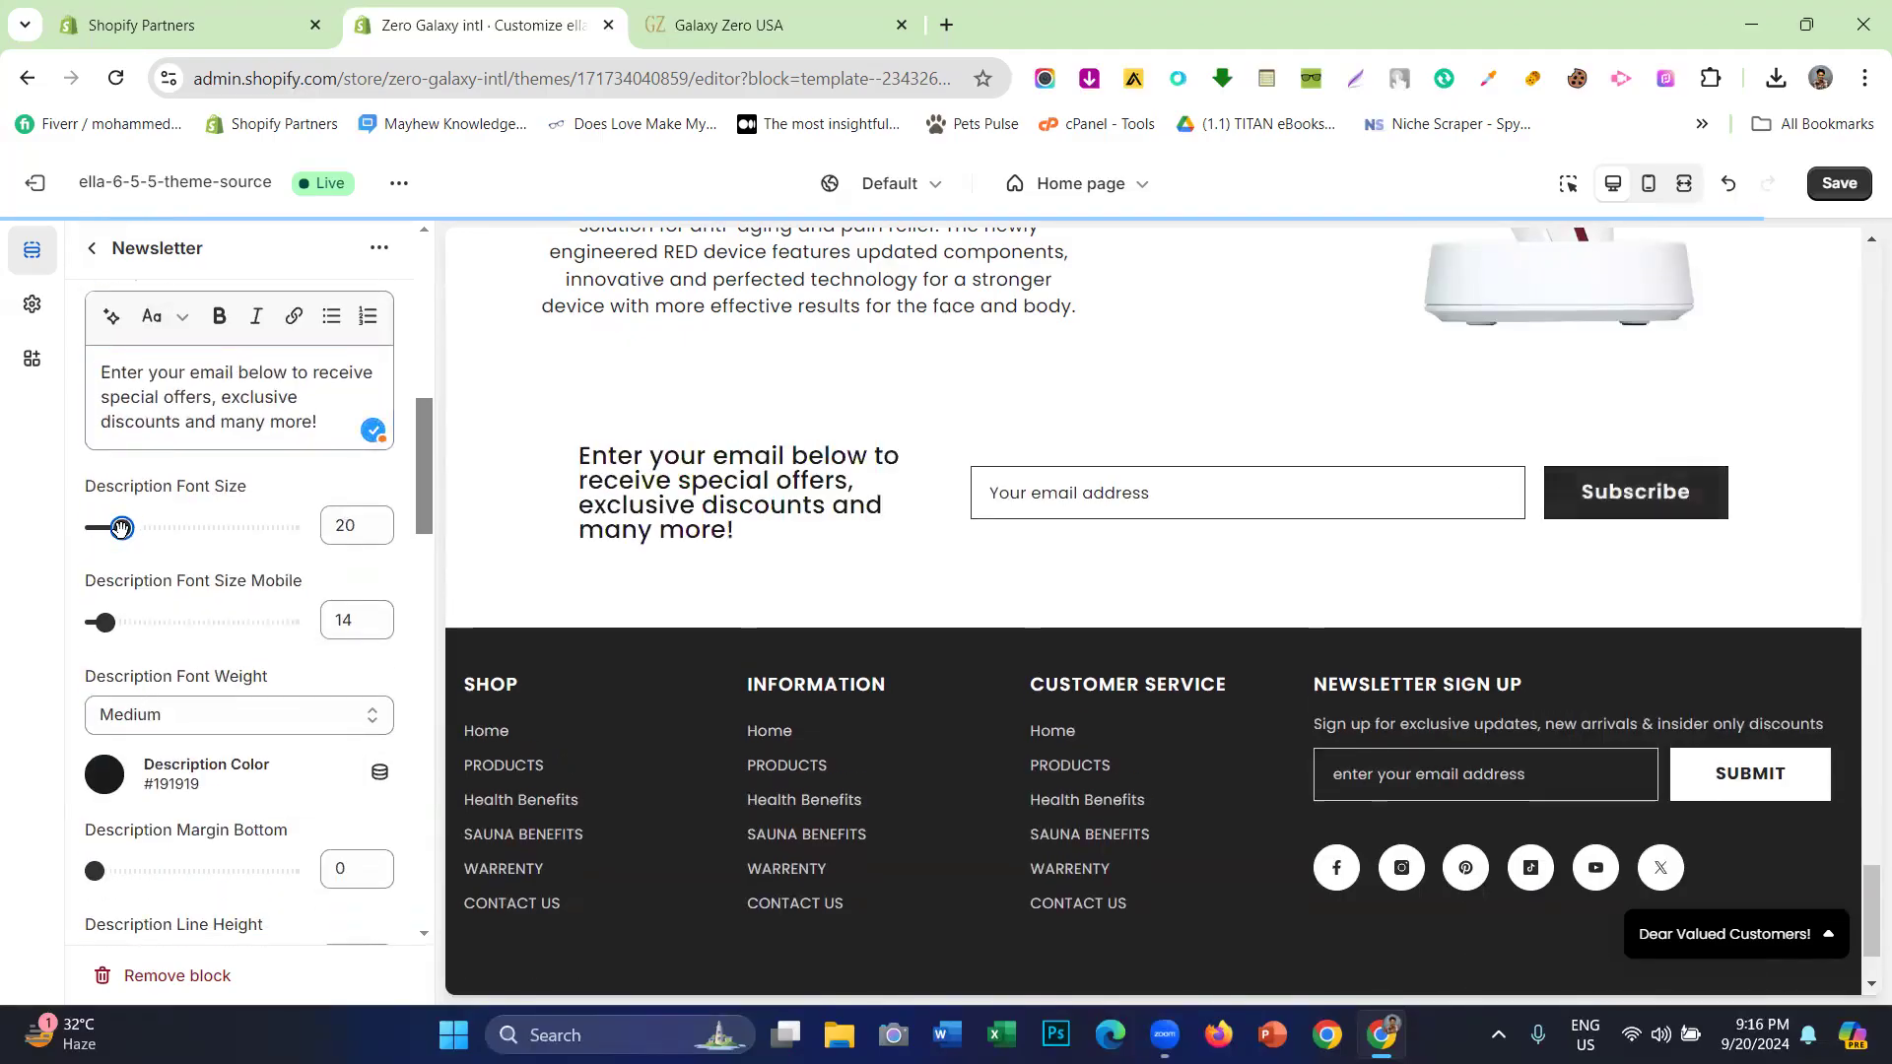
click(712, 10)
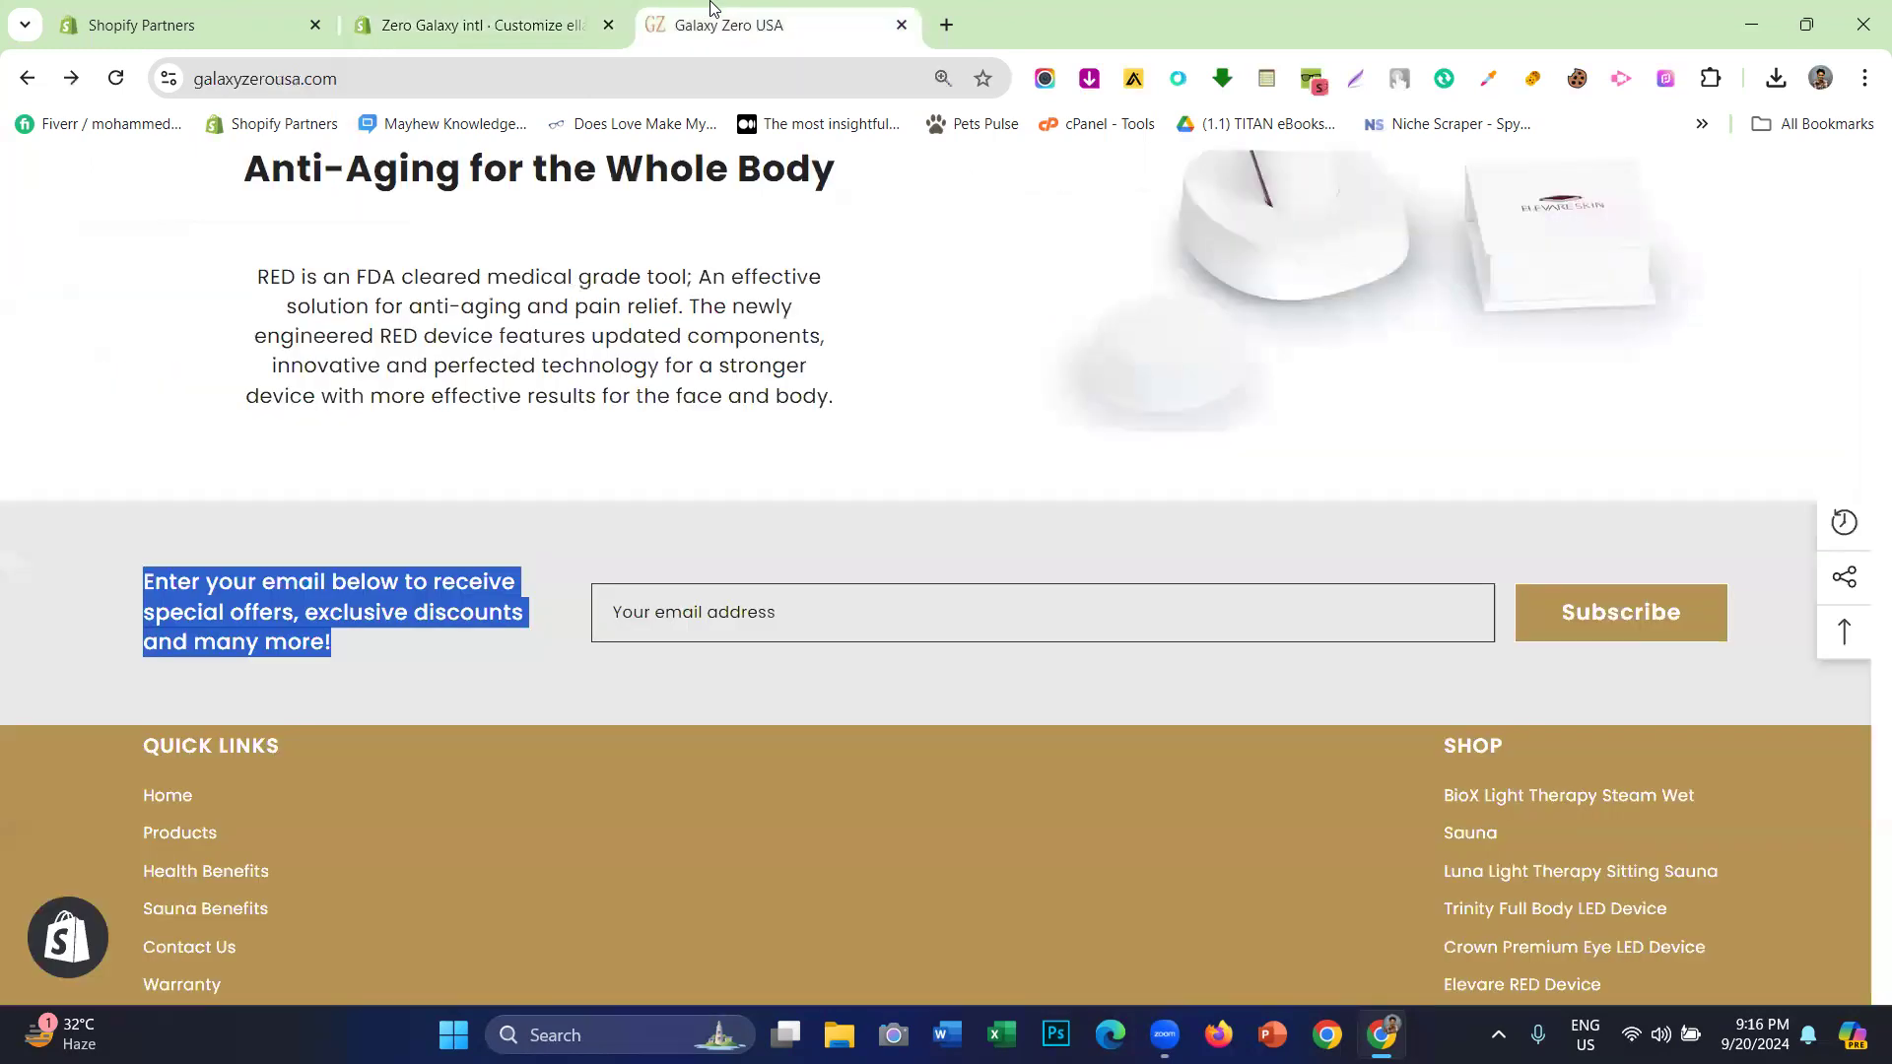
click(483, 24)
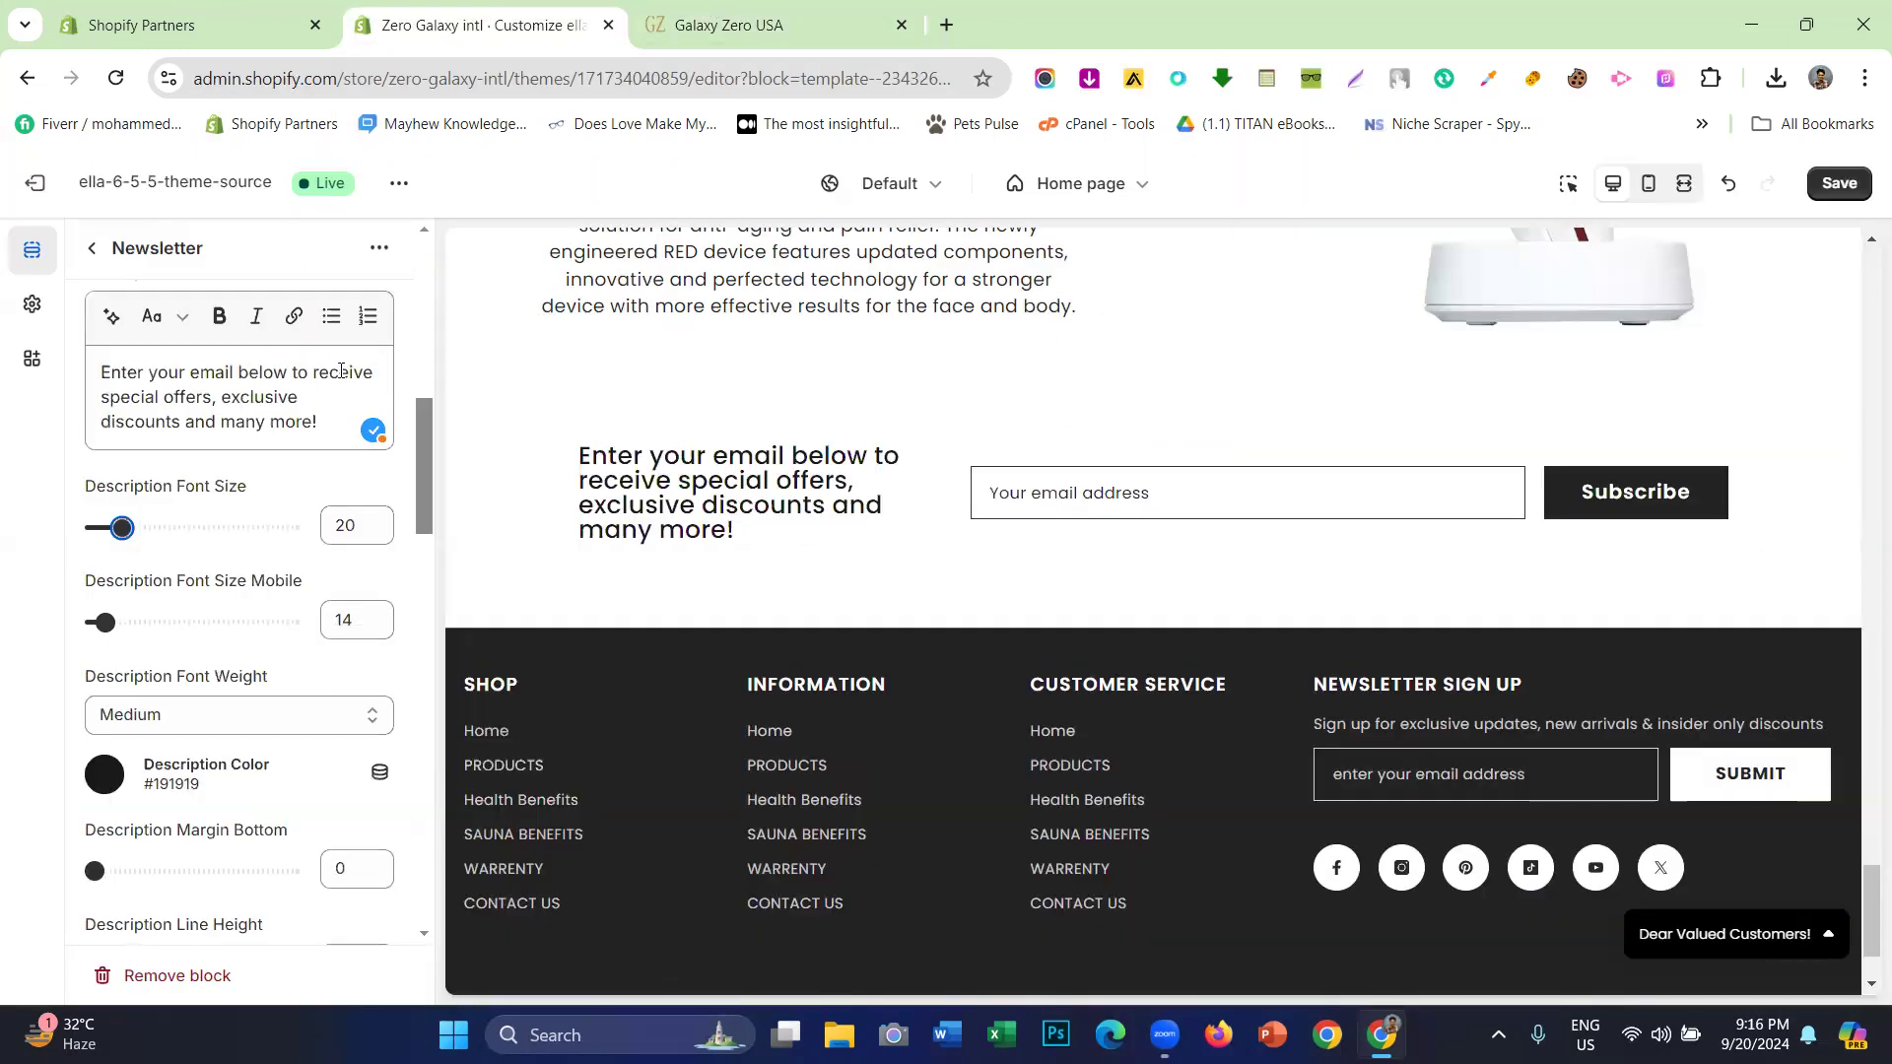
- Move the signup text from the Newsletter block's description into its title
triple_click(240, 397)
right_click(240, 397)
click(293, 516)
scroll(276, 515, up, 5)
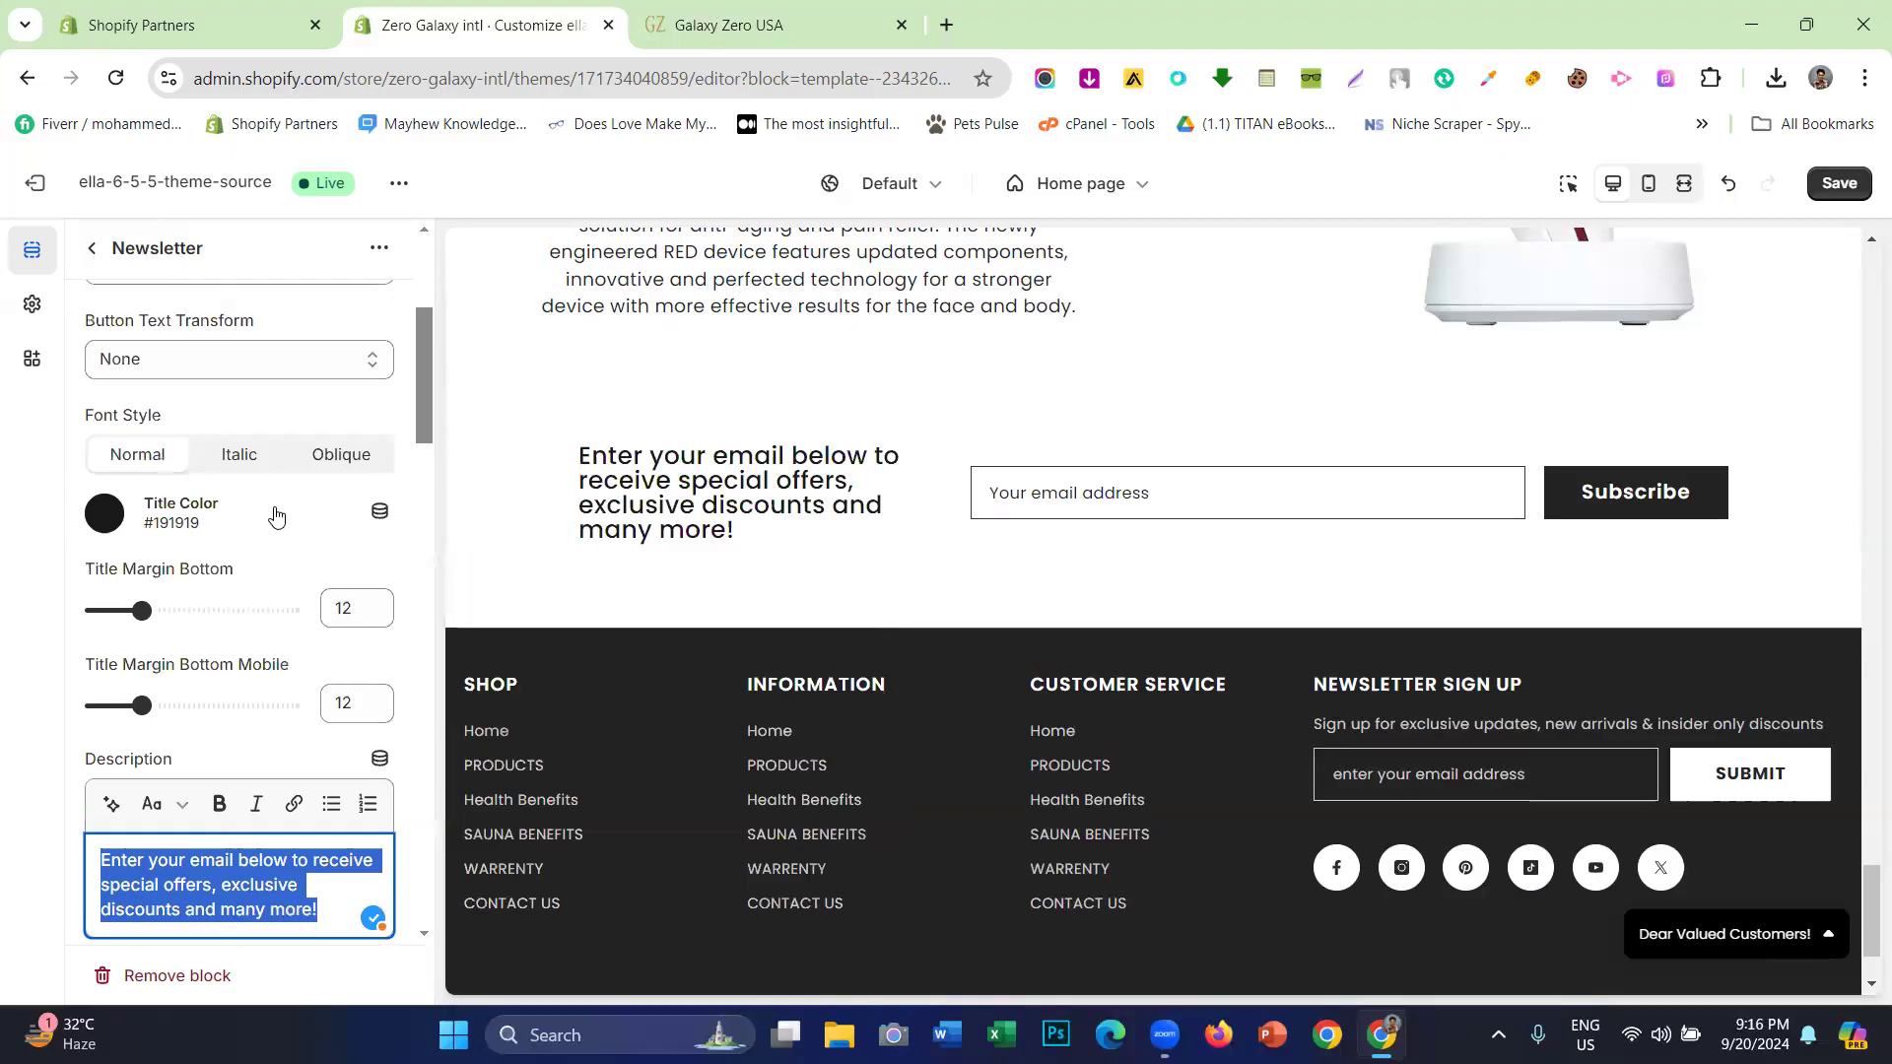
scroll(274, 551, down, 2)
right_click(207, 690)
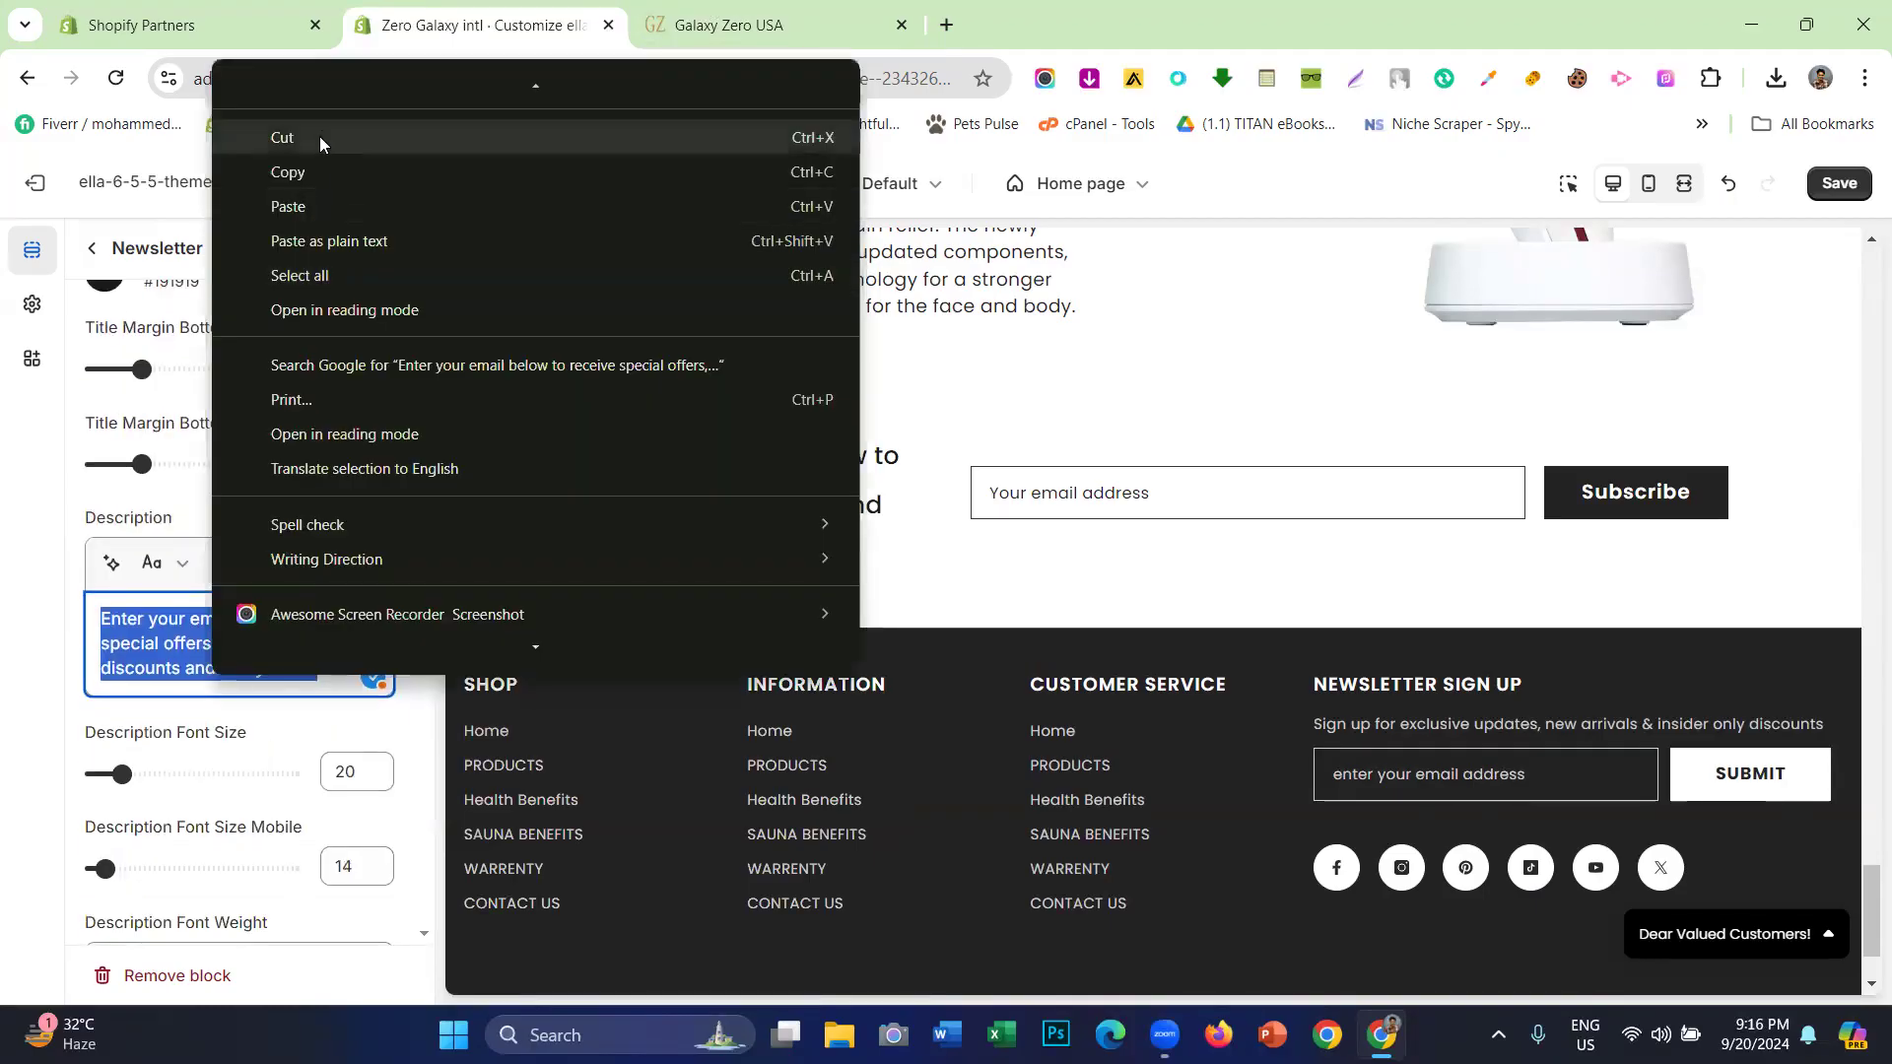
click(319, 136)
right_click(200, 353)
click(266, 587)
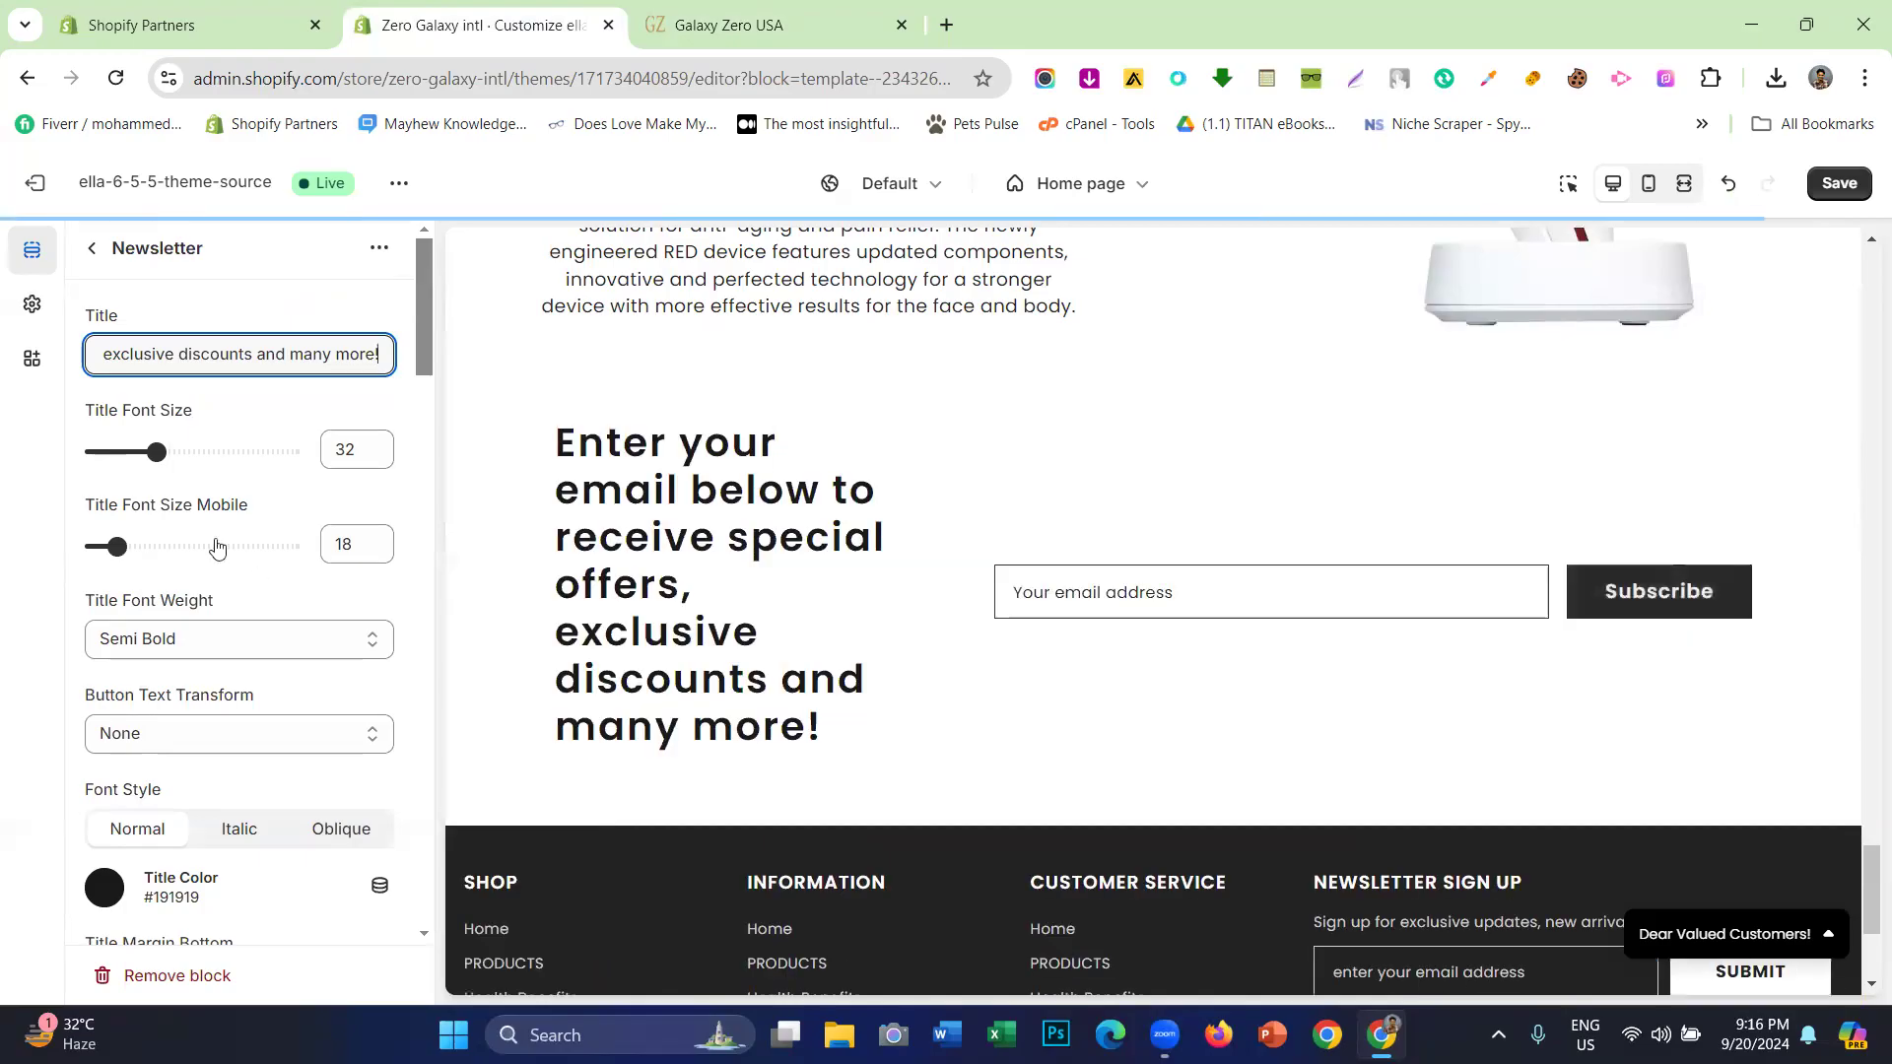
- Set the Newsletter block's Title Font Size to 19 and compare it with the reference site's signup text
drag(156, 451, 120, 452)
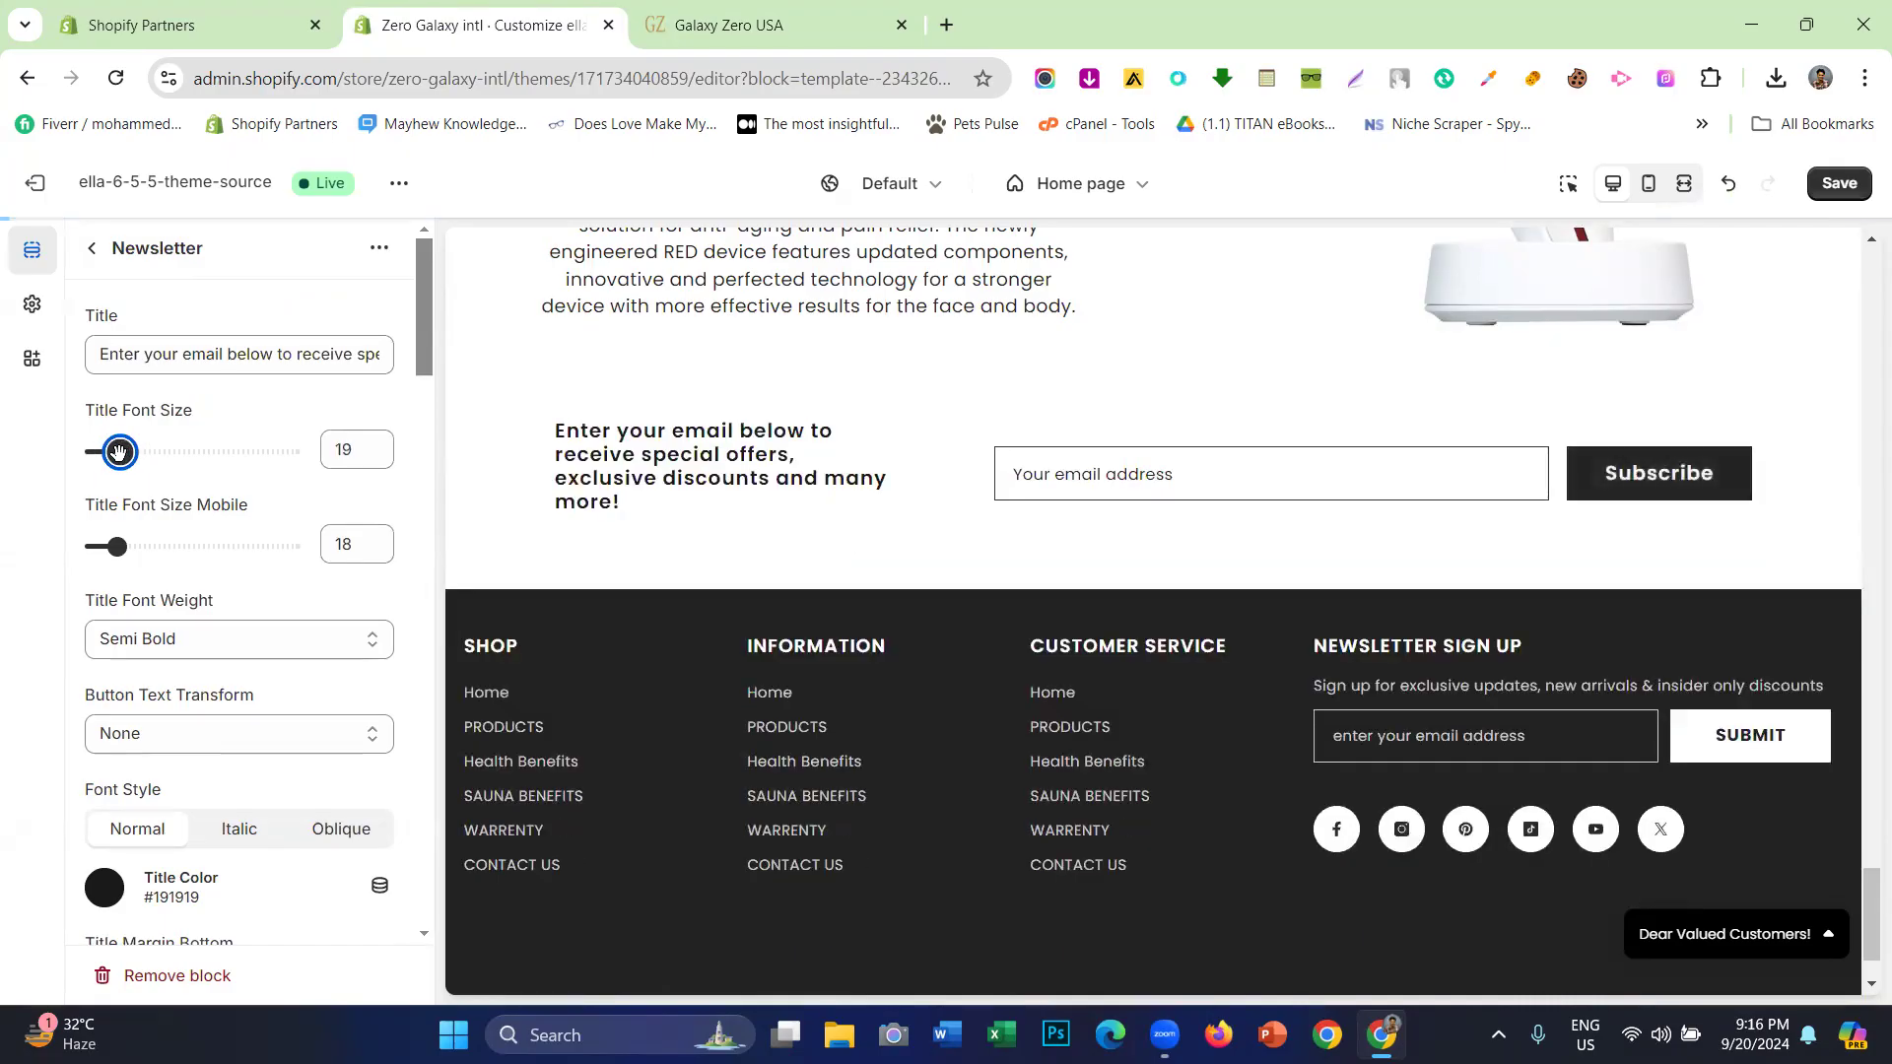
click(701, 10)
click(573, 10)
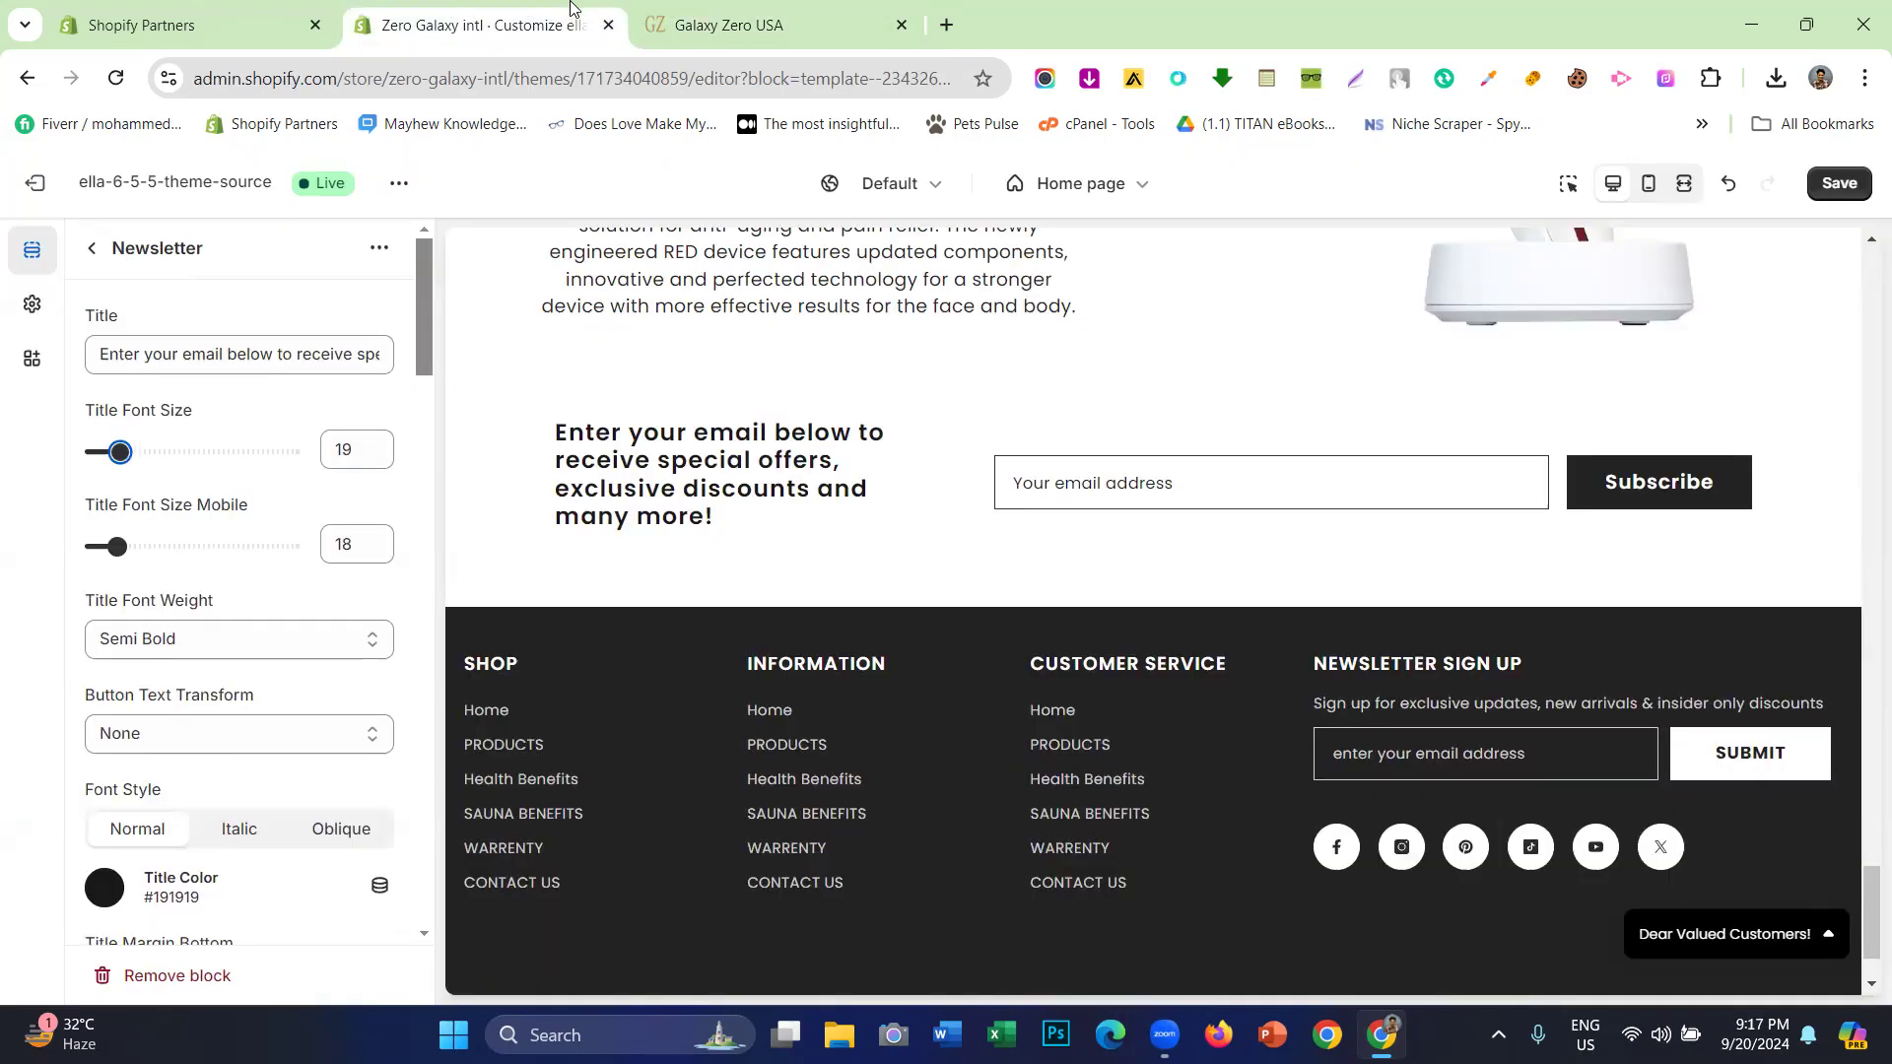
click(679, 12)
click(557, 11)
- Inspect the signup text on the Galaxy Zero USA reference site with the developer tools to read its font size
click(729, 25)
right_click(1033, 526)
scroll(1103, 492, down, 3)
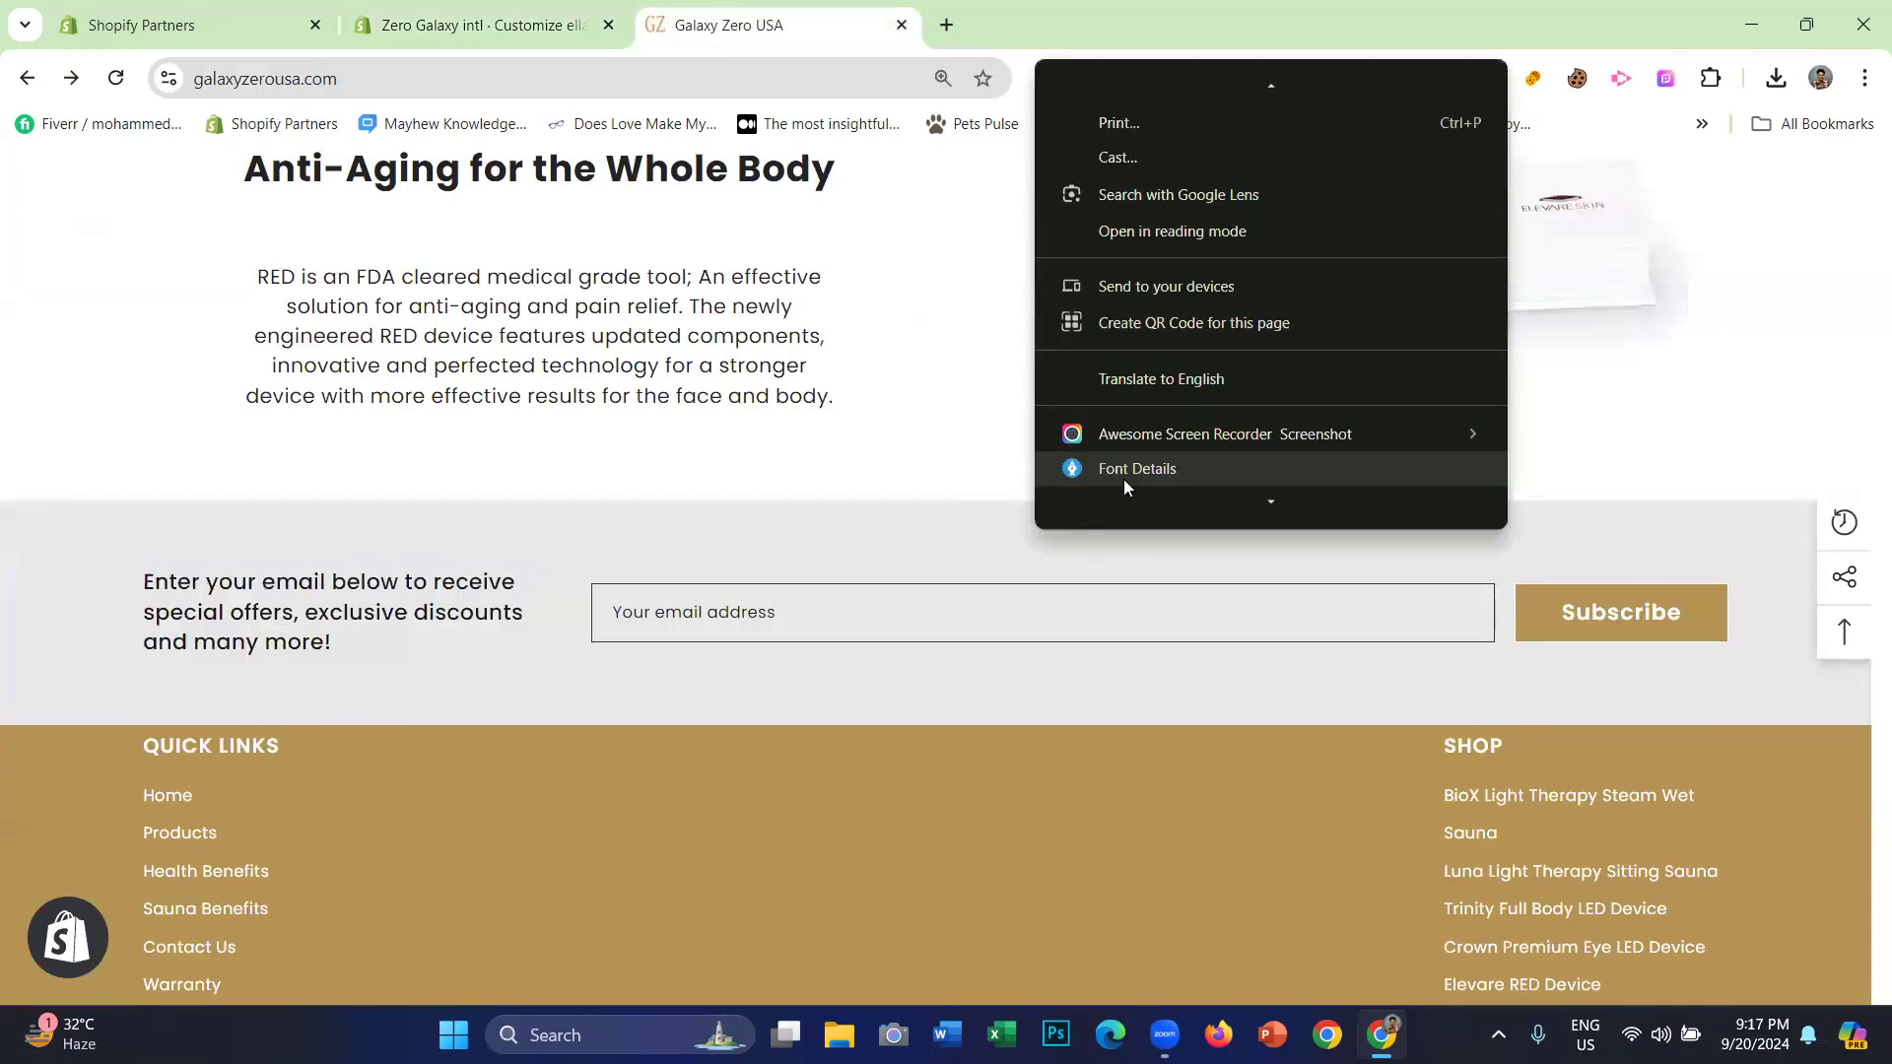
click(1139, 505)
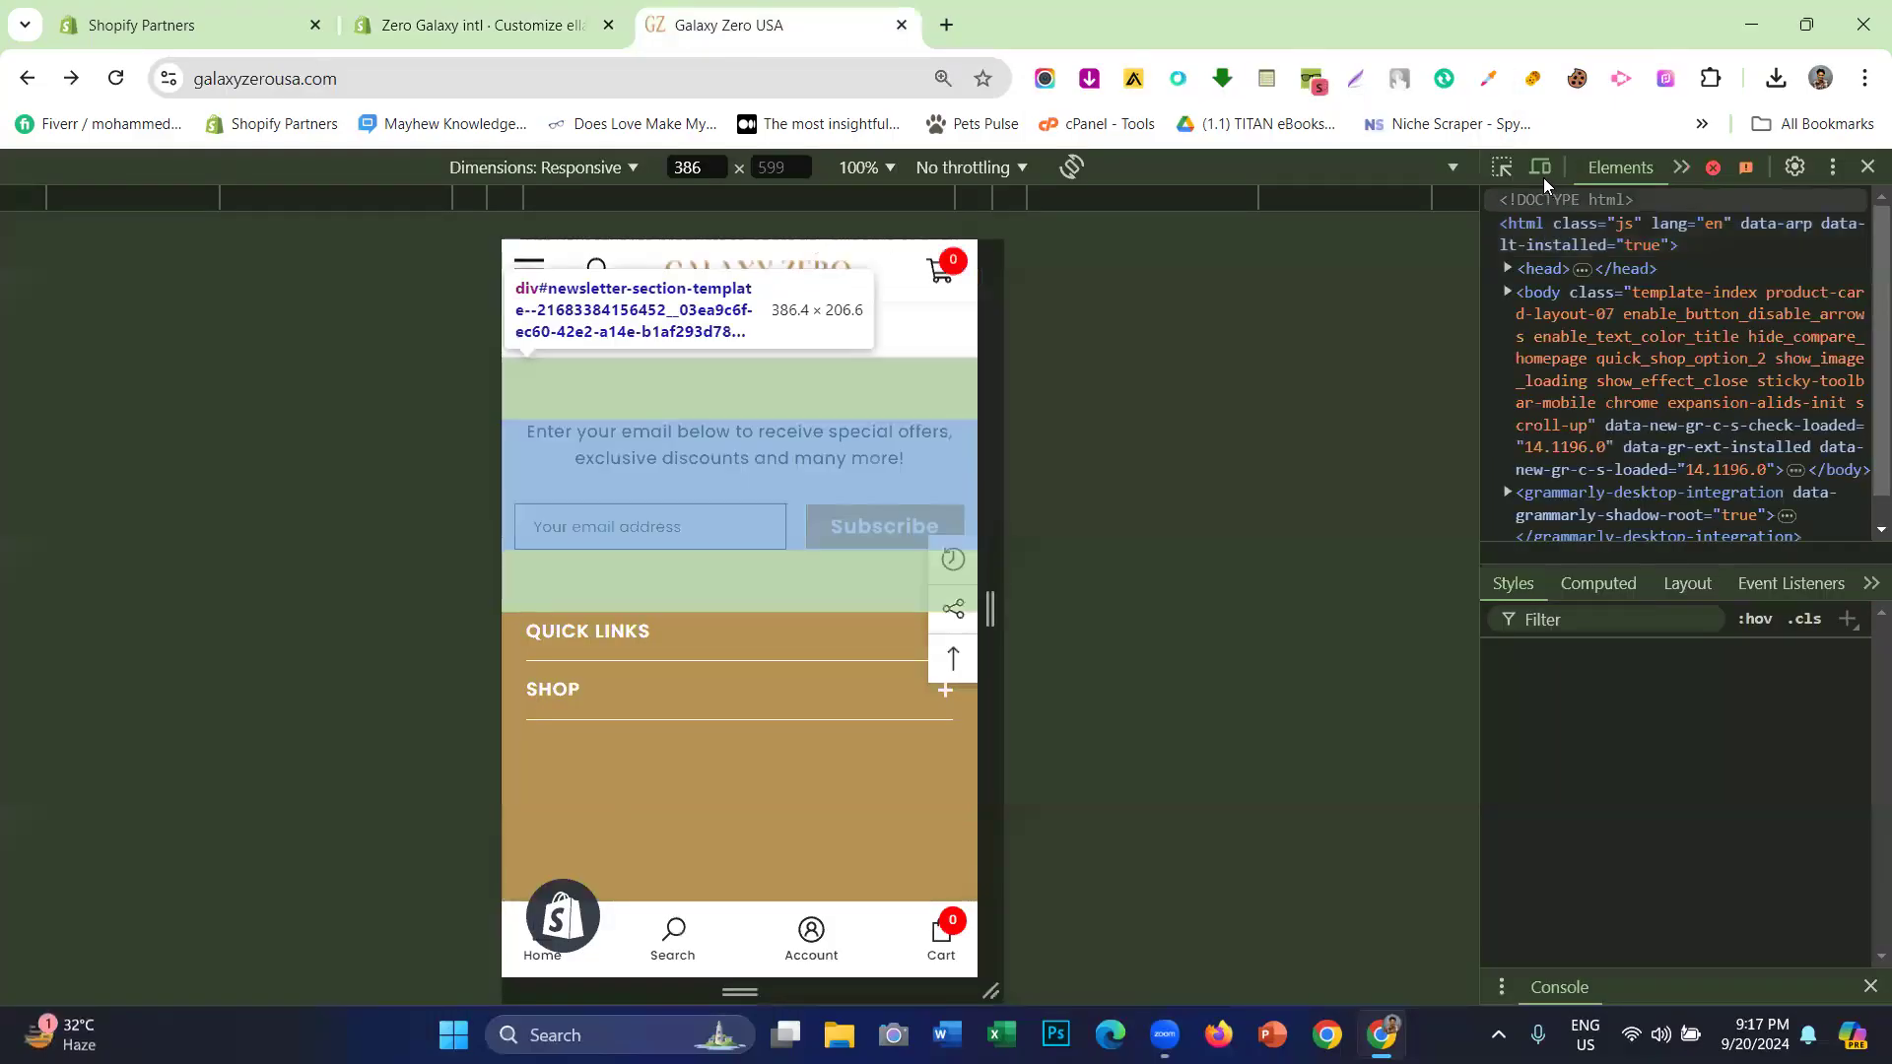
click(1540, 171)
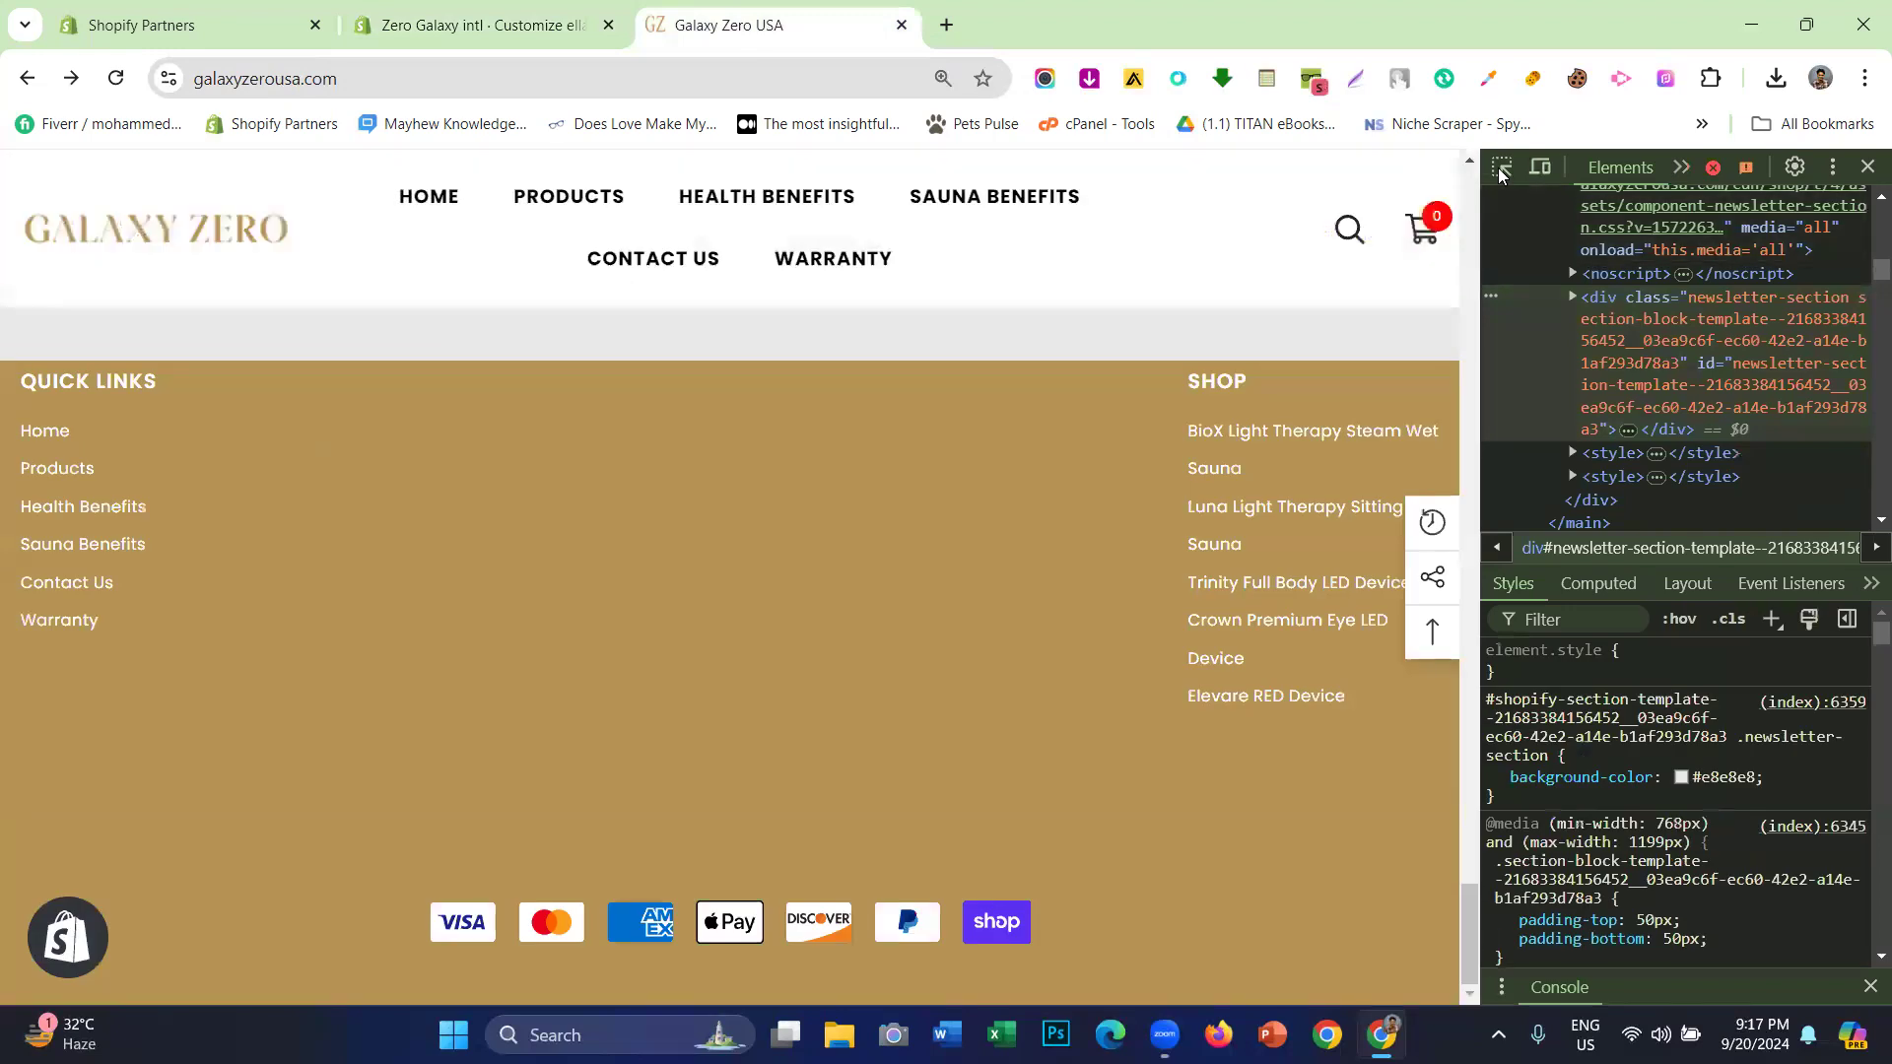
click(1501, 167)
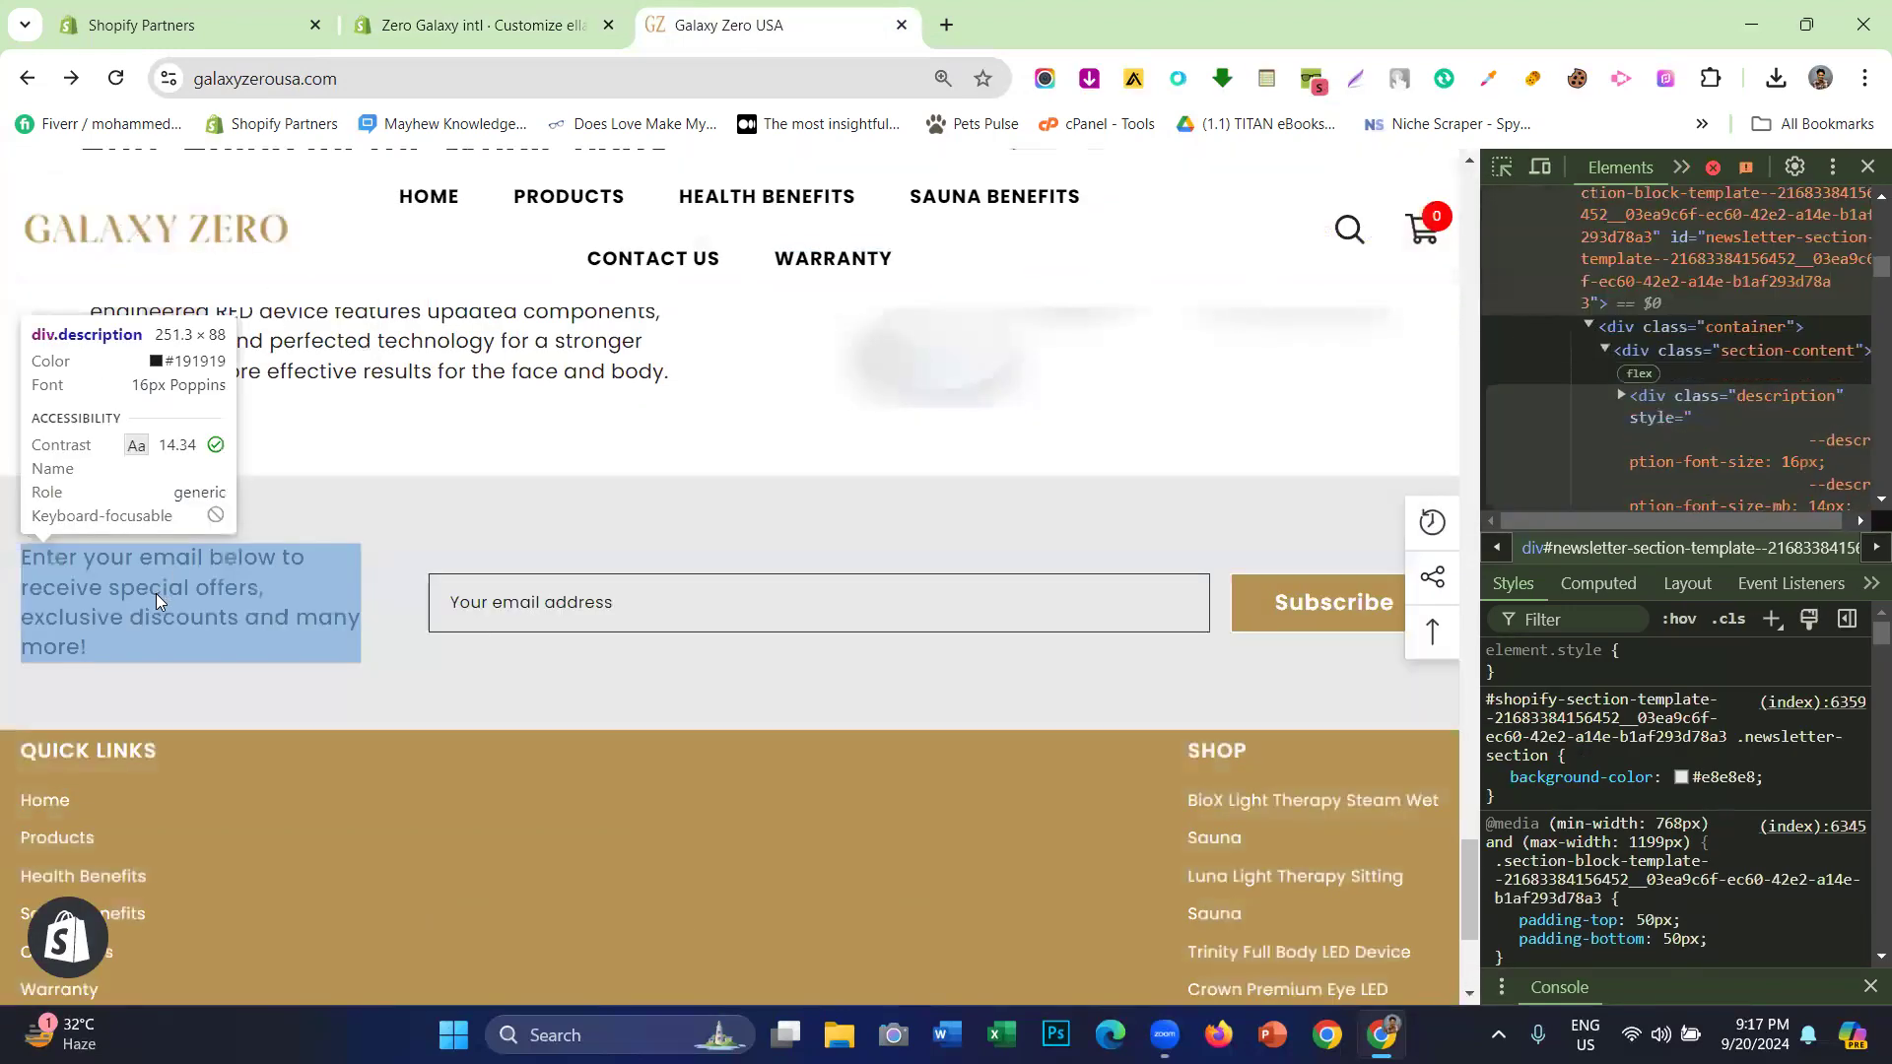
- Set the Newsletter block's Title Font Size to 16 and check it in the full-width and desktop previews
click(440, 6)
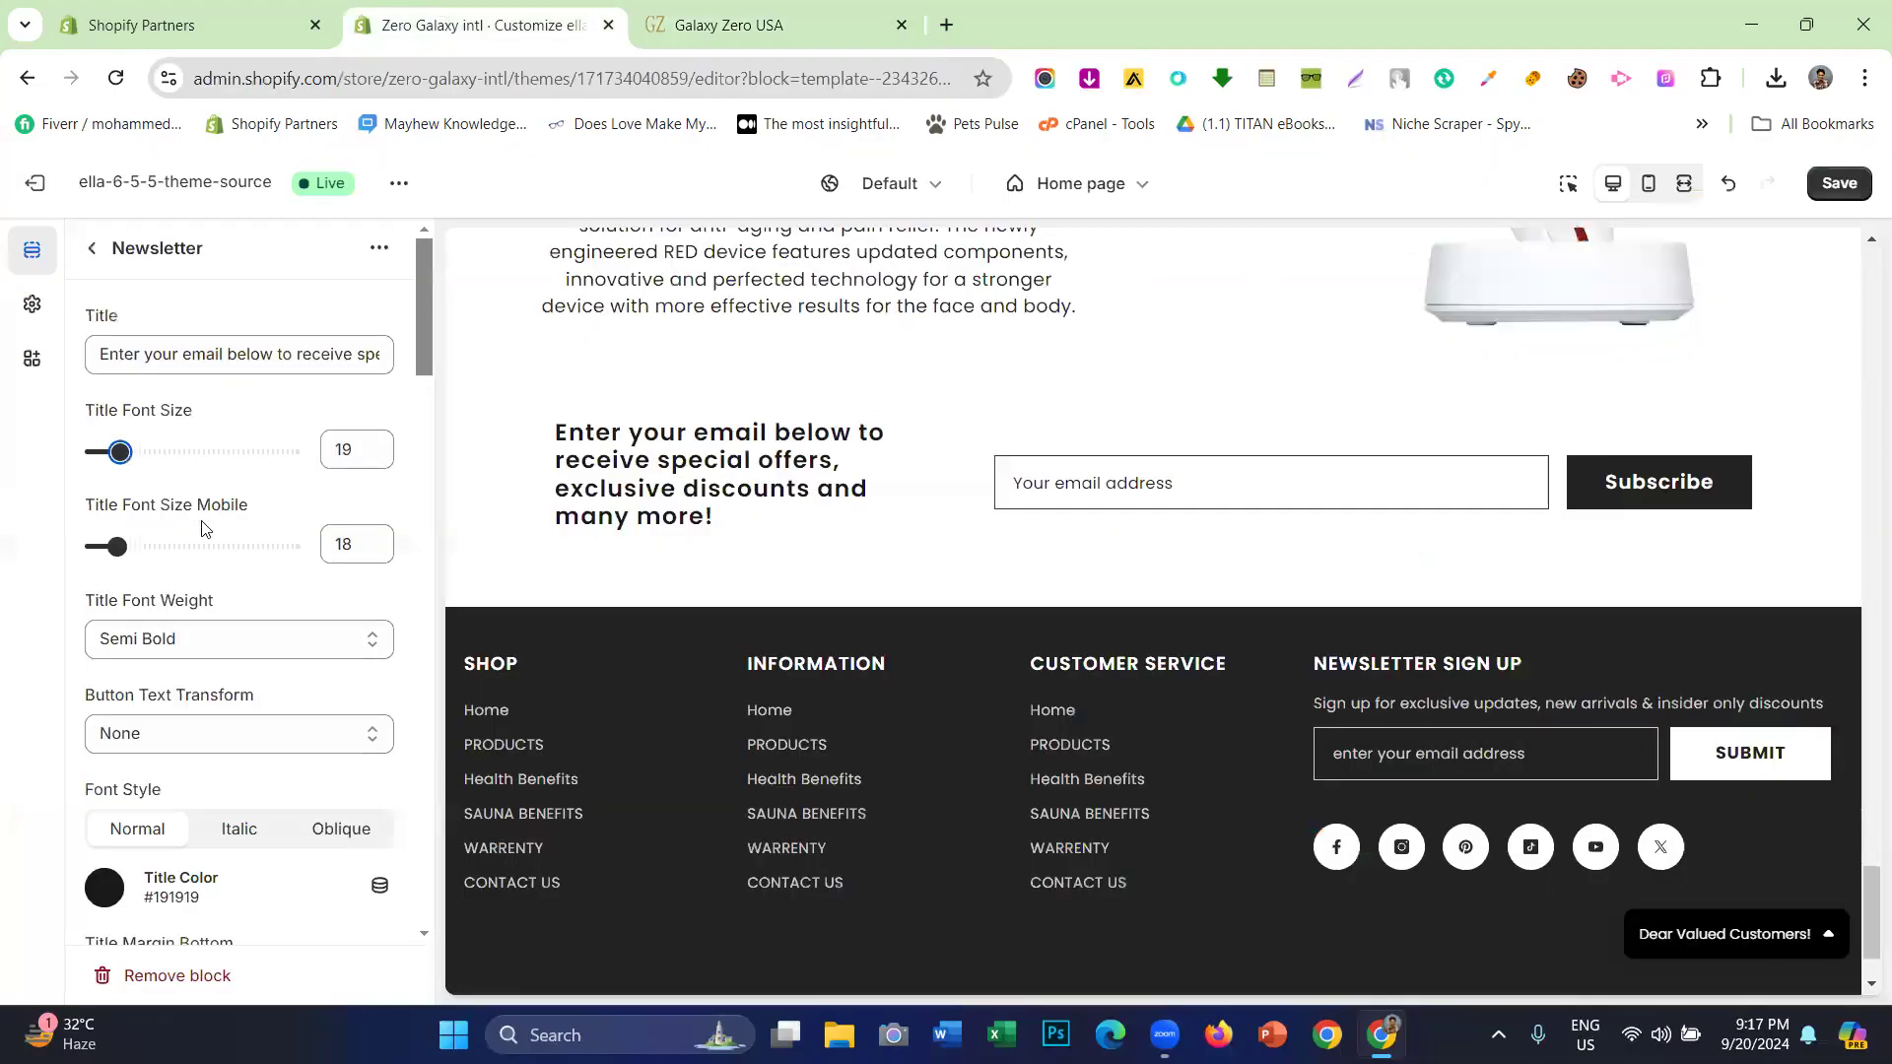
drag(119, 452, 110, 451)
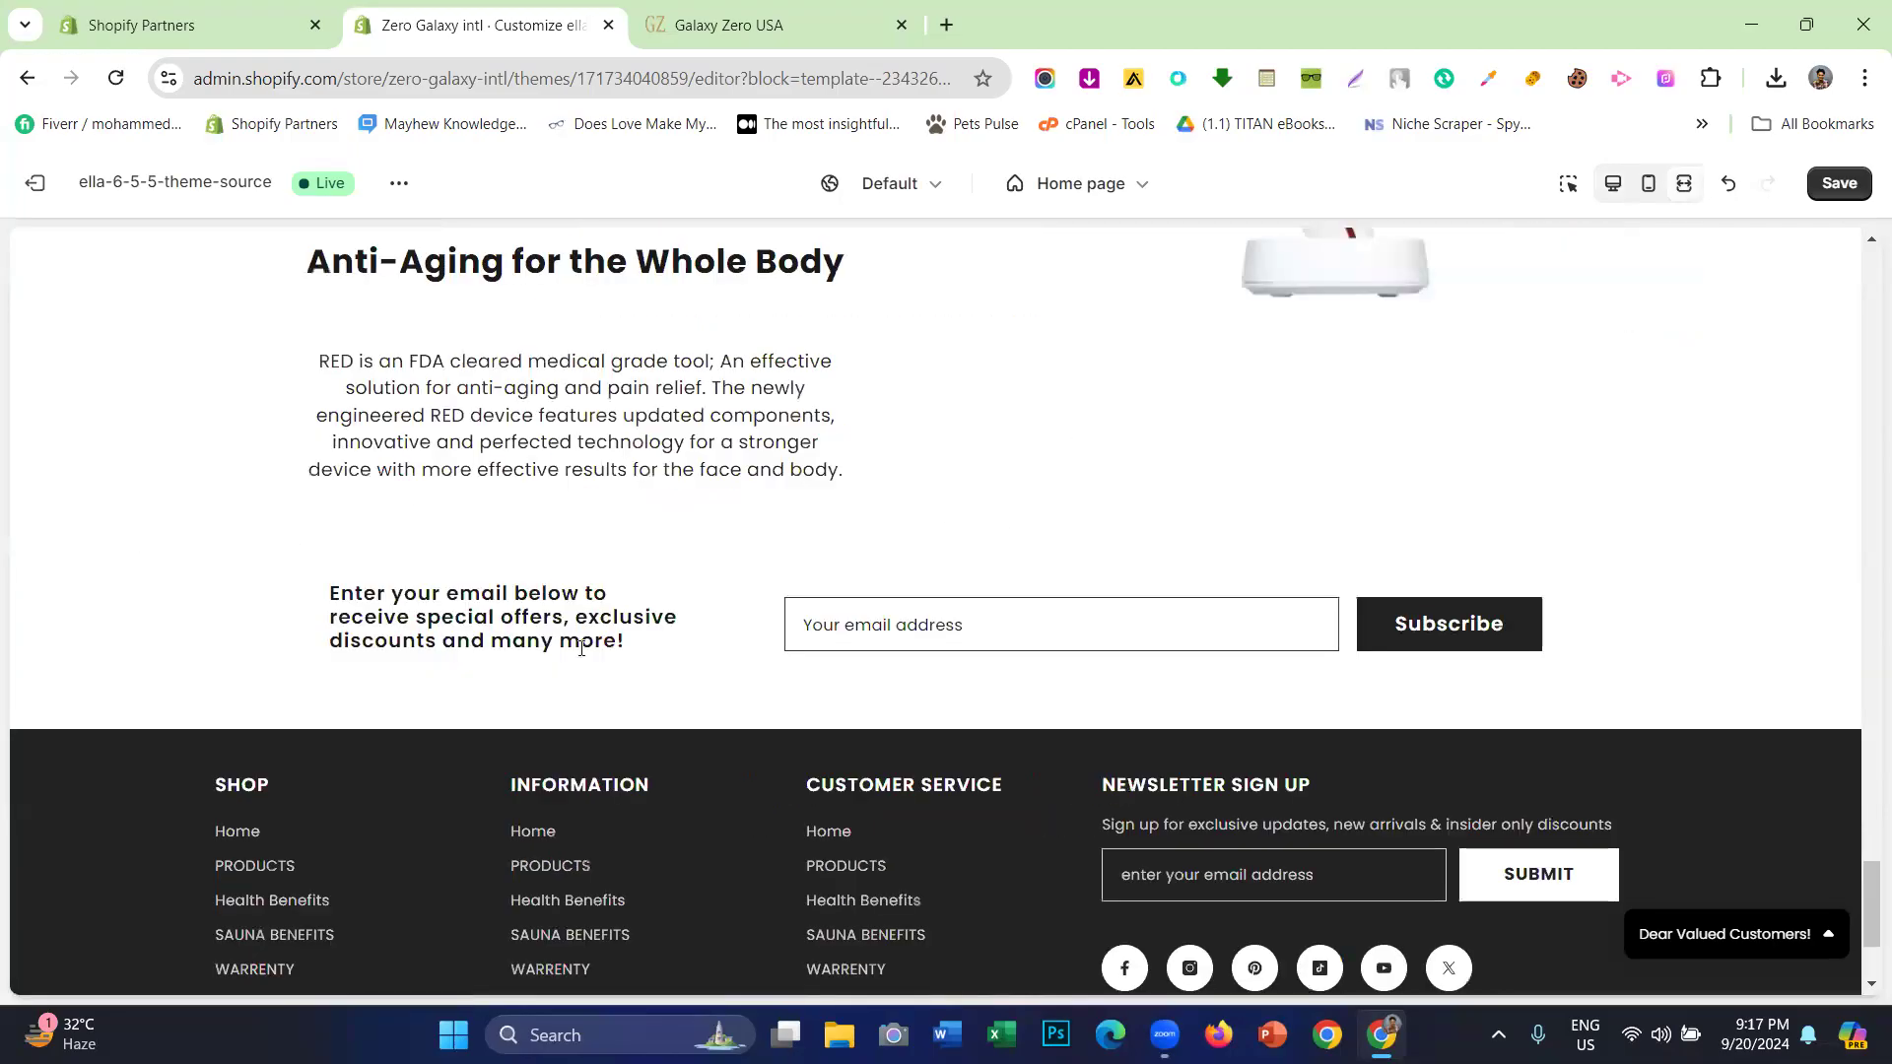
click(1612, 183)
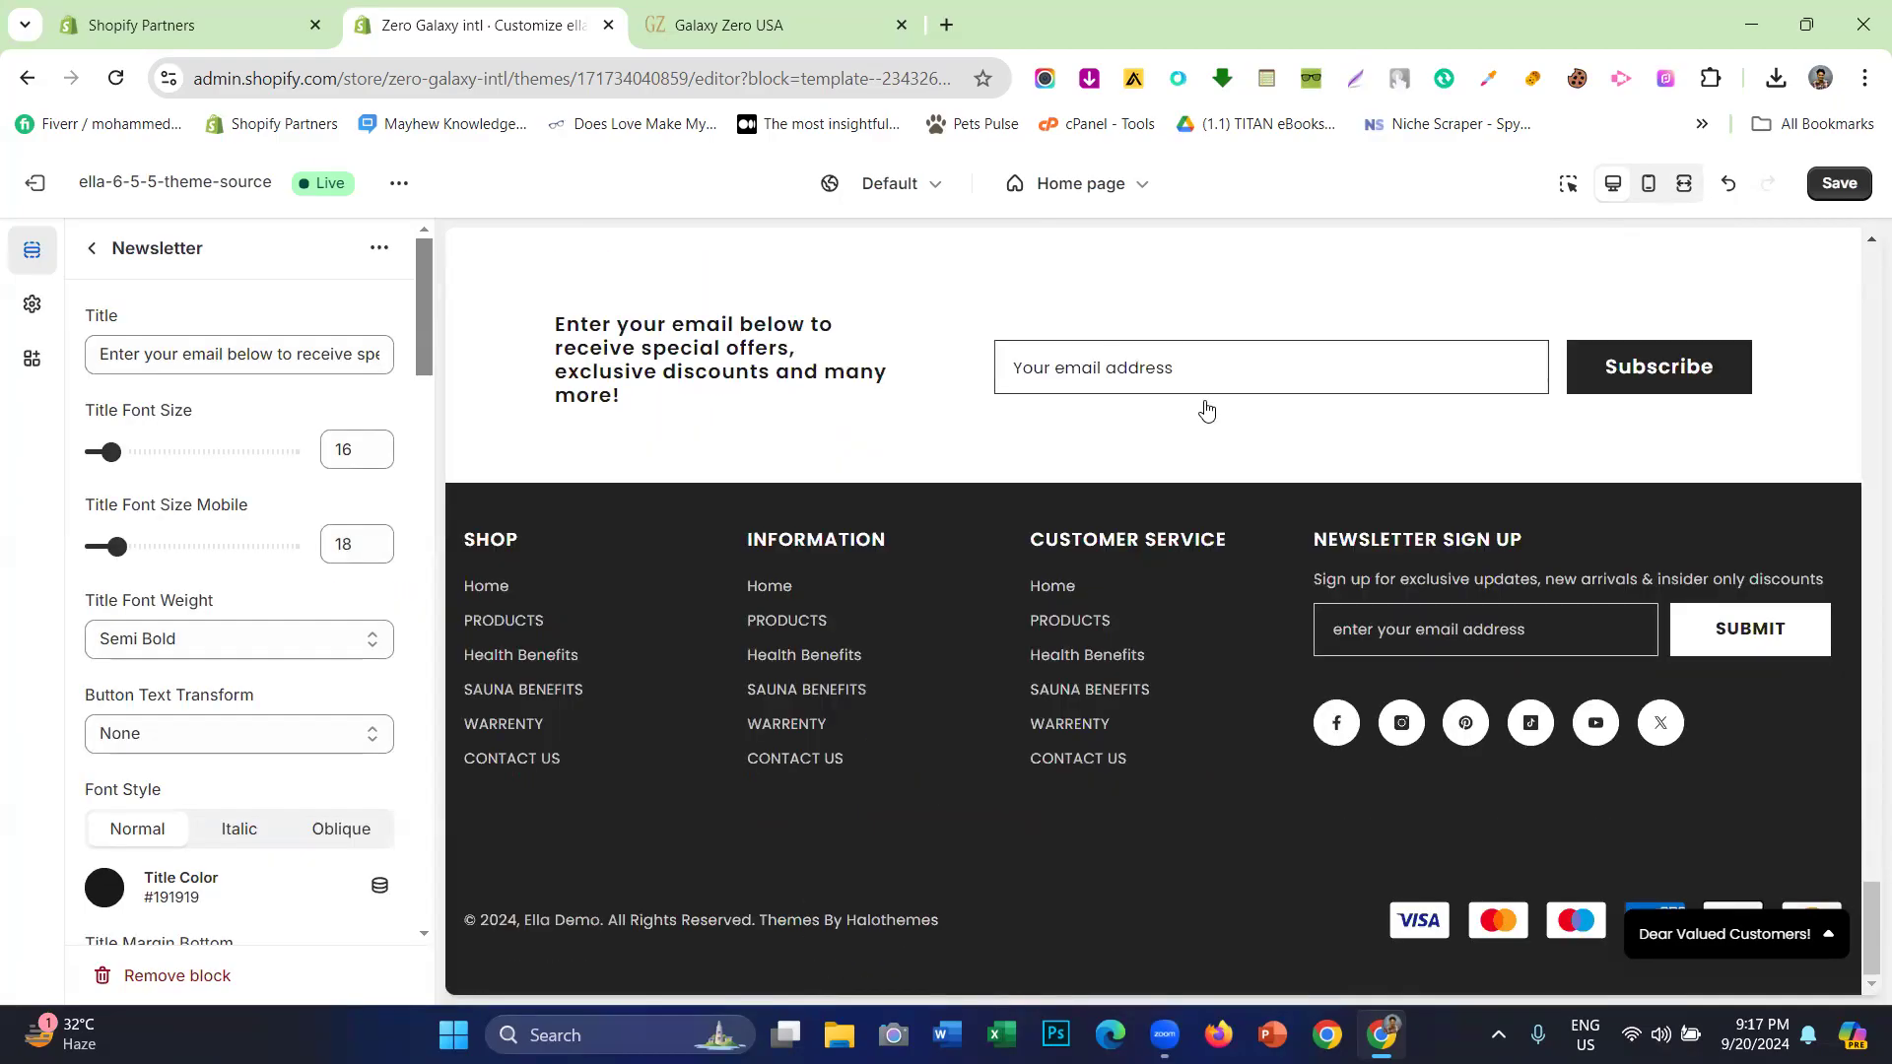
- Look through the Newsletter block's description and input settings, and inspect the Subscribe button's styling on the reference site
scroll(177, 560, down, 6)
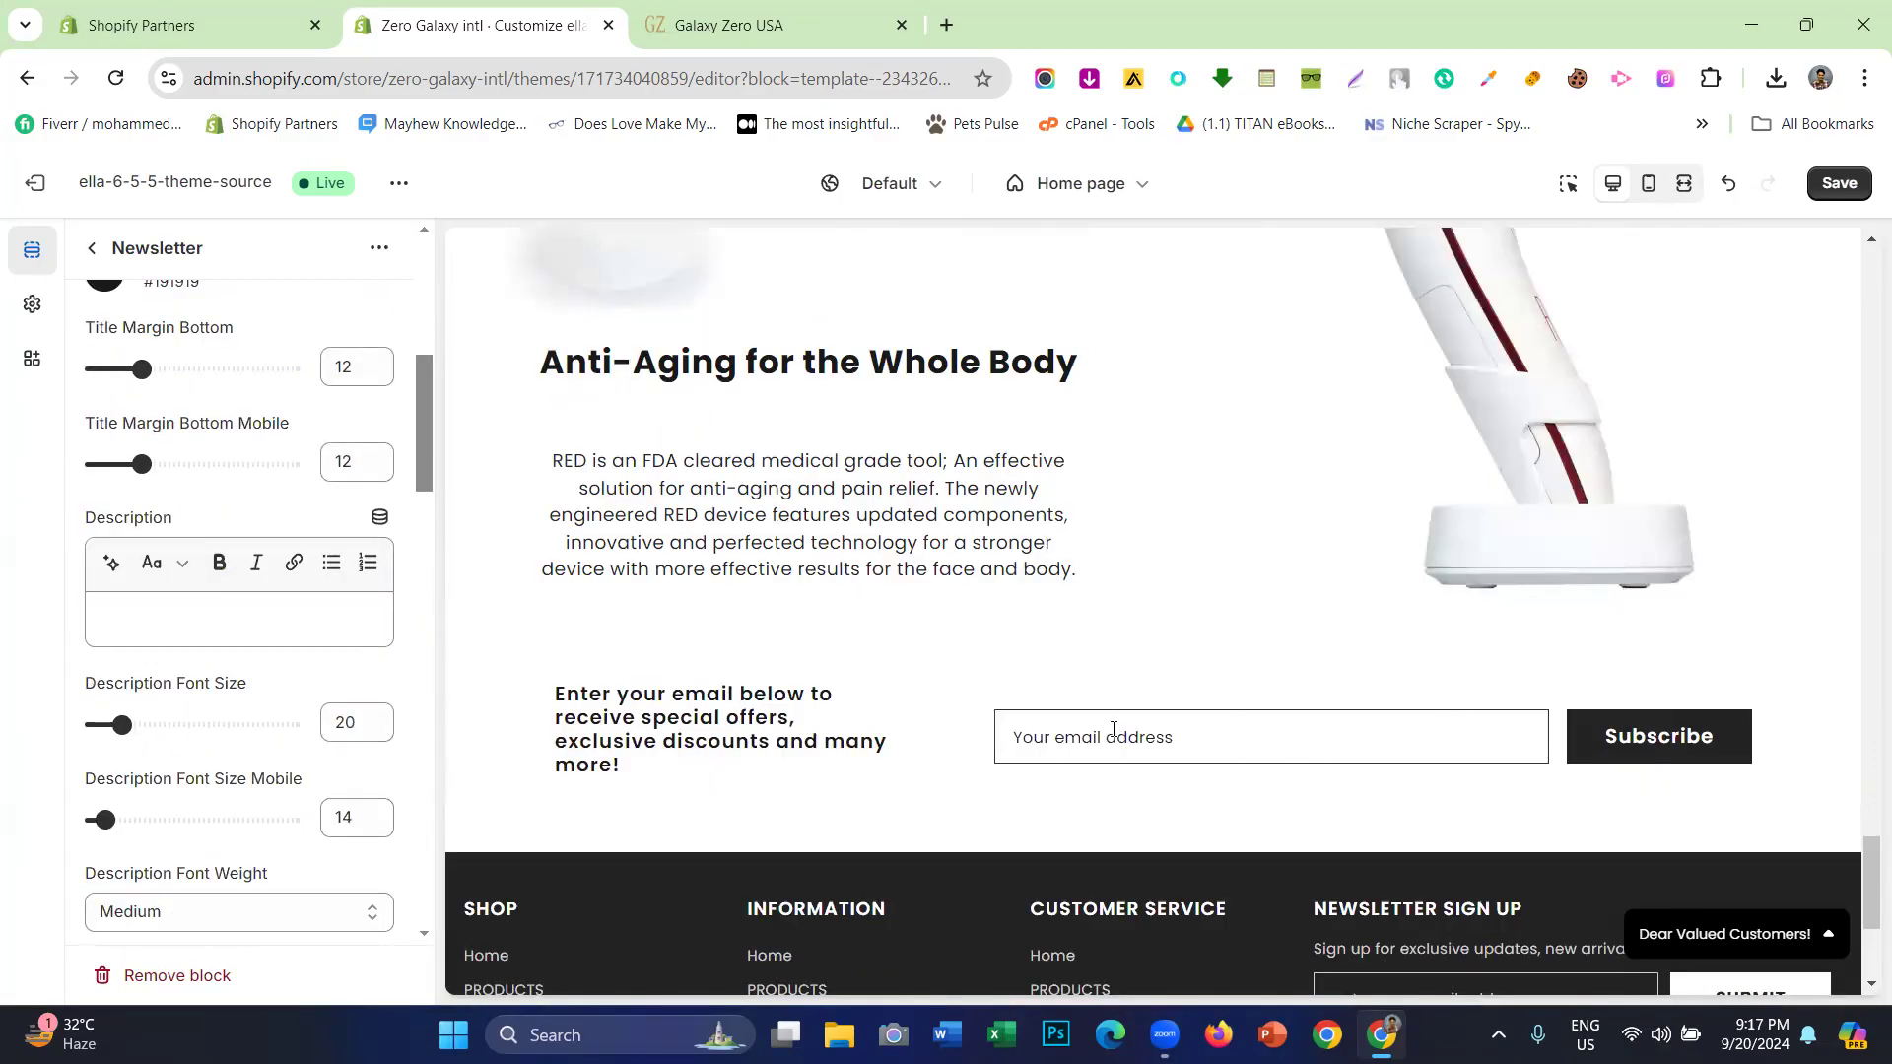
click(1084, 734)
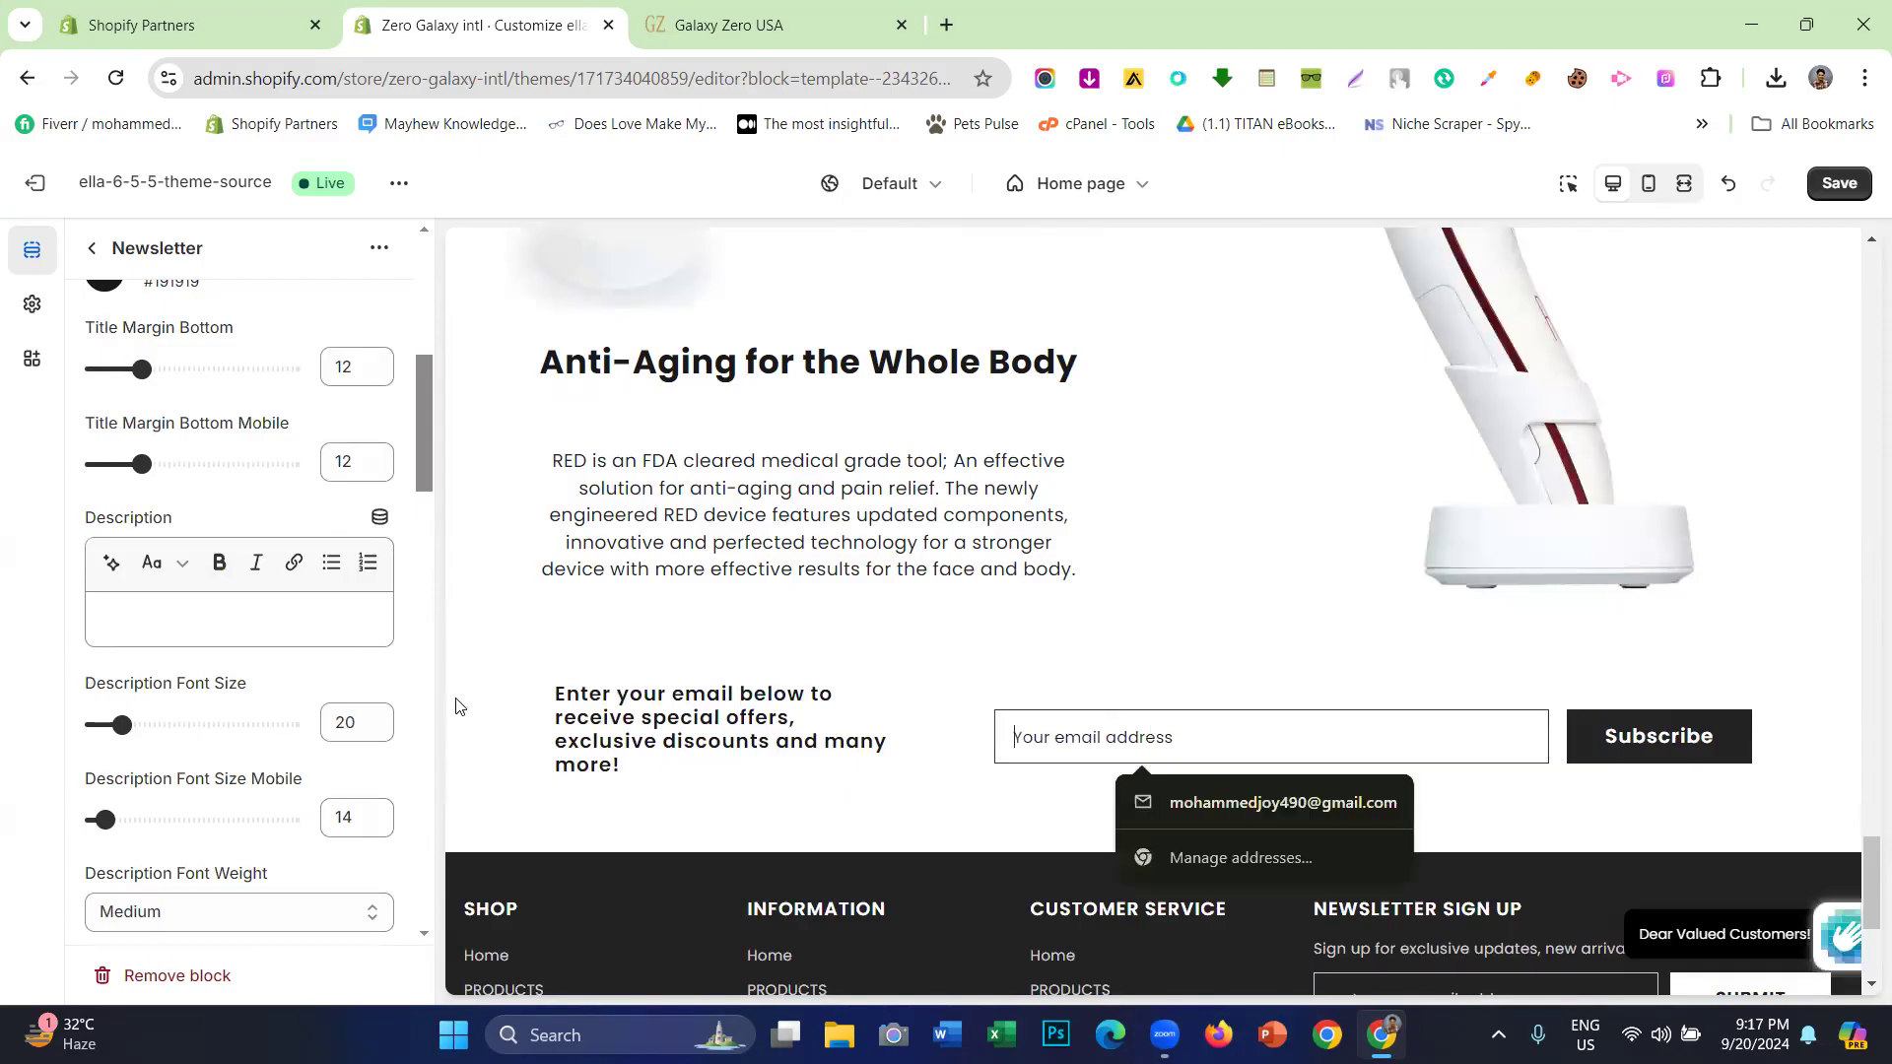
scroll(295, 668, down, 3)
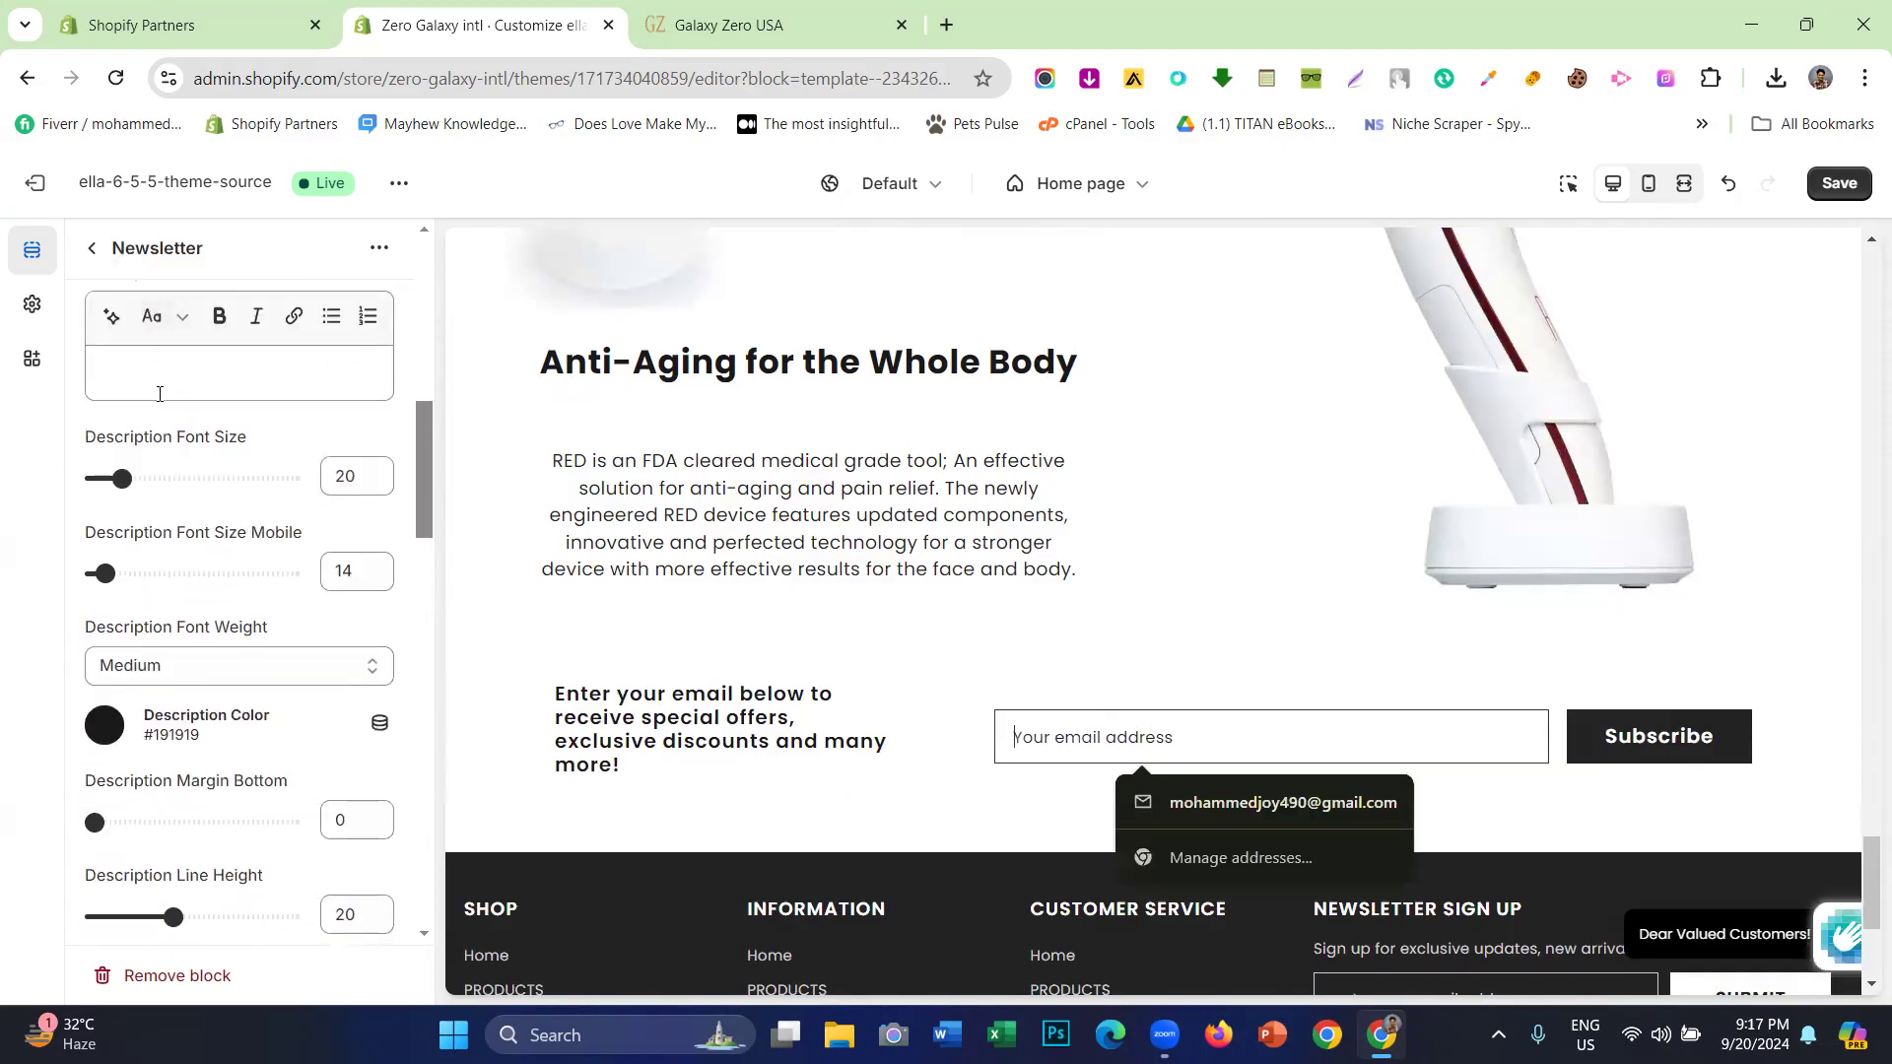
scroll(159, 414, down, 3)
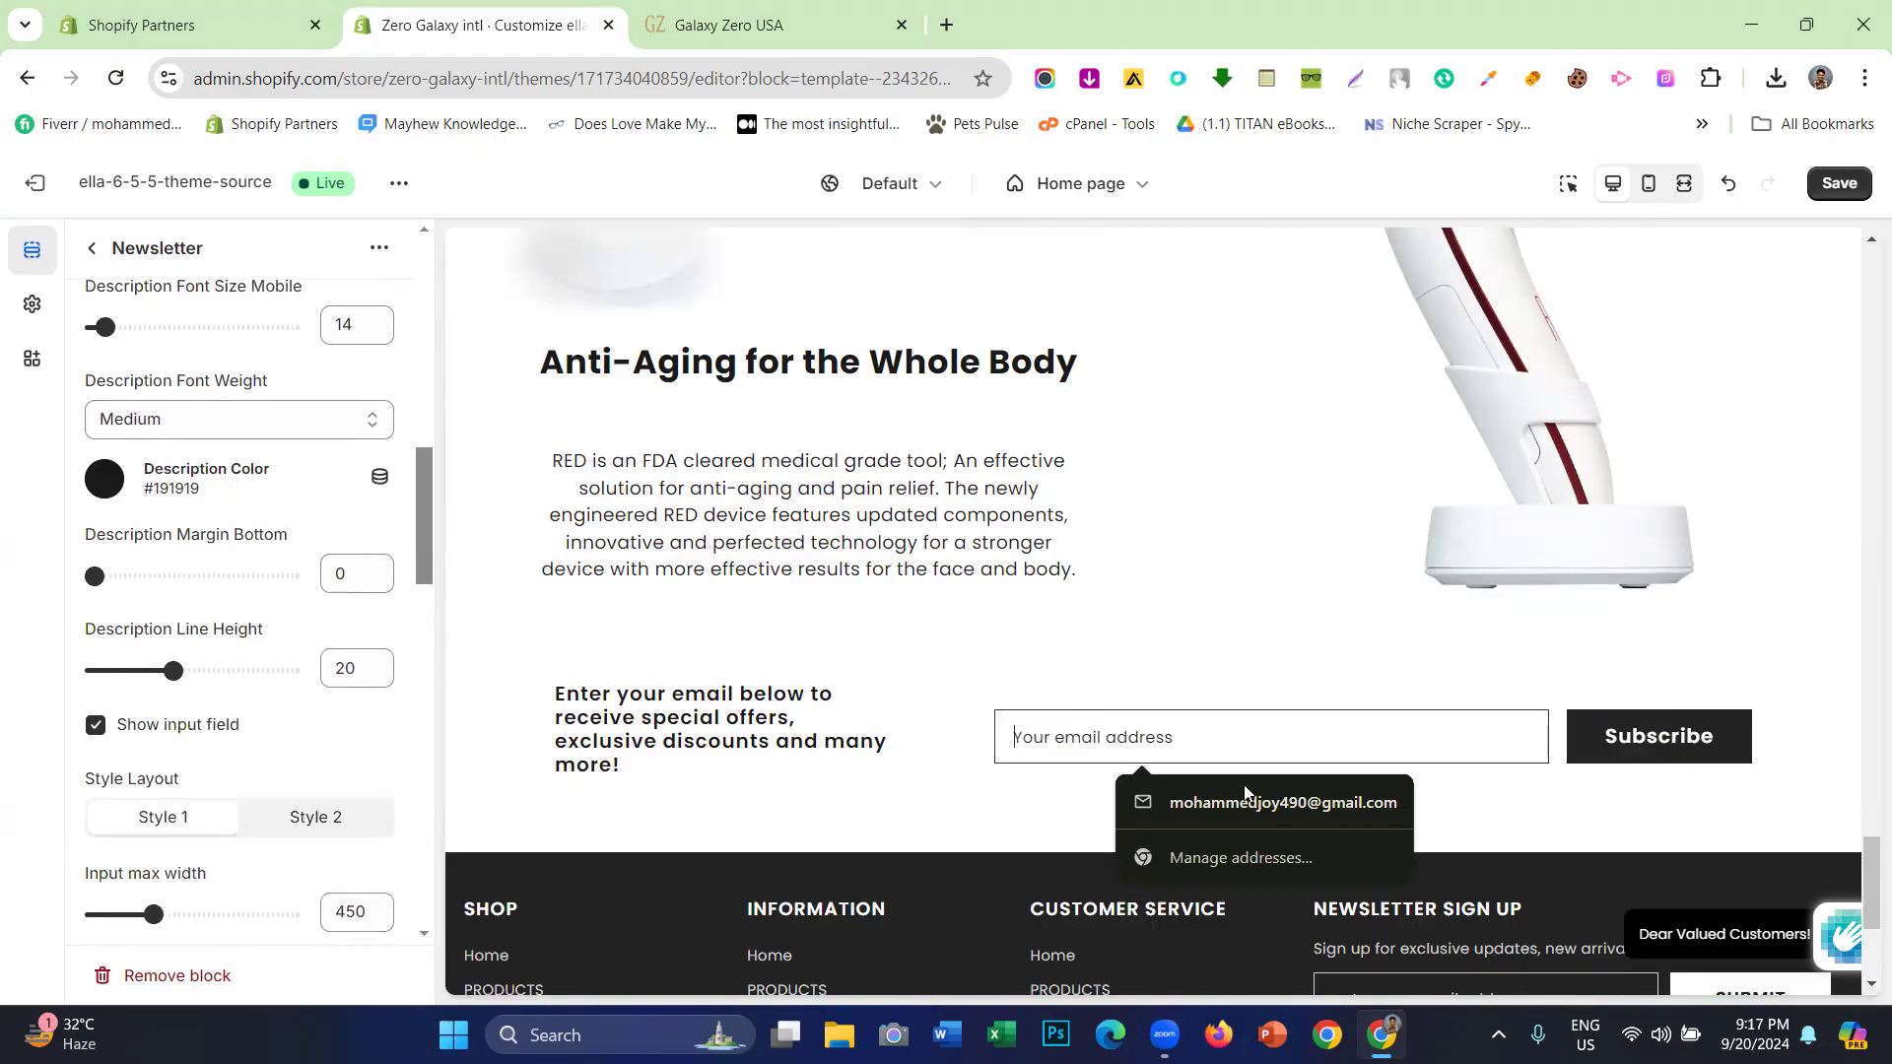
click(1209, 675)
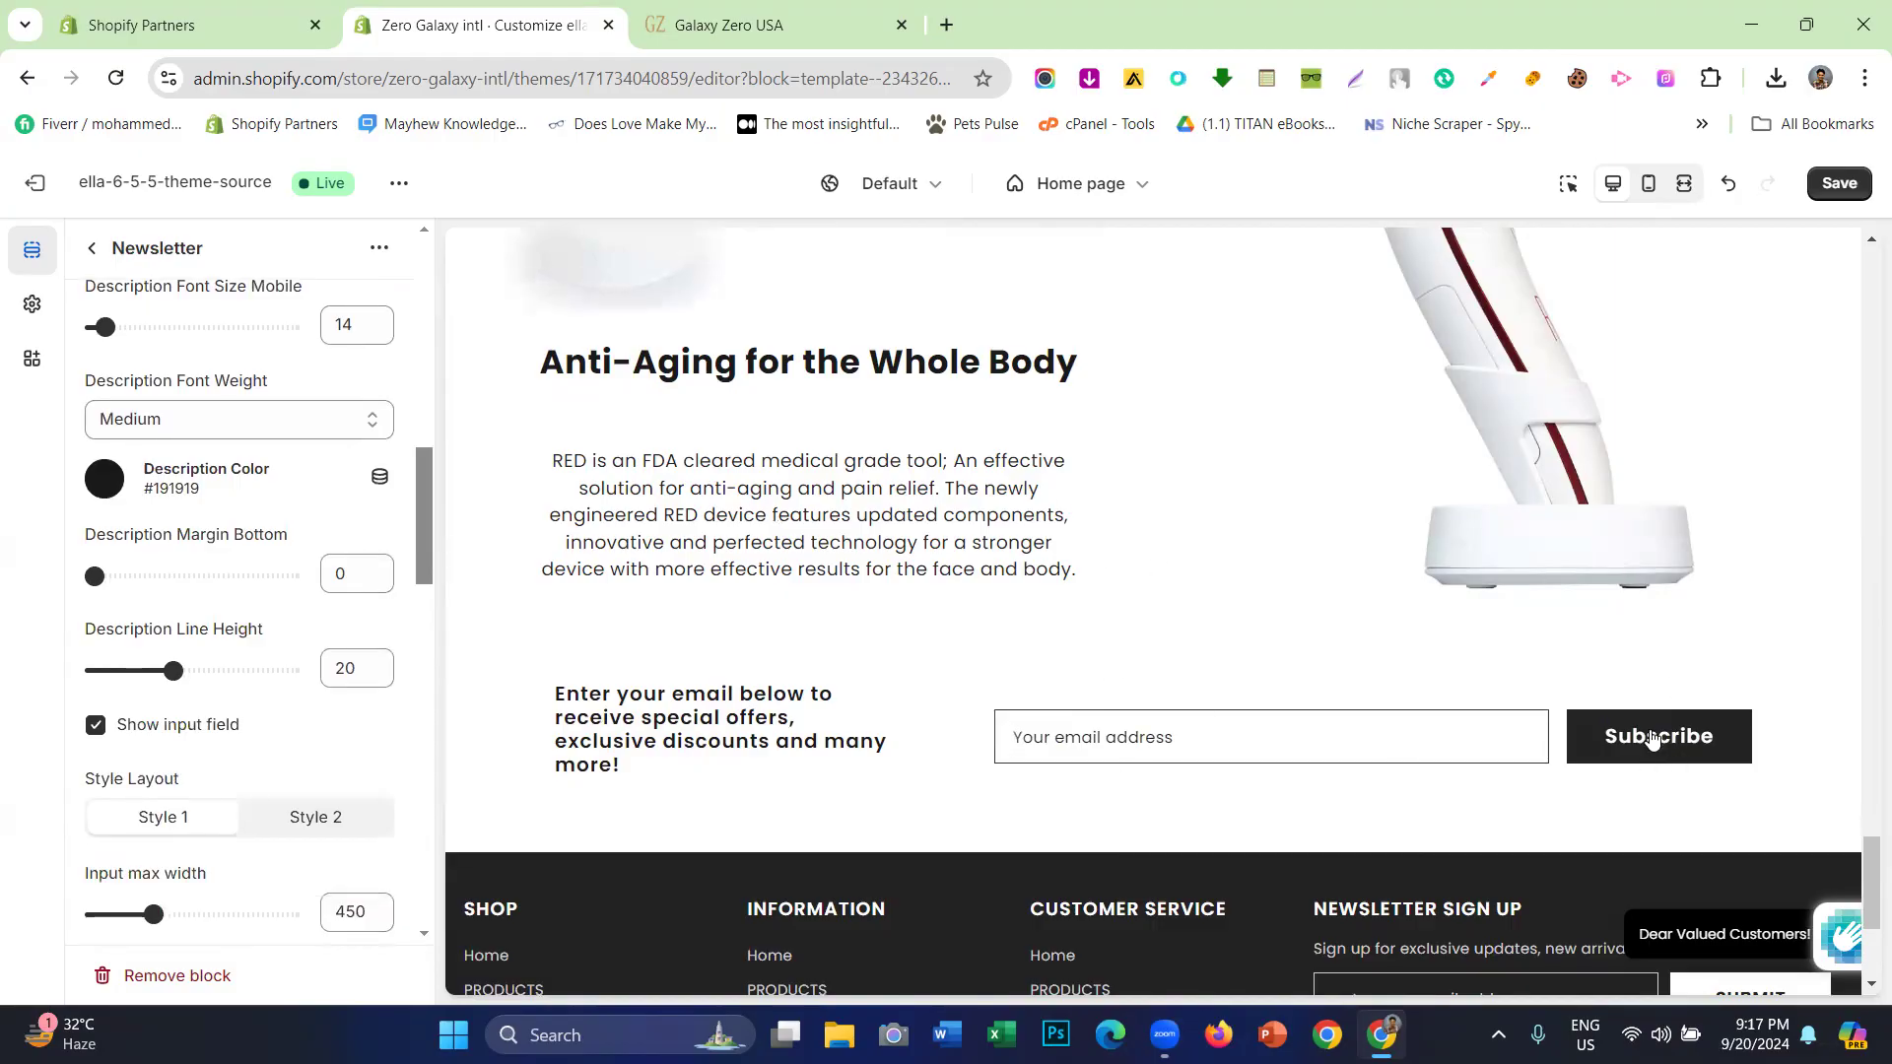
click(734, 25)
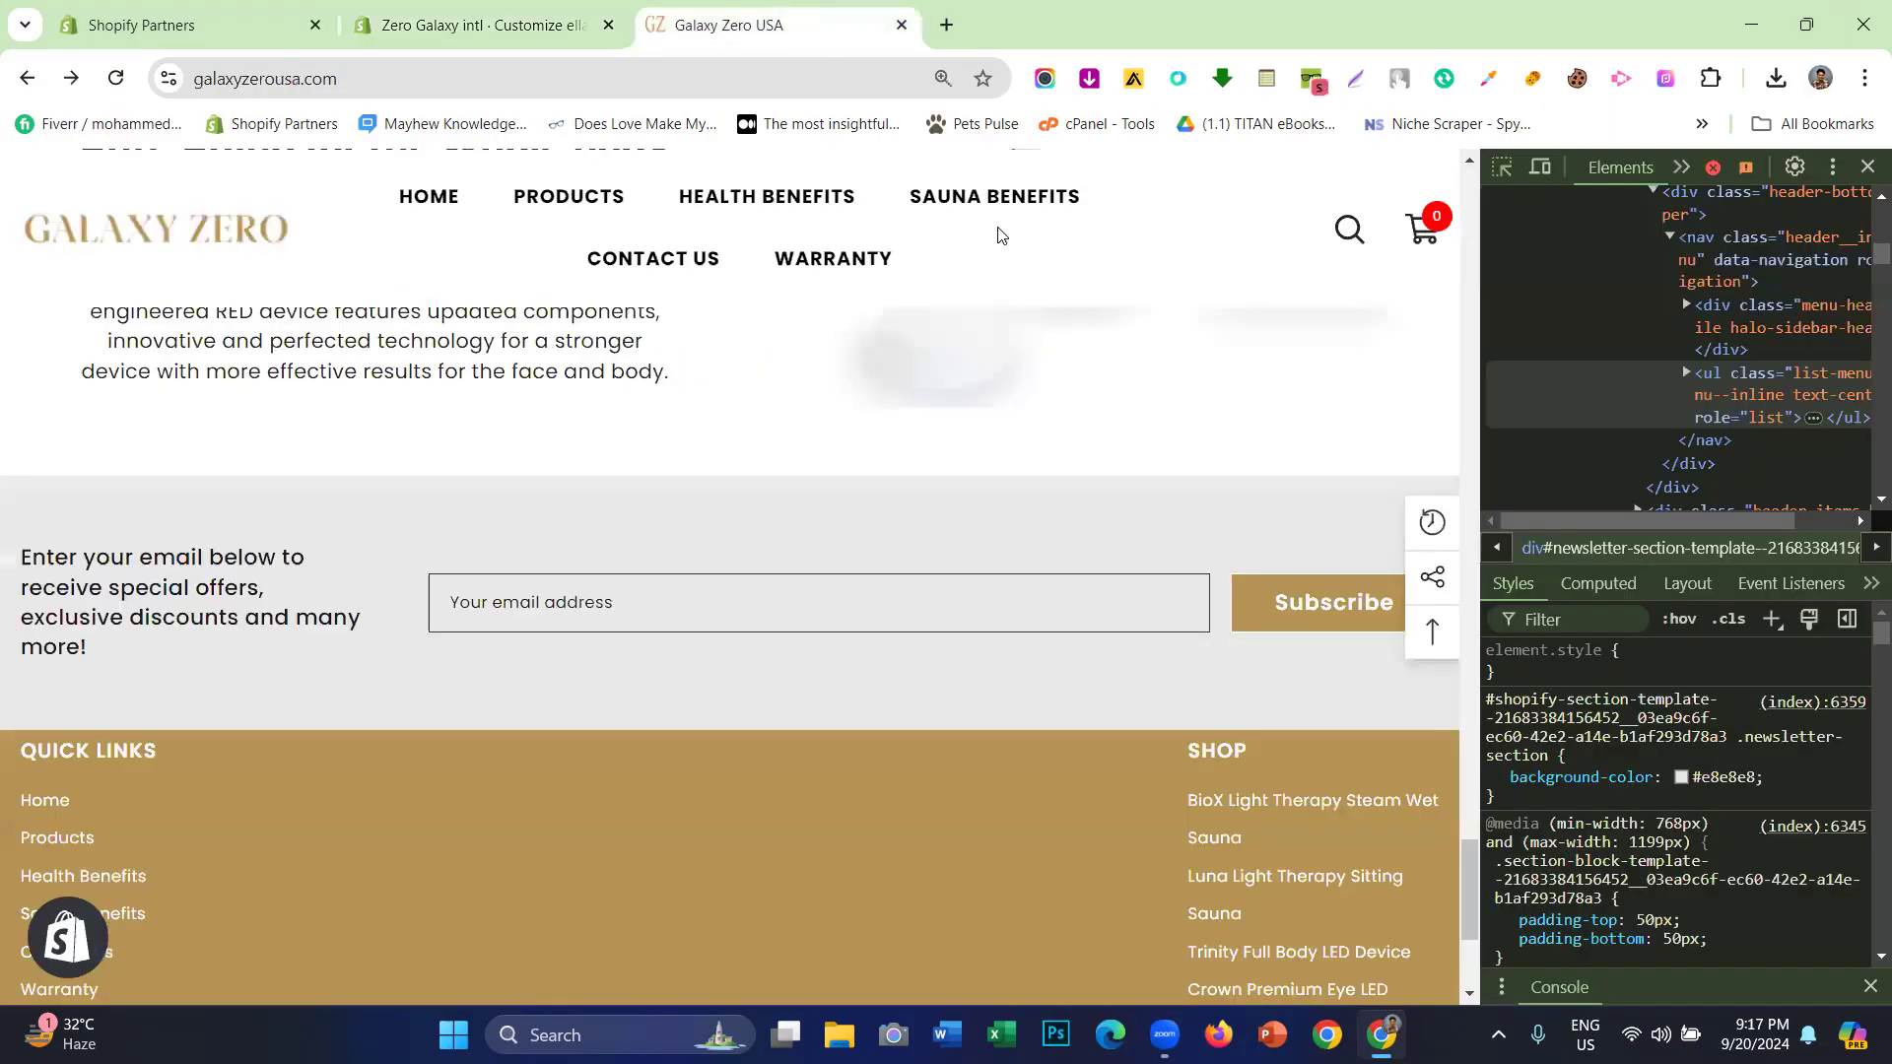
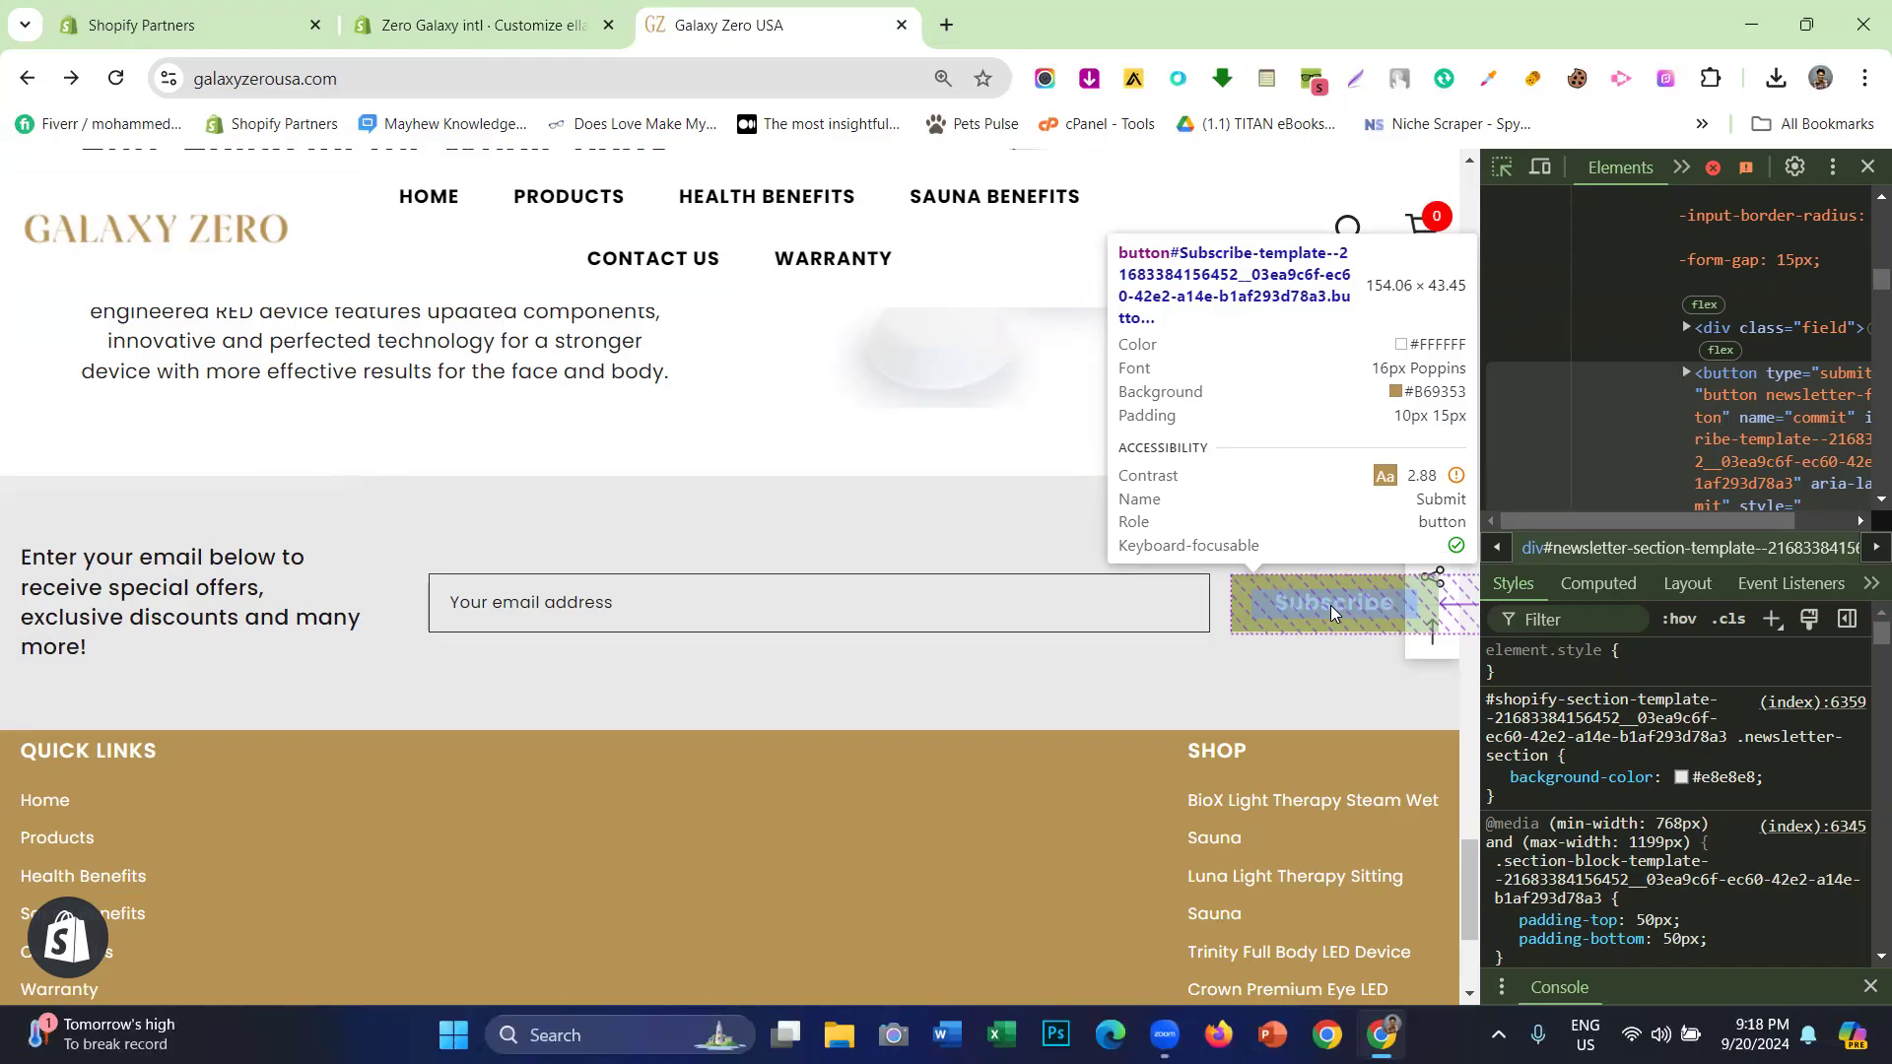
click(1331, 613)
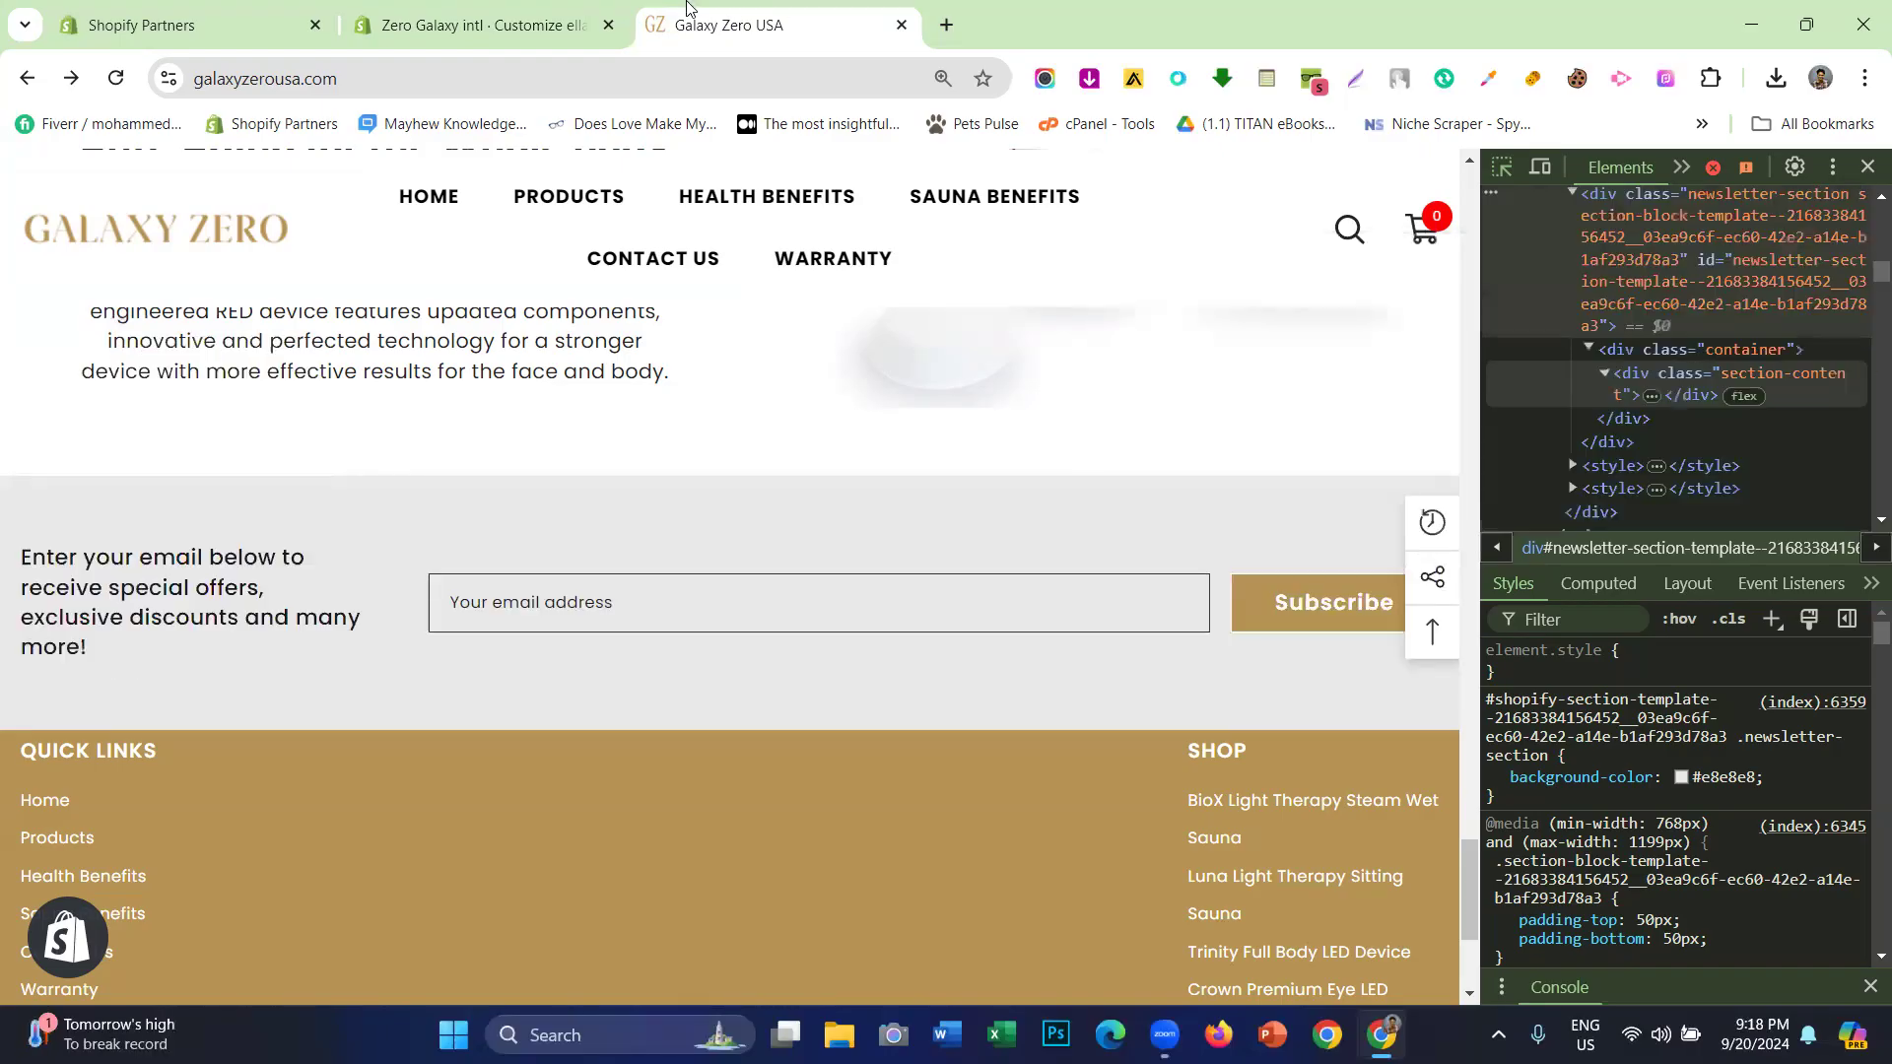
- Set the Subscribe button's Background Color and Border Color to #B69353 in the Newsletter block
click(483, 24)
scroll(227, 495, down, 6)
scroll(227, 496, down, 3)
scroll(229, 519, up, 3)
scroll(233, 515, down, 2)
scroll(177, 591, down, 1)
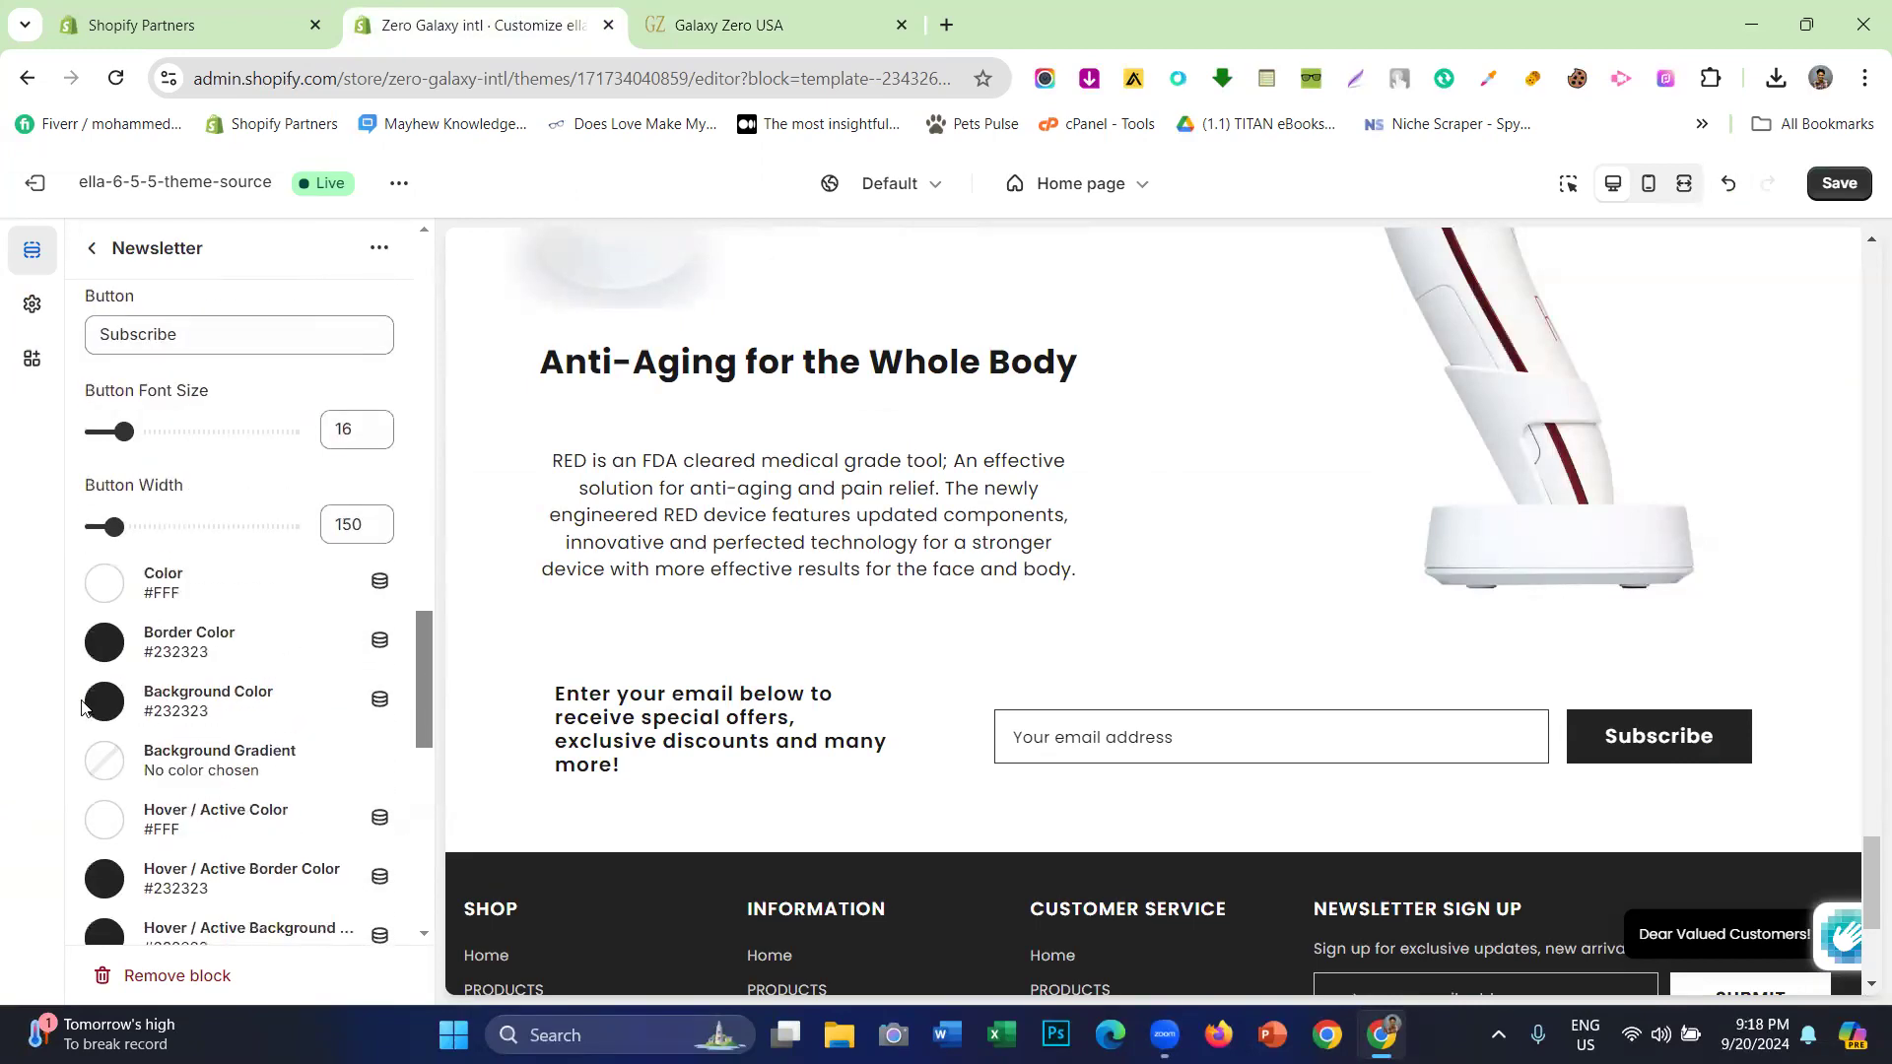
click(103, 702)
double_click(186, 442)
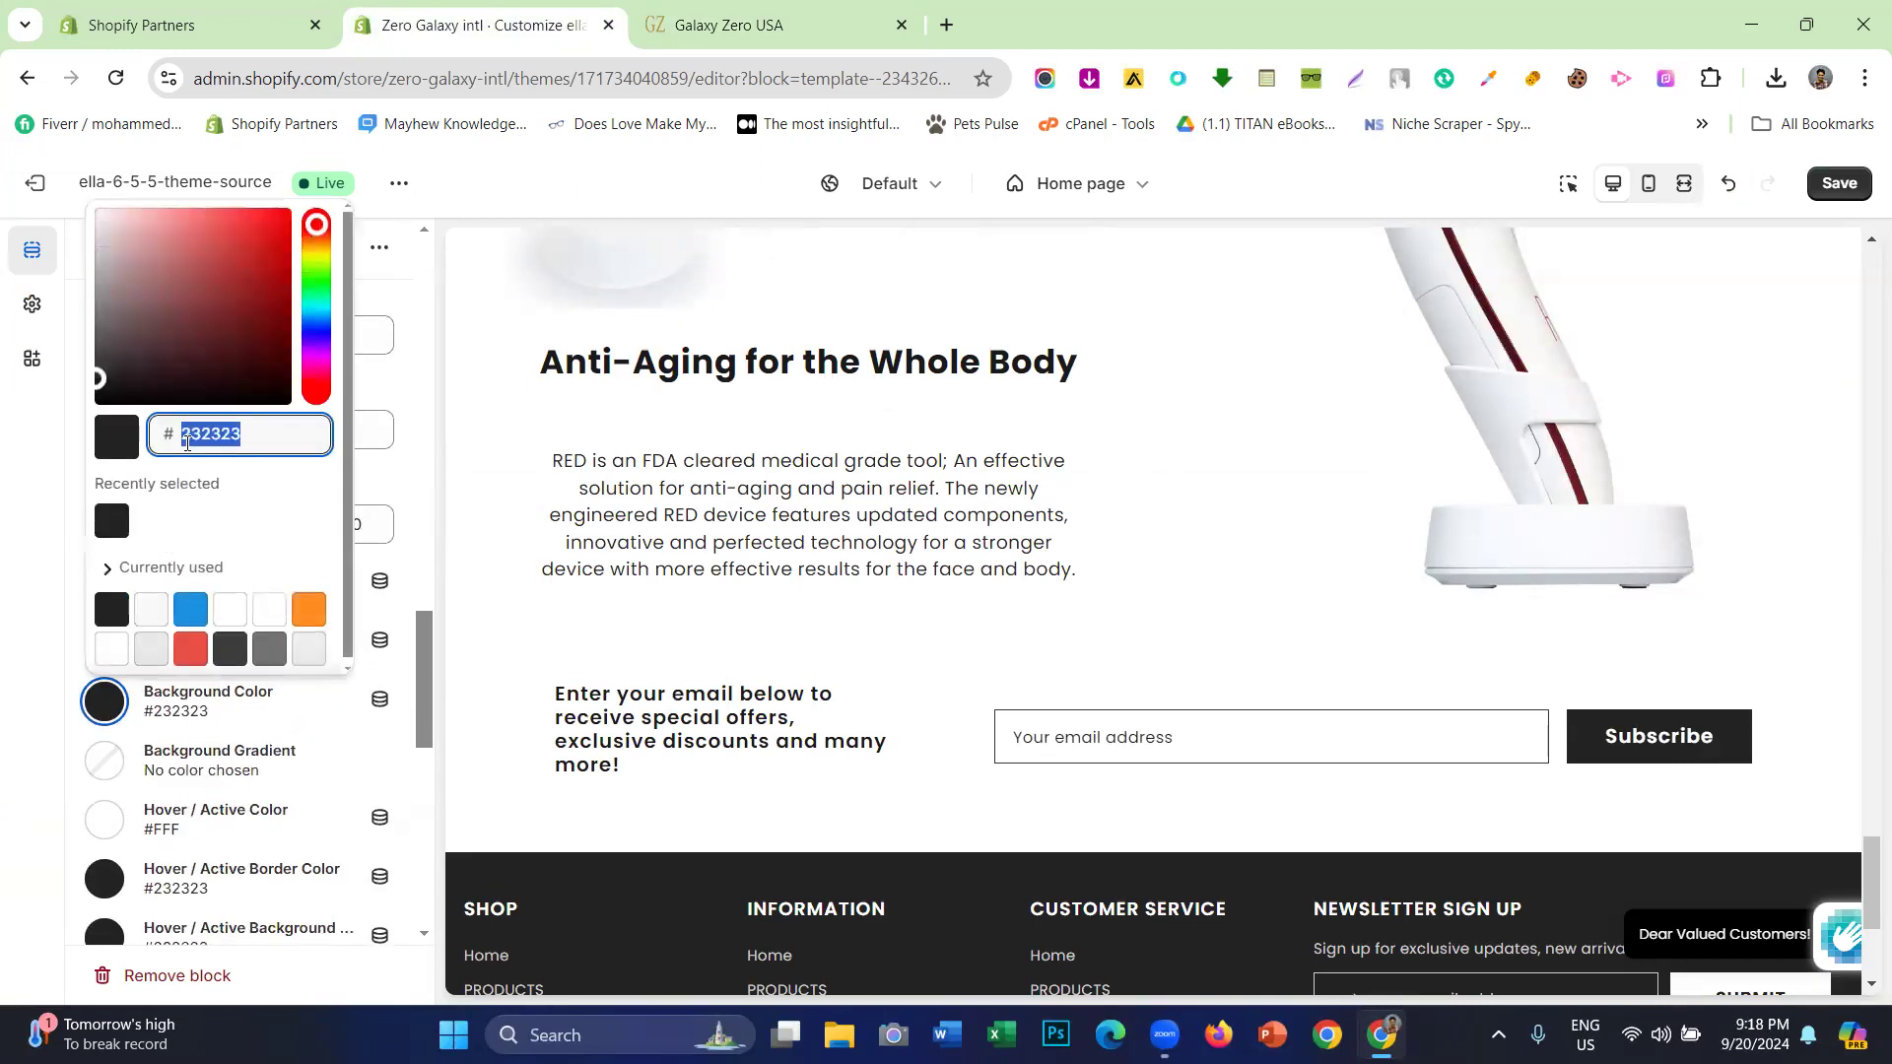
text(b69353)
click(3, 529)
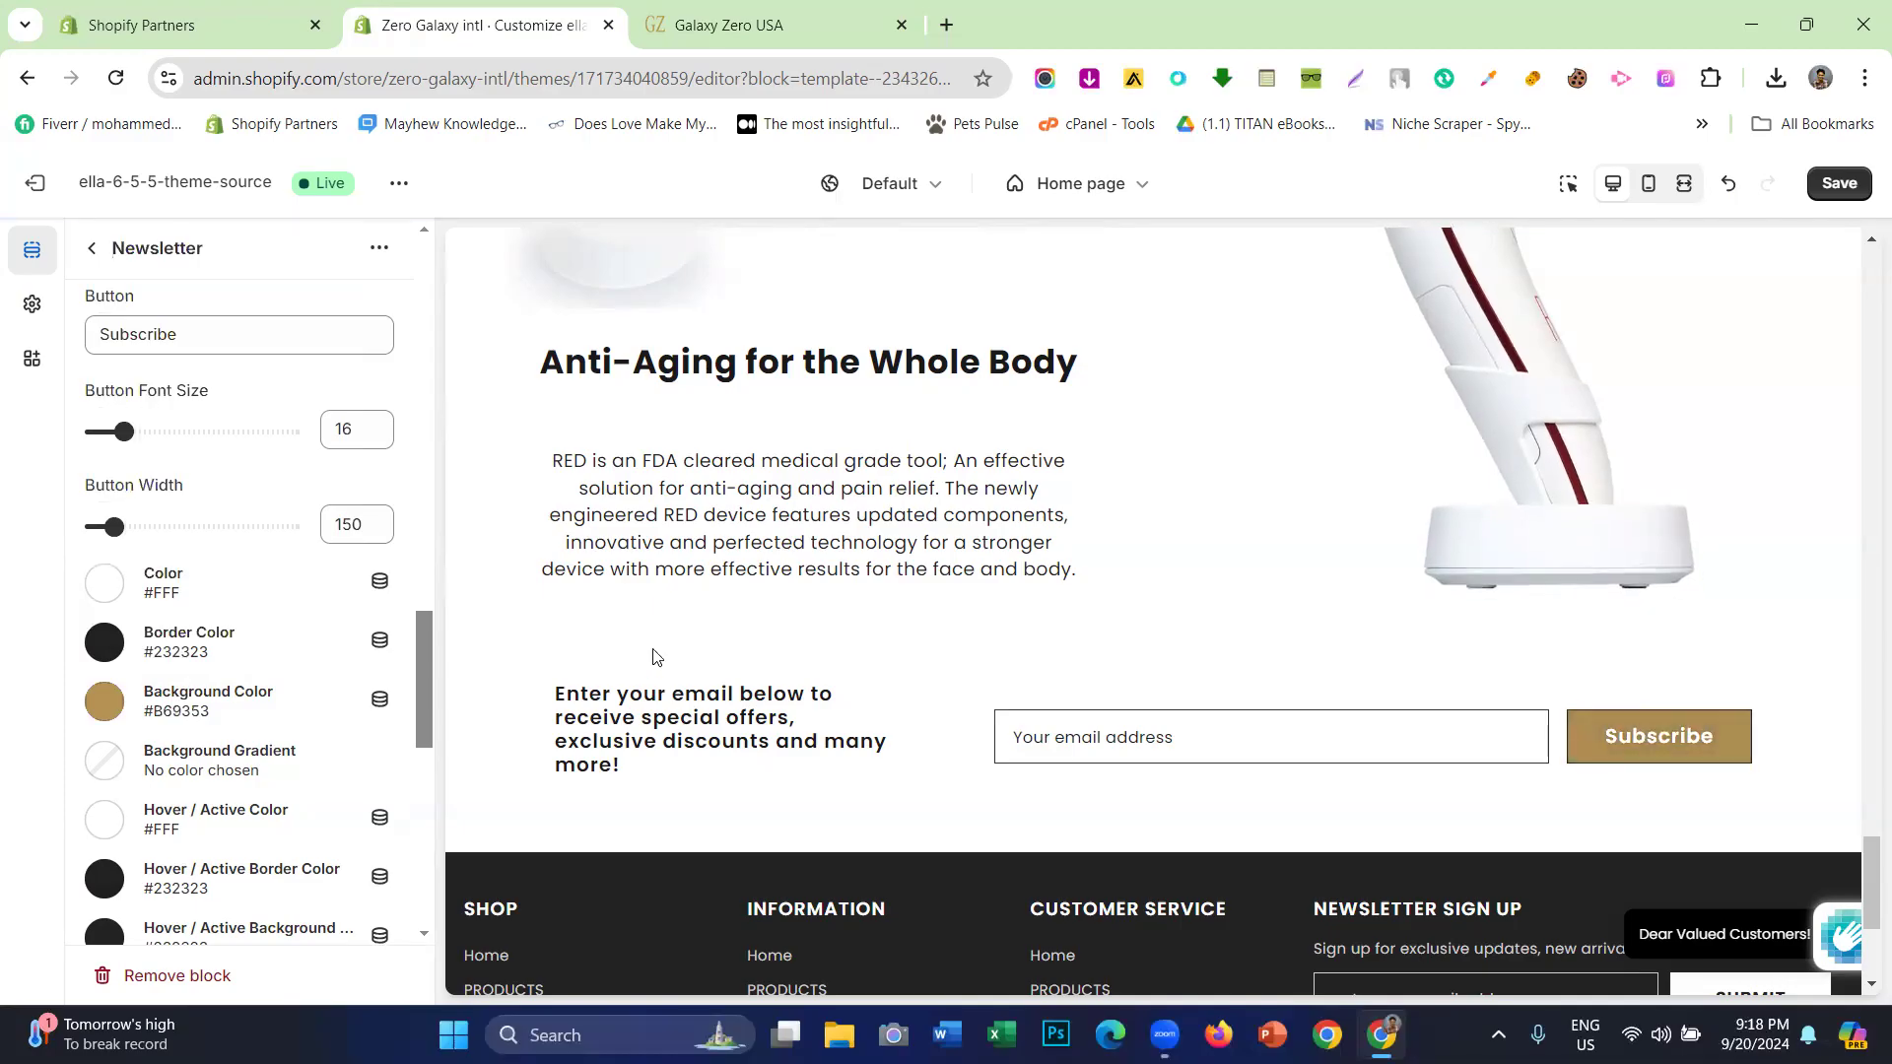
click(109, 652)
click(2, 597)
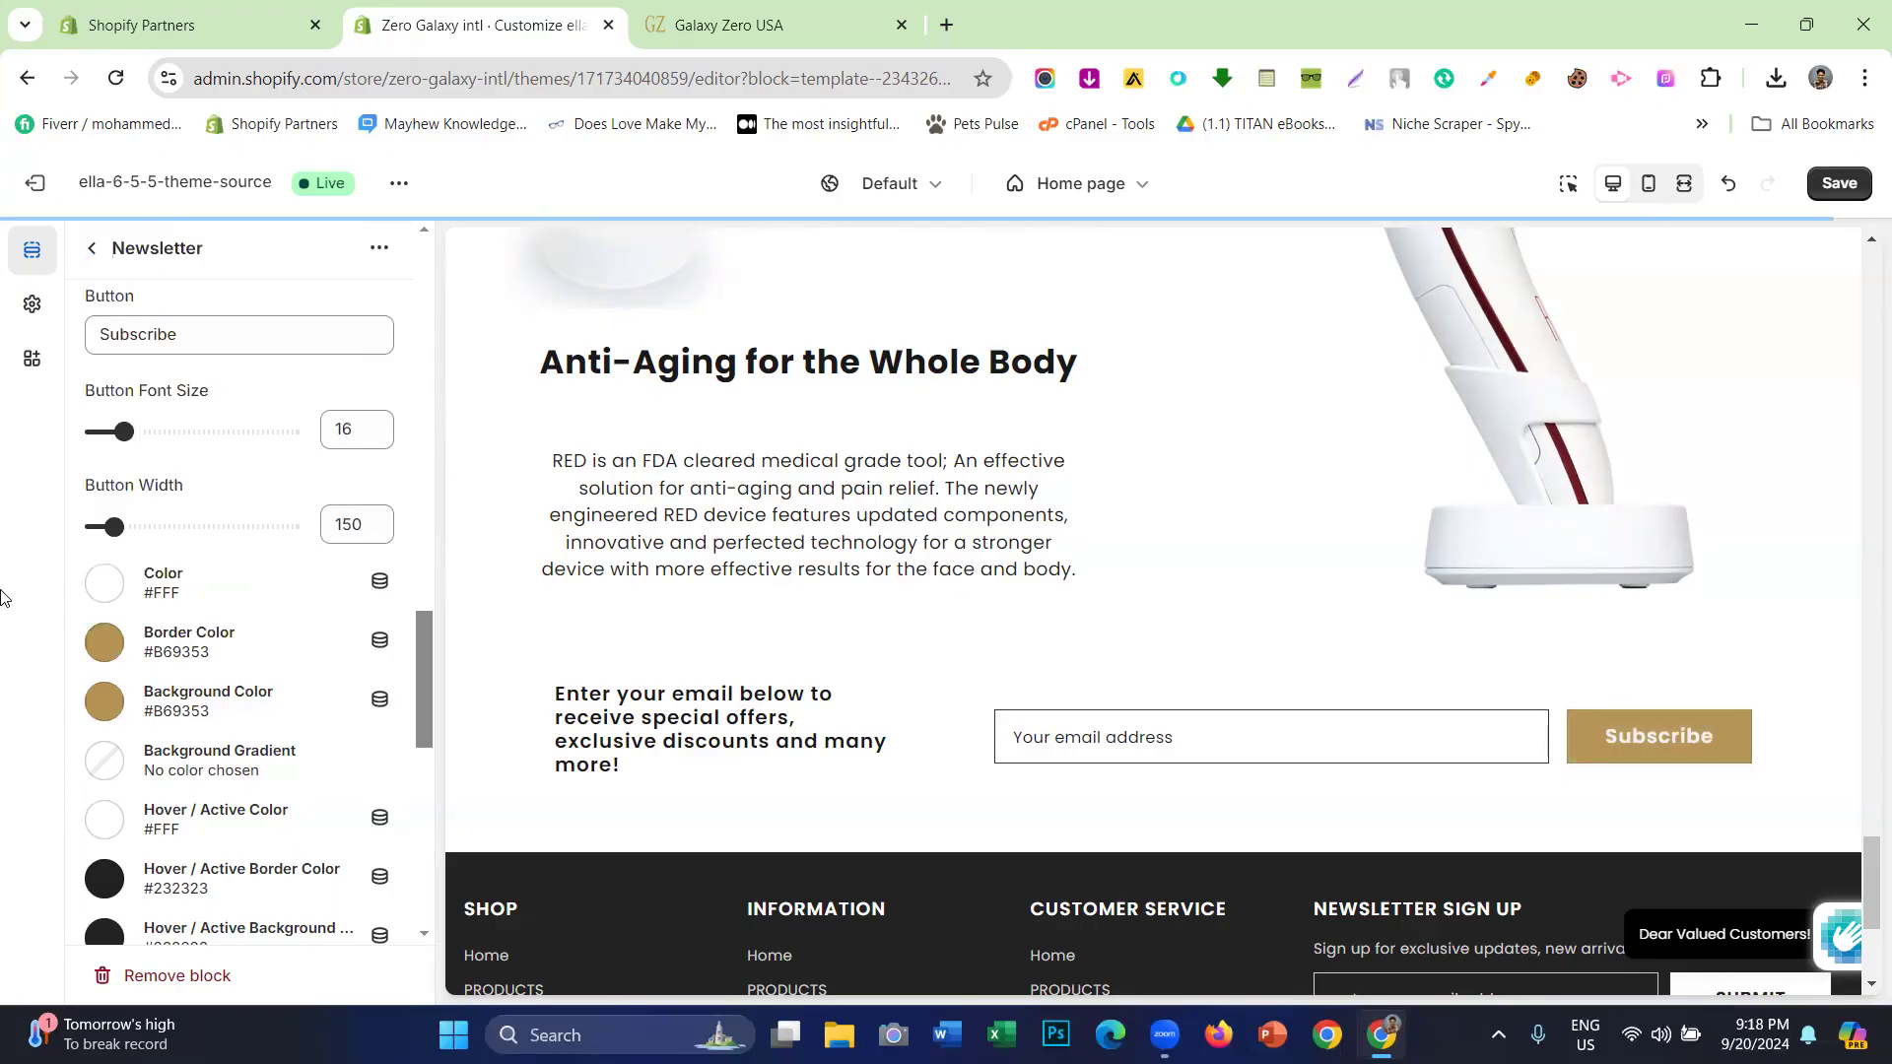
- Close the developer tools on the reference site and examine the Subscribe button's hover appearance
scroll(171, 574, down, 2)
scroll(170, 575, down, 1)
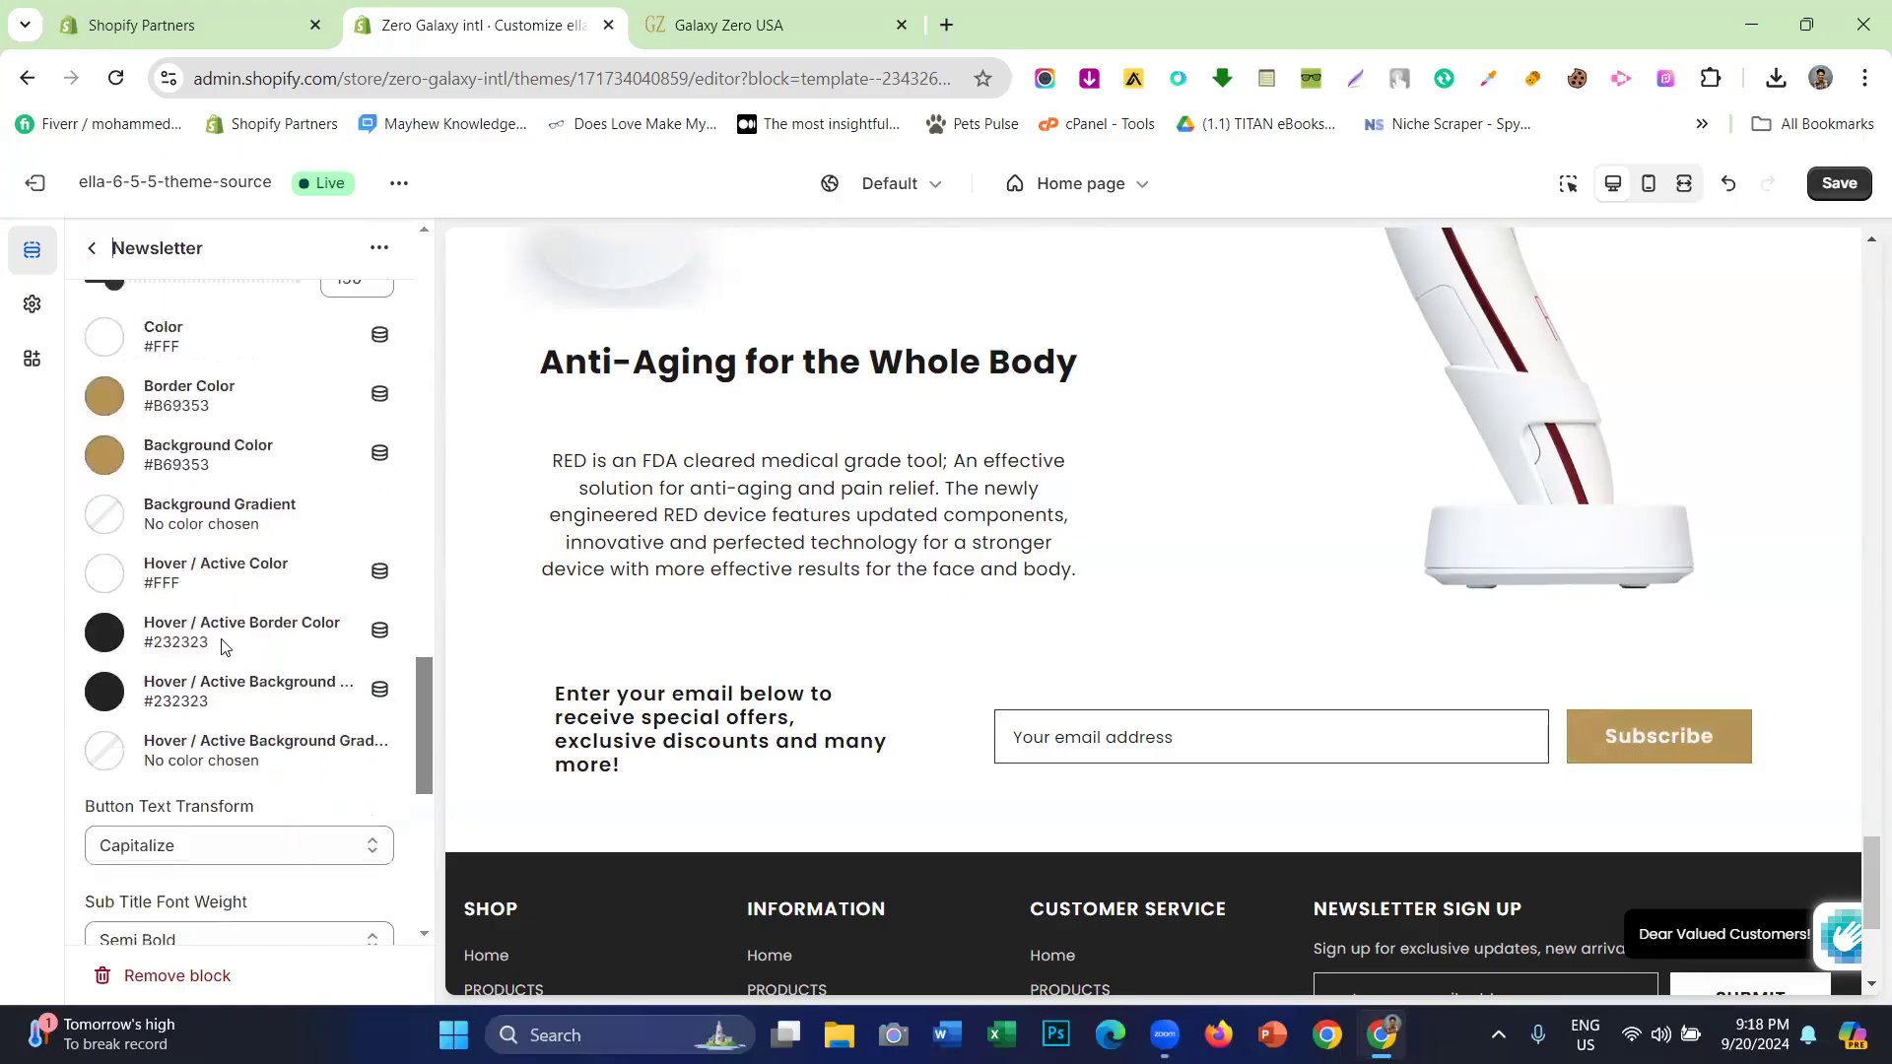
click(729, 24)
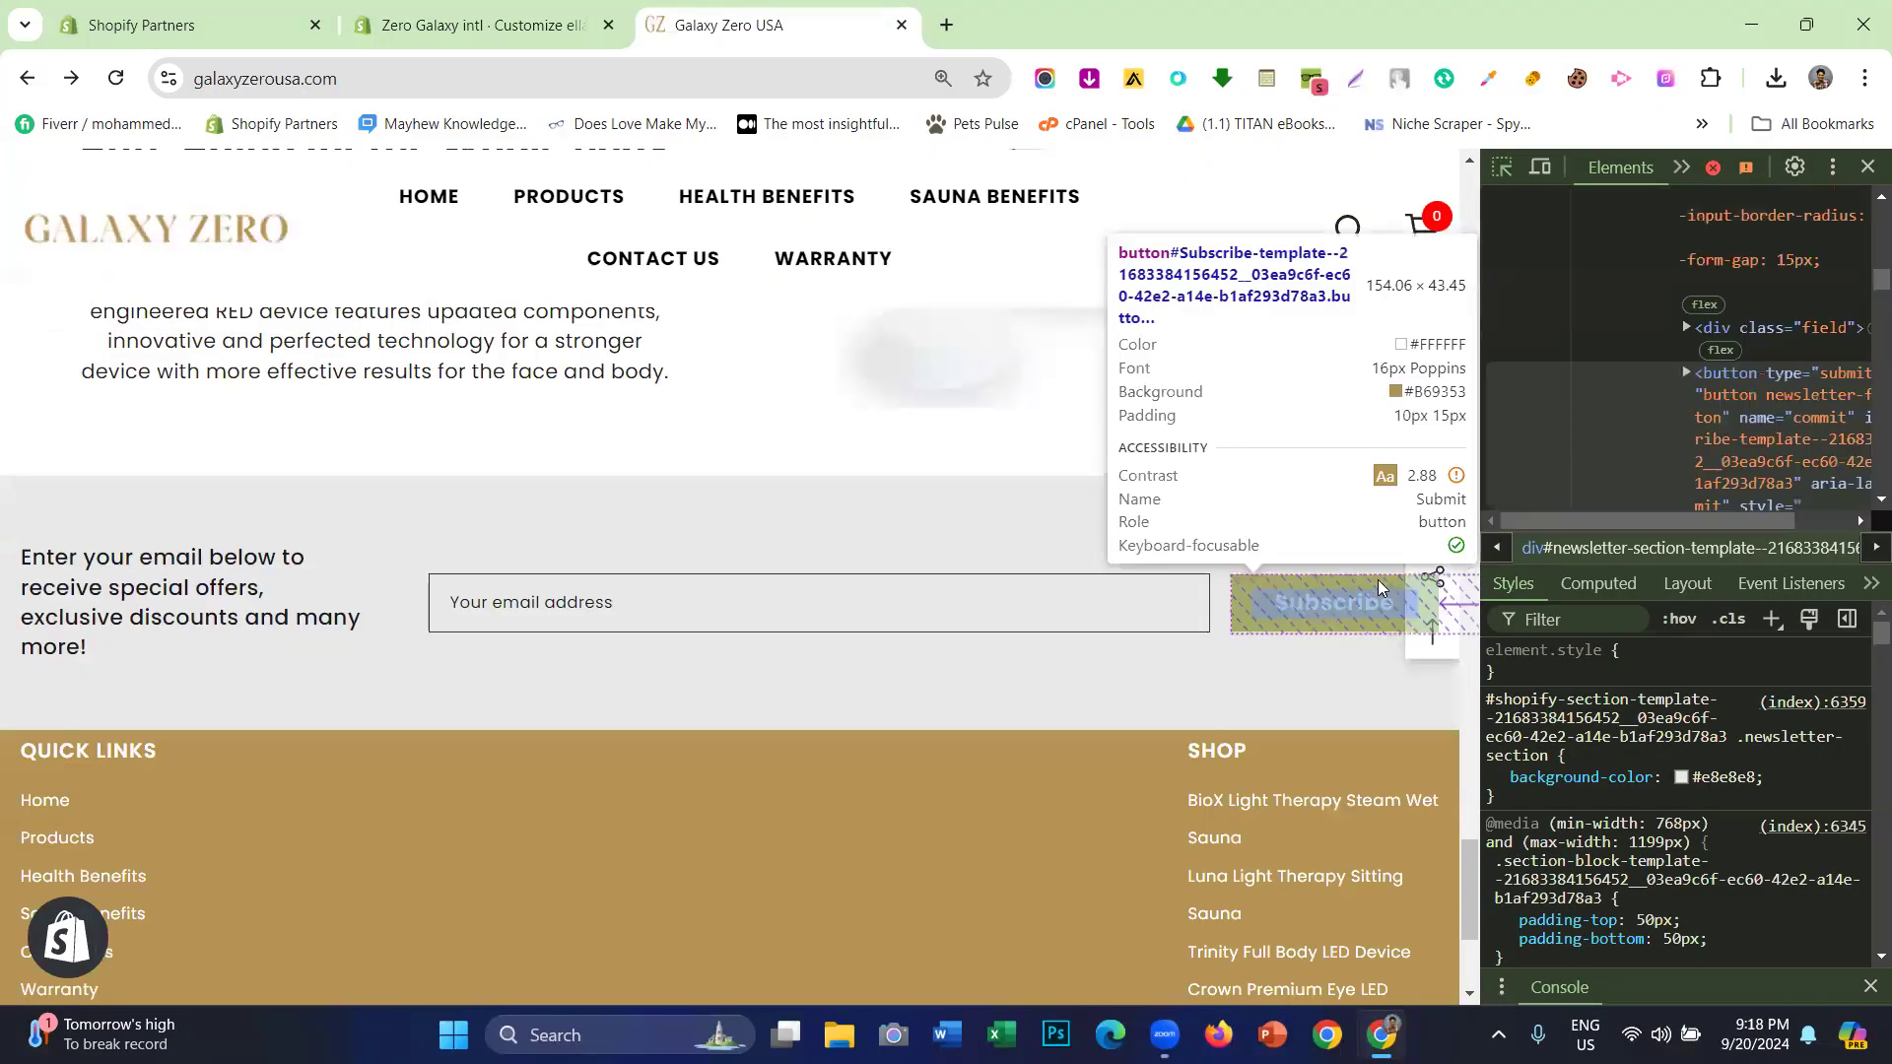
click(1867, 166)
scroll(1531, 714, down, 7)
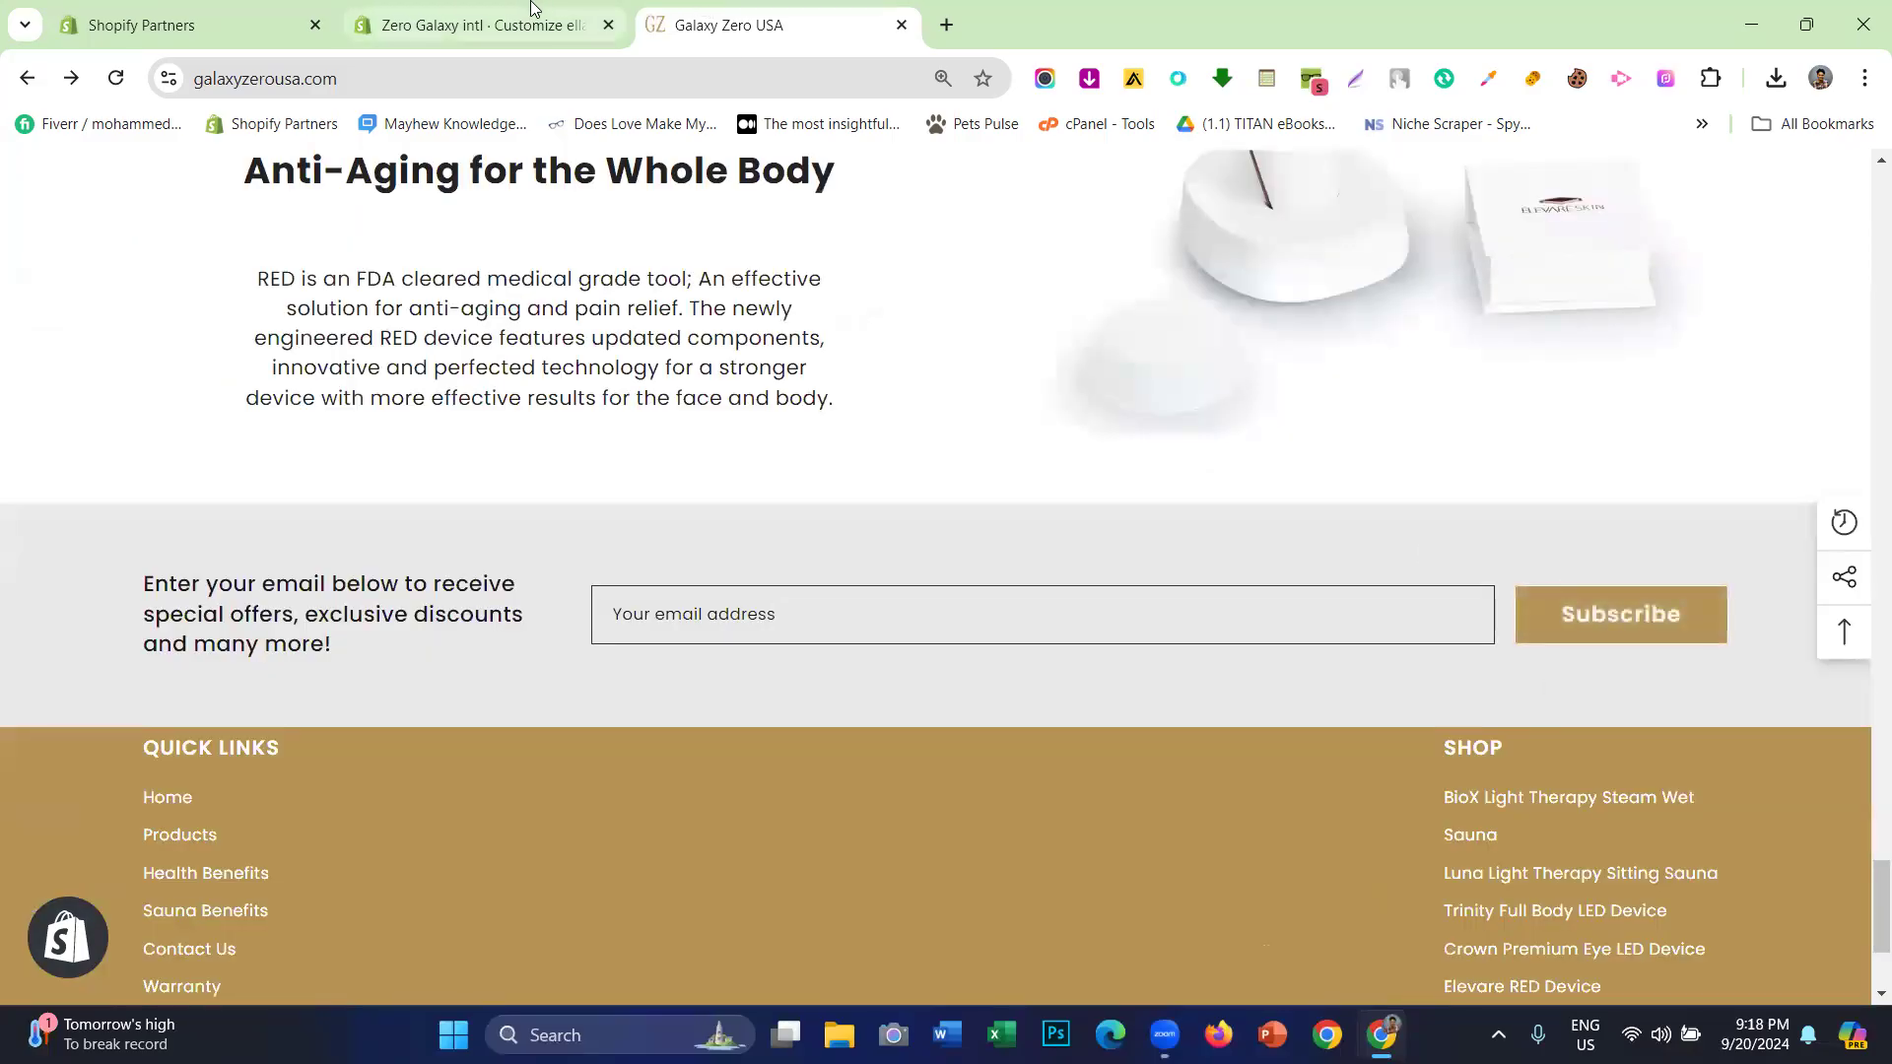
- Set the Subscribe button's Hover / Active Background color to #FFF in the theme editor
click(493, 24)
scroll(218, 445, down, 1)
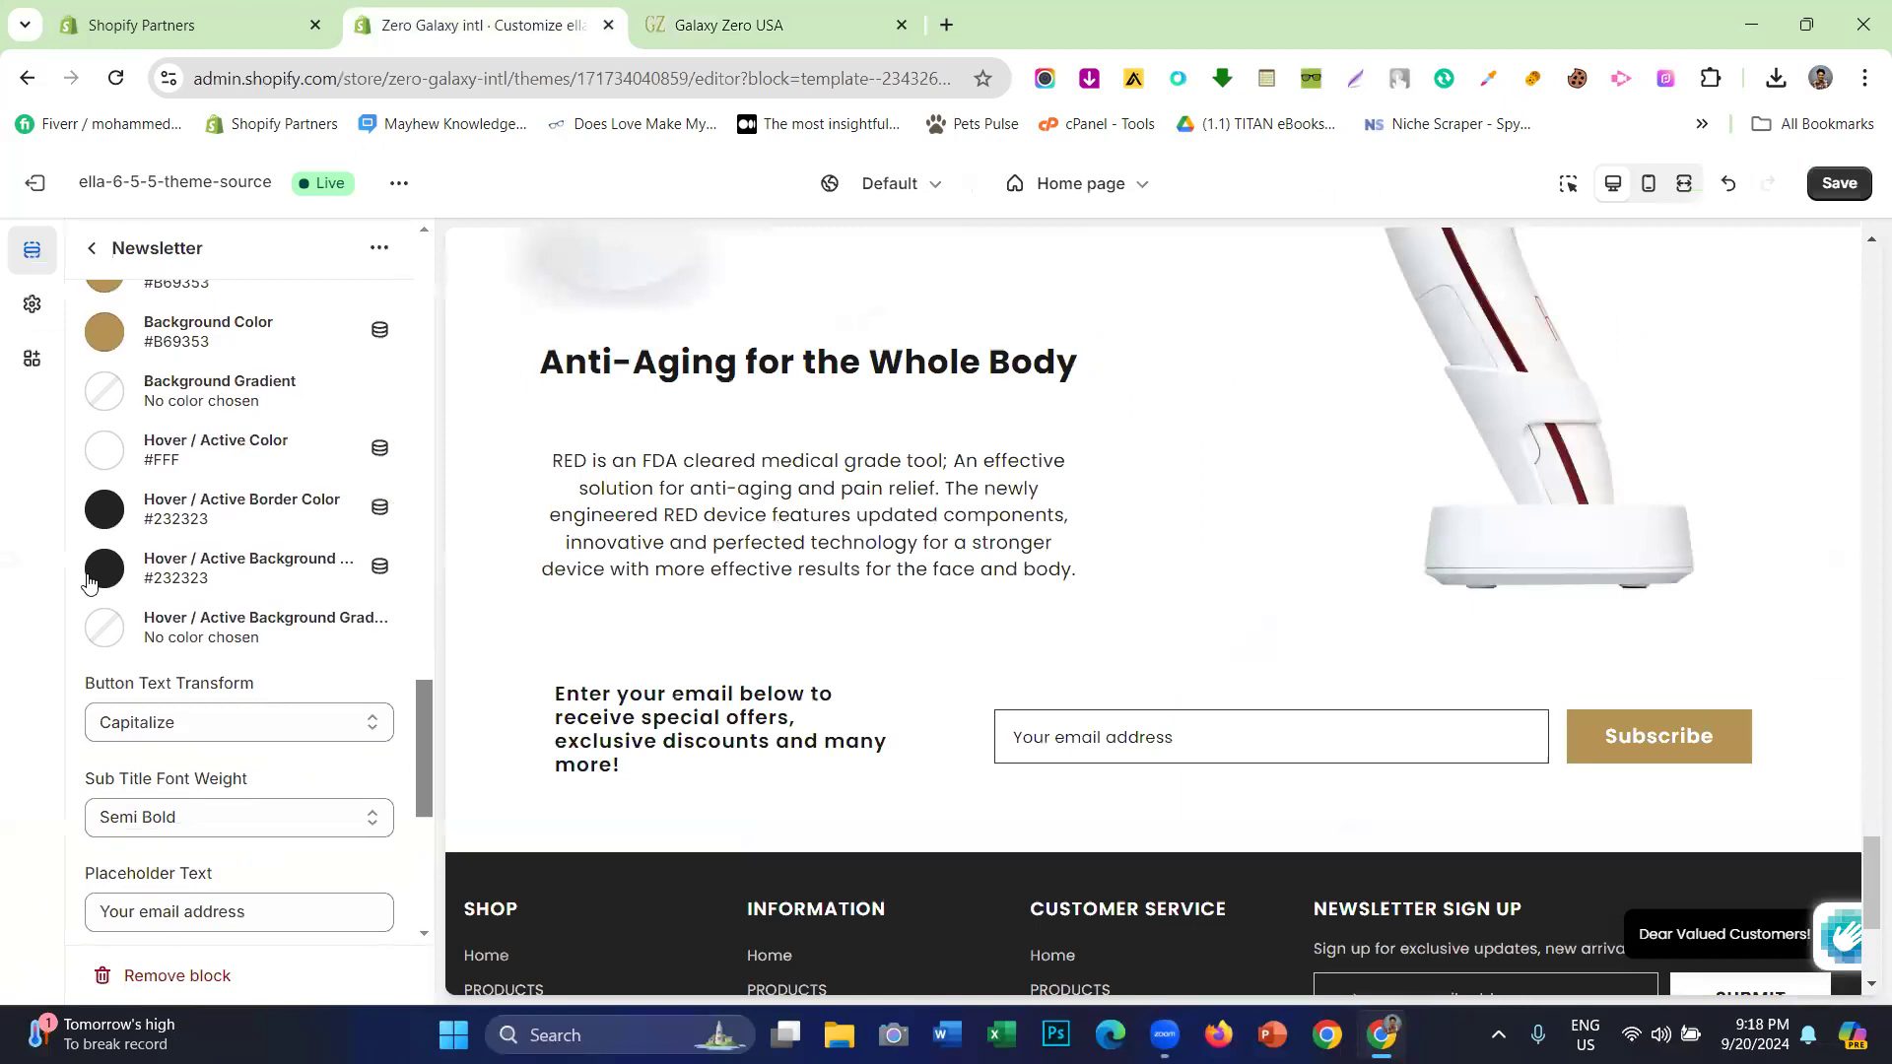
click(90, 578)
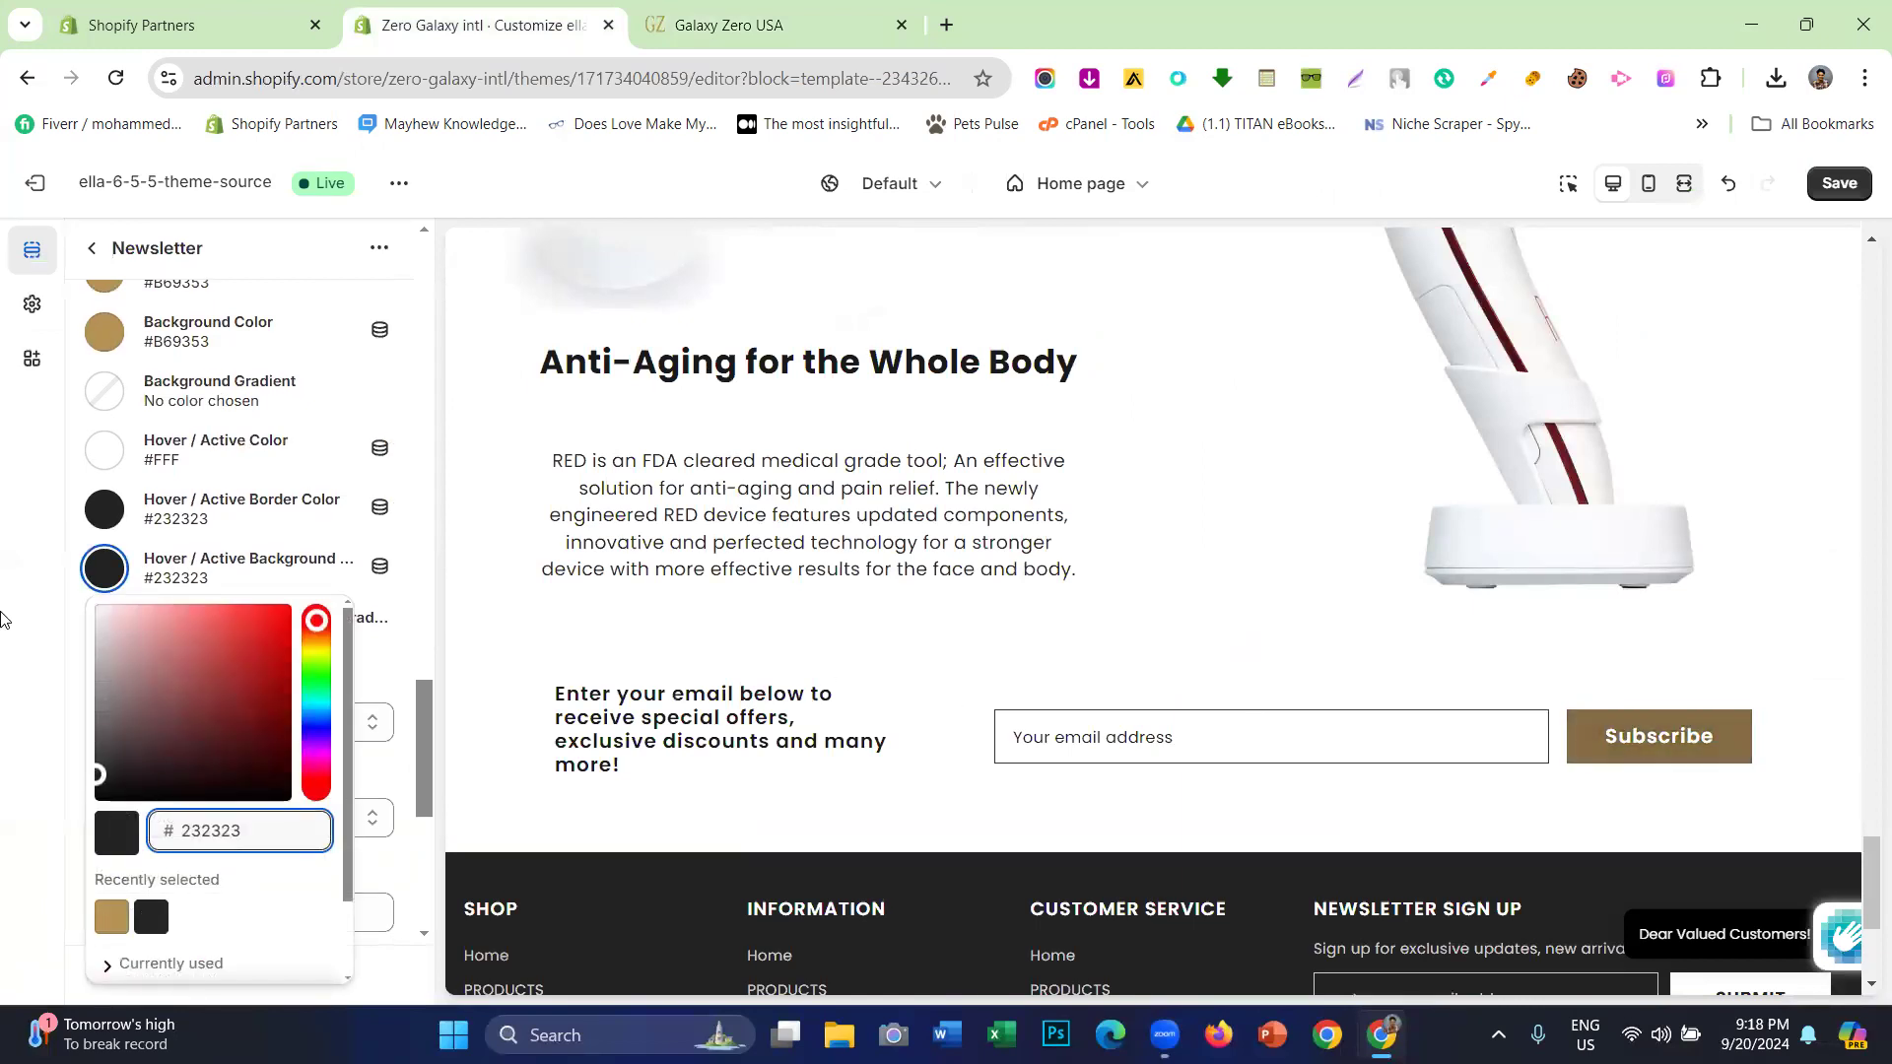
click(104, 577)
click(110, 581)
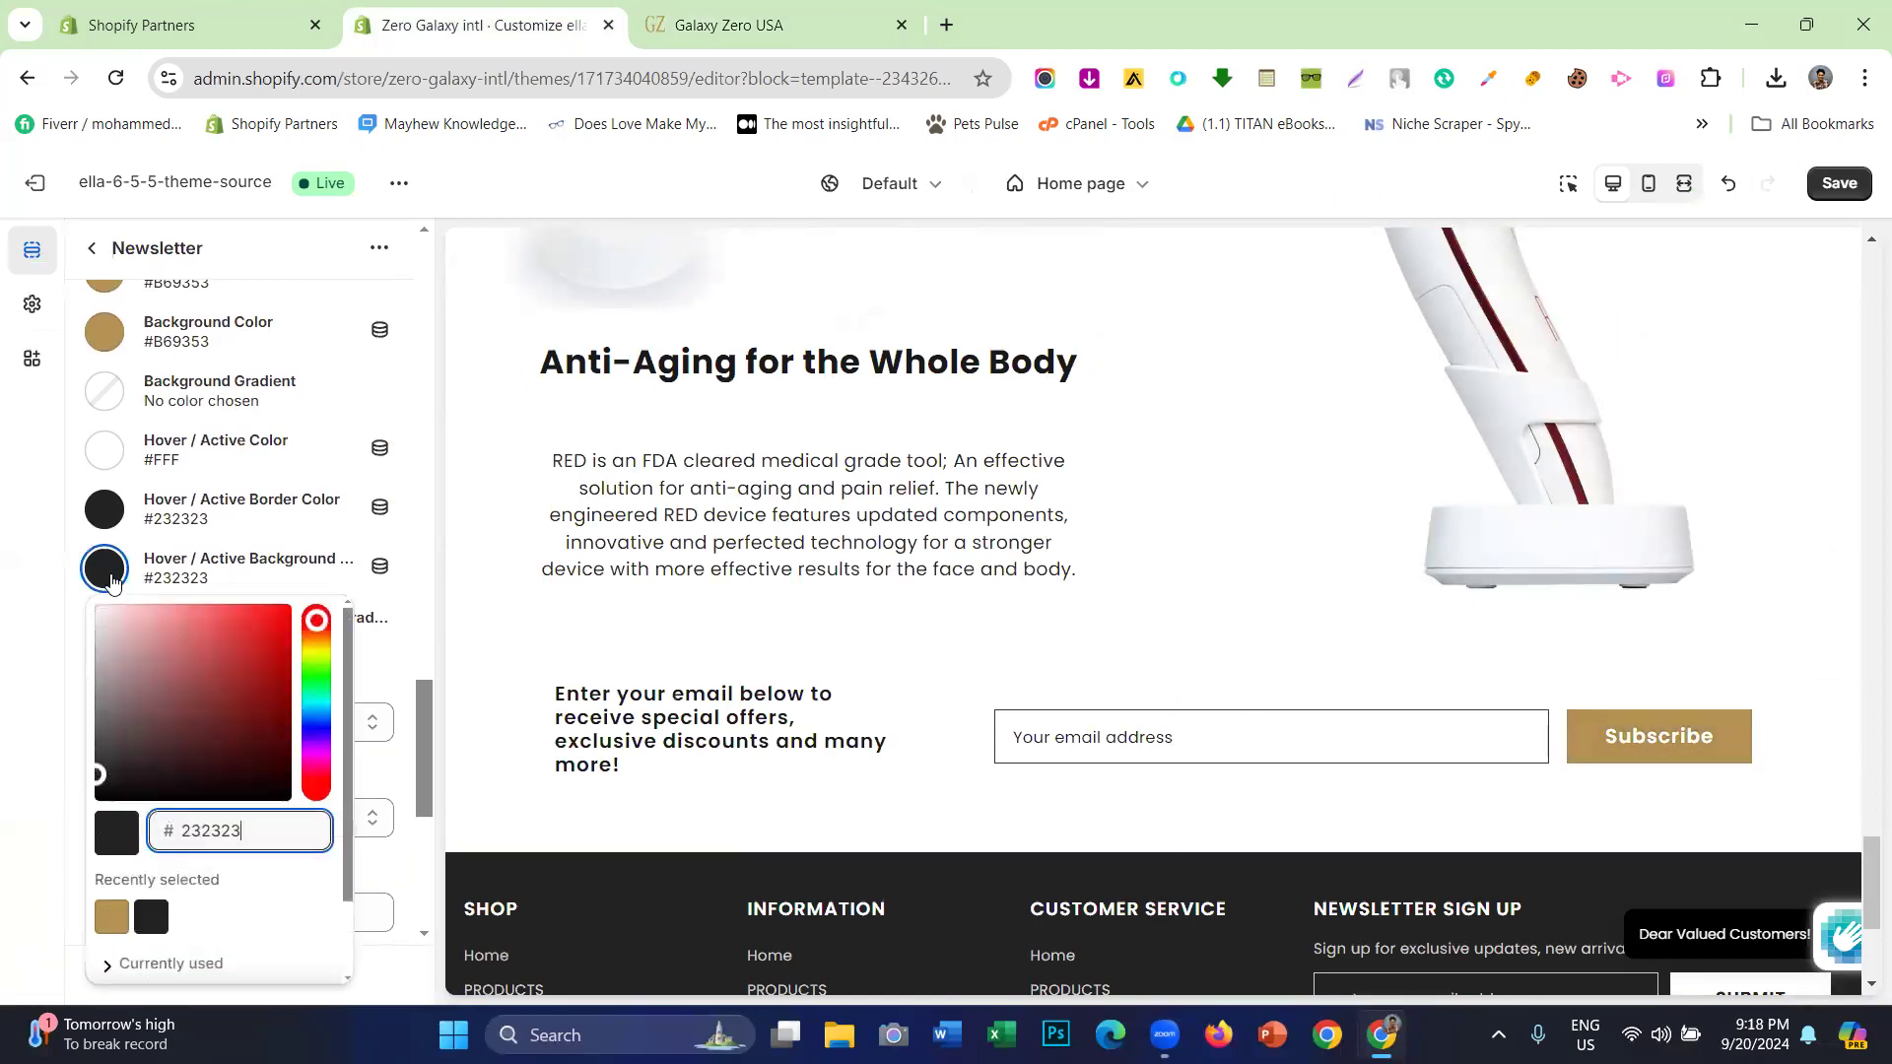
scroll(179, 876, down, 1)
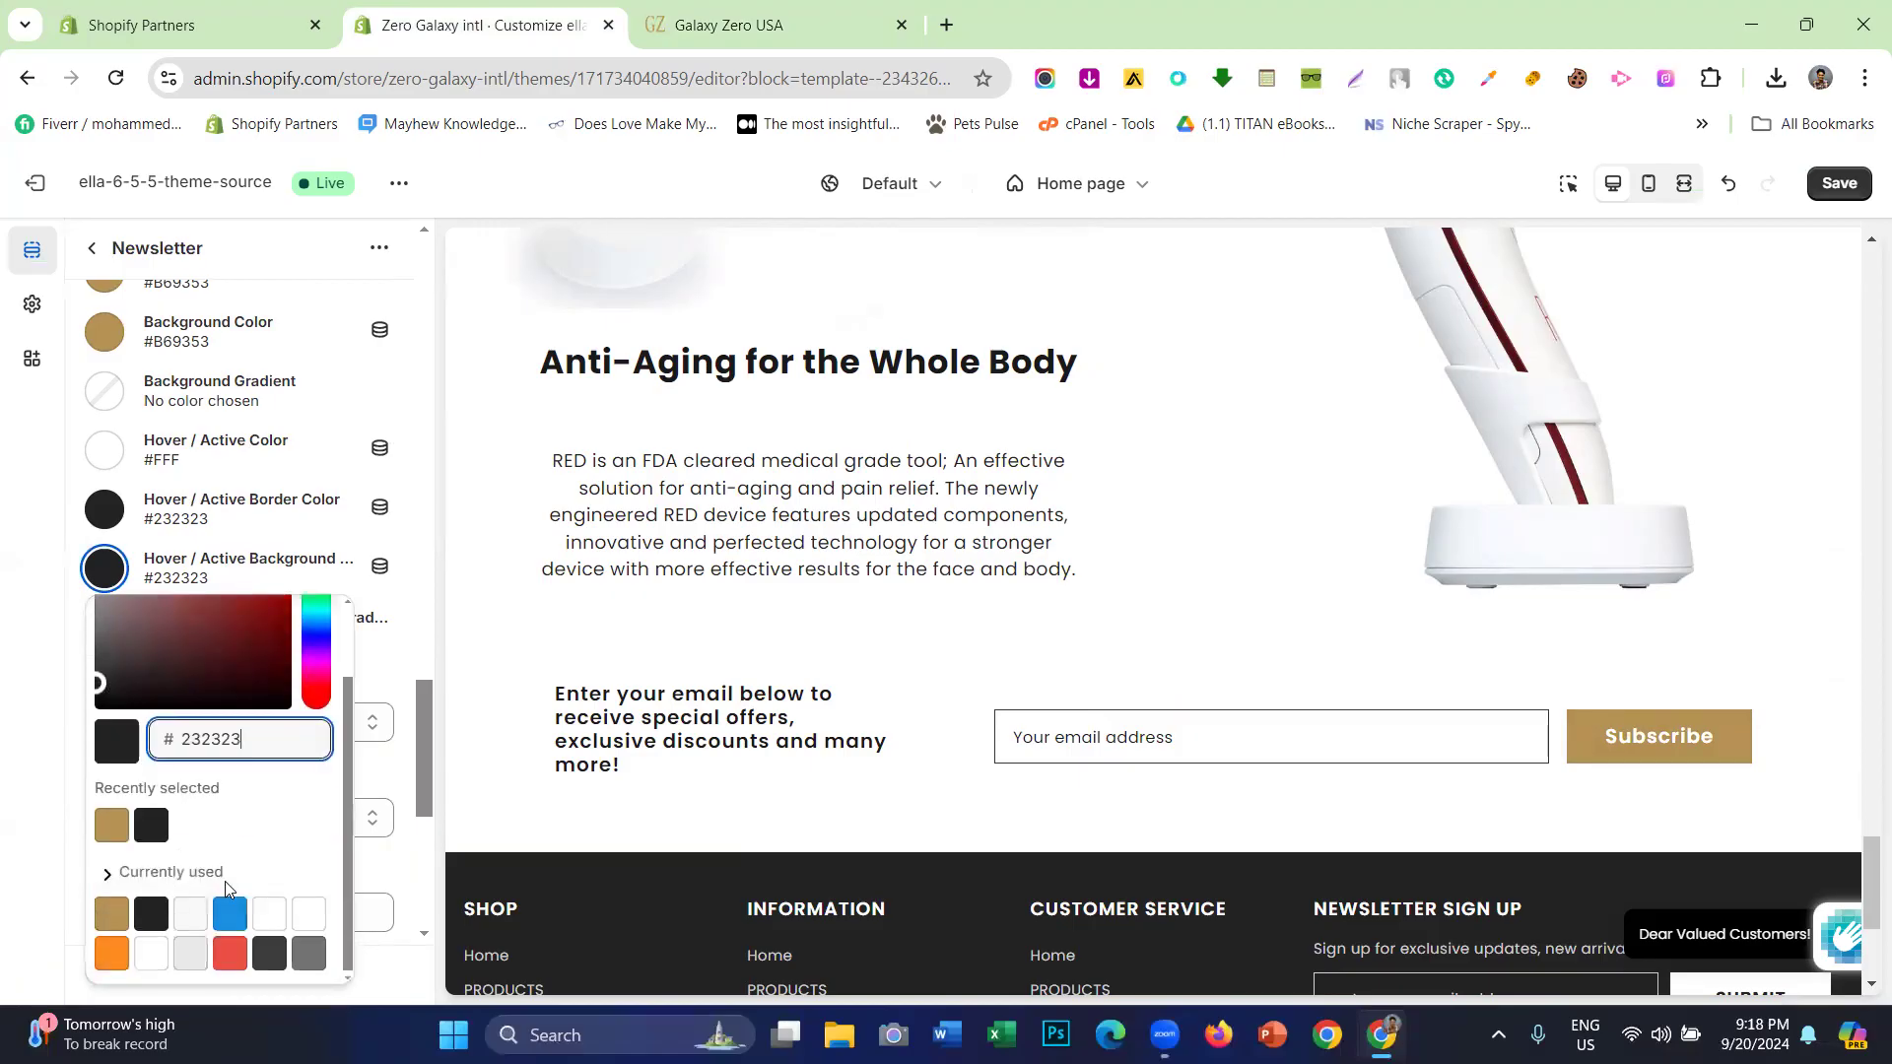
click(307, 913)
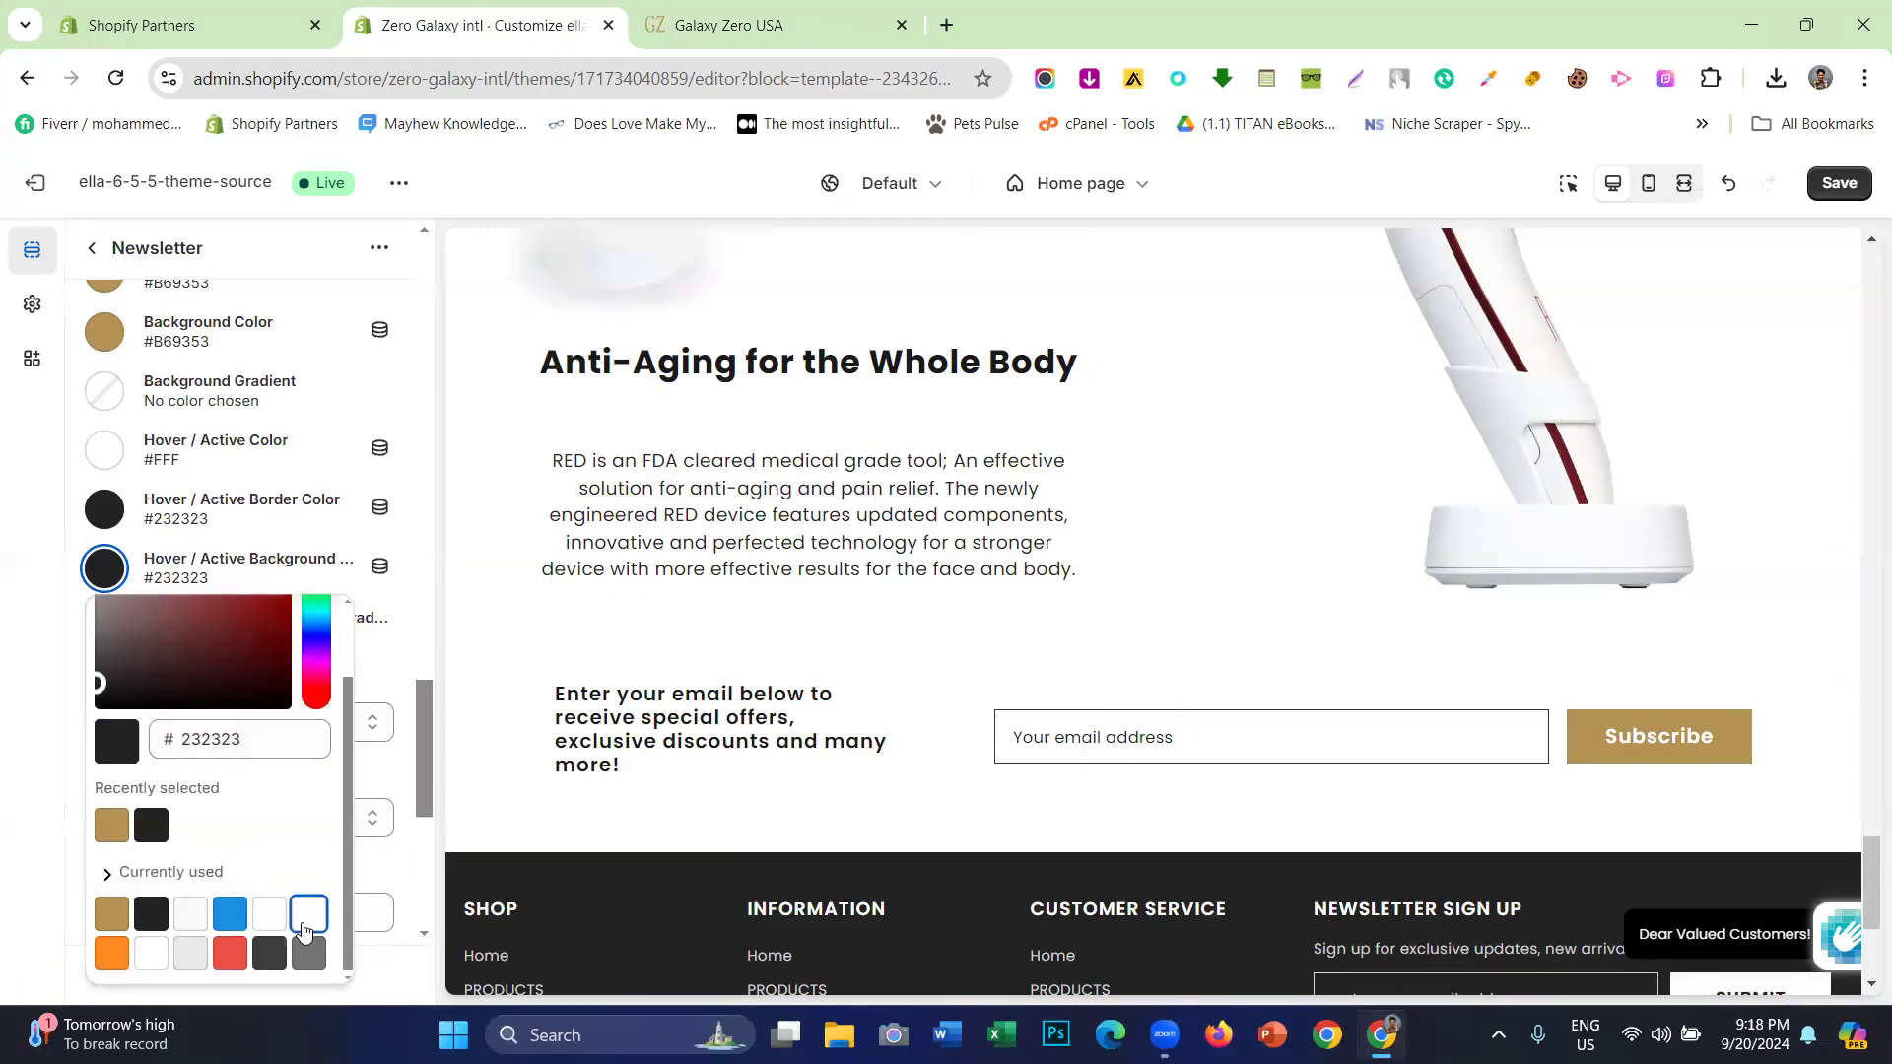
click(108, 547)
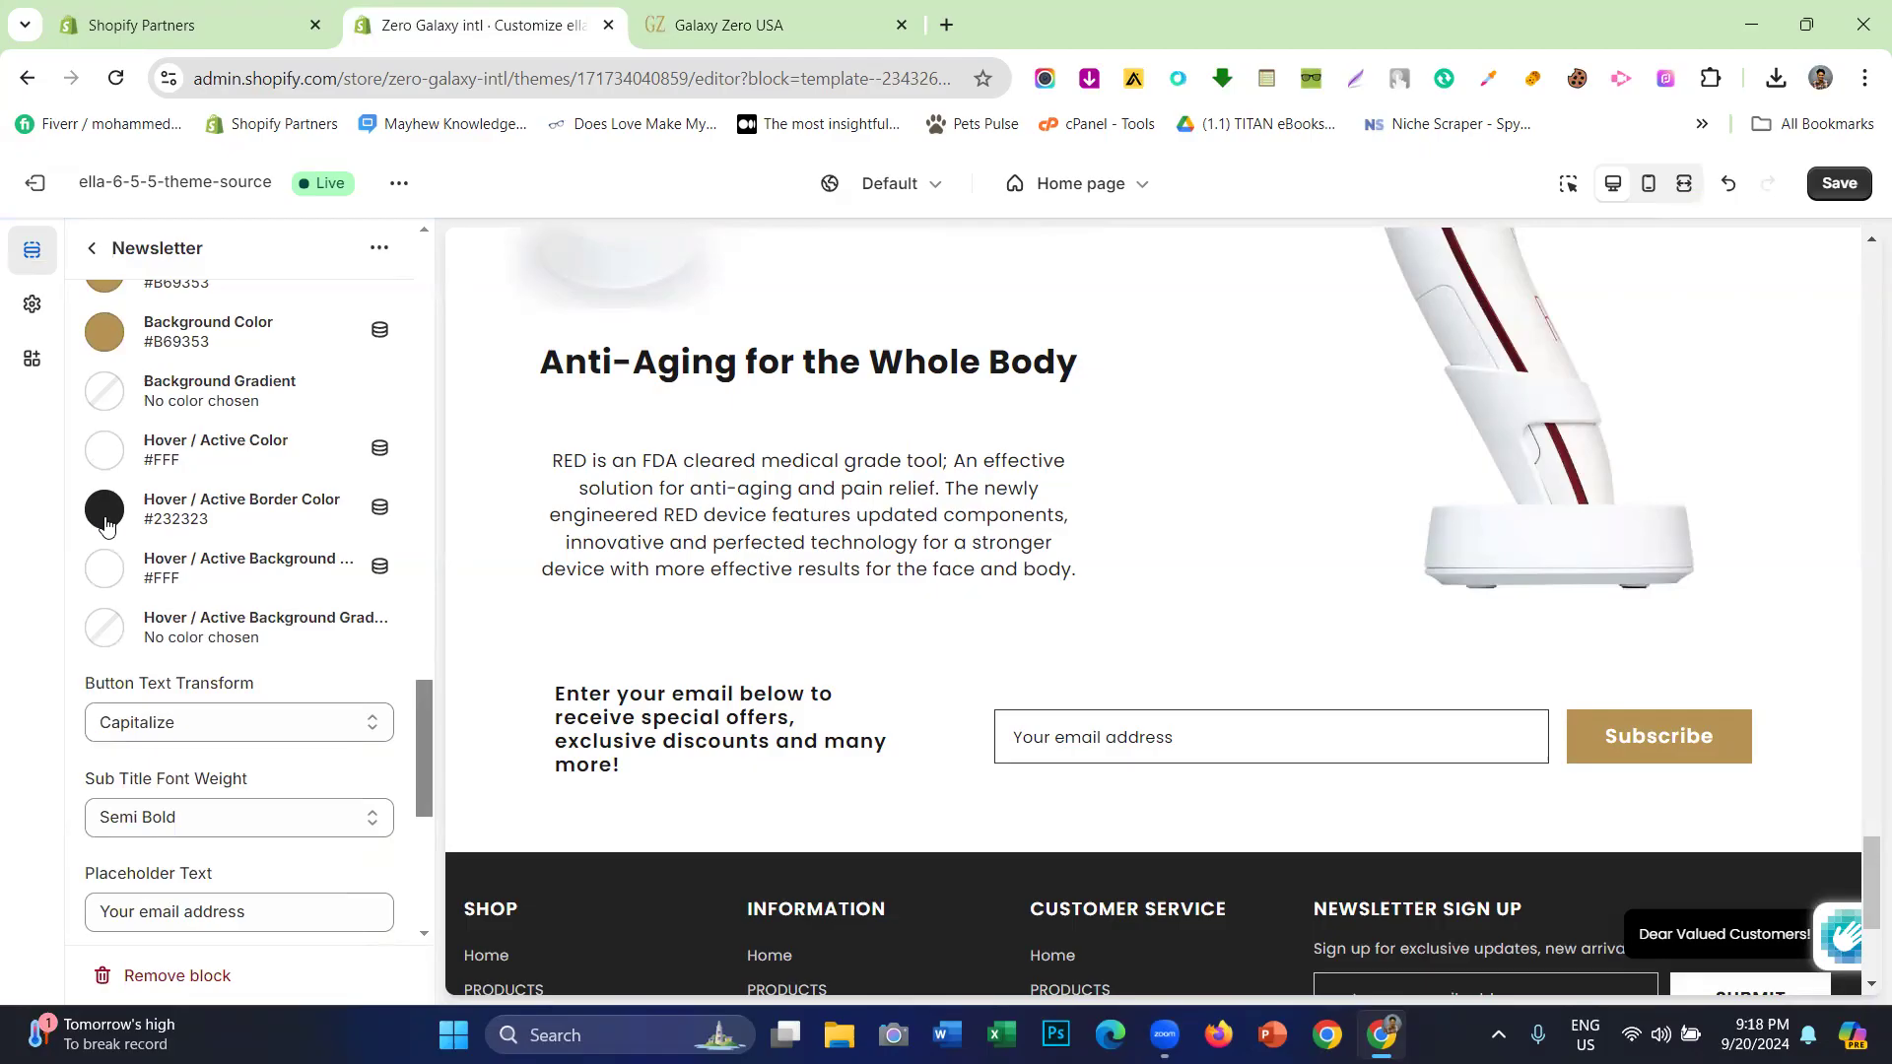
- Set the Subscribe button's Hover / Active Border Color and Hover / Active Color to #B69353
click(104, 511)
click(151, 857)
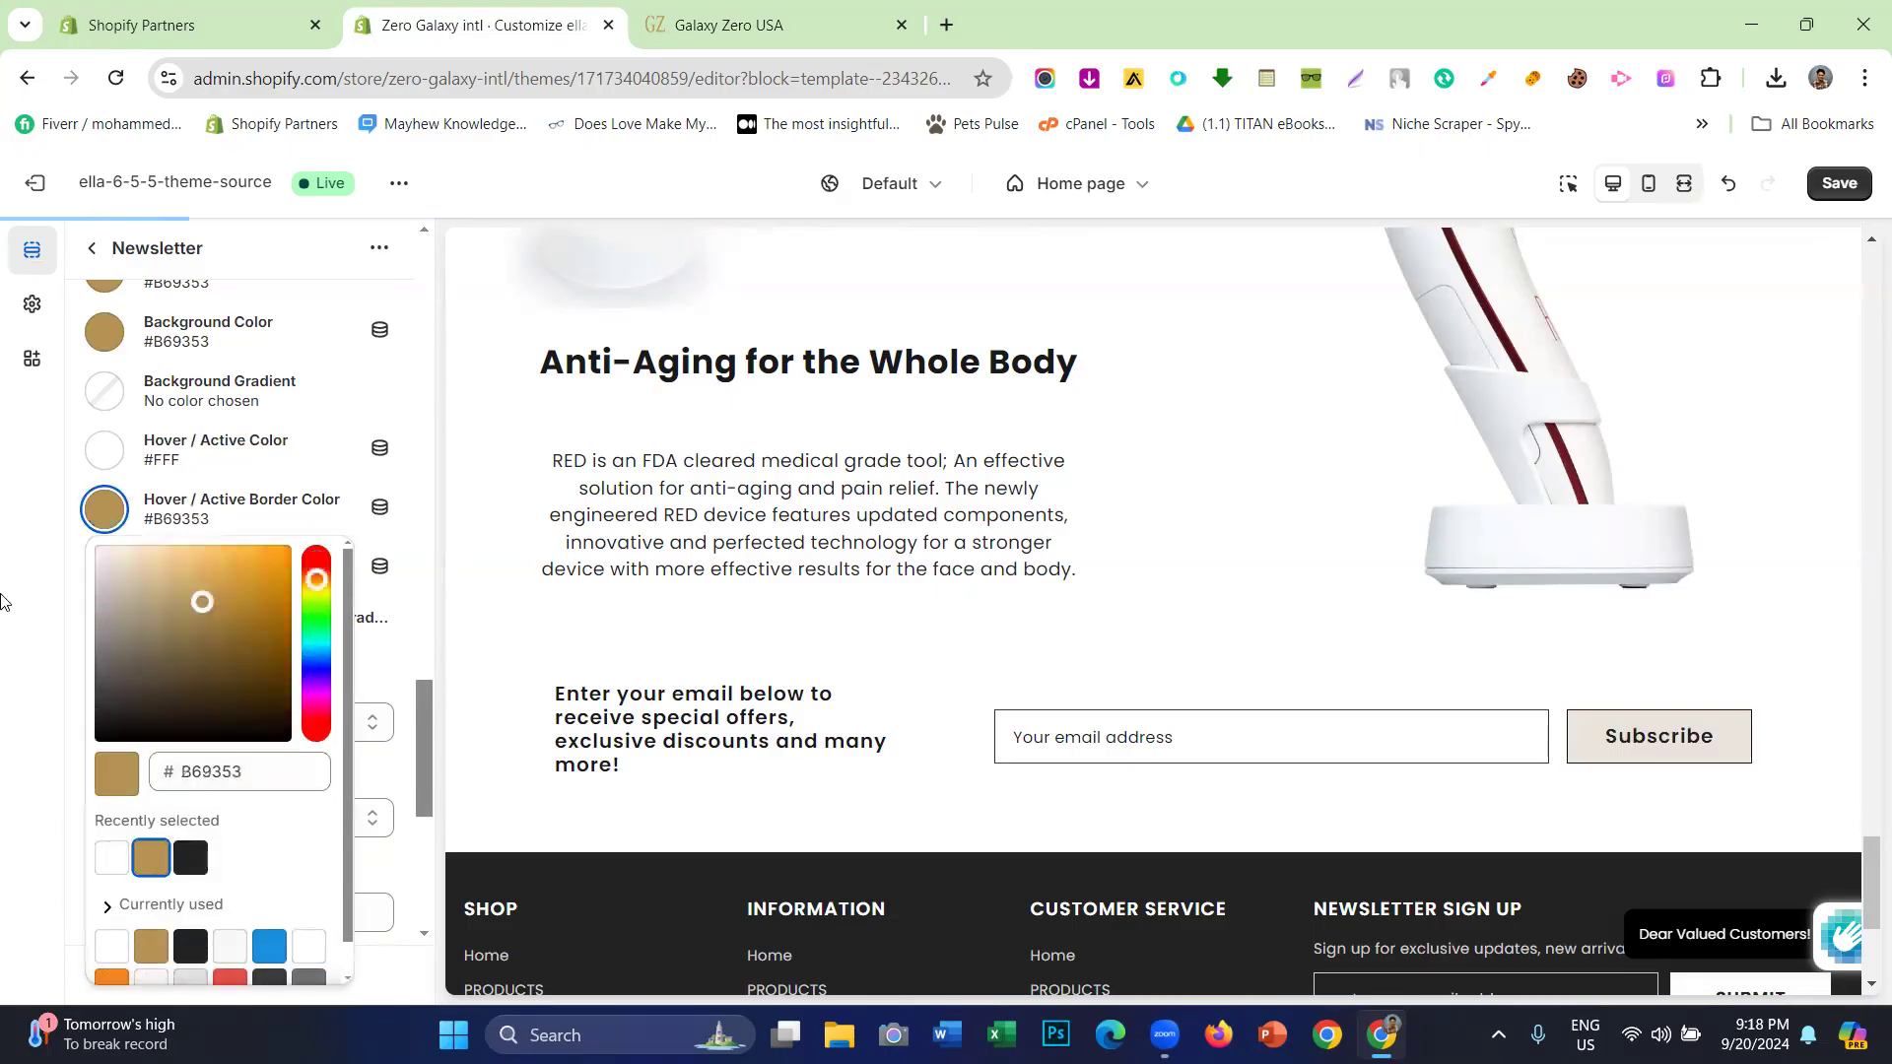
click(3, 606)
click(105, 450)
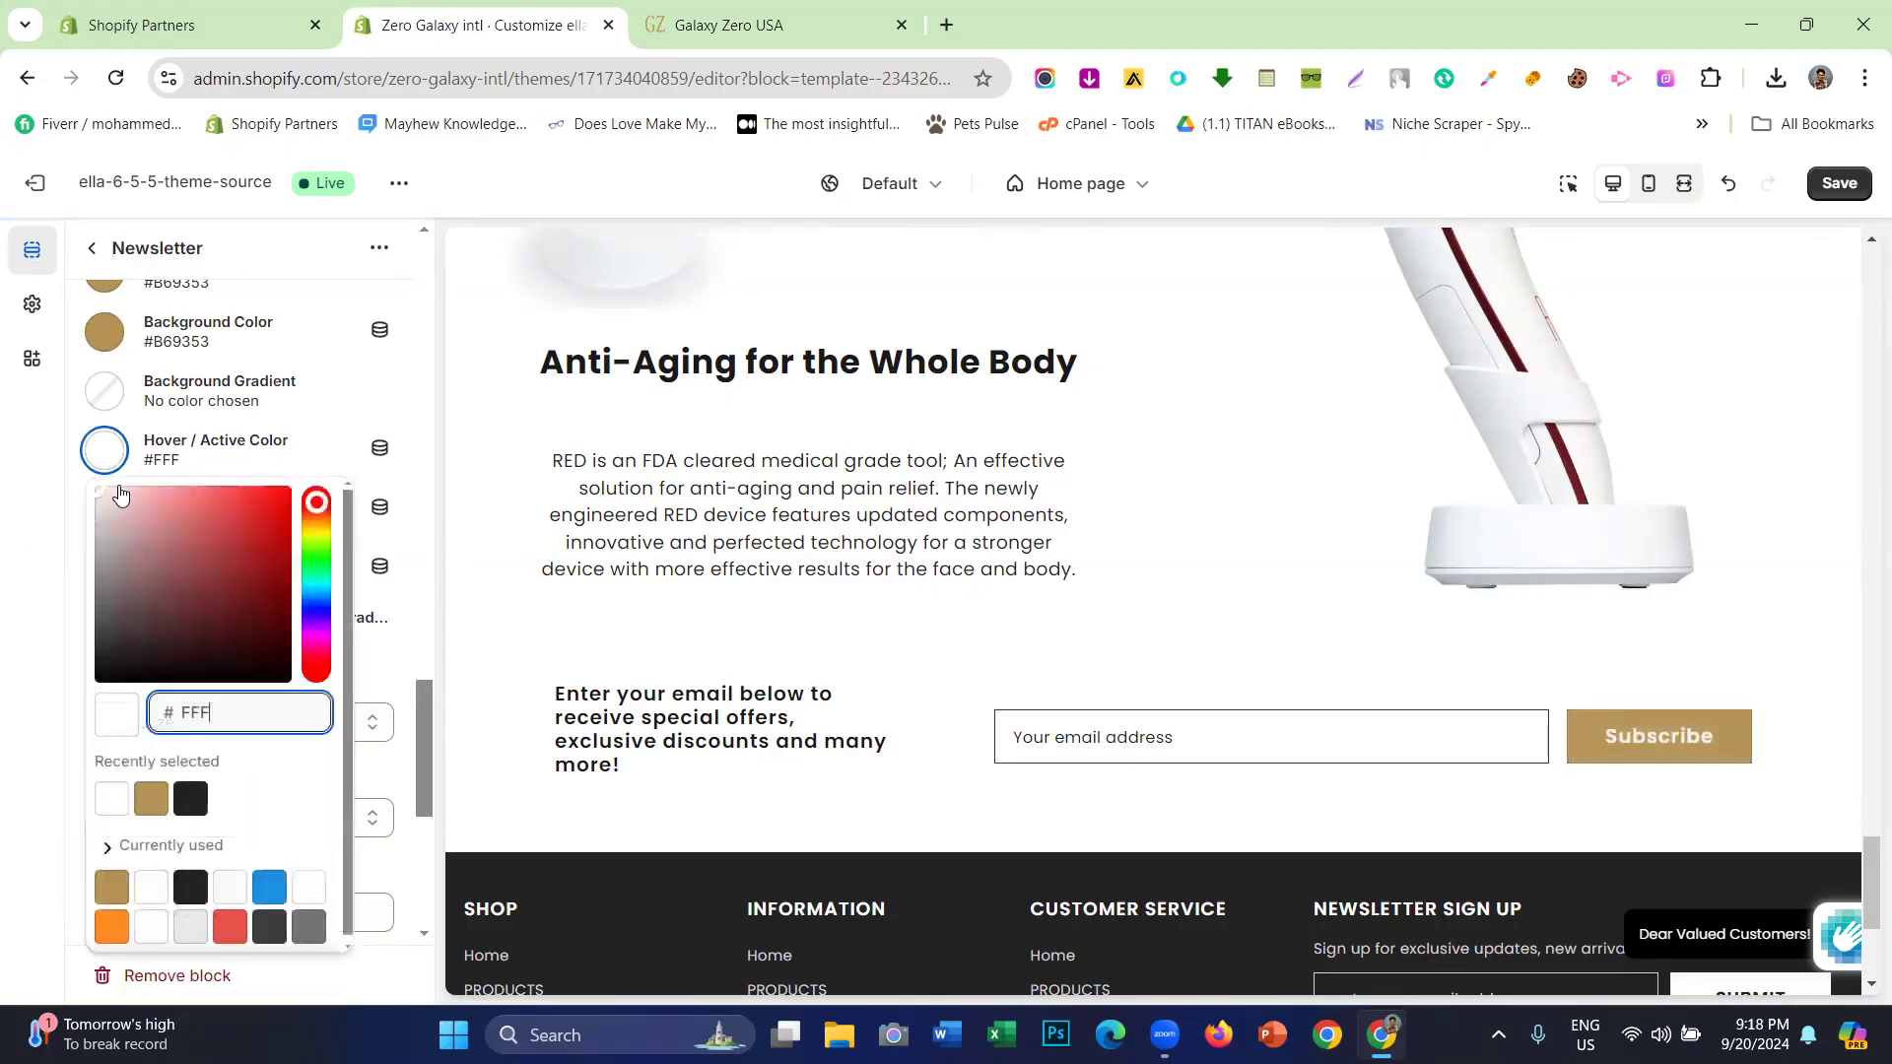
click(151, 798)
click(6, 619)
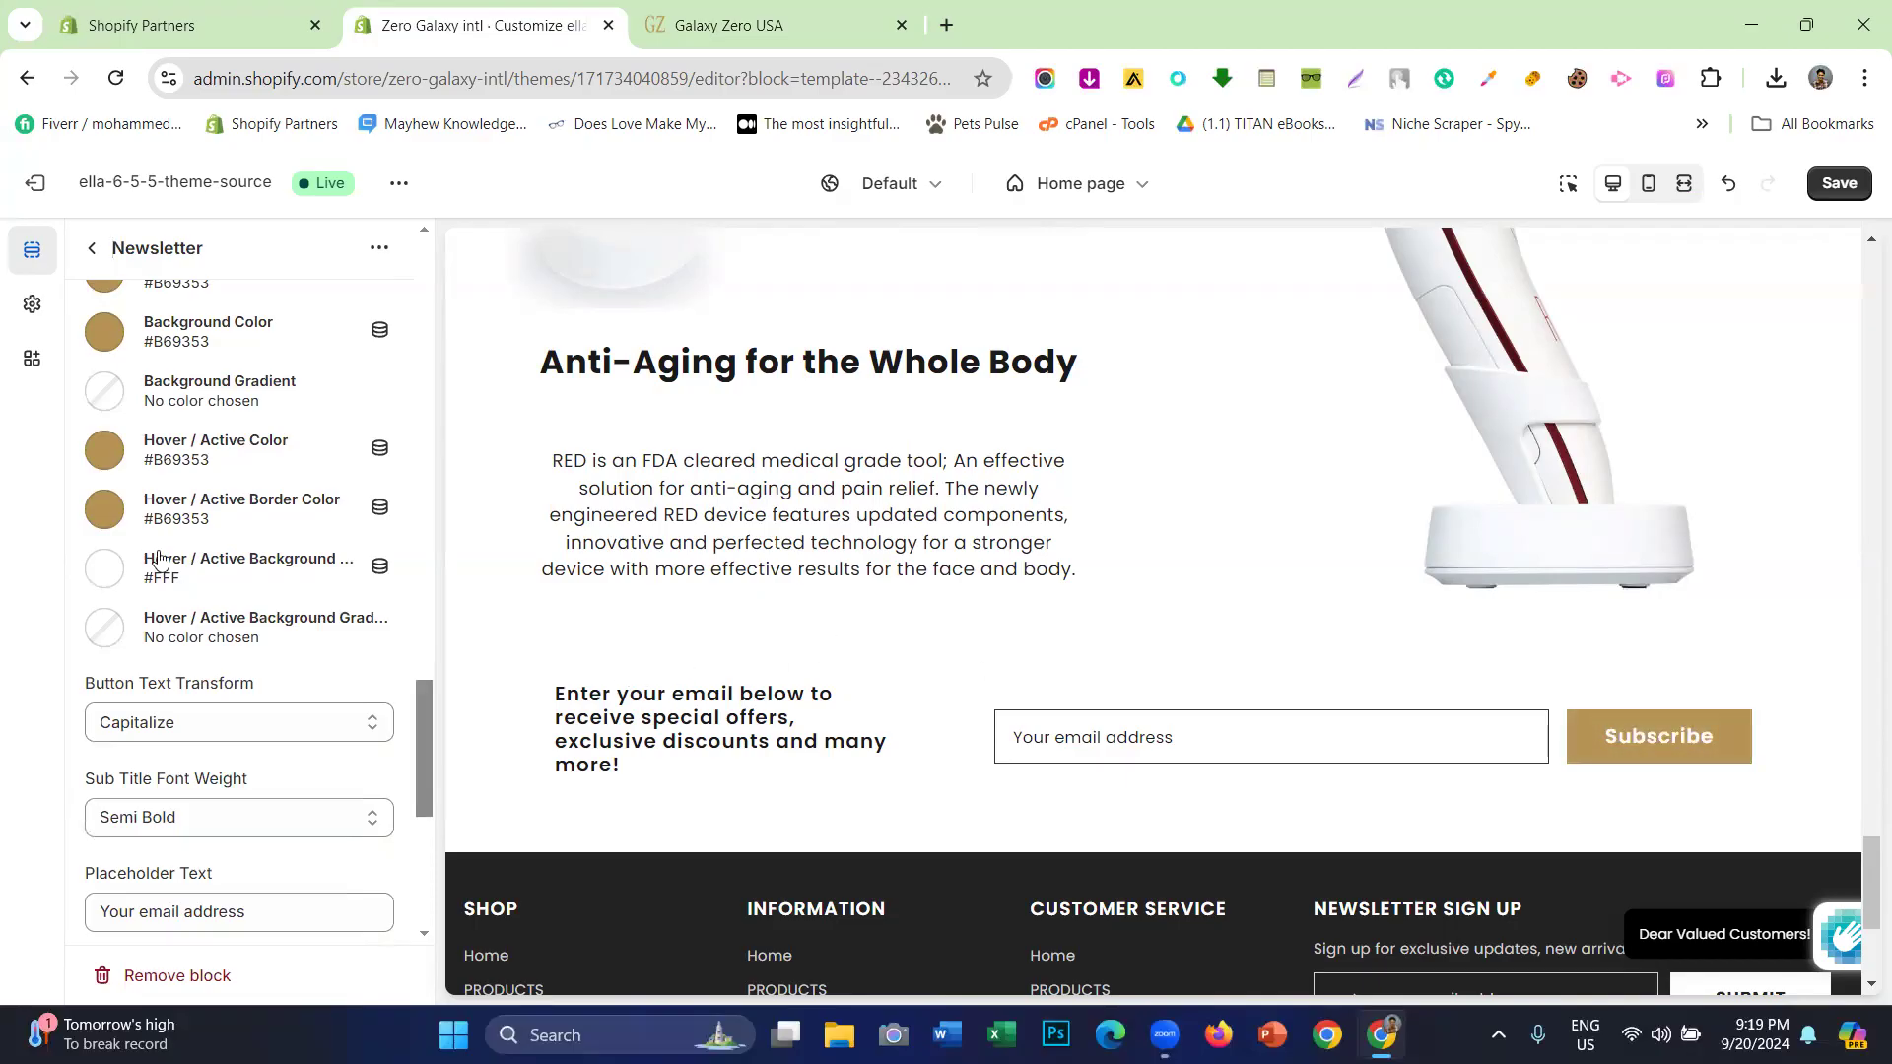
- Review the Newsletter block's settings, especially the title's font size, weight, style and margin options
scroll(197, 611, down, 4)
scroll(192, 606, up, 20)
scroll(183, 493, up, 5)
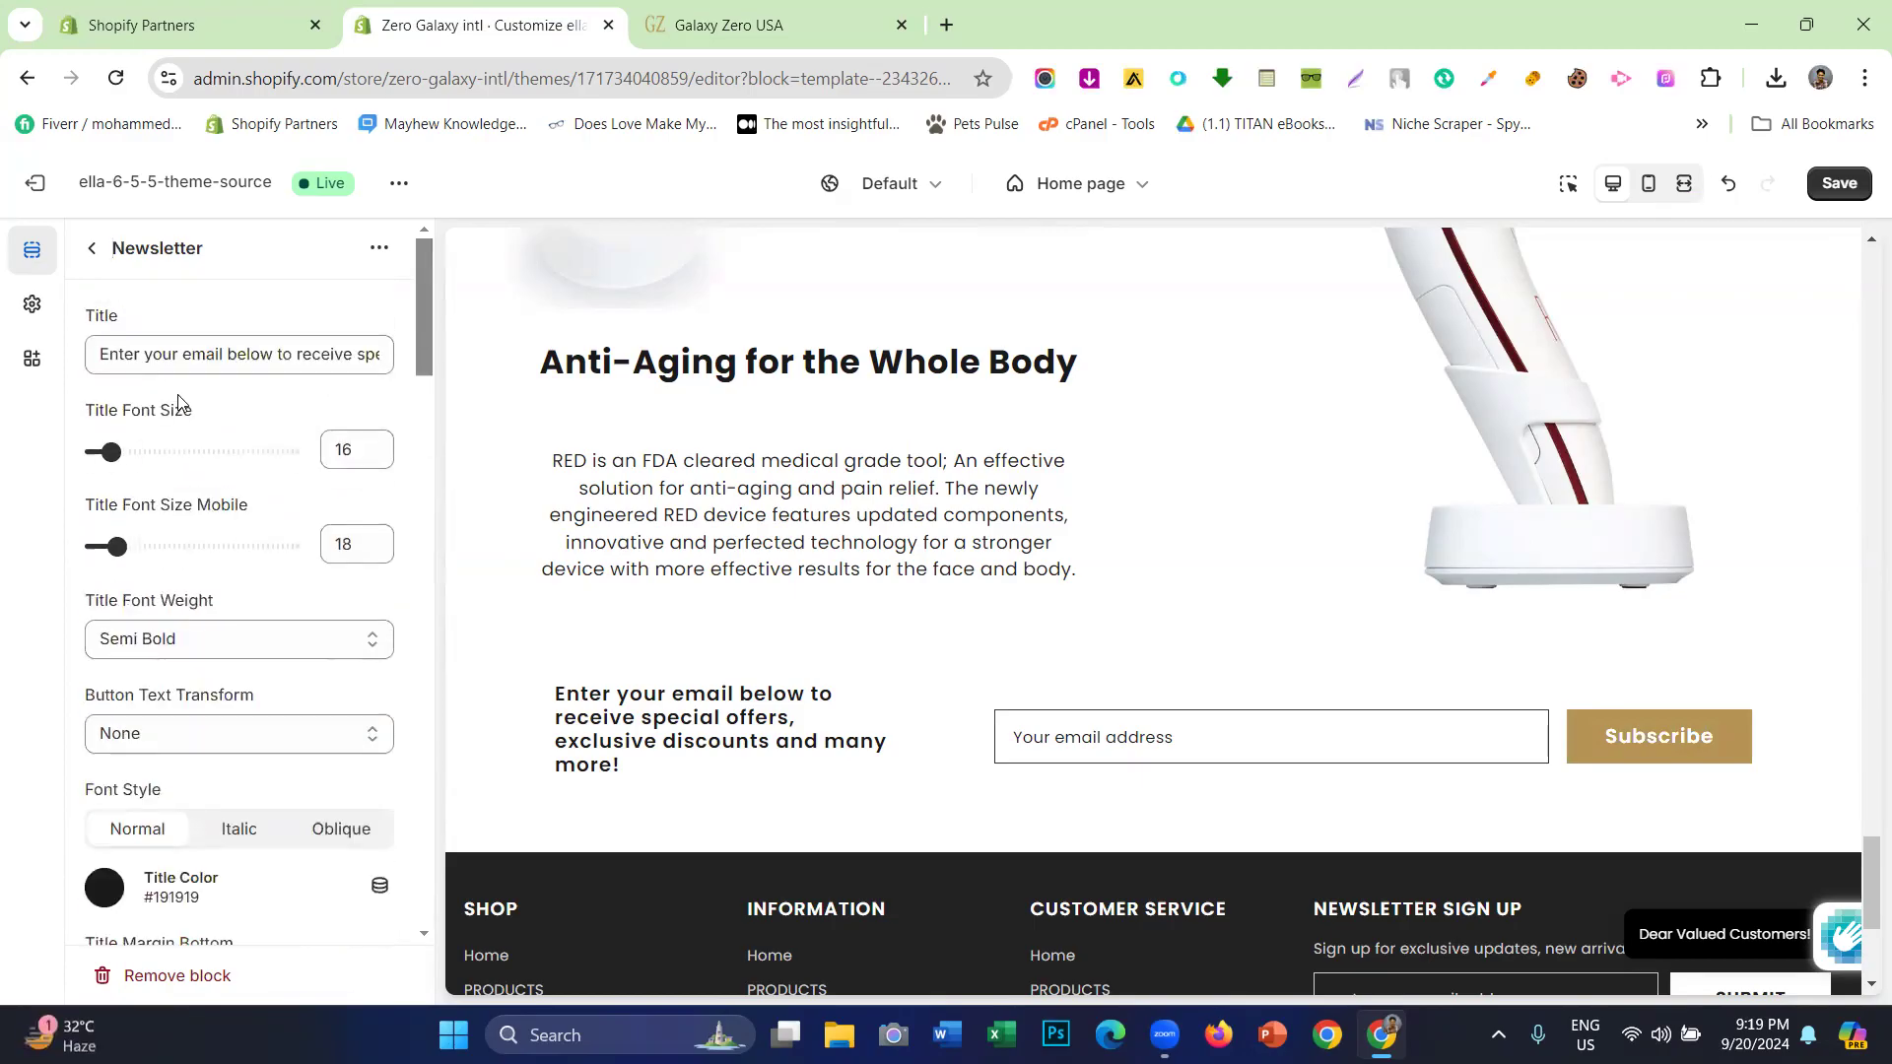
scroll(175, 414, down, 1)
scroll(174, 446, up, 1)
scroll(177, 423, down, 3)
scroll(237, 428, up, 3)
scroll(237, 478, down, 3)
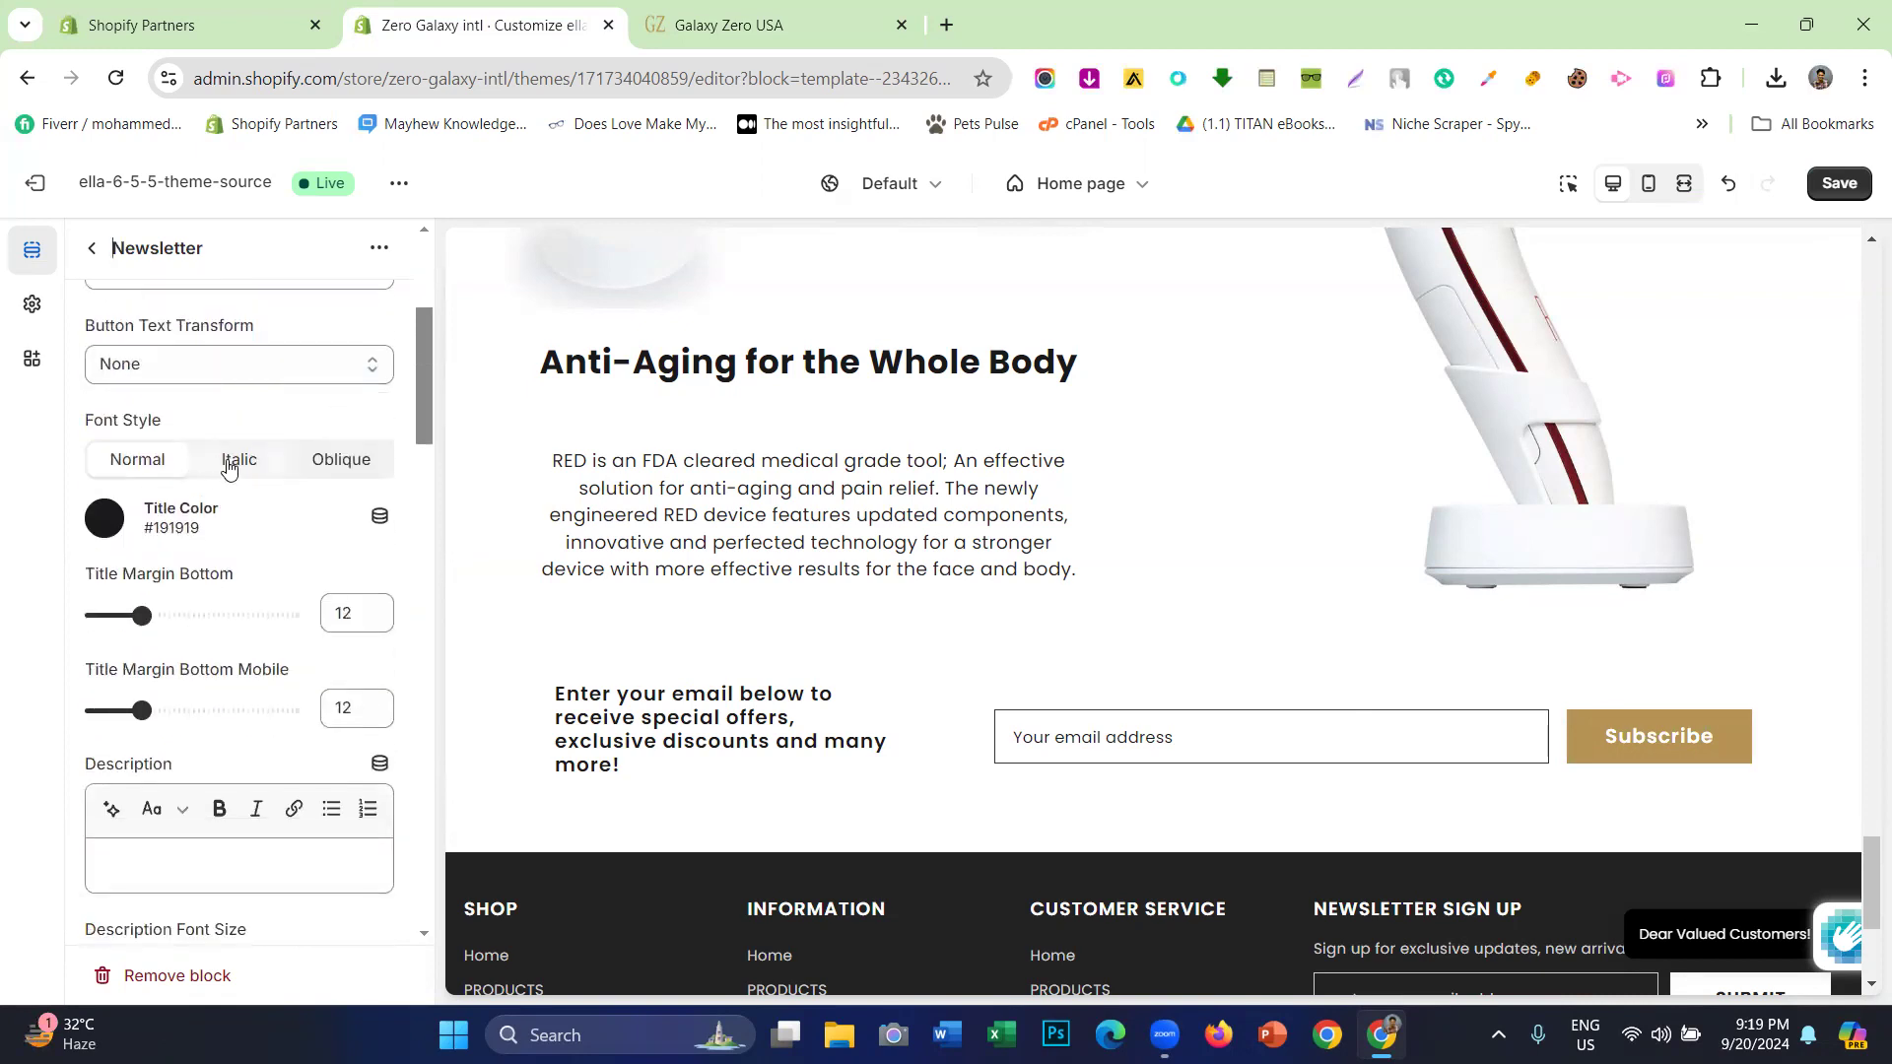
- Set the newsletter title's Font Style to Italic and look through the title margin and description settings
click(227, 467)
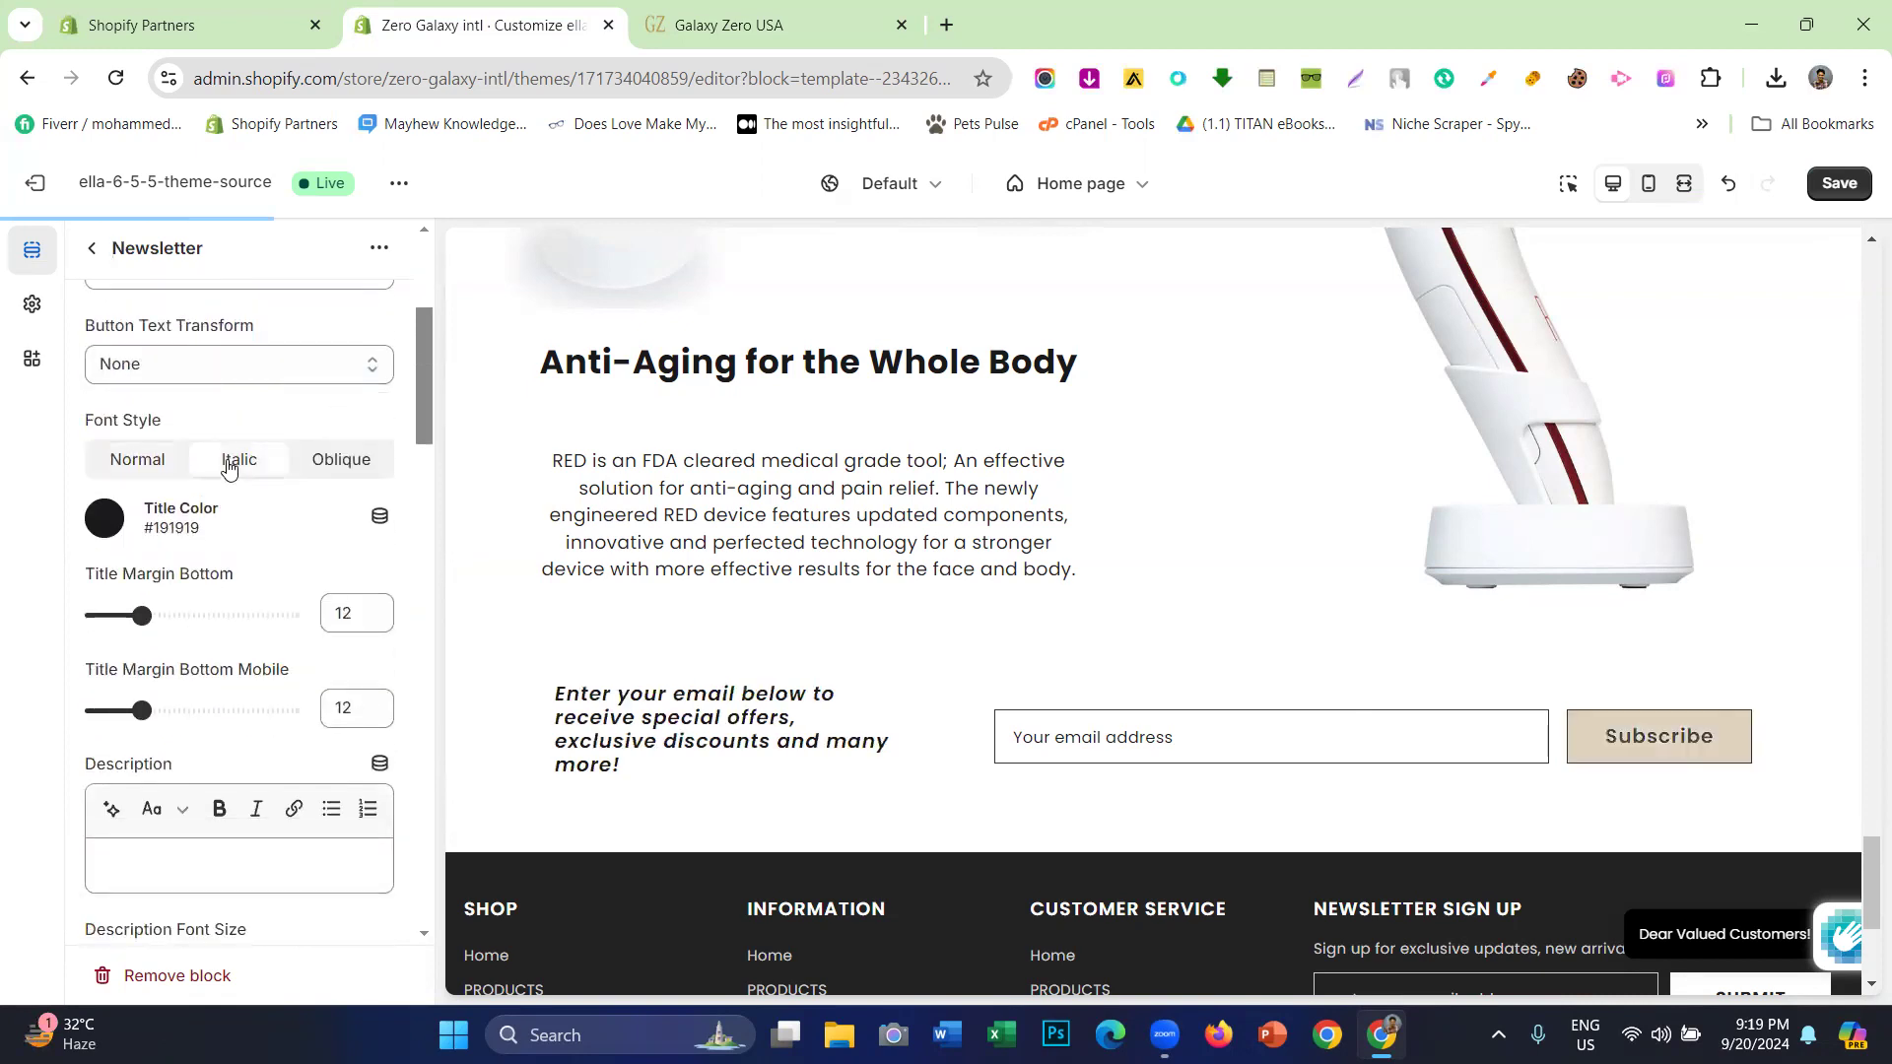
scroll(236, 508, down, 3)
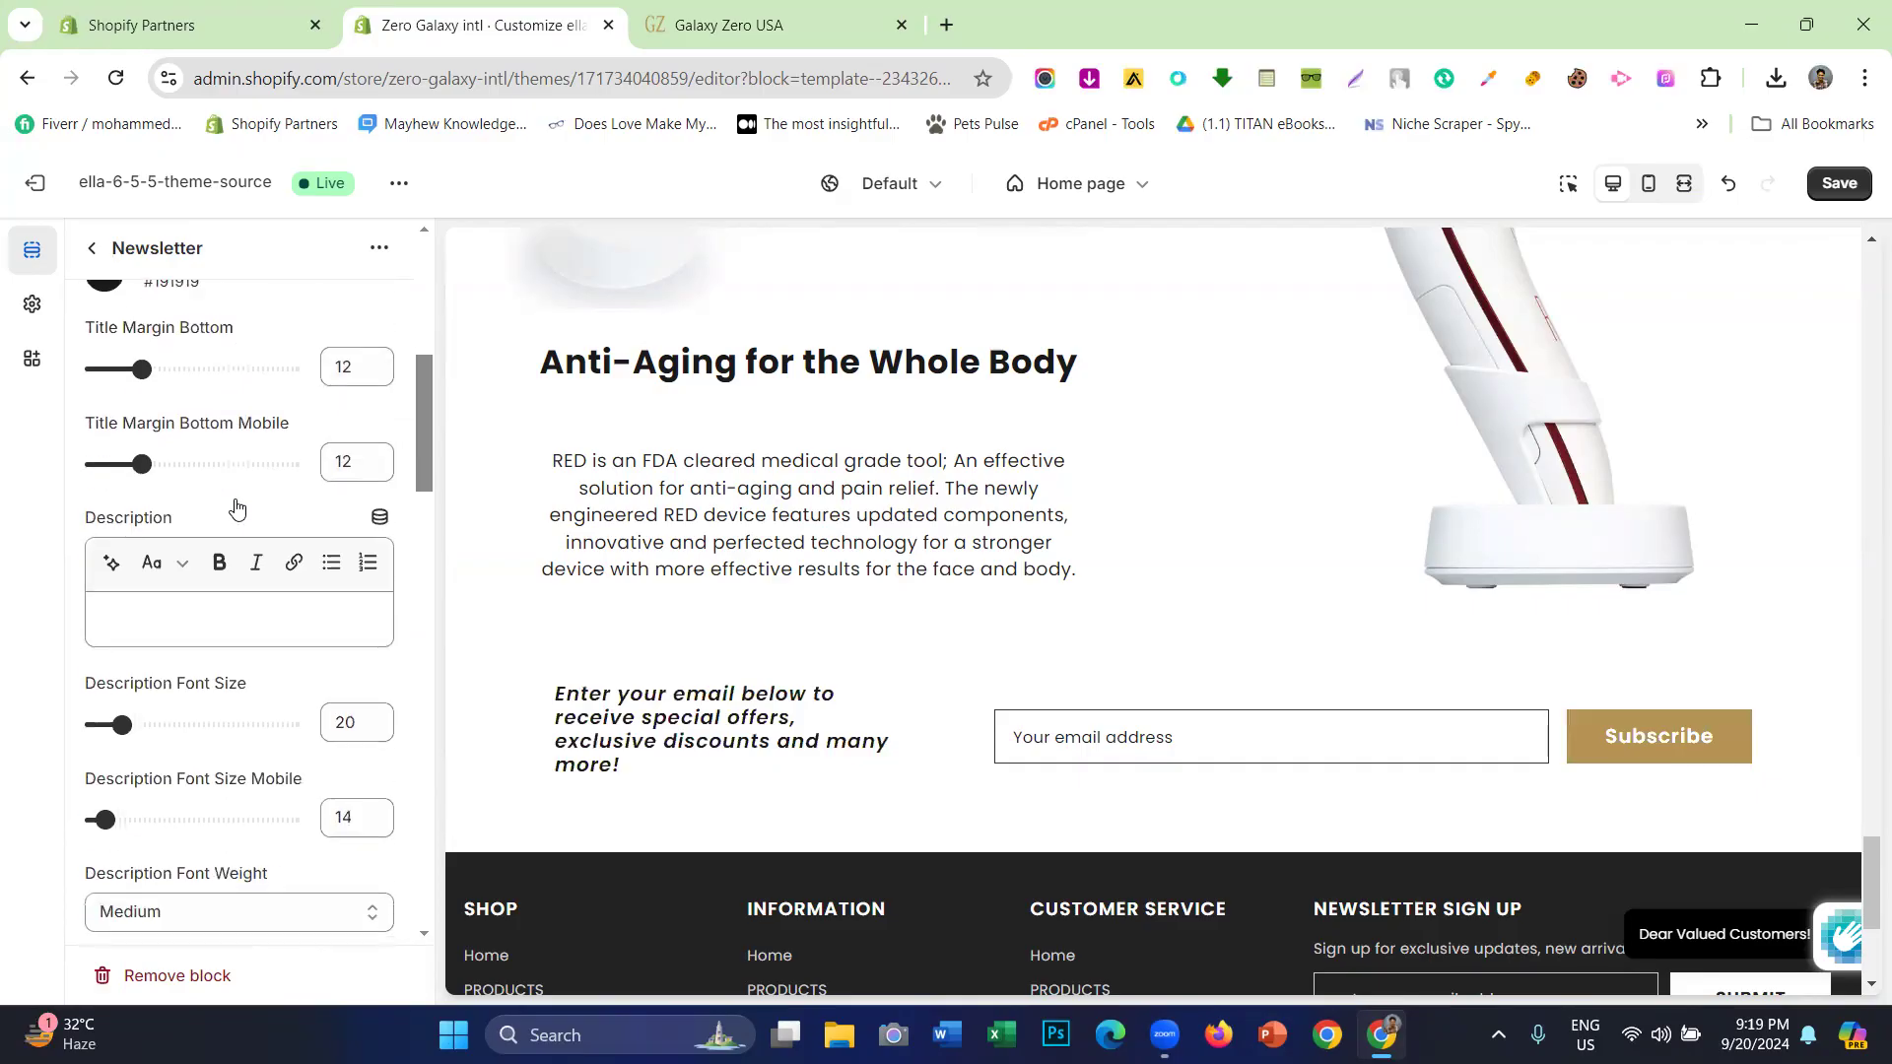
scroll(236, 508, down, 3)
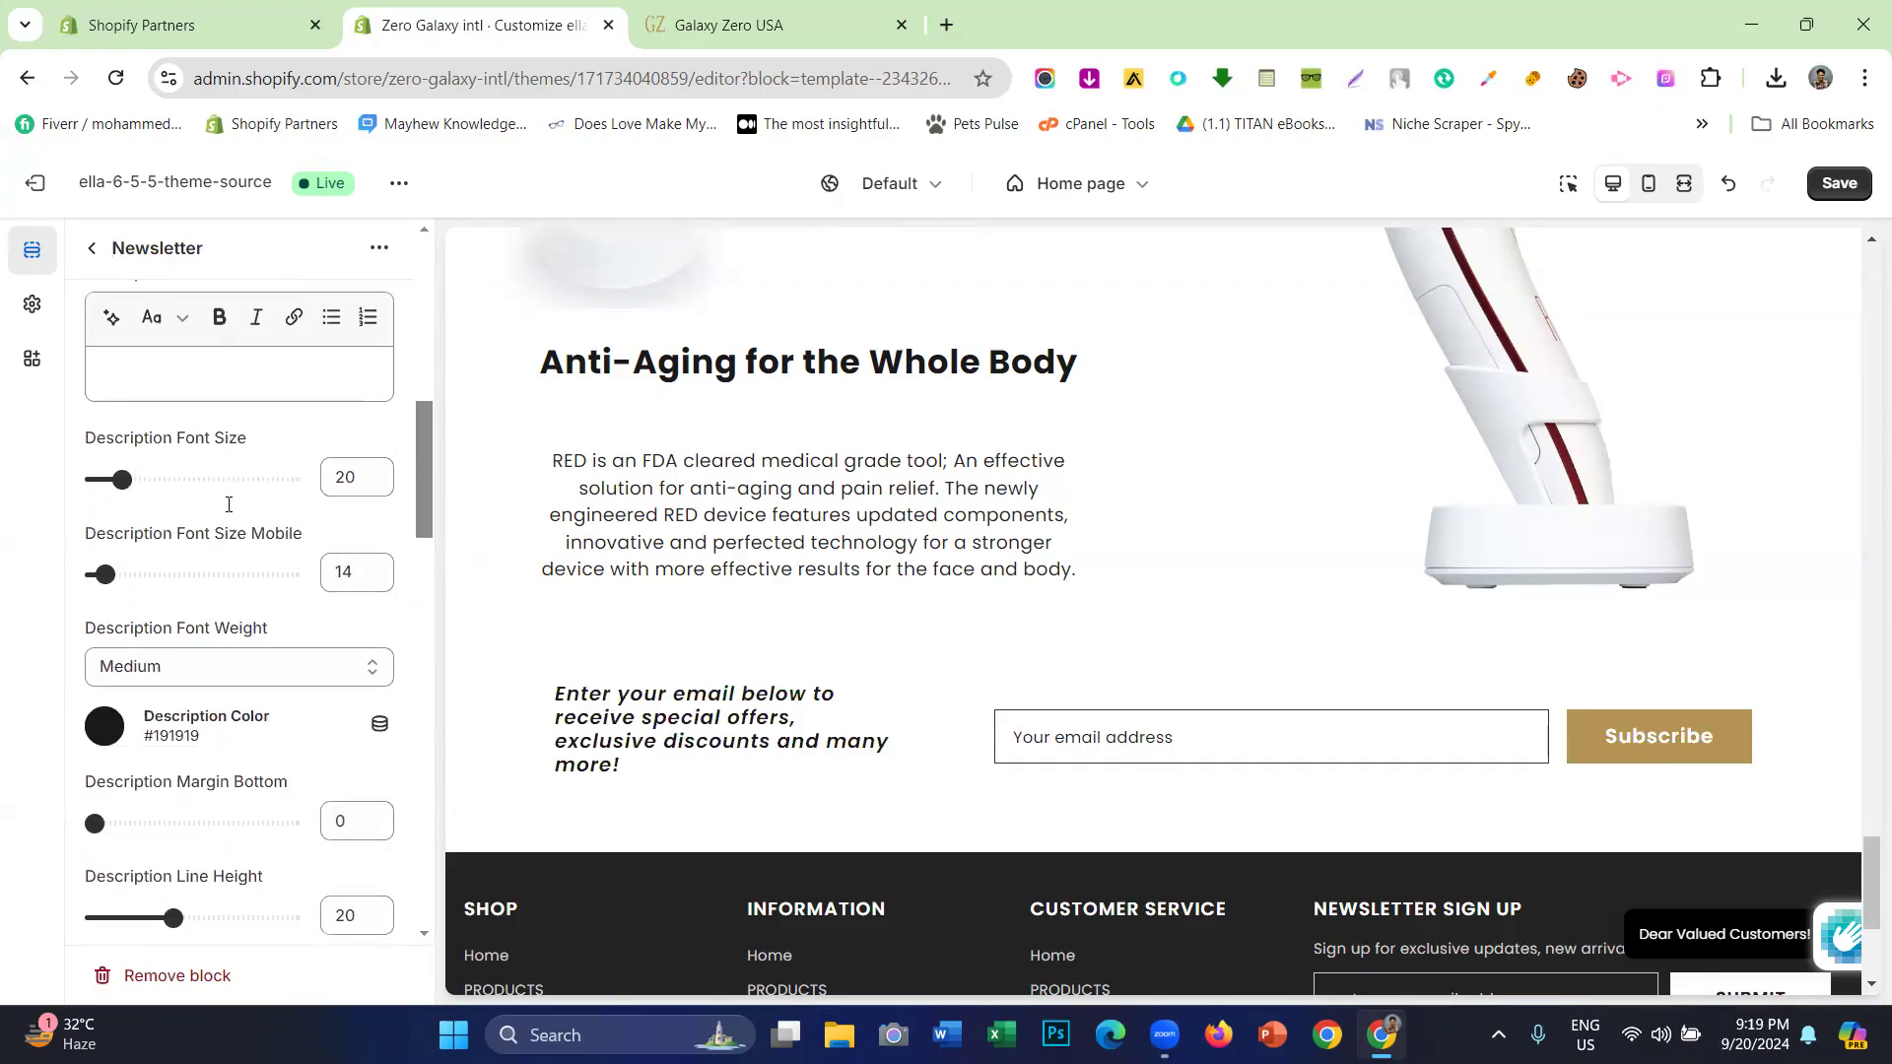
scroll(220, 528, down, 2)
scroll(210, 310, down, 2)
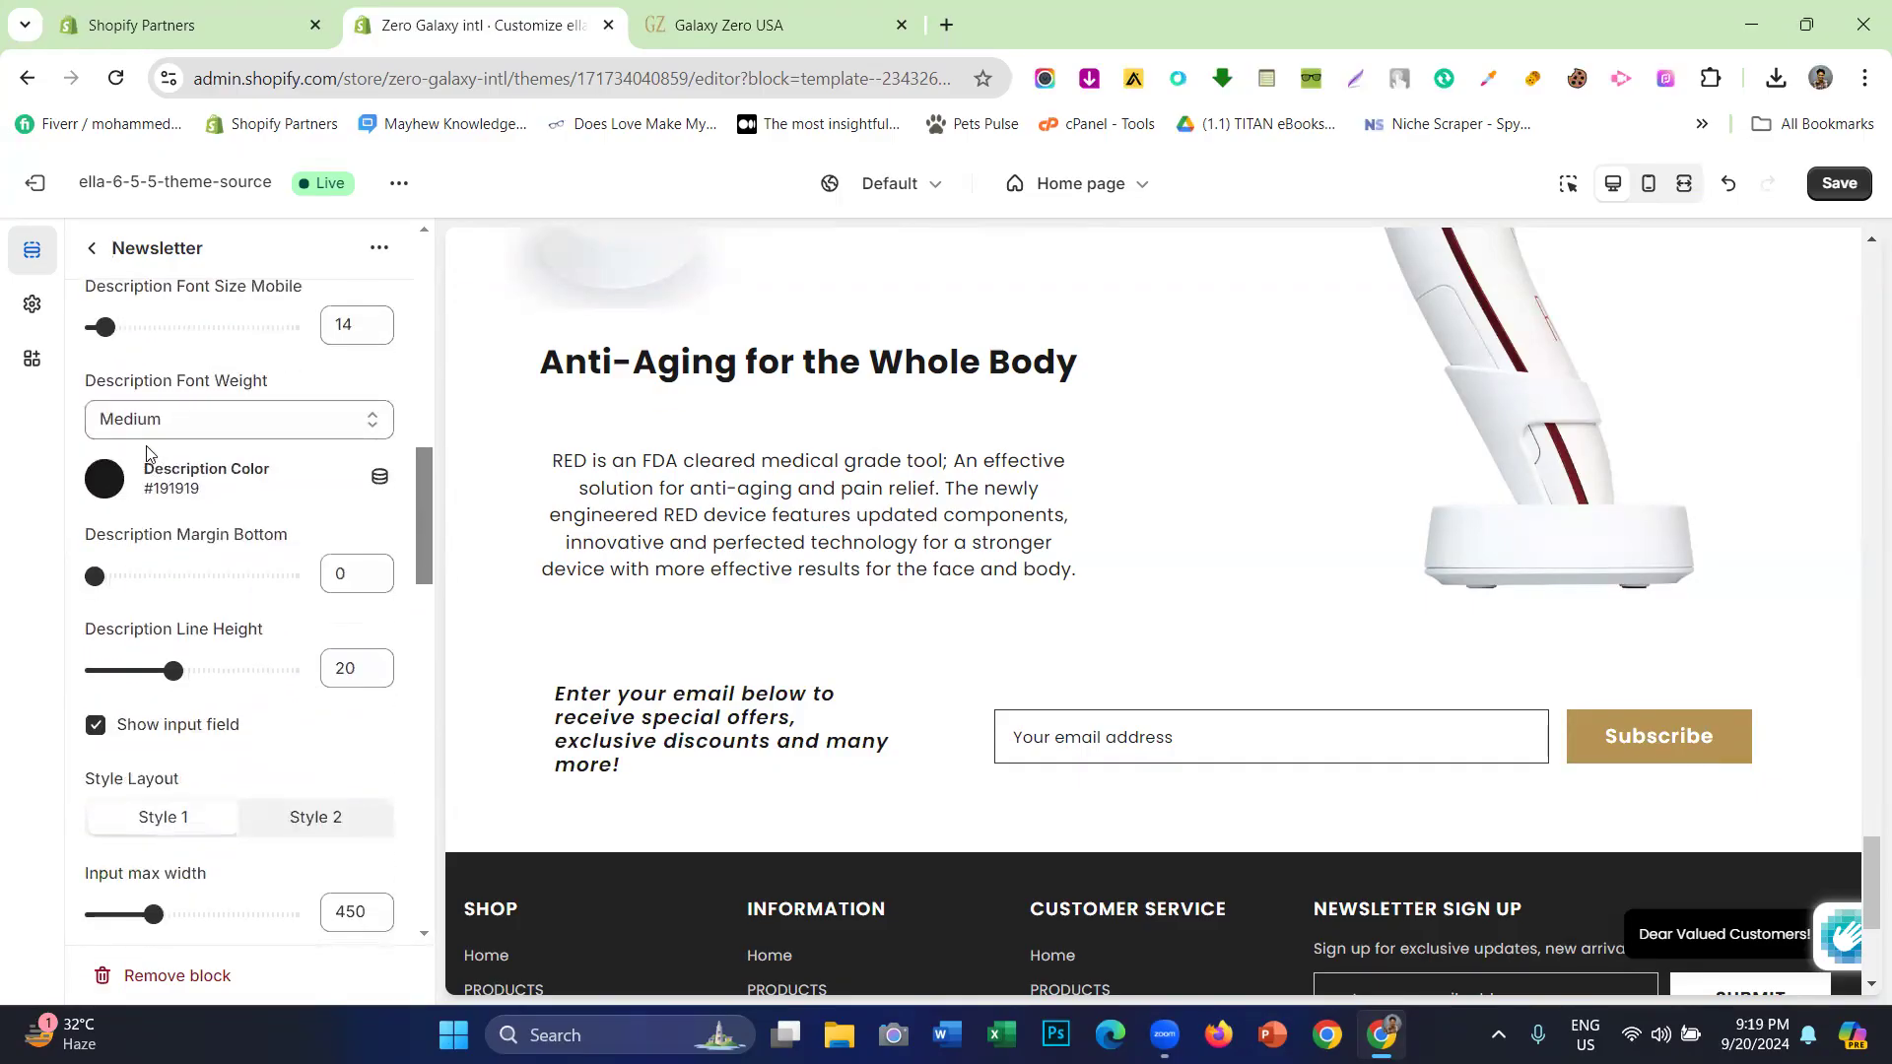
- Try Style 2 as the newsletter input's Style Layout, and switch back to Style 1
scroll(144, 448, down, 4)
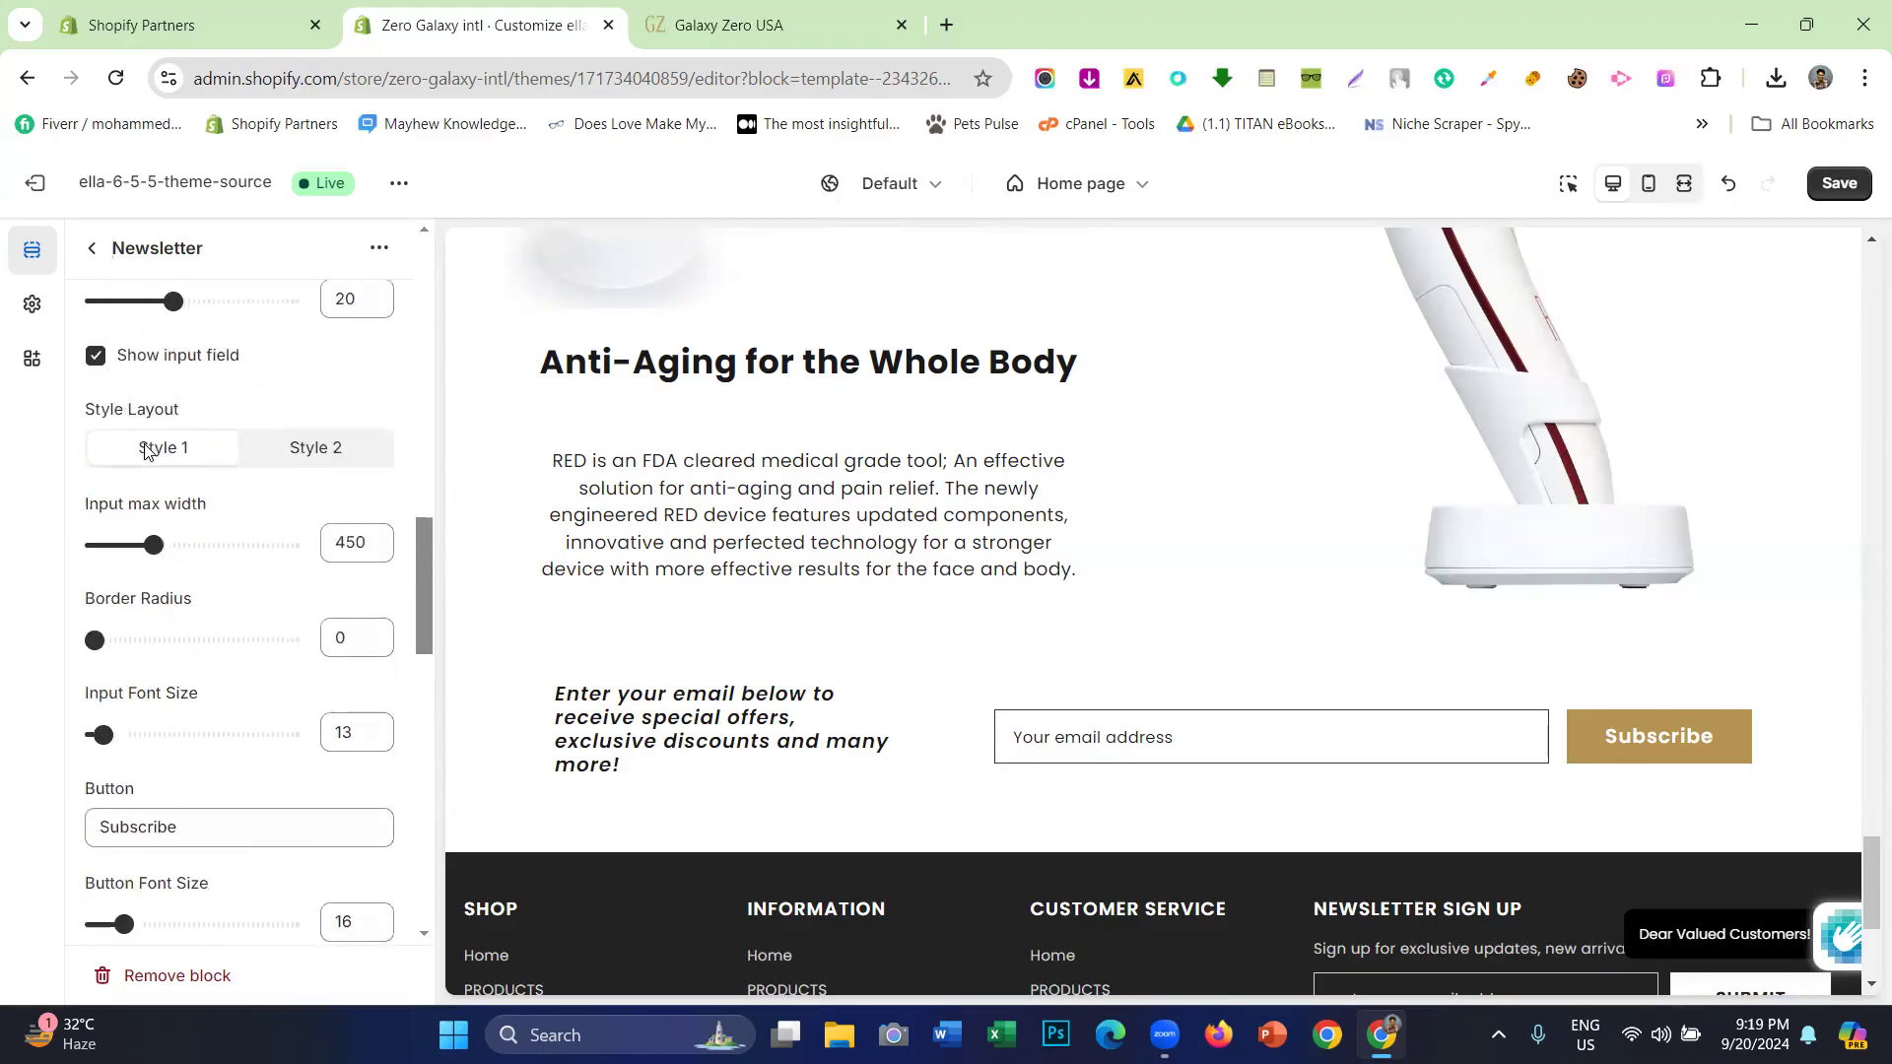
click(277, 452)
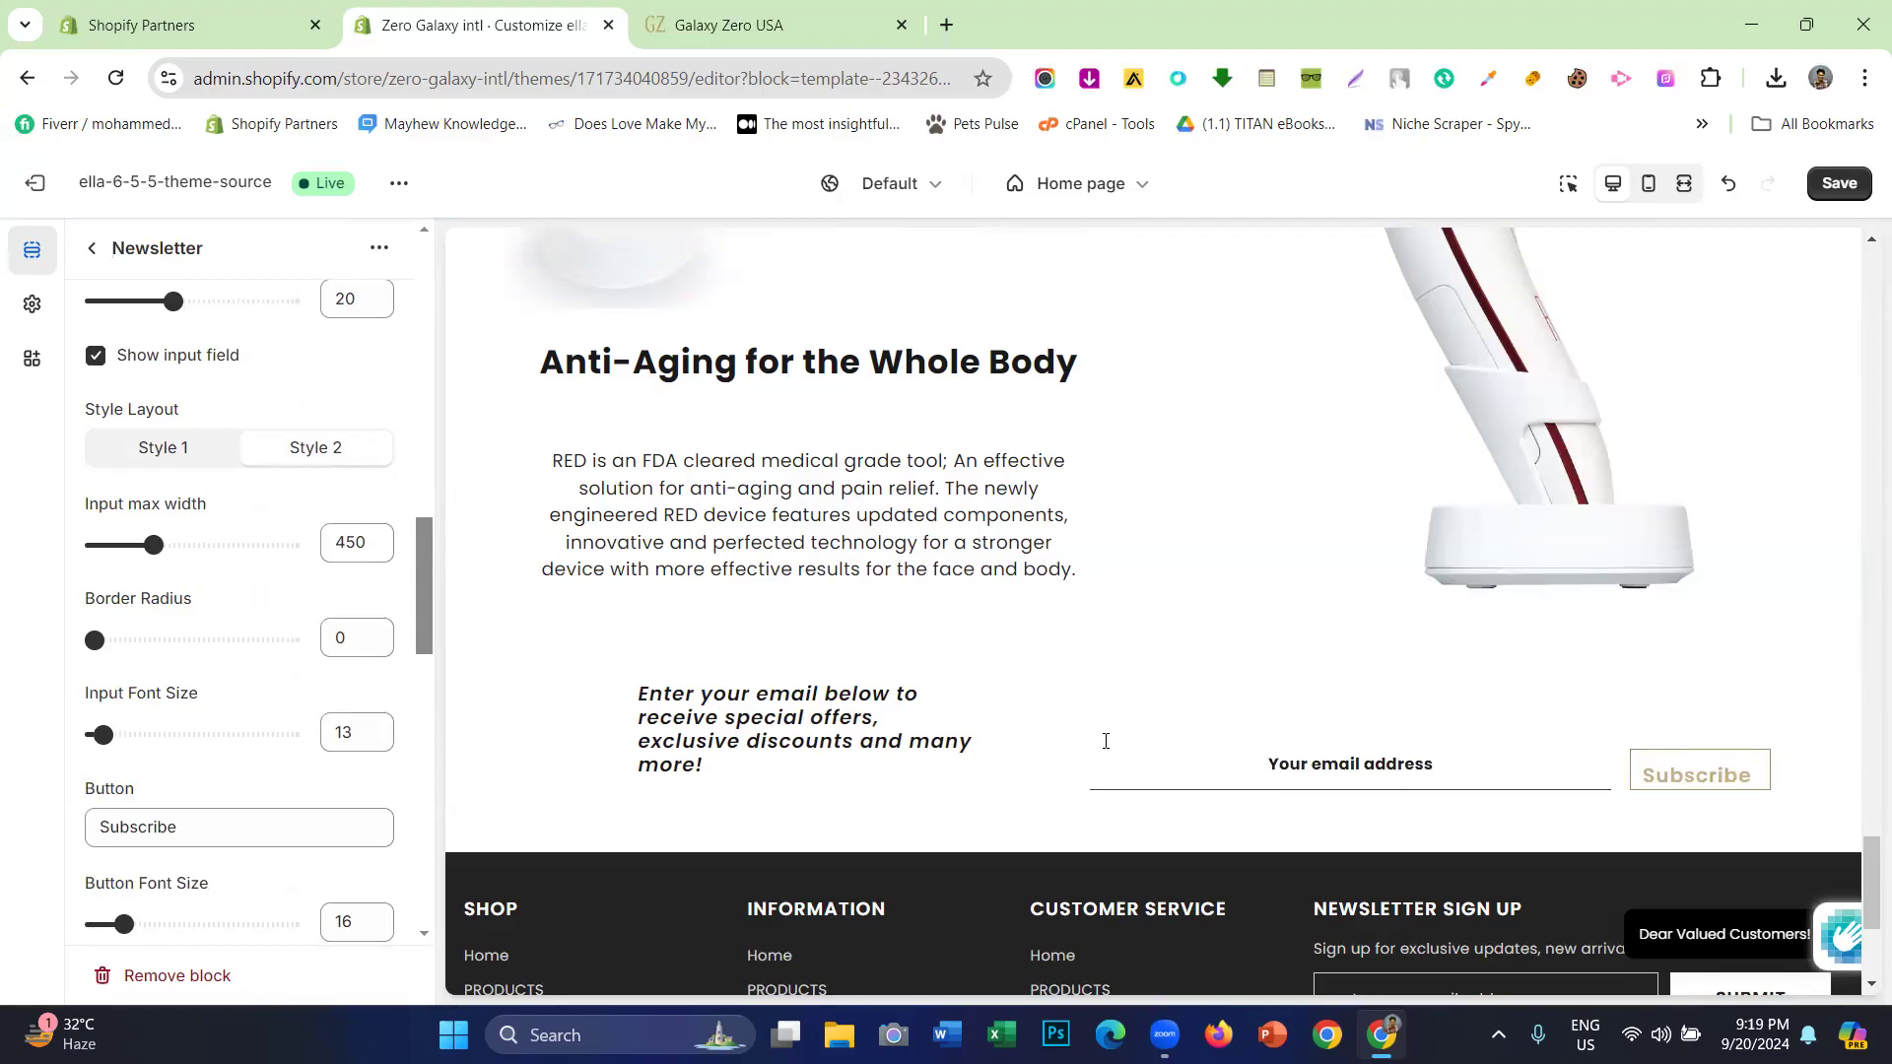
click(162, 454)
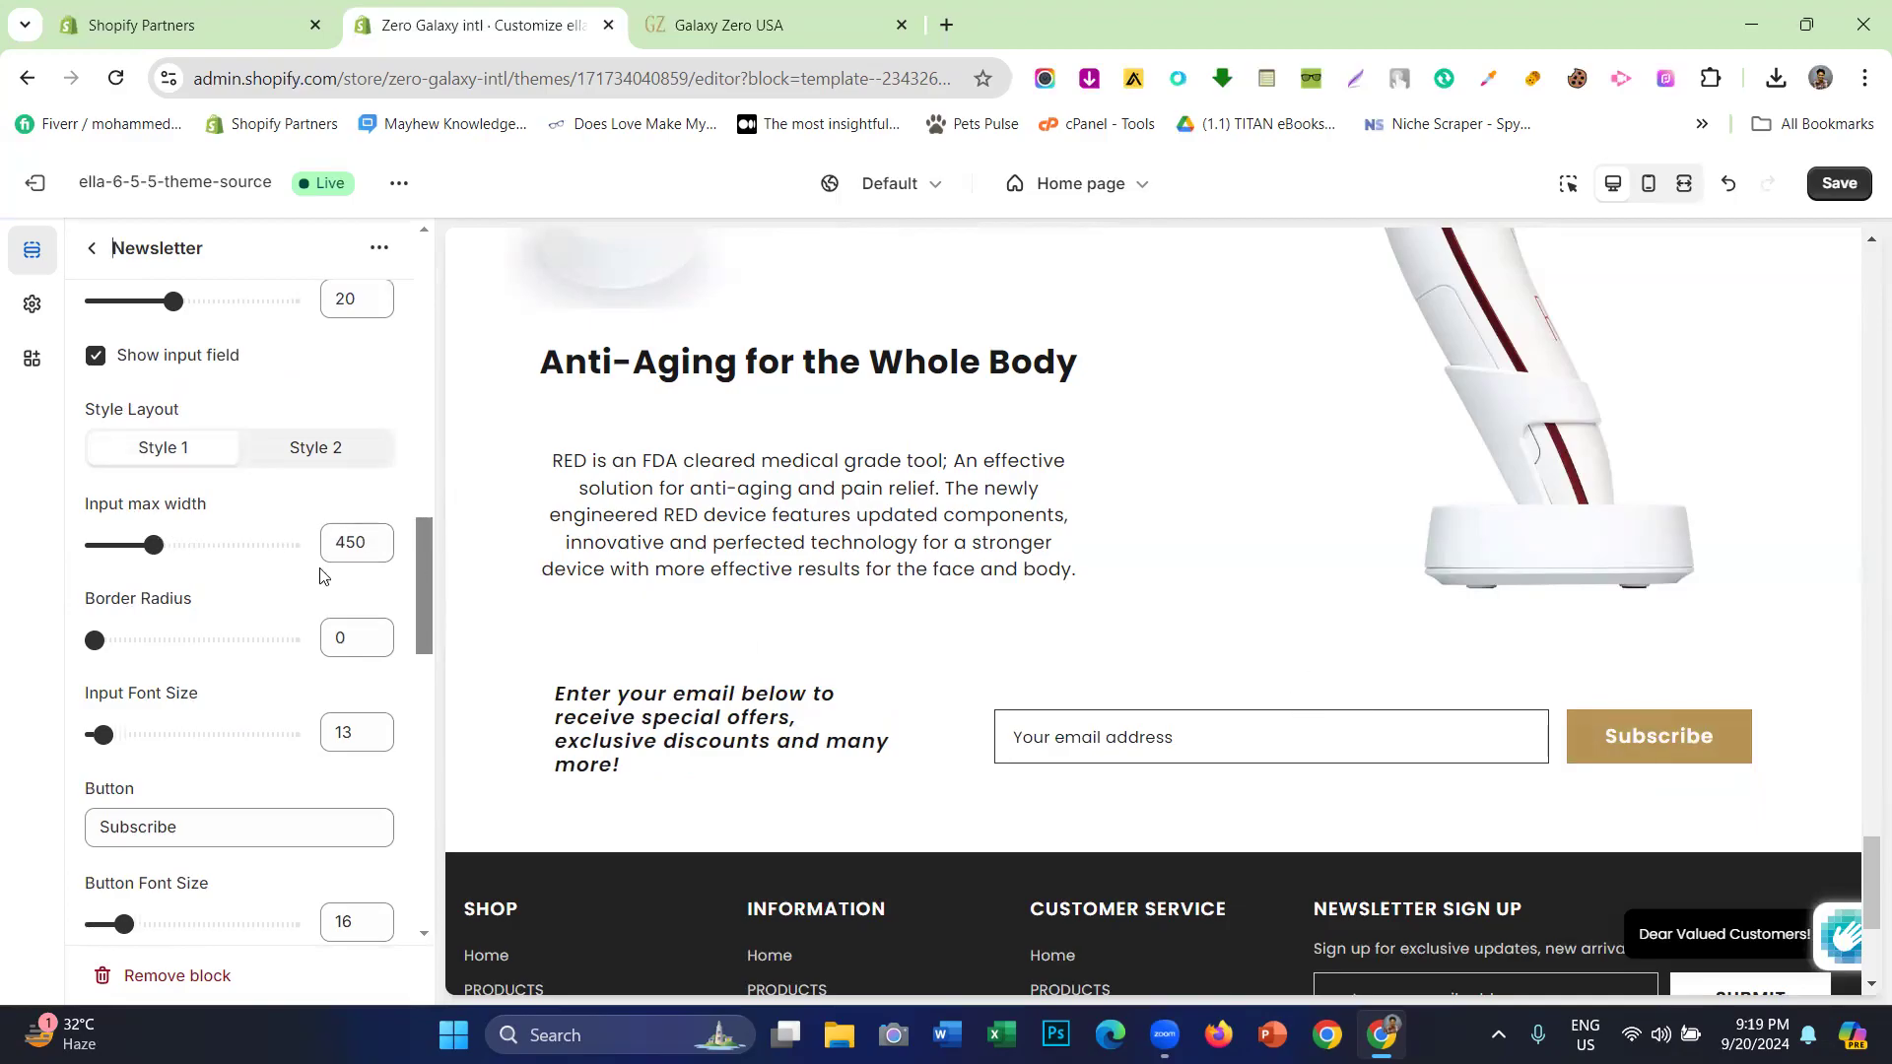
- Set the newsletter's Input max width to 710 and check the block in the fullscreen preview
drag(153, 545, 253, 548)
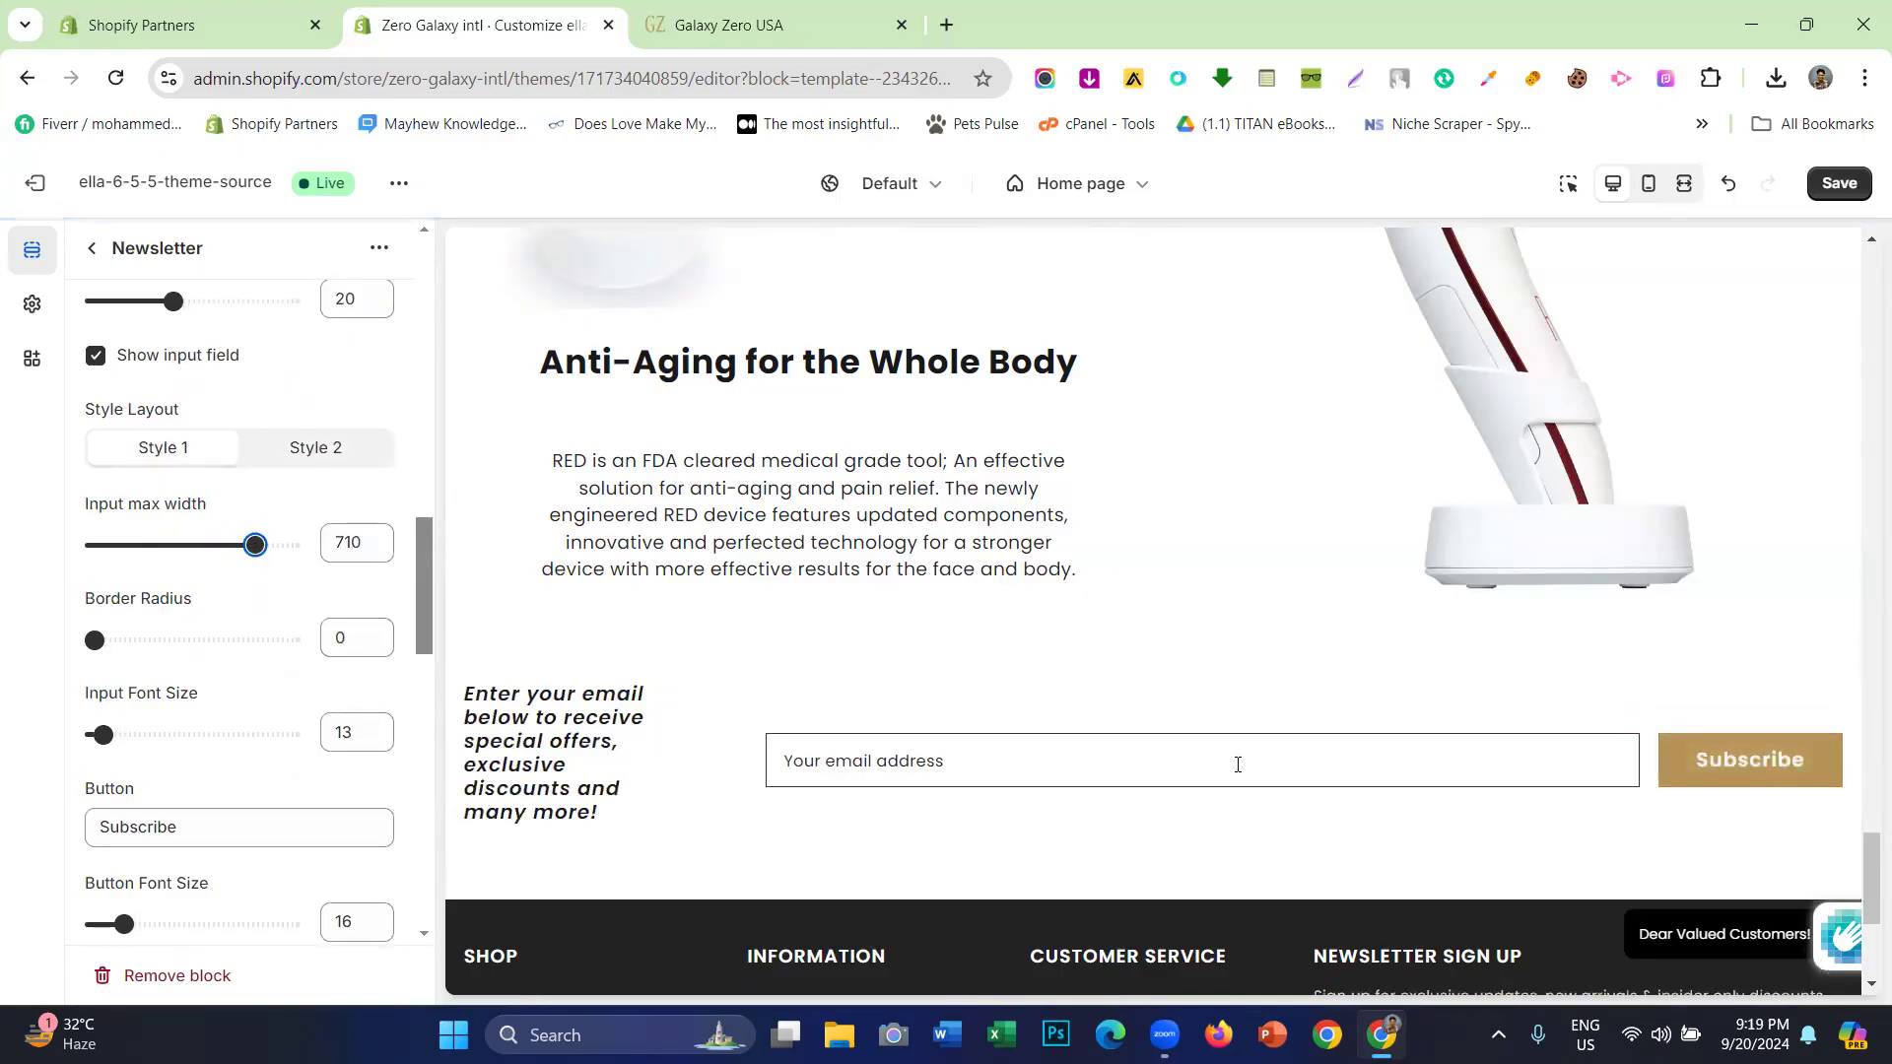
click(1687, 185)
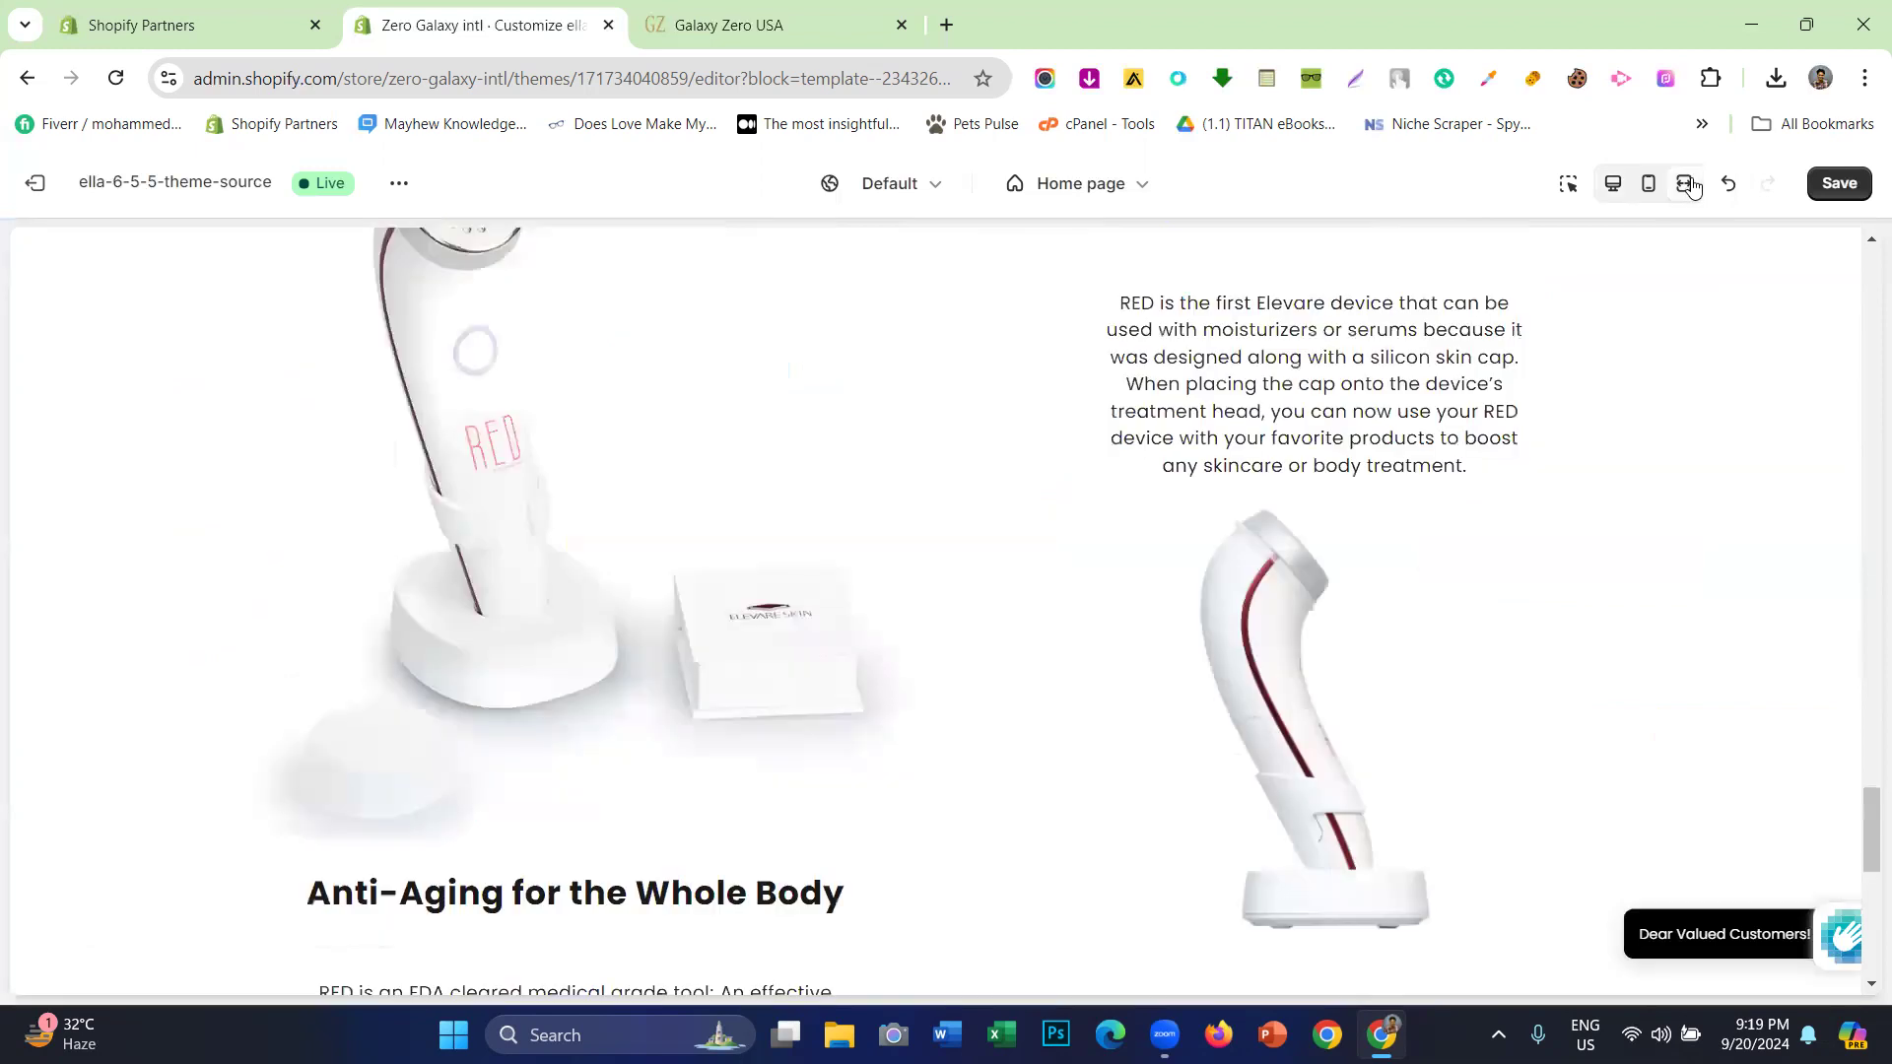
scroll(747, 648, down, 5)
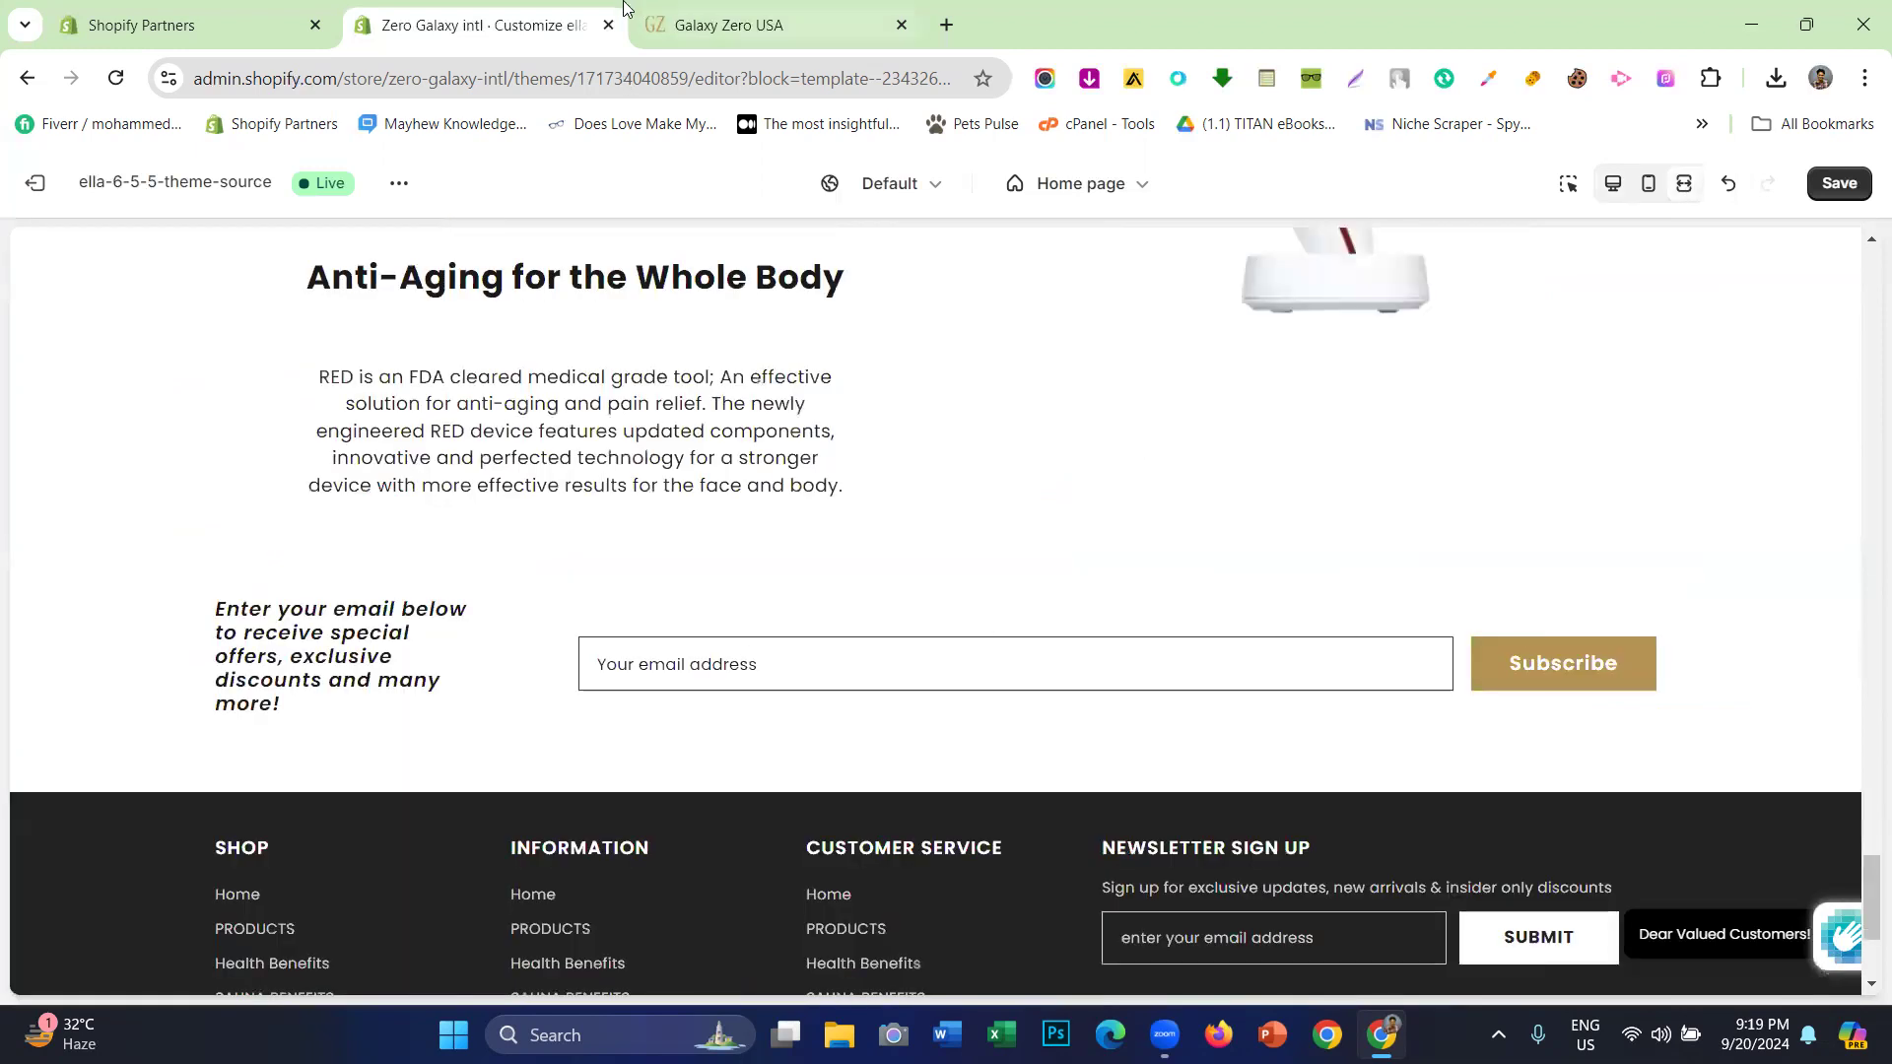
- Compare the newsletter row's layout and email field width with the Galaxy Zero USA reference site
click(773, 24)
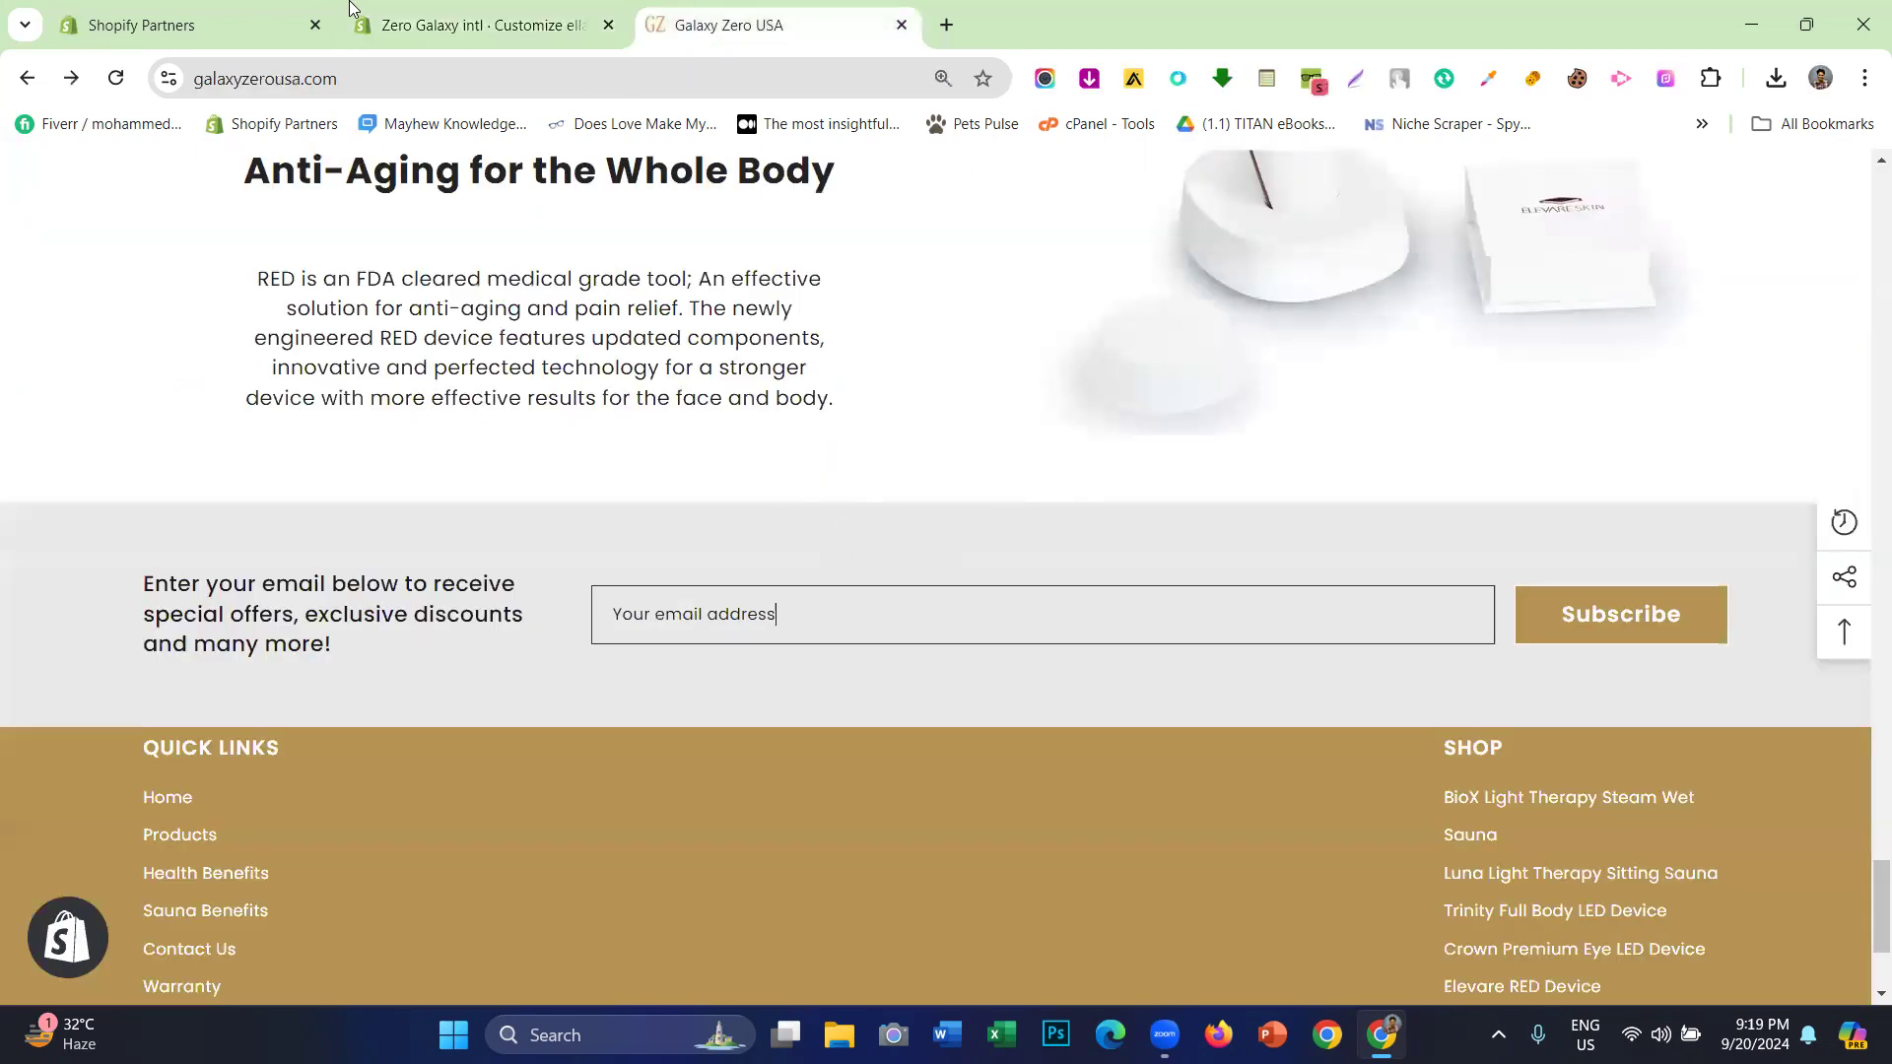
click(473, 20)
click(789, 19)
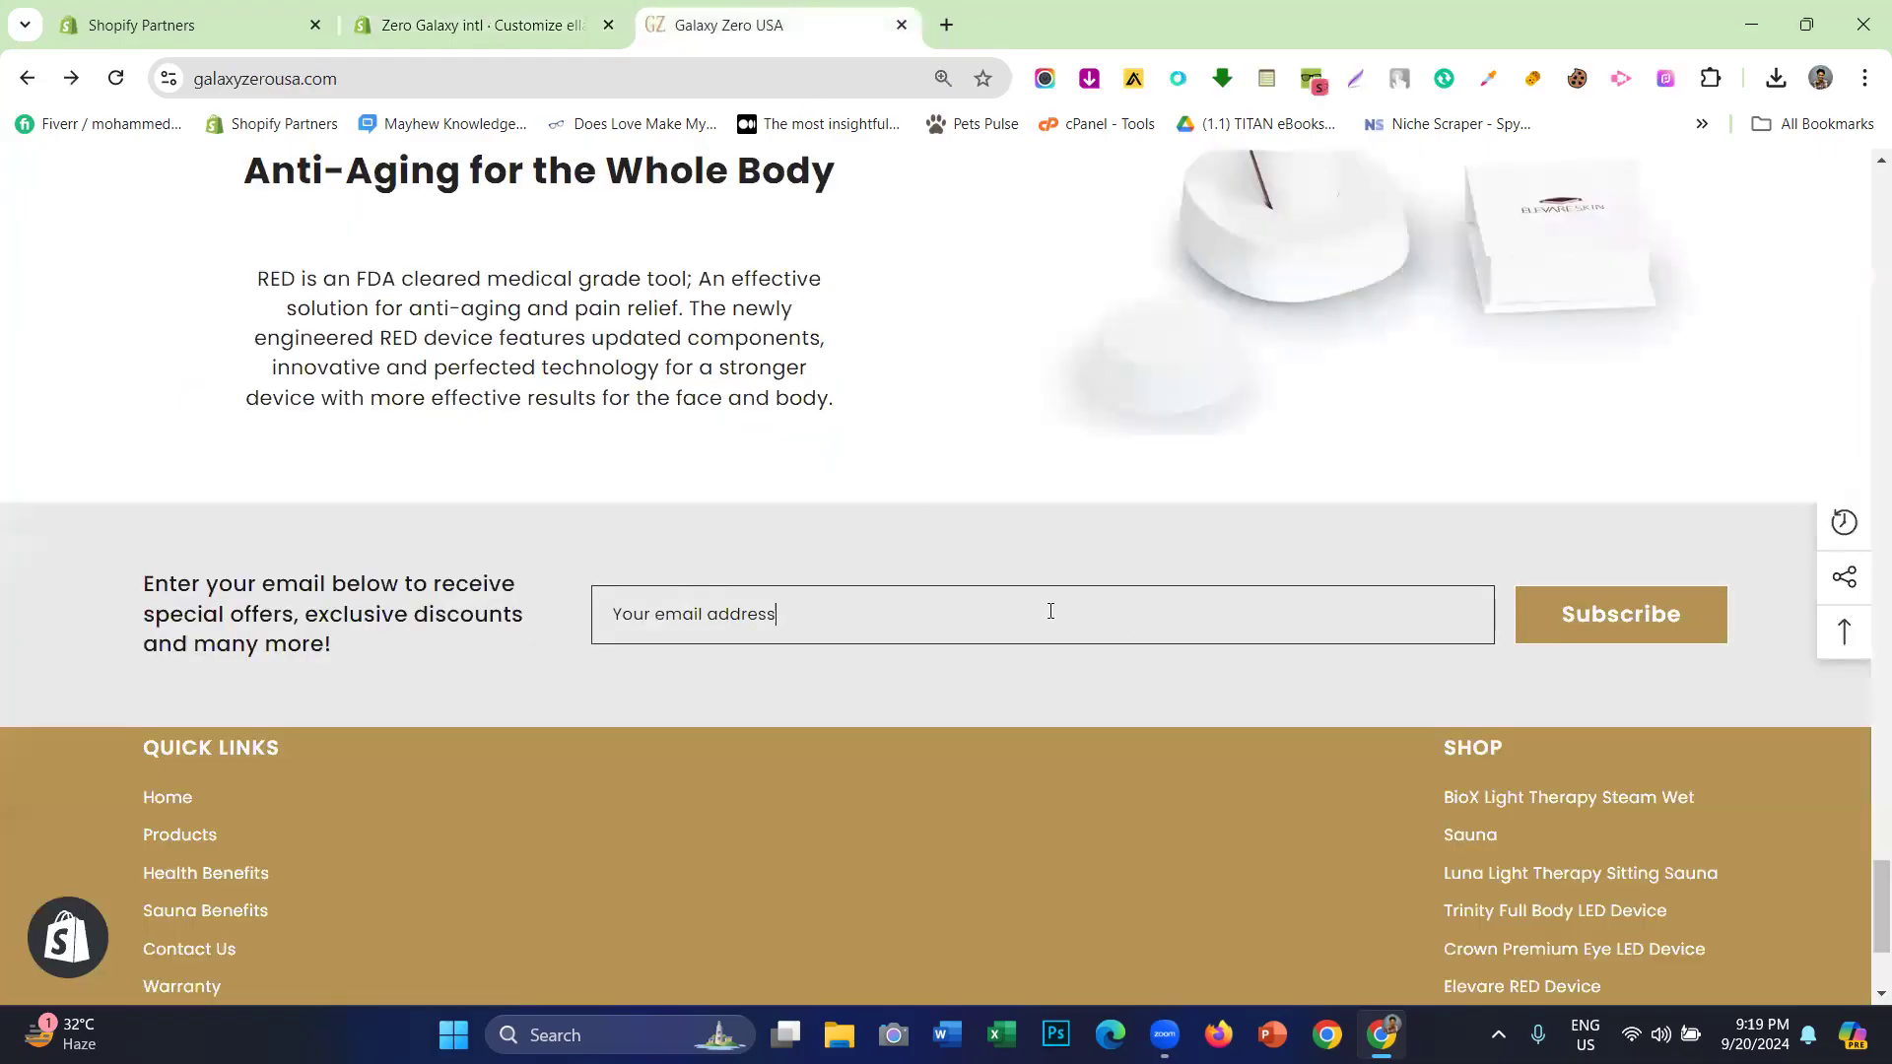
click(555, 16)
click(788, 21)
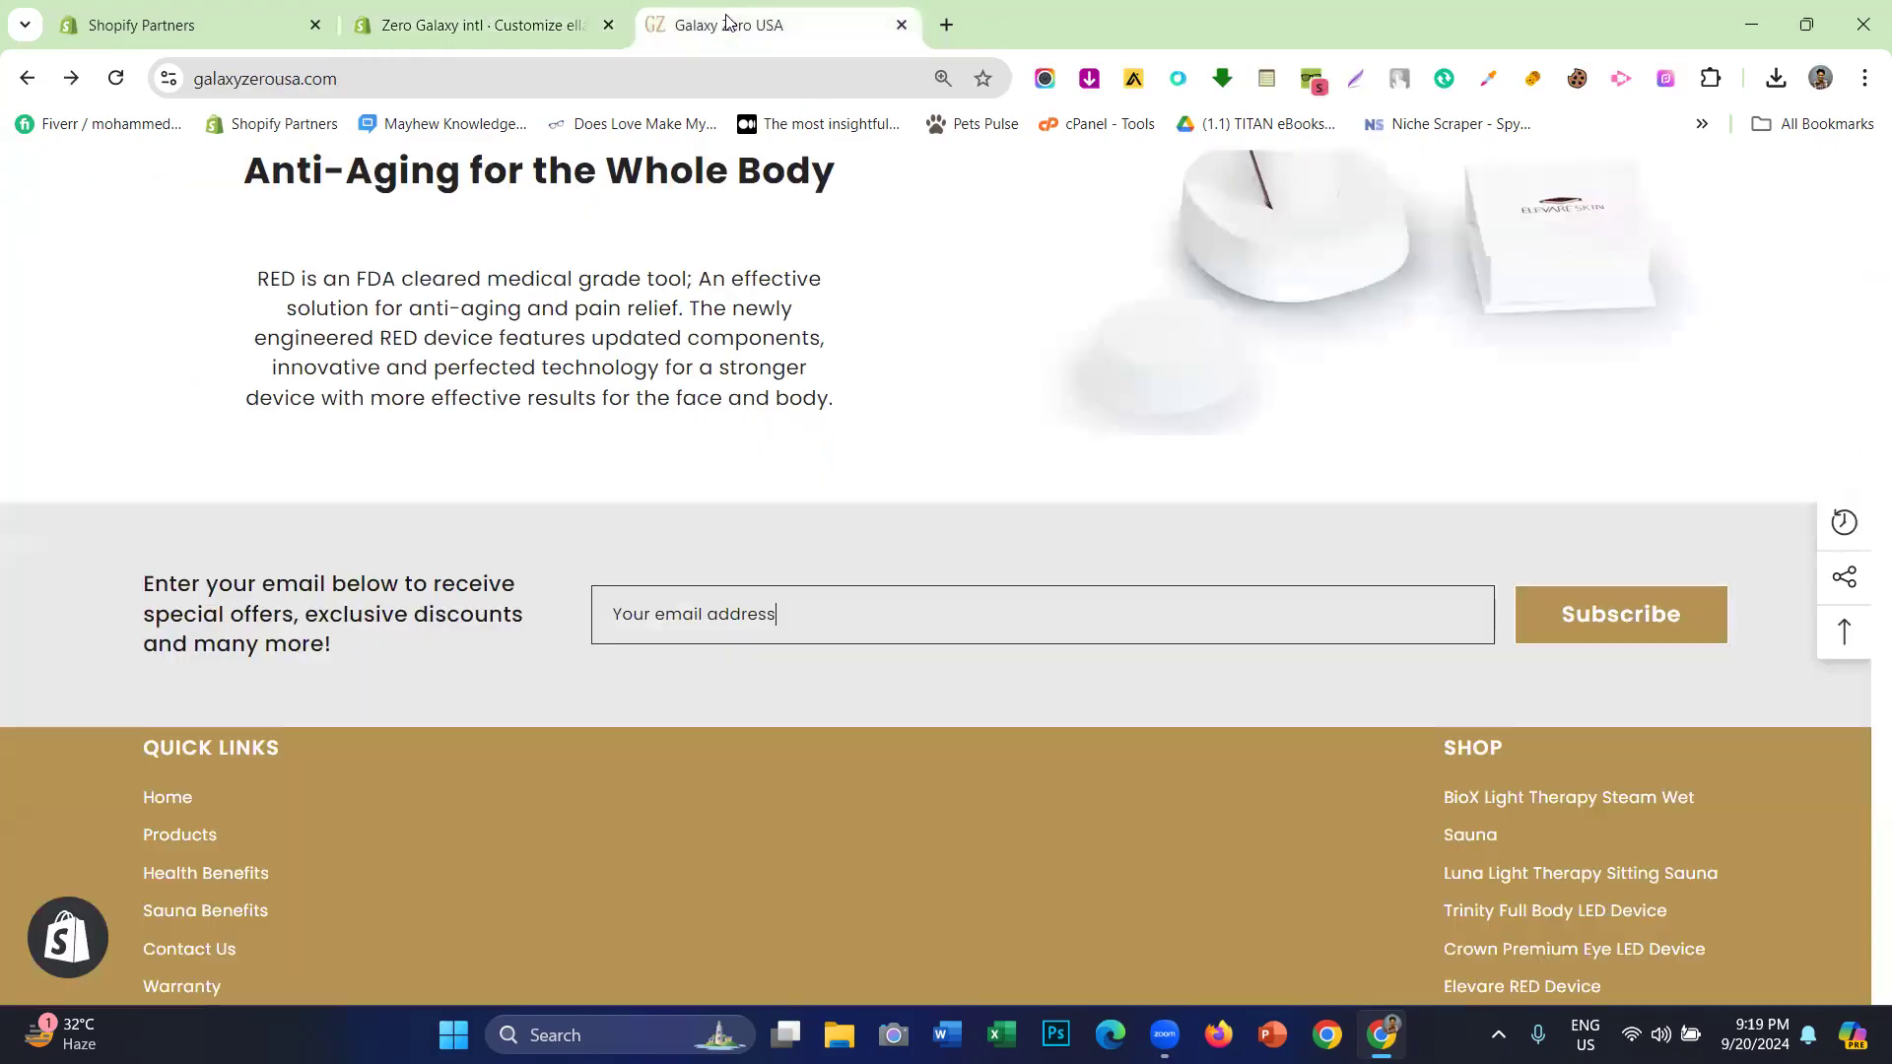
click(537, 15)
click(758, 5)
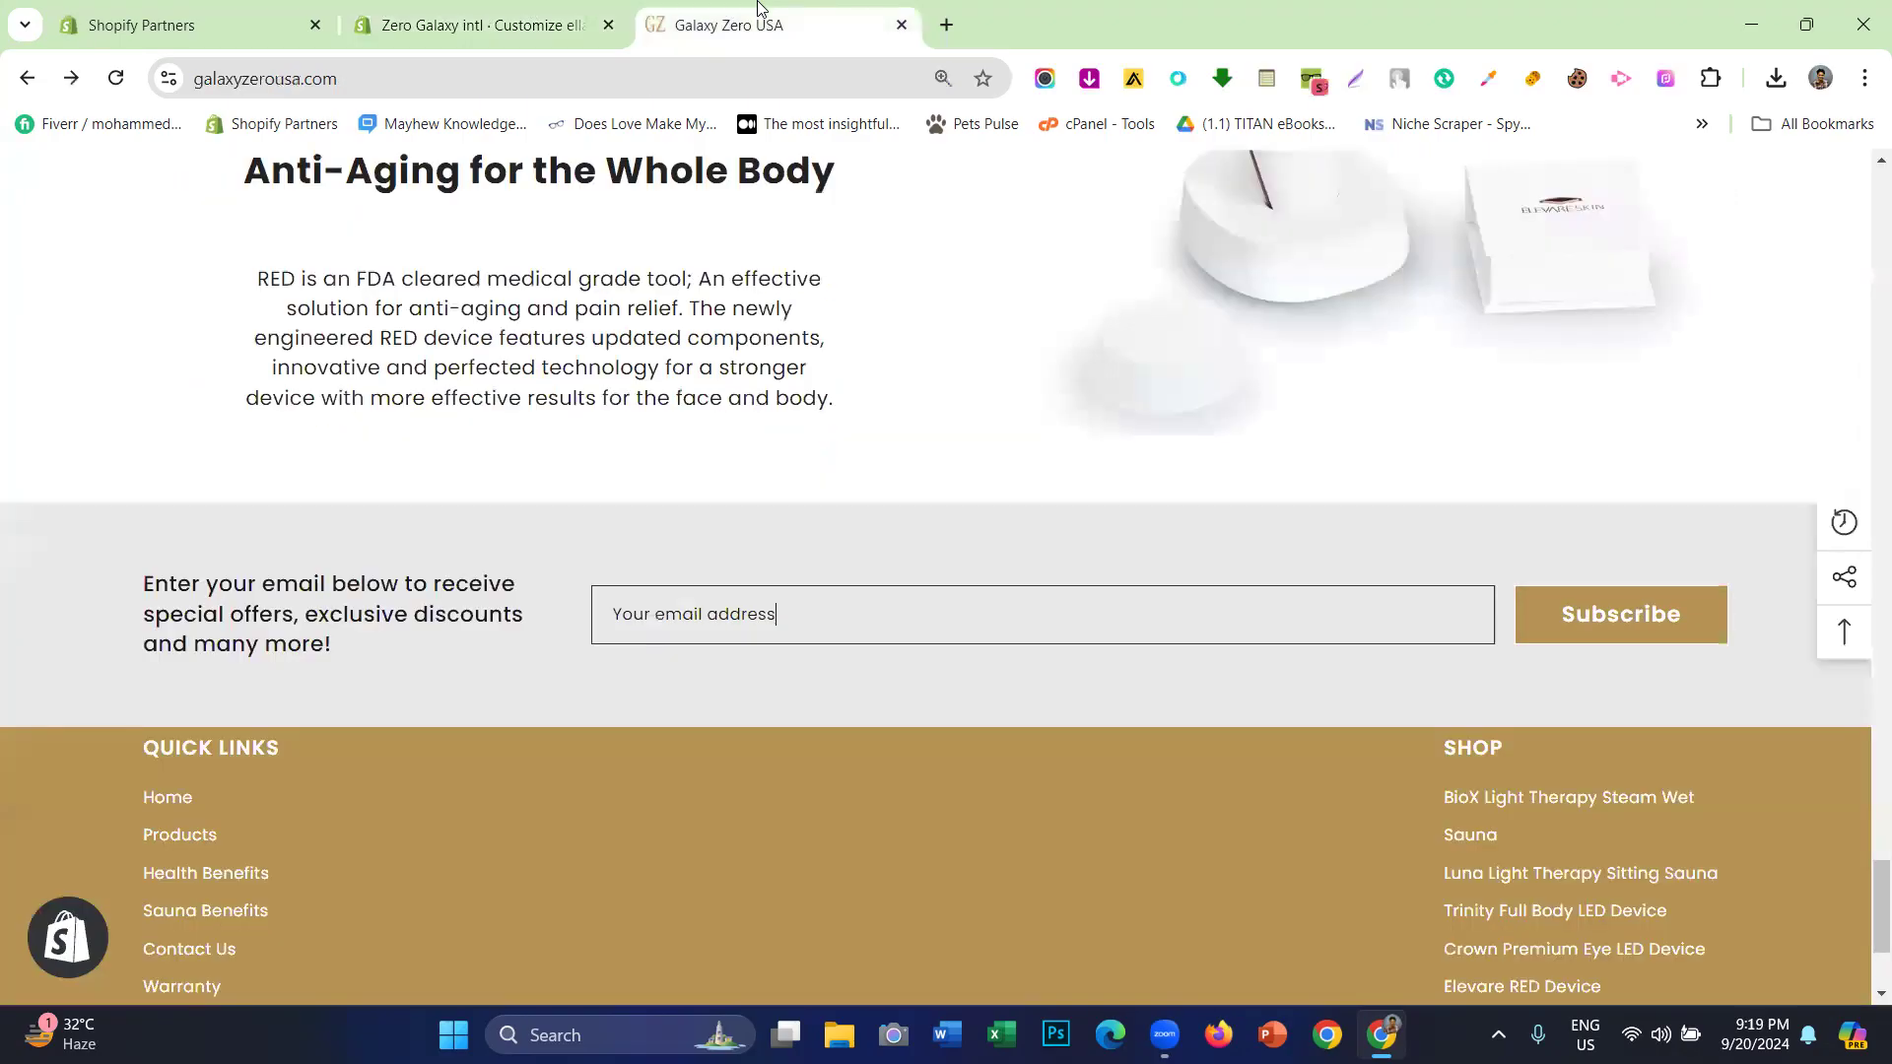
click(589, 12)
click(709, 5)
click(520, 9)
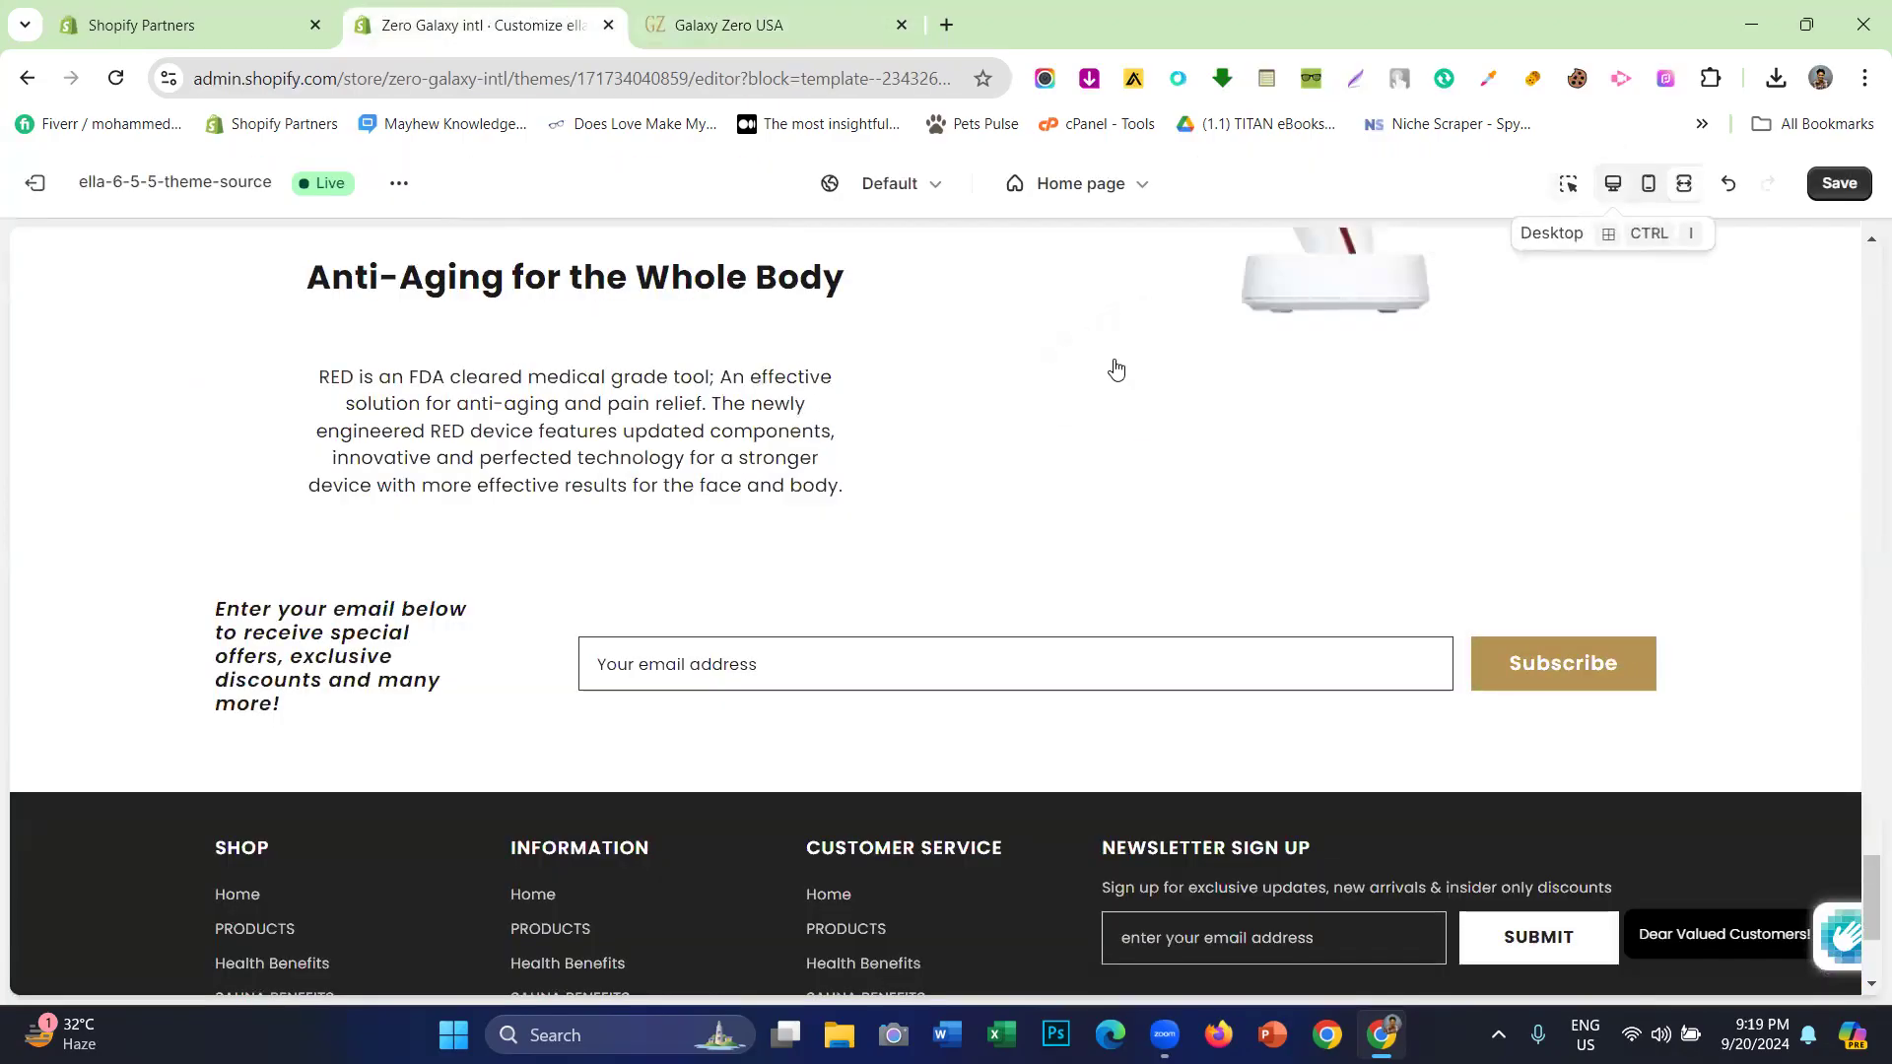
- Reduce the newsletter's Input max width to 675 and check the row in the fullscreen preview
drag(258, 543, 238, 545)
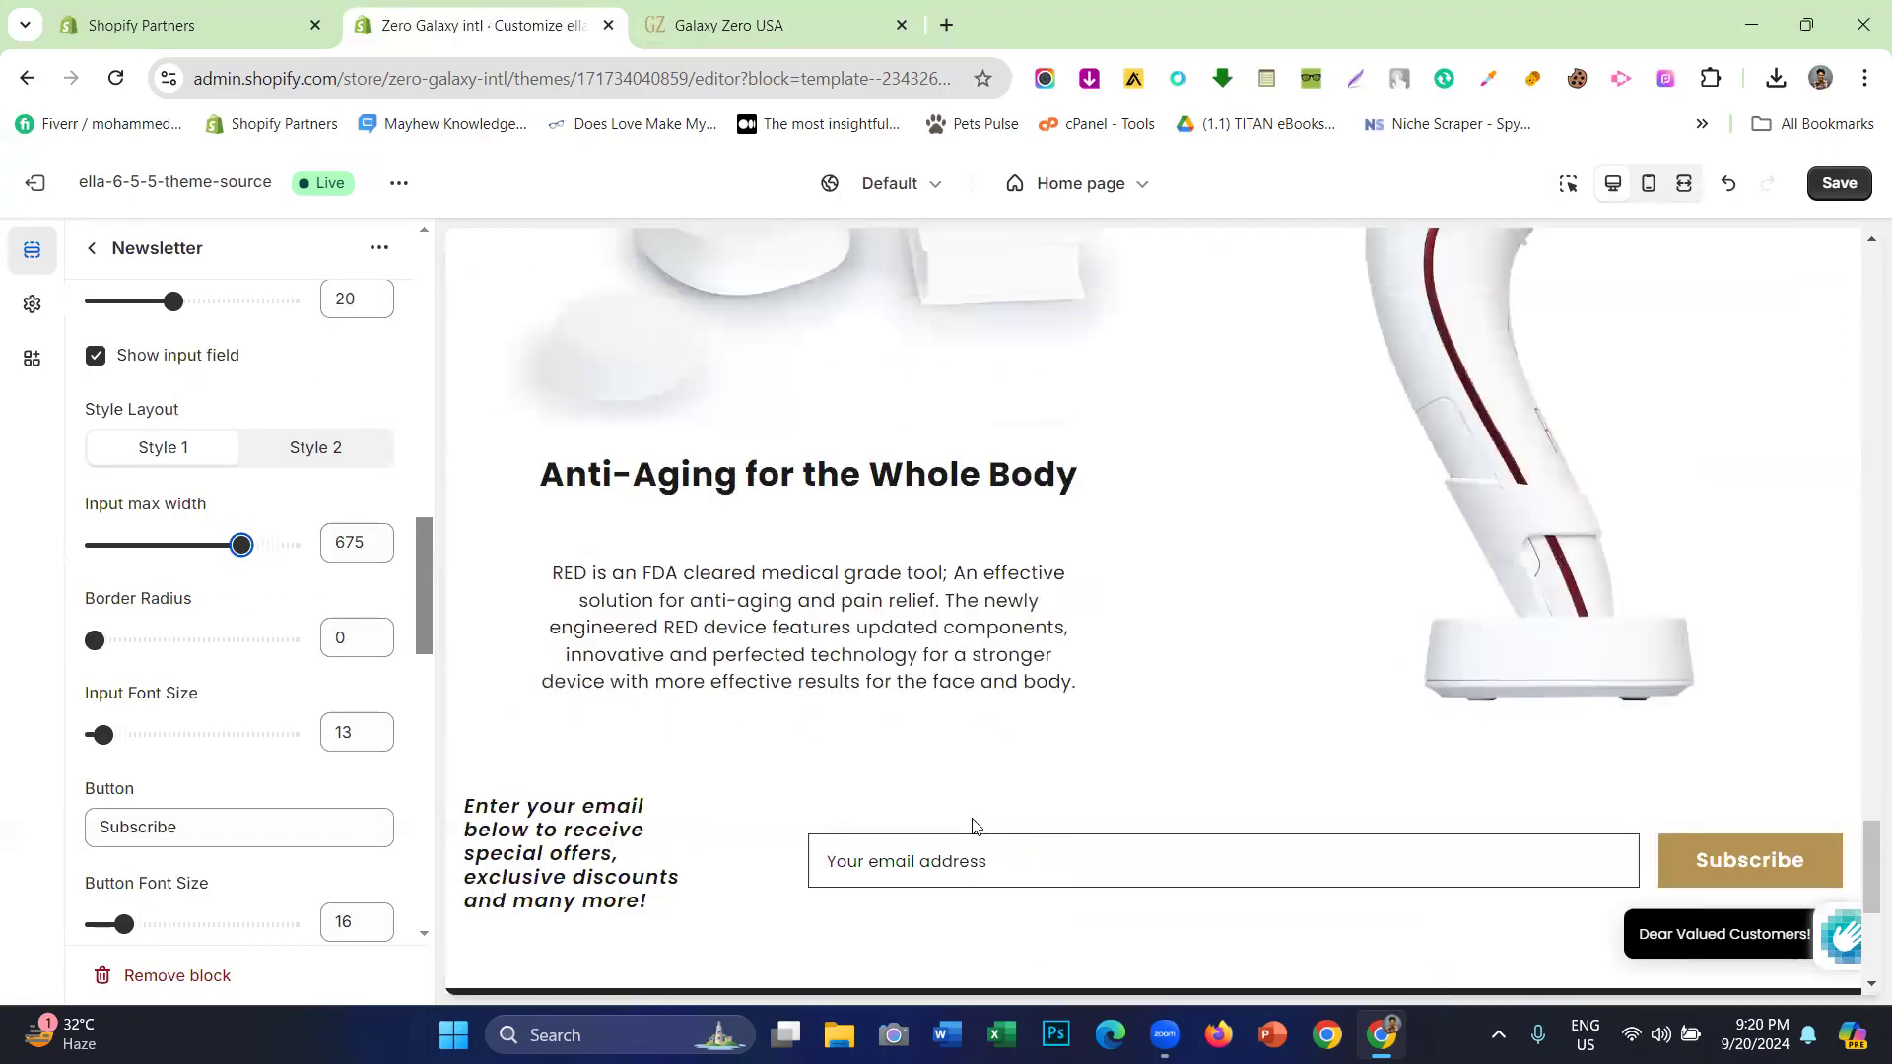
scroll(964, 517, down, 3)
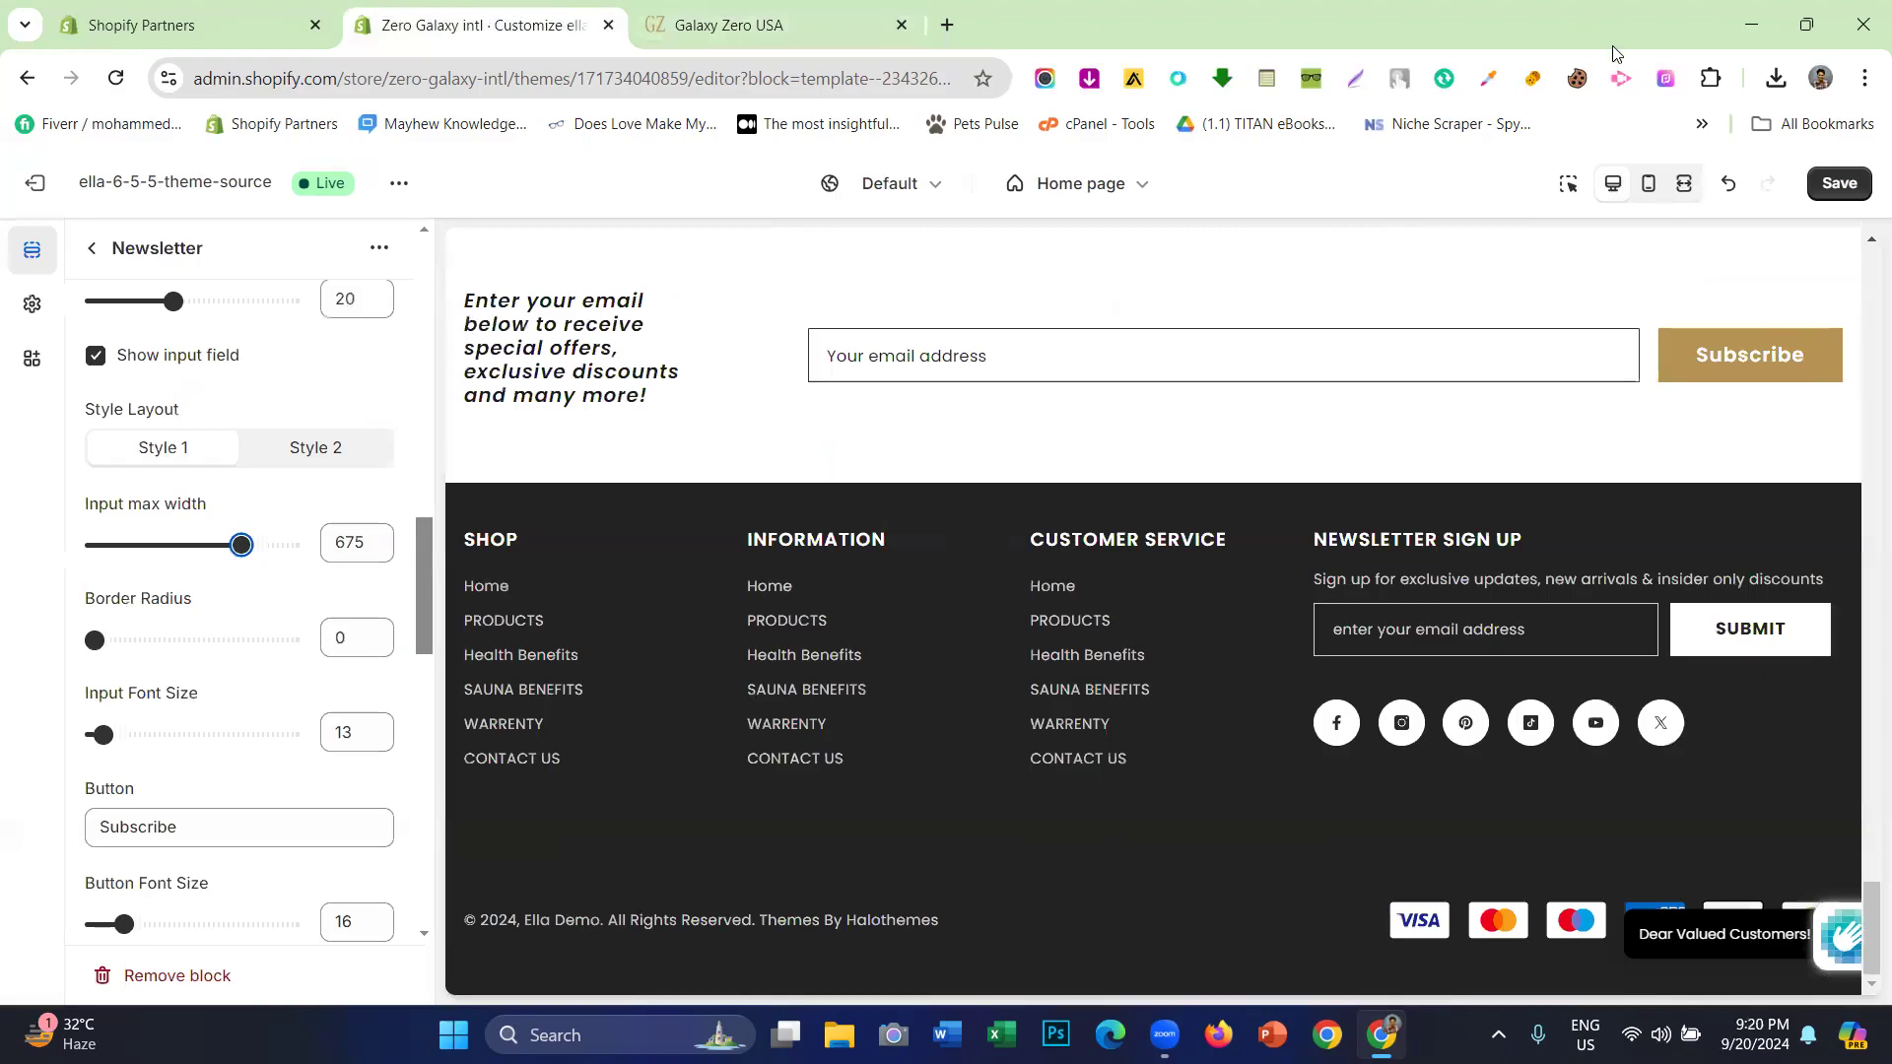
click(1682, 186)
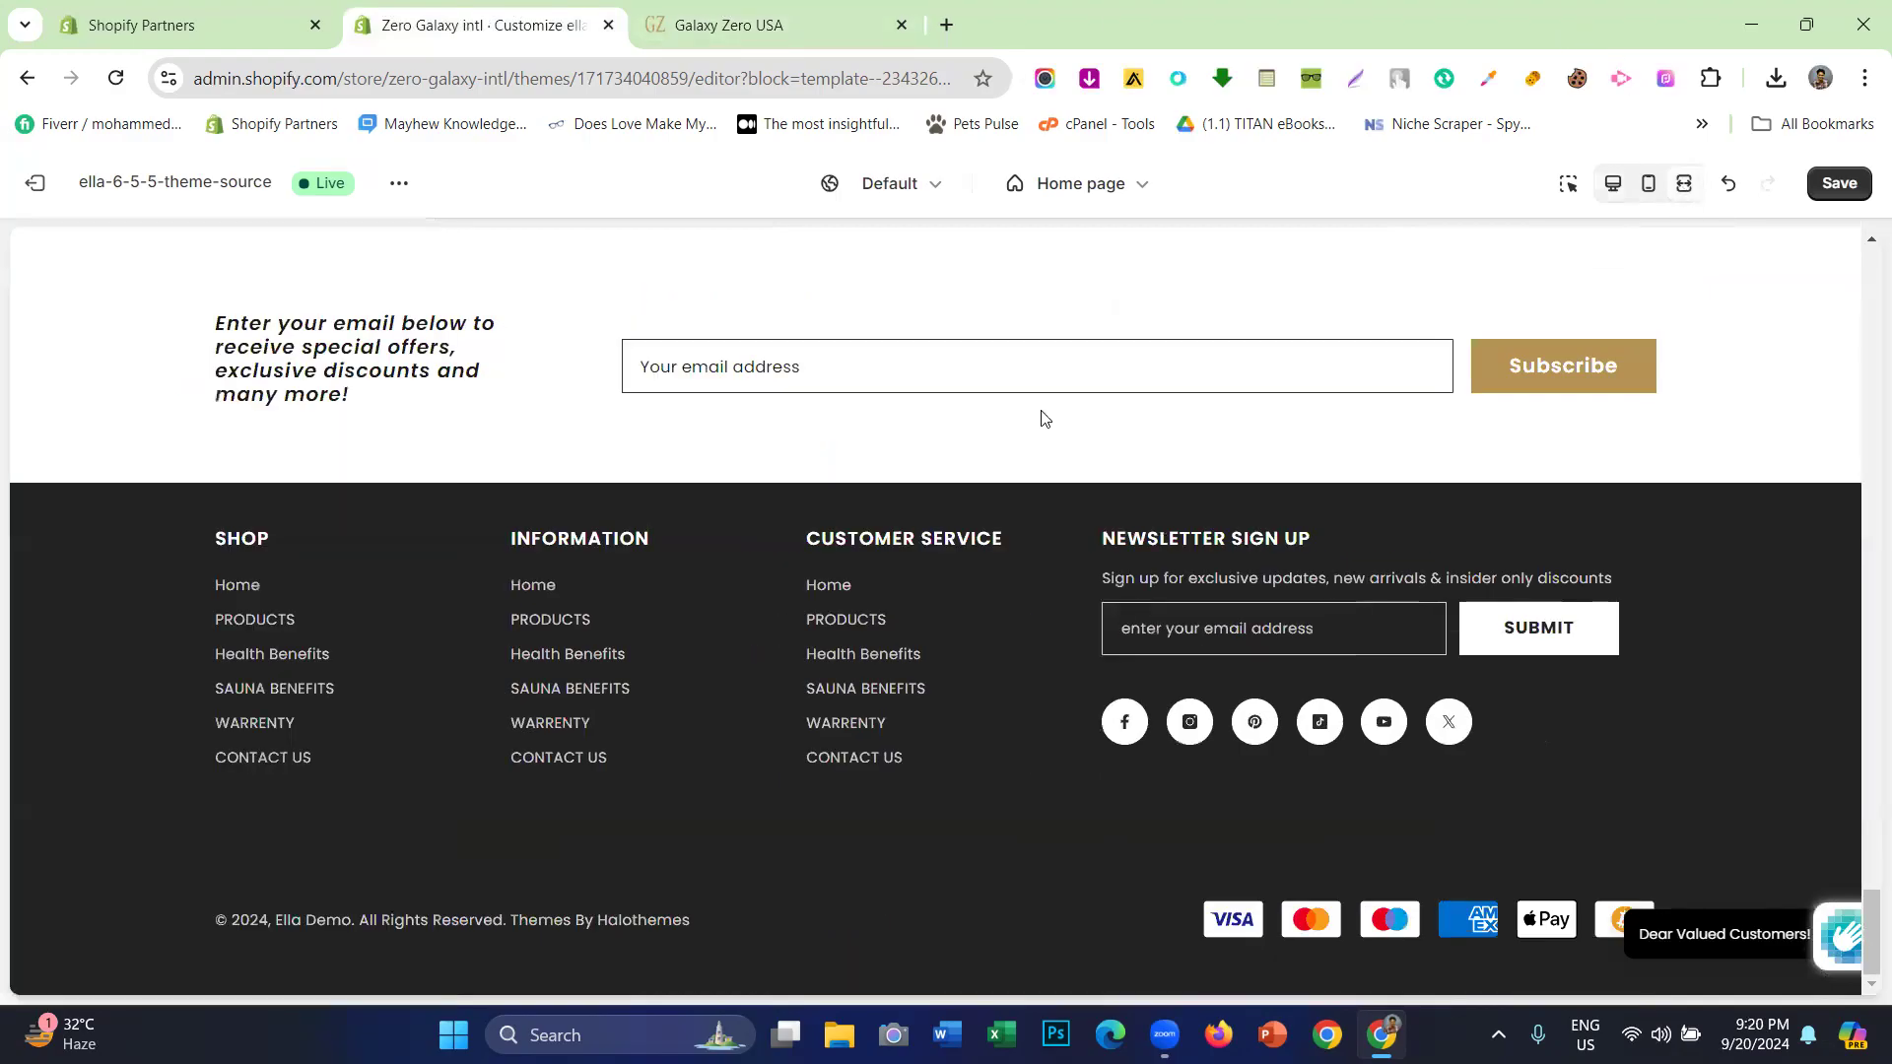
scroll(1064, 493, up, 3)
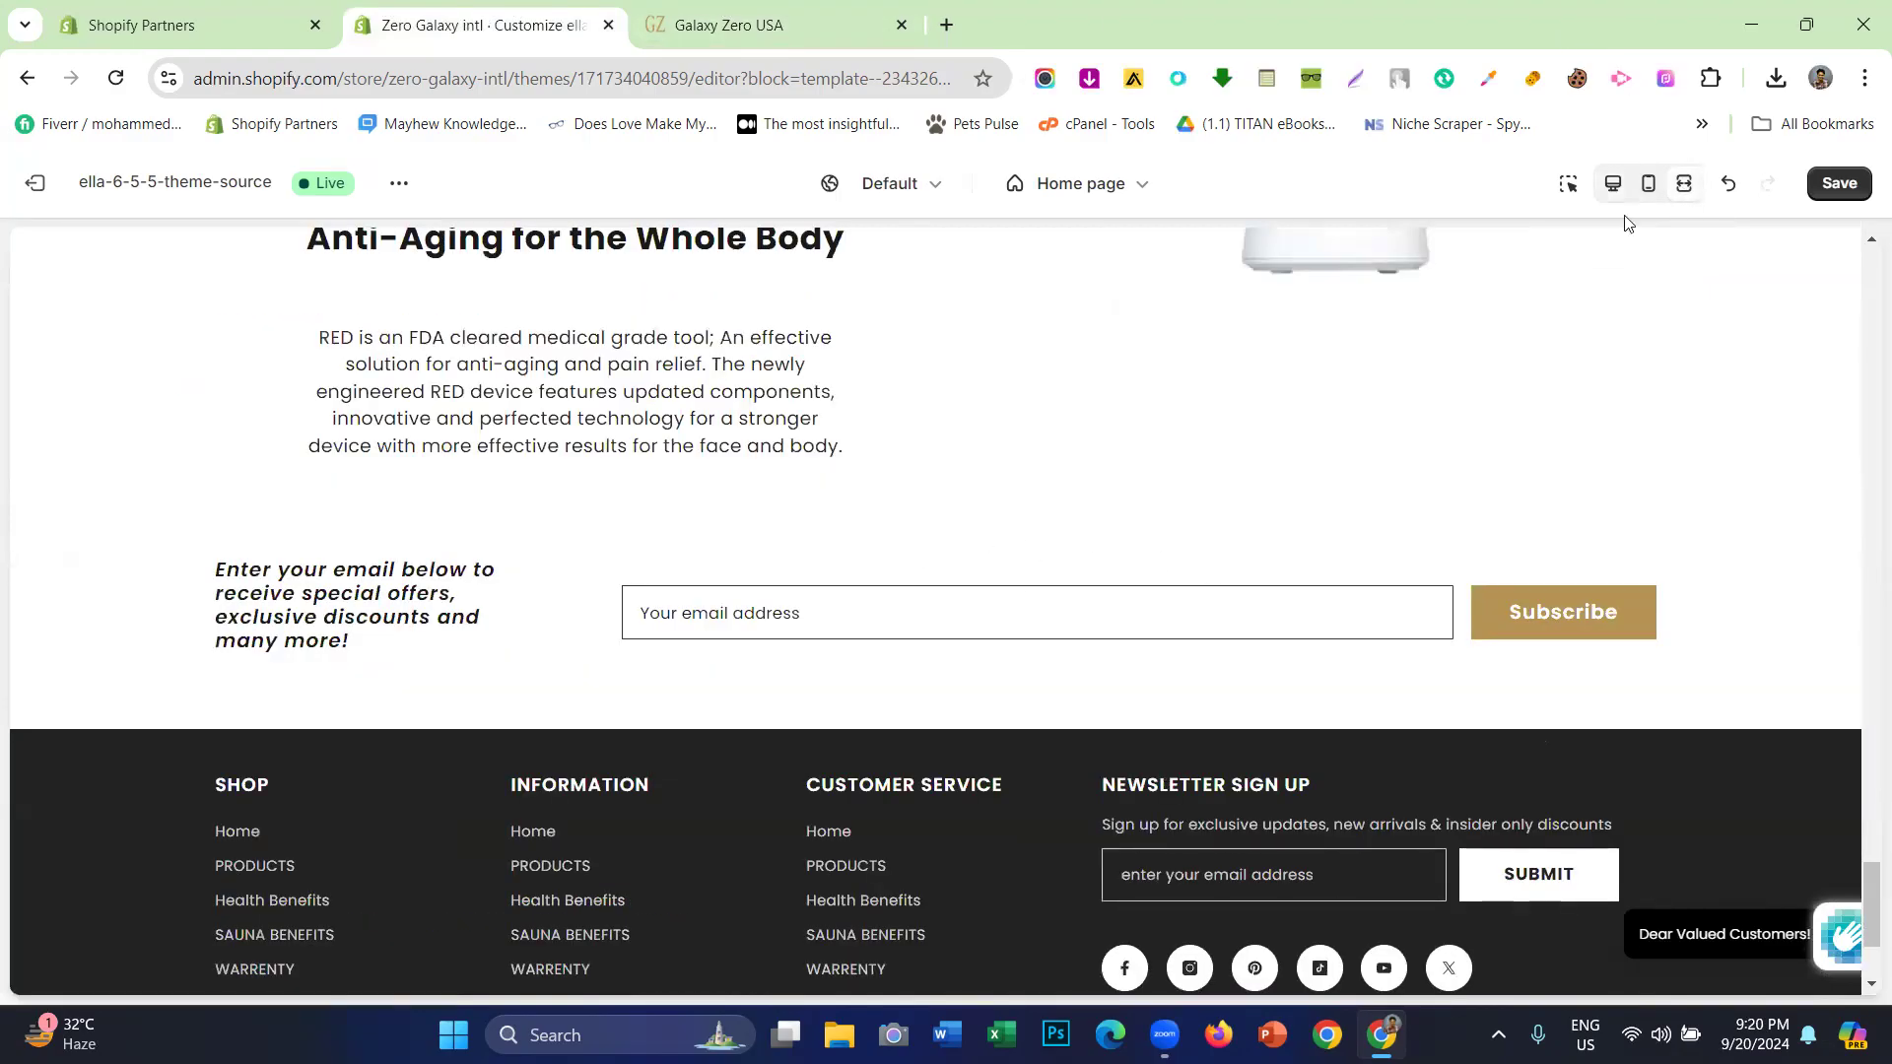
click(1613, 184)
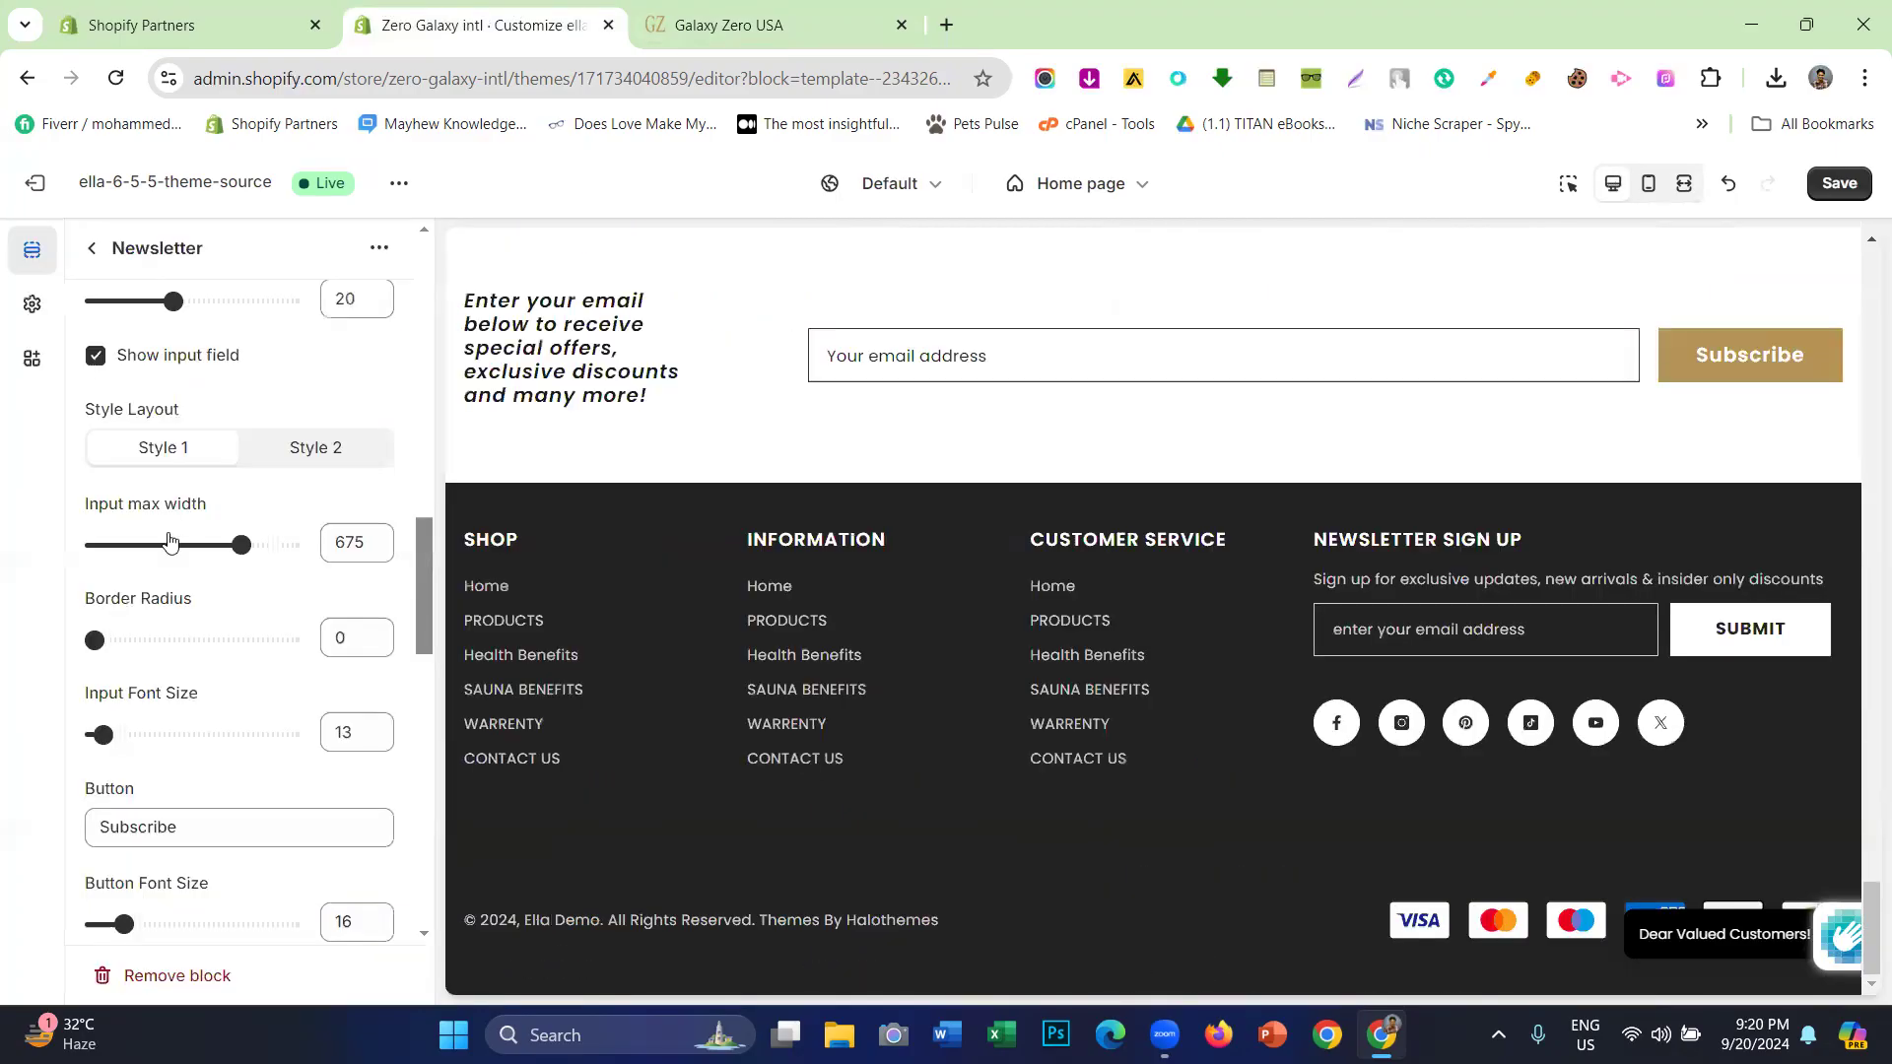
- Round the newsletter email field's corners with a Border Radius of 15
scroll(224, 498, down, 1)
scroll(290, 500, up, 1)
drag(94, 640, 220, 640)
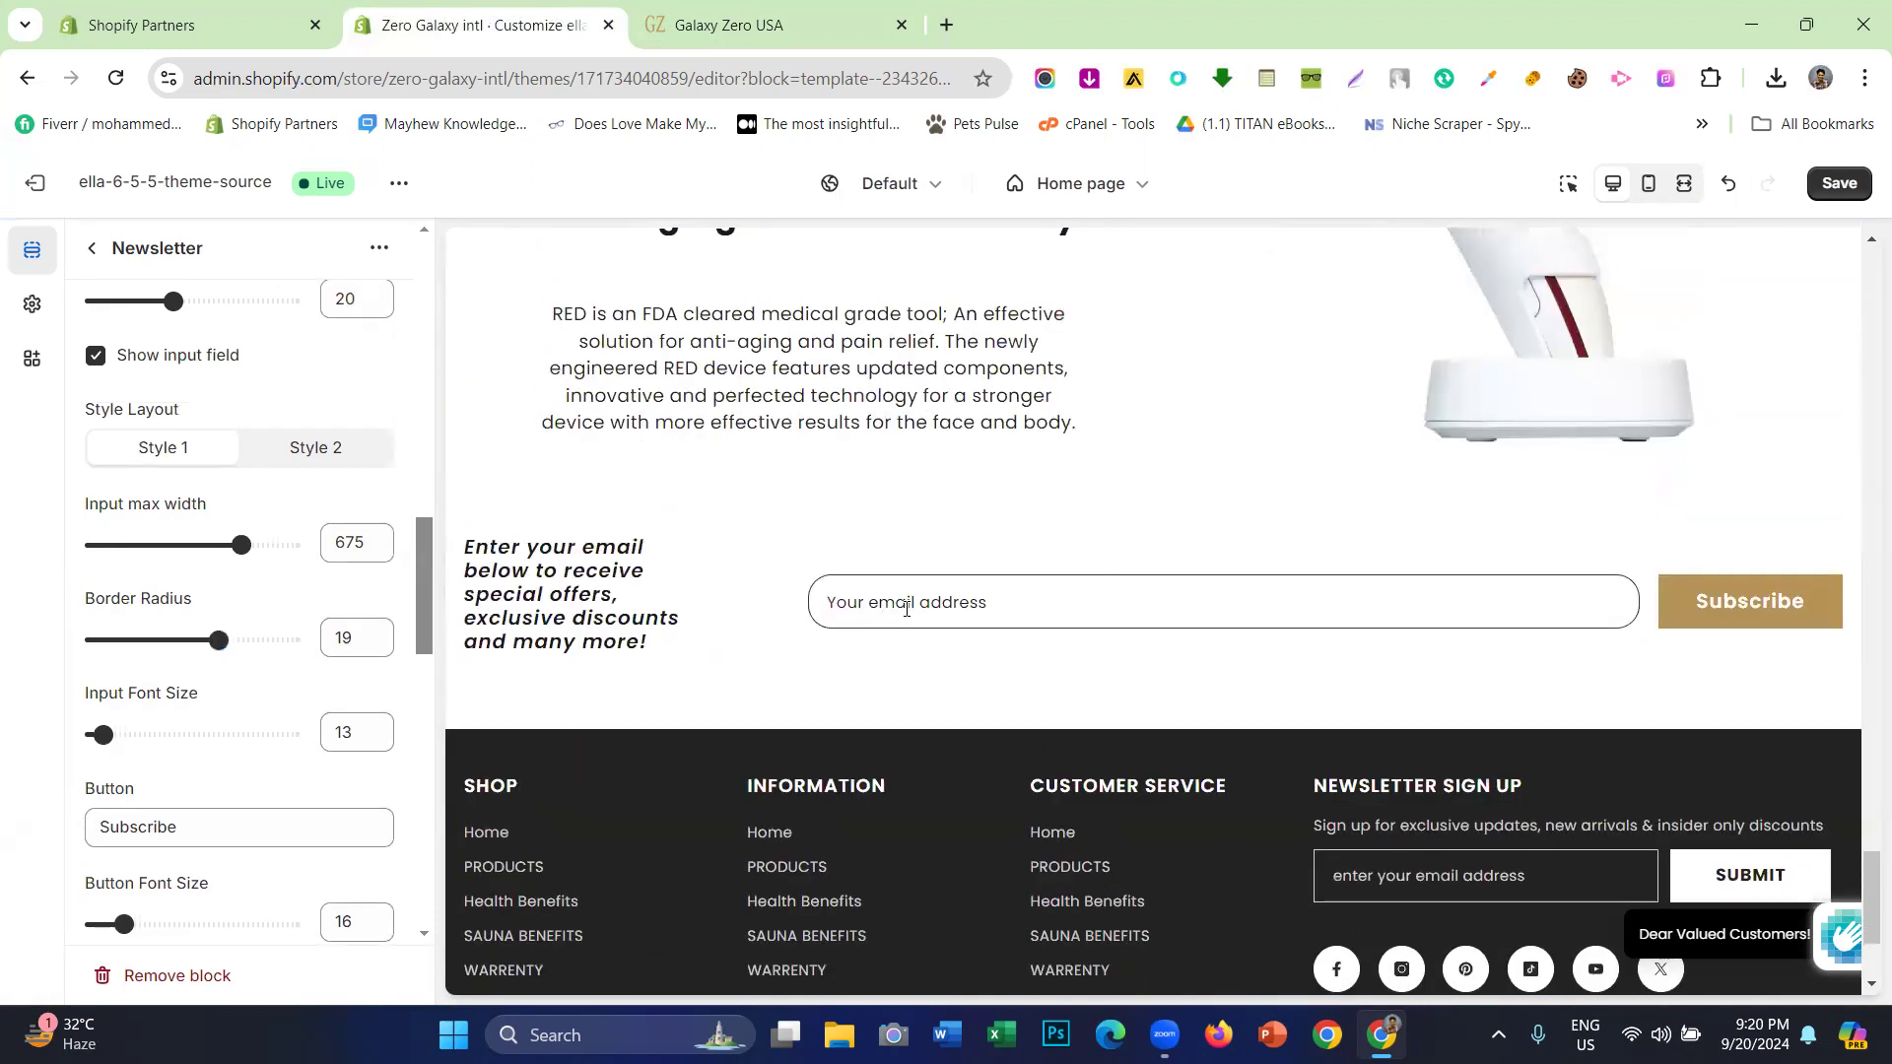
drag(211, 638, 190, 638)
scroll(1559, 739, down, 2)
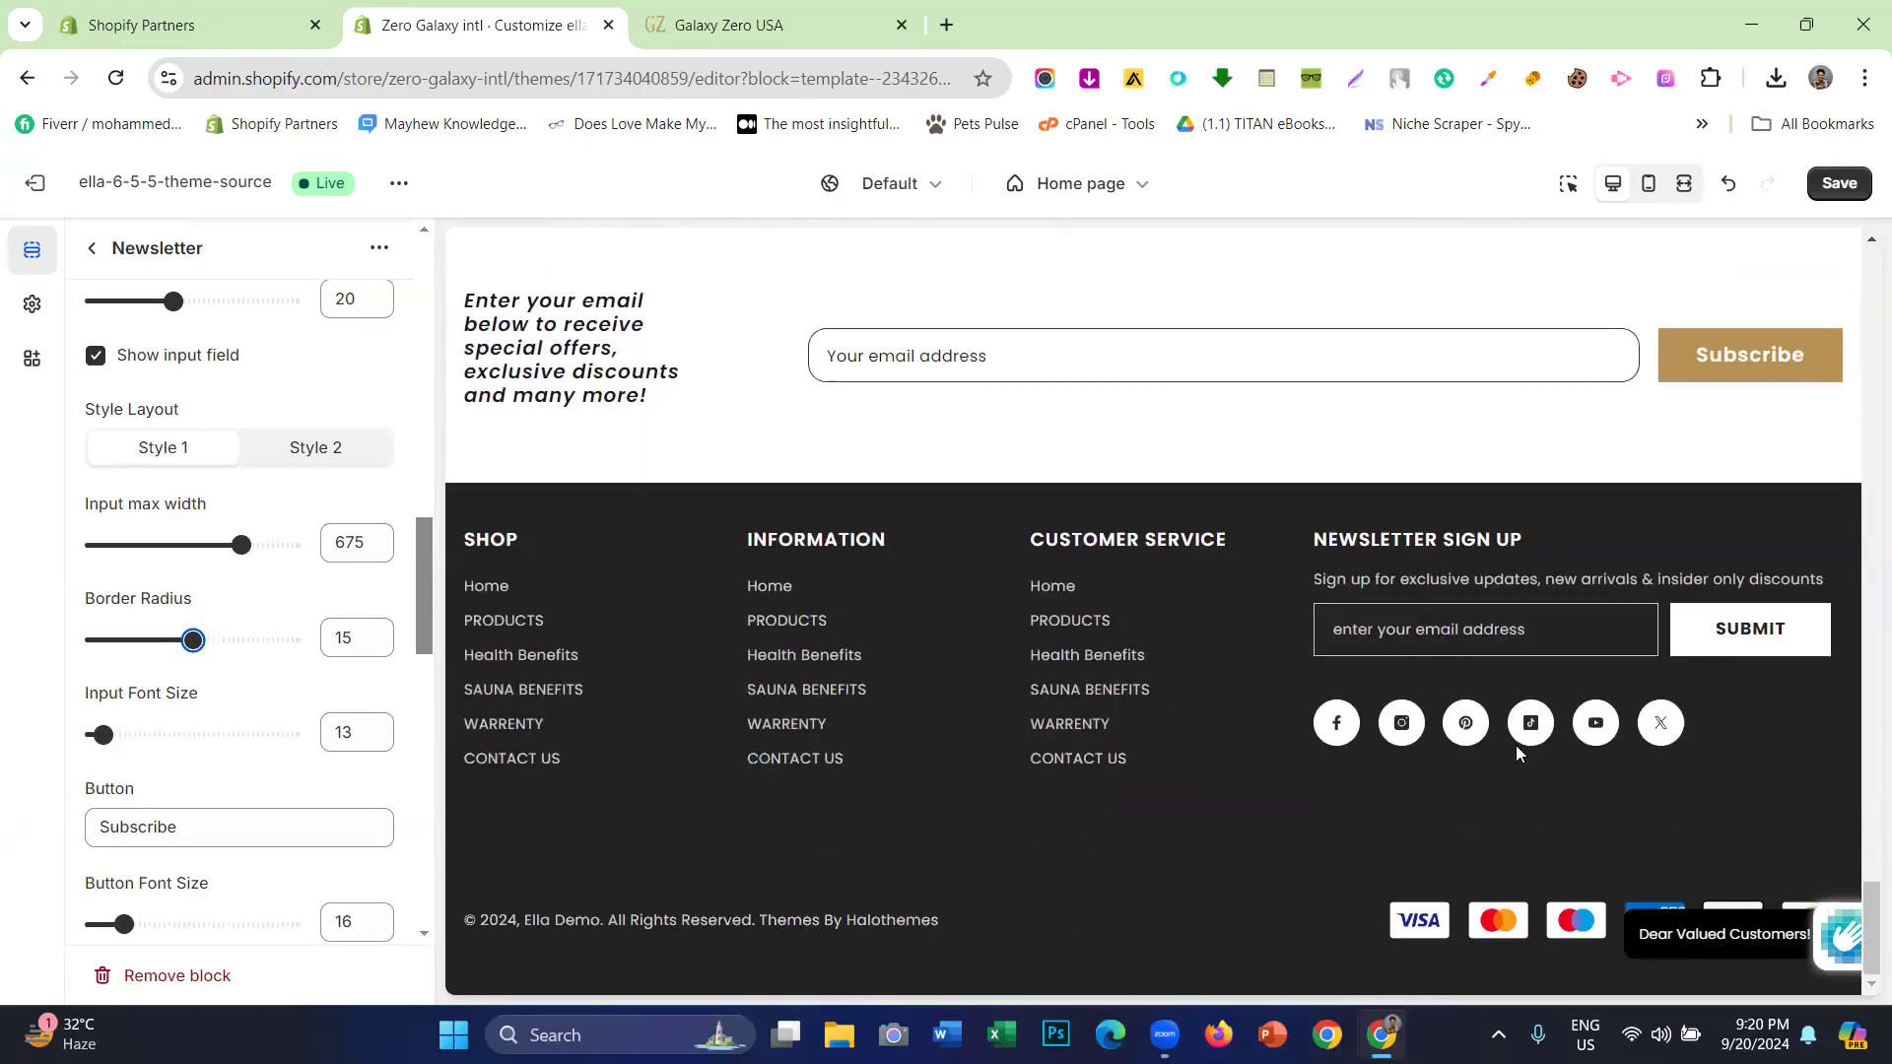
scroll(1409, 630, up, 2)
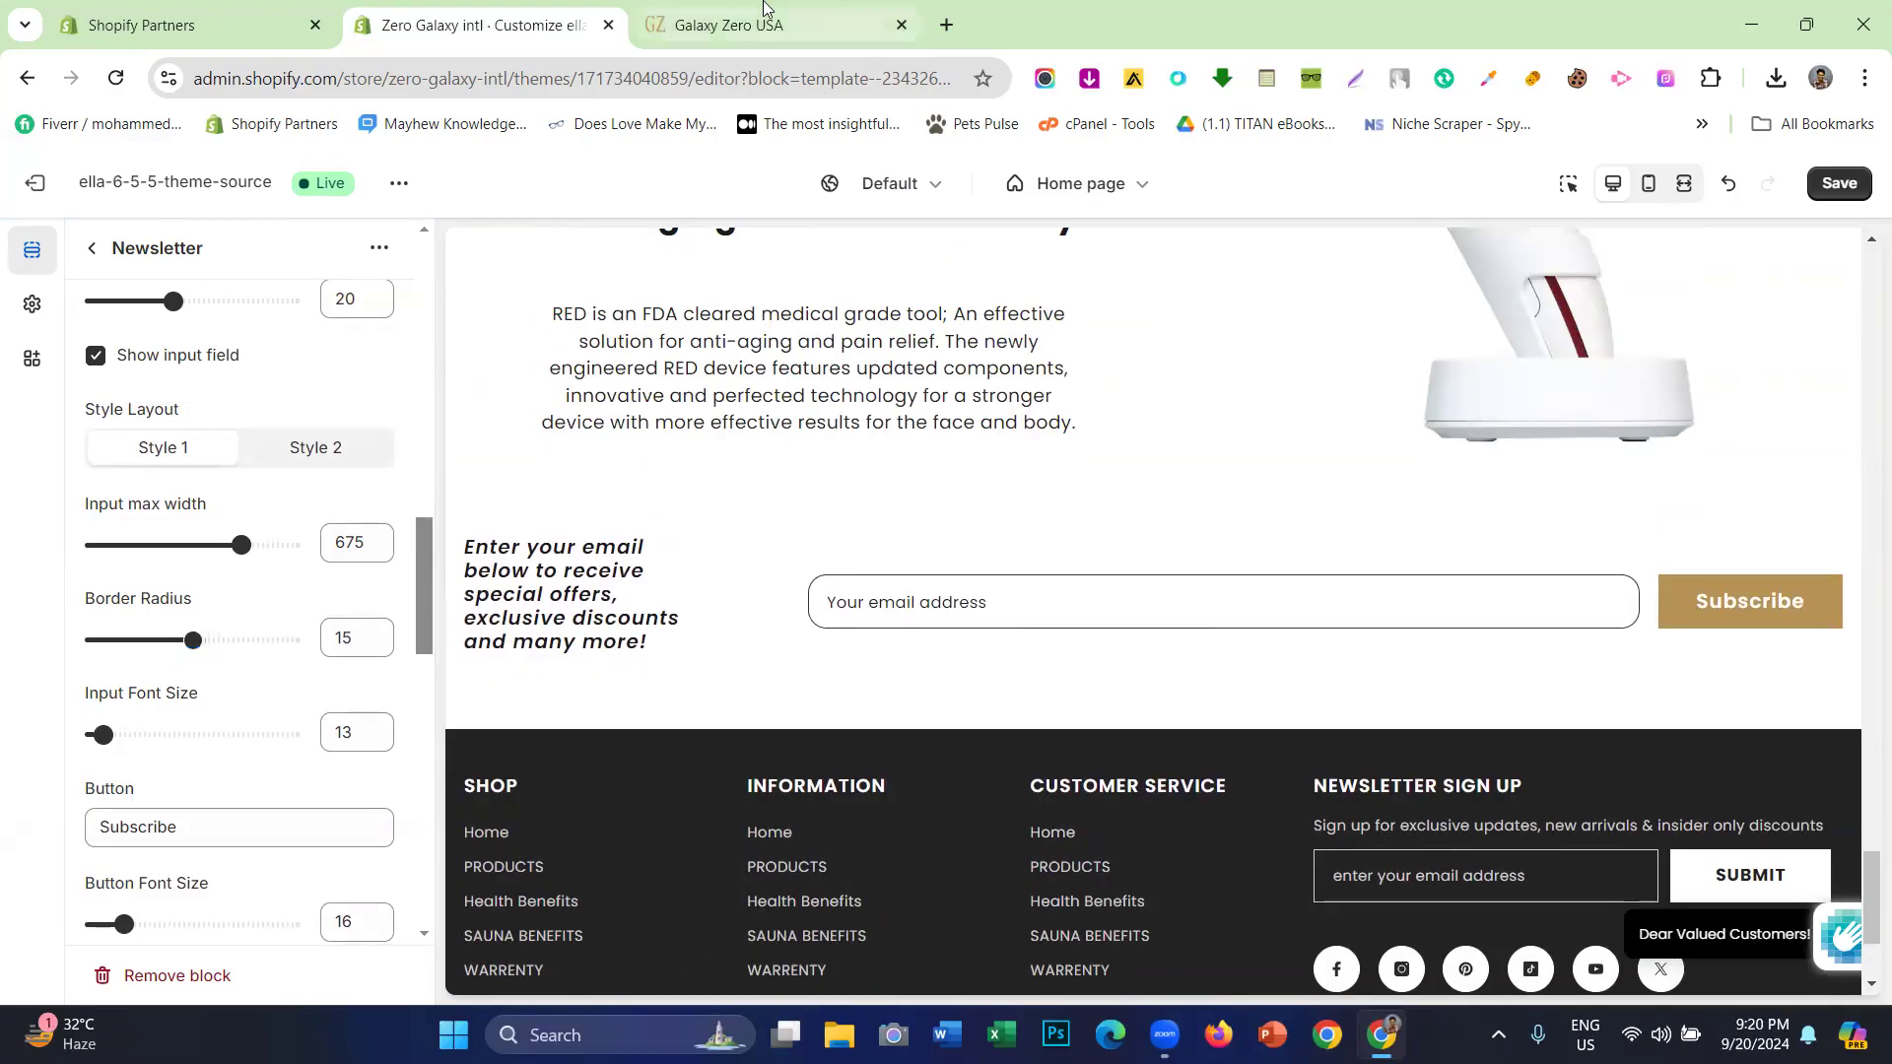
- Compare the email field with the one on the reference site and inspect its placeholder text in the preview
click(760, 16)
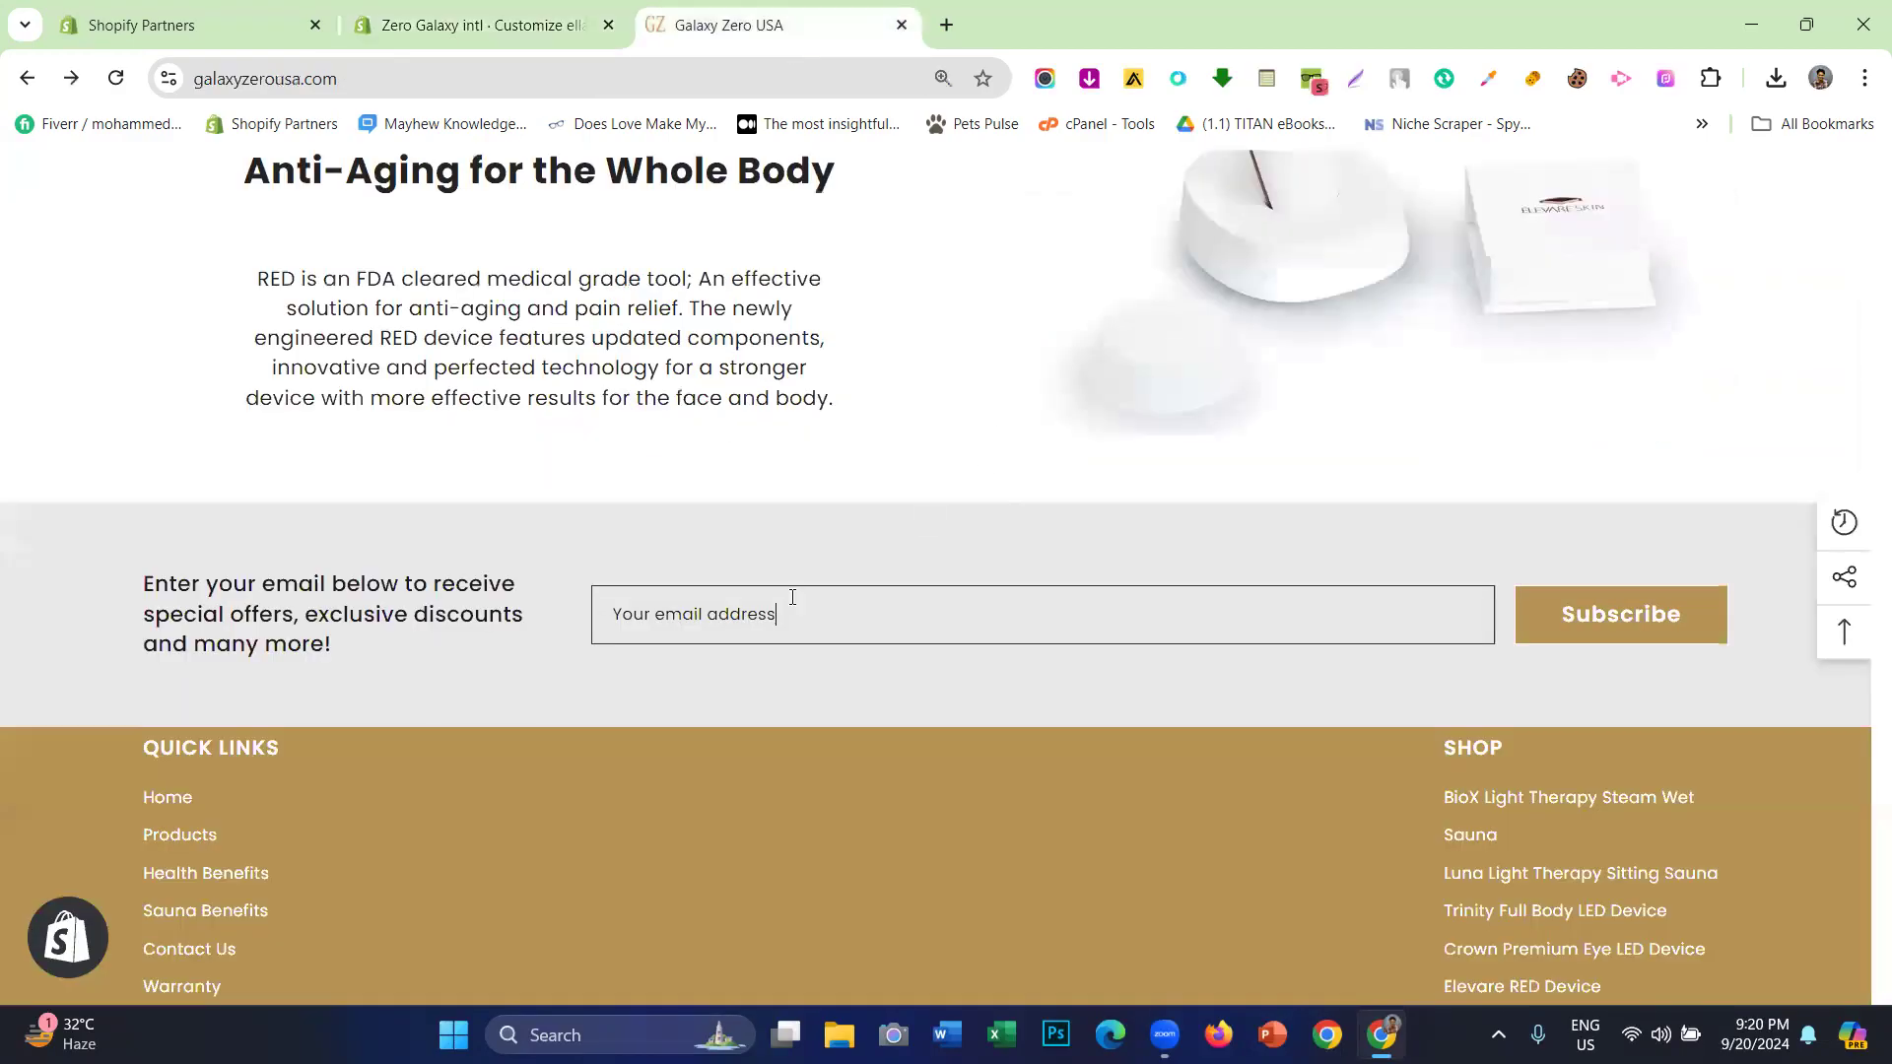
click(520, 9)
click(33, 576)
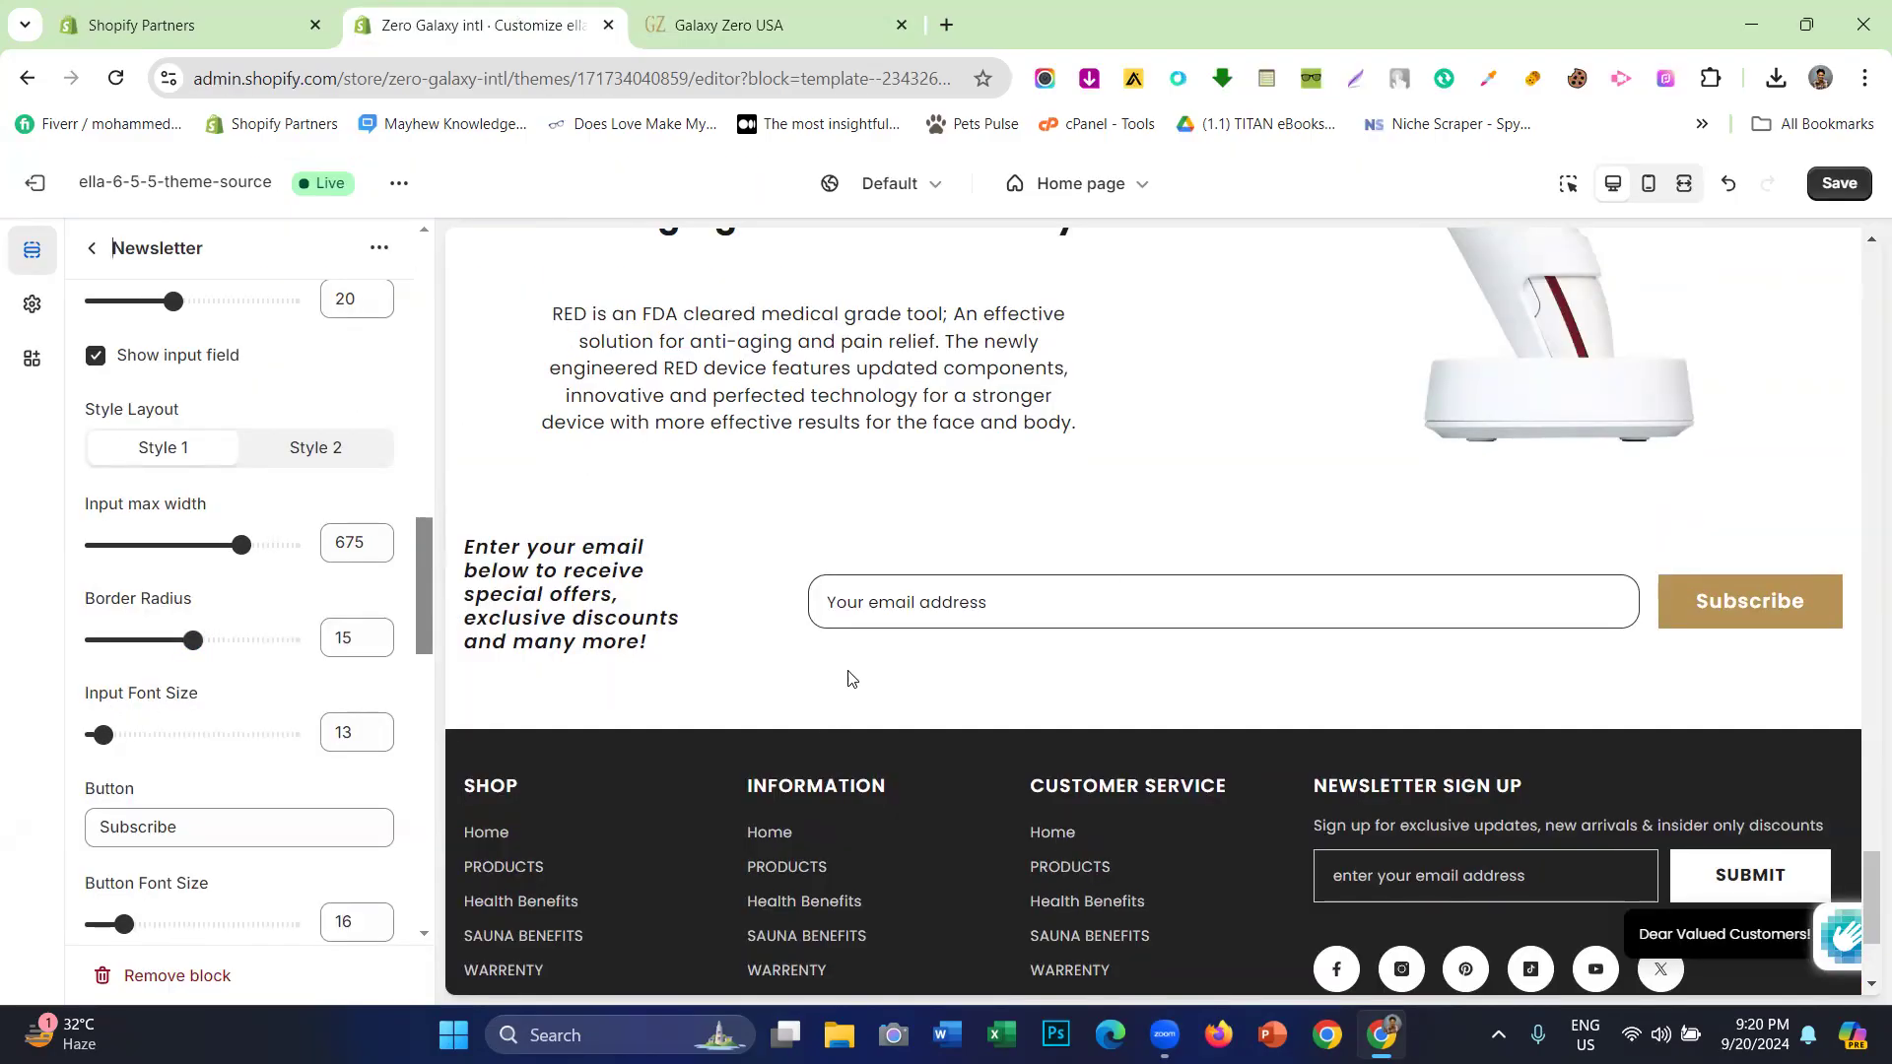
click(979, 600)
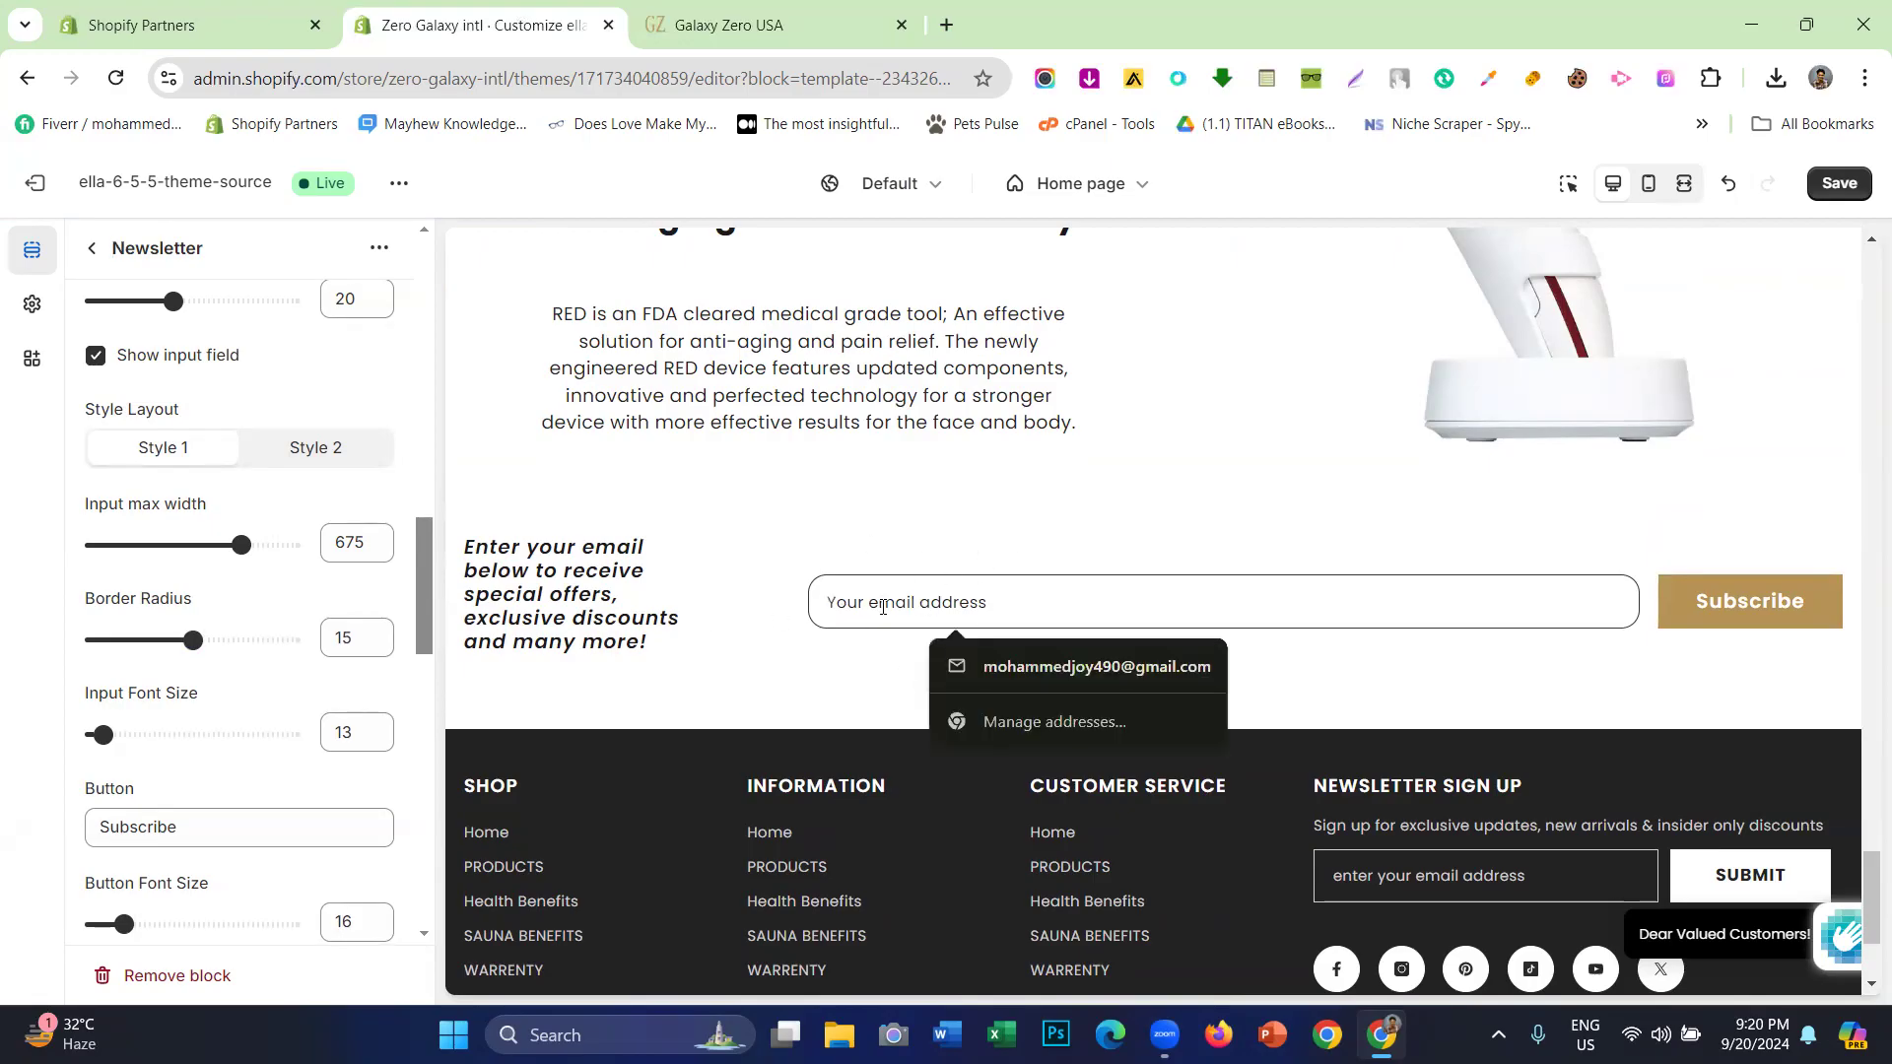
click(153, 678)
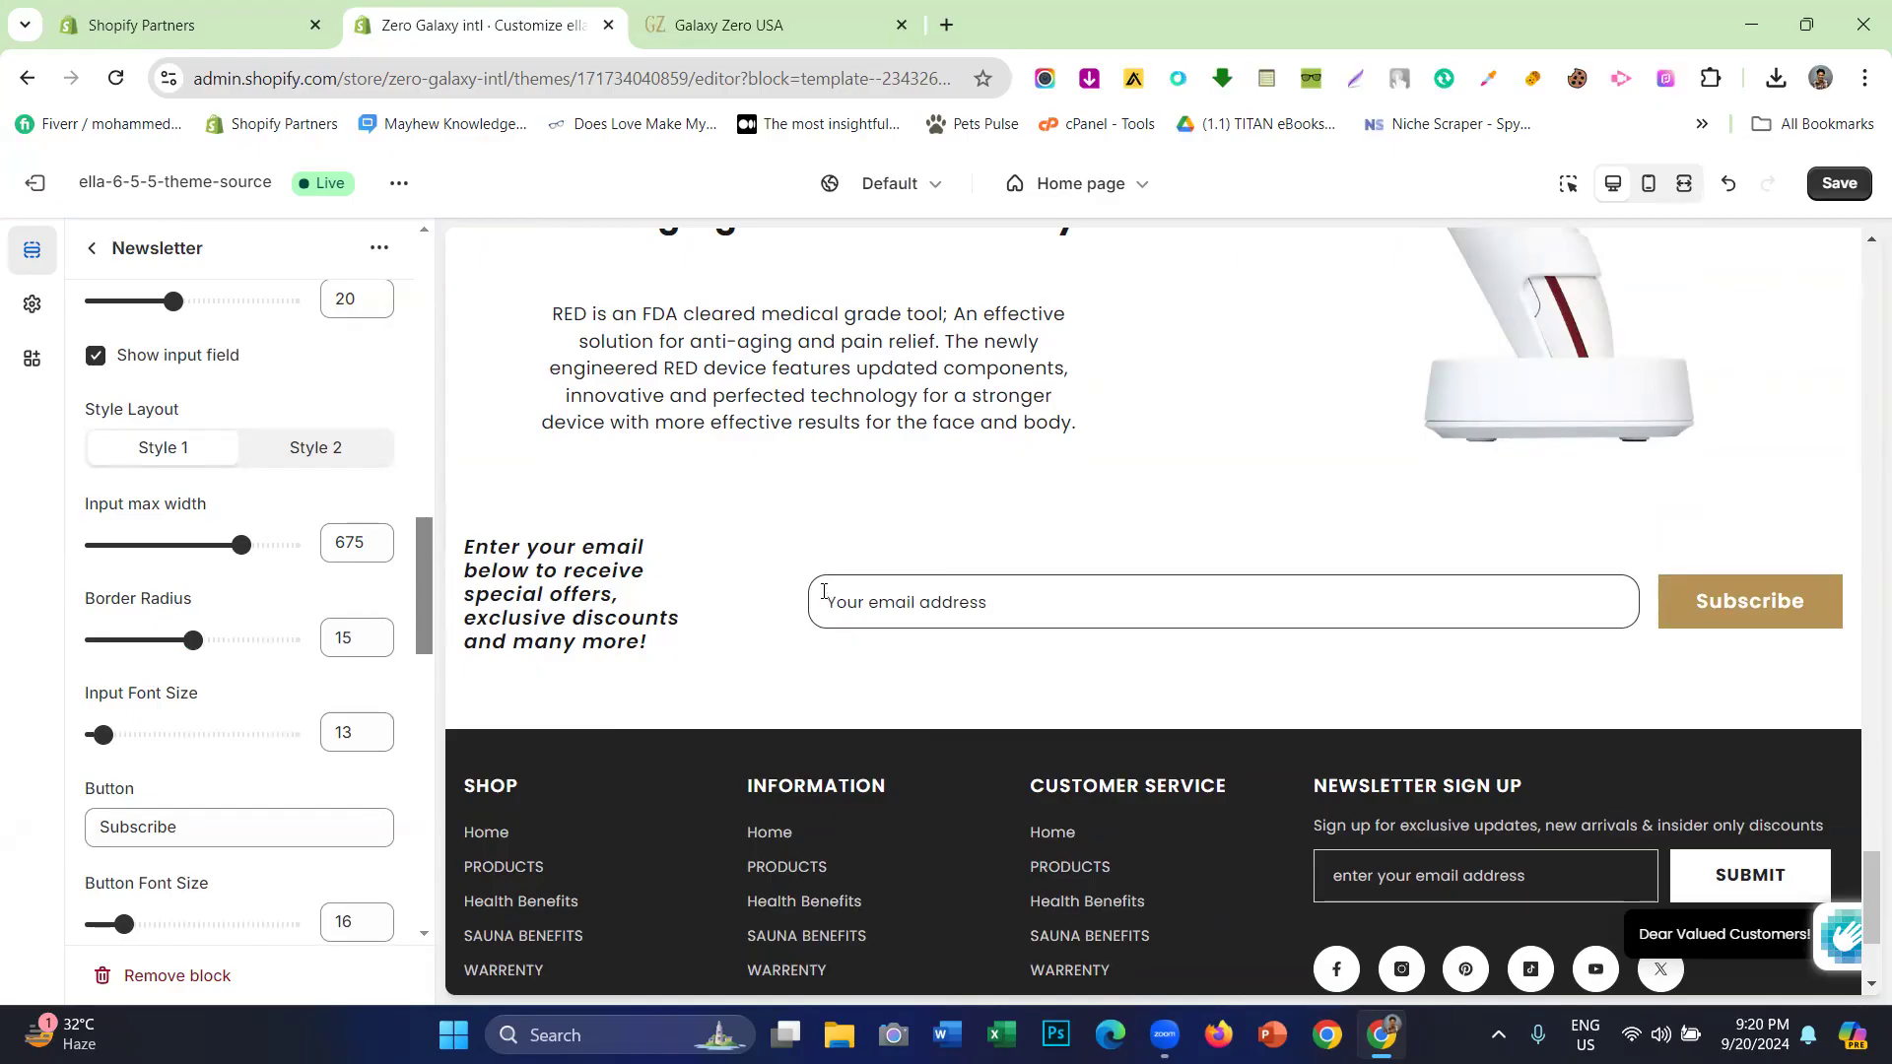
- Try an Input Font Size of 33 for the newsletter email field, and undo the change
drag(103, 734, 157, 731)
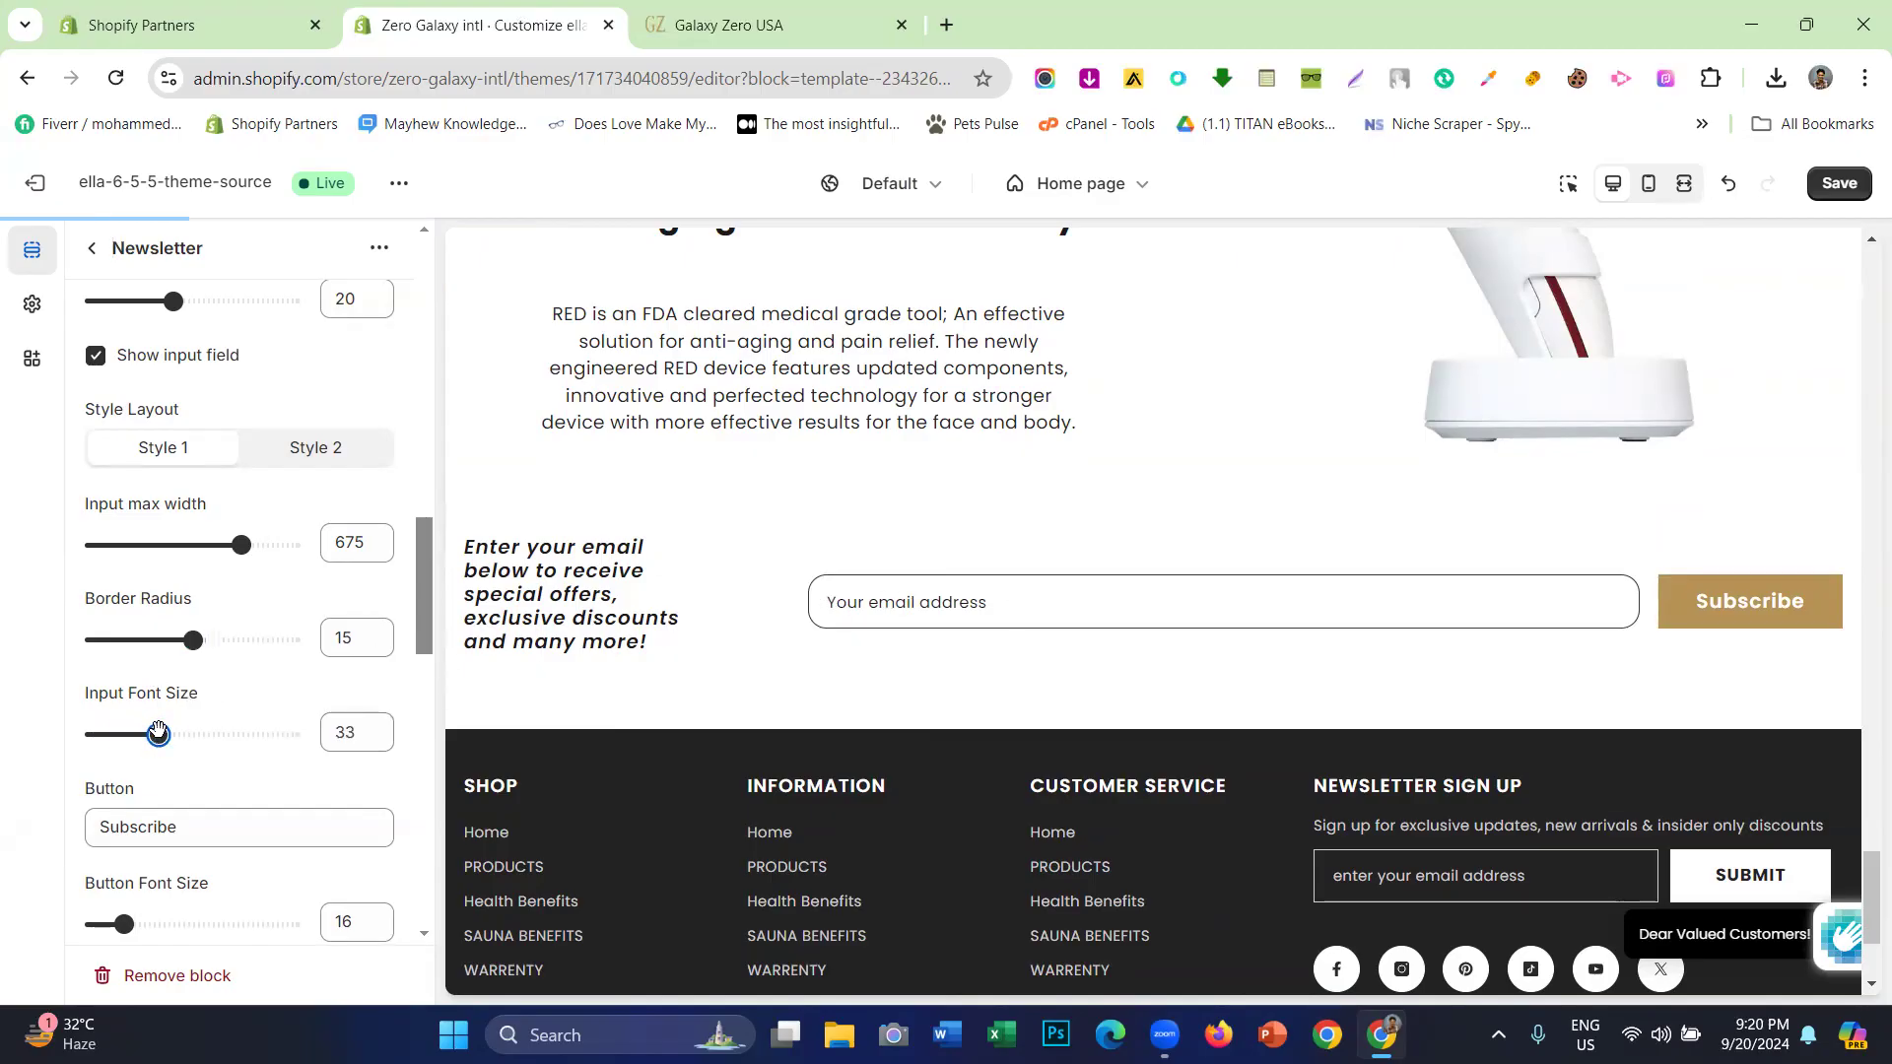
click(860, 614)
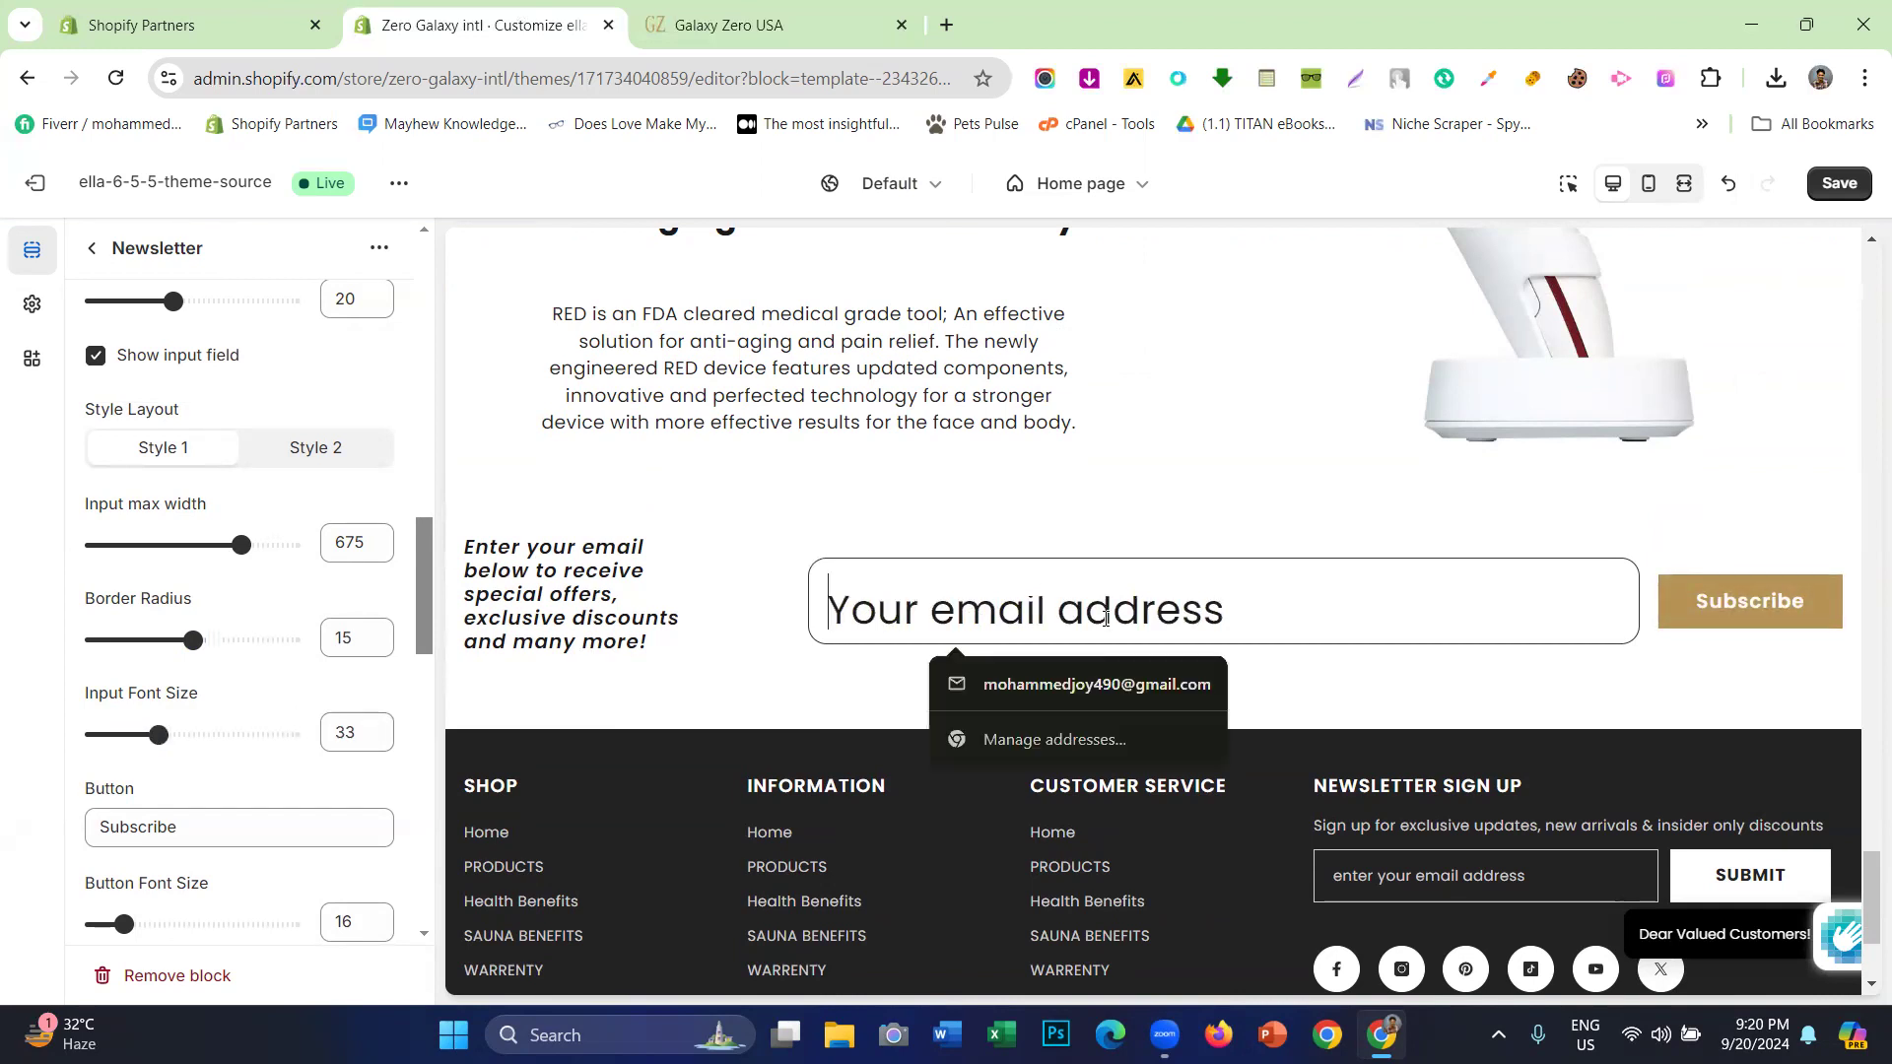
click(1730, 187)
- Review the Newsletter block's button text, colors, text transform, placeholder and input spacing settings
scroll(162, 586, down, 2)
scroll(162, 585, down, 3)
click(239, 463)
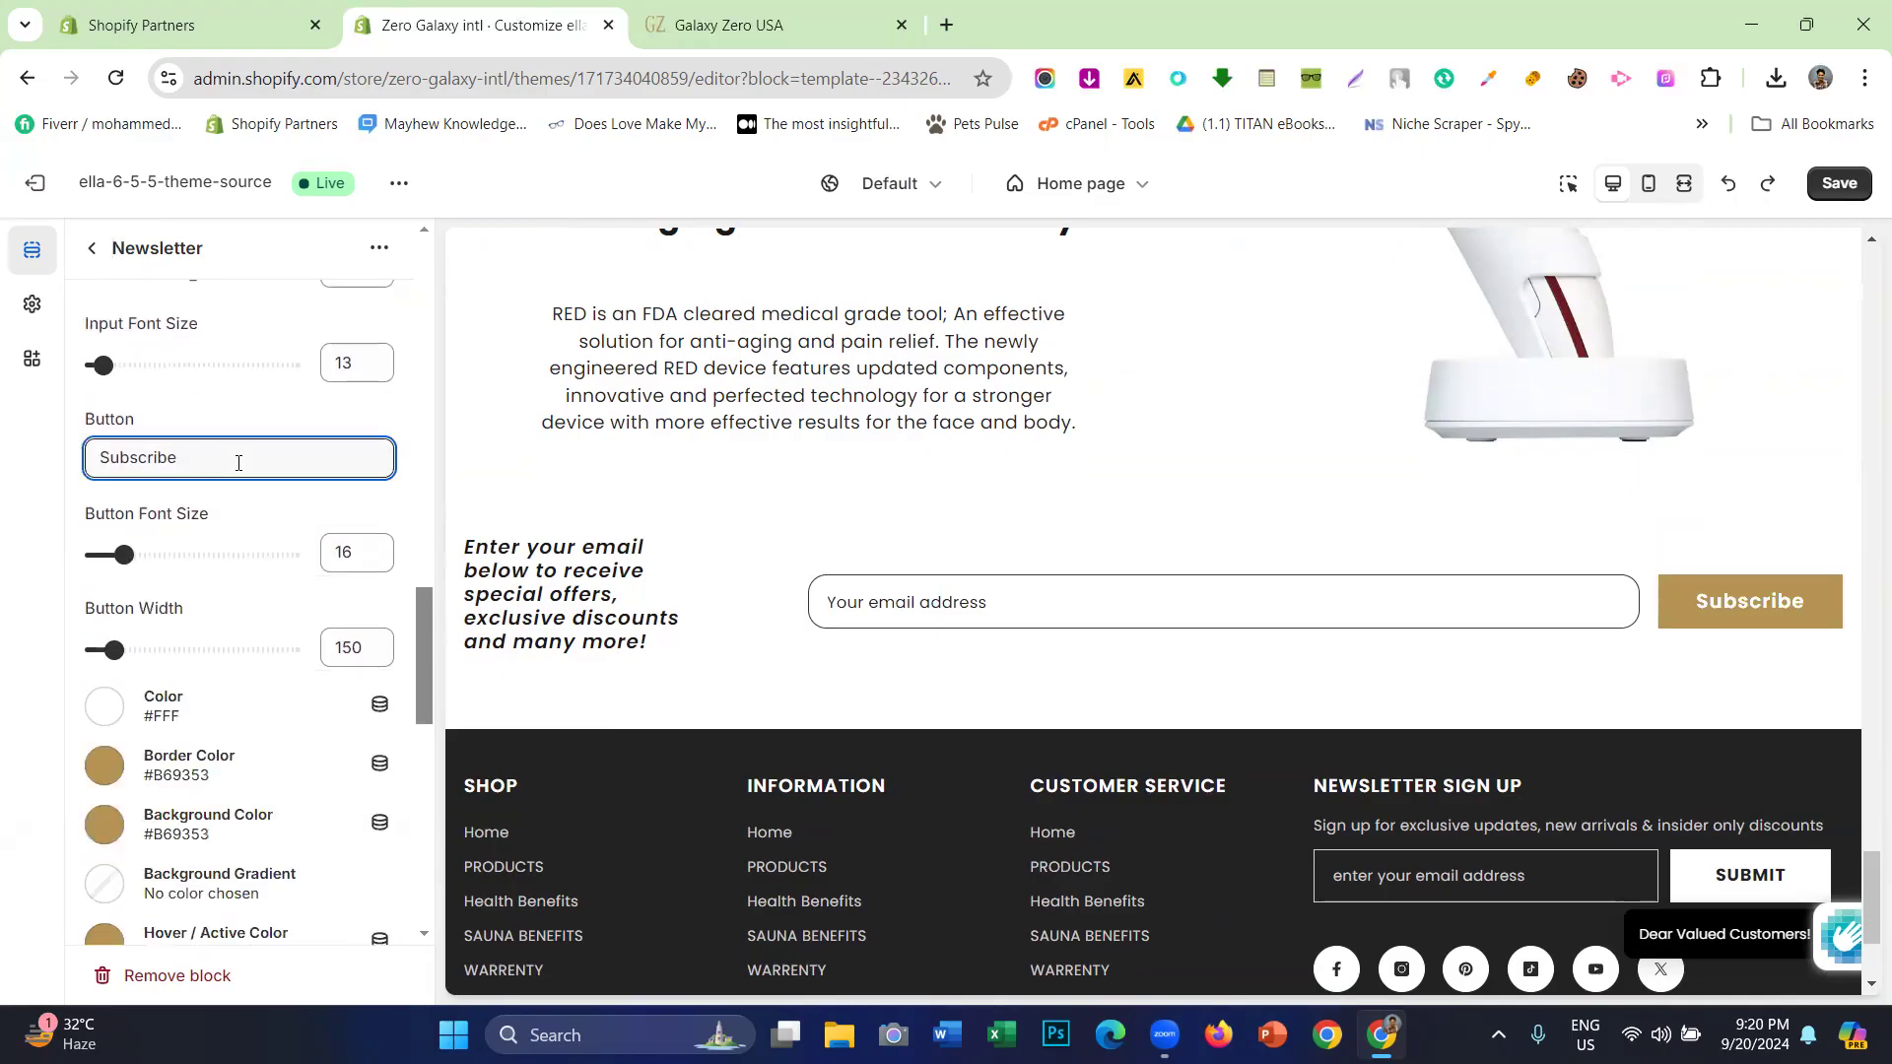
scroll(236, 473, down, 8)
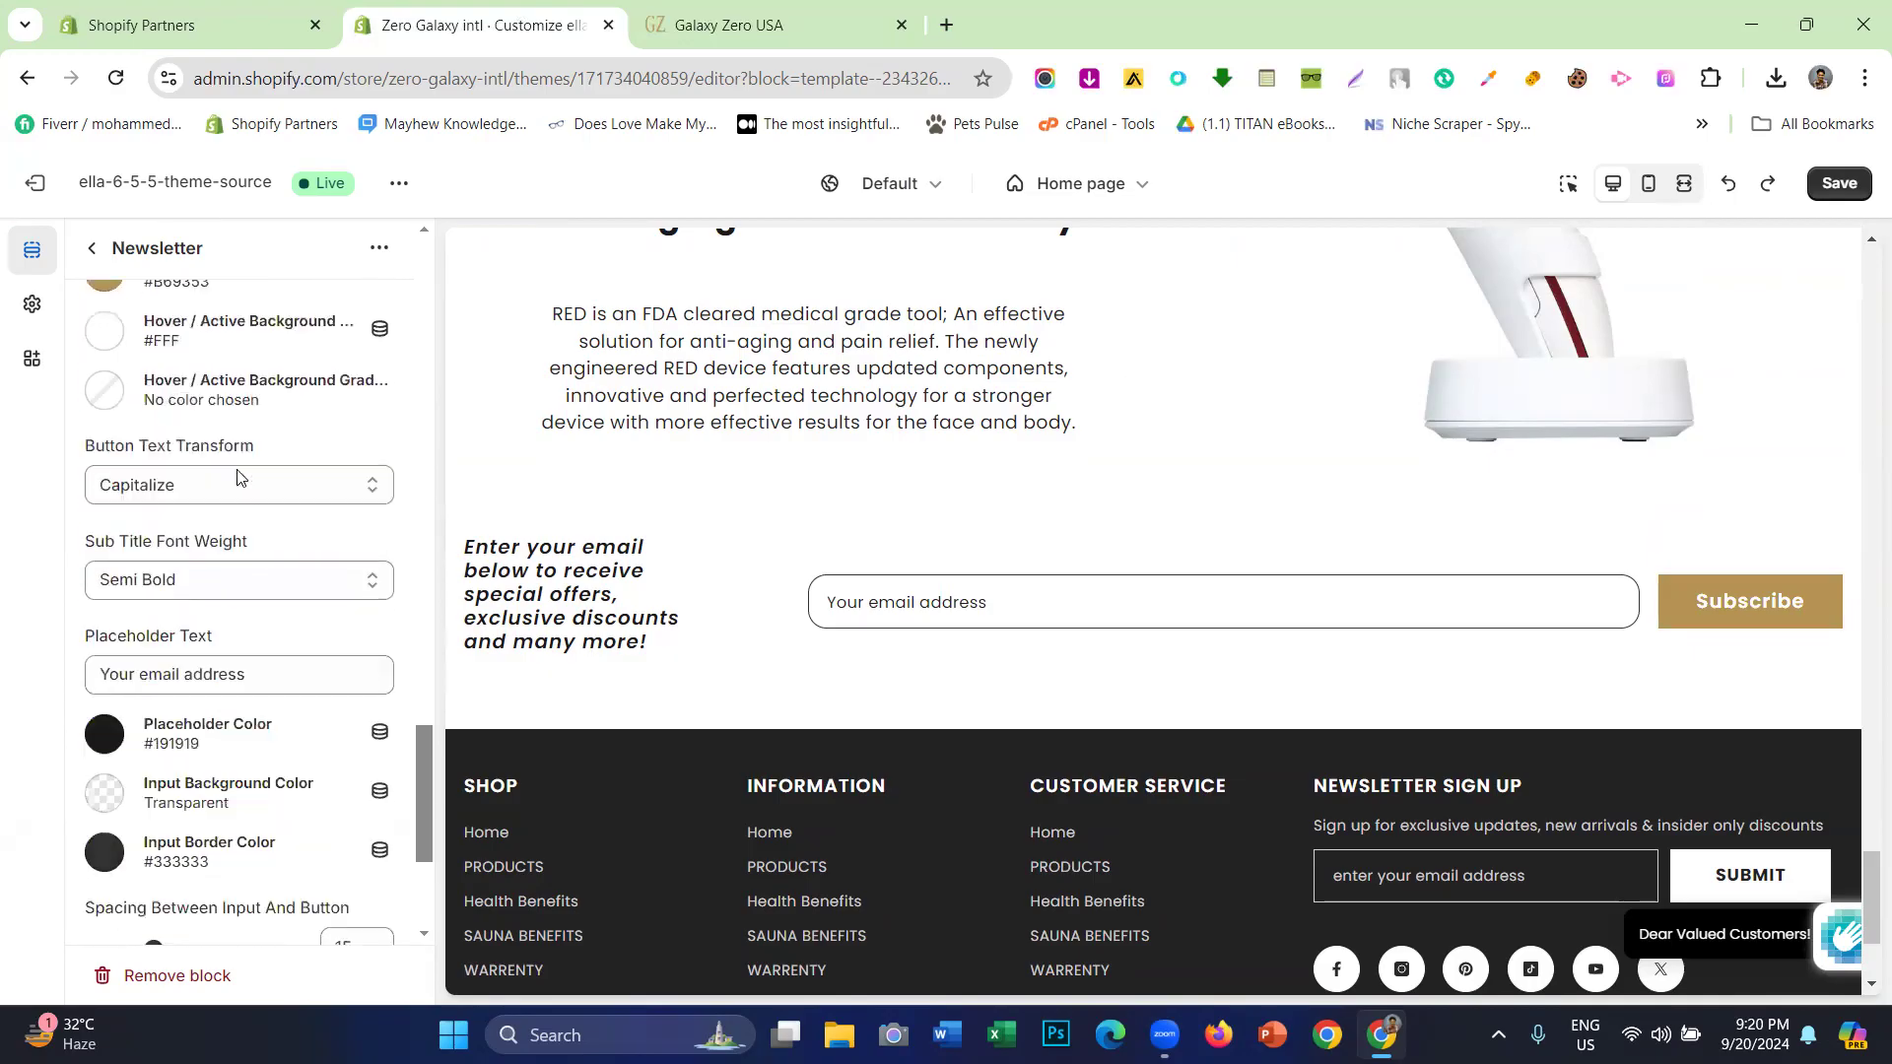
scroll(233, 483, up, 1)
scroll(221, 517, down, 2)
scroll(225, 522, up, 4)
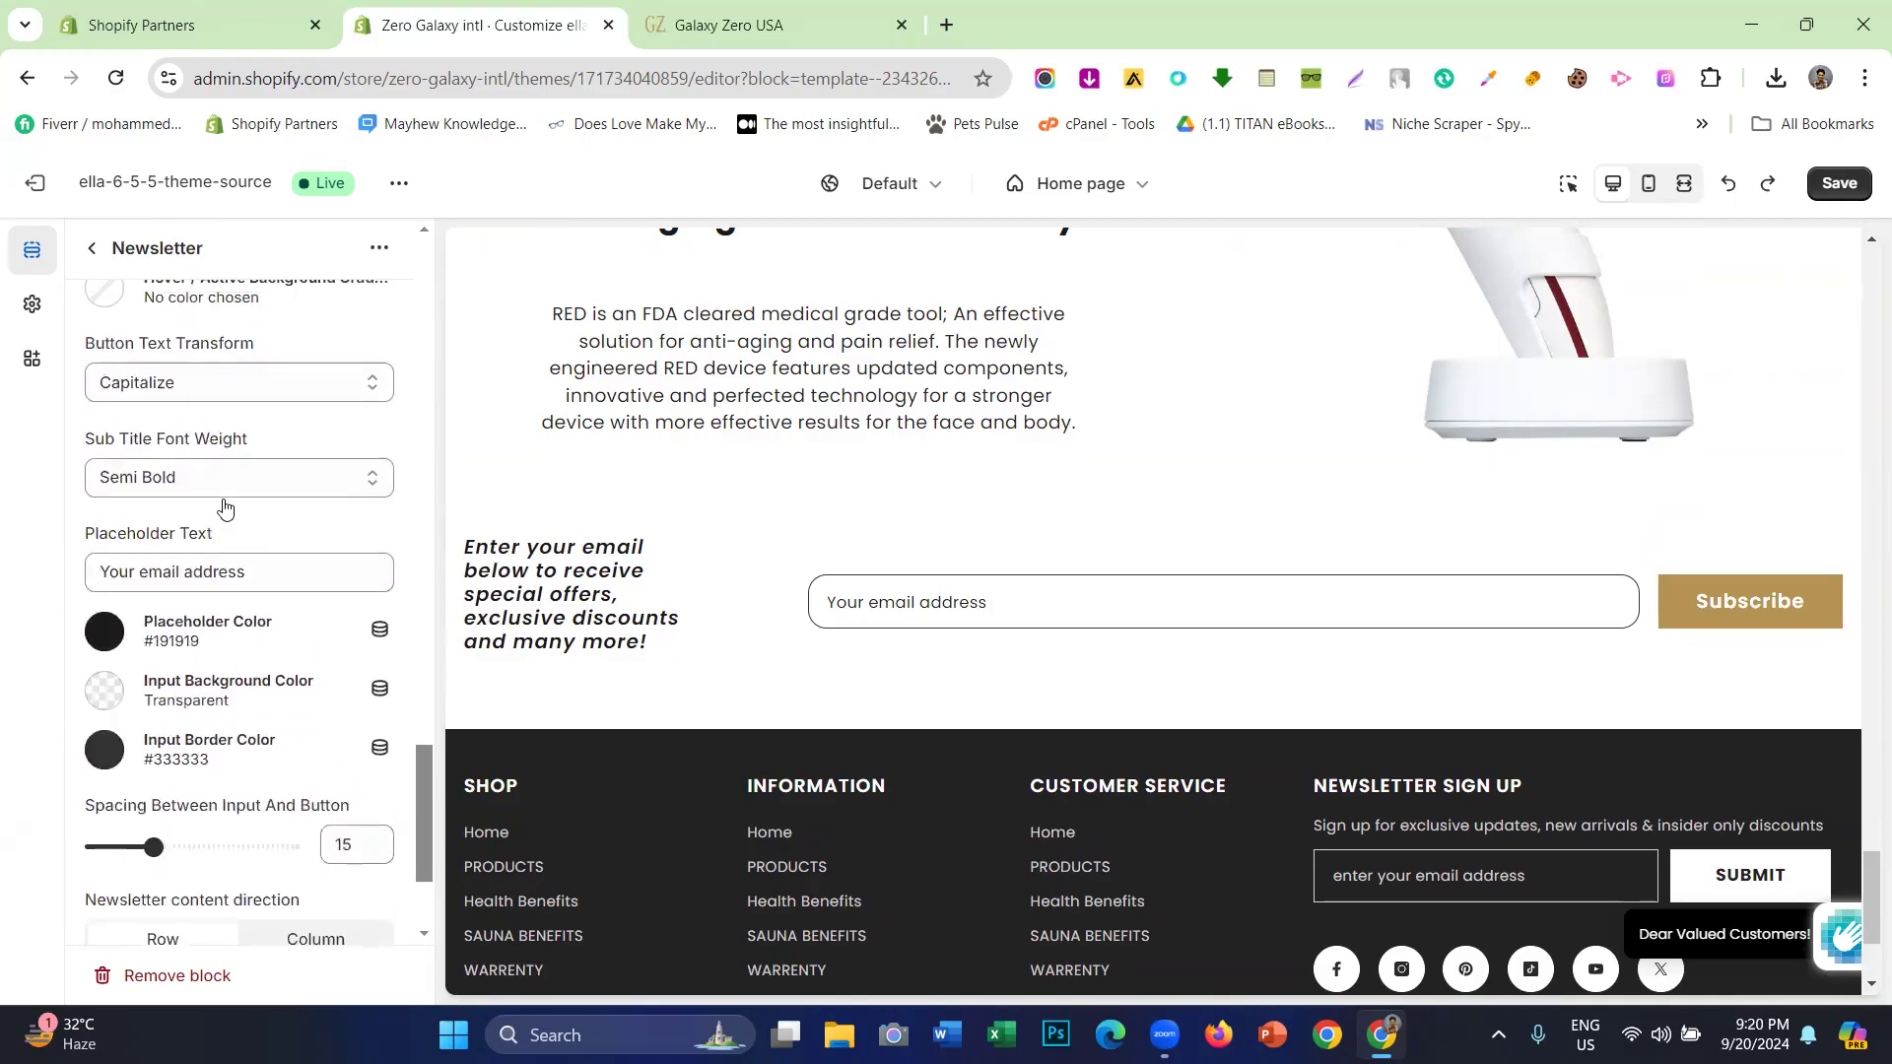
- Review the newsletter block's Button Text Transform options, keep Capitalize, and look over the placeholder and input field settings
scroll(225, 524, down, 1)
drag(85, 438, 254, 438)
click(187, 477)
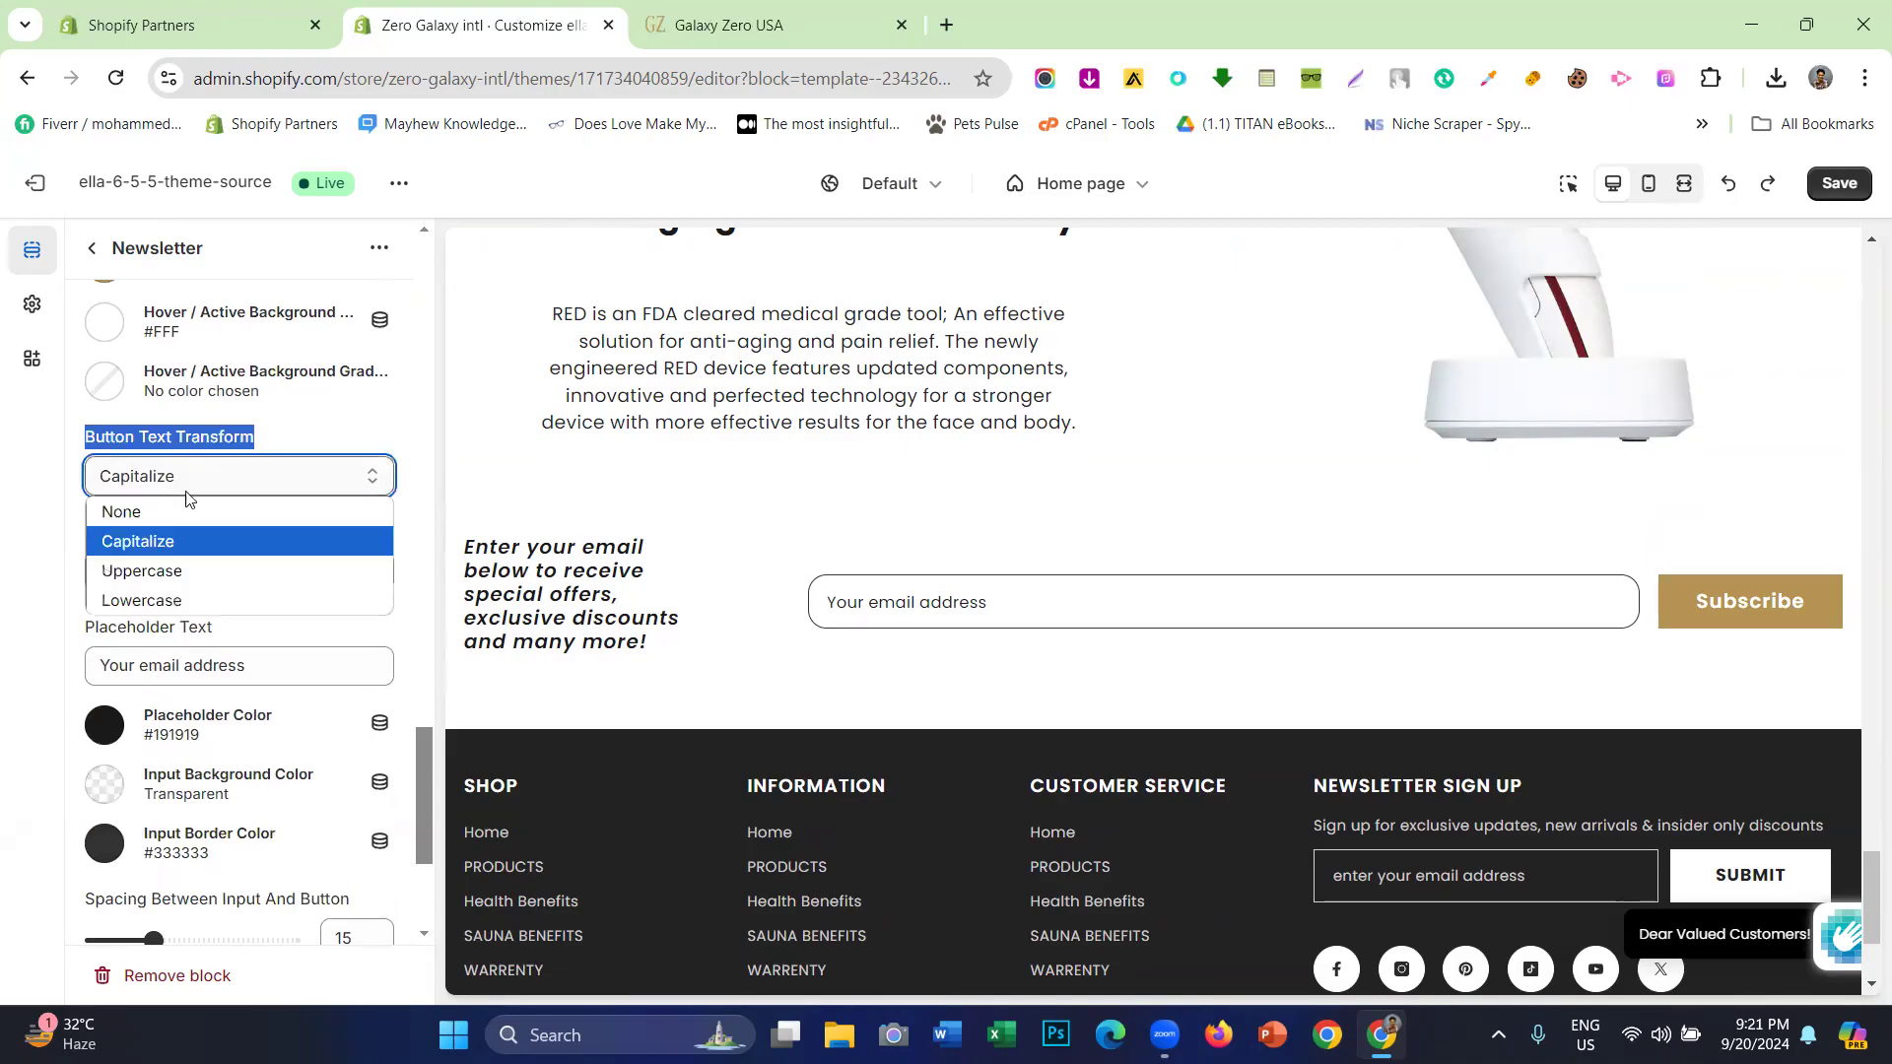
click(197, 541)
scroll(252, 571, down, 1)
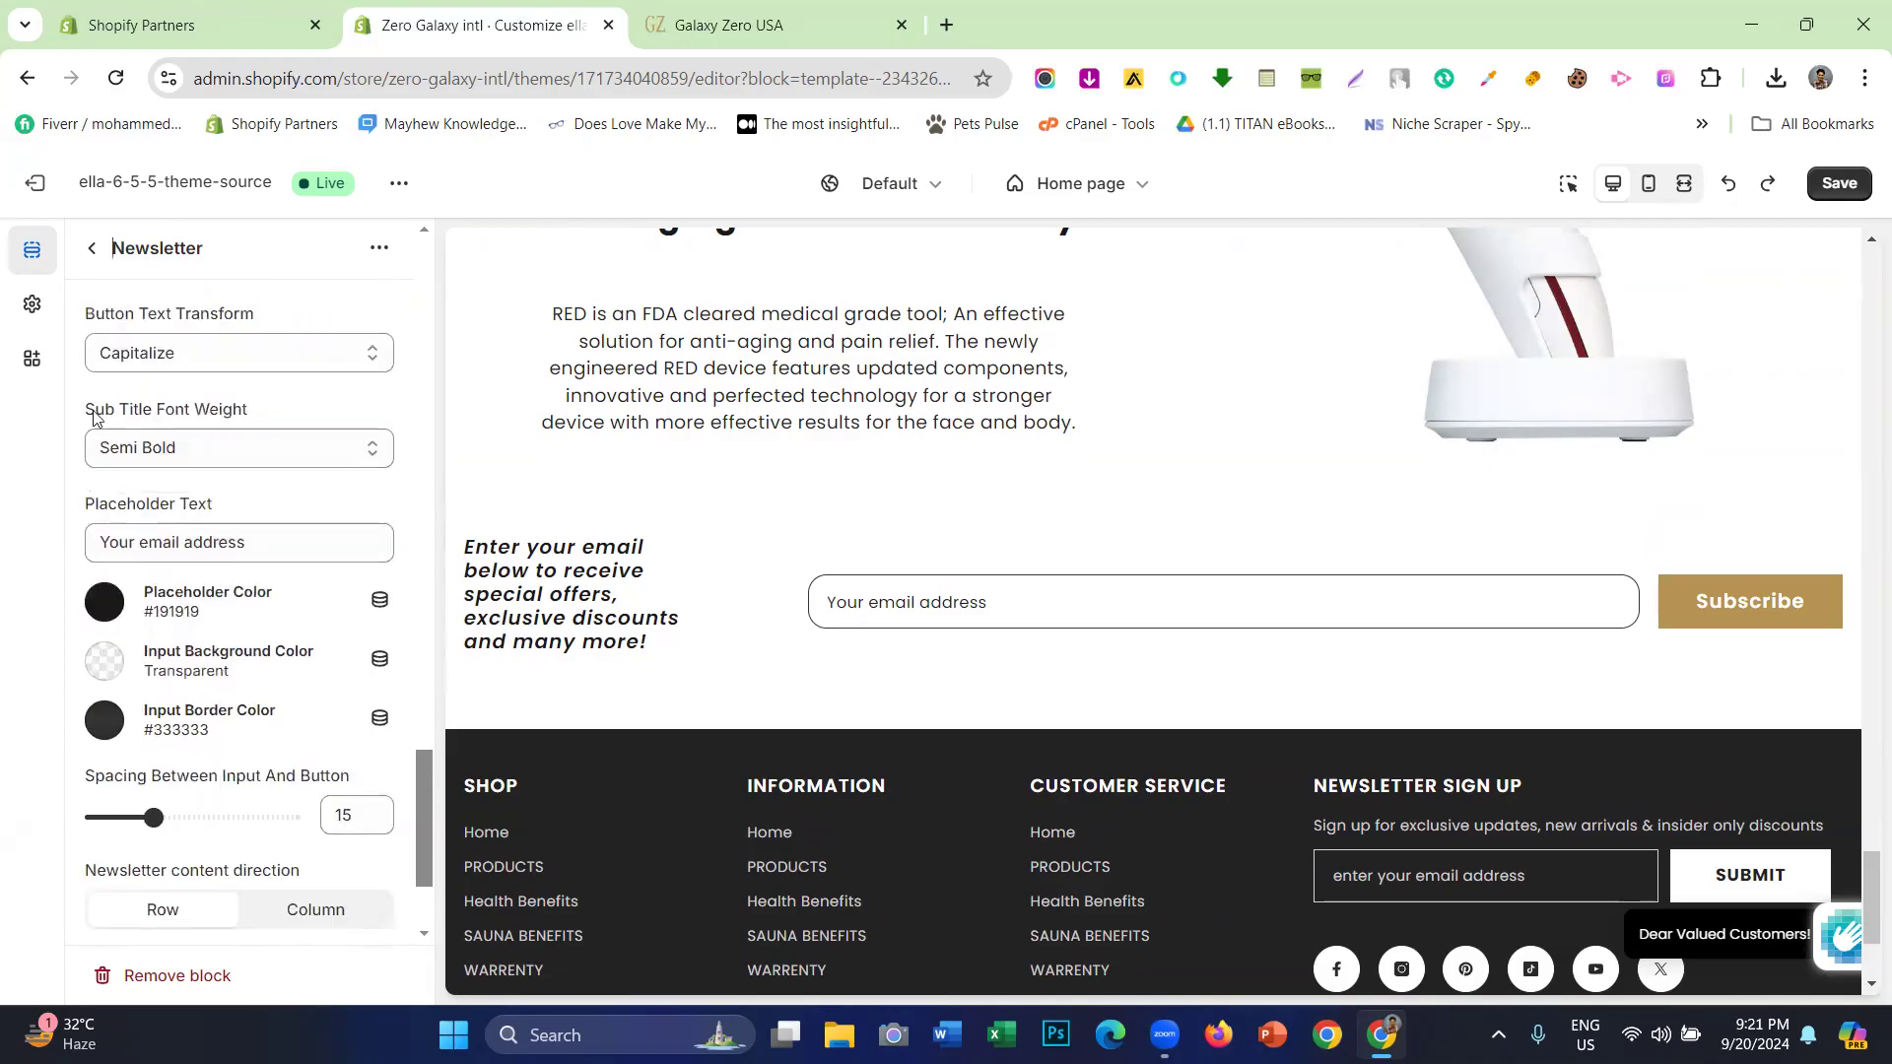
scroll(213, 532, down, 2)
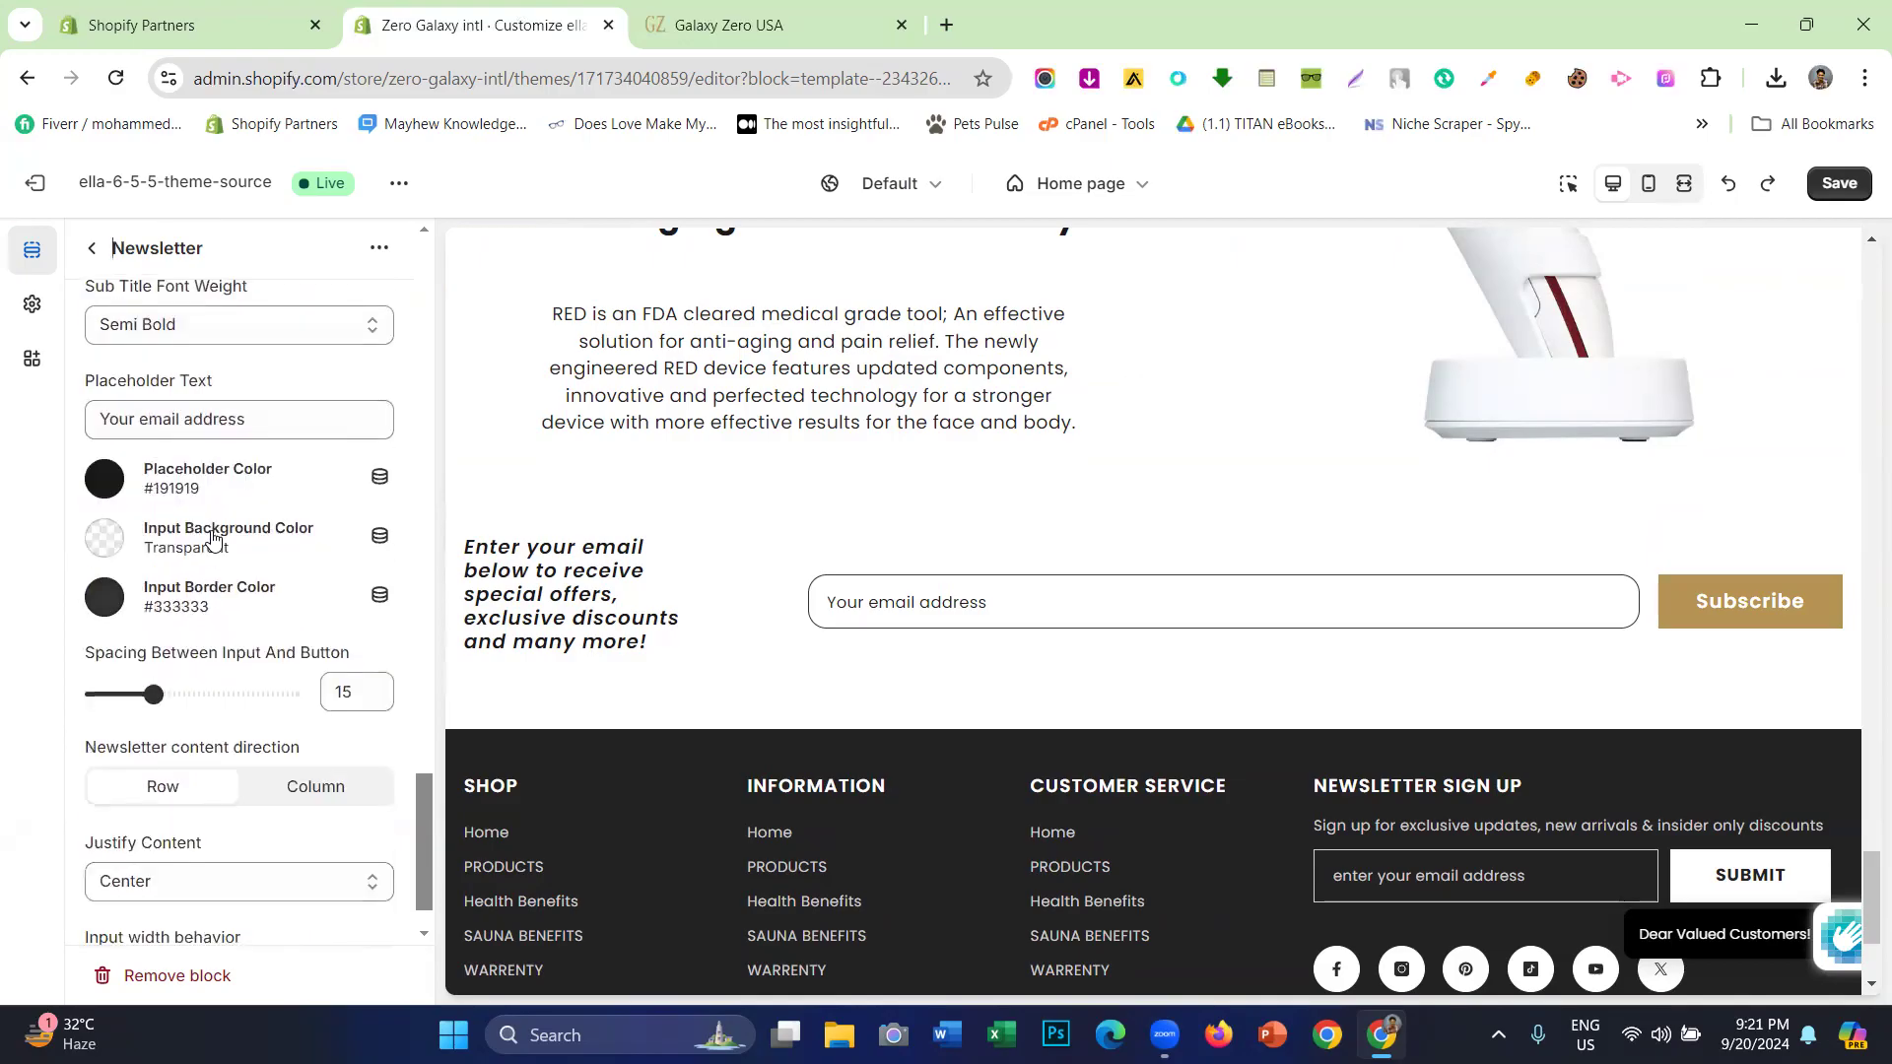
scroll(213, 537, up, 2)
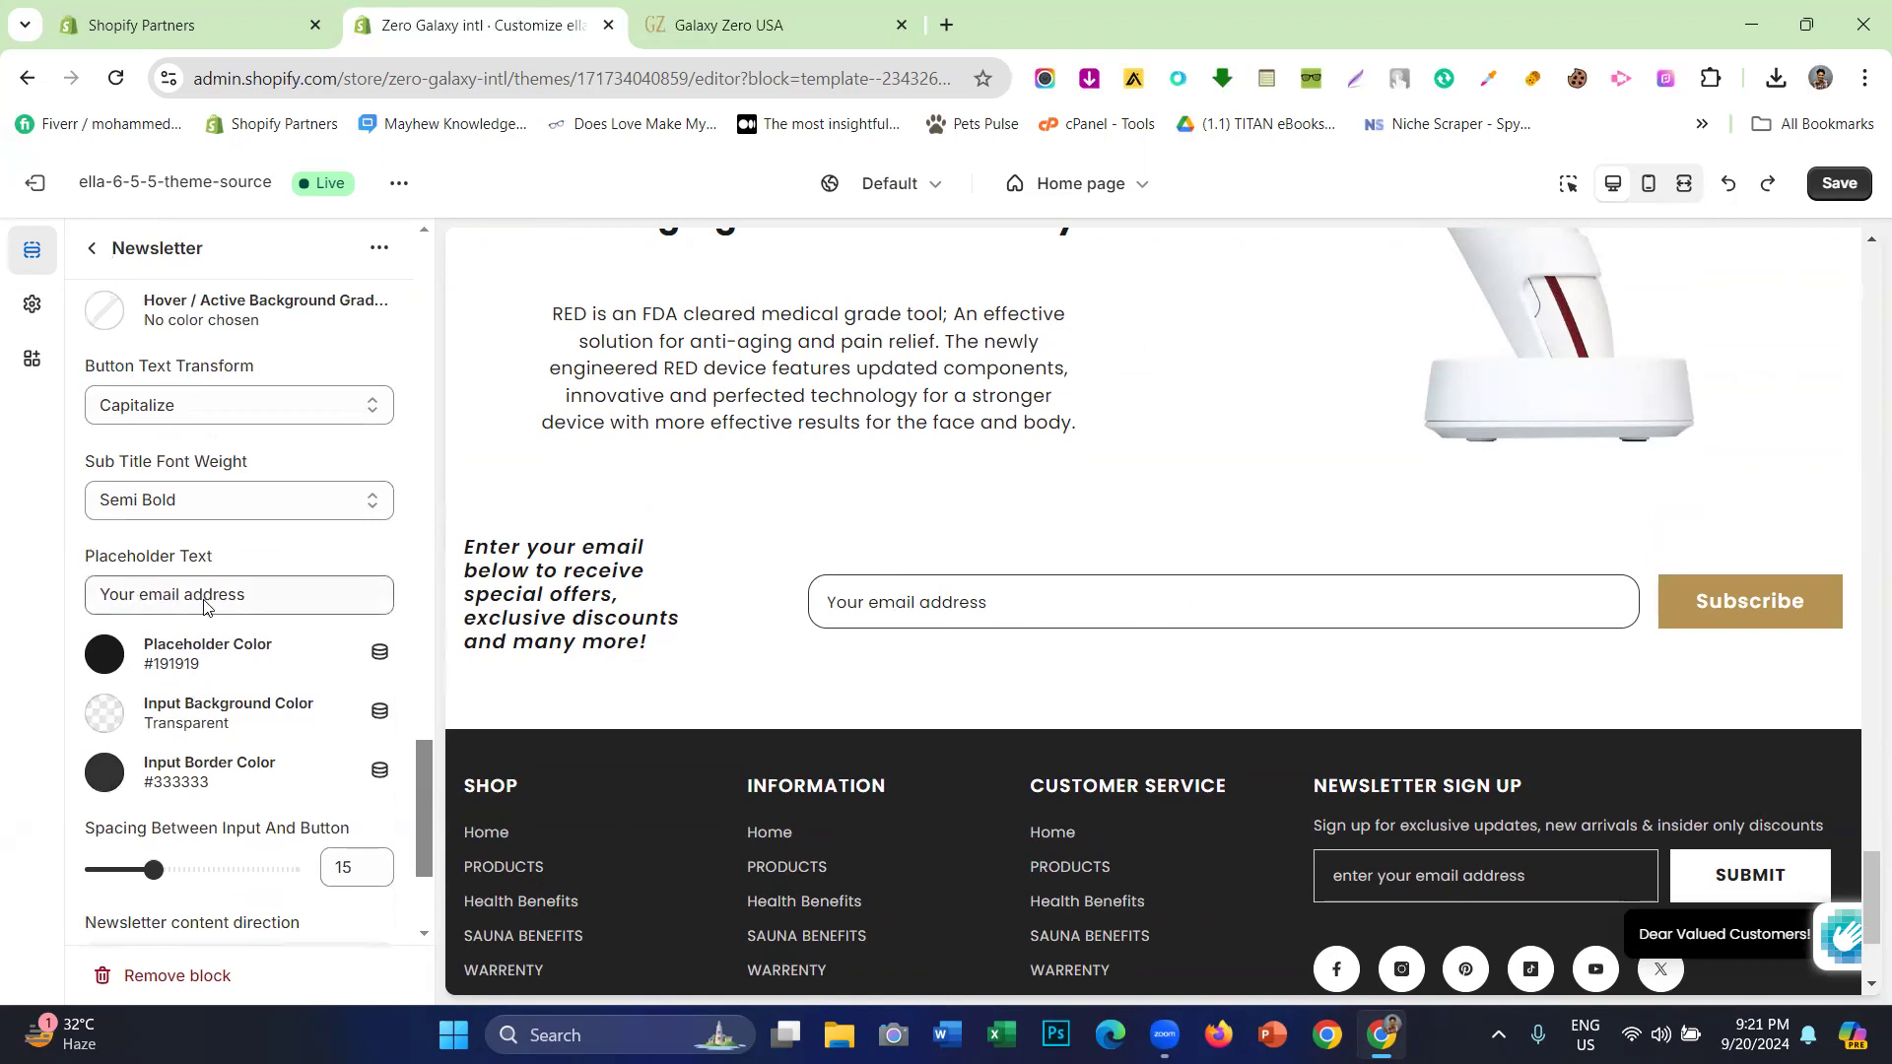
- Try #B69353 as the newsletter's placeholder color, check it on the email field, and undo the change
click(107, 656)
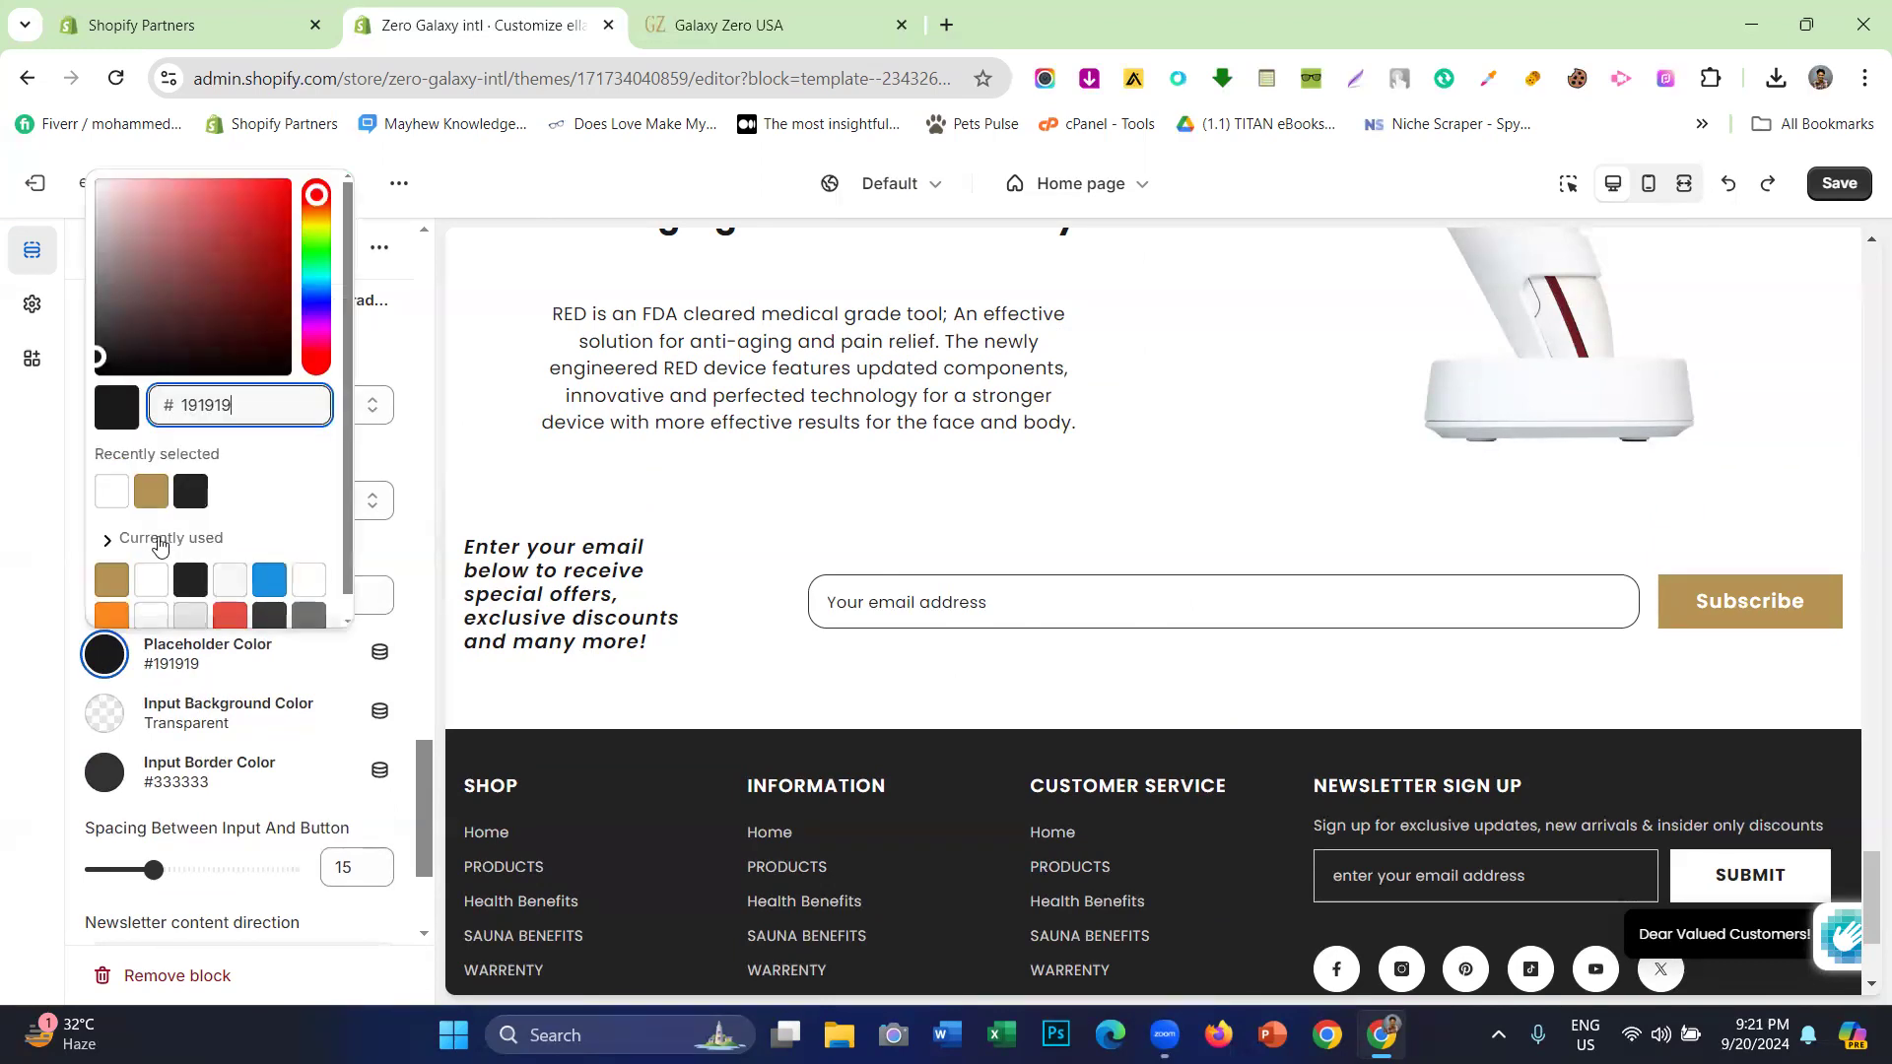
click(150, 491)
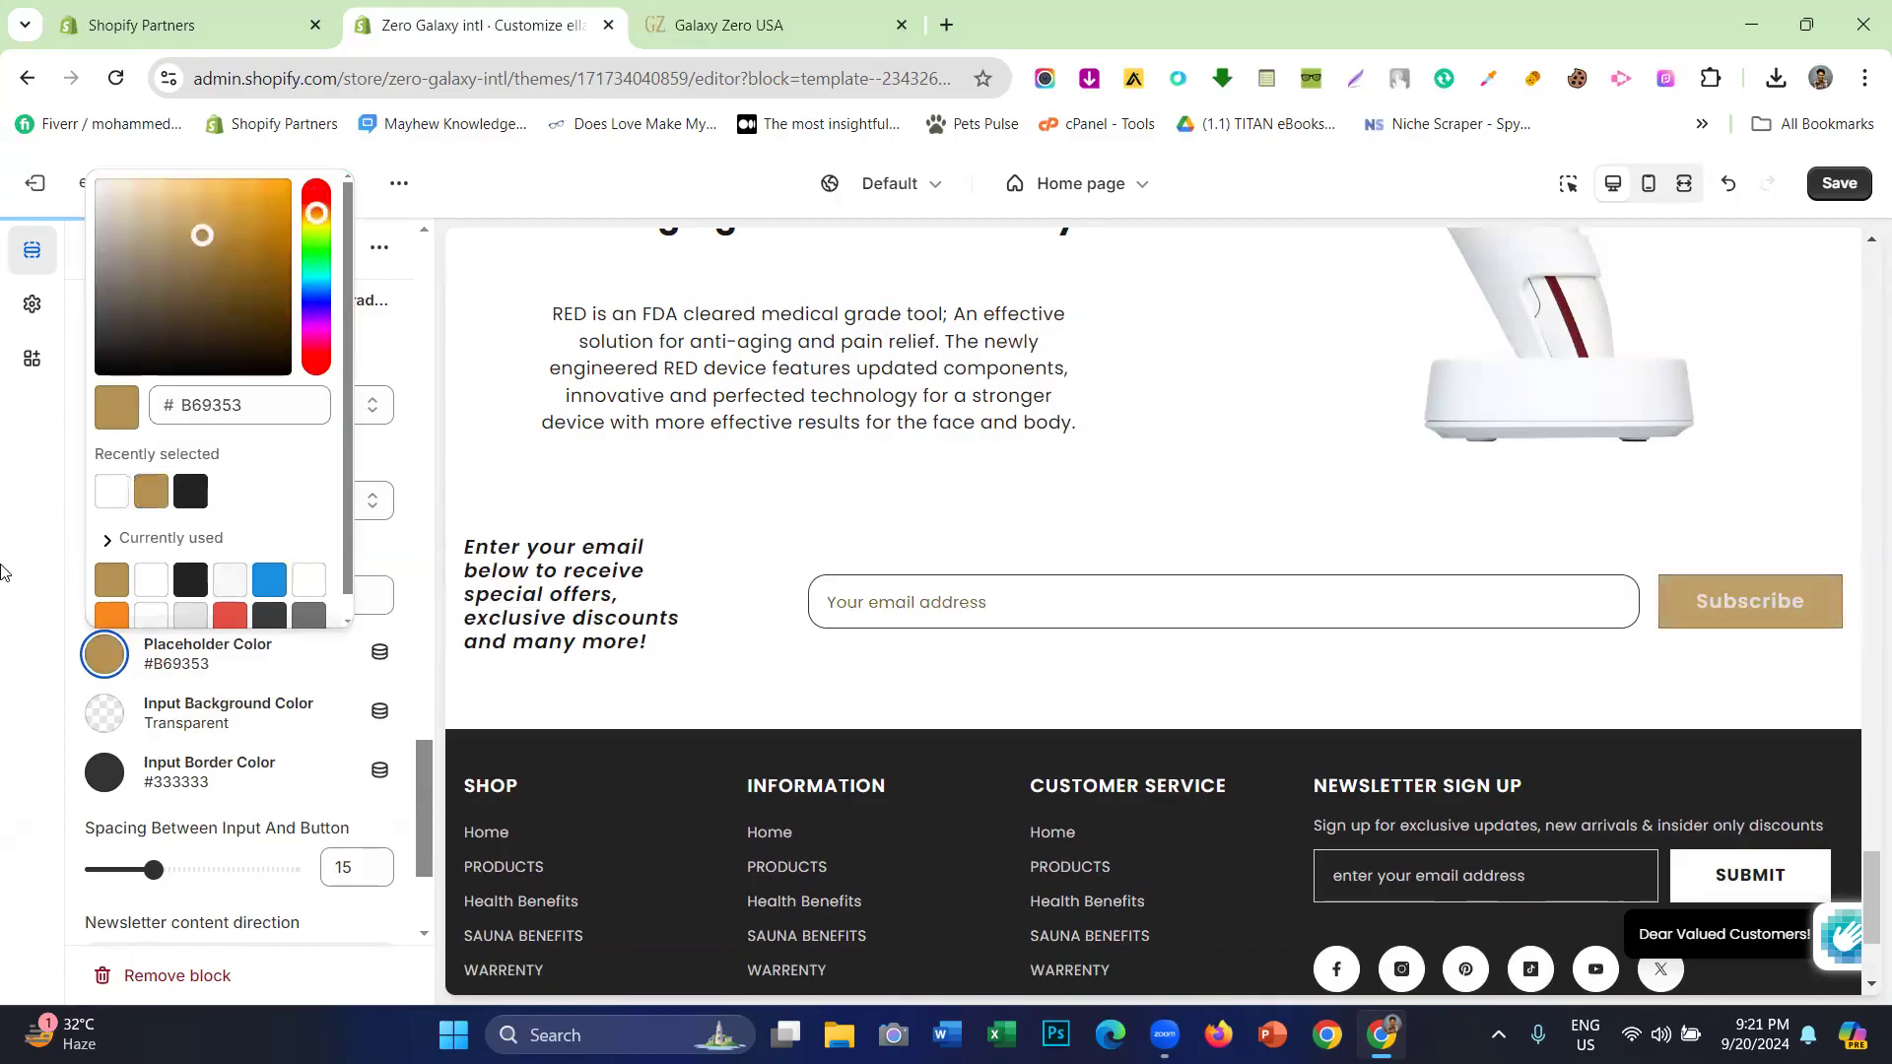
click(2, 573)
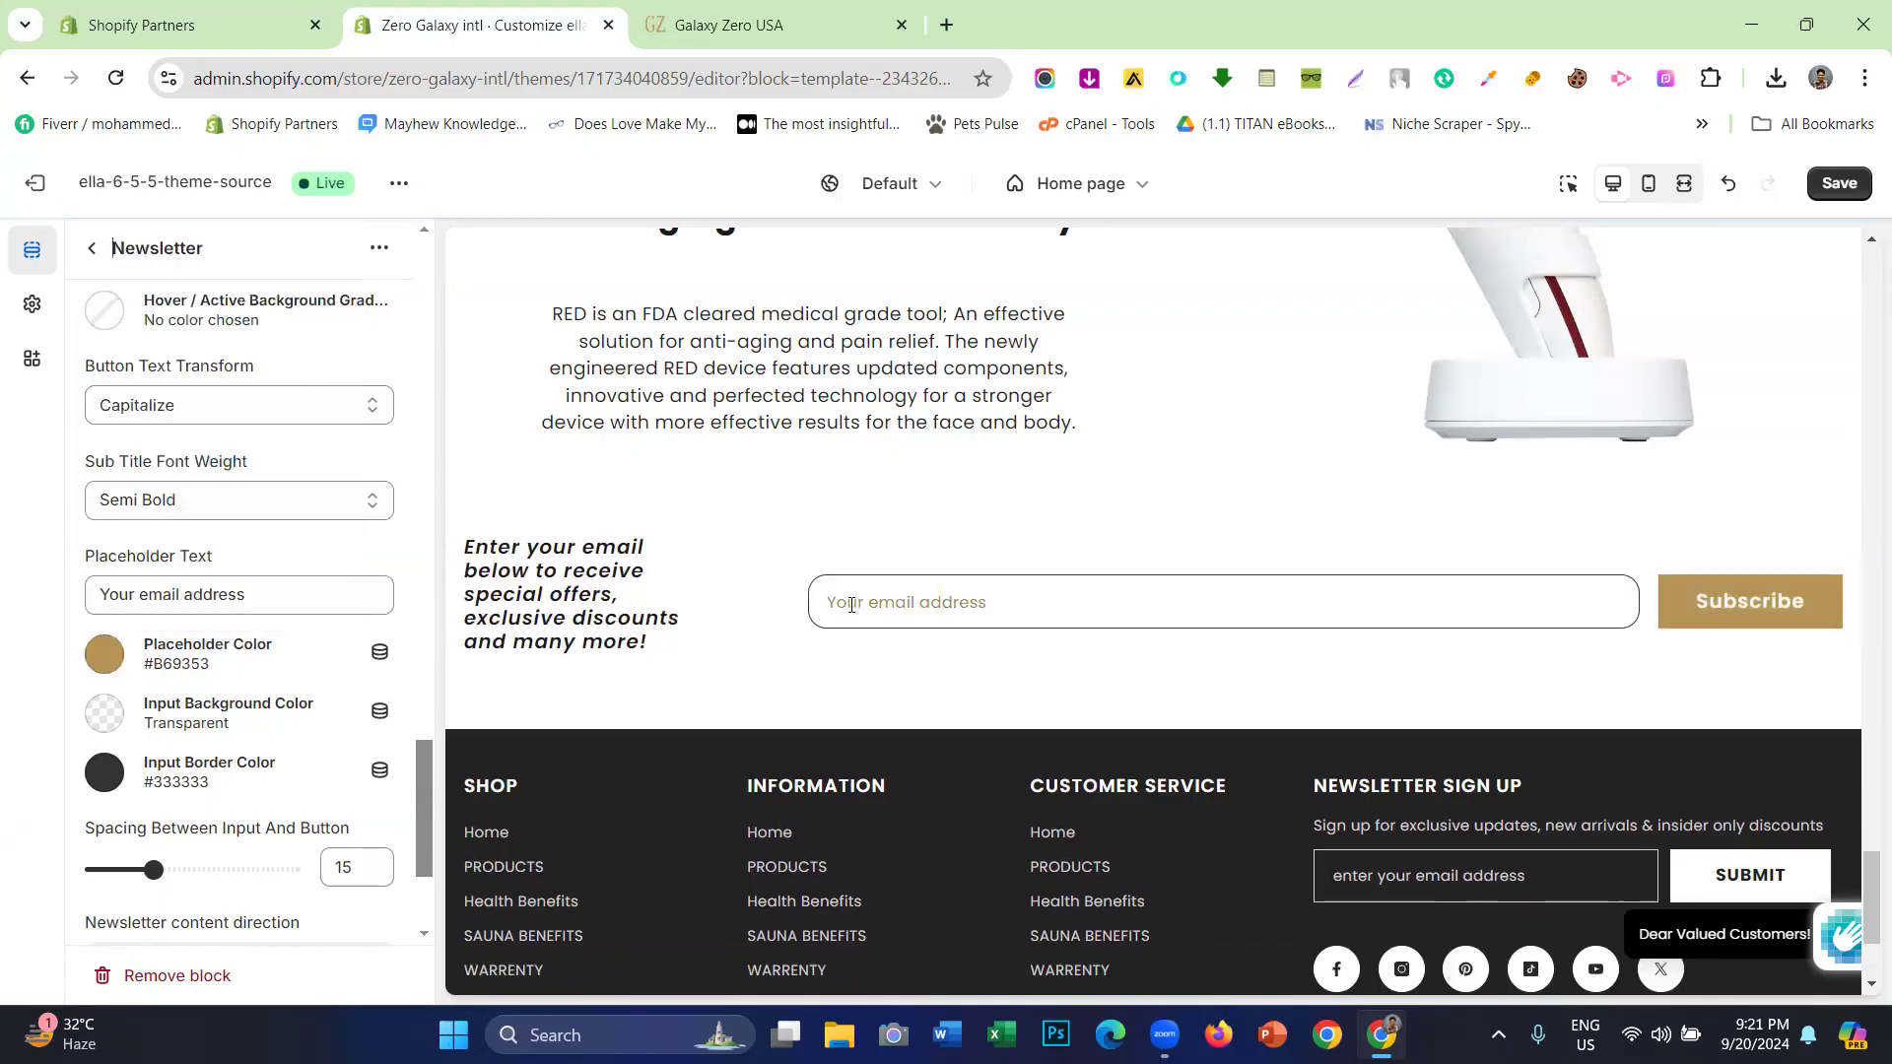
click(955, 604)
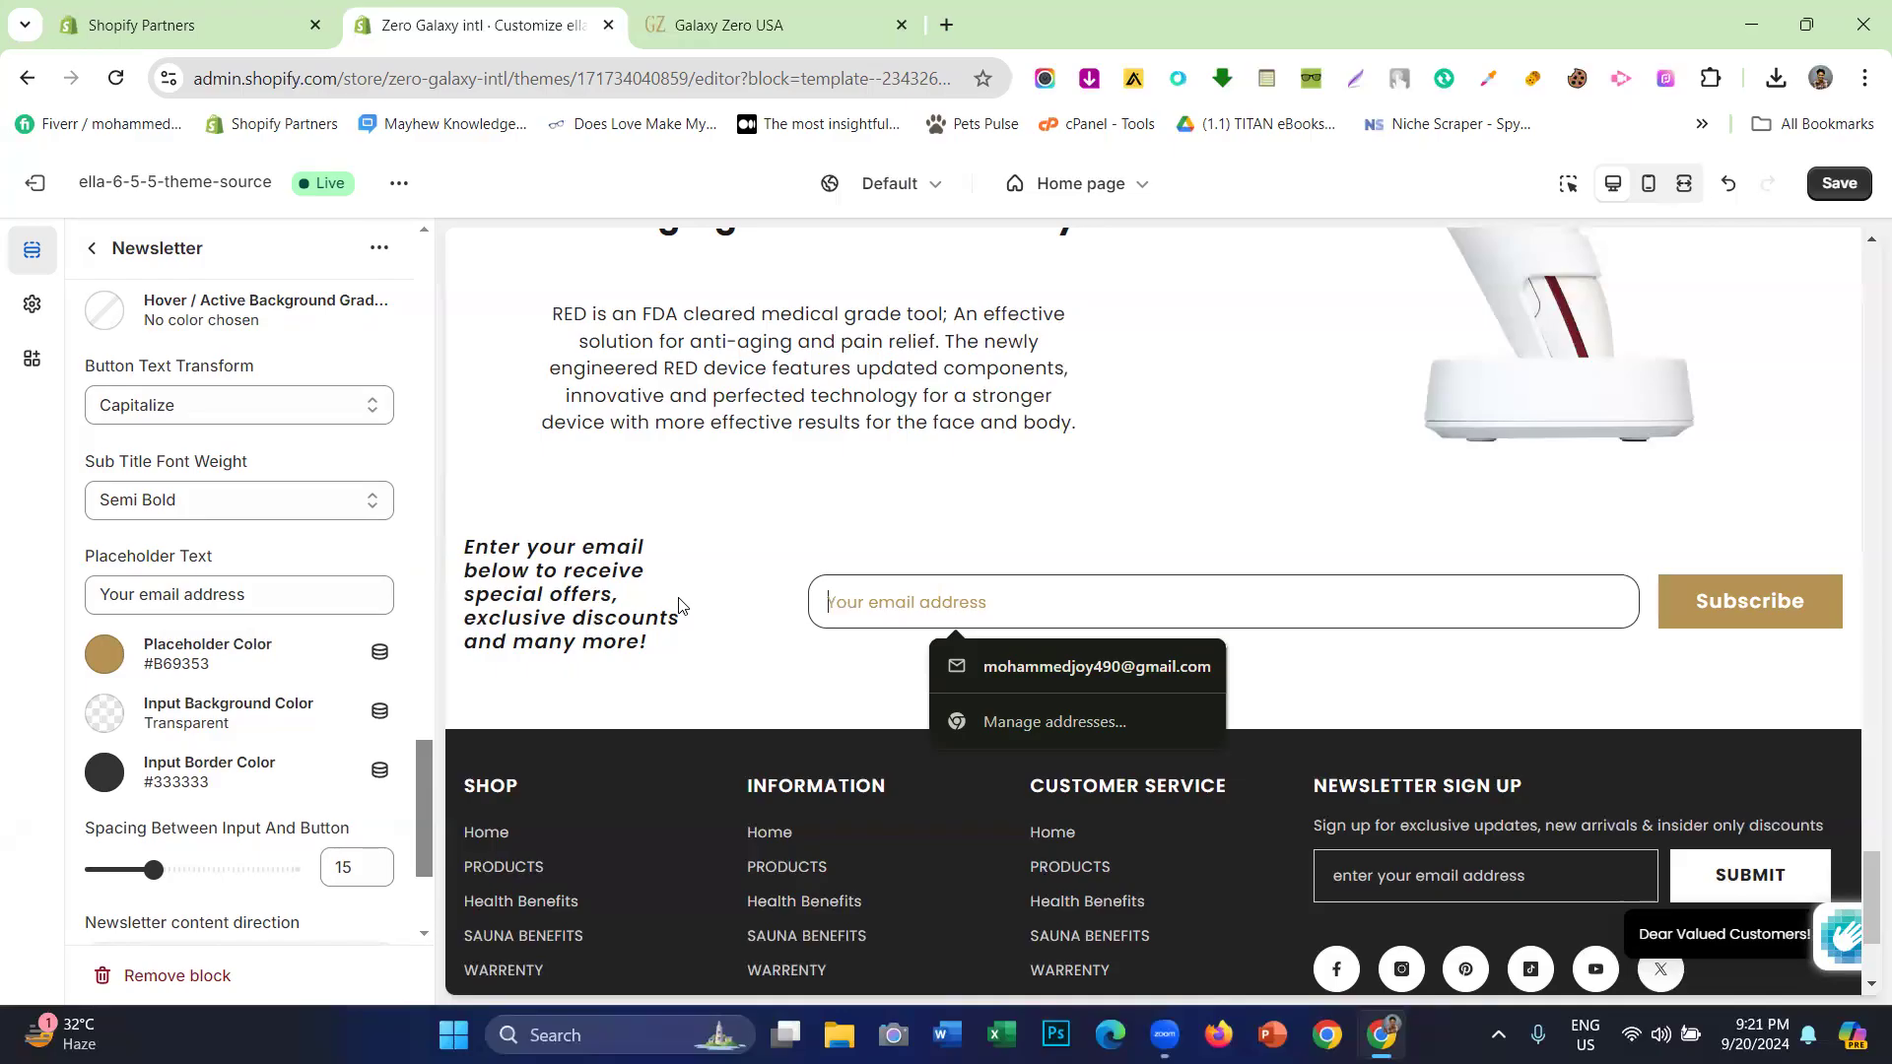
click(98, 662)
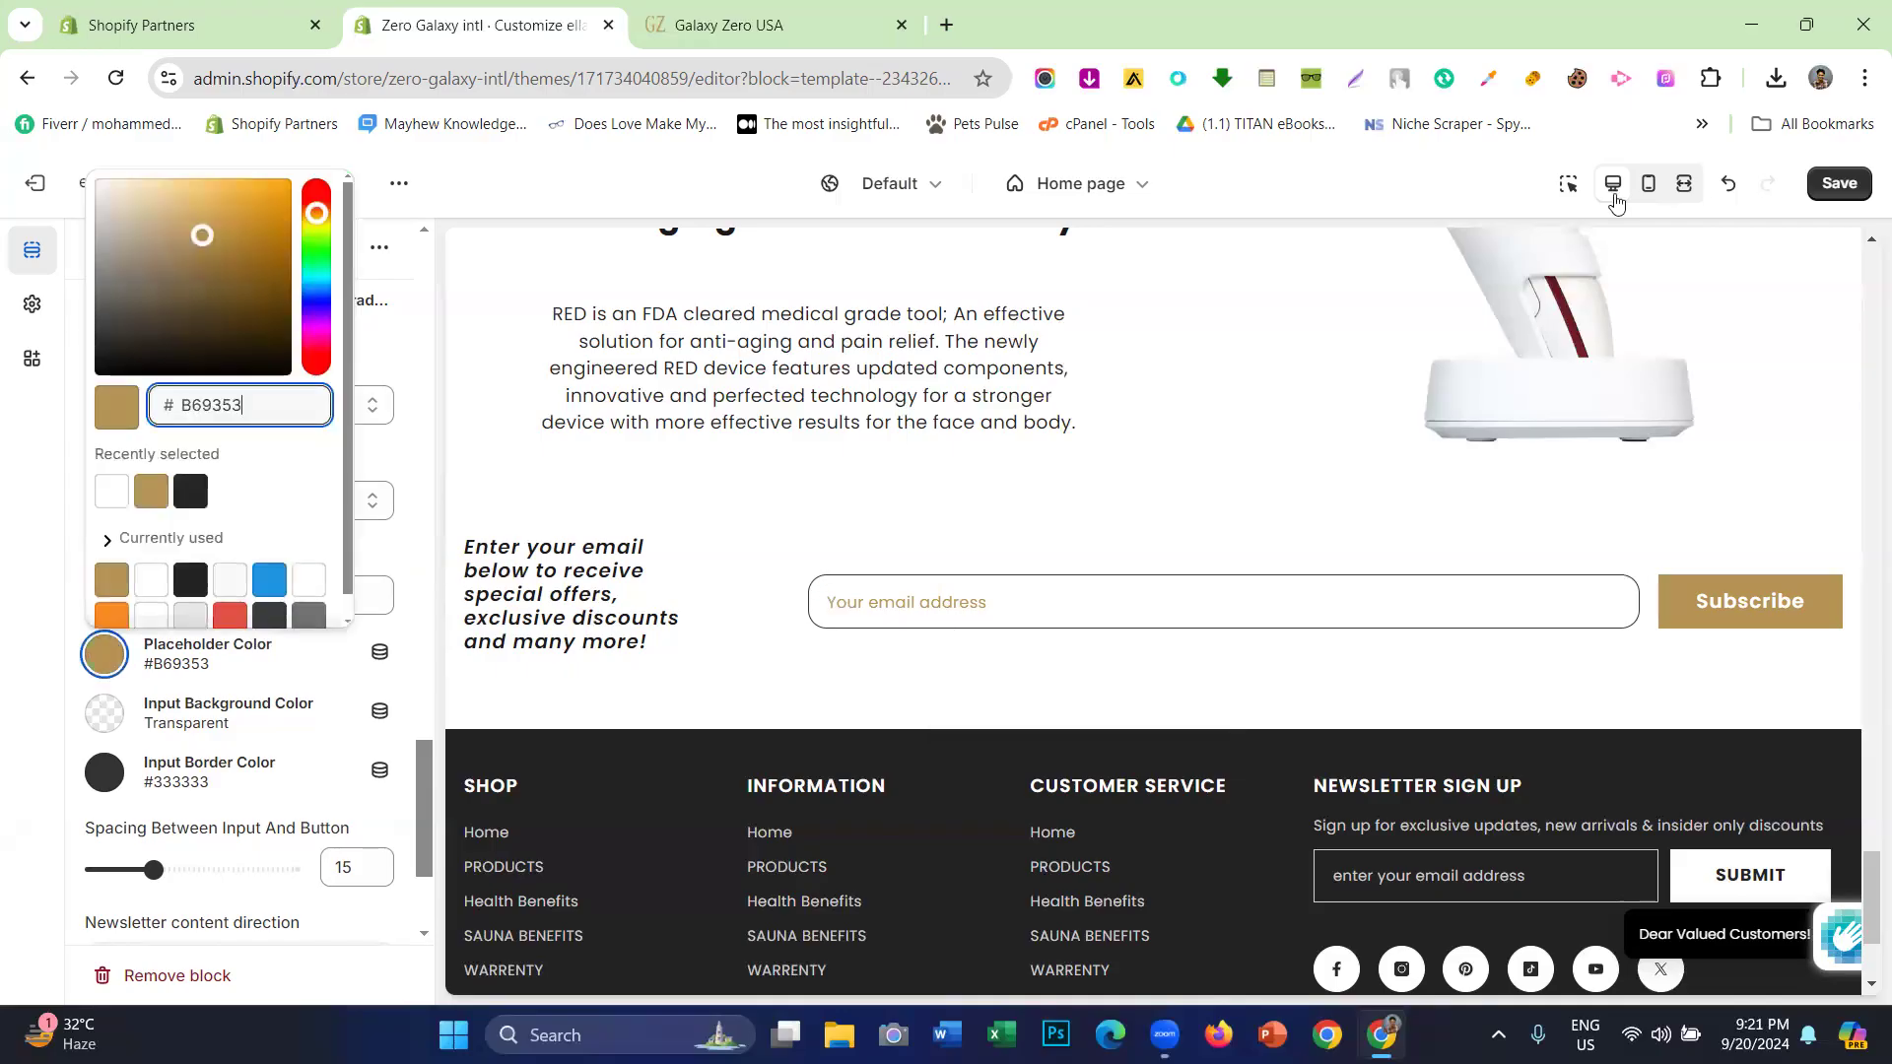
click(1714, 192)
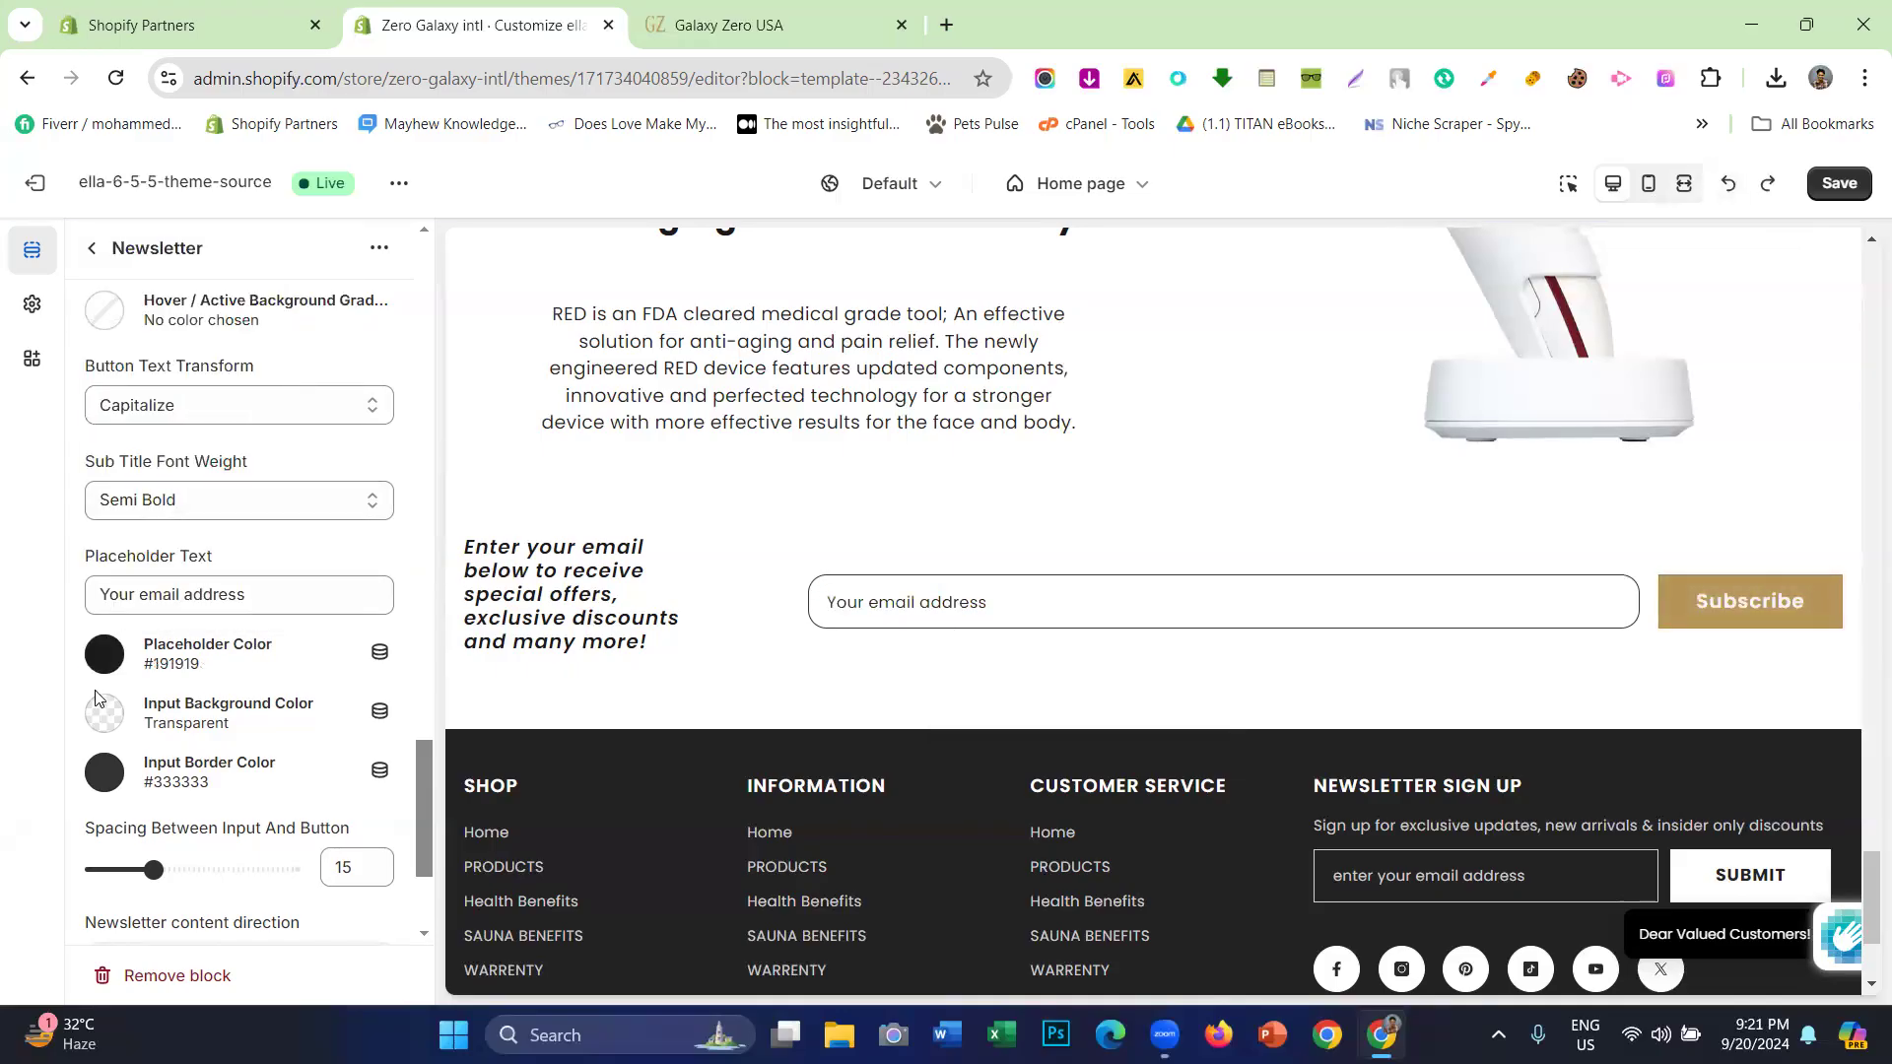
- Try #B69353 as the newsletter's input background color and undo the change
click(104, 722)
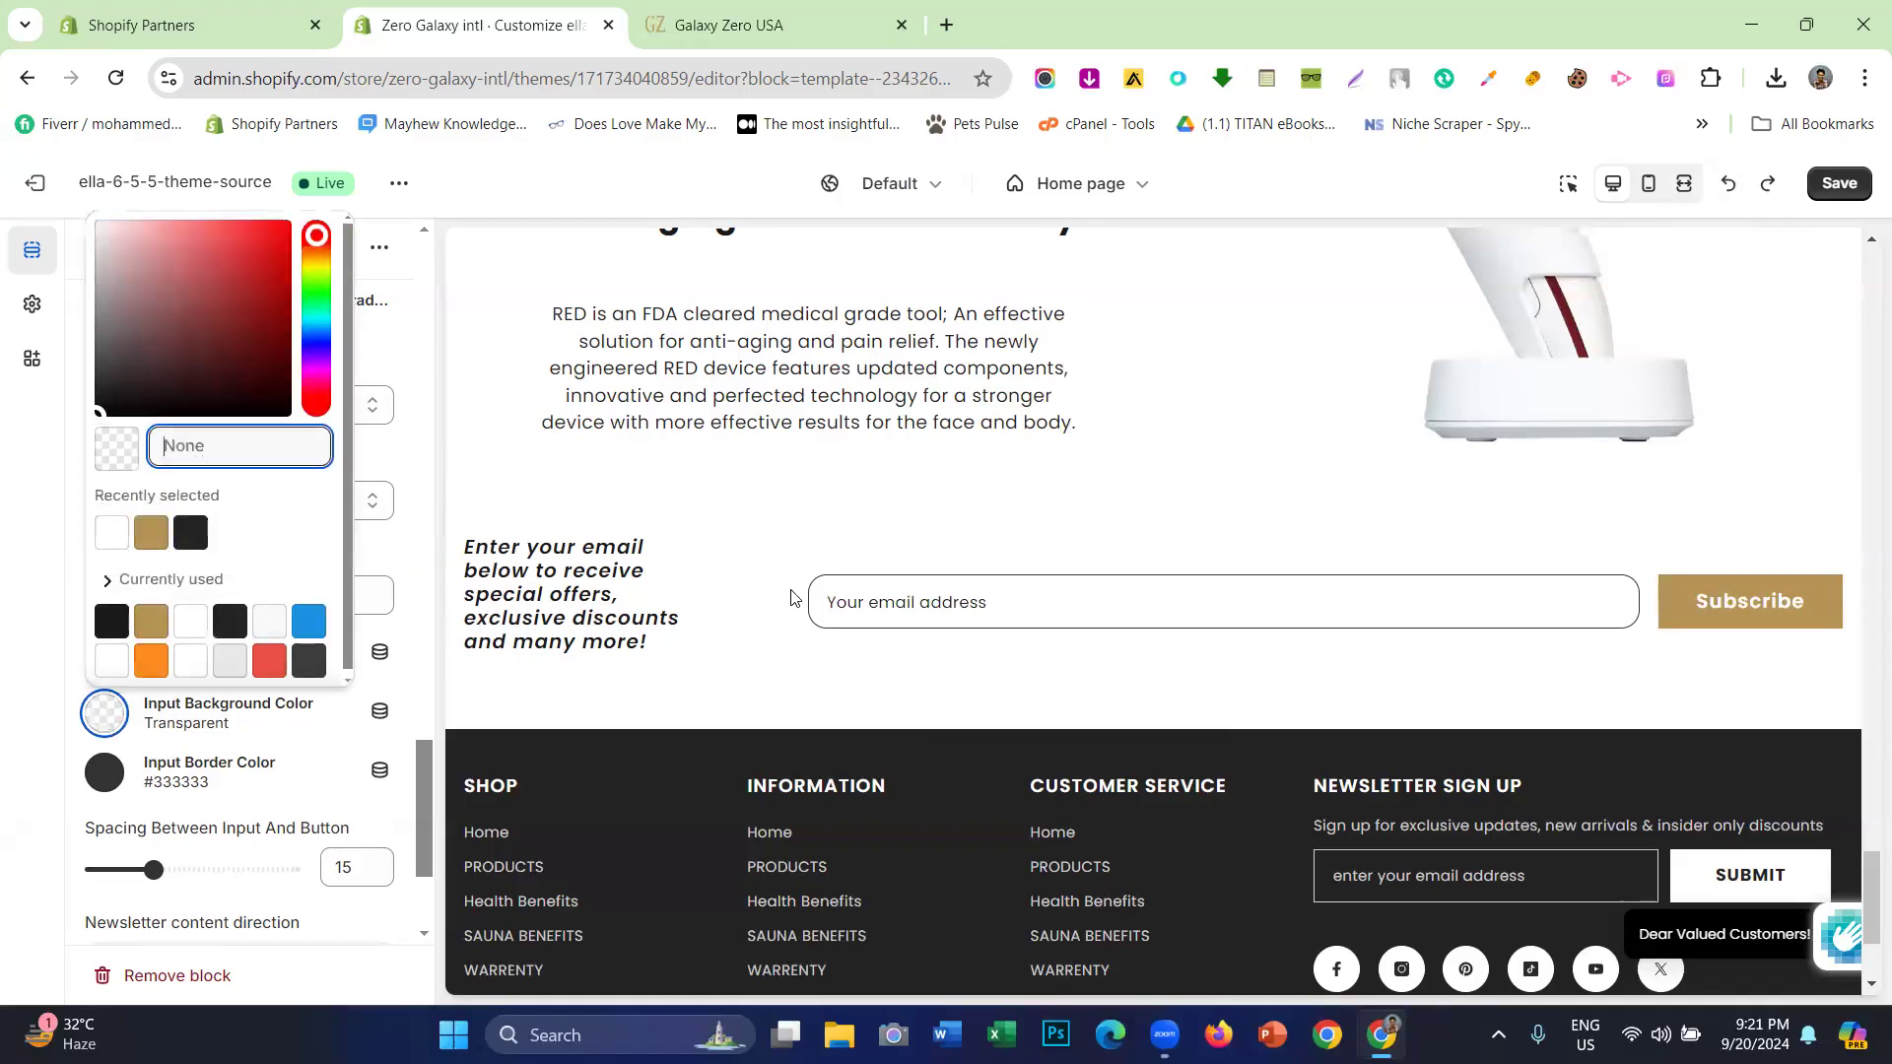
click(153, 537)
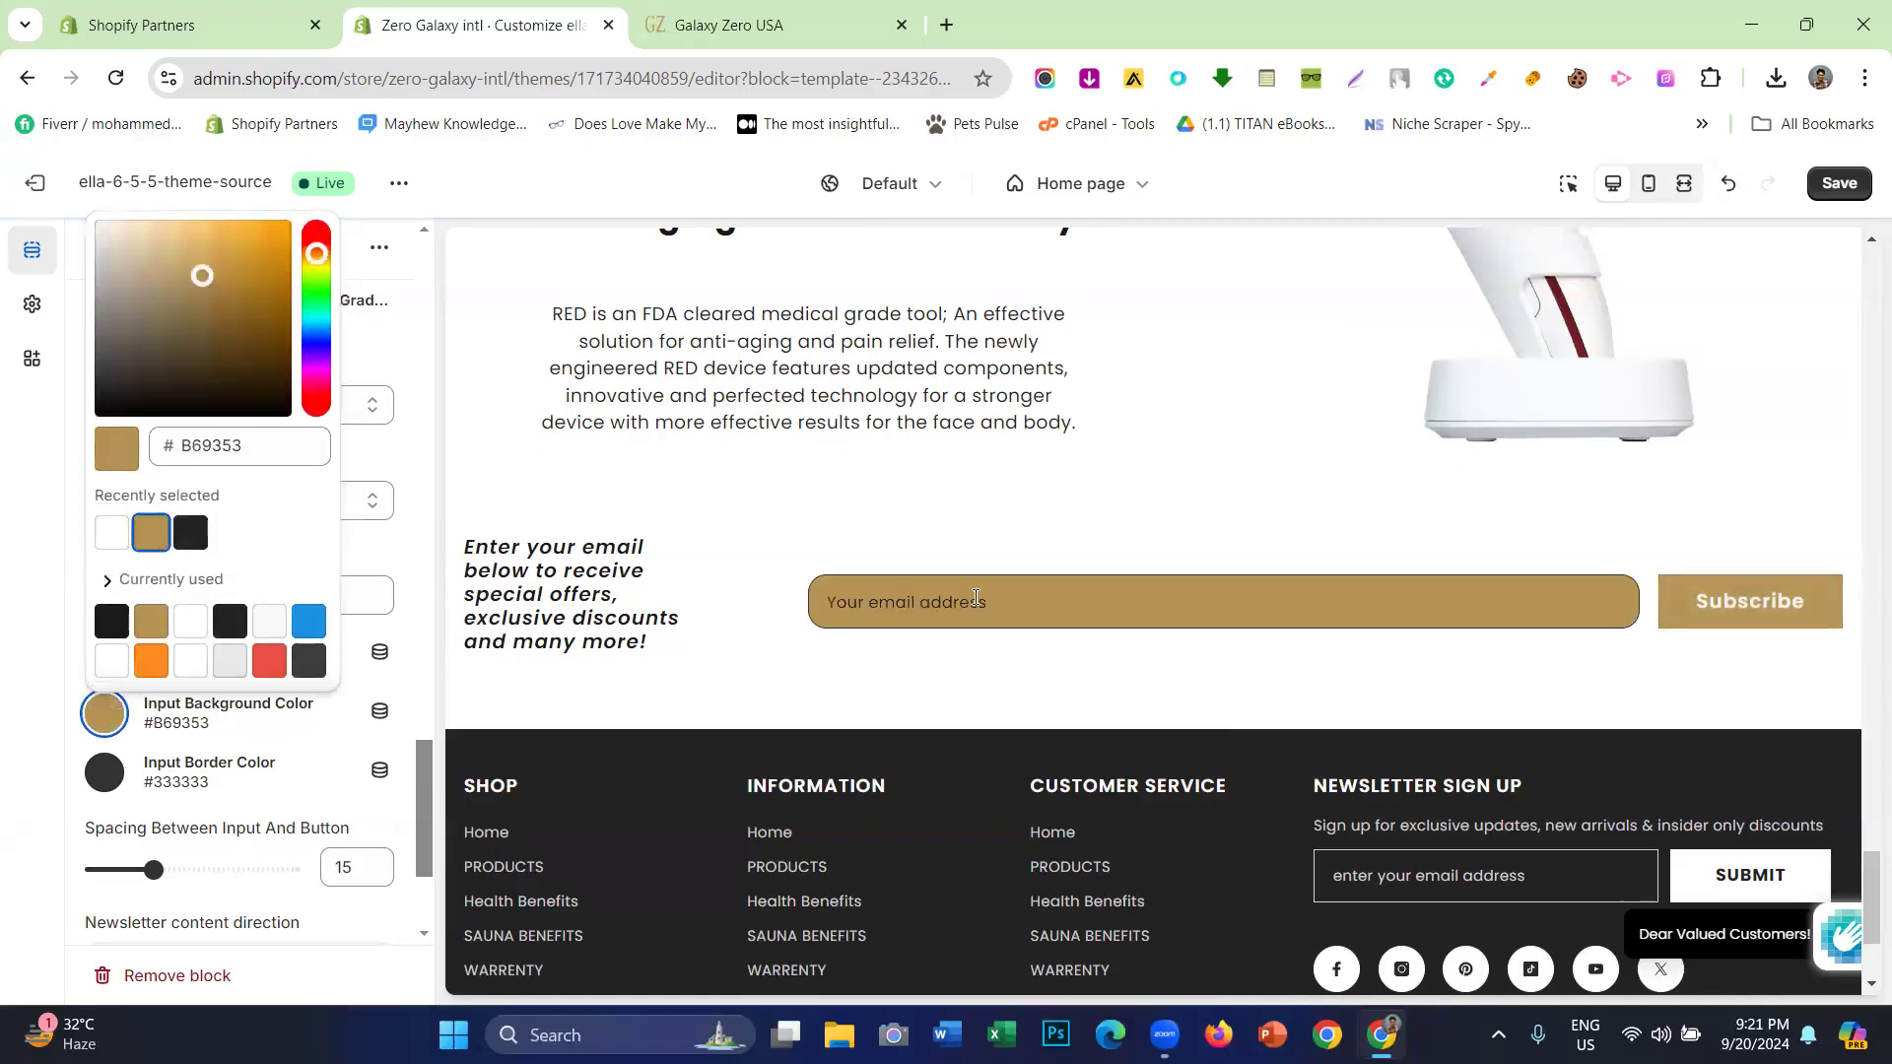
click(1, 665)
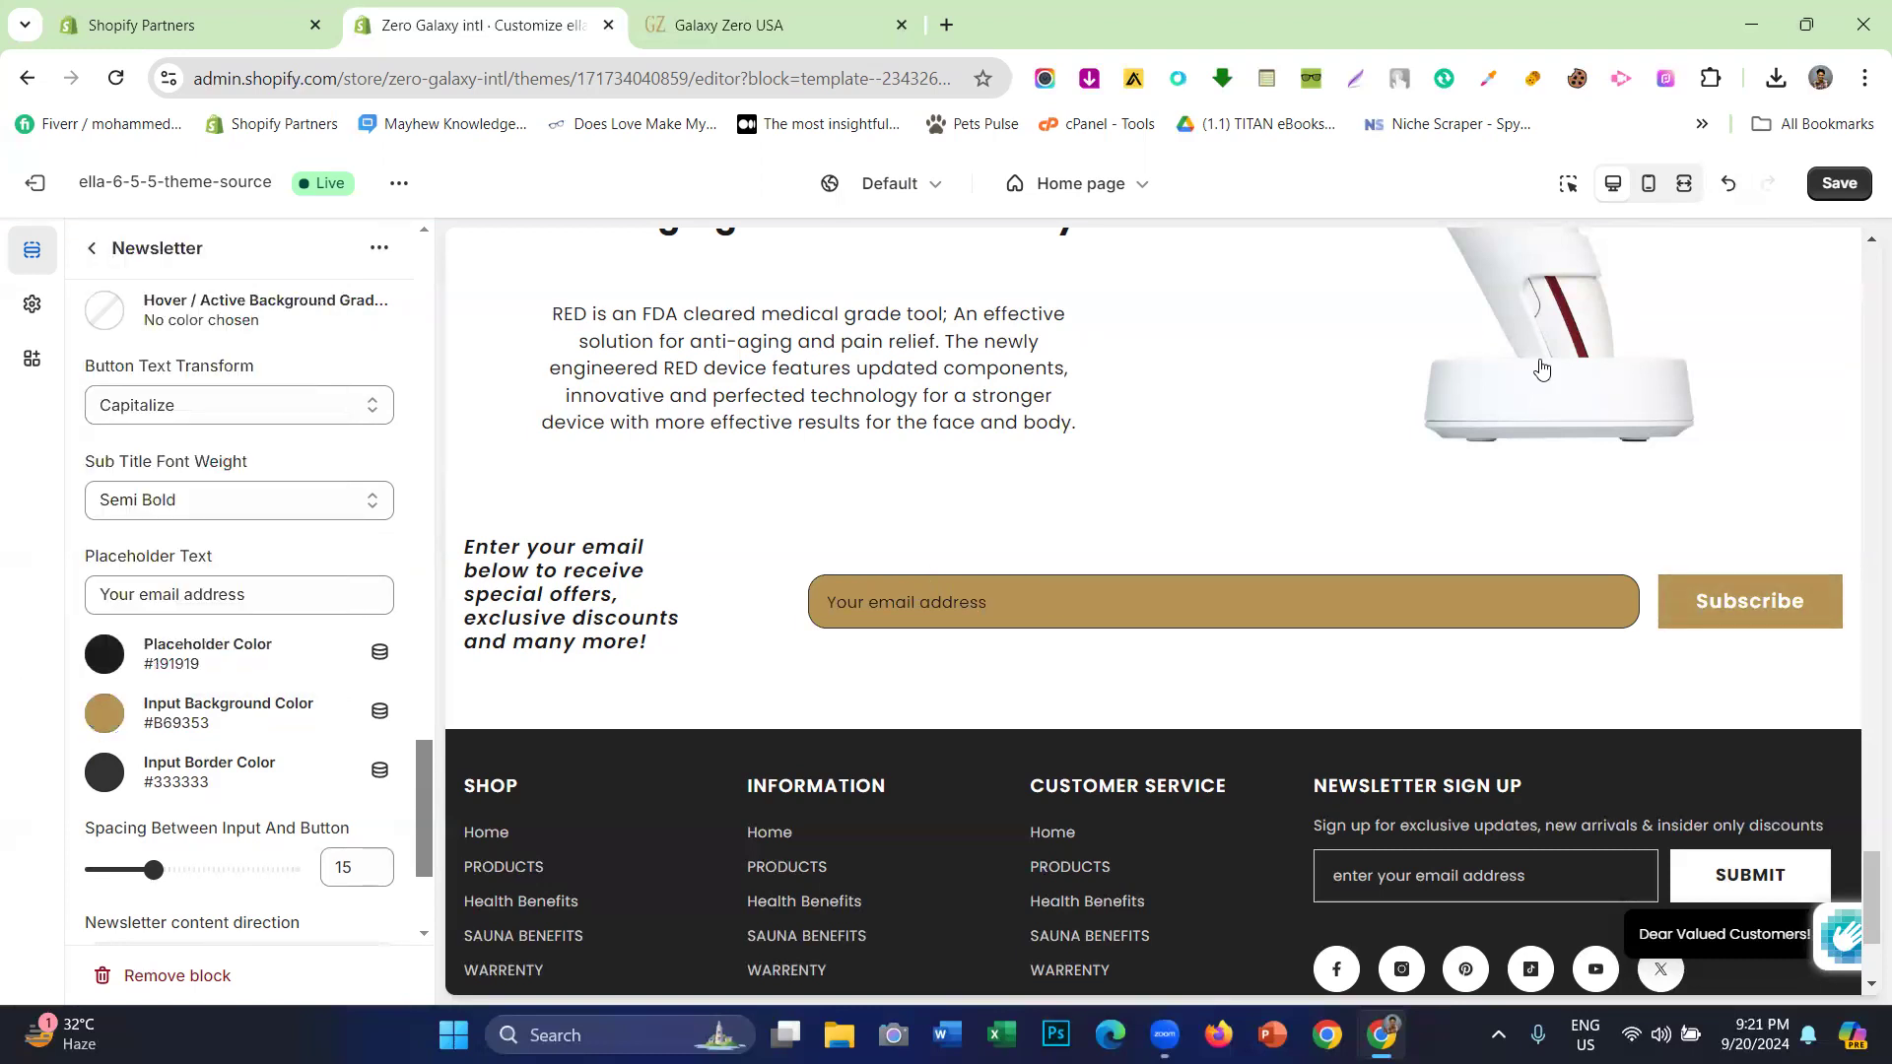
key(ctrl+z)
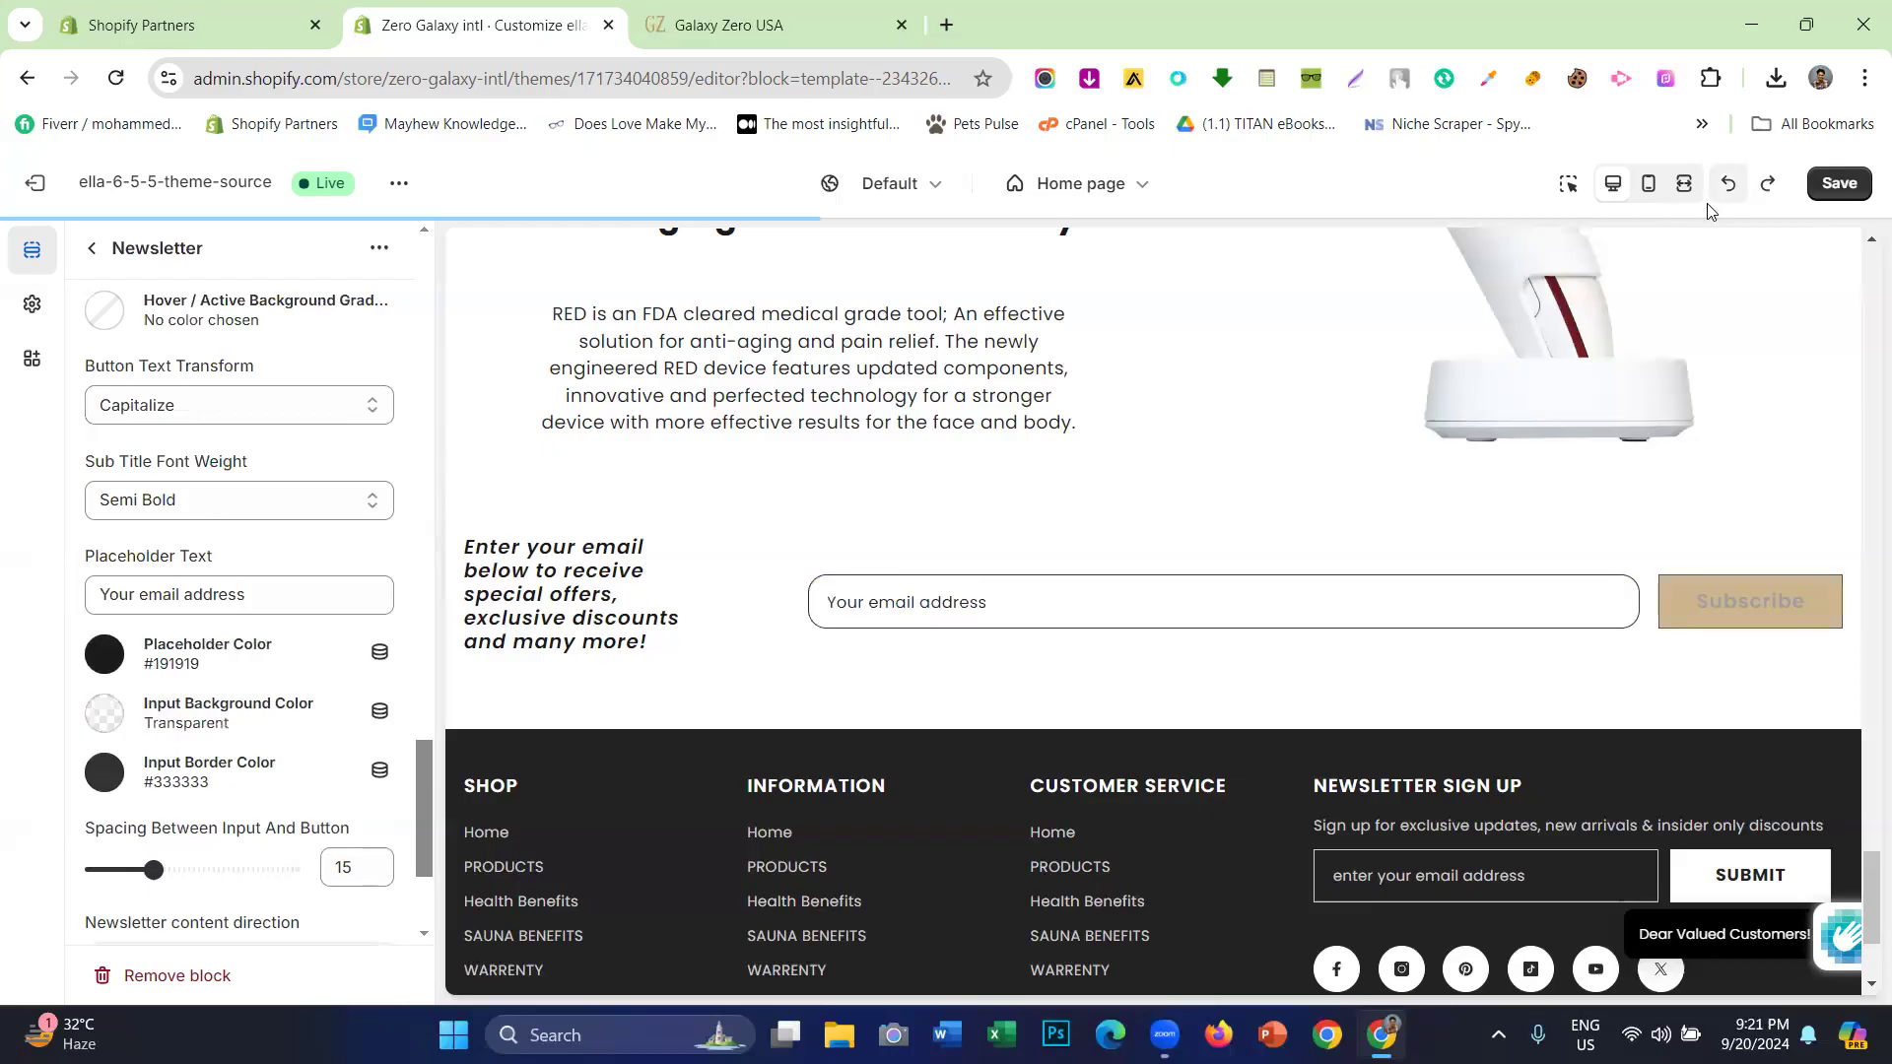
- Set both the newsletter's input border color and its placeholder color to #B69353
scroll(262, 571, down, 3)
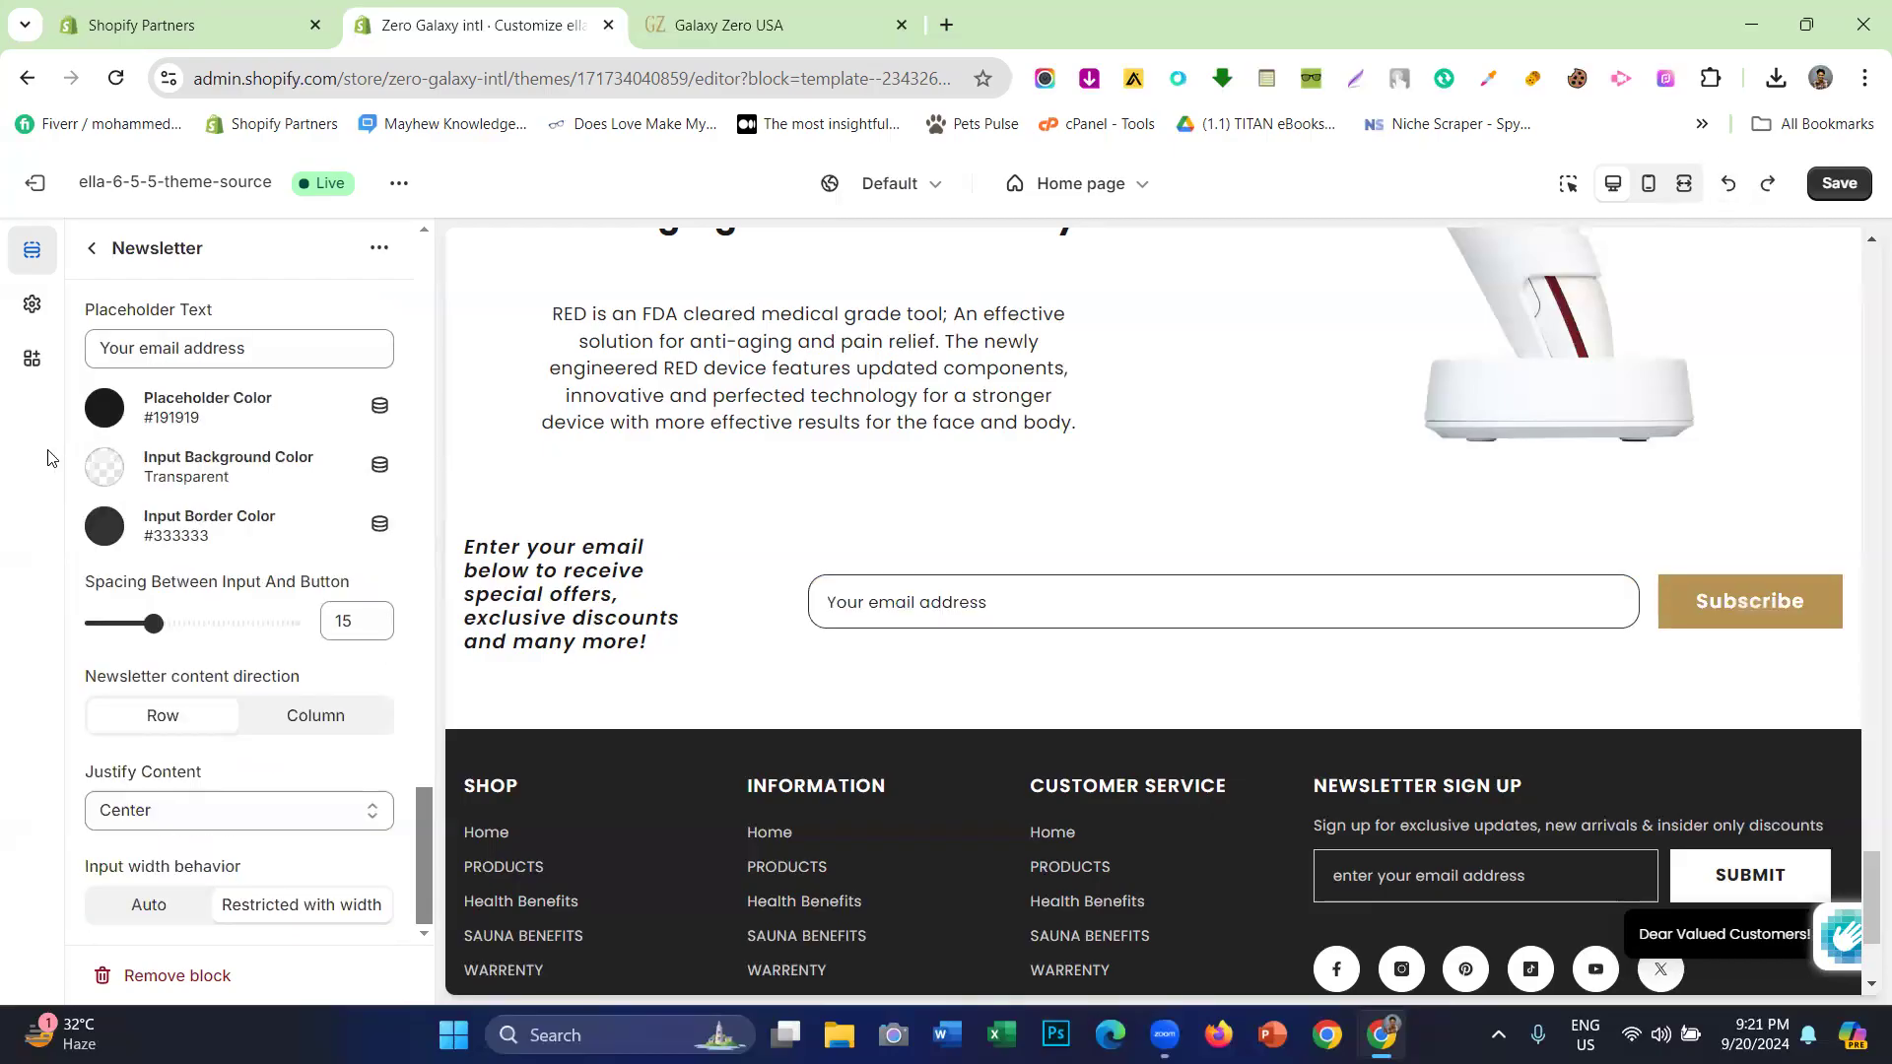
click(106, 527)
click(150, 872)
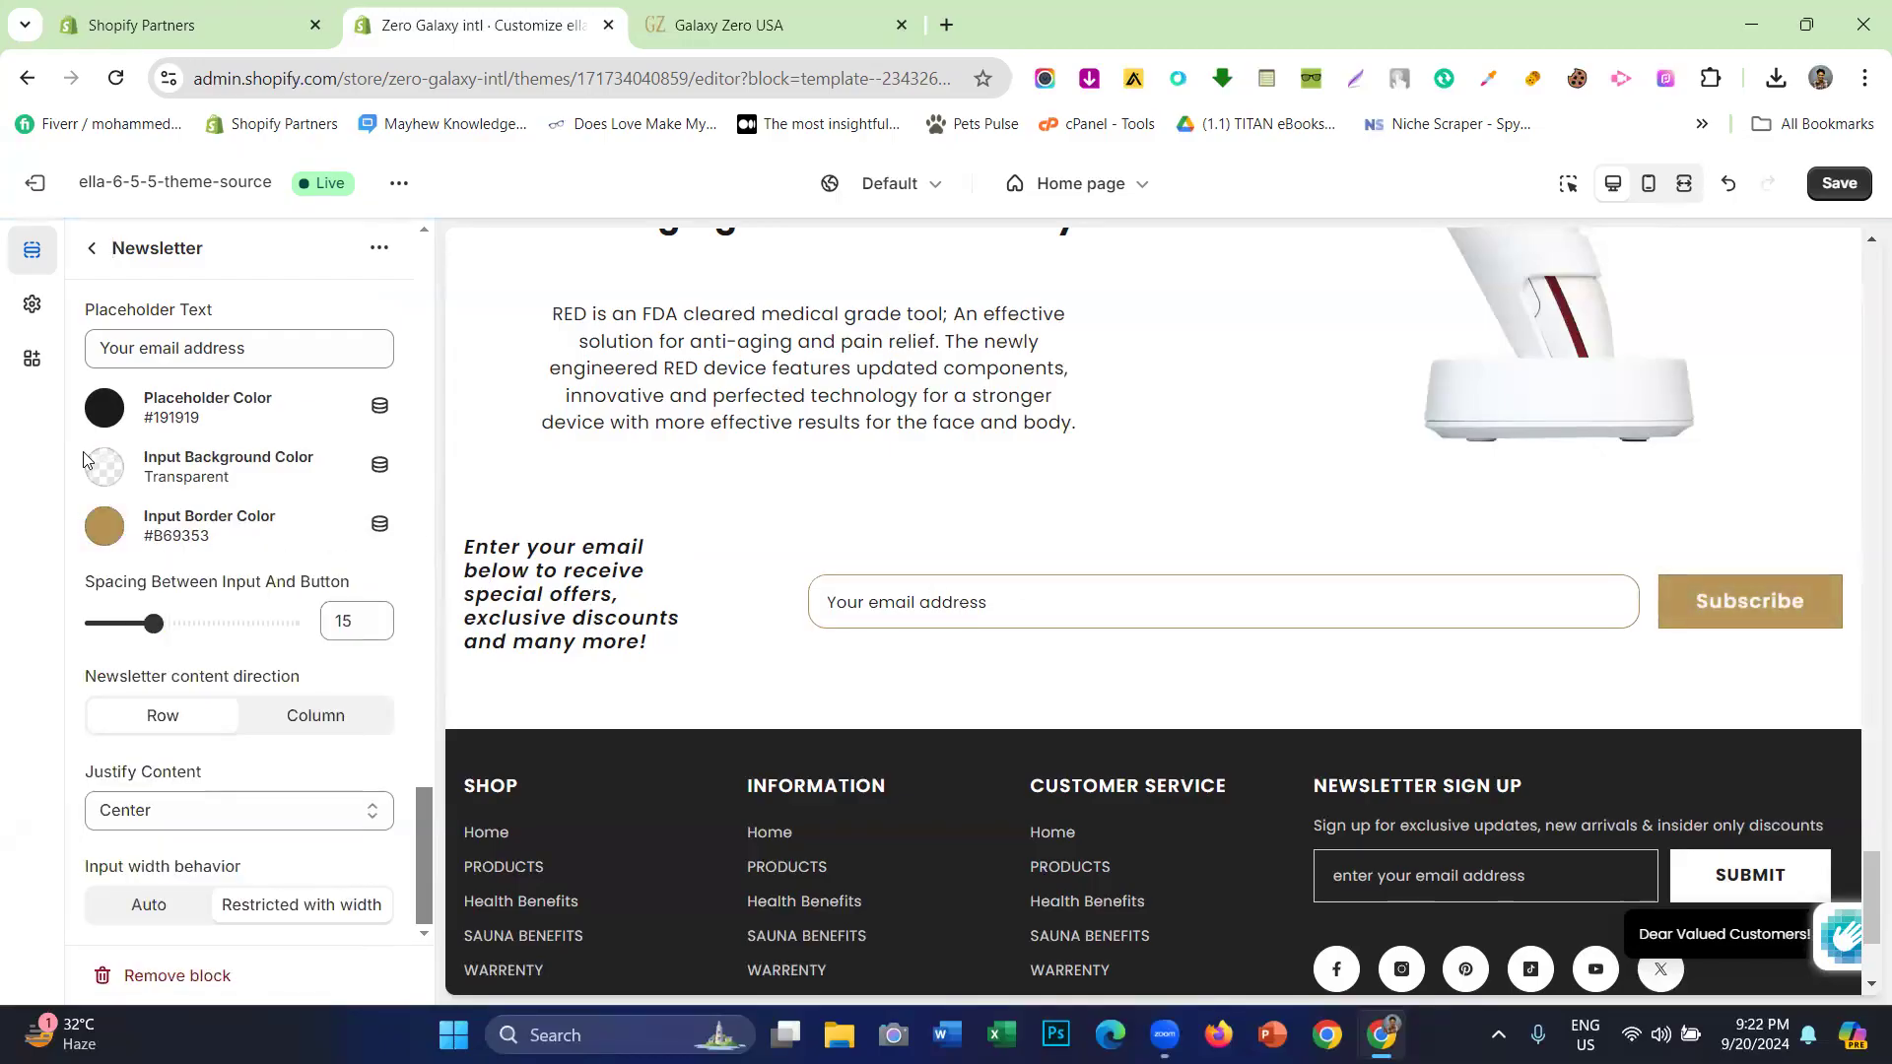
click(103, 413)
click(149, 755)
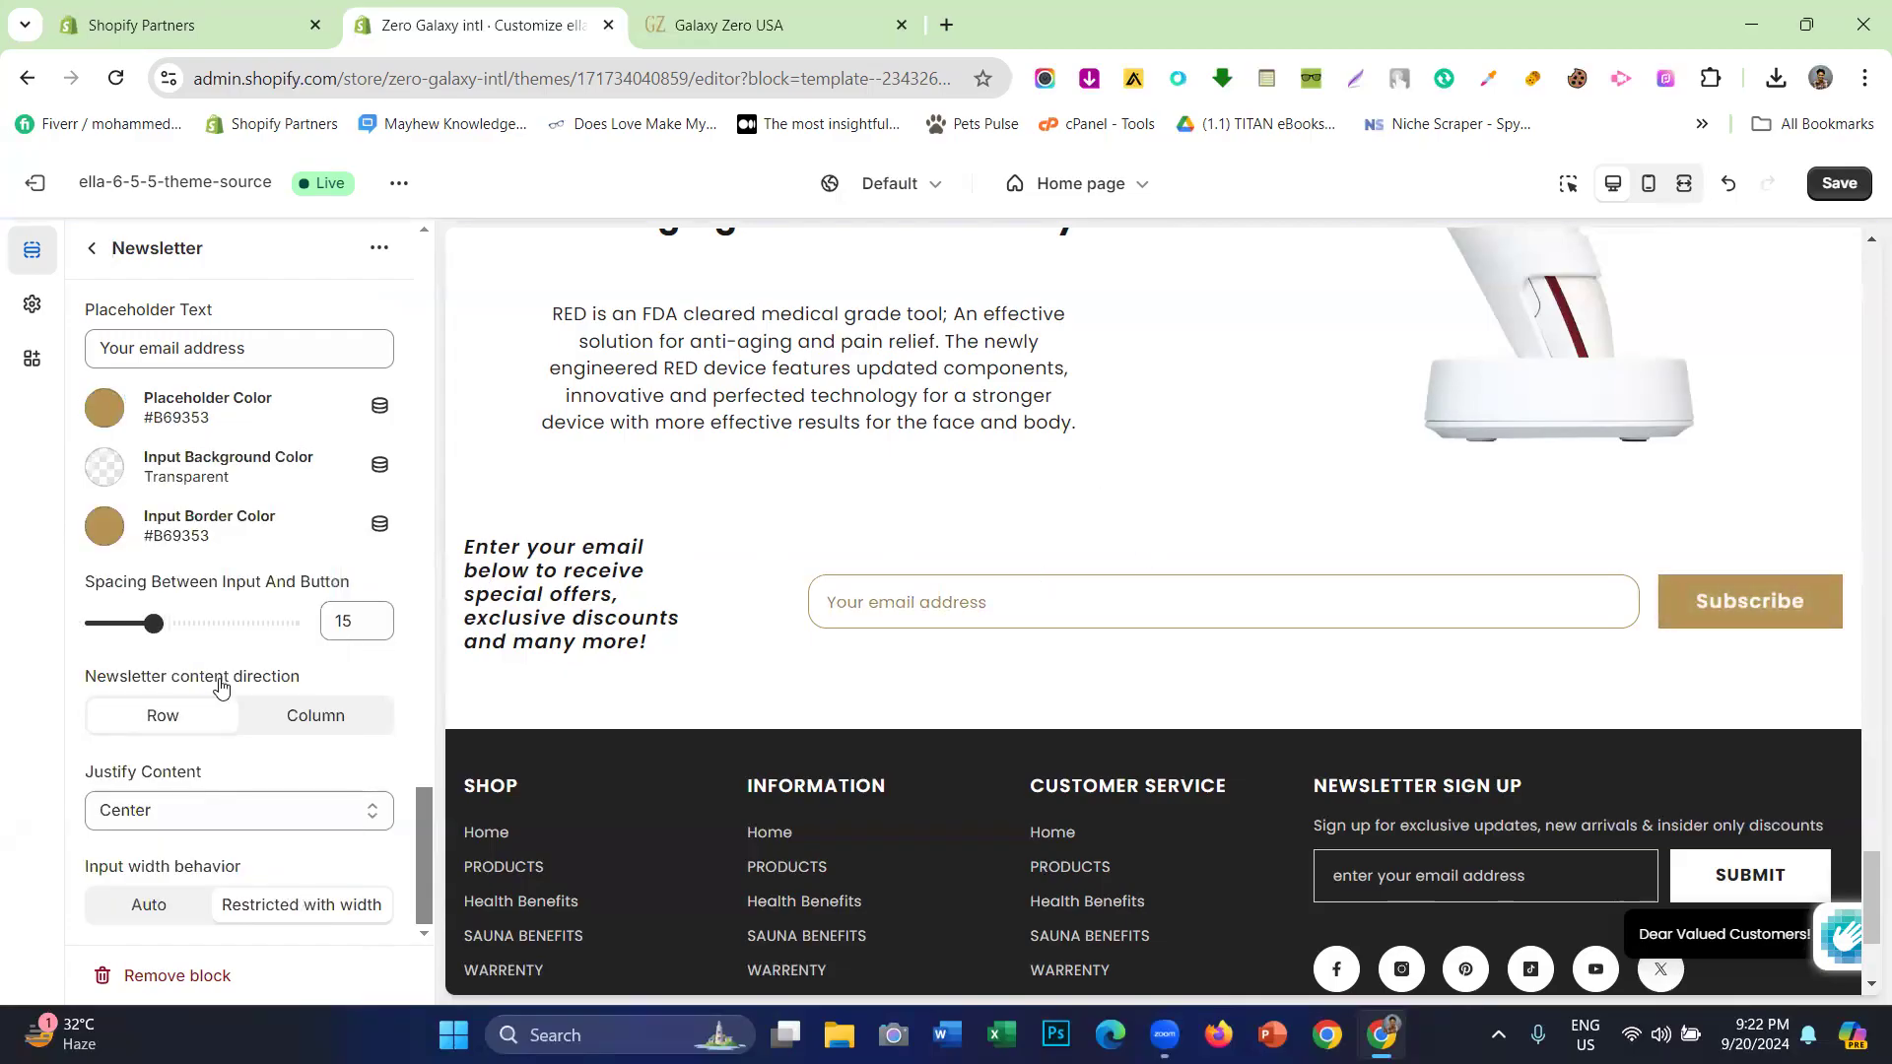
- Try the Column direction for the newsletter content and return it to Row
click(283, 717)
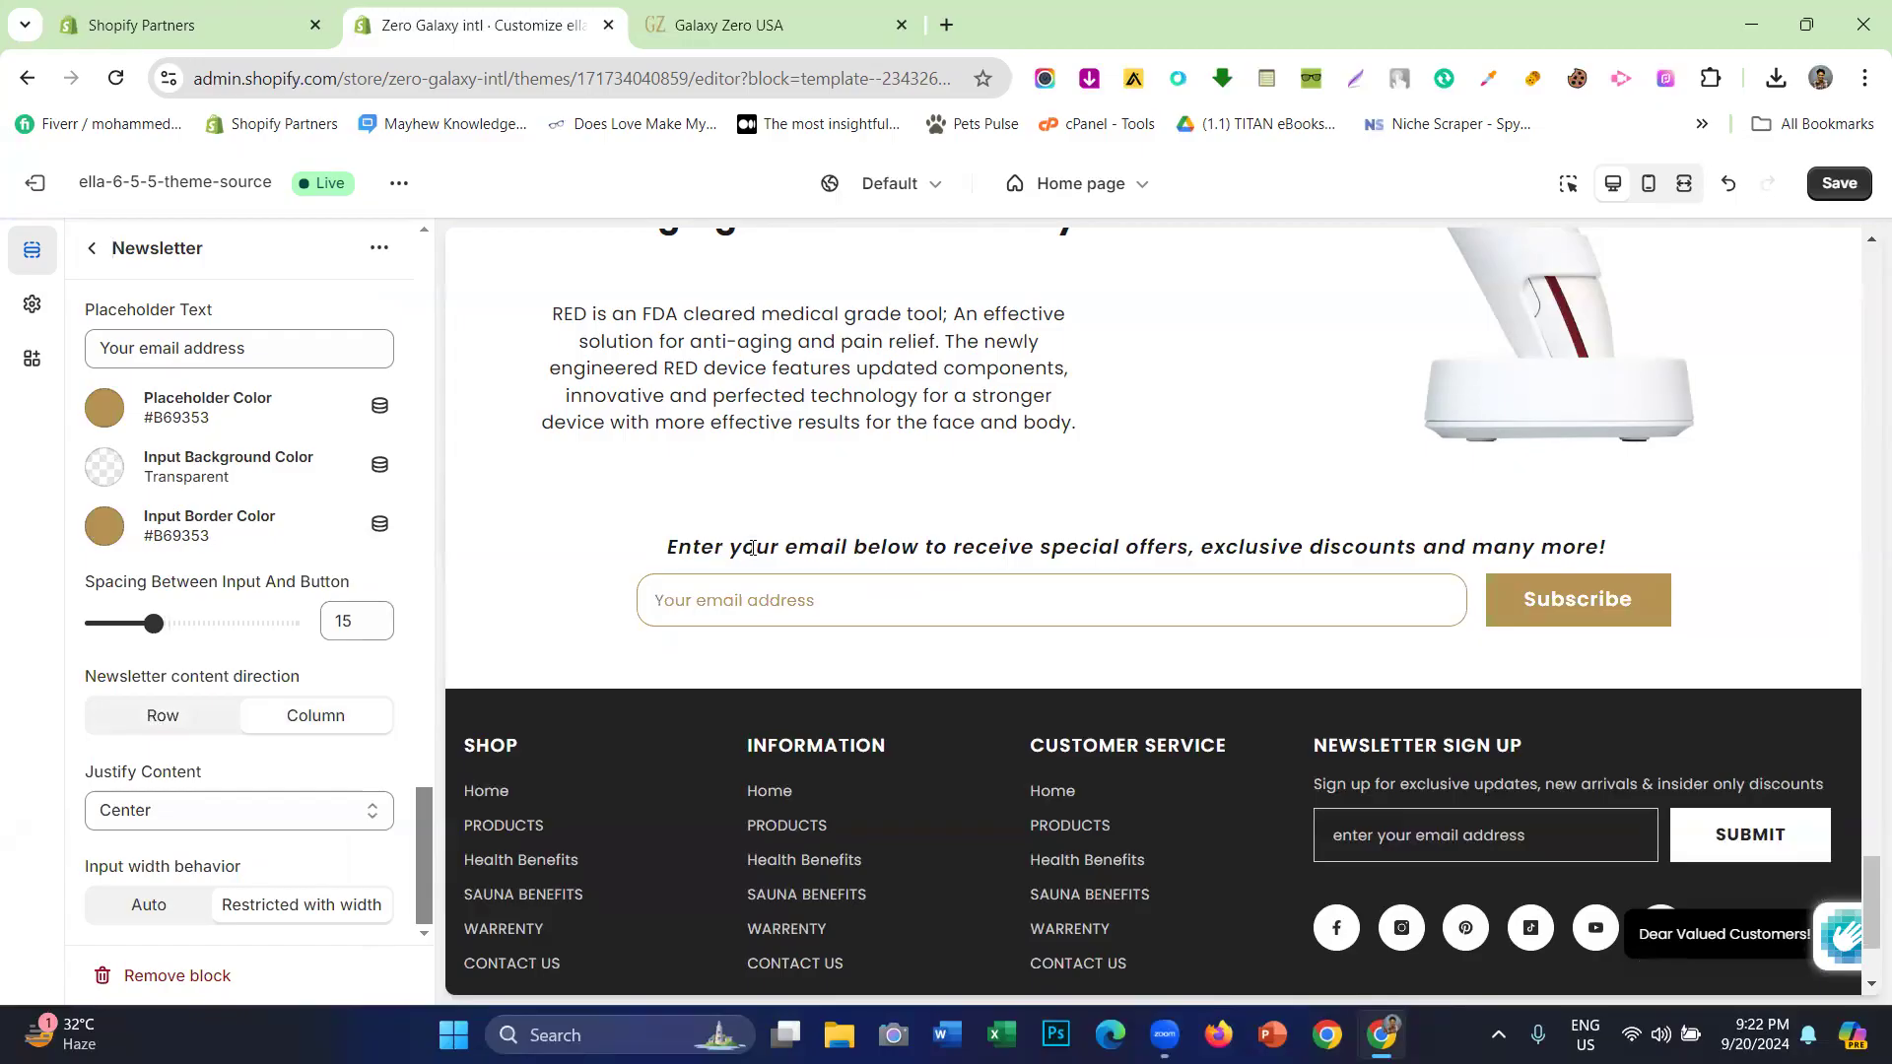
click(187, 727)
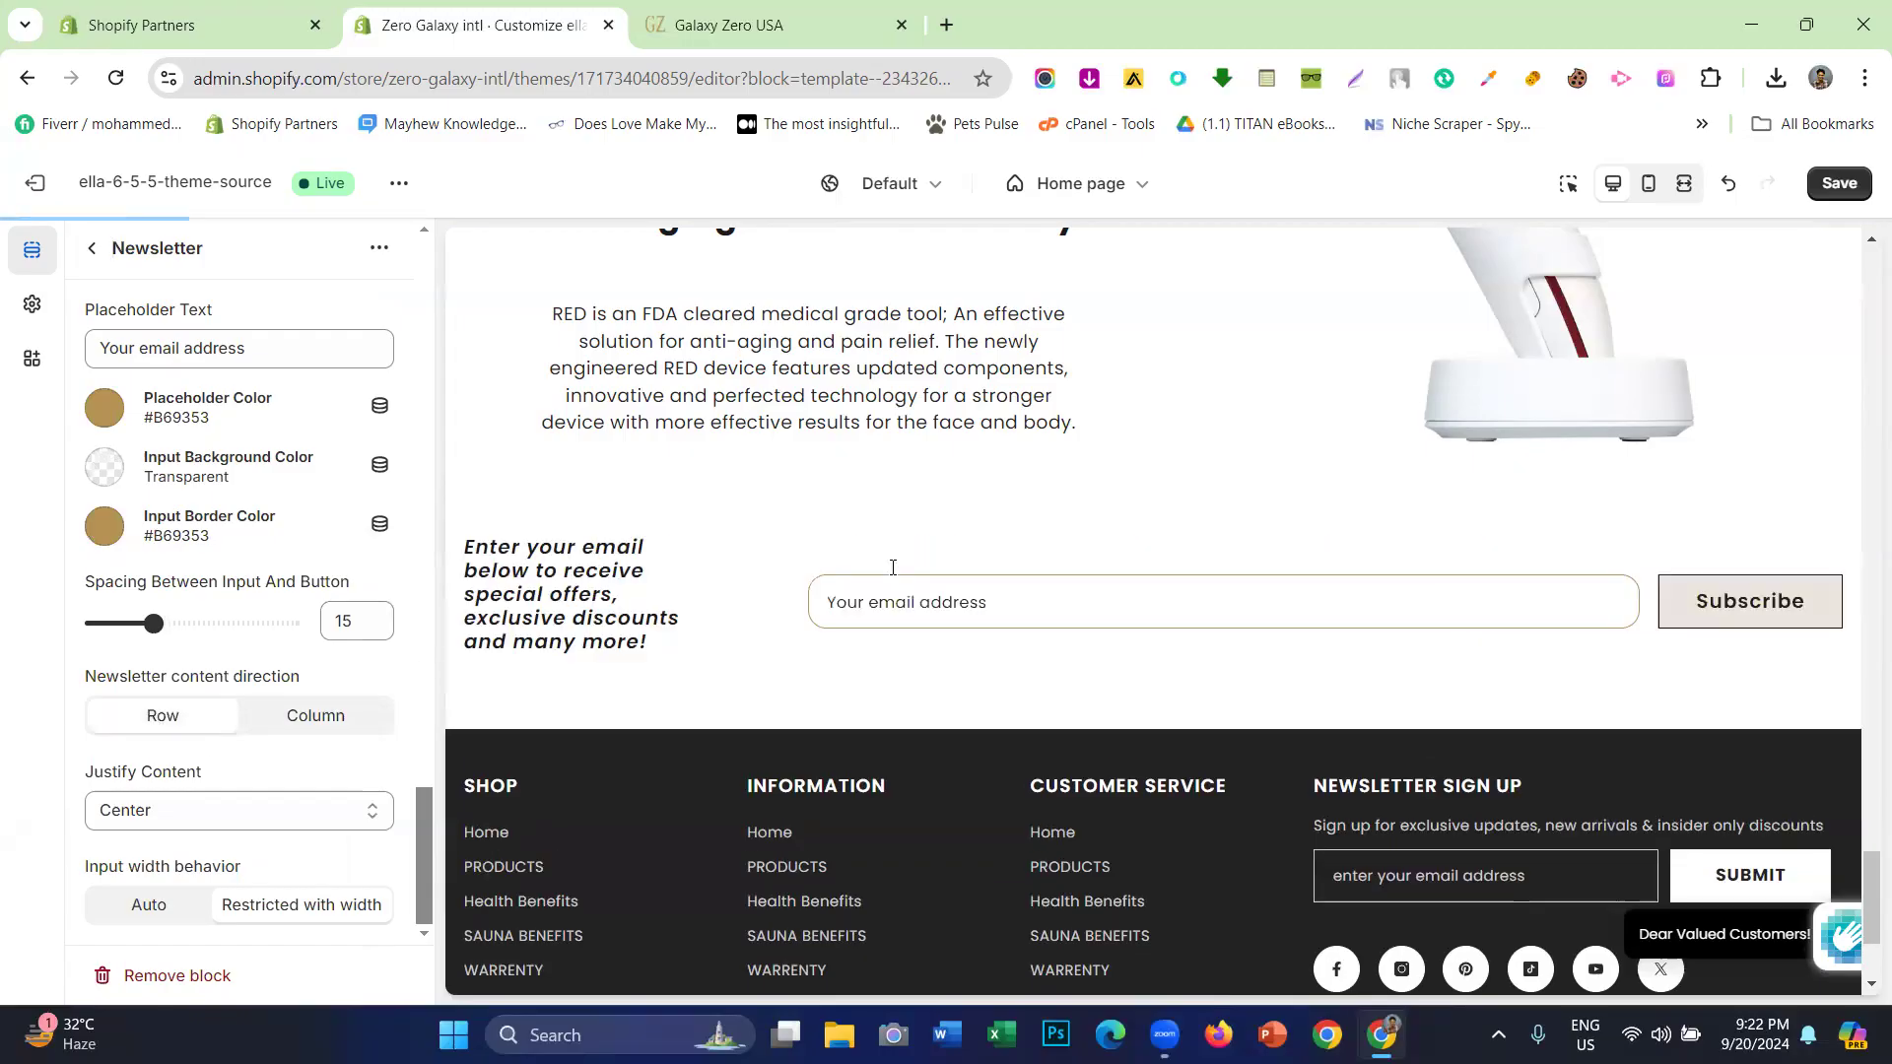
click(323, 722)
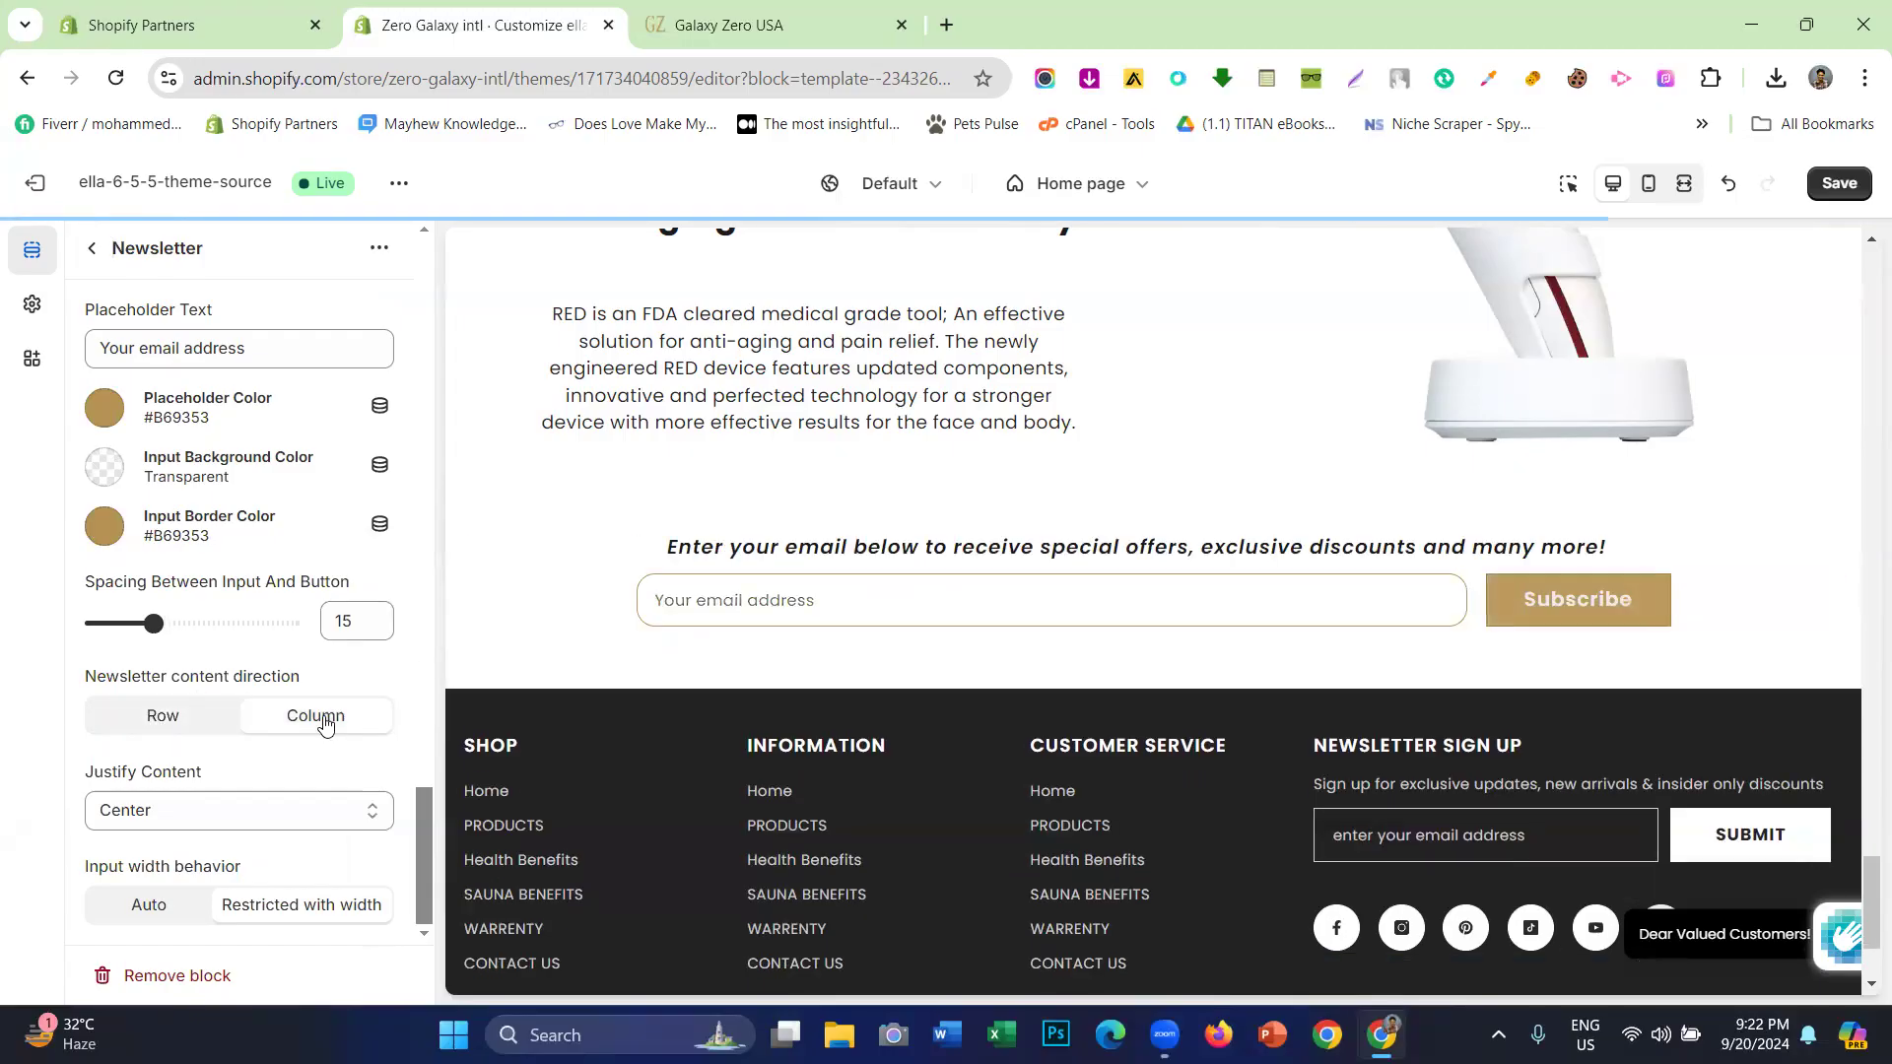
click(160, 716)
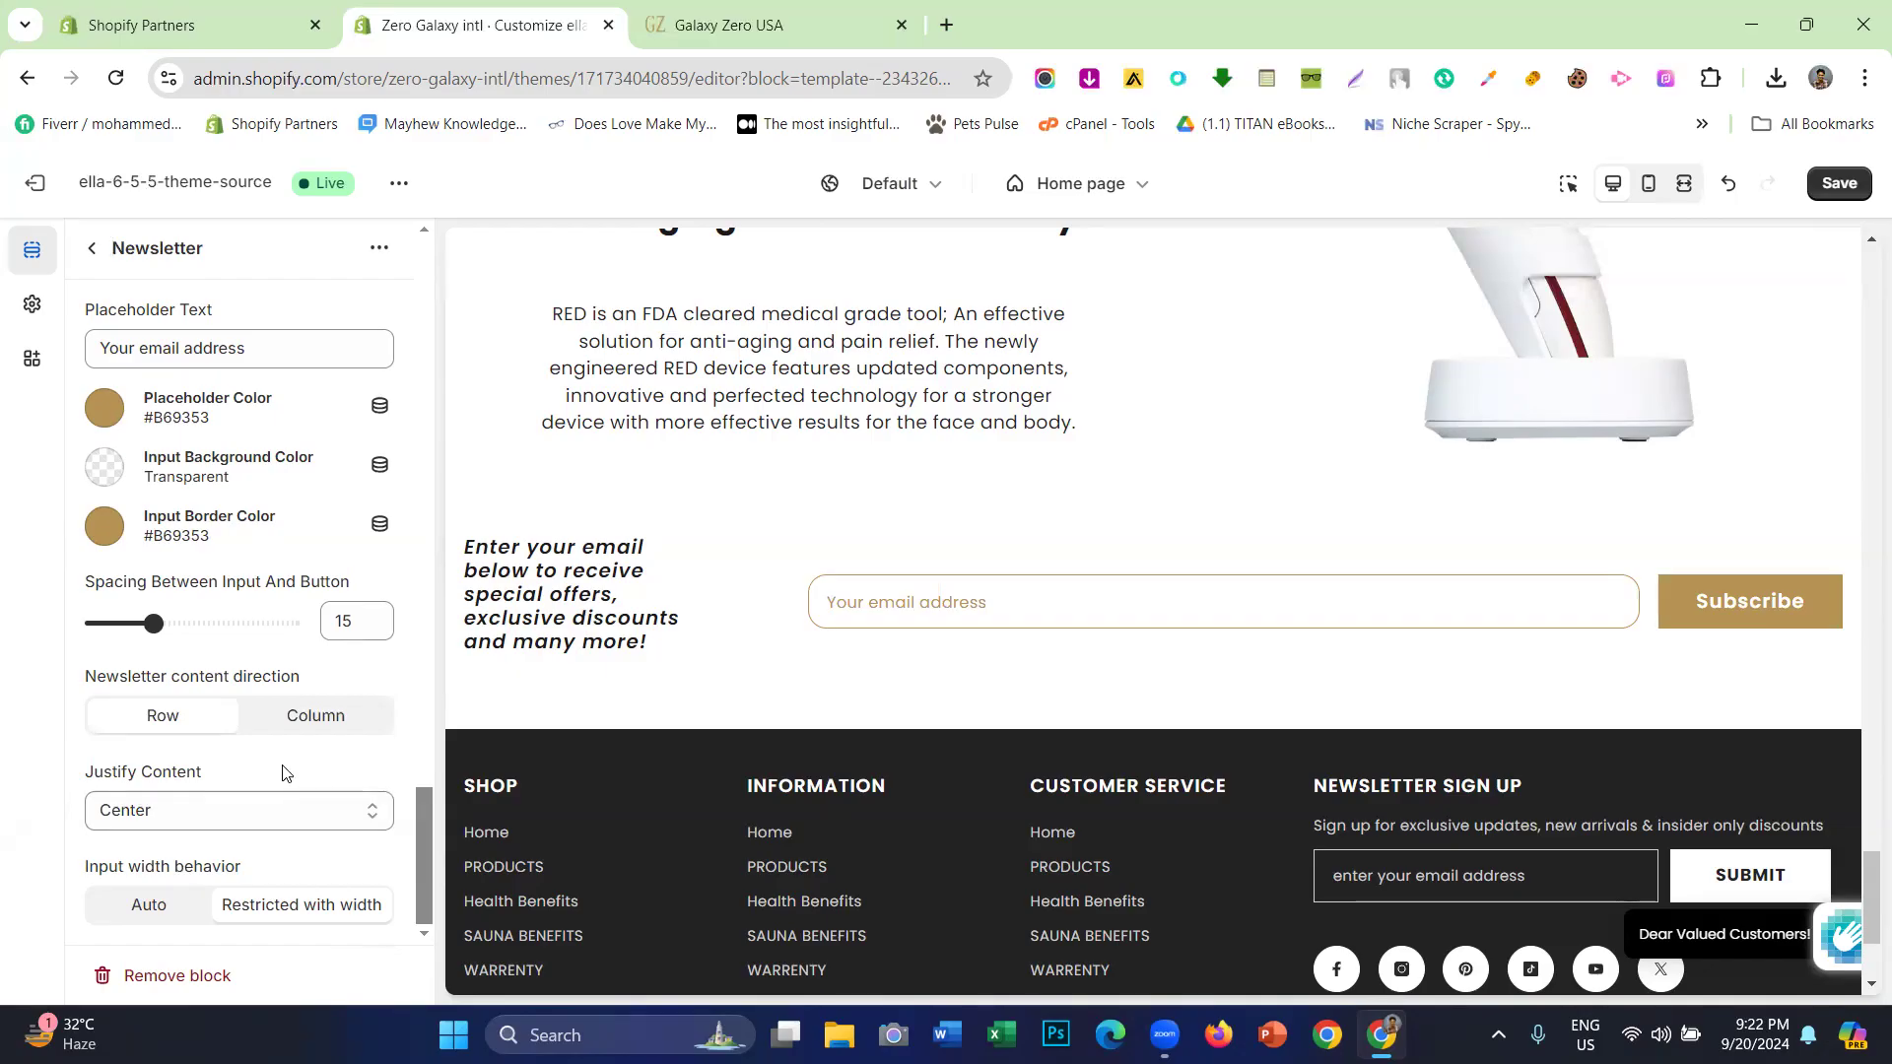
- Compare the newsletter block with the email signup section on the Galaxy Zero USA site, and return to the theme editor
scroll(290, 767, up, 10)
scroll(284, 772, up, 15)
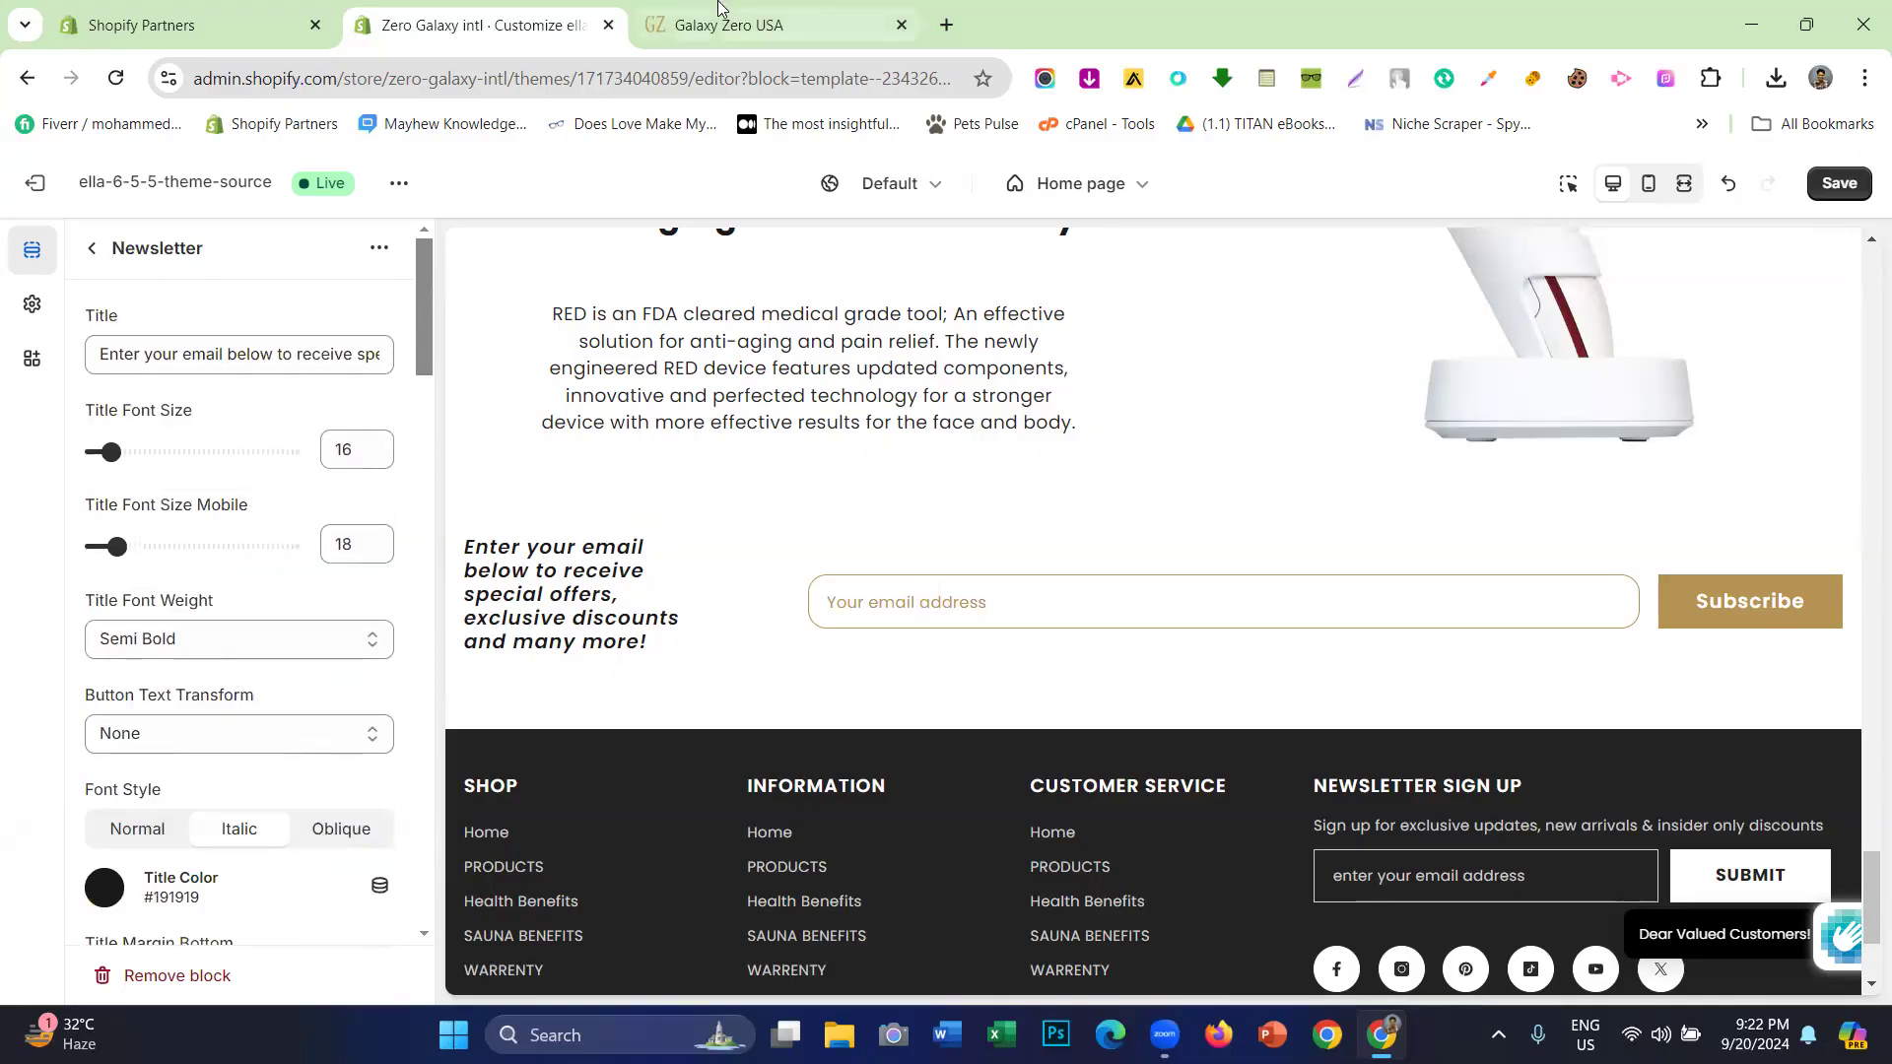
click(749, 24)
click(473, 25)
click(759, 25)
right_click(991, 540)
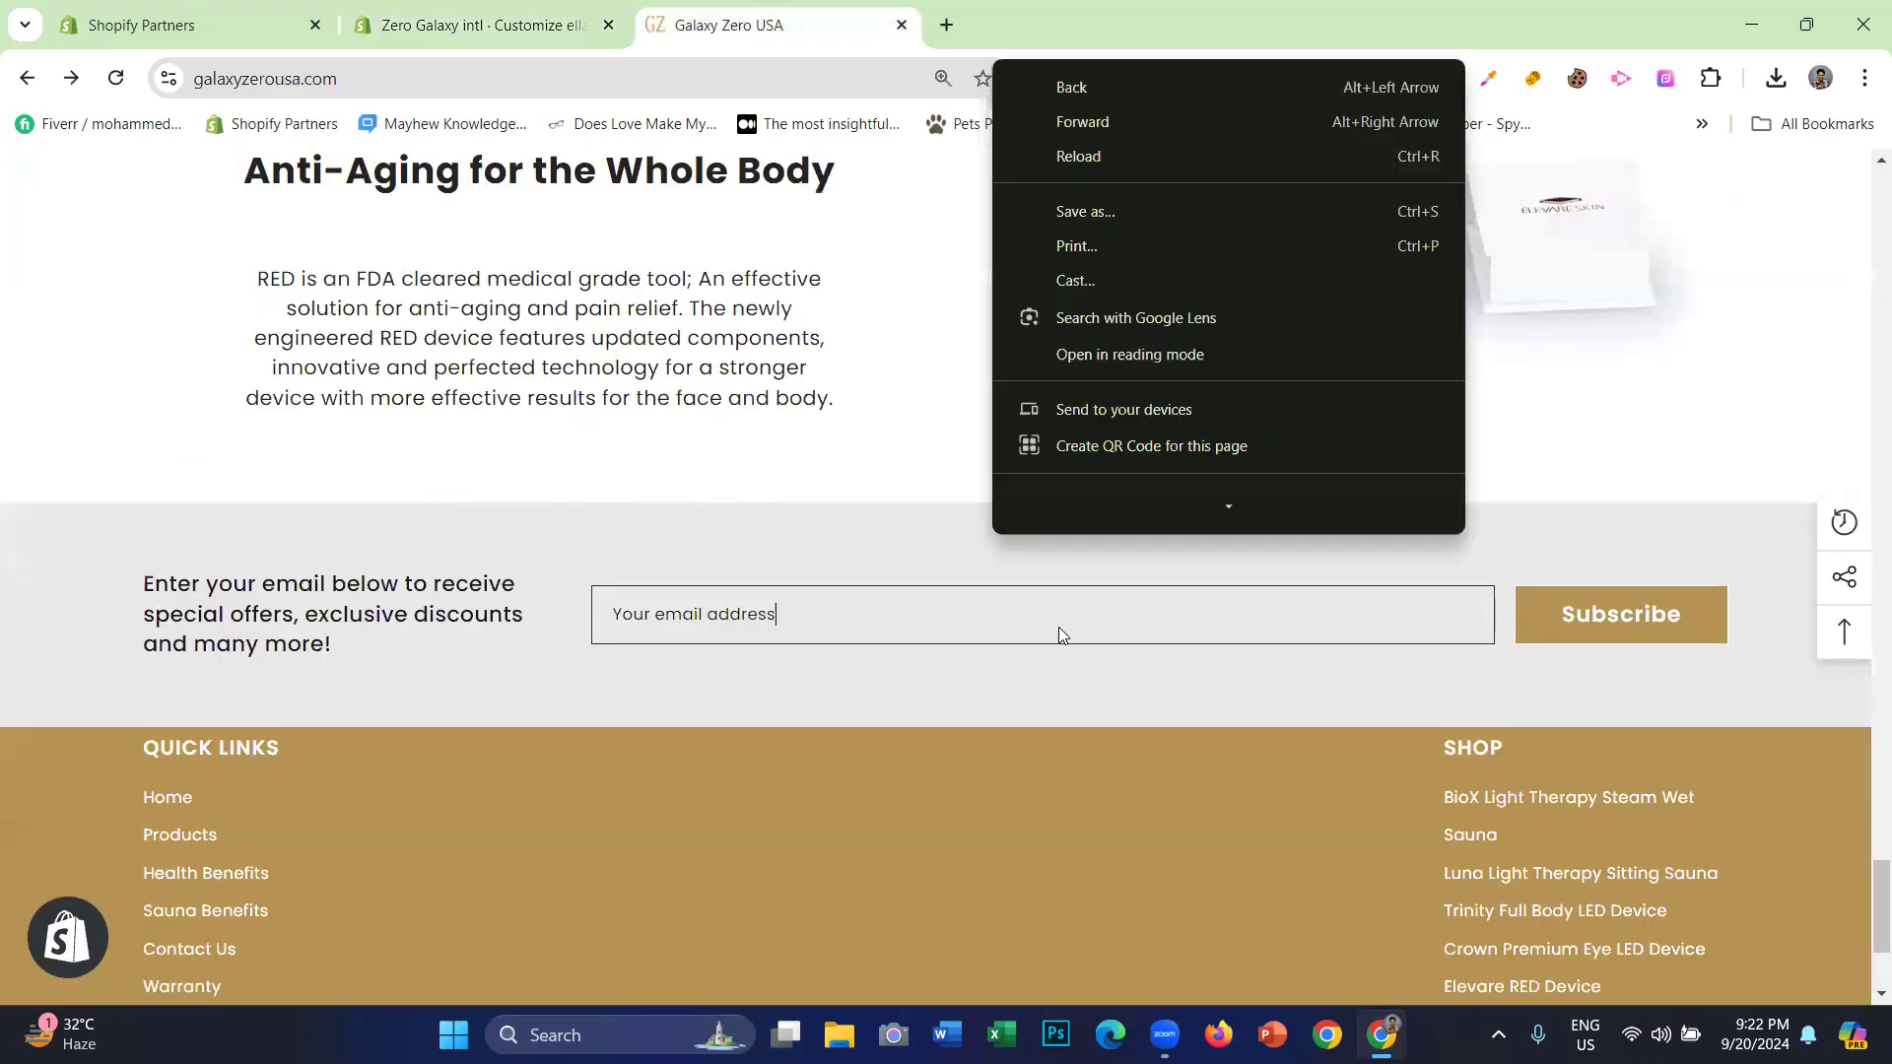
scroll(1058, 630, down, 3)
scroll(911, 499, up, 4)
click(457, 12)
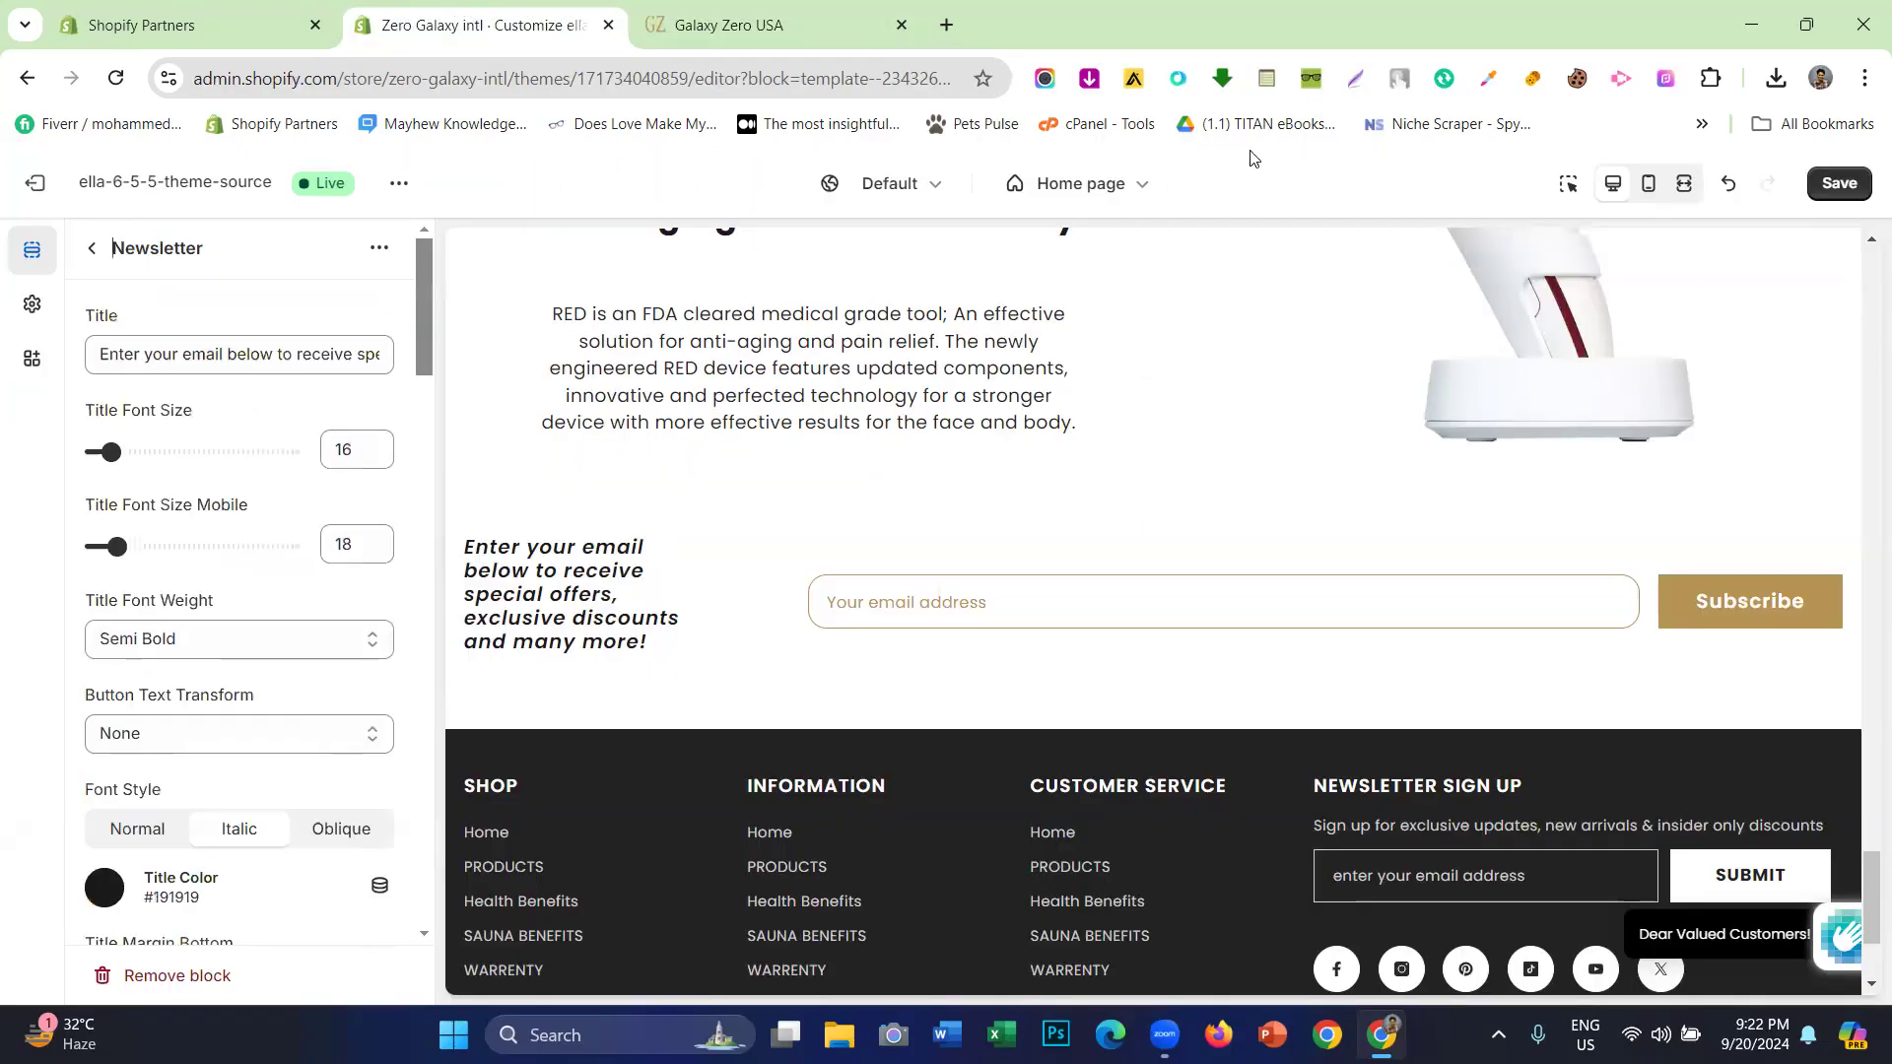
- Set the parent Newsletter section's background color to #E8E8E8 and save the theme
click(99, 260)
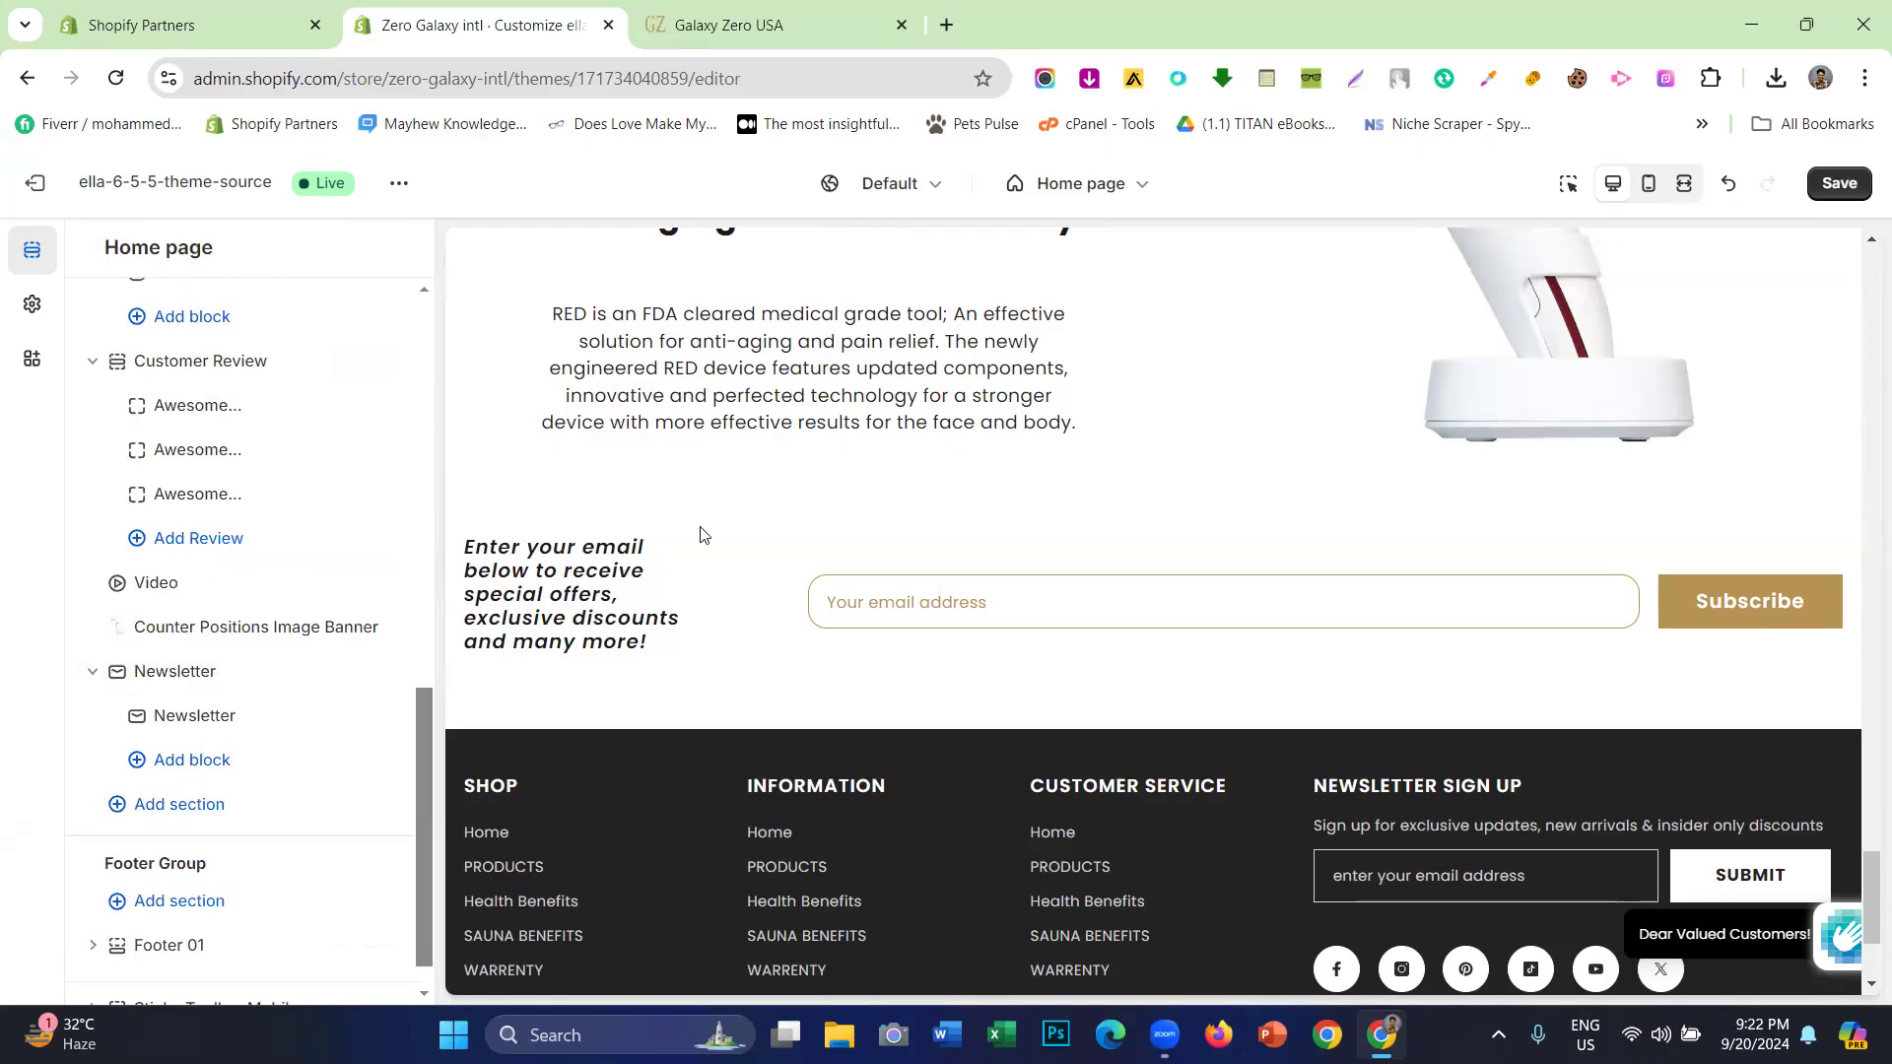
click(194, 678)
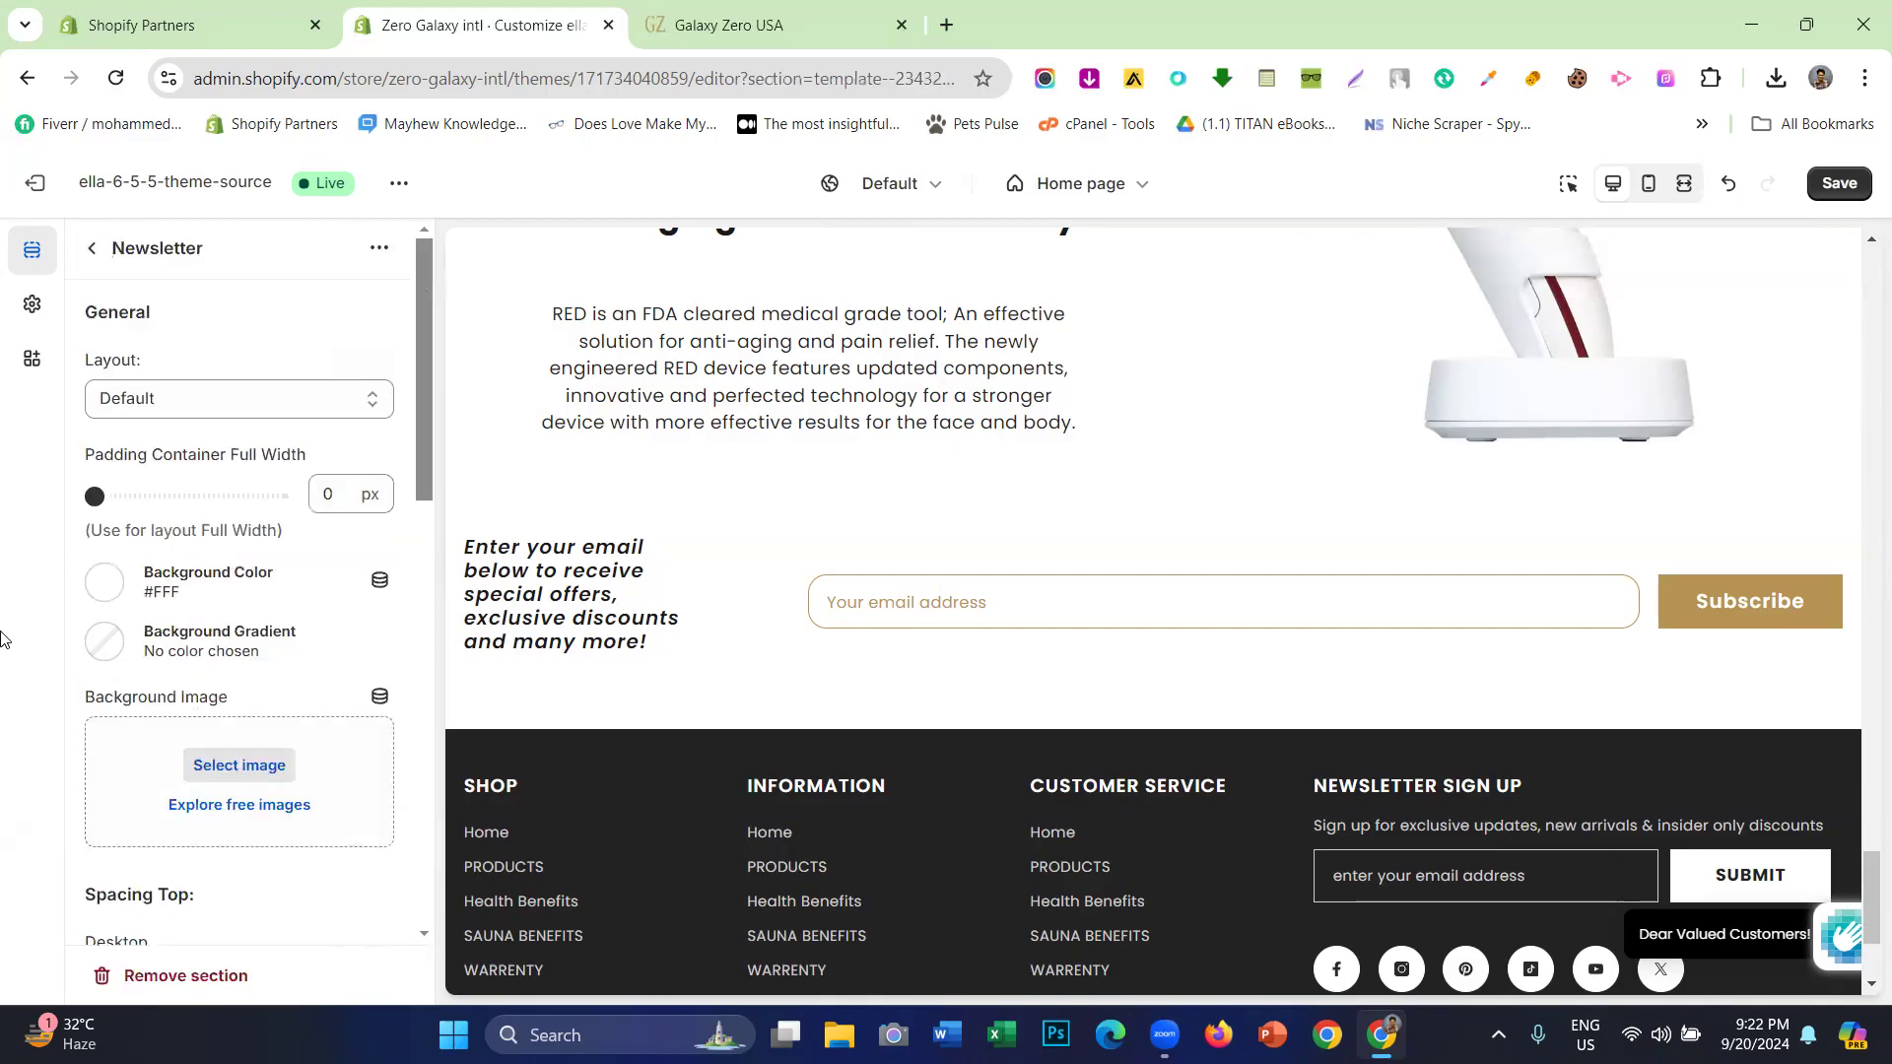
click(107, 585)
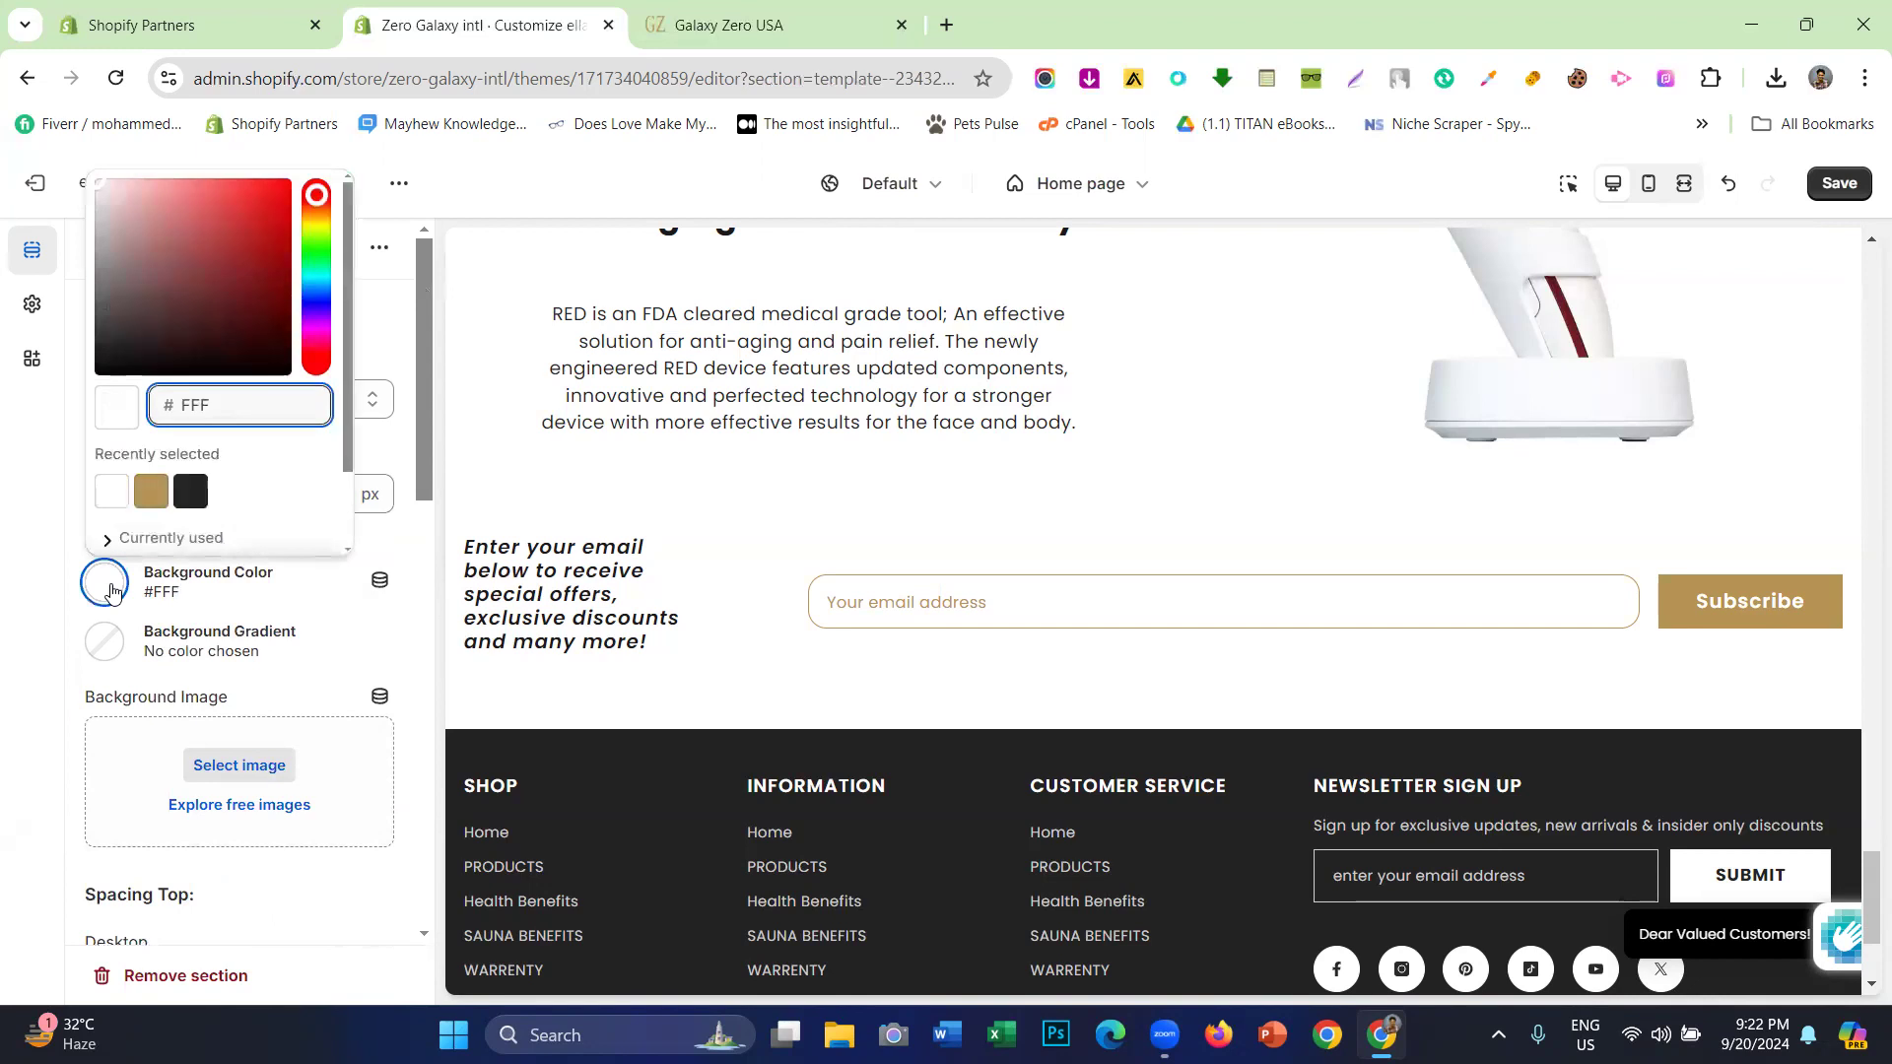
click(170, 537)
click(183, 523)
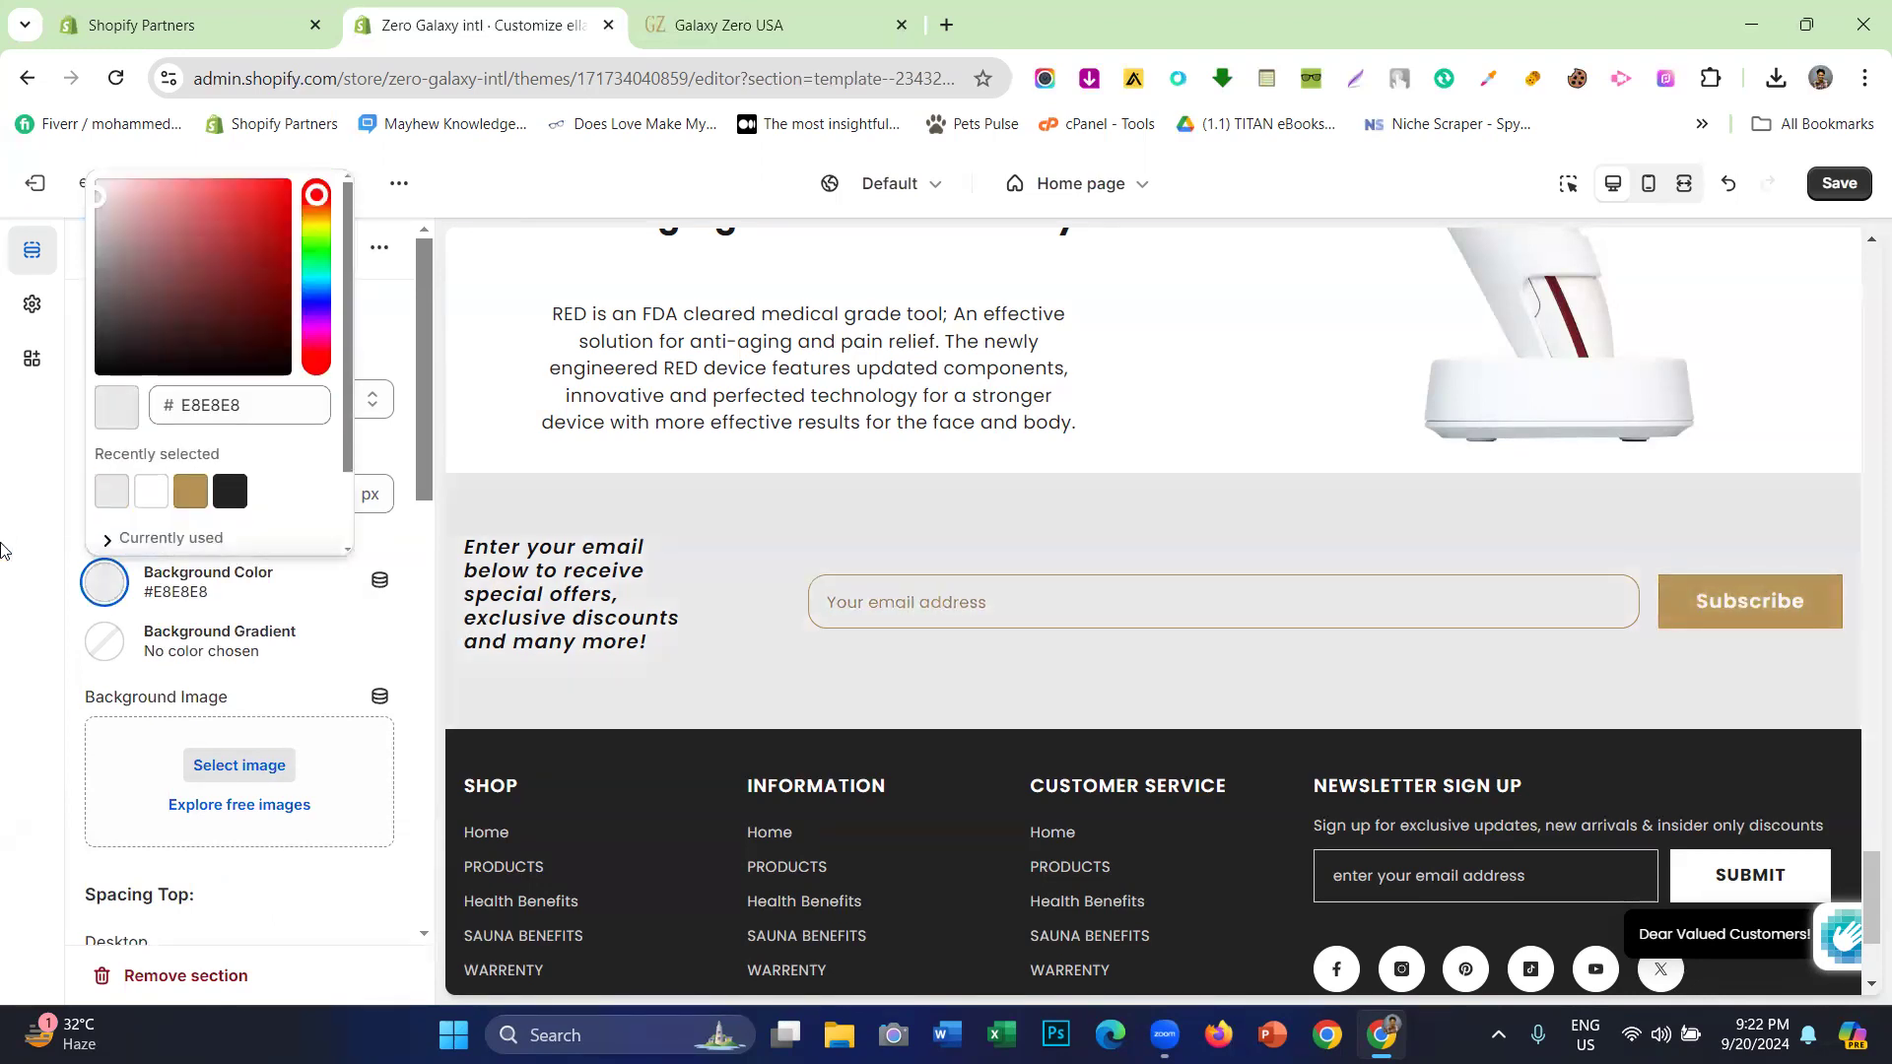
click(2, 550)
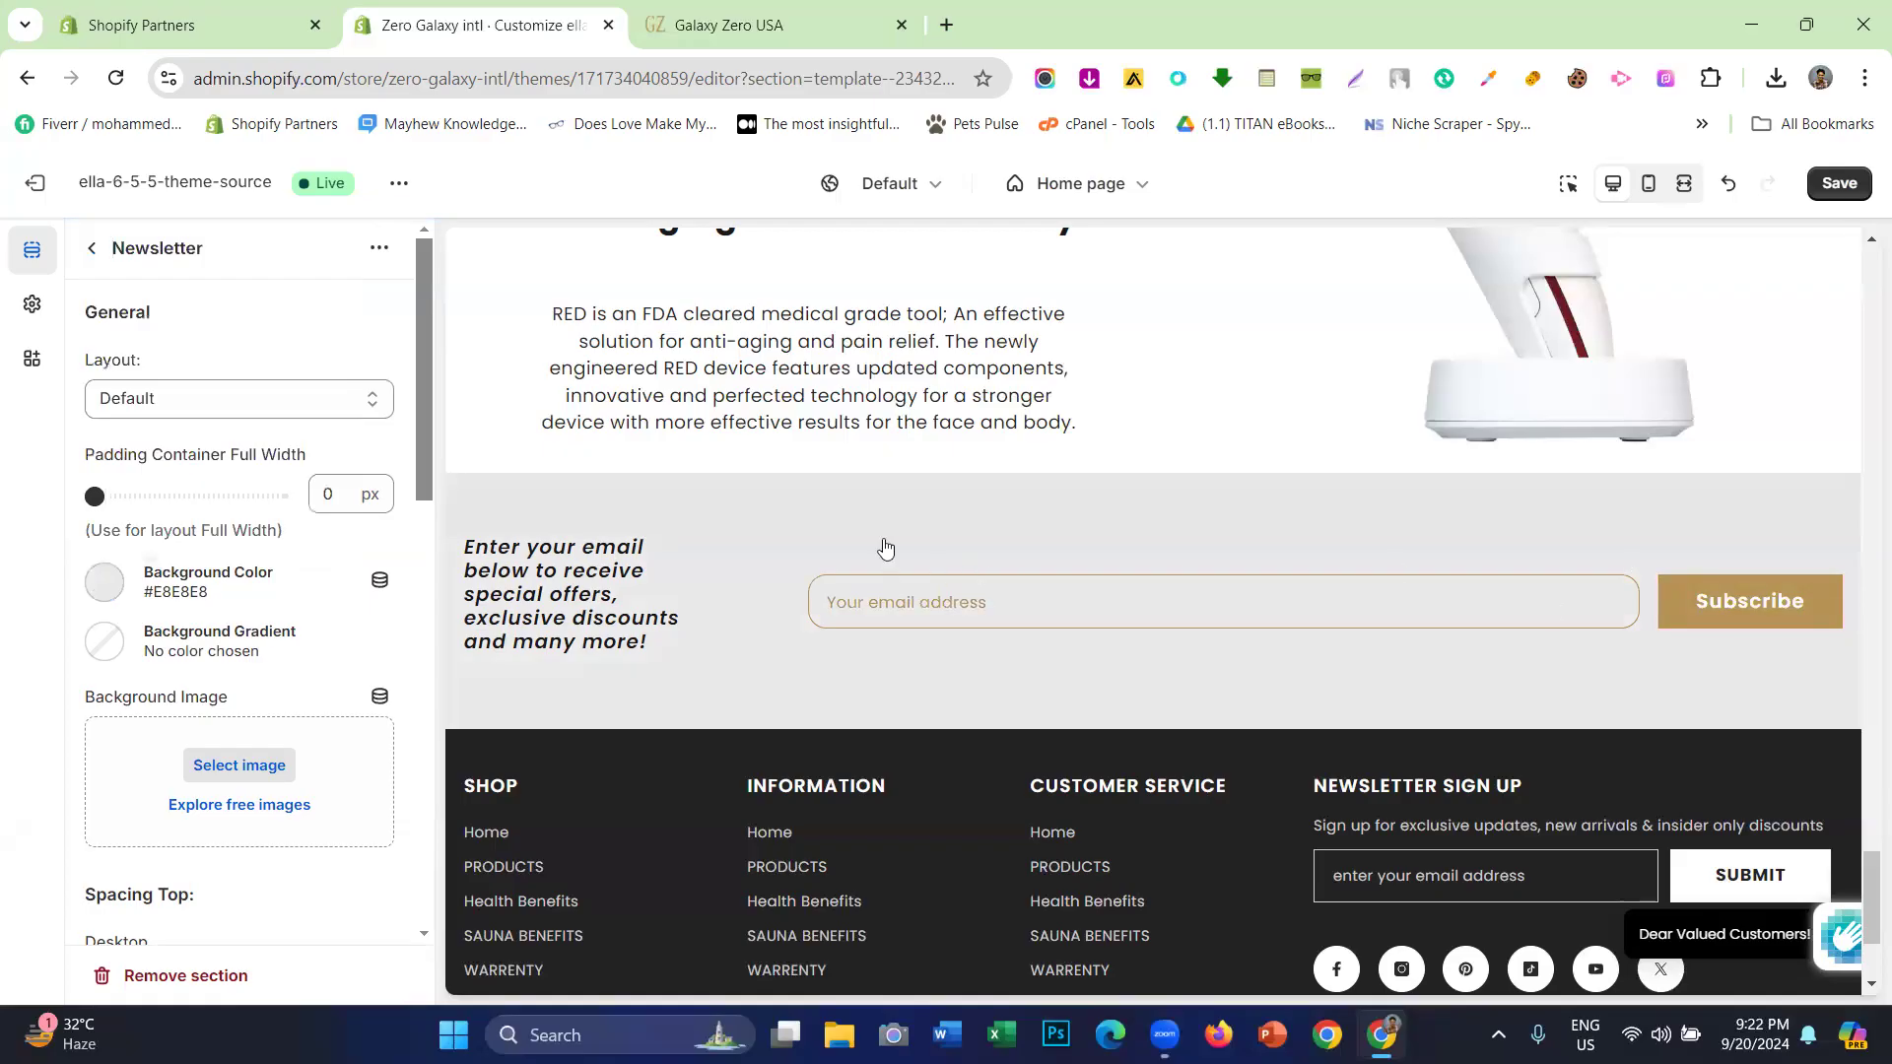
click(1817, 182)
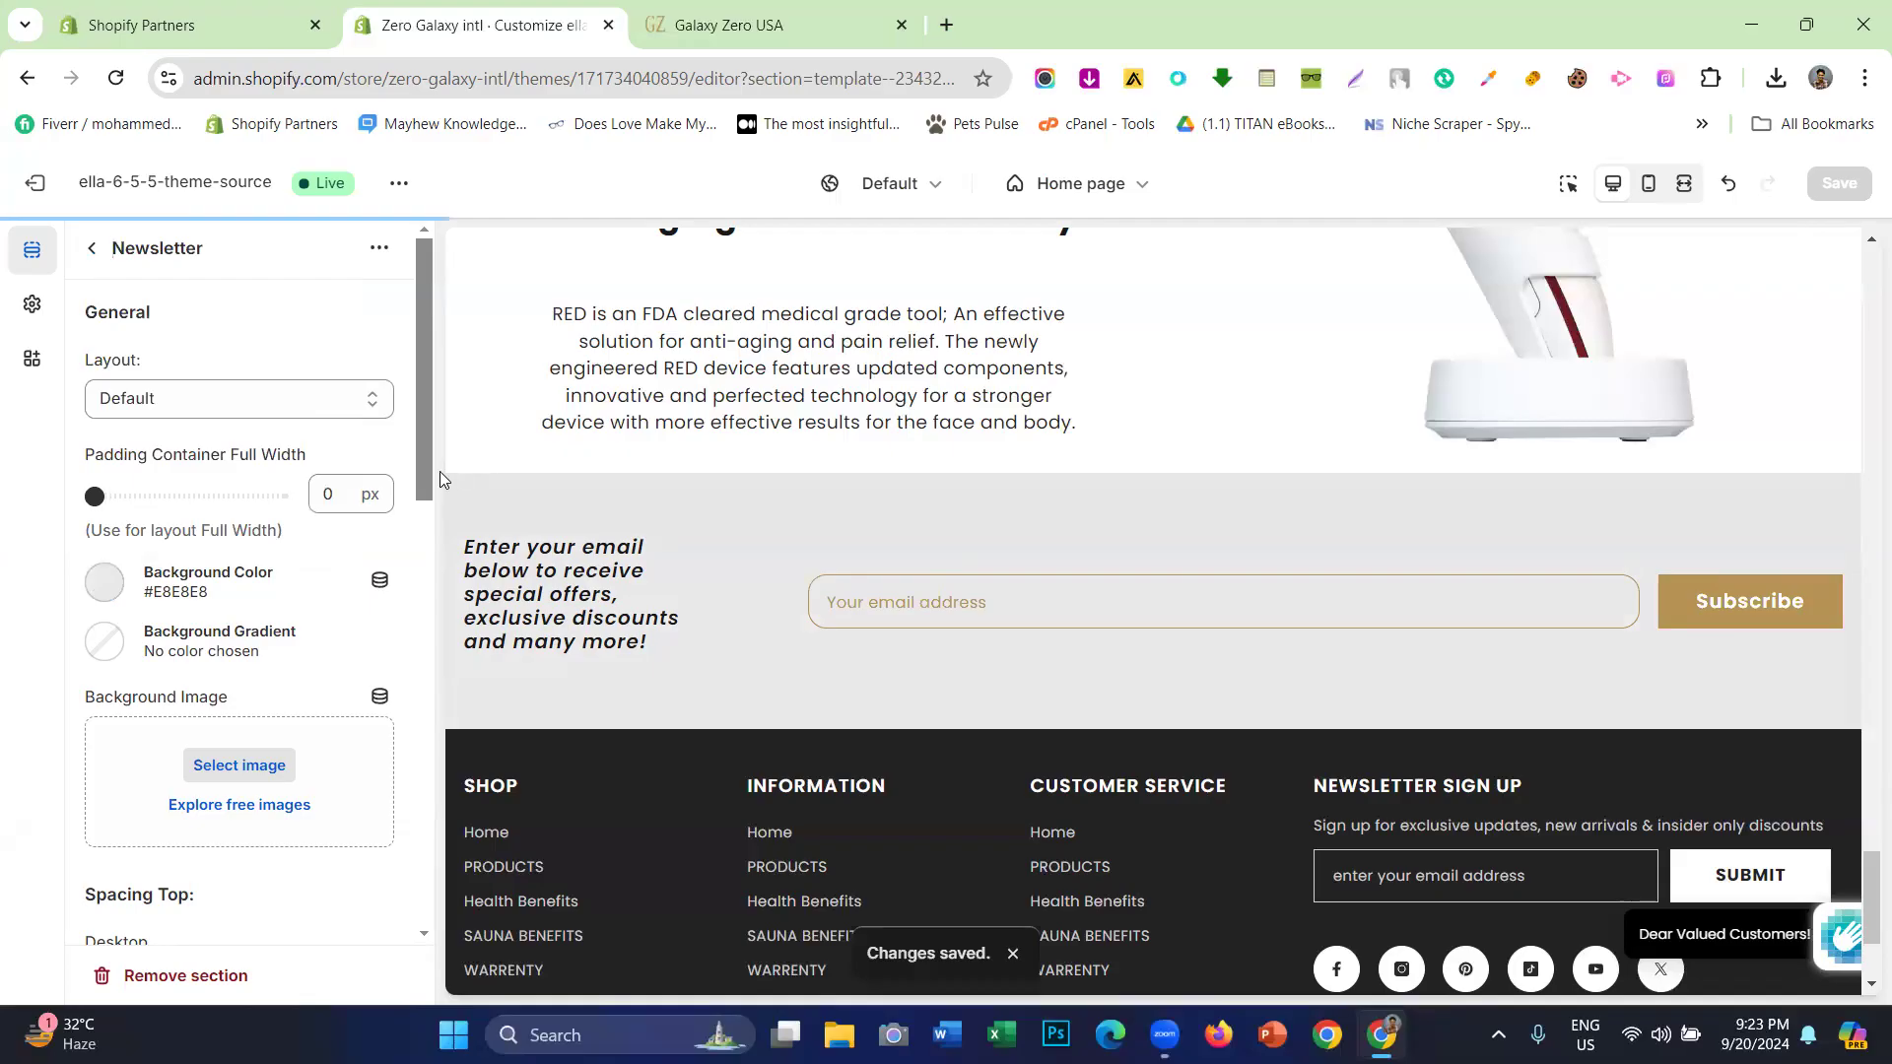
- Try the WhatsApp image of the woman in the open light therapy bed as the section's background image, and undo it
click(240, 765)
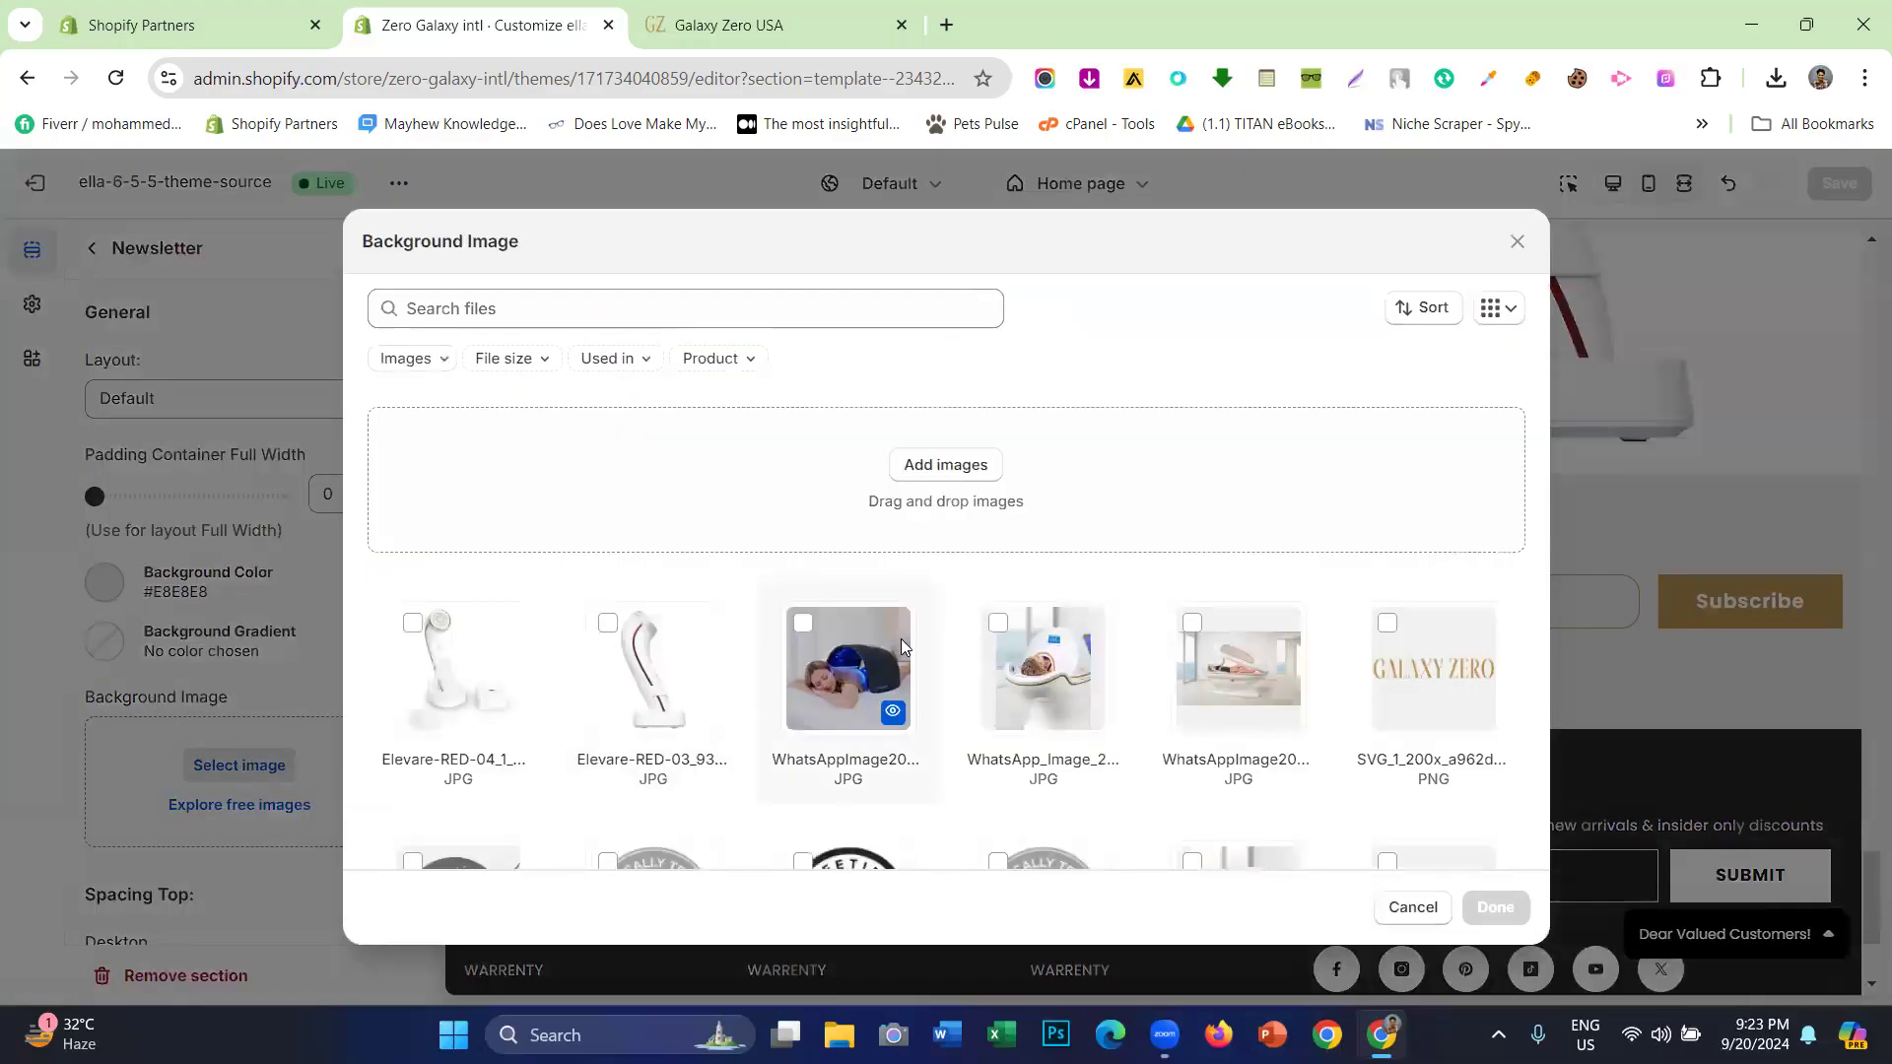
scroll(1072, 609, down, 1)
click(1220, 521)
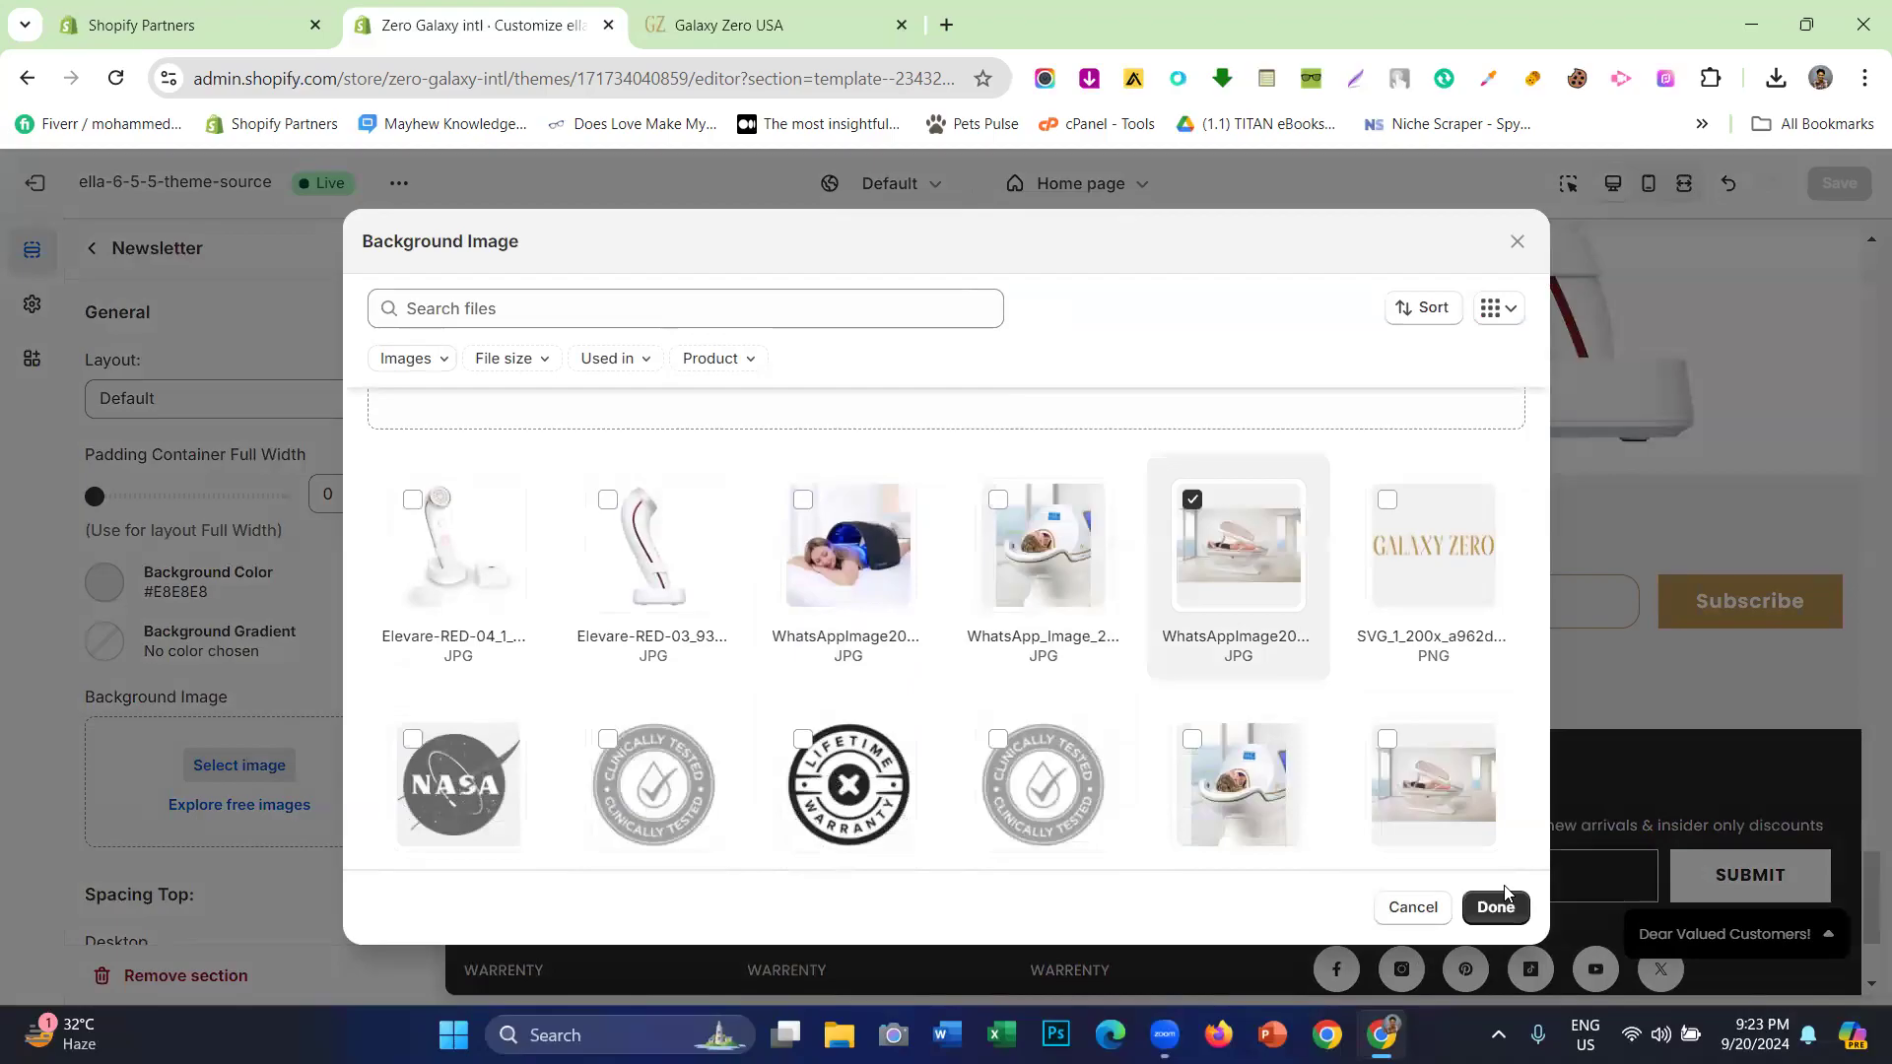
click(1493, 908)
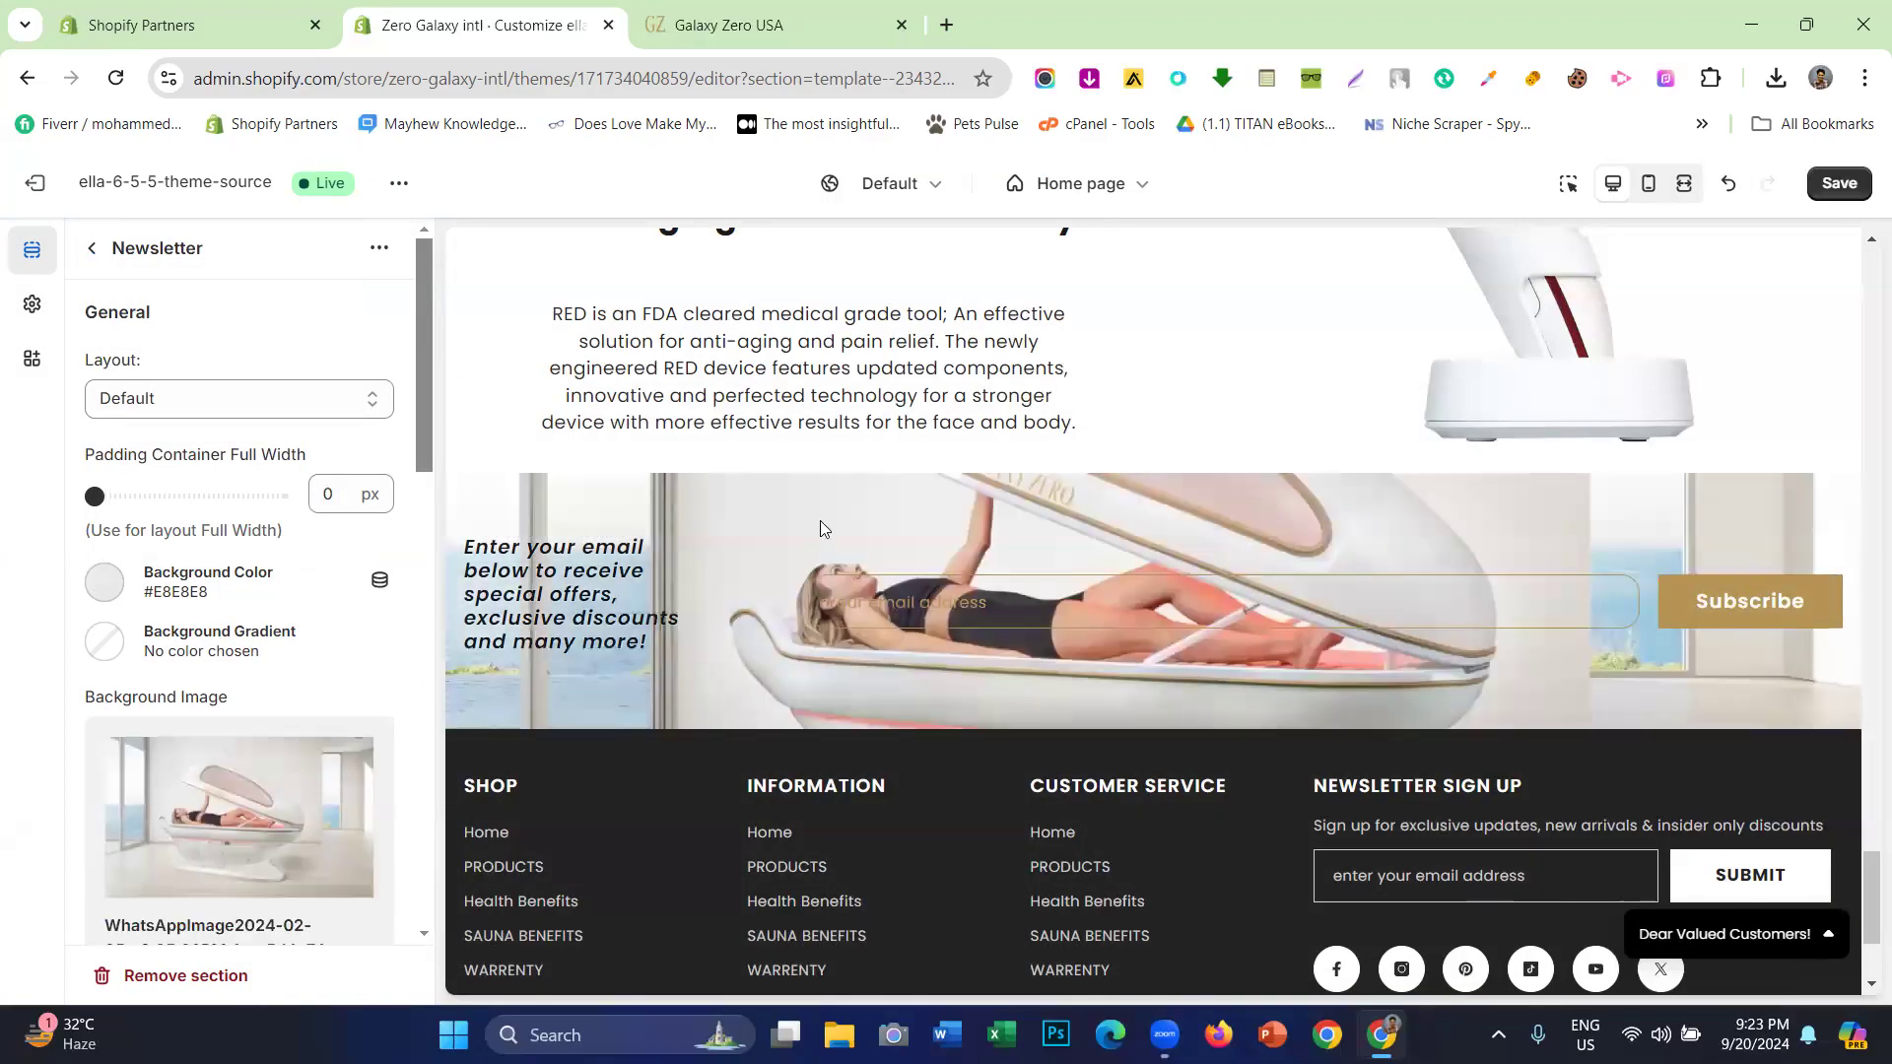
click(1726, 188)
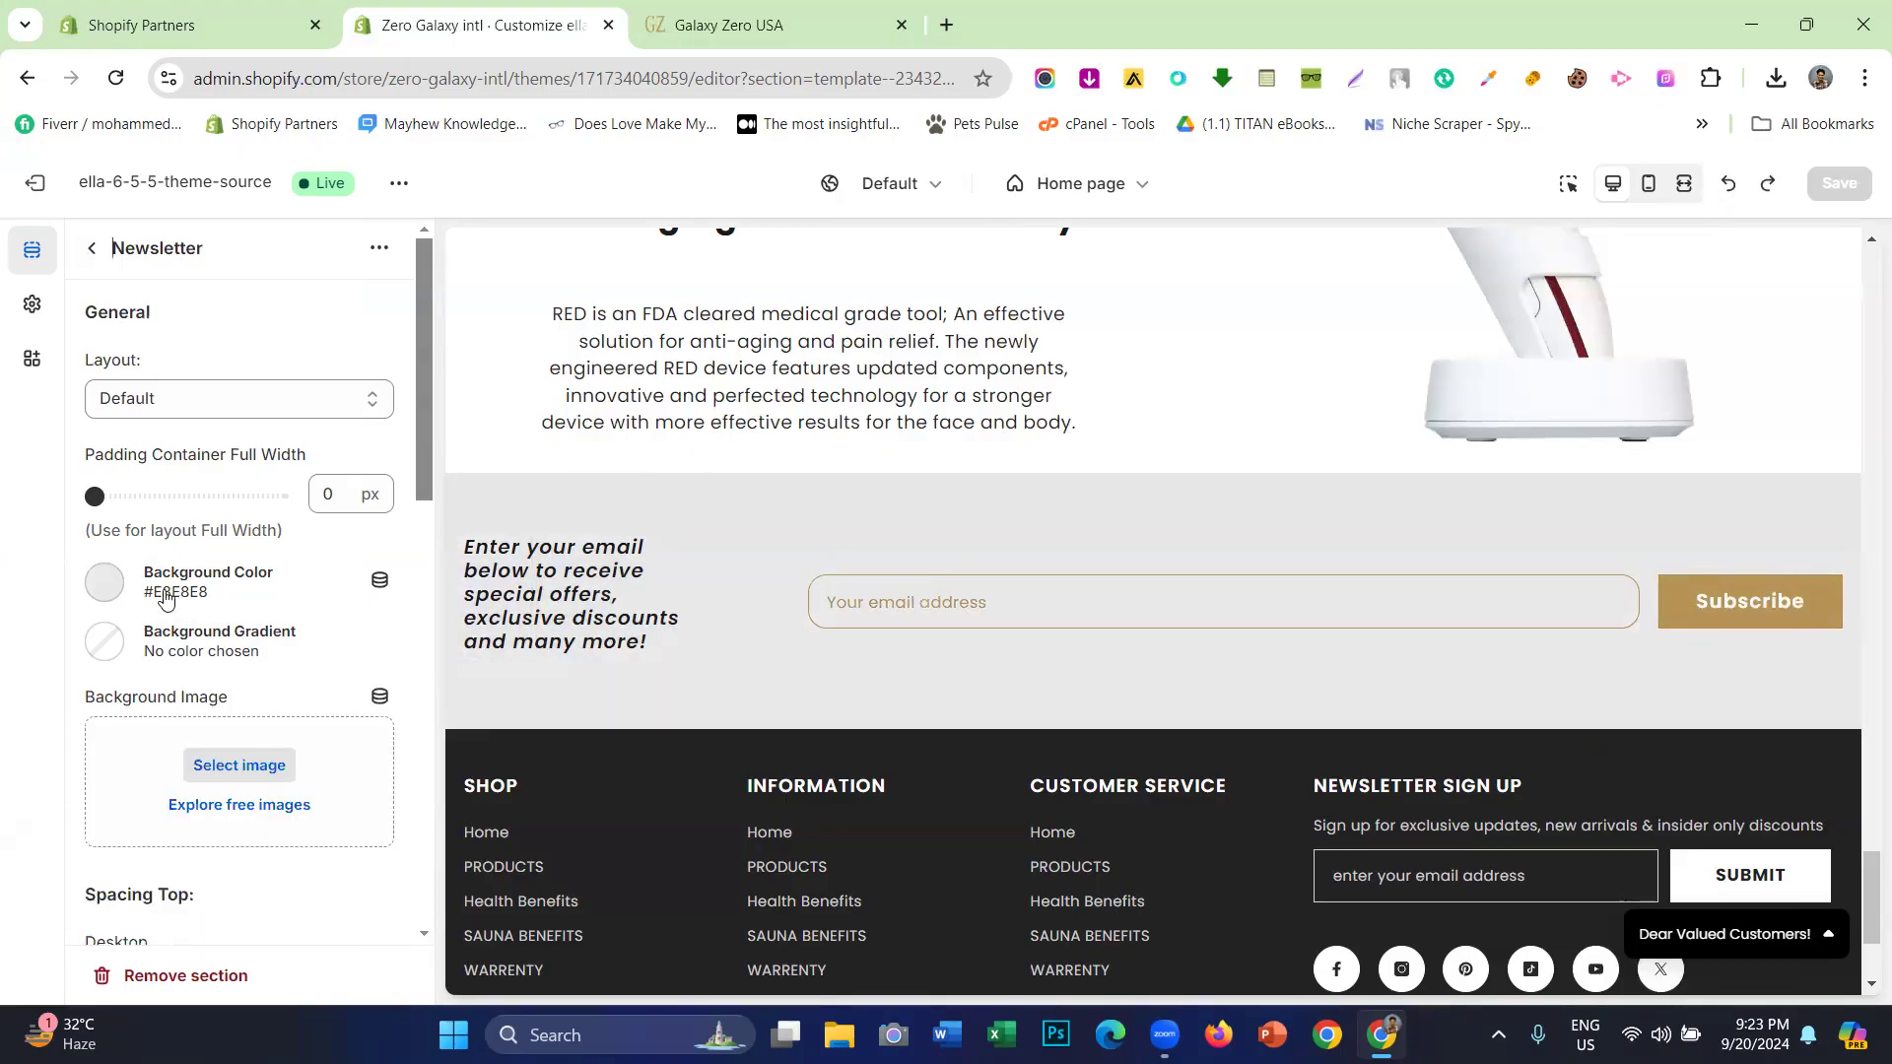
- Review the Newsletter section's spacing, alignment and grid gap settings, and return to the home page section list
scroll(166, 596, down, 3)
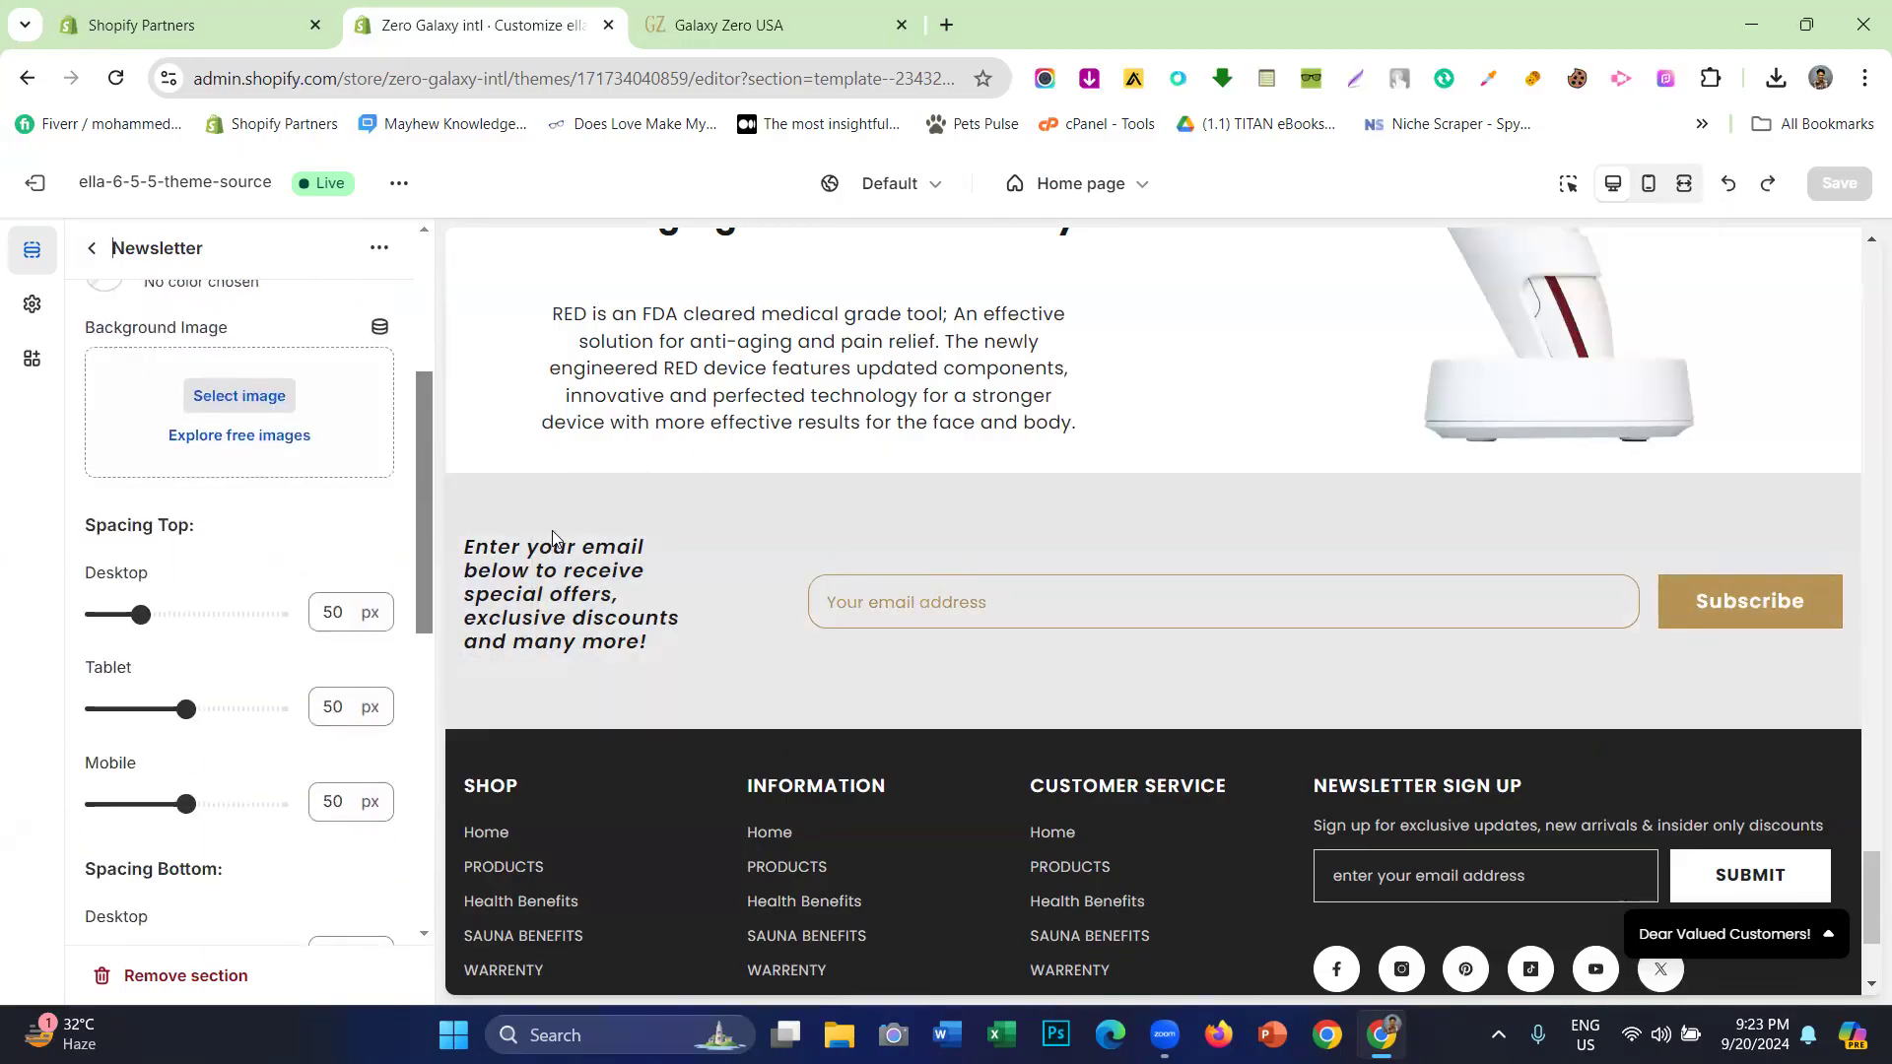
scroll(96, 588, down, 8)
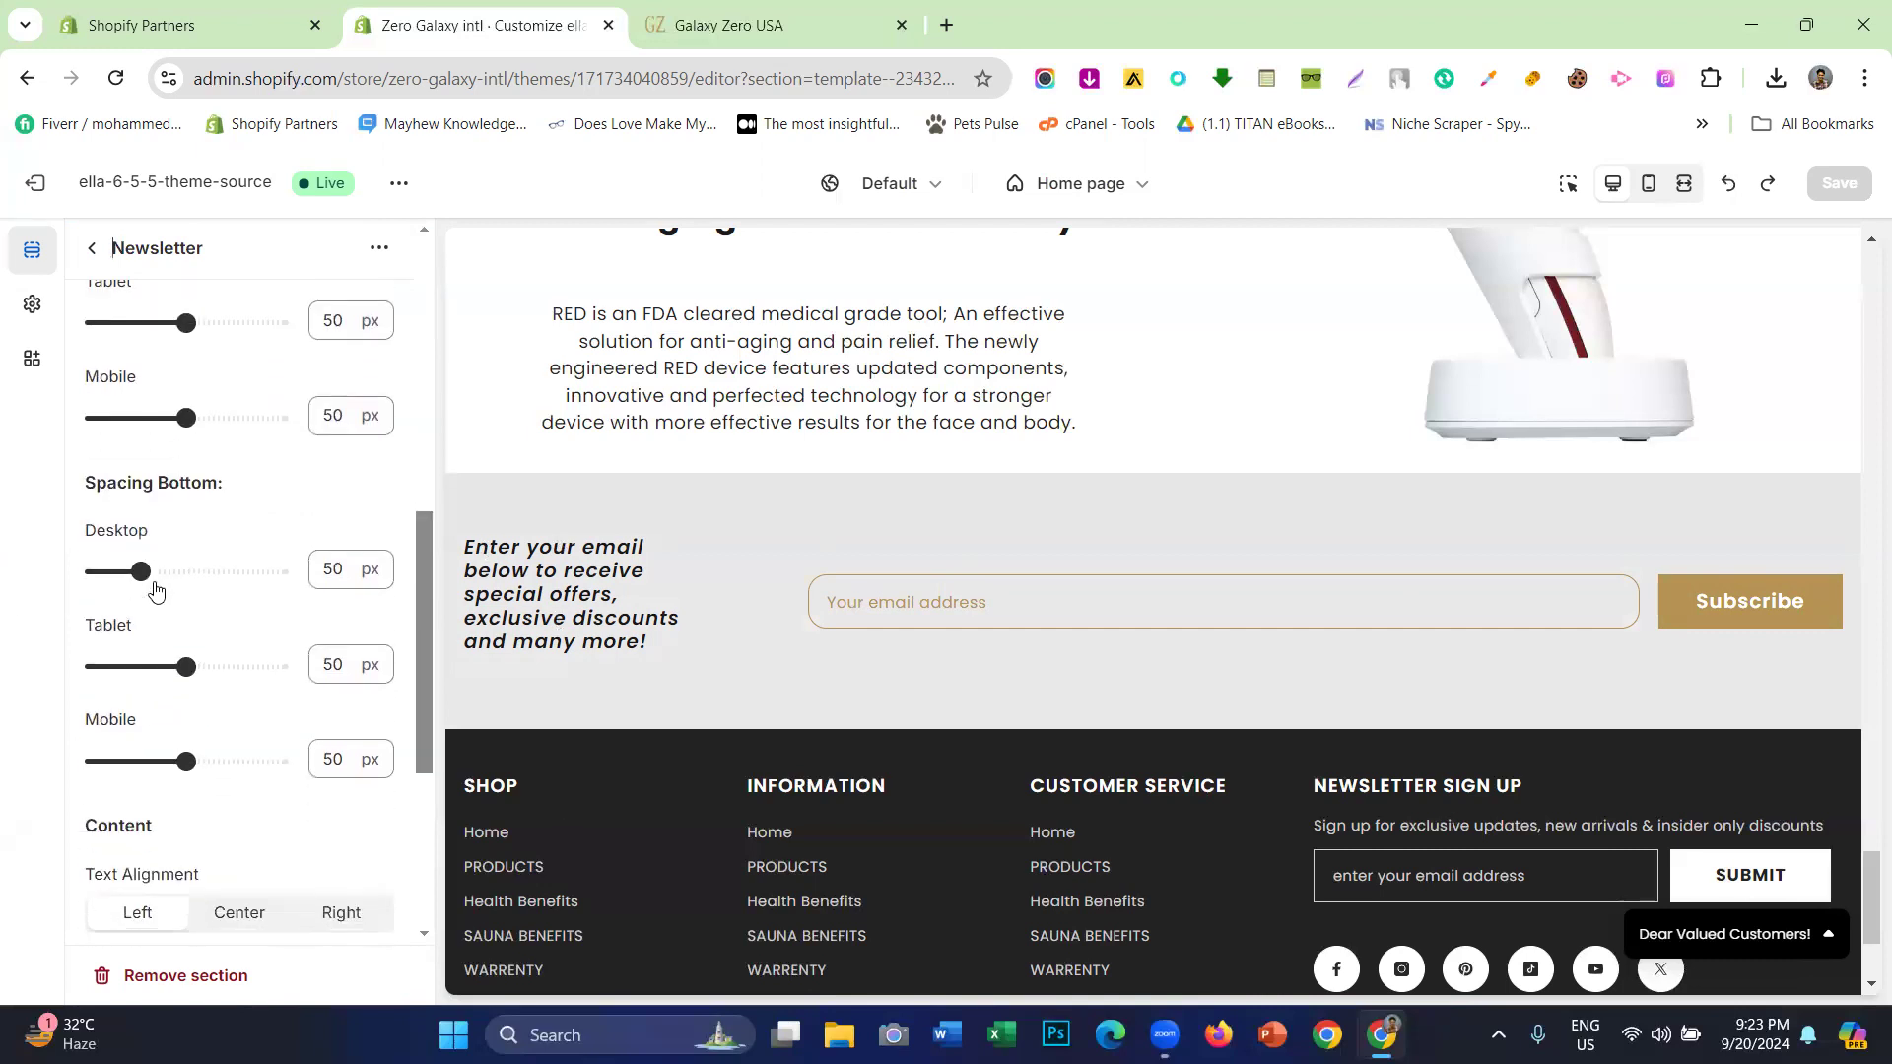
scroll(155, 589, down, 1)
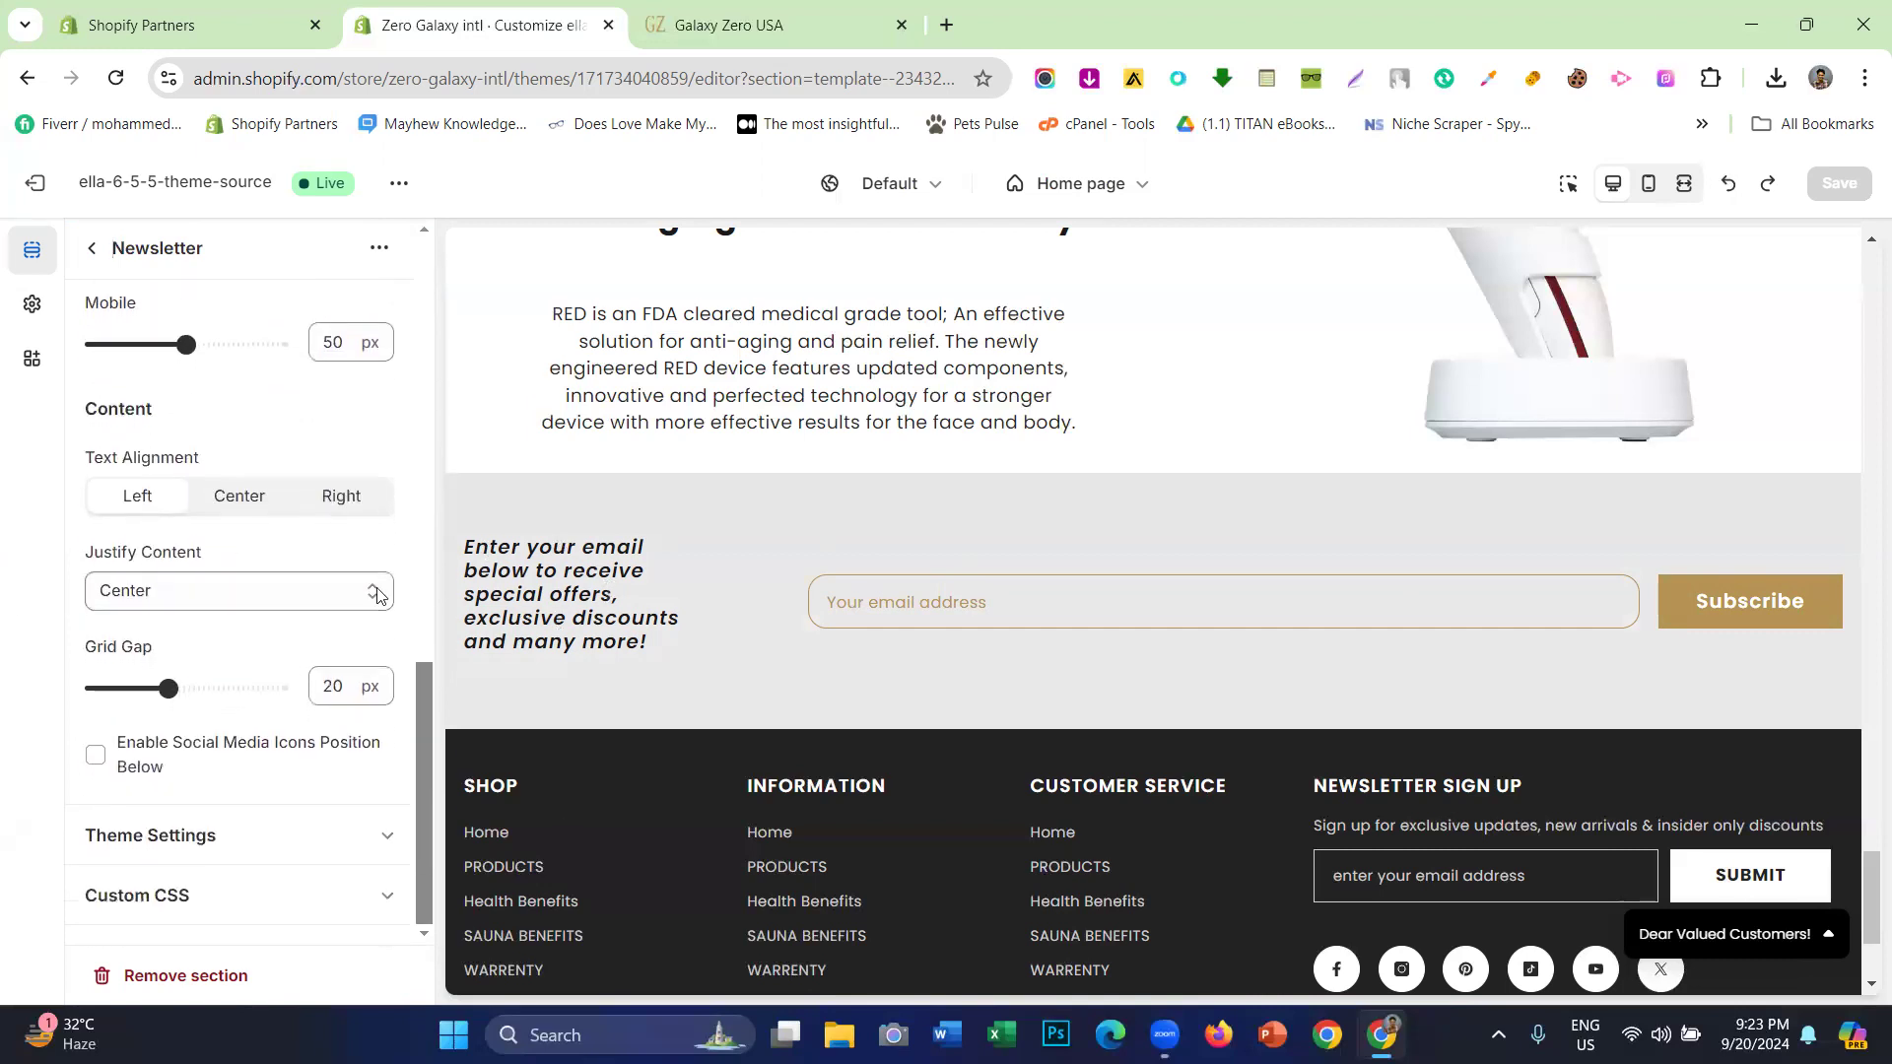
scroll(240, 625, up, 12)
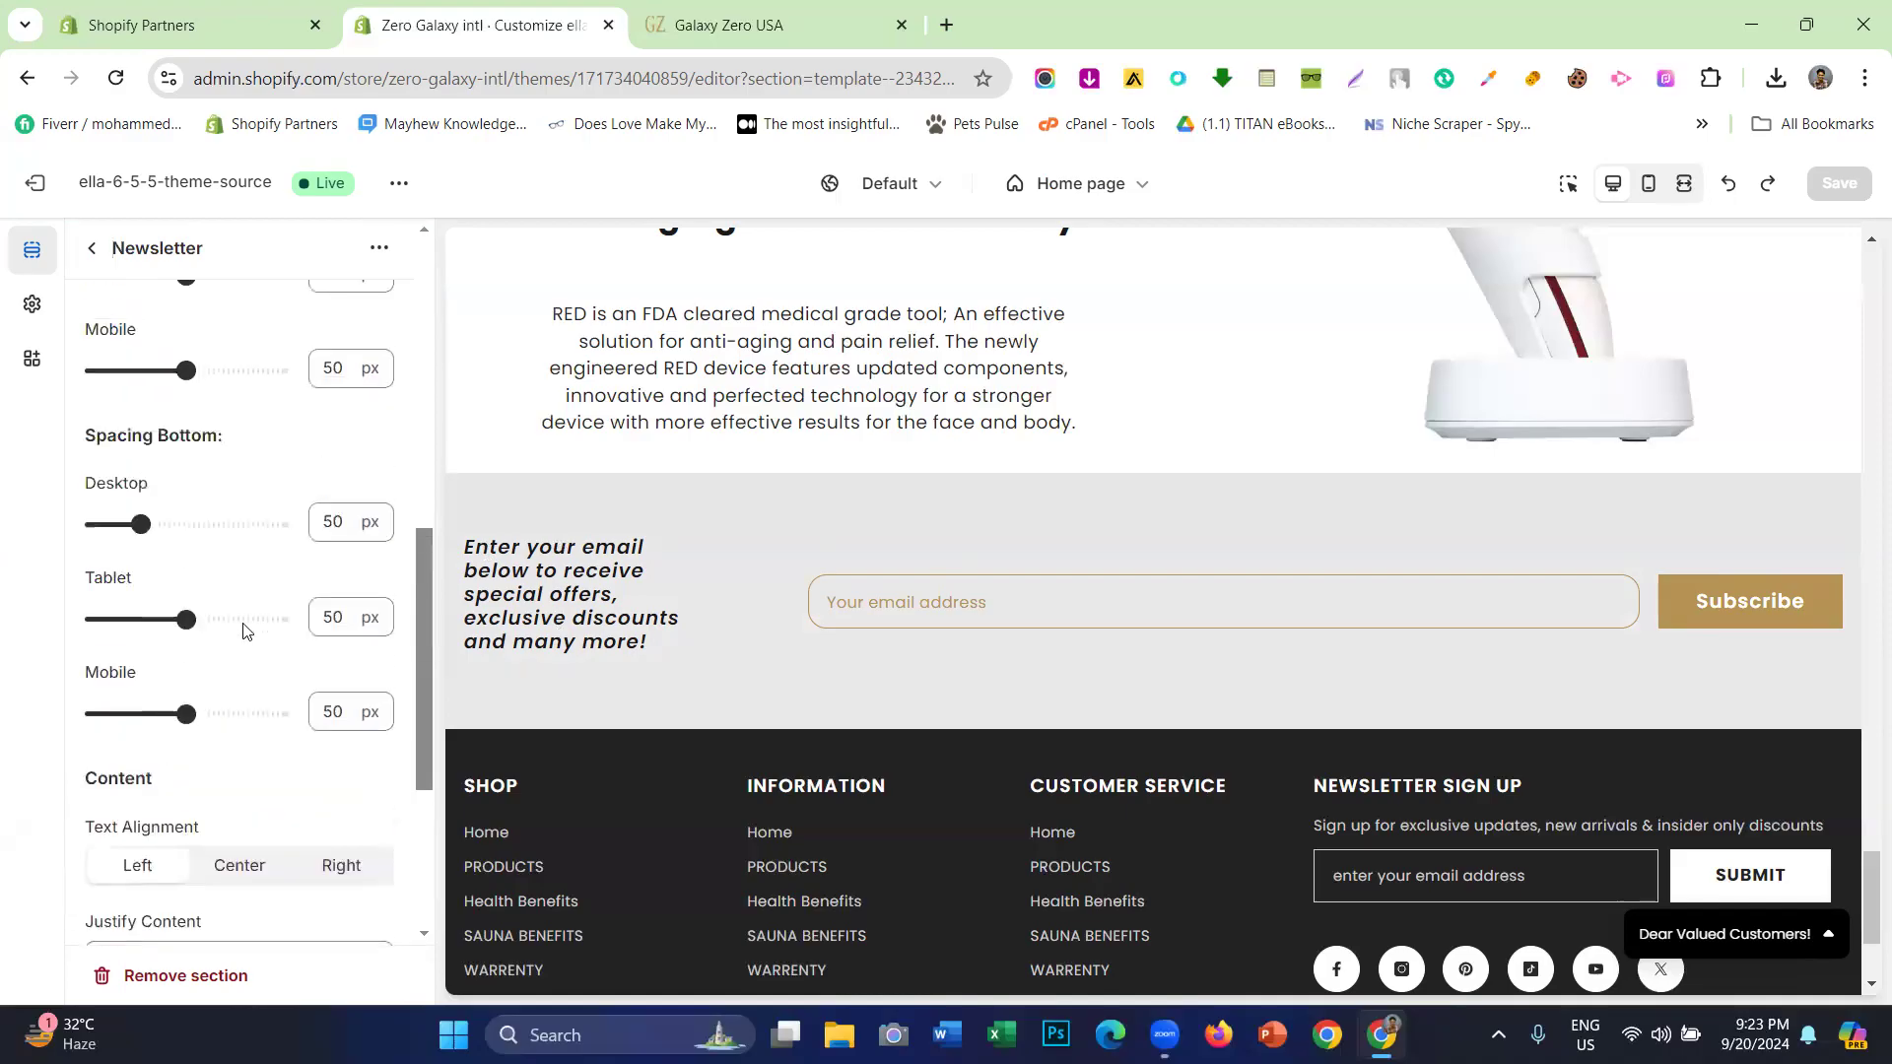
click(92, 253)
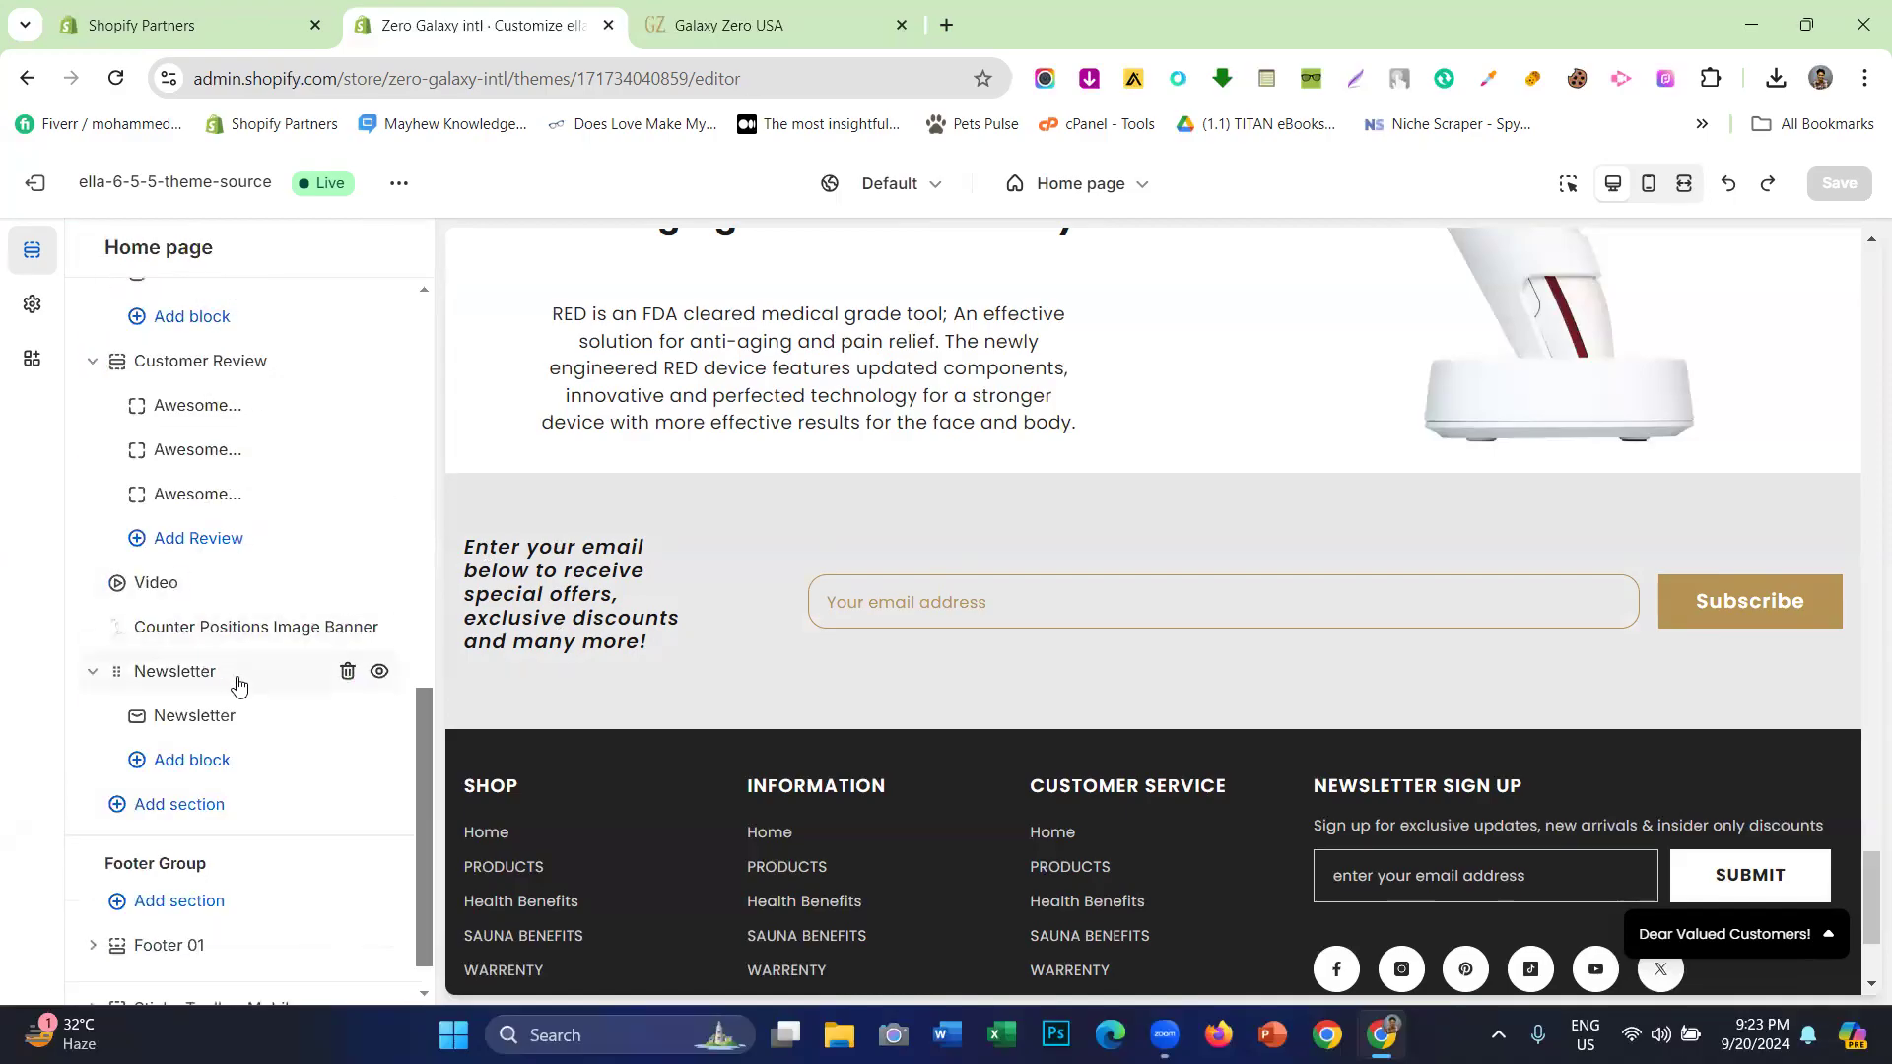
- Compare the full-width preview of the newsletter section with the Galaxy Zero USA site, and return to the desktop editor view
click(1682, 183)
scroll(842, 631, down, 5)
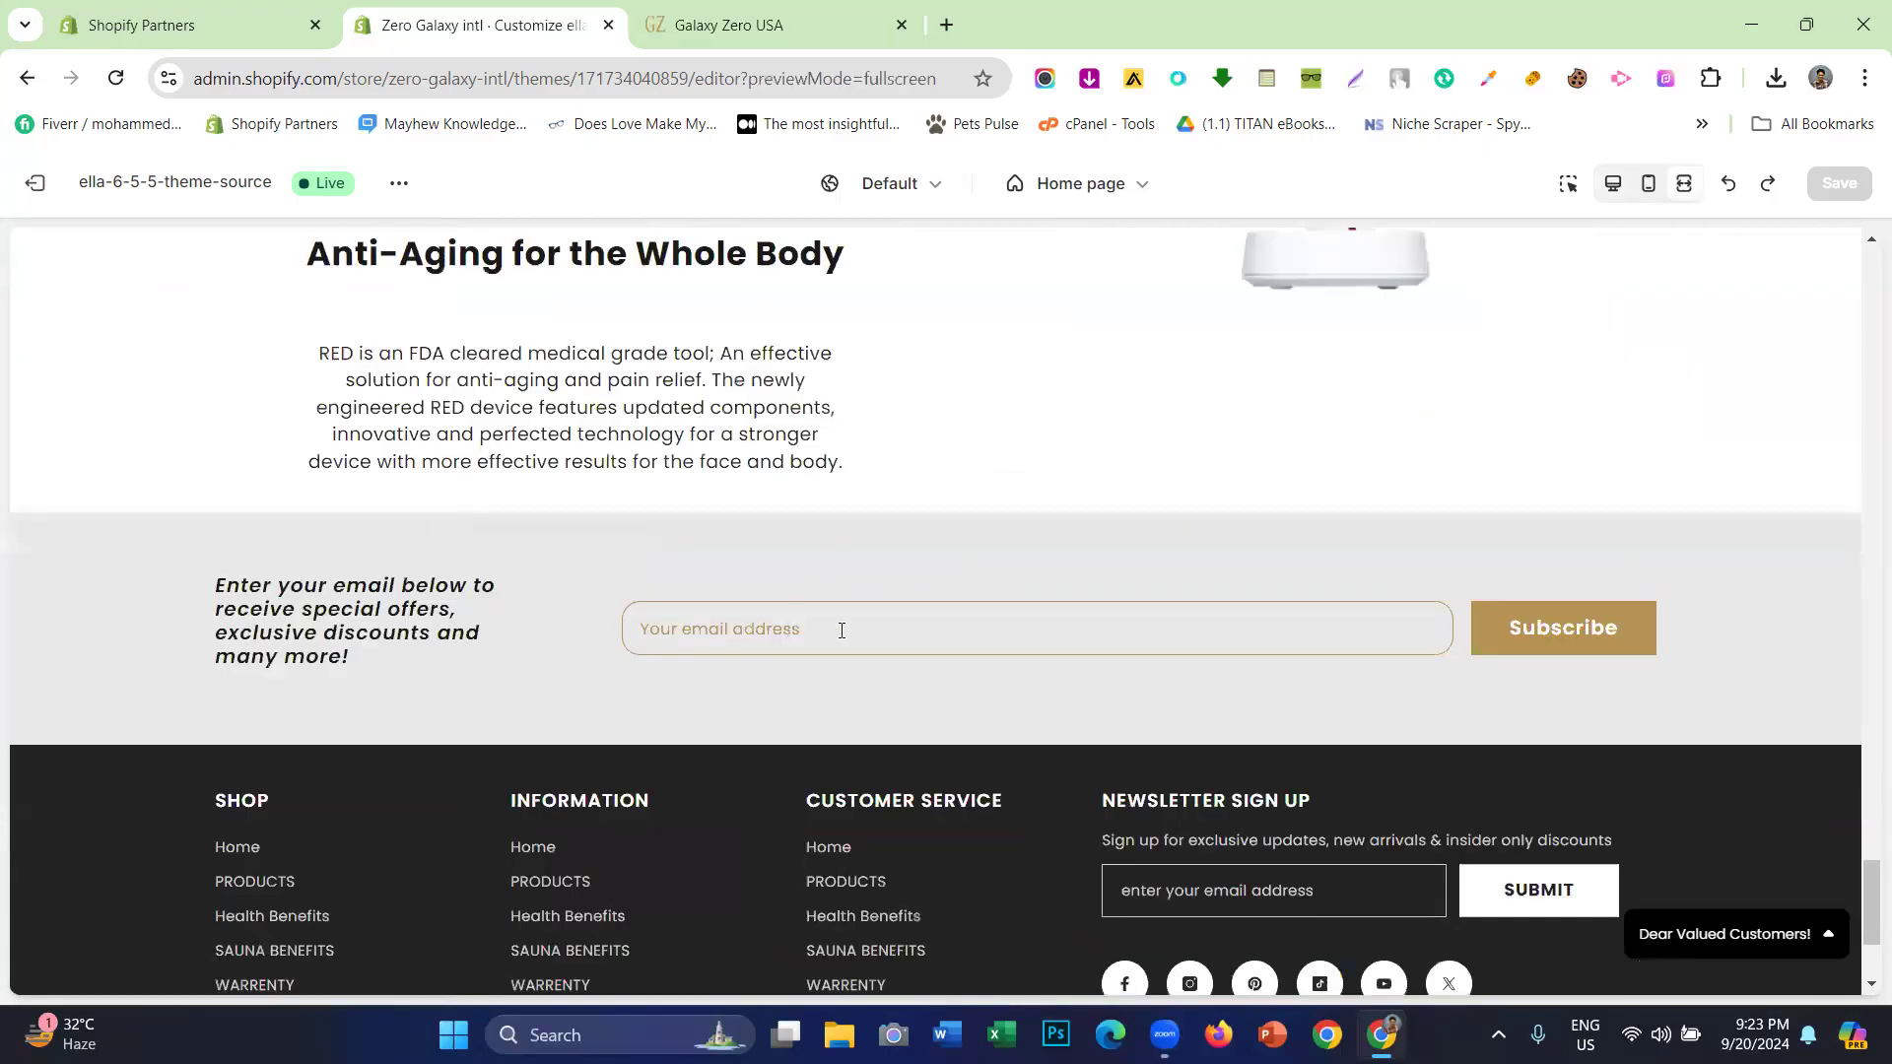
click(818, 8)
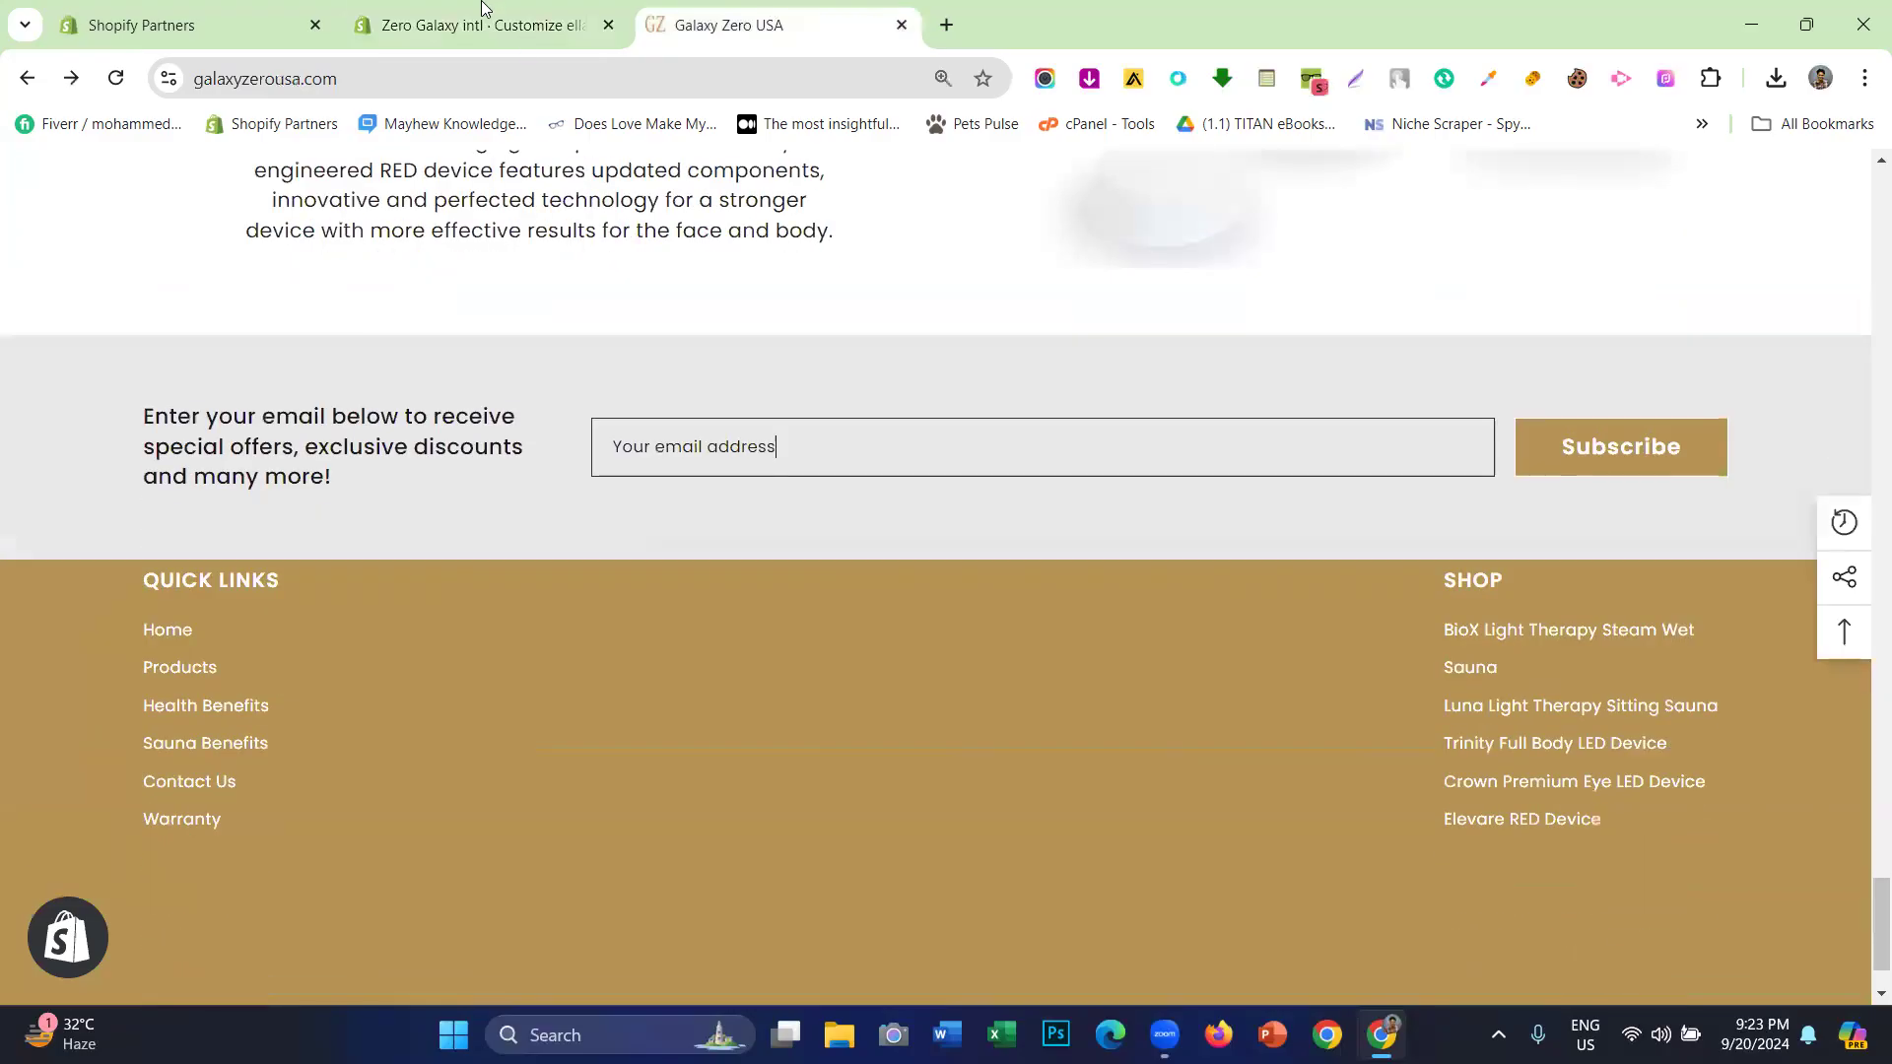
click(490, 14)
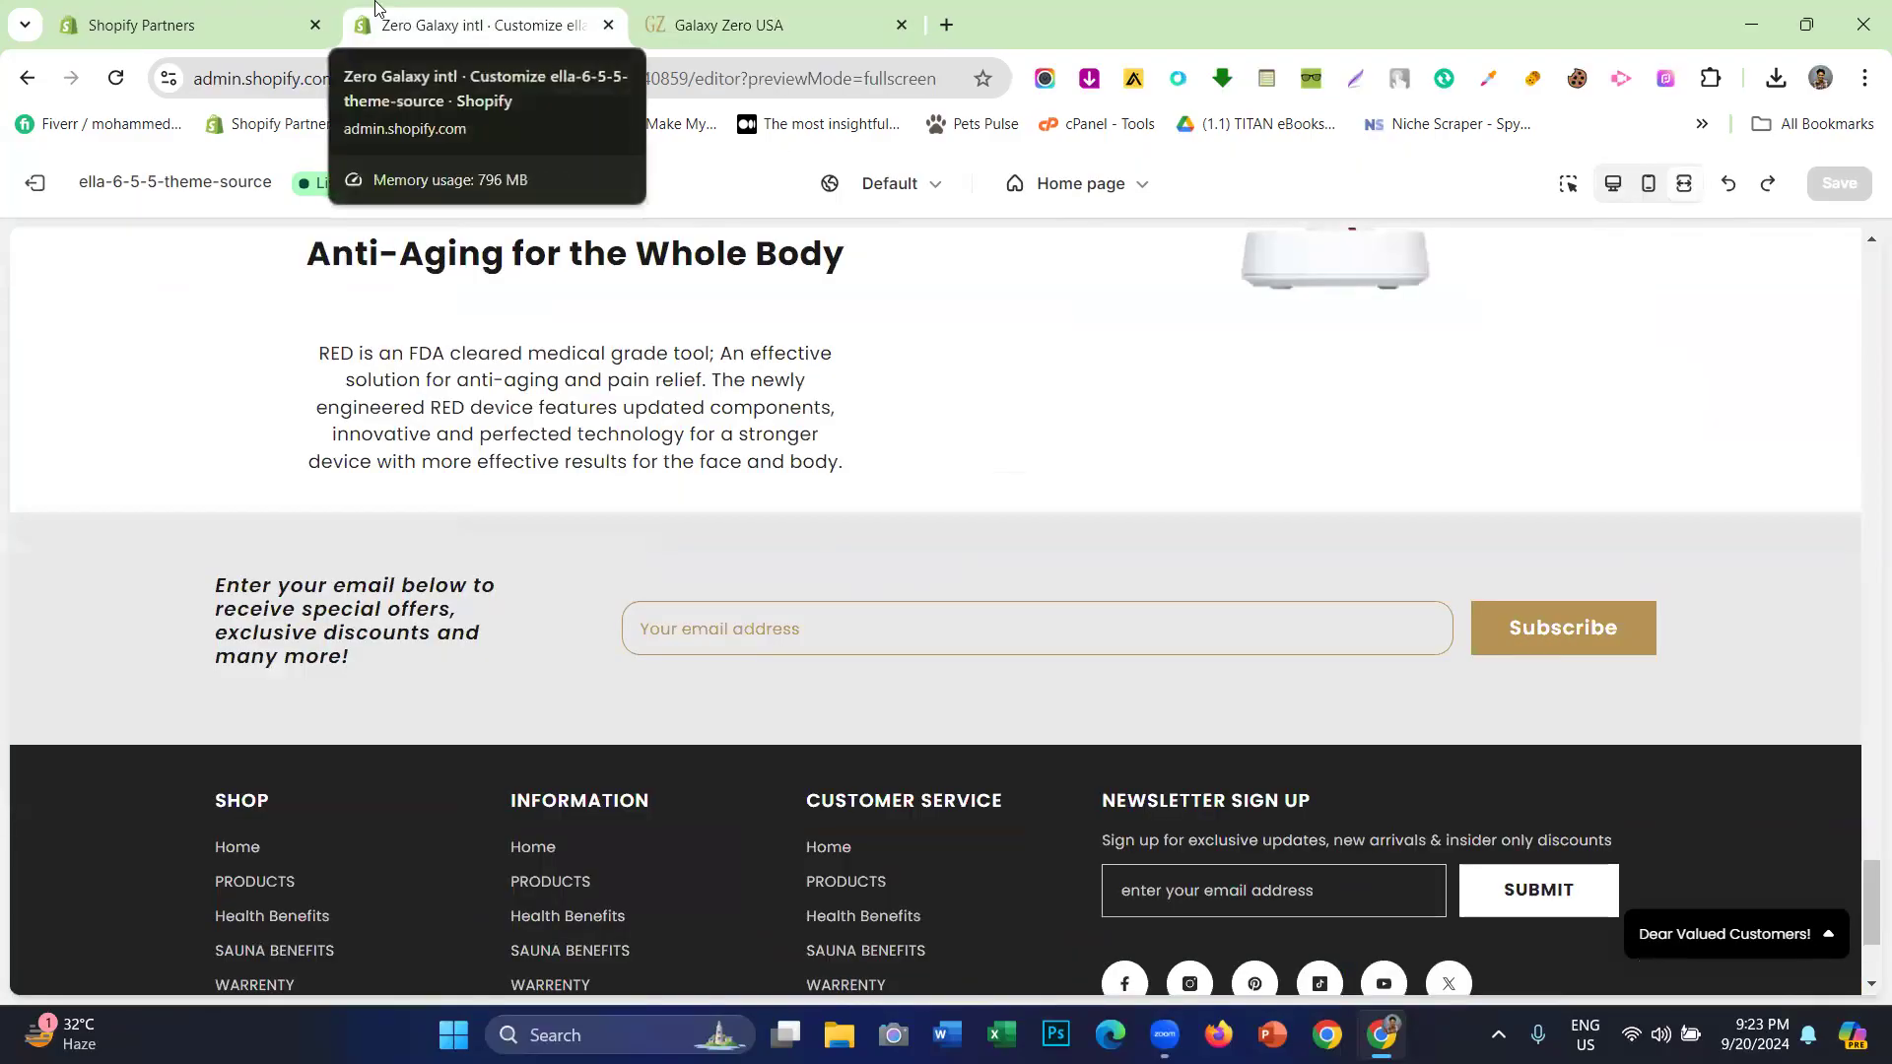
click(1613, 184)
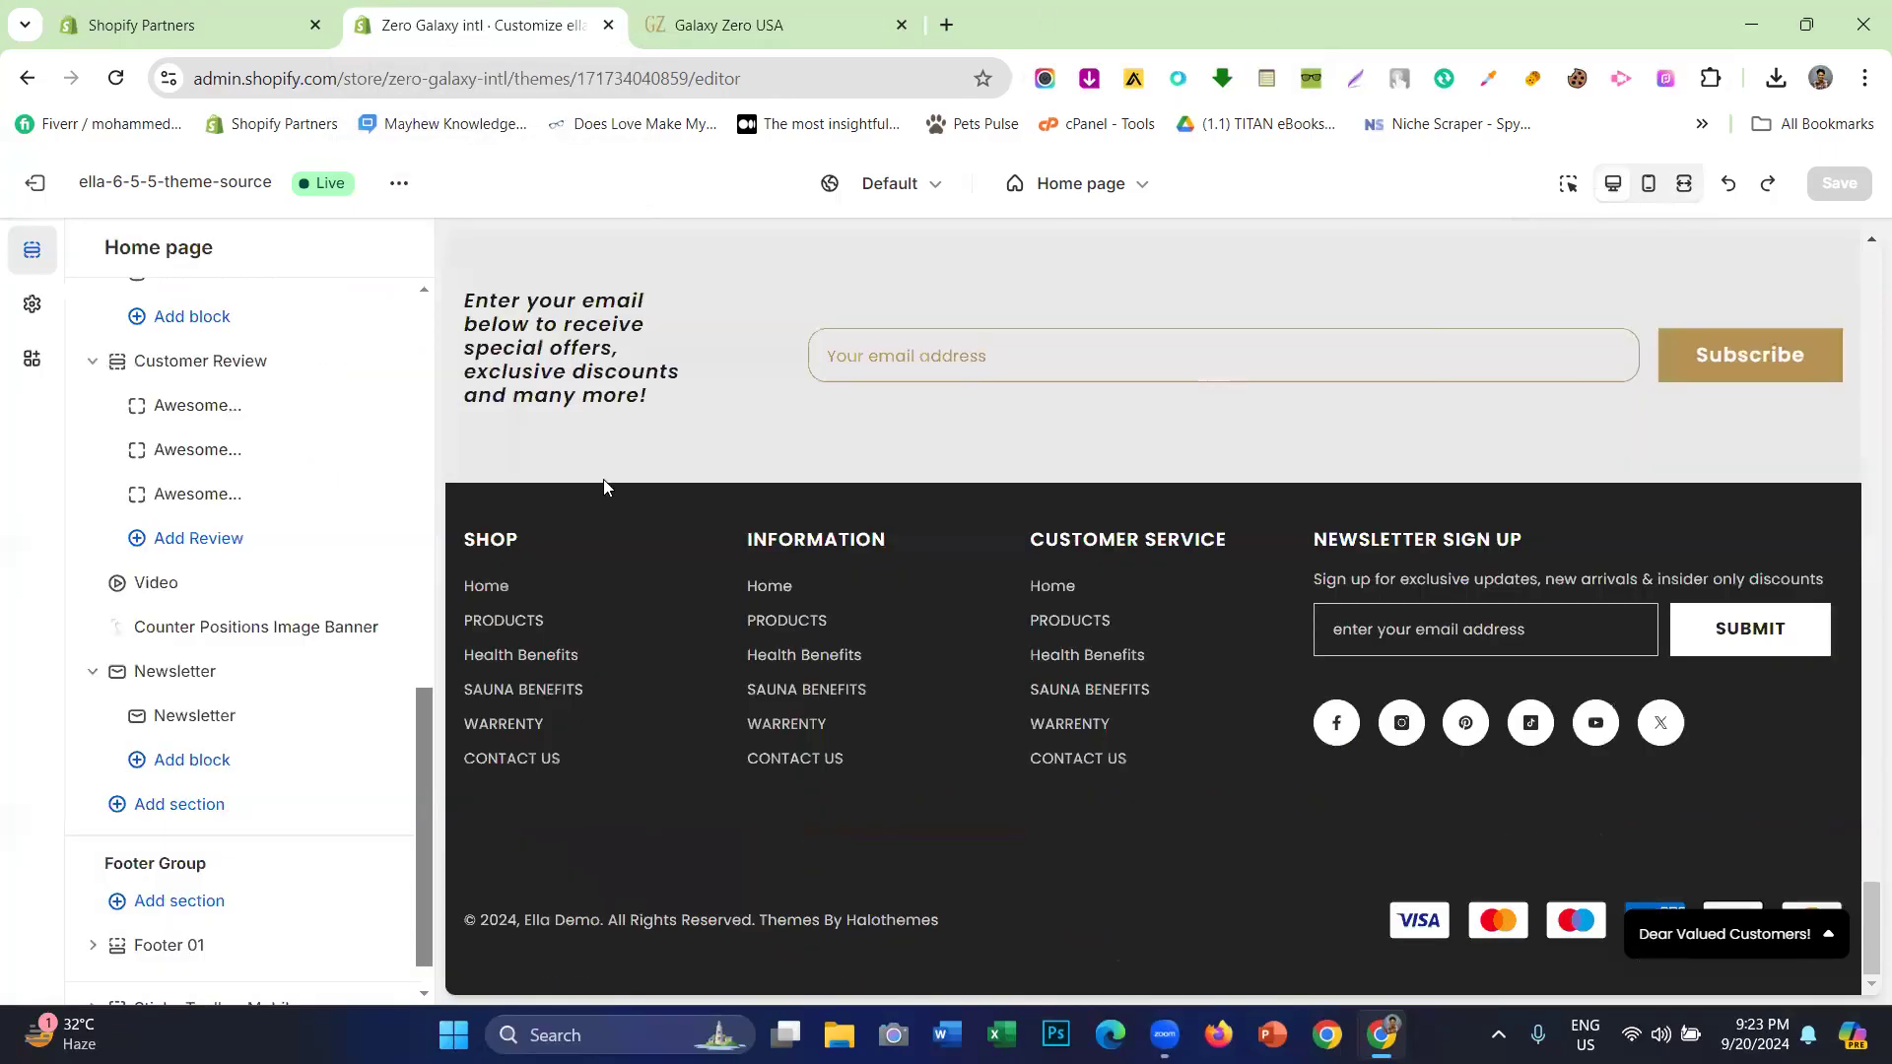
- Examine the footer layout and its link columns on the Galaxy Zero USA site
click(729, 25)
click(739, 448)
scroll(696, 533, up, 5)
scroll(680, 483, up, 3)
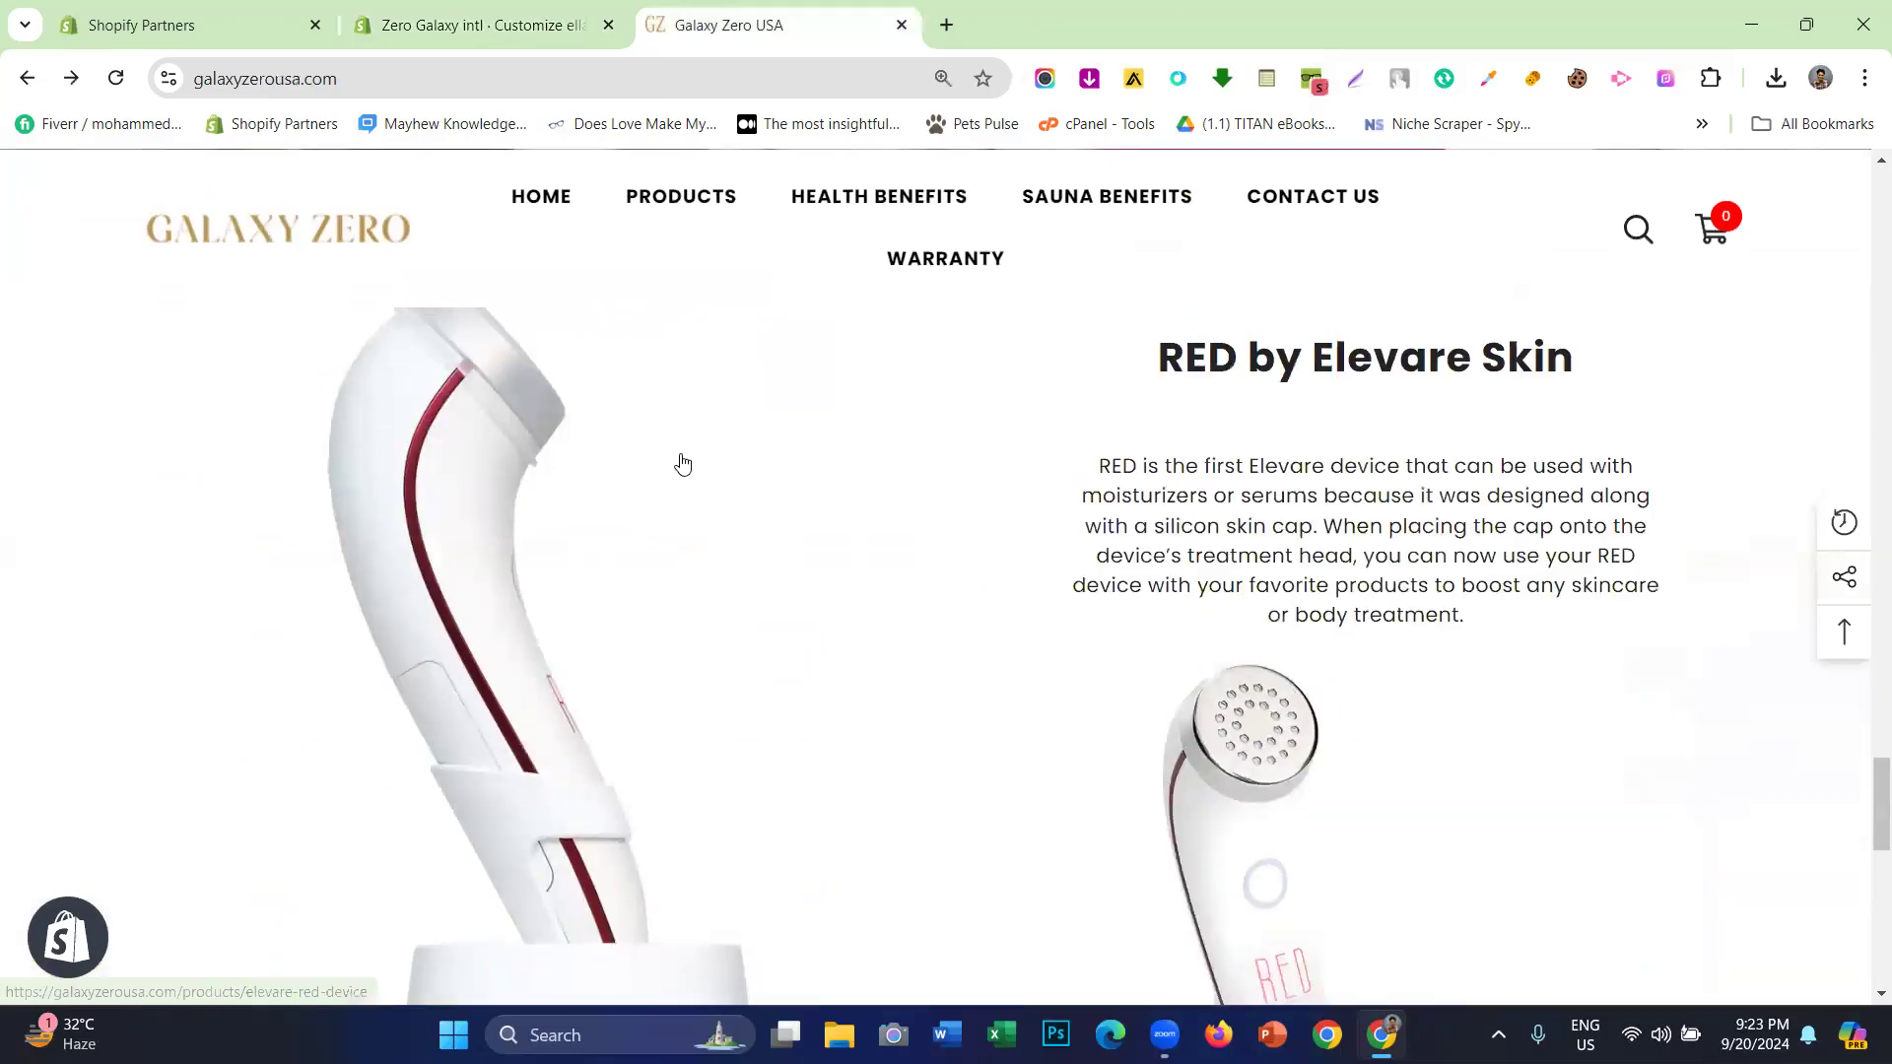
scroll(670, 483, down, 10)
scroll(702, 537, up, 5)
scroll(708, 544, down, 5)
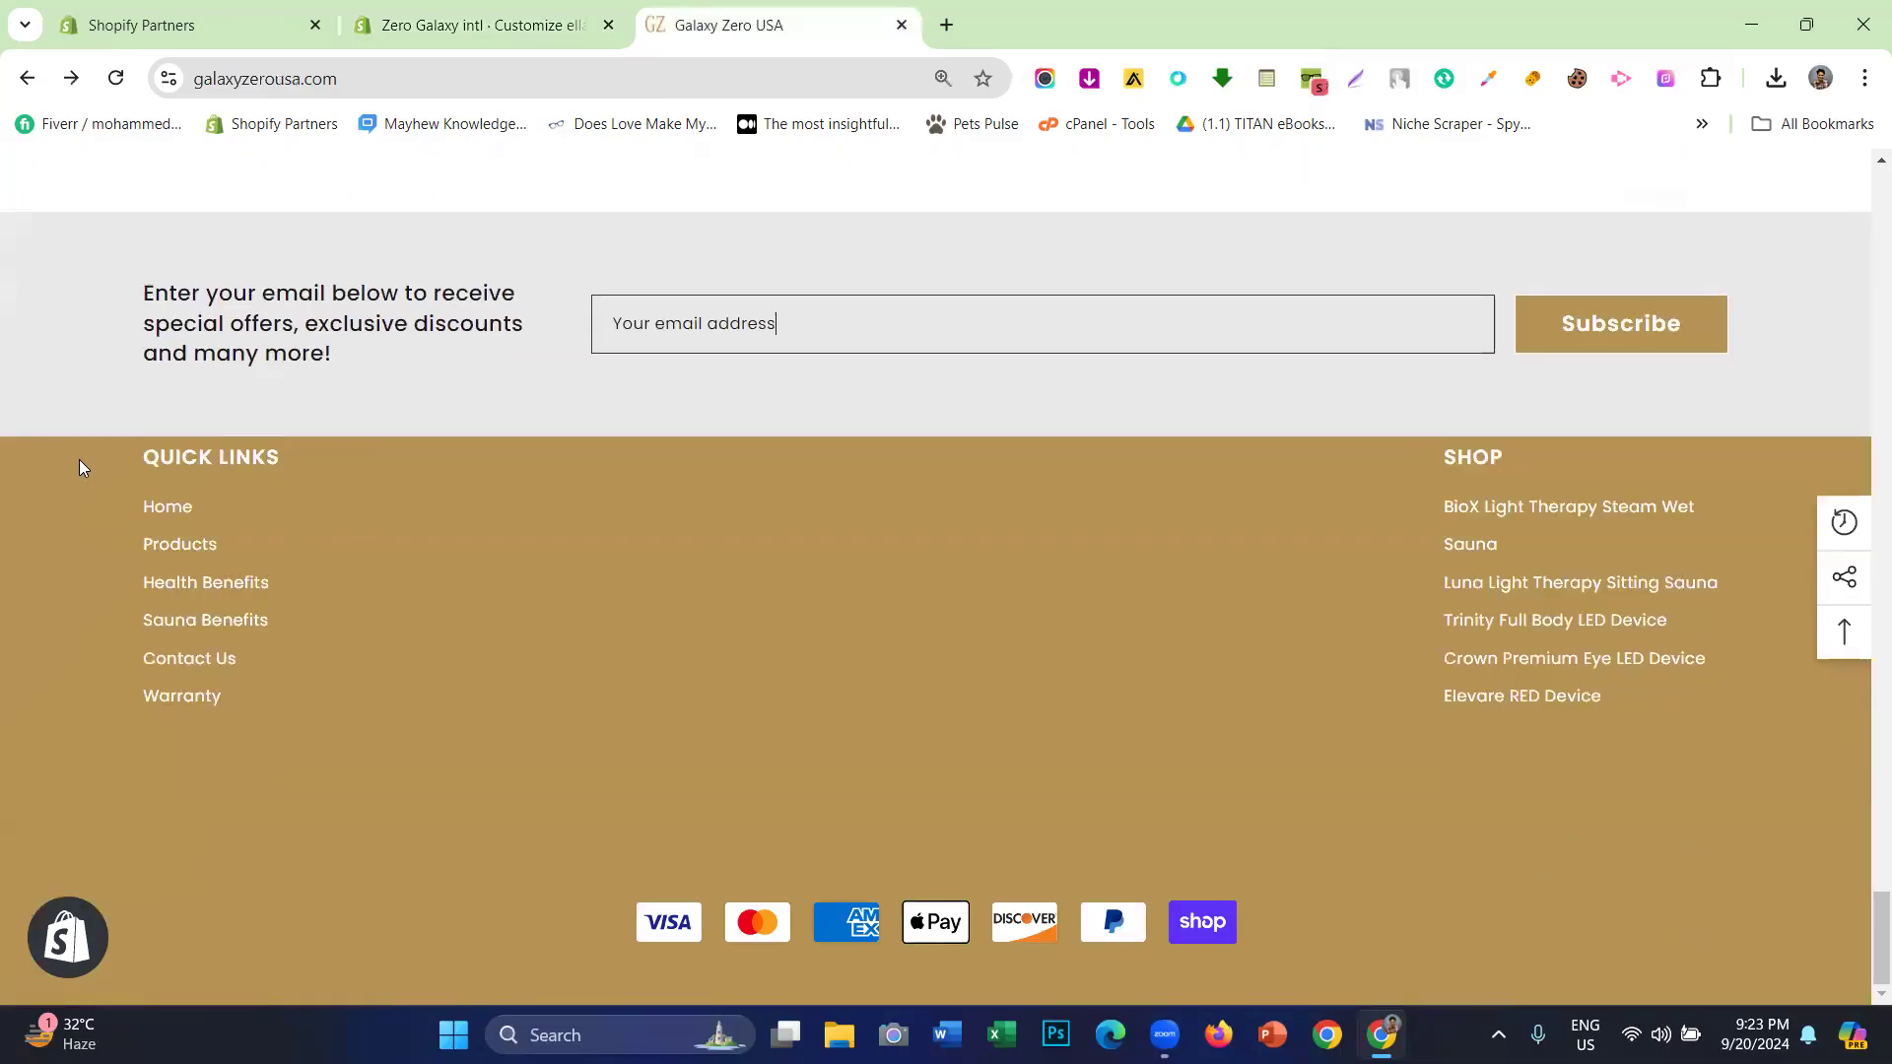
drag(79, 459, 376, 659)
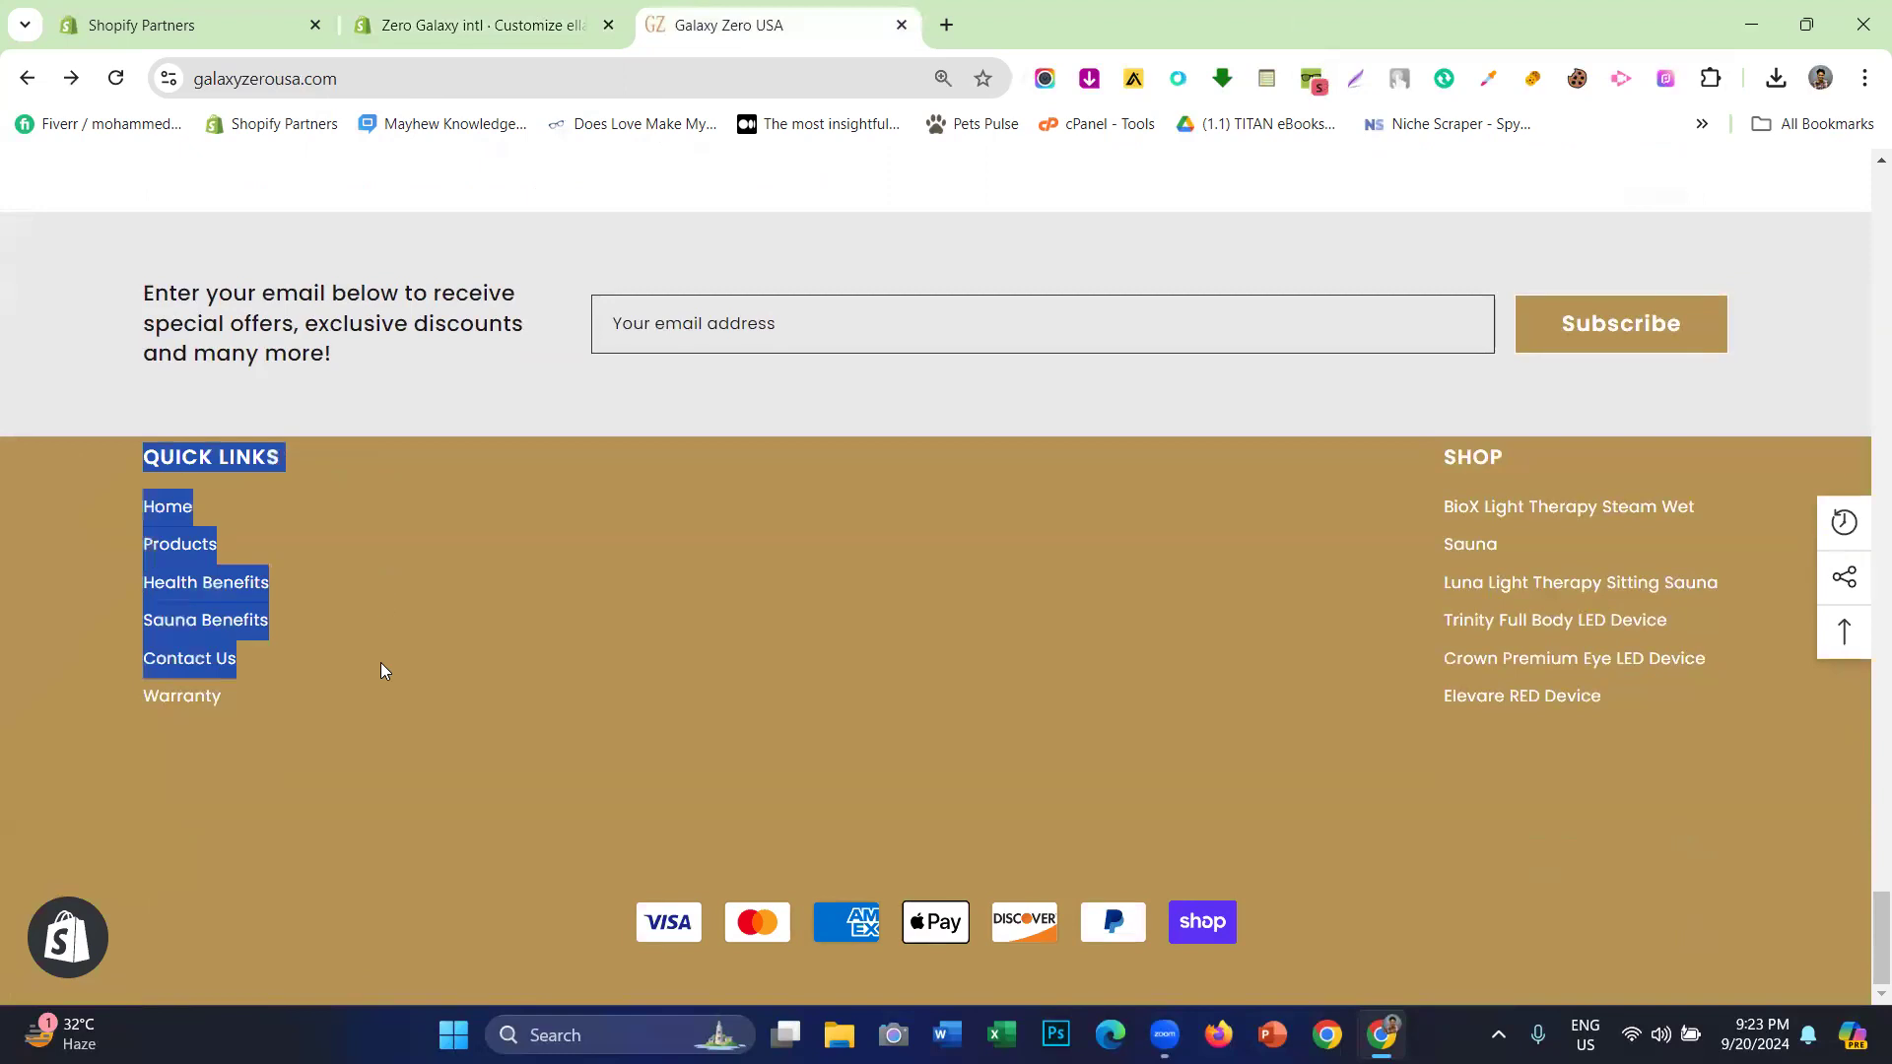
click(317, 725)
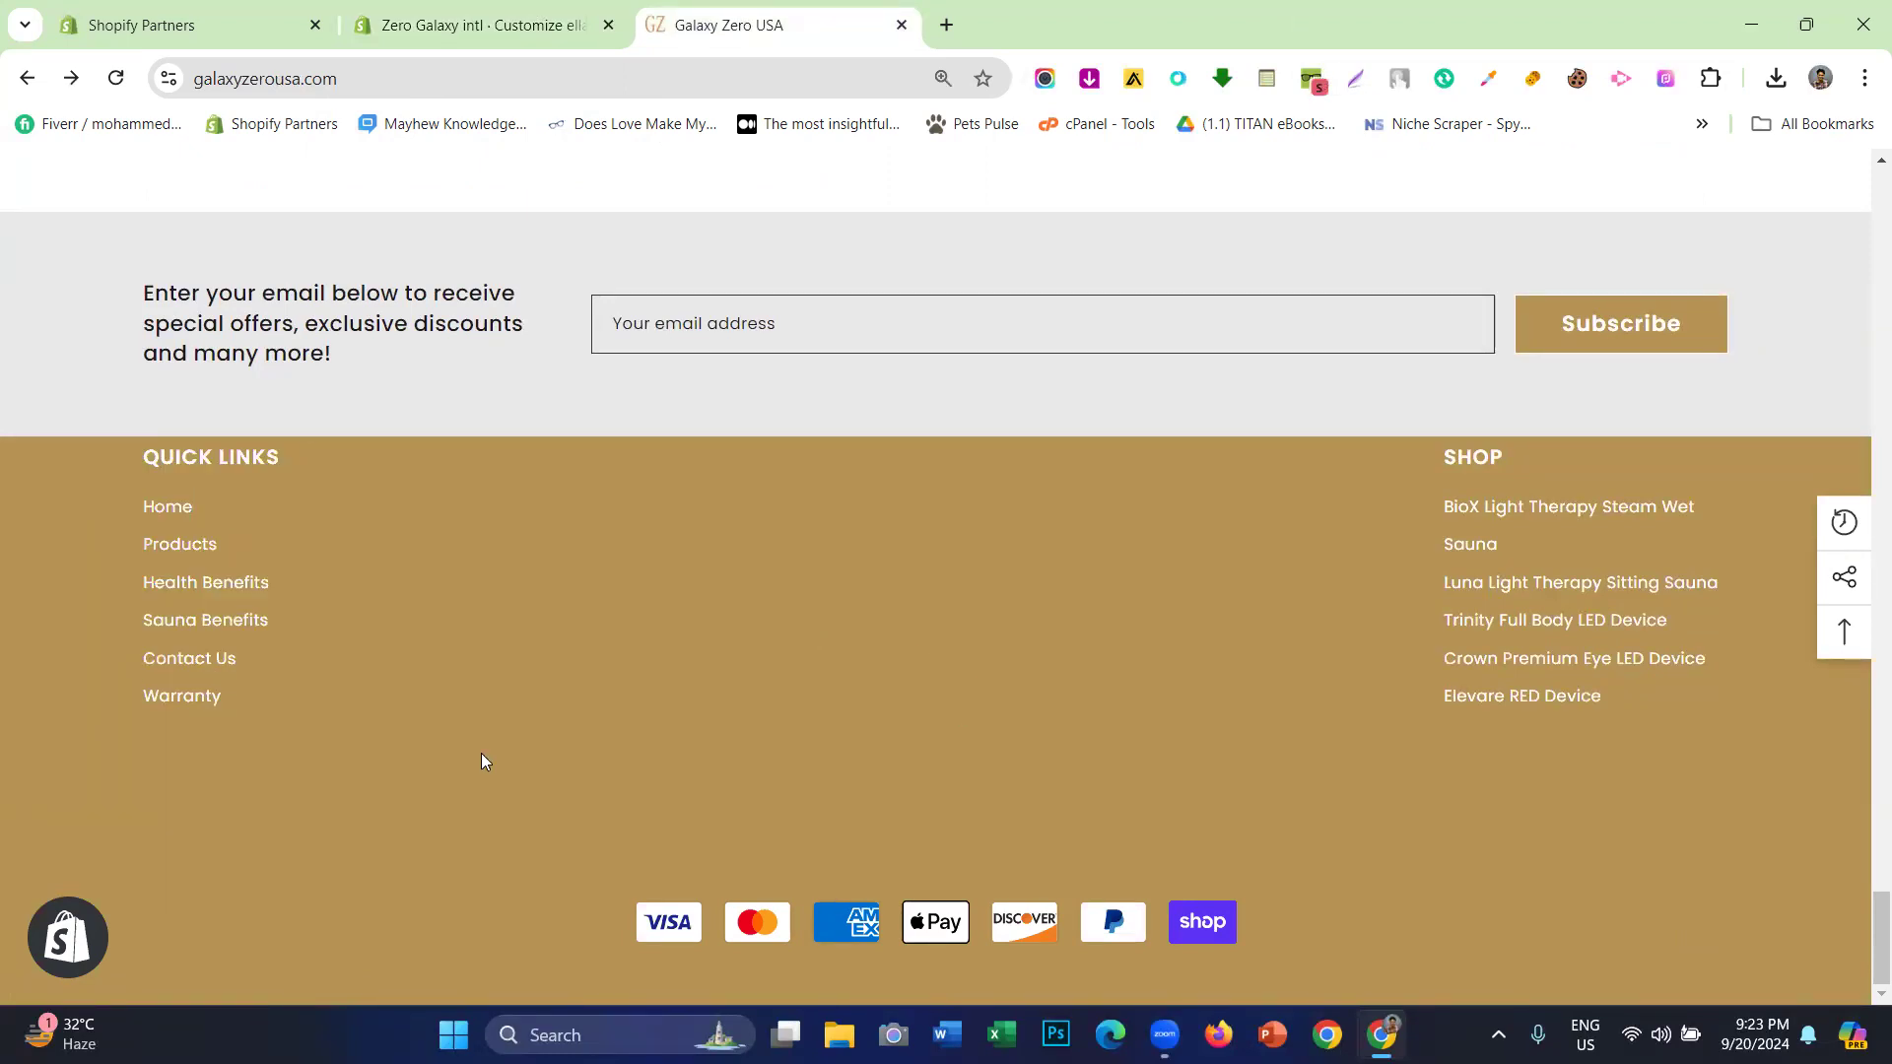
- Return to the theme editor and delete the Newsletter Sign Up block from the Footer 01 section
click(531, 7)
scroll(938, 611, down, 4)
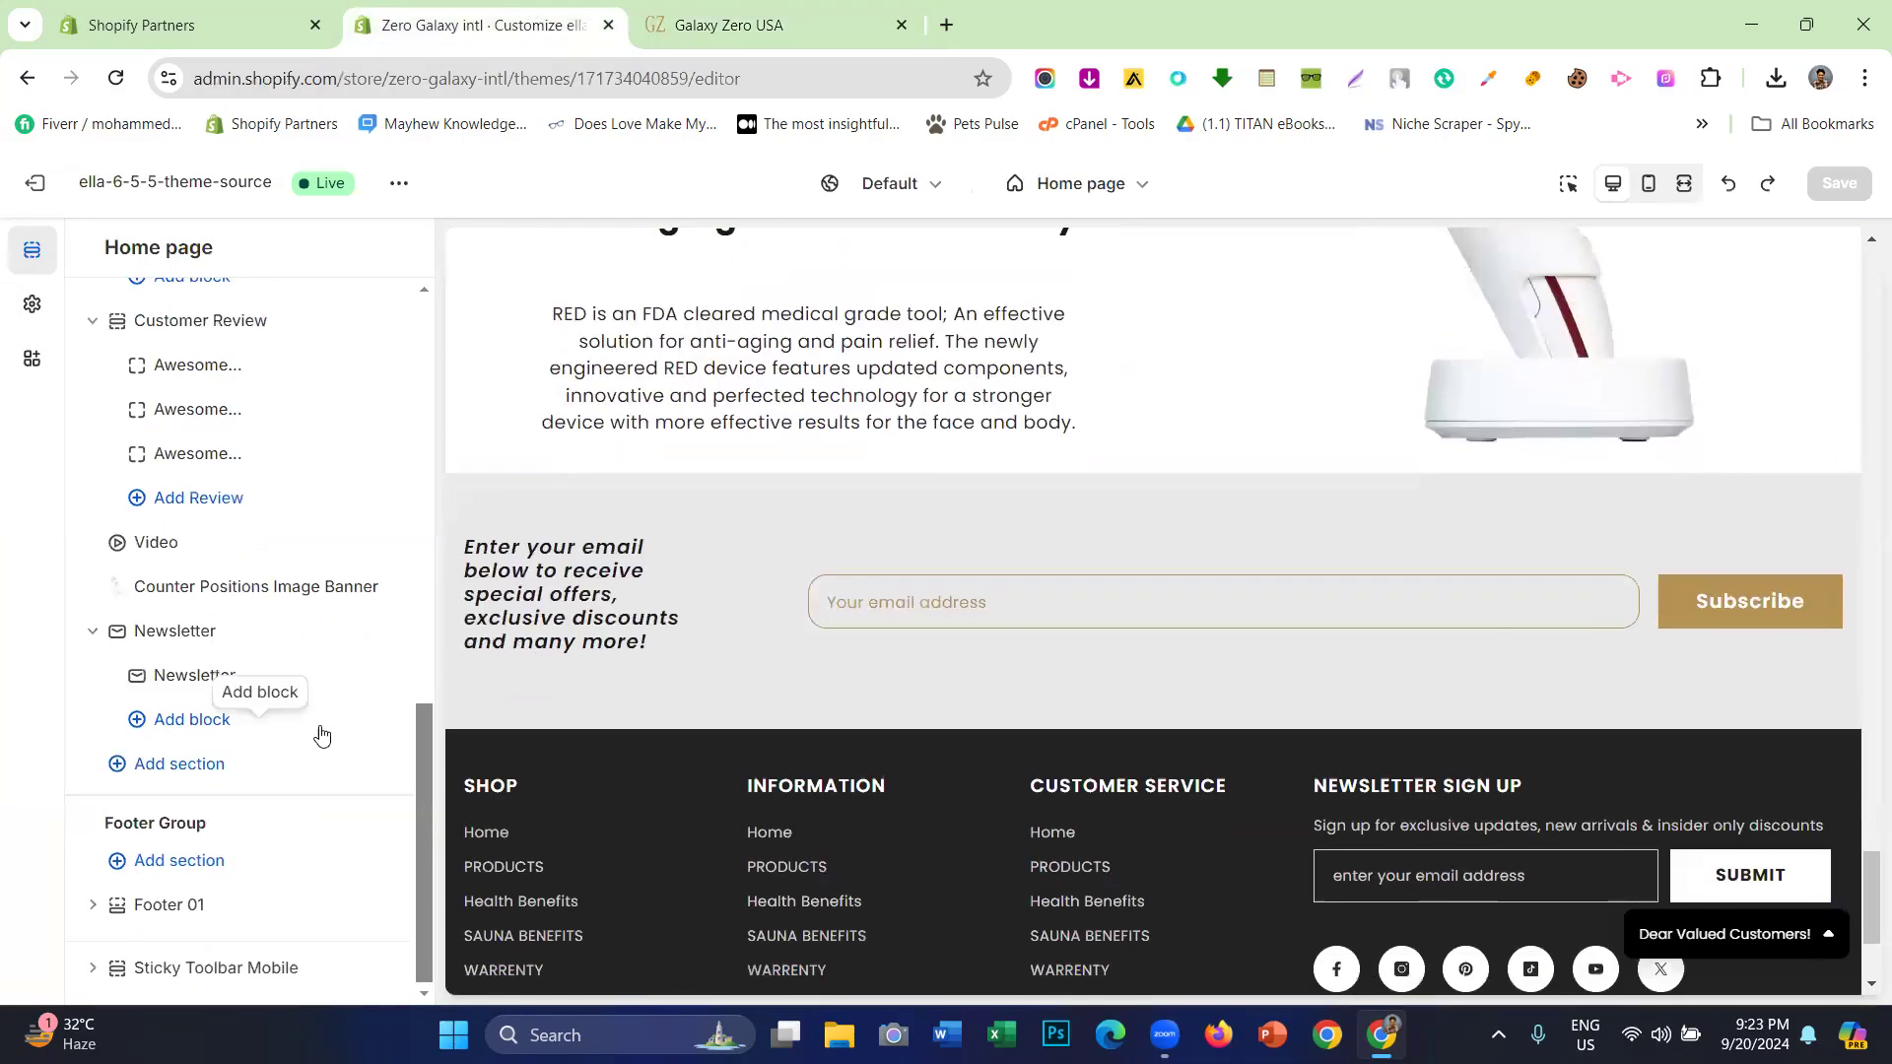
scroll(730, 515, up, 4)
scroll(1046, 507, down, 4)
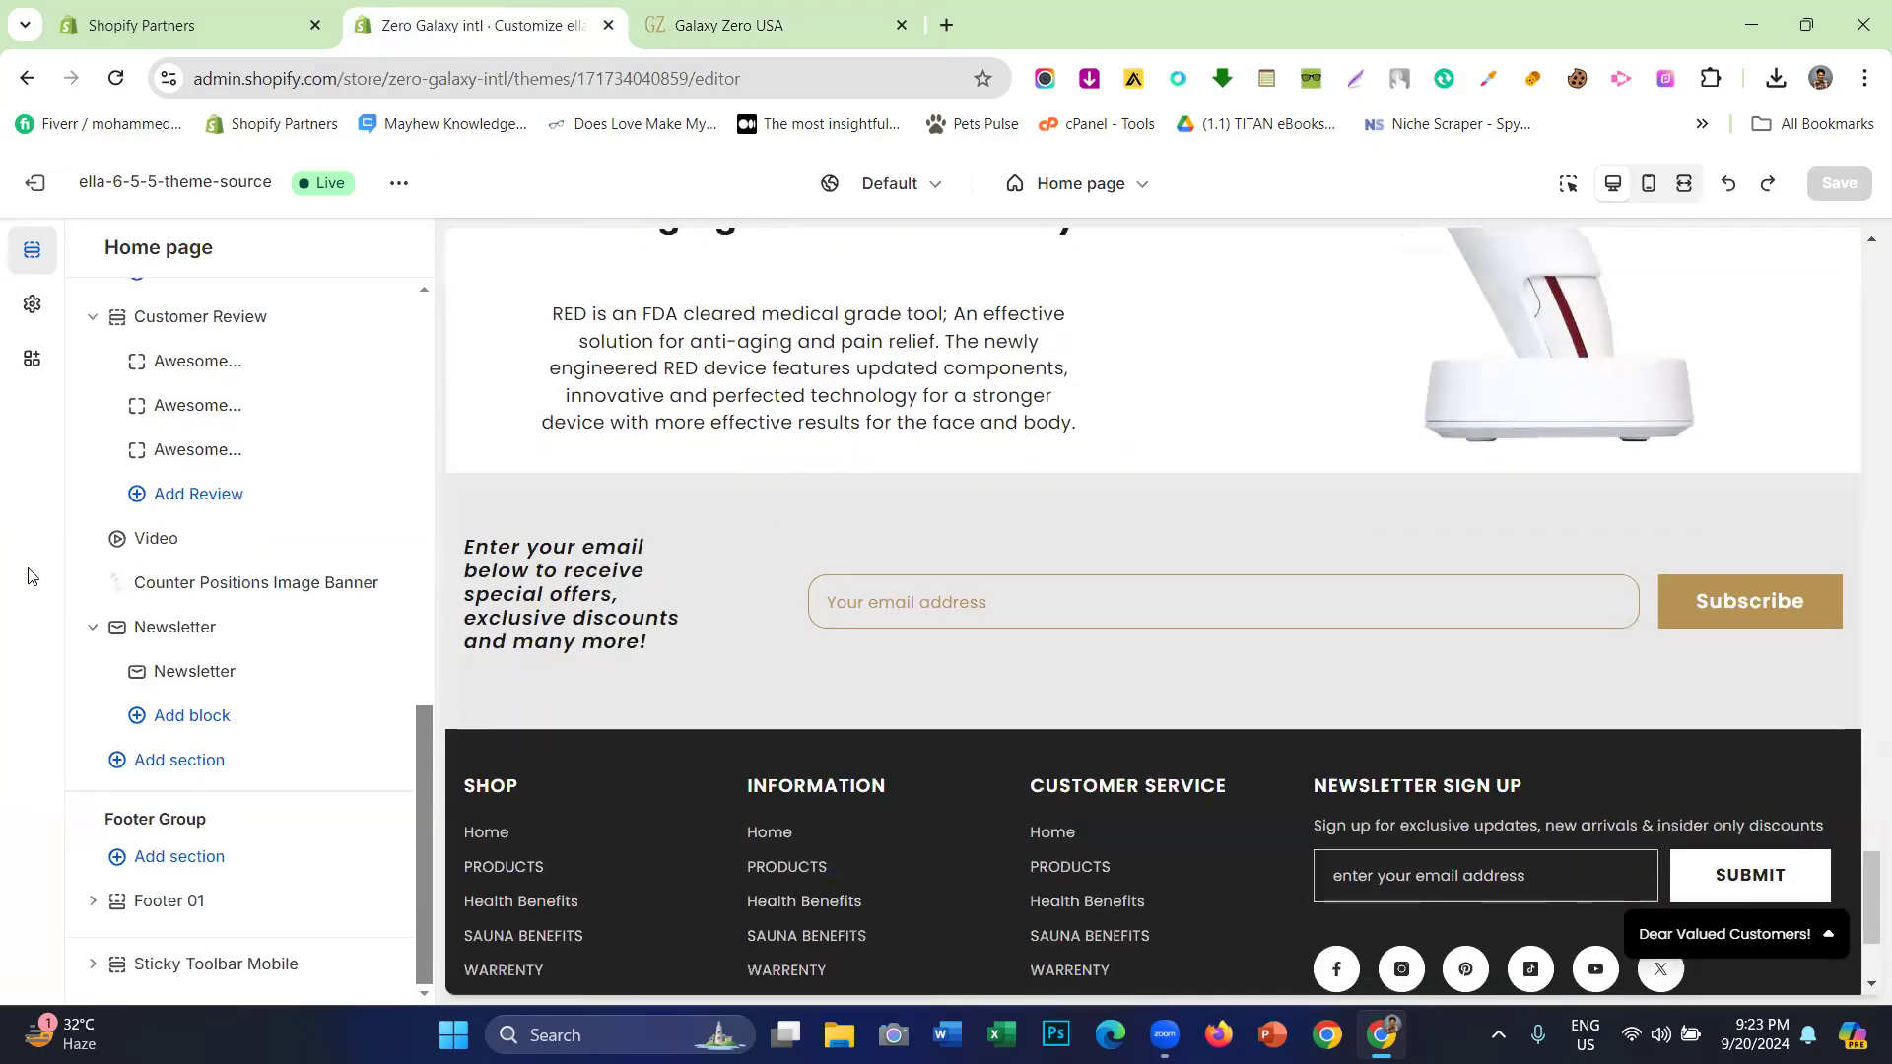
click(93, 901)
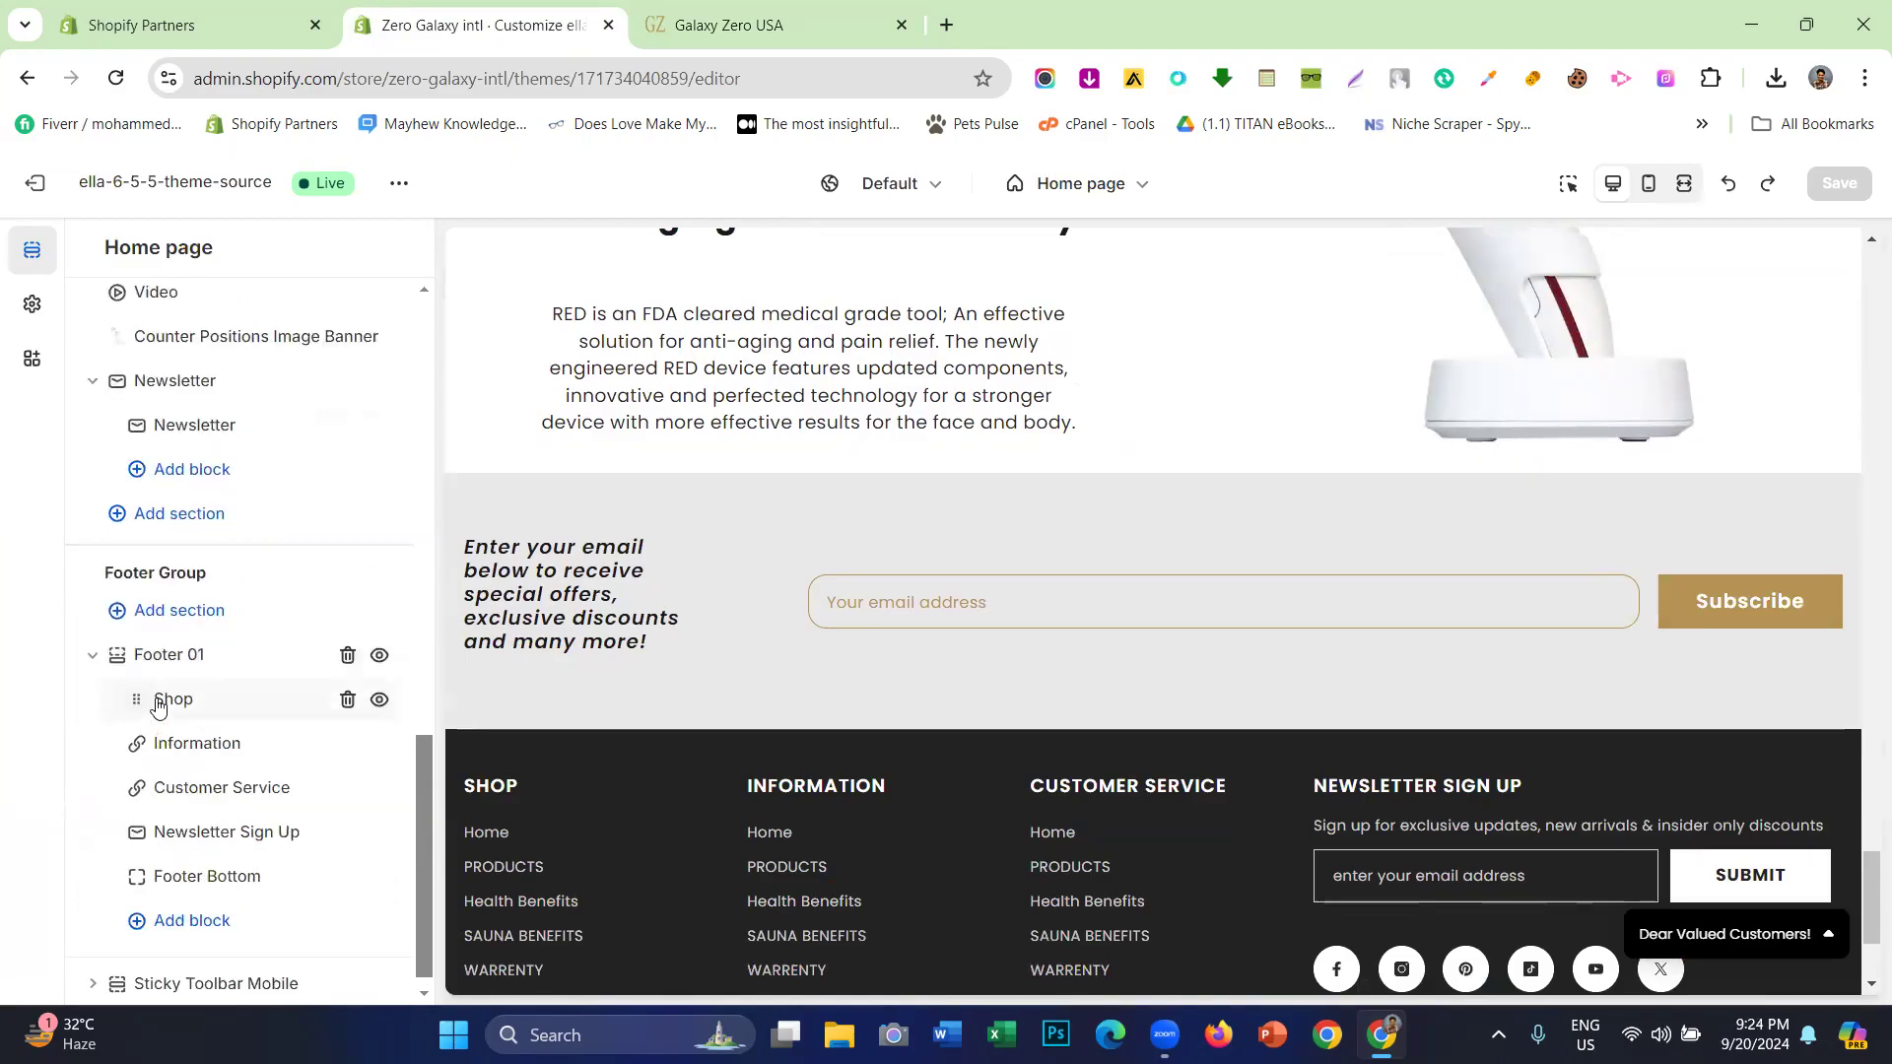
scroll(689, 640, down, 3)
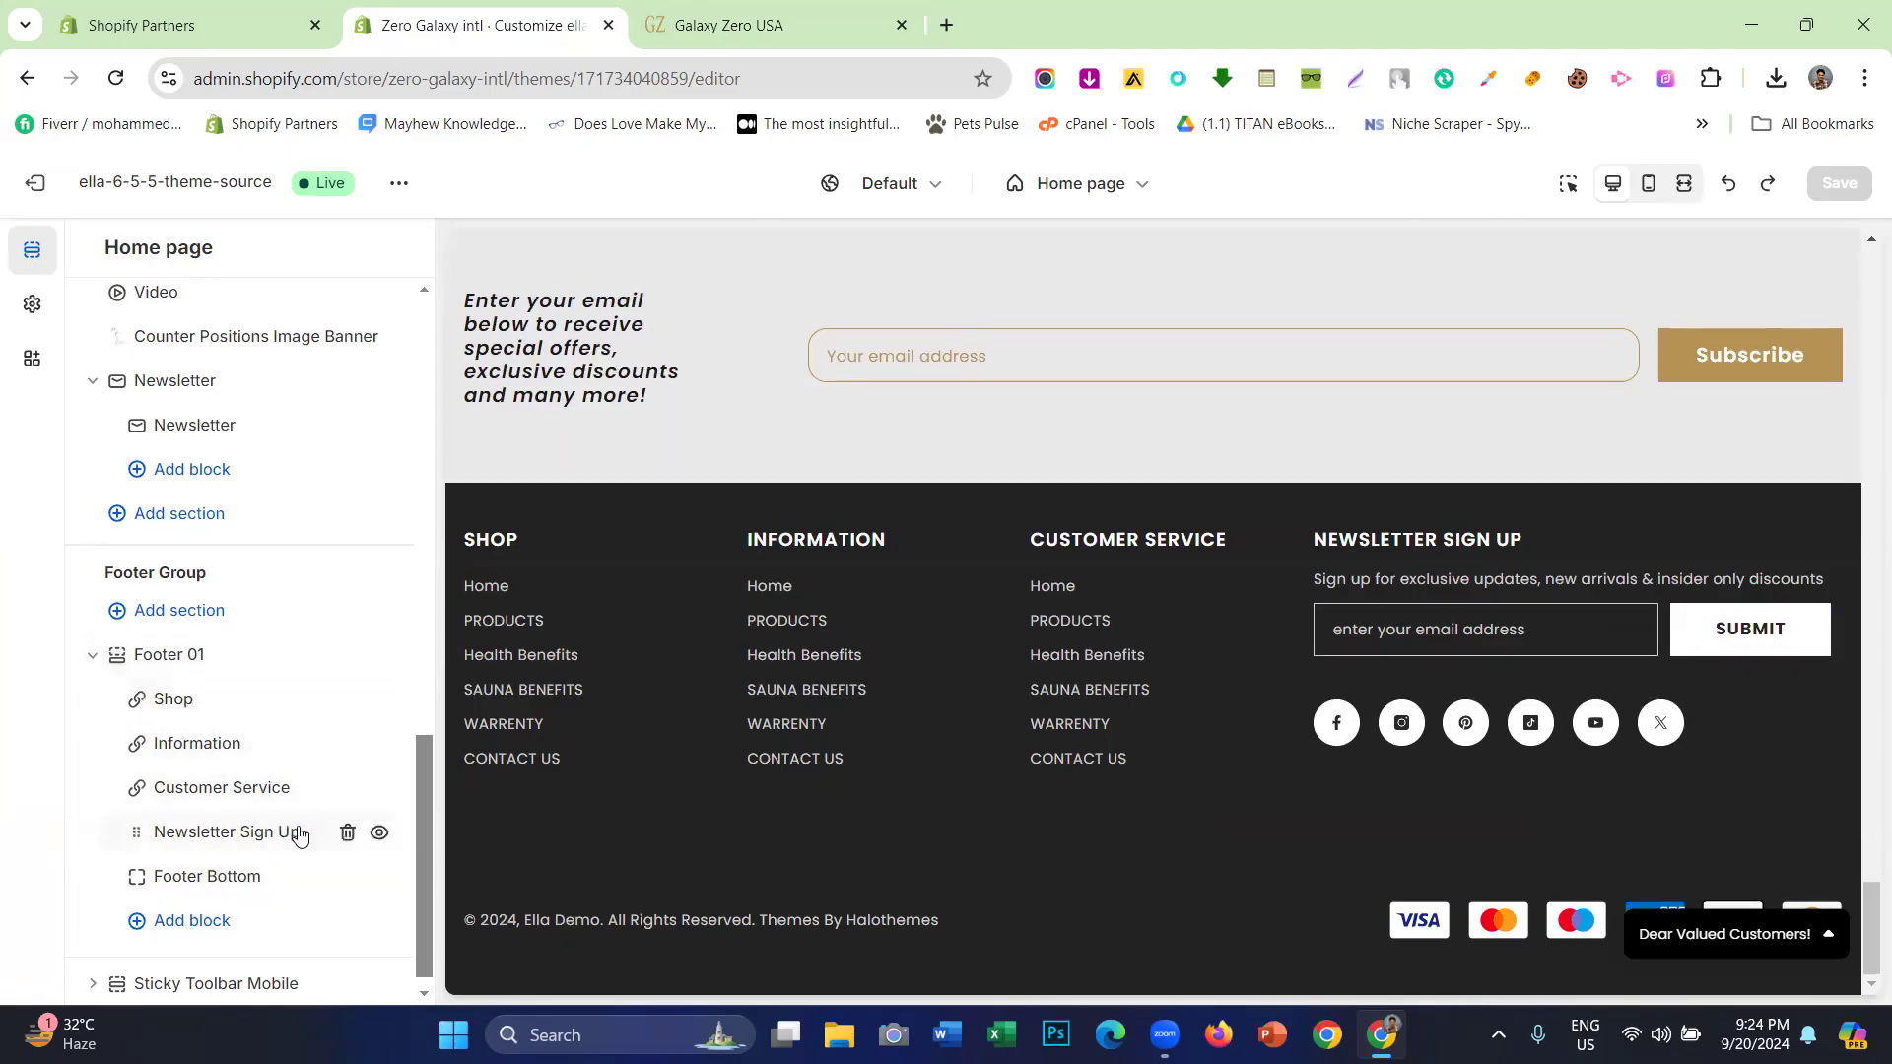
click(346, 836)
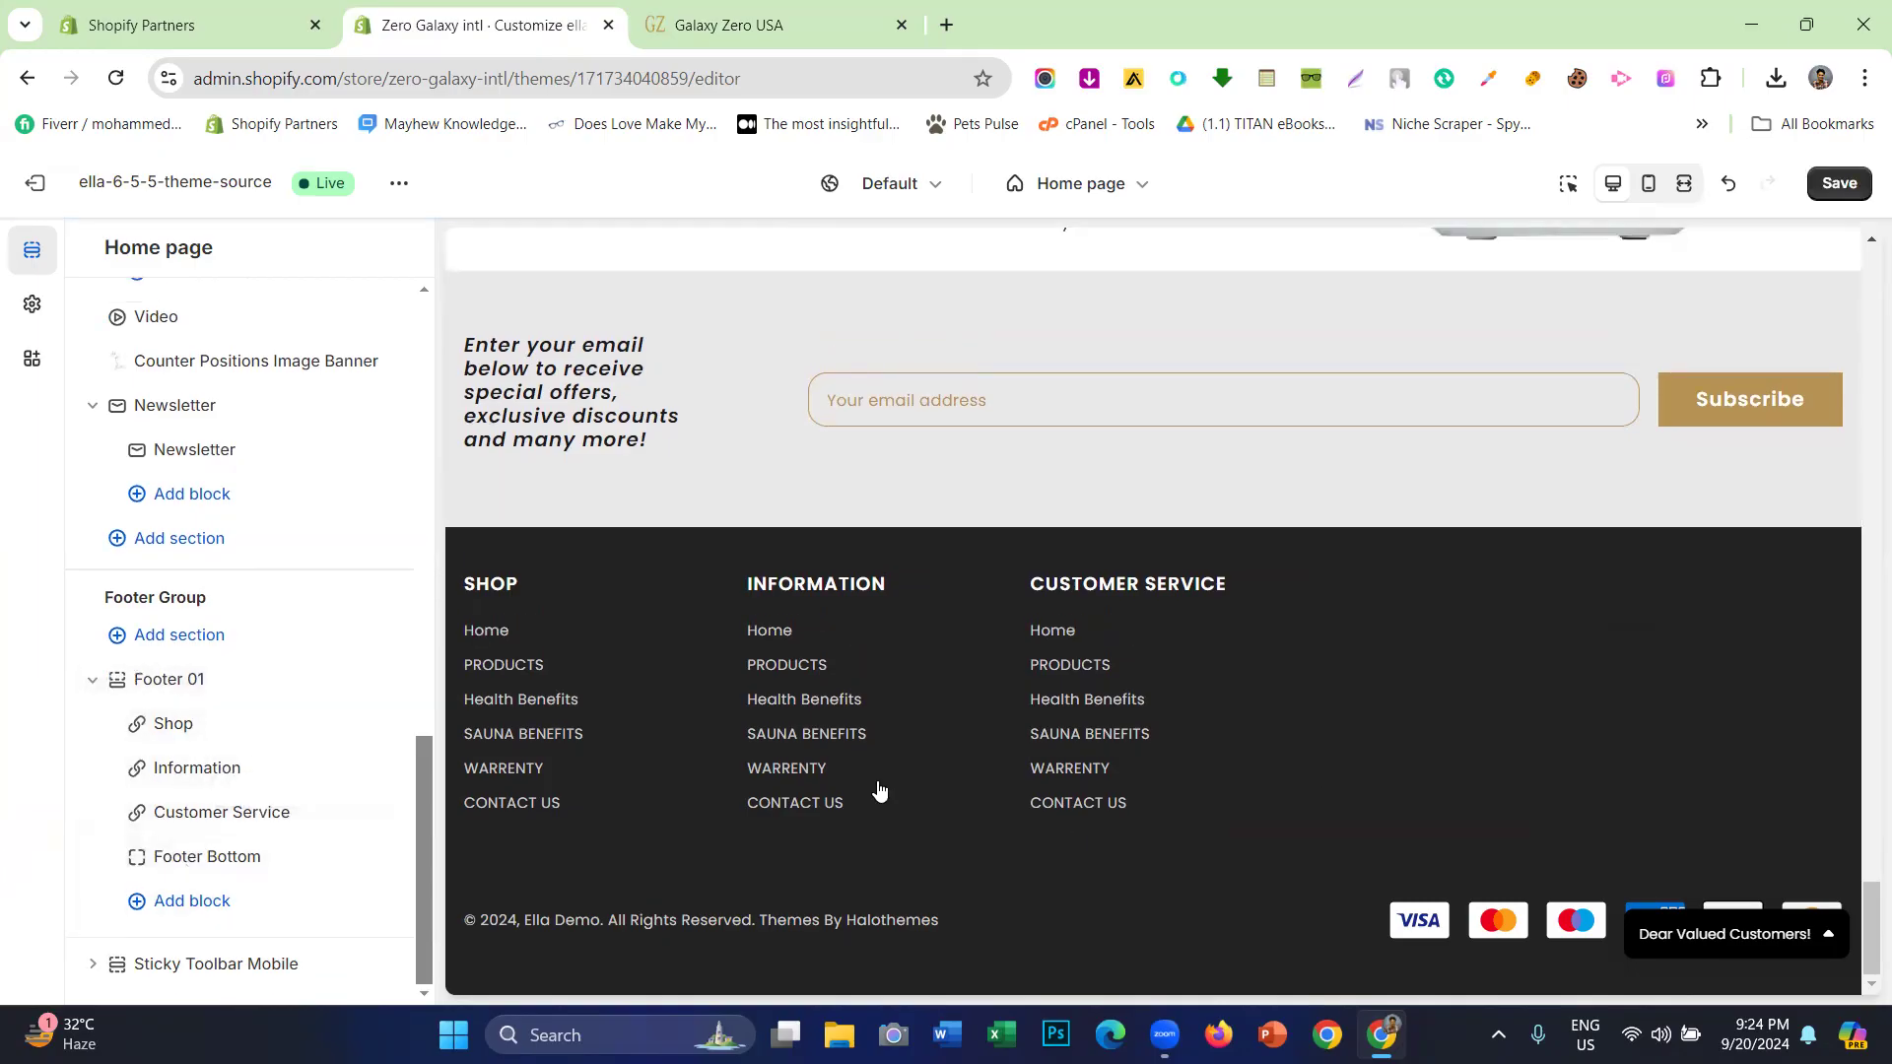
- Delete the Customer Service block from the Footer 01 section
drag(532, 917, 954, 923)
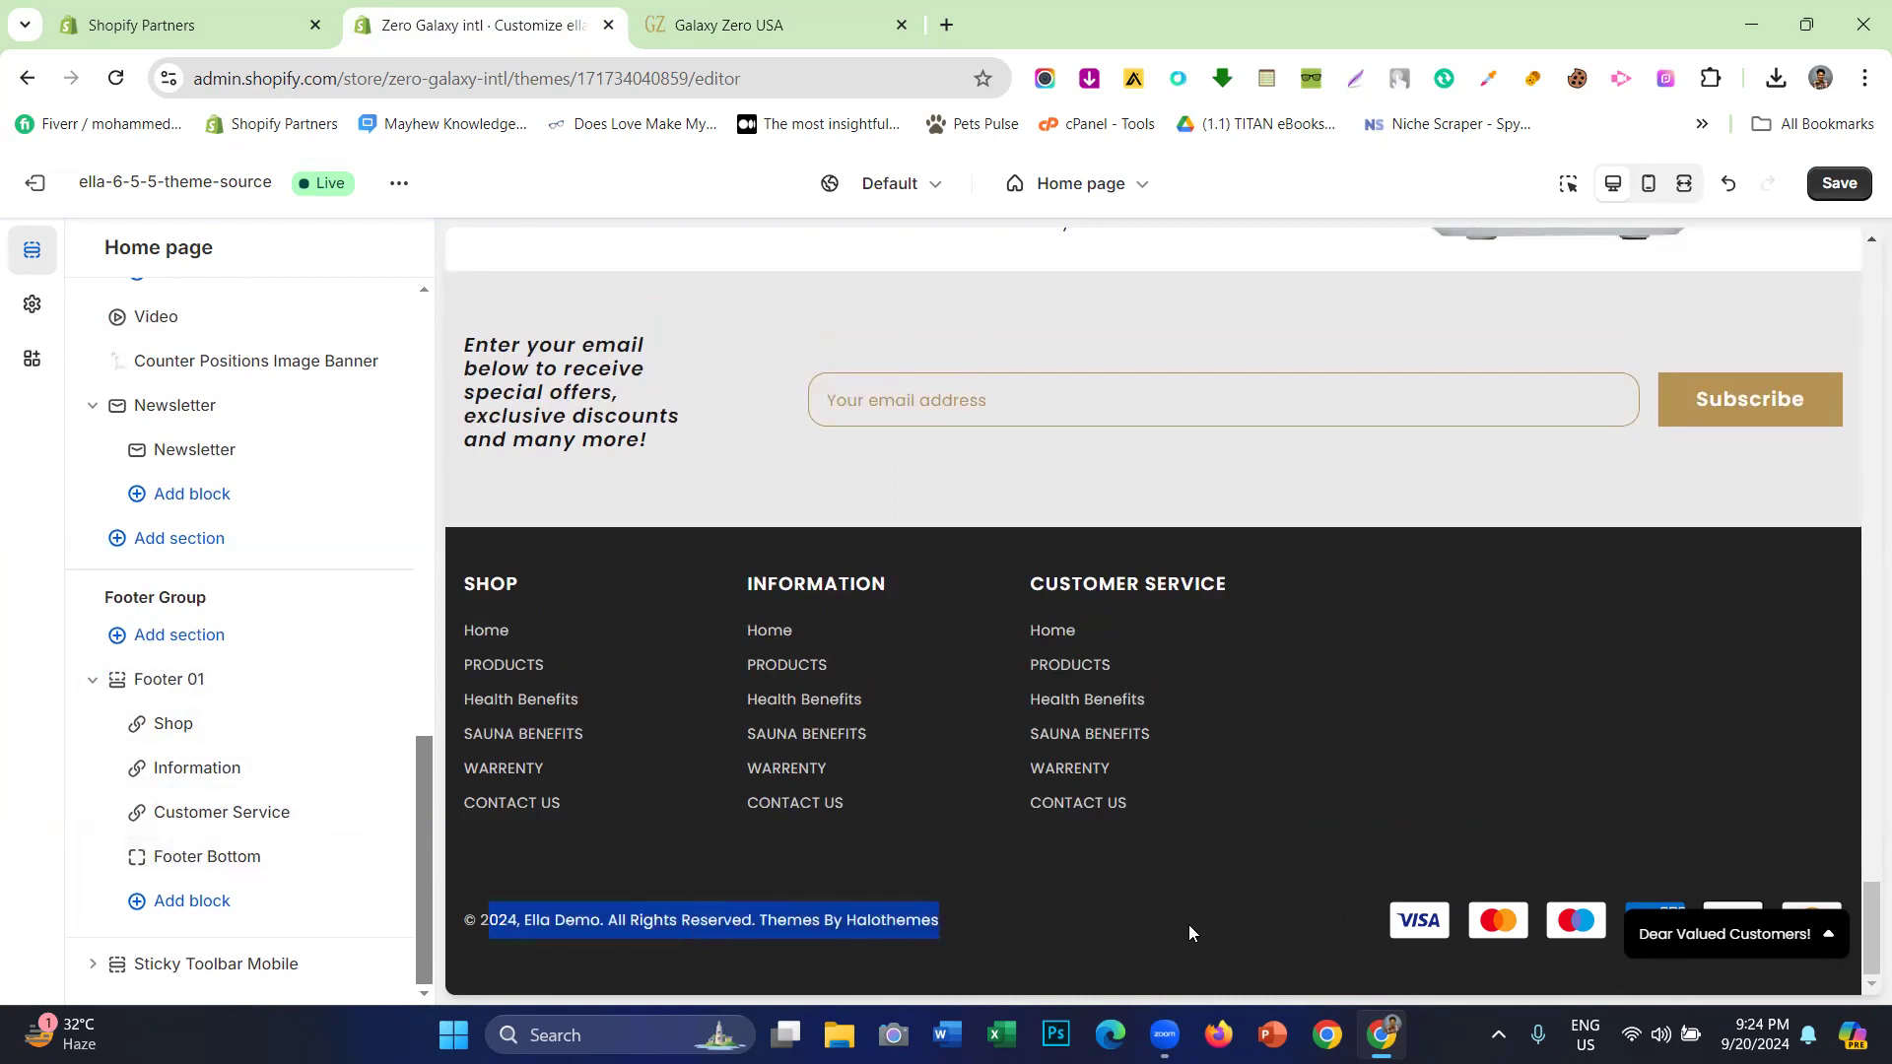
click(1567, 917)
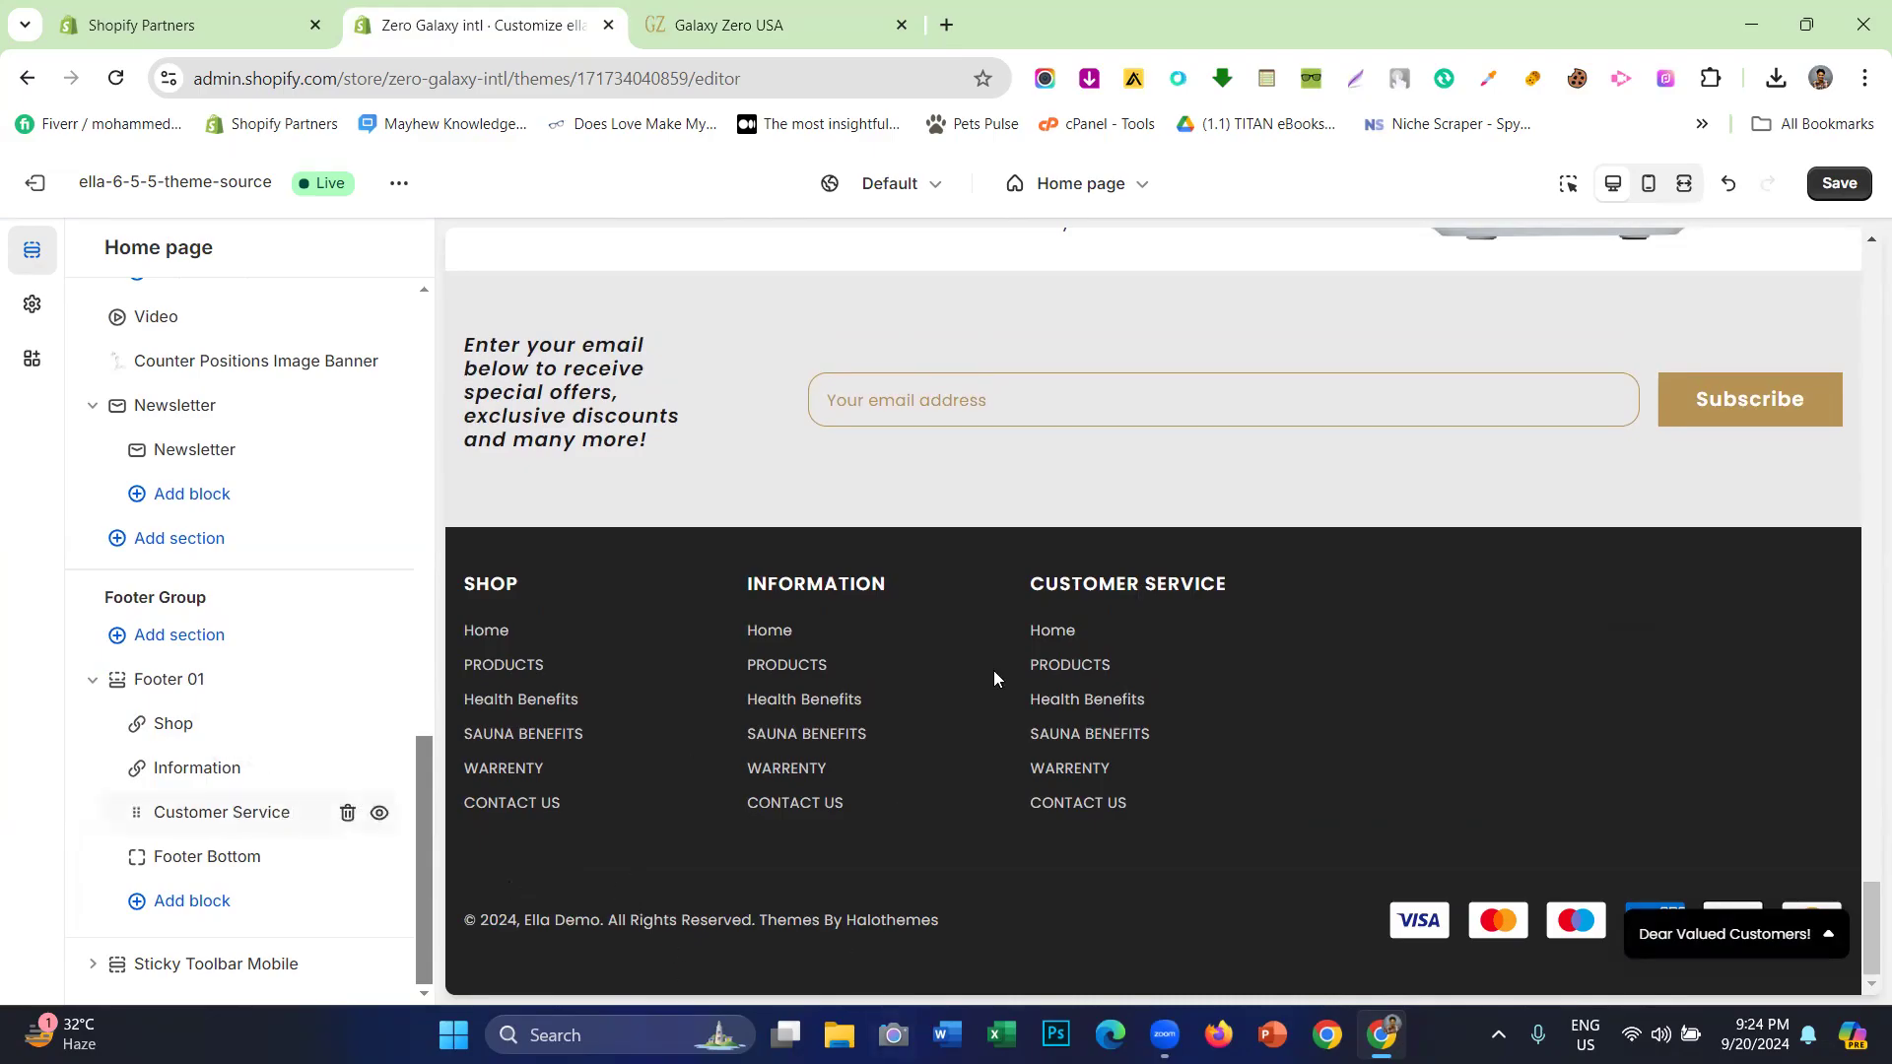
click(346, 814)
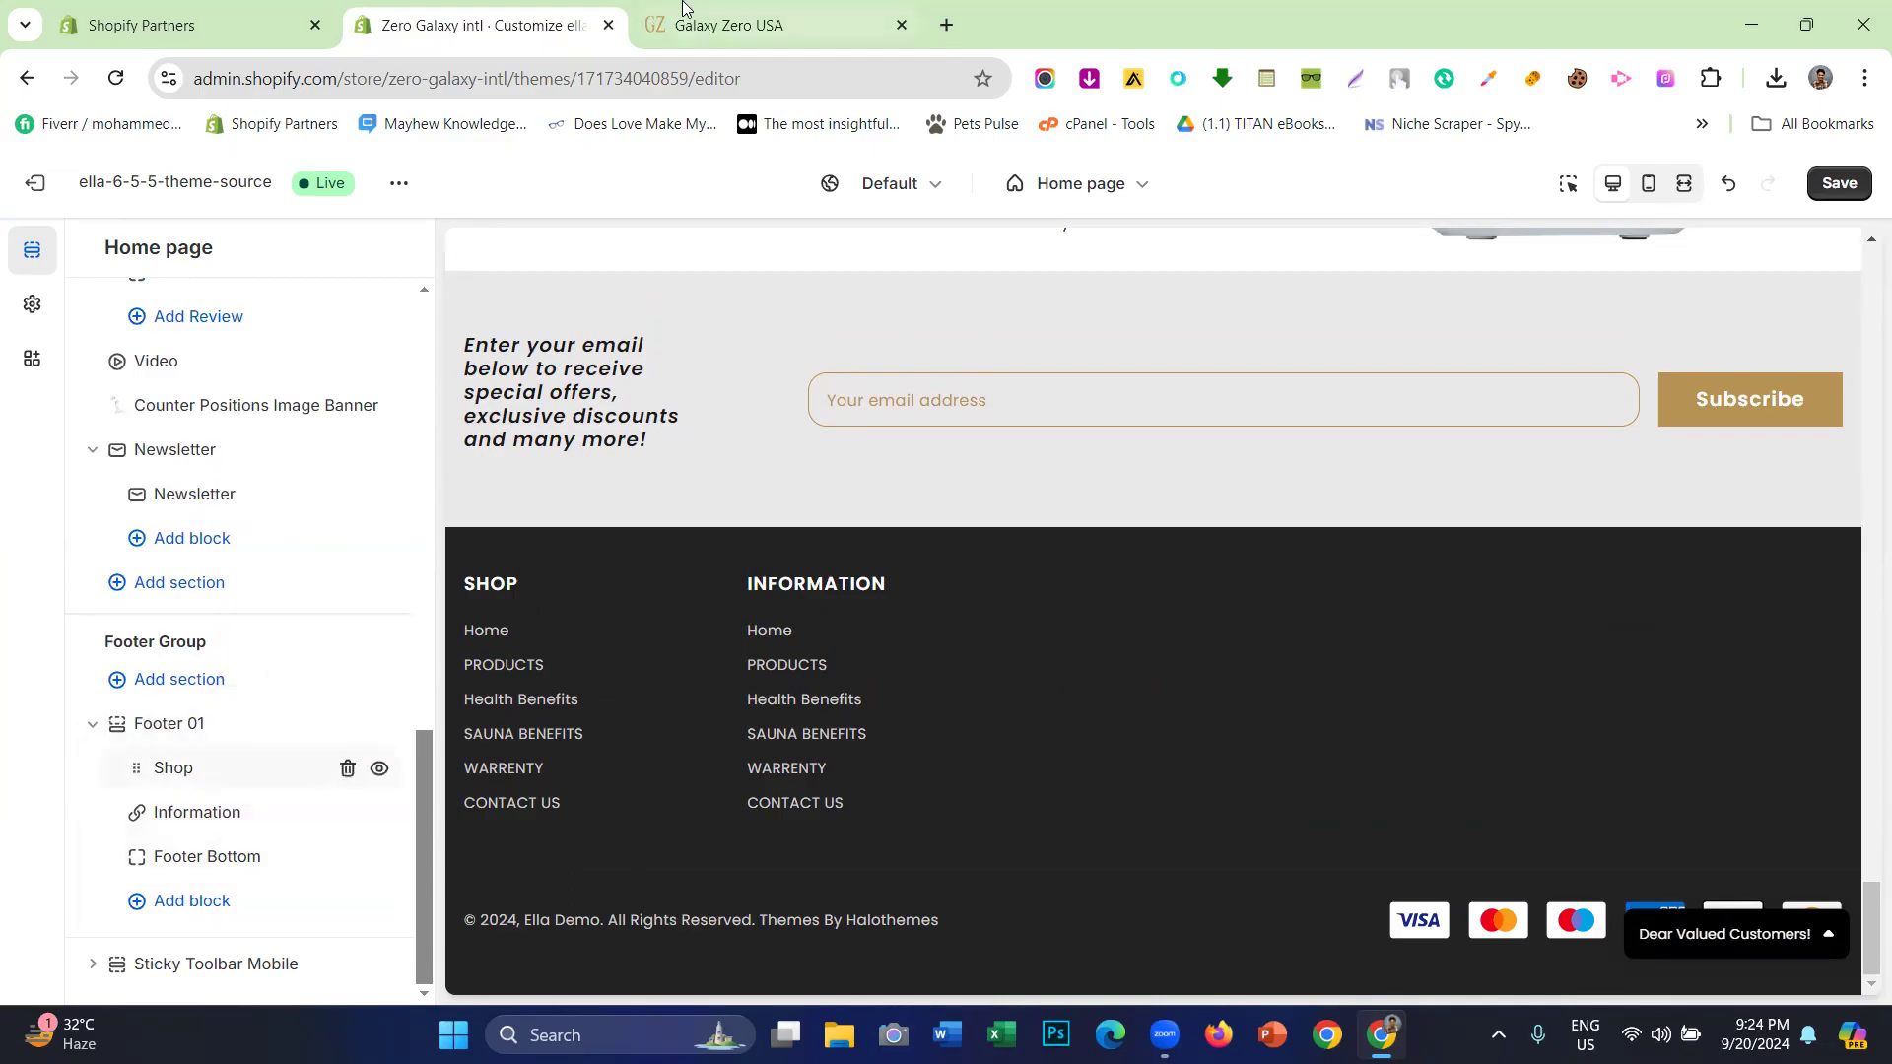
- Copy the "QUICK LINKS" footer heading from the Galaxy Zero USA site, and return to the theme editor
key(ctrl+Tab)
drag(124, 481, 500, 457)
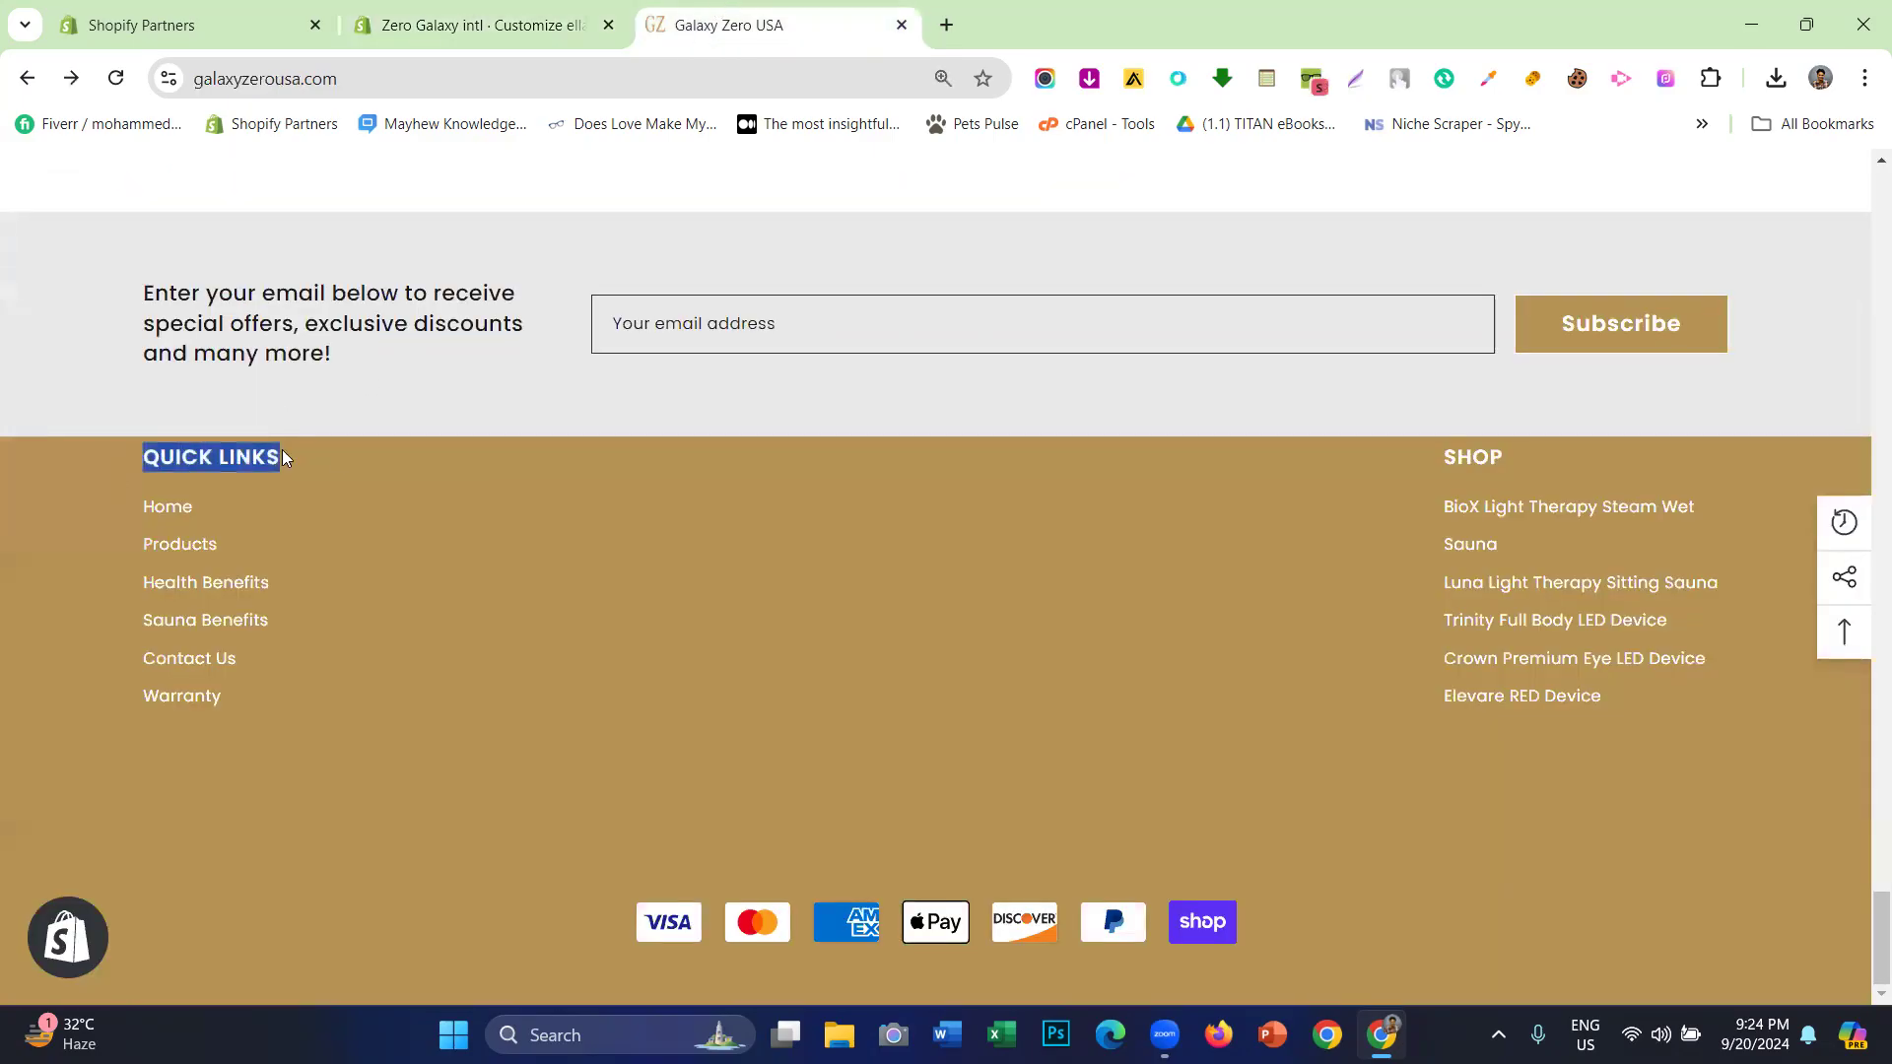
right_click(252, 478)
click(288, 489)
click(506, 41)
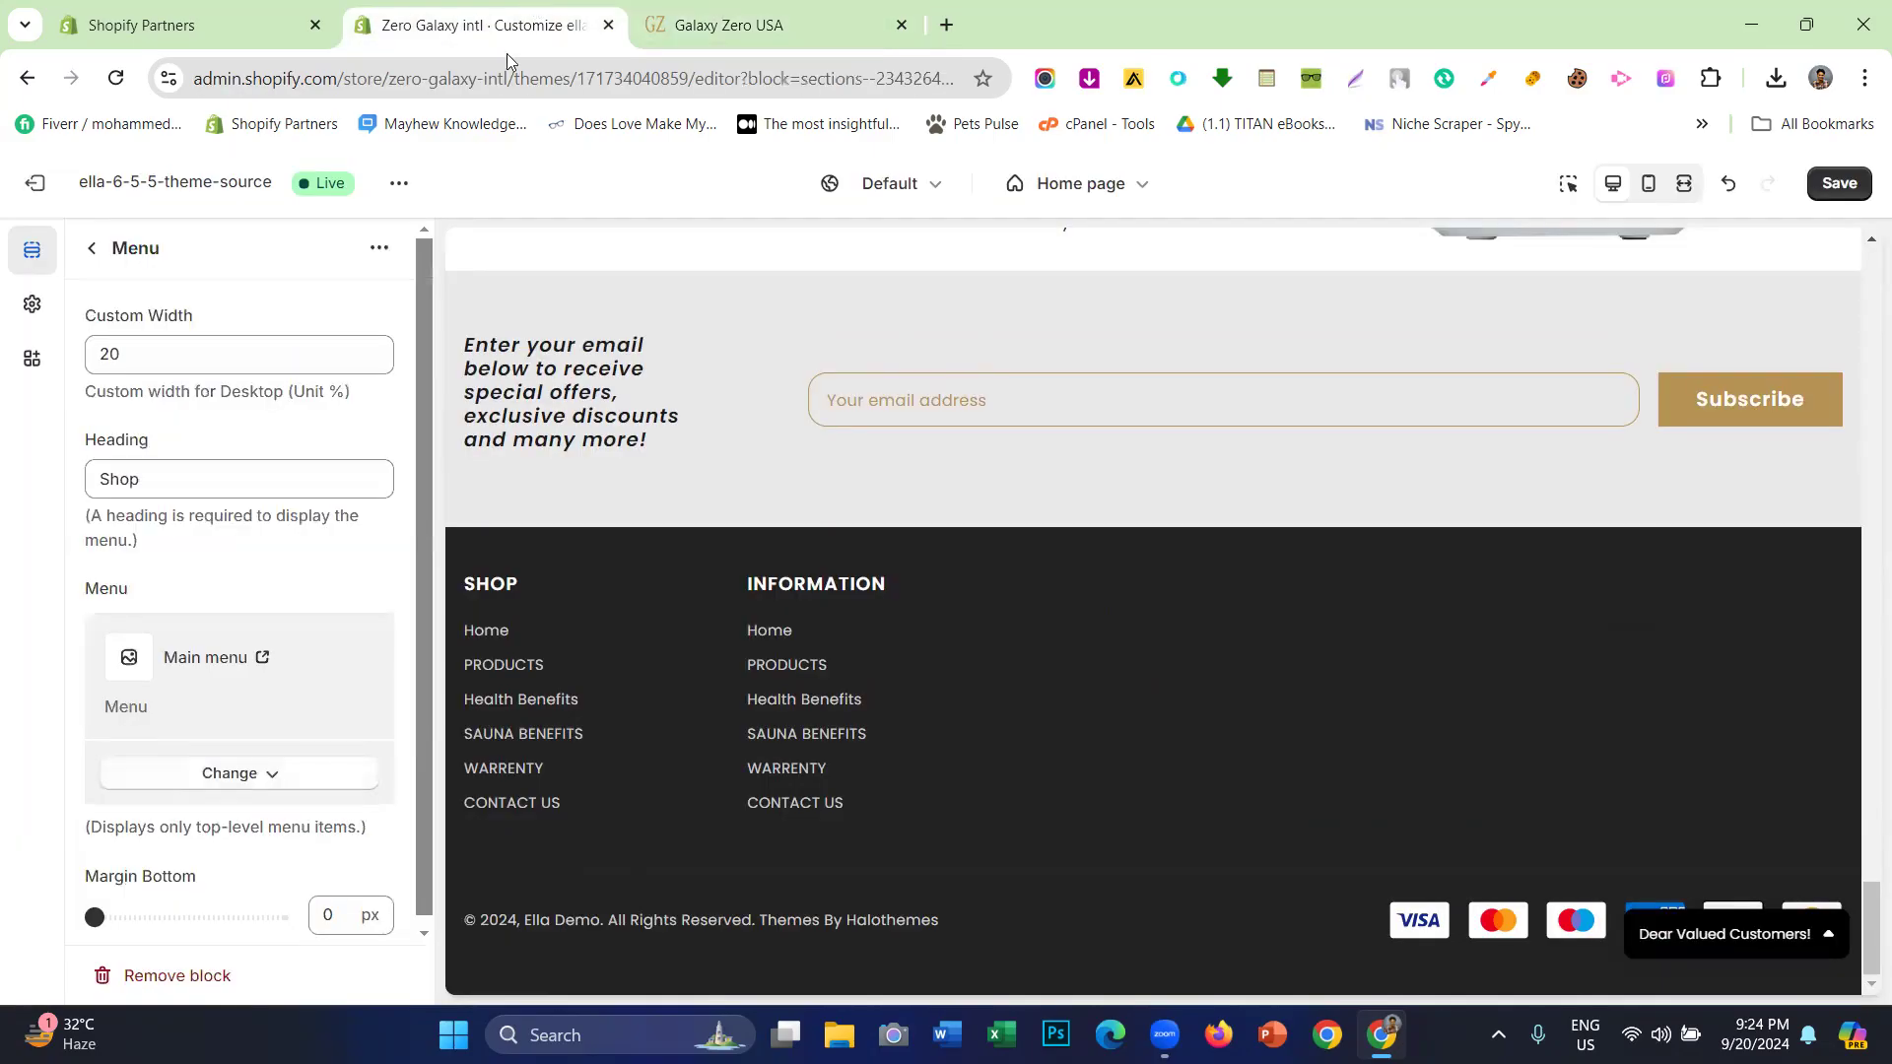
double_click(139, 479)
right_click(194, 487)
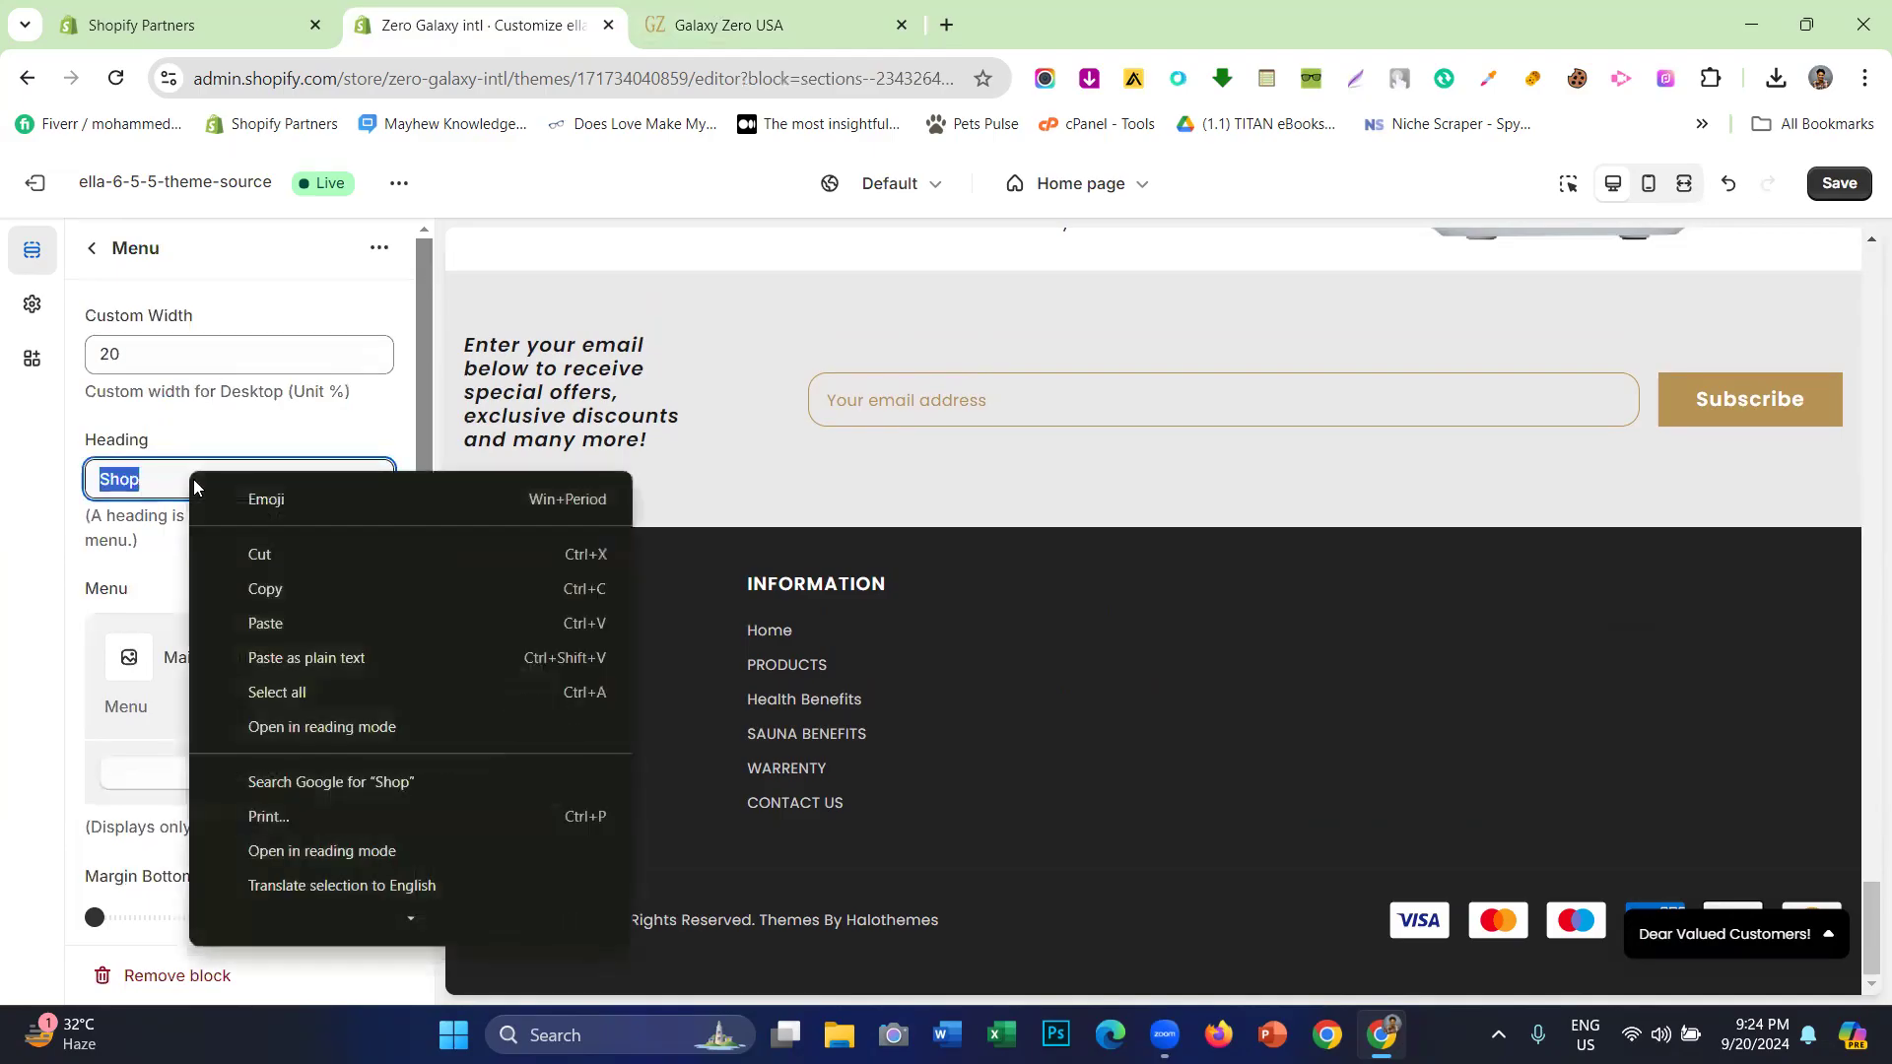
click(88, 249)
click(89, 249)
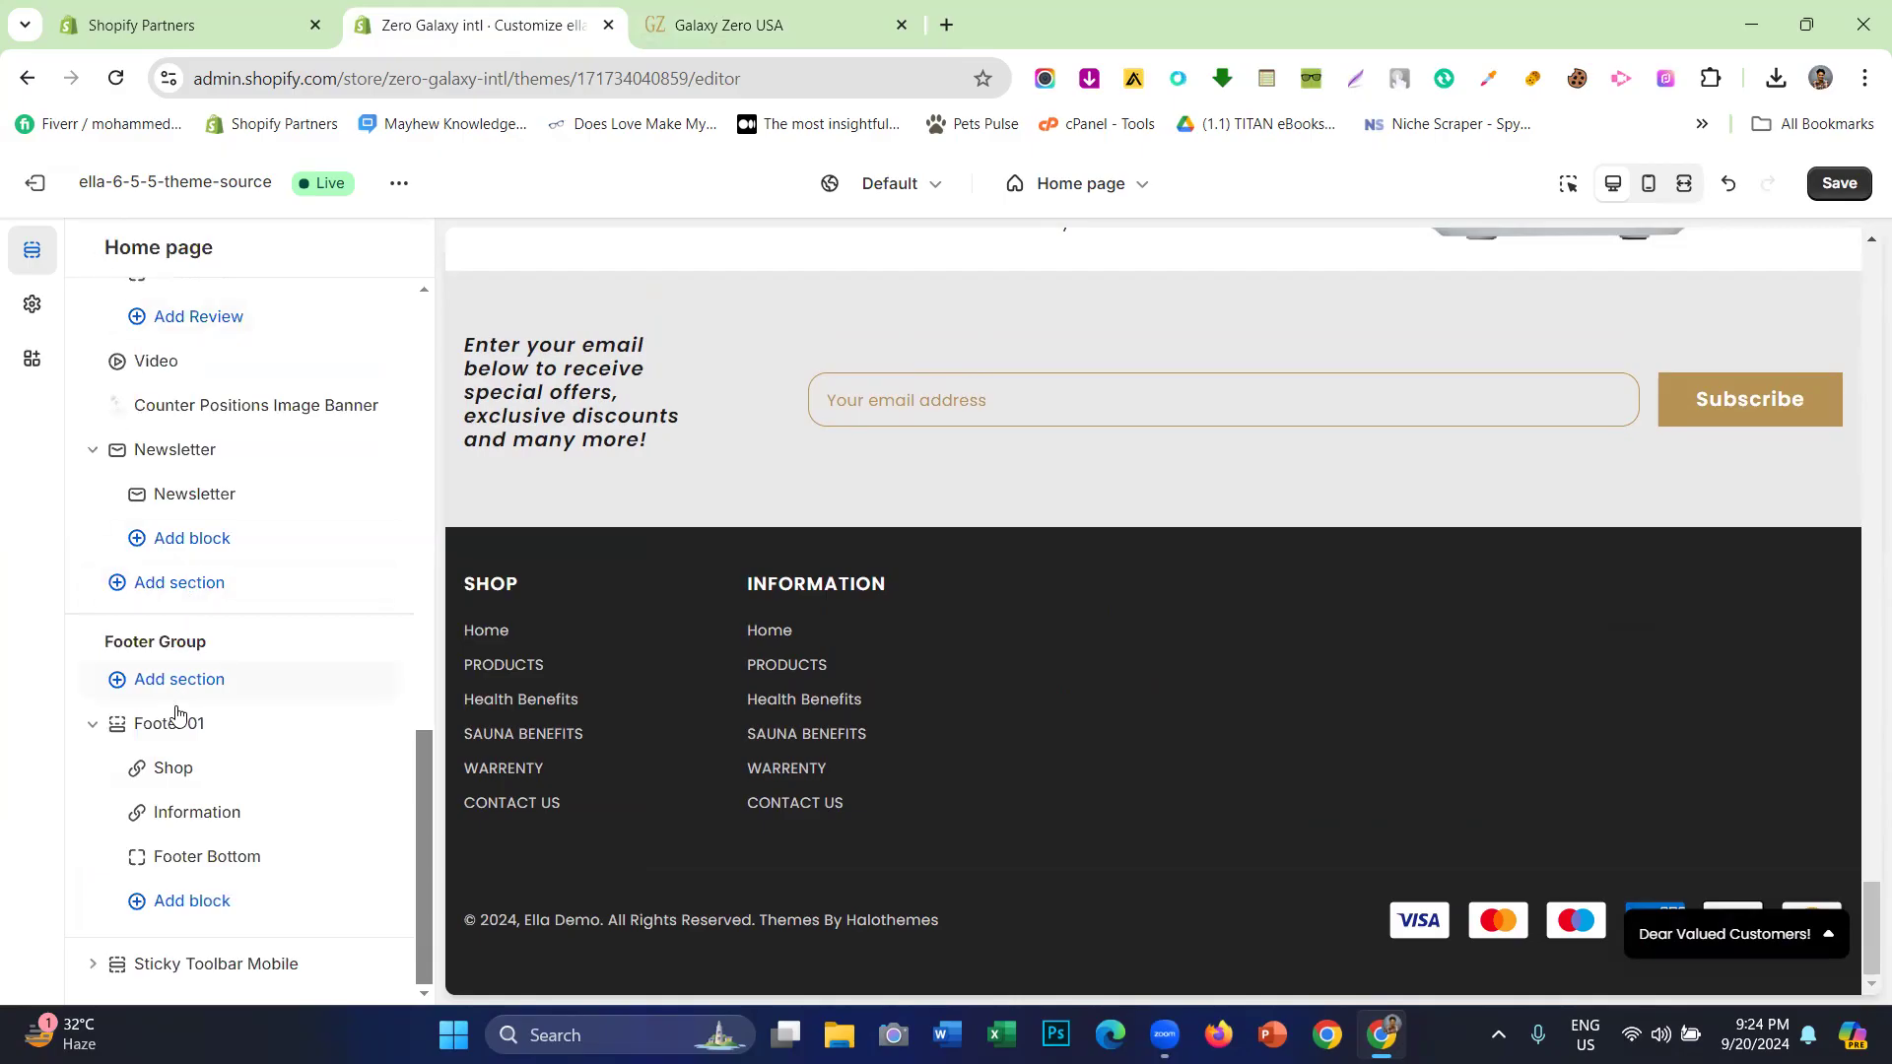
click(184, 778)
click(89, 247)
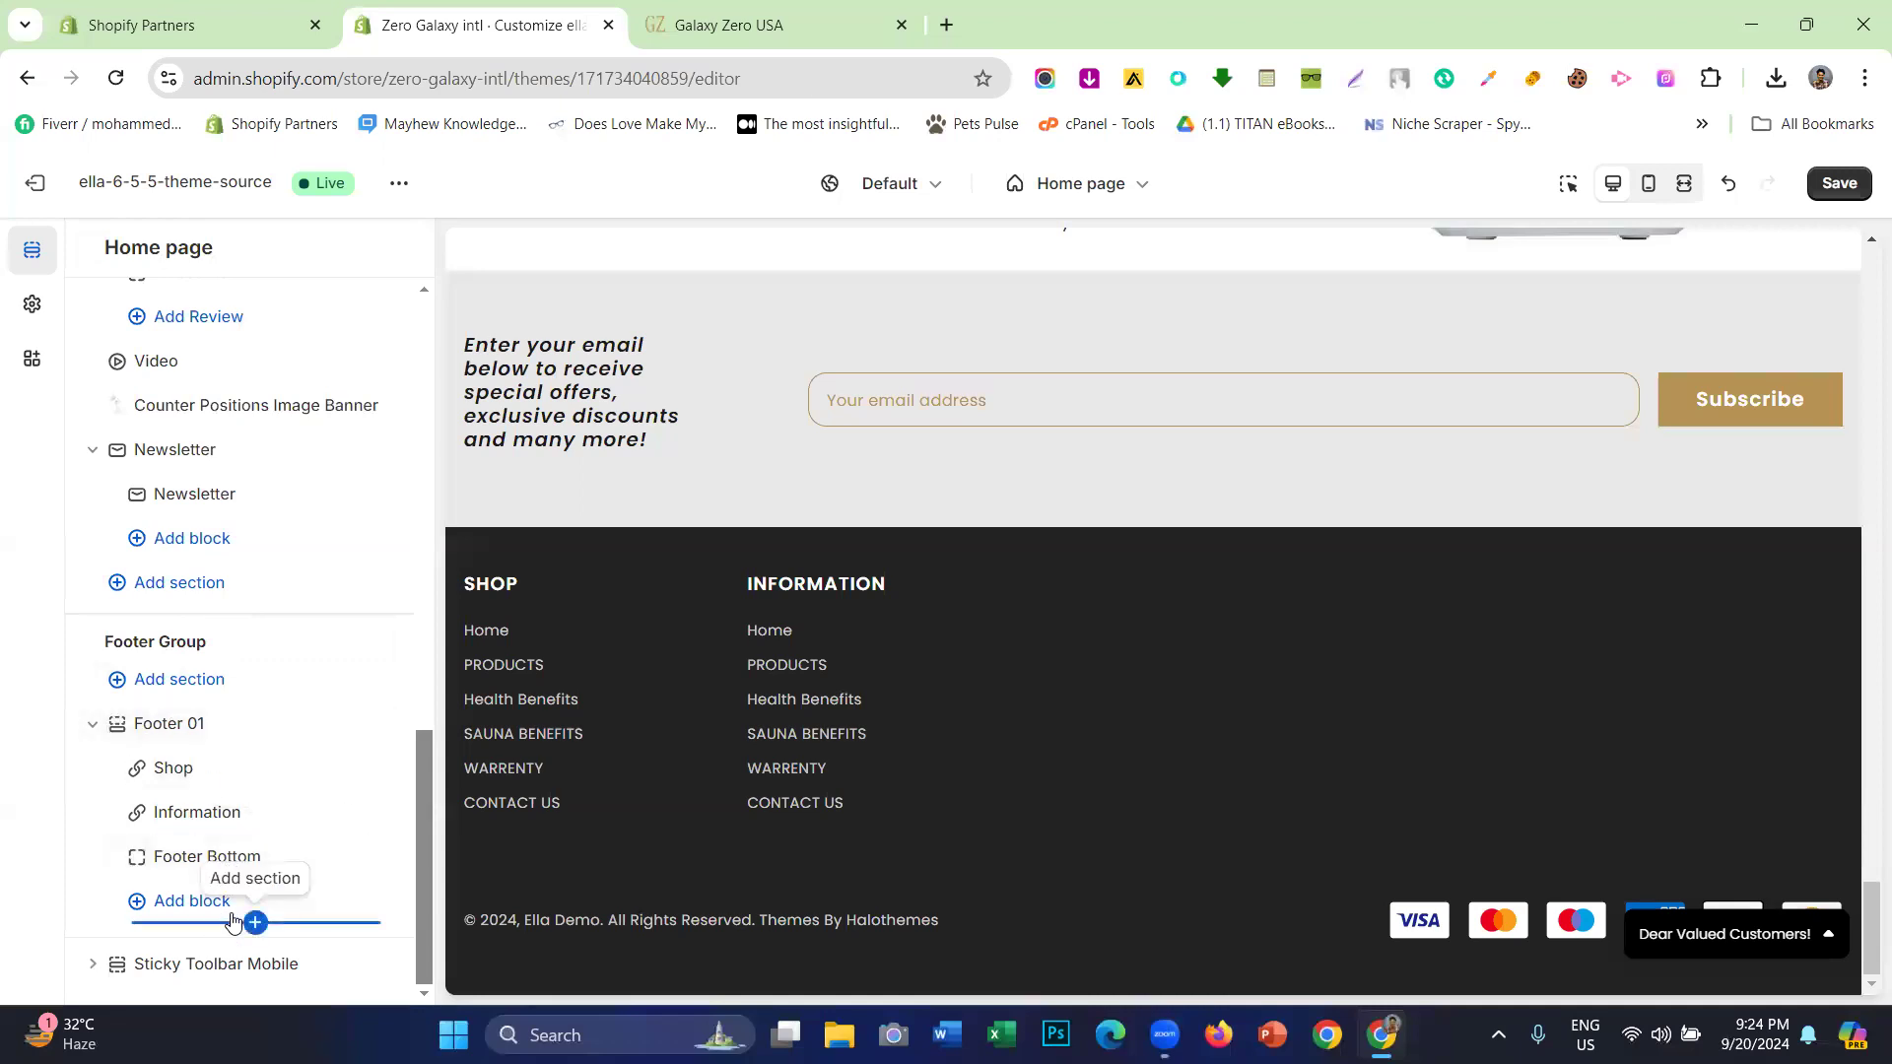
- Try adding a Text block to the Footer 01 section, and delete it again
click(233, 918)
click(39, 890)
click(187, 904)
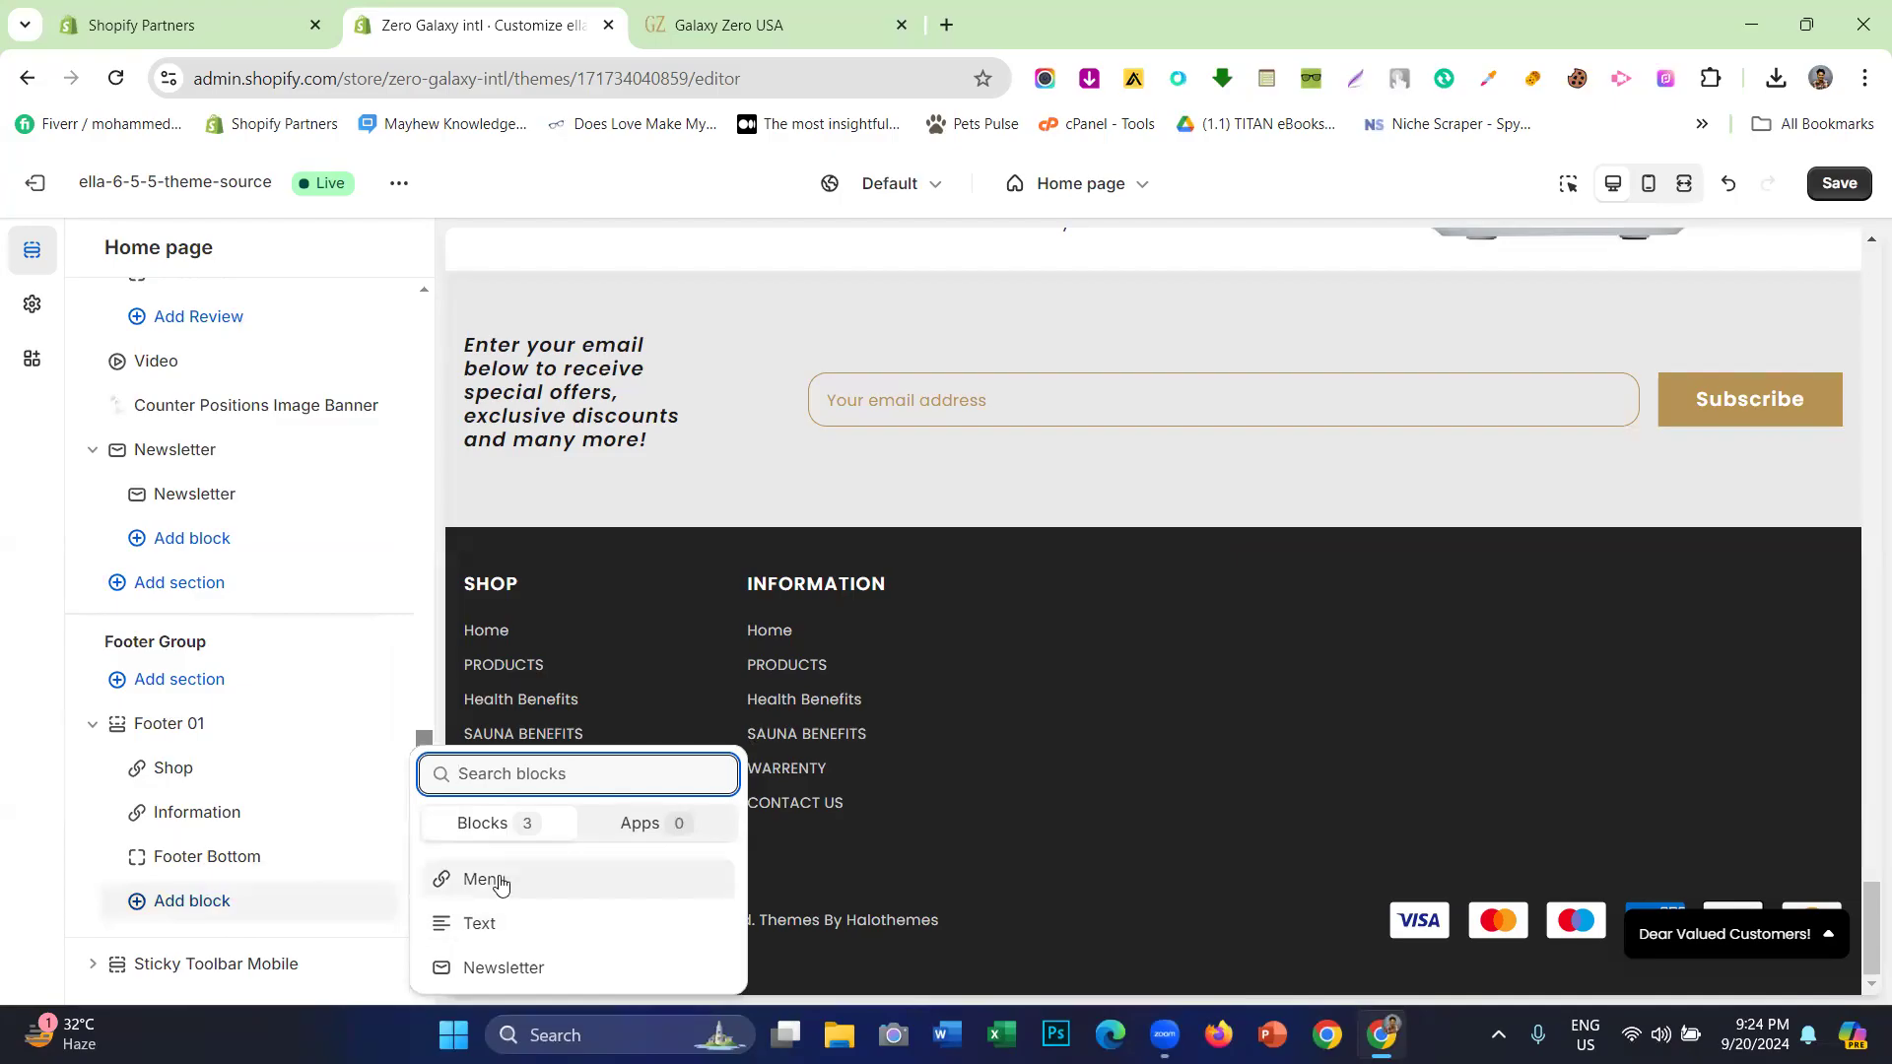
click(532, 926)
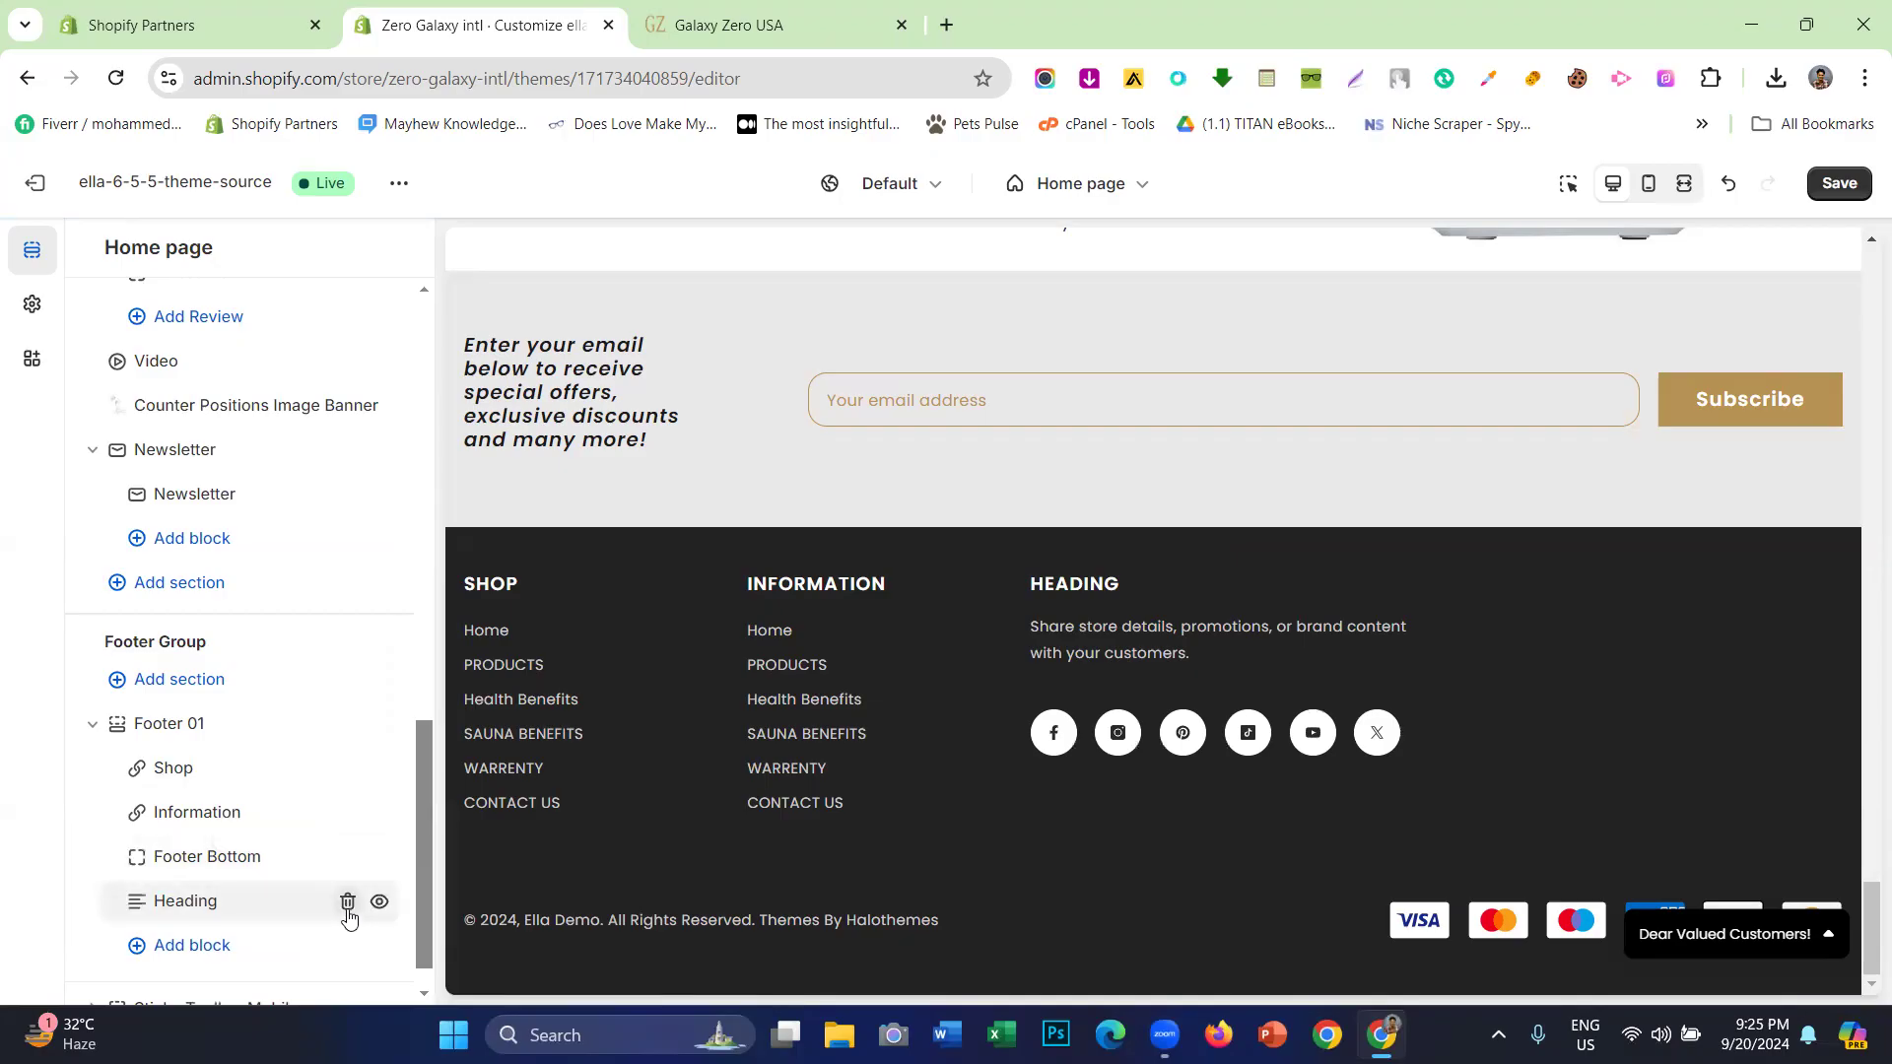
click(348, 907)
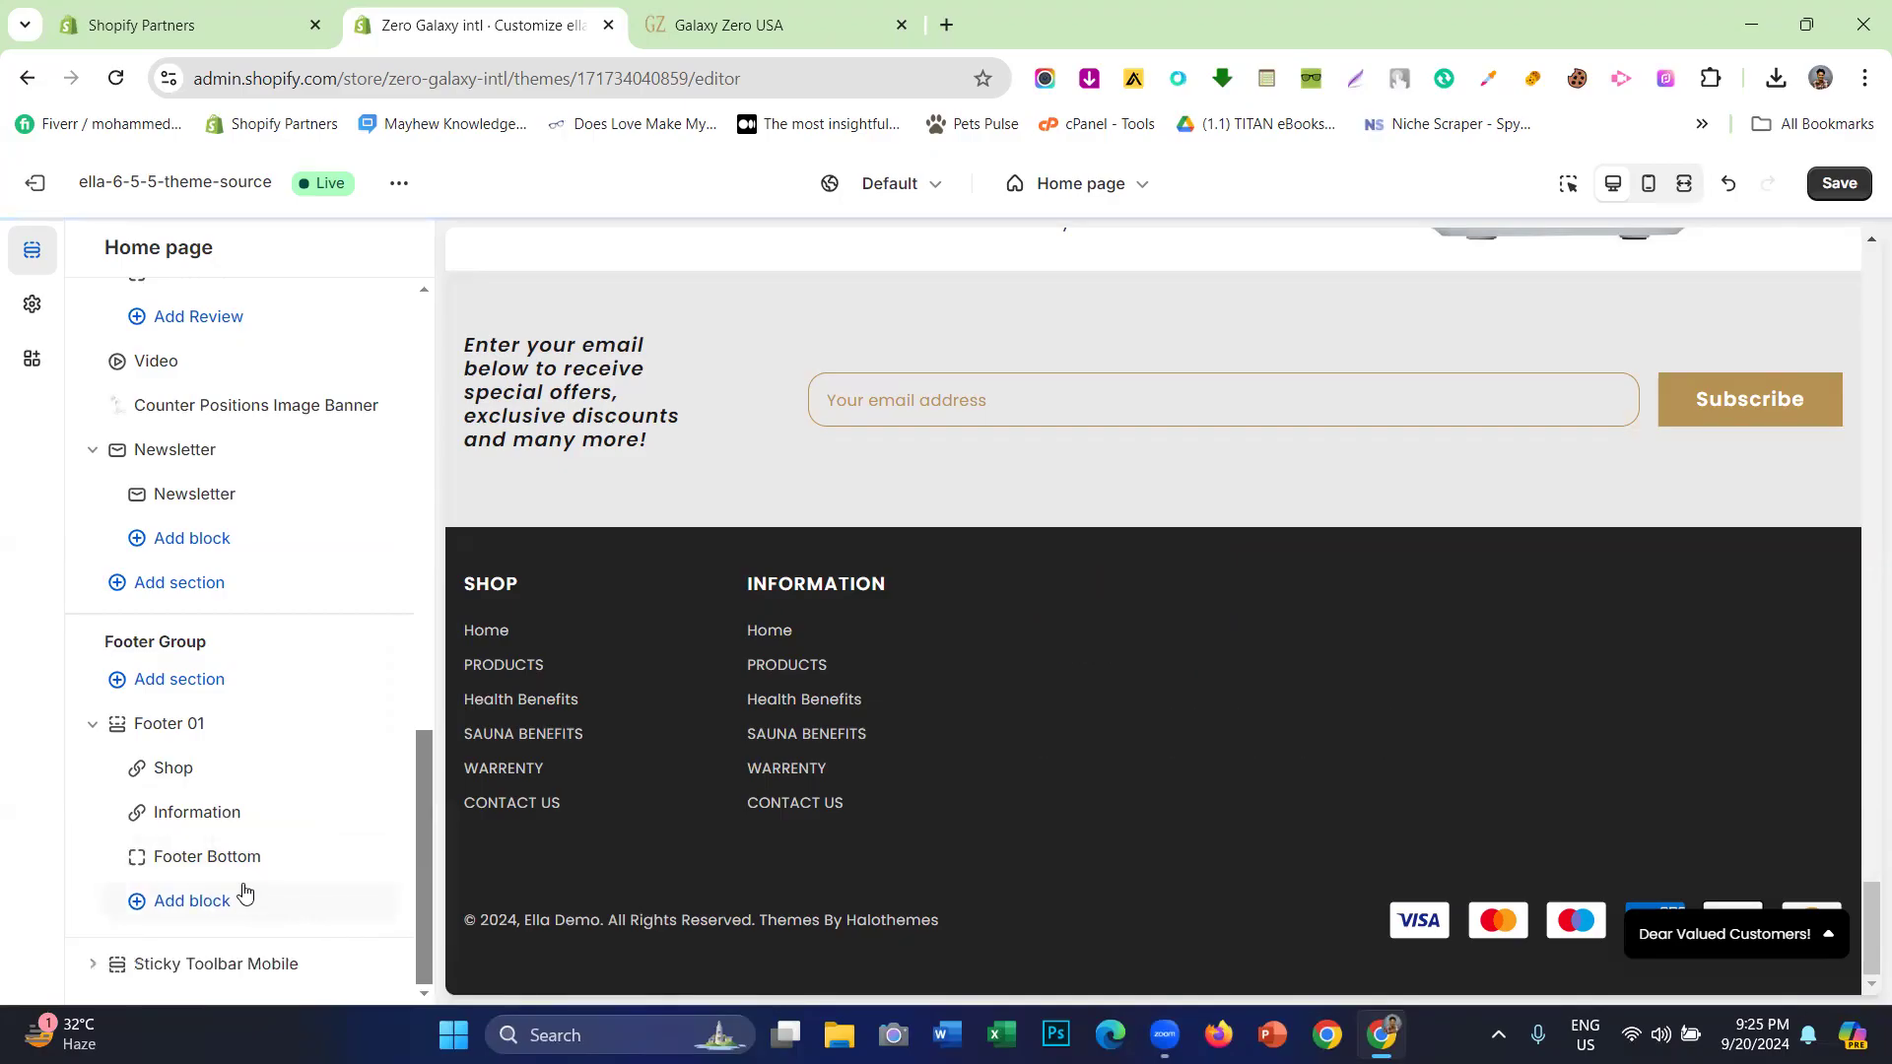
- Replace the heading of the Shop menu block in Footer 01 with the copied text "Quick links"
click(215, 770)
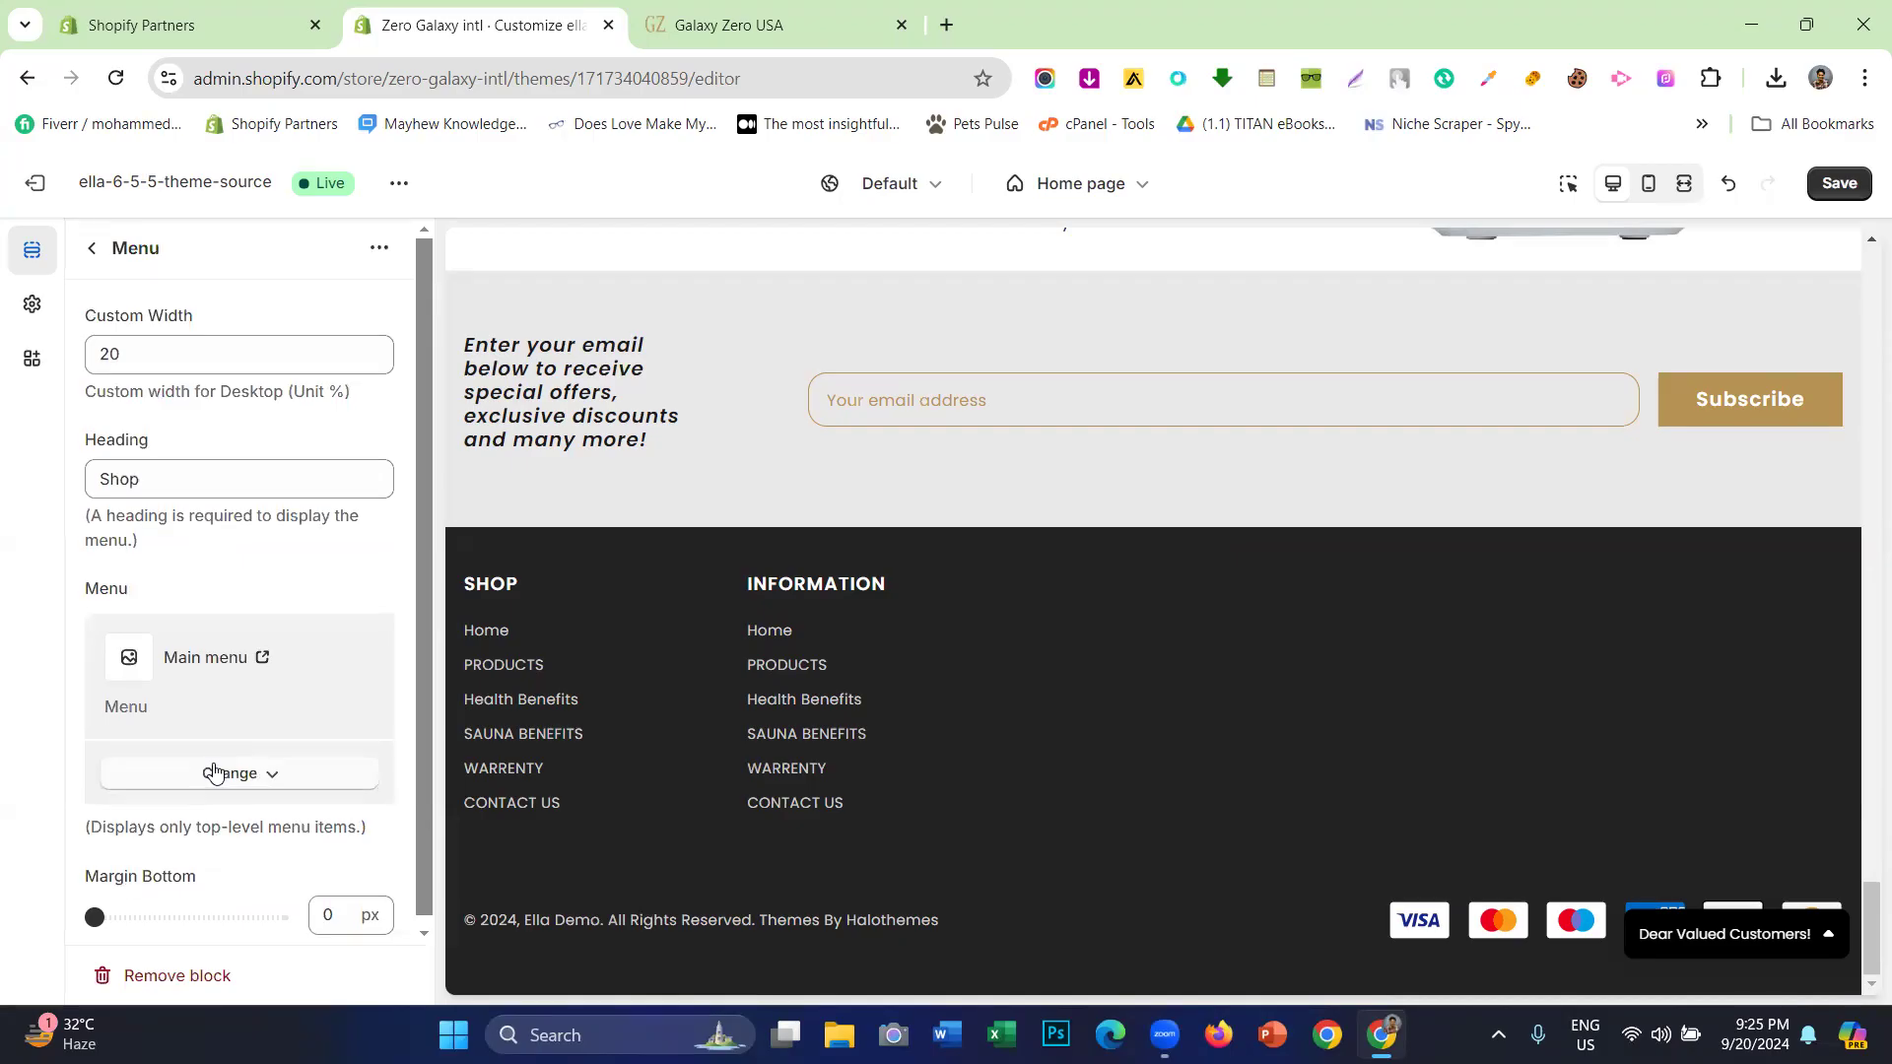
double_click(167, 475)
right_click(168, 475)
click(245, 621)
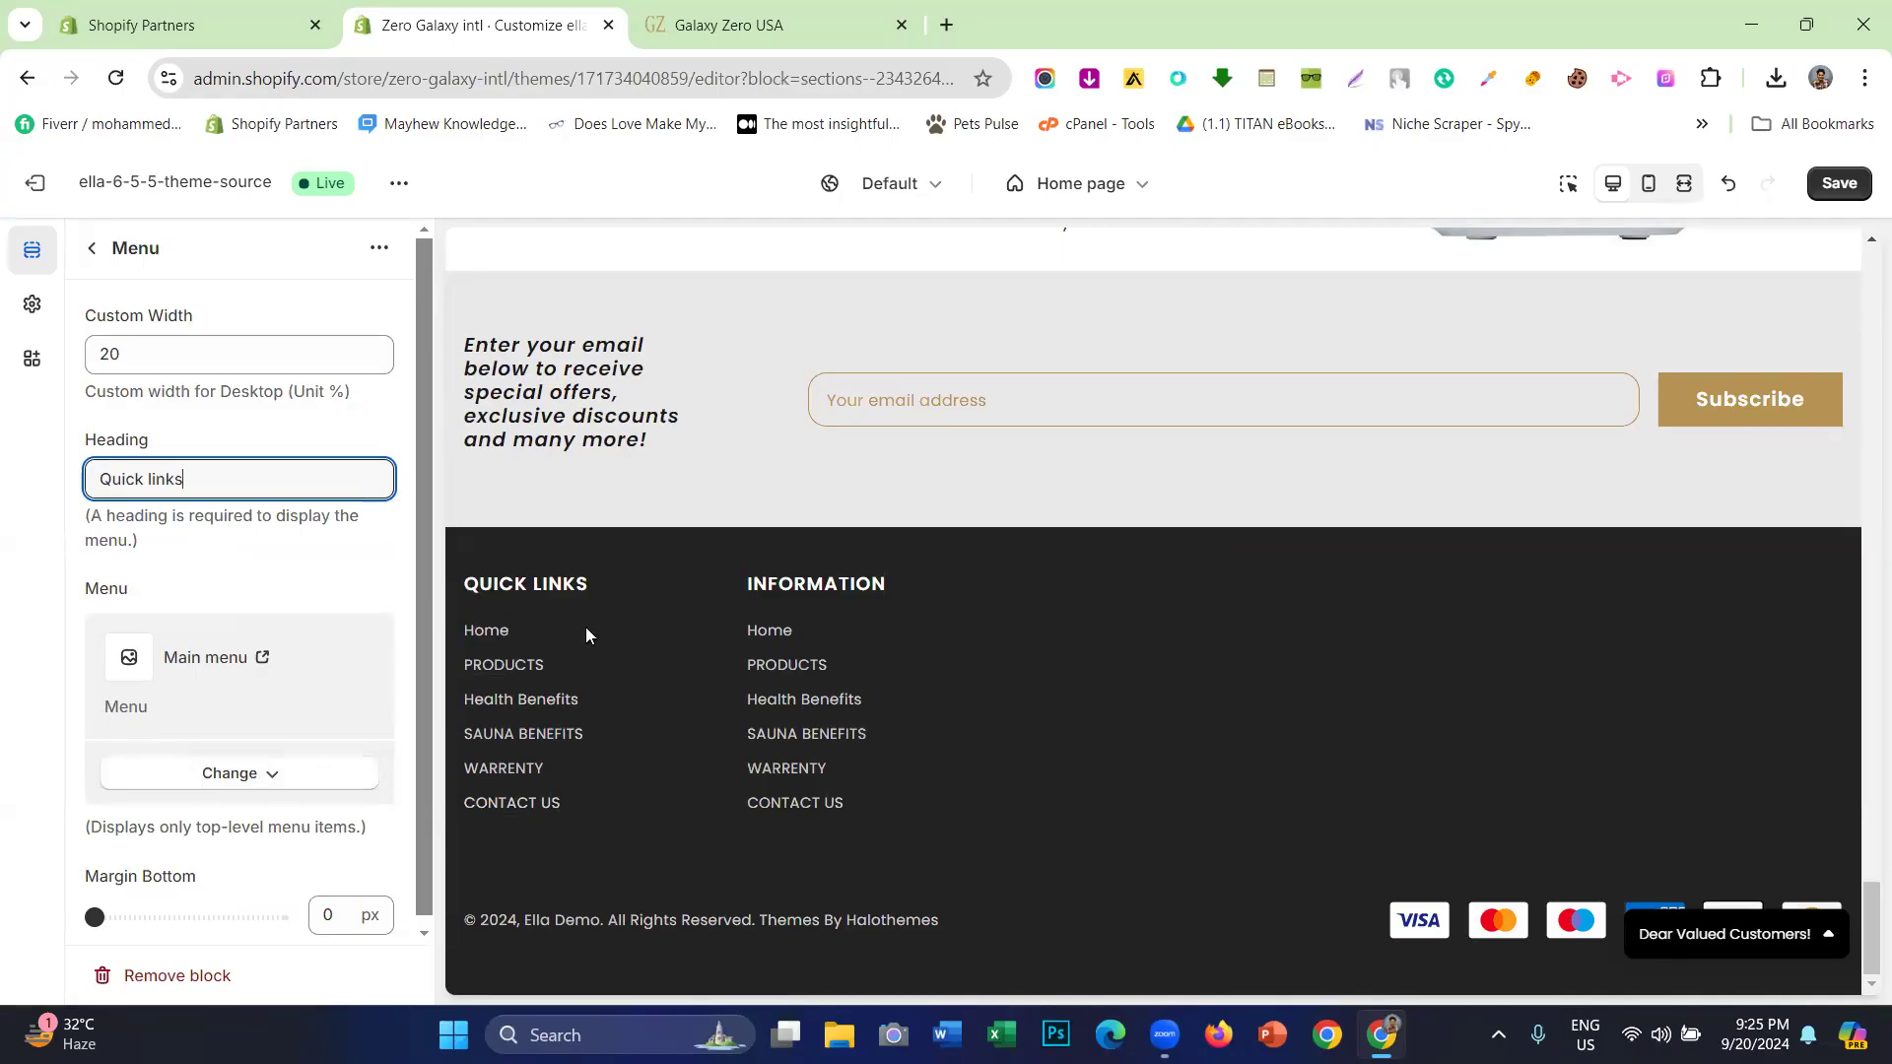
click(229, 788)
click(246, 821)
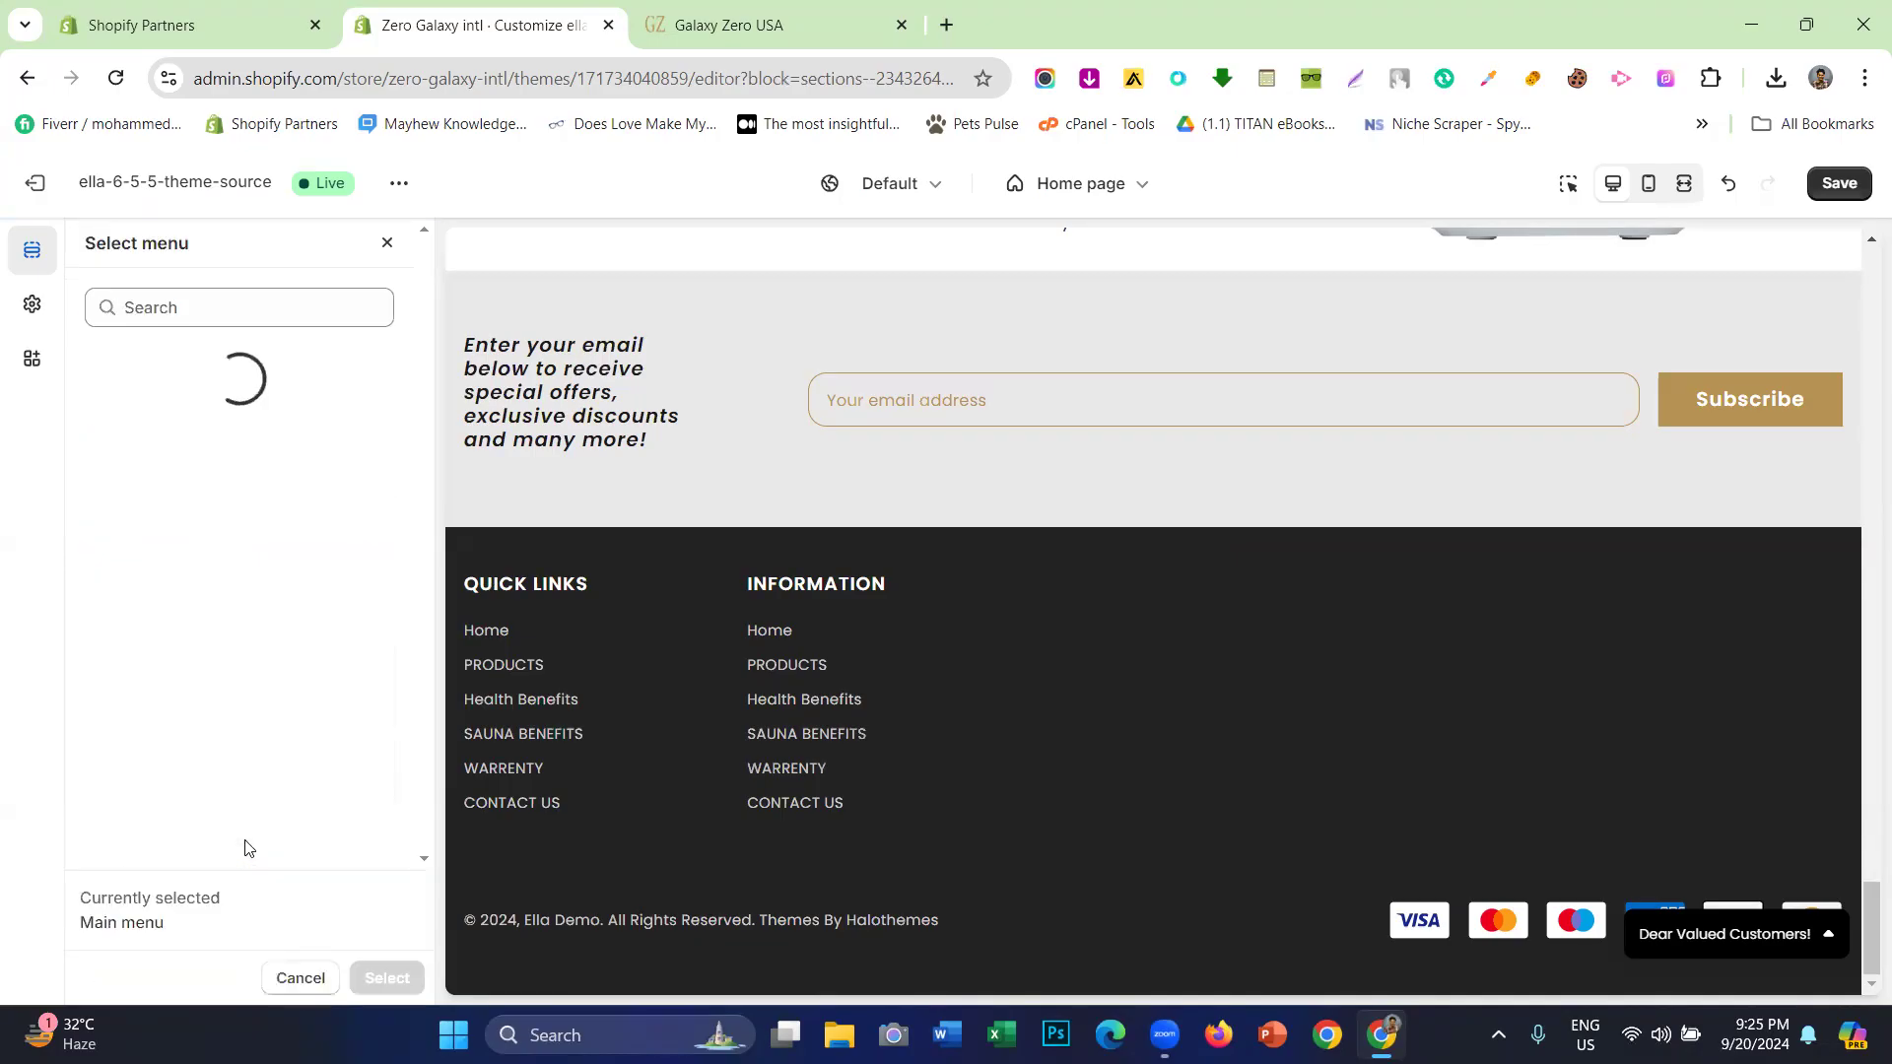
click(386, 243)
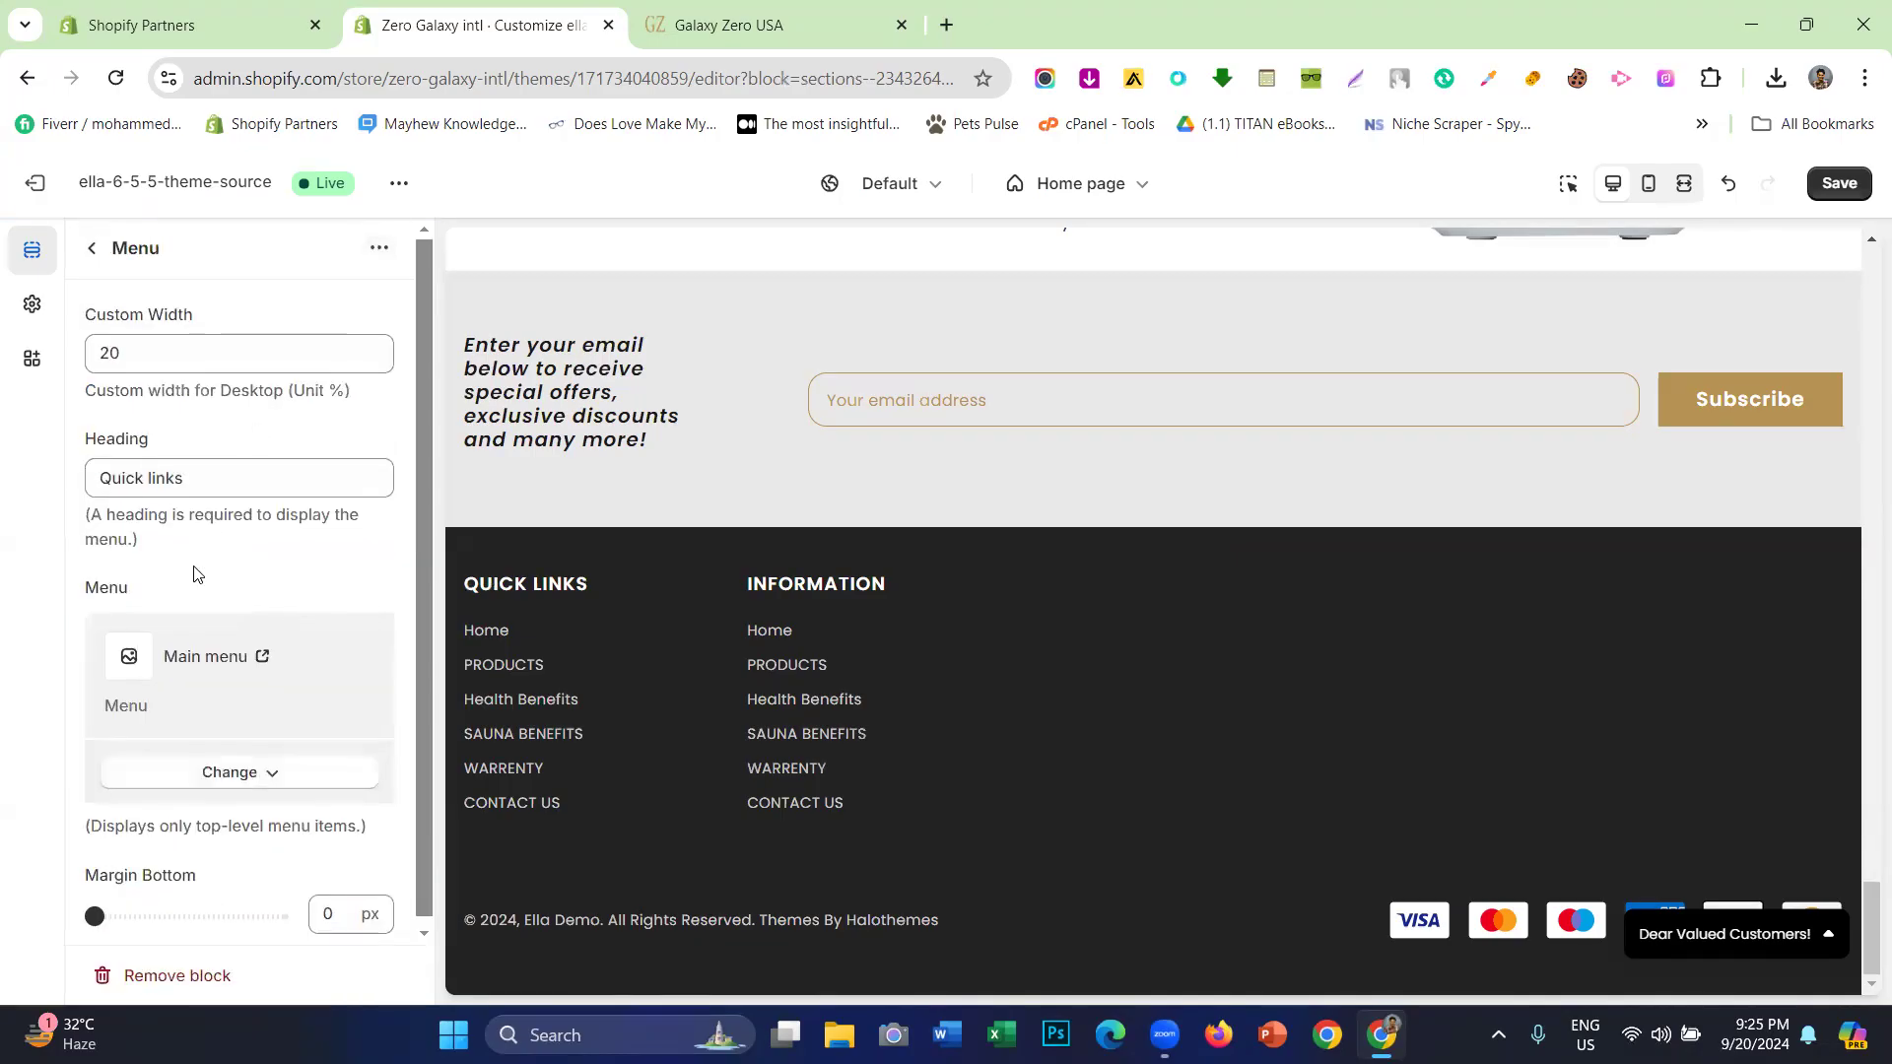
- Try a 100 px bottom margin on the Quick links menu block, and return it to 0 px
drag(95, 906, 286, 906)
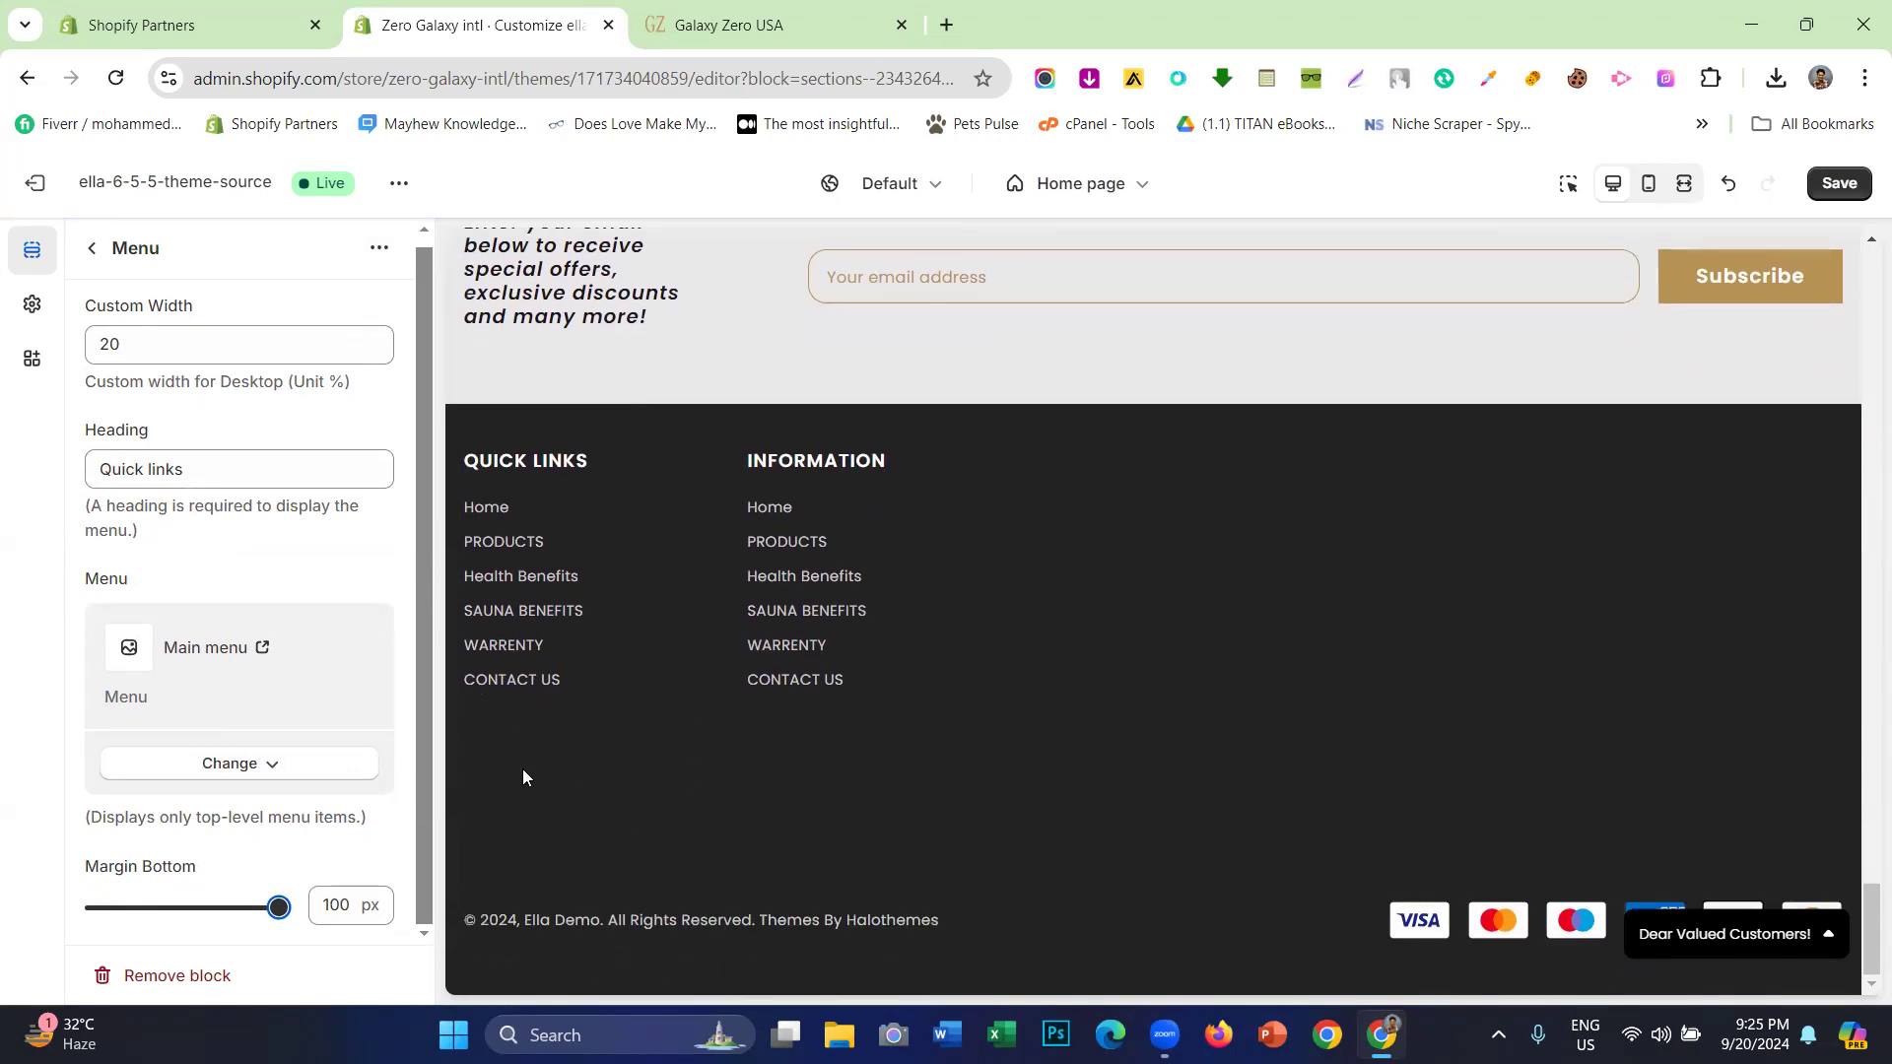
drag(280, 905, 95, 906)
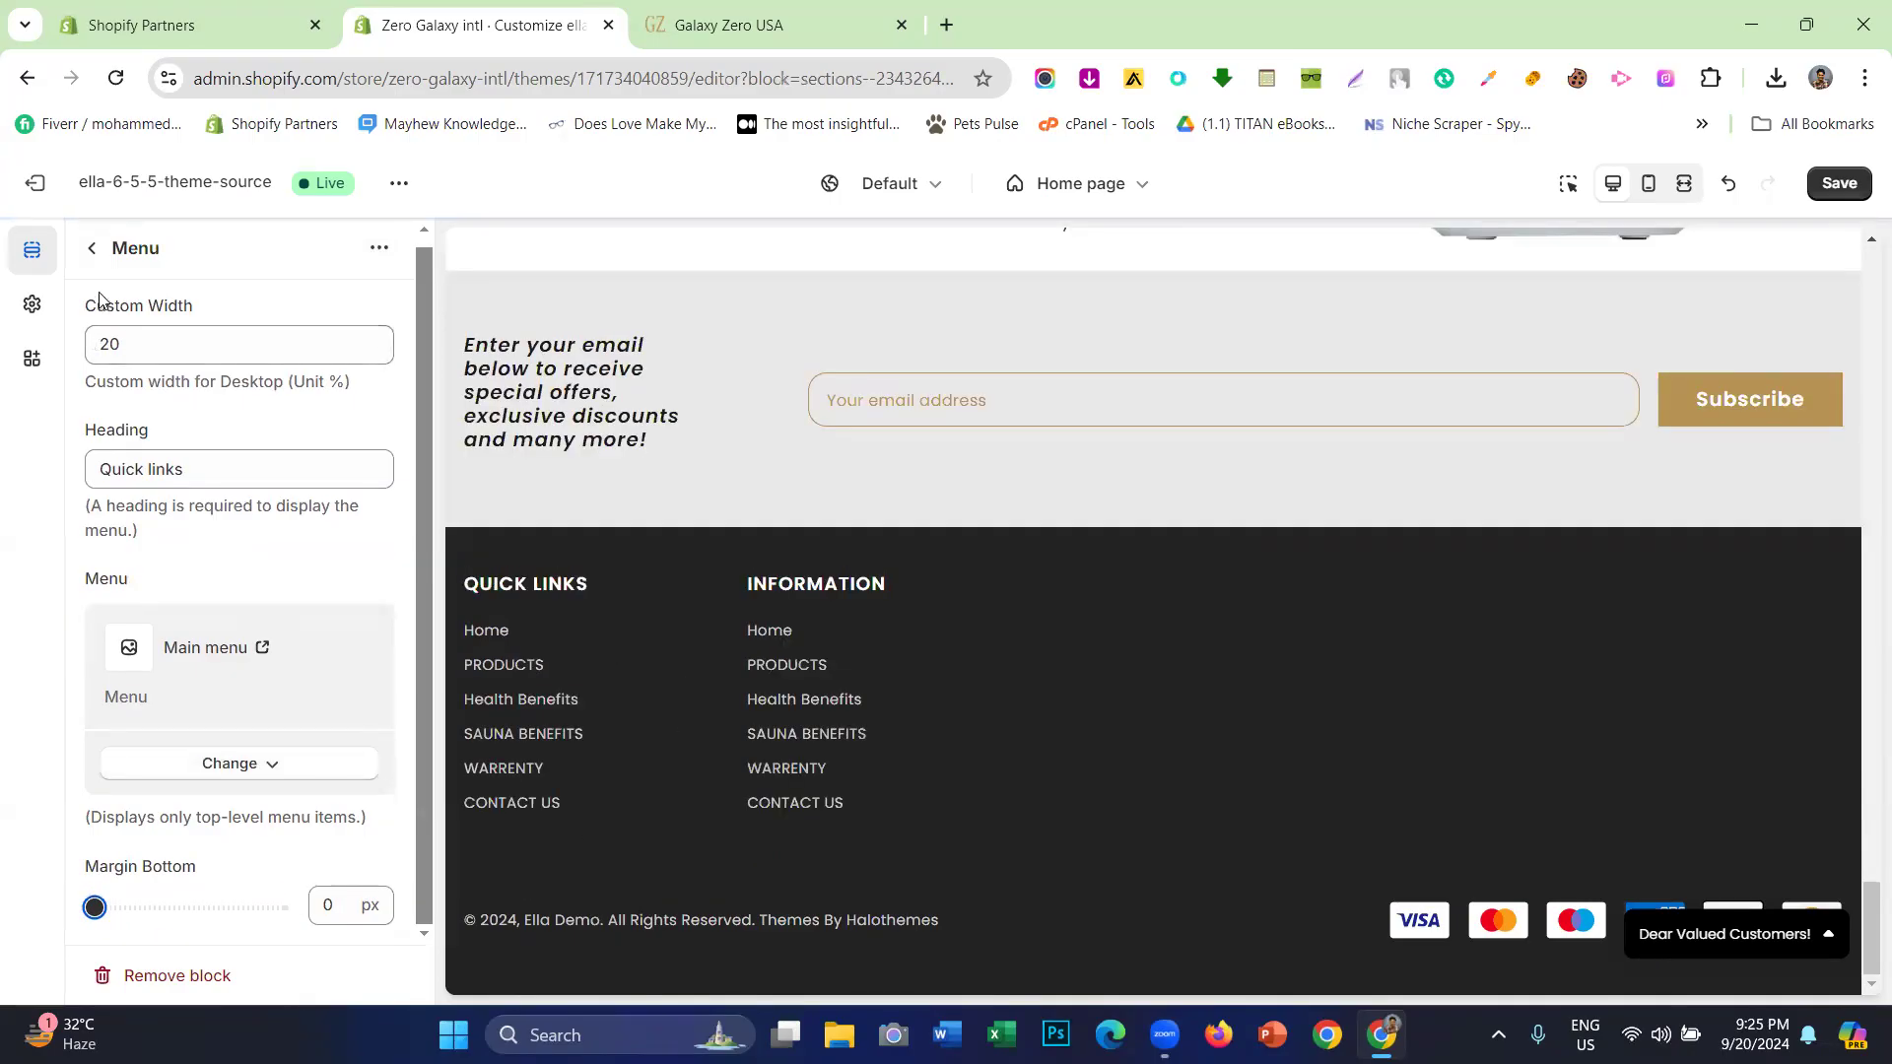
- Compare the footer with the one on the Galaxy Zero USA site, and save the theme changes
click(96, 252)
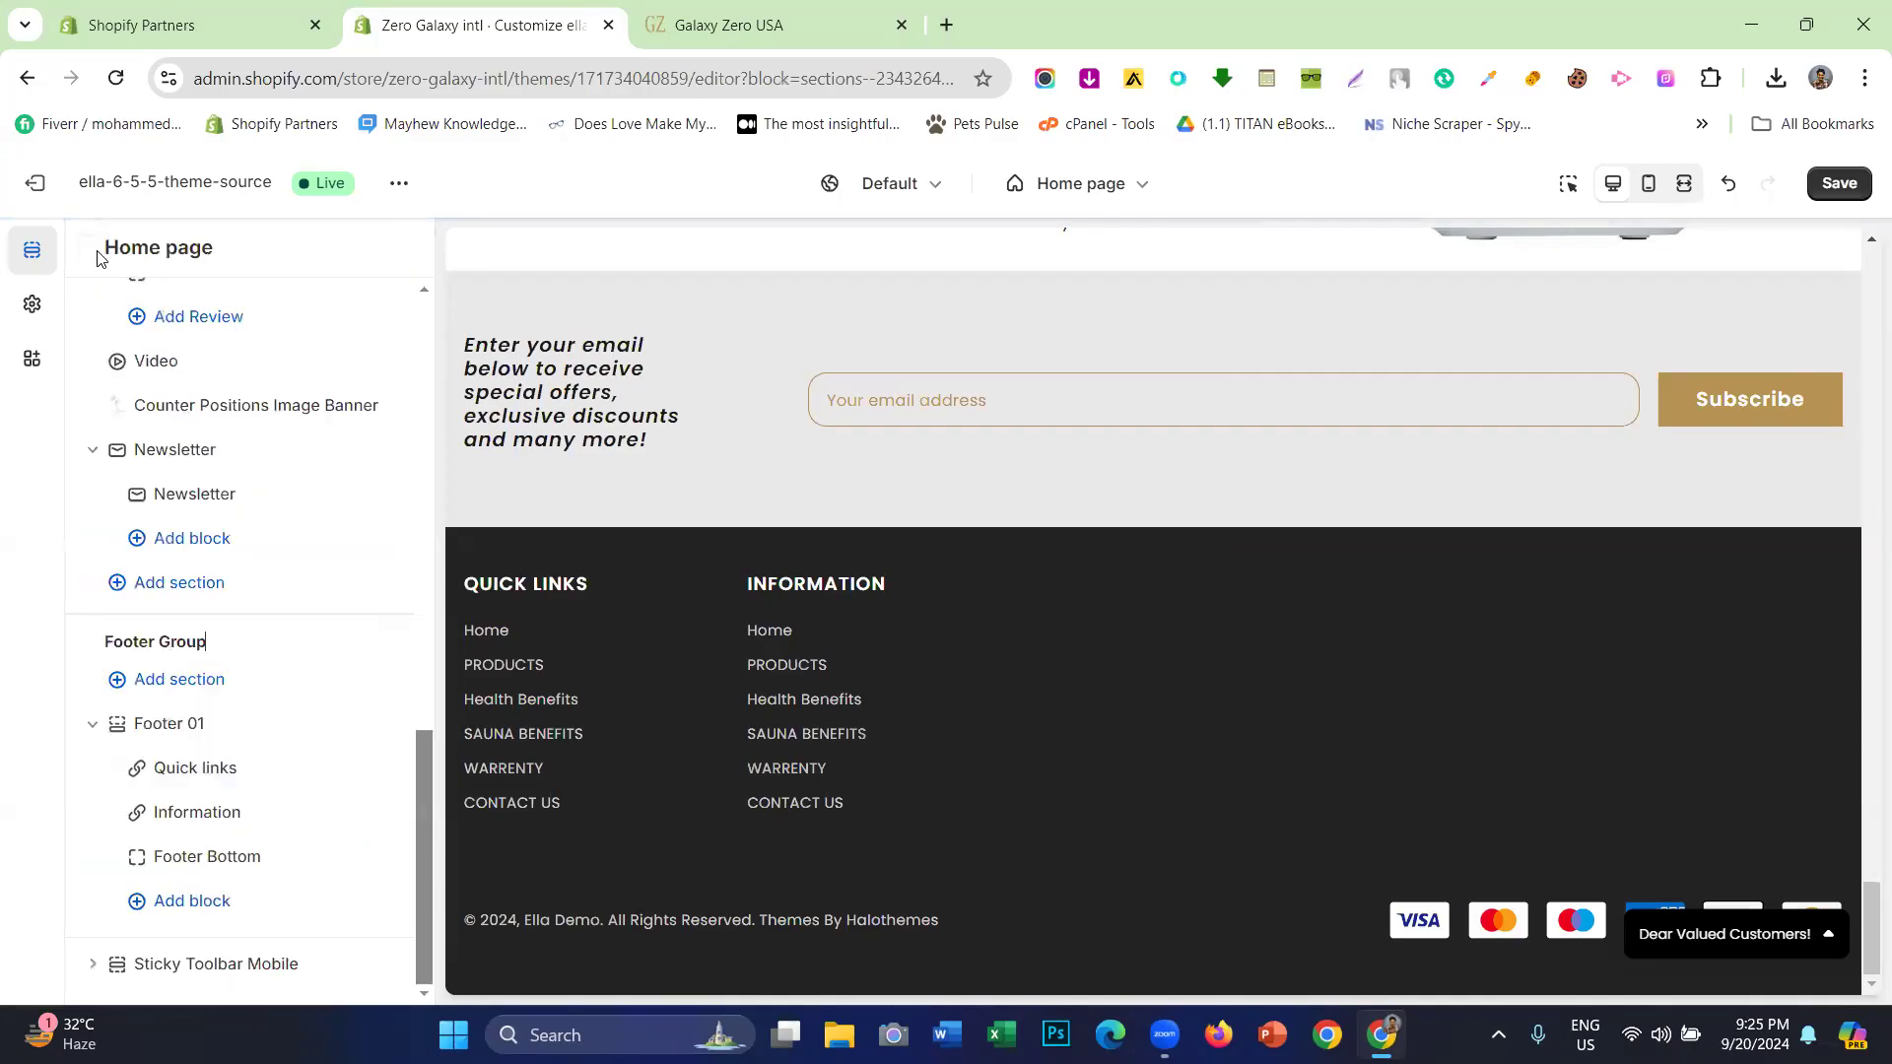
drag(617, 591, 362, 595)
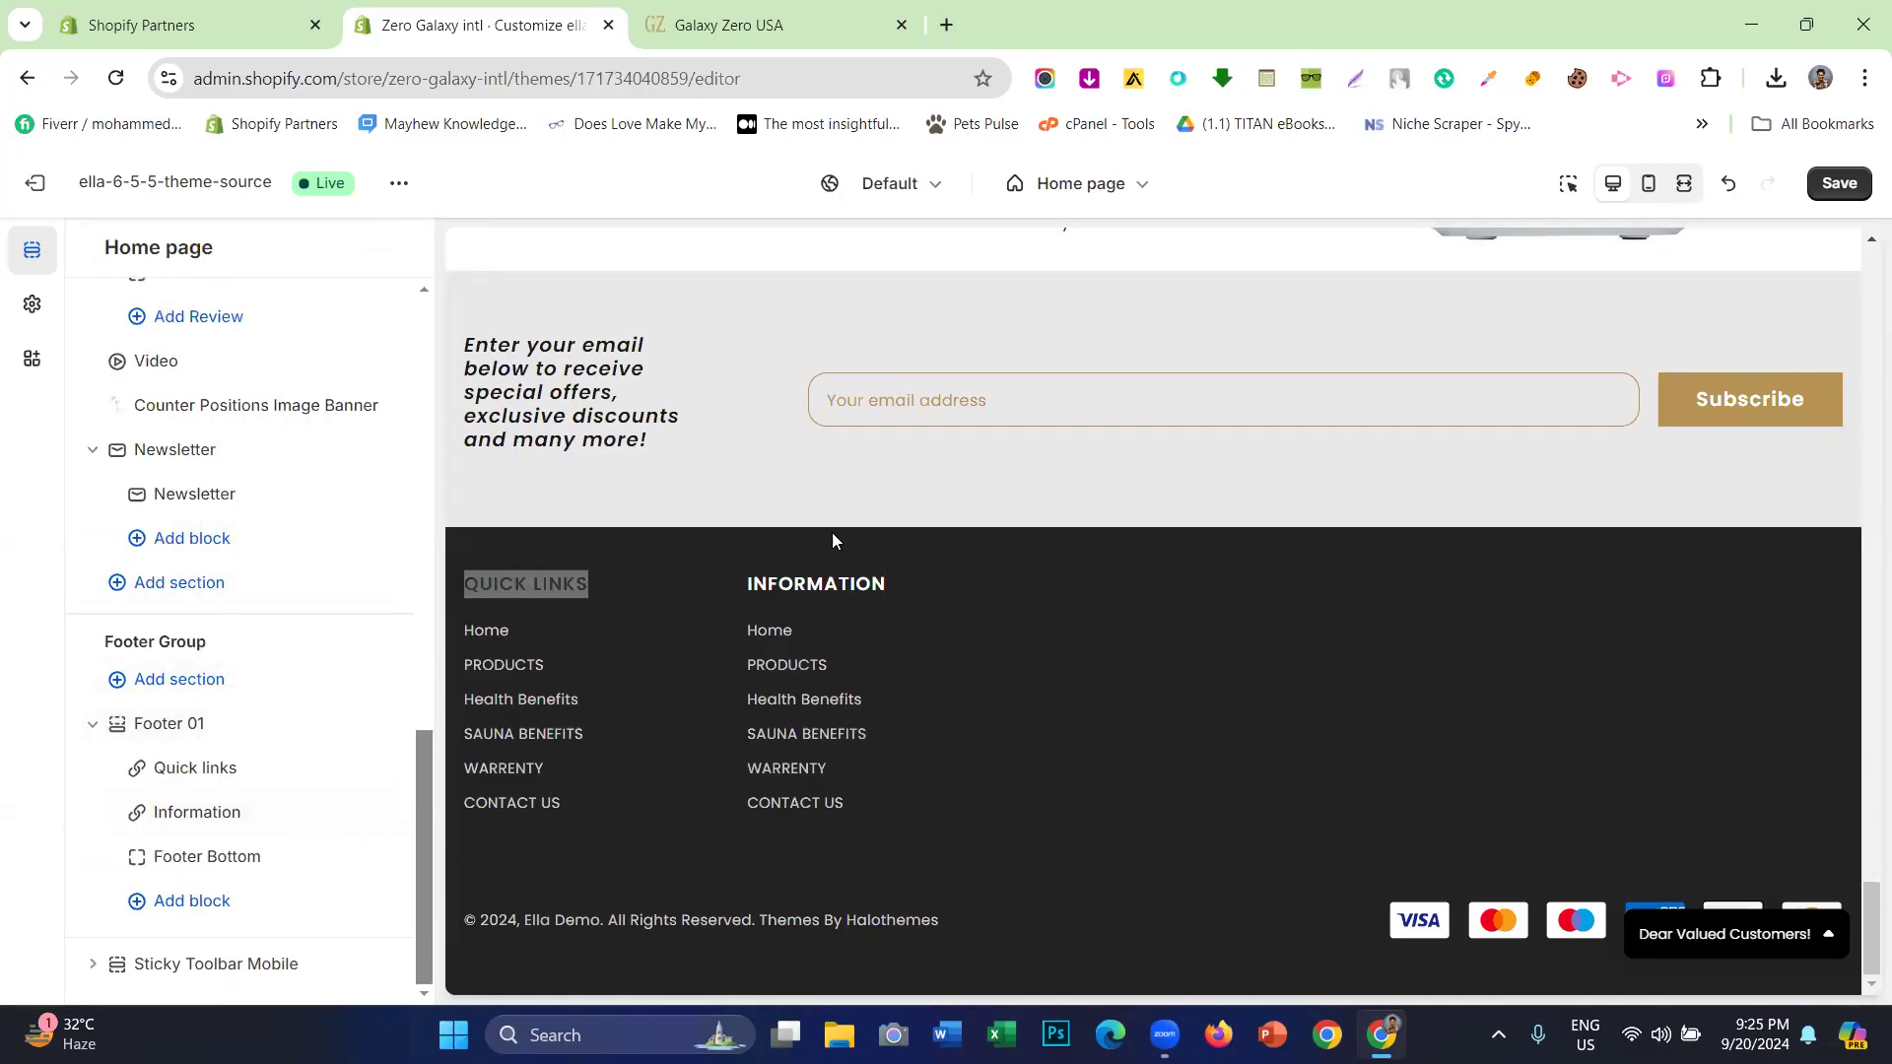
click(746, 8)
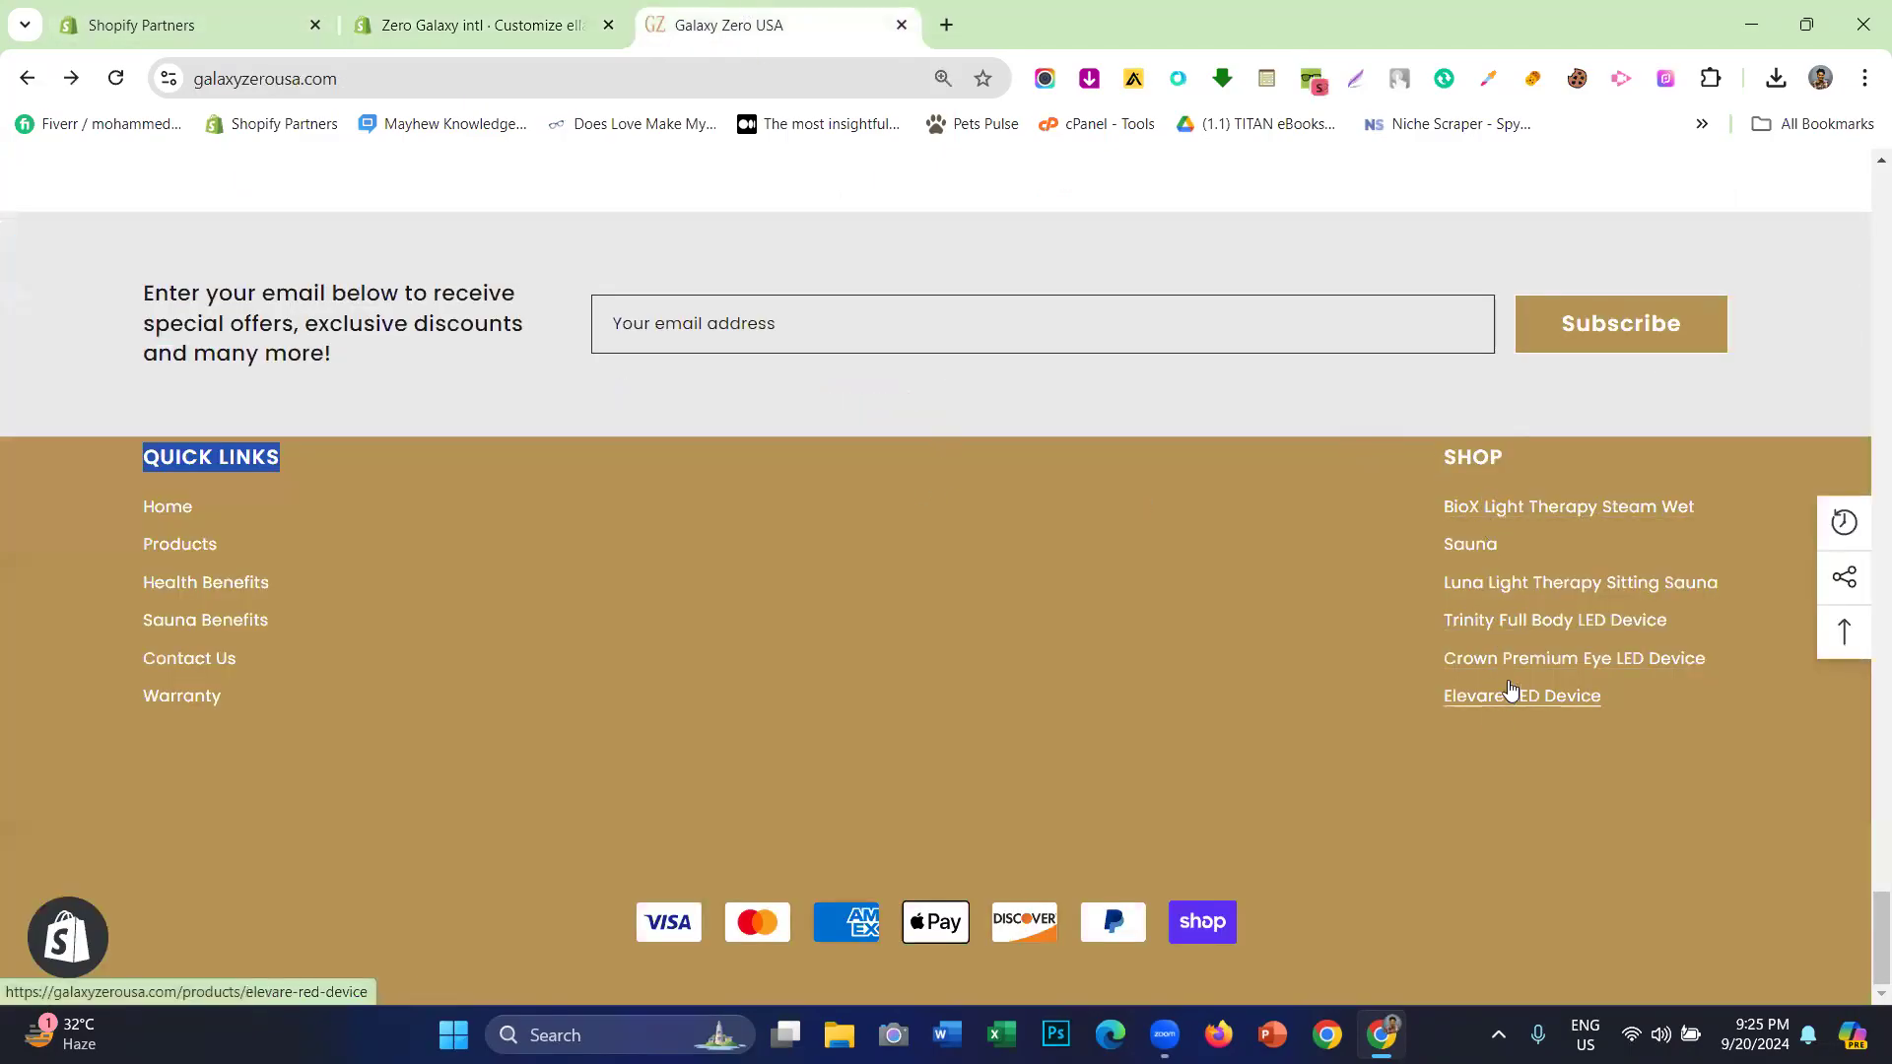
key(ctrl+shift+Tab)
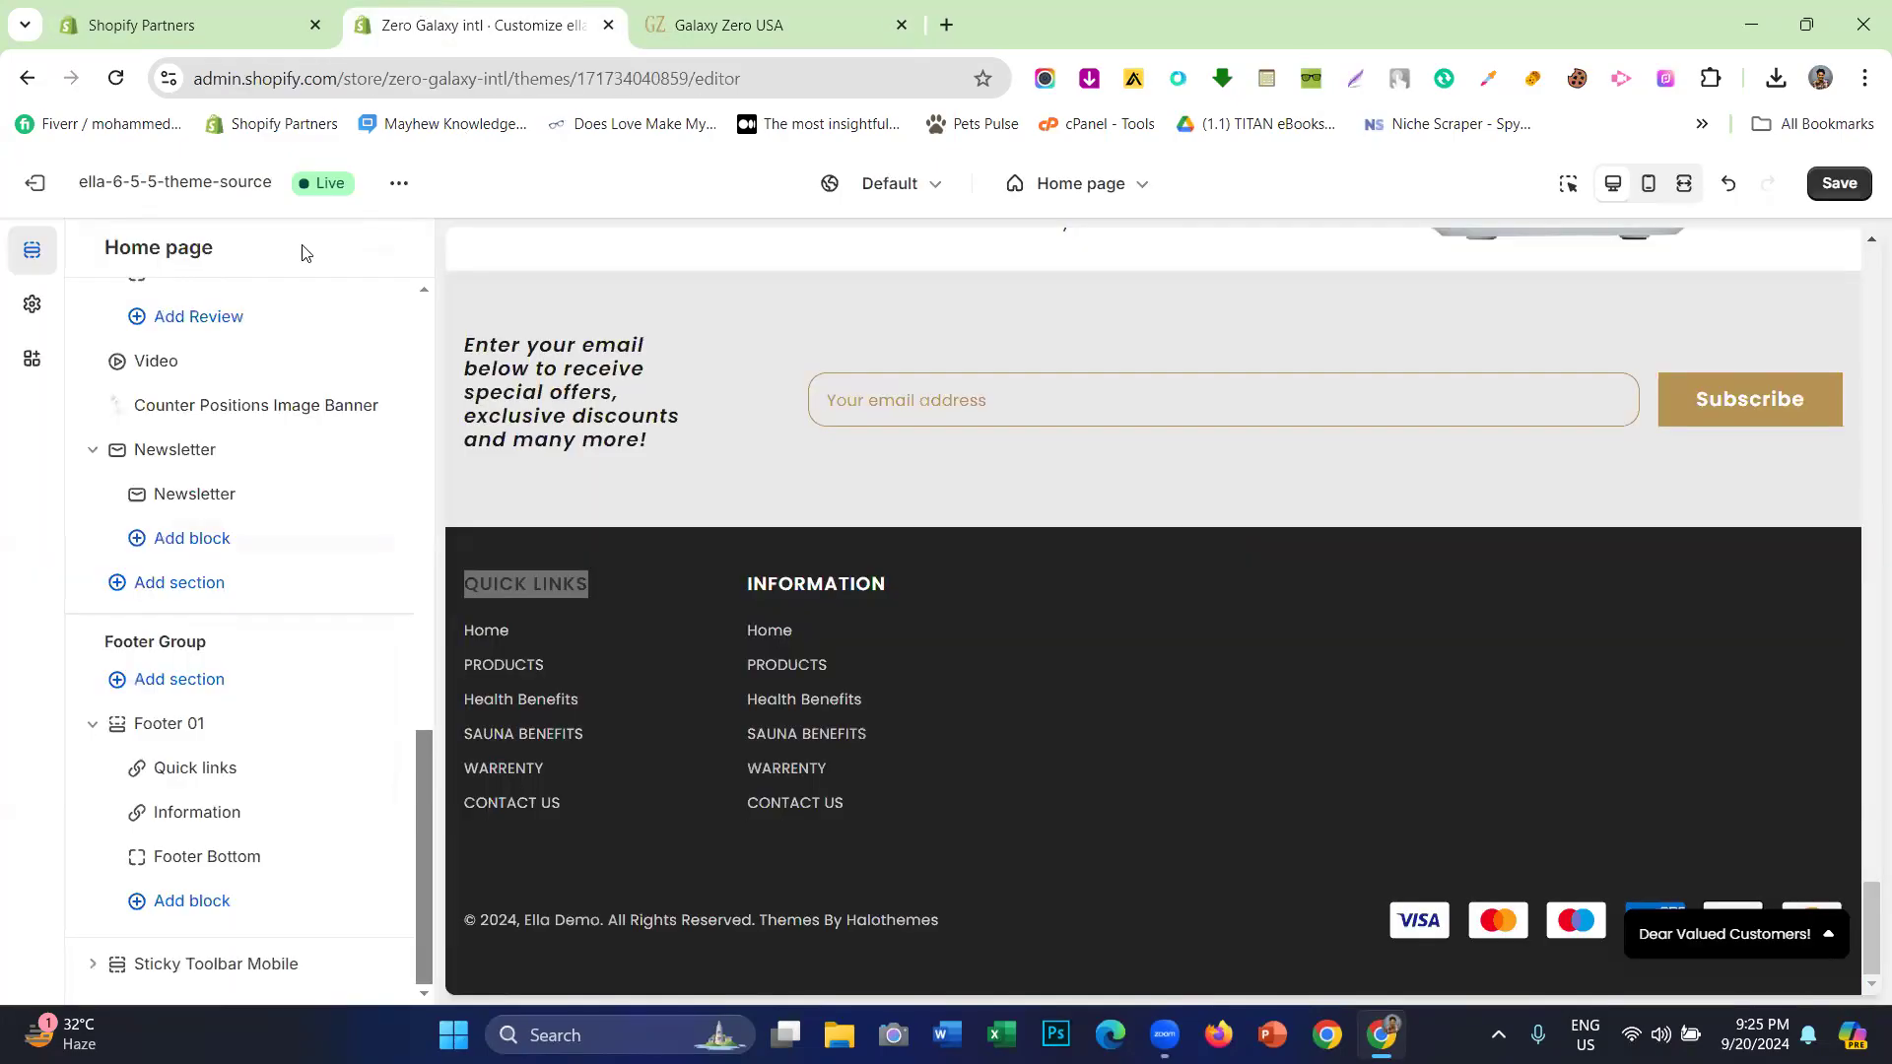
click(1839, 183)
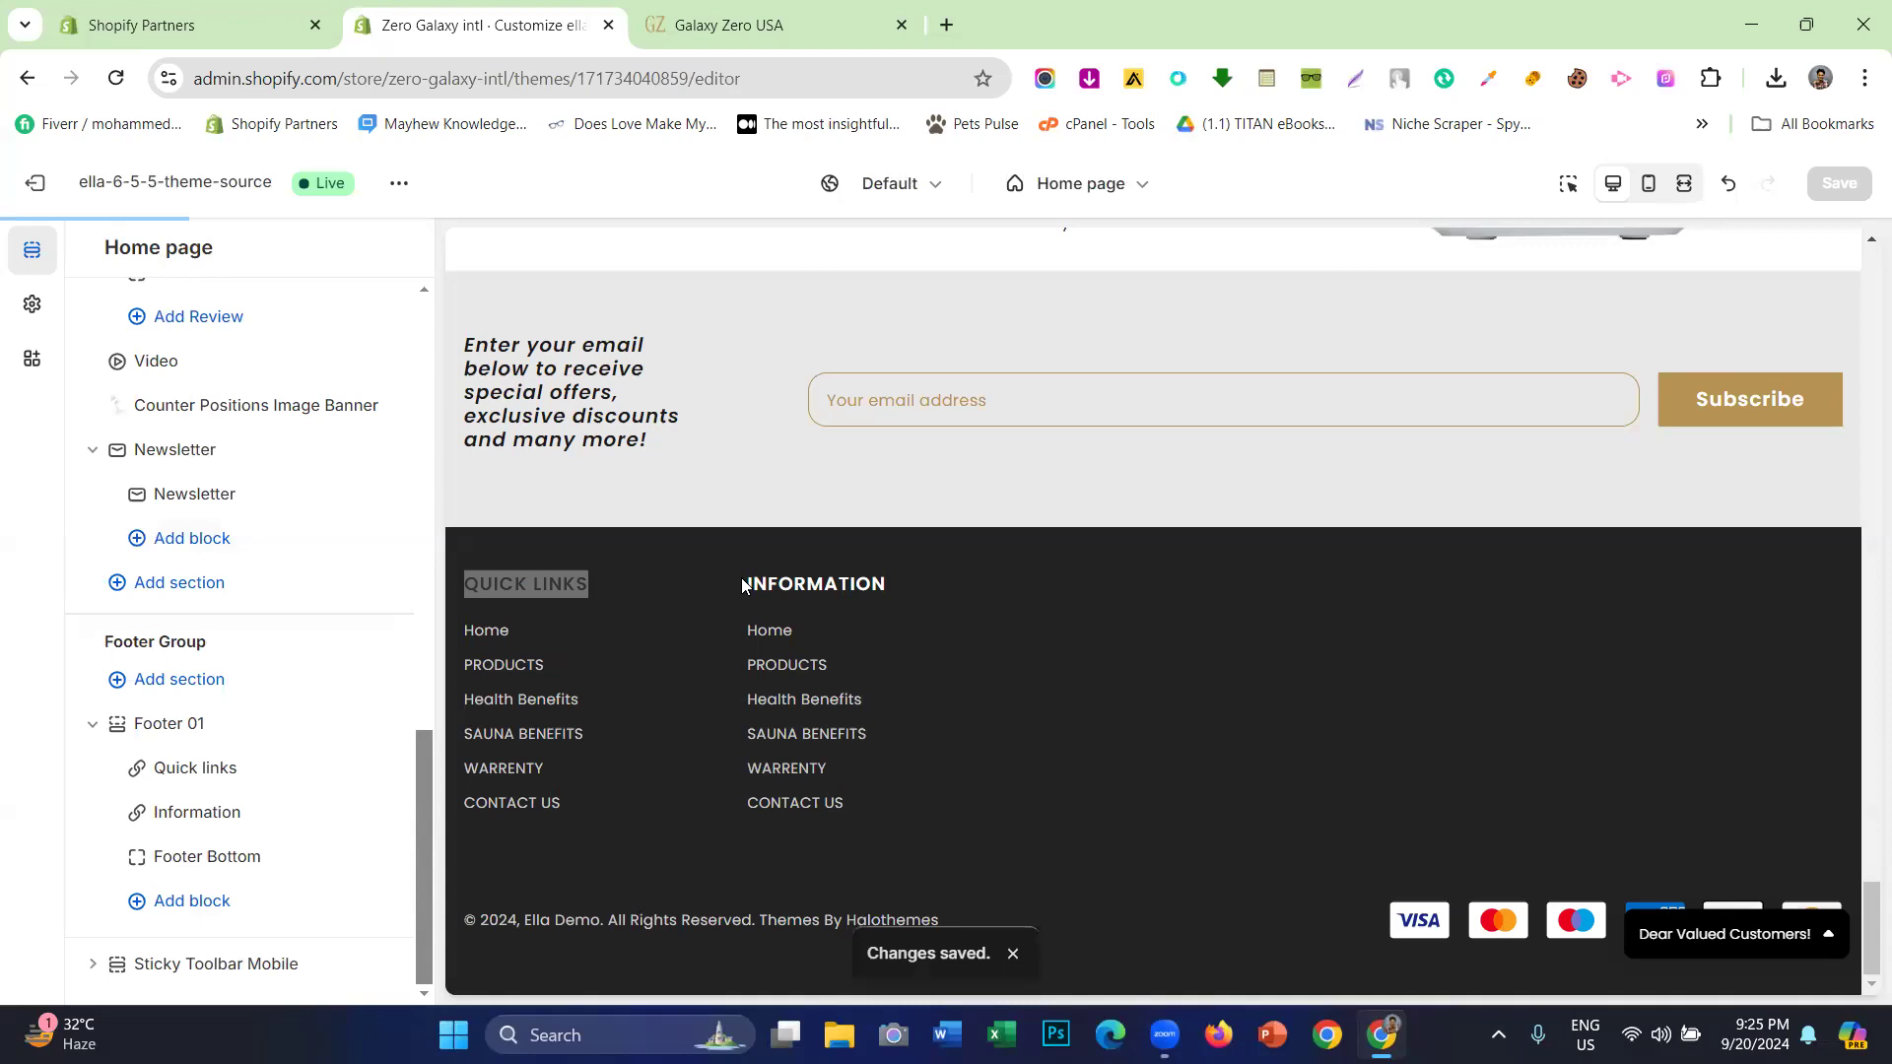
- Open the store's Navigation page in a separate browser tab, and start a new menu titled "Products"
middle_click(57, 188)
drag(630, 22, 522, 22)
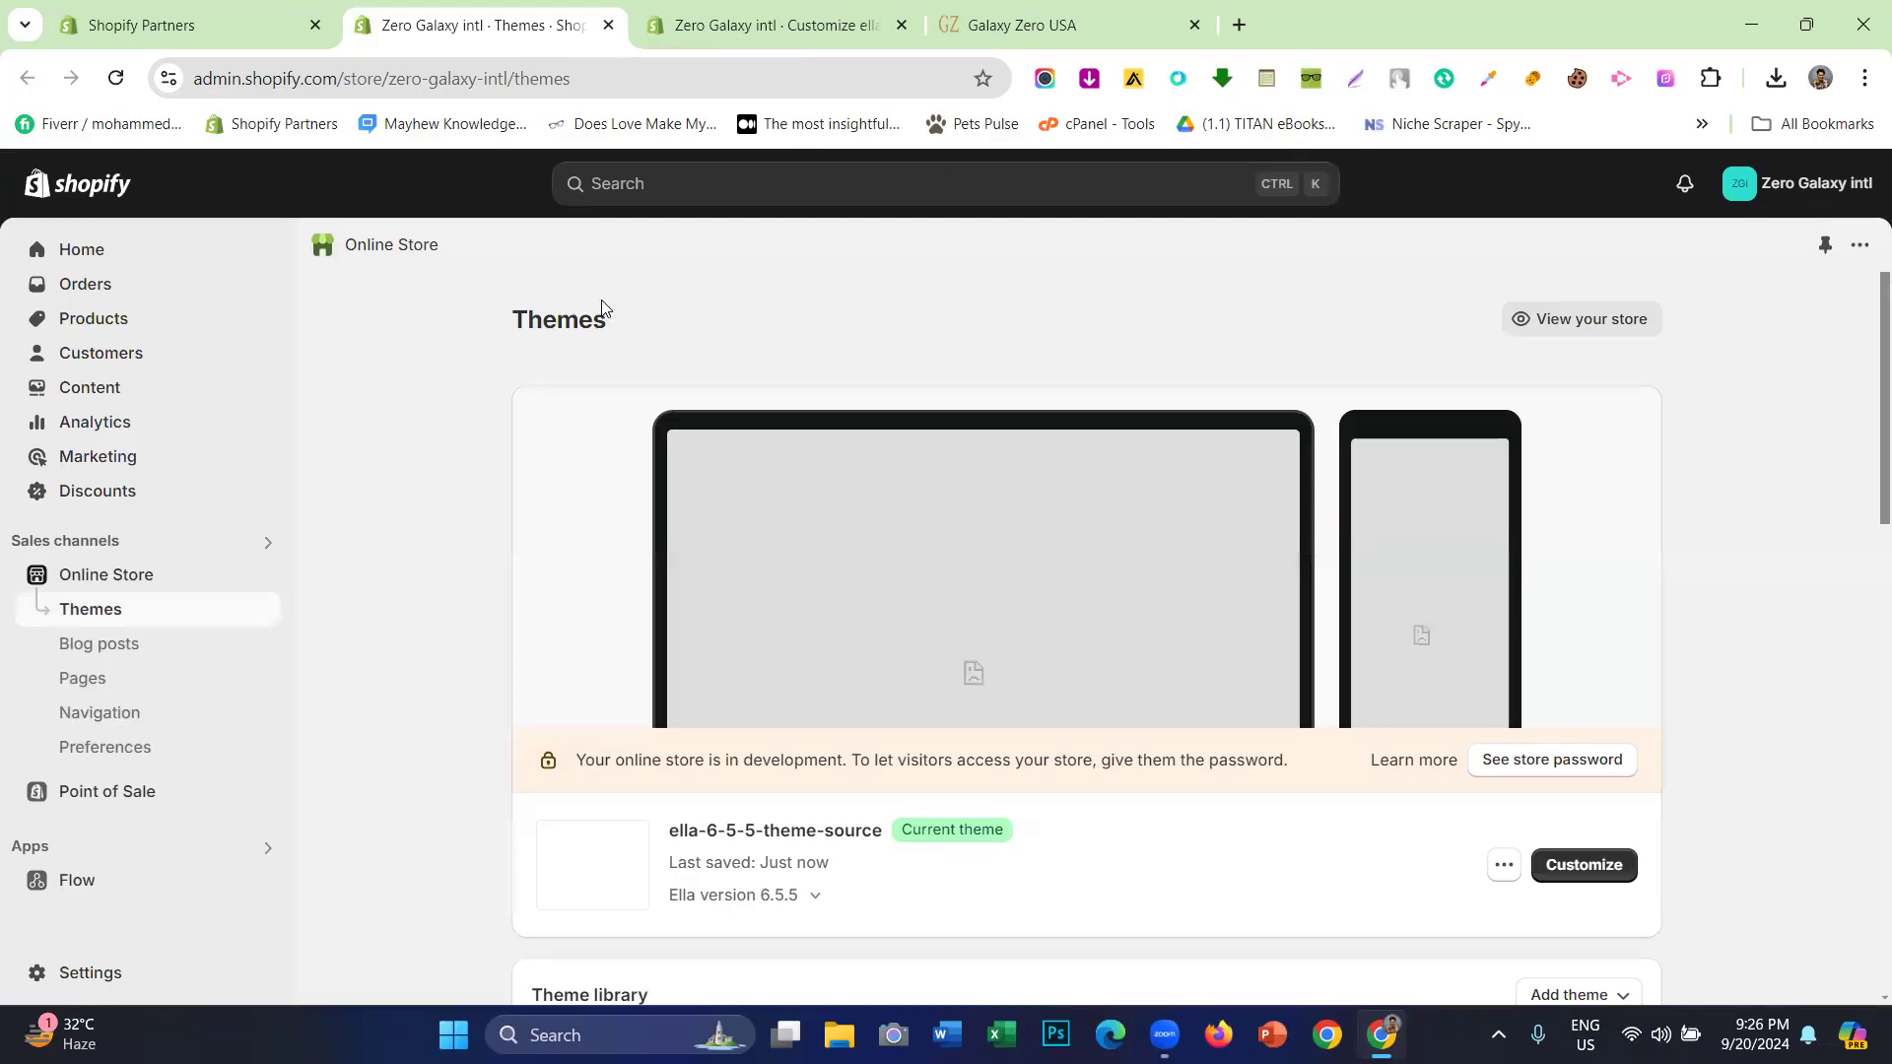
click(161, 714)
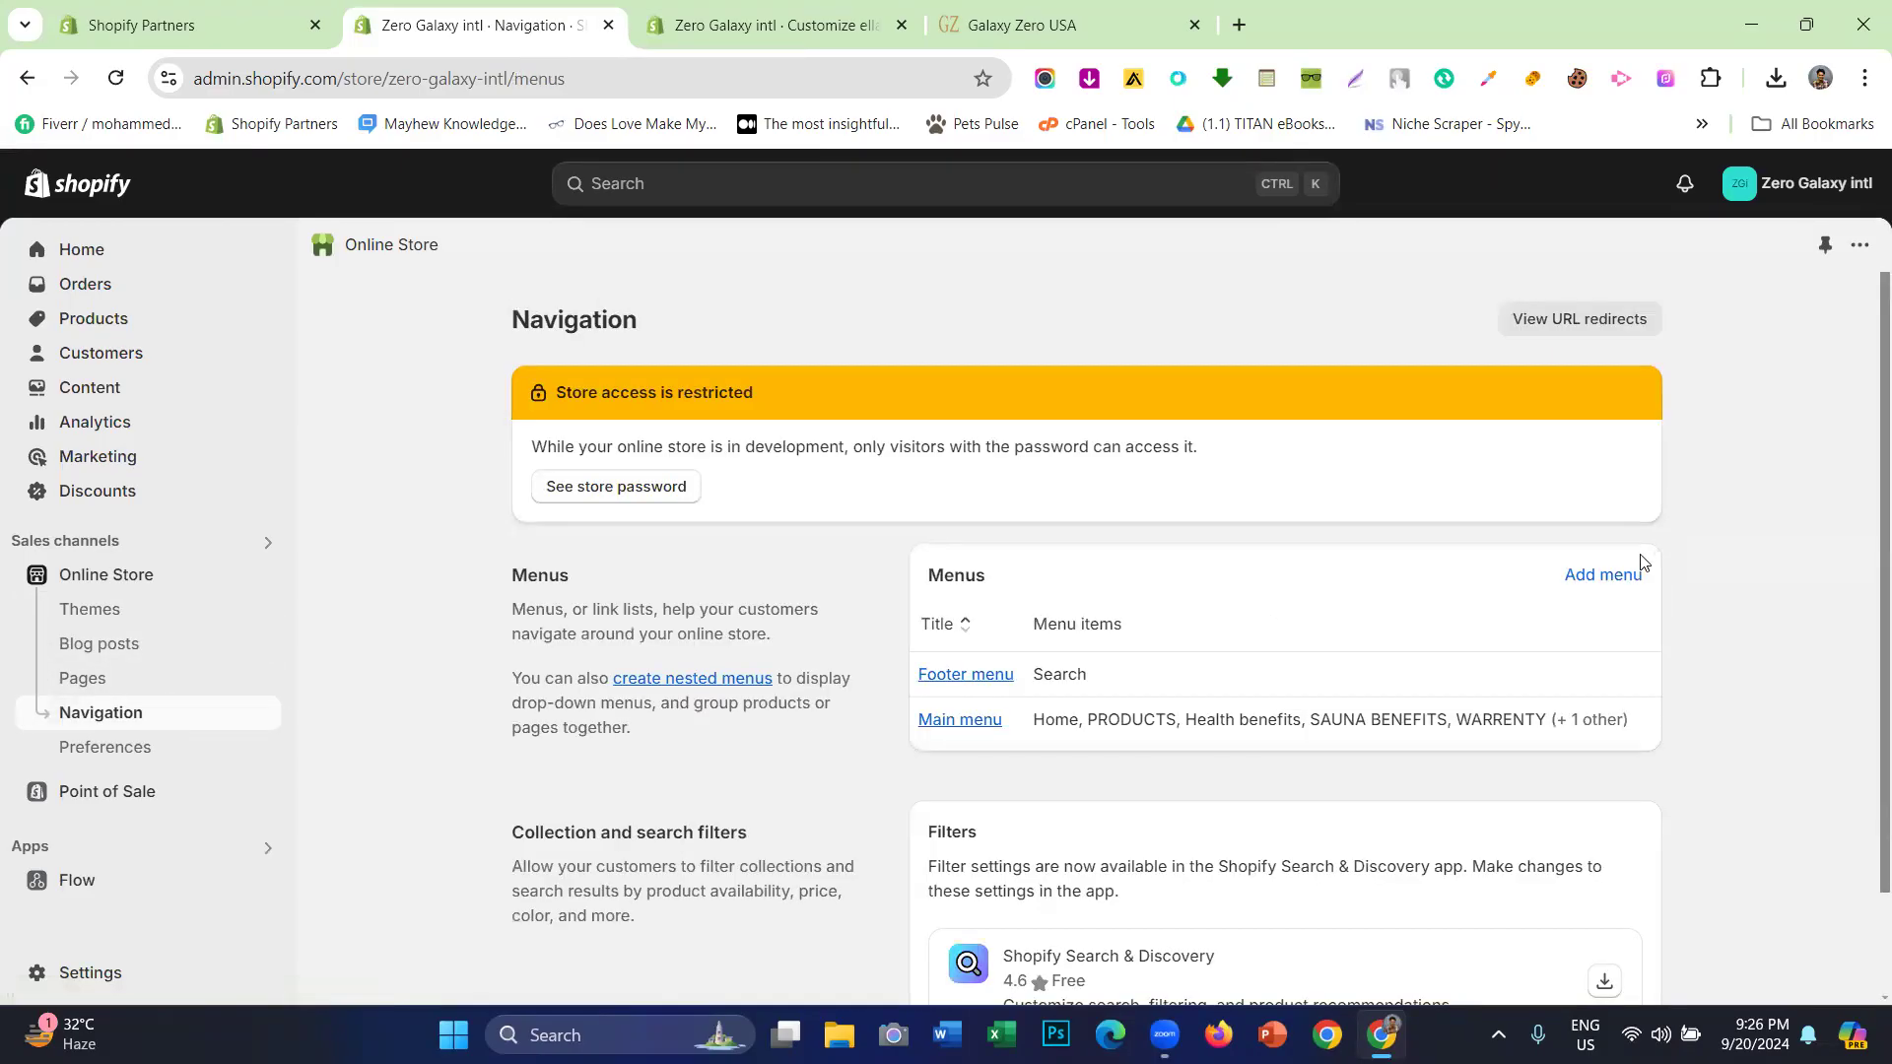
click(1603, 576)
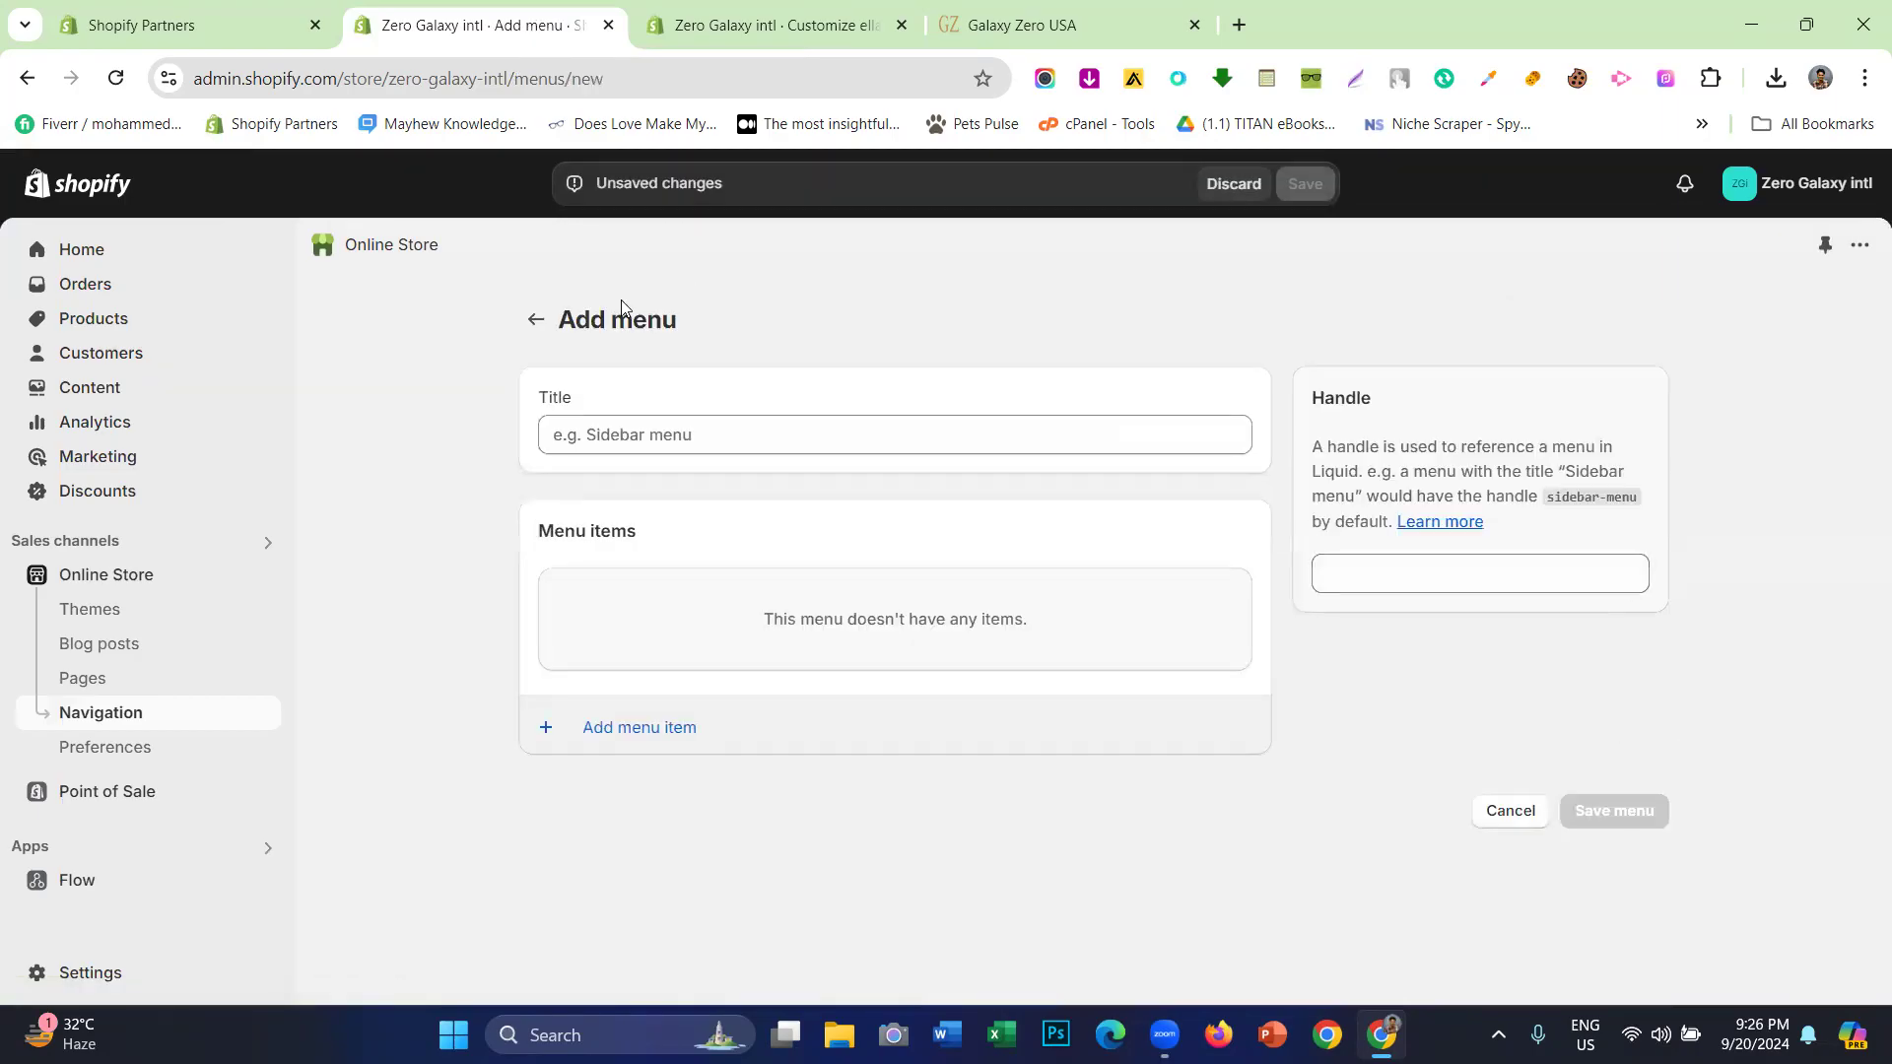
click(625, 421)
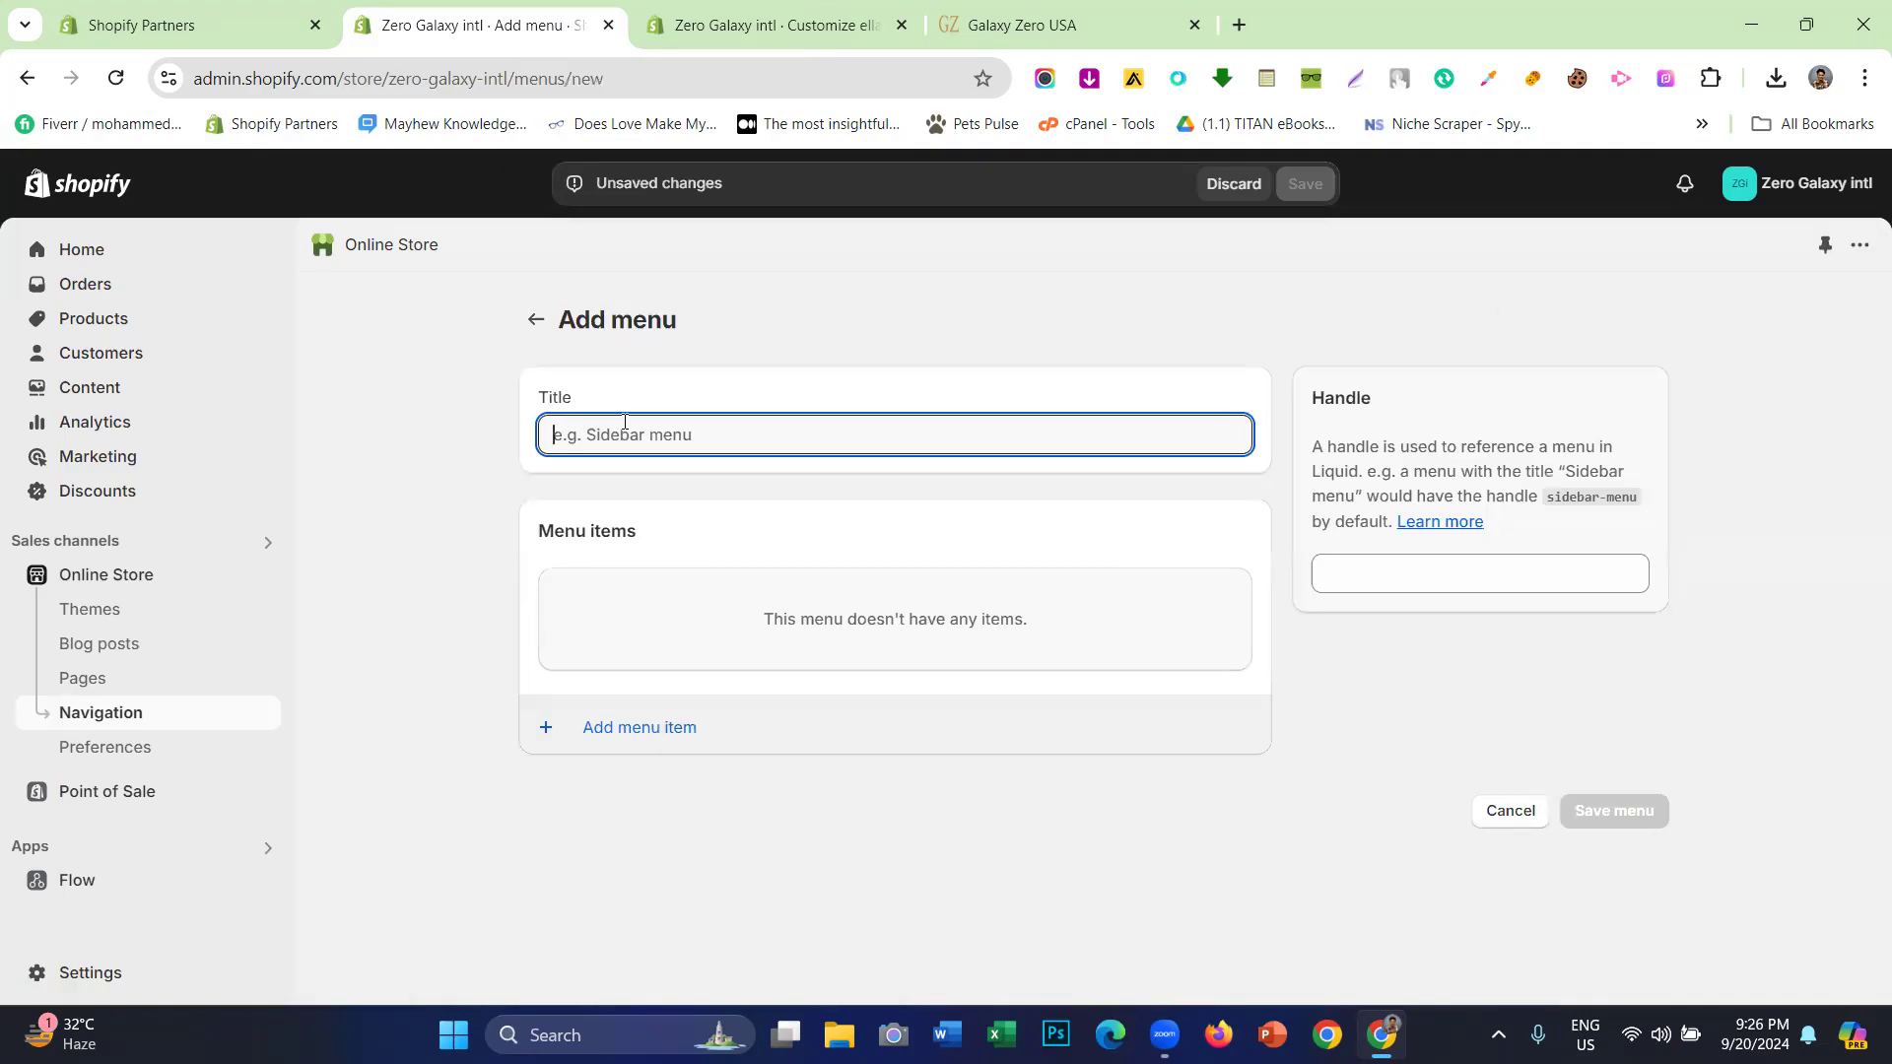
text(Sh)
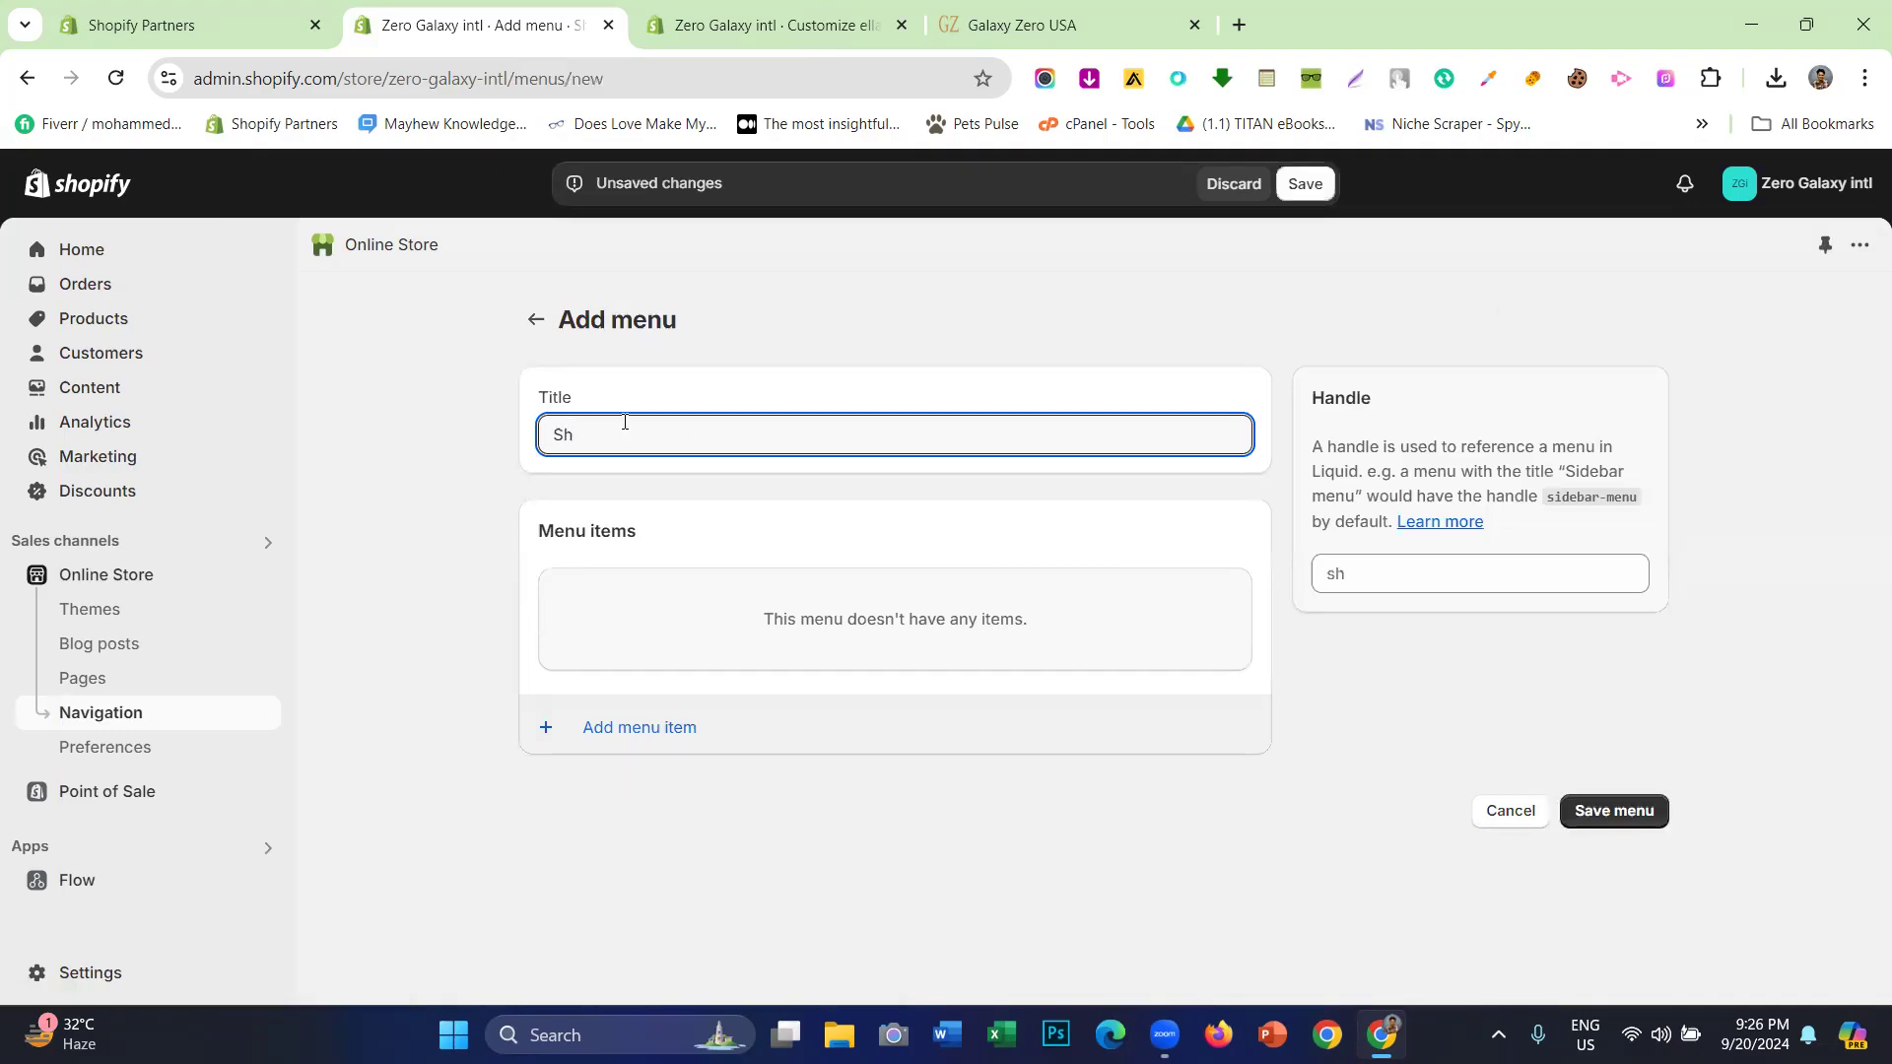
key(BackSpace)
key(BackSpace)
text(P)
- Add a menu item linking to the product BioX Light Therapy Steam Wet Sauna
click(823, 729)
click(1554, 411)
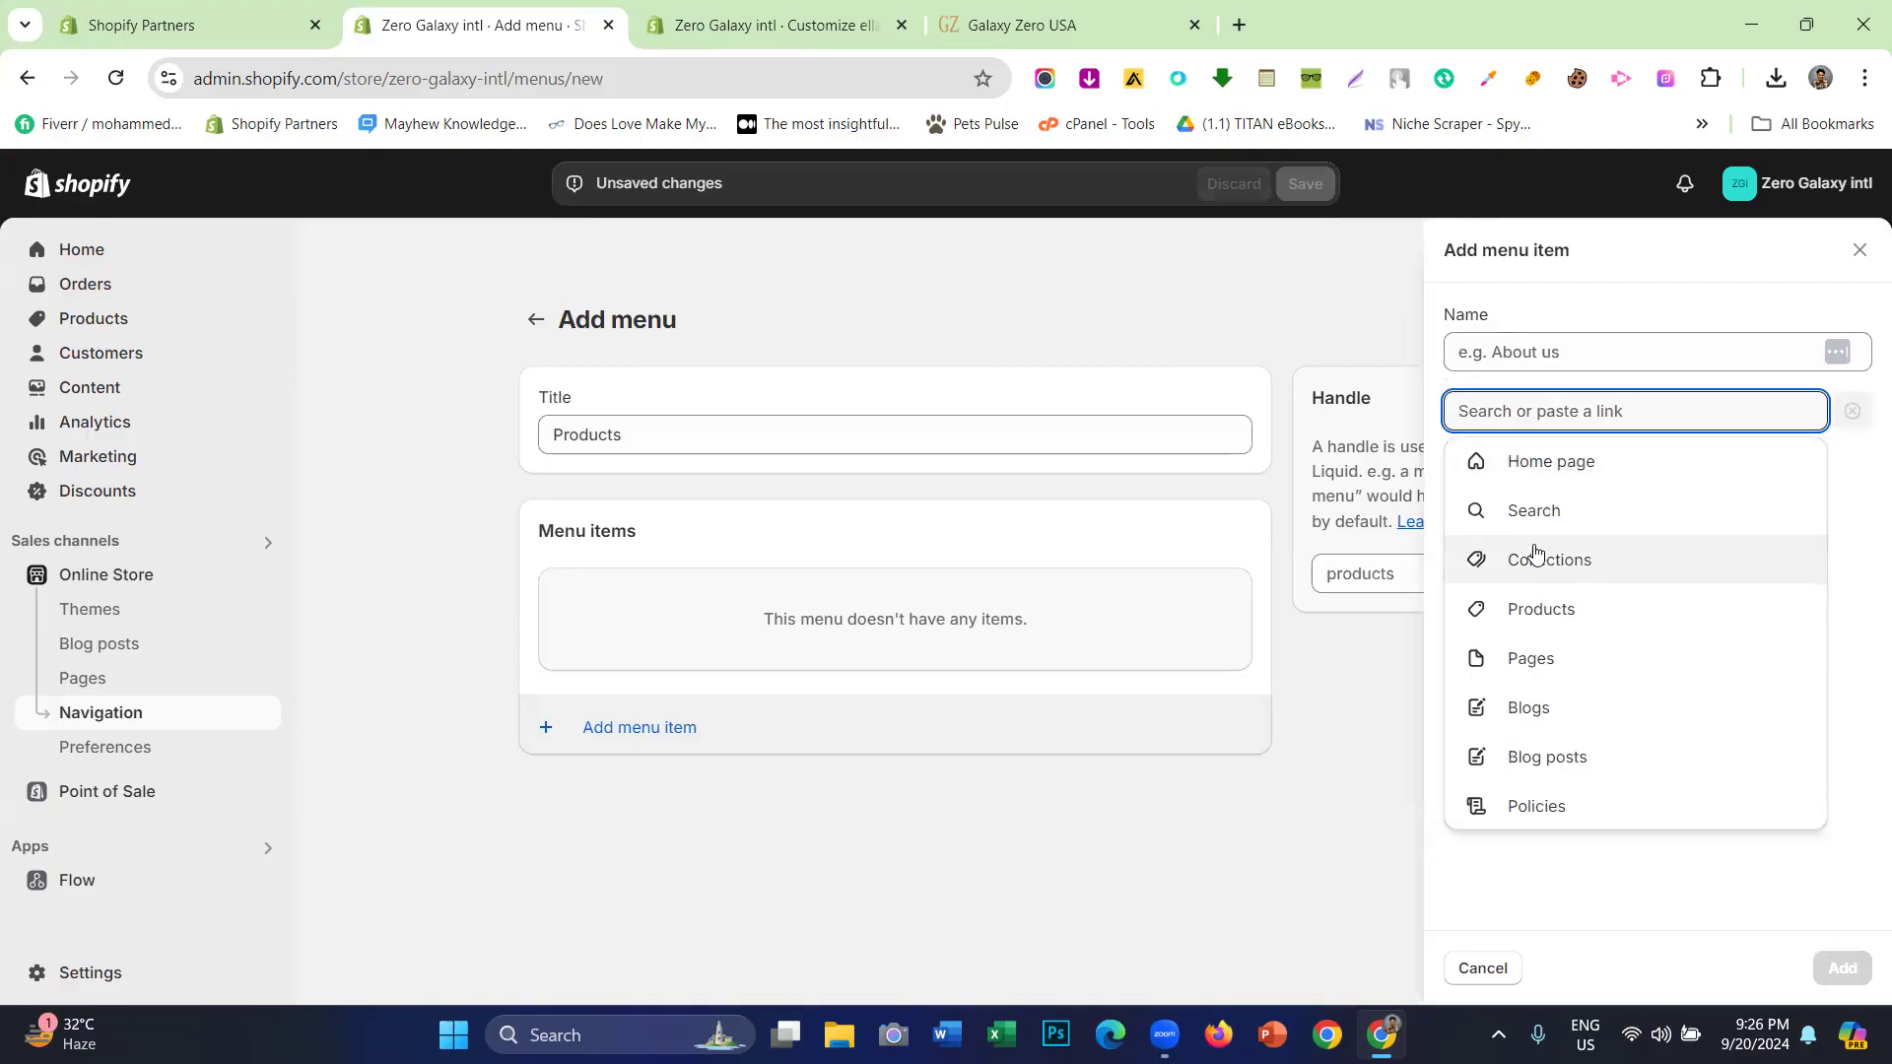
click(1544, 605)
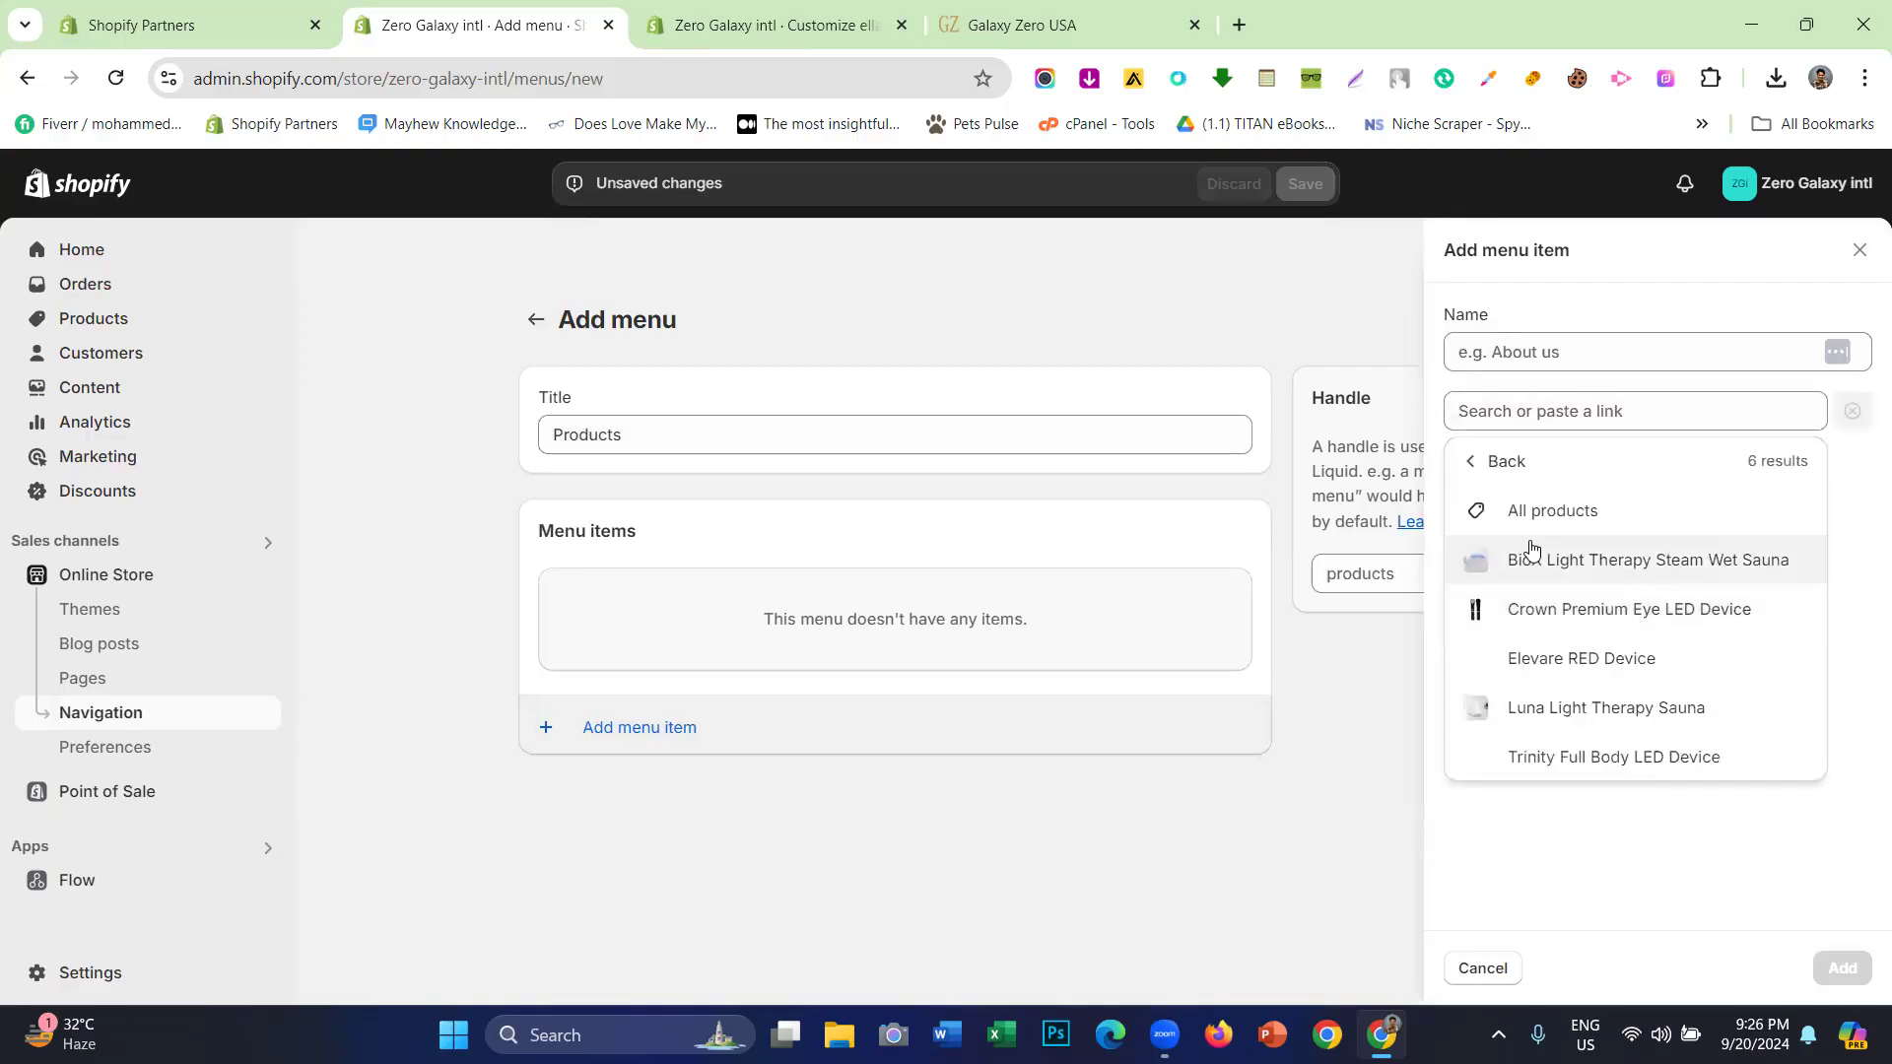
click(1525, 552)
click(1837, 969)
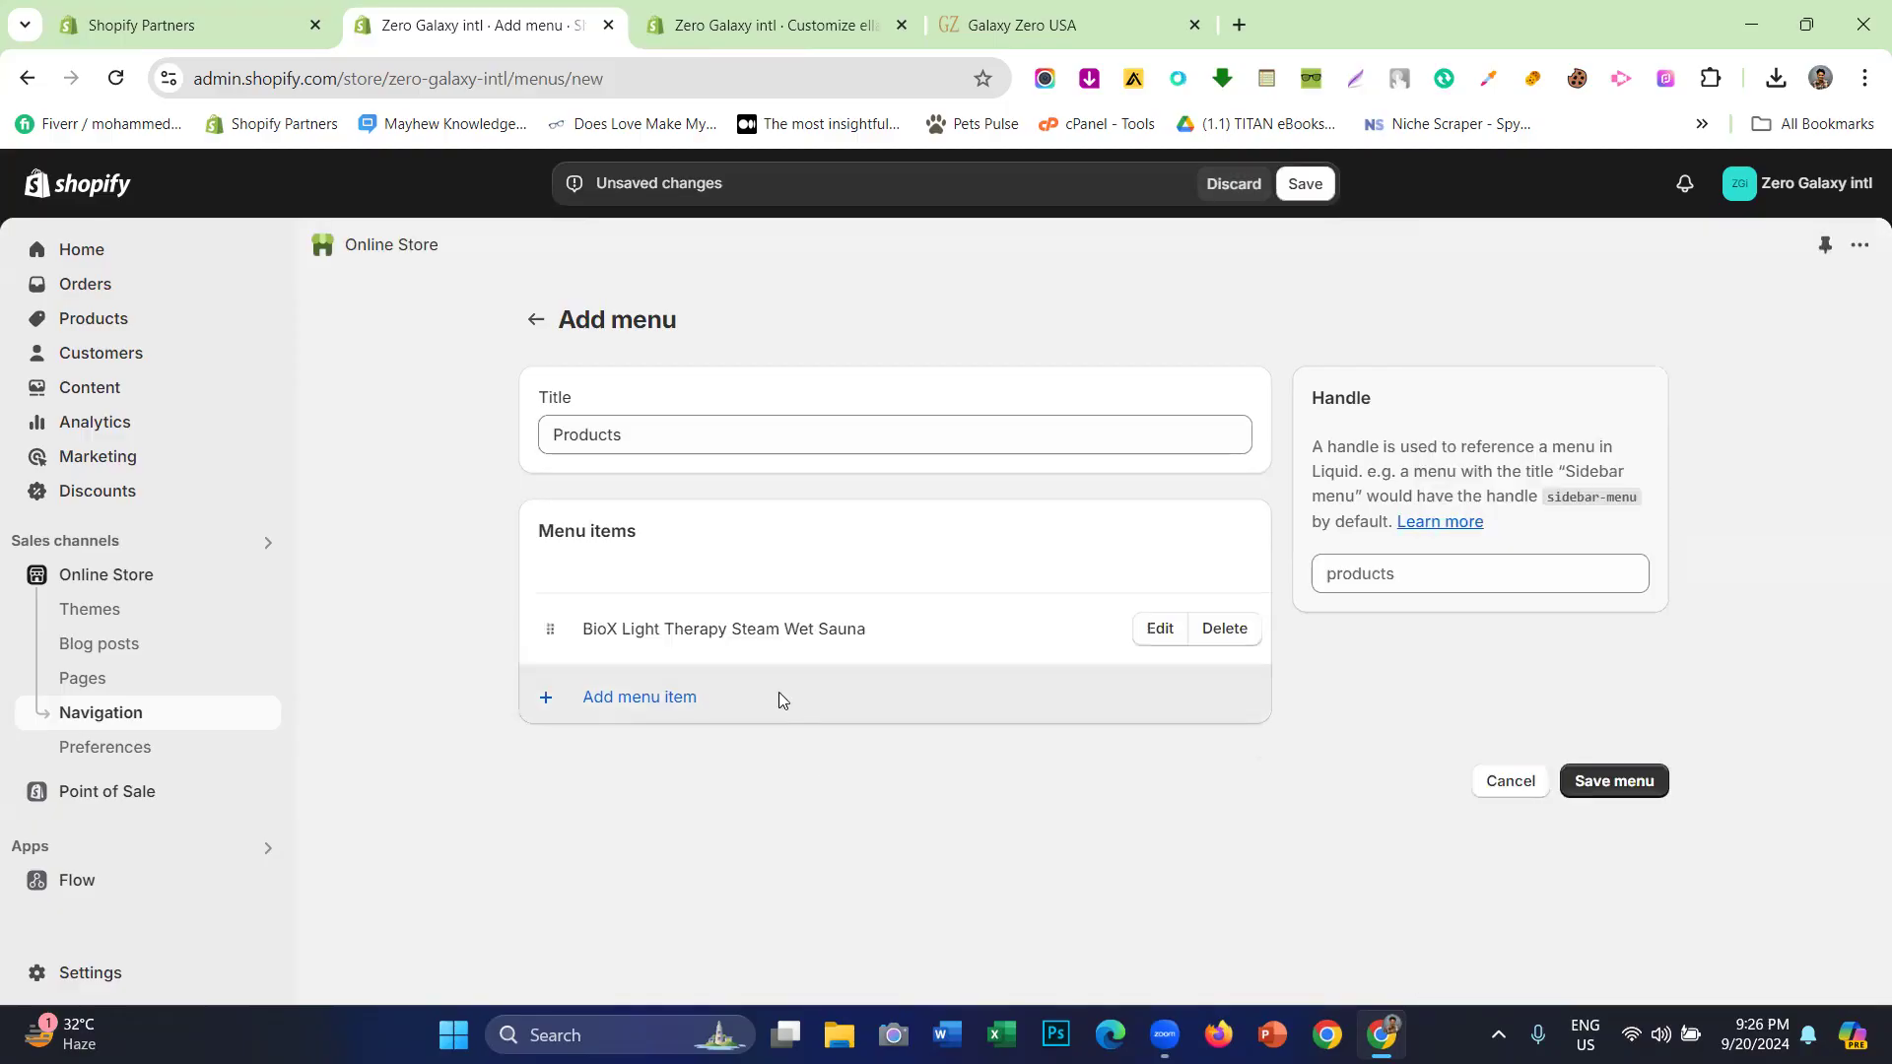
- Add a second item to the Products menu, linking to the Crown Premium Eye LED Device product
click(778, 697)
click(1553, 411)
click(1534, 608)
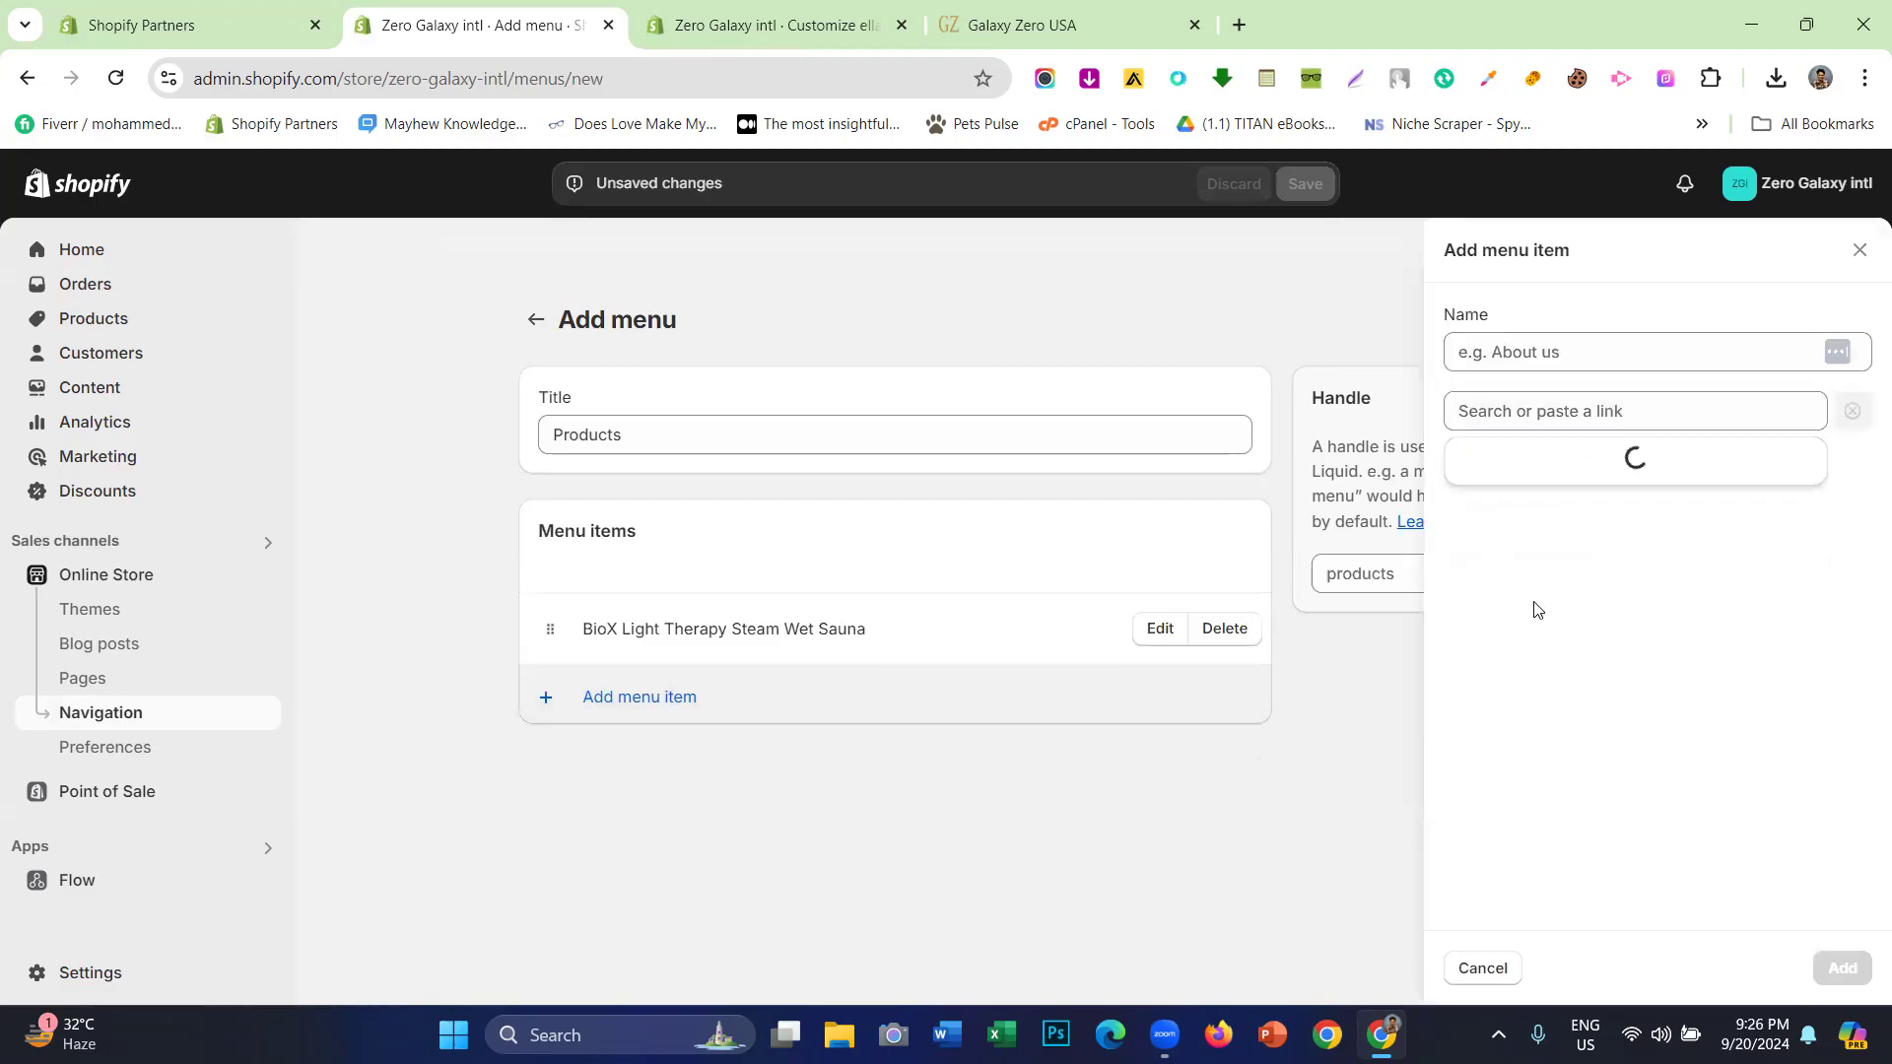
click(1534, 609)
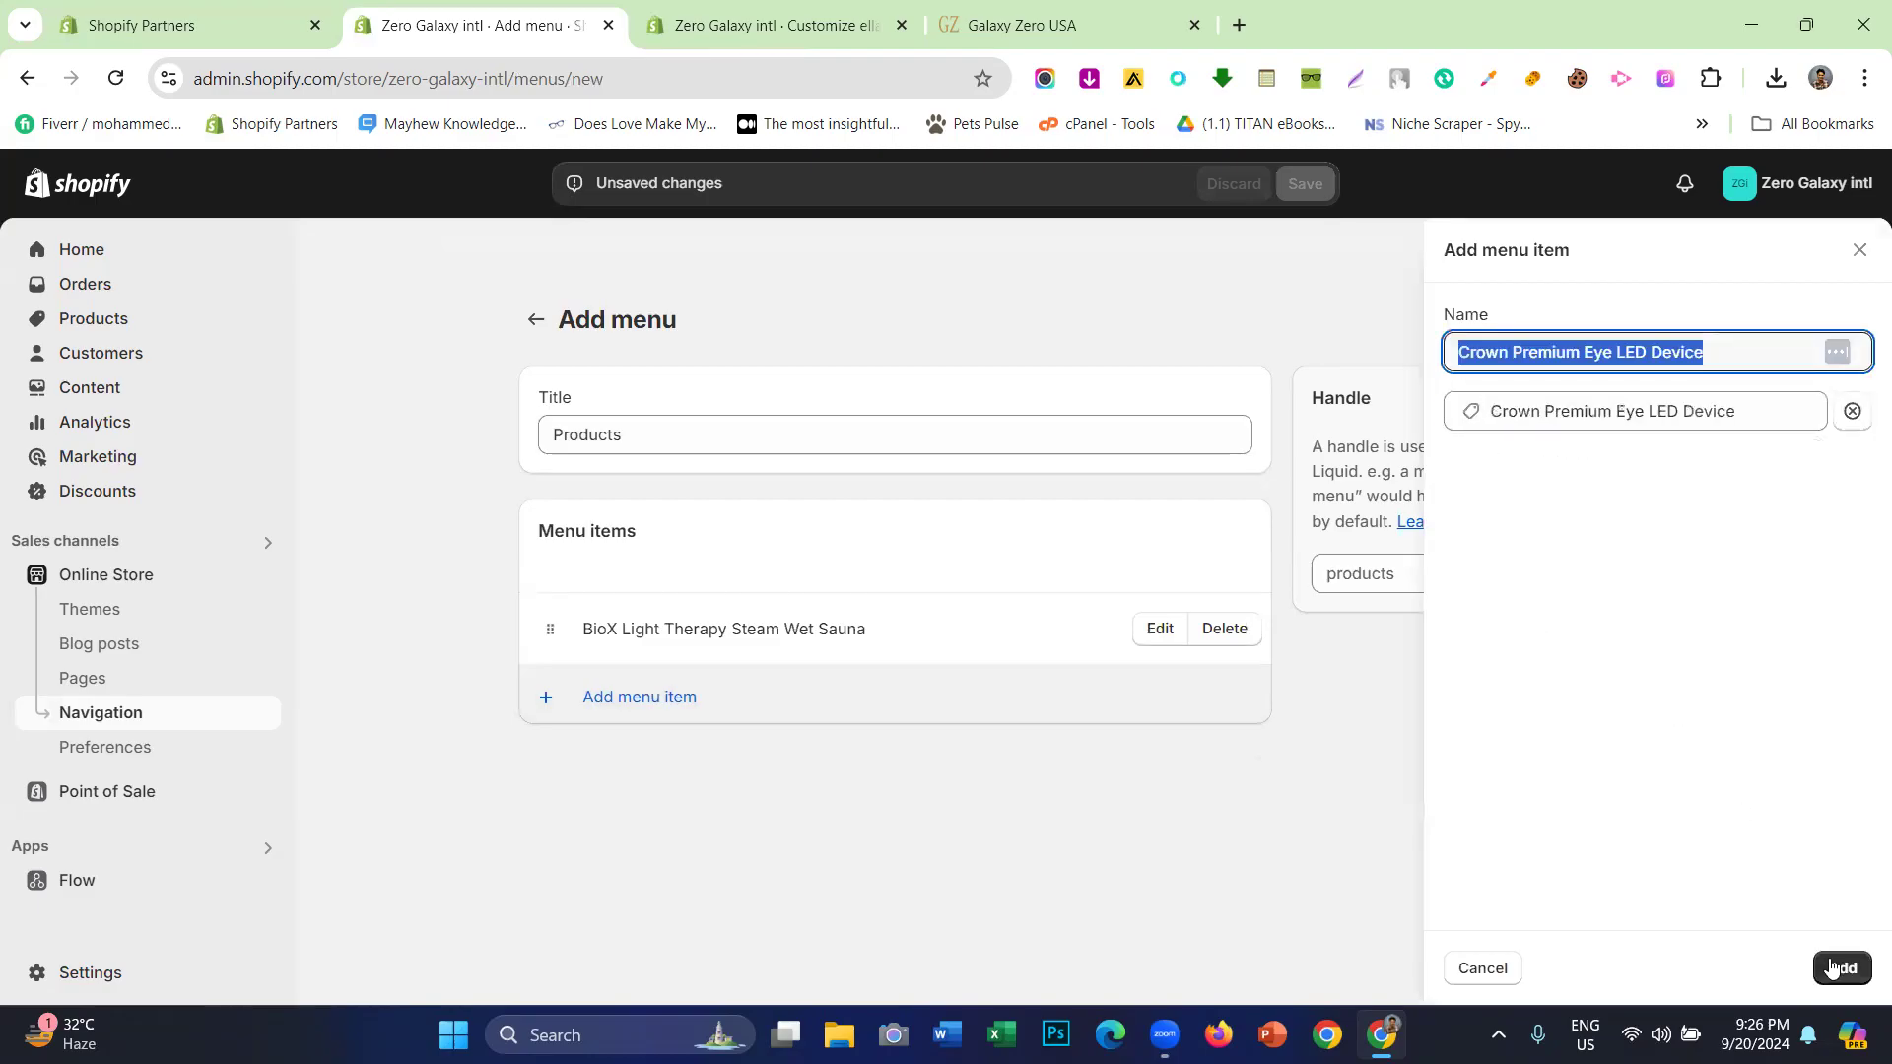
click(1841, 967)
- Add the Elevare RED Device product as the third item of the Products menu
click(892, 764)
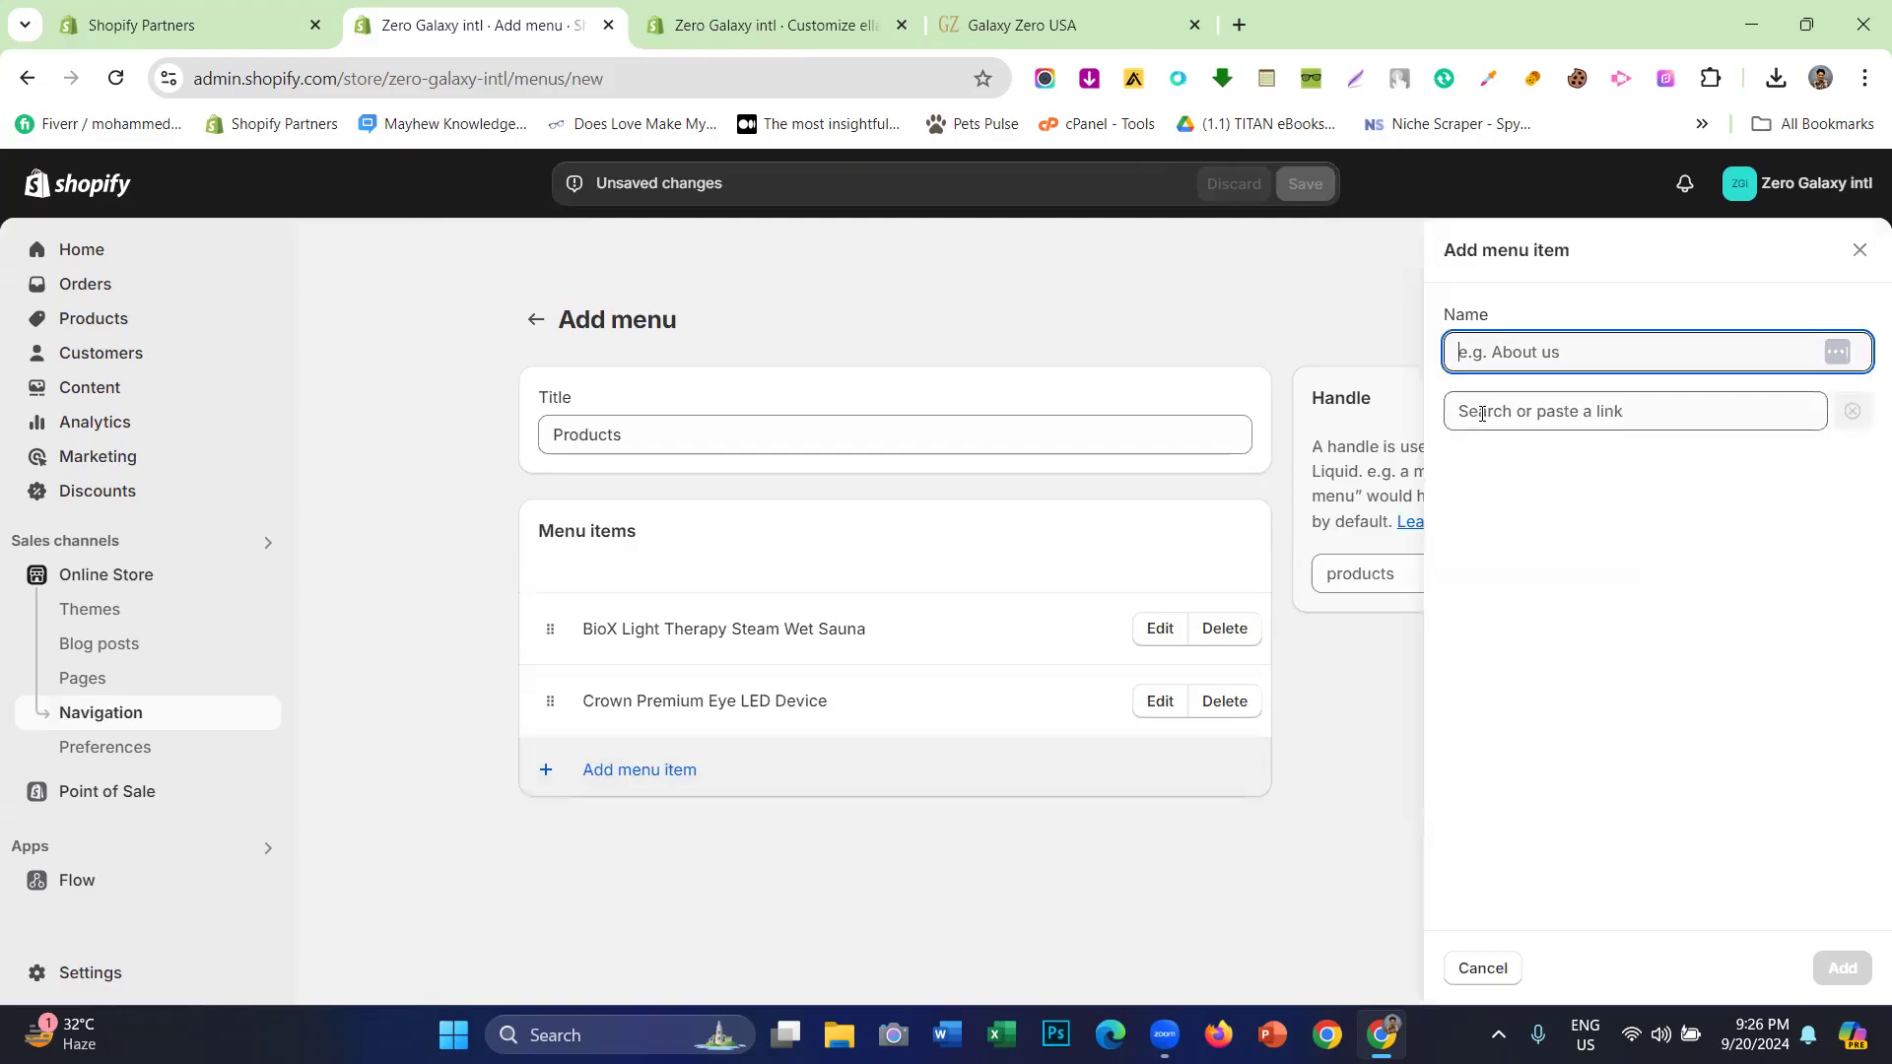
click(1544, 628)
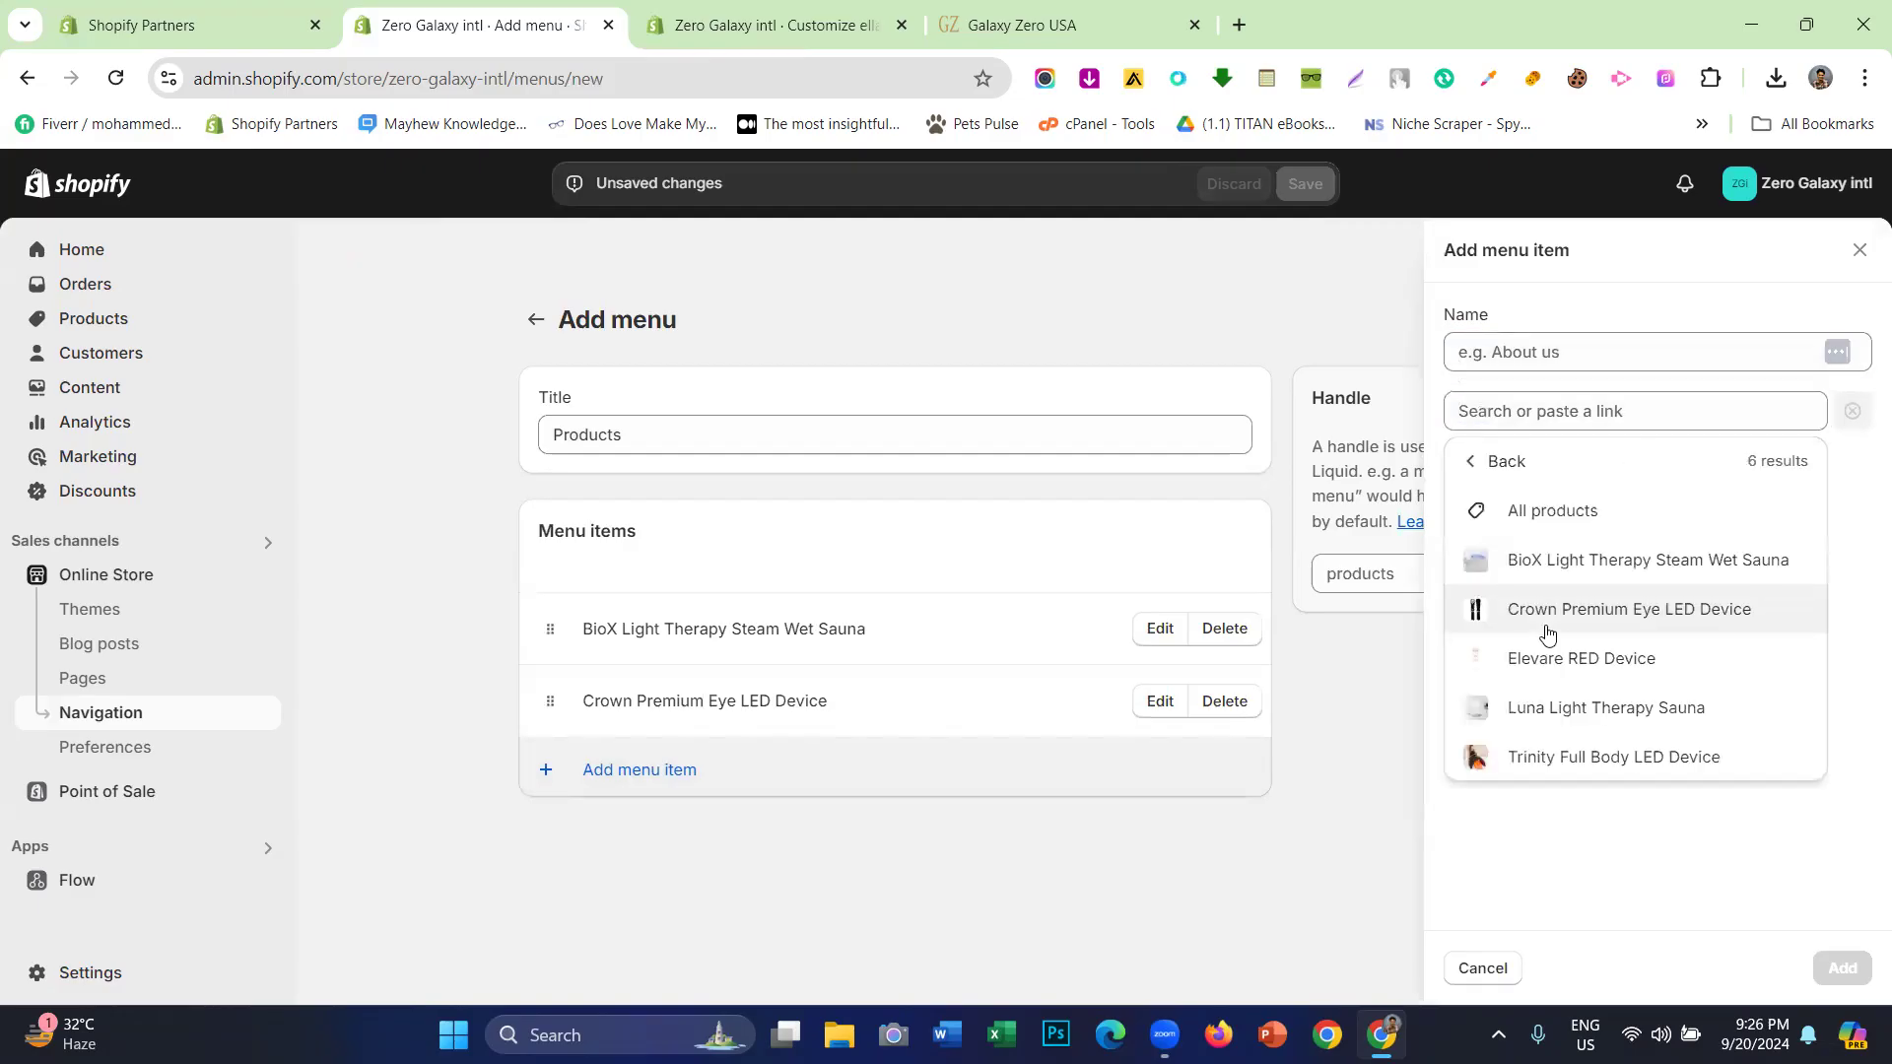
click(1545, 658)
click(1841, 968)
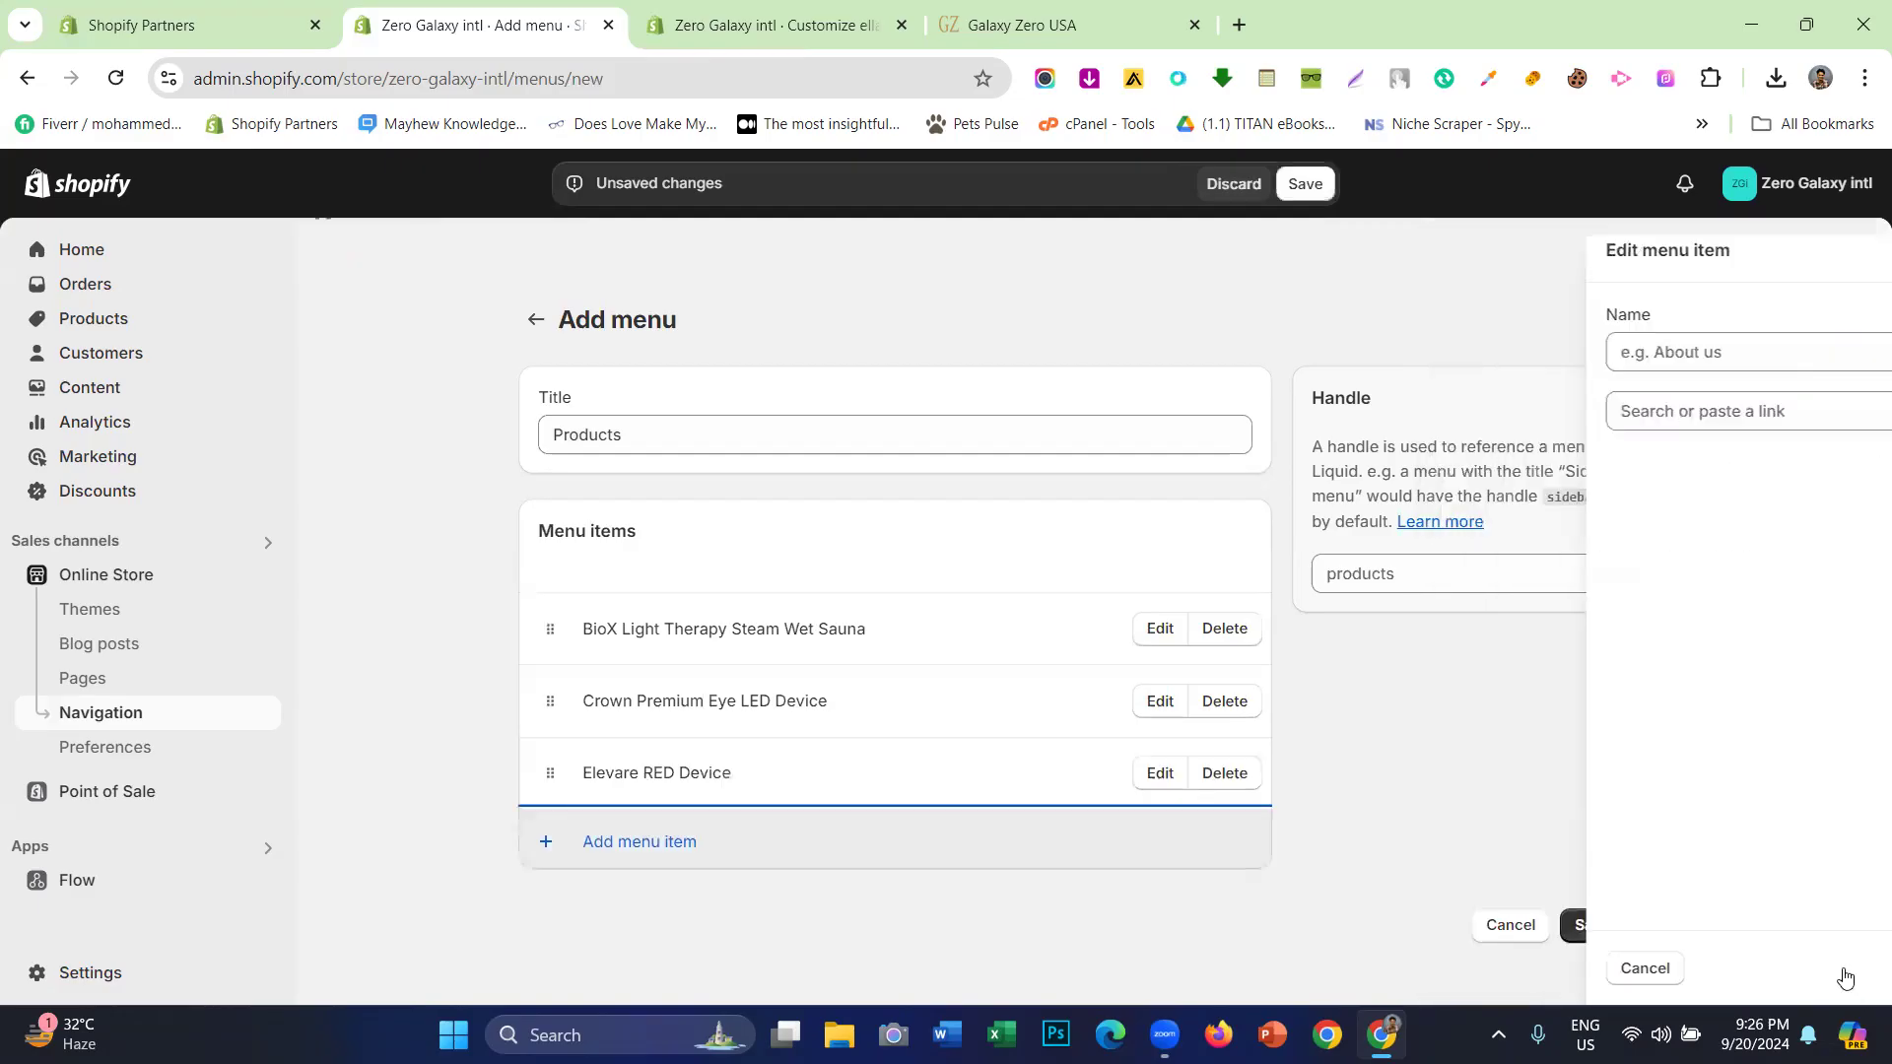
- Add the Luna Light Therapy Sauna product as the fourth item of the Products menu
click(920, 854)
click(1608, 423)
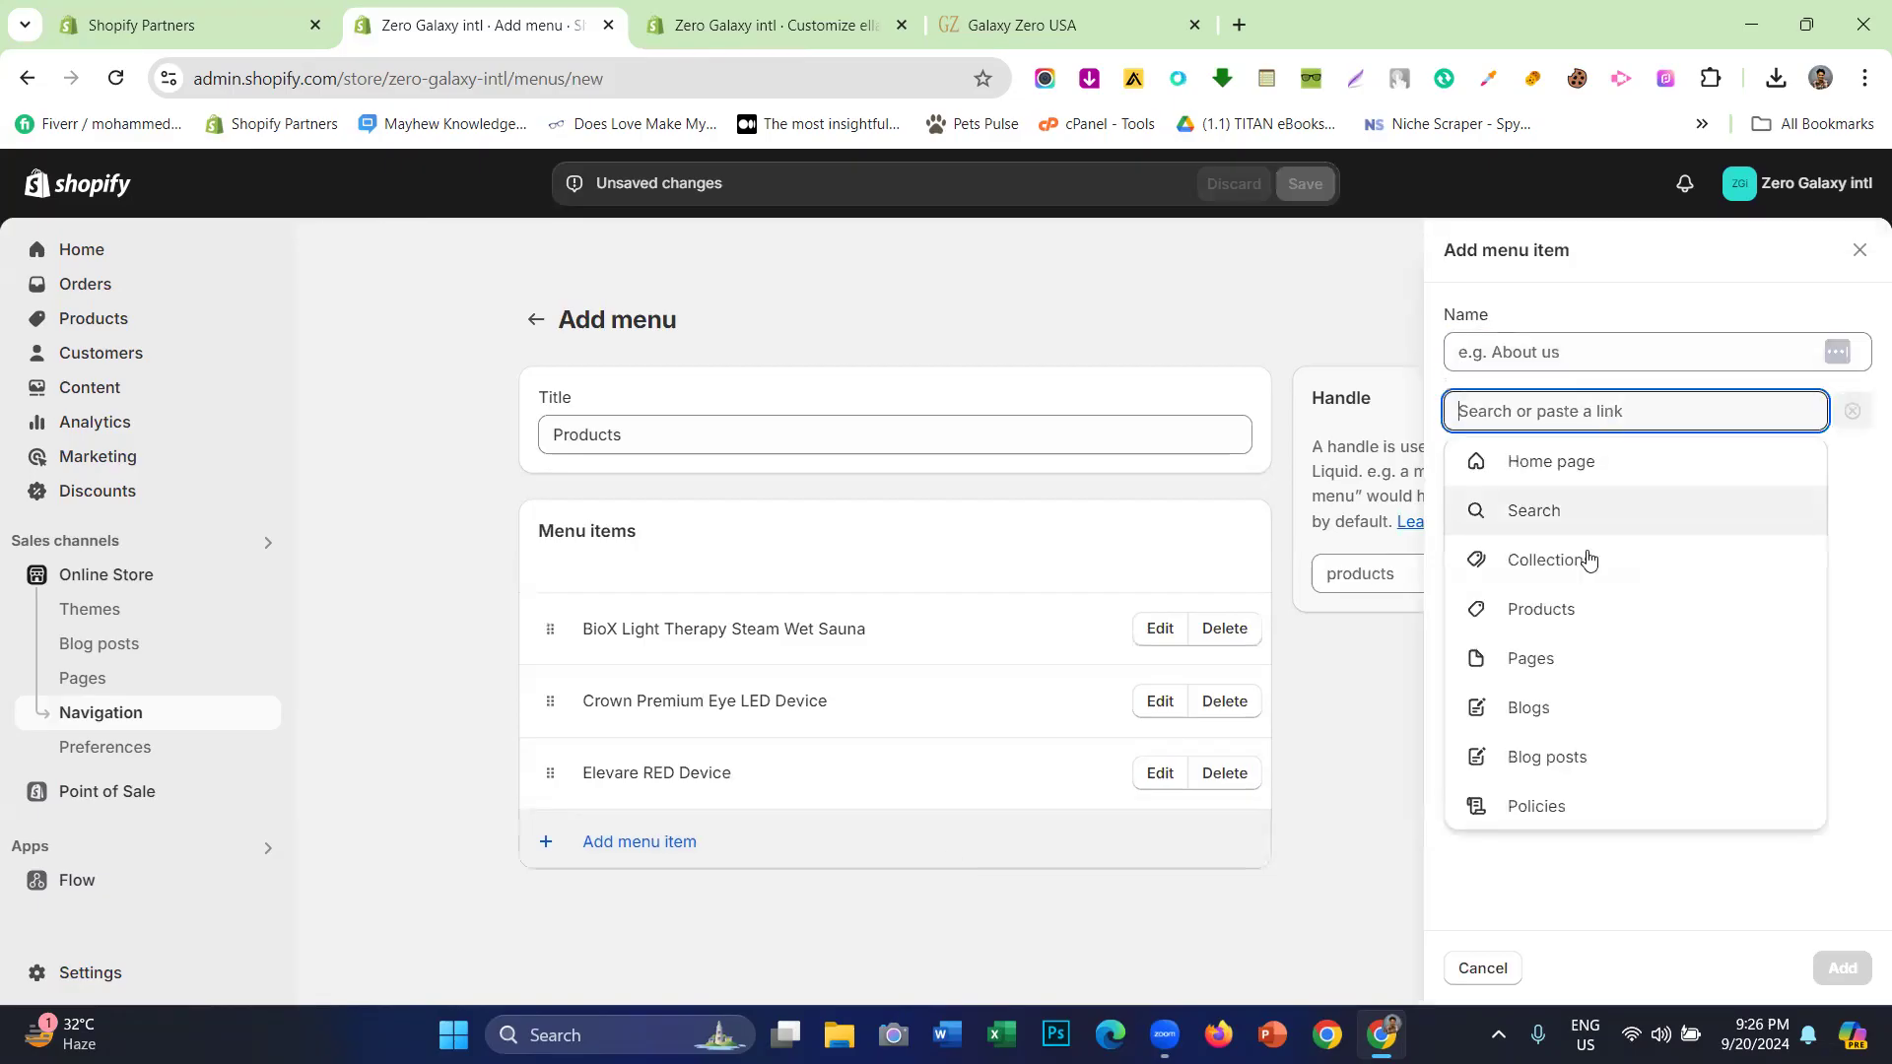
click(1576, 608)
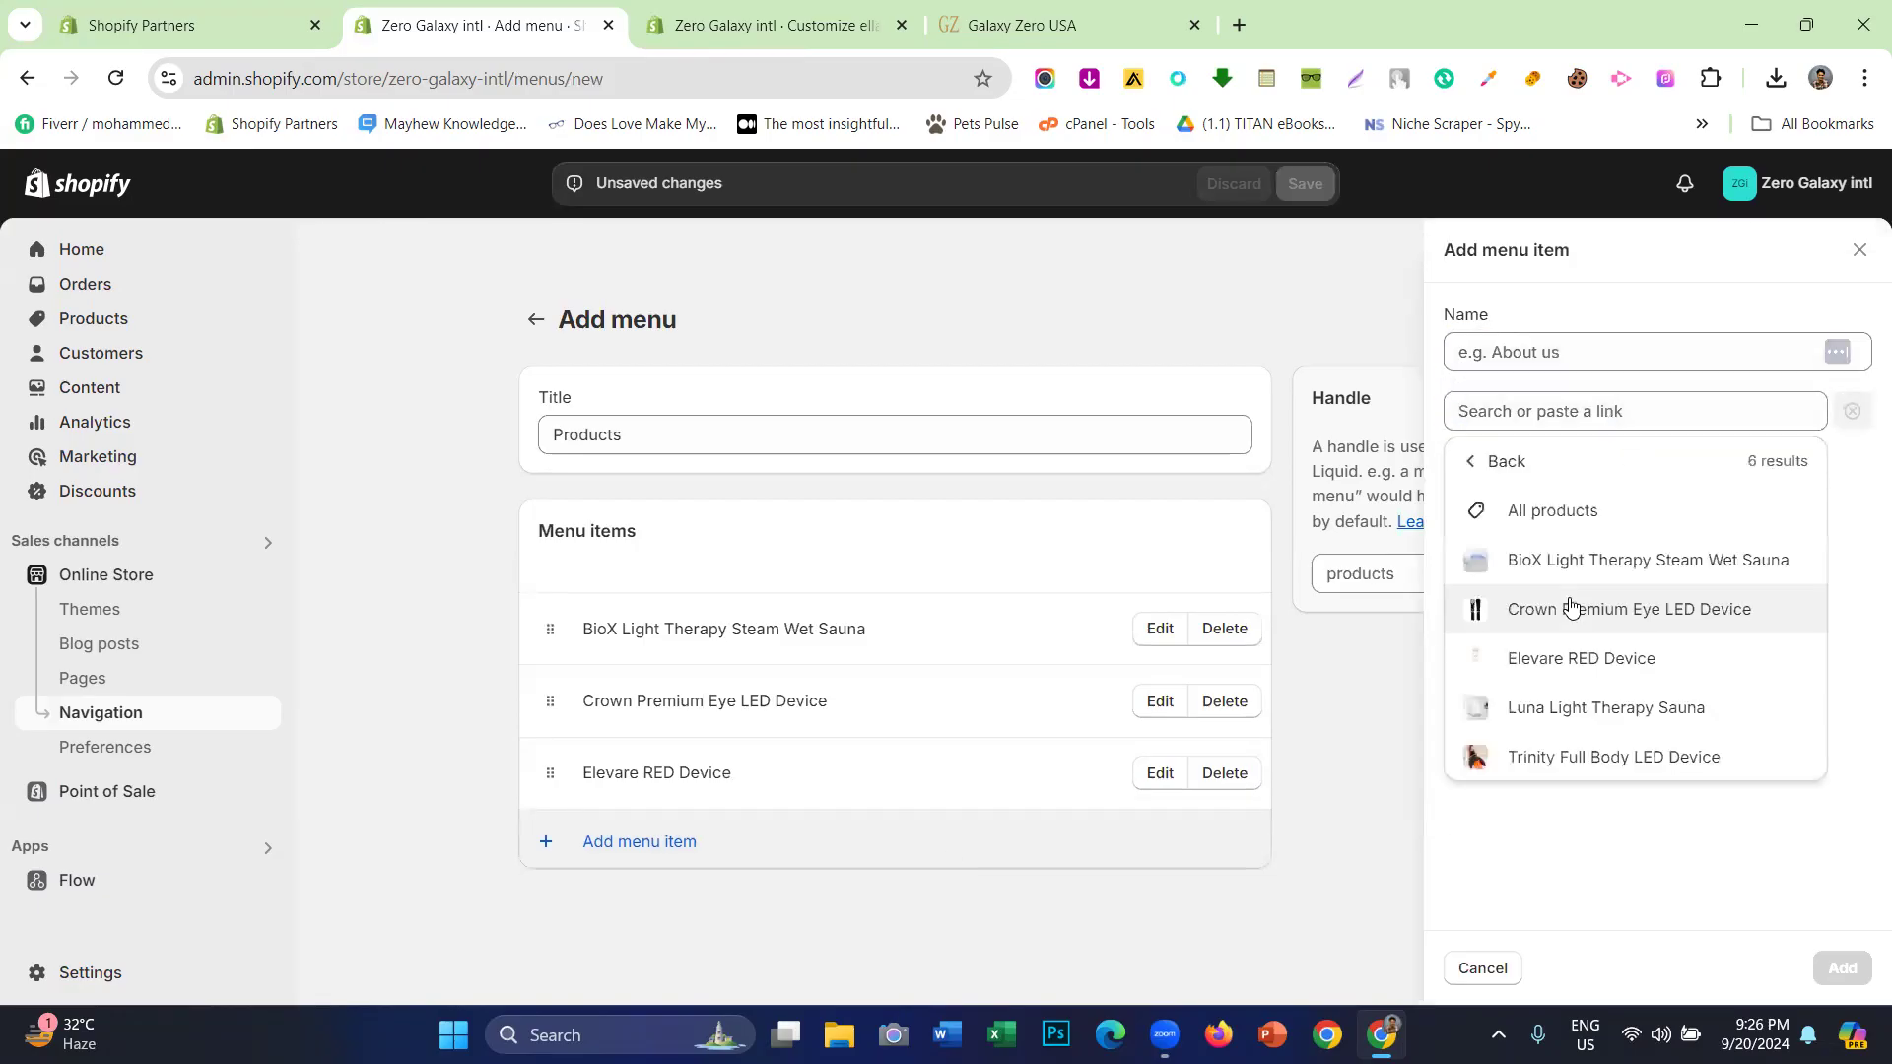
click(1580, 709)
click(1841, 967)
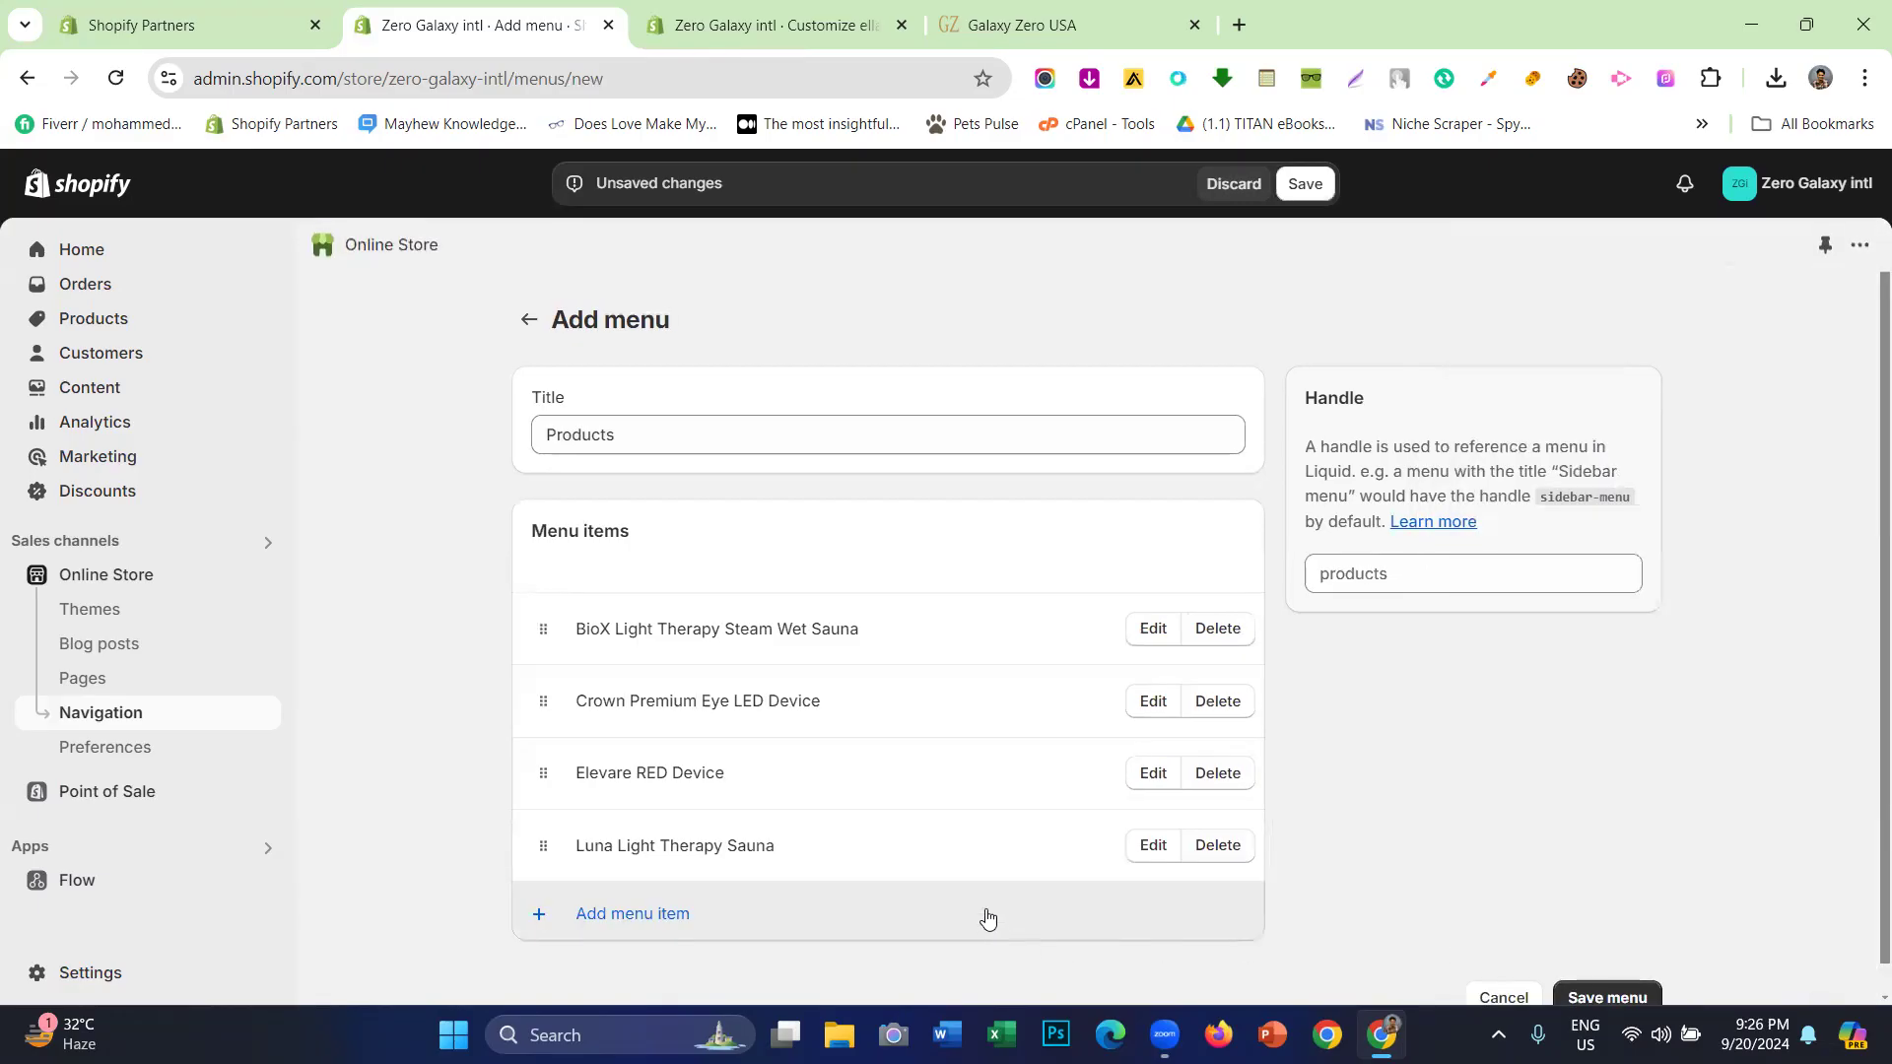
- Add the Trinity Full Body LED Device product as the last item, and save the Products menu
click(983, 915)
click(1522, 412)
click(1549, 608)
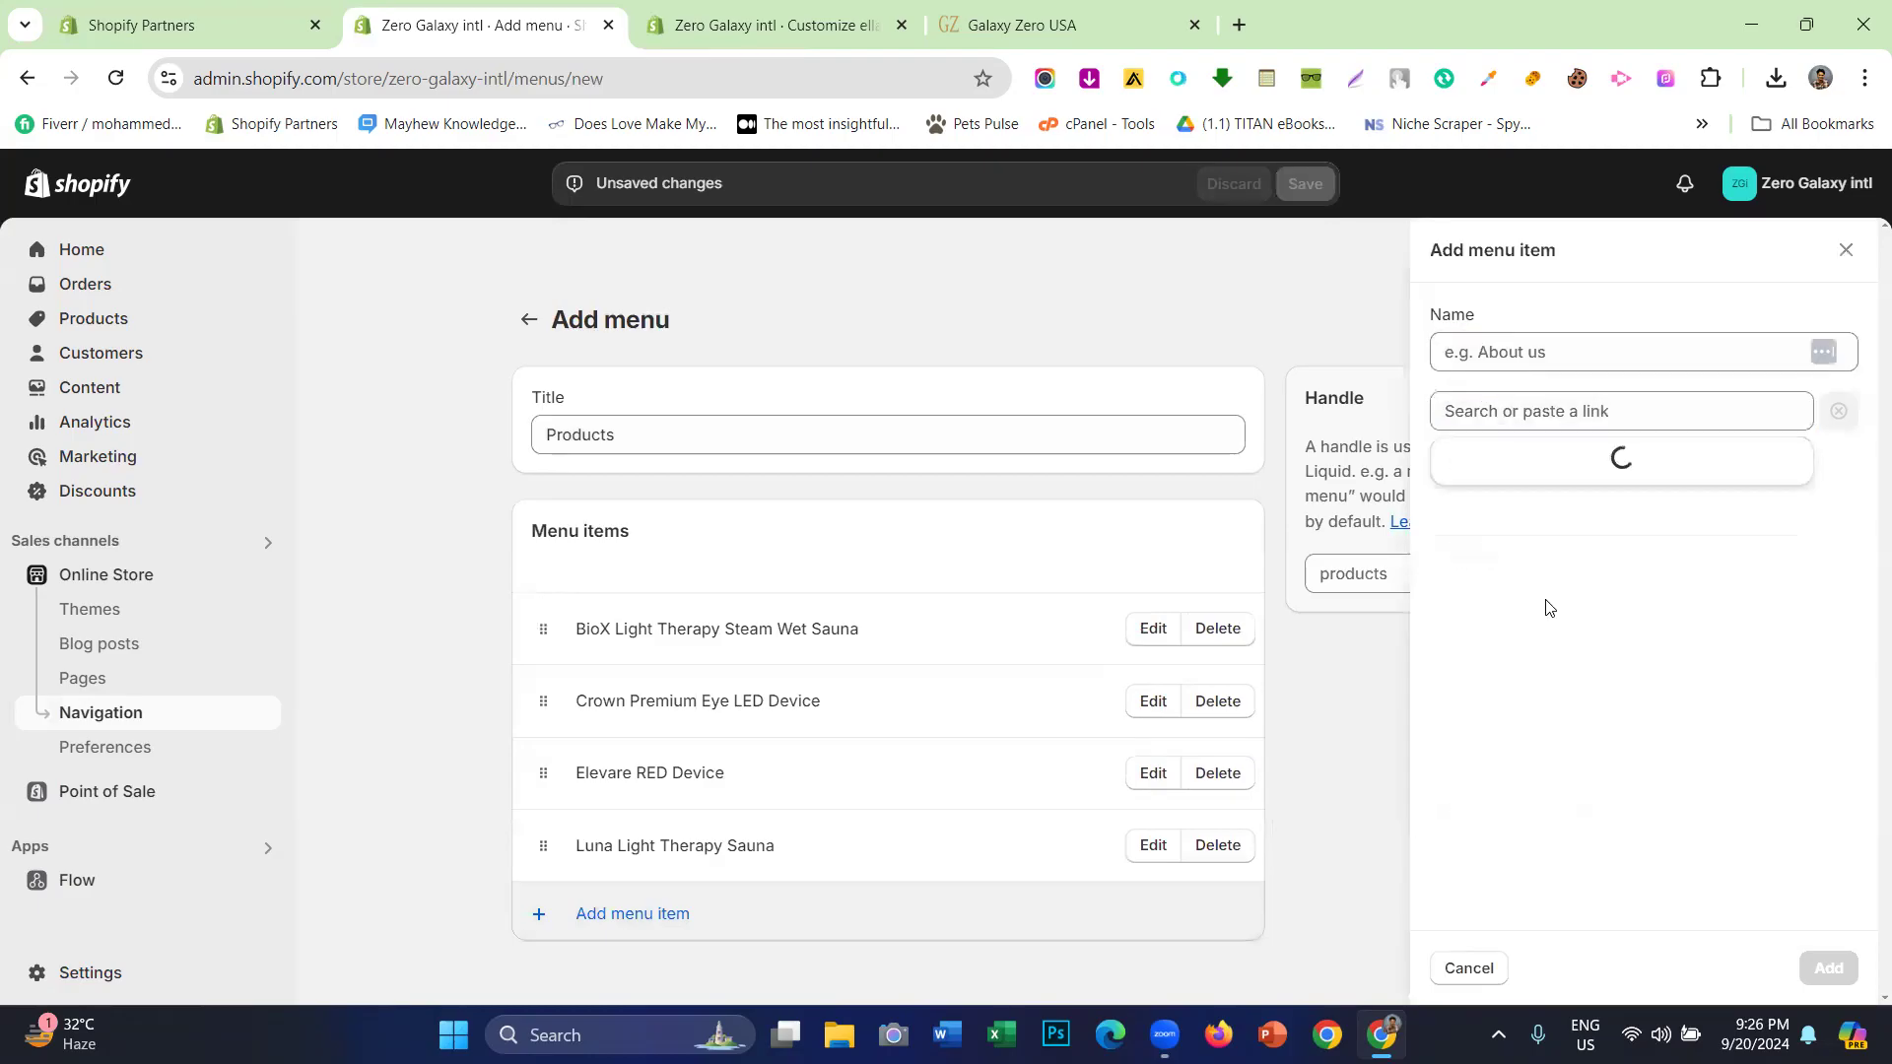
click(1557, 758)
click(1828, 967)
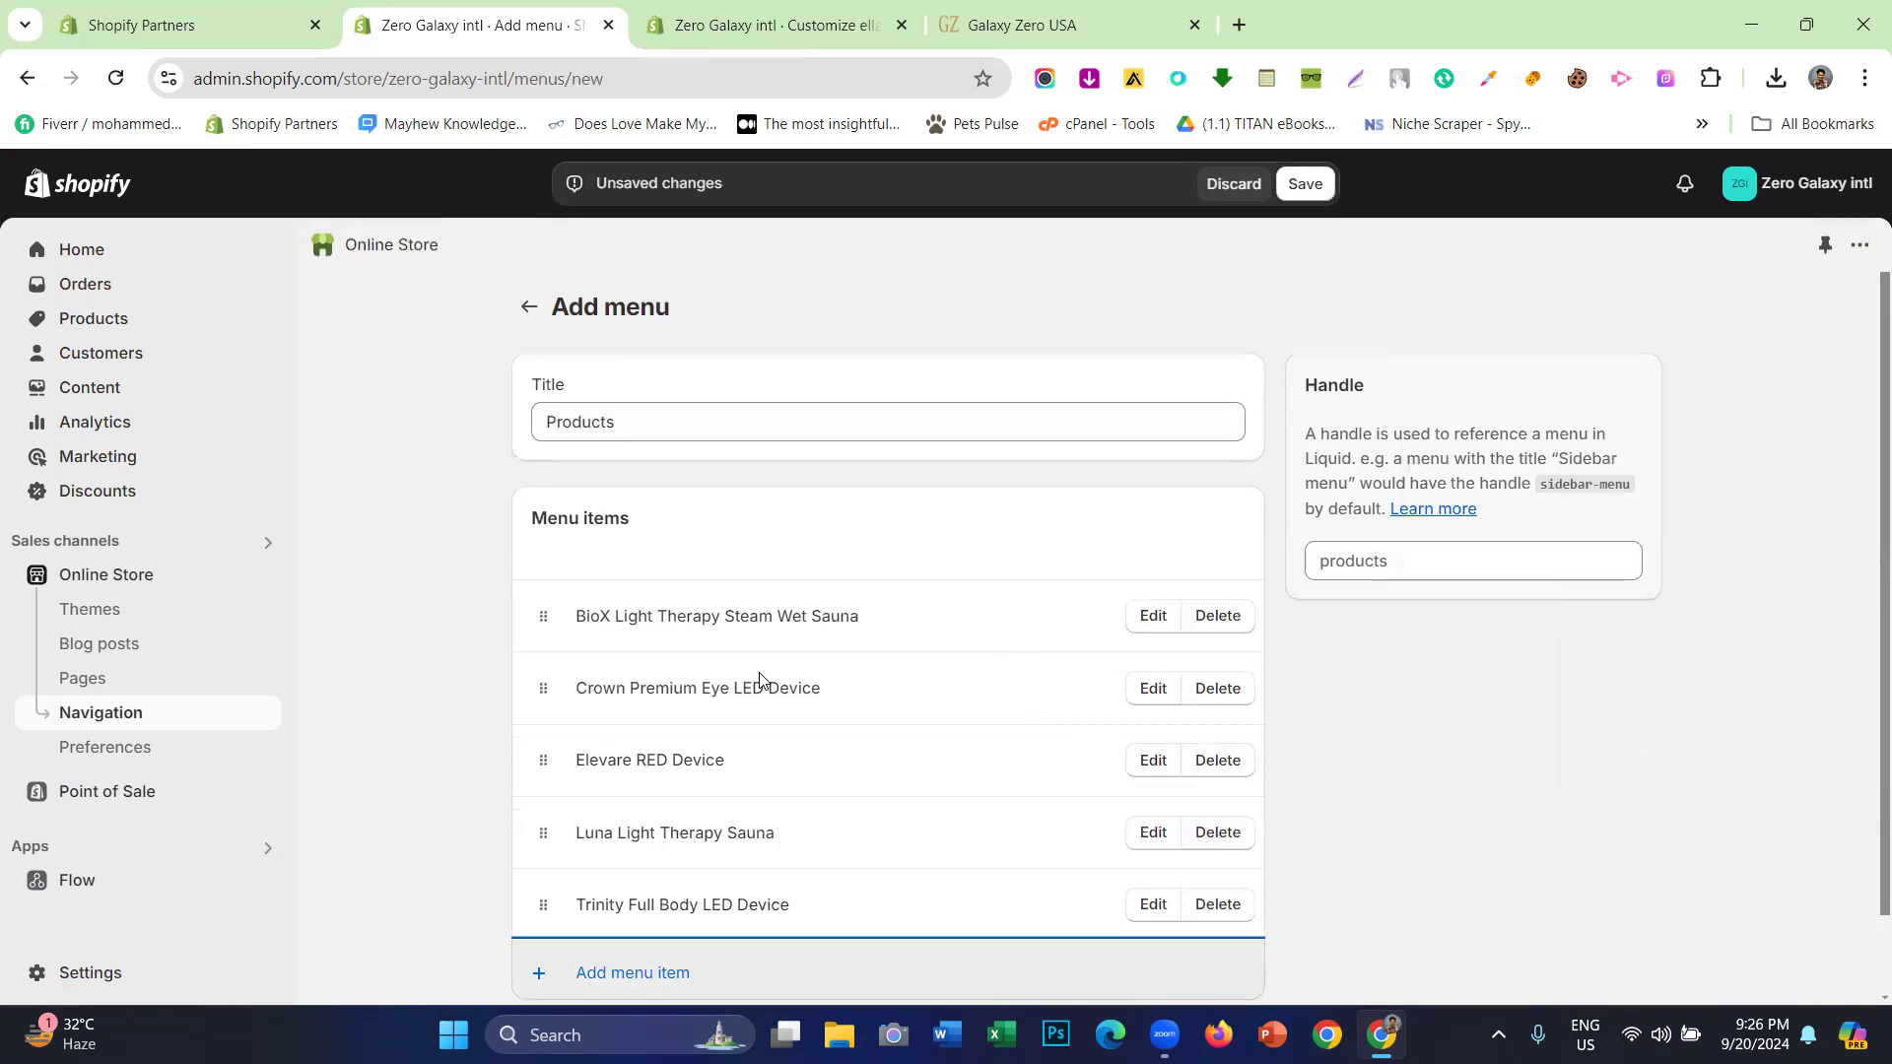
click(1290, 183)
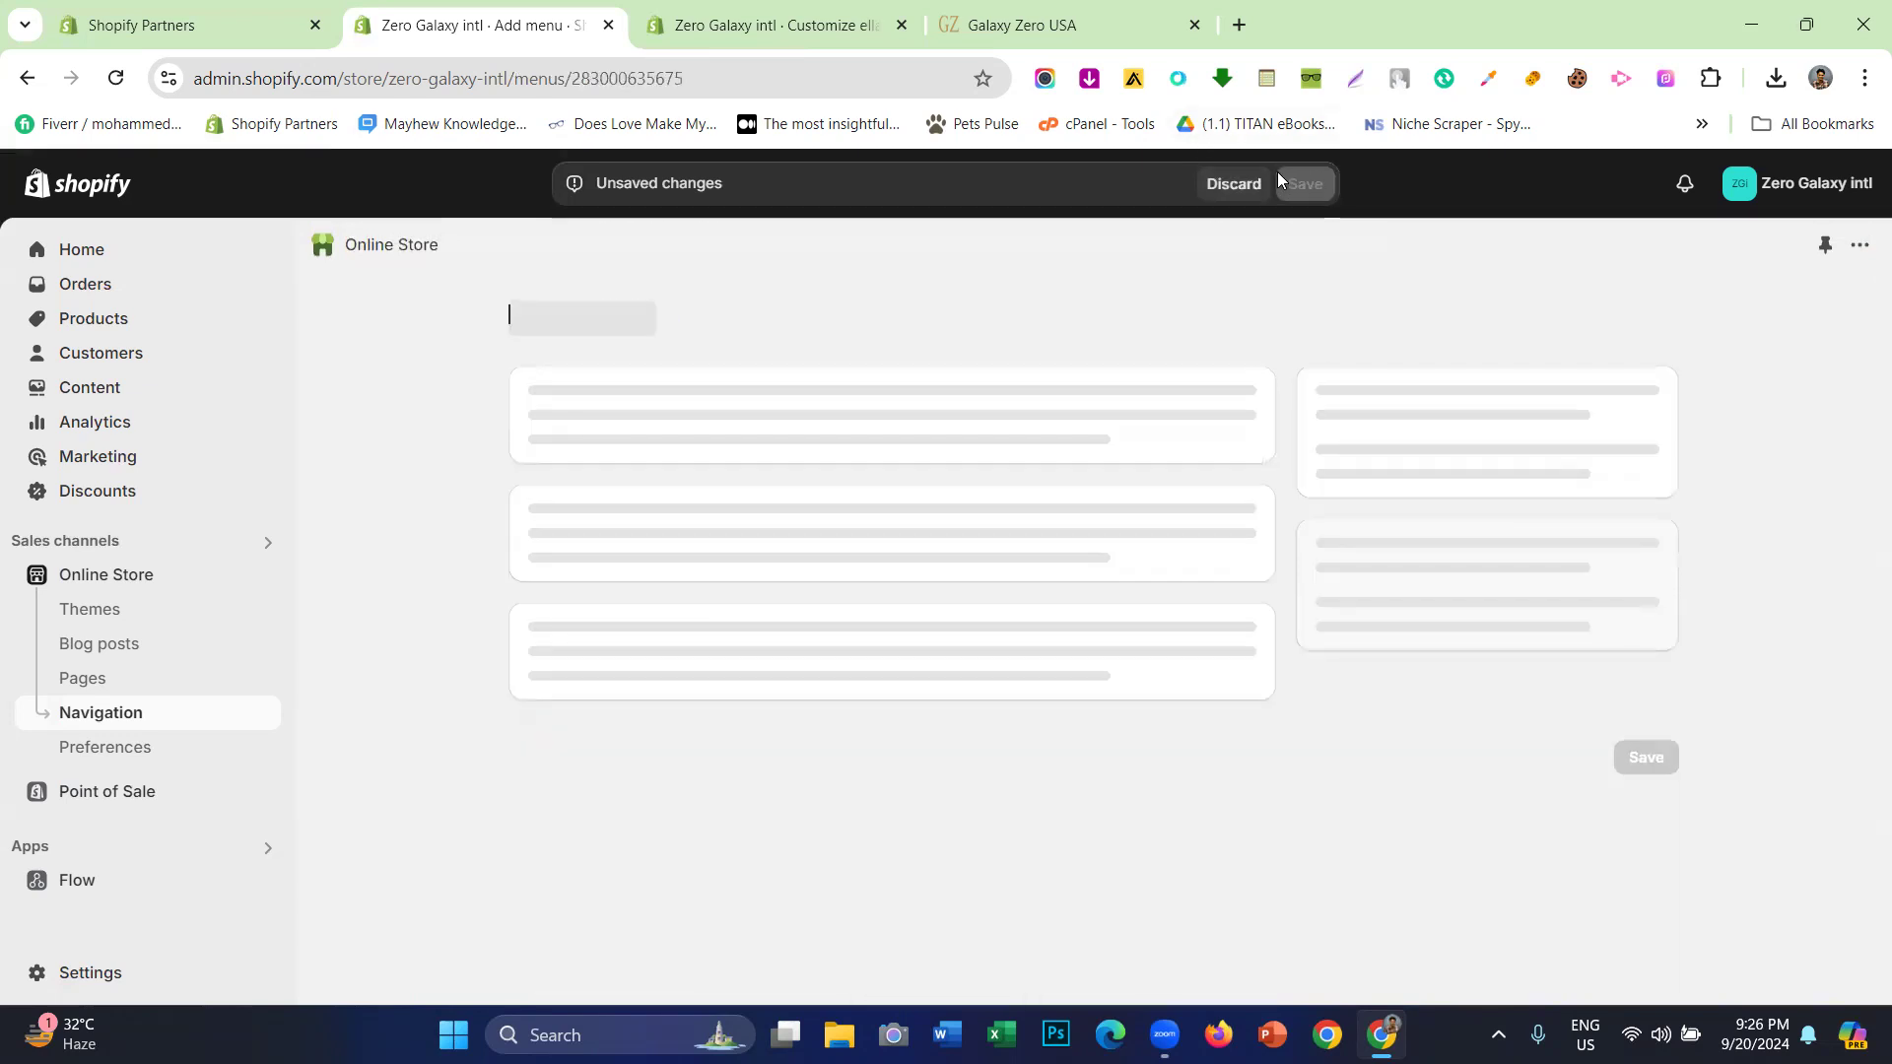
- Return to the theme editor, reload it, and open the Information menu block of the Footer 01 section
click(727, 14)
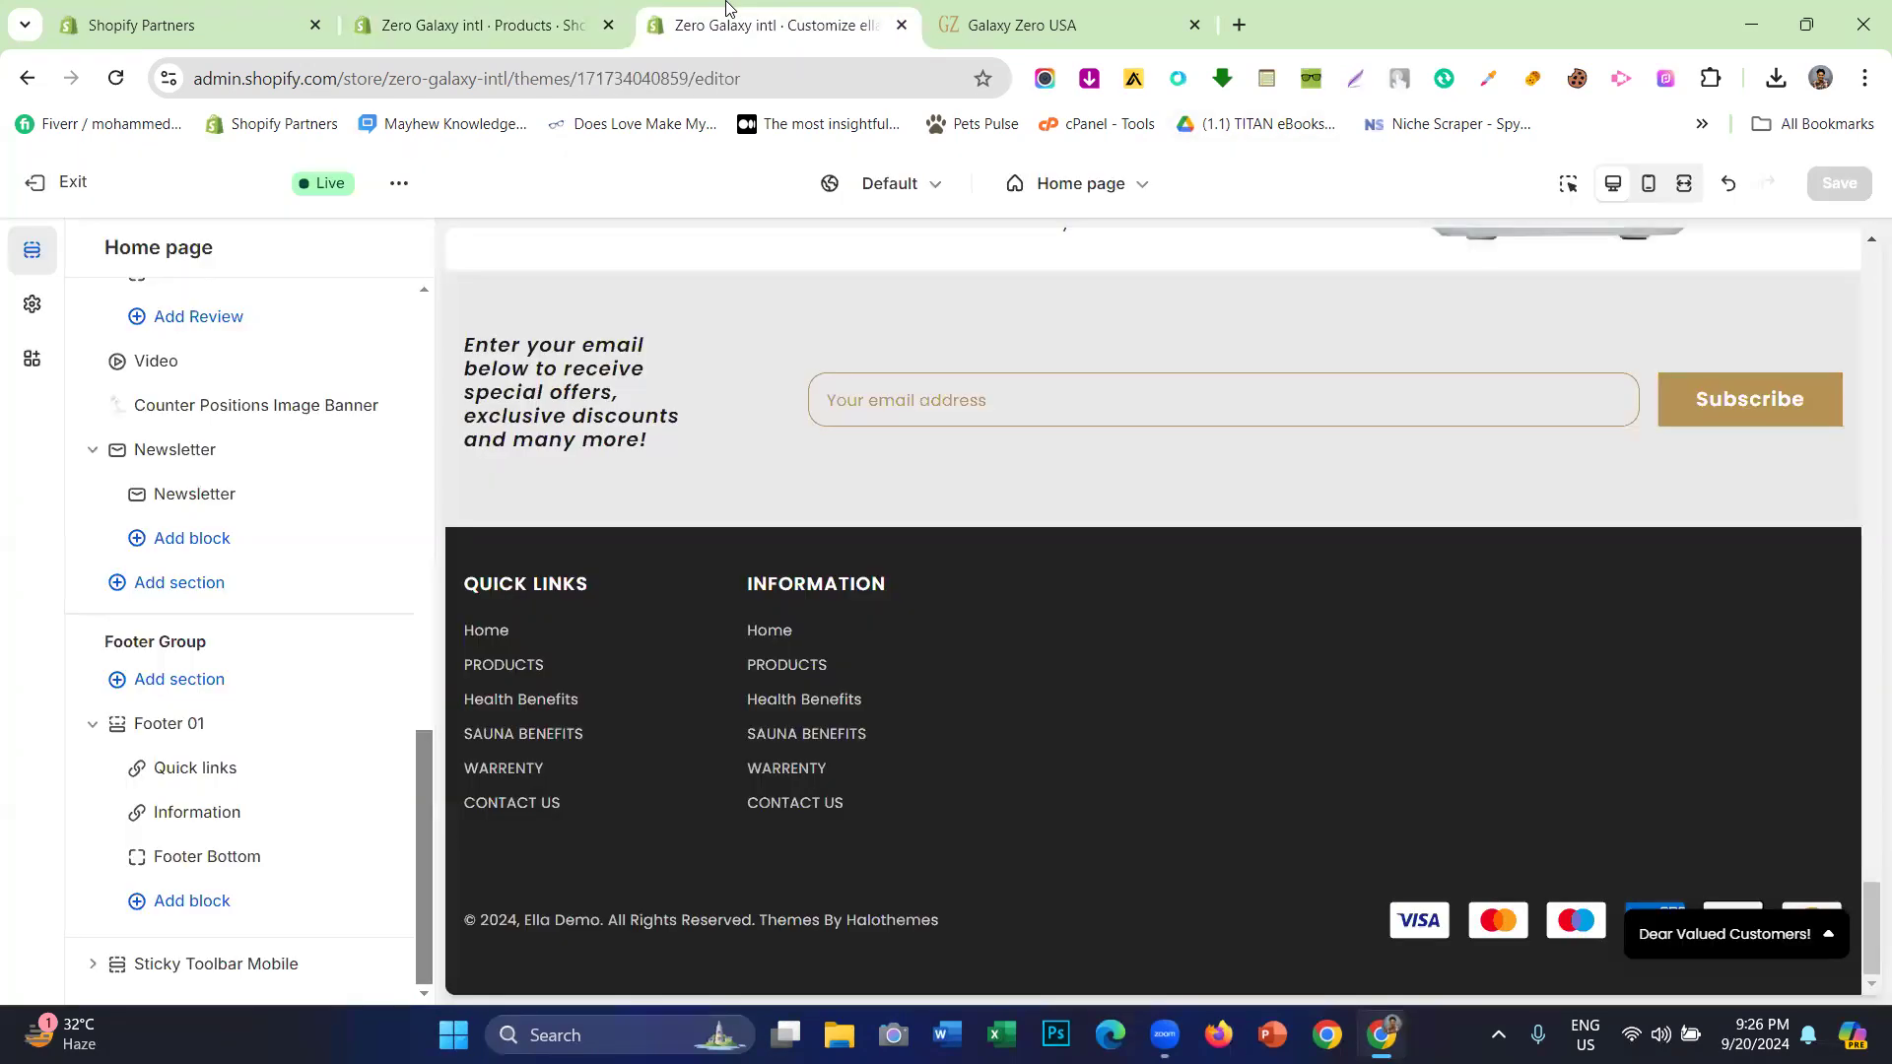
click(107, 92)
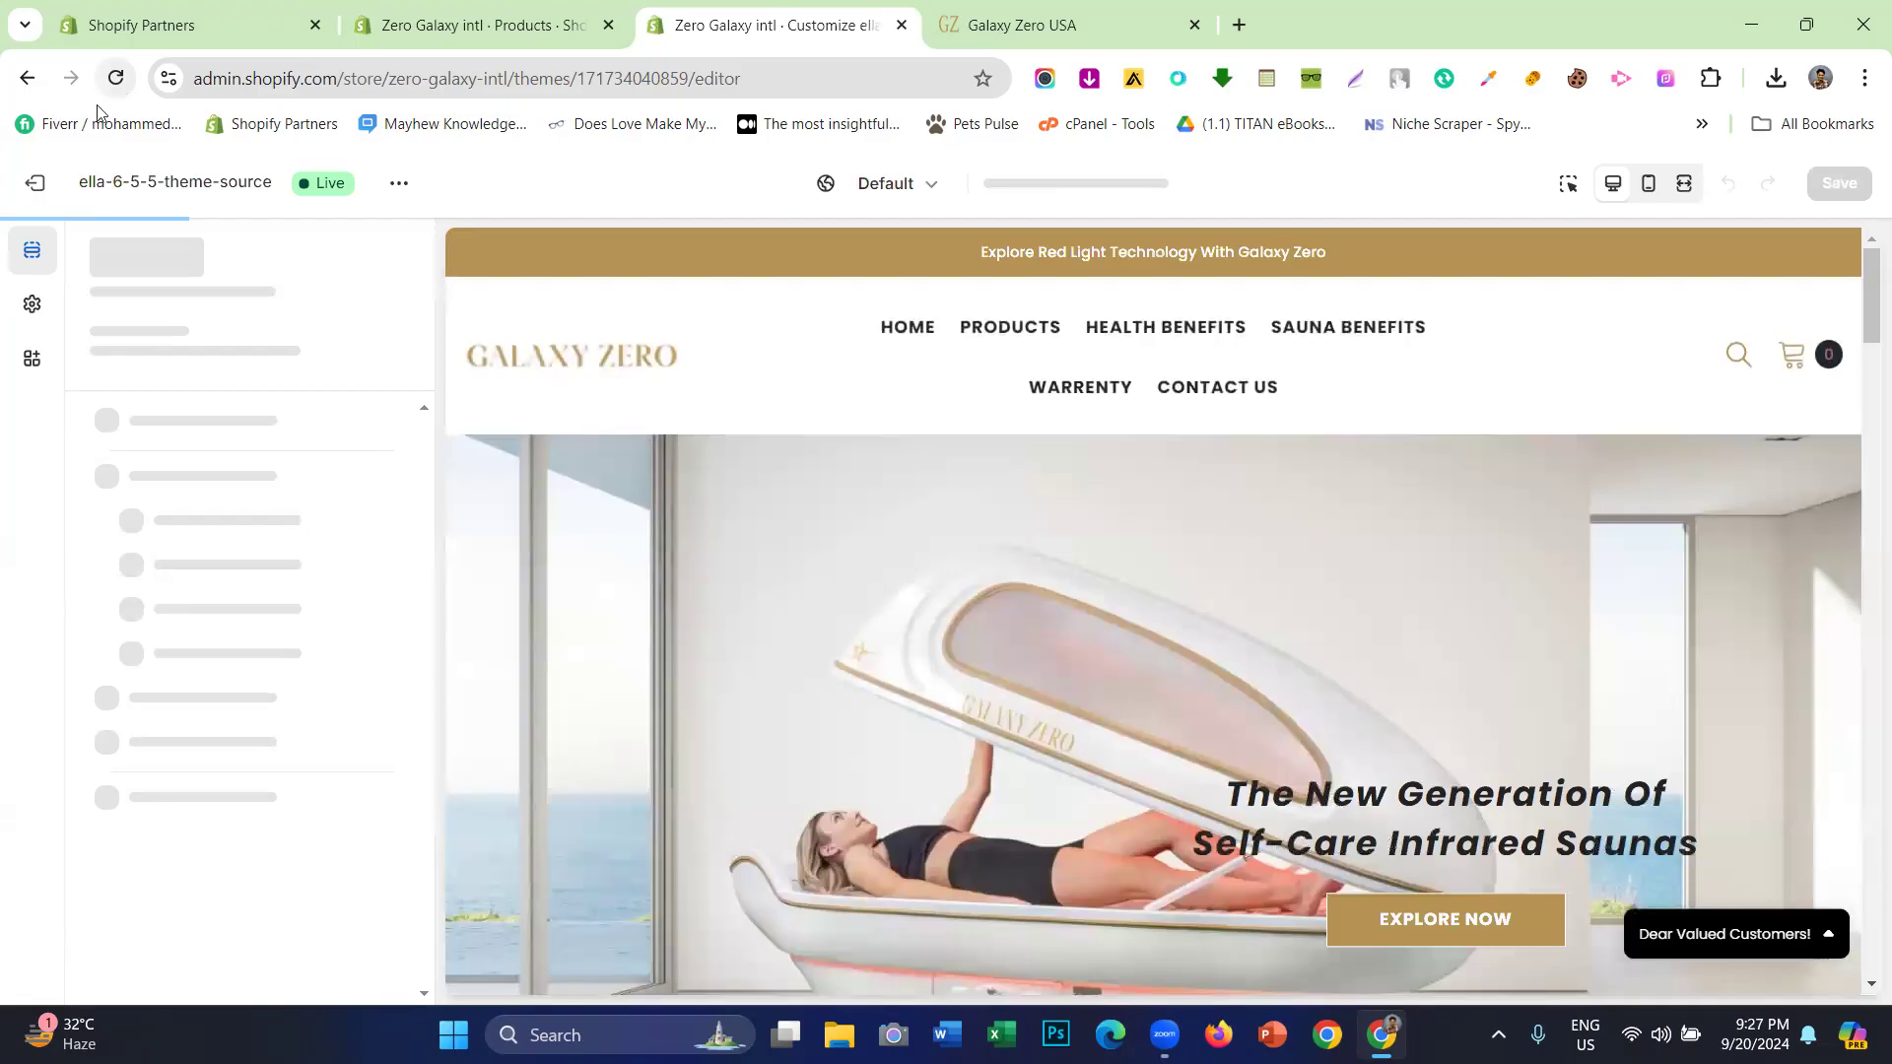
scroll(985, 473, down, 10)
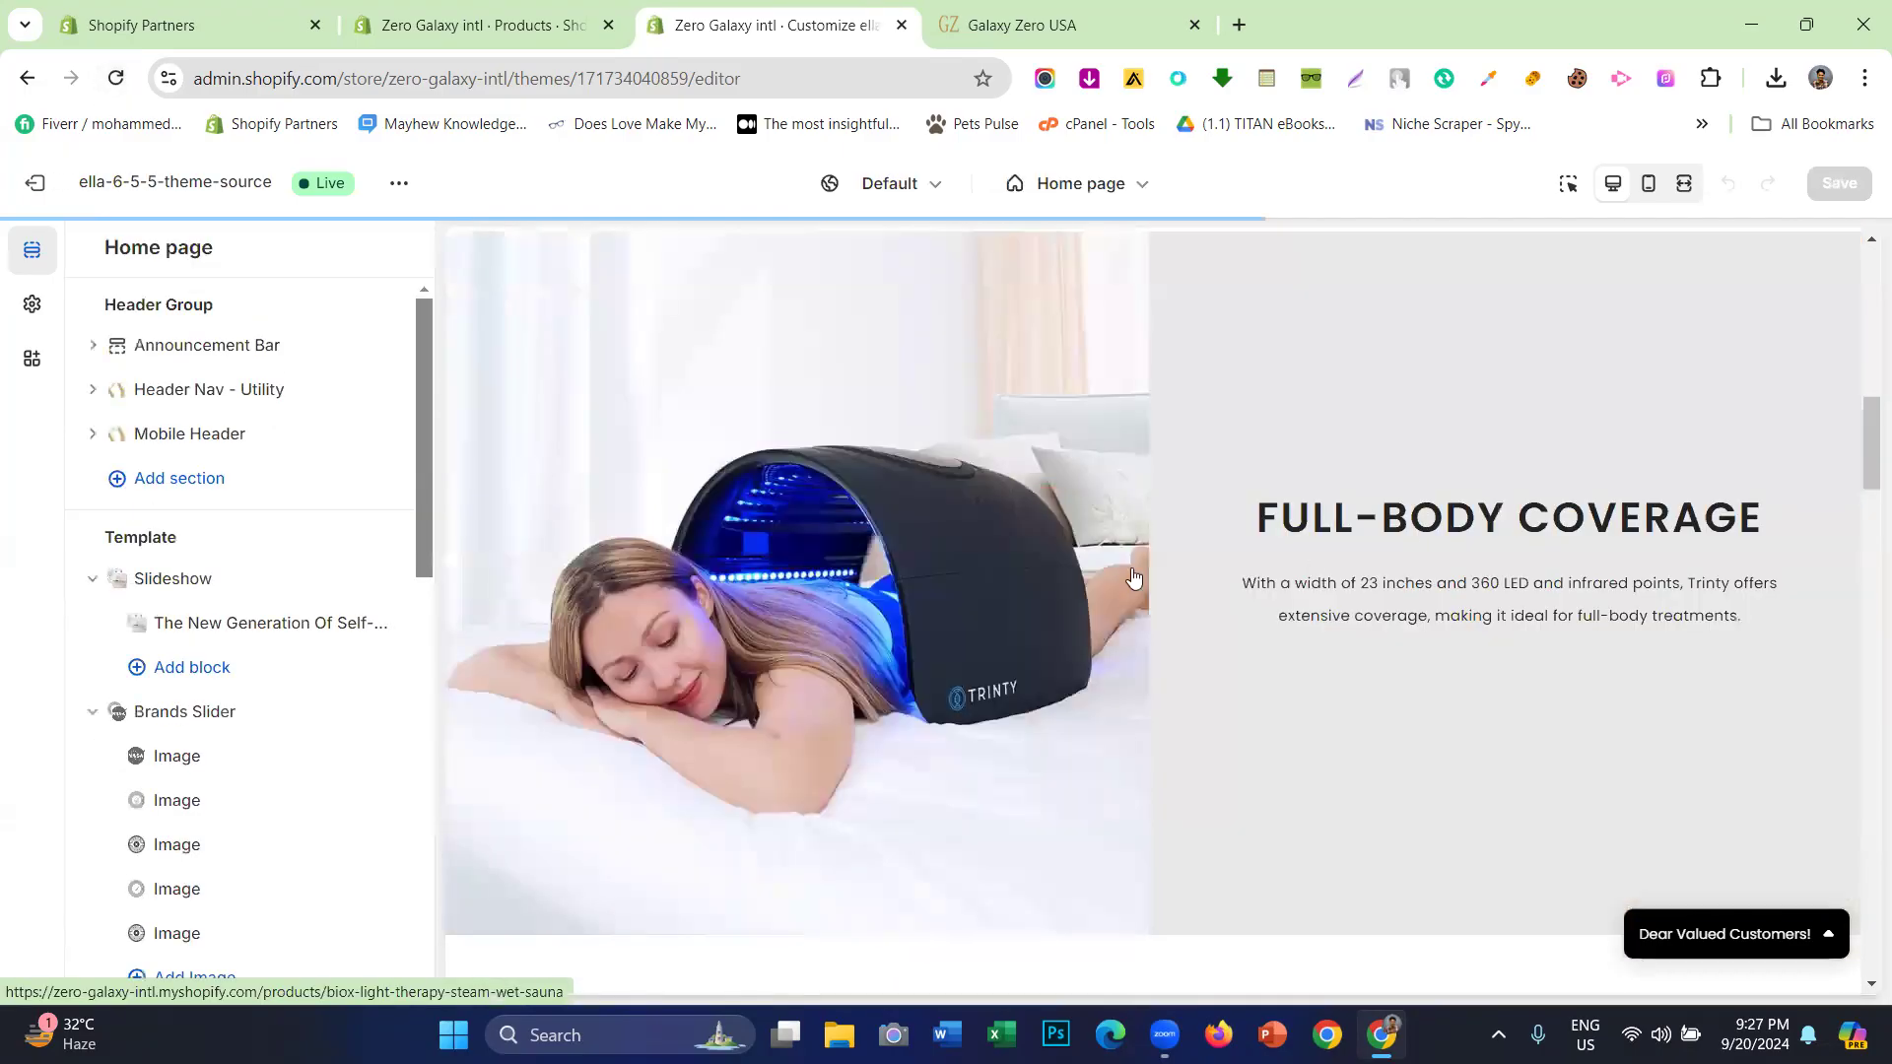
scroll(1113, 583, down, 15)
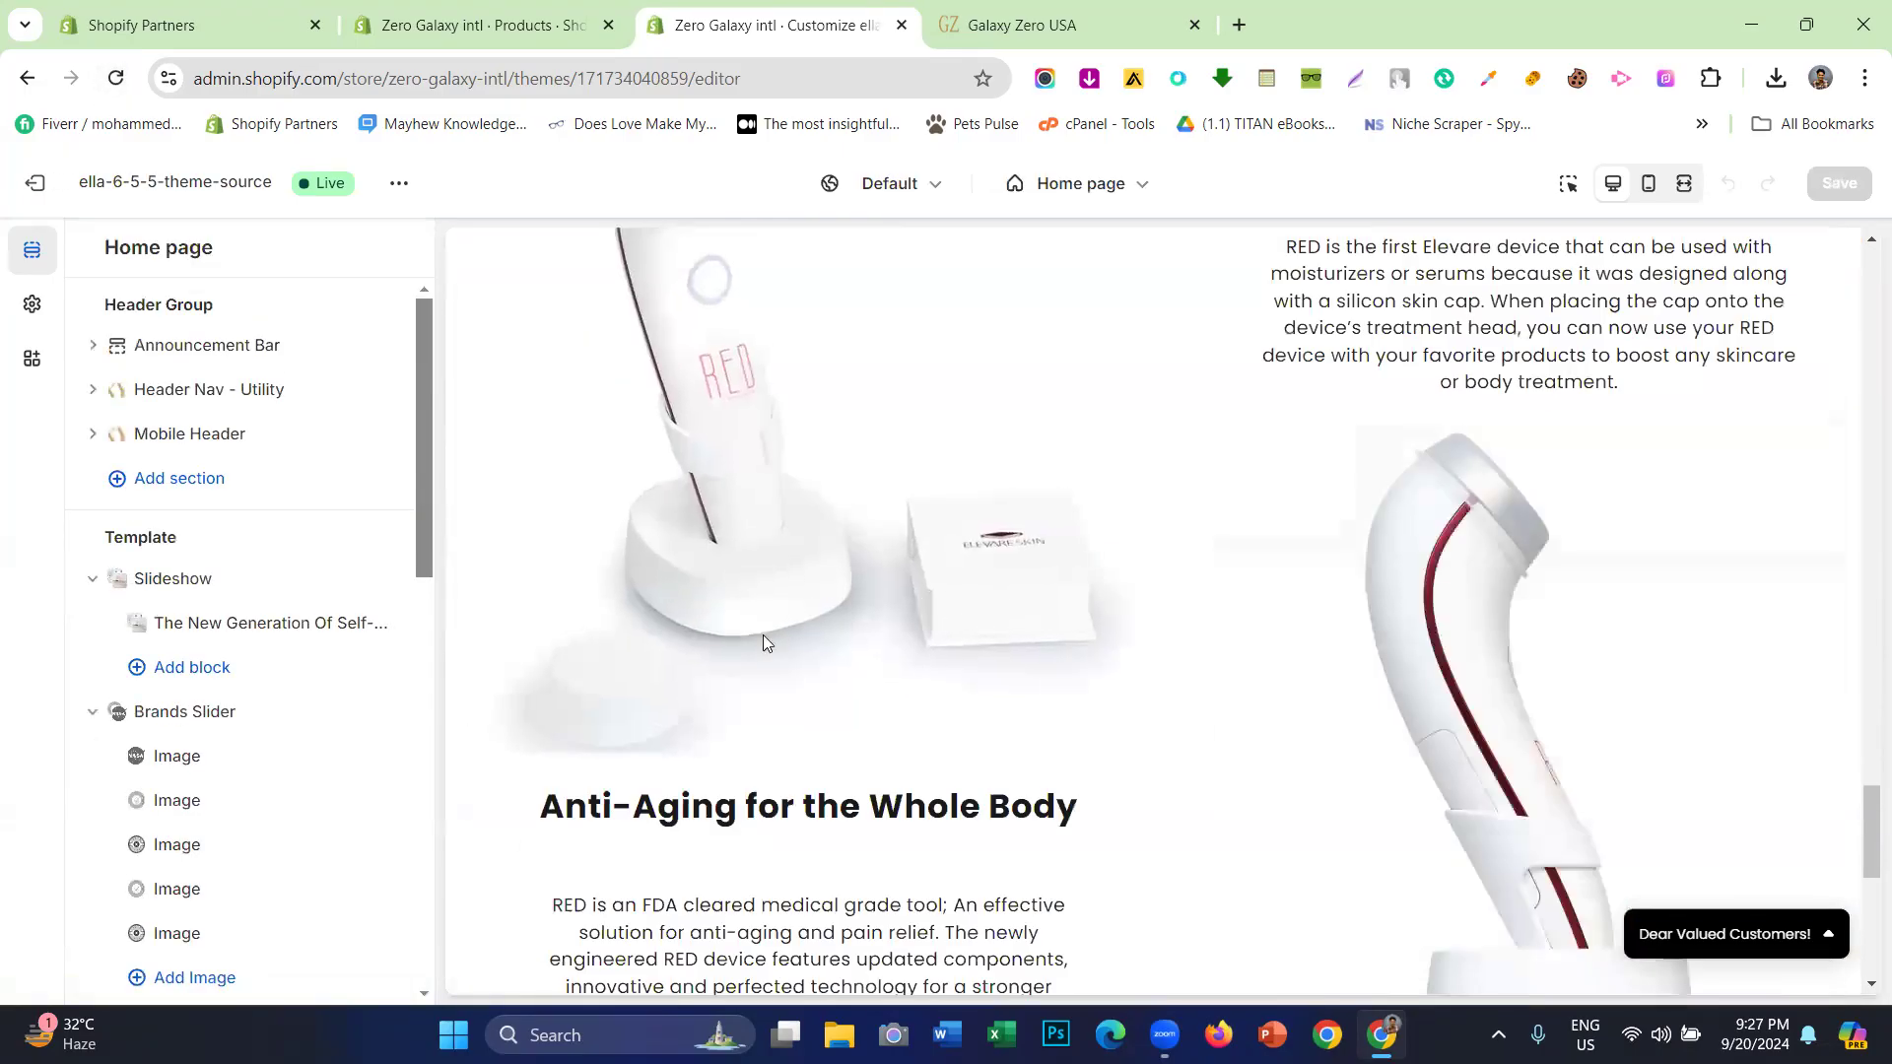
scroll(207, 658, down, 10)
scroll(1348, 509, down, 1)
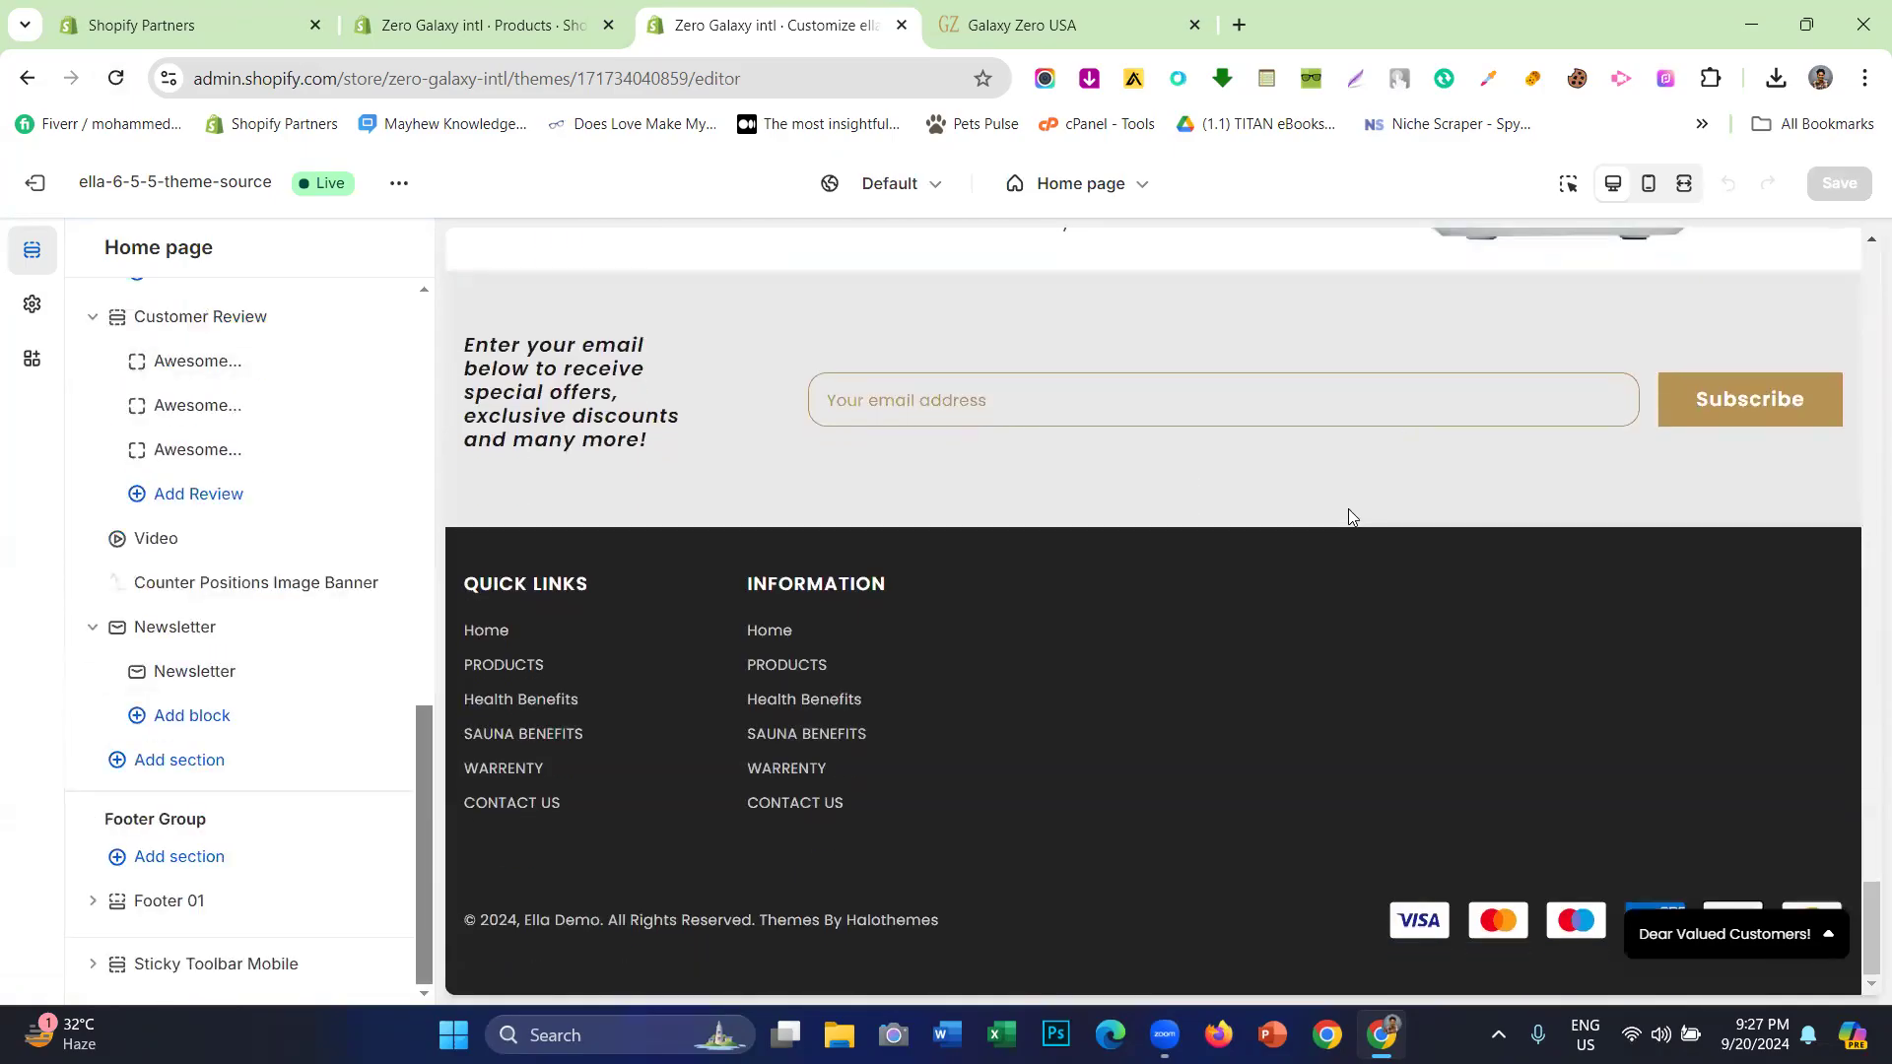
click(96, 900)
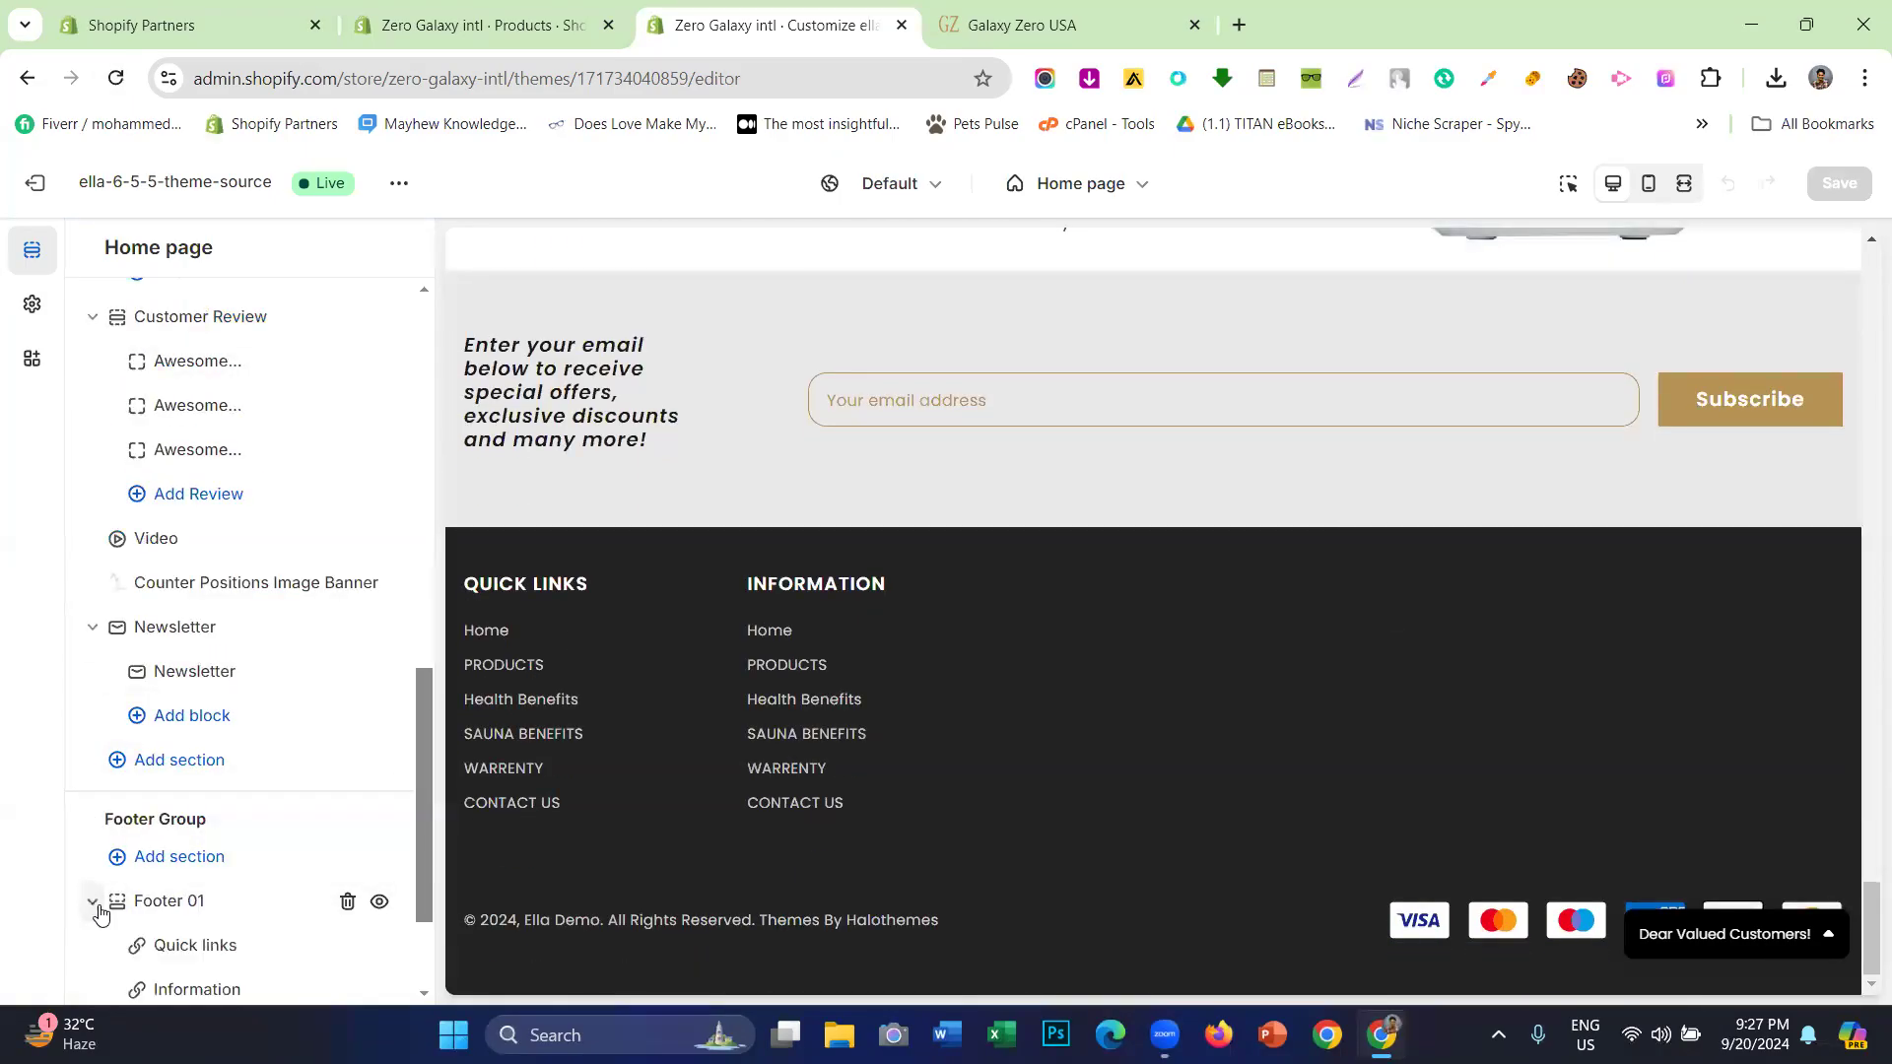
scroll(205, 667, down, 1)
scroll(204, 667, down, 2)
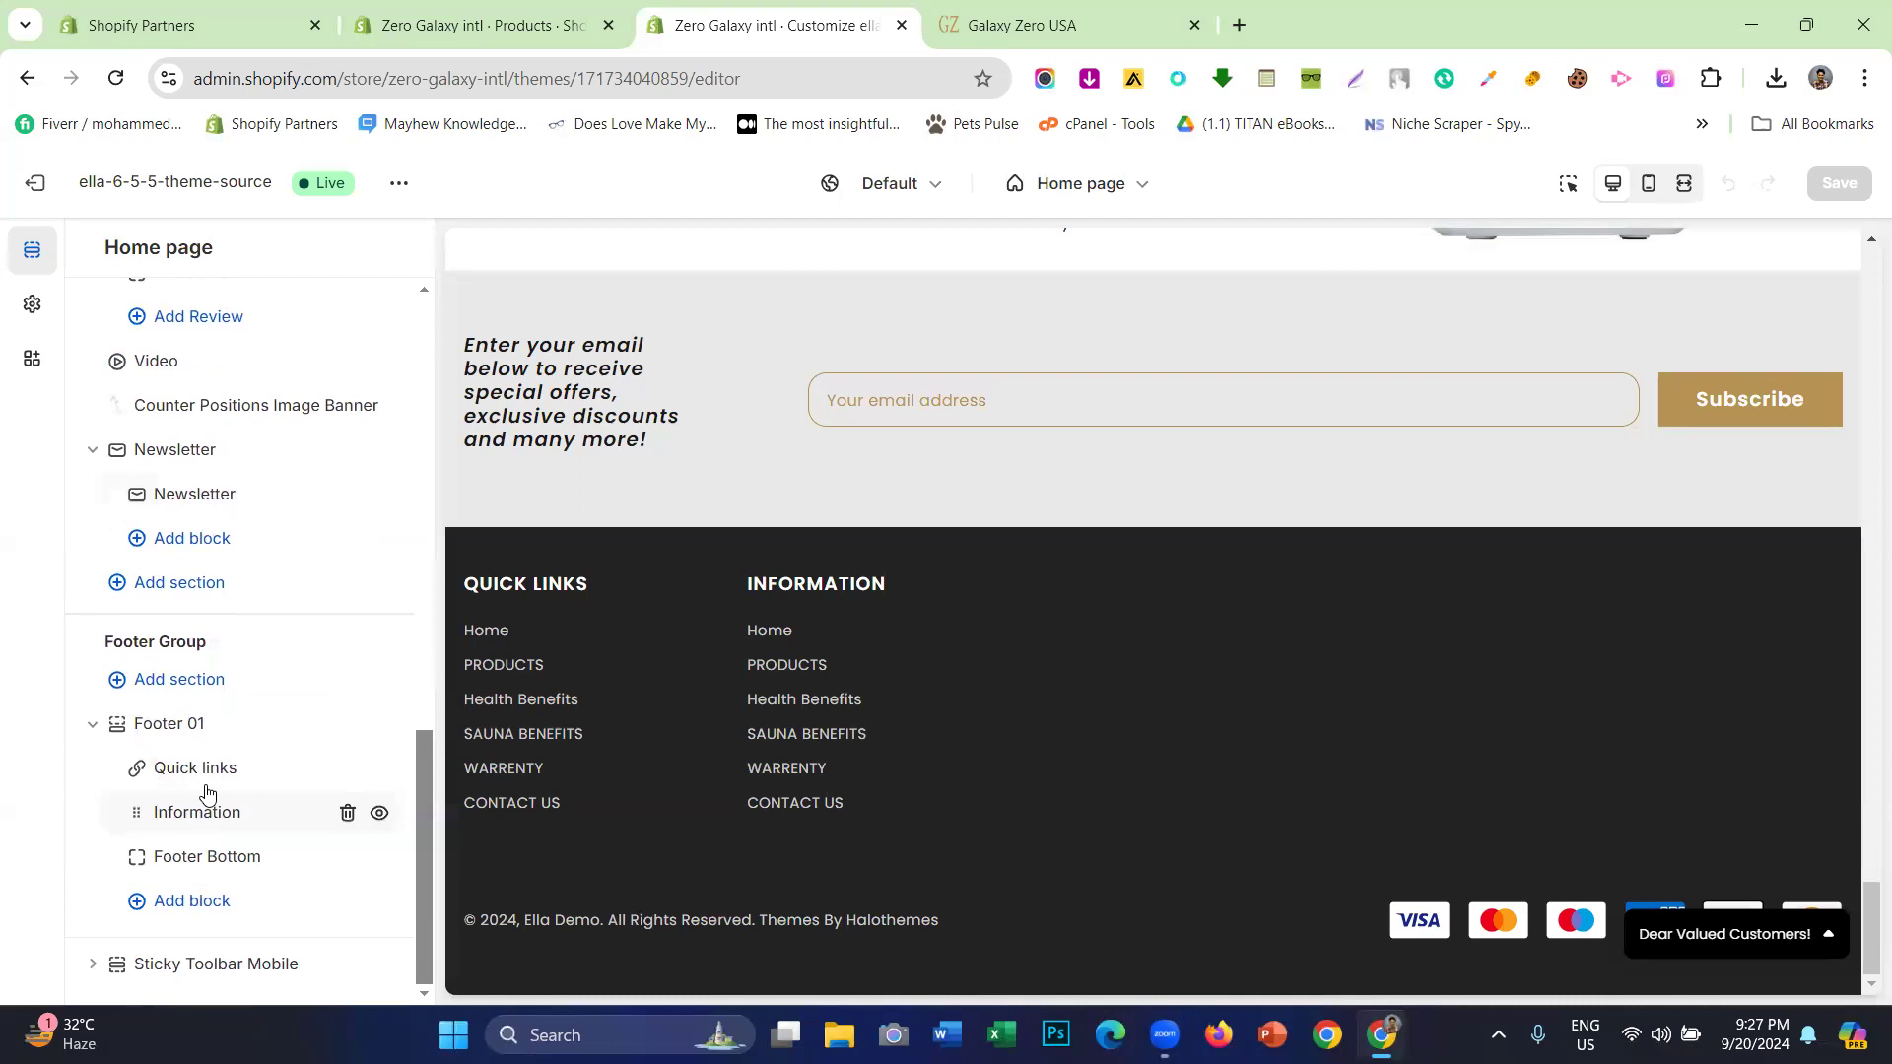
click(200, 805)
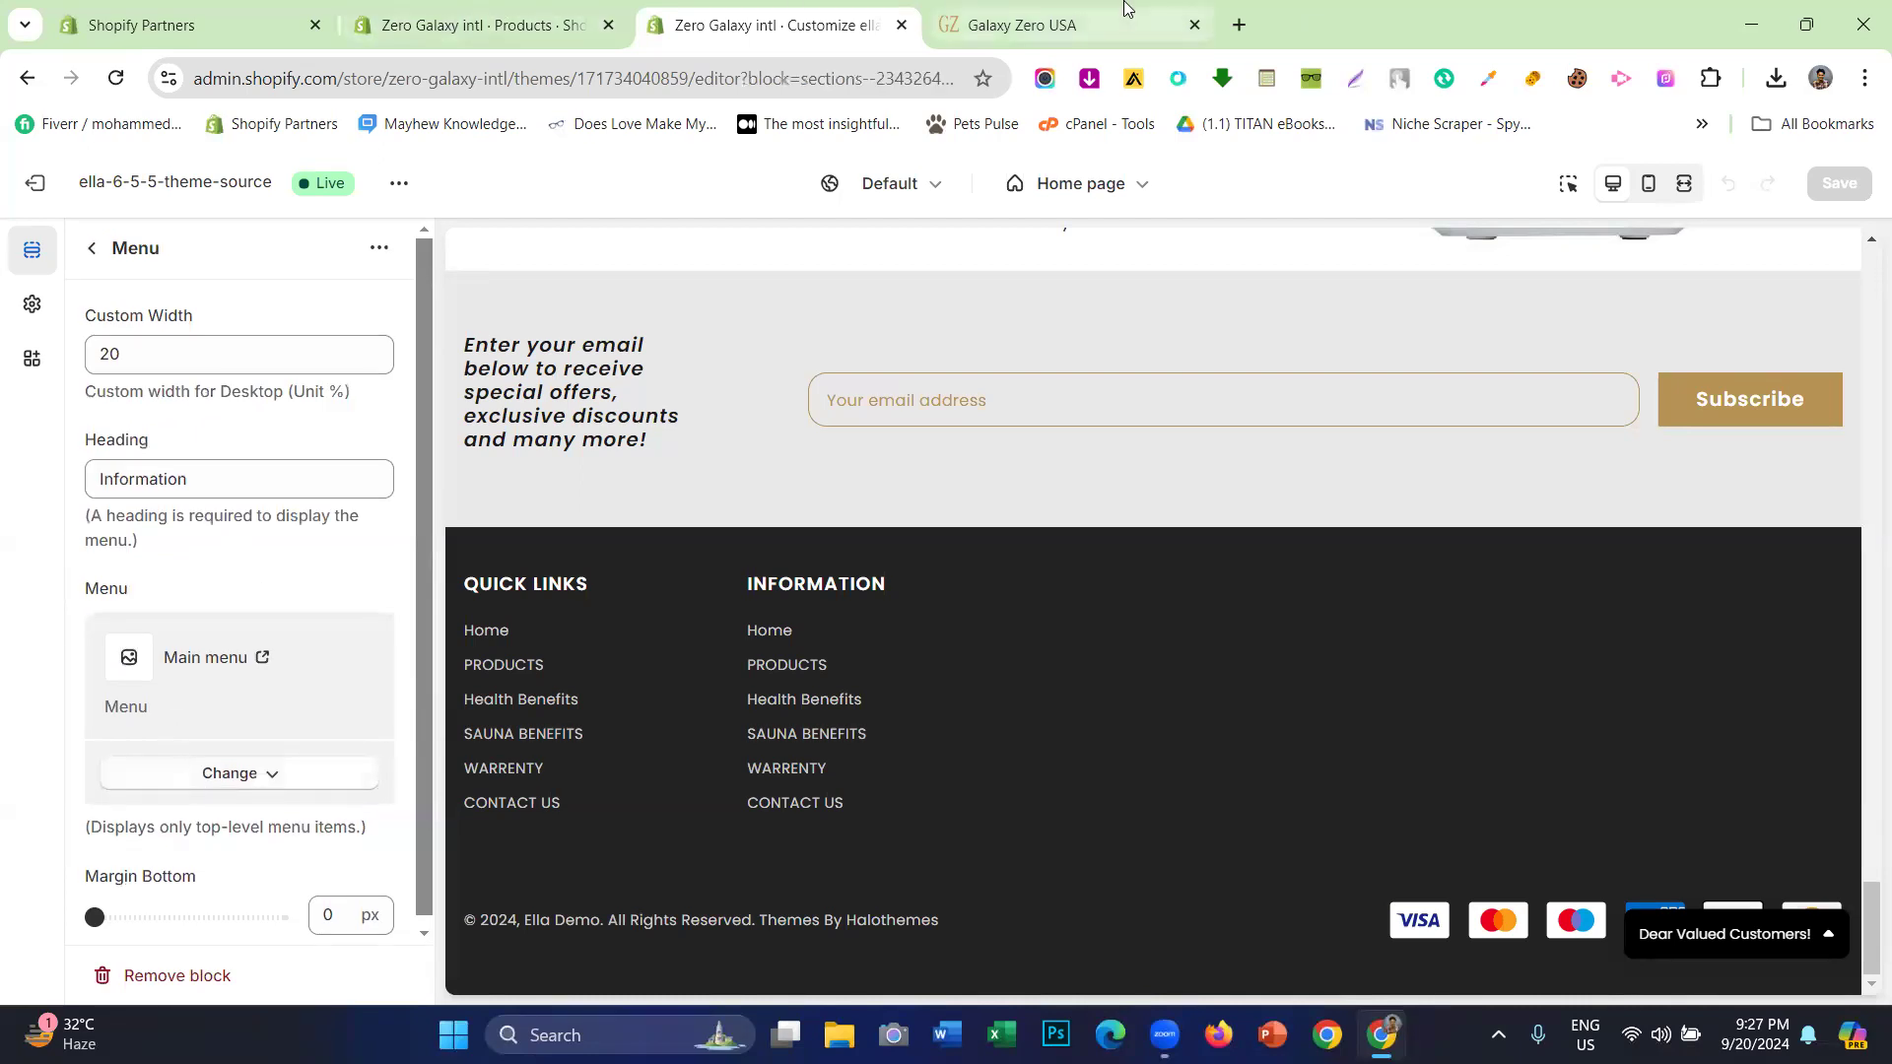
- Check the second footer column's heading on the Galaxy Zero USA site, and change the Information block's heading to "SHOP"
click(1120, 21)
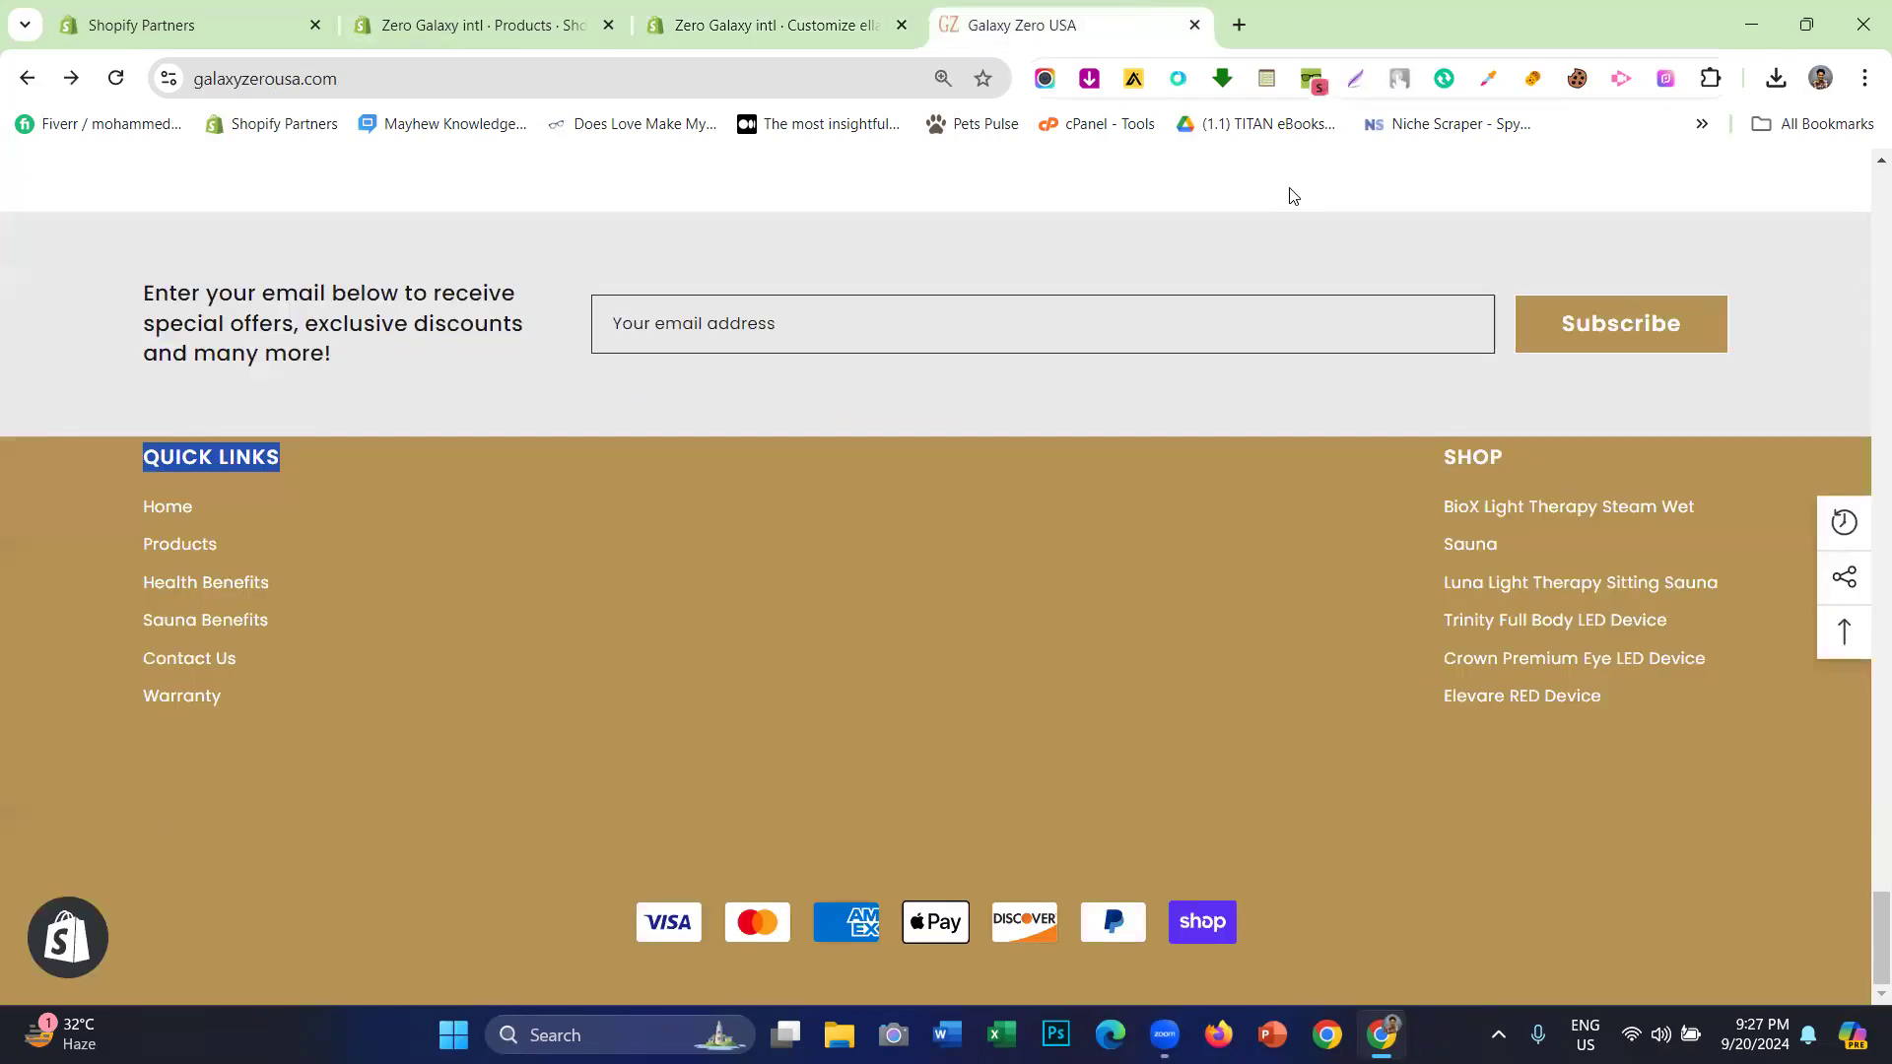
click(643, 12)
double_click(166, 483)
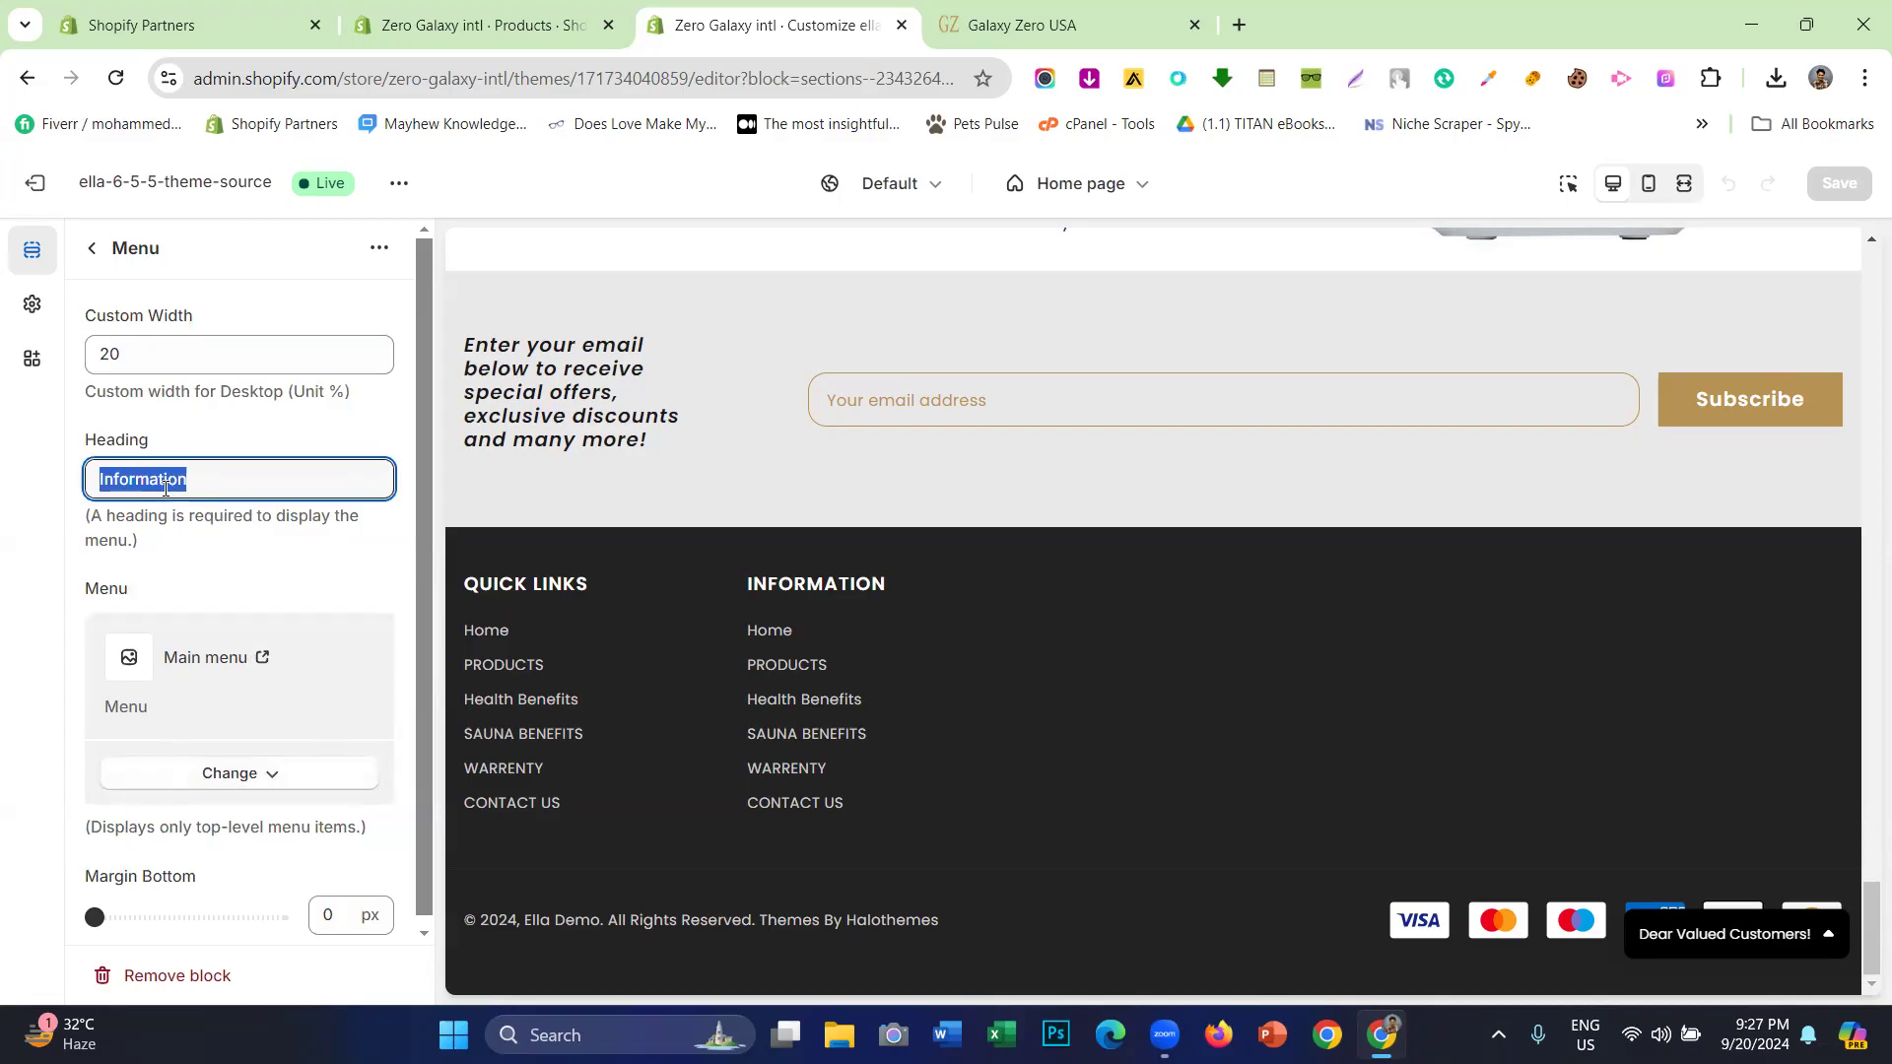
text(SHOP)
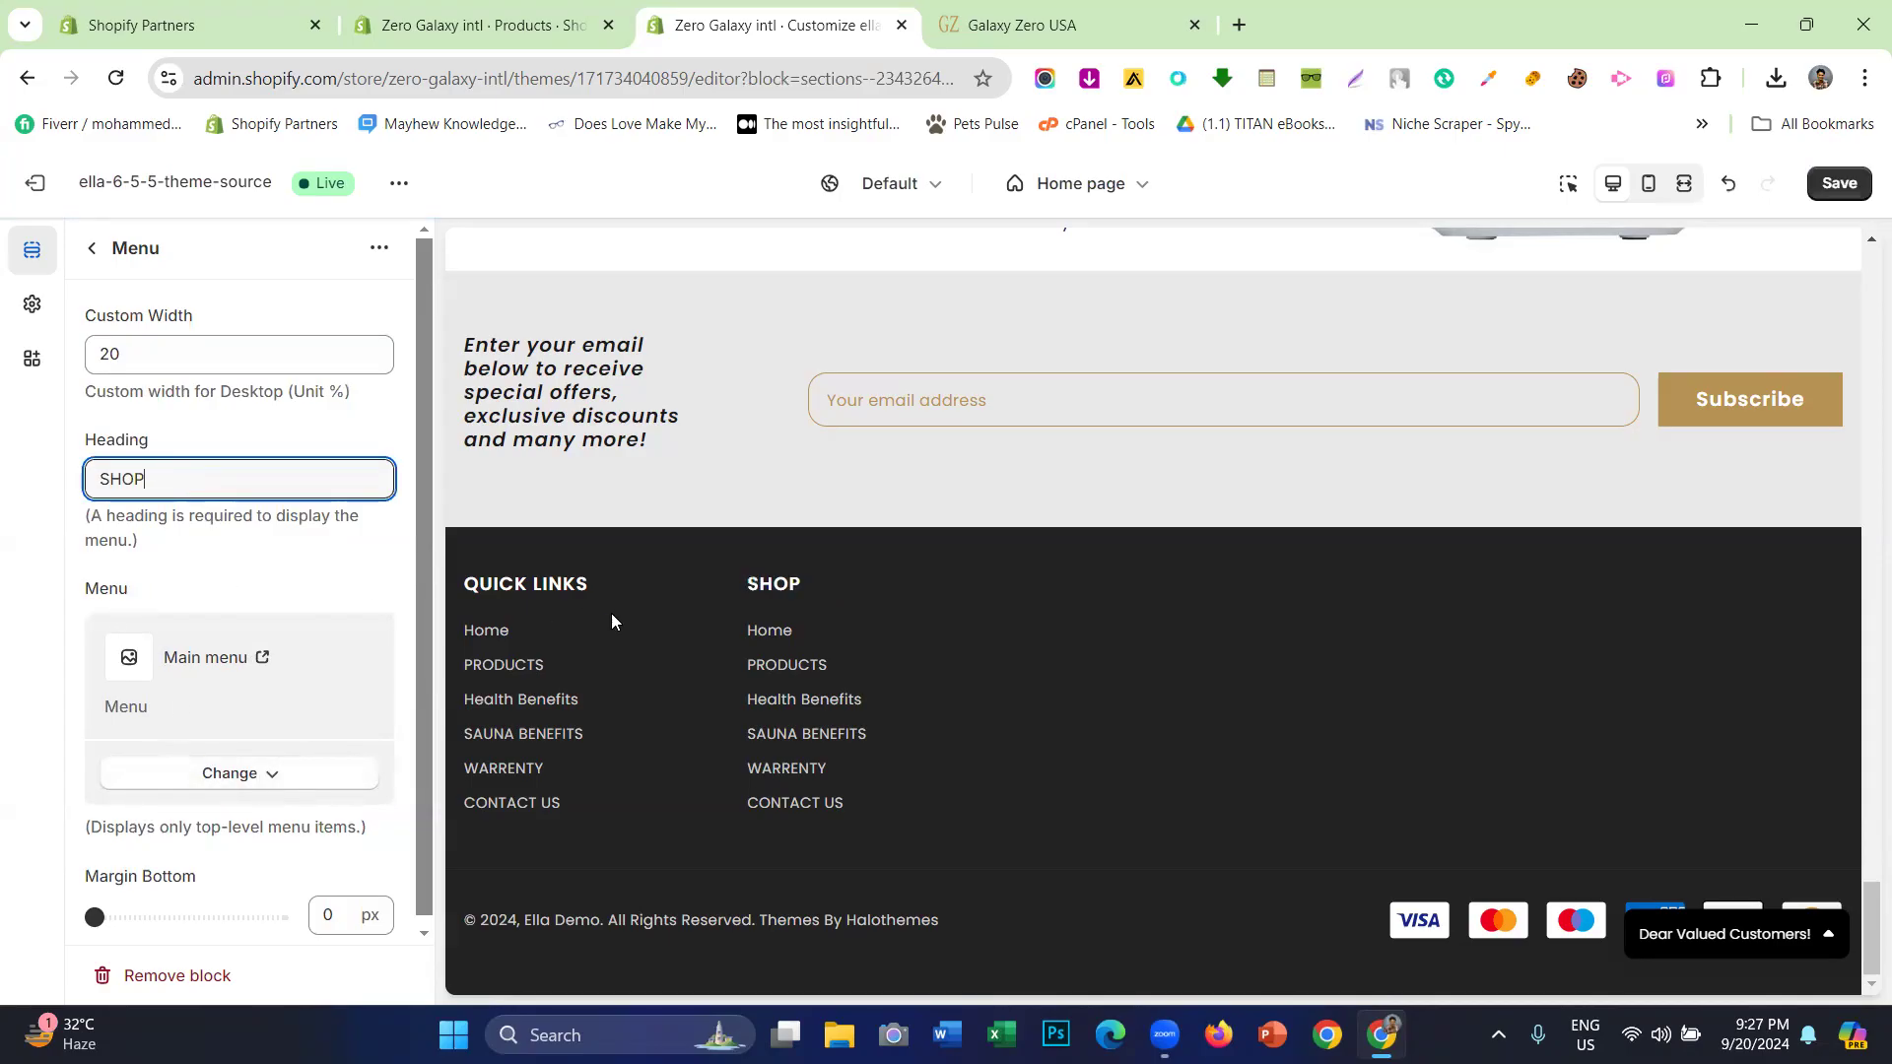
- Replace the SHOP block's menu in the footer with the Products menu
click(196, 777)
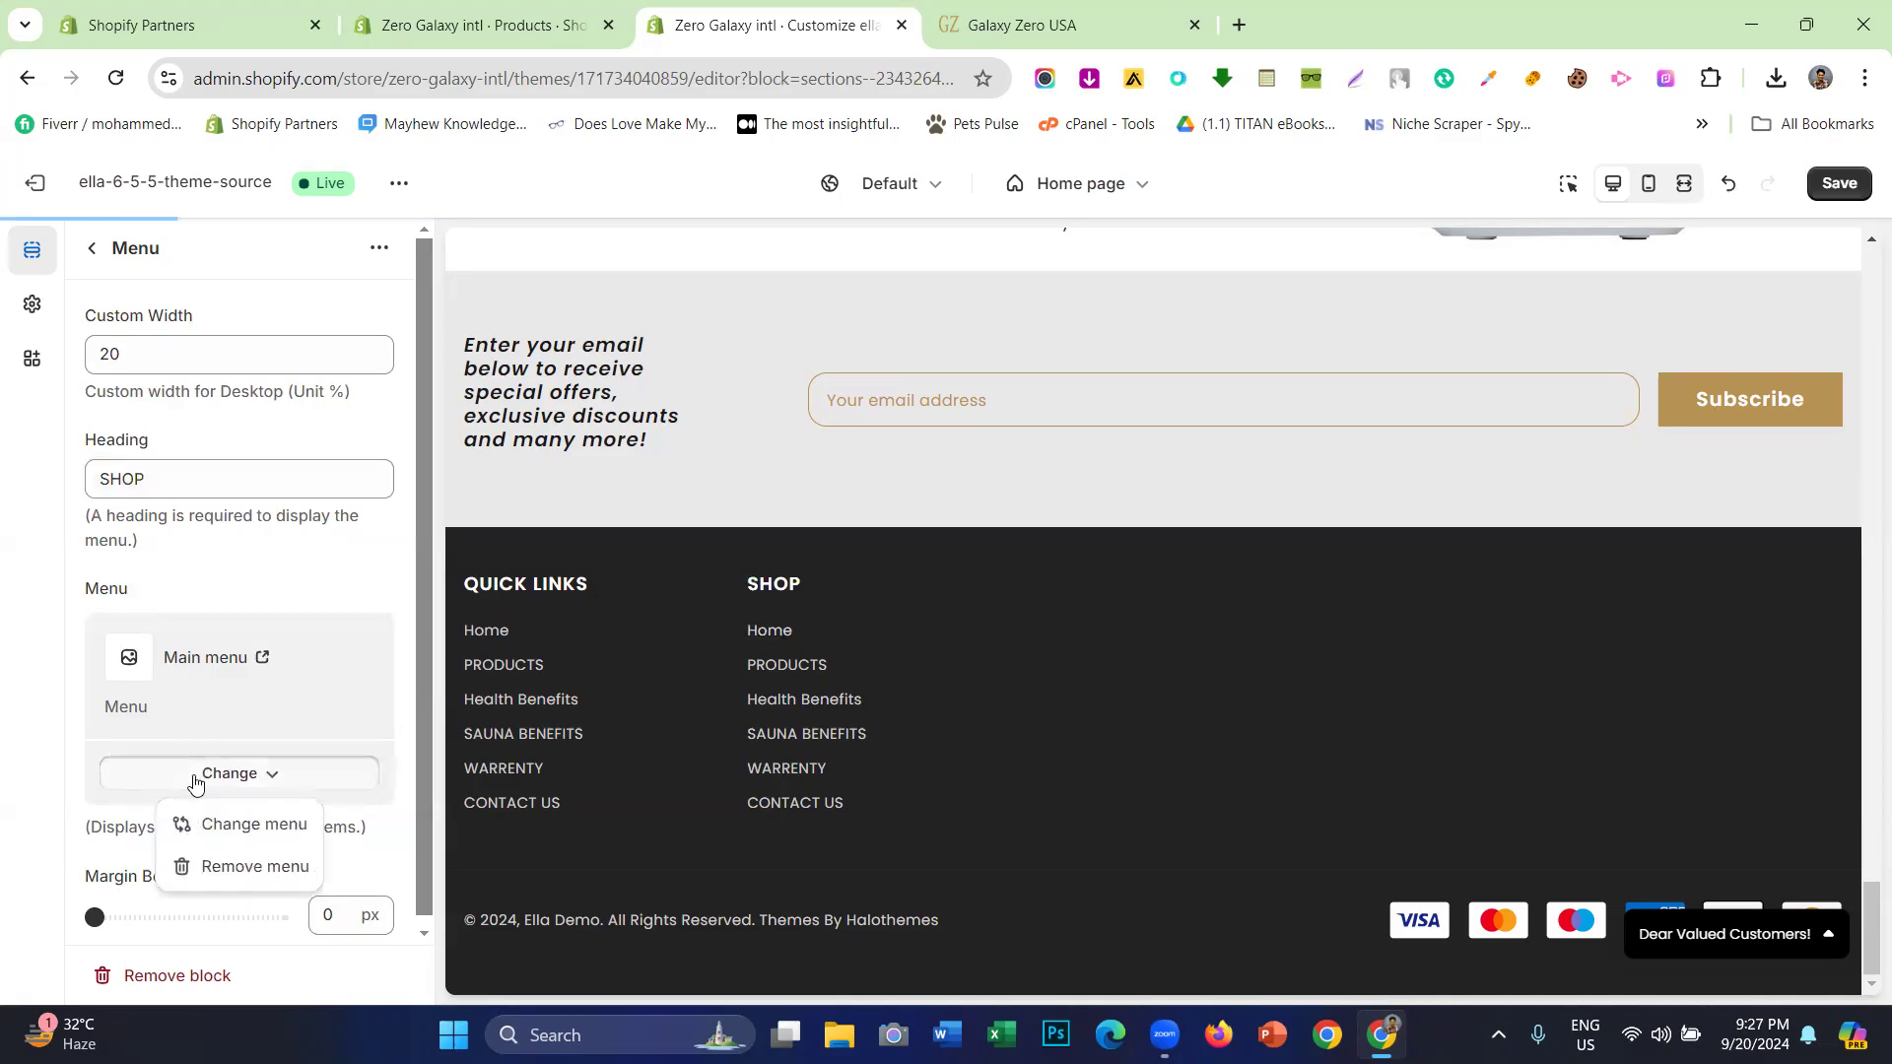
click(211, 824)
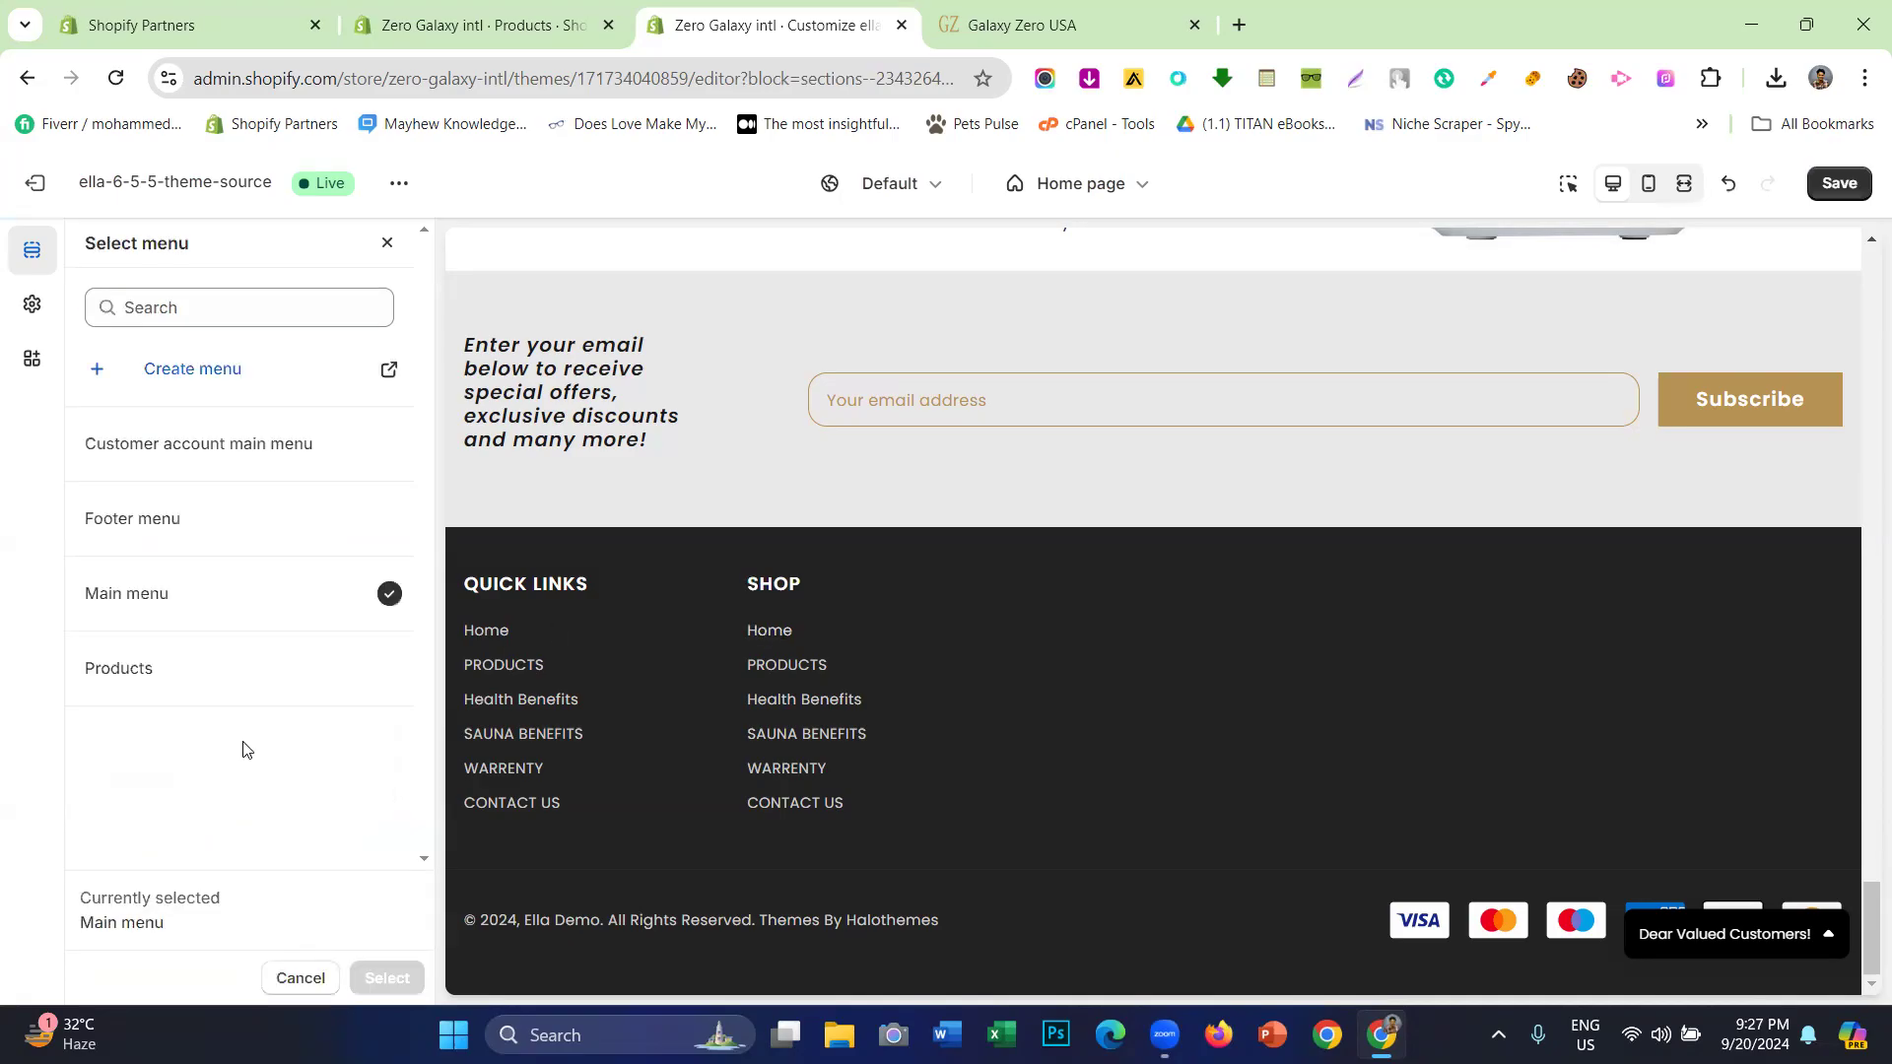
click(239, 666)
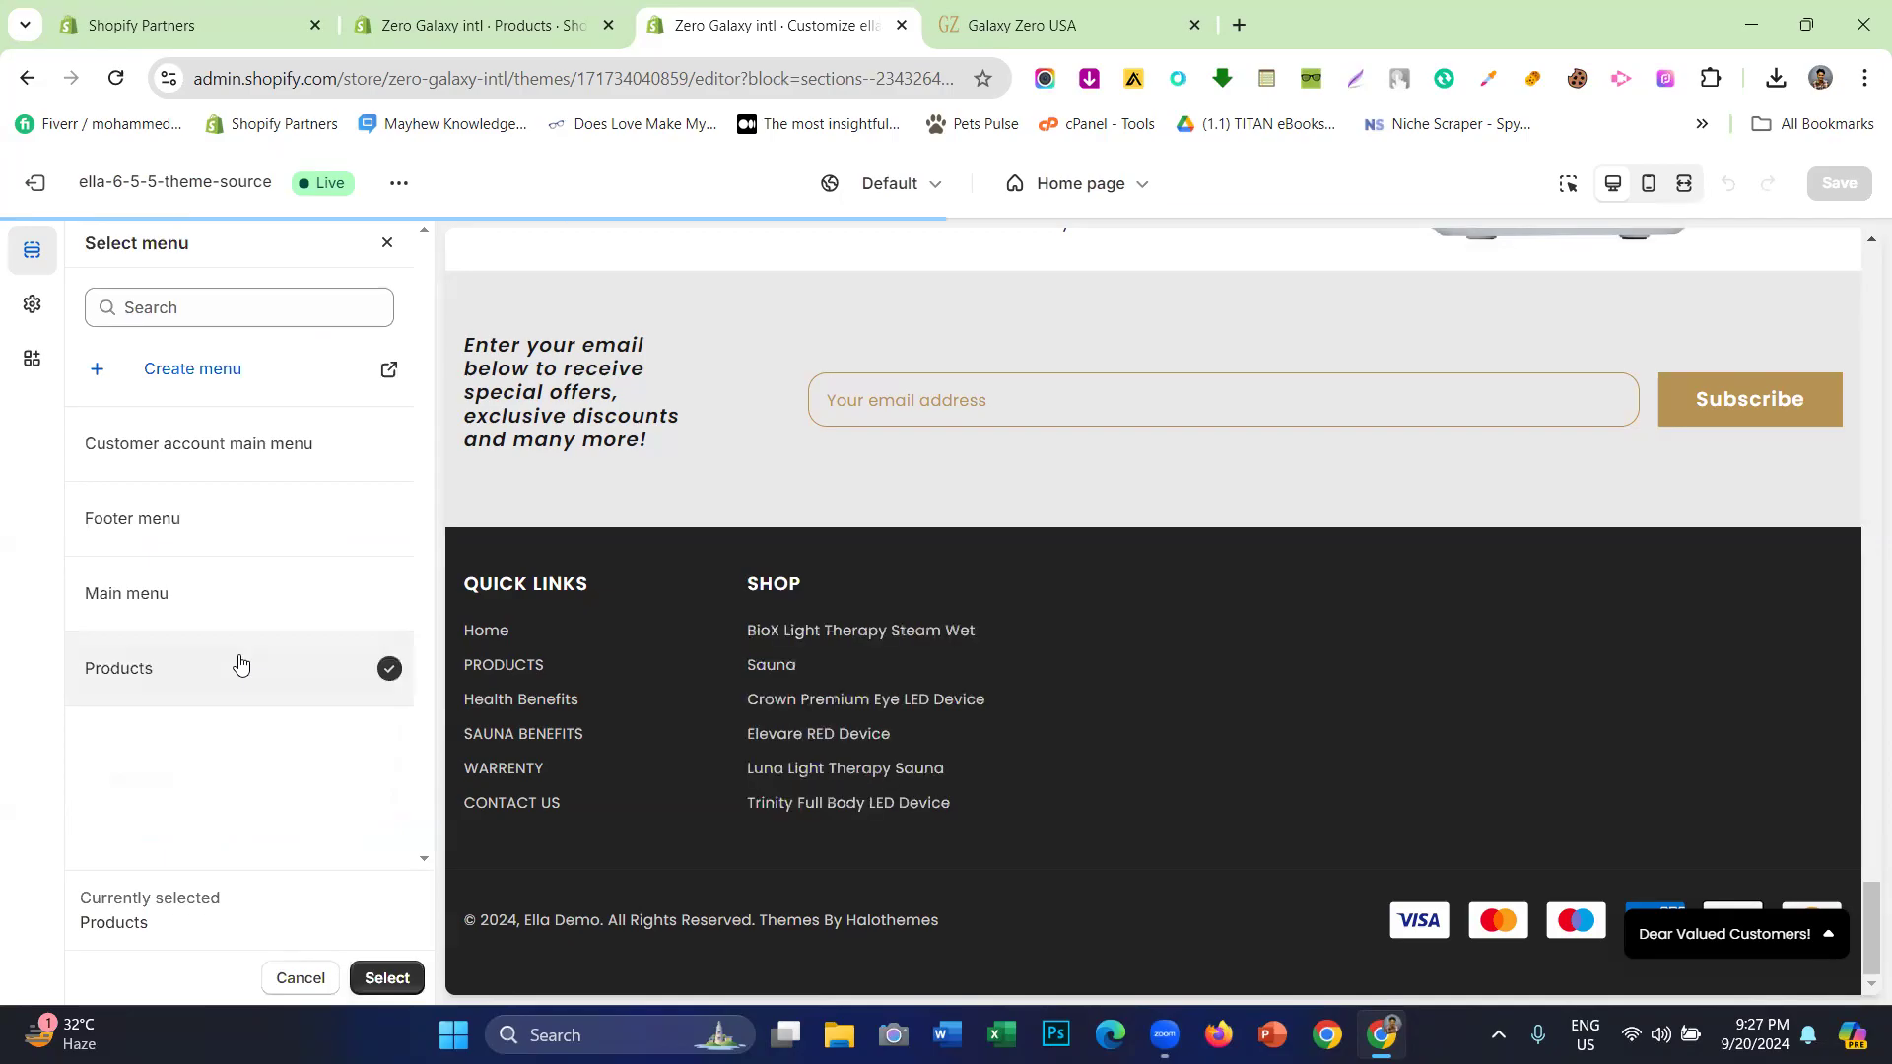
click(384, 980)
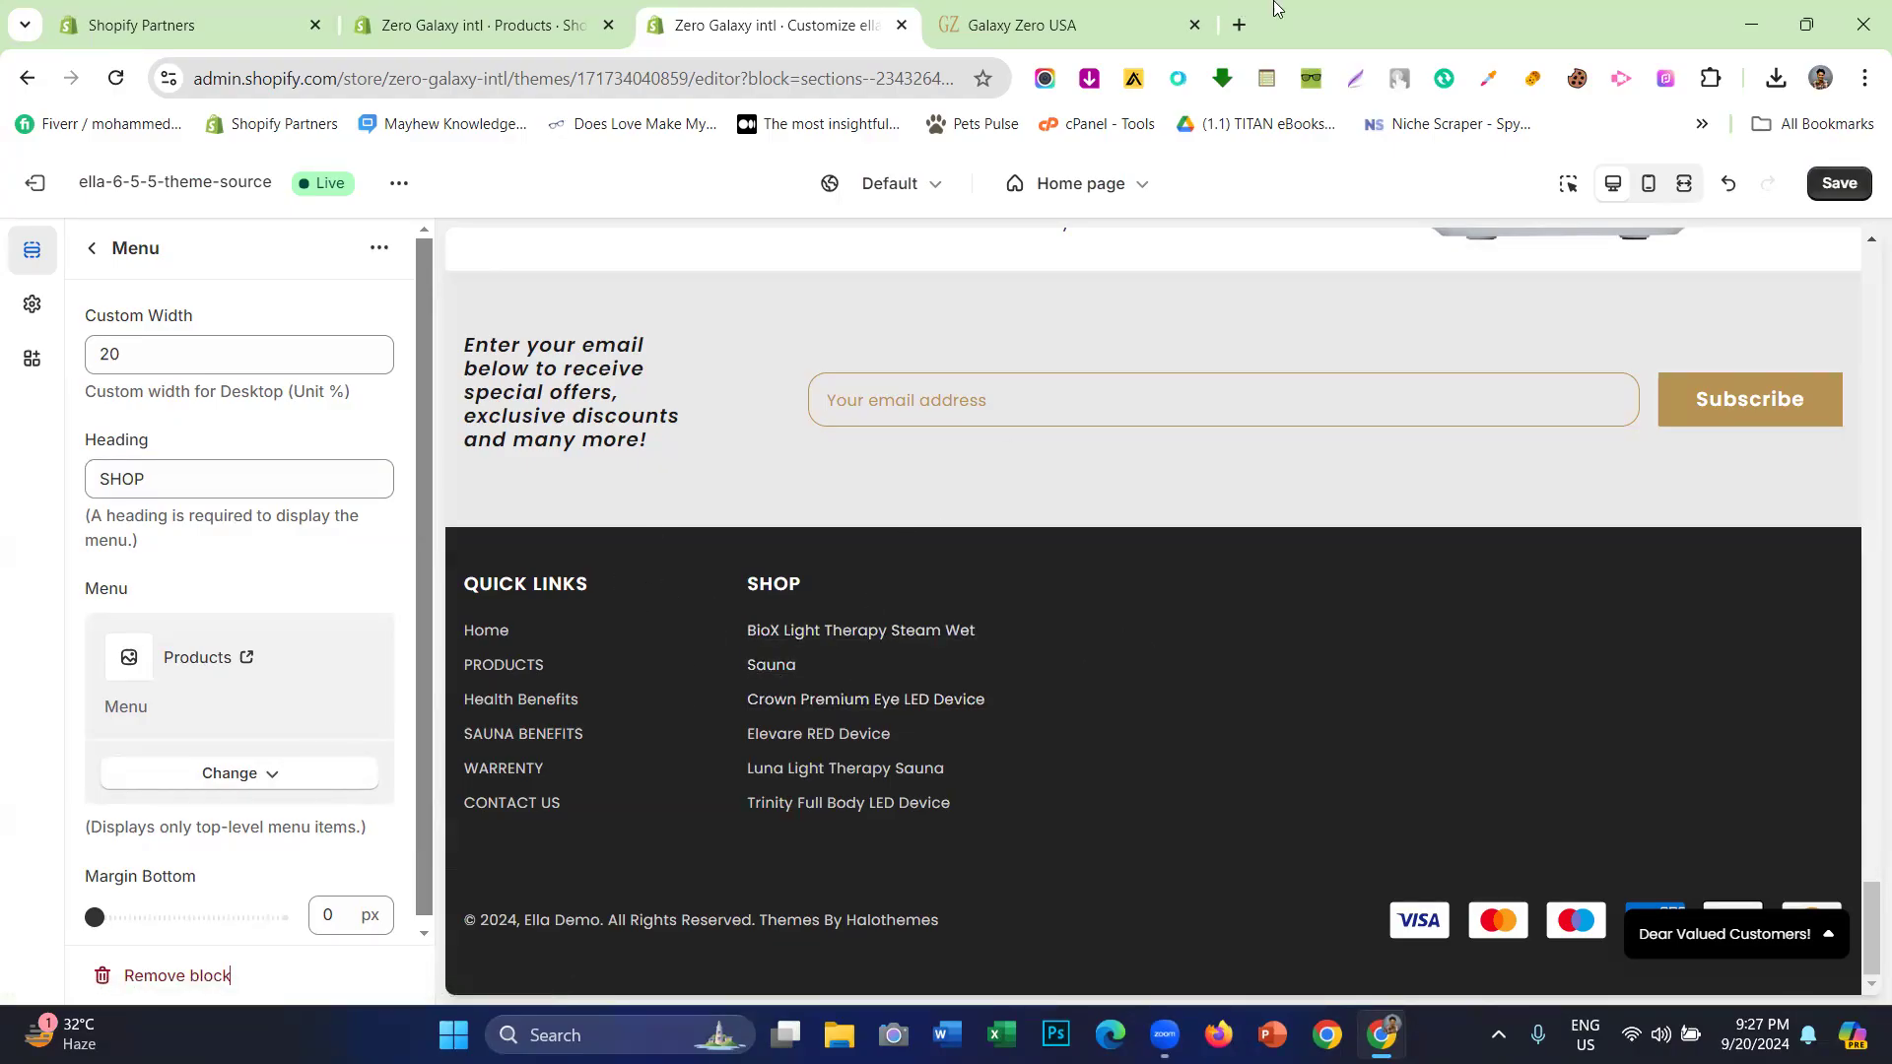
- Check the footer column layout on the Galaxy Zero USA site, and open the Quick links block of the Footer 01 section
click(1162, 25)
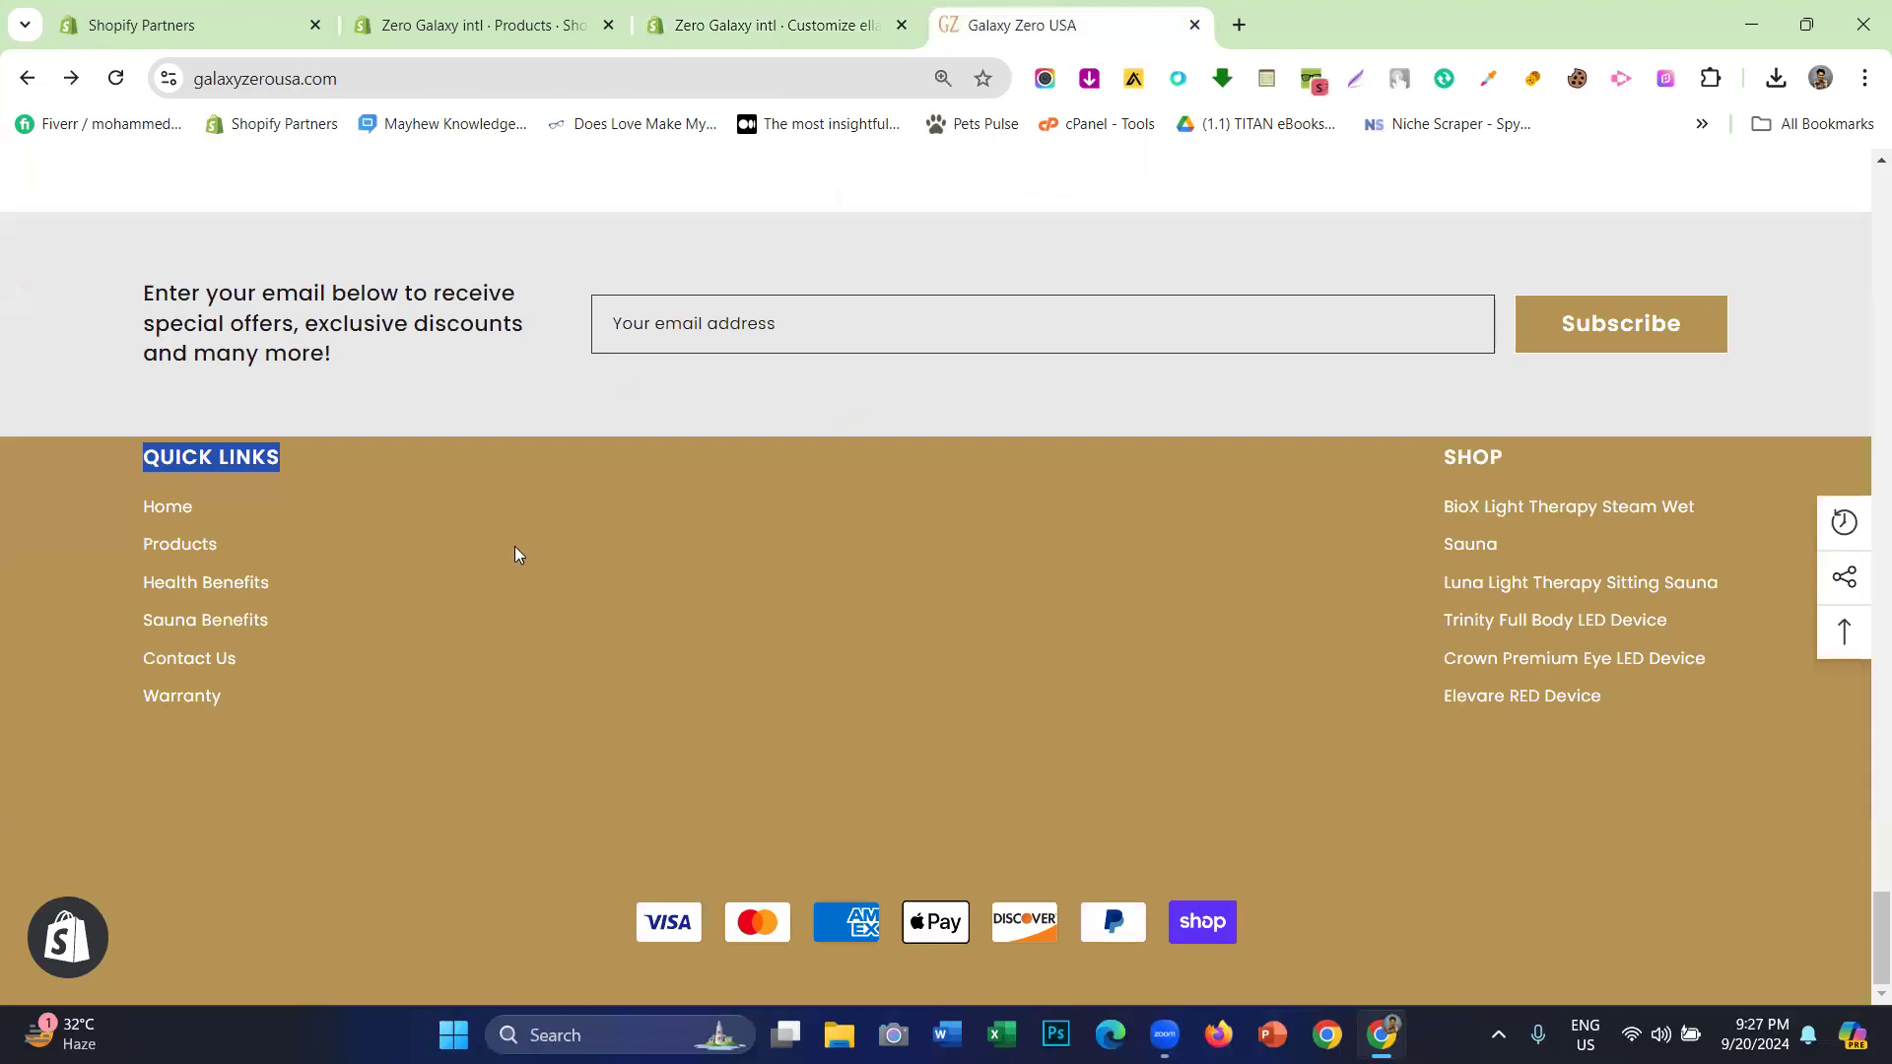
click(808, 20)
click(93, 248)
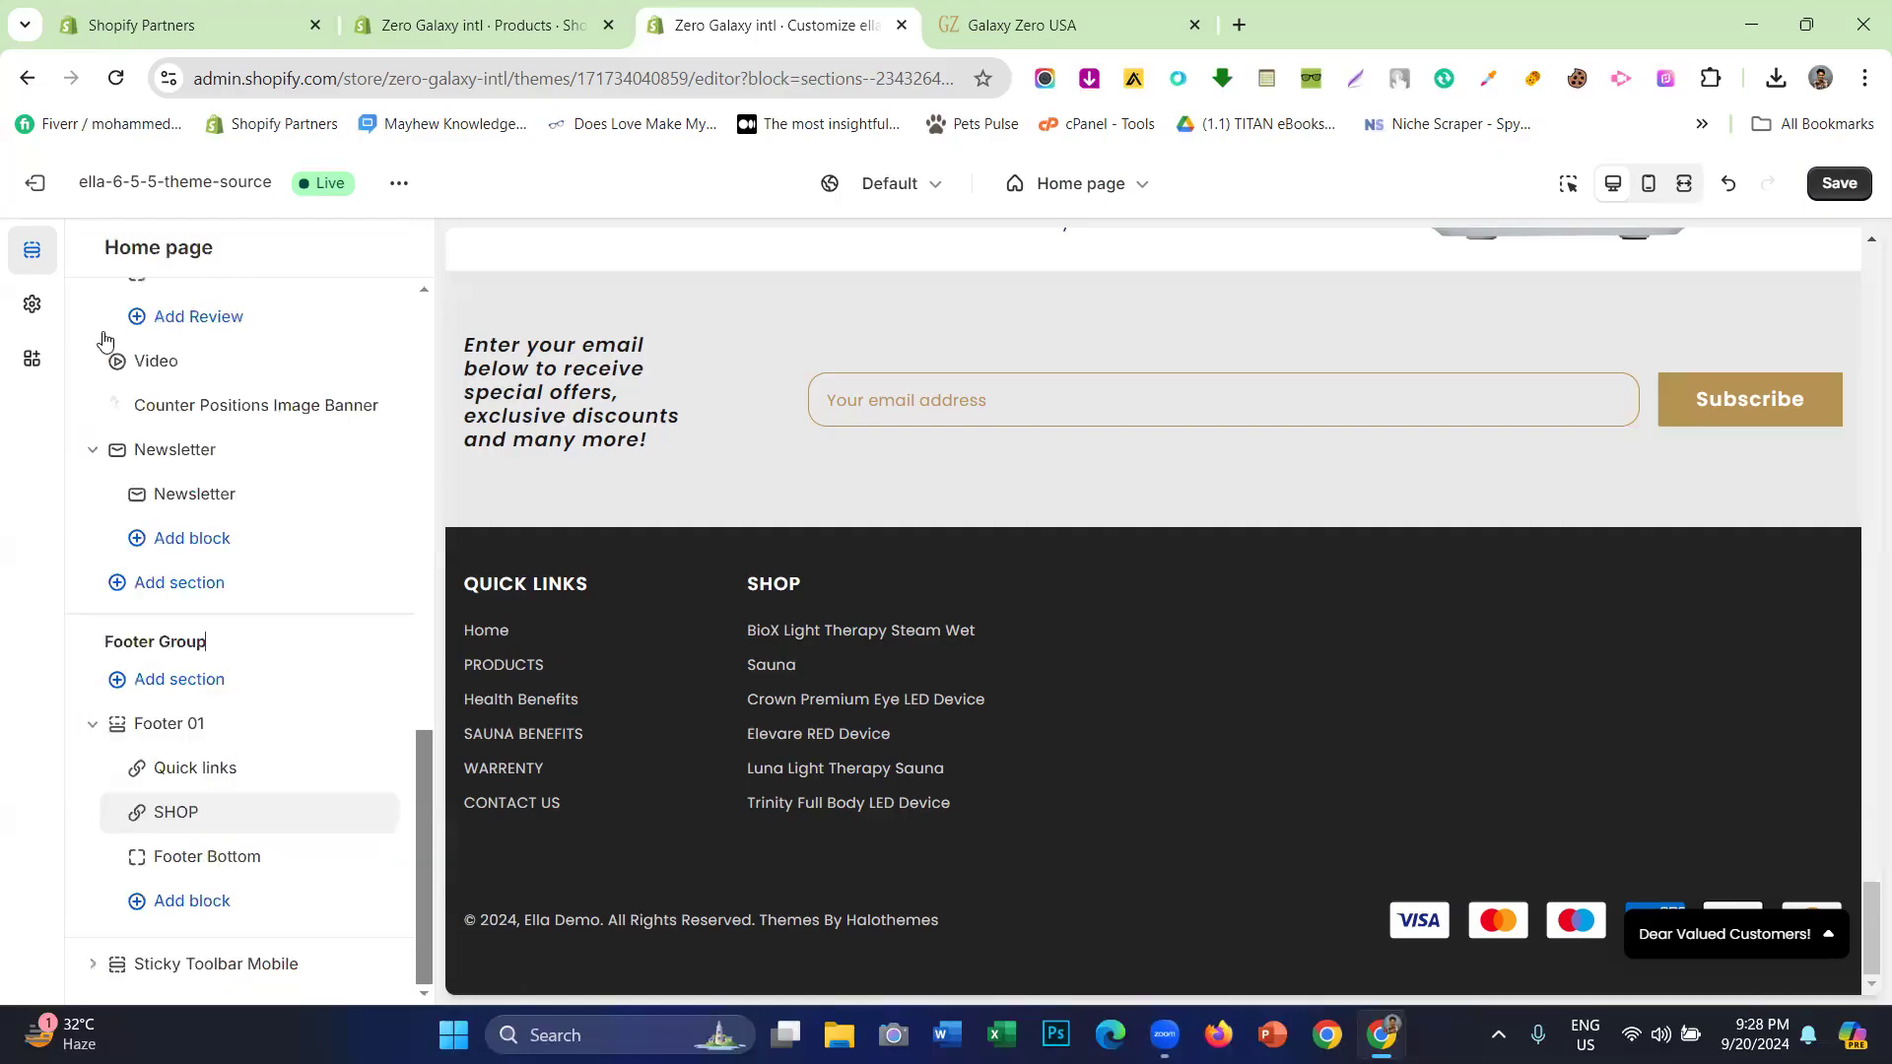
click(219, 779)
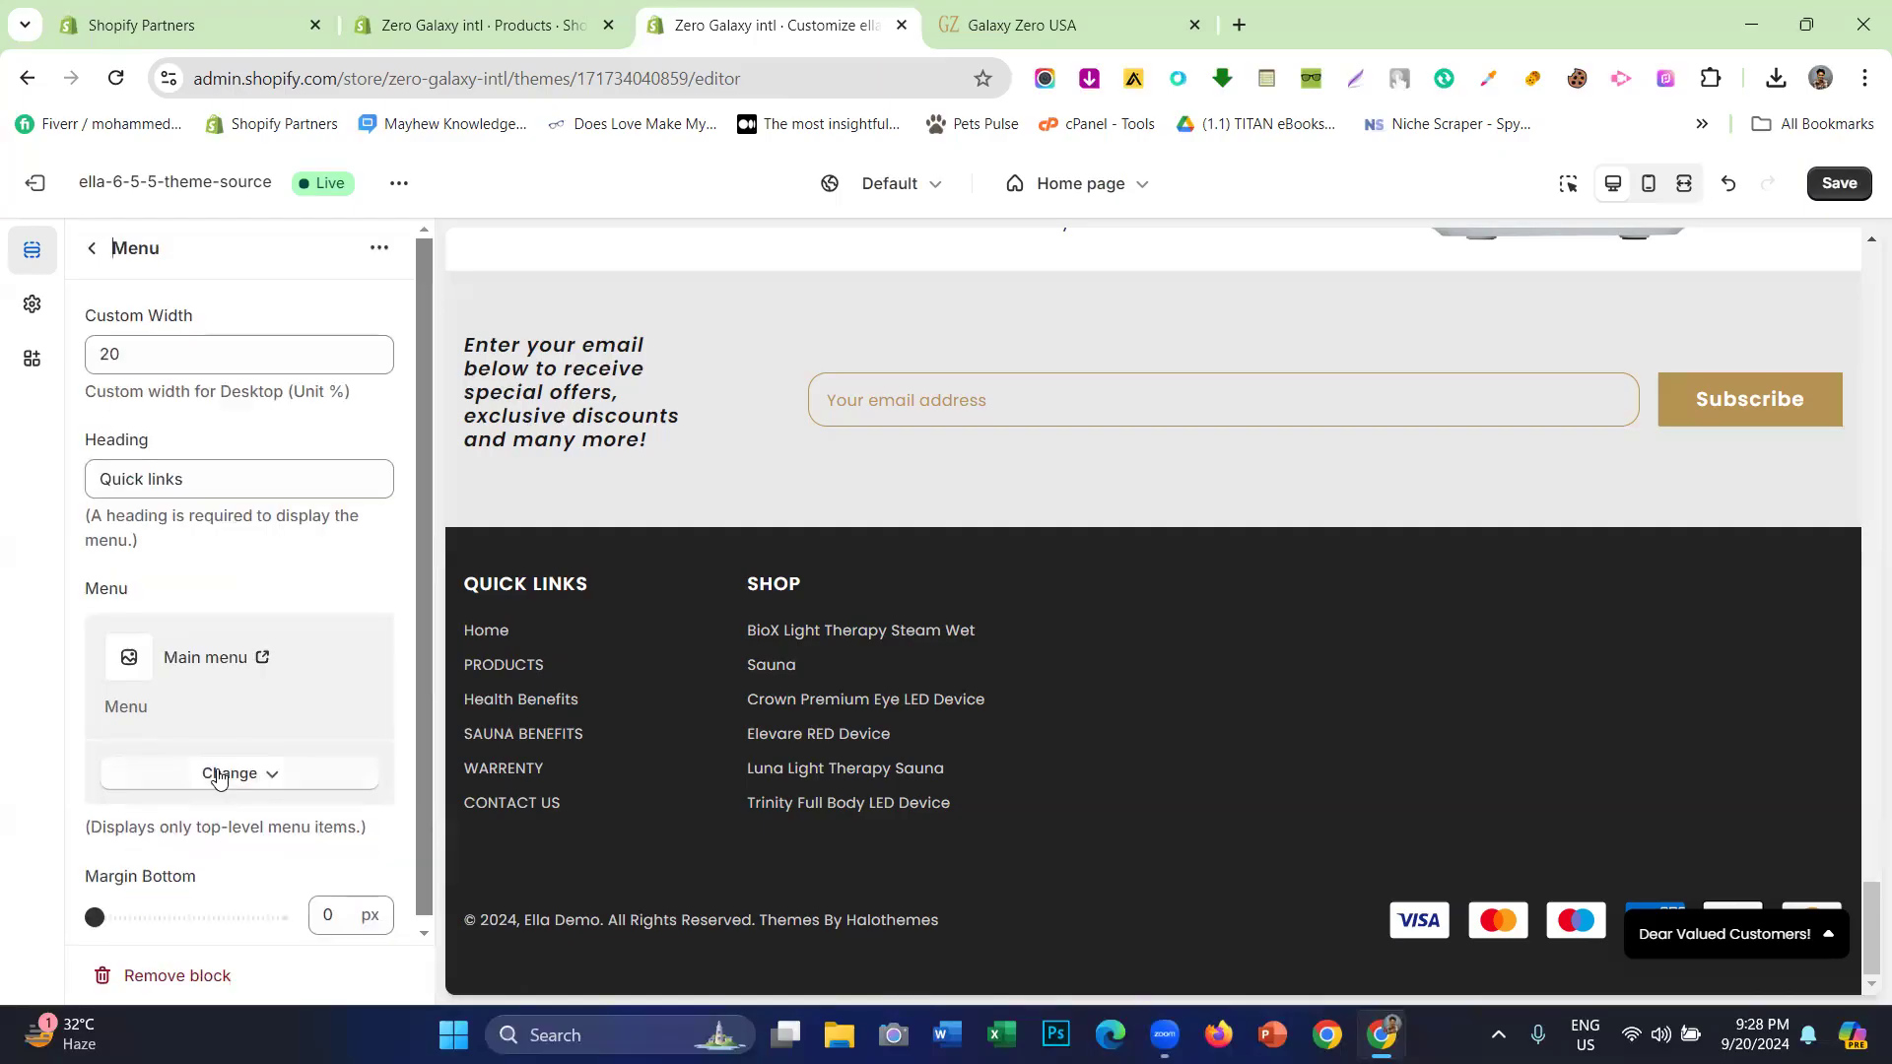
- Set the Quick links block's custom width to 50 % and look at the placement of both footer column headings
drag(131, 347, 99, 357)
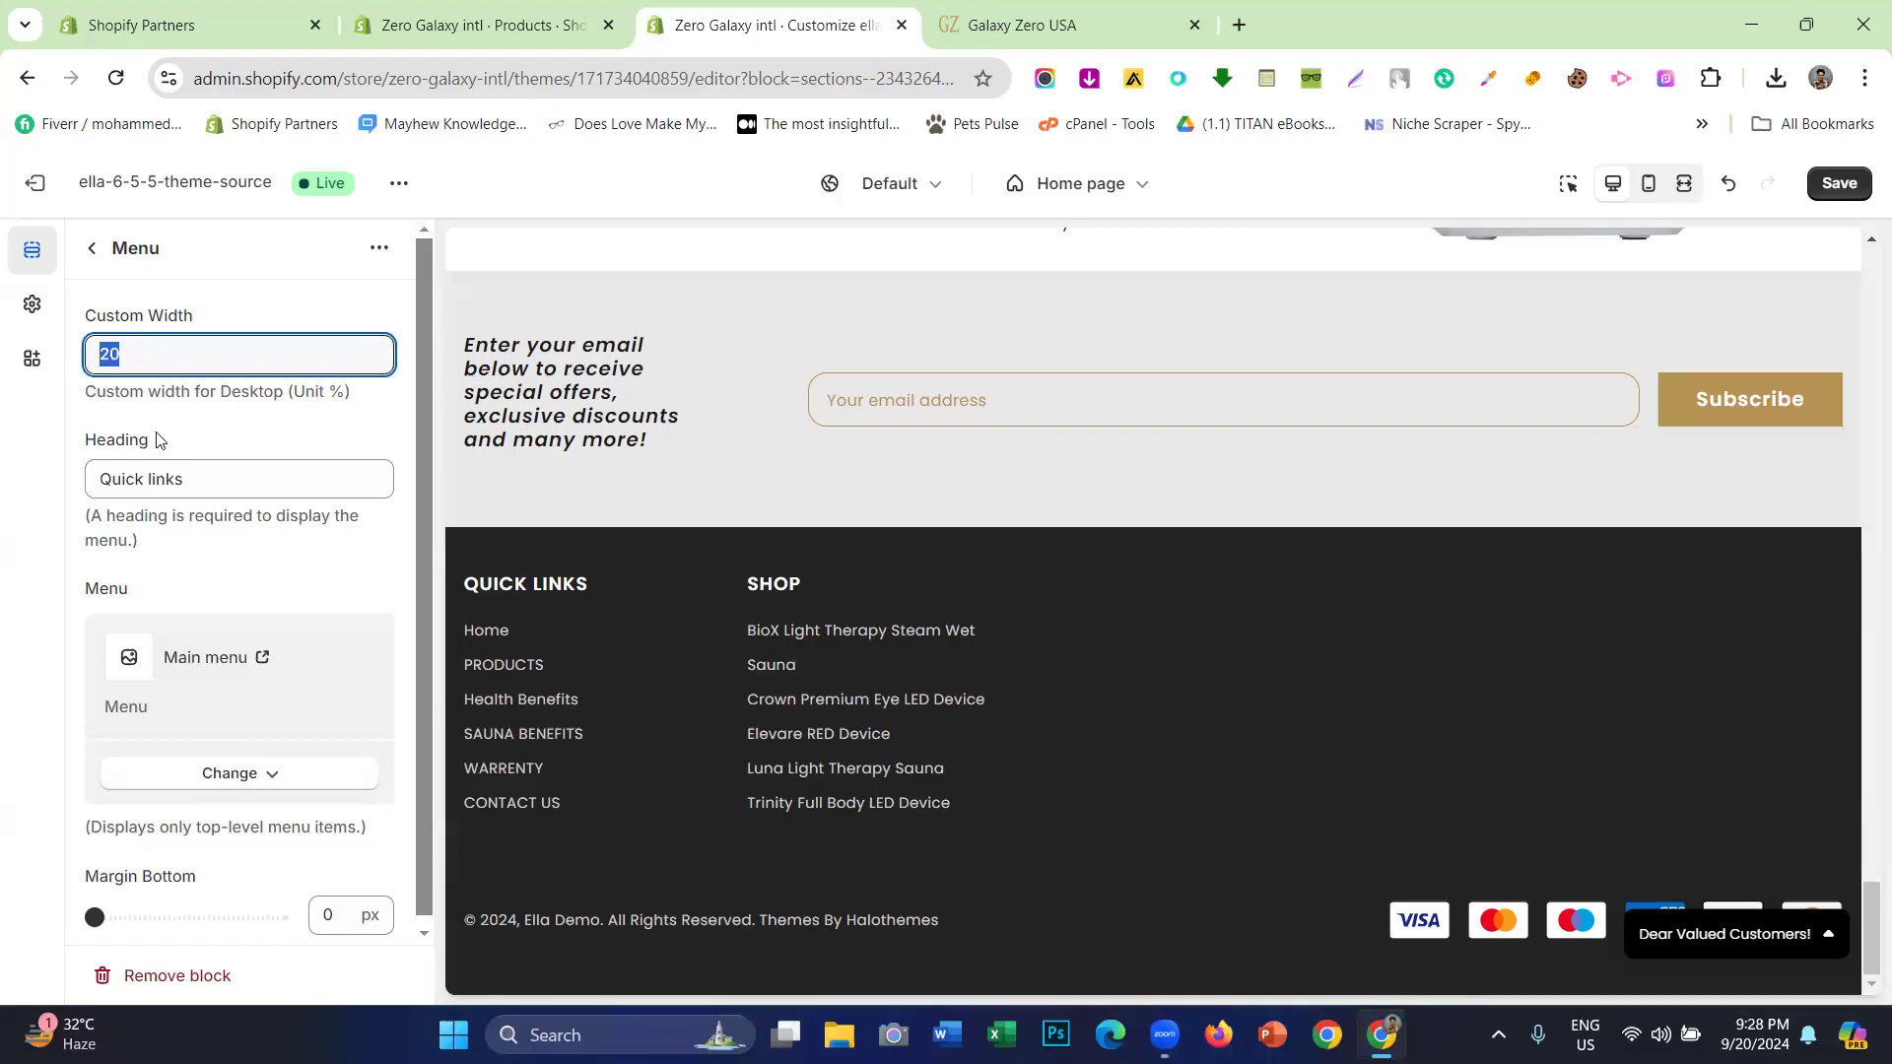
text(50)
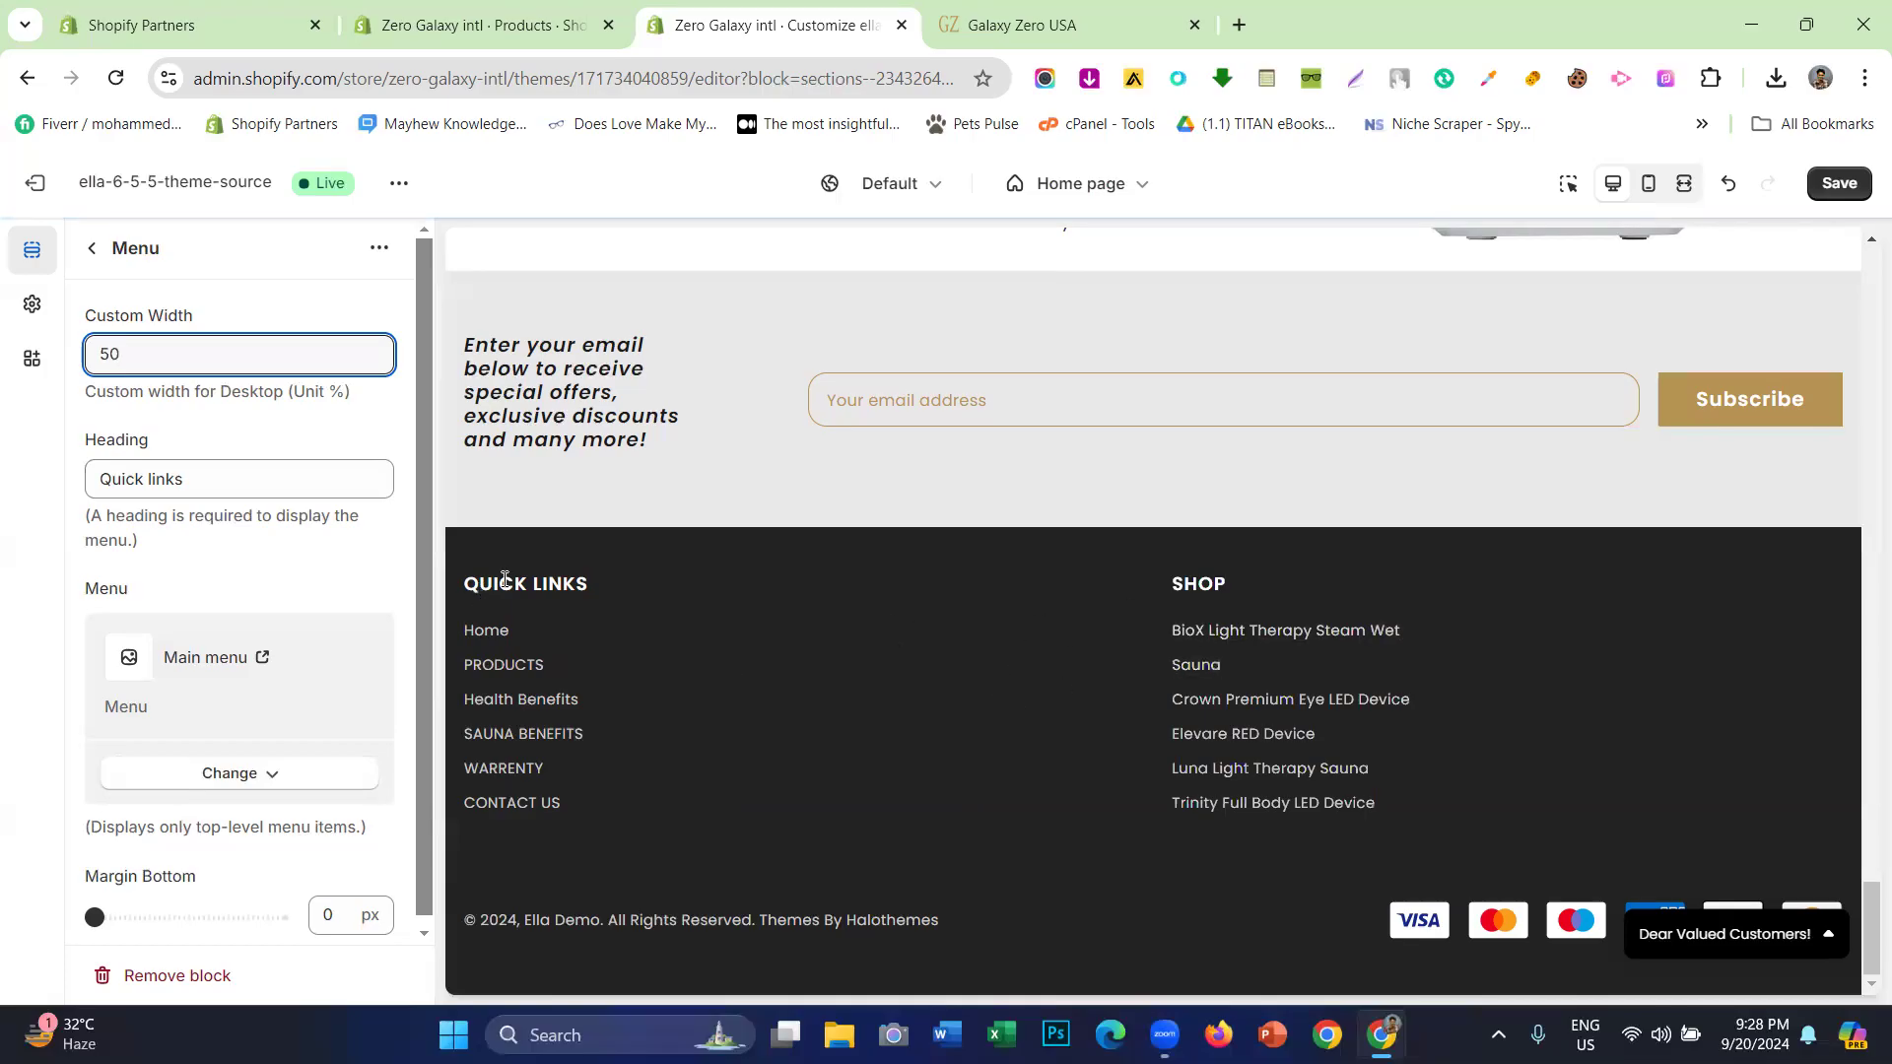
drag(459, 581, 620, 590)
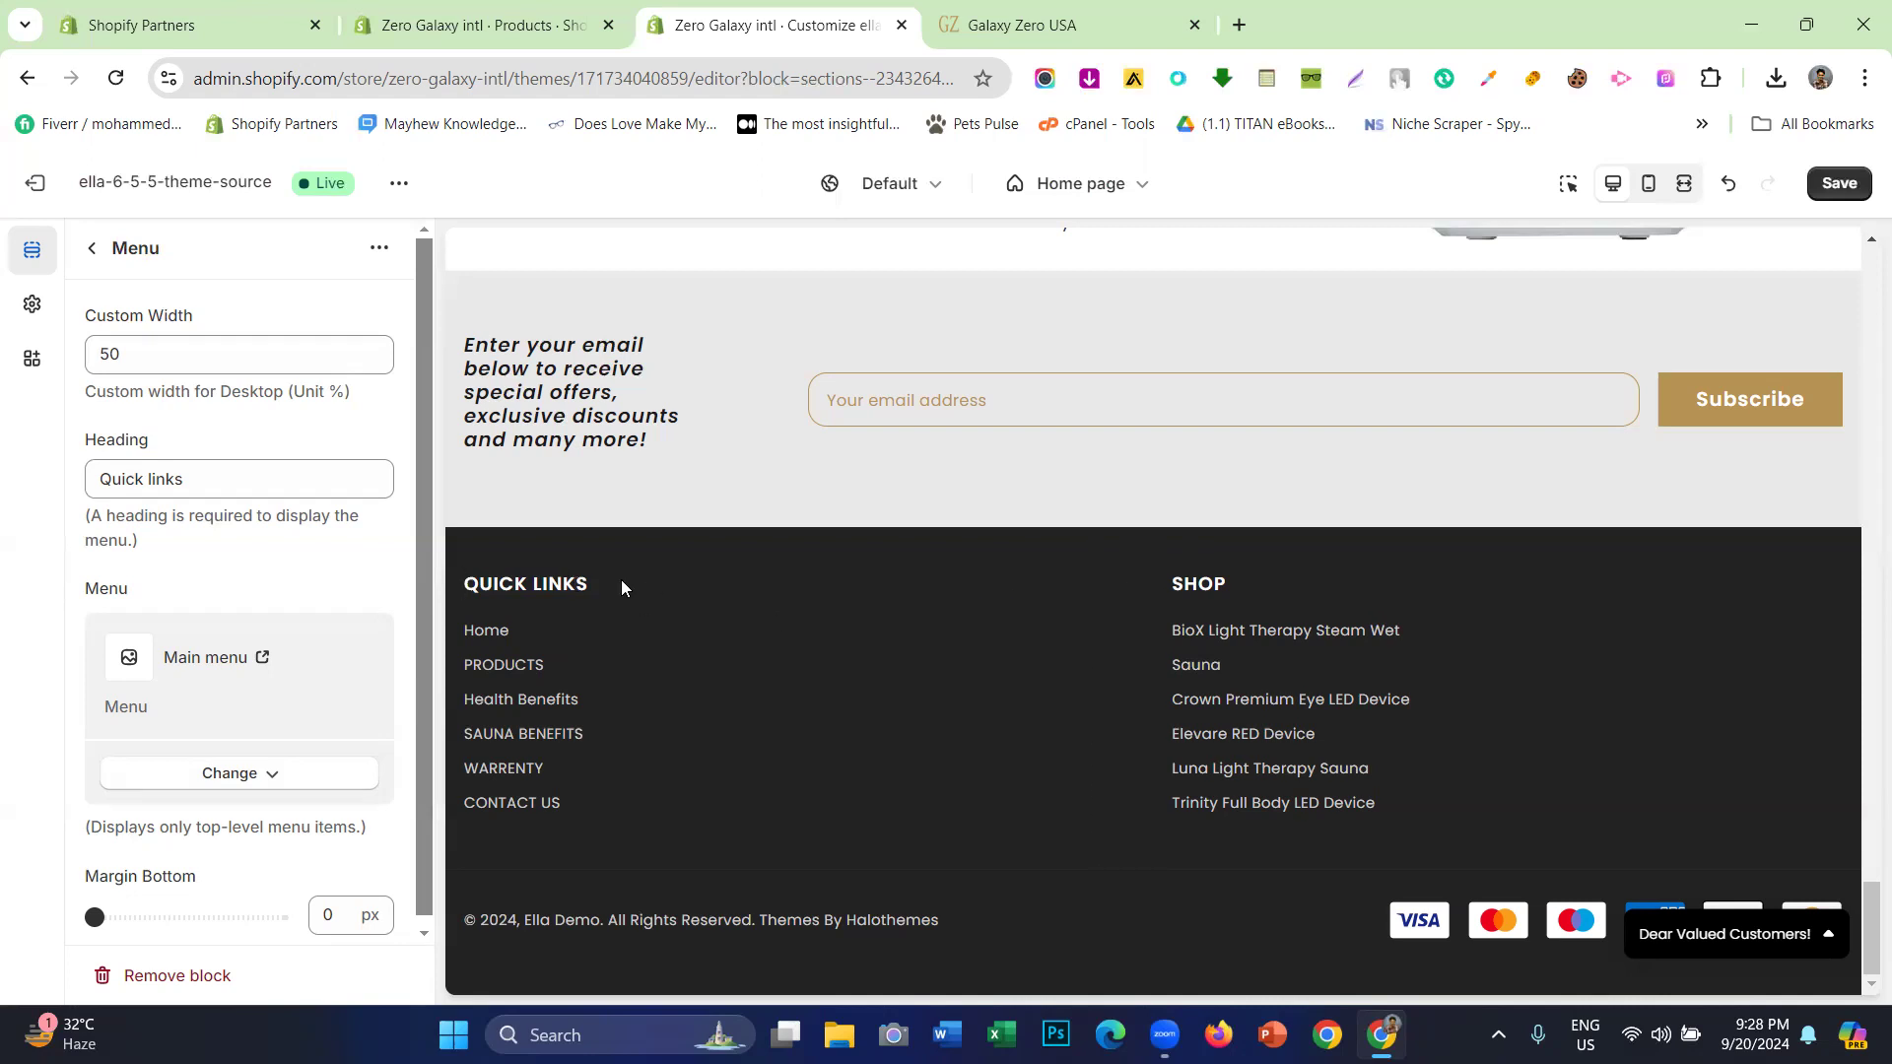
drag(1153, 582, 1275, 591)
- Set the Quick links block's custom width to 80 %, check the SHOP column's placement, and return to the section list
drag(105, 353, 102, 356)
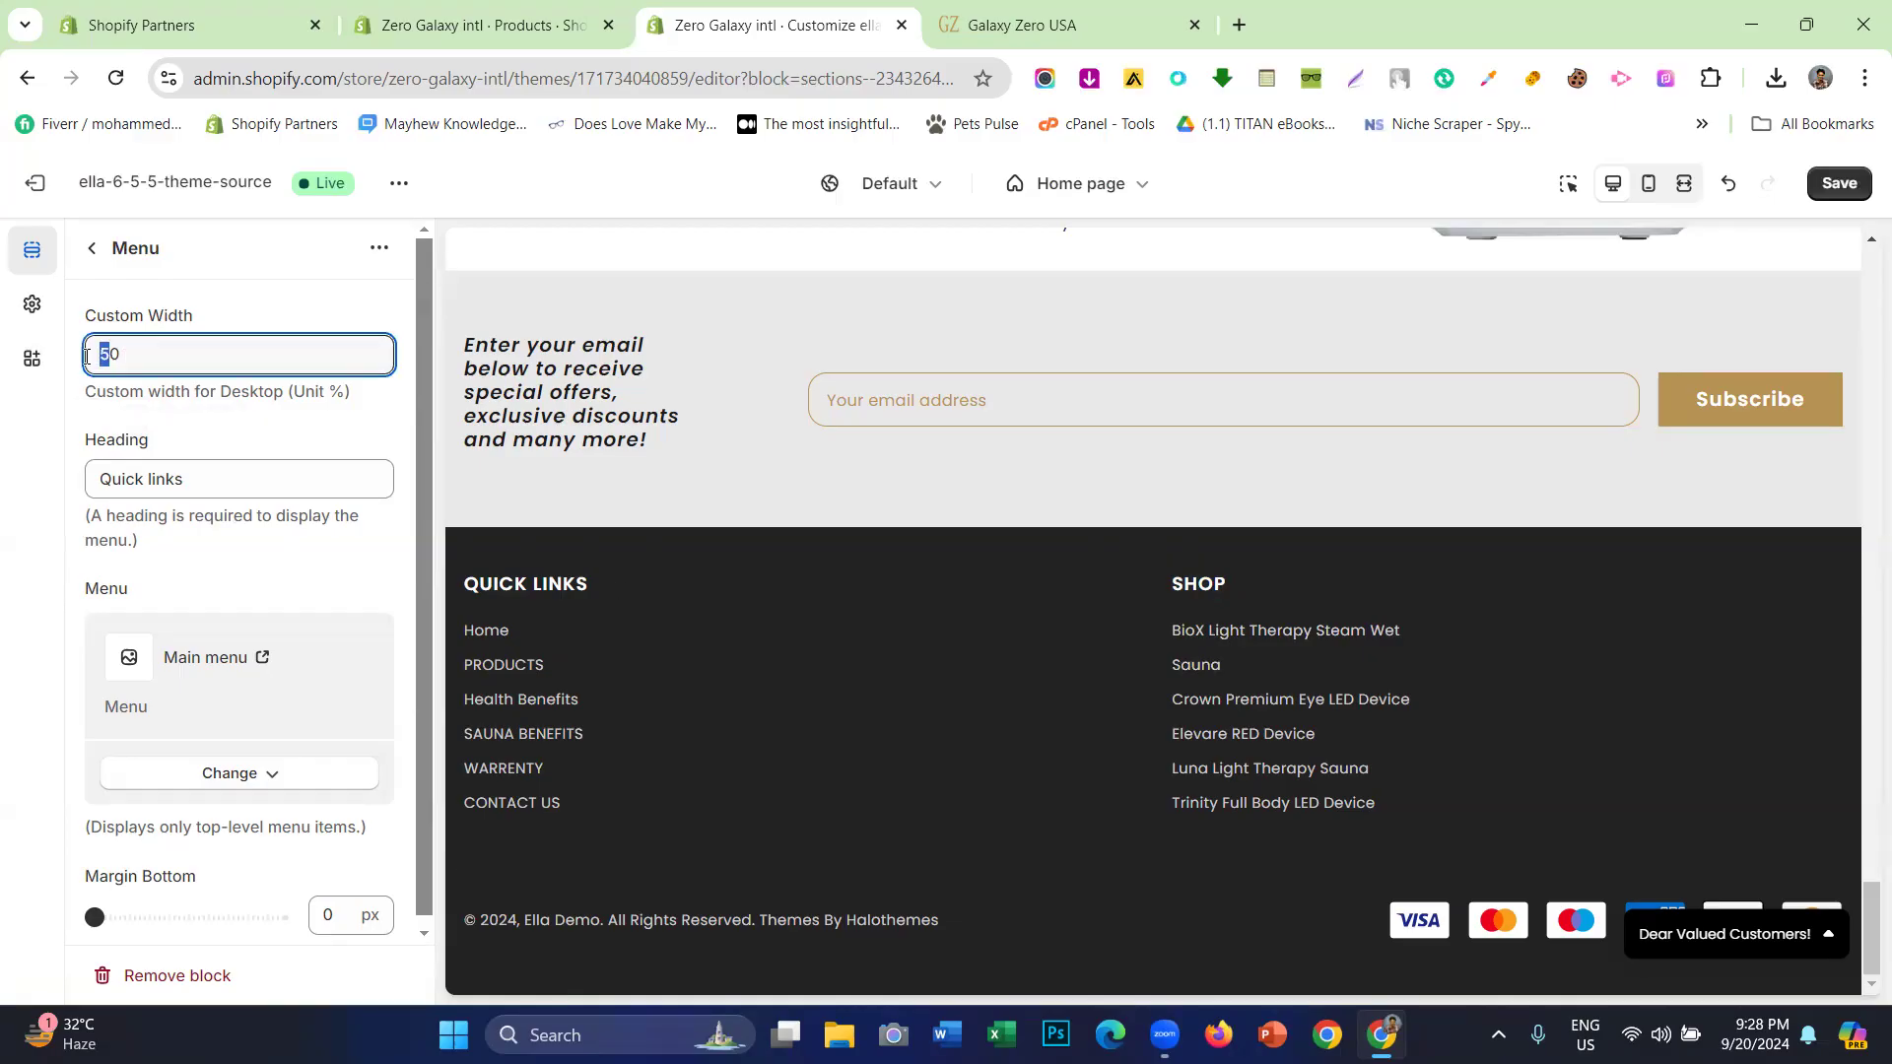
text(8)
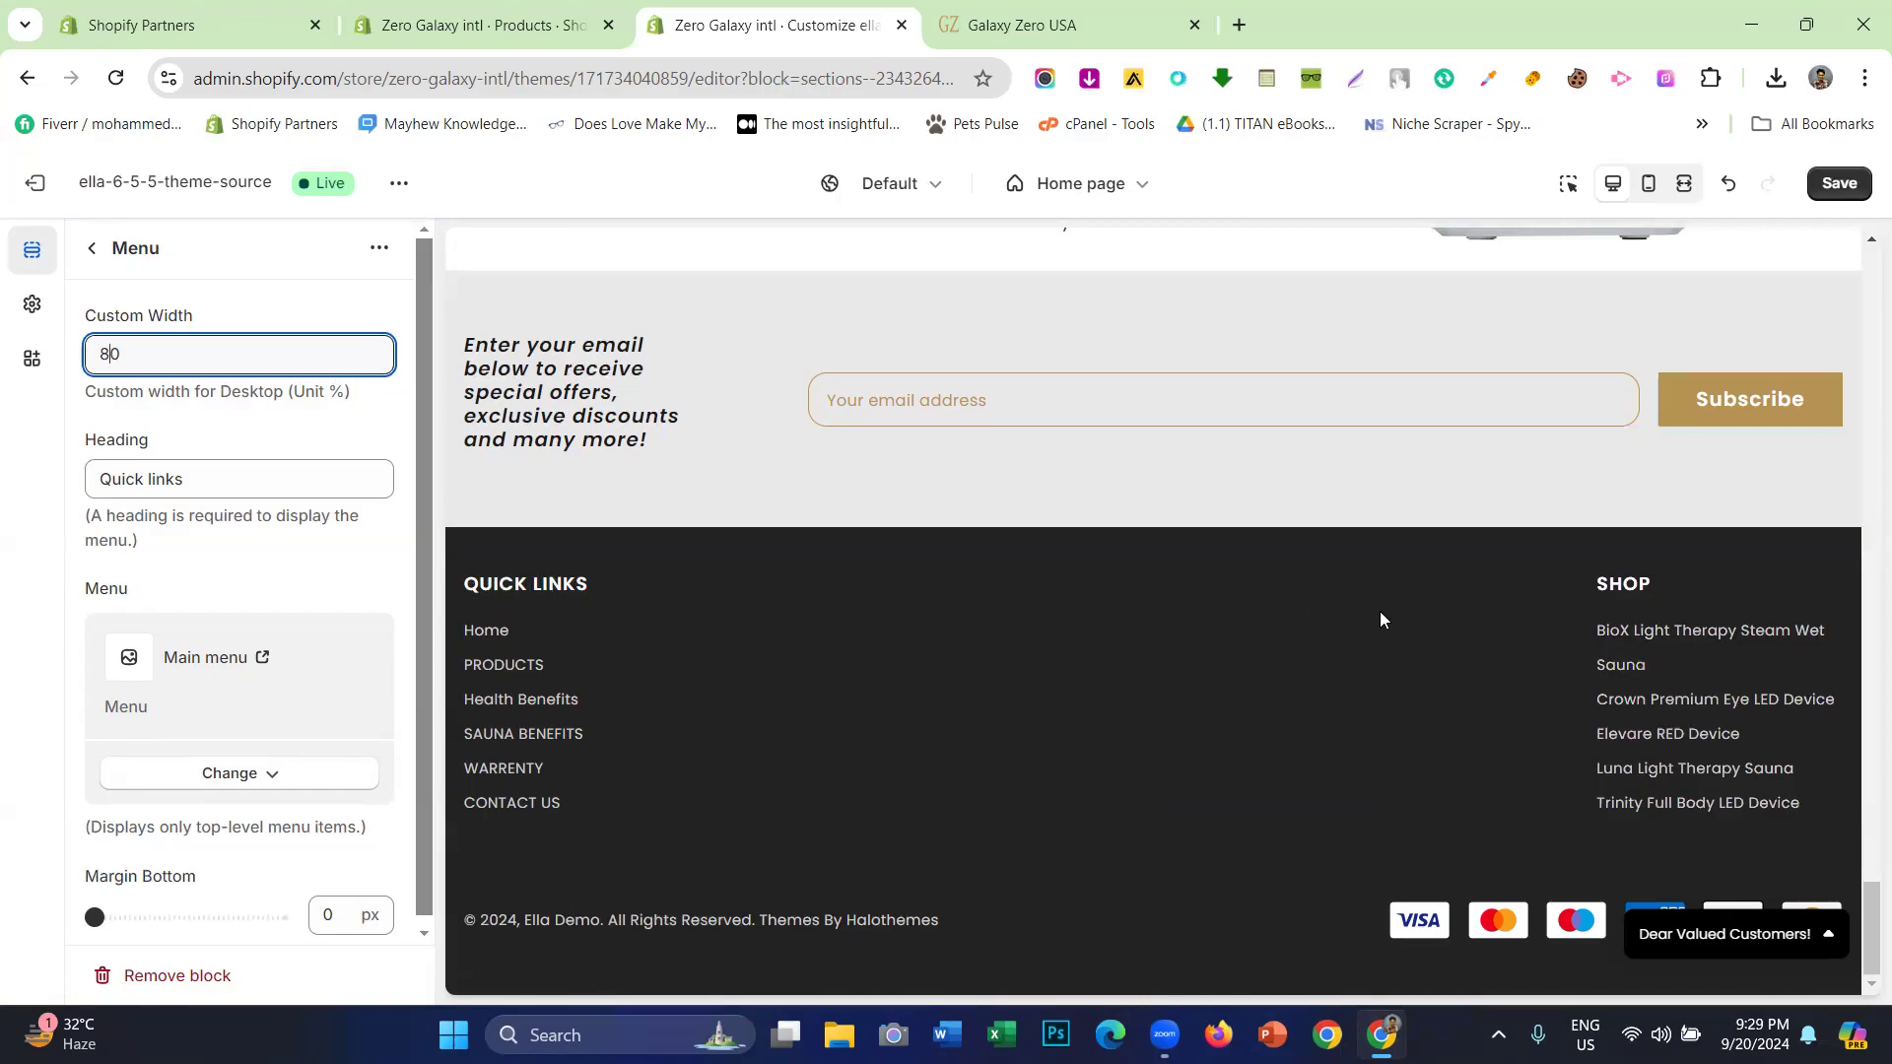
drag(1574, 536, 1593, 574)
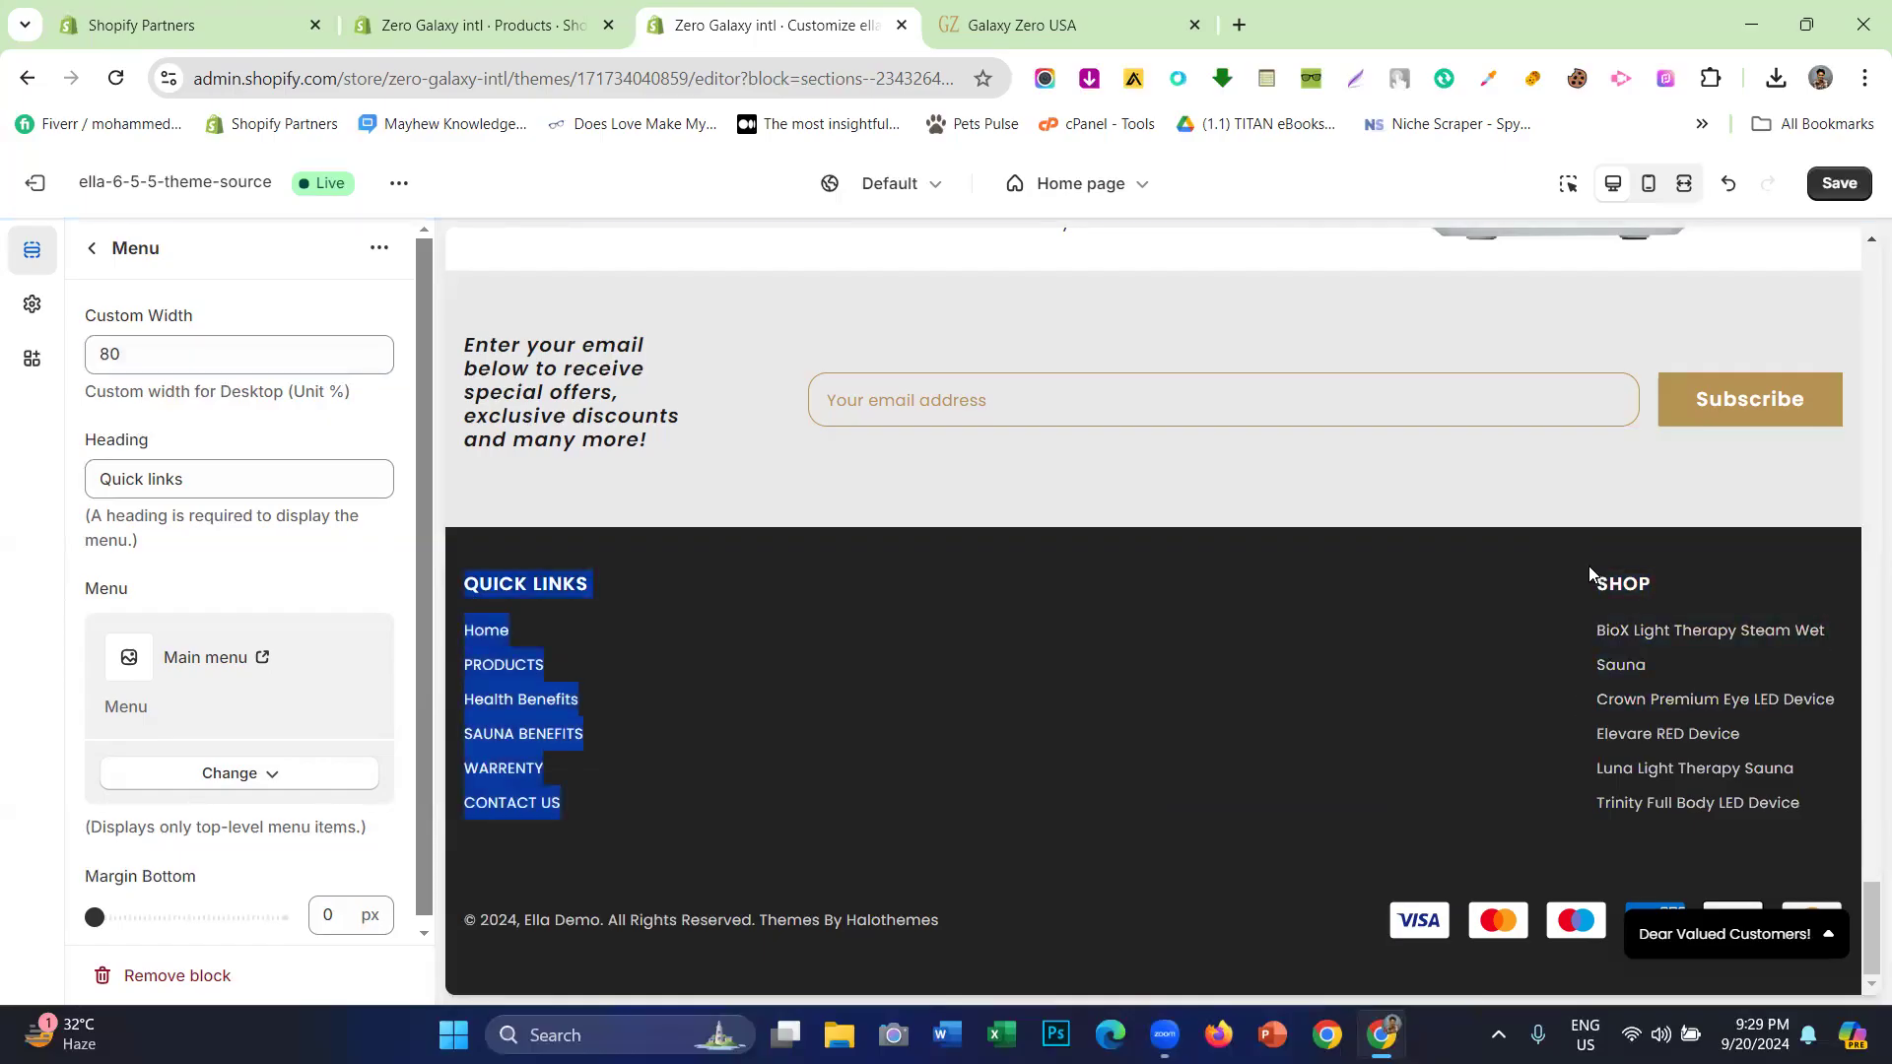
click(1583, 570)
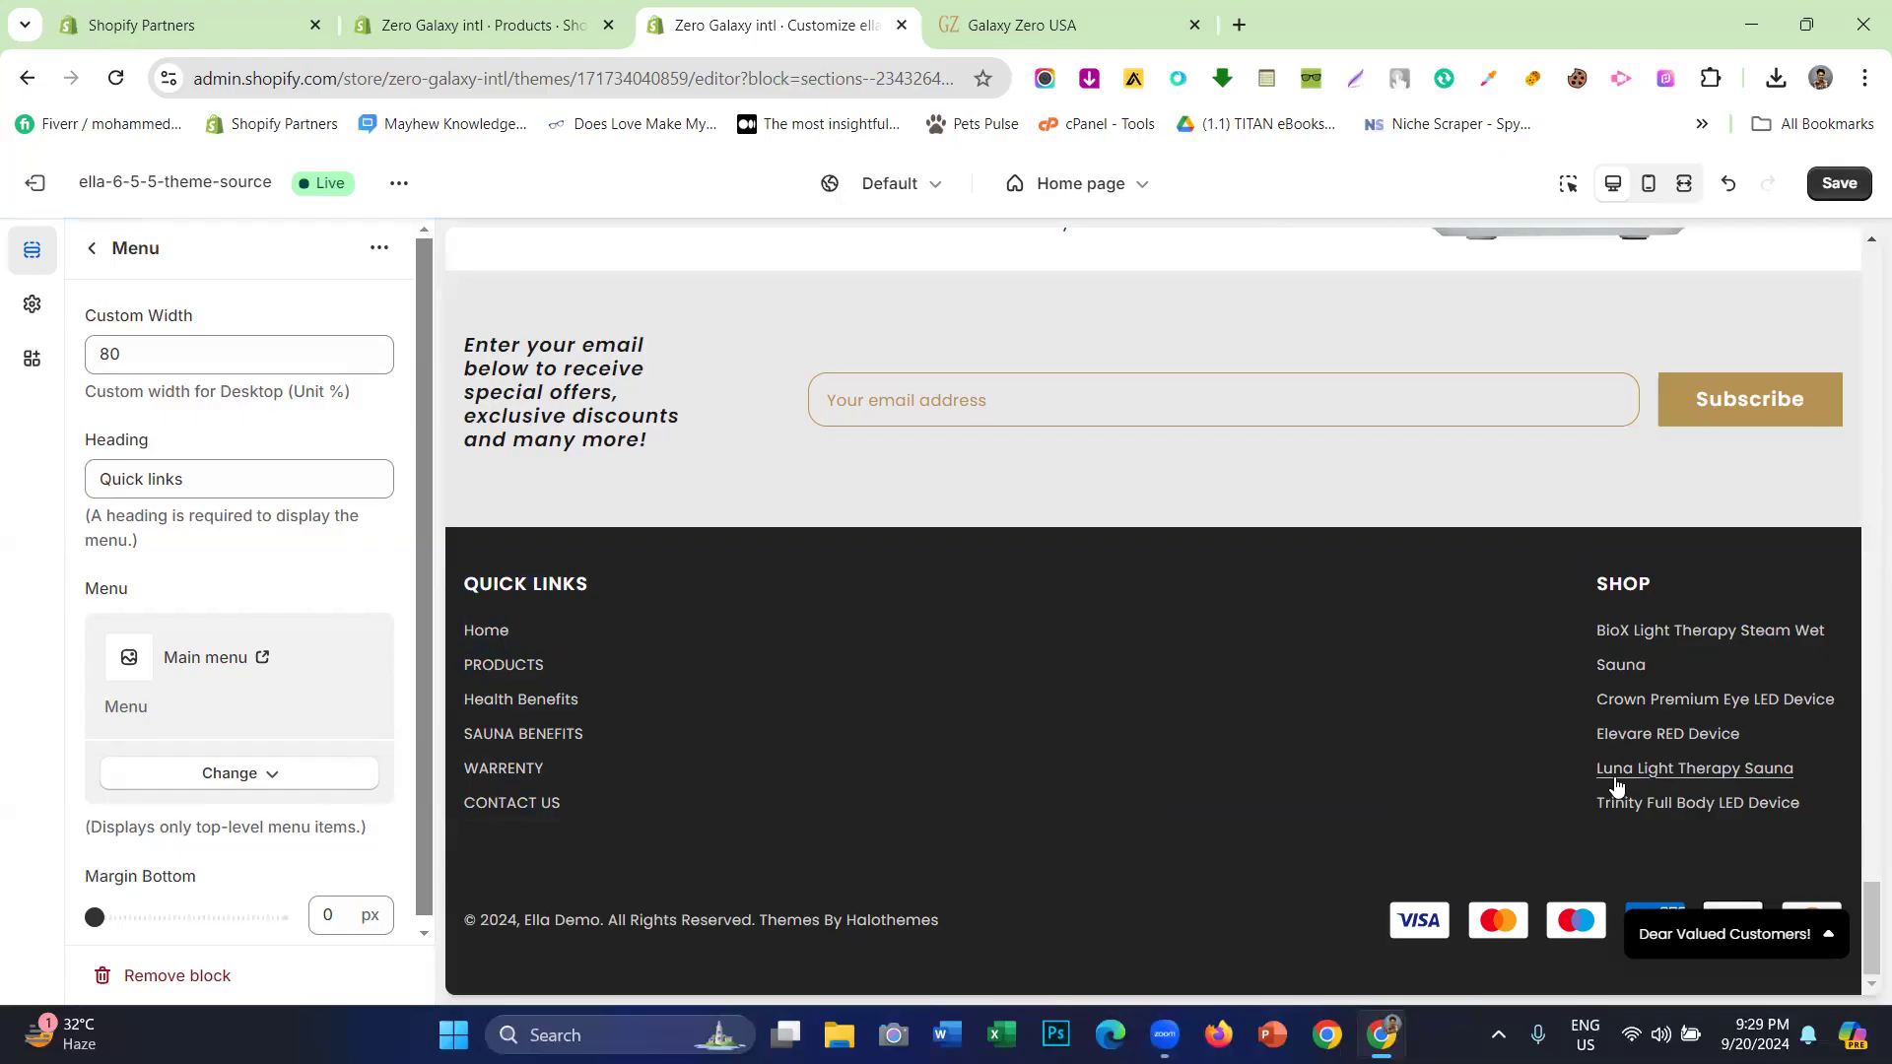
click(90, 250)
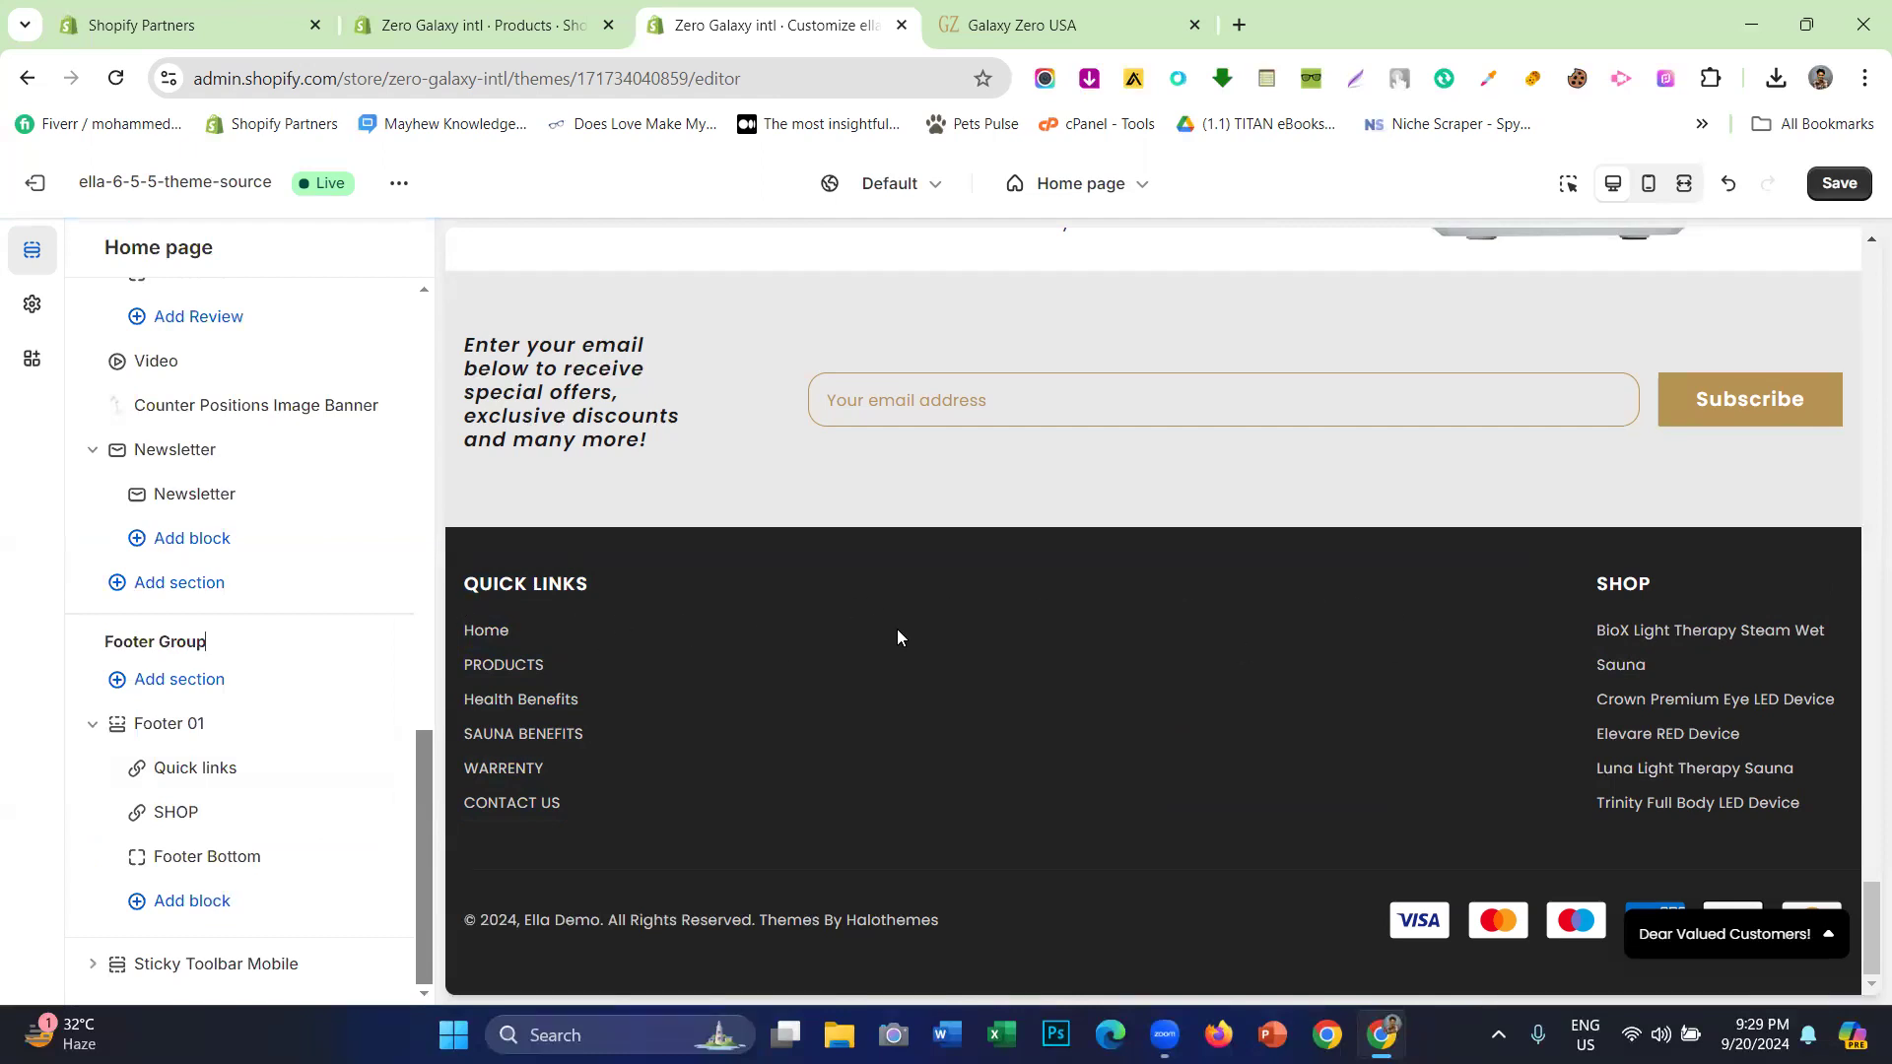
- Check the footer's background on the Galaxy Zero USA site, and open the Footer Top background color of the Footer 01 section
click(1077, 12)
click(725, 500)
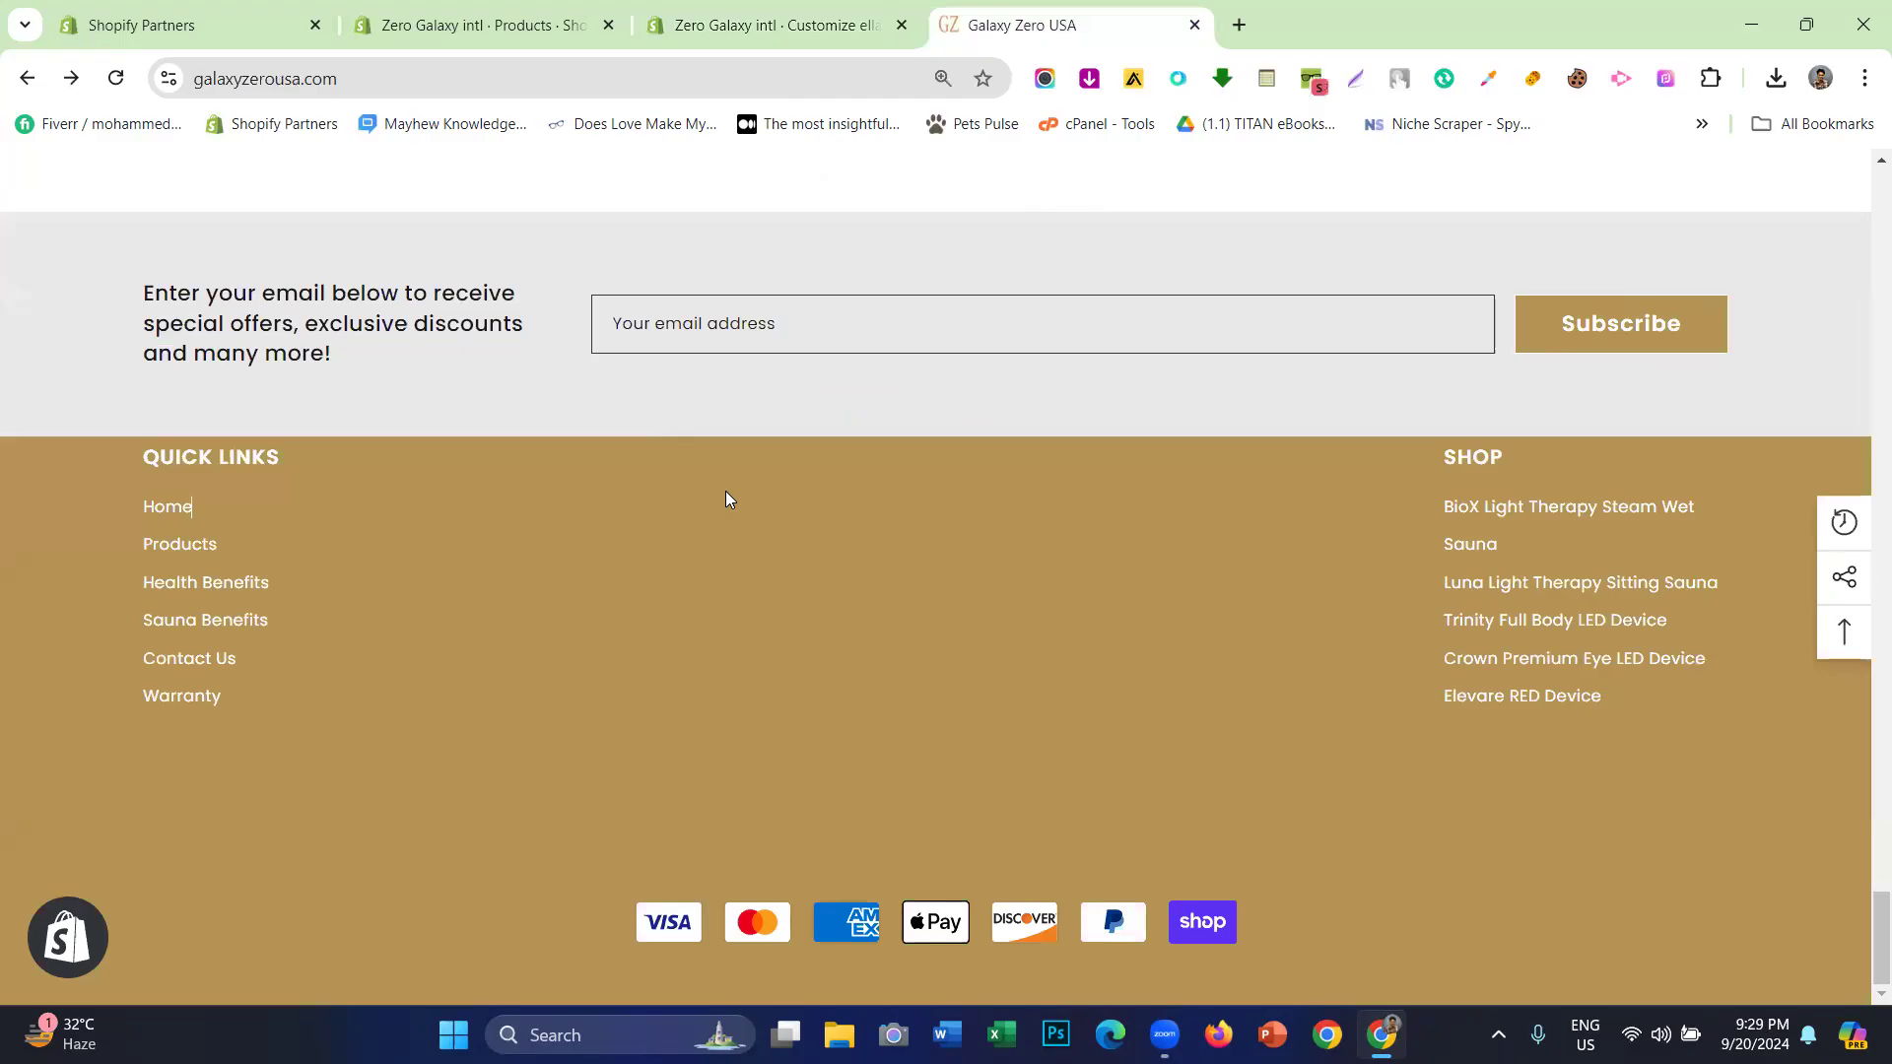
click(778, 25)
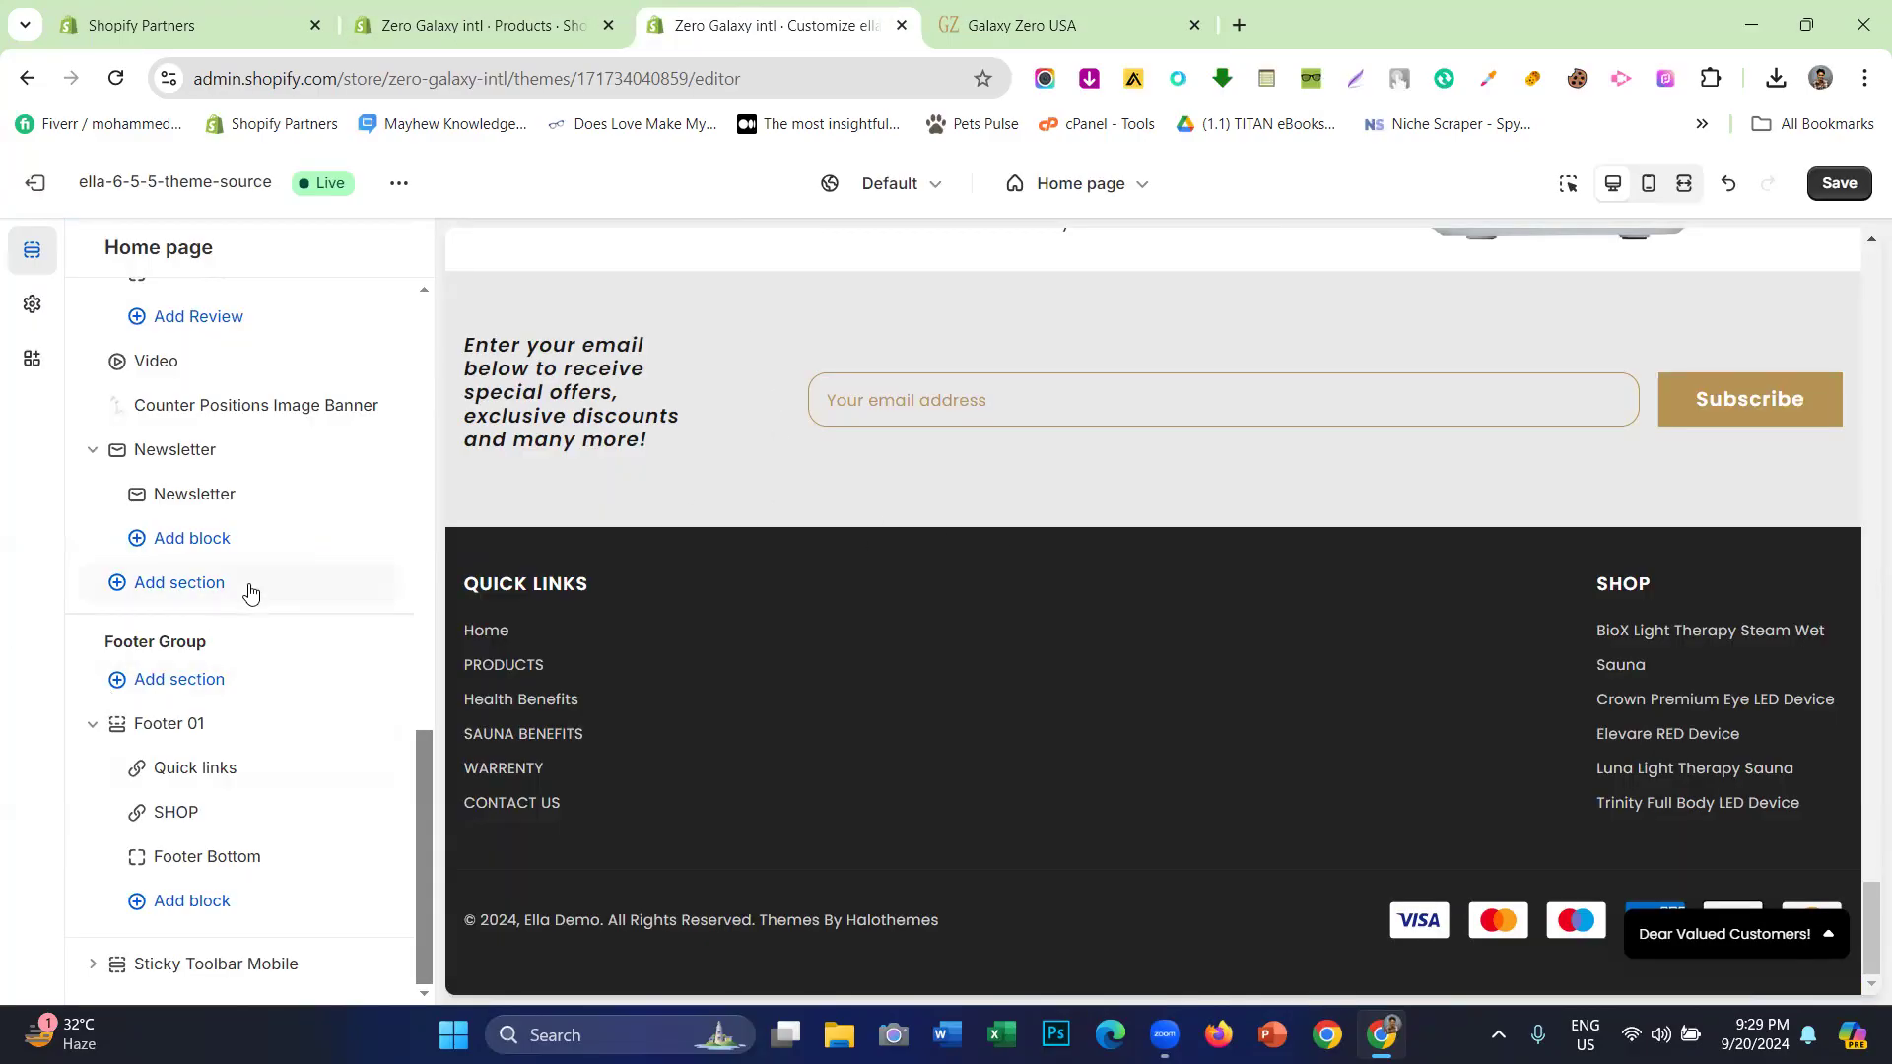
click(233, 727)
scroll(135, 571, down, 2)
scroll(135, 571, down, 8)
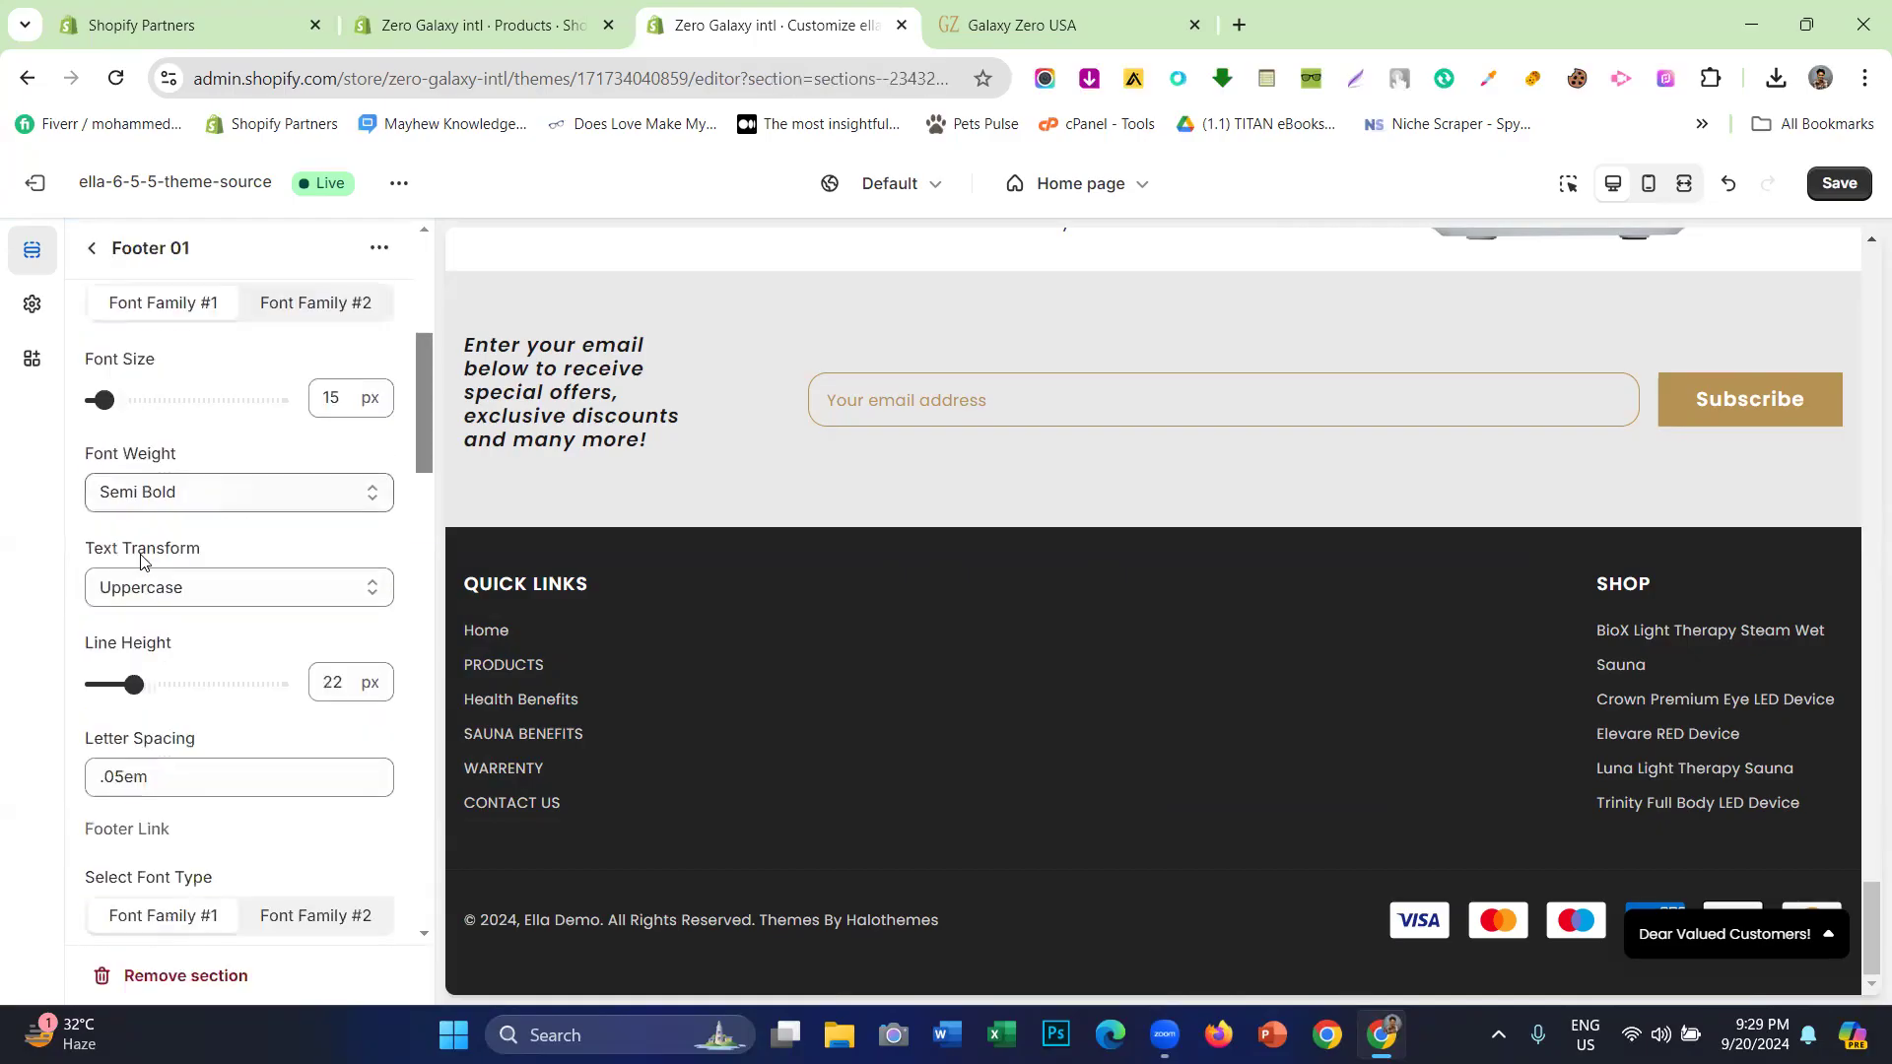
scroll(162, 558, down, 6)
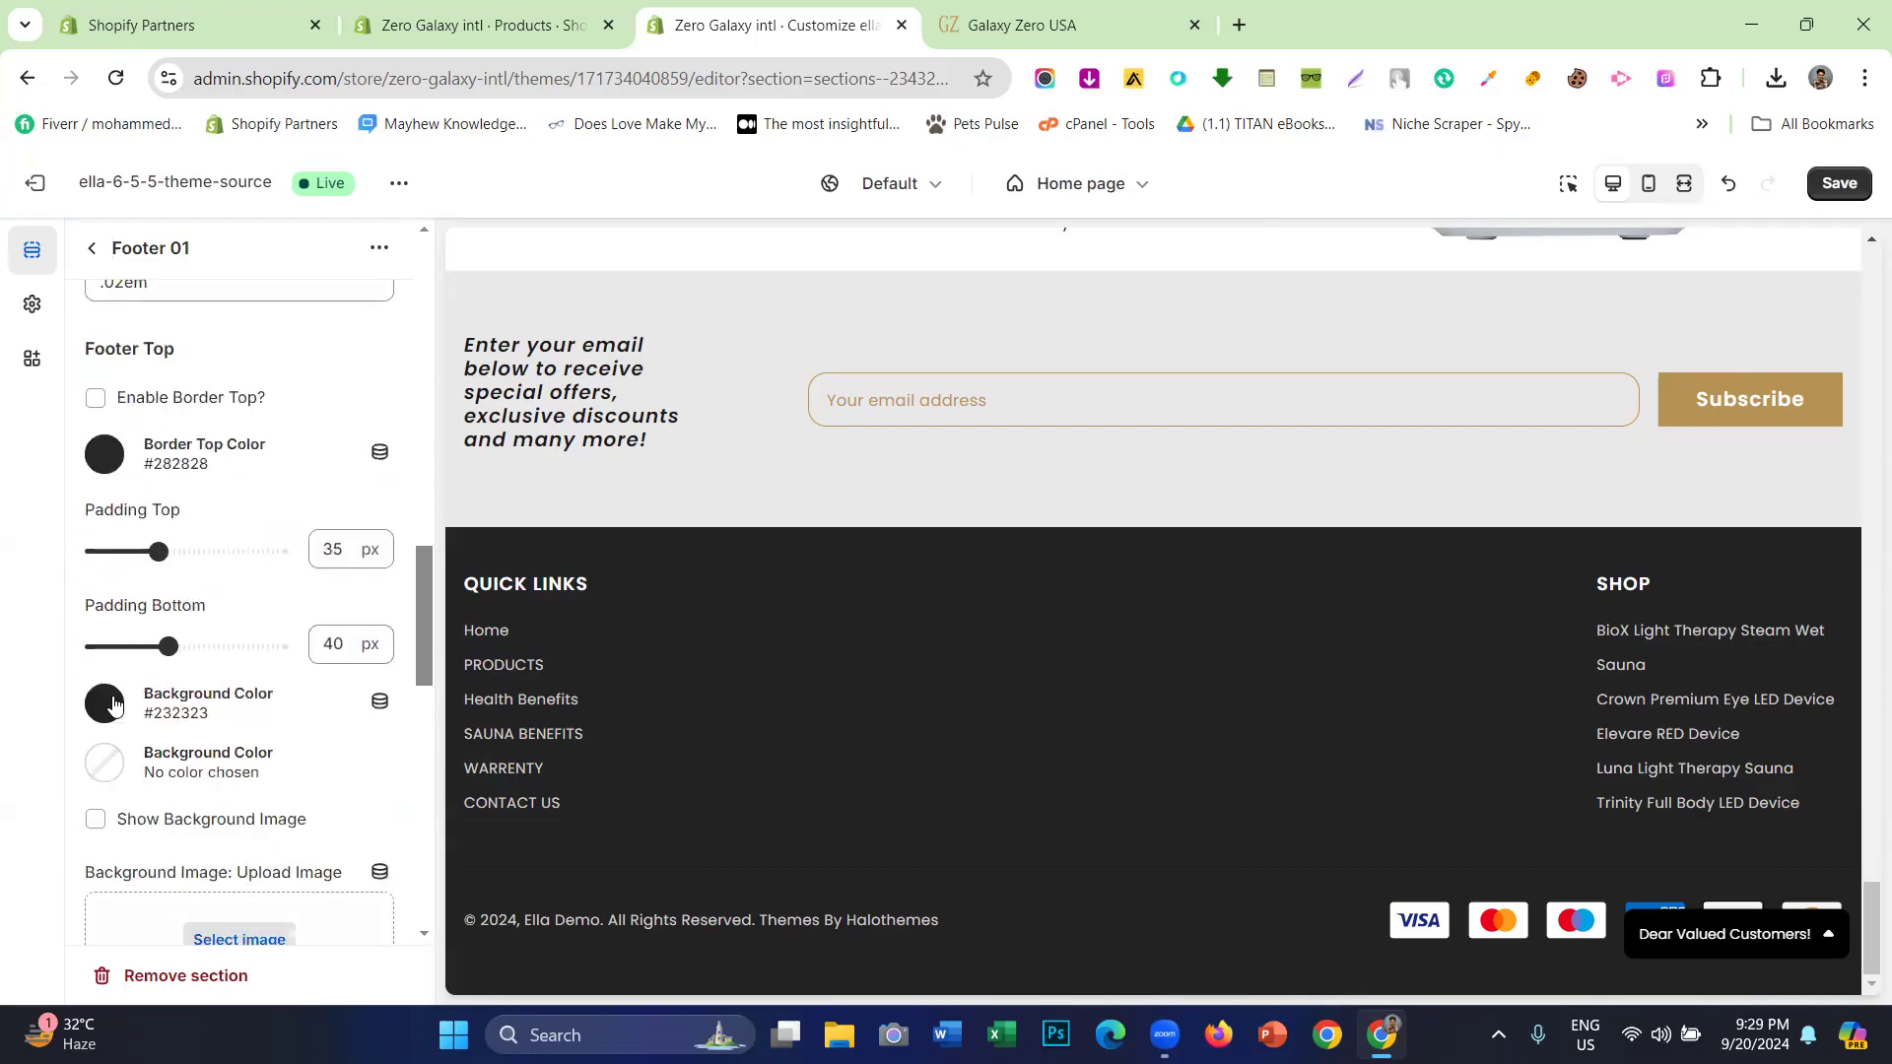
click(104, 704)
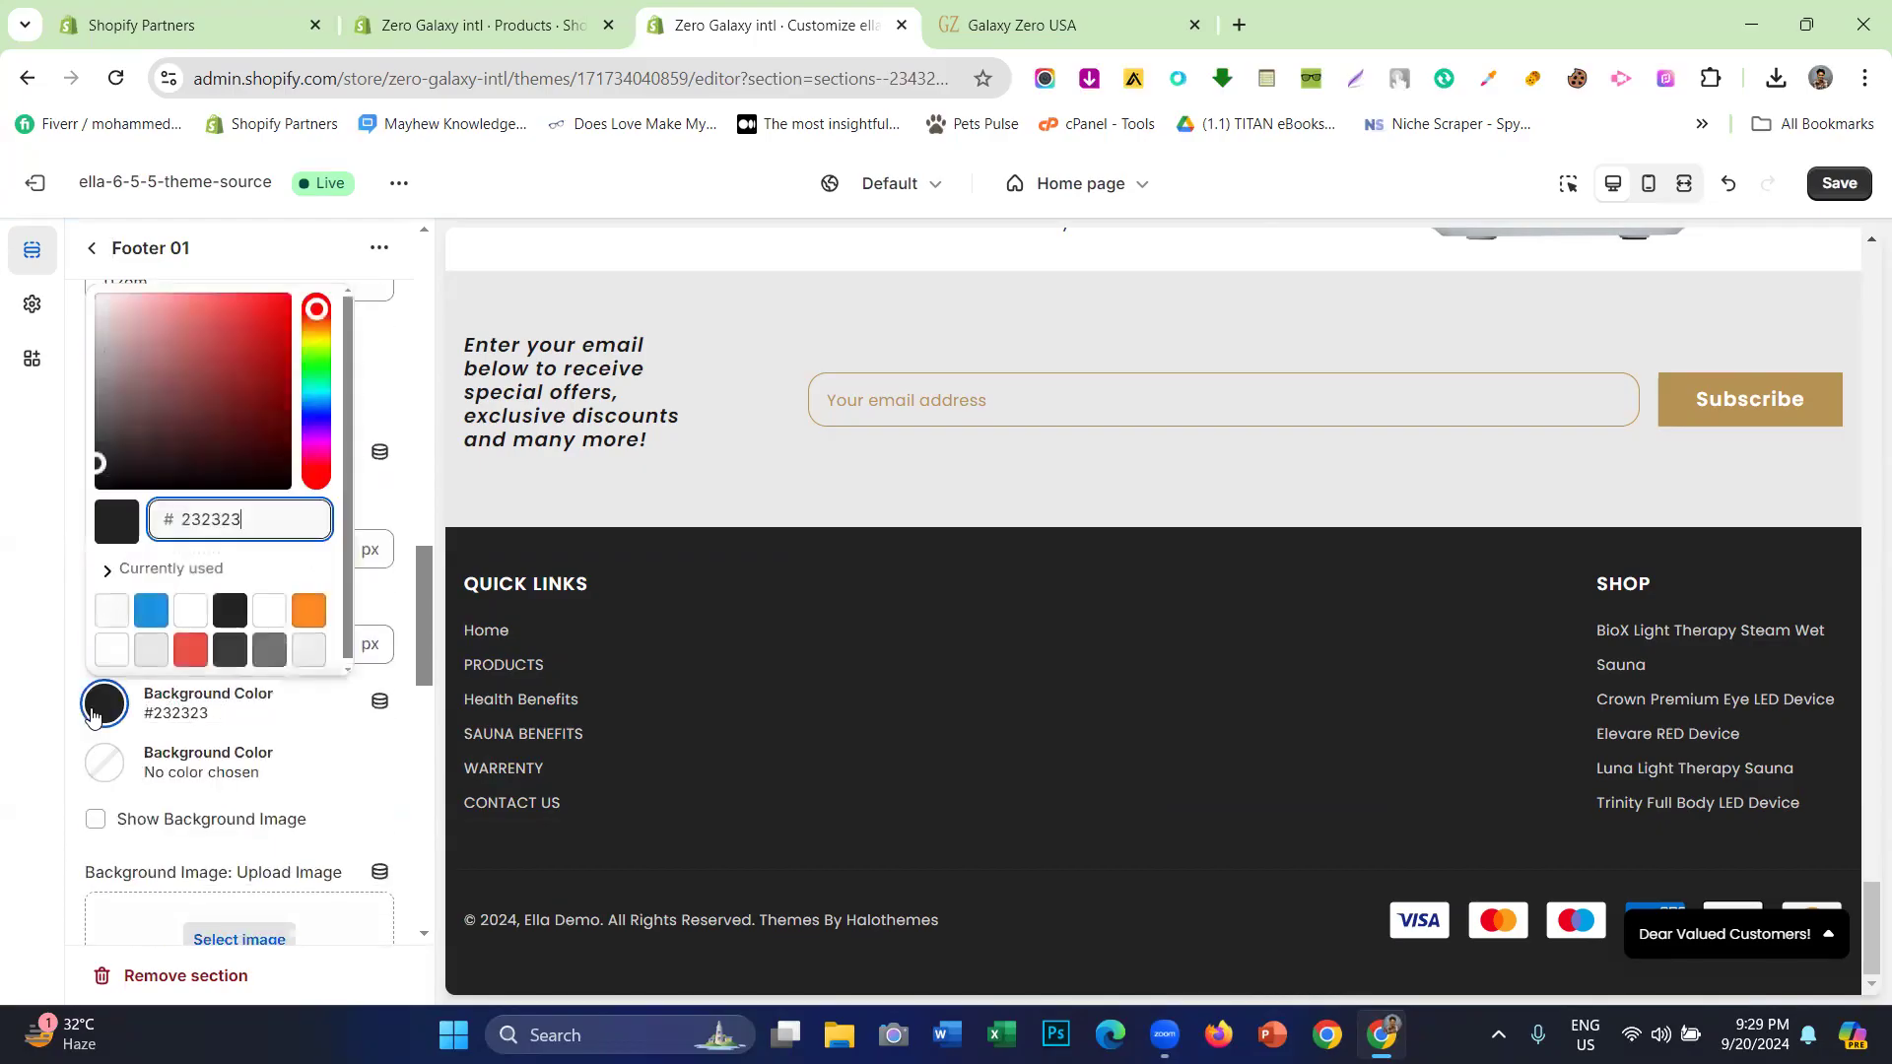
- Inspect the Galaxy Zero USA page in the developer tools to look for the footer's background color, and close the tools
click(1021, 24)
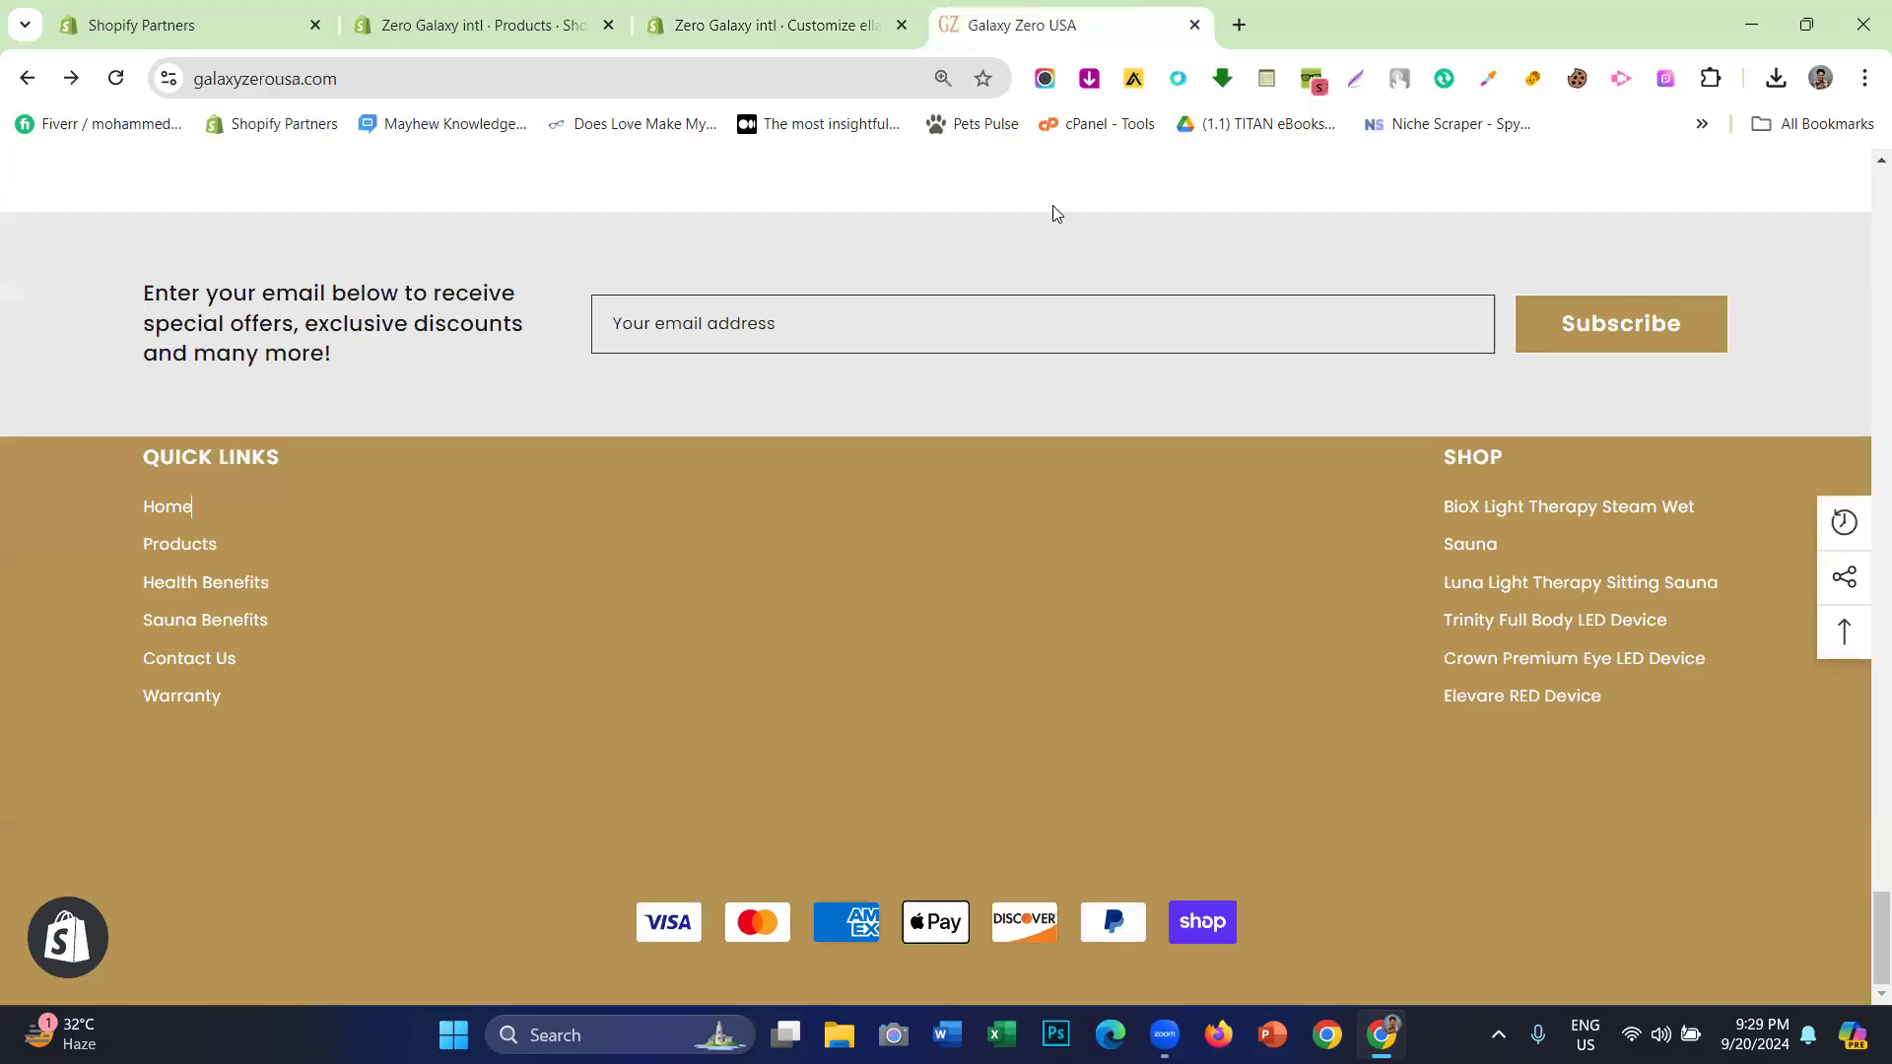
right_click(1035, 495)
scroll(1069, 690, down, 2)
click(1123, 918)
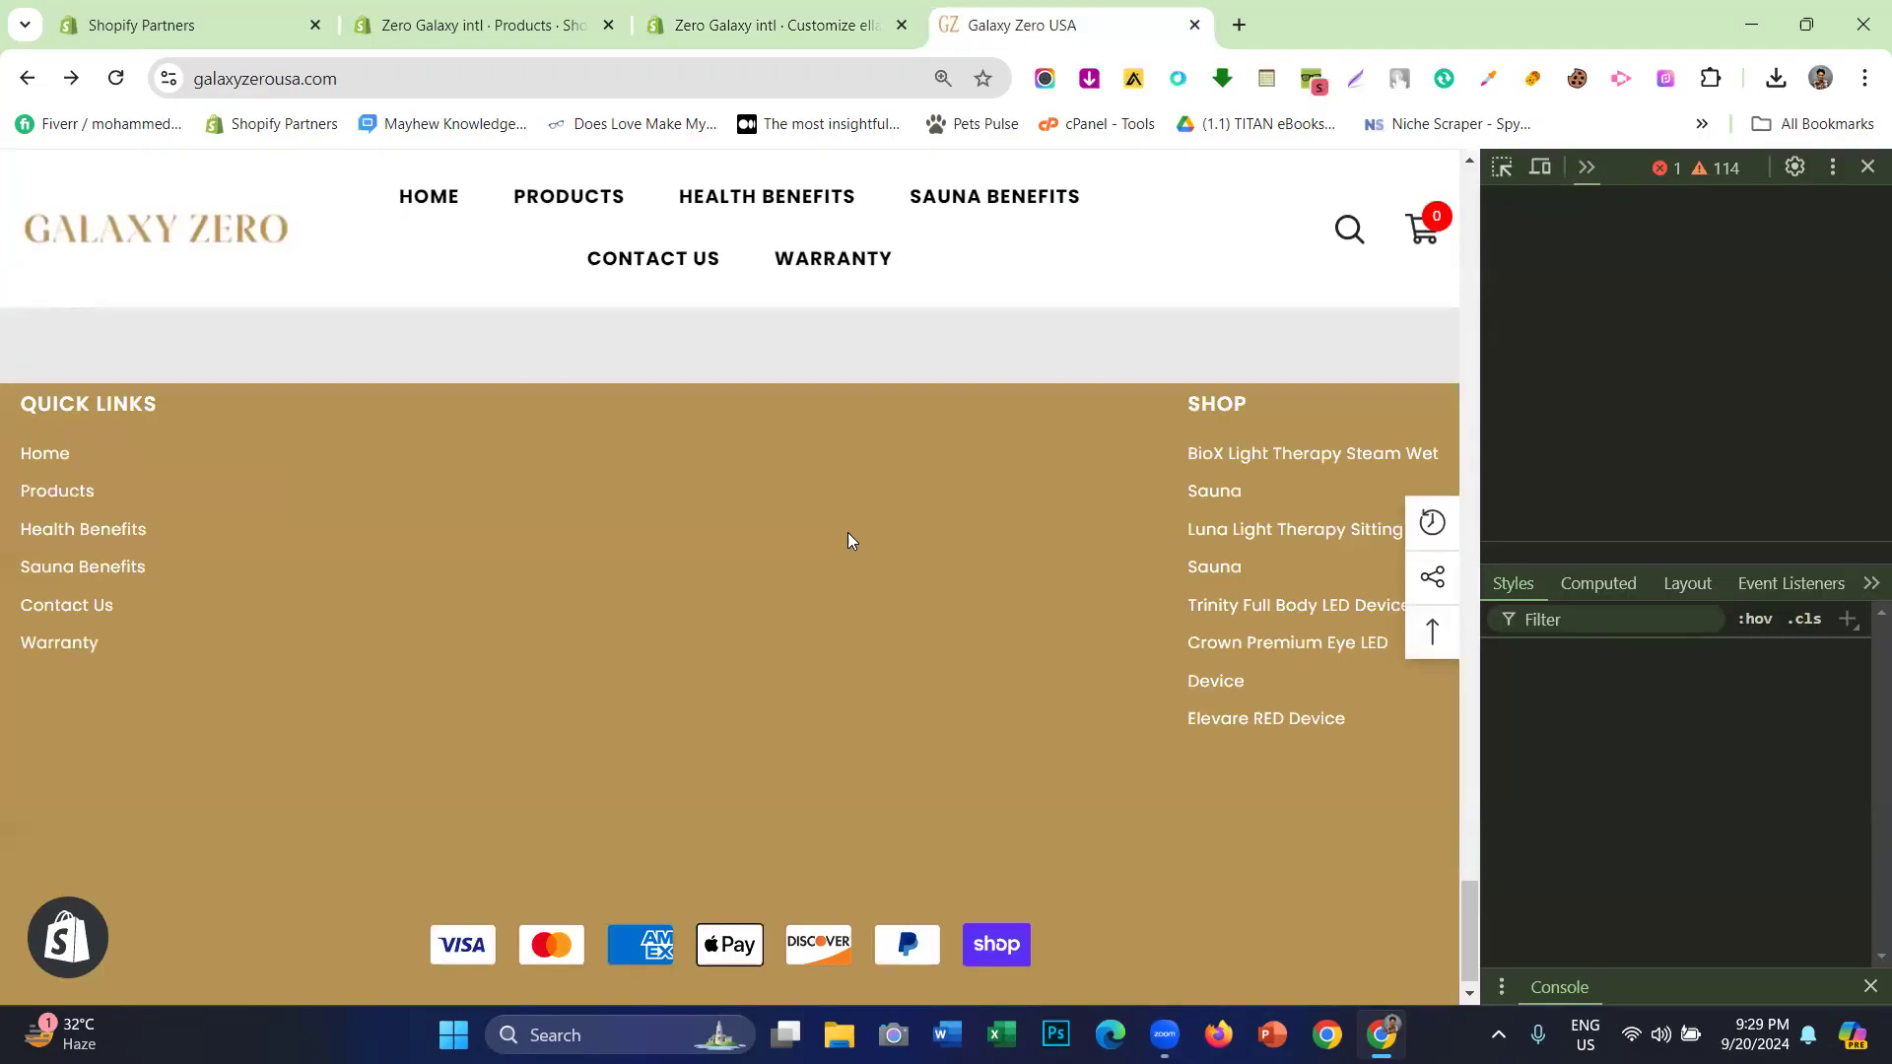
scroll(848, 532, up, 3)
click(1505, 168)
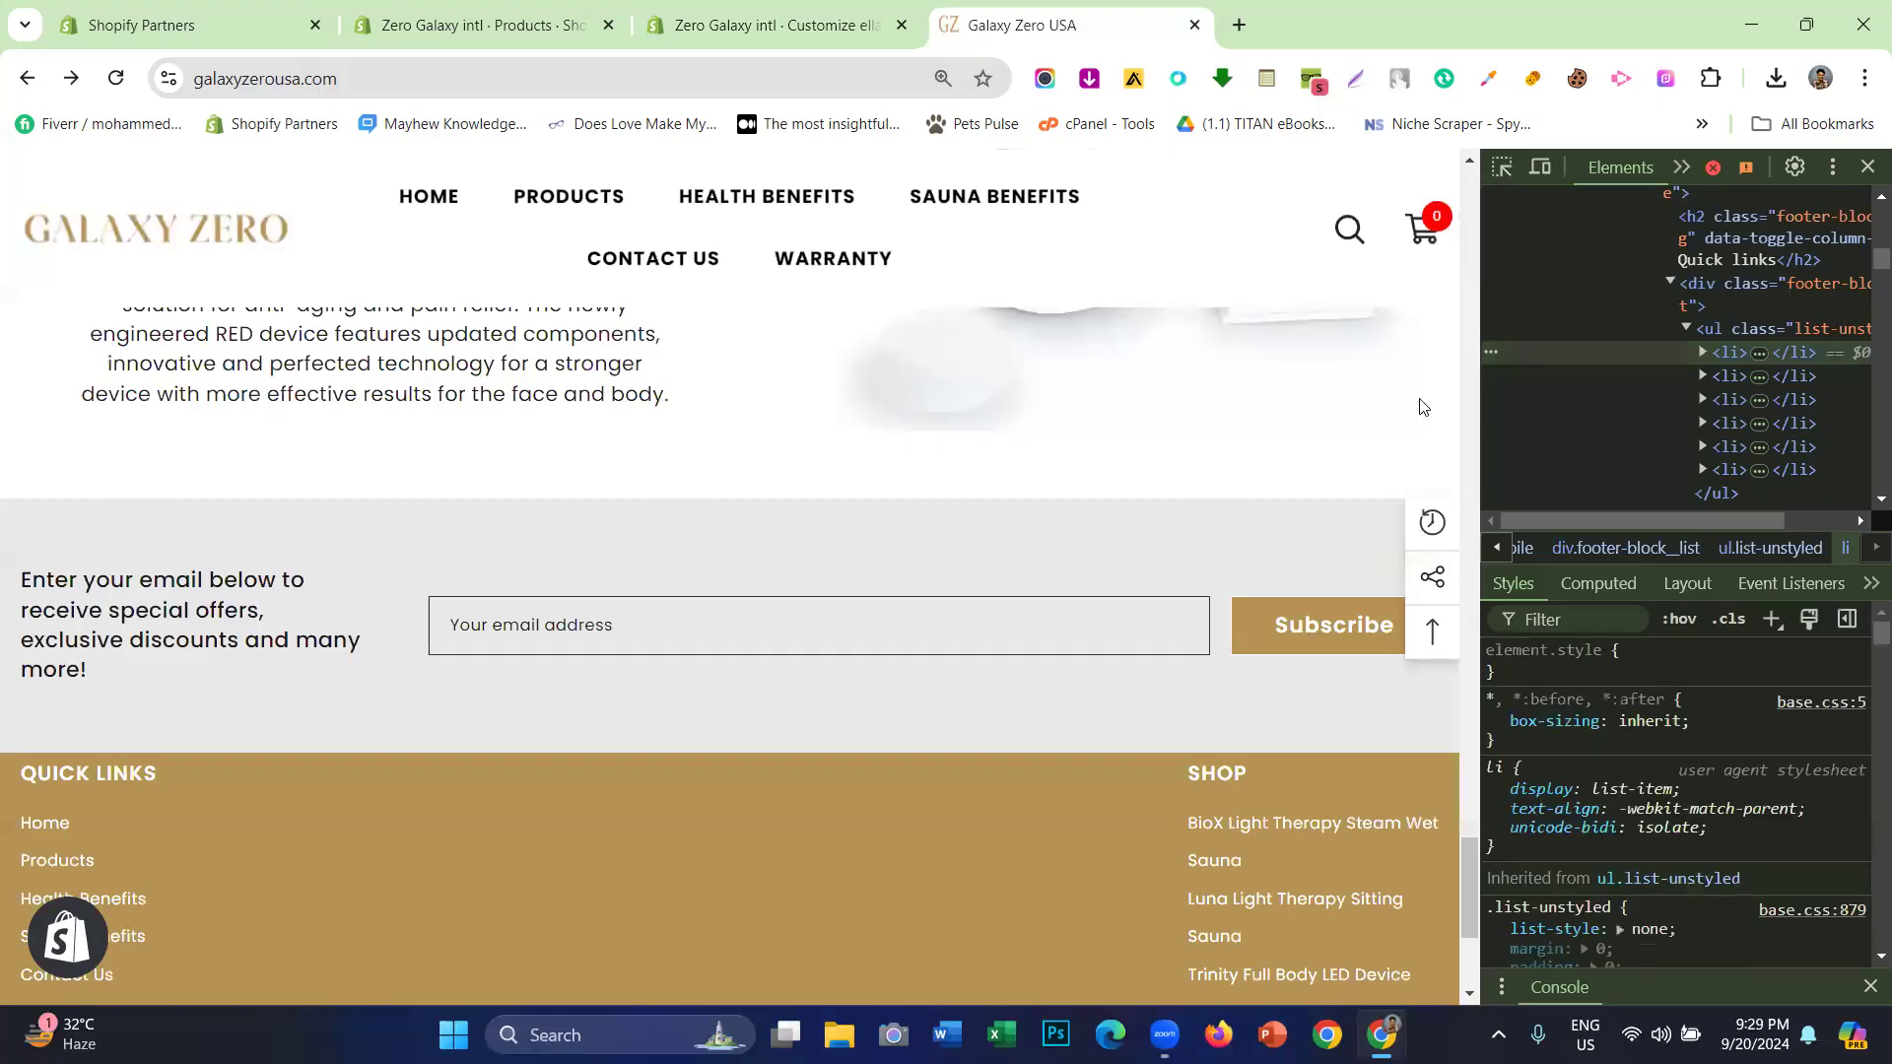
click(1432, 631)
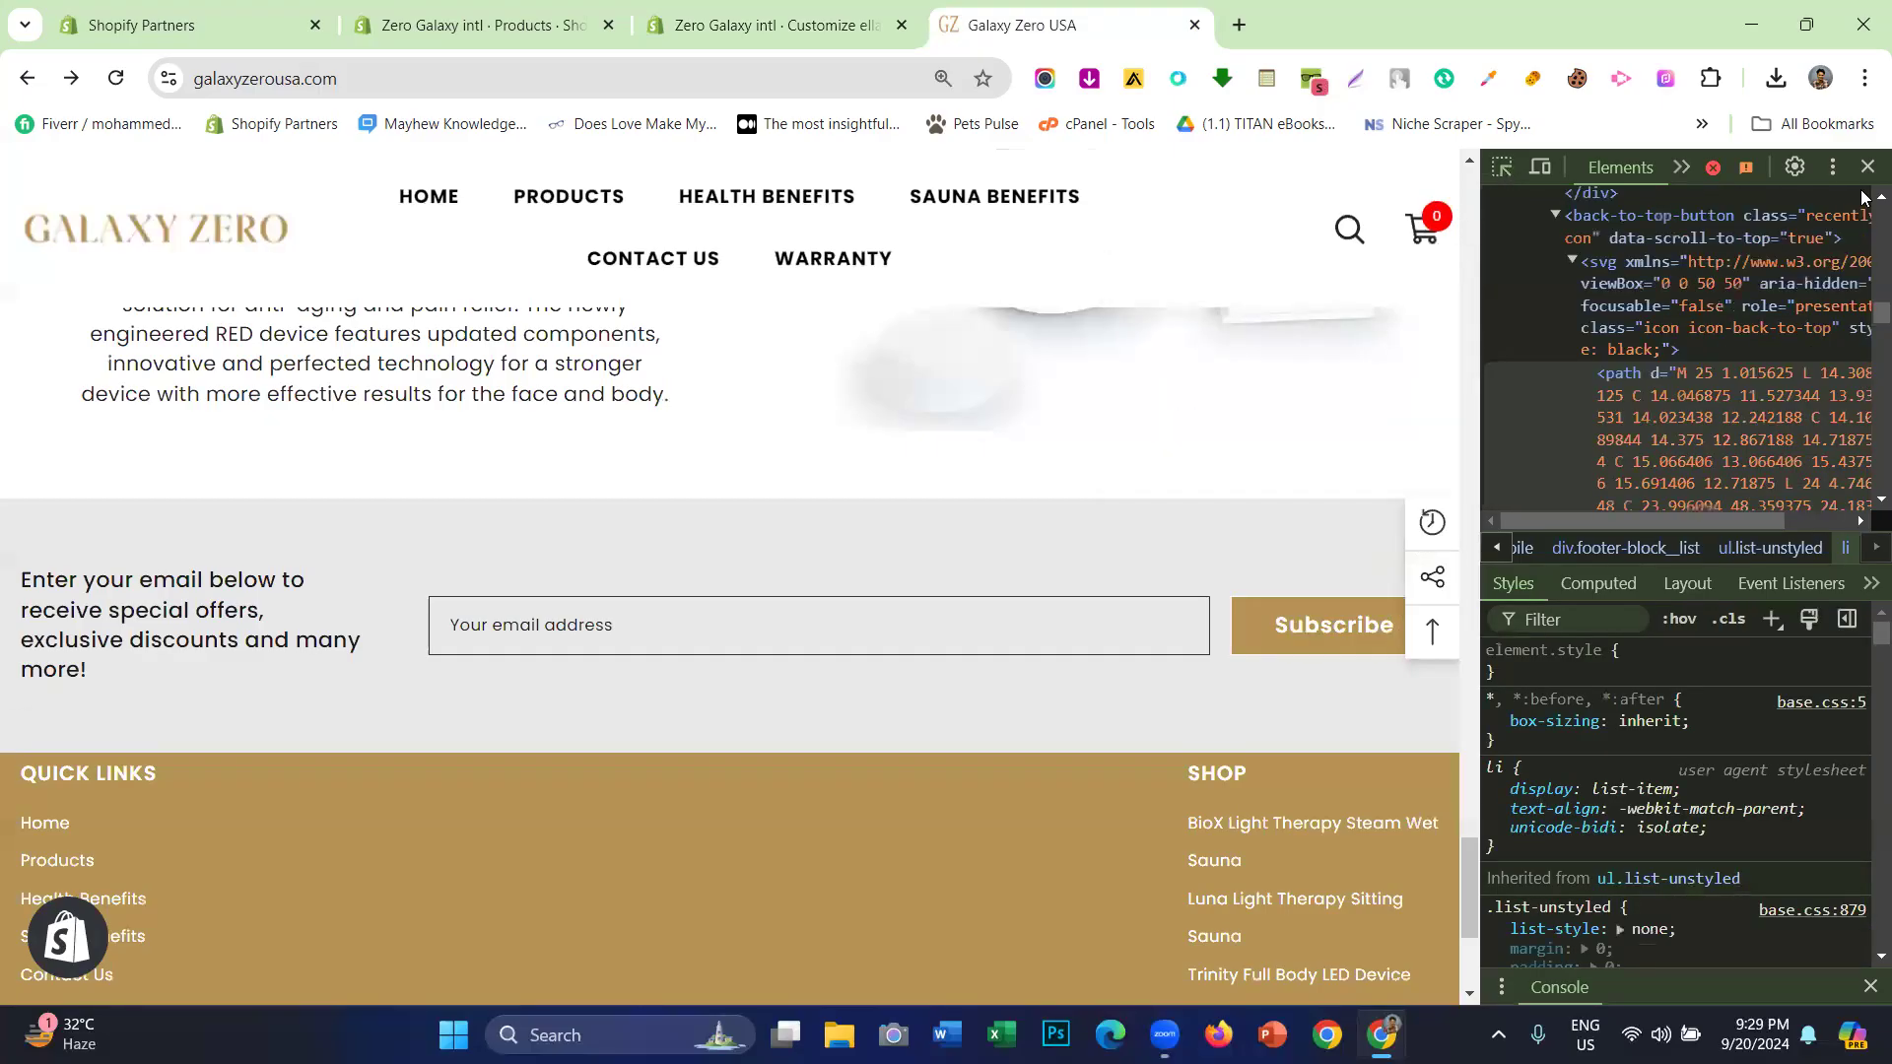
click(1865, 170)
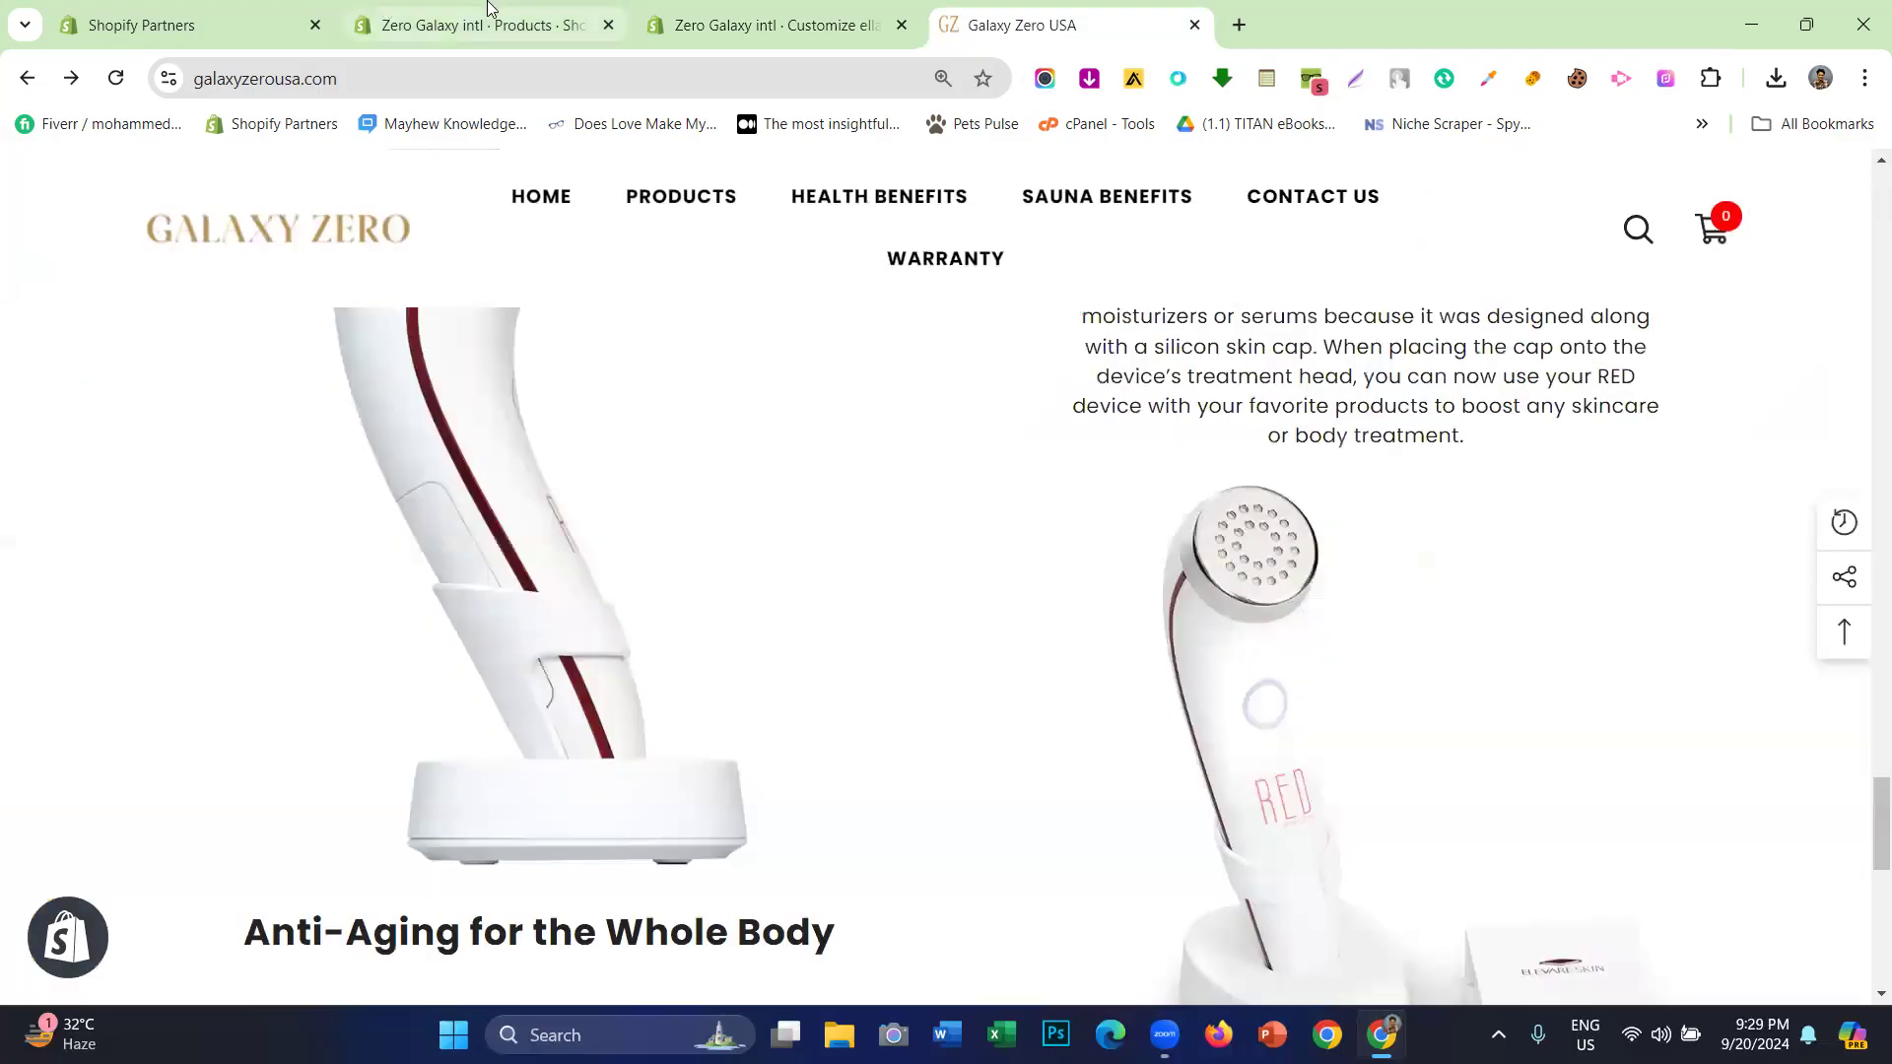
- In the theme editor, set the Footer Top background color of Footer 01 to #B69353
click(690, 25)
double_click(193, 523)
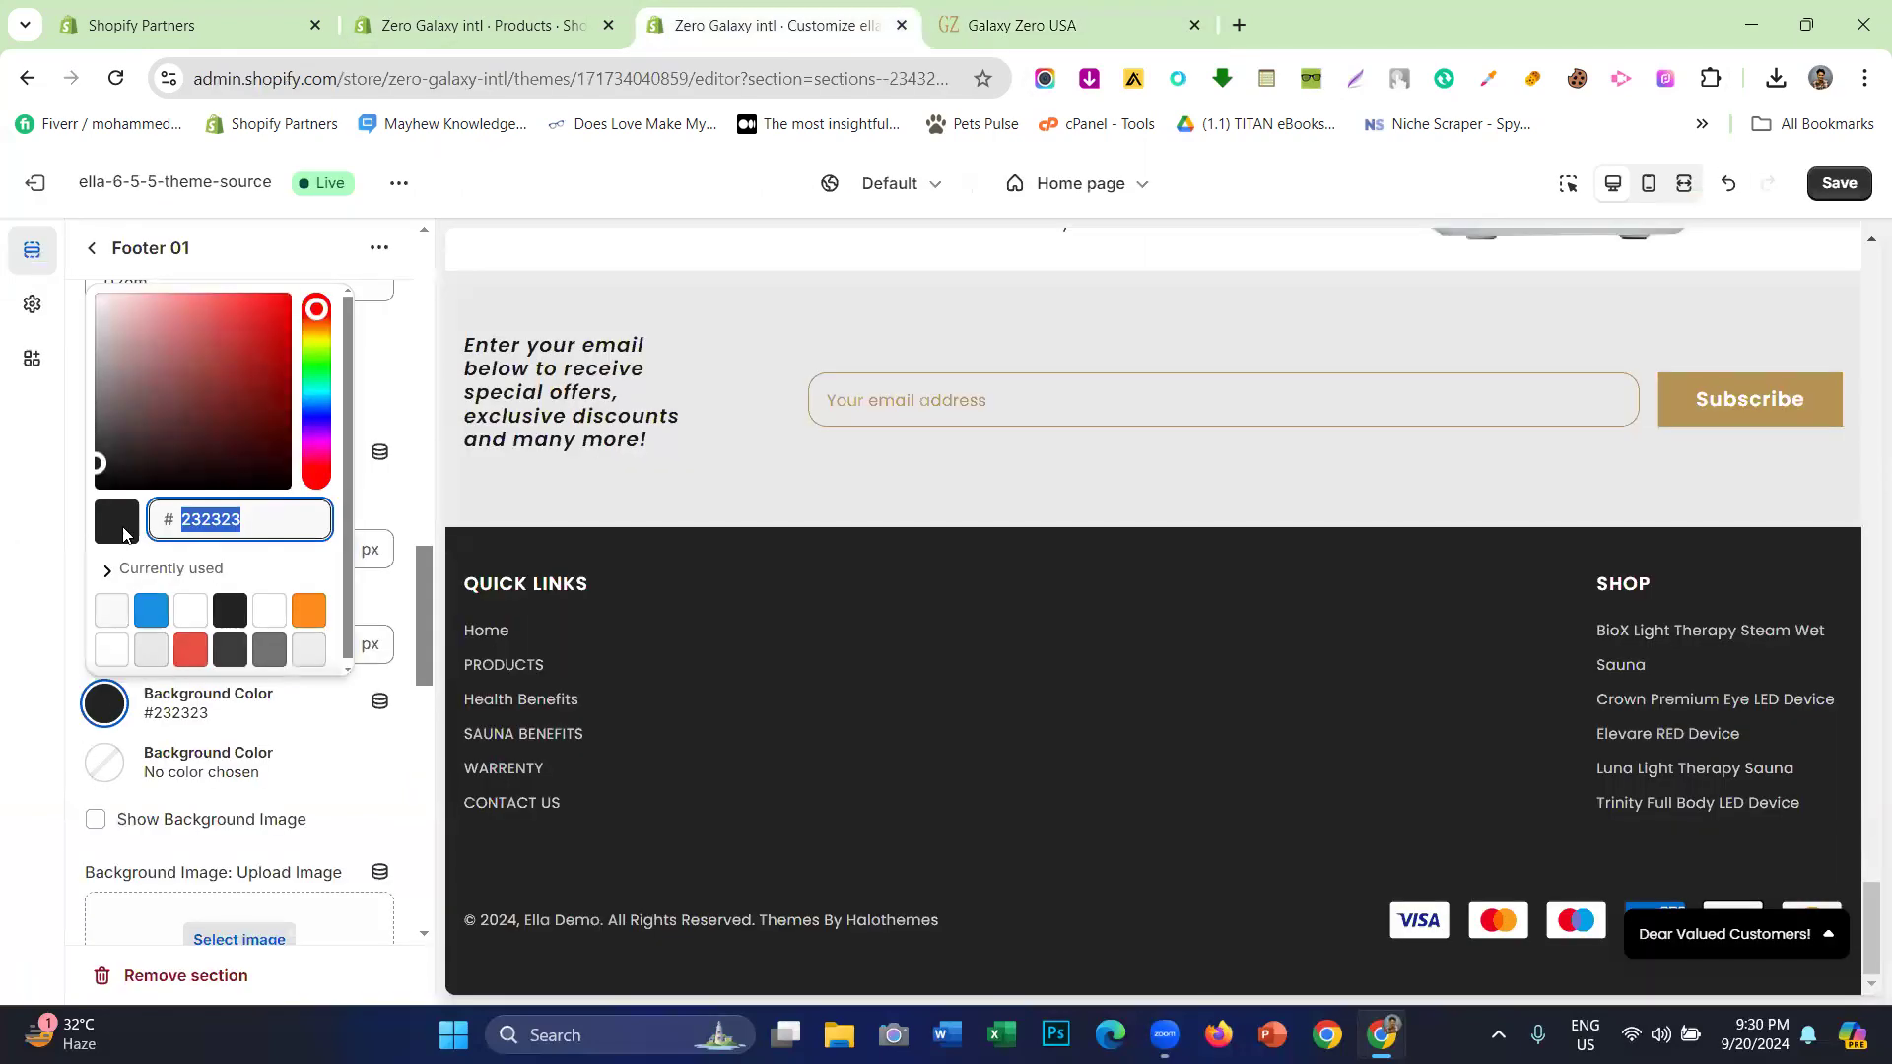
text(b69353)
click(3, 513)
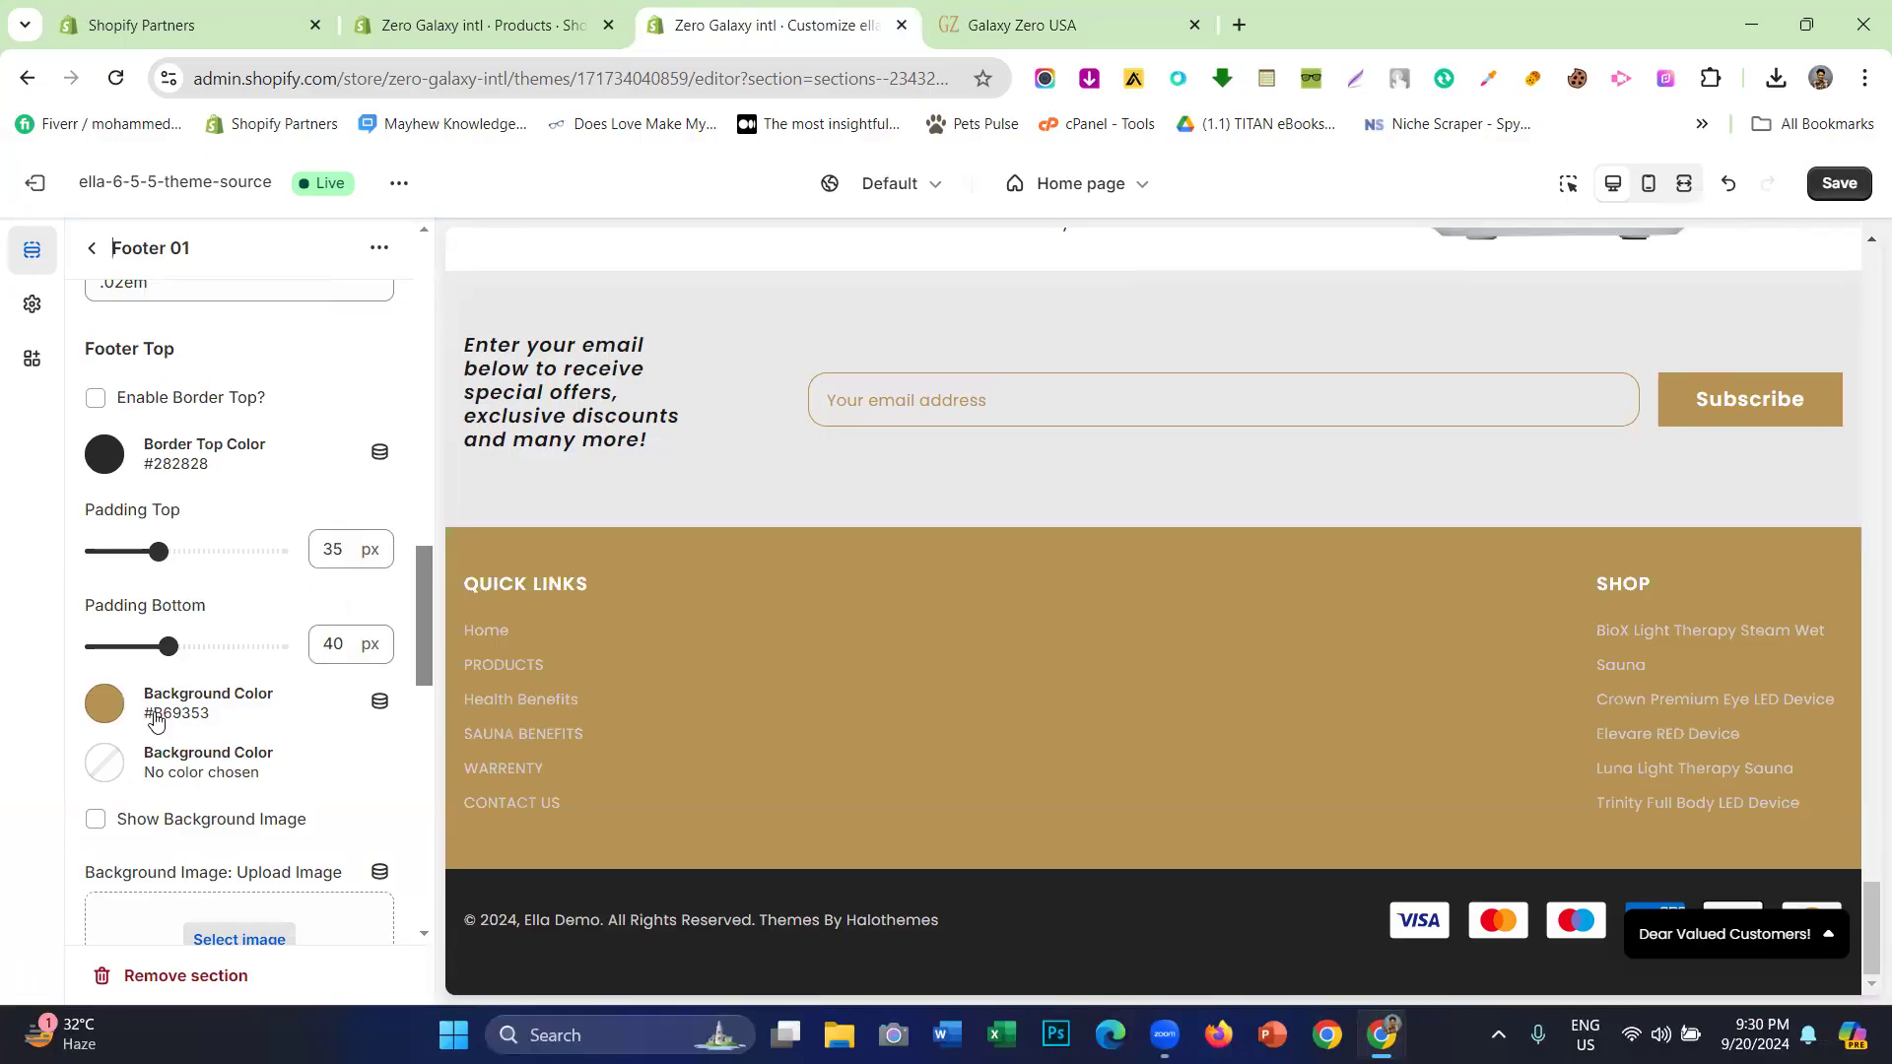
- Review the font and color settings of Footer 01, and compare the Quick Links column's text style with the Galaxy Zero USA site
scroll(154, 722, up, 3)
scroll(170, 660, up, 9)
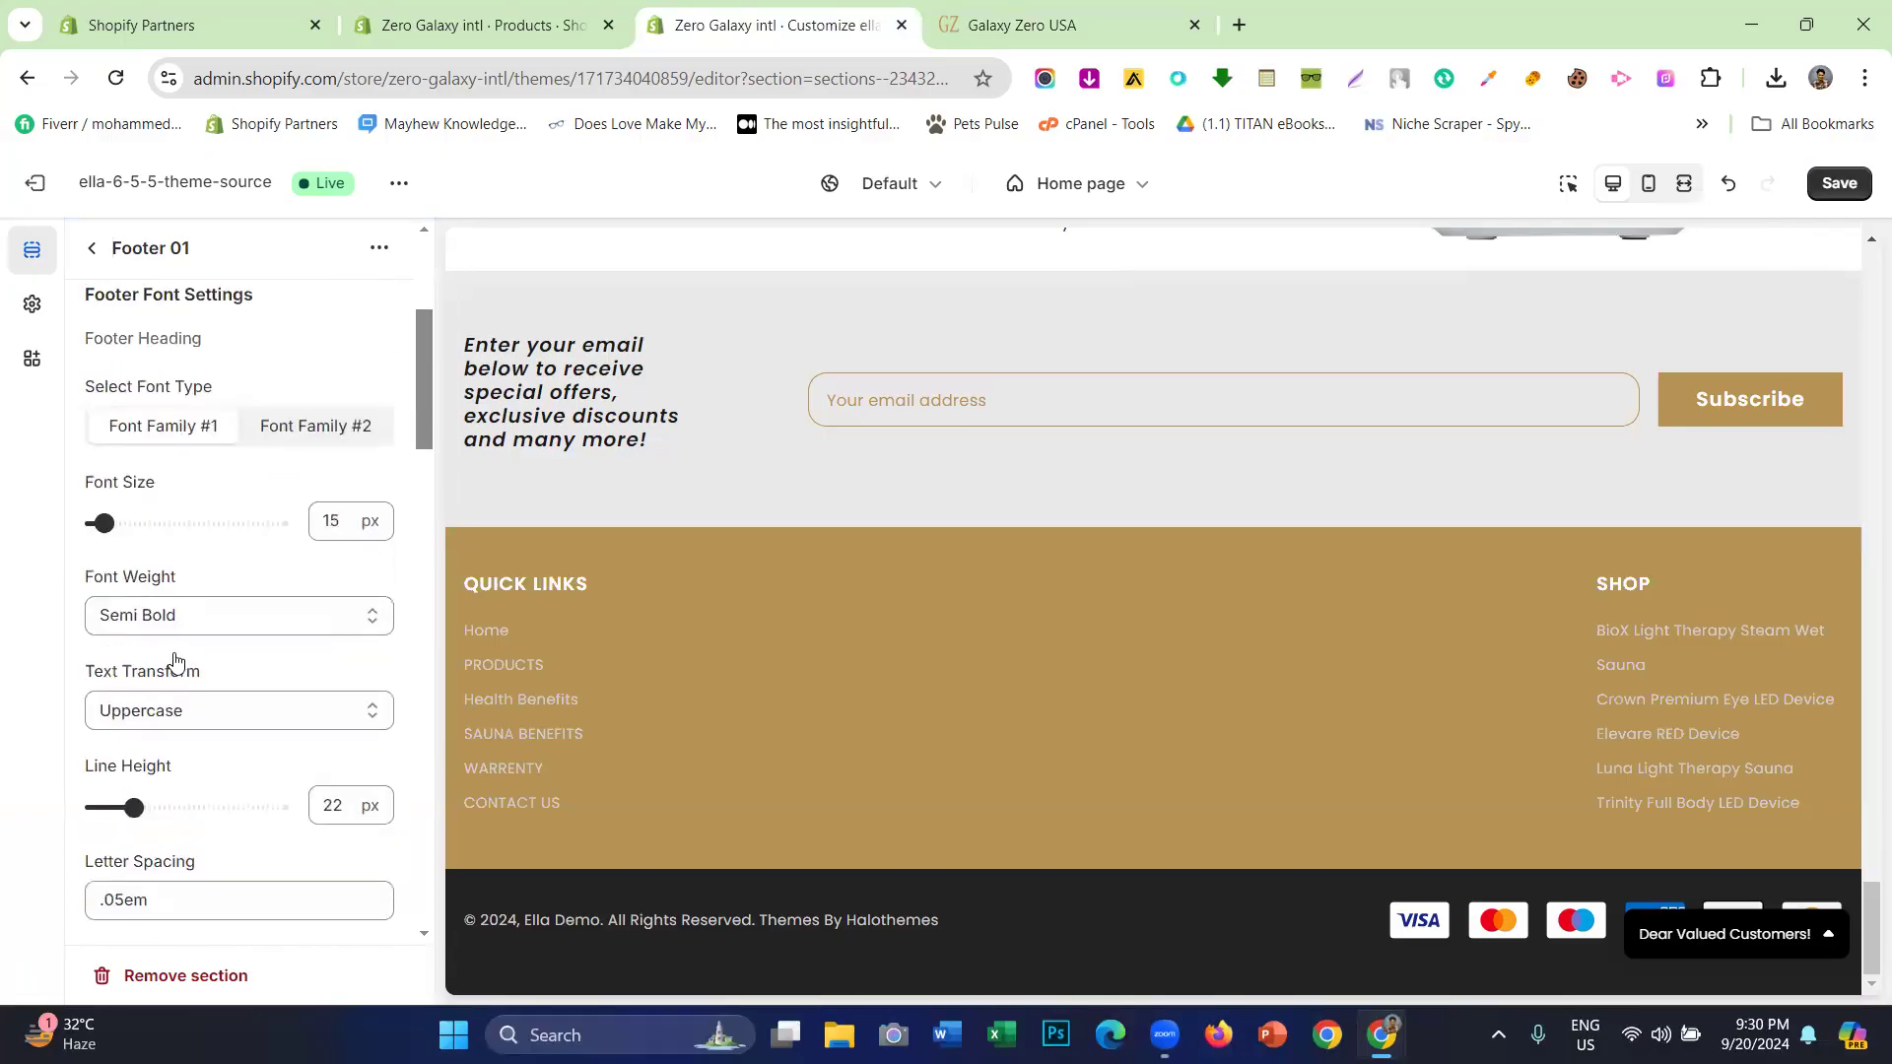
scroll(177, 660, down, 5)
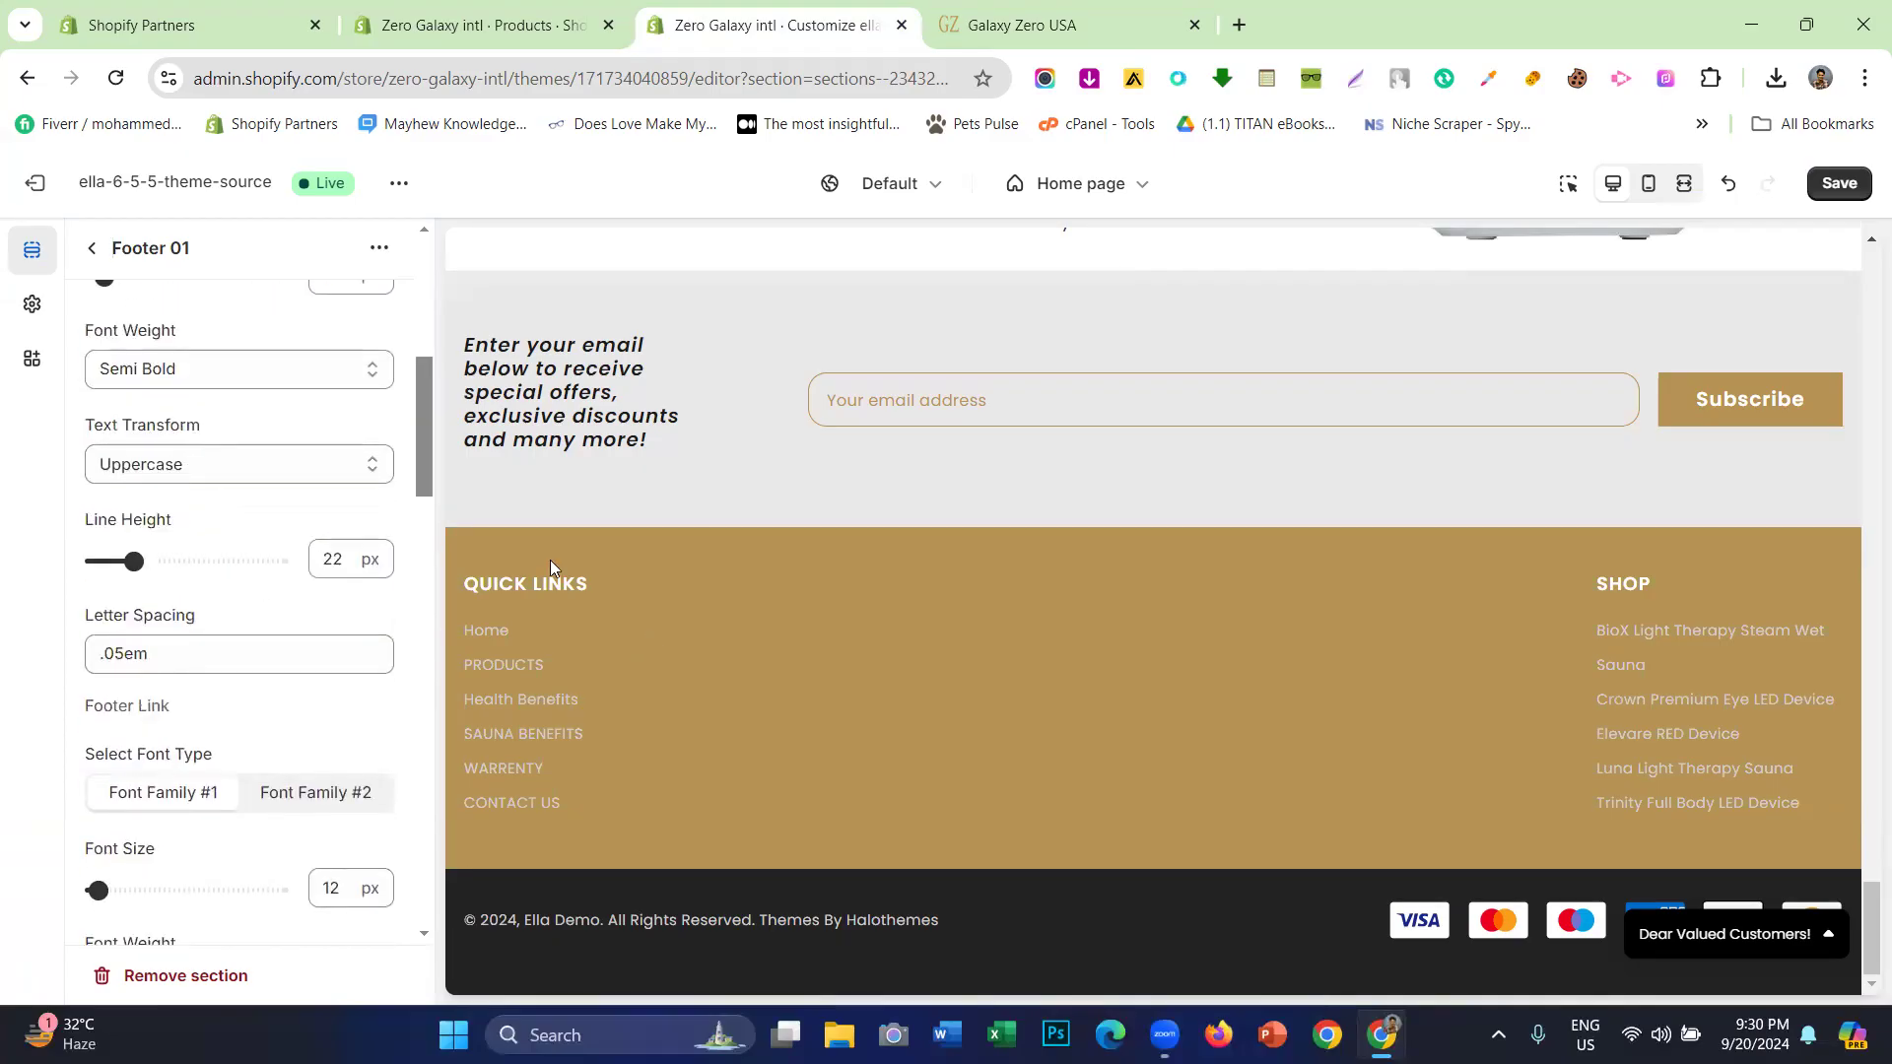
scroll(178, 629, down, 10)
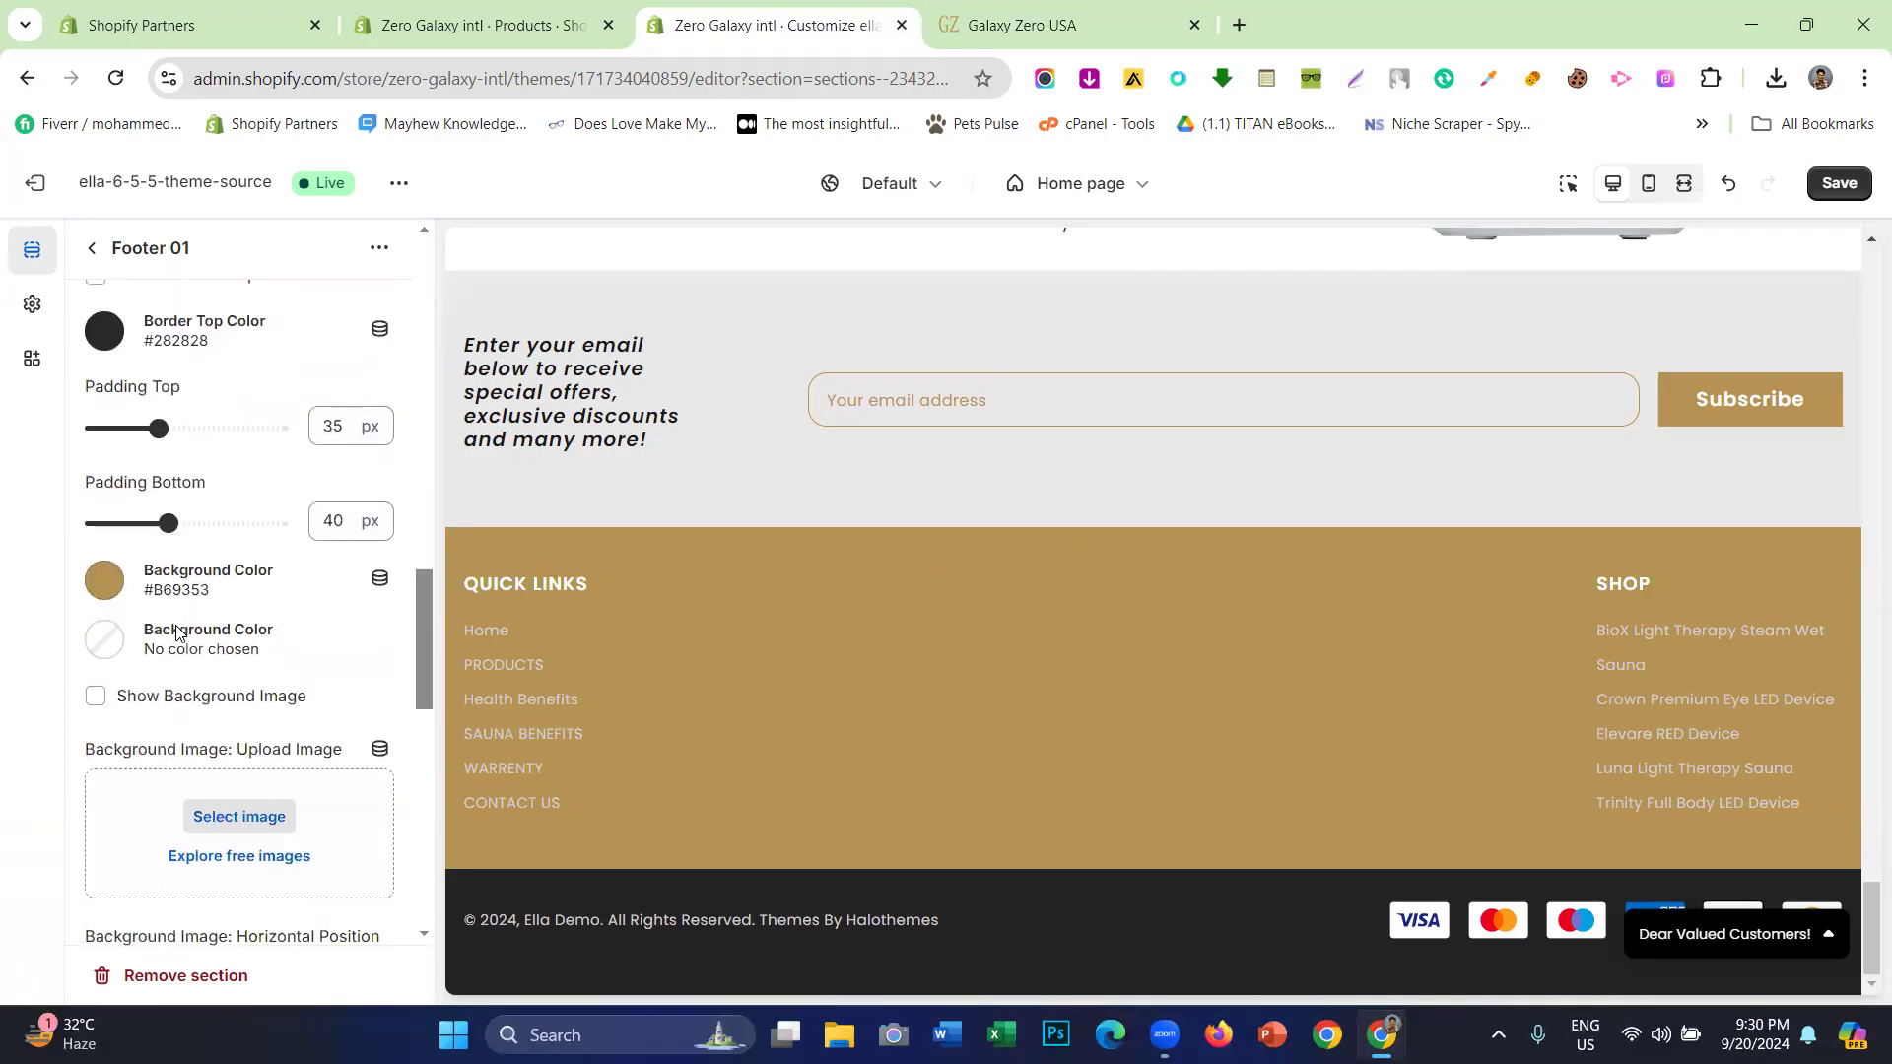
scroll(177, 629, down, 5)
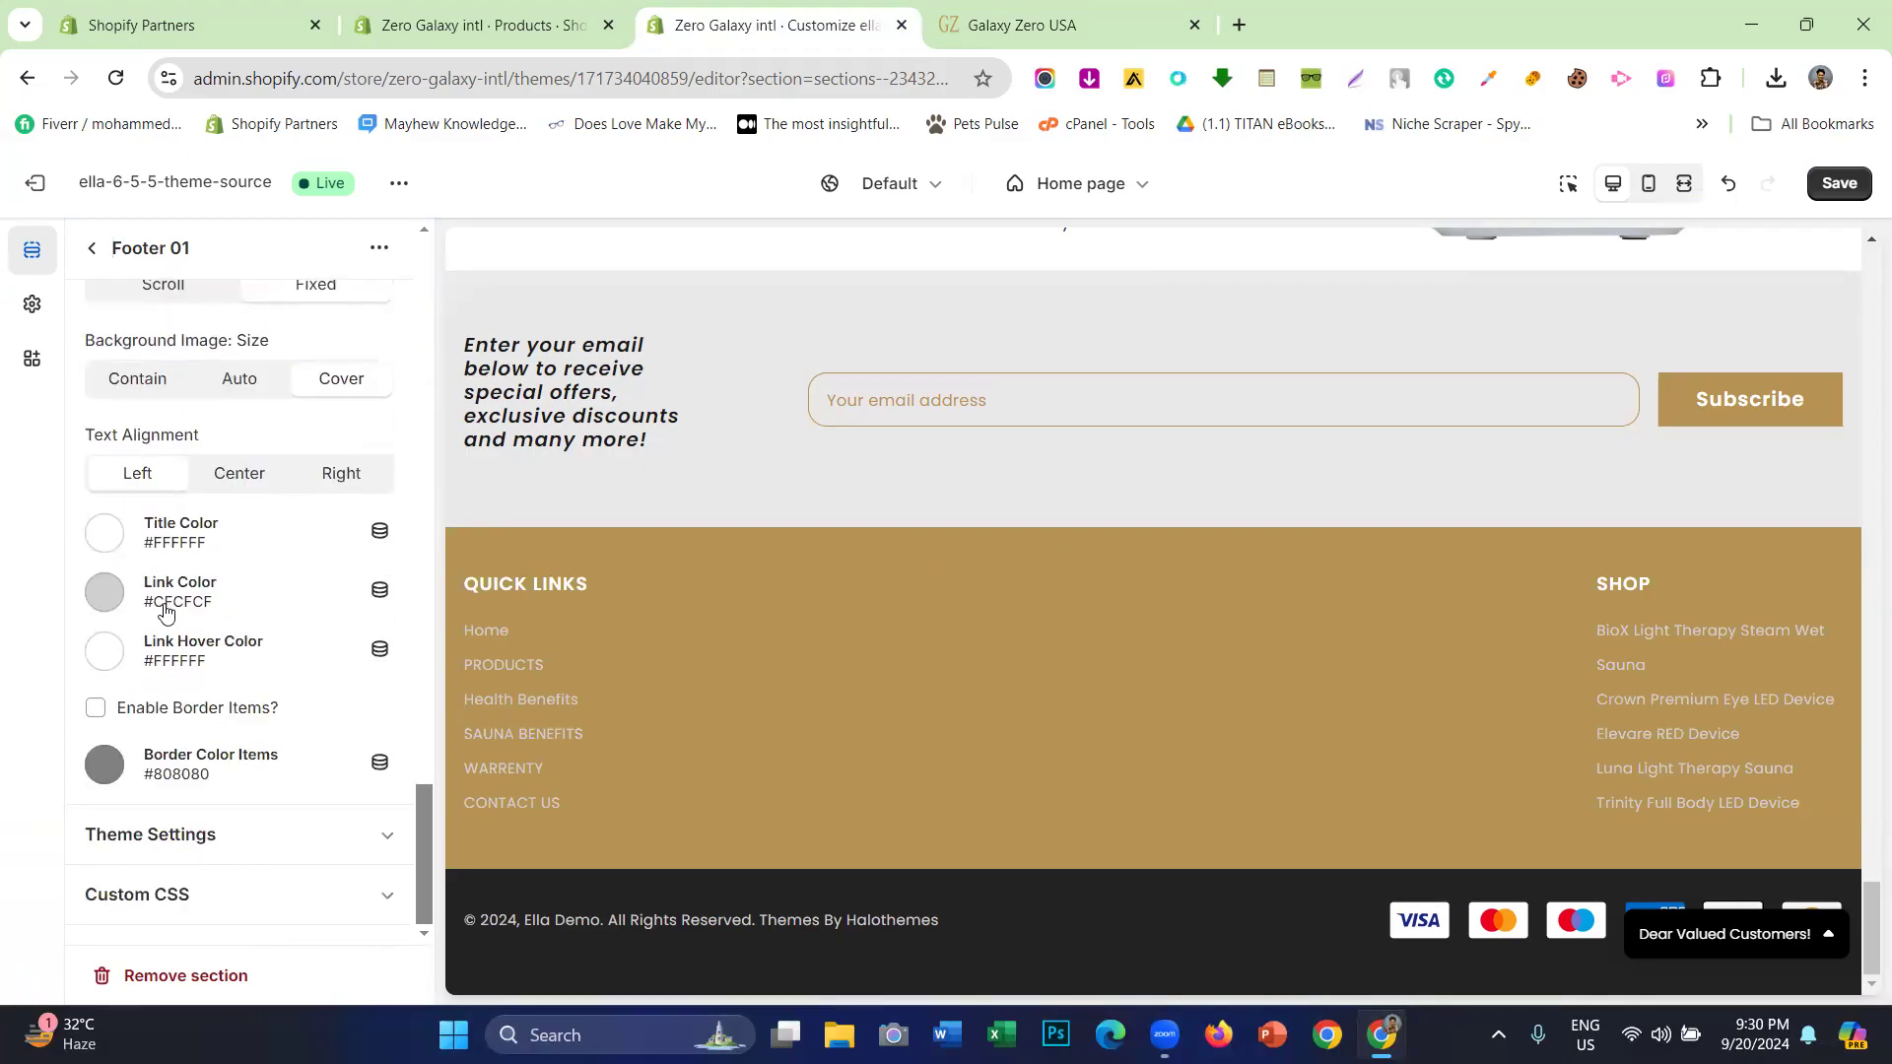
scroll(254, 565, up, 18)
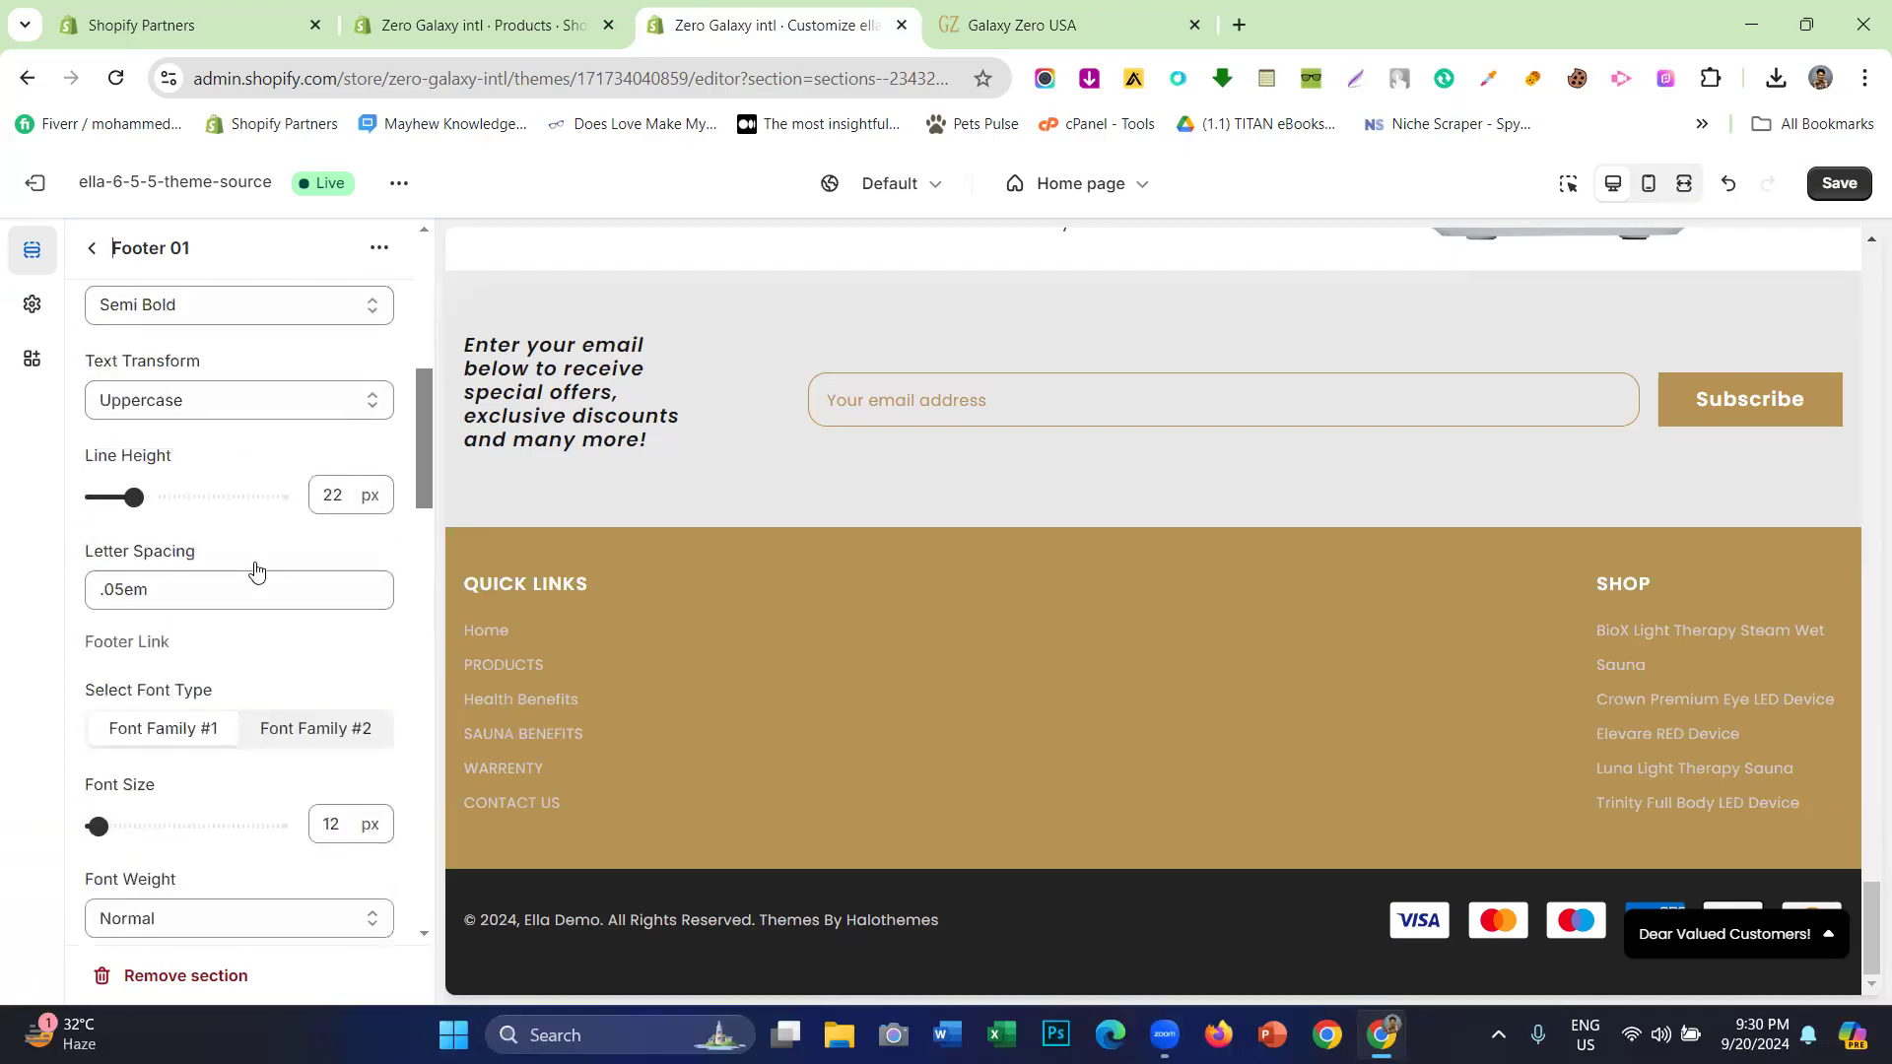
click(1022, 24)
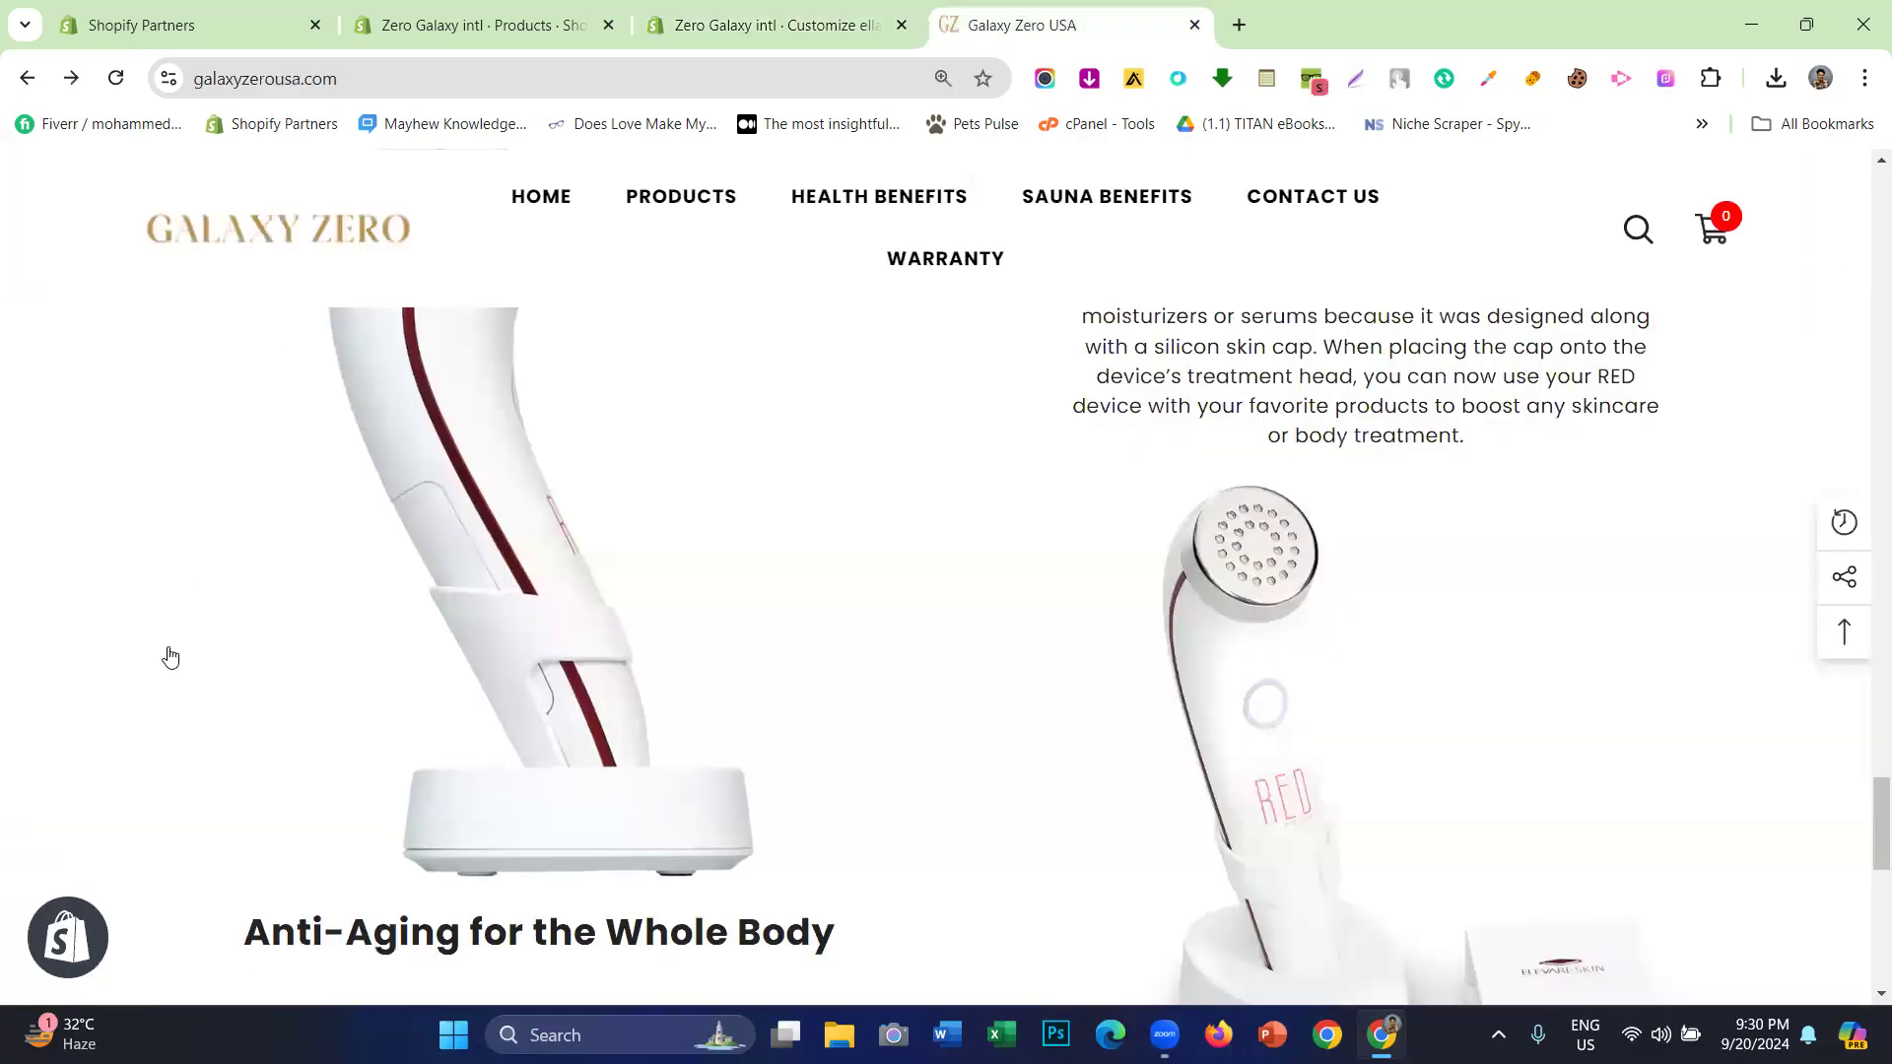
scroll(212, 669, down, 7)
scroll(211, 670, down, 3)
drag(85, 469, 380, 646)
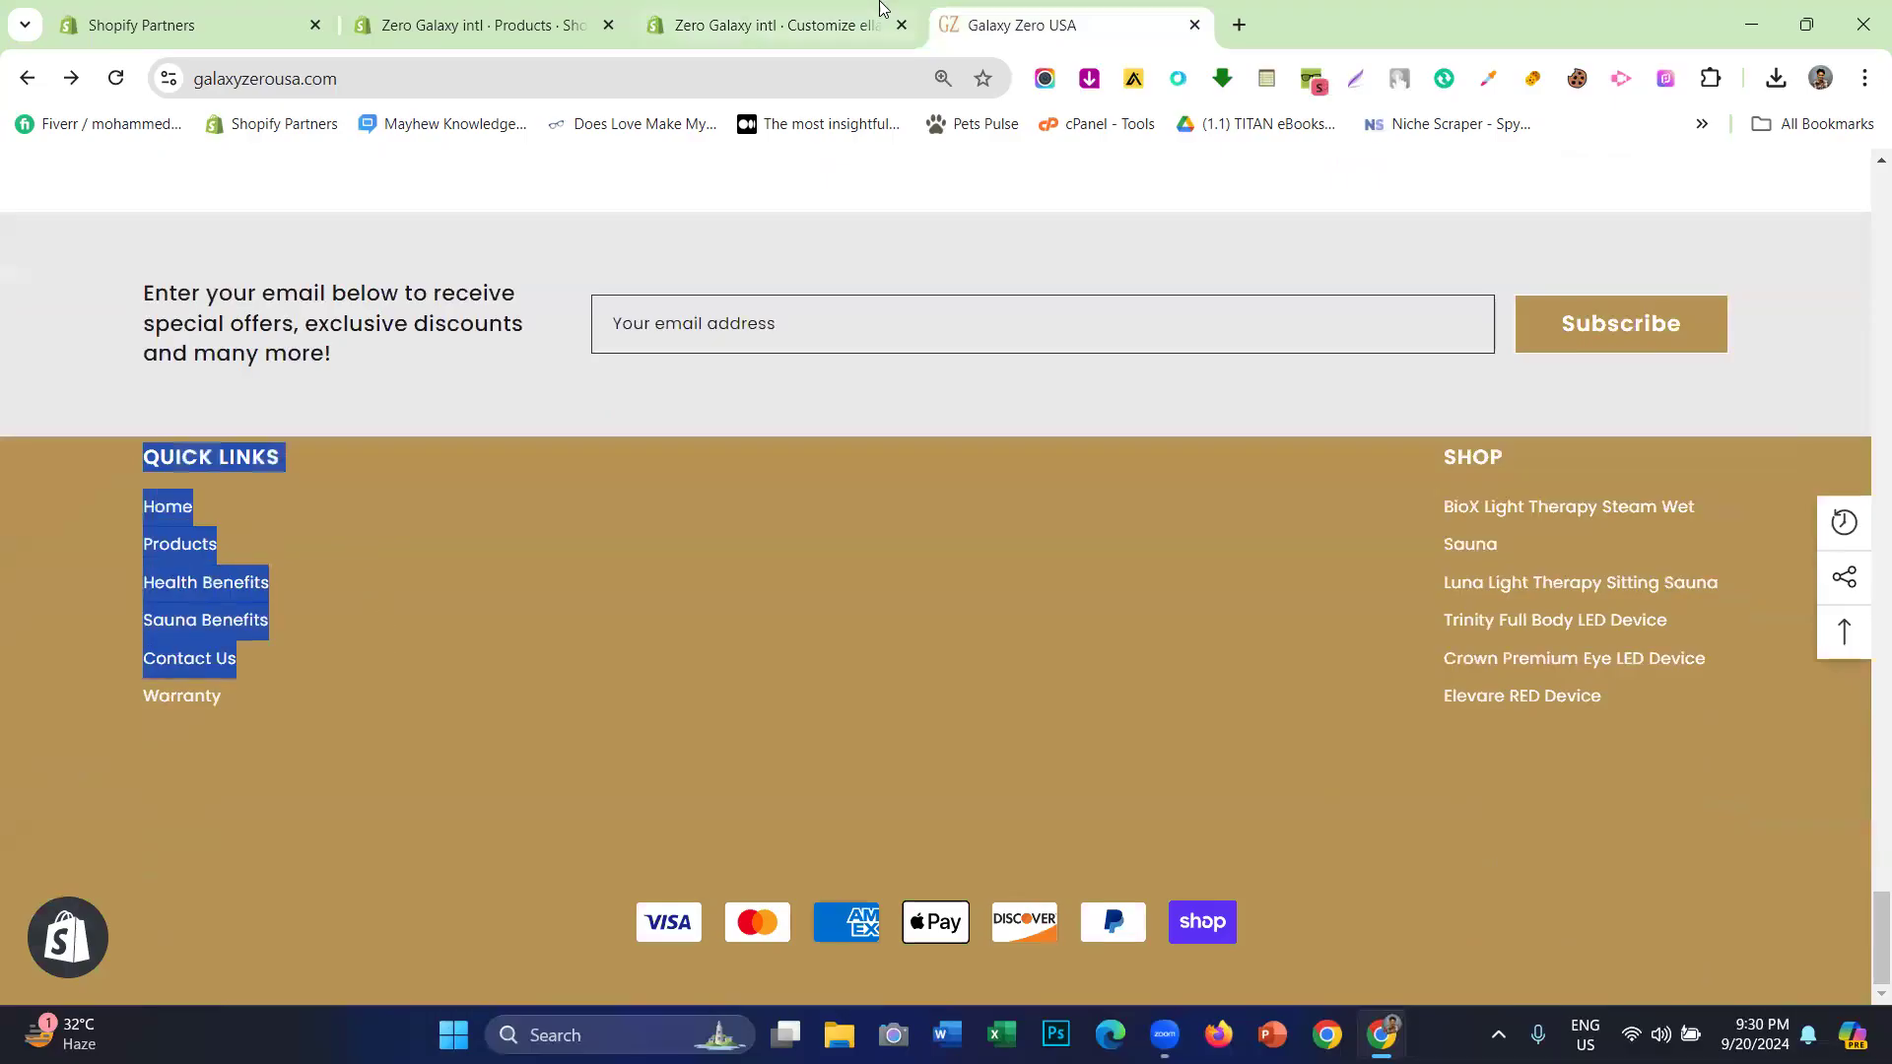
click(778, 25)
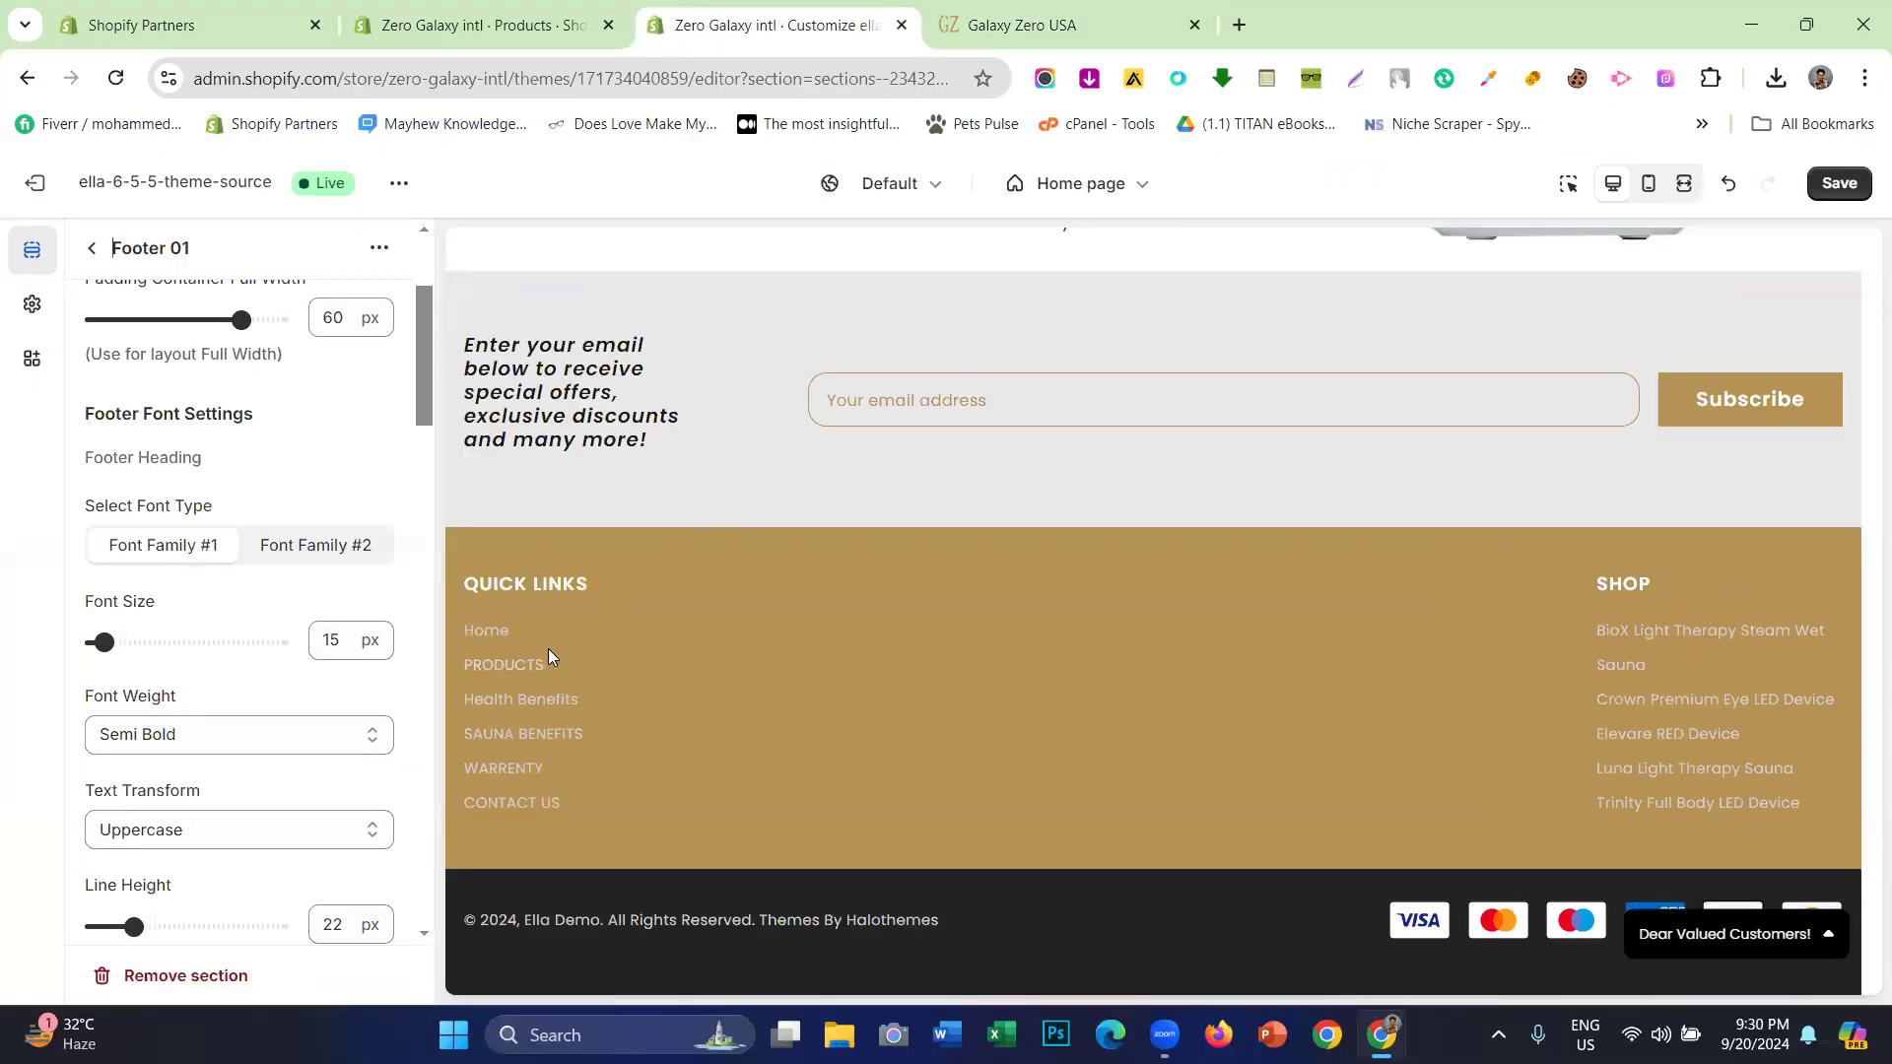
- Try Center and Right text alignment for the Footer 01 columns, and return the alignment to Left
scroll(256, 591, up, 3)
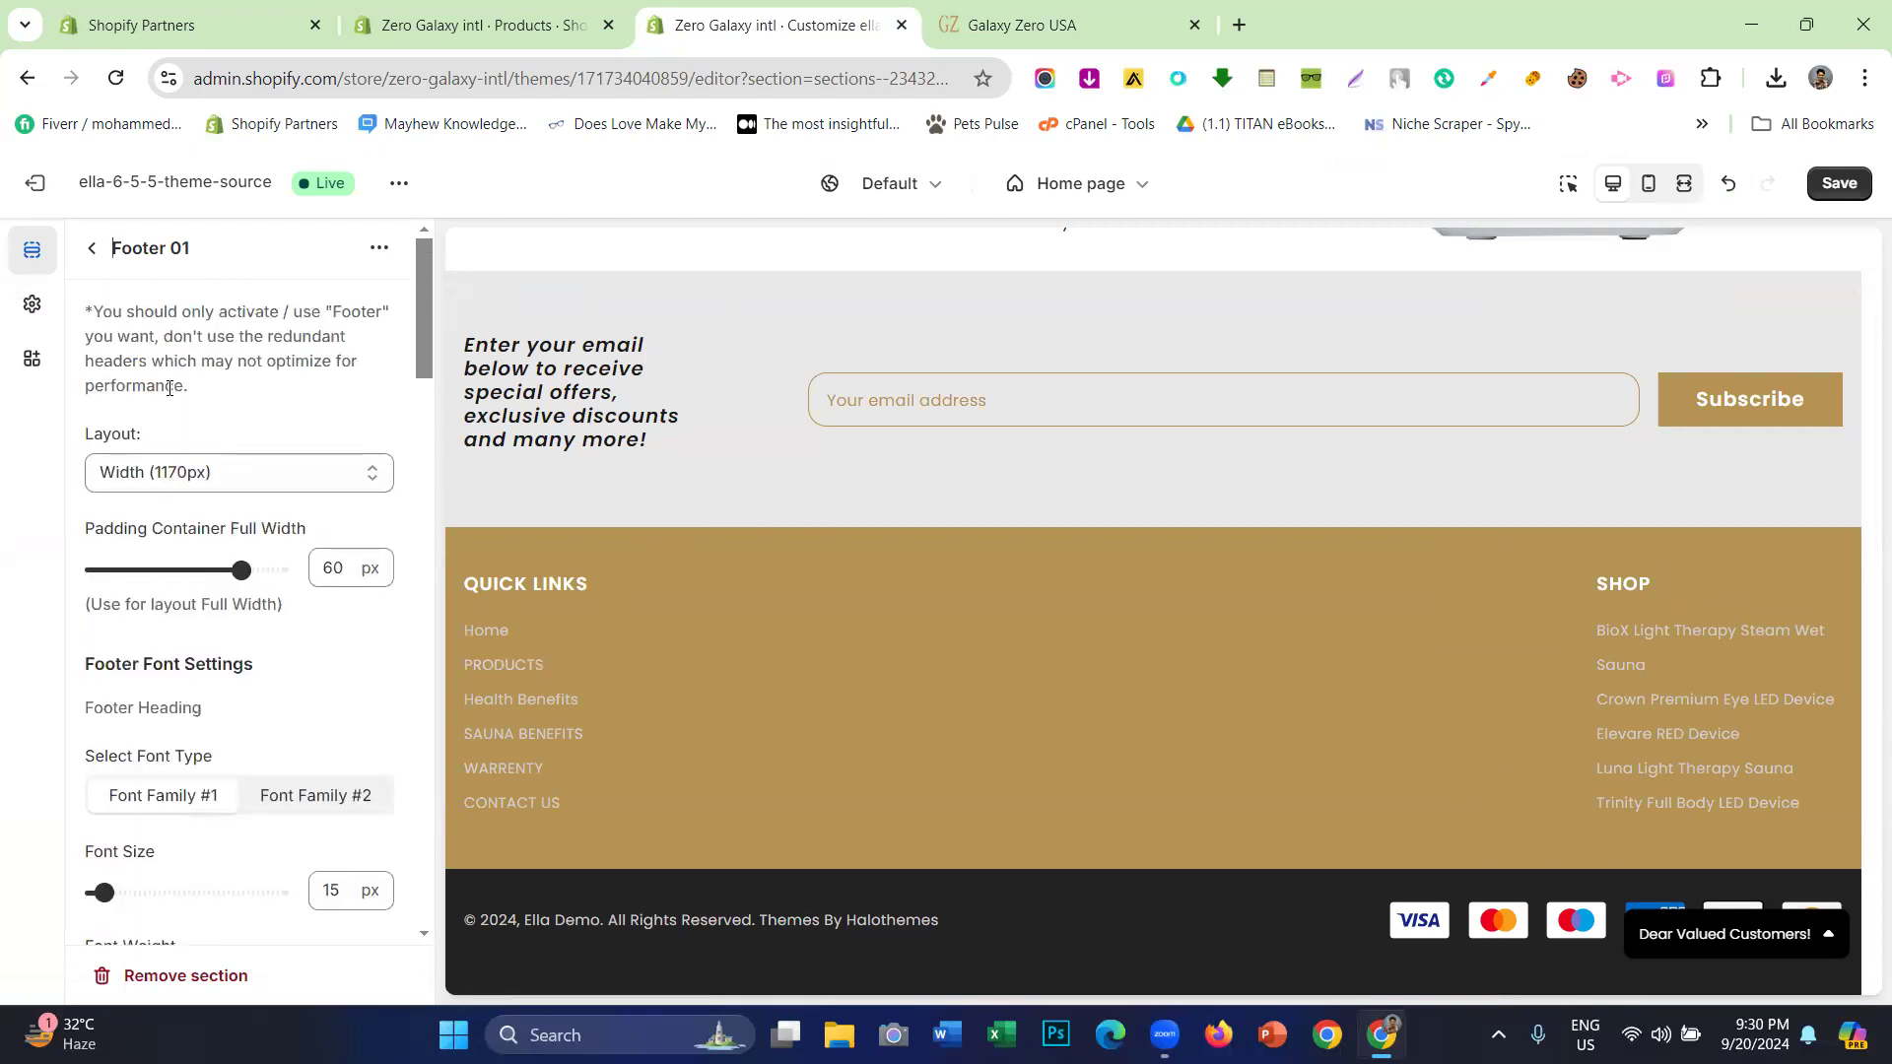
scroll(168, 404, down, 4)
scroll(168, 404, down, 10)
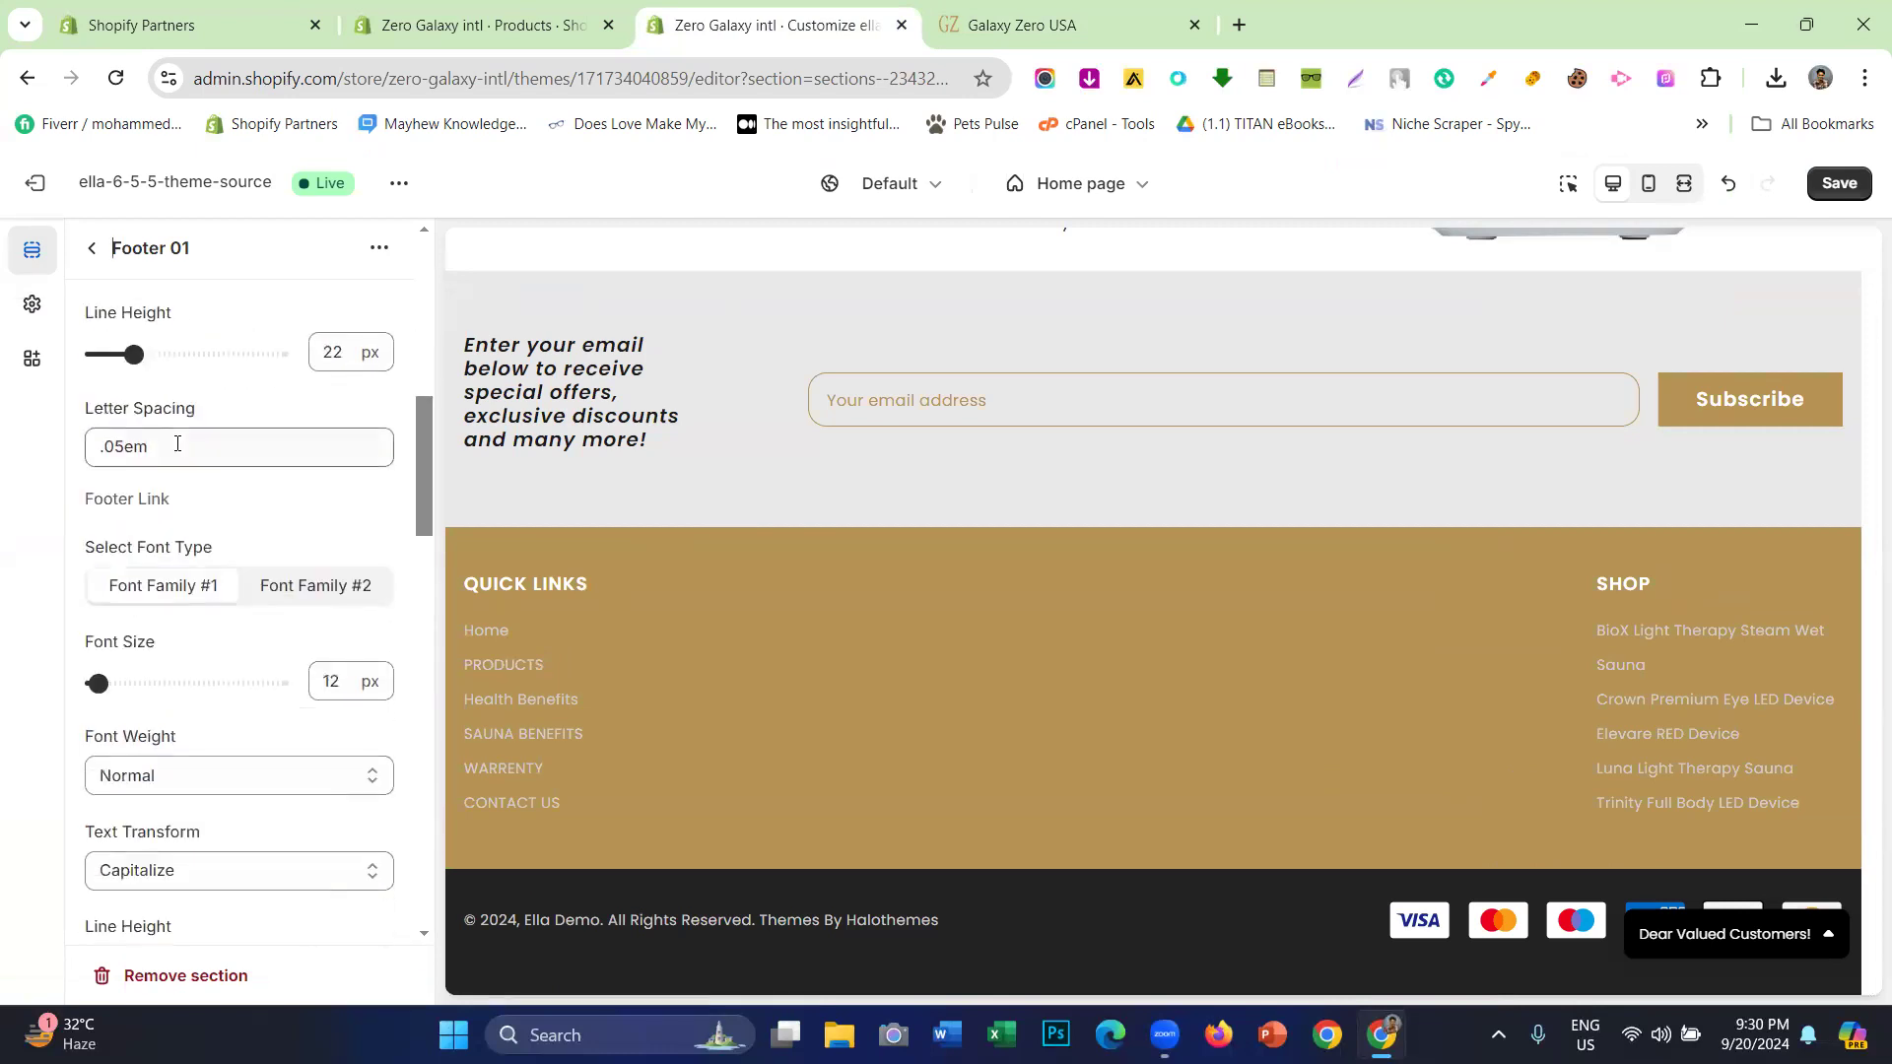
scroll(178, 459, down, 8)
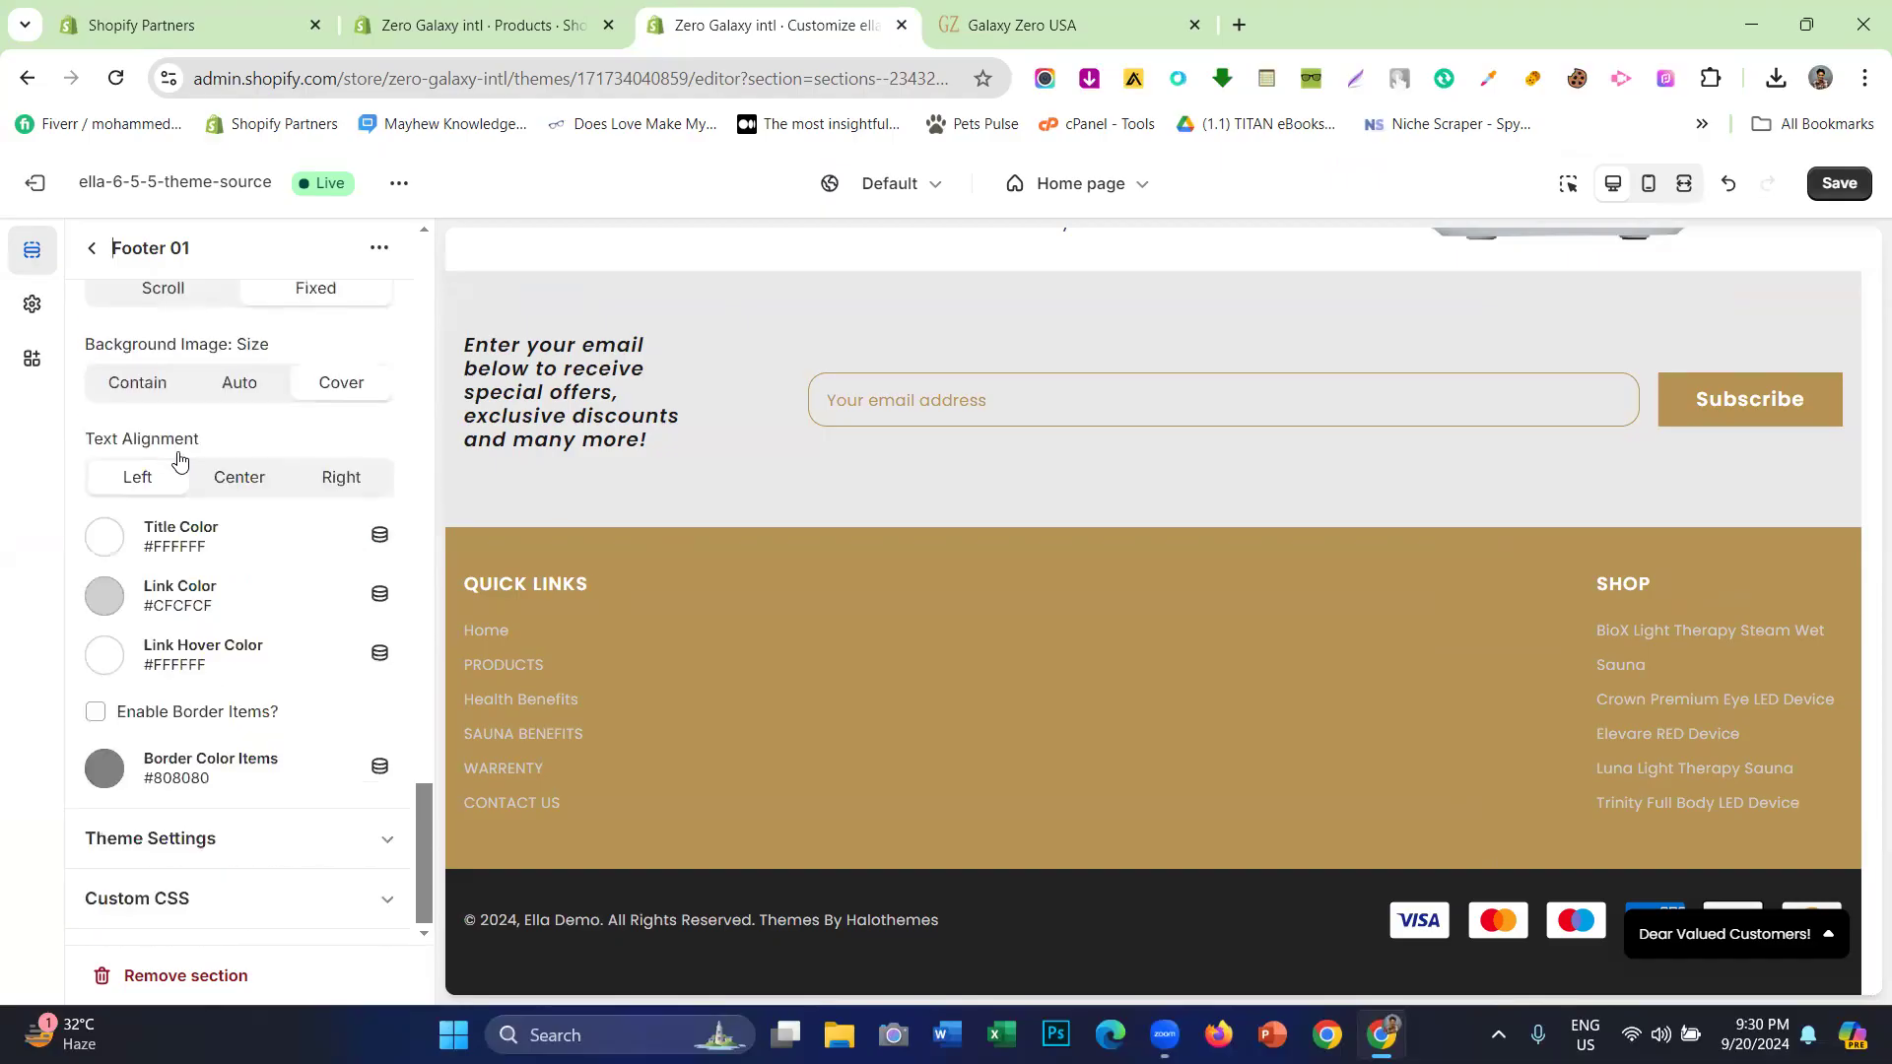
drag(84, 435, 365, 444)
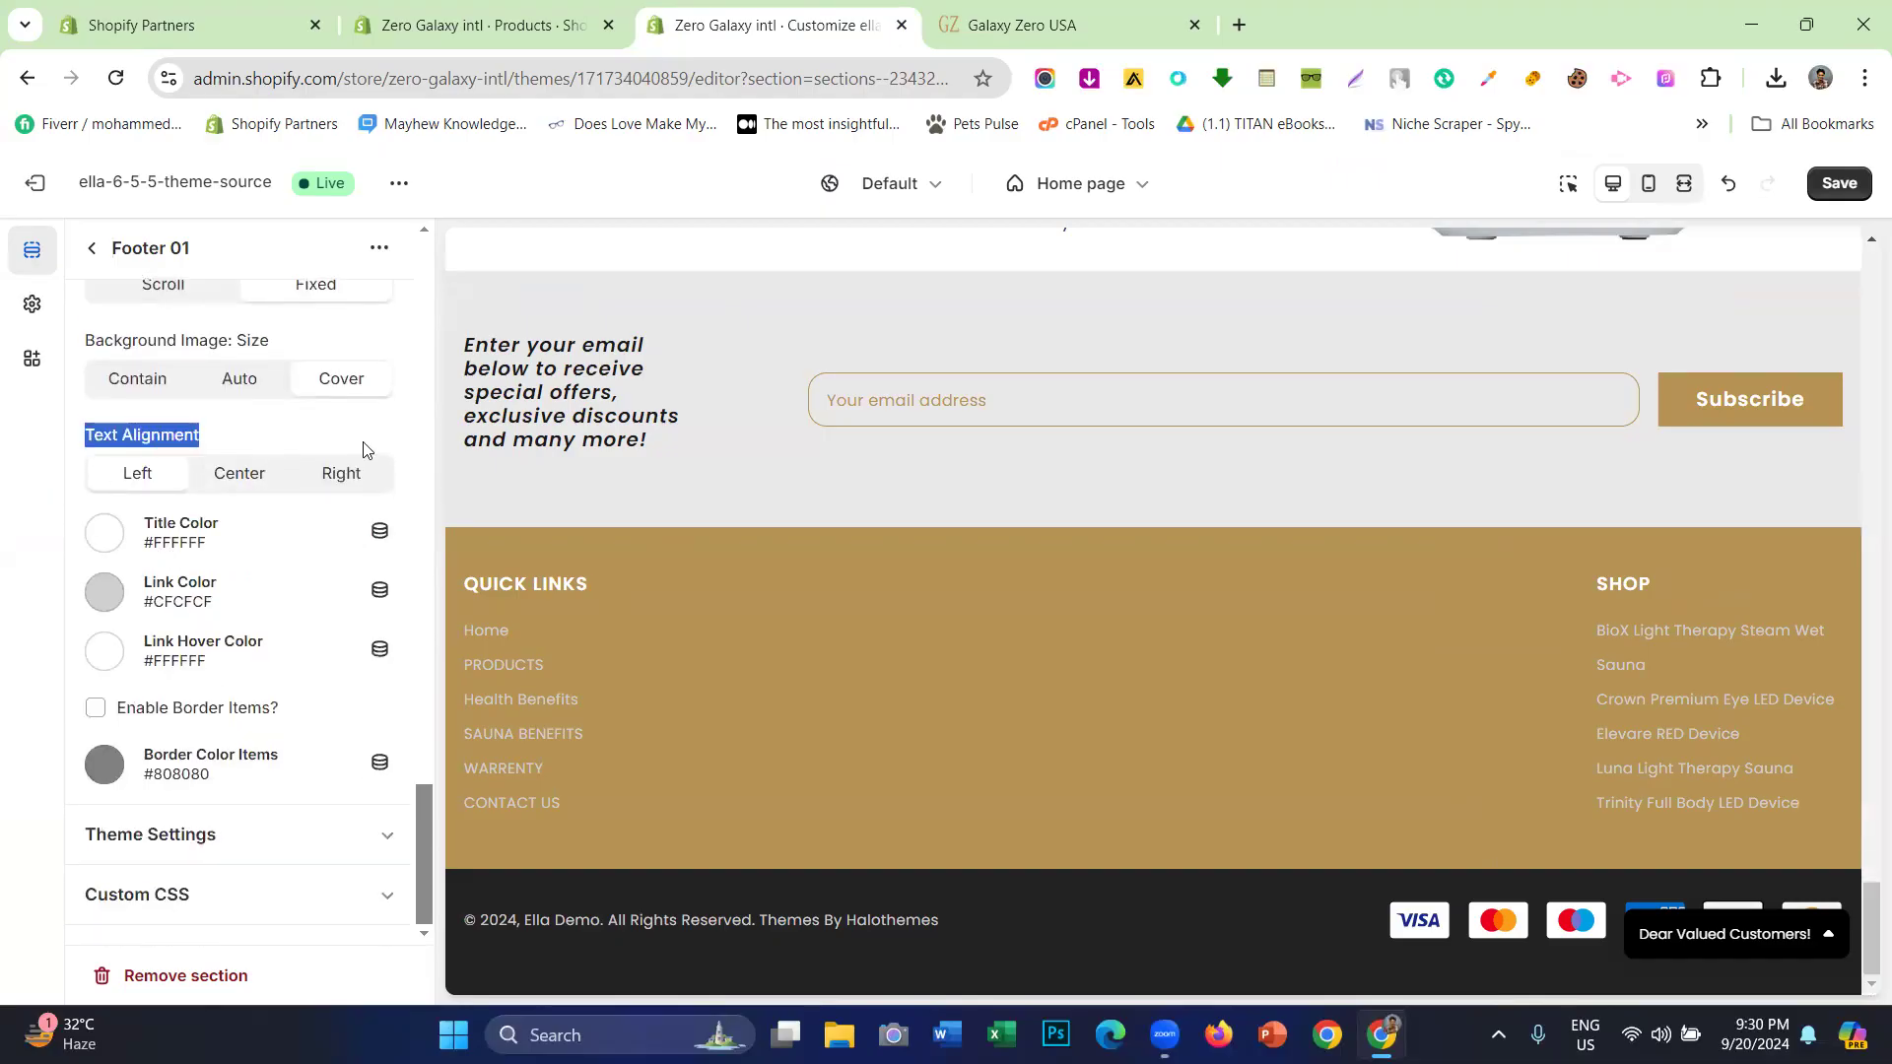
click(246, 483)
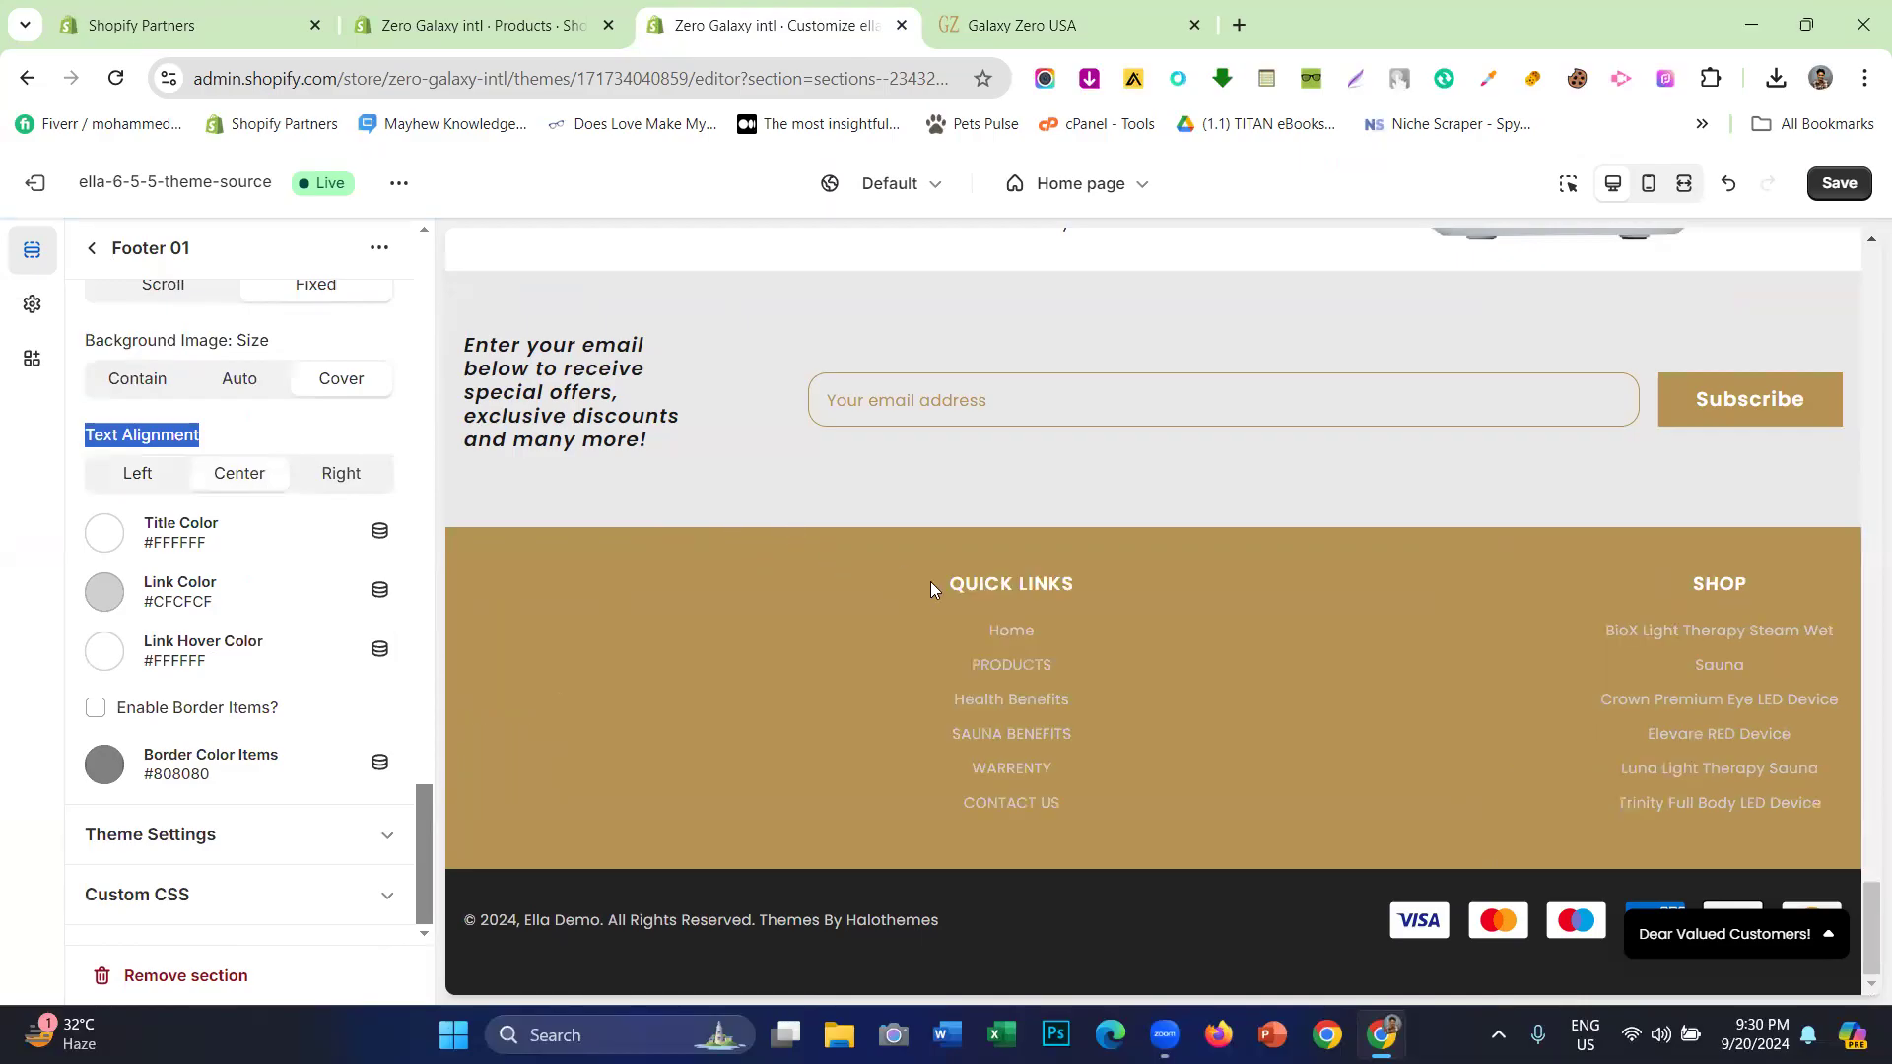
click(326, 482)
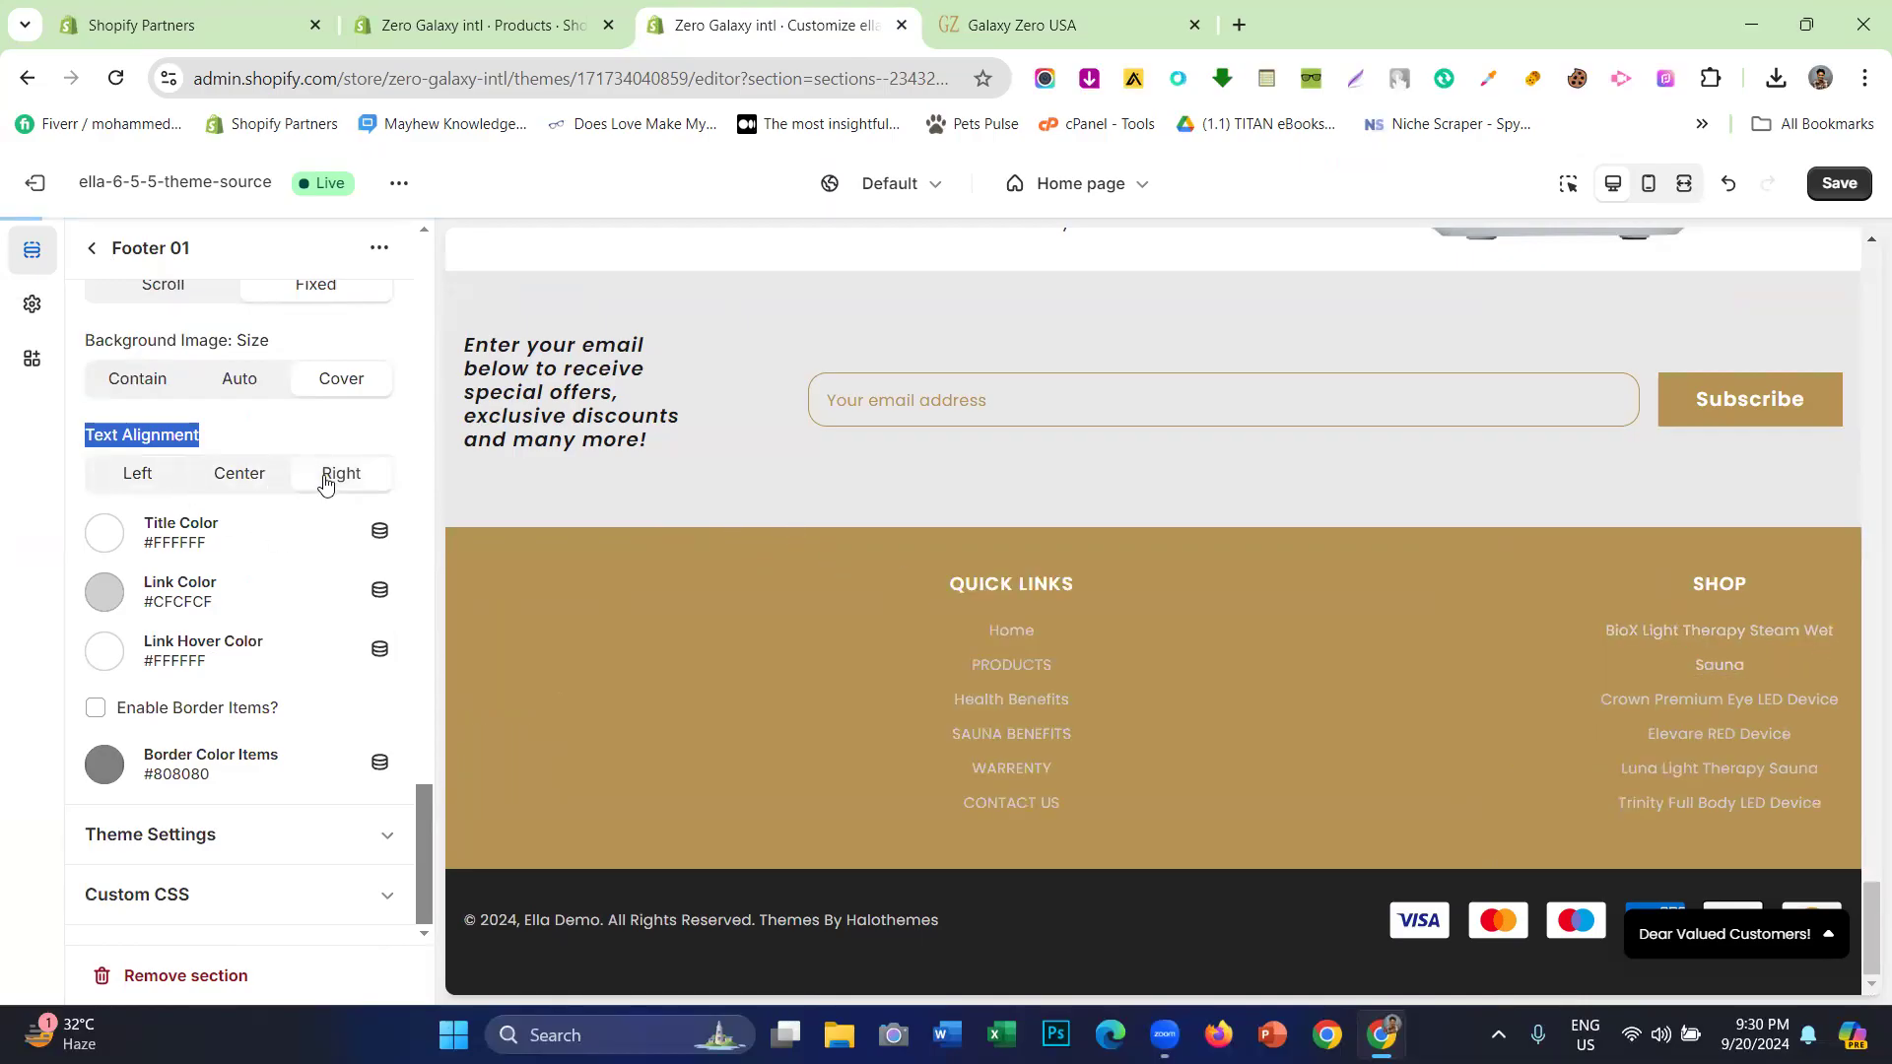
click(111, 482)
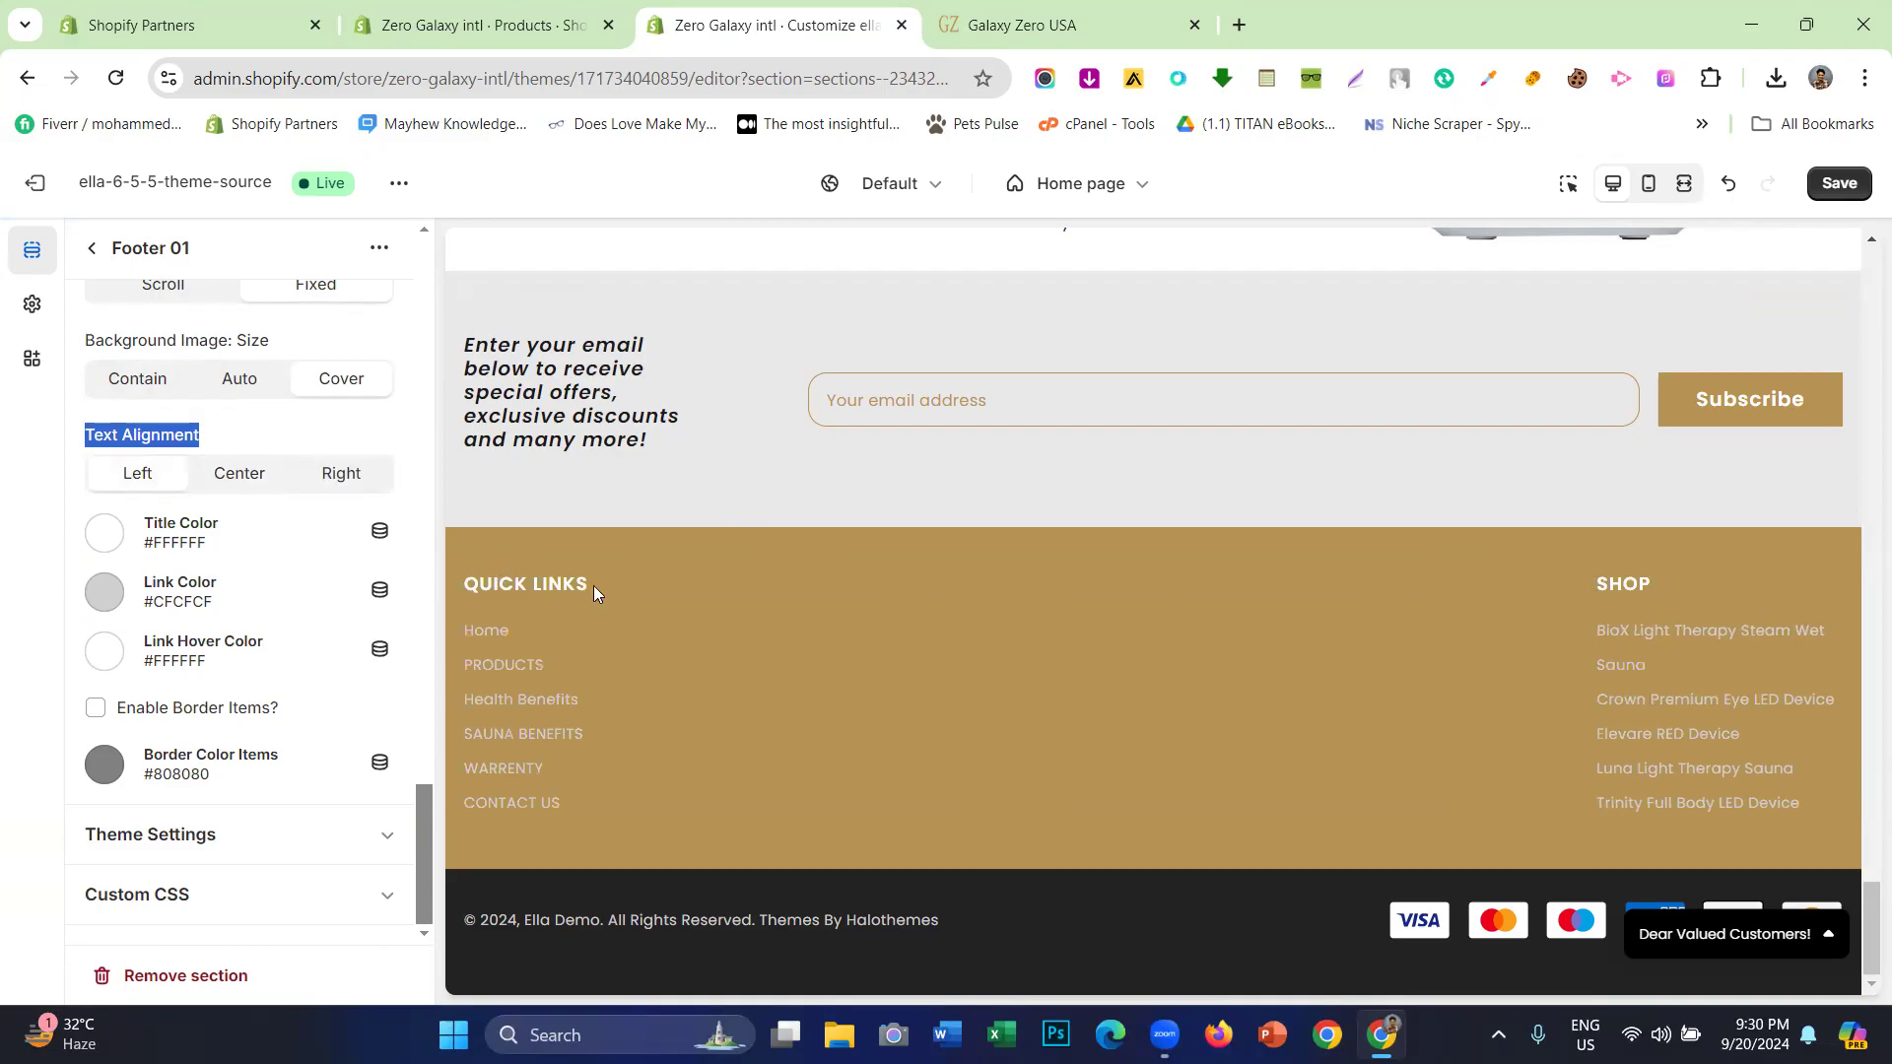
- Set the Link Color of Footer 01 to white (#FFF) to match the column titles
drag(594, 585, 445, 581)
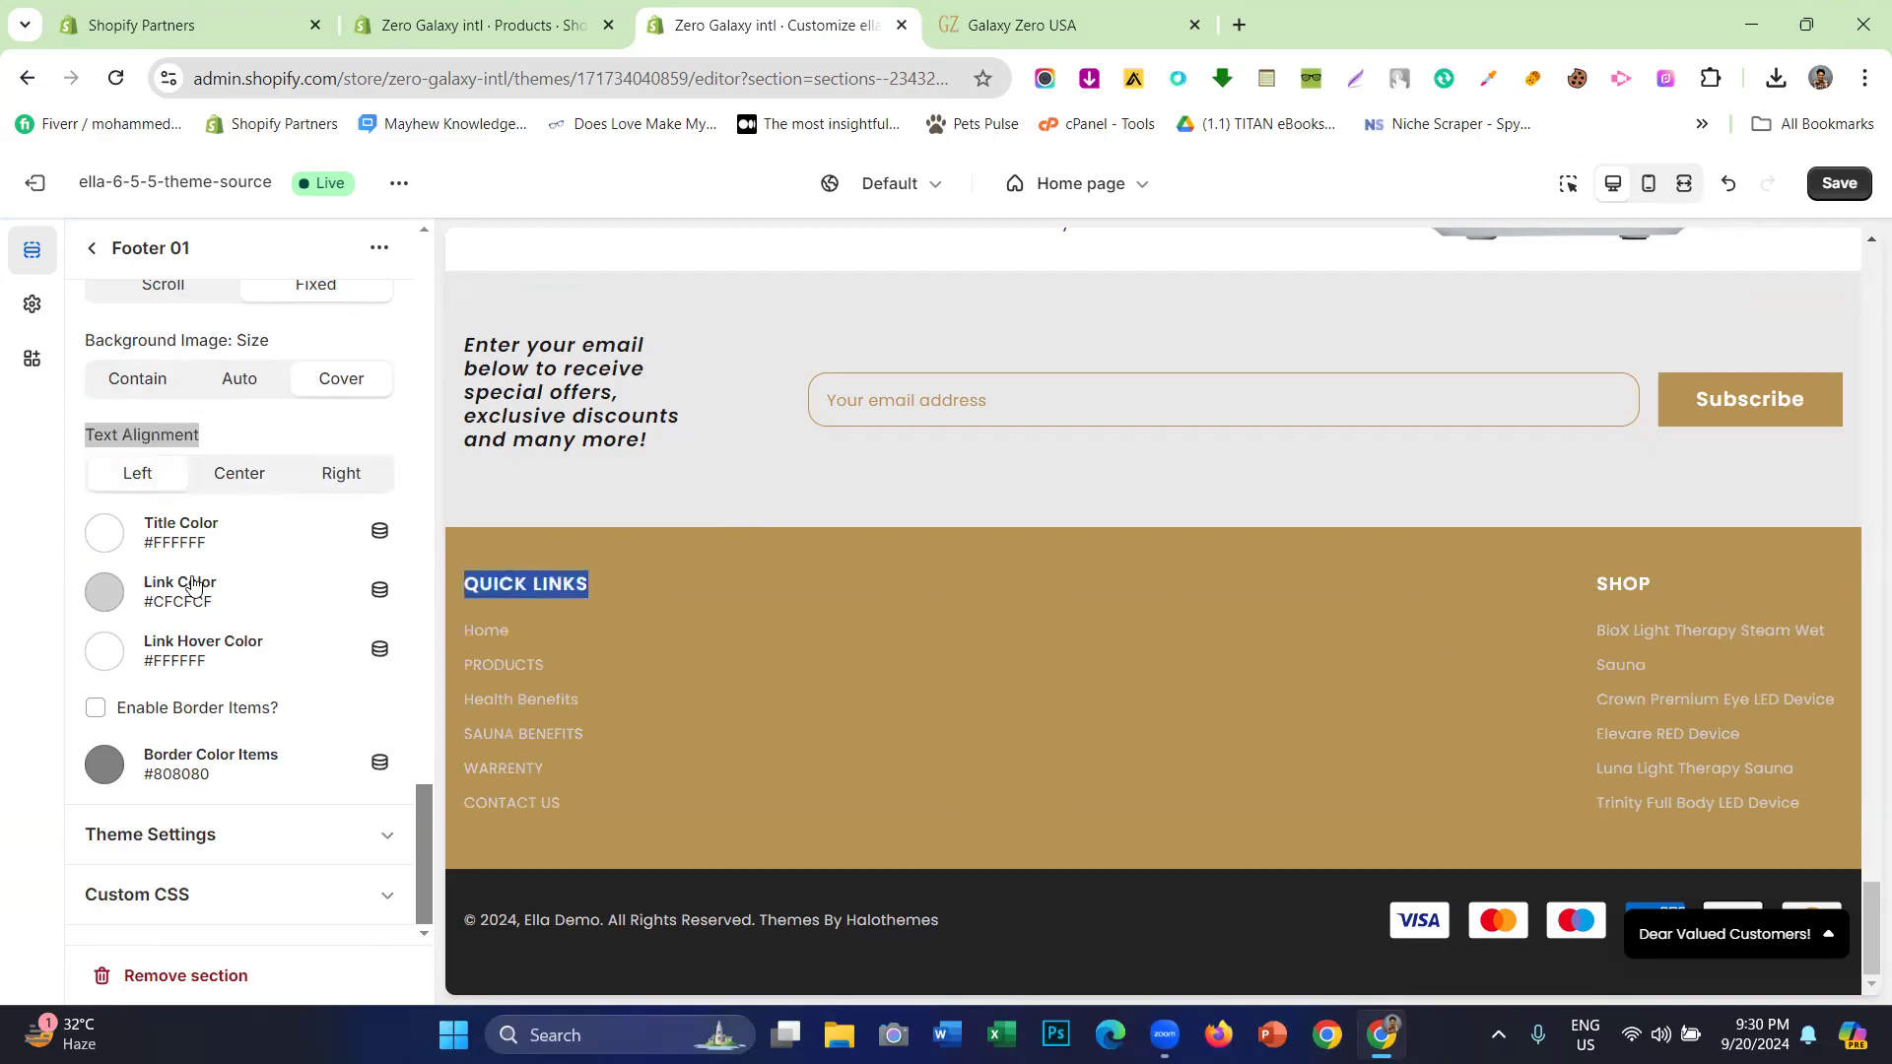
click(116, 596)
scroll(190, 480, down, 1)
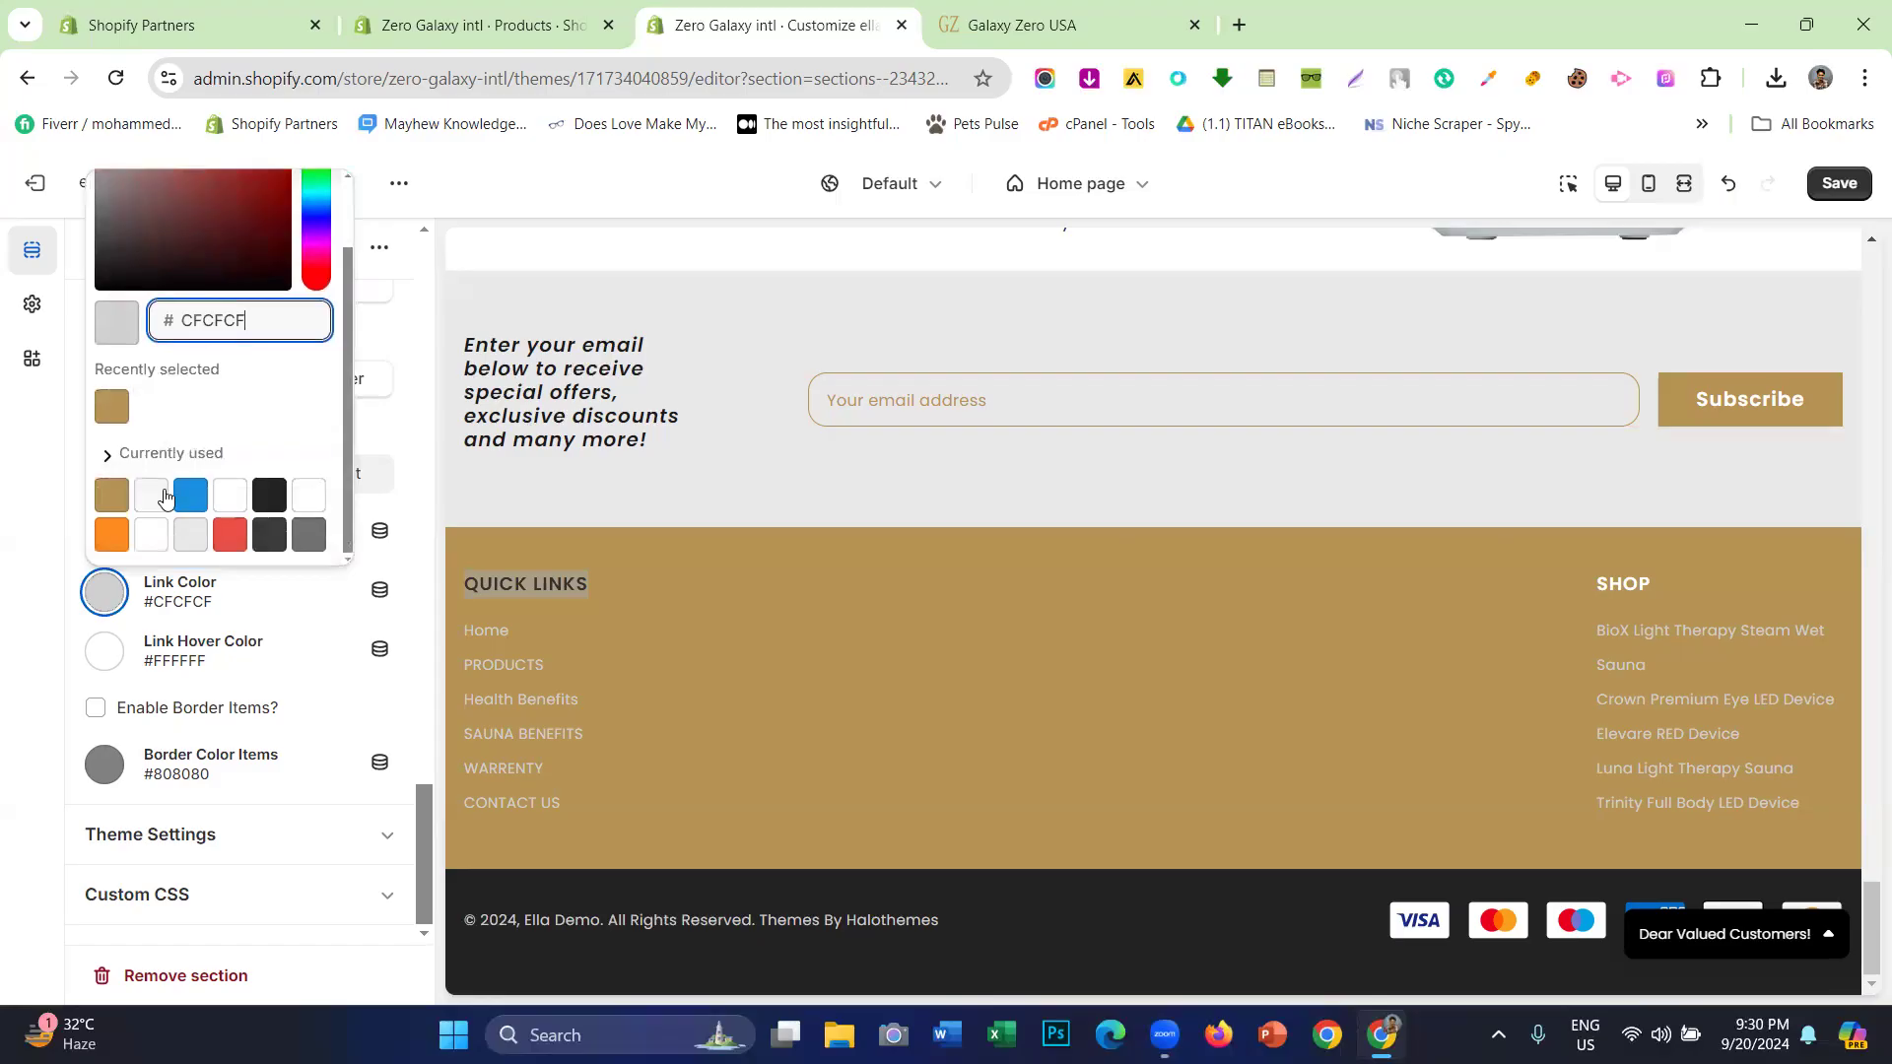
click(305, 498)
click(2, 537)
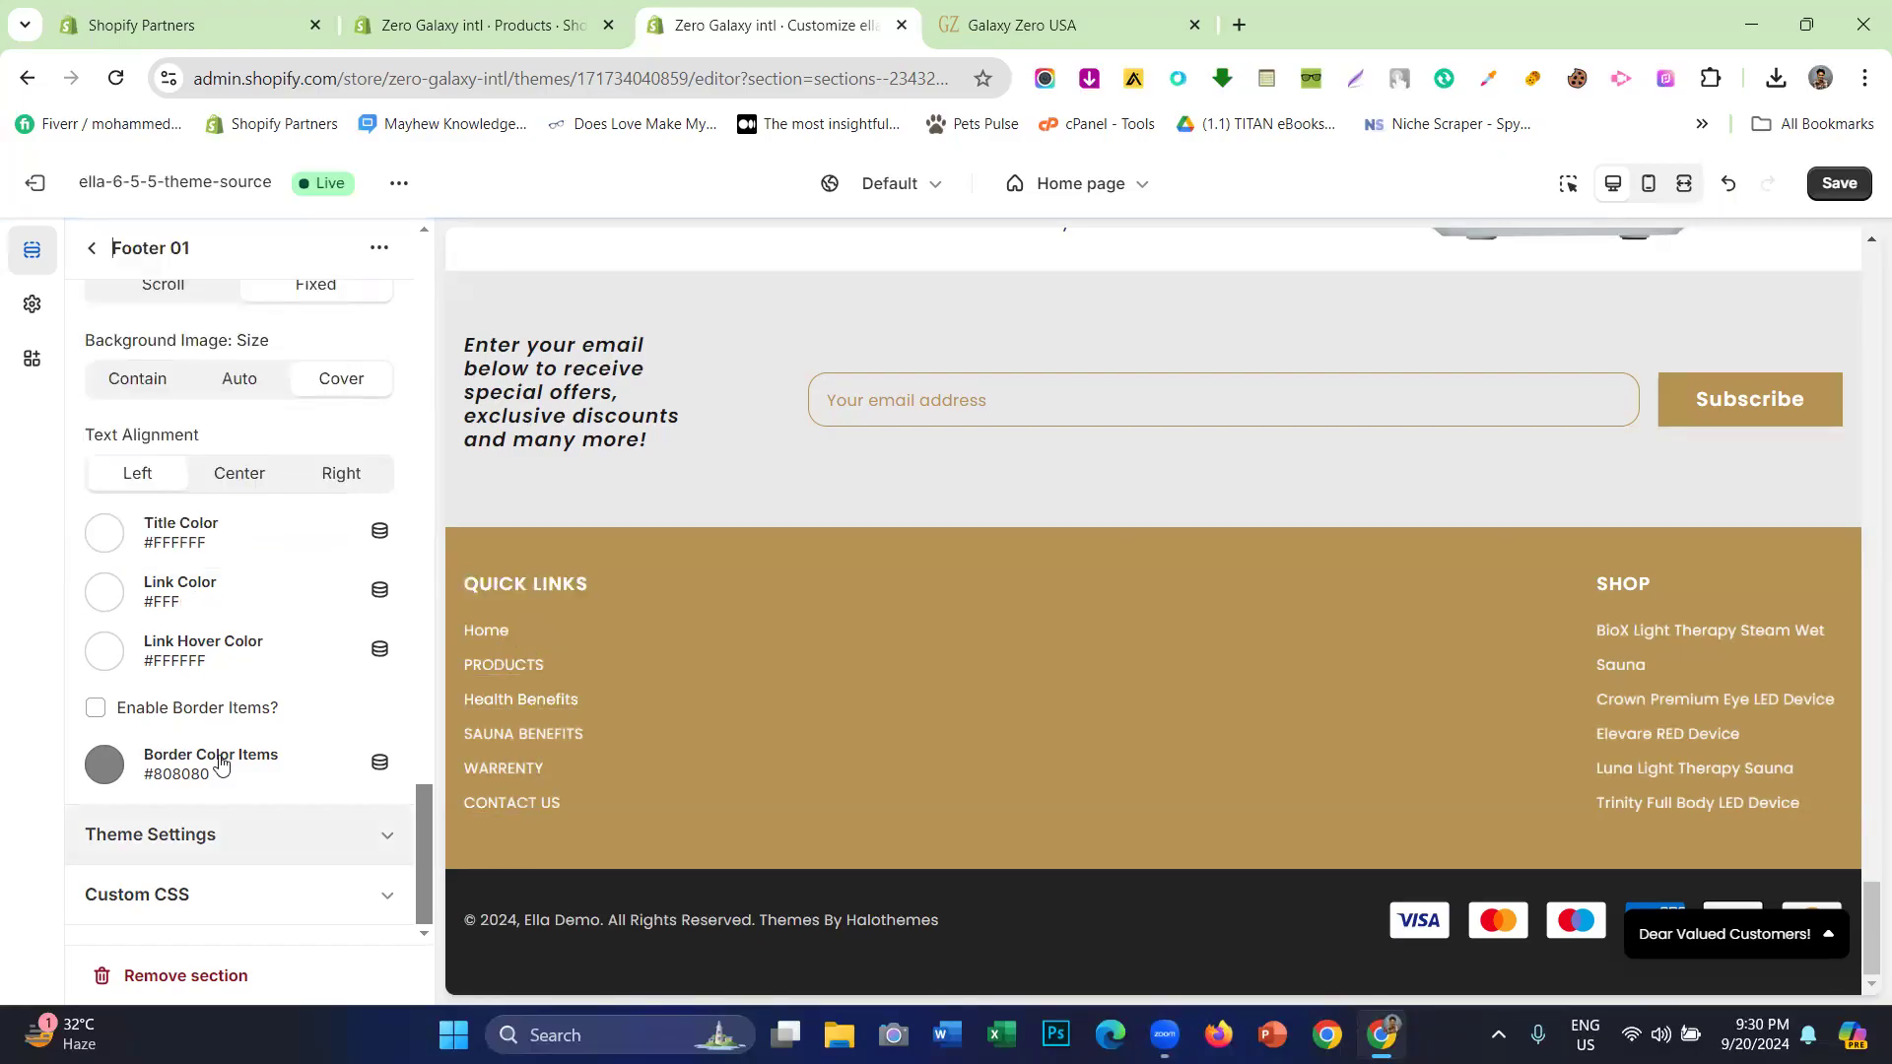
- Set the Link Hover Color of Footer 01 to light gray #E8E8E8
click(111, 660)
scroll(210, 569, down, 1)
click(190, 594)
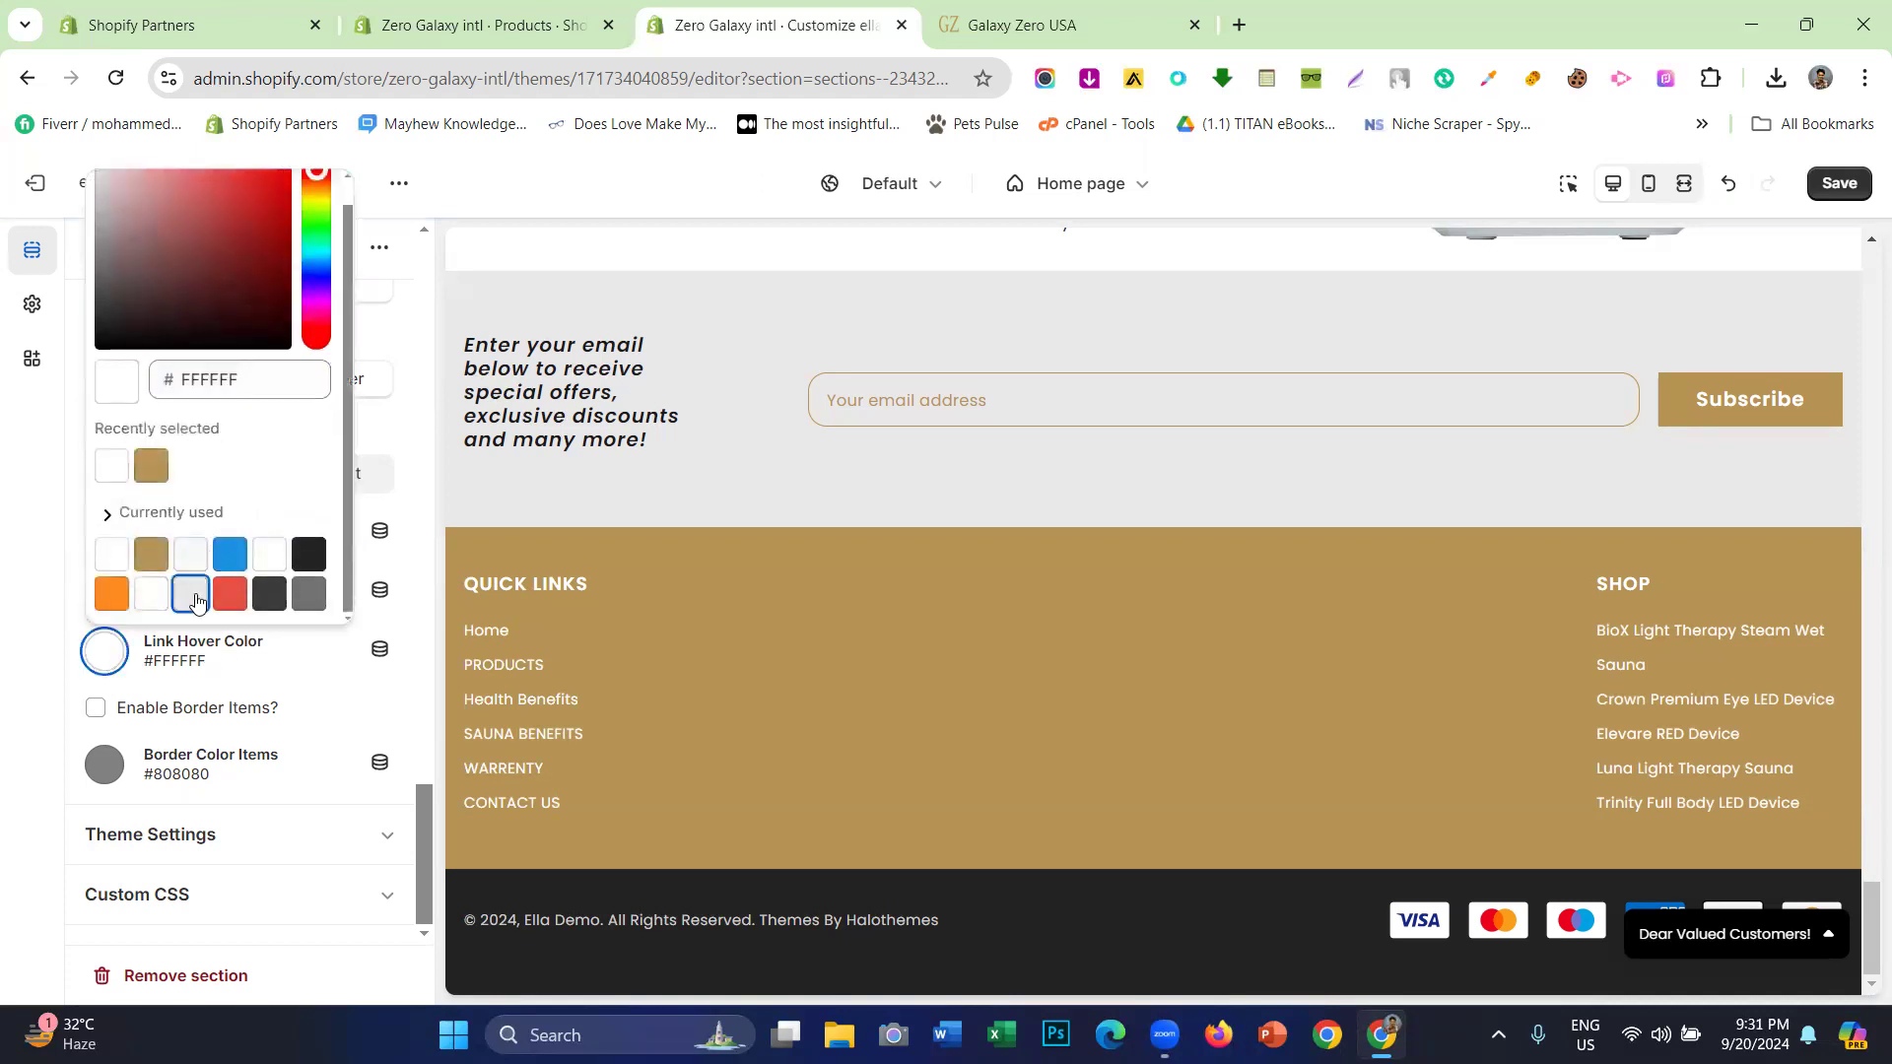
click(3, 584)
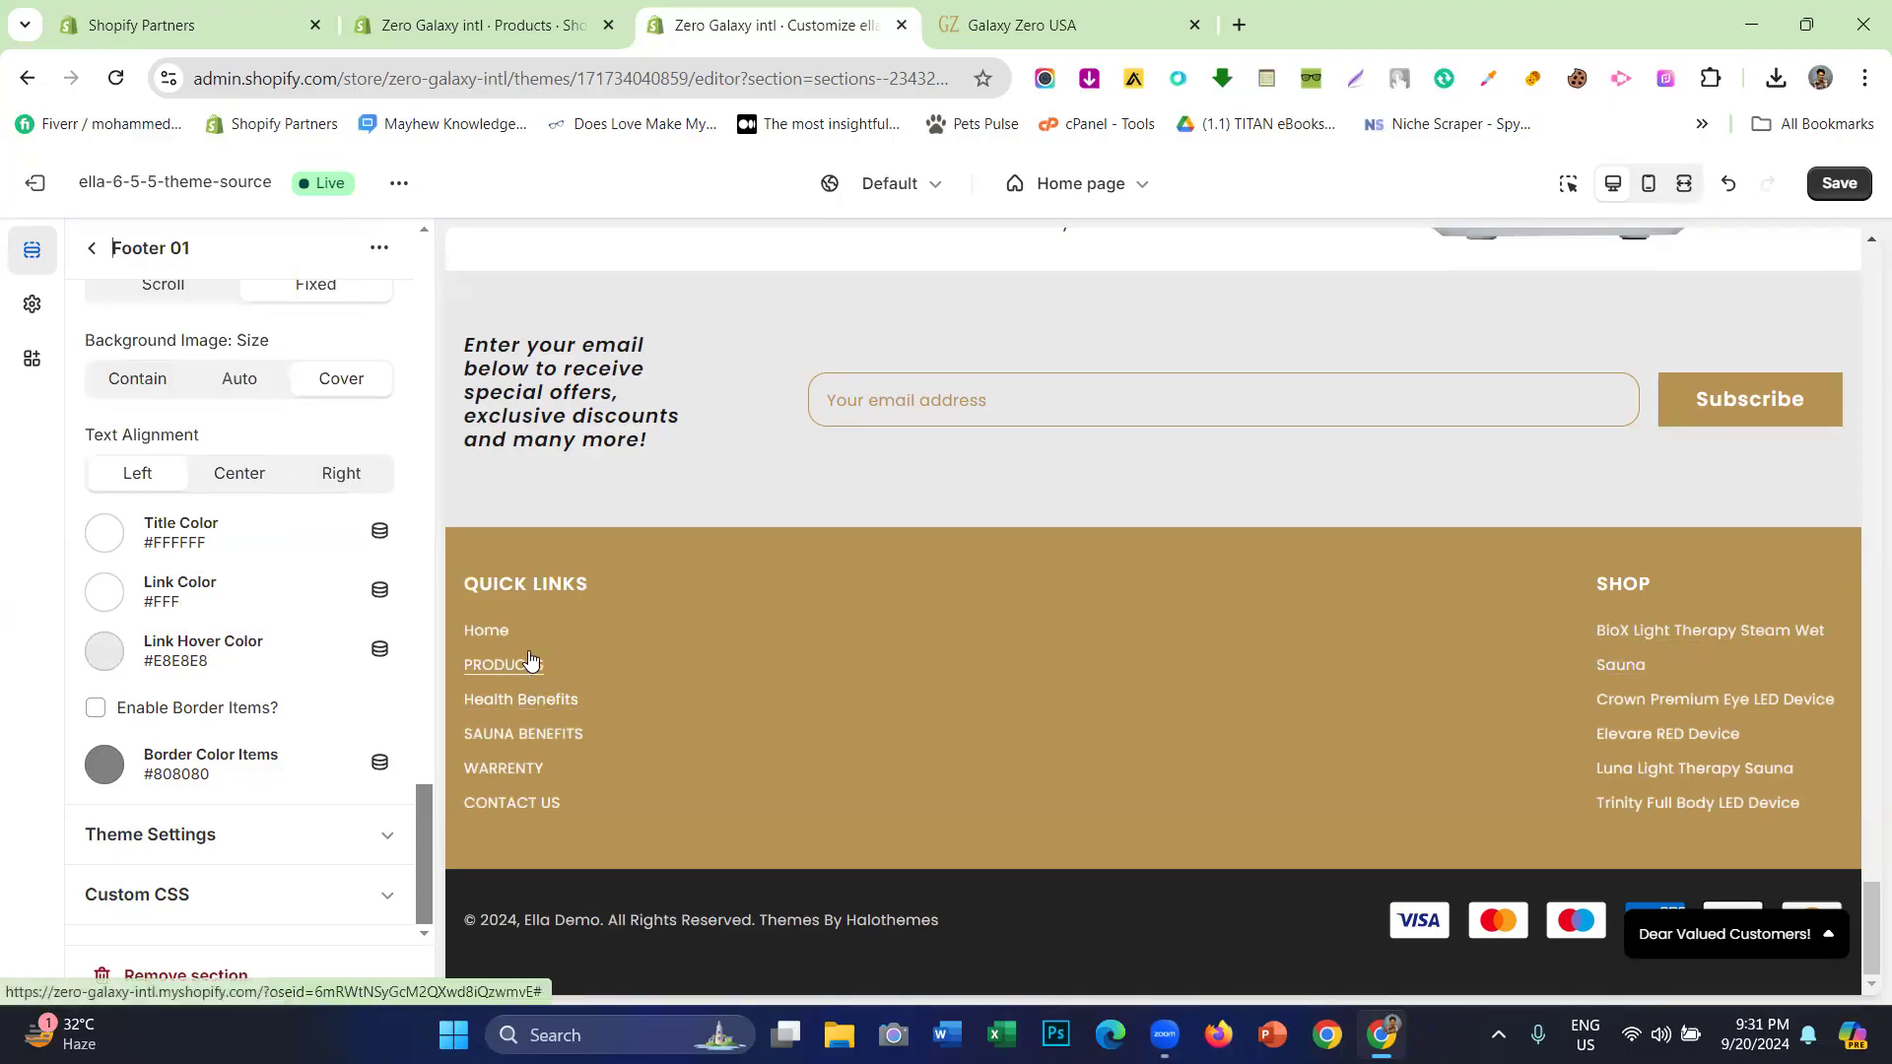
- Try #232323 as the Link Hover Color of Footer 01, and return it to #E8E8E8
click(106, 650)
scroll(196, 533, down, 1)
click(108, 589)
click(10, 593)
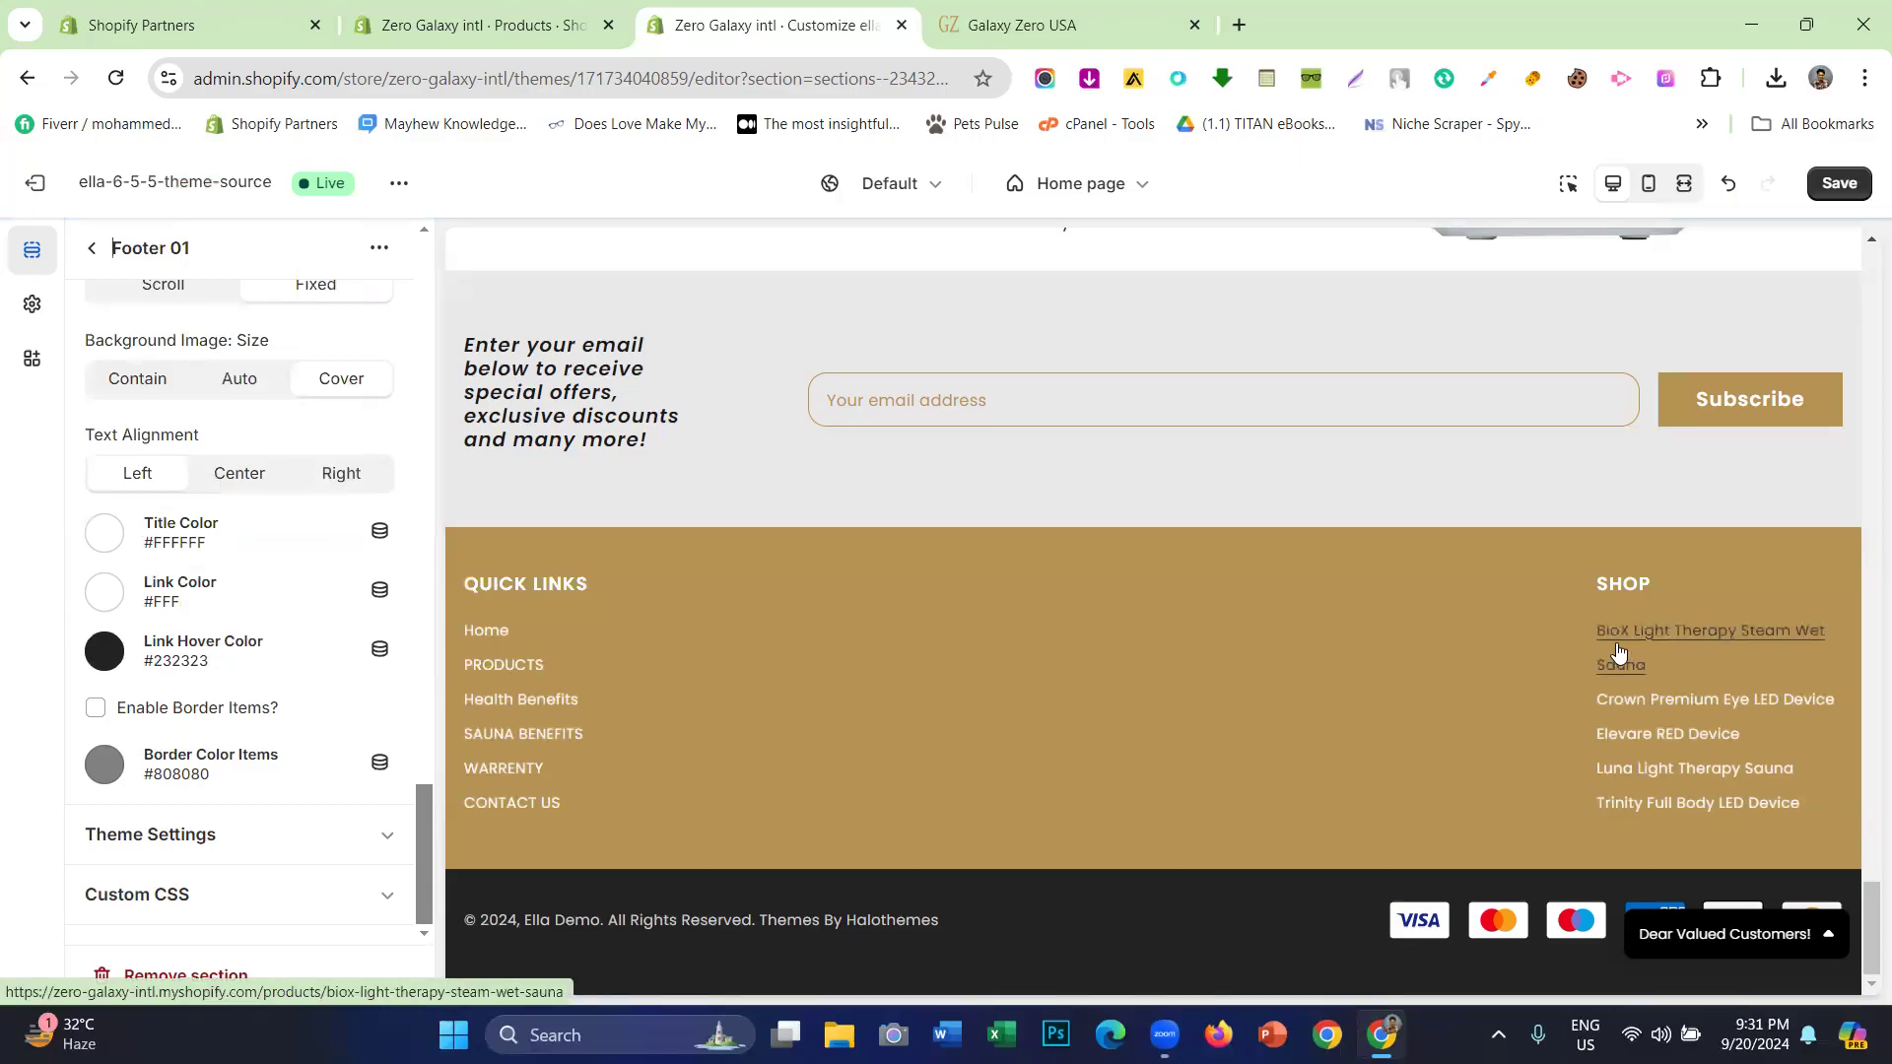
click(103, 650)
click(151, 490)
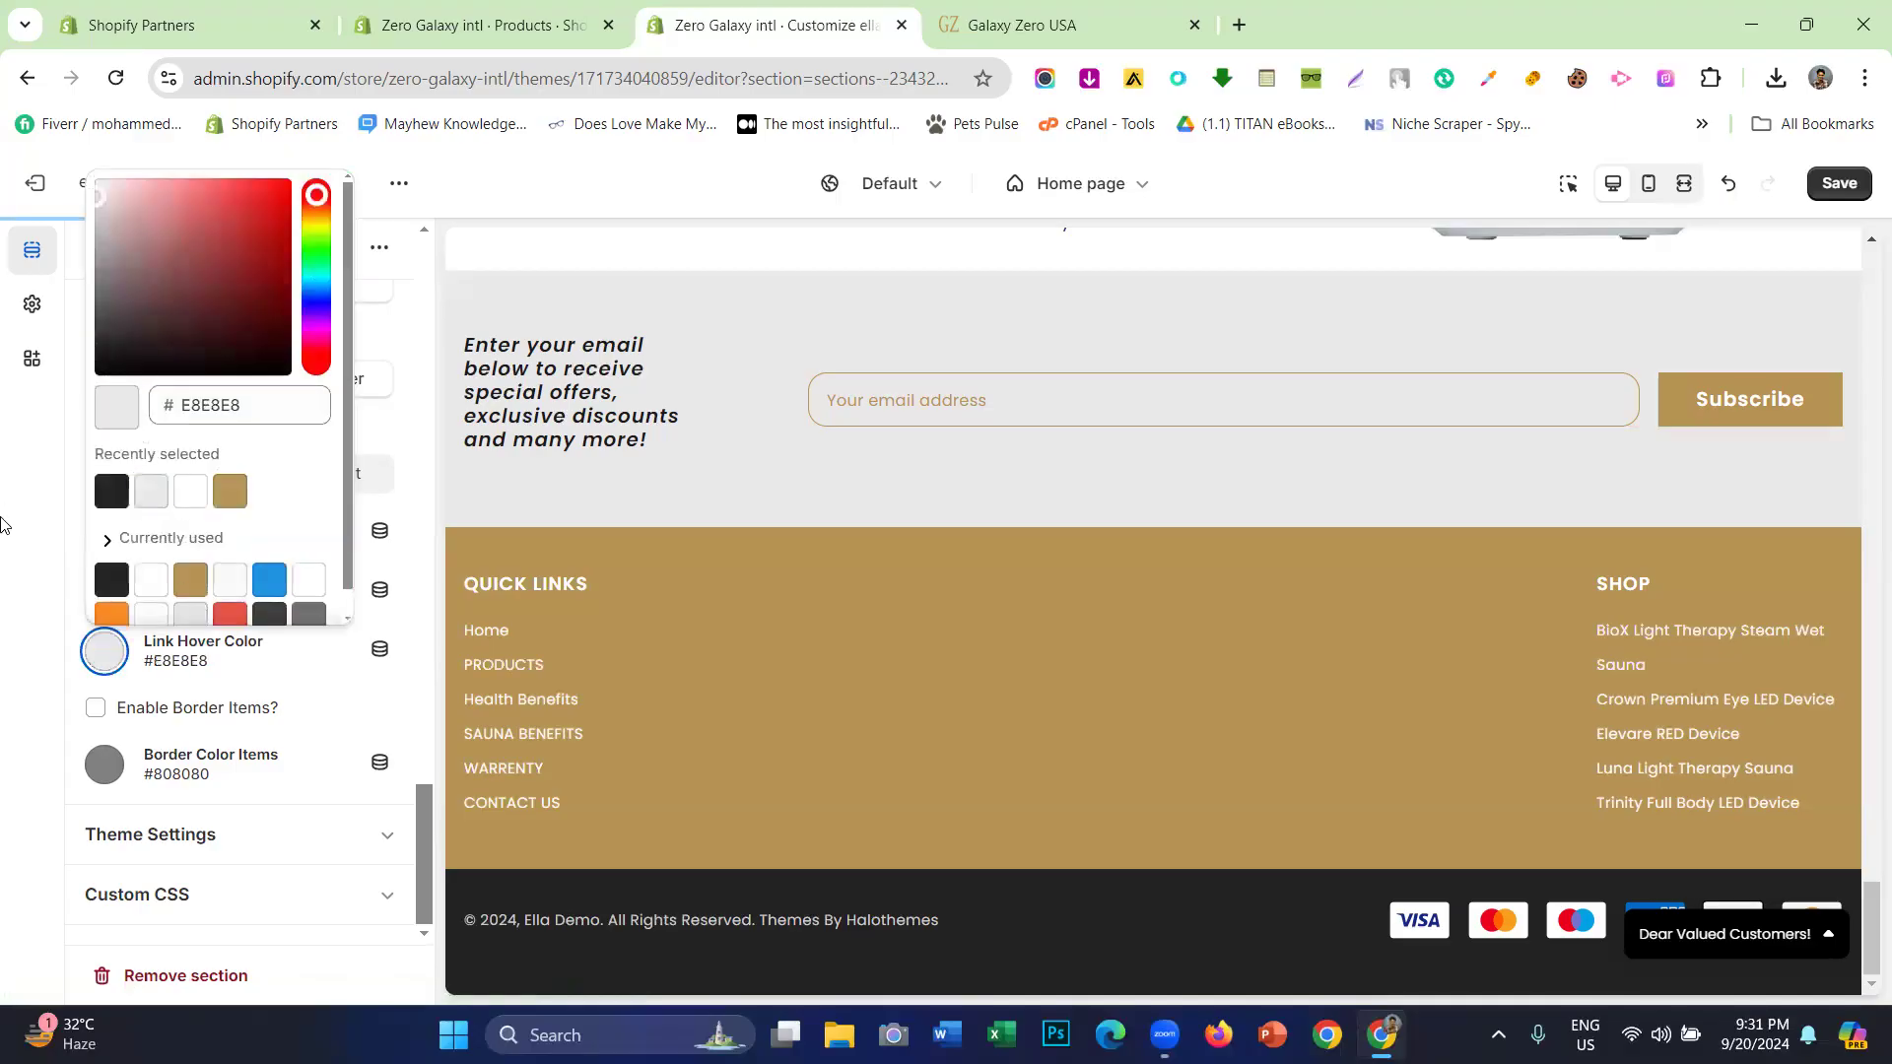
click(491, 755)
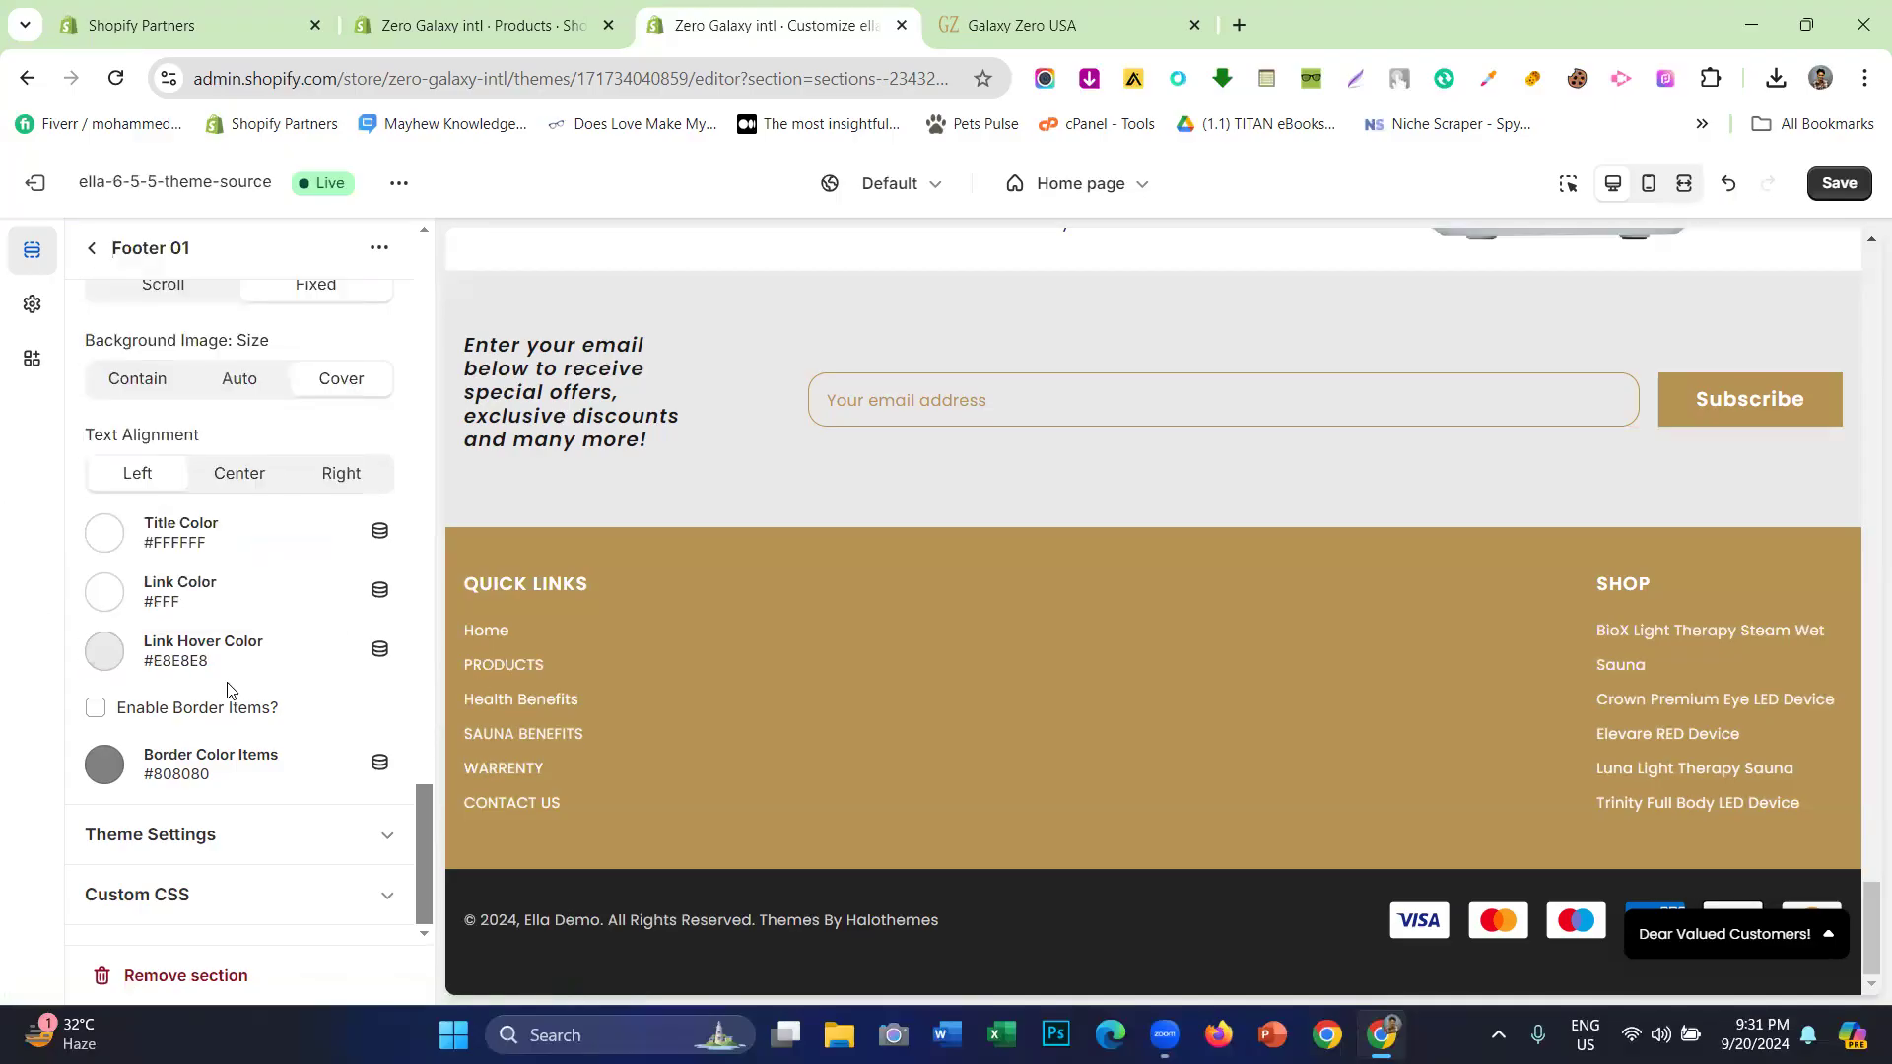
- Review the layout, font and spacing settings of Footer 01 against the footer preview
scroll(228, 687, up, 15)
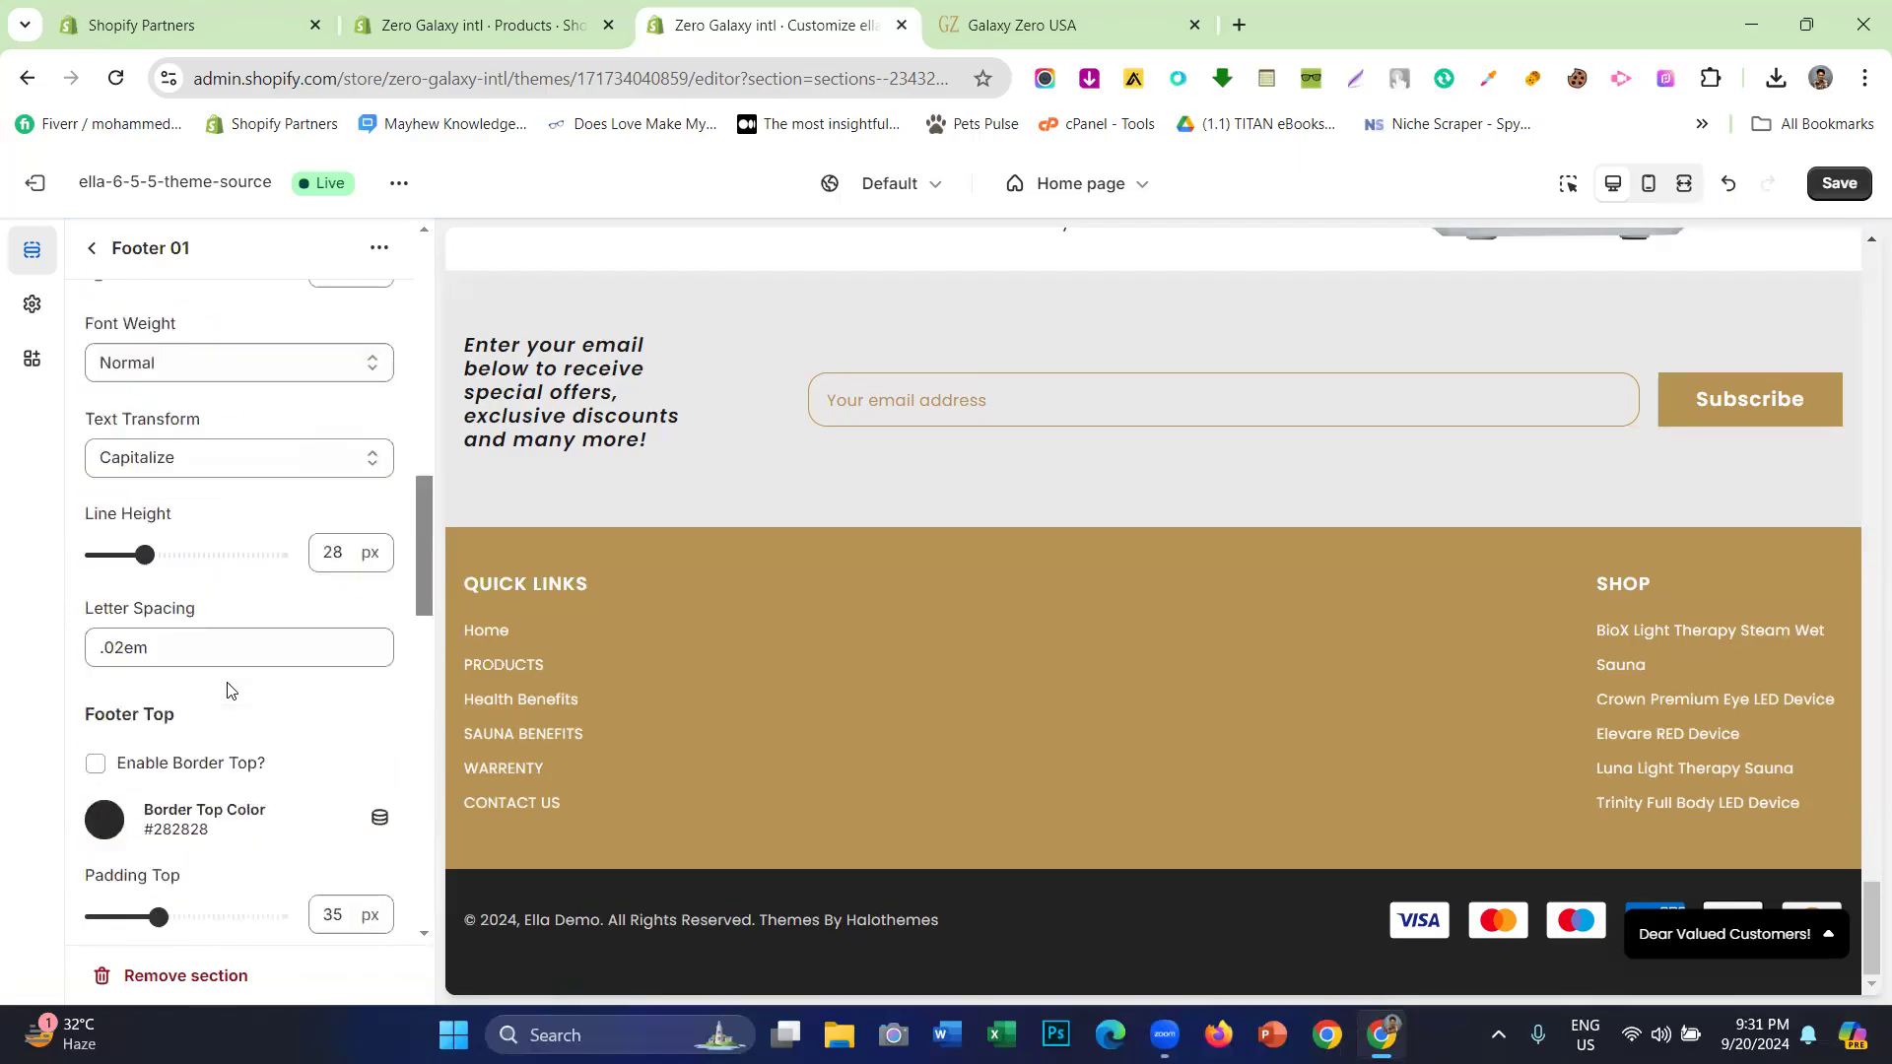
scroll(228, 687, up, 4)
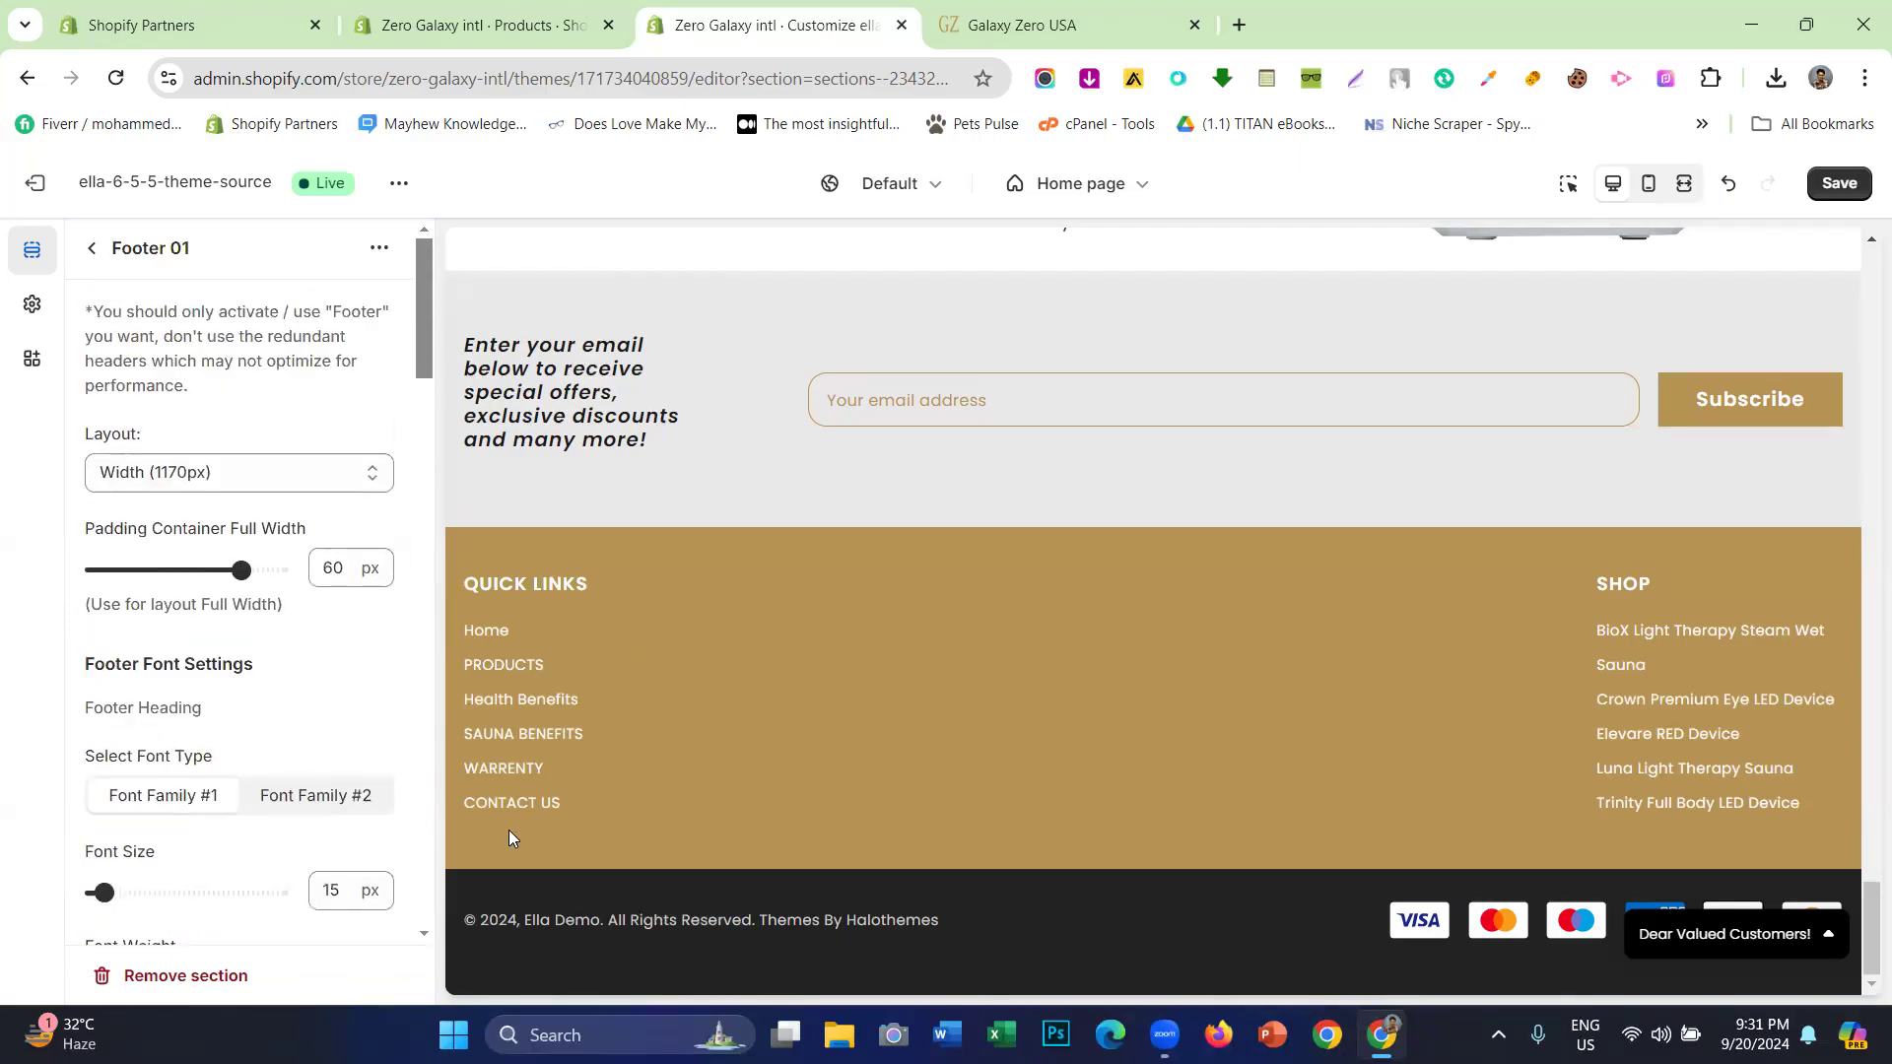
scroll(138, 721, down, 6)
scroll(138, 721, up, 5)
scroll(583, 883, up, 5)
scroll(863, 697, down, 5)
scroll(134, 580, up, 2)
- Open the Footer Bottom block and set its Background Color to #B69353
click(92, 248)
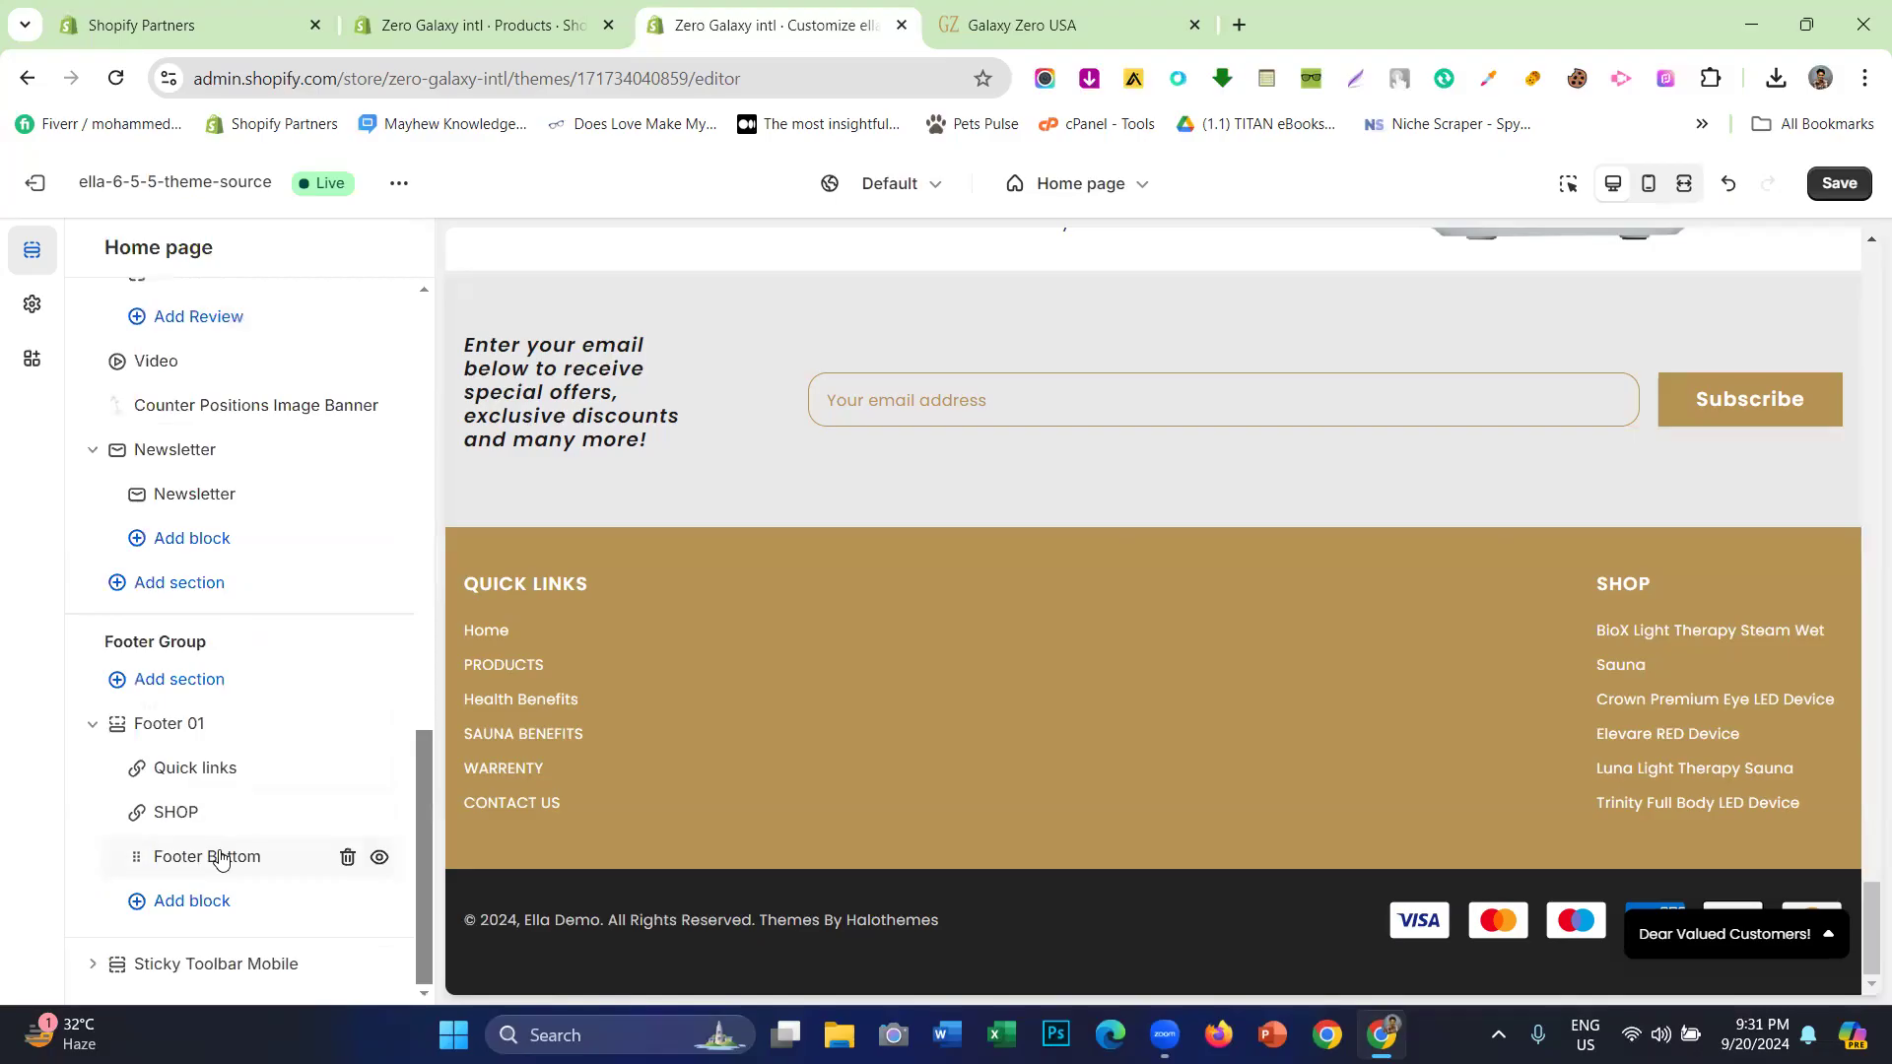
click(219, 858)
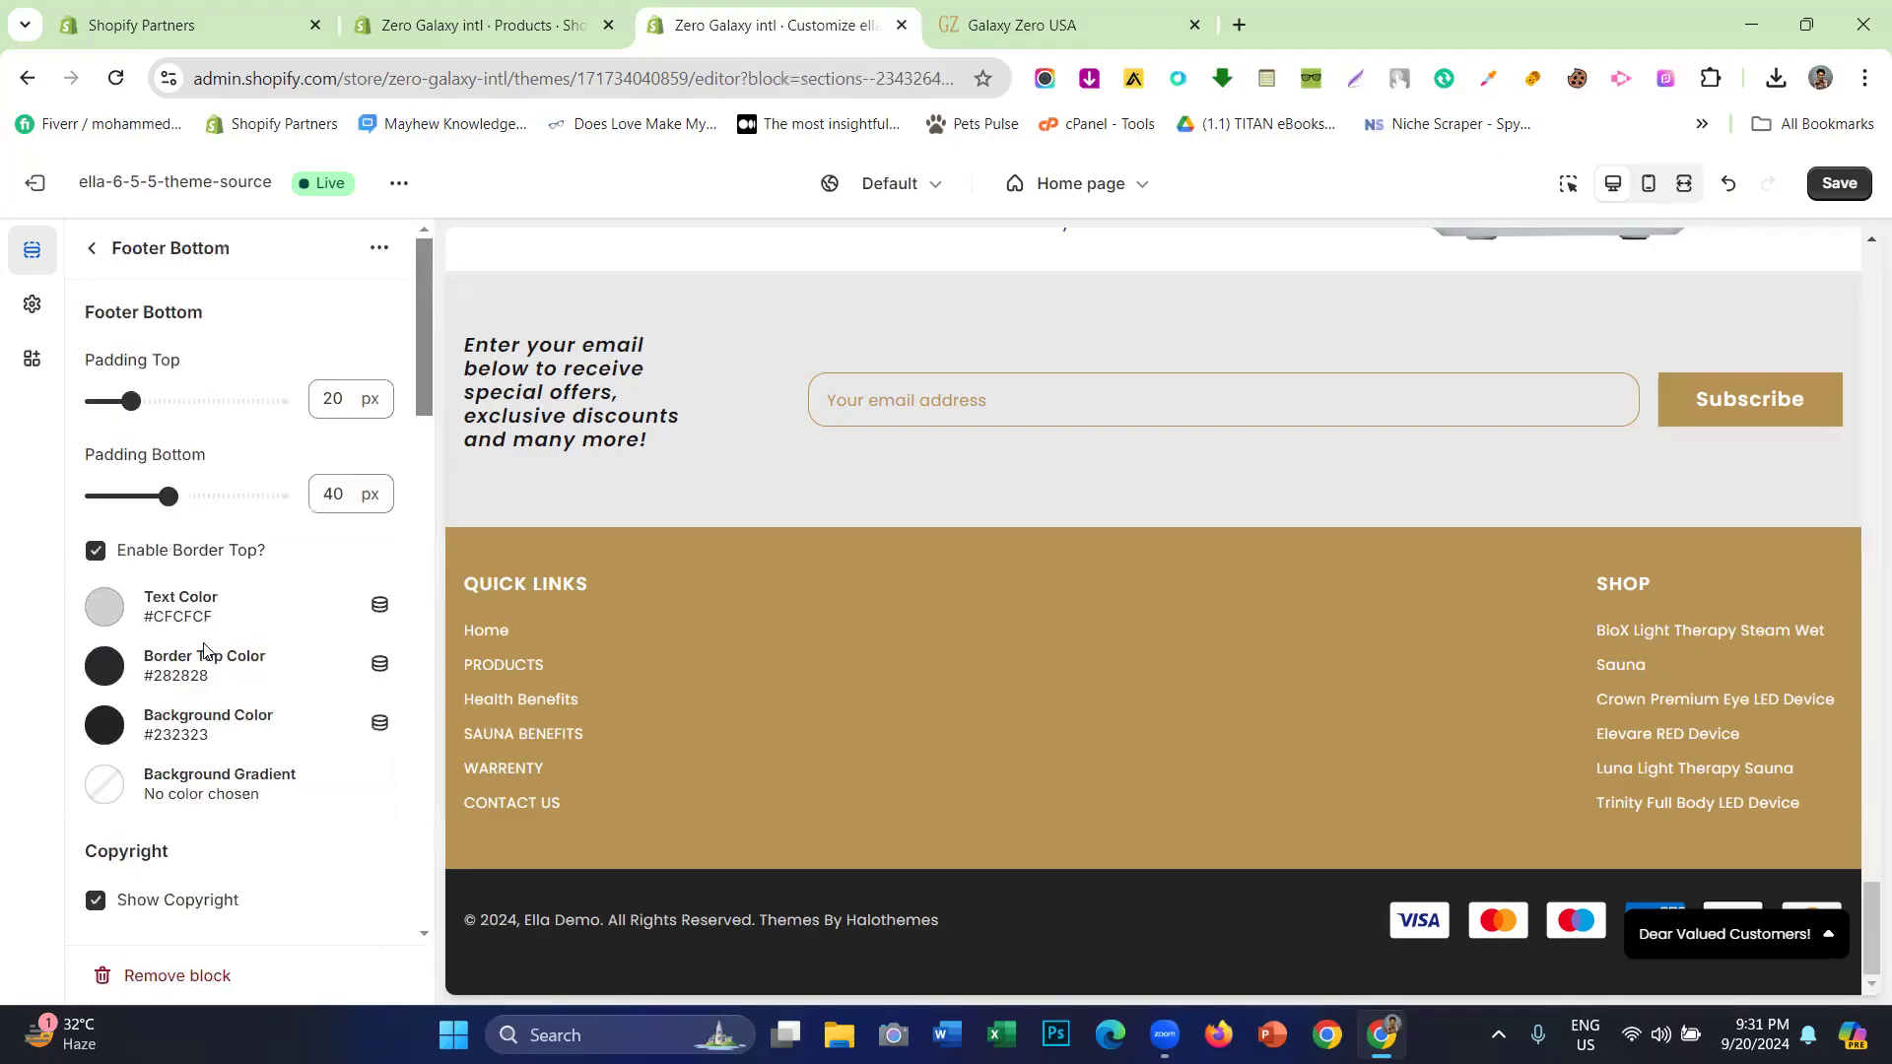
click(115, 739)
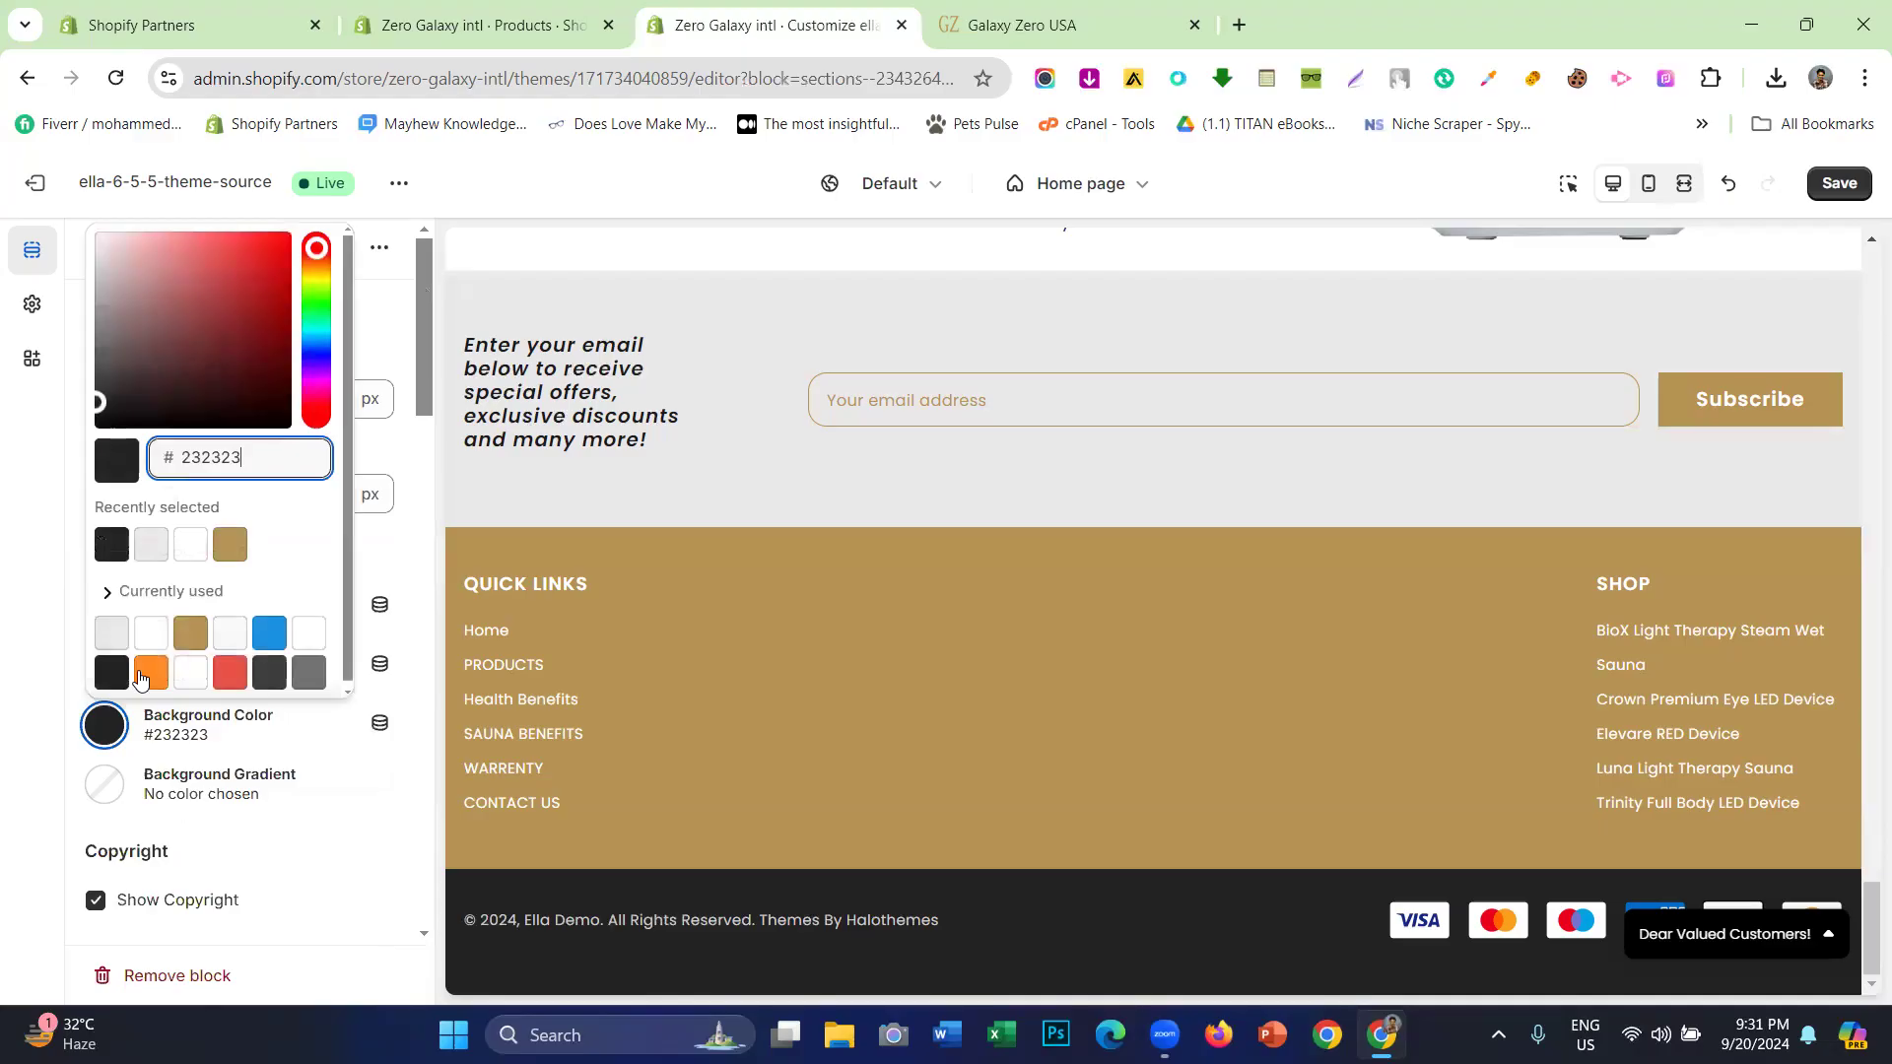
click(229, 544)
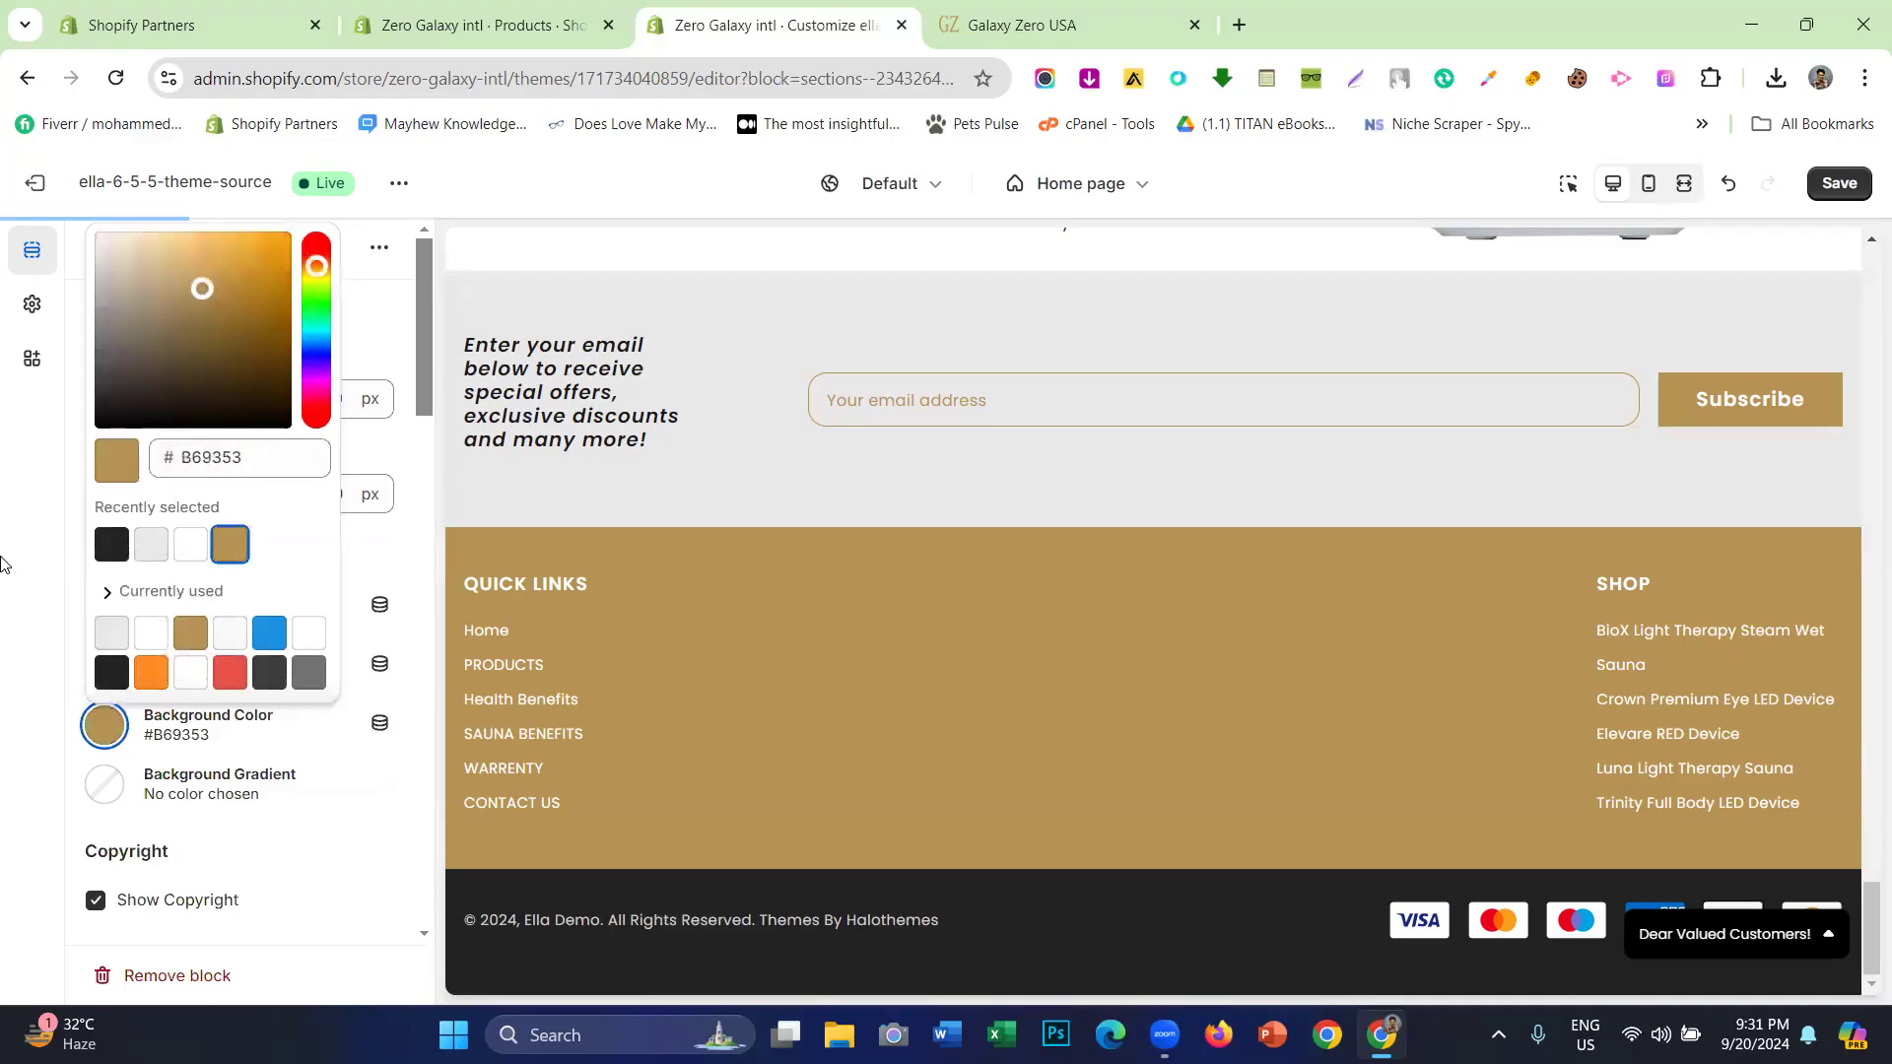
click(3, 563)
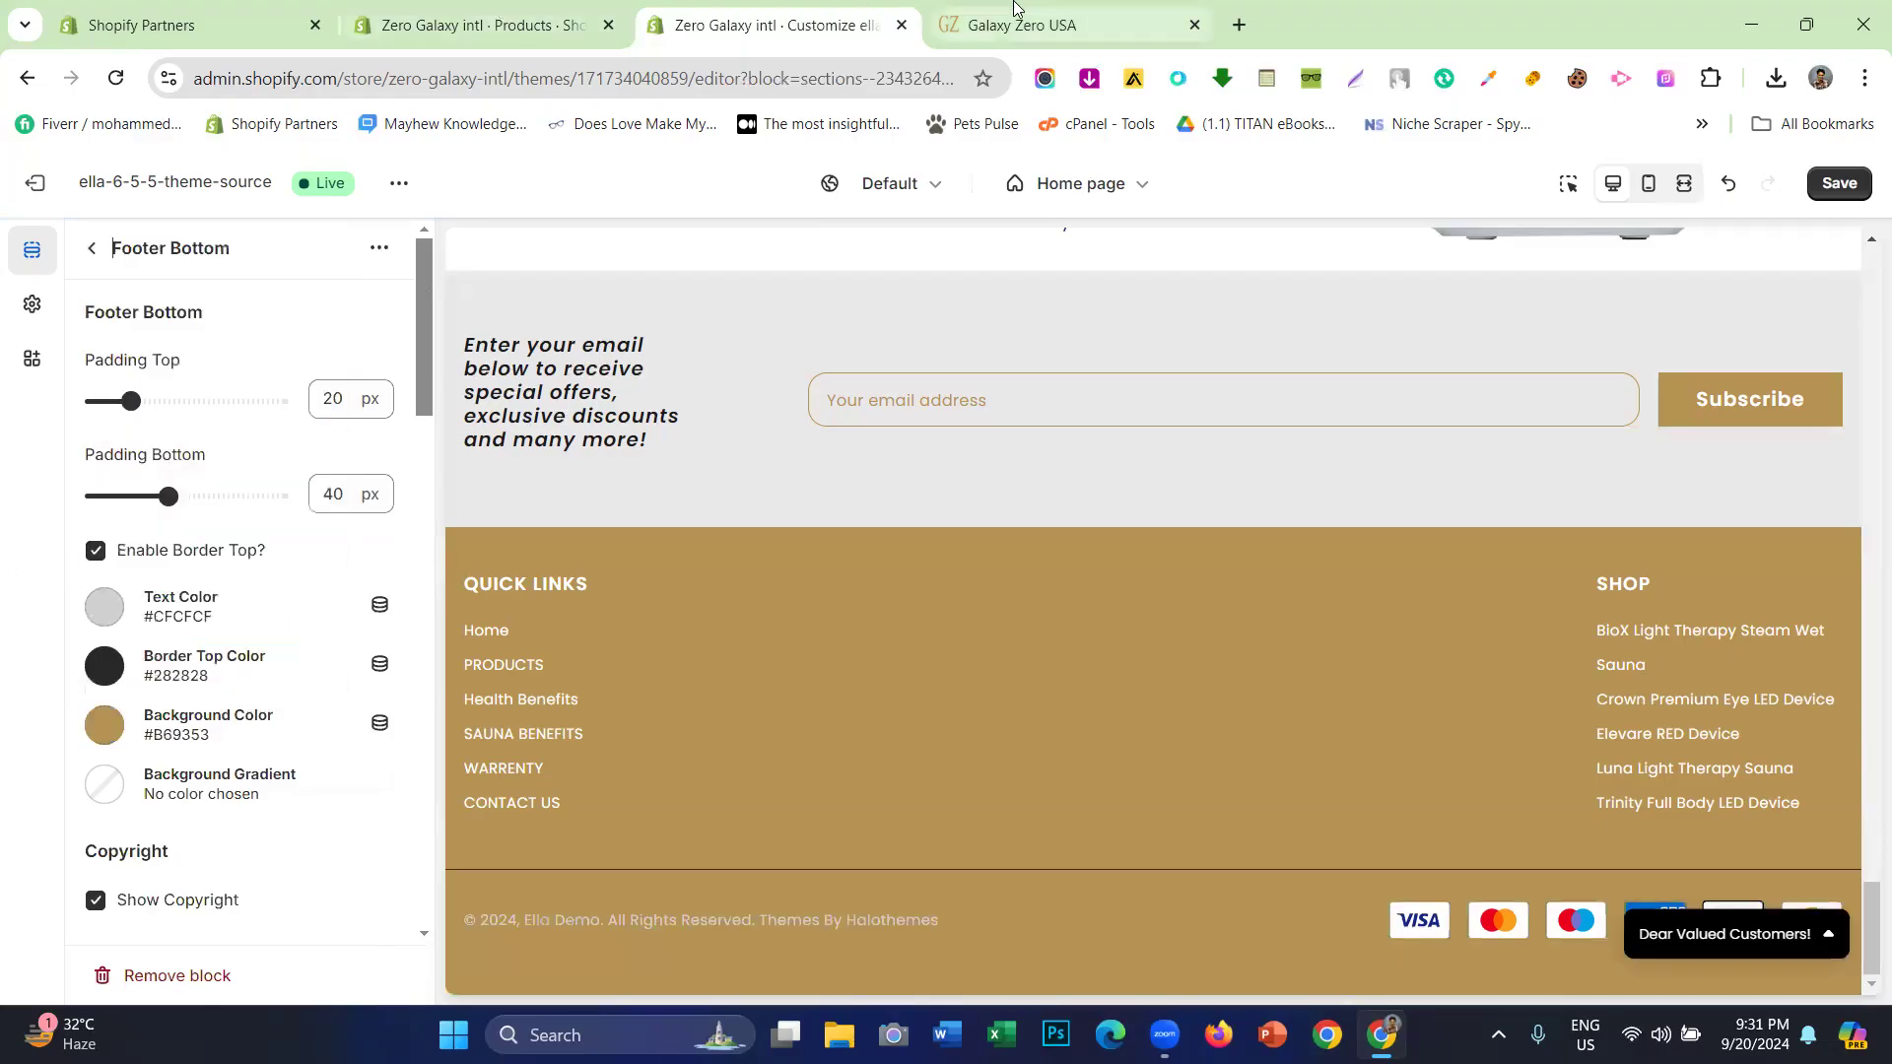
- Check the footer on the Galaxy Zero USA site, and set the Footer Bottom block's Border Top Color to #B69353
click(1015, 12)
click(853, 12)
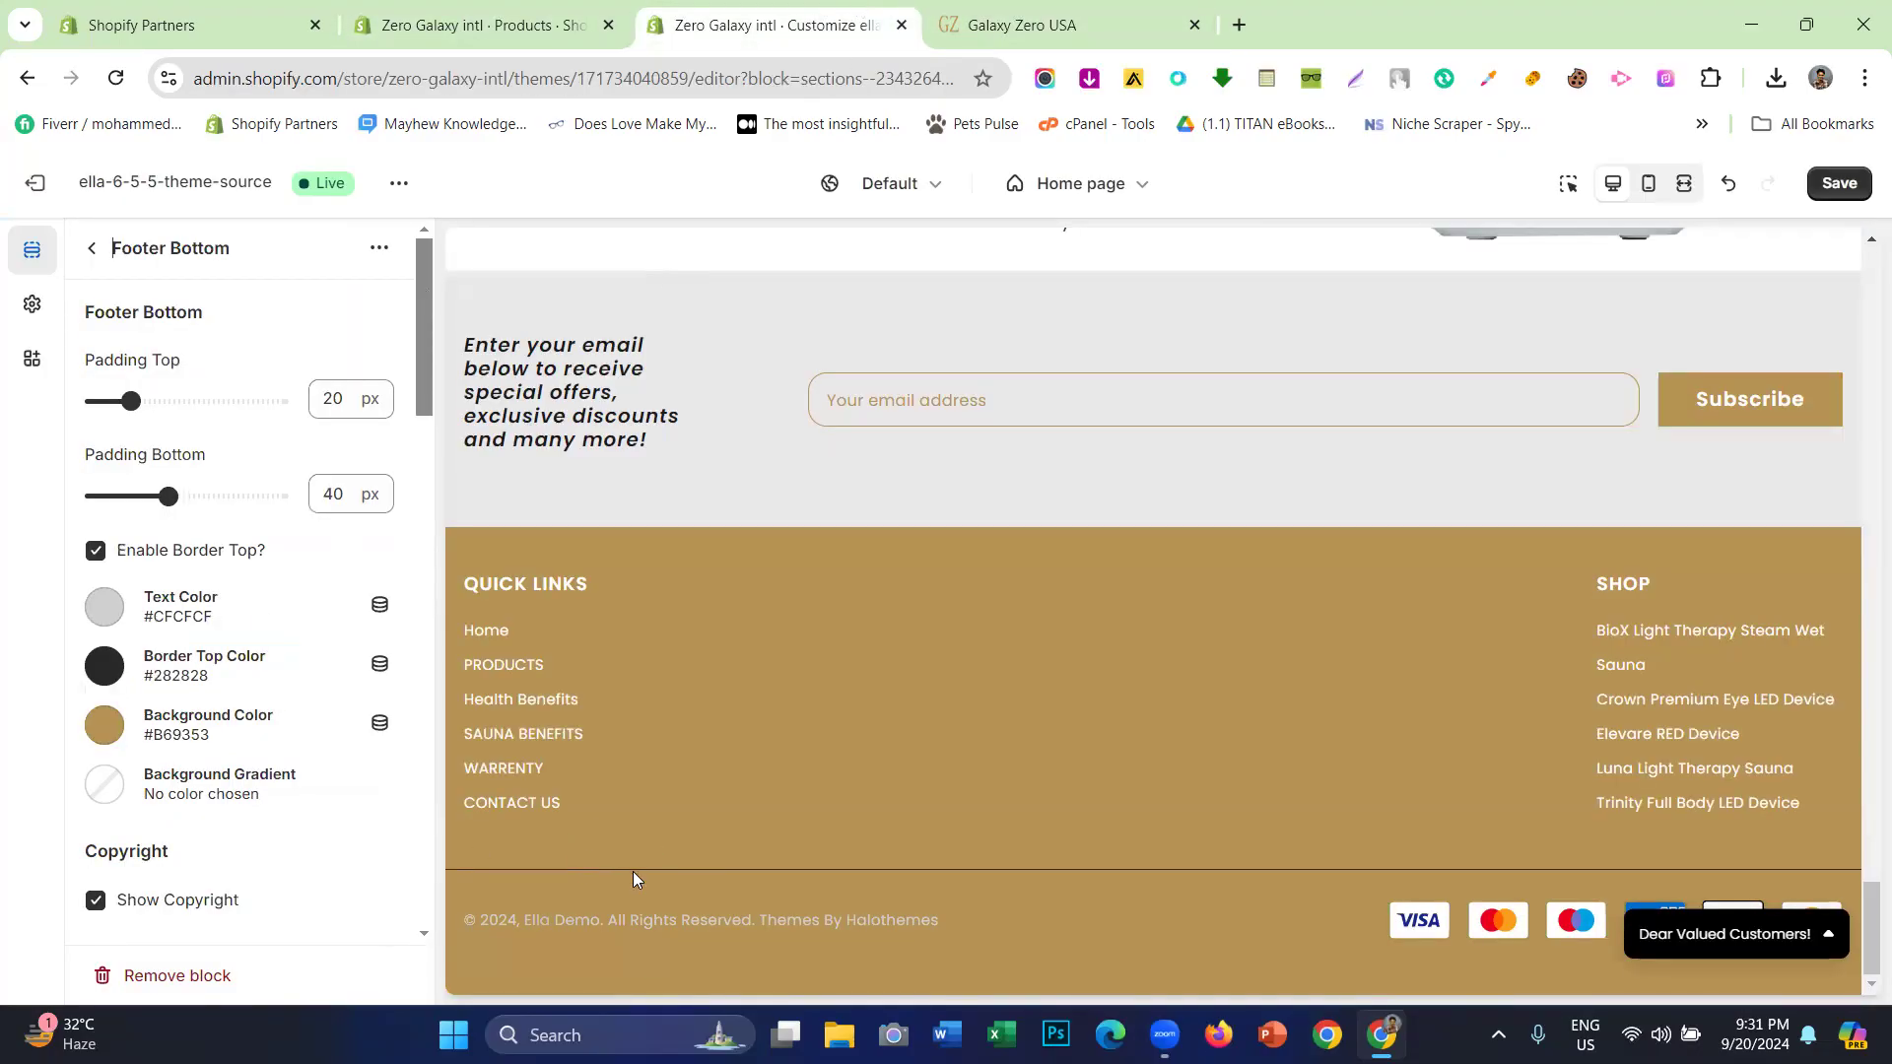
click(103, 666)
click(227, 496)
click(3, 524)
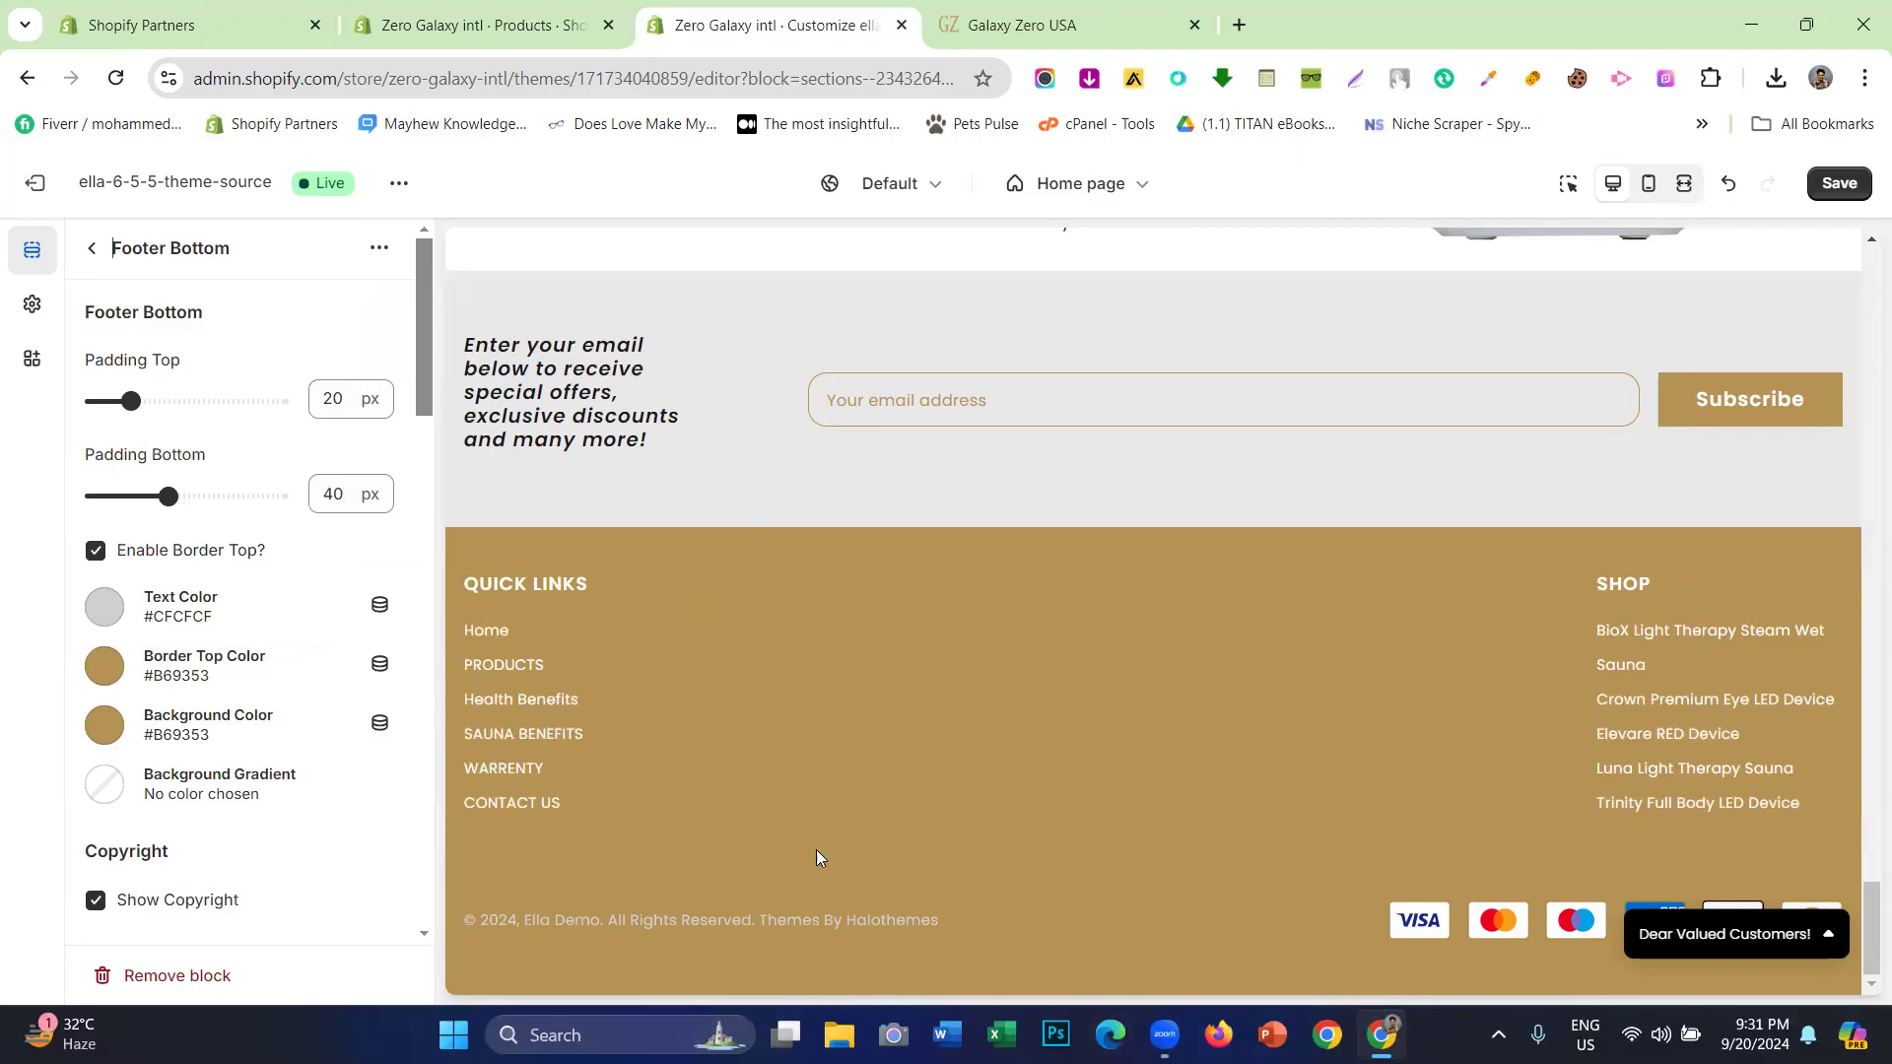
- Find the Footer Bottom copyright text, and try hiding the copyright before showing it again
drag(993, 918, 476, 919)
scroll(239, 675, down, 4)
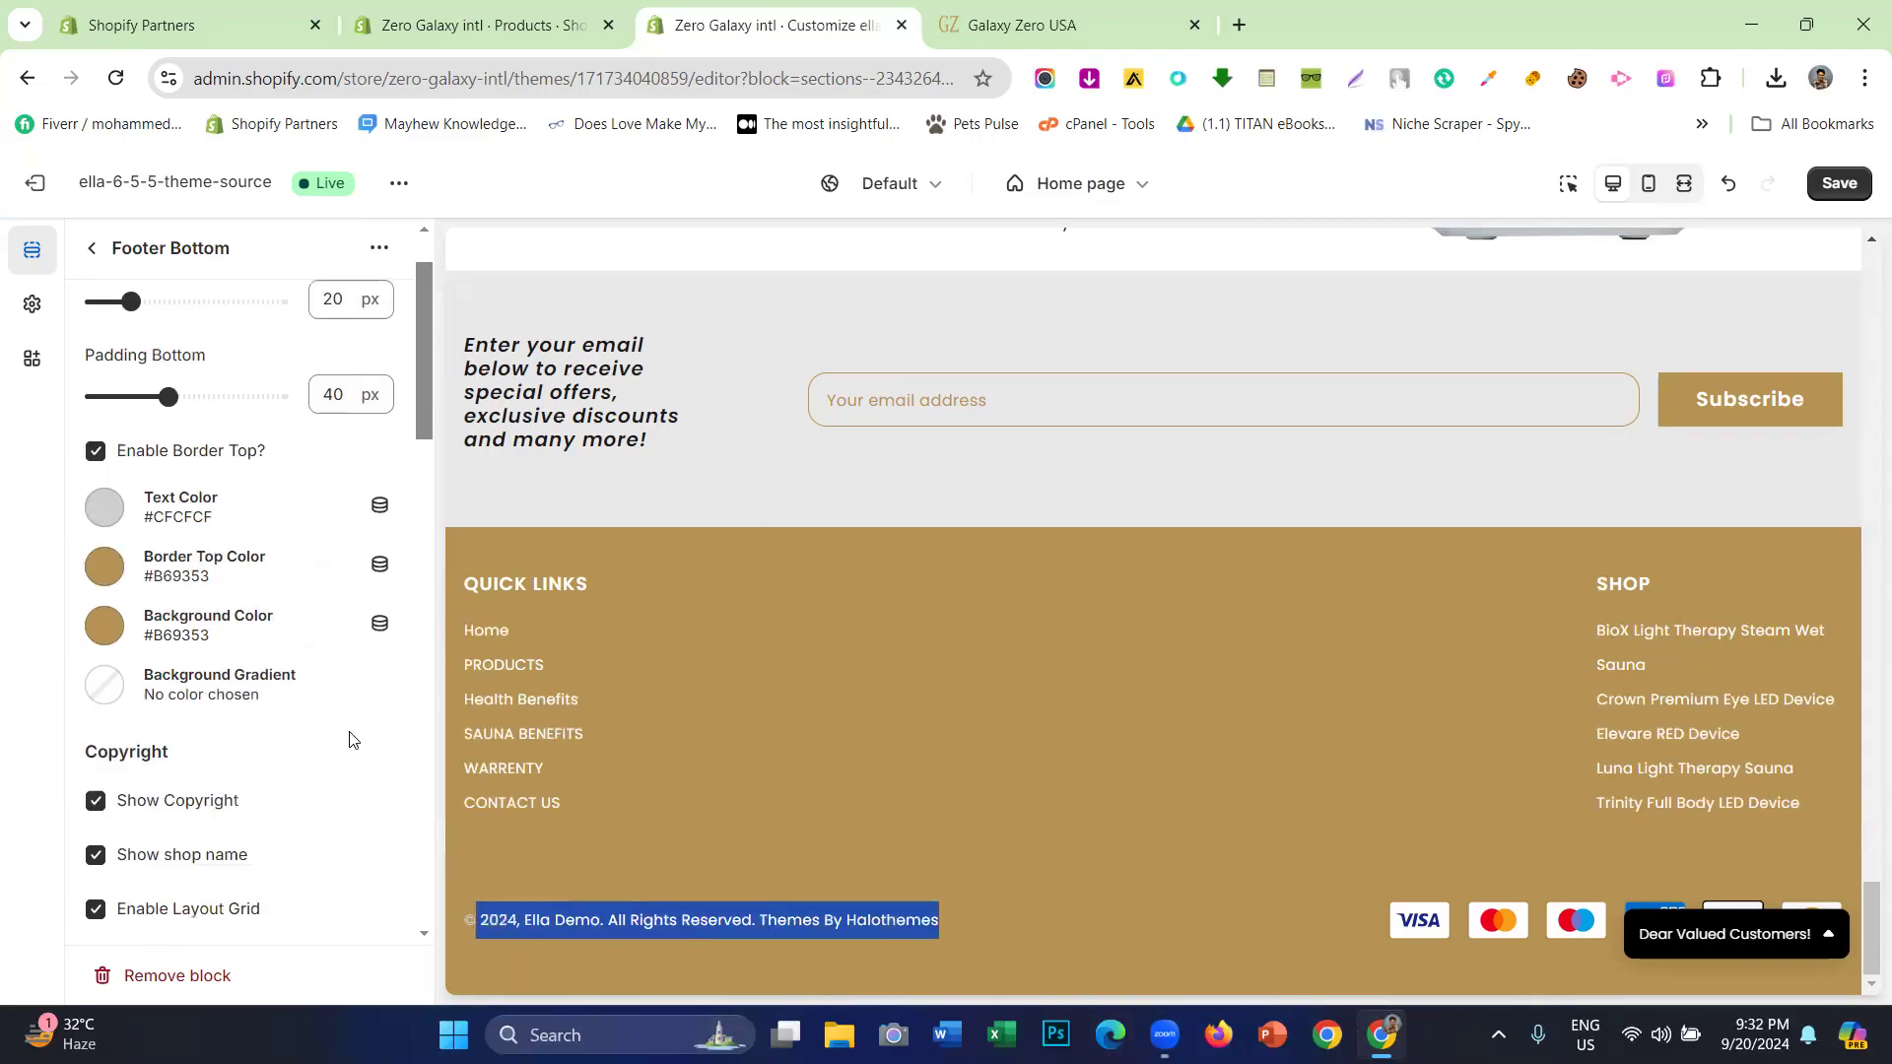
triple_click(258, 819)
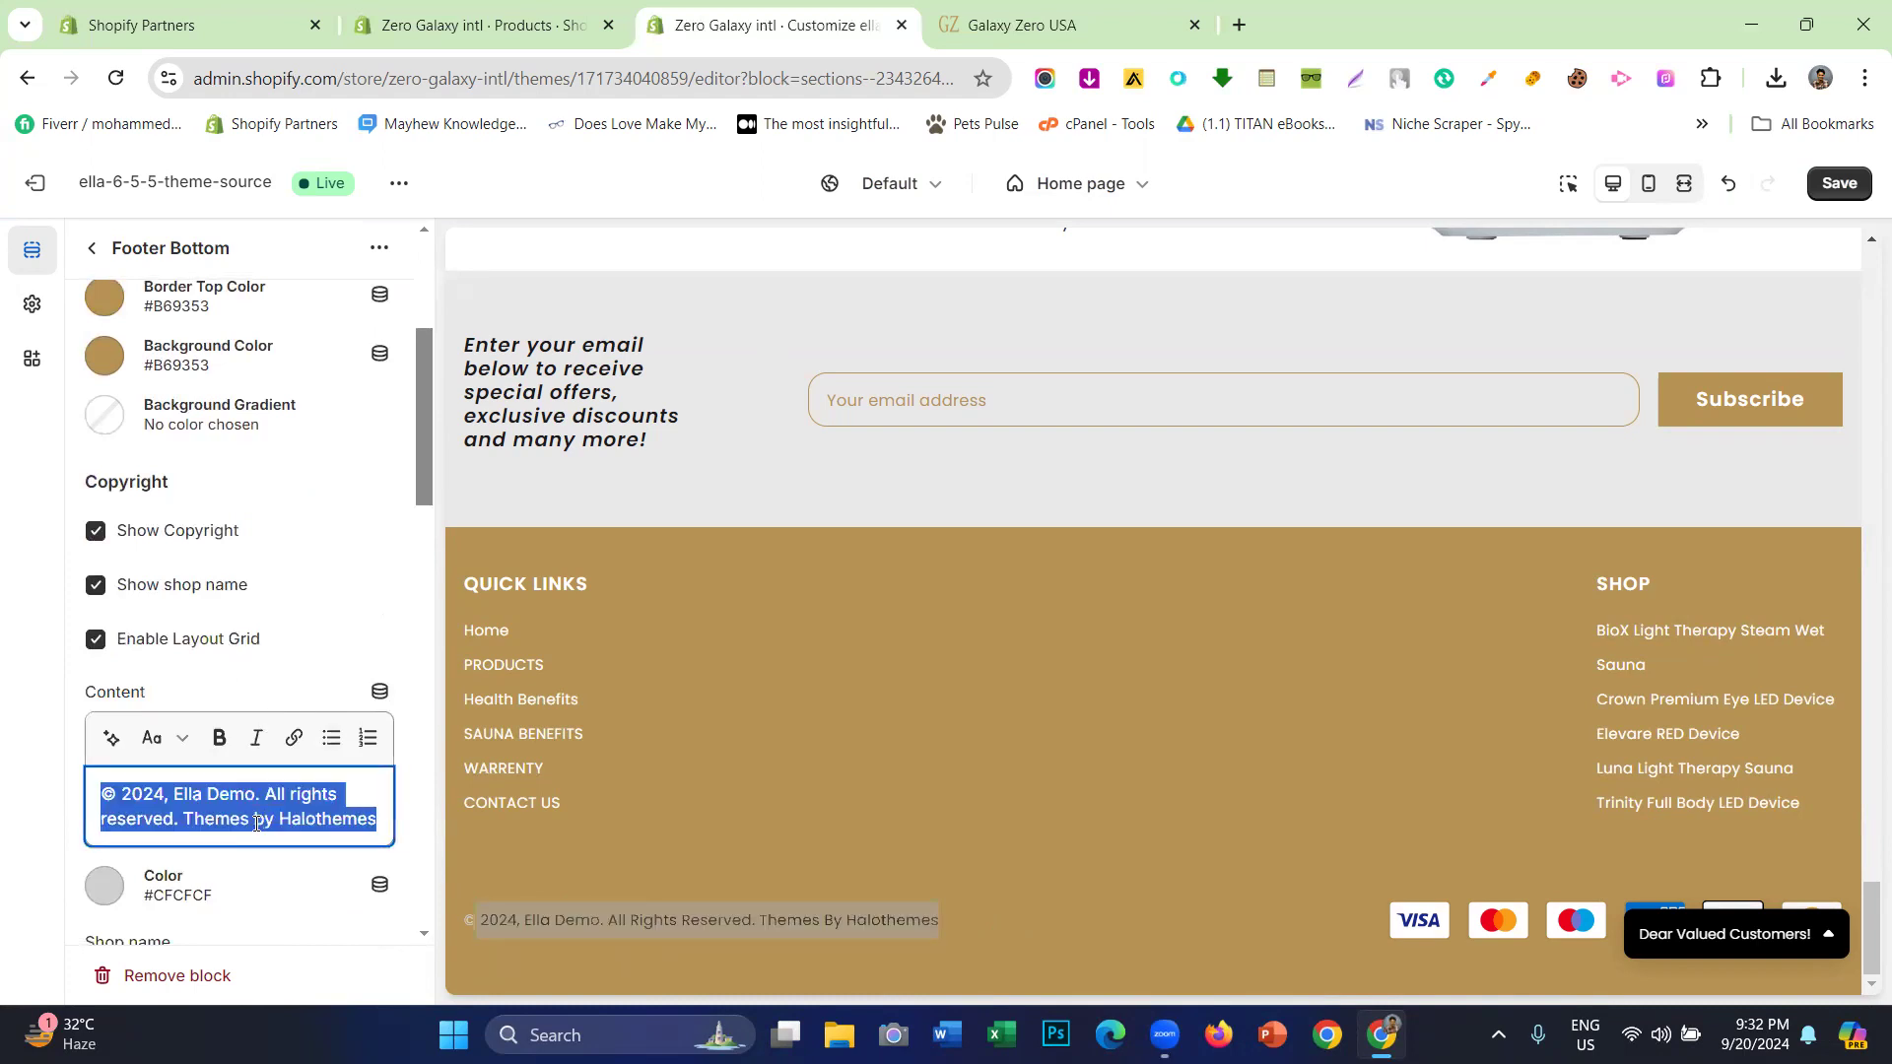
click(22, 575)
click(98, 531)
click(94, 531)
- Replace the Footer Bottom copyright content with "site designed by:" followed by the designer's name
scroll(200, 551, down, 3)
triple_click(200, 551)
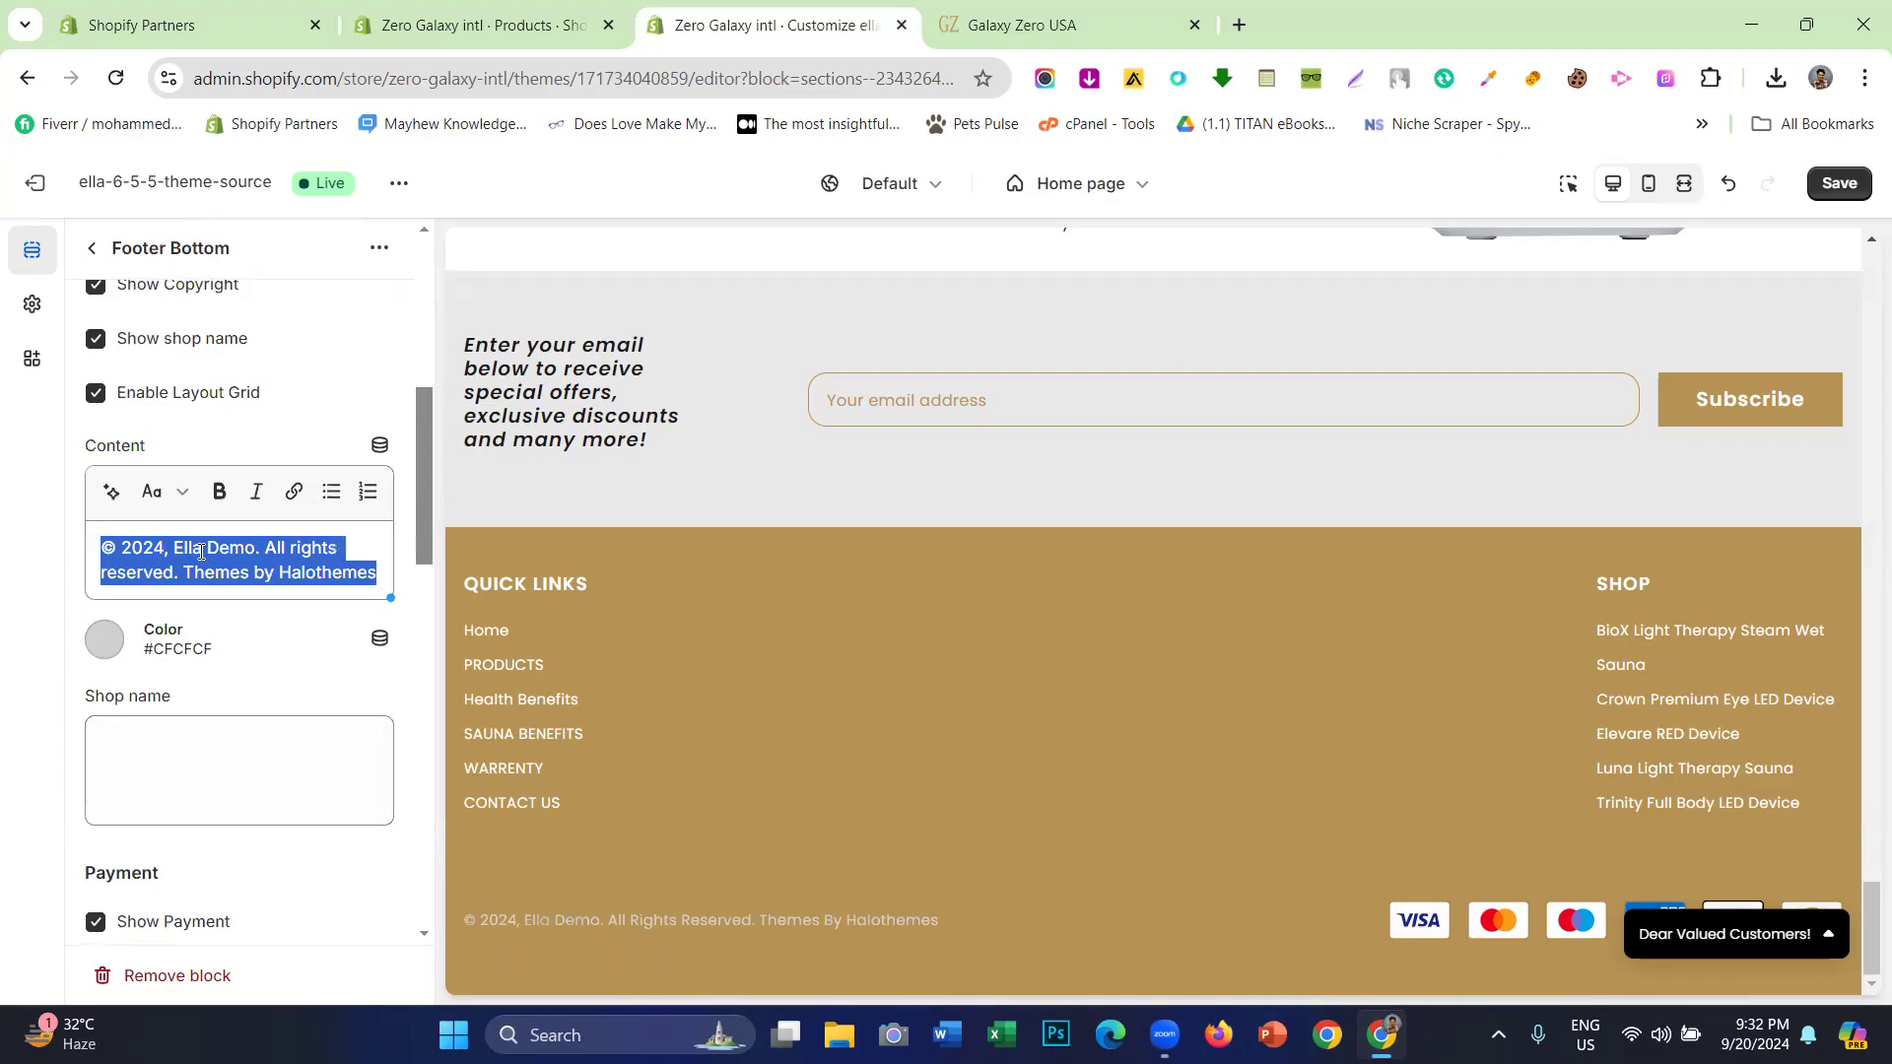
text(site des)
text(ifg)
key(BackSpace)
key(BackSpace)
text(fneg)
key(BackSpace)
key(BackSpace)
key(BackSpace)
key(BackSpace)
text(gned by)
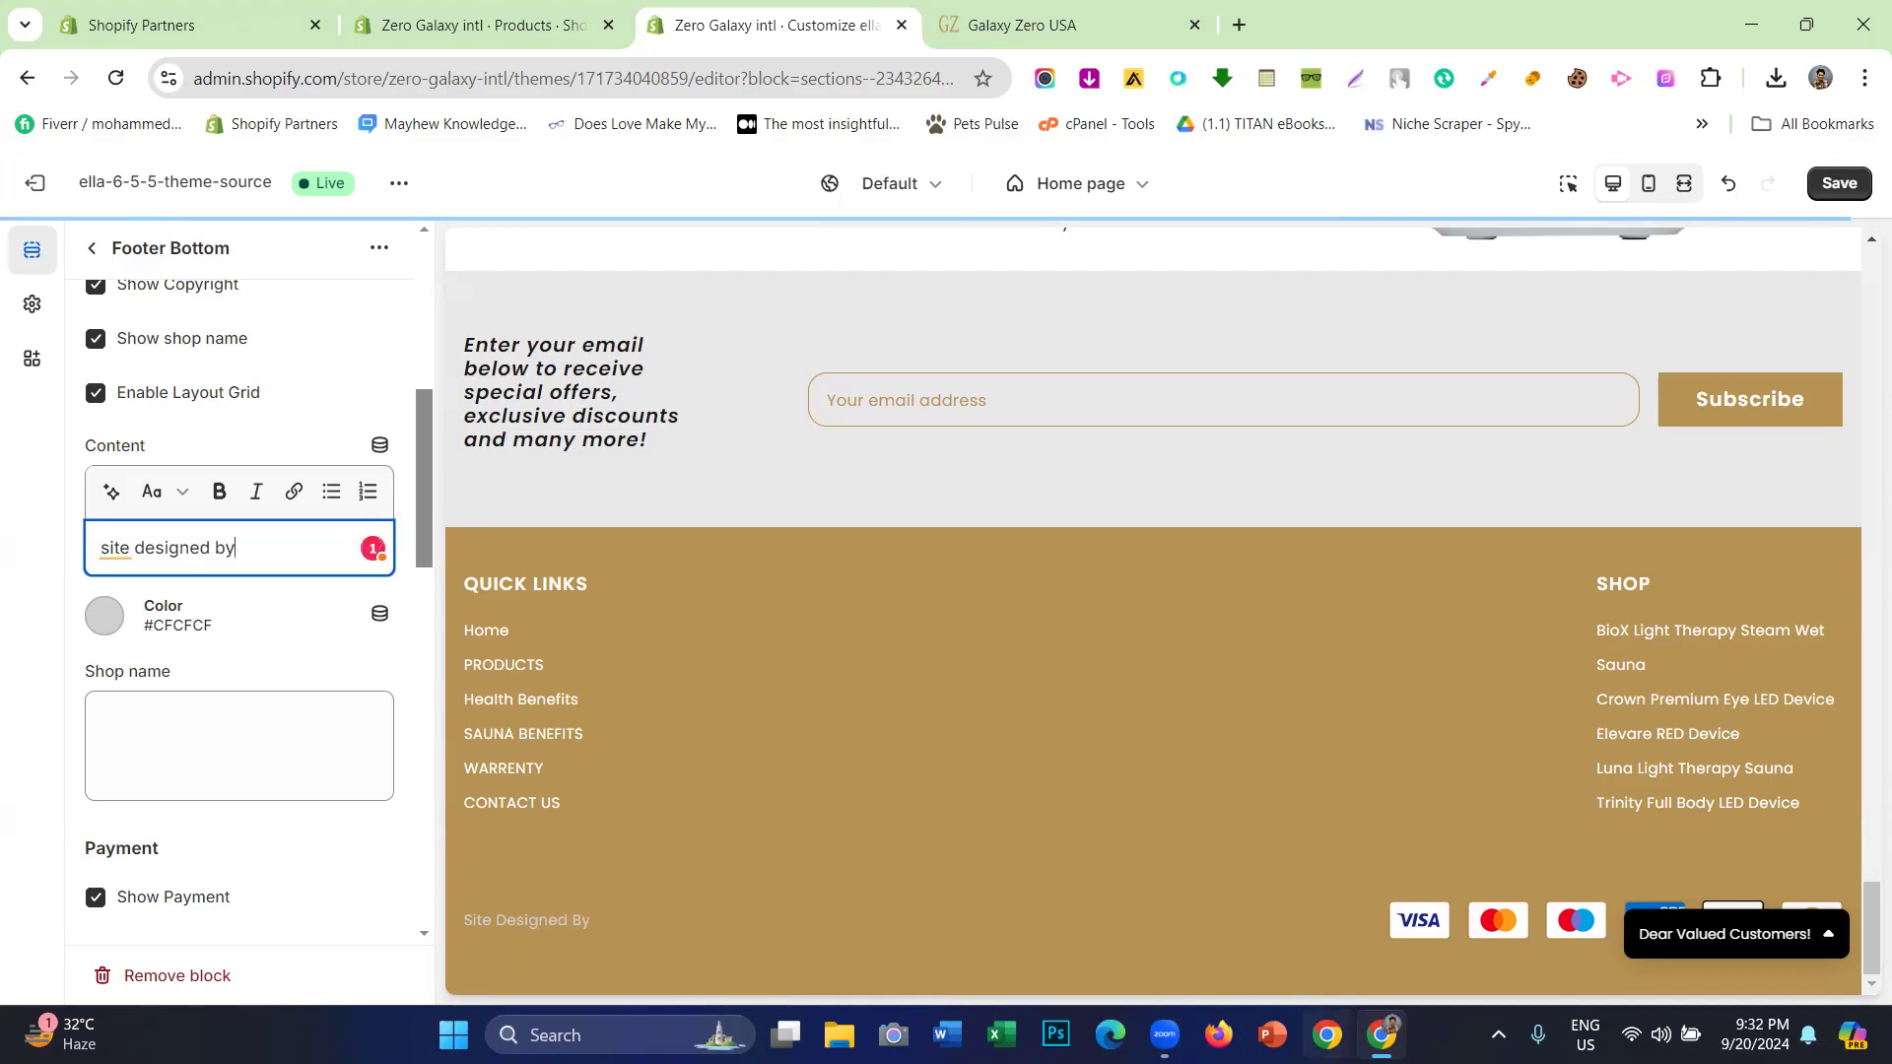
text(: mohammed joynal)
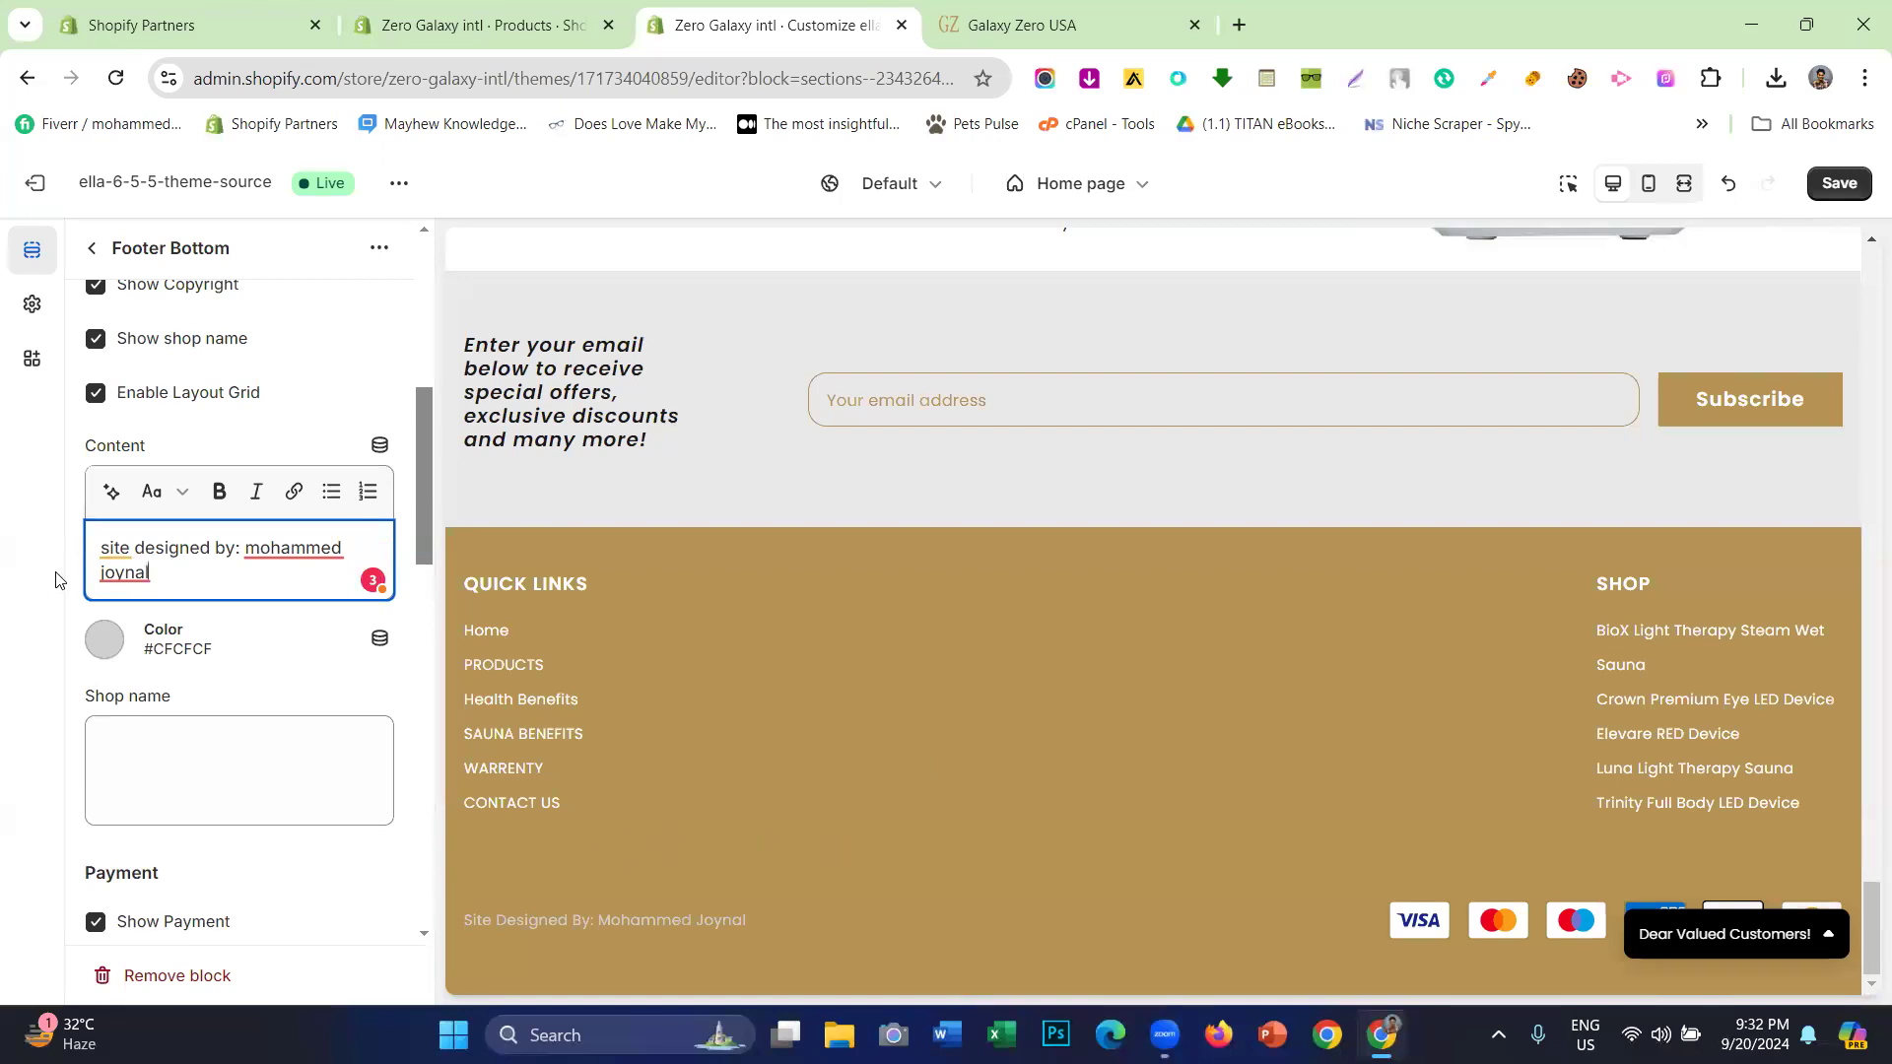
drag(245, 547, 257, 591)
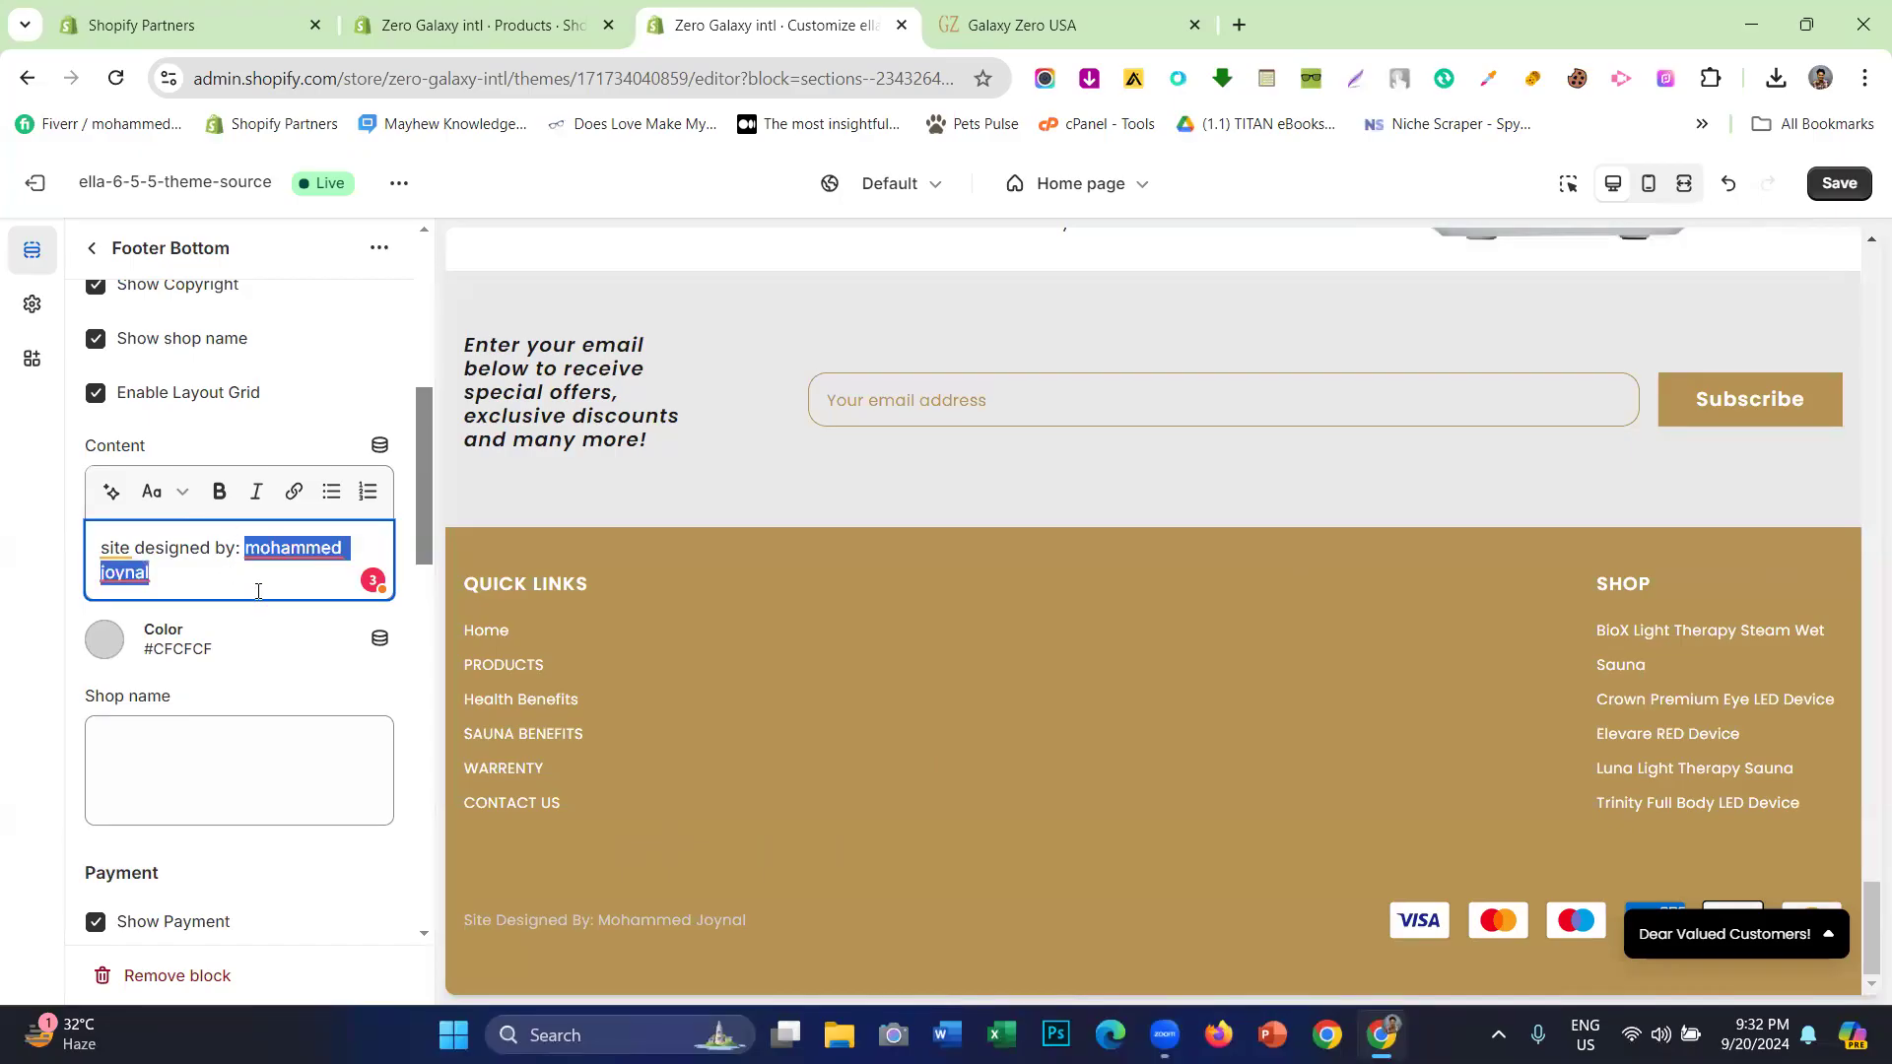
click(293, 492)
click(258, 512)
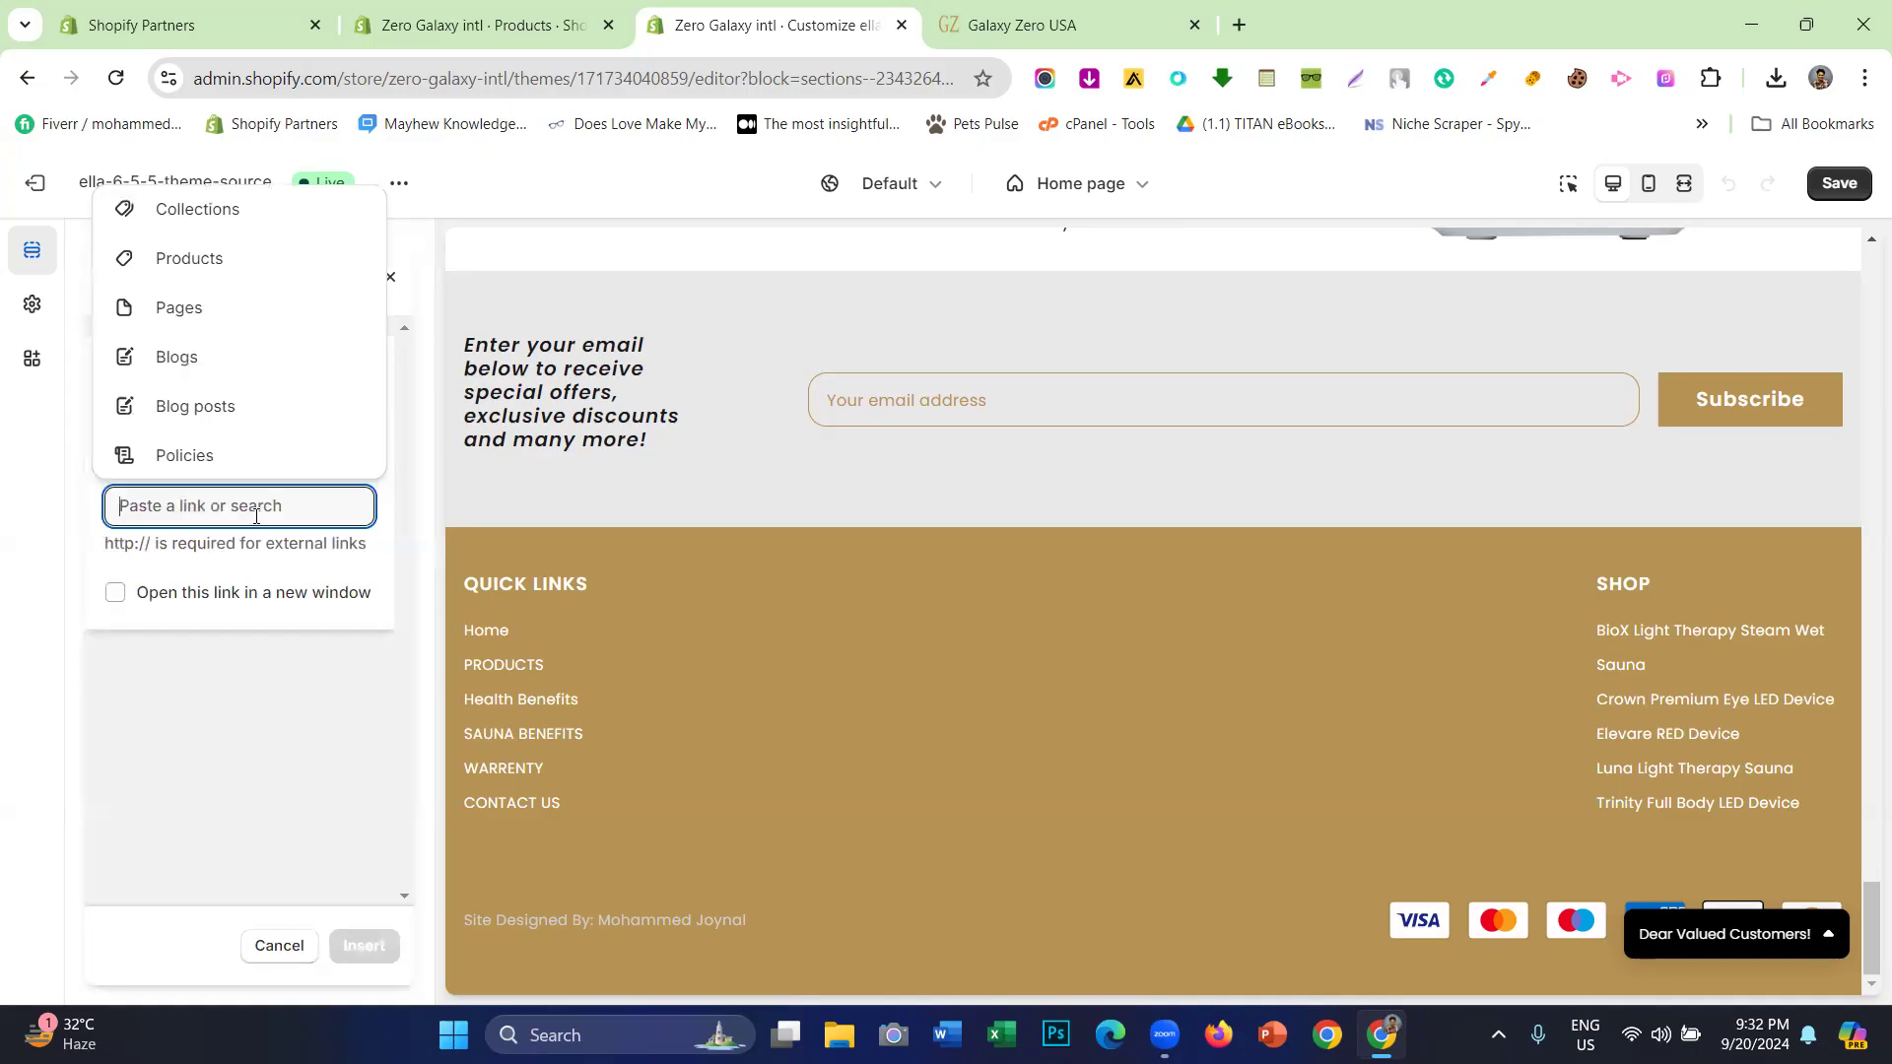
click(284, 943)
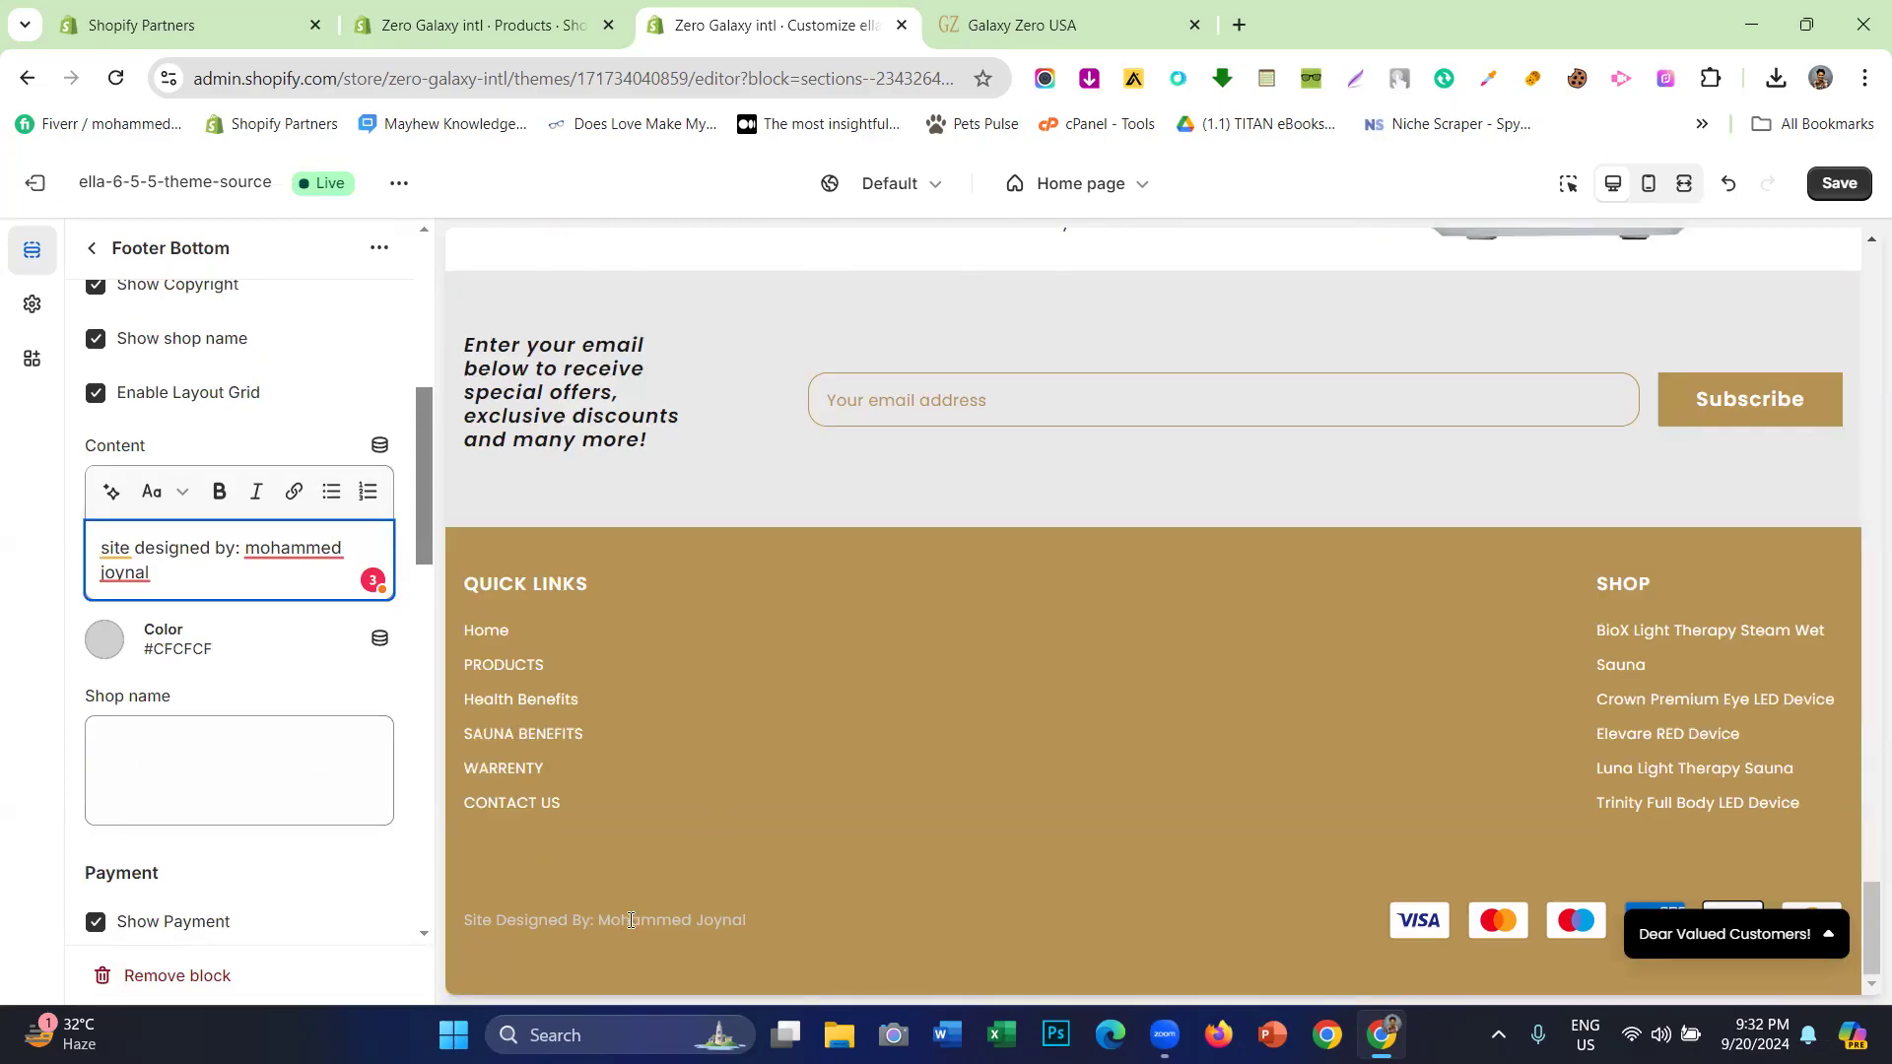
click(646, 923)
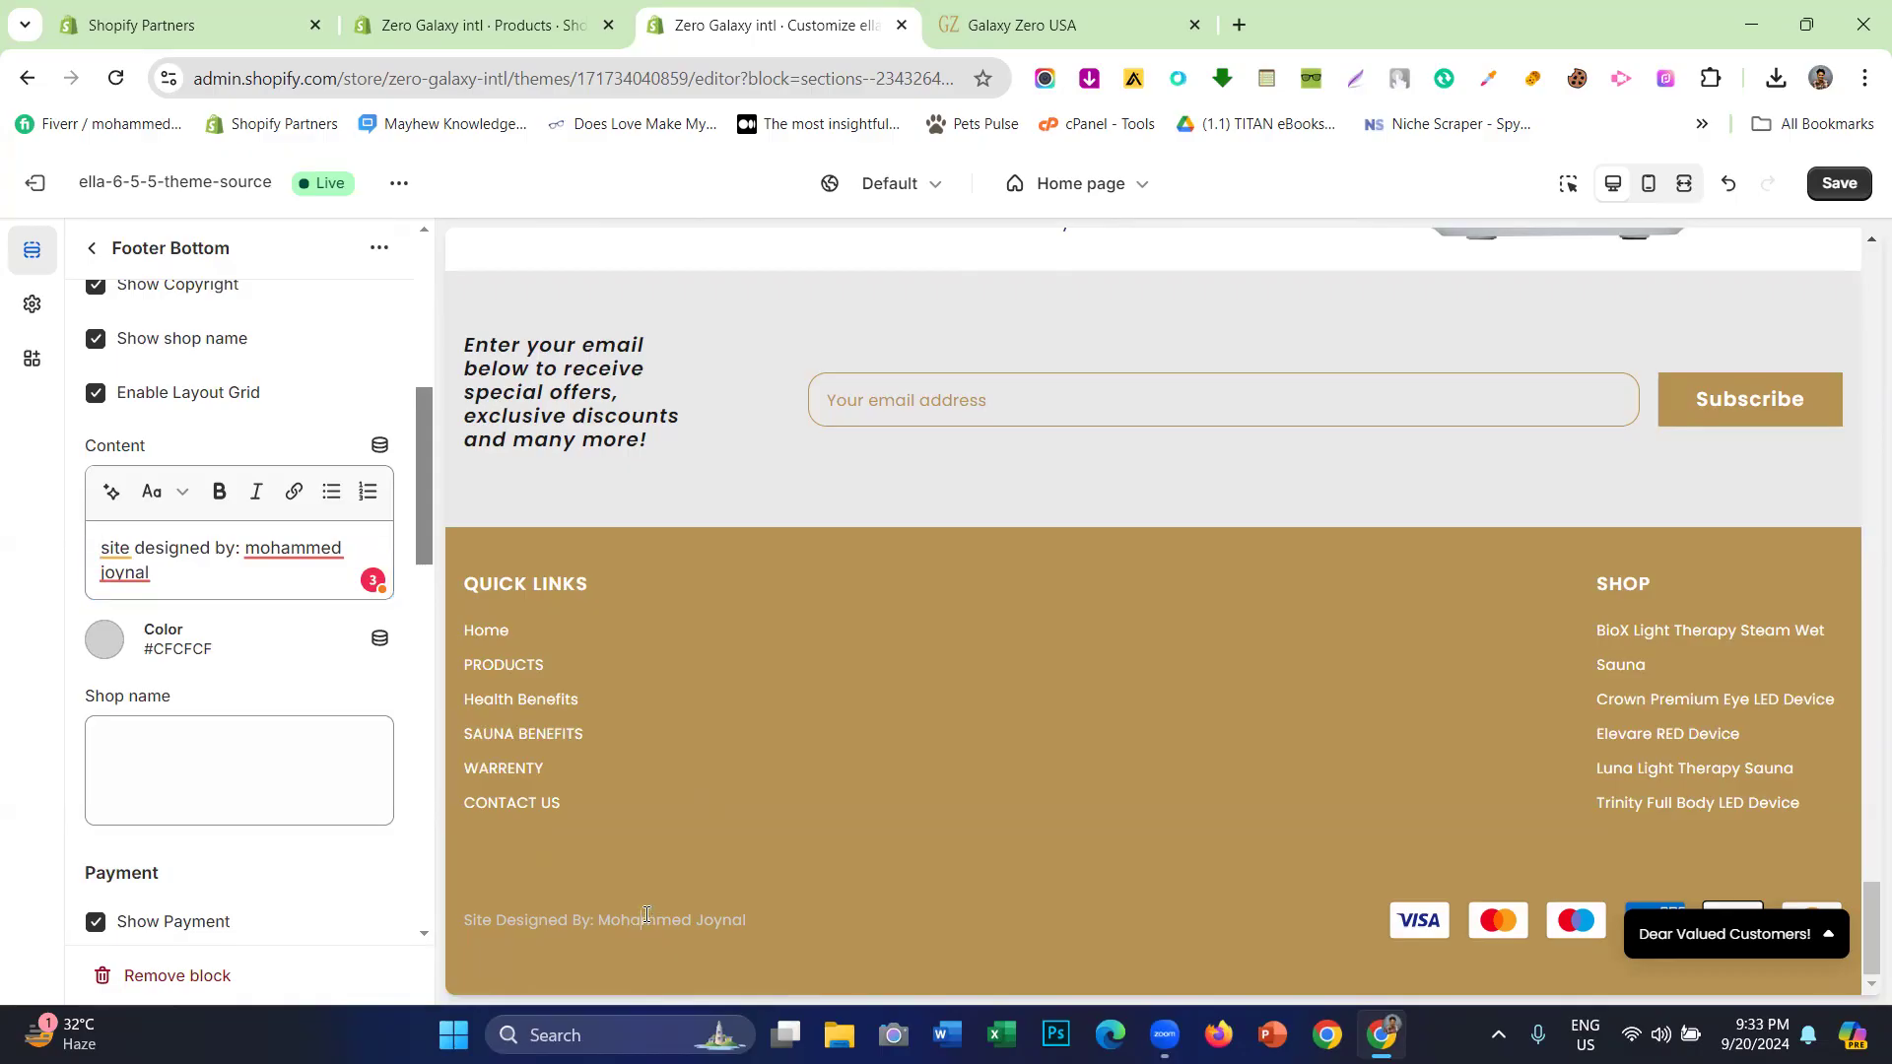
- Copy the whole designer credit from the copyright content, and clear the content
triple_click(198, 589)
key(ctrl+c)
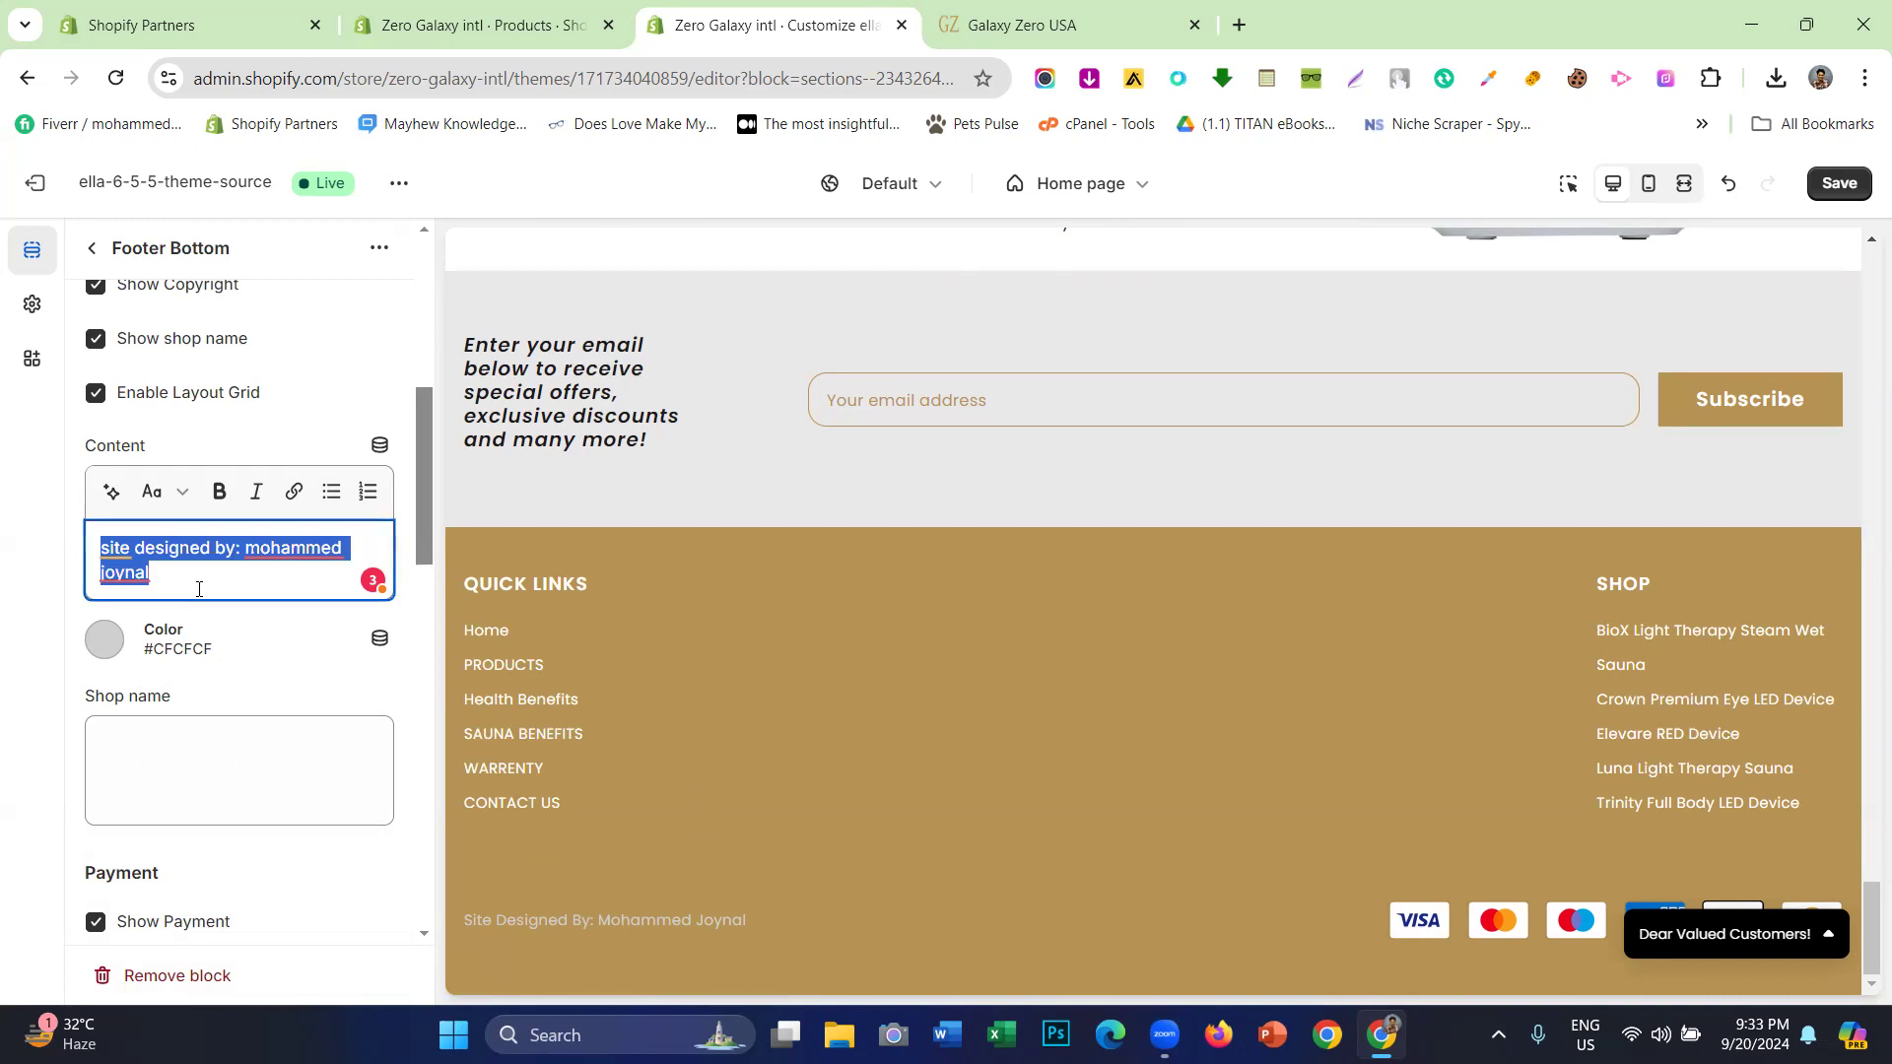
key(BackSpace)
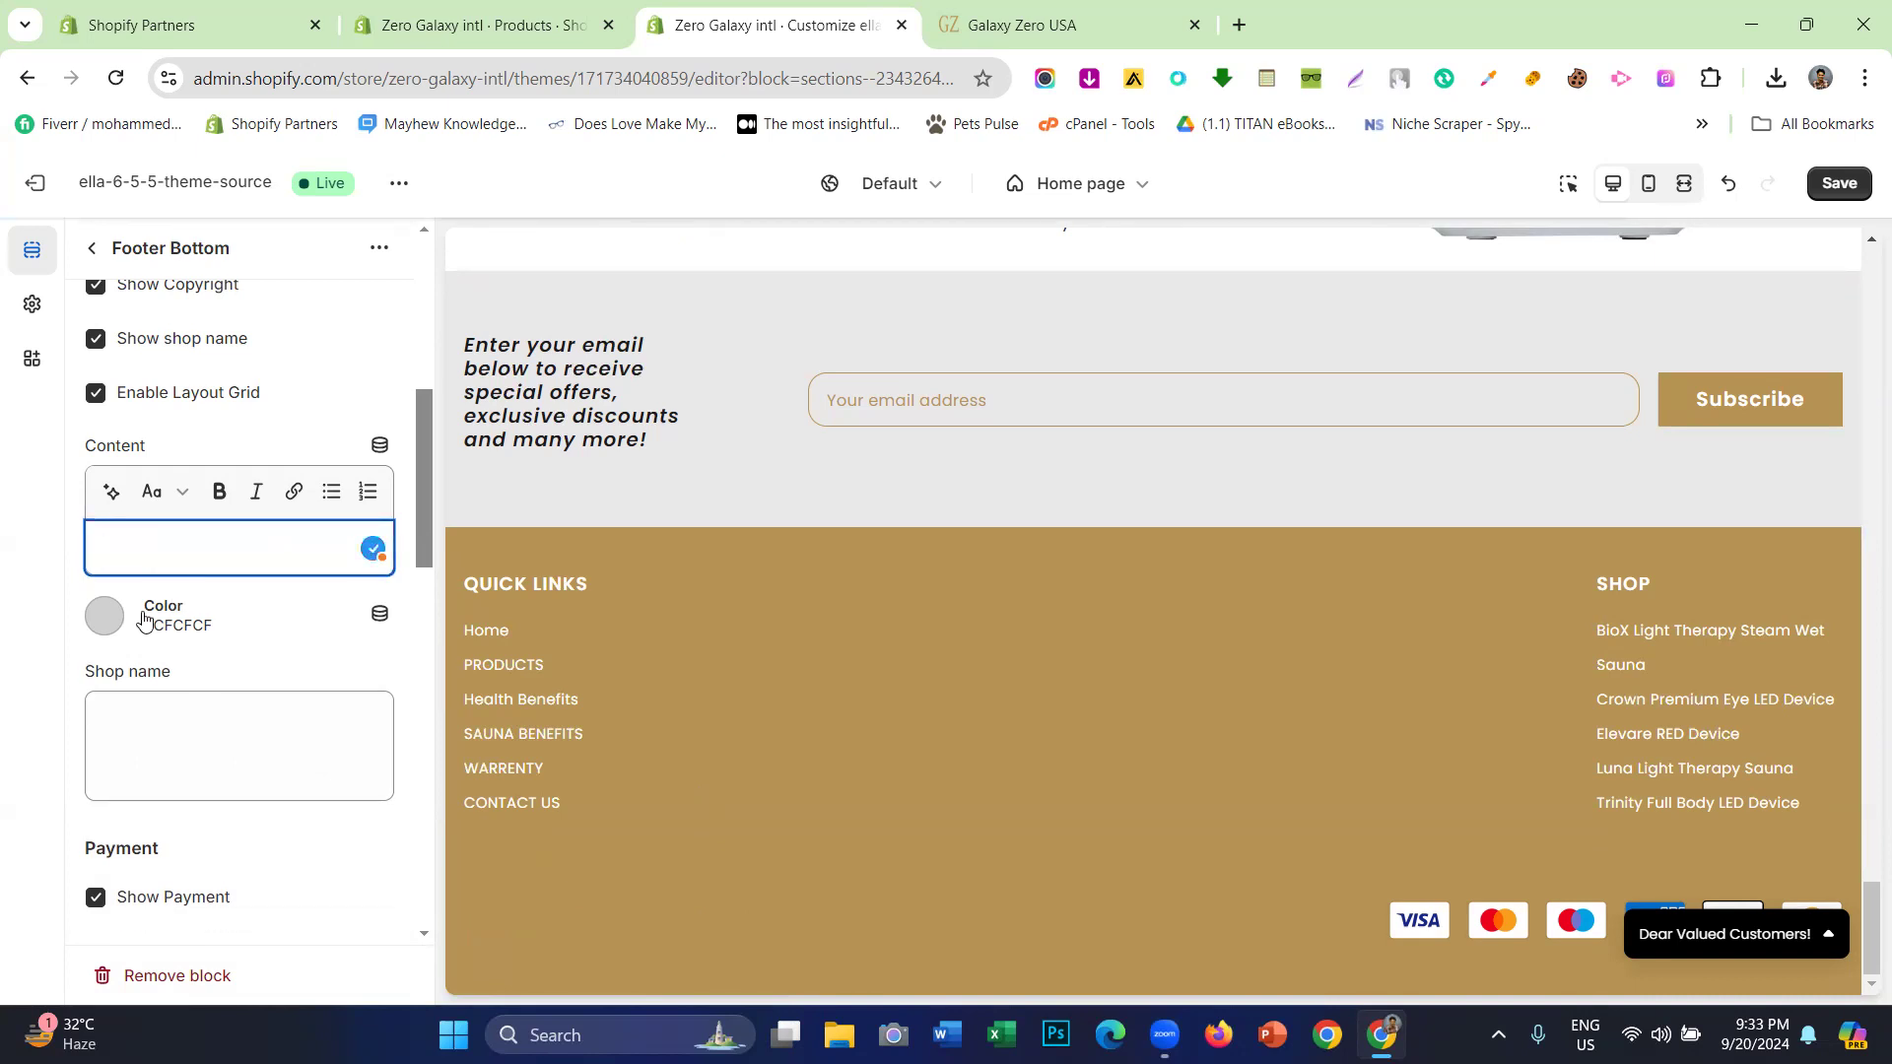
- Paste the copied designer credit back into the Footer Bottom copyright content, and check it in the footer preview
key(ctrl+v)
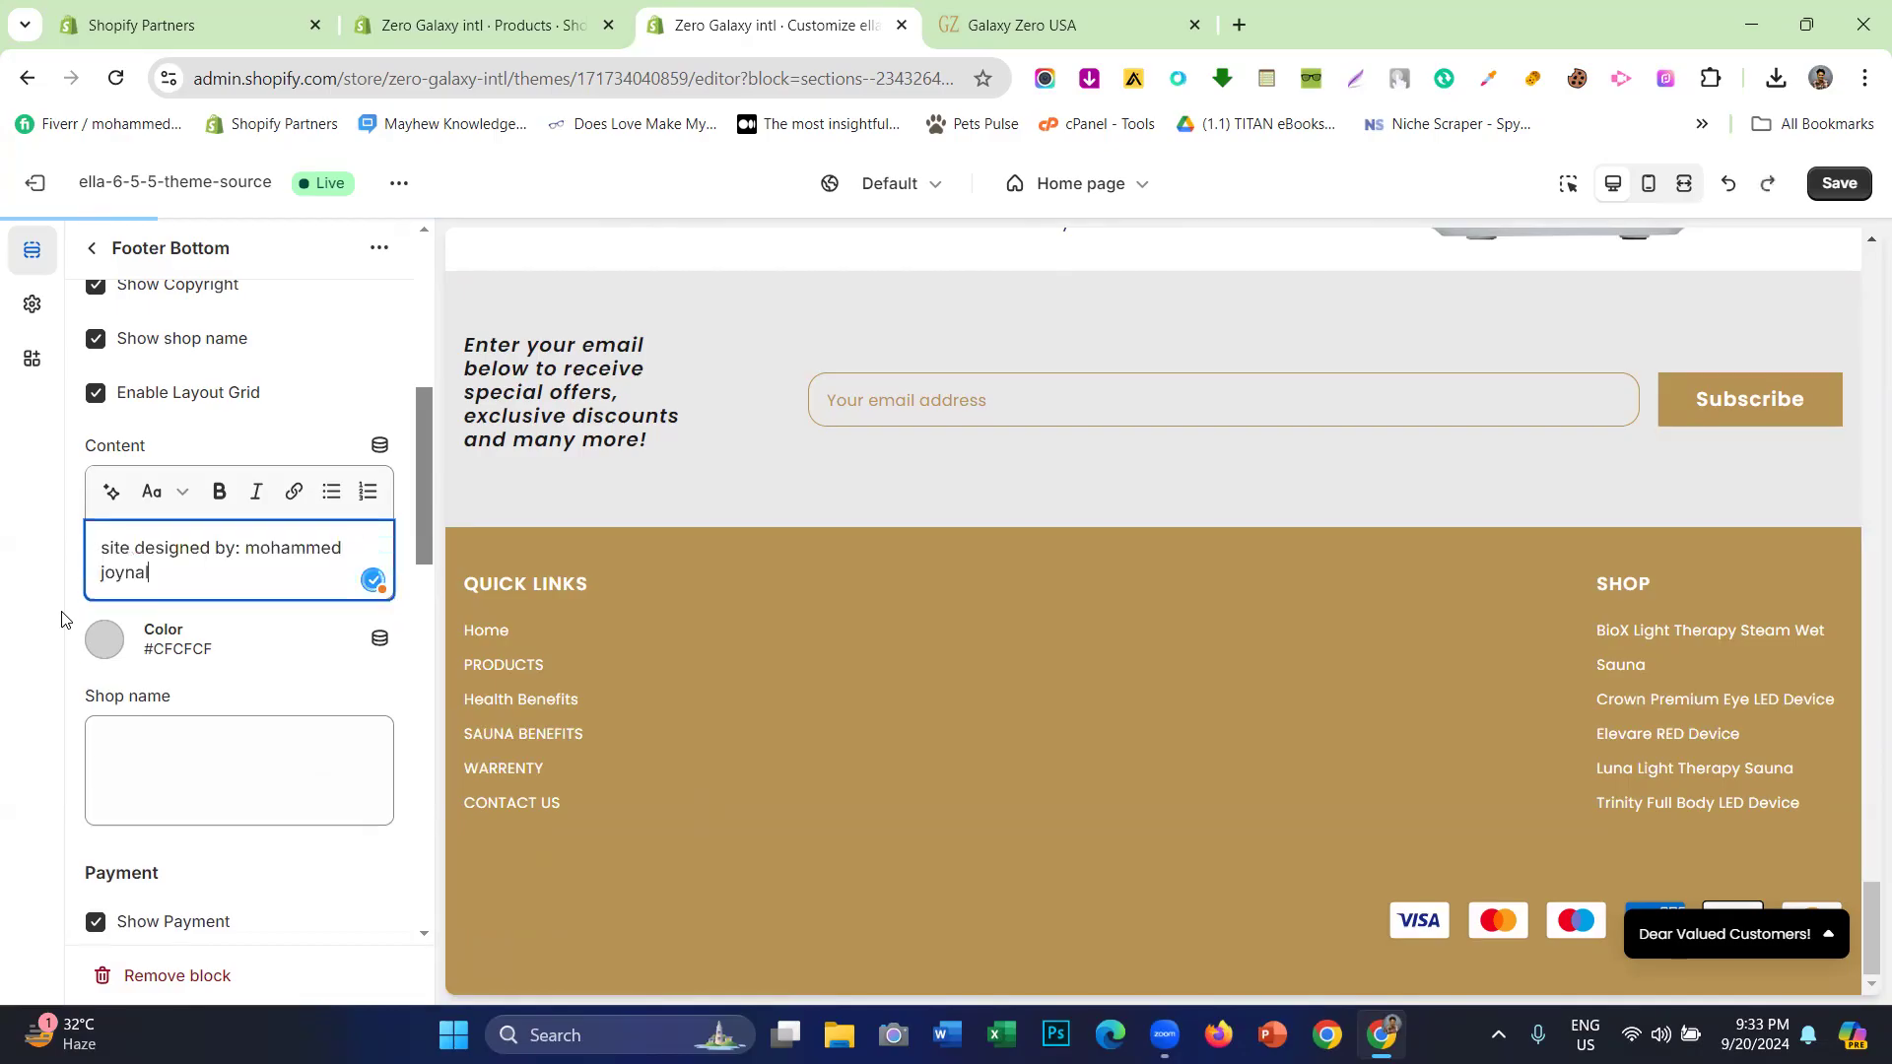
scroll(349, 609, up, 3)
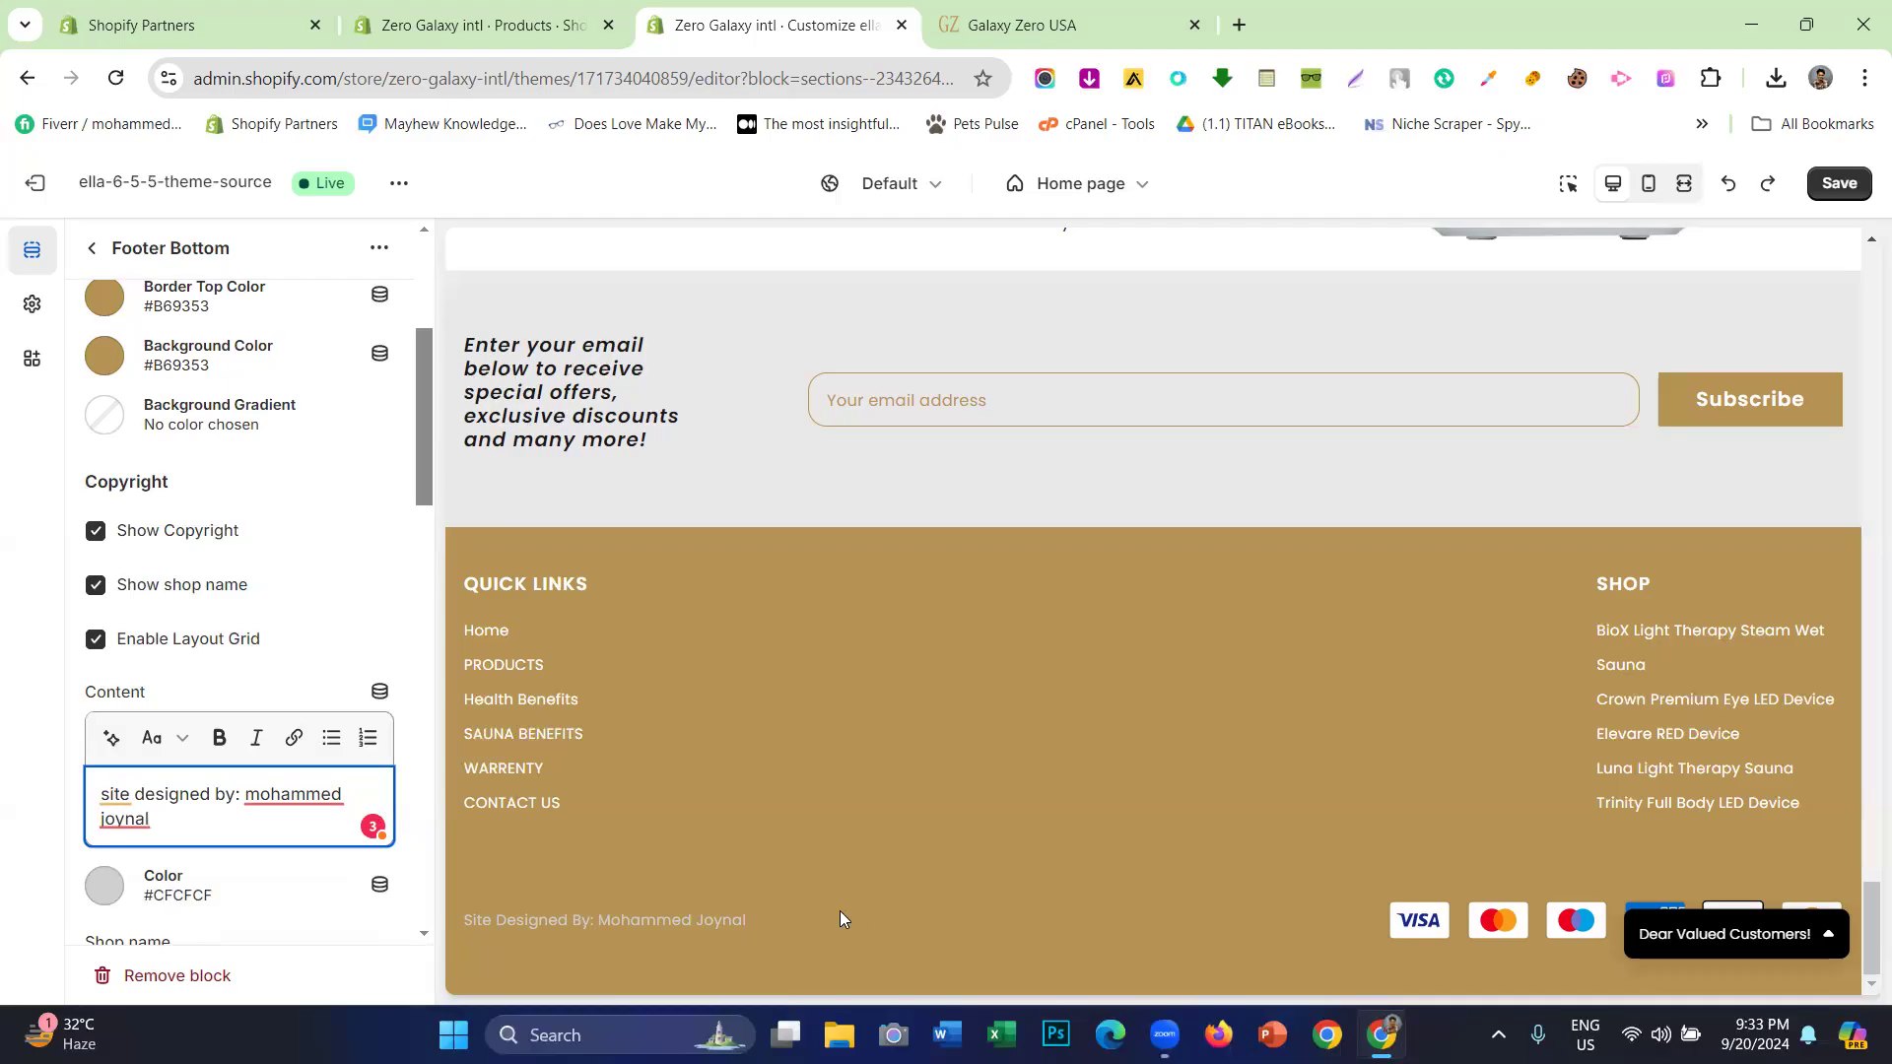
mouse_move(758, 919)
mouse_down()
mouse_move(526, 918)
mouse_move(751, 924)
mouse_up()
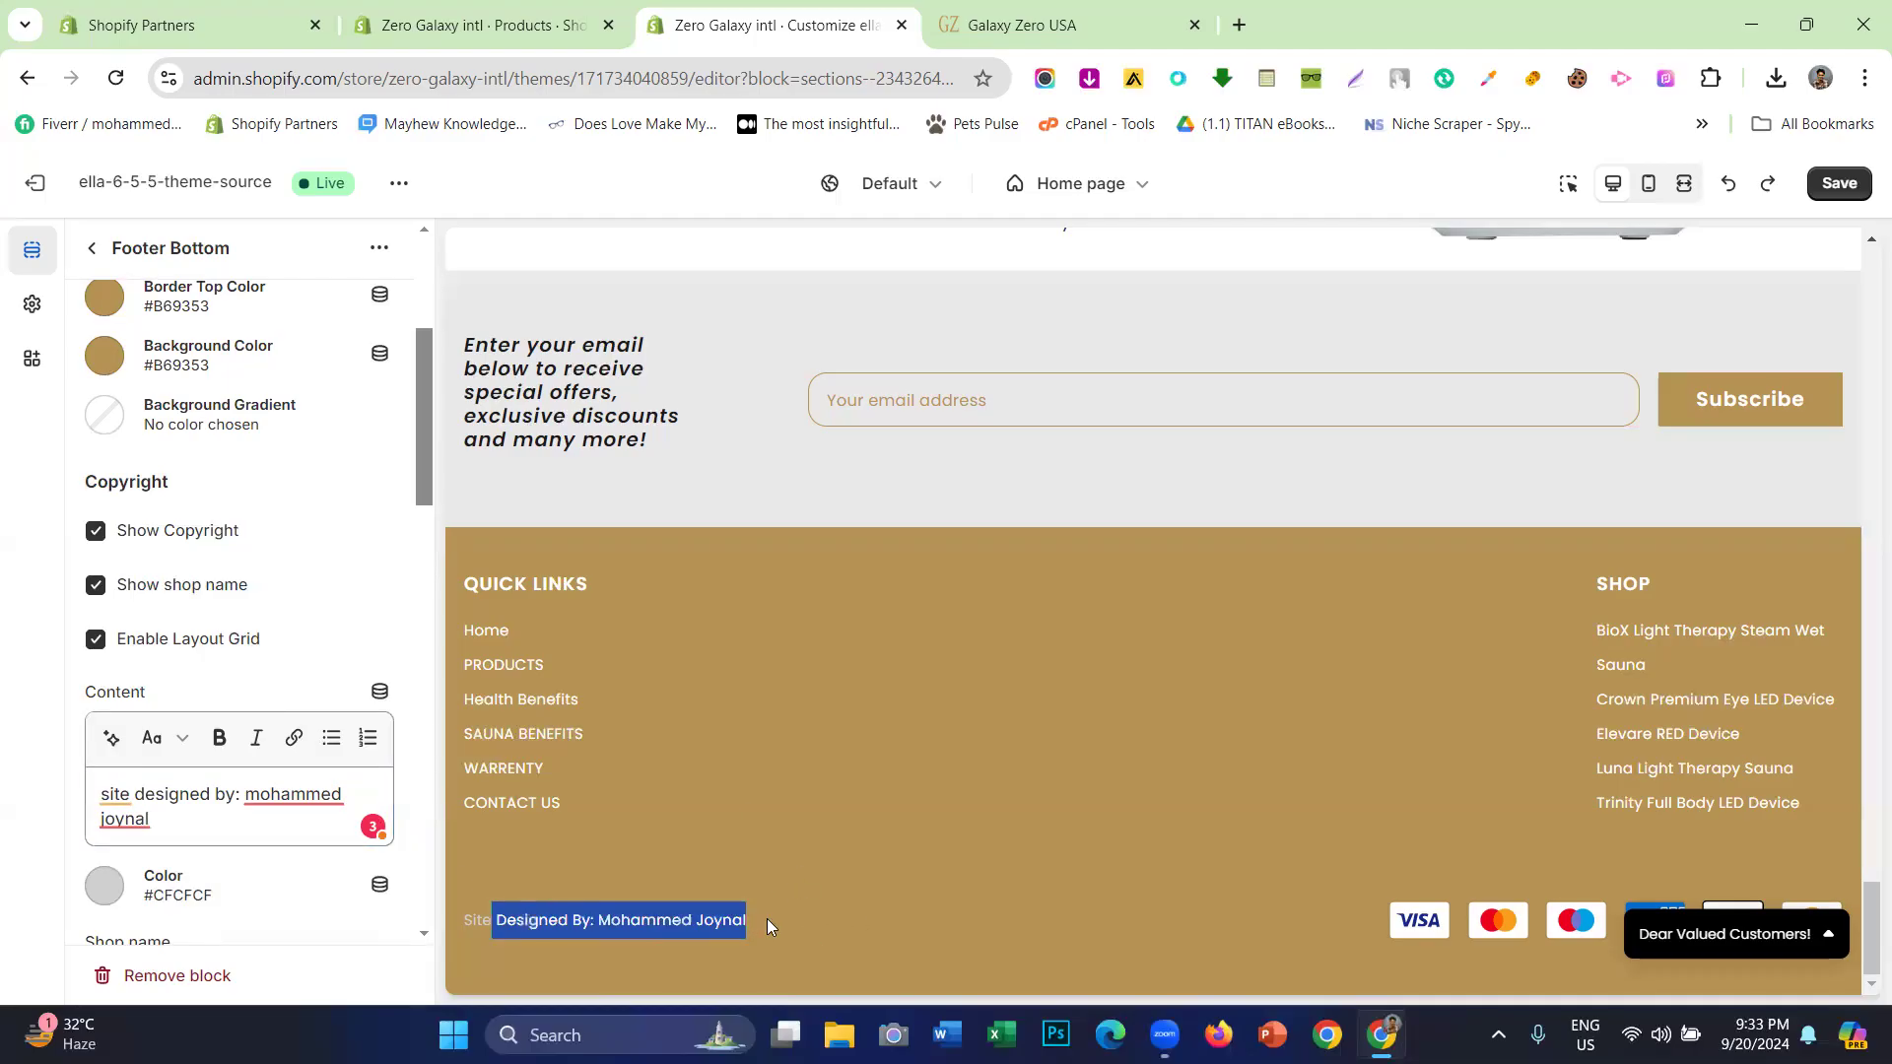
click(83, 695)
- Try hiding the payment icons in the Footer Bottom block before showing them again
scroll(182, 686, down, 3)
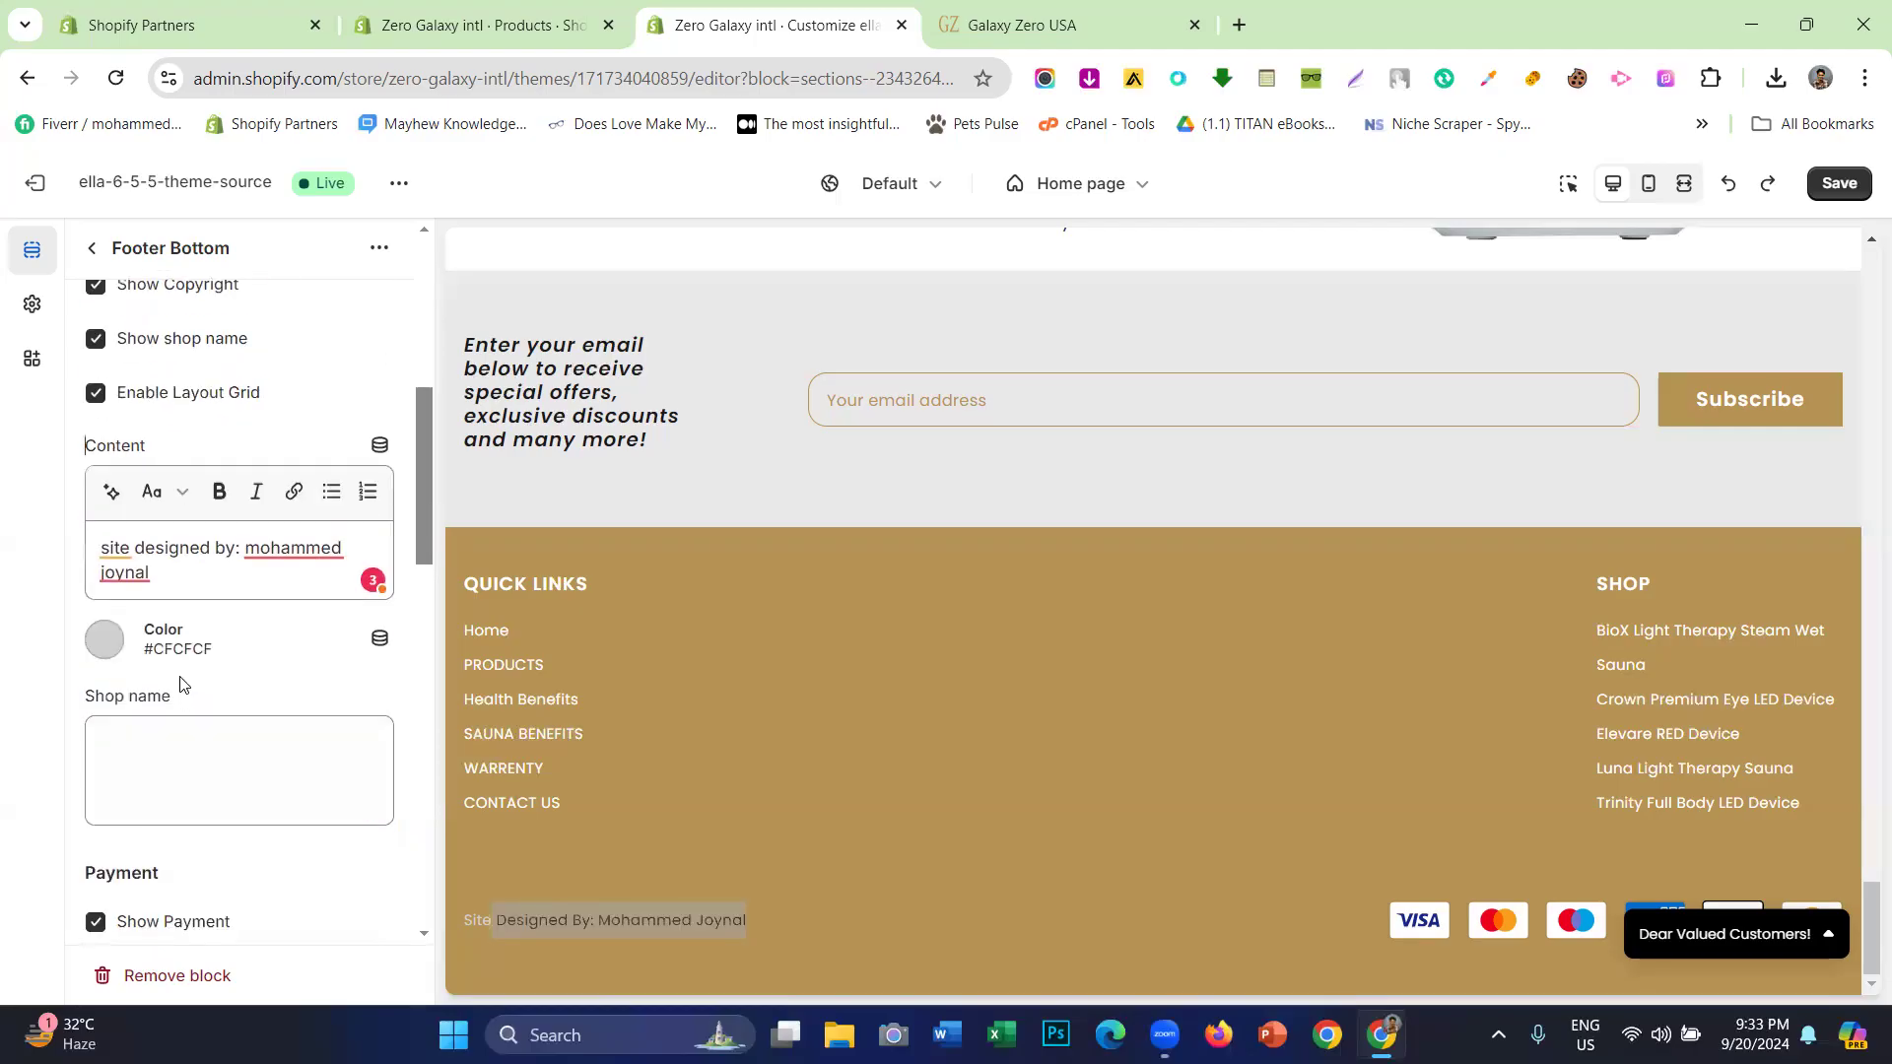
scroll(181, 682, down, 3)
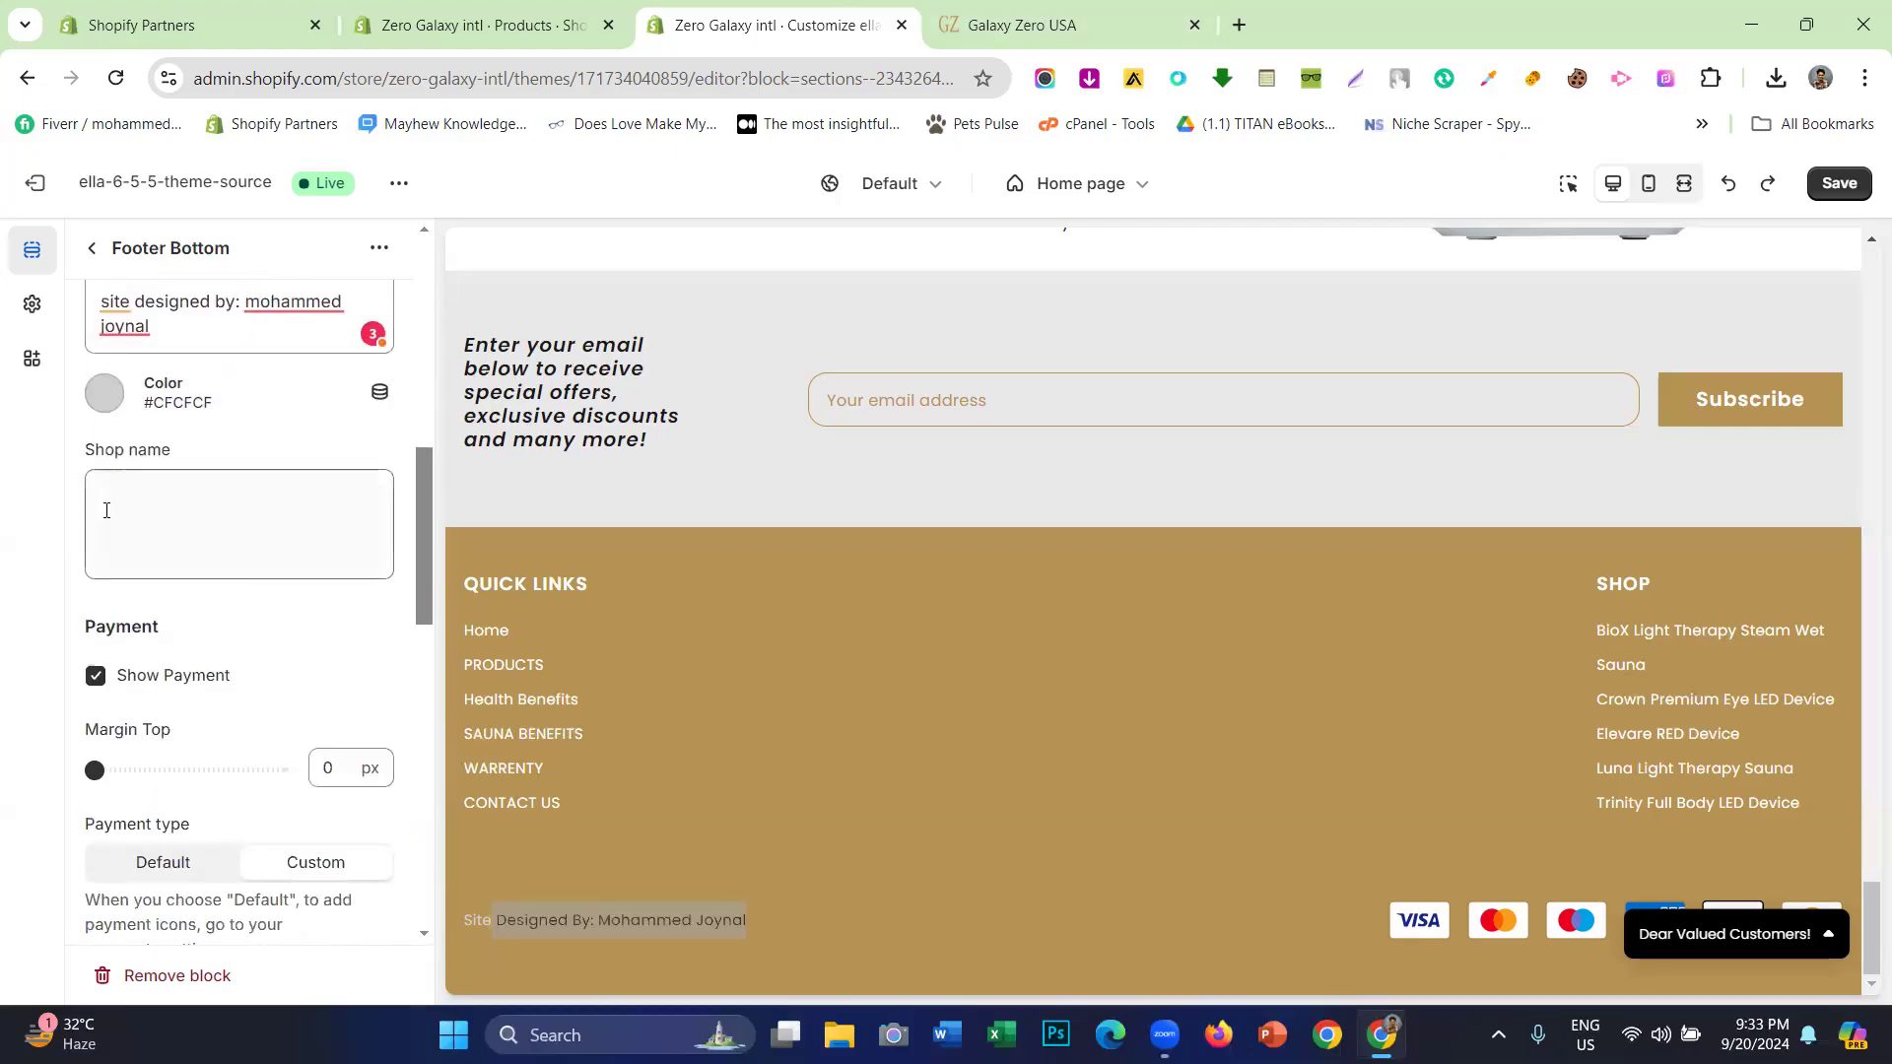
scroll(134, 511, down, 1)
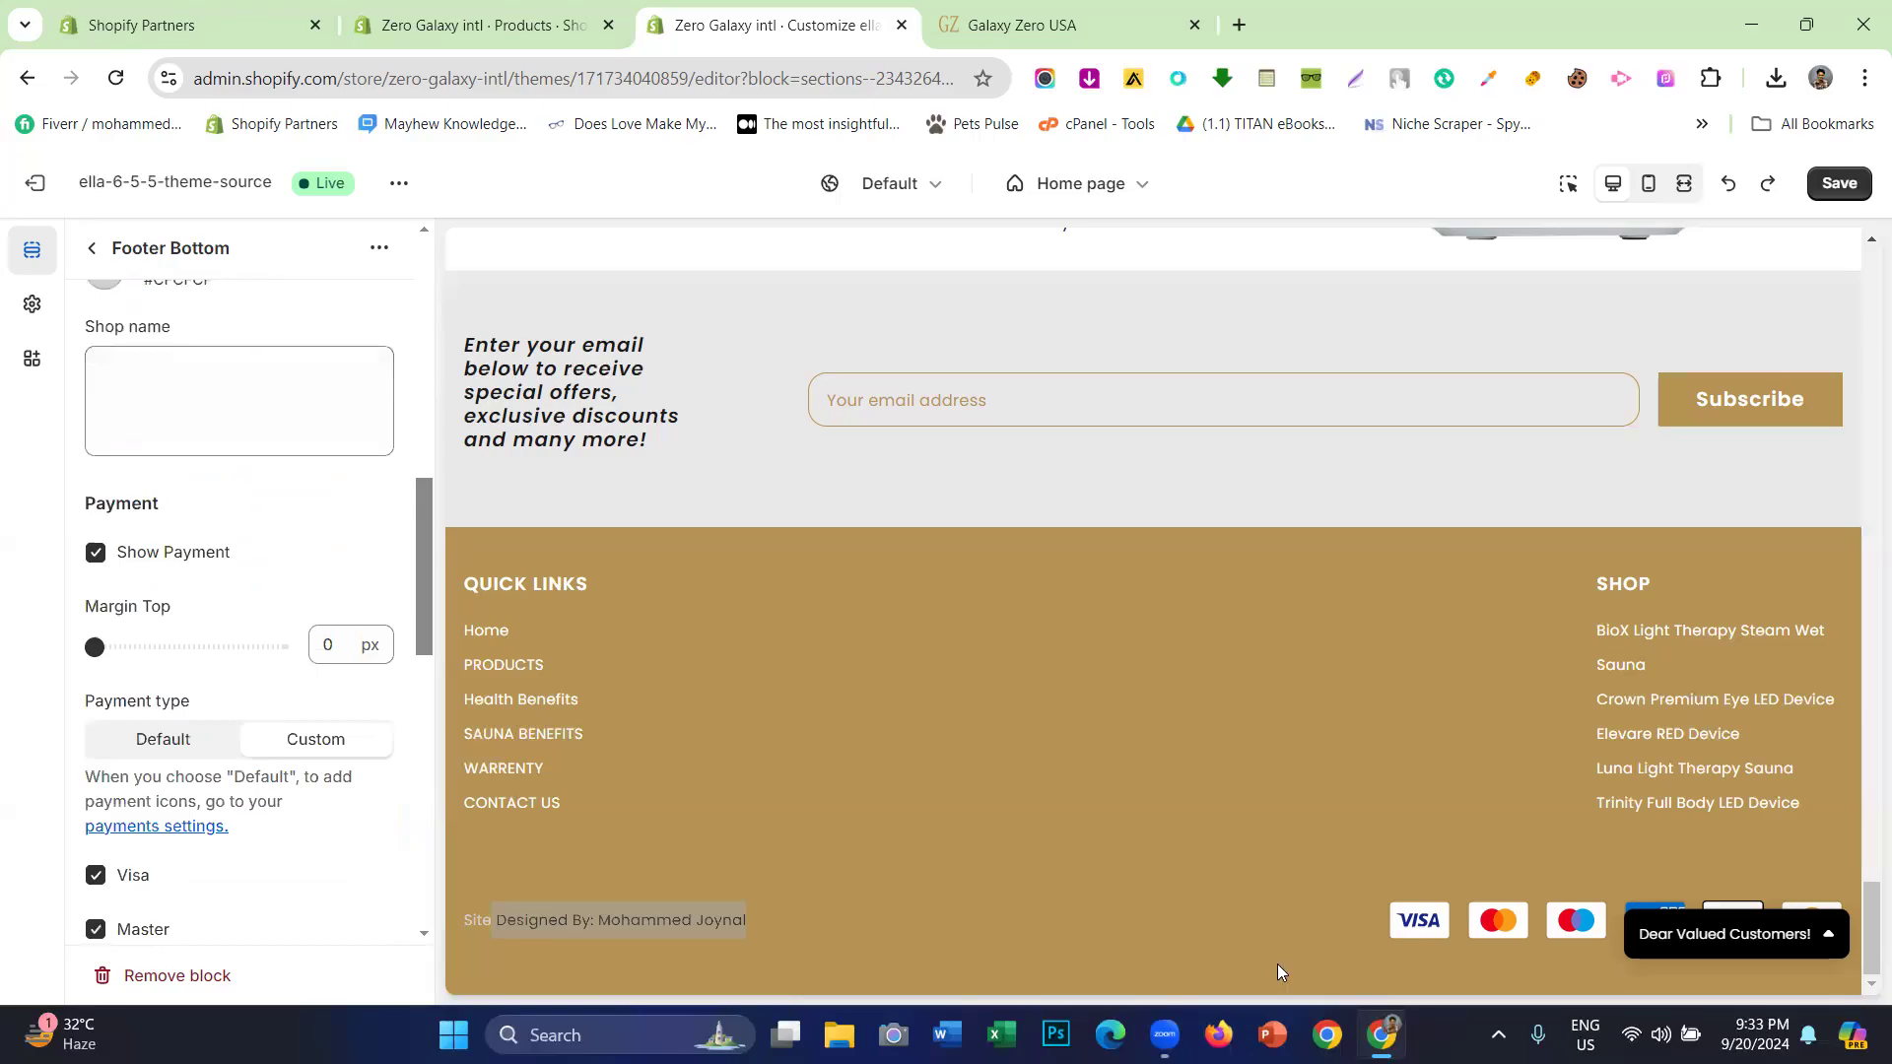
click(1349, 922)
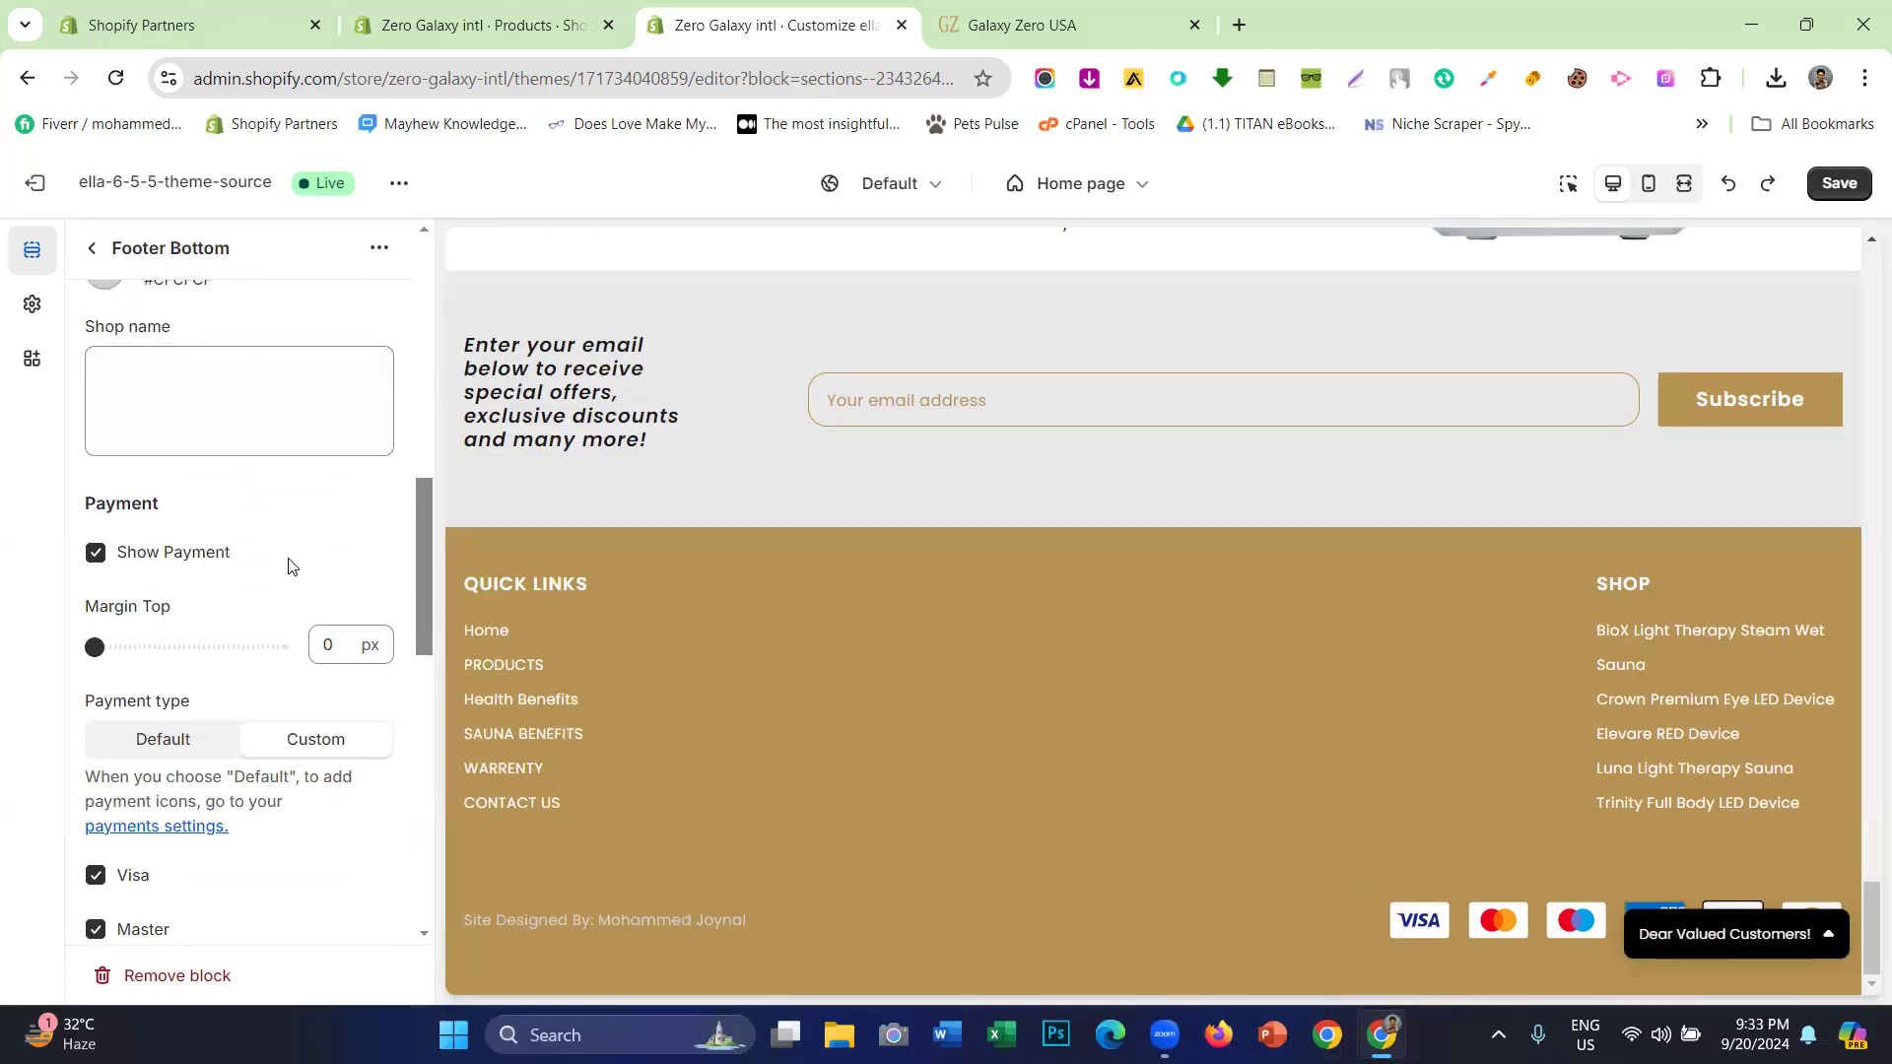
click(172, 570)
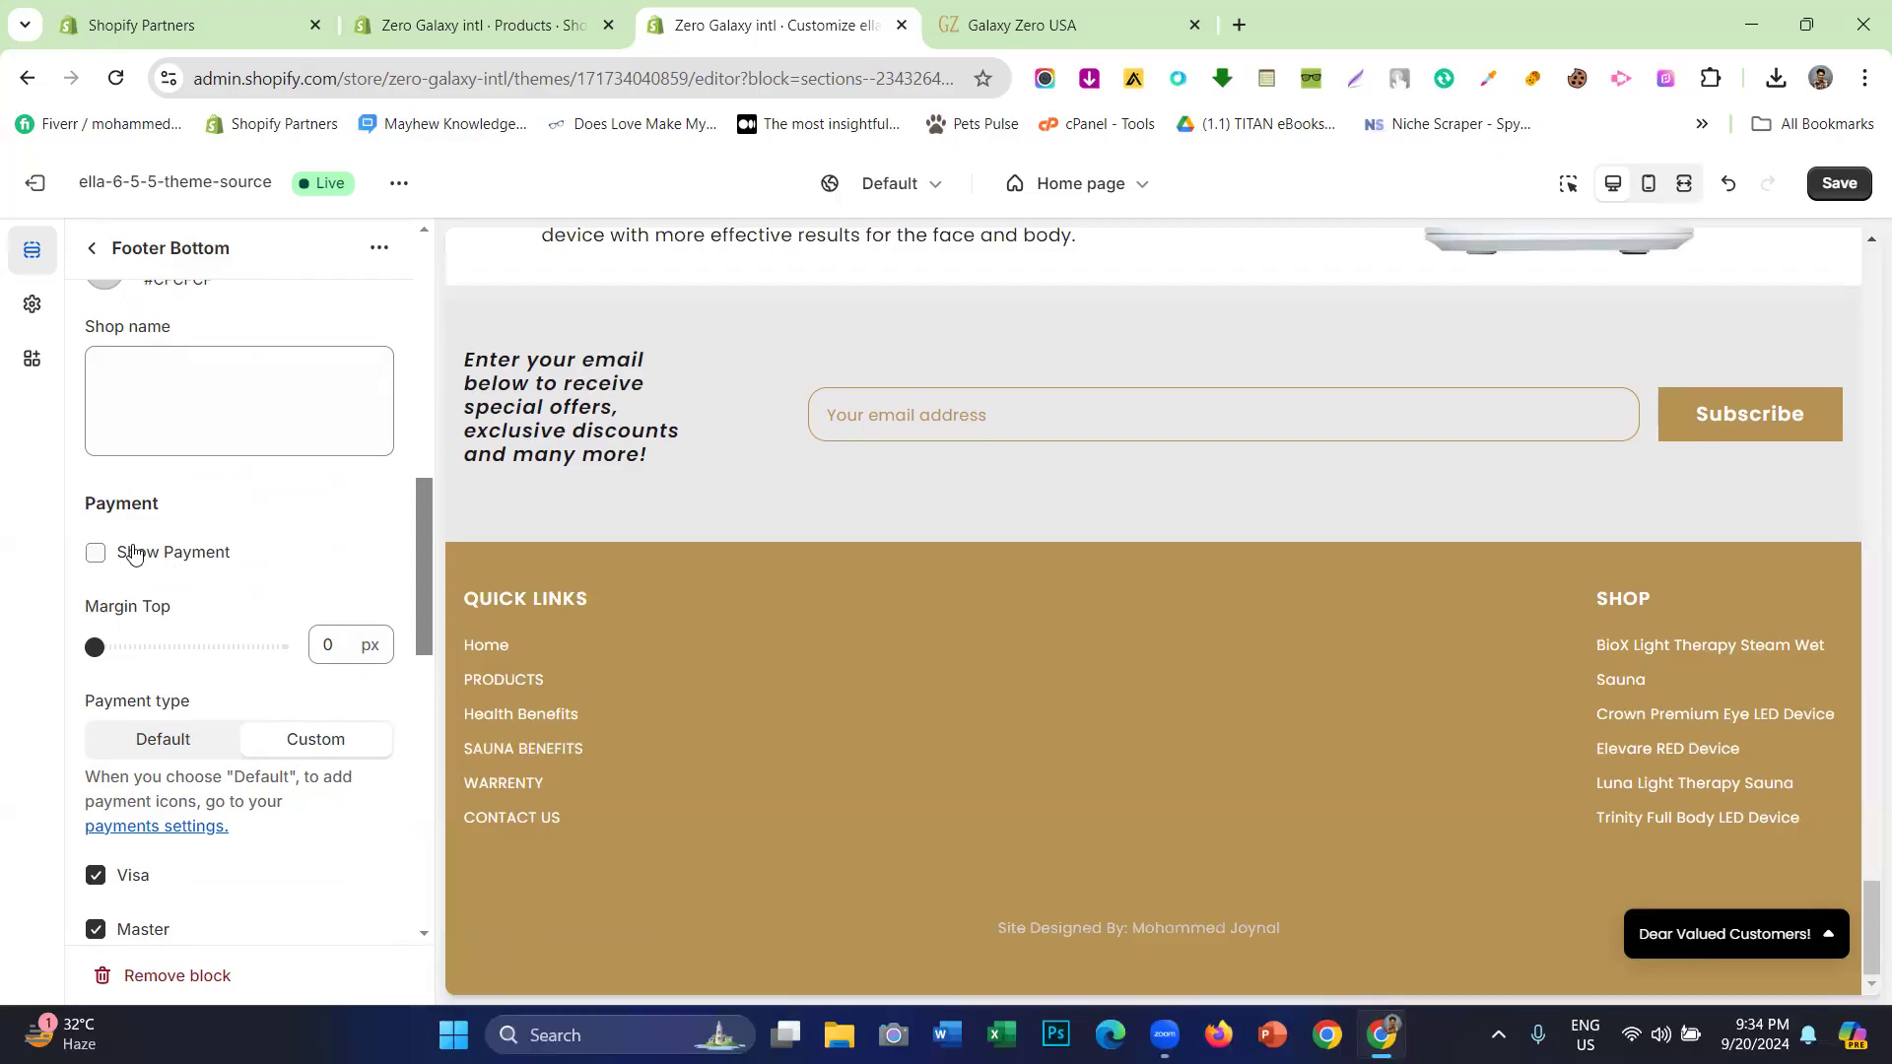
click(135, 554)
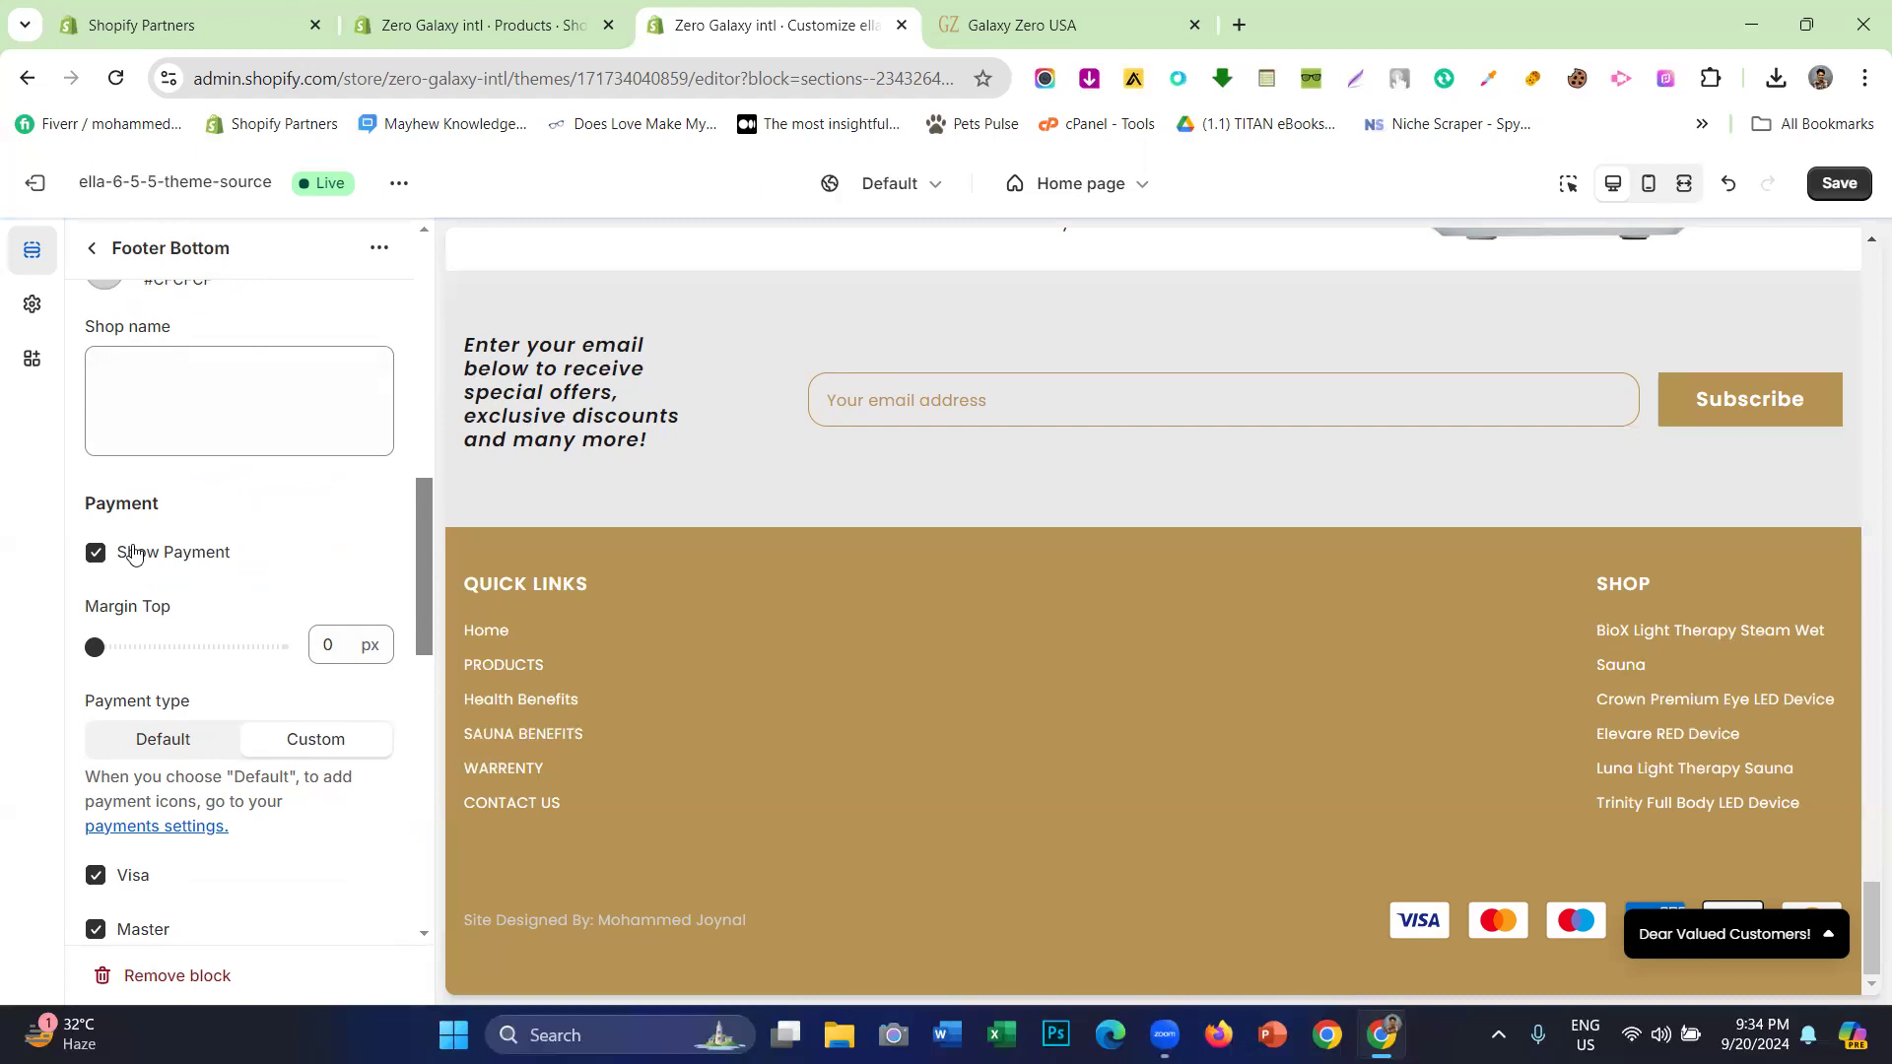
- Remove the Apple Pay and Bitcoin icons from the Footer Bottom payment methods
scroll(156, 589, down, 3)
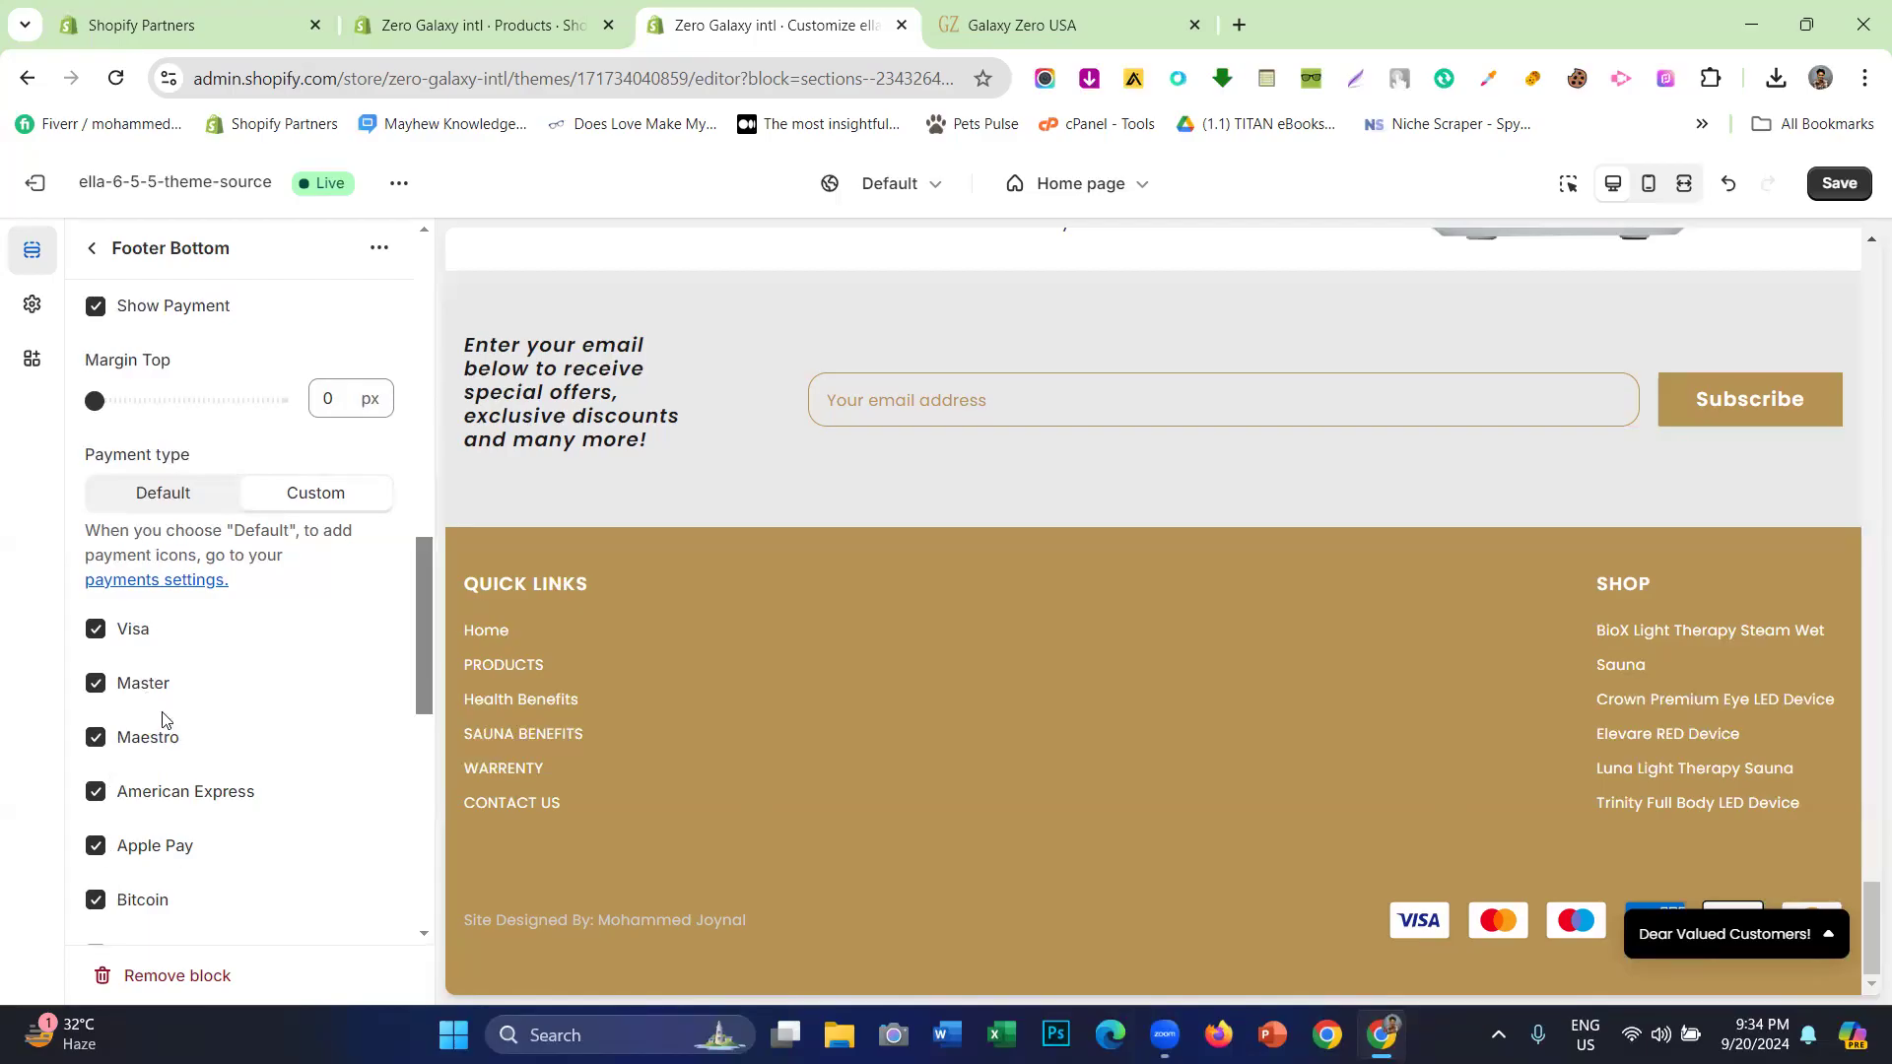
scroll(146, 701, down, 1)
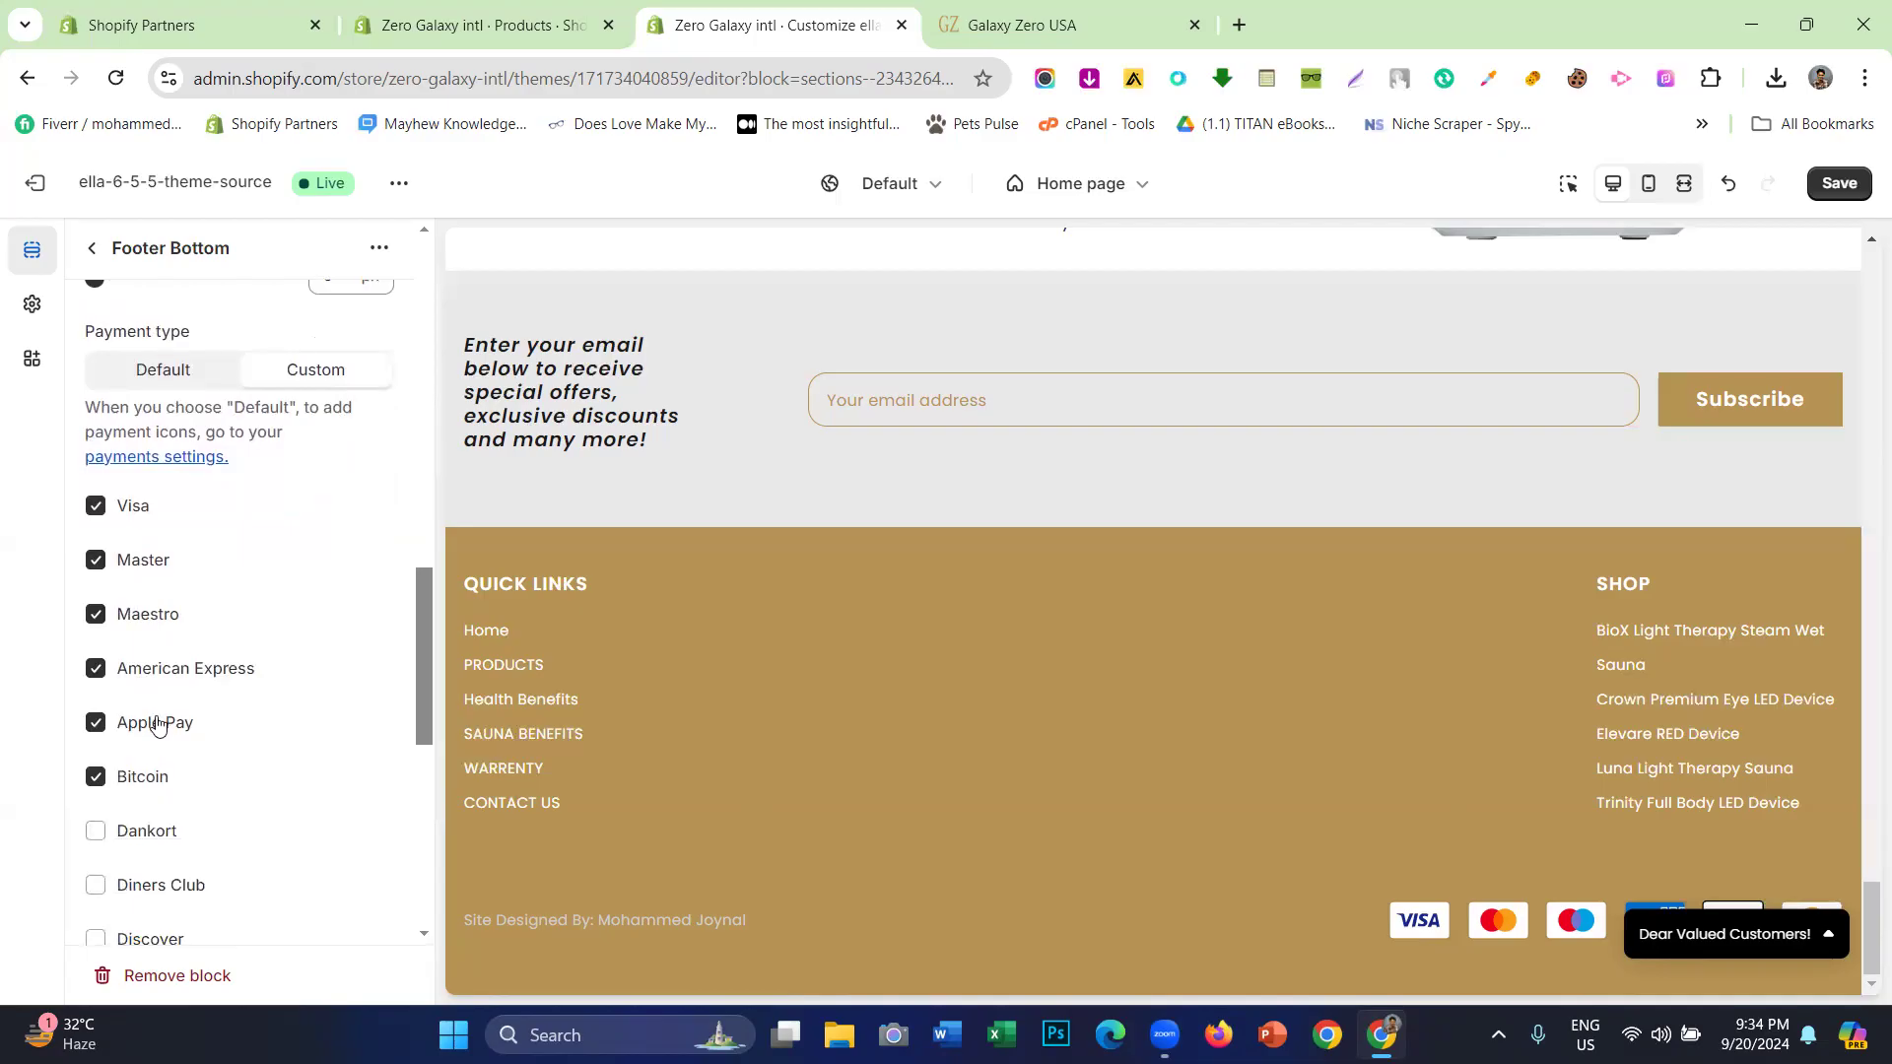
click(157, 726)
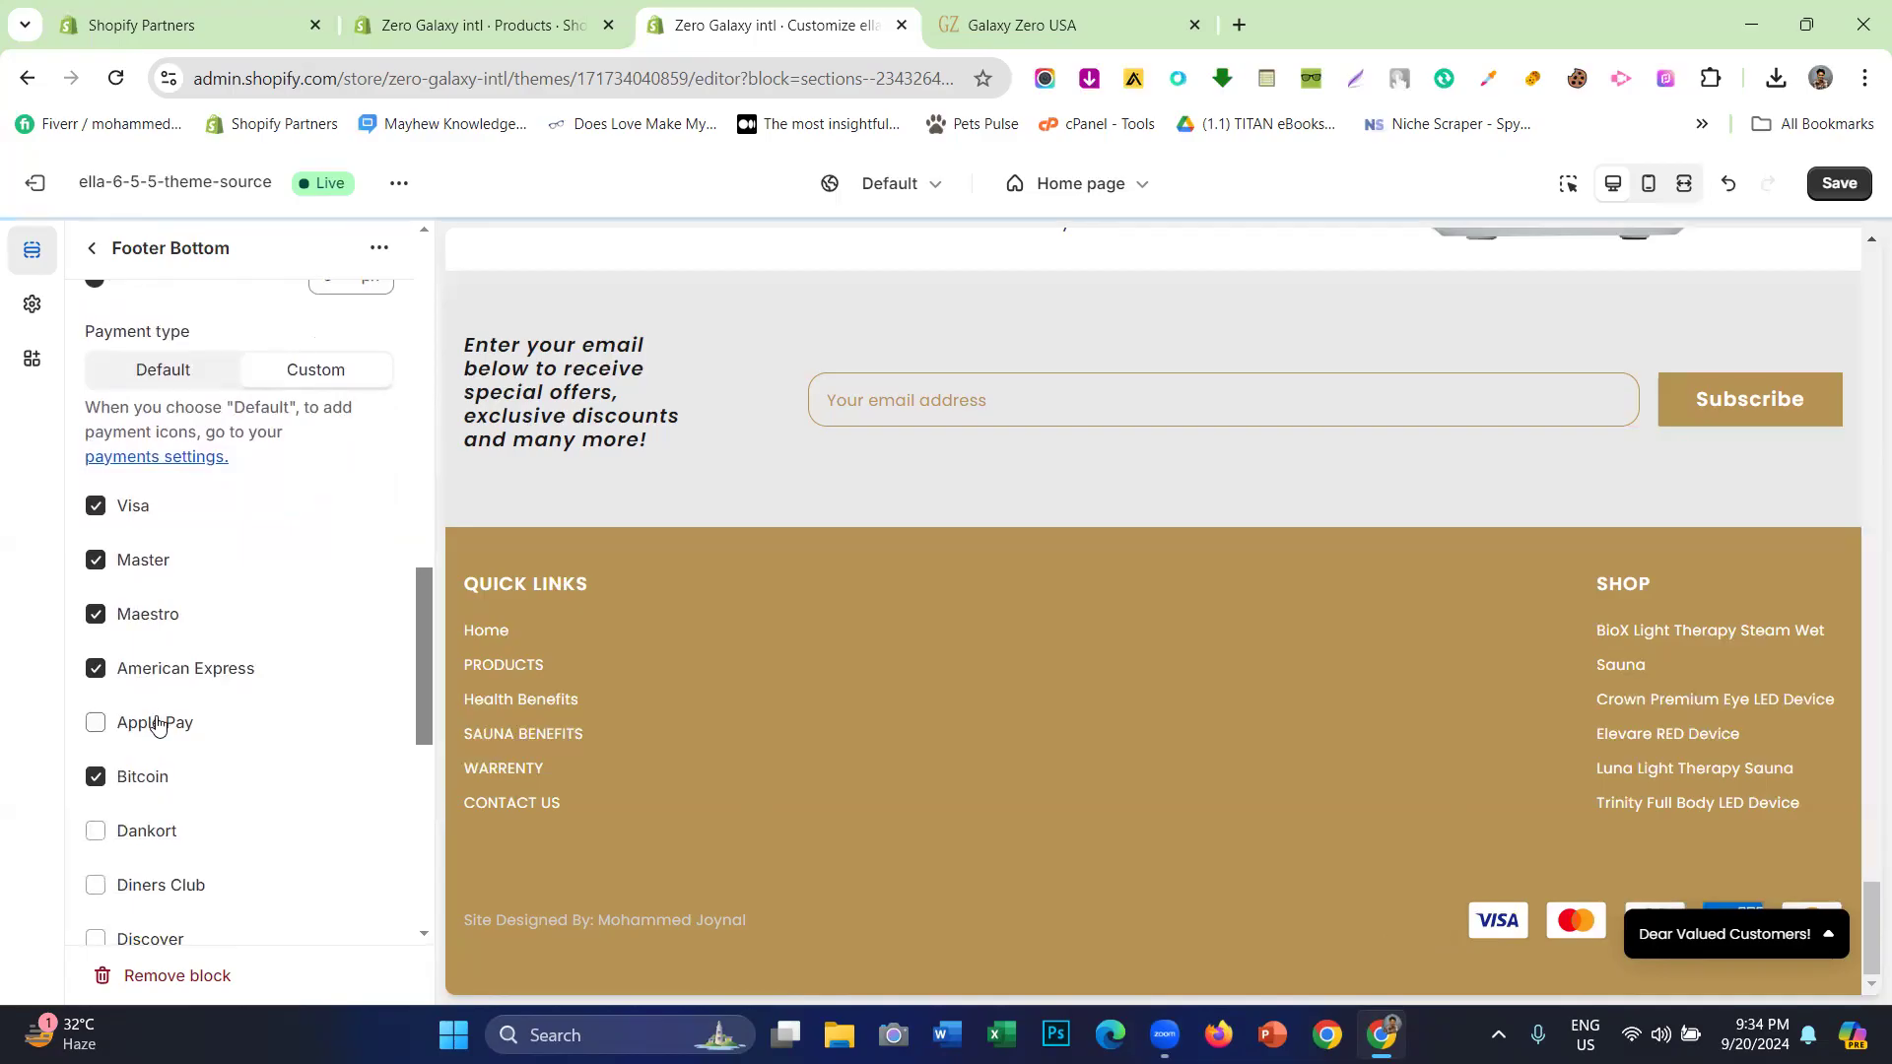
click(138, 776)
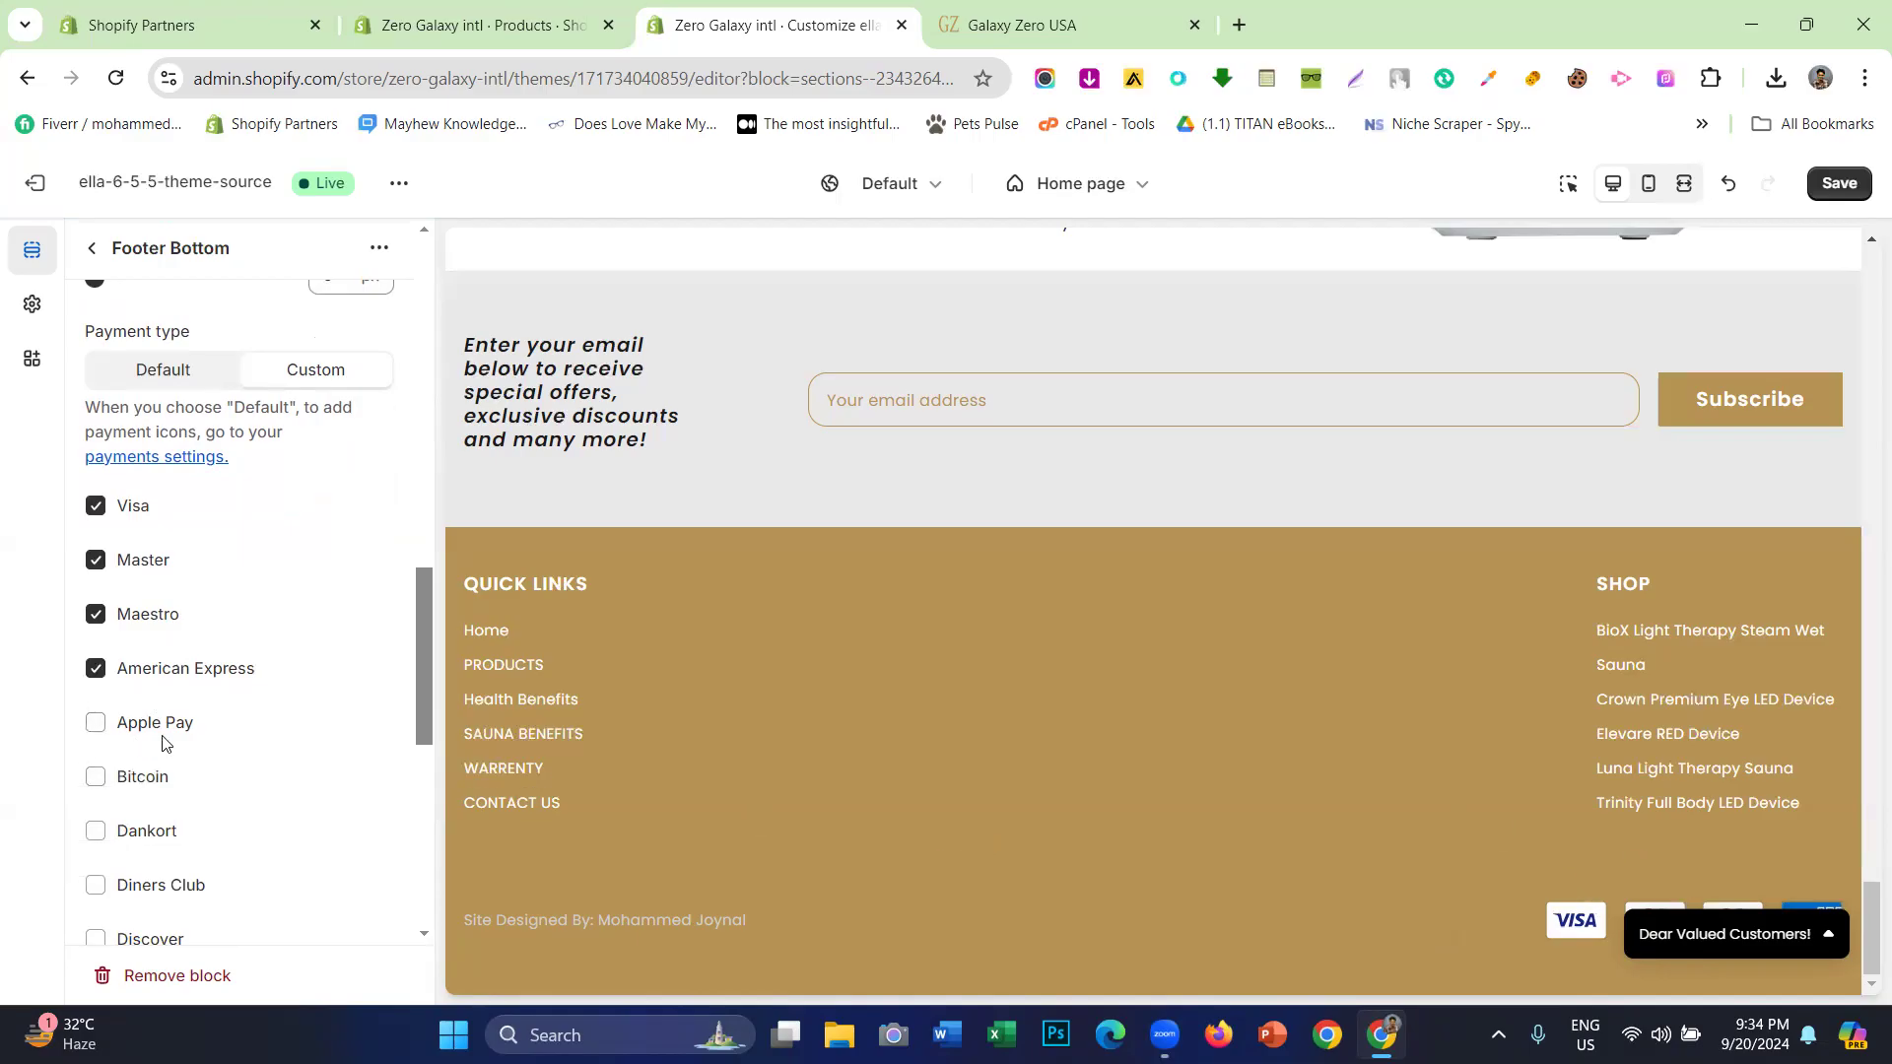
- Enable the Paypal and Googlepay icons among the Footer Bottom payment methods
scroll(210, 631, down, 1)
scroll(210, 630, down, 1)
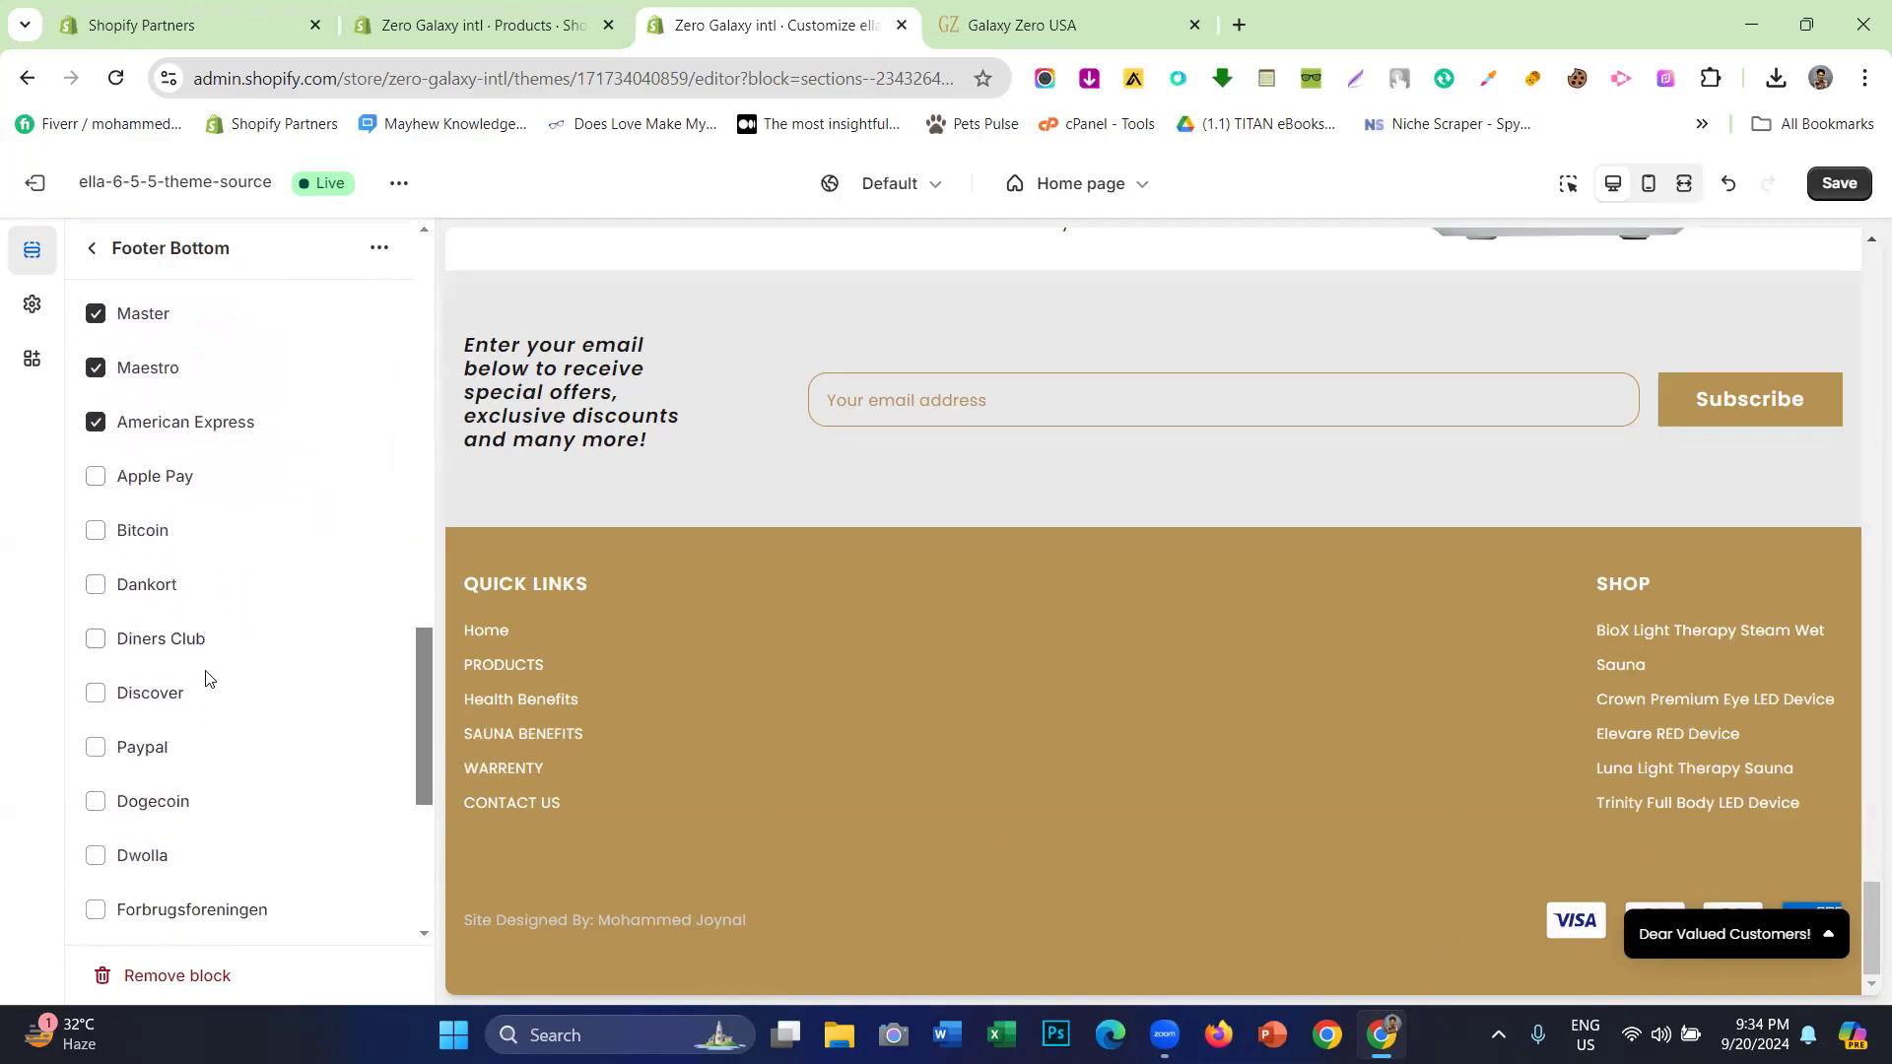
click(153, 744)
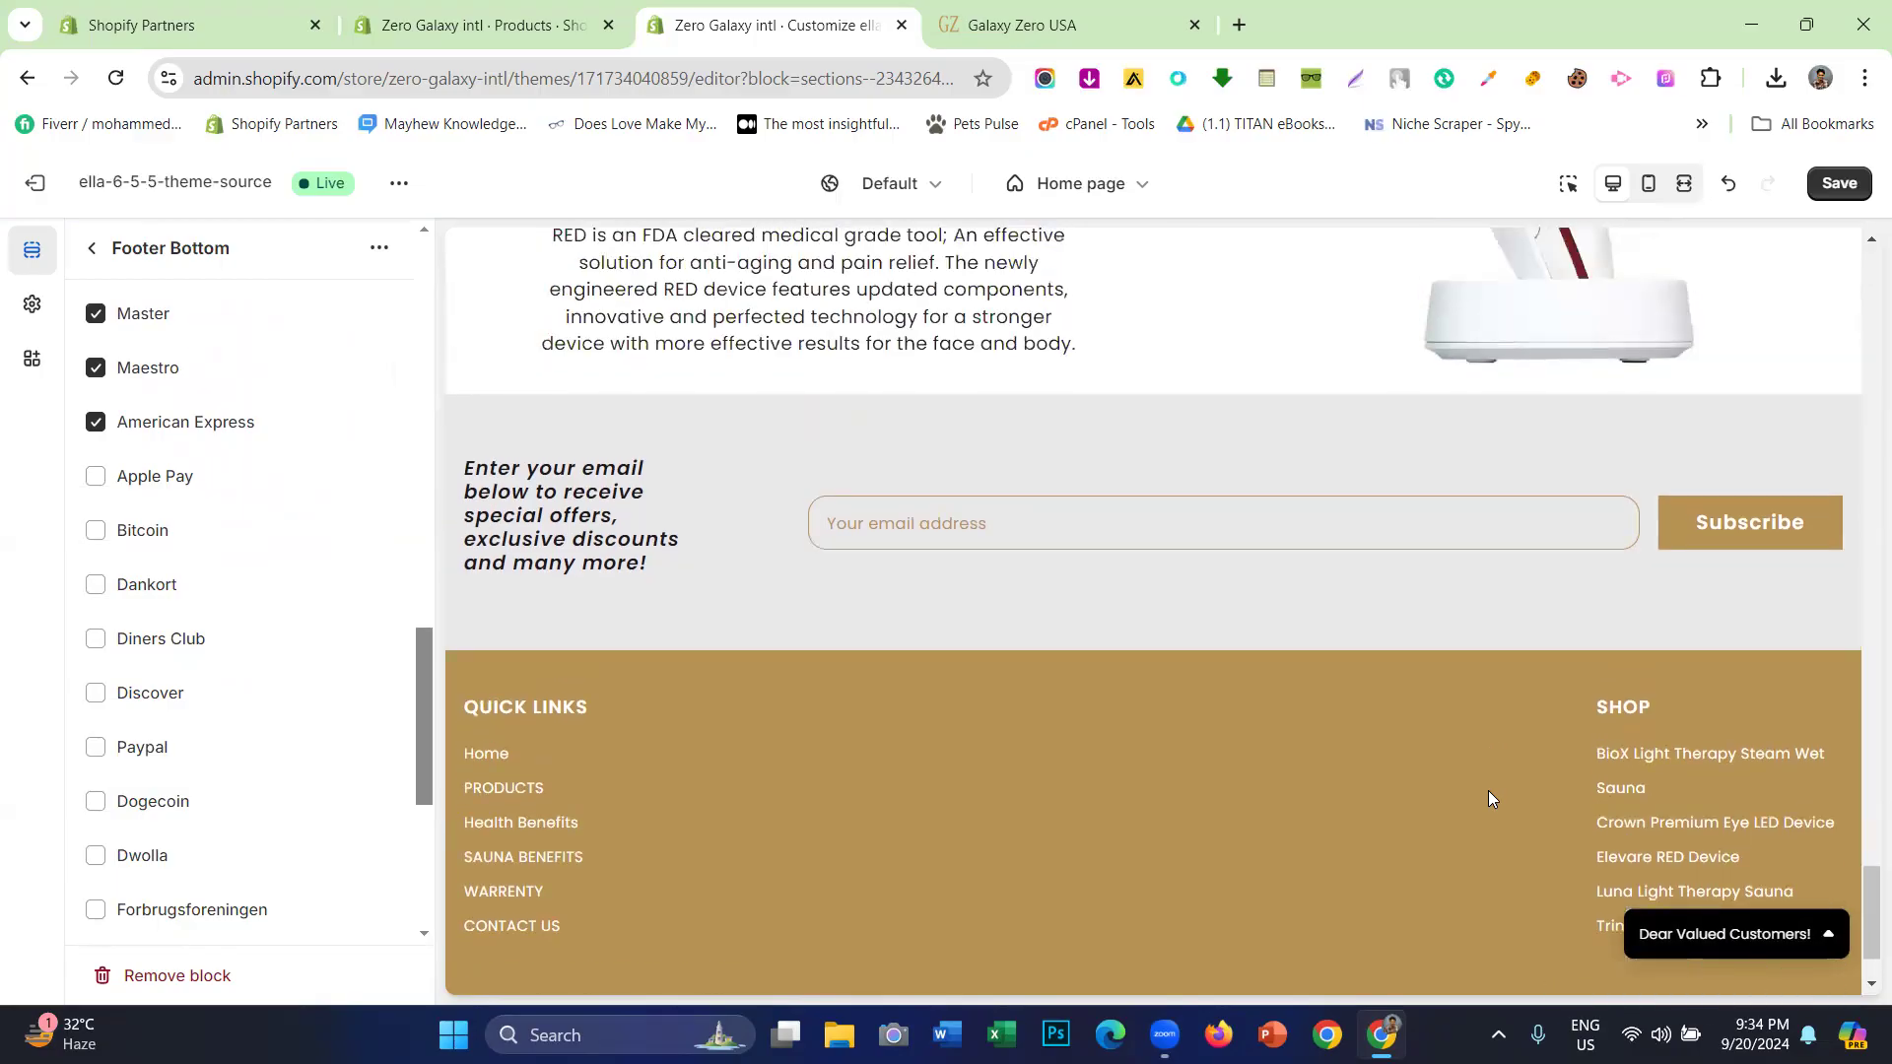
scroll(1487, 798, down, 2)
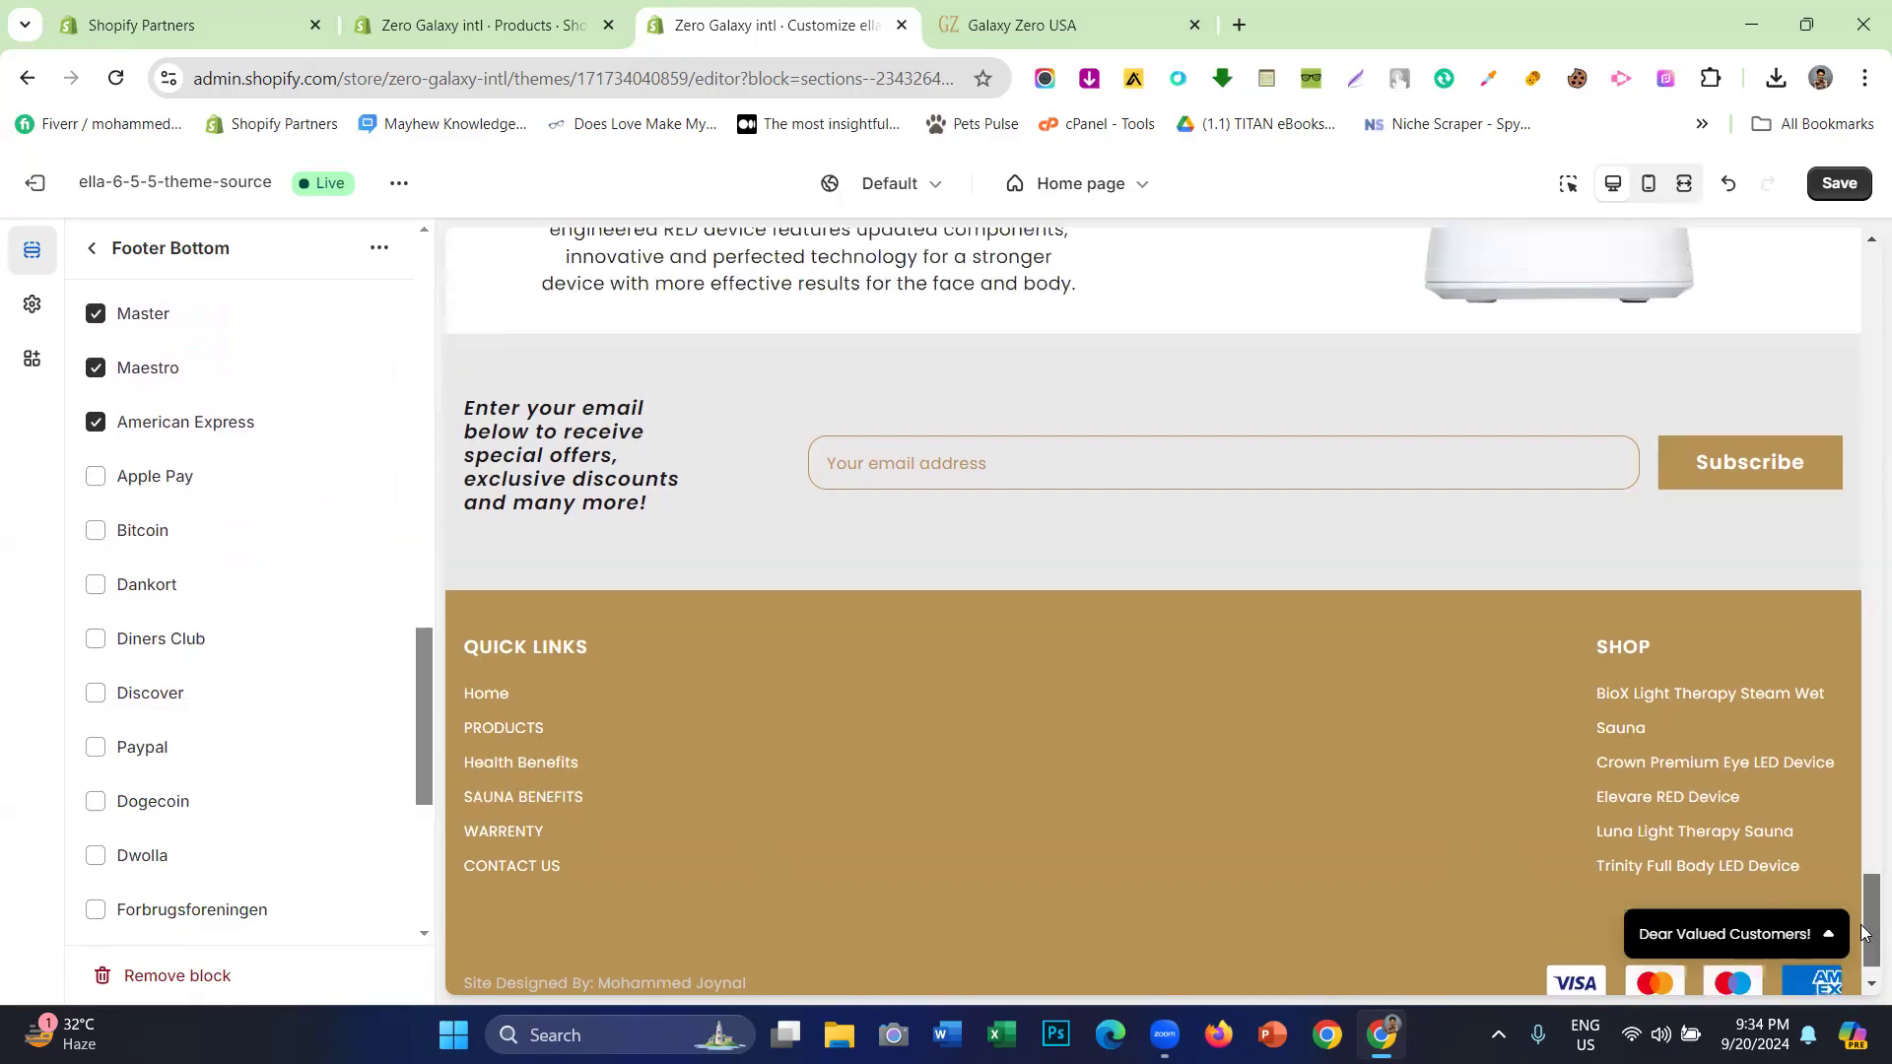
click(98, 749)
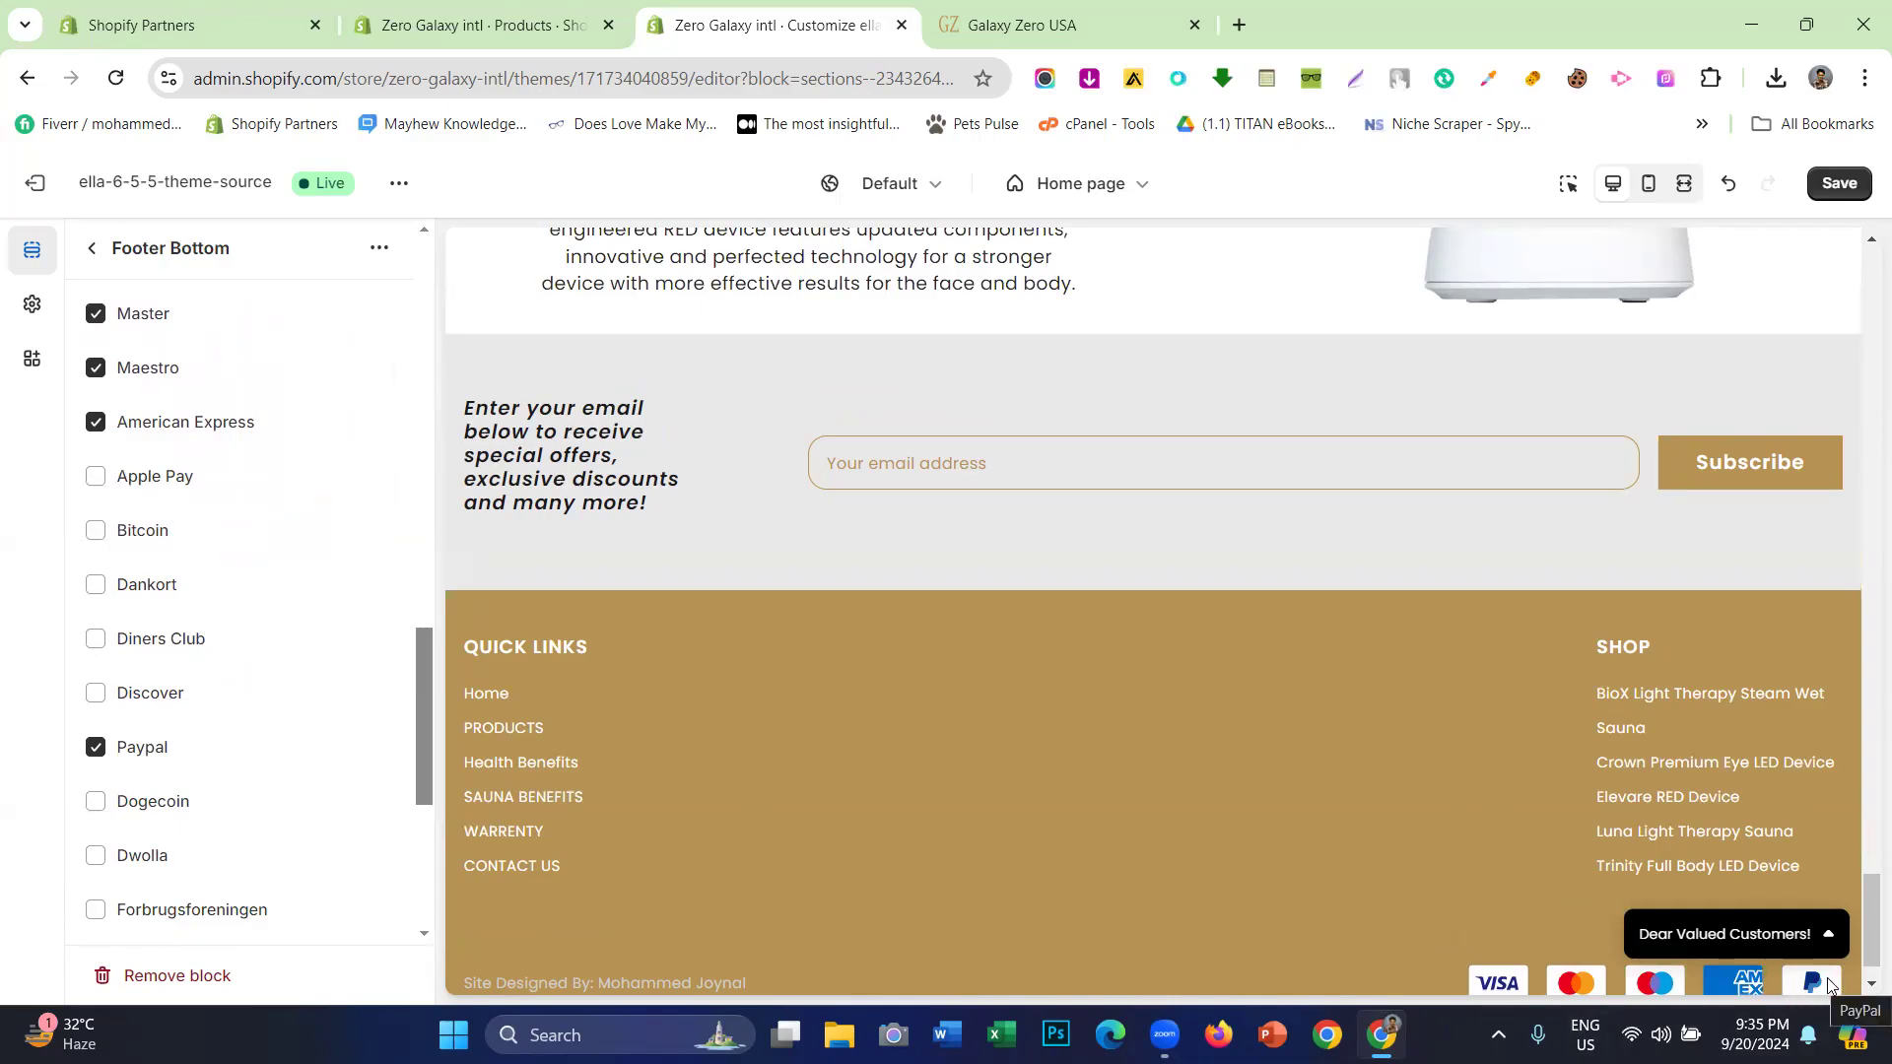
scroll(136, 779, down, 4)
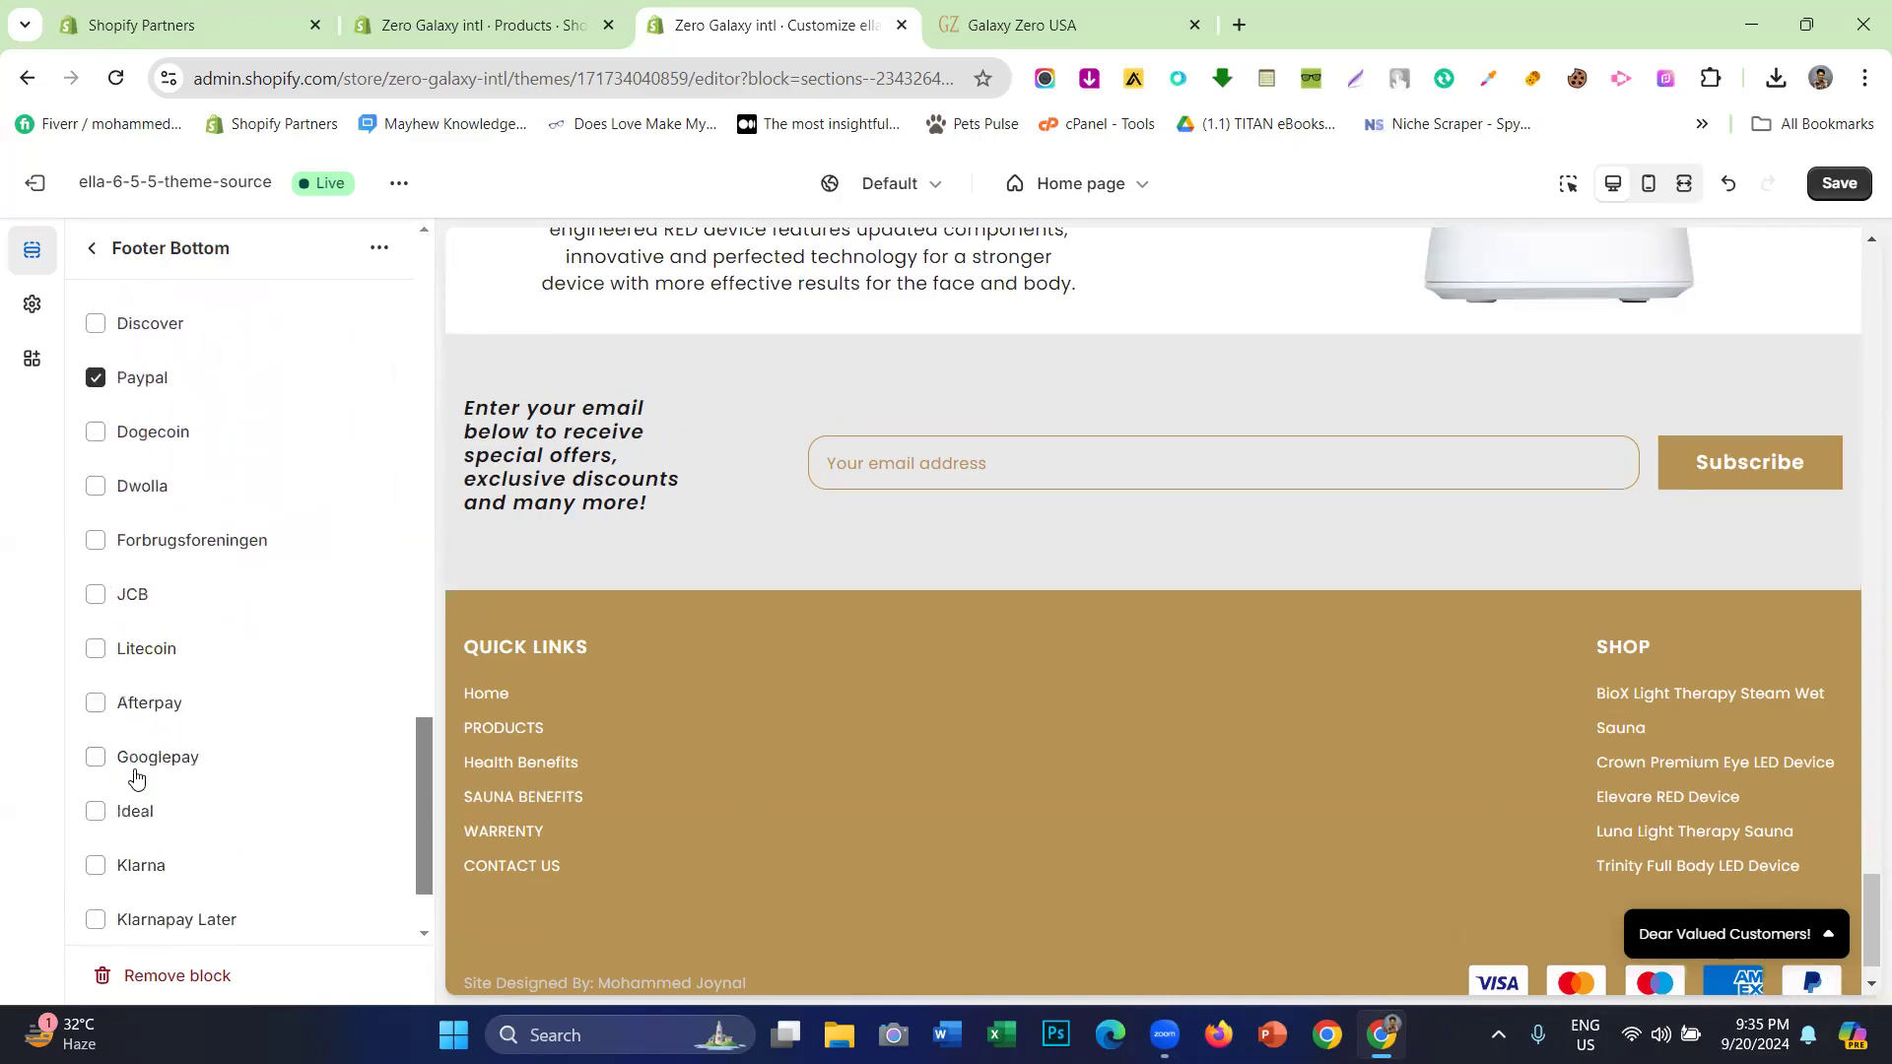
click(124, 776)
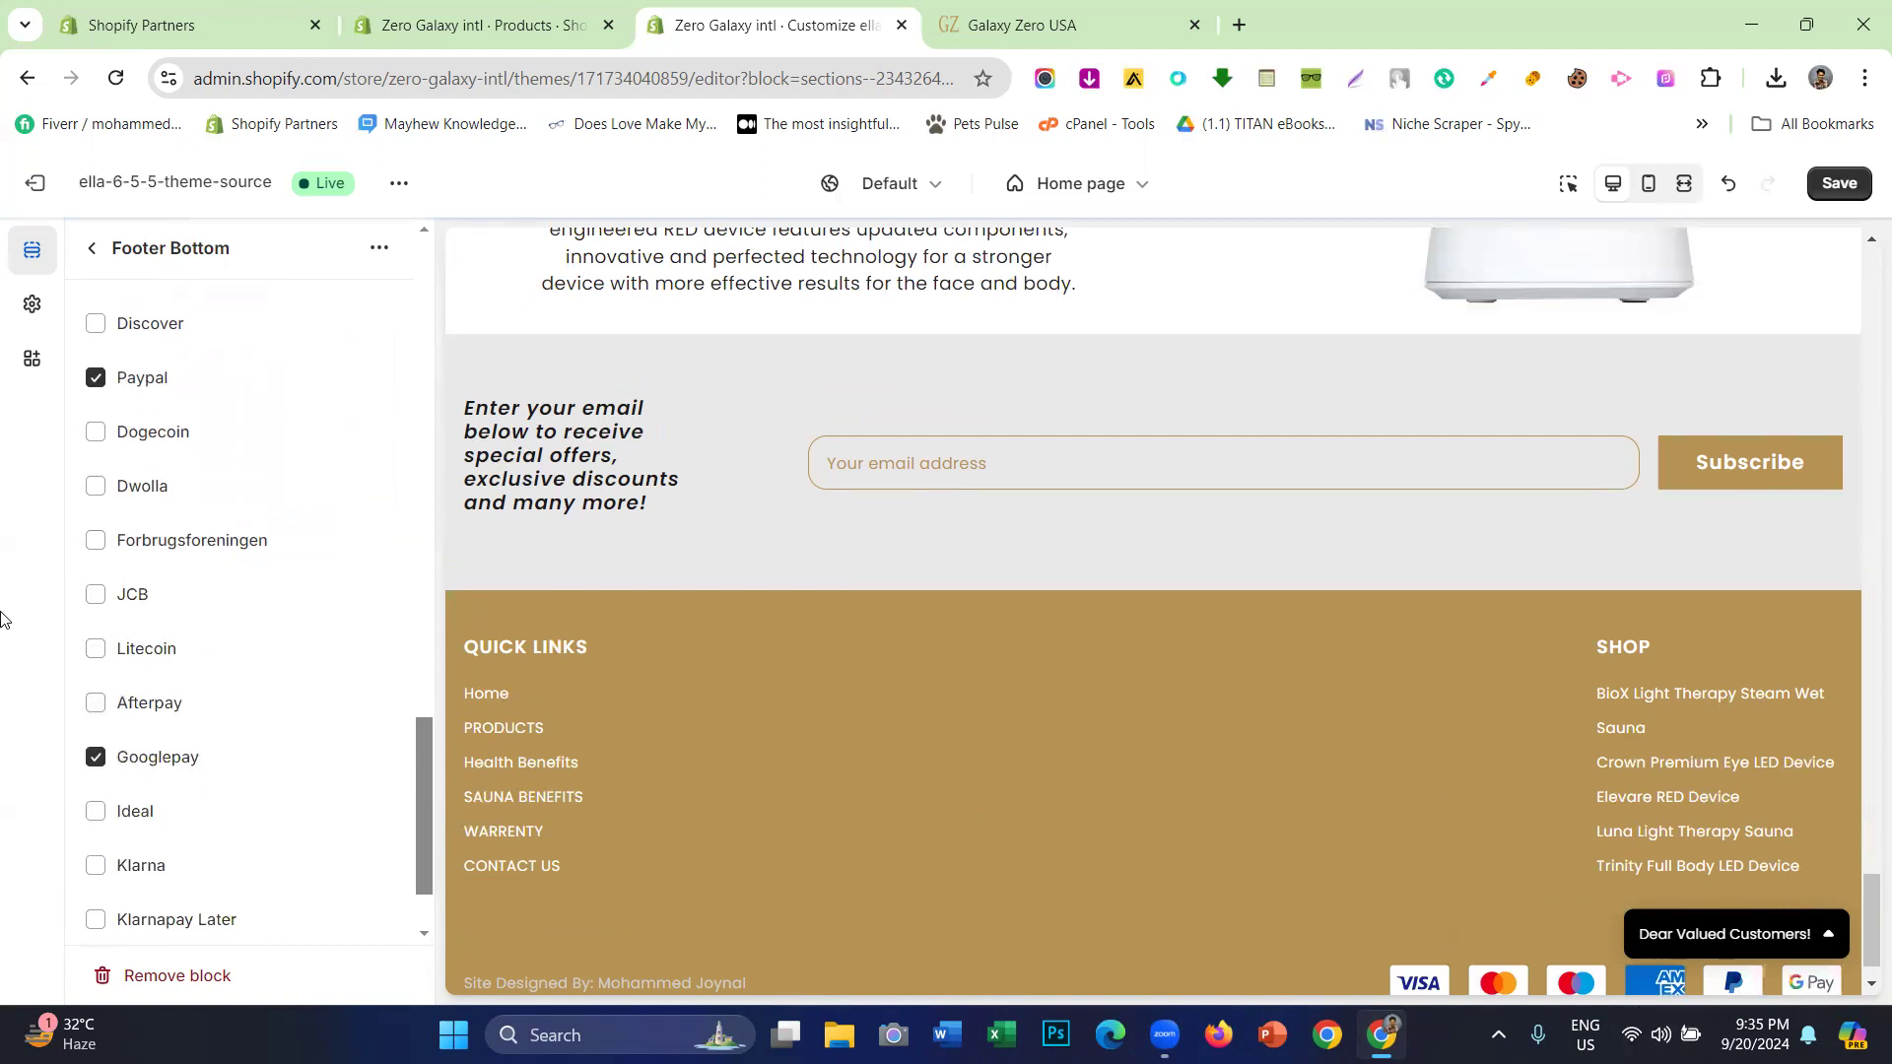
- Leave the Footer Bottom block settings and save the theme changes
scroll(187, 468, up, 15)
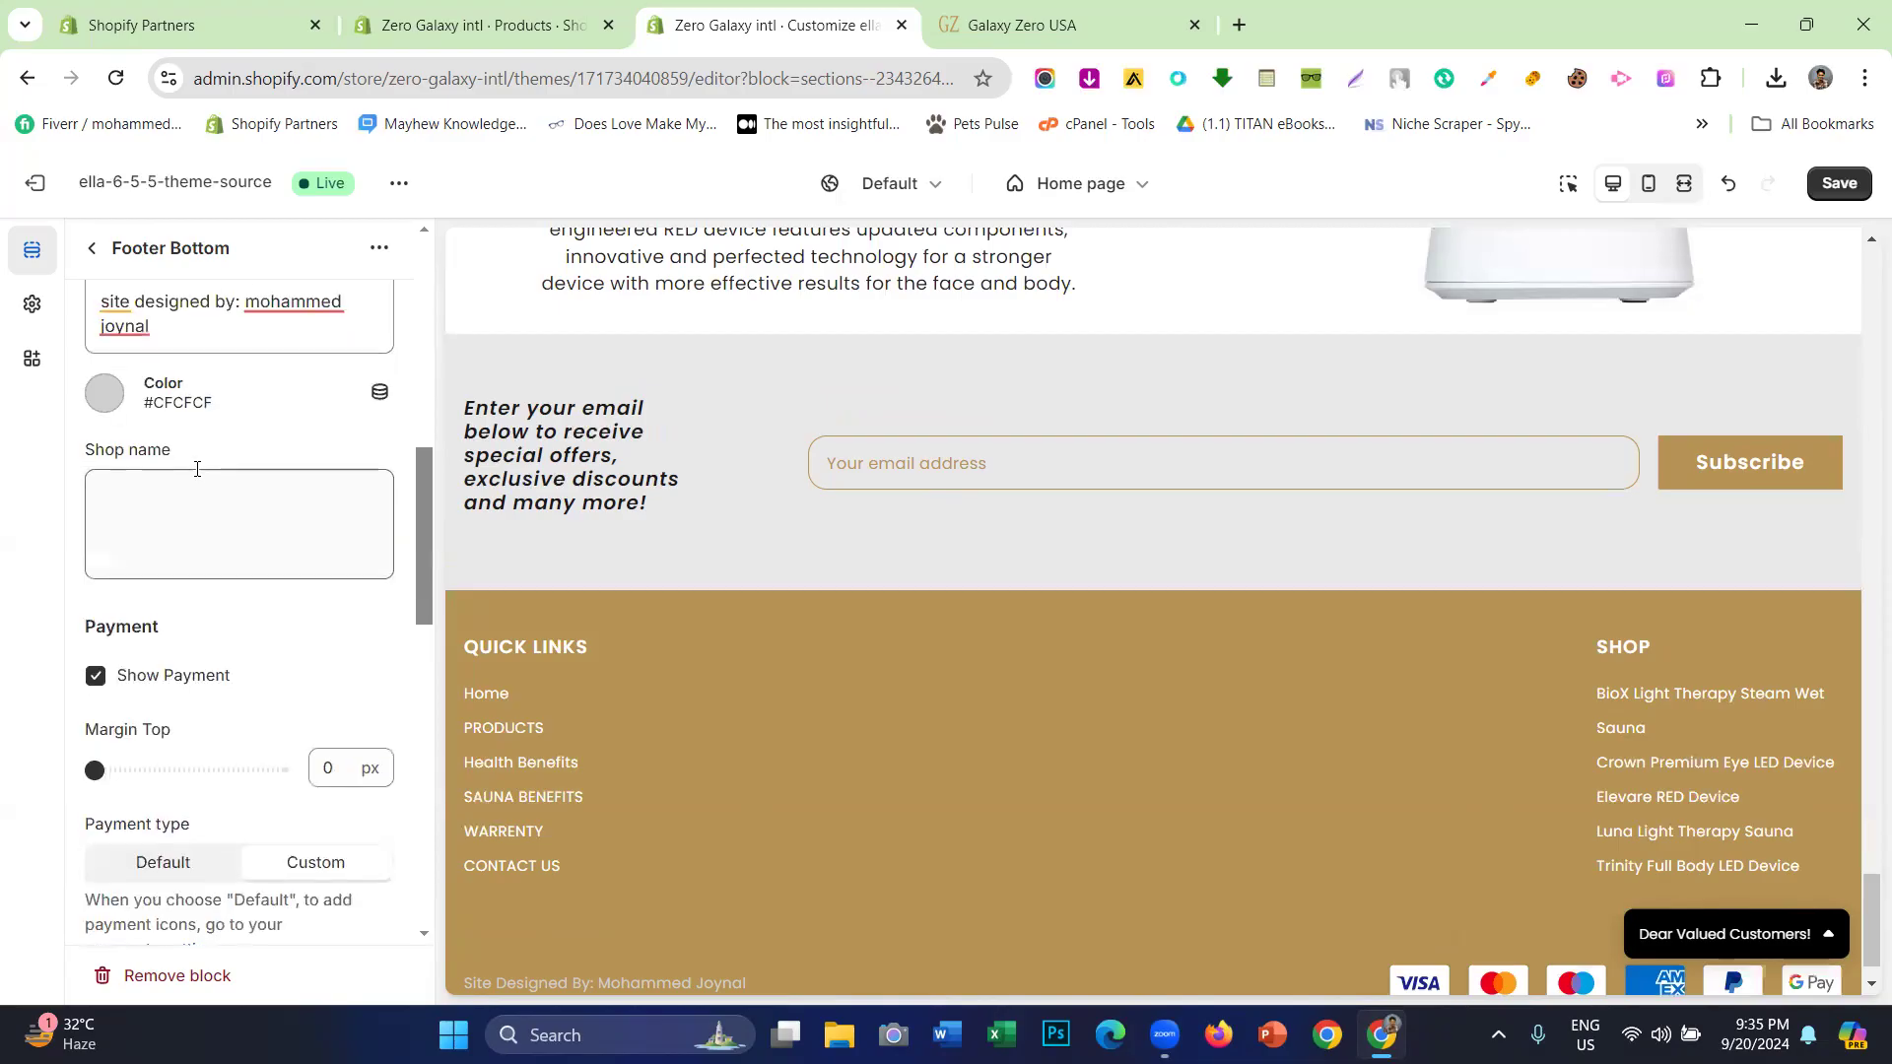
click(91, 249)
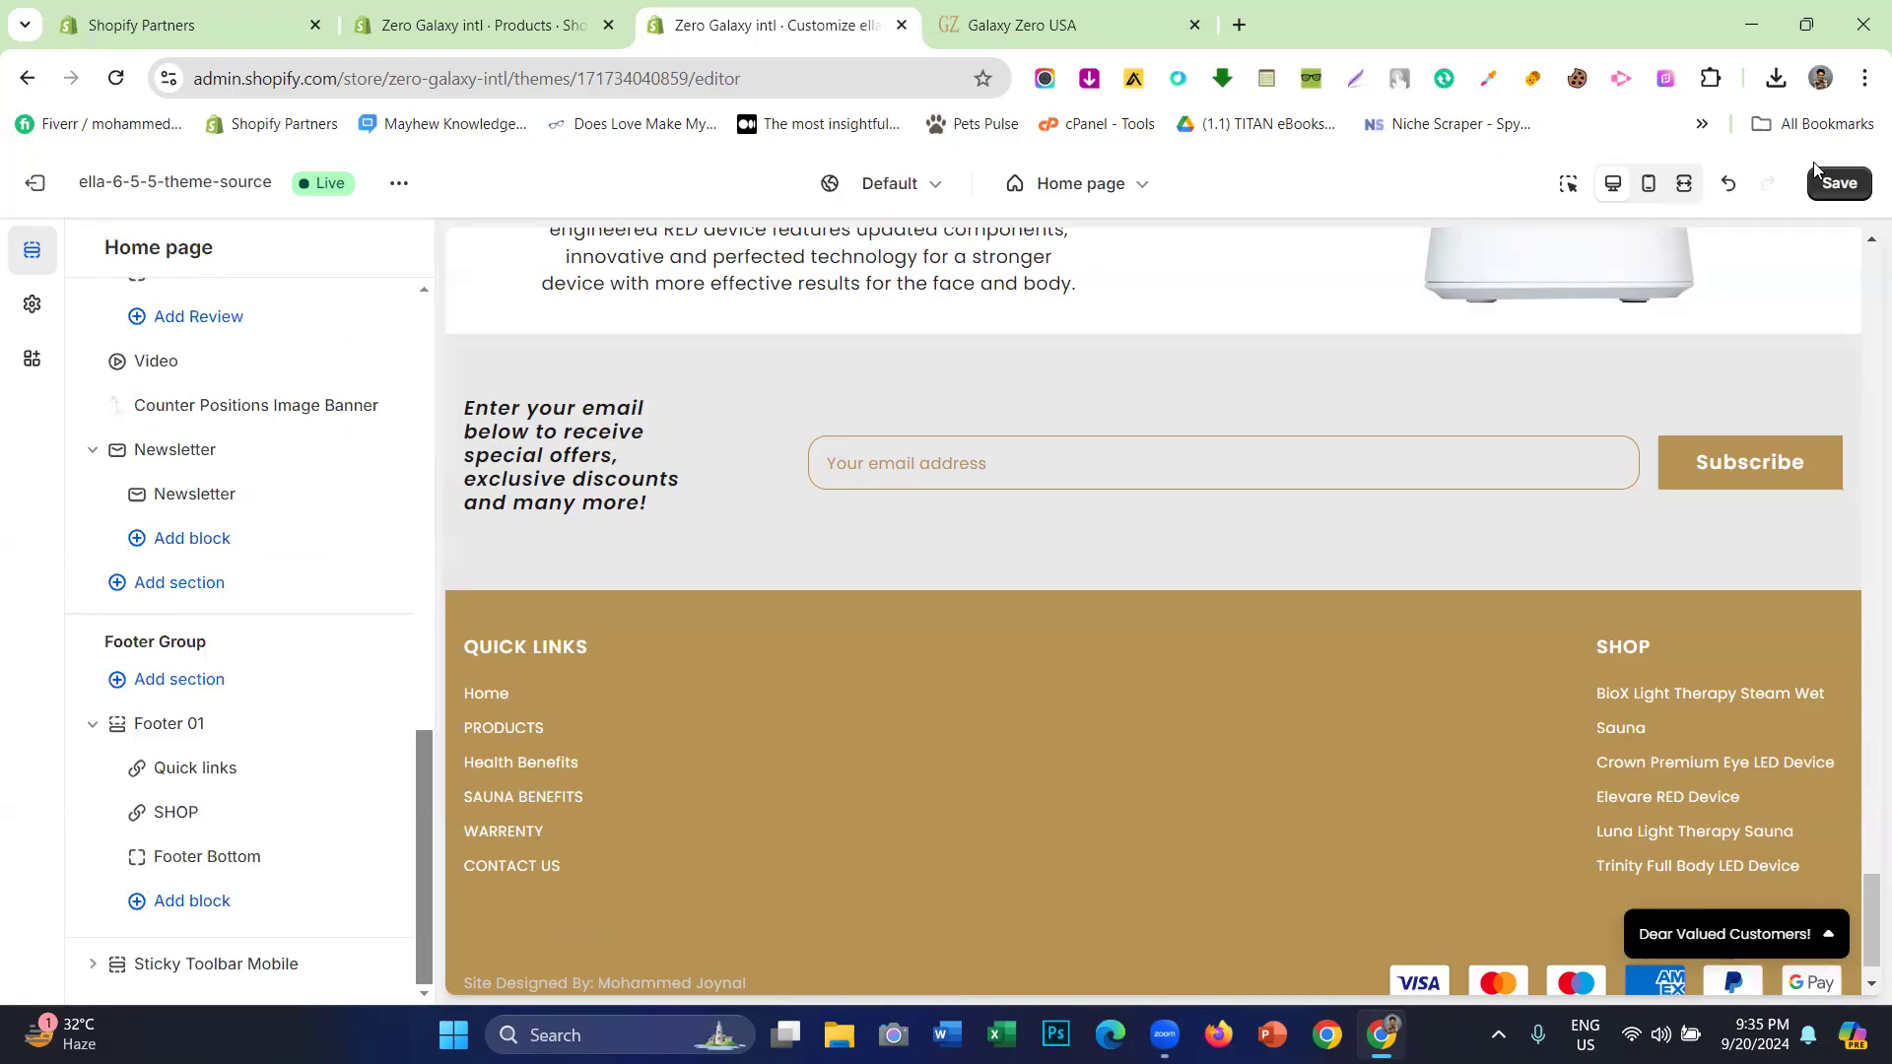
click(1838, 181)
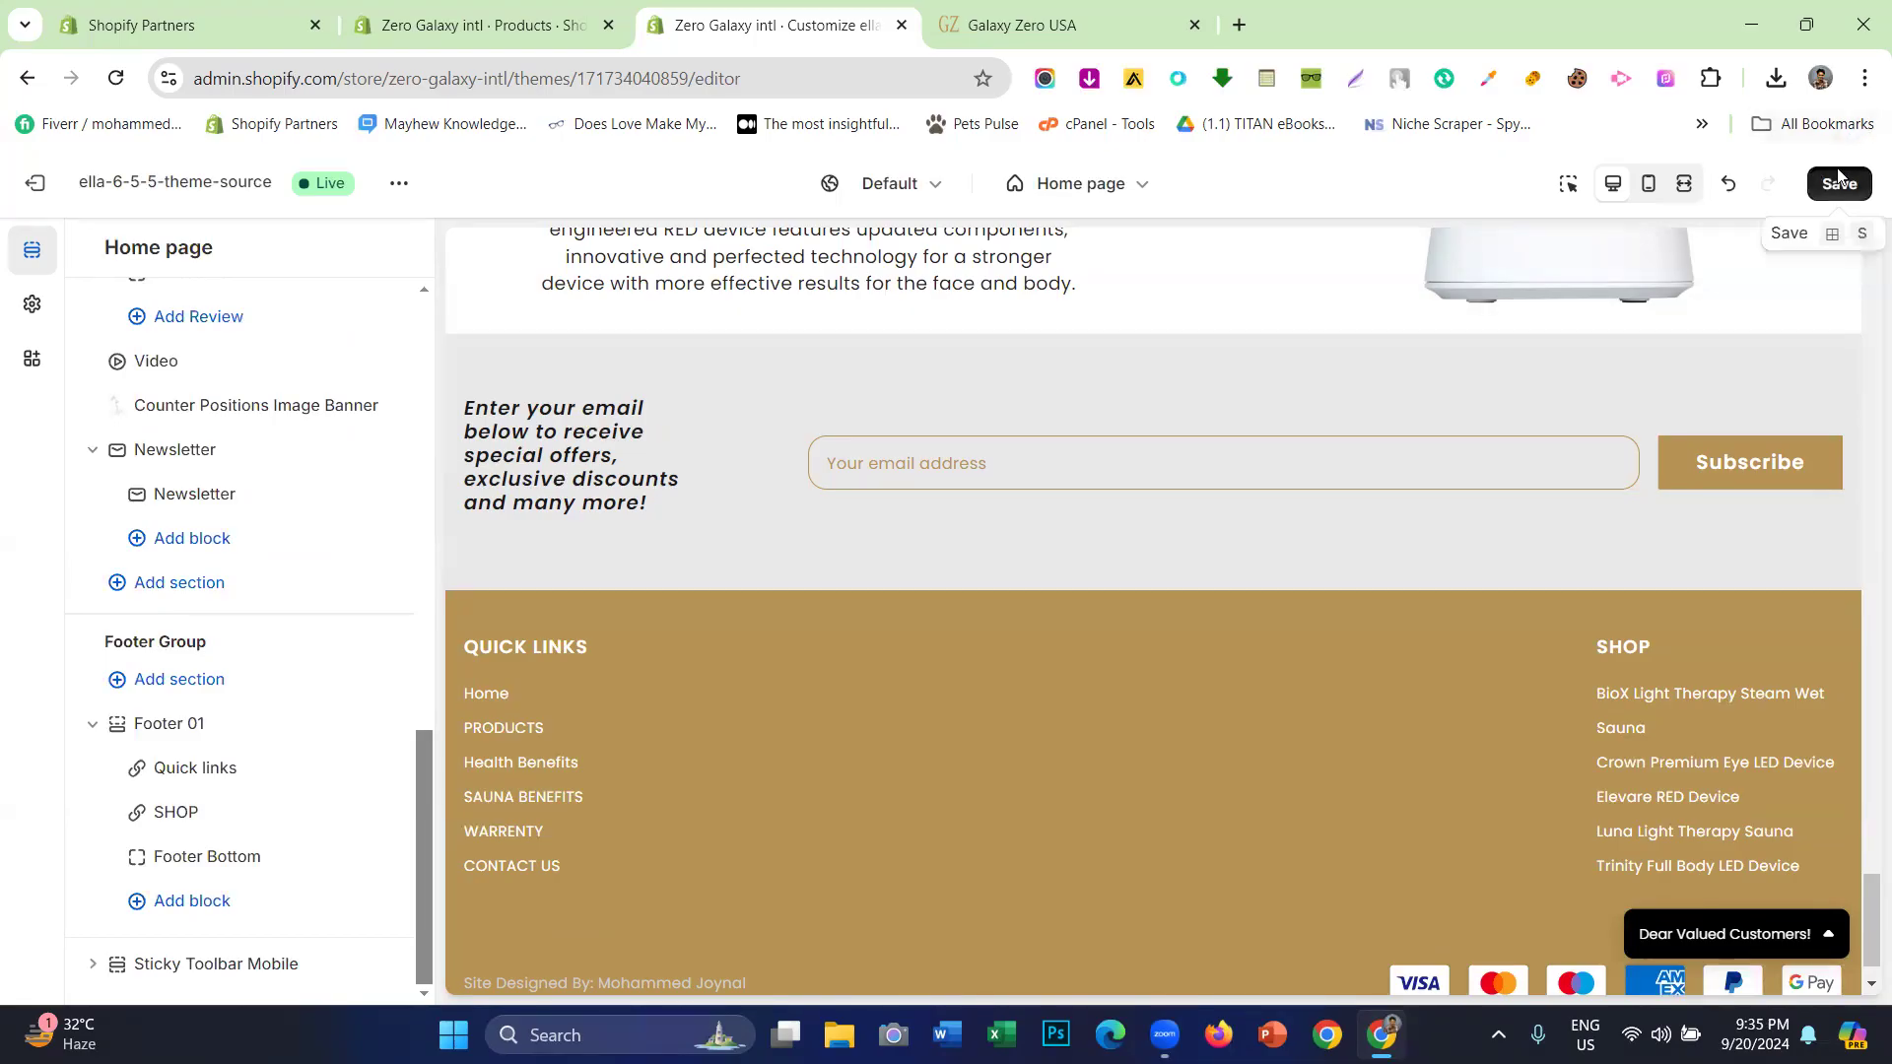
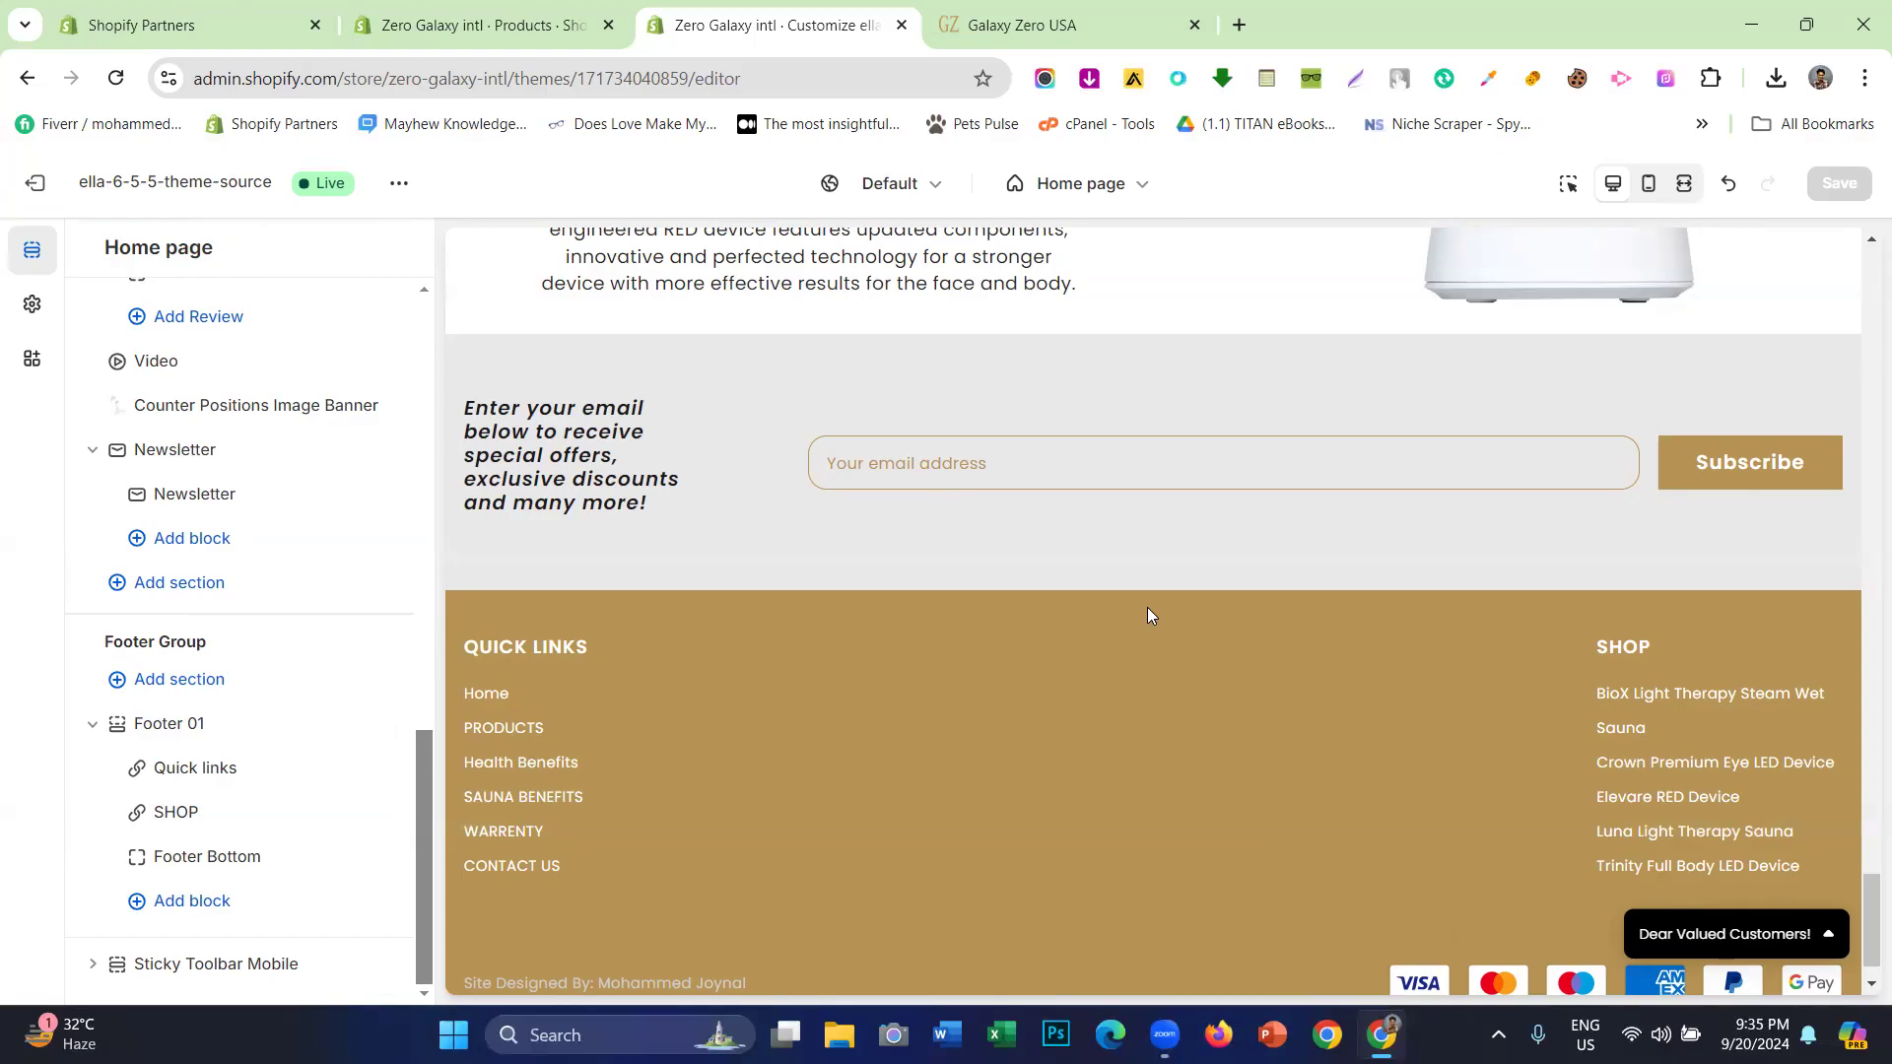
scroll(997, 574, up, 8)
scroll(978, 412, down, 8)
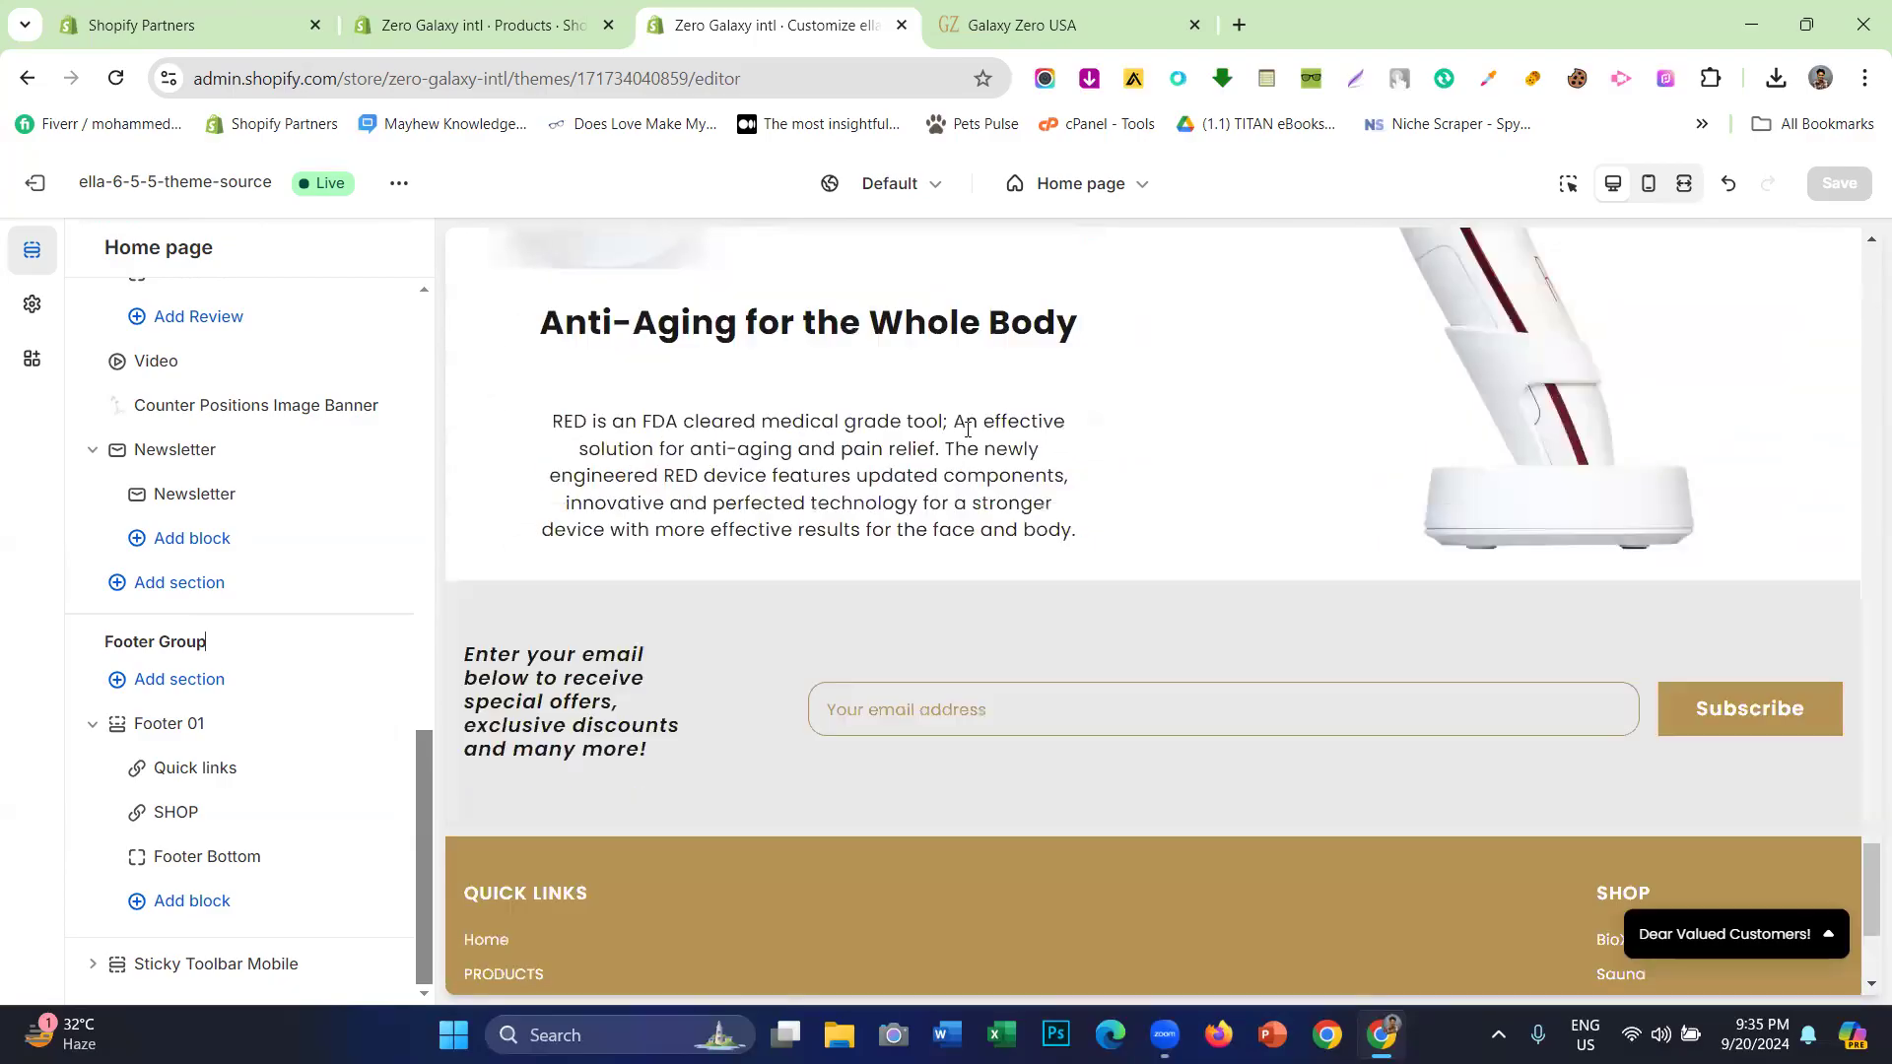
scroll(741, 526, up, 3)
scroll(741, 526, up, 2)
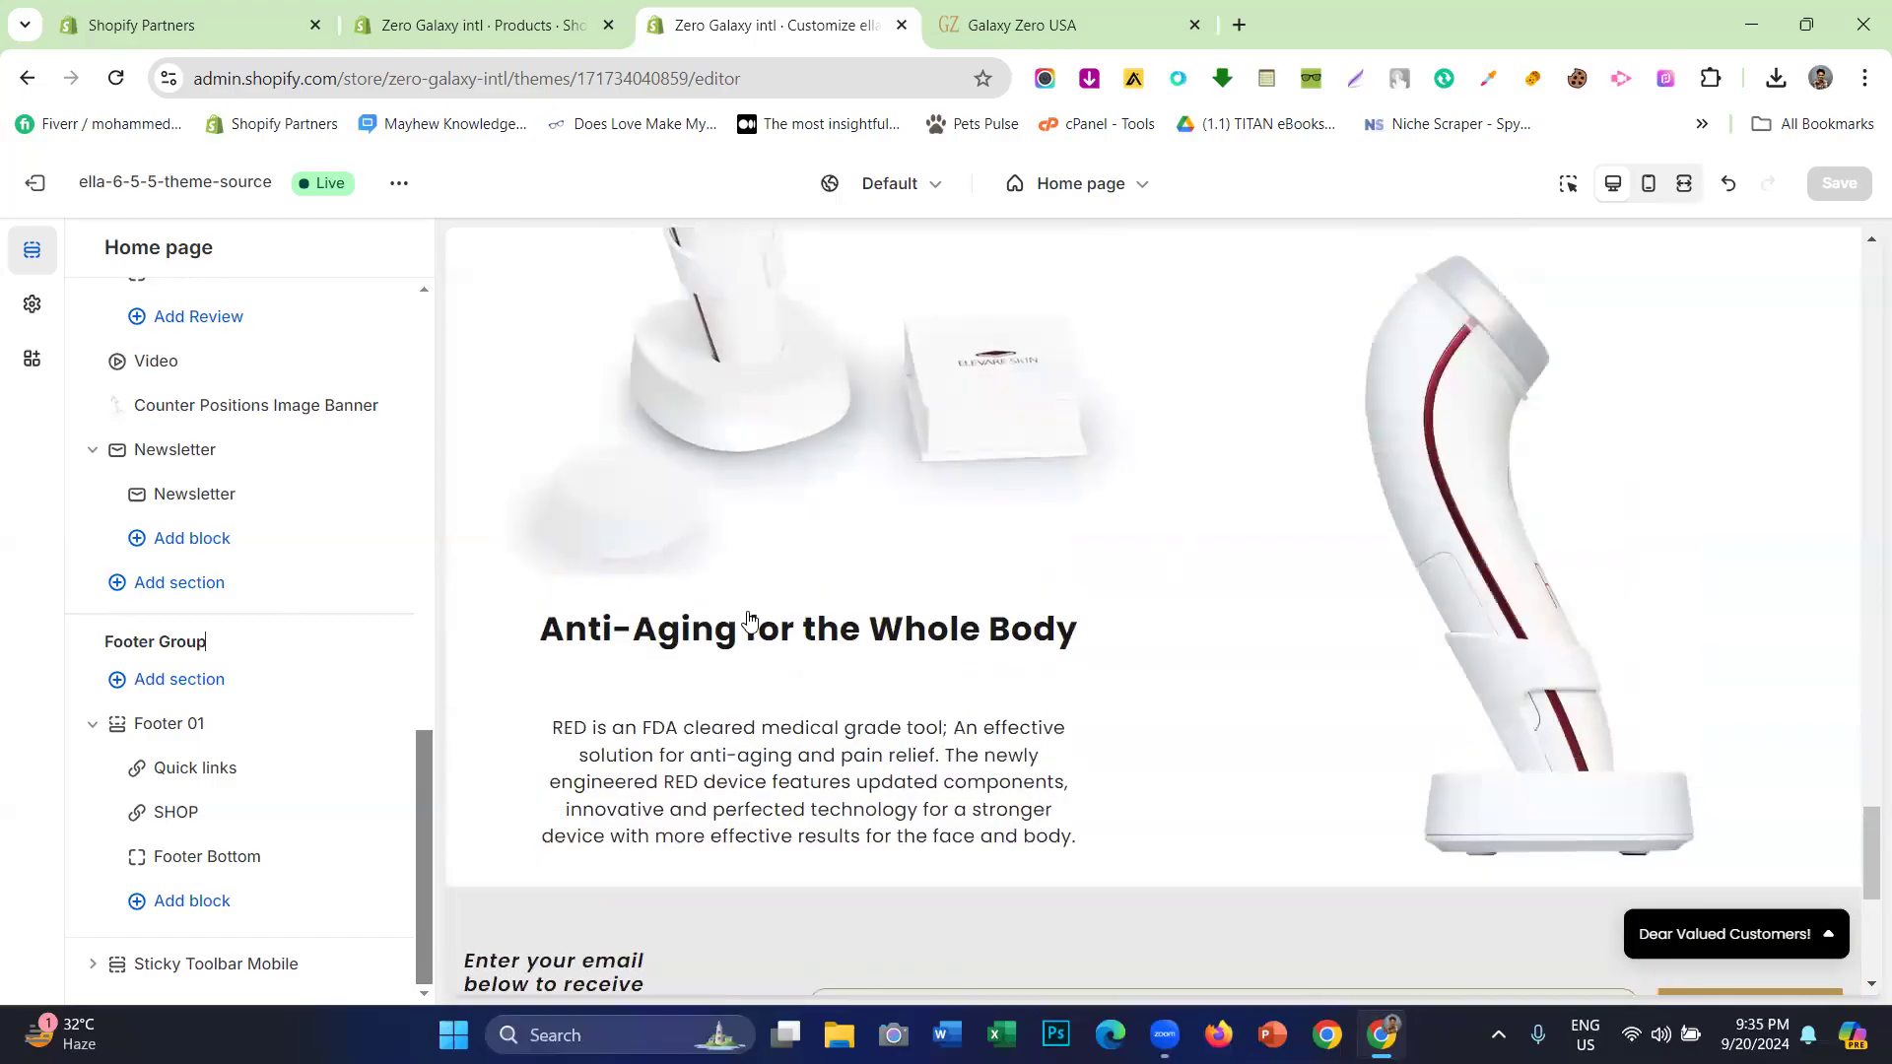
click(200, 590)
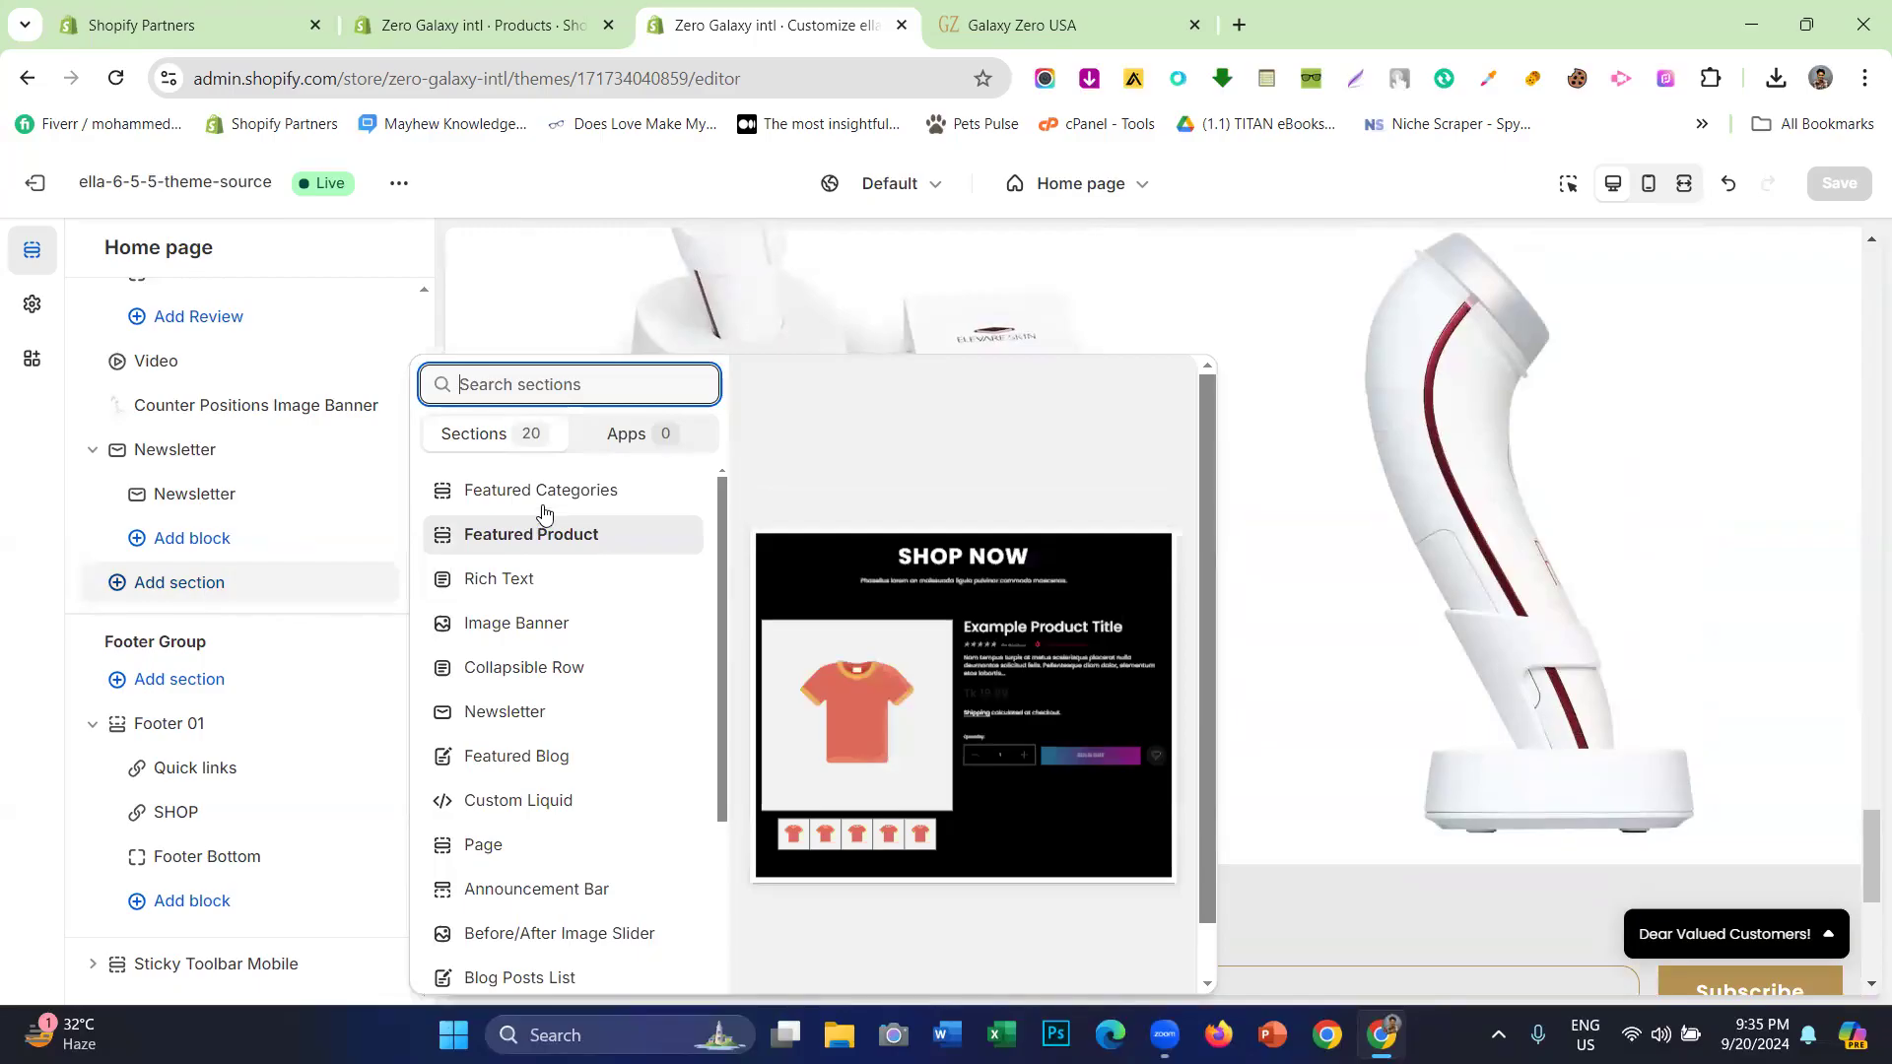
scroll(532, 551, down, 4)
scroll(515, 562, up, 4)
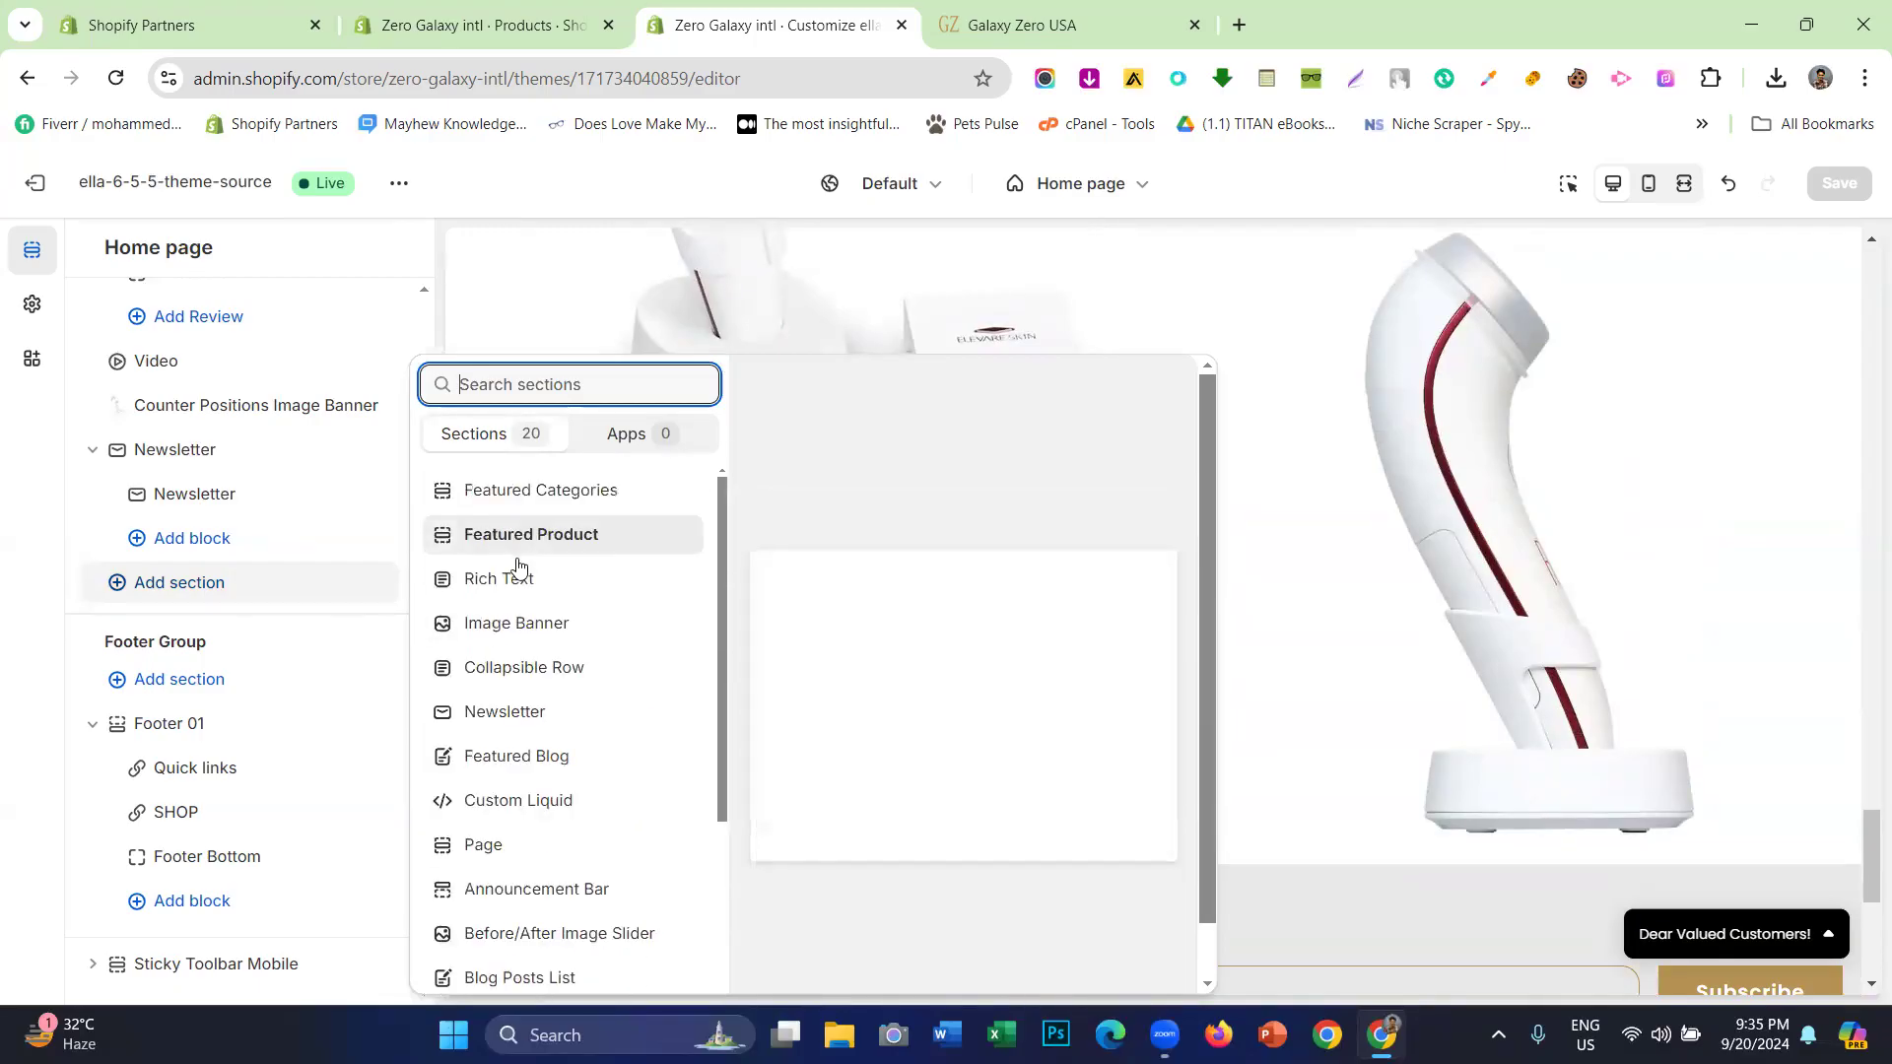
click(17, 520)
- Review the home page preview from the footer up to the header, collapsing the Footer 01 blocks in the section list
scroll(885, 494, up, 10)
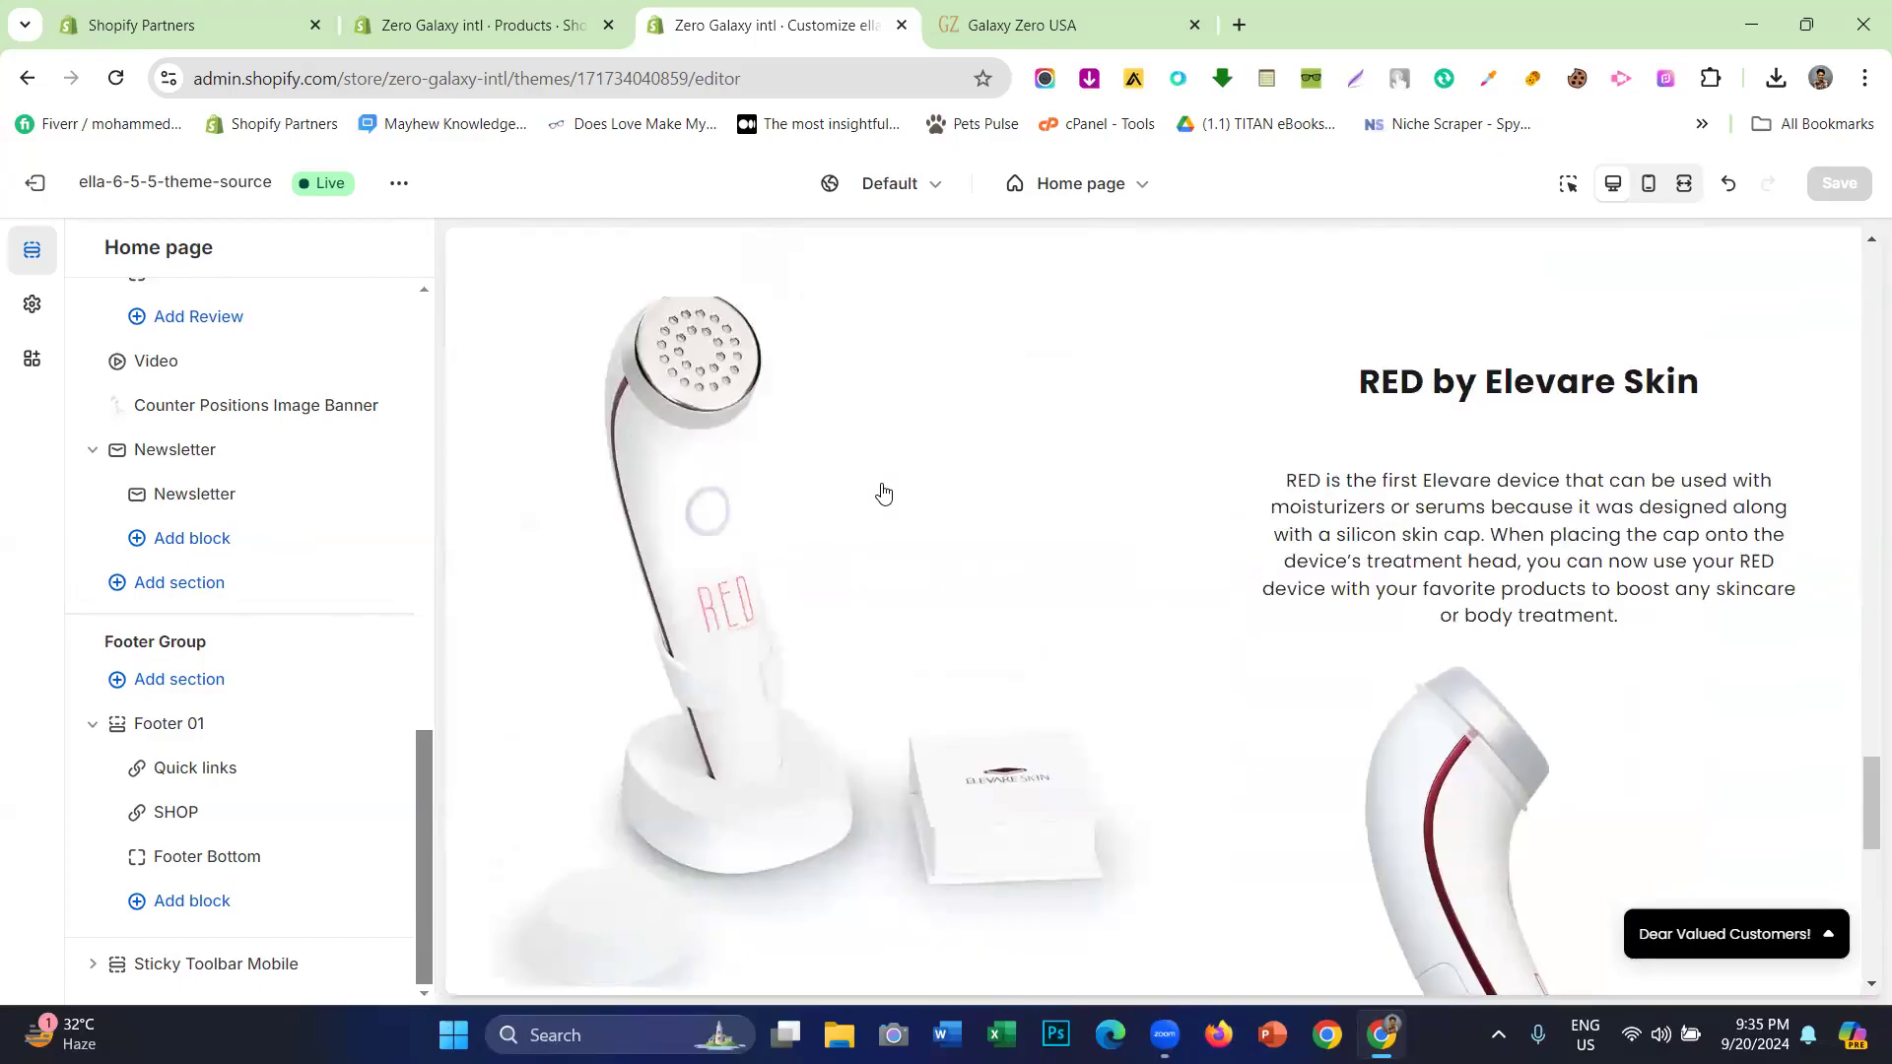
scroll(883, 492, up, 10)
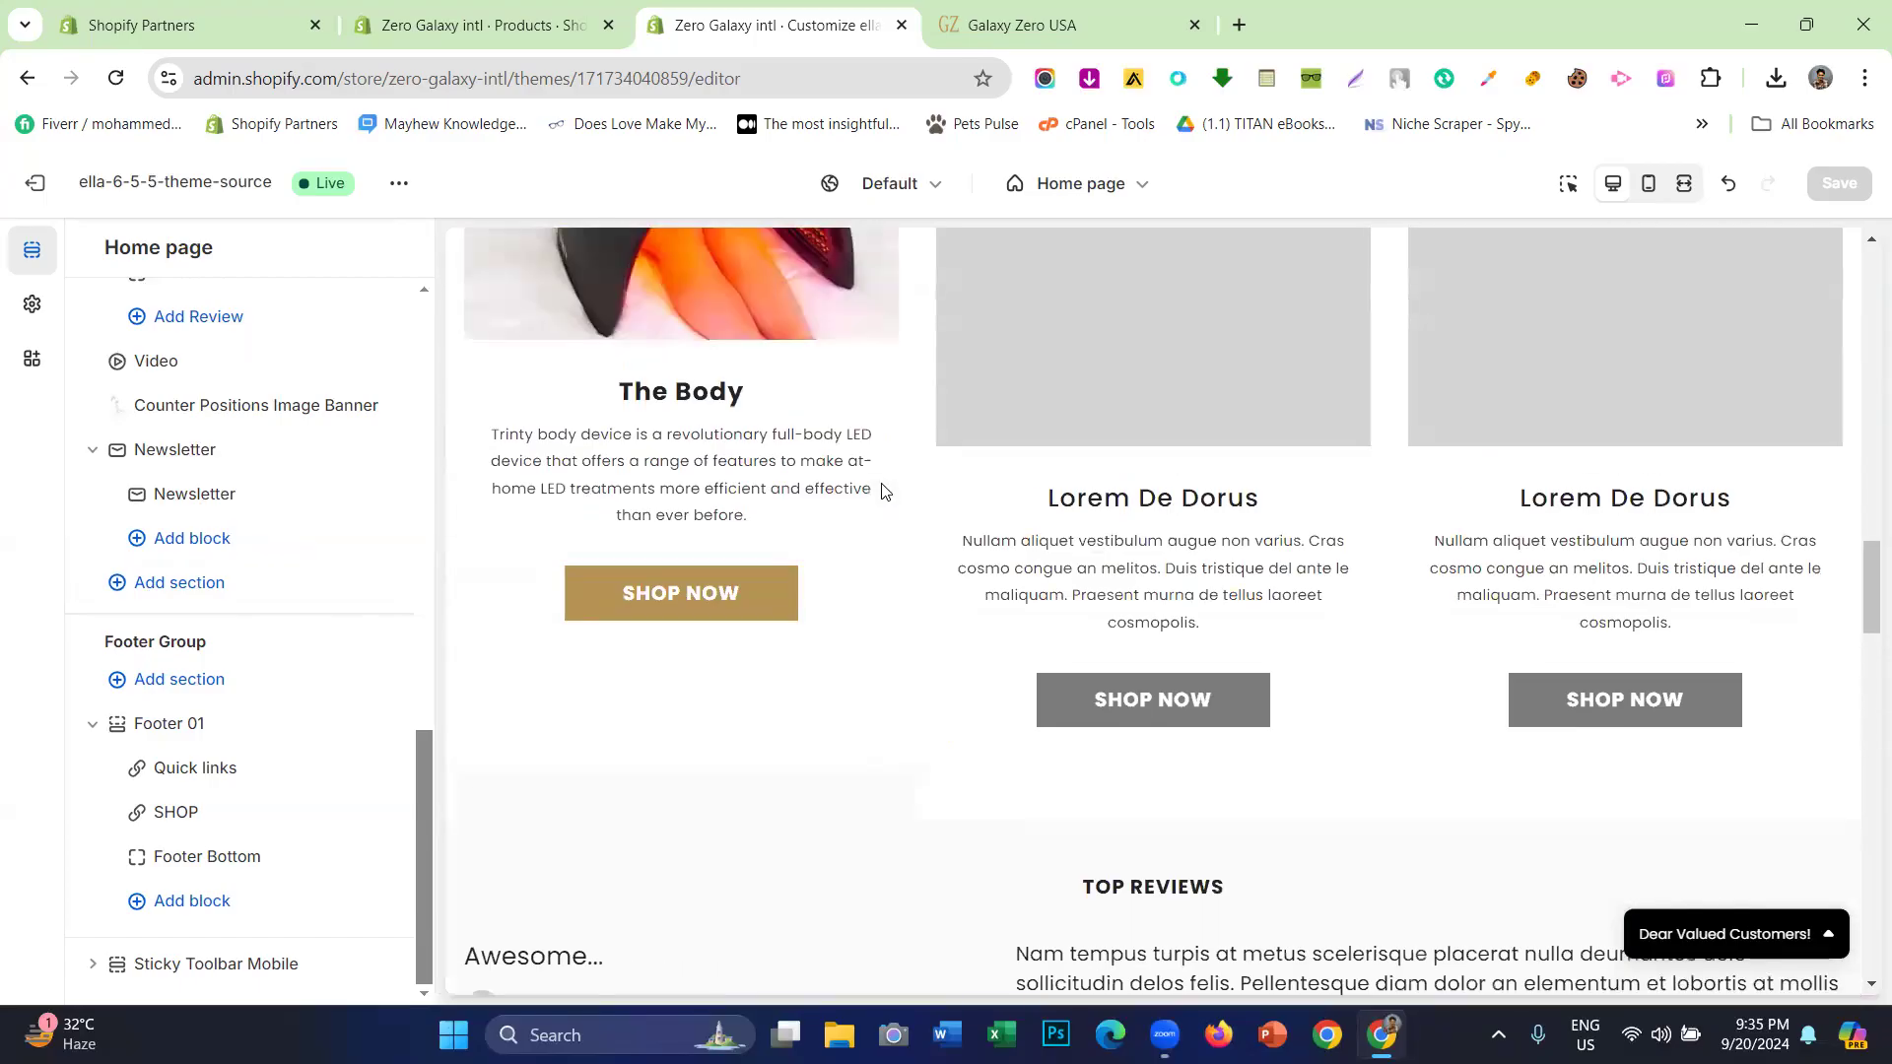
scroll(881, 483, down, 10)
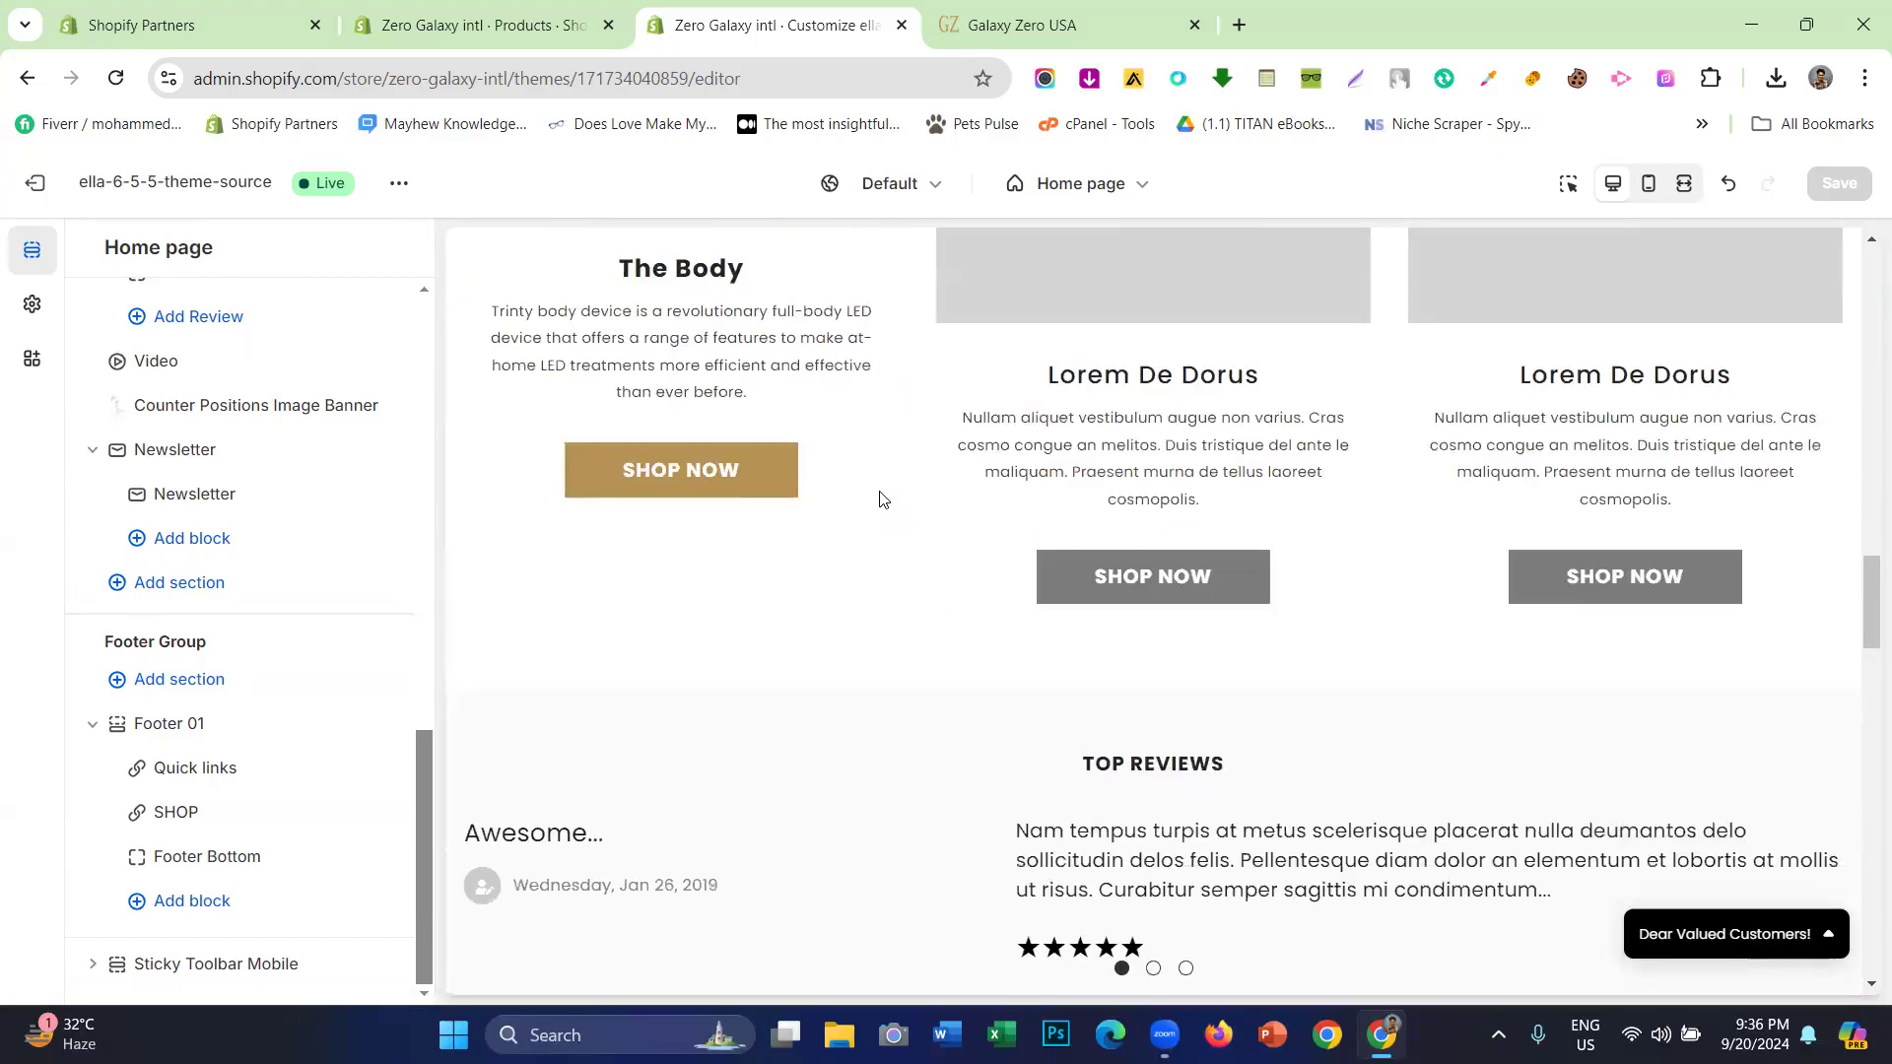
scroll(879, 491, down, 15)
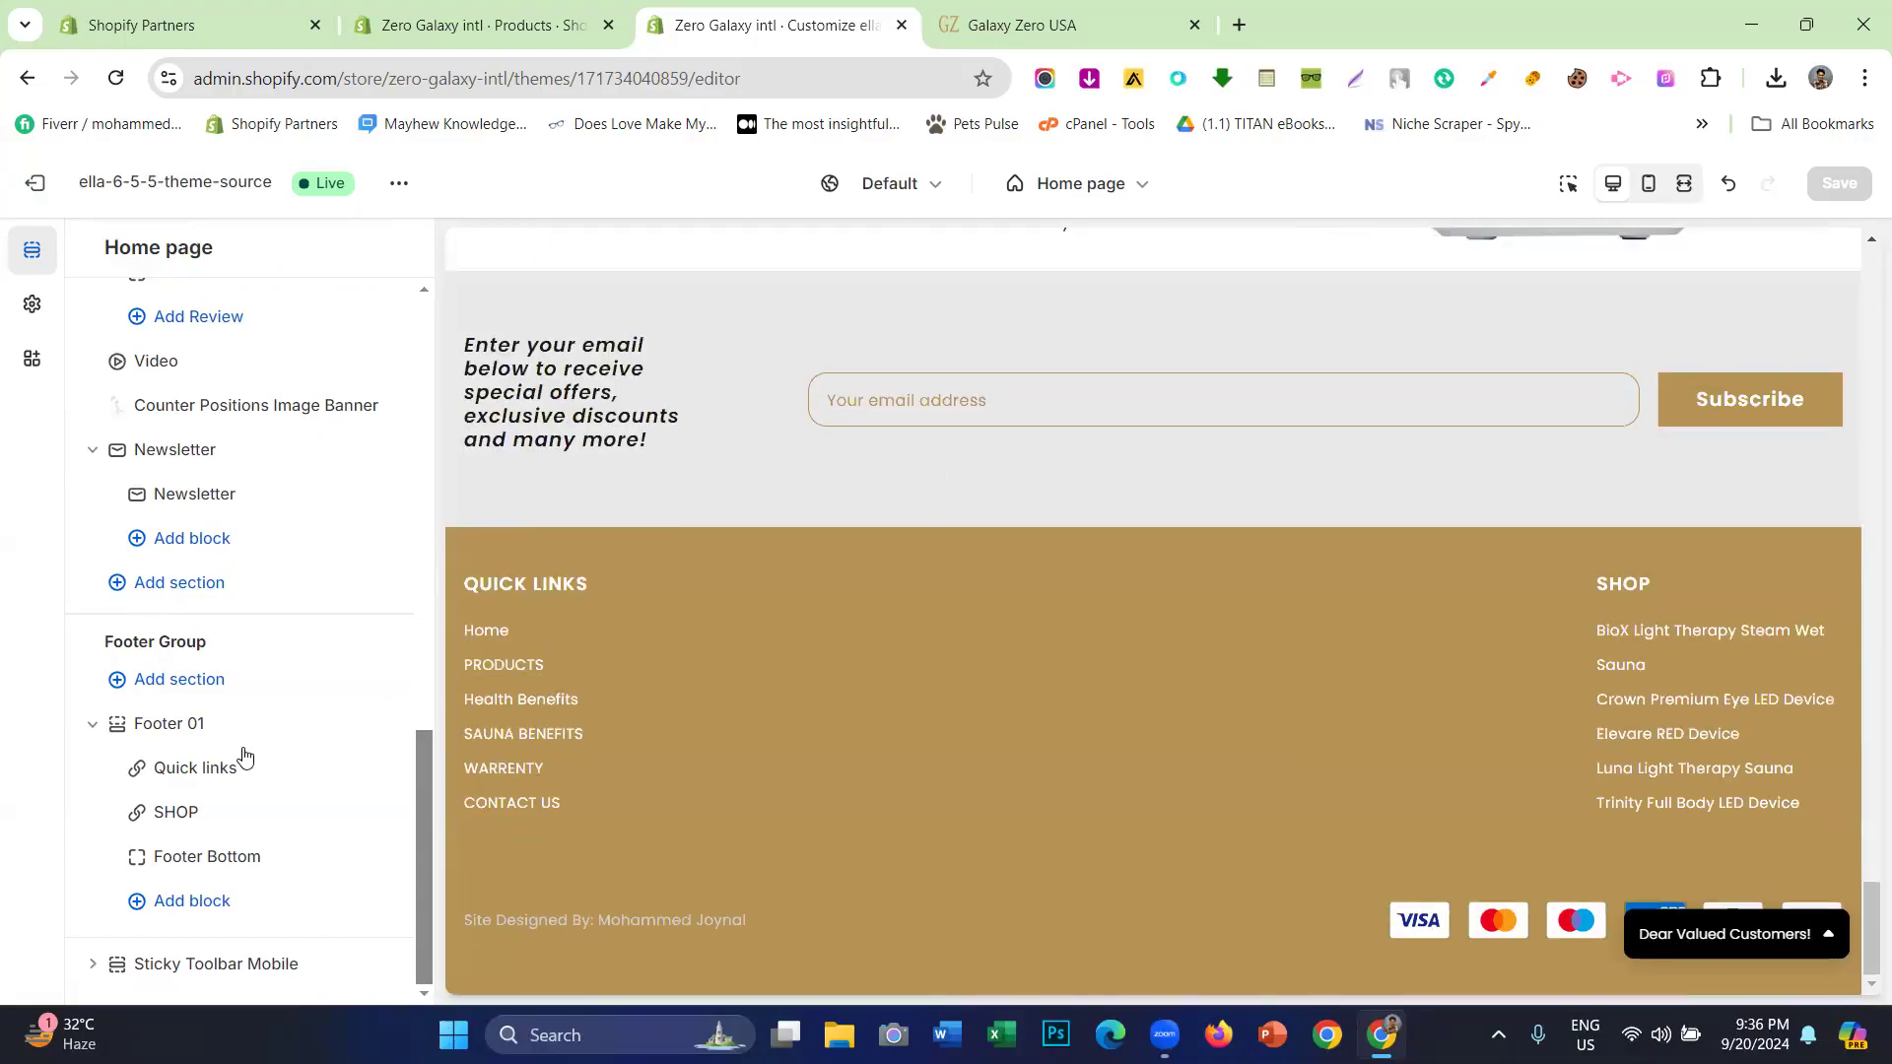
click(93, 729)
scroll(182, 726, up, 3)
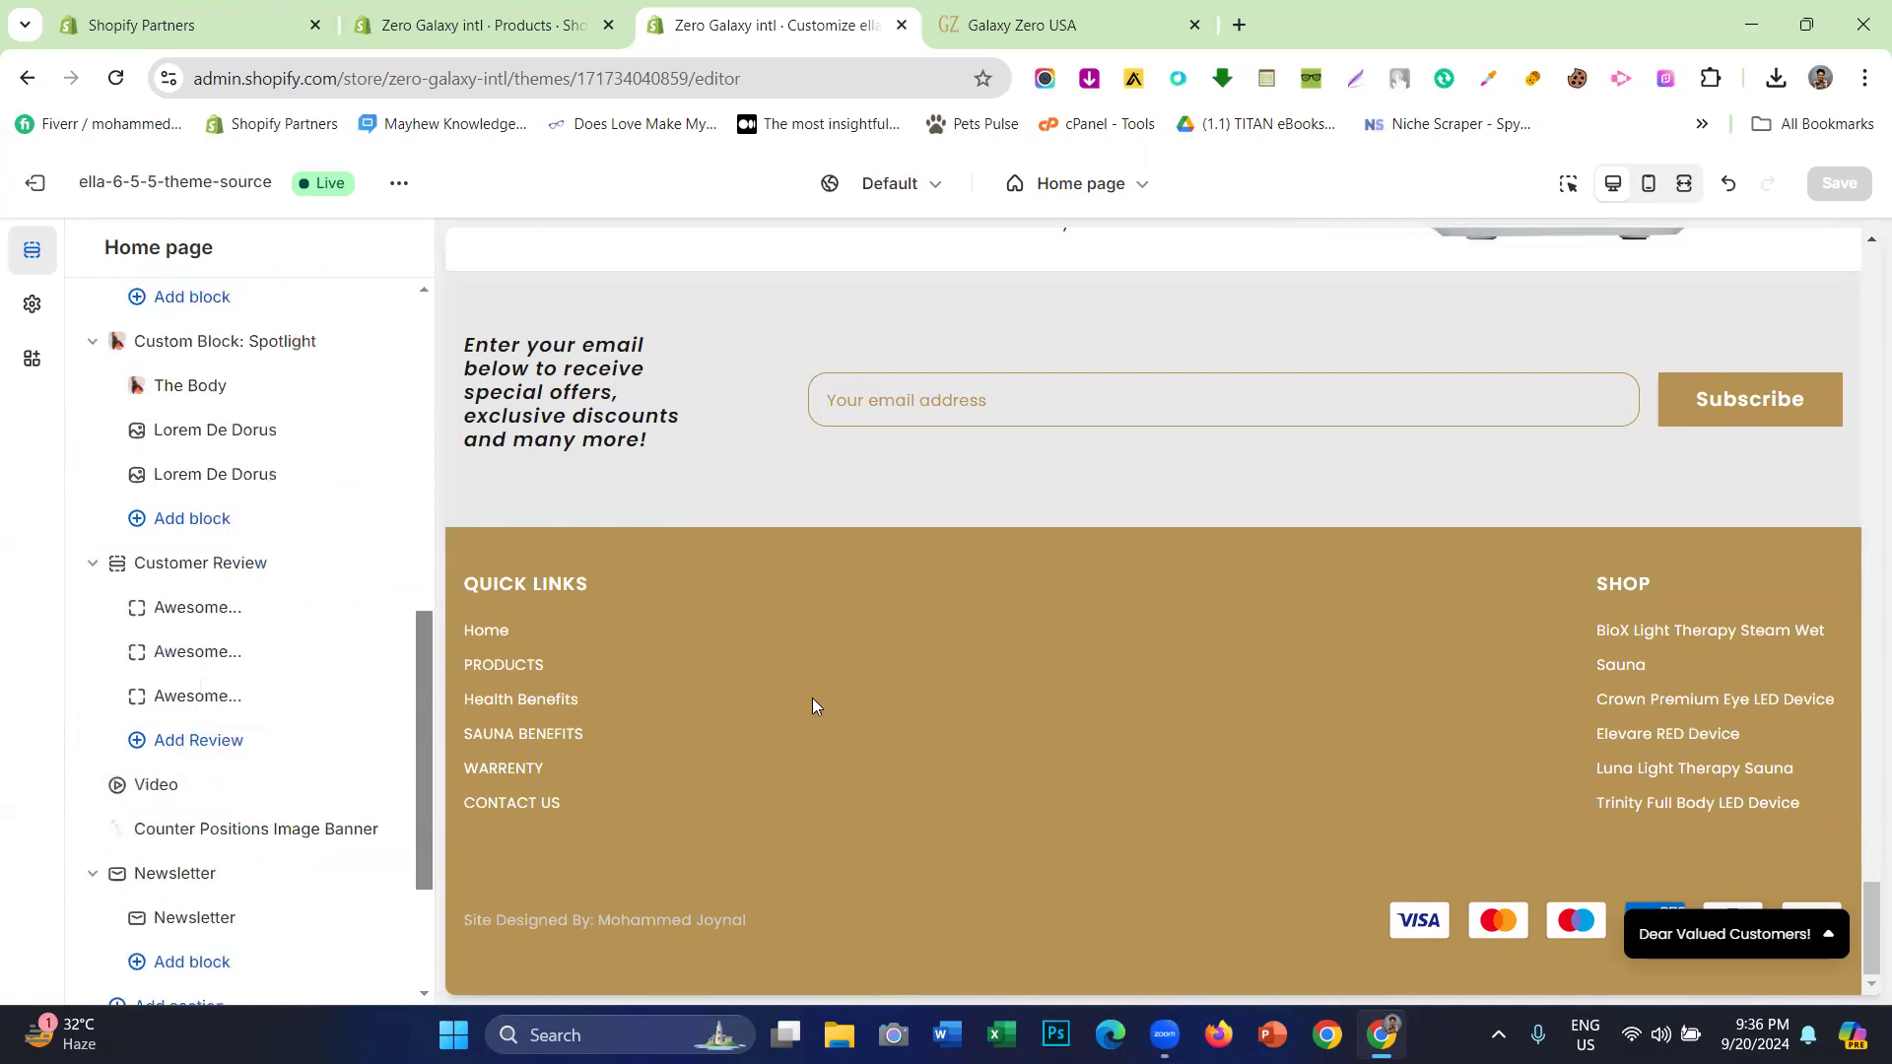
scroll(261, 739, down, 3)
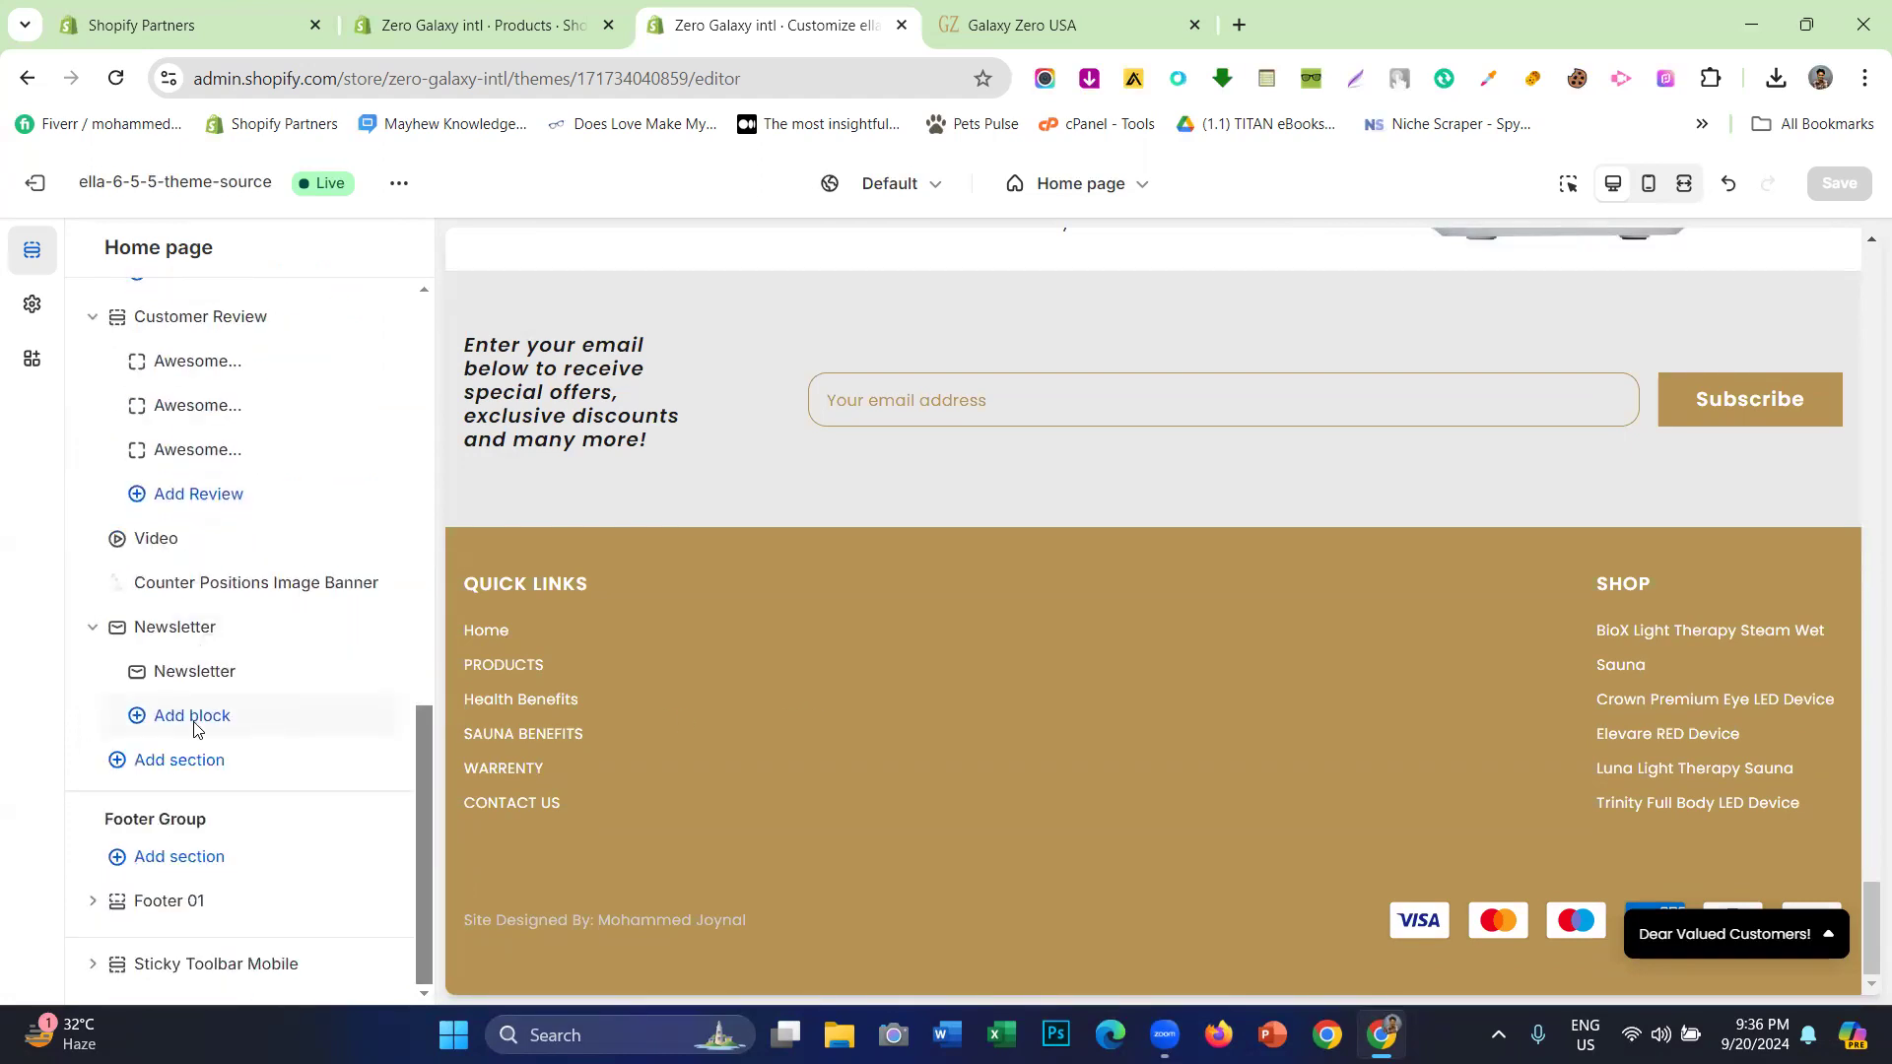
scroll(188, 660, up, 7)
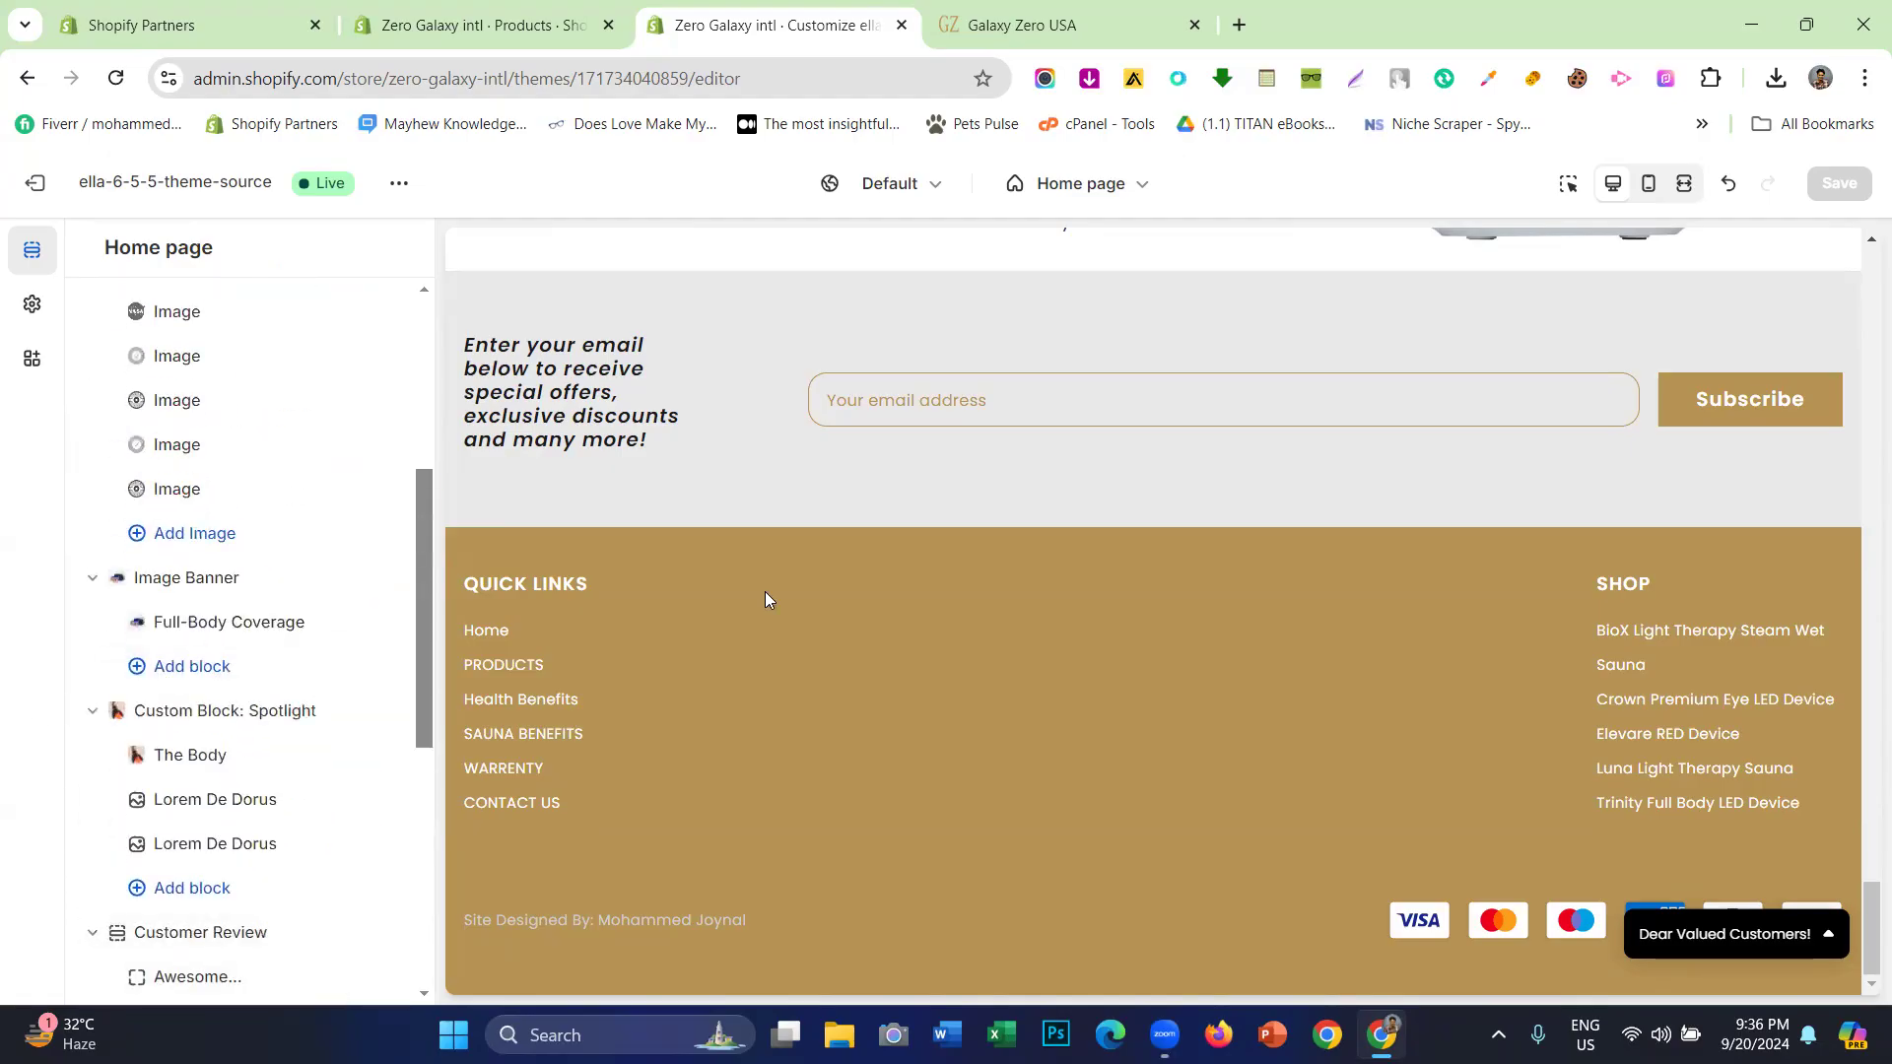
scroll(765, 595, up, 15)
scroll(766, 592, up, 20)
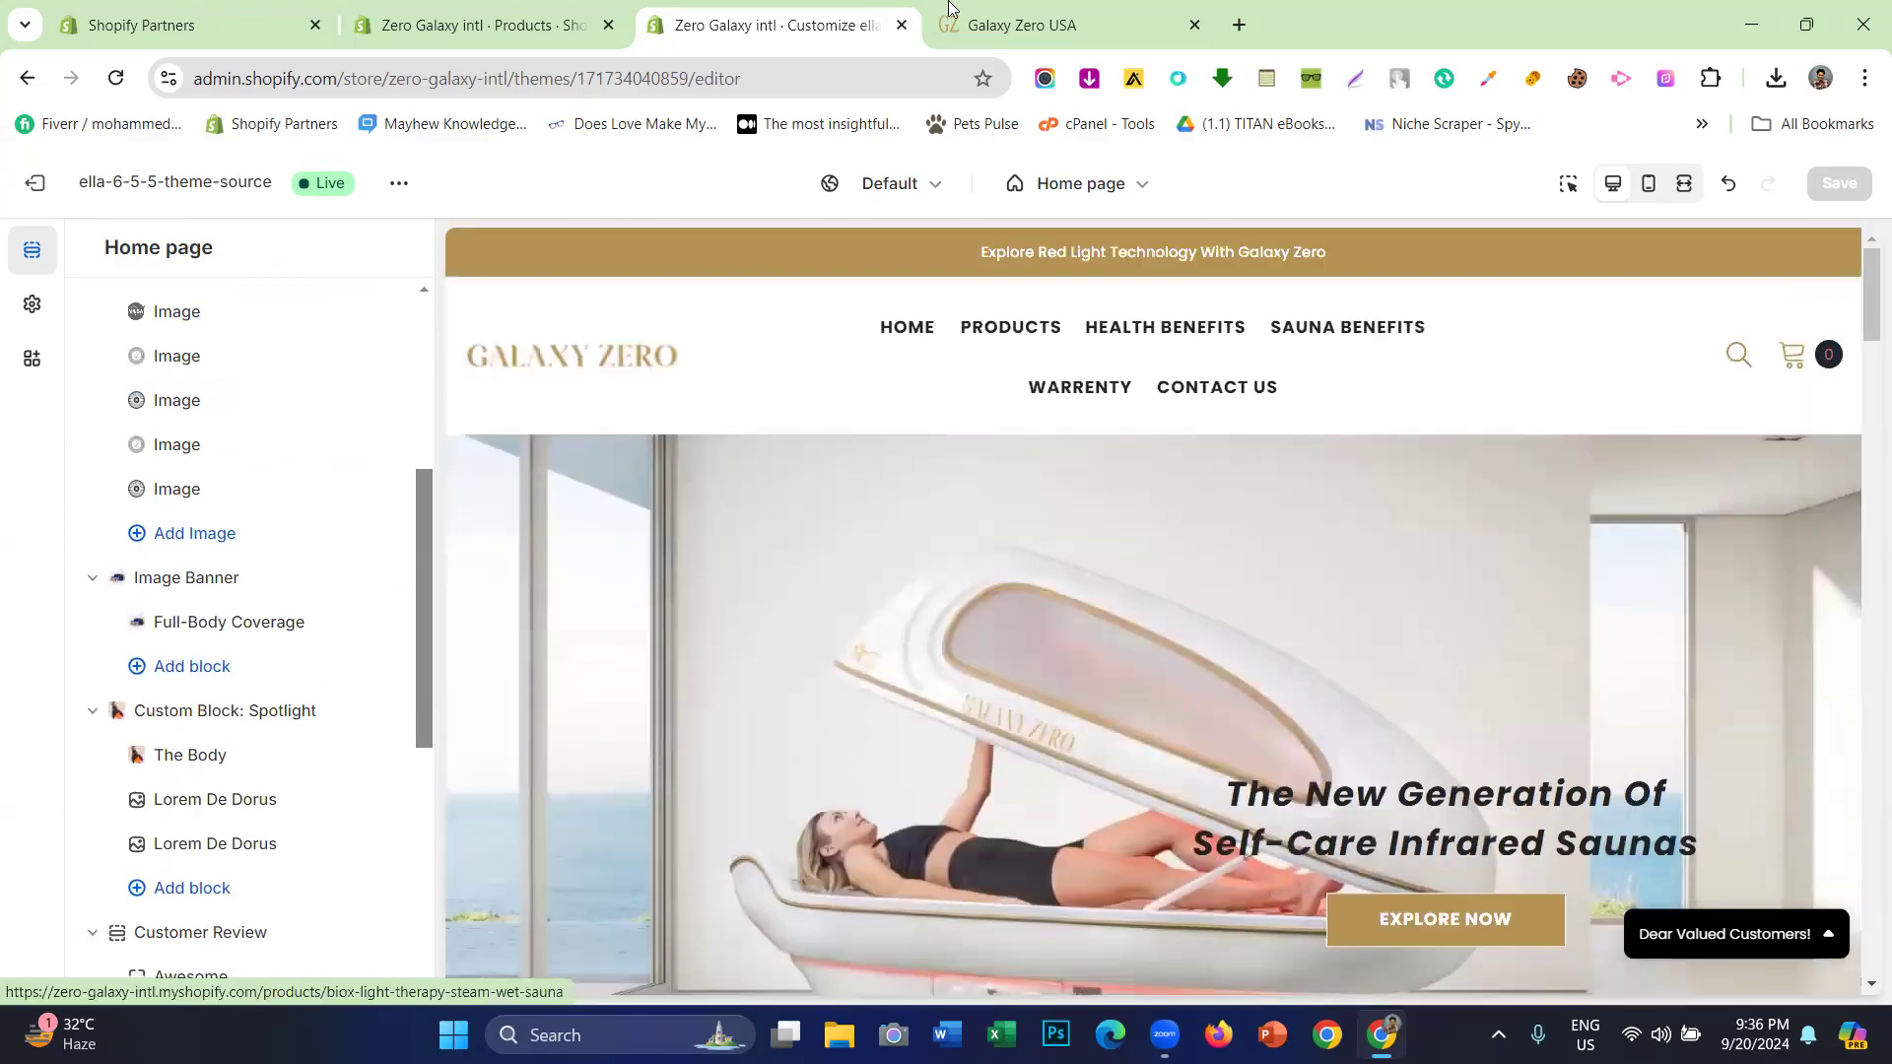
- Switch to the Galaxy Zero USA site and examine its home page sections from the header banner to the footer
click(949, 7)
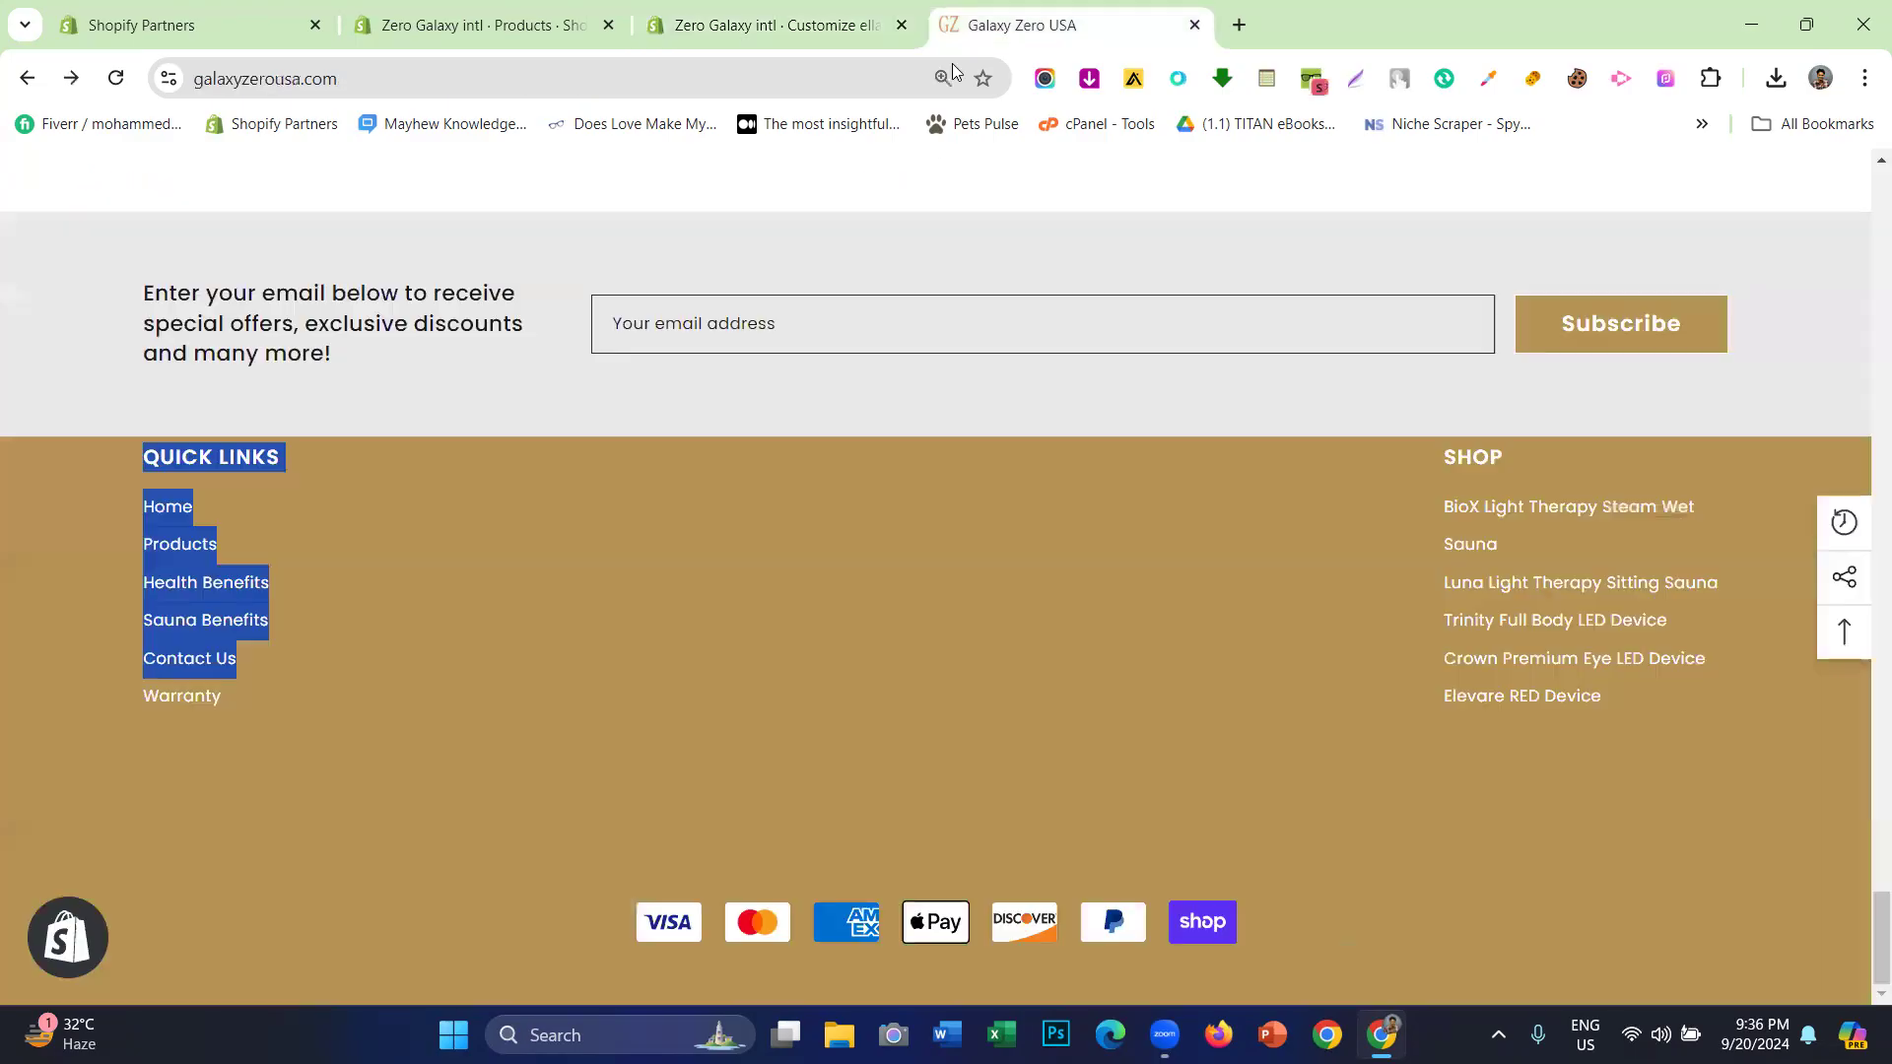
scroll(769, 388, up, 10)
scroll(680, 499, up, 15)
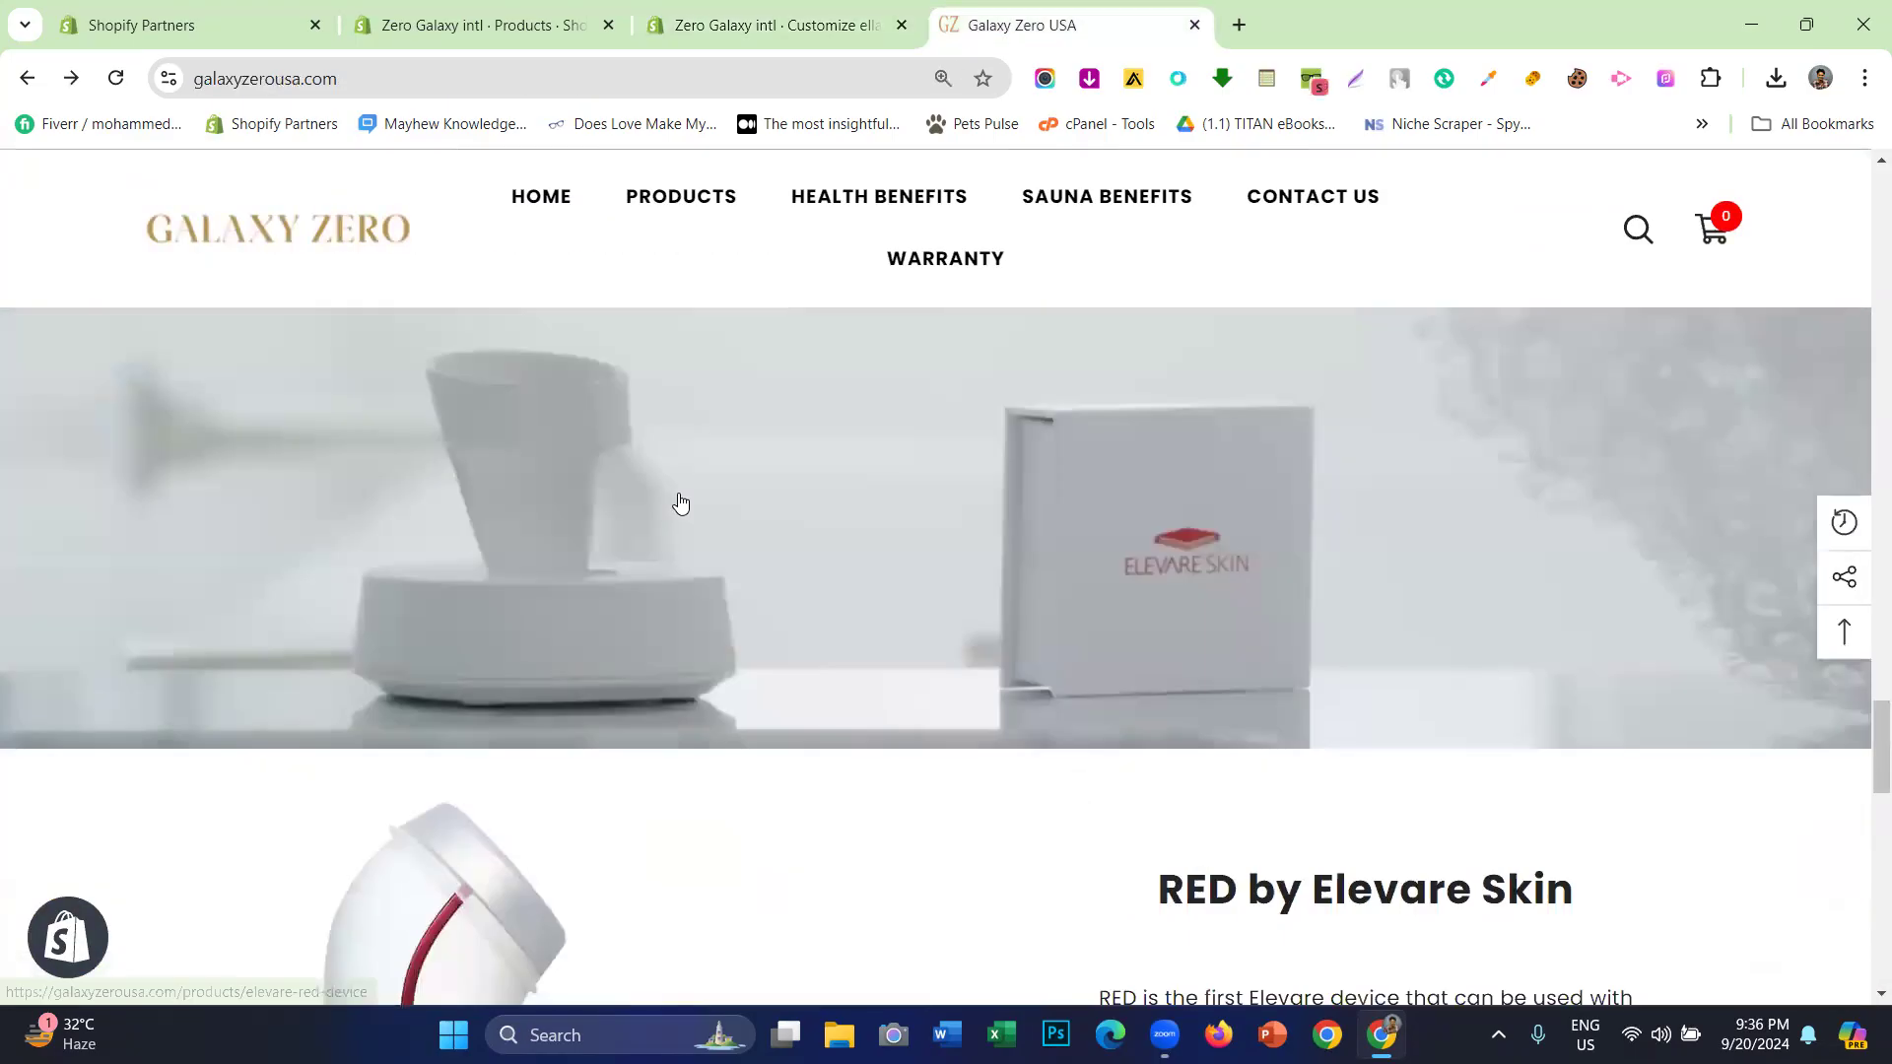
scroll(697, 508, up, 10)
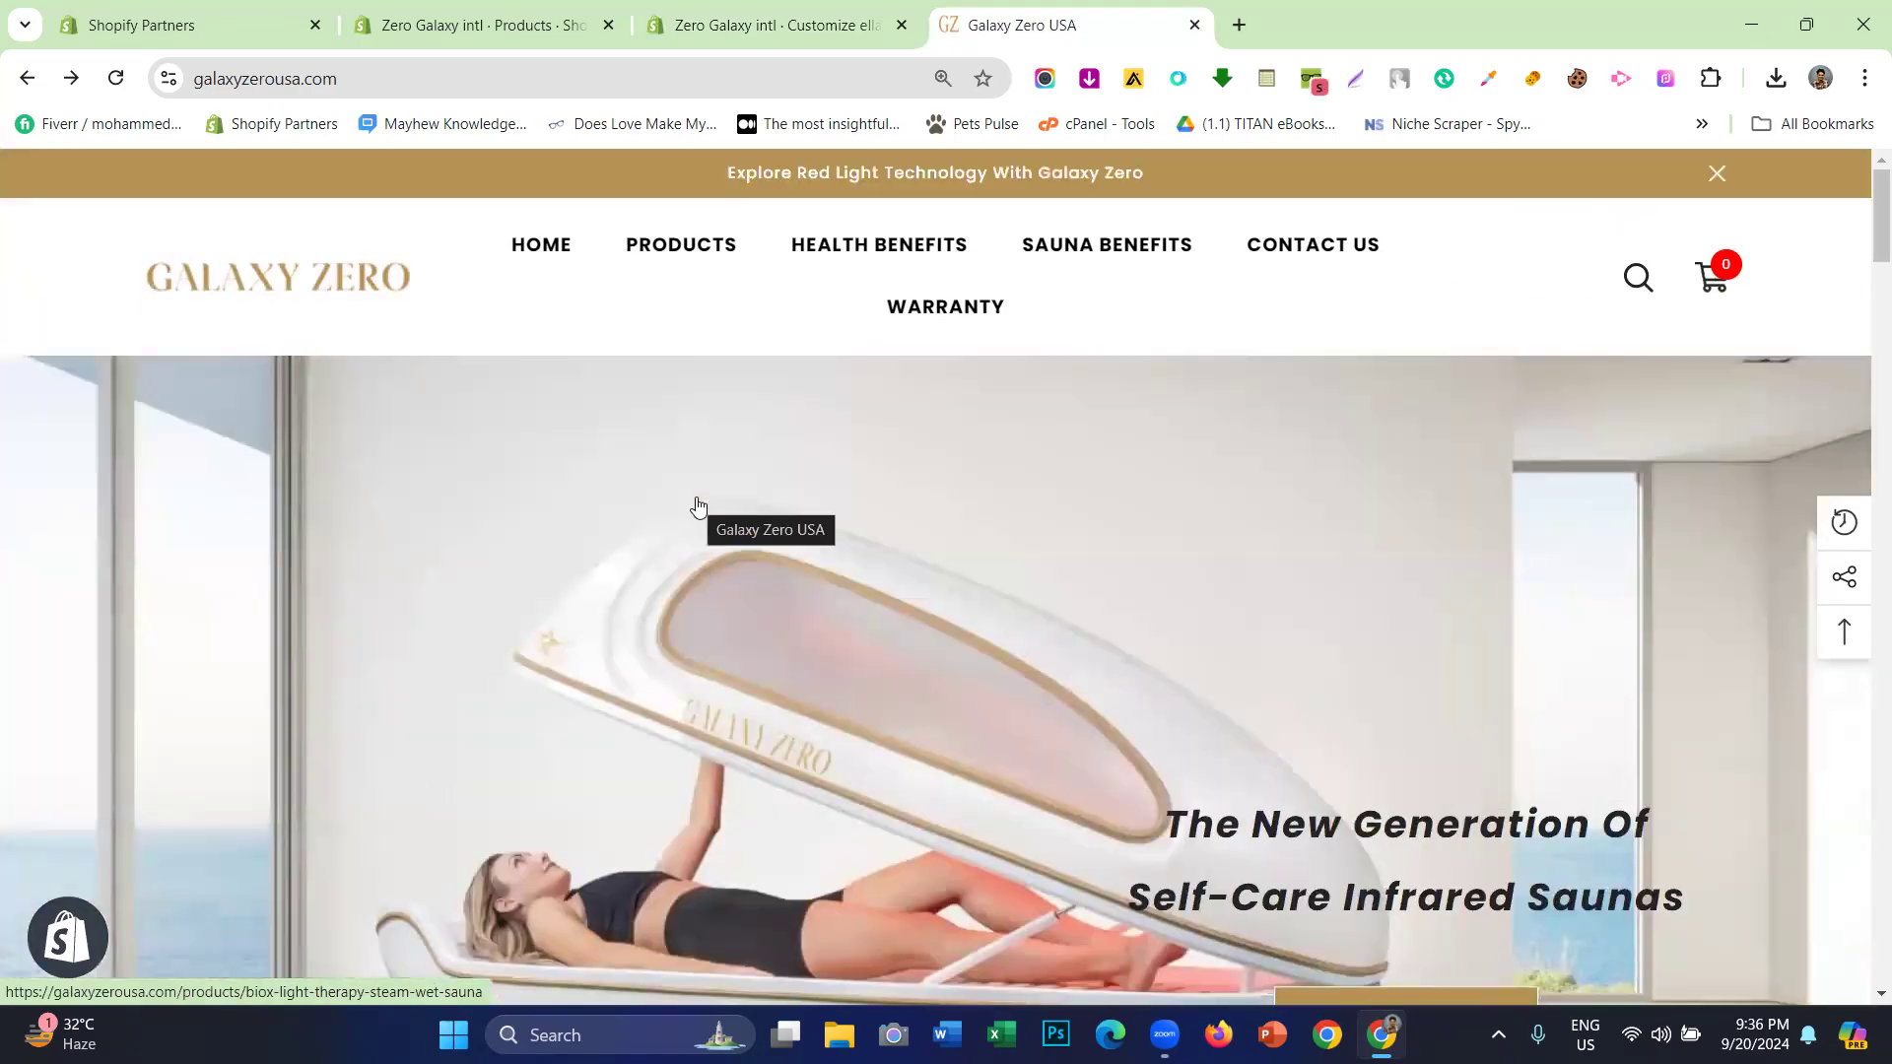
scroll(783, 440, down, 10)
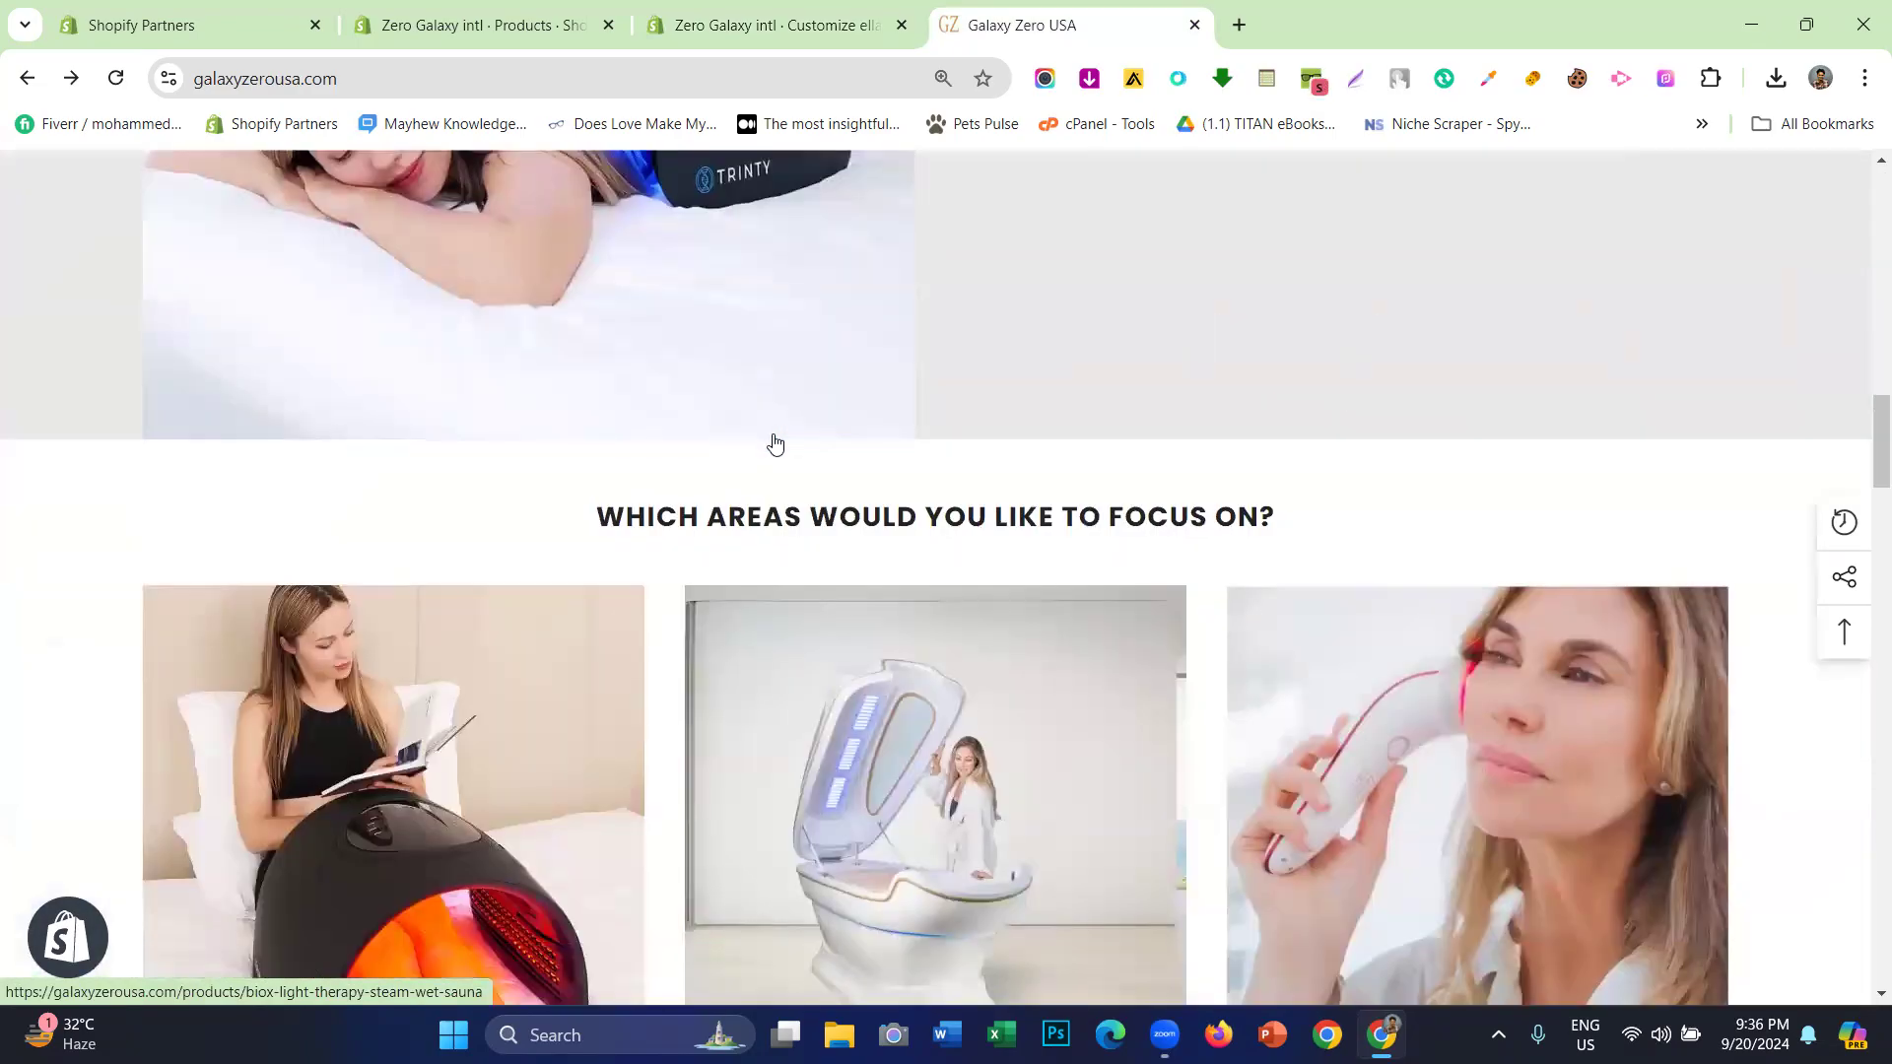
scroll(773, 444, down, 15)
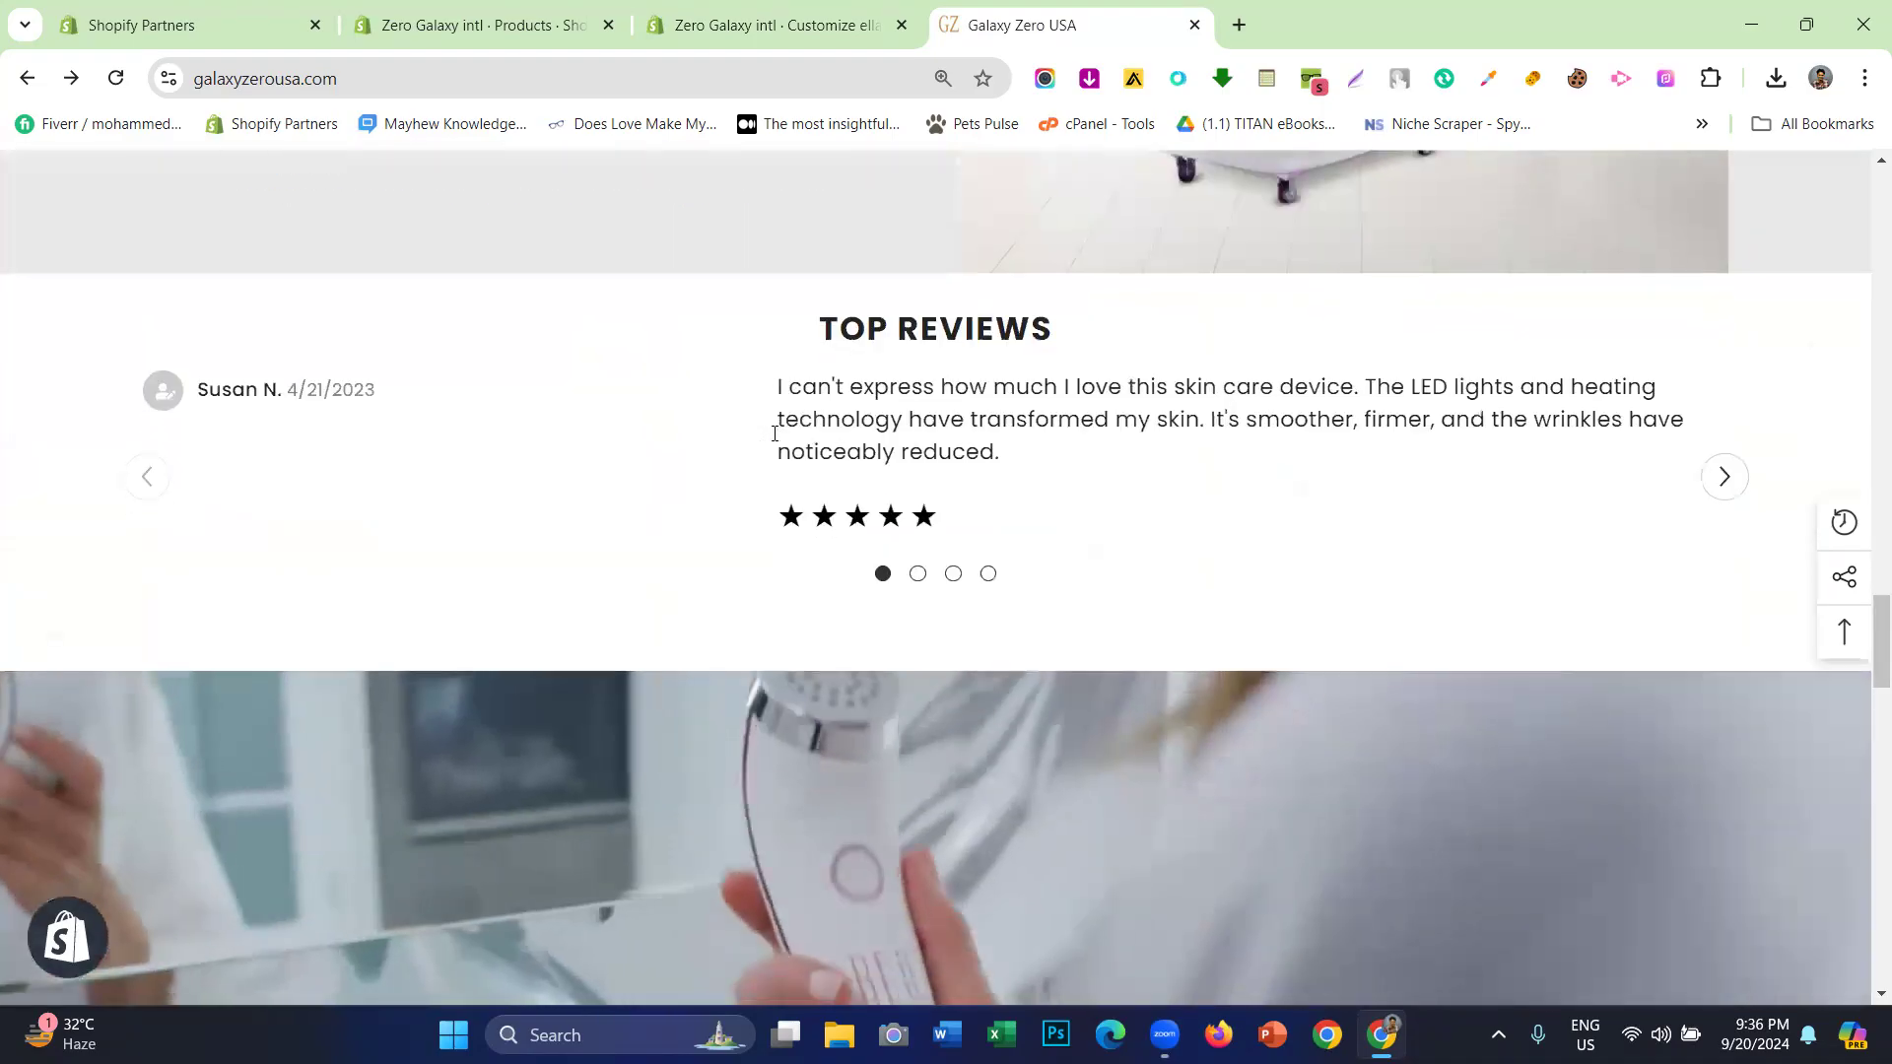
scroll(774, 433, down, 15)
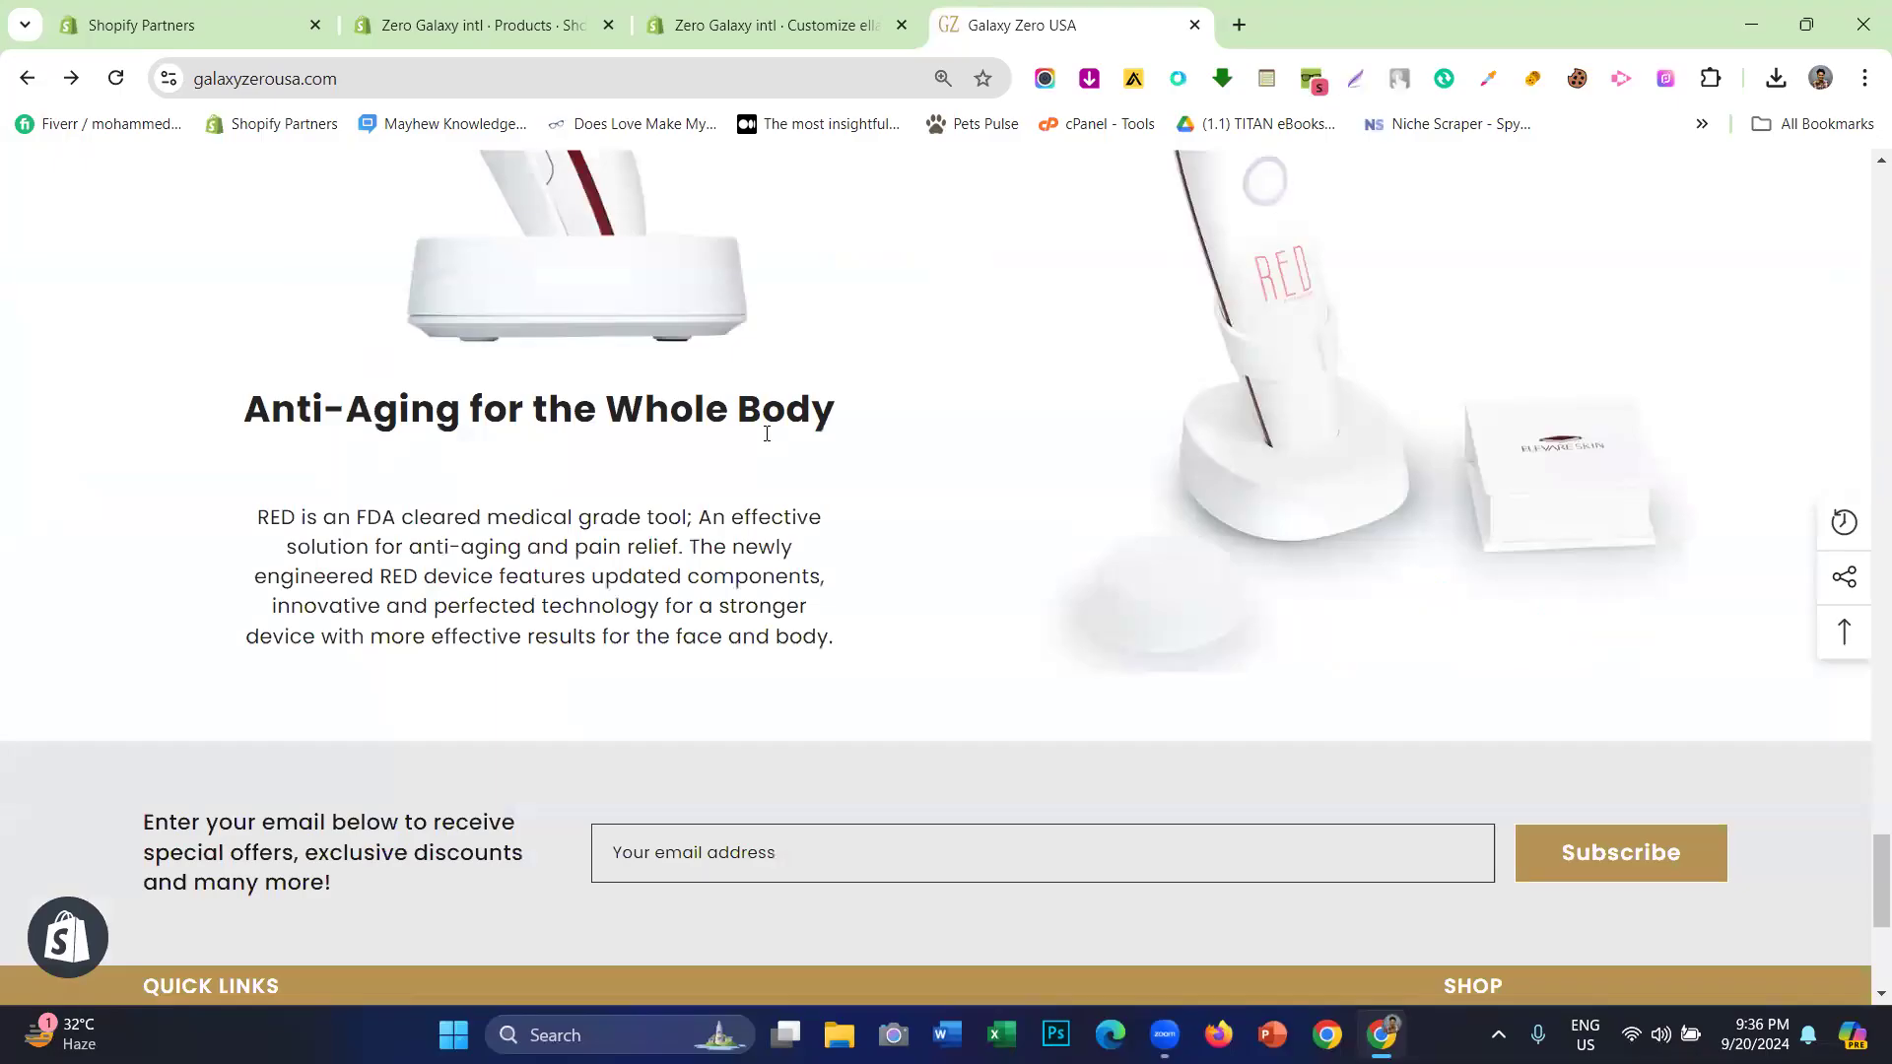
scroll(767, 433, down, 5)
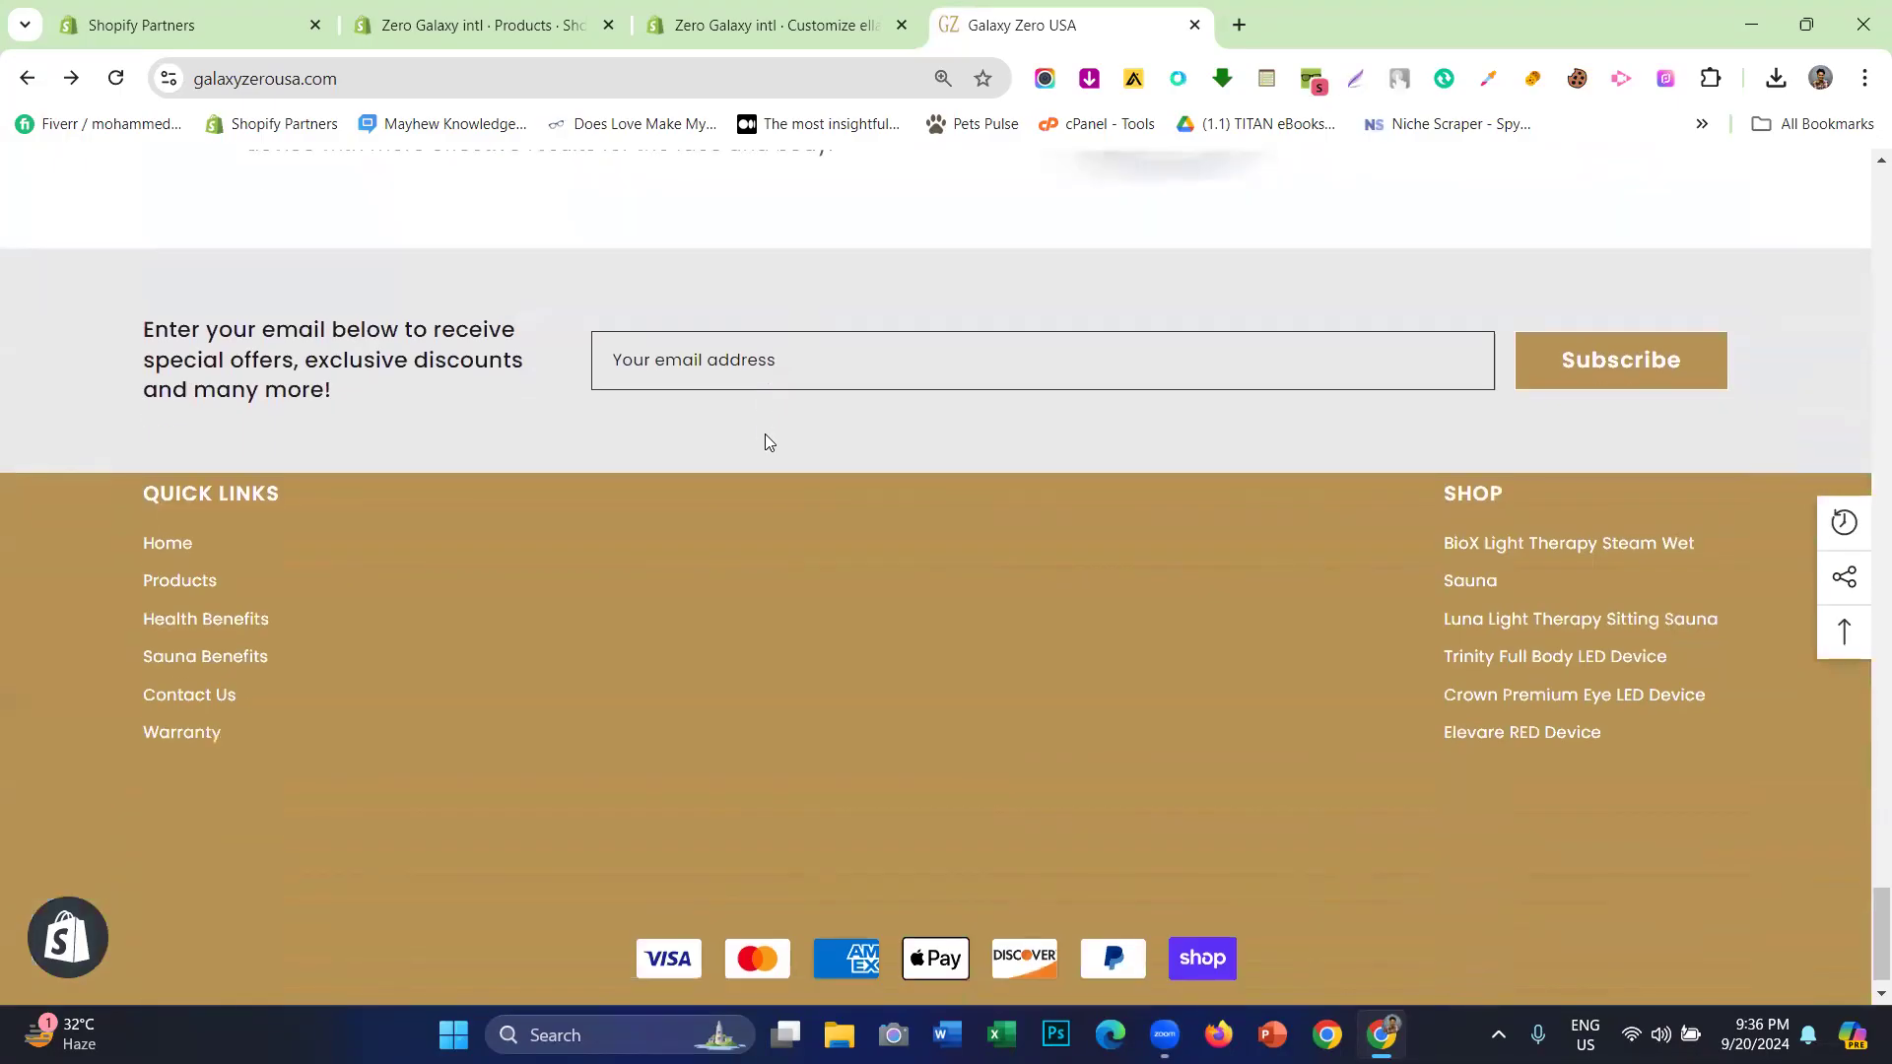
scroll(1132, 587, up, 10)
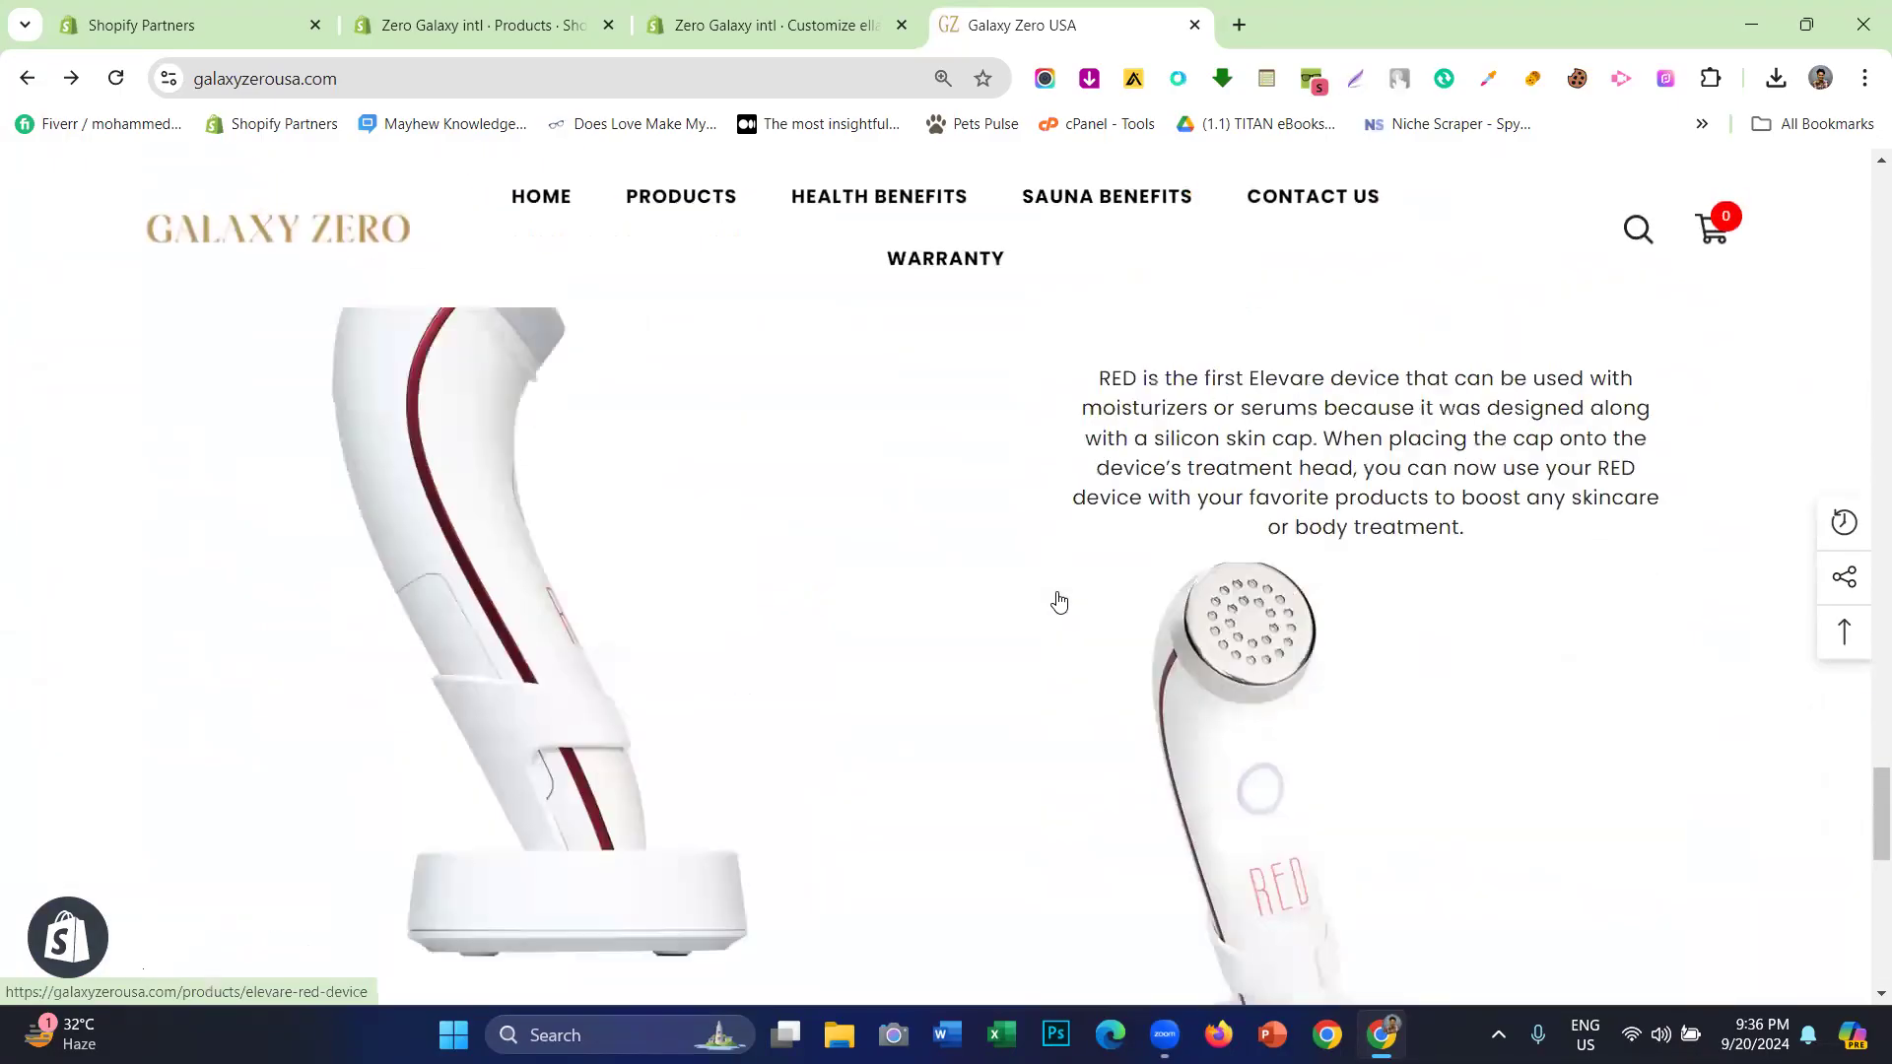
scroll(1055, 603, up, 15)
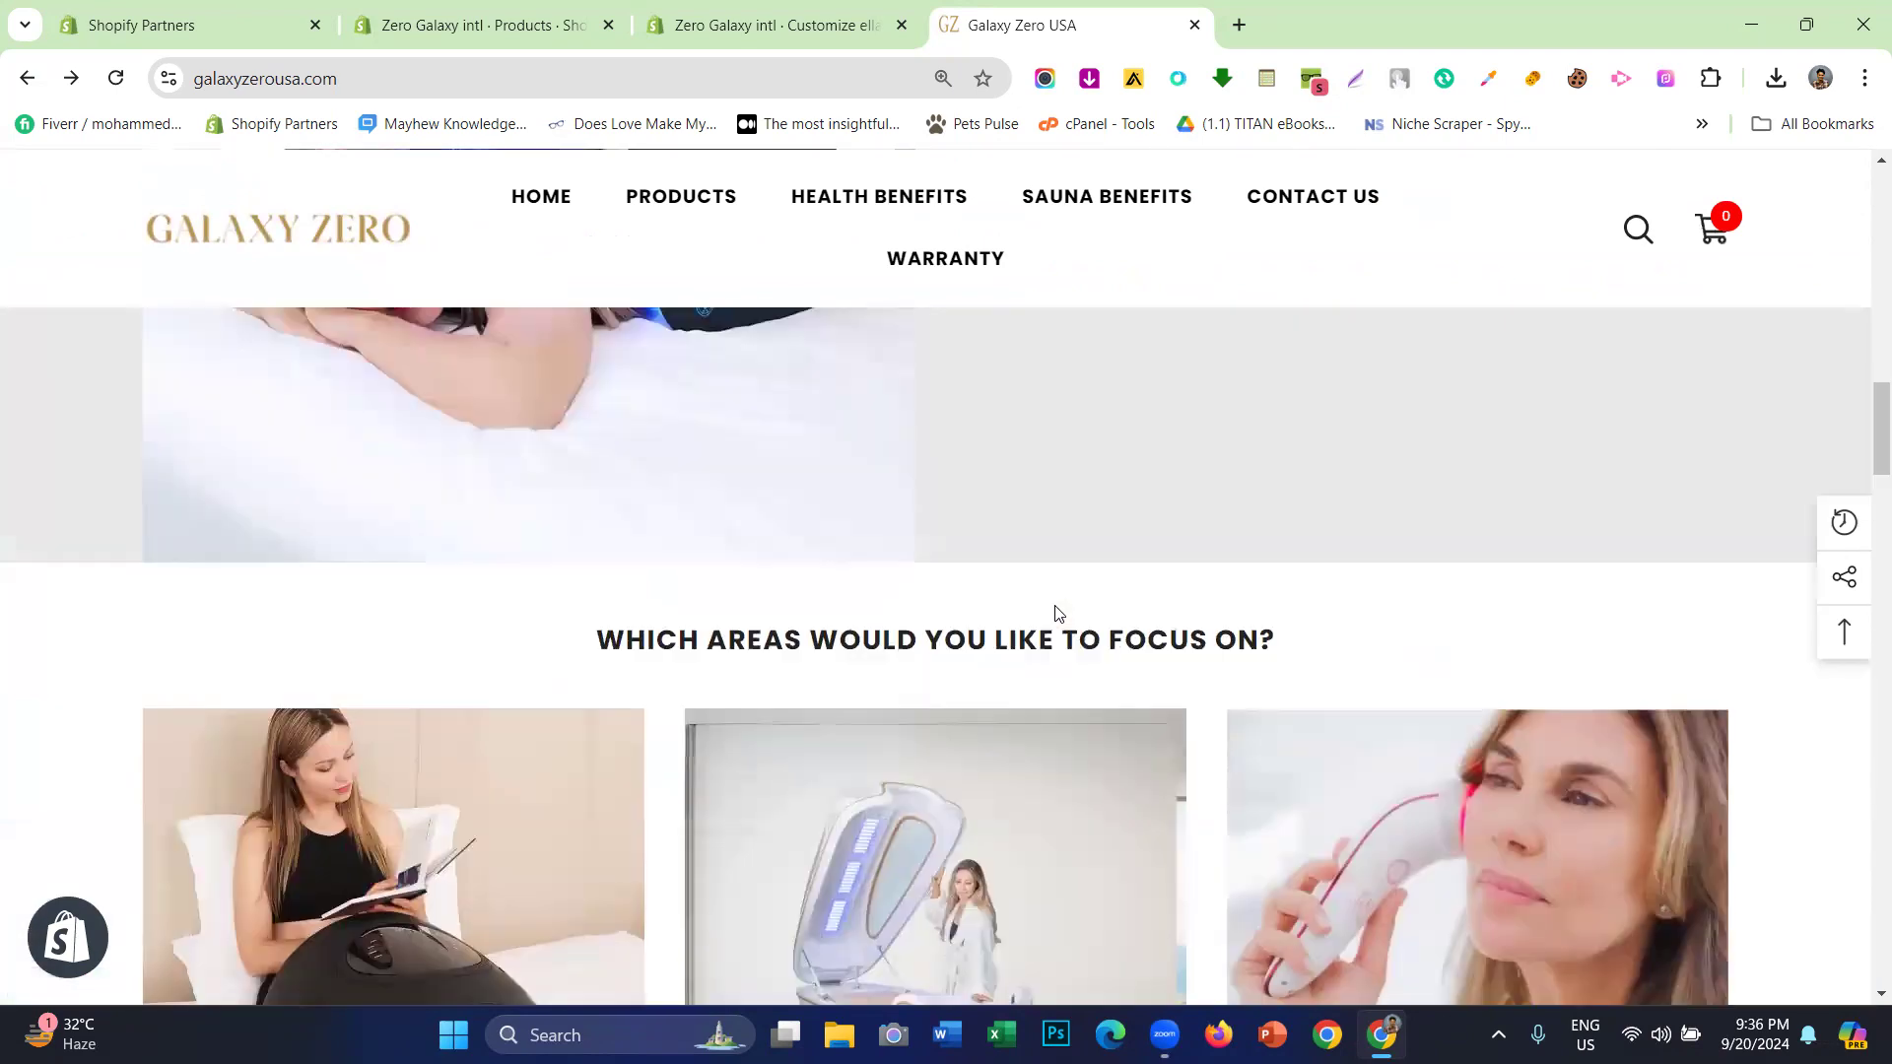
scroll(1054, 605, up, 10)
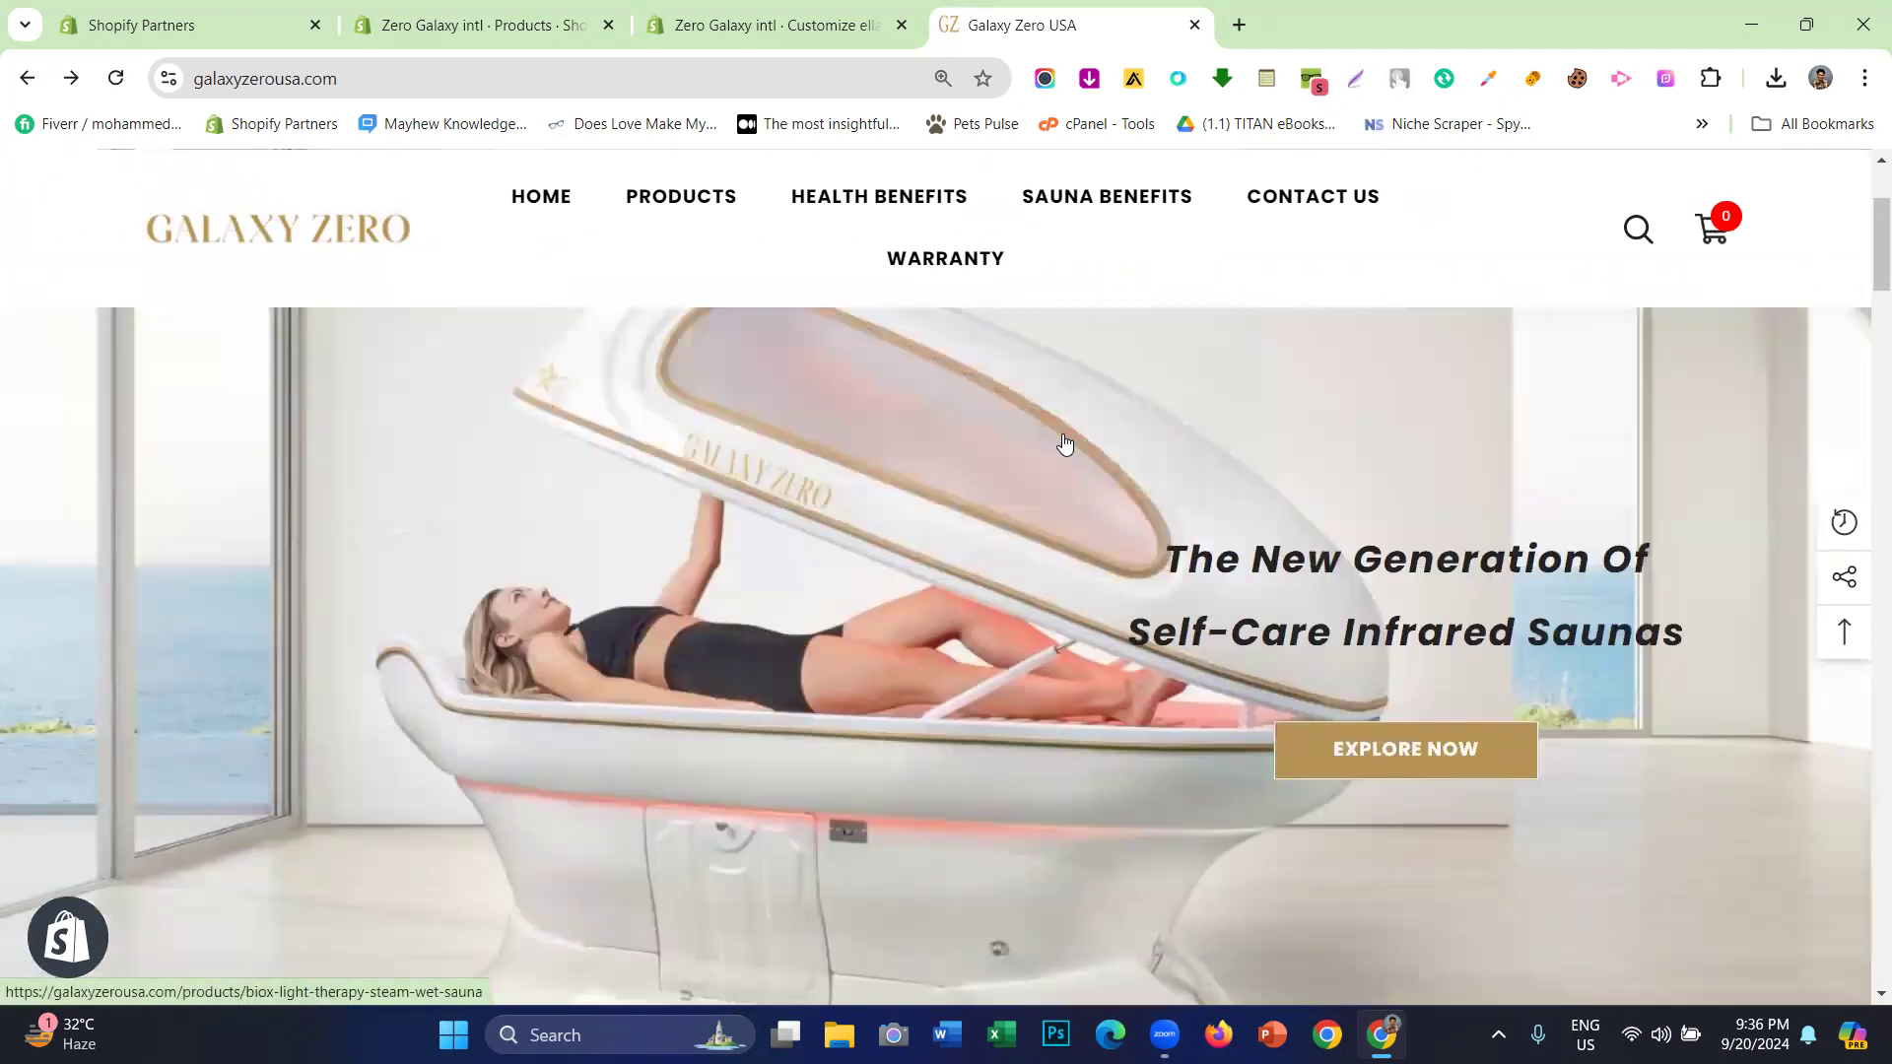
scroll(1069, 445, up, 2)
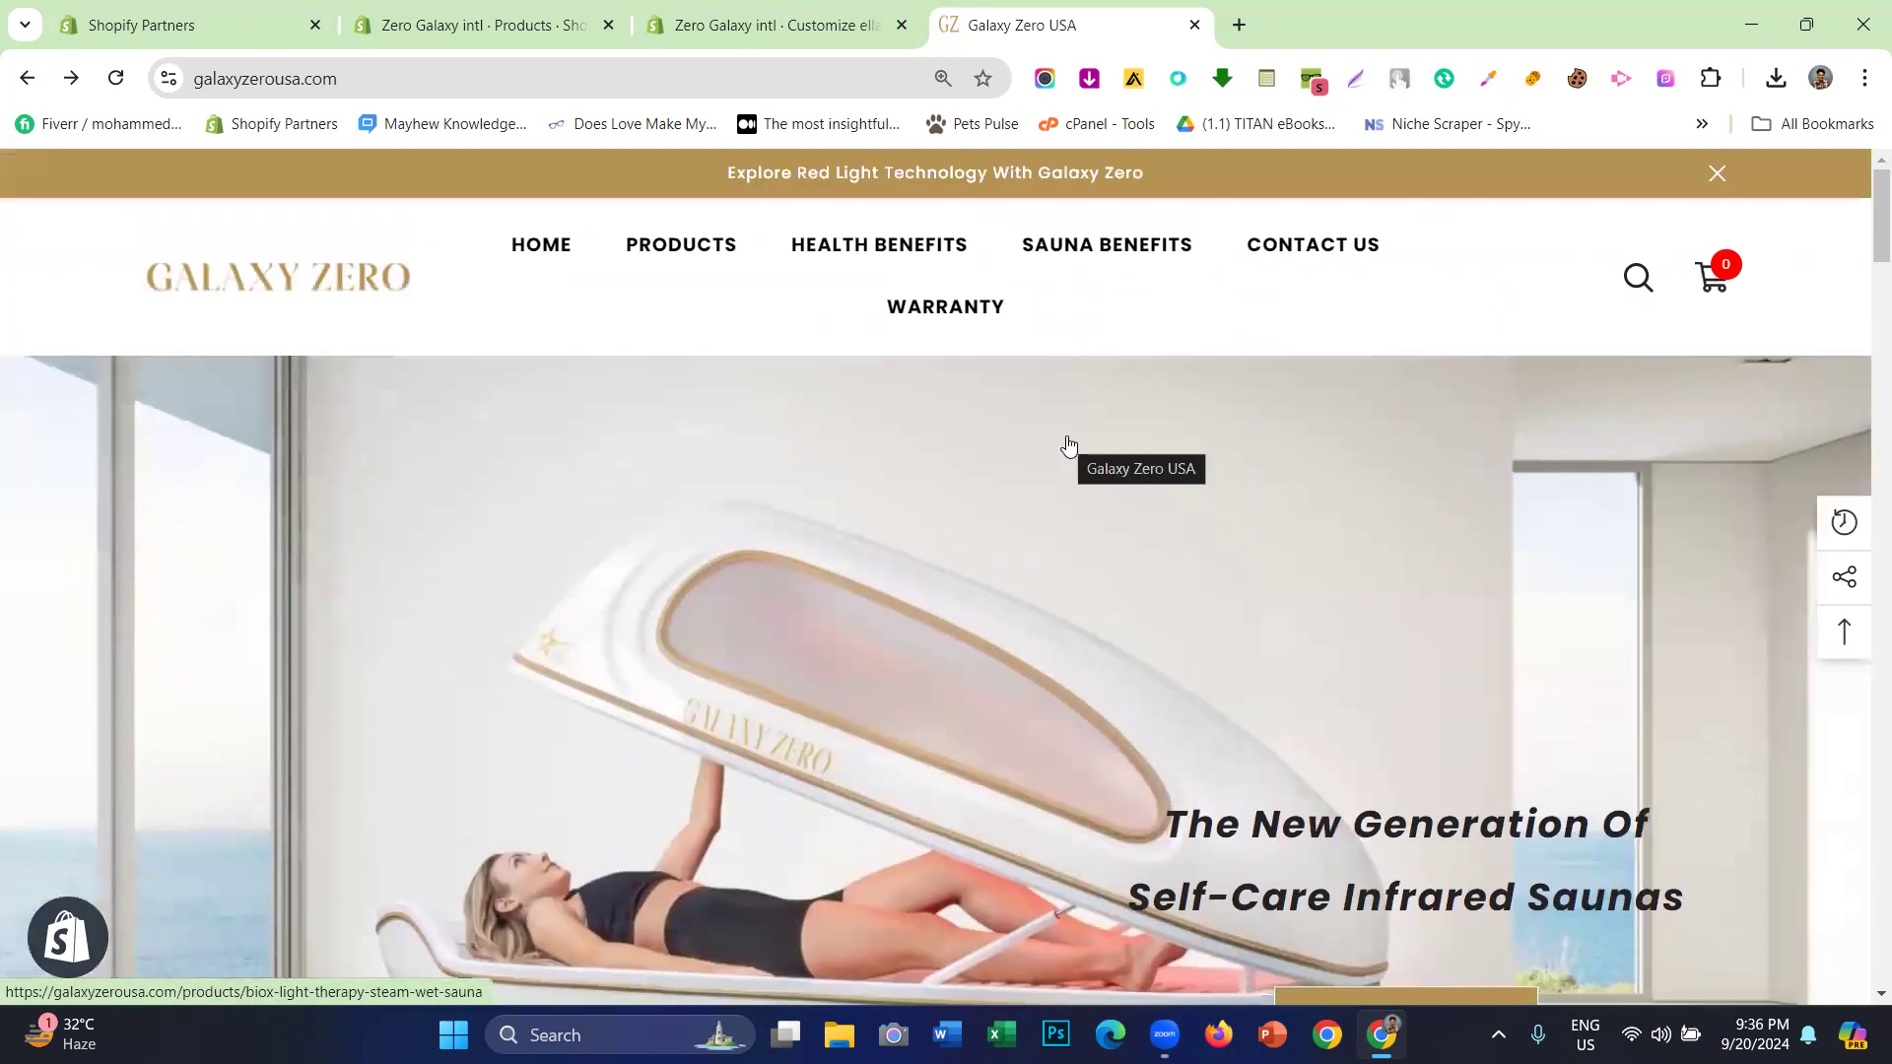
scroll(860, 437, down, 8)
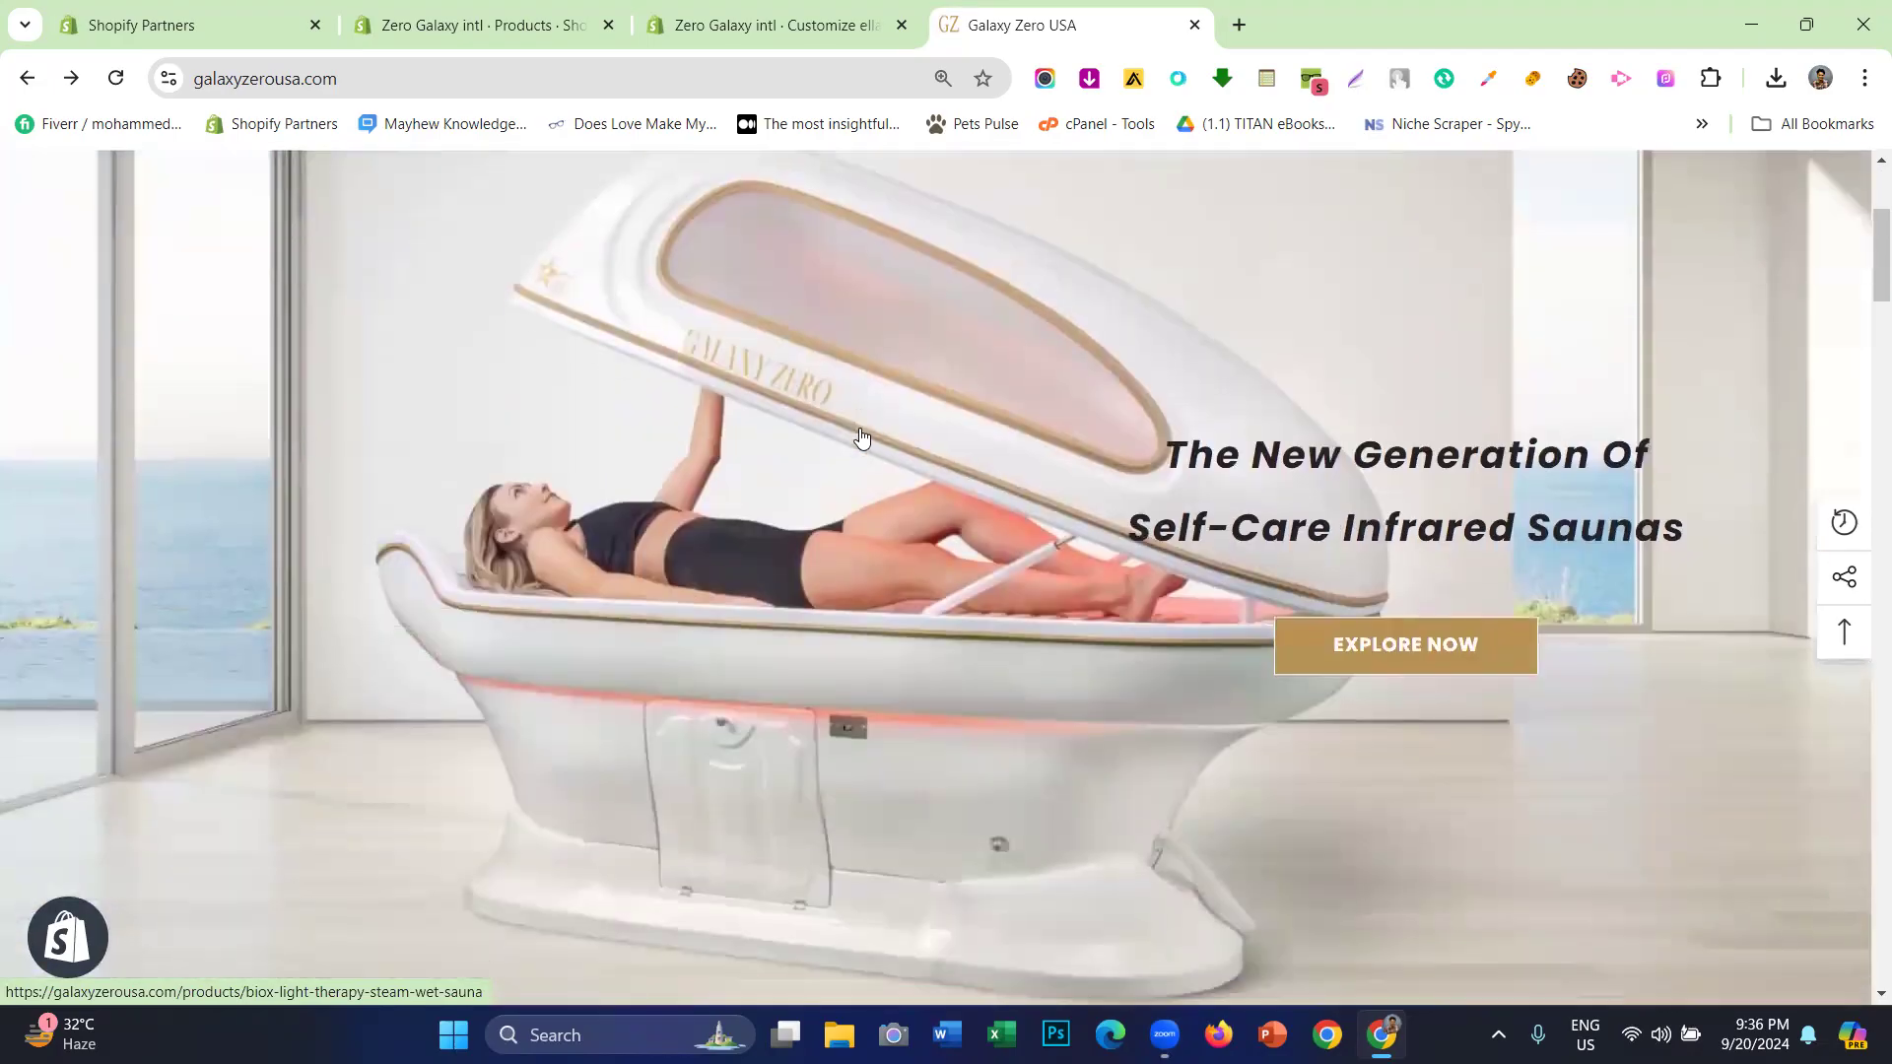
scroll(861, 437, down, 10)
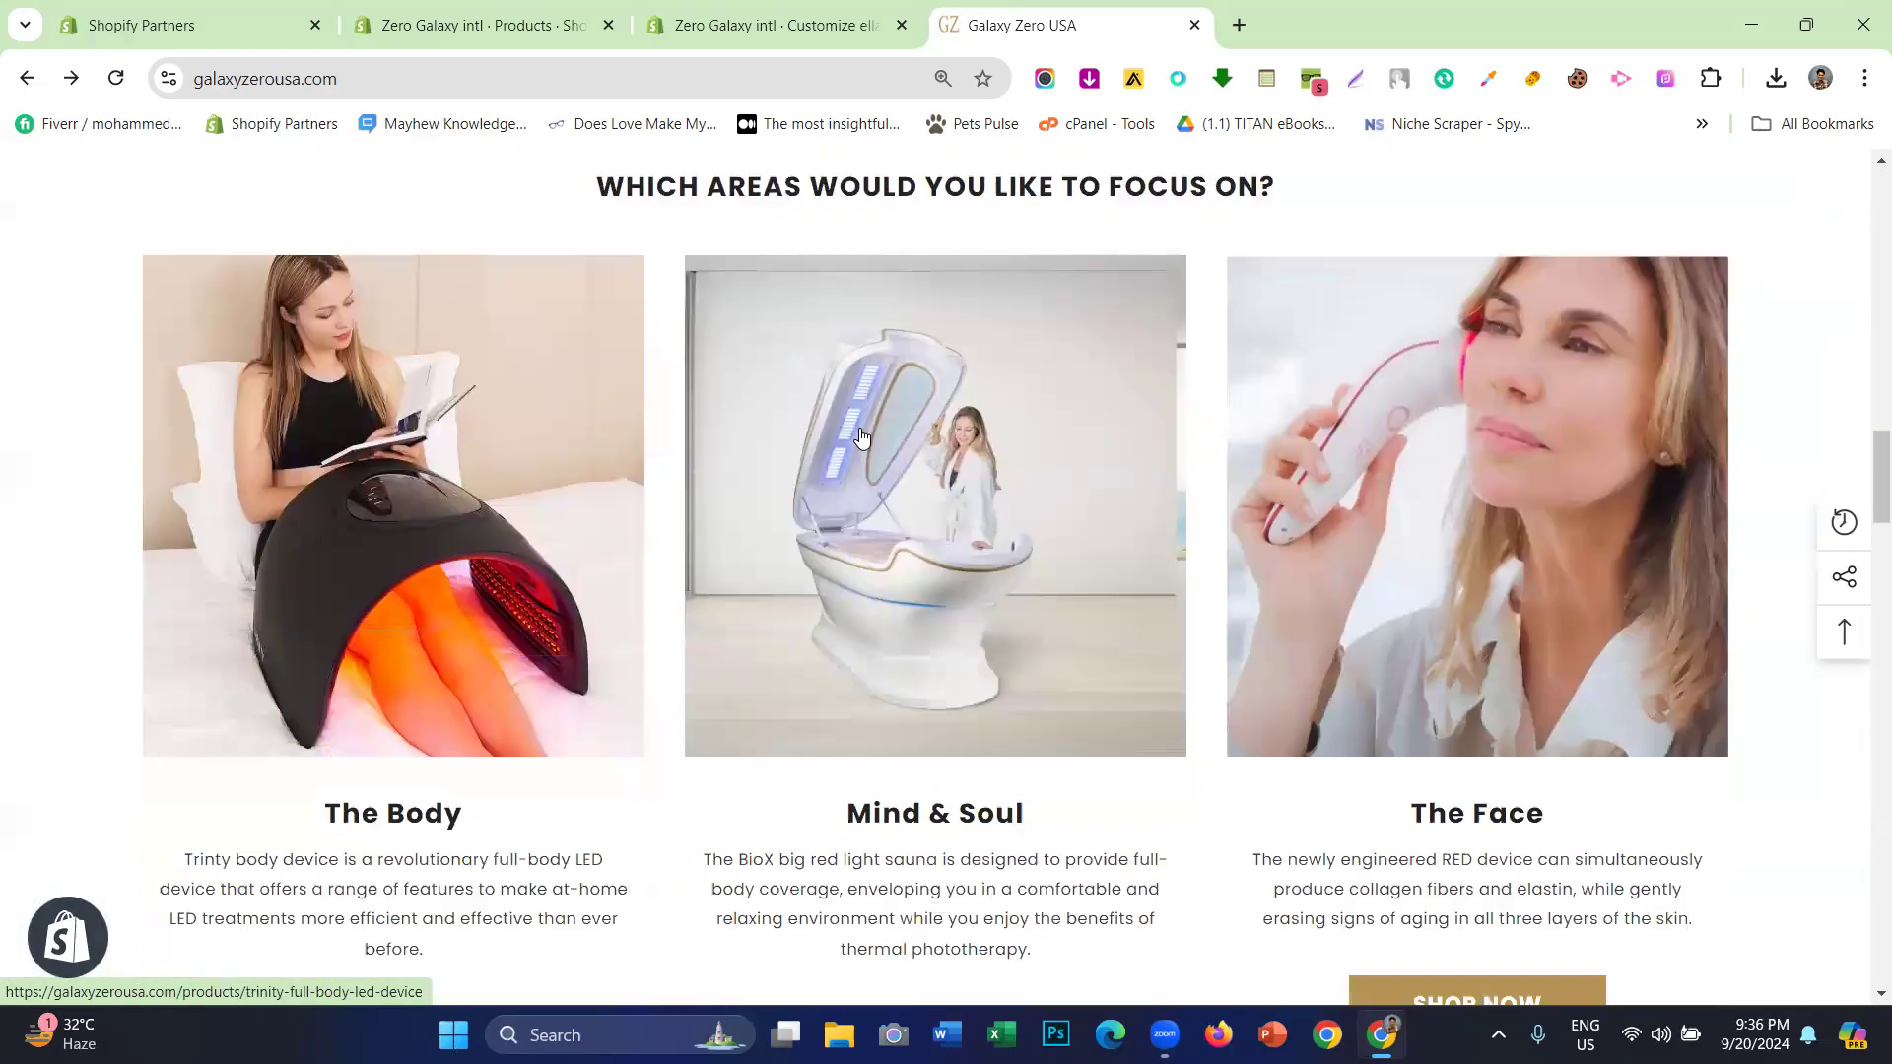
scroll(860, 434, up, 8)
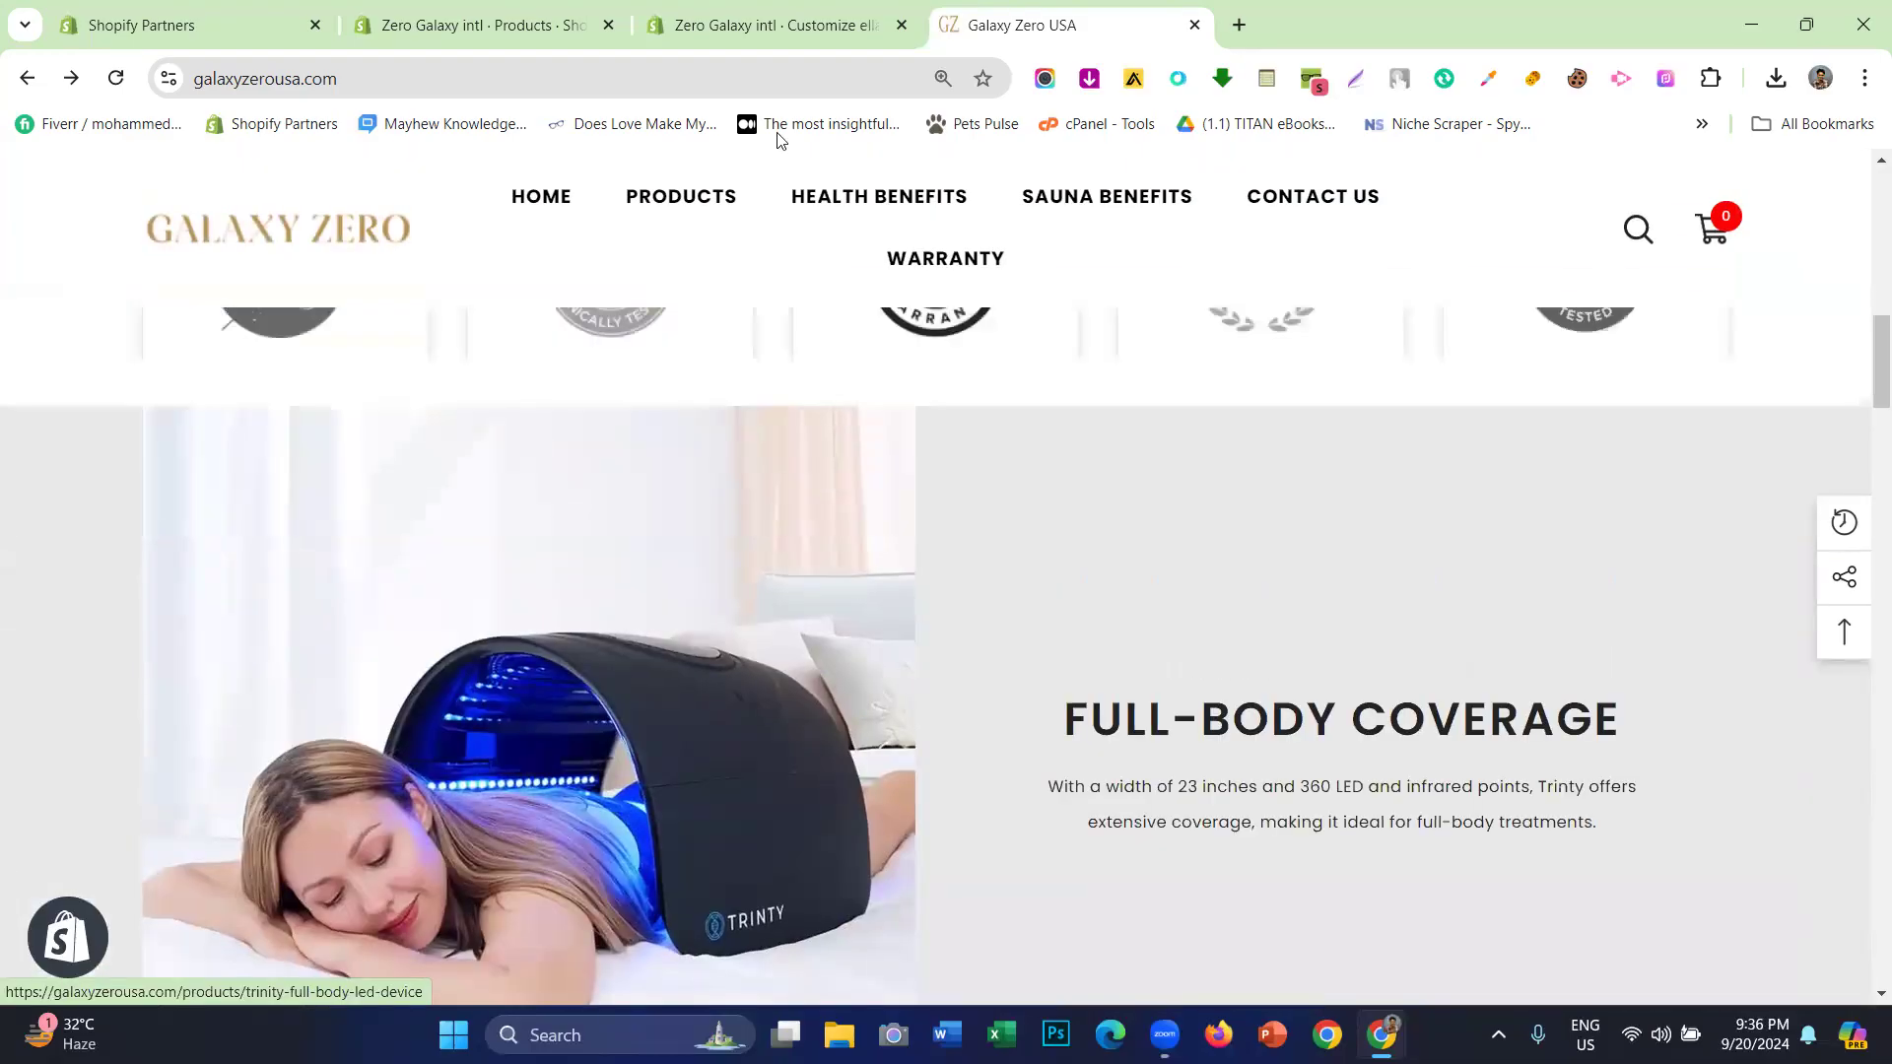
- View the live Zero Galaxy intl store from the theme editor and review its home page sections for remaining placeholder content
click(771, 7)
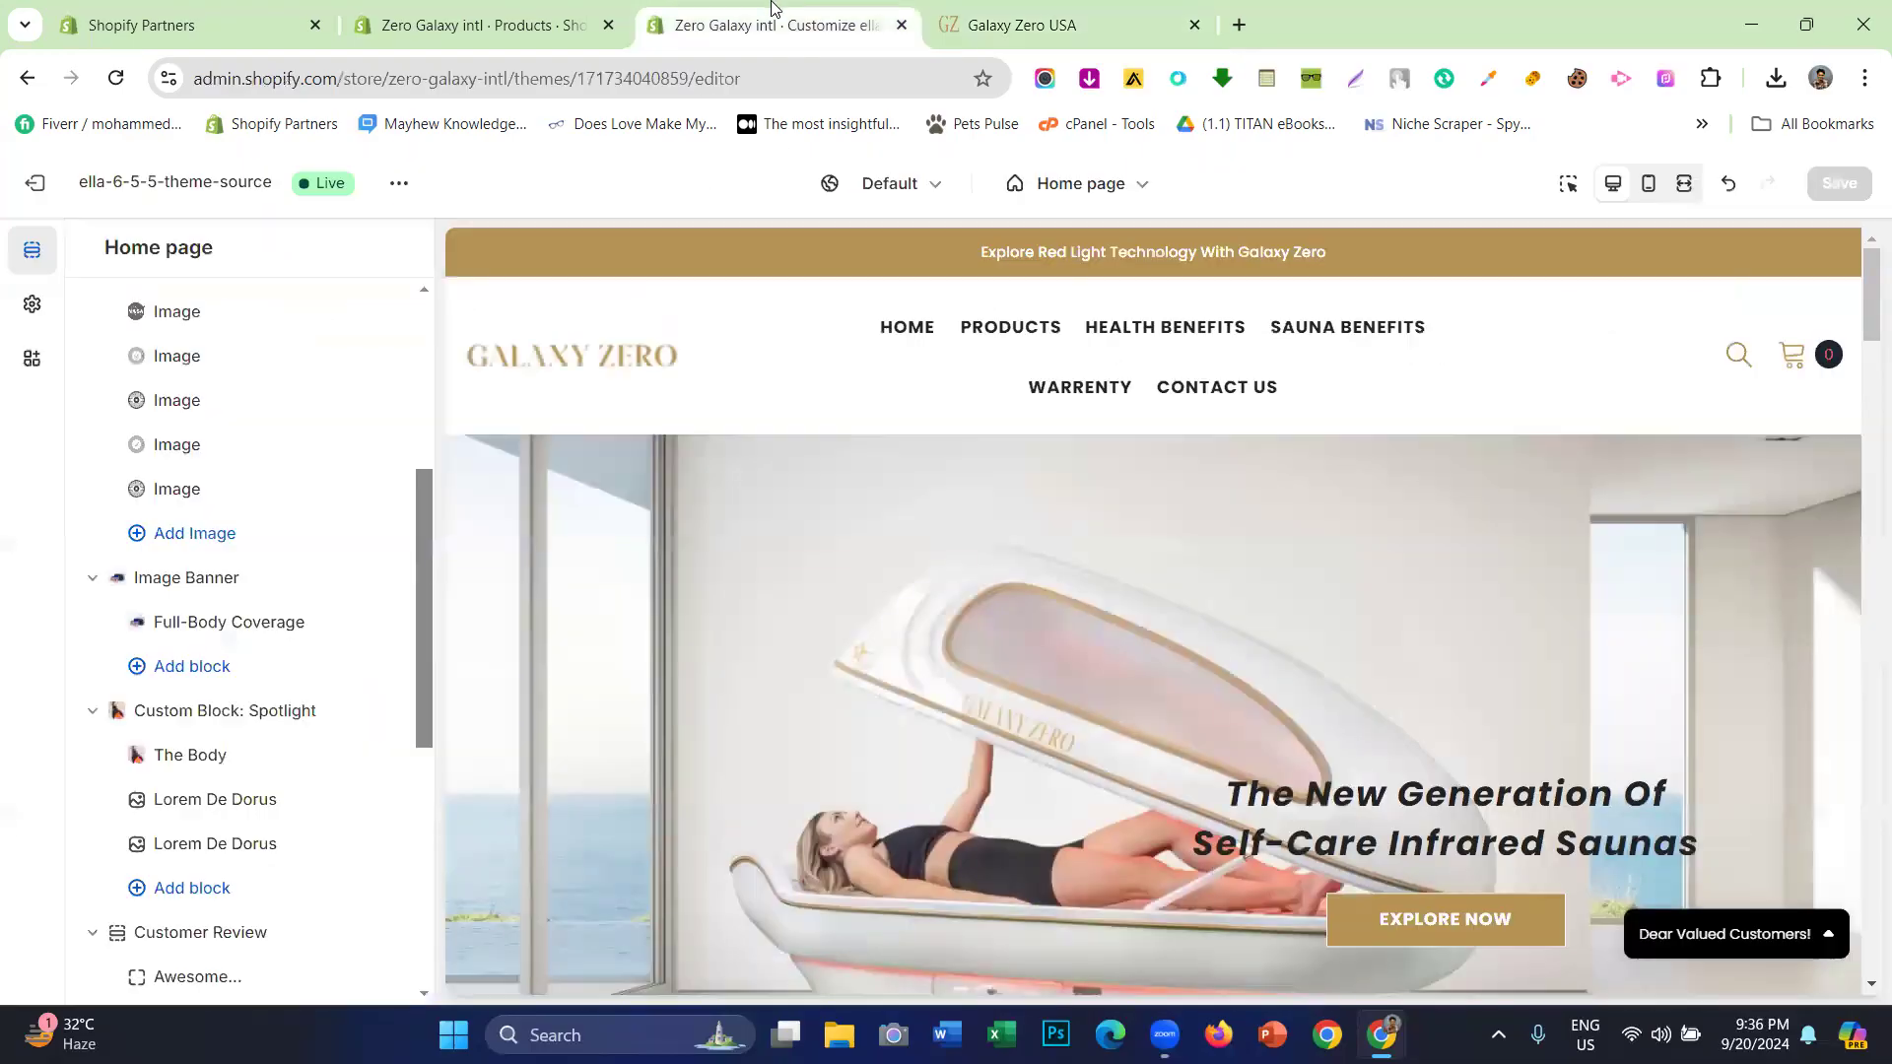
click(404, 180)
click(317, 410)
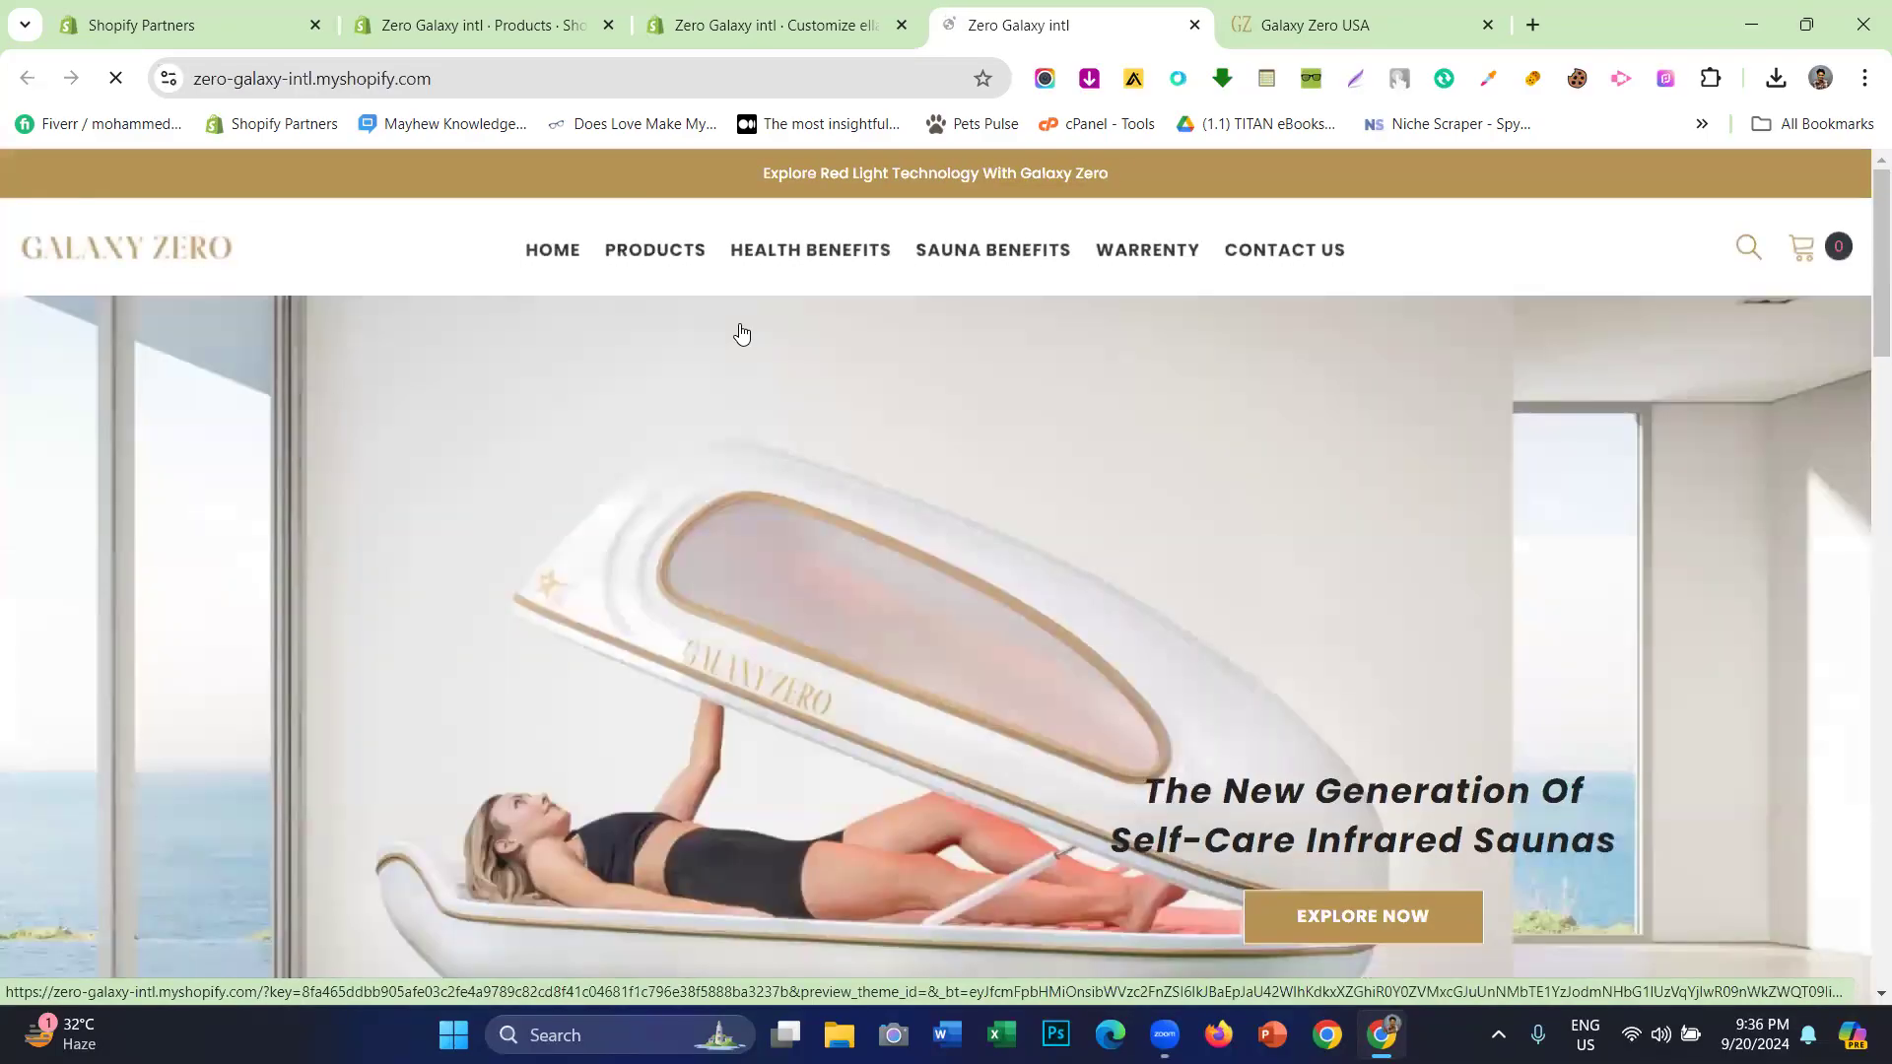
scroll(729, 375, down, 10)
scroll(711, 395, down, 15)
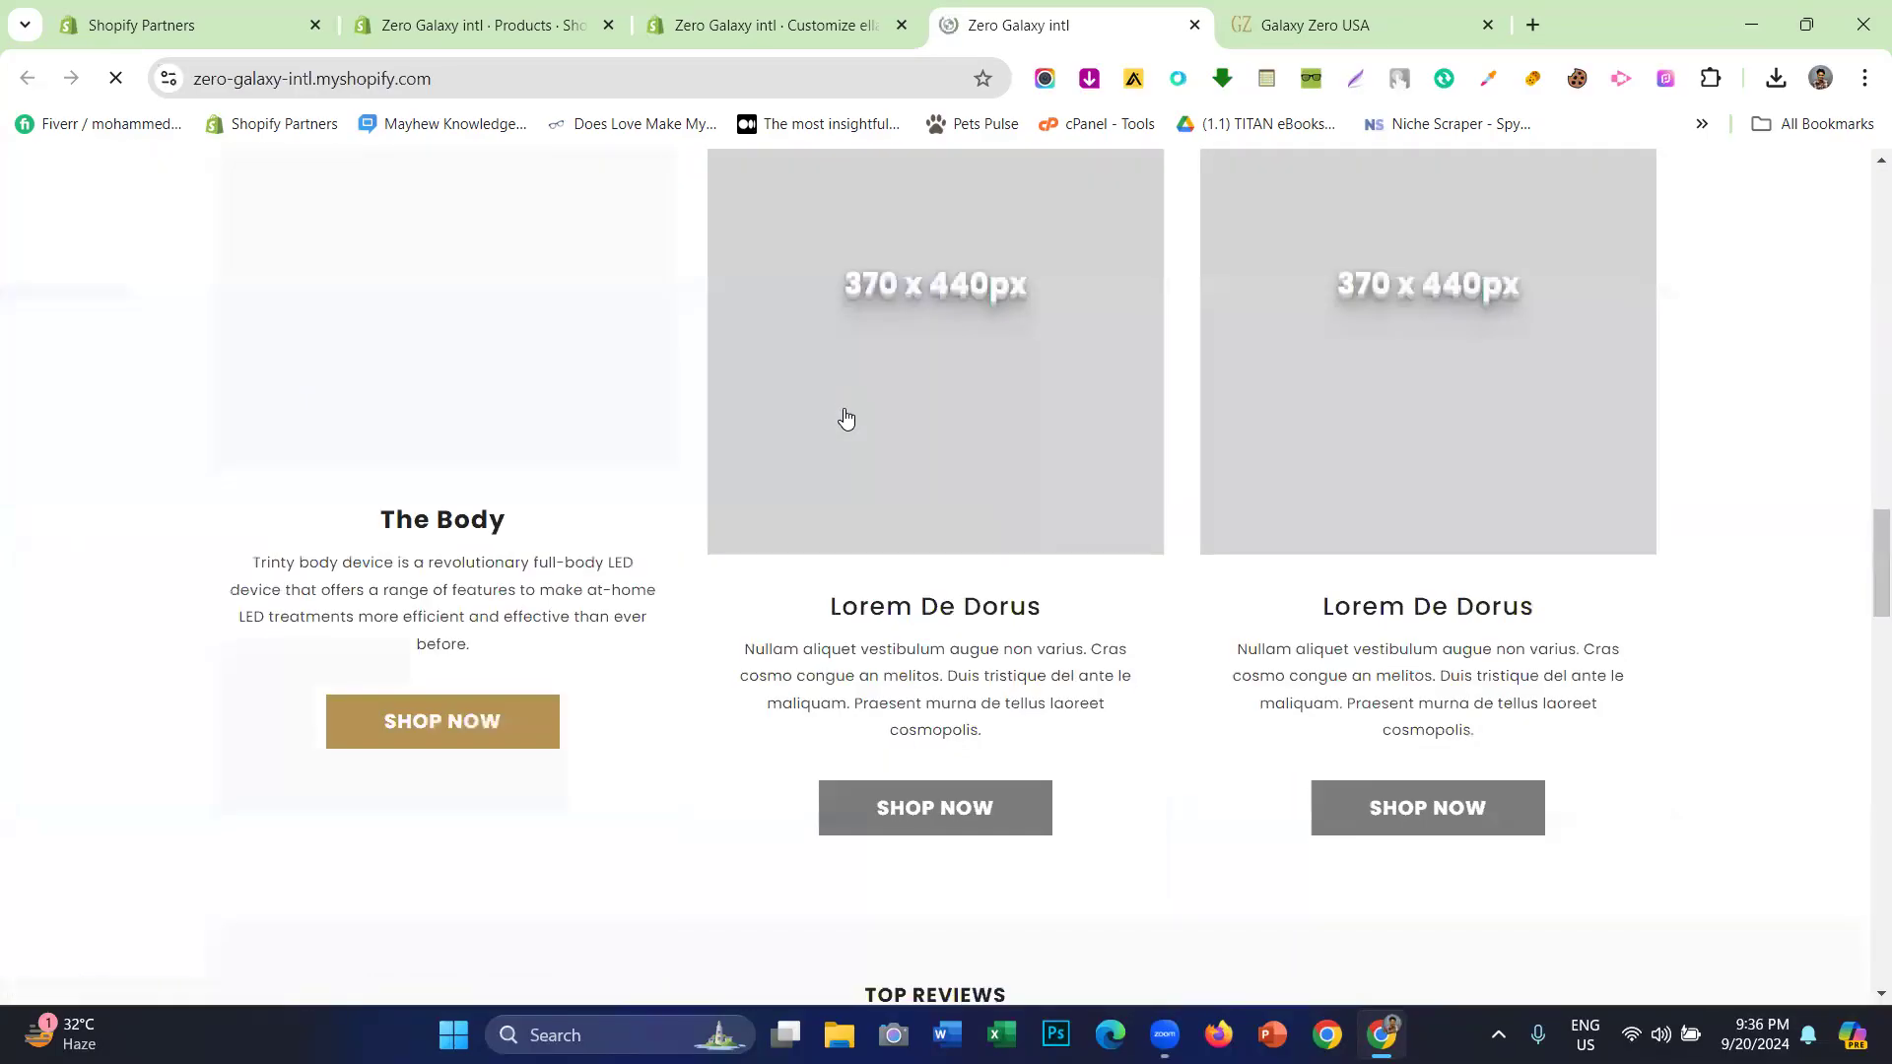
scroll(867, 440, down, 8)
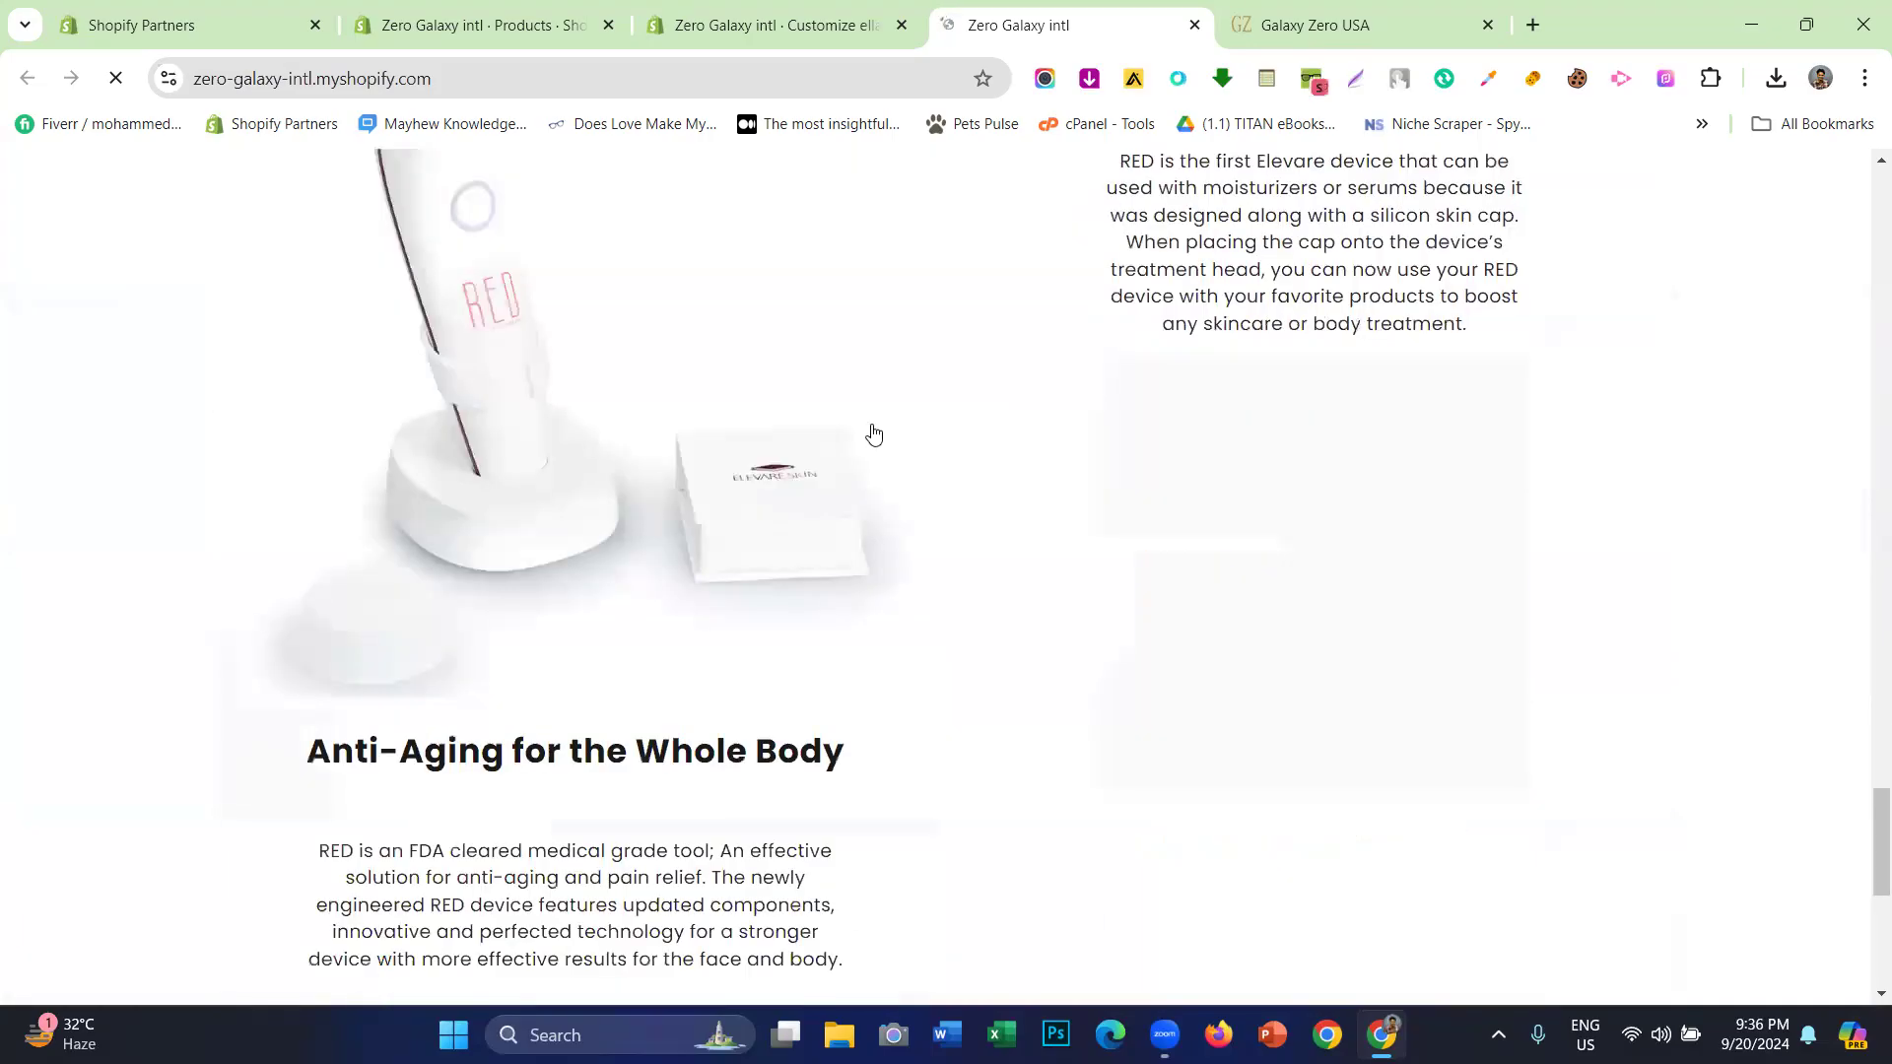
scroll(863, 441, up, 13)
scroll(869, 445, up, 6)
scroll(869, 446, down, 6)
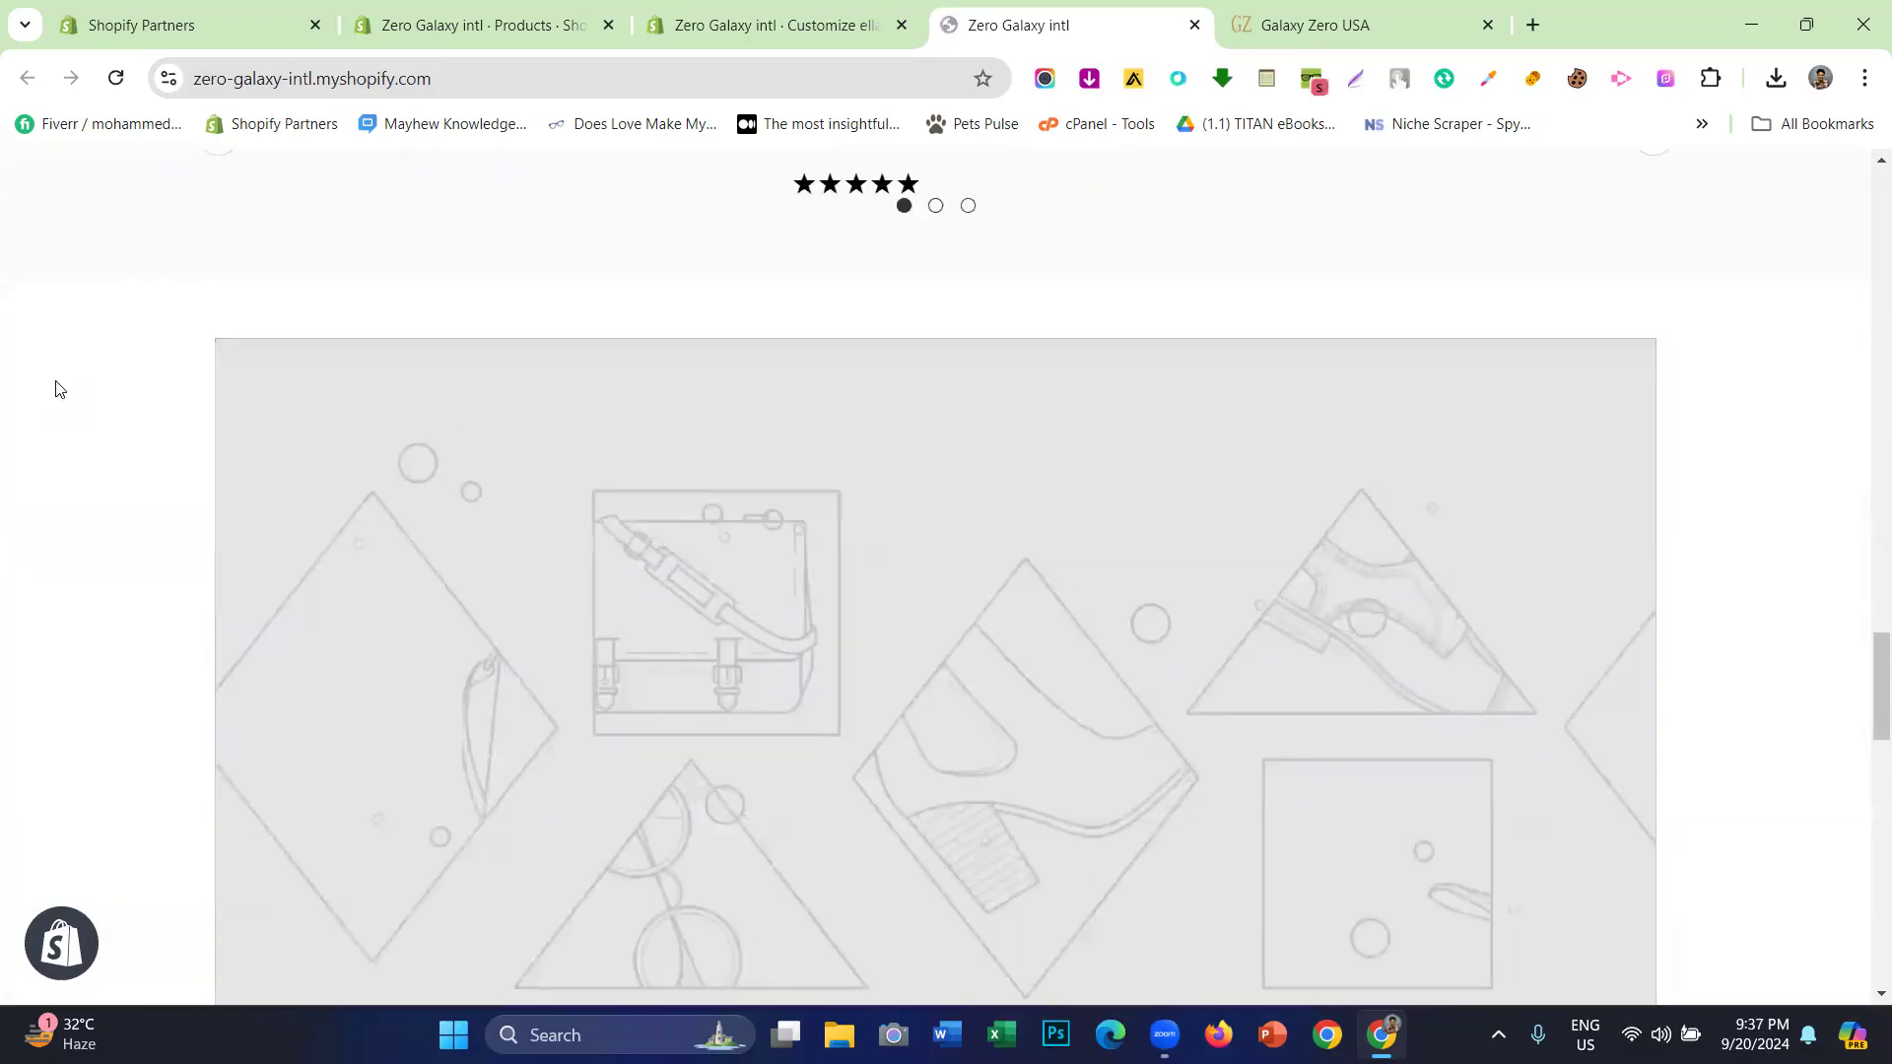
scroll(680, 468, down, 15)
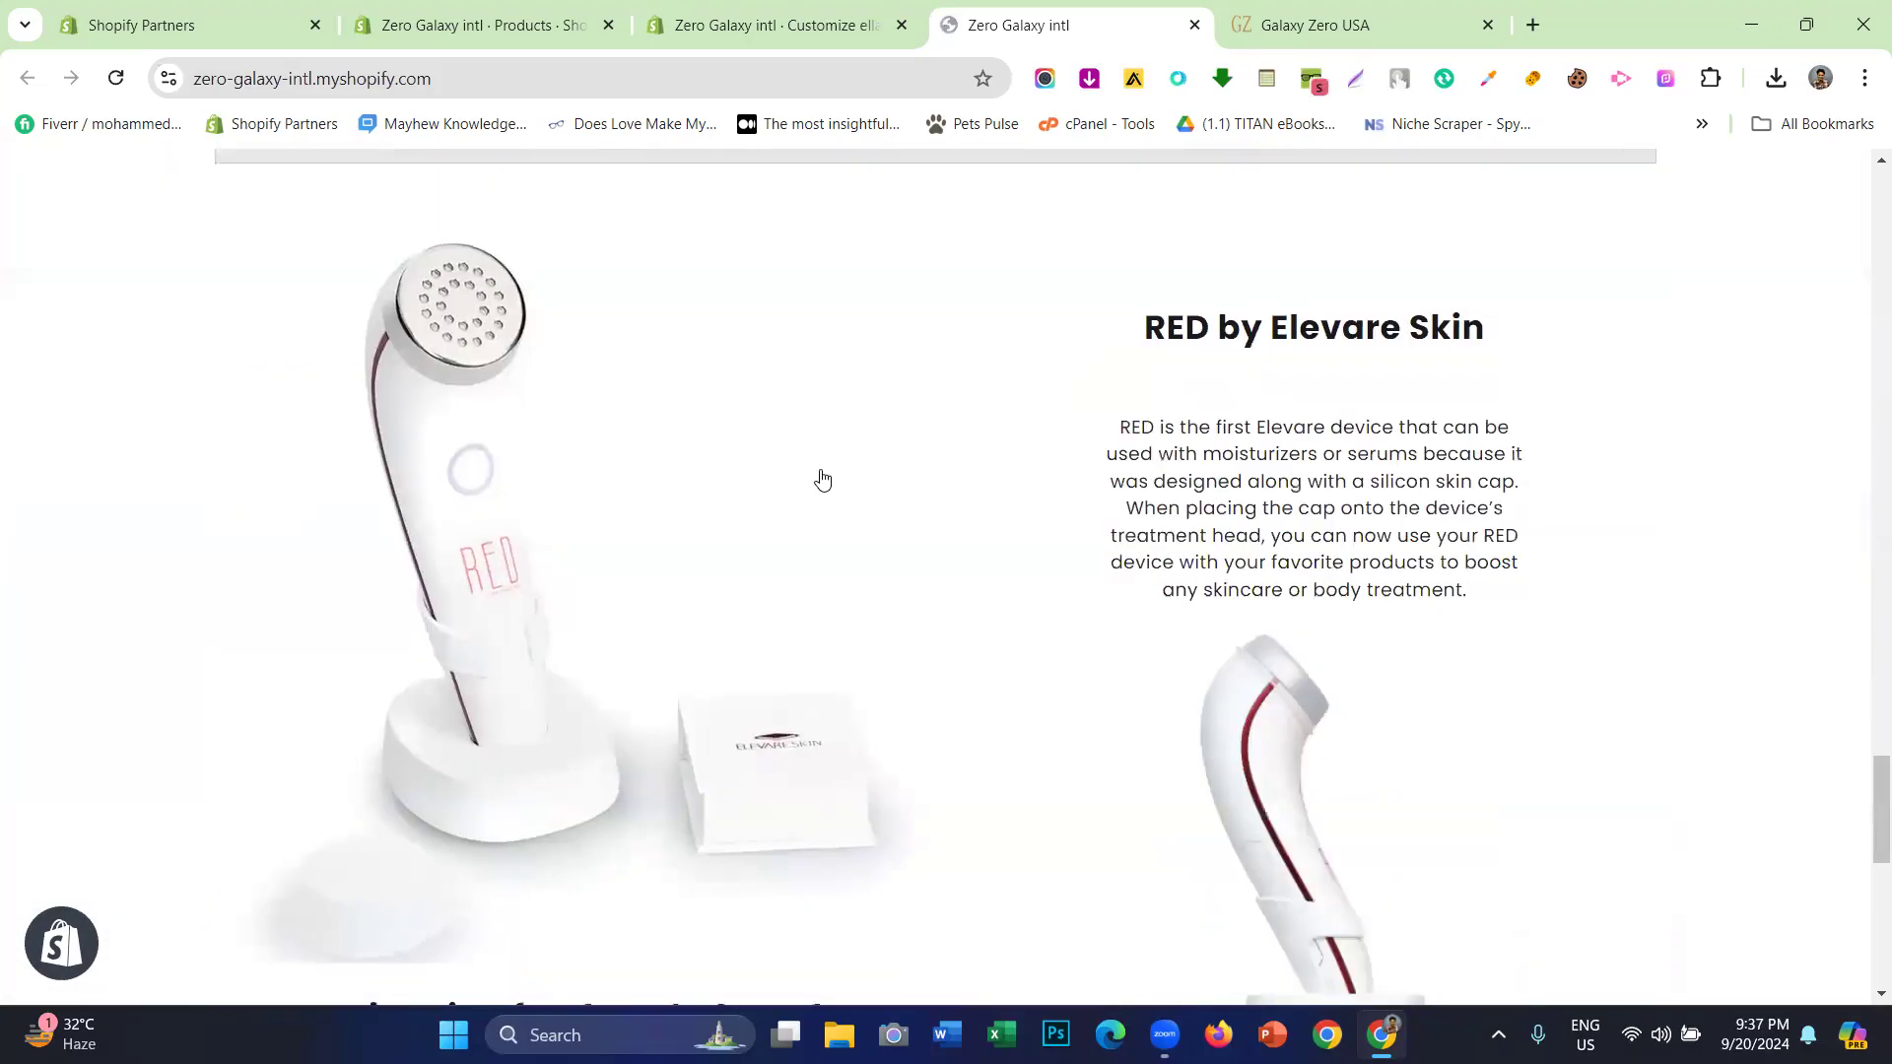
scroll(798, 534, up, 5)
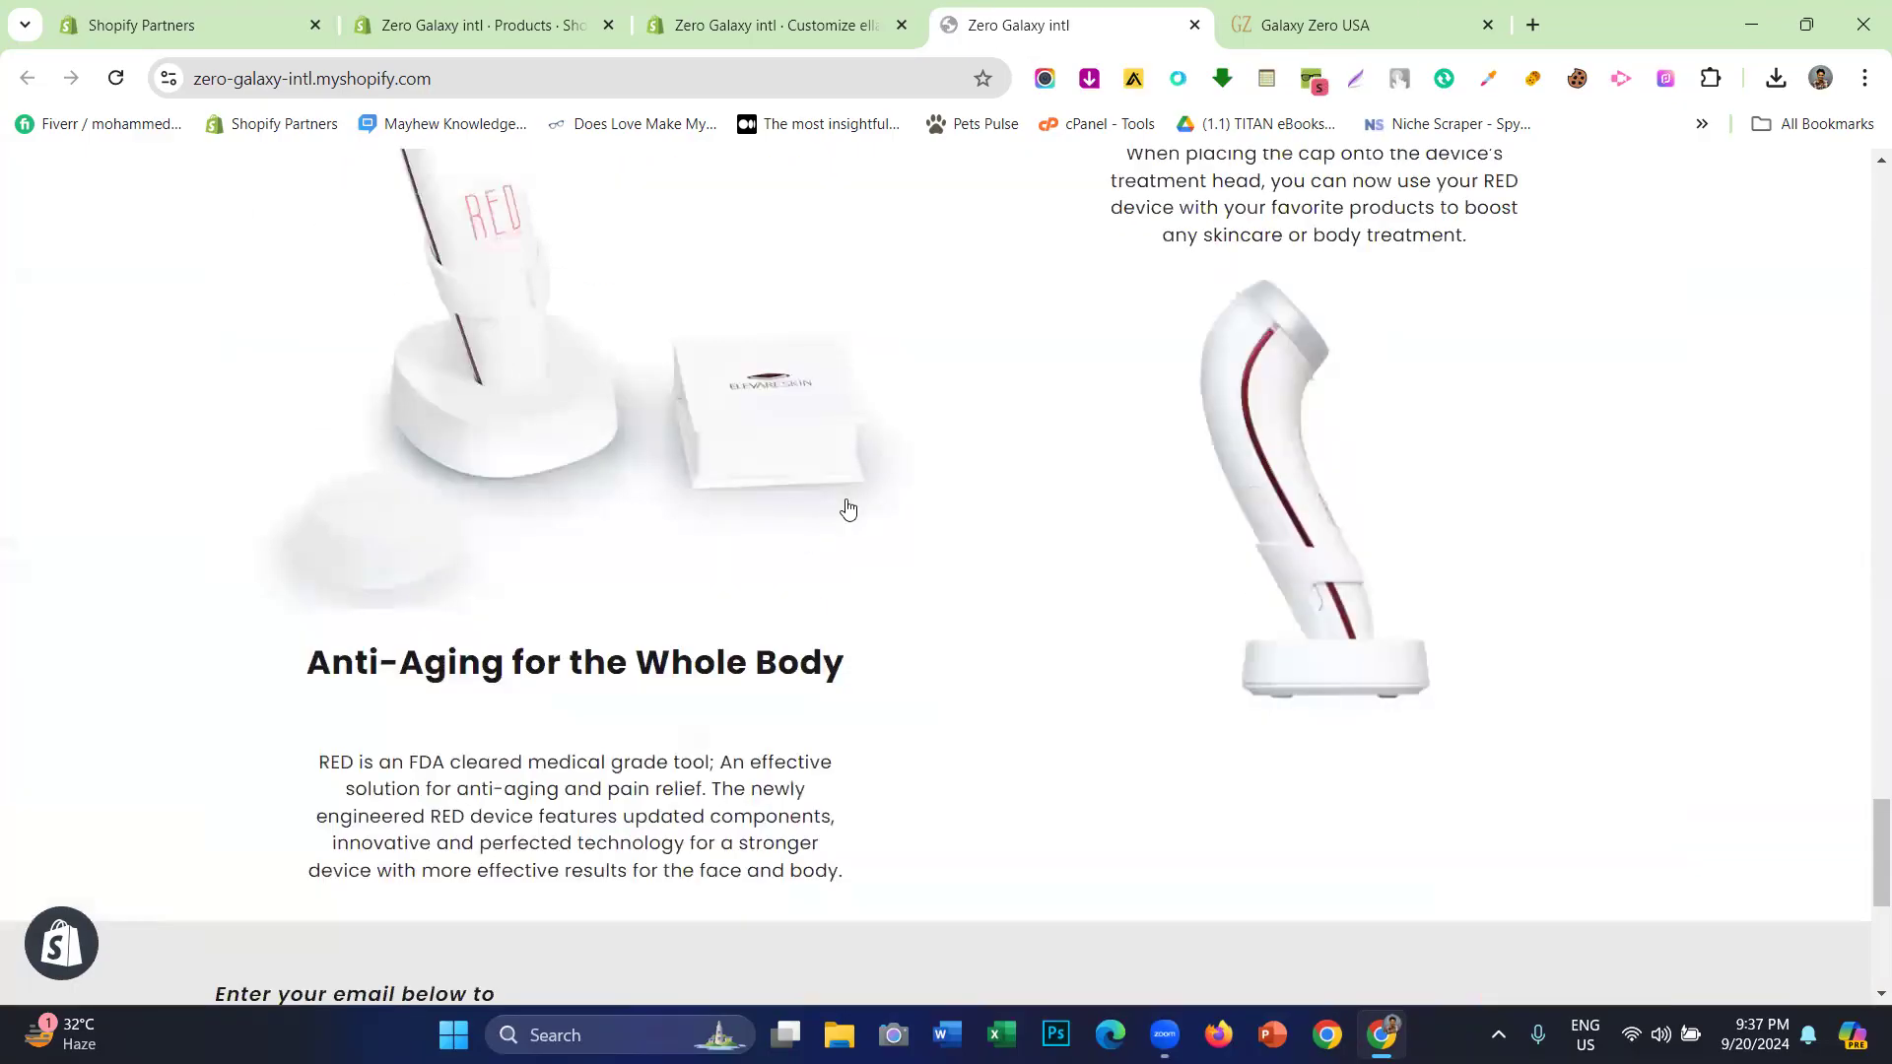
- On the Galaxy Zero USA site, open the BioX Light Therapy Steam Wet Sauna product page from the Products navigation
click(1423, 28)
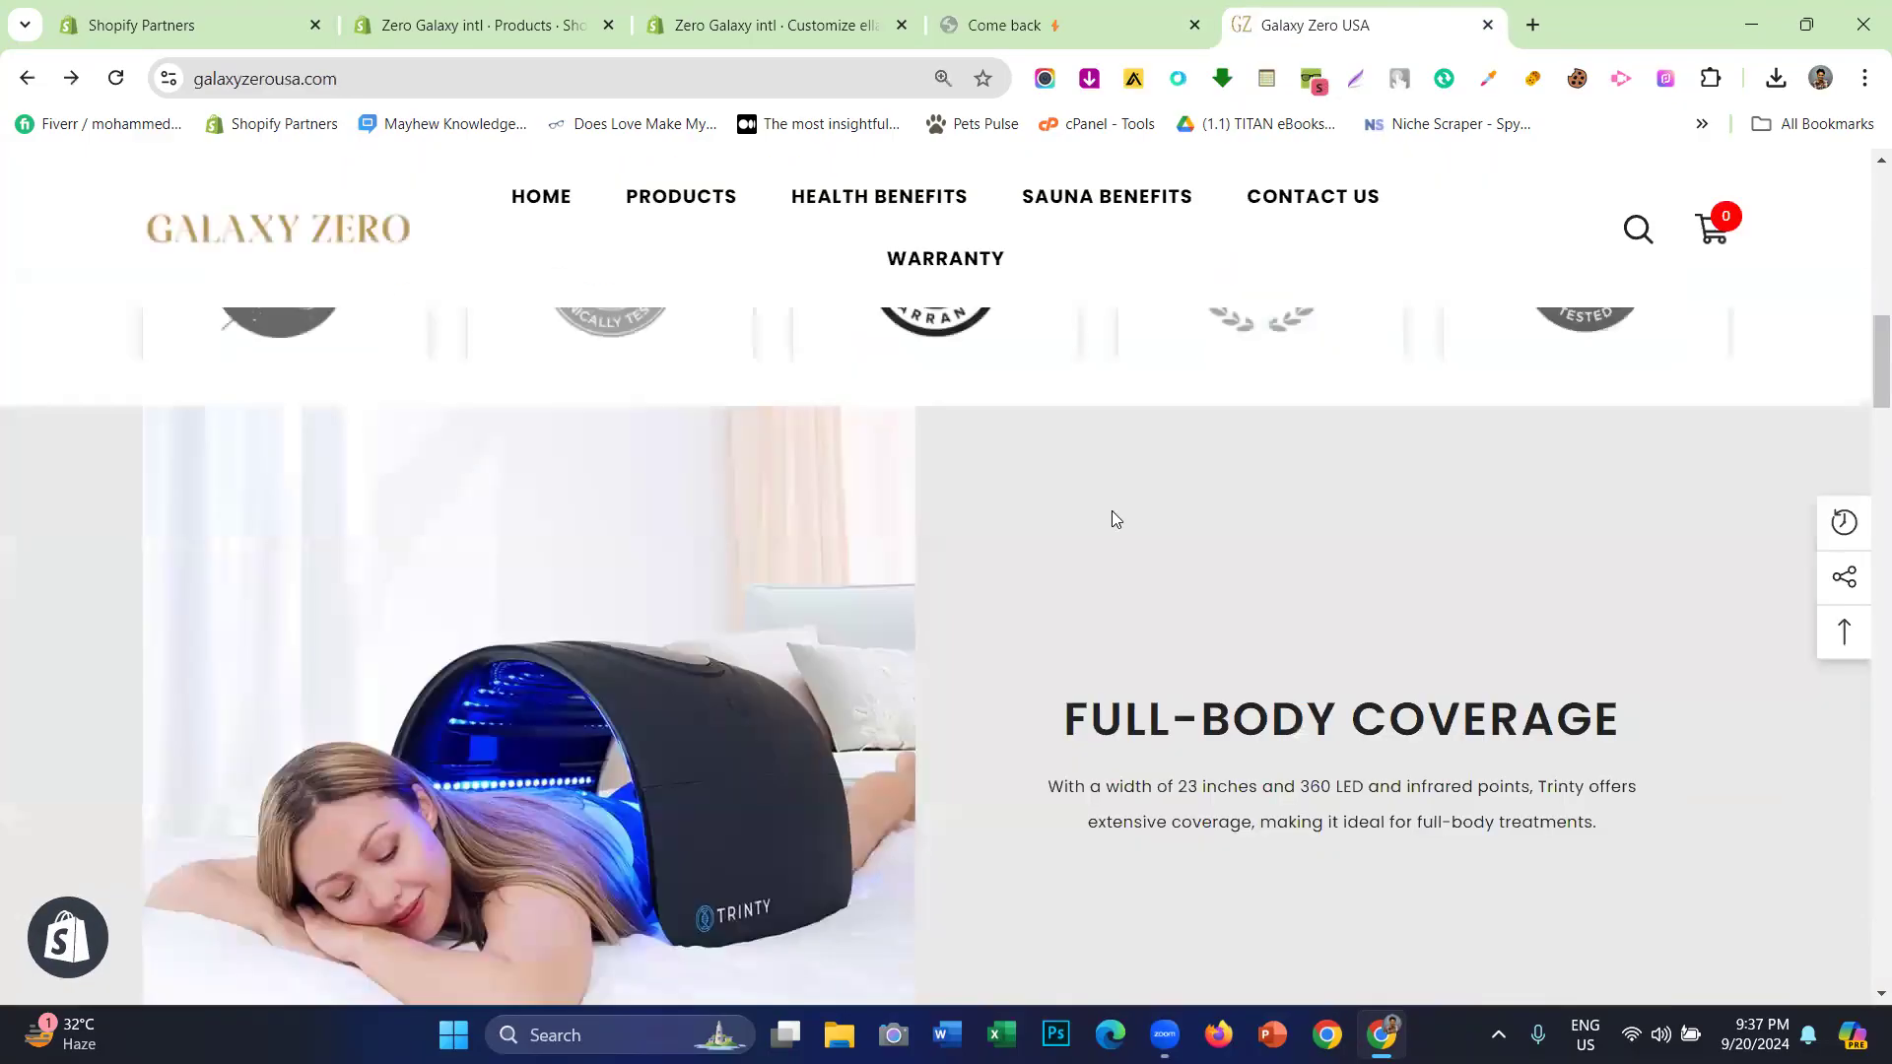
scroll(1113, 521, down, 10)
scroll(1113, 520, up, 16)
scroll(1113, 530, up, 5)
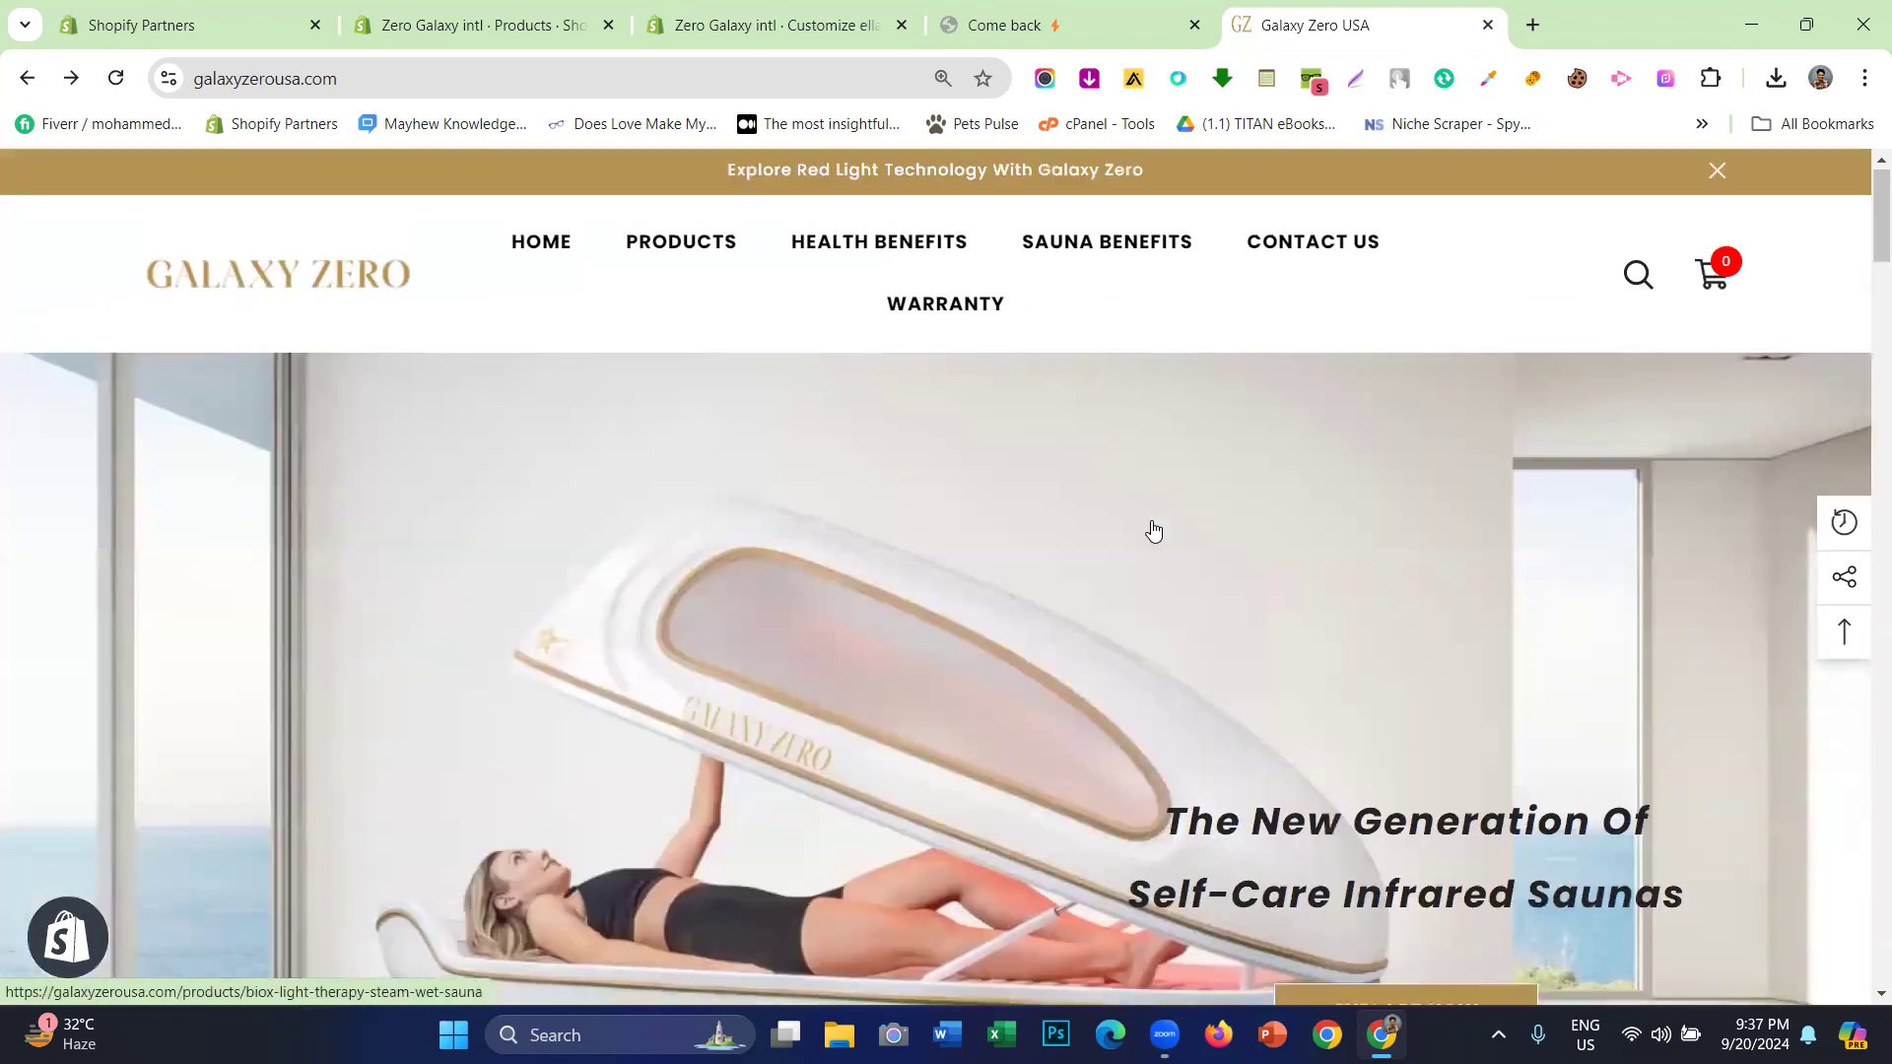
mouse_move(646, 262)
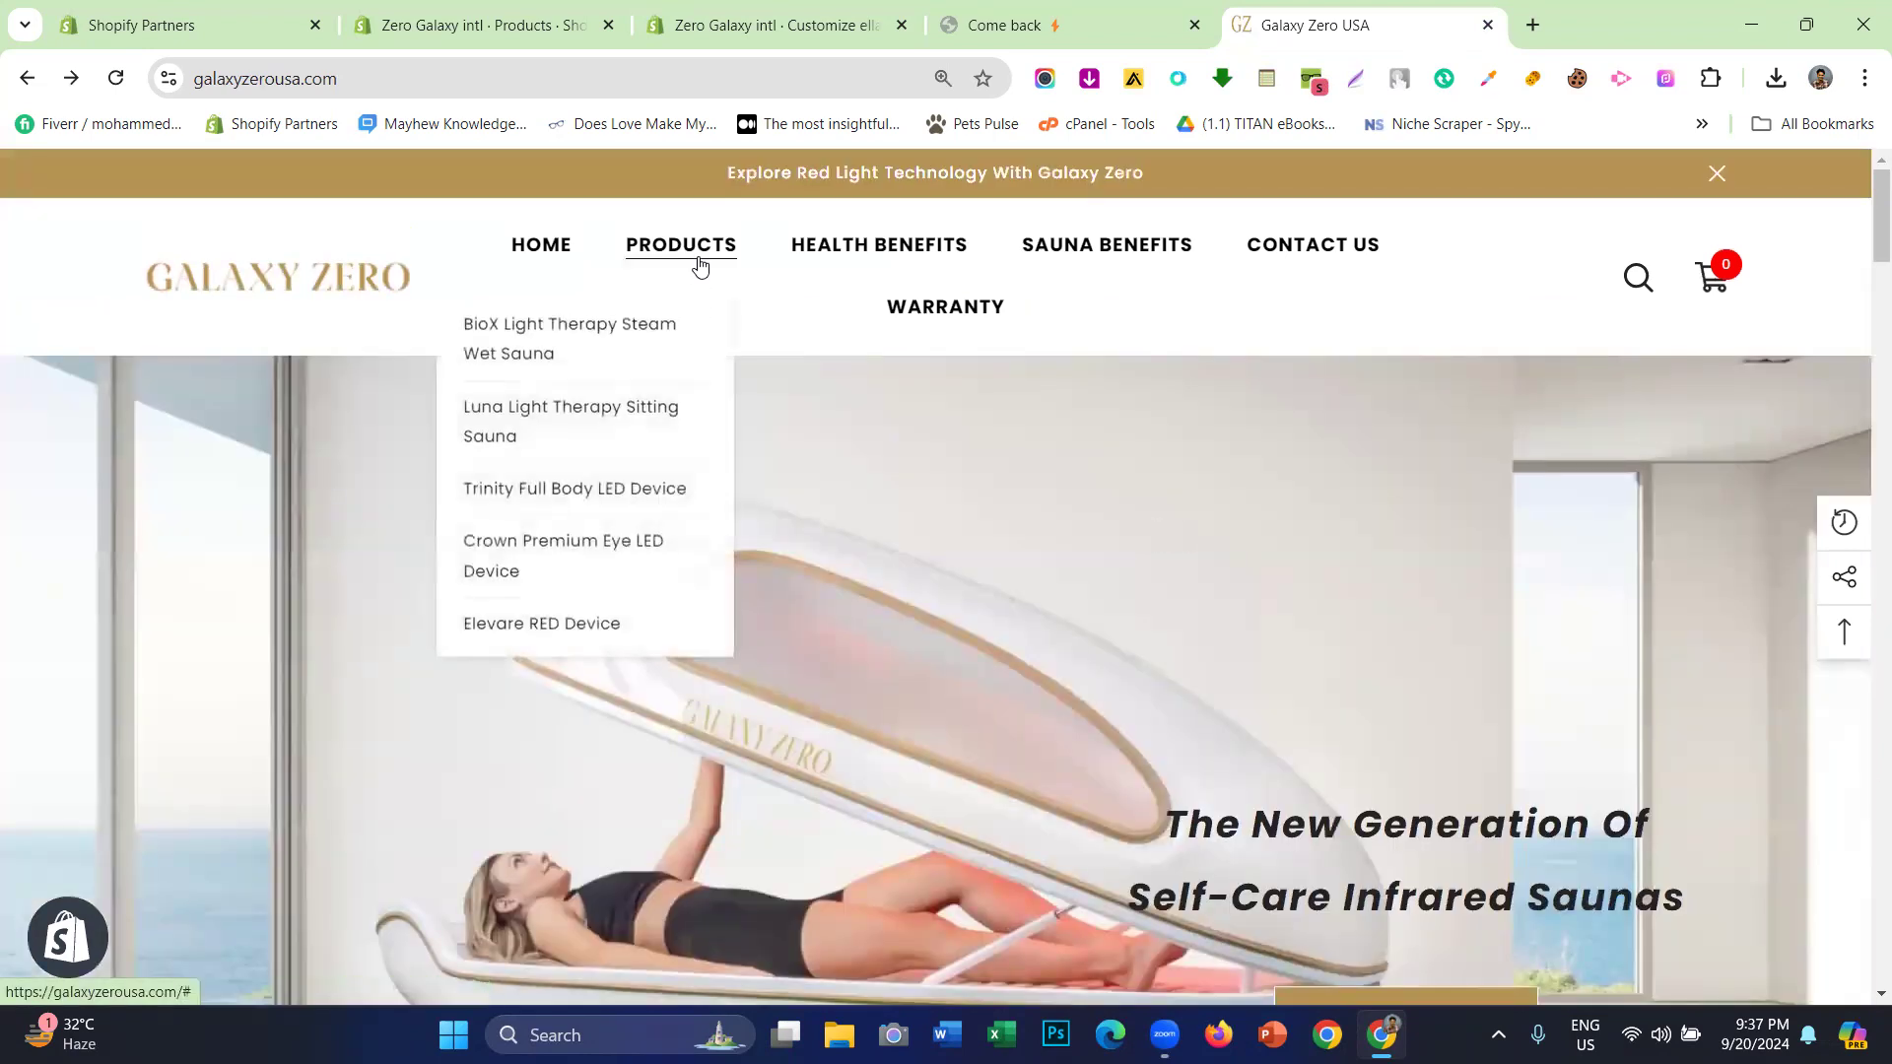
click(578, 335)
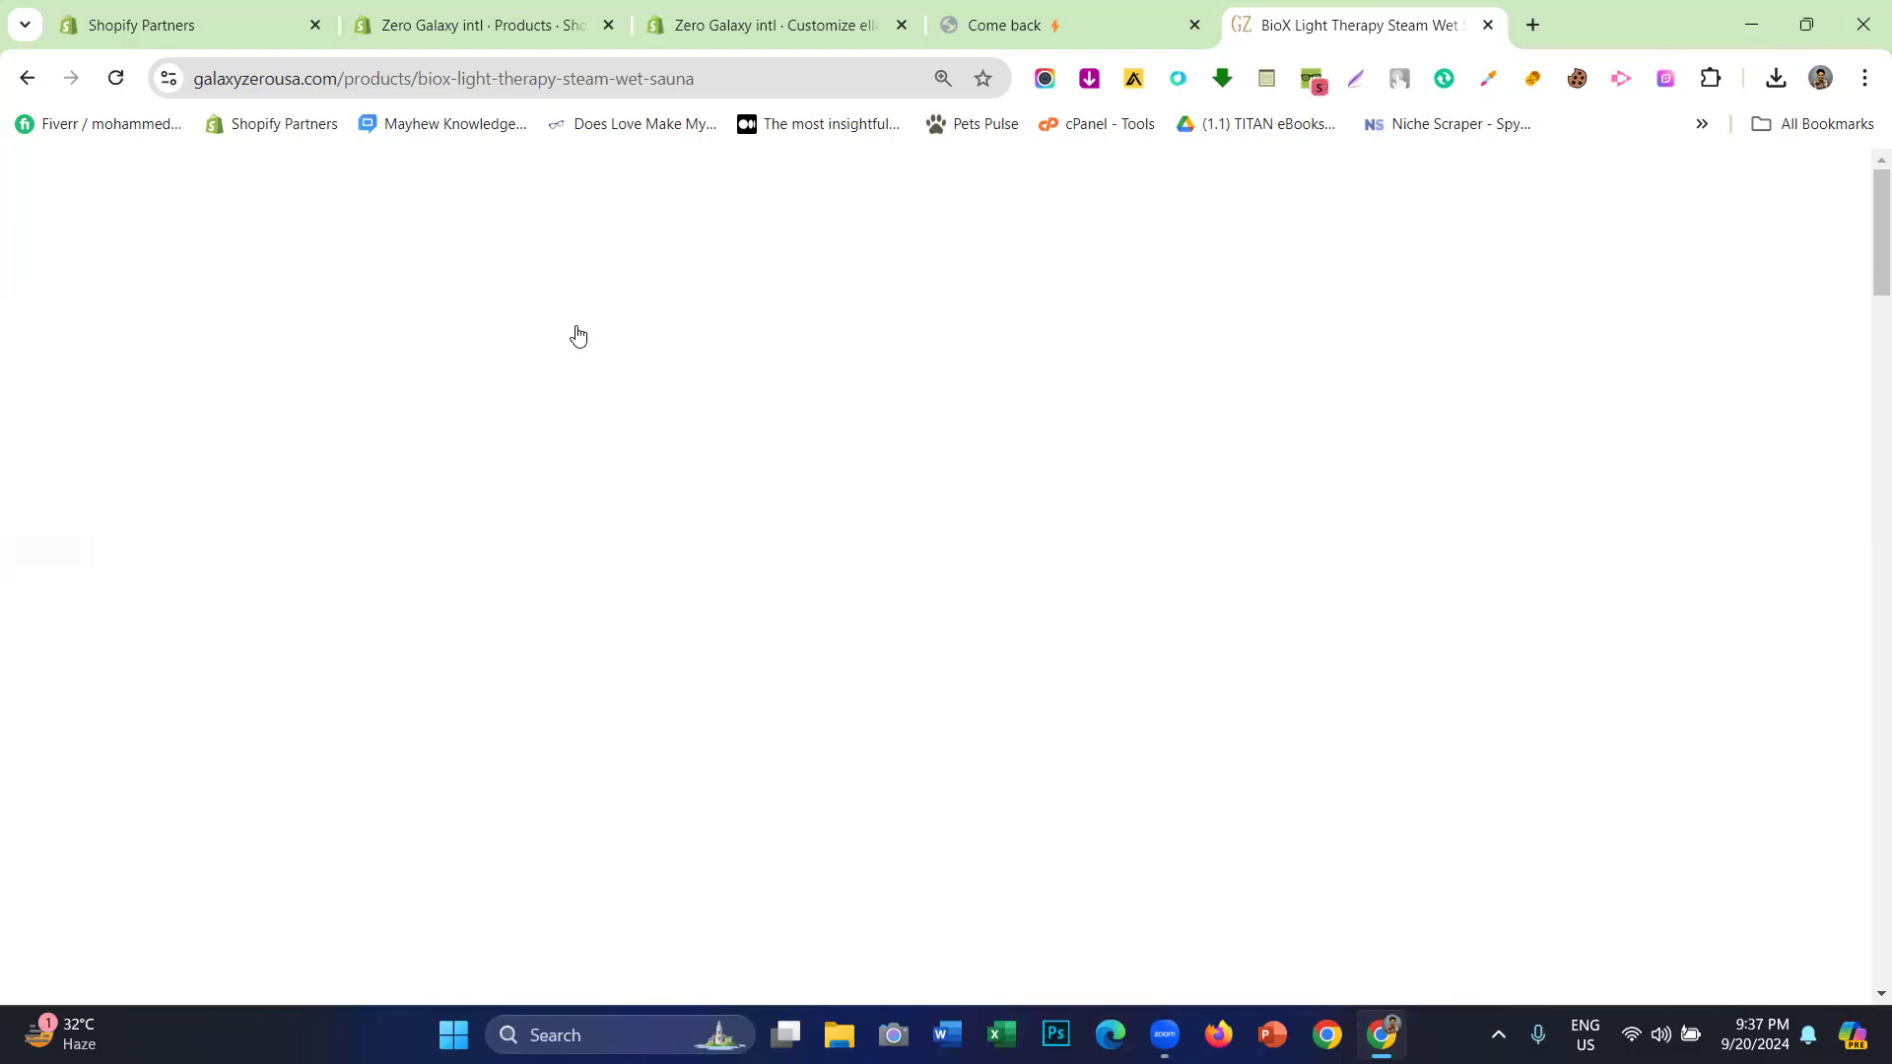
scroll(1149, 463, down, 8)
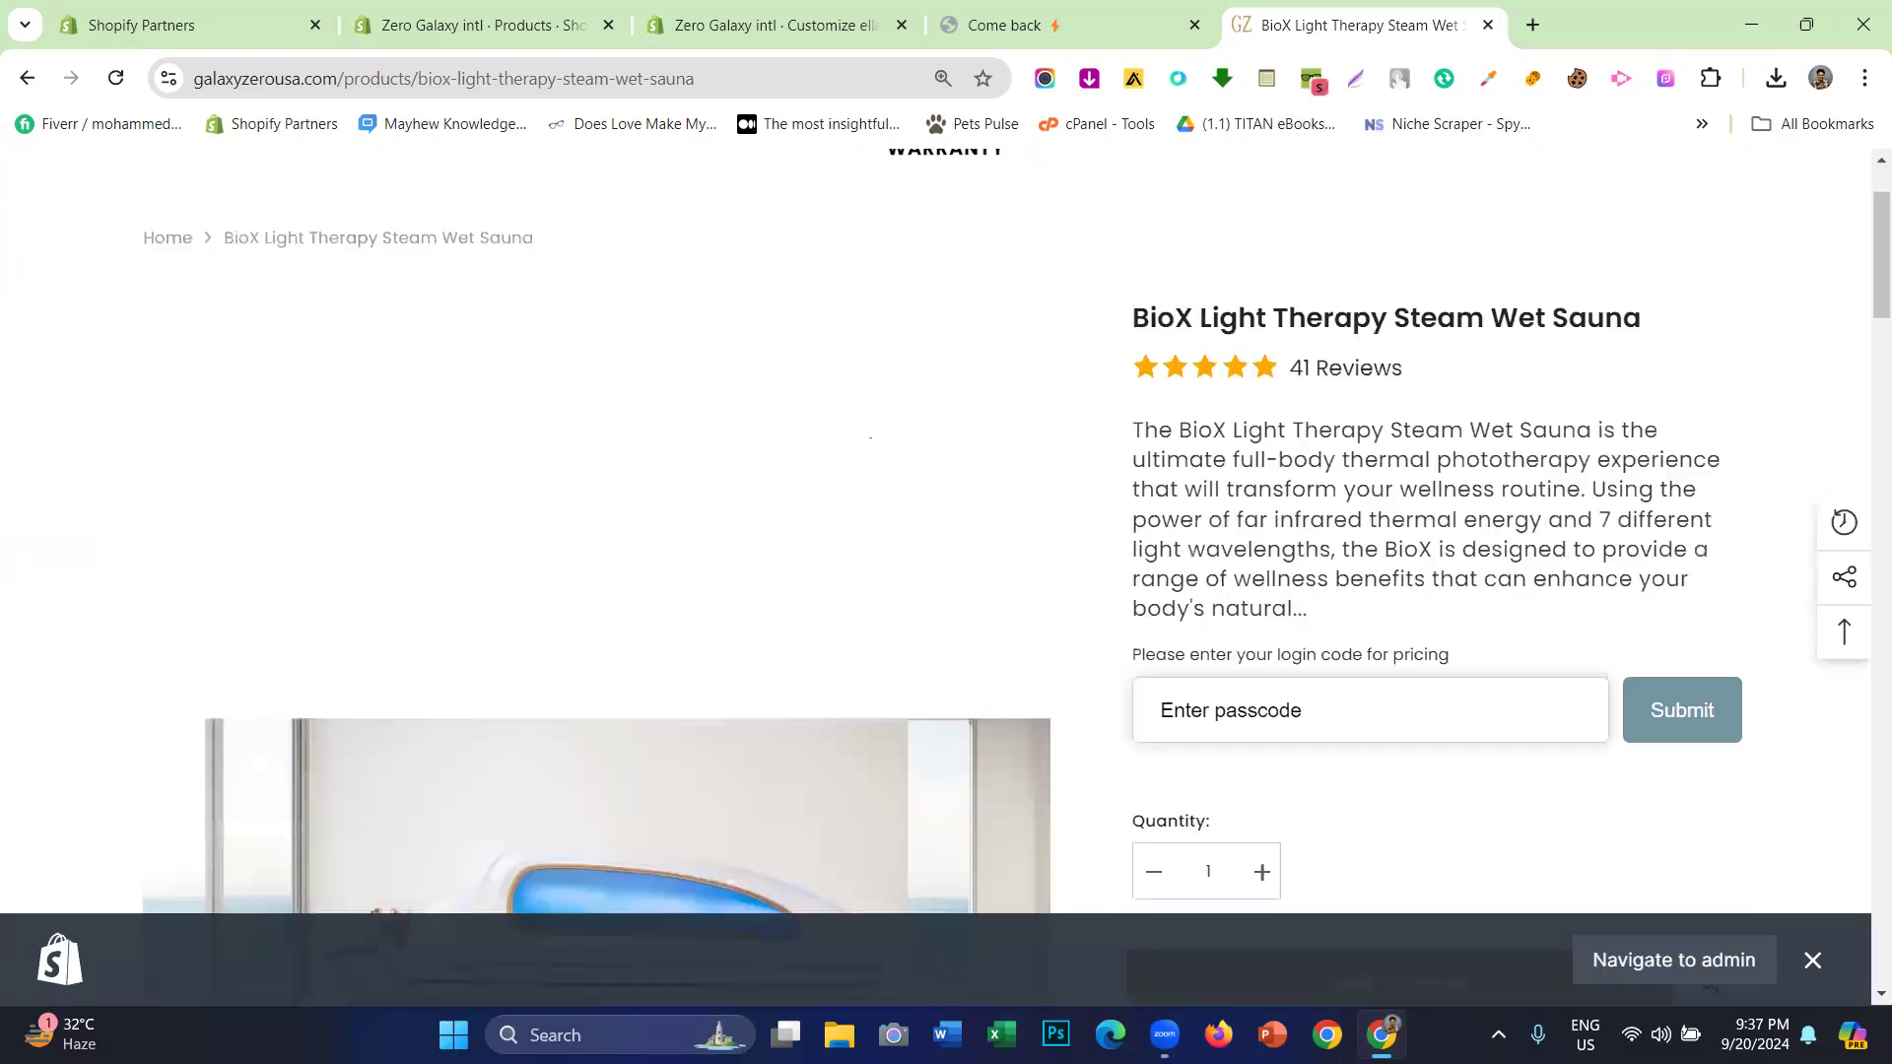
- Open the BioX Light Therapy Steam Wet Sauna product page on the Zero Galaxy intl store
click(1044, 25)
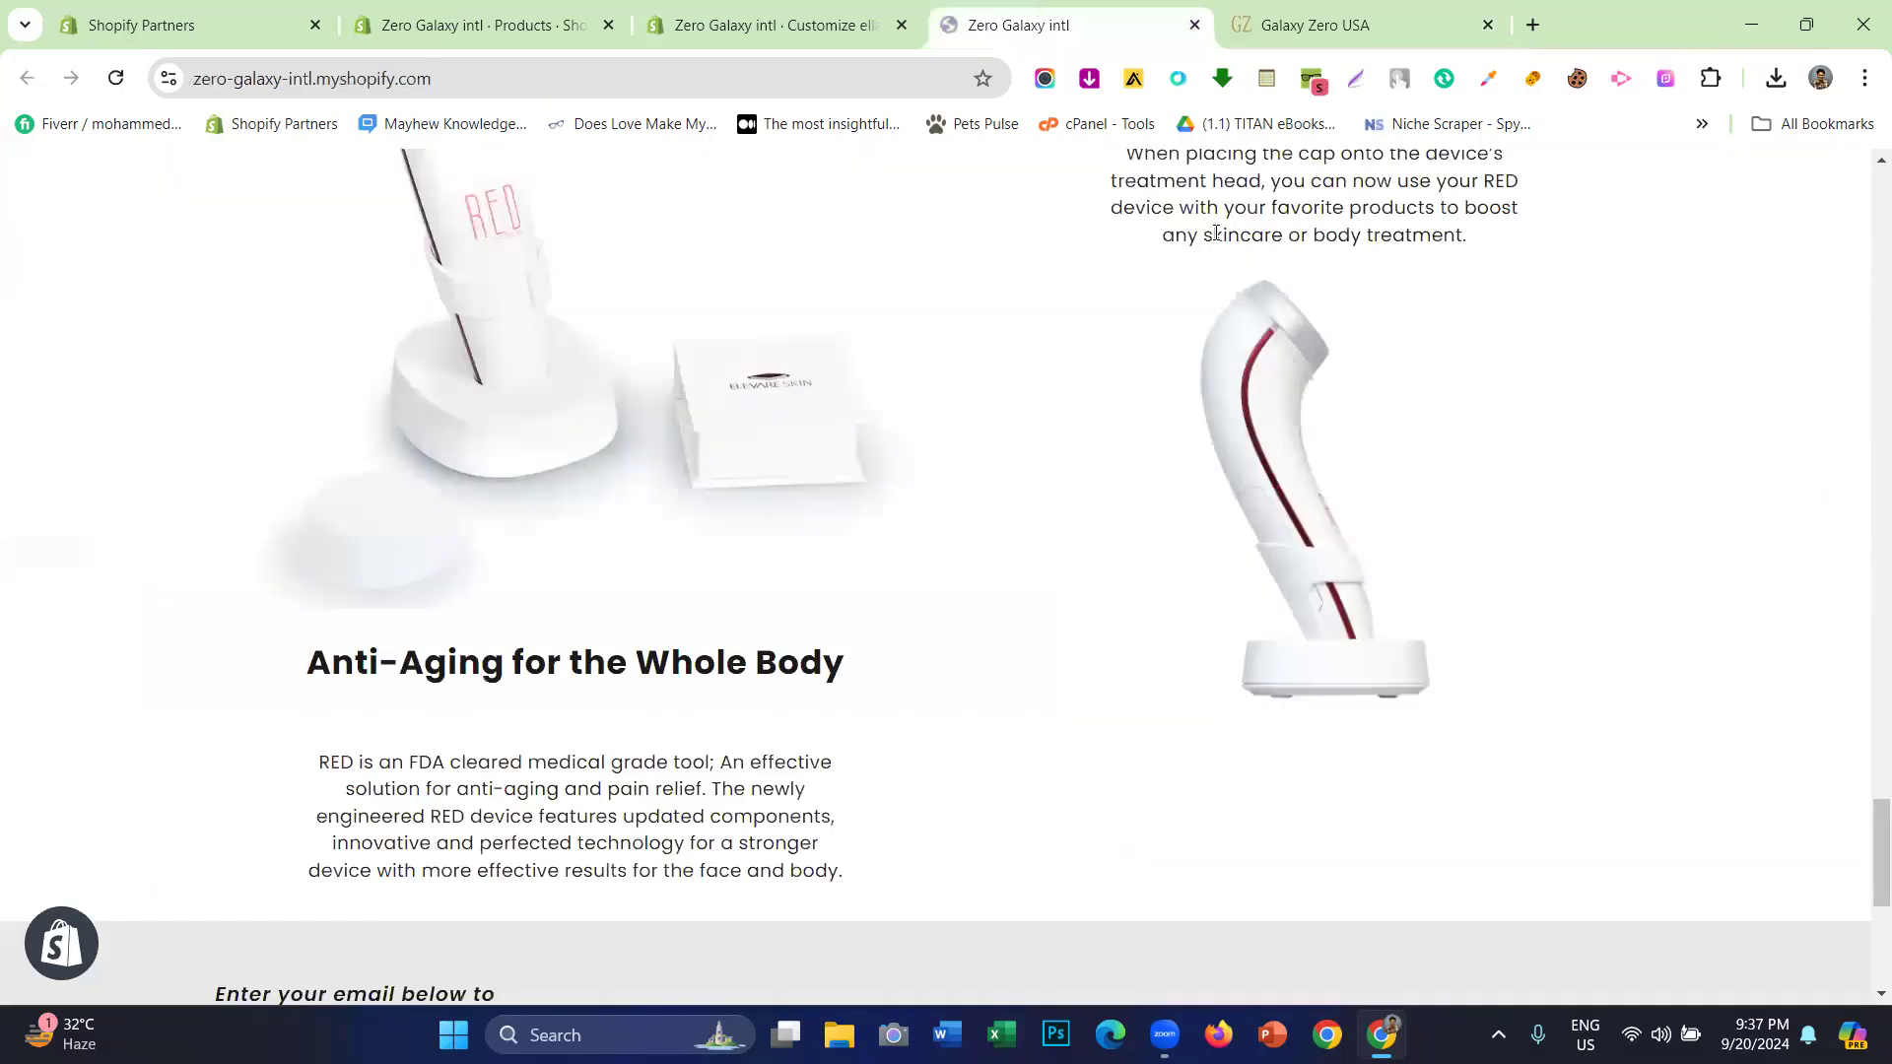
scroll(839, 496, up, 20)
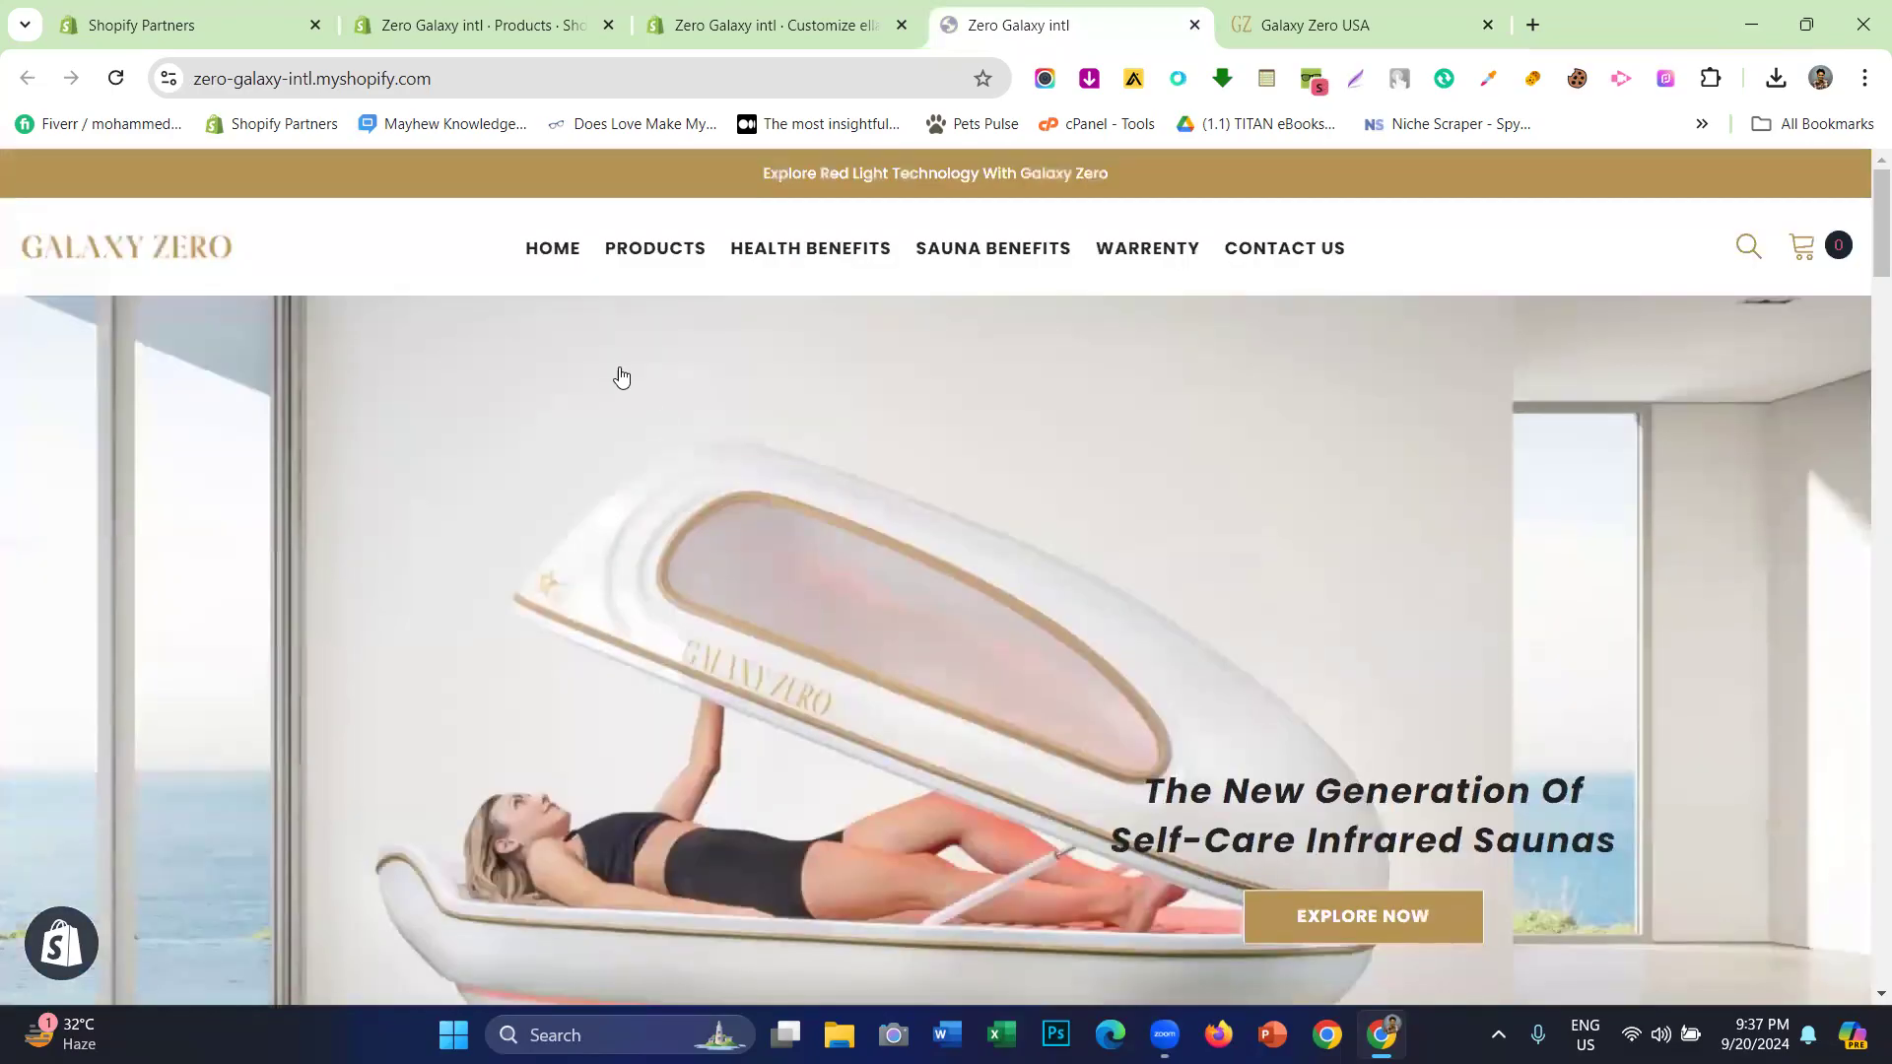
mouse_move(667, 249)
click(678, 327)
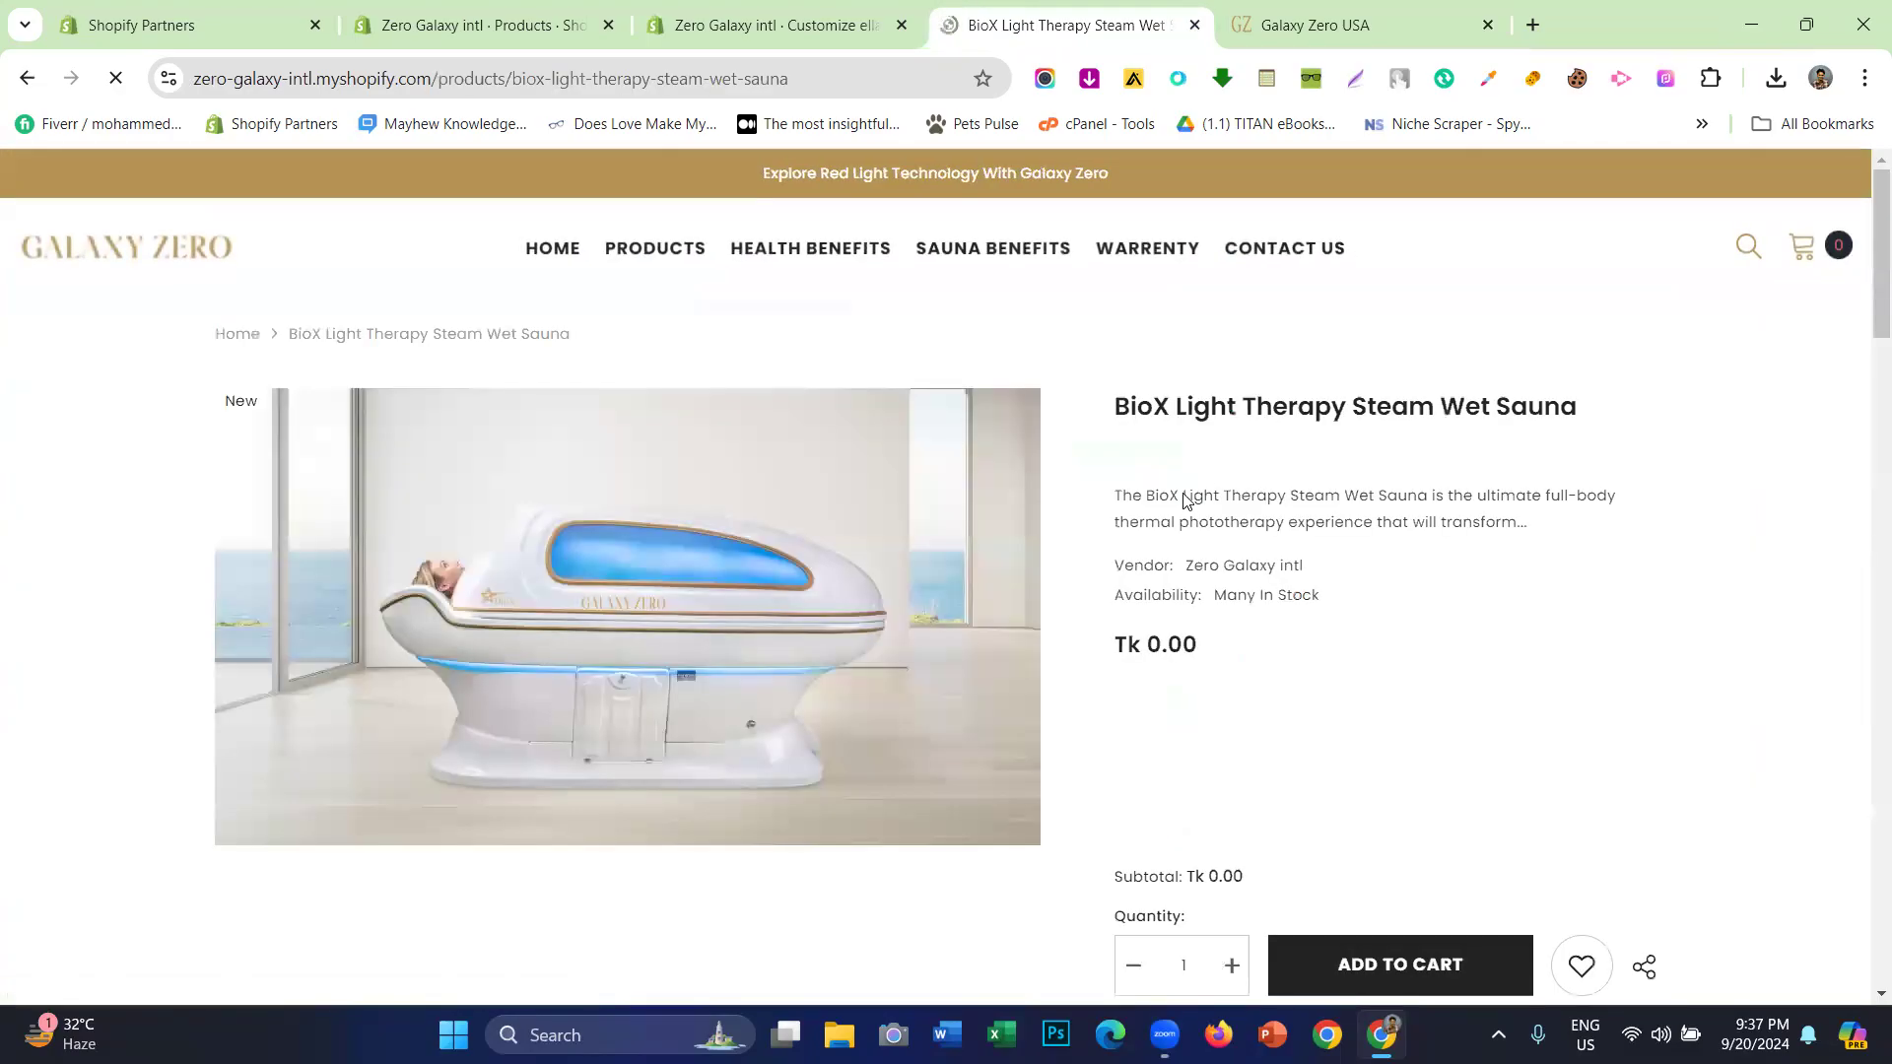
- Compare the BioX product page with its Galaxy Zero USA counterpart, checking the price, purchase options, shipping notes and description
key(ctrl+Tab)
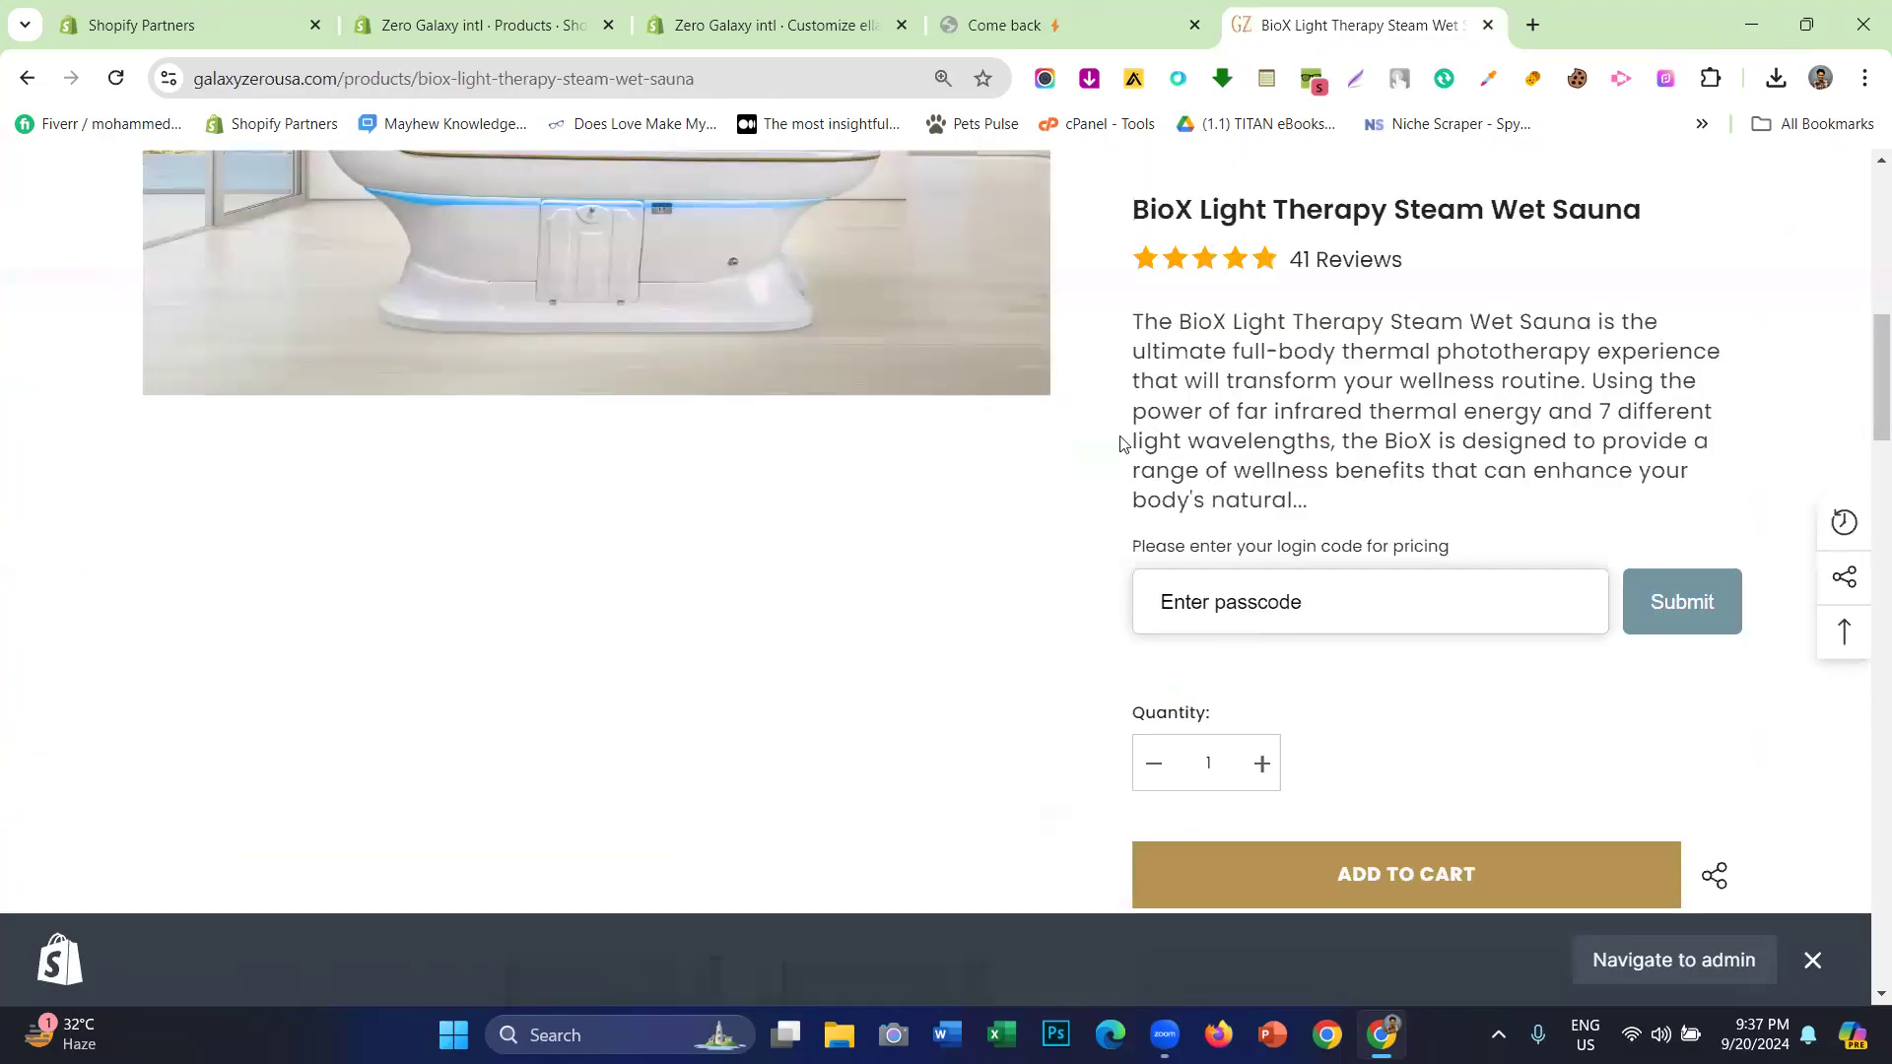
key(ctrl+shift+Tab)
click(1347, 609)
scroll(1196, 601, down, 4)
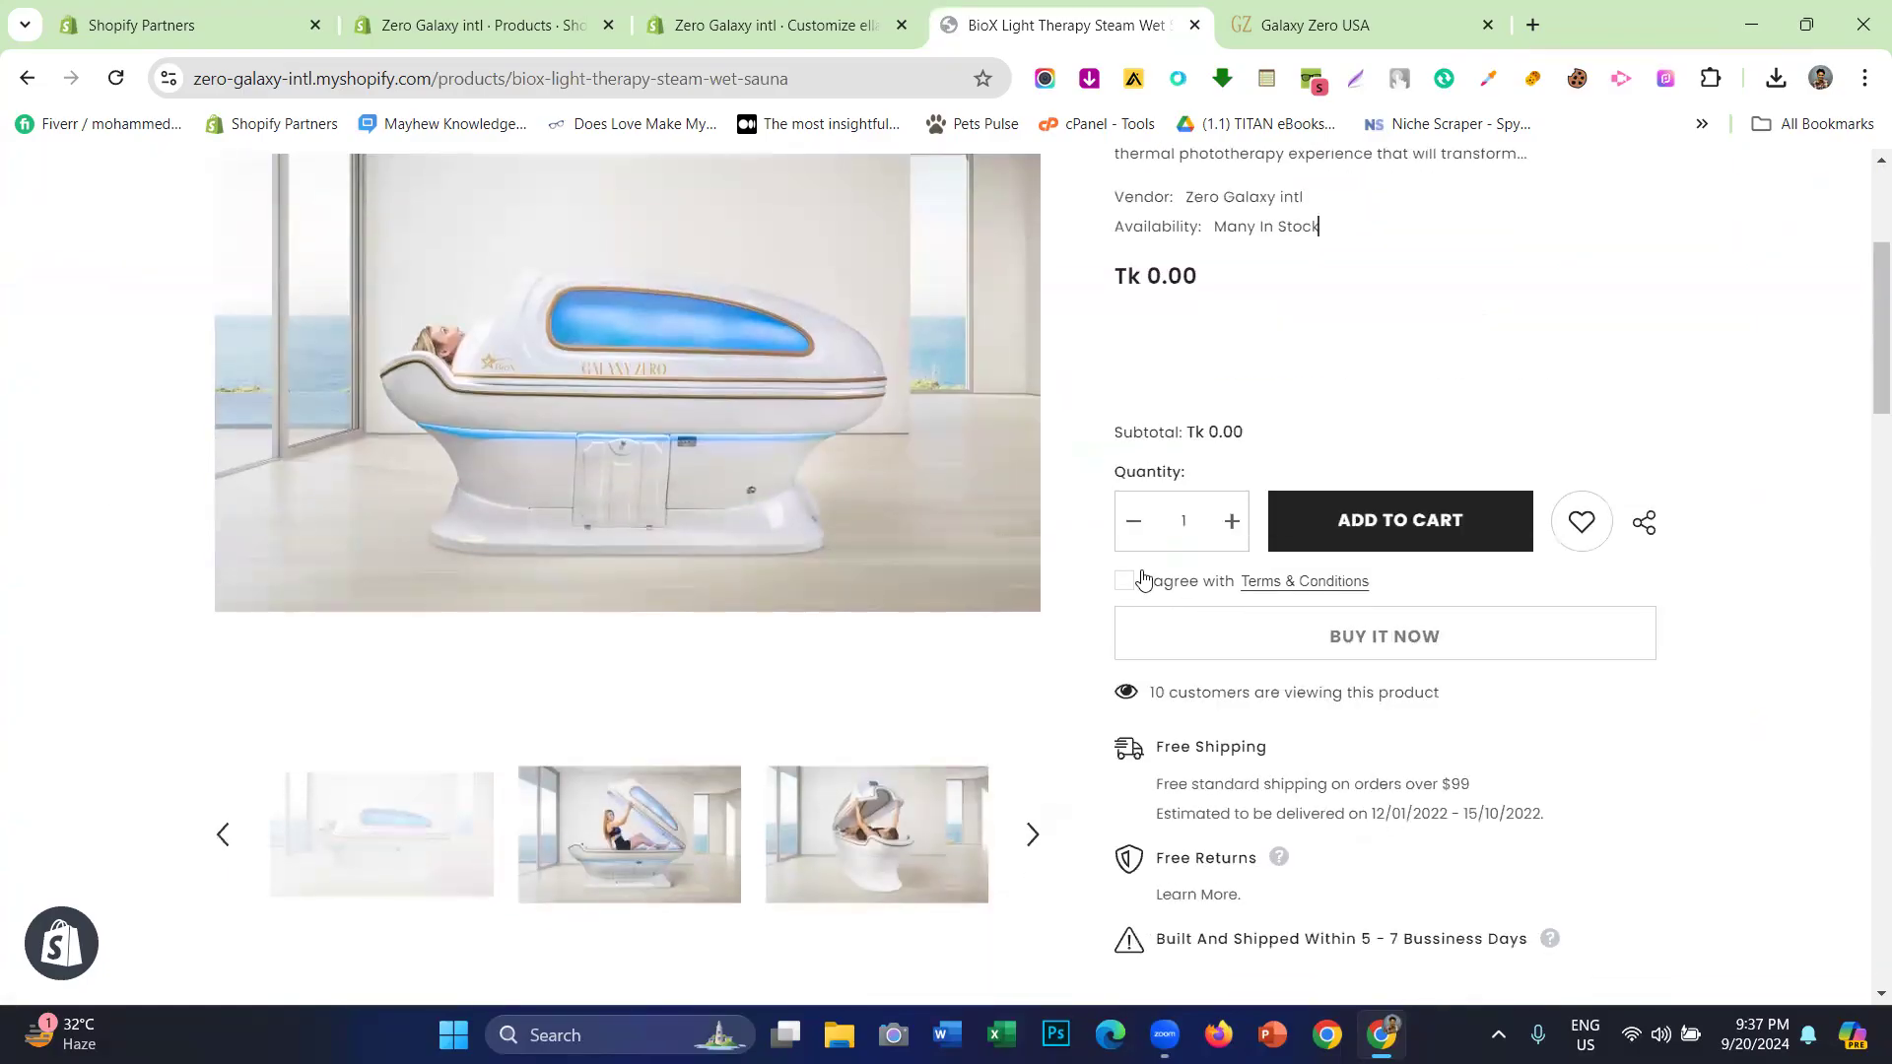
scroll(1140, 574, up, 4)
drag(1116, 707, 1238, 745)
scroll(1221, 720, down, 5)
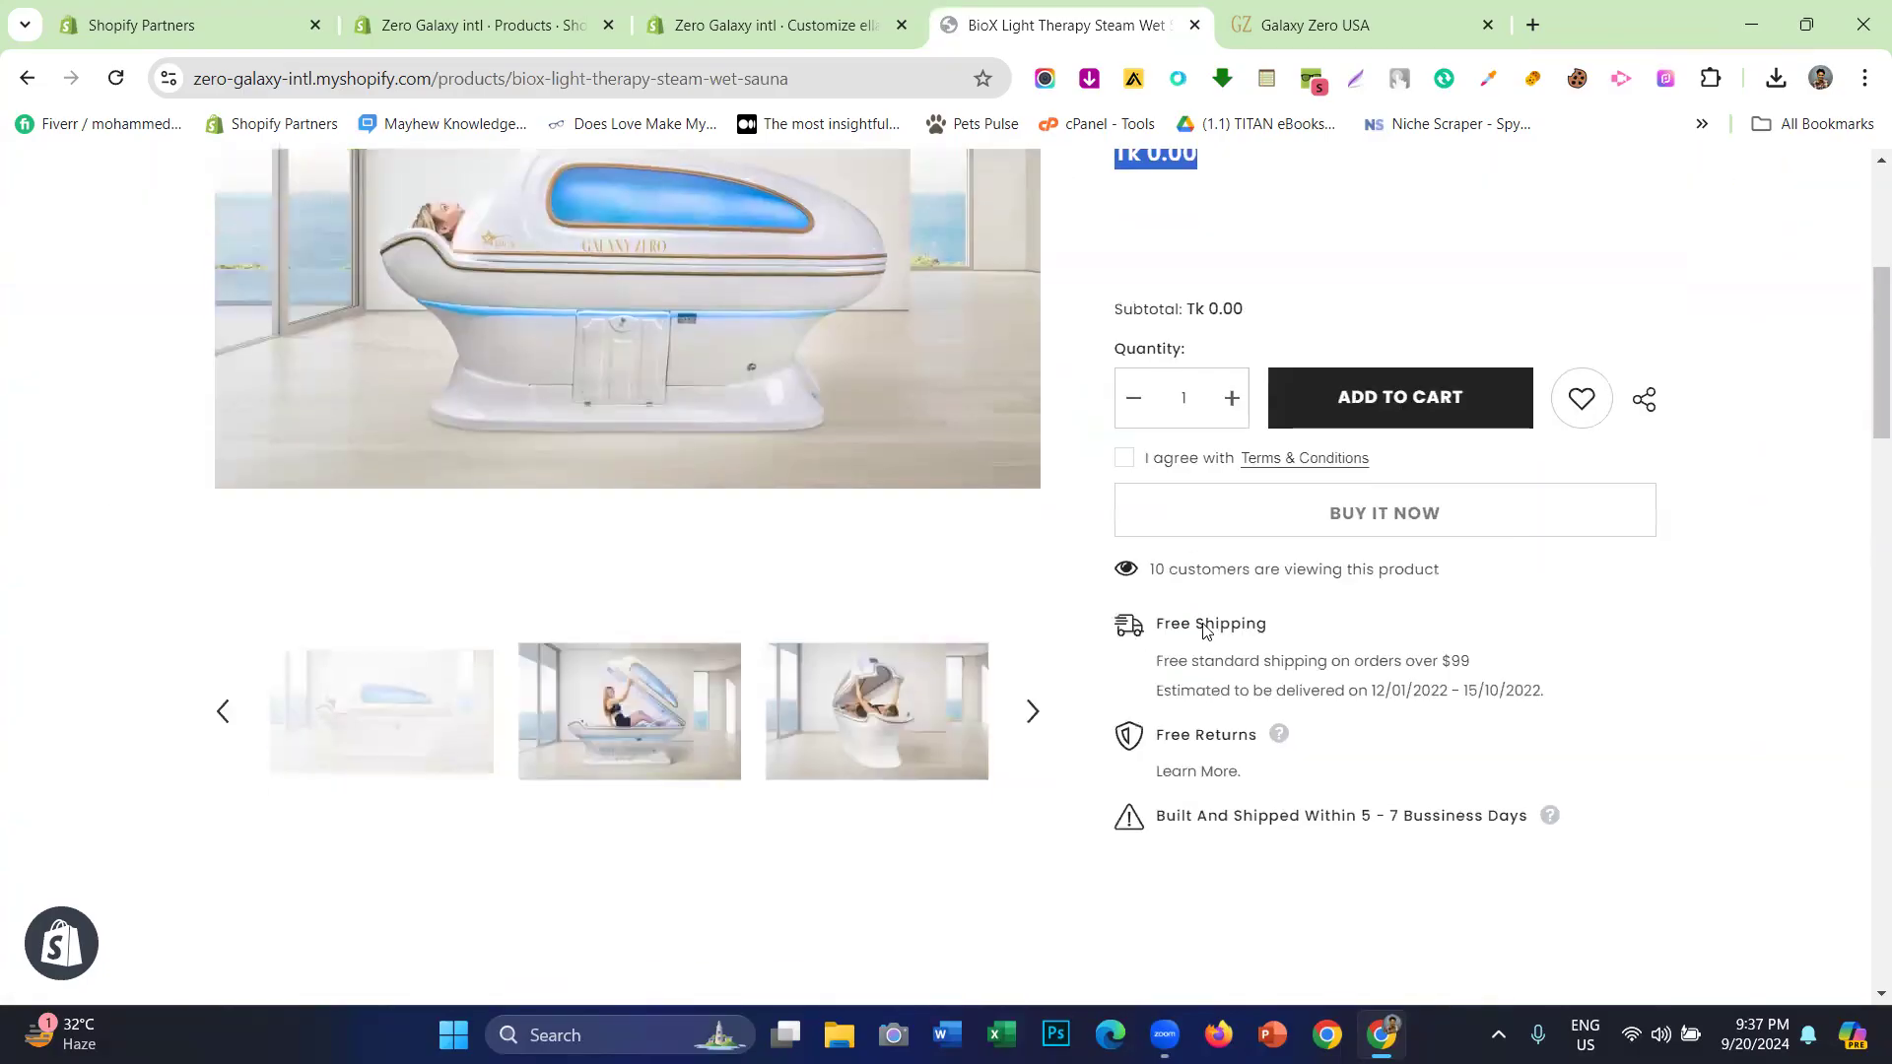
scroll(1204, 631, down, 6)
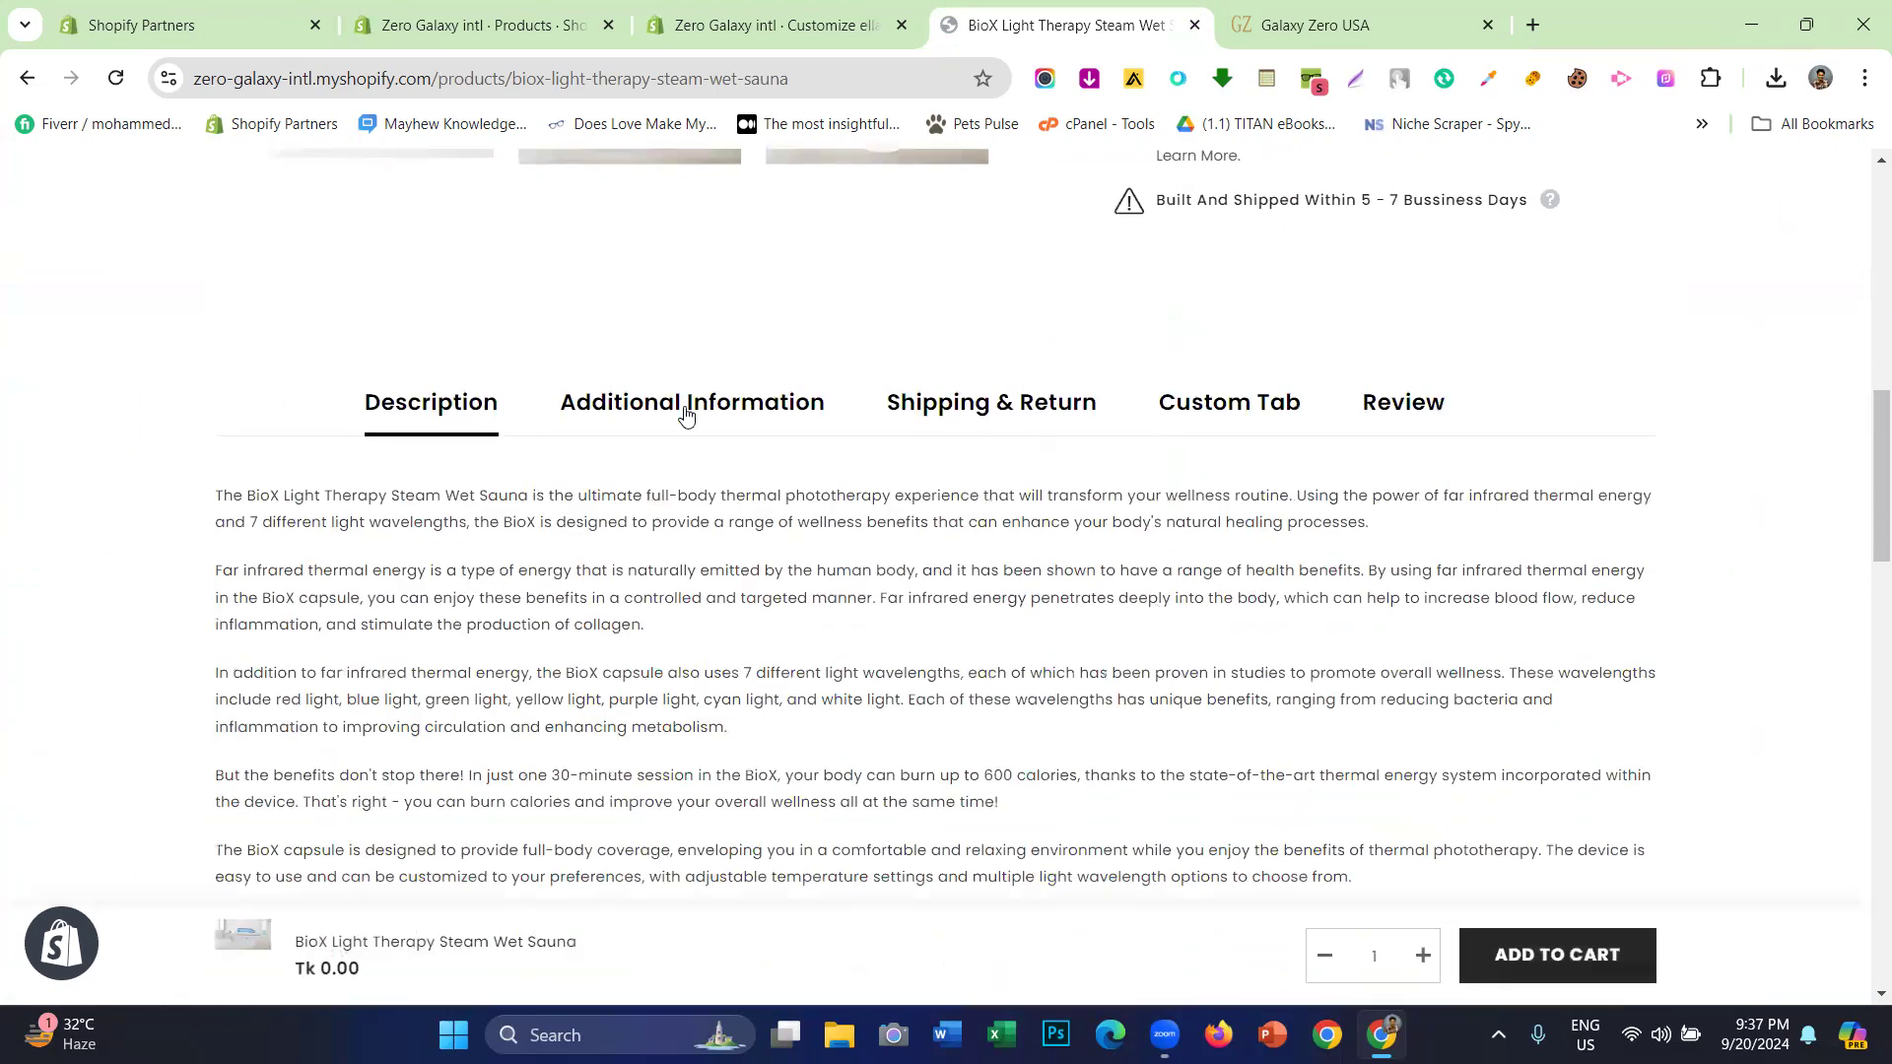
- Check the BioX product's Additional Information, Shipping & Return, Custom Tab and Review content, returning to Additional Information
click(689, 405)
click(990, 404)
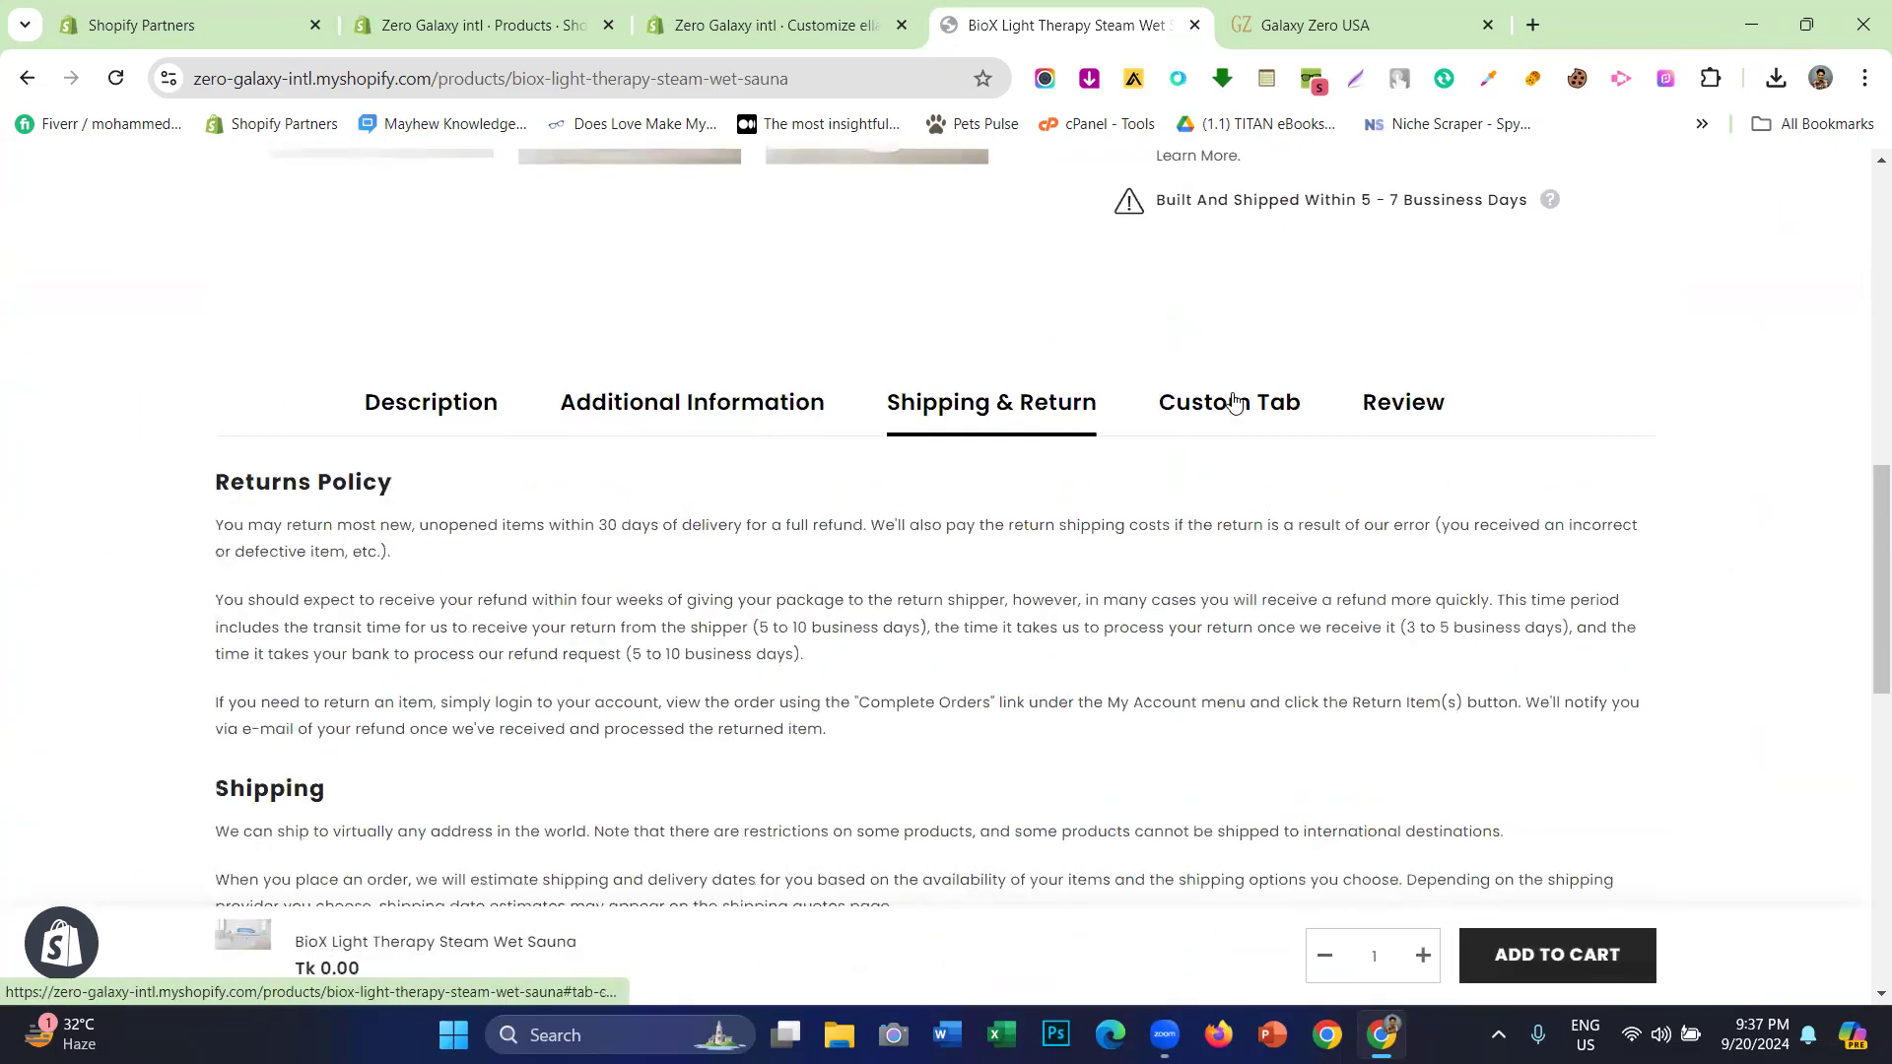
click(1231, 402)
click(1399, 404)
click(645, 419)
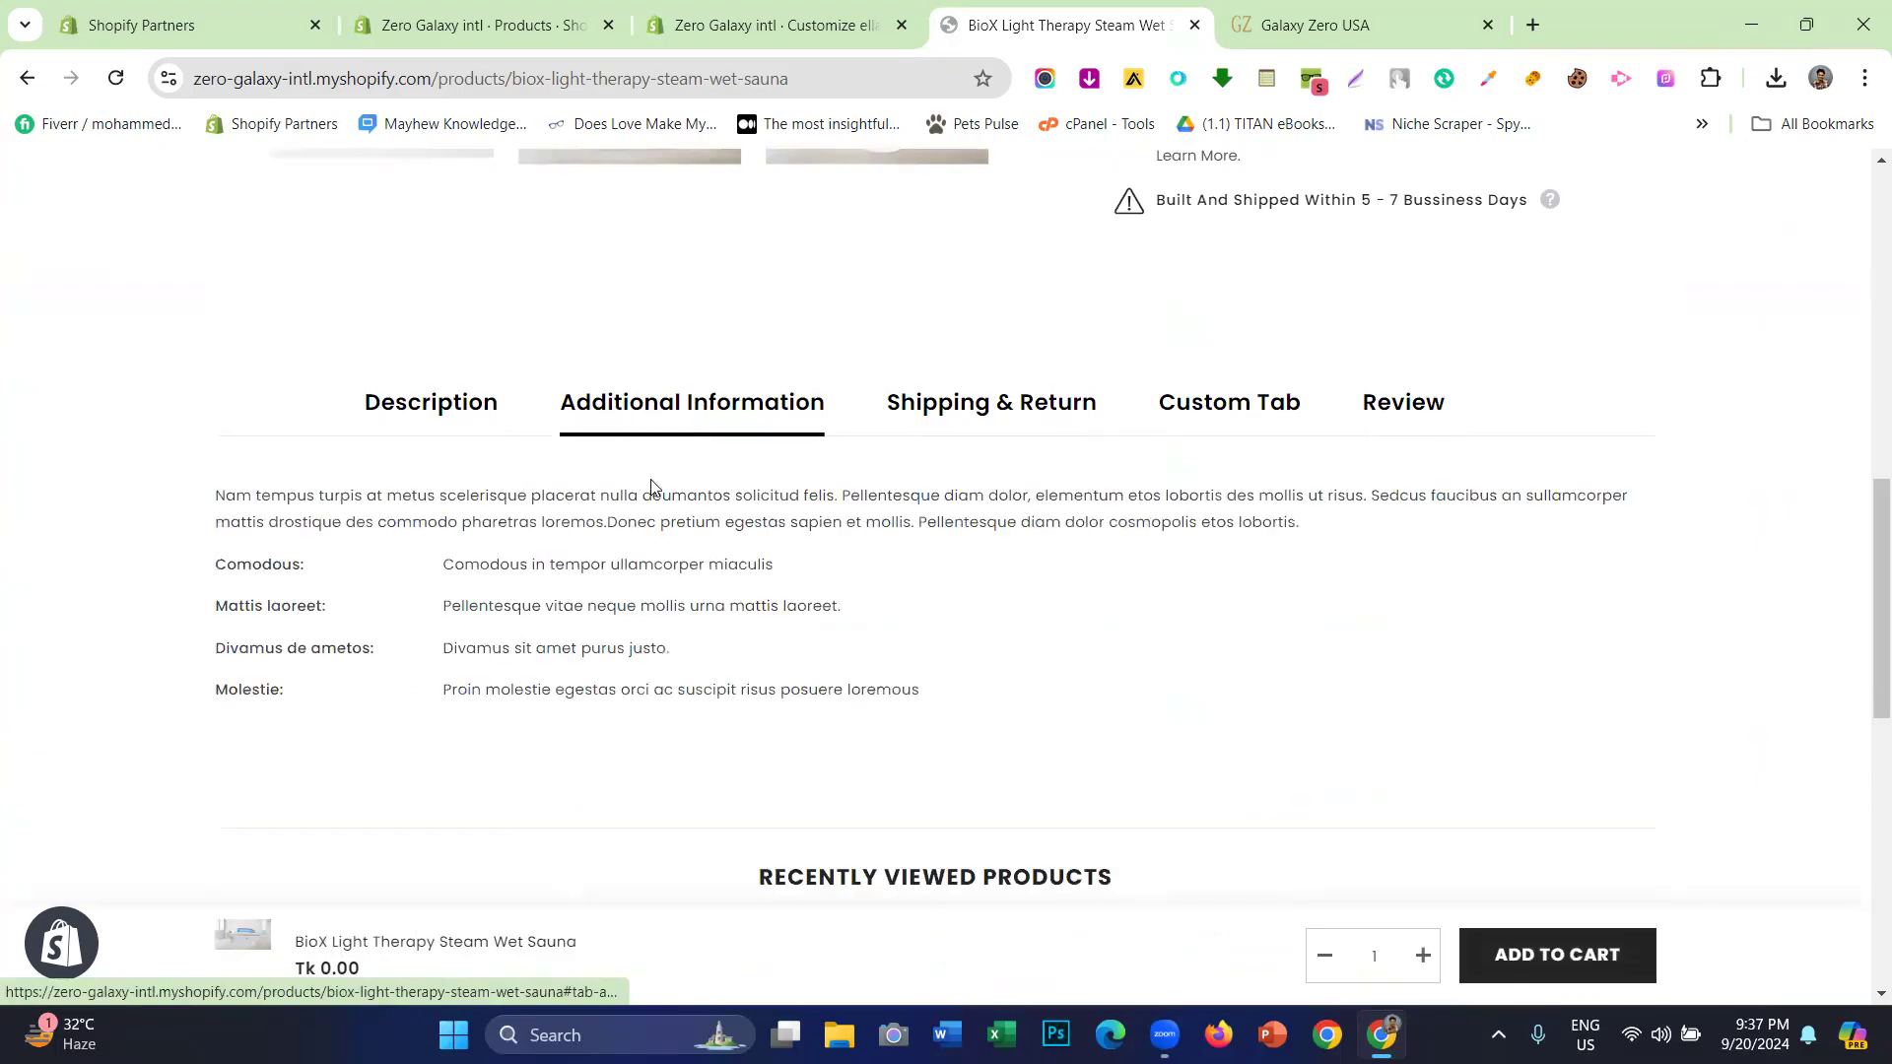
- On the Galaxy Zero USA site, examine the BioX product page's image, title and reviews link
click(1320, 25)
scroll(1138, 455, down, 2)
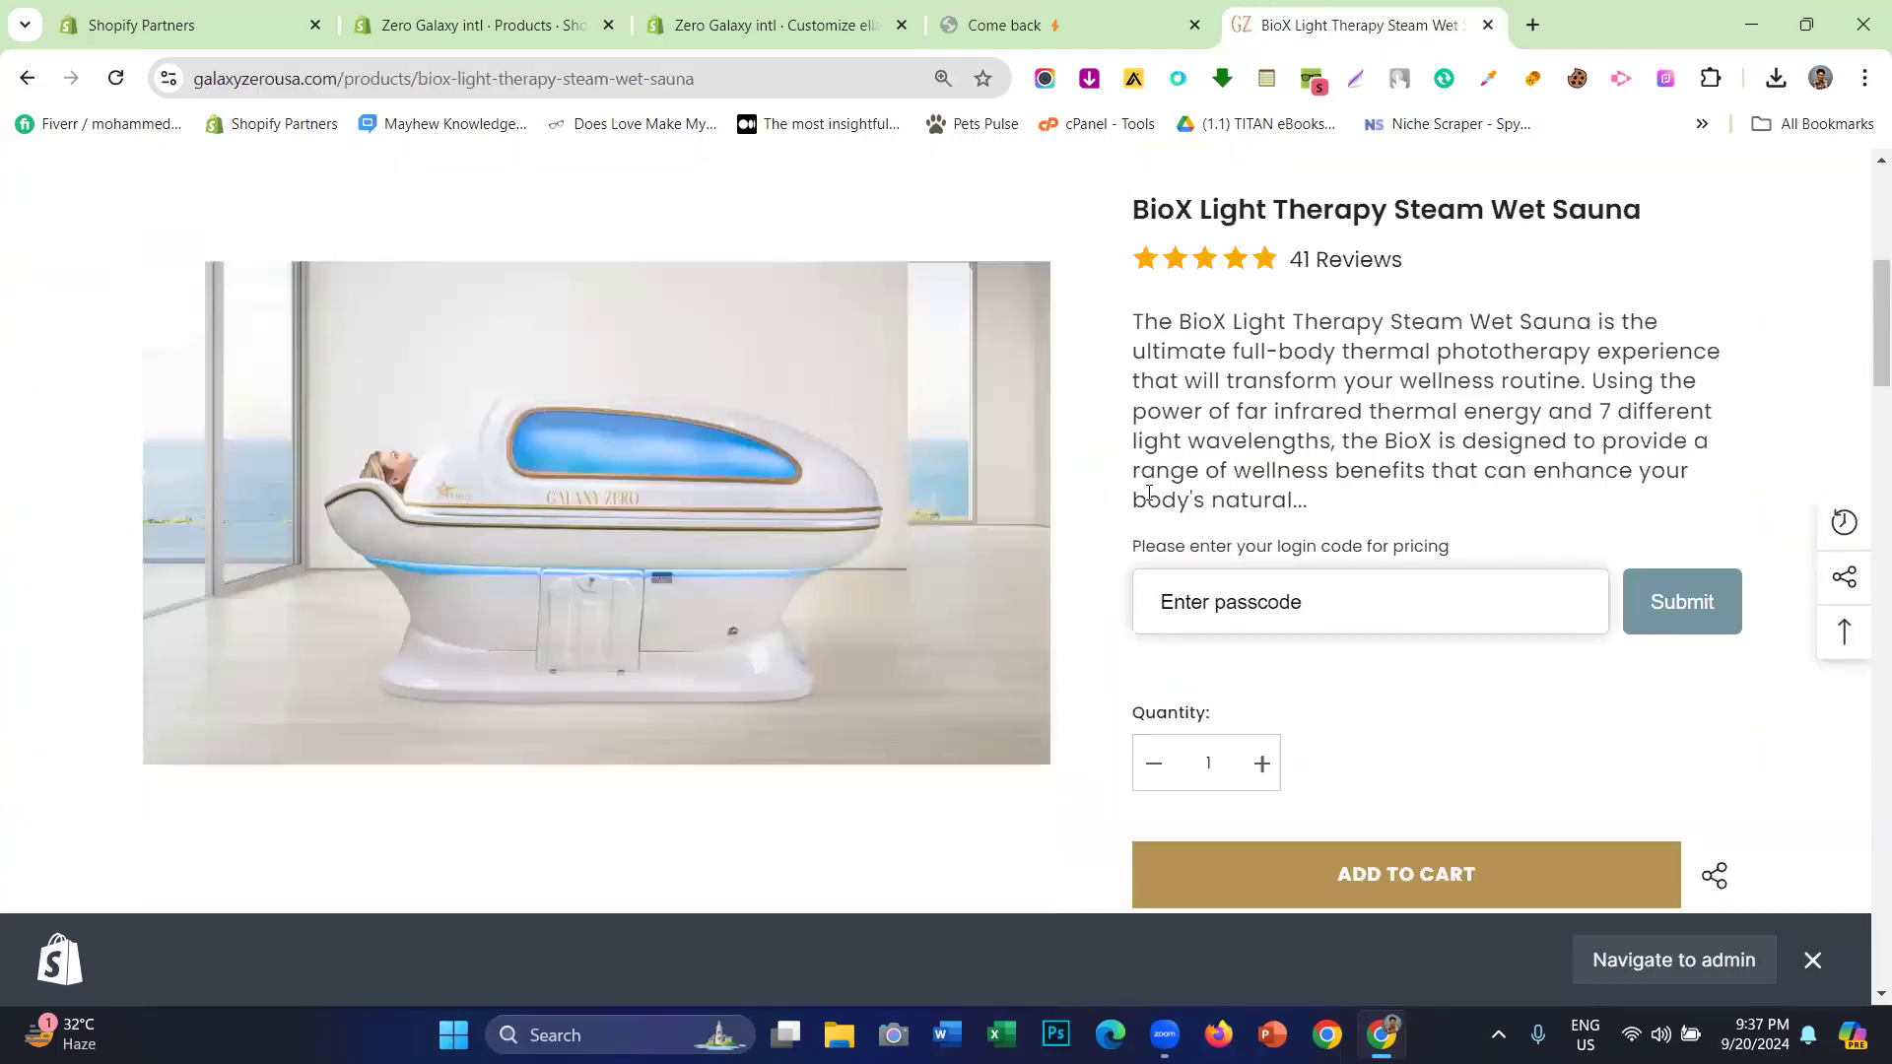
scroll(1143, 493, up, 4)
scroll(549, 510, down, 5)
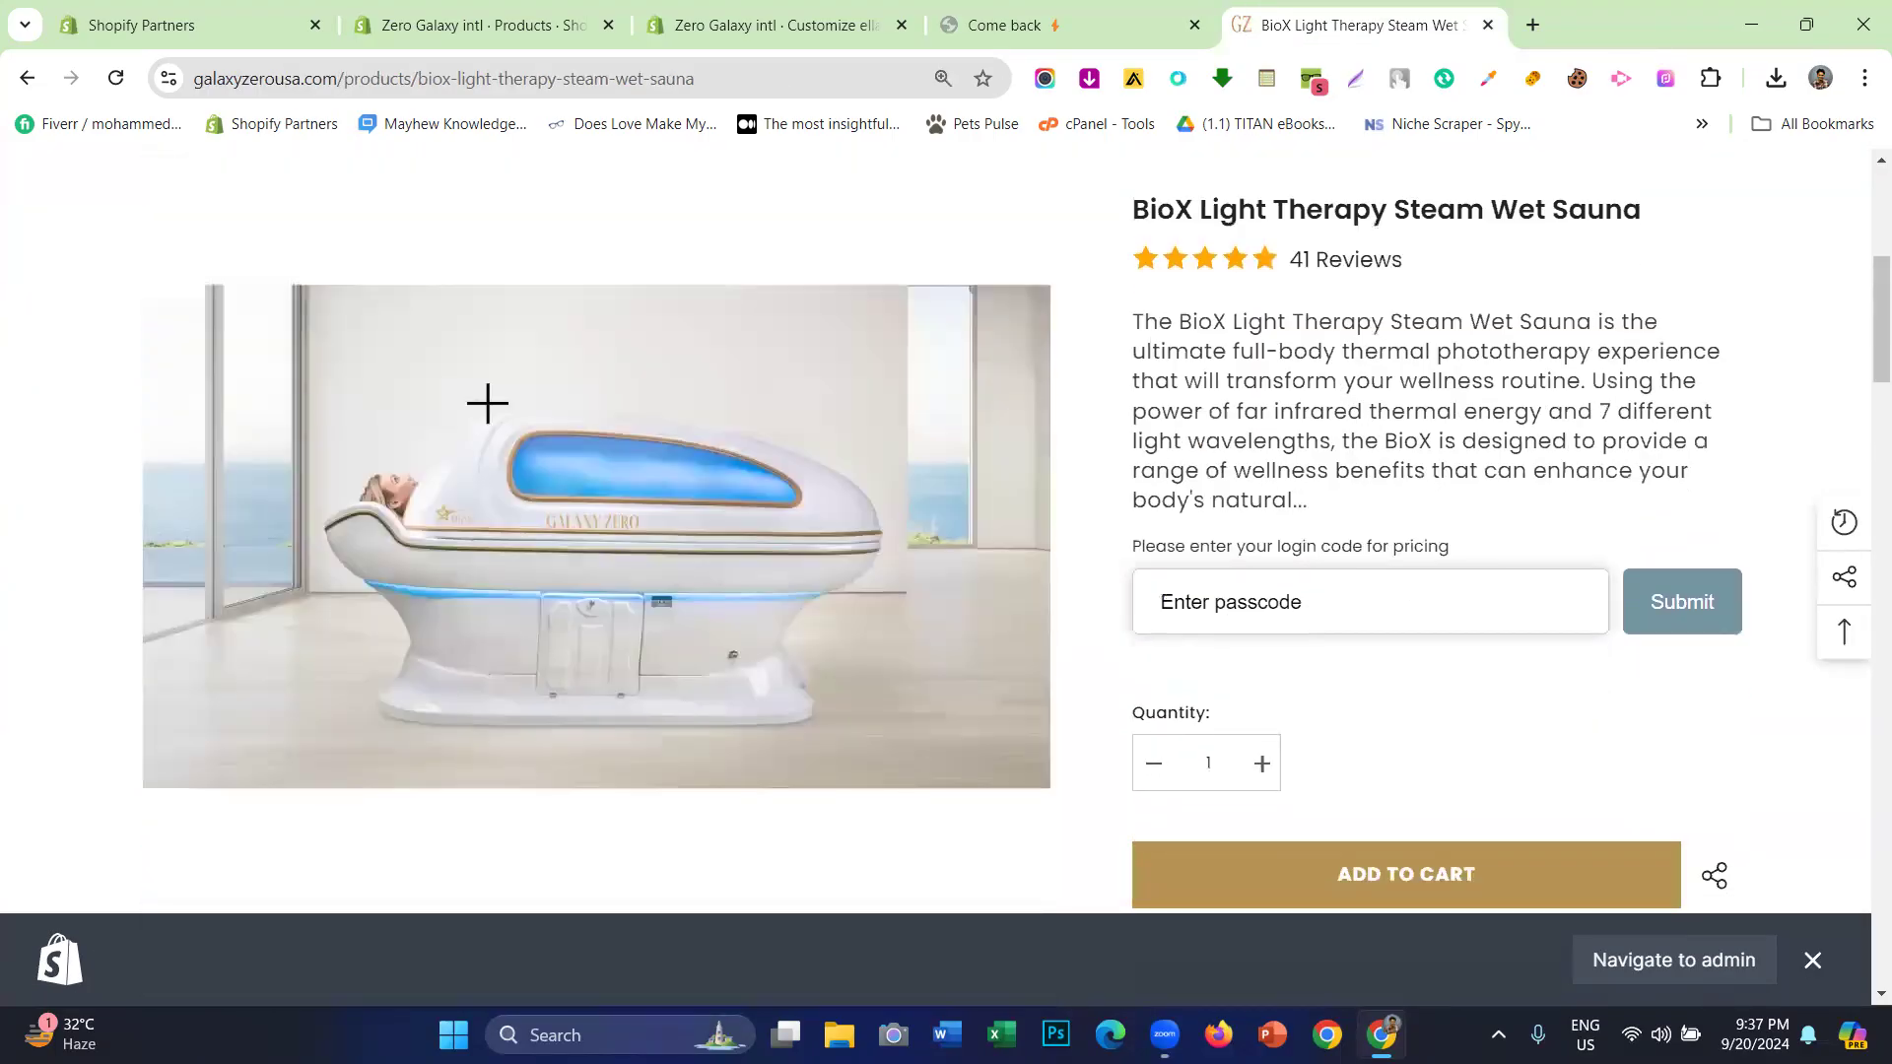
scroll(566, 472, up, 3)
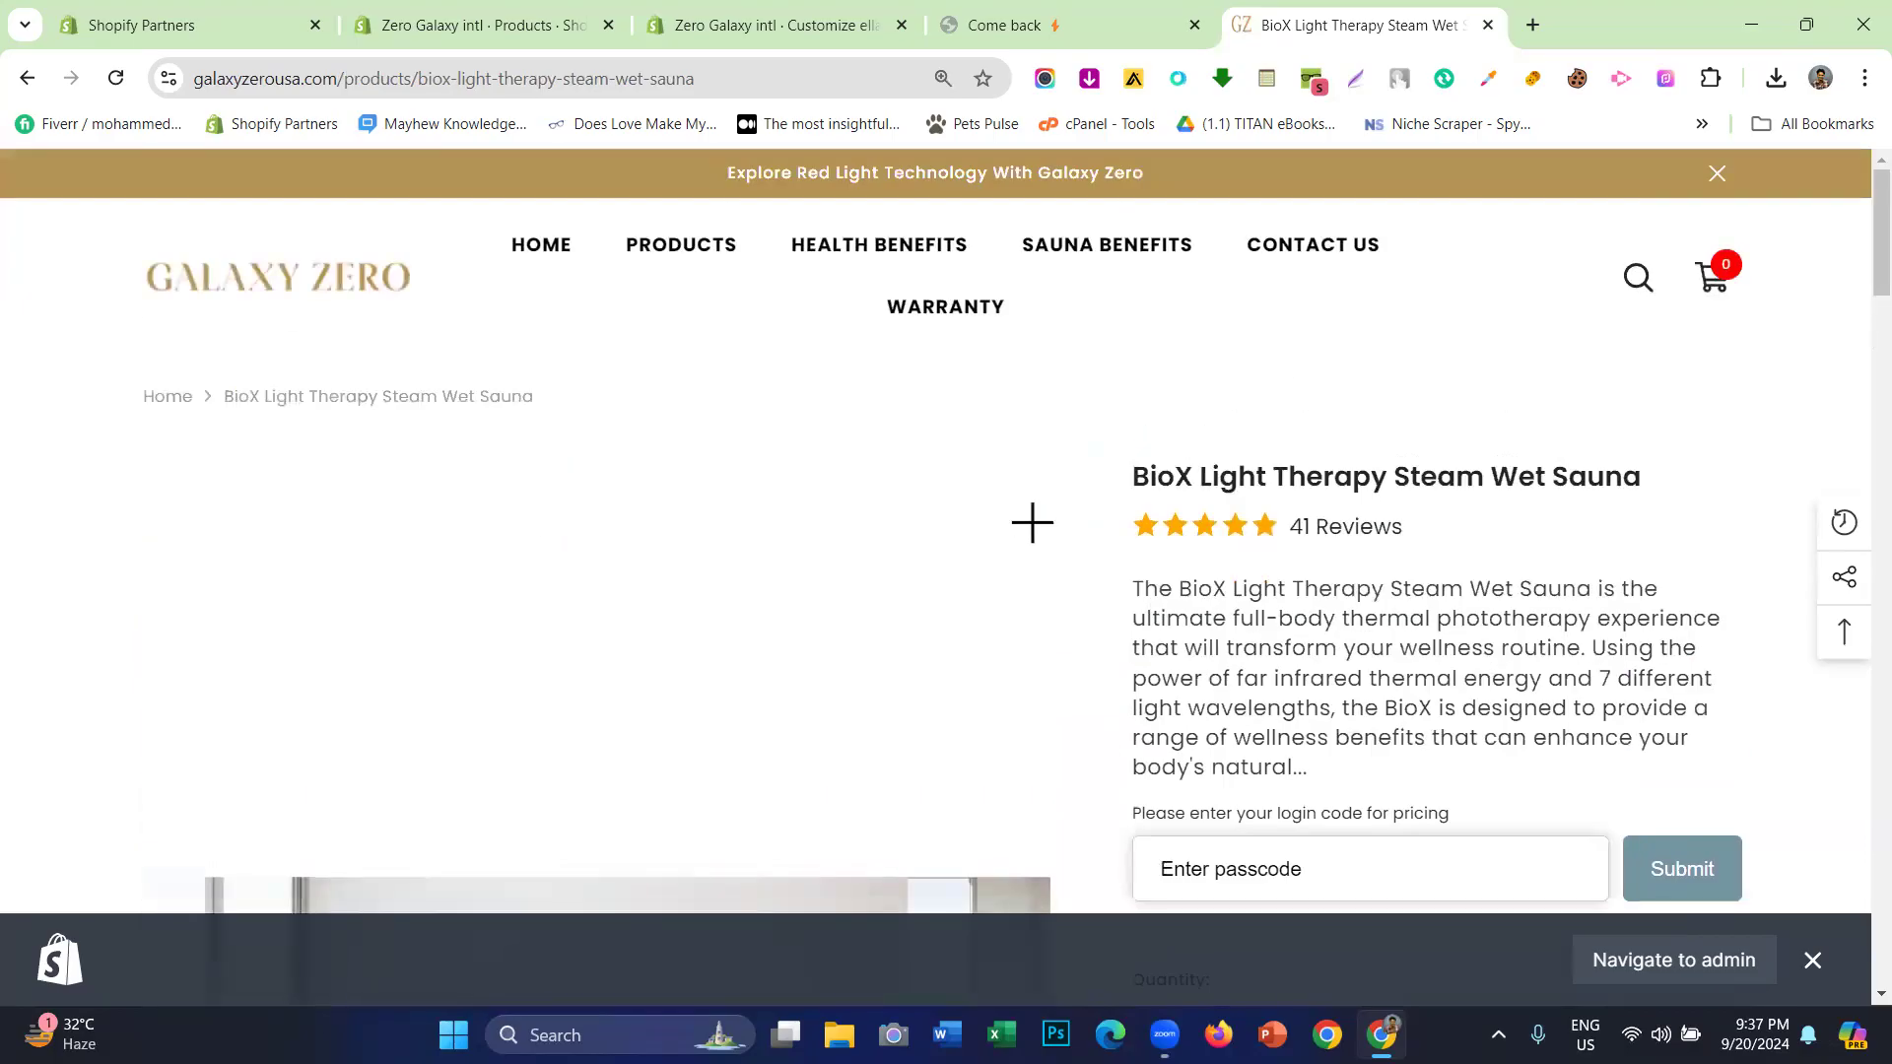
drag(1125, 473, 1591, 477)
click(1644, 480)
drag(1206, 480, 1485, 480)
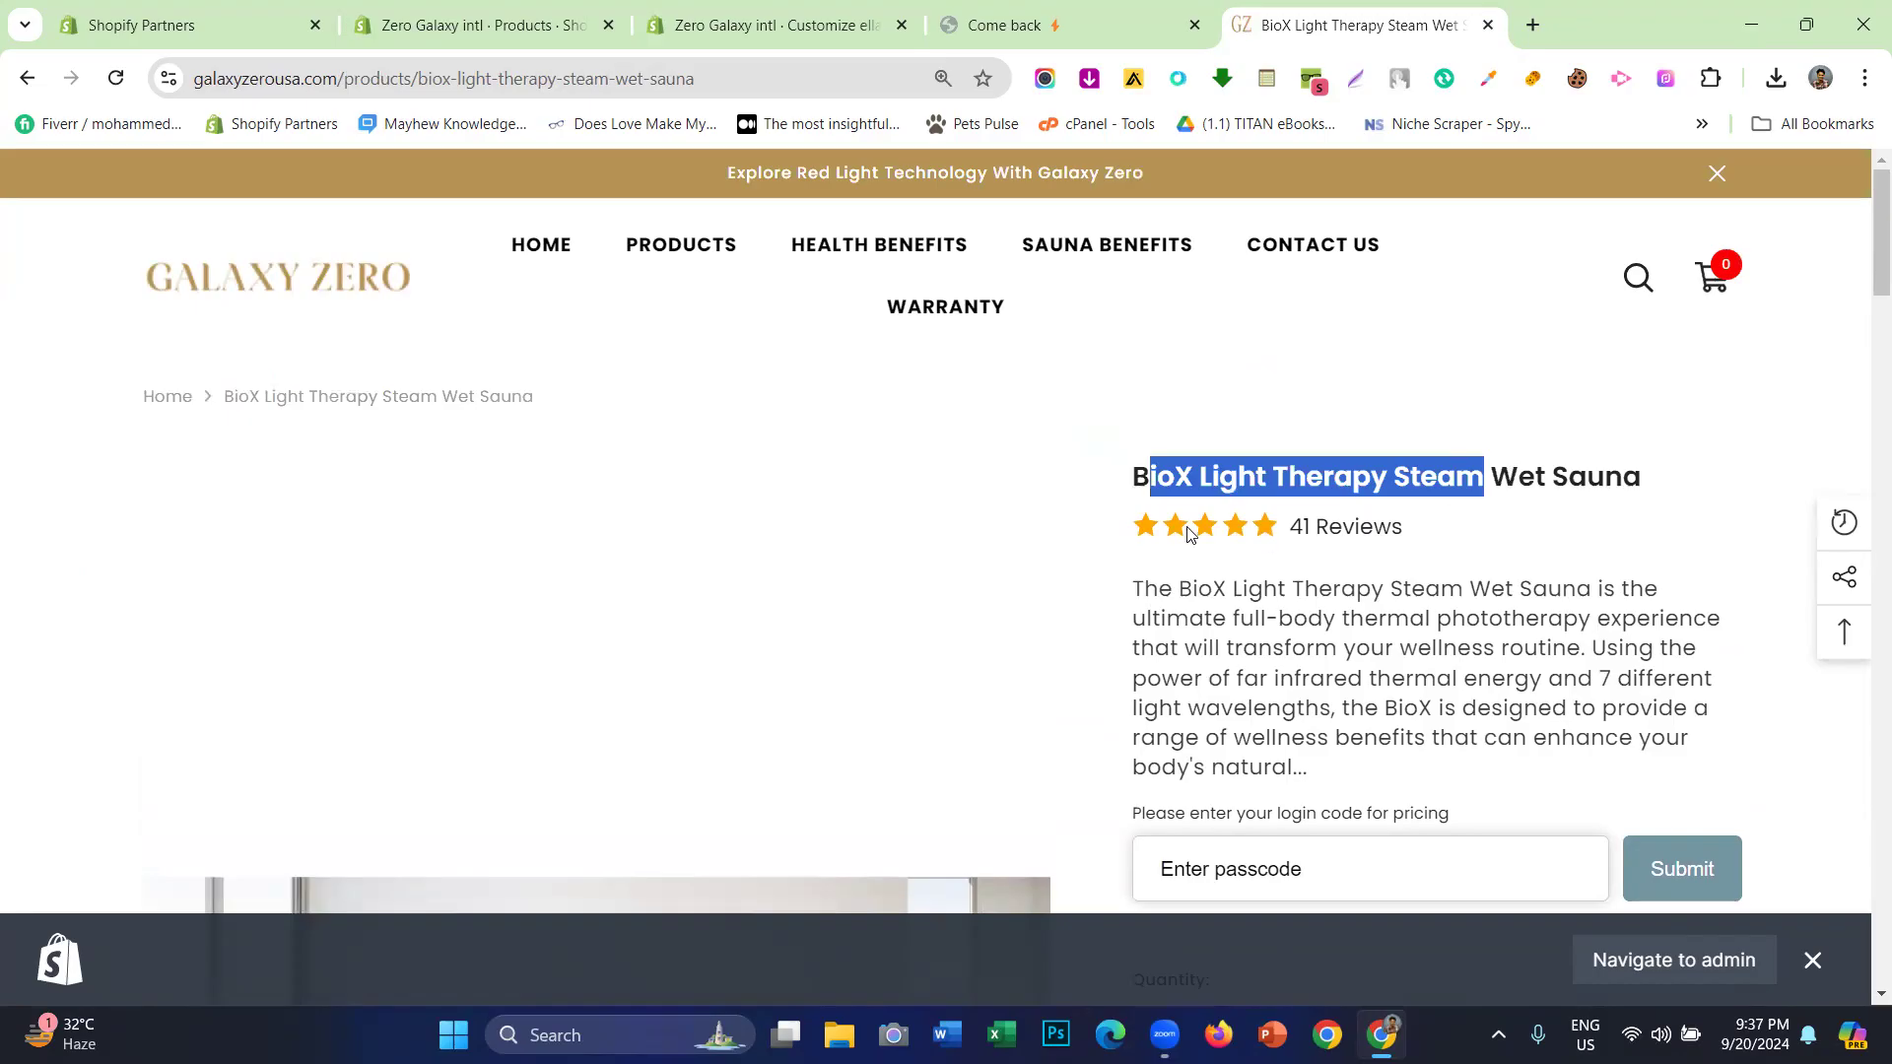
click(1359, 526)
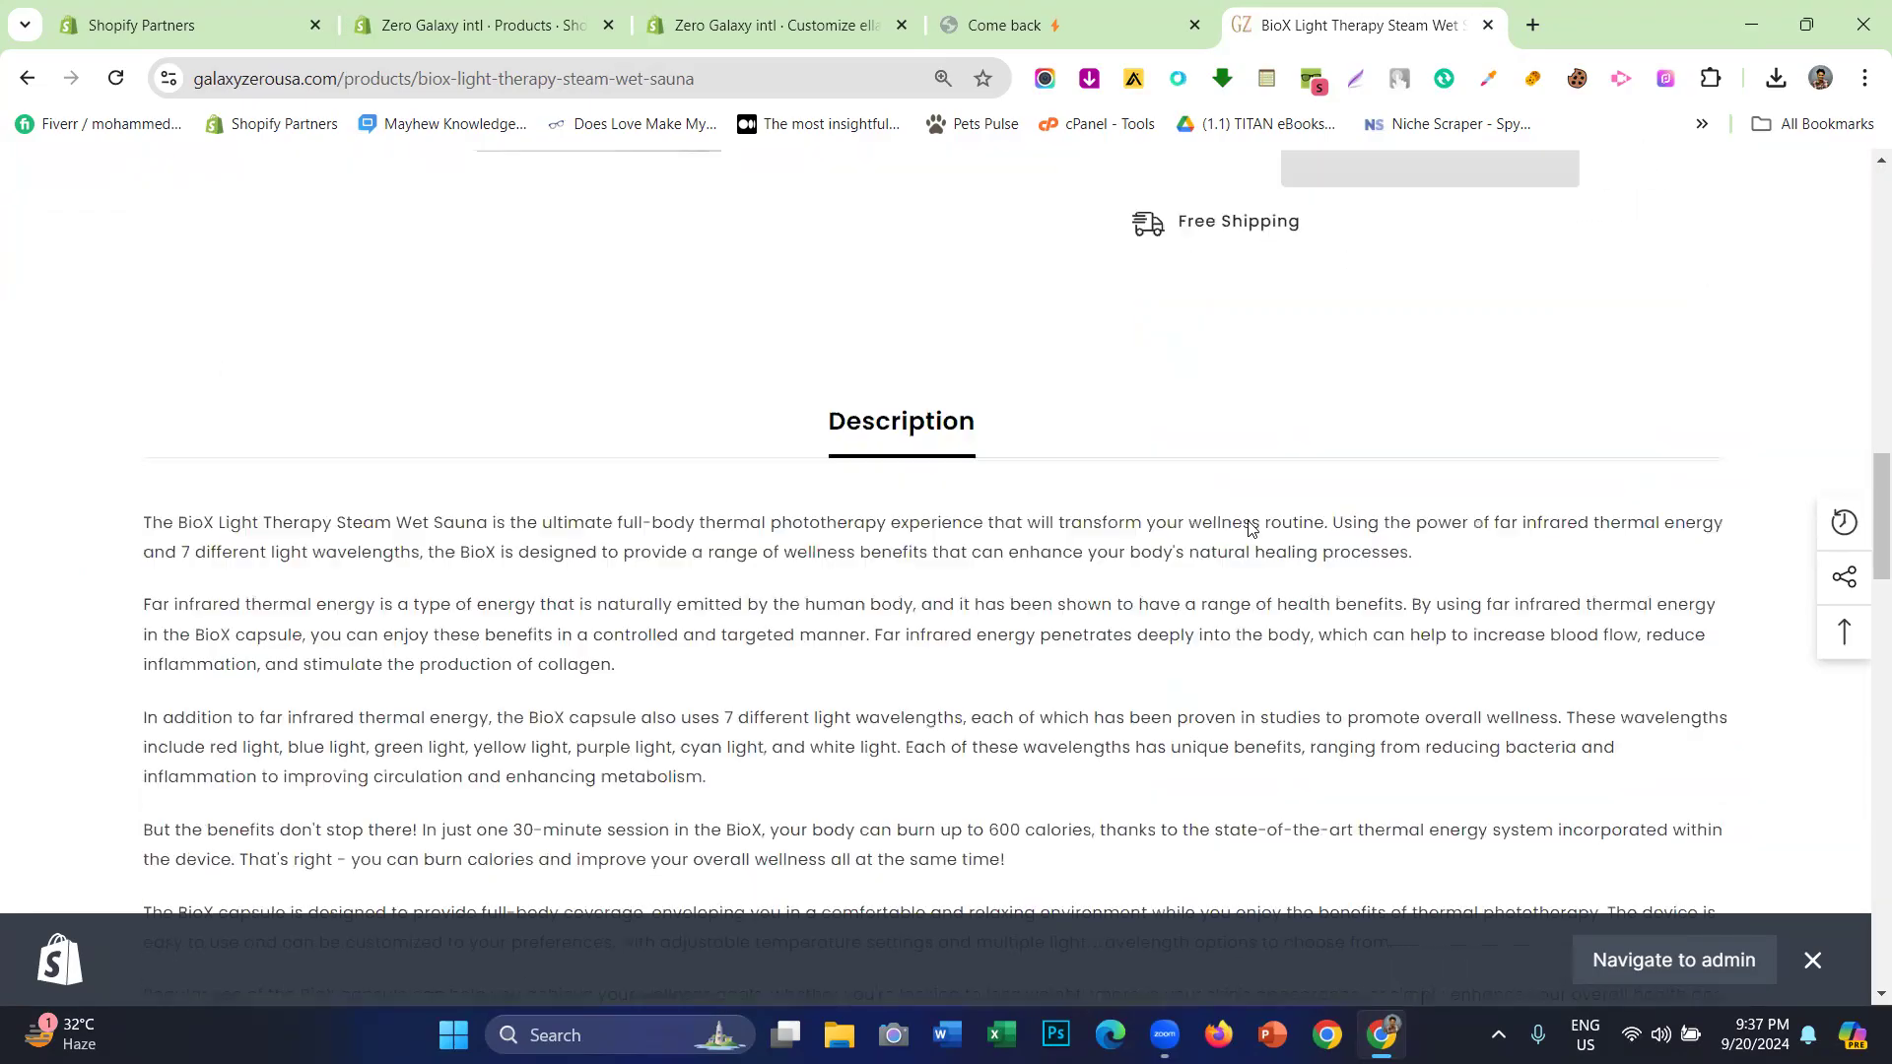
scroll(1100, 524, up, 15)
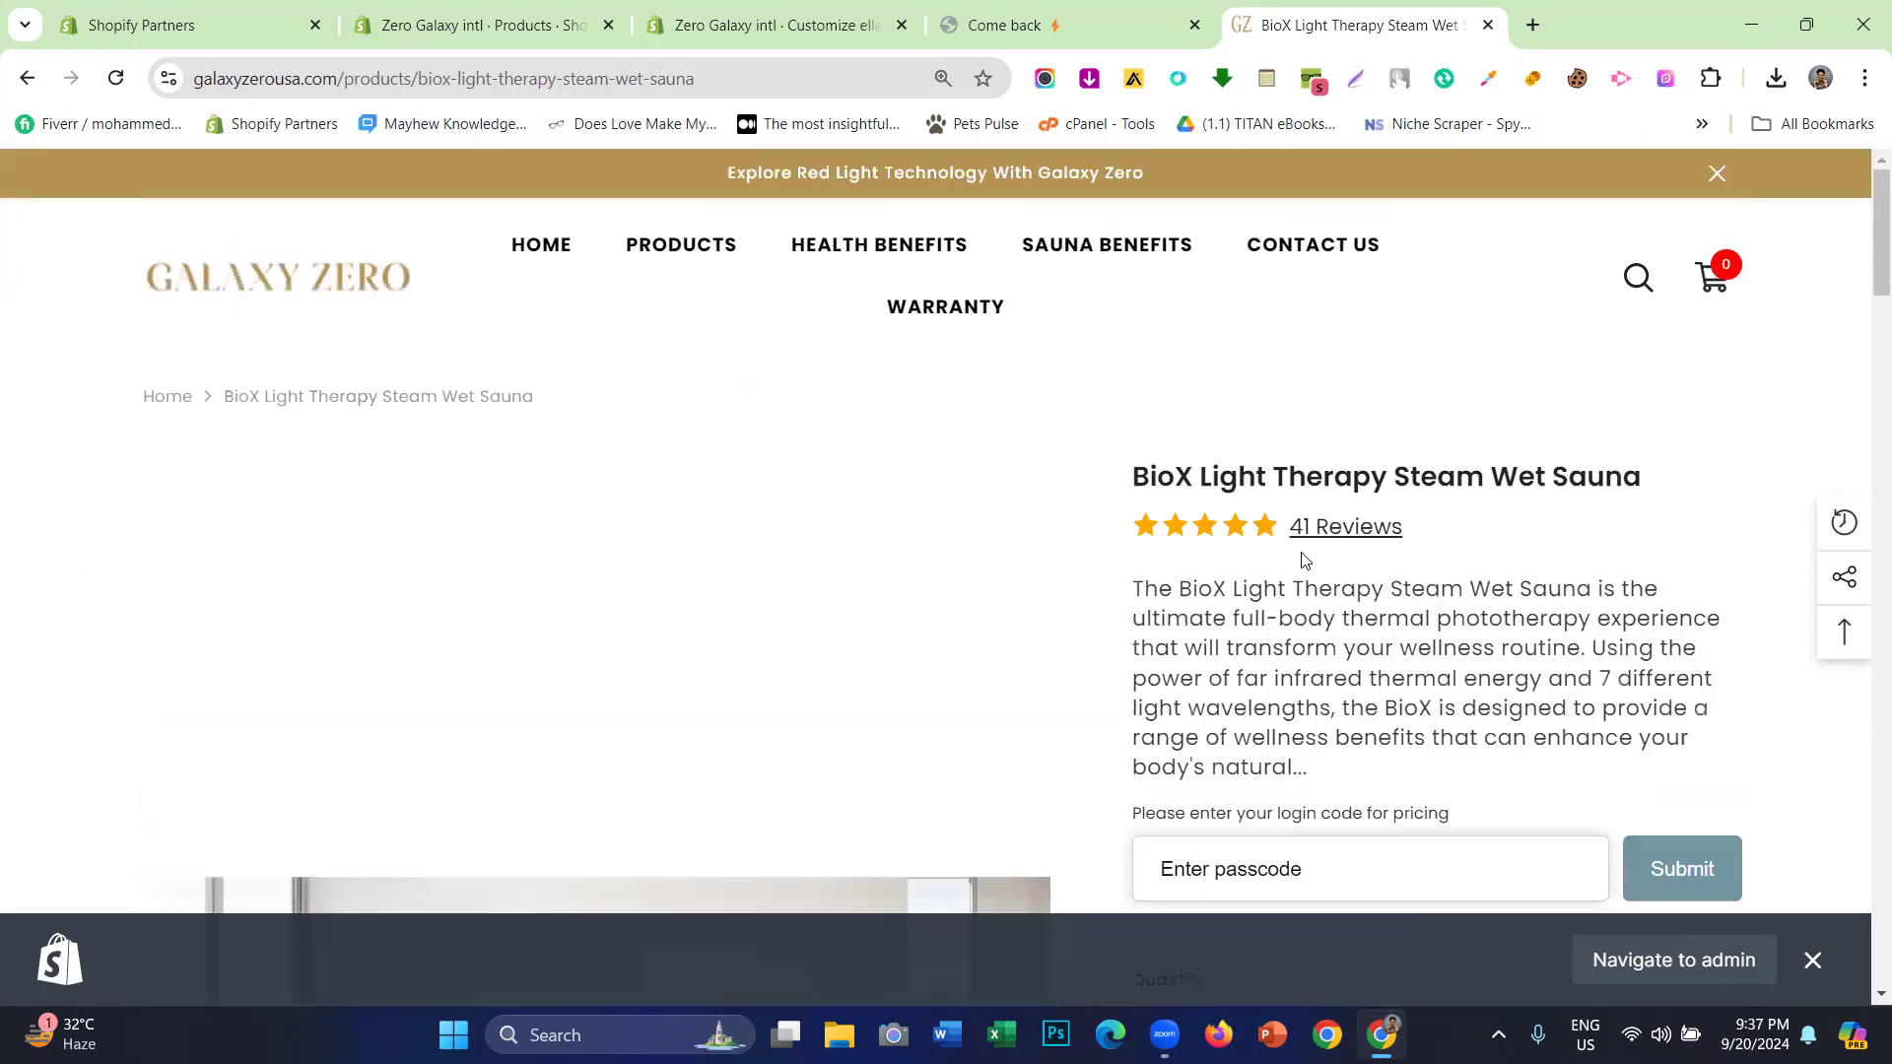
- Compare the BioX title, rating and short description with the product summary on the Zero Galaxy intl page
scroll(1171, 463, down, 1)
drag(1125, 463, 1418, 645)
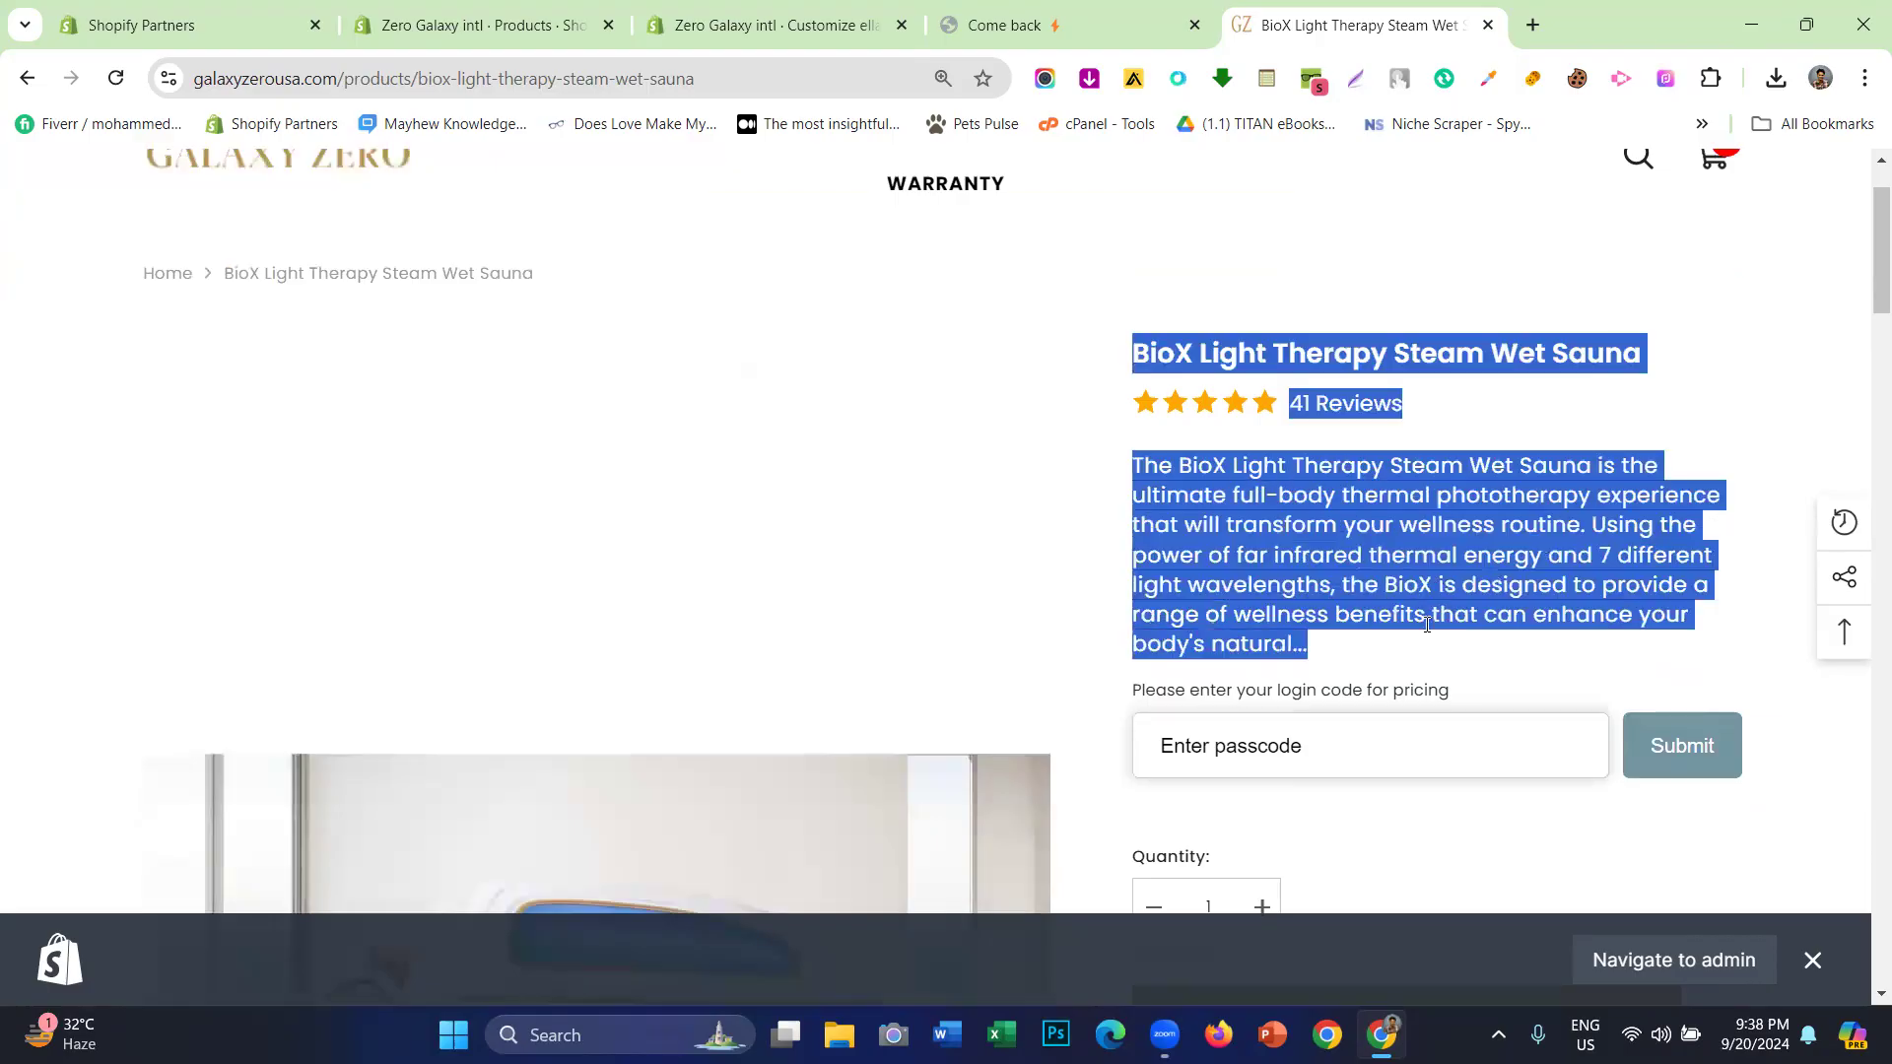
click(1379, 581)
scroll(1326, 536, down, 1)
click(1200, 10)
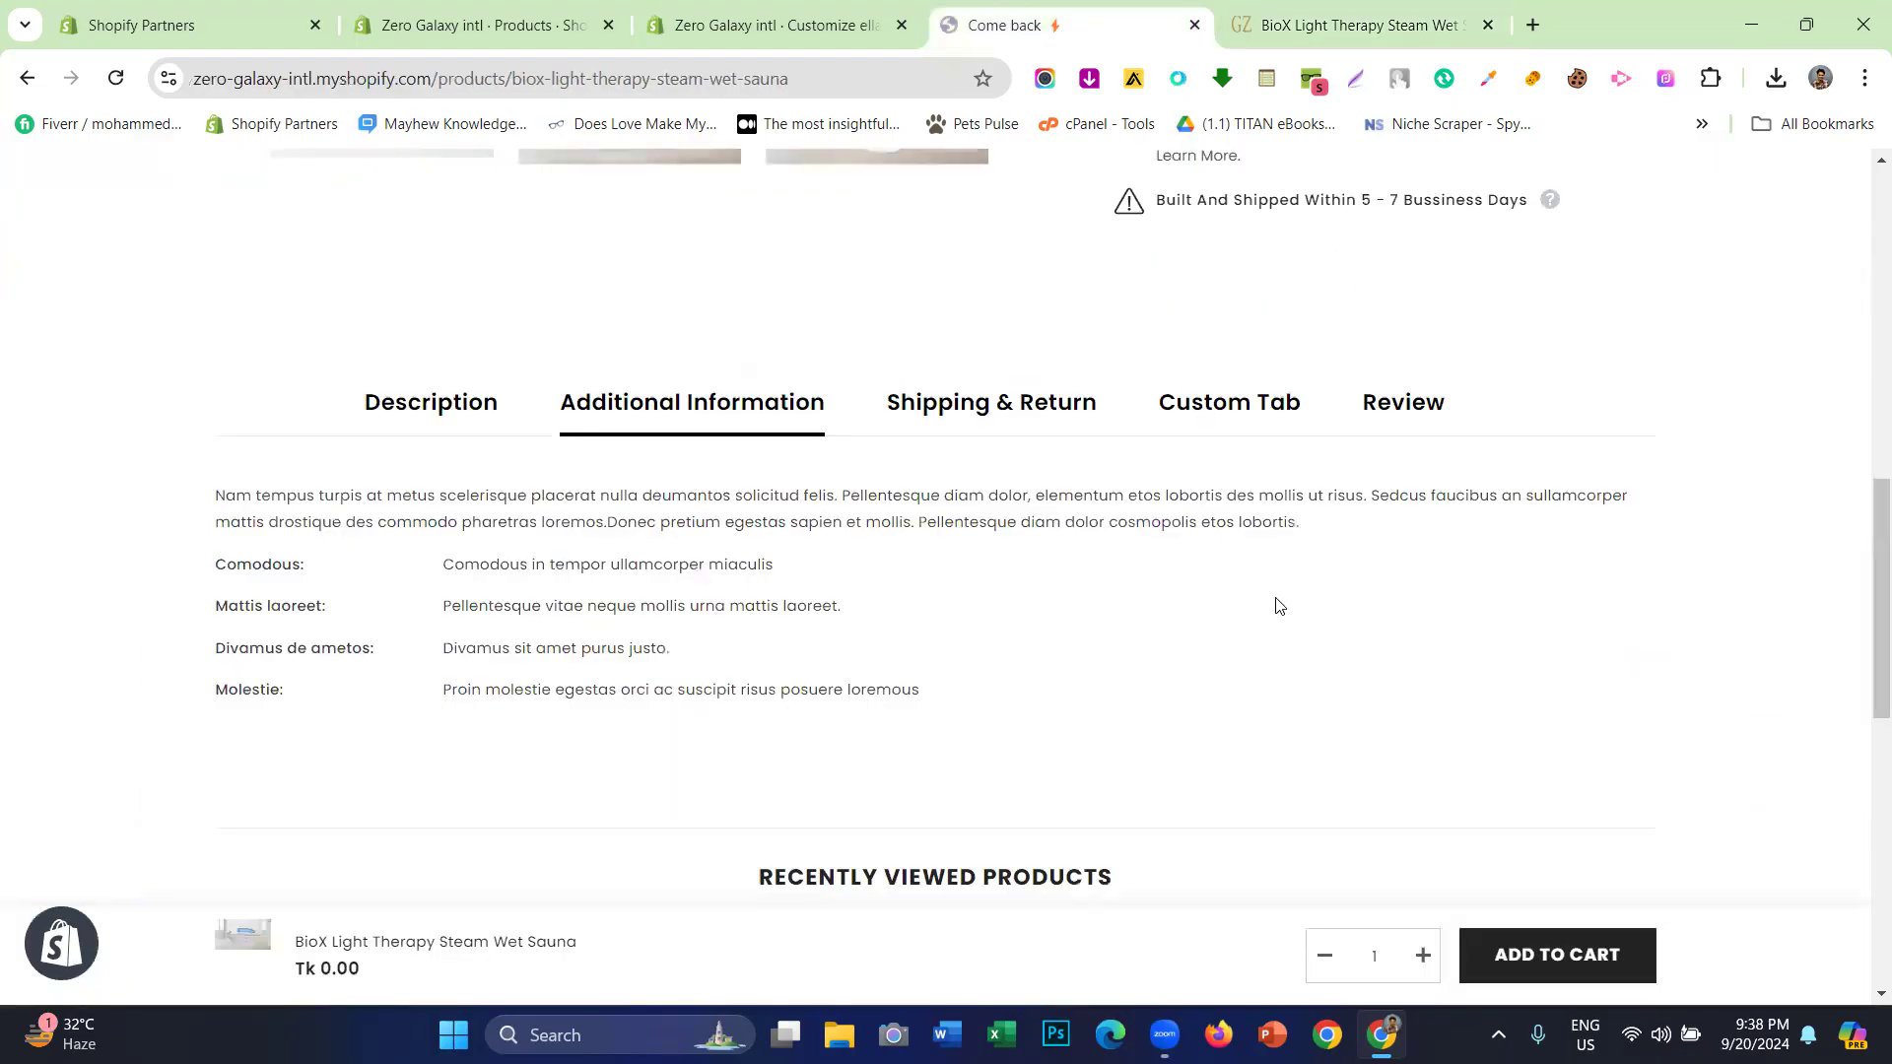
scroll(1278, 606, up, 12)
click(1149, 494)
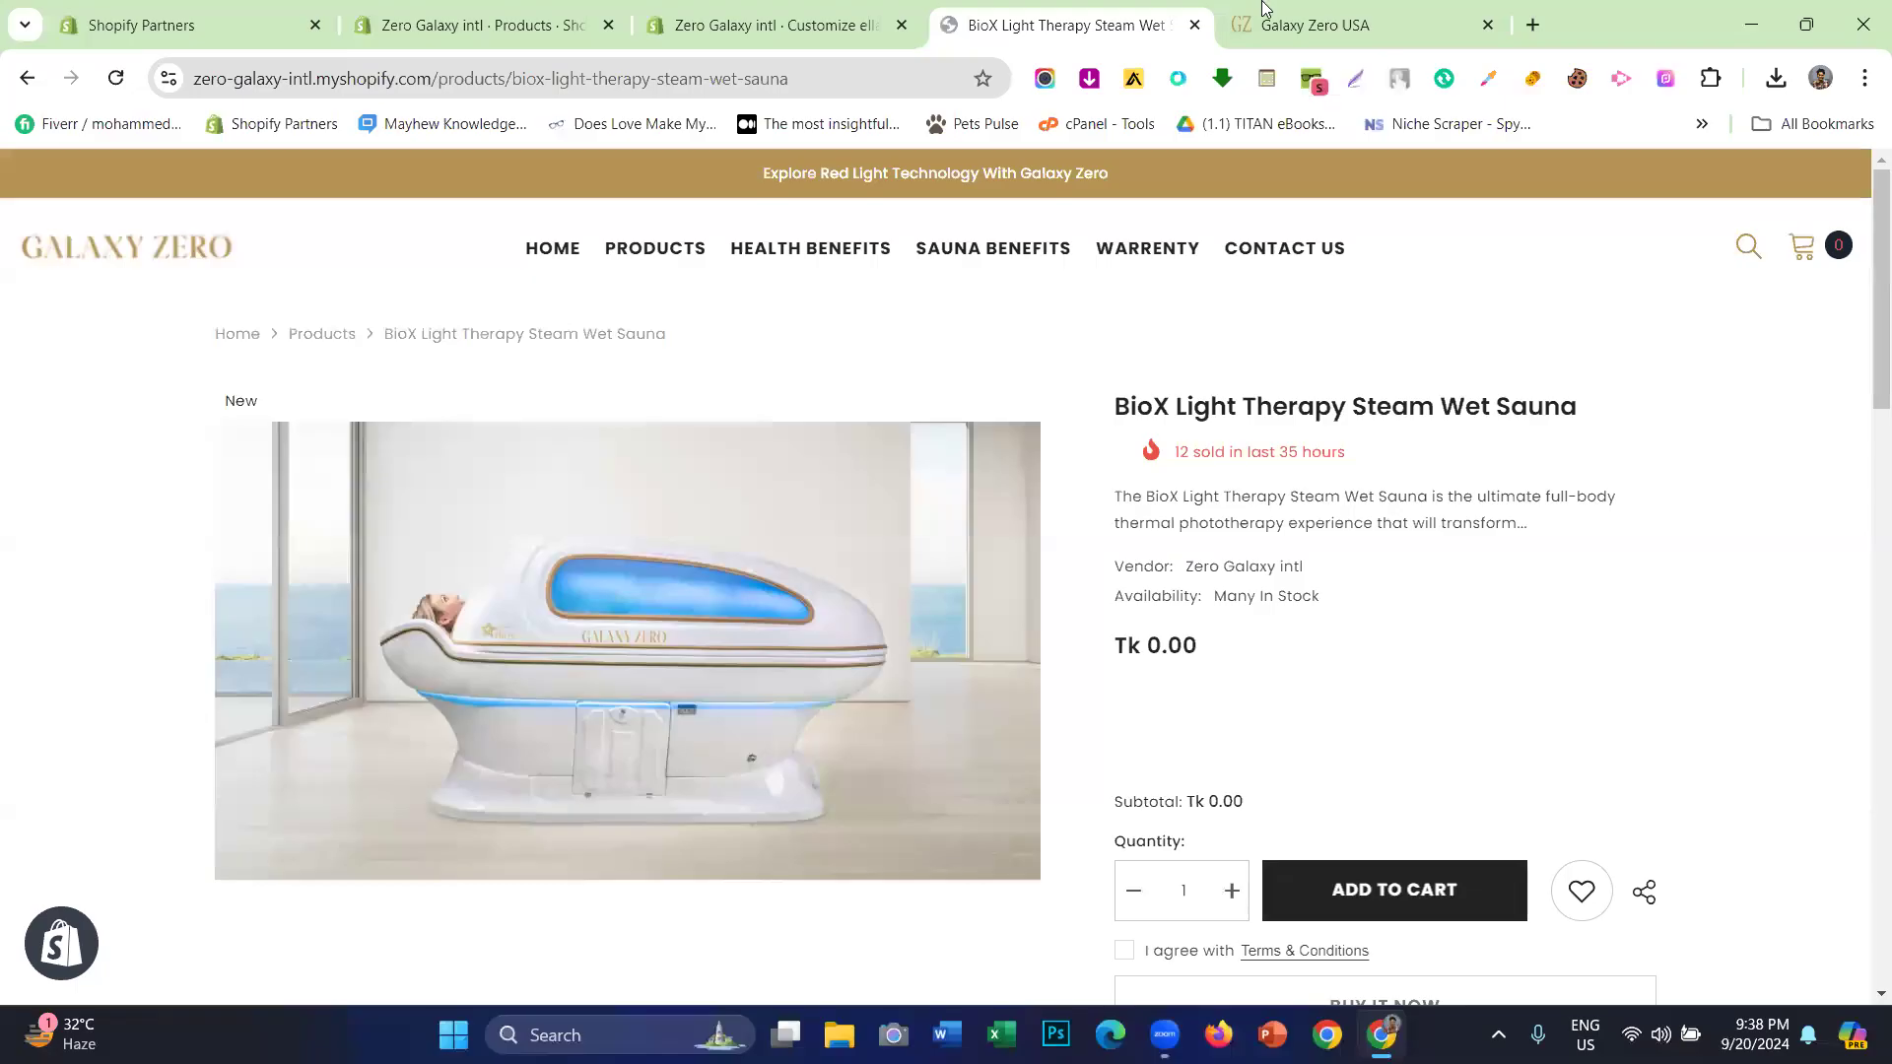
- Examine the Galaxy Zero USA BioX page's pricing passcode field, quantity, add-to-cart area, Free Shipping note, description and customer reviews
key(ctrl+Tab)
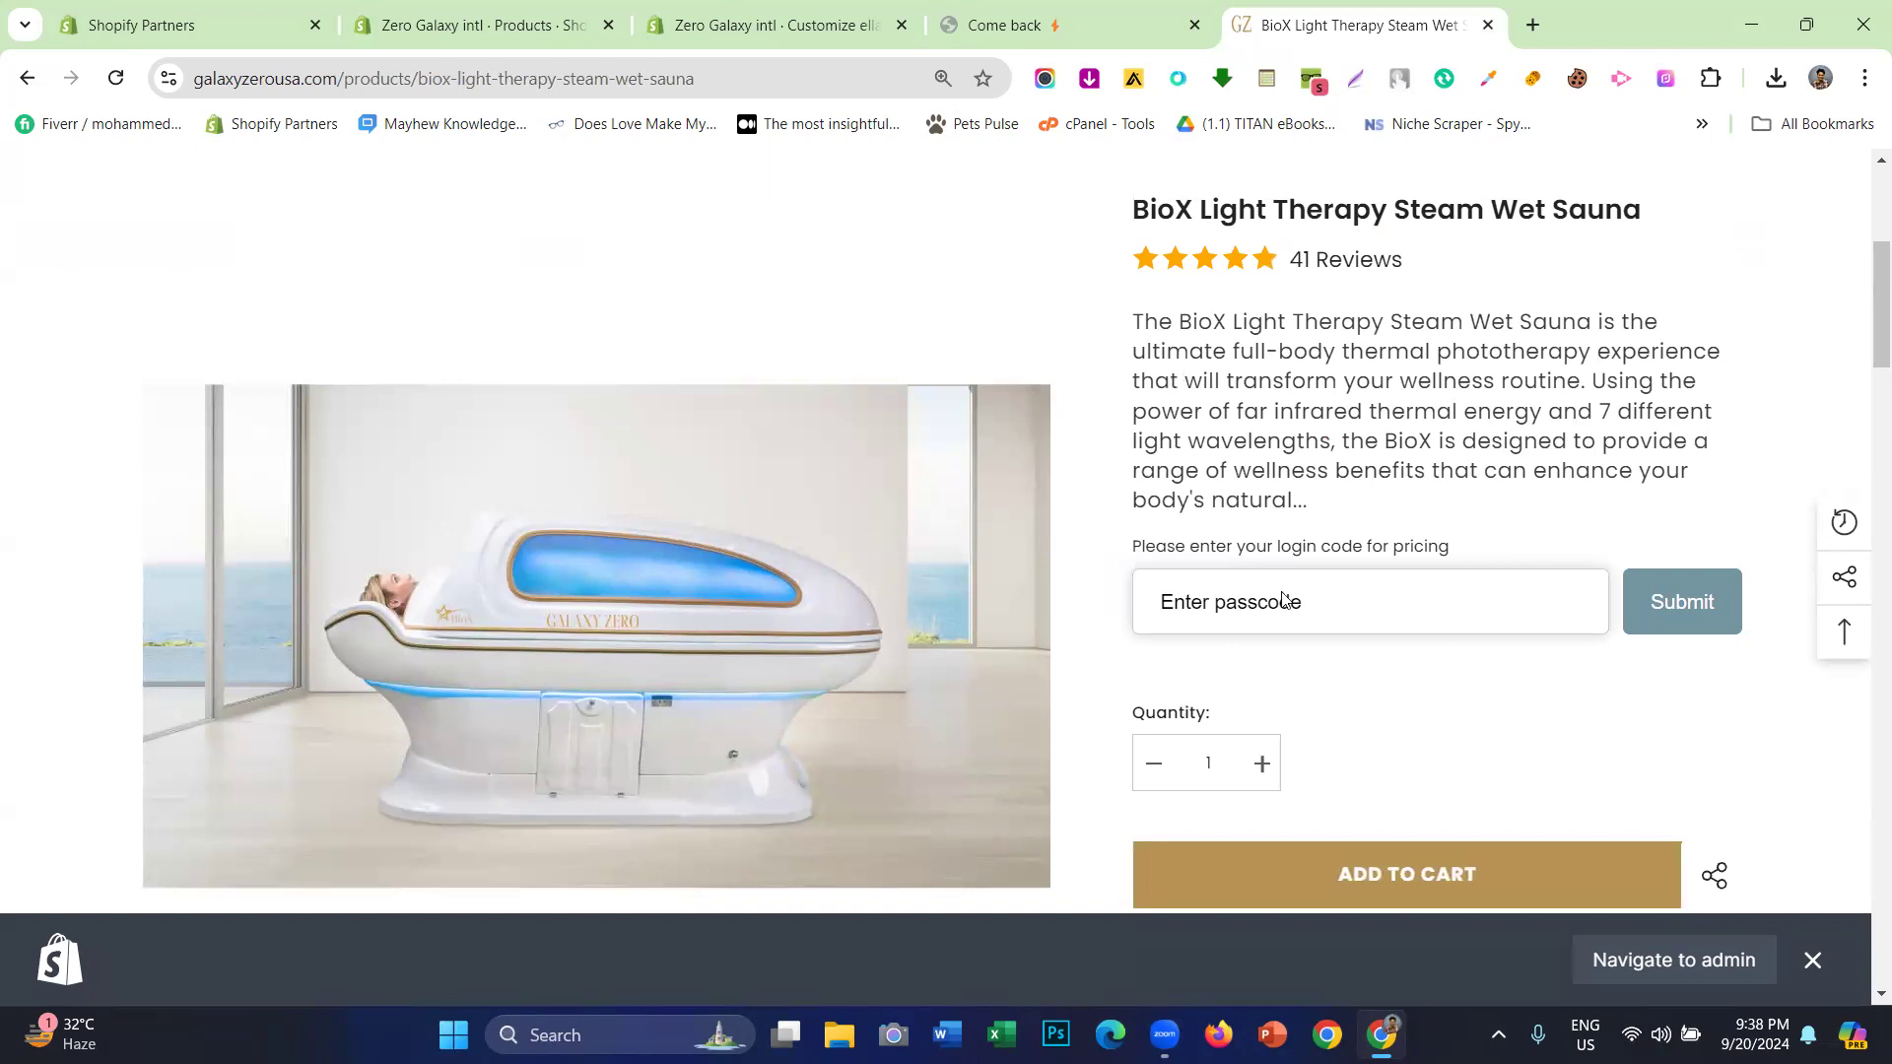
scroll(1281, 592, down, 5)
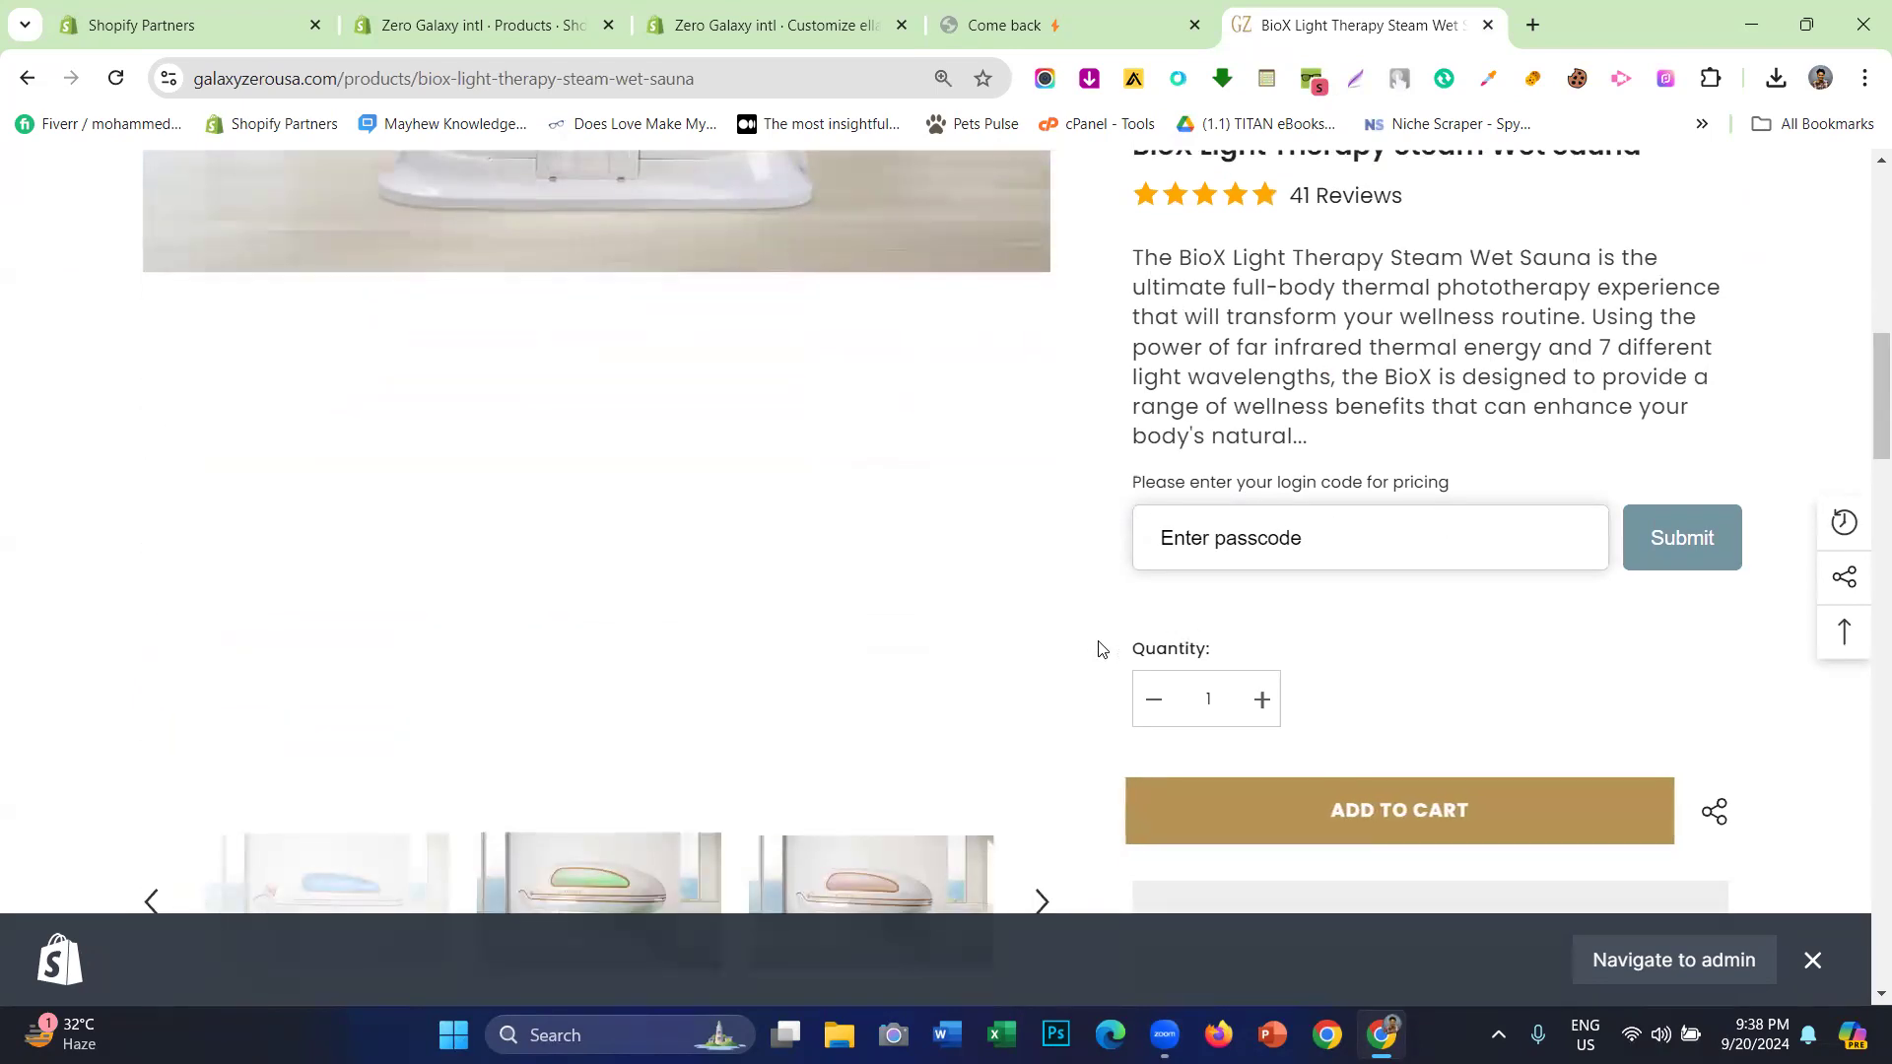
drag(1098, 643, 1269, 707)
scroll(1321, 630, down, 5)
scroll(1336, 617, down, 1)
drag(1306, 424, 1119, 519)
scroll(1187, 639, up, 4)
click(1168, 664)
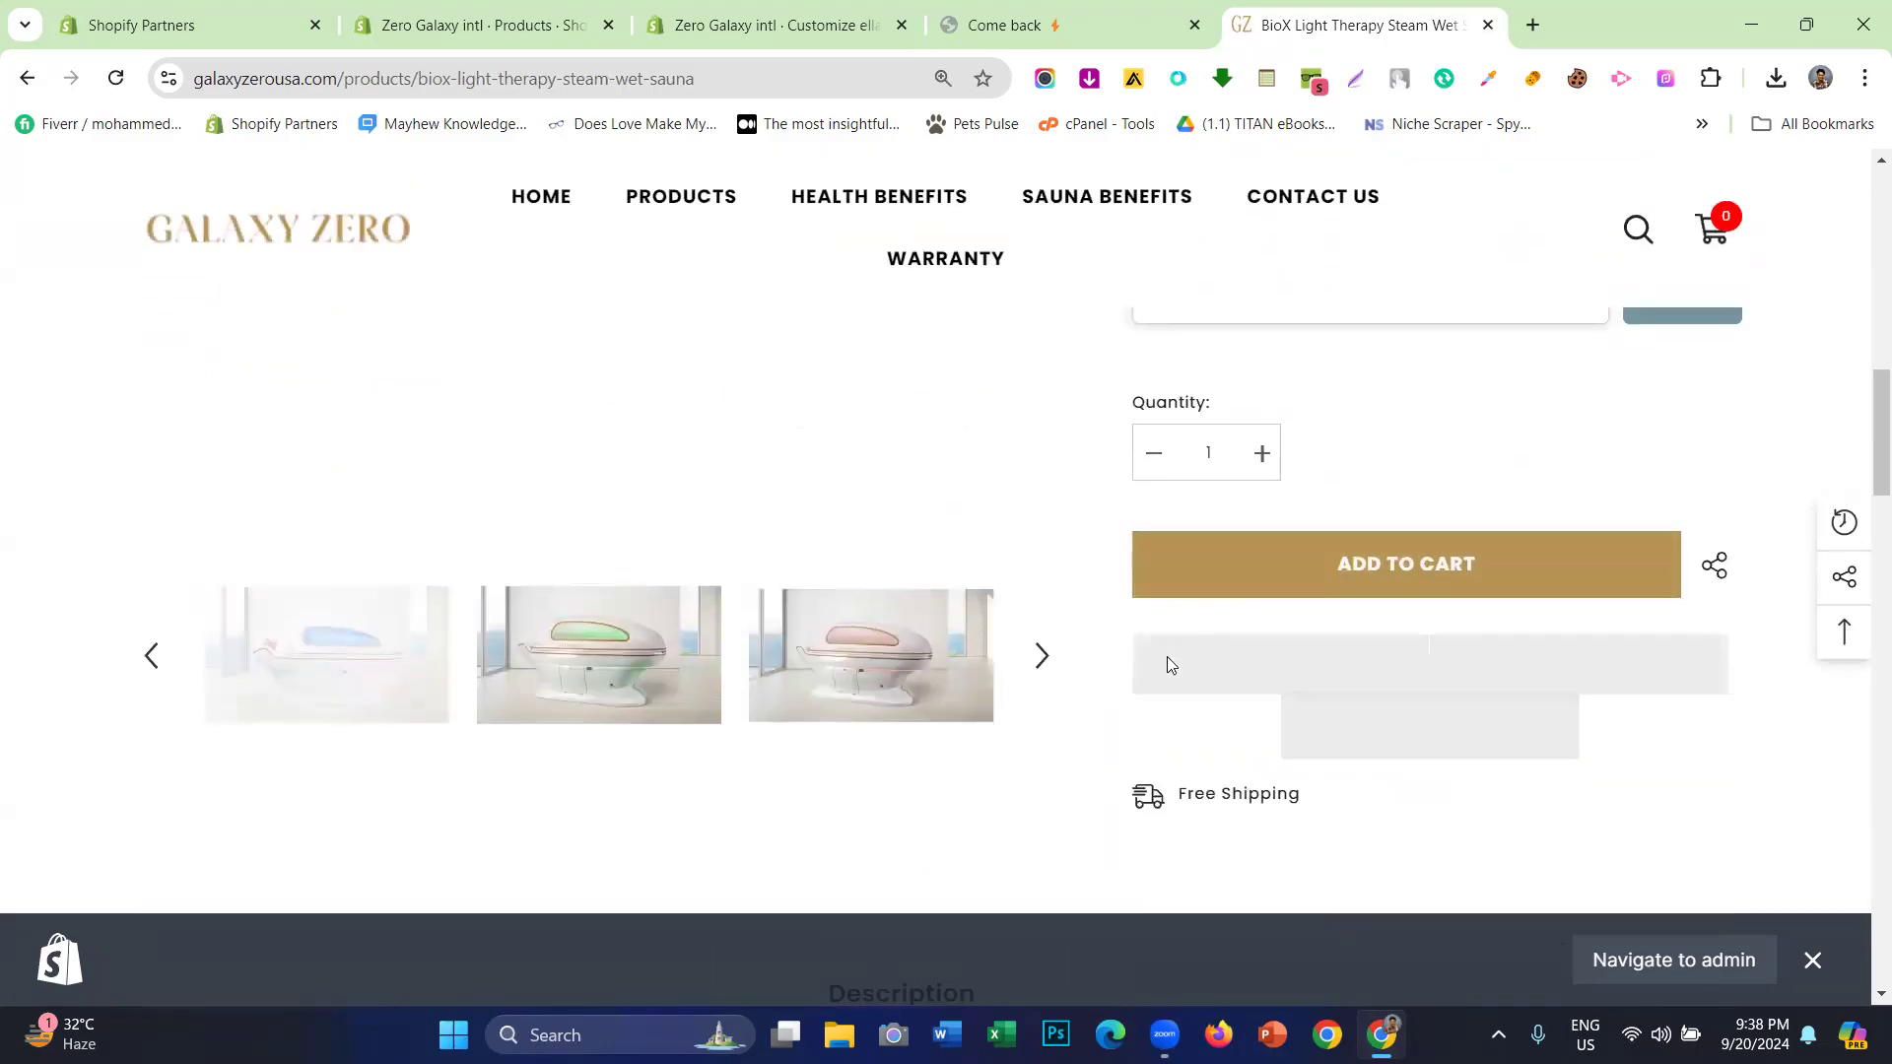
scroll(1429, 702, down, 3)
scroll(1419, 719, up, 5)
scroll(1406, 744, down, 7)
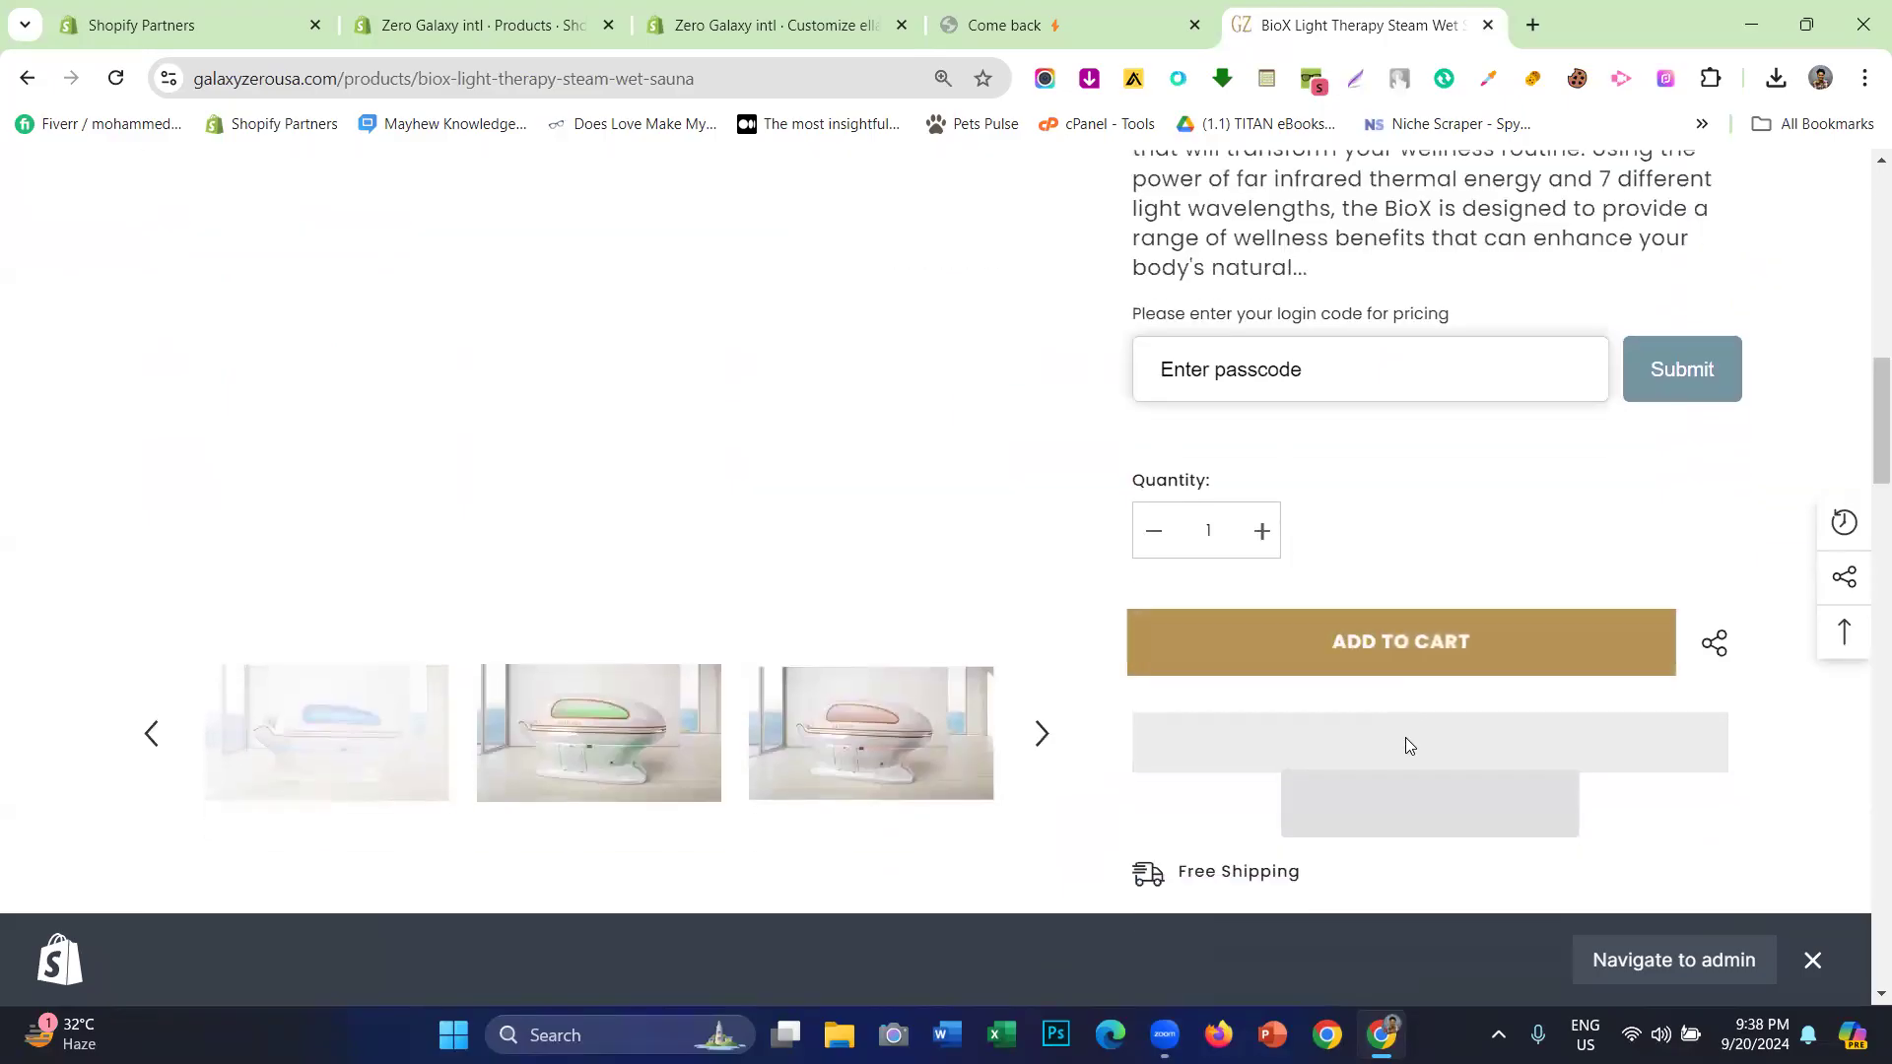
scroll(802, 434, down, 5)
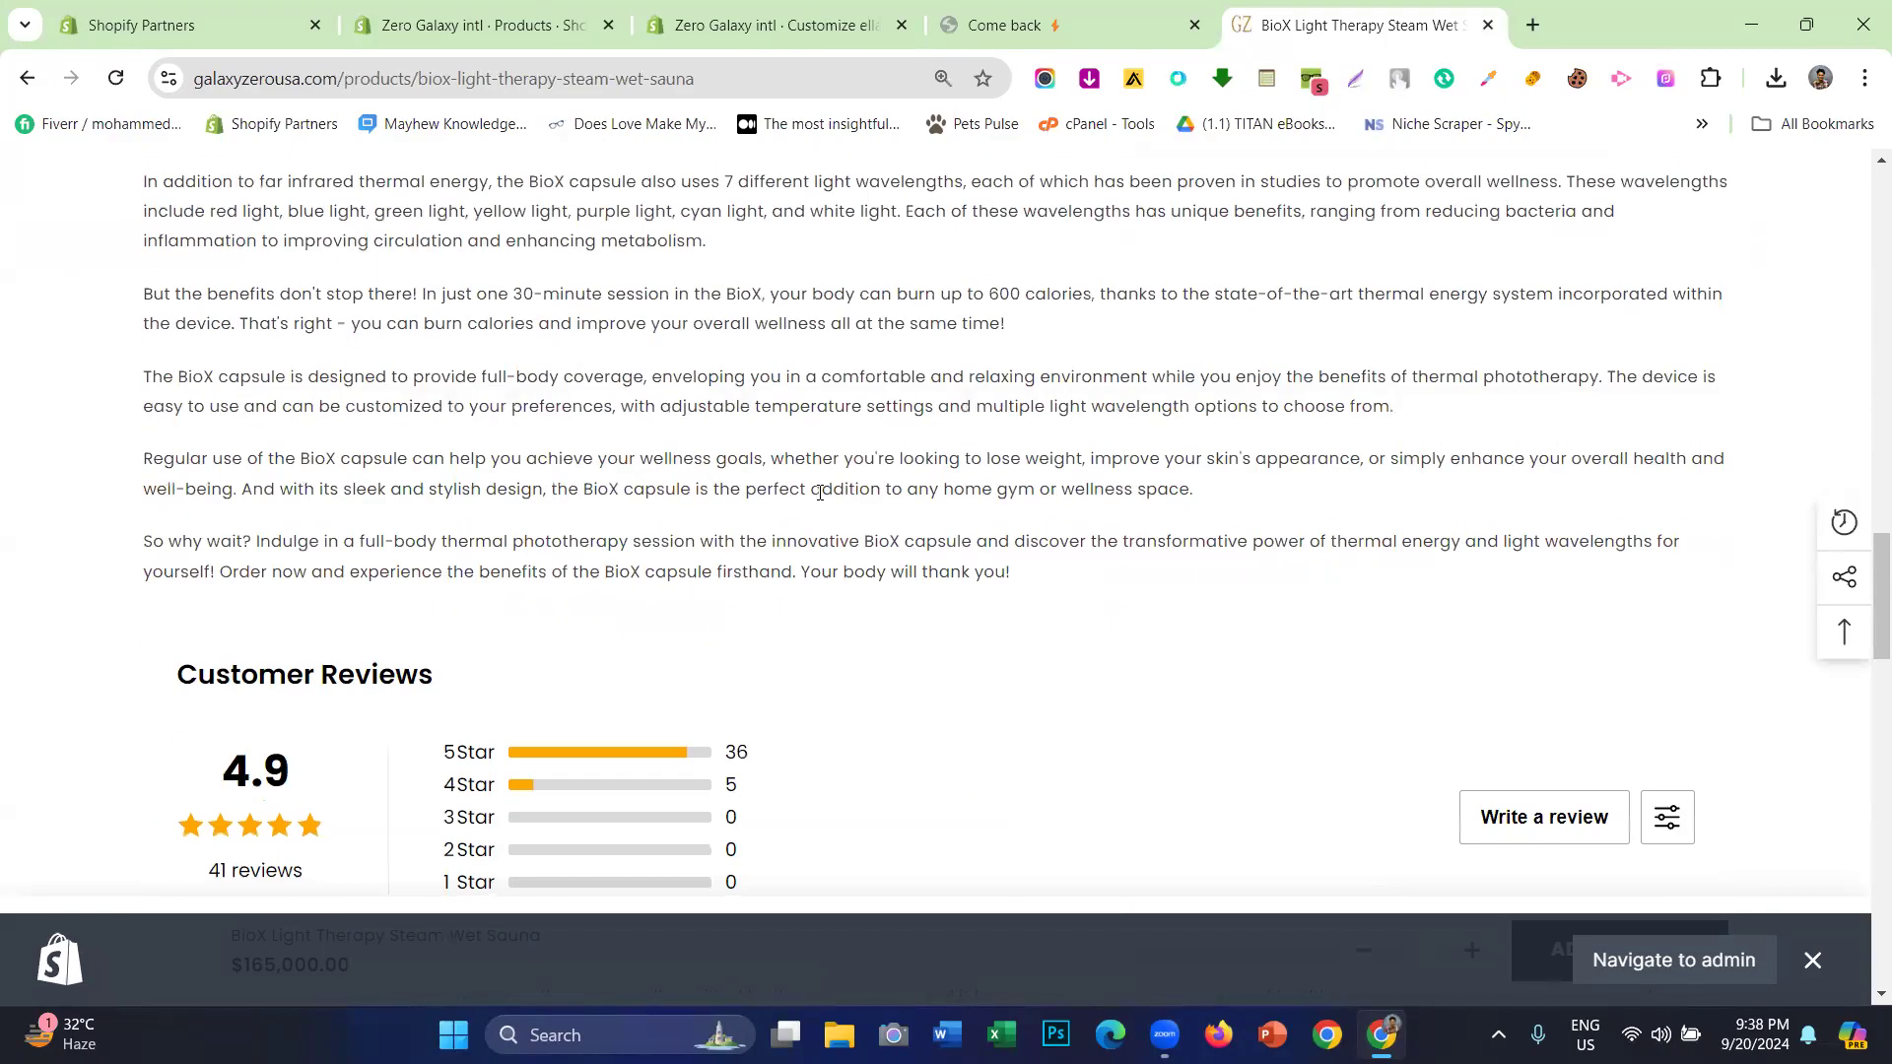
scroll(992, 484, up, 6)
- Cross-check the BioX product pages of the Zero Galaxy intl store and the Galaxy Zero USA site once more
click(1089, 14)
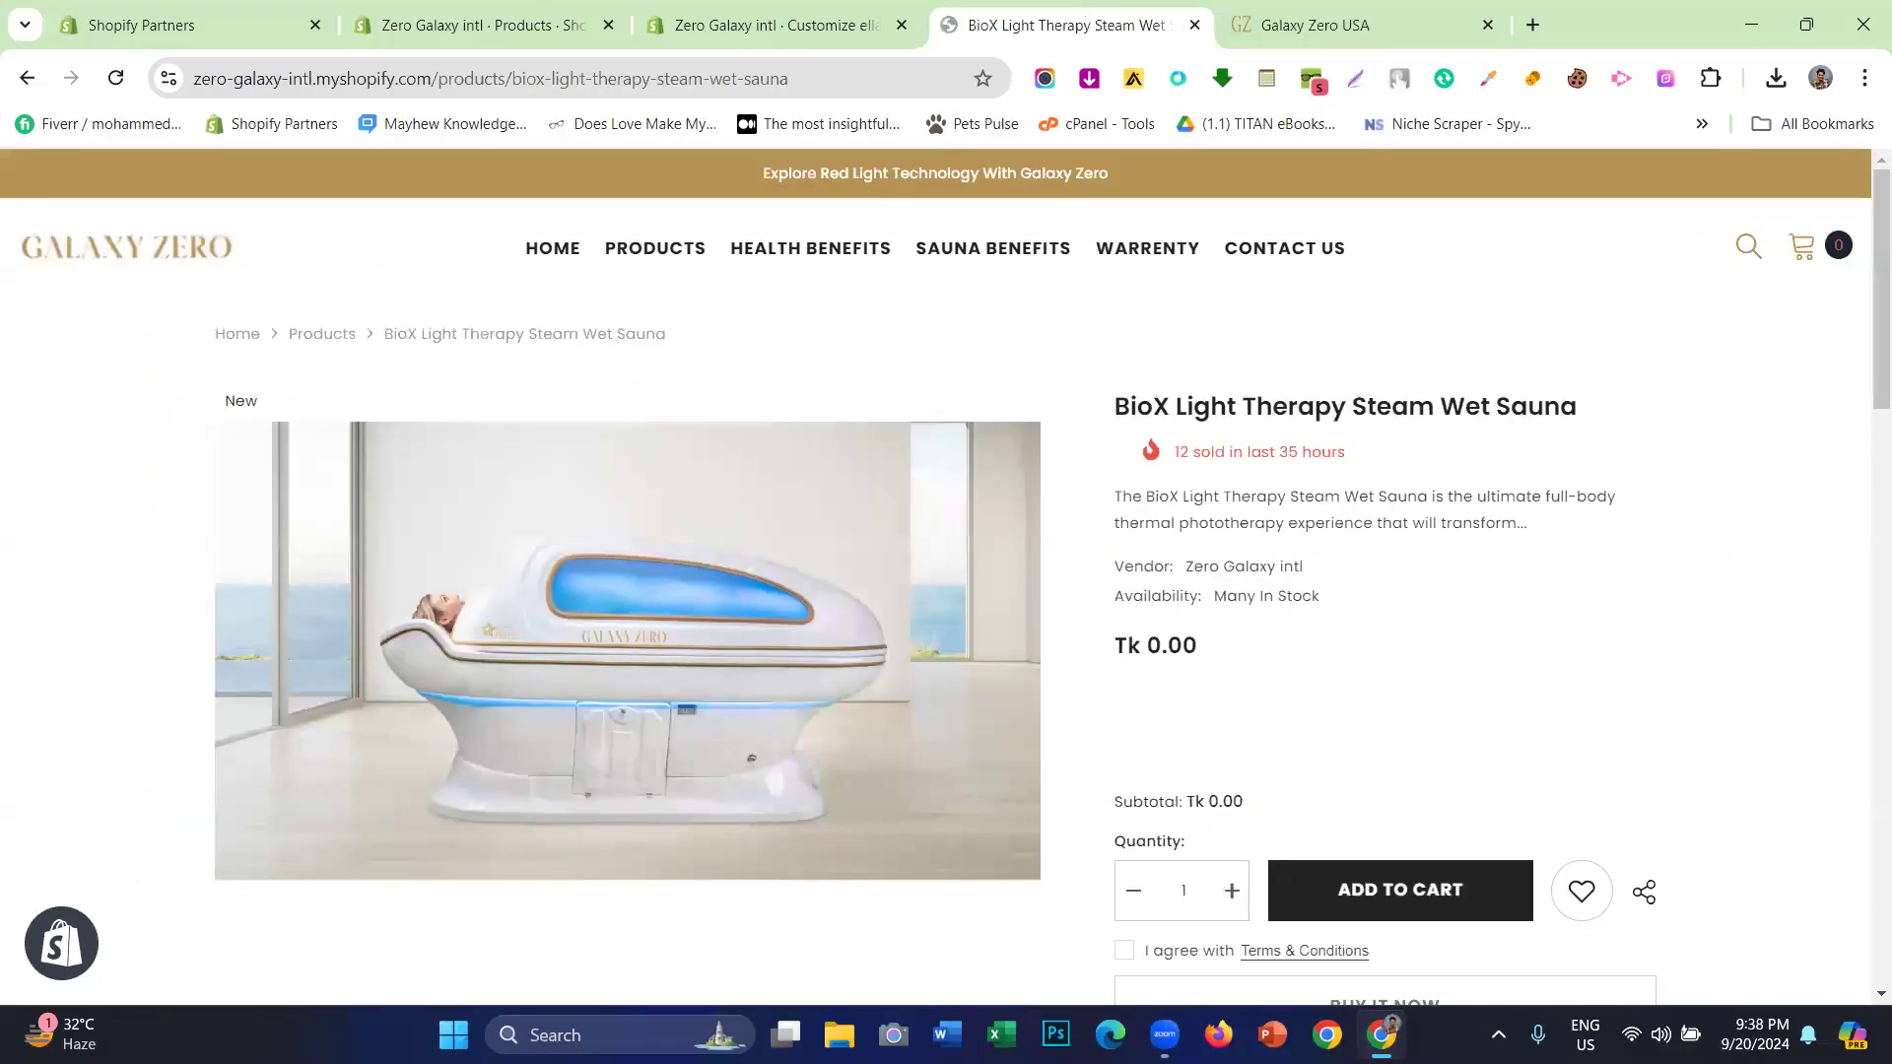
click(1271, 12)
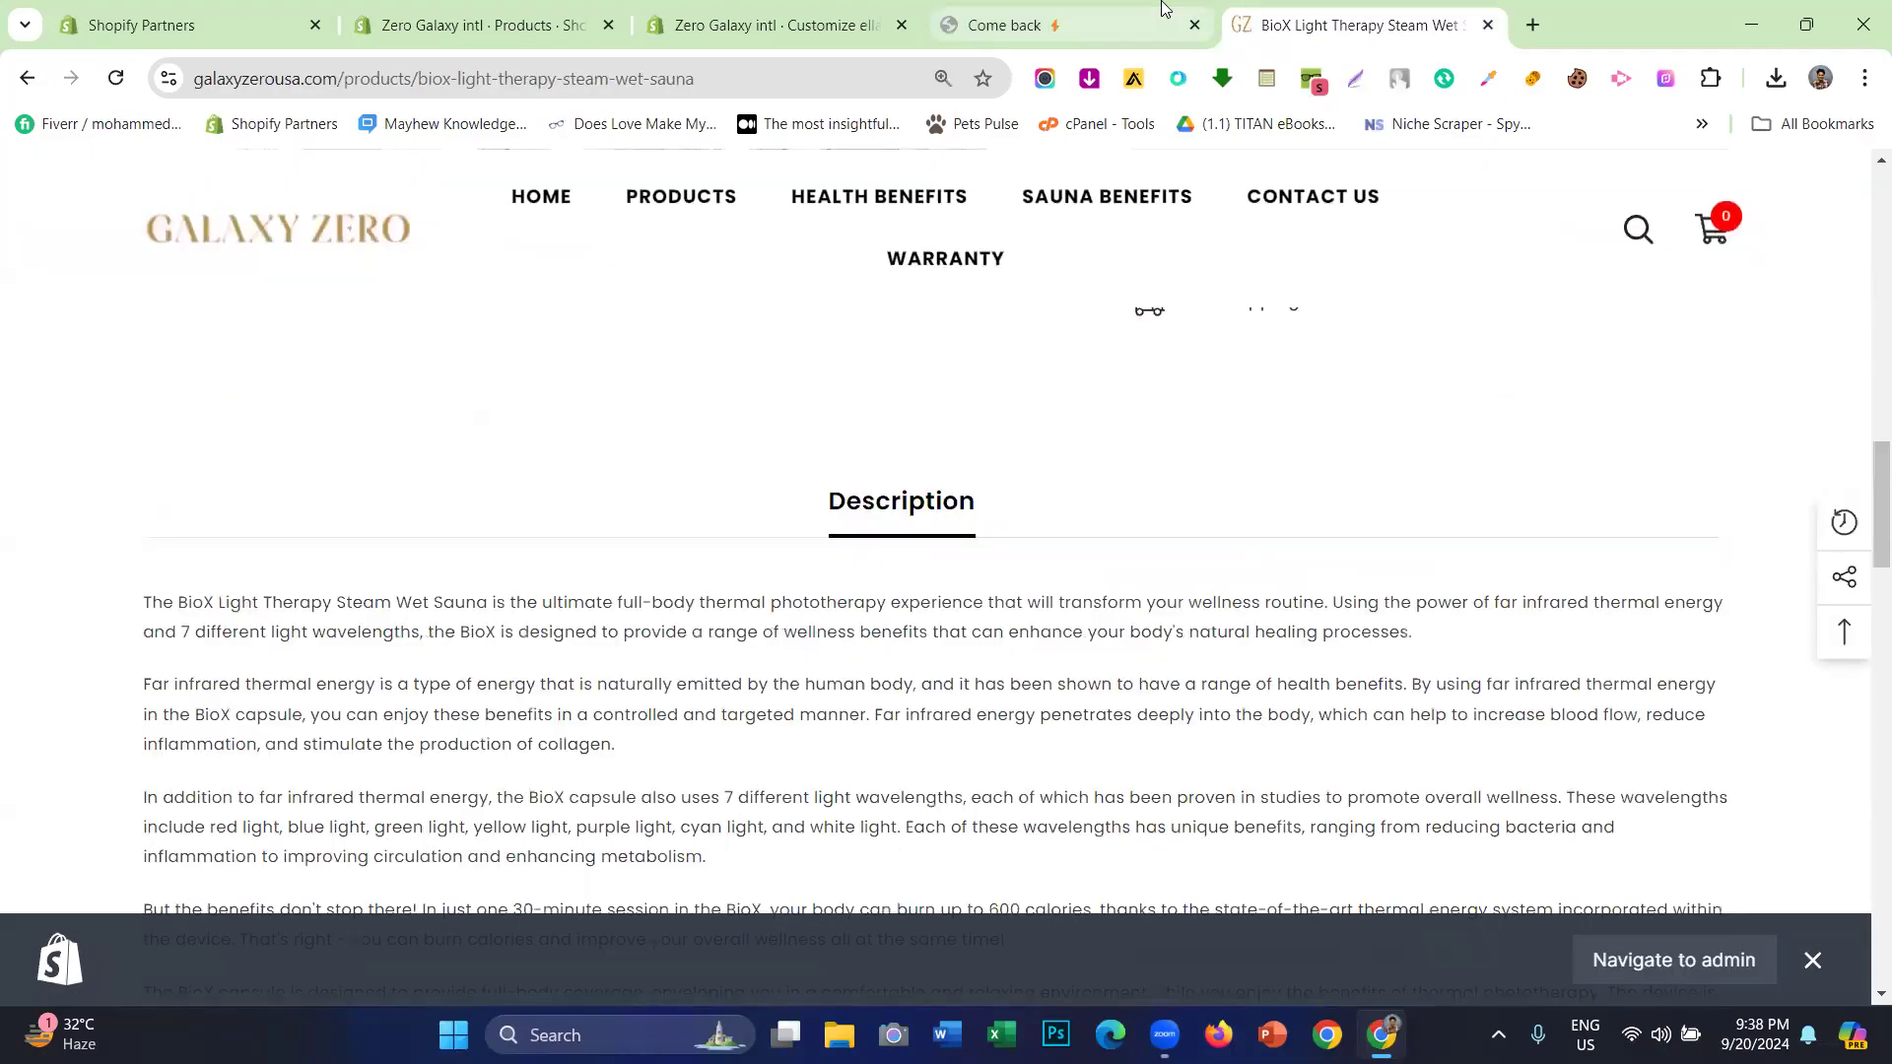
click(1162, 10)
click(1292, 18)
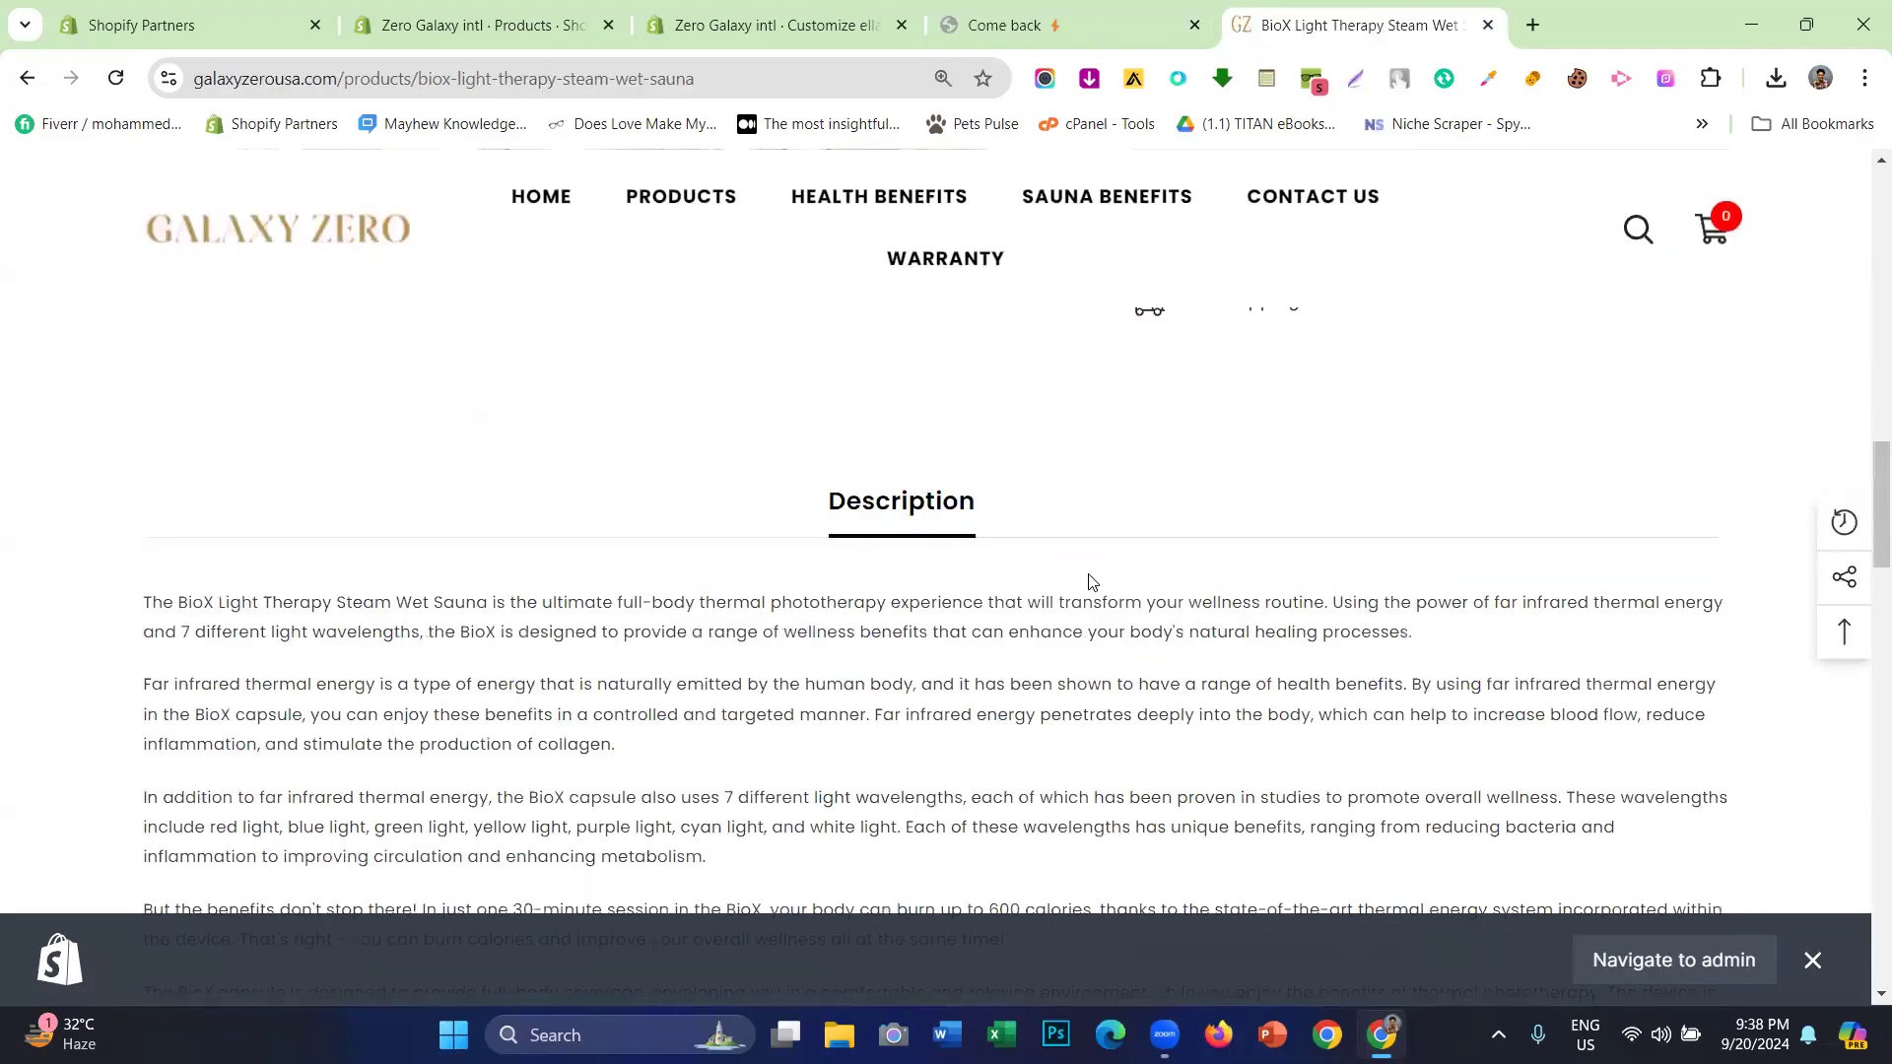
scroll(1176, 594, up, 15)
- Return to the Zero Galaxy intl theme editor and dismiss the open theme actions list
click(784, 10)
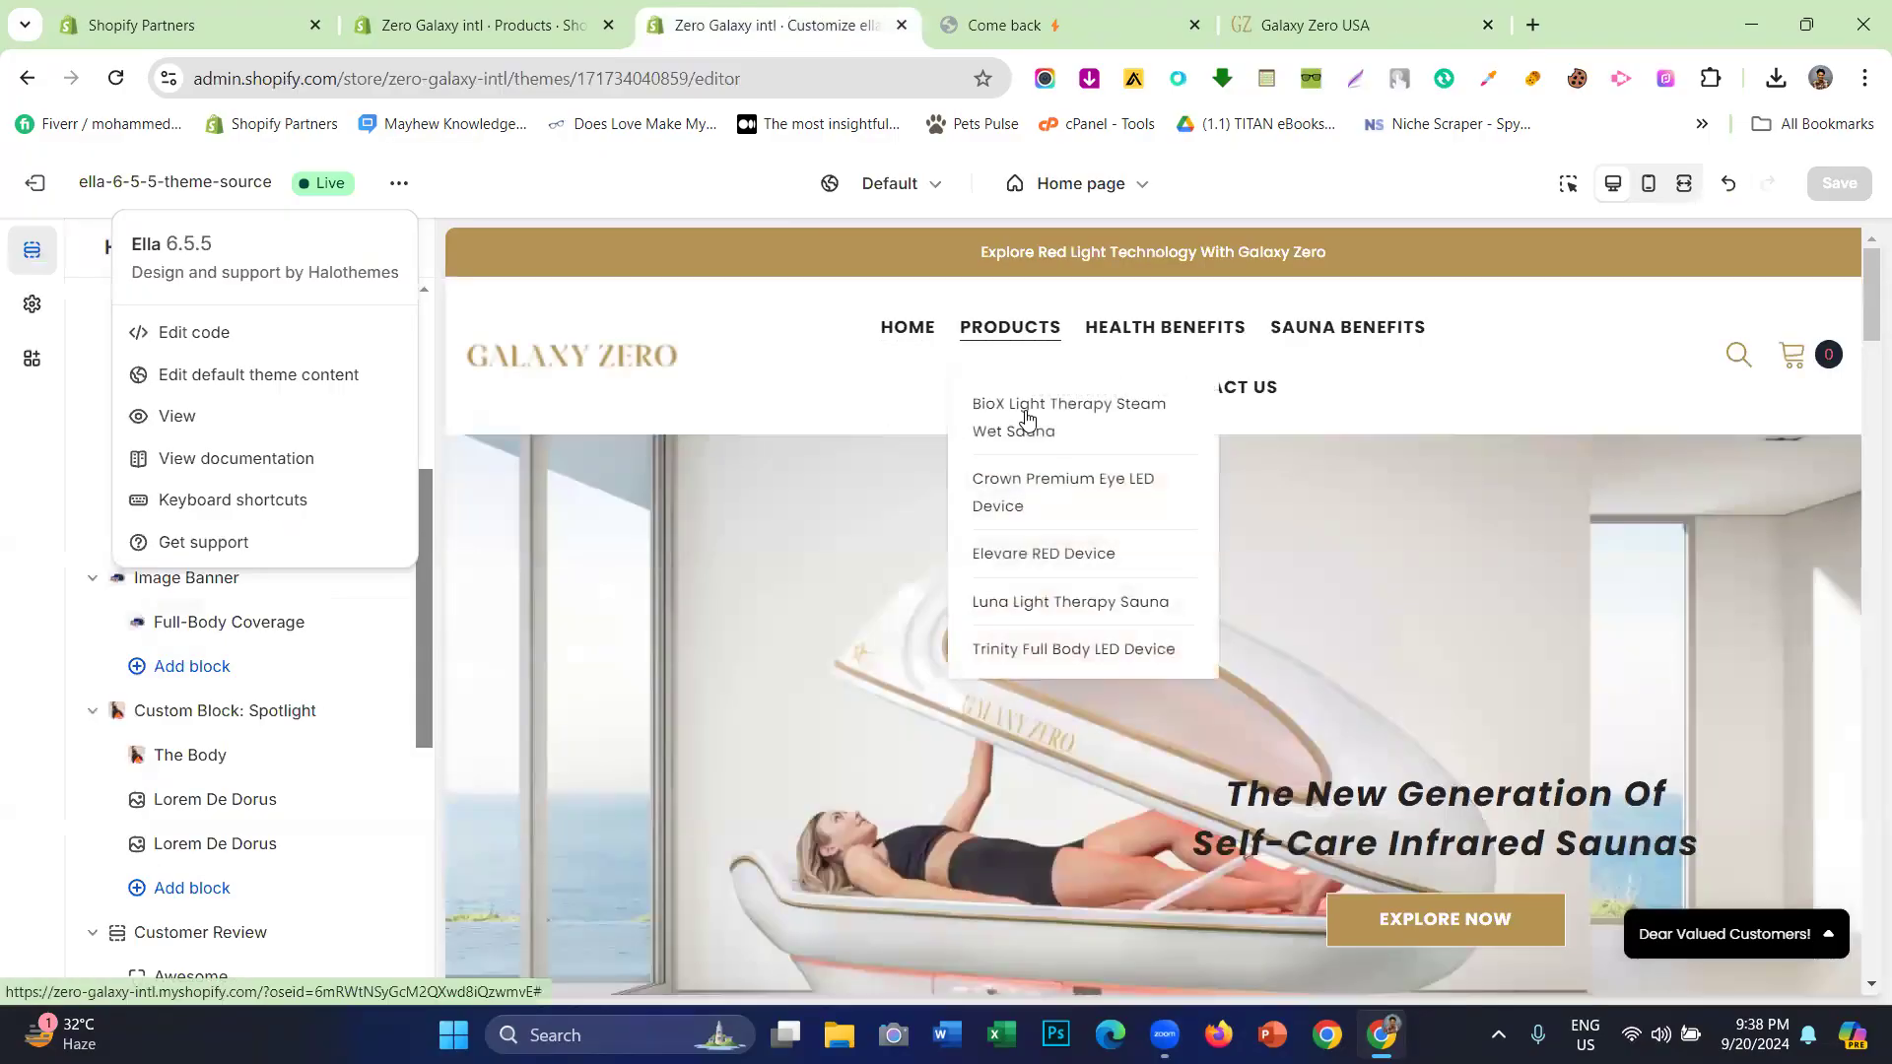
click(9, 562)
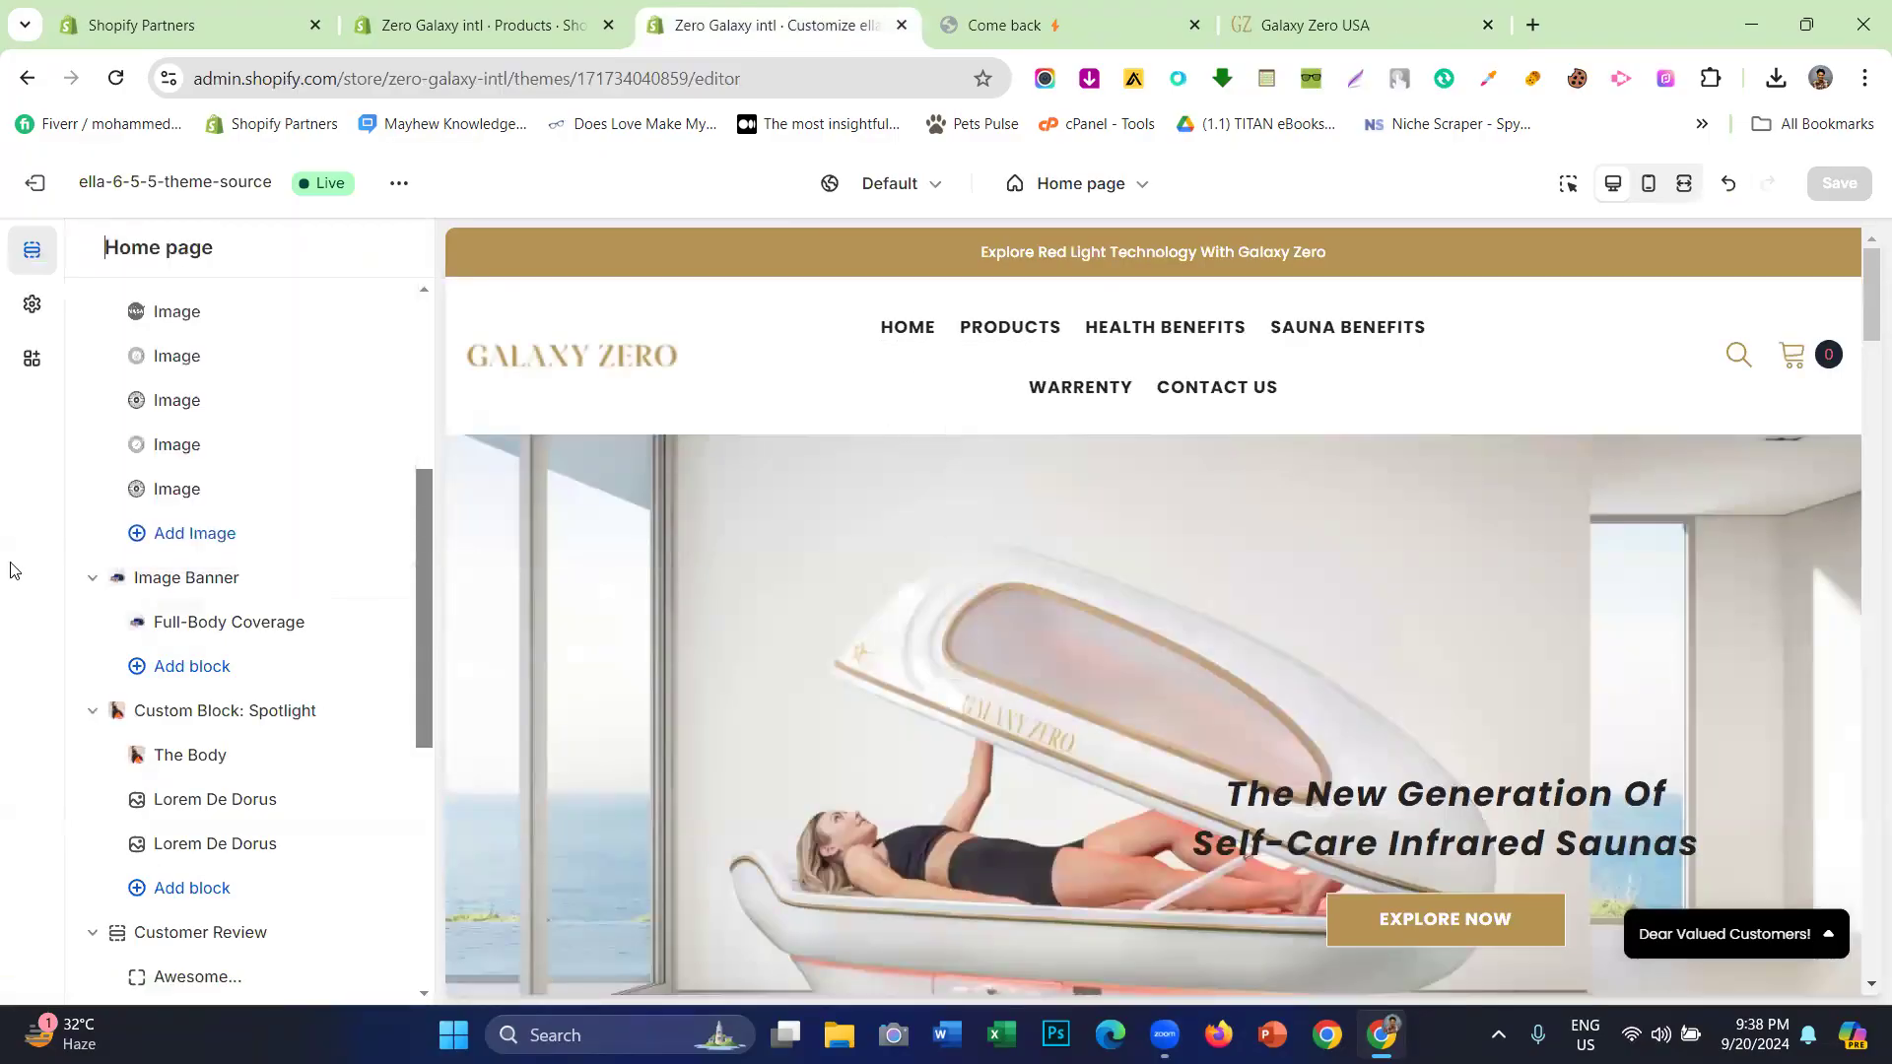
scroll(824, 560, down, 1)
scroll(824, 570, down, 5)
scroll(832, 537, up, 5)
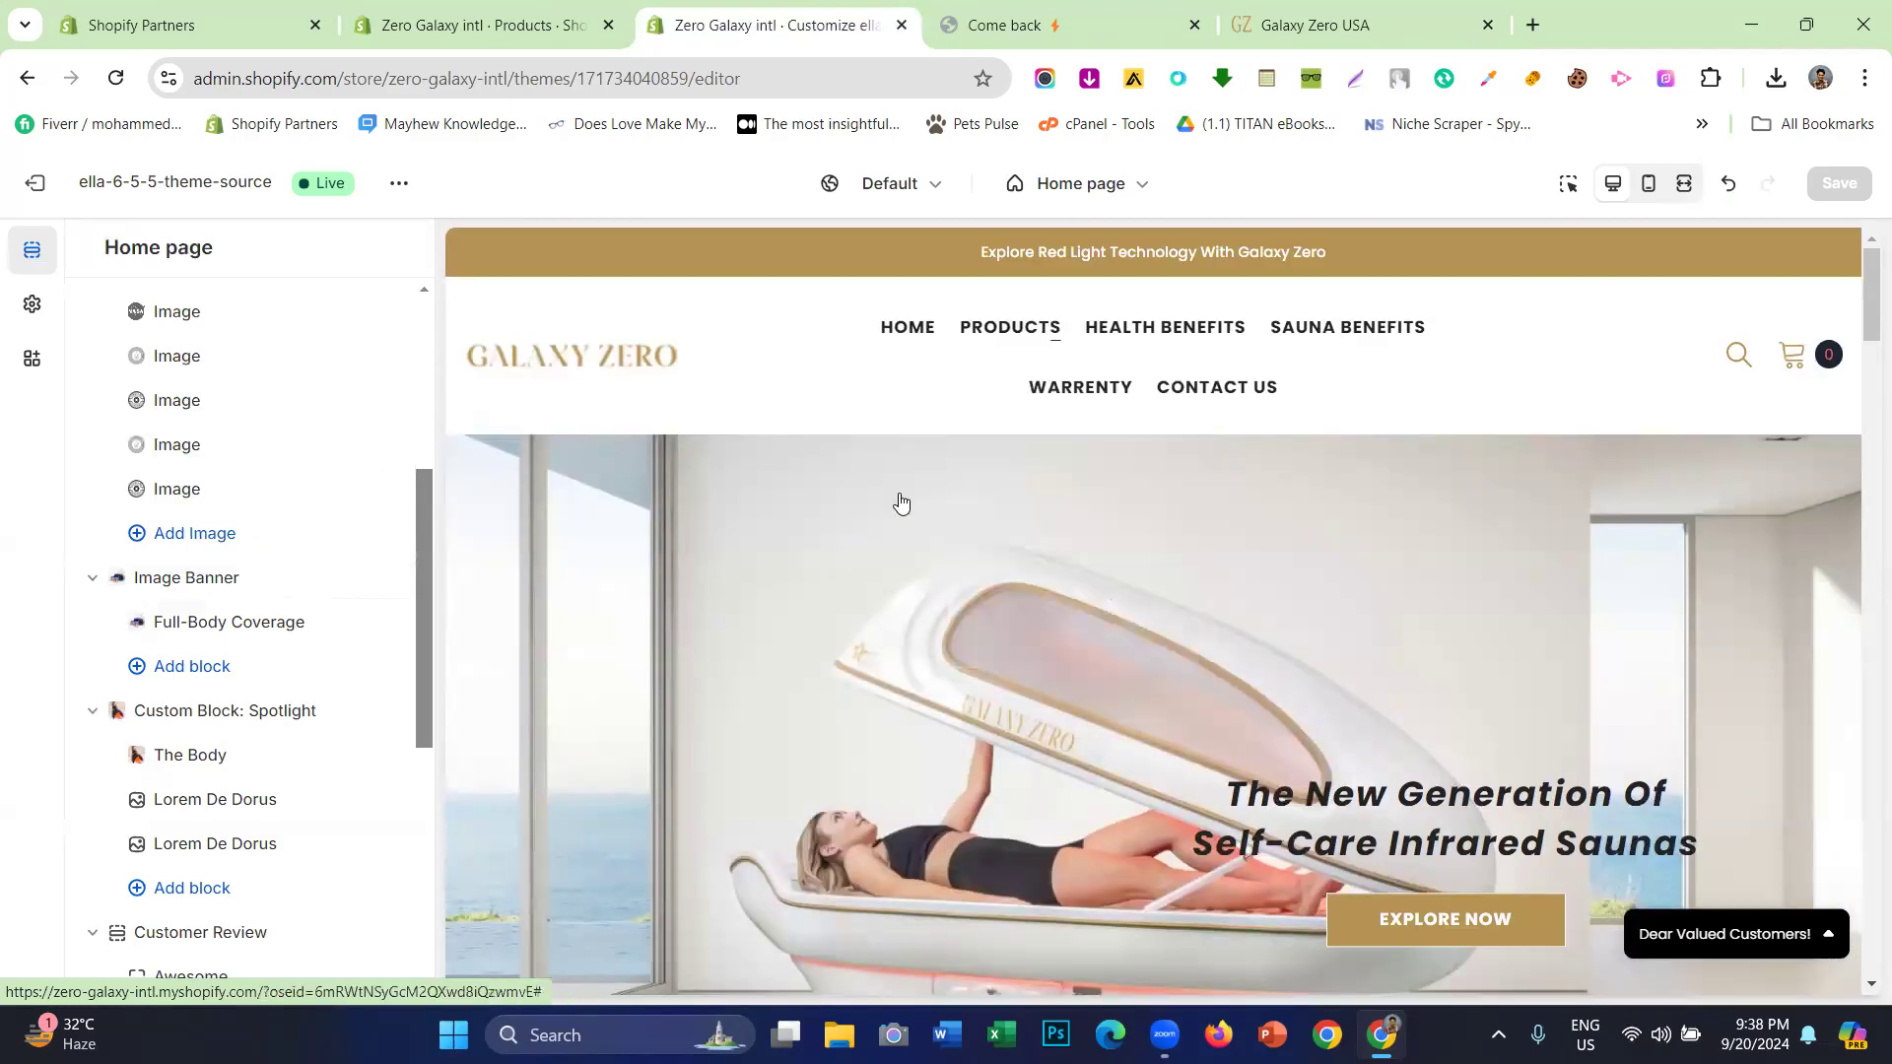
mouse_move(1010, 327)
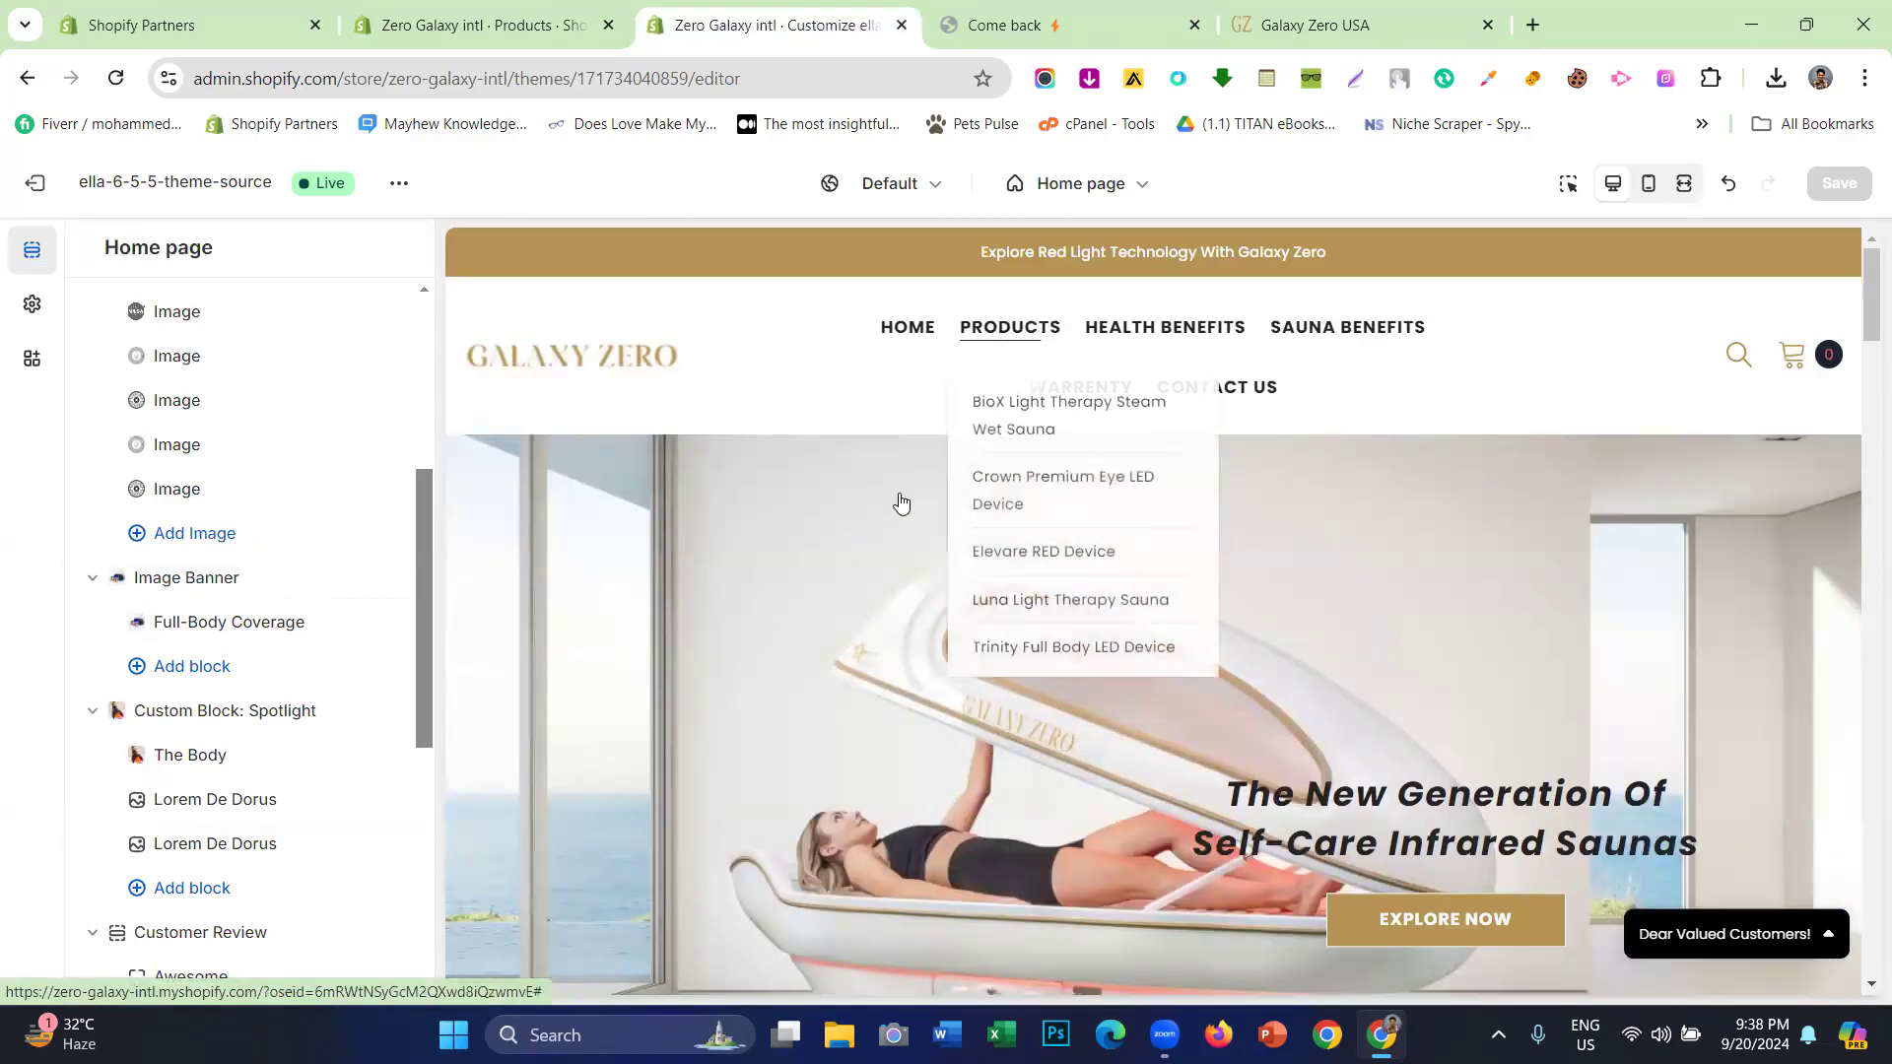
click(1012, 409)
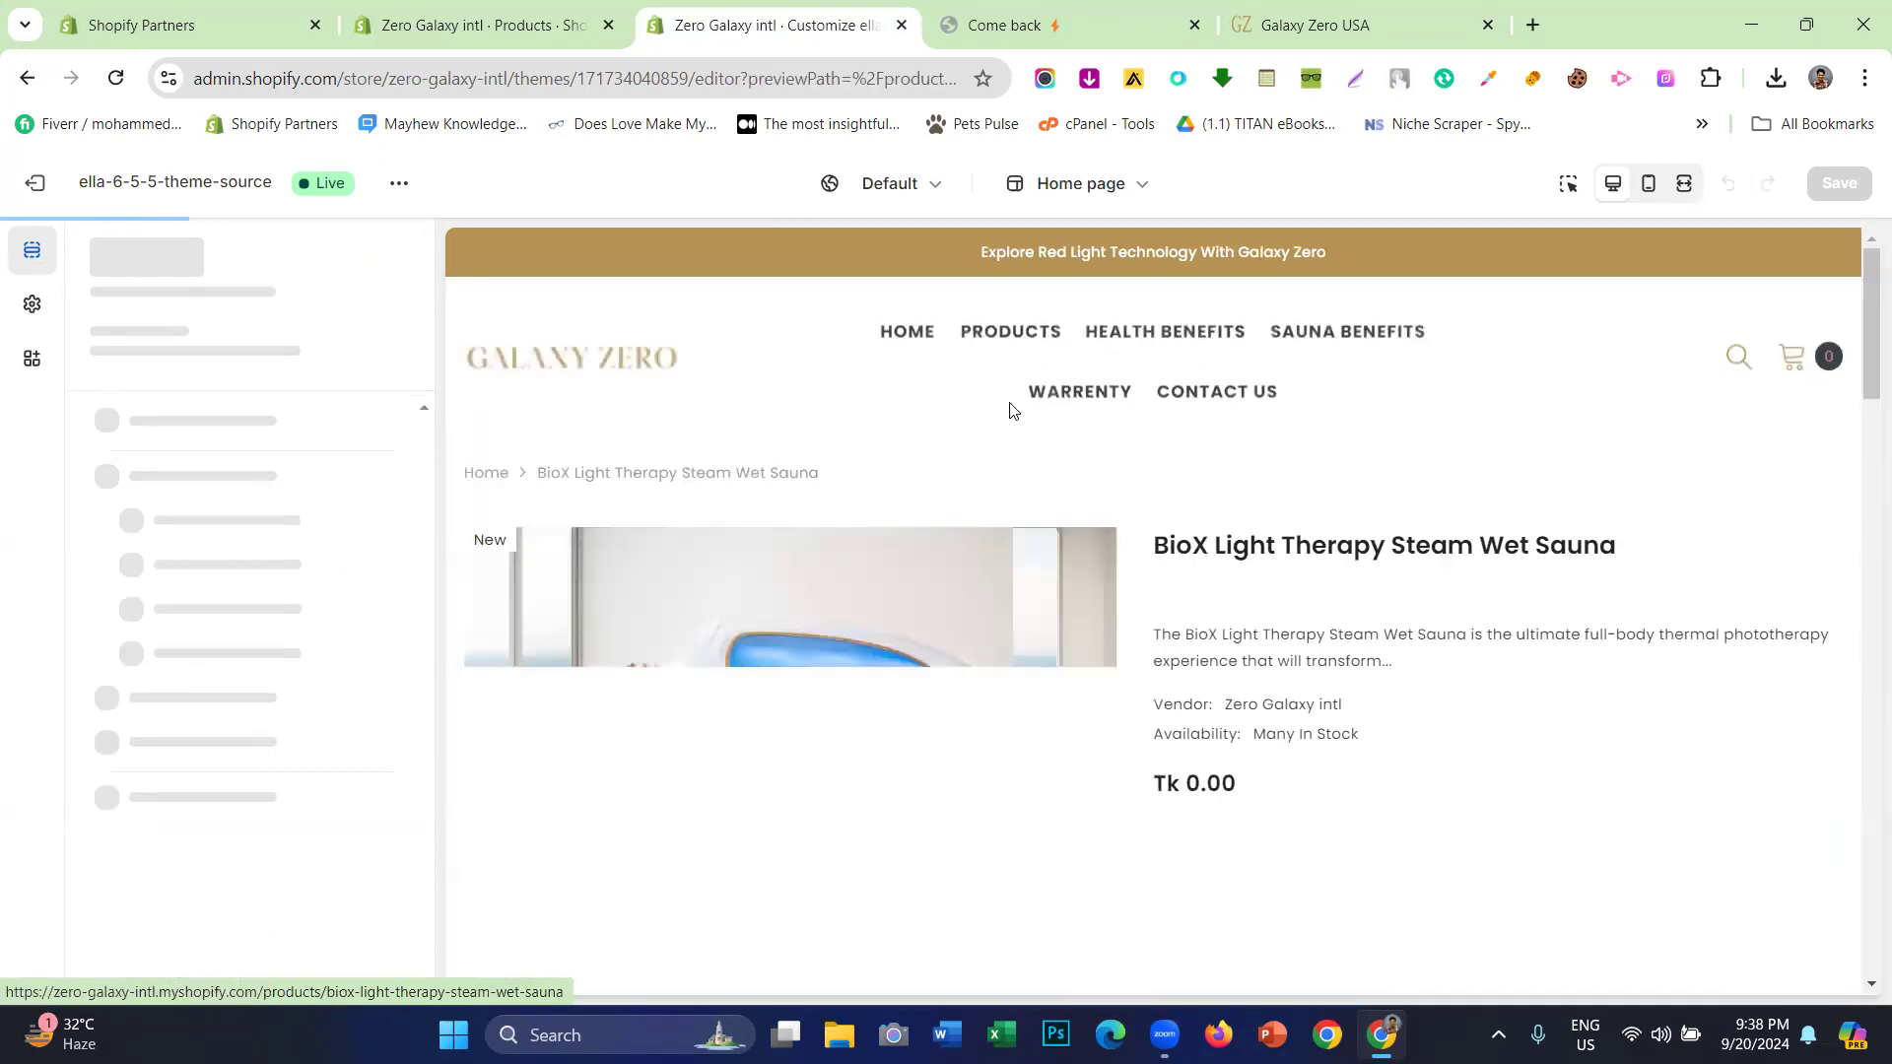
click(25, 79)
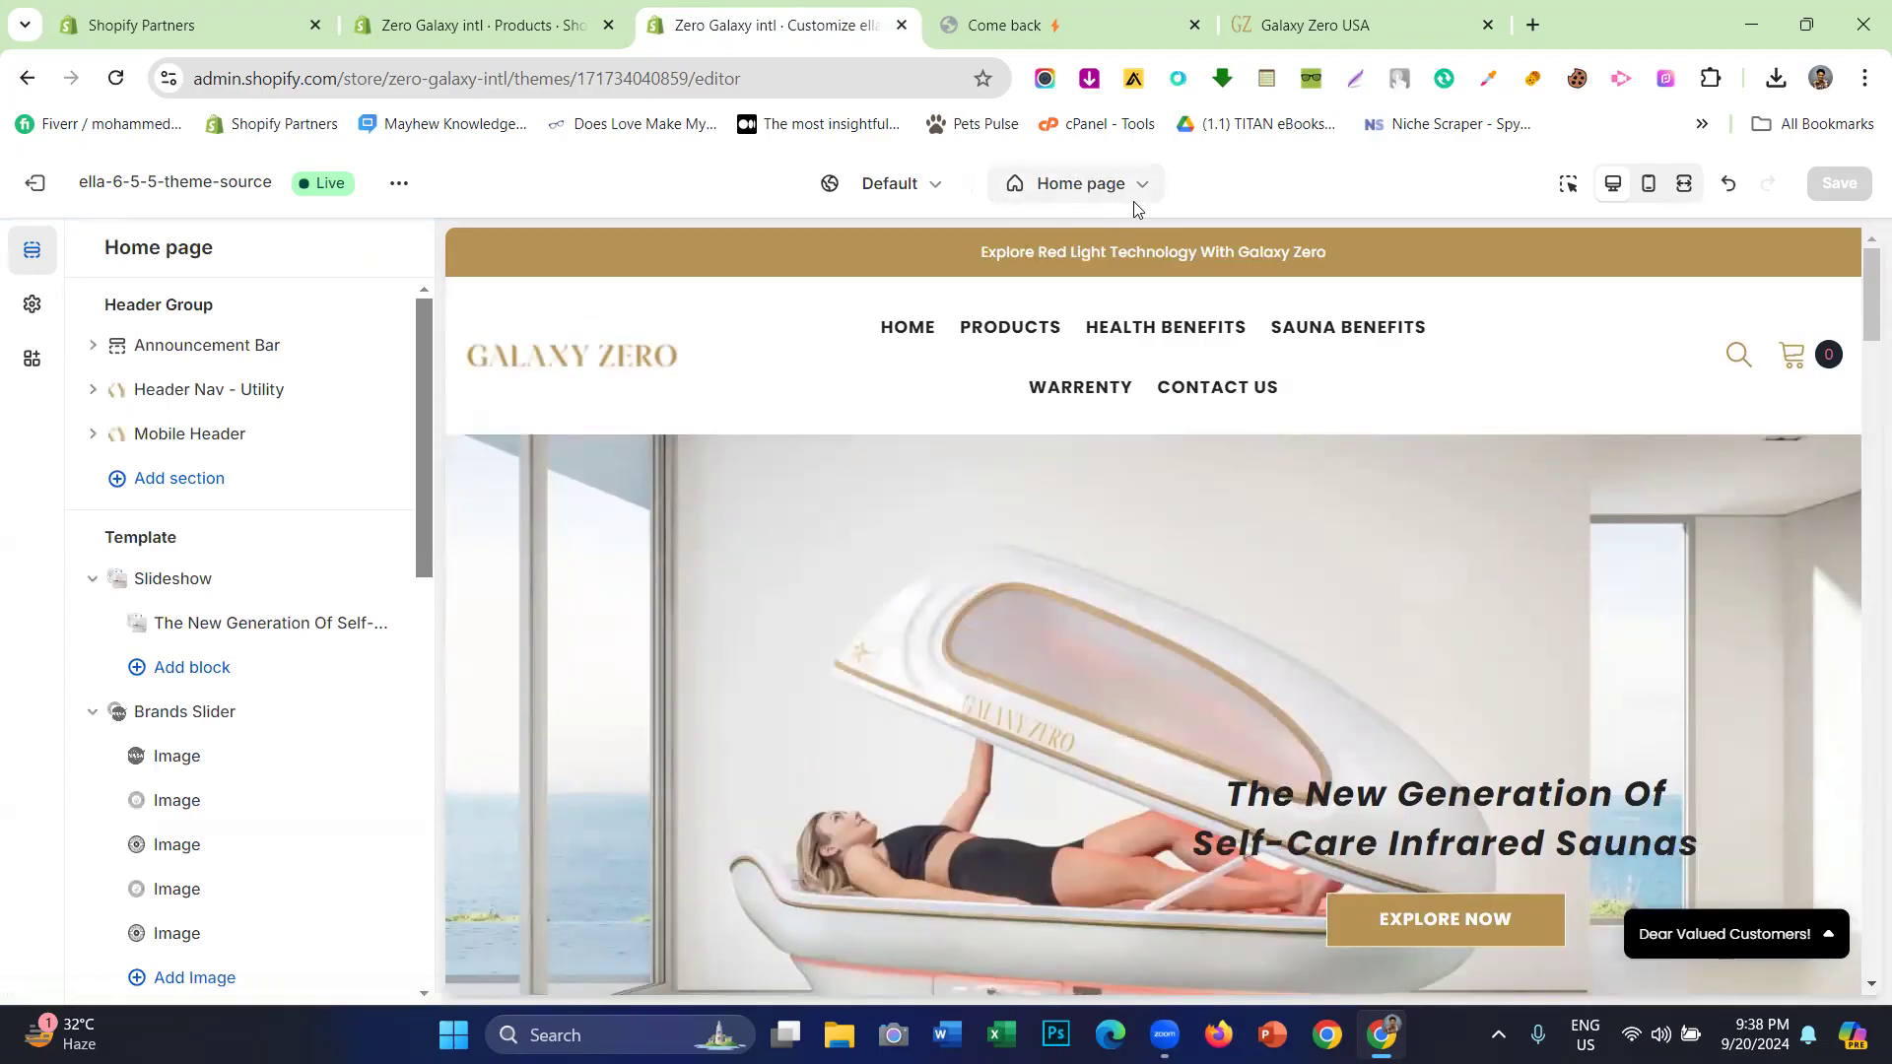
- Open the Default product template for editing in the theme editor
click(1054, 194)
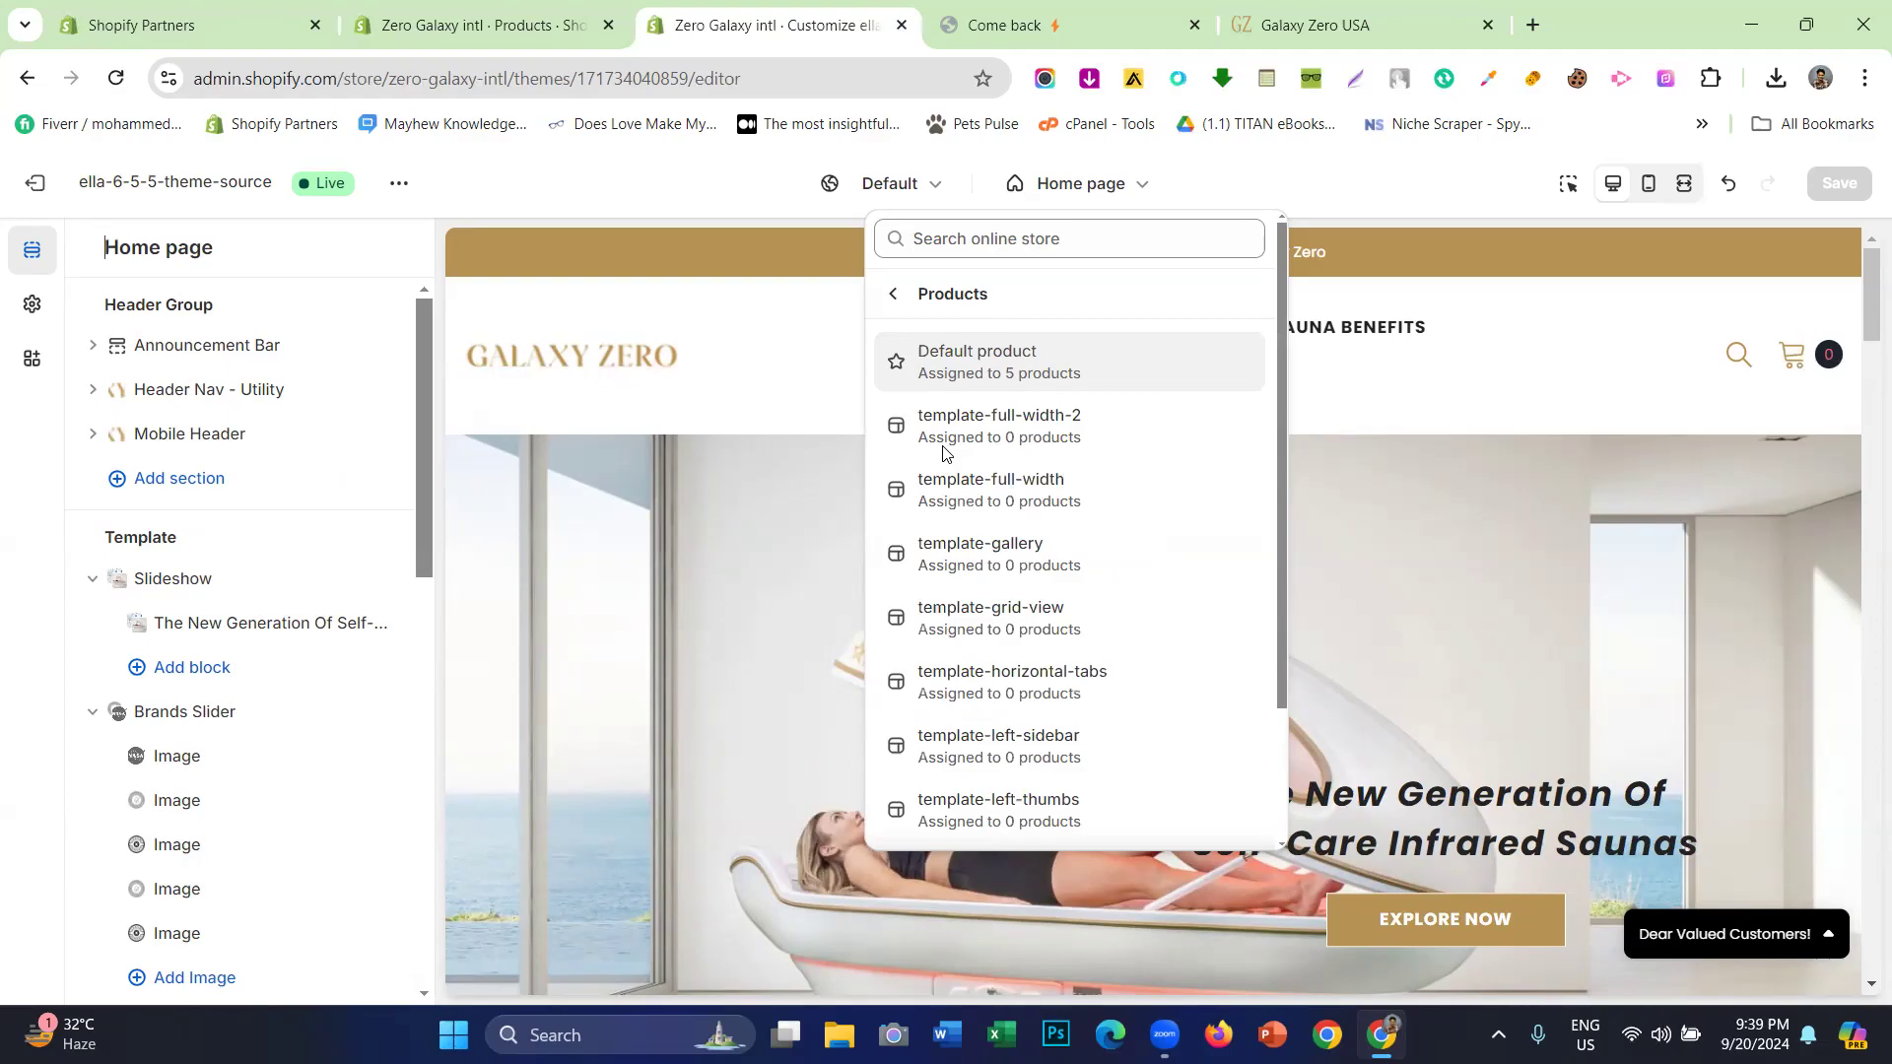
click(979, 361)
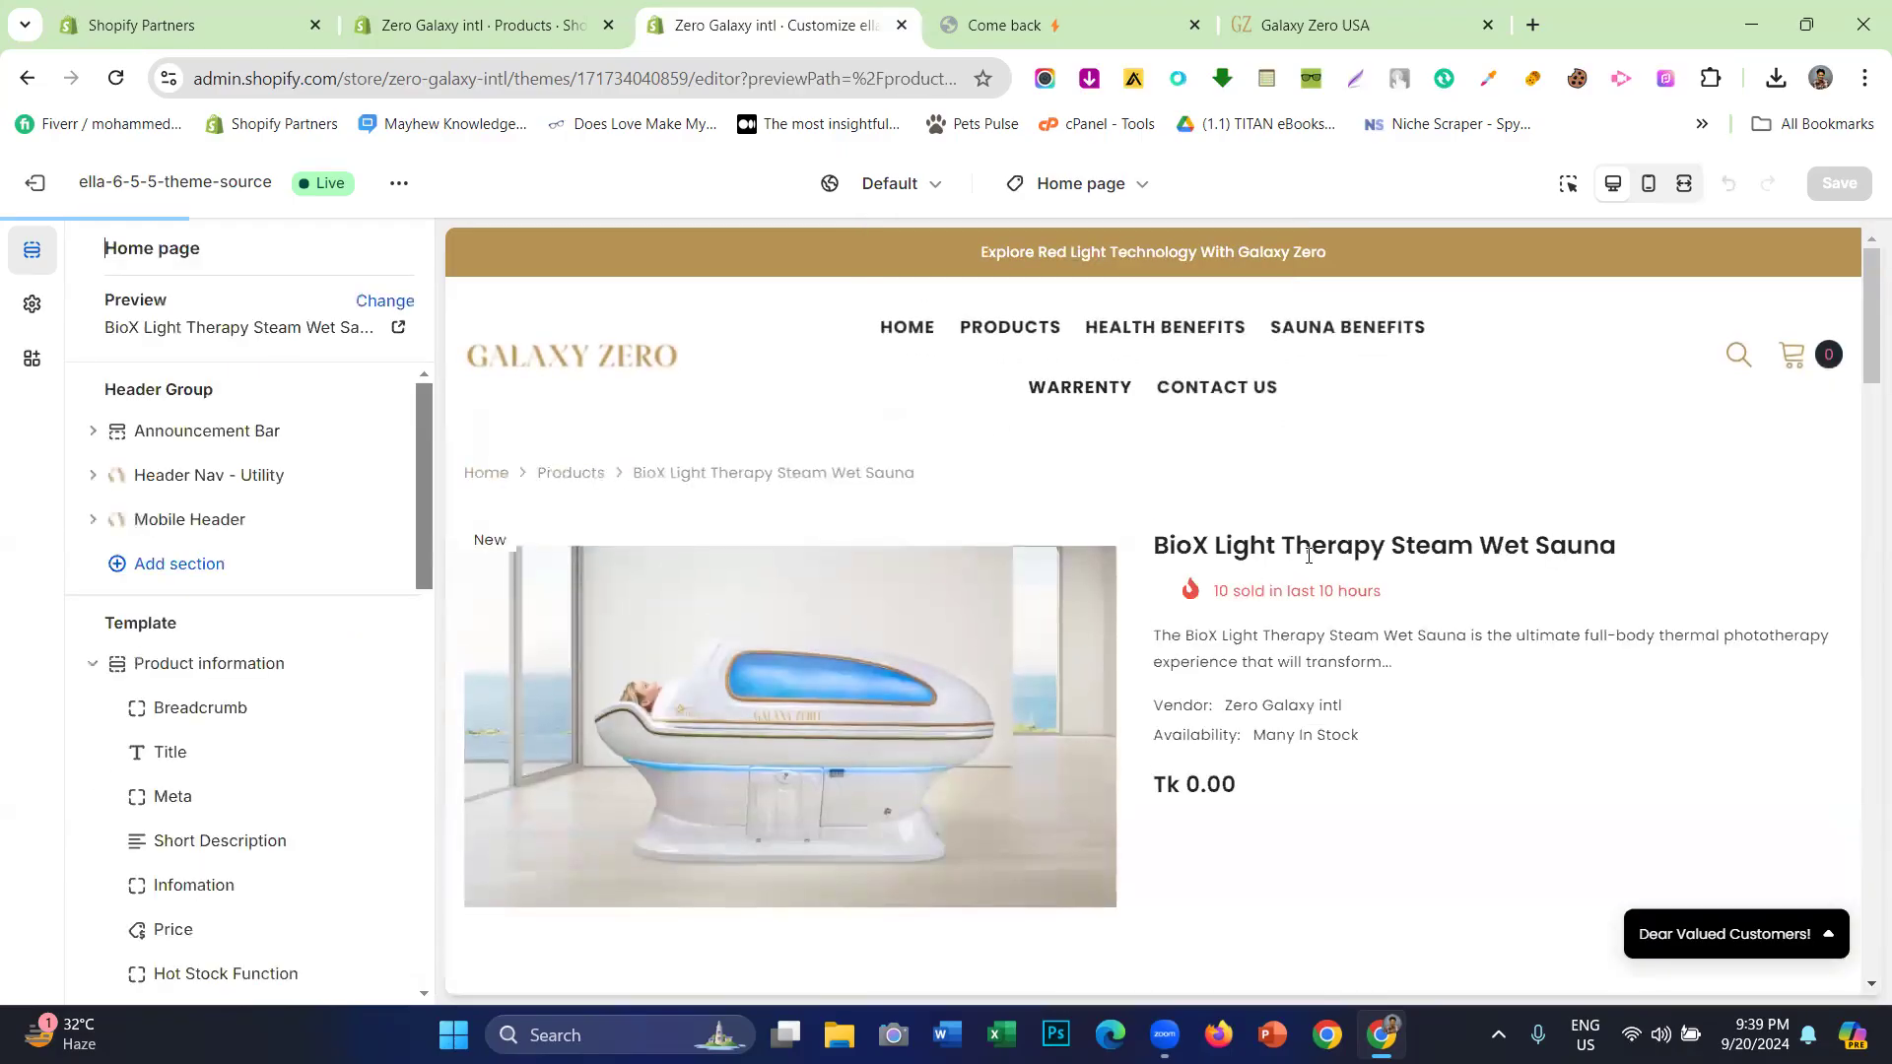
- Examine the Default product template's blocks under Product information and the BioX page preview for elements that differ from the reference site
scroll(587, 545, down, 10)
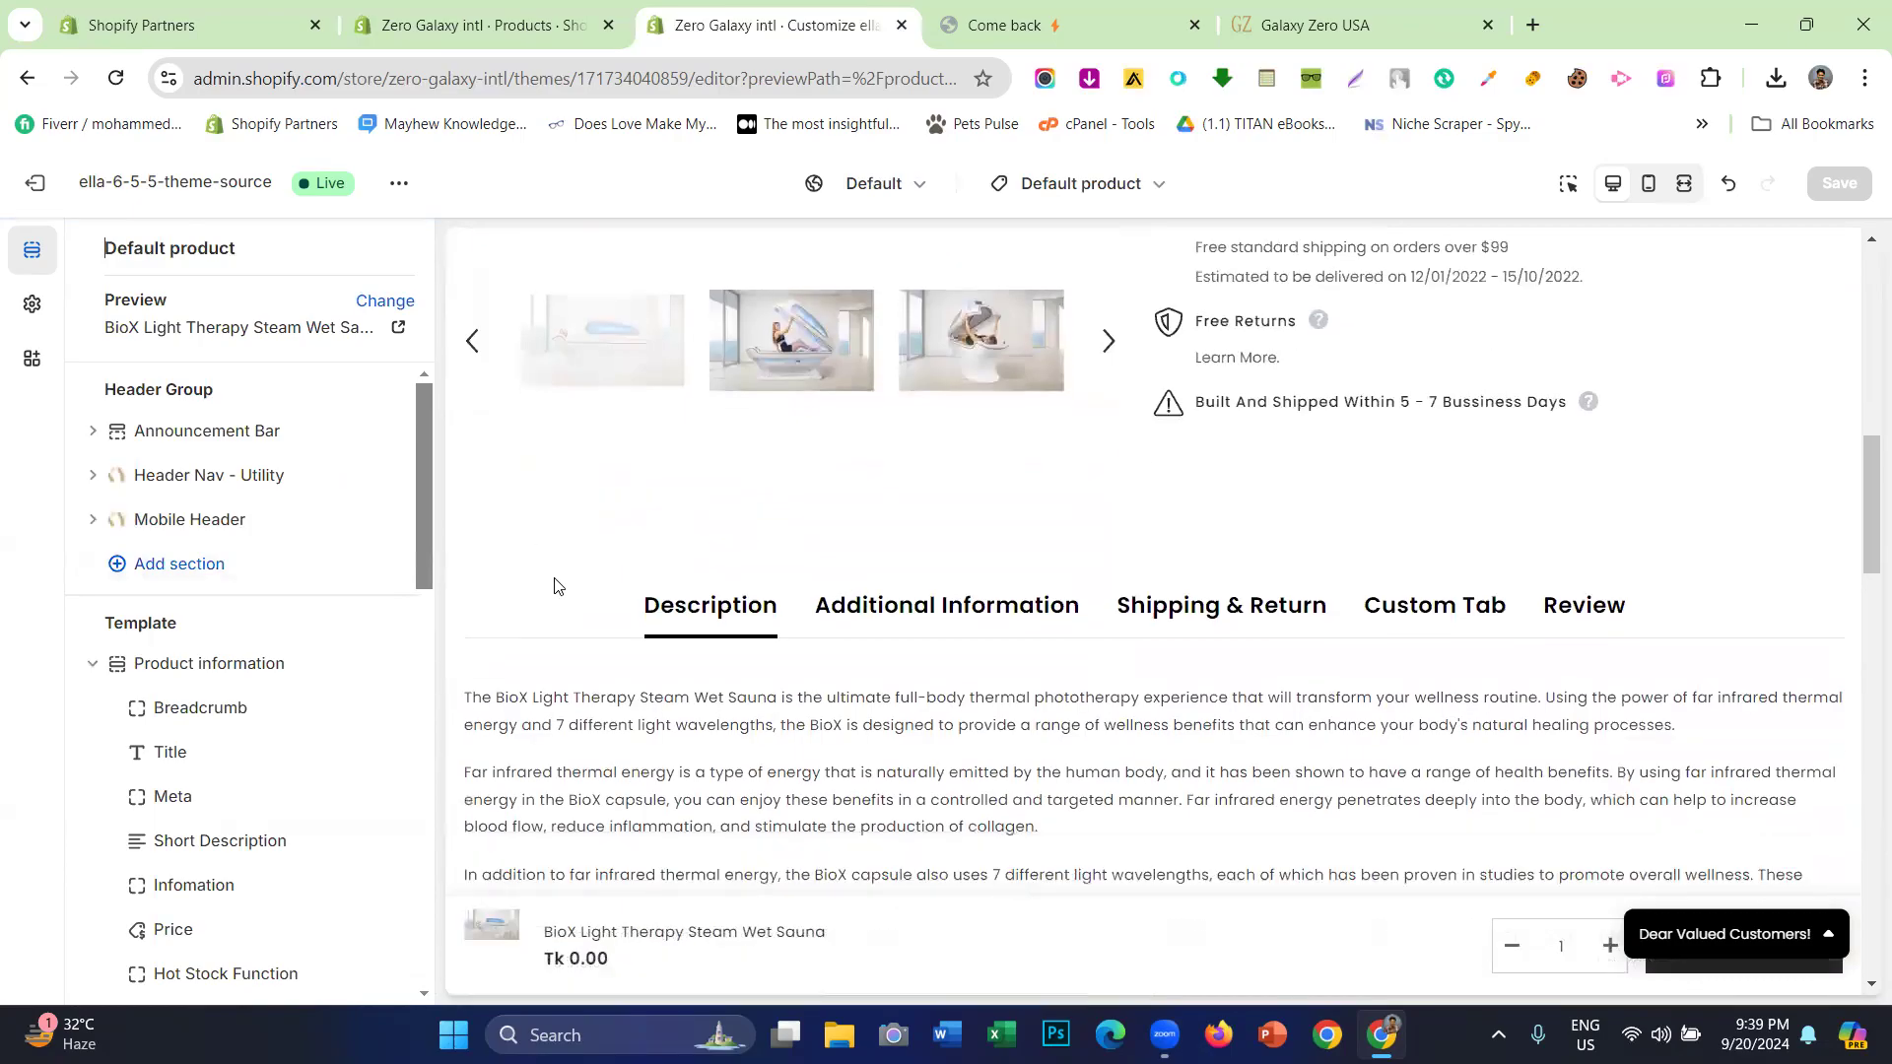
scroll(554, 586, down, 8)
scroll(212, 591, down, 5)
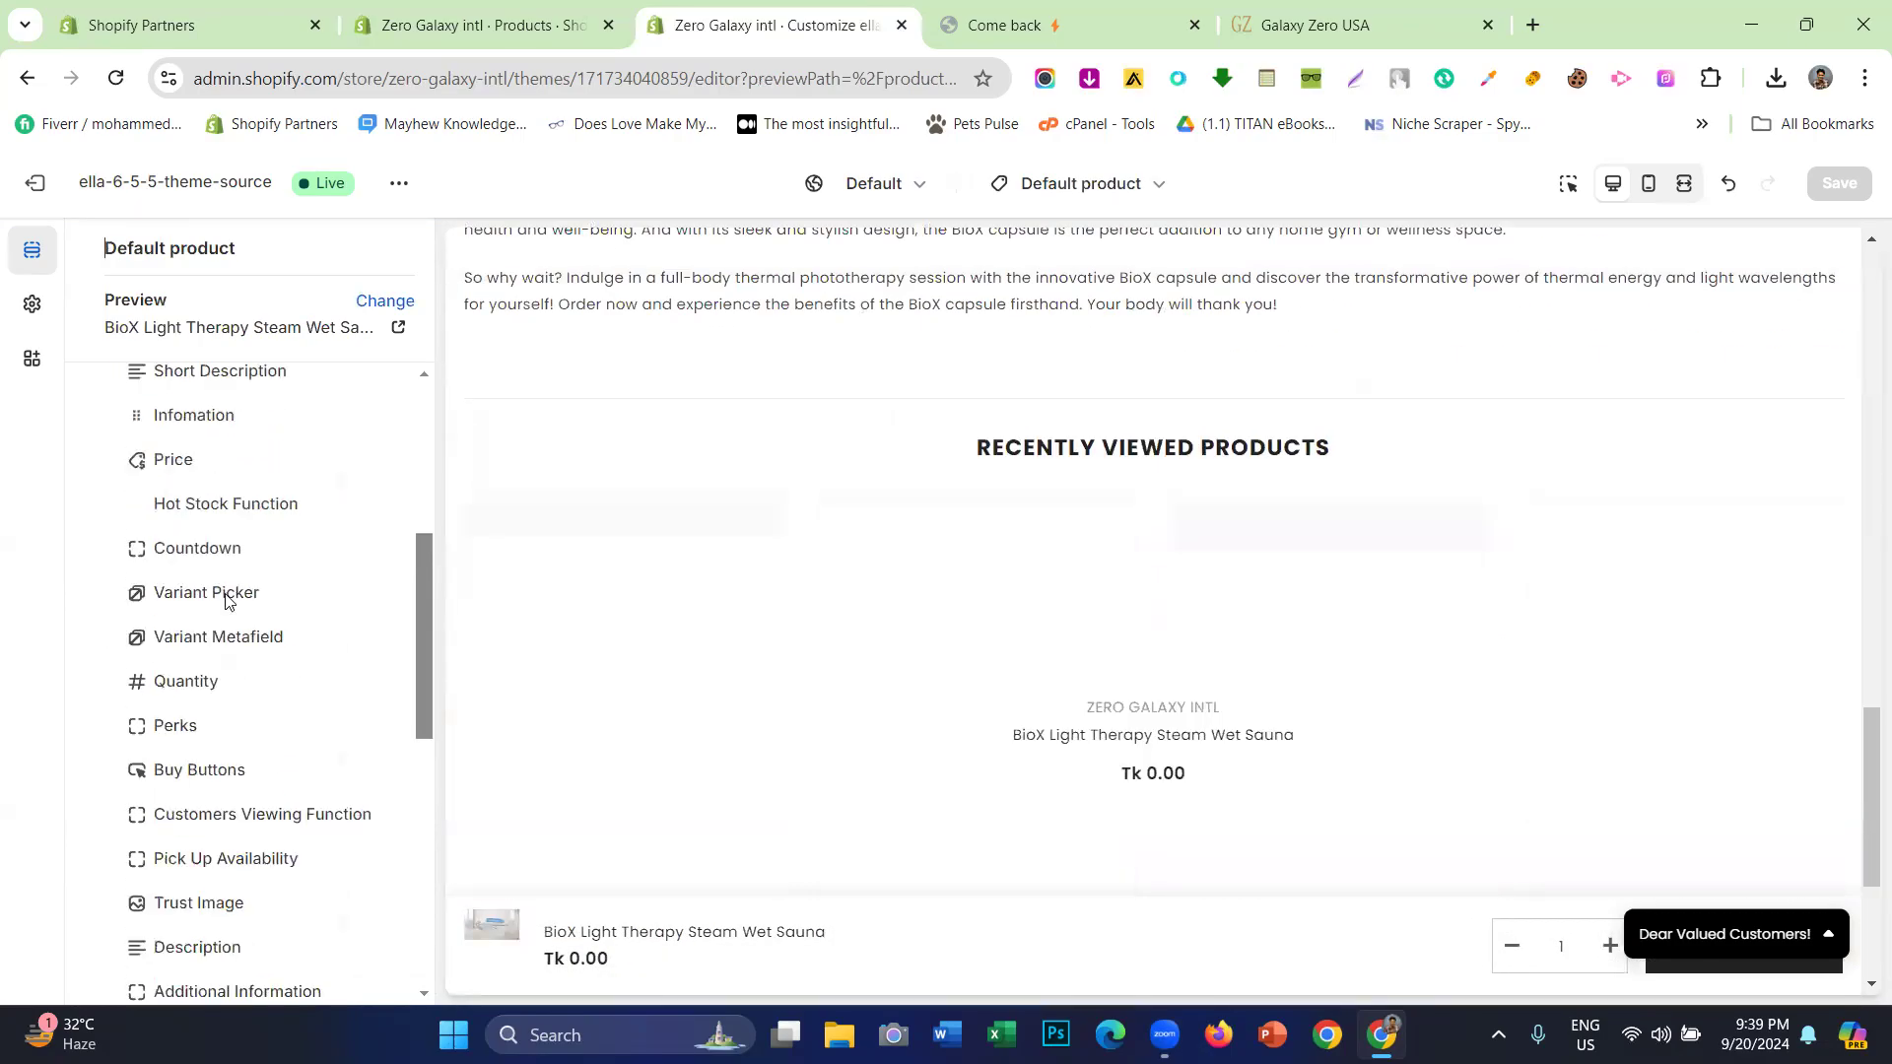
scroll(222, 611, down, 5)
scroll(214, 640, up, 4)
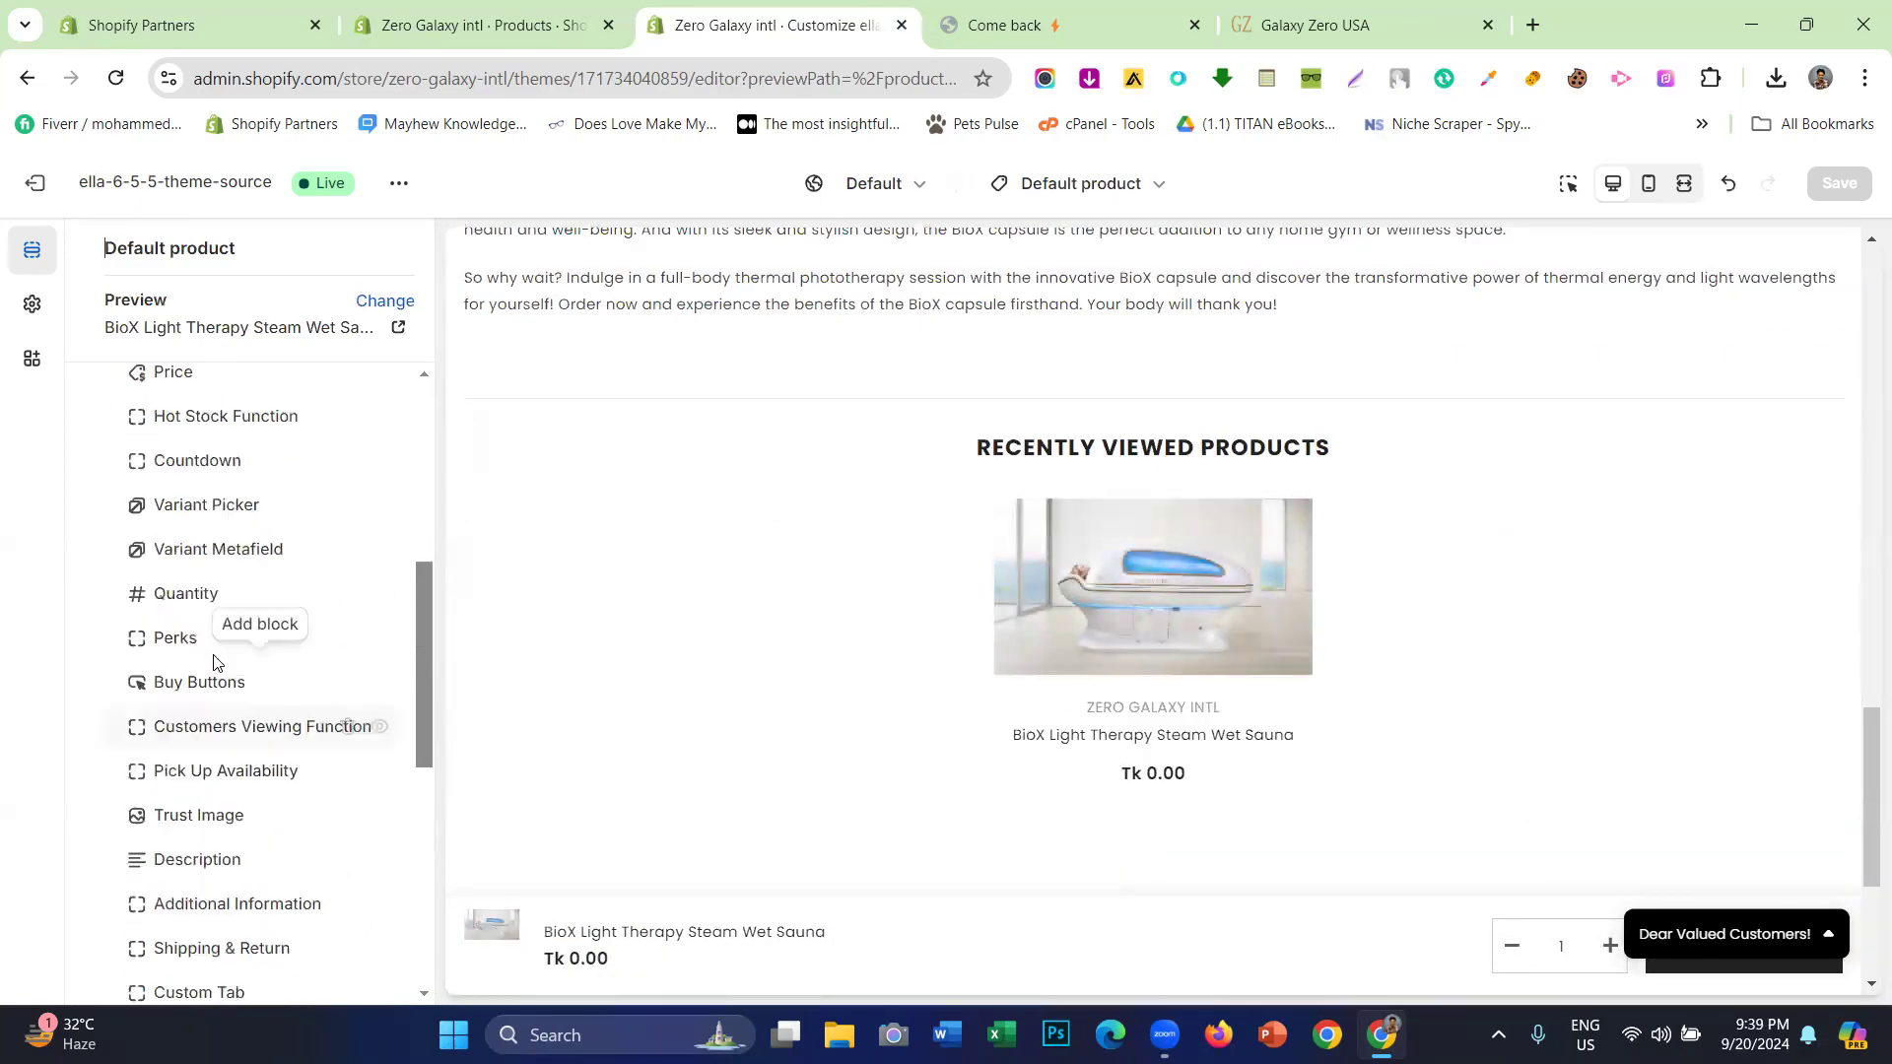
scroll(237, 572, up, 6)
scroll(788, 562, up, 12)
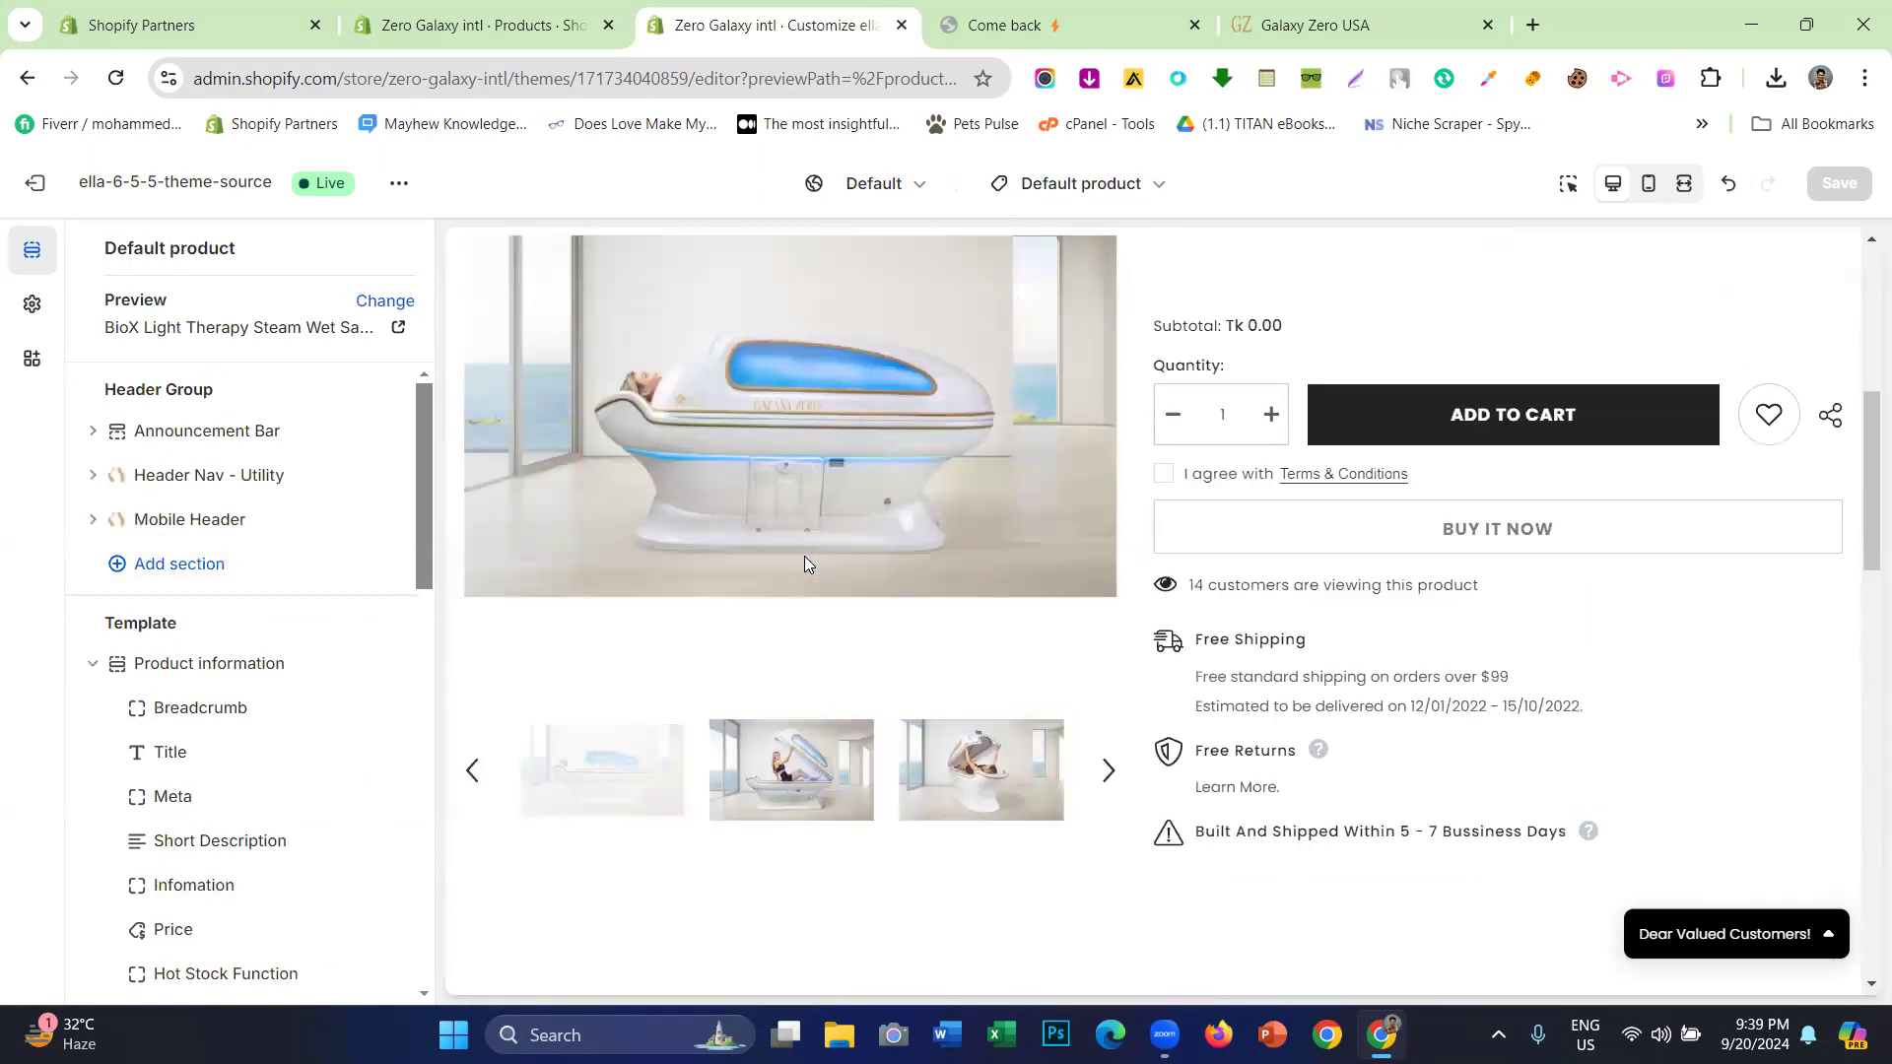
scroll(804, 564, up, 3)
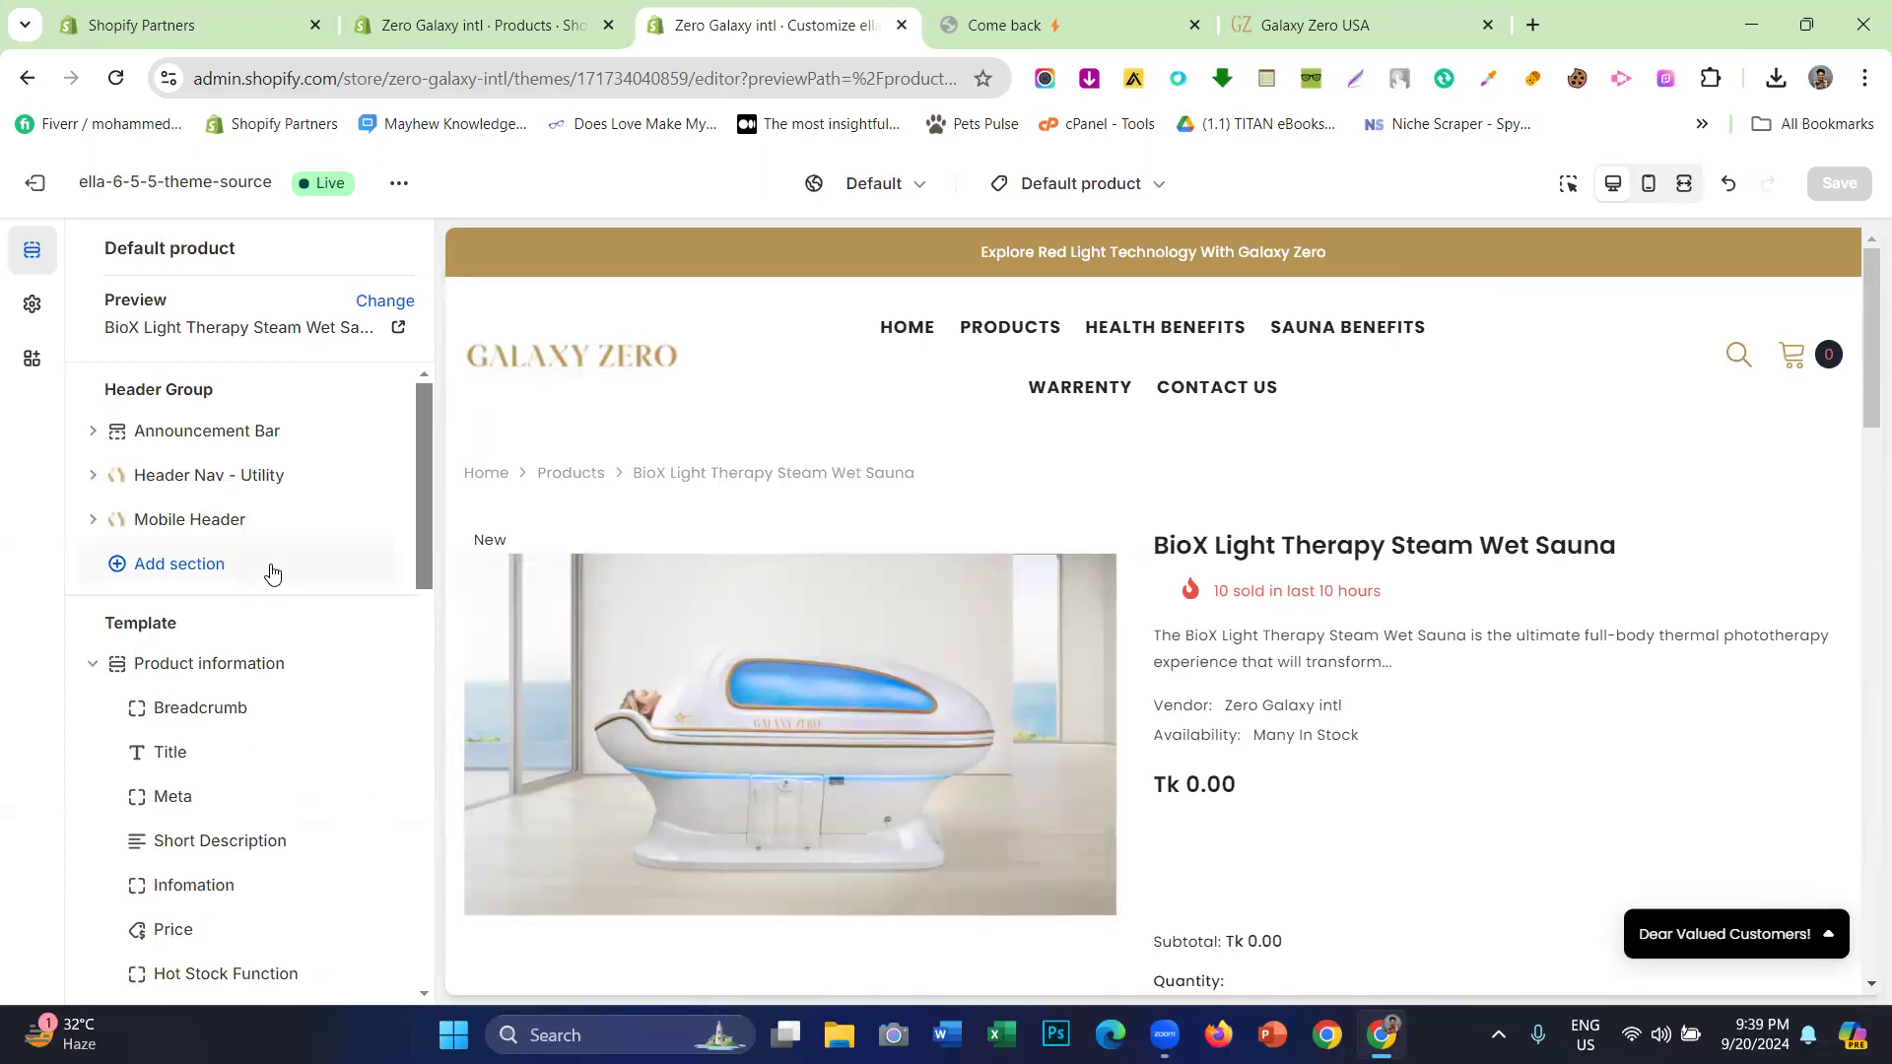
scroll(988, 520, down, 4)
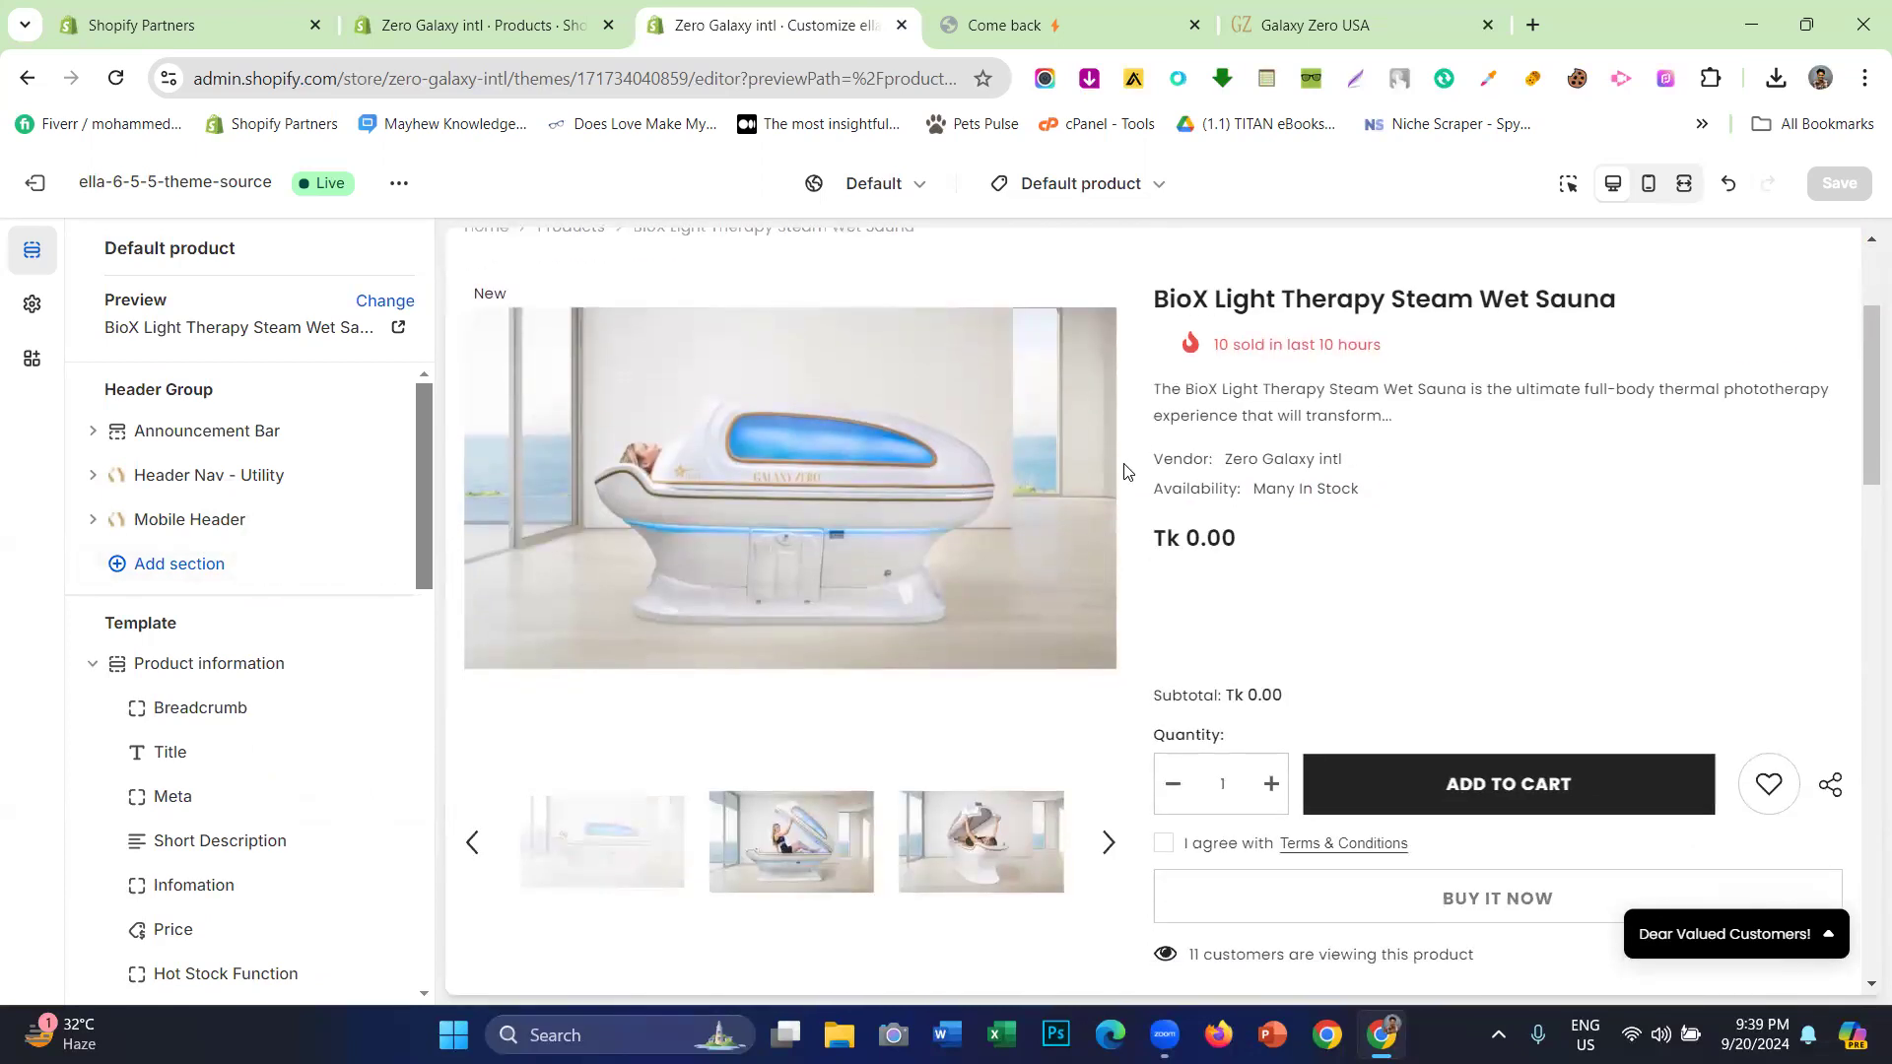
scroll(1128, 471, up, 4)
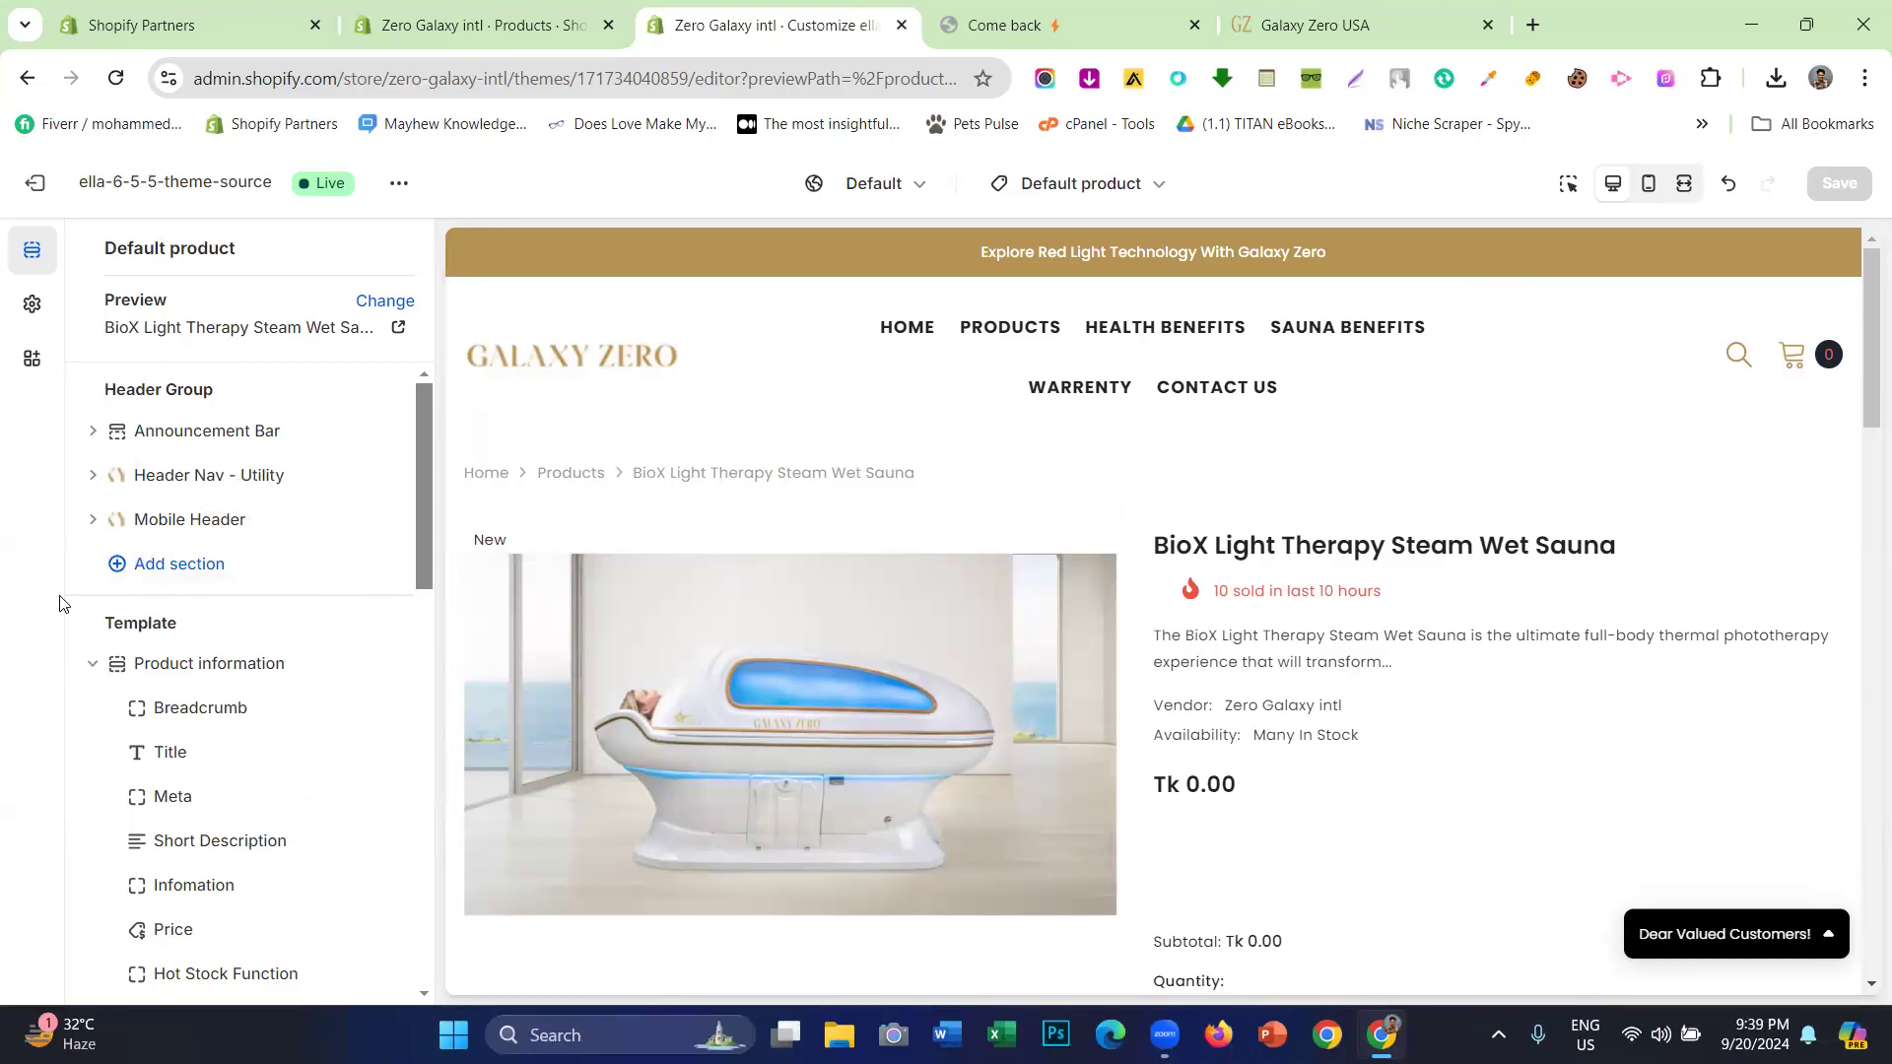
scroll(1055, 587, down, 3)
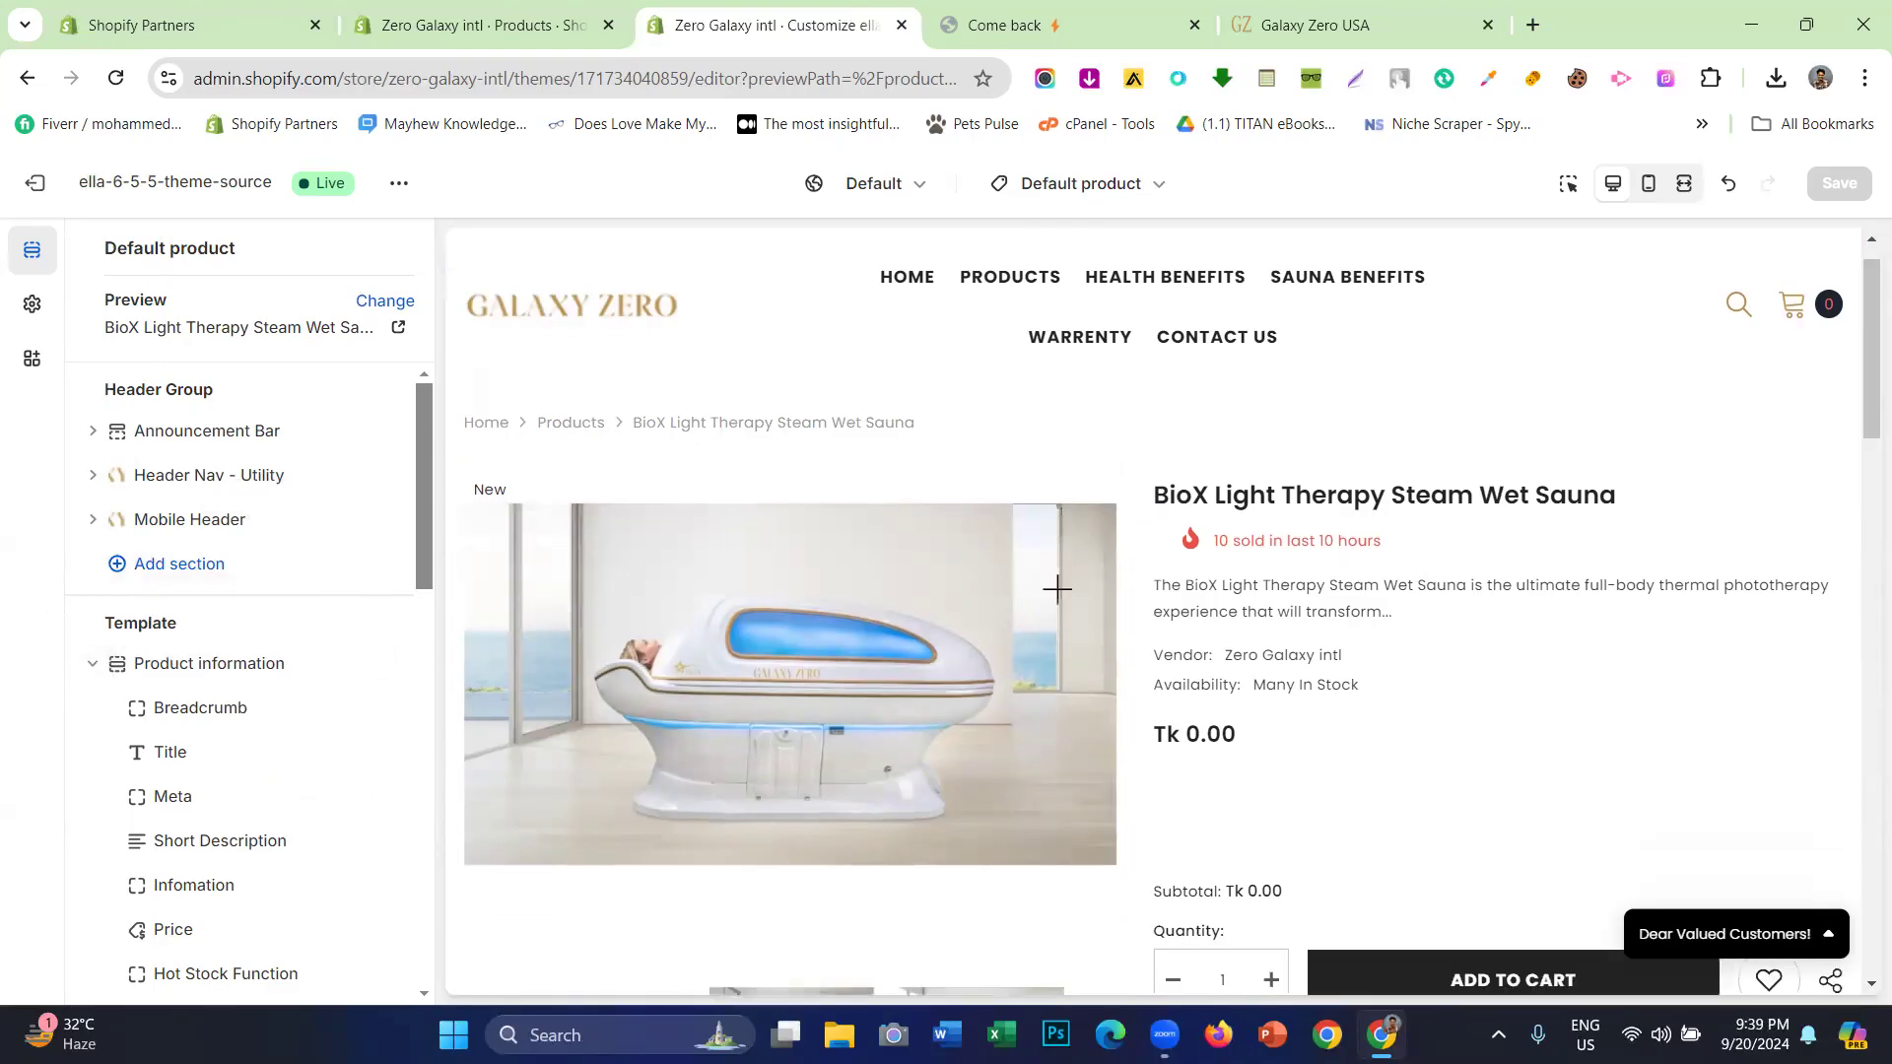
scroll(867, 574, up, 2)
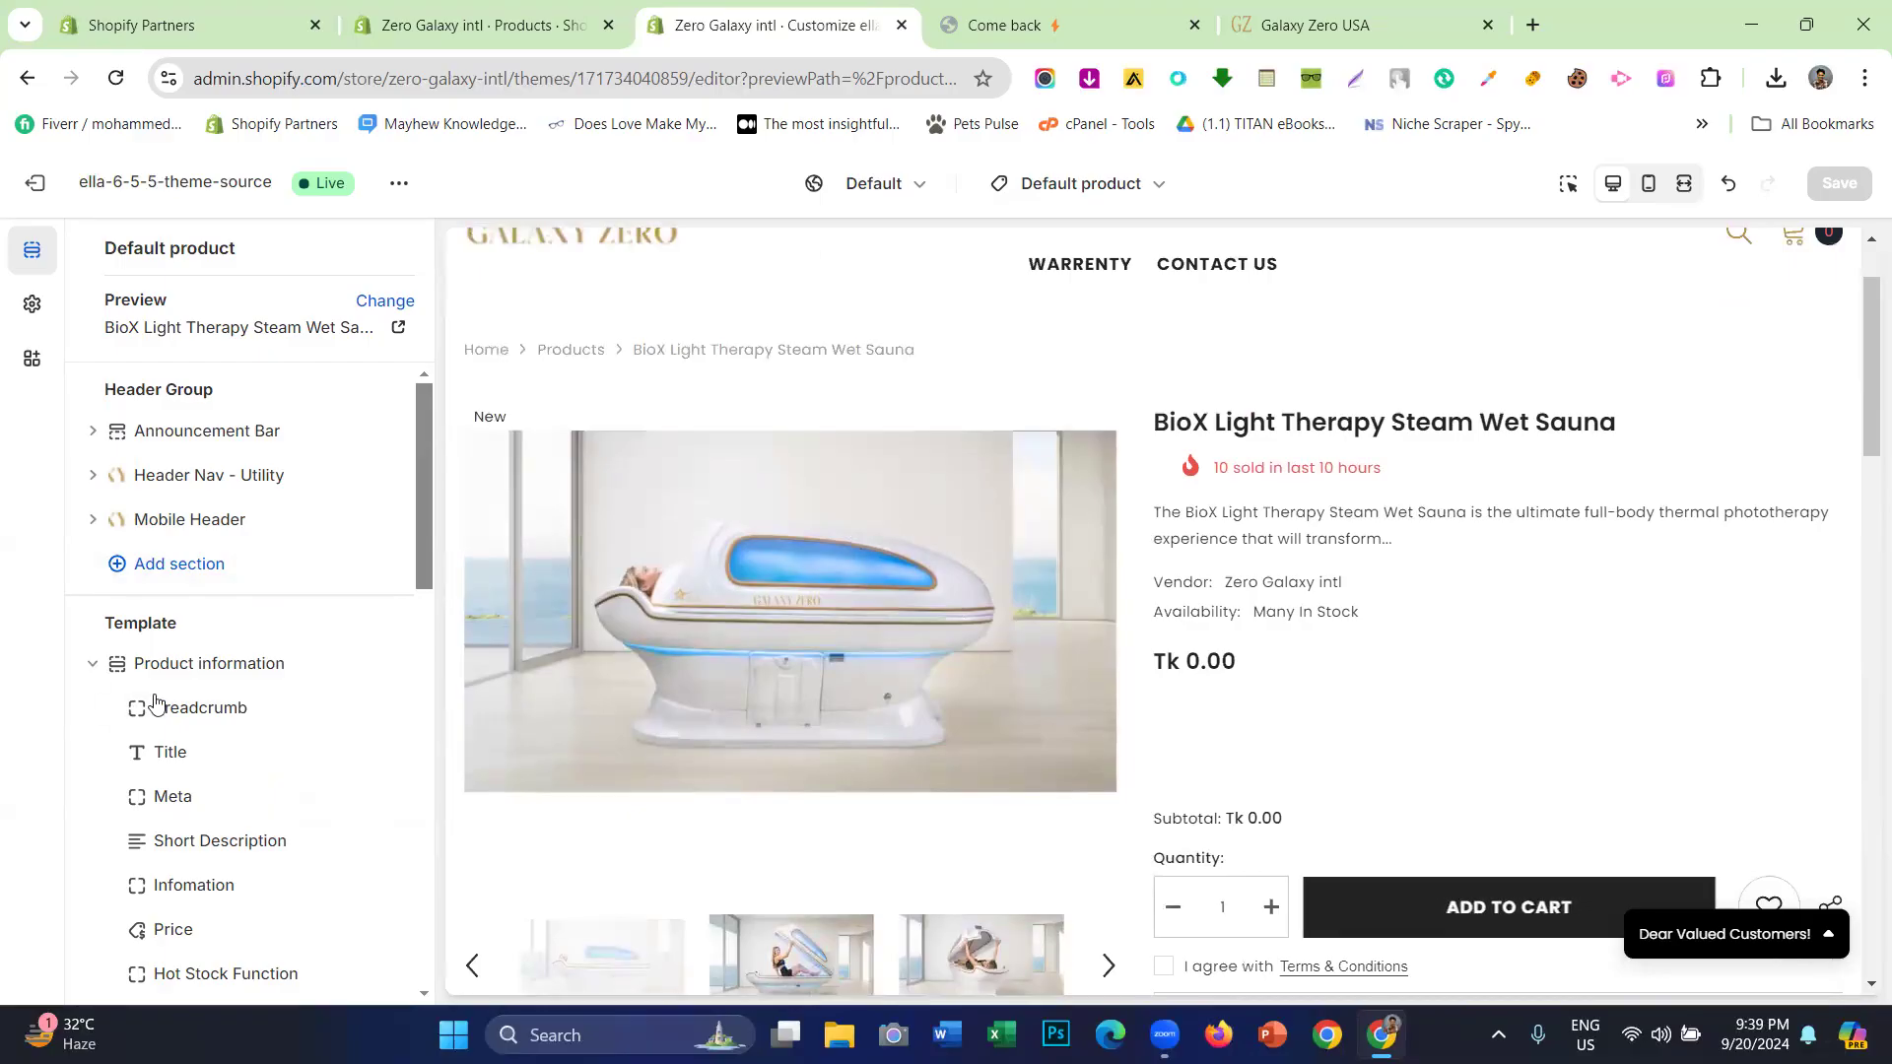
scroll(847, 552, up, 2)
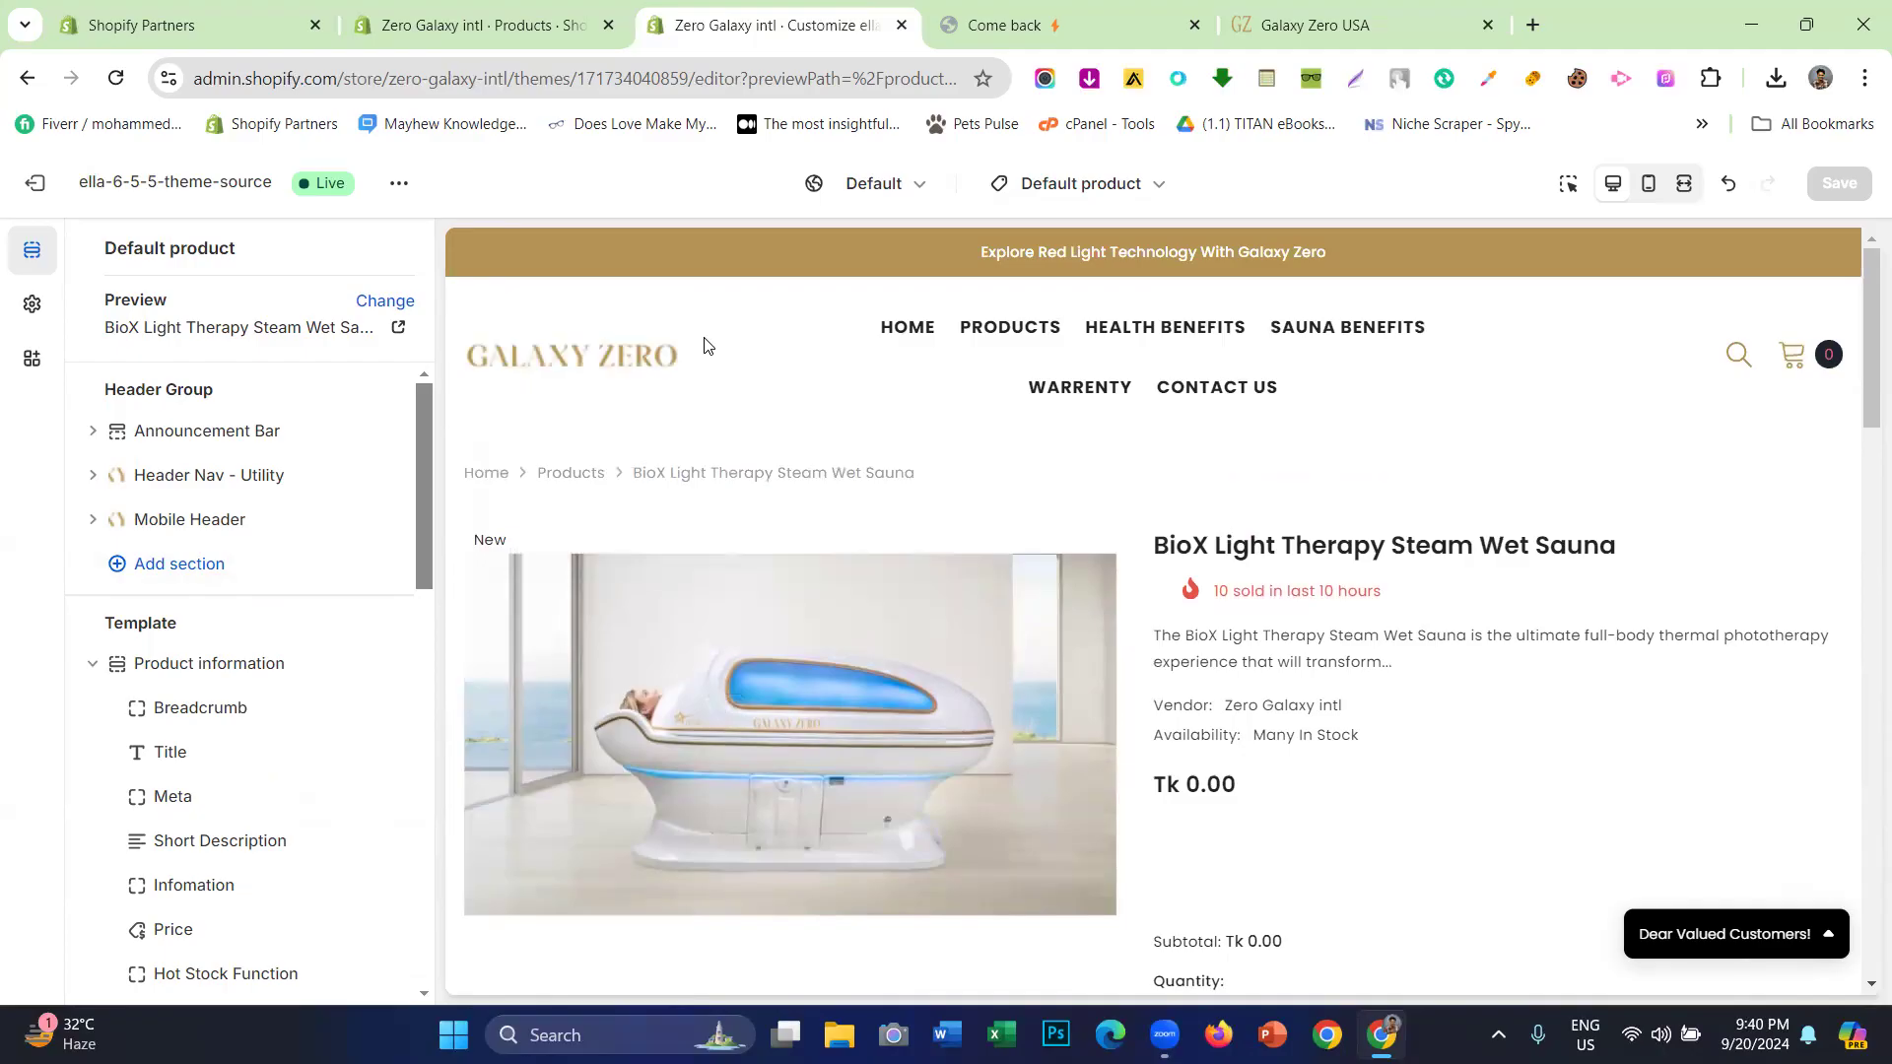
- Review the Default product template's section list, the Product information blocks and the BioX preview down to the description tabs
click(91, 522)
click(92, 522)
scroll(138, 519, down, 3)
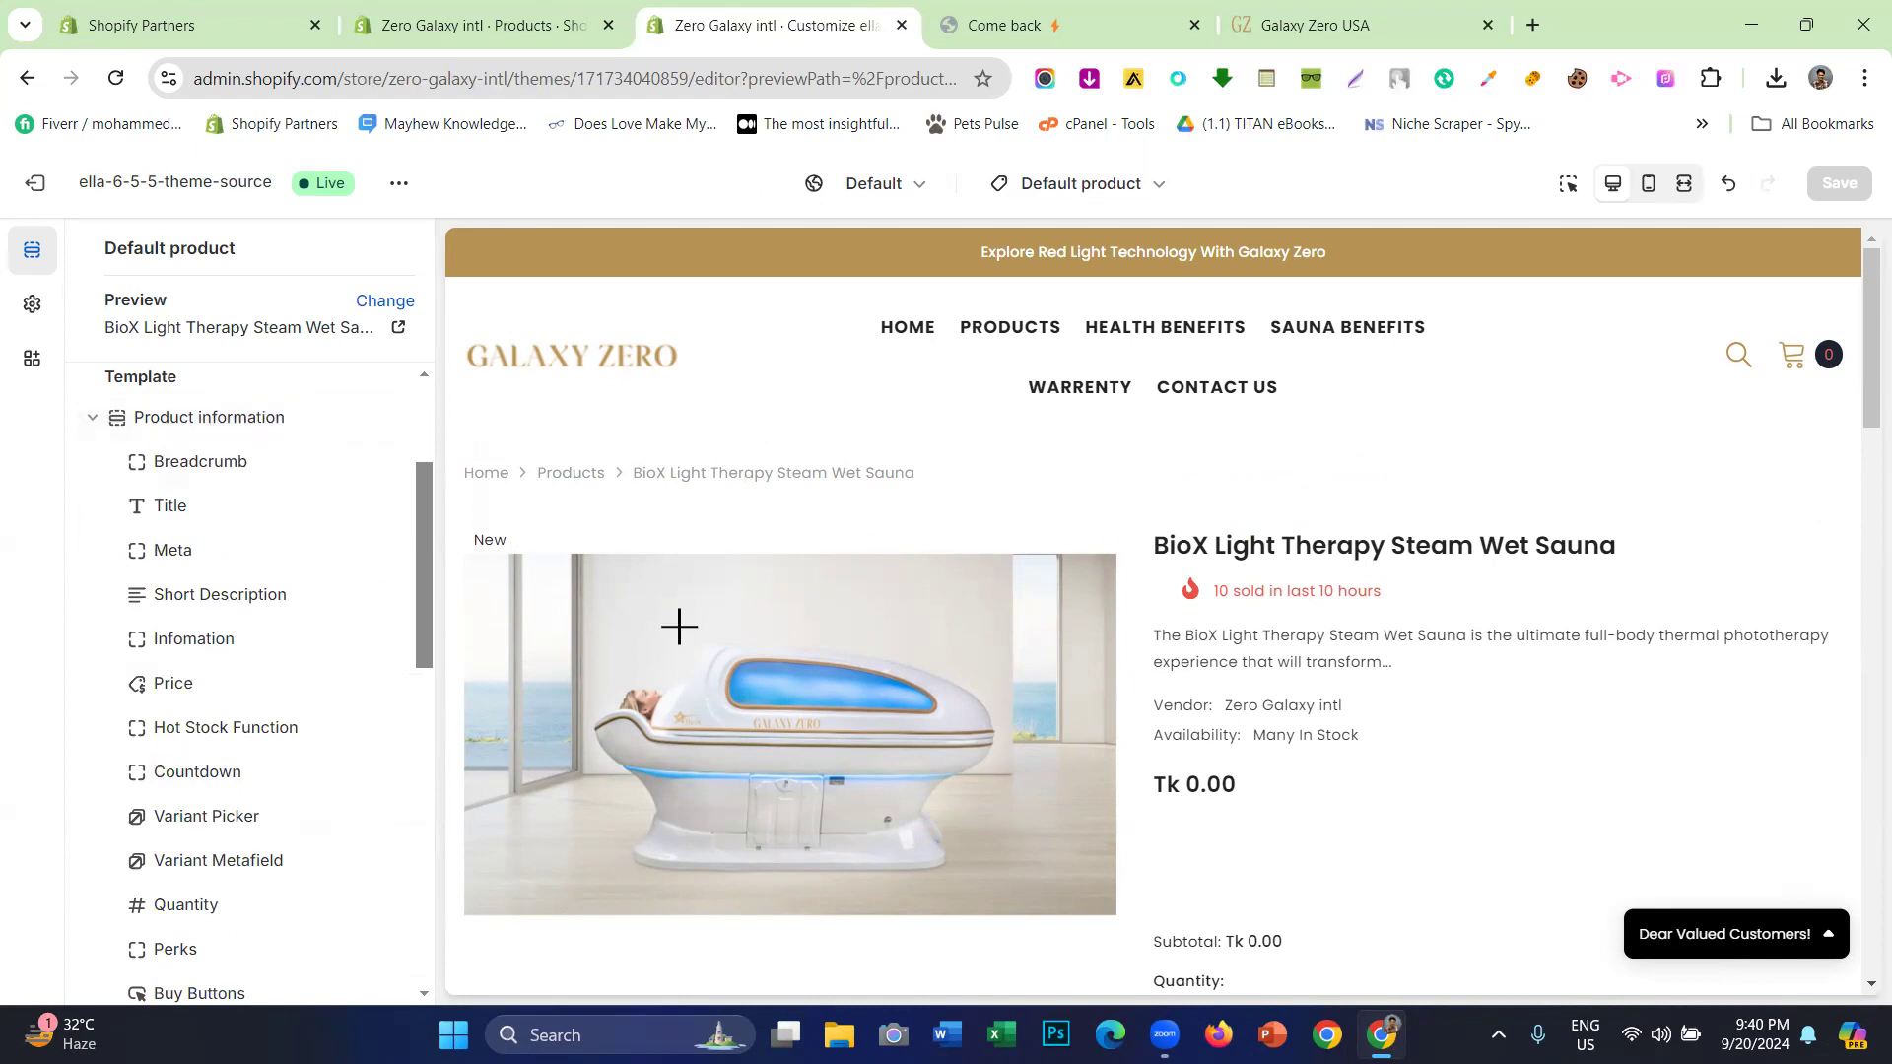
click(92, 418)
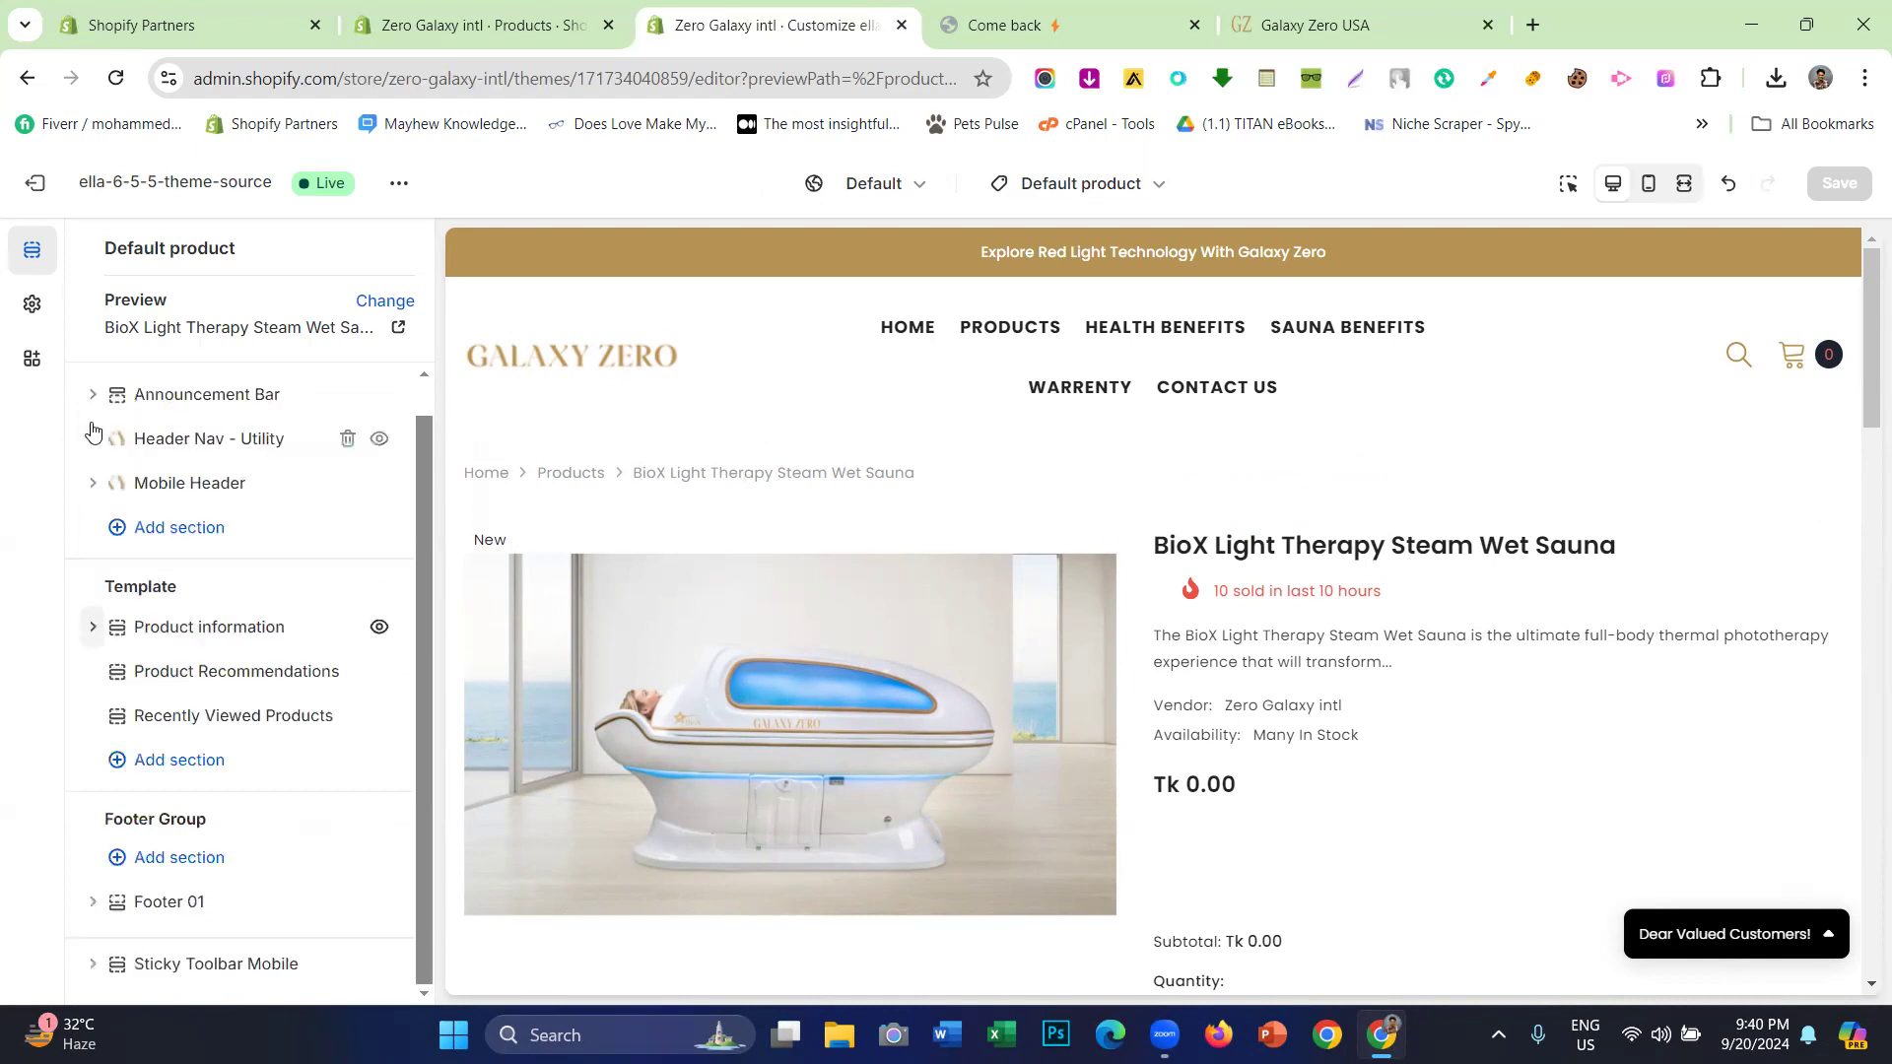
click(92, 630)
scroll(724, 606, down, 9)
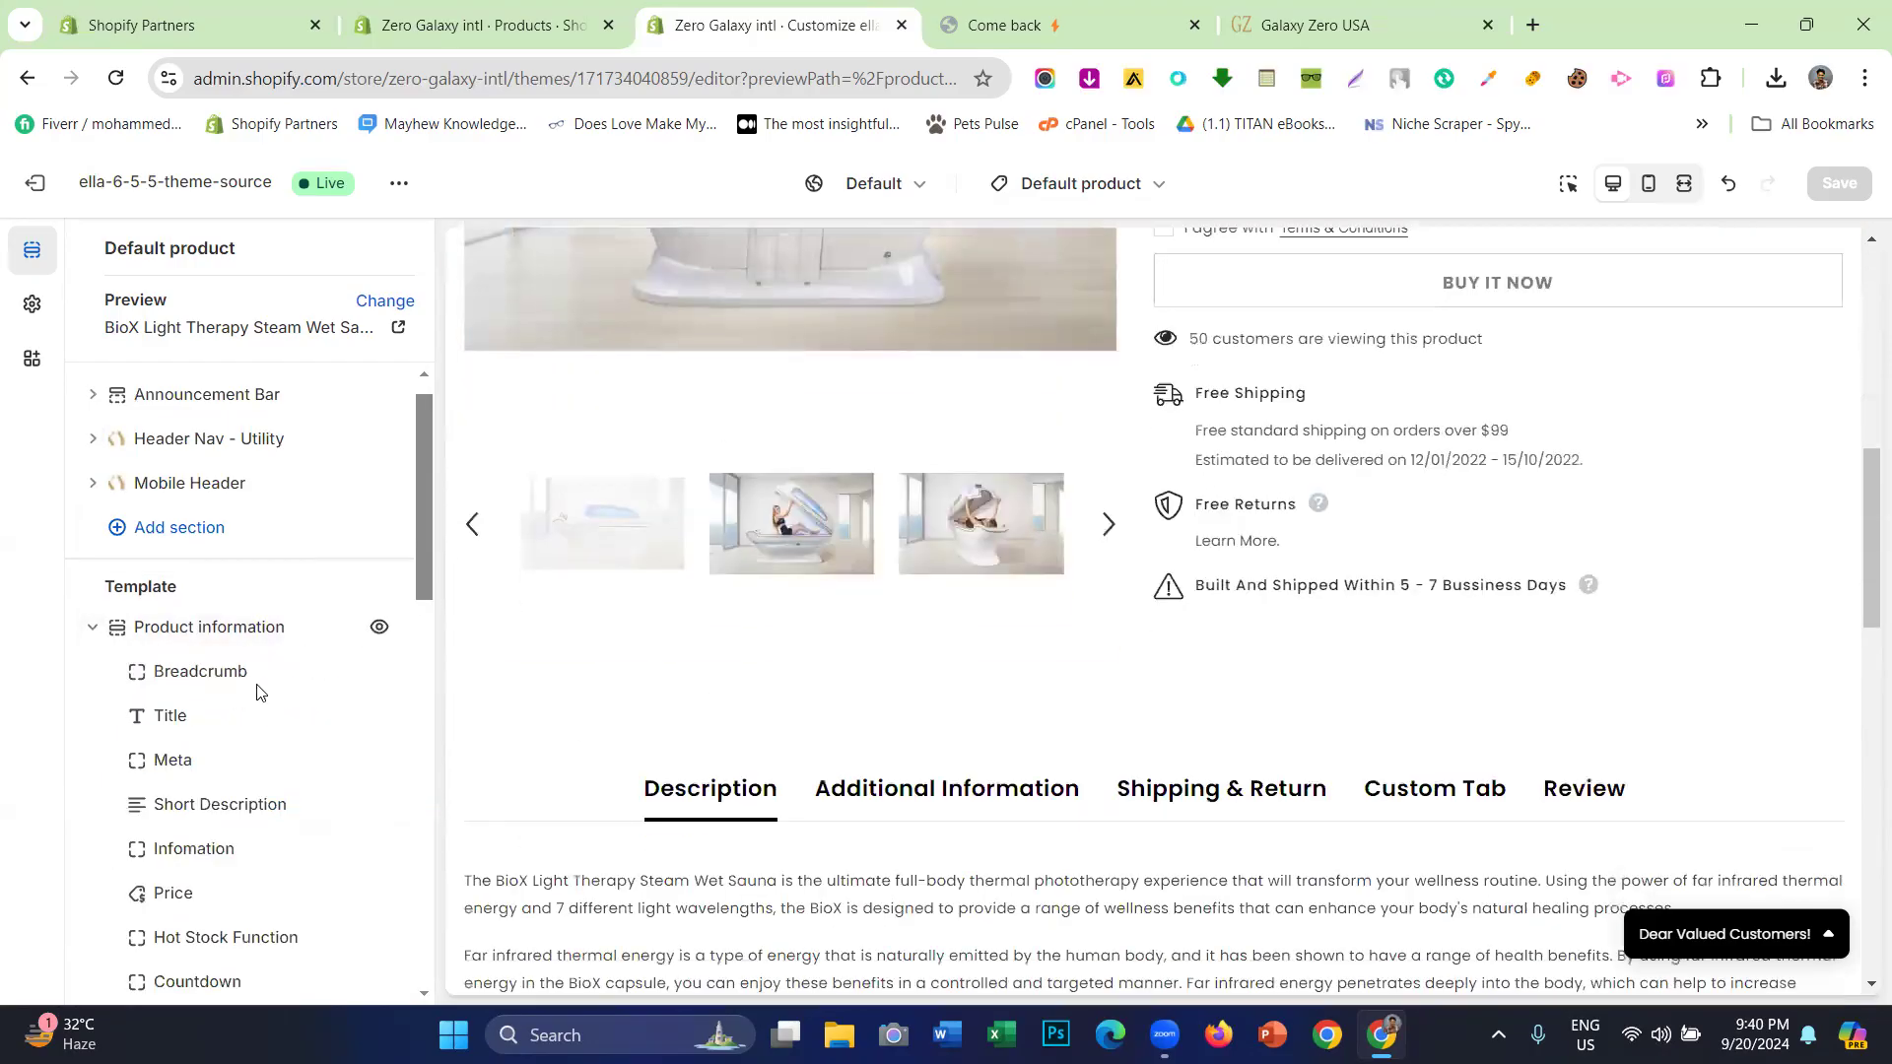
scroll(838, 621, up, 6)
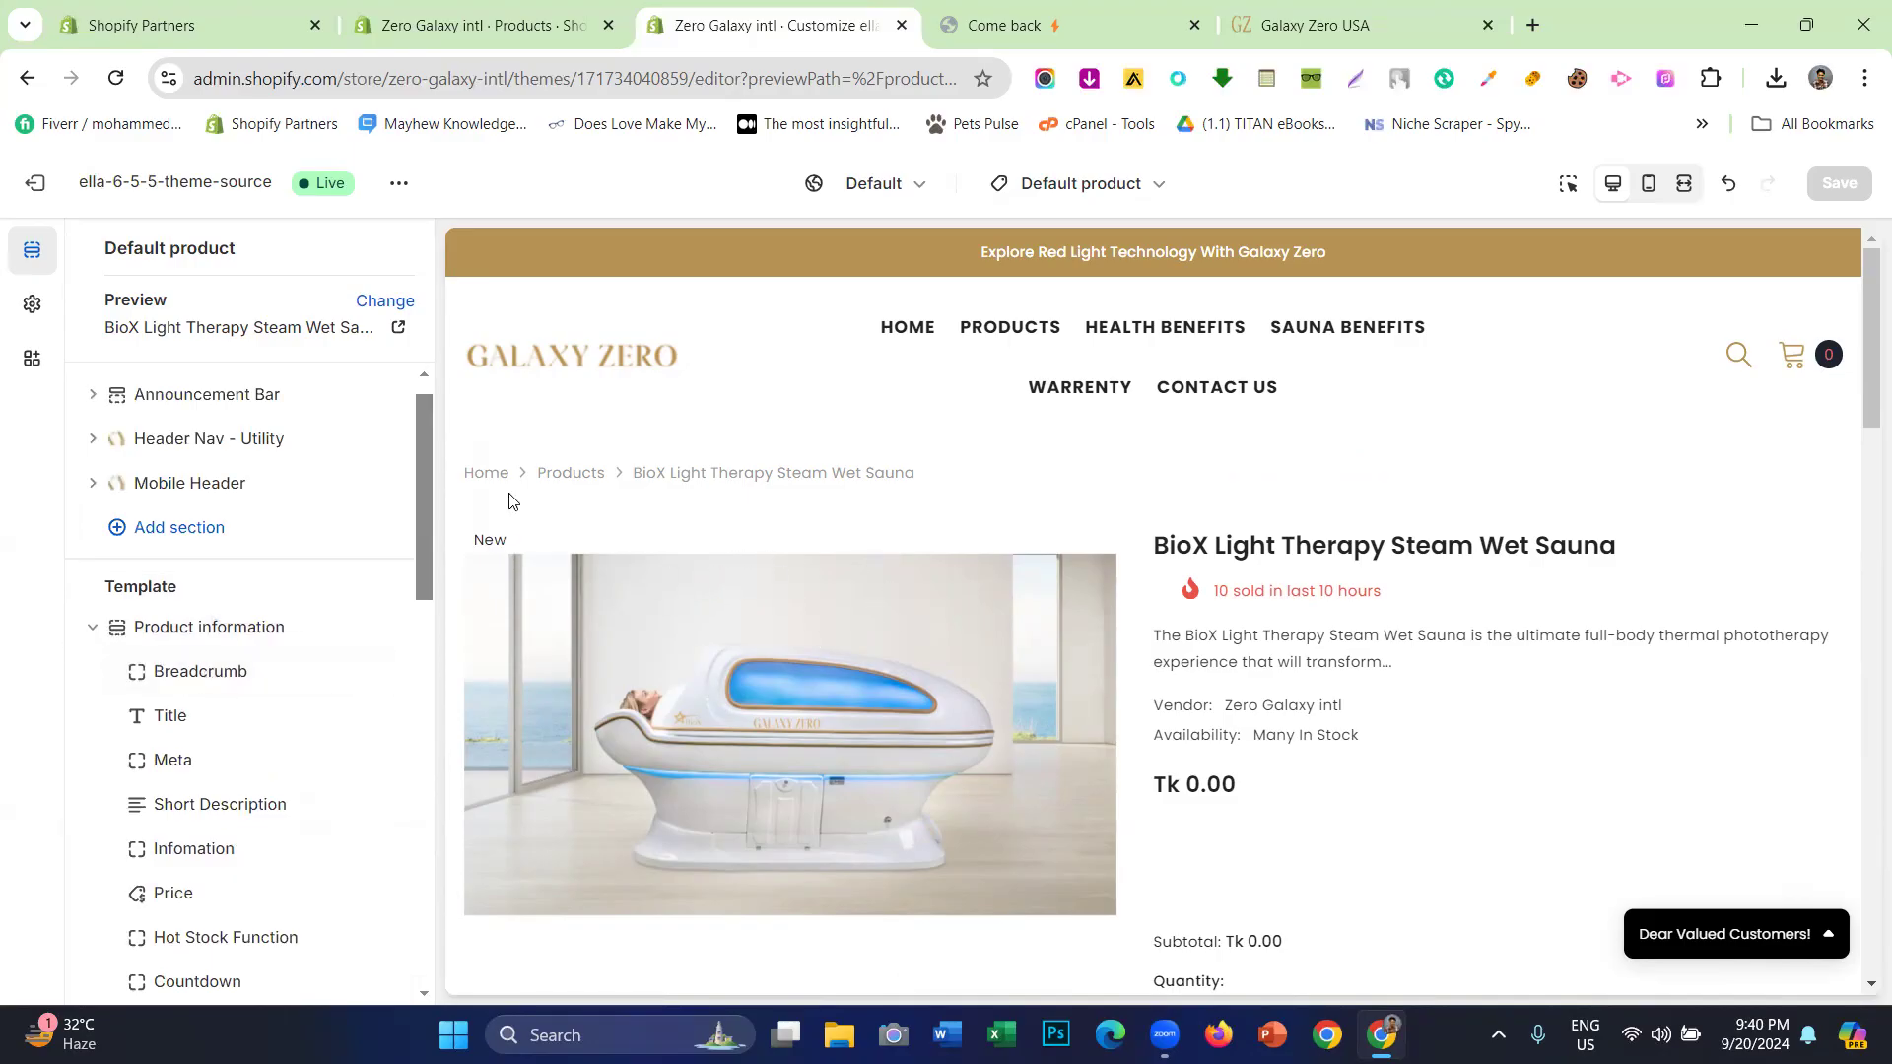
- Try hiding the Breadcrumb block, restore it, and compare the breadcrumb with the Galaxy Zero USA BioX page
click(379, 672)
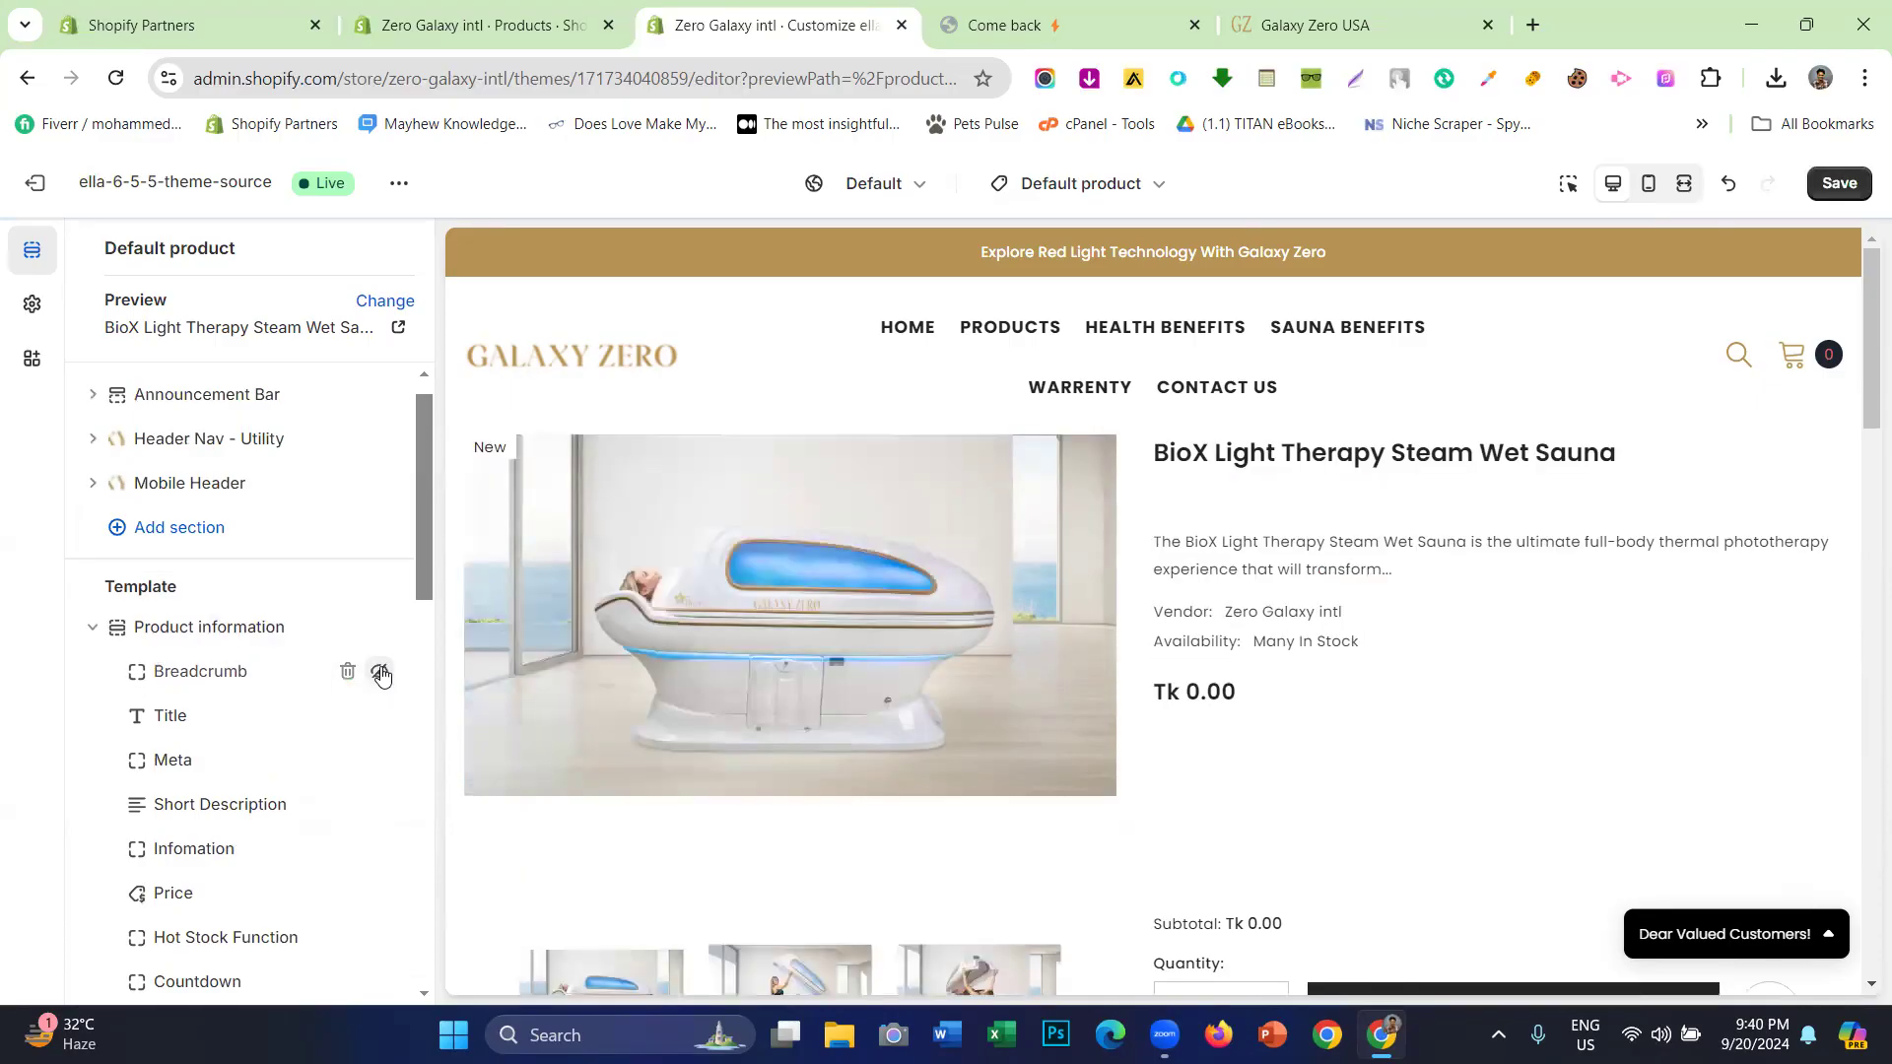
click(379, 672)
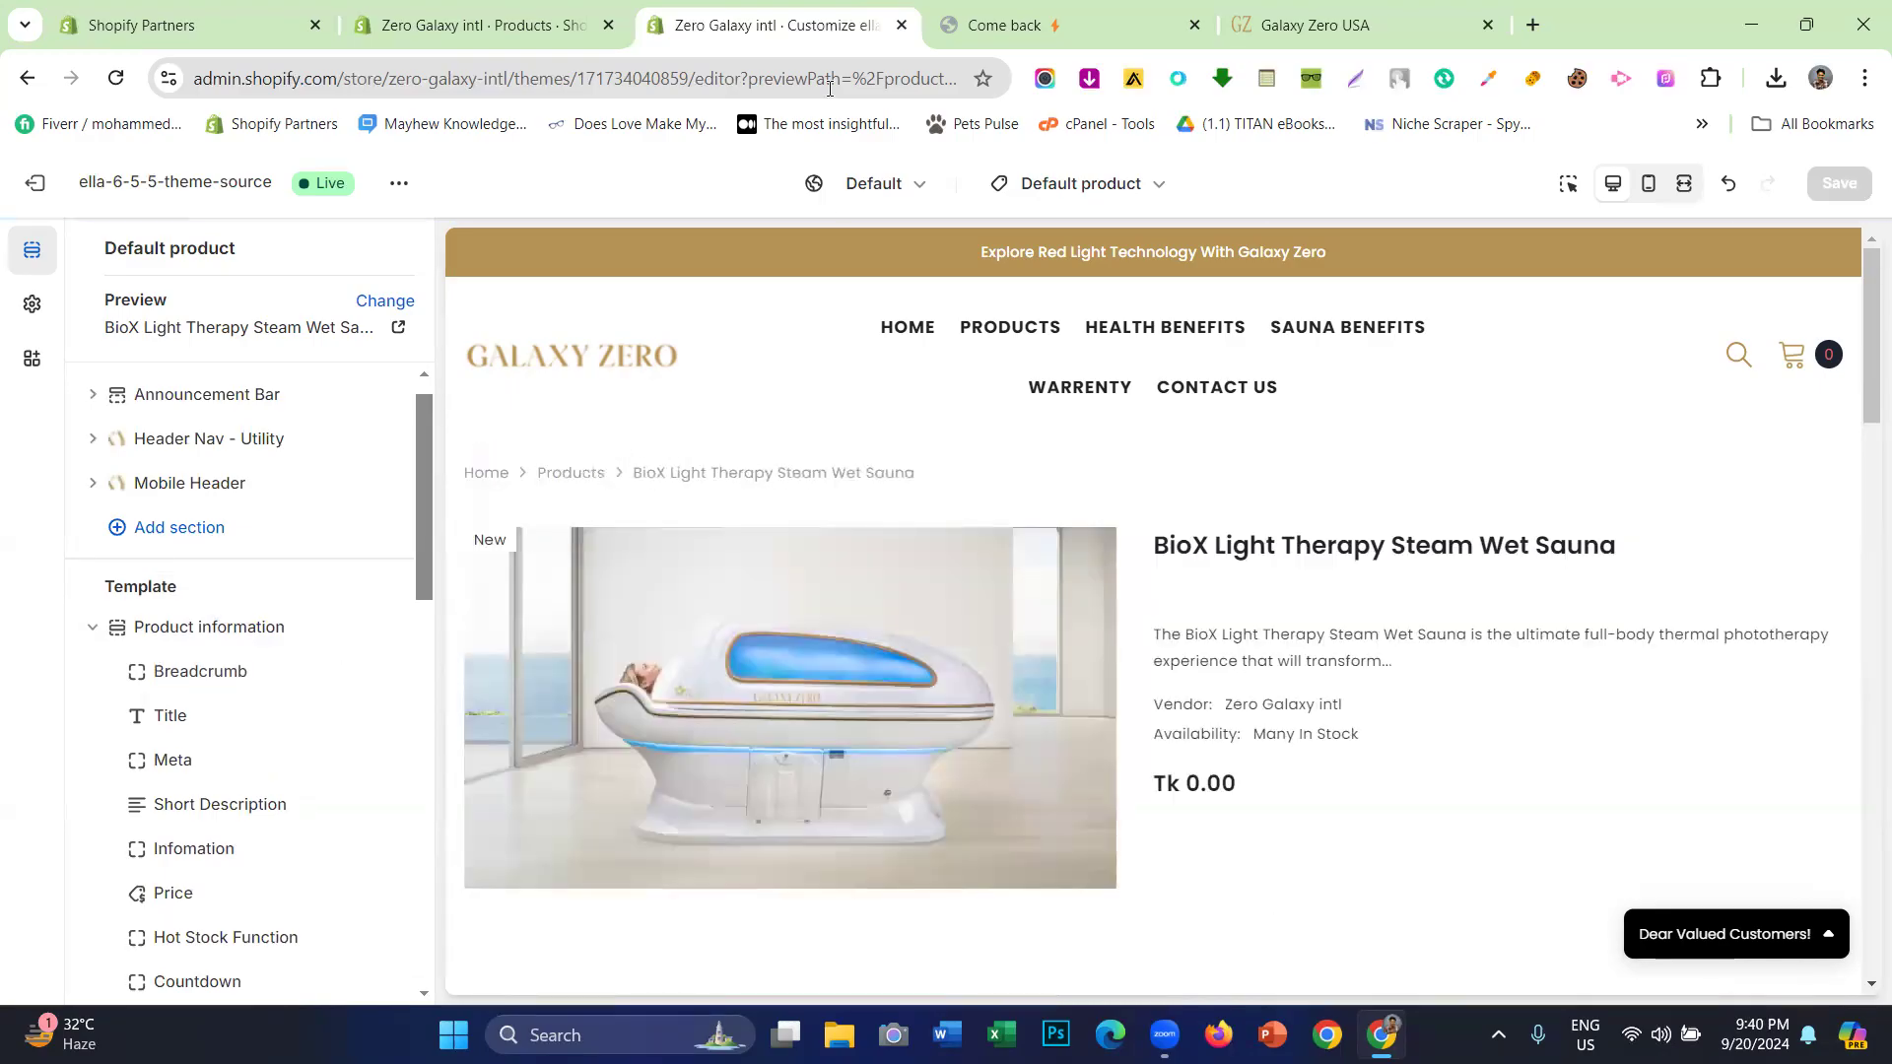
click(1055, 20)
click(1283, 10)
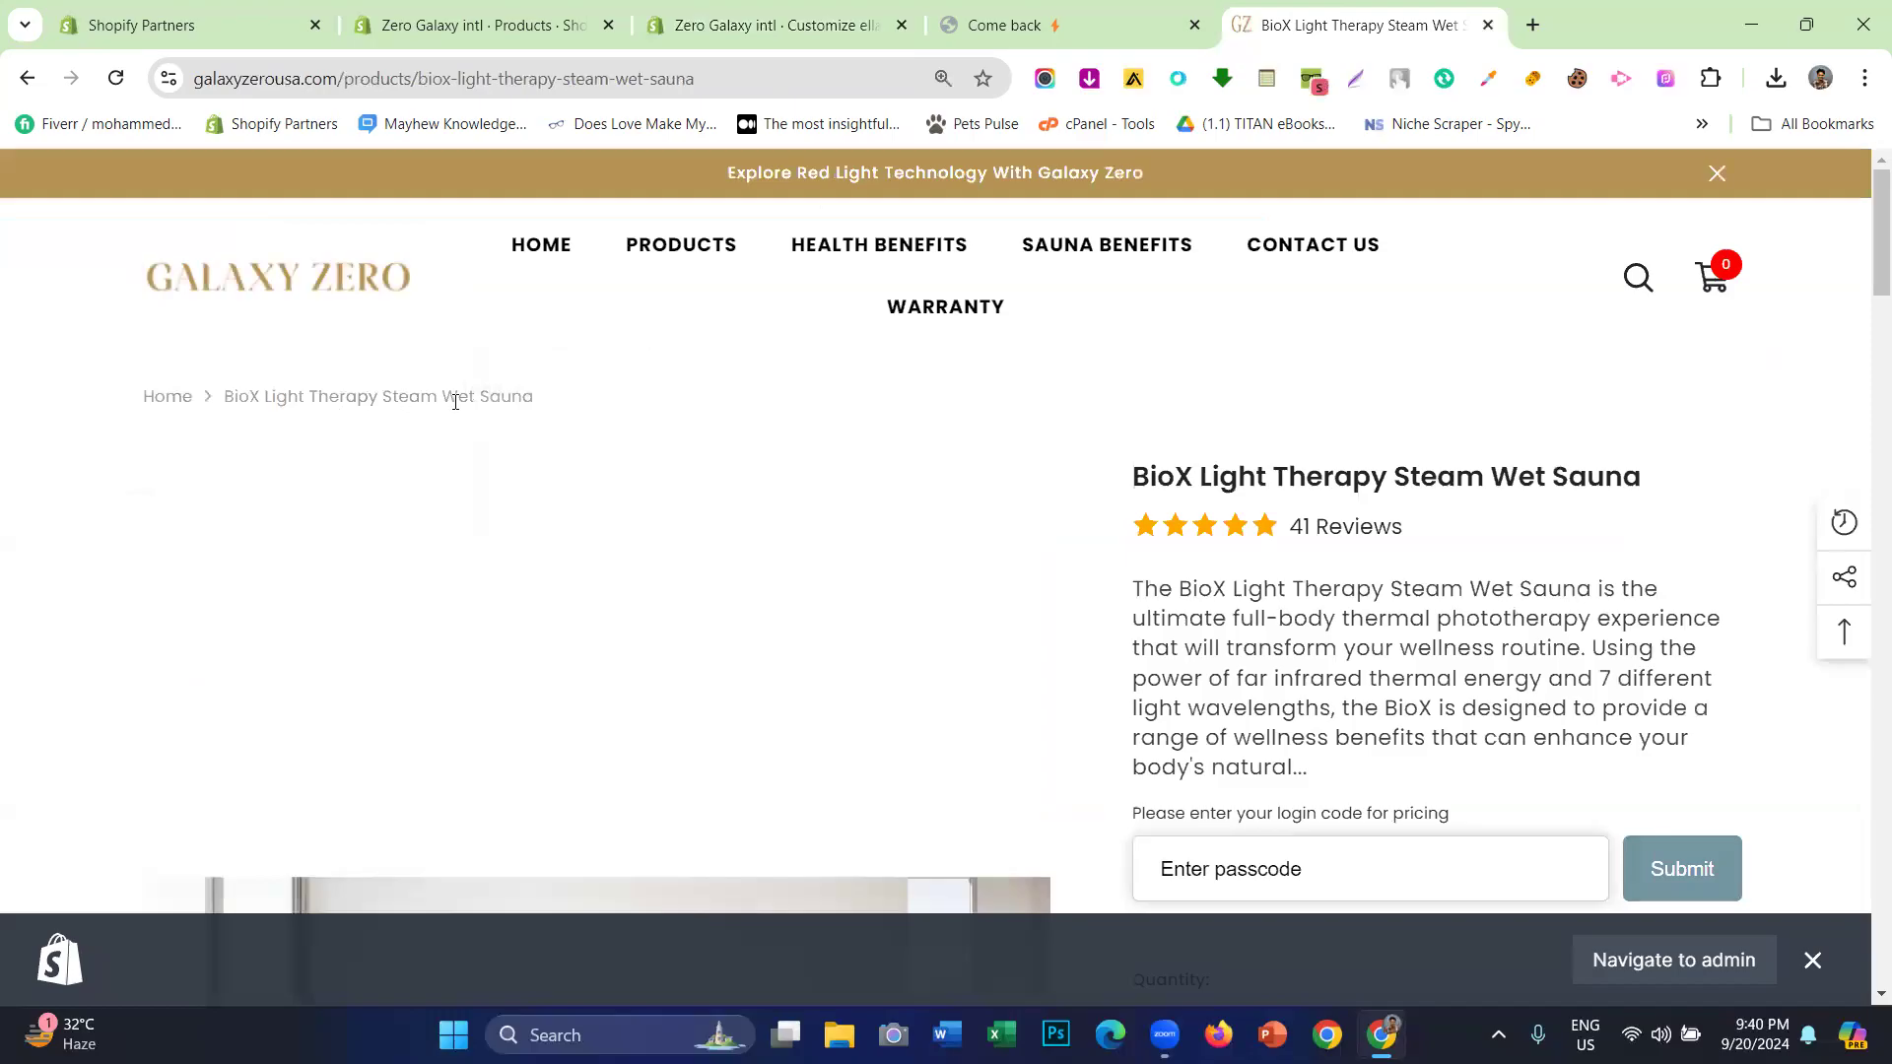
triple_click(203, 409)
click(778, 22)
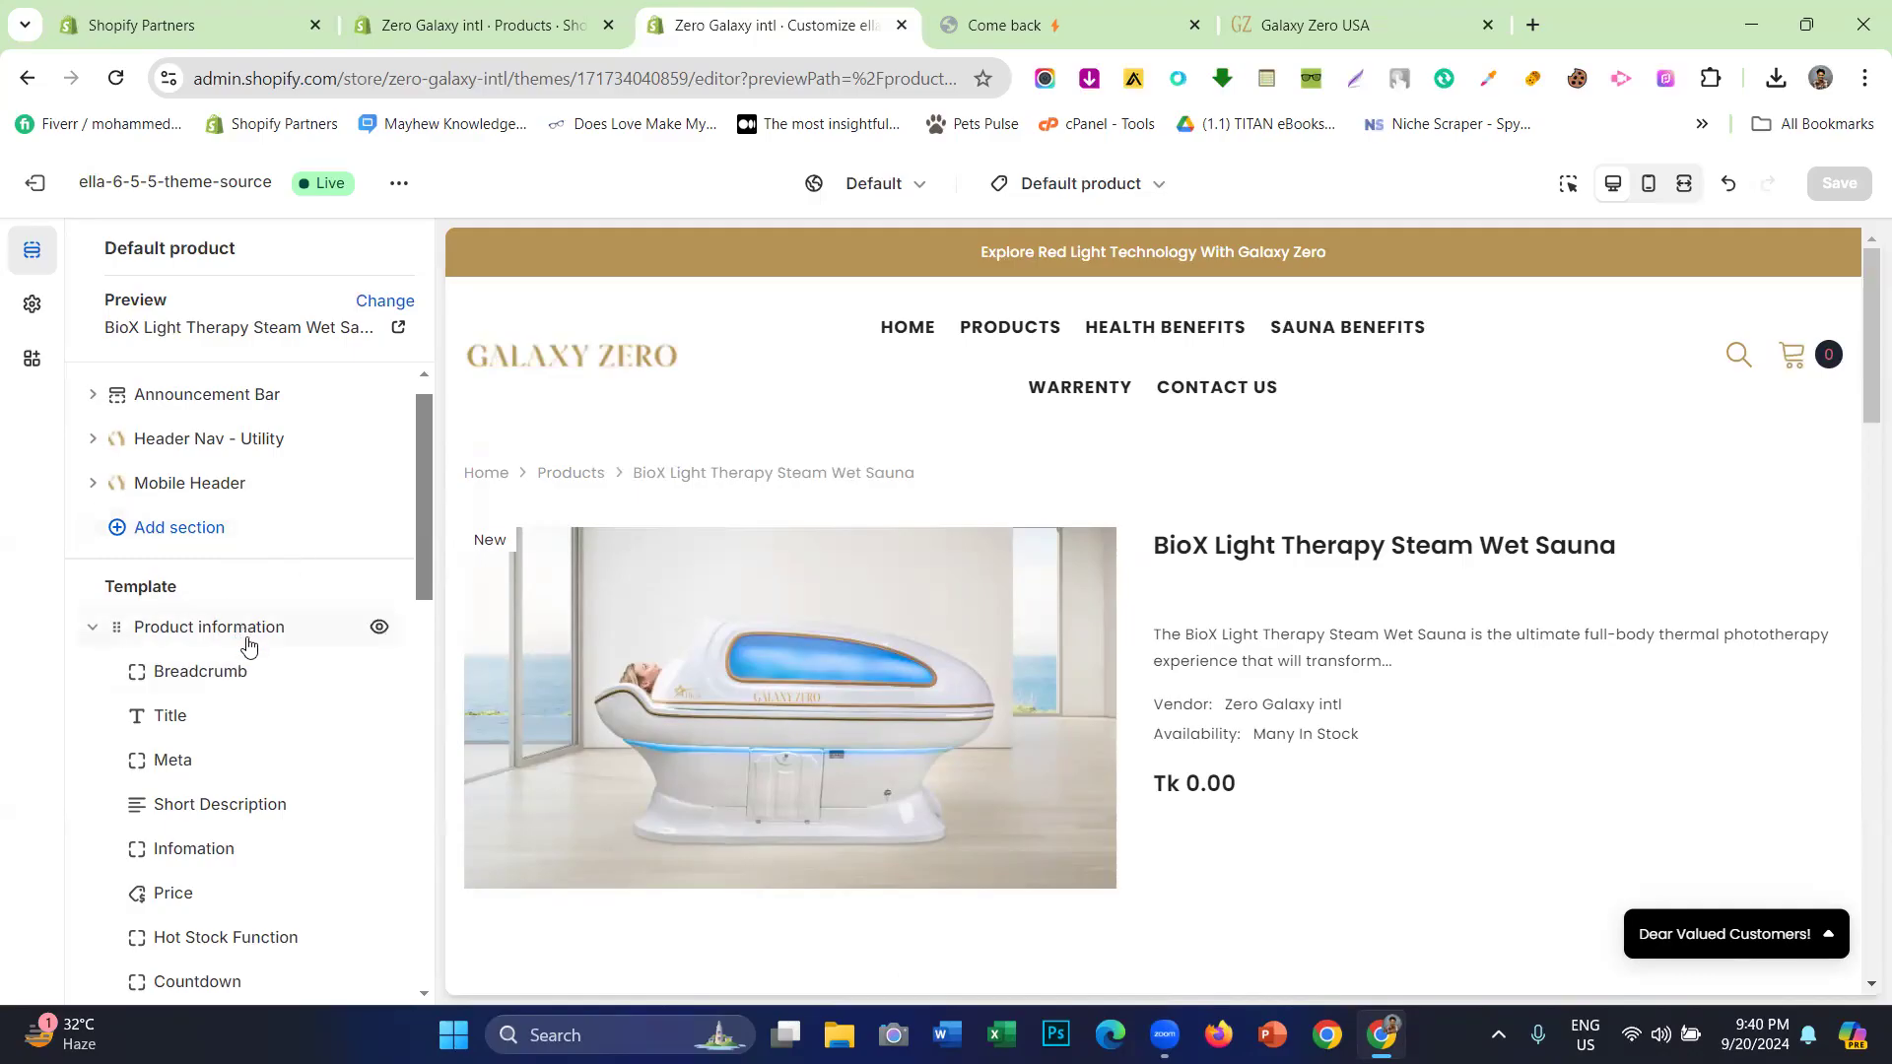
- Hide the Meta block under Product information, toggling it to compare its effect beneath the BioX title
scroll(247, 645, down, 1)
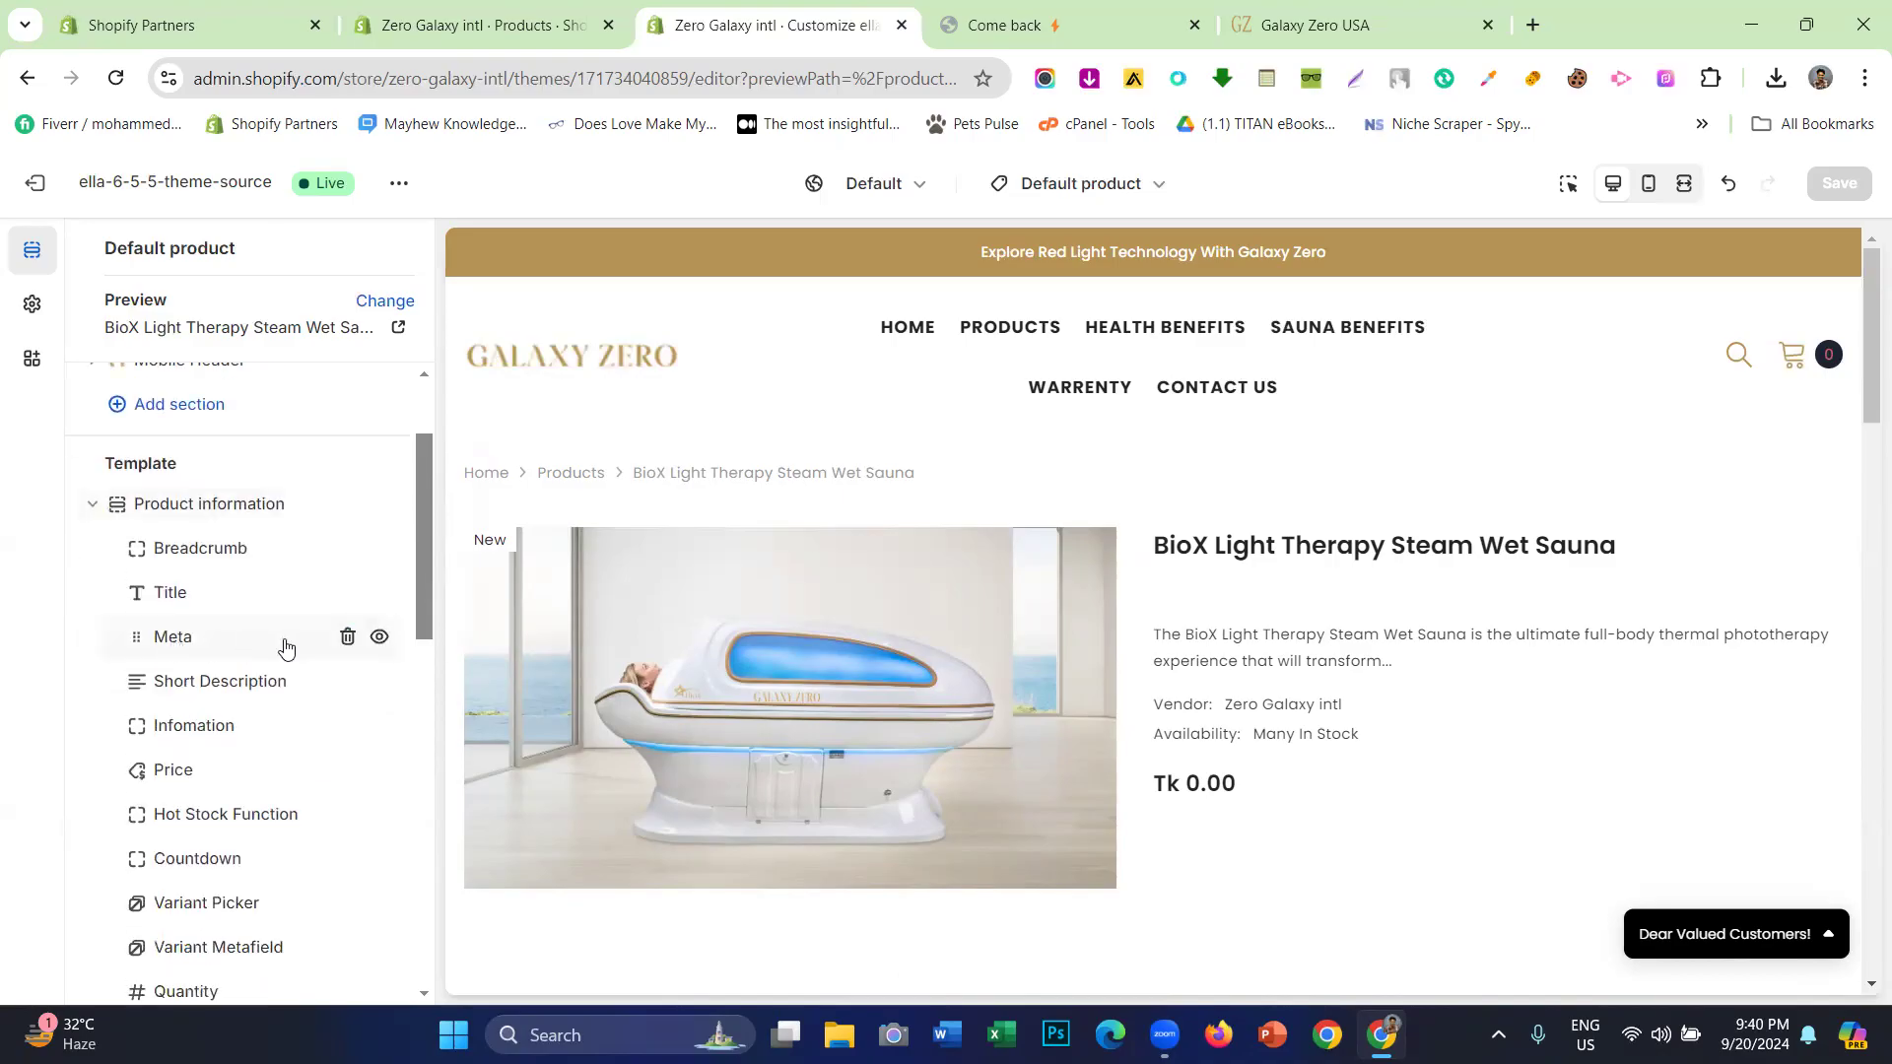
click(378, 640)
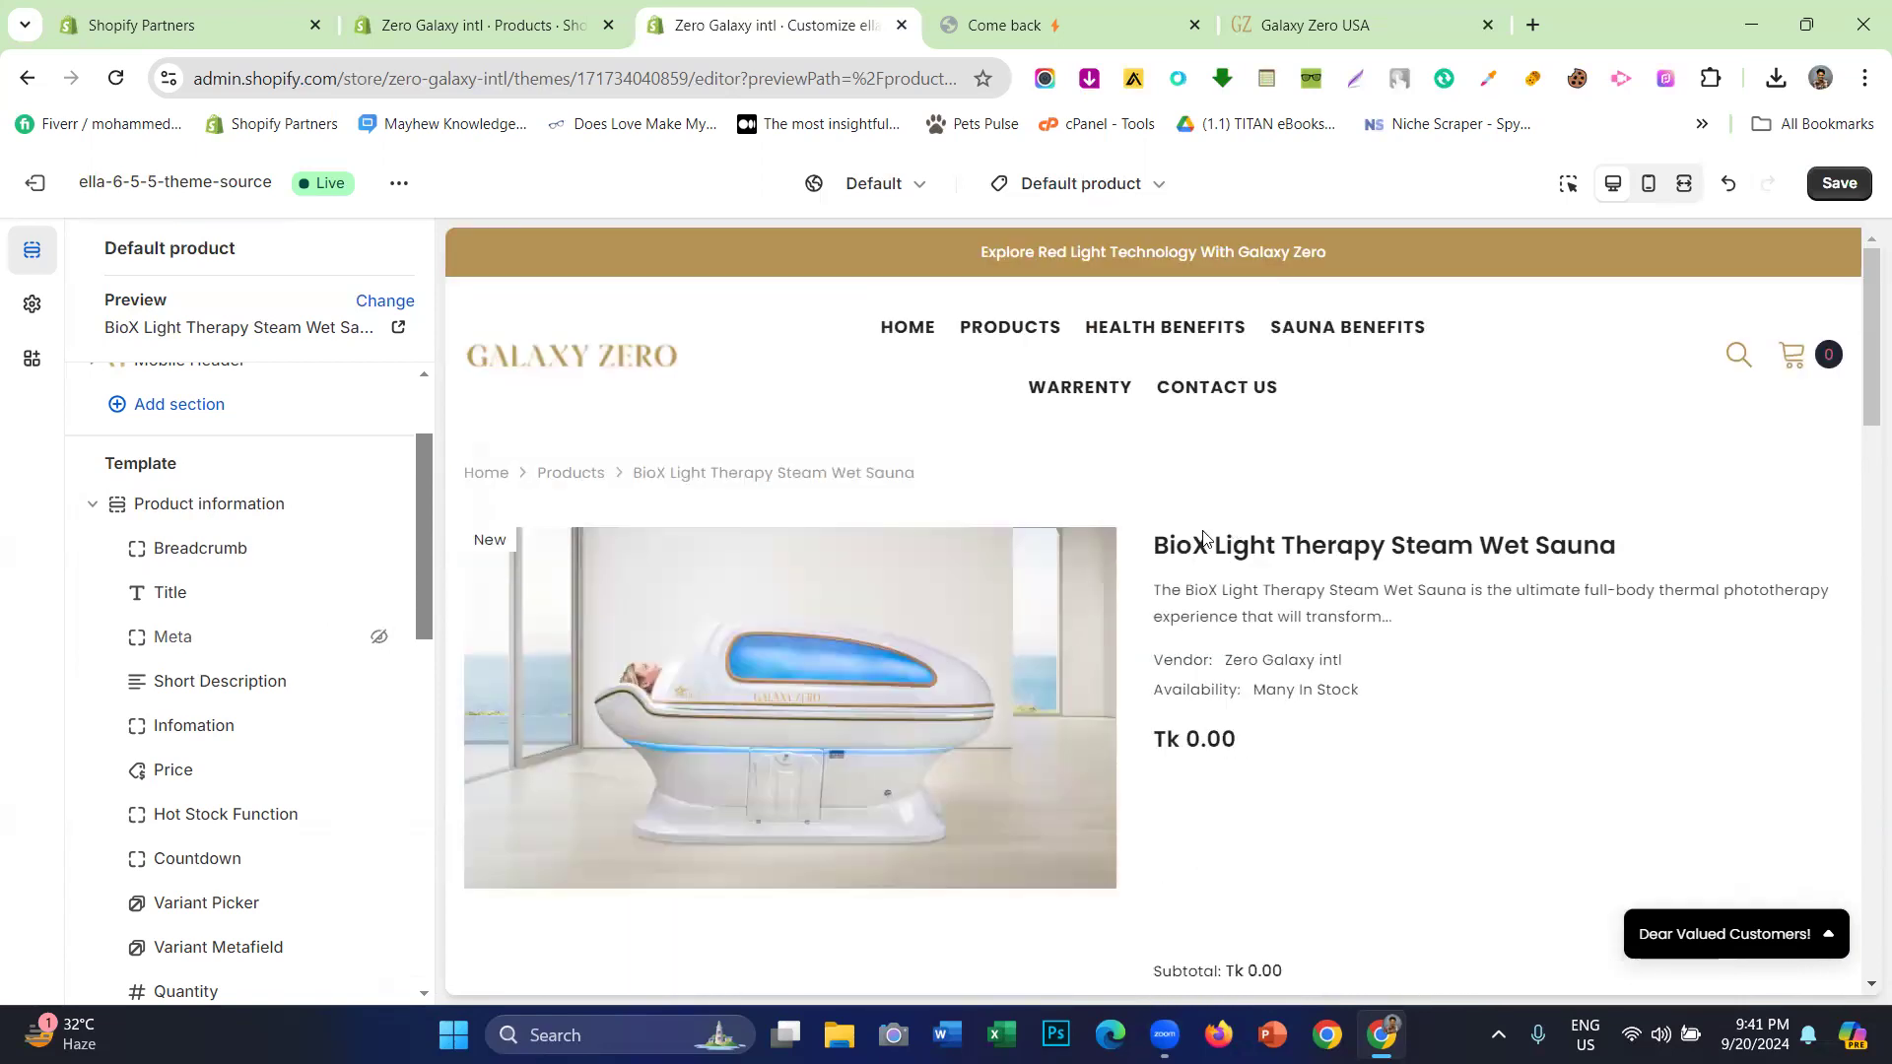
drag(1151, 577, 1259, 583)
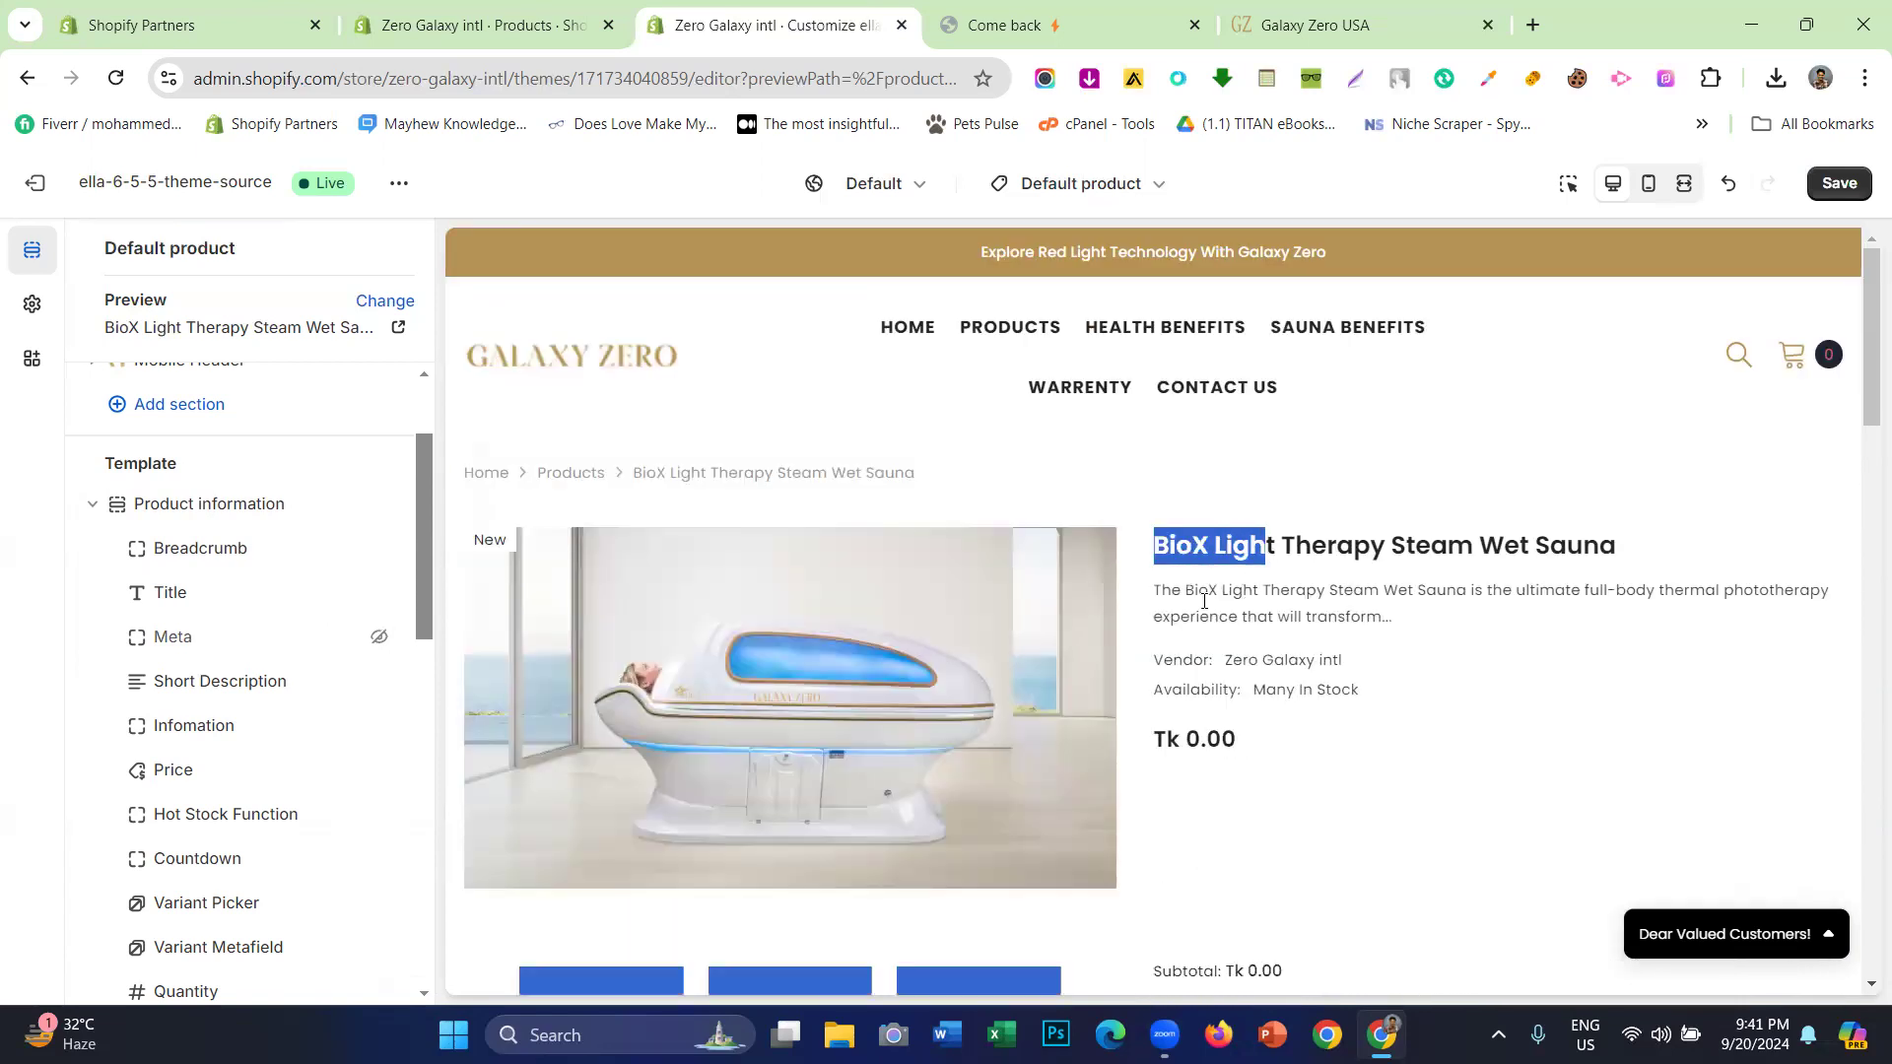
click(1204, 591)
click(378, 637)
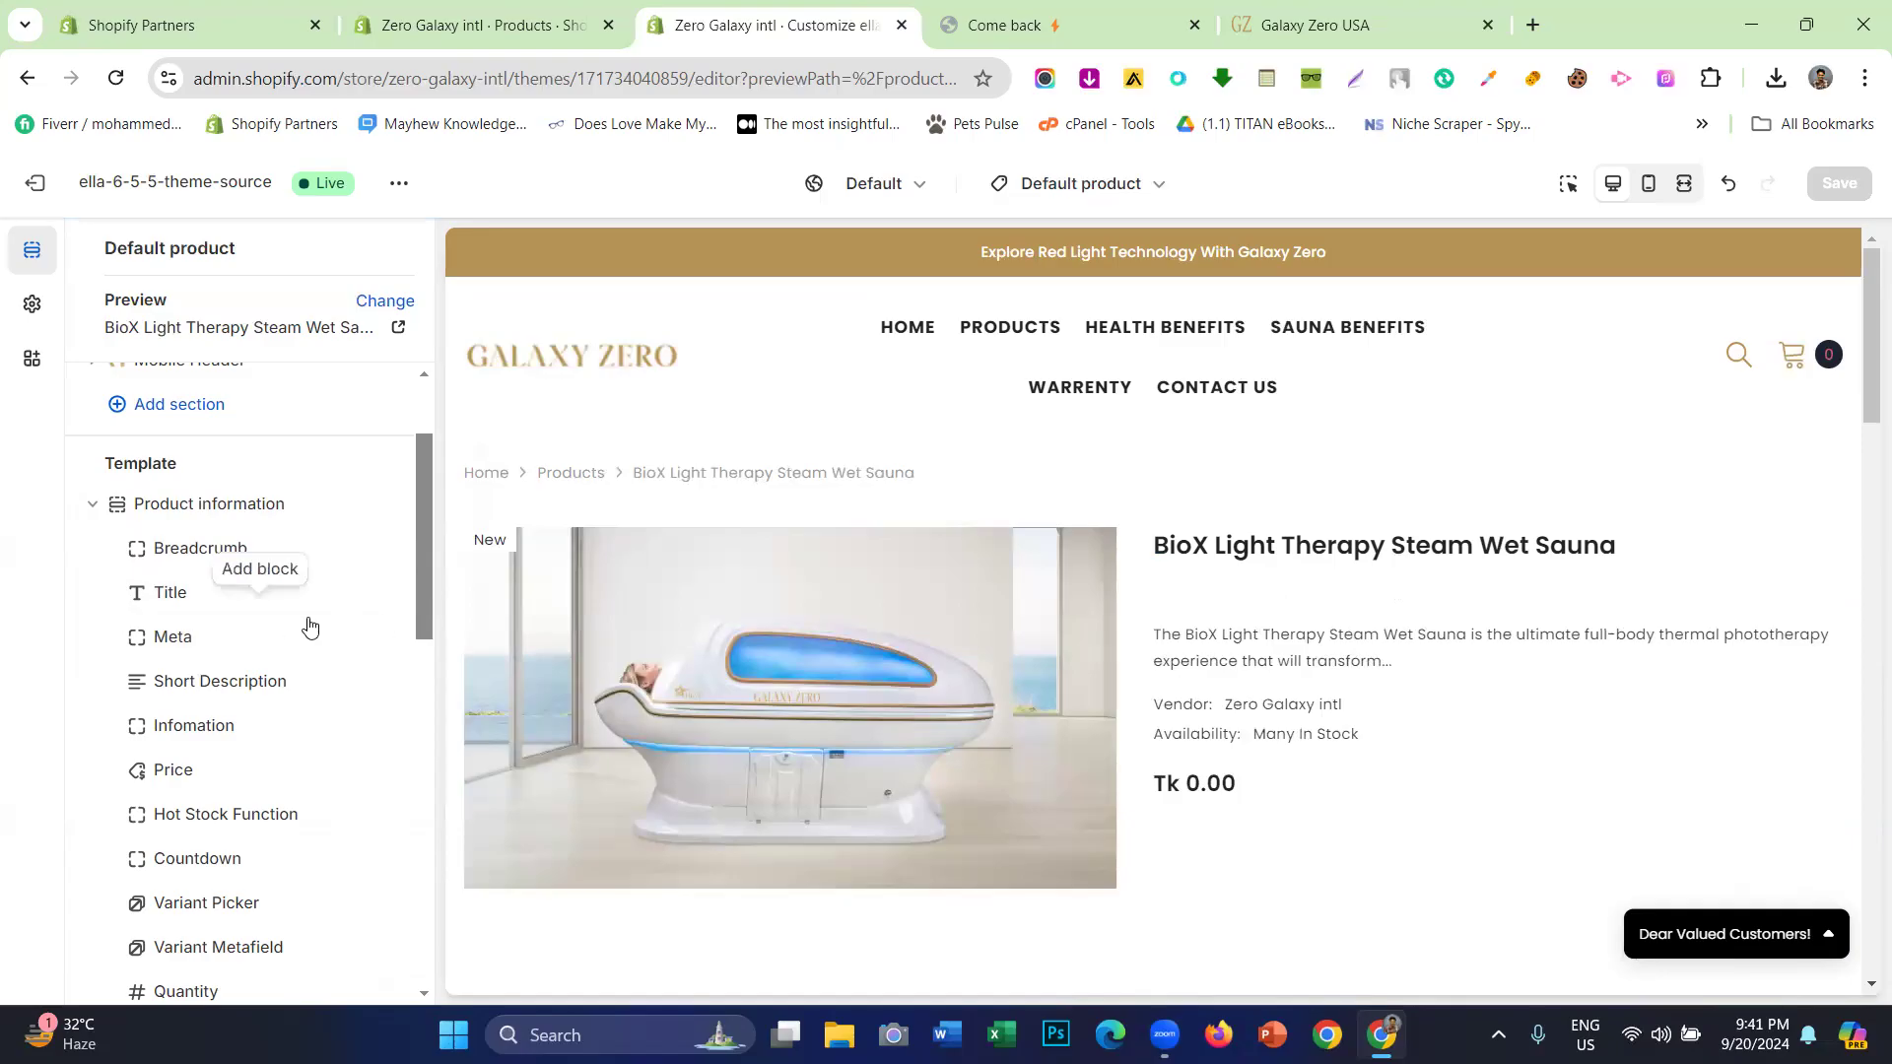
click(380, 640)
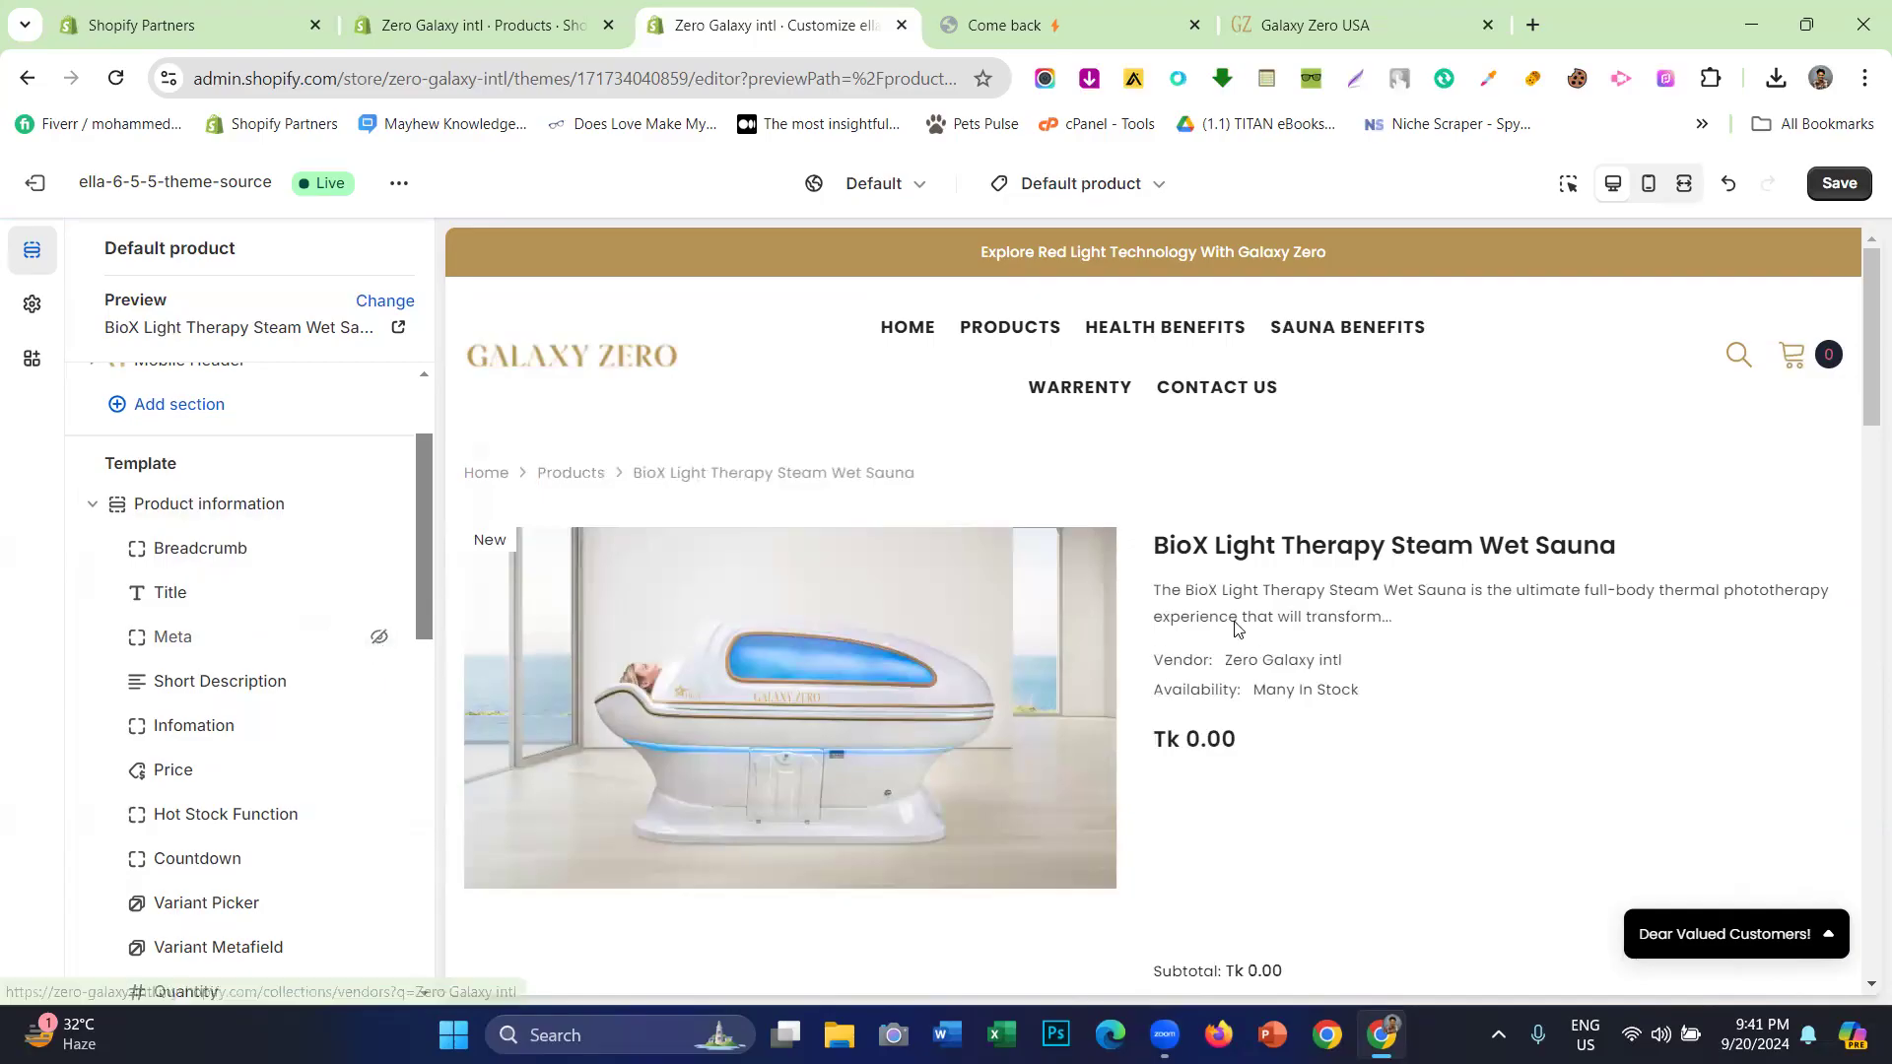
- Turn off vendor, SKU, availability and type in the Infomation block's settings, and hide the block
scroll(208, 648, down, 1)
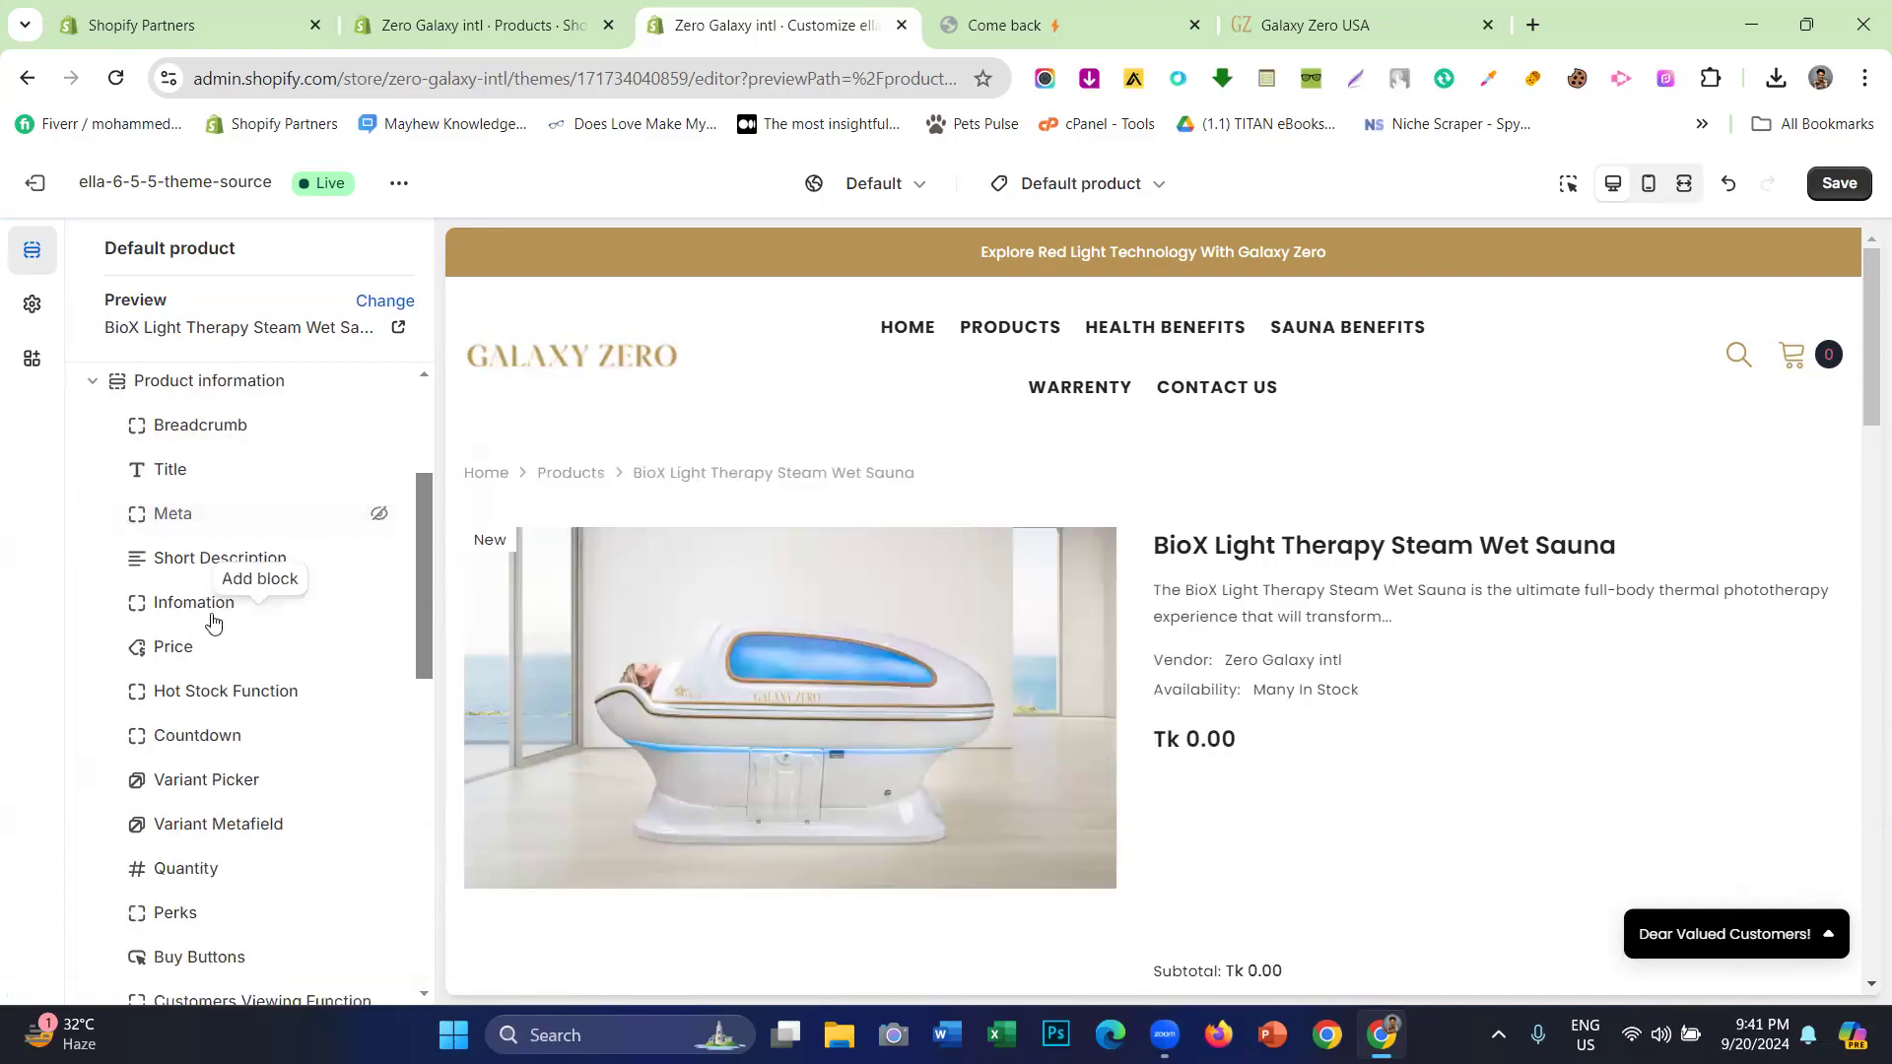
click(194, 602)
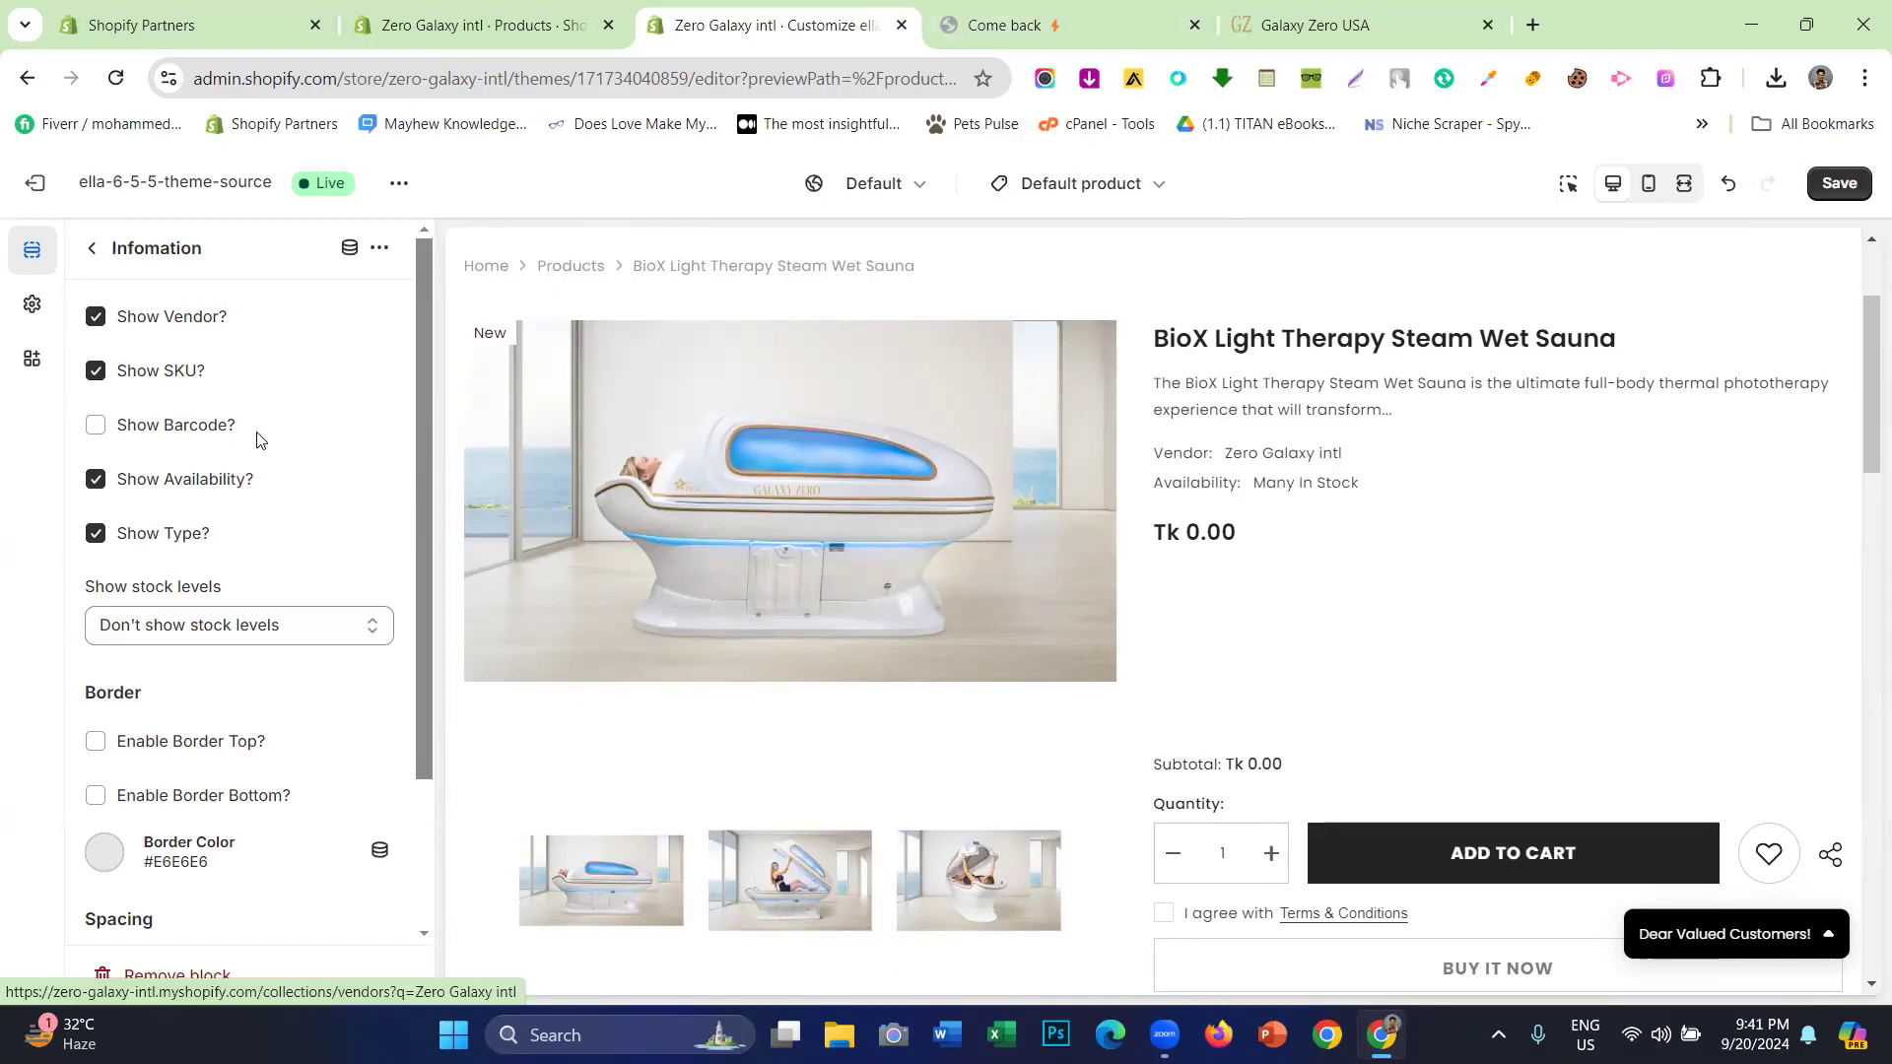
scroll(148, 586, down, 2)
scroll(153, 562, up, 2)
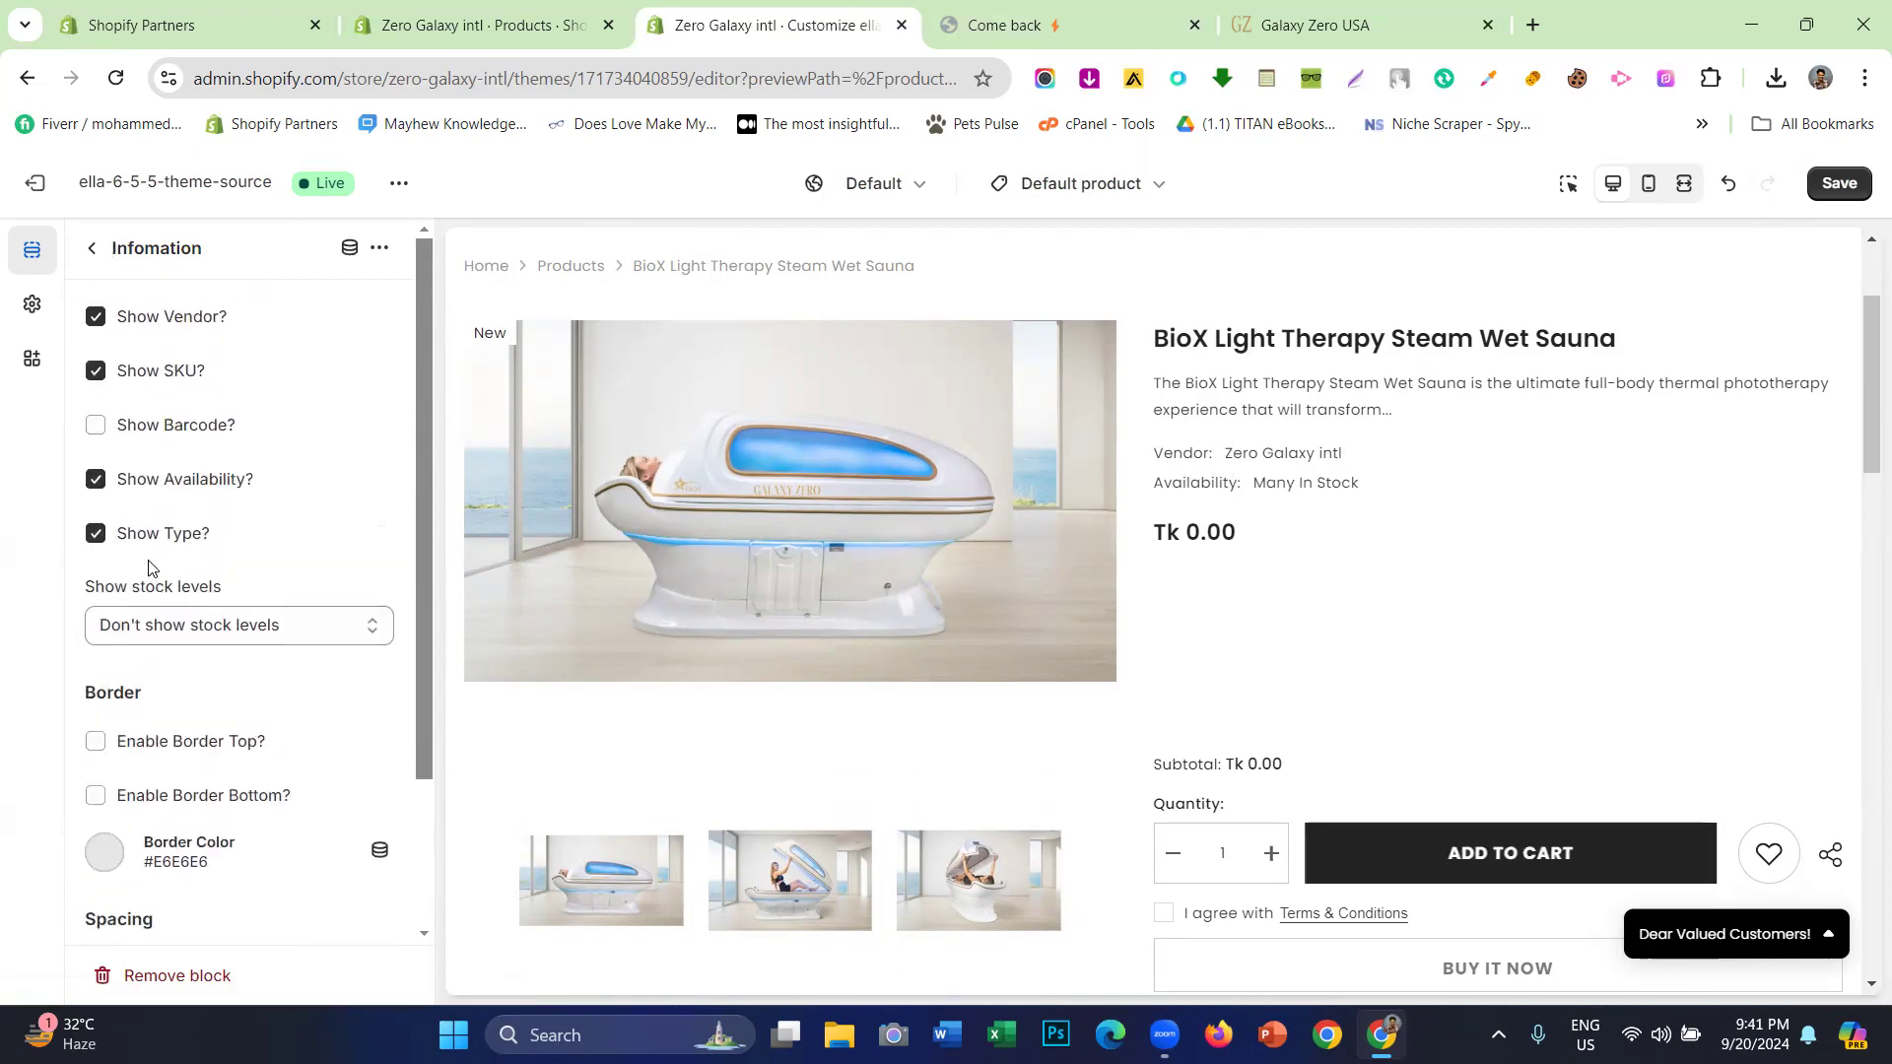
click(148, 320)
click(157, 477)
click(155, 533)
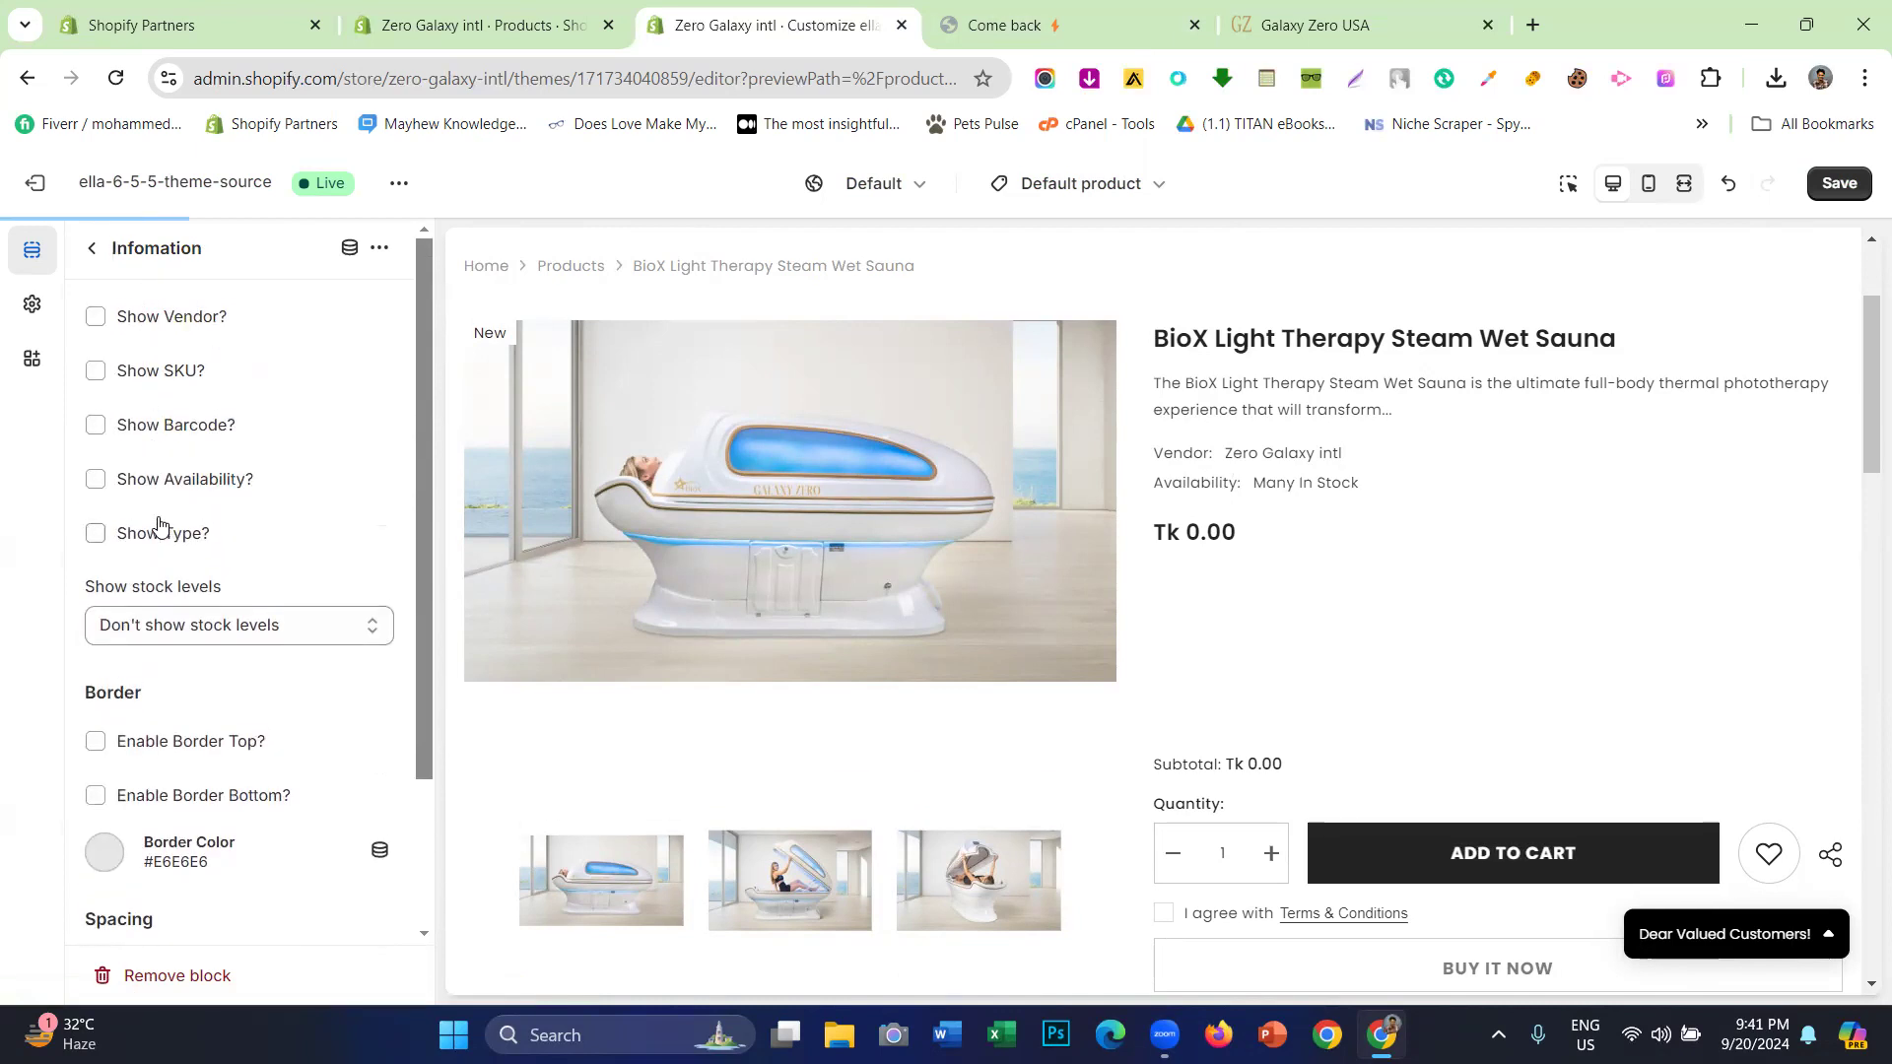
click(96, 249)
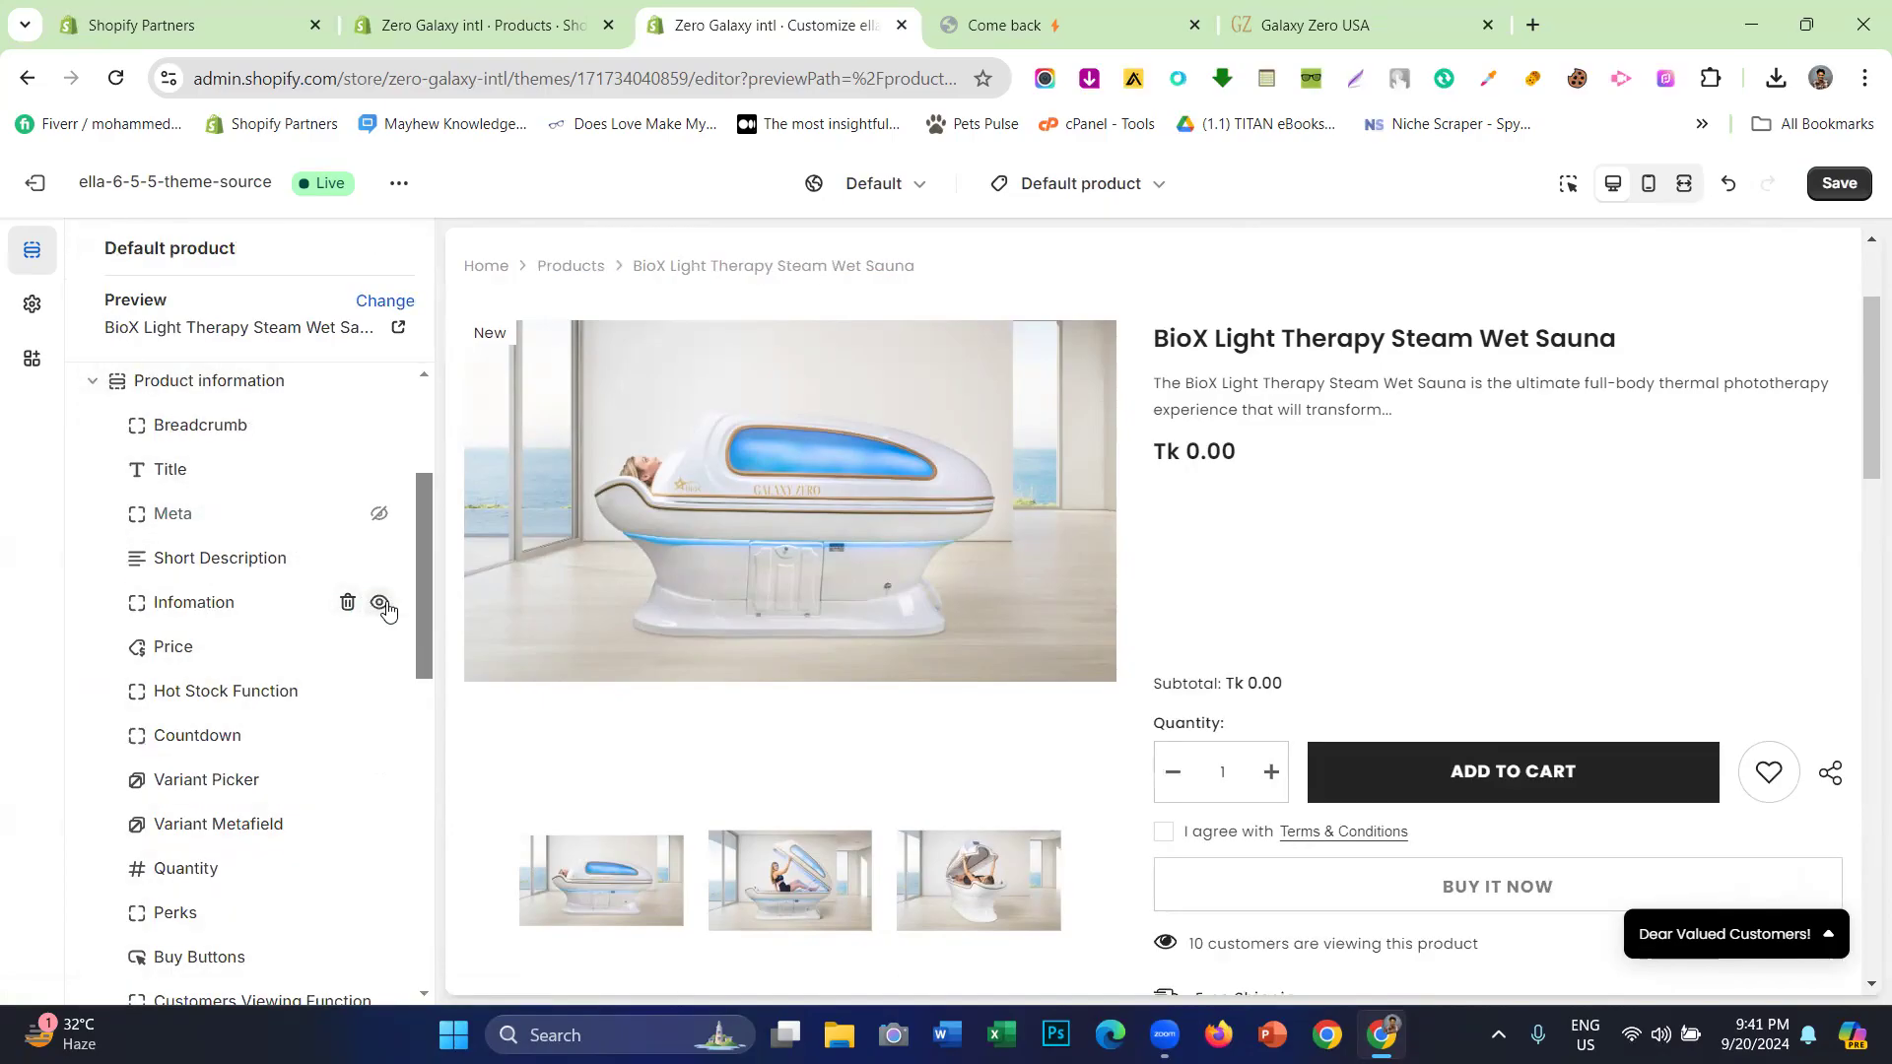
click(379, 603)
- Hide the Hot Stock Function and Countdown blocks under Product information and check the BioX preview
scroll(310, 690, down, 2)
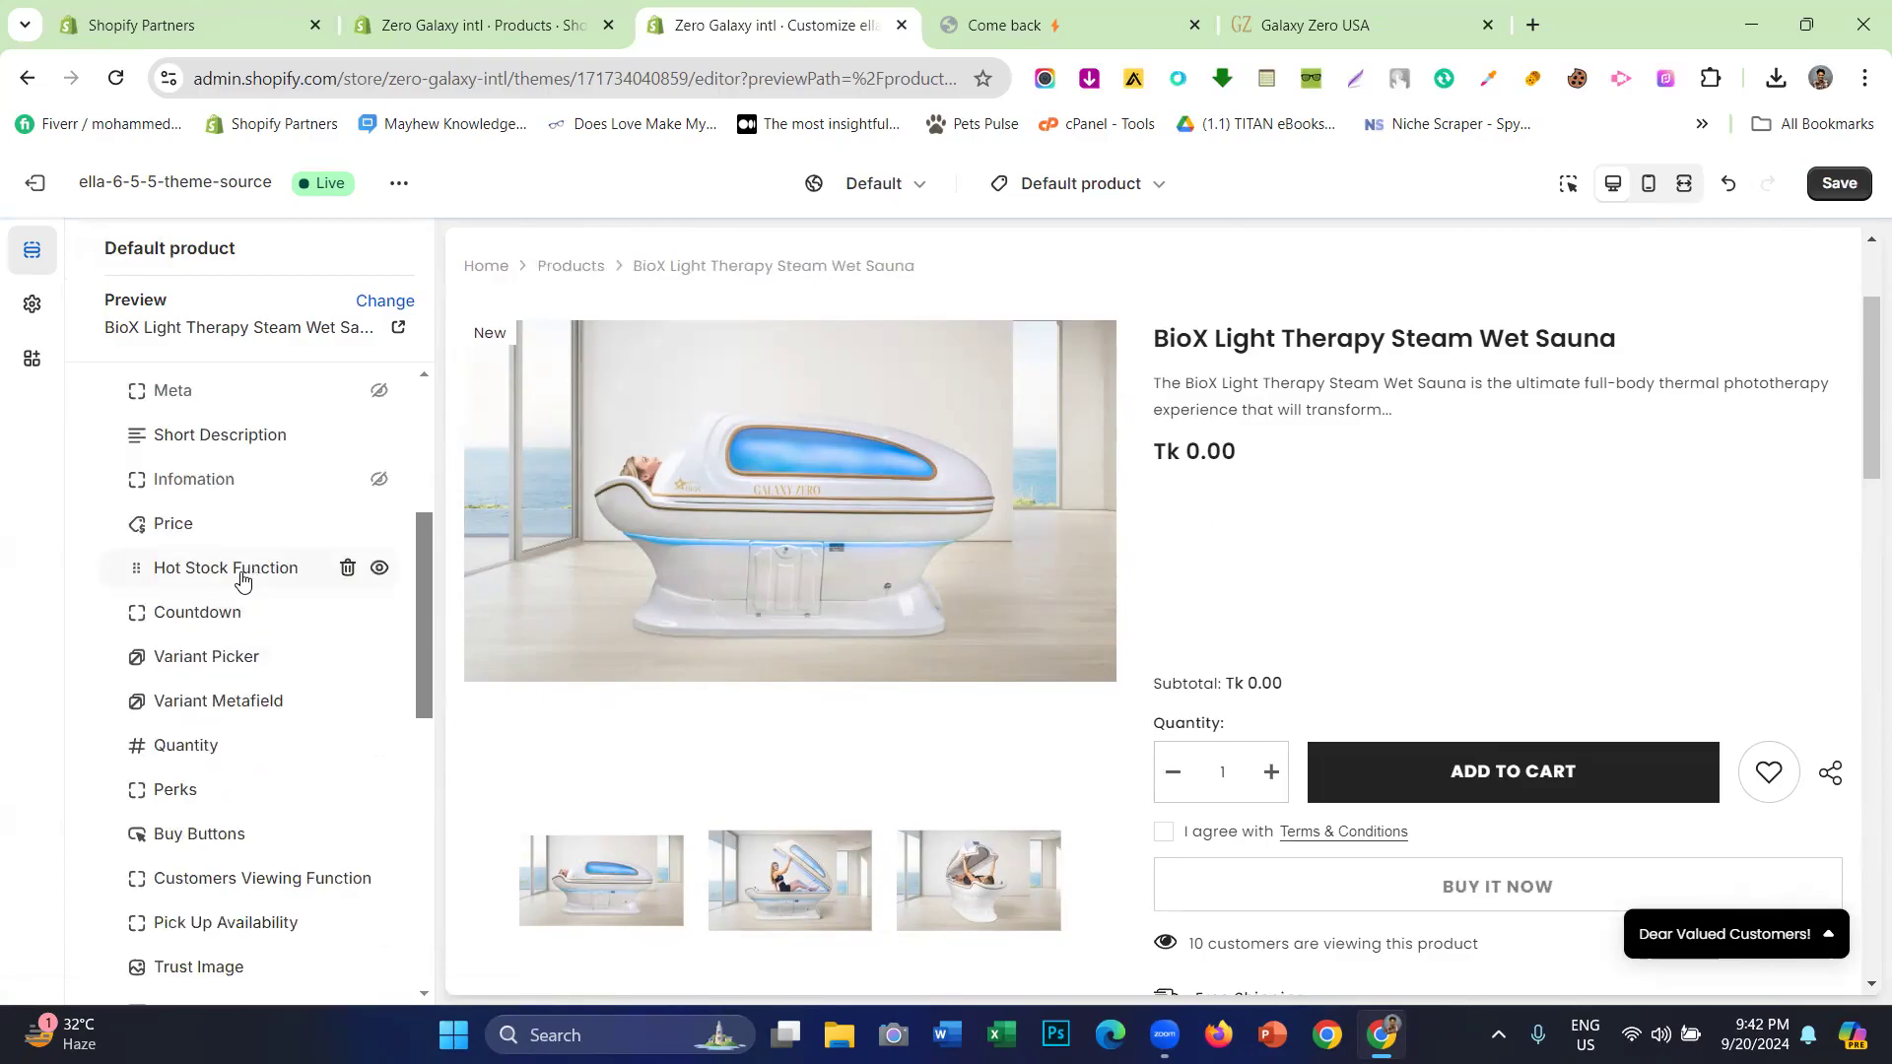
scroll(1195, 620, down, 3)
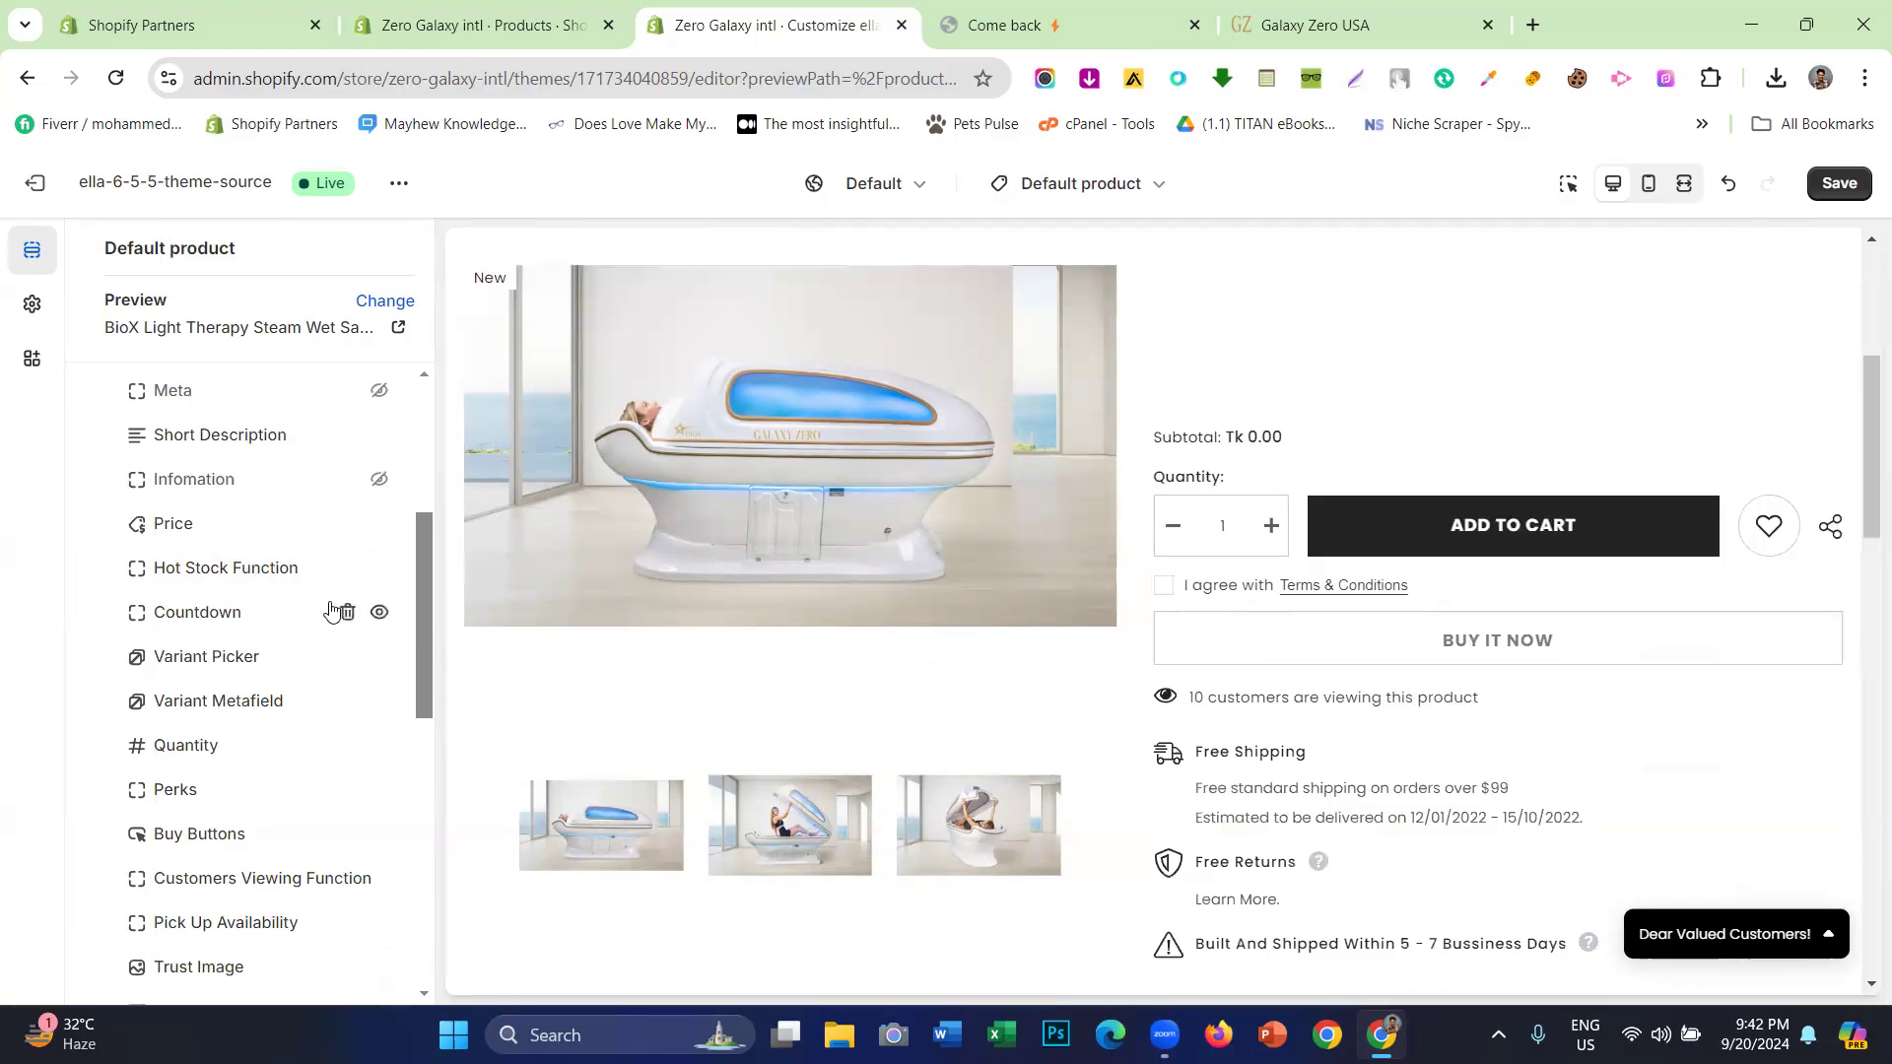
scroll(1321, 434, up, 4)
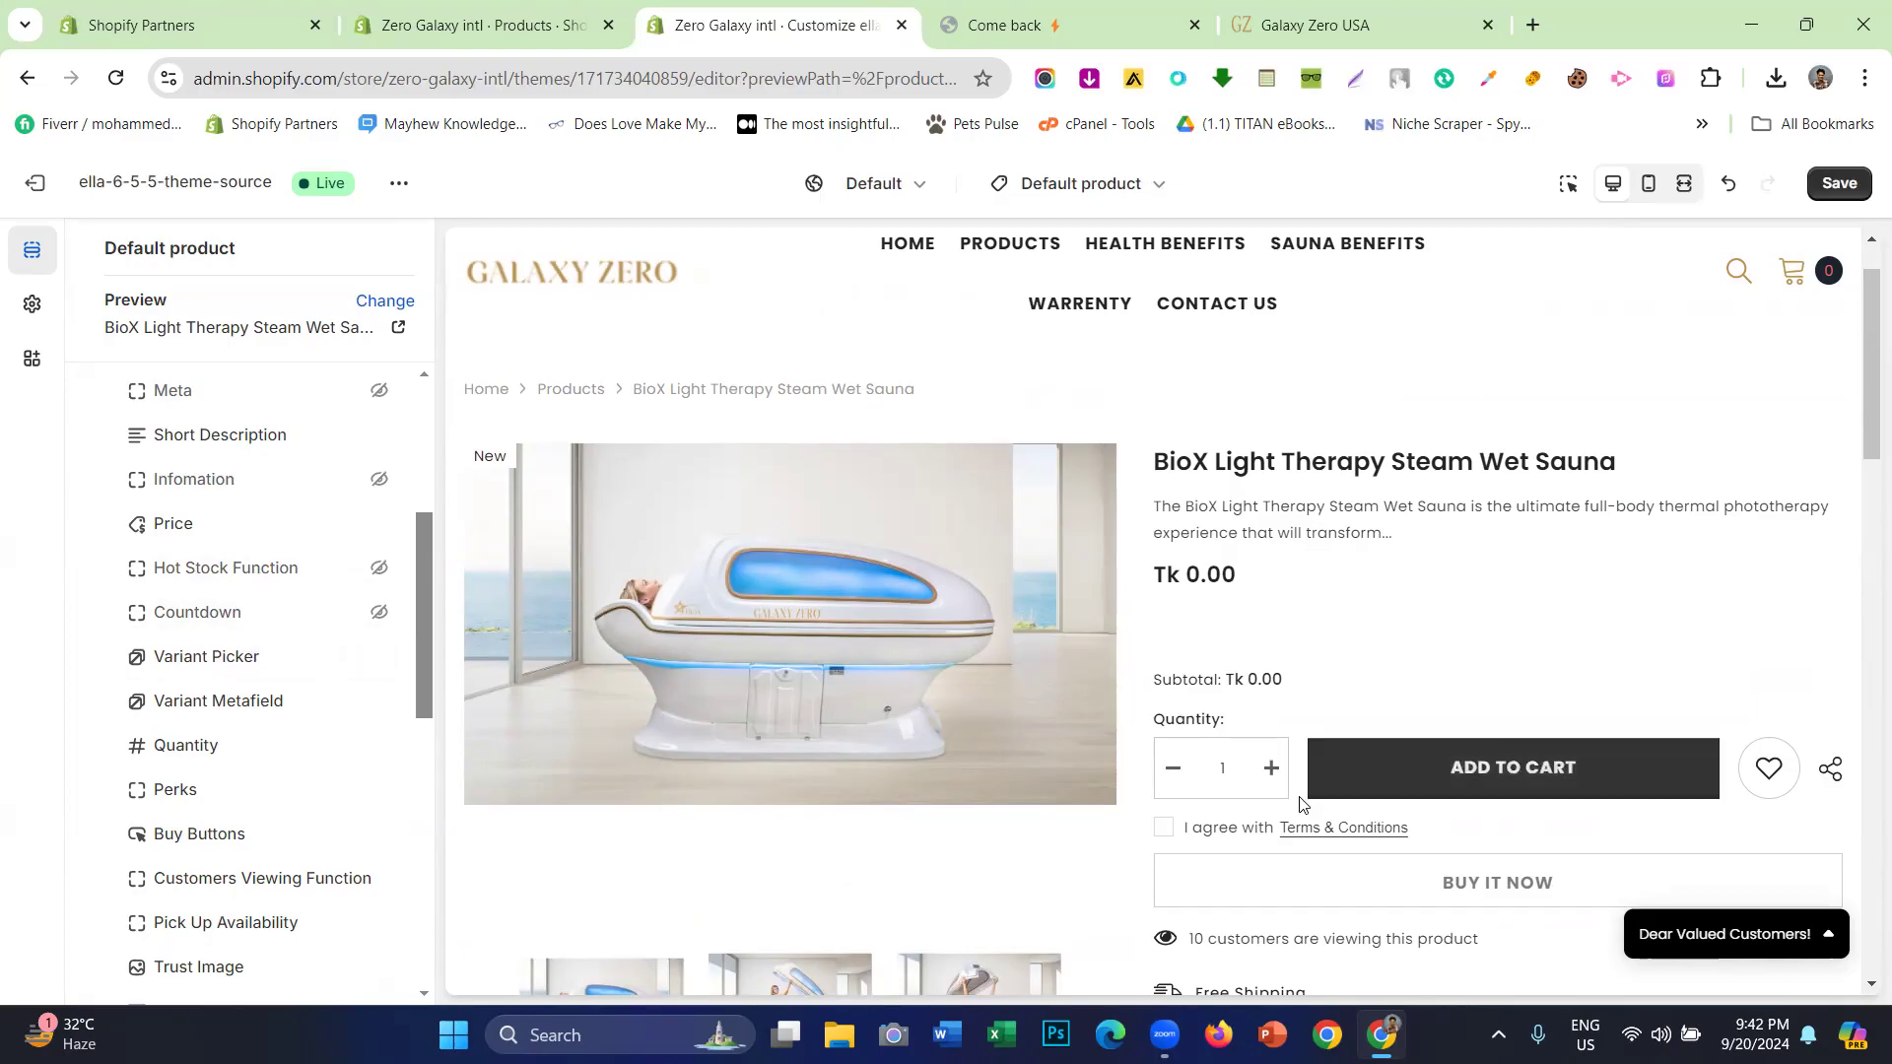
scroll(1301, 800, down, 1)
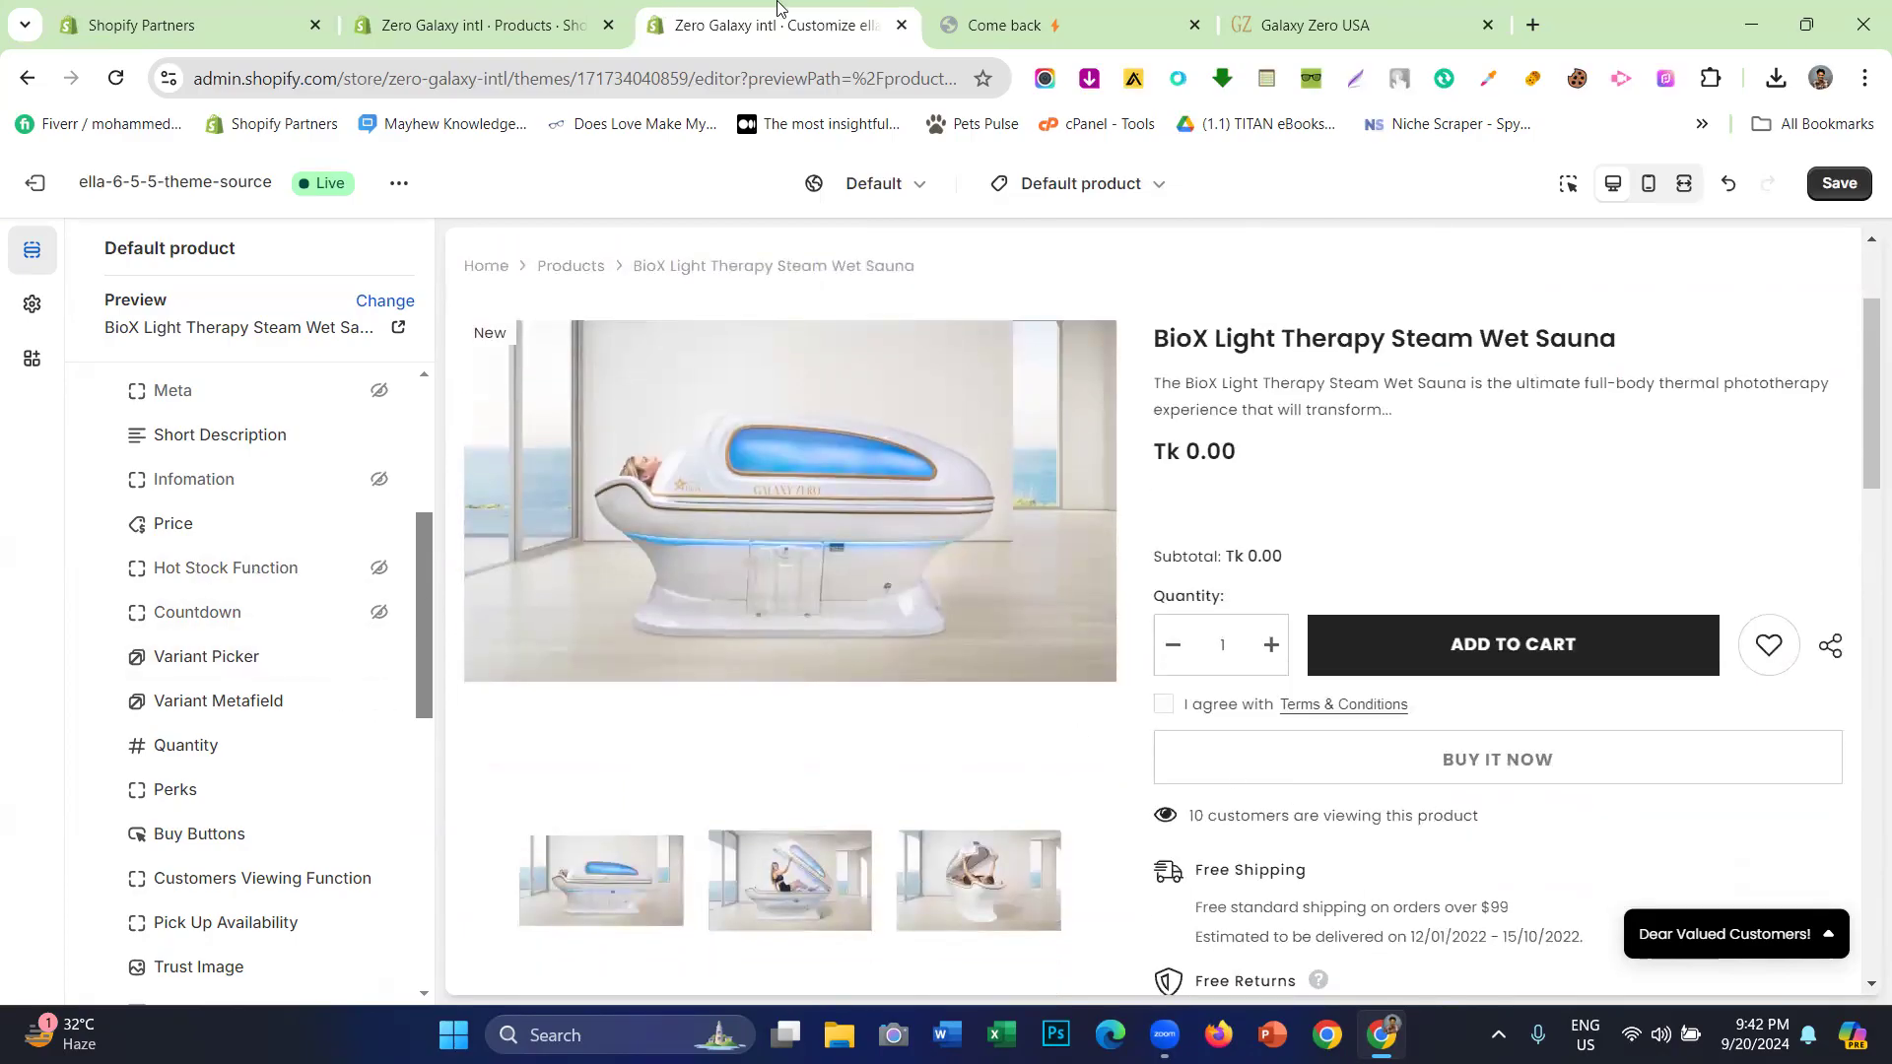
- Check the Galaxy Zero USA BioX page and hide the Variant Metafield and Perks blocks in the Zero Galaxy intl product template
click(1330, 25)
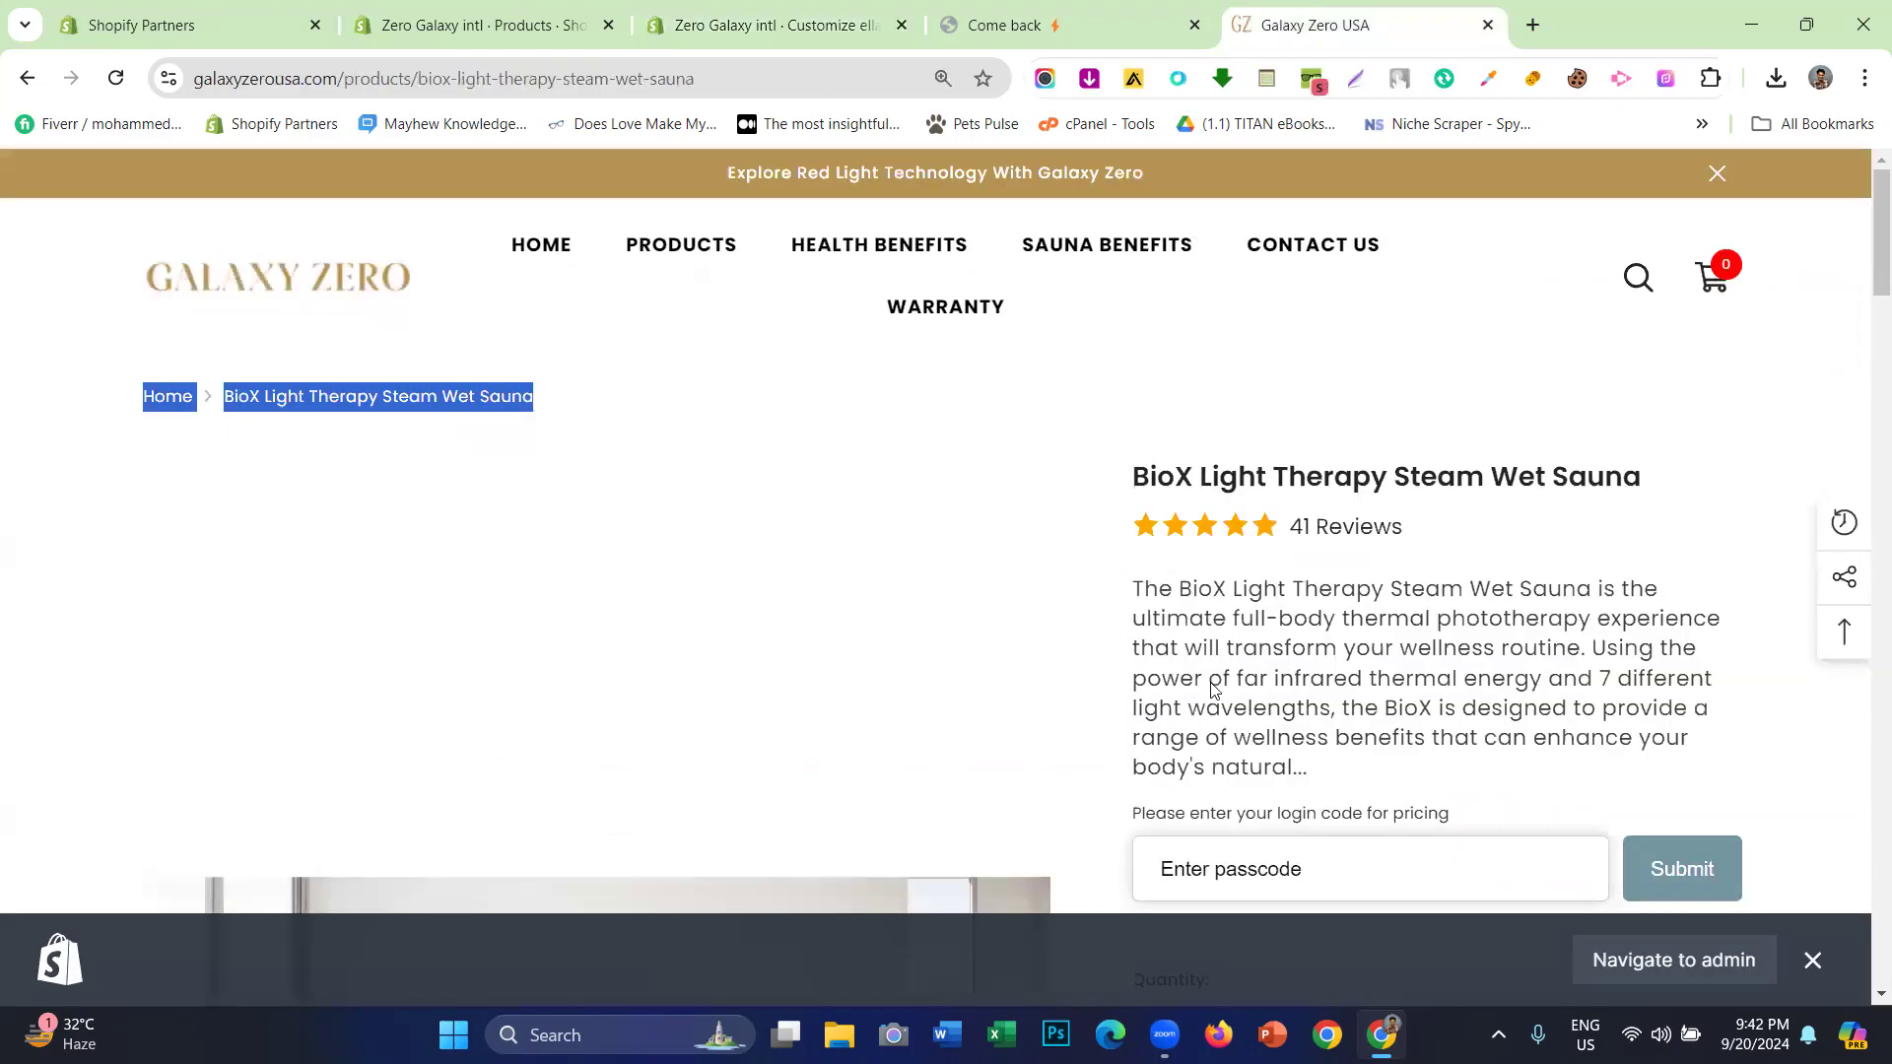
scroll(1212, 685, down, 2)
click(902, 8)
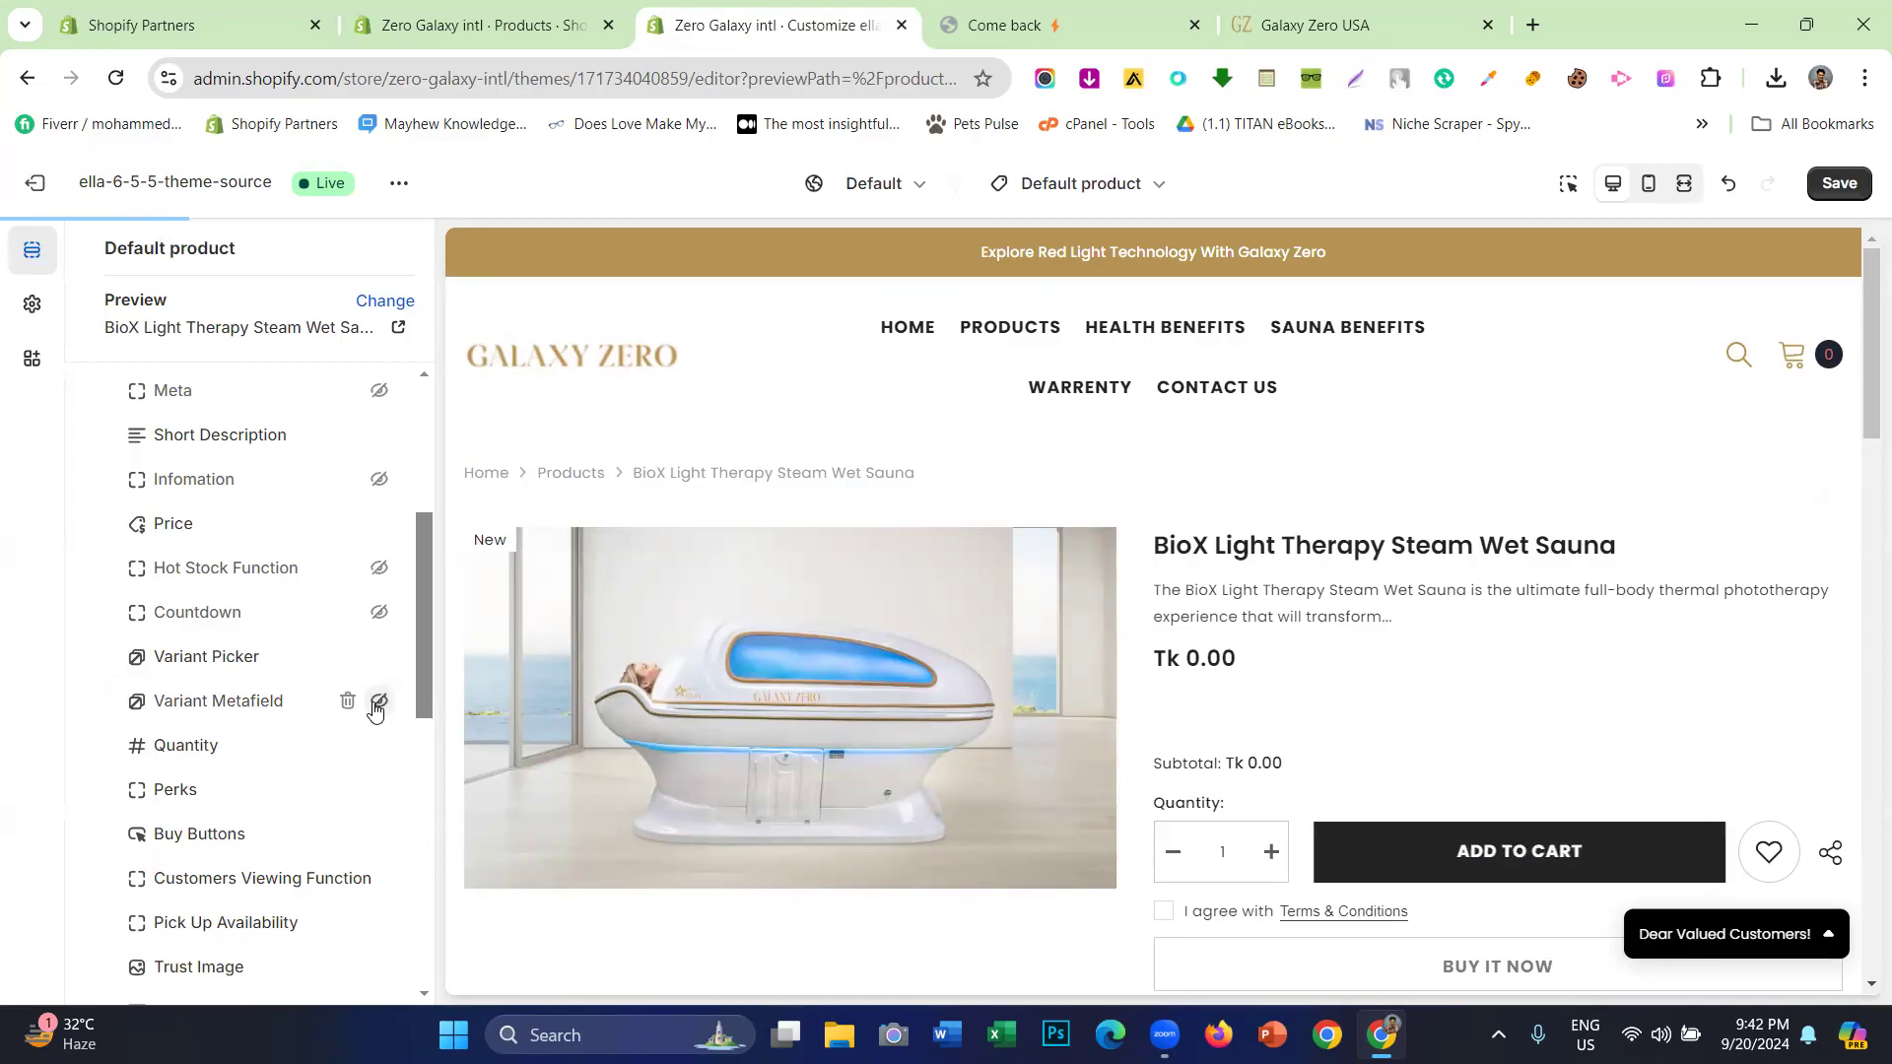
click(377, 702)
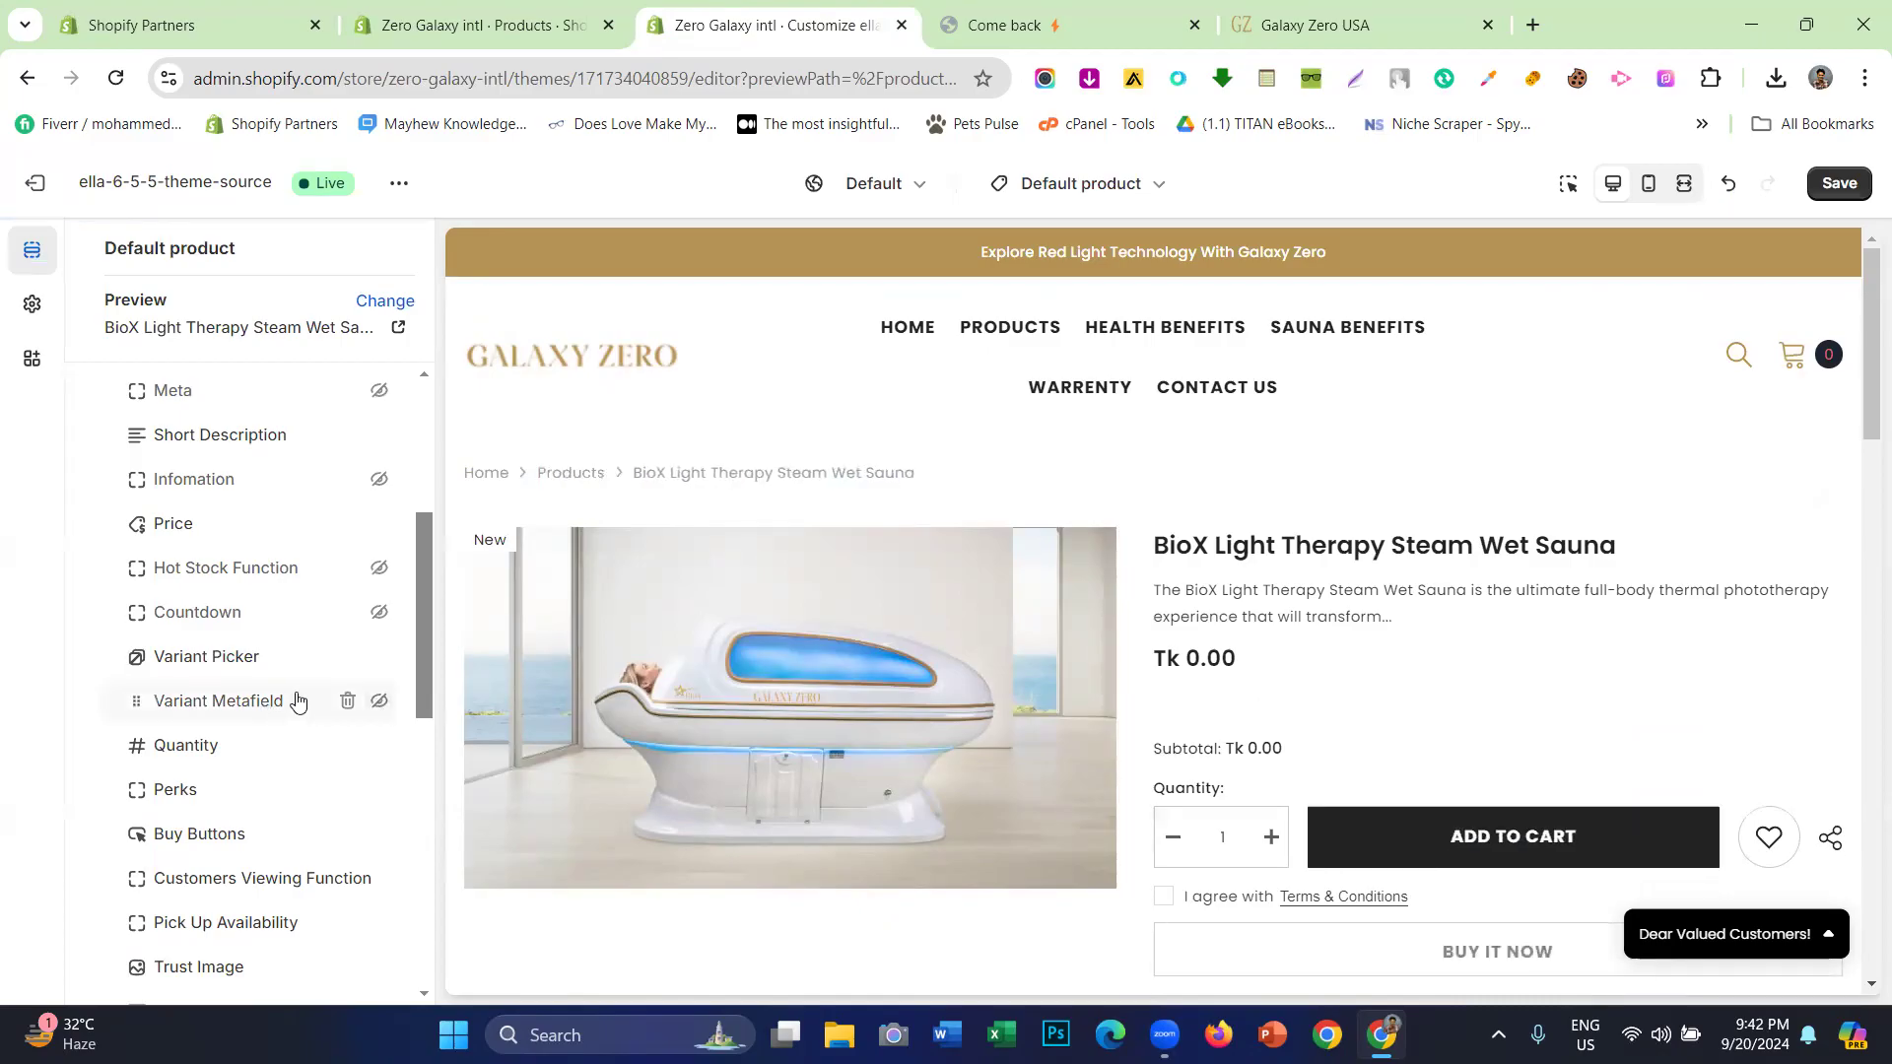
scroll(1386, 682, down, 1)
scroll(257, 711, down, 1)
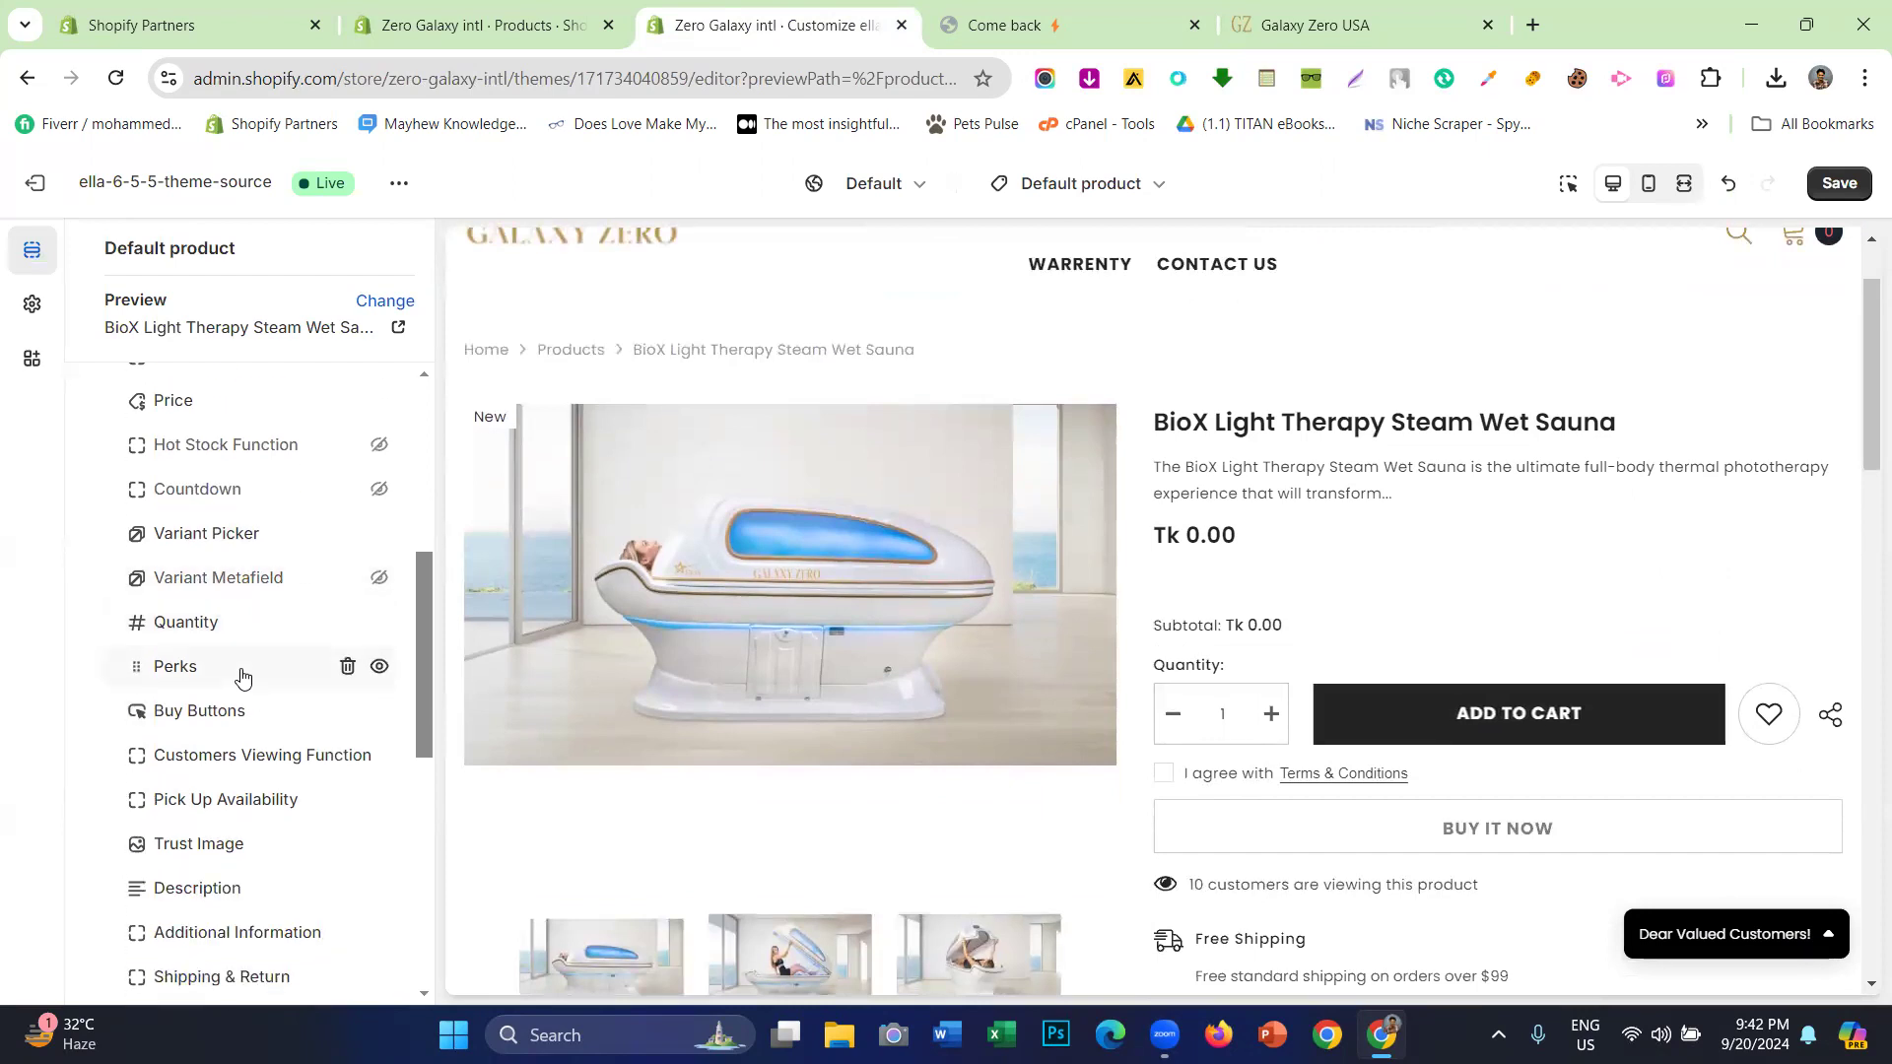
click(379, 667)
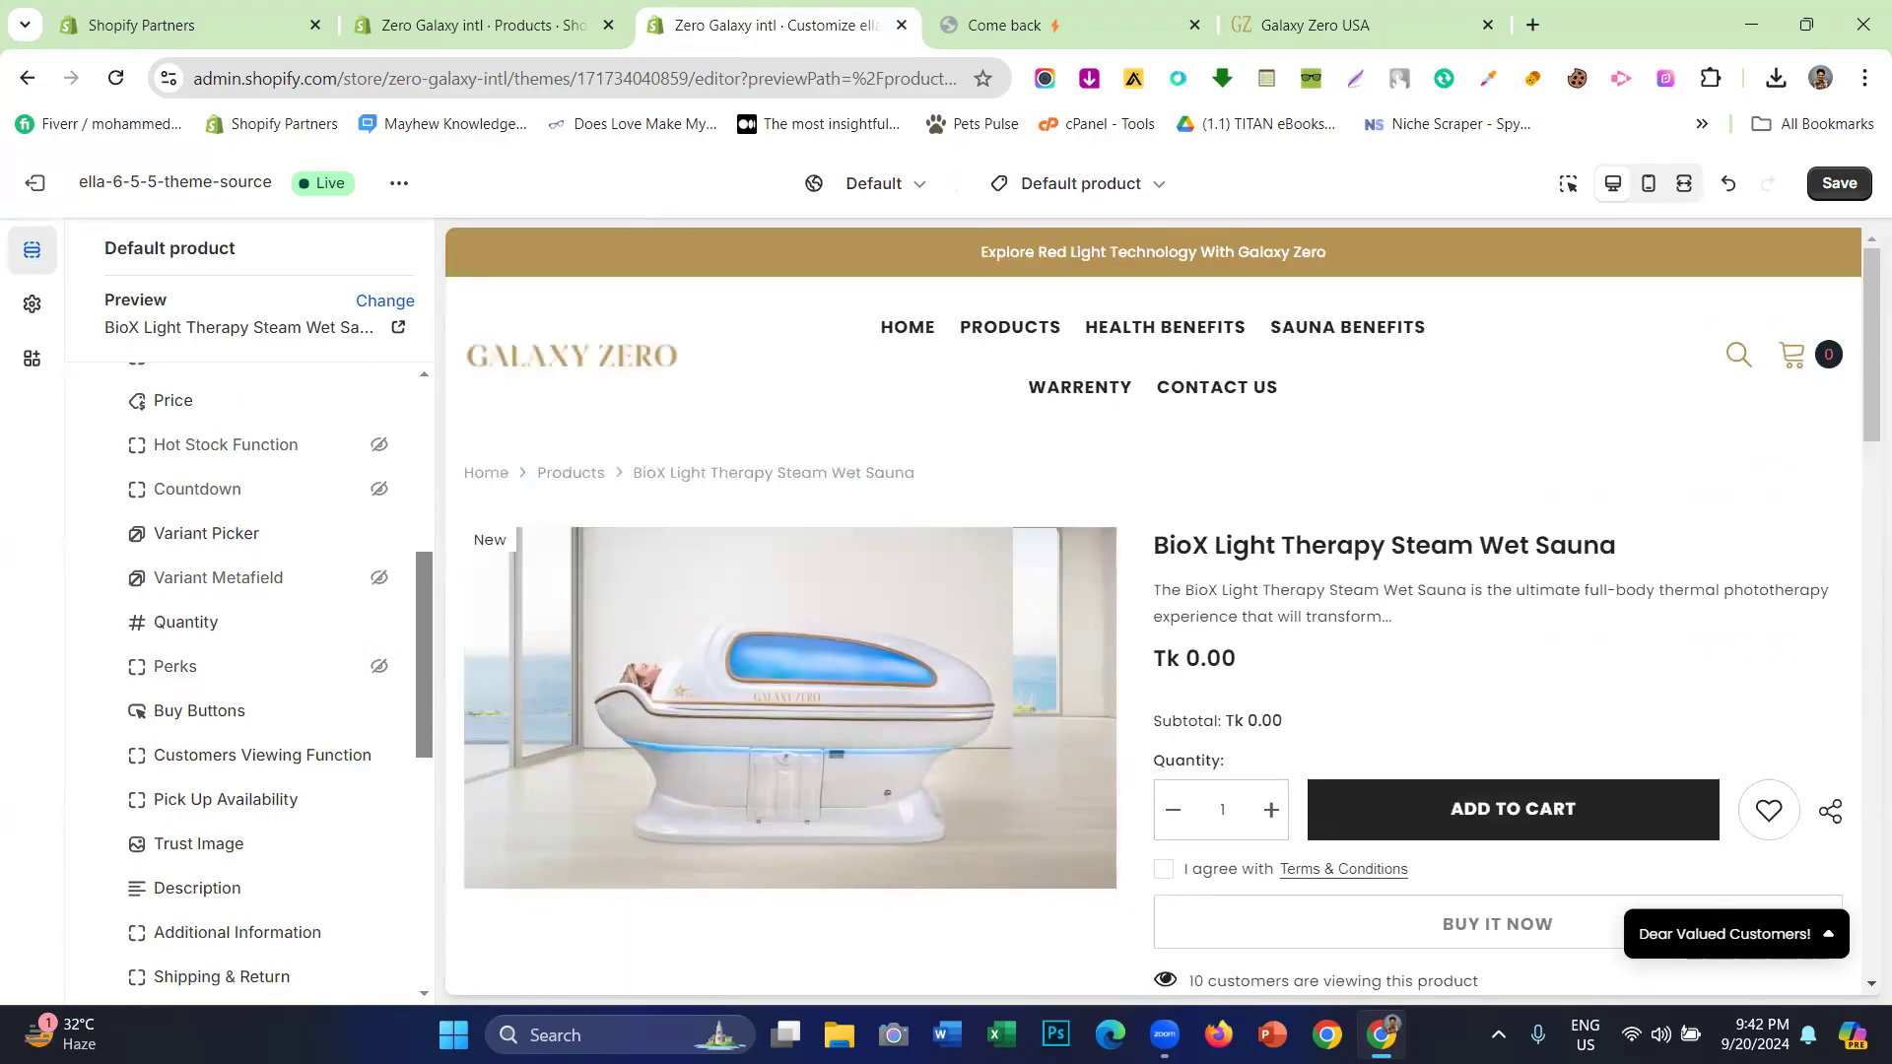
- Locate the customers-viewing line in the BioX preview and hide the Customers Viewing Function block
scroll(262, 680, down, 1)
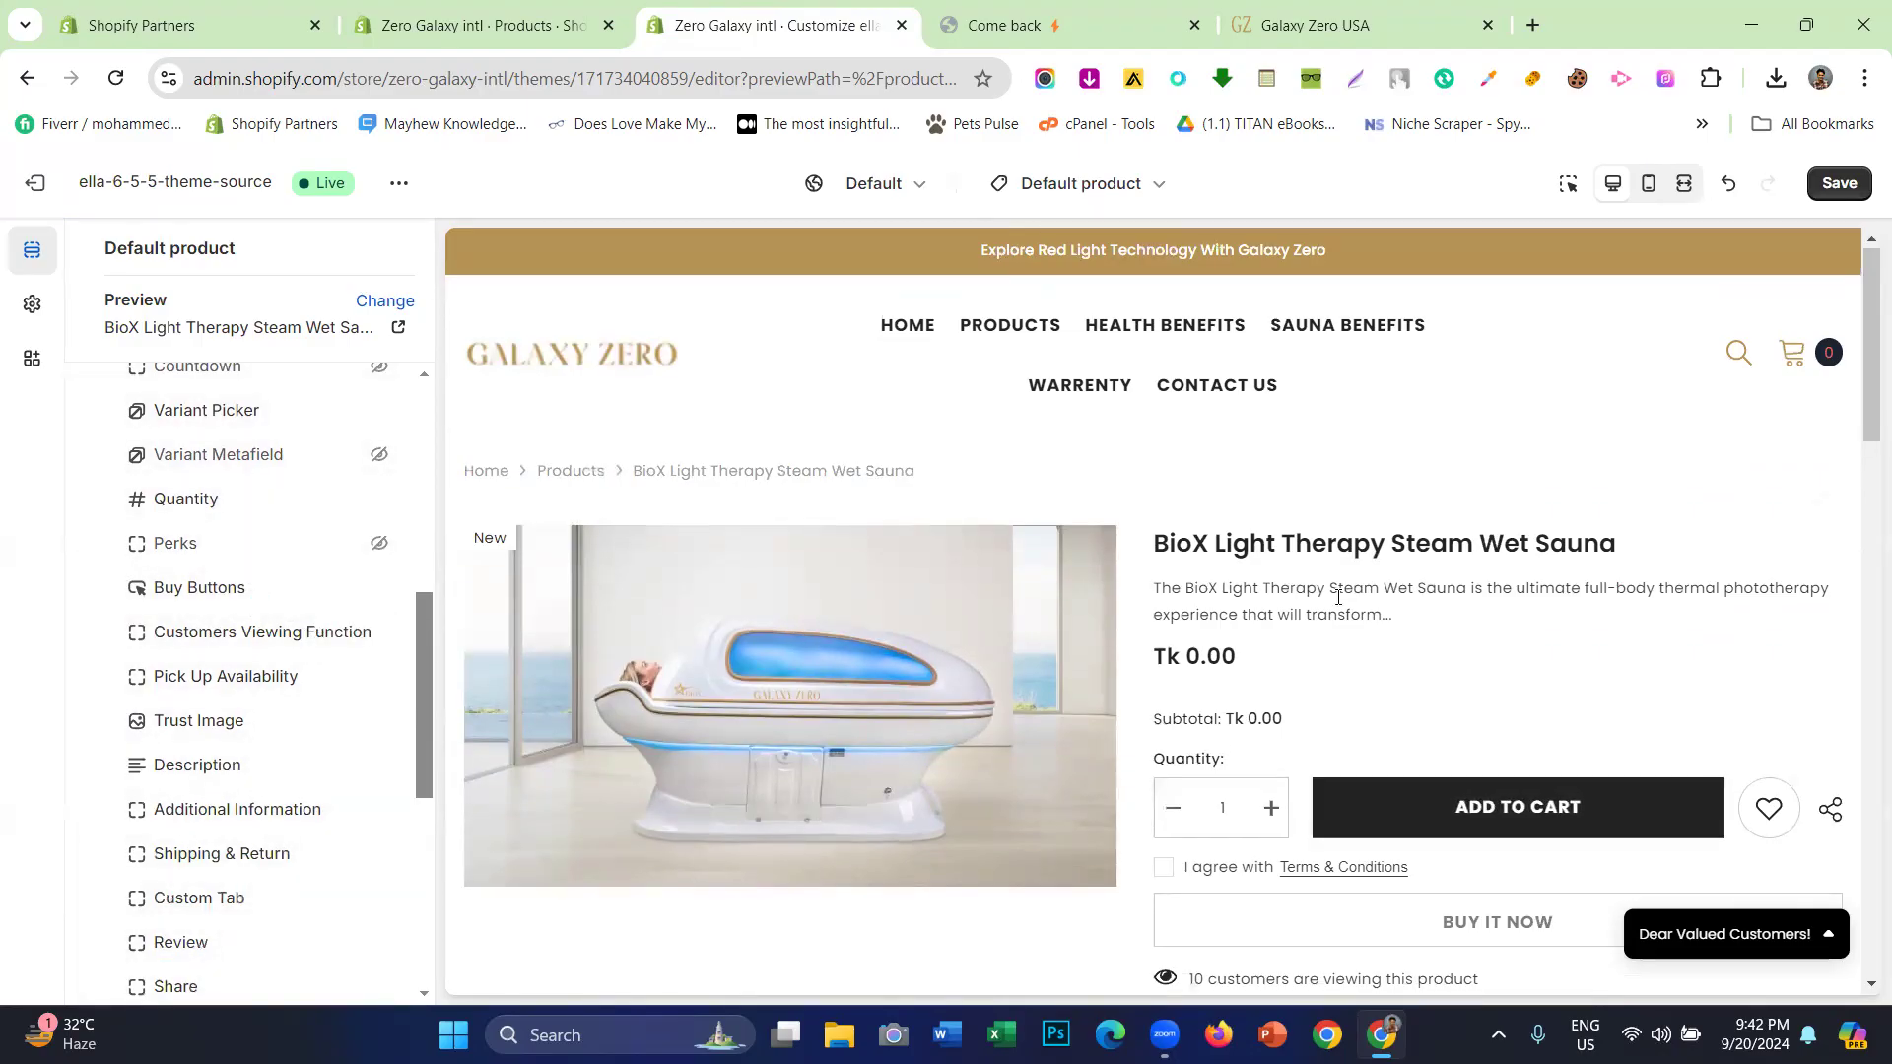
scroll(1137, 784, down, 3)
drag(1195, 727, 1528, 741)
click(1528, 741)
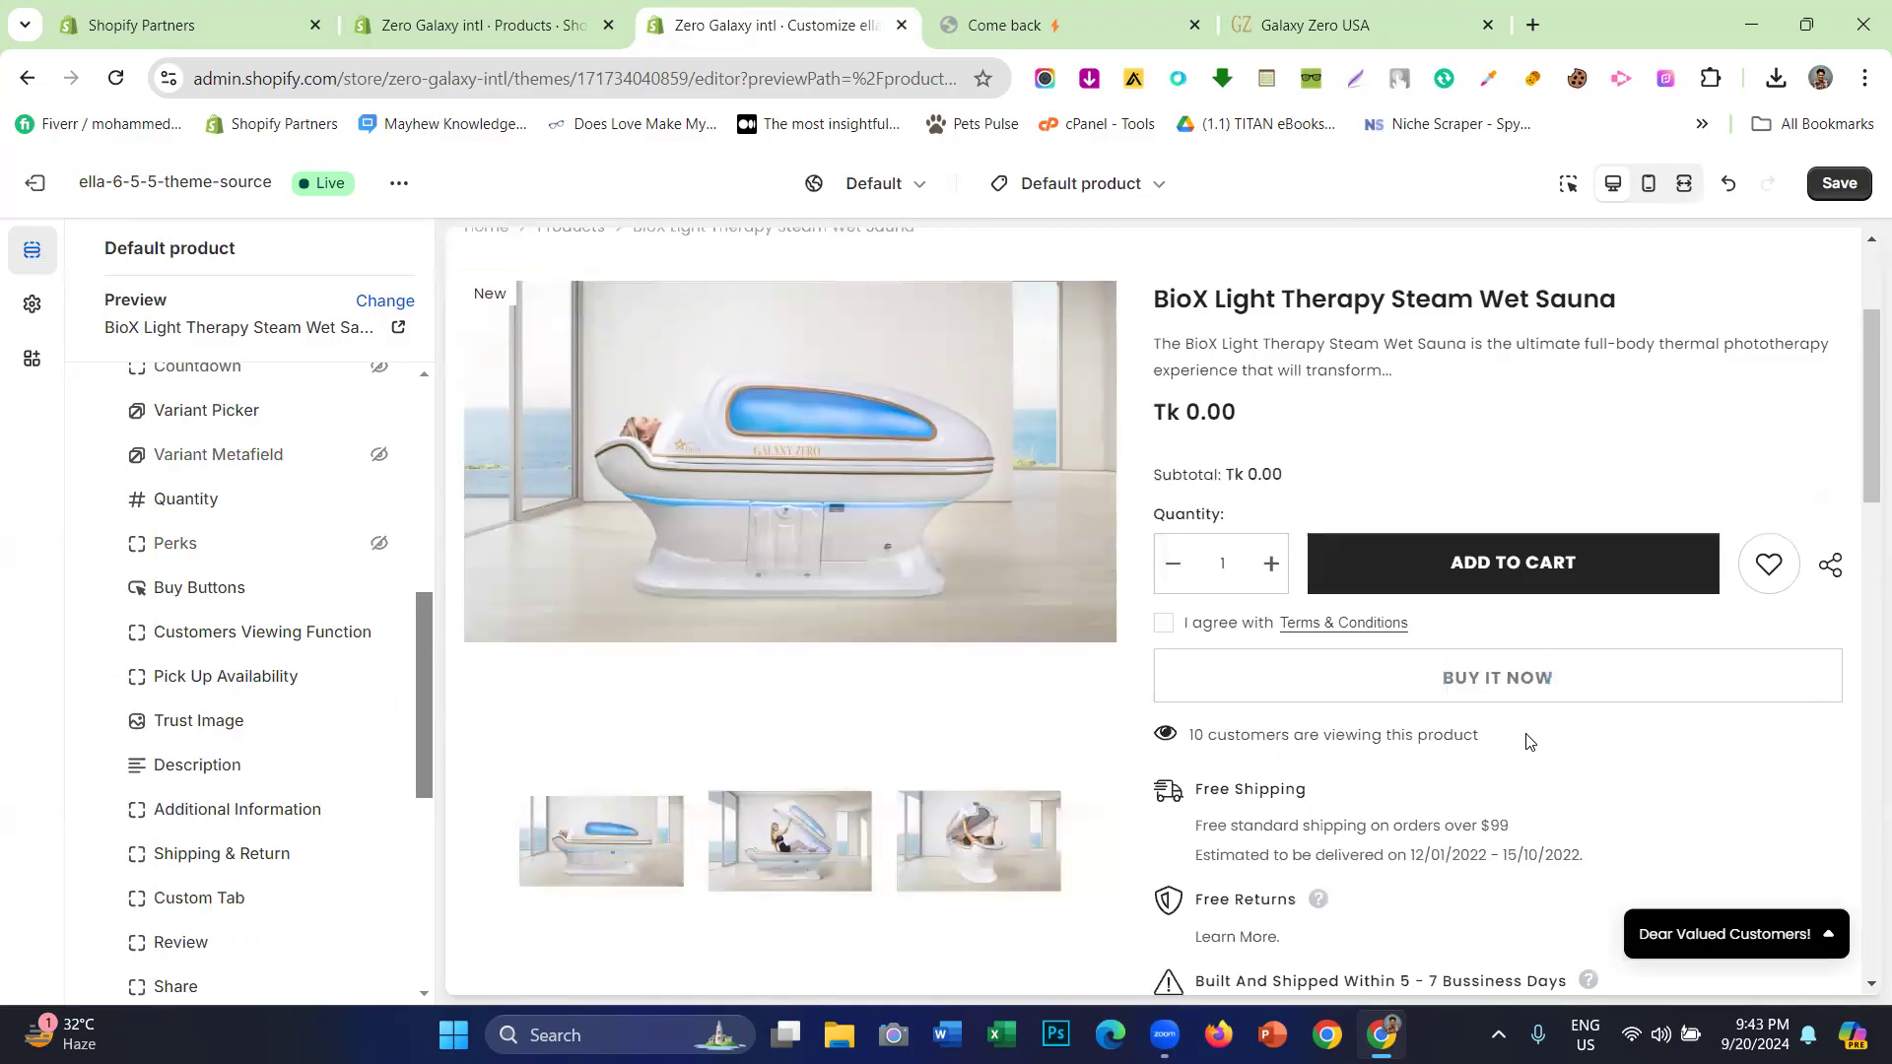
mouse_move(322, 642)
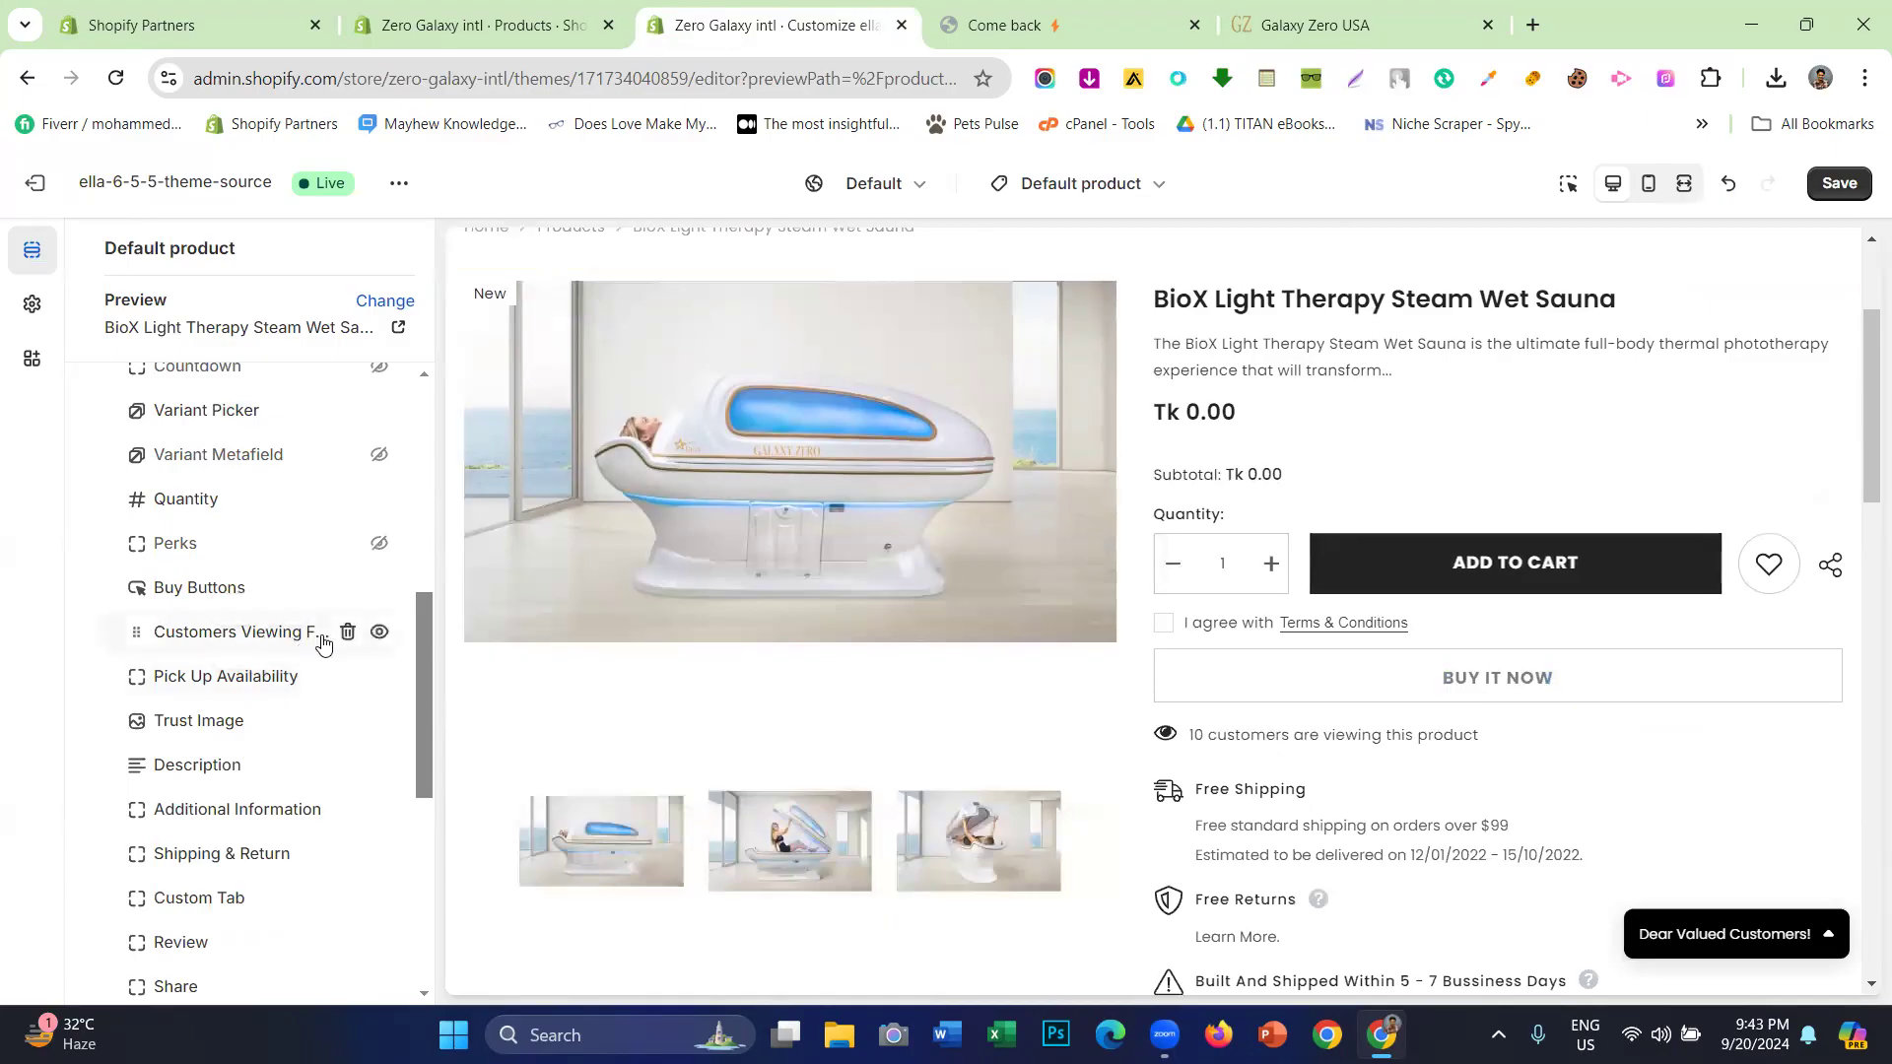
click(379, 632)
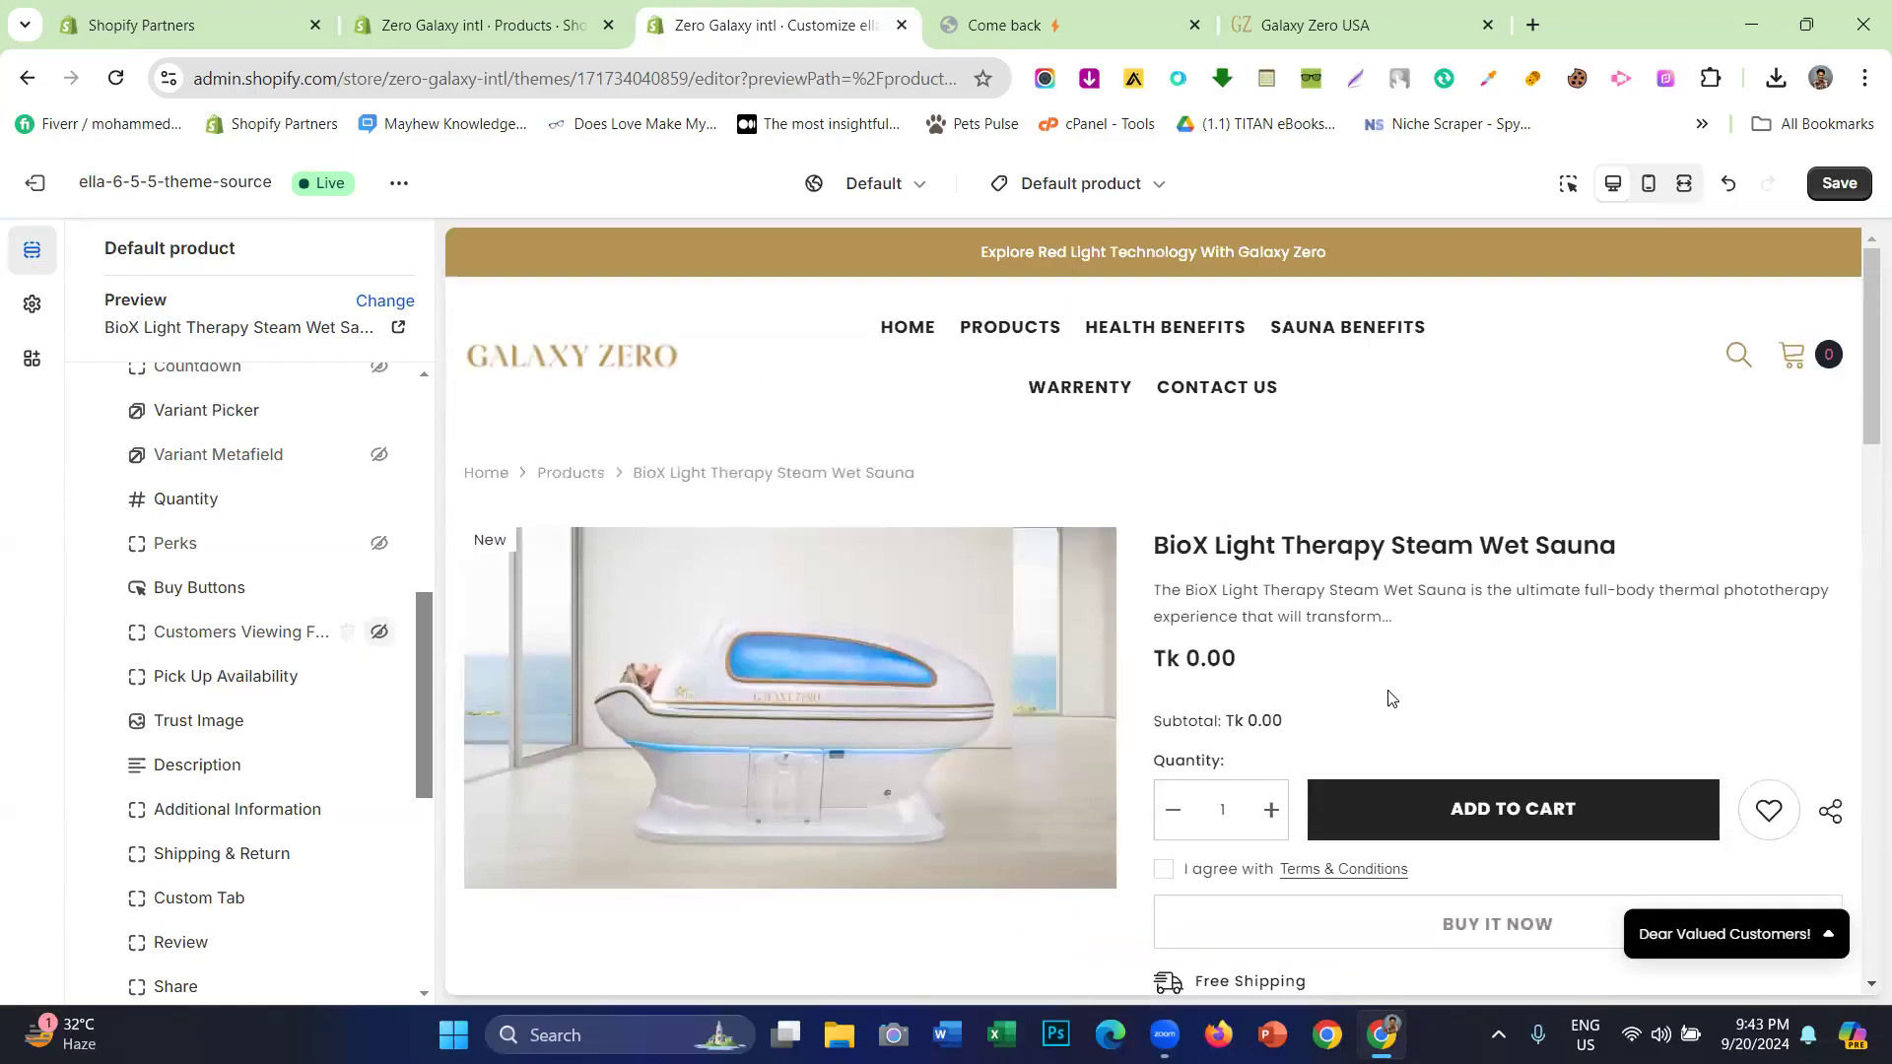
- Hide the Pick Up Availability block and check the area below the purchase buttons in the BioX preview
scroll(1294, 657, down, 3)
mouse_move(350, 676)
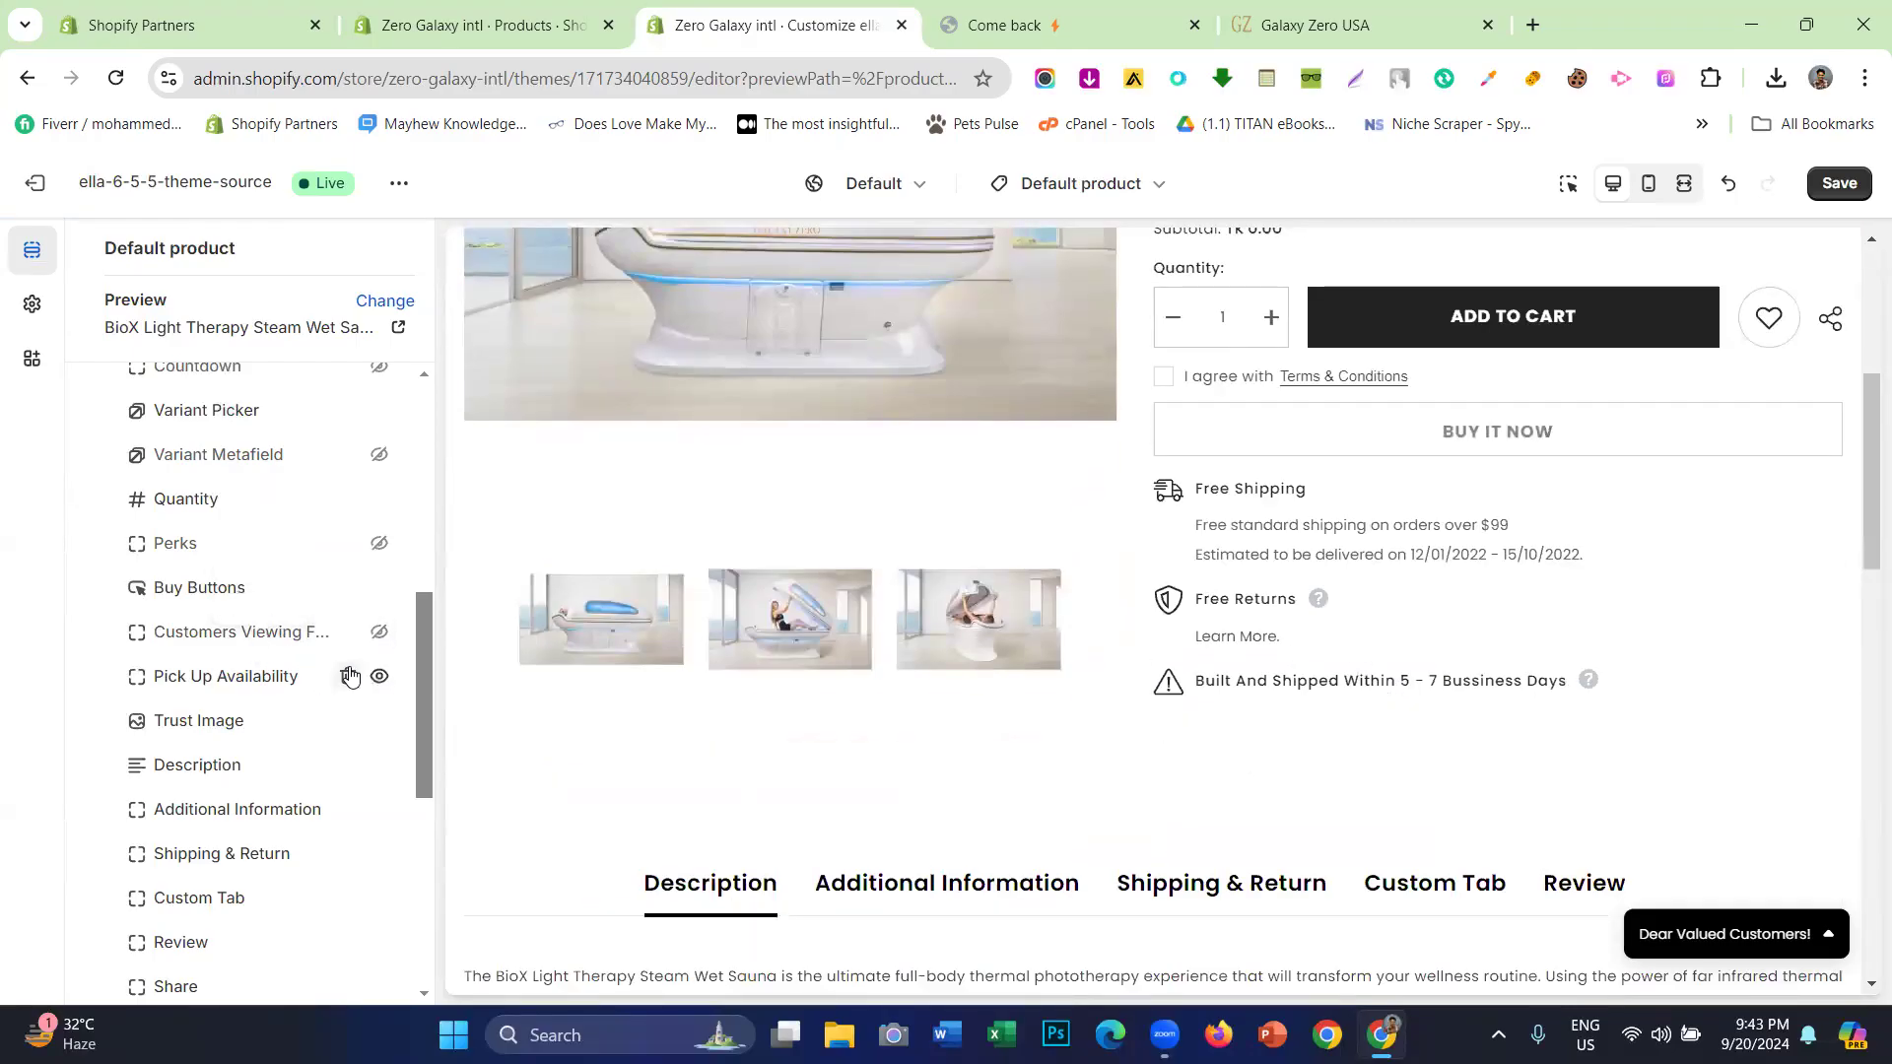
click(377, 678)
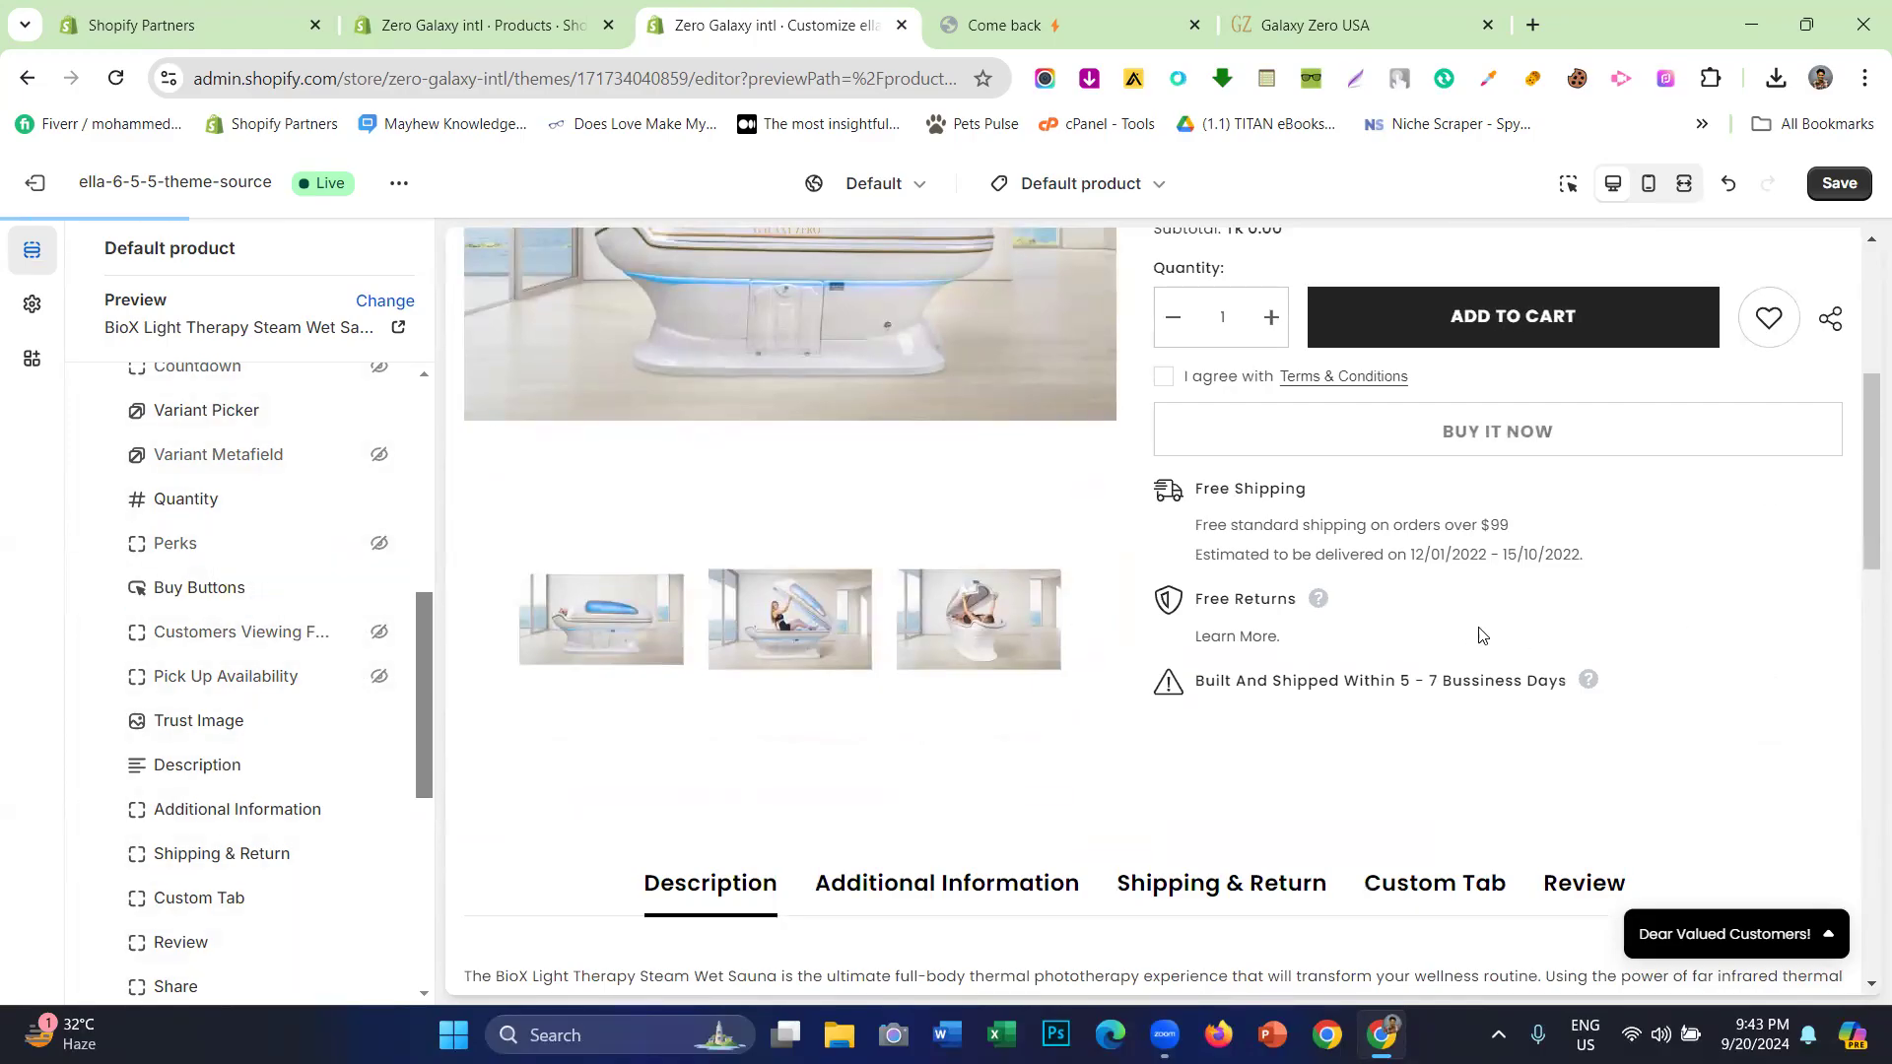
scroll(1474, 634, down, 5)
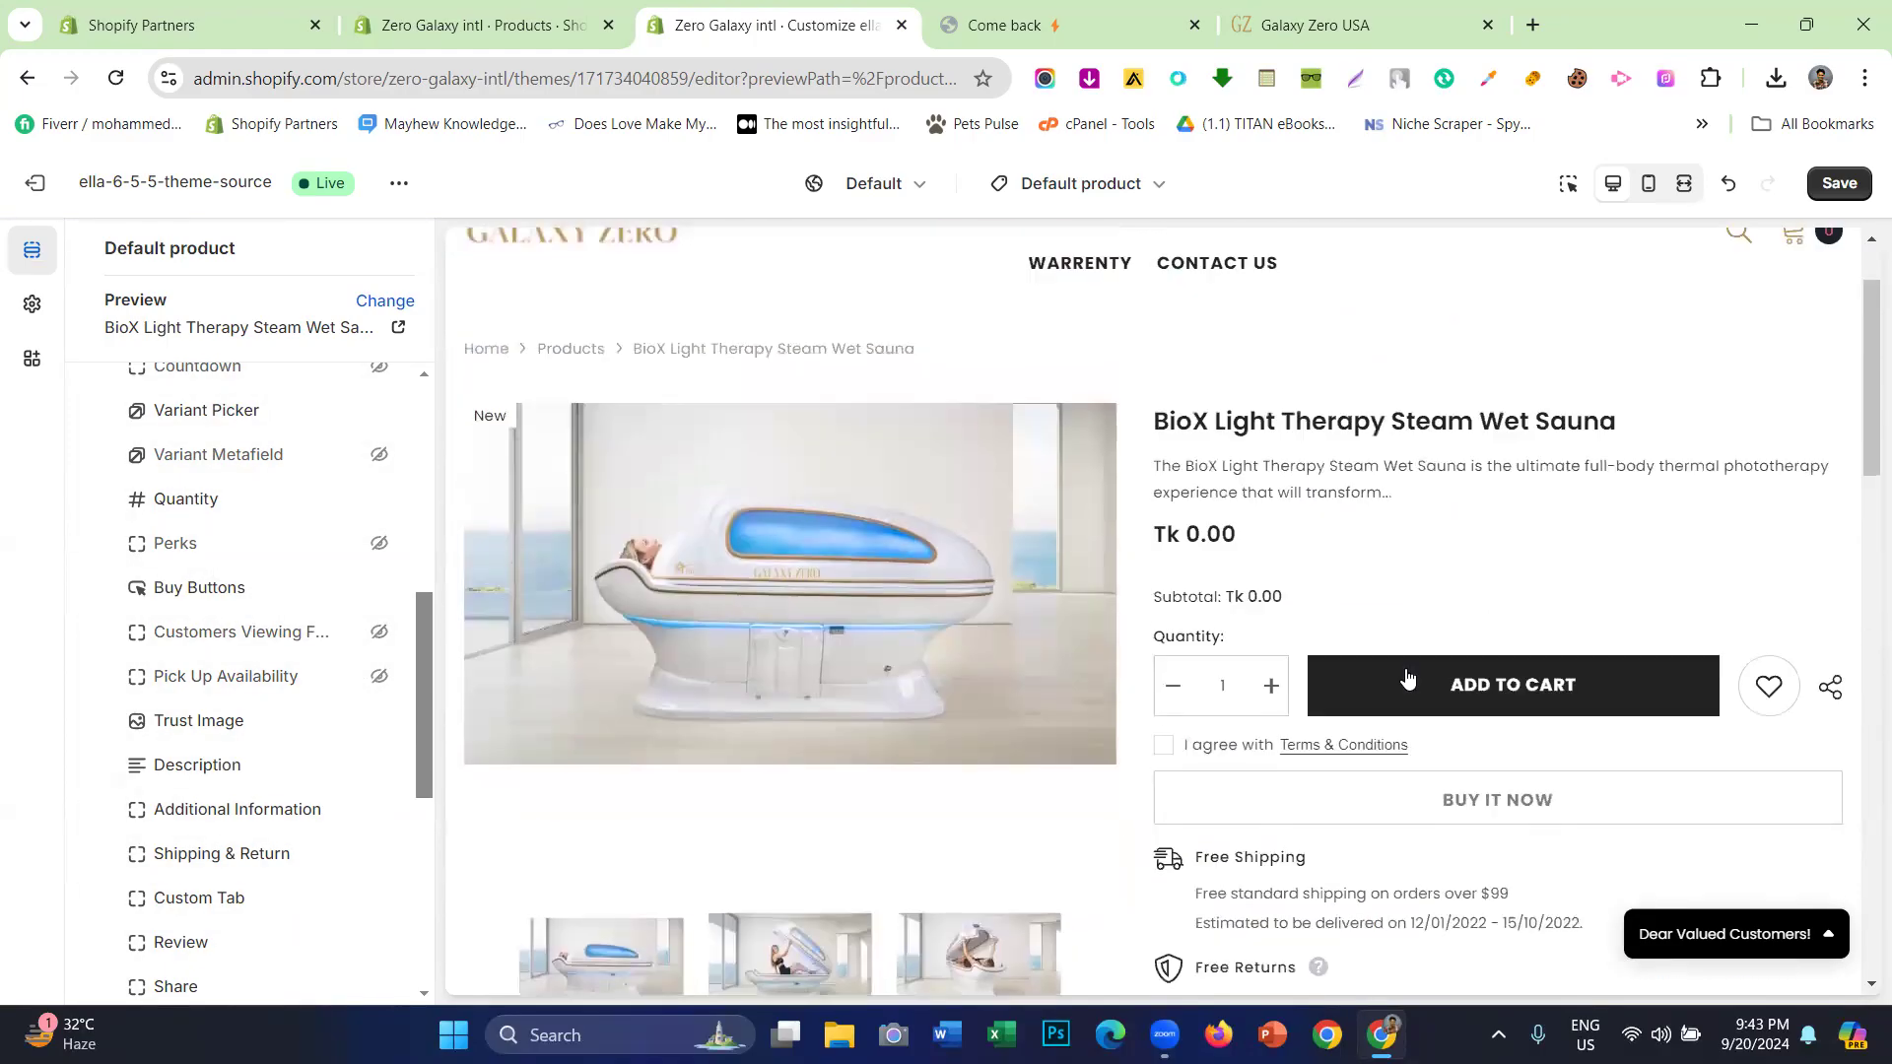
scroll(1409, 675, down, 2)
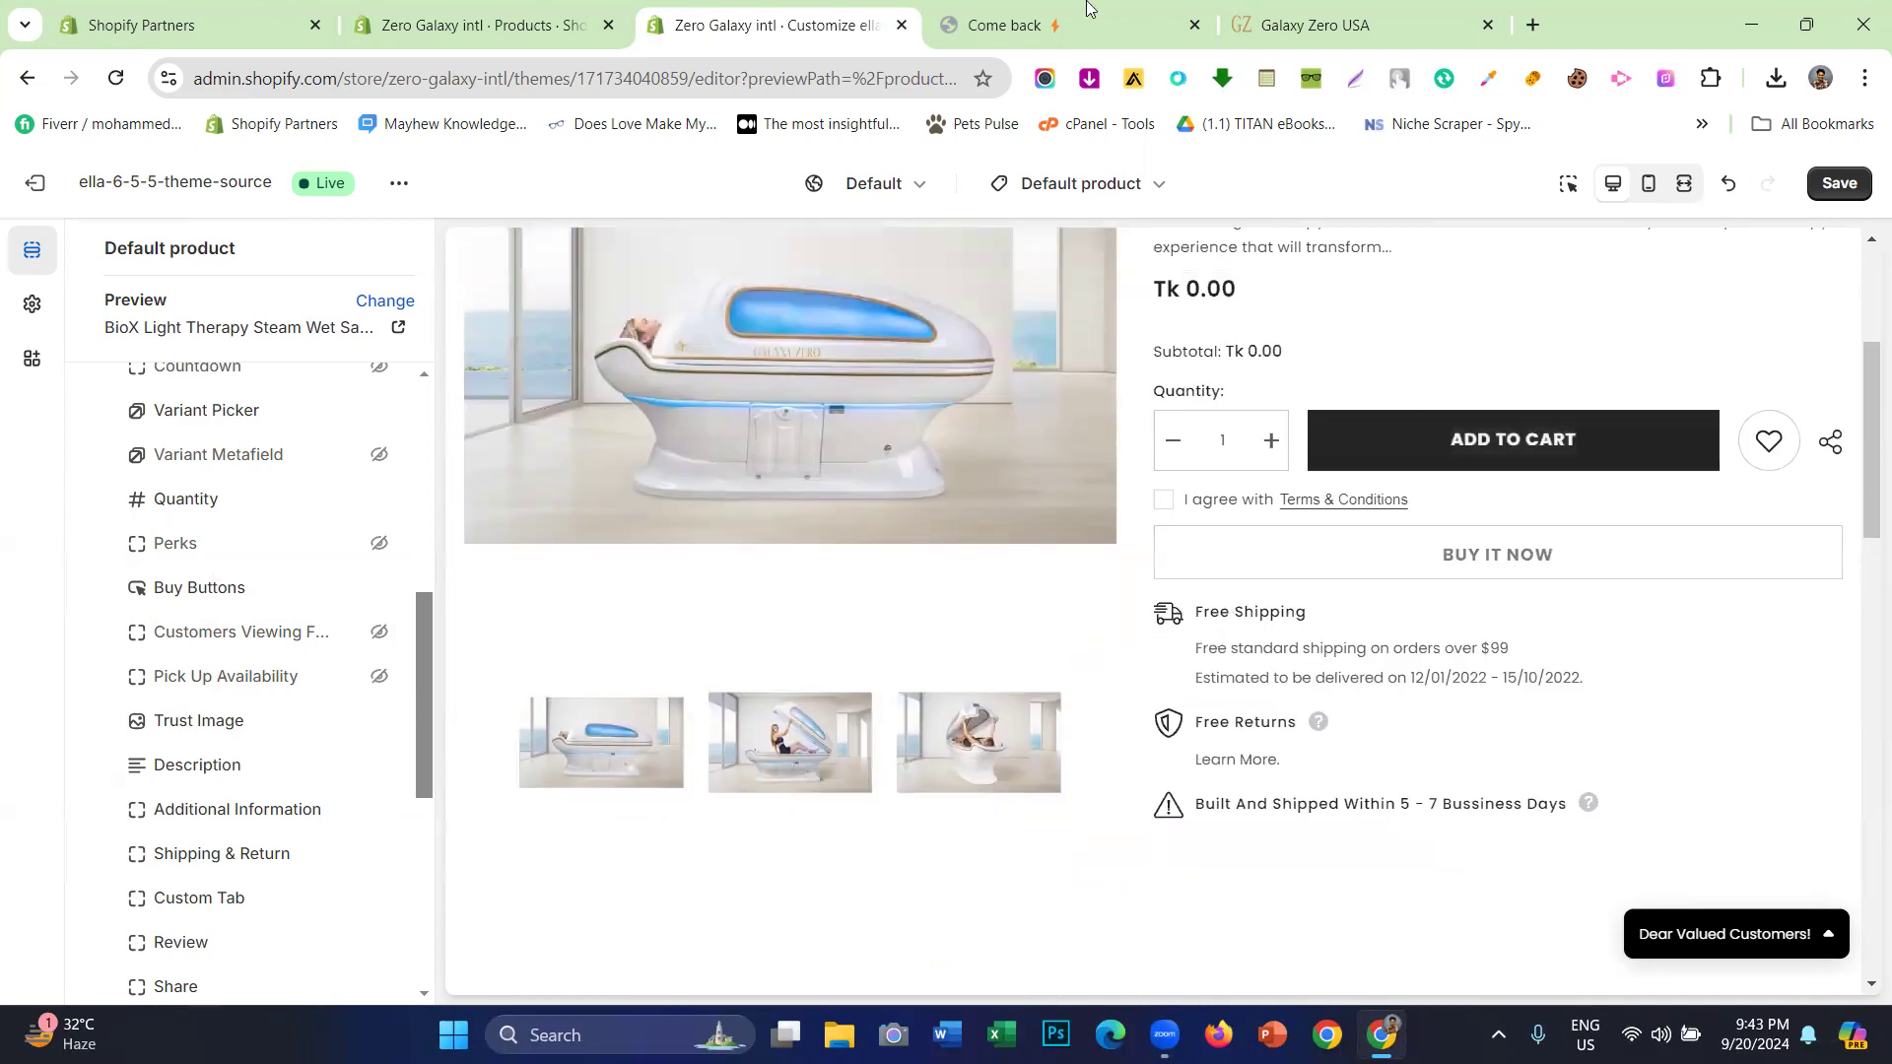
- Check the Galaxy Zero USA BioX page from the quantity selector down to the Free Shipping line and the Description tab
click(1269, 11)
scroll(1232, 561, down, 5)
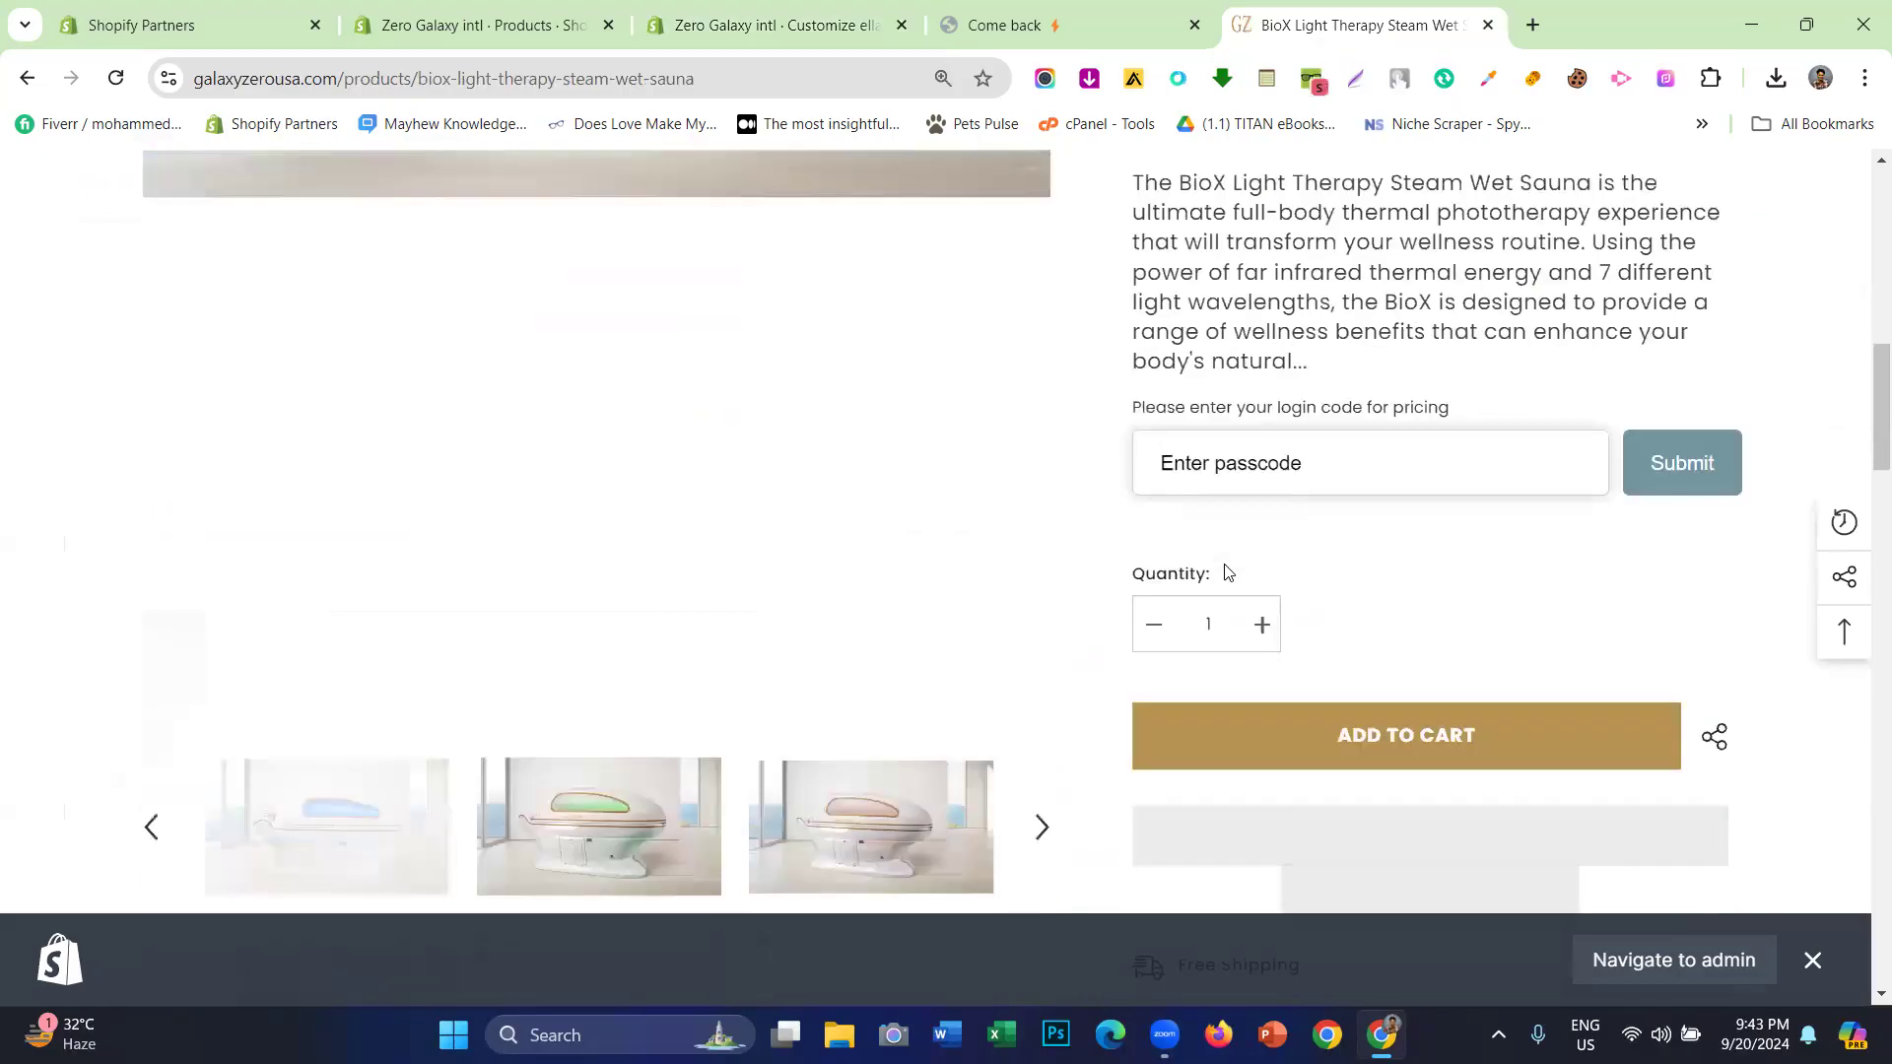
triple_click(1387, 682)
click(1387, 682)
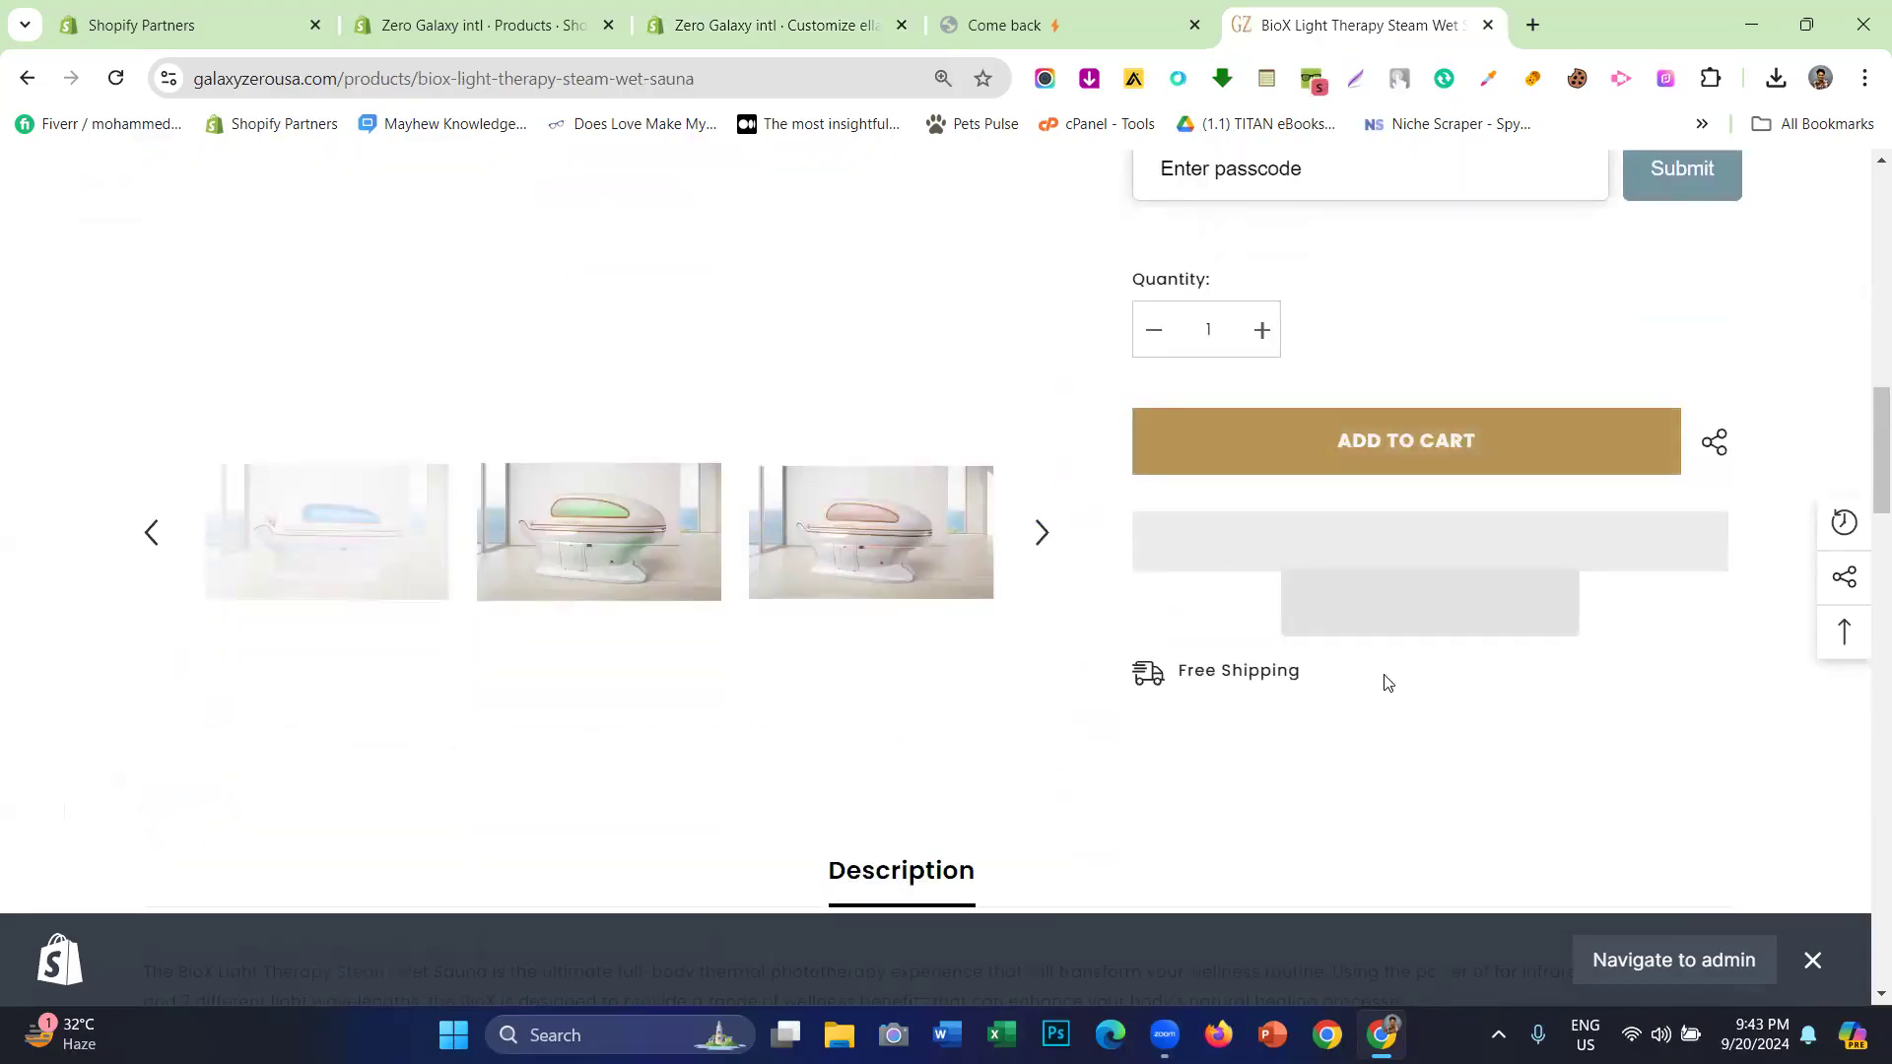
scroll(894, 444, down, 3)
drag(828, 501, 1054, 514)
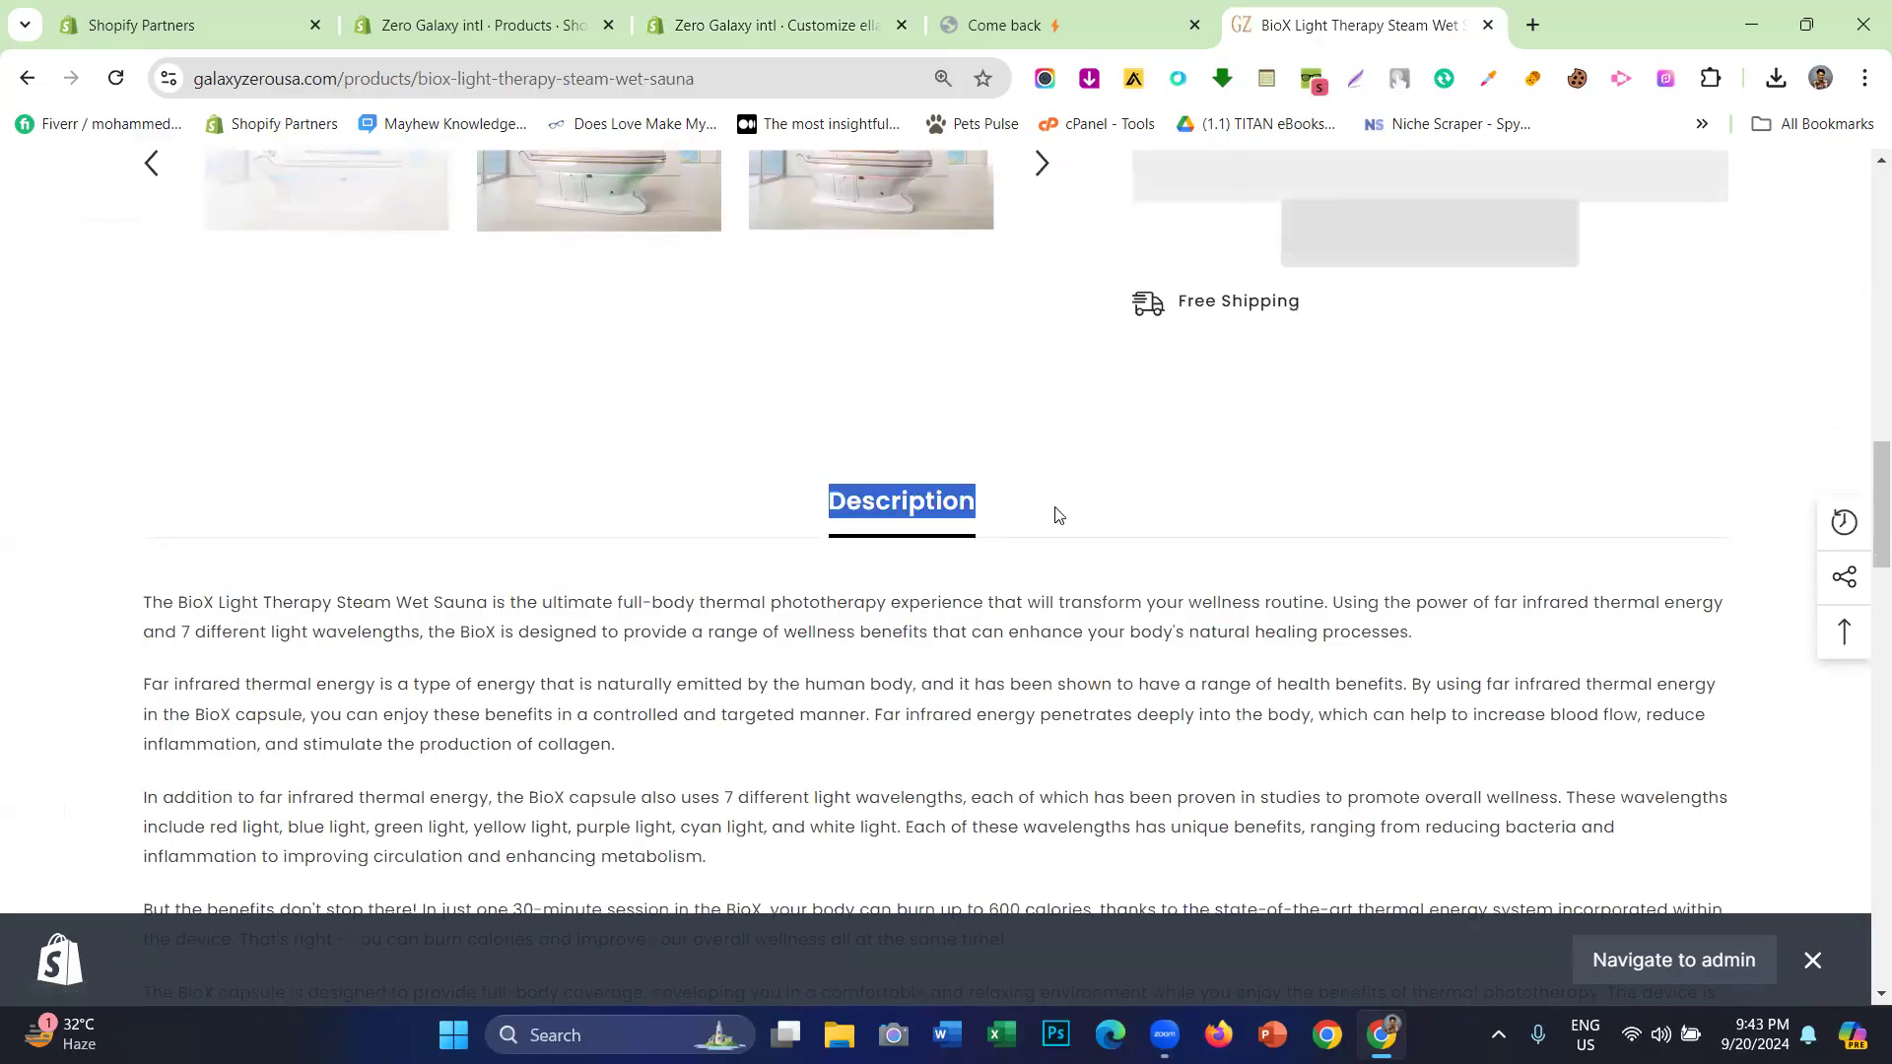
- Return to the Zero Galaxy intl theme editor and hide the Trust Image block in the Default product template
click(778, 24)
scroll(286, 670, down, 3)
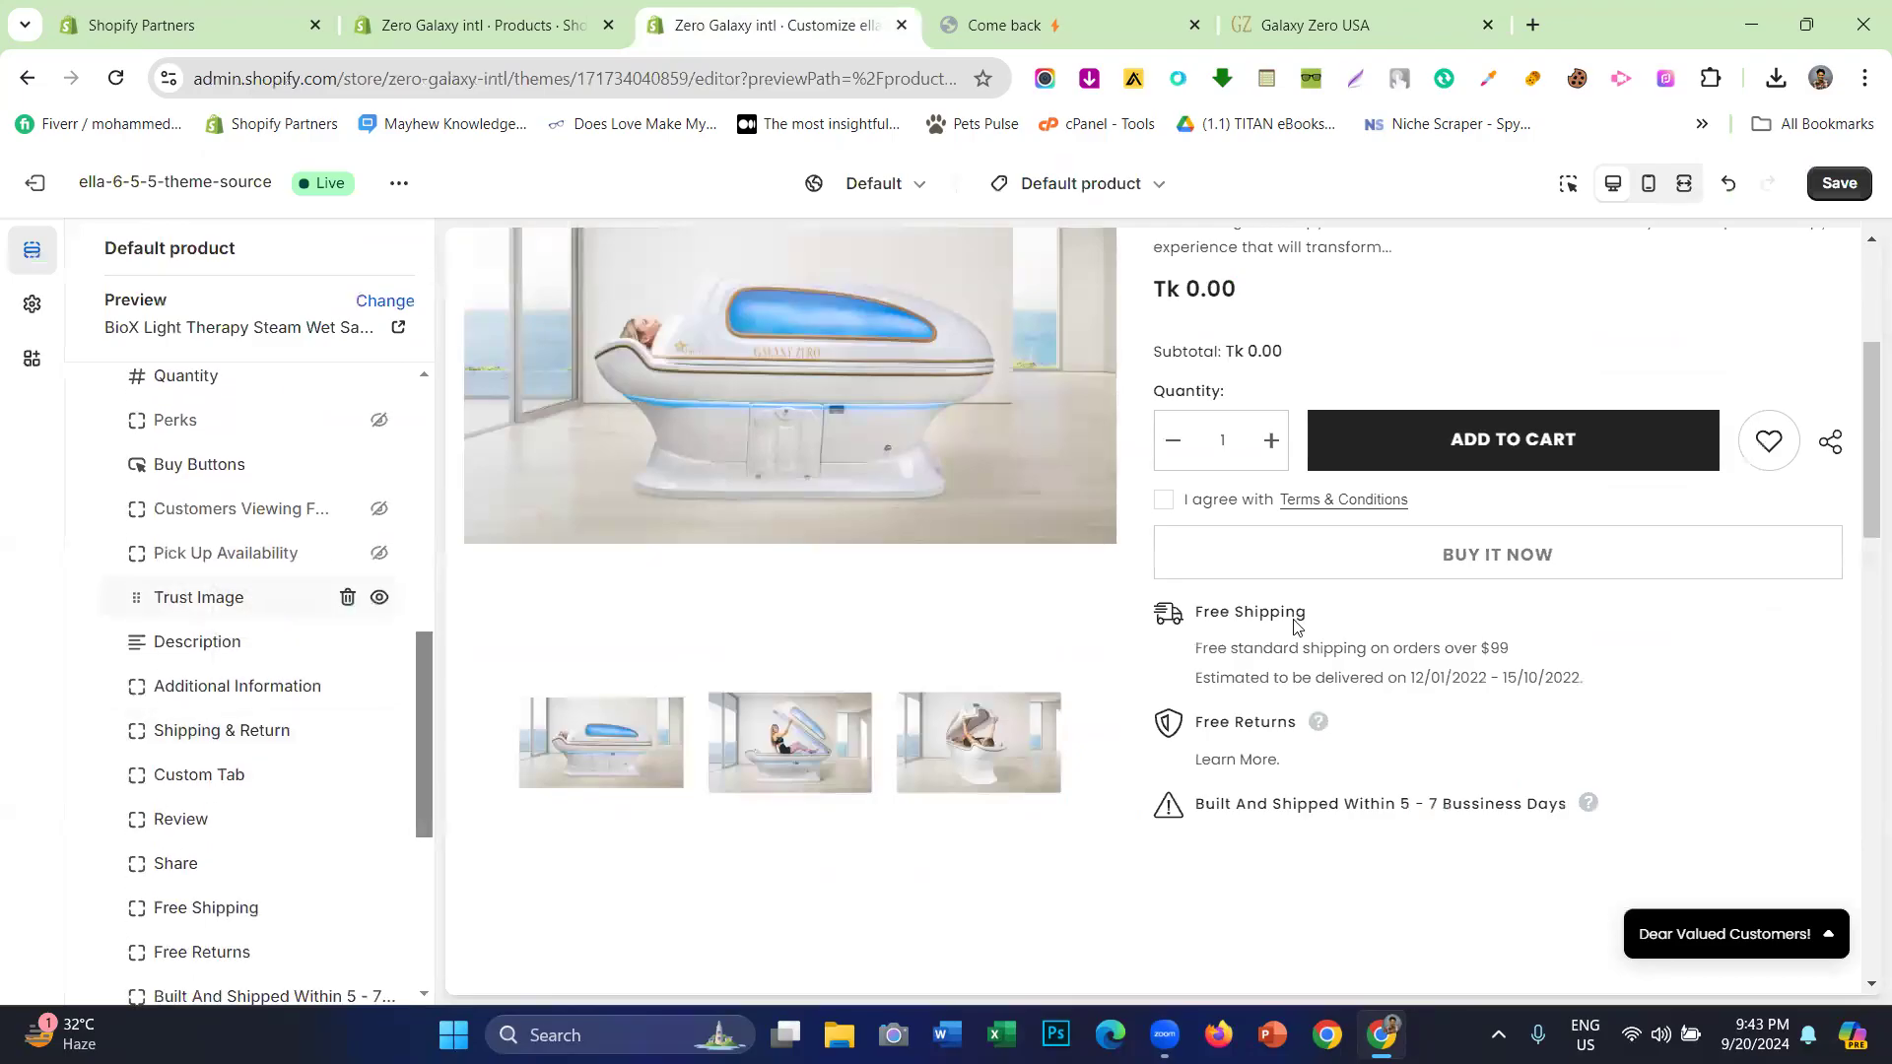
scroll(1293, 626, down, 6)
scroll(1034, 650, up, 7)
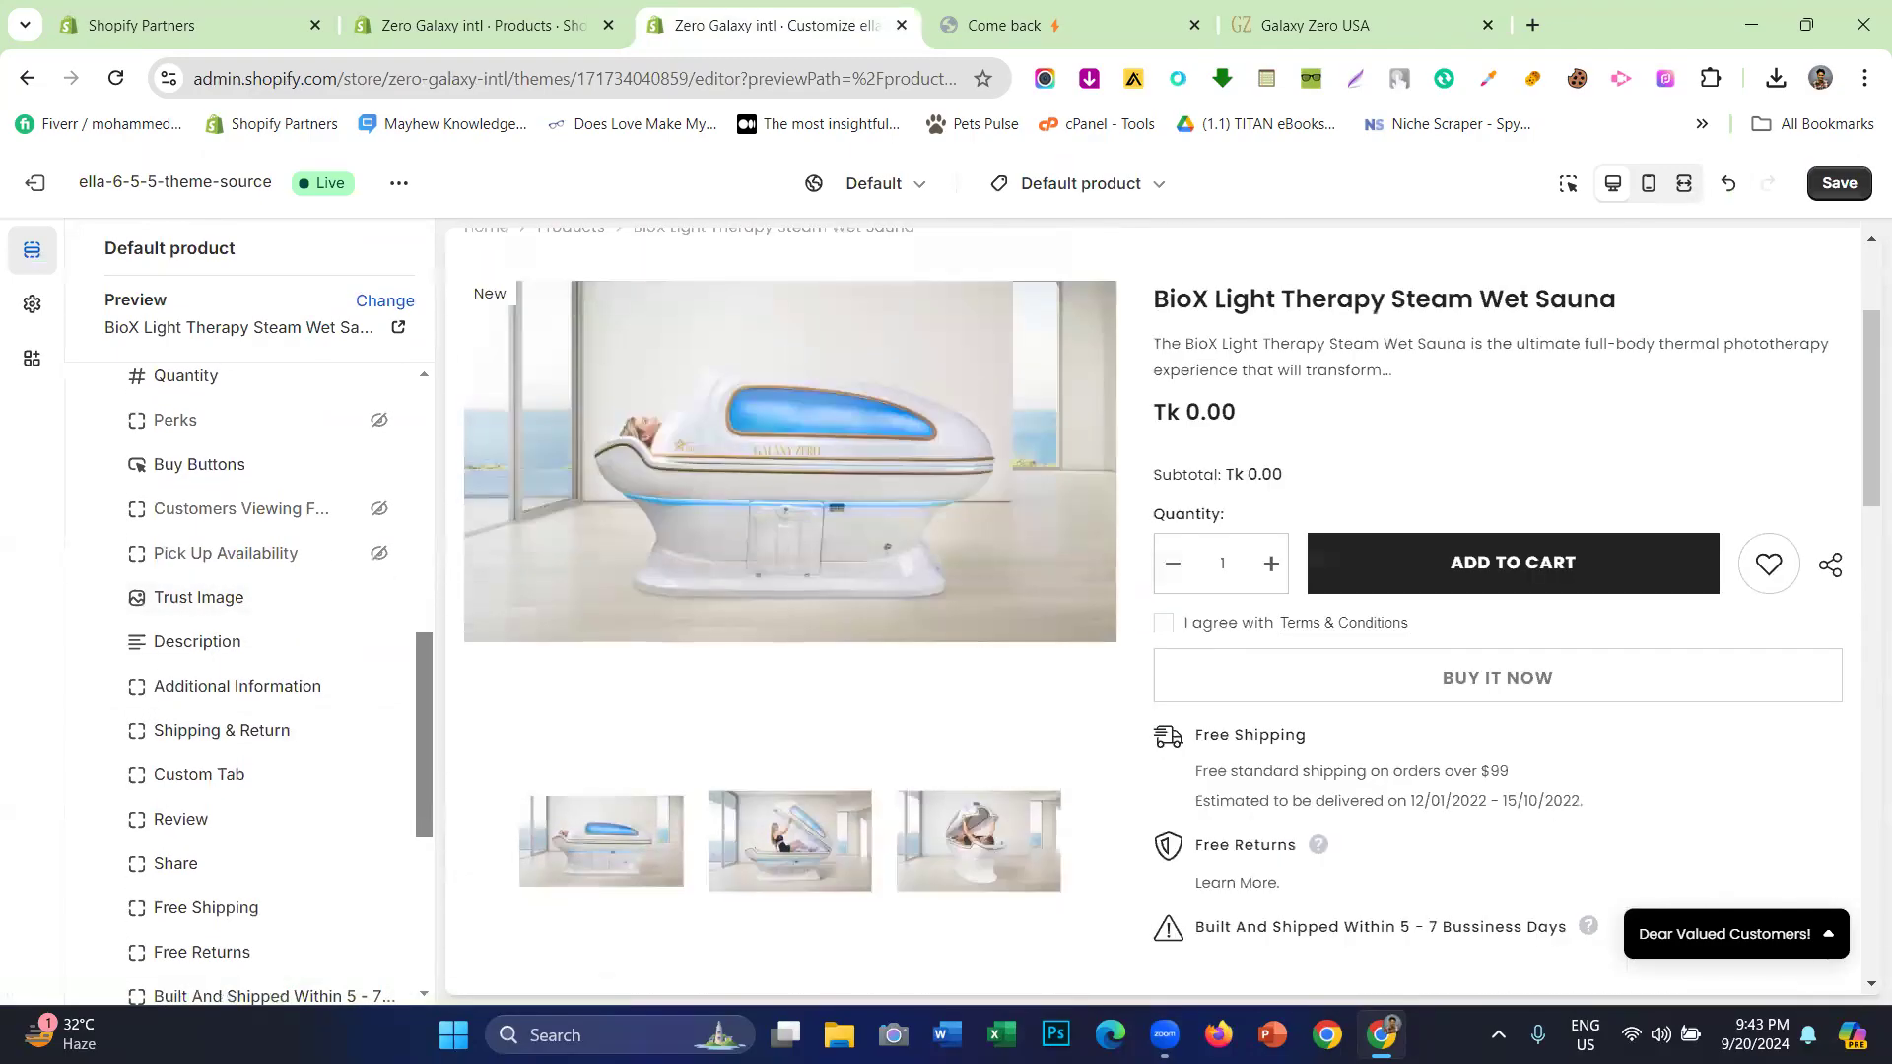
mouse_move(381, 605)
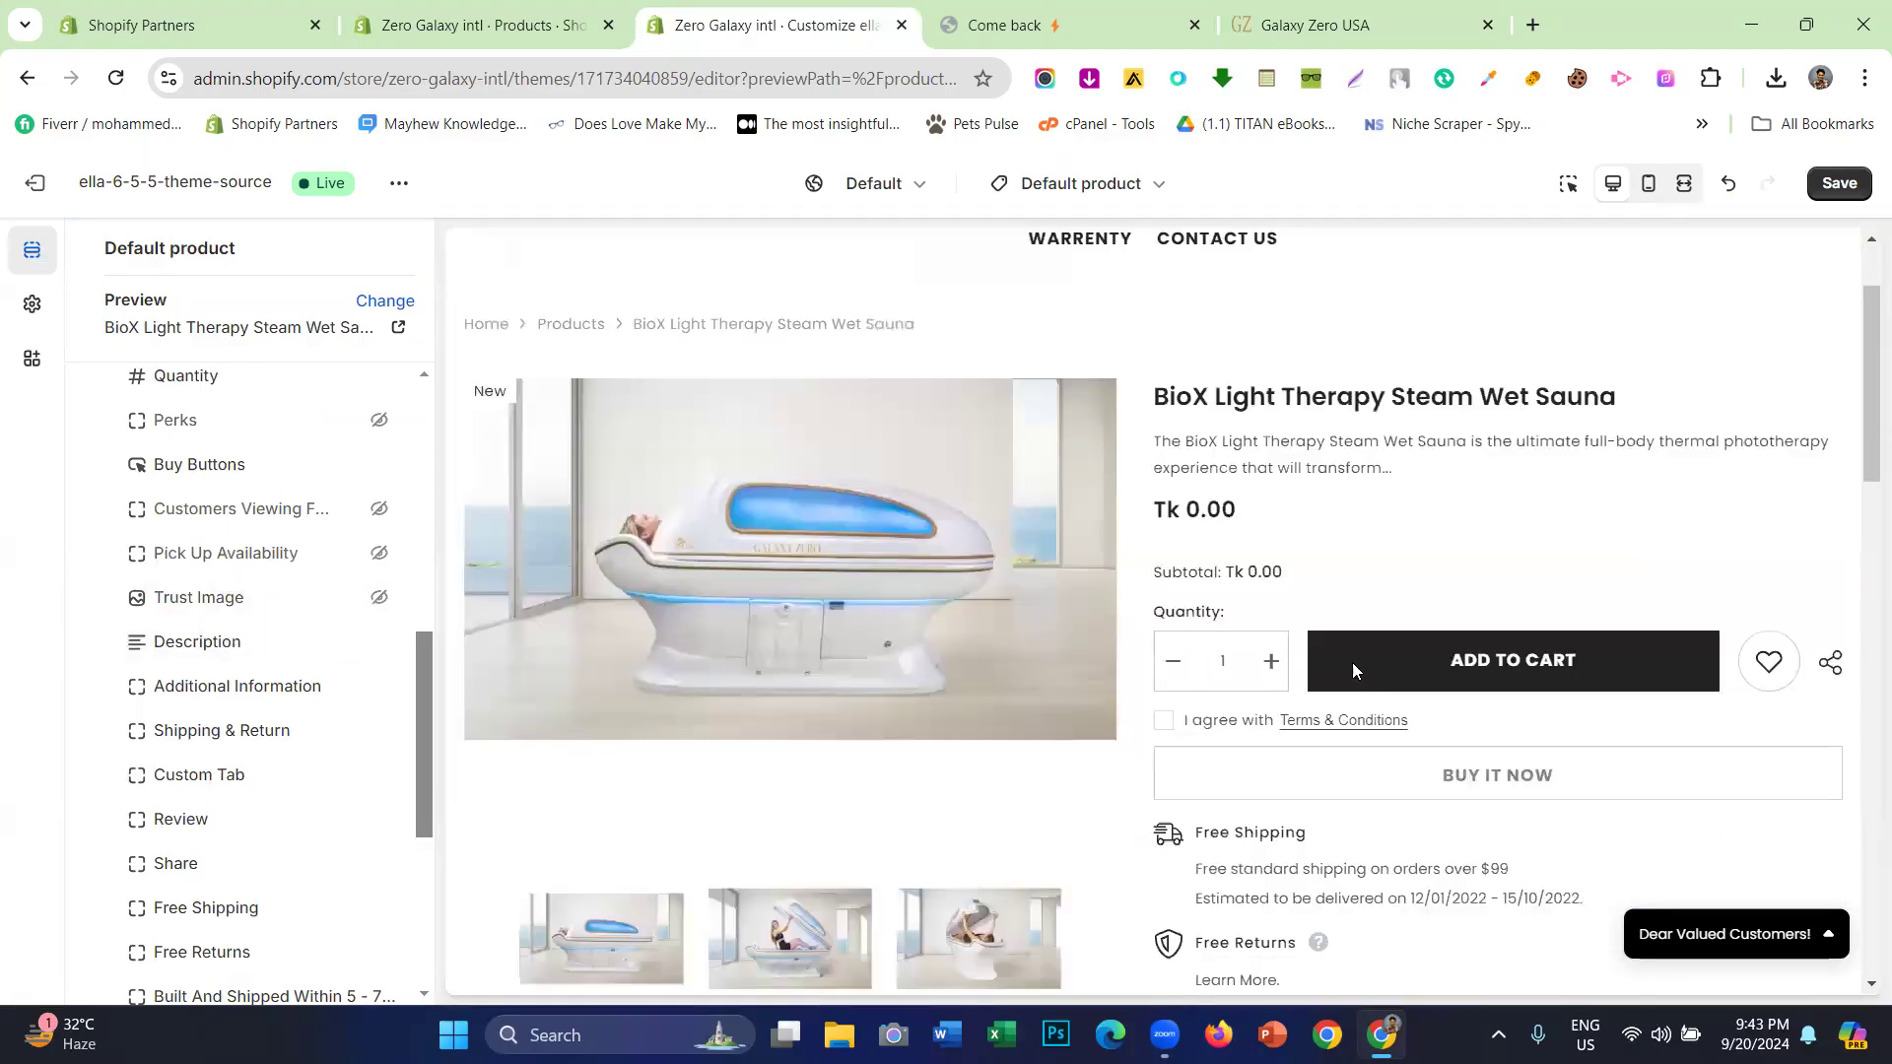
- Delete the Additional Information, Shipping & Return, Custom Tab, Review and Share blocks from the Default product template
scroll(1352, 669, down, 7)
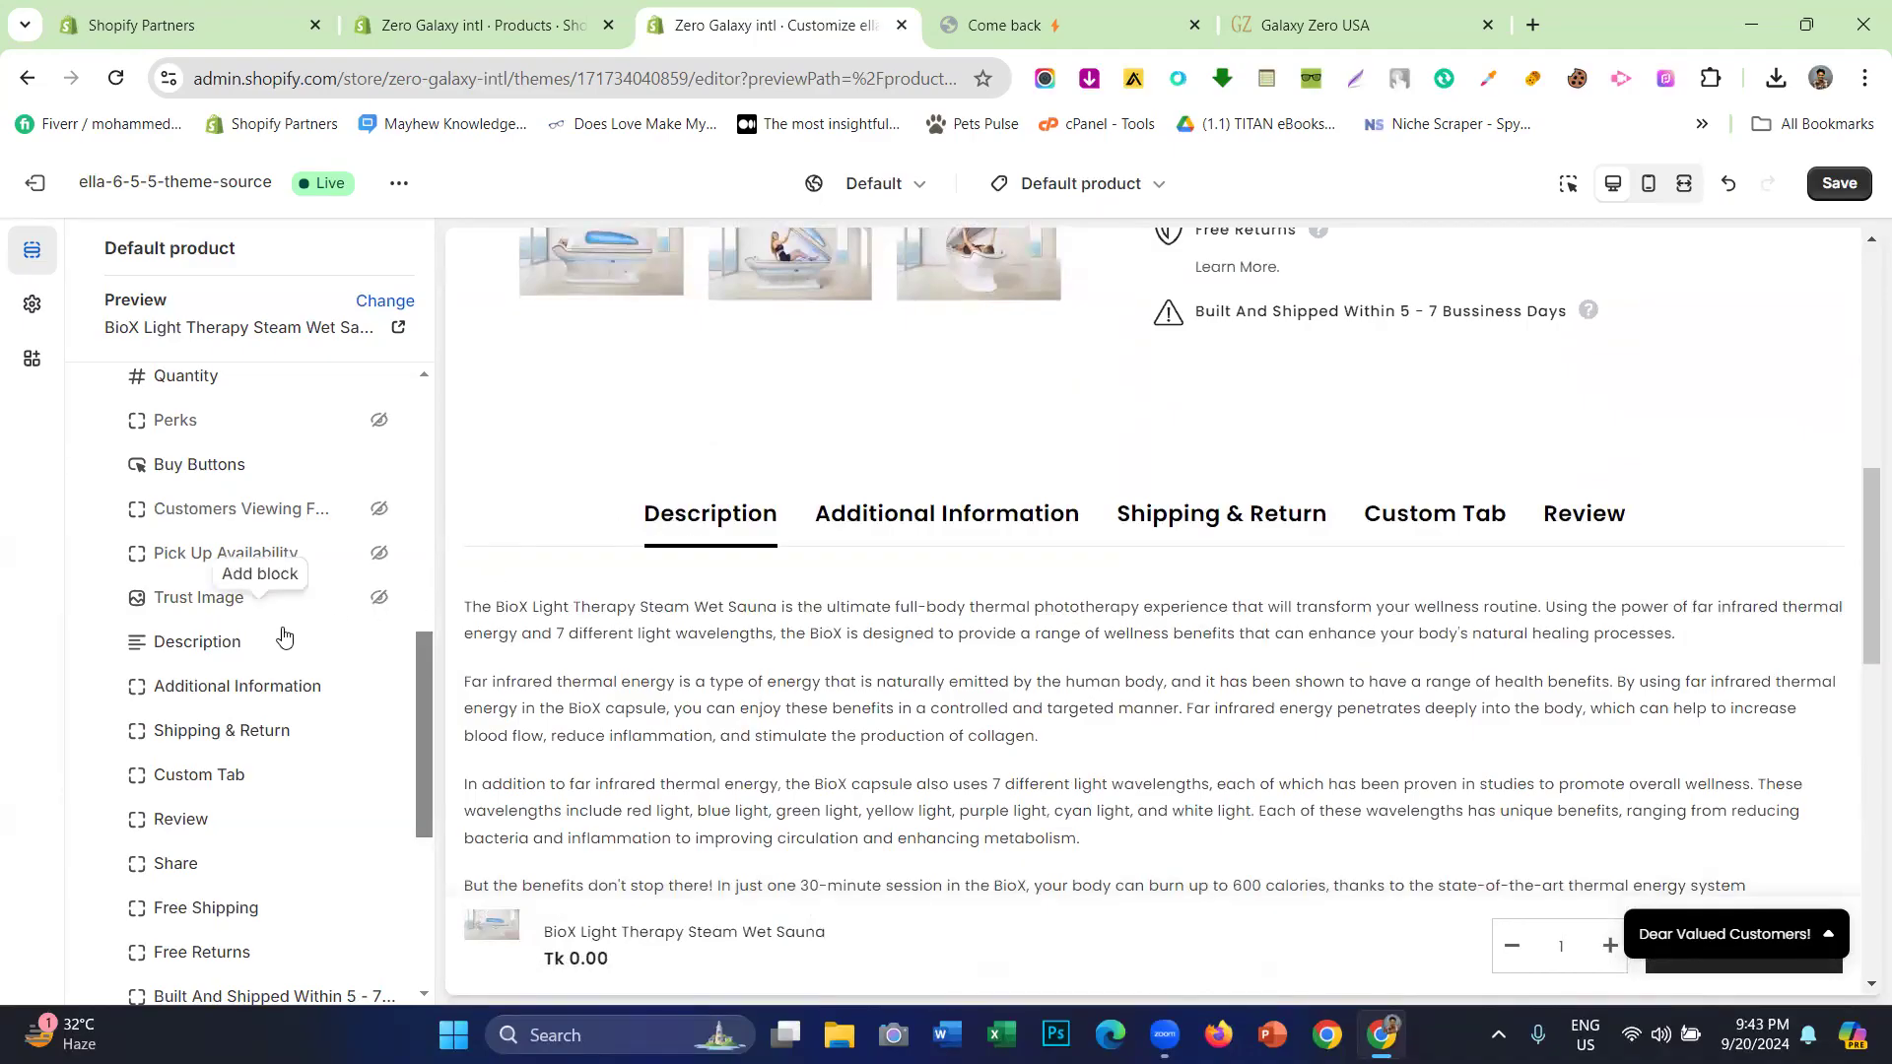
drag(591, 515, 842, 520)
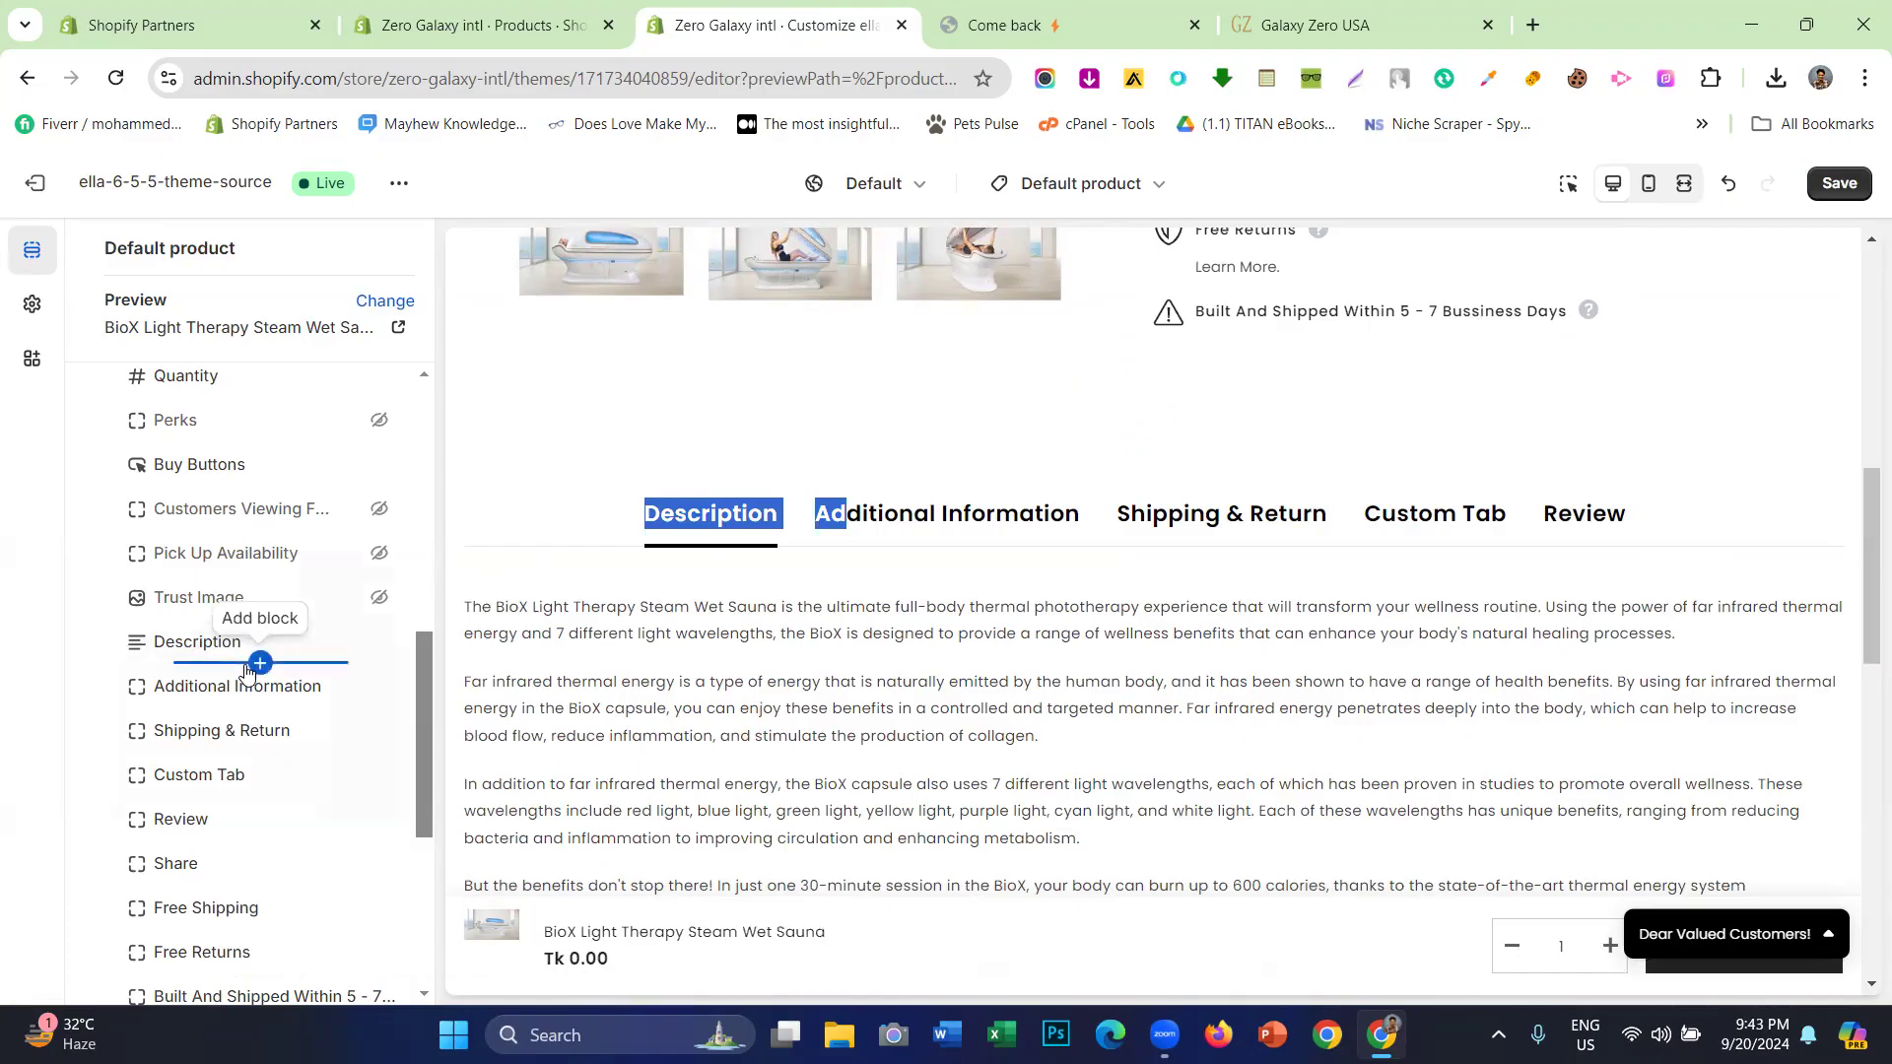
click(24, 677)
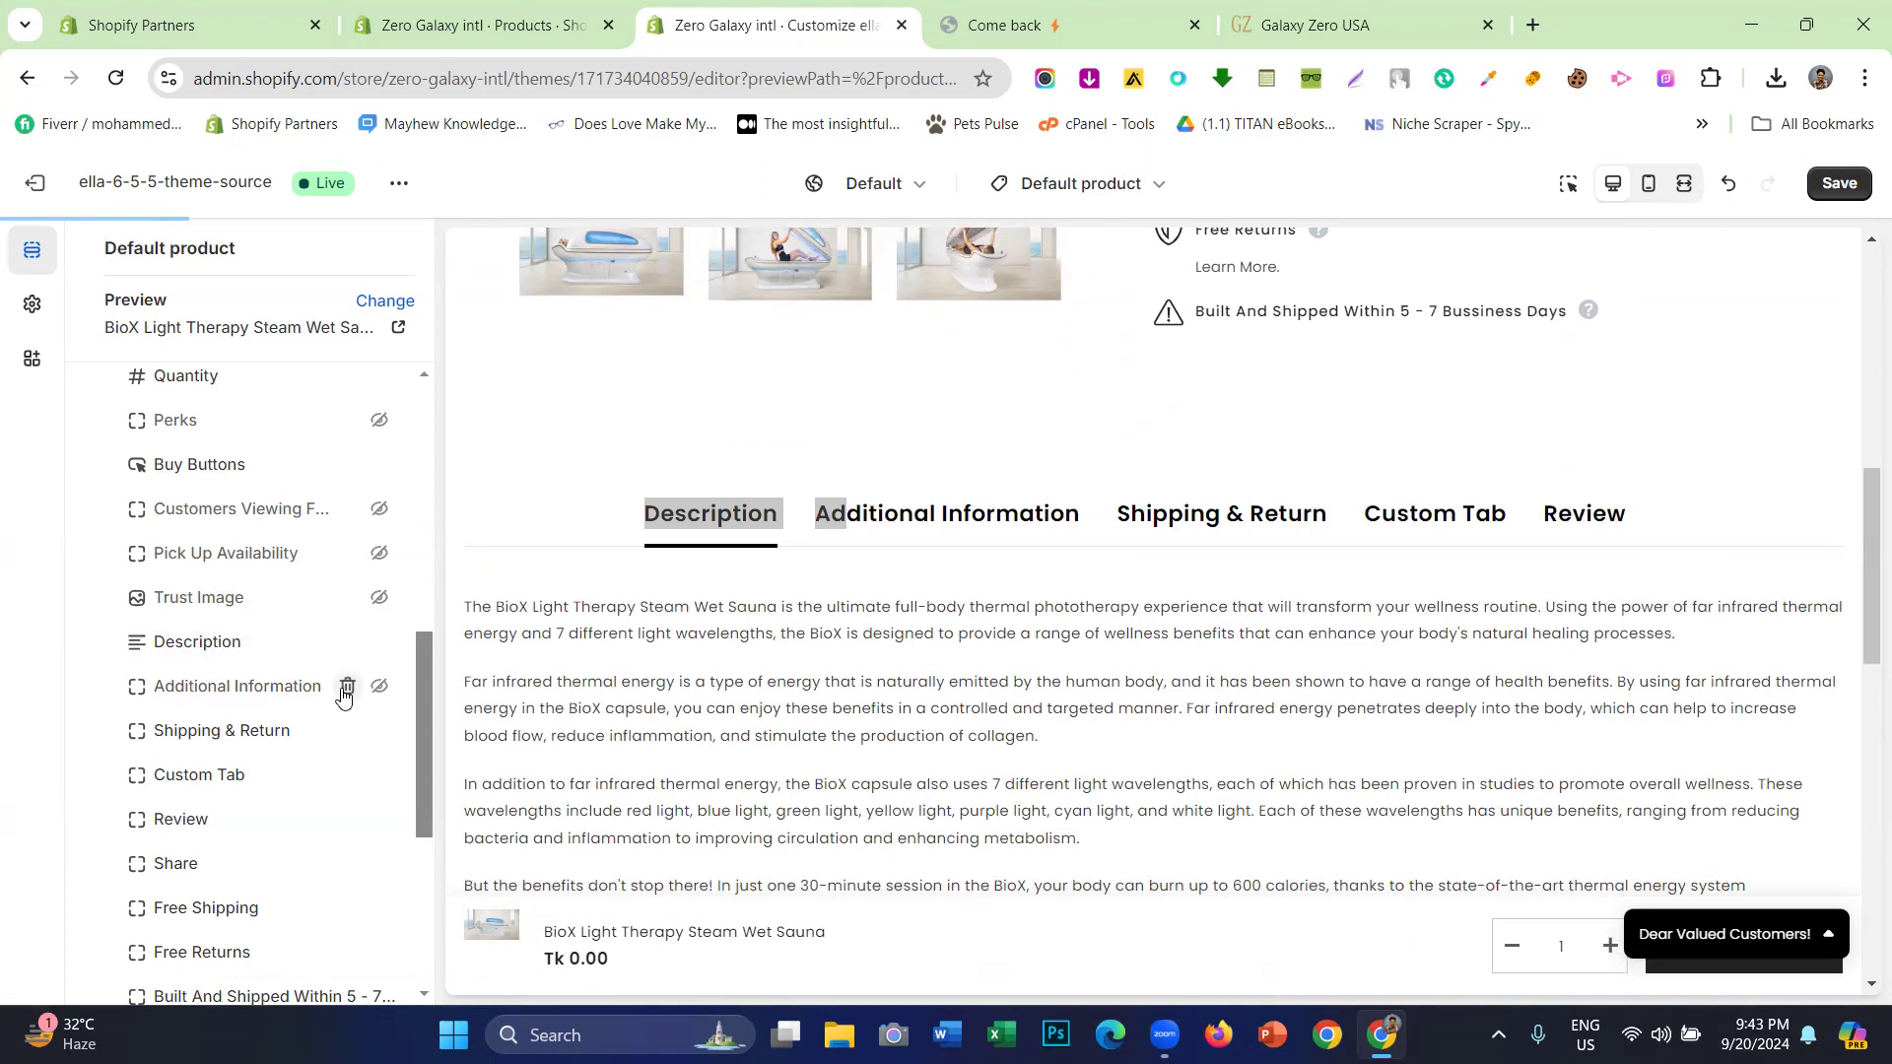
click(346, 688)
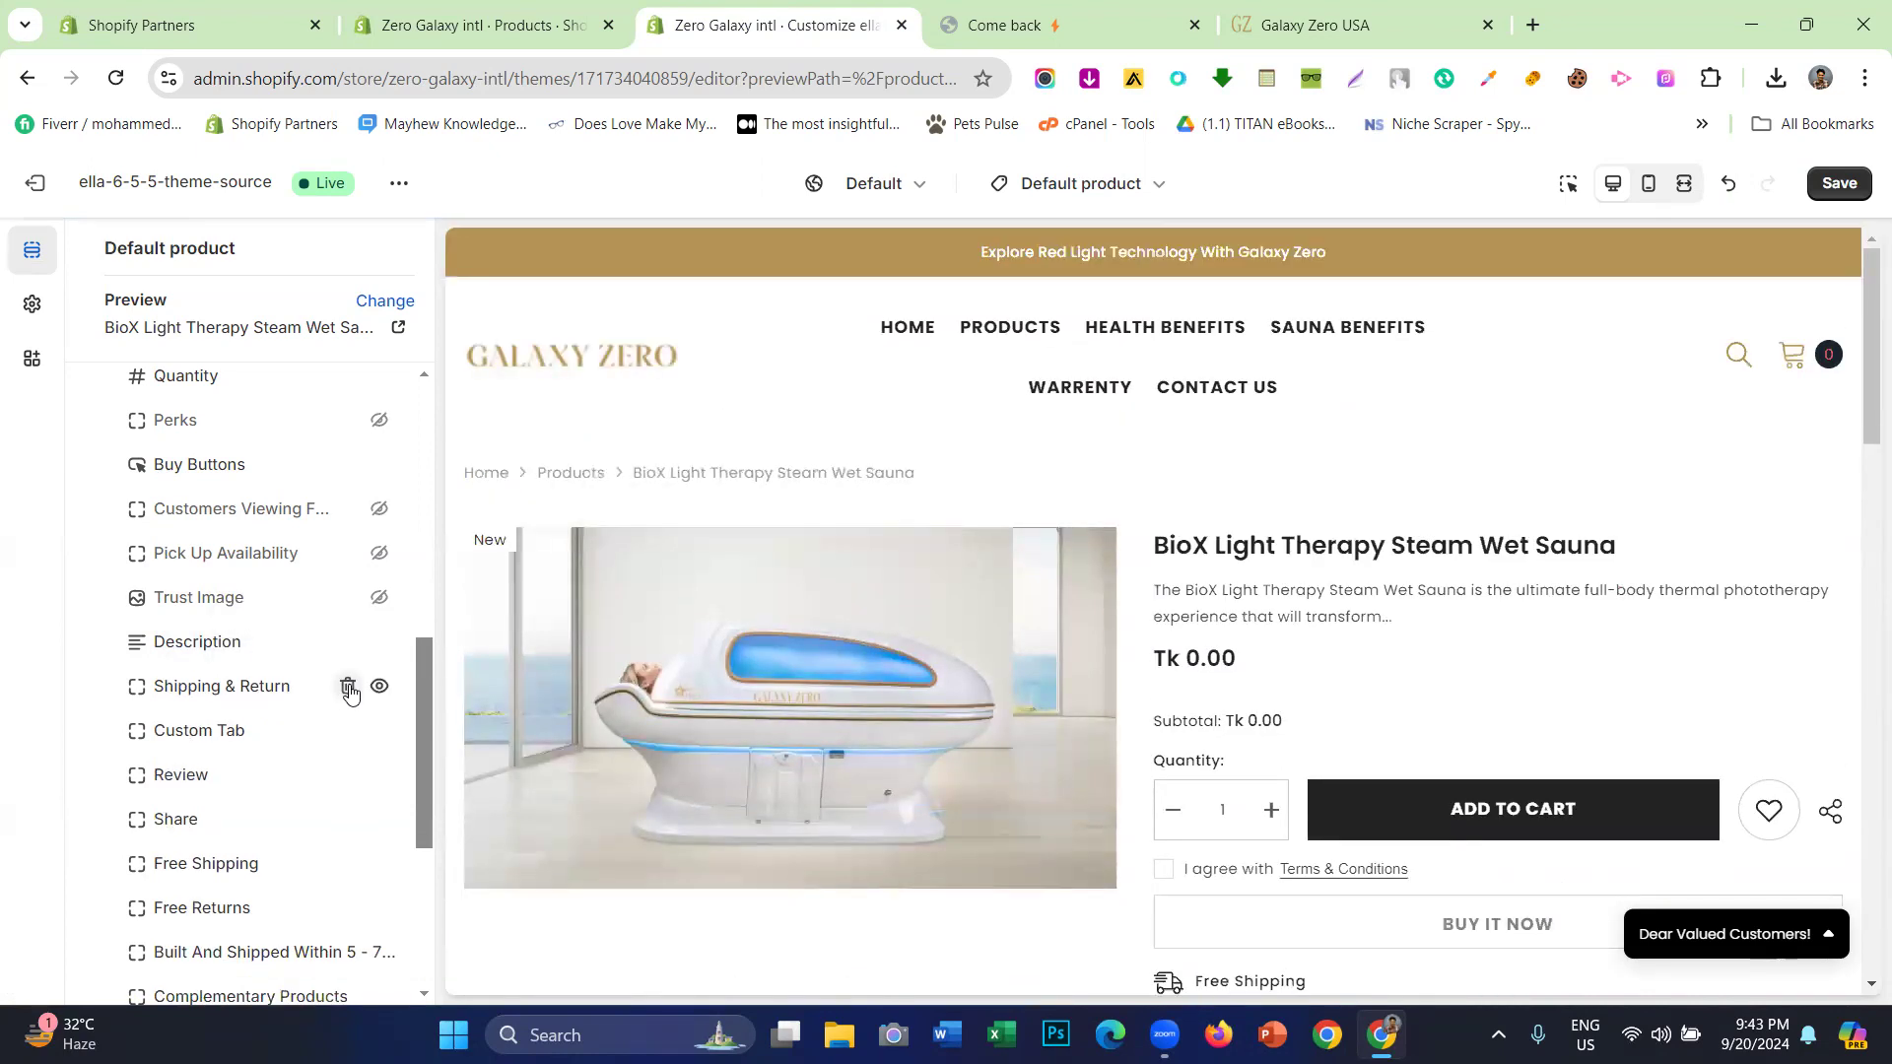
click(347, 687)
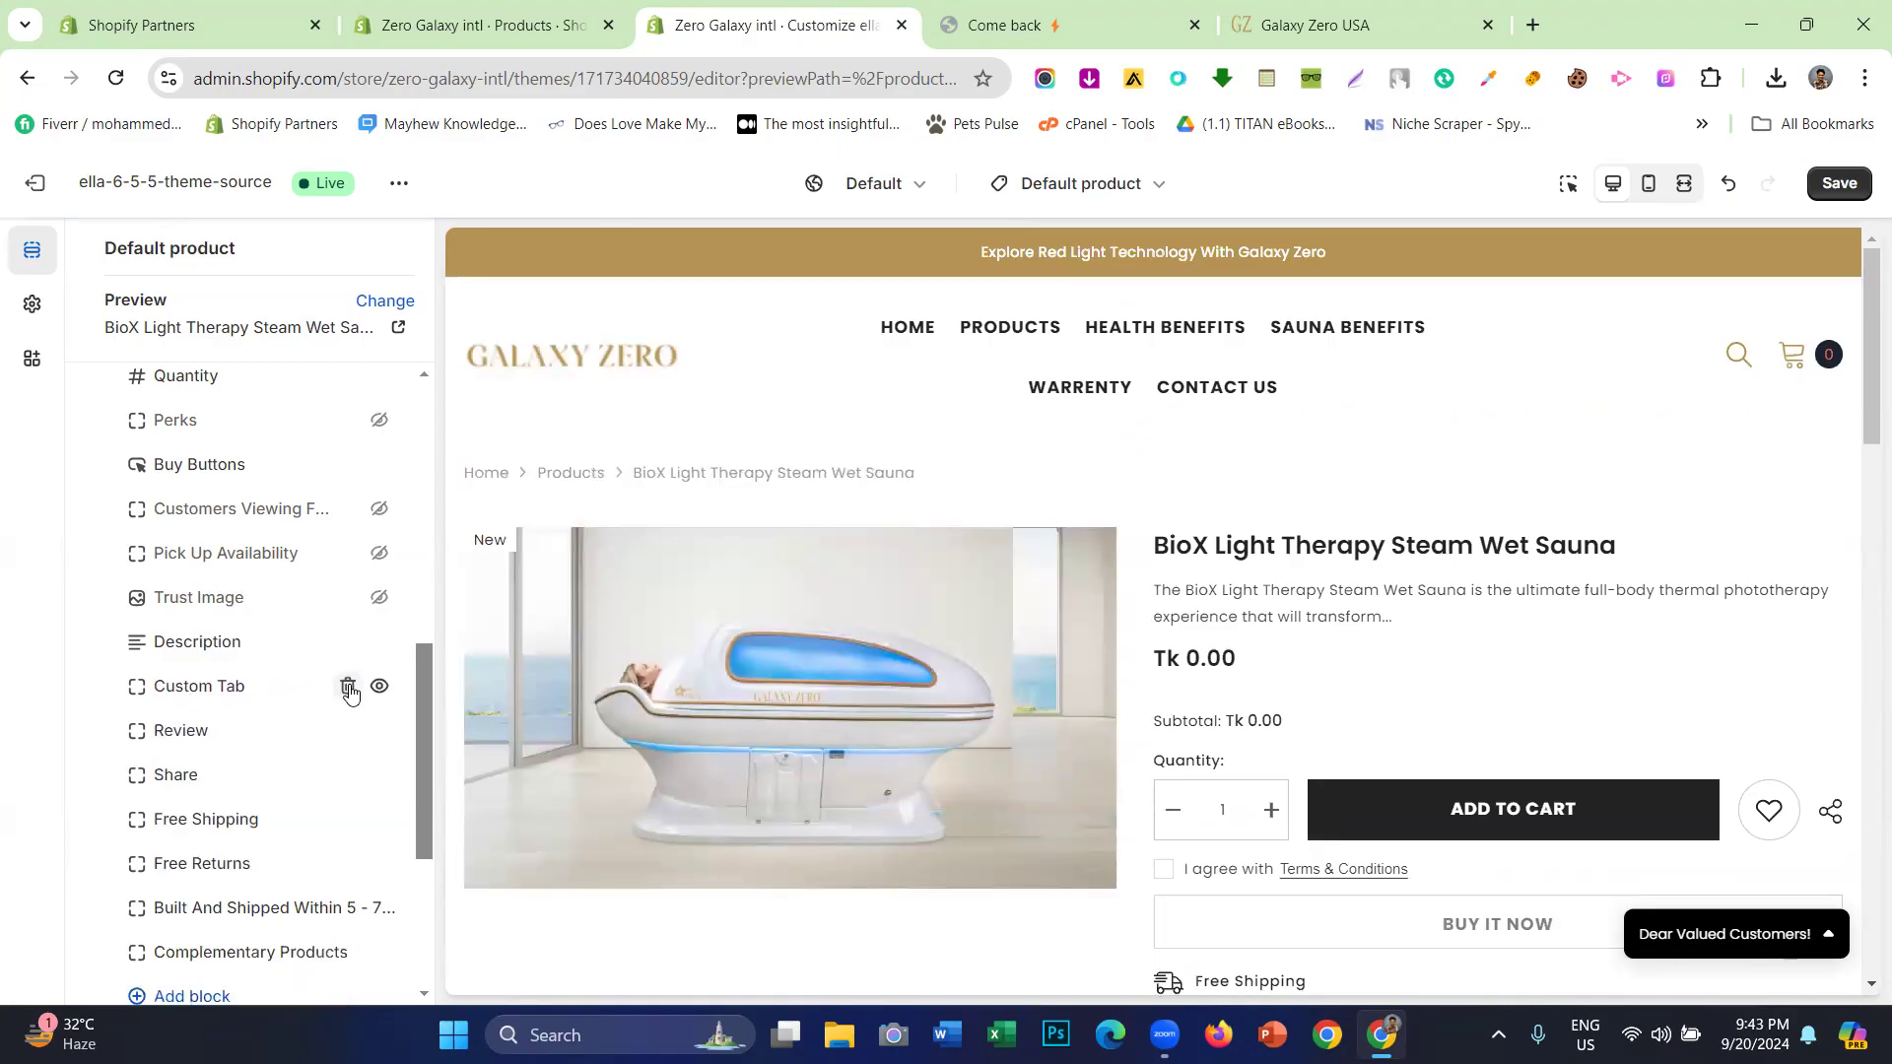
click(347, 687)
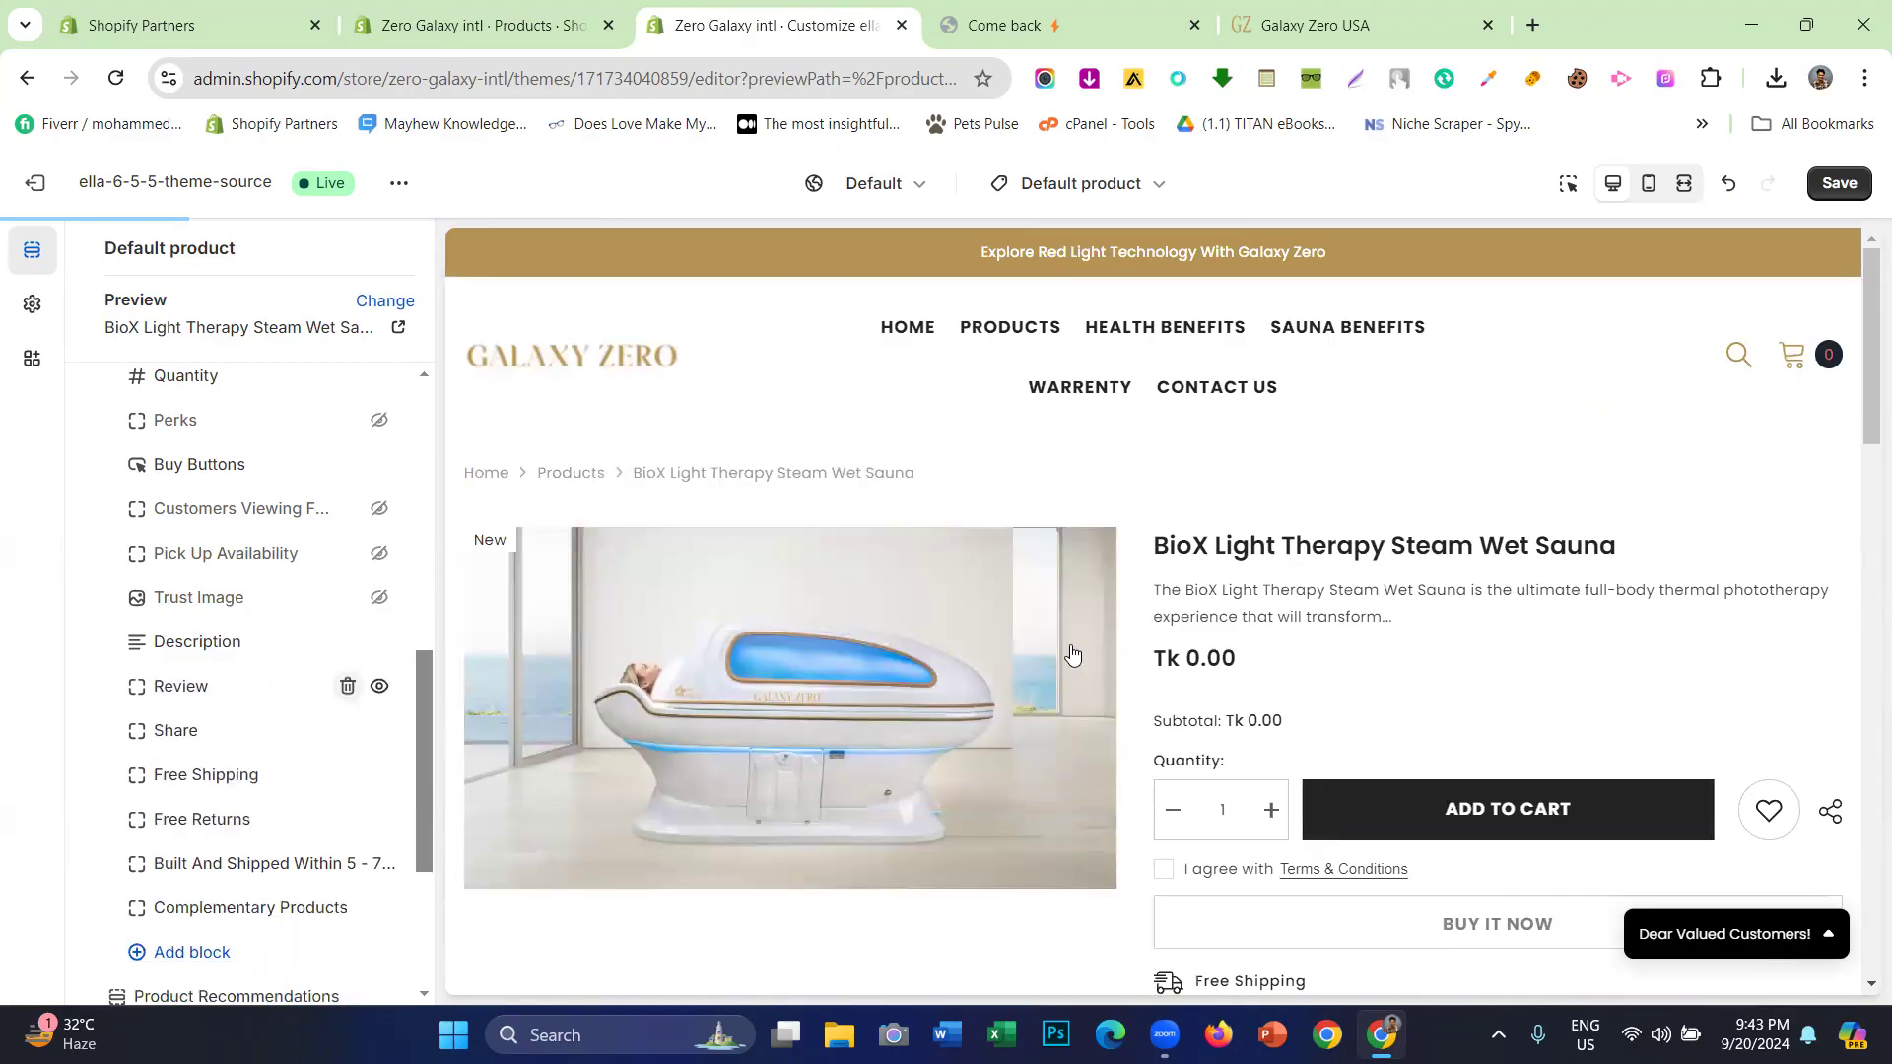
click(347, 687)
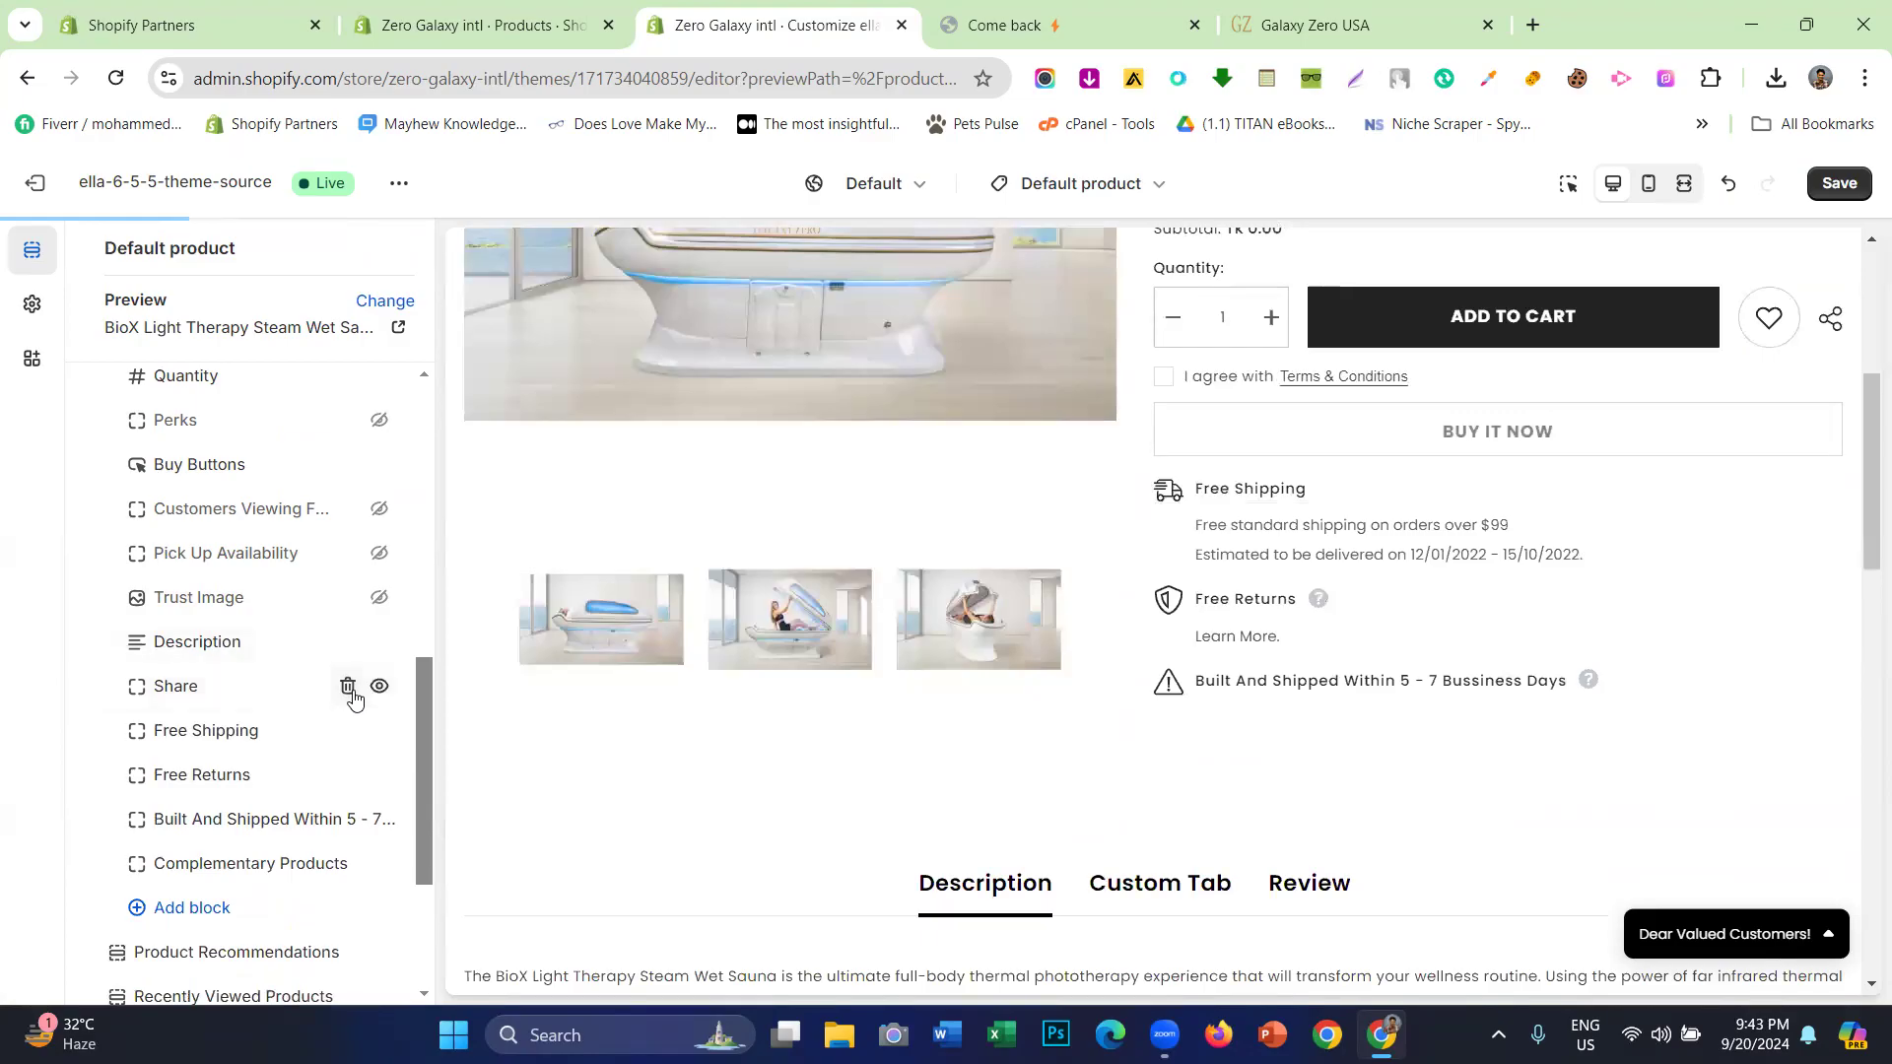
click(348, 686)
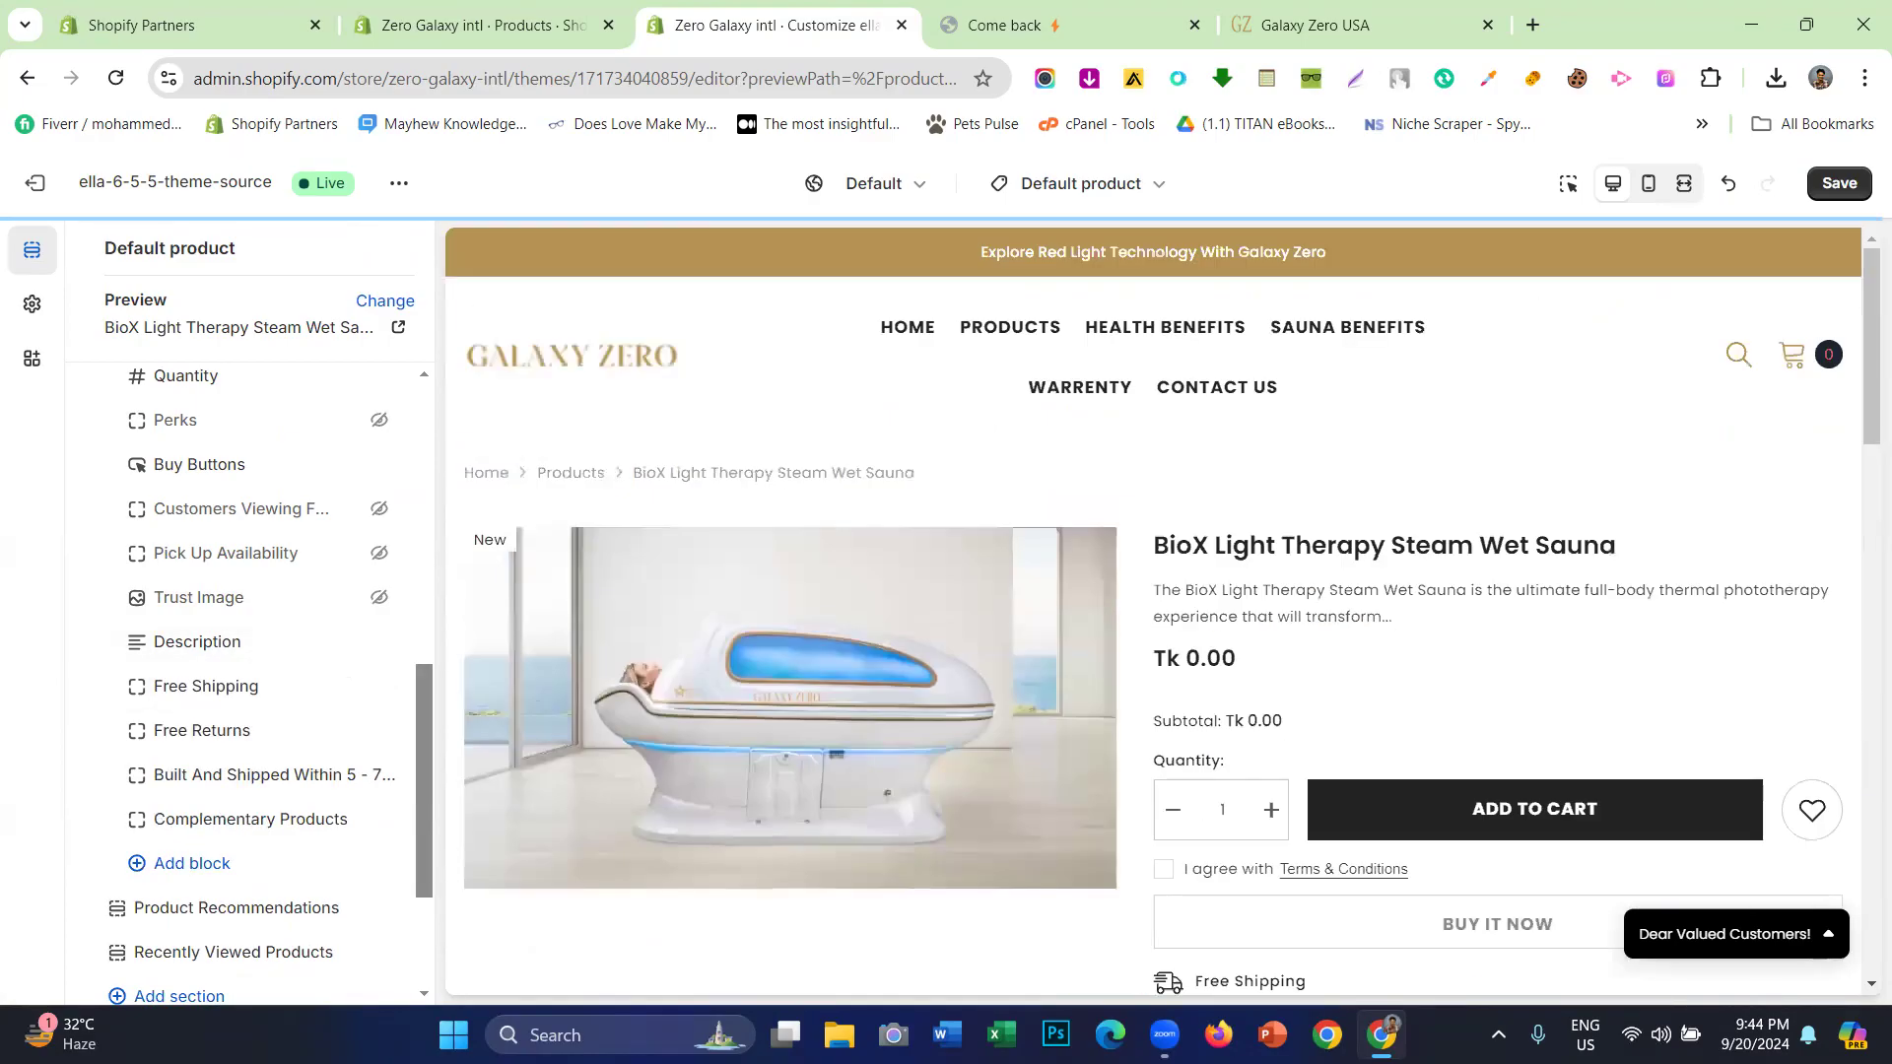
- Compare the Description tab on the Galaxy Zero USA BioX page with the one in the Zero Galaxy intl editor preview
click(1359, 25)
scroll(998, 474, down, 1)
click(714, 413)
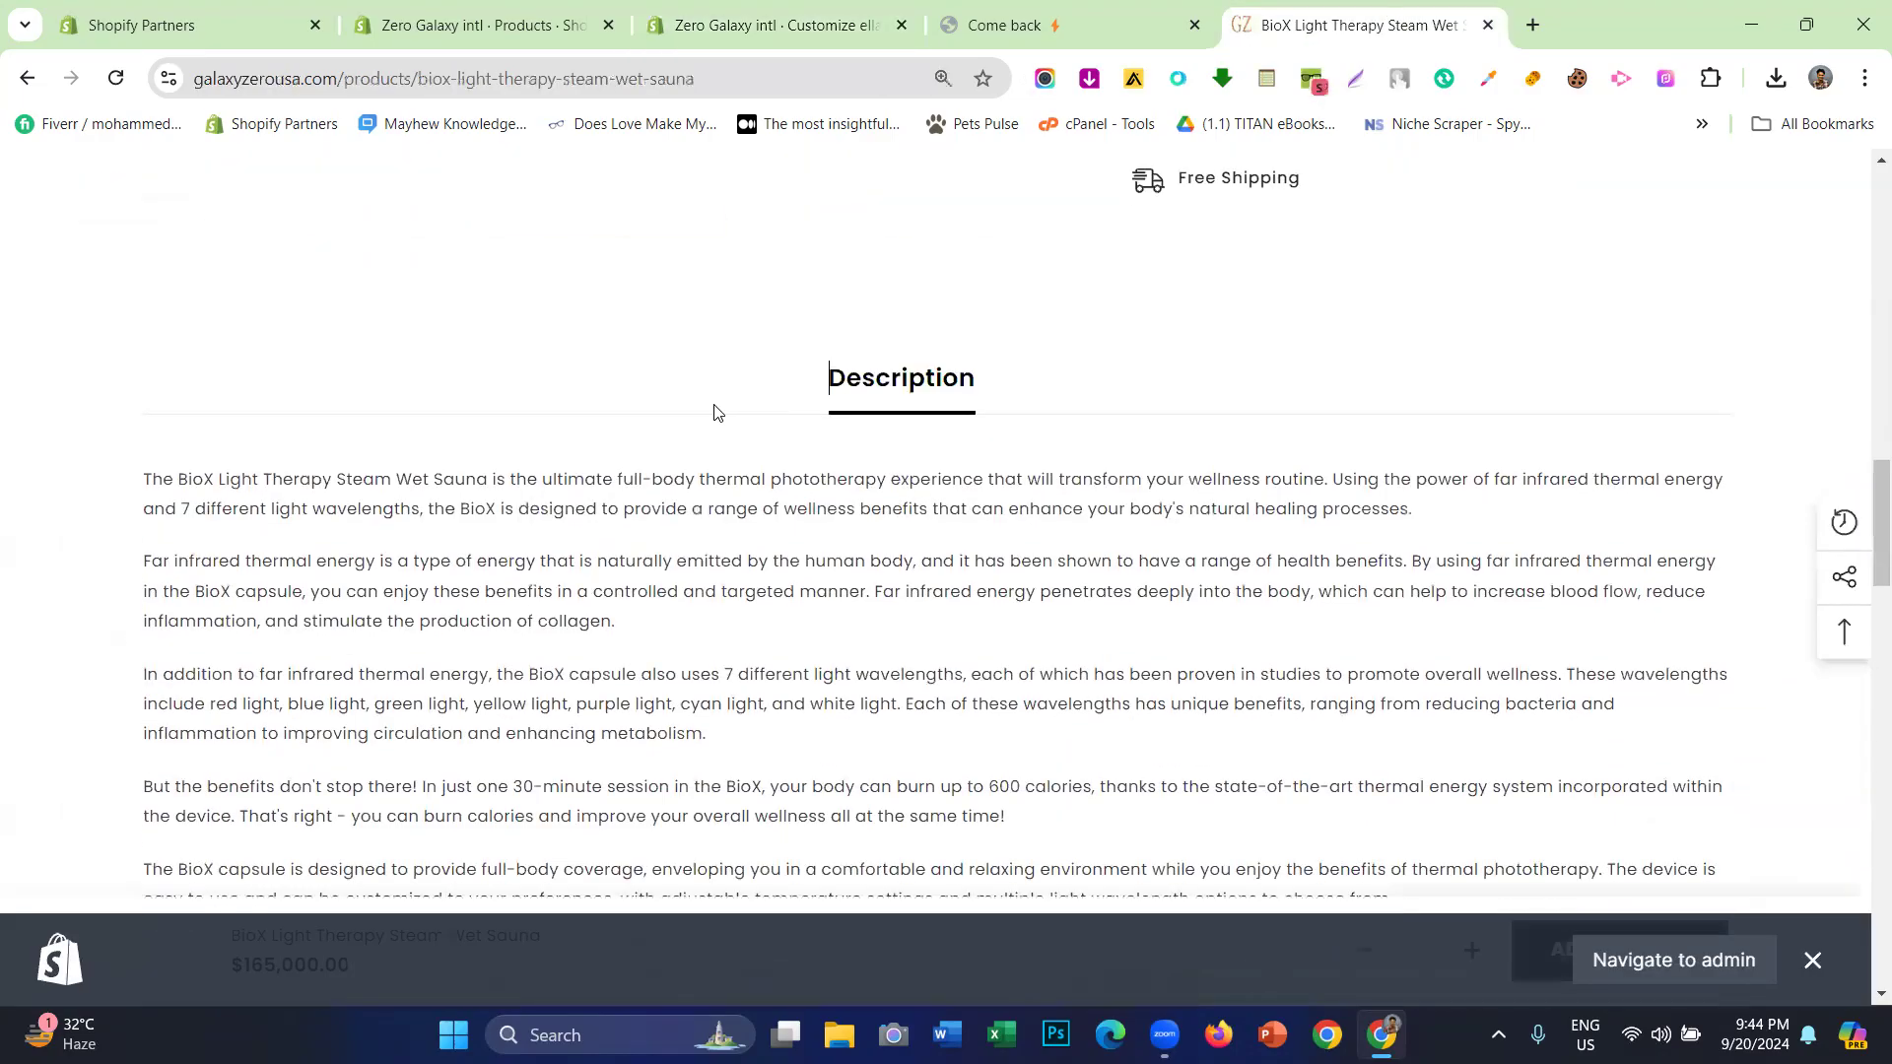
click(862, 17)
scroll(1018, 505, down, 5)
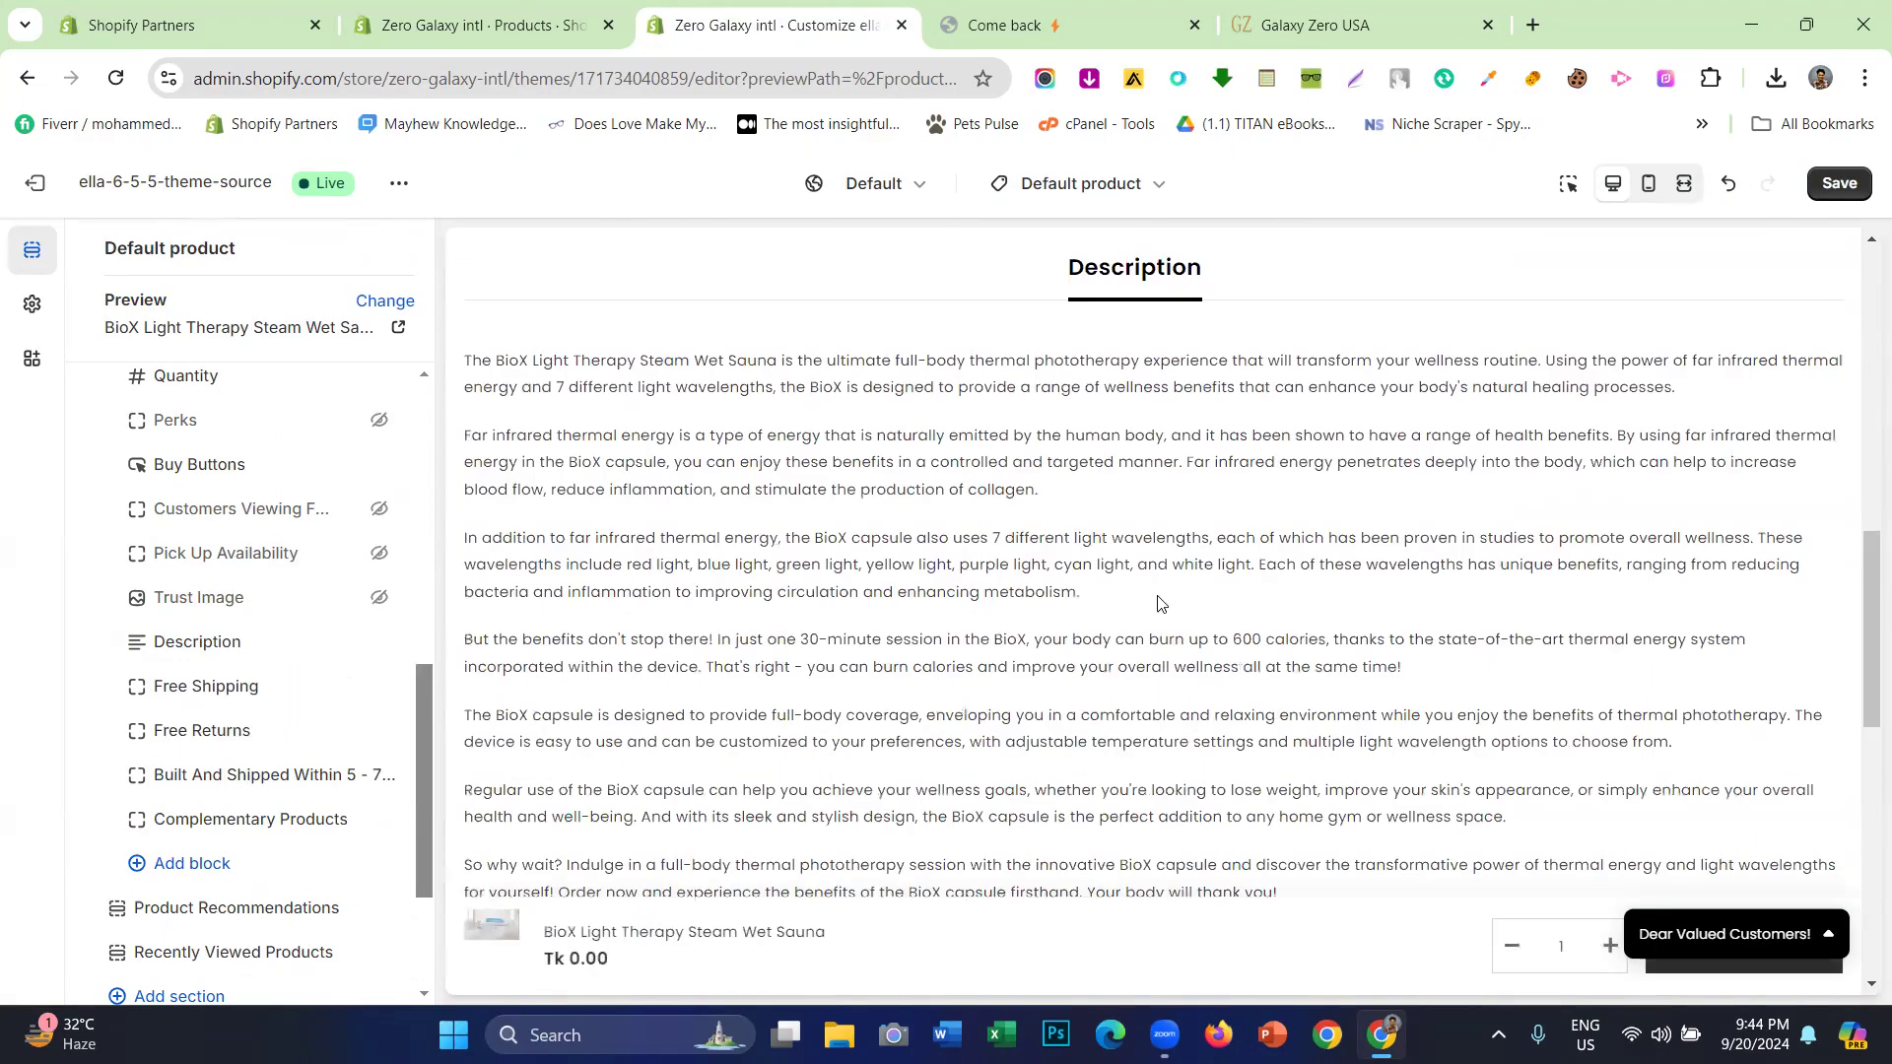
scroll(1018, 506, up, 2)
- Examine the Zero Galaxy intl storefront's BioX page, viewing its Shipping & Return and Custom Tab contents below the product images
click(1064, 25)
scroll(880, 752, down, 10)
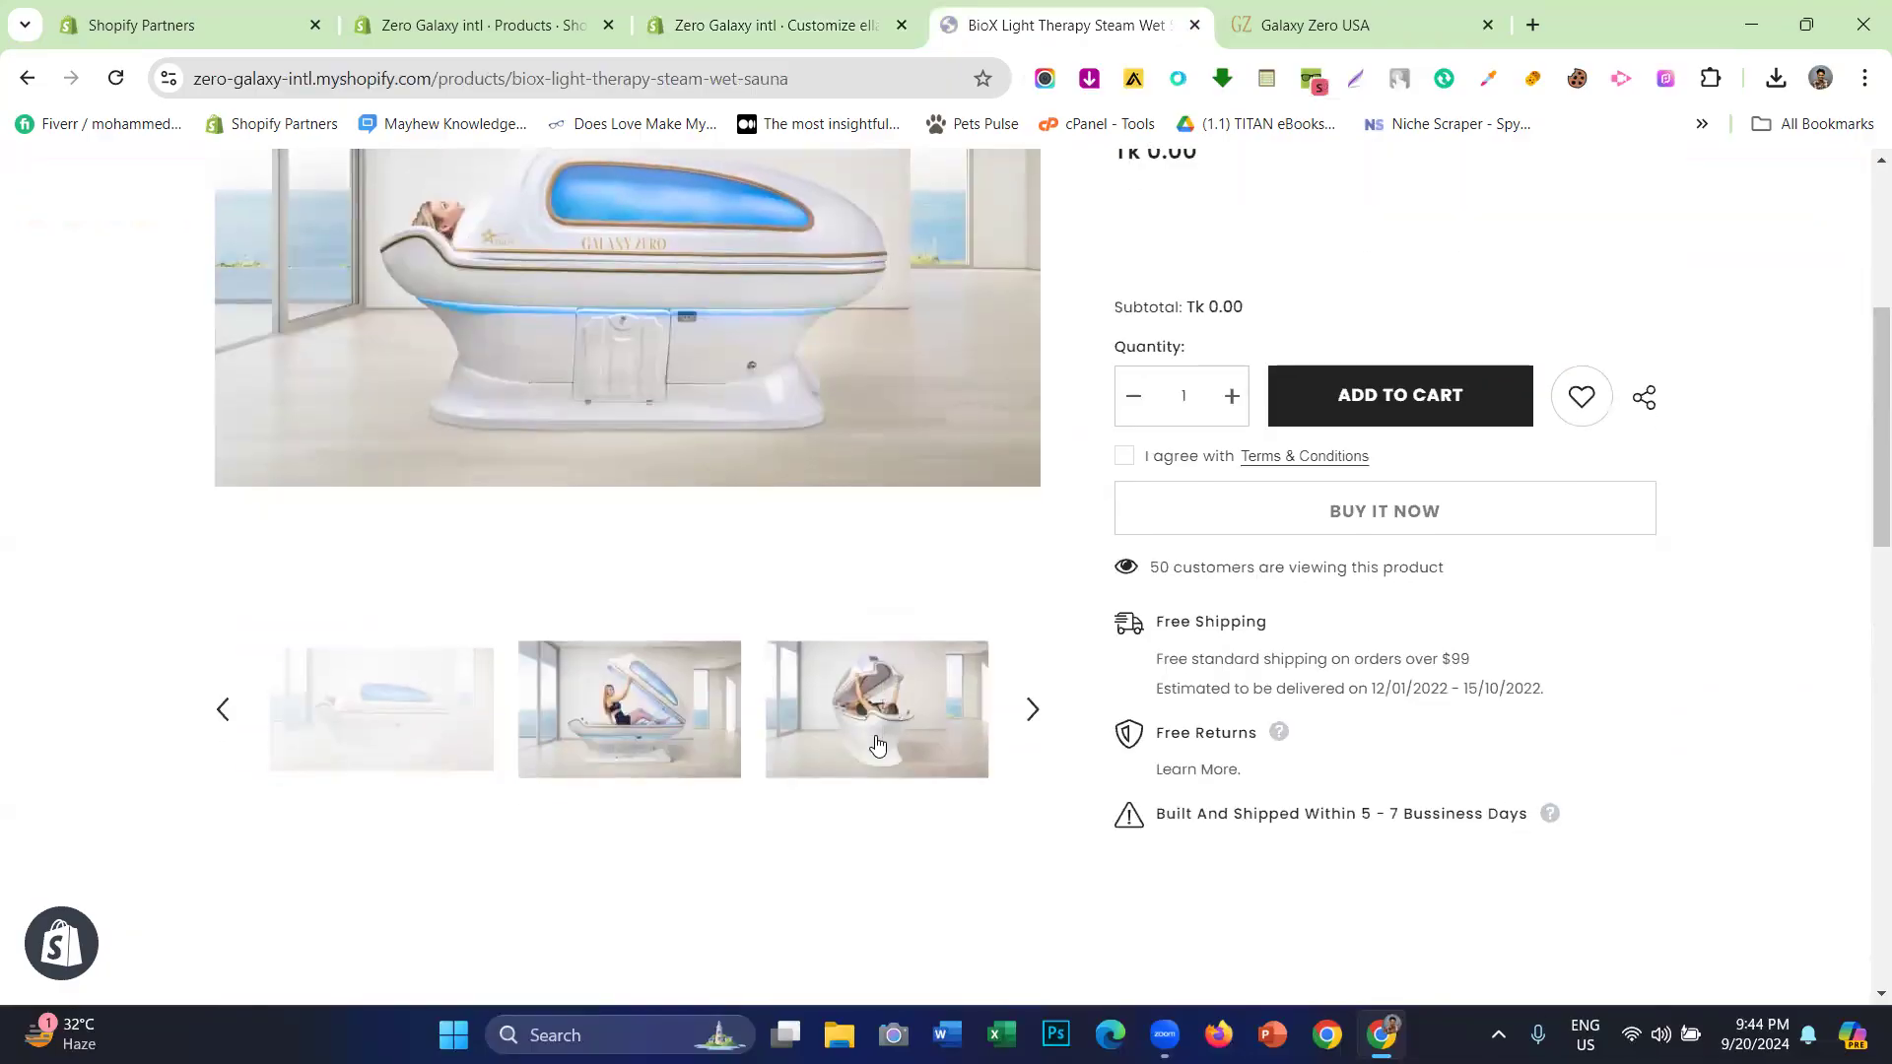
scroll(880, 752, down, 3)
scroll(912, 730, up, 6)
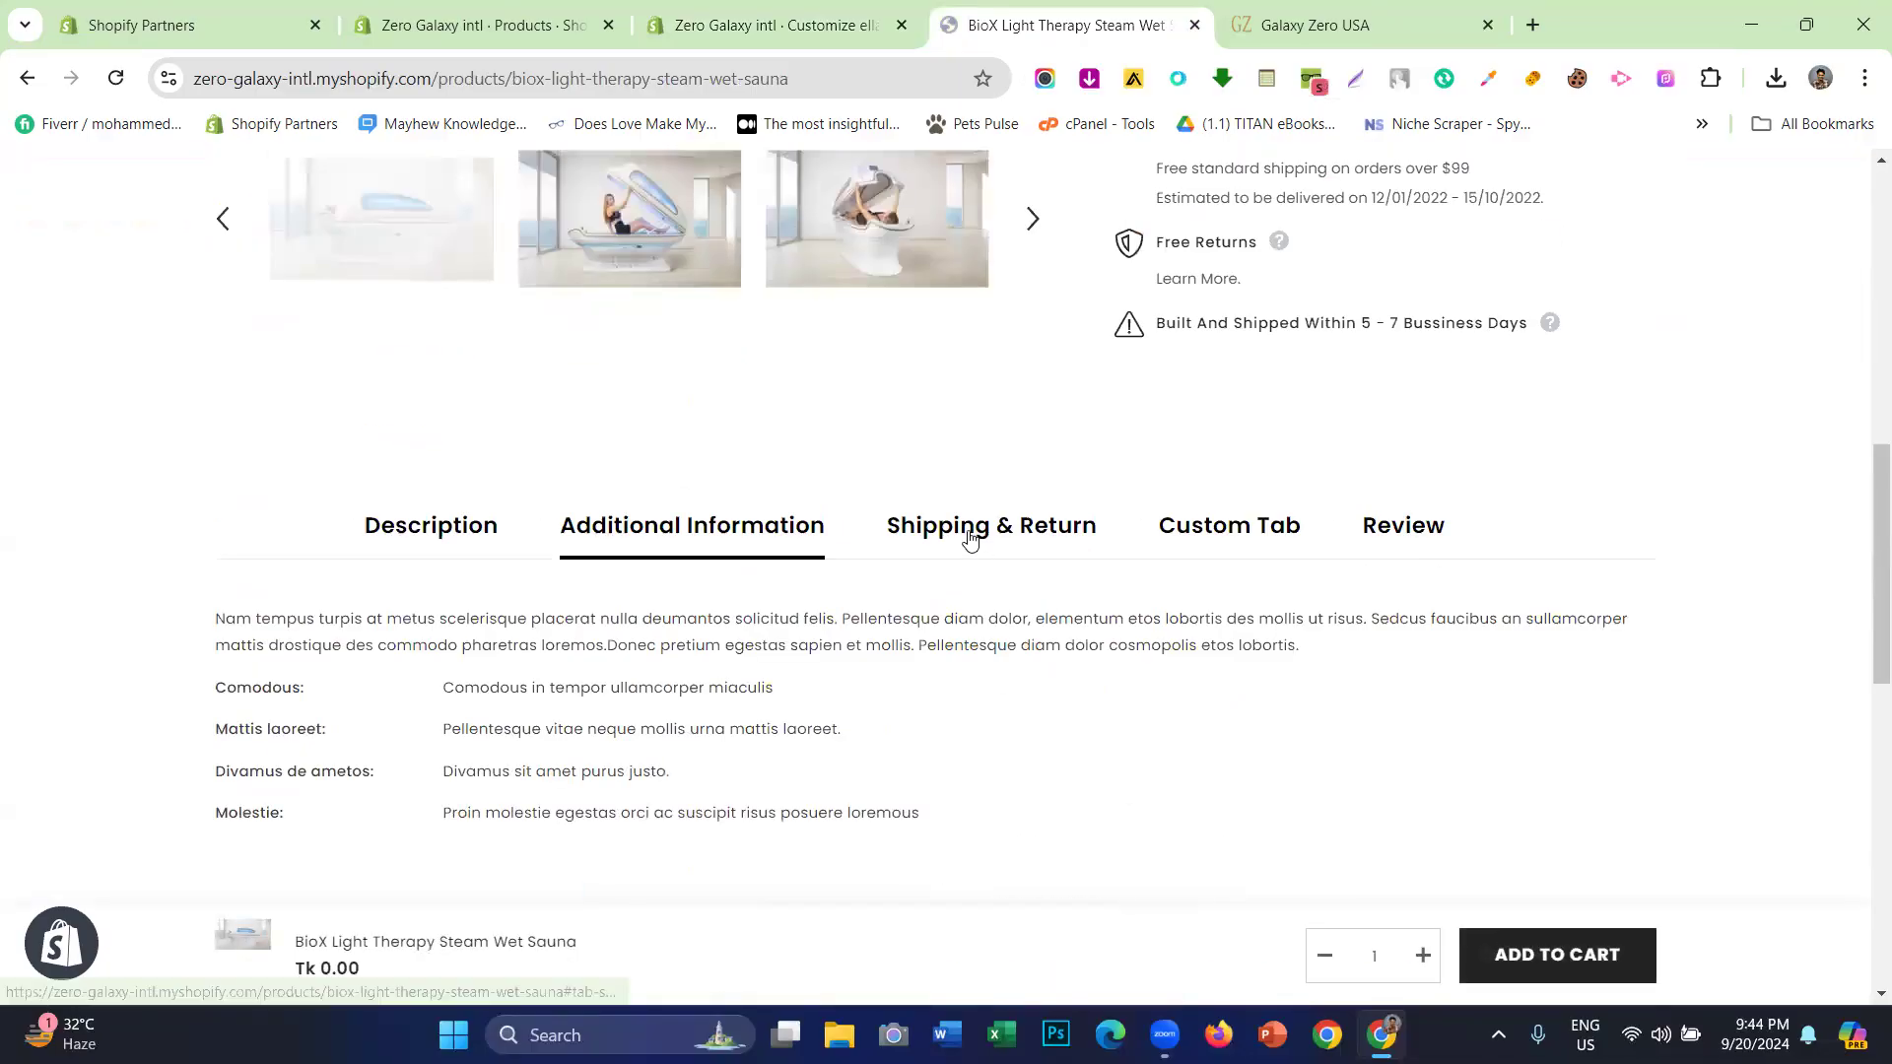
click(967, 536)
click(1285, 543)
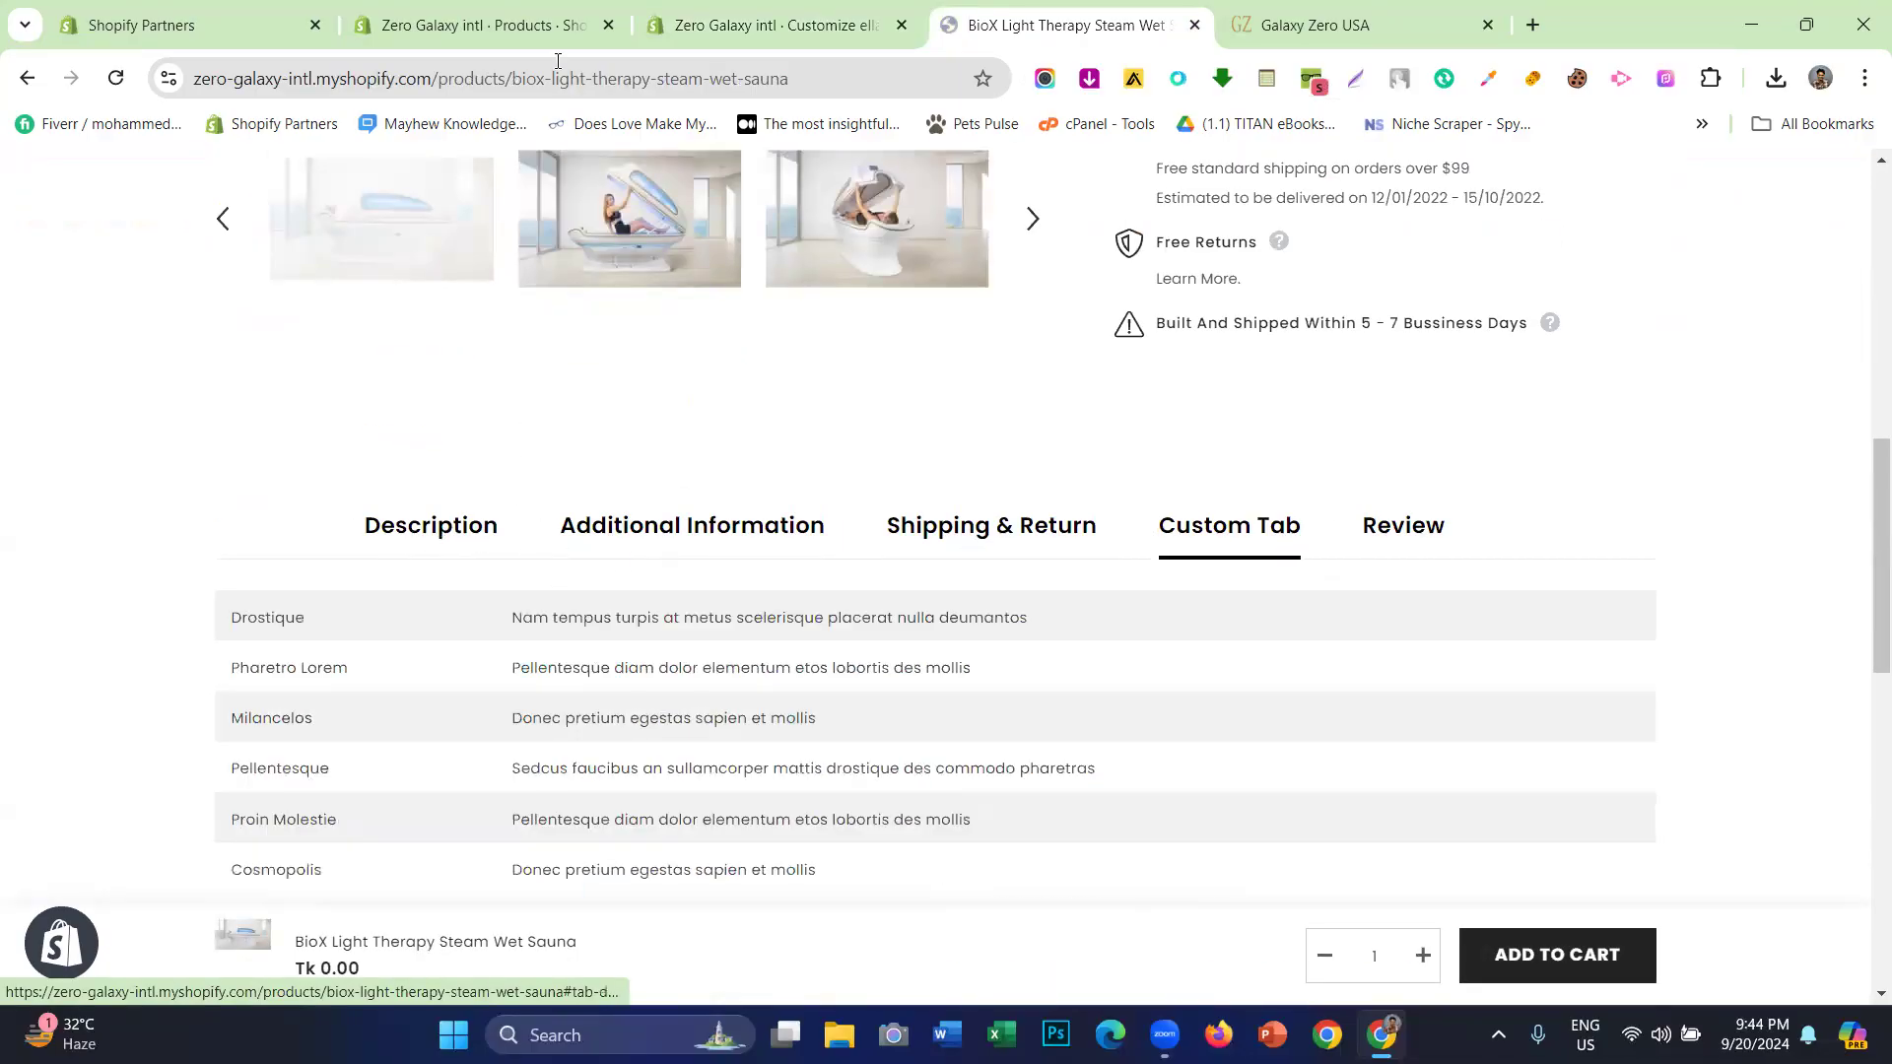
- Return to the theme editor and delete the Free Returns block from the Default product template
click(774, 25)
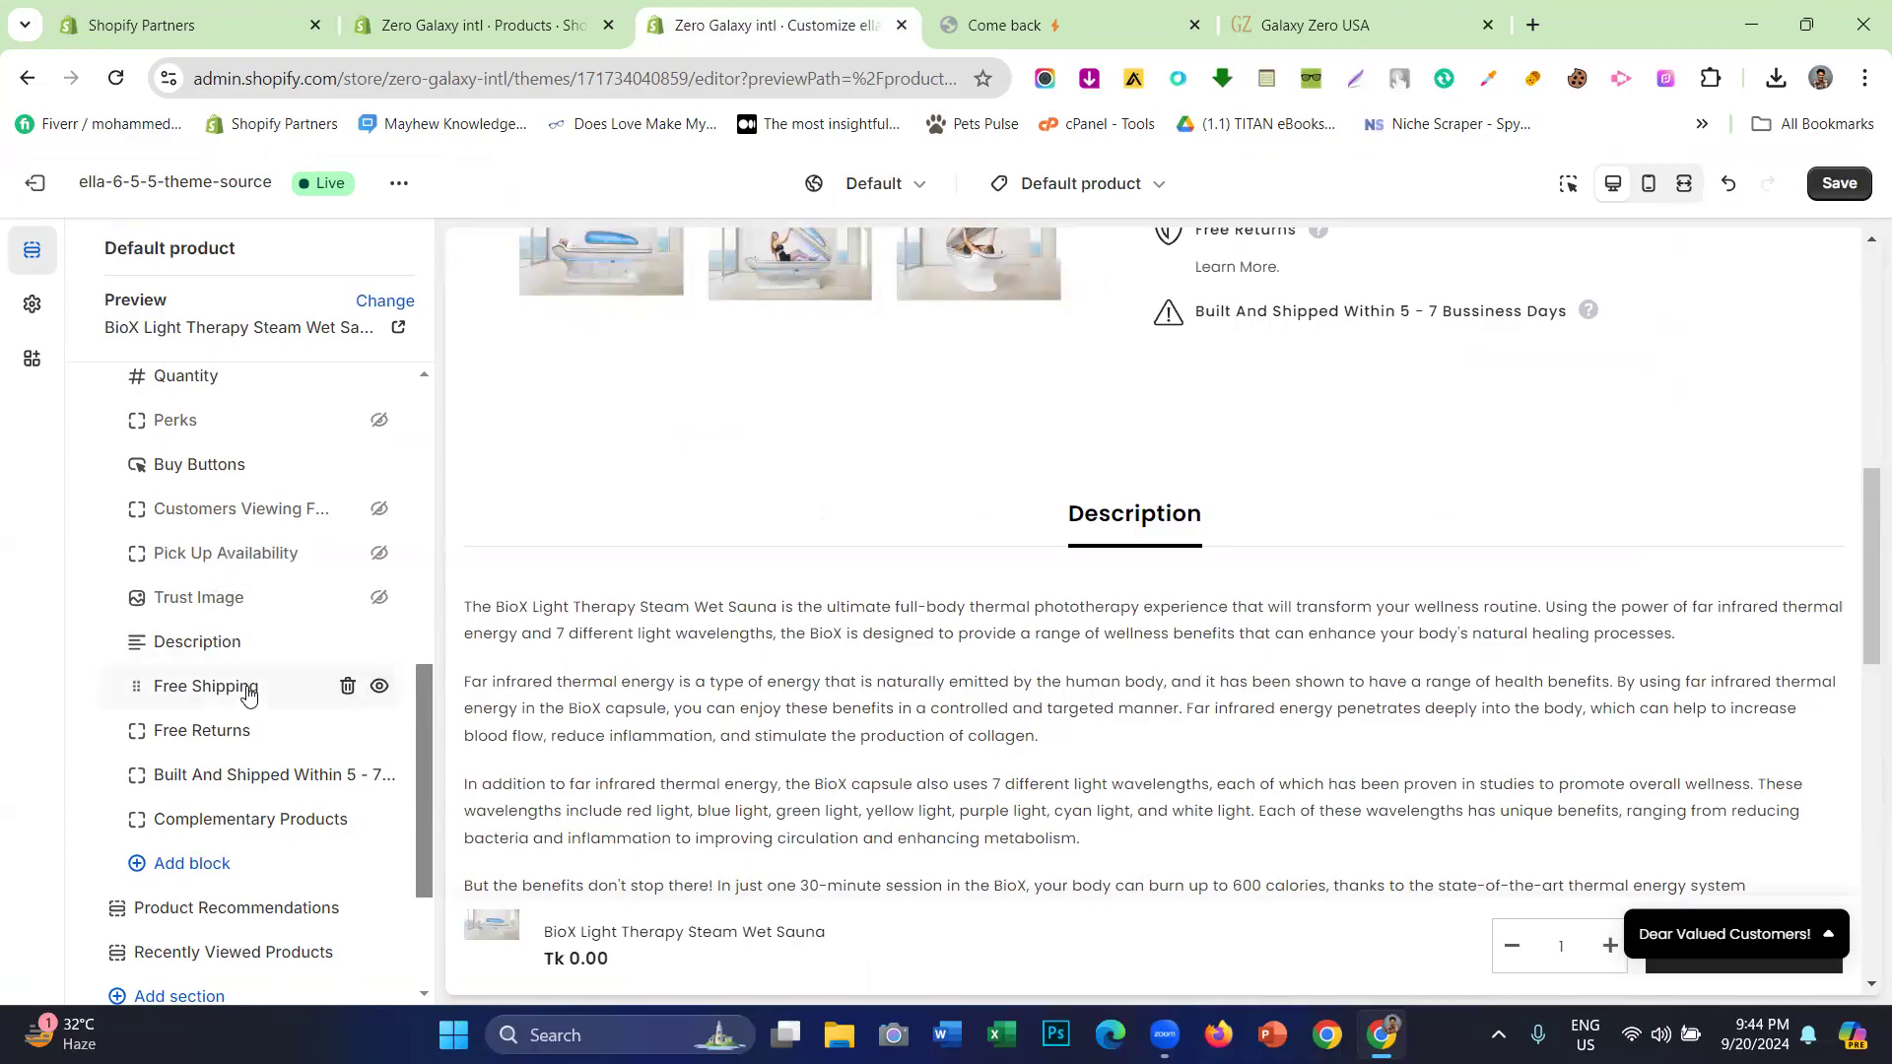
scroll(1281, 679, up, 3)
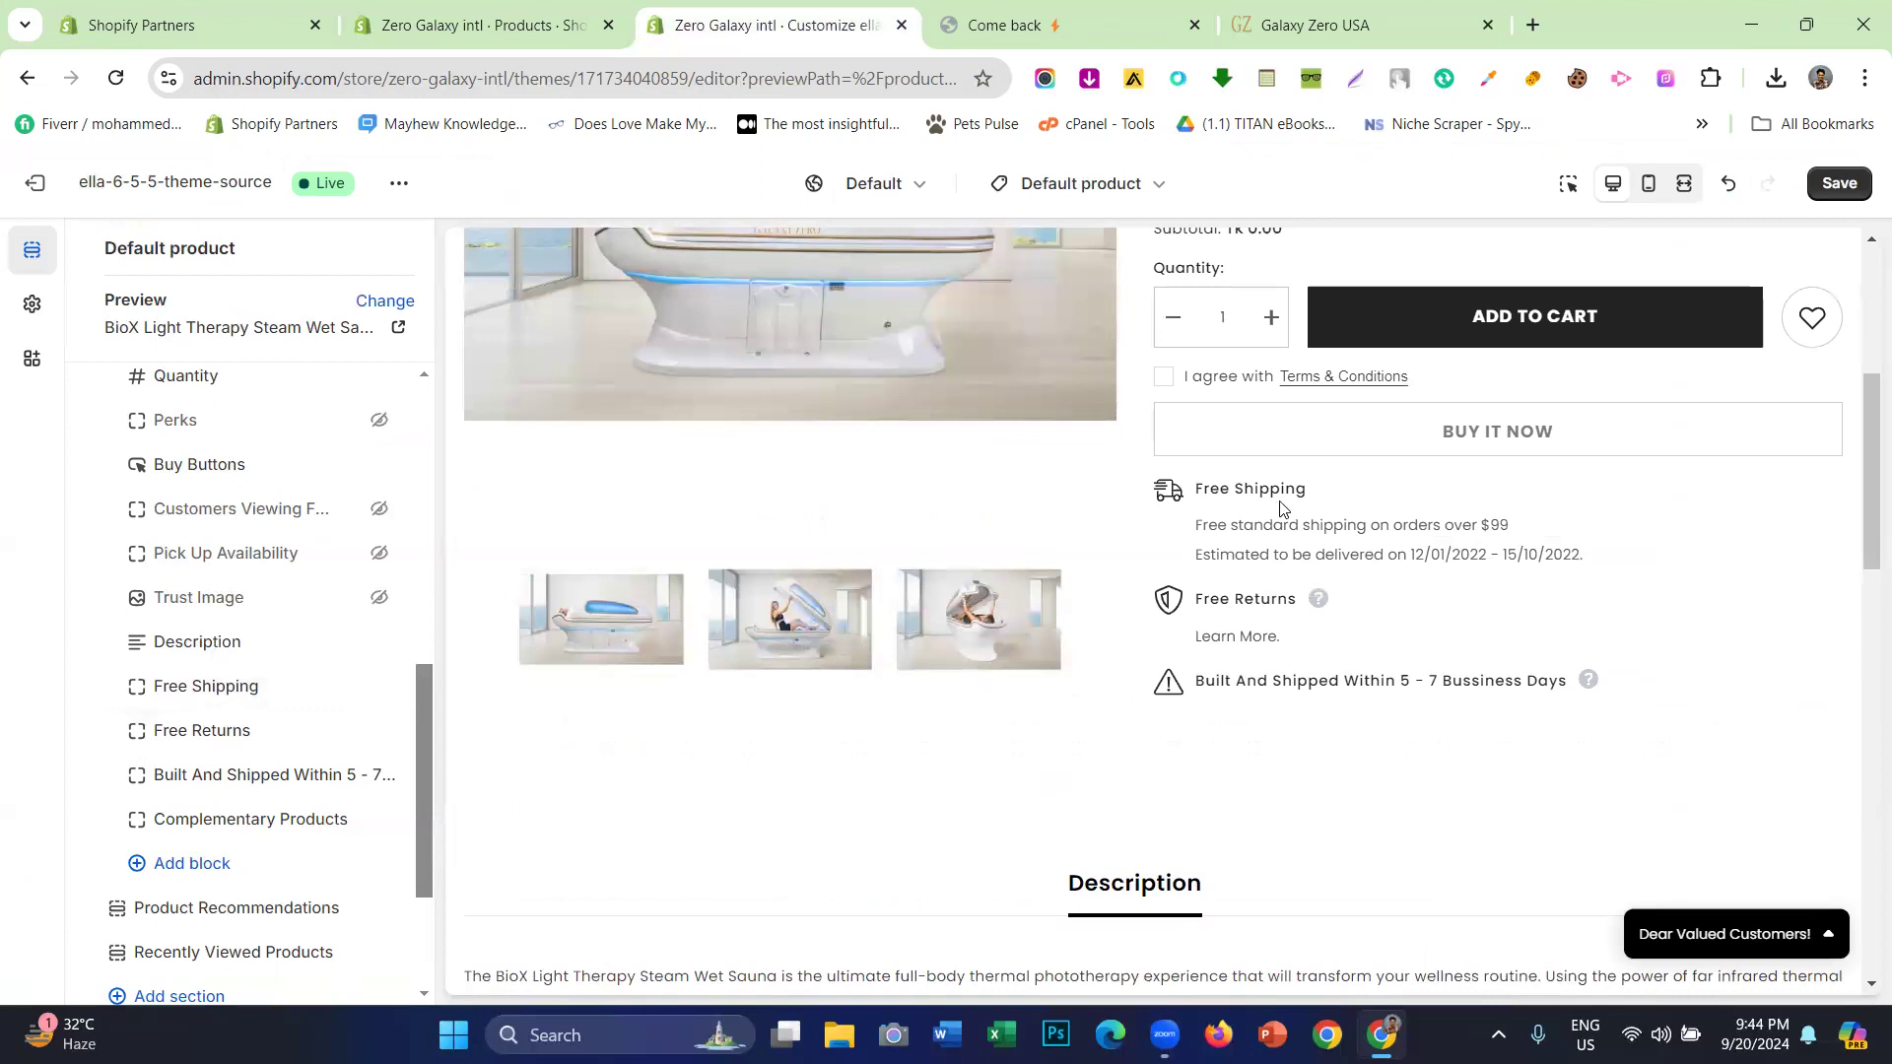
mouse_move(187, 730)
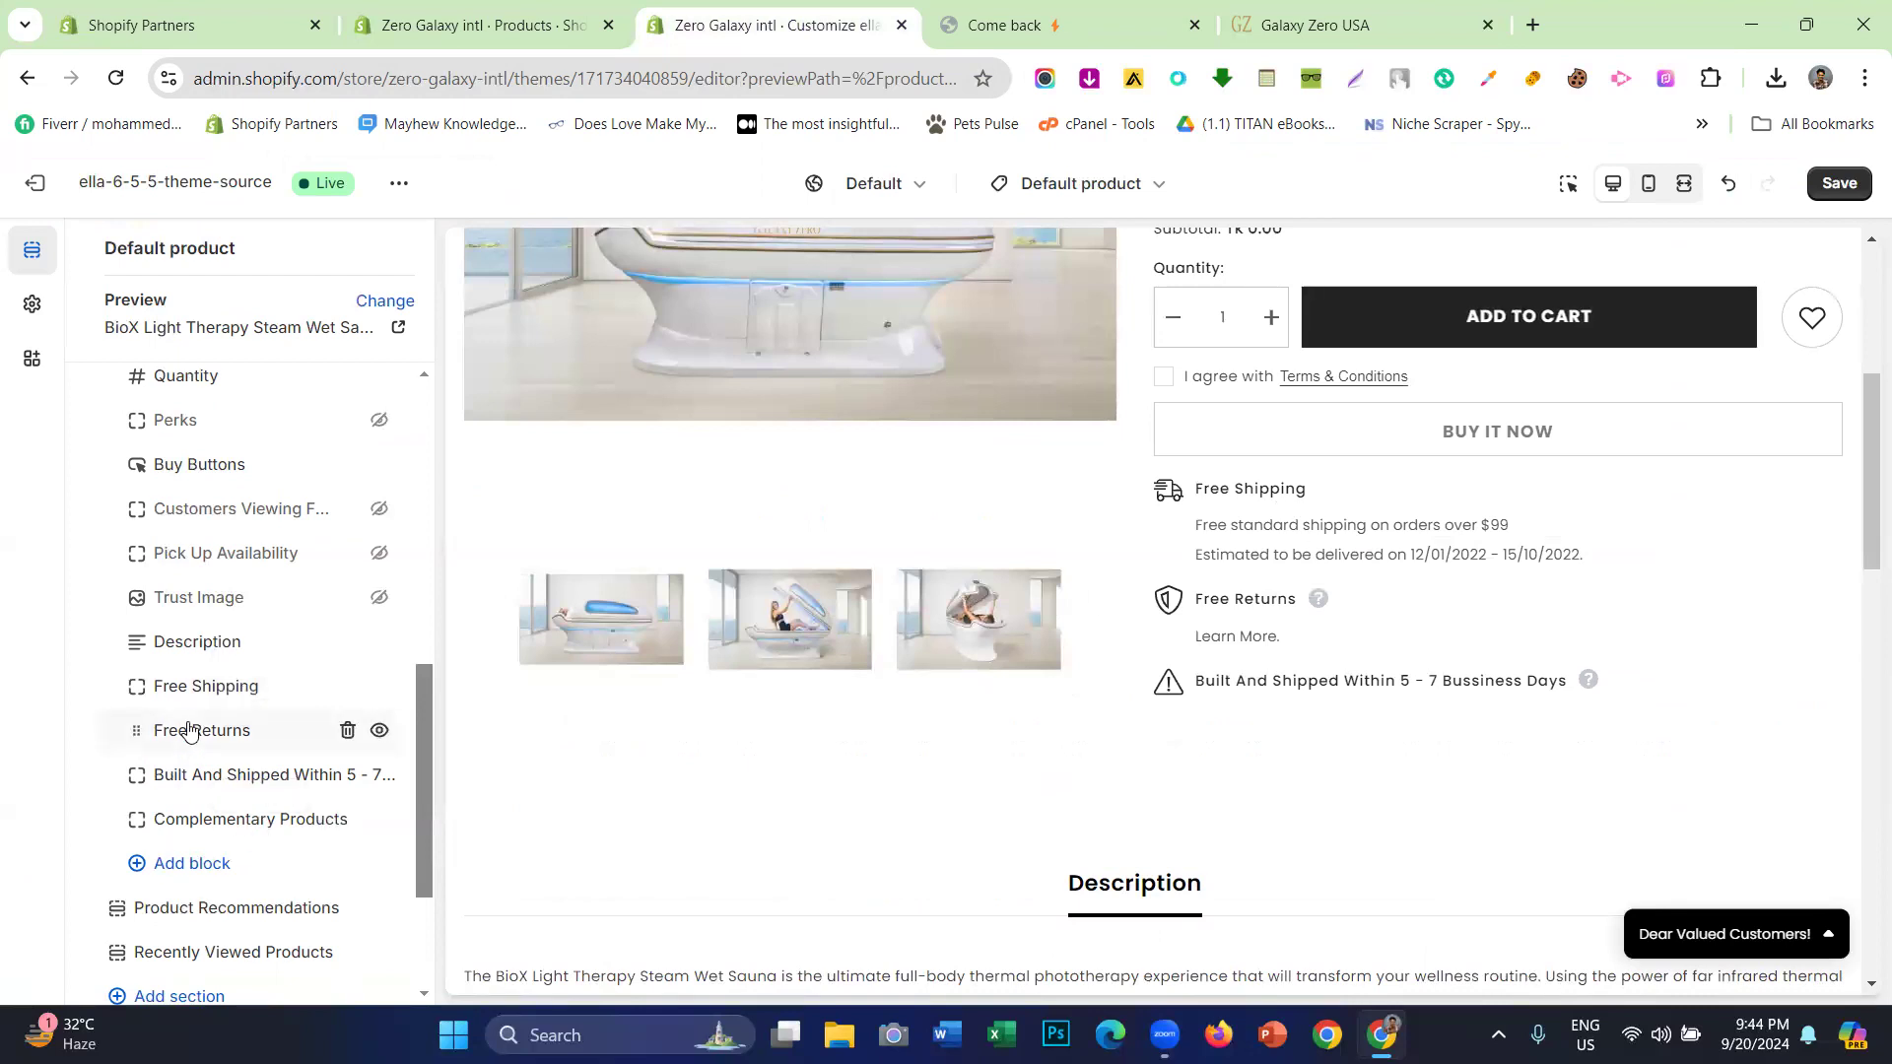
click(347, 739)
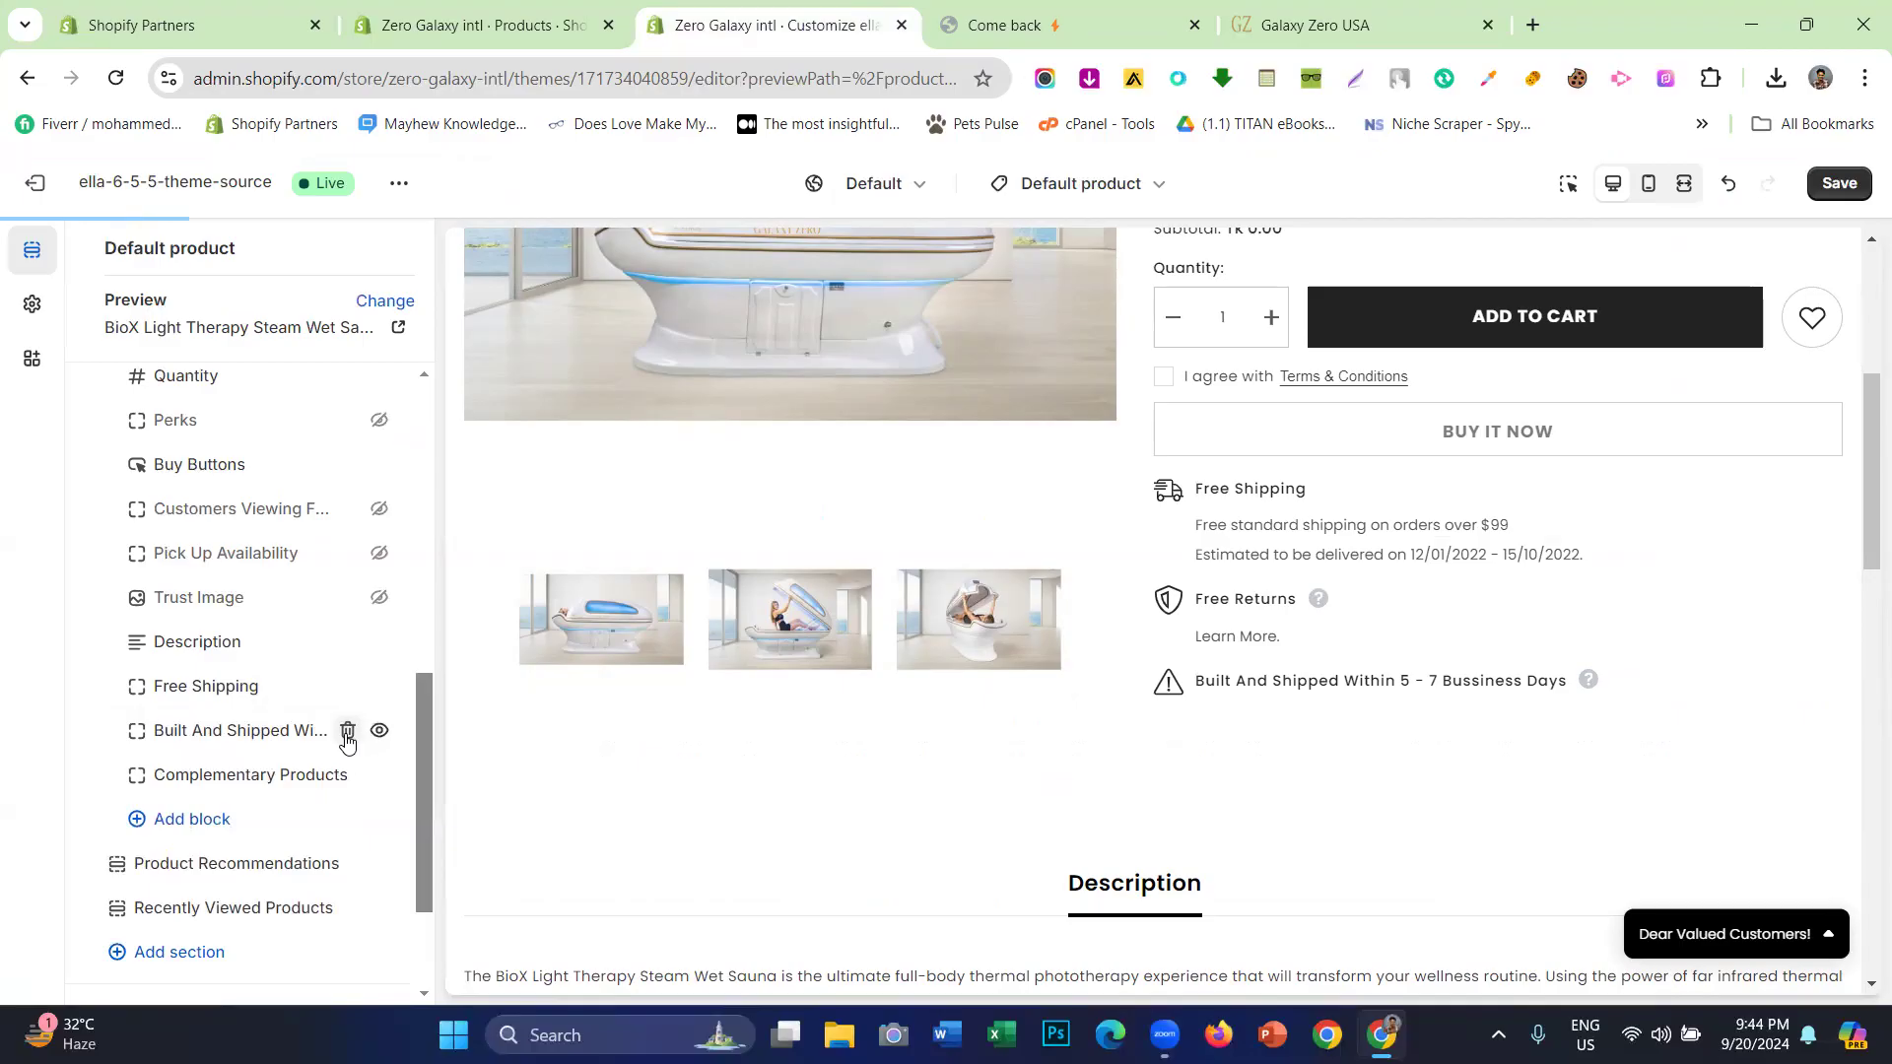
- Remove the Built And Shipped Within and Complementary Products blocks from the product information section
click(346, 739)
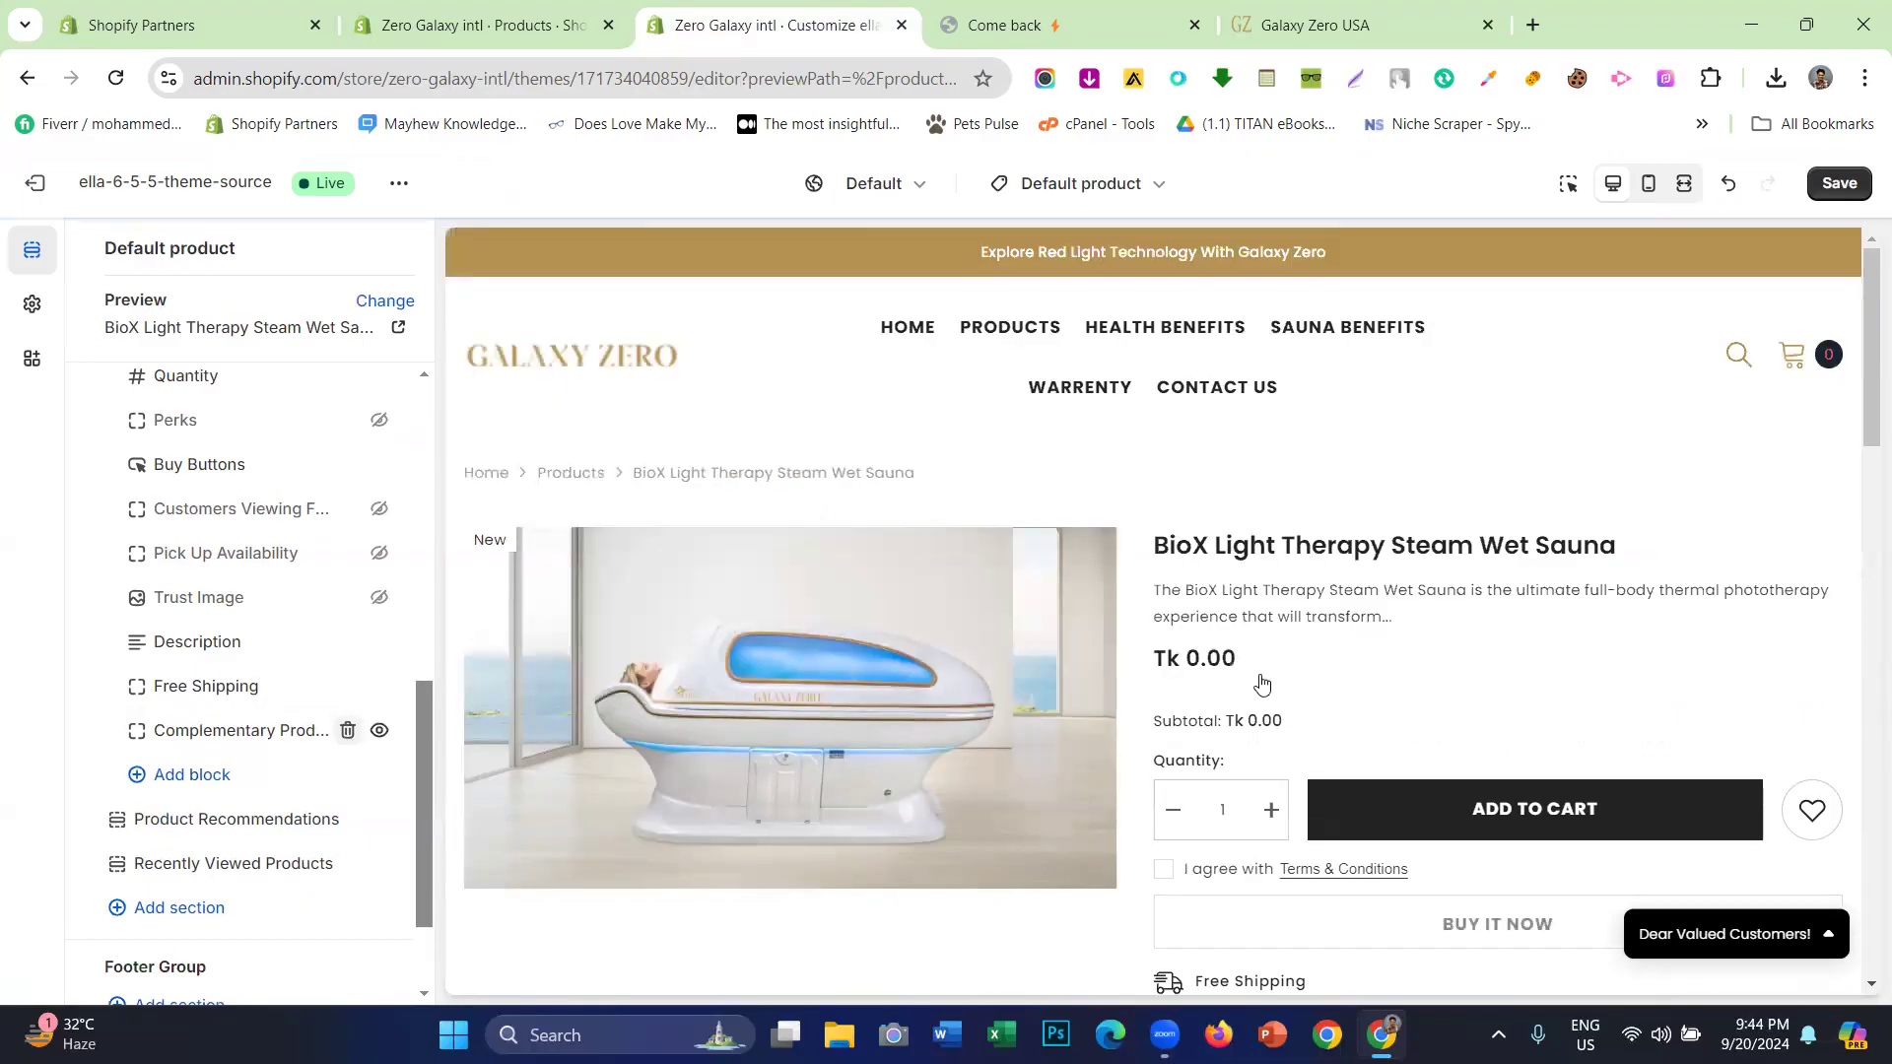
scroll(1266, 683, down, 5)
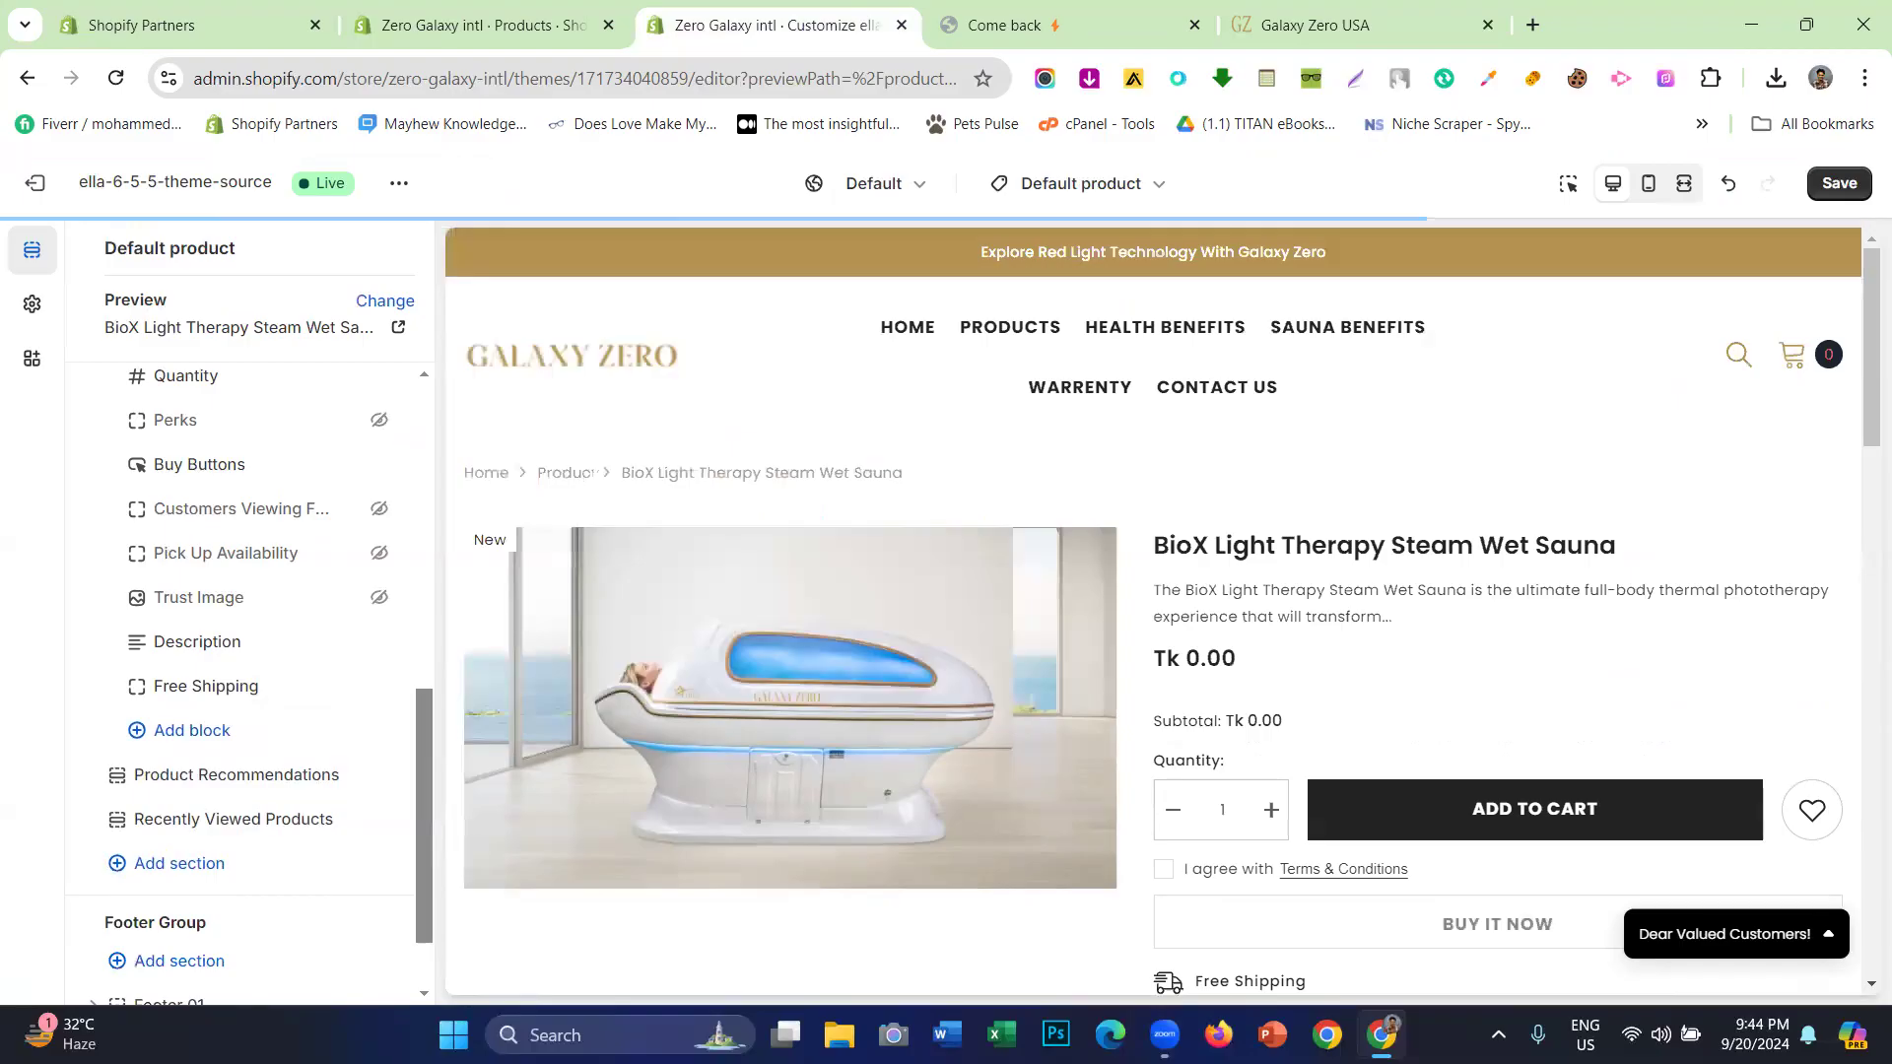
scroll(1204, 770, down, 4)
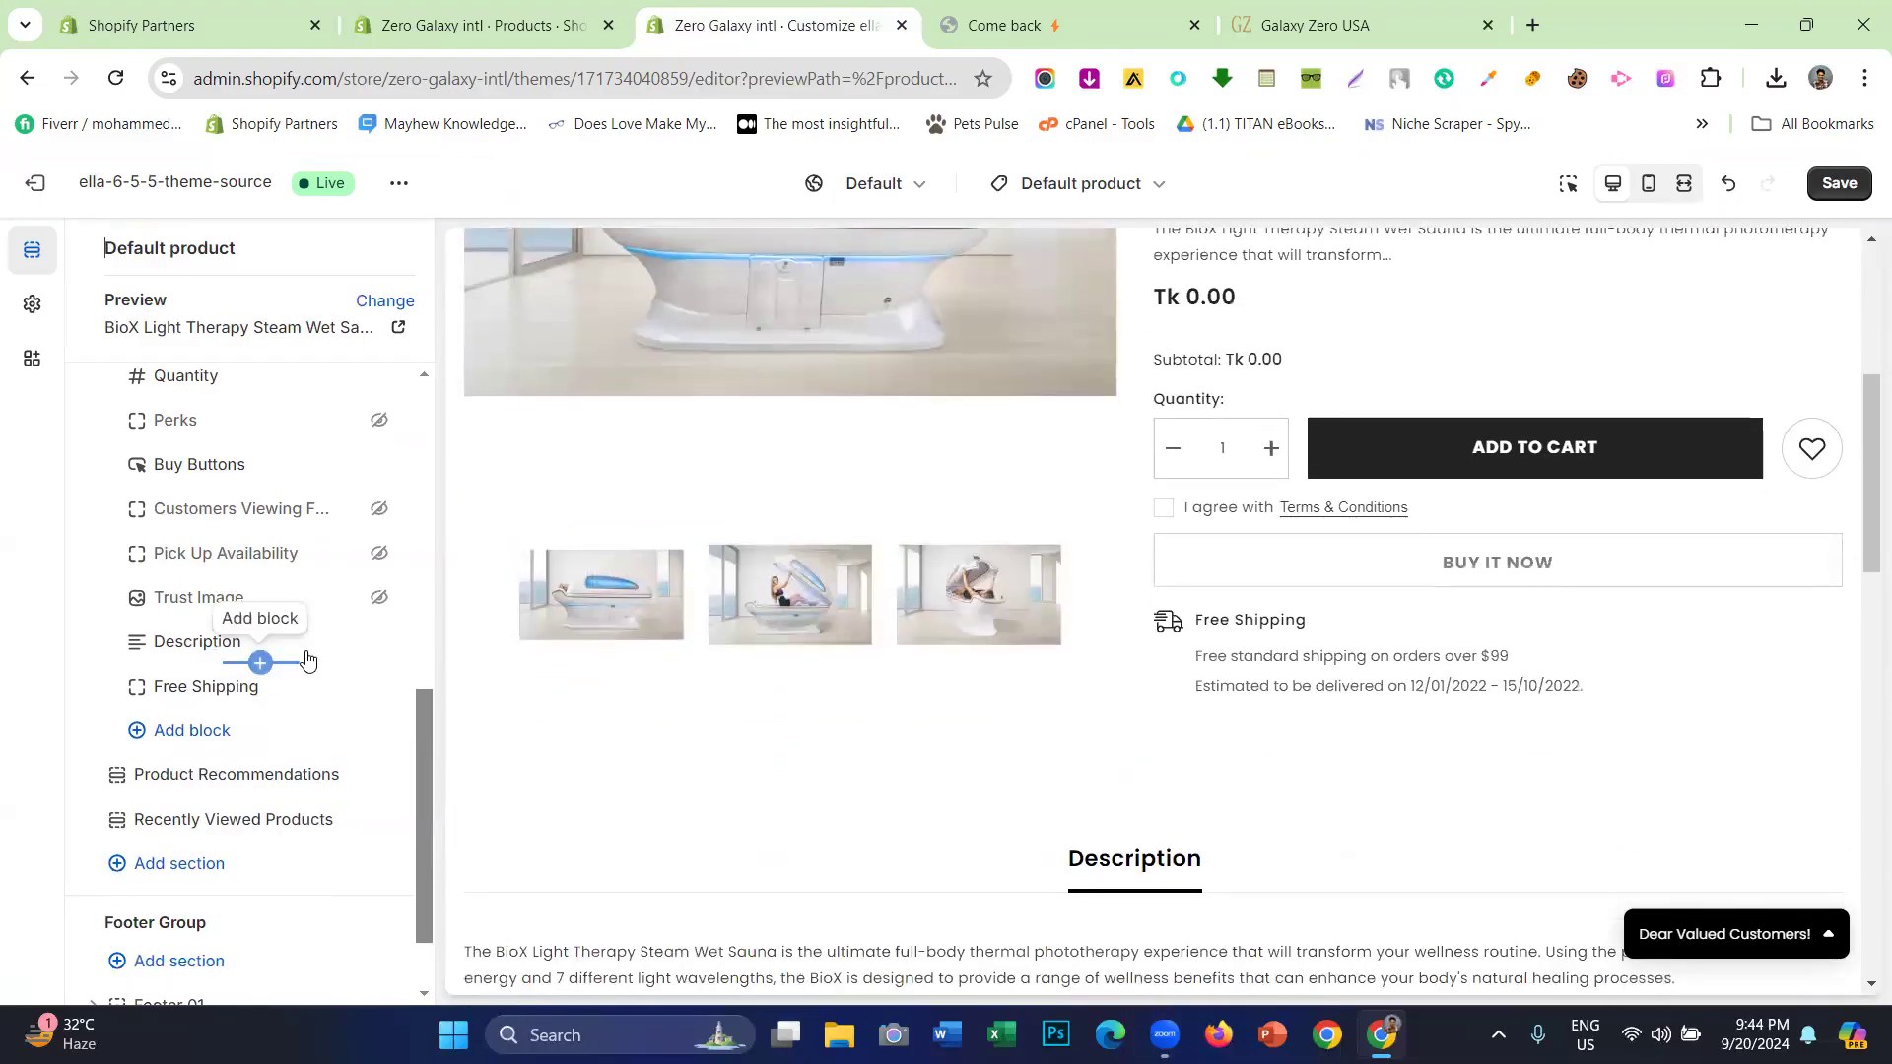
- Clear the entire description text of the Free Shipping block, leaving its icon and title as they are
click(306, 693)
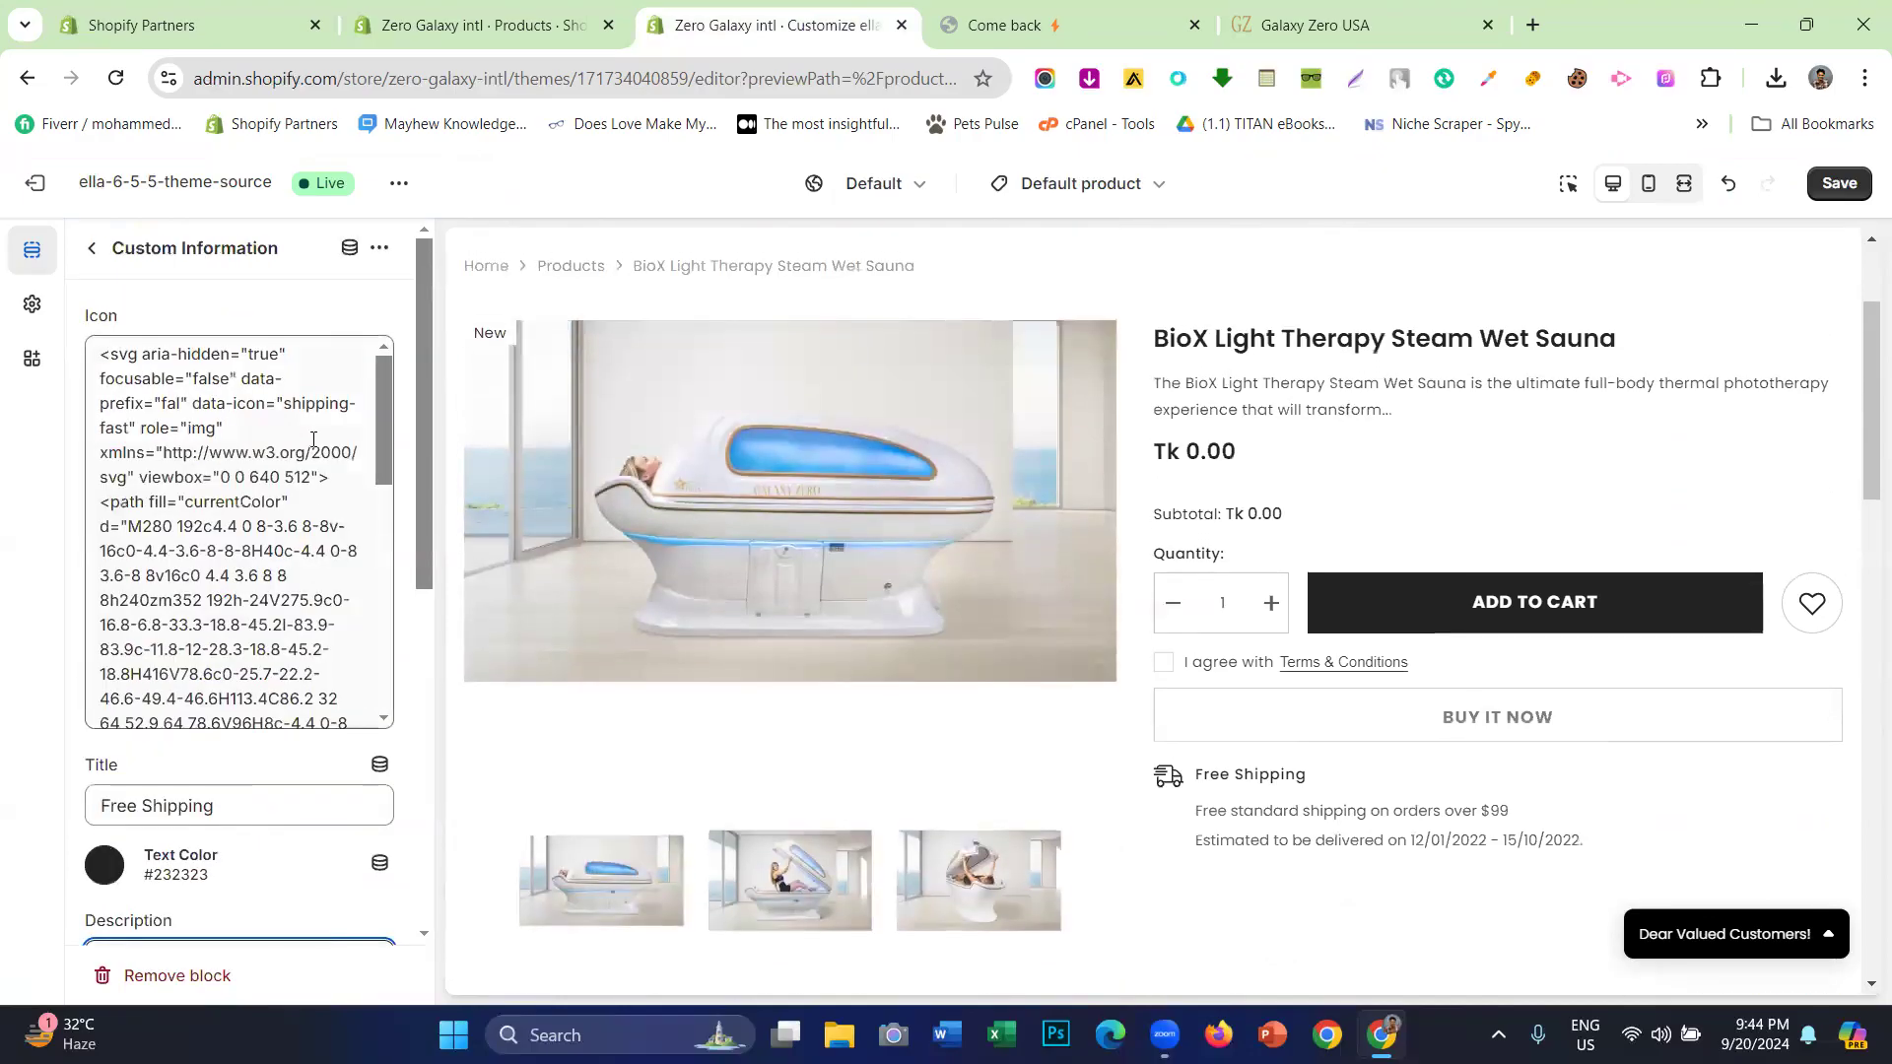
click(94, 254)
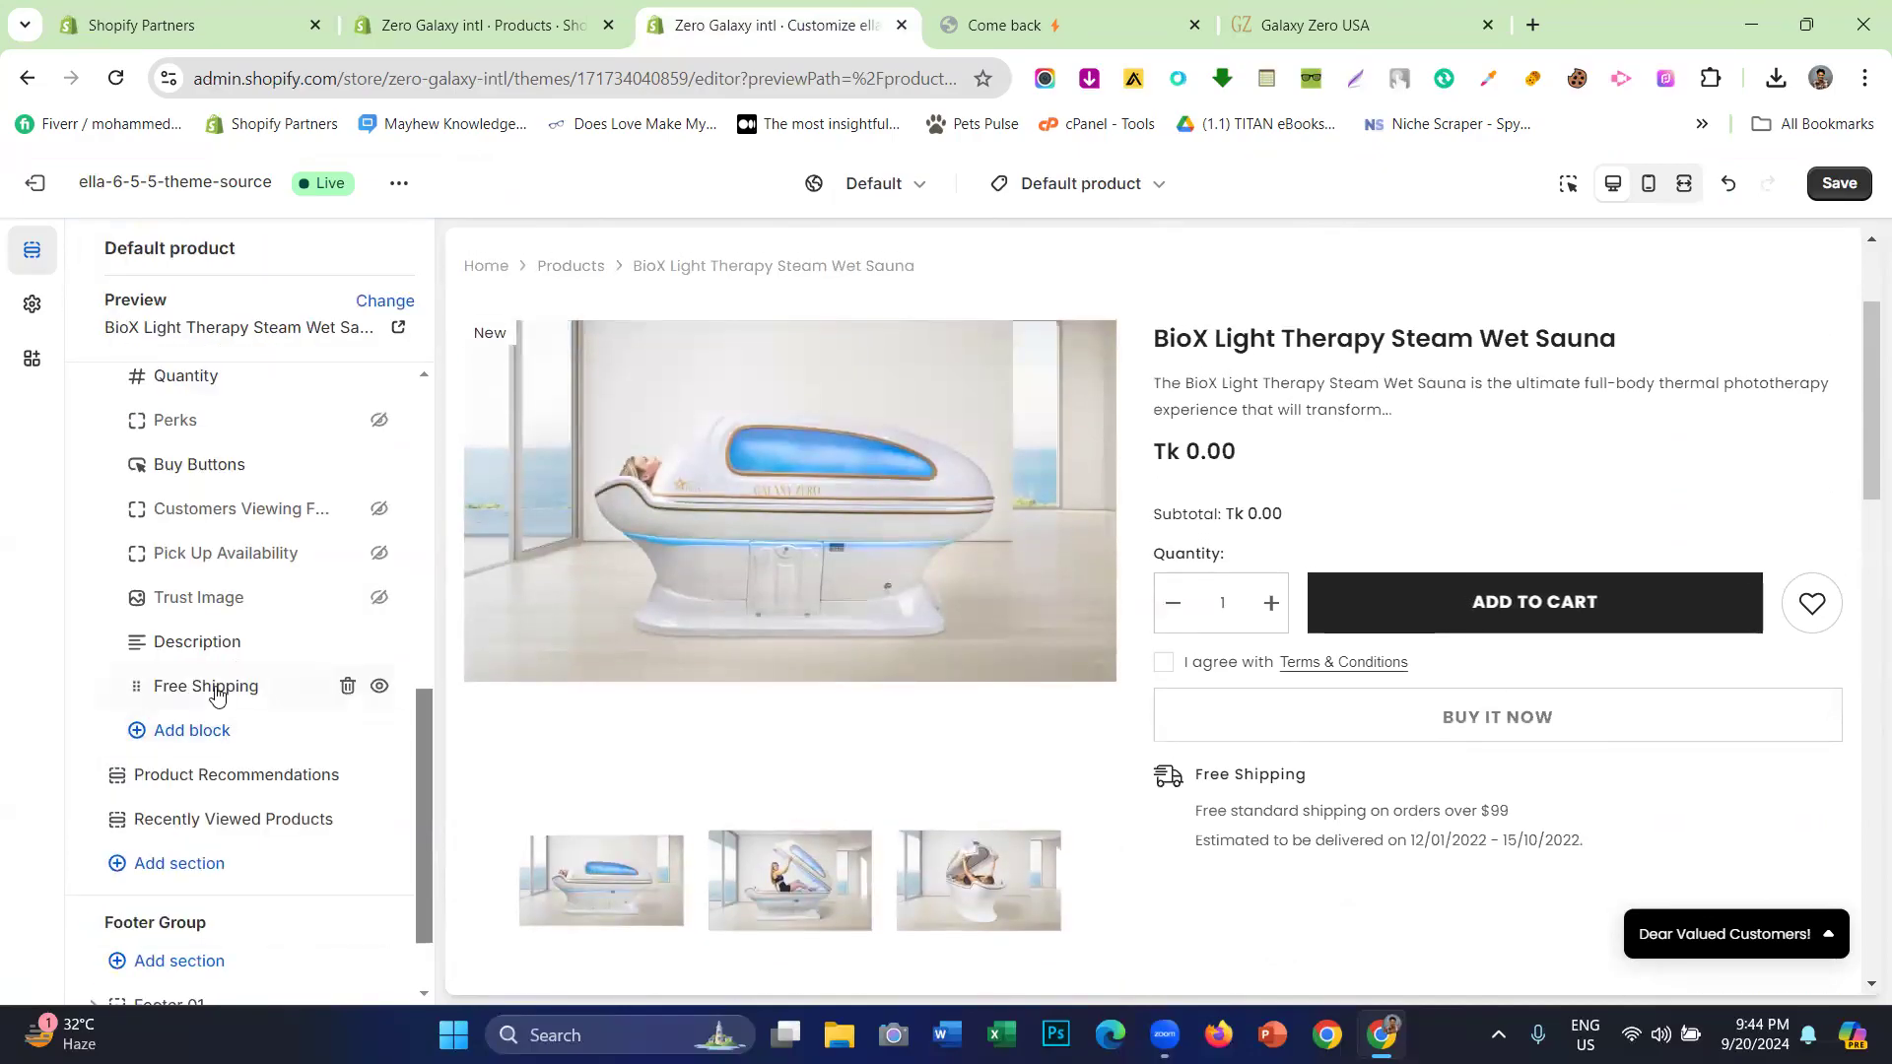
click(216, 694)
scroll(274, 489, down, 10)
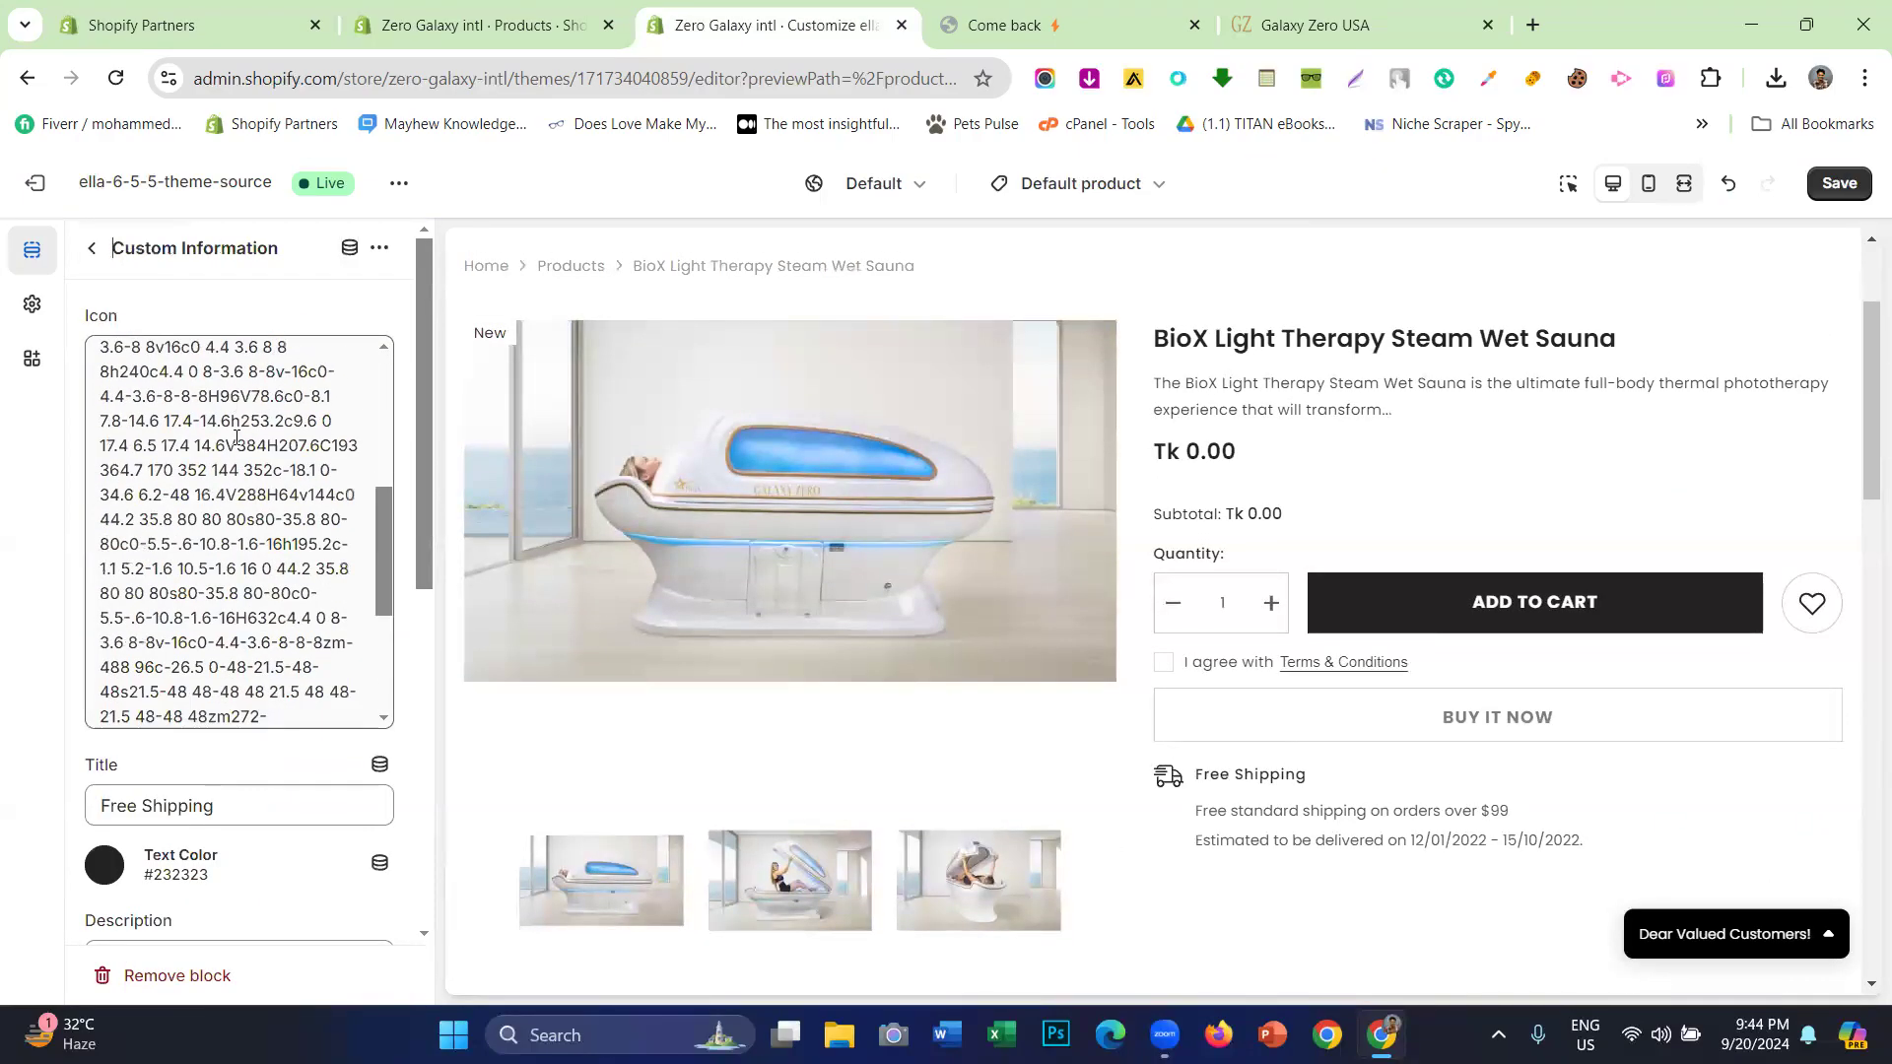
scroll(274, 488, down, 4)
scroll(274, 488, up, 4)
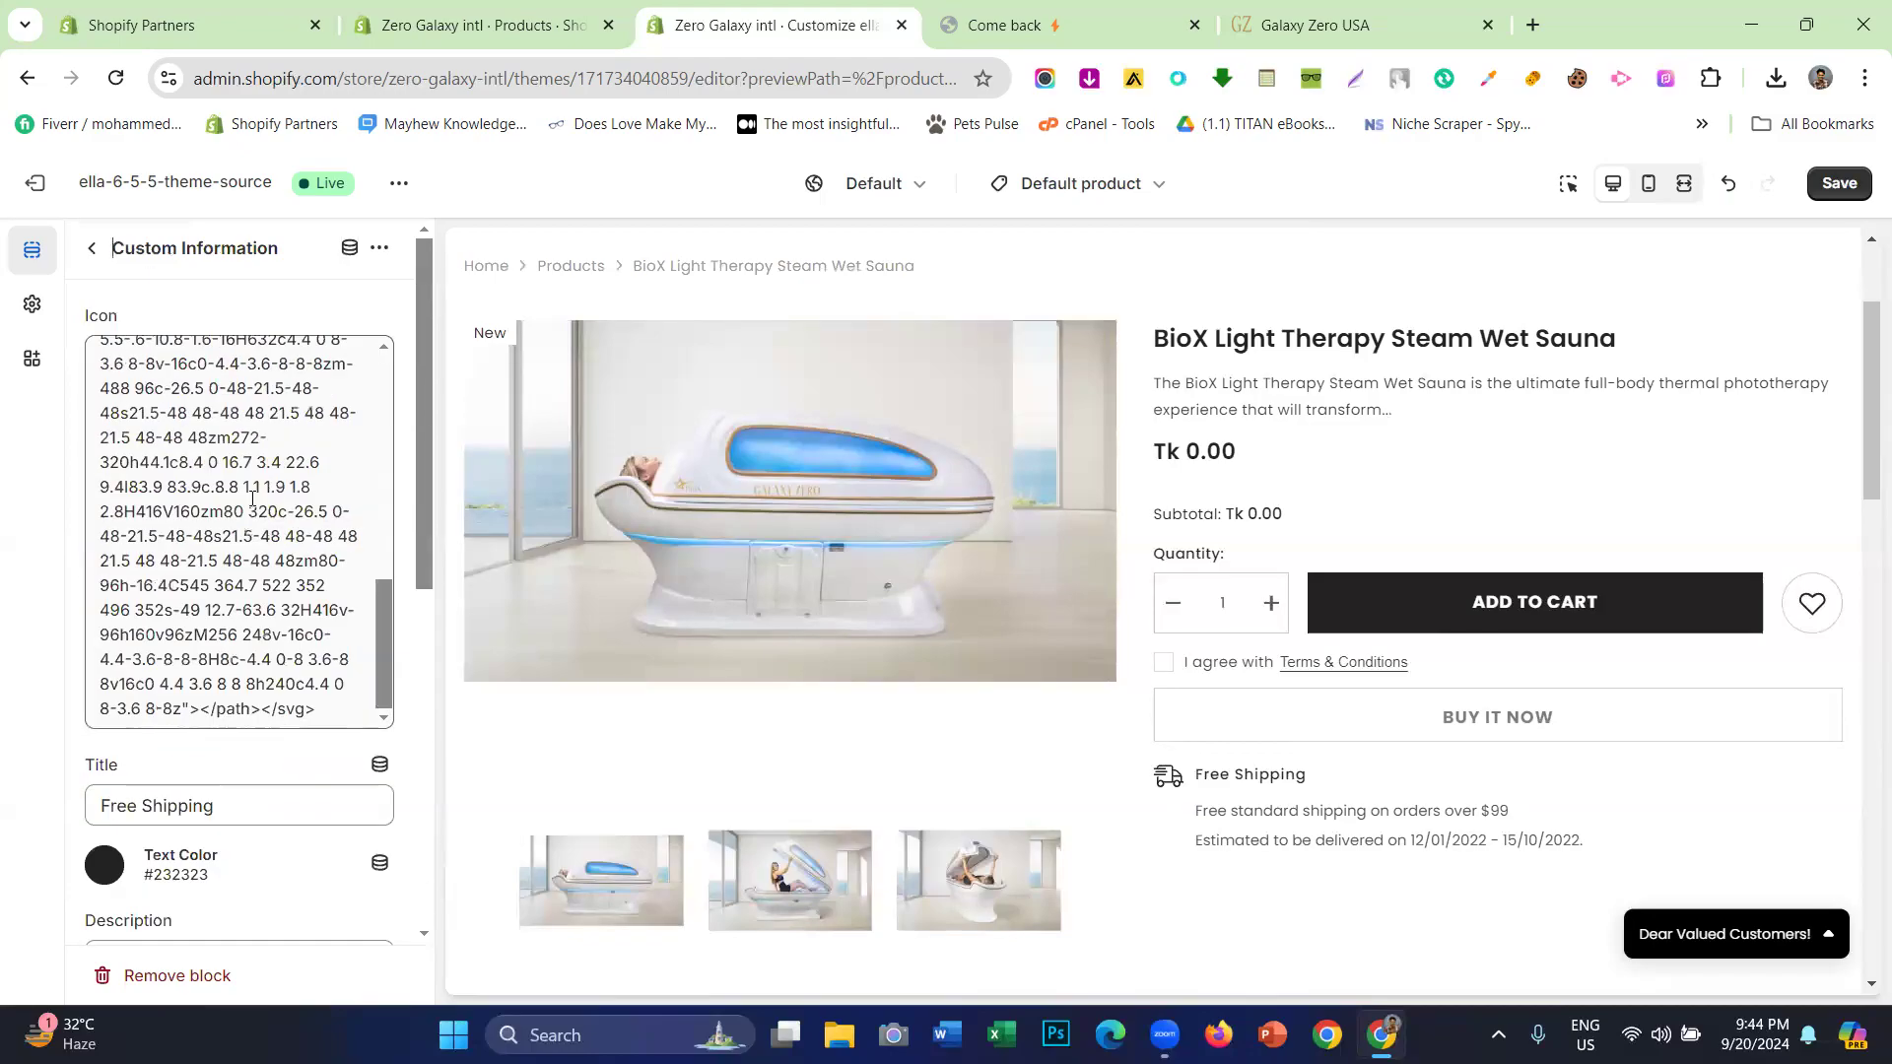
scroll(252, 498, up, 10)
scroll(1288, 633, down, 4)
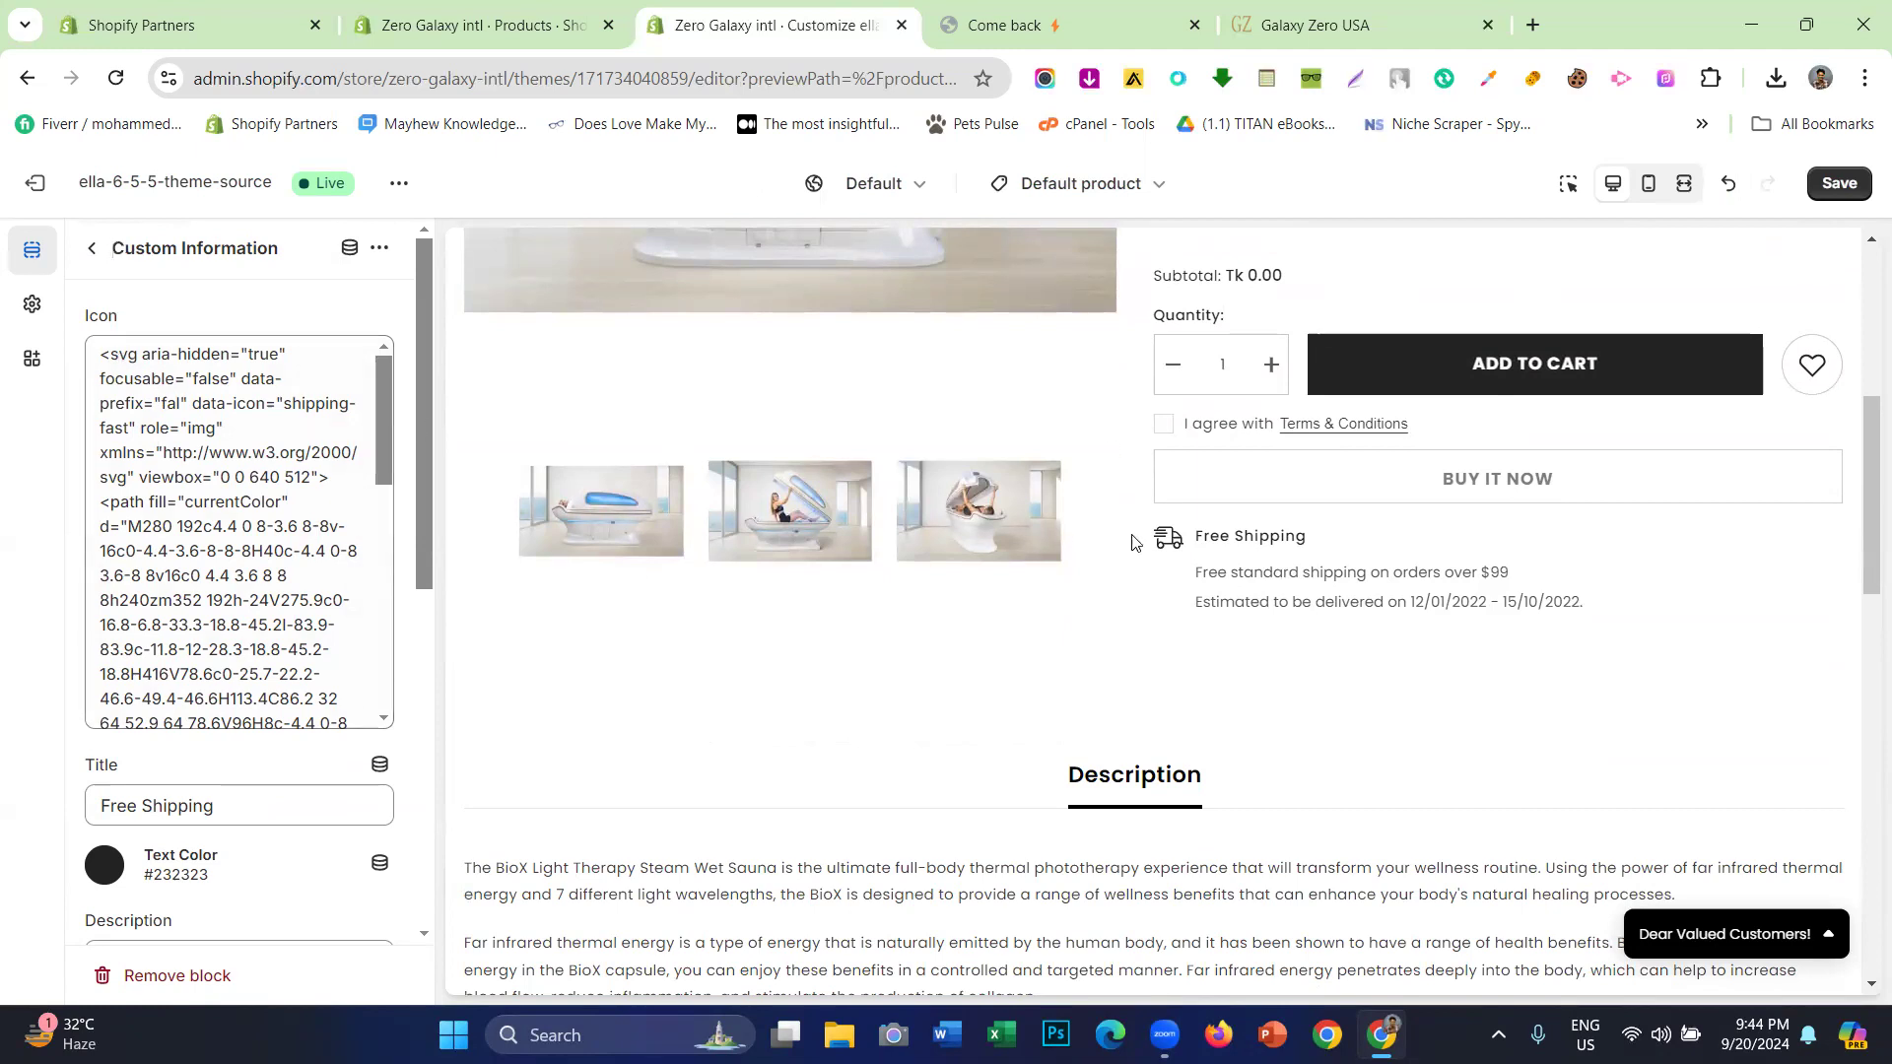
scroll(272, 464, down, 1)
scroll(272, 464, down, 10)
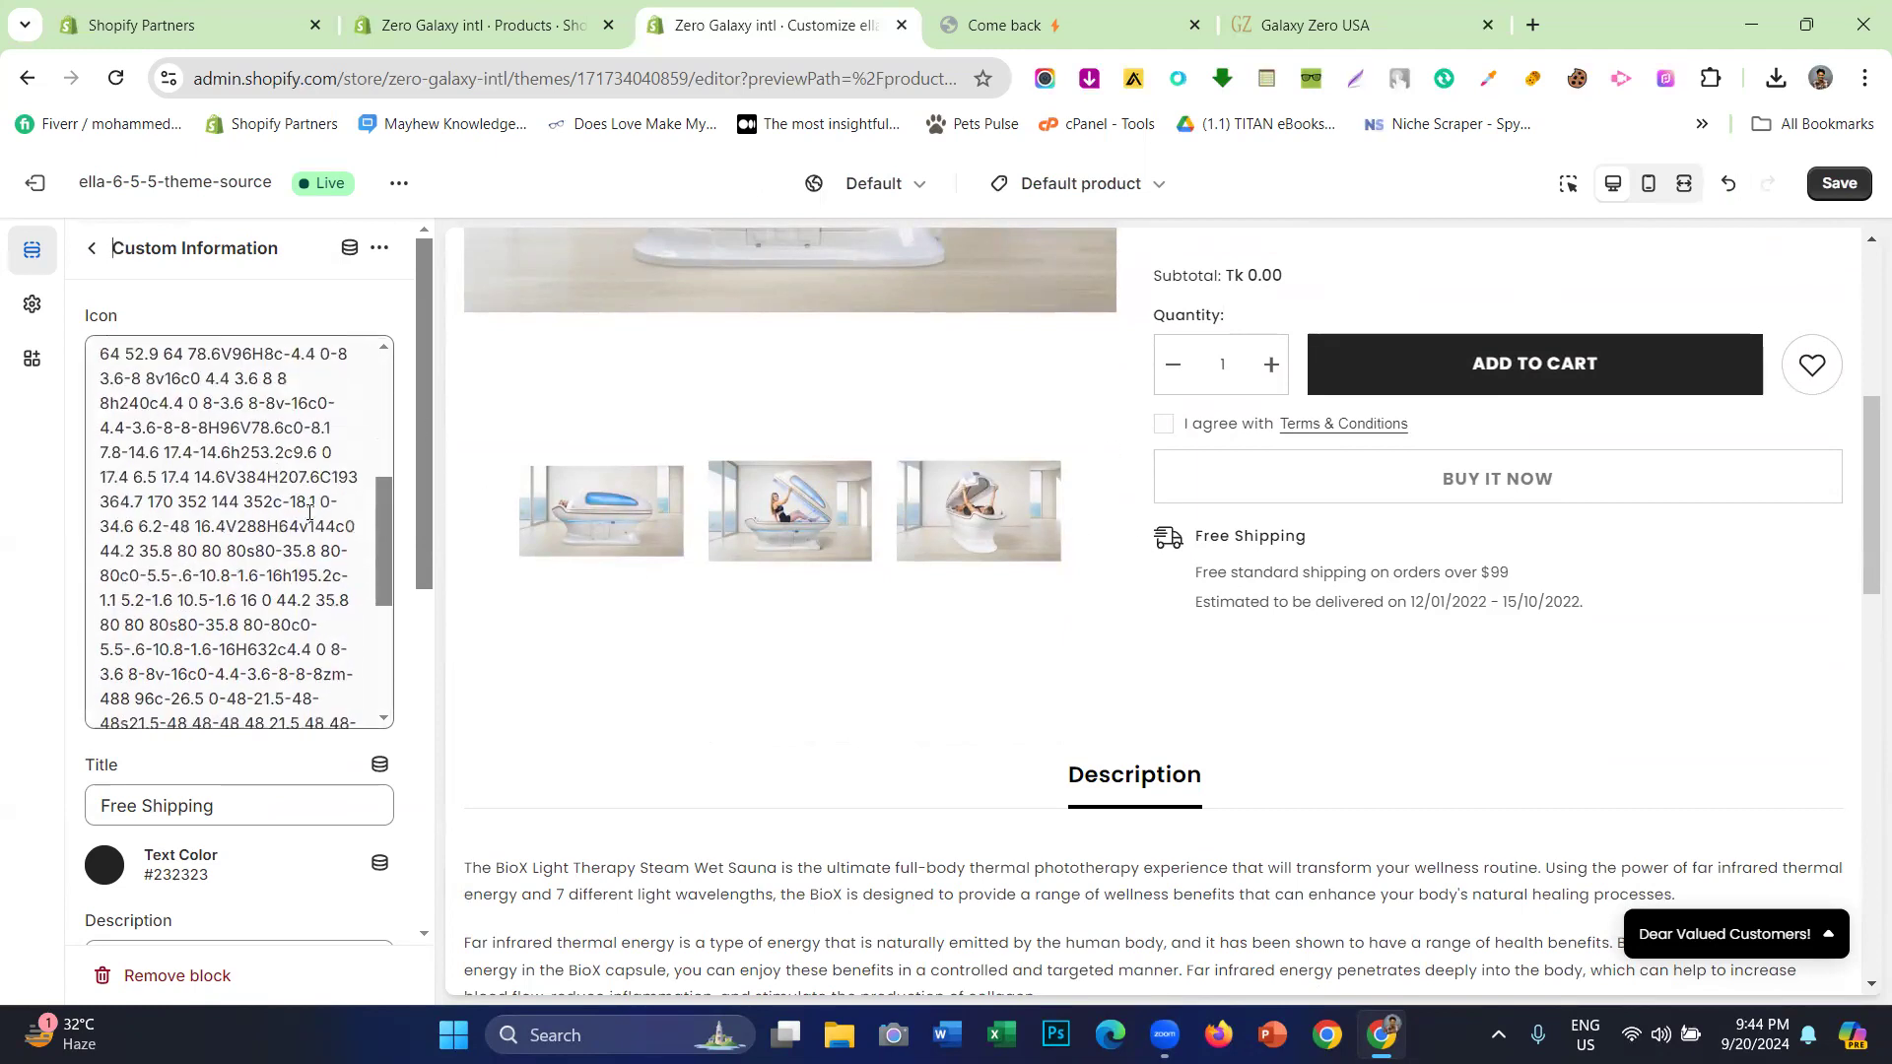
scroll(226, 550, down, 3)
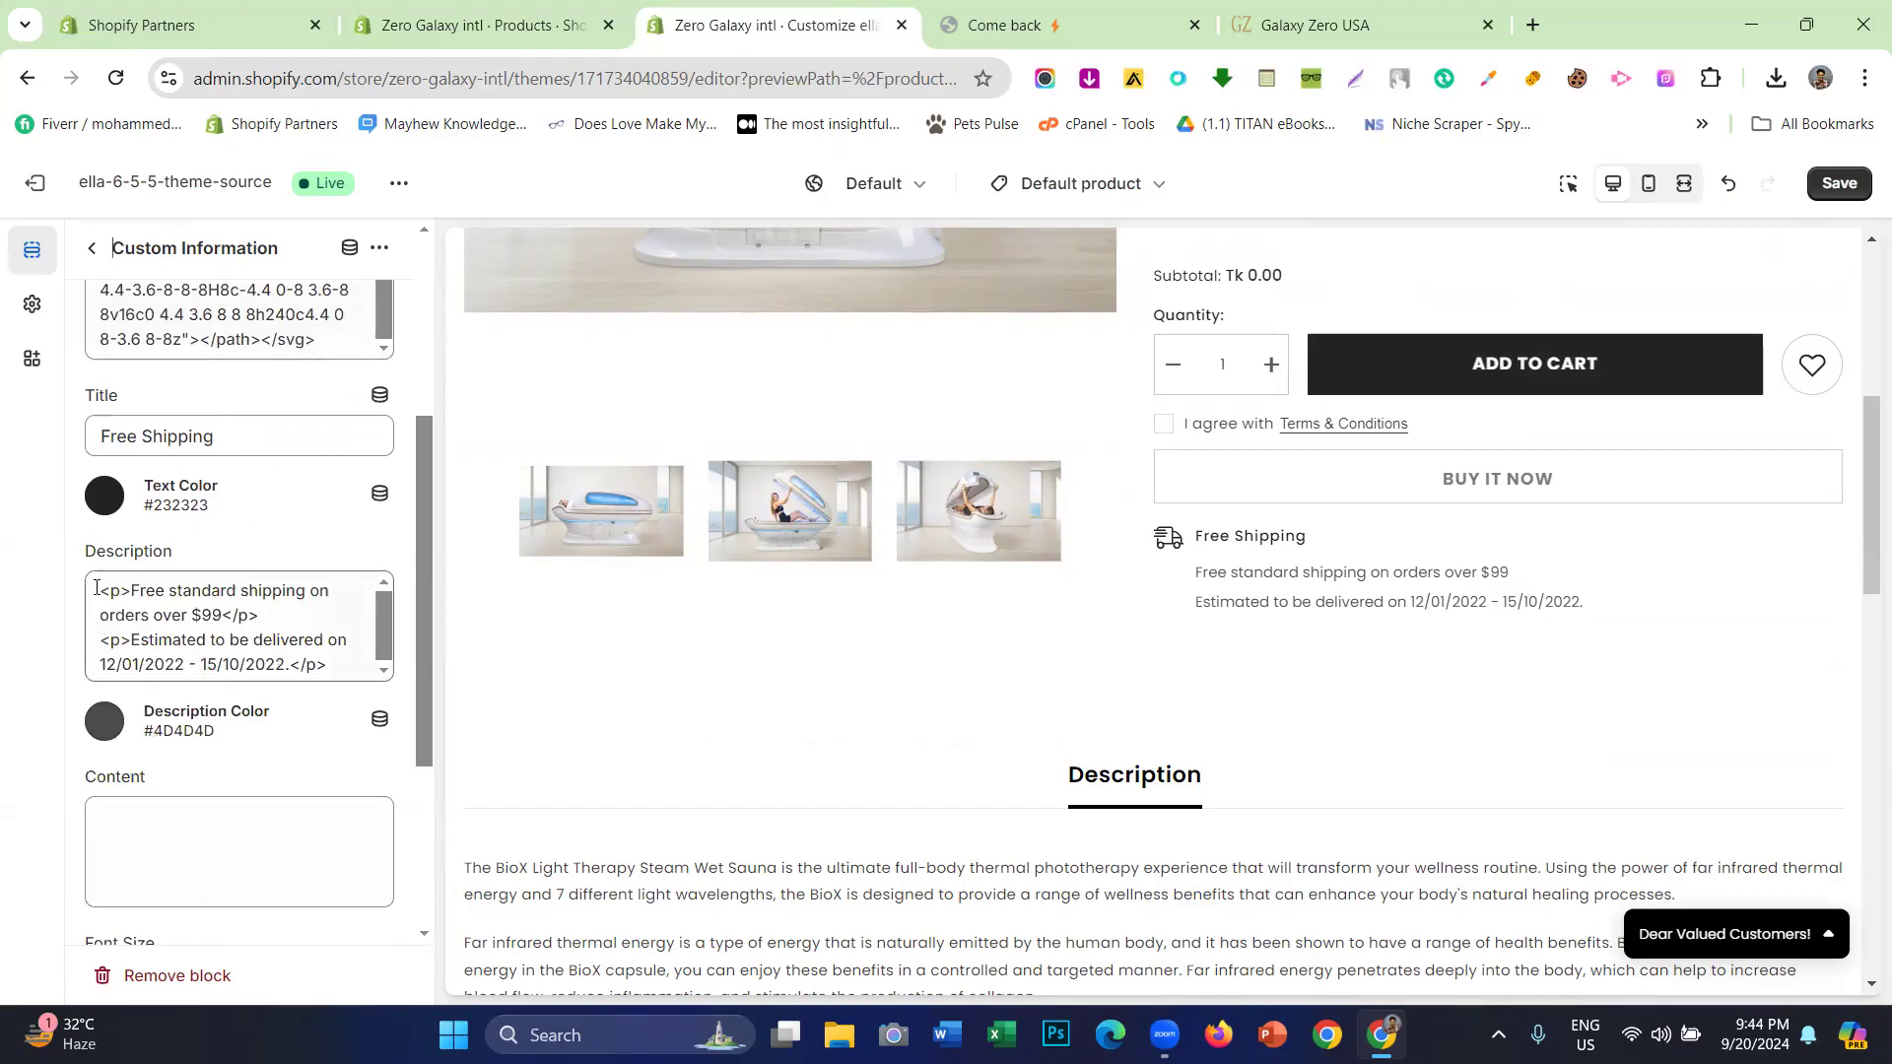
drag(96, 588, 332, 670)
key(BackSpace)
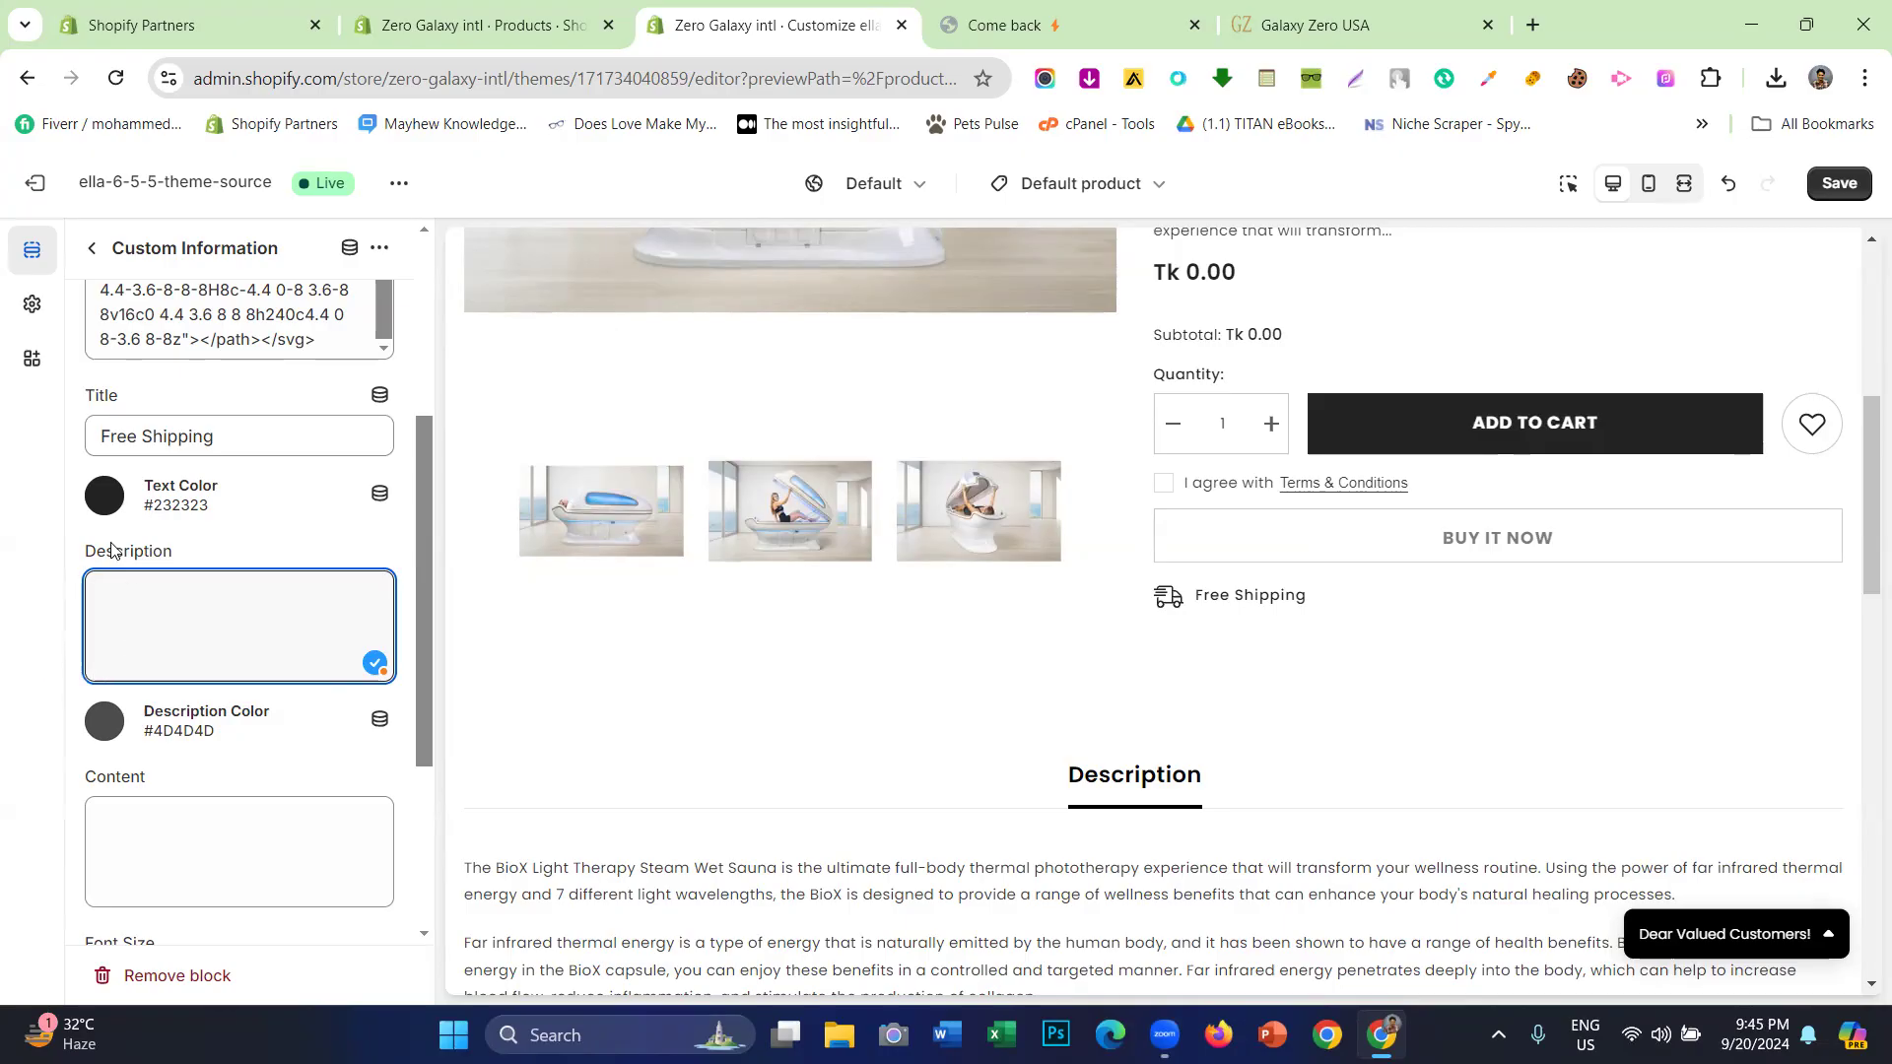
- Try gold #B69353 as the Free Shipping block's text color and undo that color change
click(107, 507)
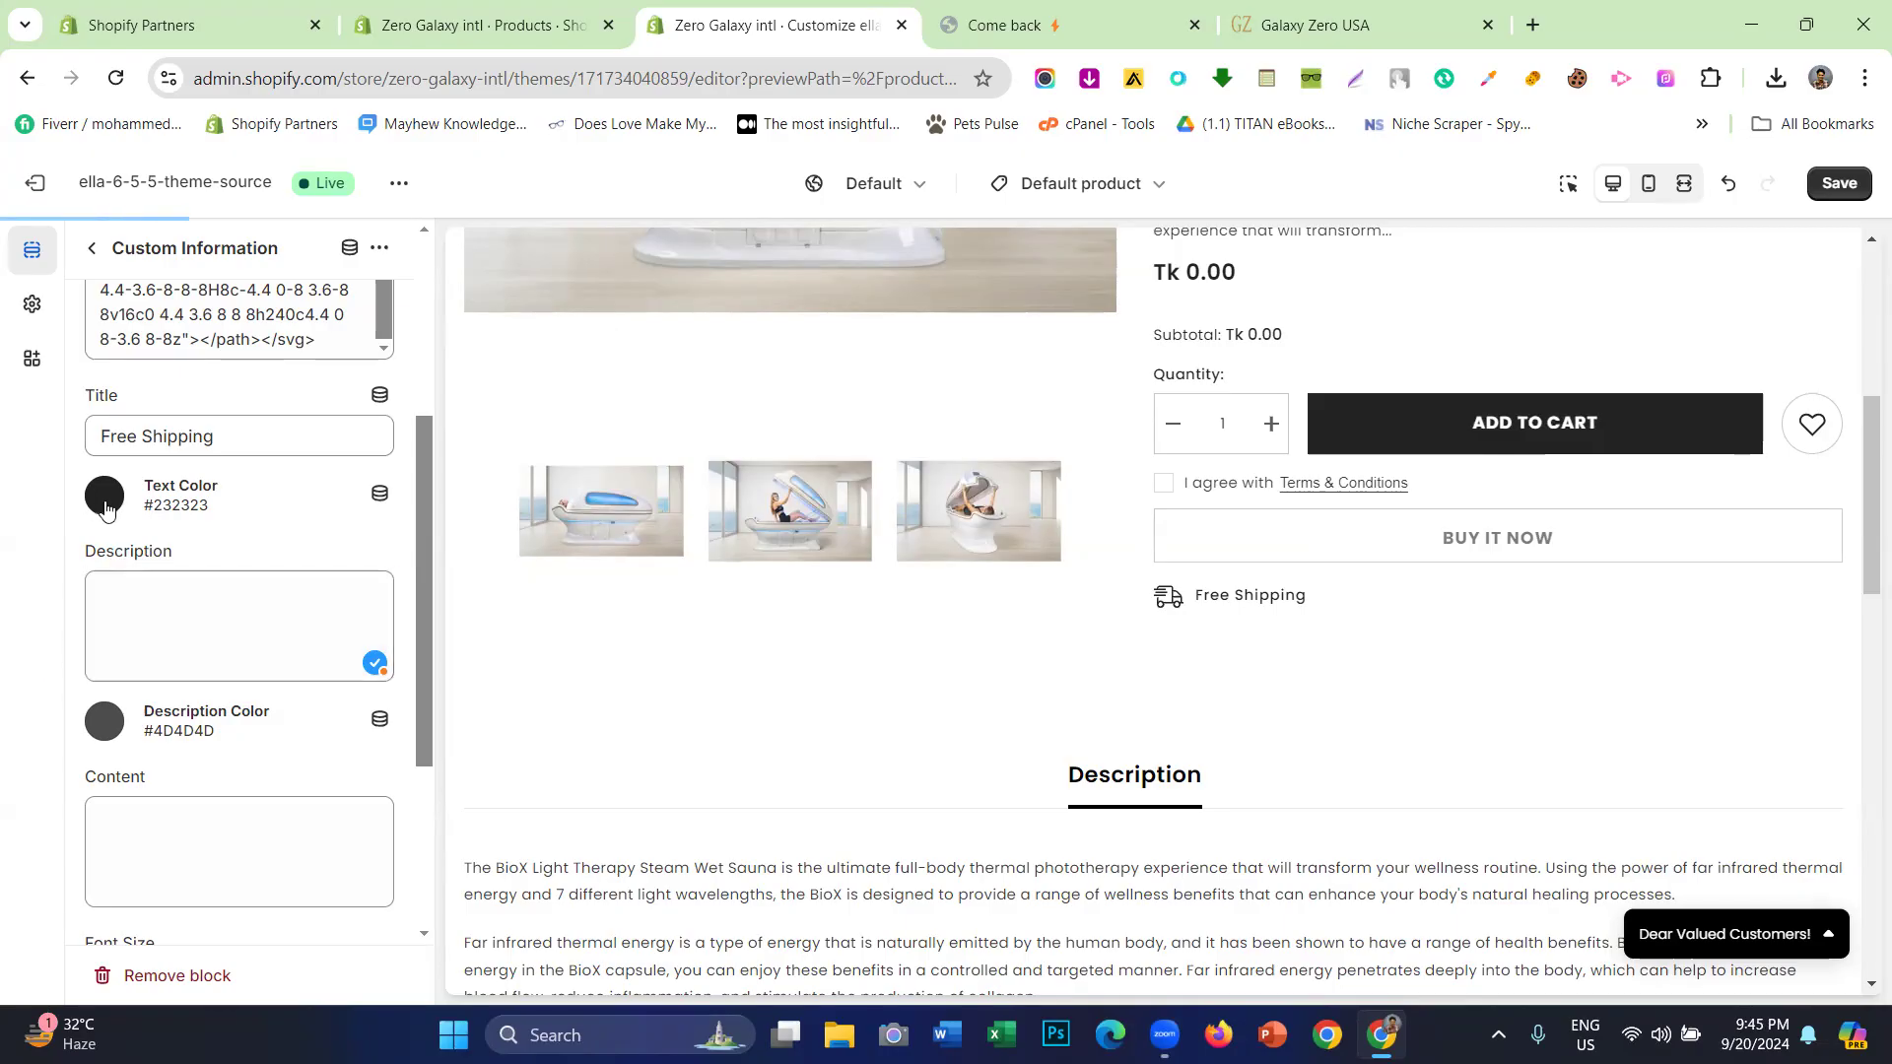
click(105, 500)
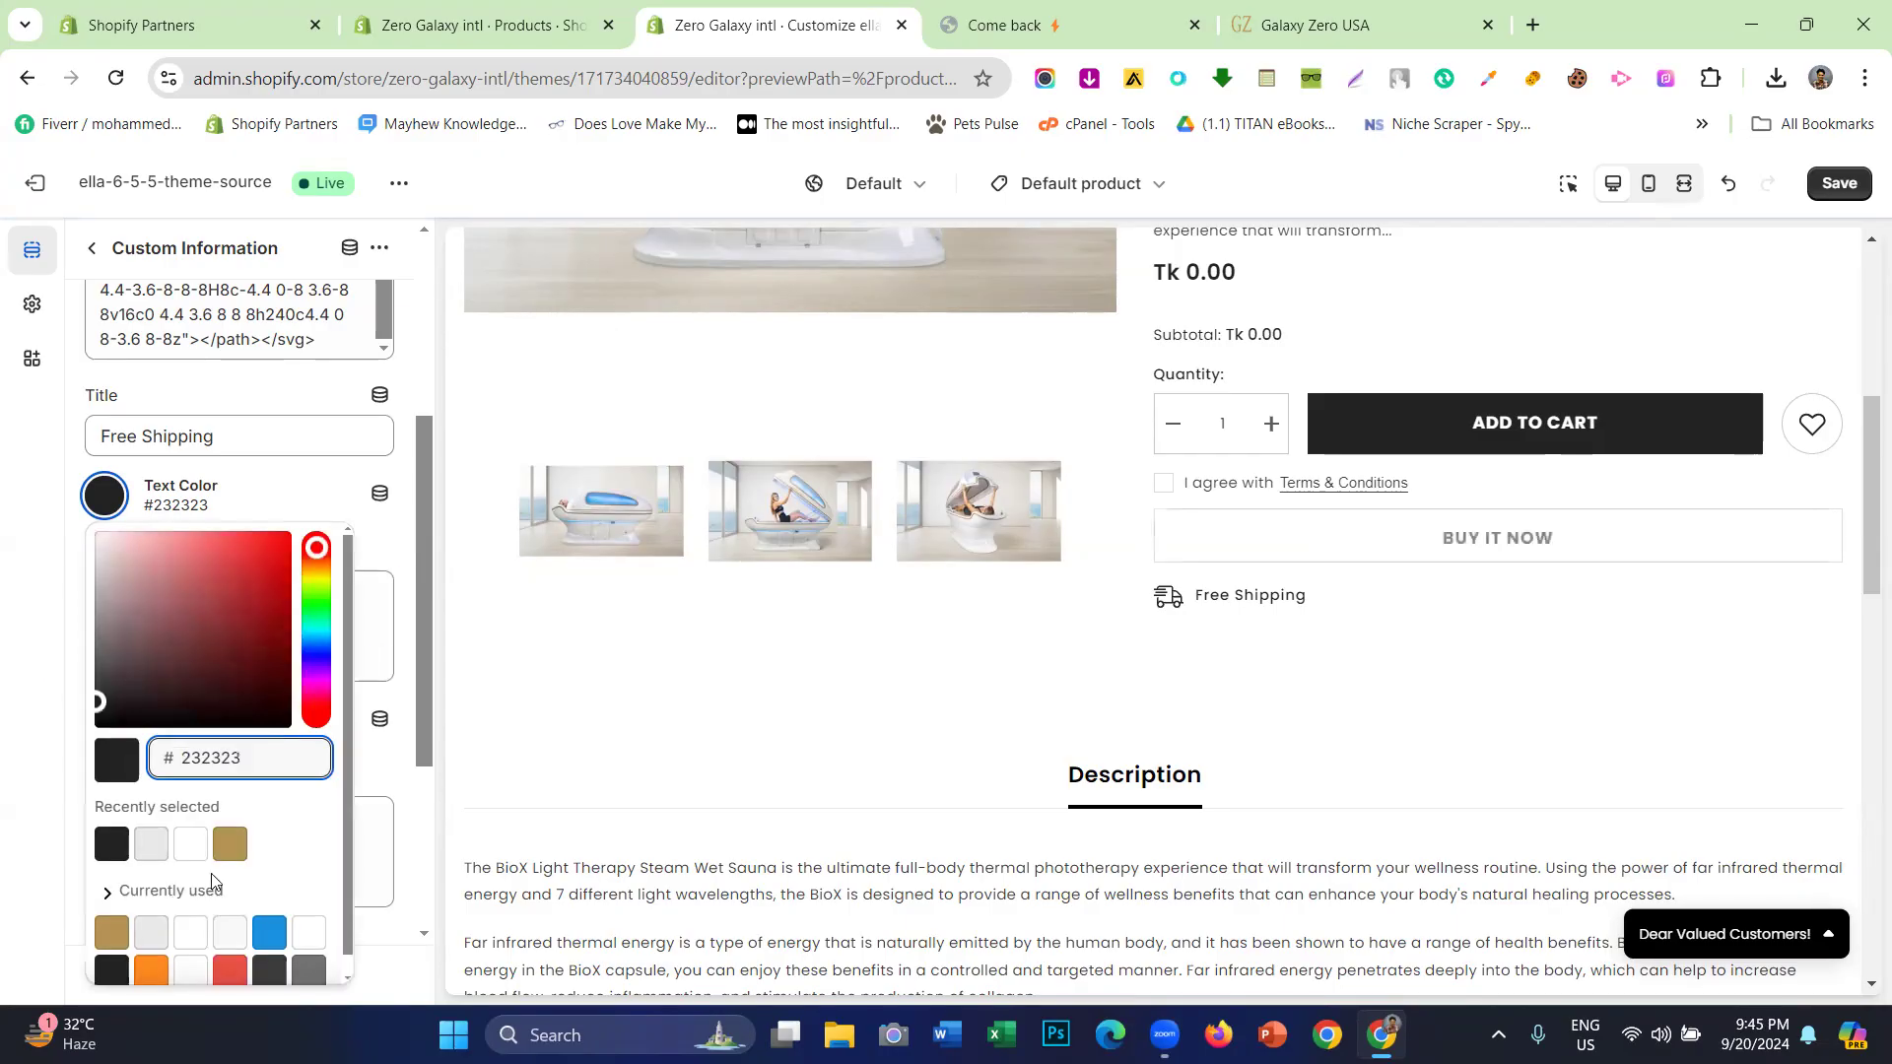
click(229, 844)
click(3, 630)
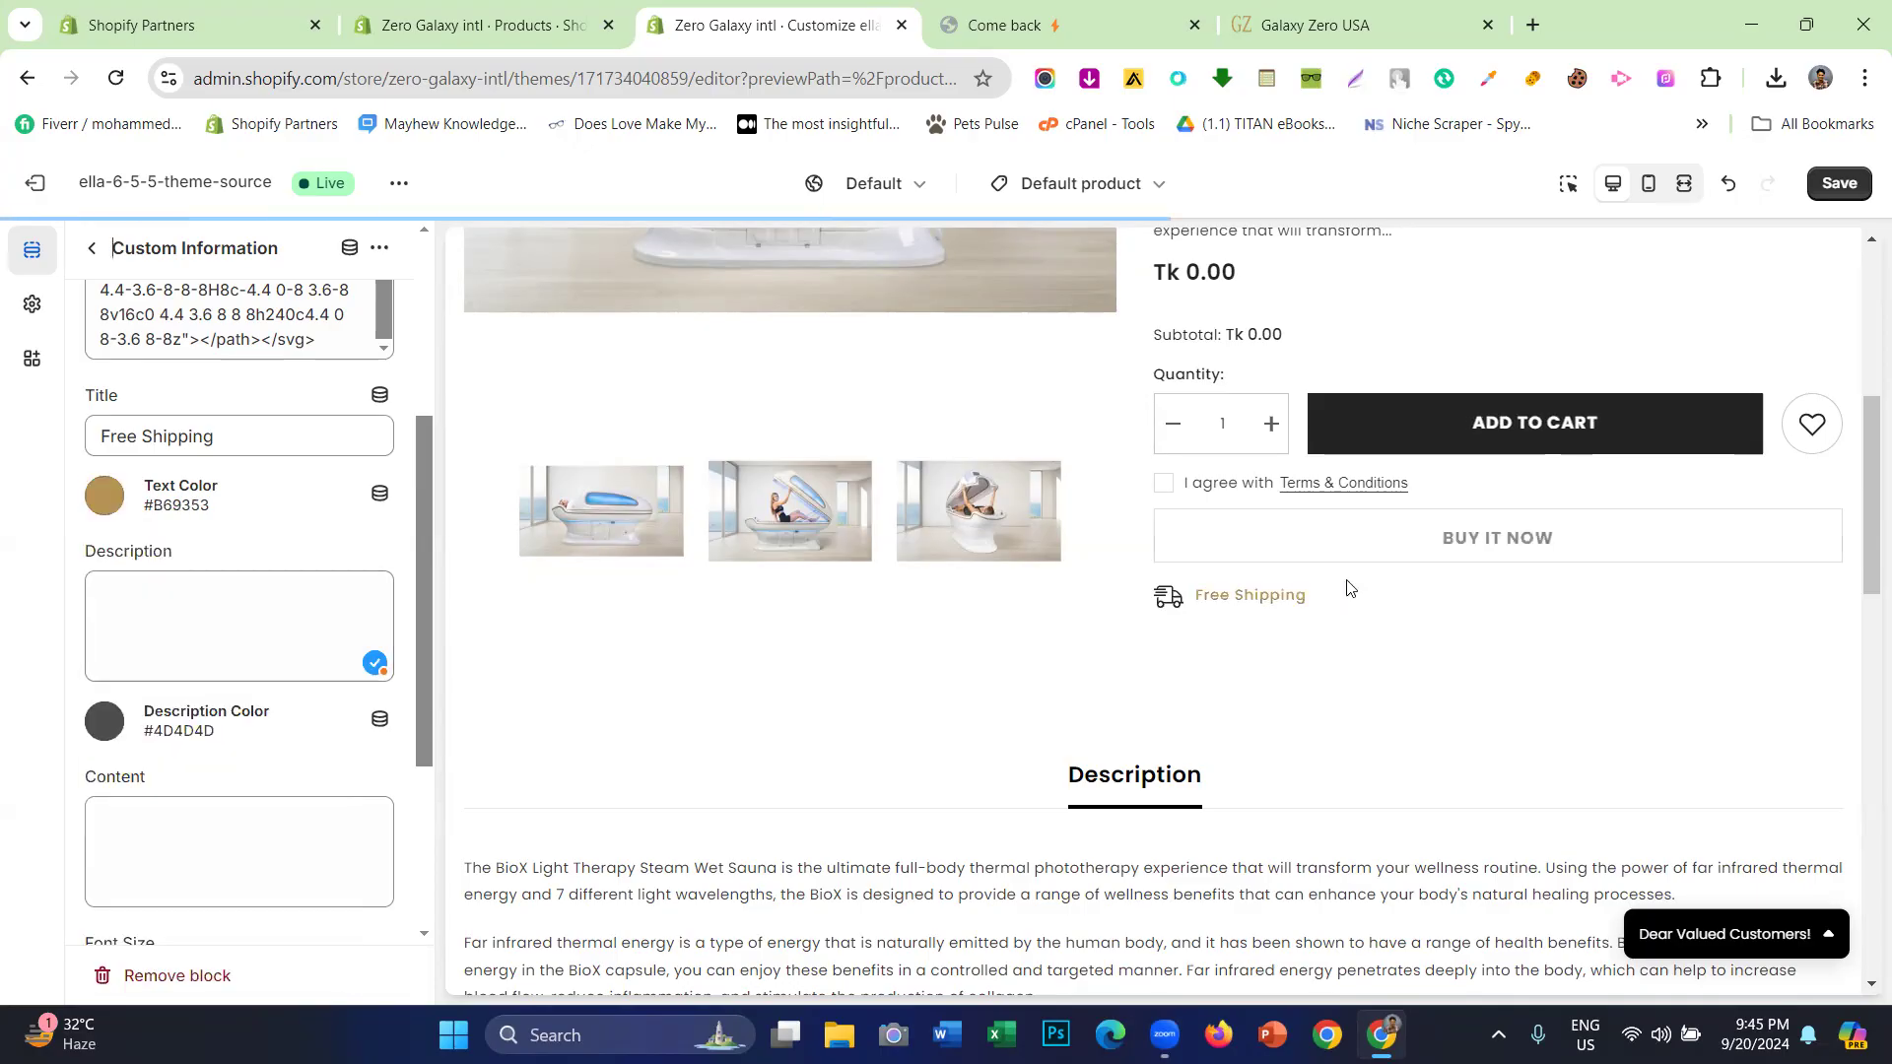
click(1728, 187)
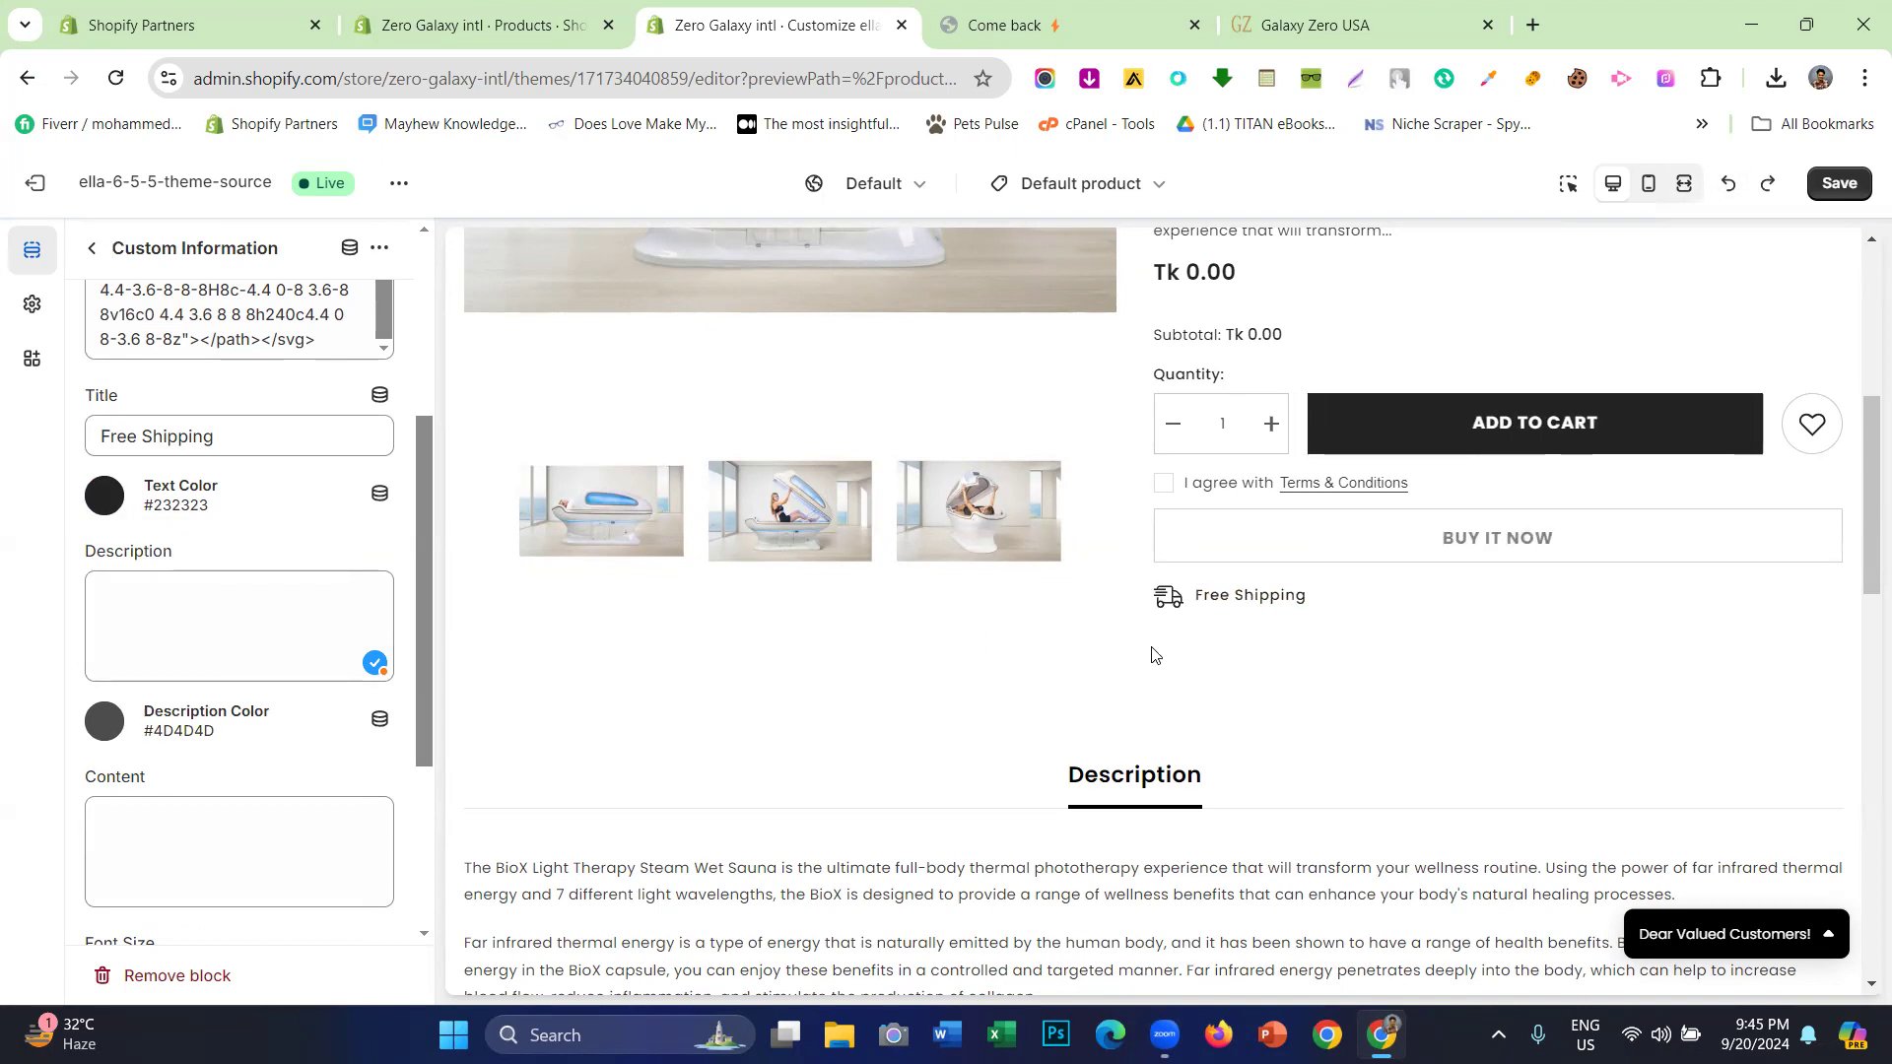
- Check the product page preview, leave the Free Shipping block's settings and save the theme changes
scroll(1153, 655, up, 4)
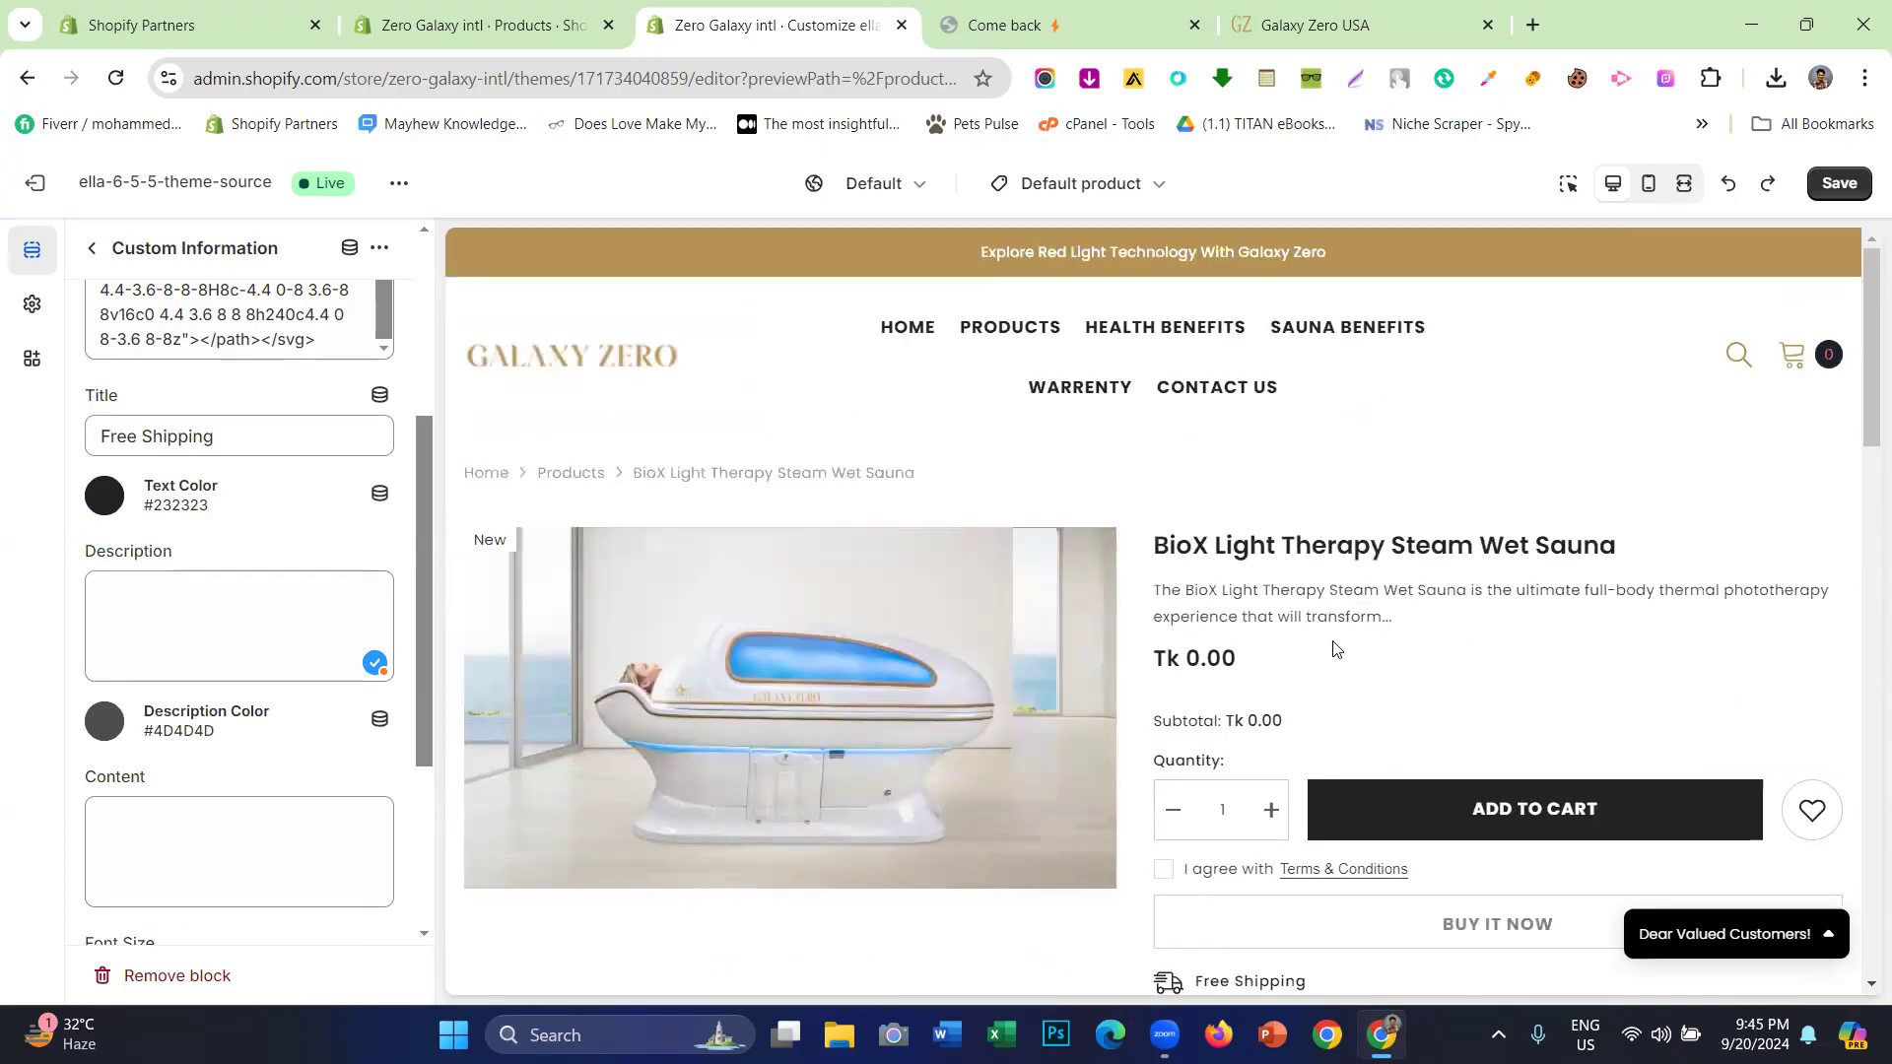
scroll(1335, 648, down, 10)
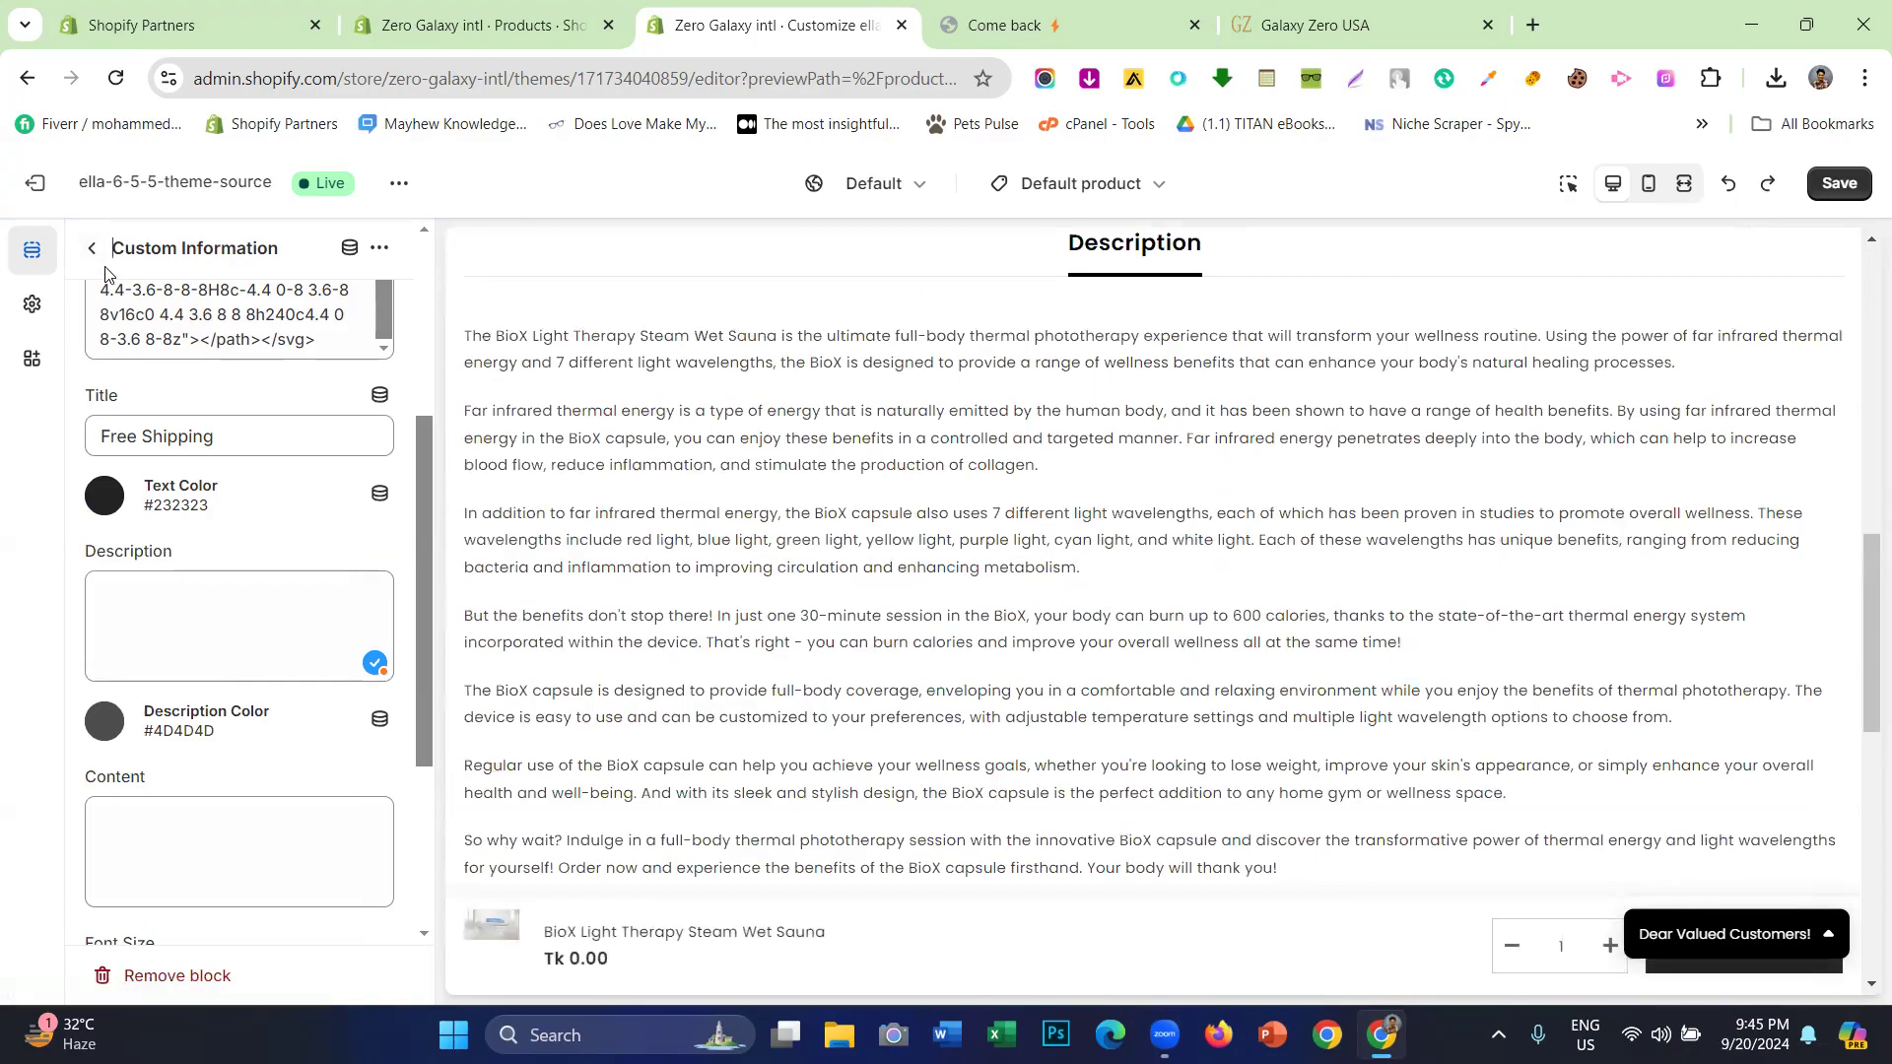
click(91, 245)
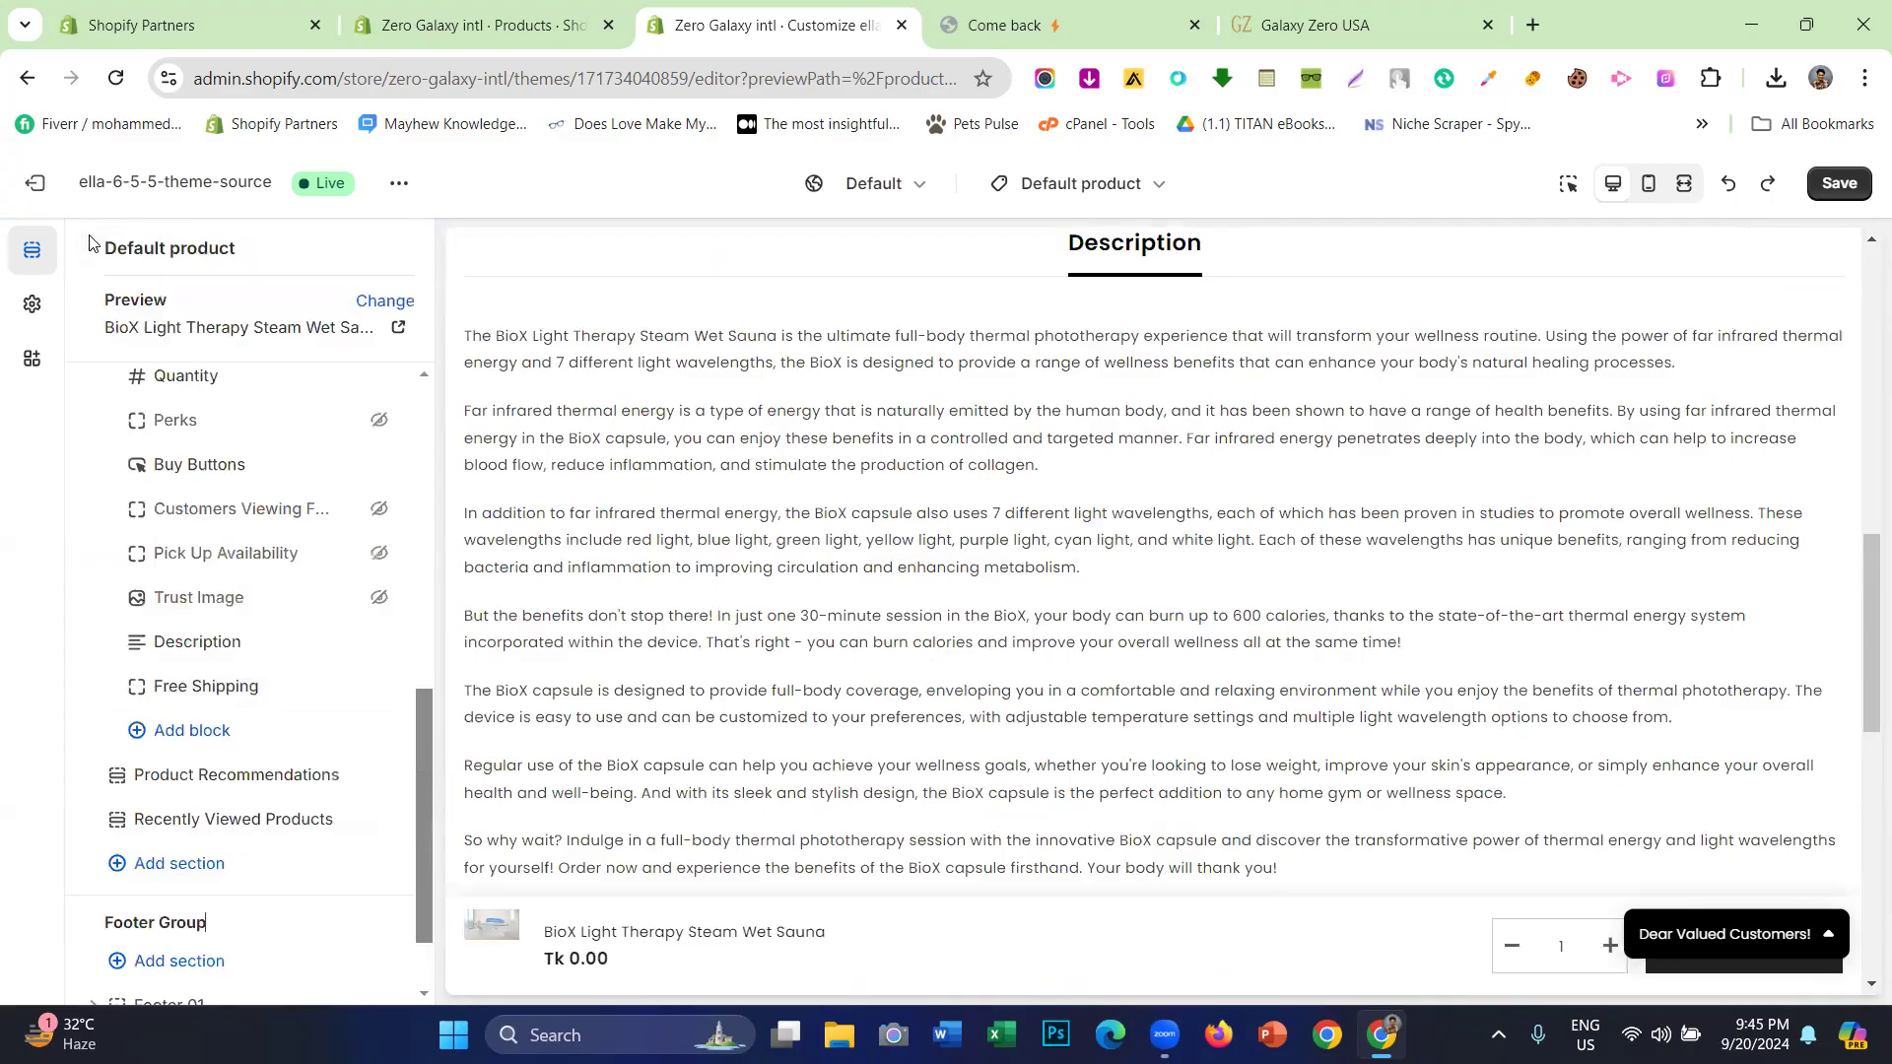
click(1819, 185)
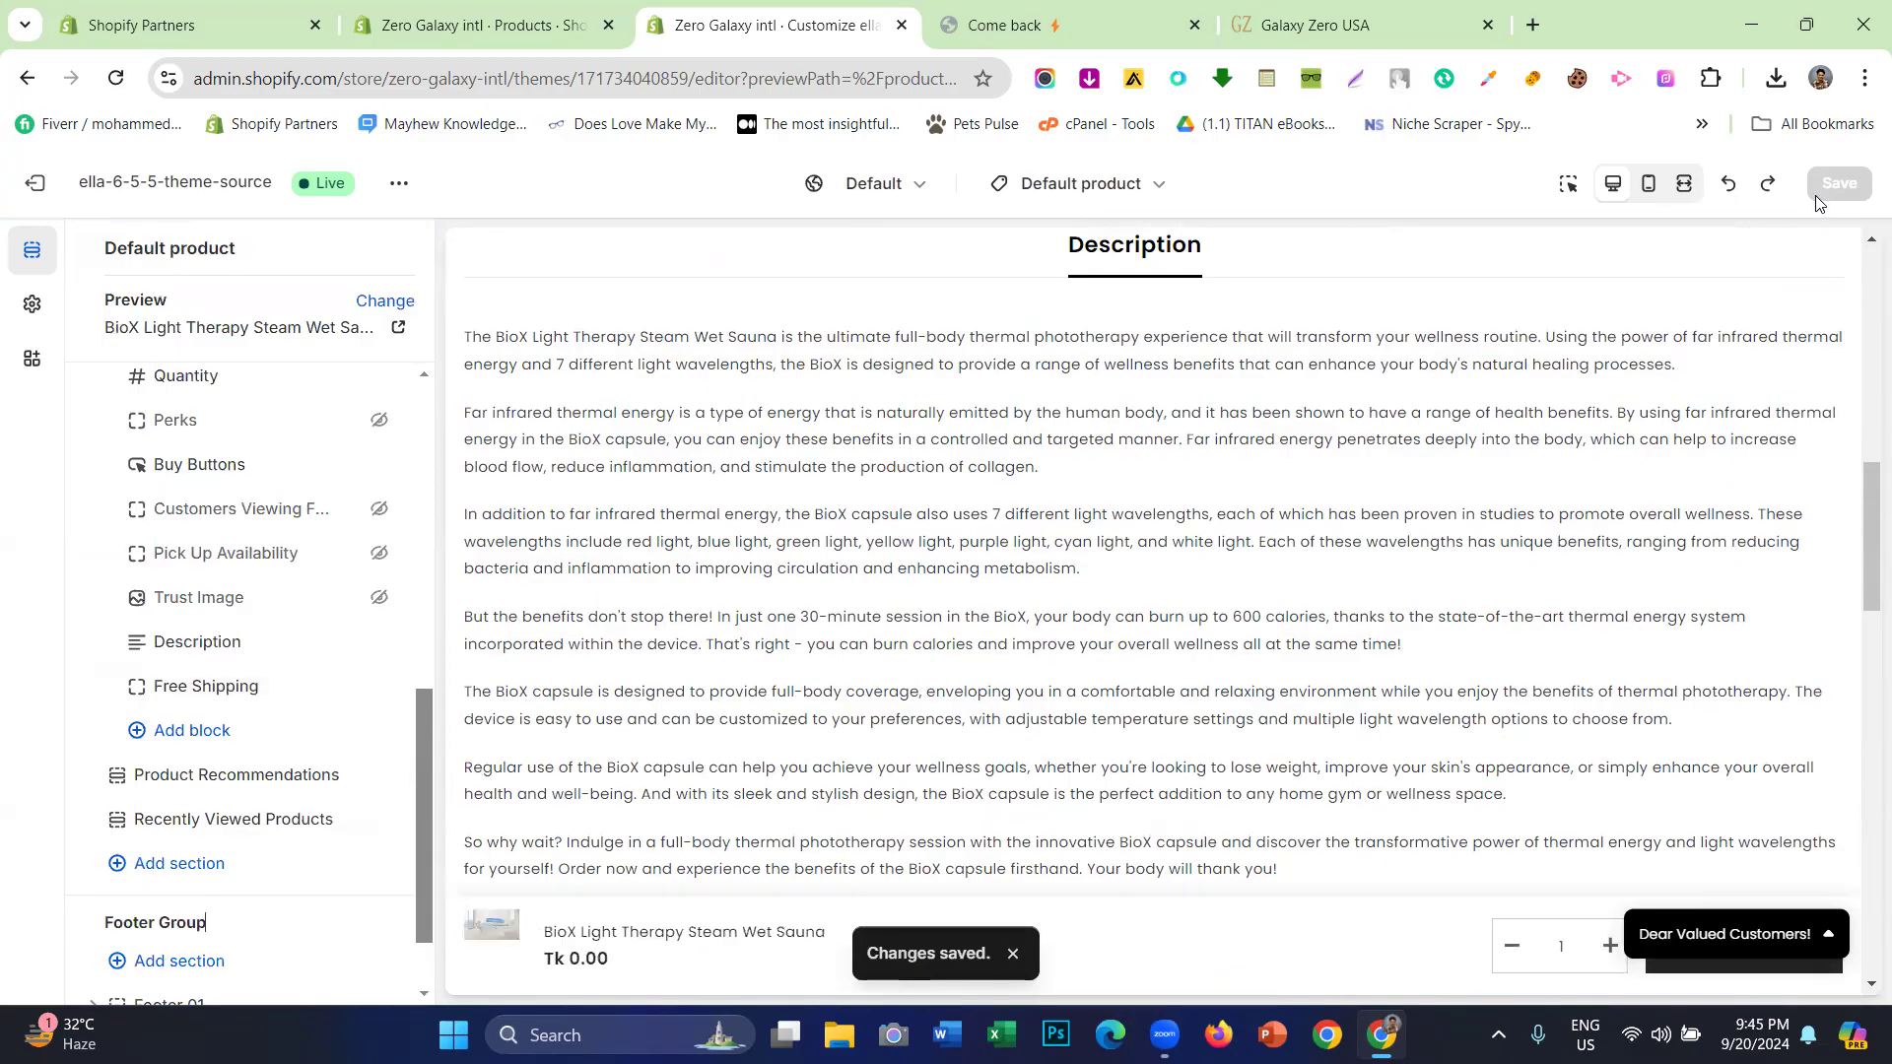
- Remove the hidden Meta, Infomation, Hot Stock Function and Countdown blocks from the product information section
scroll(1205, 452, up, 8)
scroll(1241, 476, down, 2)
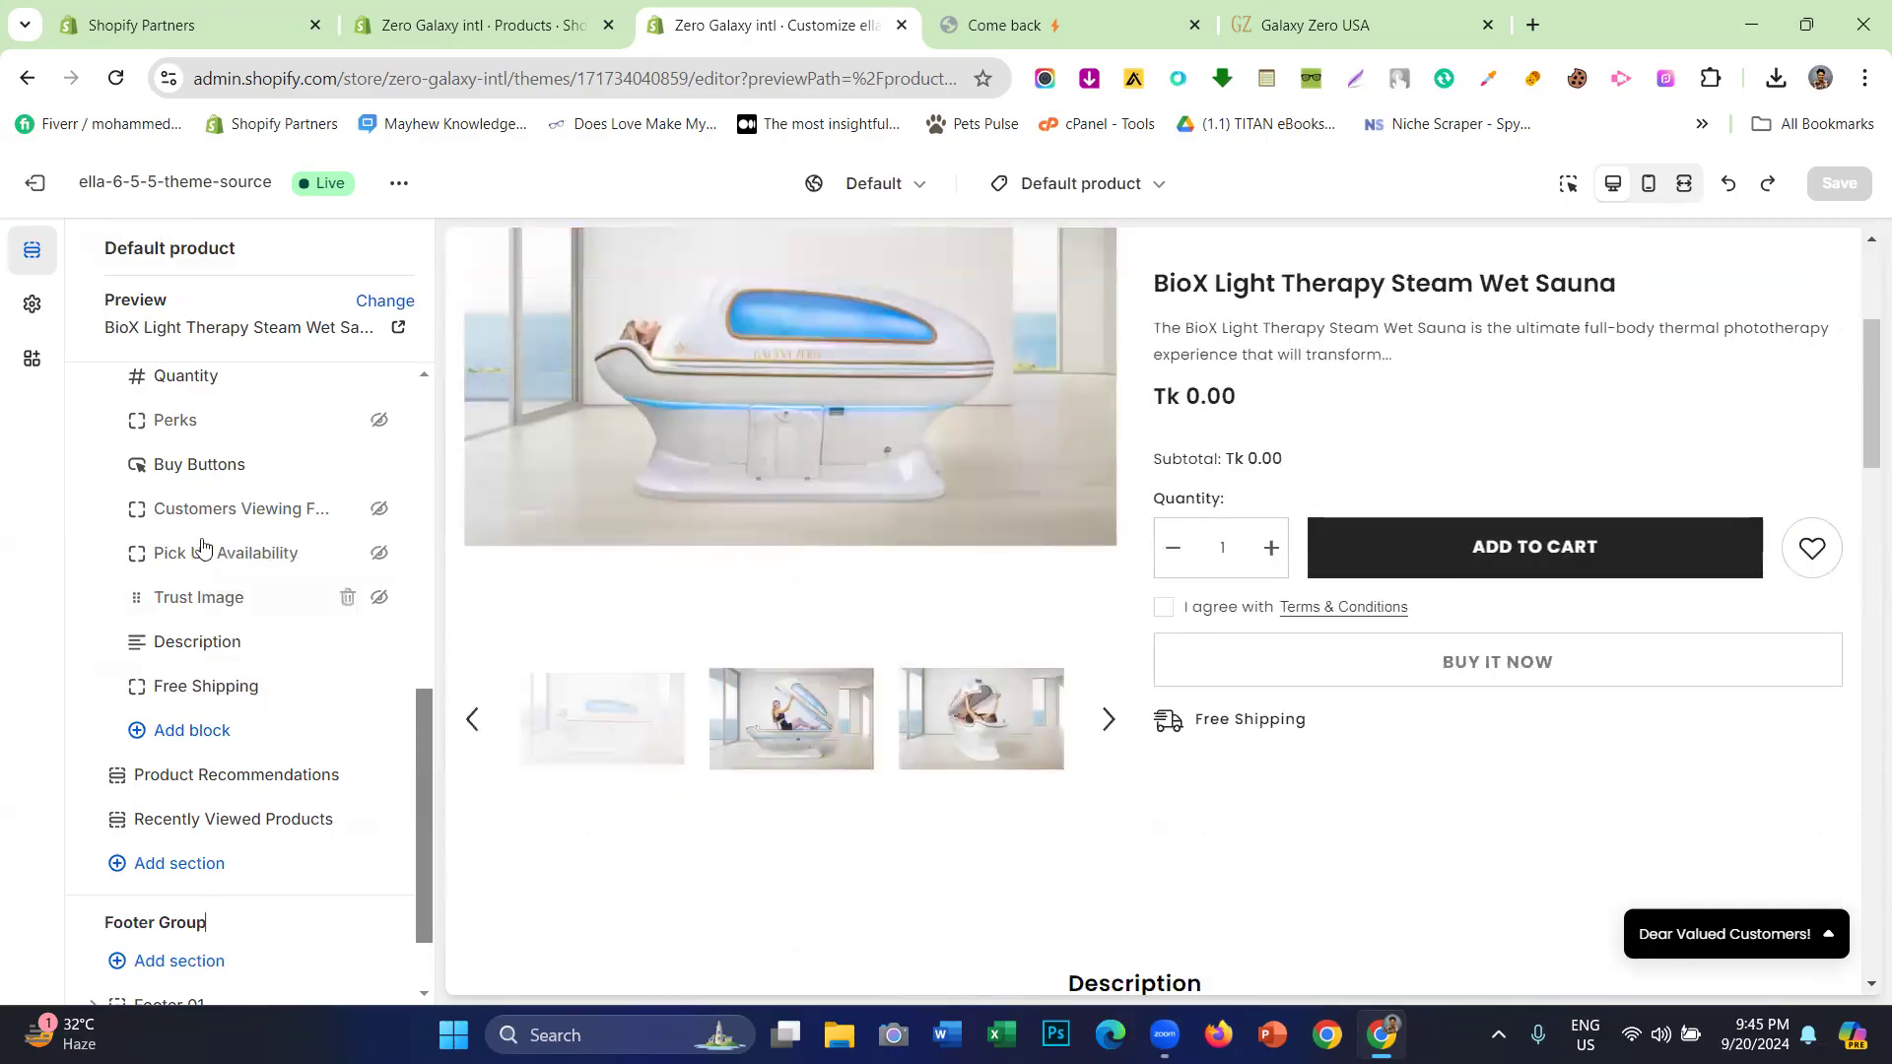
scroll(245, 563, up, 4)
scroll(286, 524, up, 2)
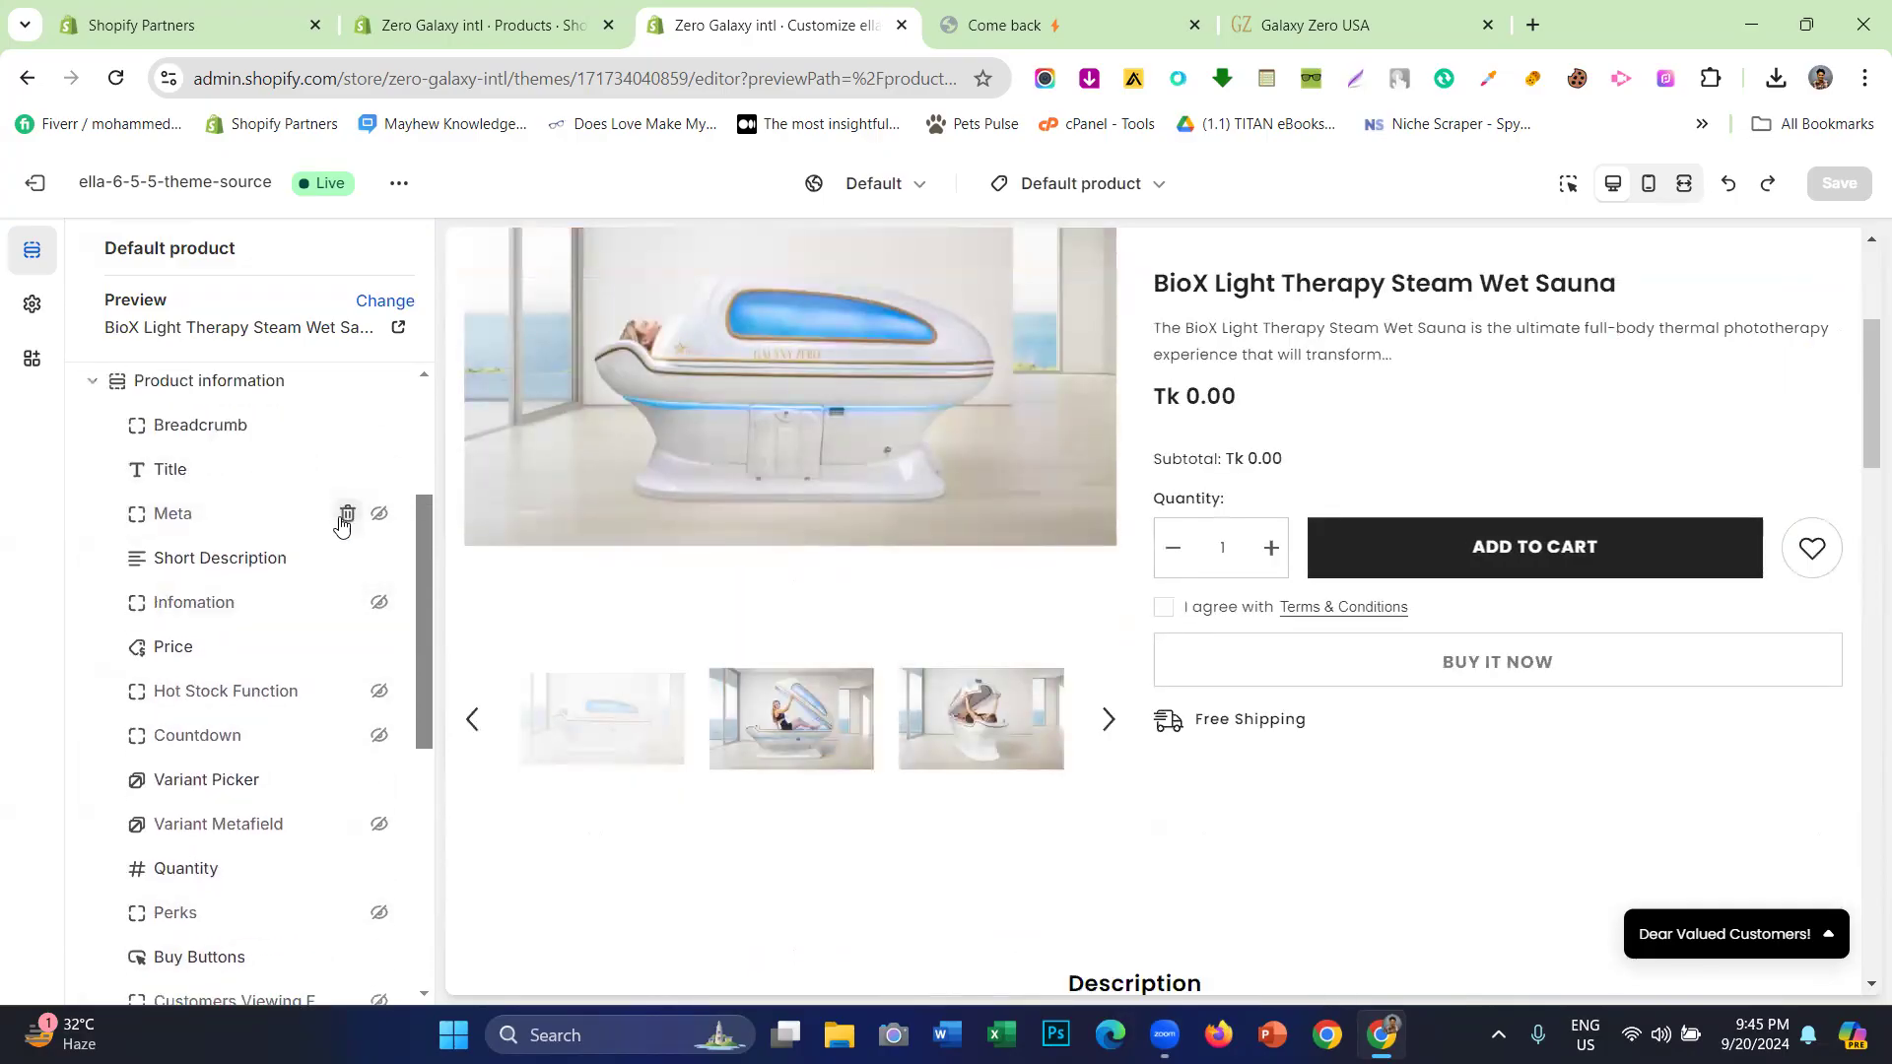
click(347, 513)
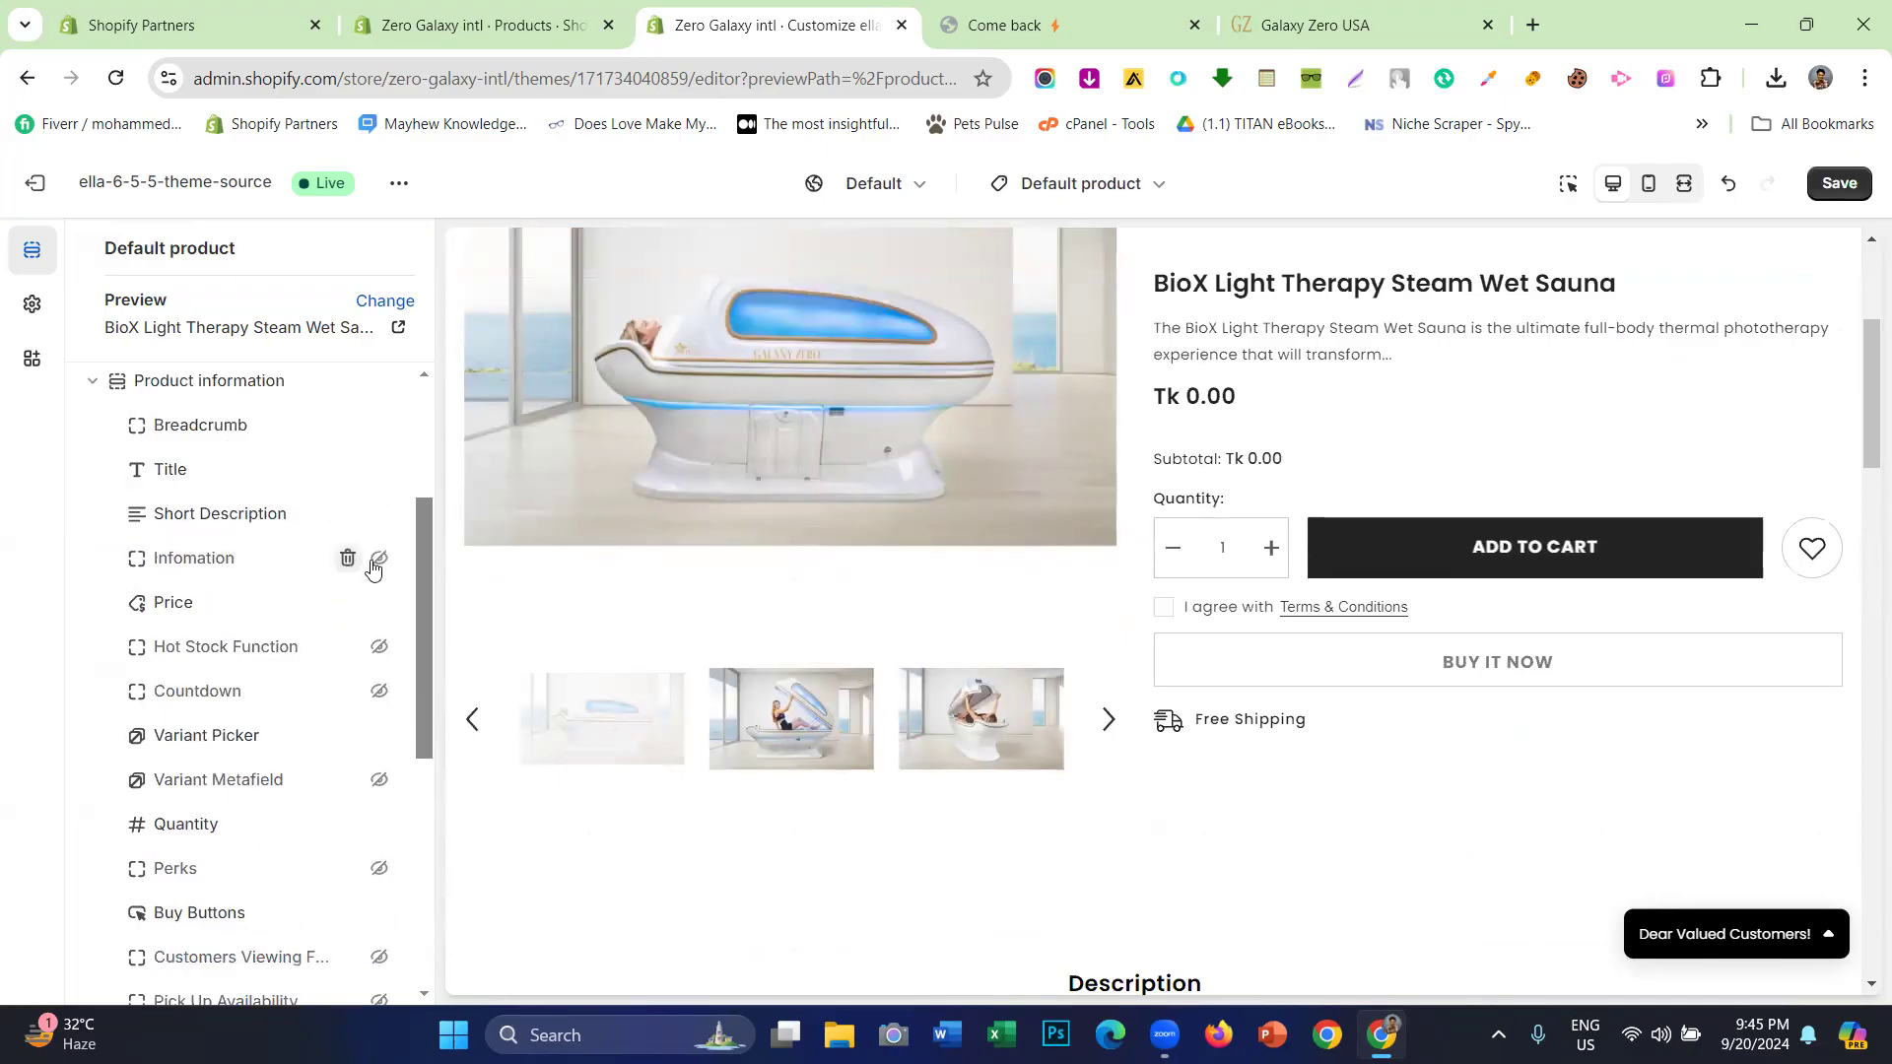
click(345, 560)
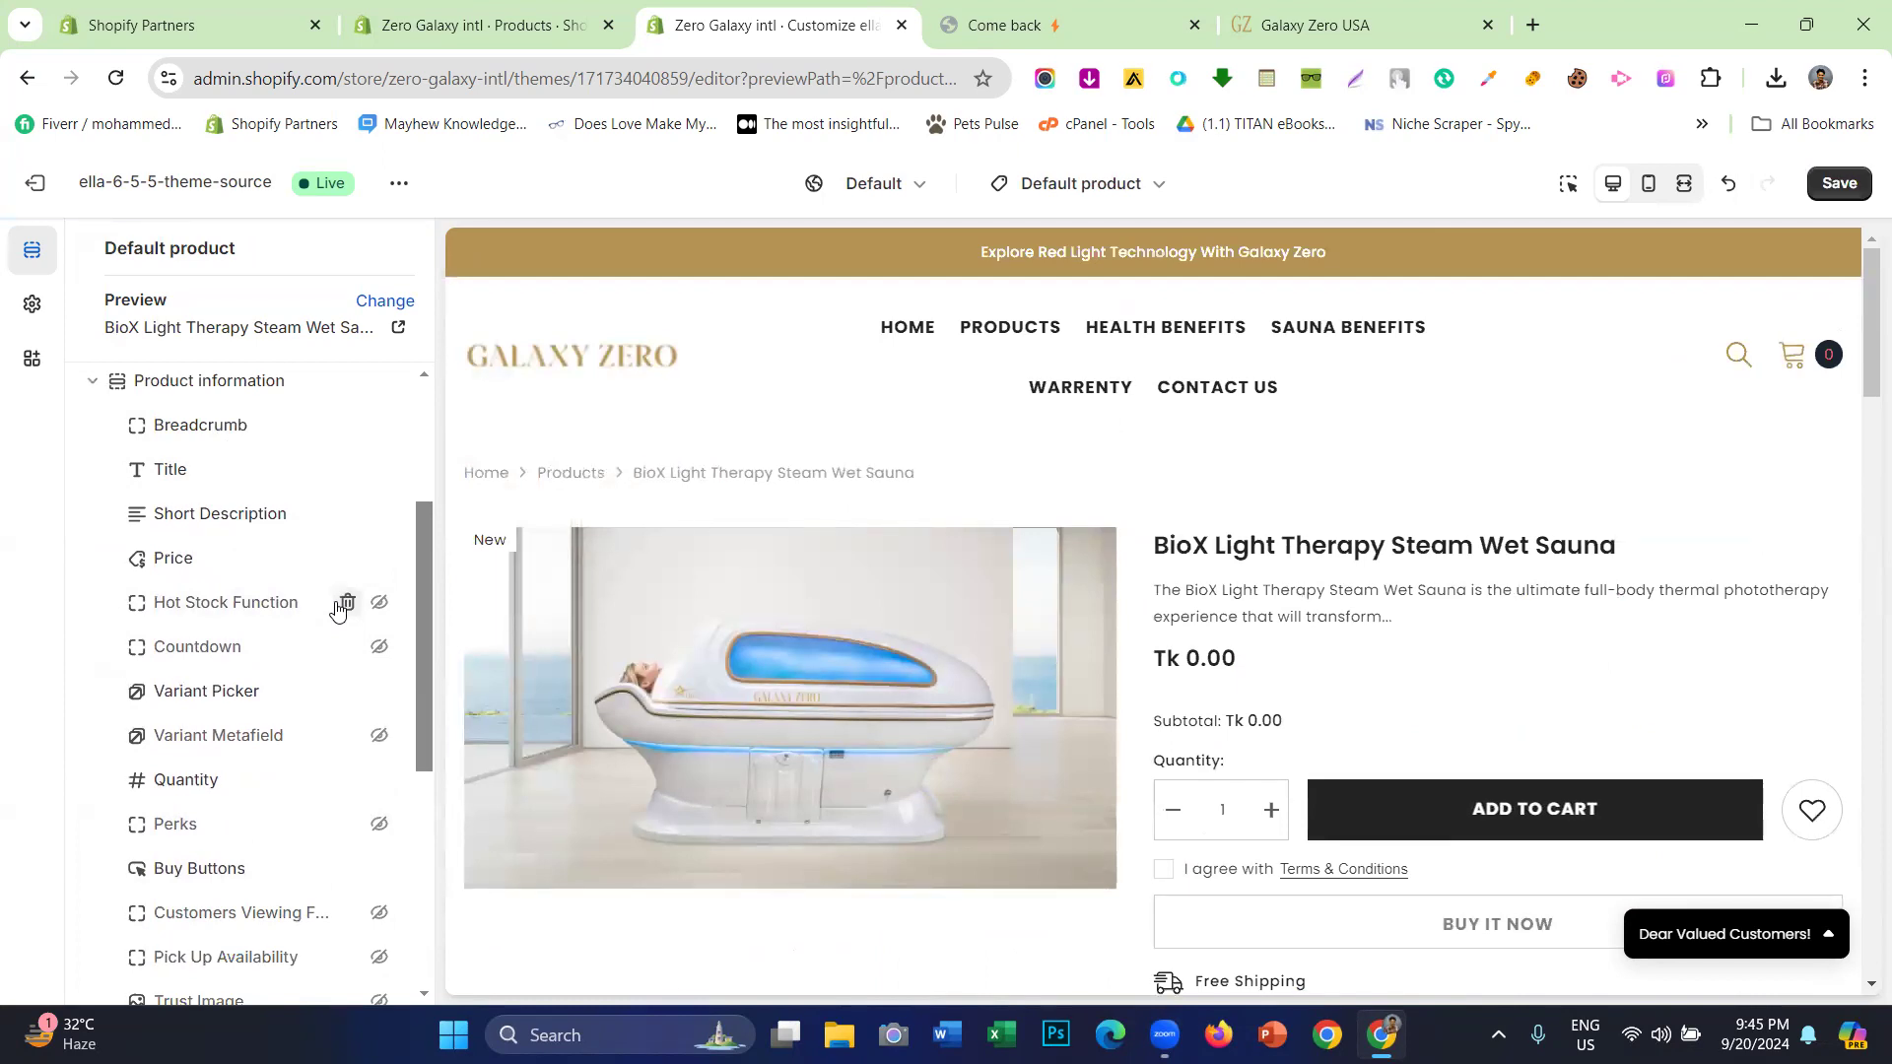
click(347, 602)
click(345, 603)
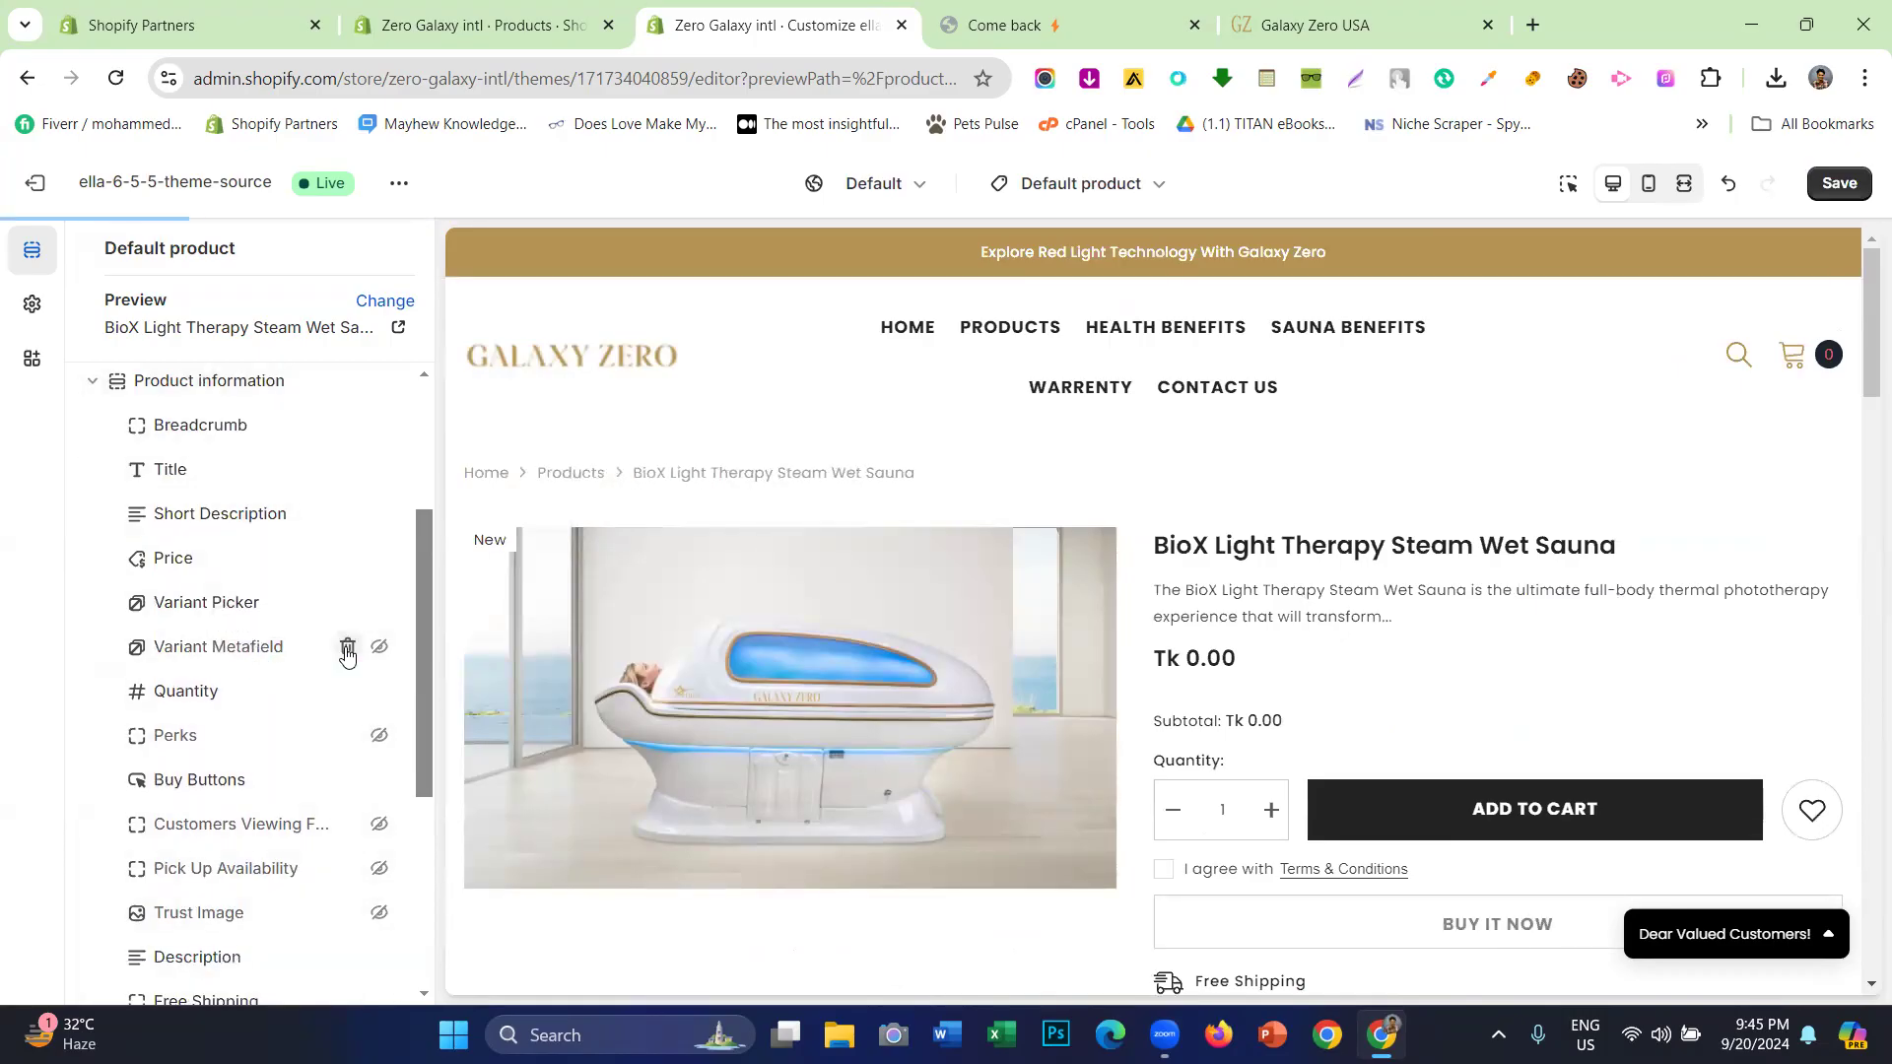
- Remove the hidden Variant Metafield, Perks, Customers Viewing, Pick Up Availability and Trust Image blocks from the product information section
click(347, 648)
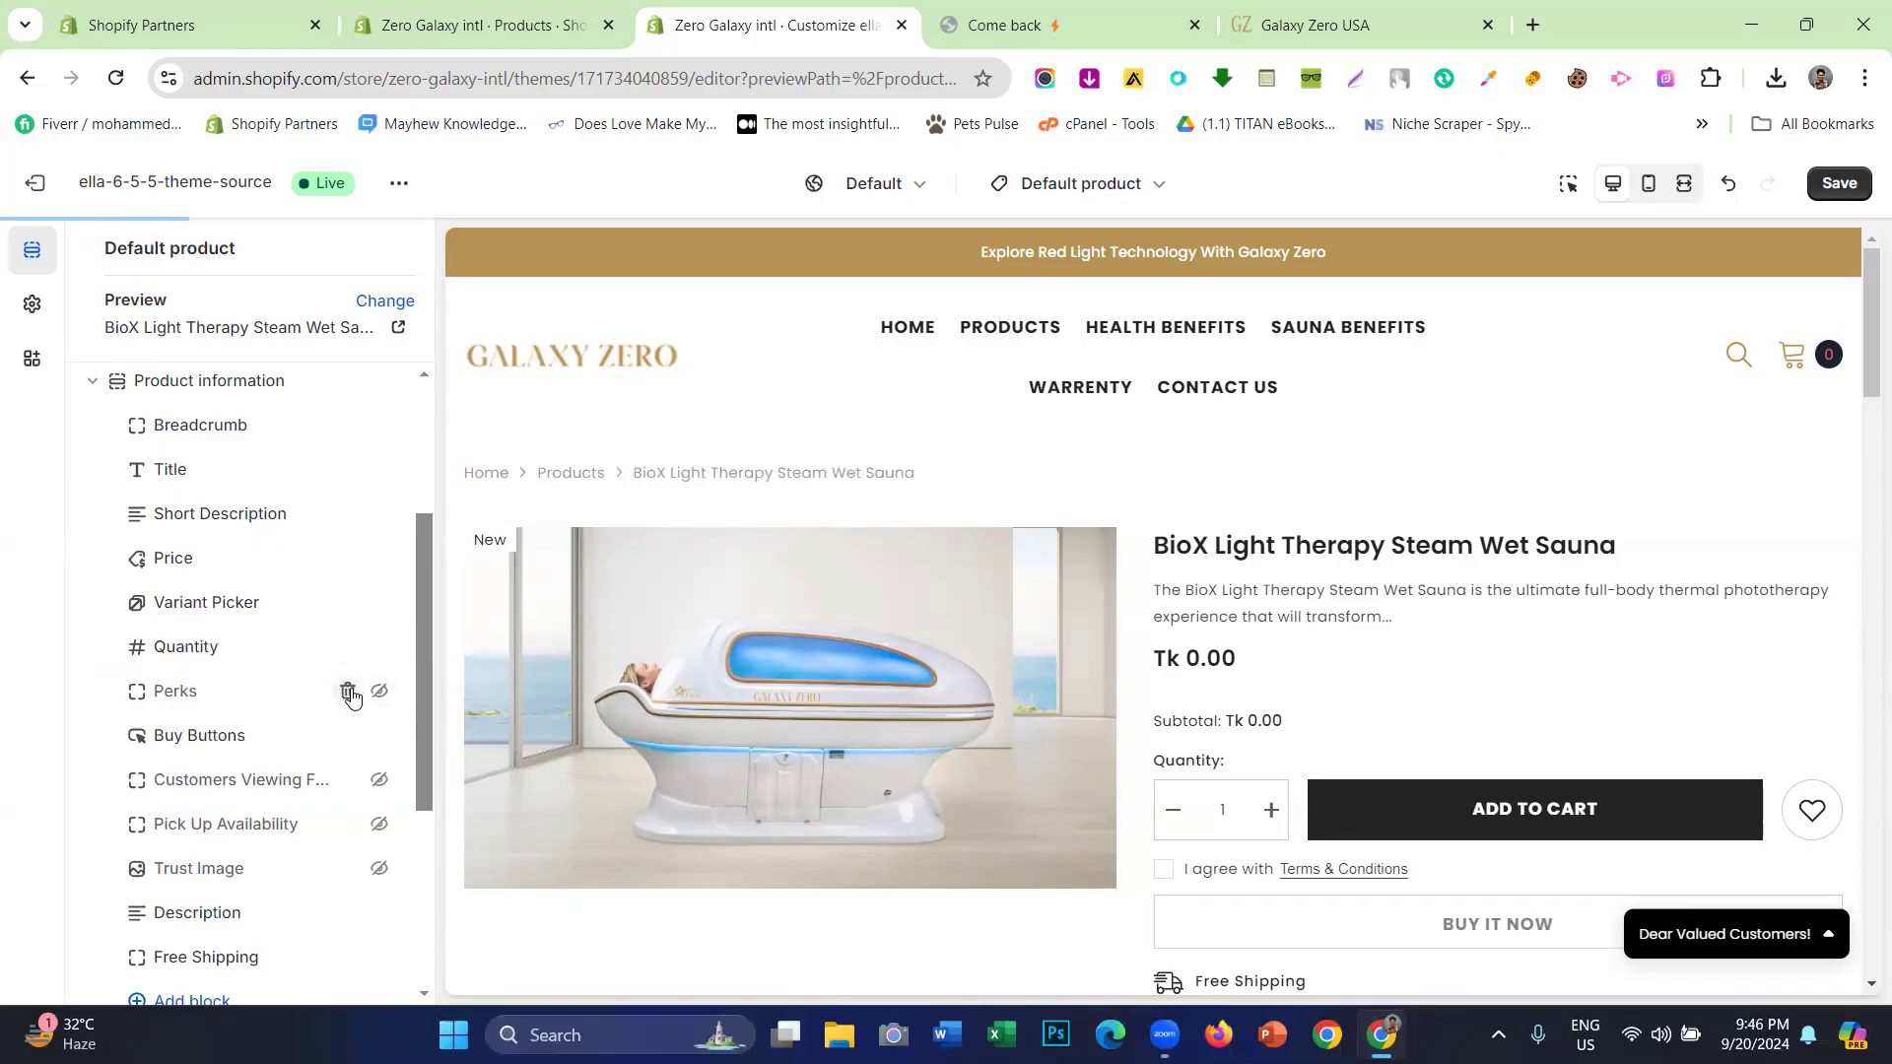
click(347, 692)
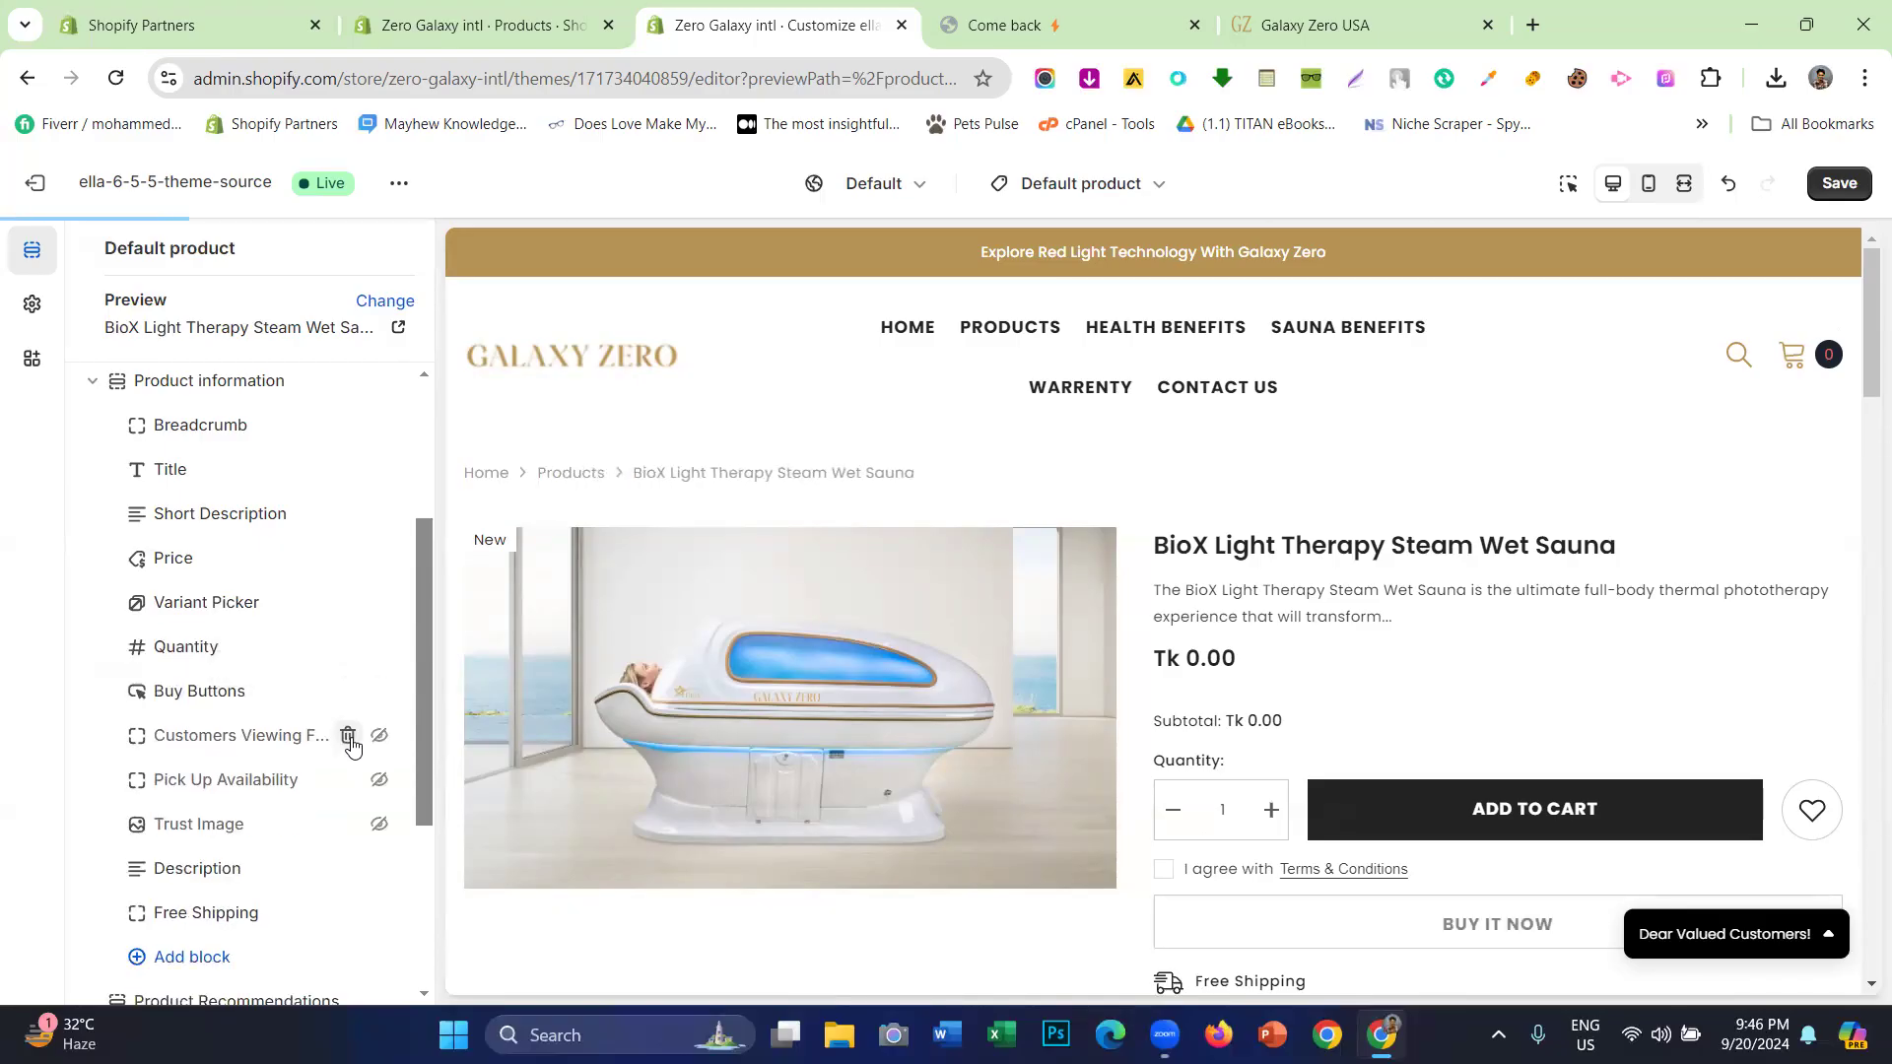
click(348, 736)
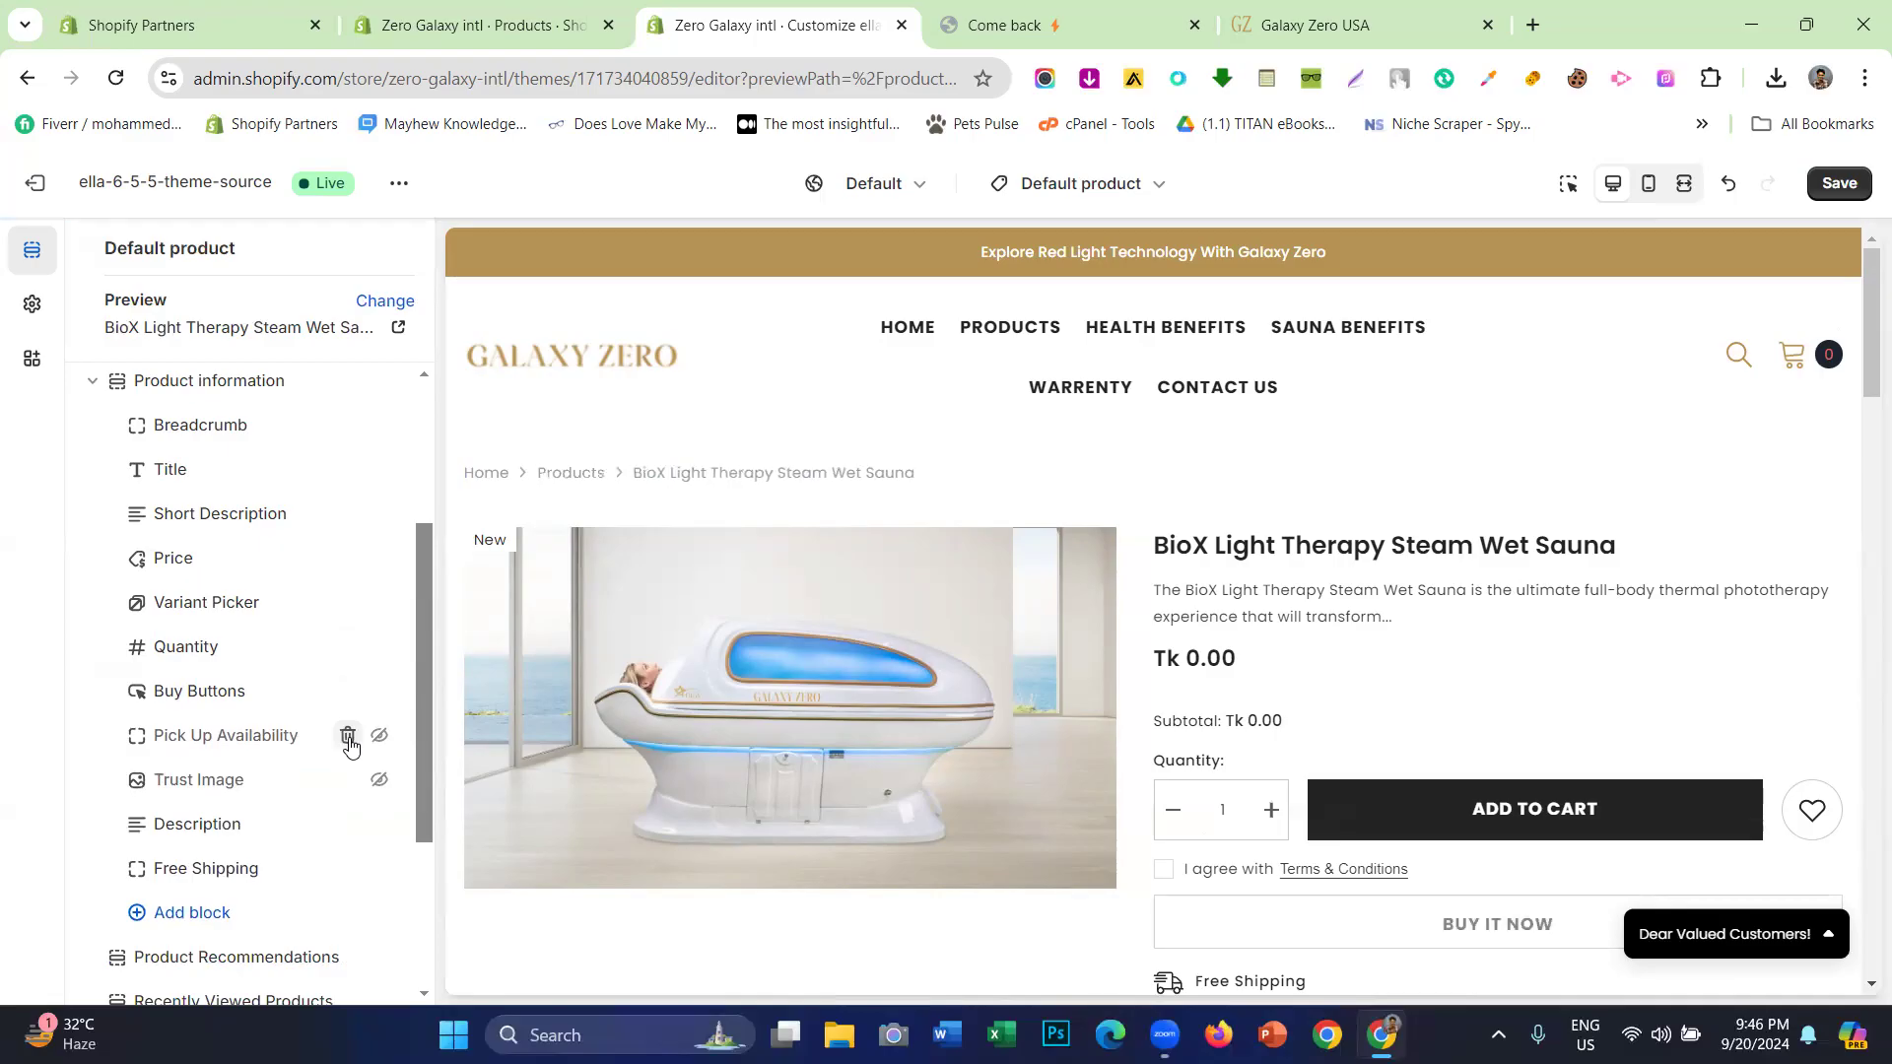
click(347, 736)
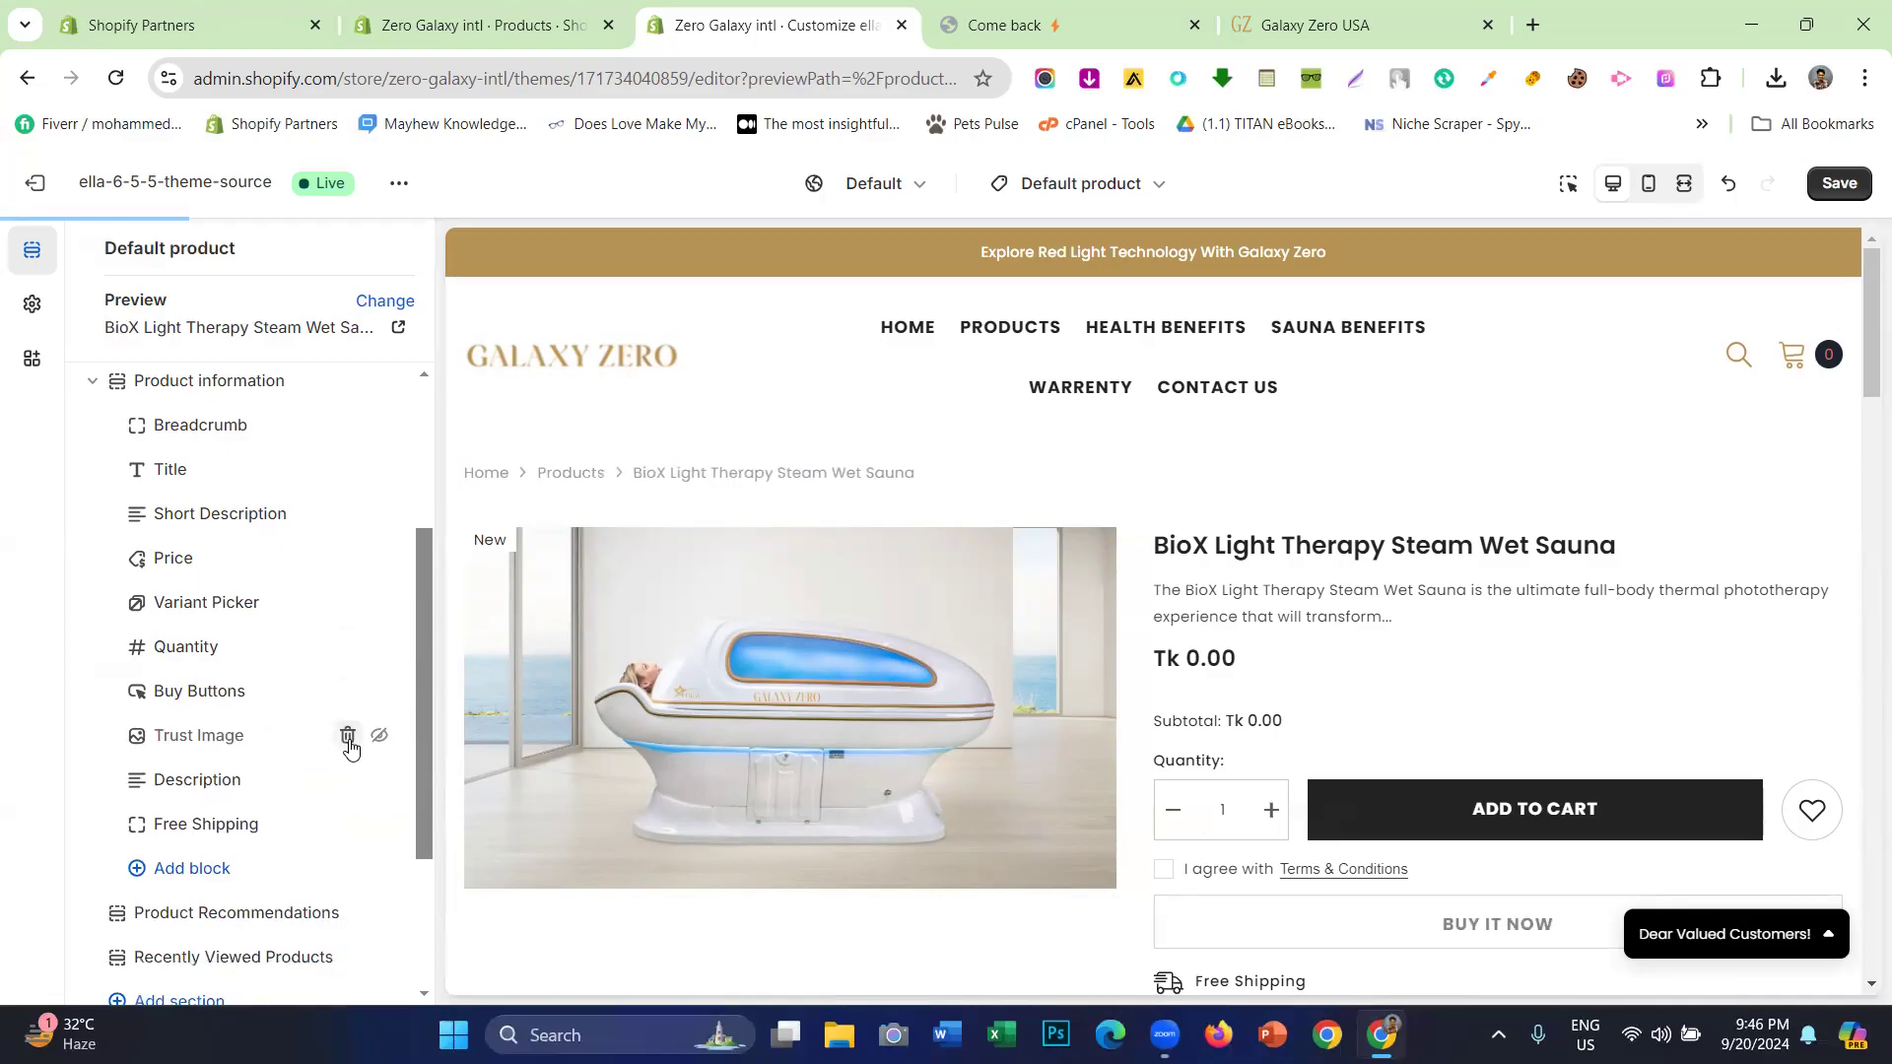
click(347, 736)
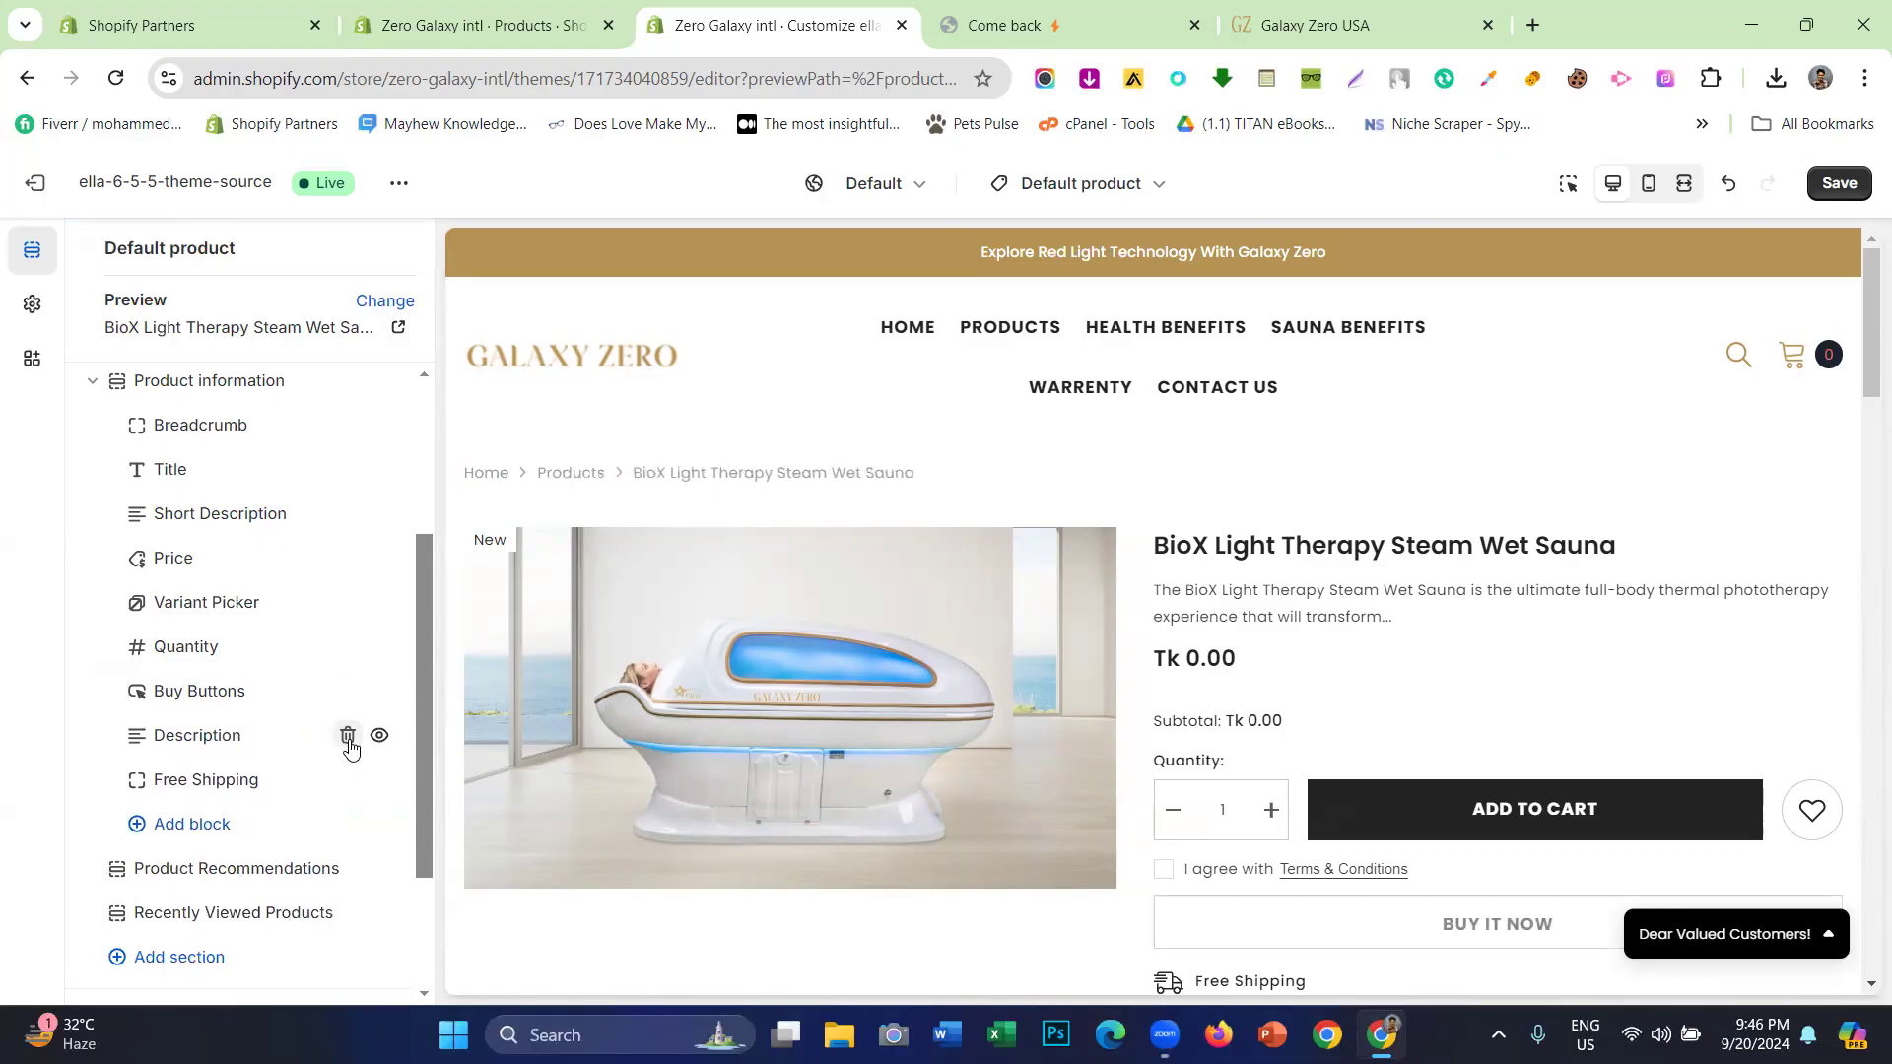
- Set both the background color and the border color of the Add To Cart action in the Buy Buttons block to #B69353
scroll(1232, 591, down, 3)
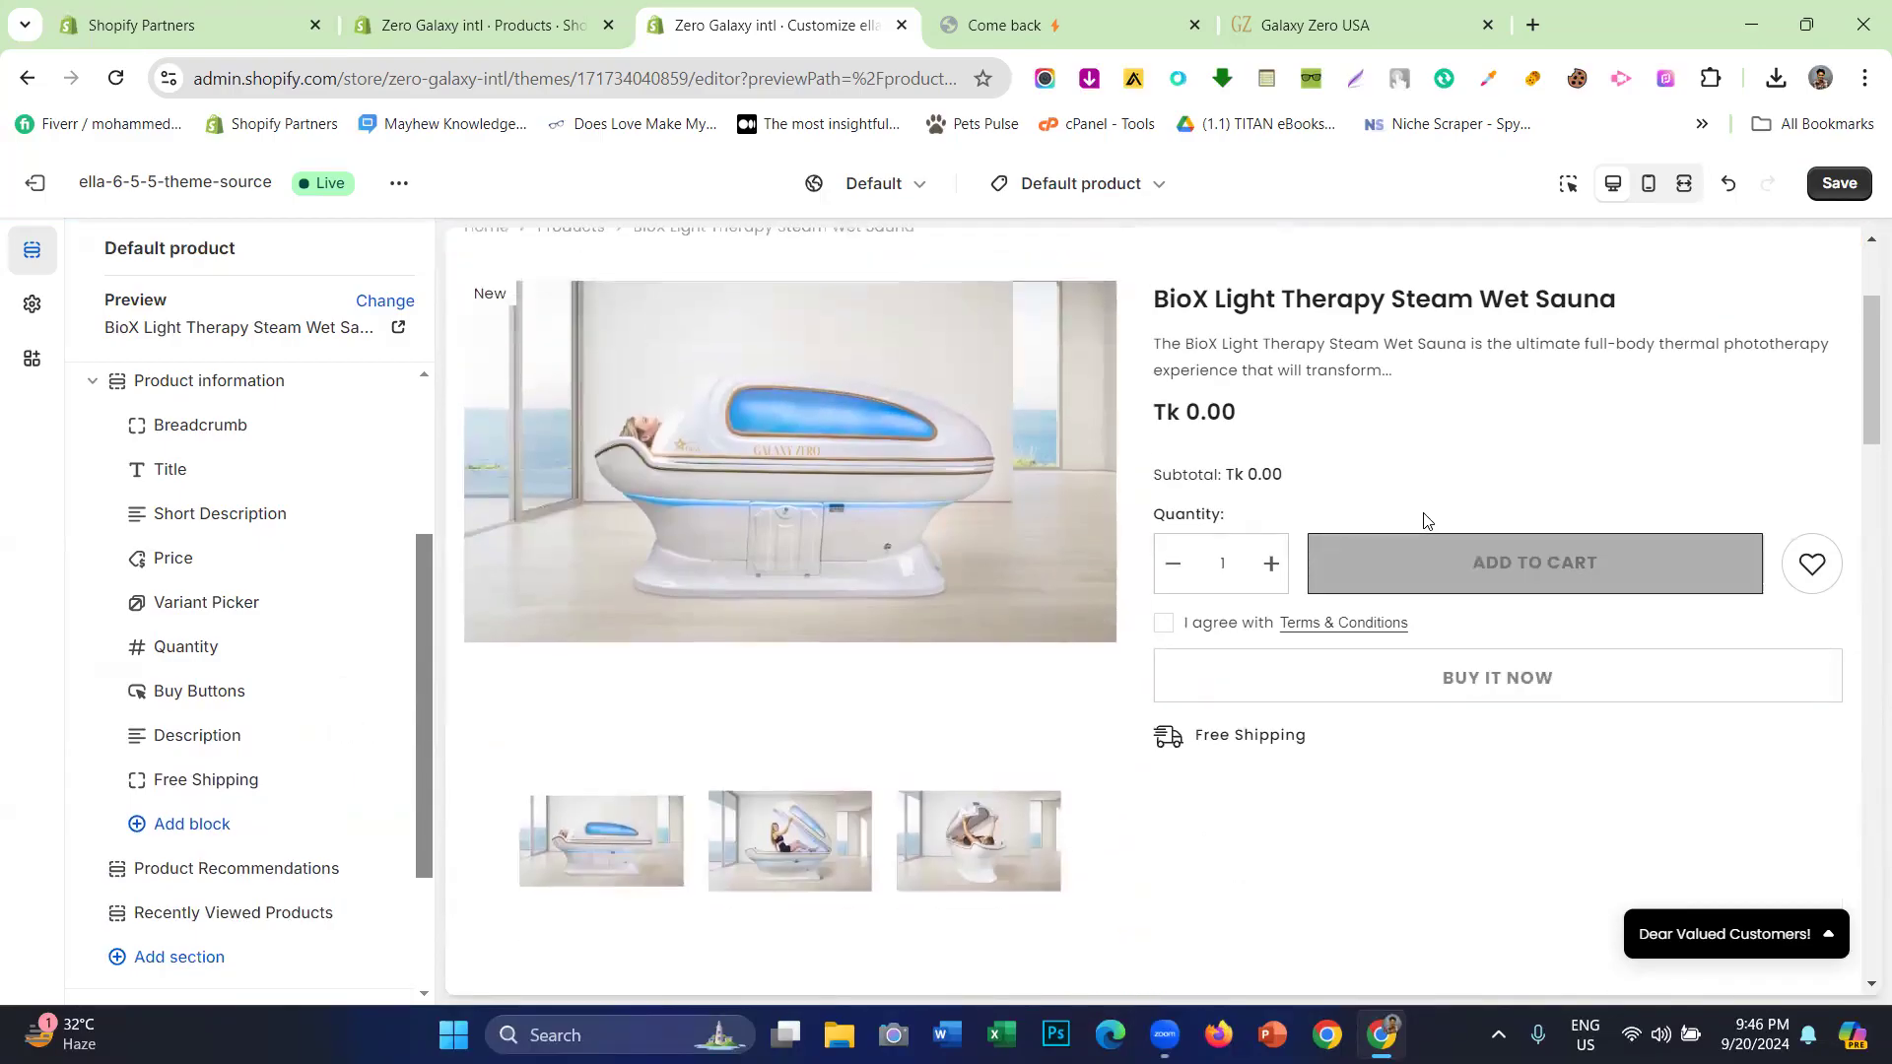
click(210, 697)
scroll(210, 697, down, 5)
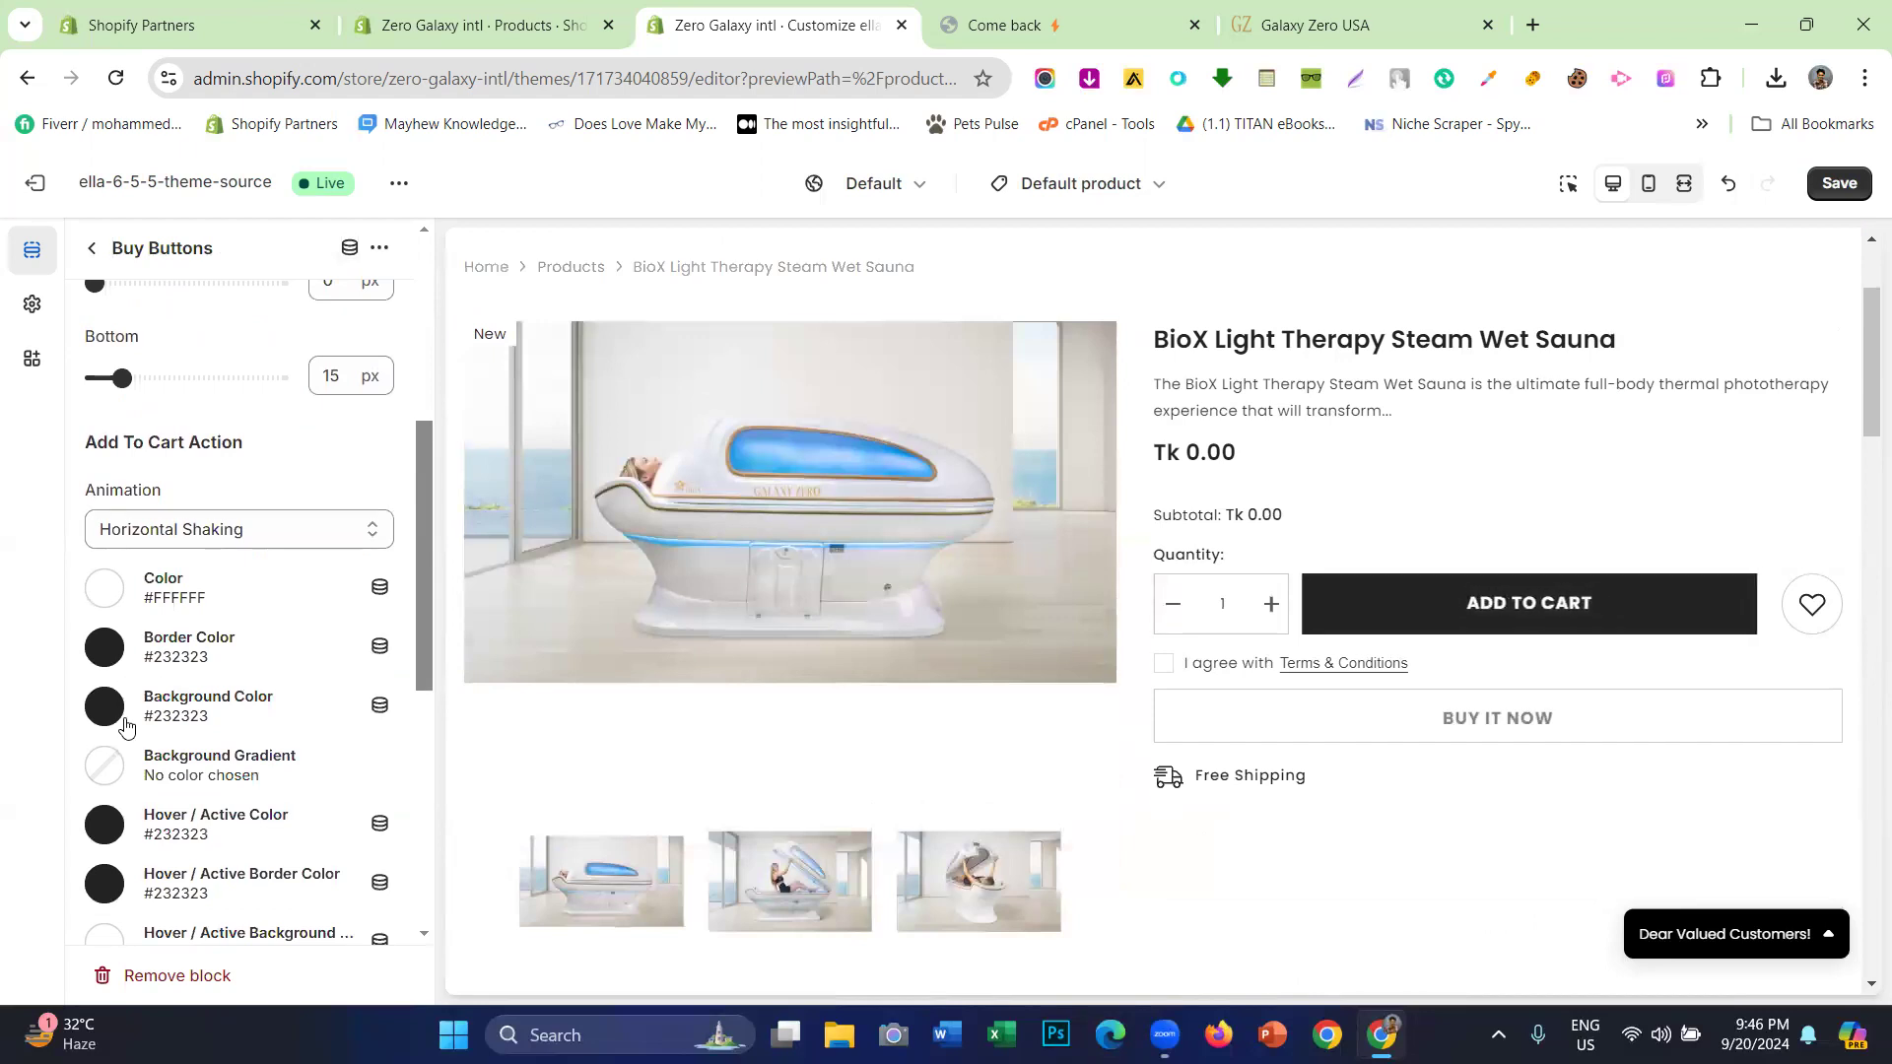
scroll(108, 599, down, 3)
click(103, 461)
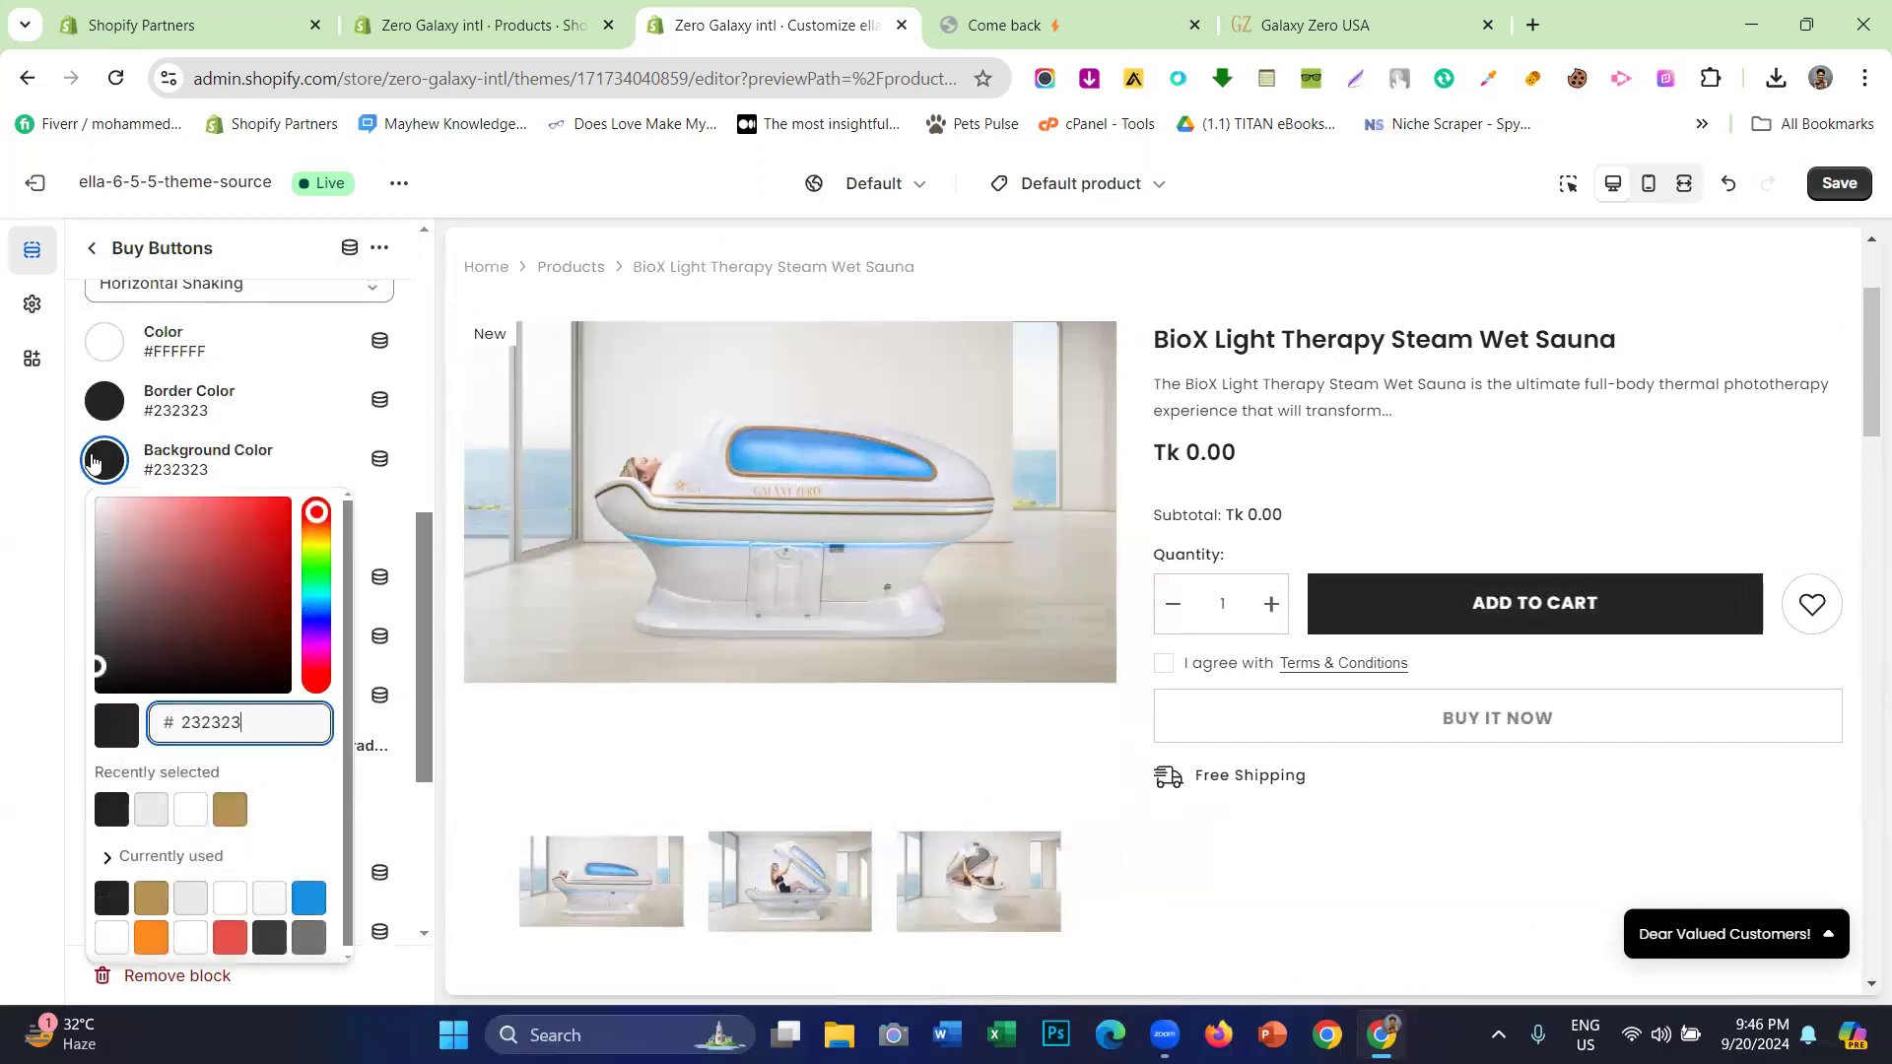
click(102, 463)
click(119, 476)
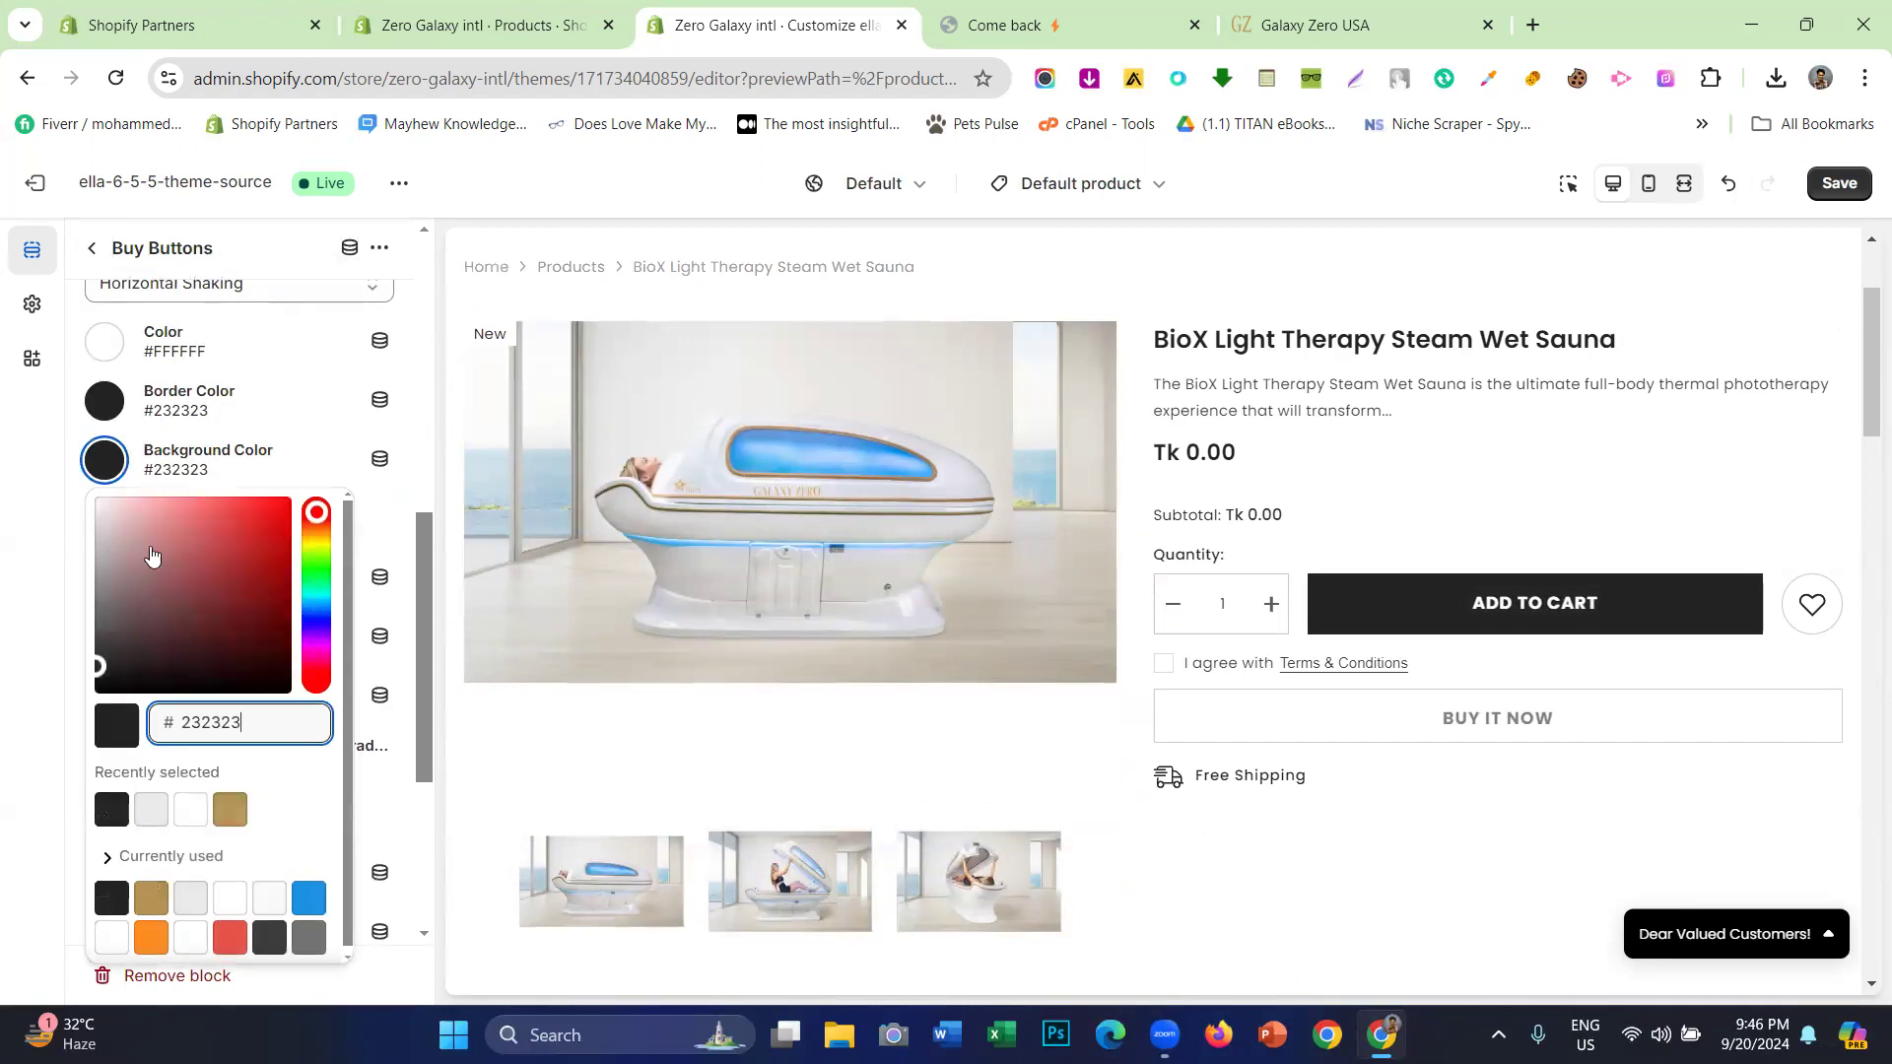
click(222, 812)
click(35, 517)
click(104, 410)
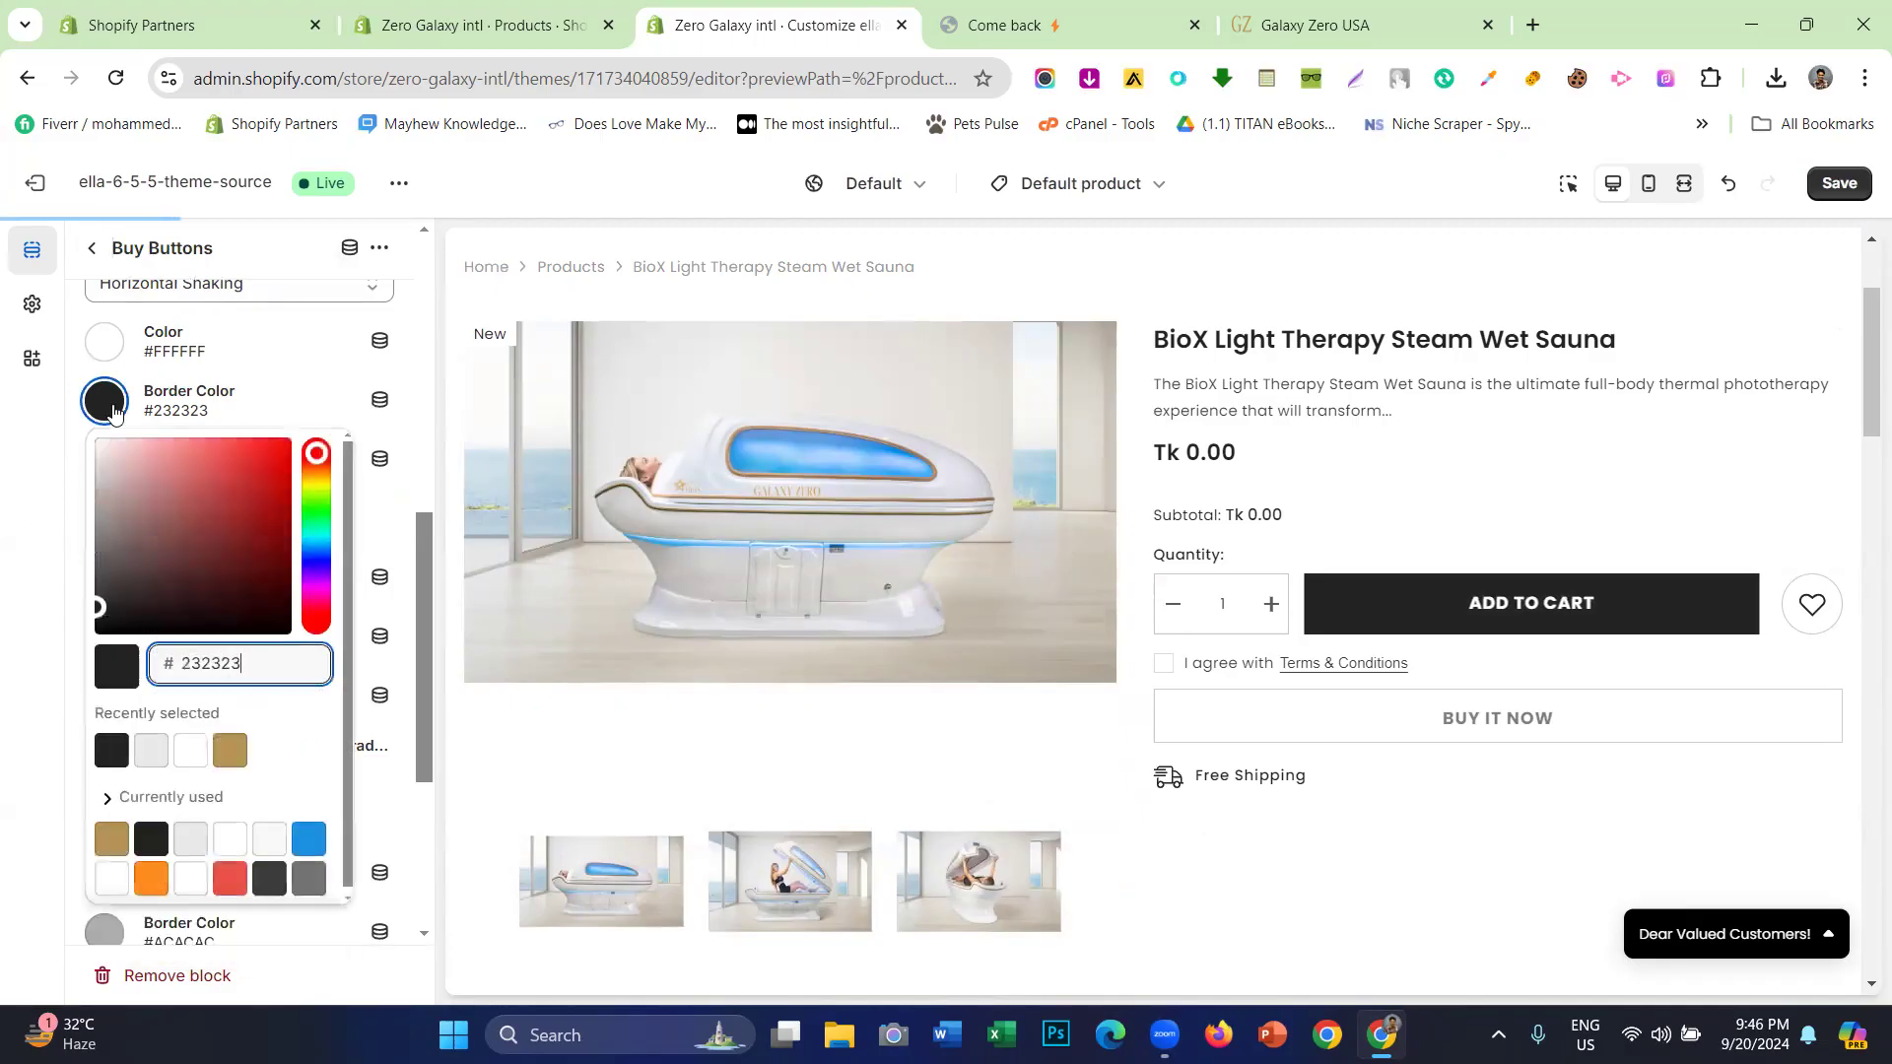
click(65, 659)
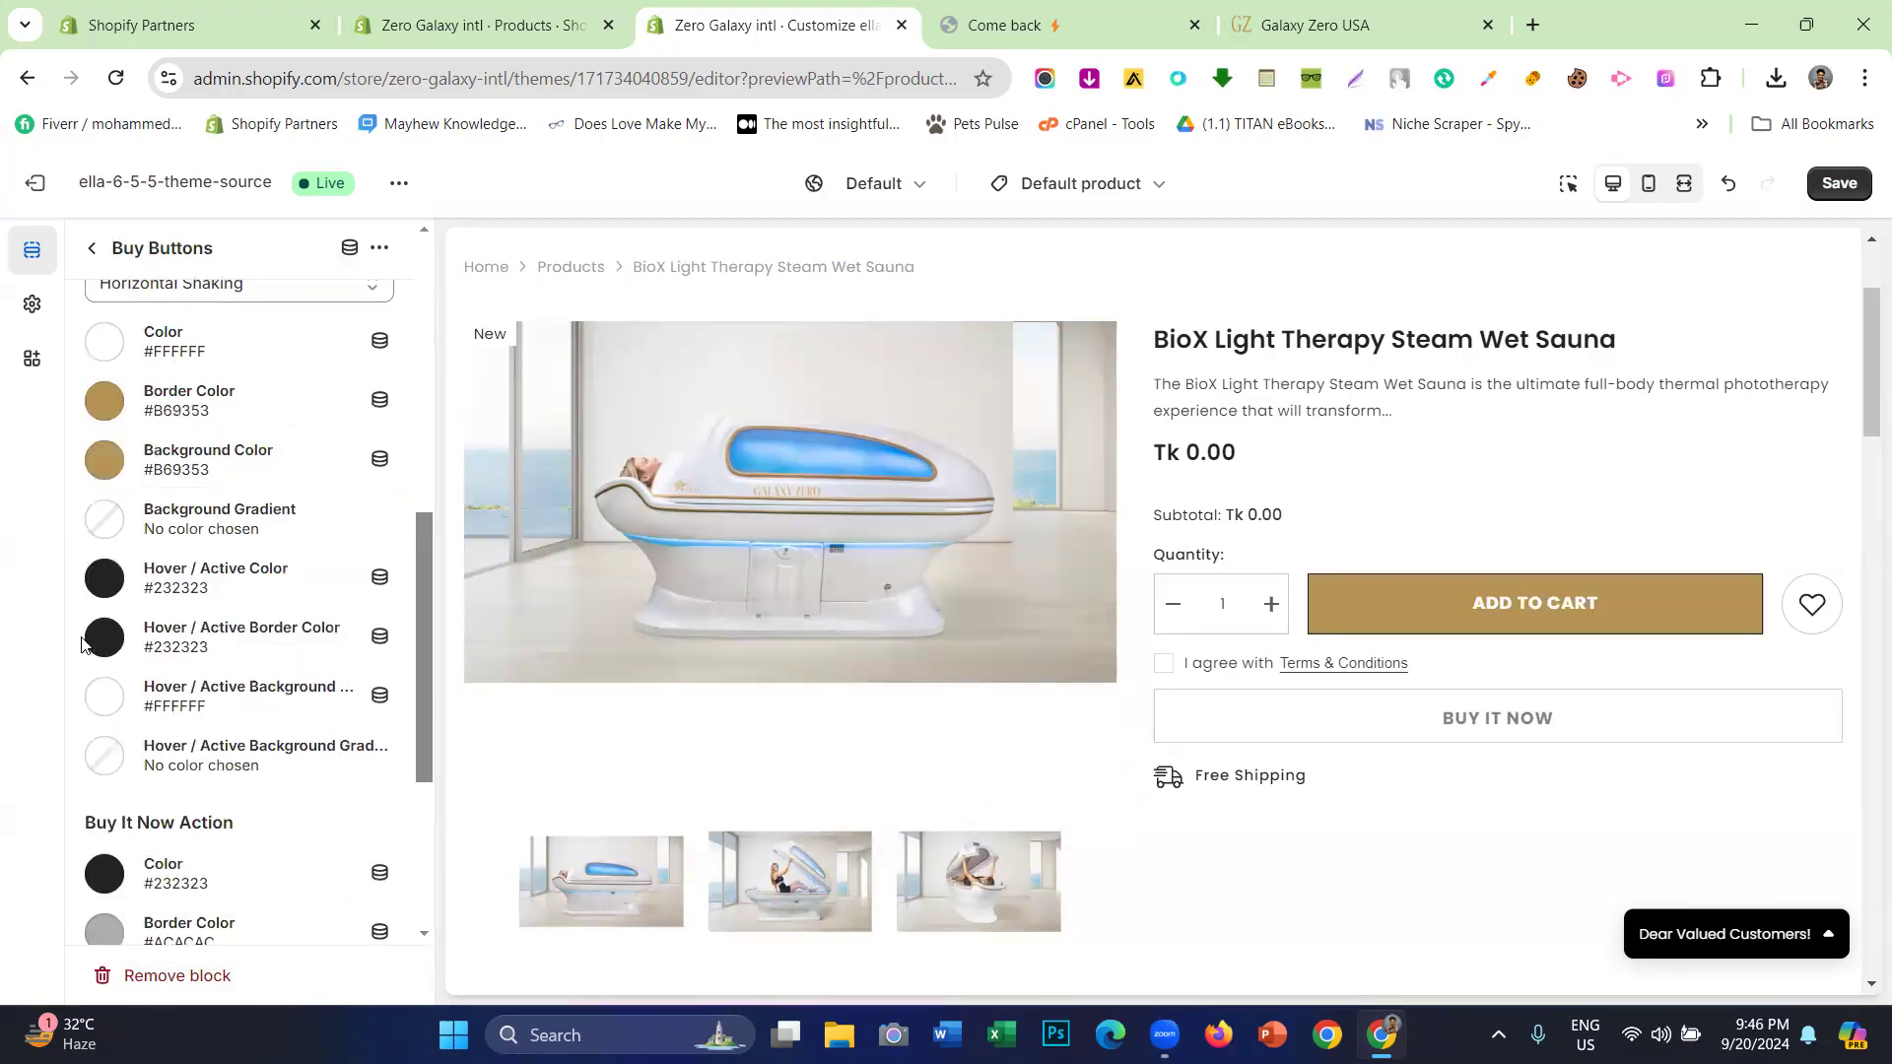
- Set the Add To Cart action's Hover / Active Border Color and Hover / Active Color to #B69353
click(104, 636)
click(230, 491)
click(59, 572)
click(104, 577)
click(230, 490)
click(149, 552)
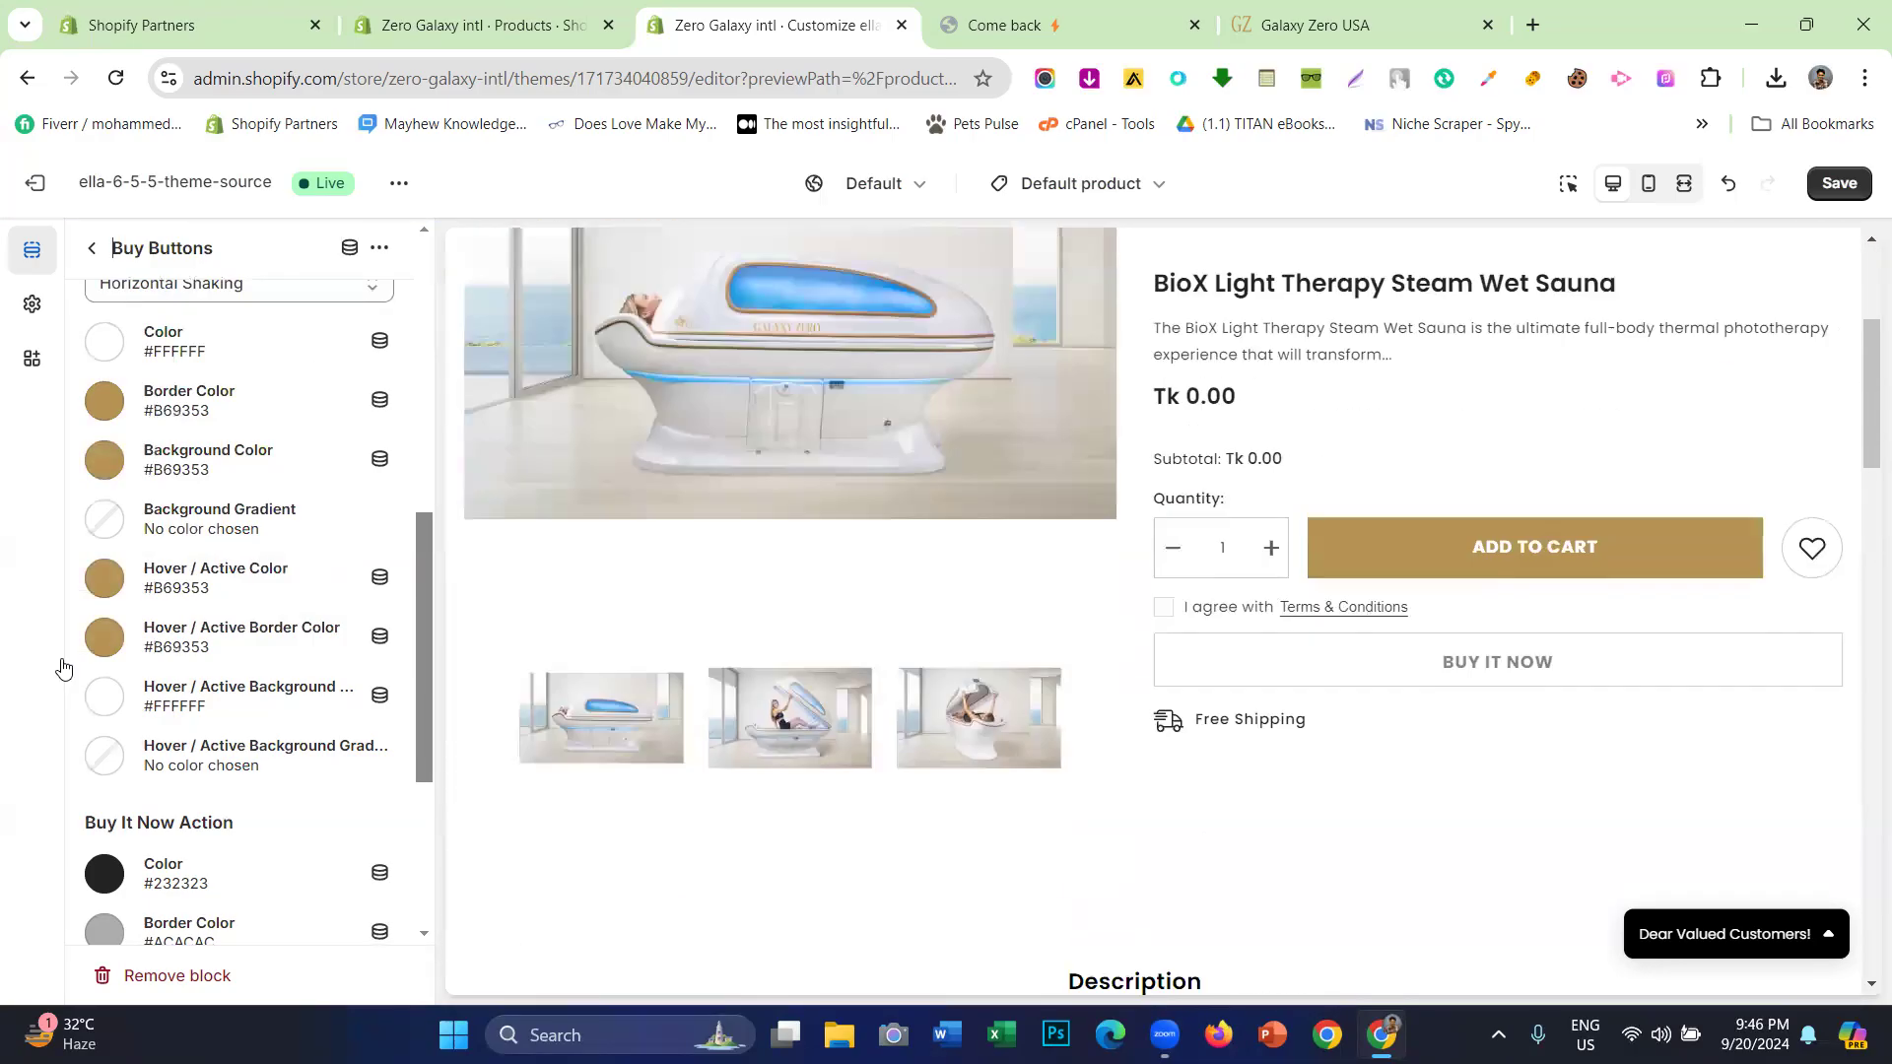
- Compare the buy buttons with the Galaxy Zero USA reference page, review the Buy It Now Action colors and leave the Buy Buttons settings
scroll(197, 670, down, 5)
click(1274, 19)
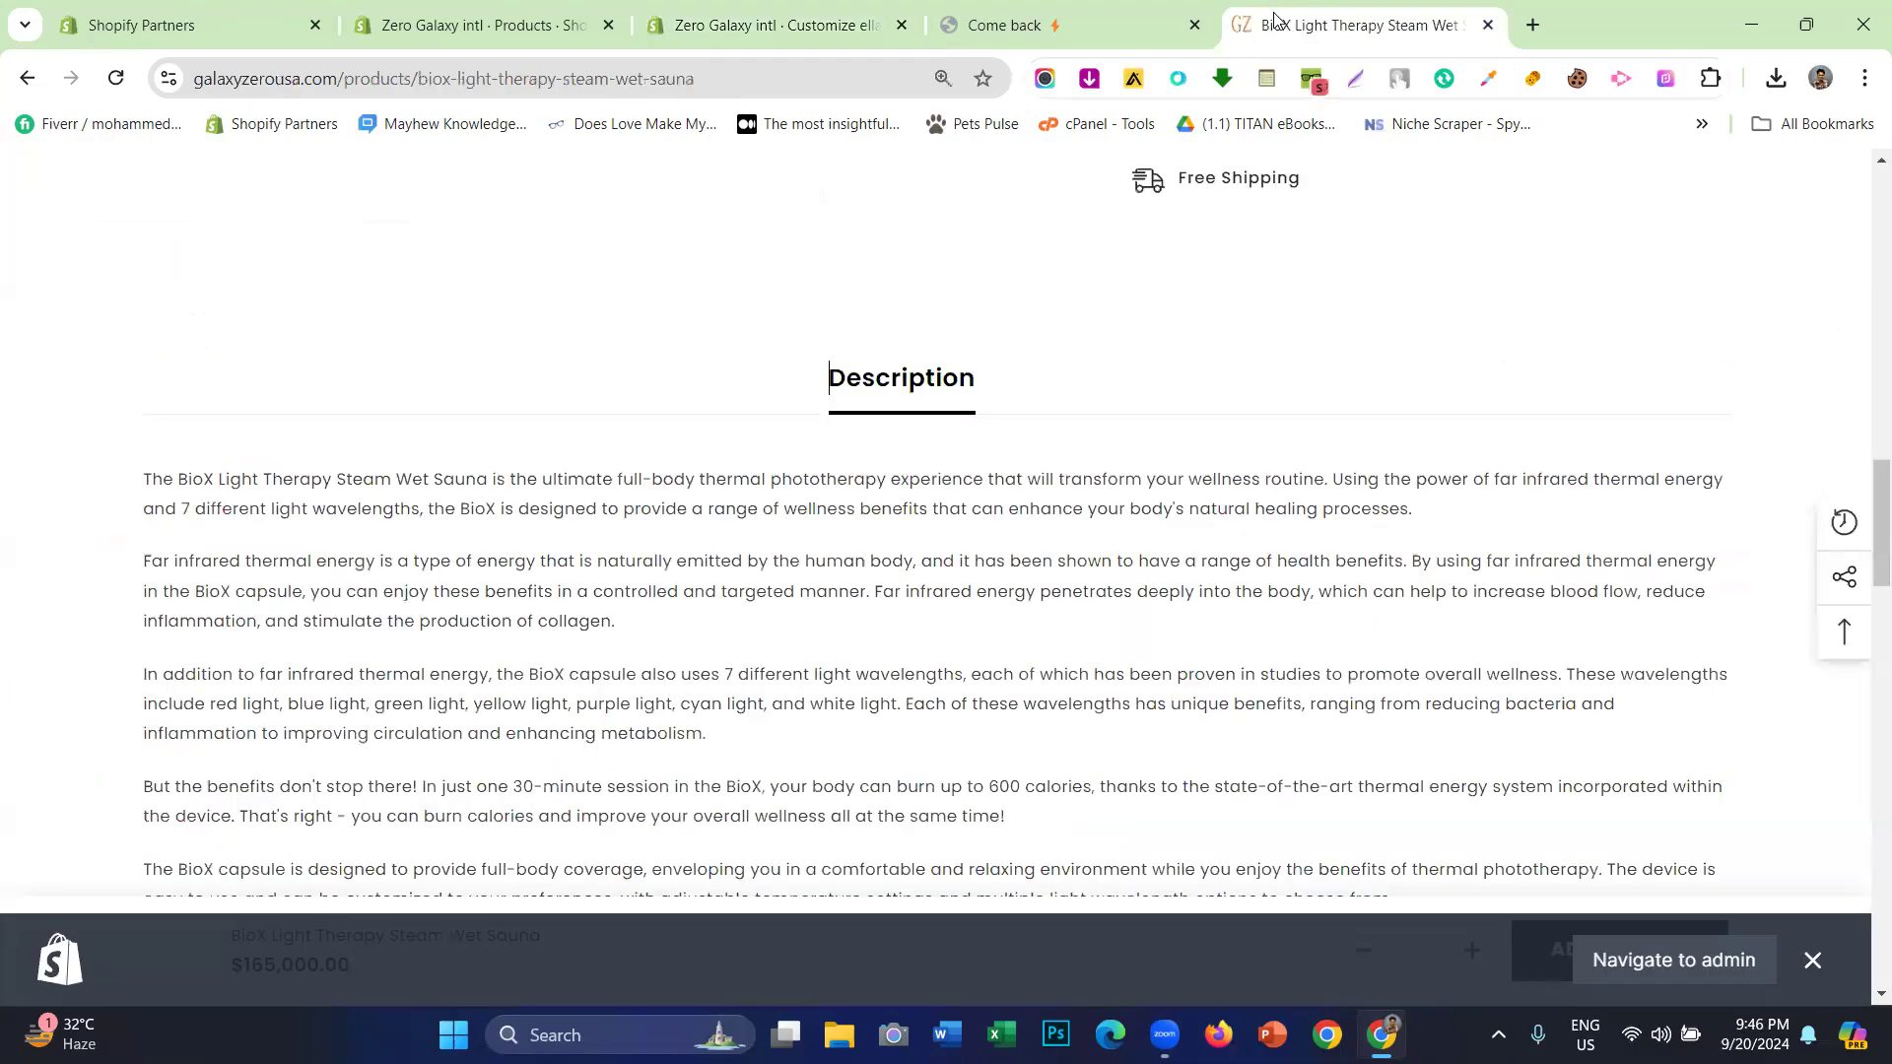
scroll(1249, 582, up, 5)
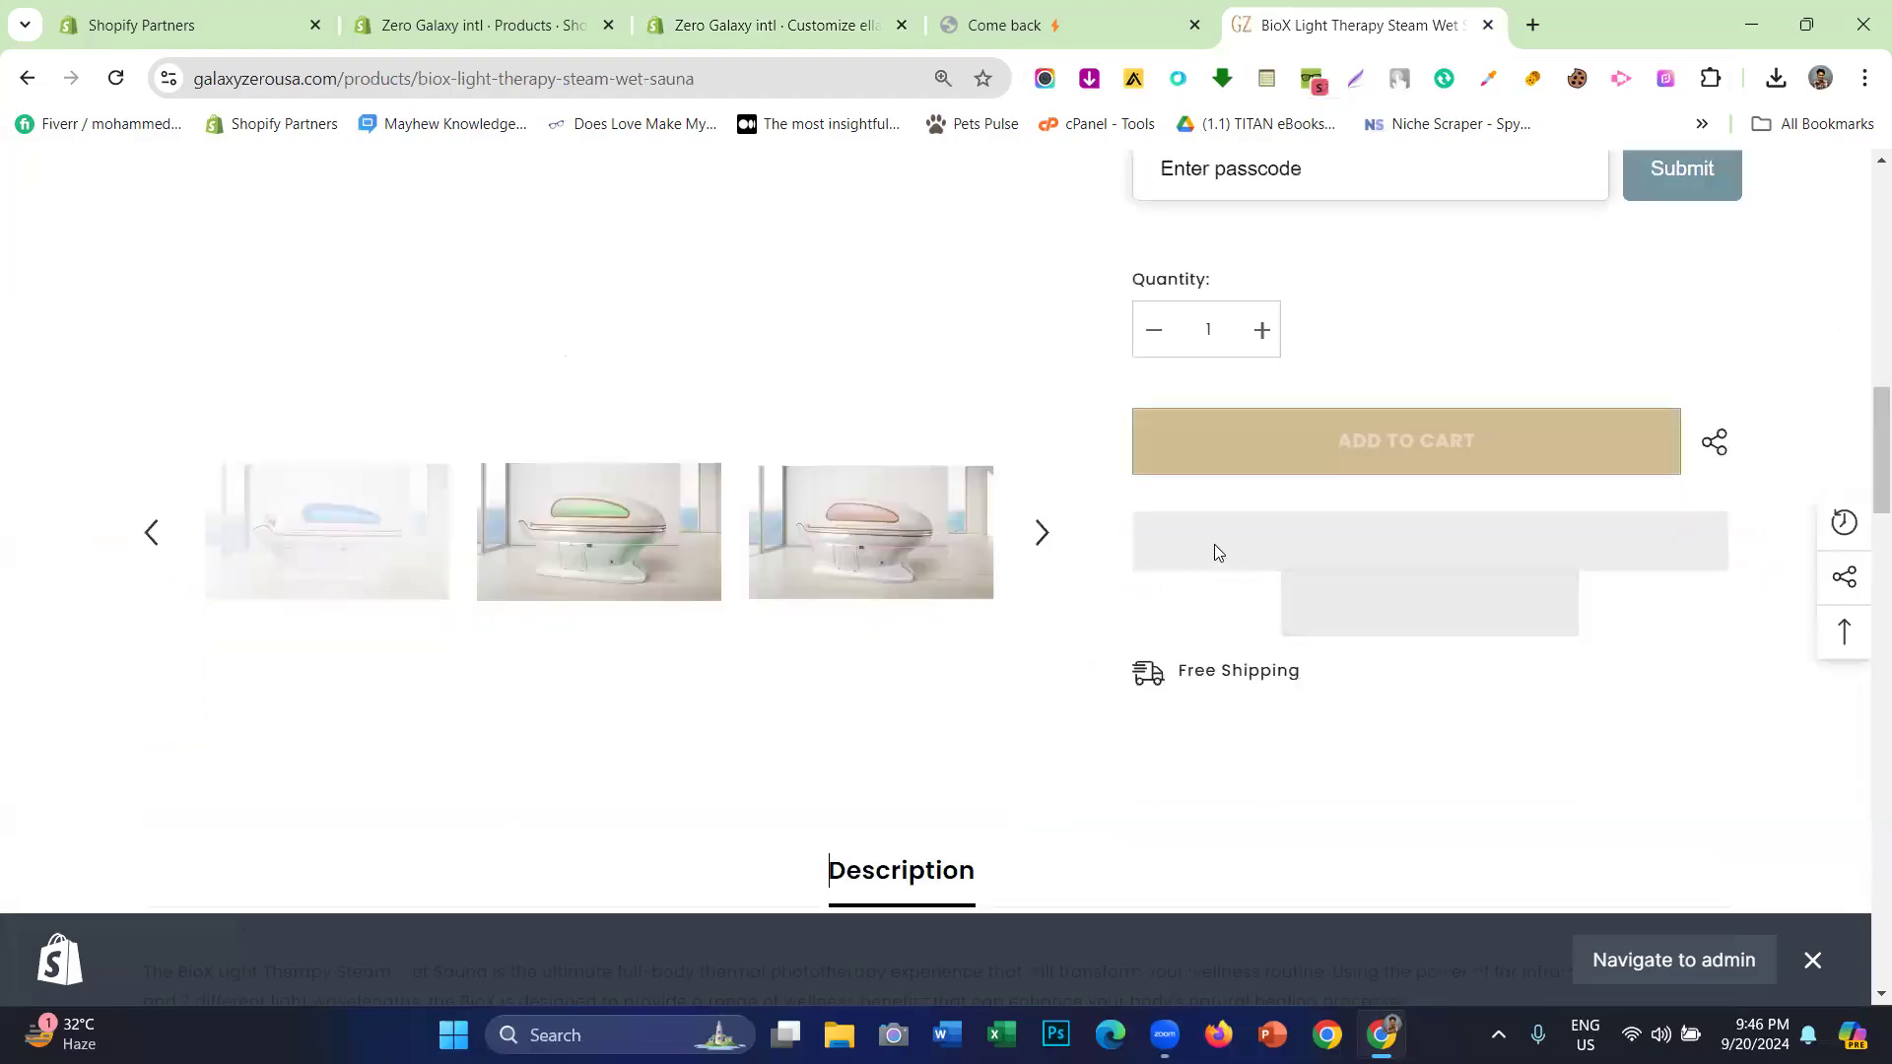
click(749, 25)
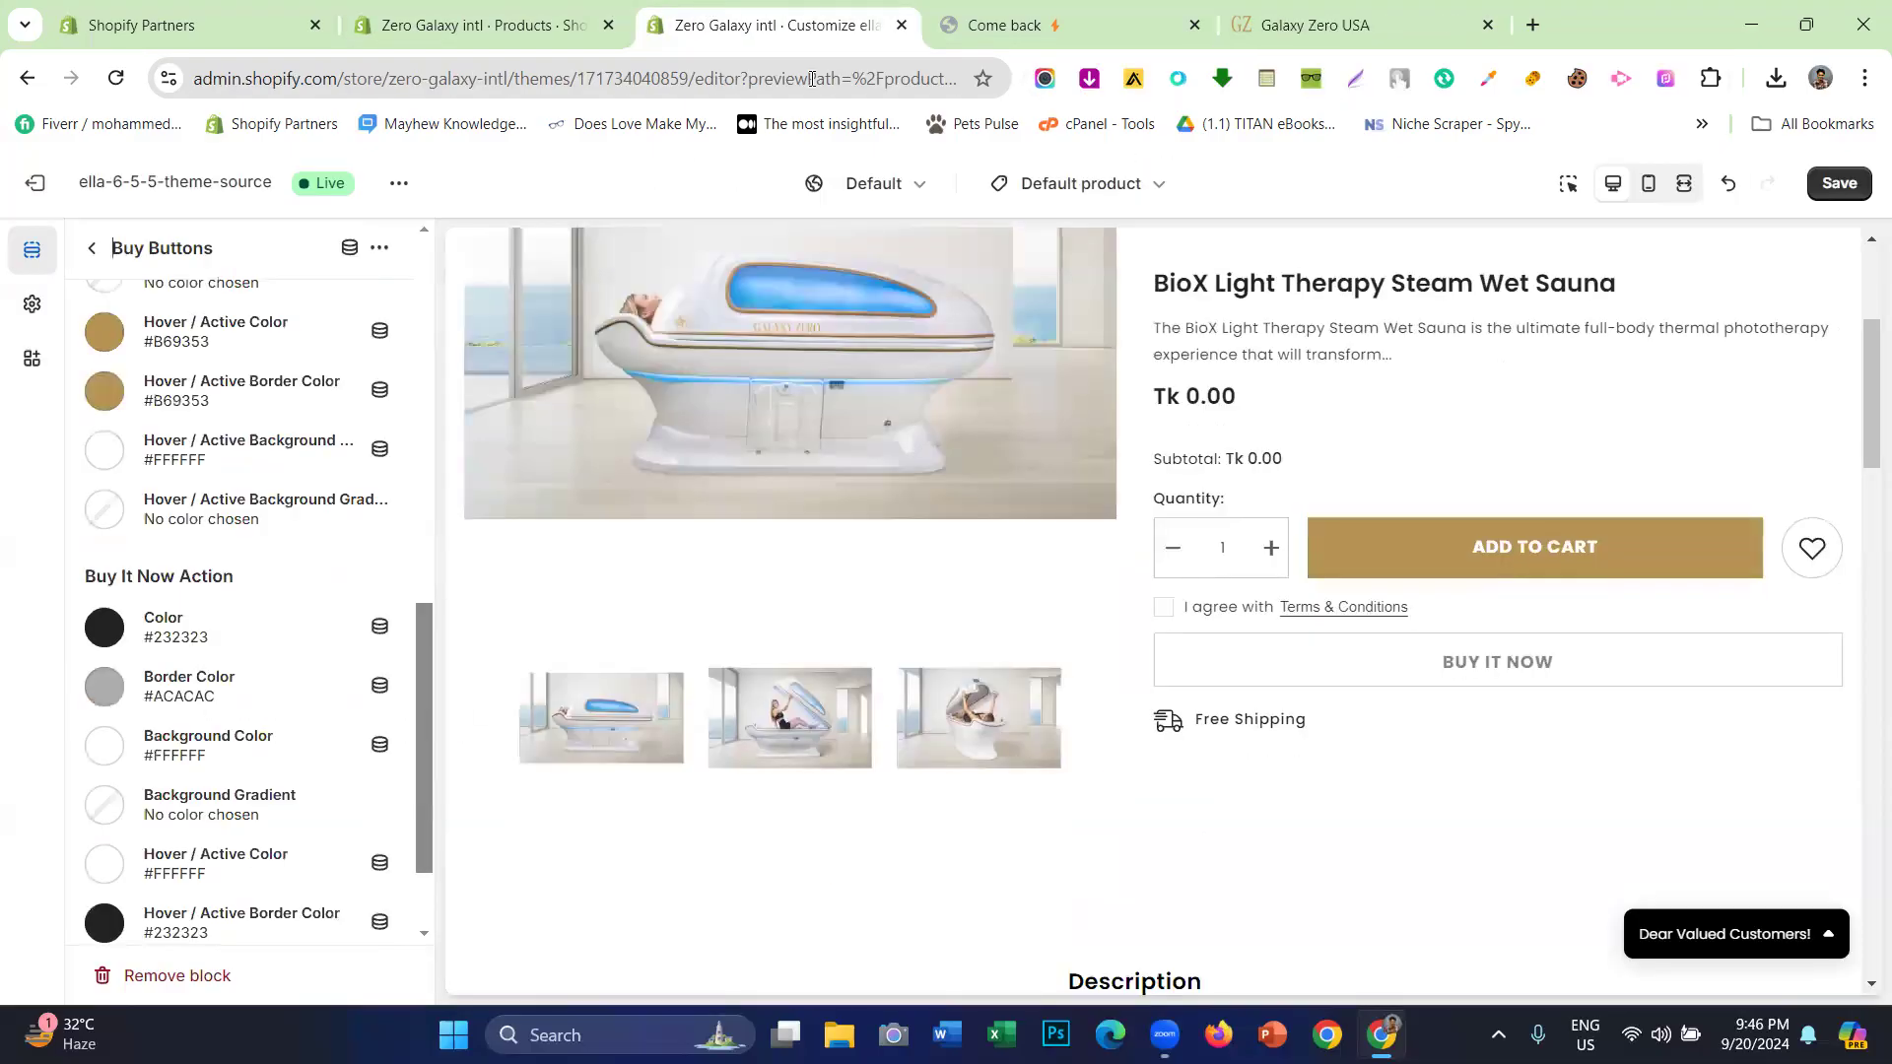
scroll(114, 738, down, 2)
scroll(113, 739, up, 3)
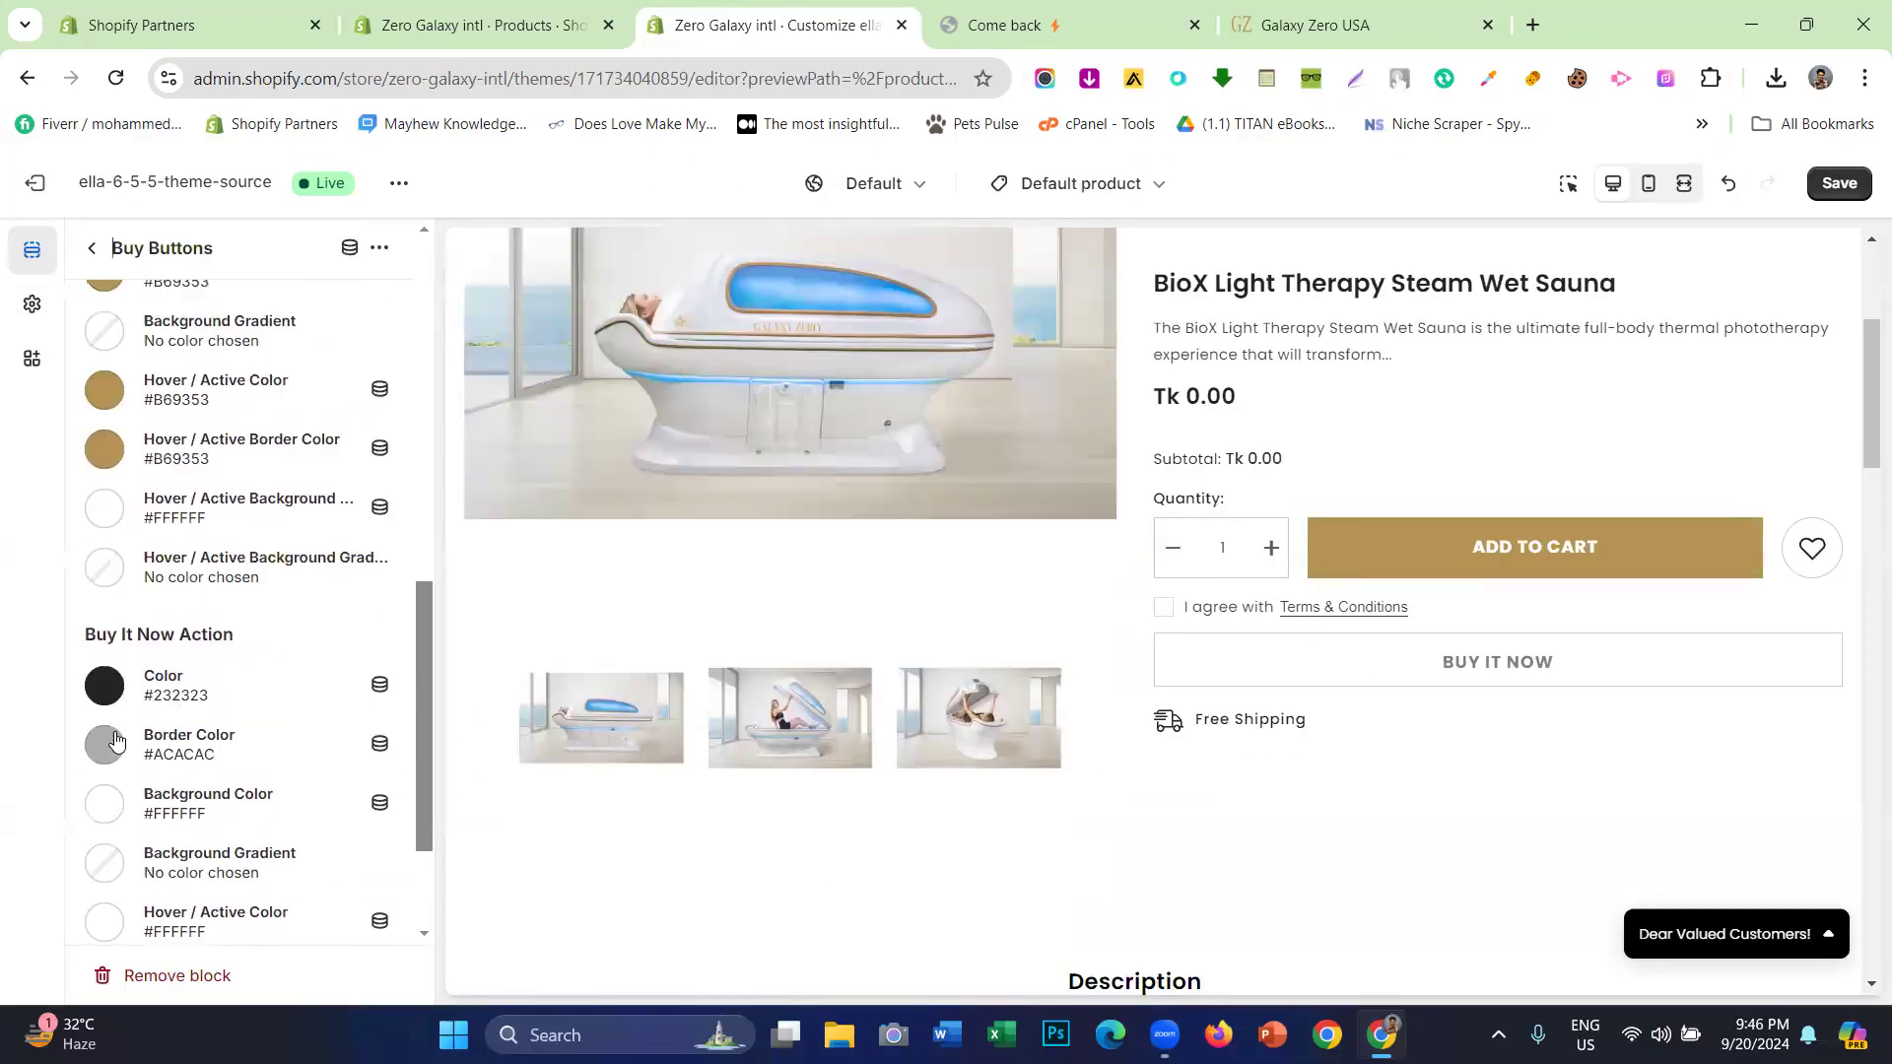
scroll(114, 739, down, 1)
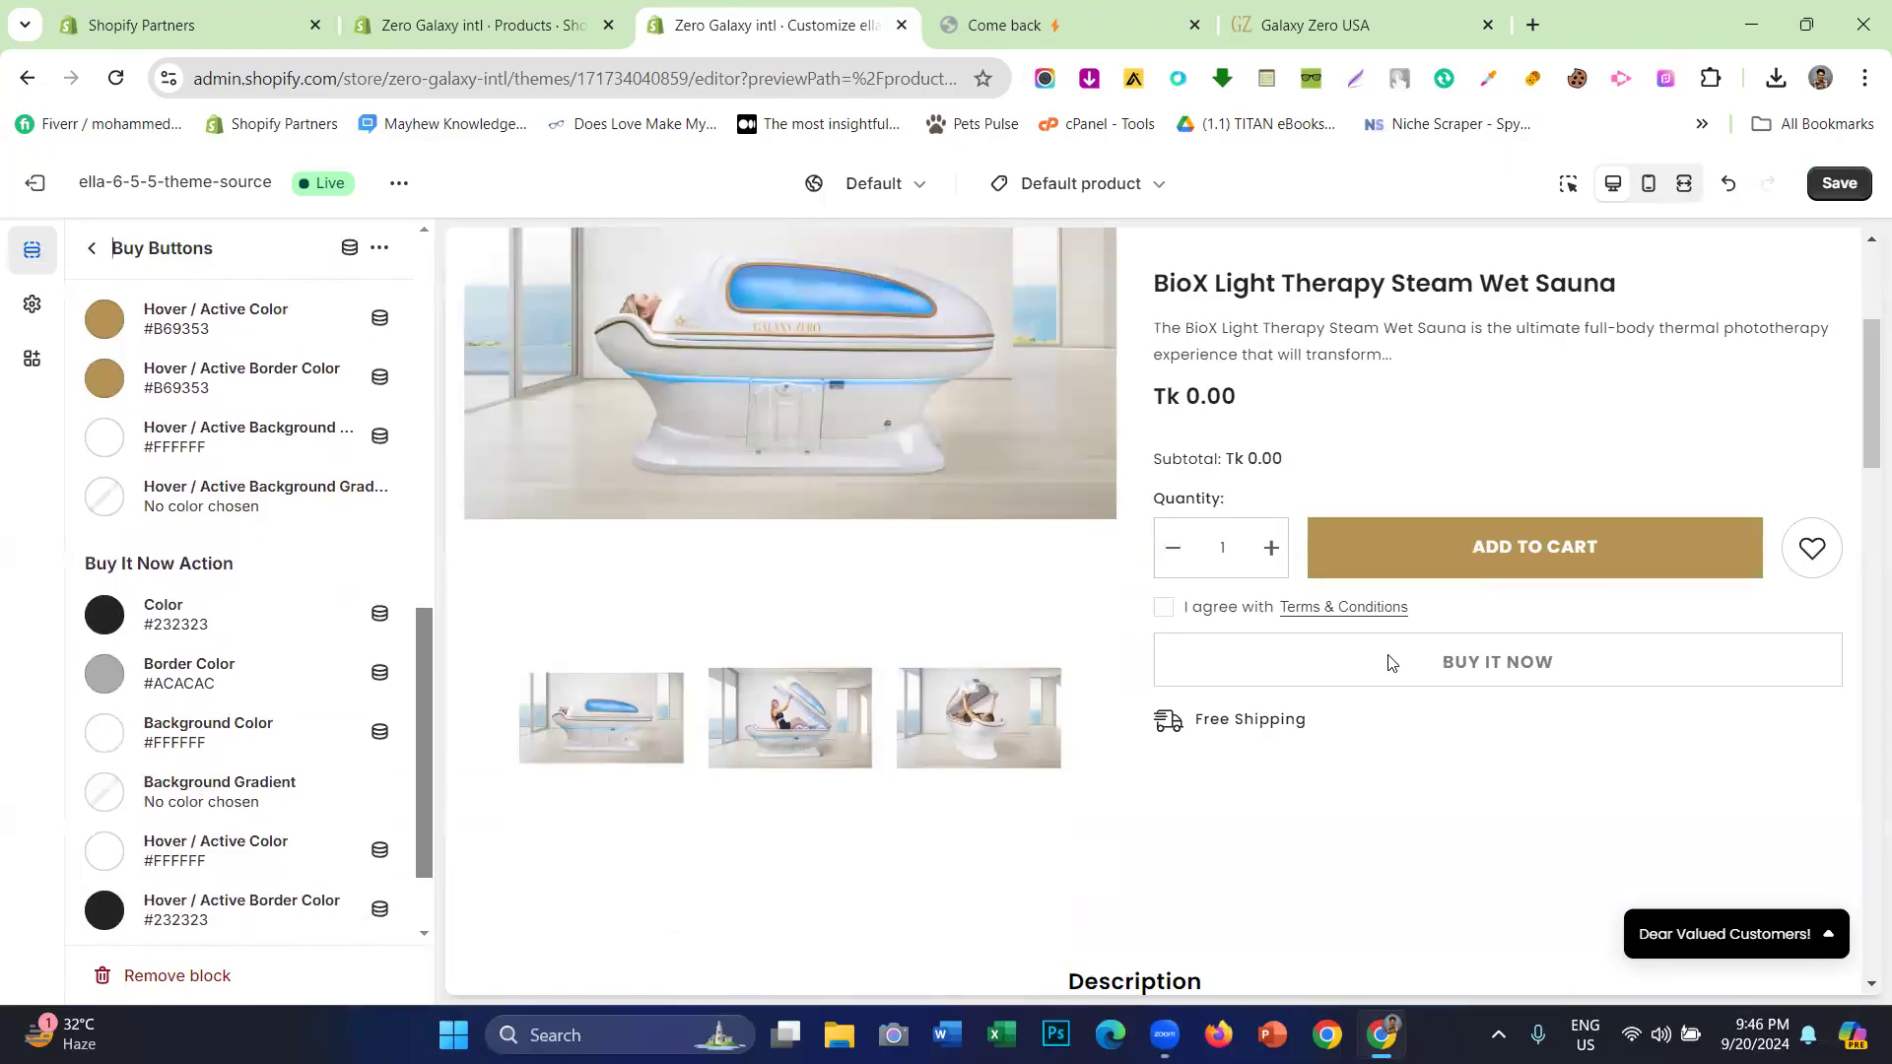
click(92, 248)
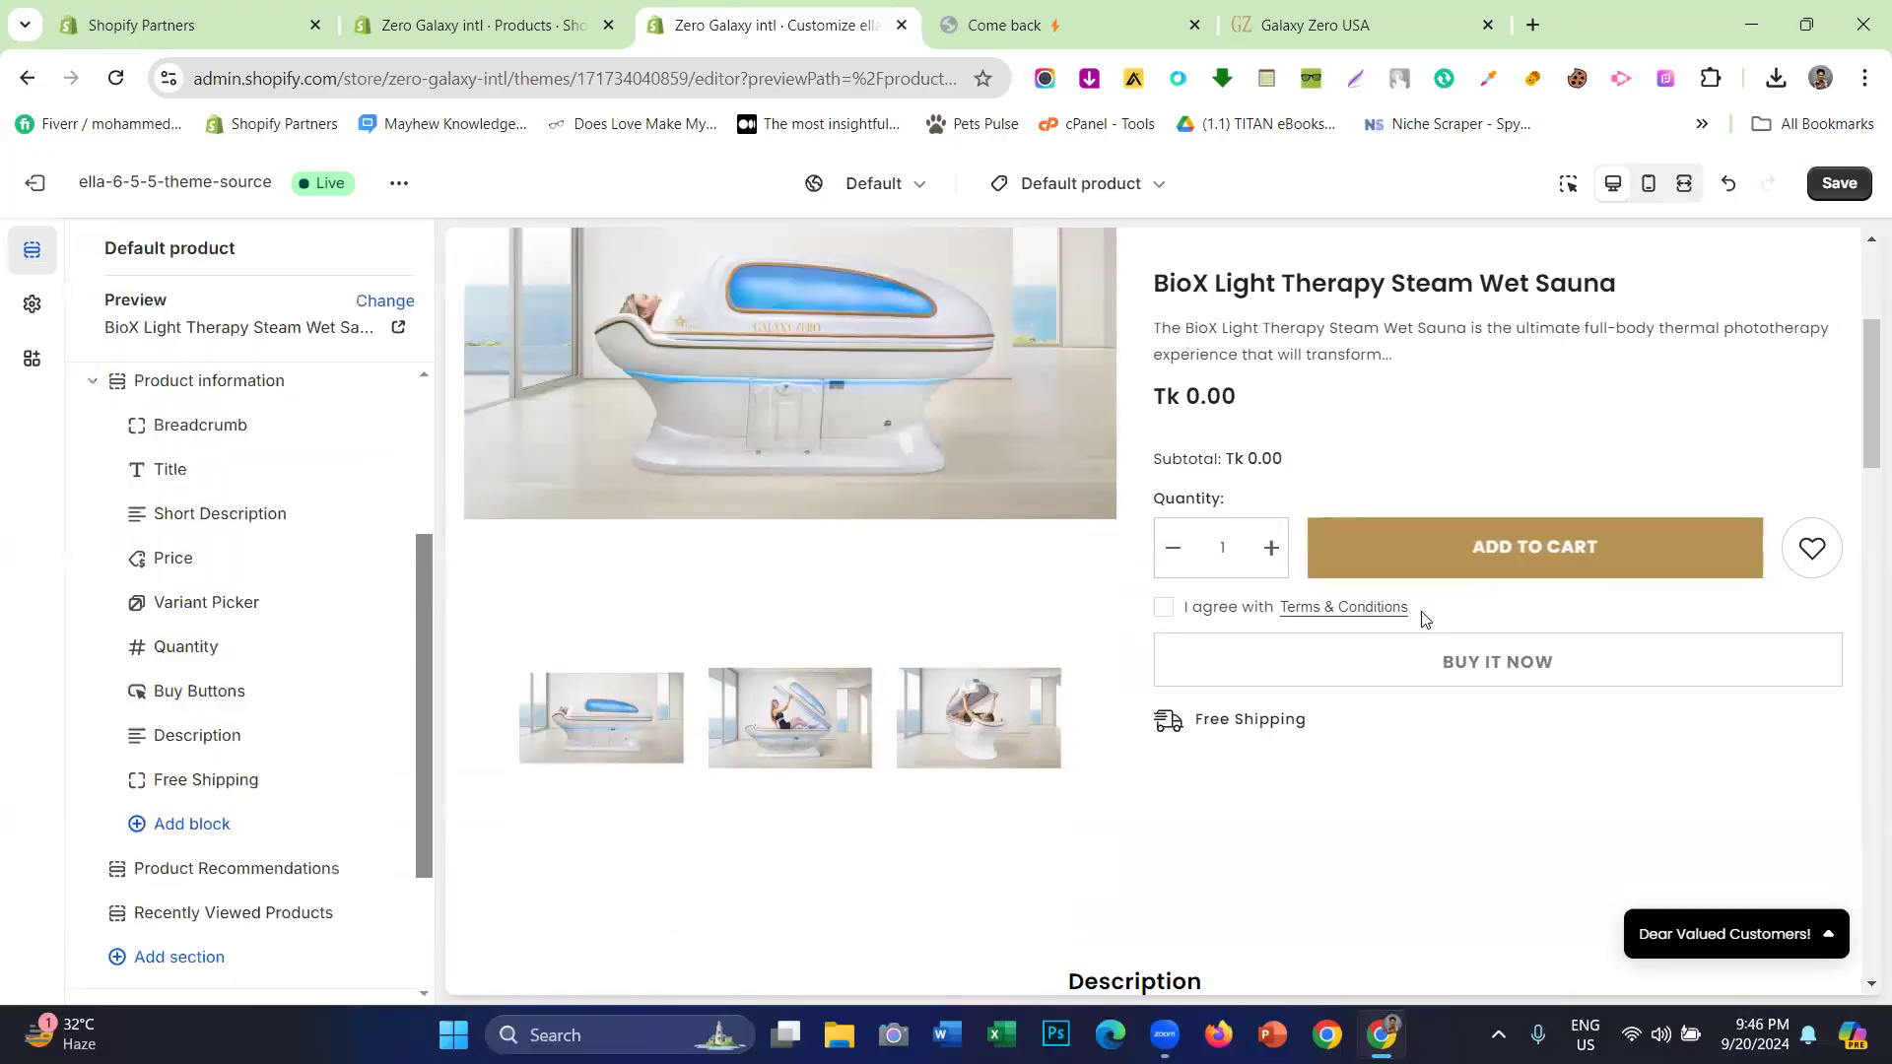
- Collapse the Product information section and compare the product page preview with the reference page down through its description
scroll(1050, 448, down, 5)
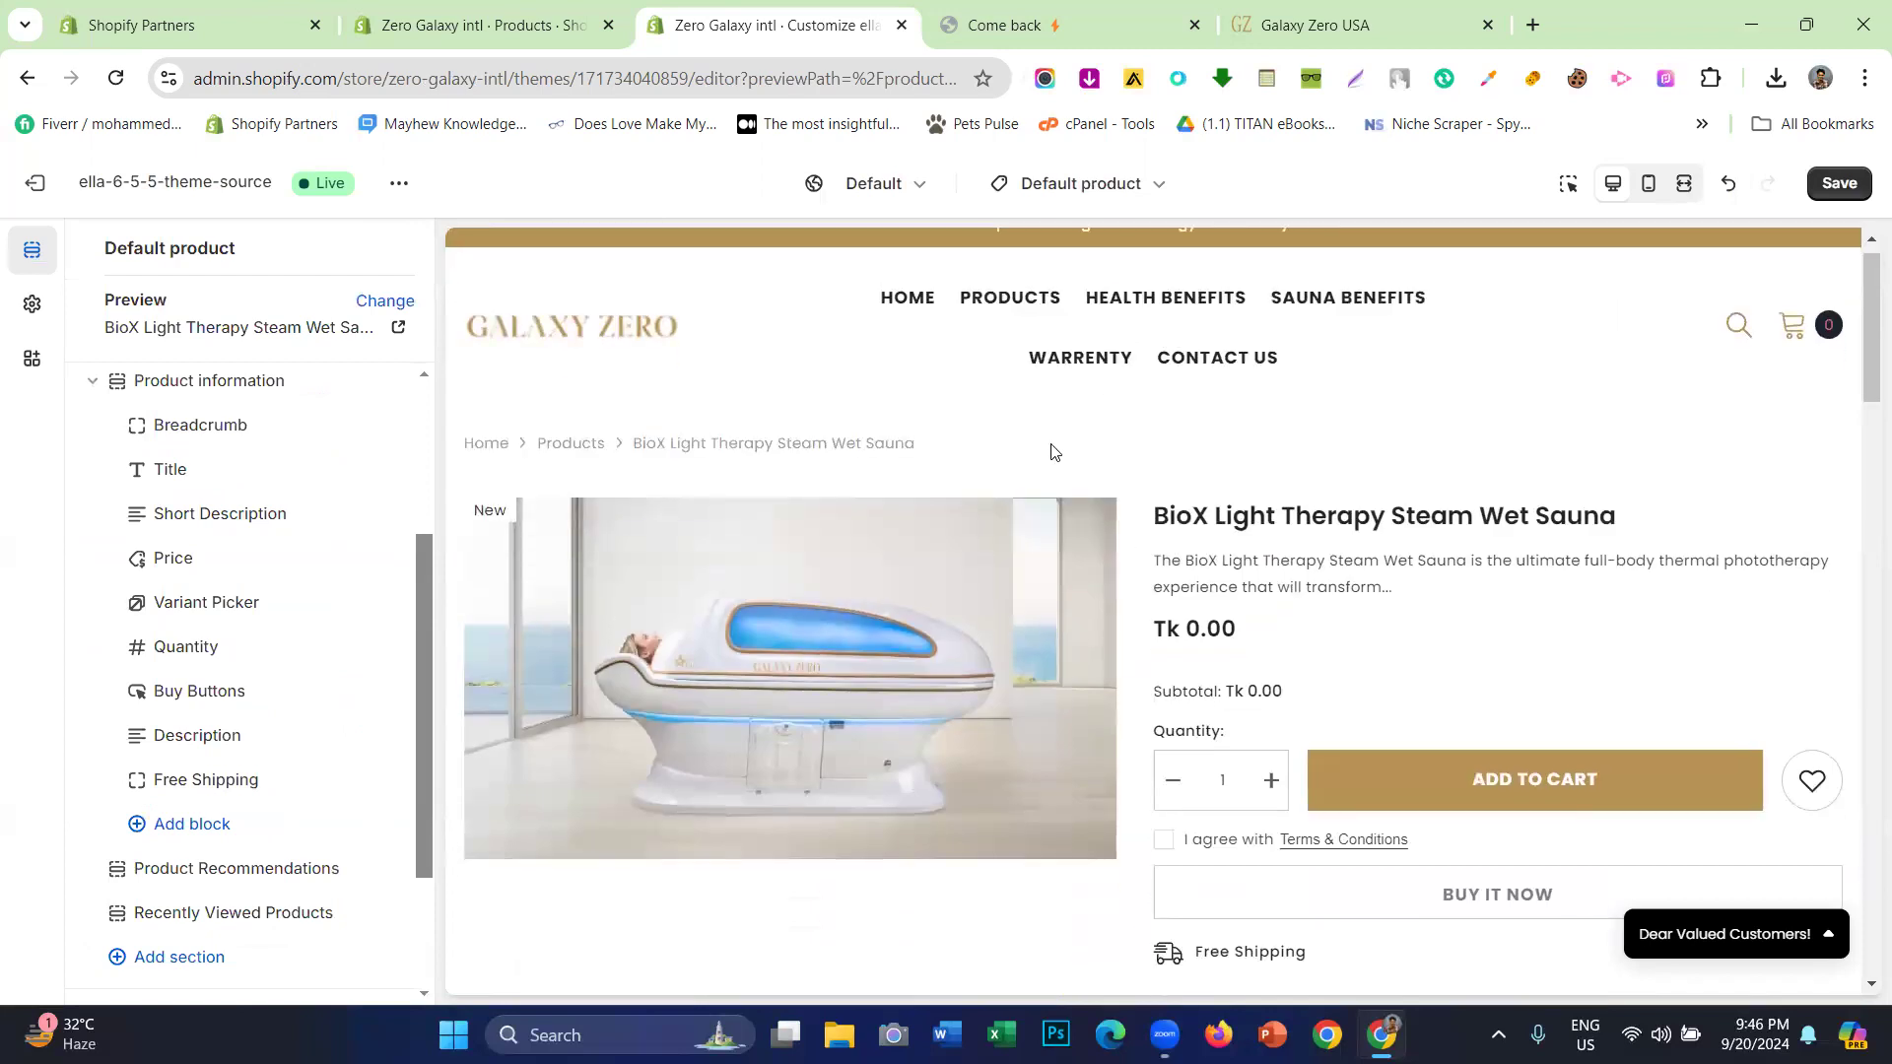
scroll(1050, 451, down, 3)
scroll(1030, 445, up, 4)
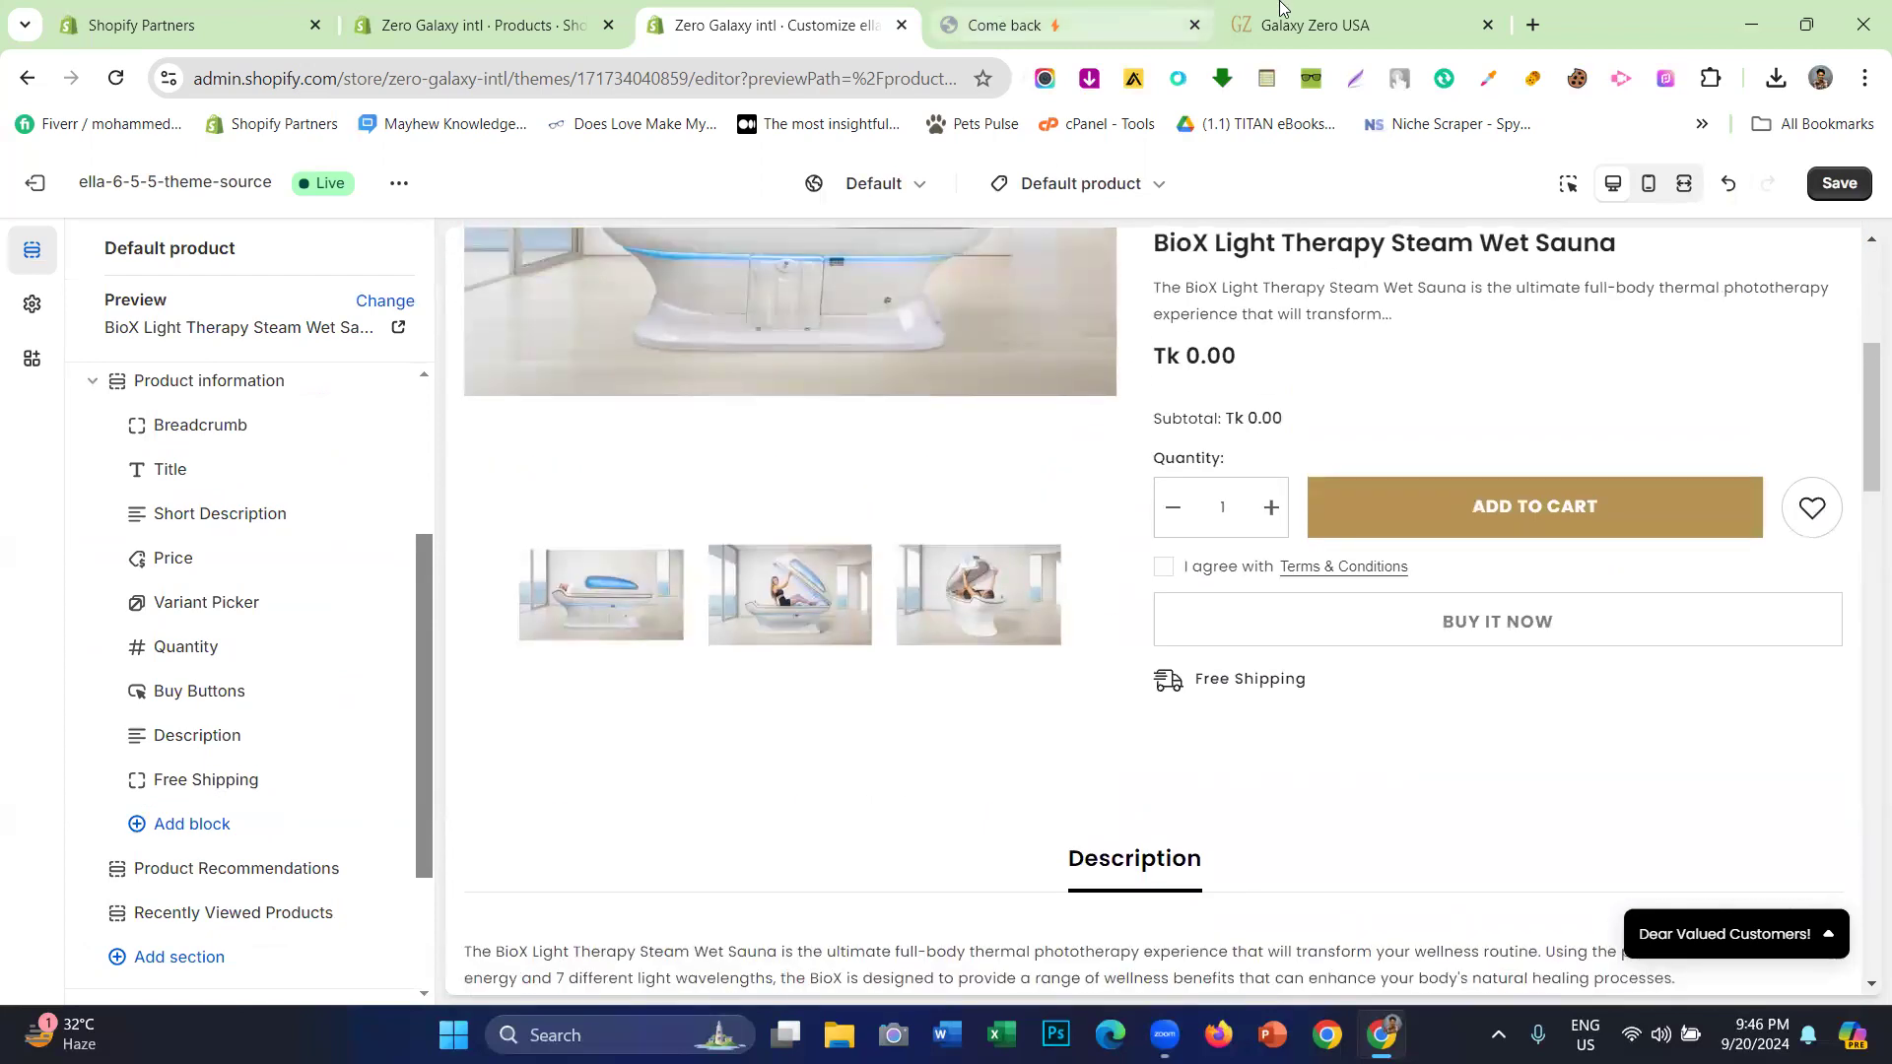
mouse_move(1329, 7)
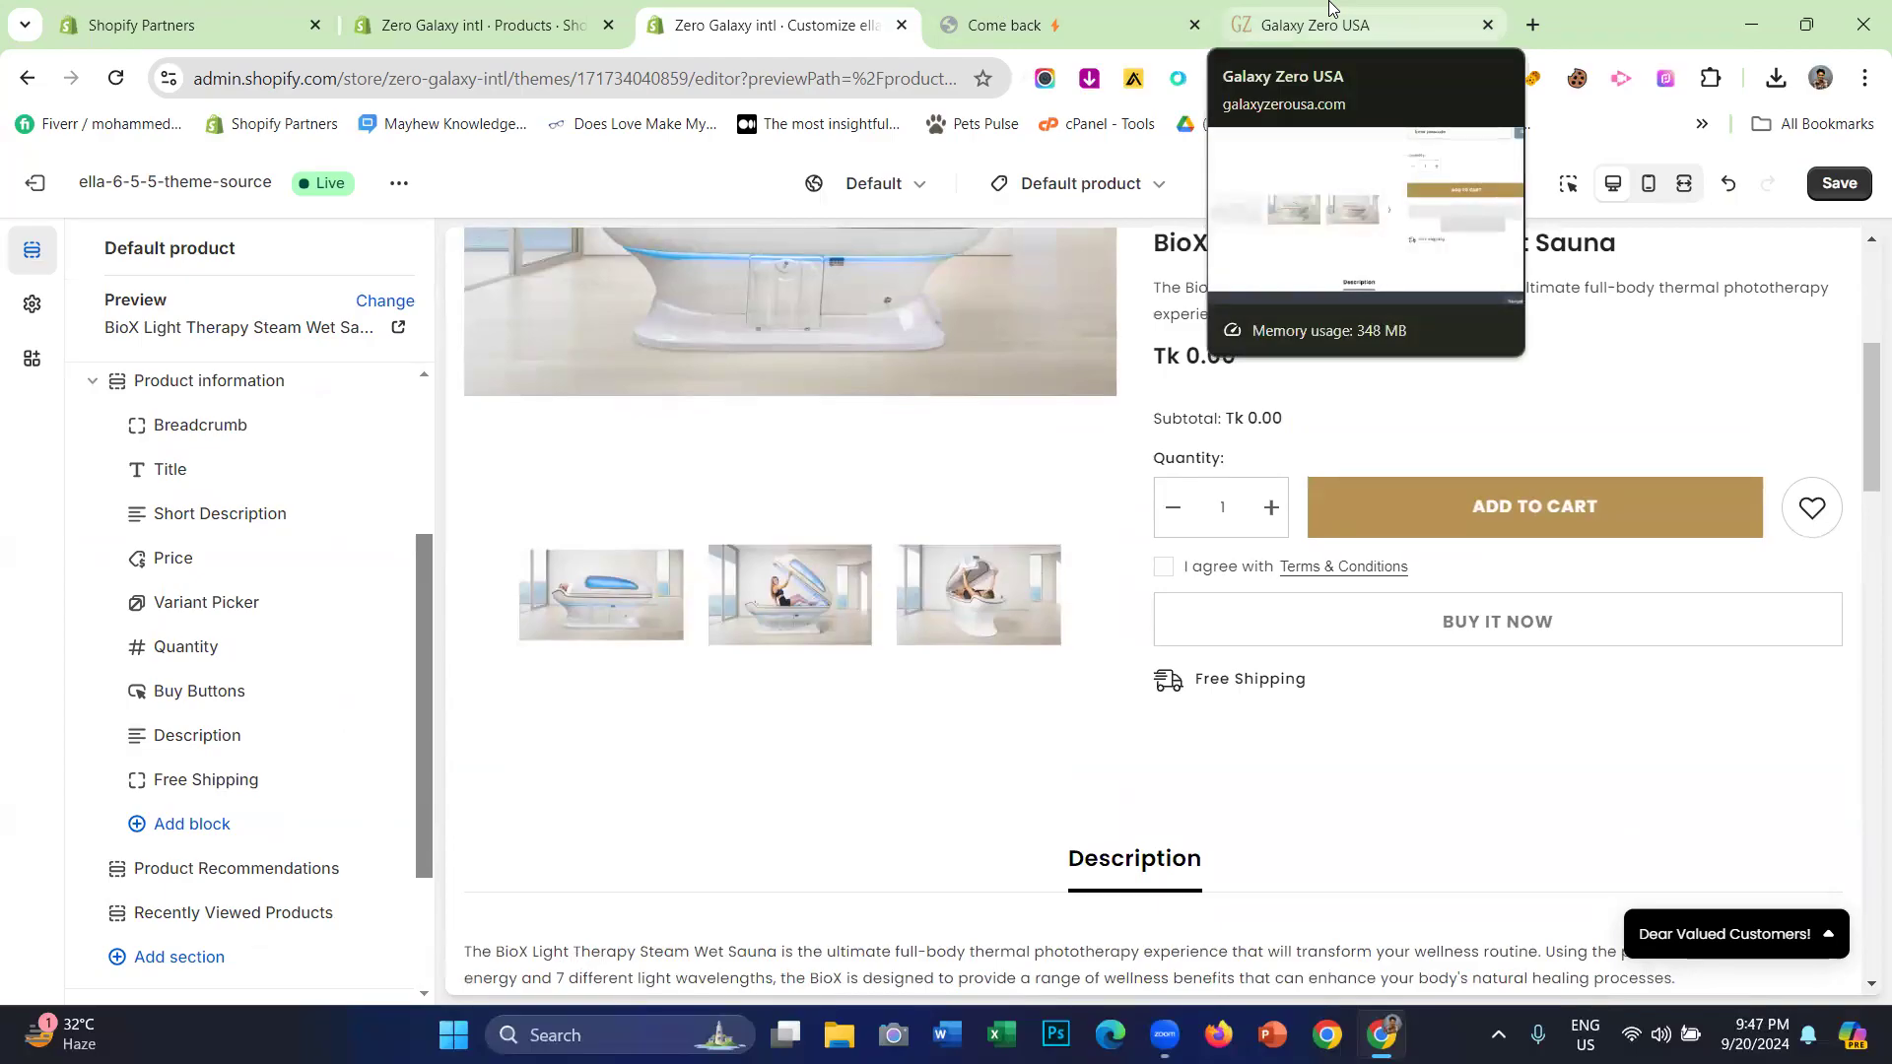
scroll(207, 599, up, 3)
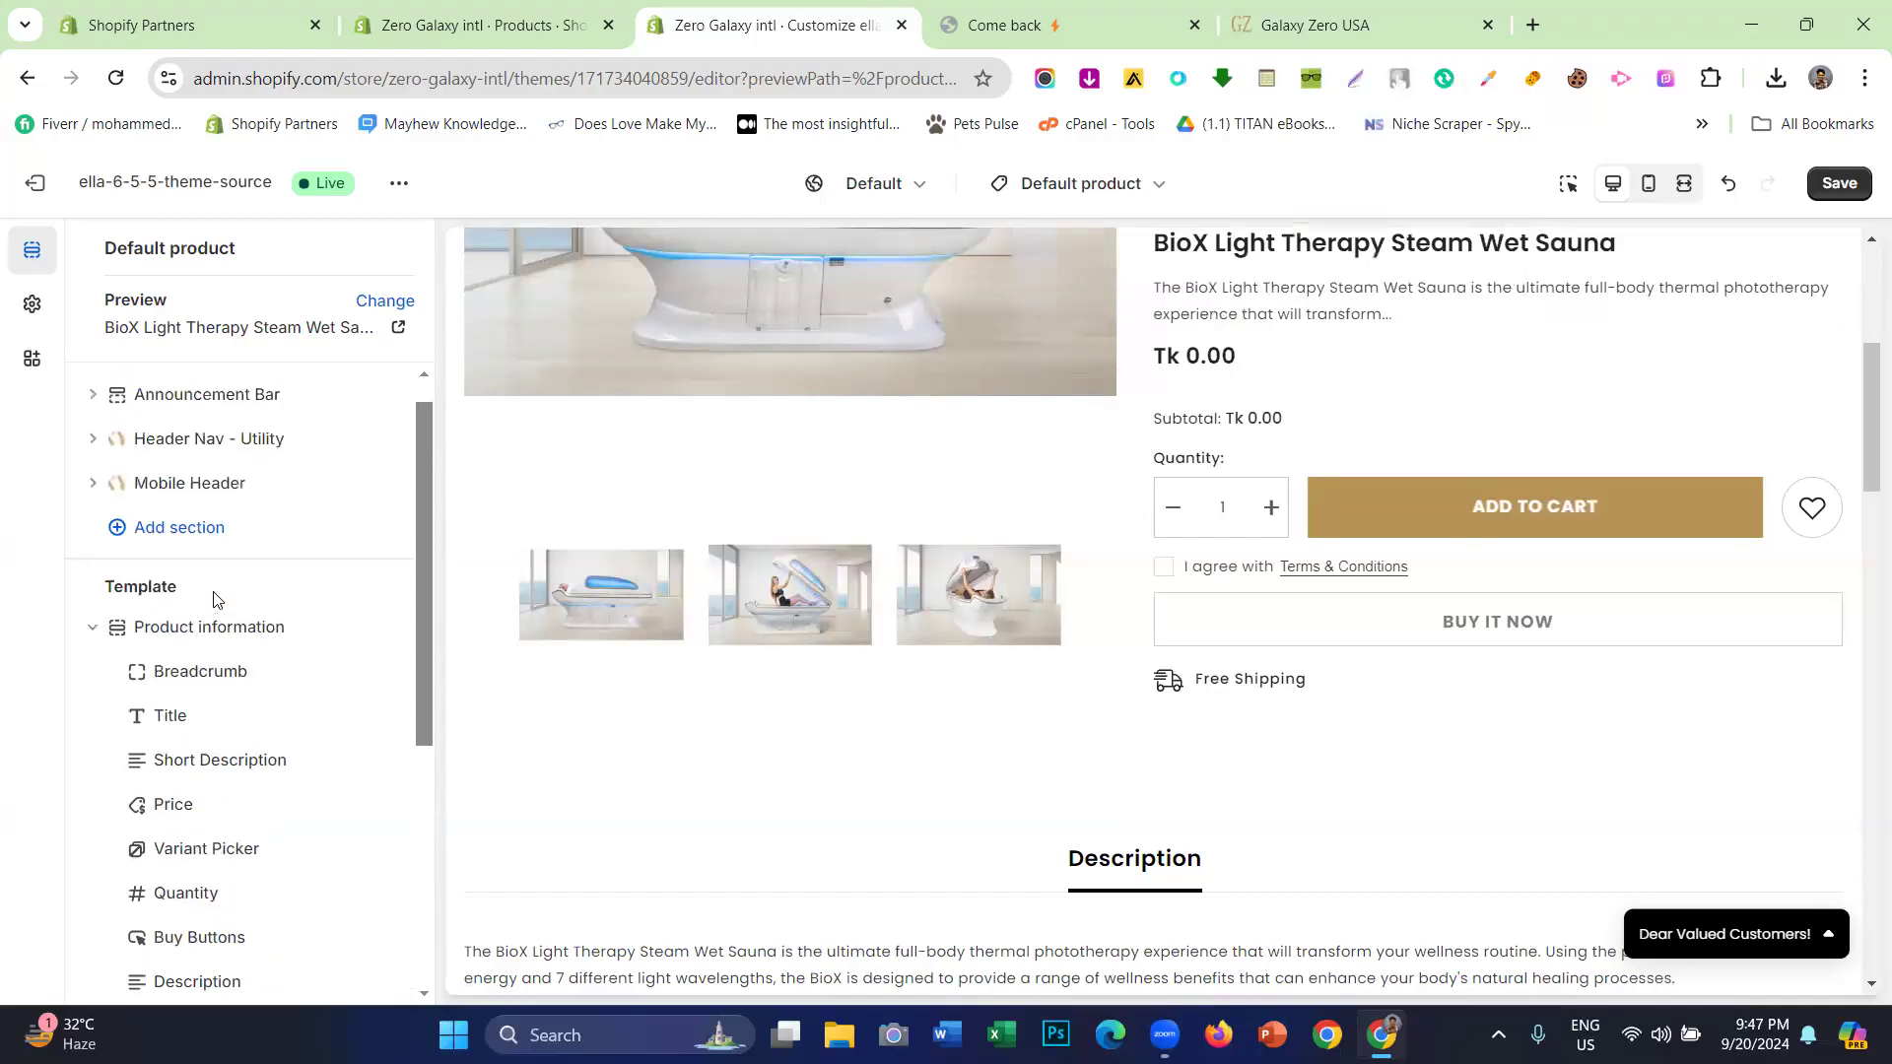
click(94, 631)
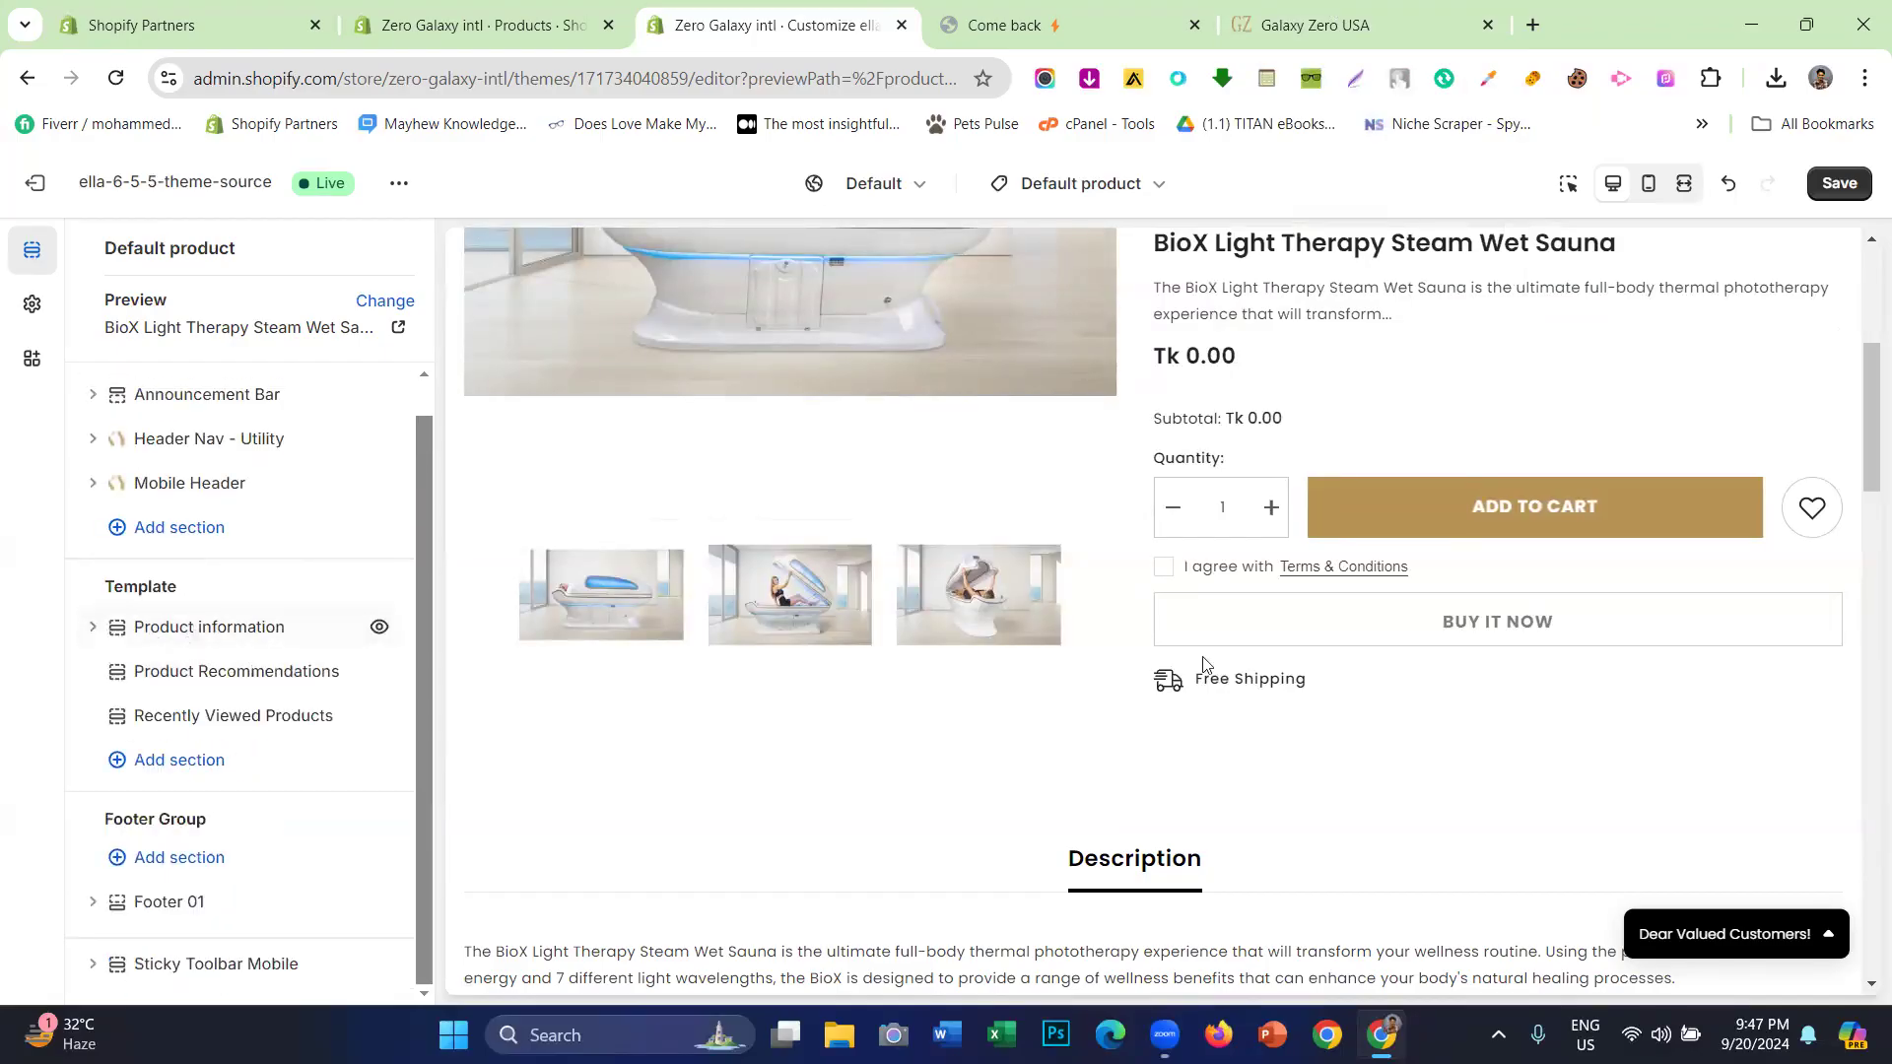
scroll(1043, 645, down, 10)
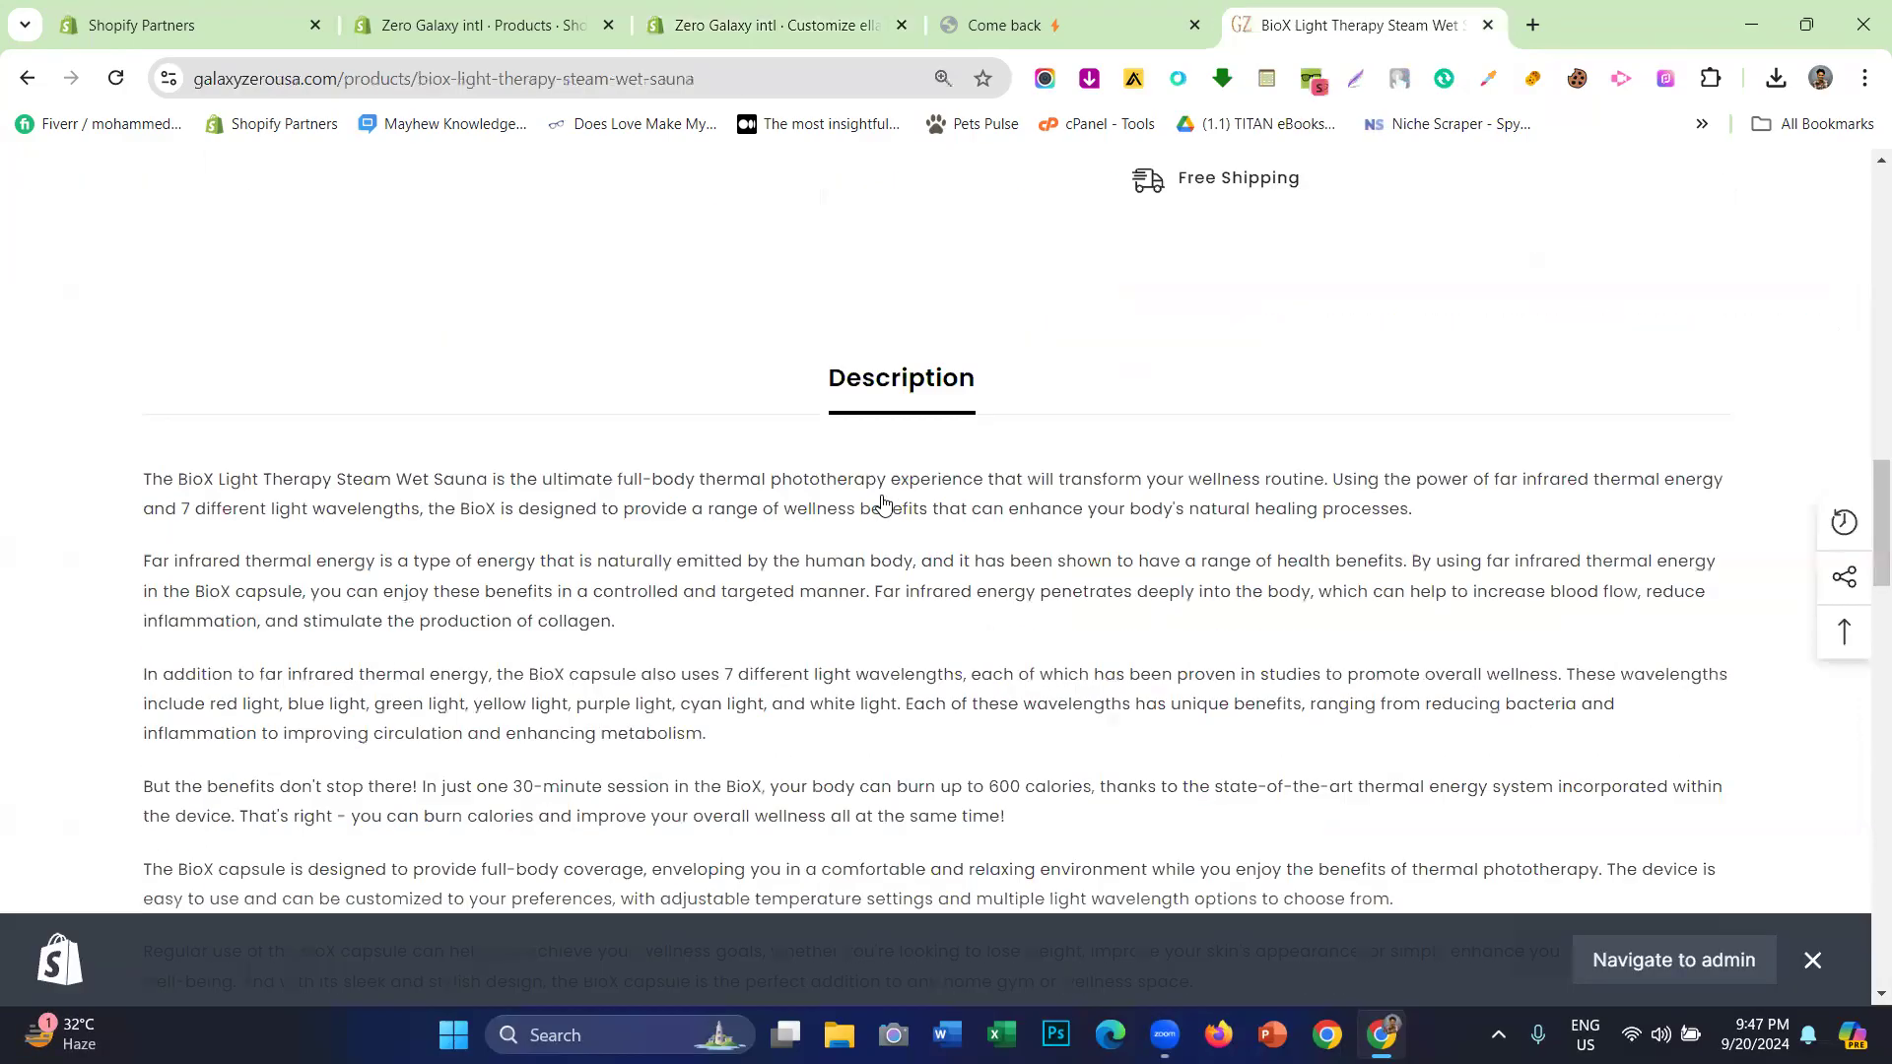
scroll(883, 501, down, 8)
click(762, 10)
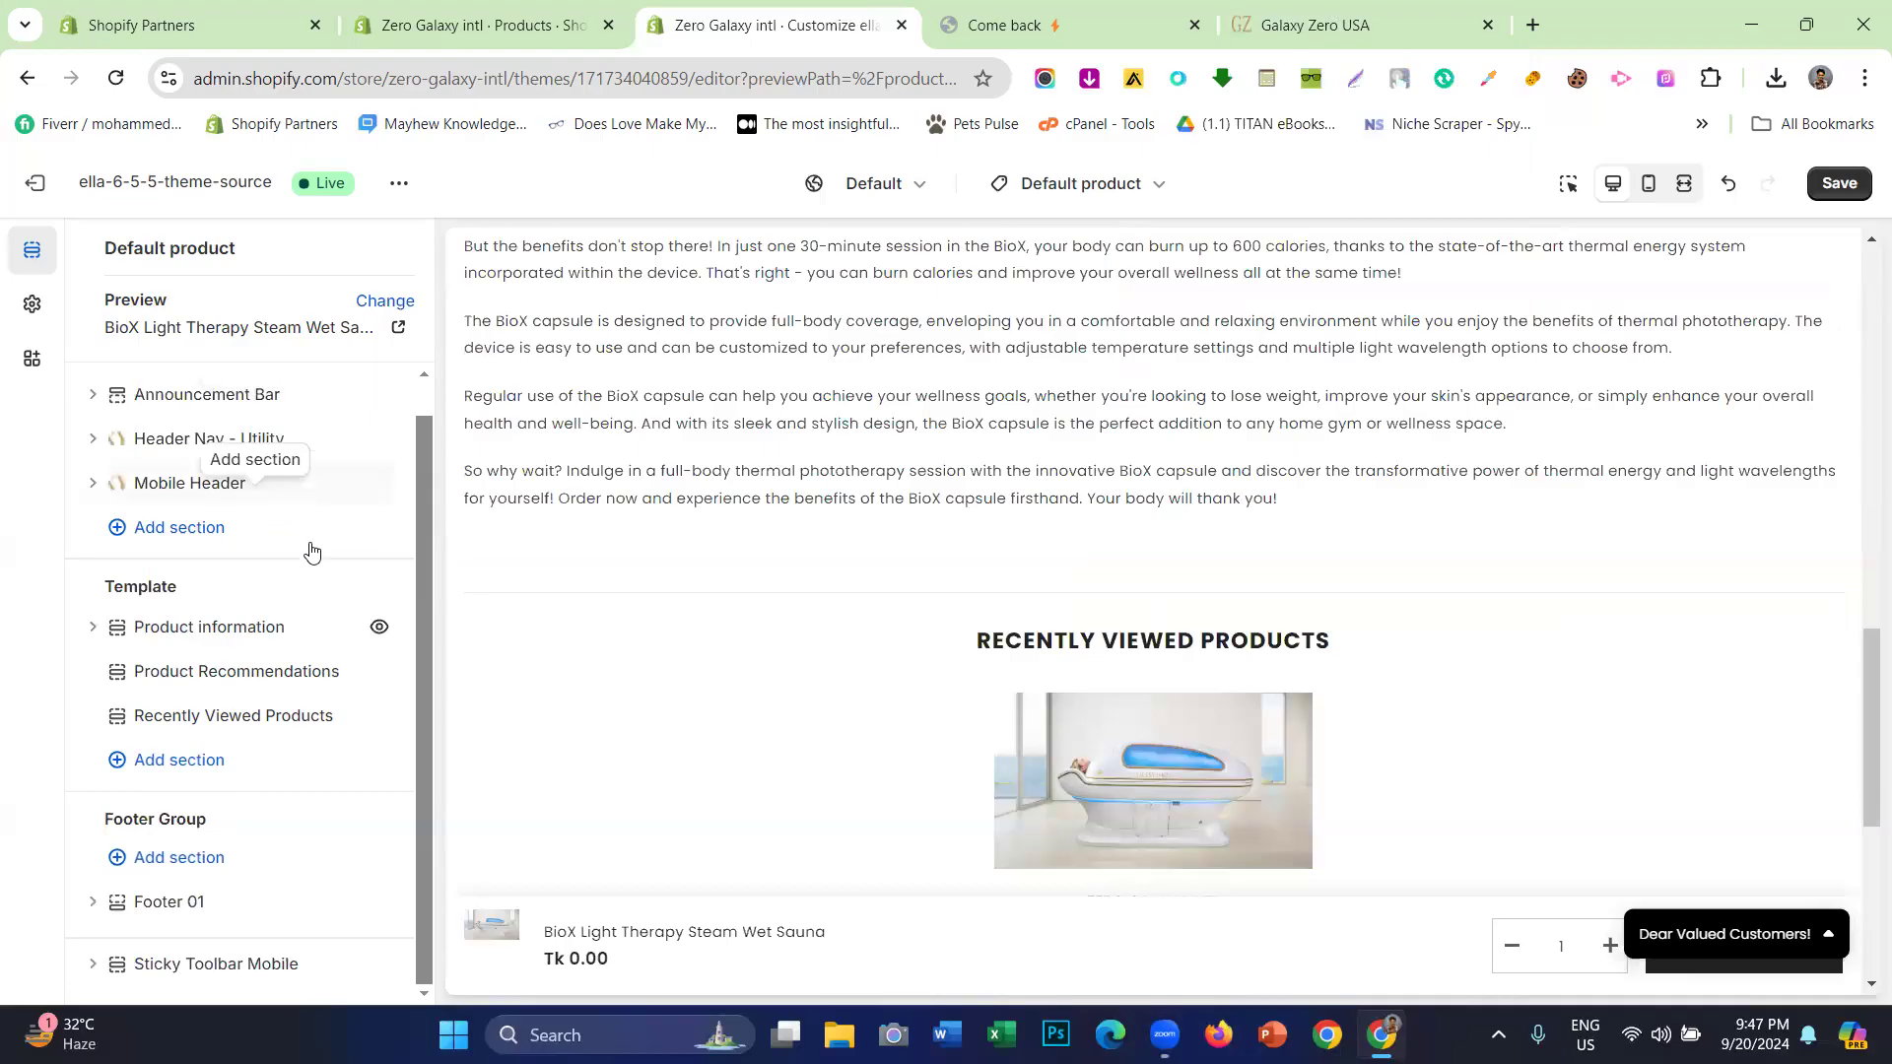
- Hide the Product Recommendations and Recently Viewed Products sections in the product template
mouse_move(246, 687)
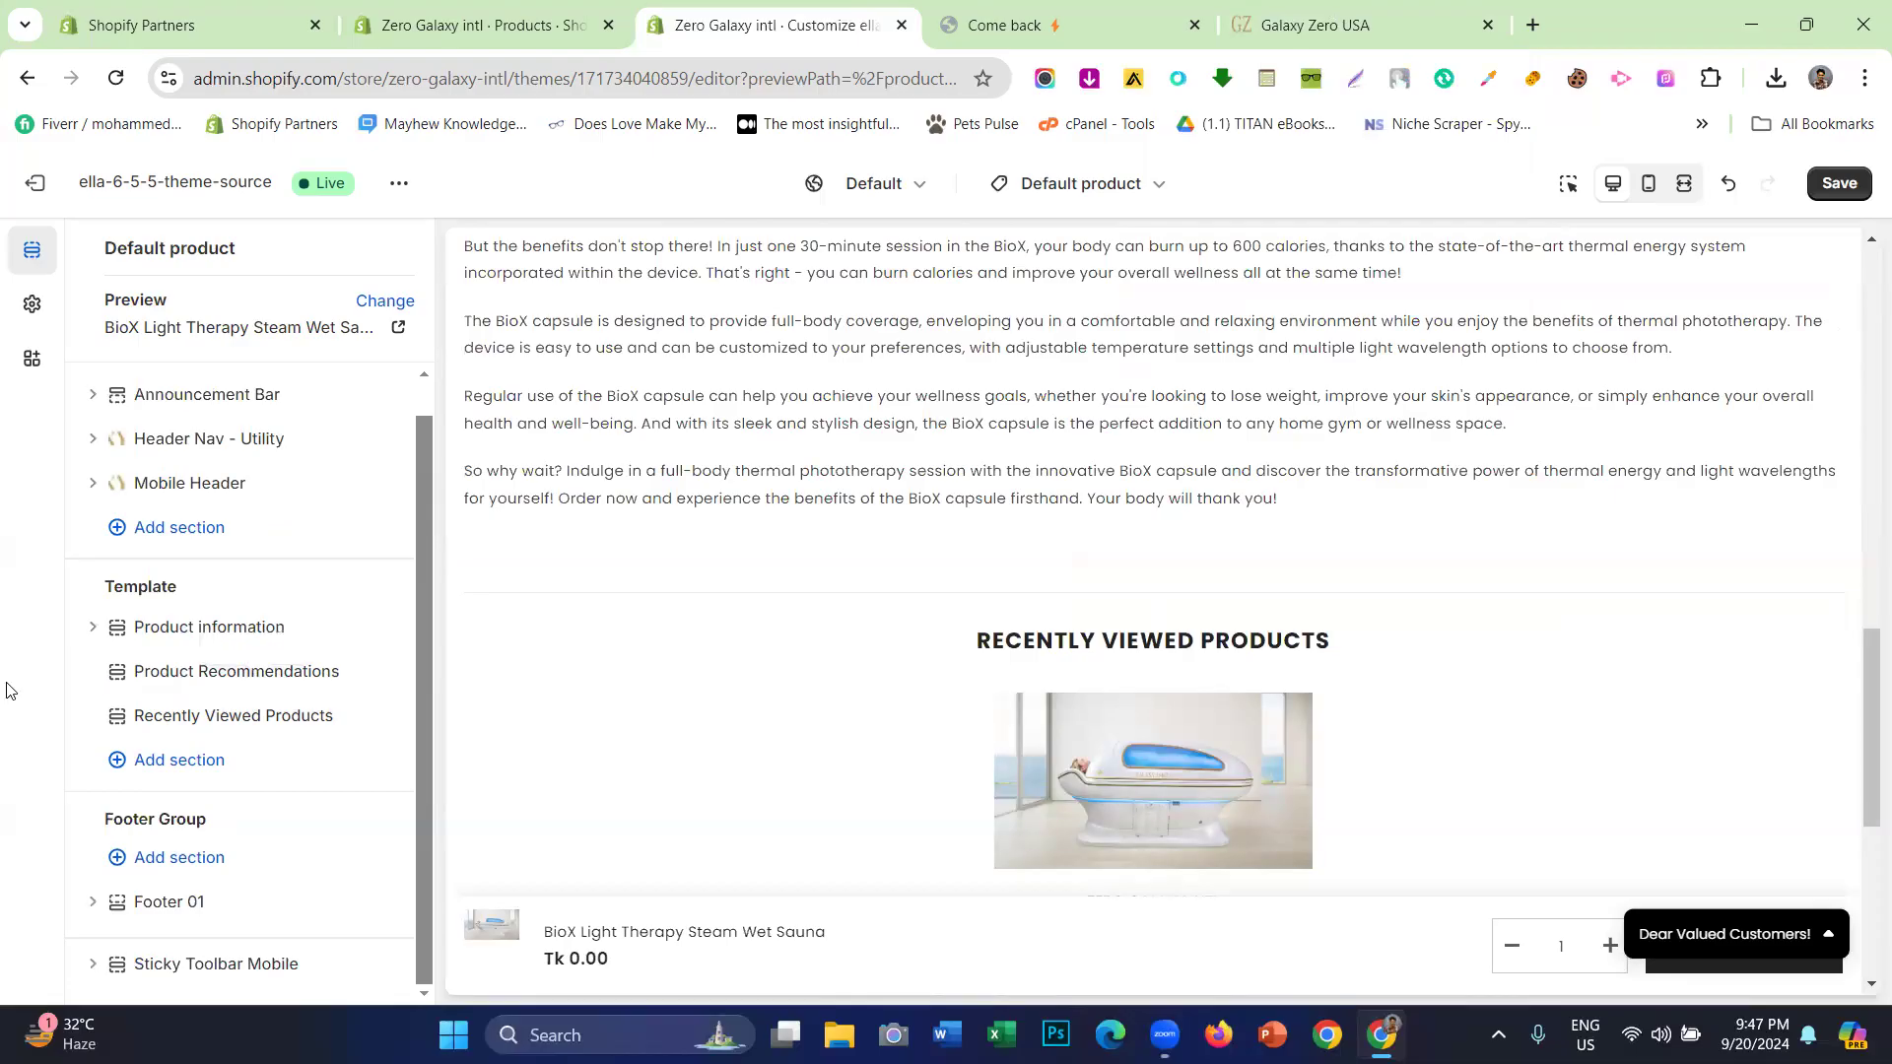
scroll(900, 486, down, 5)
scroll(986, 522, up, 8)
scroll(1032, 560, down, 2)
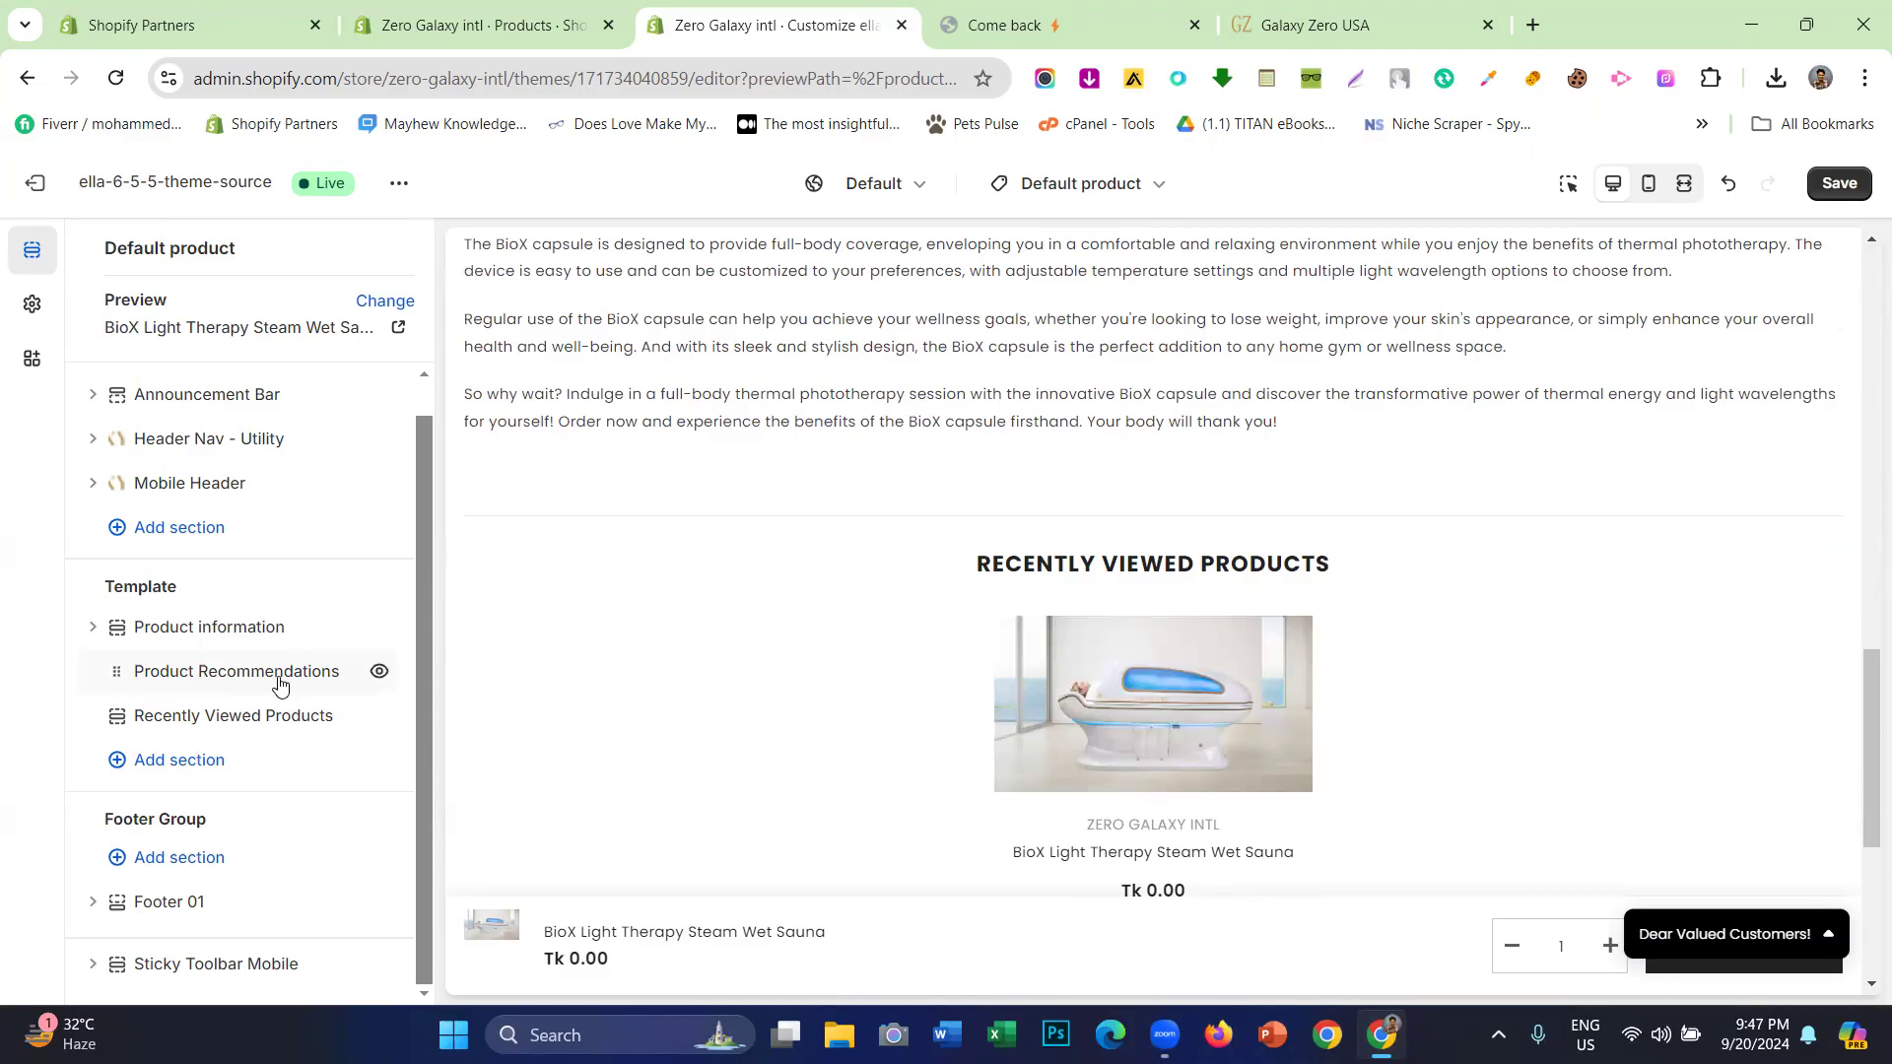
click(377, 673)
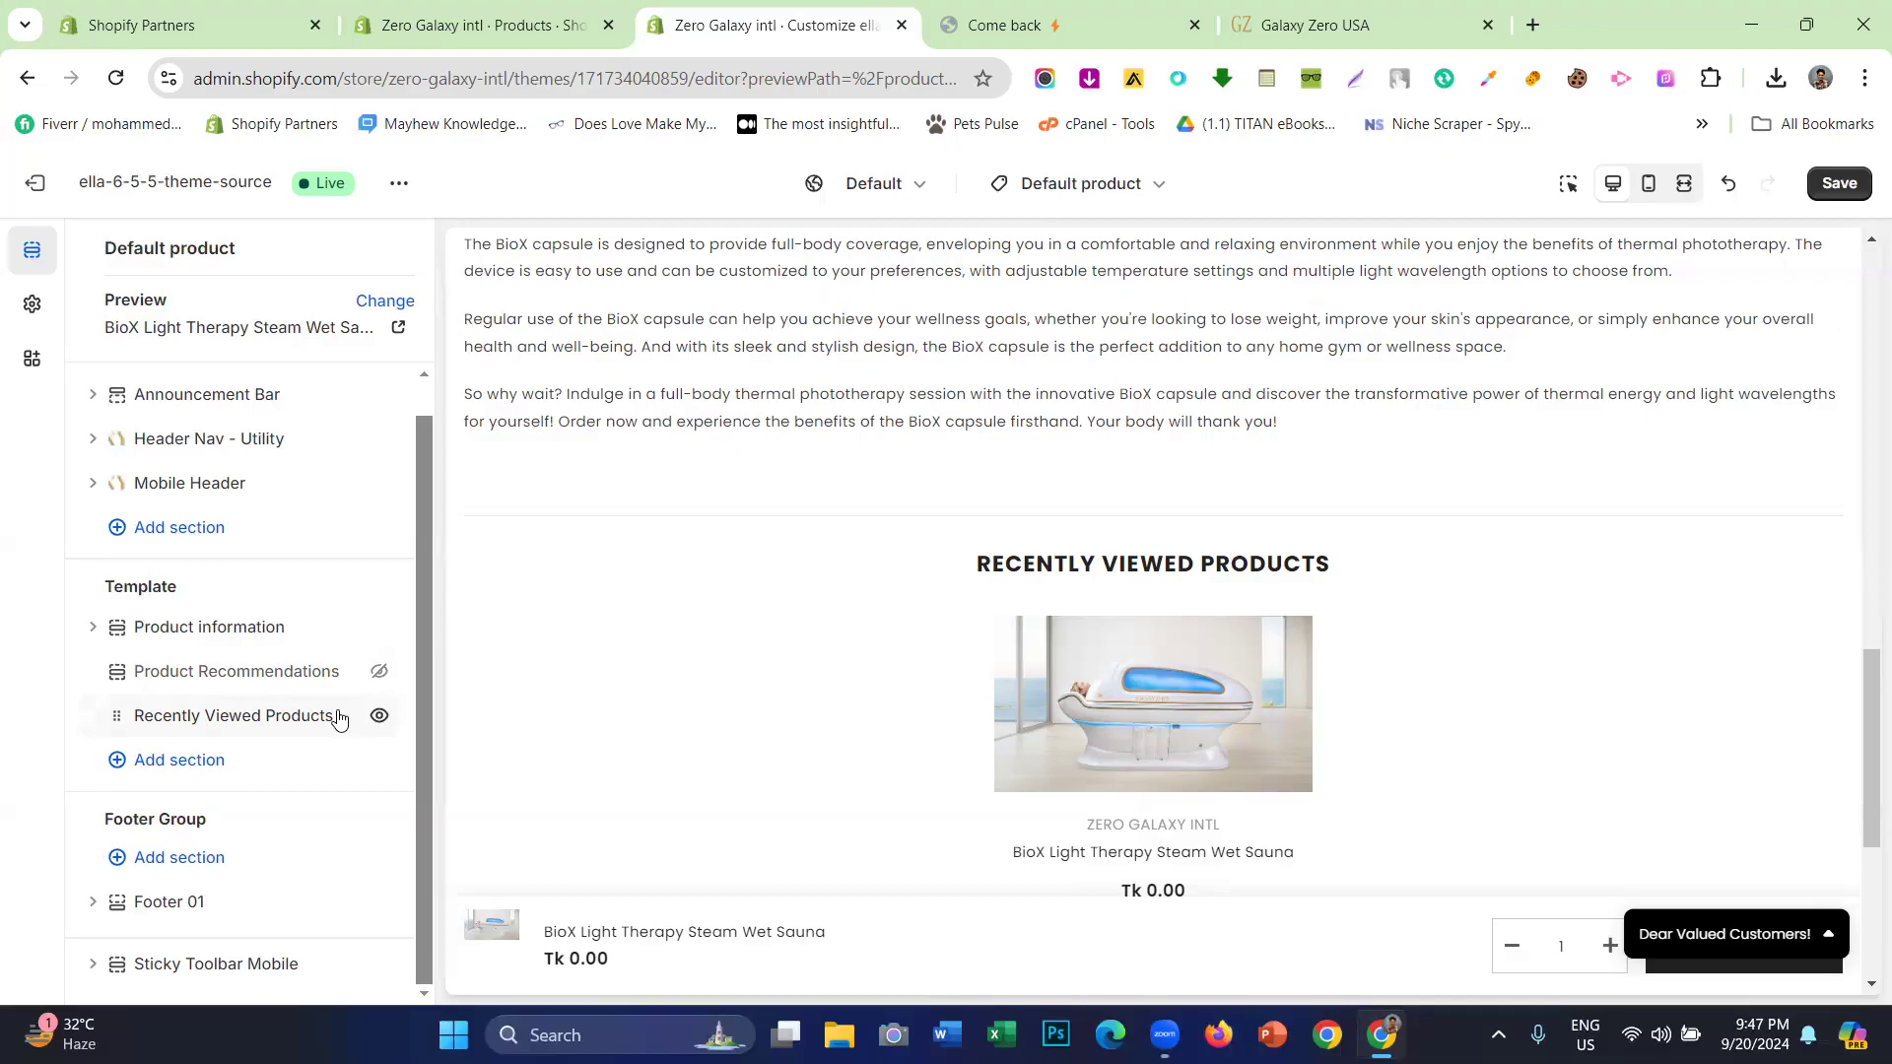
drag(856, 583, 1574, 596)
click(1574, 595)
click(378, 720)
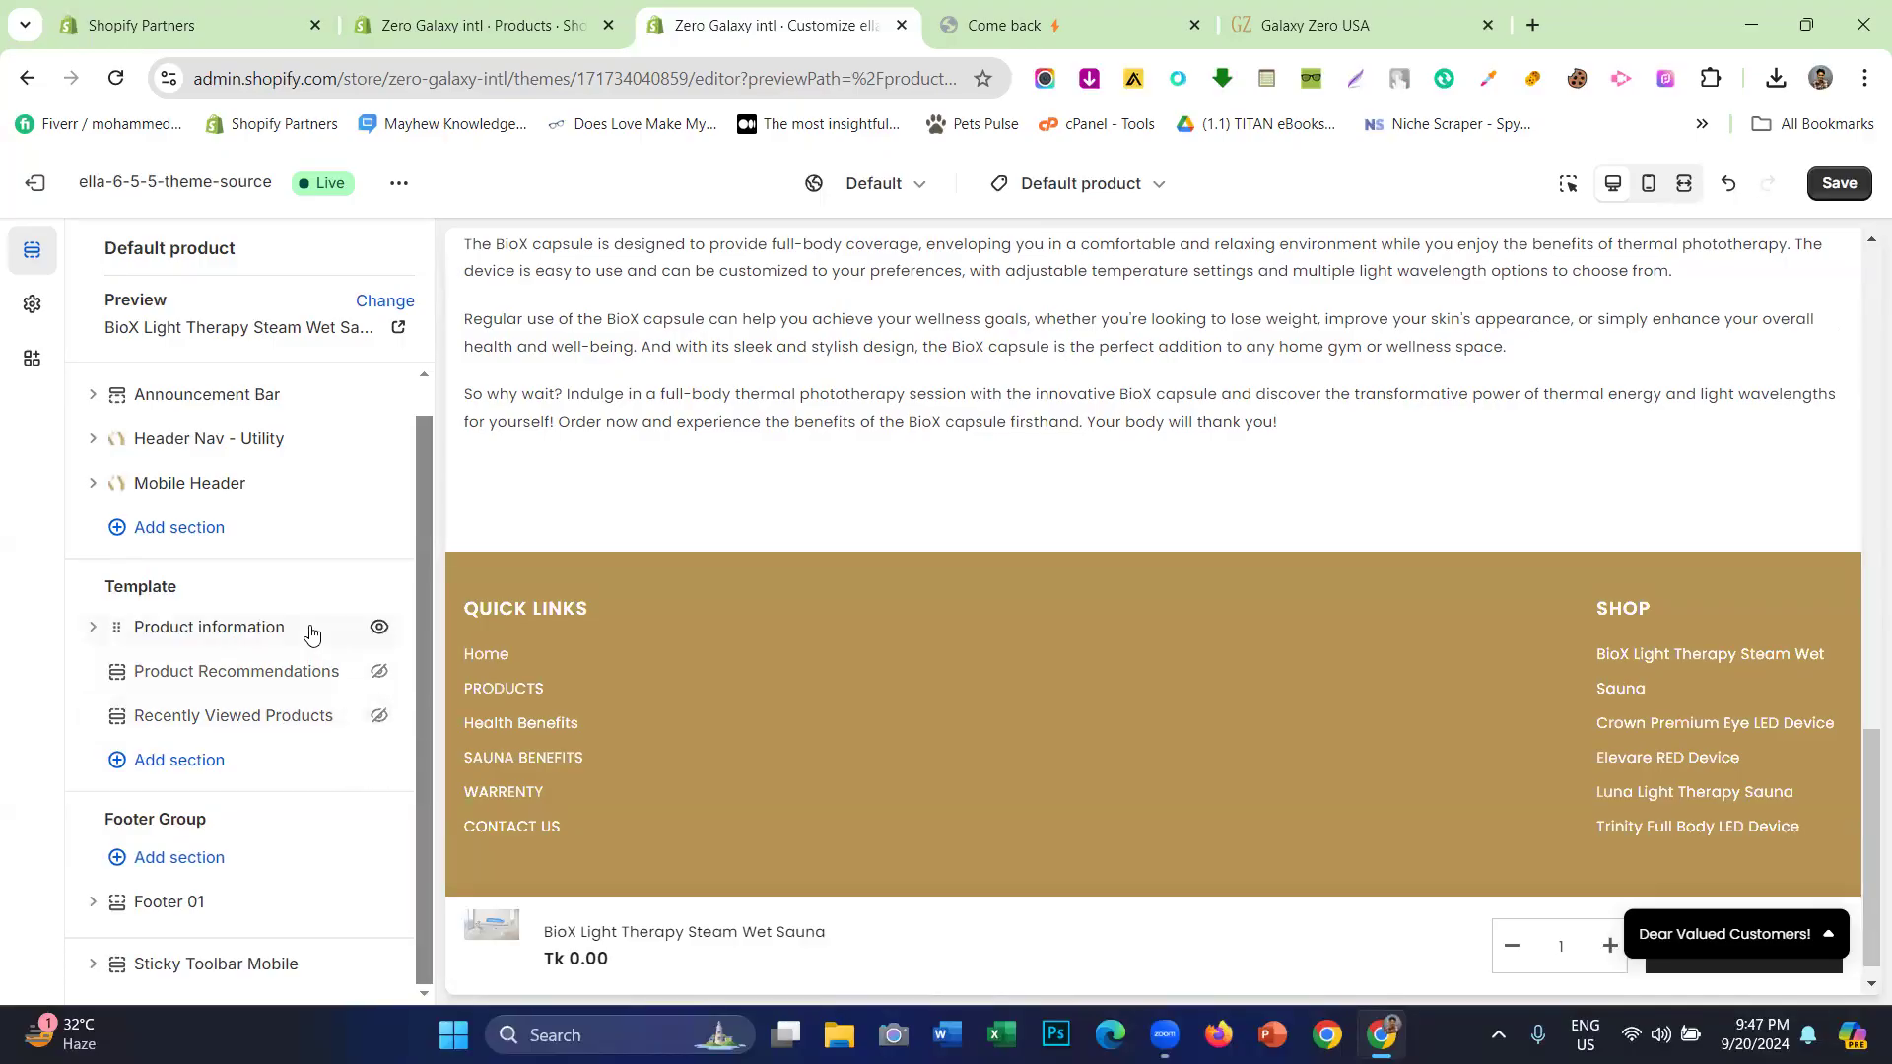
- Review the settings of the Recently Viewed Products section, including its title and layout options, and return to the section list
click(241, 717)
scroll(227, 626, down, 7)
scroll(227, 626, up, 6)
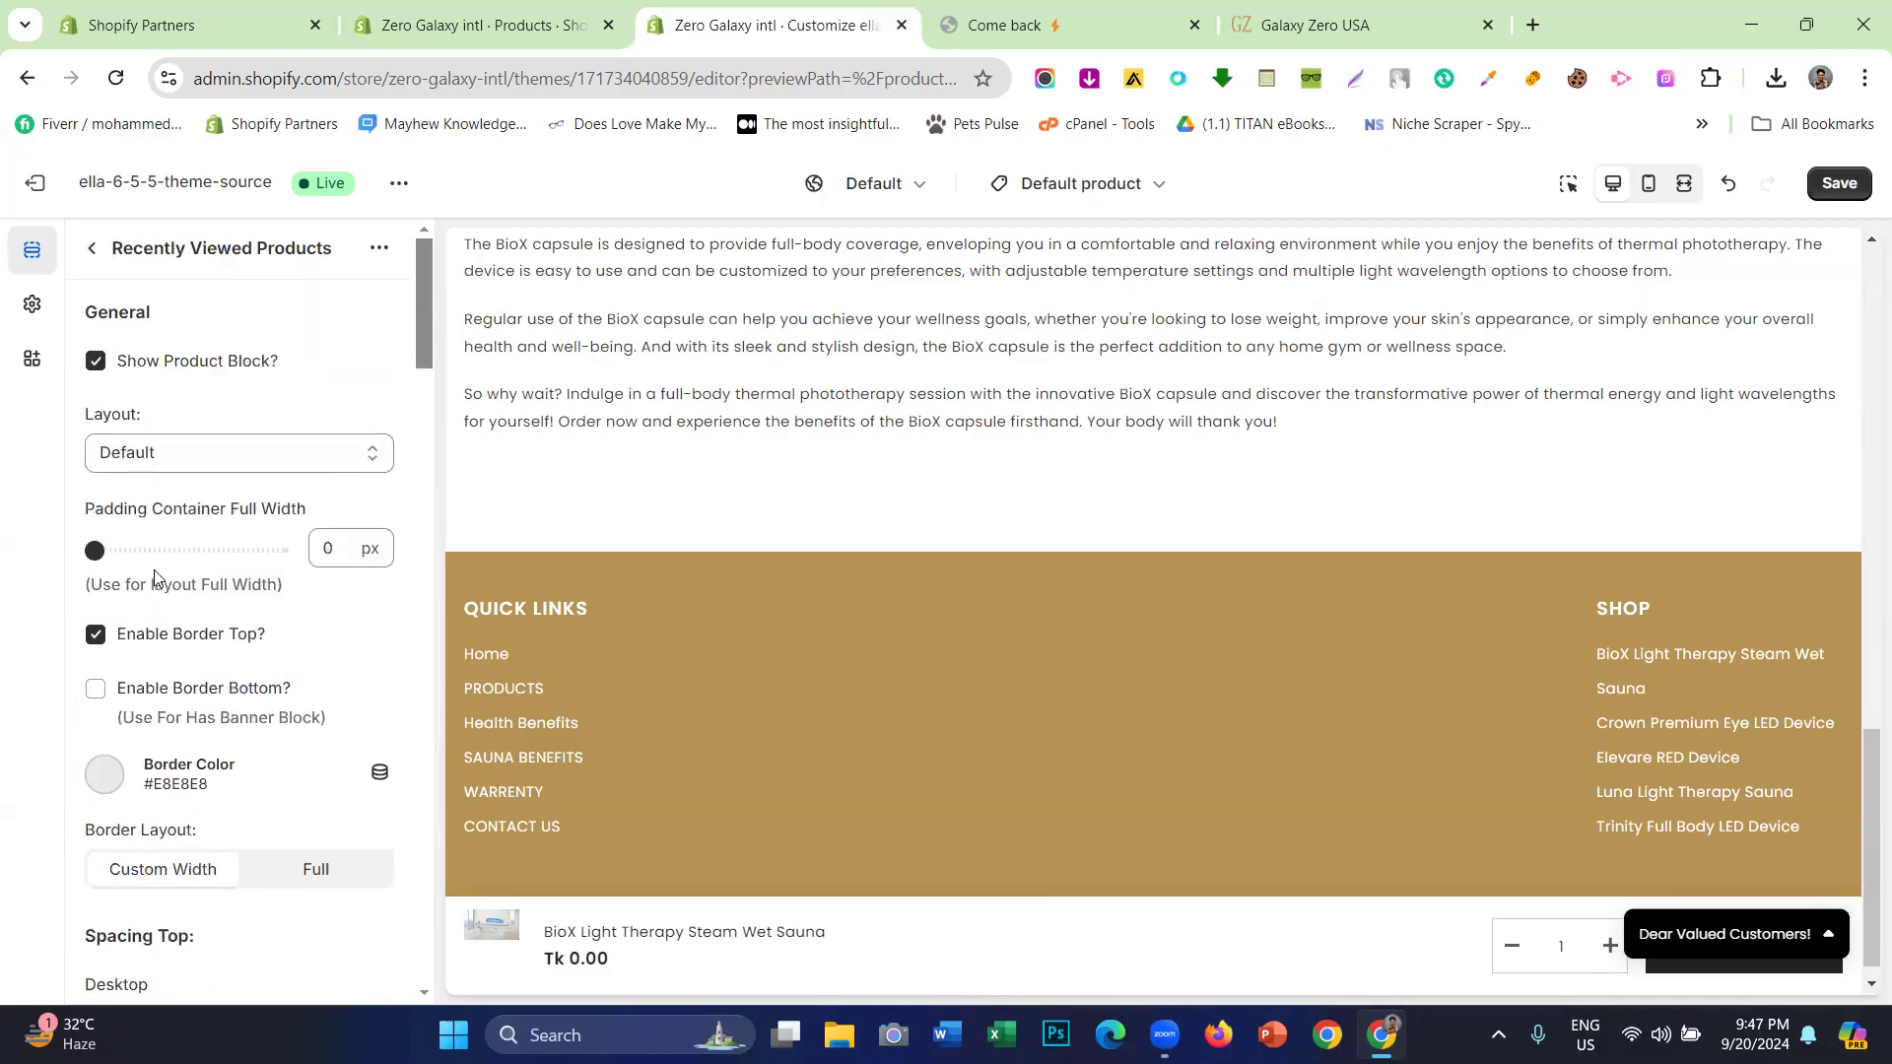
scroll(197, 394, down, 10)
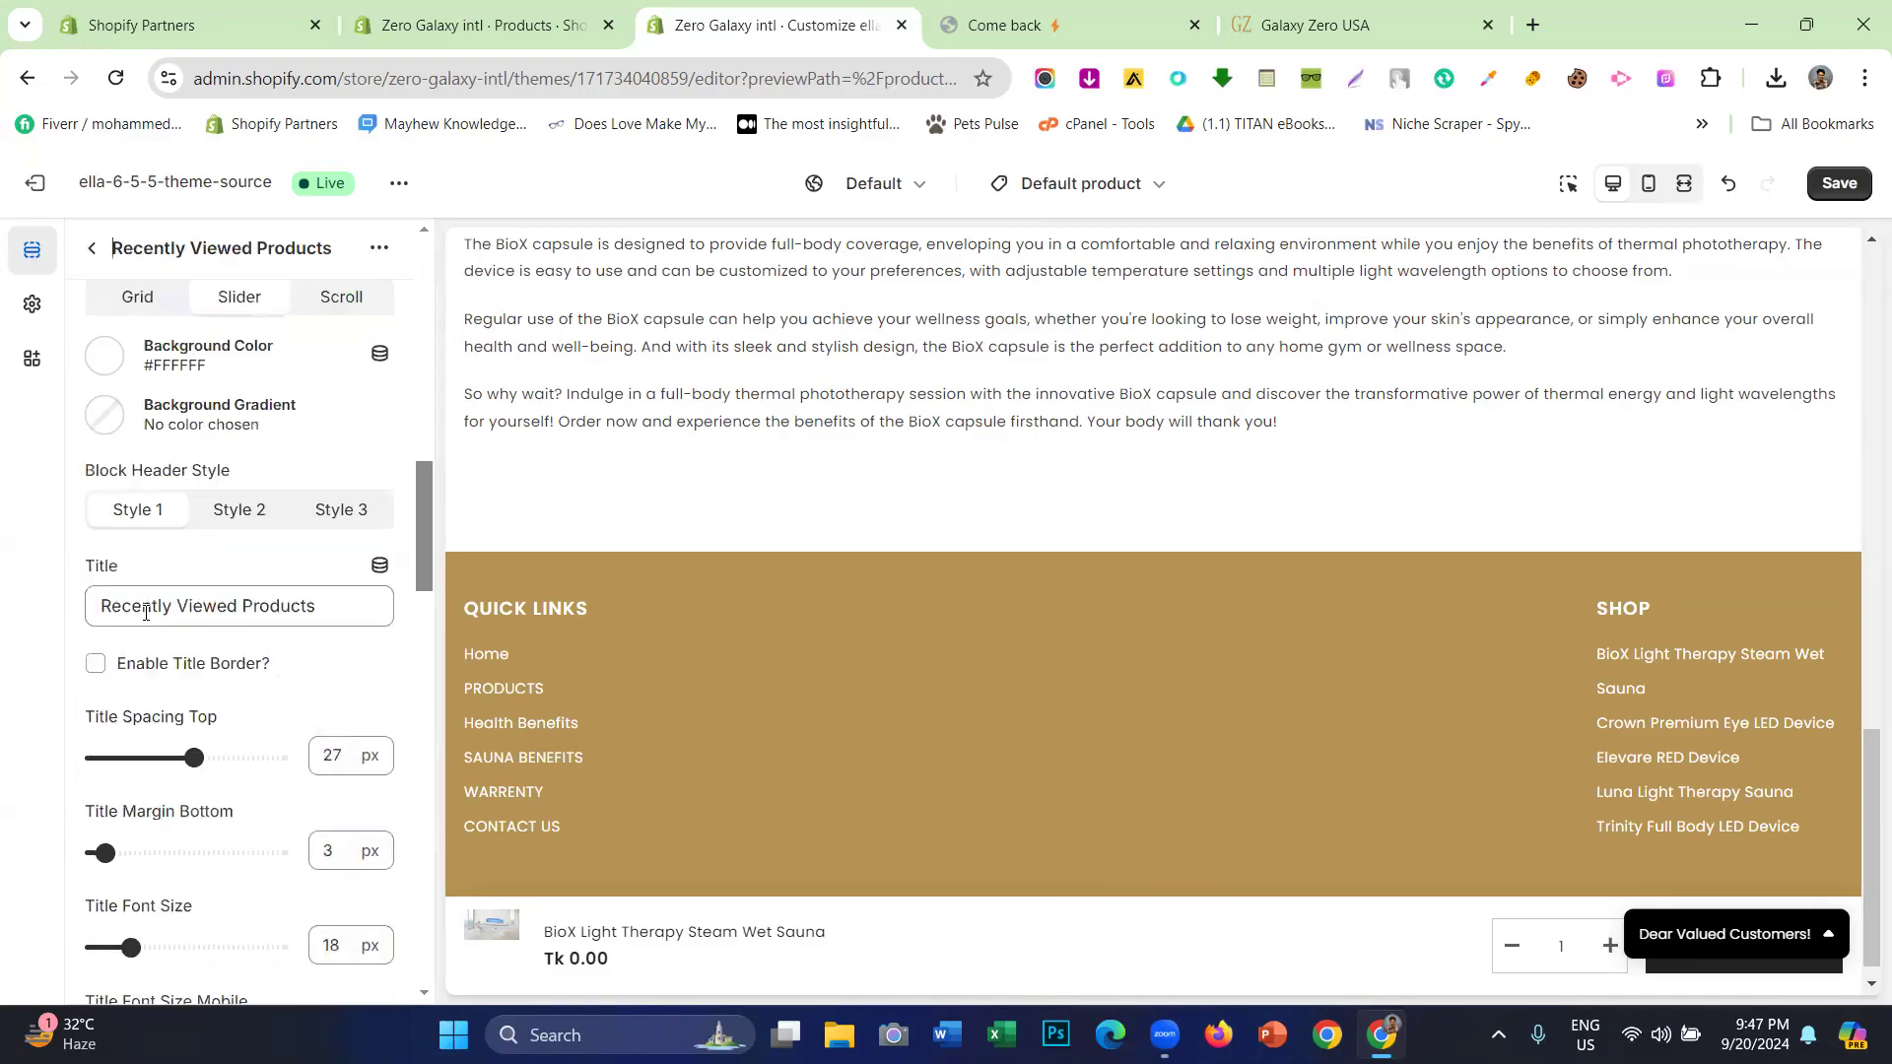
scroll(146, 624, down, 6)
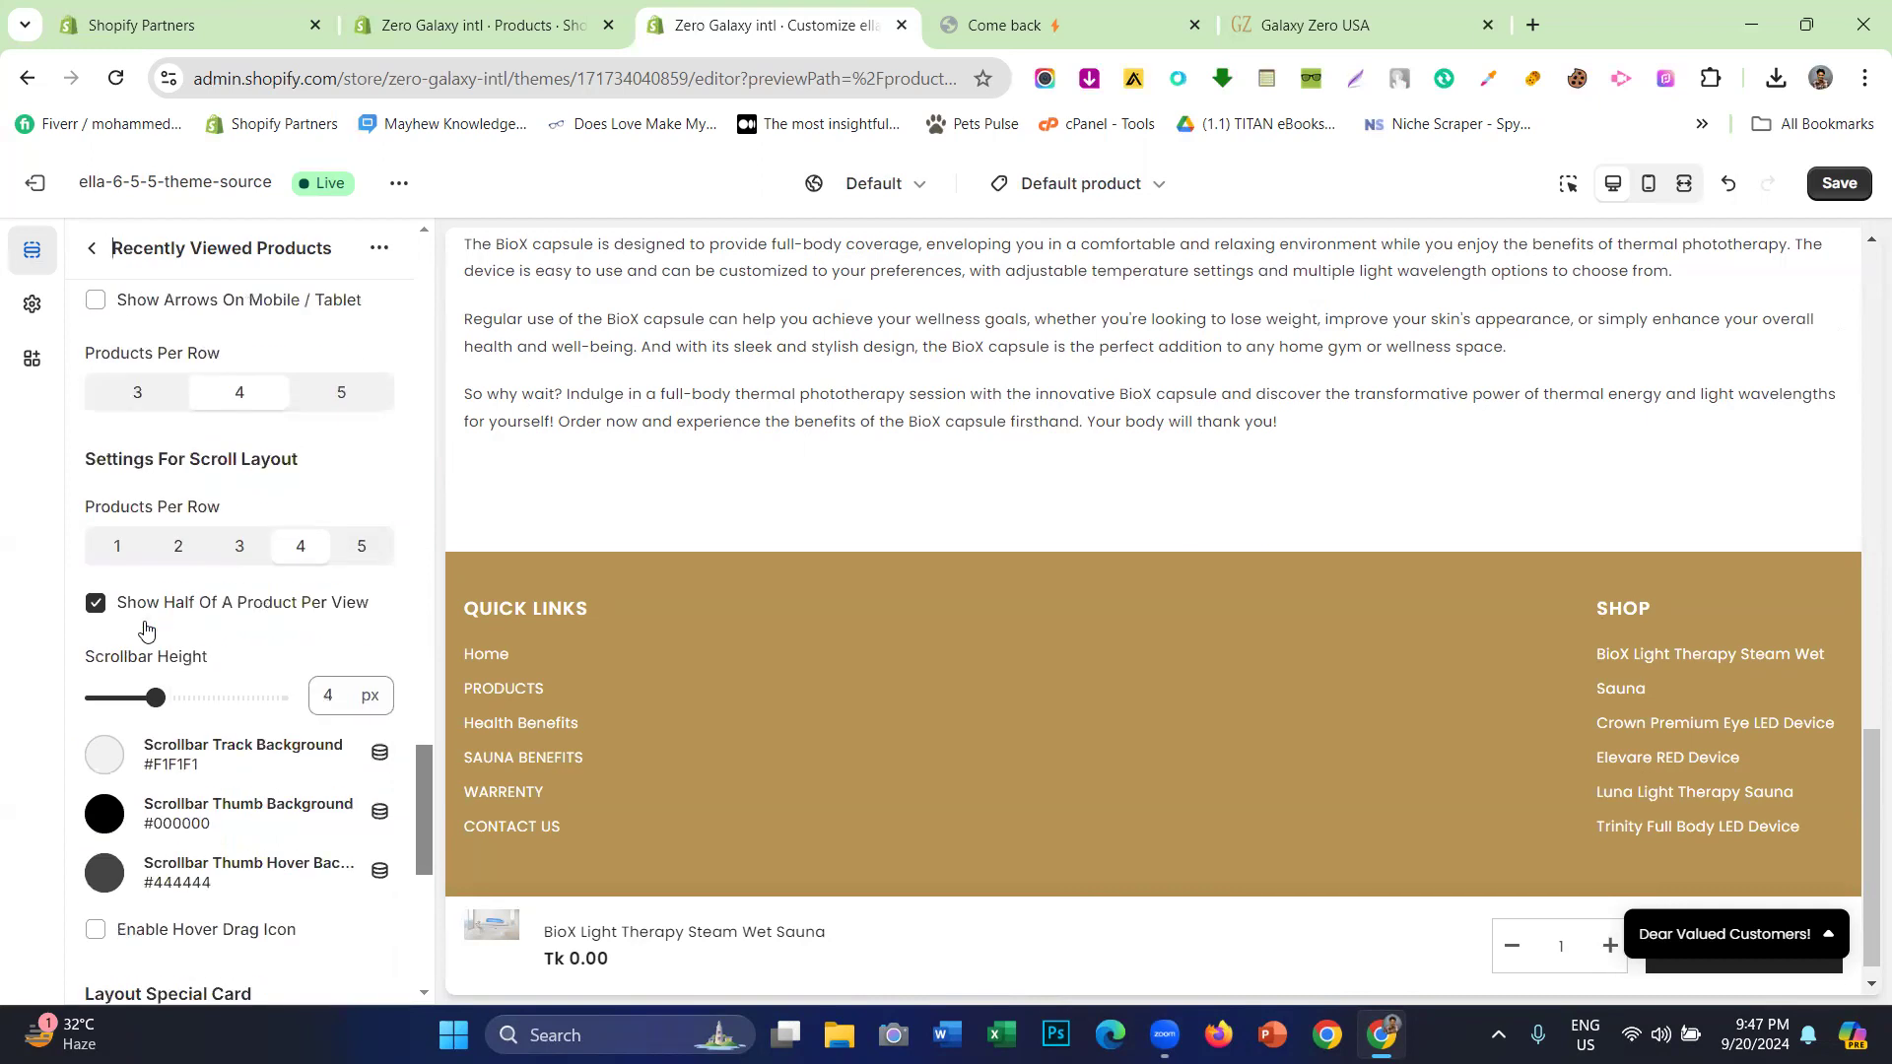
click(96, 247)
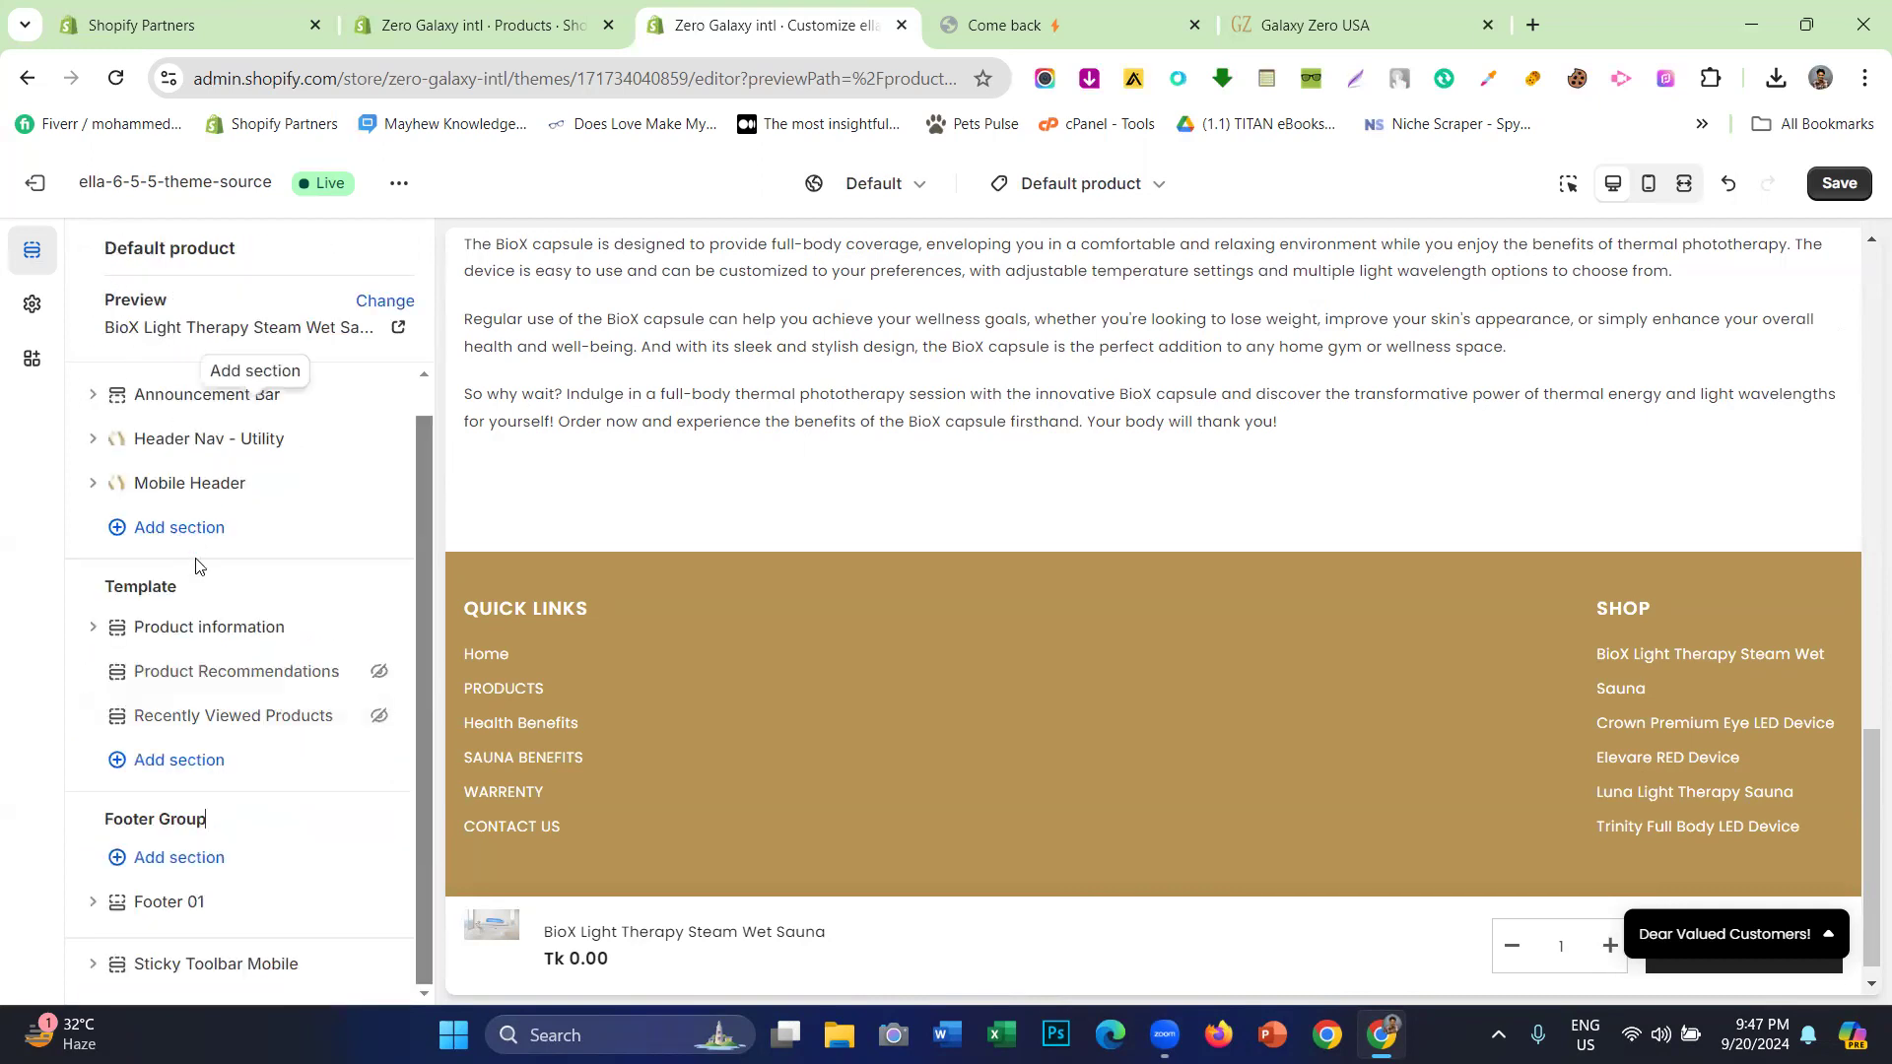
- Open the Product information section's settings and check its layout option
click(208, 628)
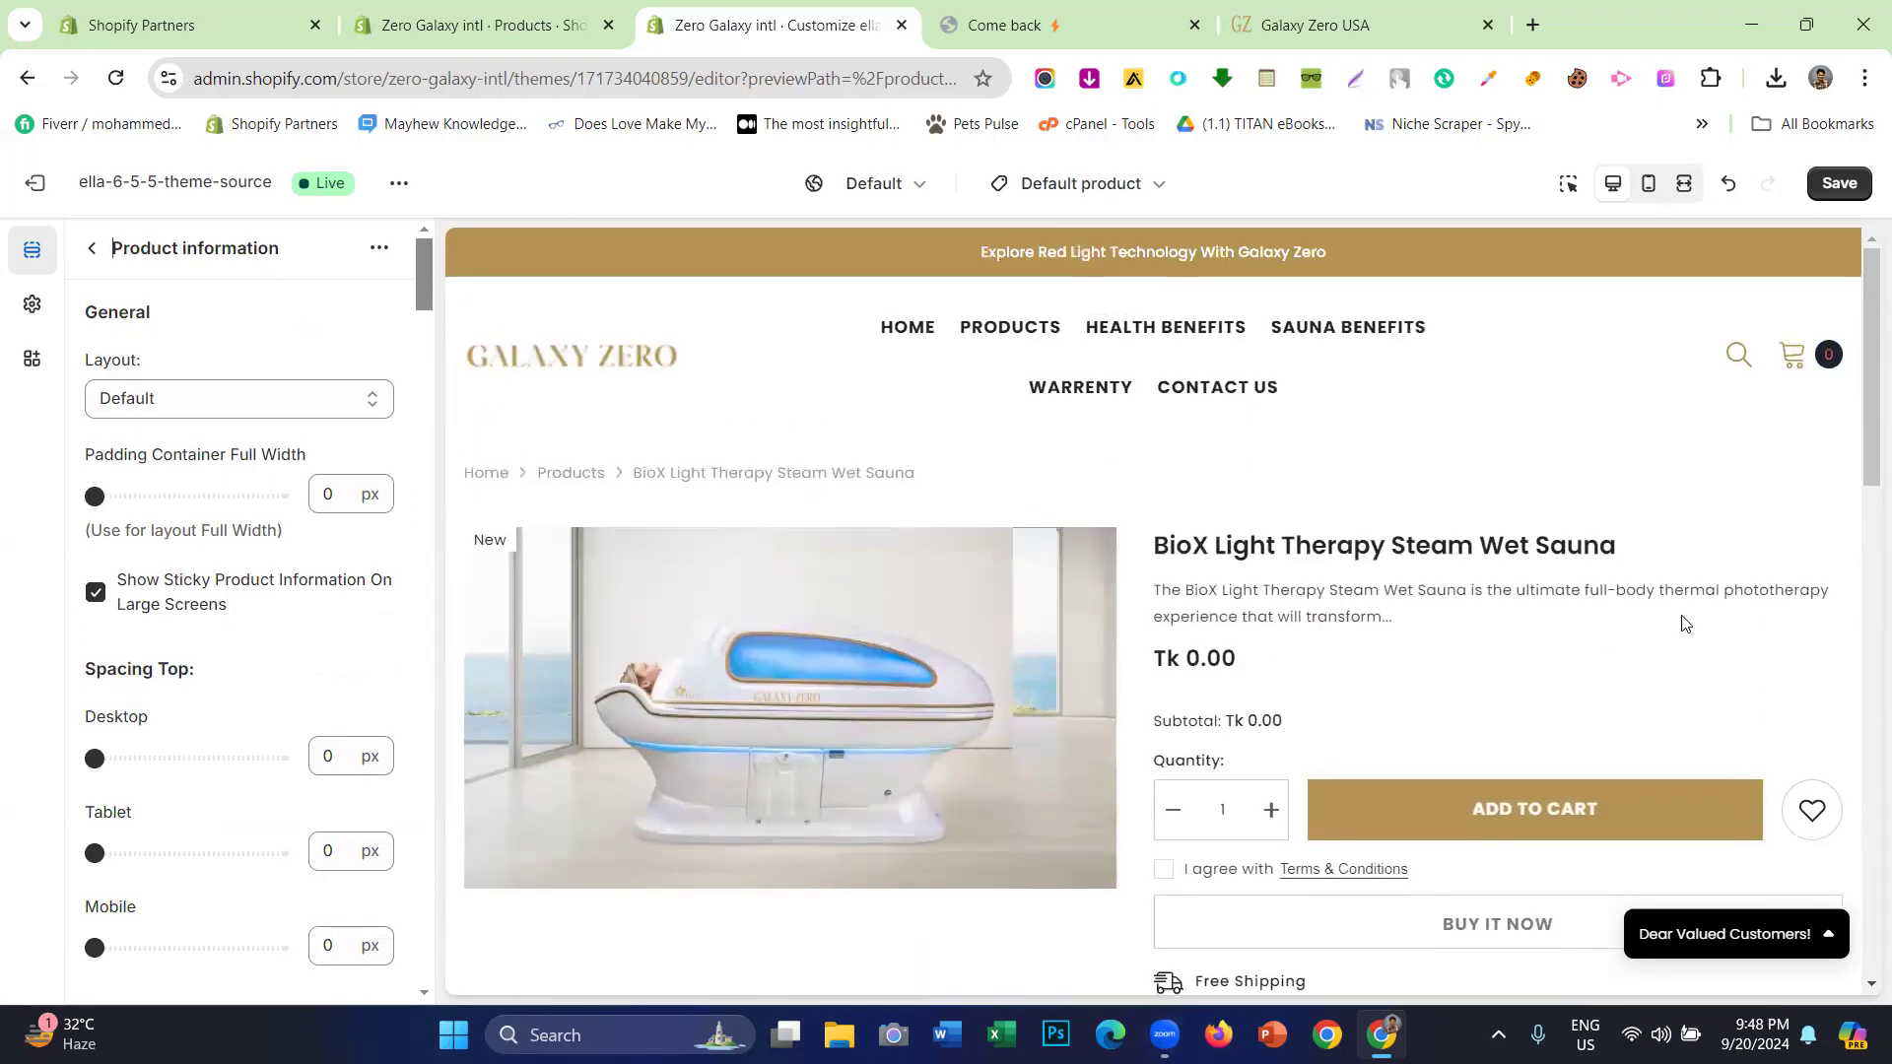
click(180, 390)
click(180, 390)
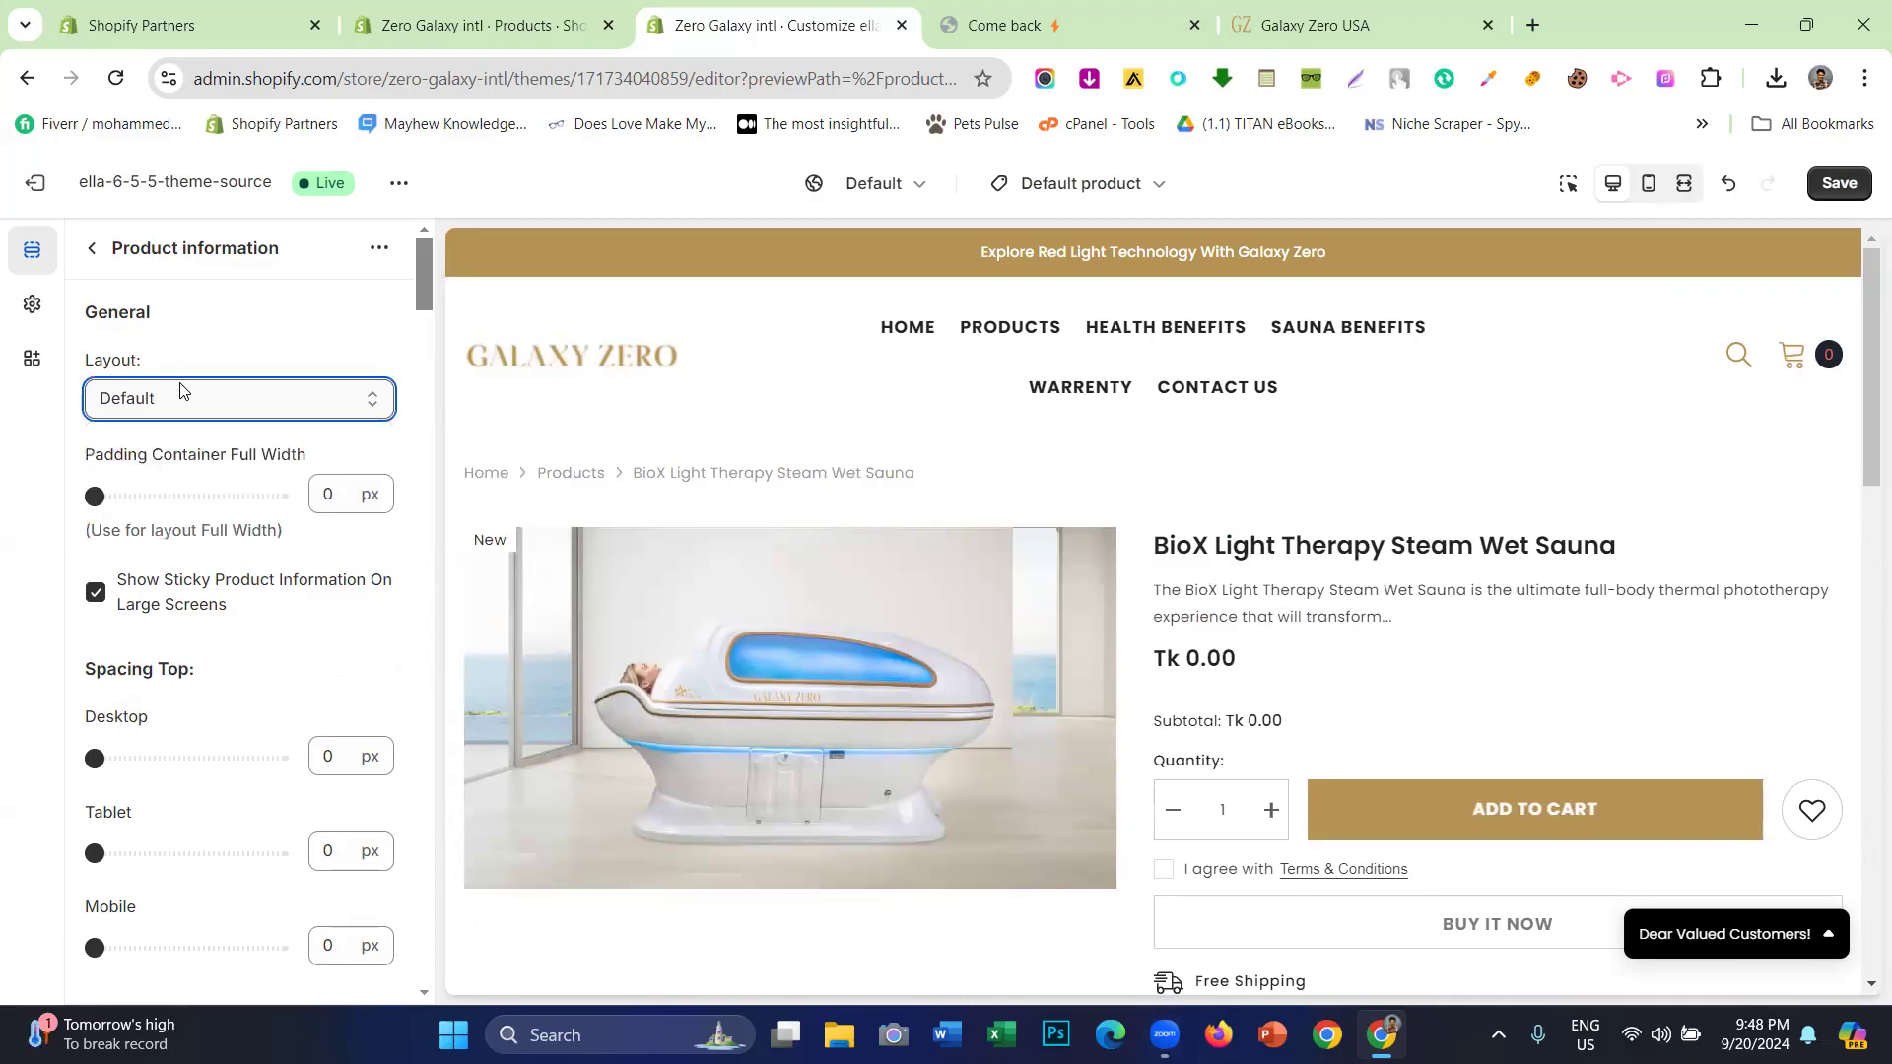
- Try a top spacing of 100 px for desktop and tablet in the Product information section and undo it
scroll(194, 349, down, 3)
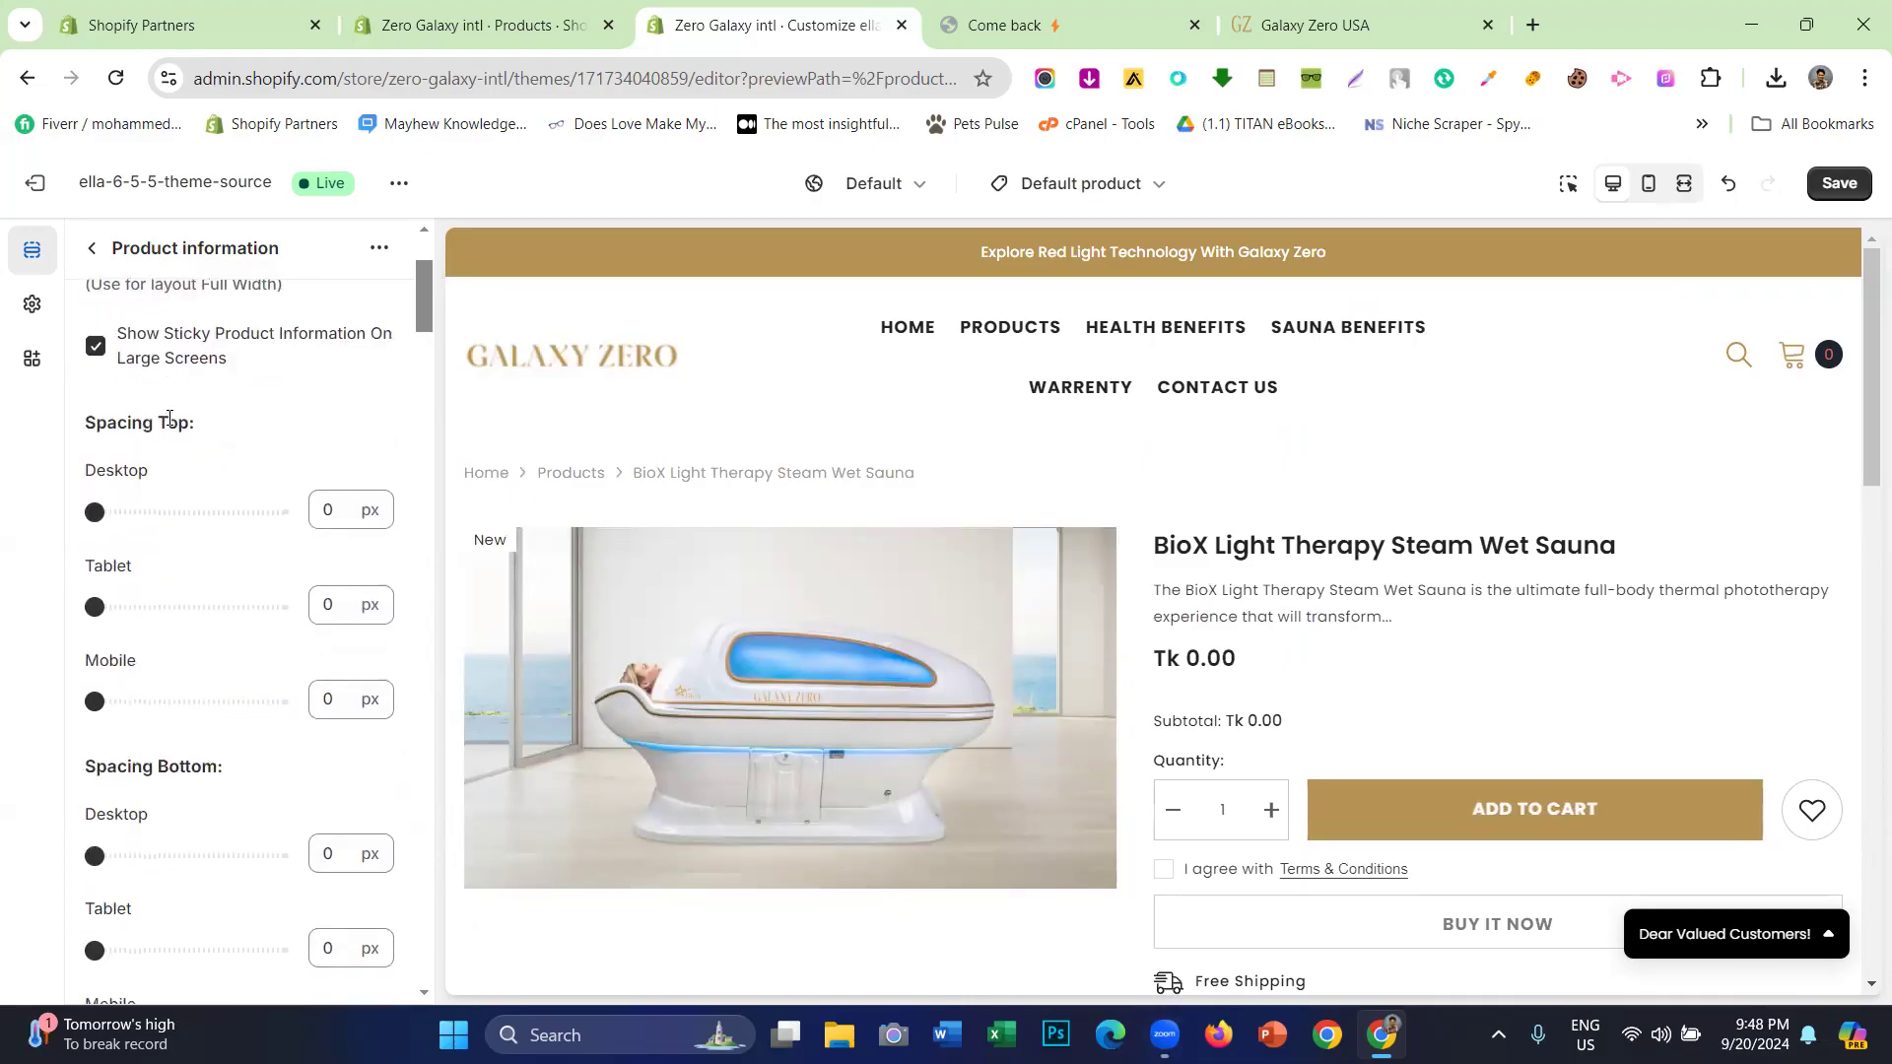
drag(89, 511, 281, 510)
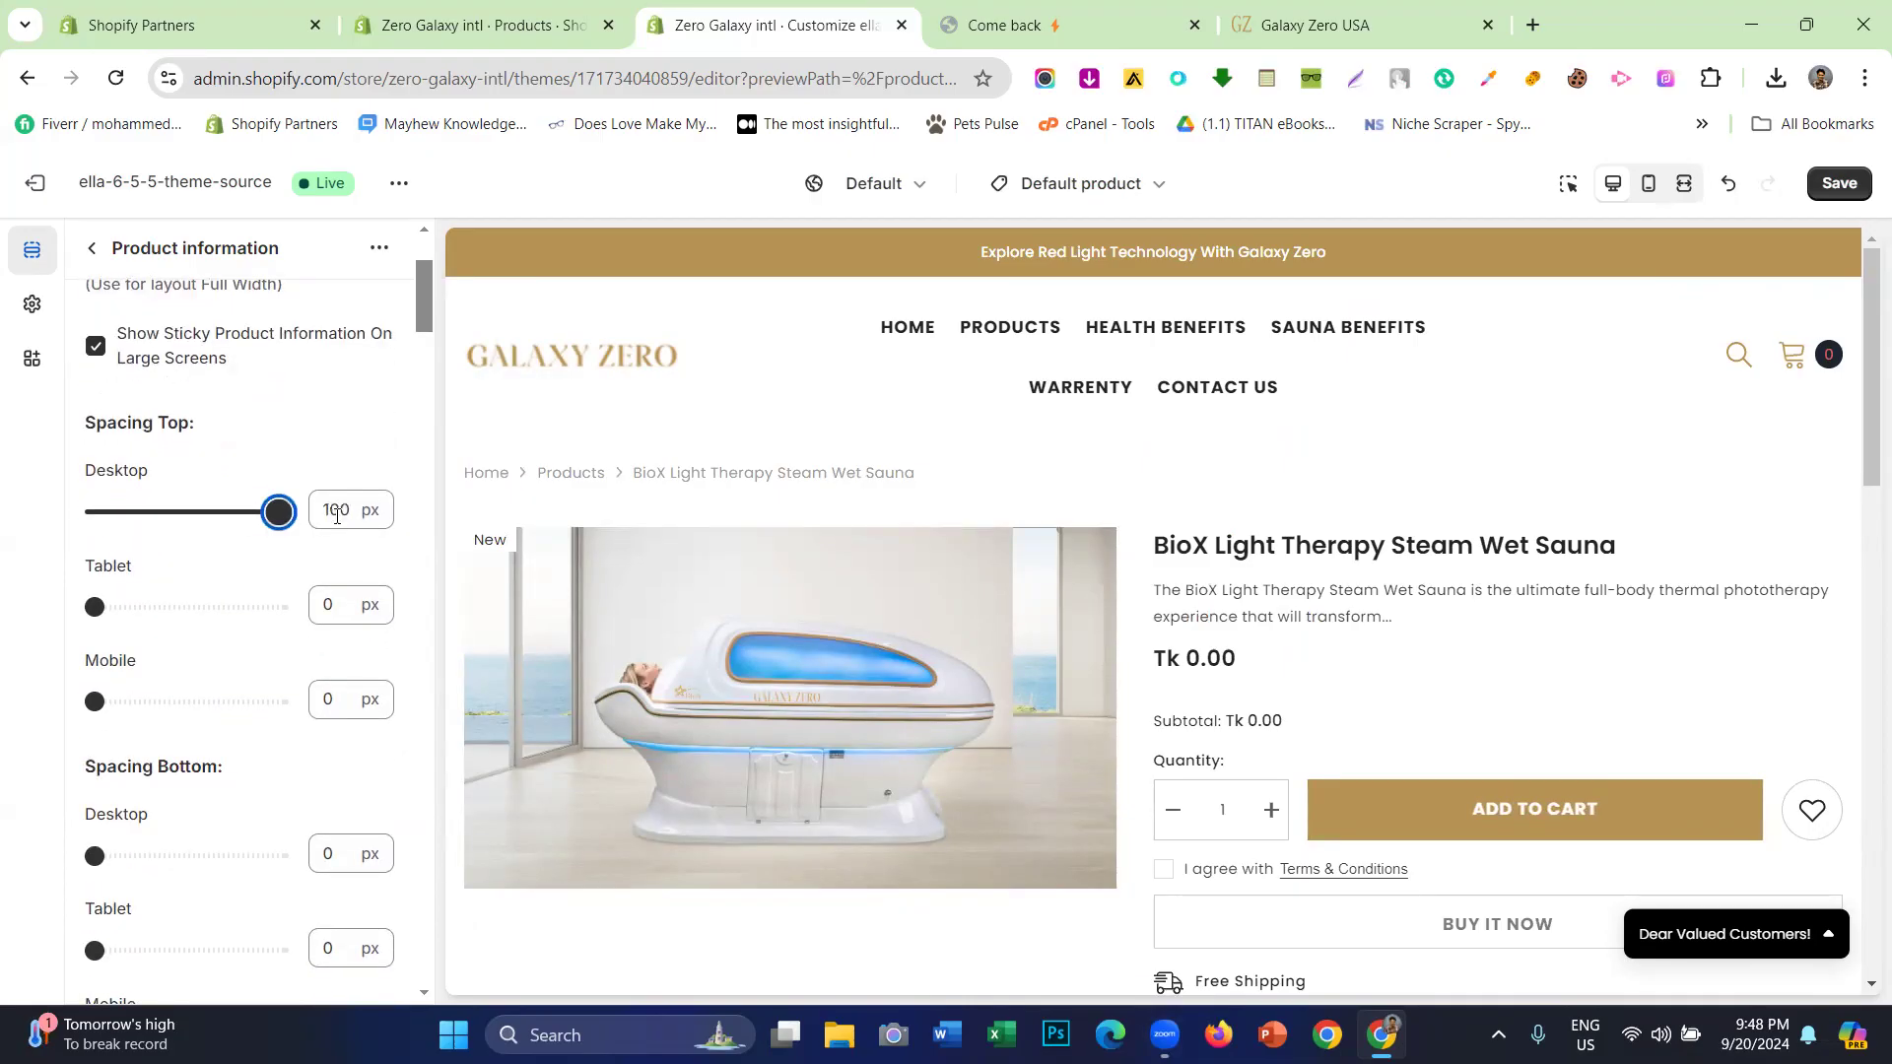
drag(236, 606, 281, 606)
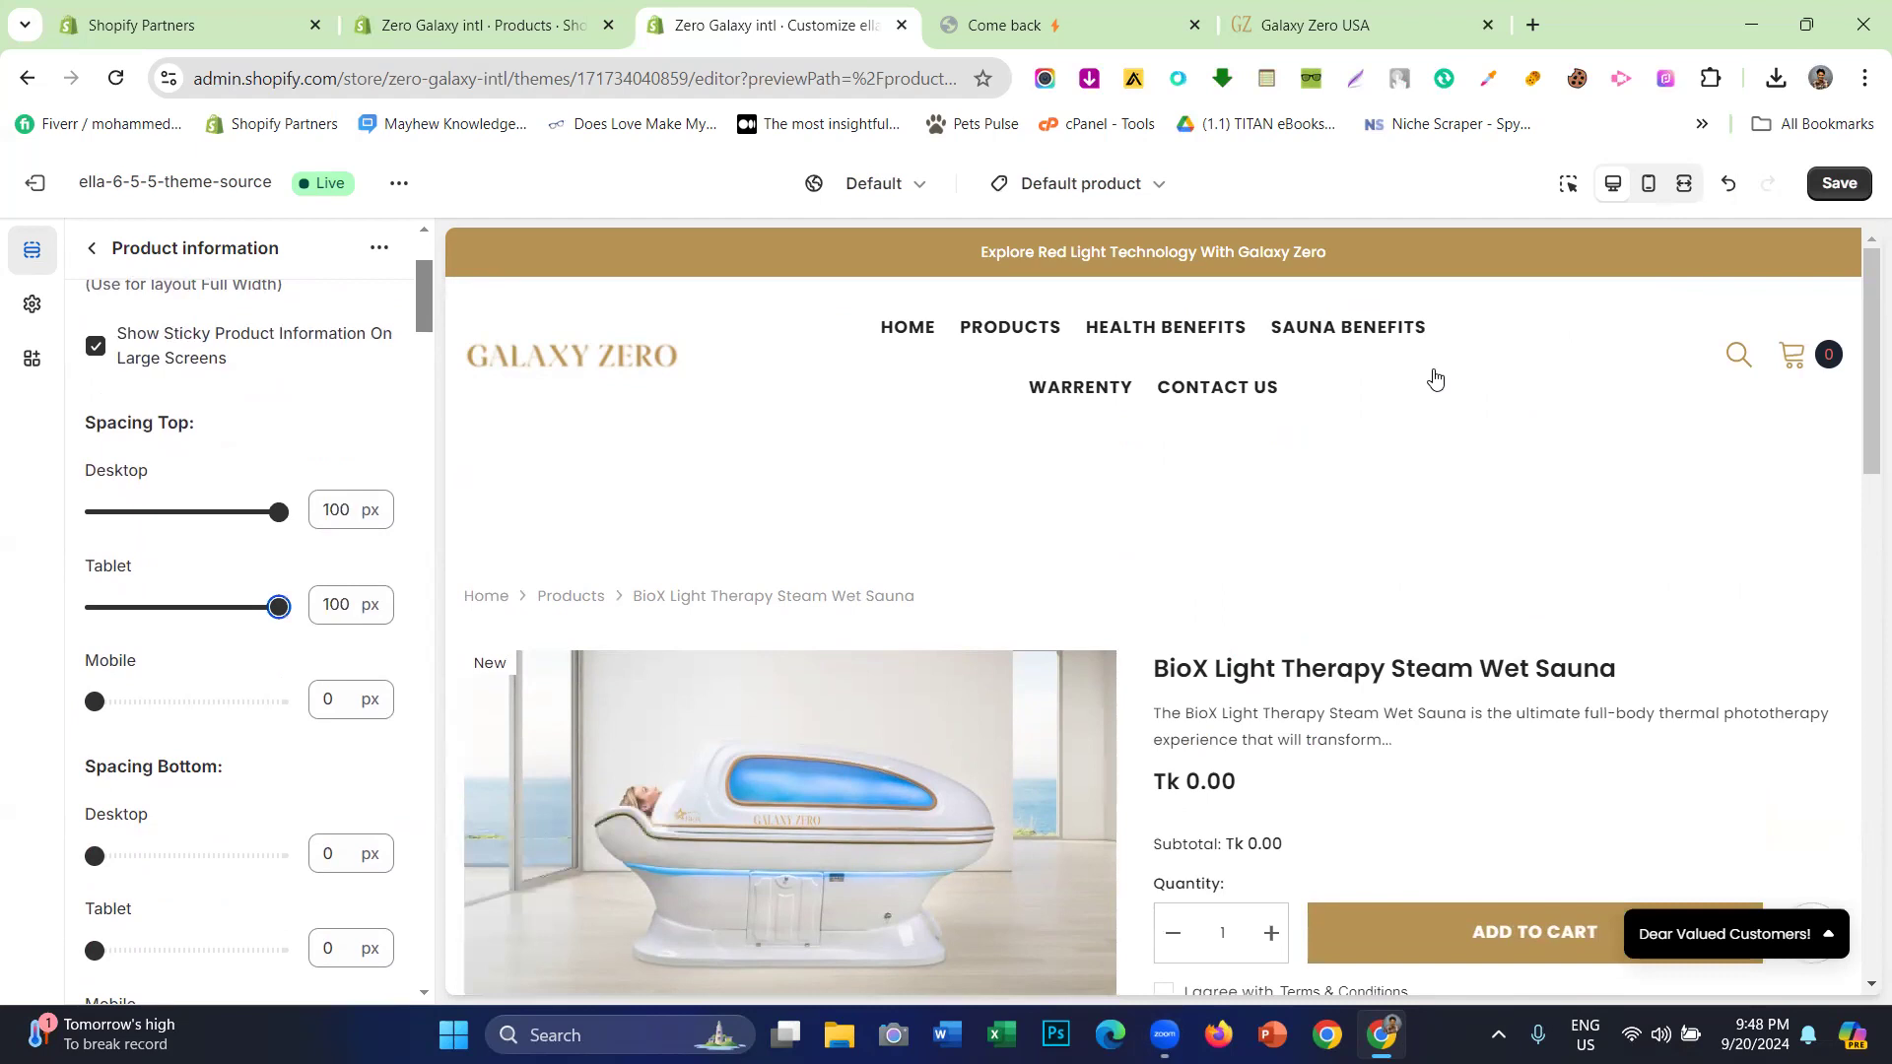
click(1729, 185)
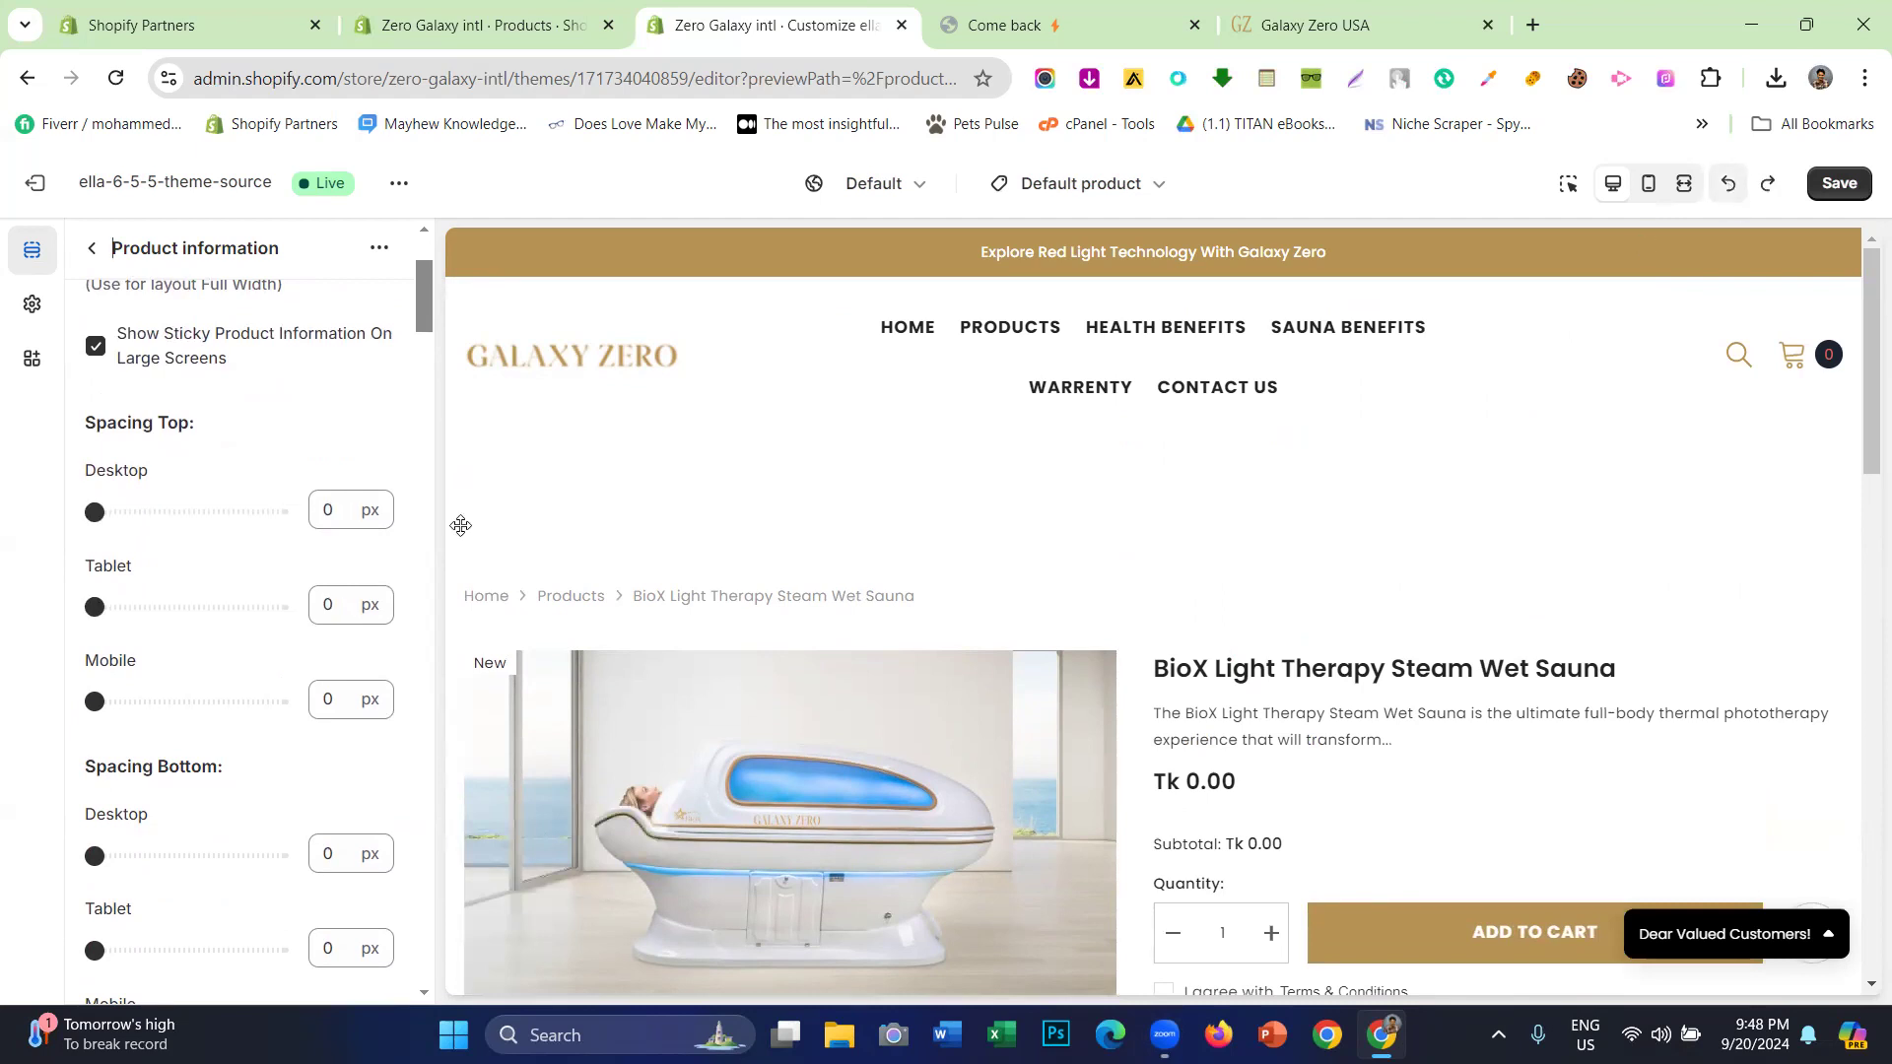
- Try the main image's Show Arrows for Desktop option, checking the product page in the mobile and desktop previews
scroll(88, 541, down, 5)
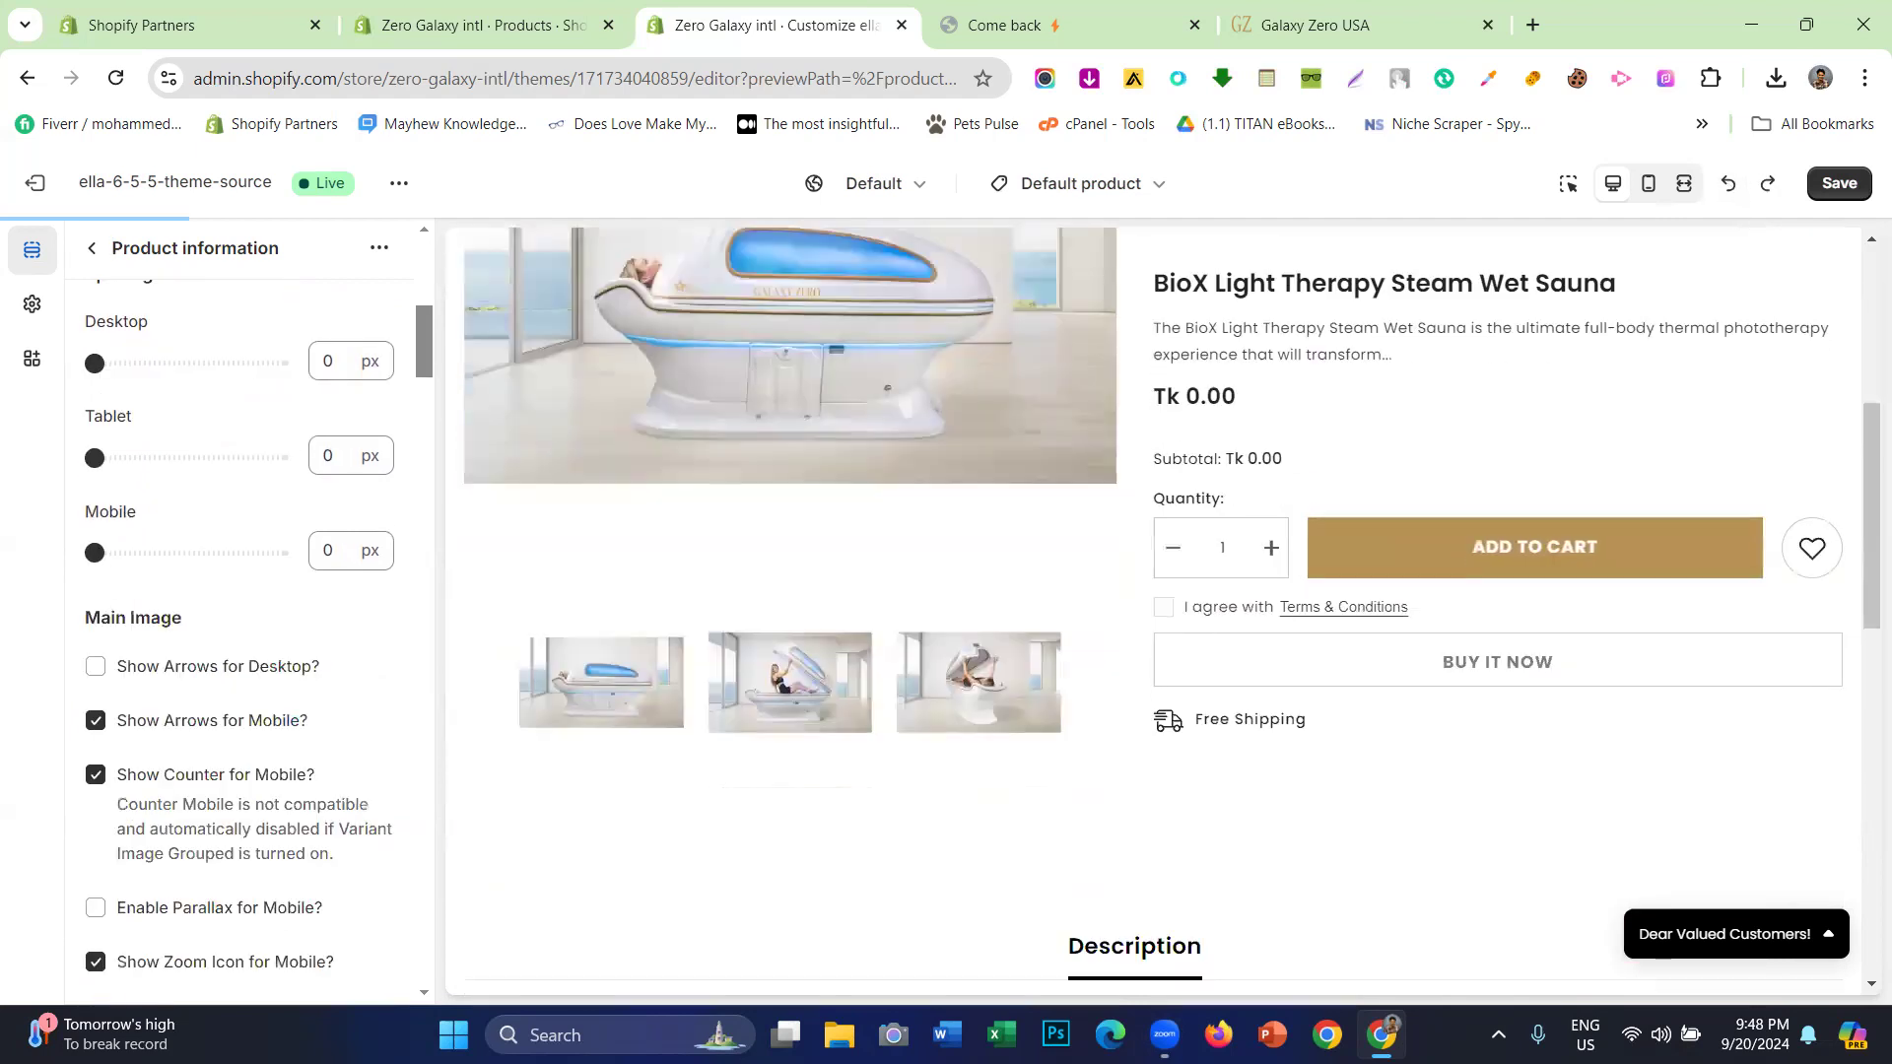
scroll(69, 620, down, 3)
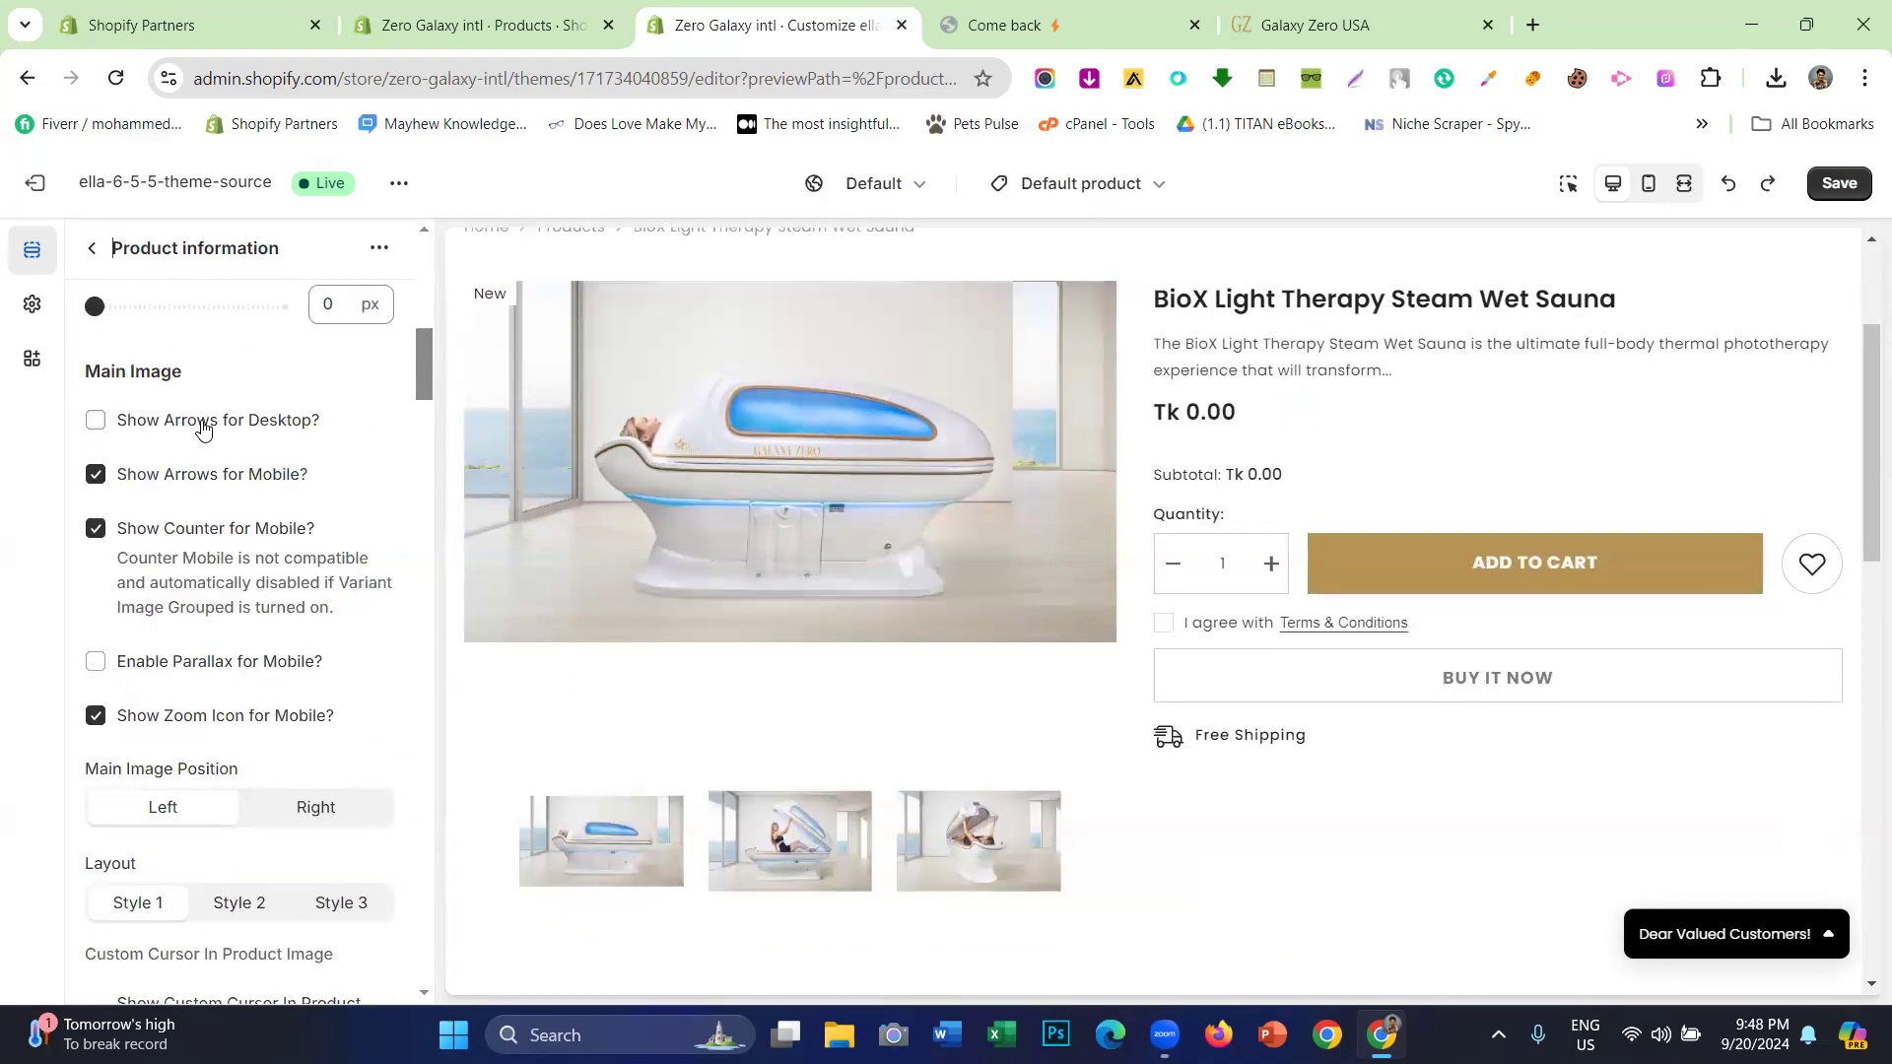
click(1647, 184)
scroll(1025, 657, up, 3)
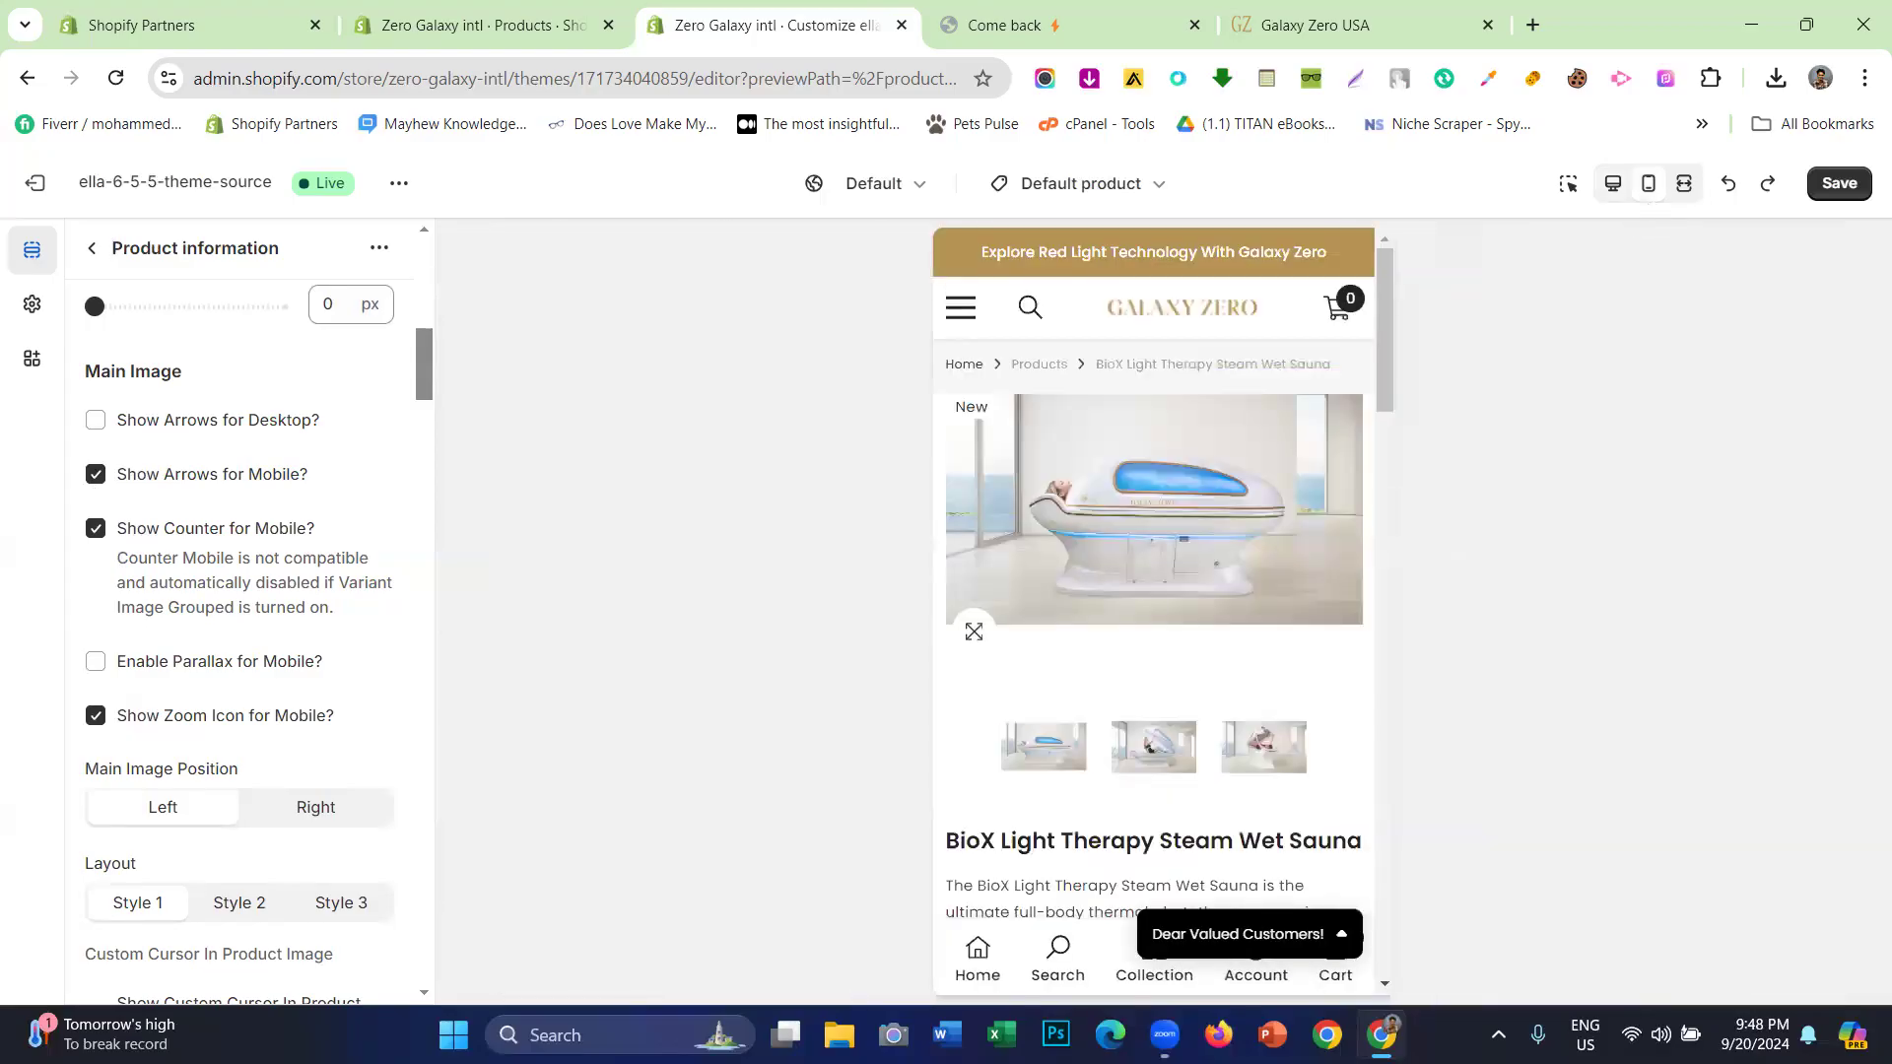
click(206, 421)
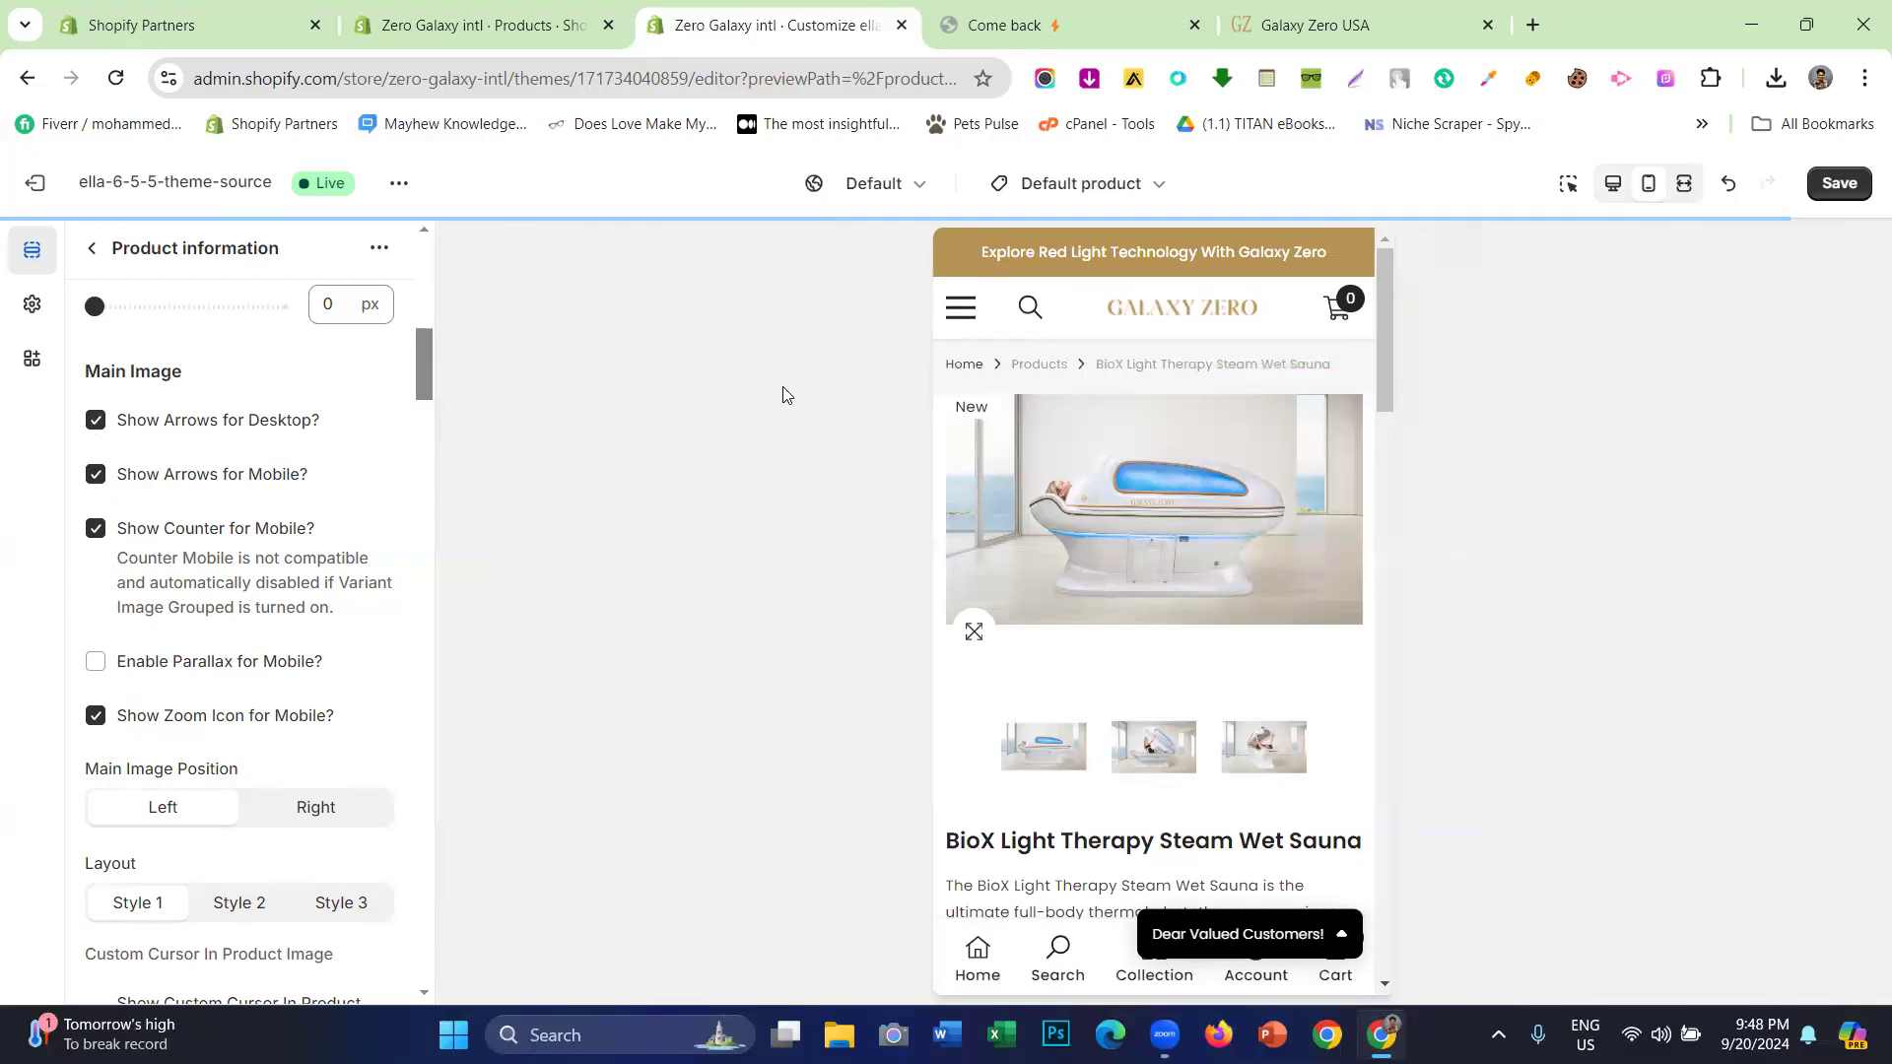
click(1613, 183)
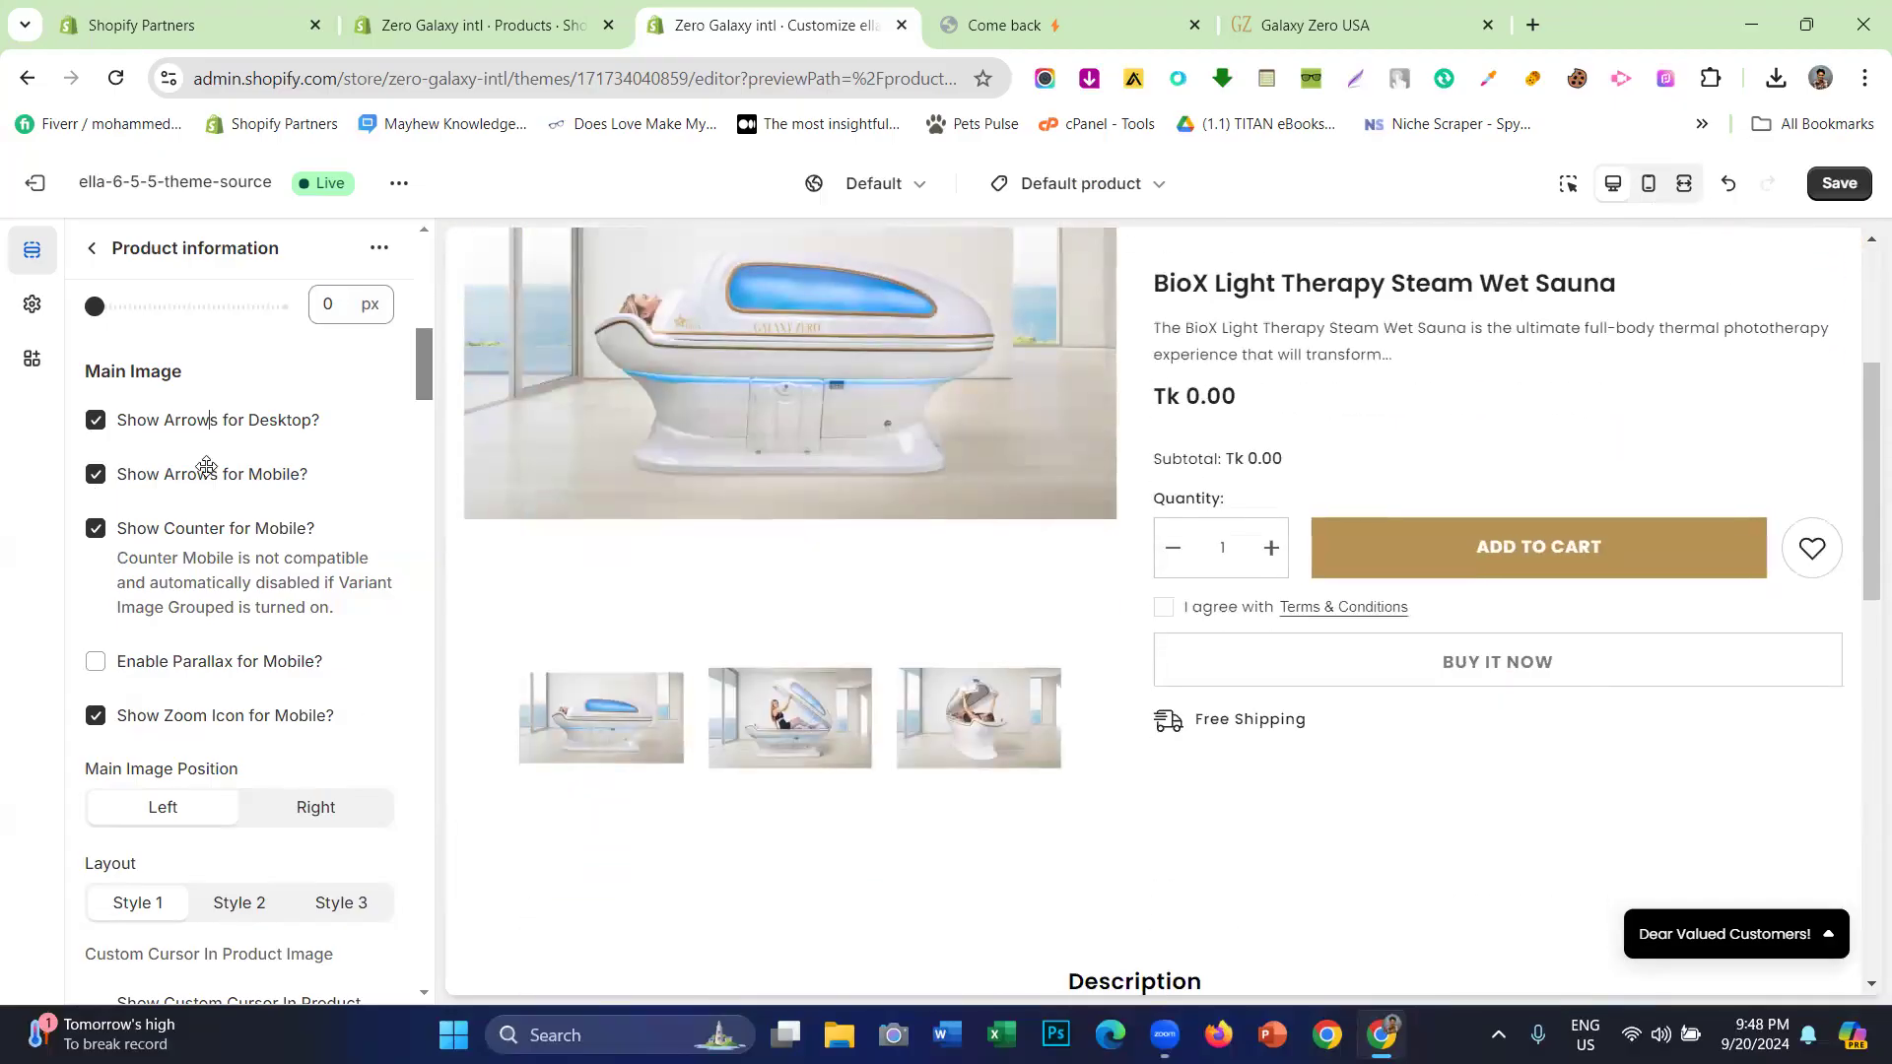
click(127, 422)
- Set the Main Image Position in the Product information section to Right
scroll(182, 557, down, 3)
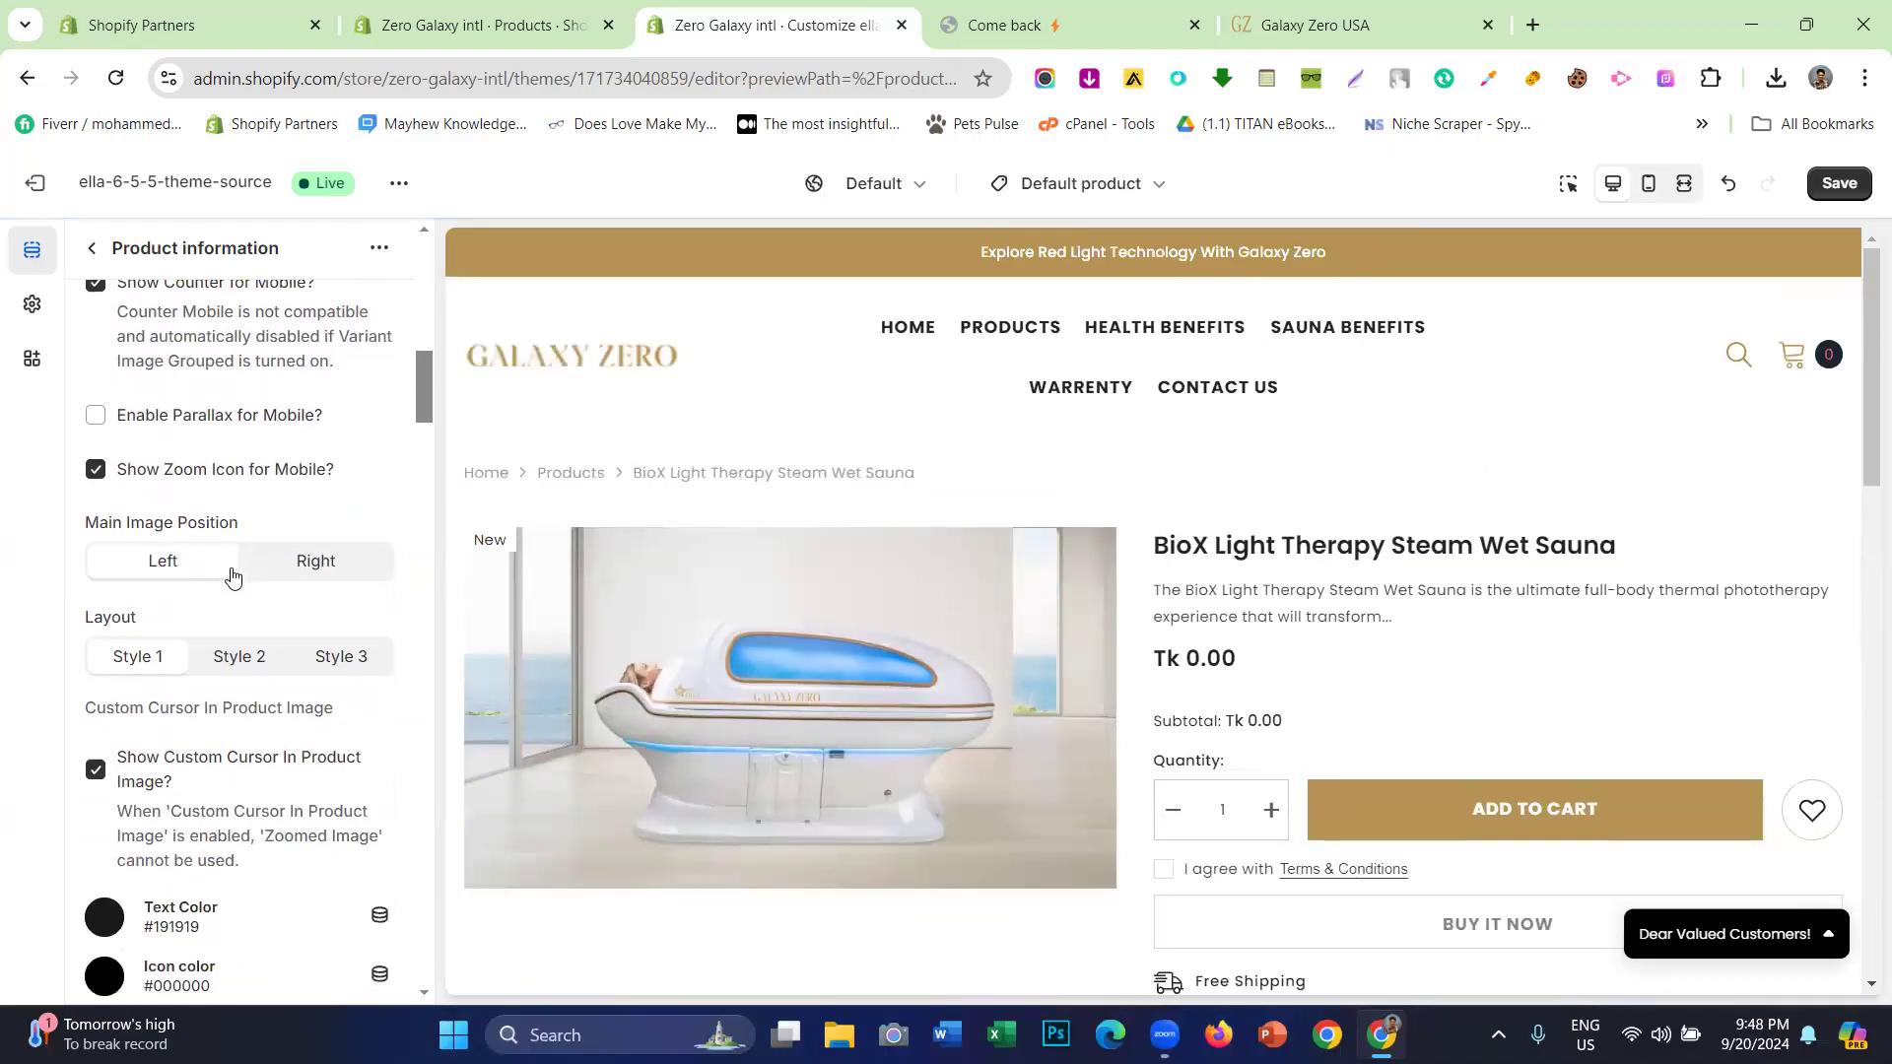
click(314, 568)
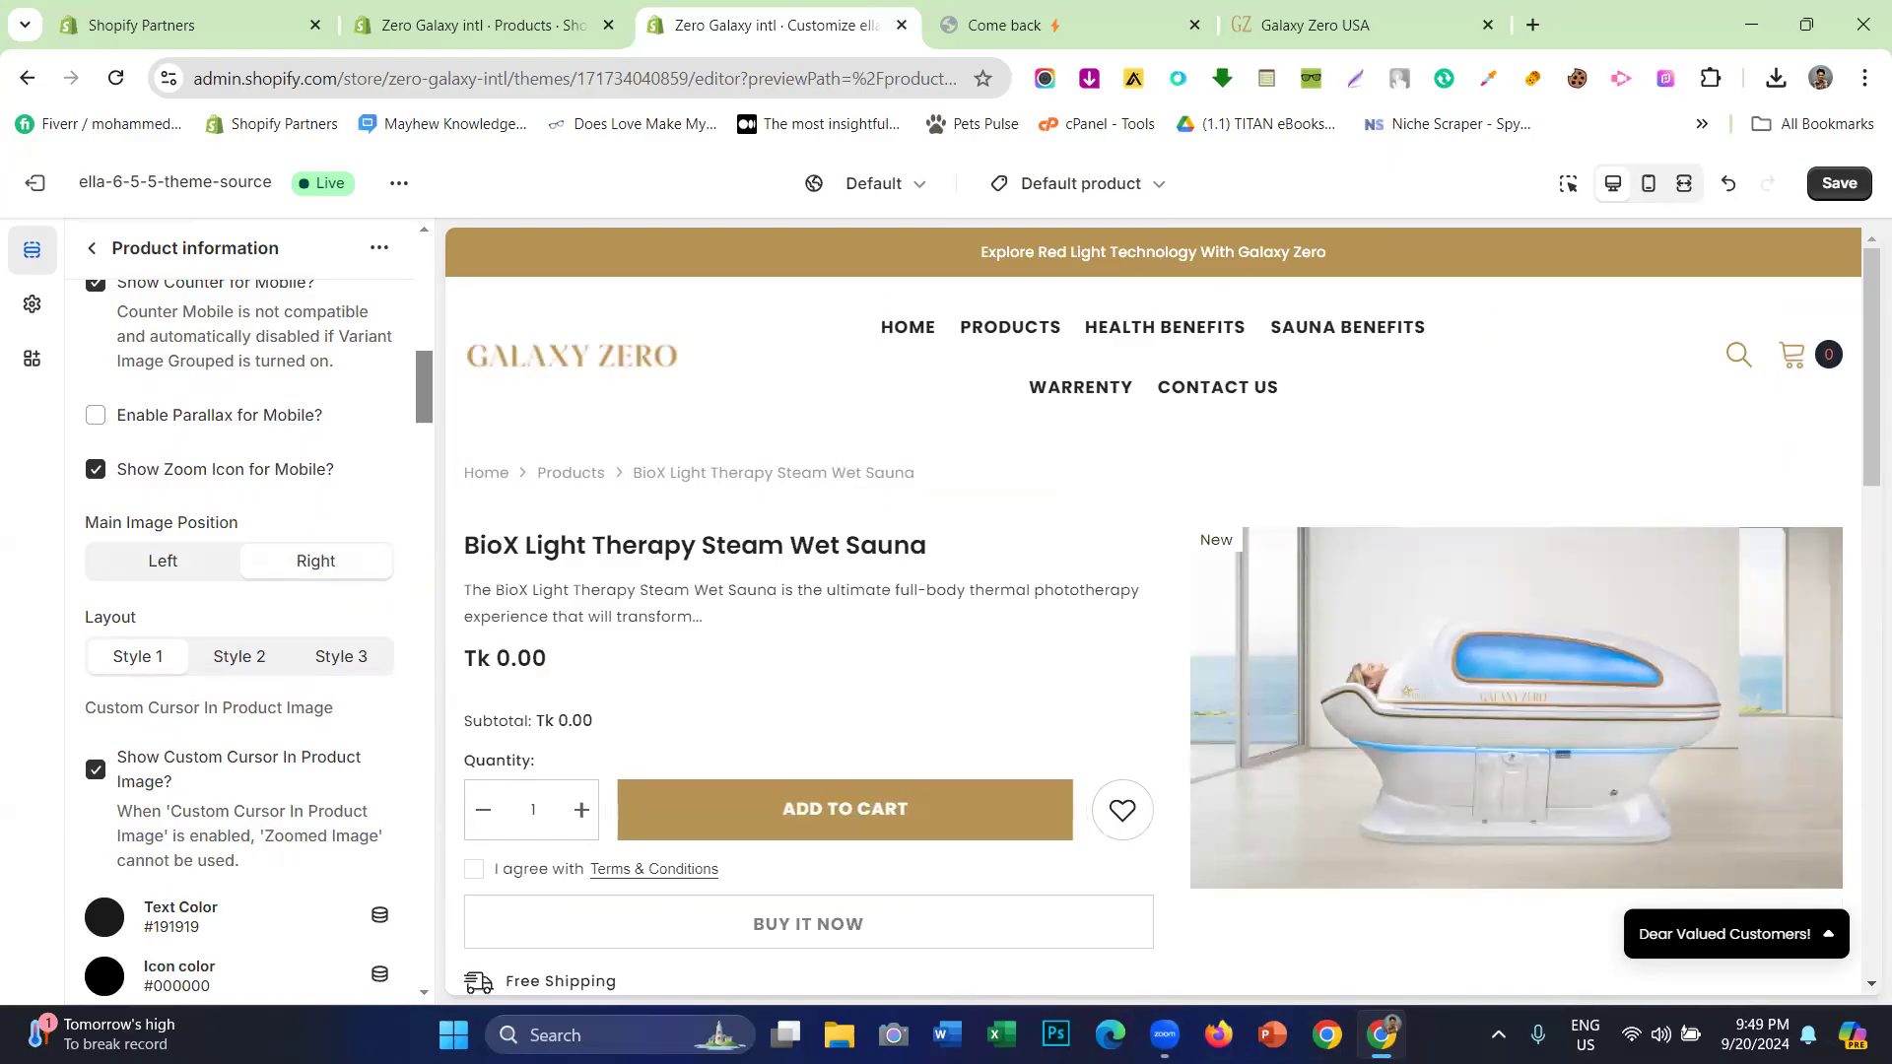
- Set the Main Image Position in the Product information section to Left
click(111, 563)
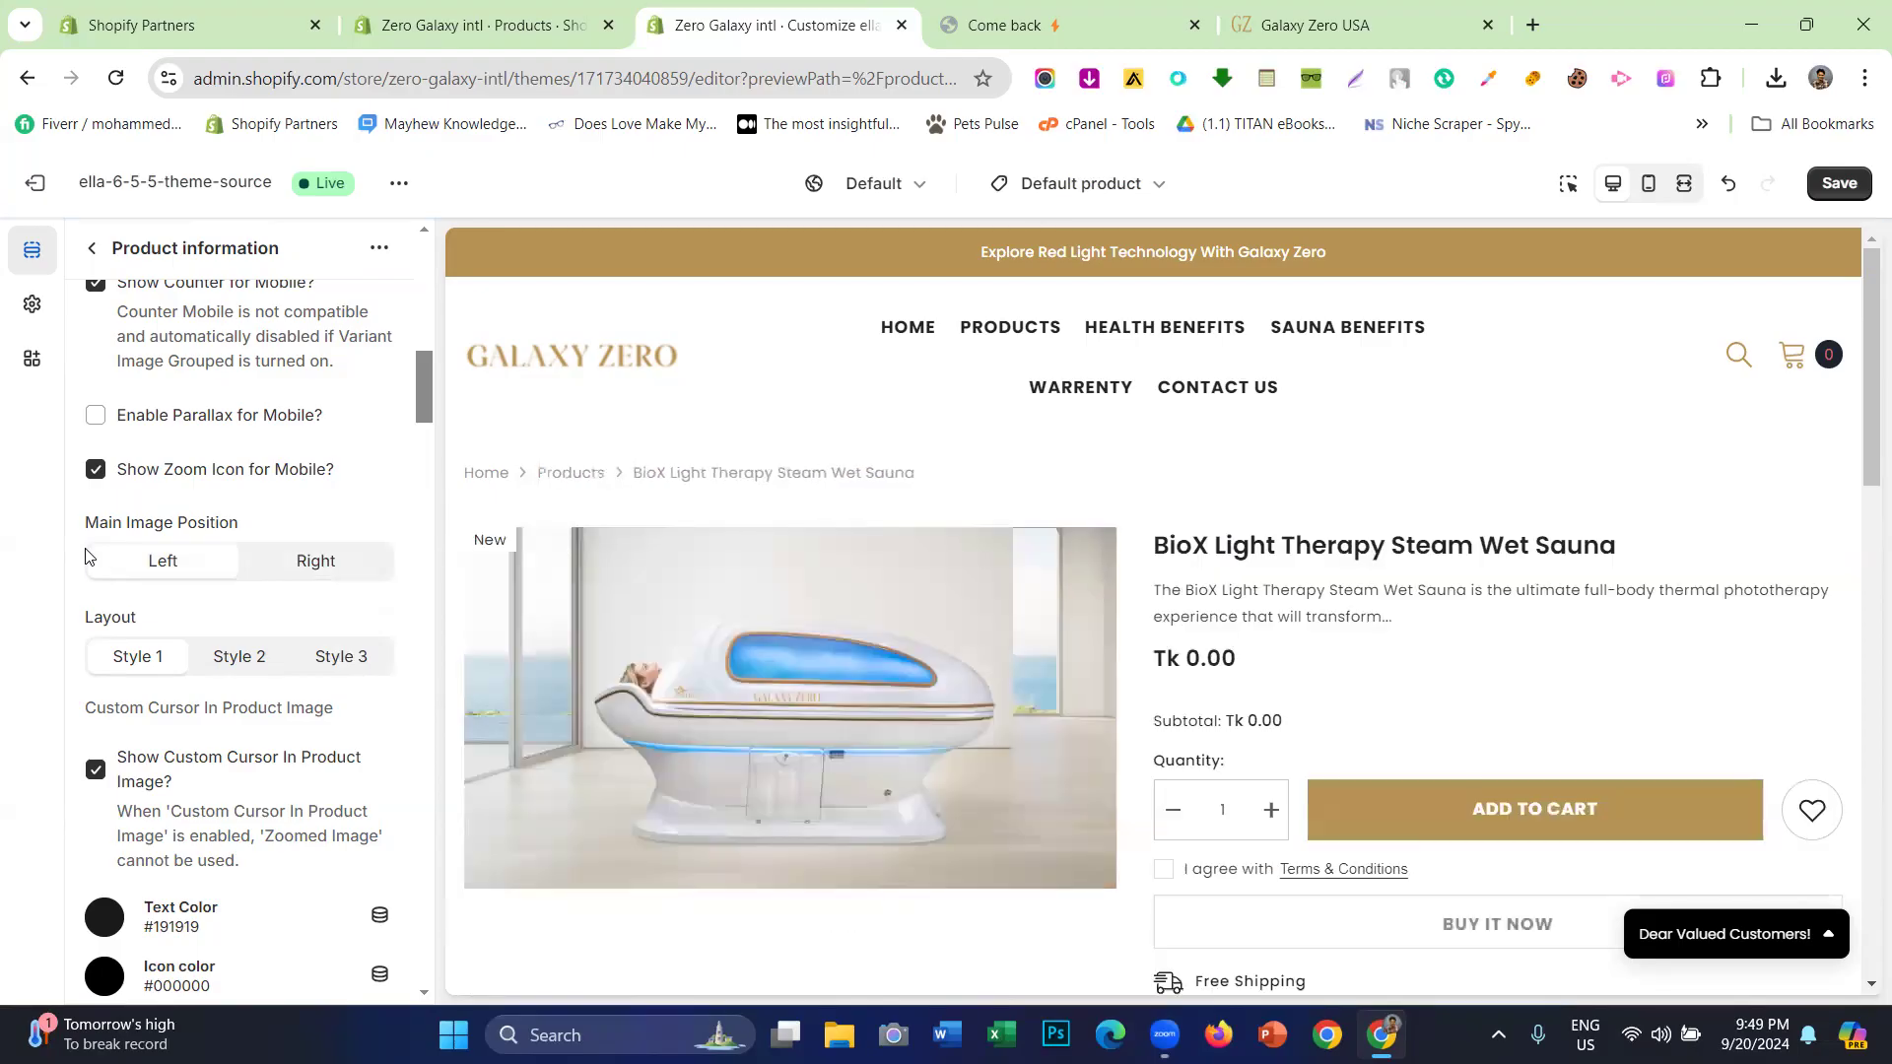
scroll(137, 569, down, 1)
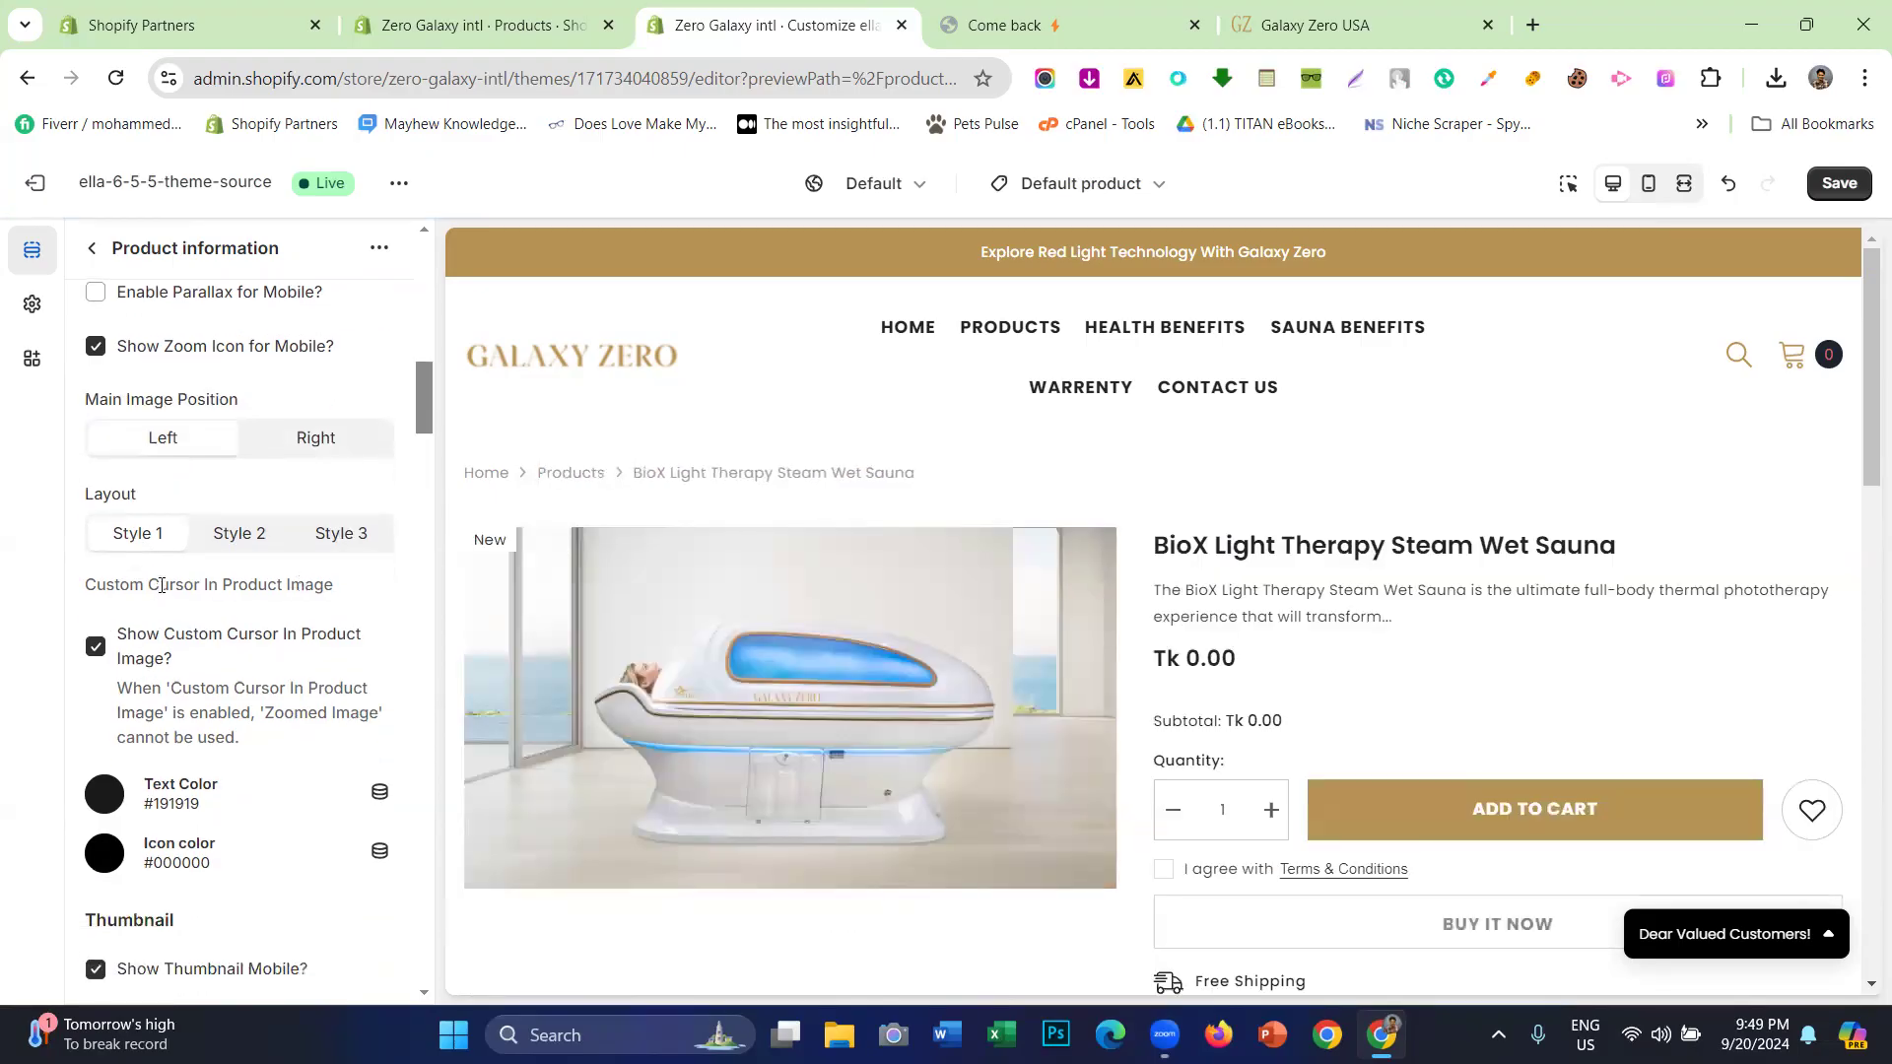
drag(151, 497, 12, 526)
click(42, 530)
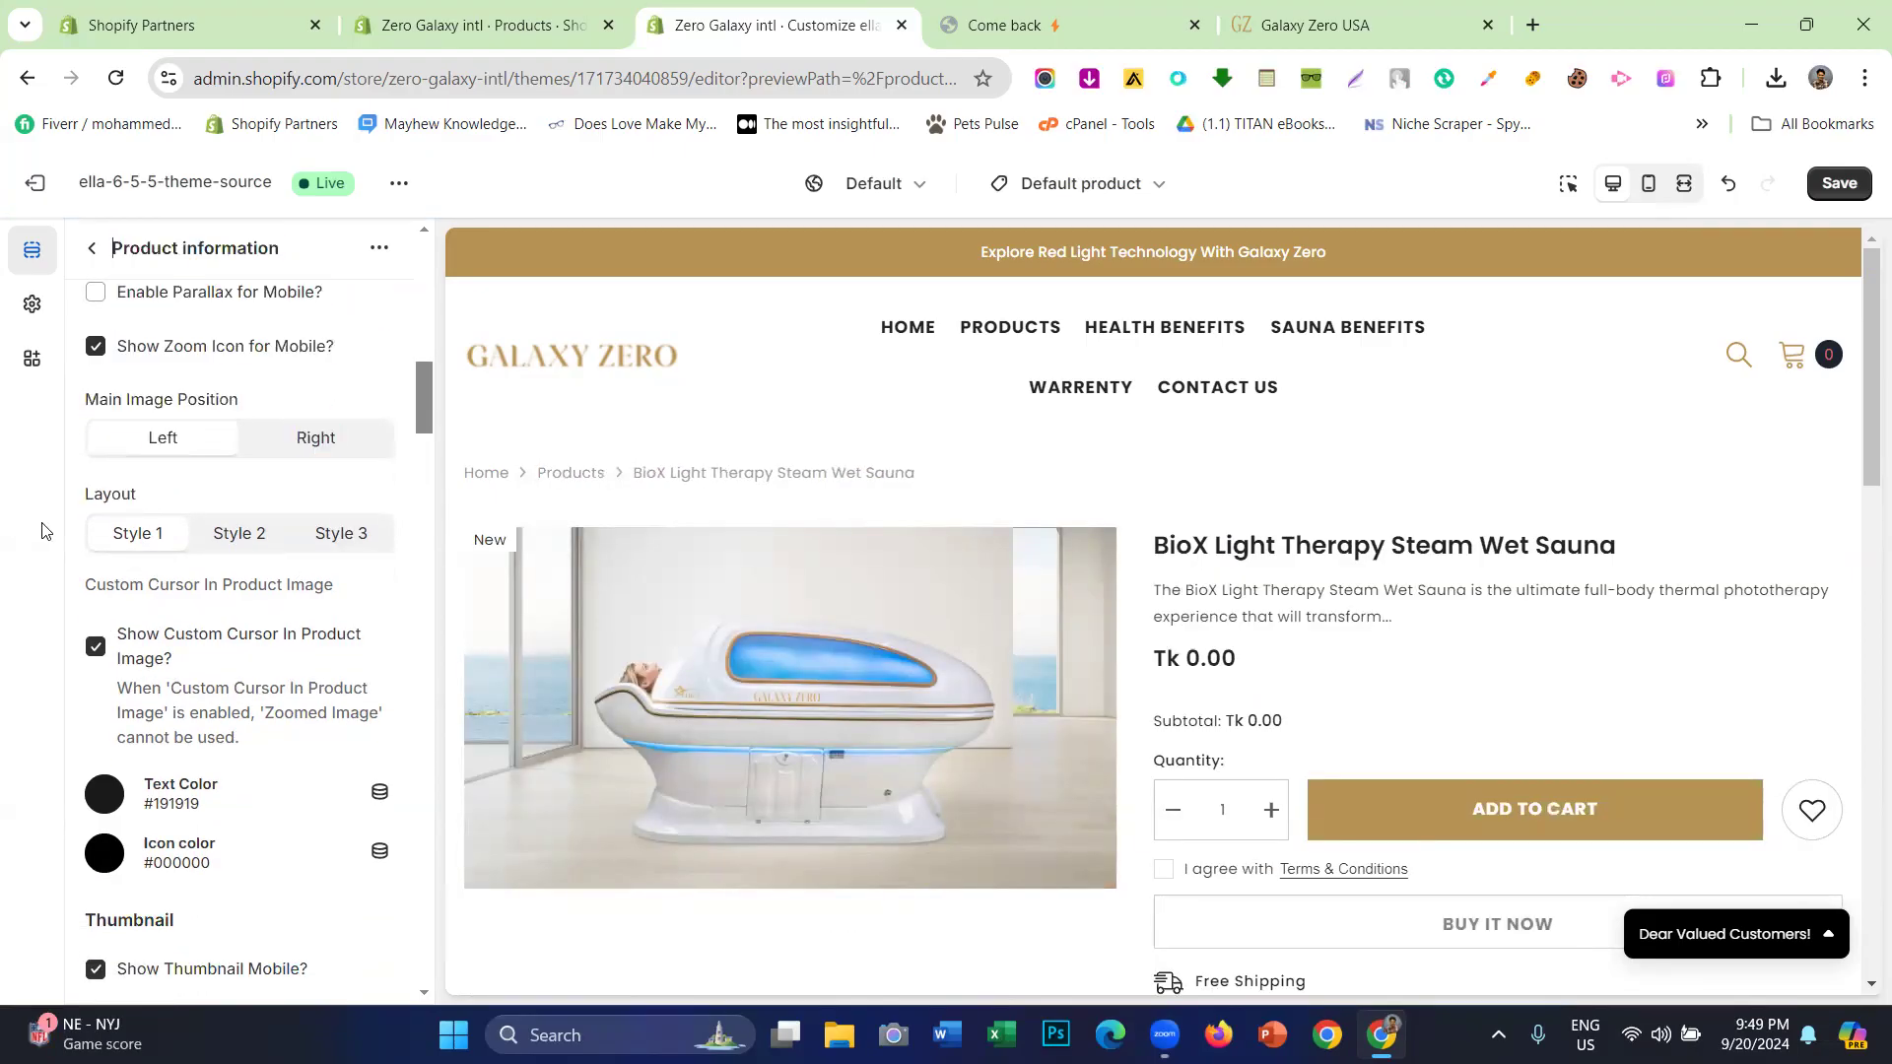
- Try the Style 2 layout for the Product information section and check the image gallery down the product page
click(226, 552)
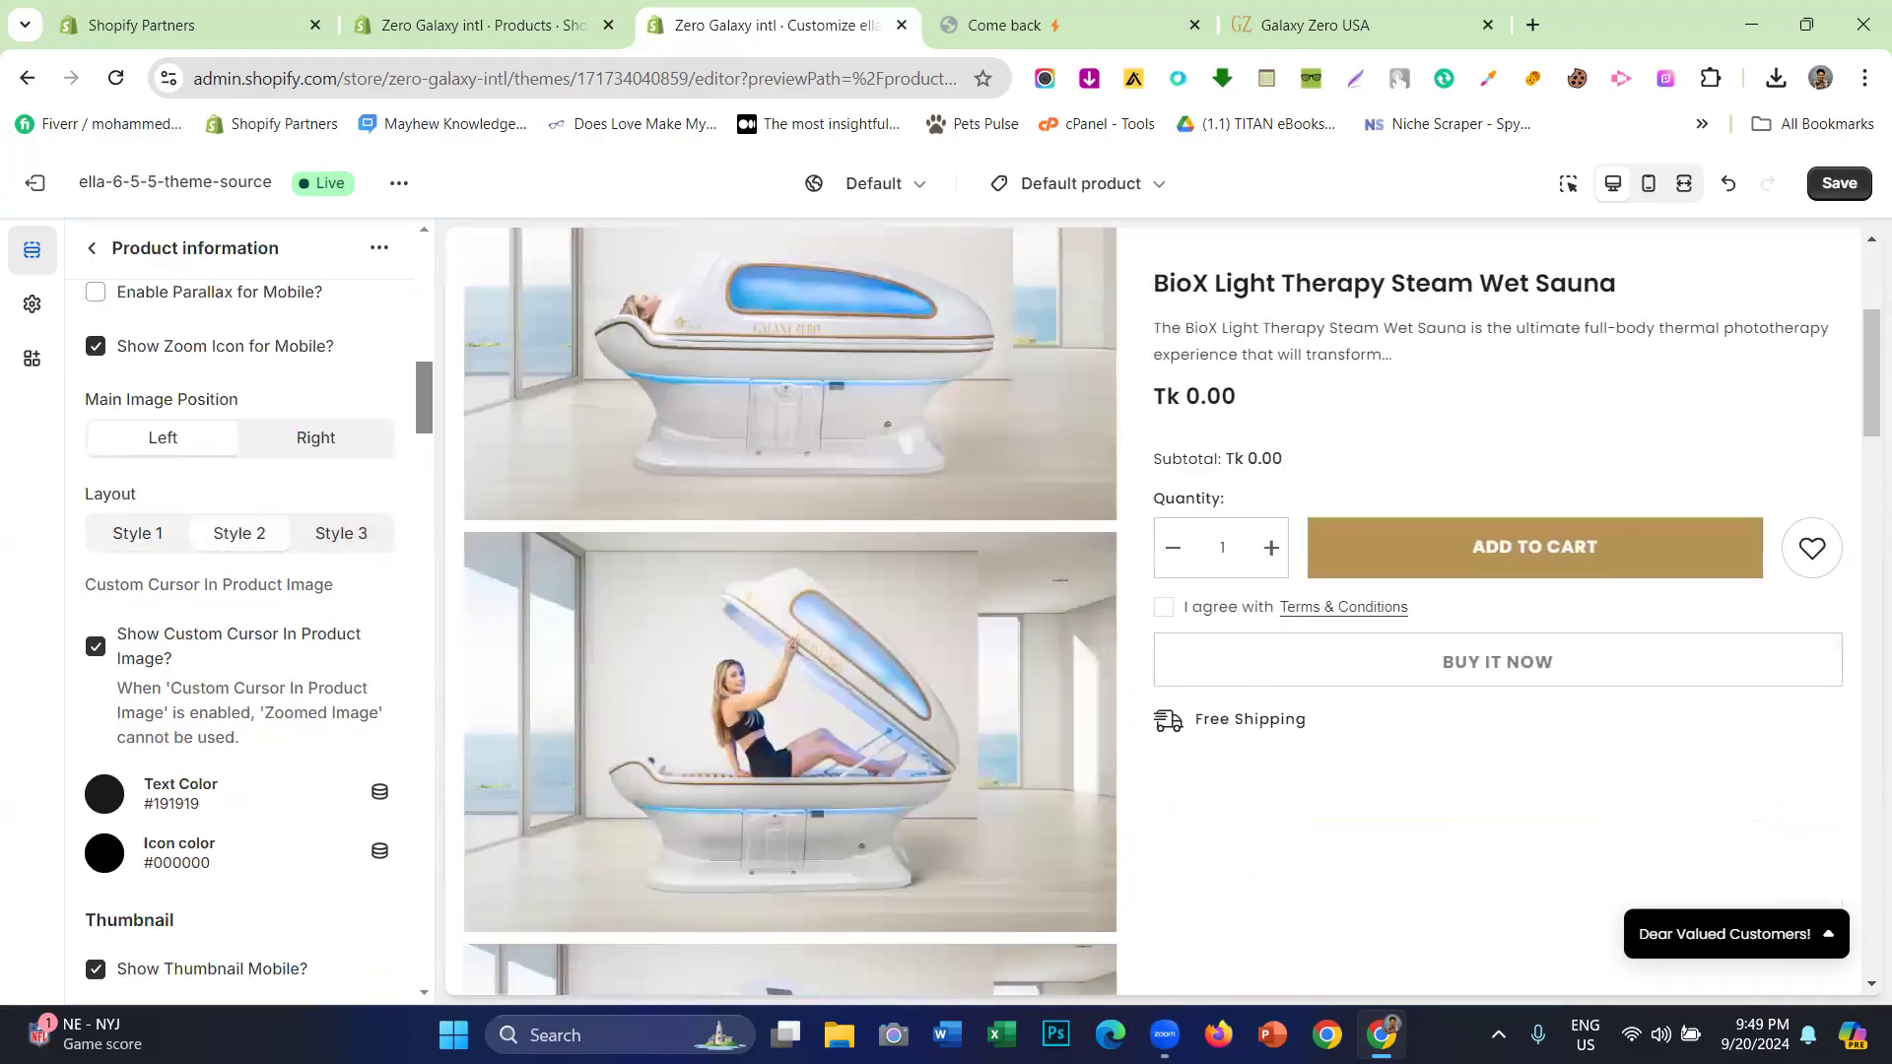
scroll(816, 458, down, 5)
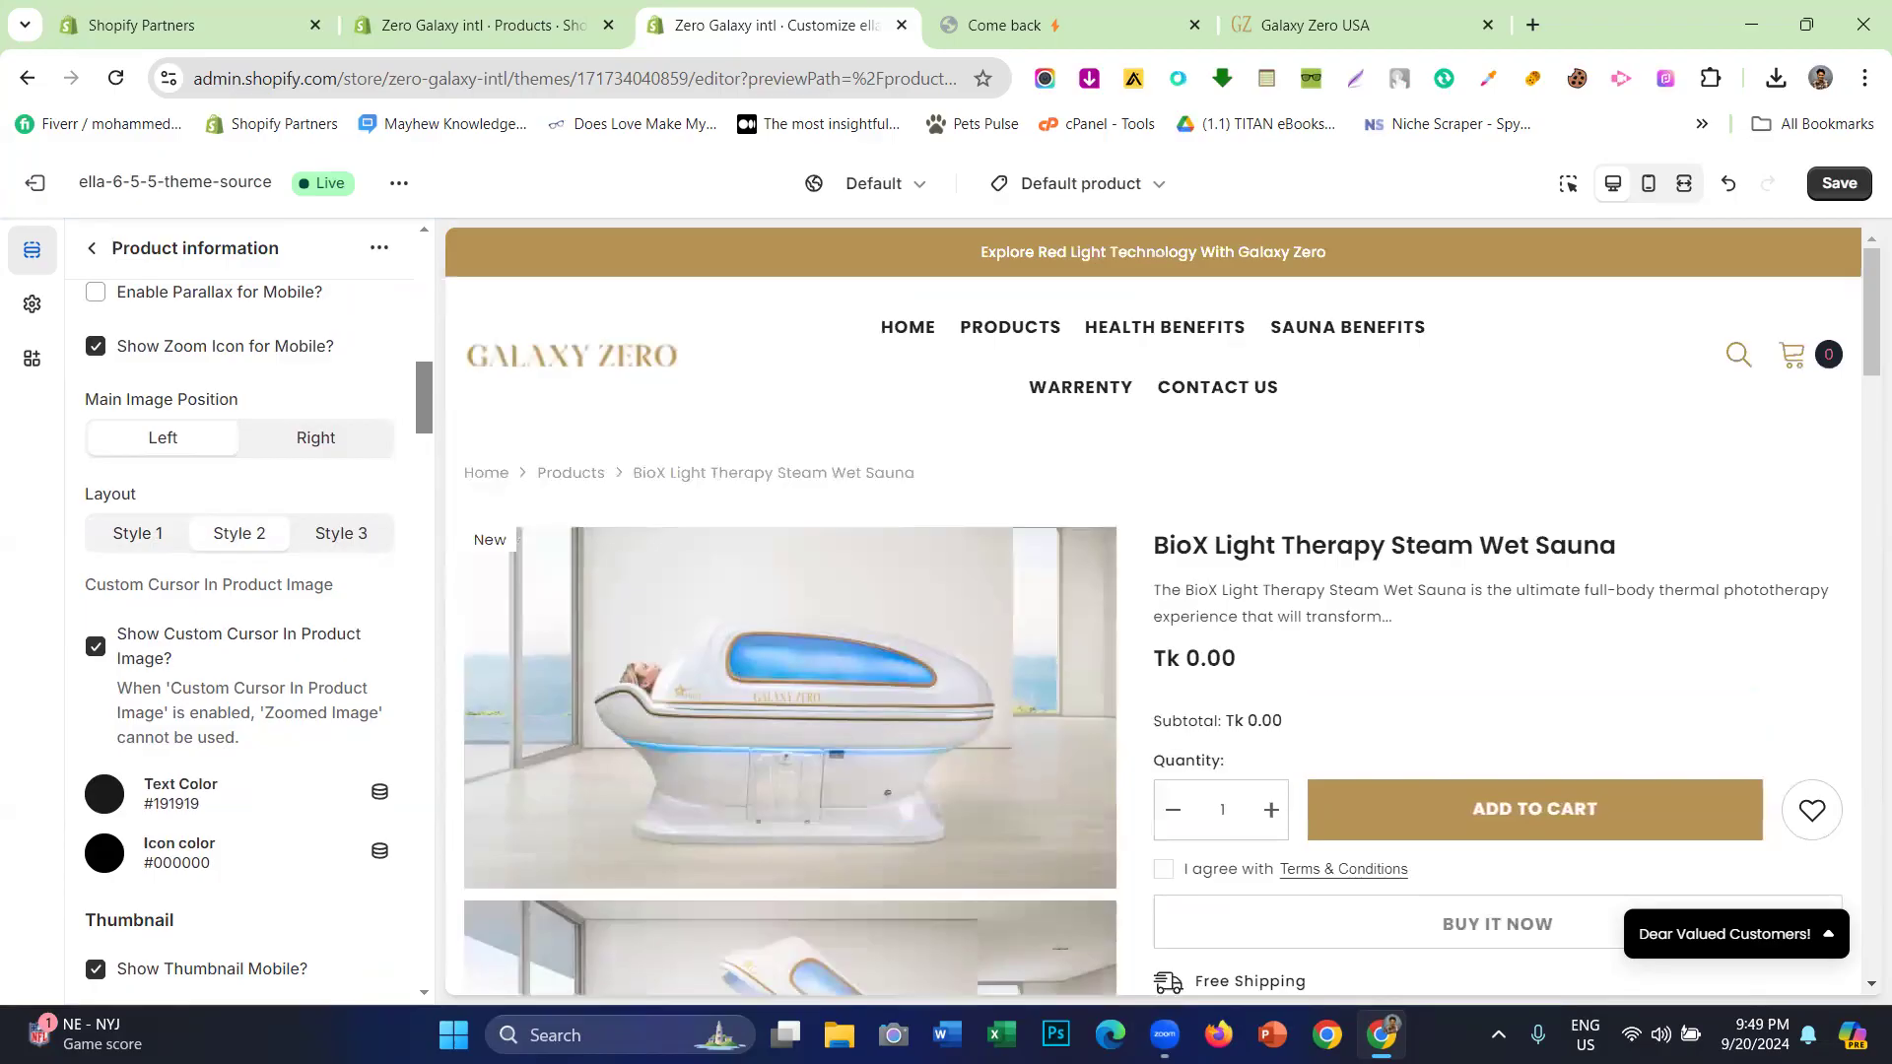
scroll(1152, 611, down, 1)
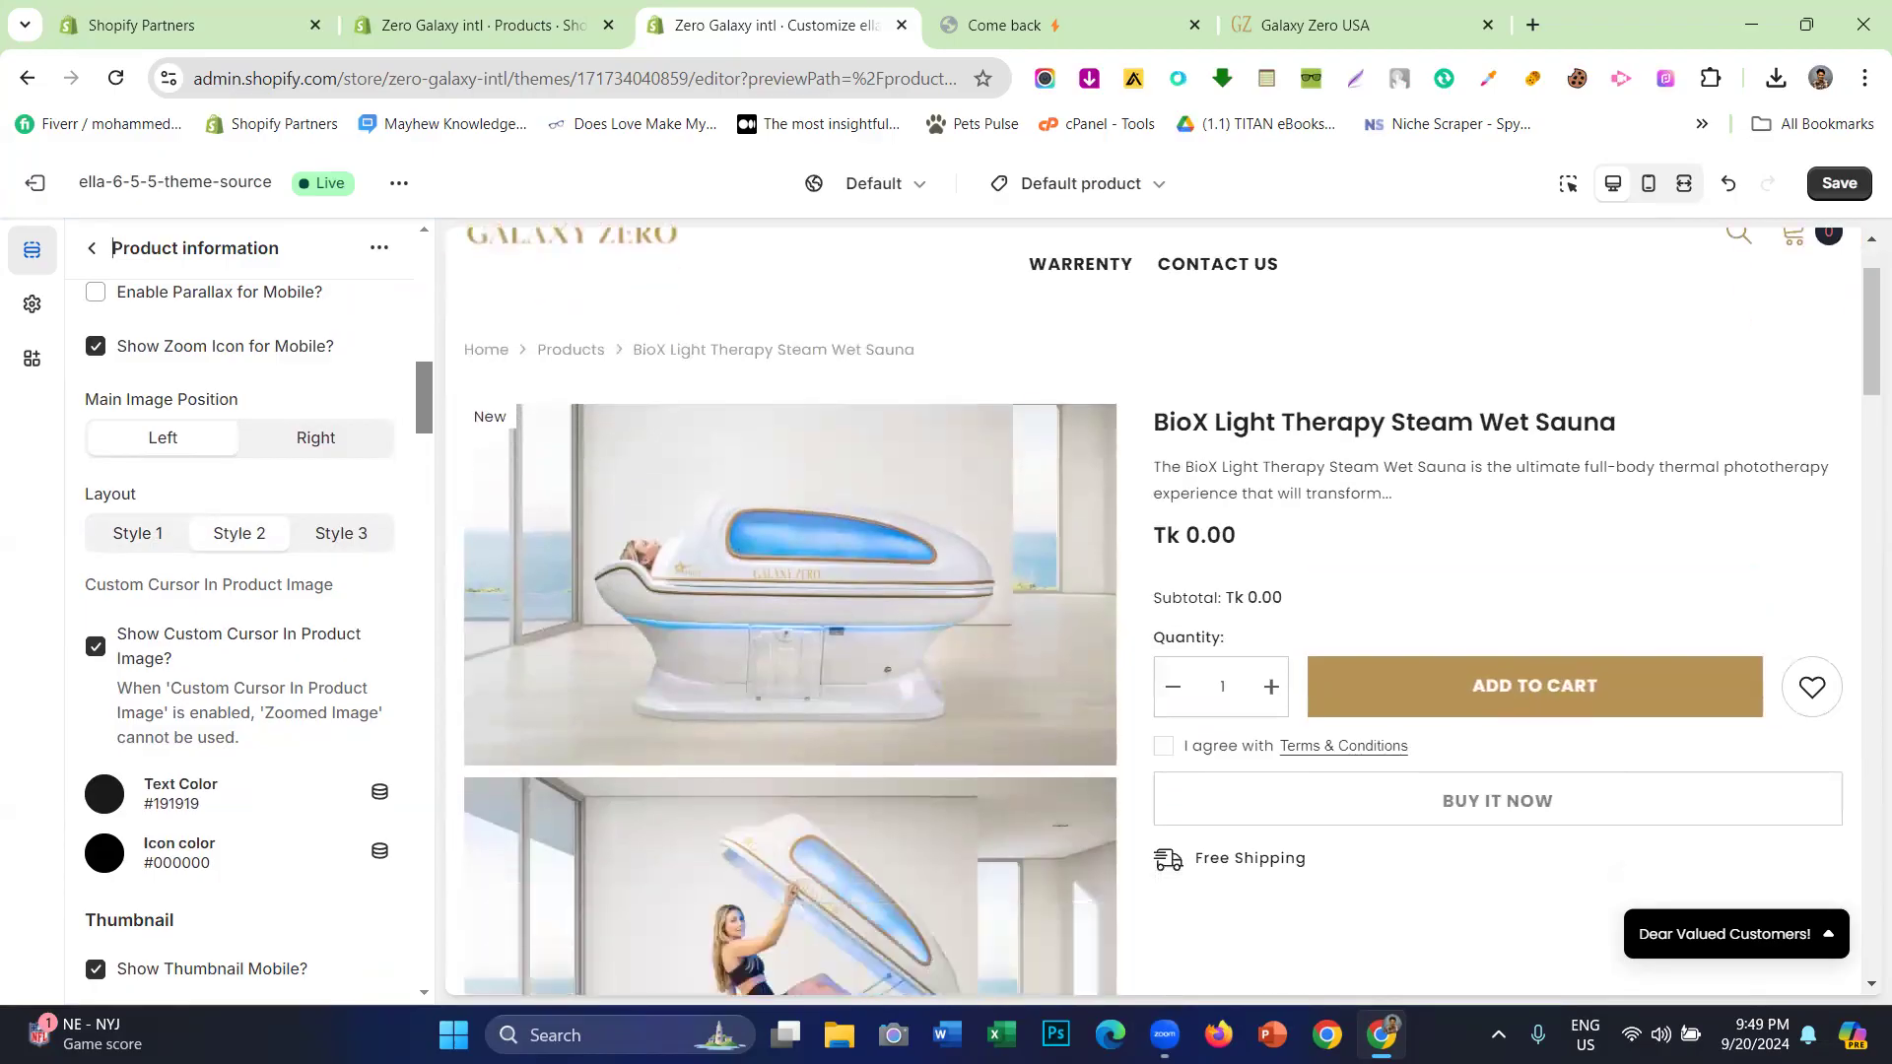
scroll(1151, 610, down, 1)
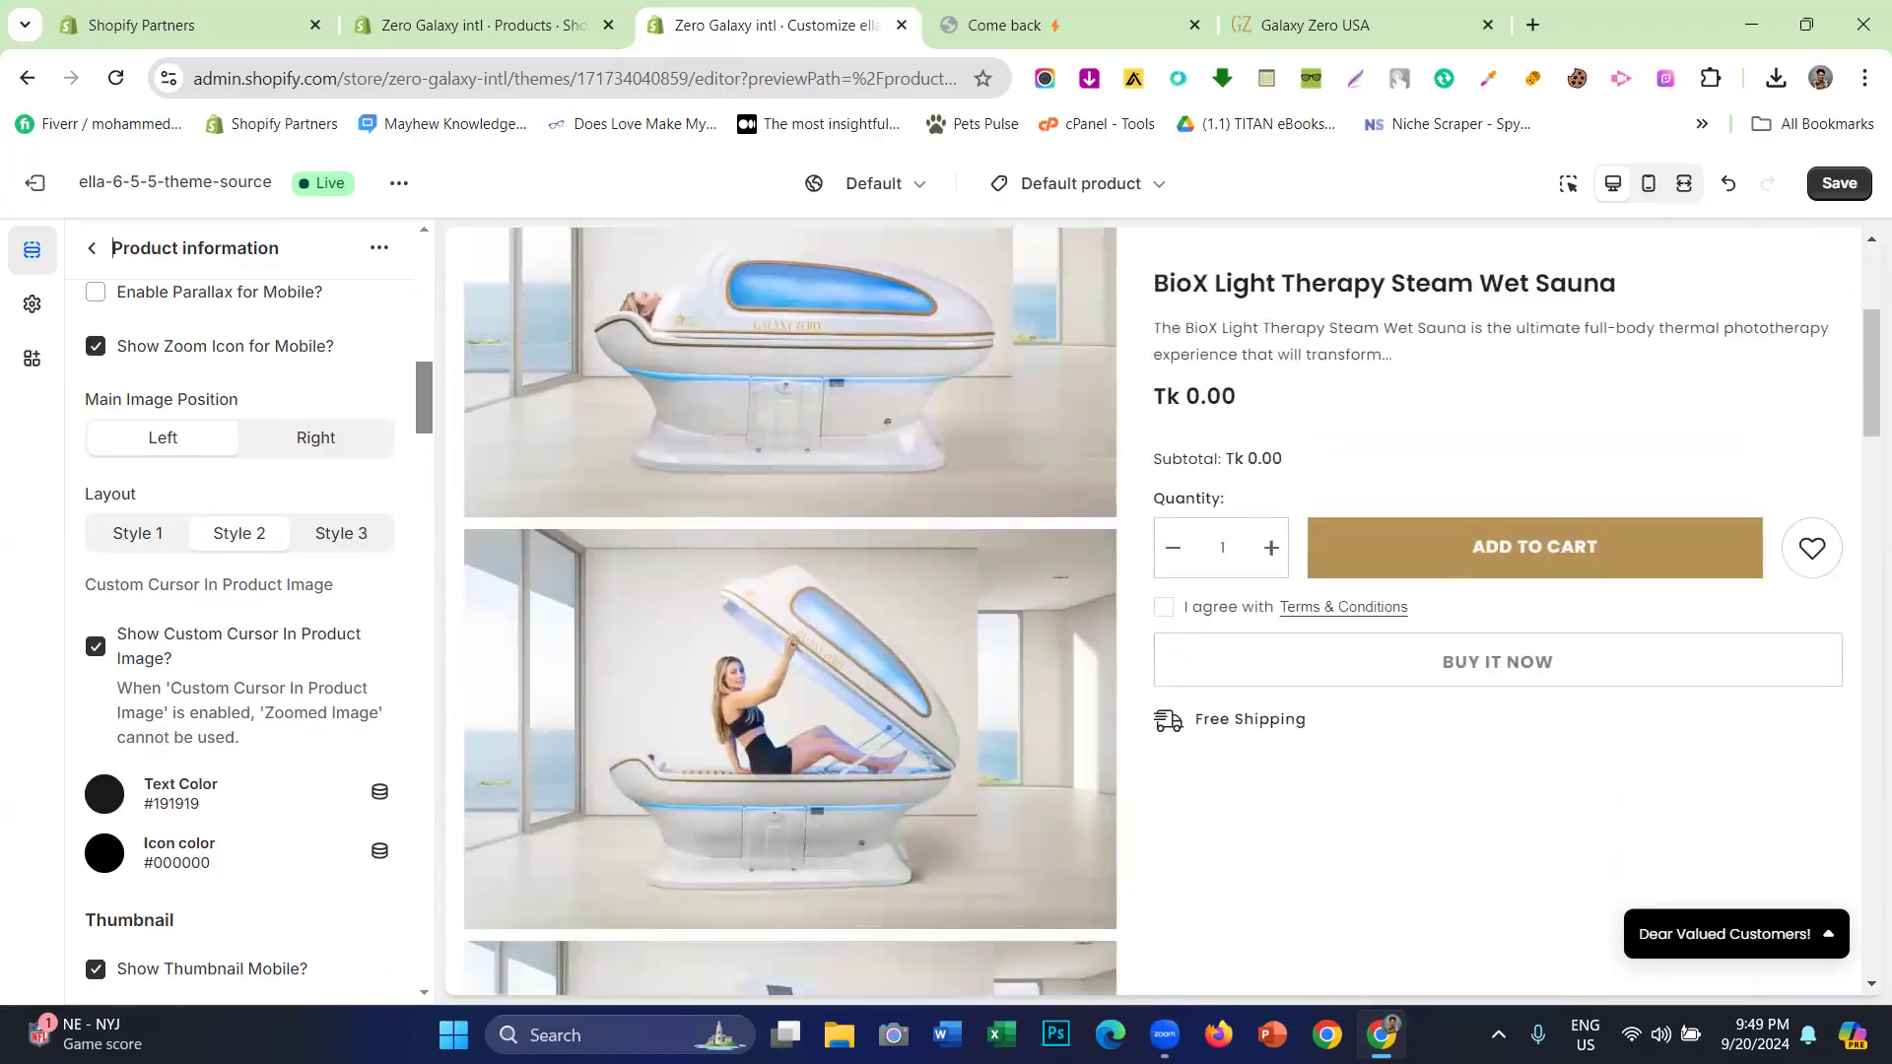
scroll(768, 576, down, 6)
scroll(768, 577, up, 15)
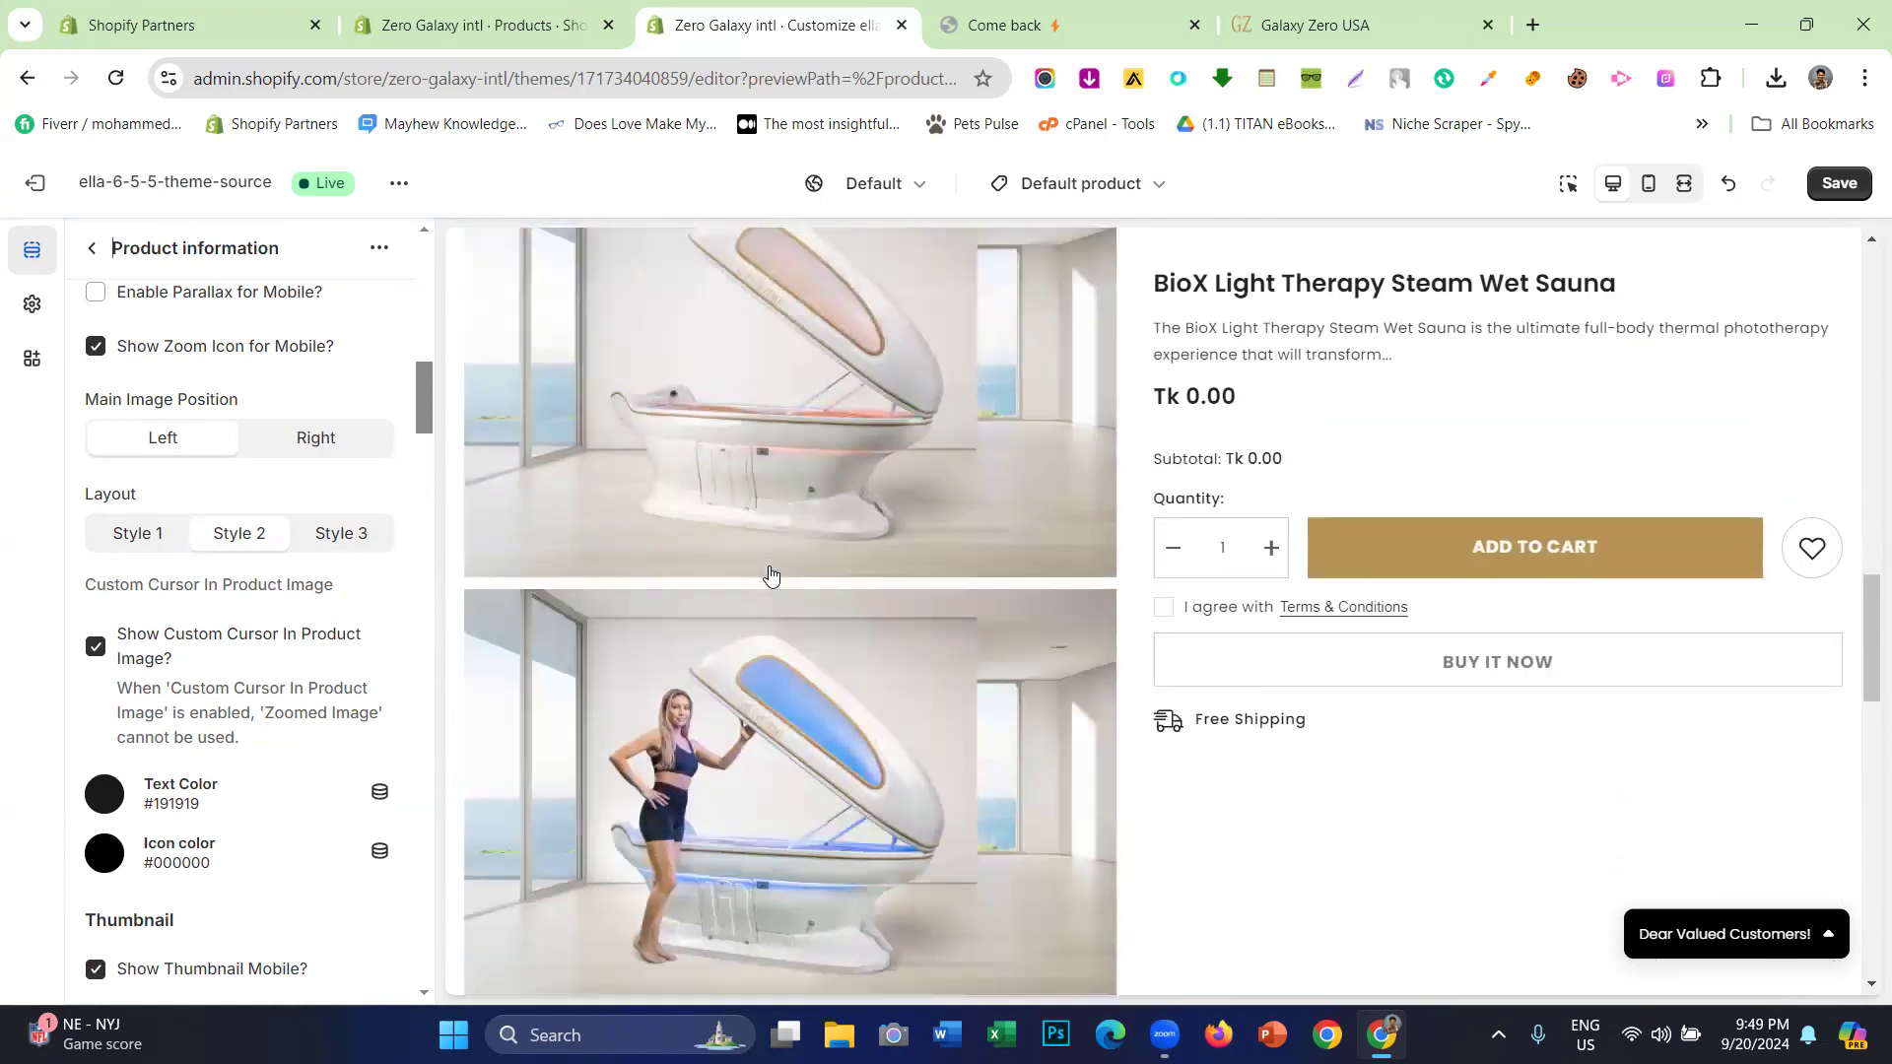
- Try the Style 3 layout, check the gallery in the preview, and return the section to Style 1
click(331, 538)
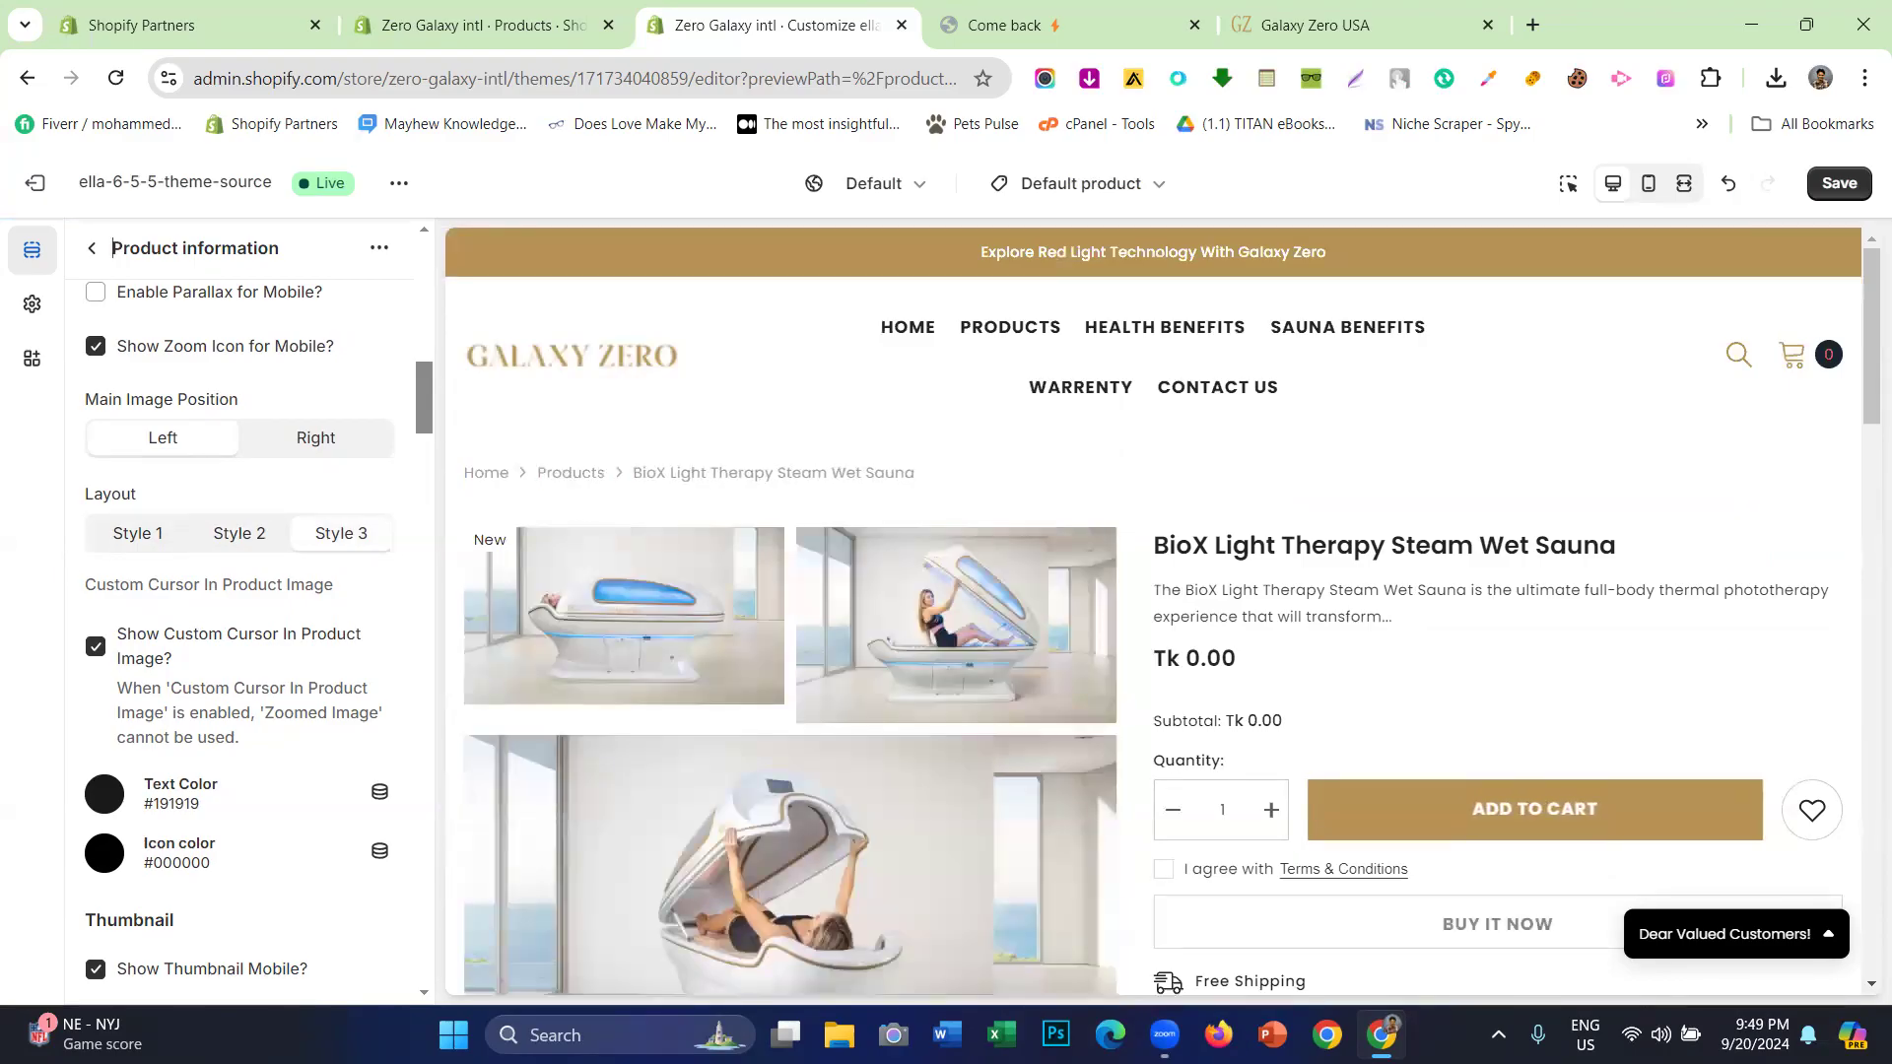
scroll(788, 689, down, 10)
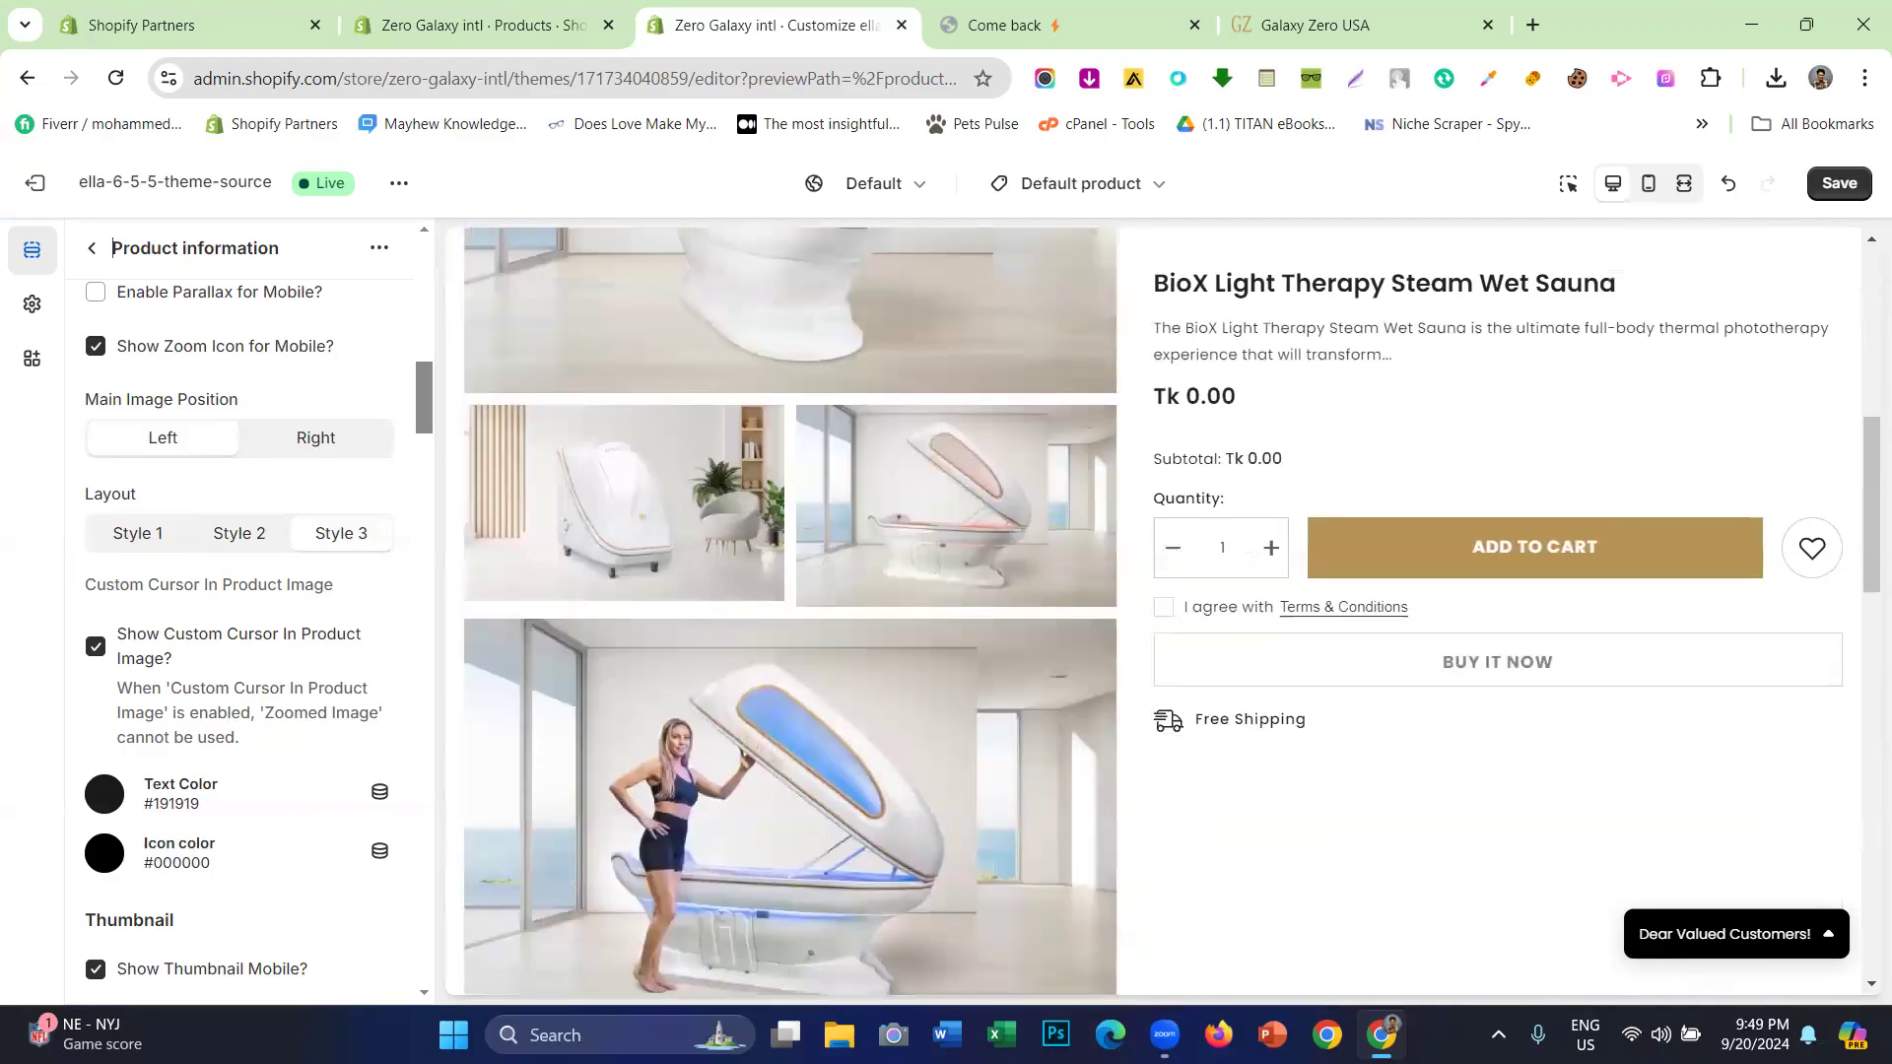
scroll(788, 690, up, 7)
click(129, 534)
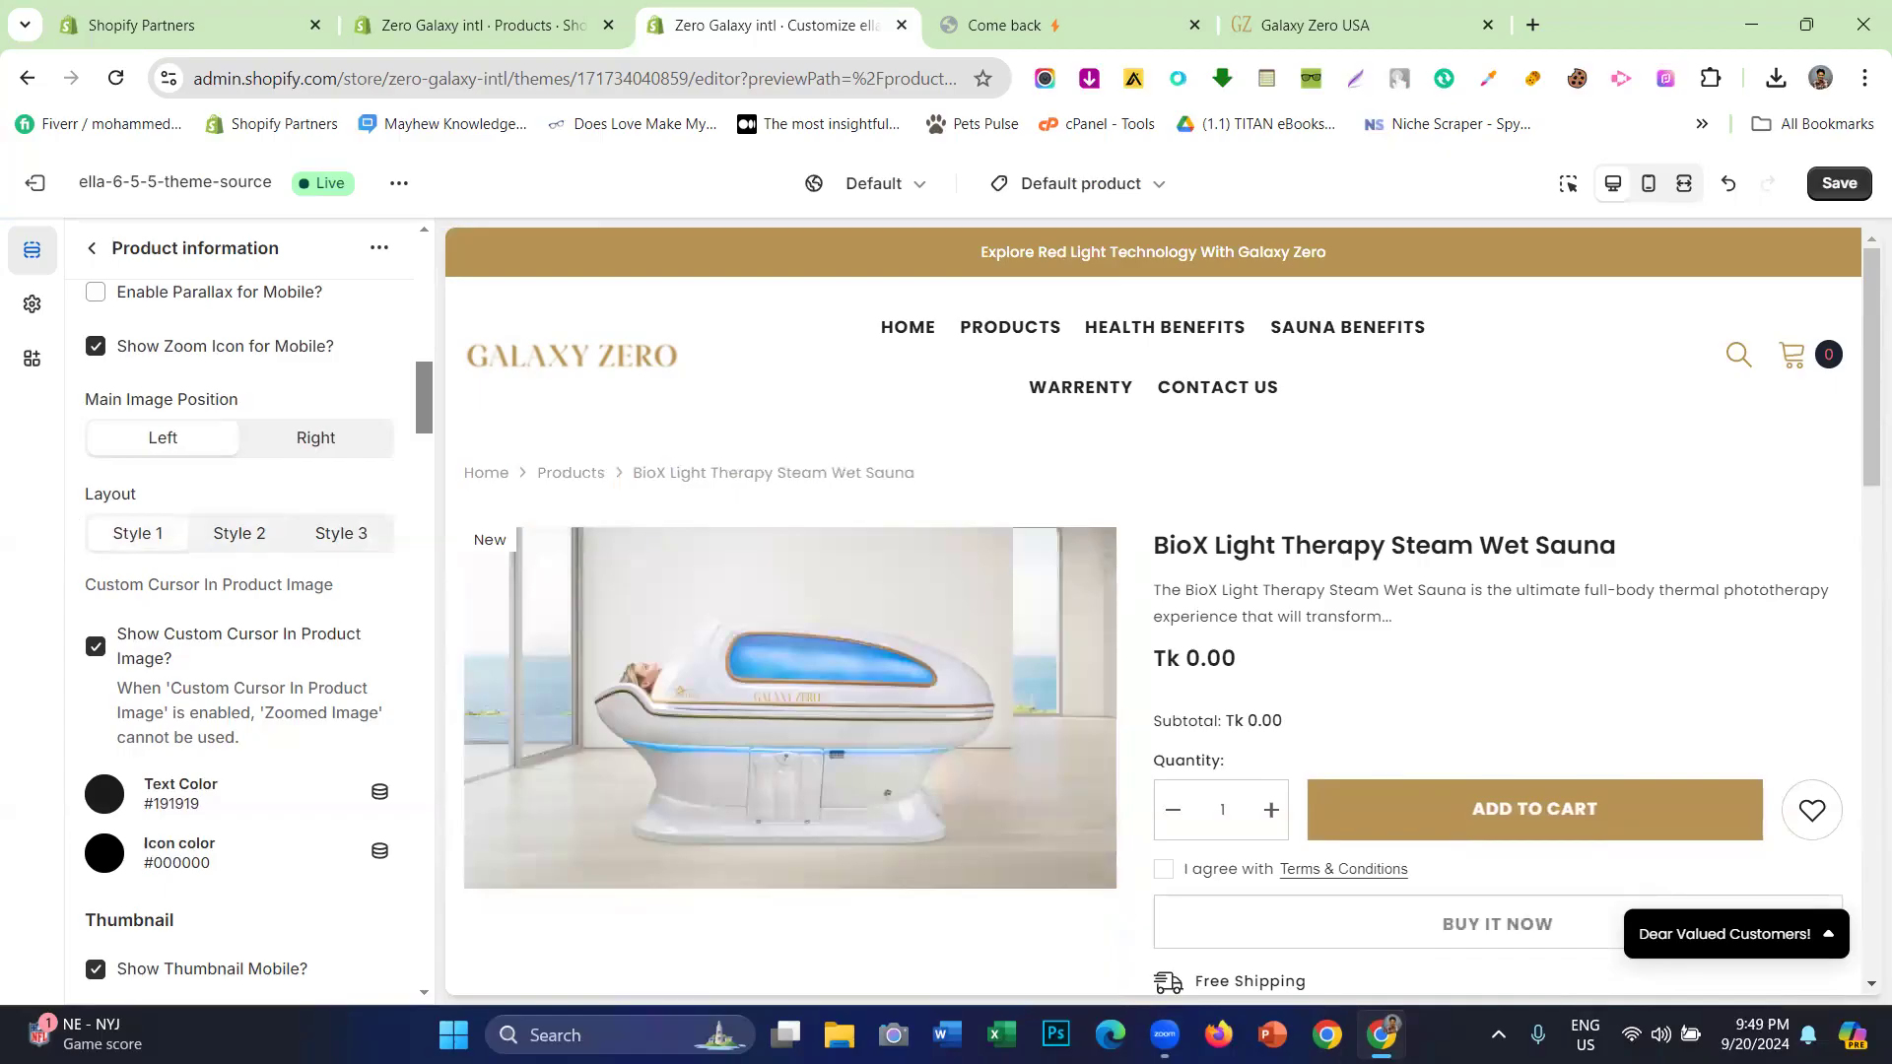
- Compare the Style 2 layout on the product page once more and switch back to Style 1
click(253, 535)
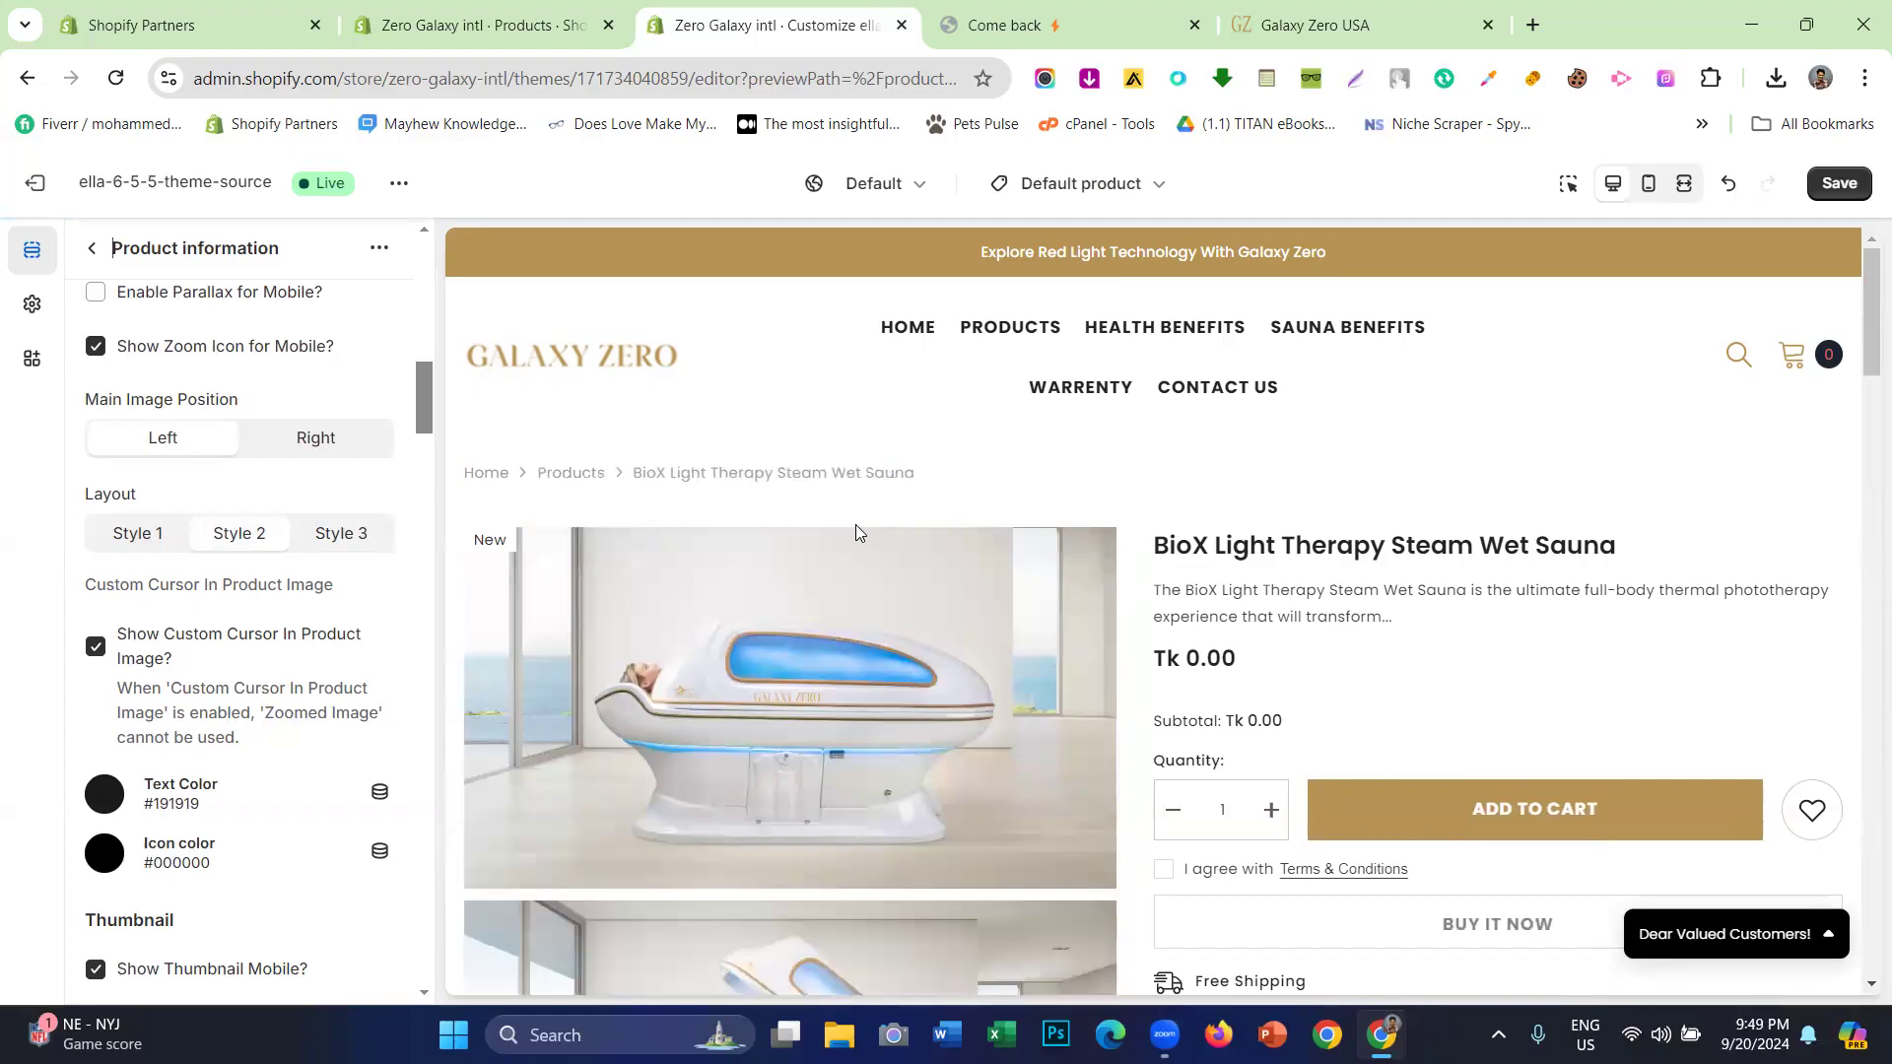
scroll(855, 533, down, 3)
scroll(855, 533, up, 3)
click(96, 544)
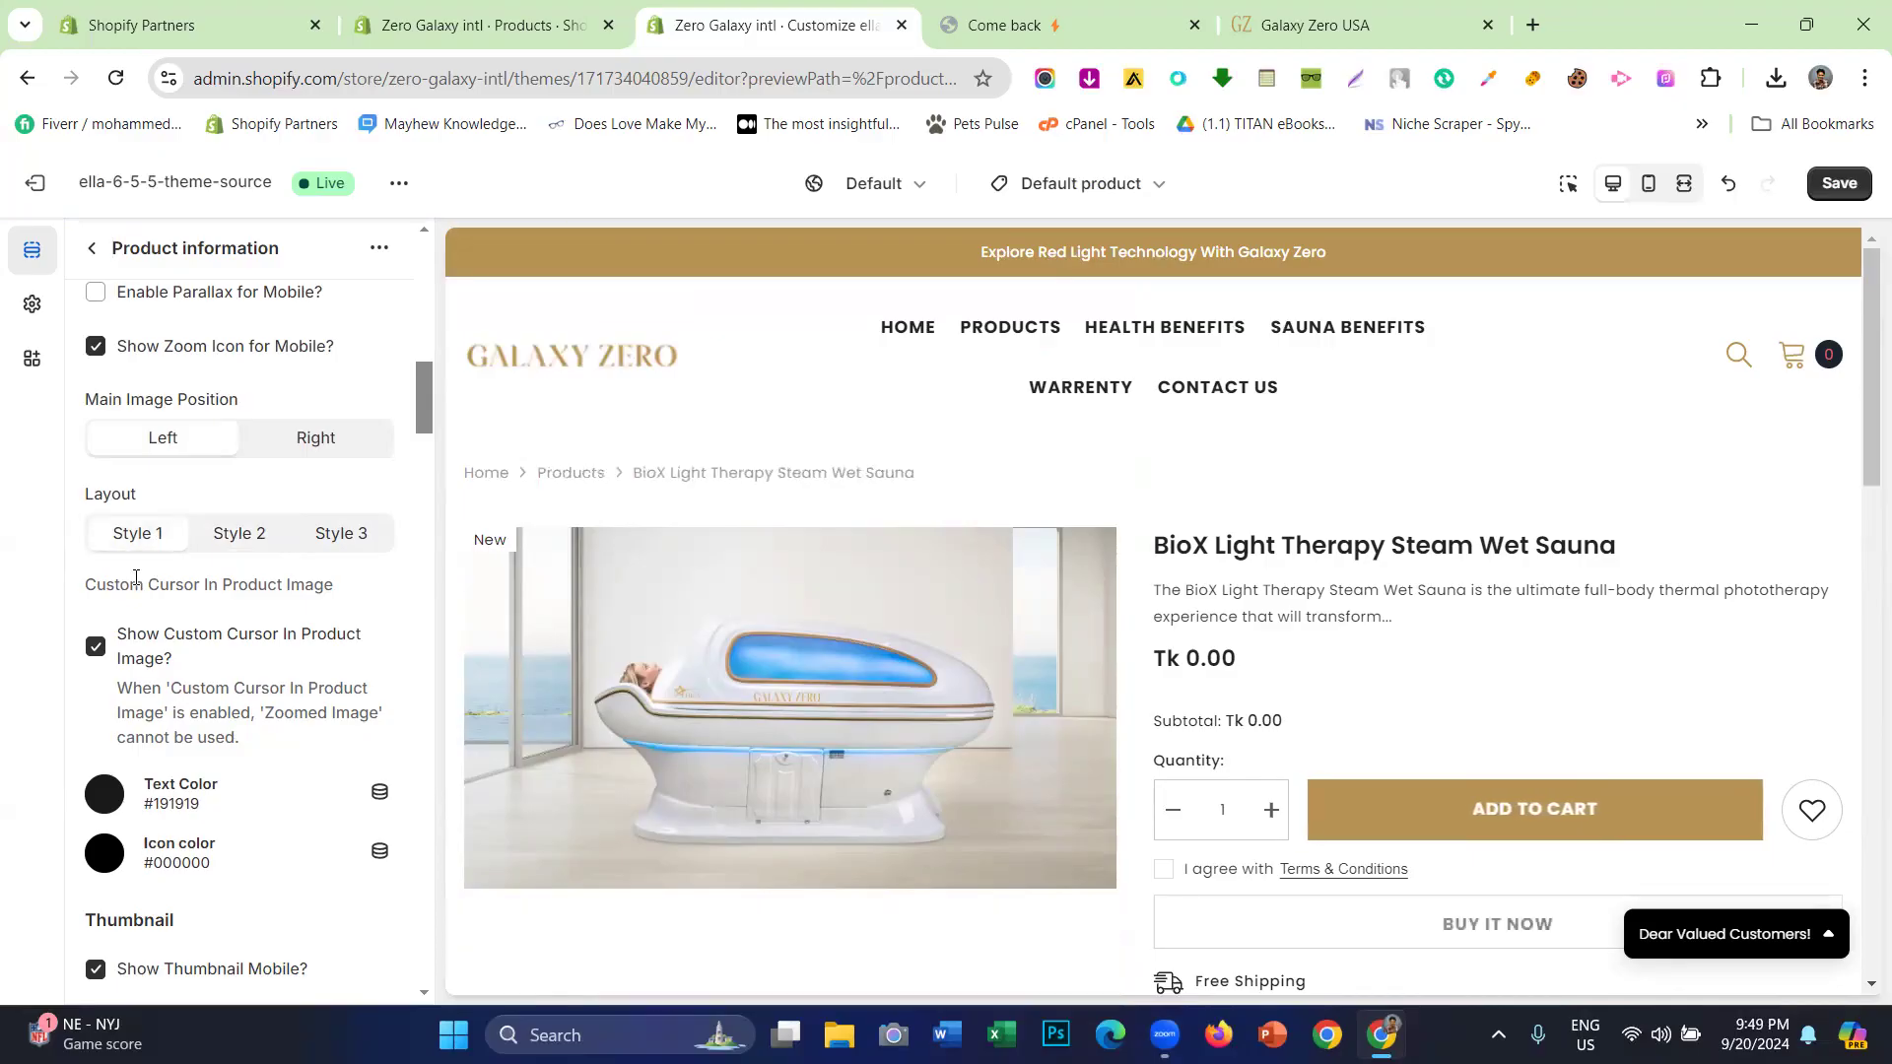
- Try Layout 1 (Left Thumbnail) as the thumbnail layout and check the product gallery in the full-width preview
scroll(129, 571, down, 5)
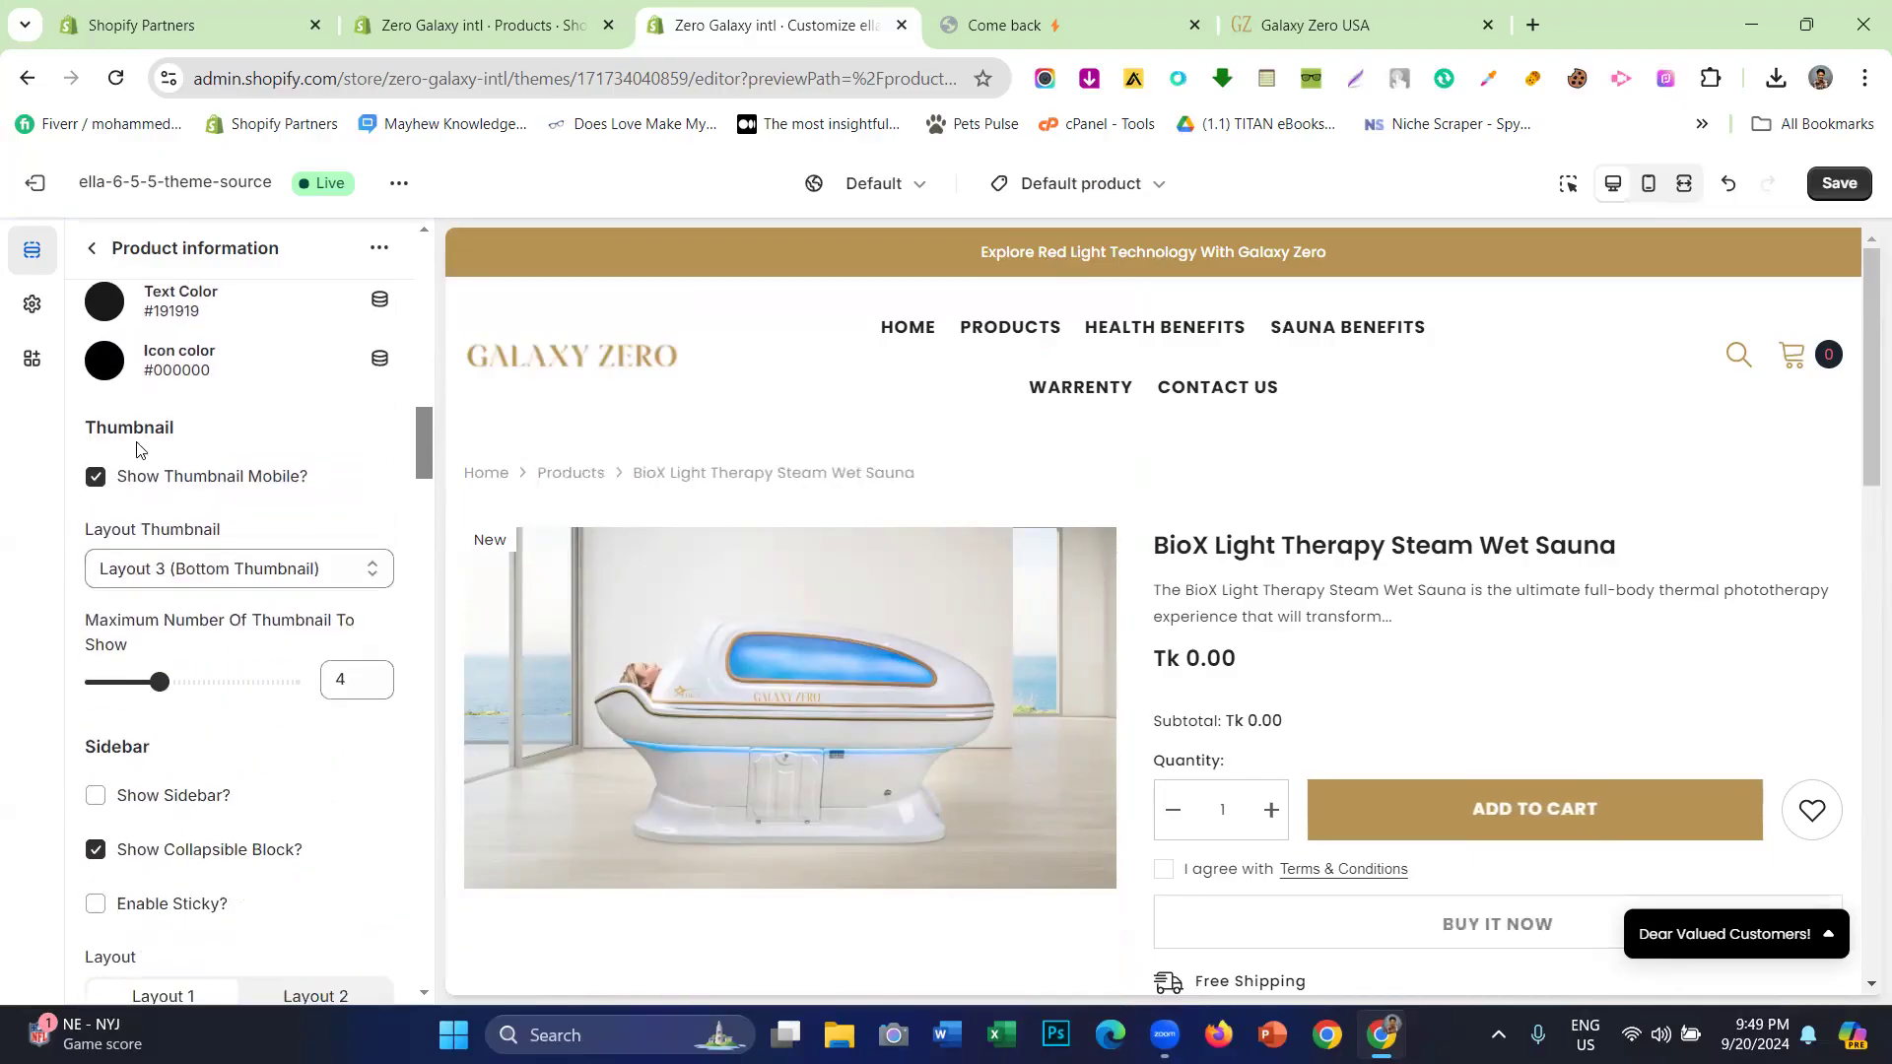
drag(87, 425, 217, 451)
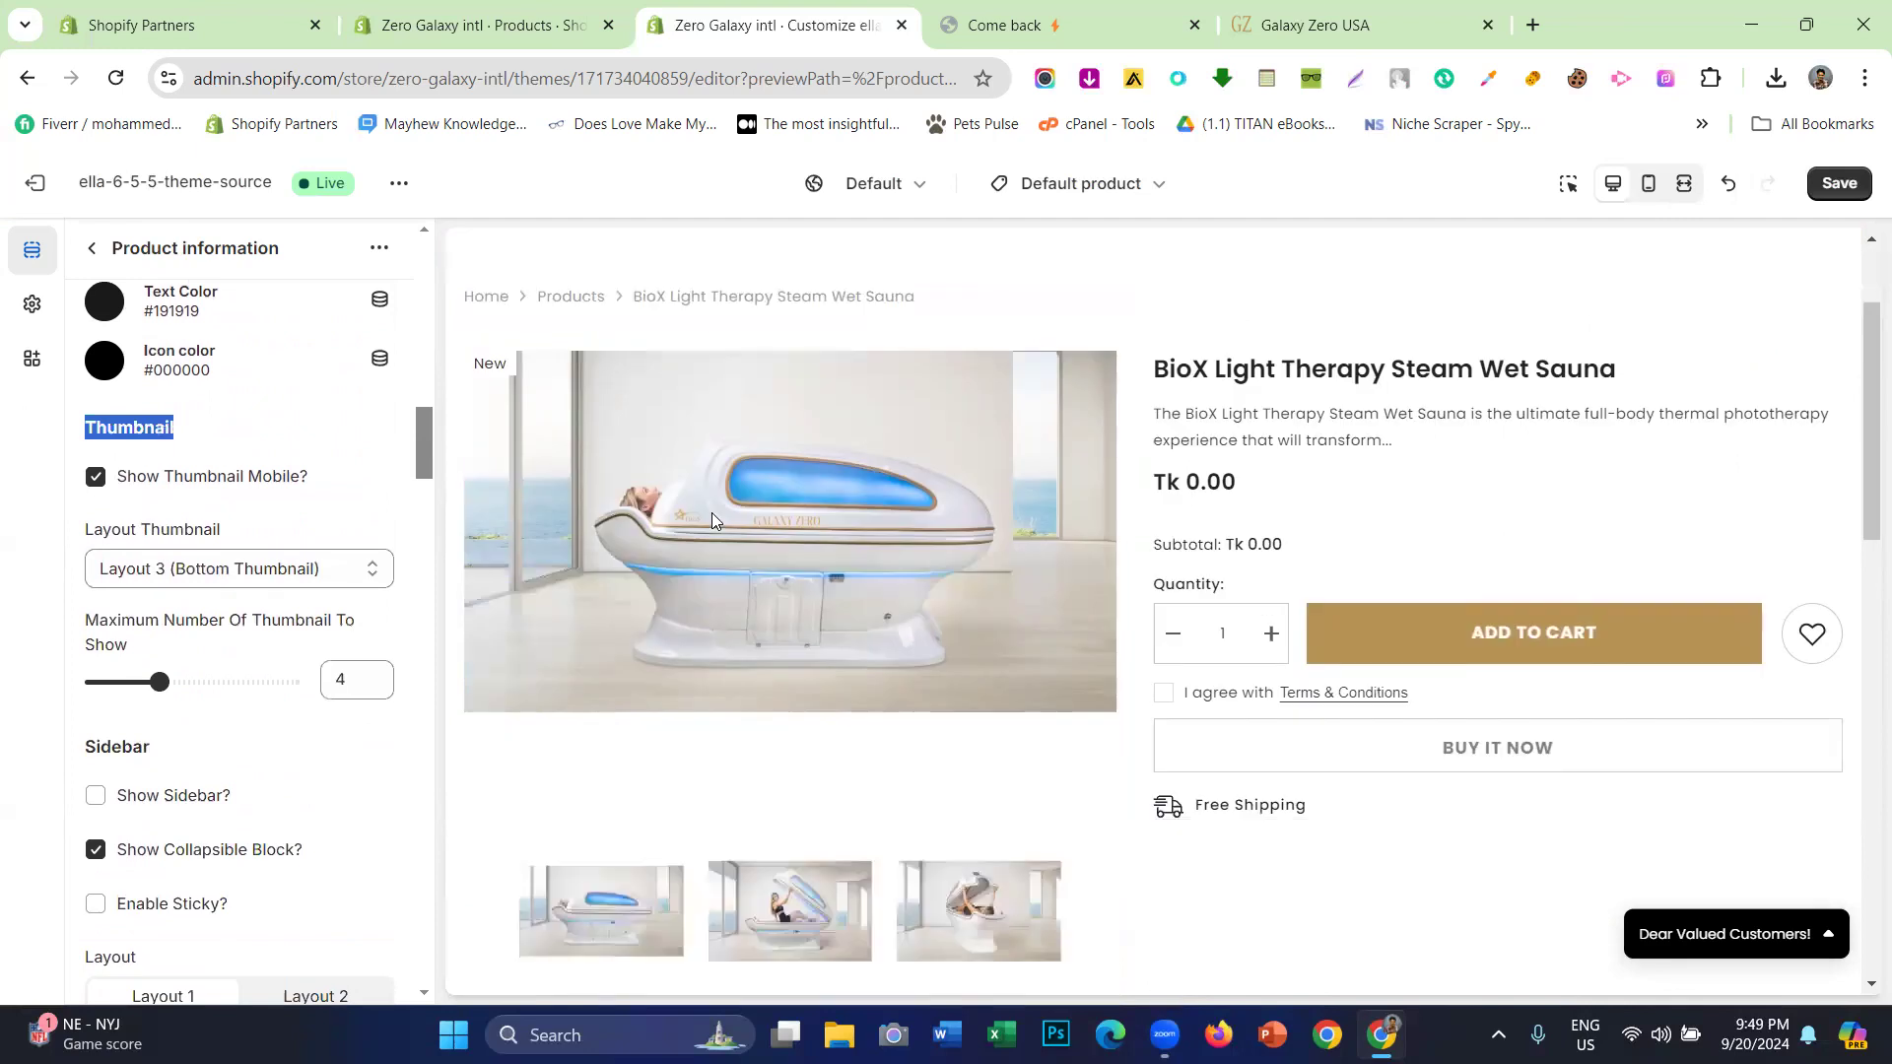
scroll(711, 512, down, 3)
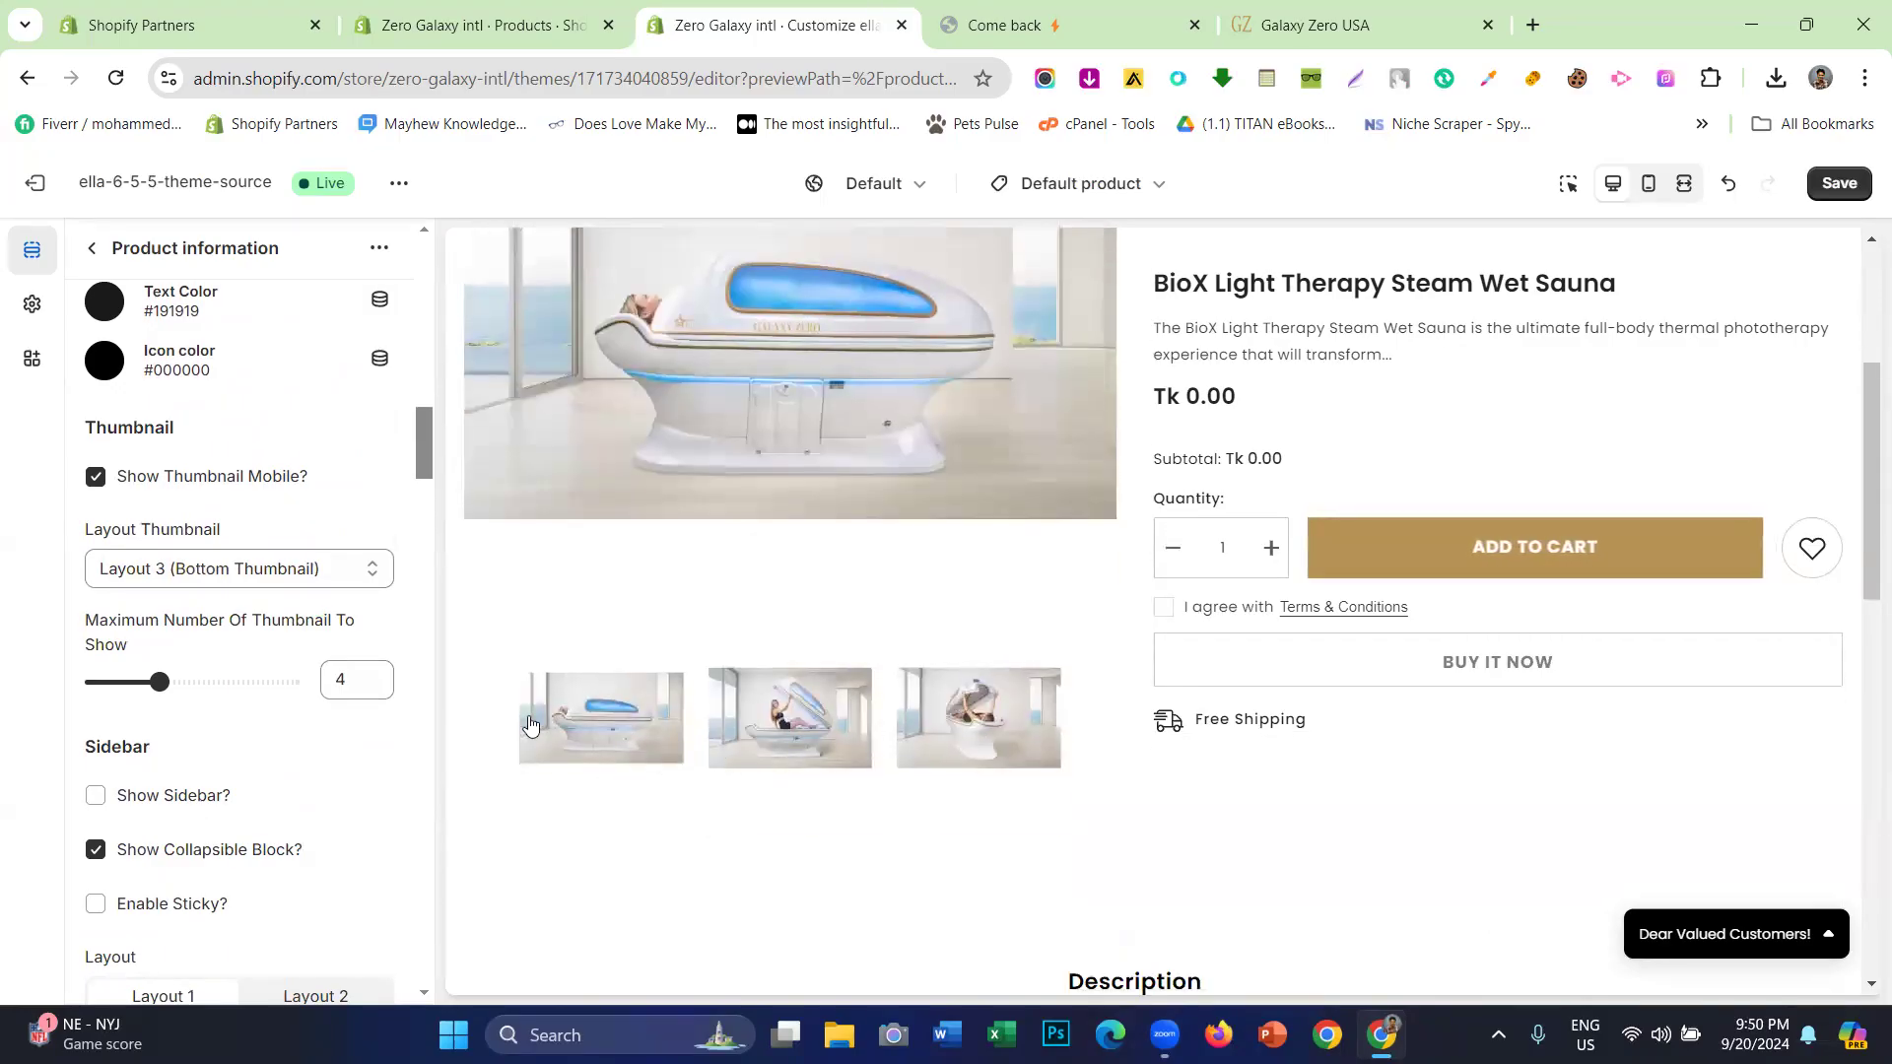
click(198, 571)
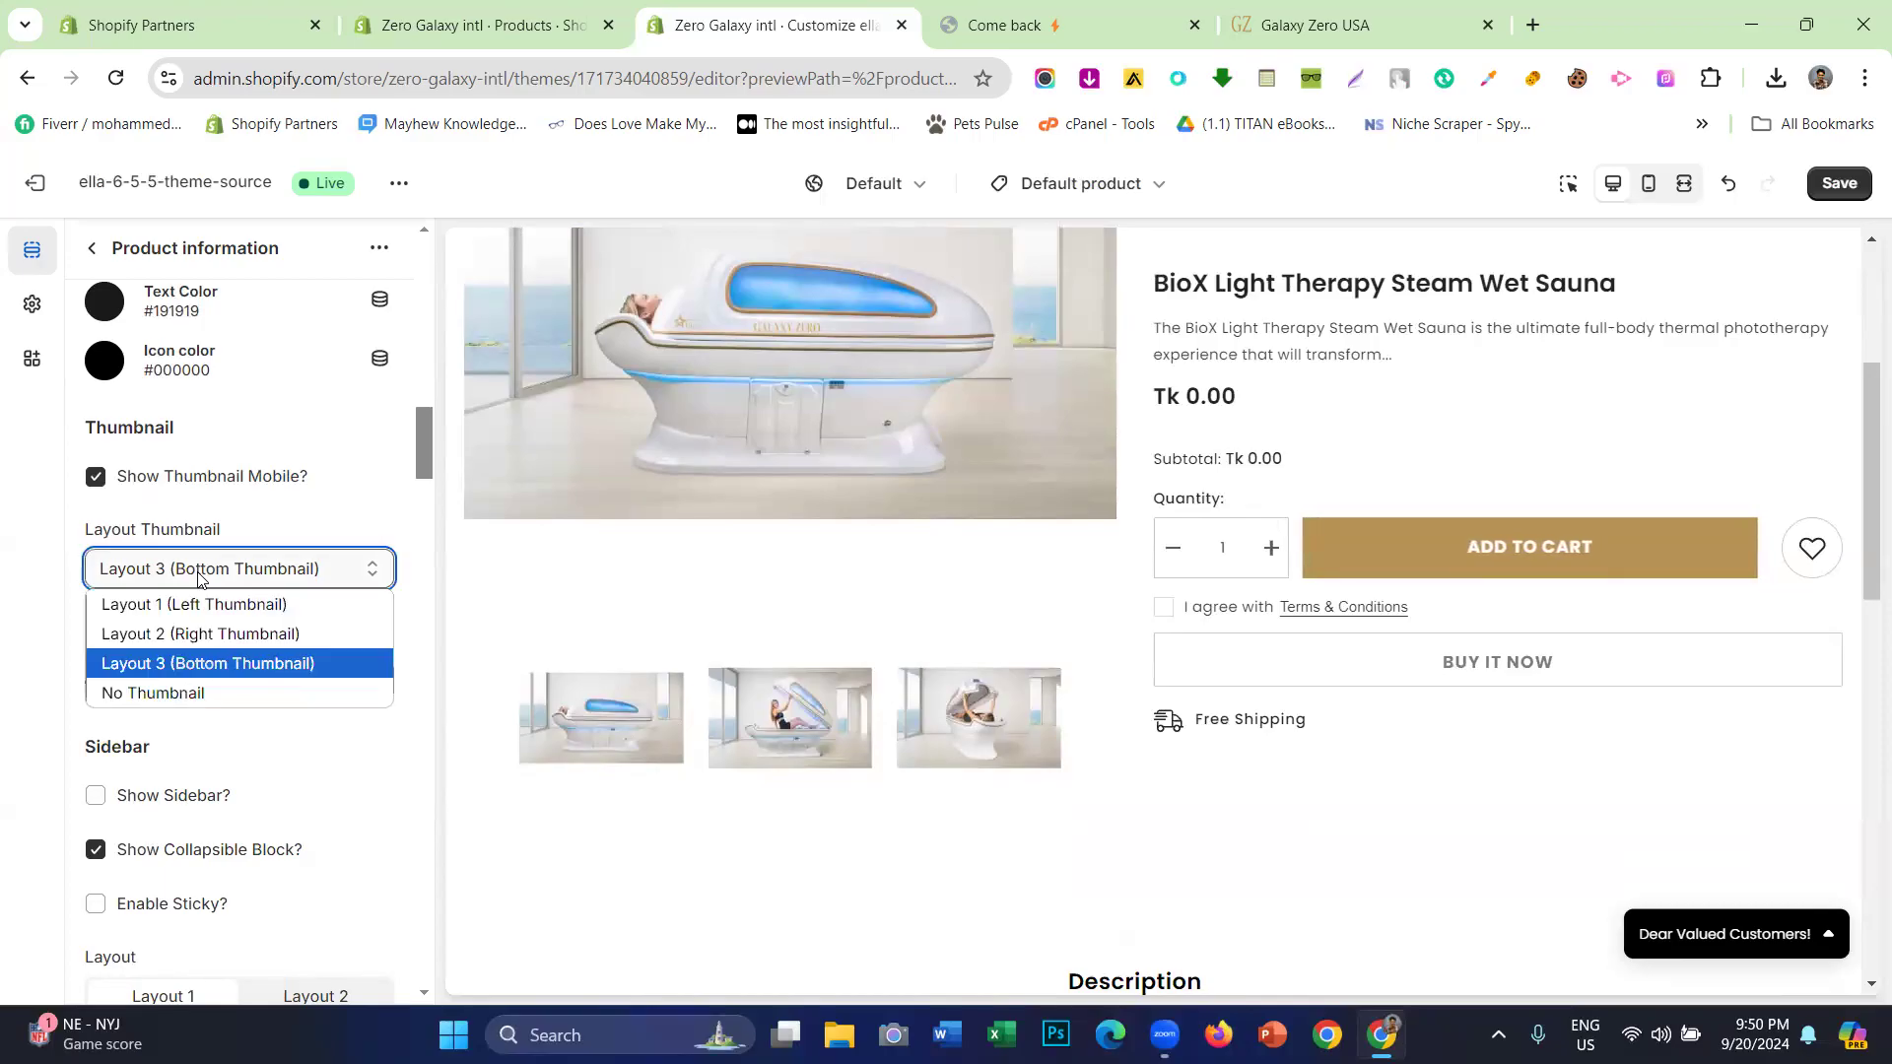
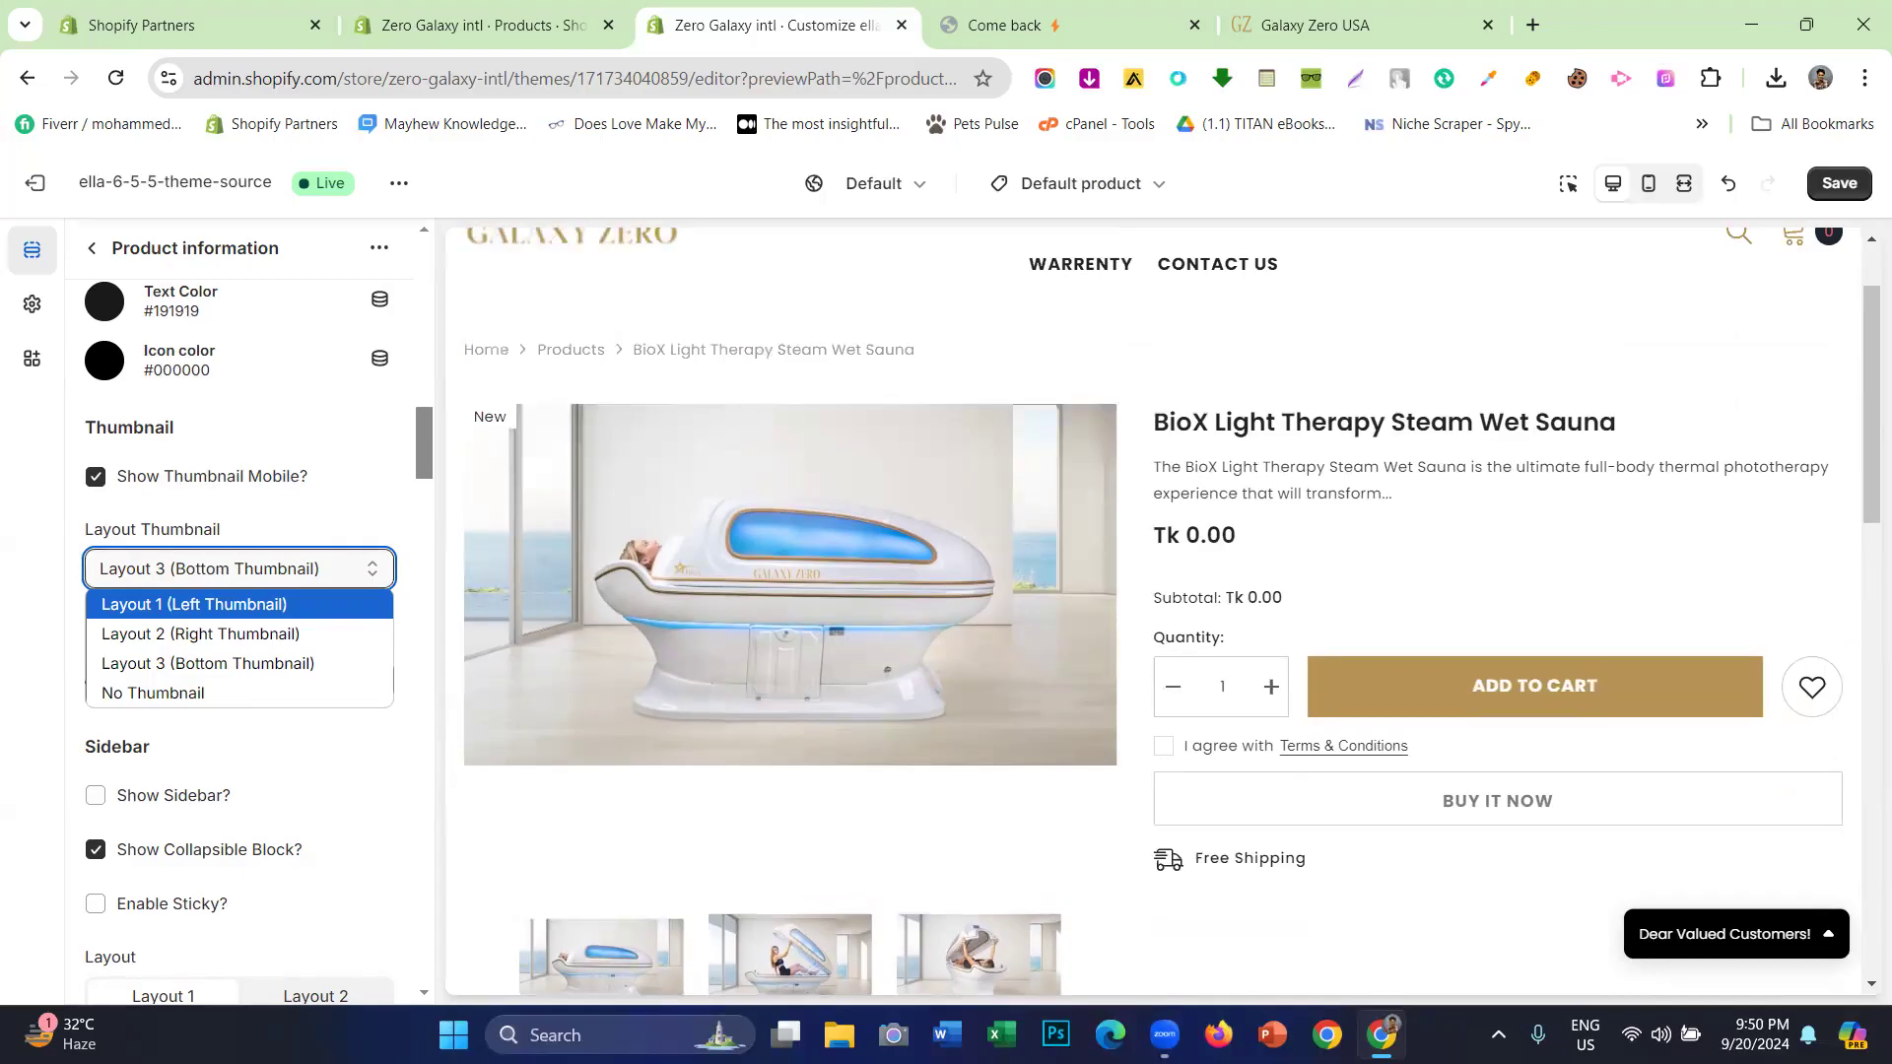
click(228, 615)
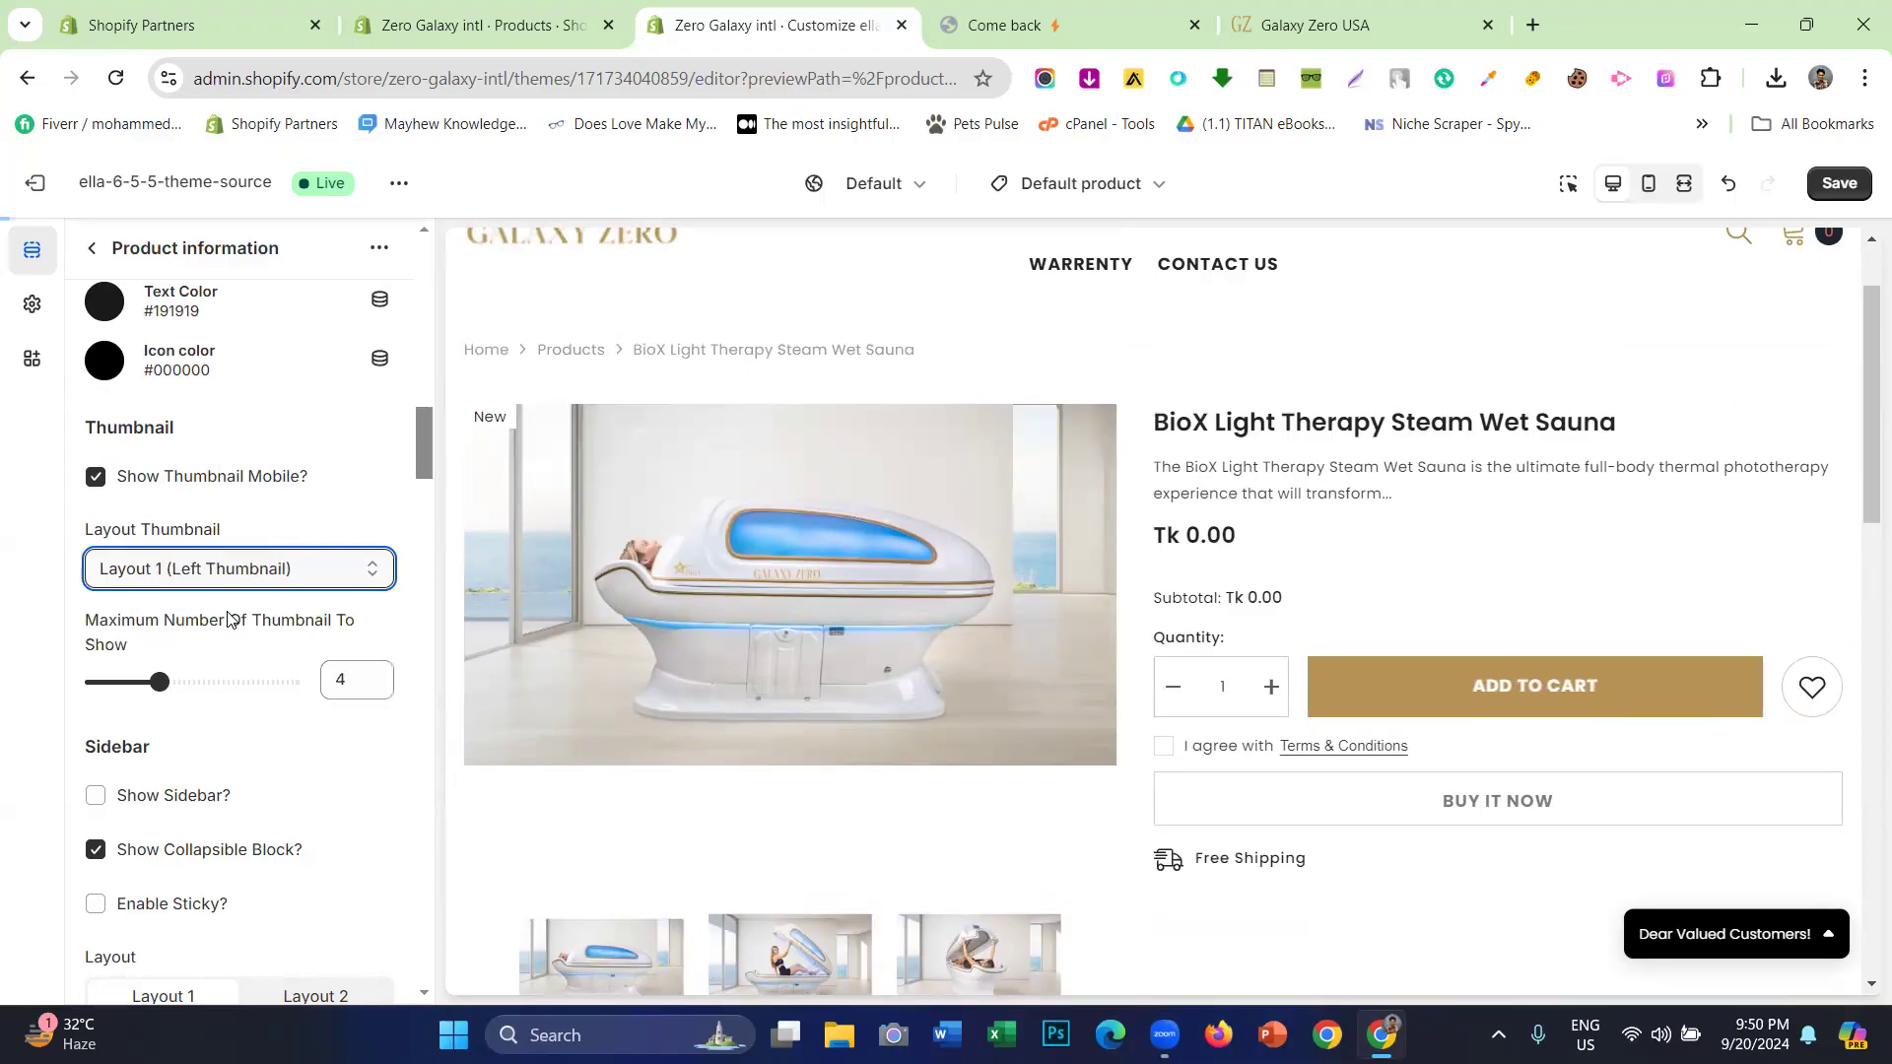
scroll(823, 699, down, 2)
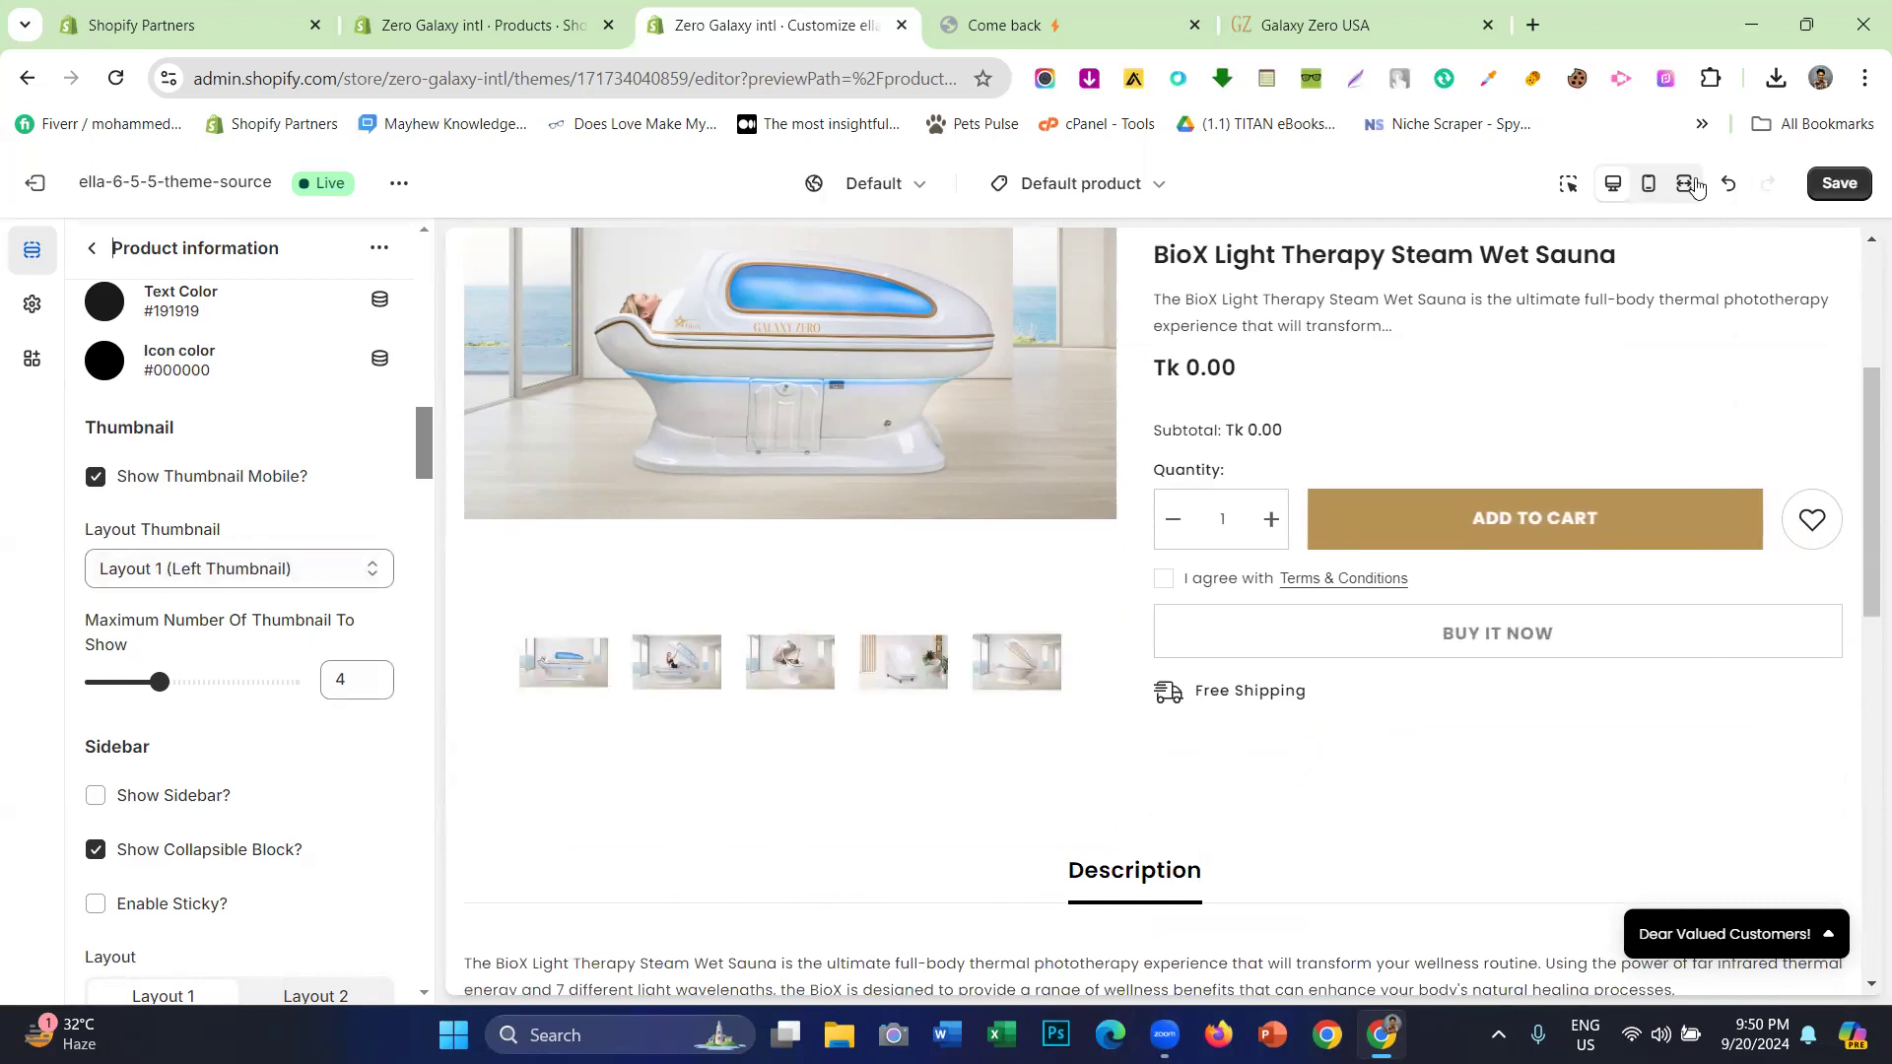
click(1695, 187)
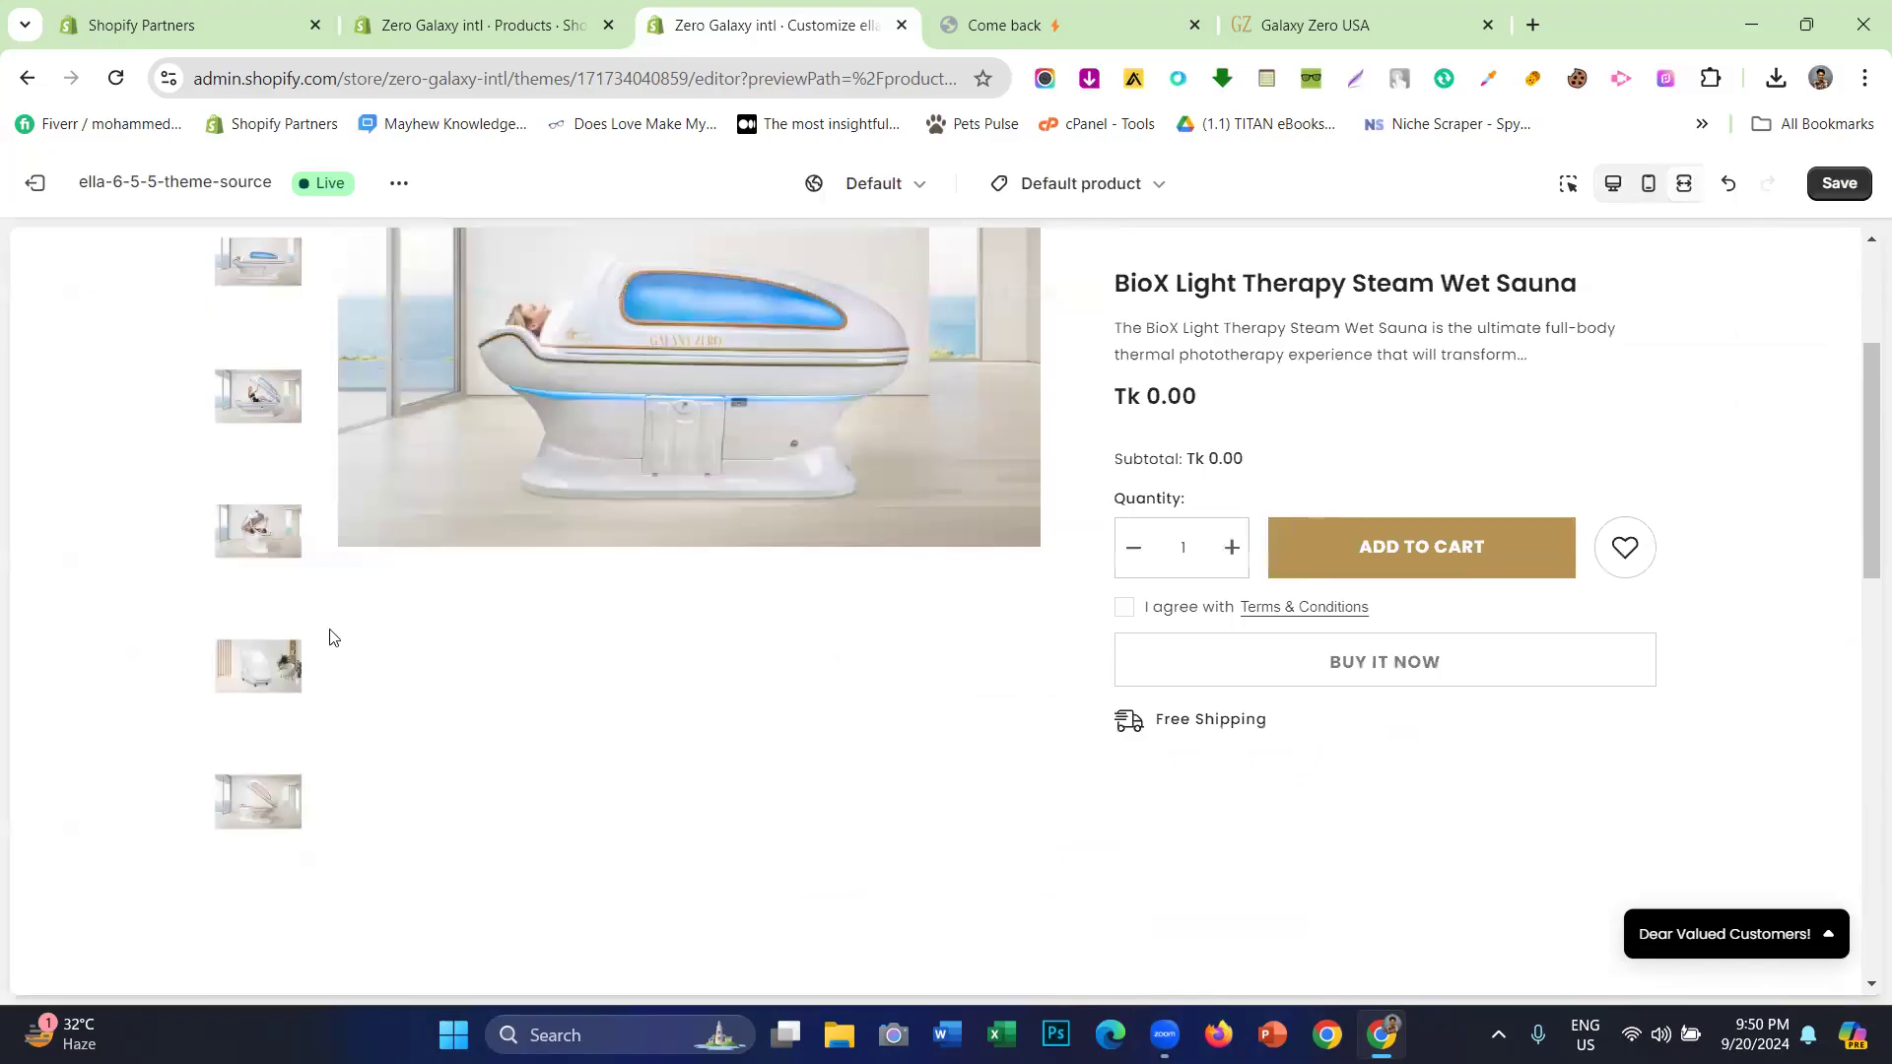
scroll(329, 633, up, 3)
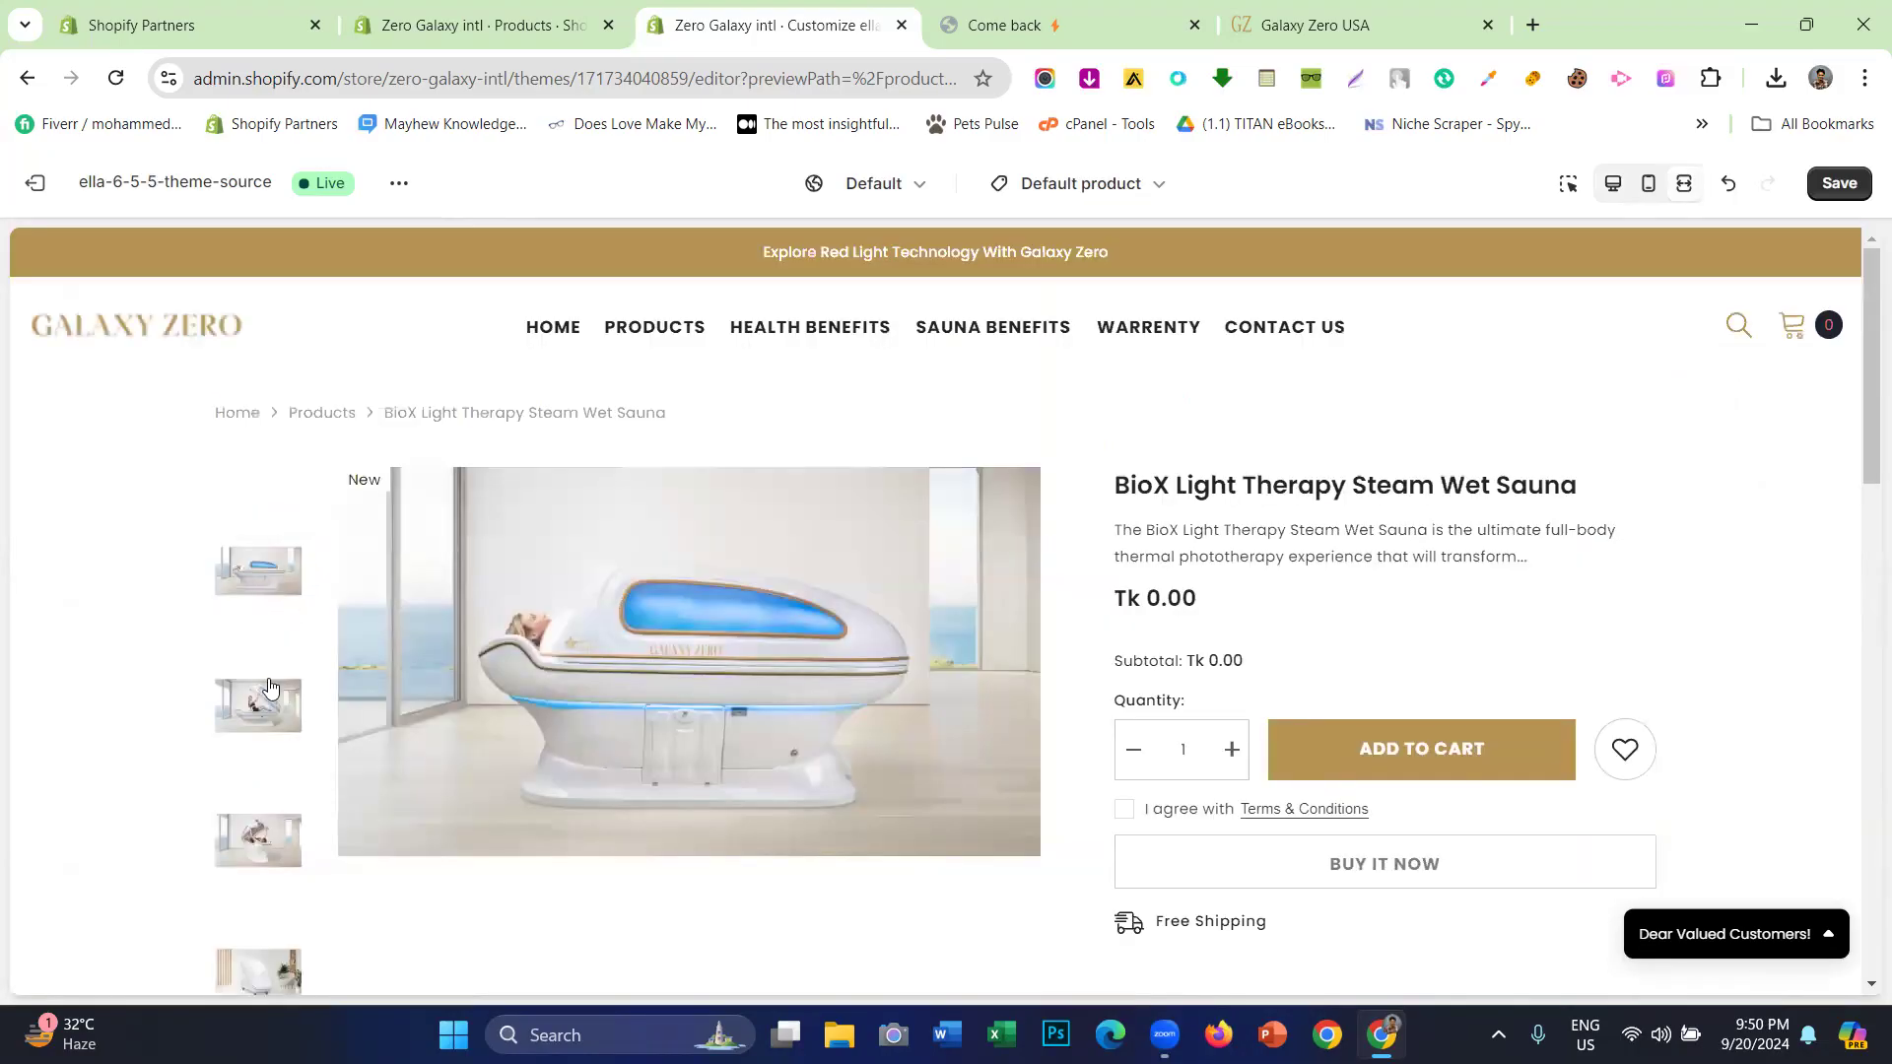
scroll(621, 690, down, 3)
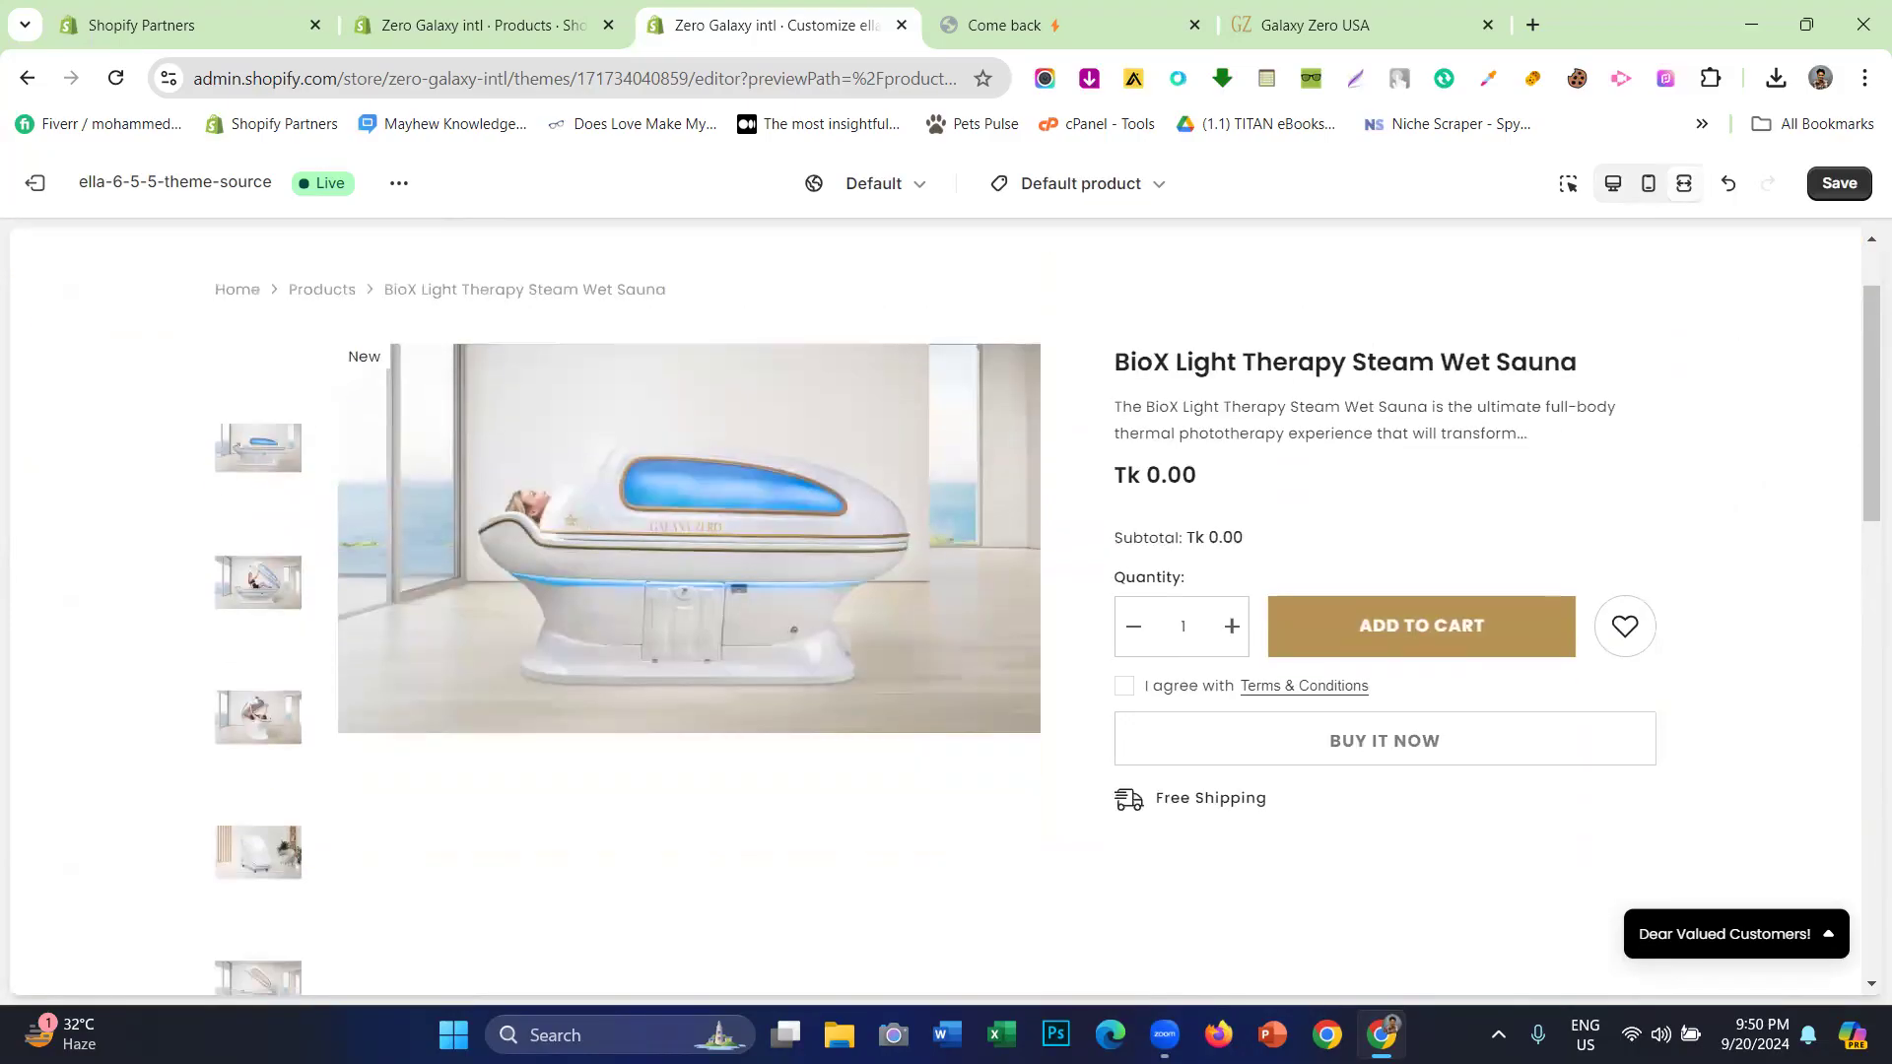
scroll(307, 454, up, 3)
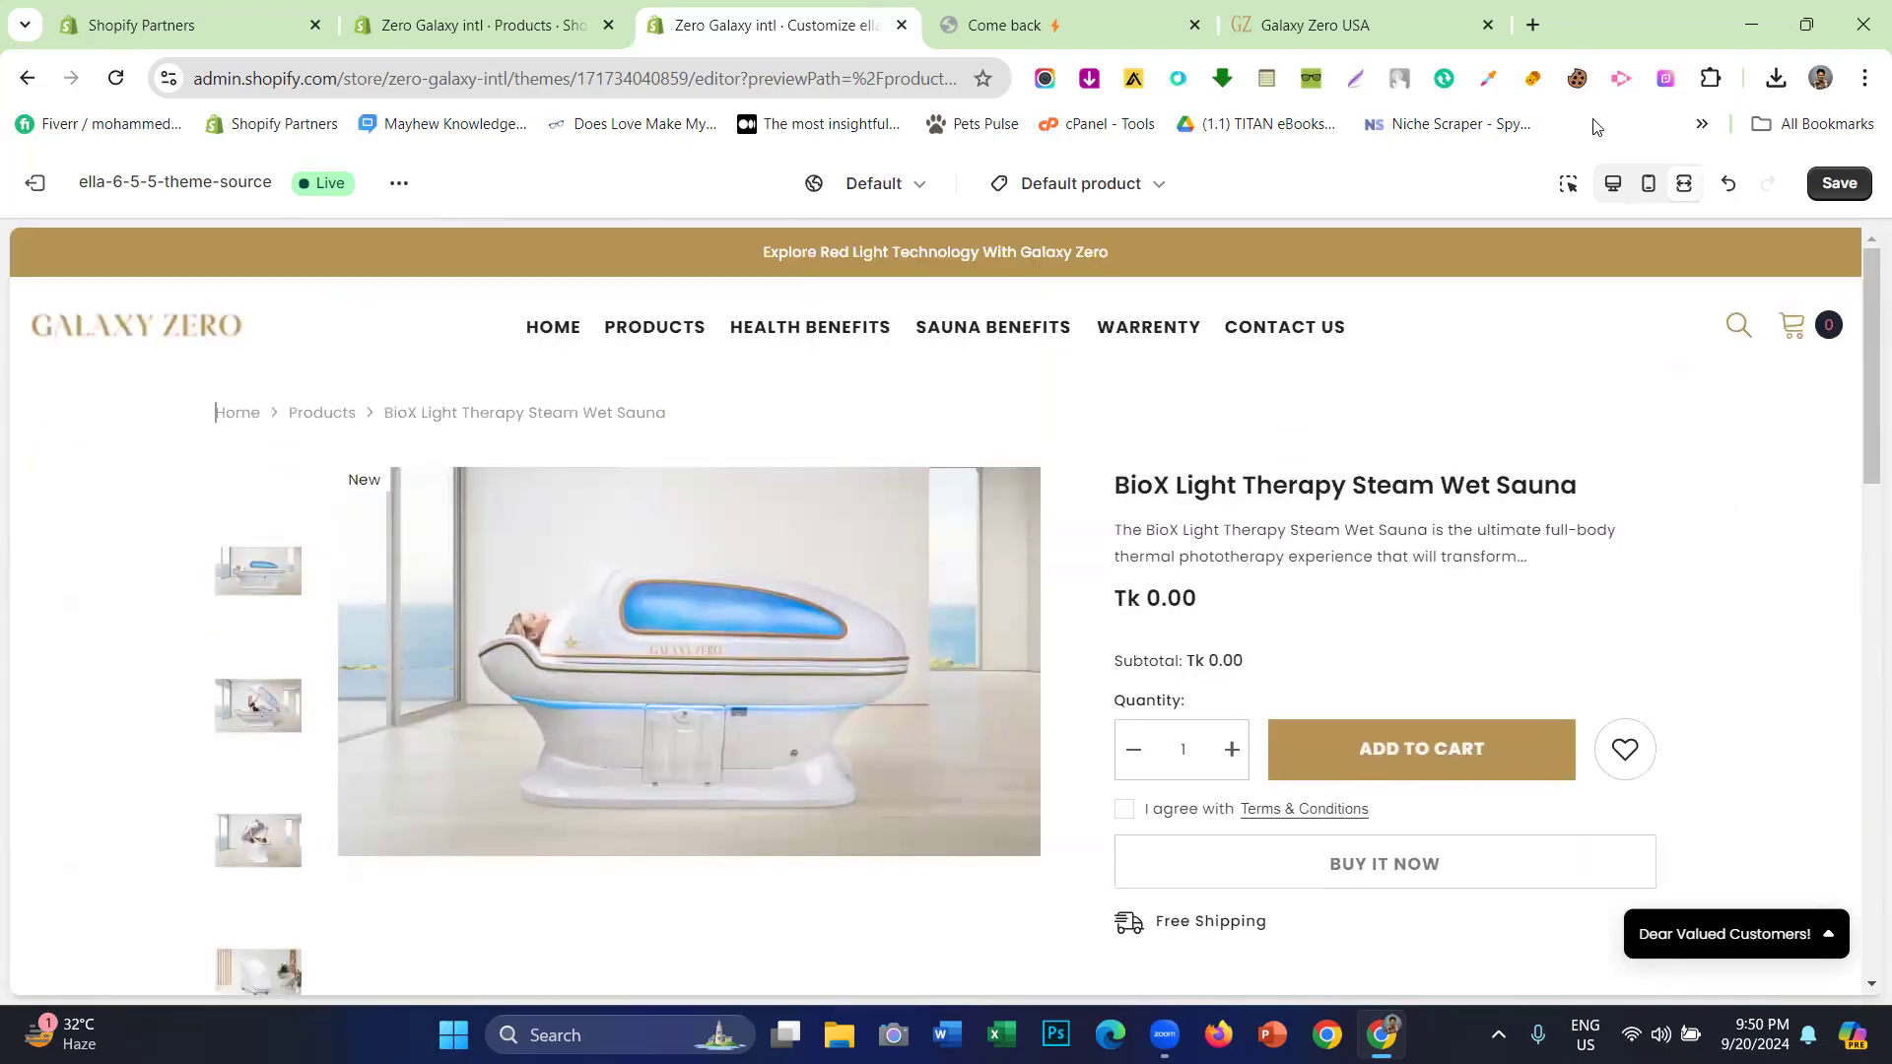
- Try Layout 2 (Right Thumbnail) as the thumbnail layout and check the product gallery in the full-width preview
click(223, 550)
click(236, 568)
click(238, 635)
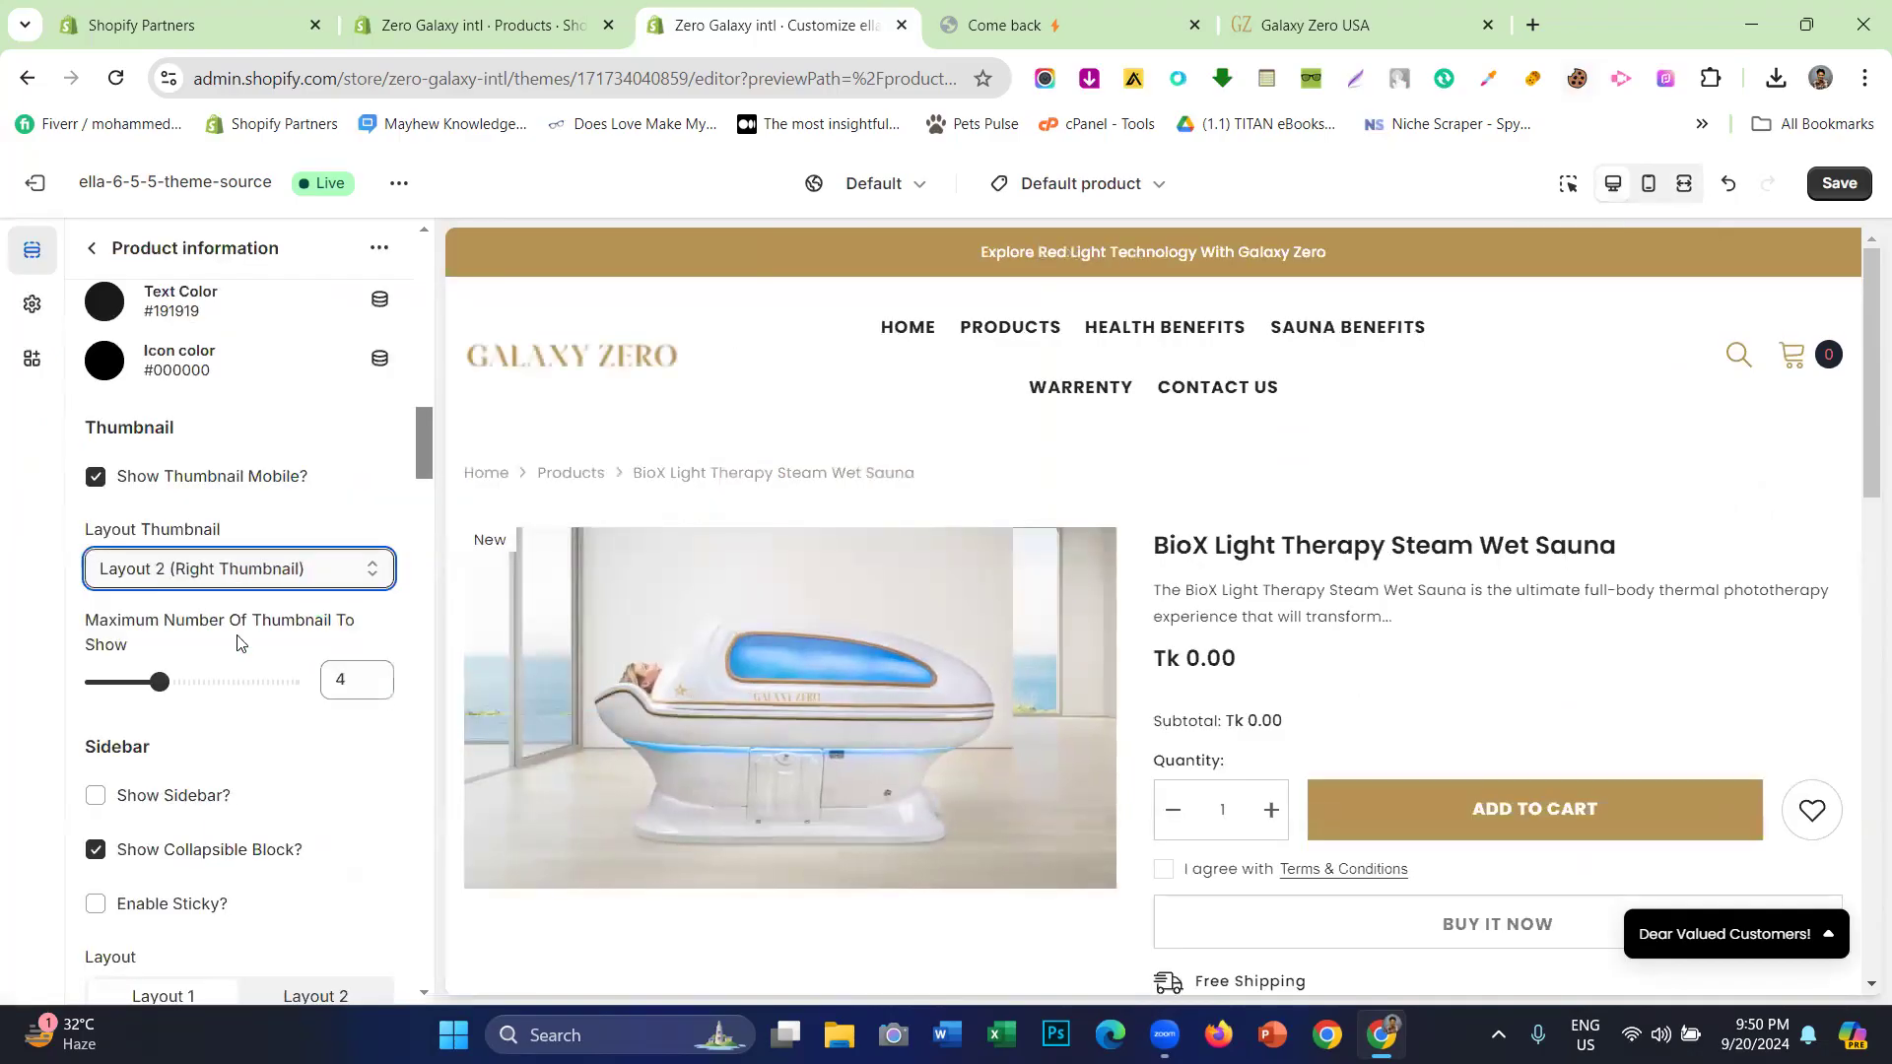
double_click(145, 248)
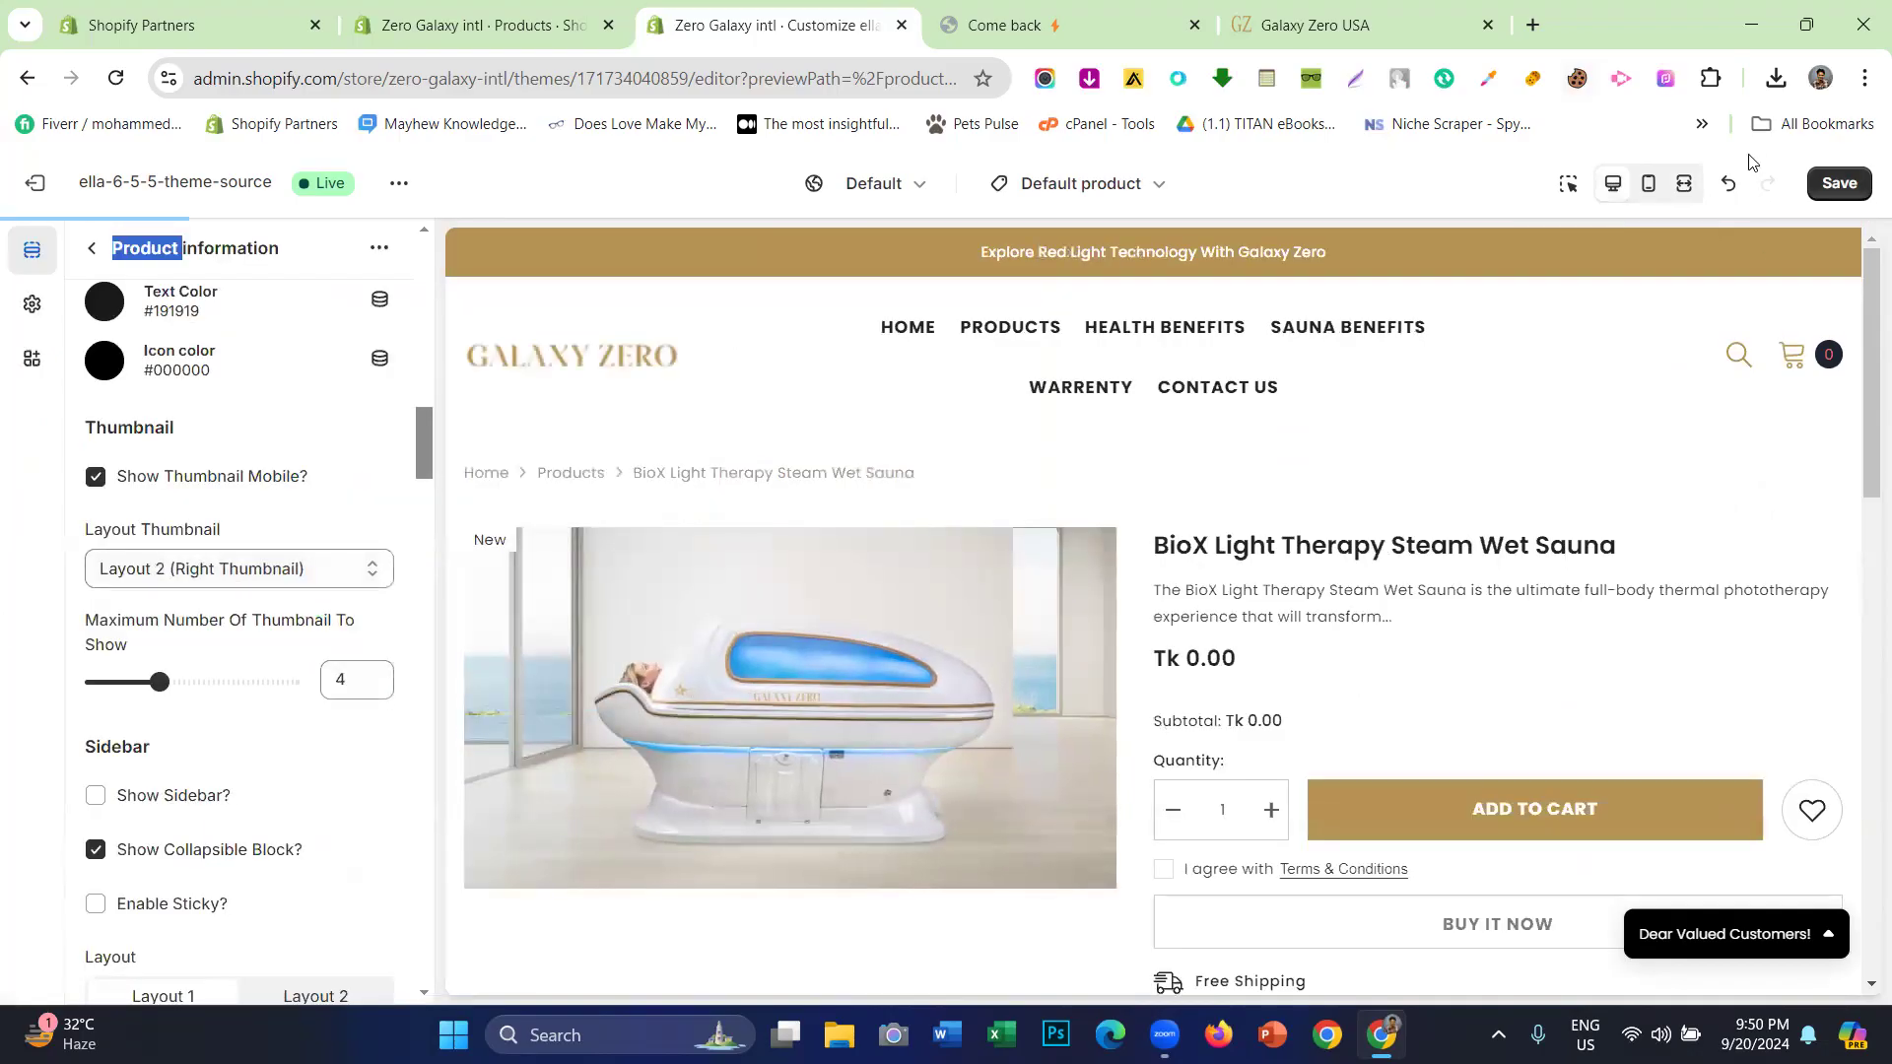
click(1681, 187)
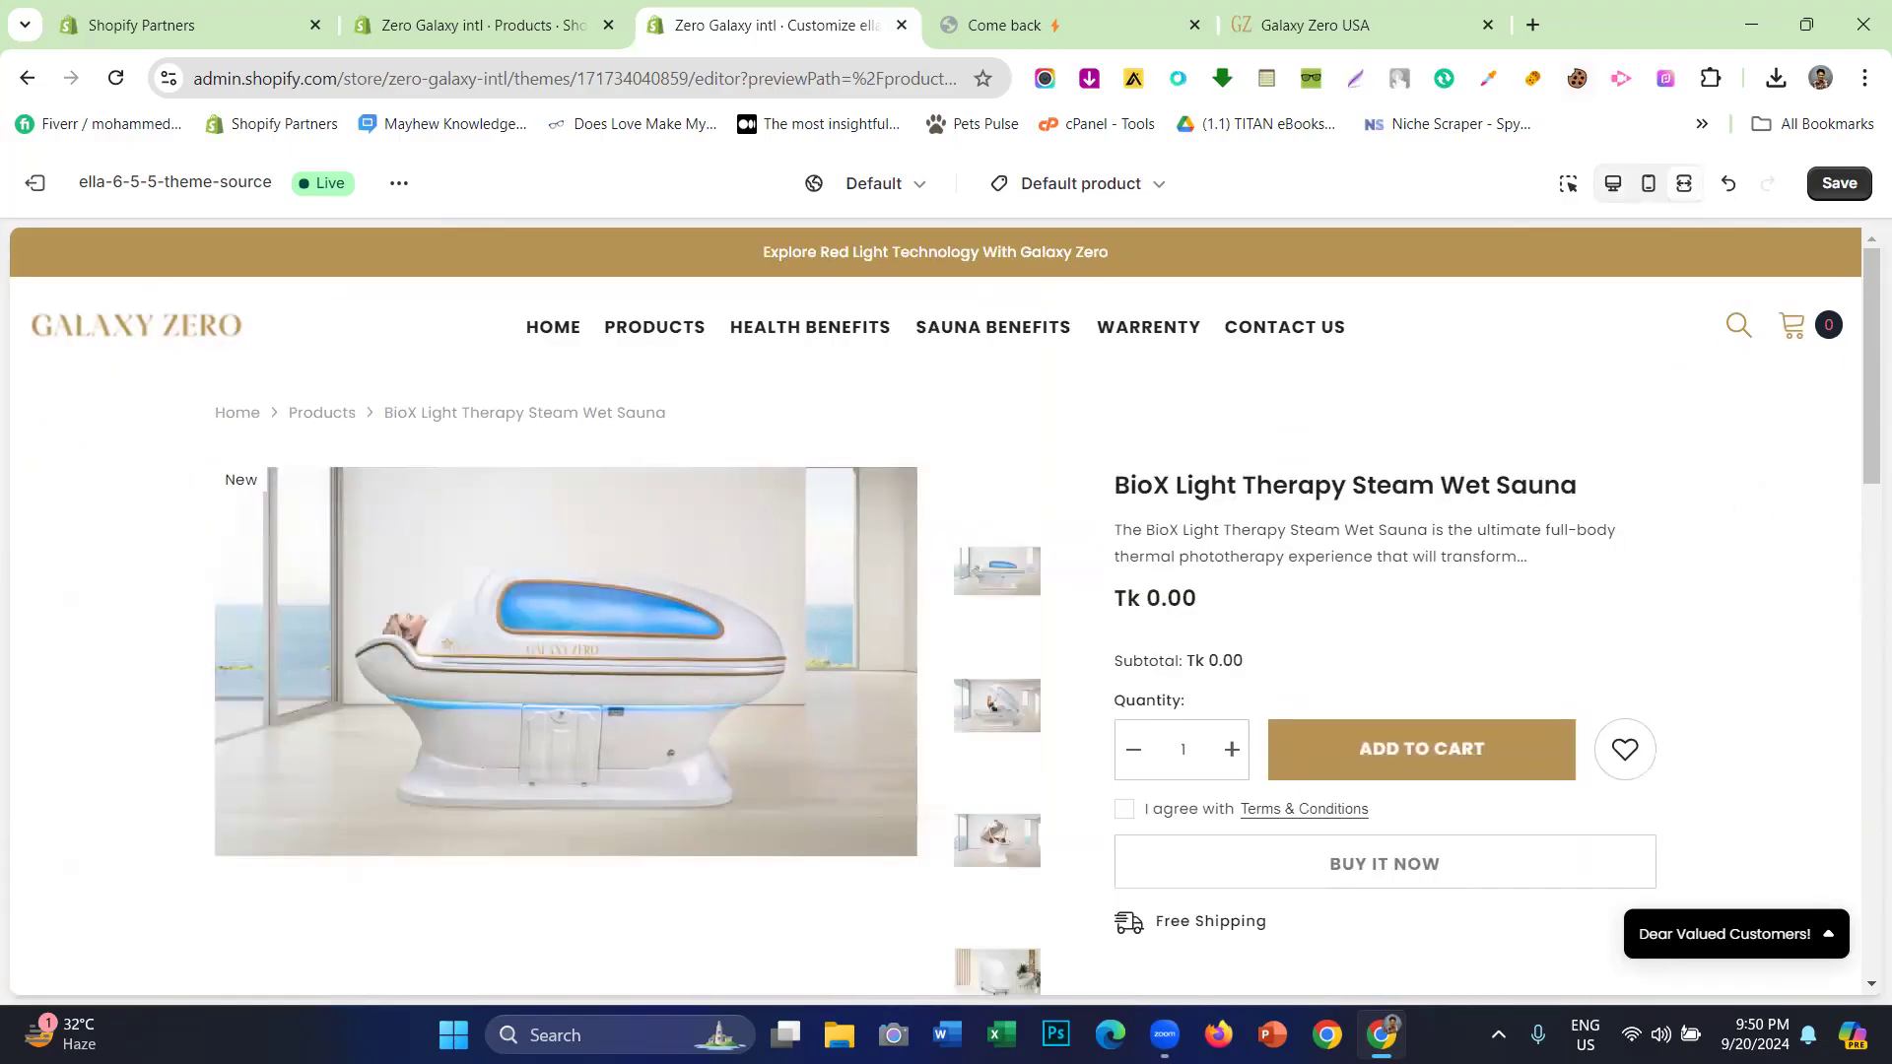
scroll(1025, 591, down, 3)
scroll(1426, 401, up, 1)
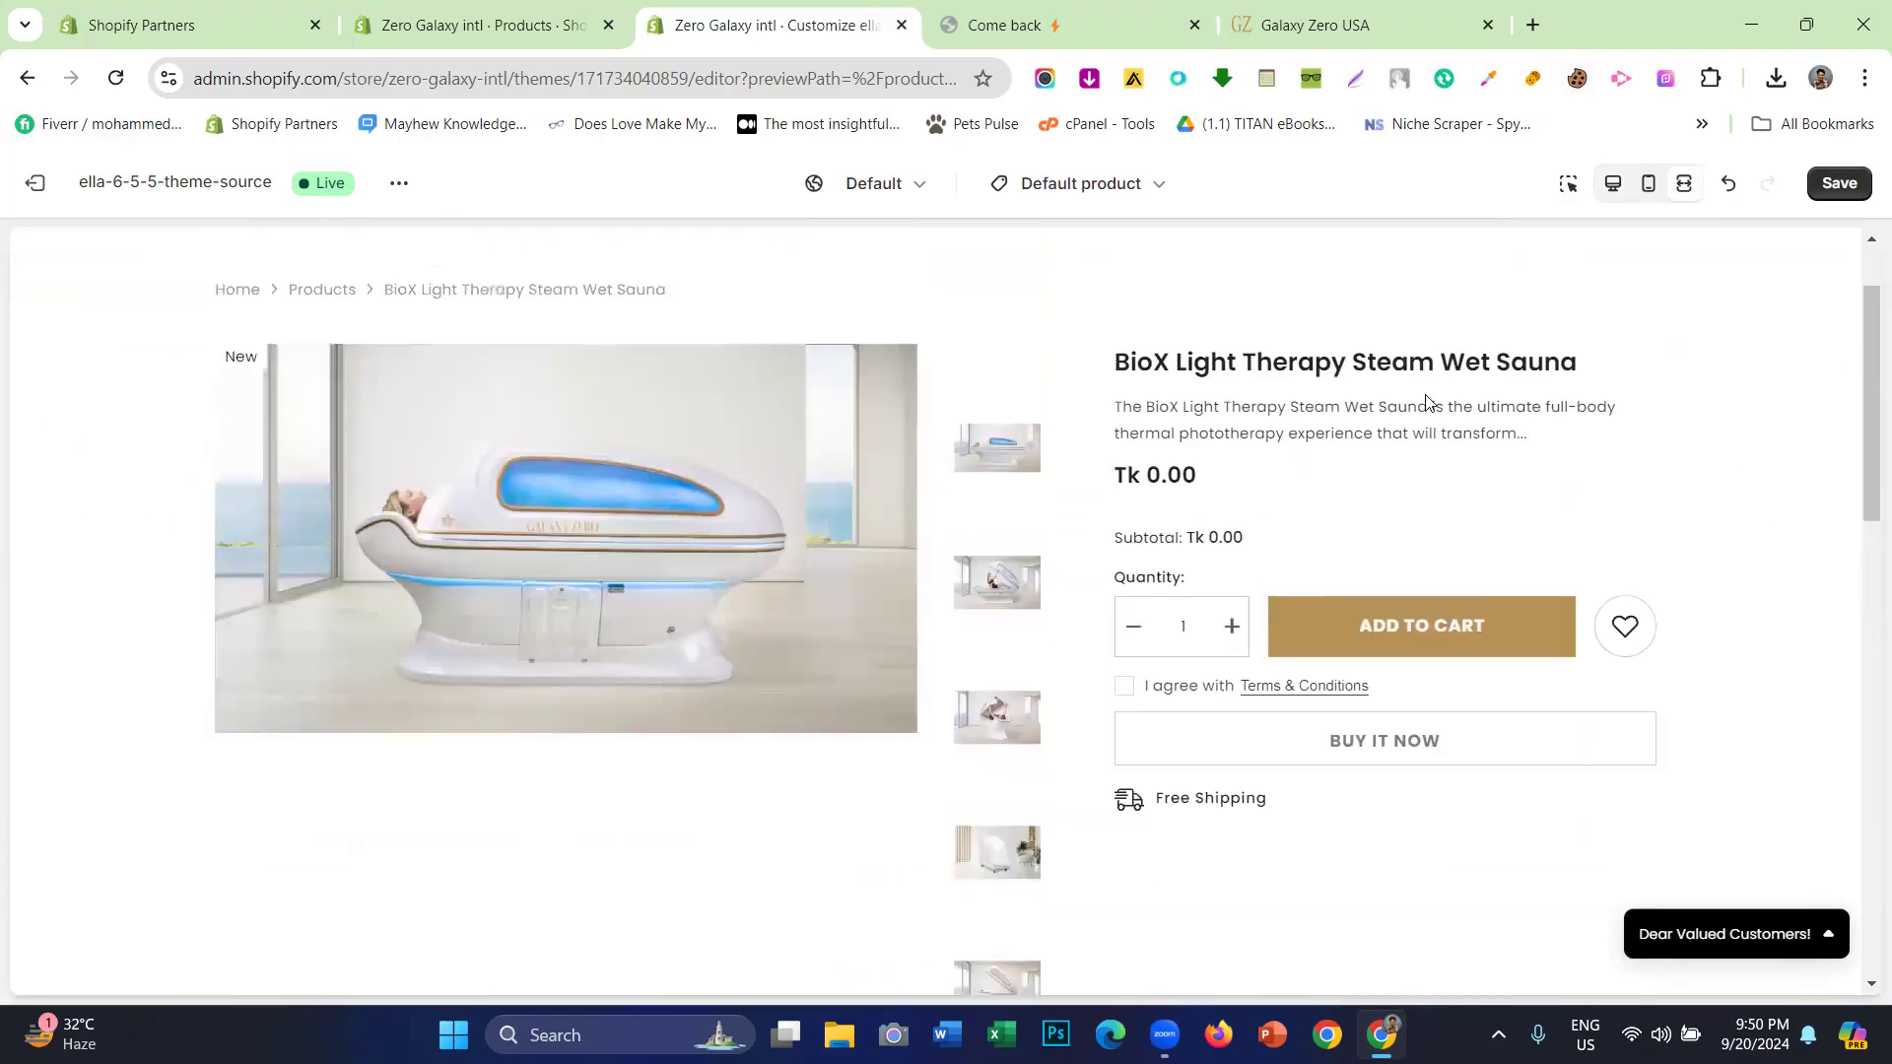
- Return to the desktop preview and set the thumbnail layout to Layout 3 (Bottom Thumbnail)
click(1624, 195)
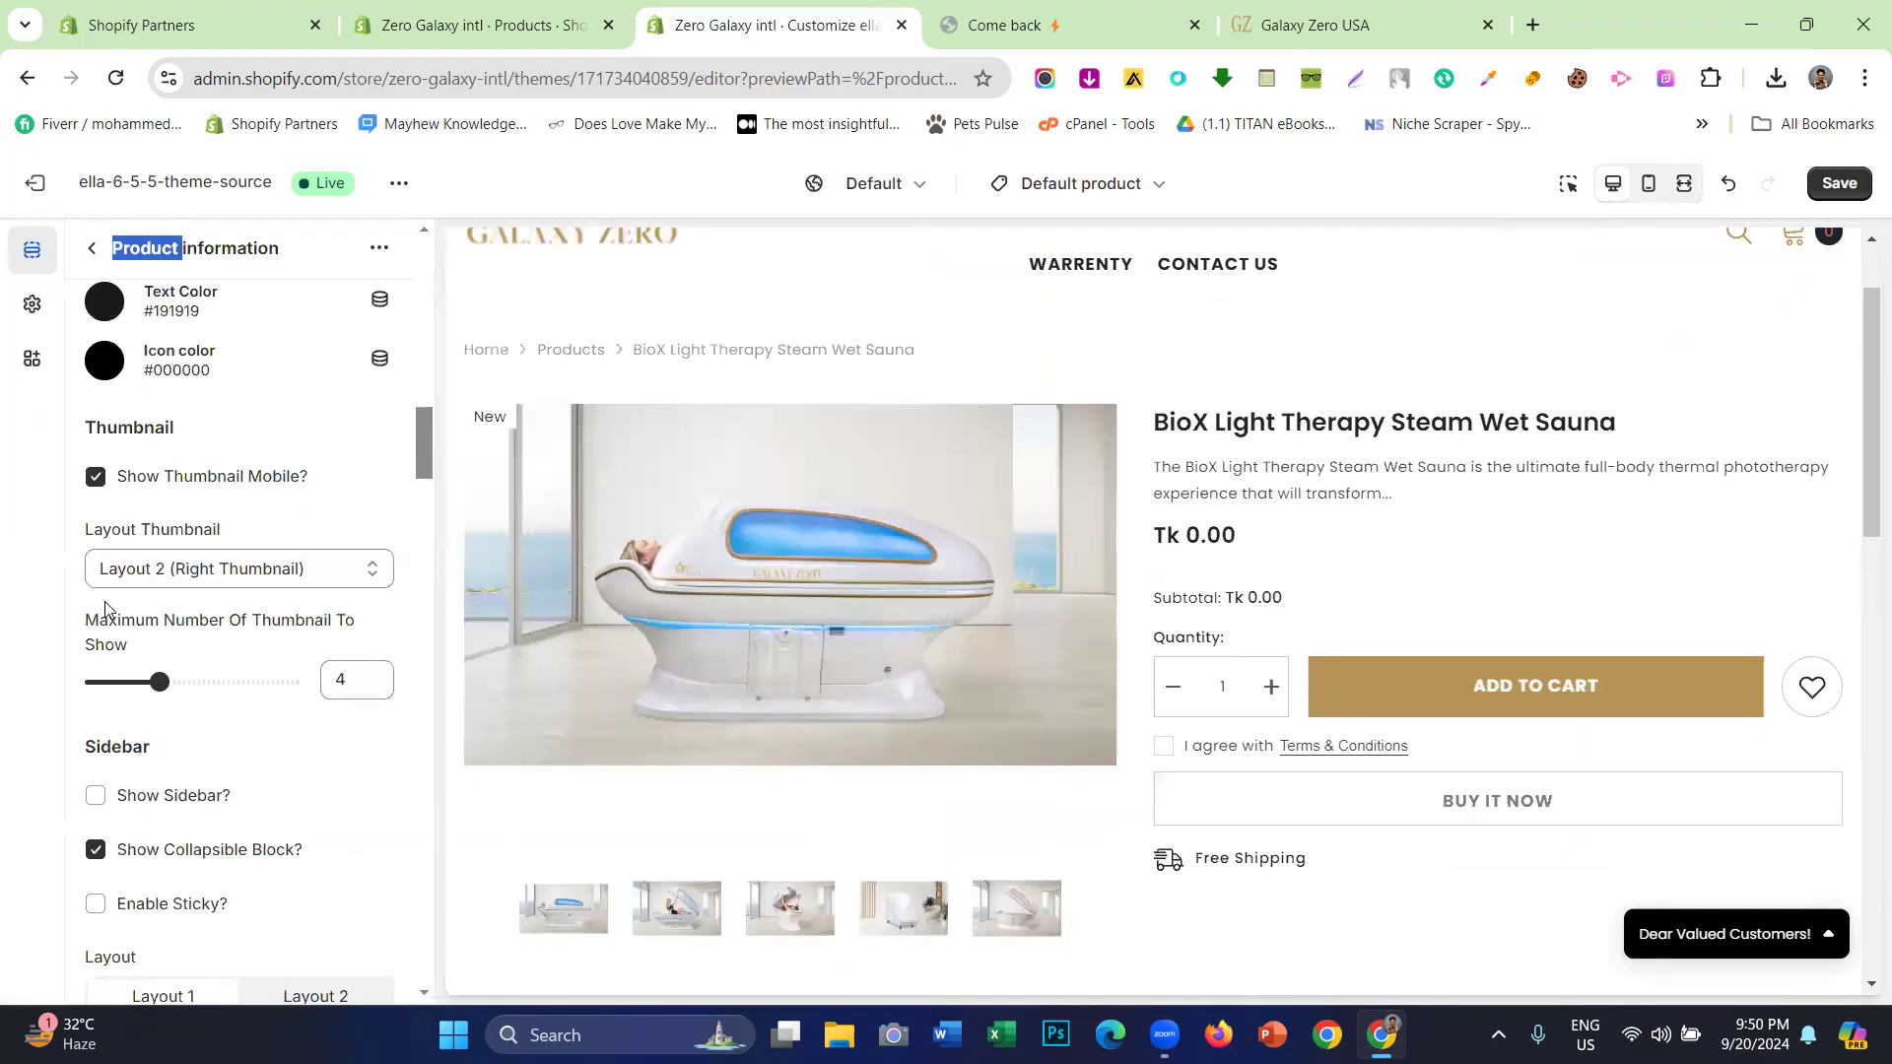
click(197, 569)
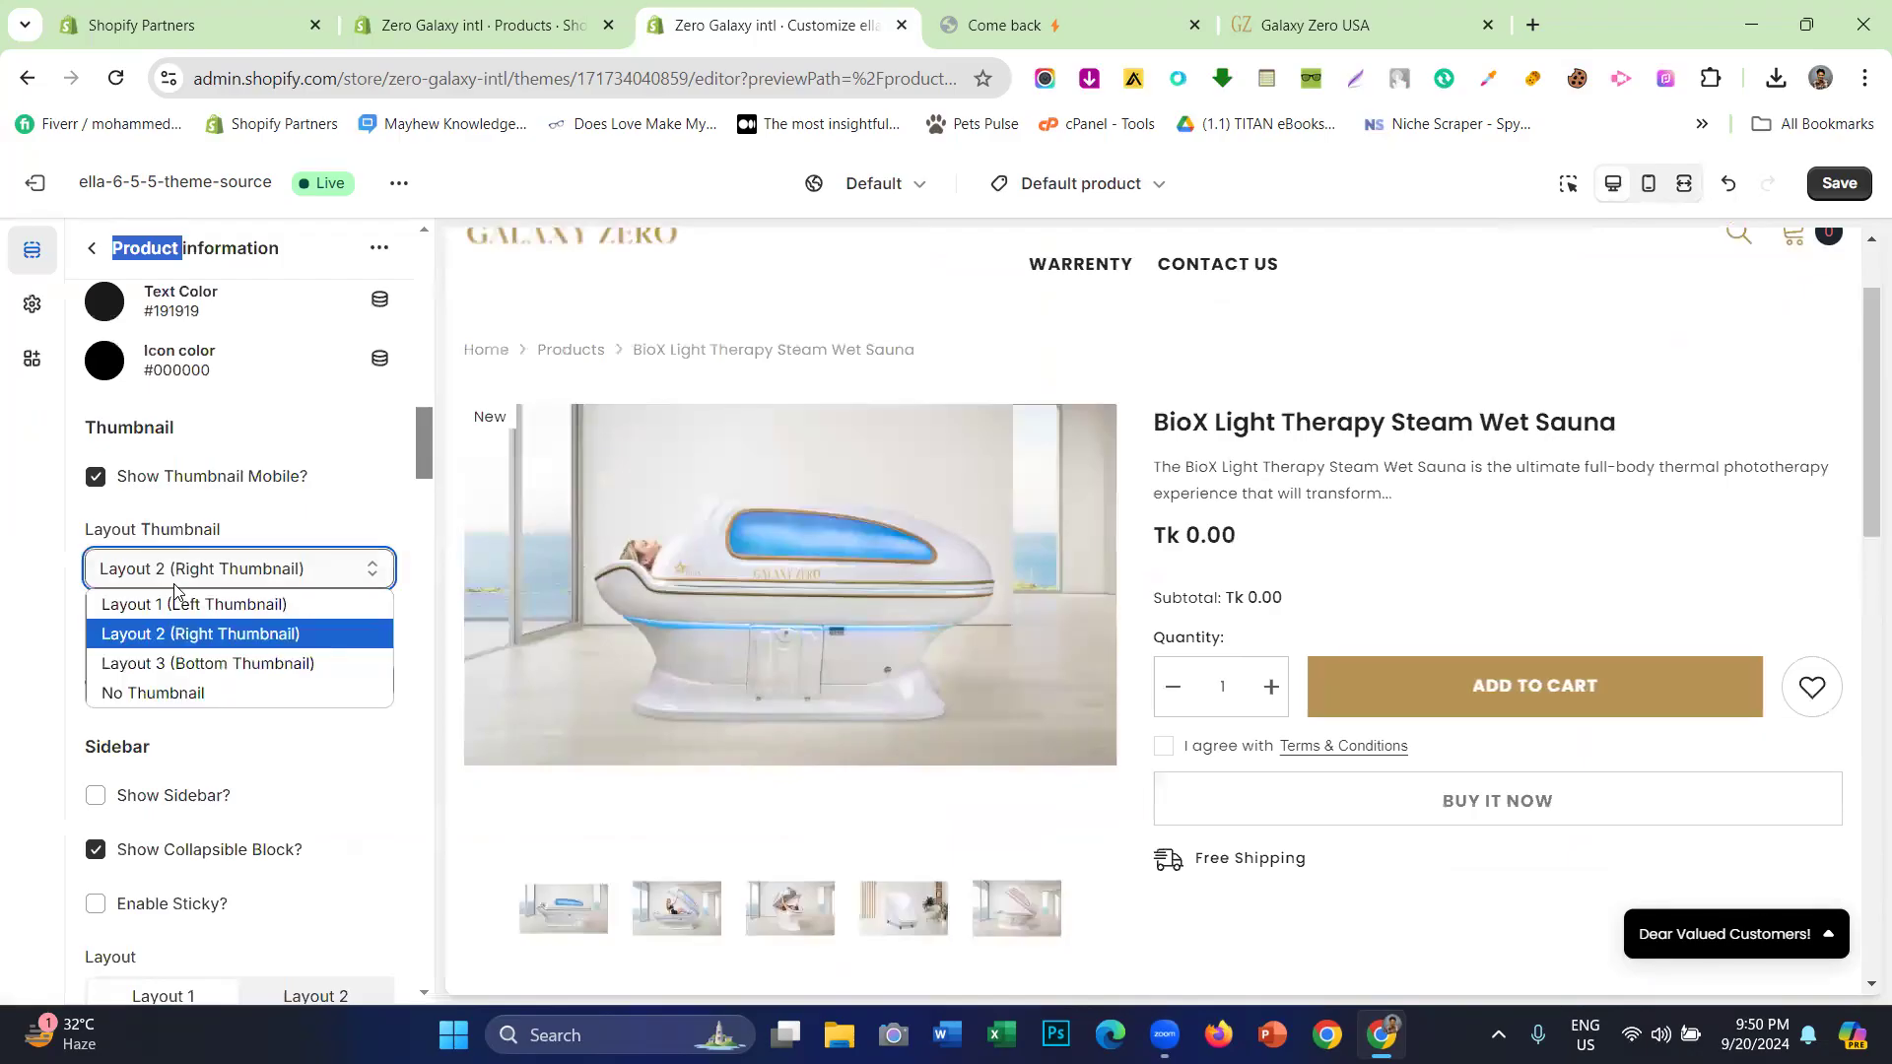
click(157, 666)
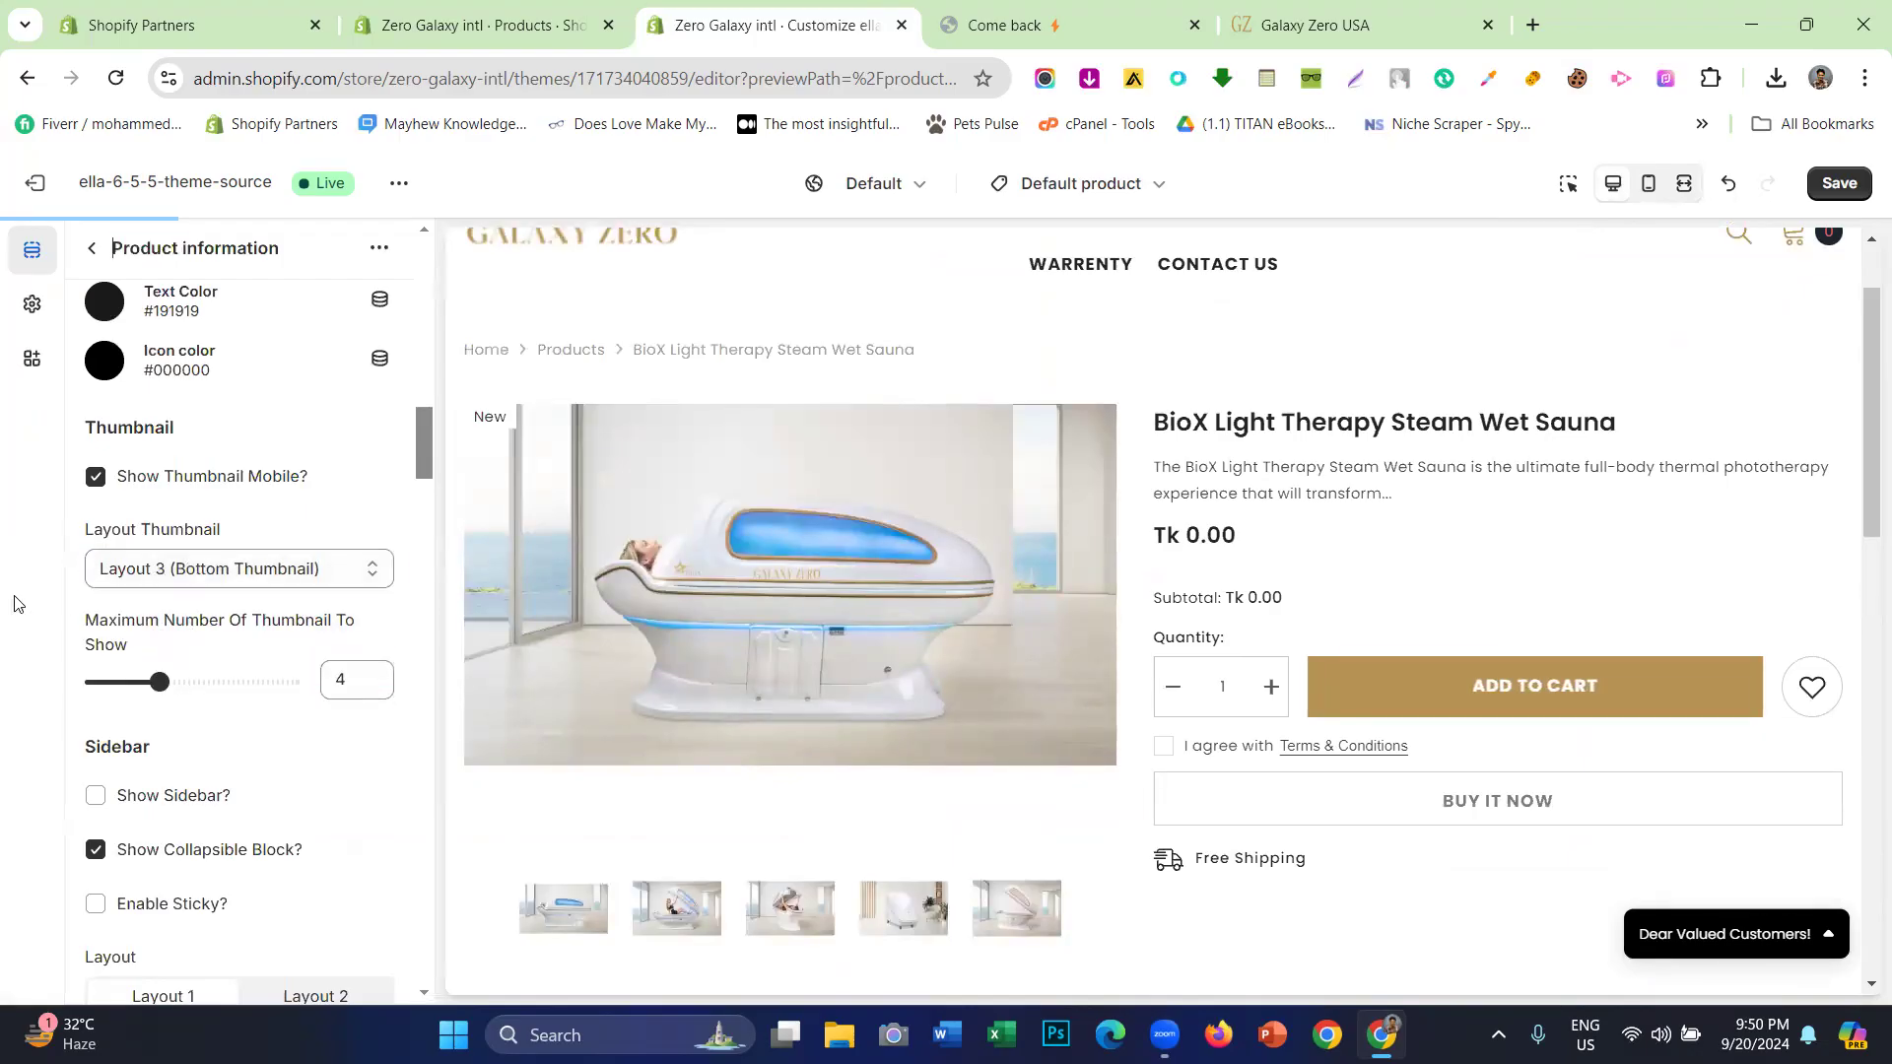
scroll(867, 789, down, 1)
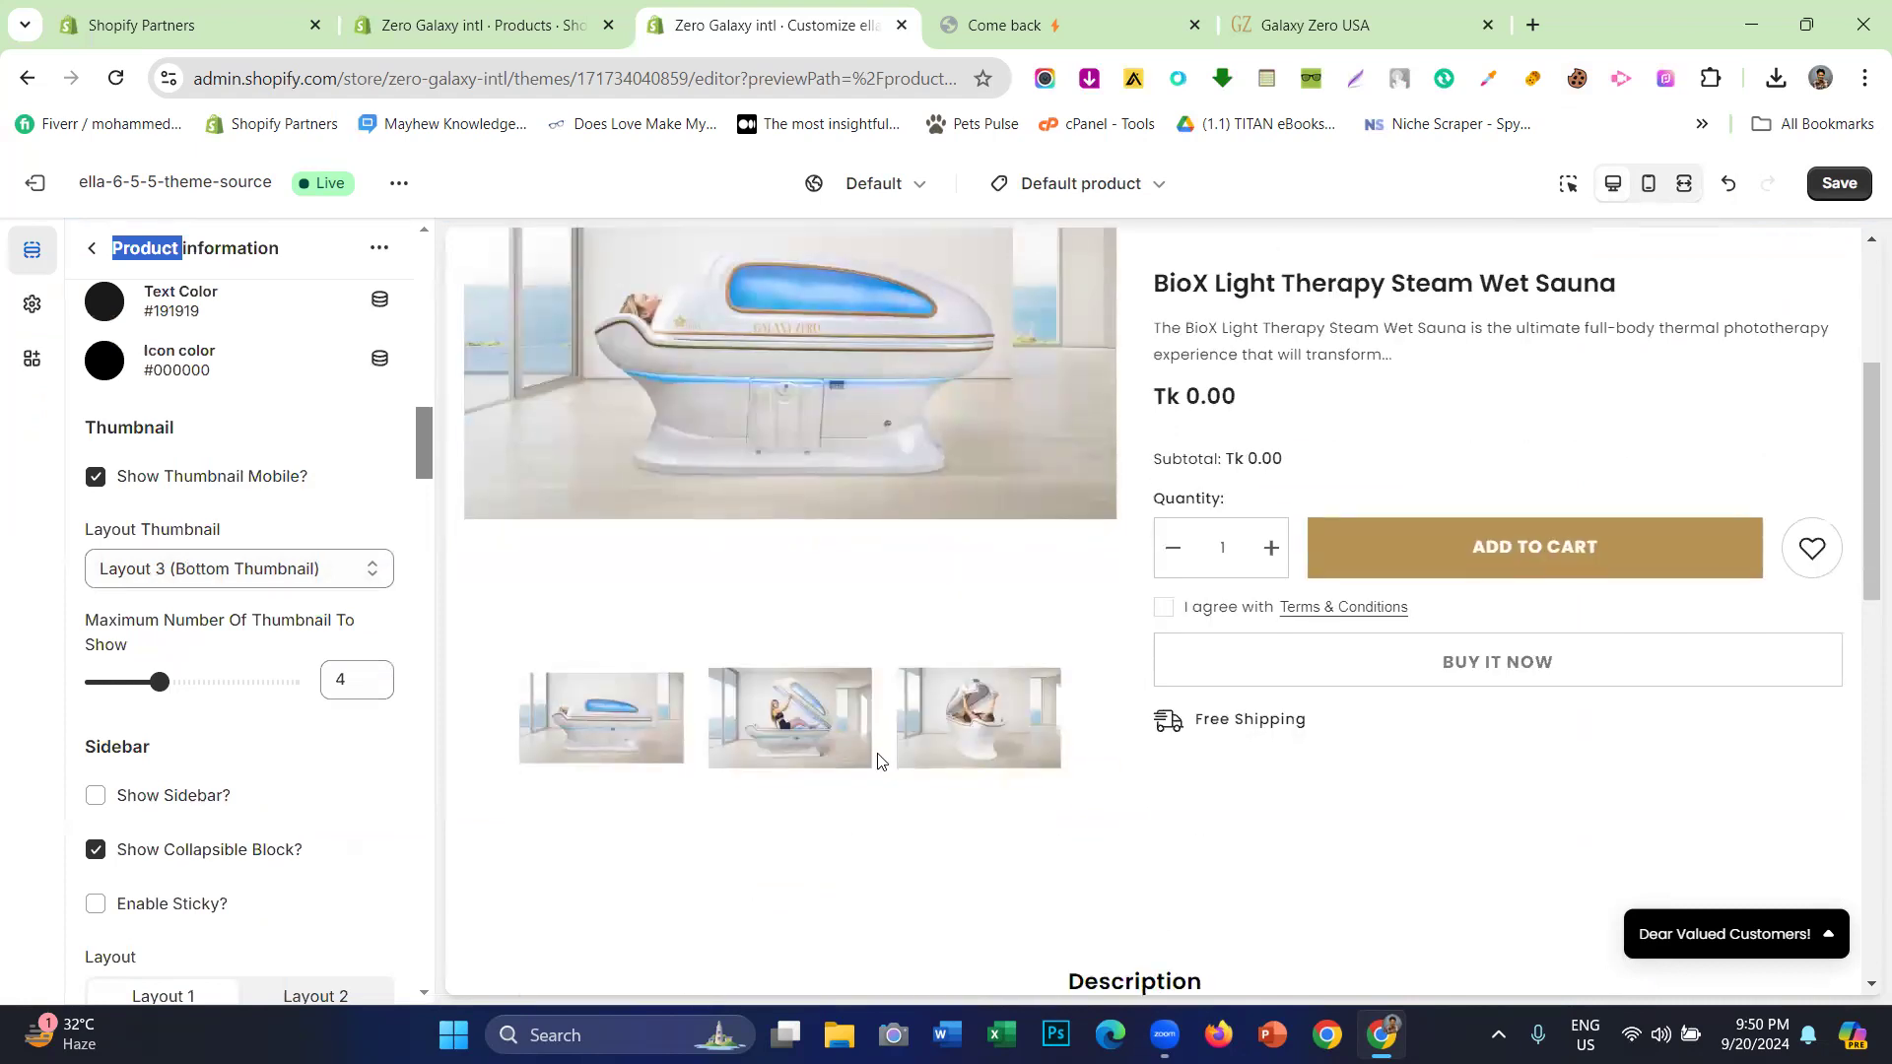
scroll(226, 596, down, 1)
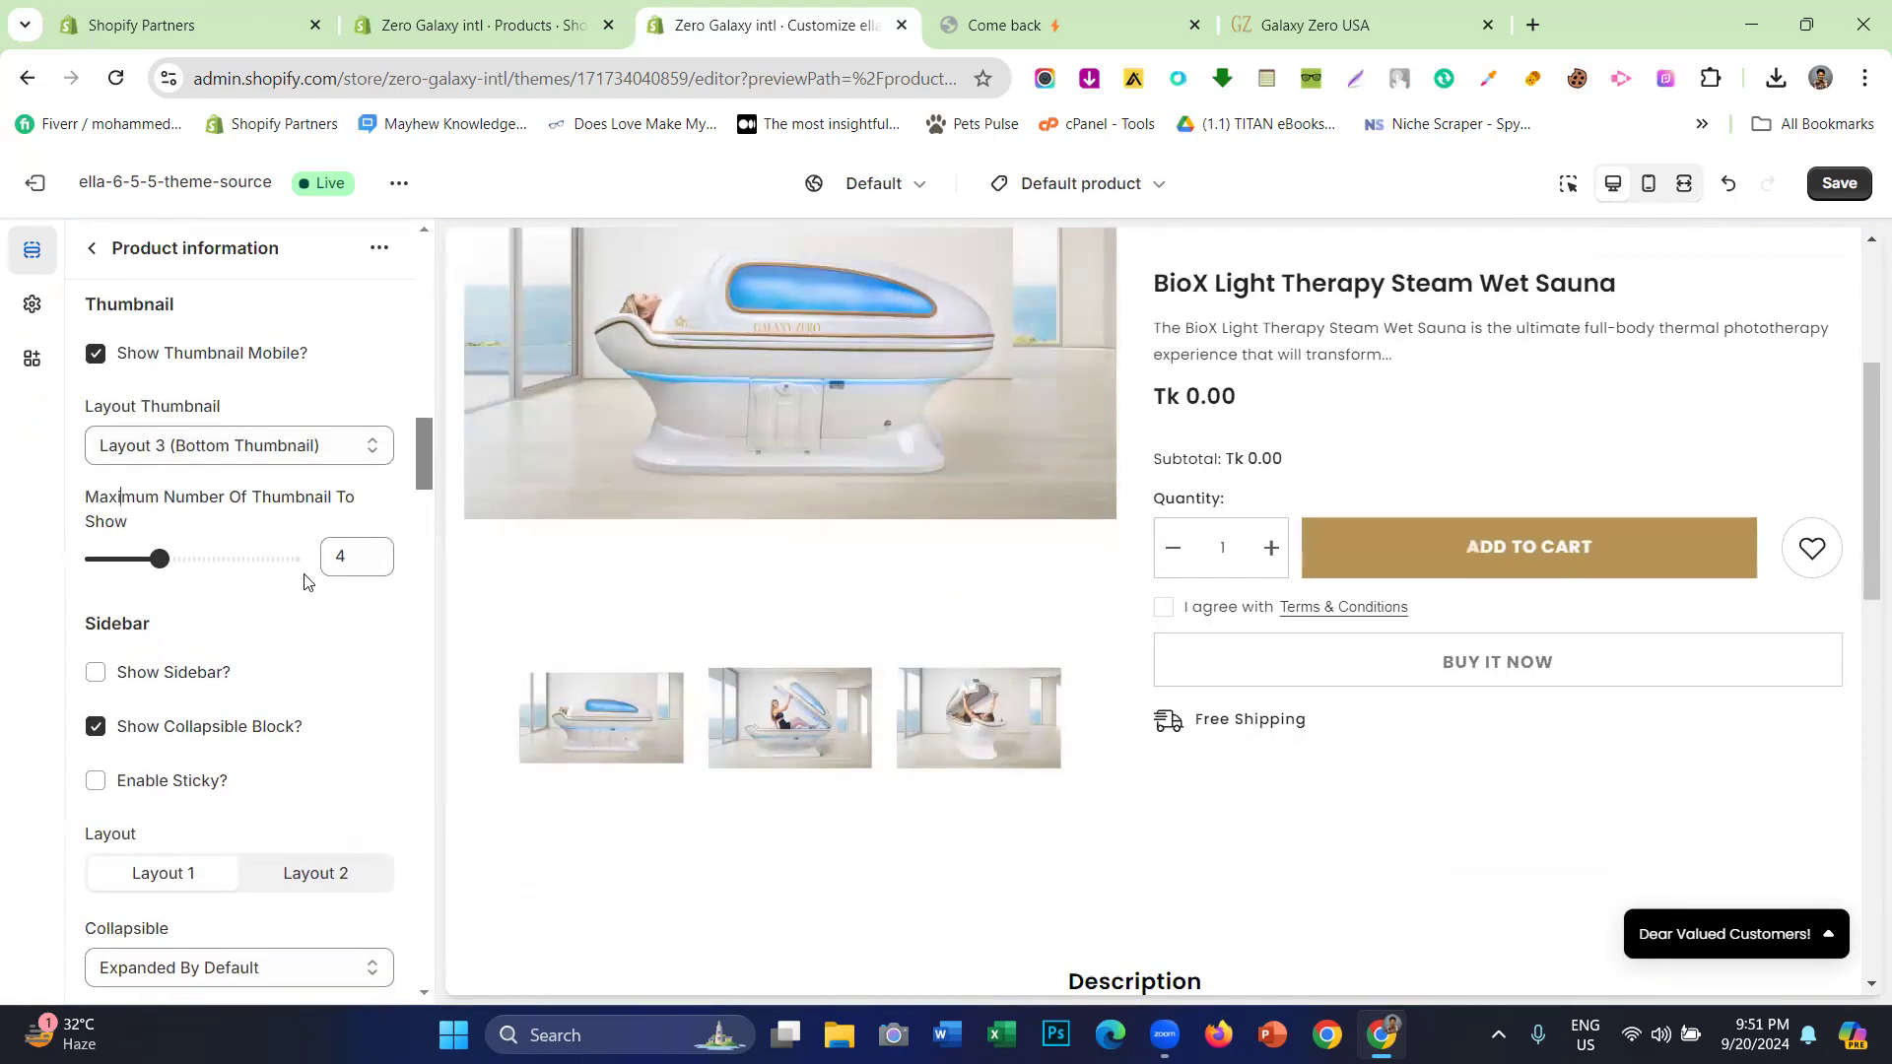
- Review the thumbnail count, sidebar, heading typography and media settings of the product information section
click(344, 557)
scroll(225, 544, down, 1)
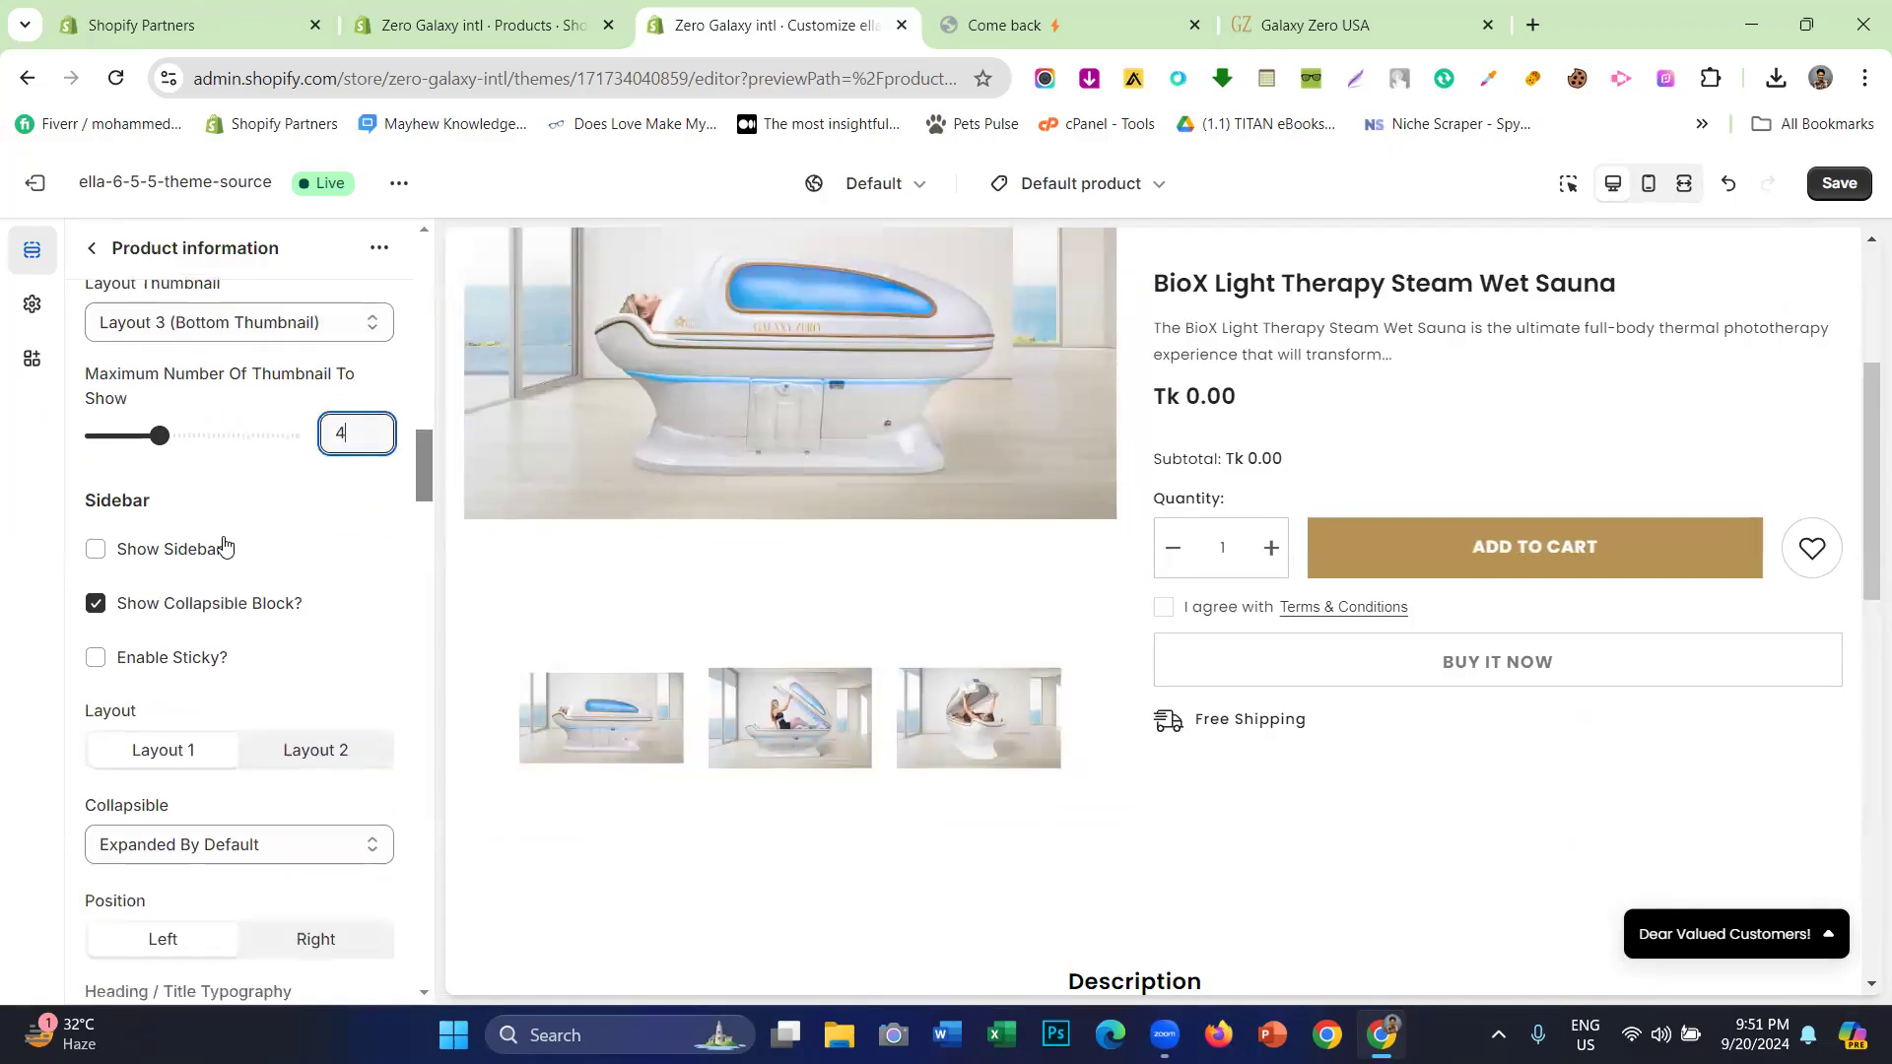
scroll(262, 719, down, 2)
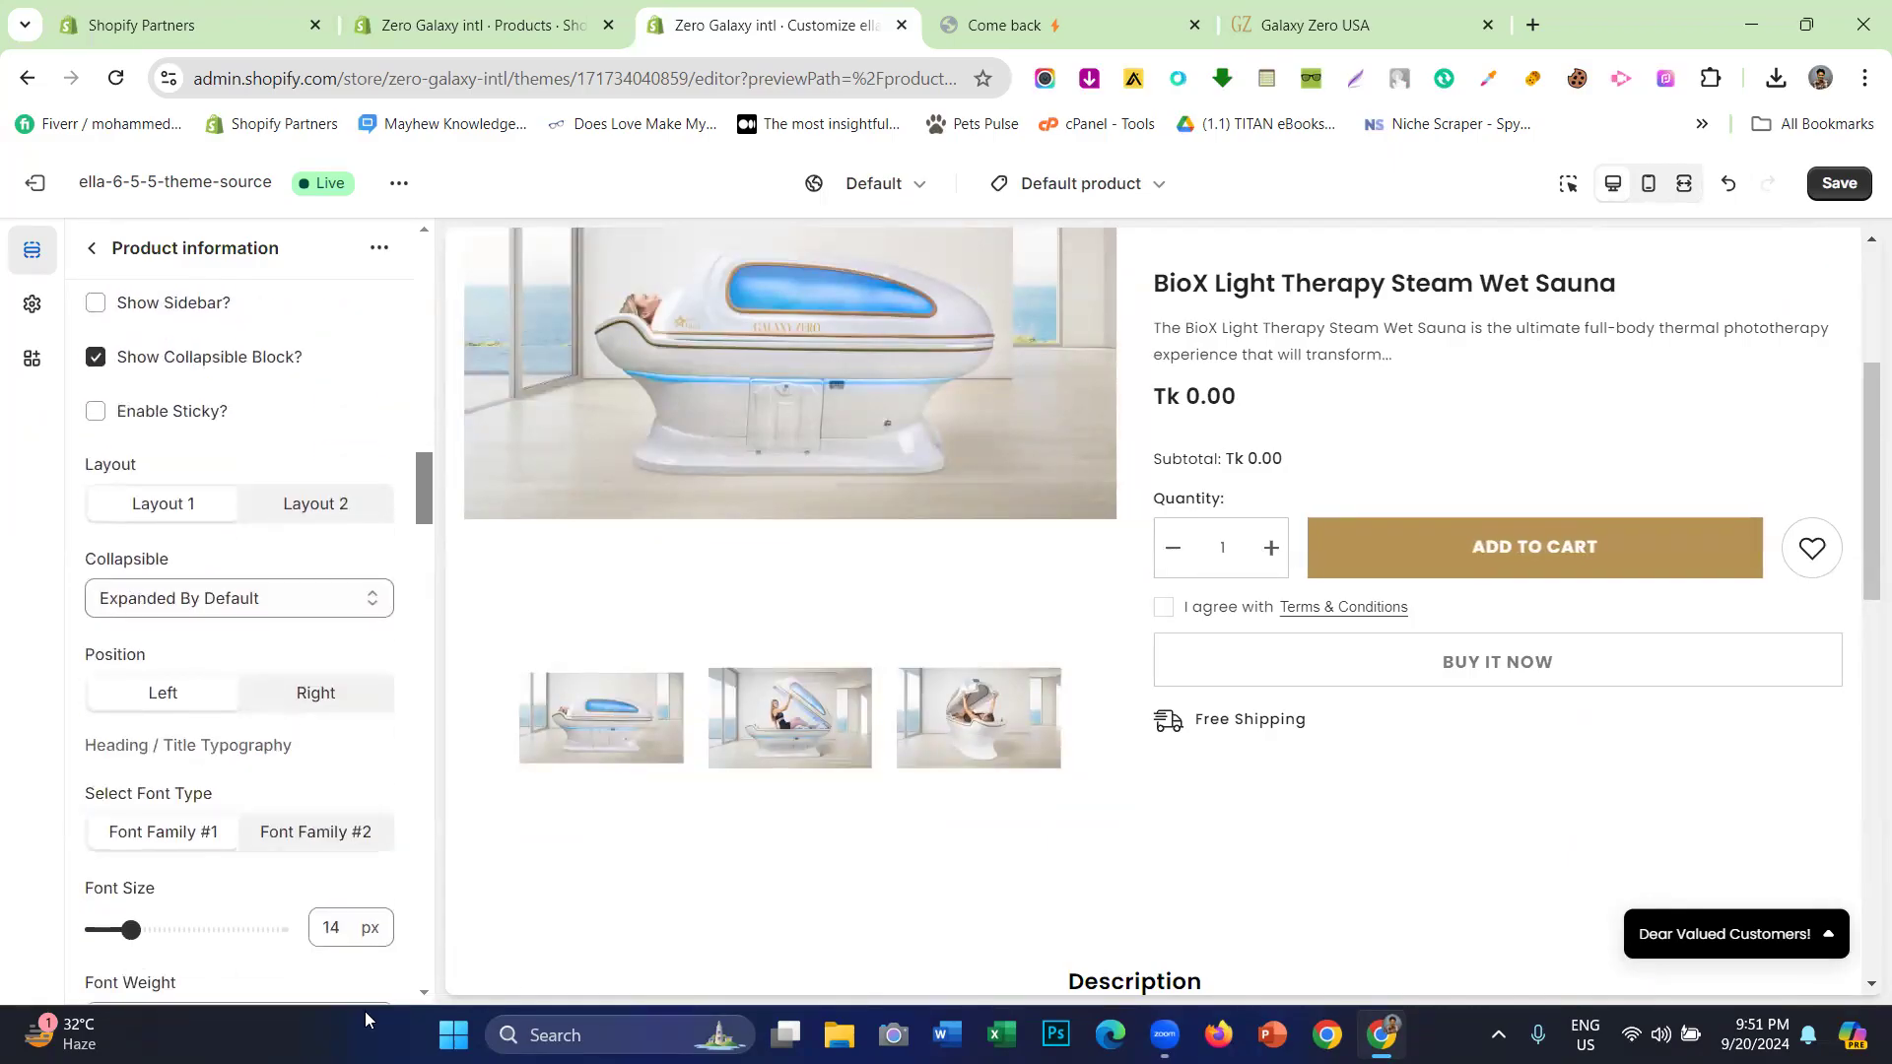
scroll(220, 620, up, 2)
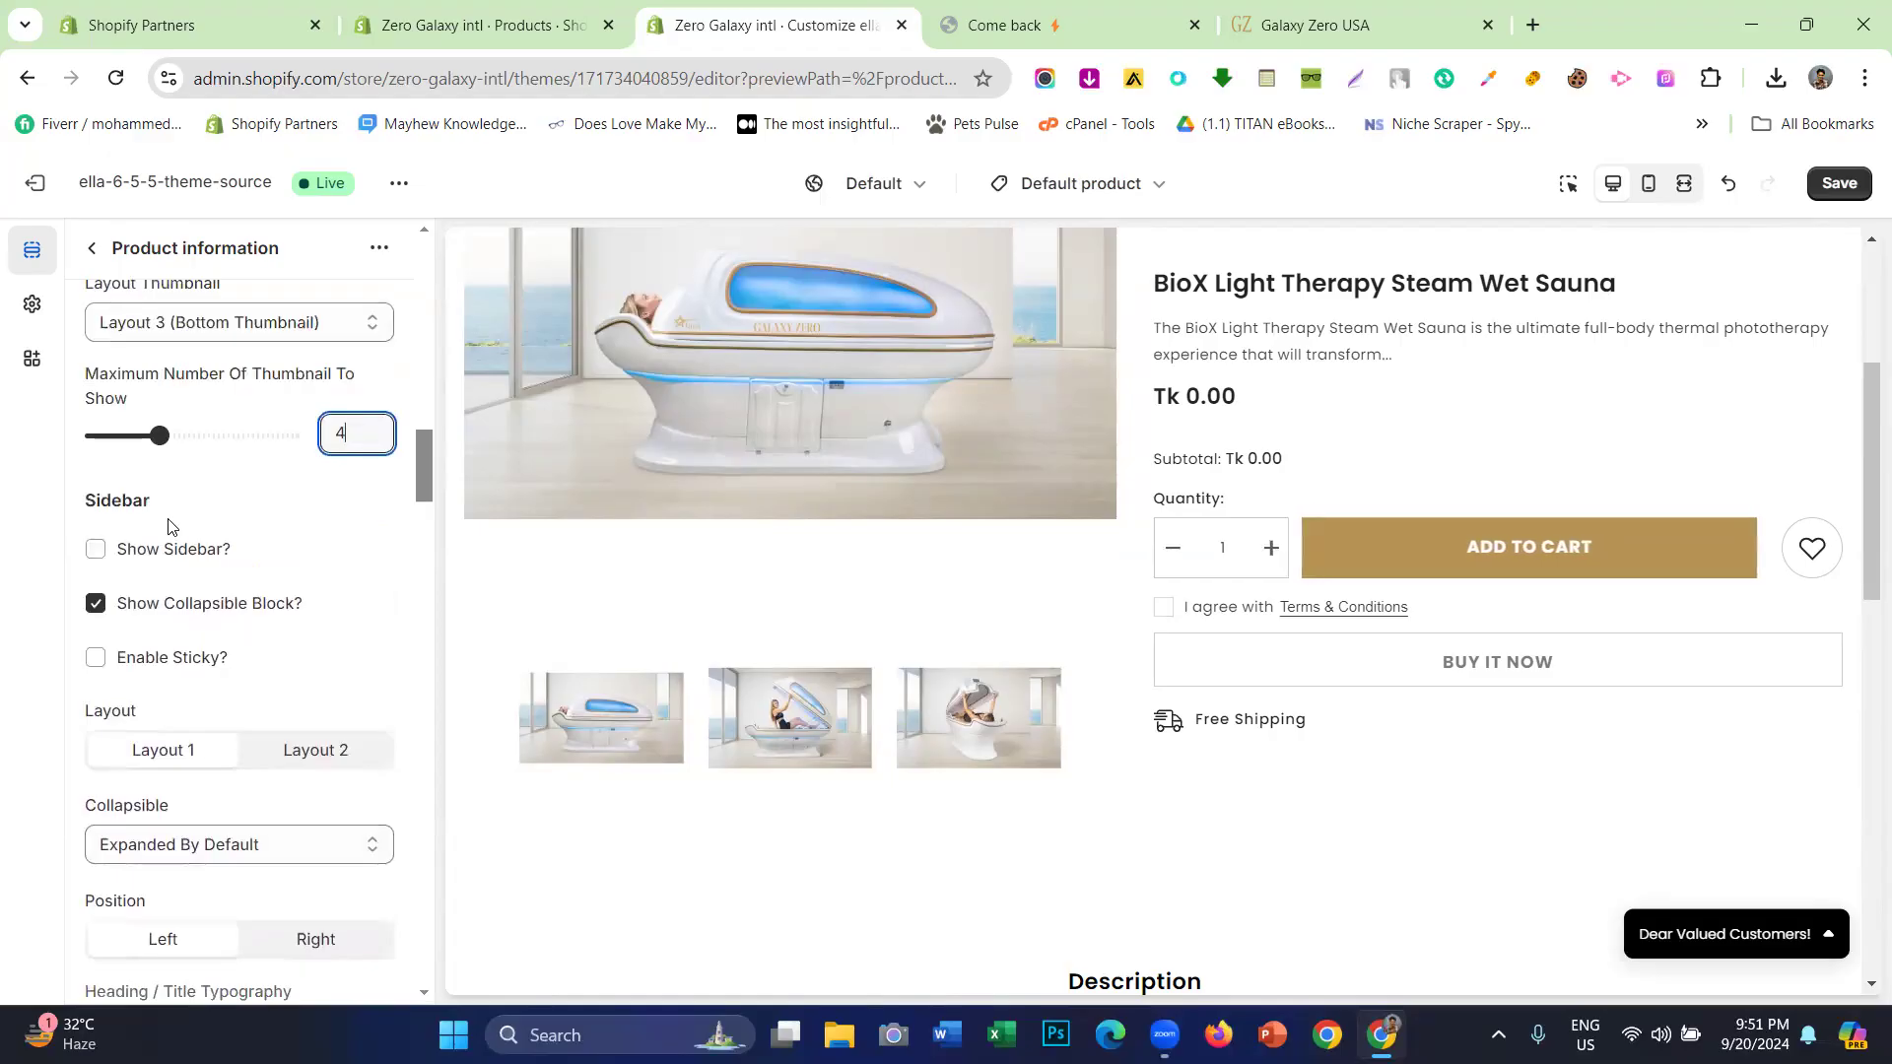
scroll(167, 525, down, 2)
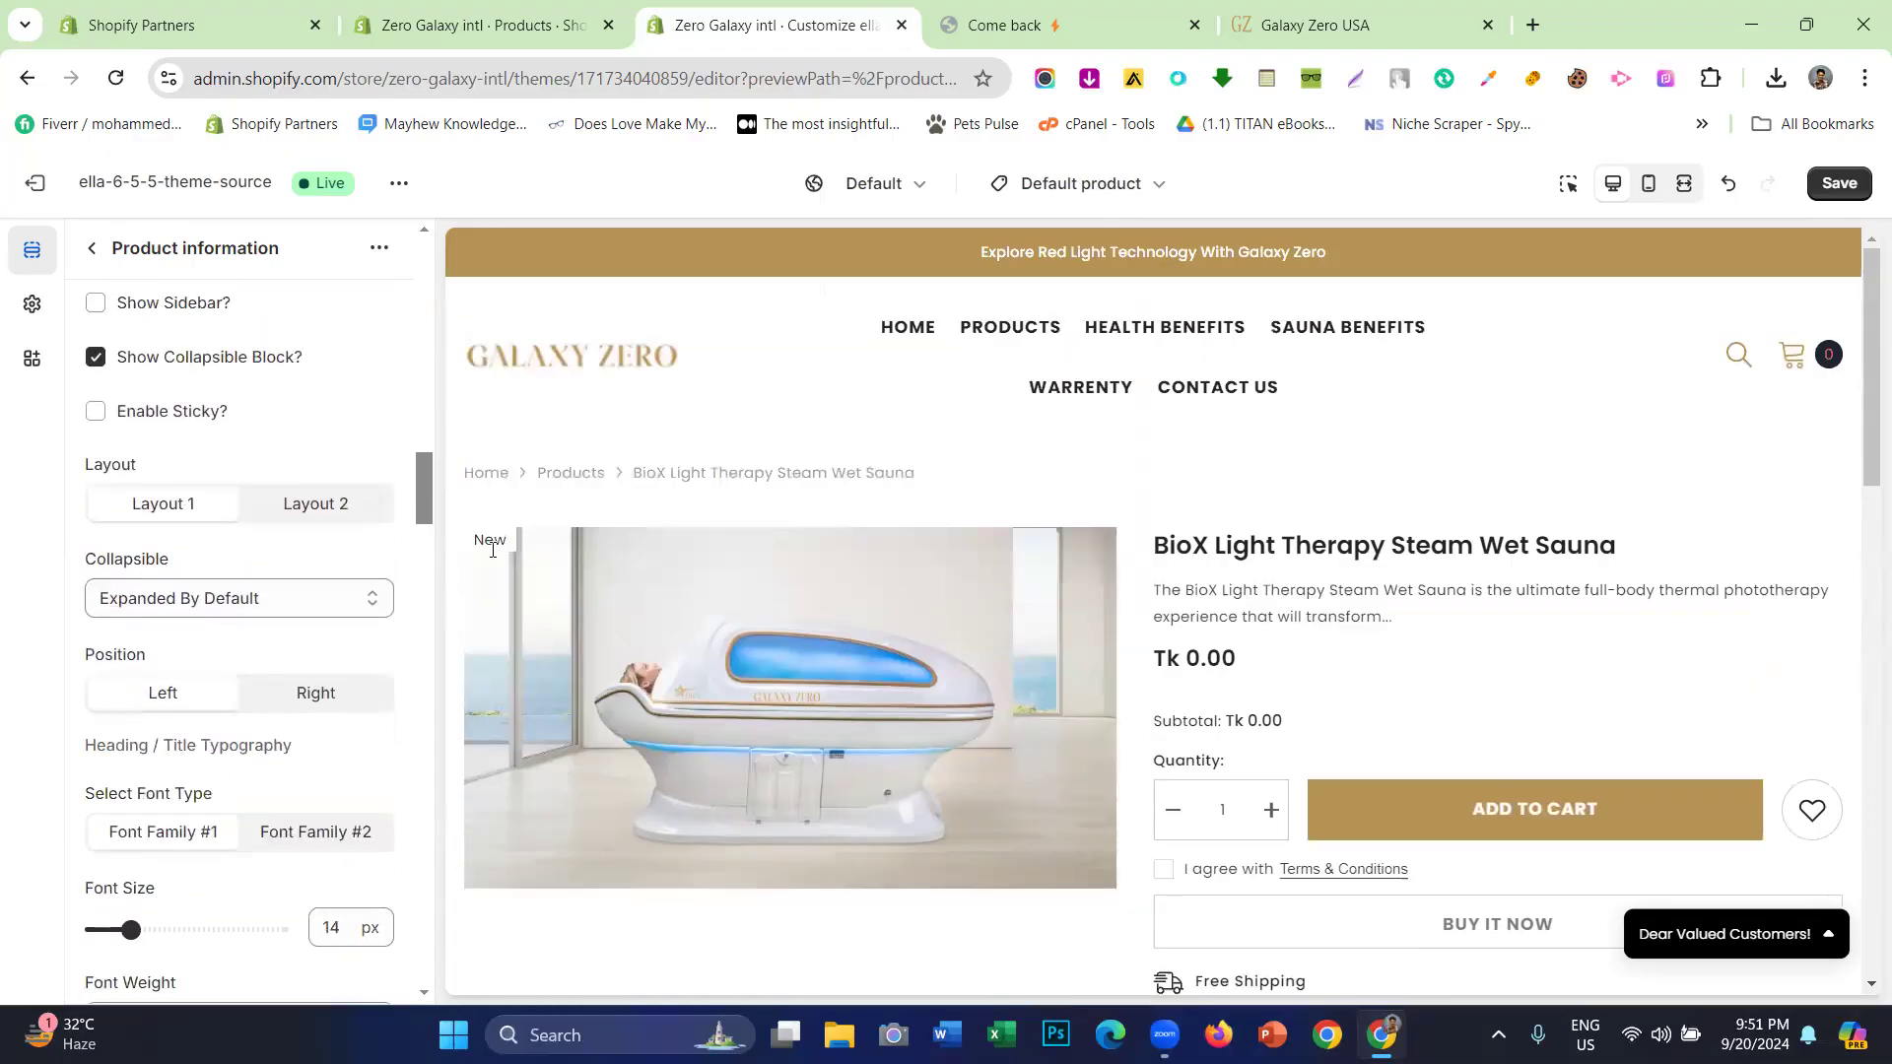
scroll(154, 591, down, 5)
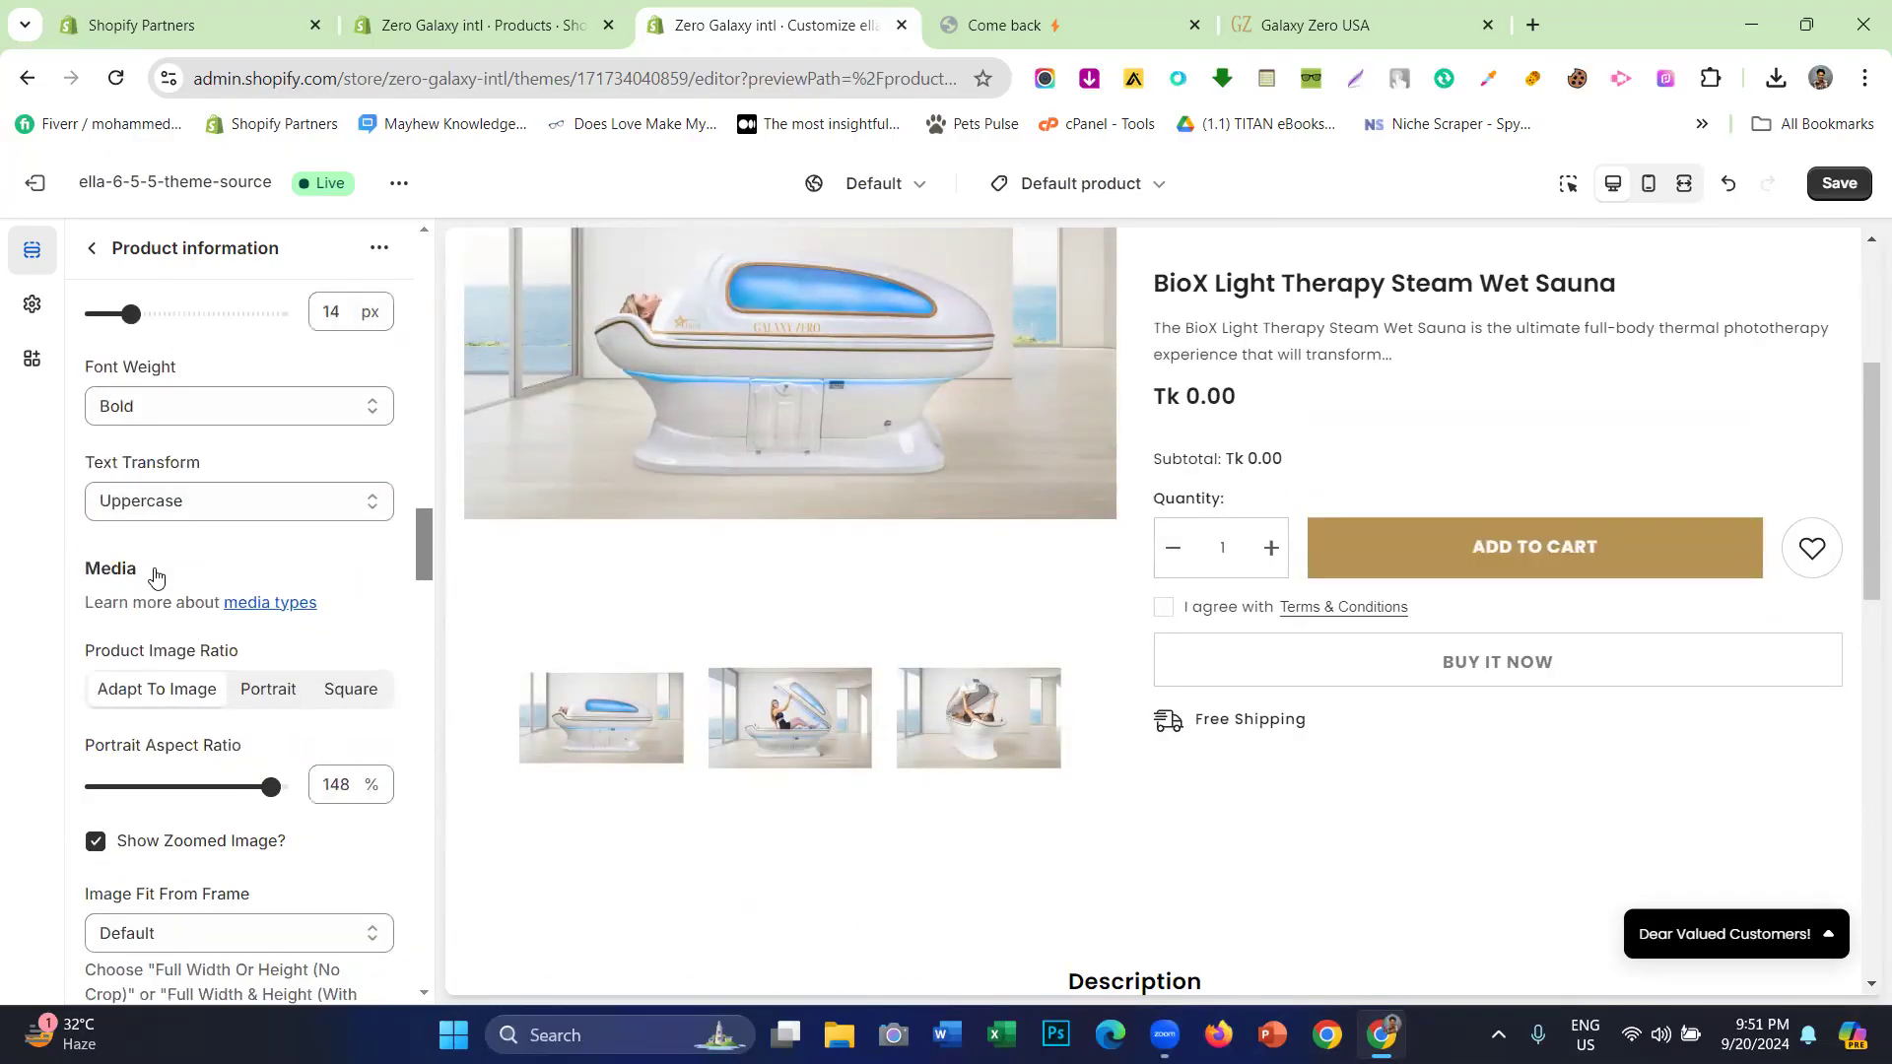
drag(137, 570, 195, 557)
click(194, 556)
scroll(194, 557, down, 1)
- Try the Portrait and Square product image ratios and check the Square ratio in the full-width preview
click(256, 577)
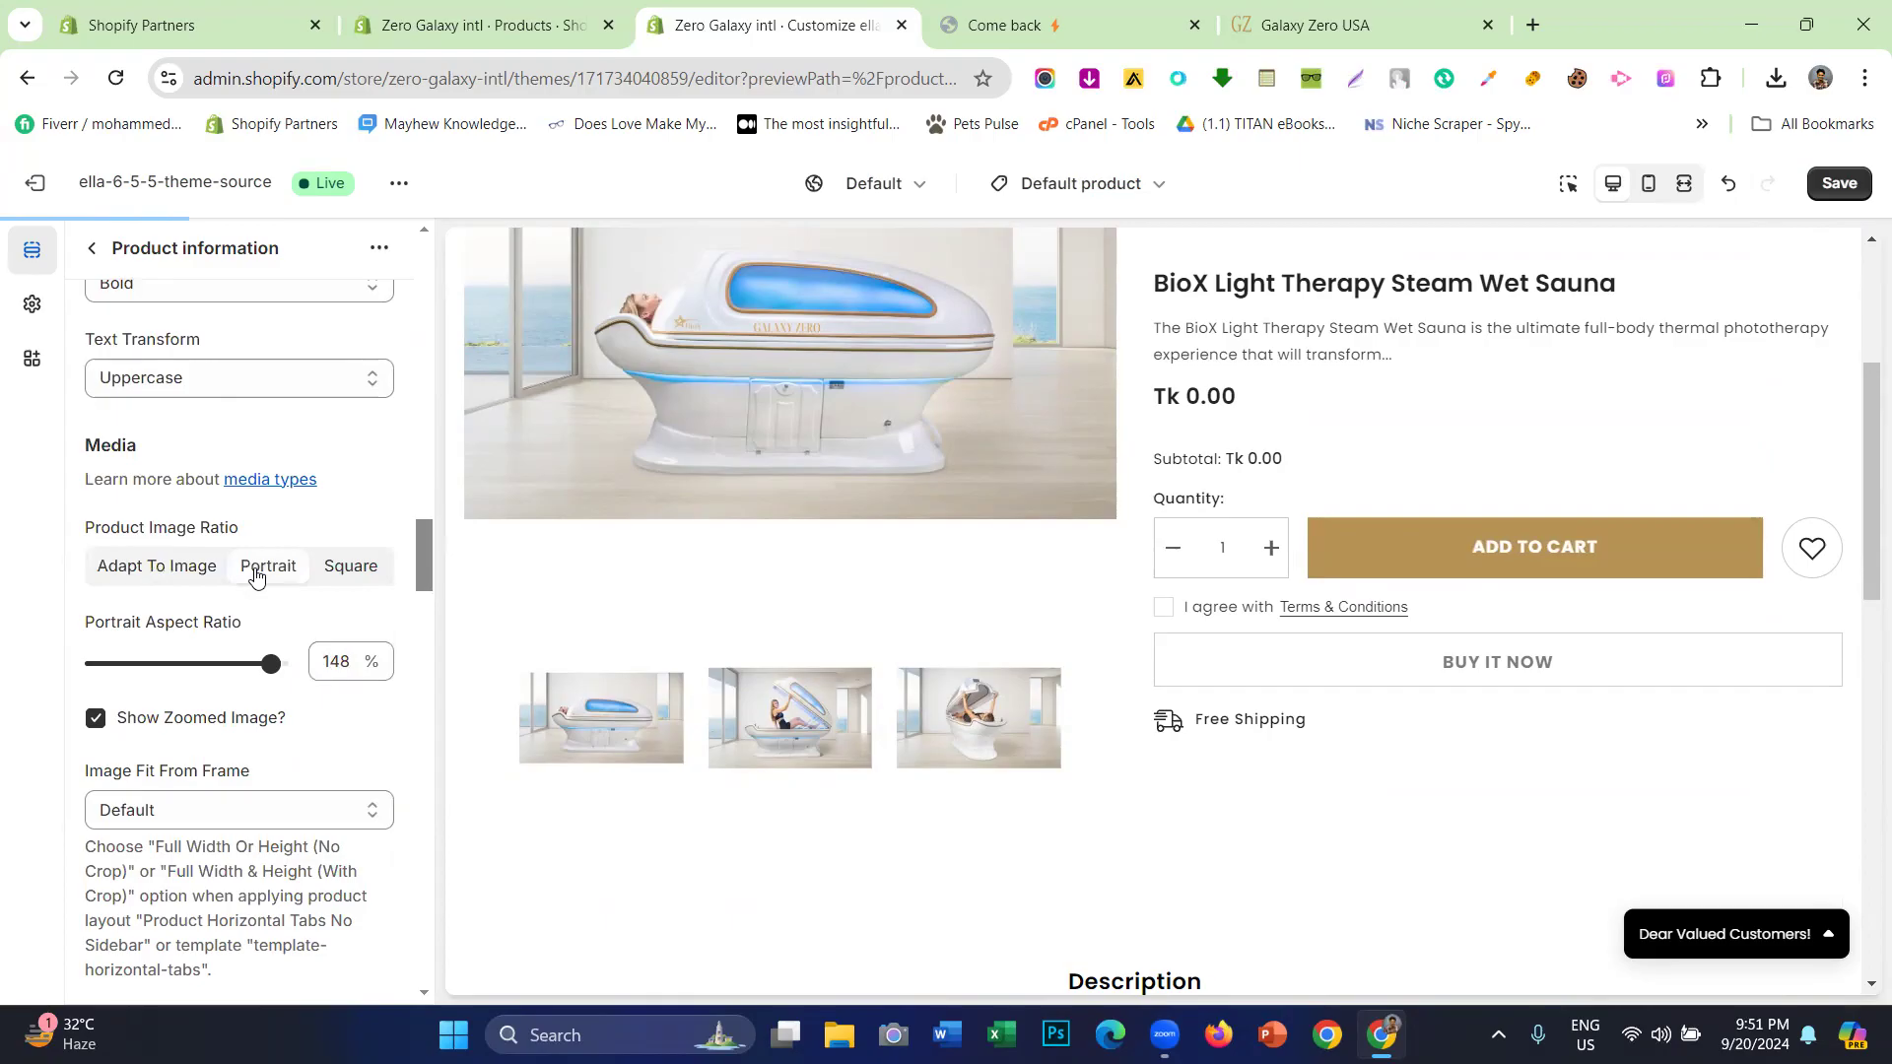
scroll(975, 605, down, 3)
click(324, 569)
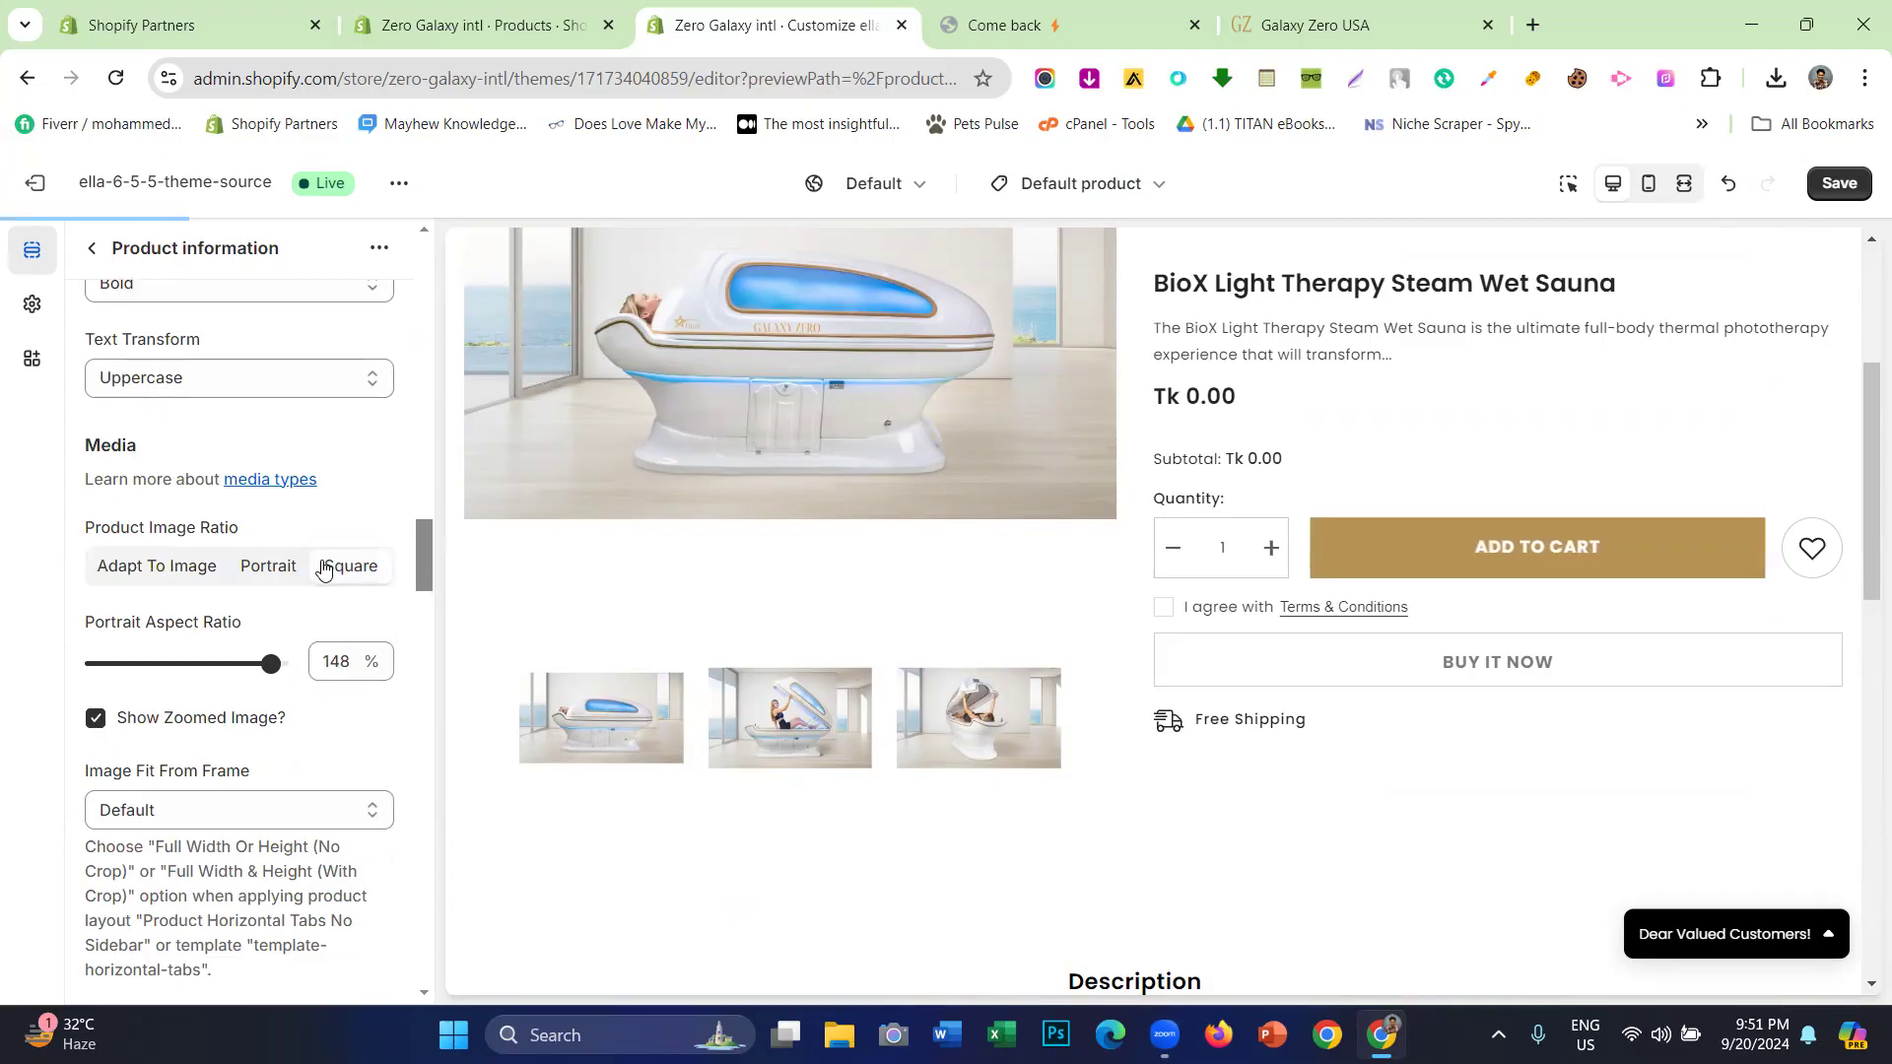
click(1684, 184)
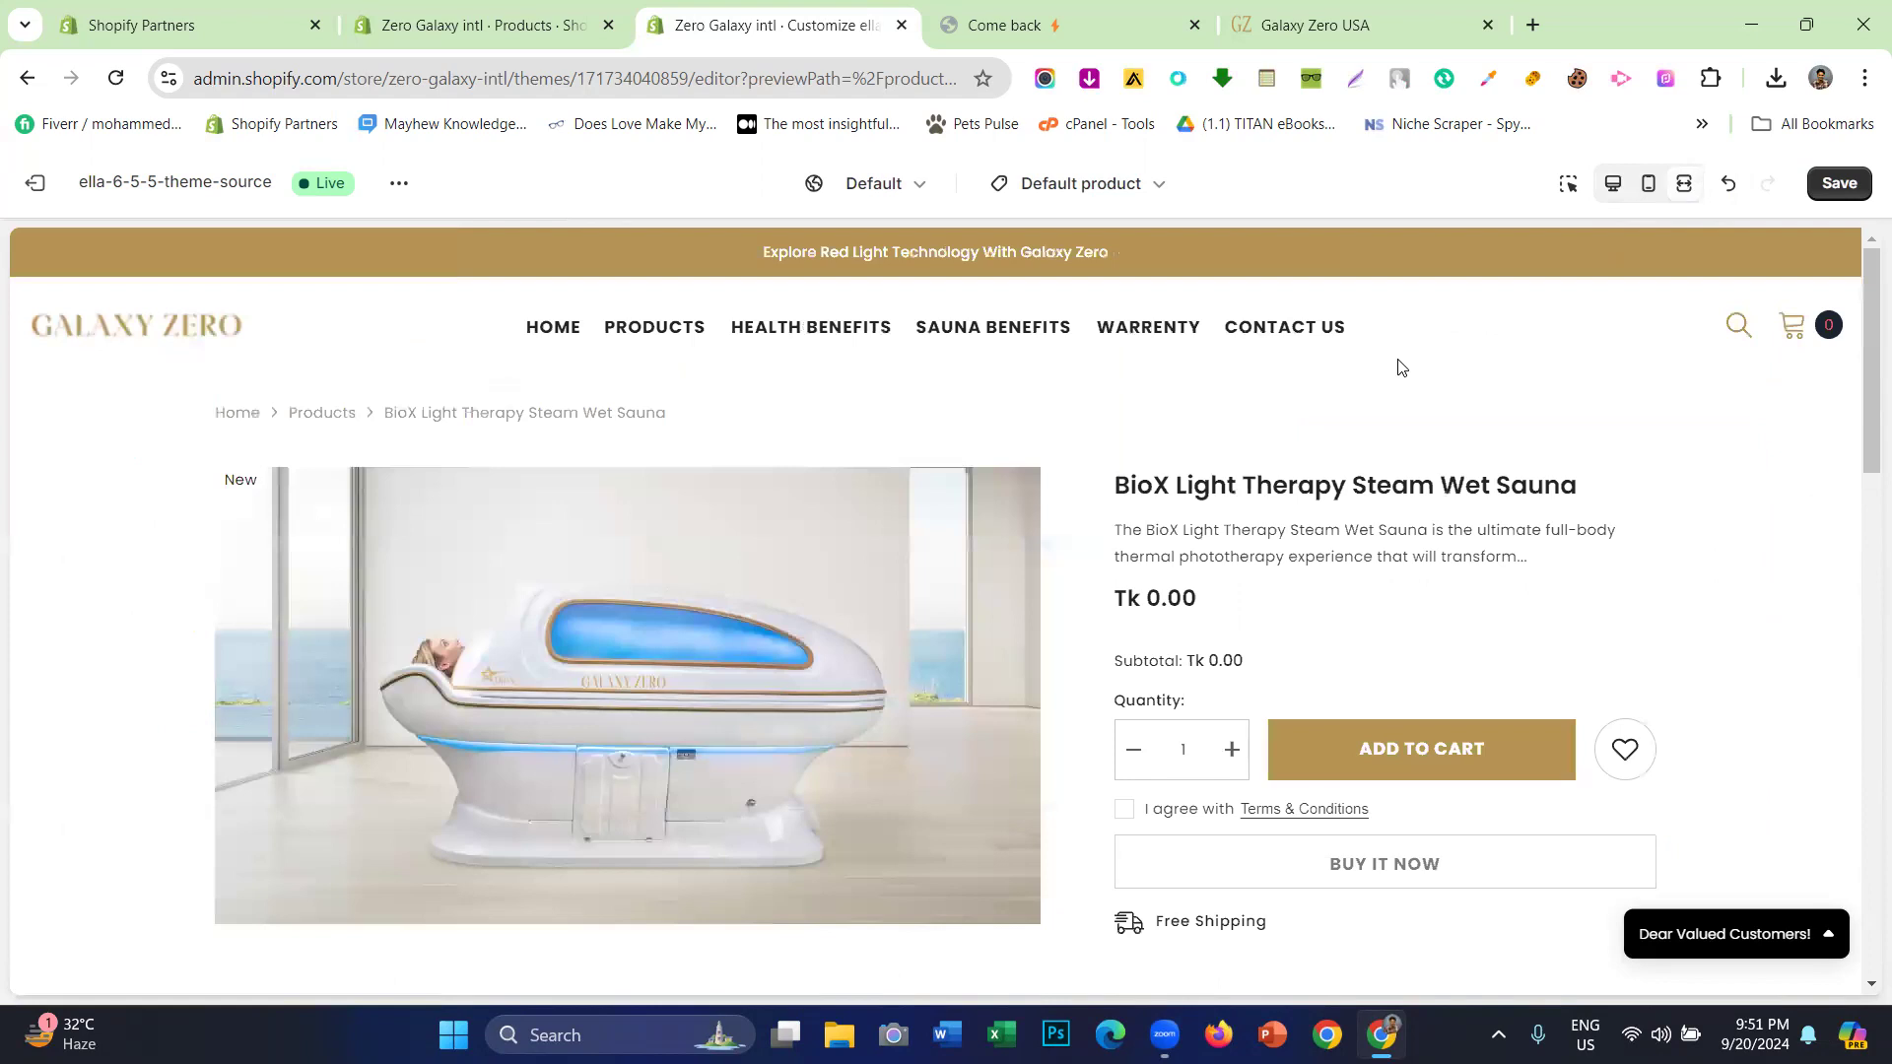
click(1606, 185)
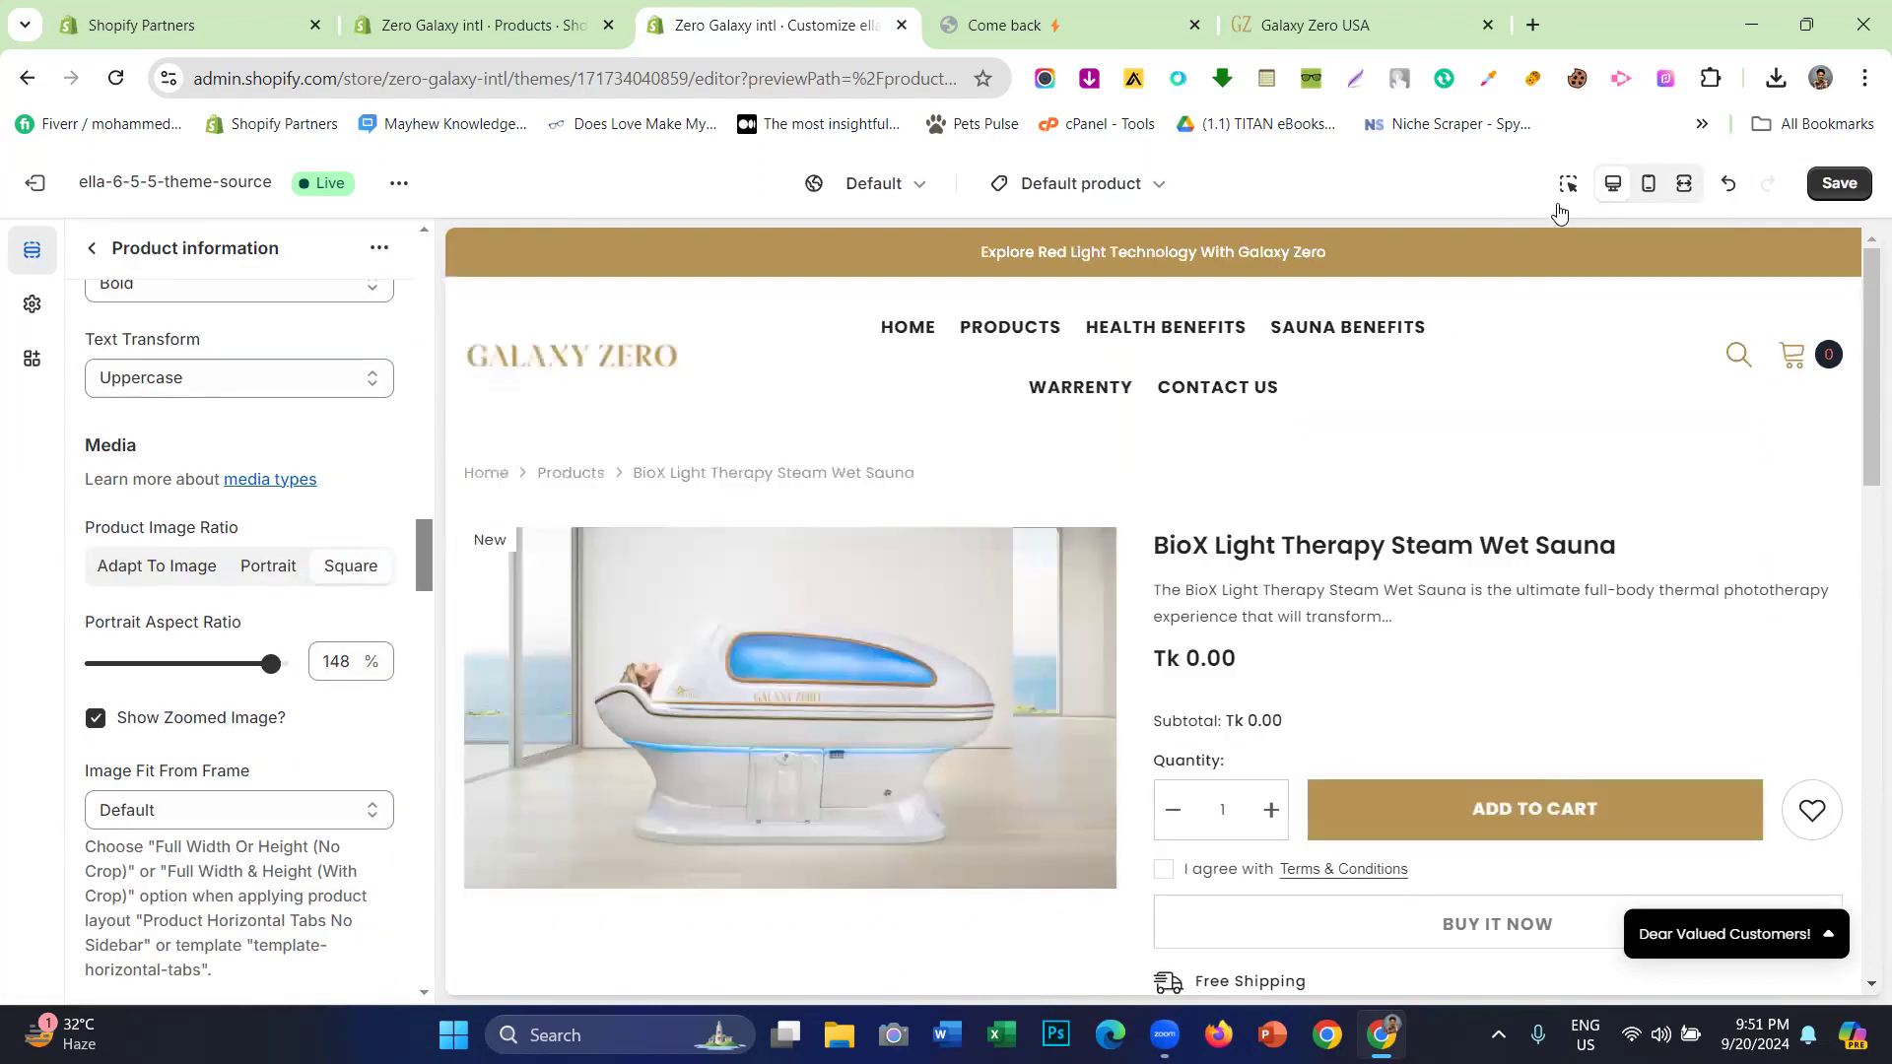
- Compare the Portrait ratio in the full-width preview, try Square again, and return the product image ratio to Adapt To Image
click(119, 567)
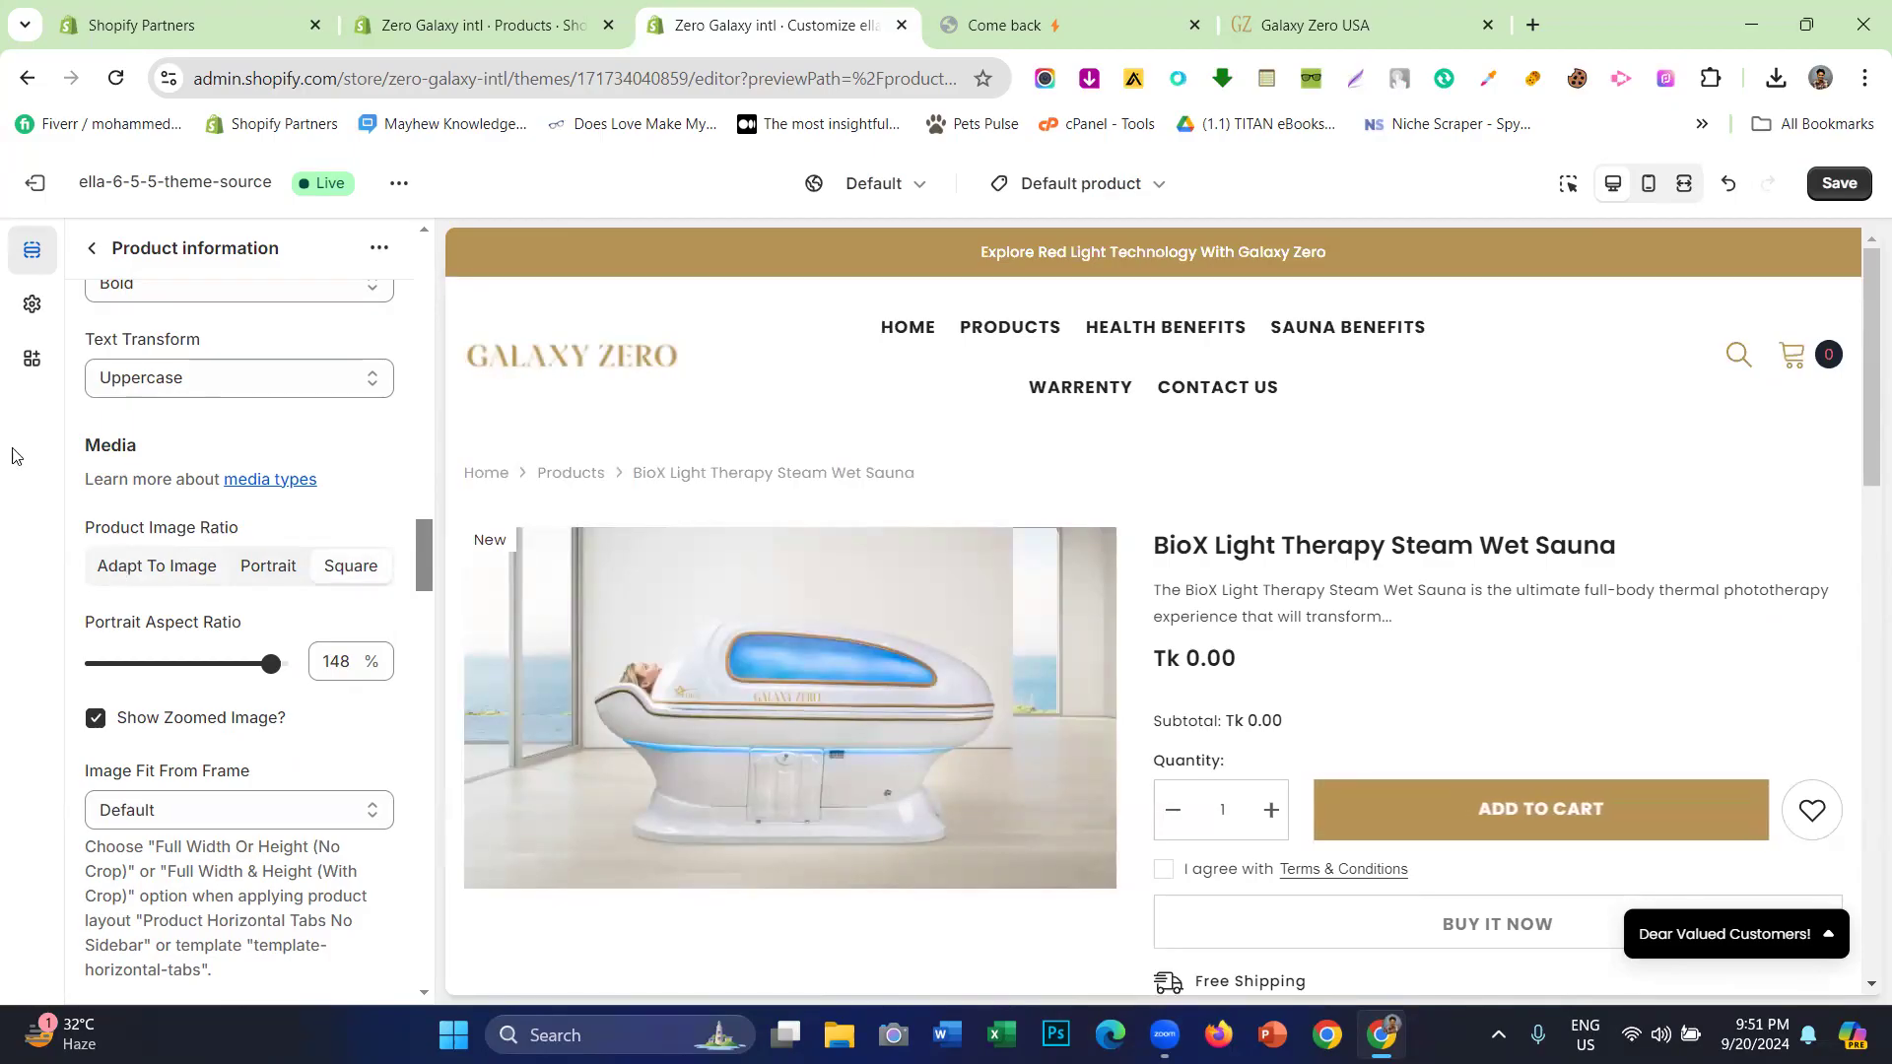
click(268, 571)
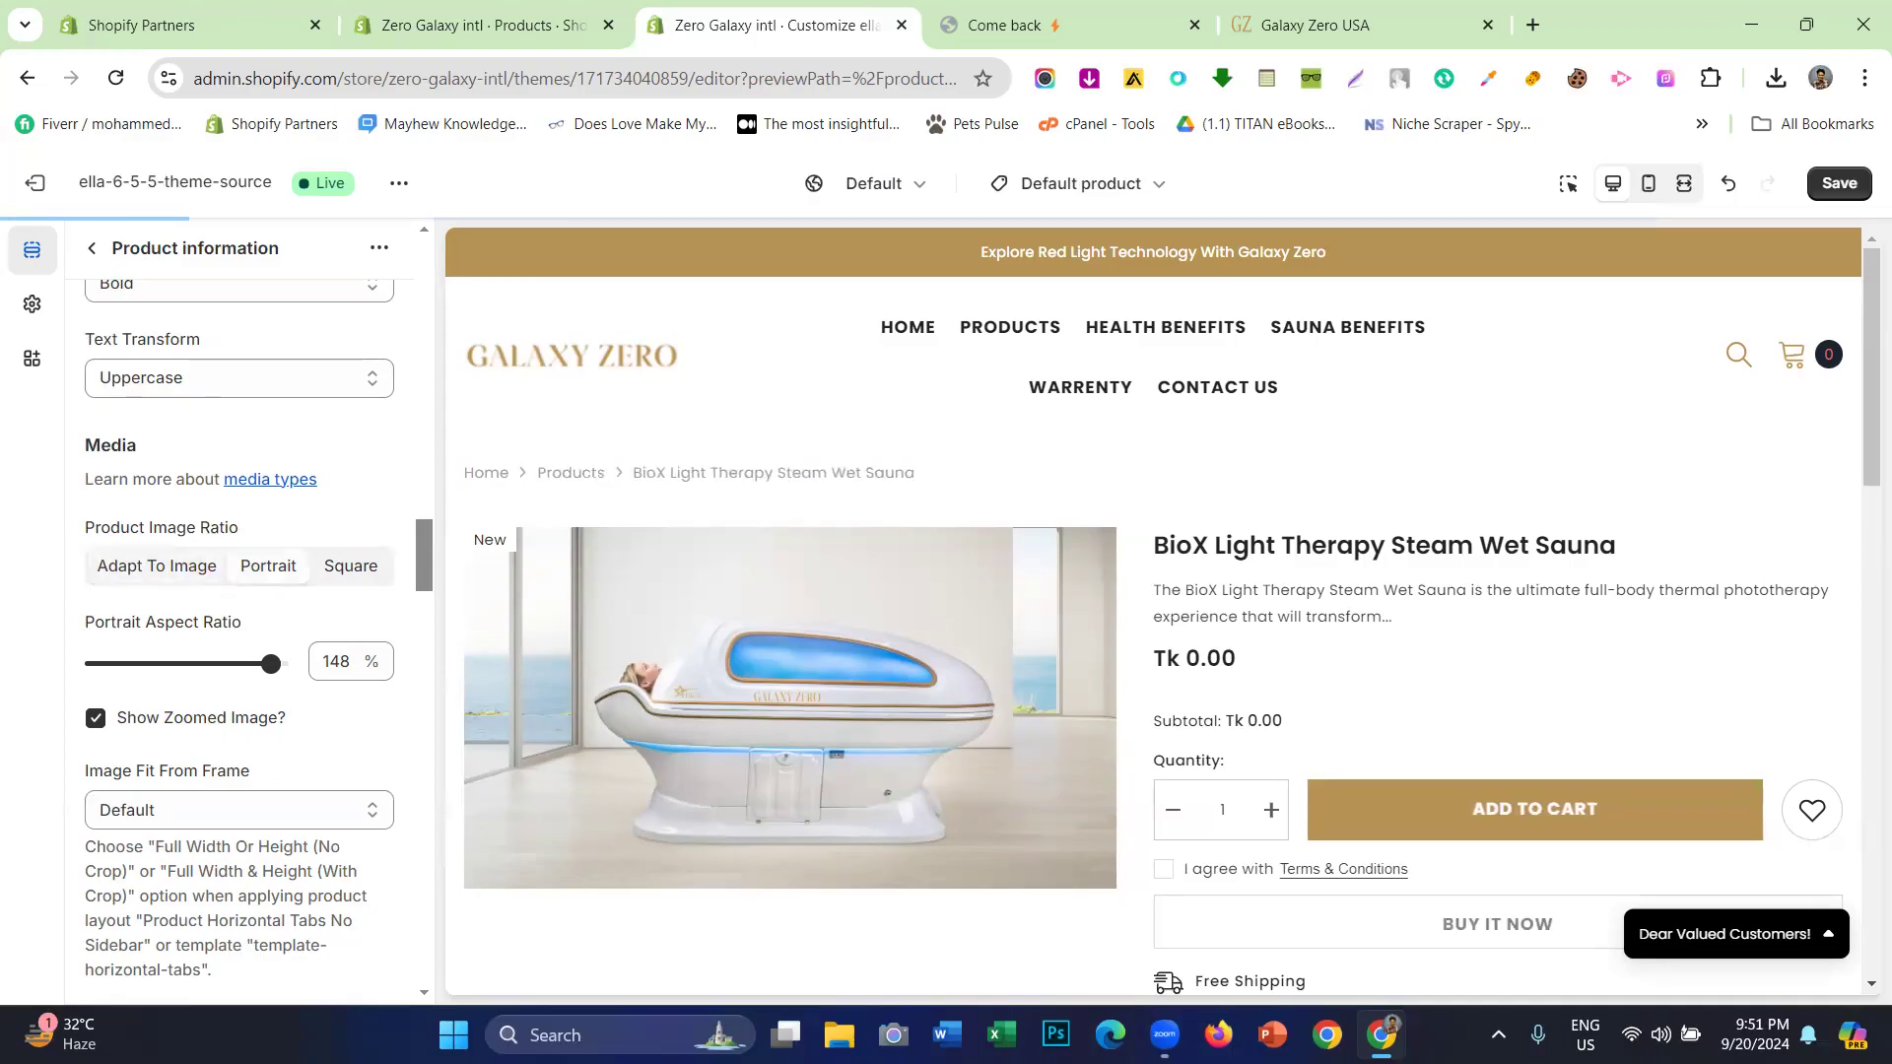
click(1685, 185)
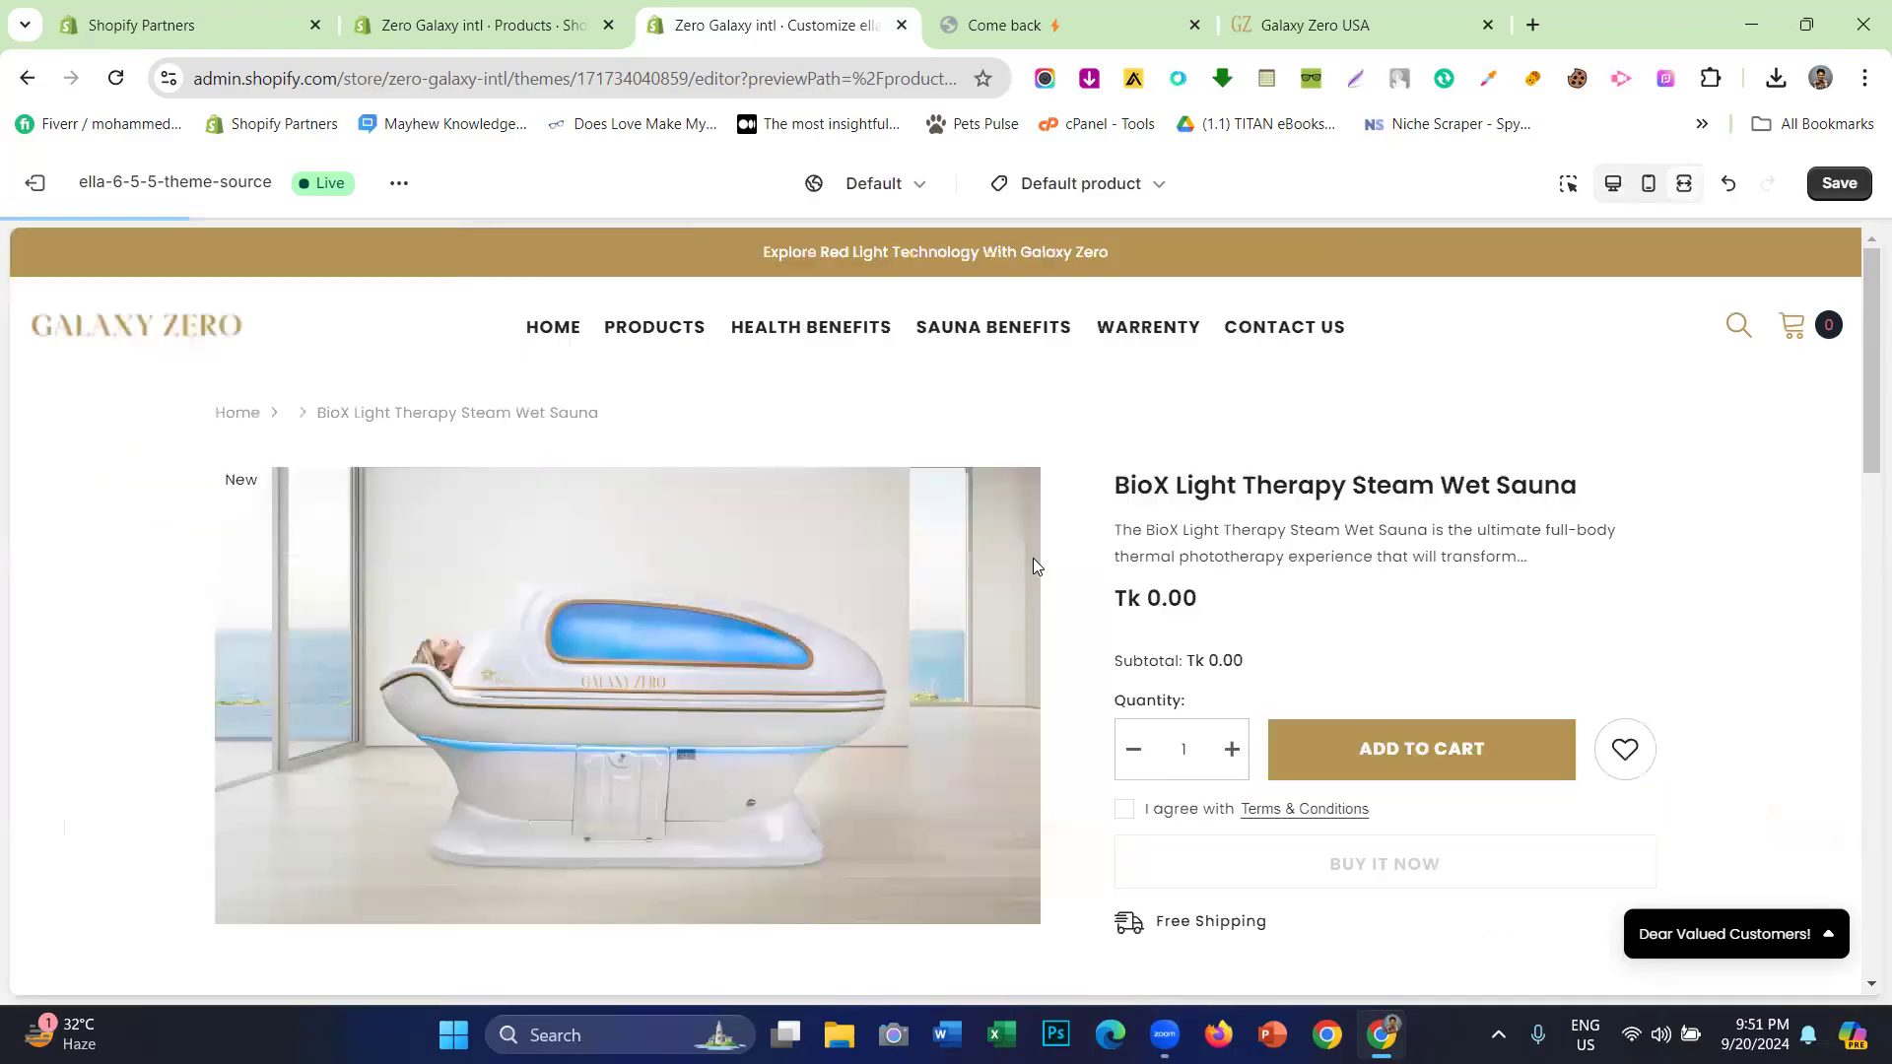
scroll(1407, 386, down, 2)
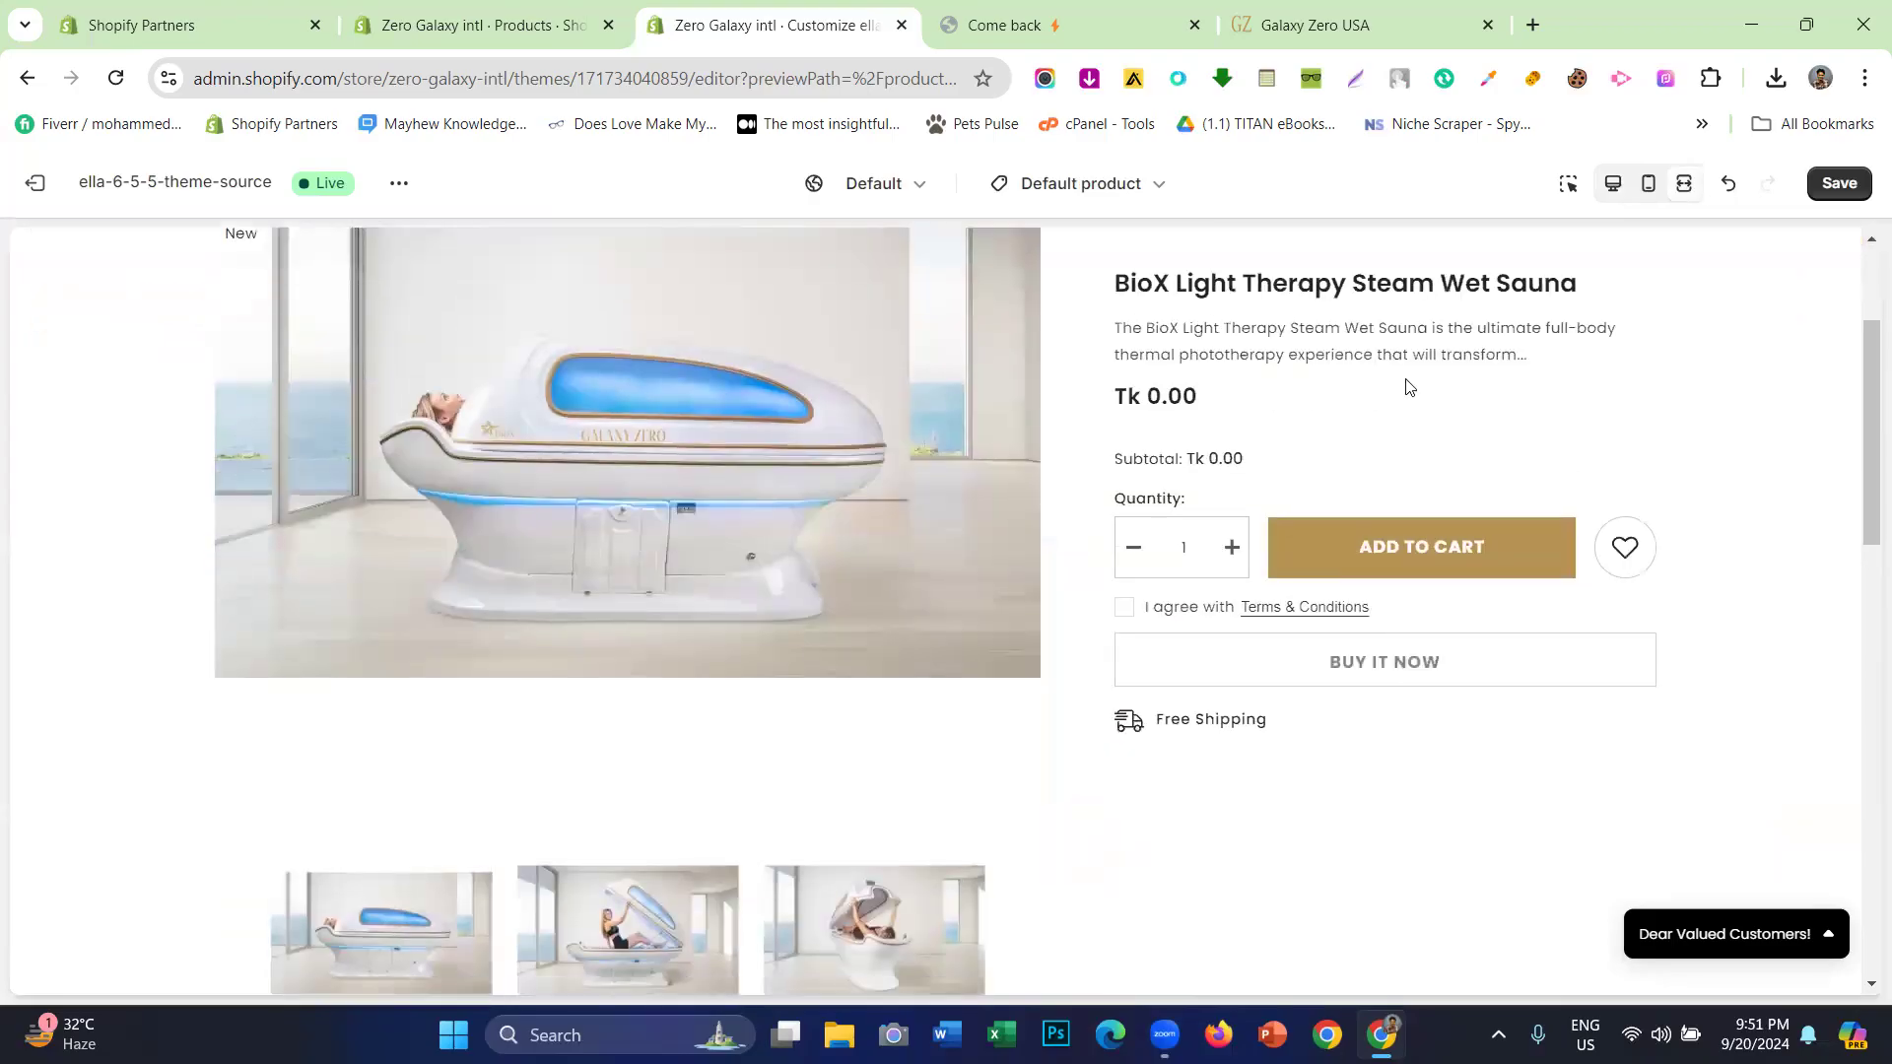
click(345, 580)
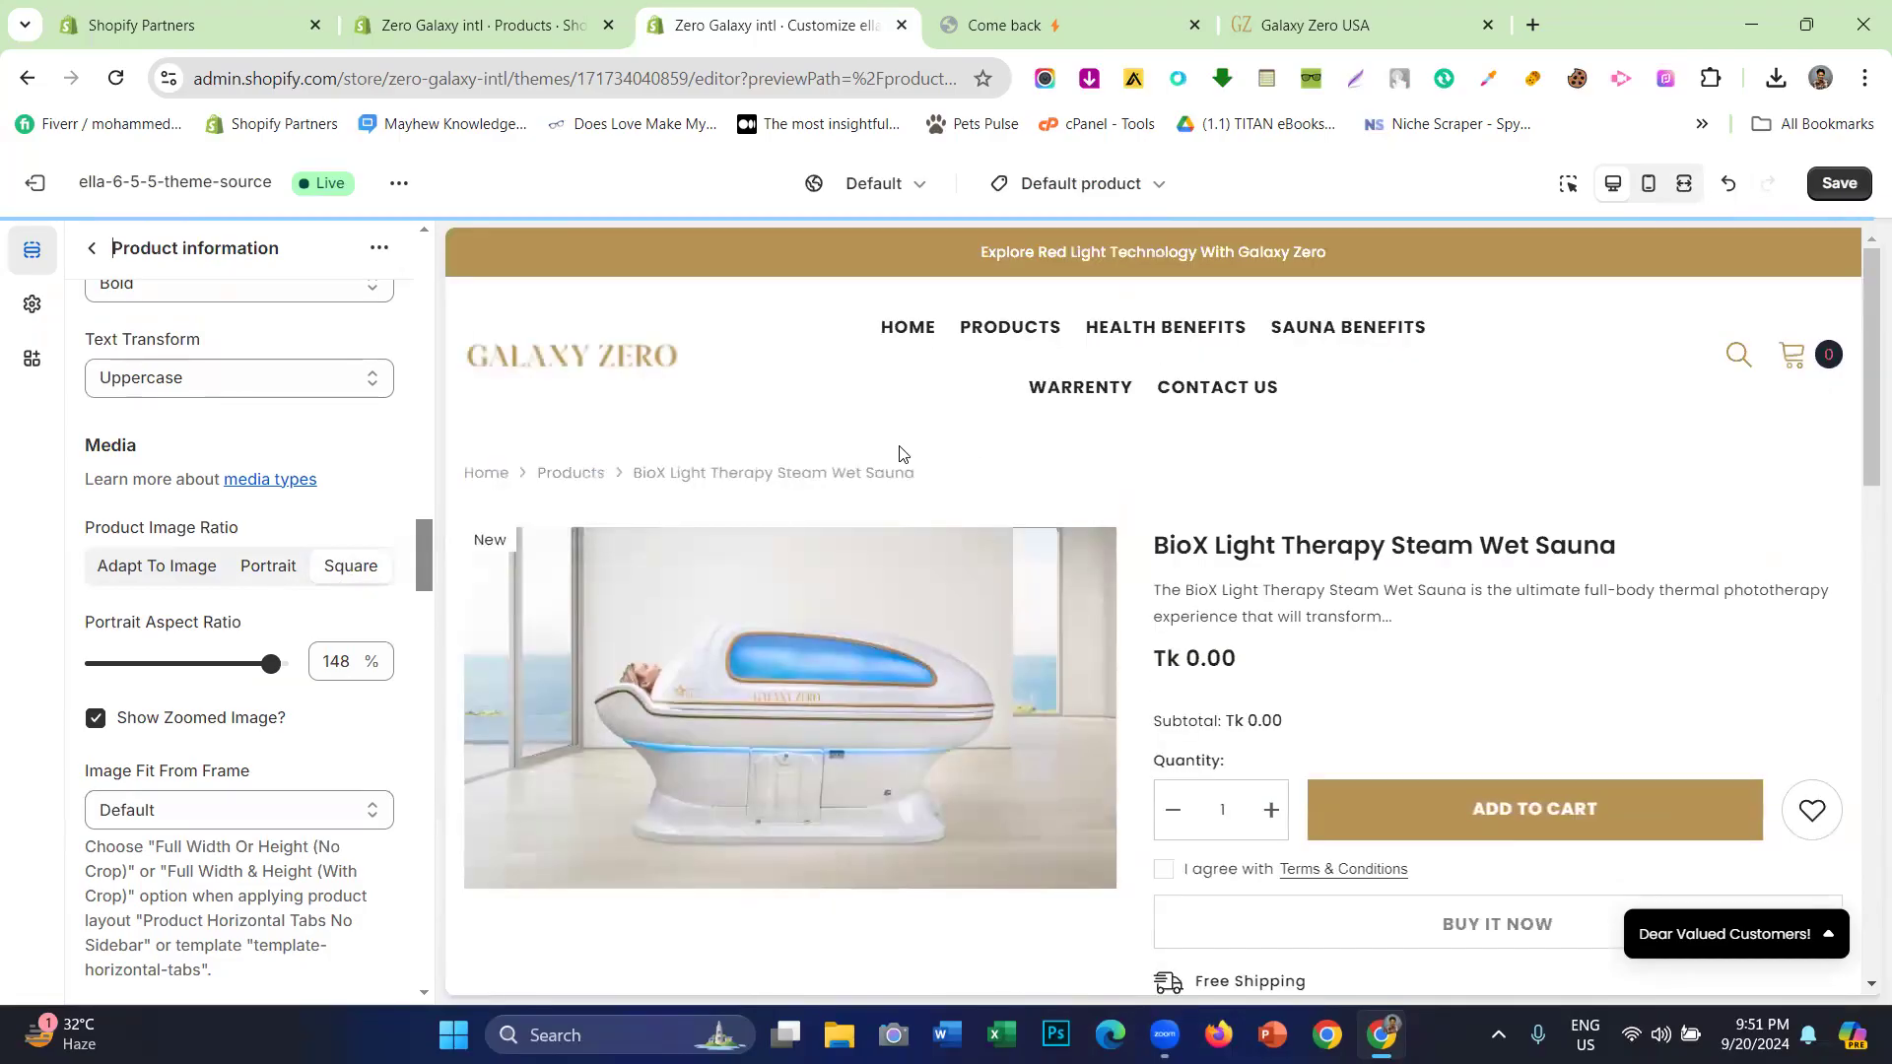
click(143, 569)
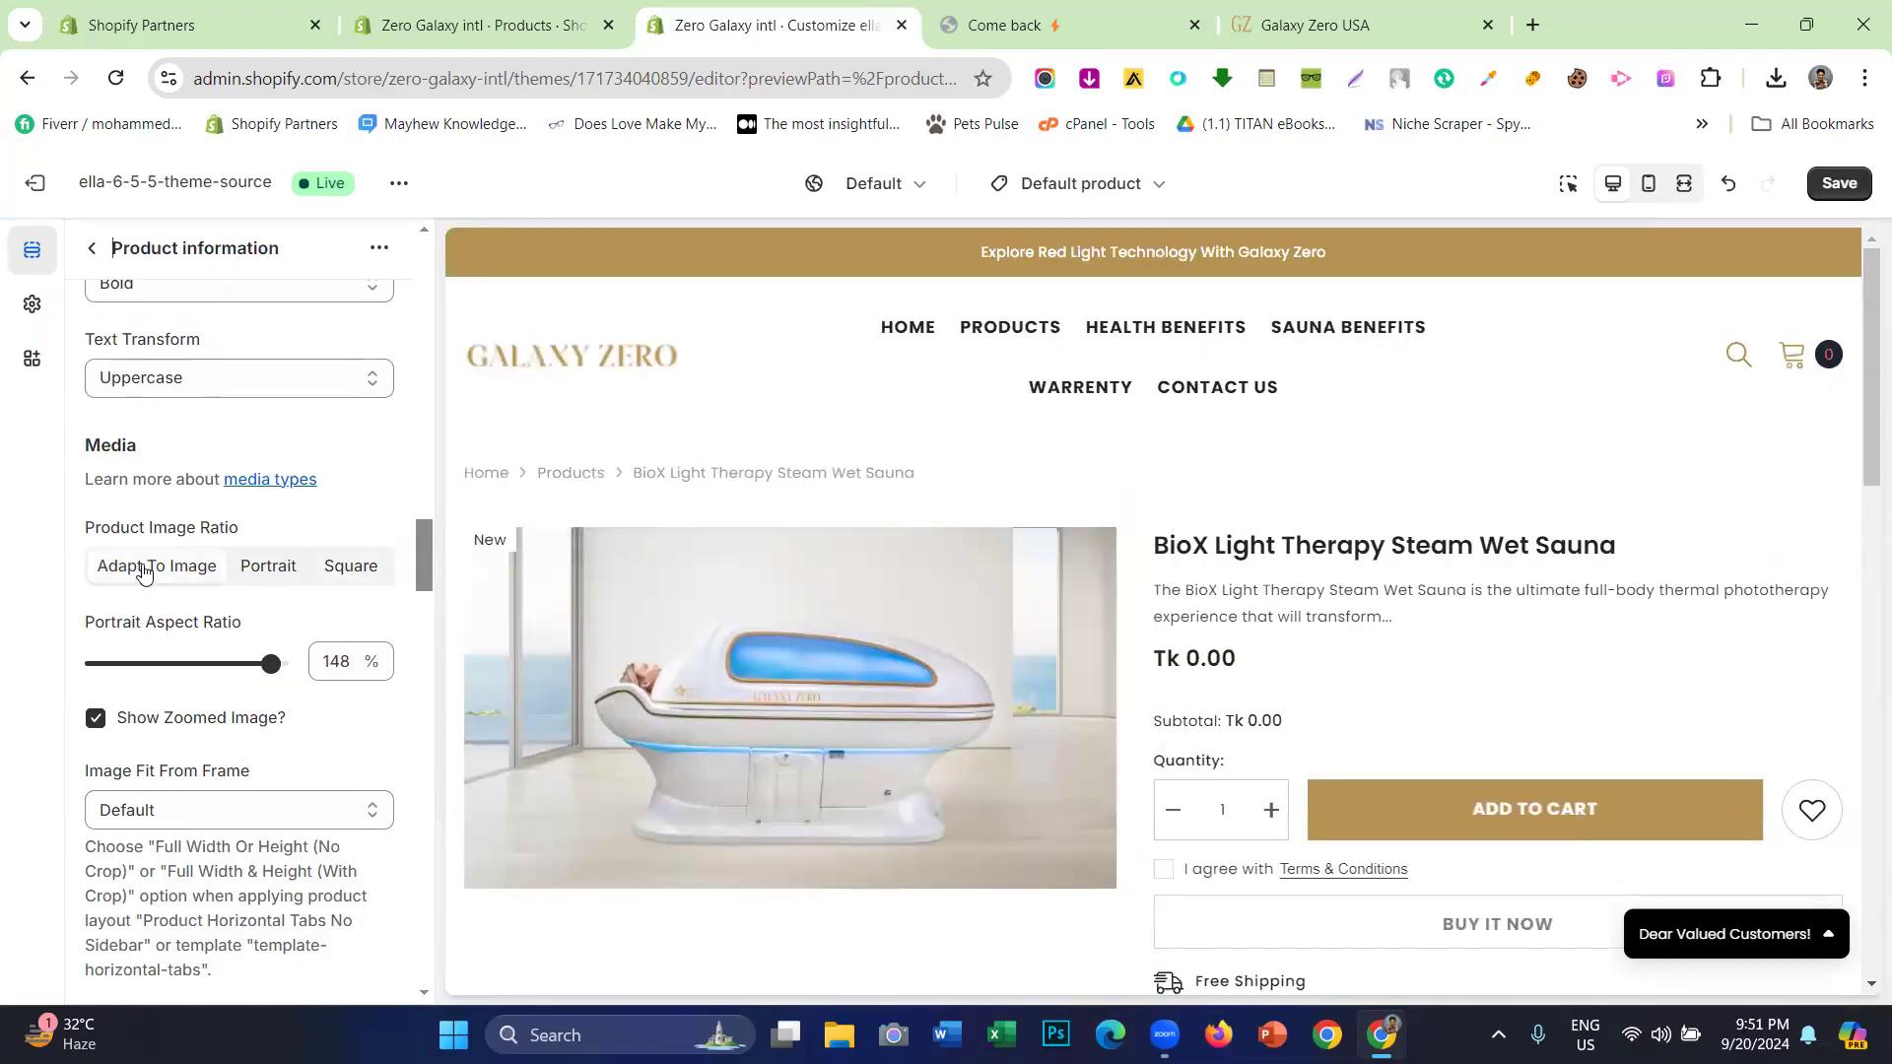
- Open the product image in the gallery popup, close it, and review the Gallery Popup and Video Layout settings
scroll(143, 569, down, 3)
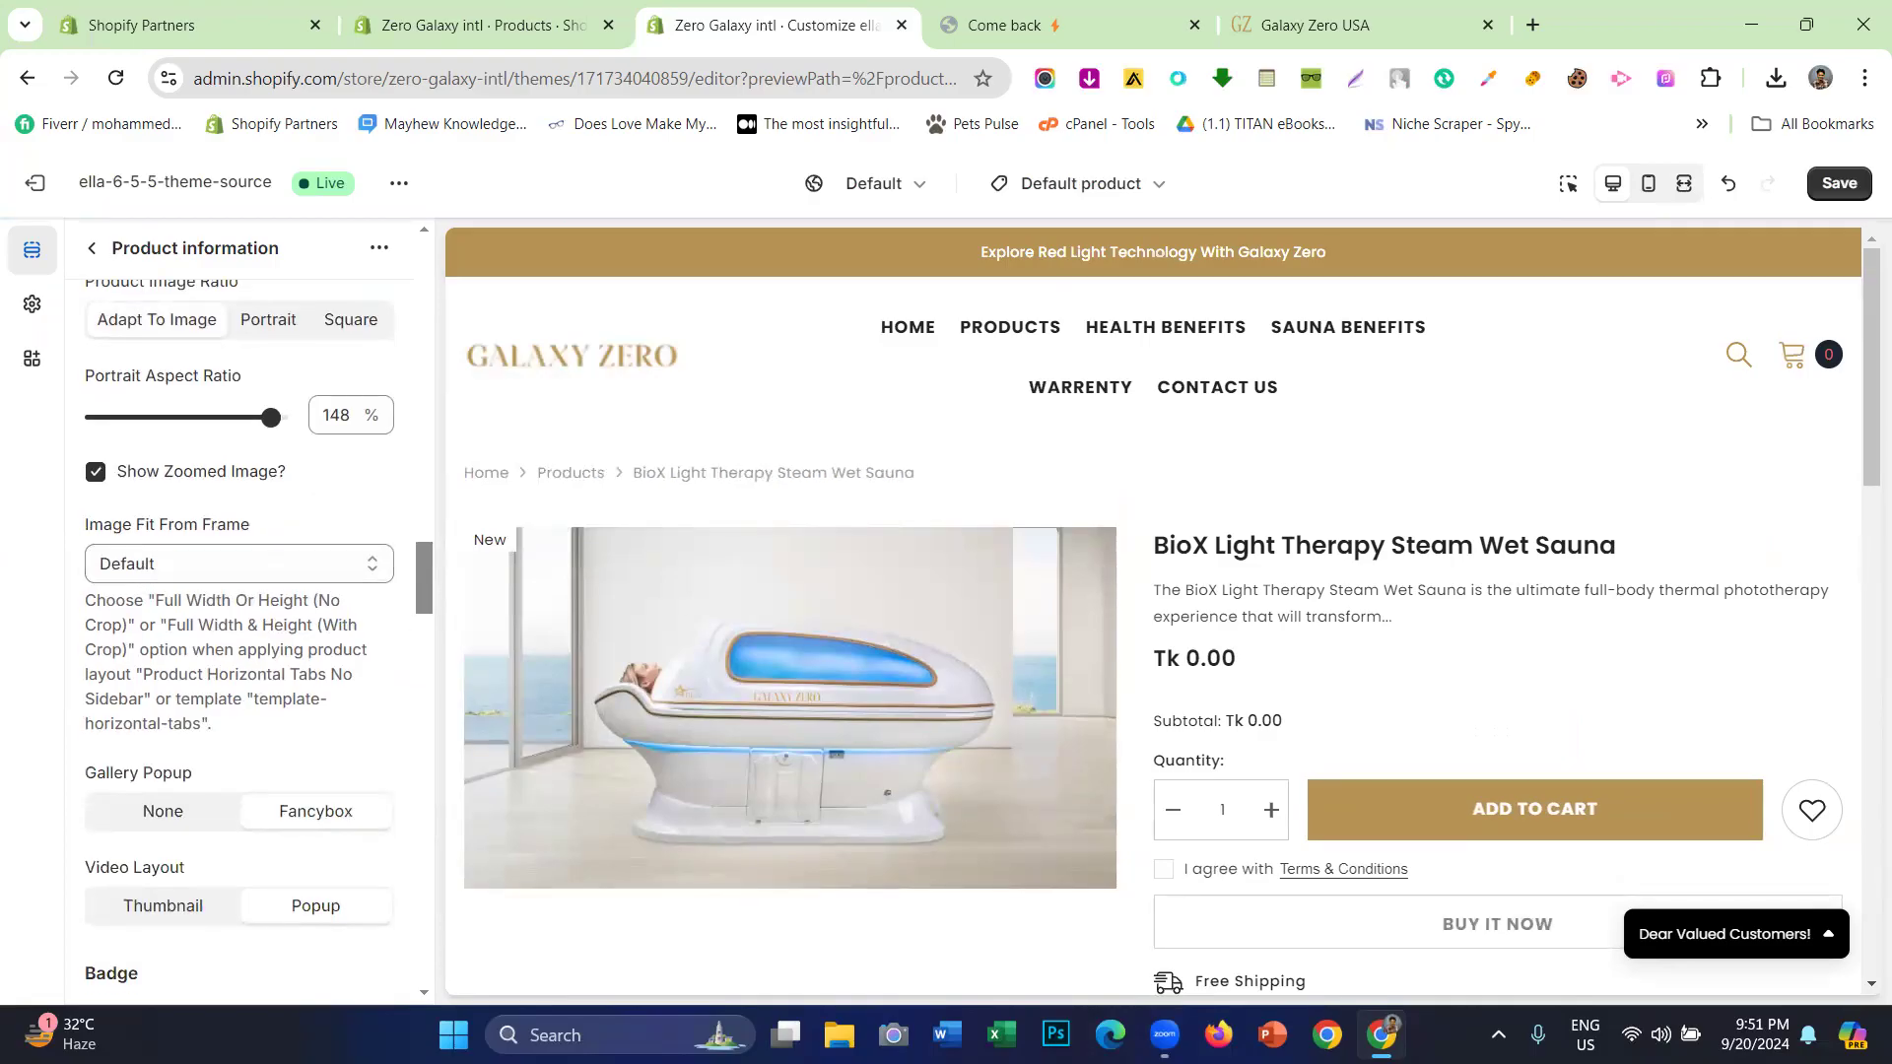
click(842, 611)
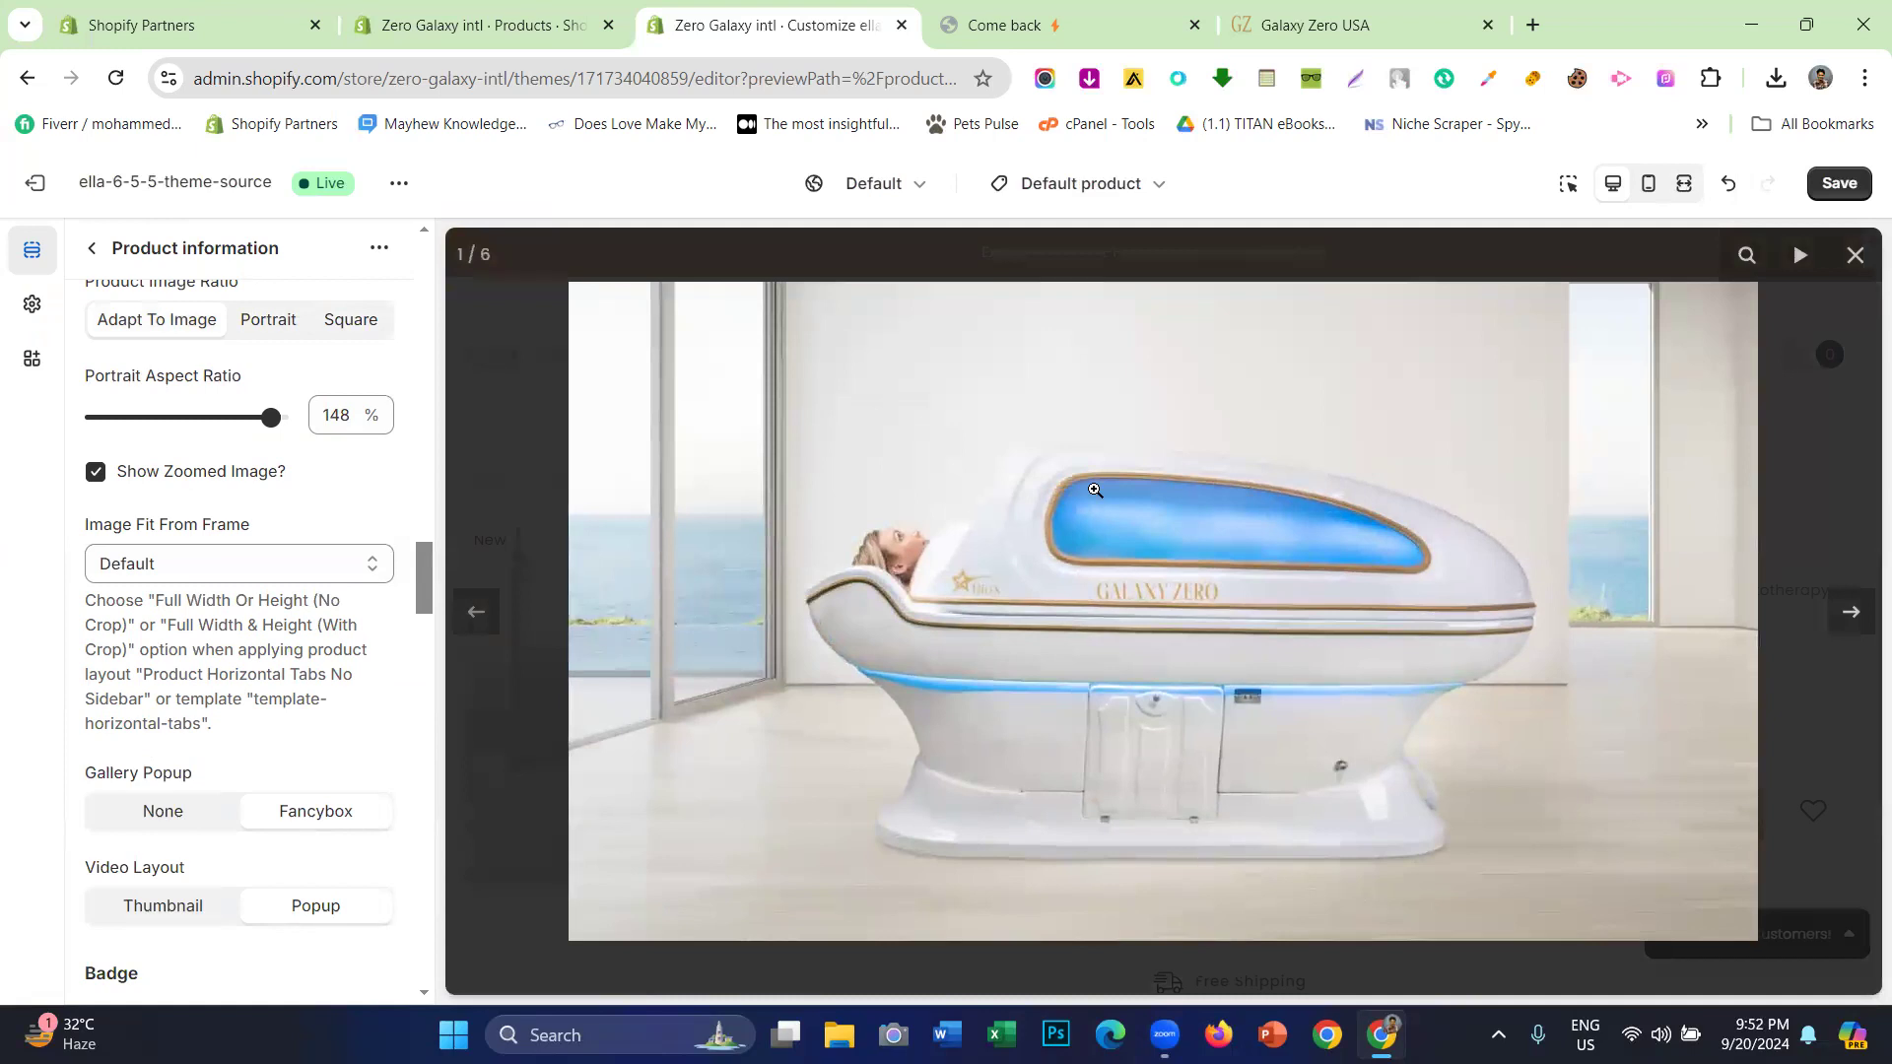
key(Escape)
scroll(327, 541, down, 3)
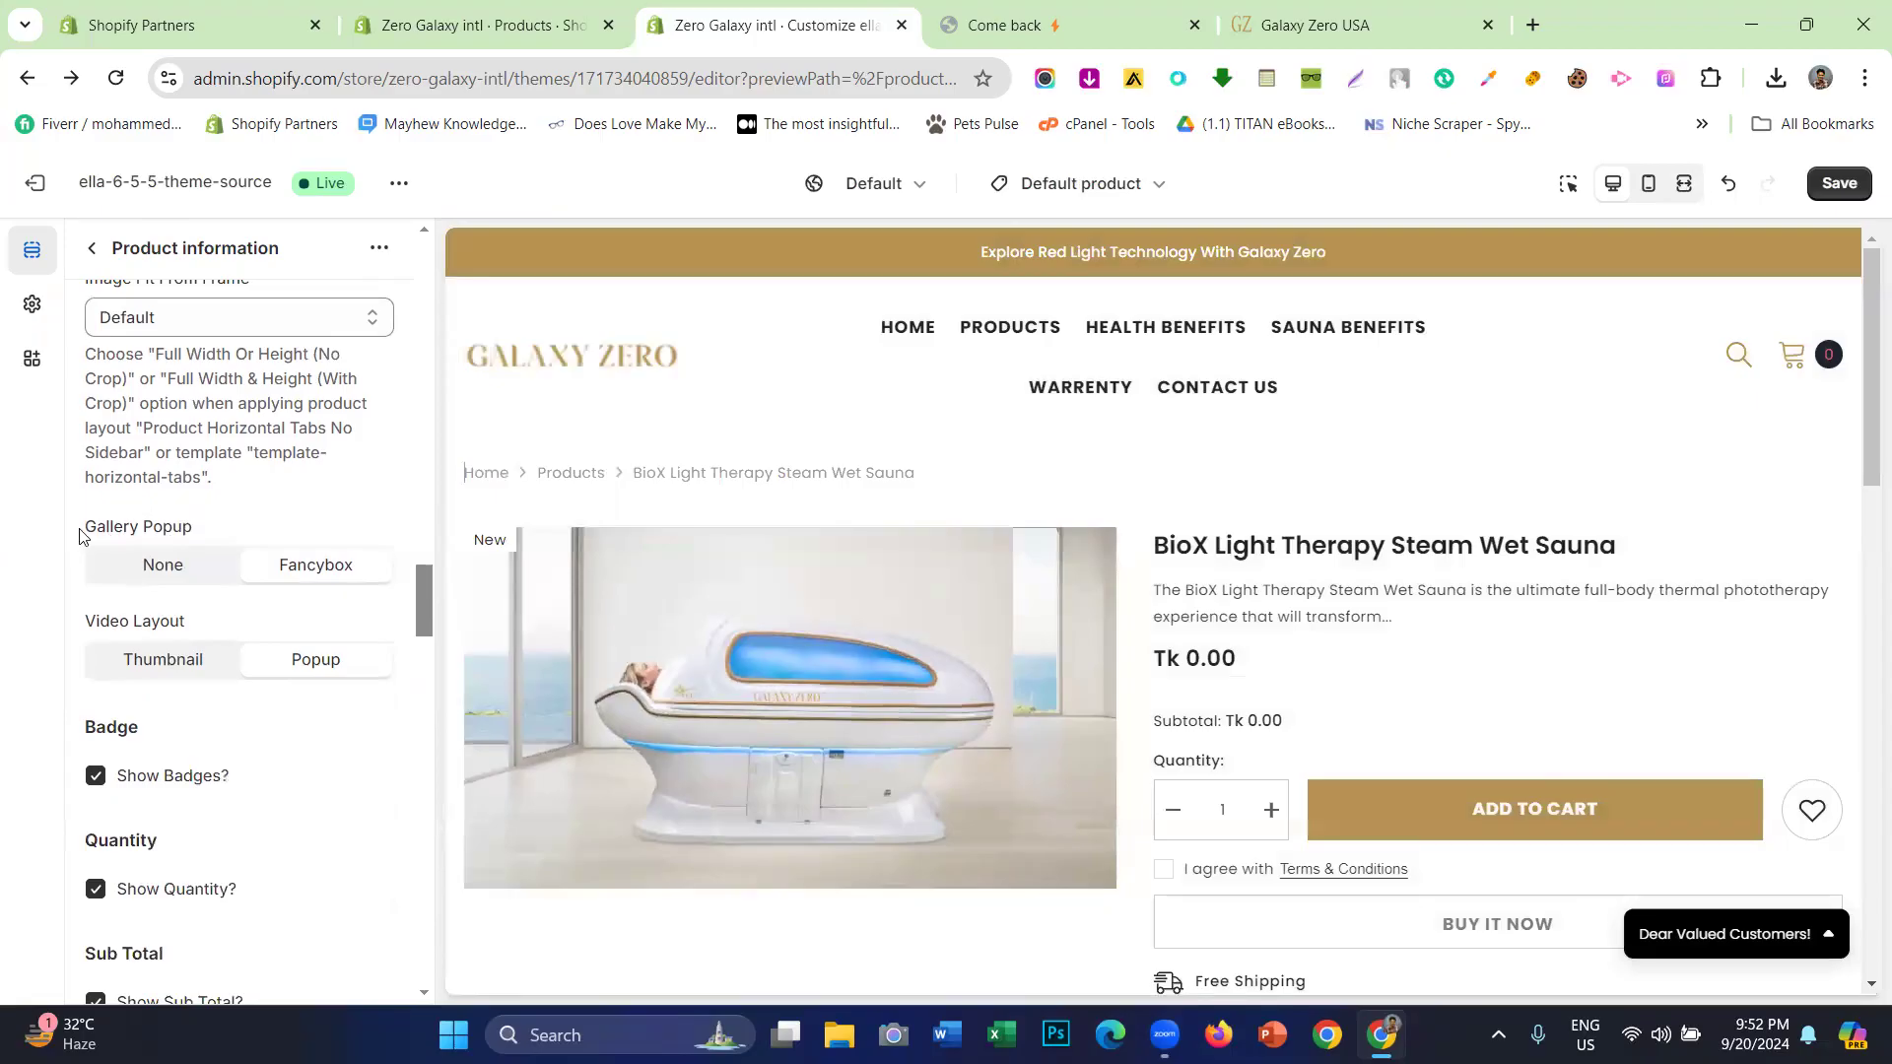
drag(82, 534, 363, 540)
scroll(135, 634, down, 1)
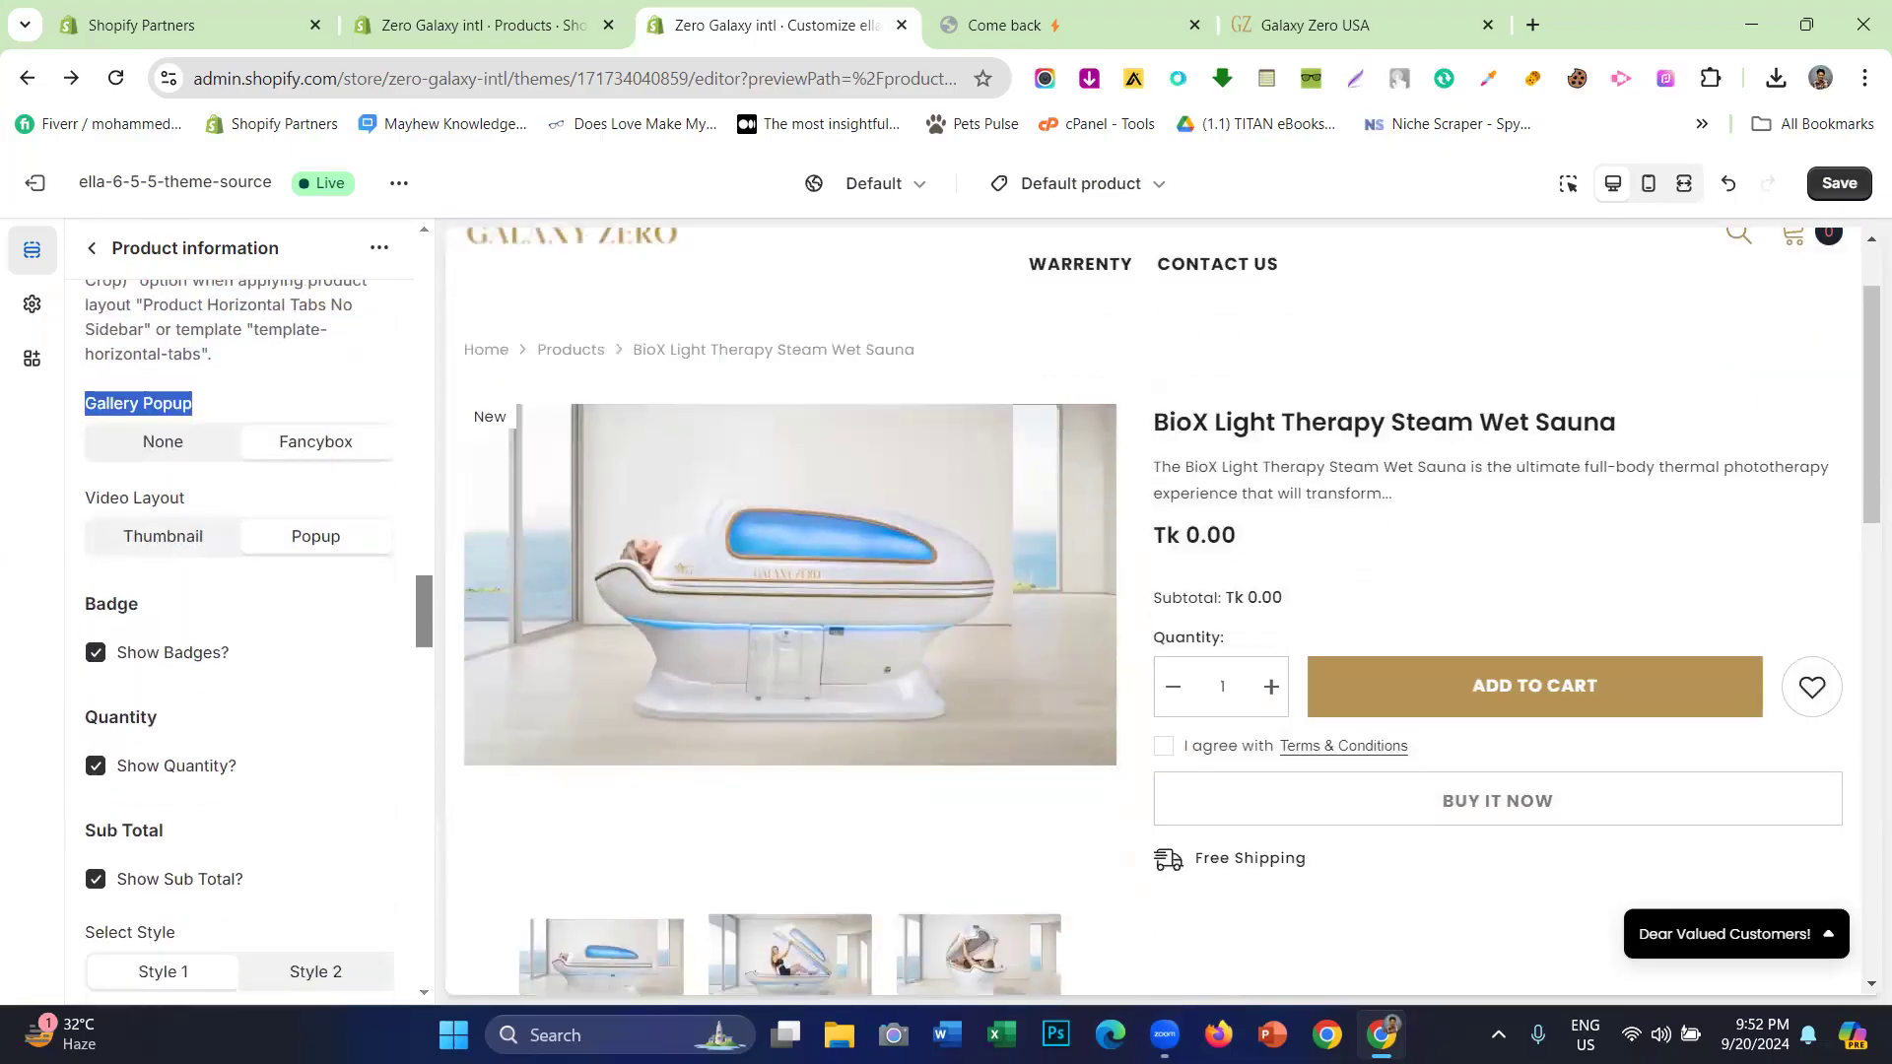
scroll(161, 592, down, 1)
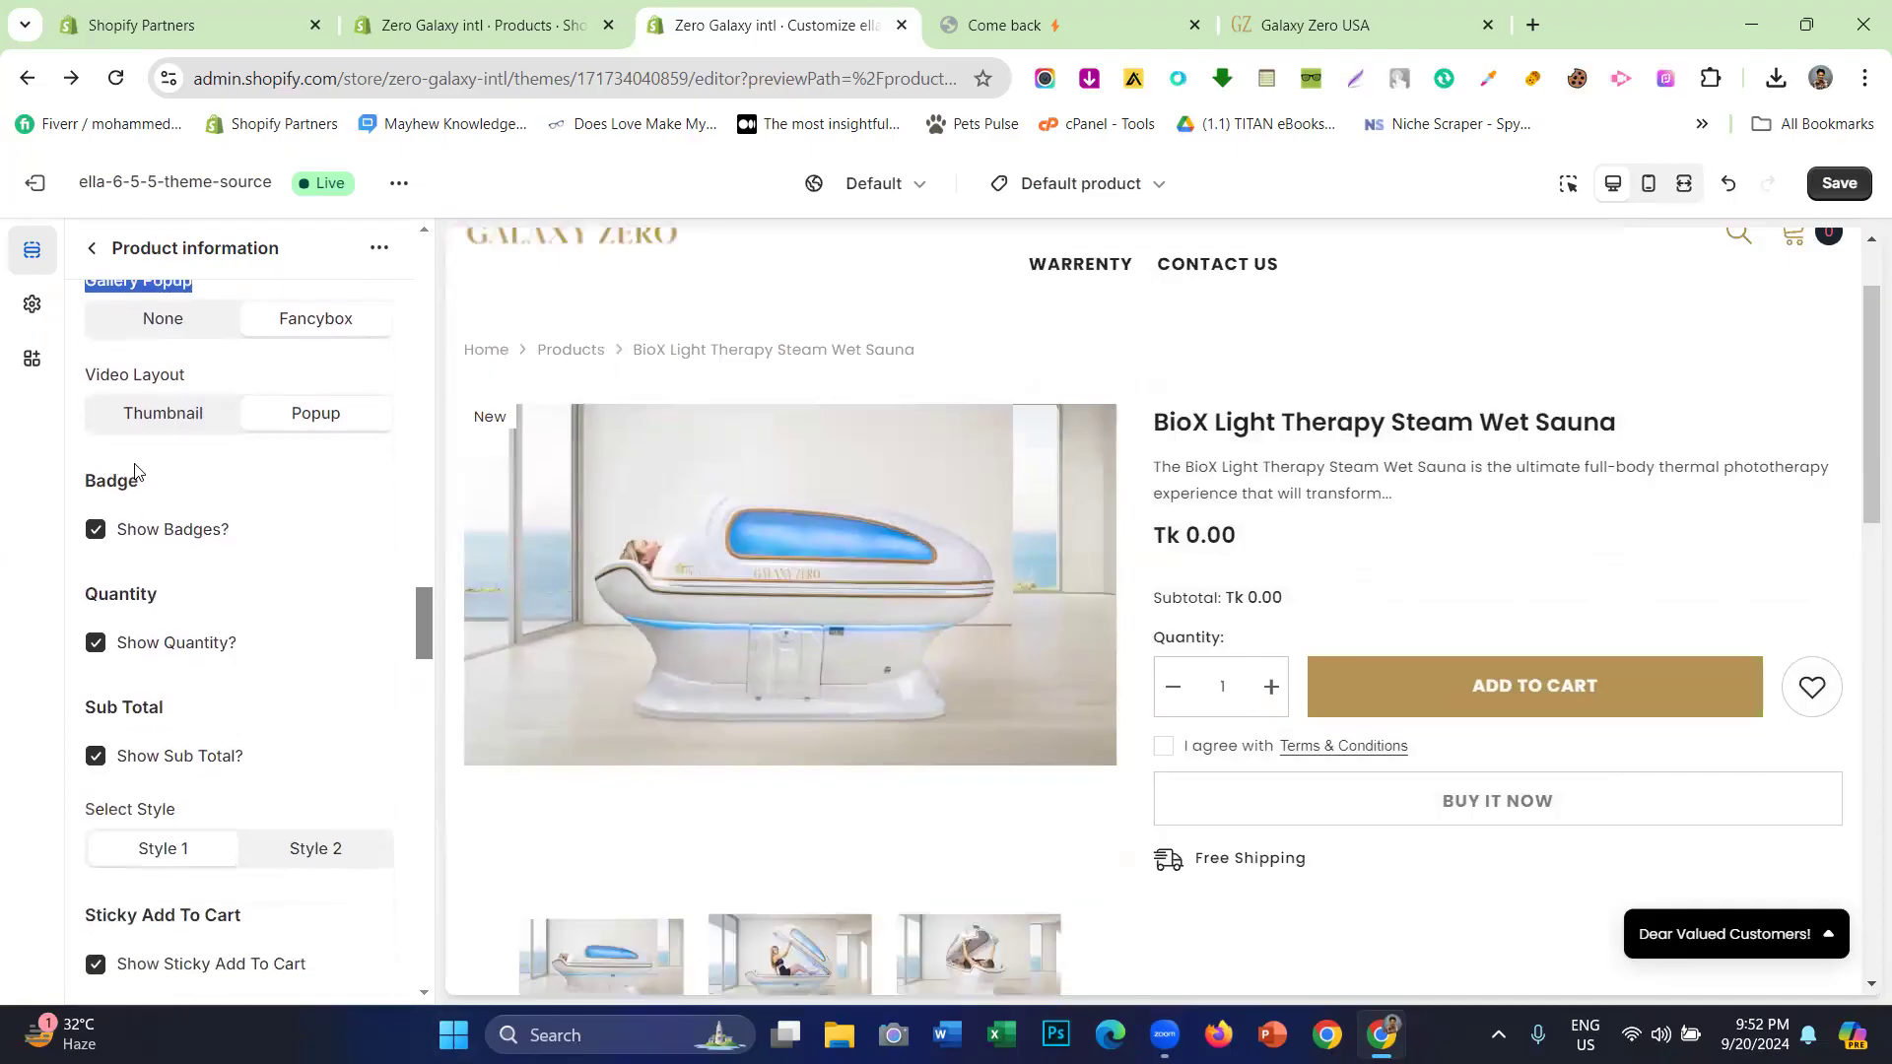
- Hide the subtotal from the product information and check the product page preview
click(138, 475)
scroll(1286, 576, up, 2)
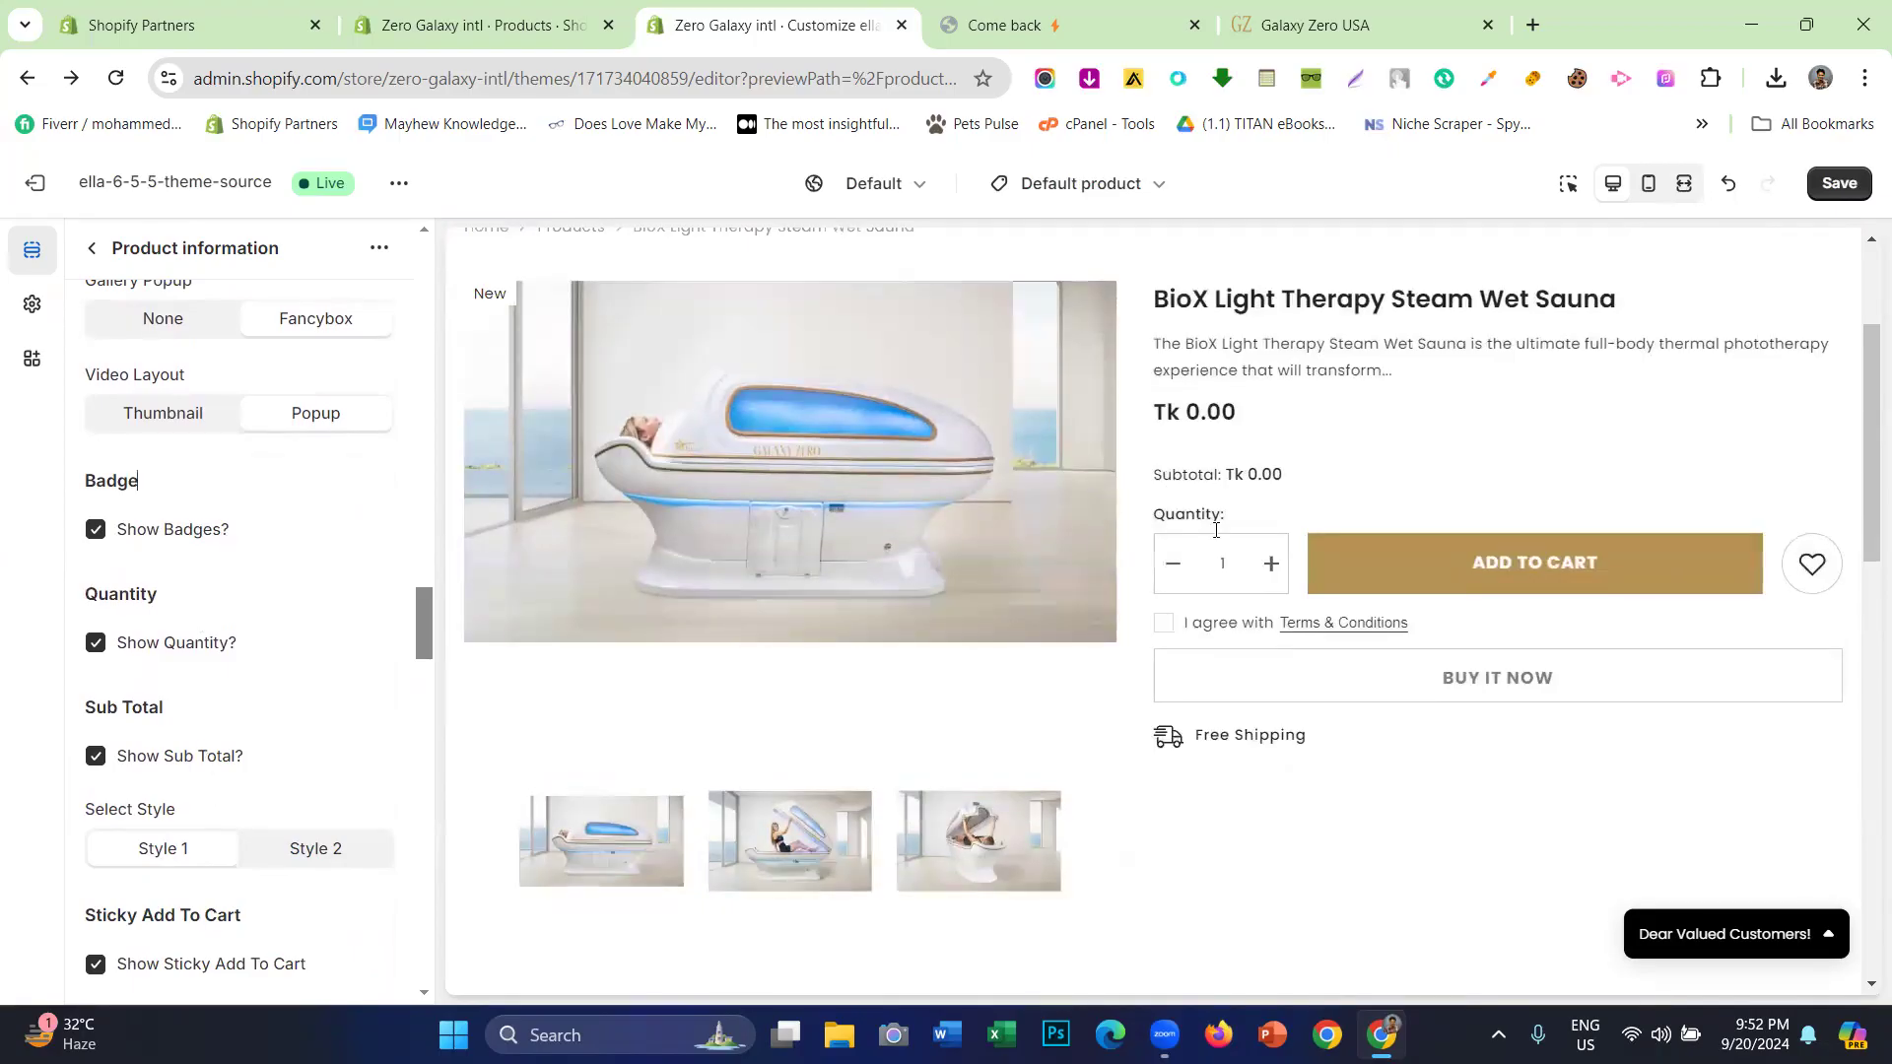
drag(1219, 493, 1320, 490)
click(215, 758)
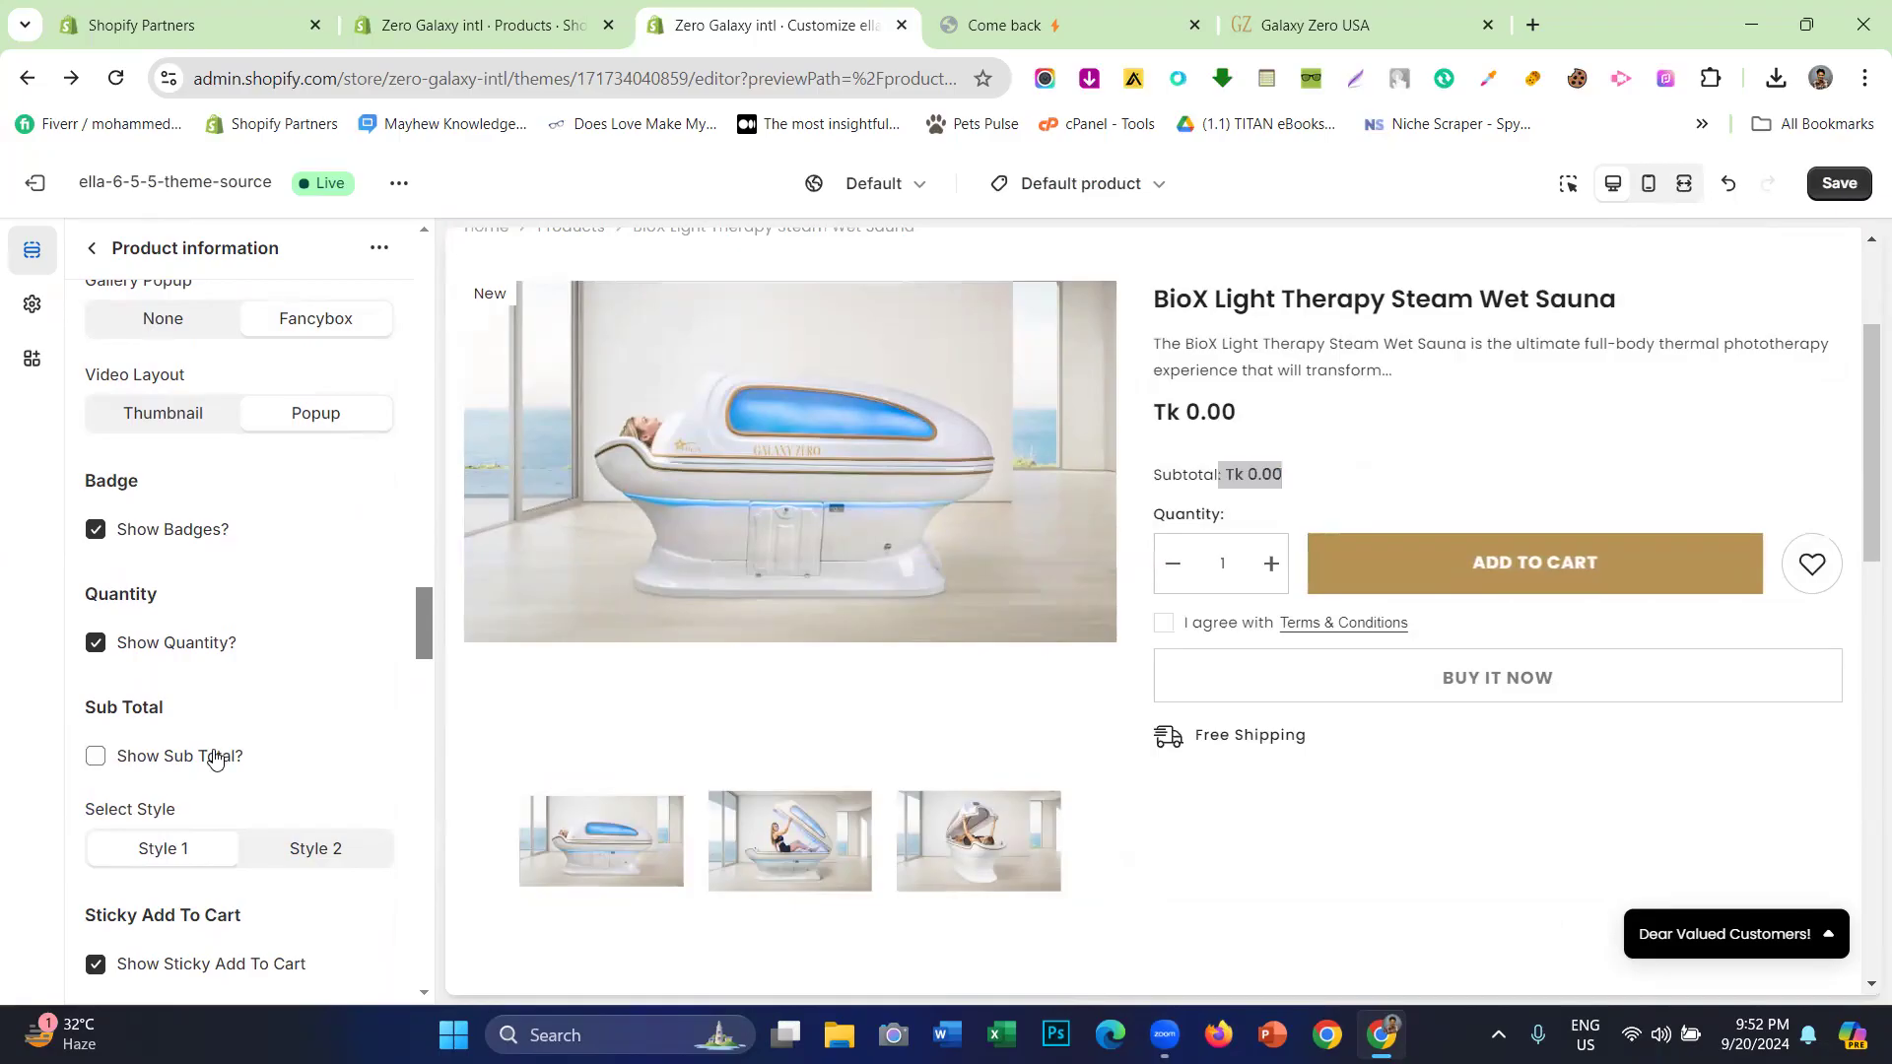
double_click(145, 248)
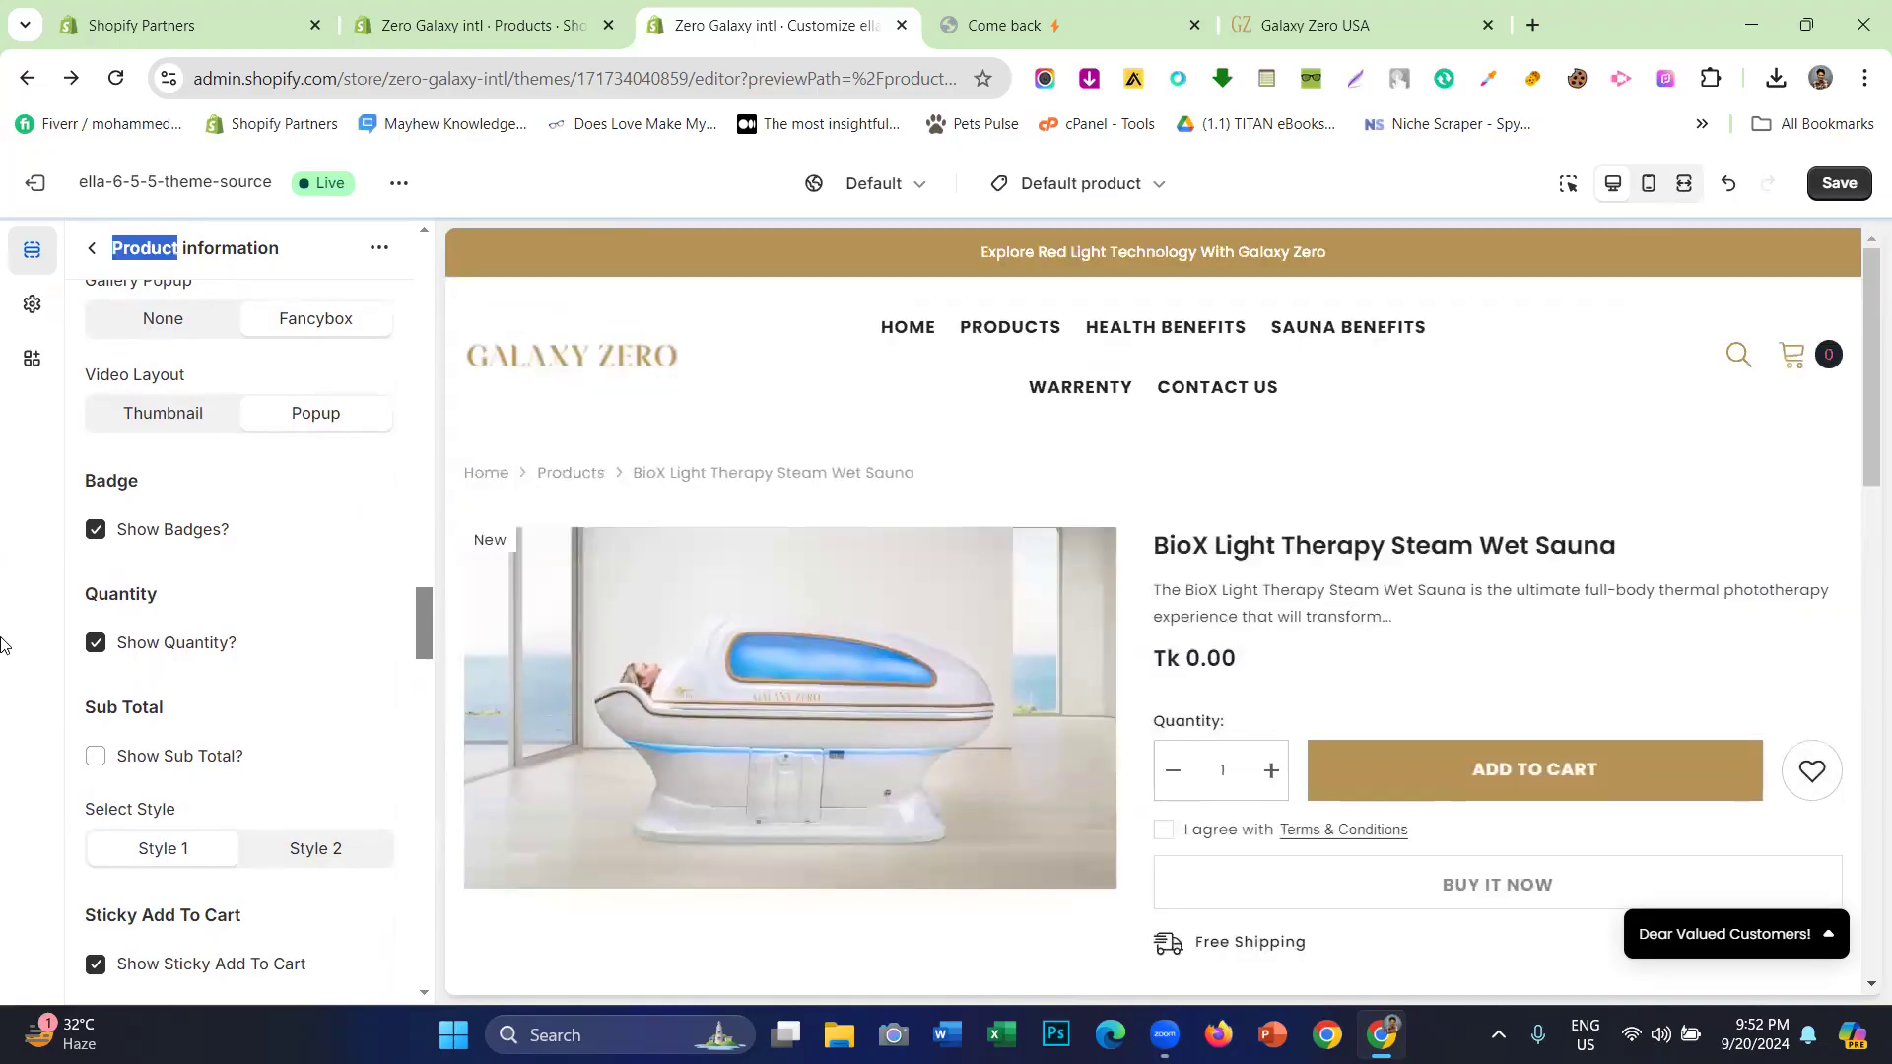
- Examine the Sticky Add To Cart settings and how the Style 1 sticky bar behaves down the product page
scroll(220, 641, down, 3)
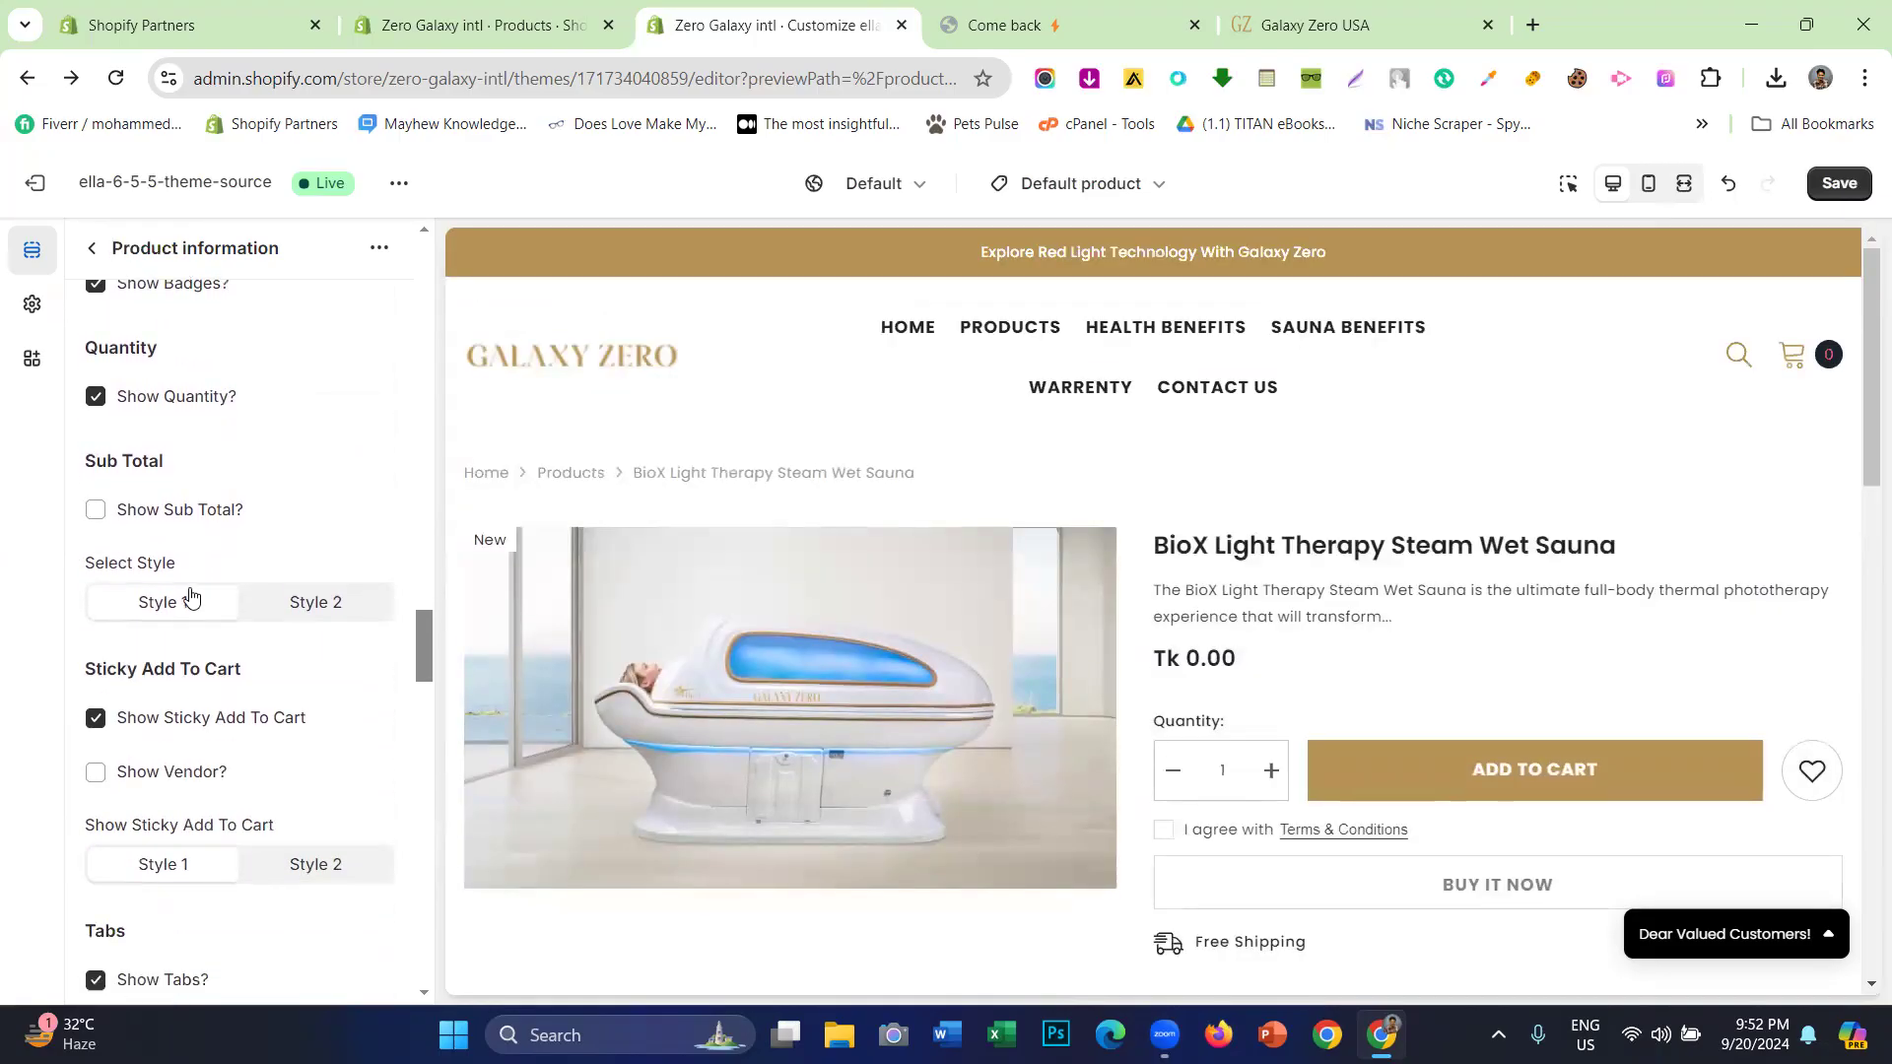
scroll(259, 585, down, 3)
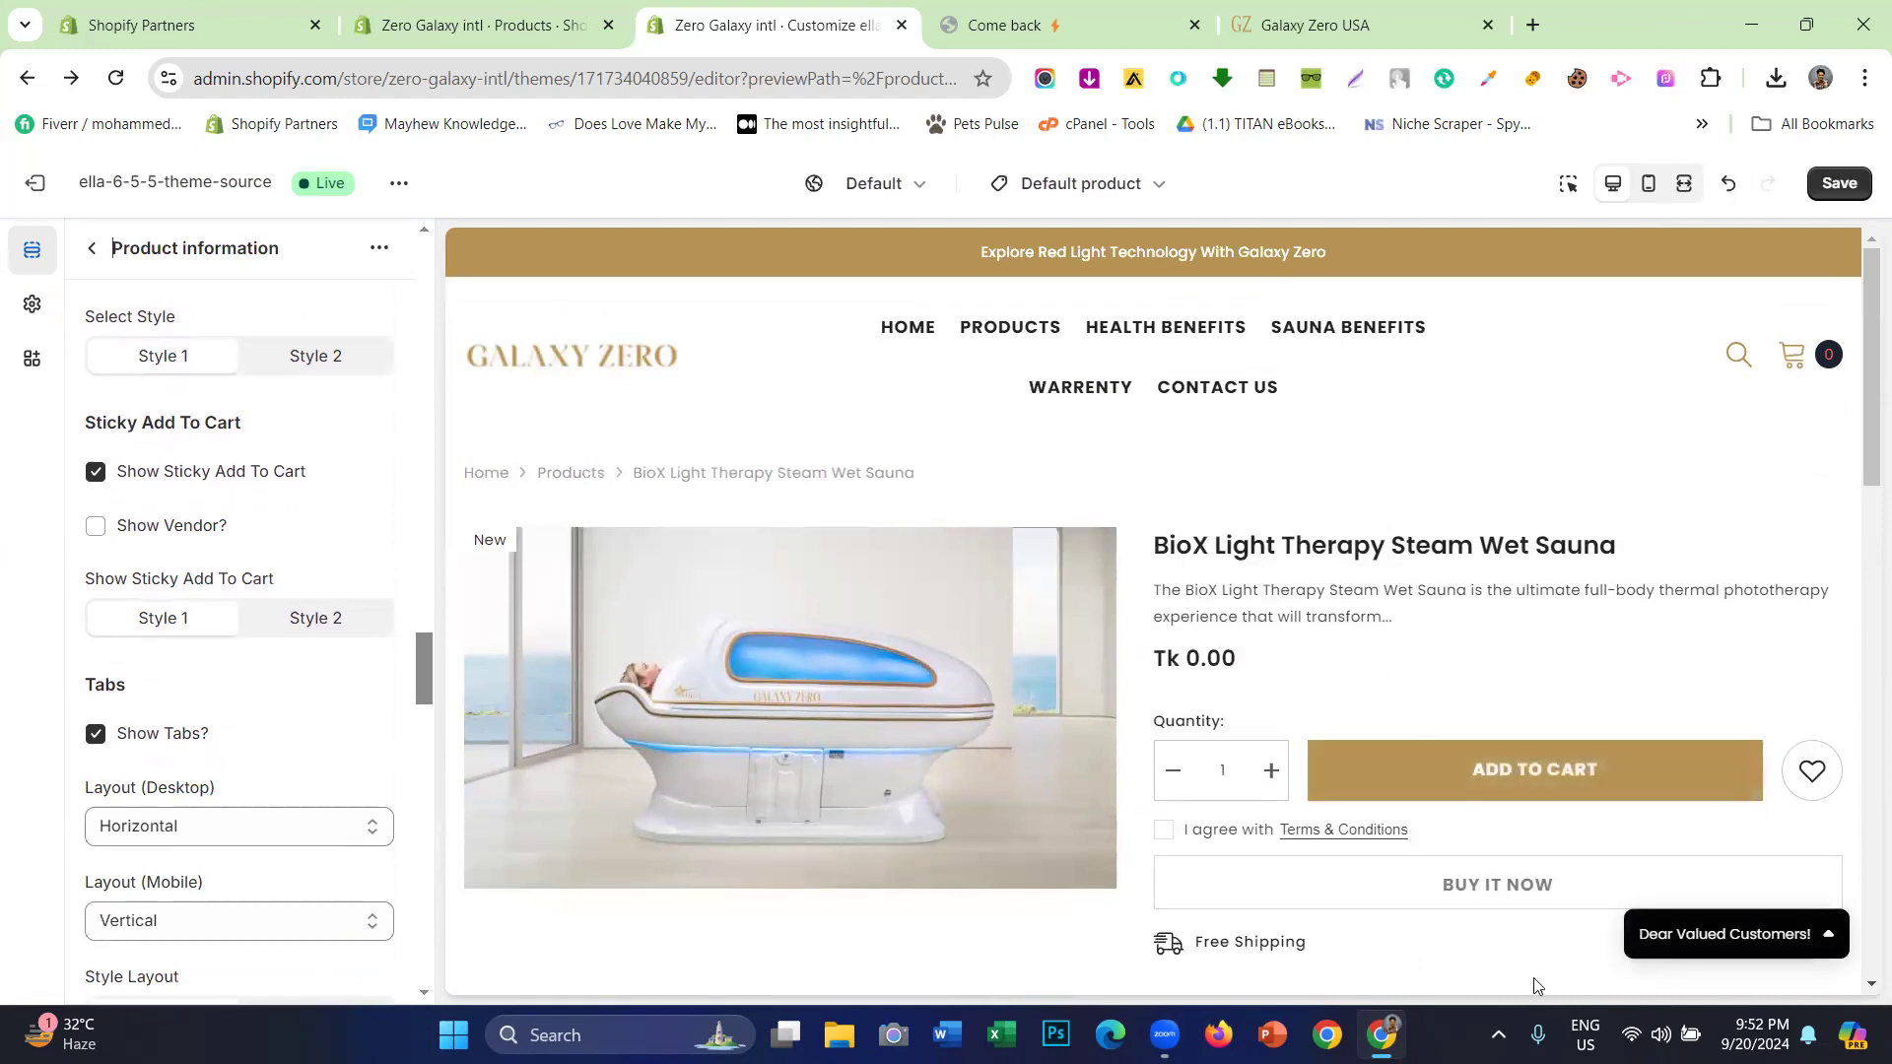
scroll(1128, 771, down, 7)
scroll(1114, 771, up, 4)
scroll(1093, 776, down, 6)
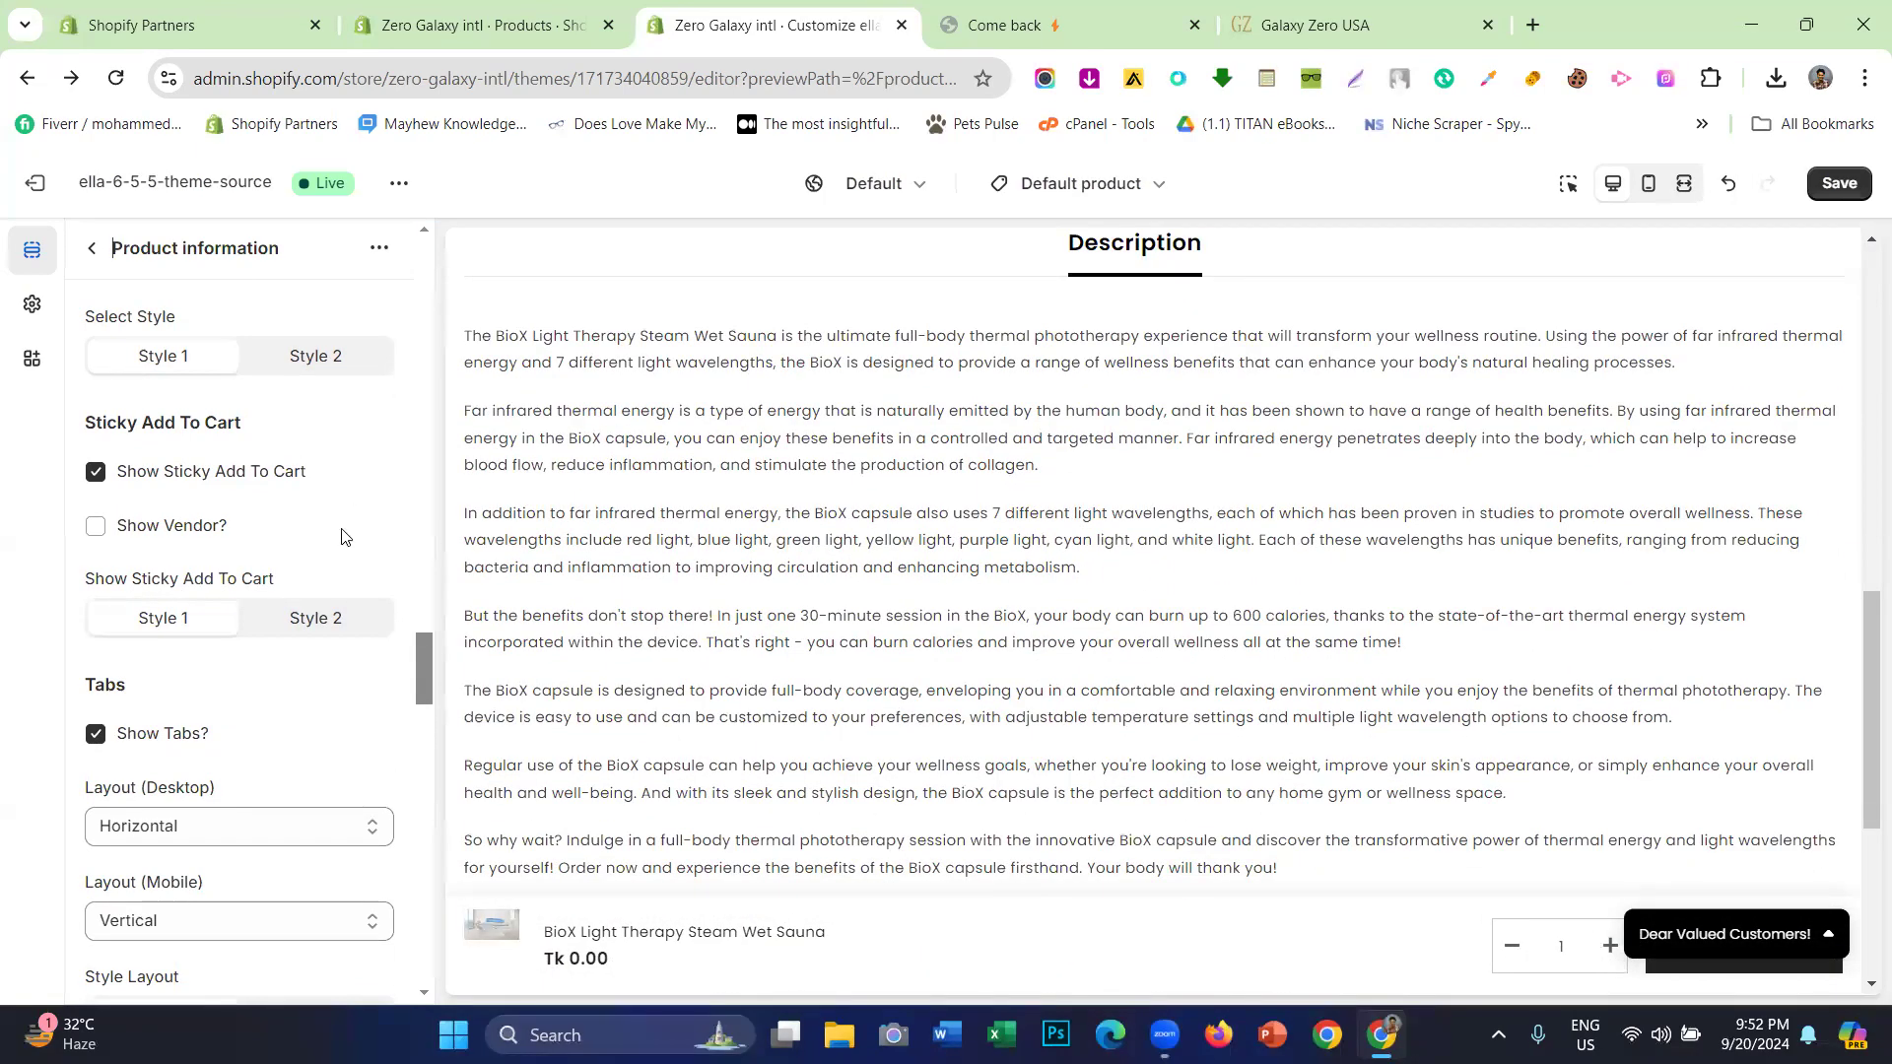
- Try Style 2 for the sticky add to cart and check it throughout the product page preview
click(331, 615)
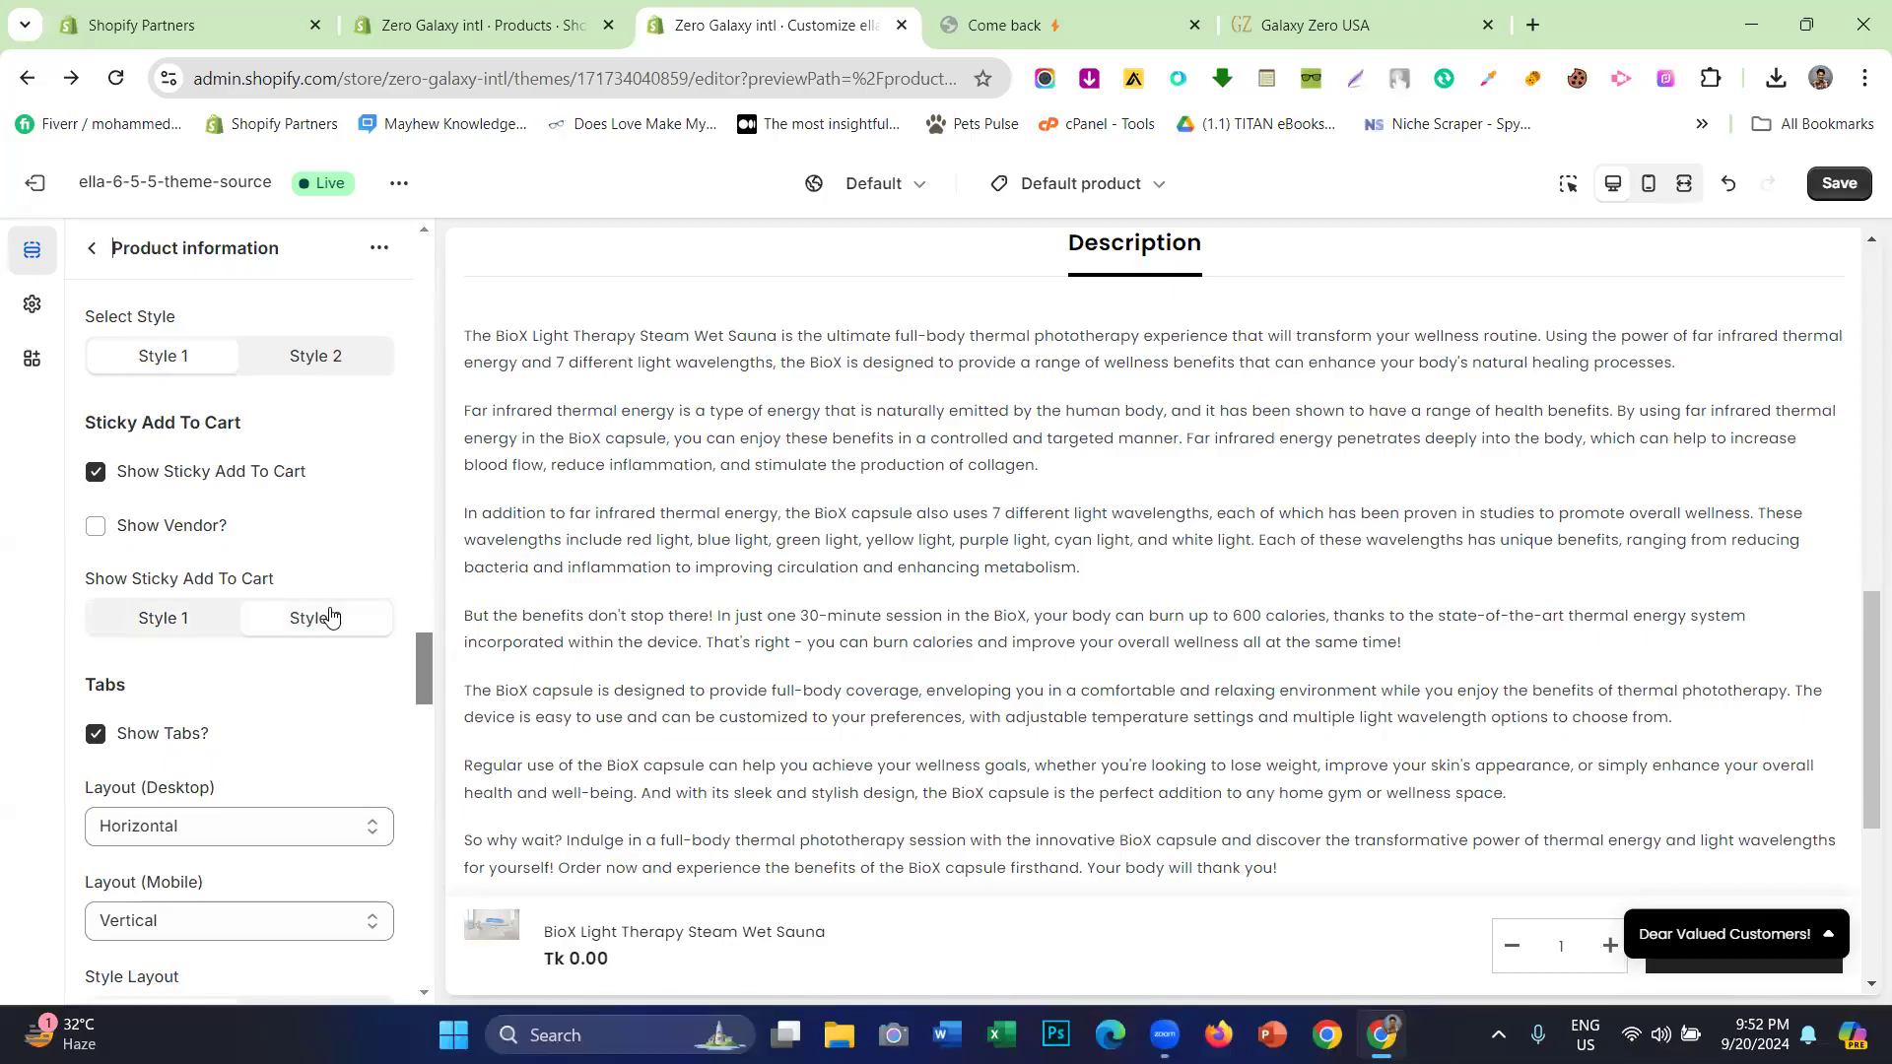
scroll(905, 653, down, 5)
scroll(904, 653, down, 7)
scroll(907, 651, up, 6)
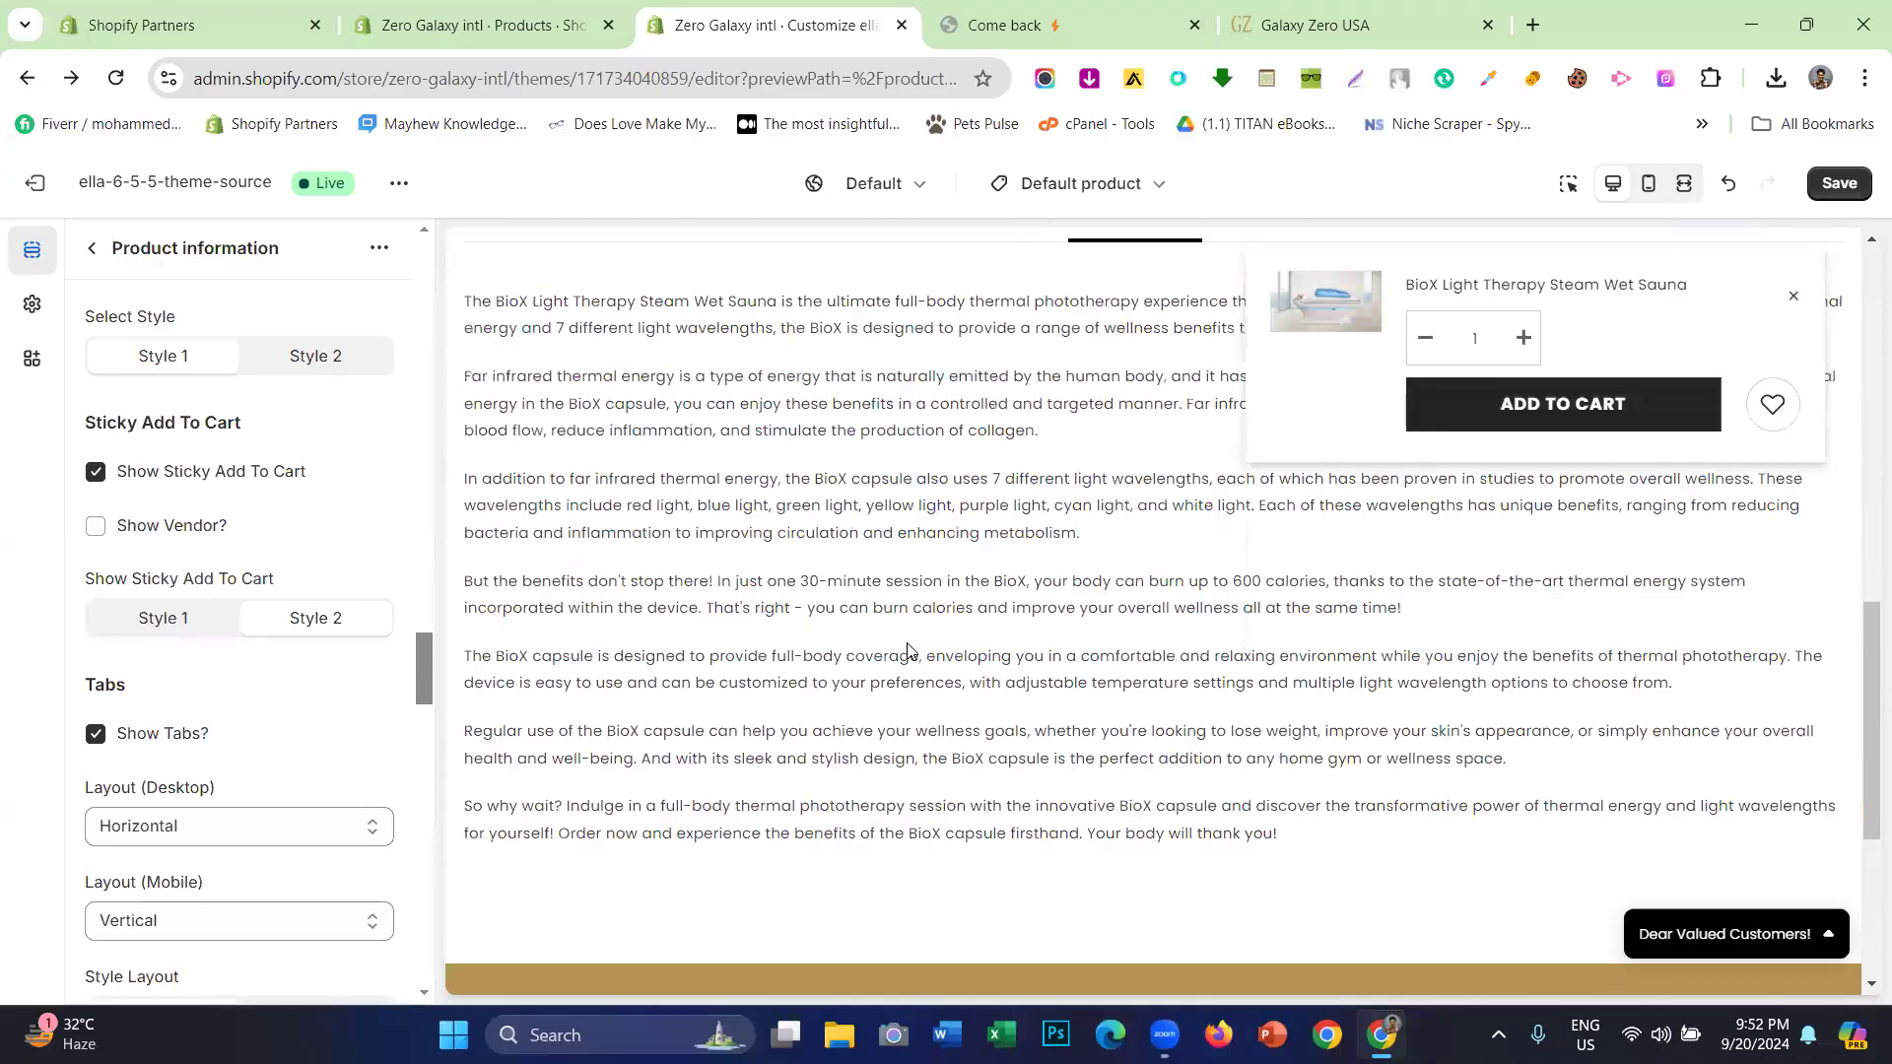
scroll(908, 650, up, 4)
scroll(909, 650, down, 10)
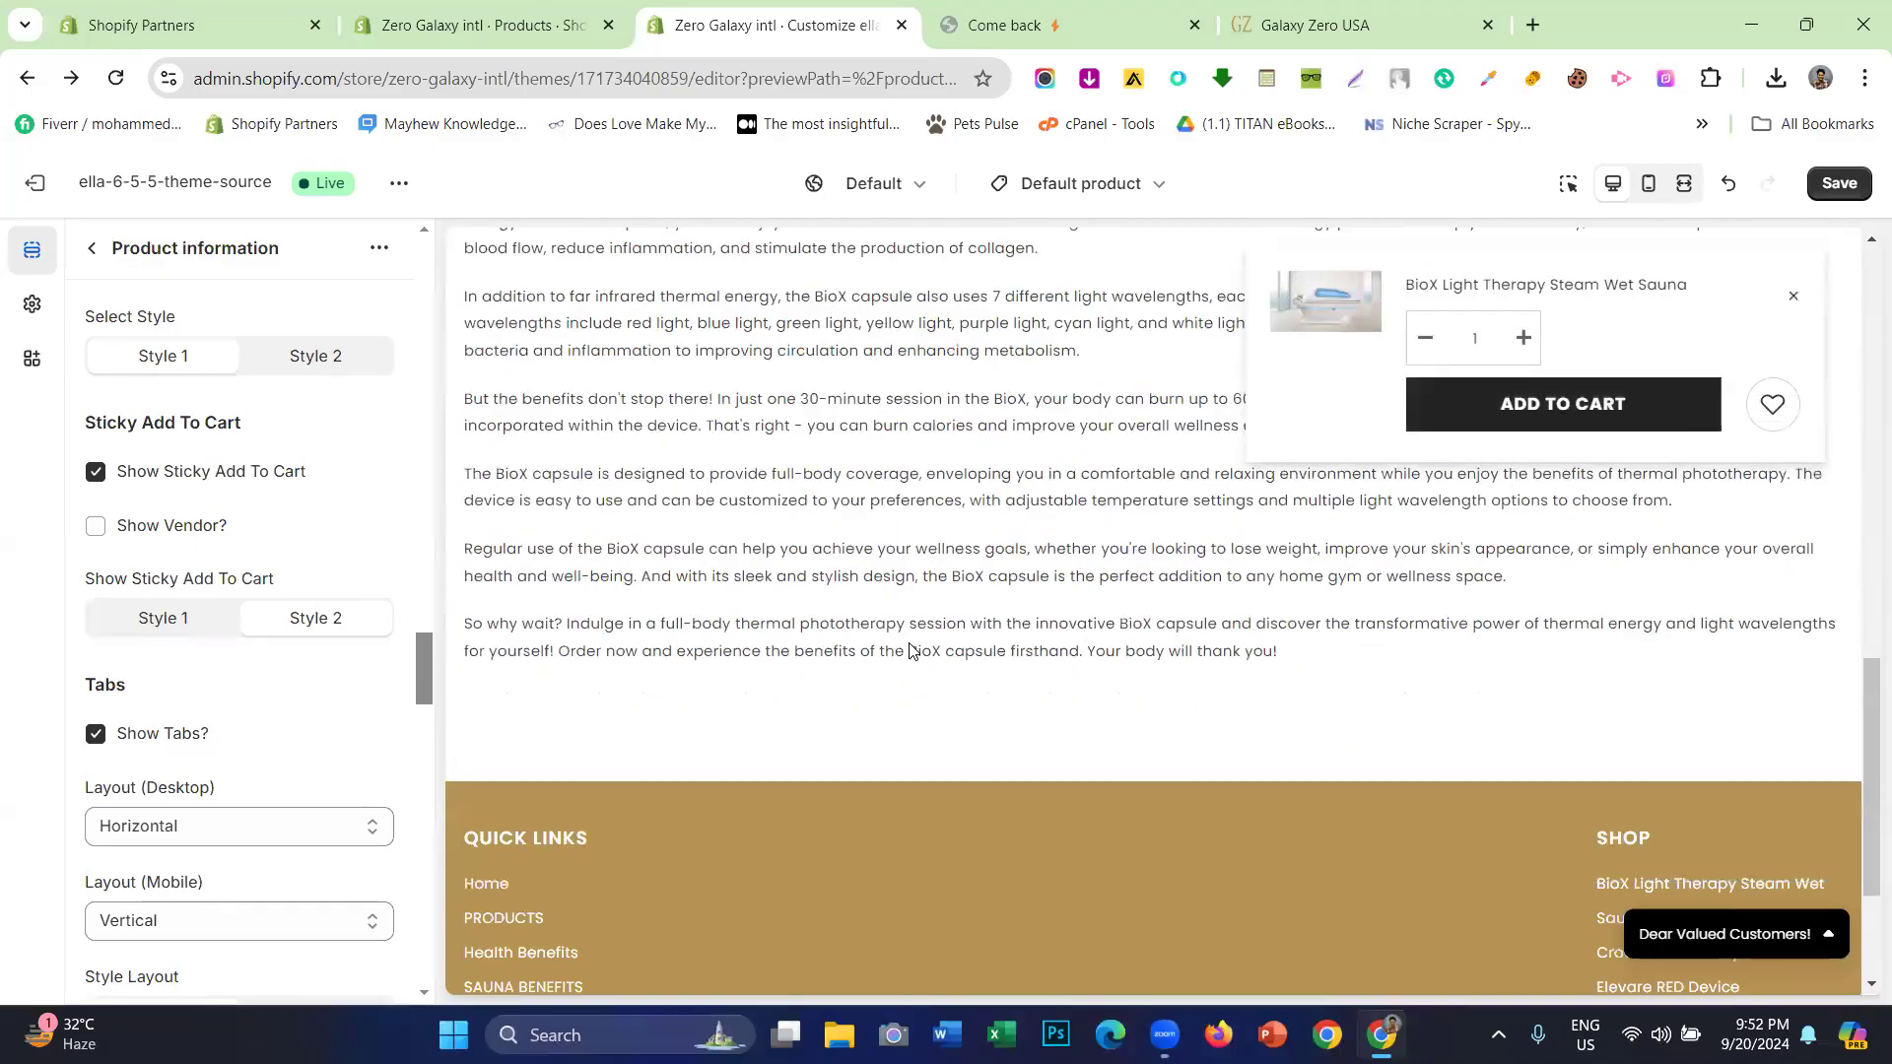
scroll(909, 650, up, 10)
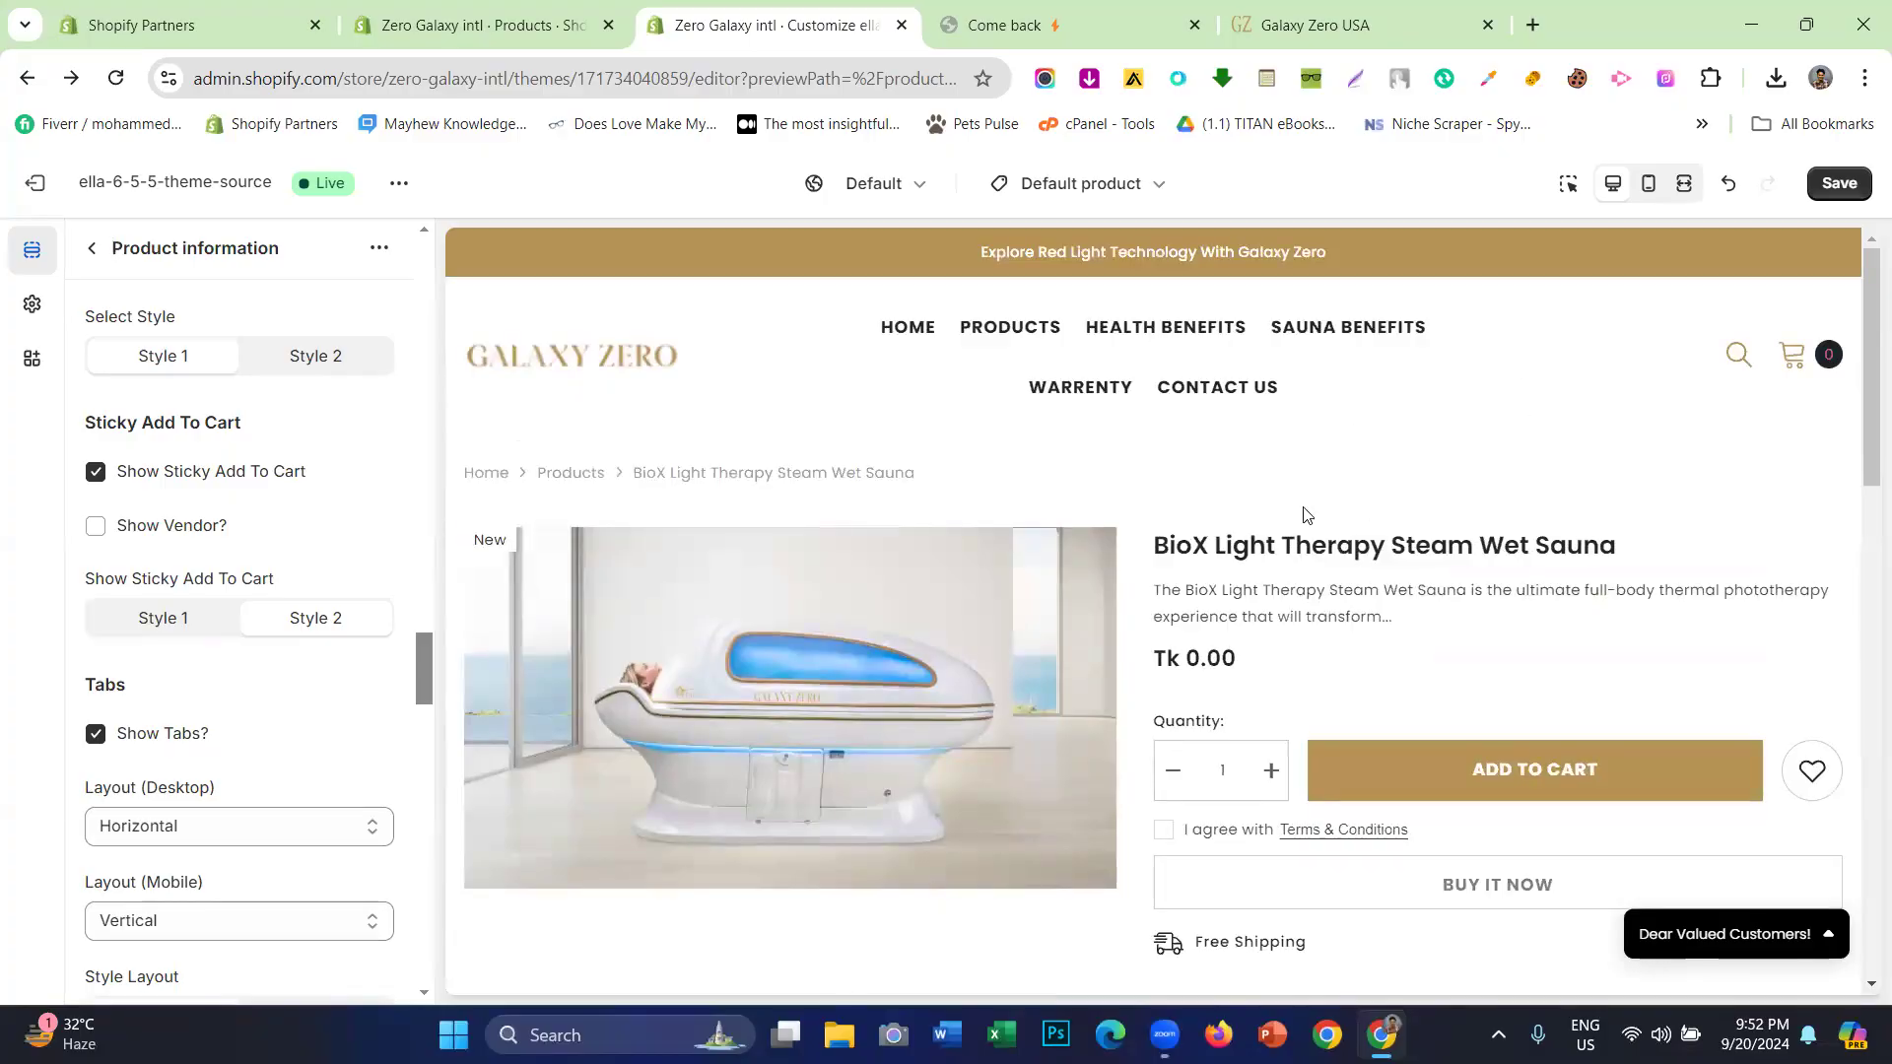
- Inspect the Style 2 sticky add-to-cart box beside the description again and switch the sticky add to cart back to Style 1
scroll(1303, 512, down, 8)
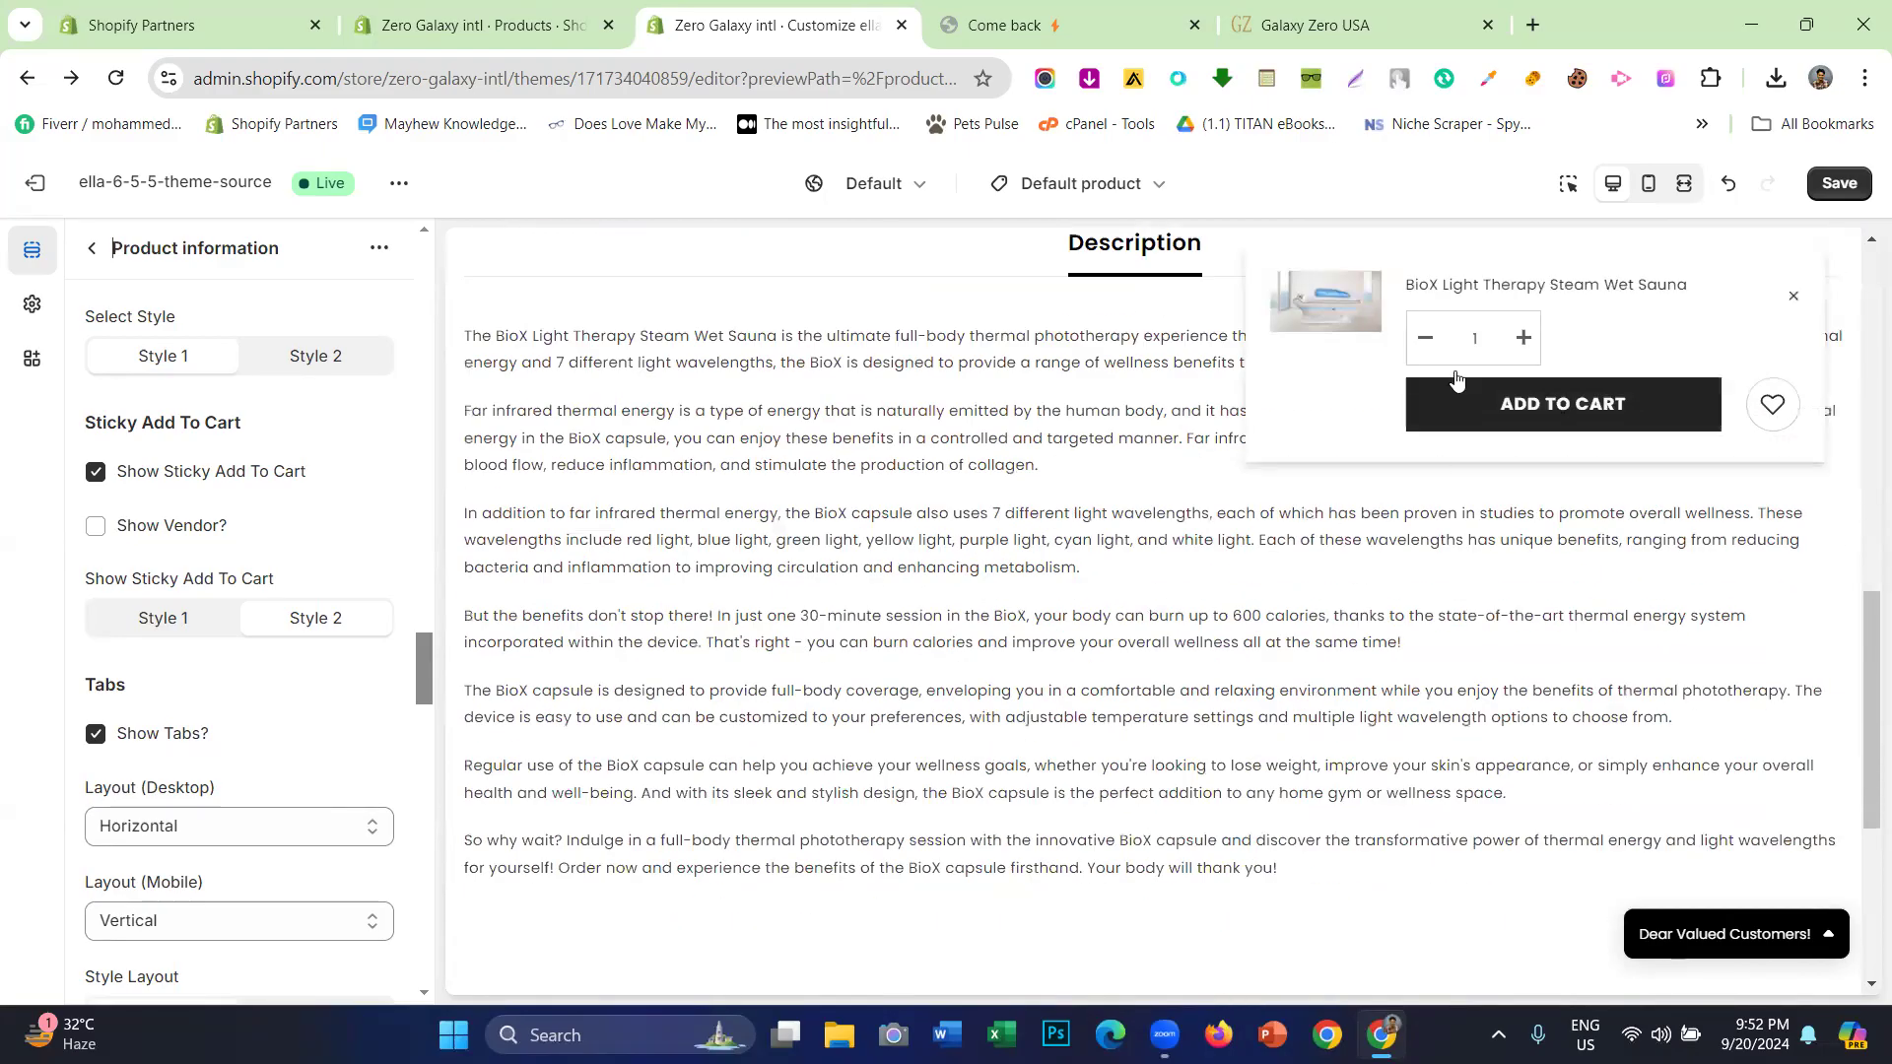
click(1556, 392)
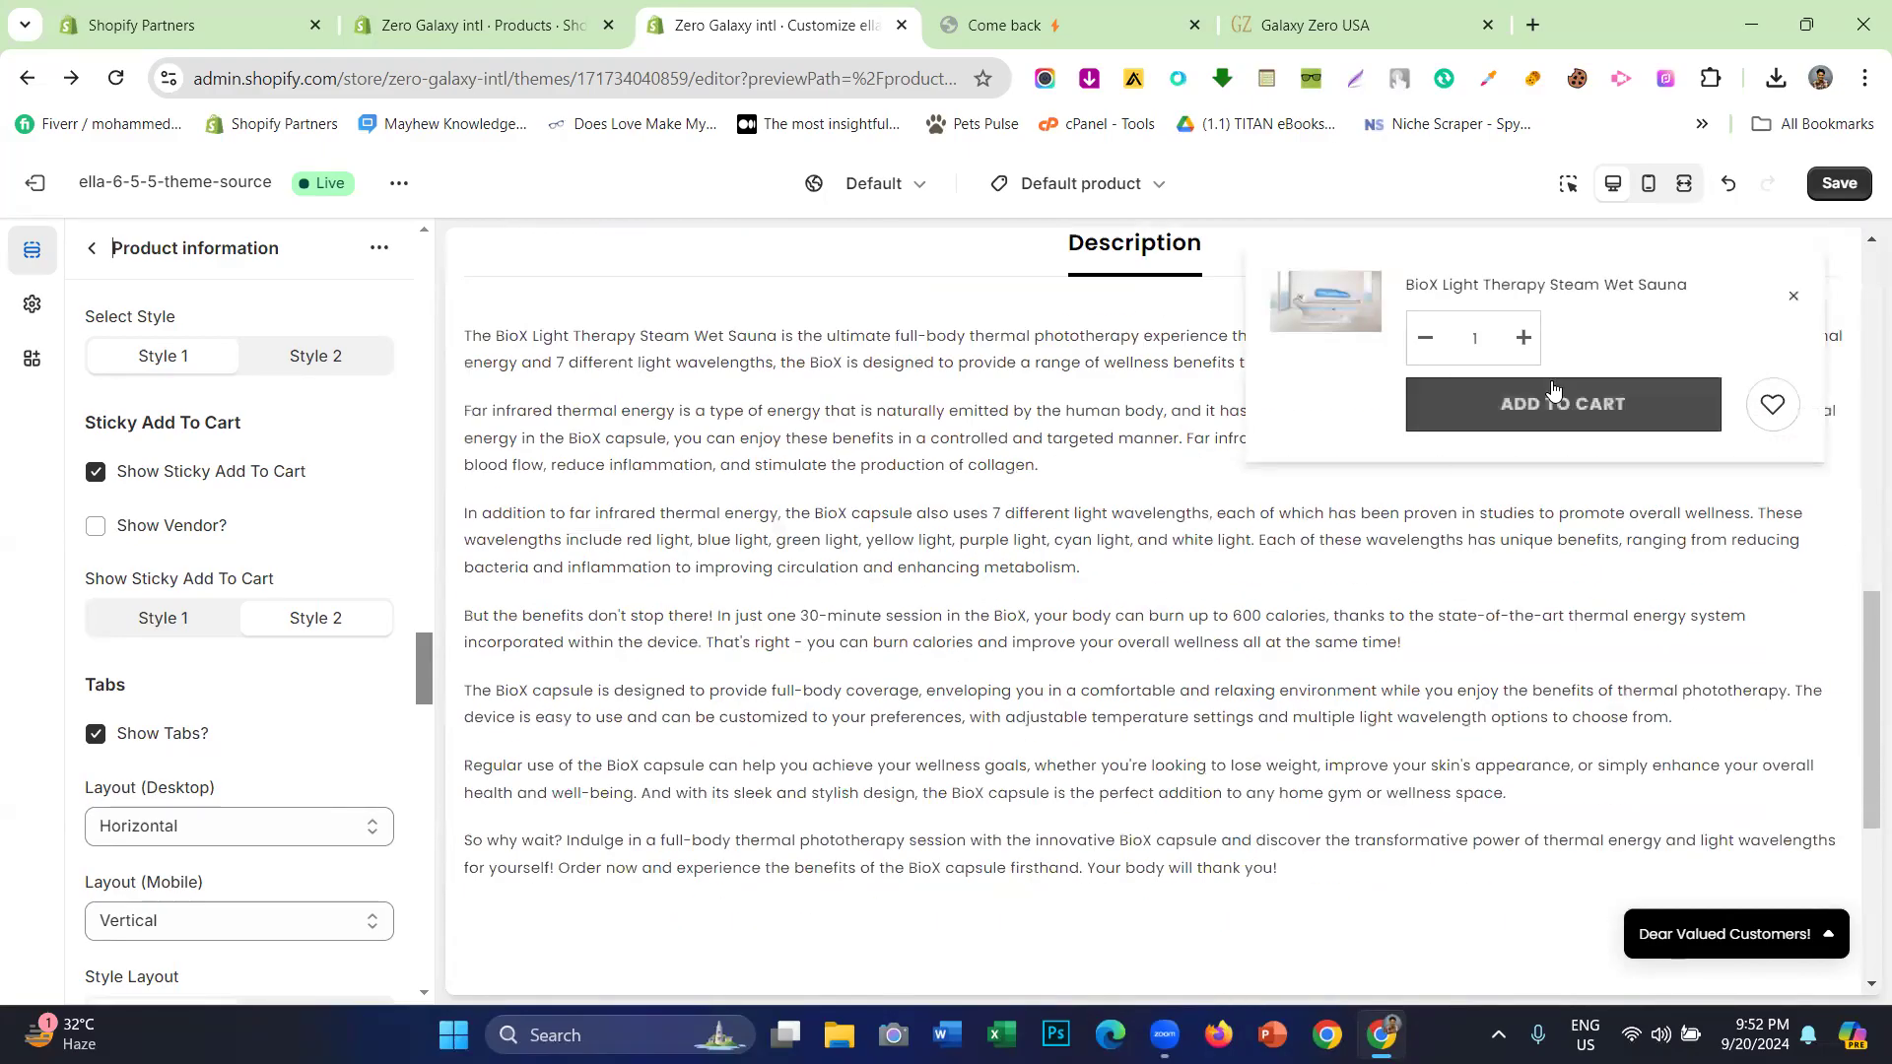
scroll(1194, 658, down, 3)
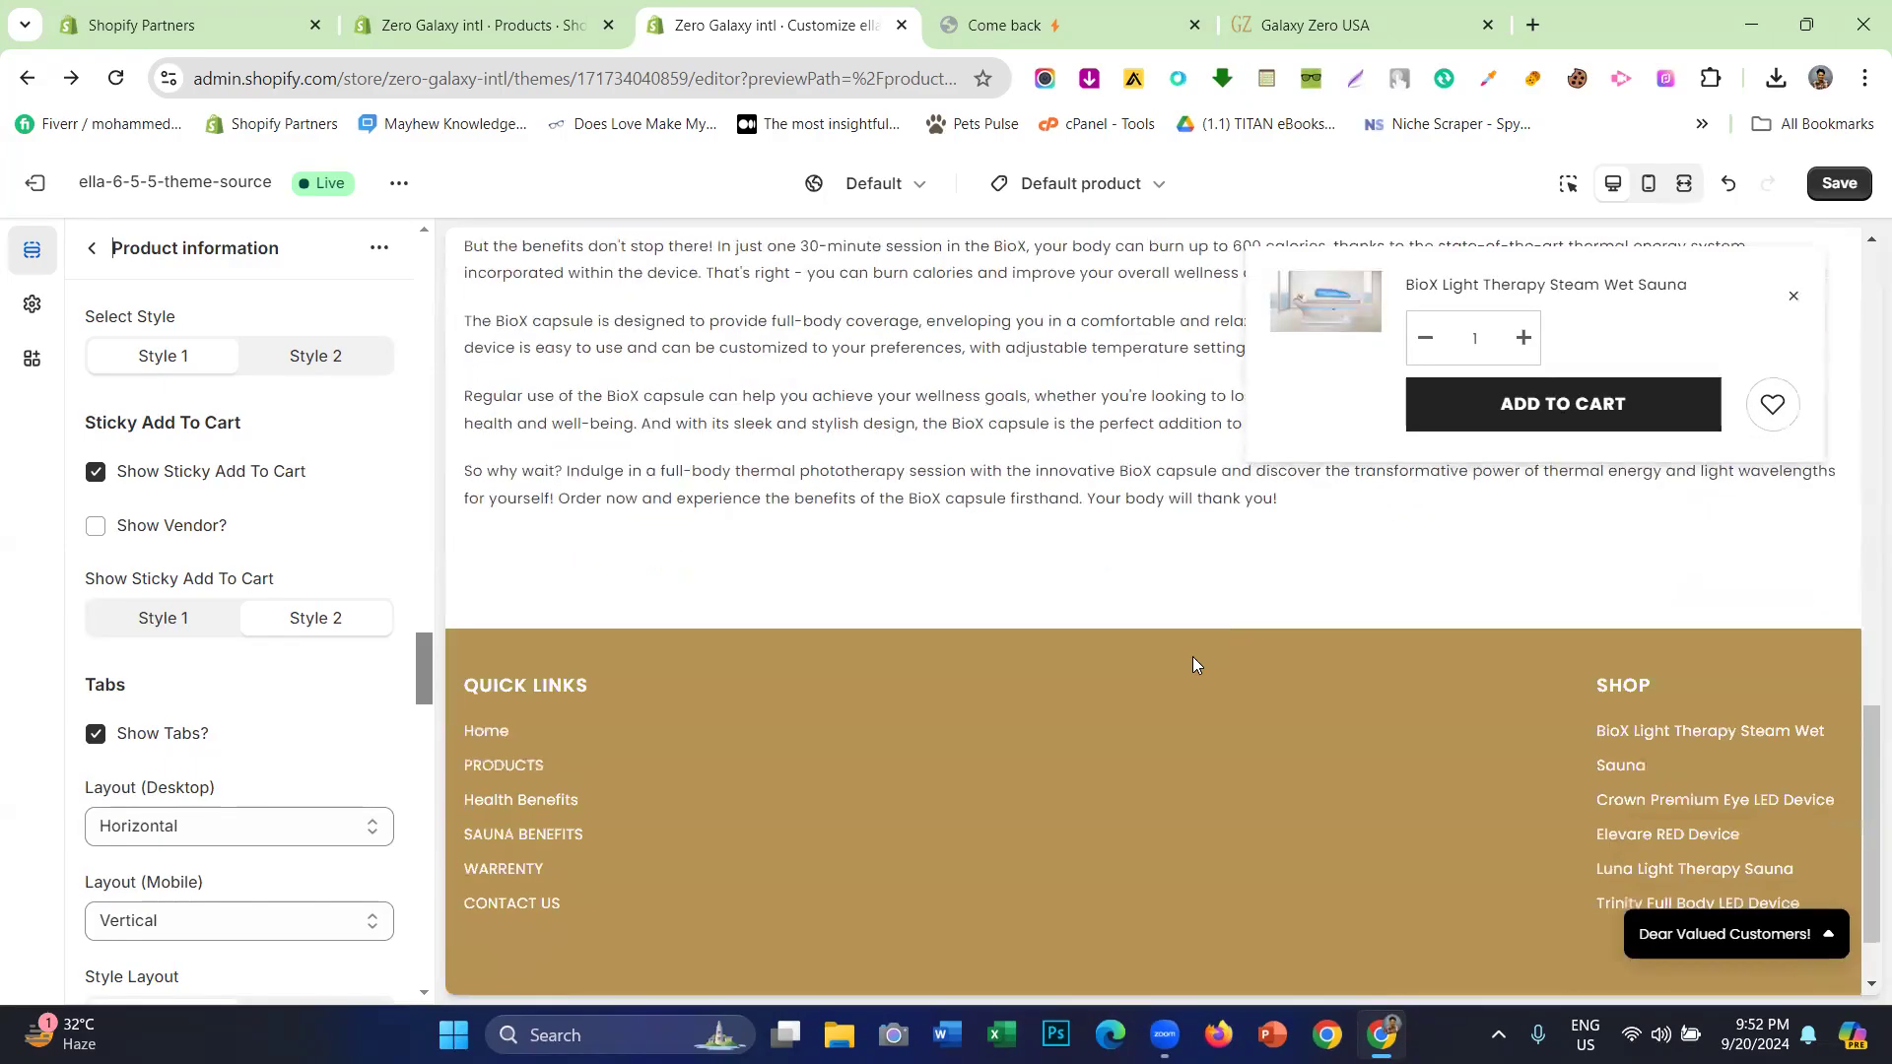
scroll(1193, 665, up, 4)
scroll(1212, 650, up, 1)
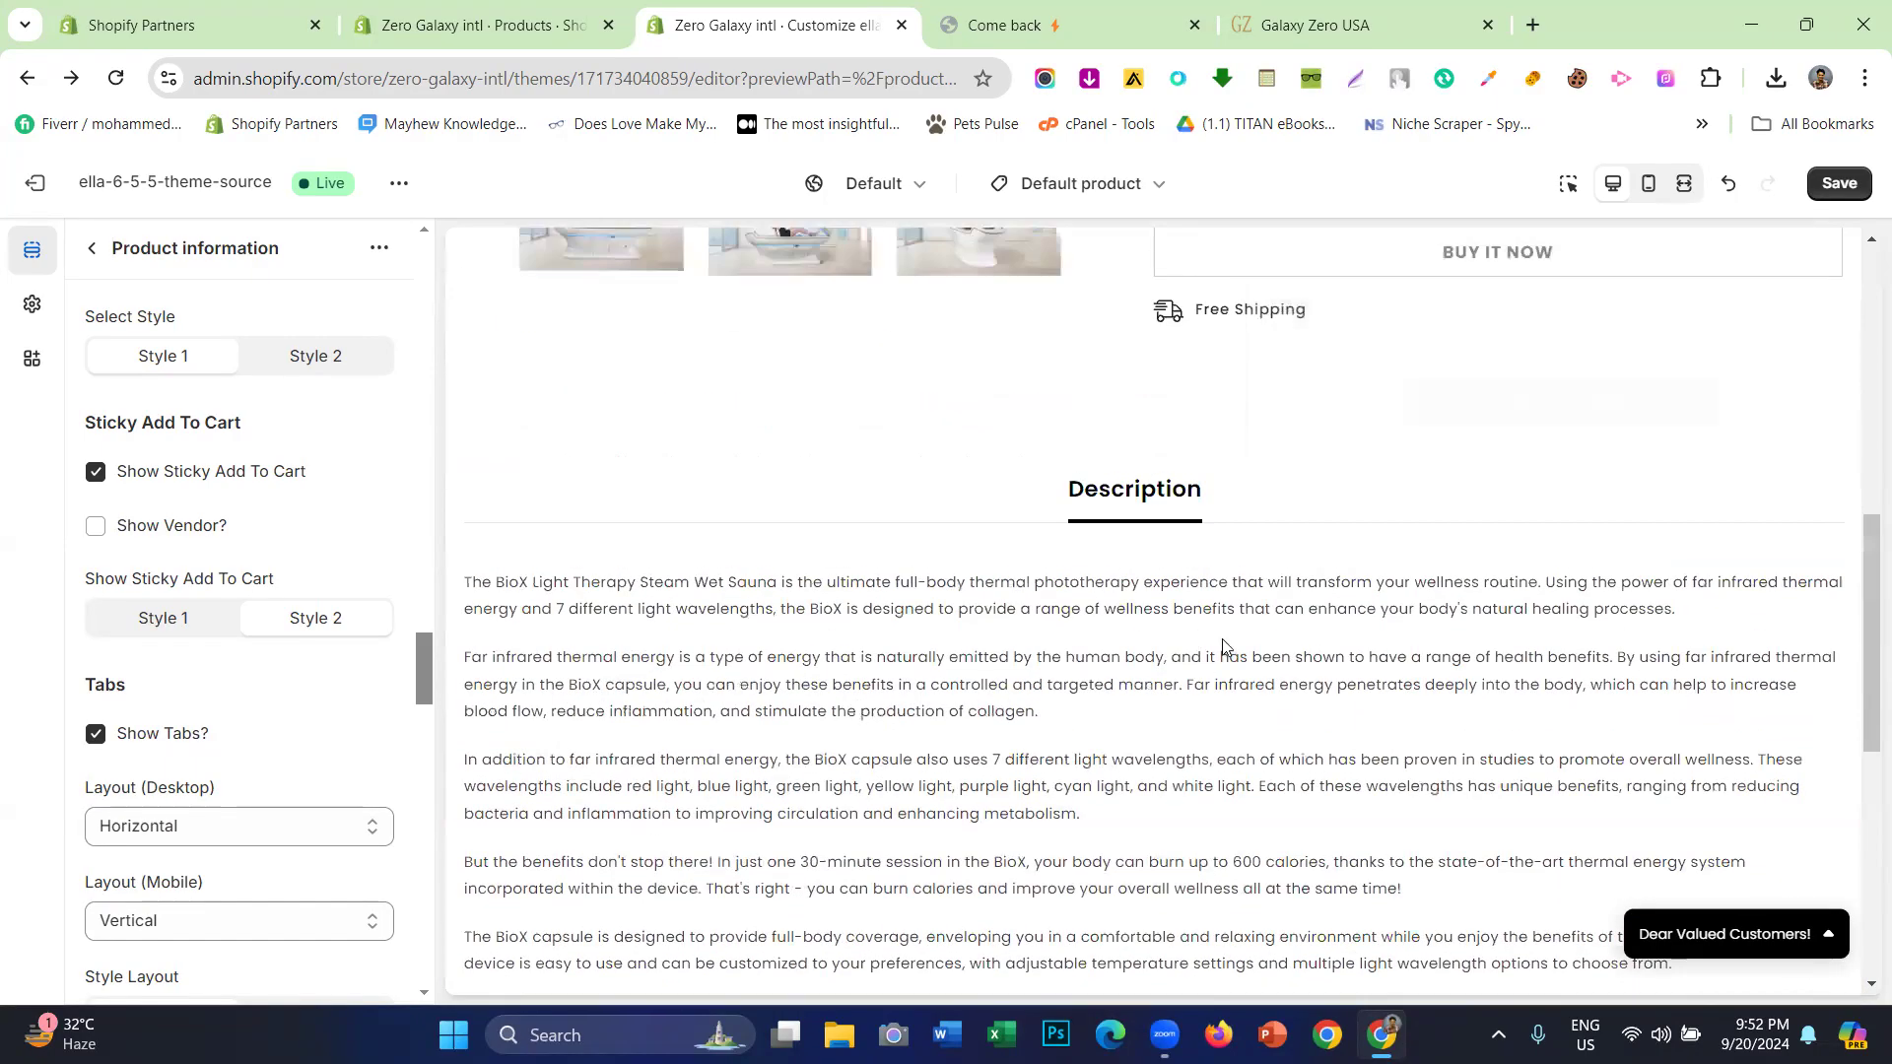
scroll(1225, 645, down, 2)
click(212, 631)
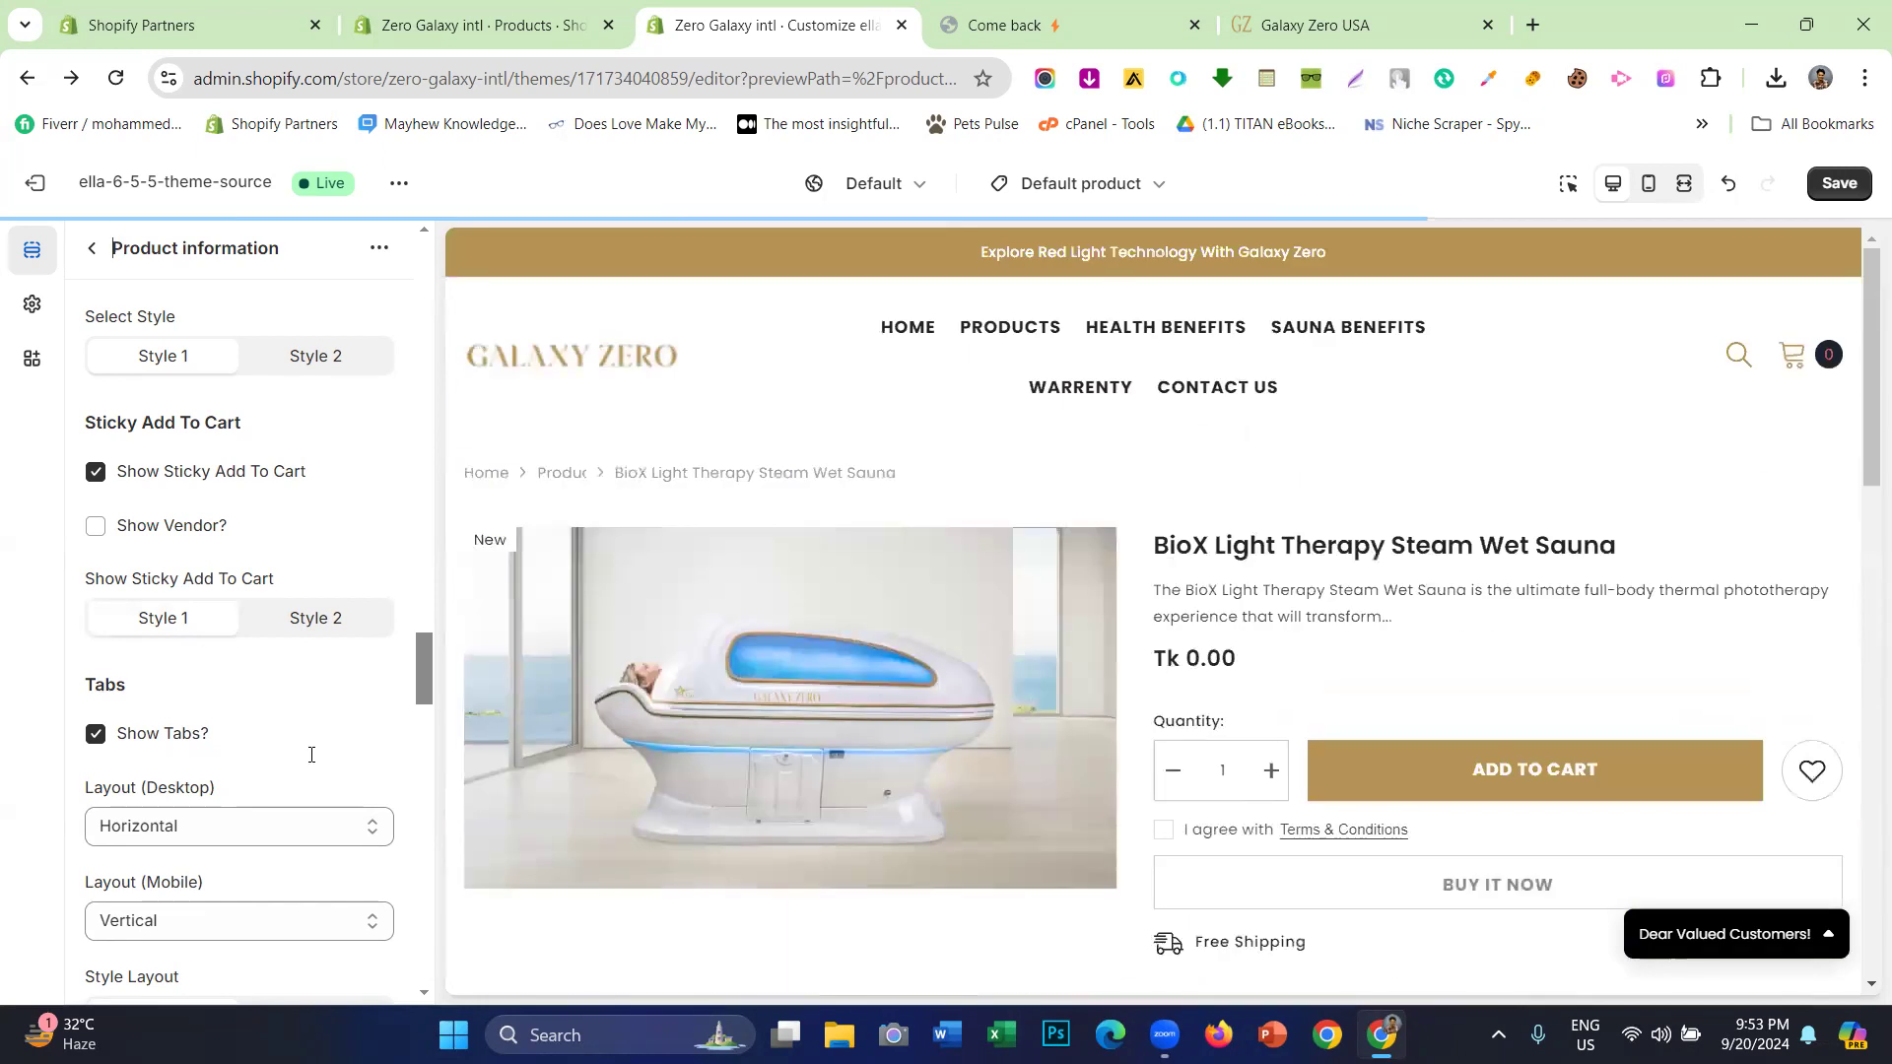
- Check the Style 1 sticky add-to-cart bar and its product title down the product page preview
scroll(924, 636, down, 4)
scroll(924, 635, down, 8)
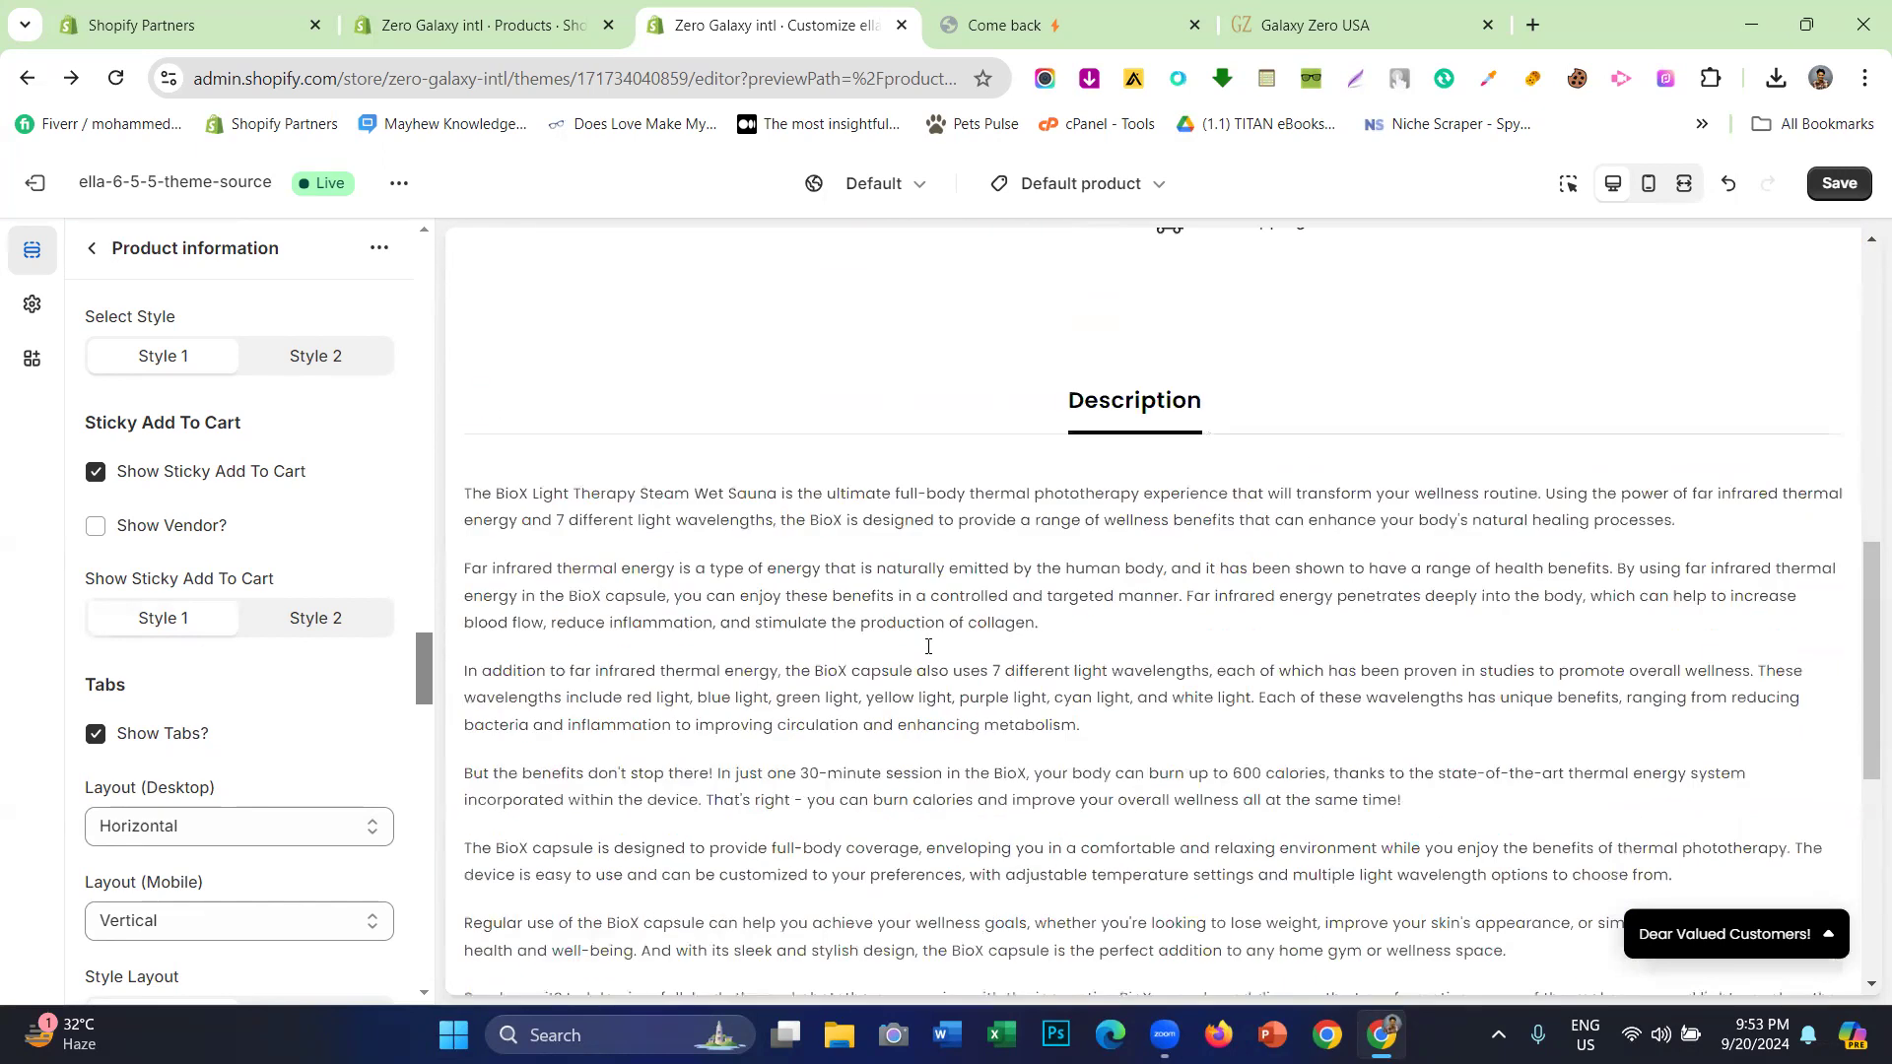
drag(545, 930, 937, 954)
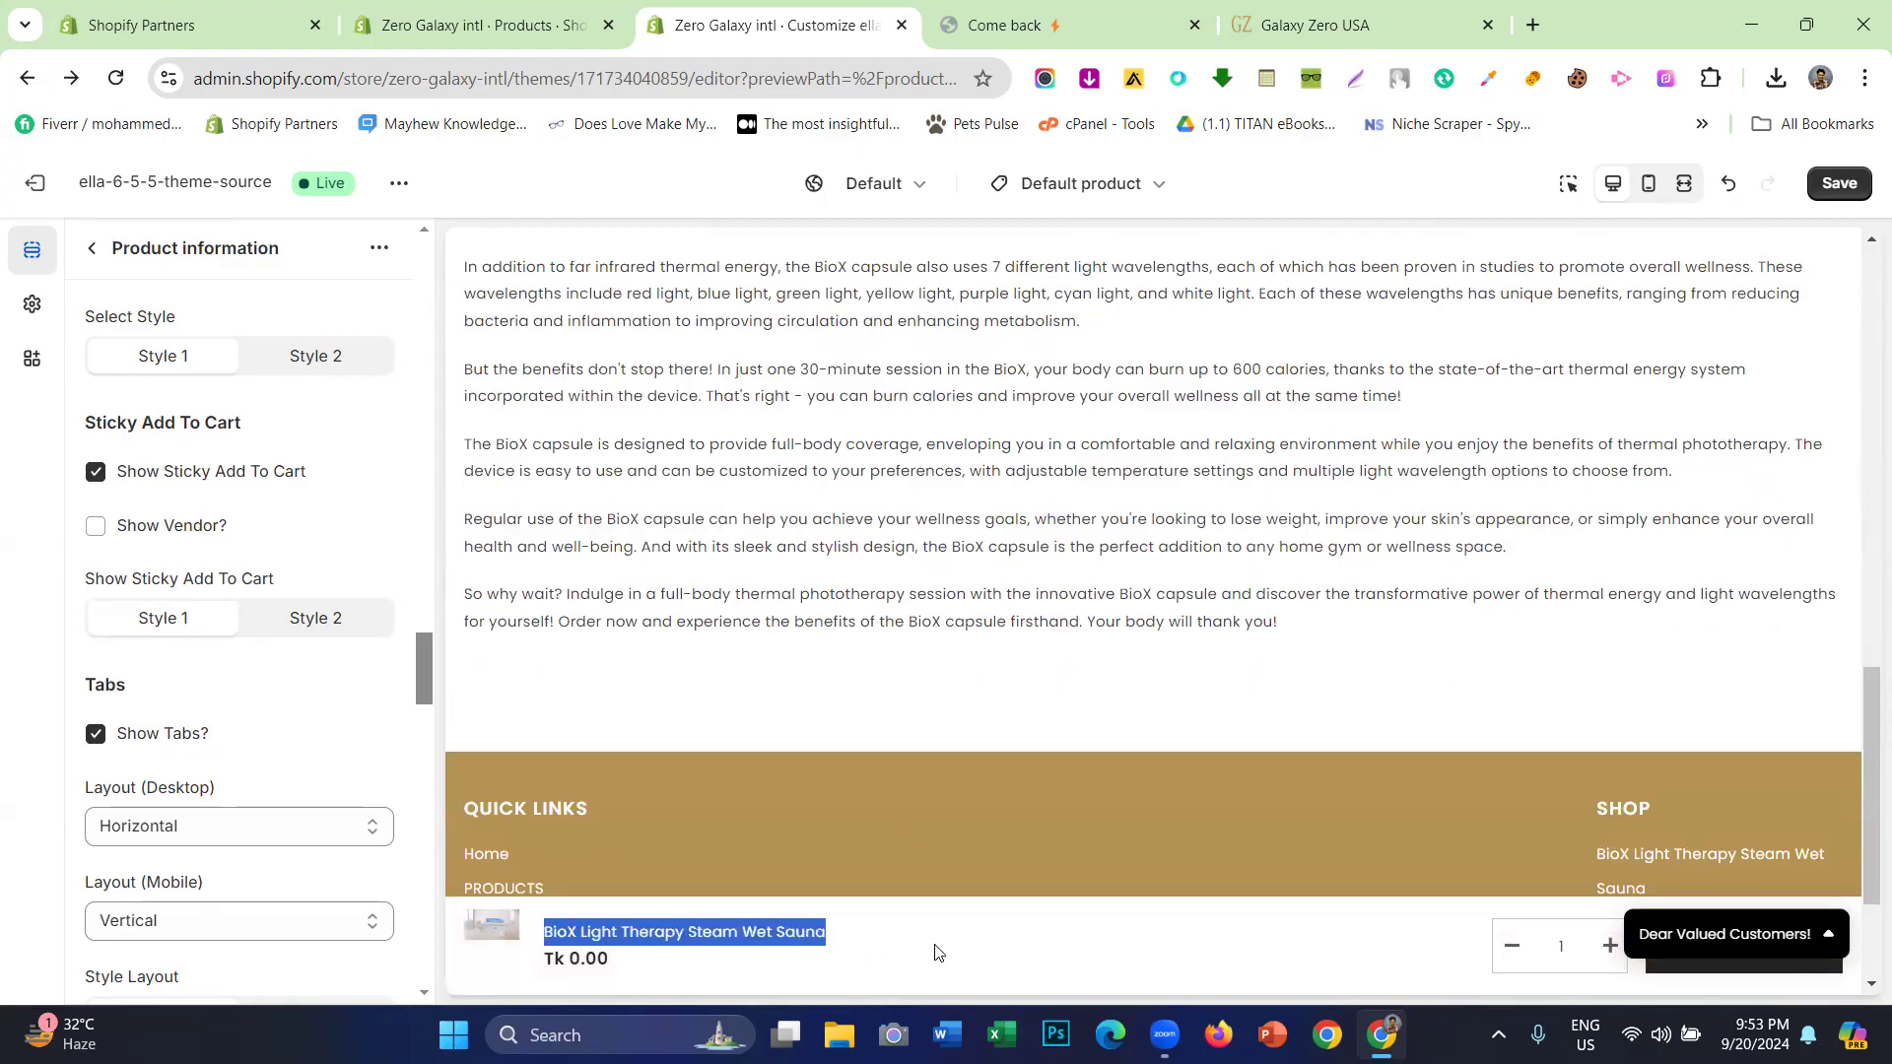
scroll(1415, 847, up, 6)
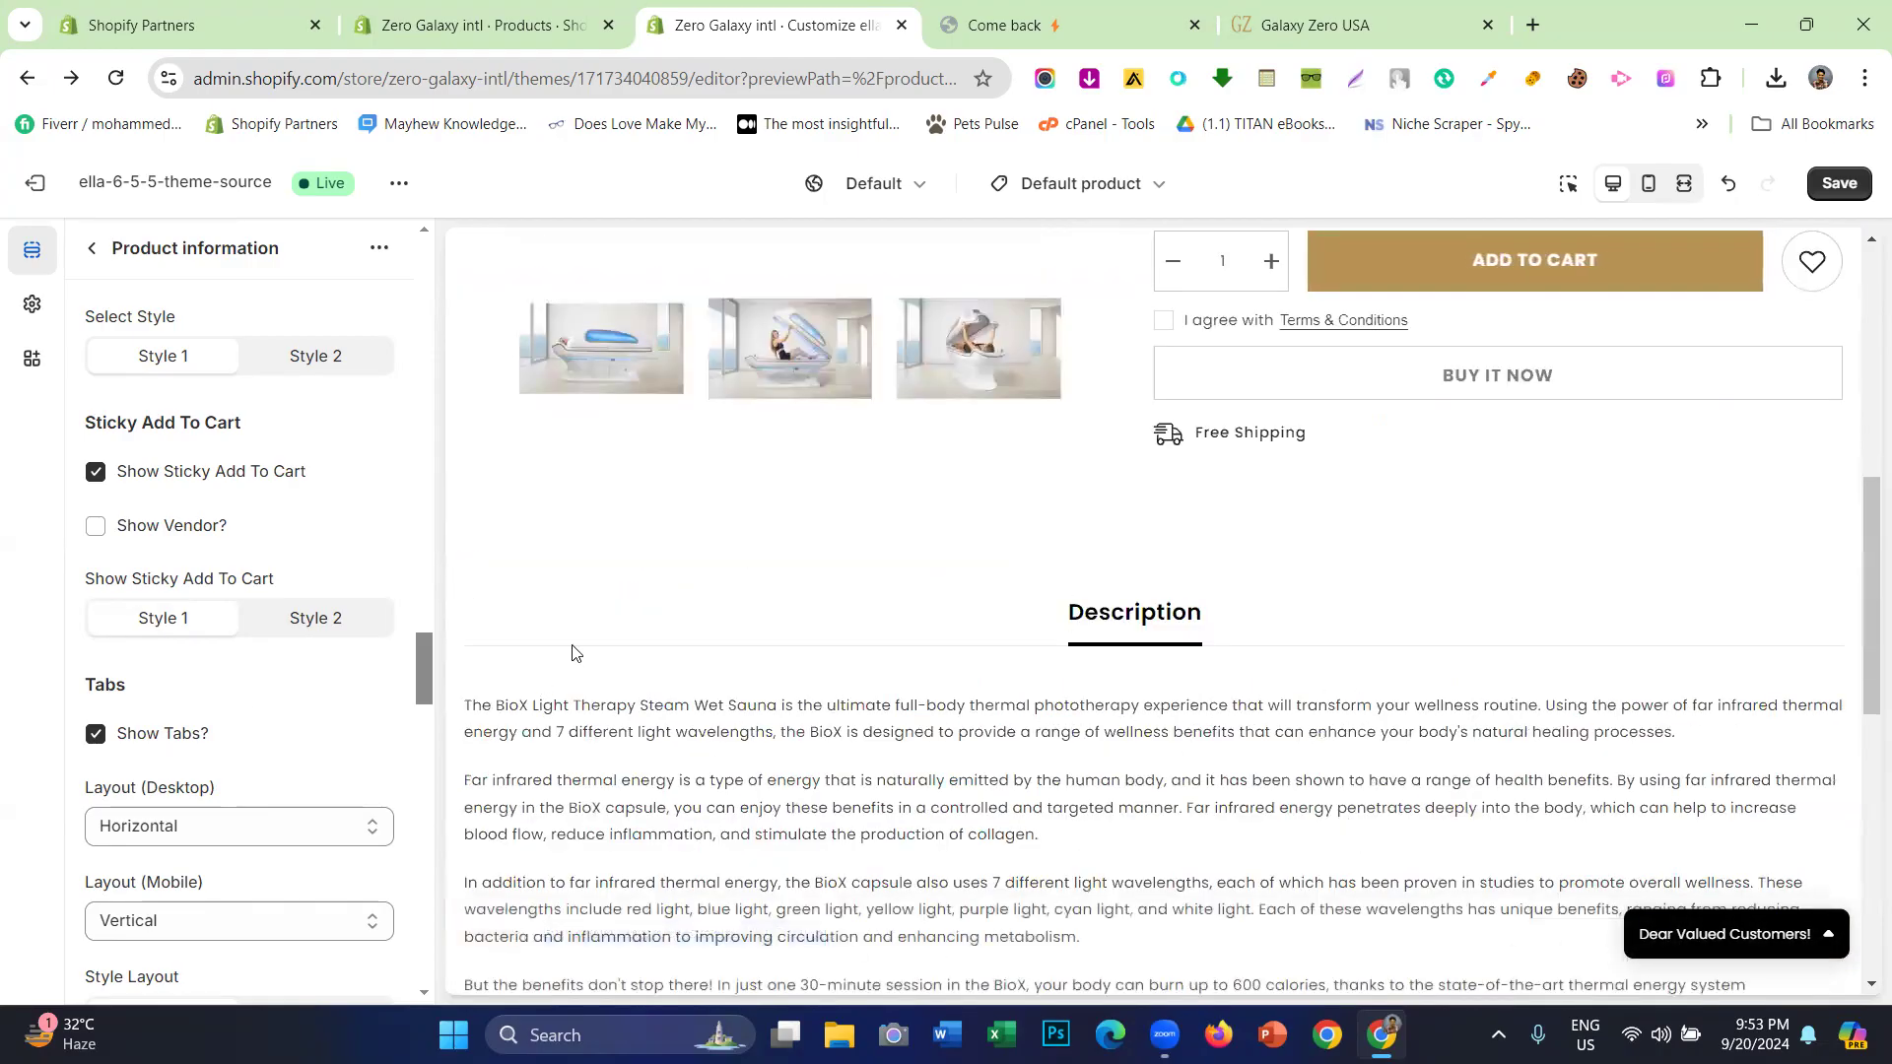
scroll(642, 697, up, 5)
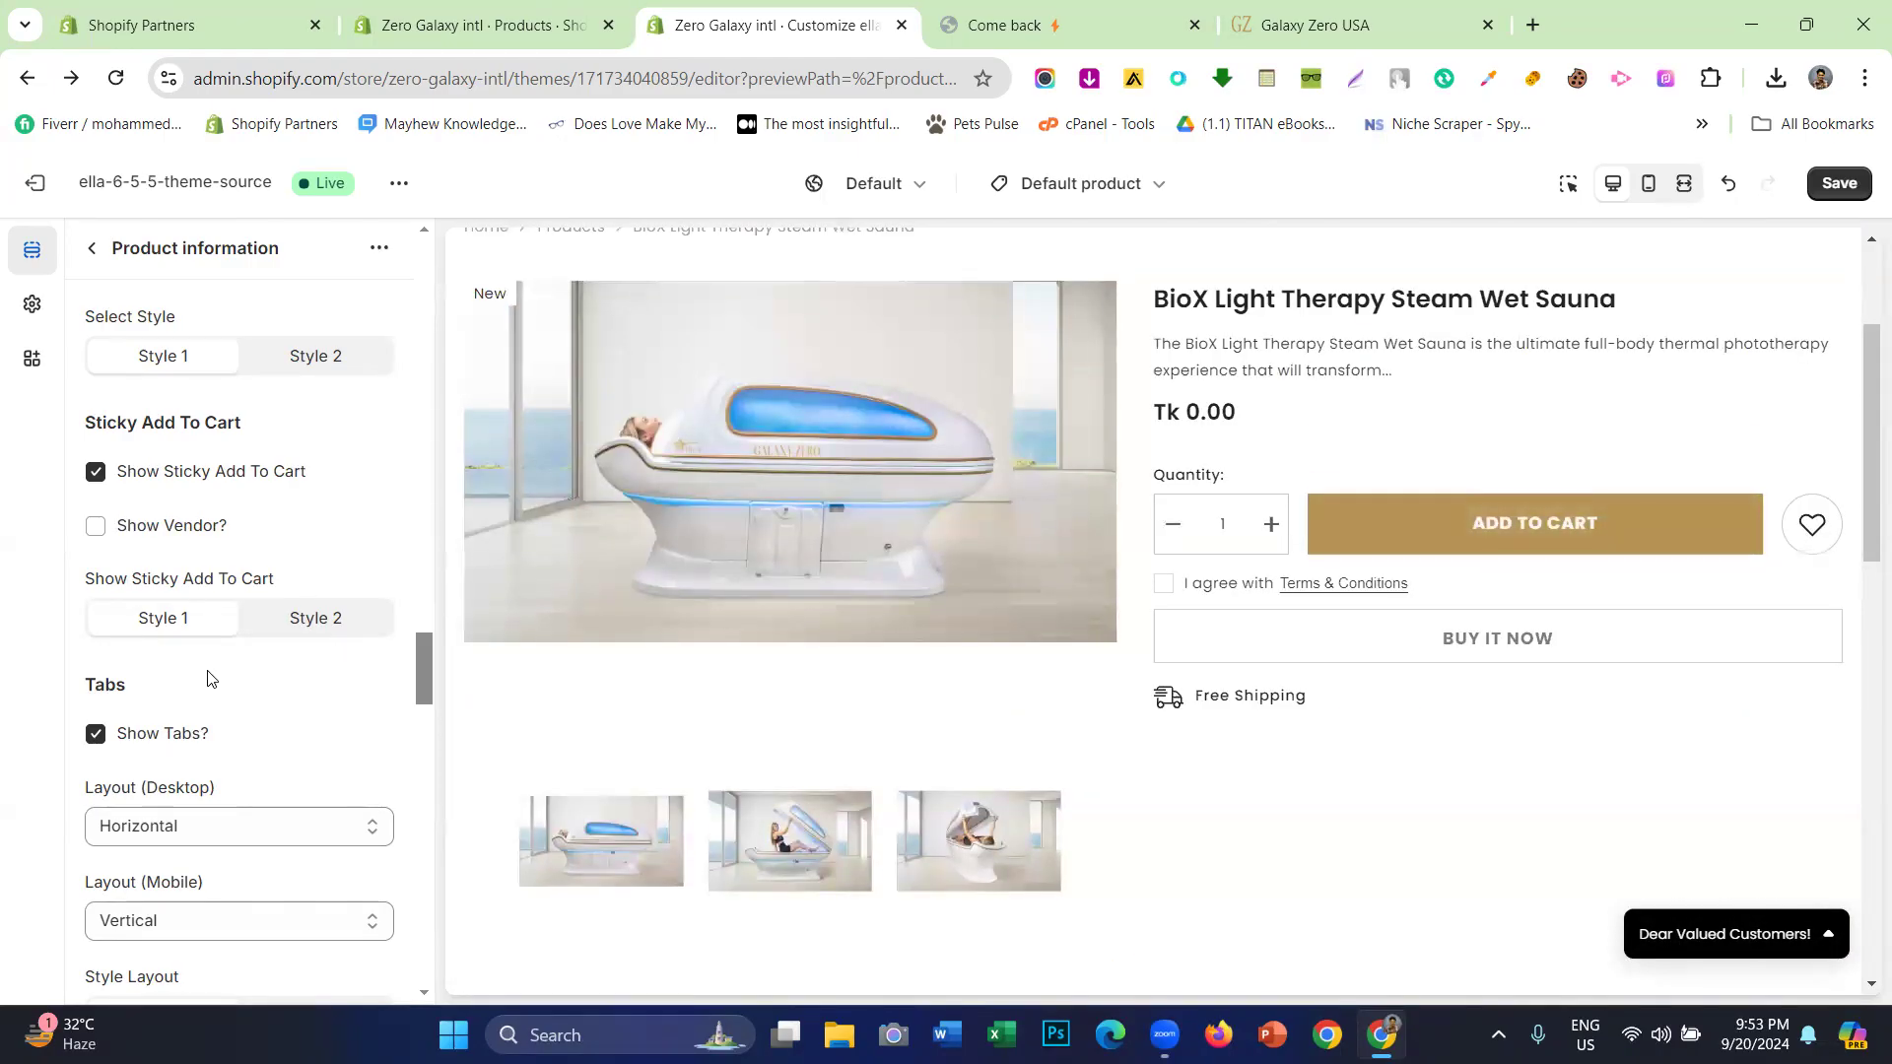
- Preview the product page with tabs hidden and compare it with the Additional Information and Description tabs on the storefront page
scroll(207, 676, up, 1)
scroll(207, 676, down, 2)
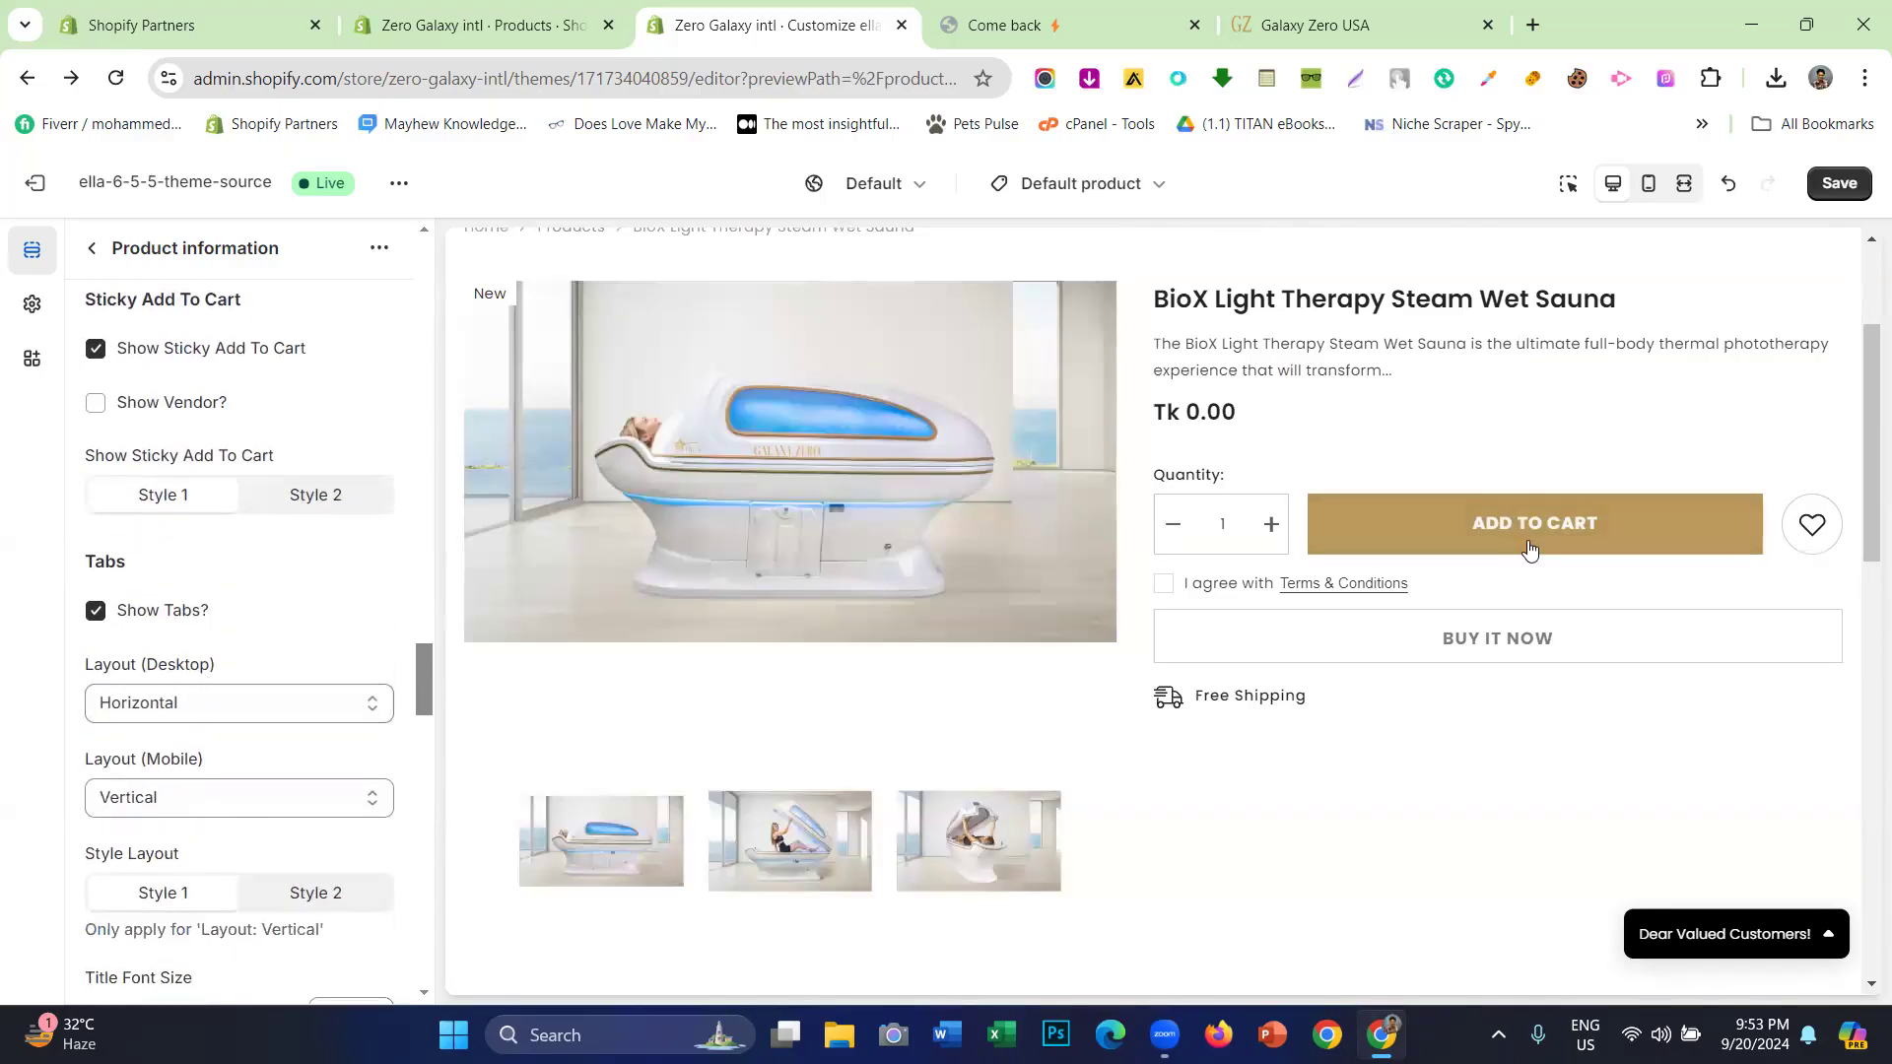
scroll(832, 654, down, 3)
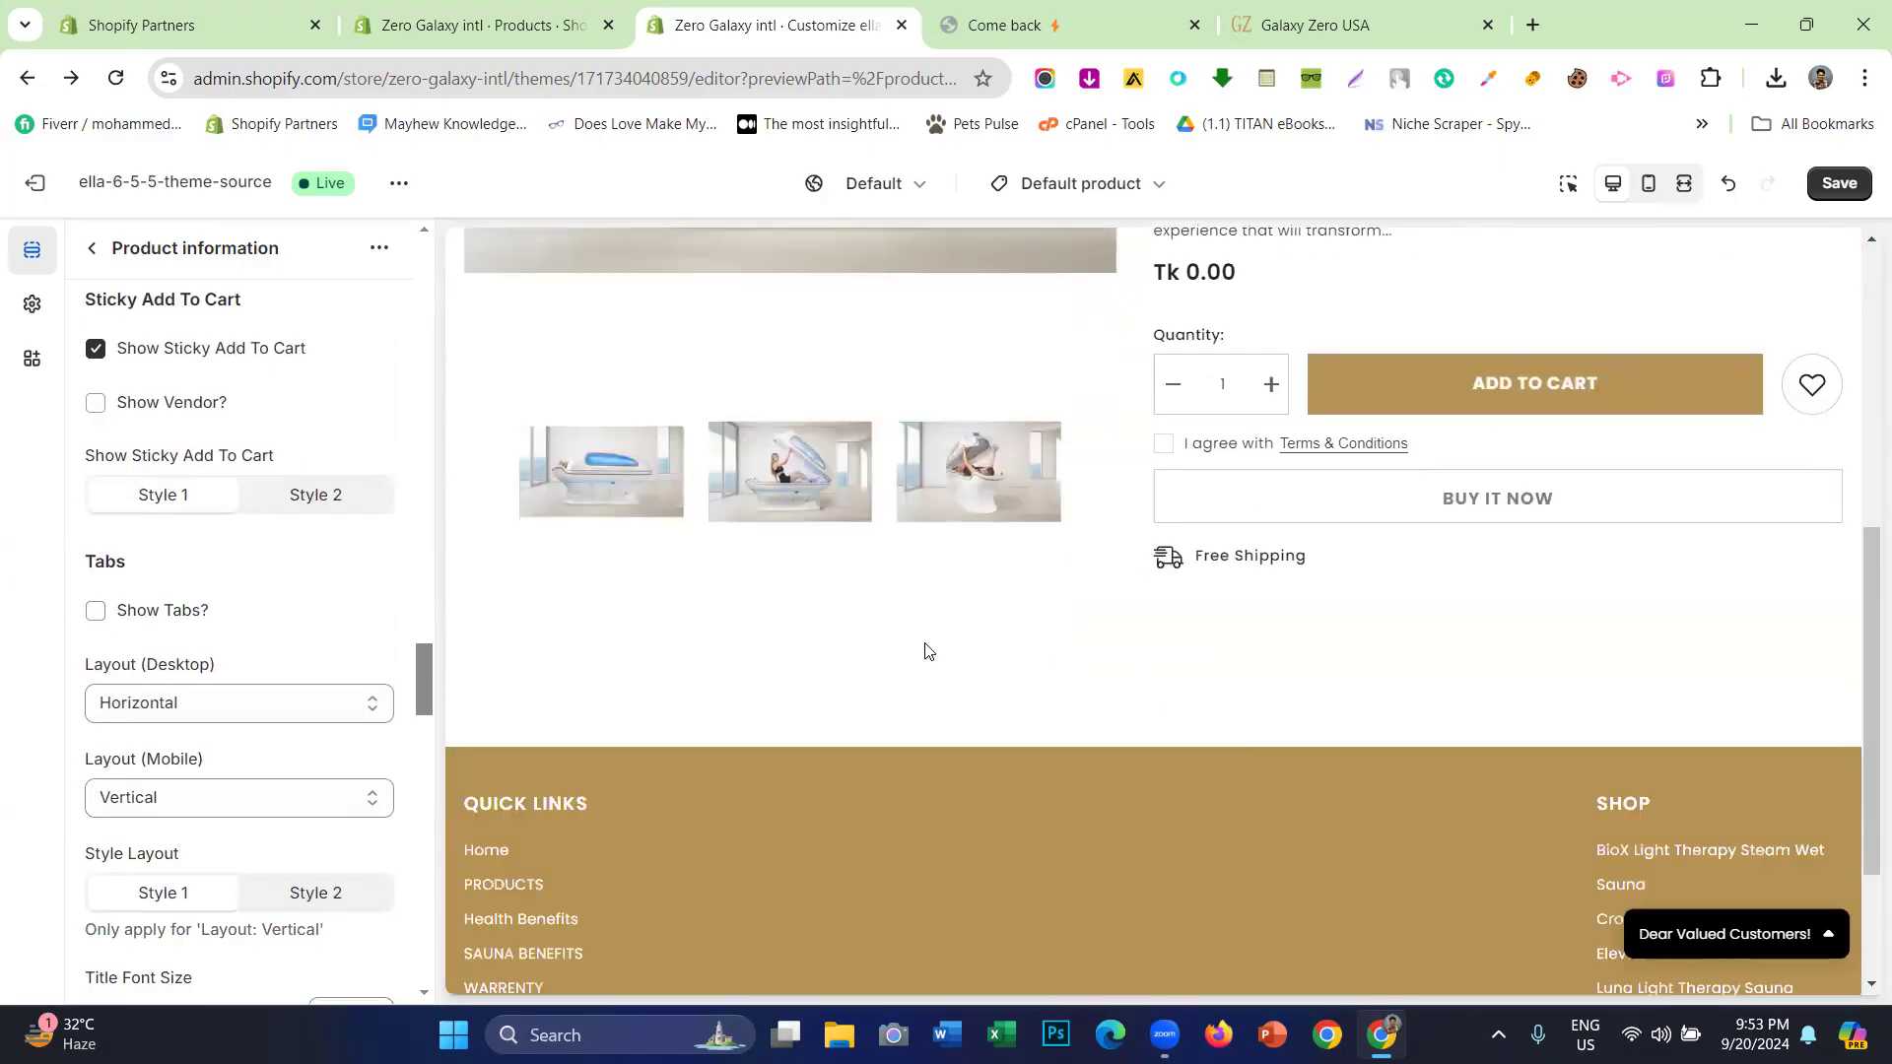
click(1070, 25)
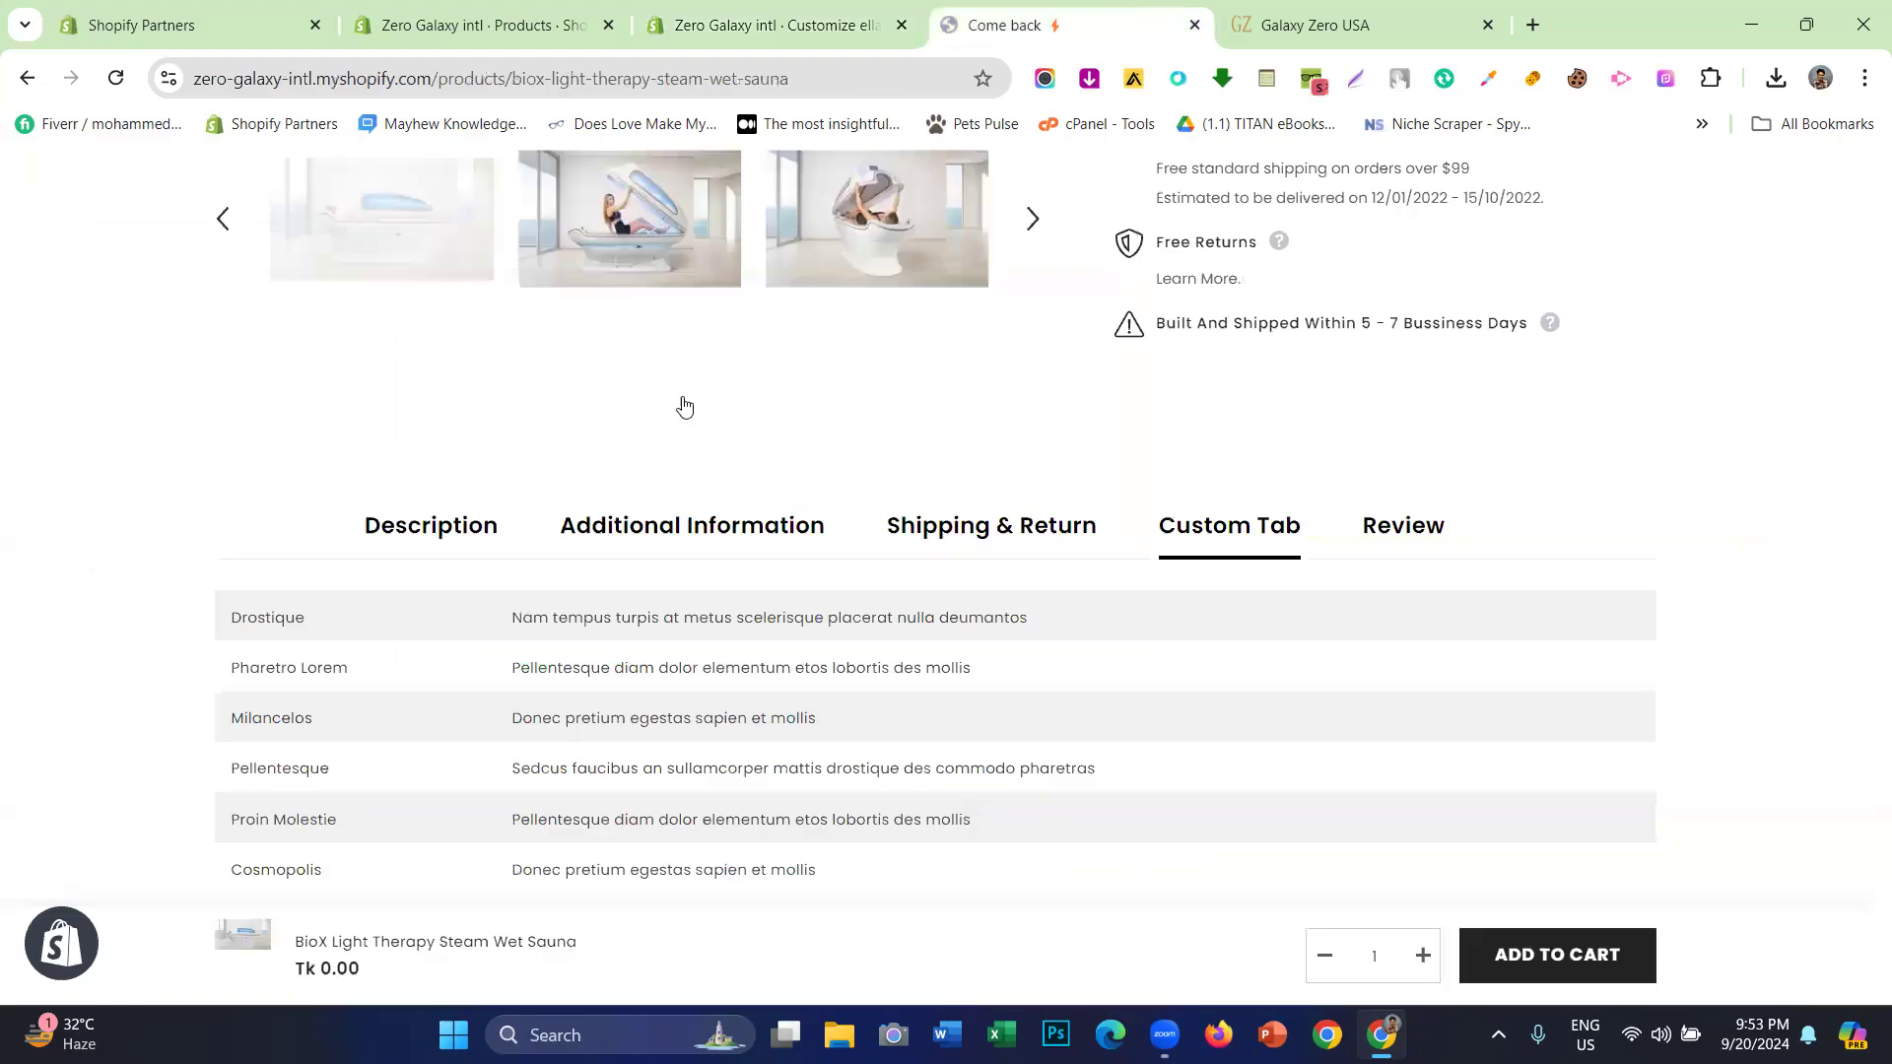
click(662, 525)
click(475, 517)
click(700, 25)
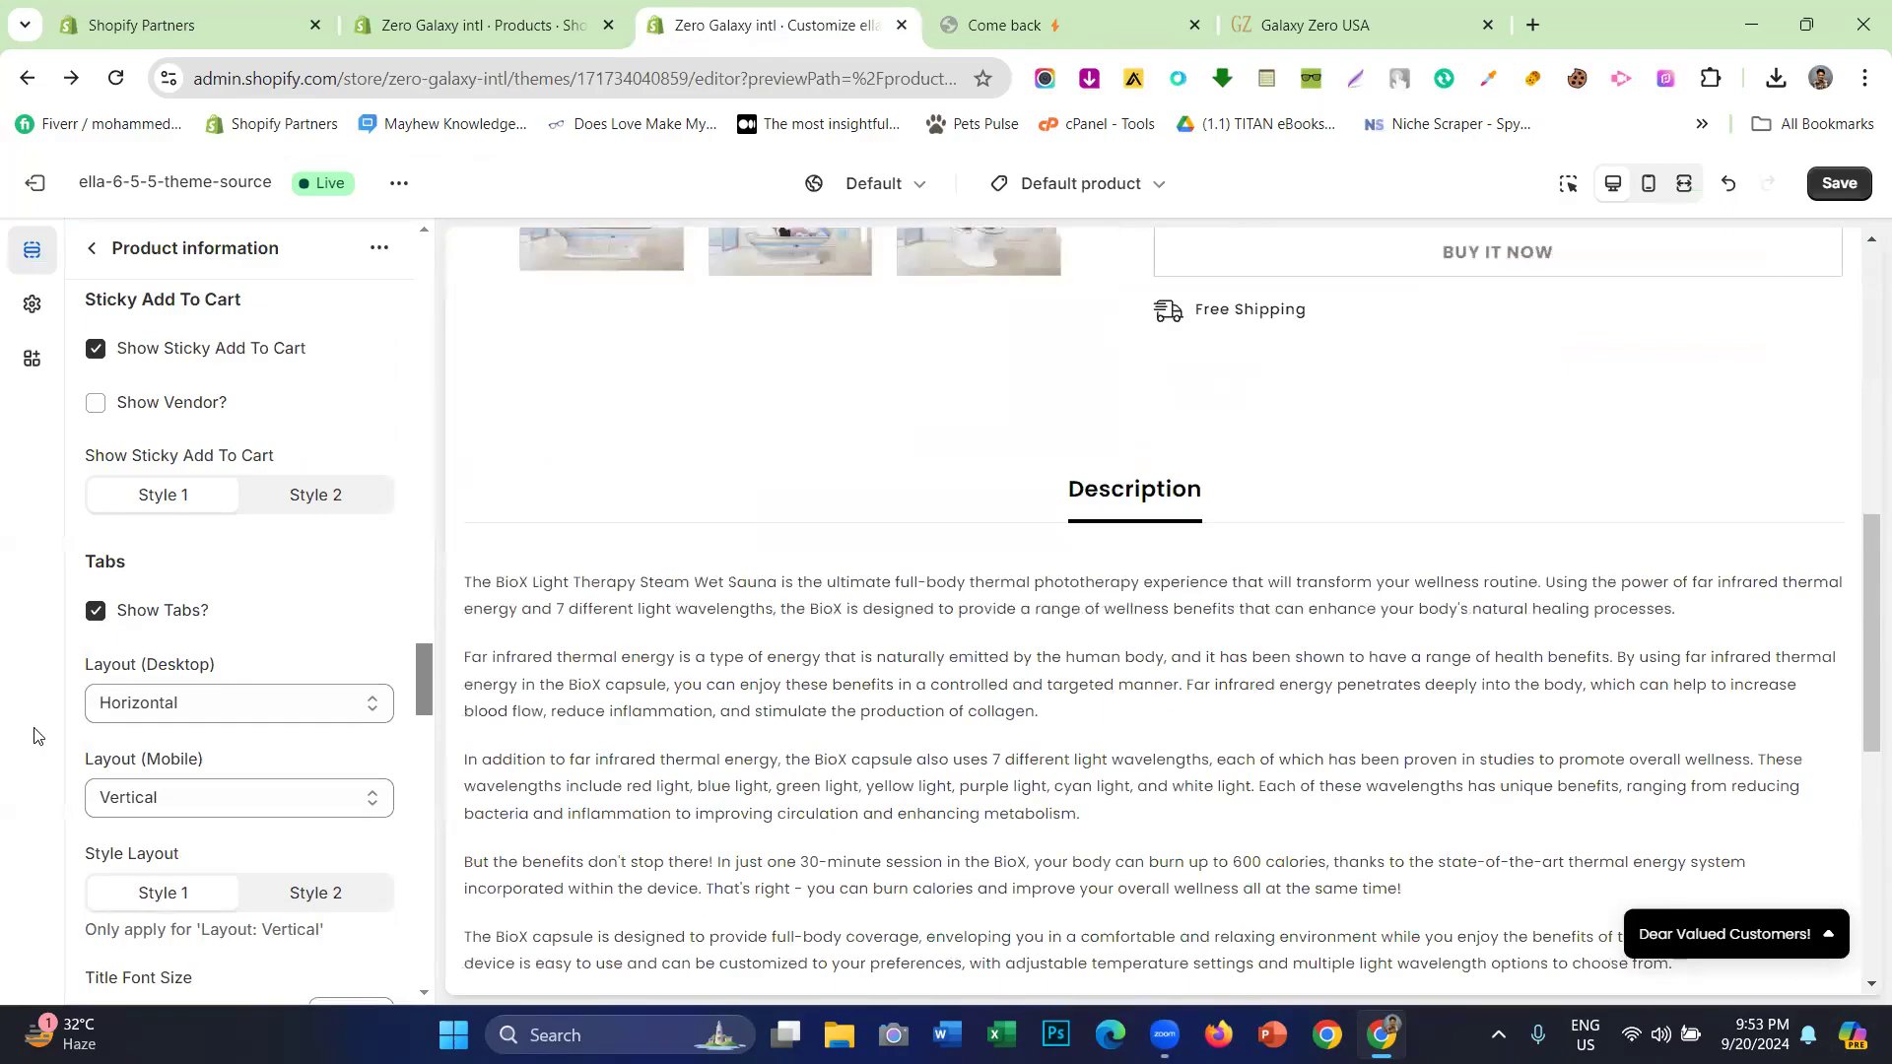
- Try the Vertical desktop layout for the product tabs and expand and collapse the Description in the preview
click(135, 706)
click(135, 707)
click(135, 707)
click(149, 739)
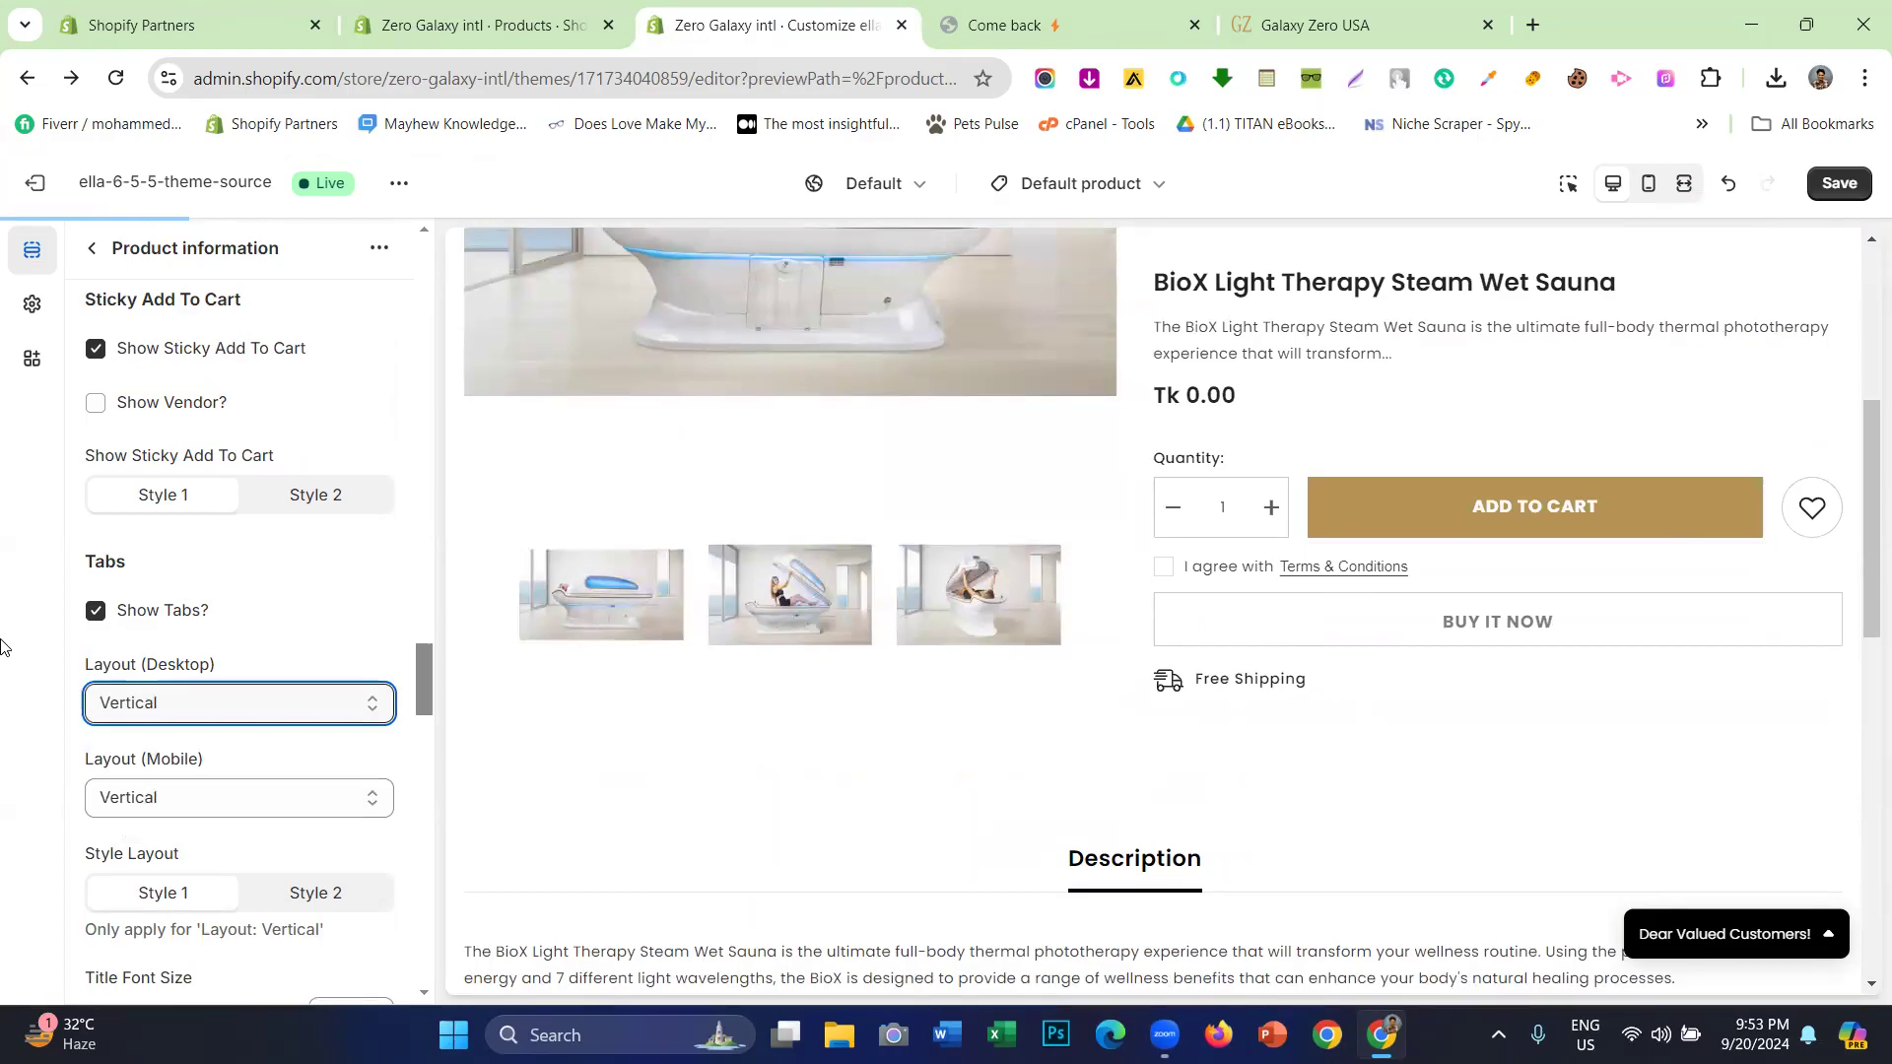
scroll(1455, 650, down, 5)
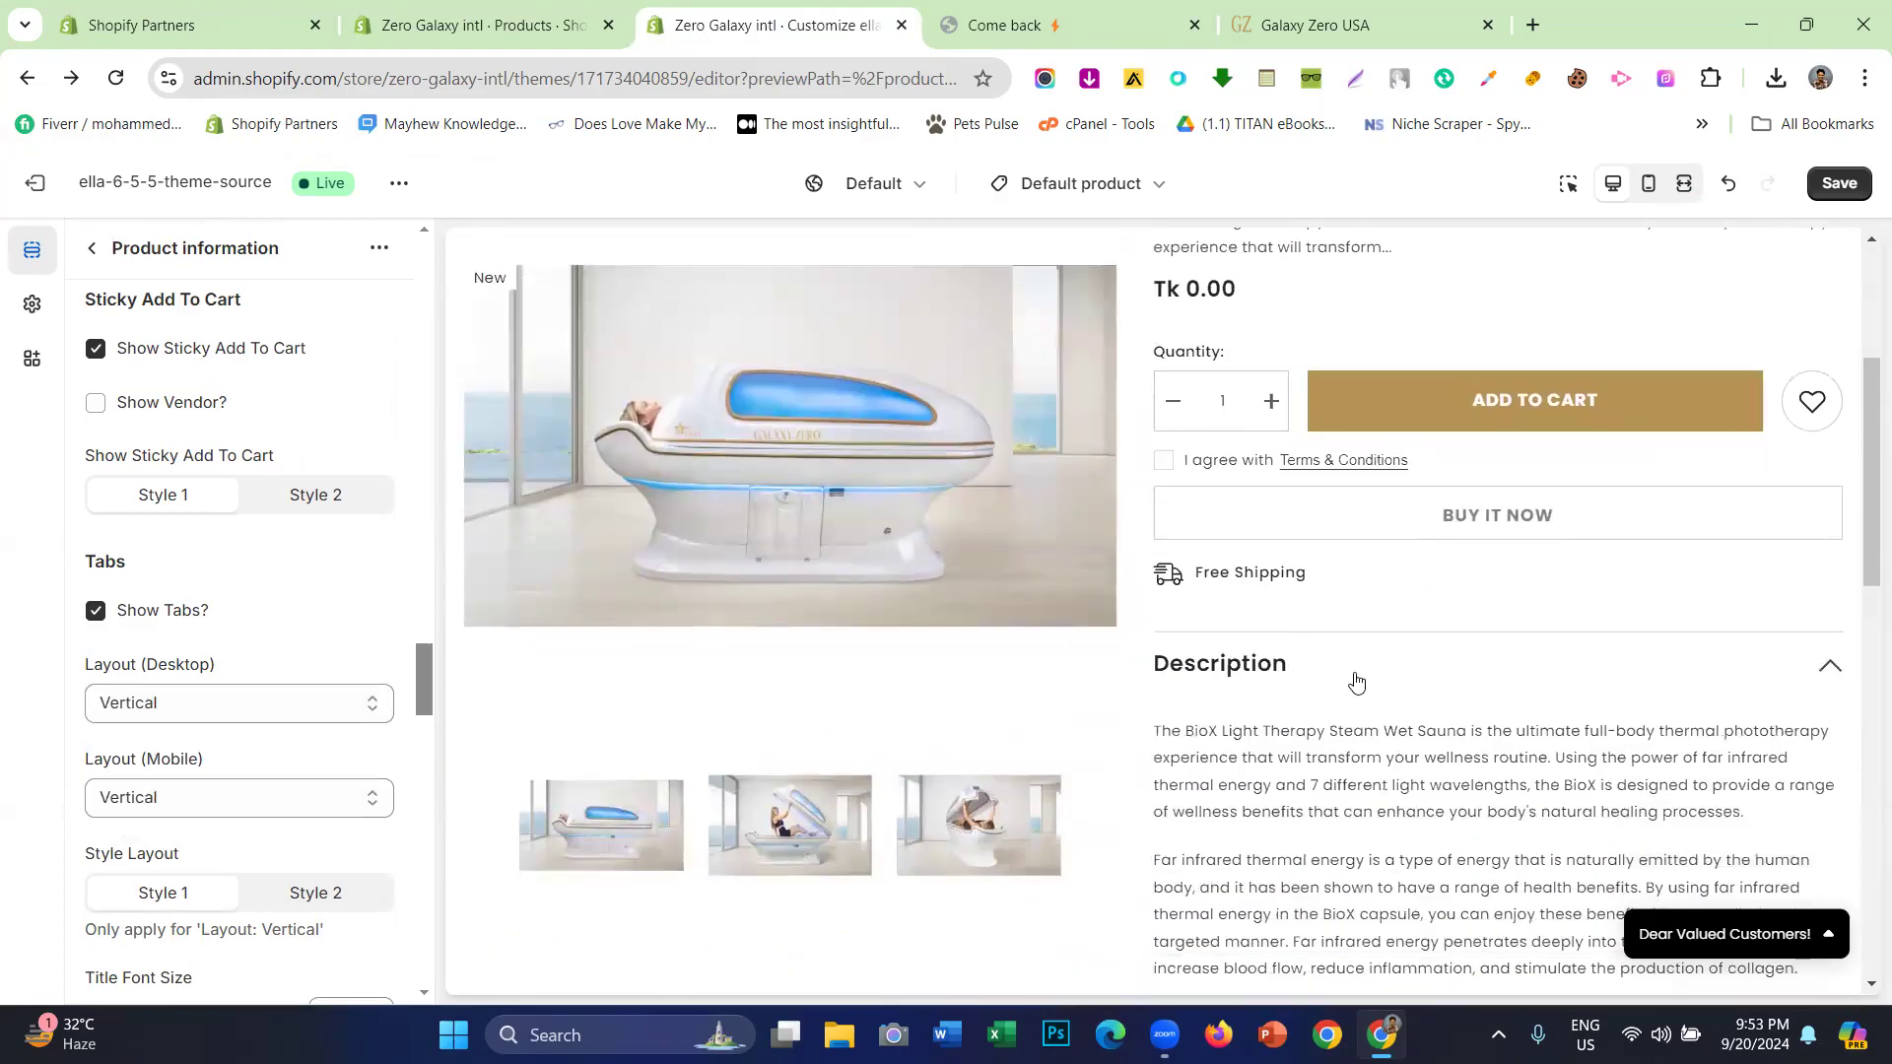
scroll(1281, 678, down, 1)
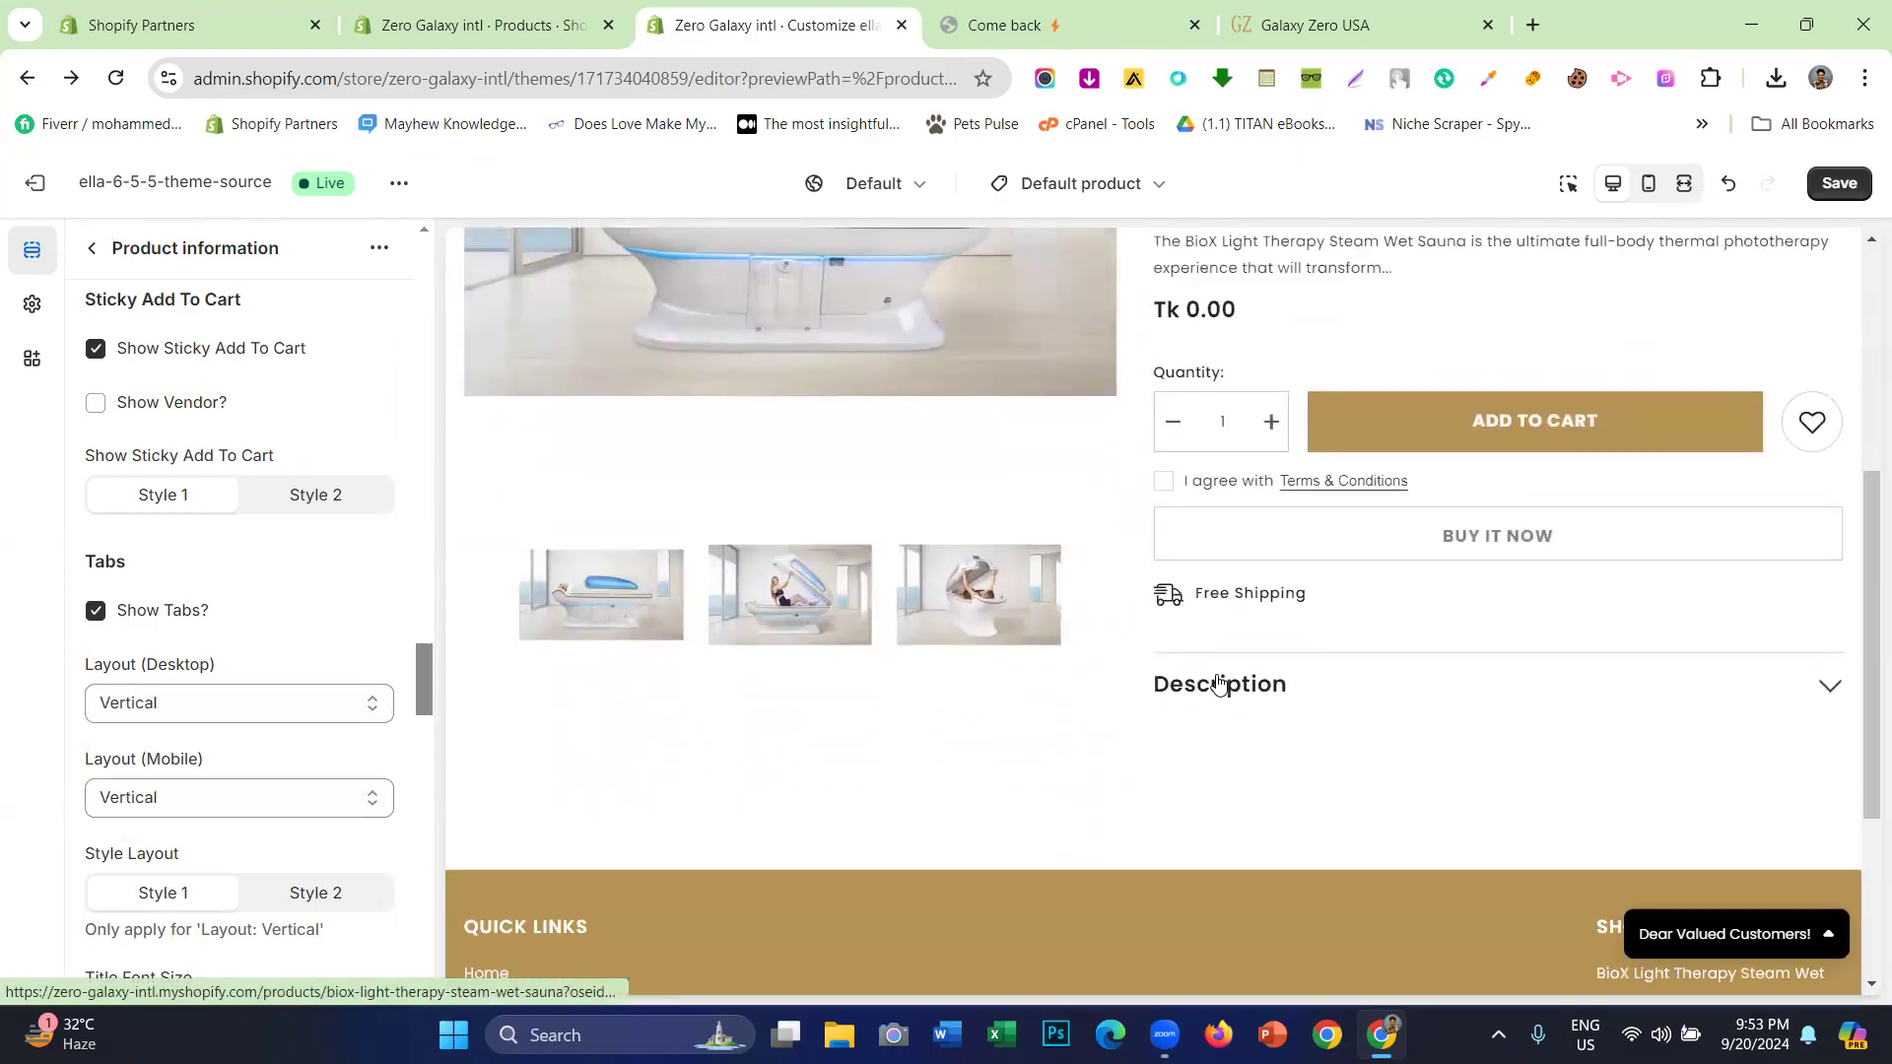
click(1251, 694)
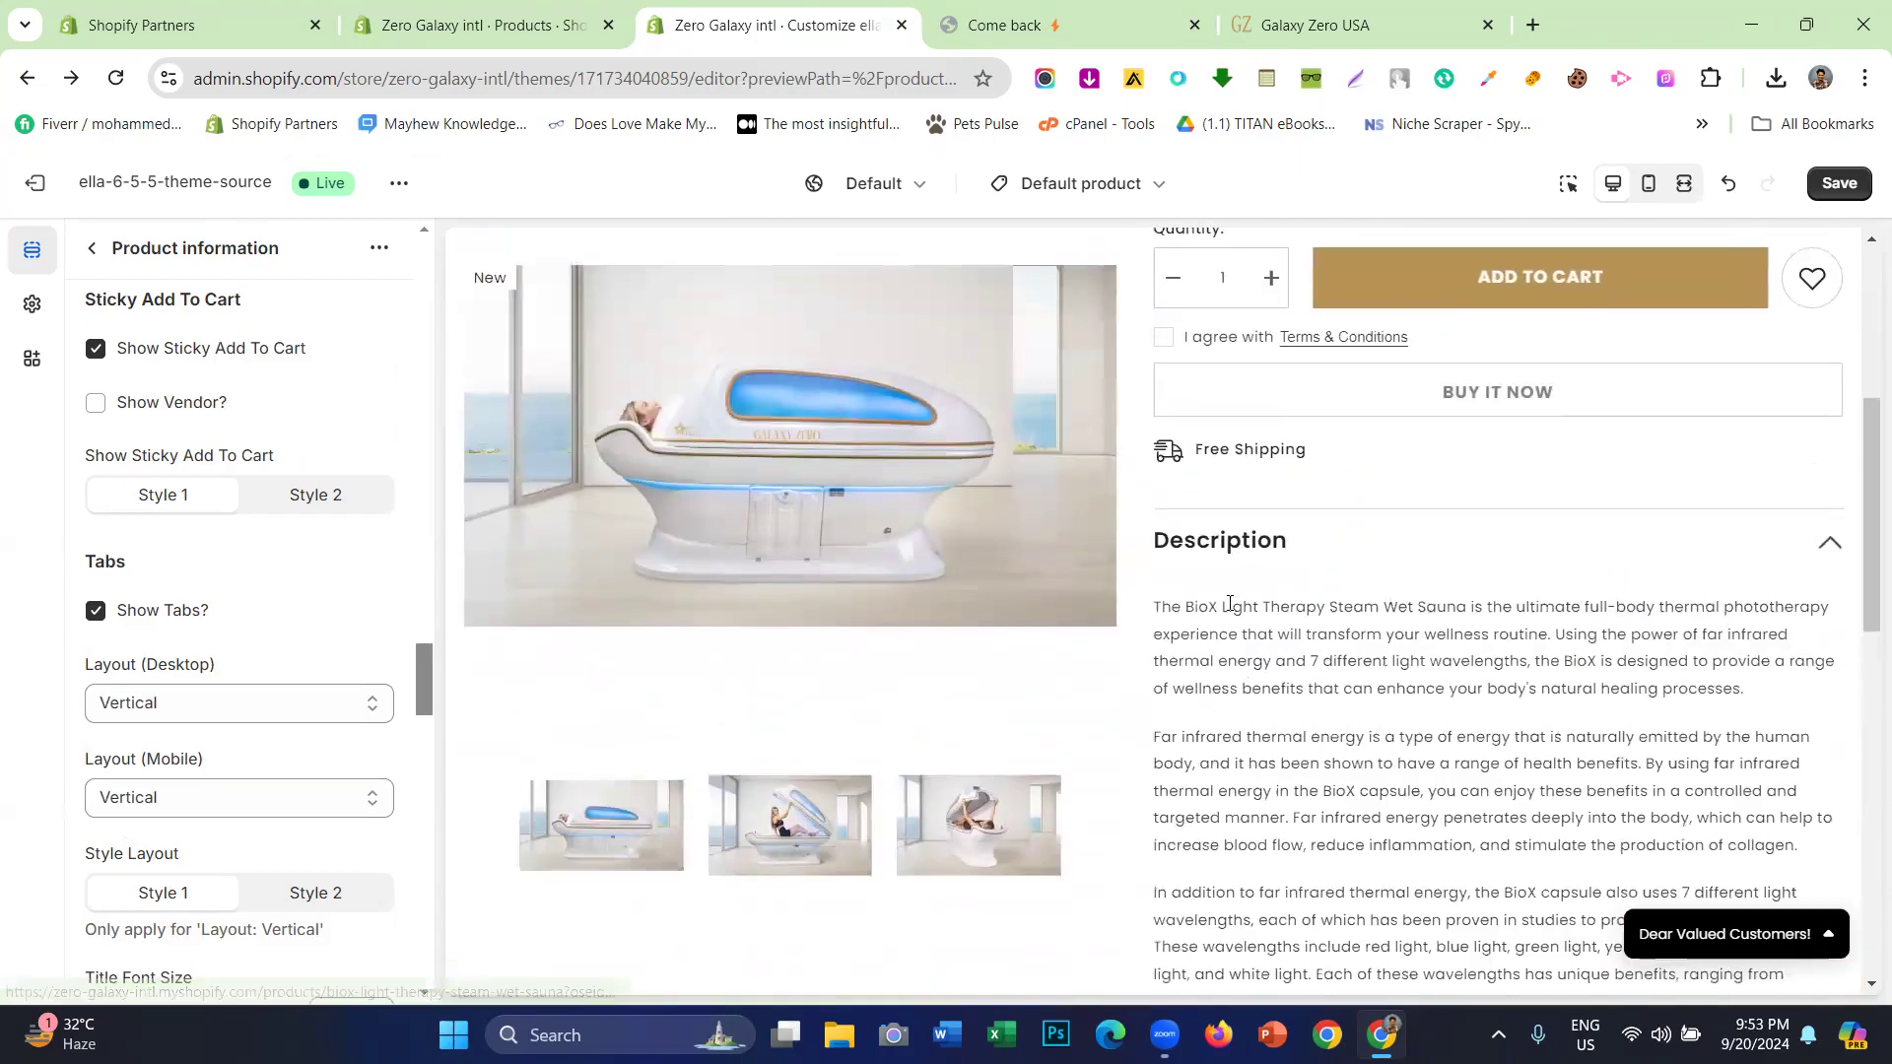
click(1216, 542)
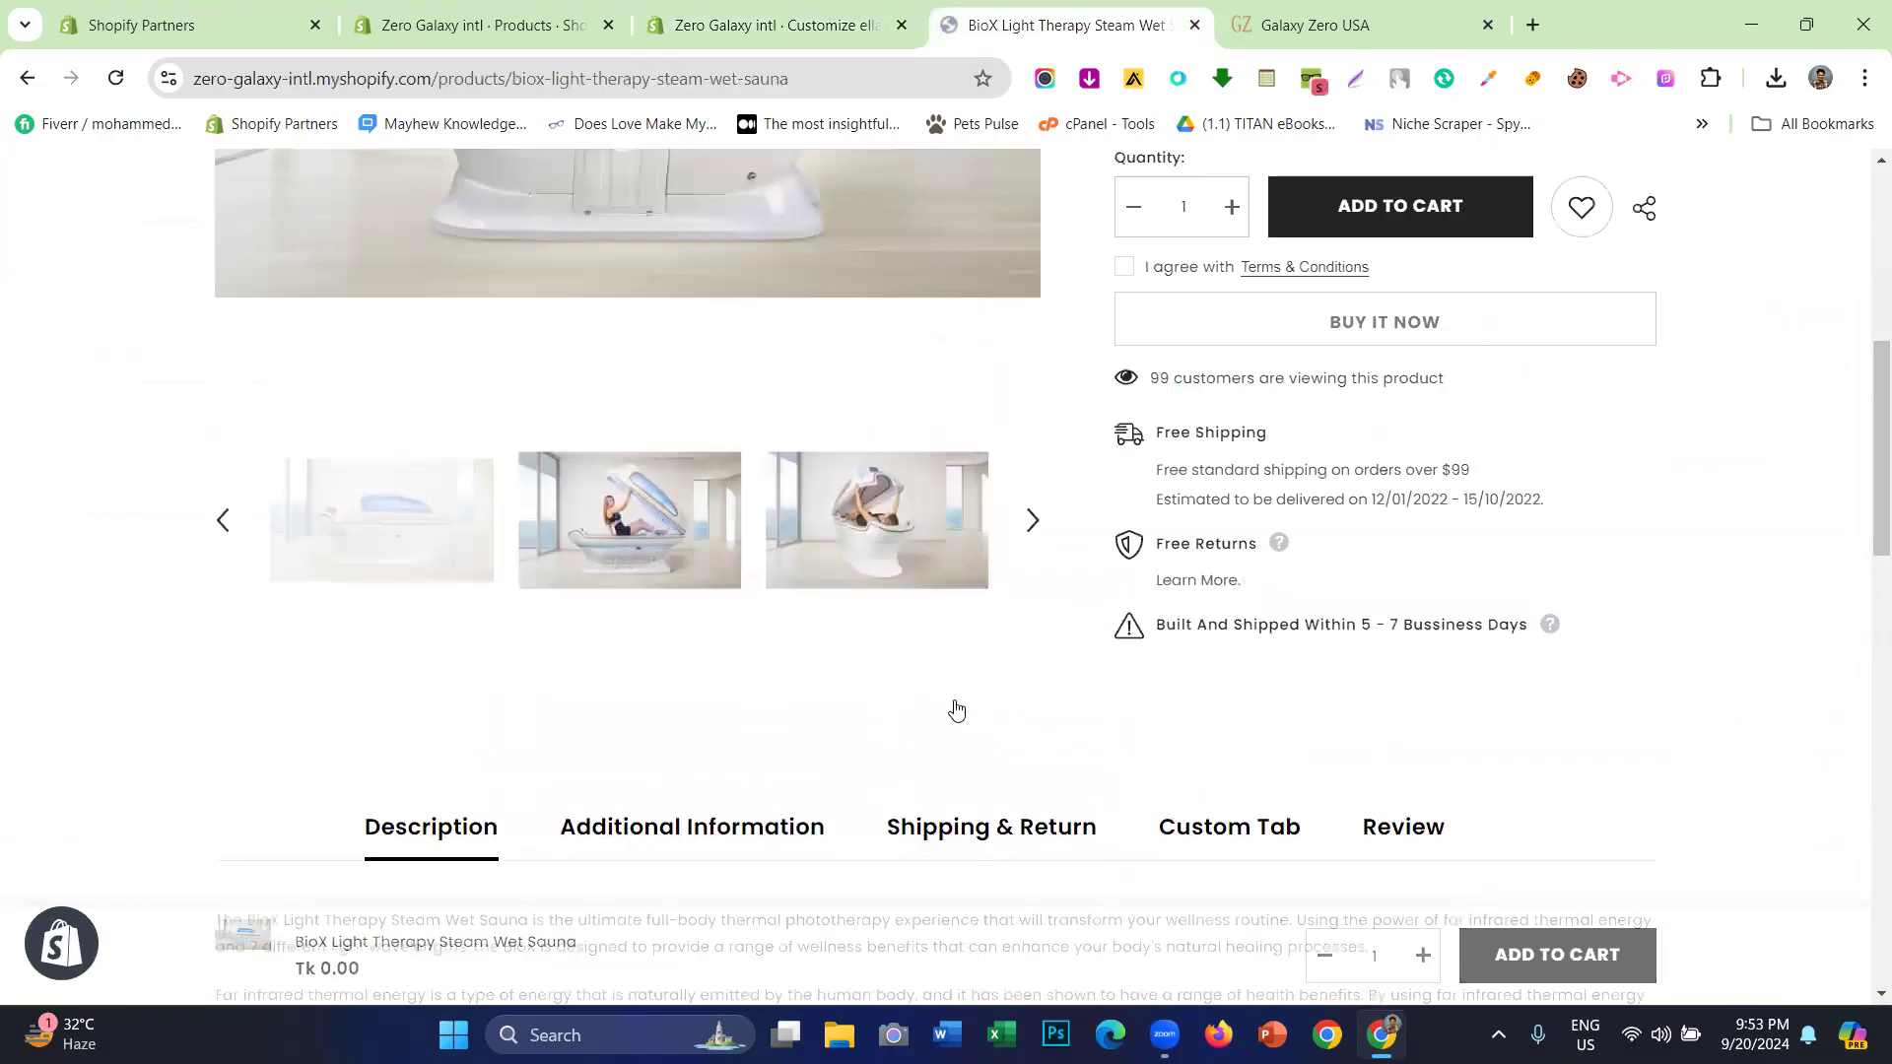
- Compare the vertical Description accordion with the storefront page's tabs, expanding and collapsing it in the theme editor preview
click(730, 12)
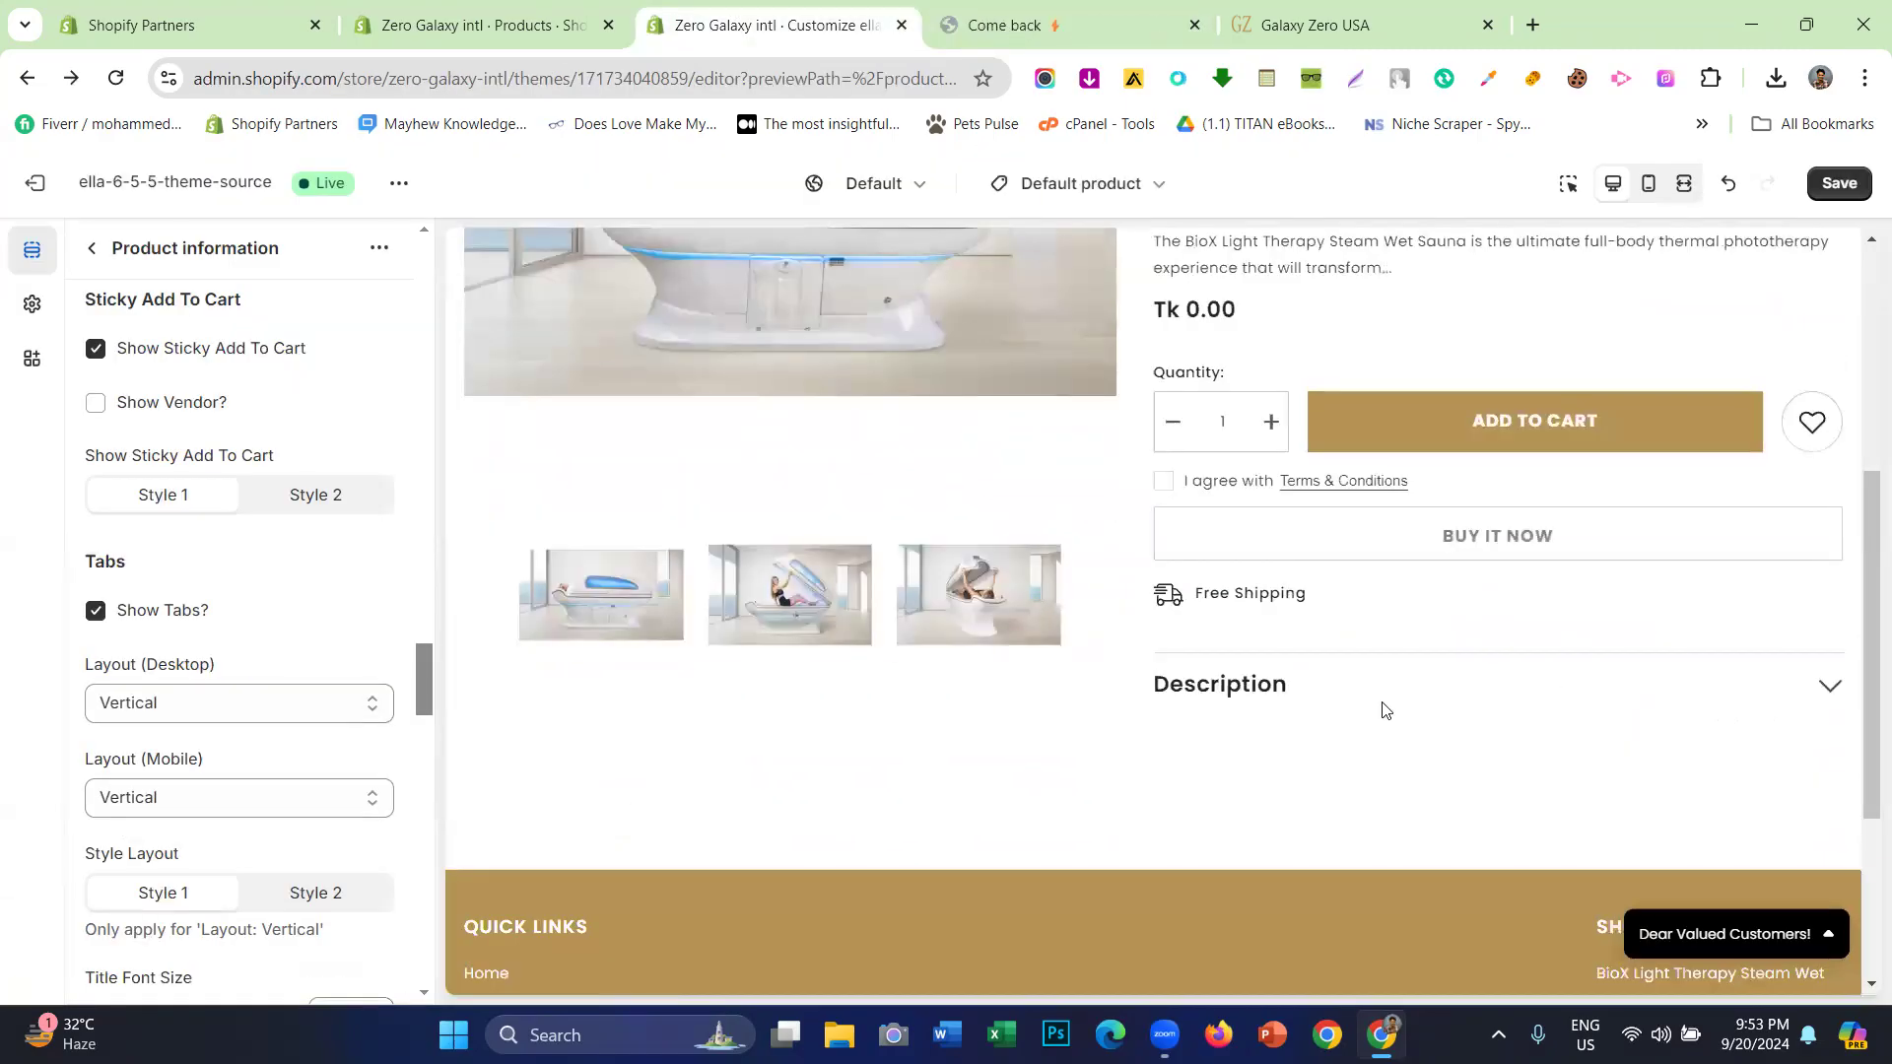
click(1262, 439)
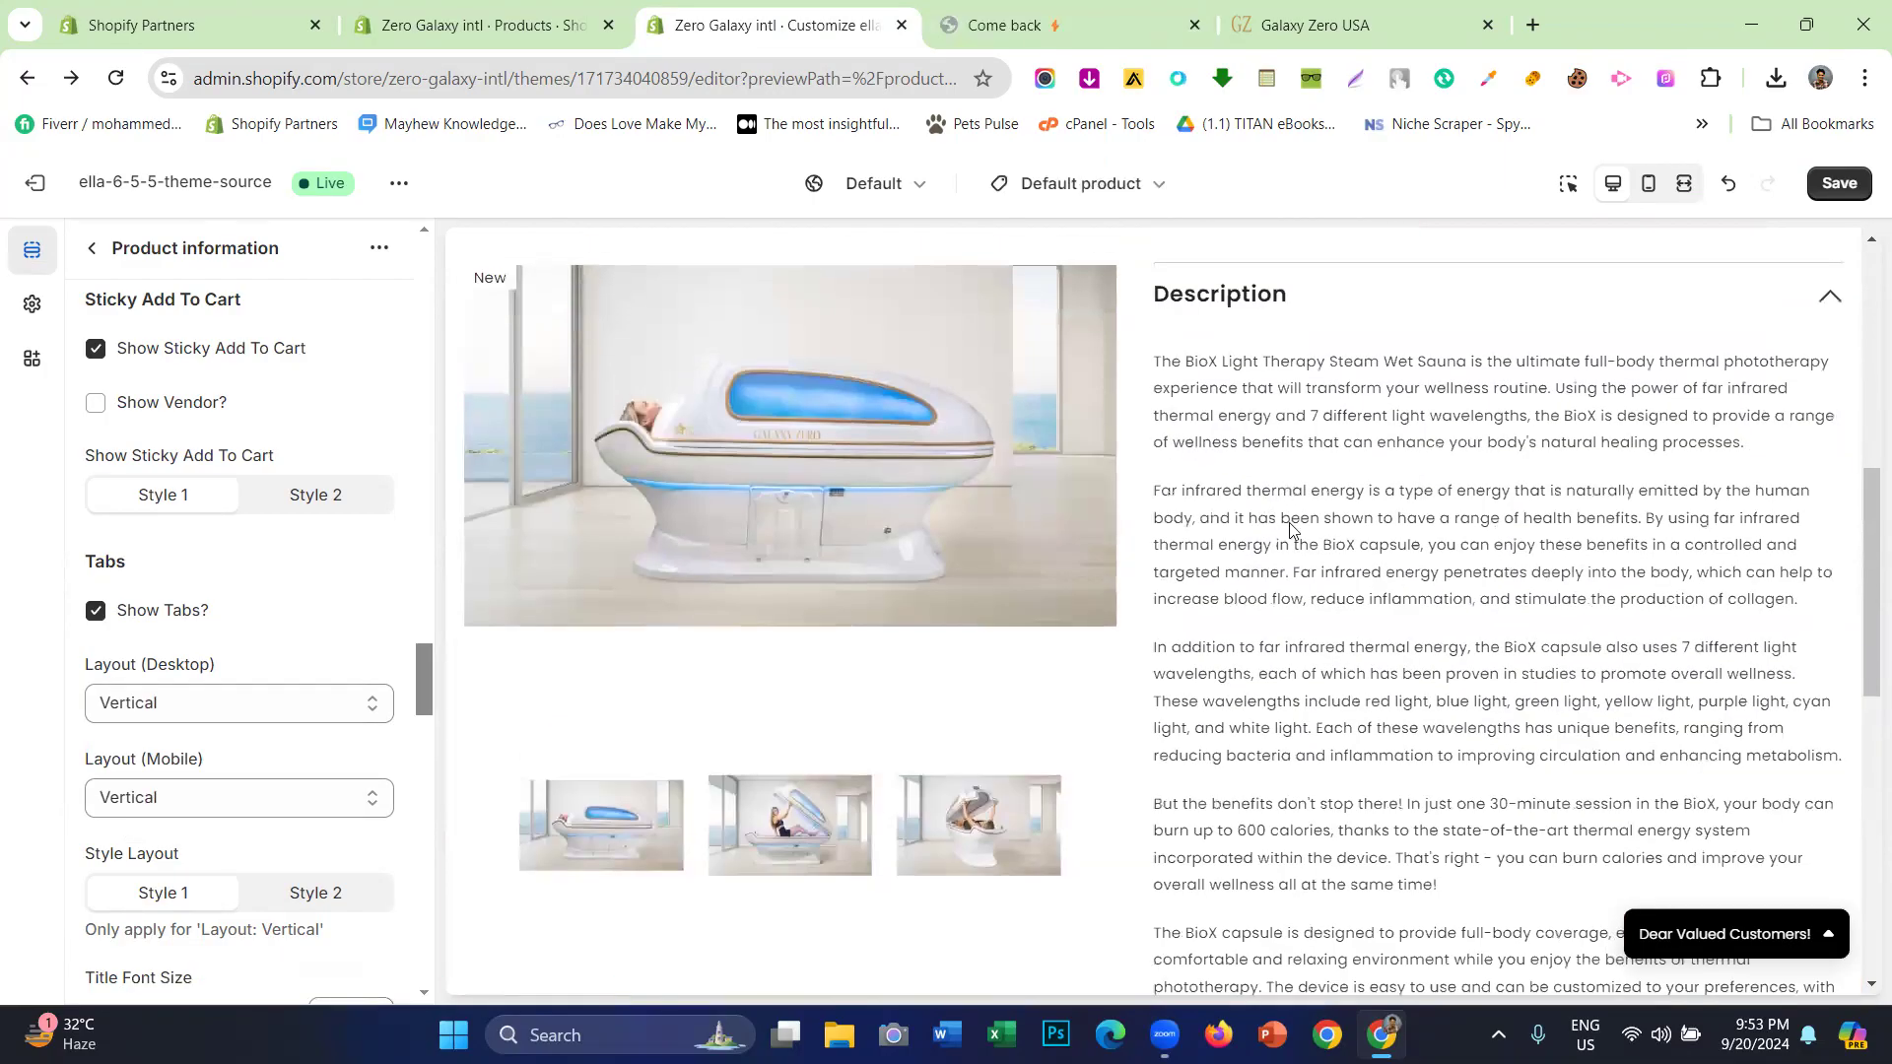
scroll(1289, 529, up, 4)
click(1281, 663)
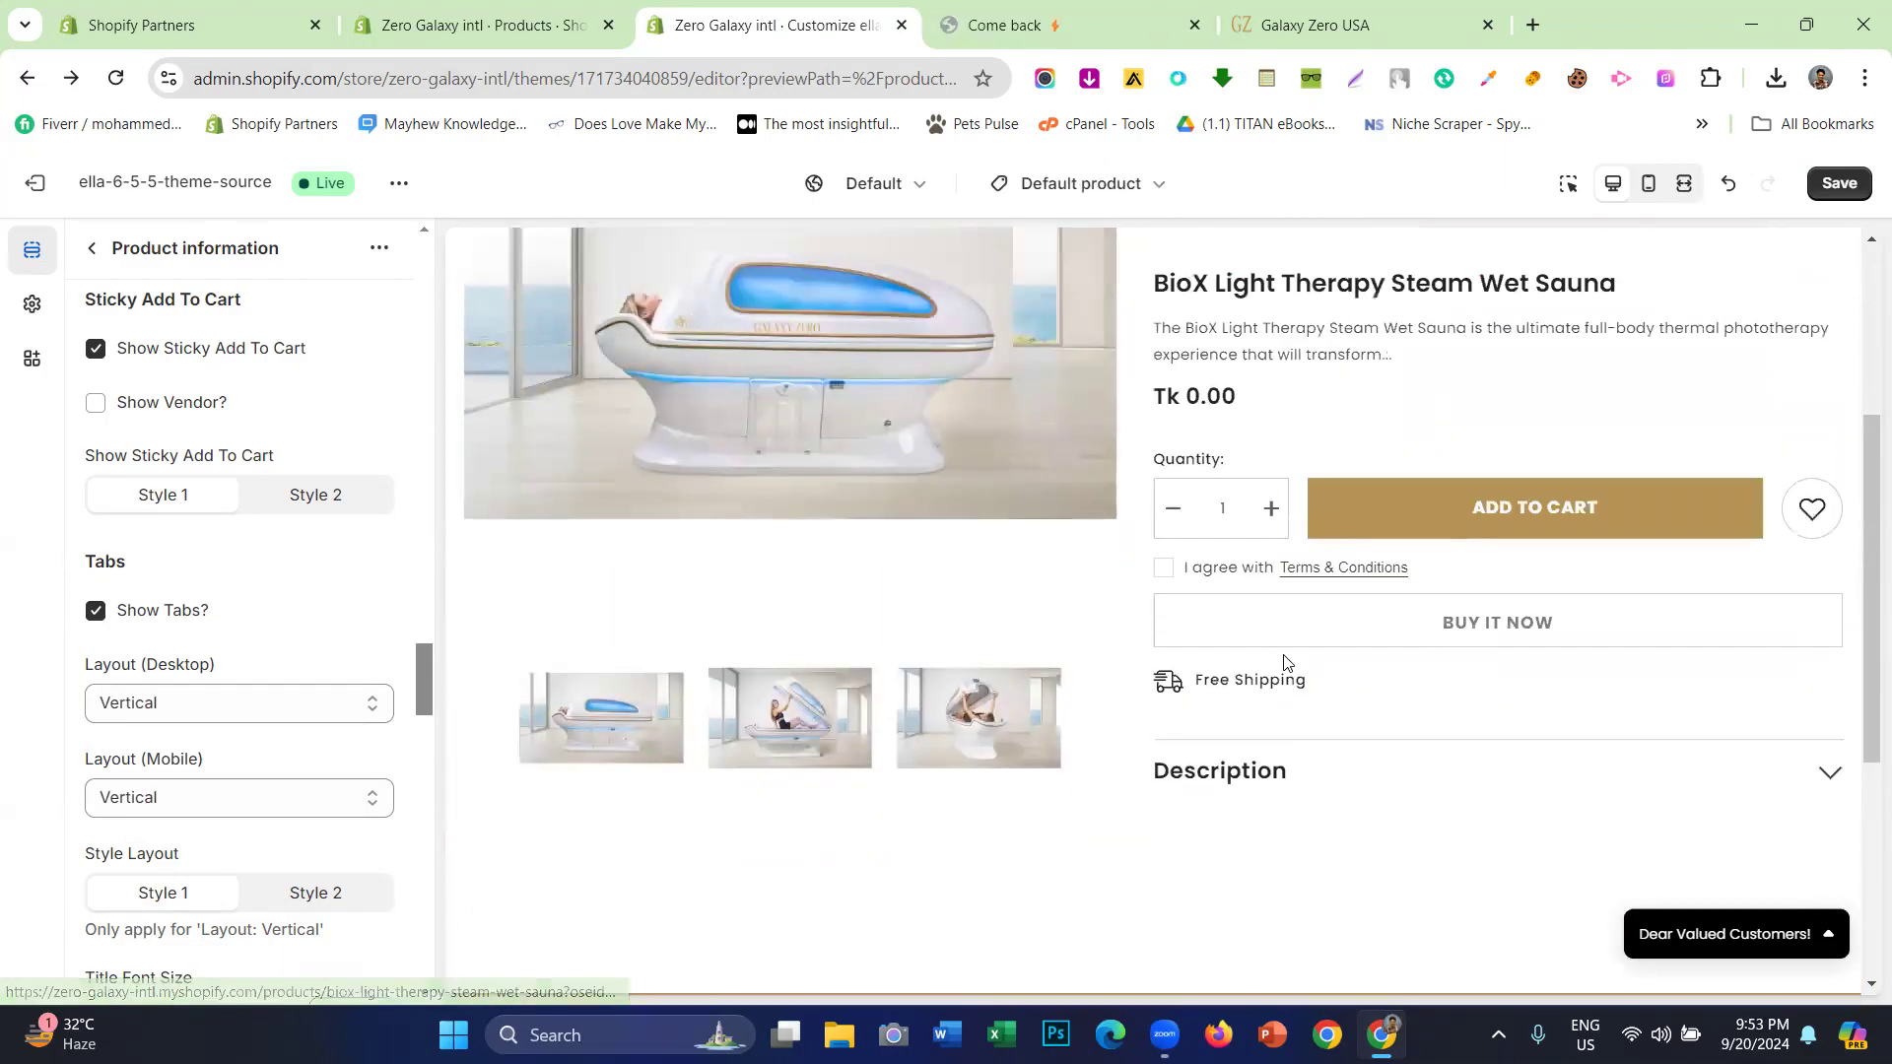
click(1297, 776)
click(1457, 676)
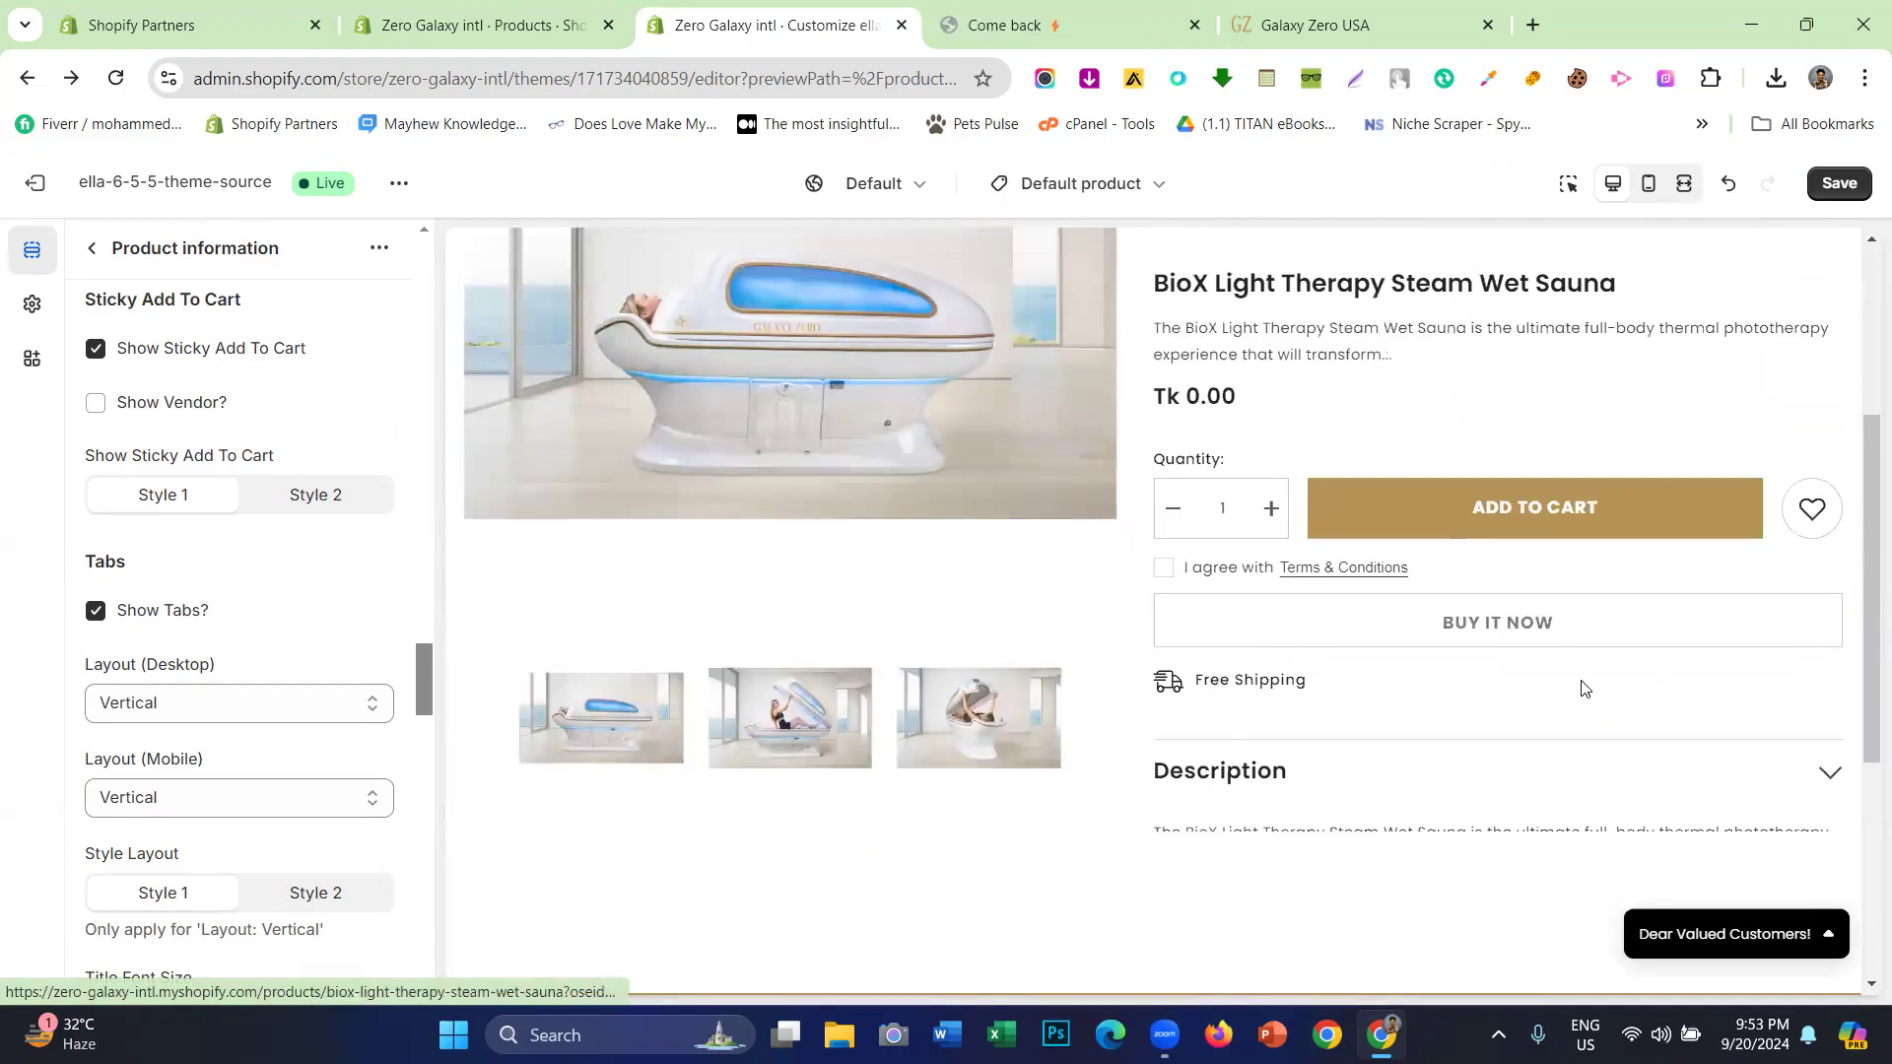
click(1820, 786)
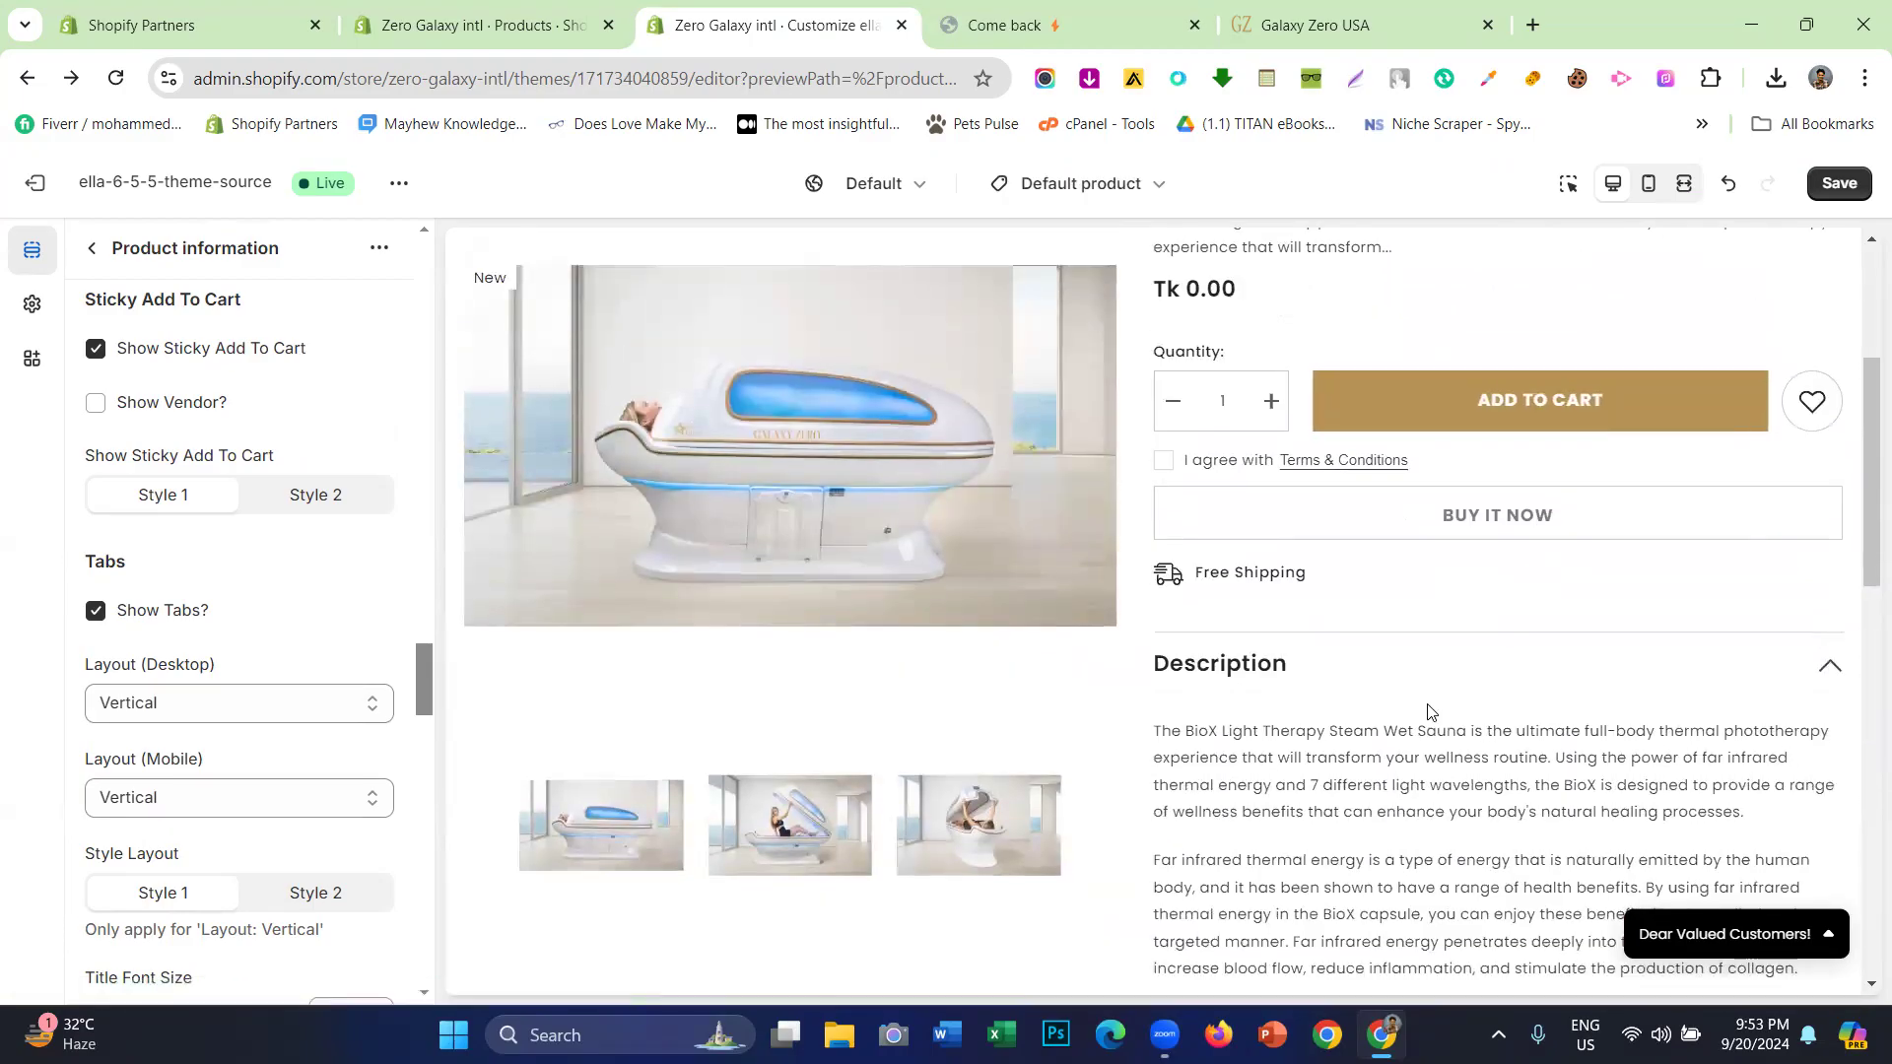
- Try the Vertical With Sidebar desktop tab layout and open the Description sidebar to inspect its text
click(219, 705)
click(219, 769)
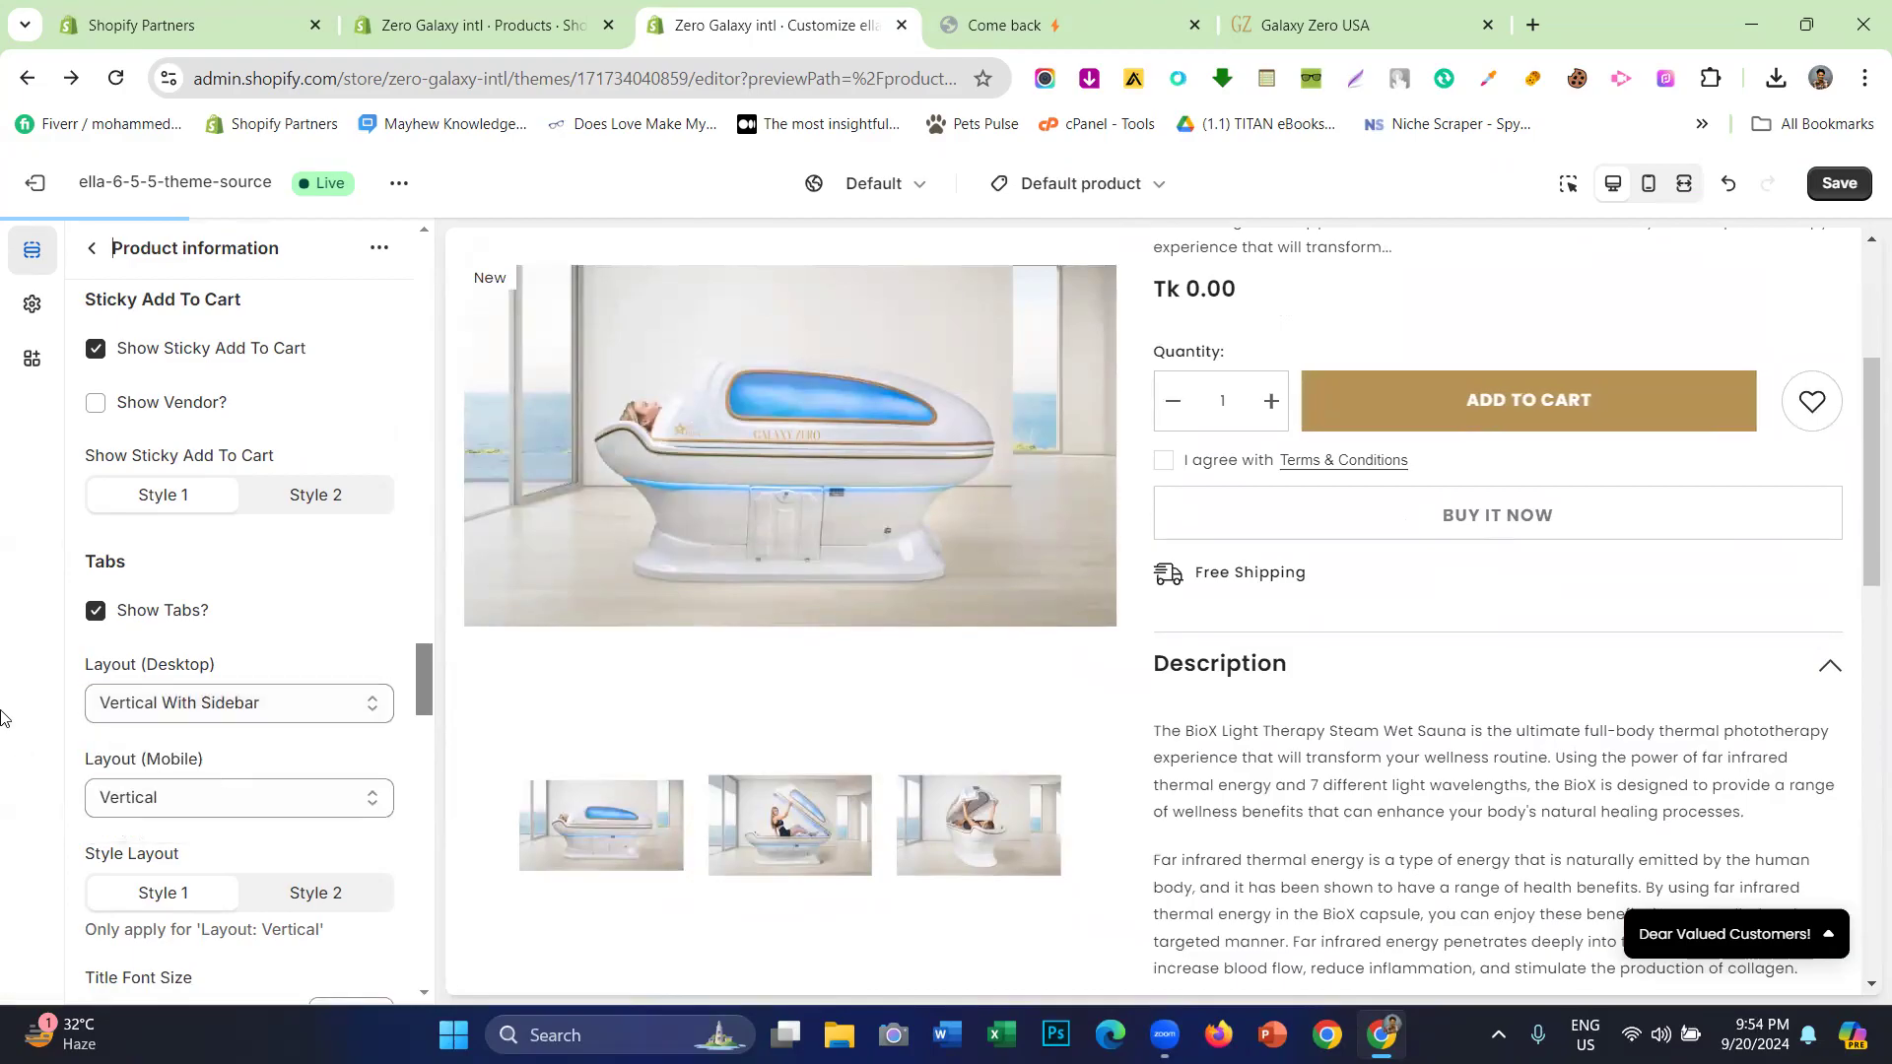
scroll(1282, 739, down, 3)
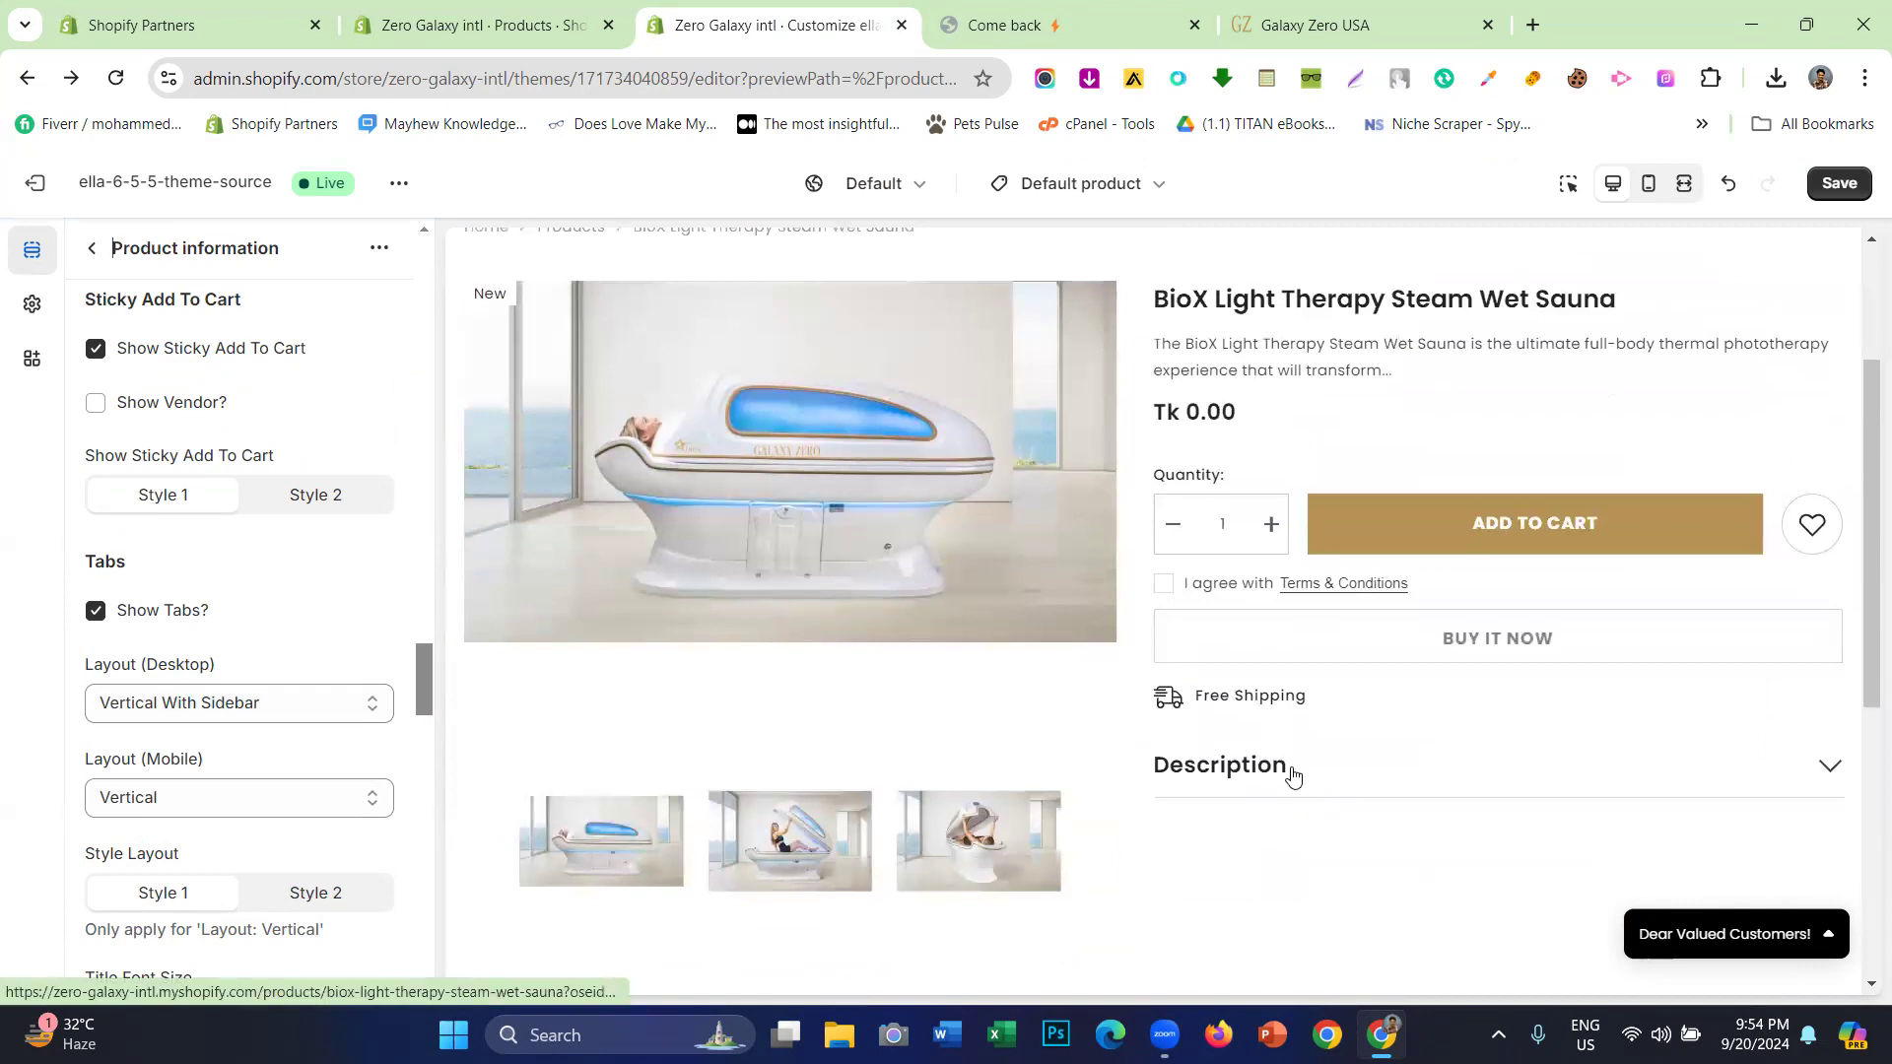
click(1292, 775)
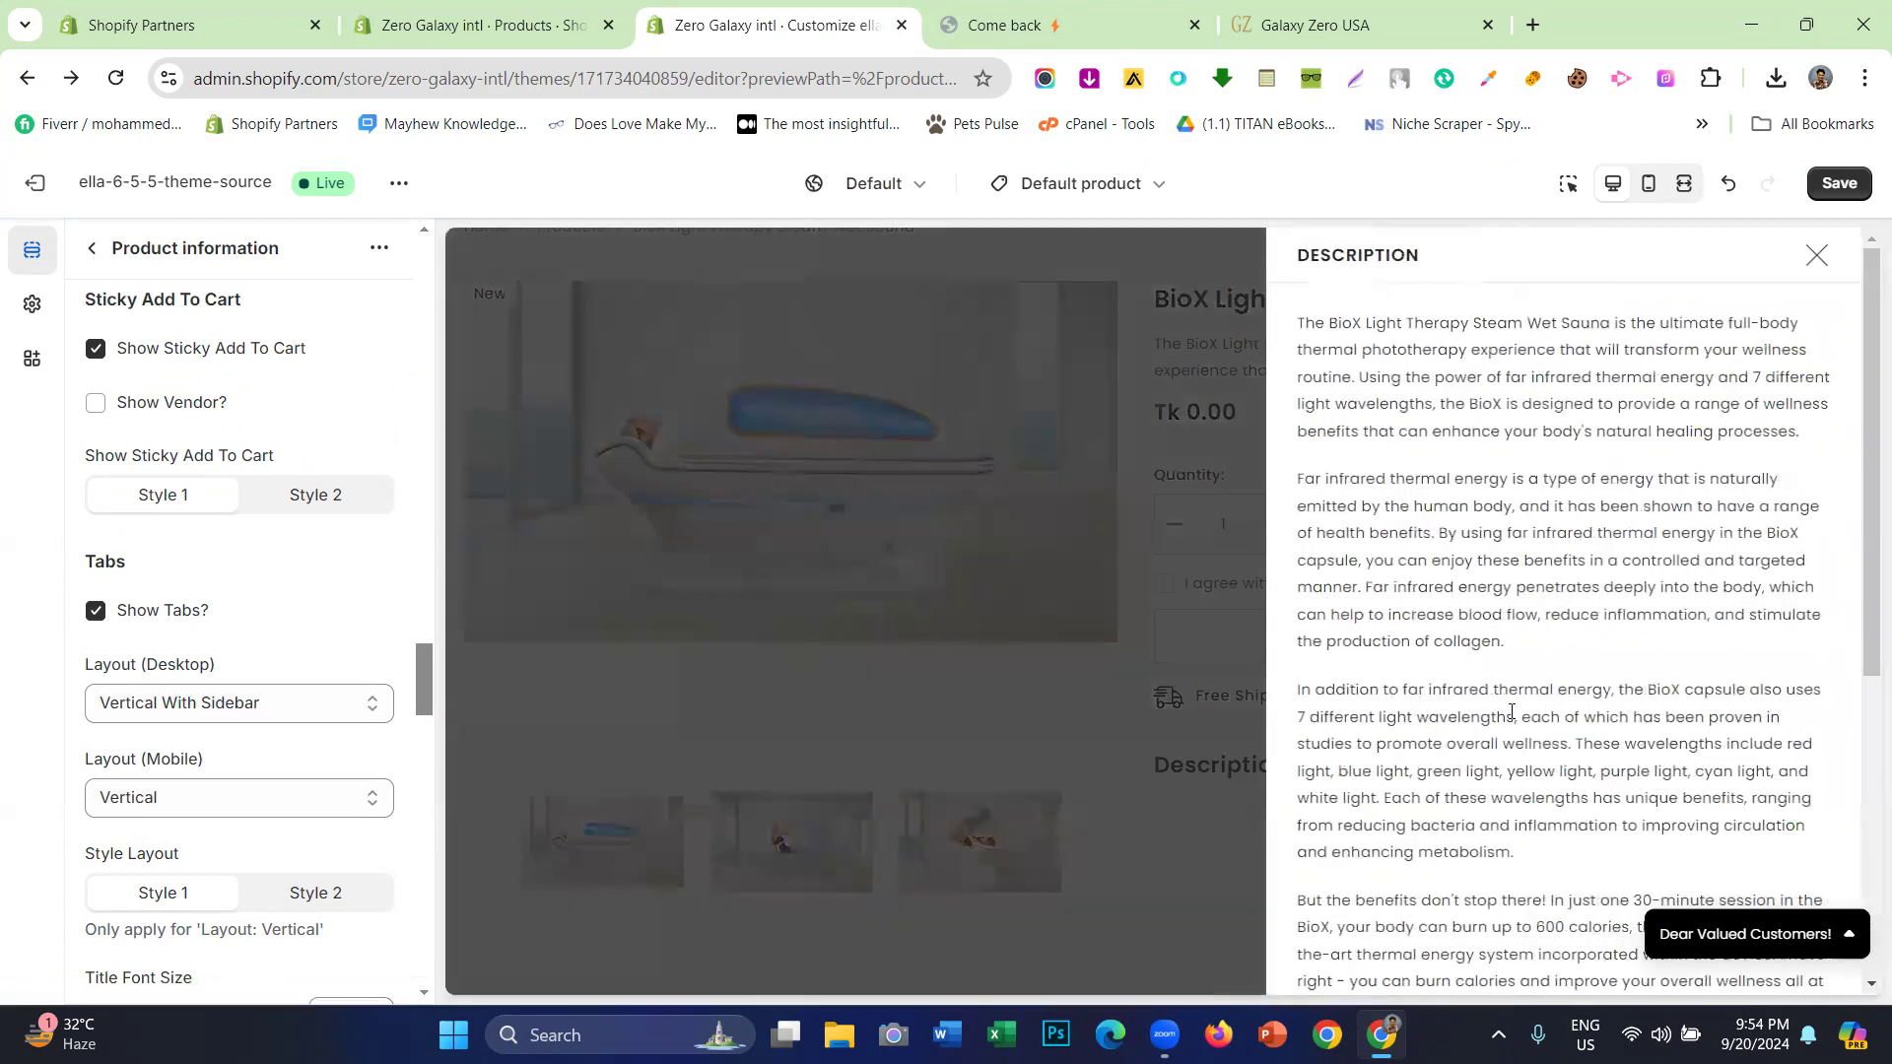
drag(1339, 430, 1538, 835)
click(1527, 709)
drag(1453, 729, 1297, 540)
- Switch the desktop tab layout to Horizontal and check the Description tab on the Galaxy Zero USA reference page
click(228, 703)
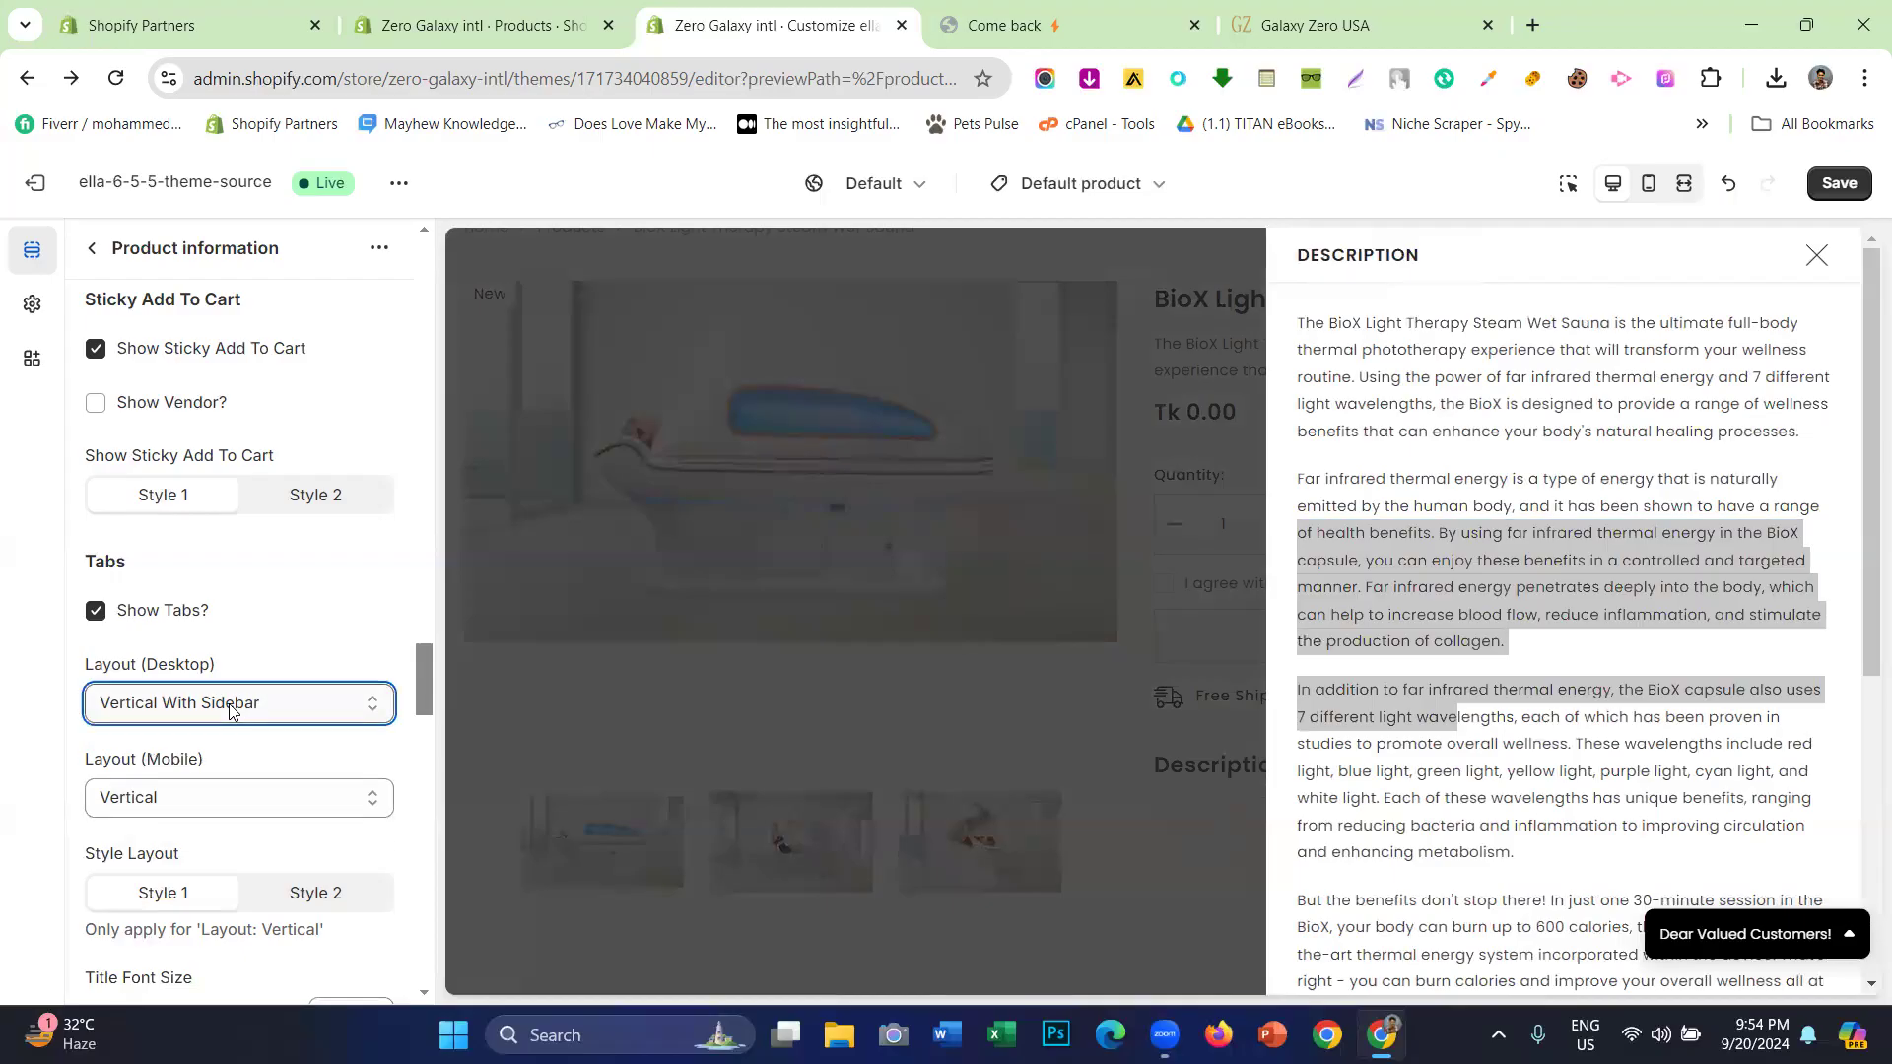
click(211, 793)
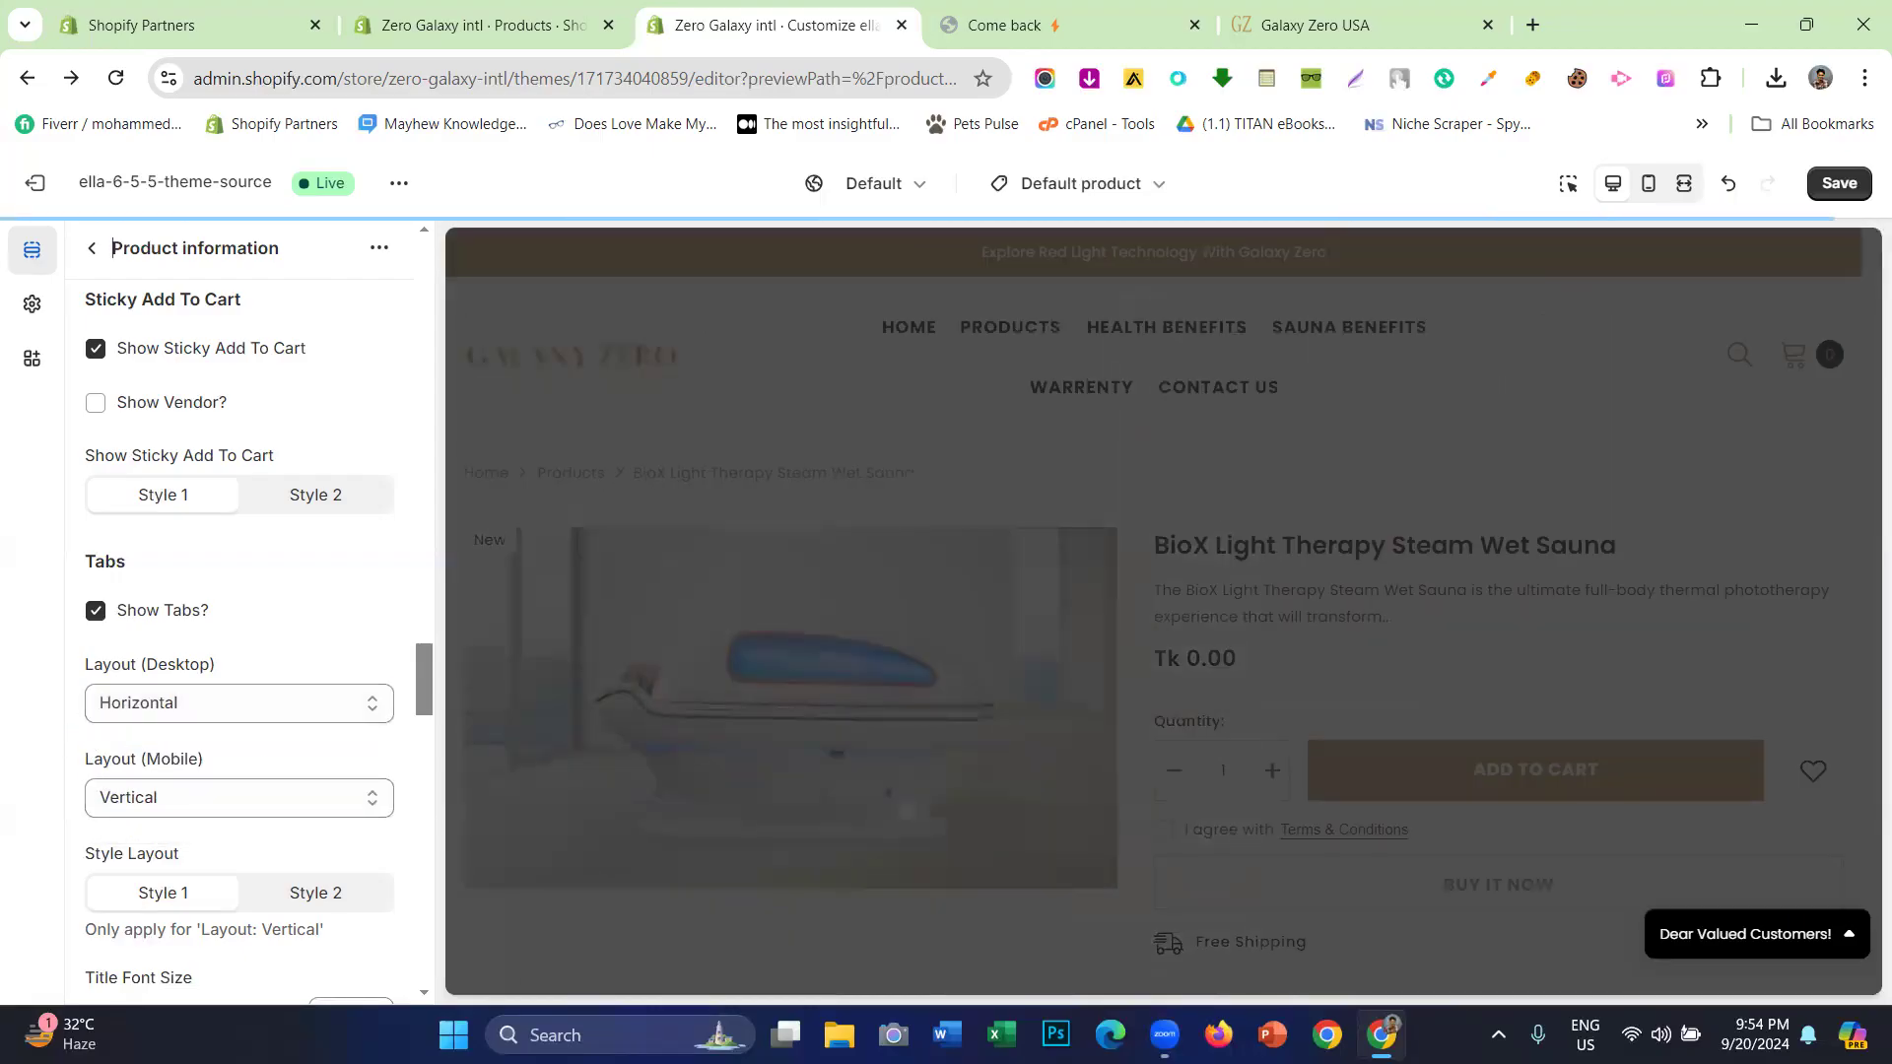
click(1364, 25)
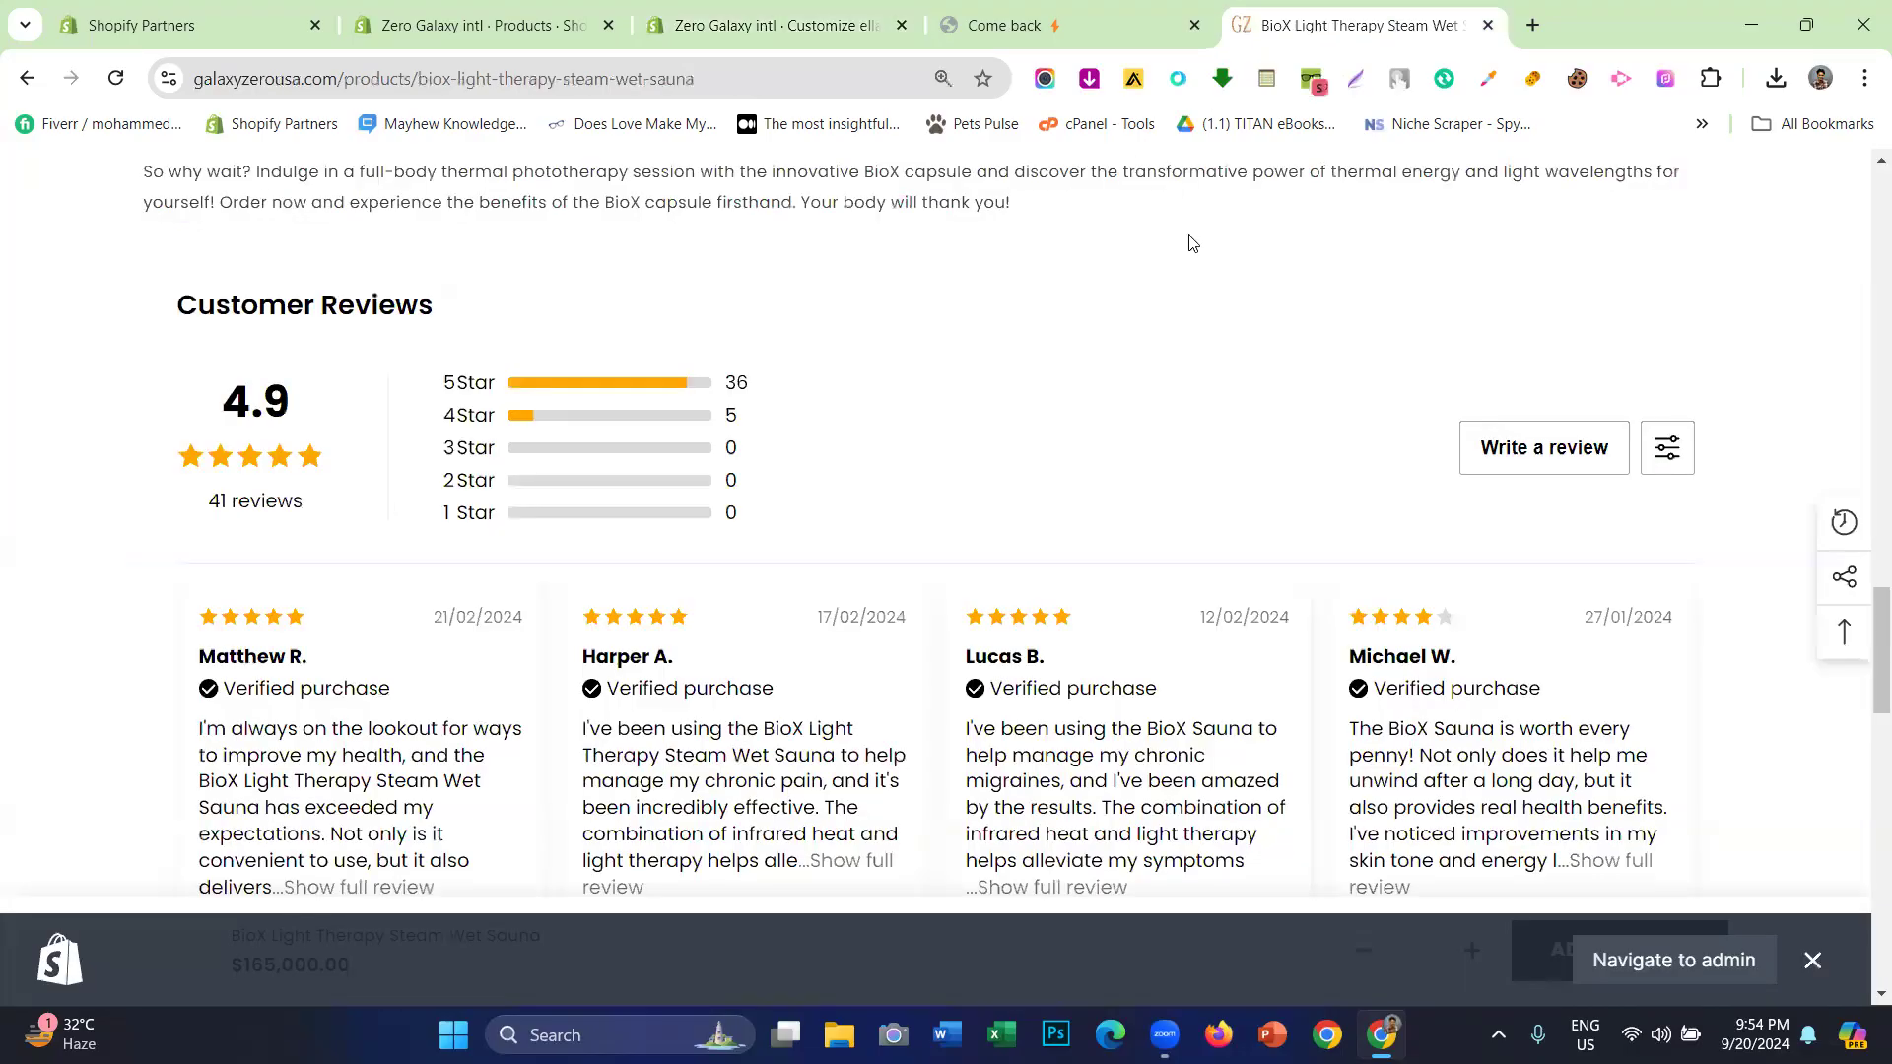
scroll(810, 519, up, 10)
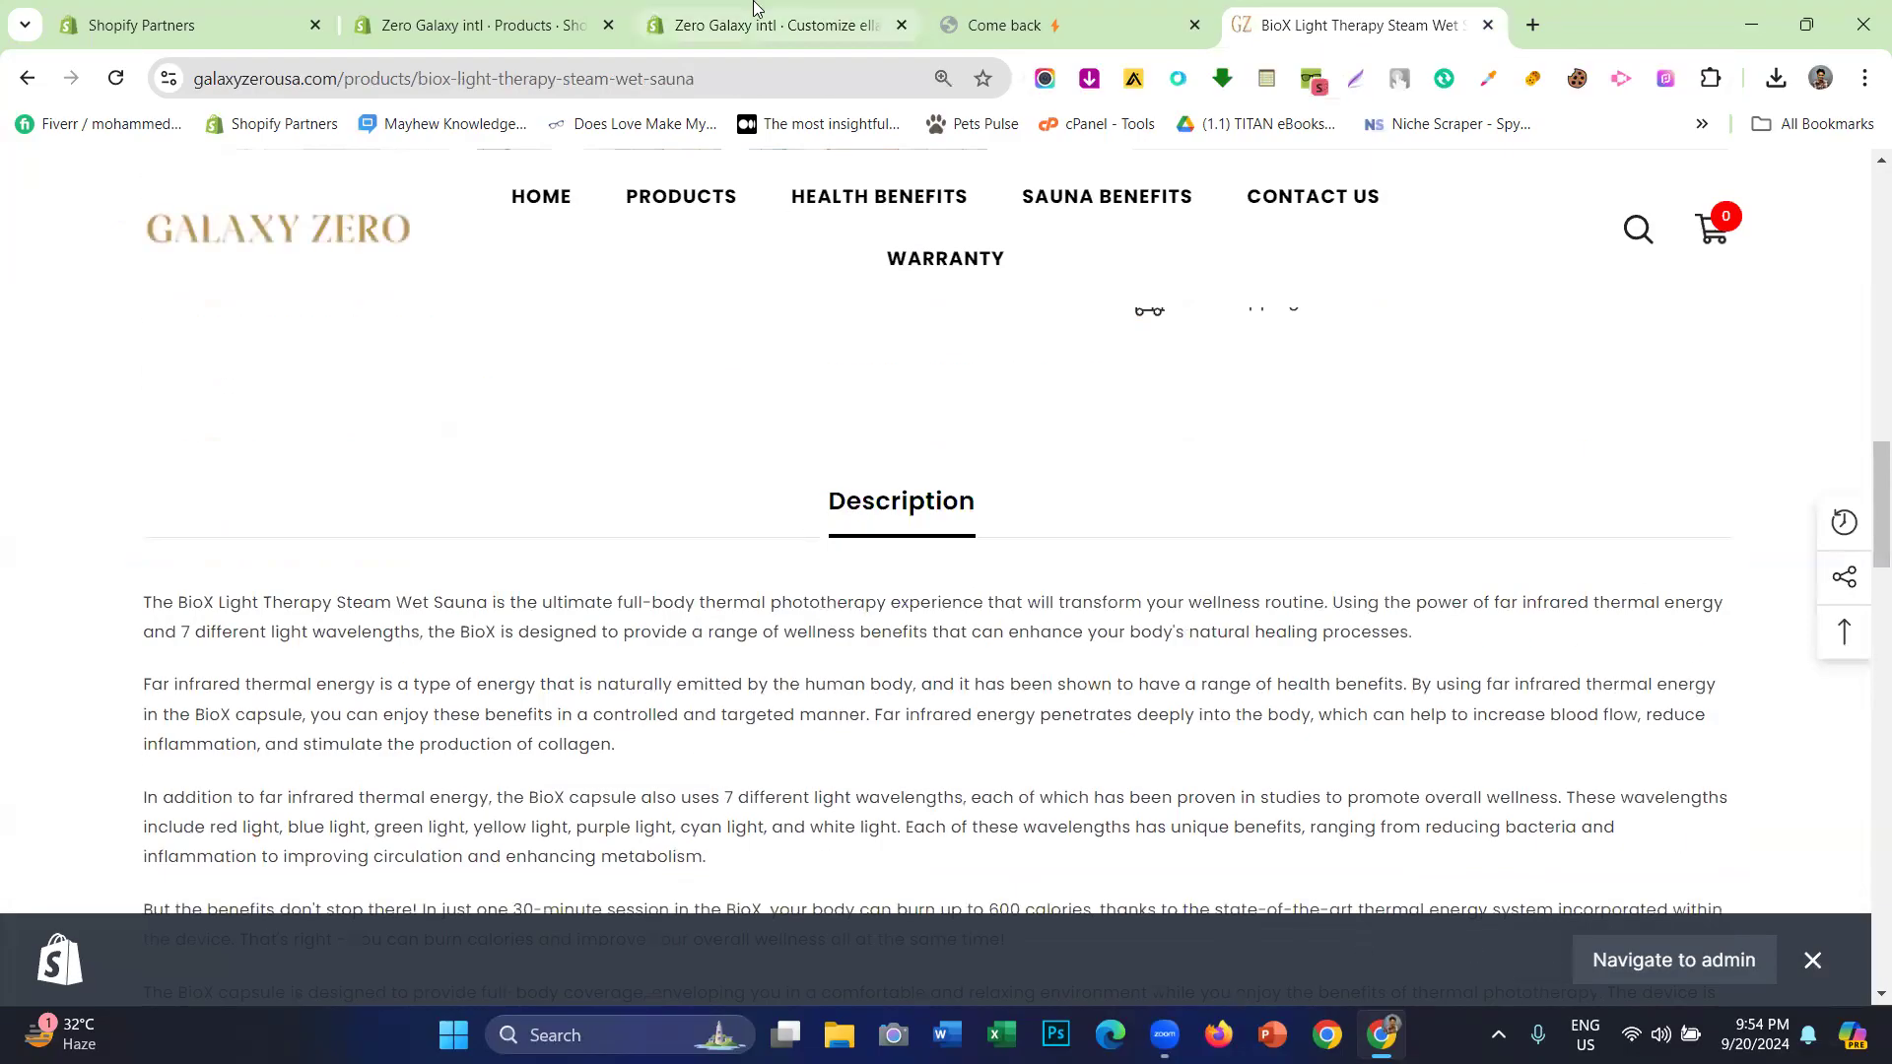
click(778, 25)
- Try the Popup desktop tab layout, dismiss the preview overlay, and open and close the Description popup
click(161, 705)
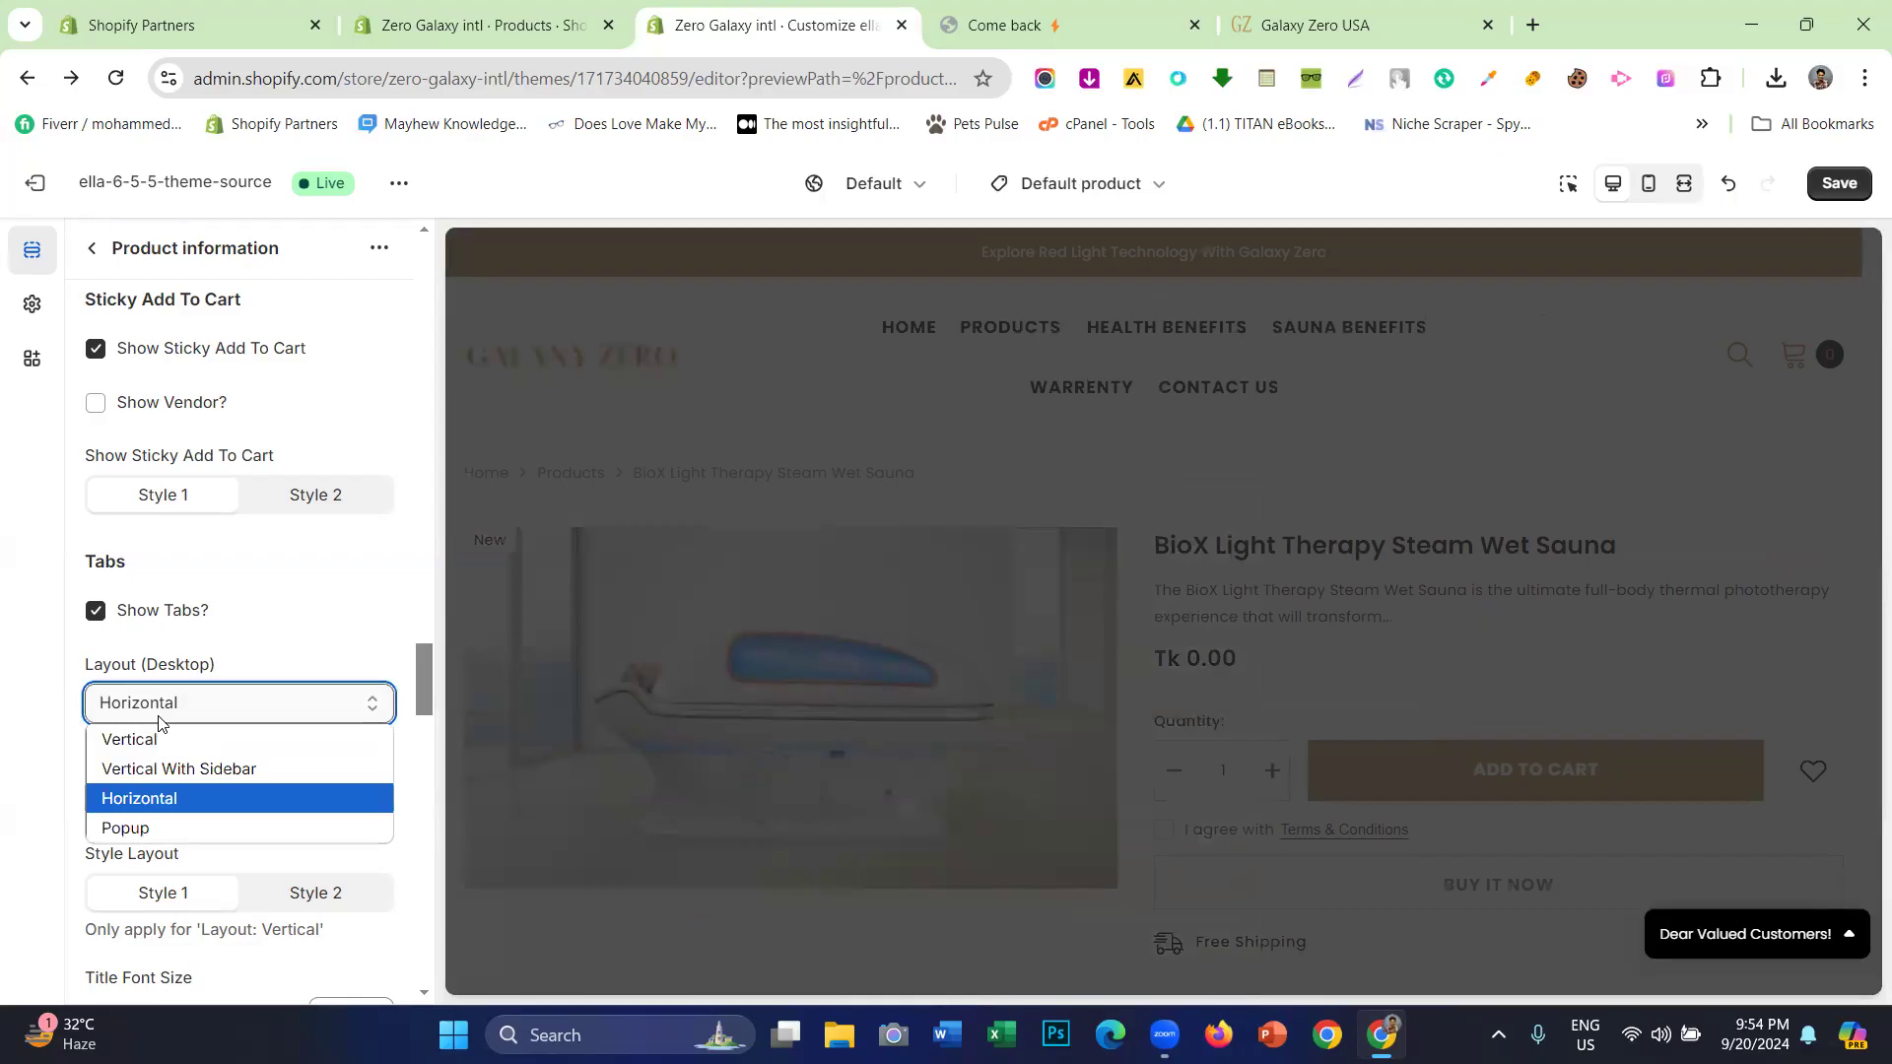
click(157, 833)
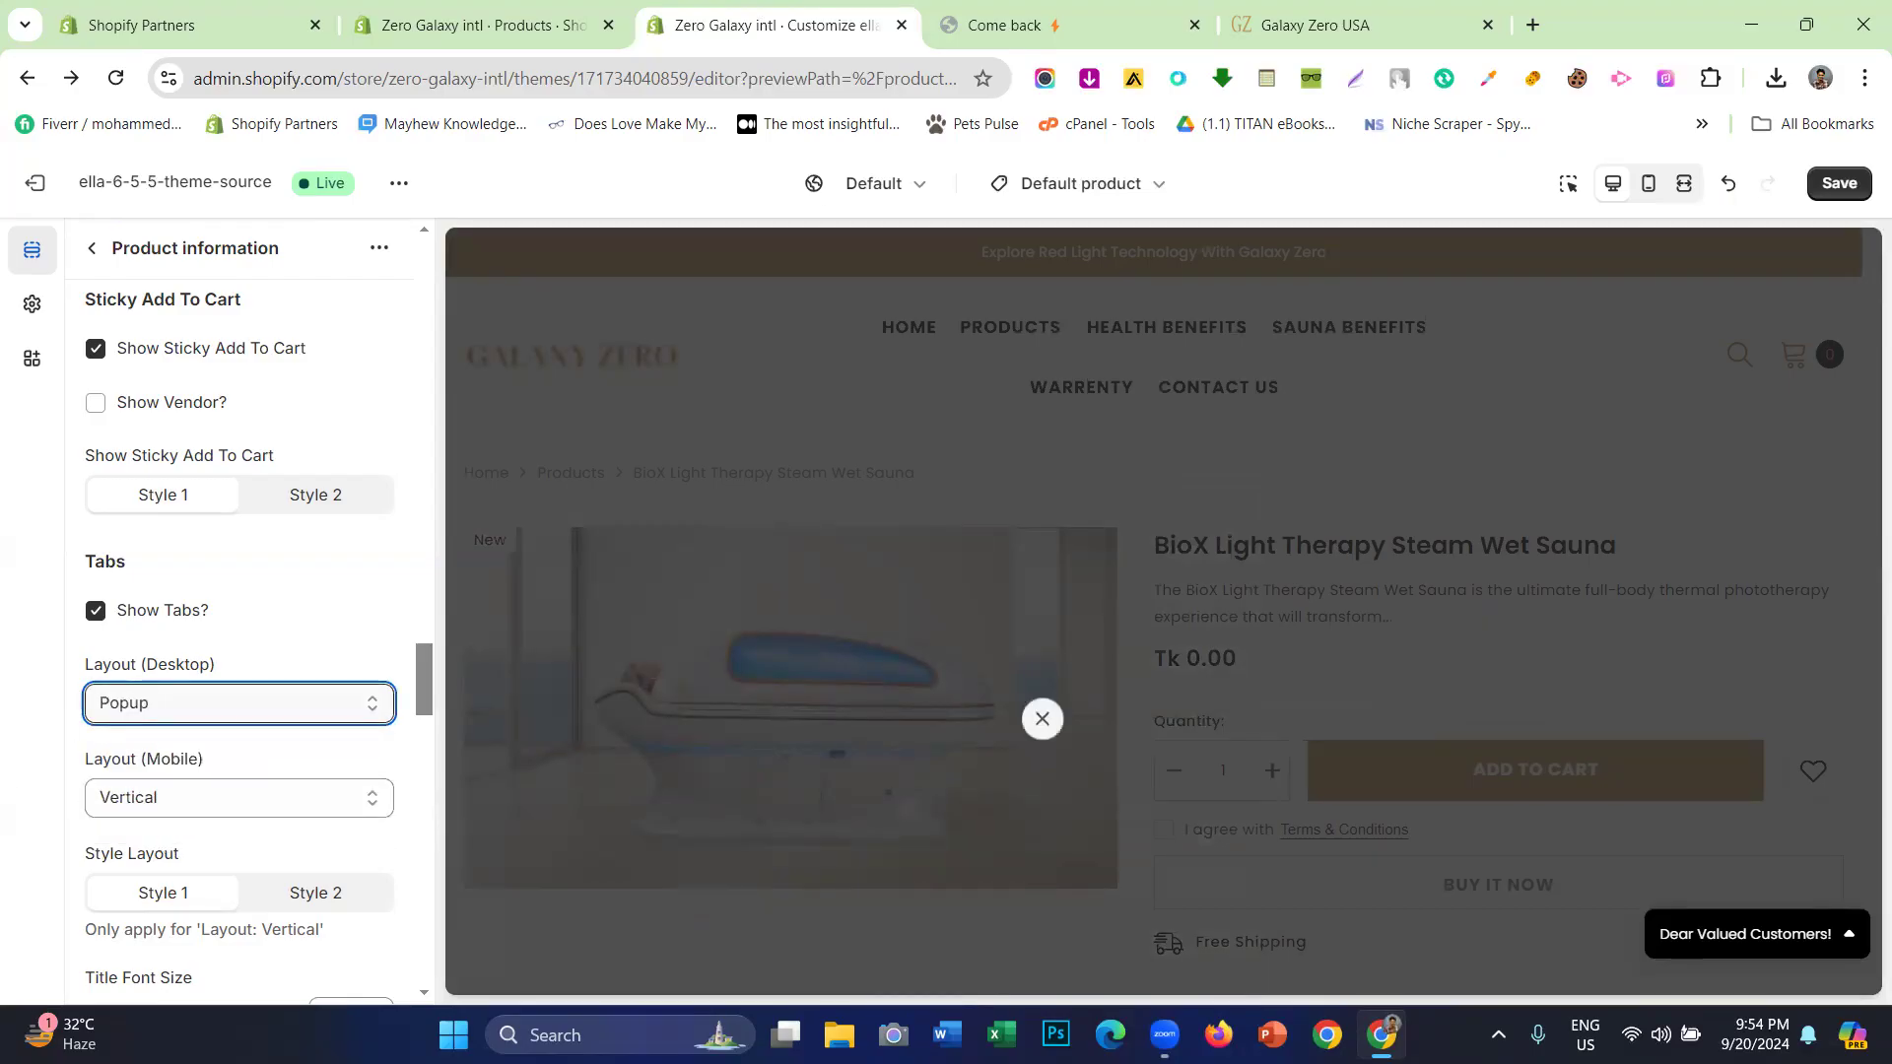
click(1210, 606)
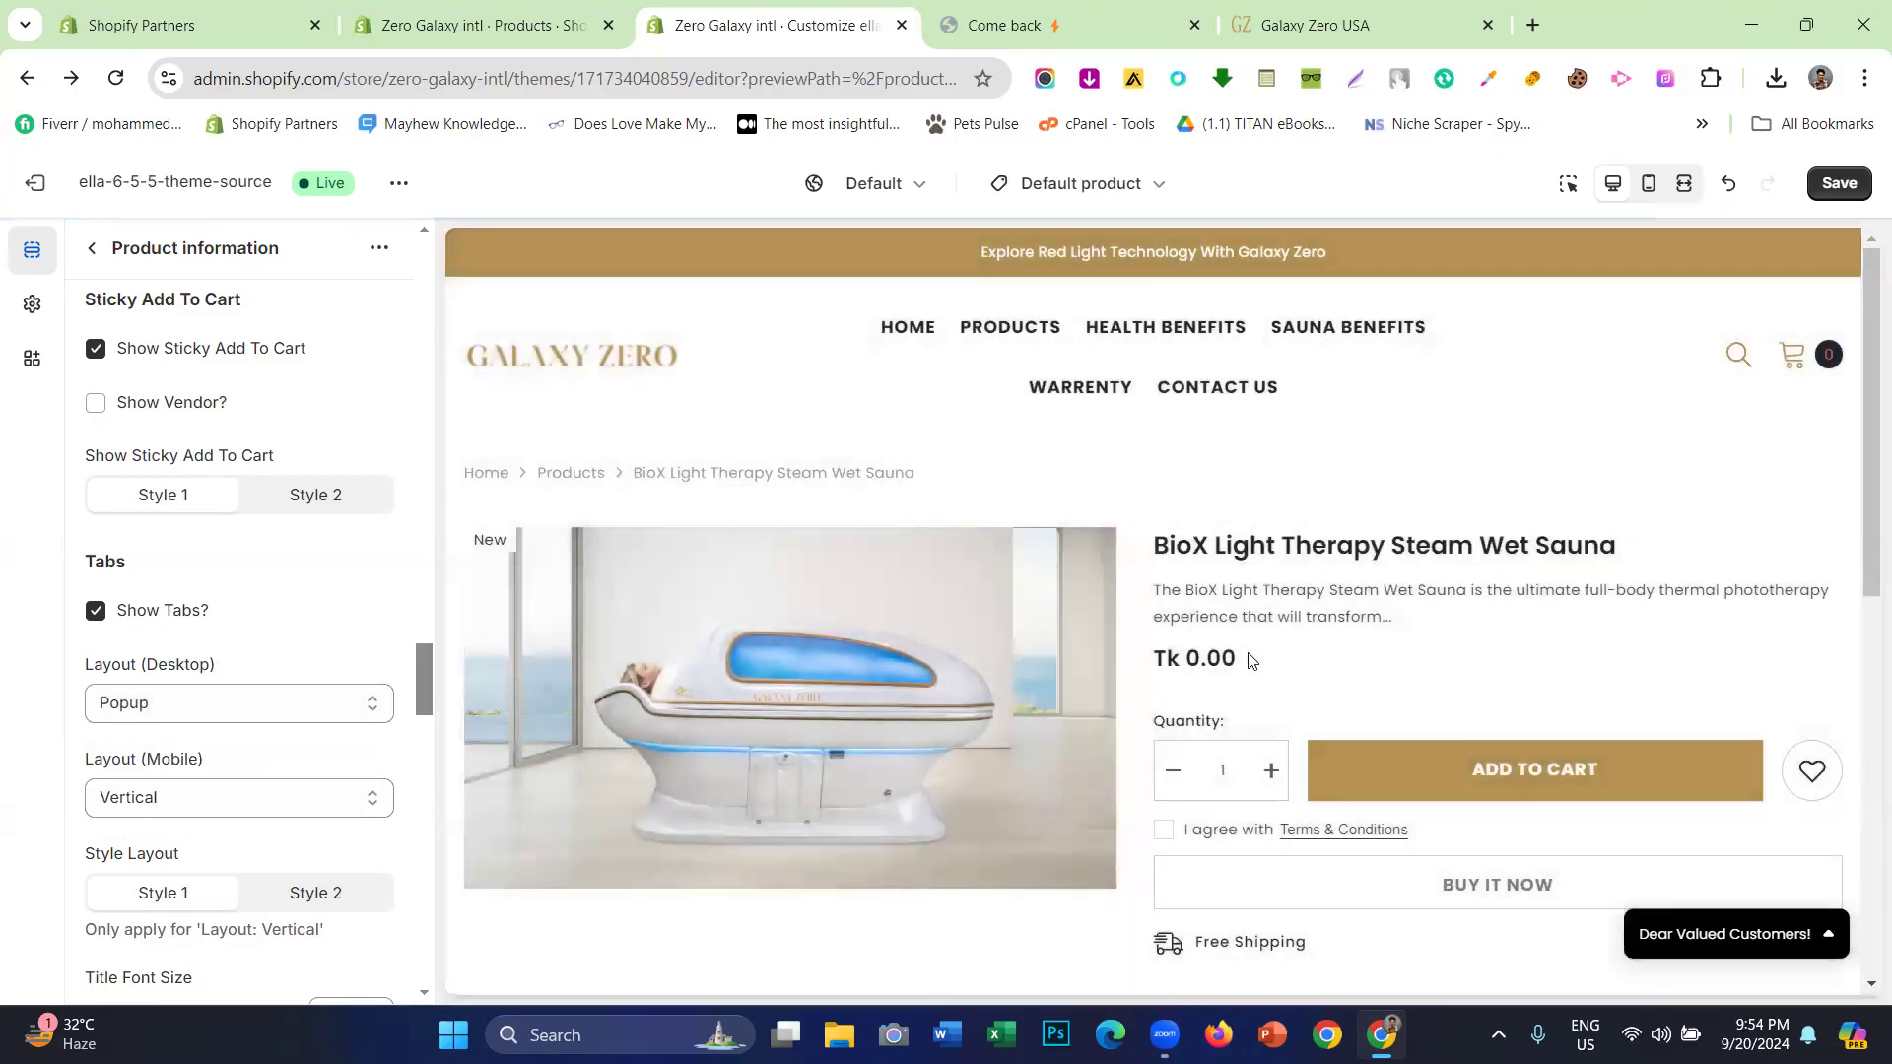
scroll(1288, 683, down, 3)
scroll(1330, 724, down, 1)
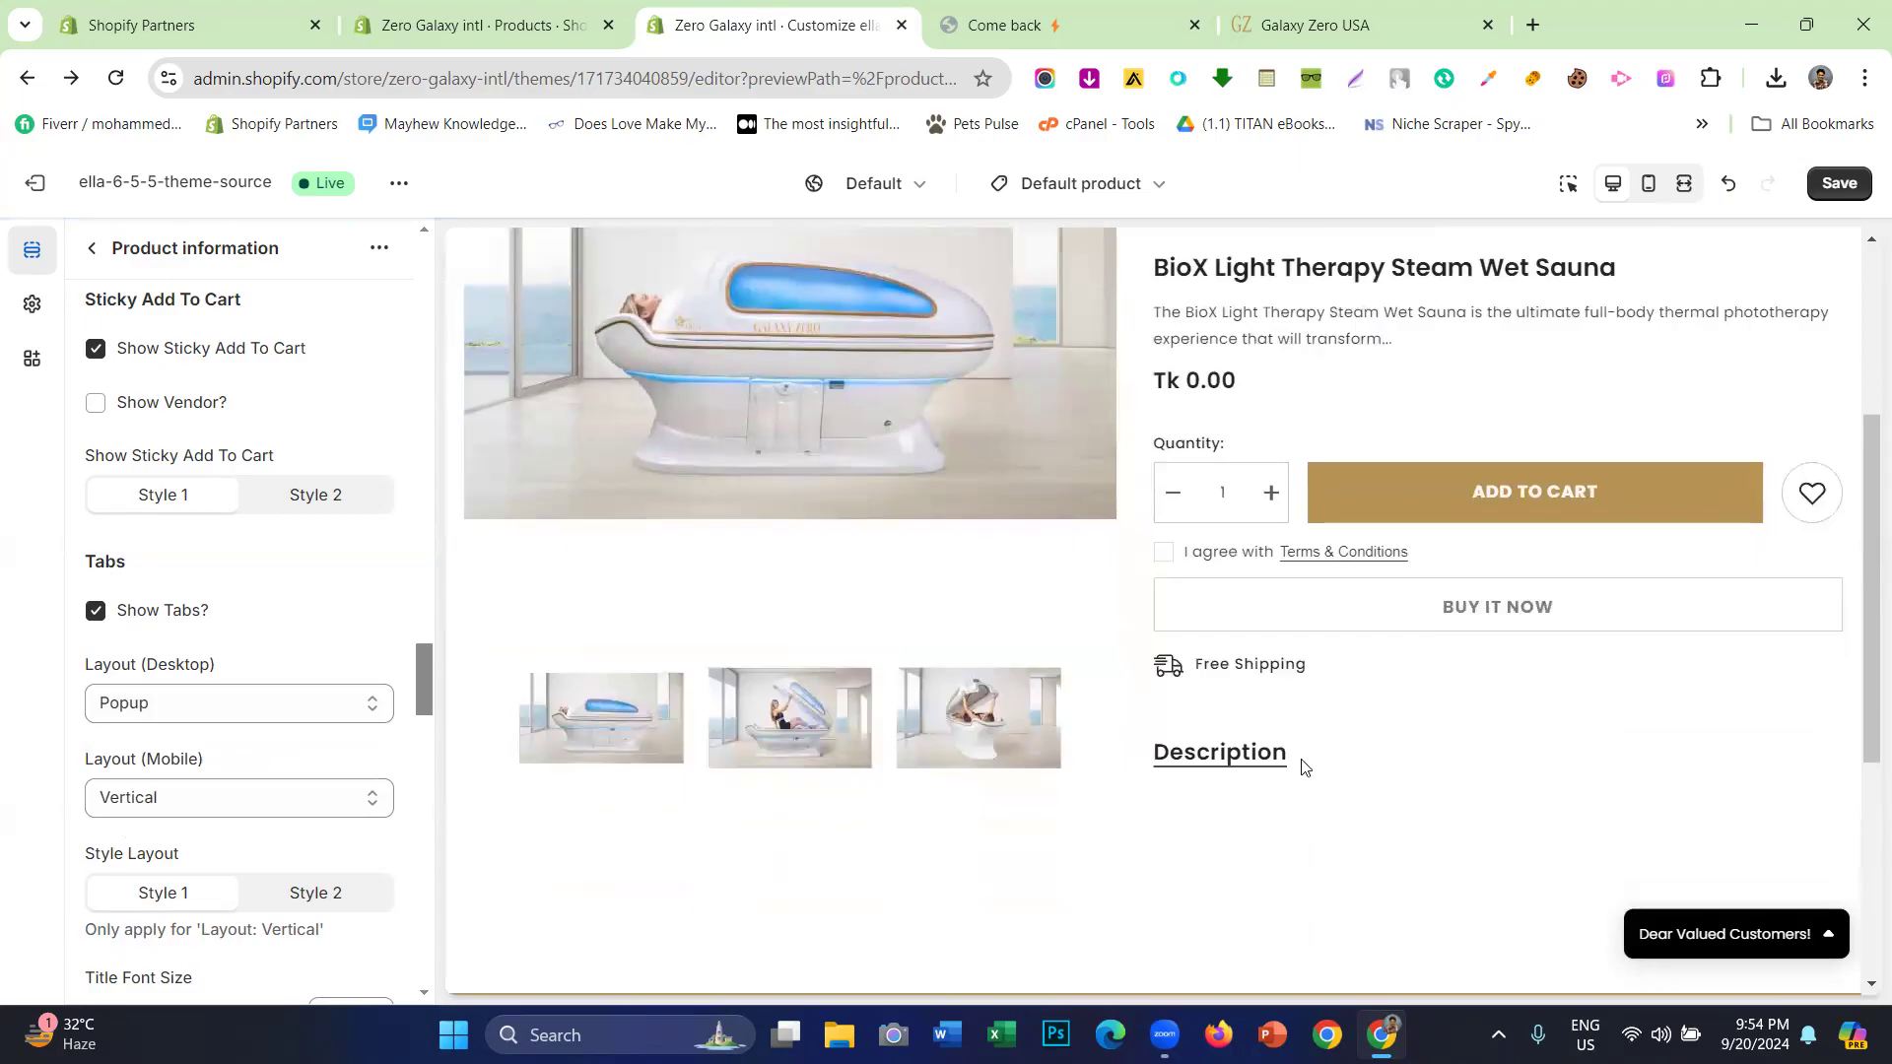
click(1246, 754)
scroll(1409, 532, up, 2)
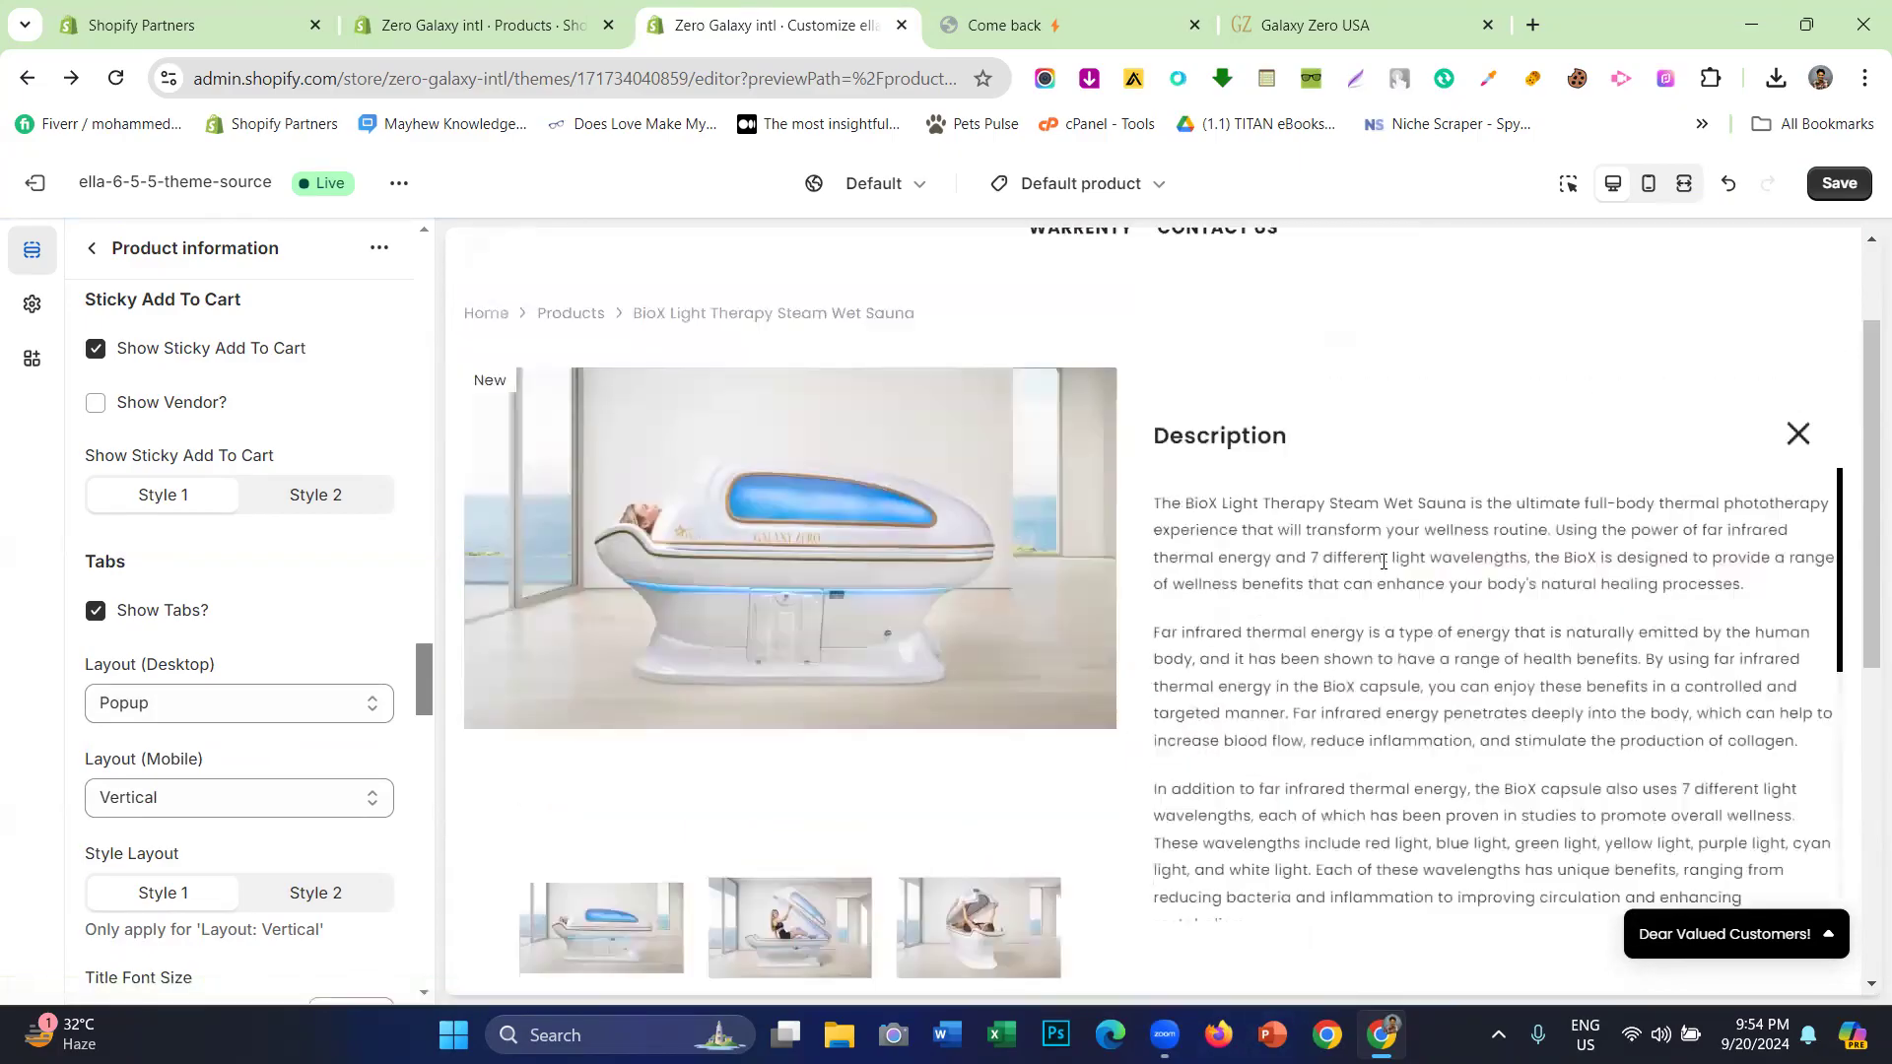
click(1796, 472)
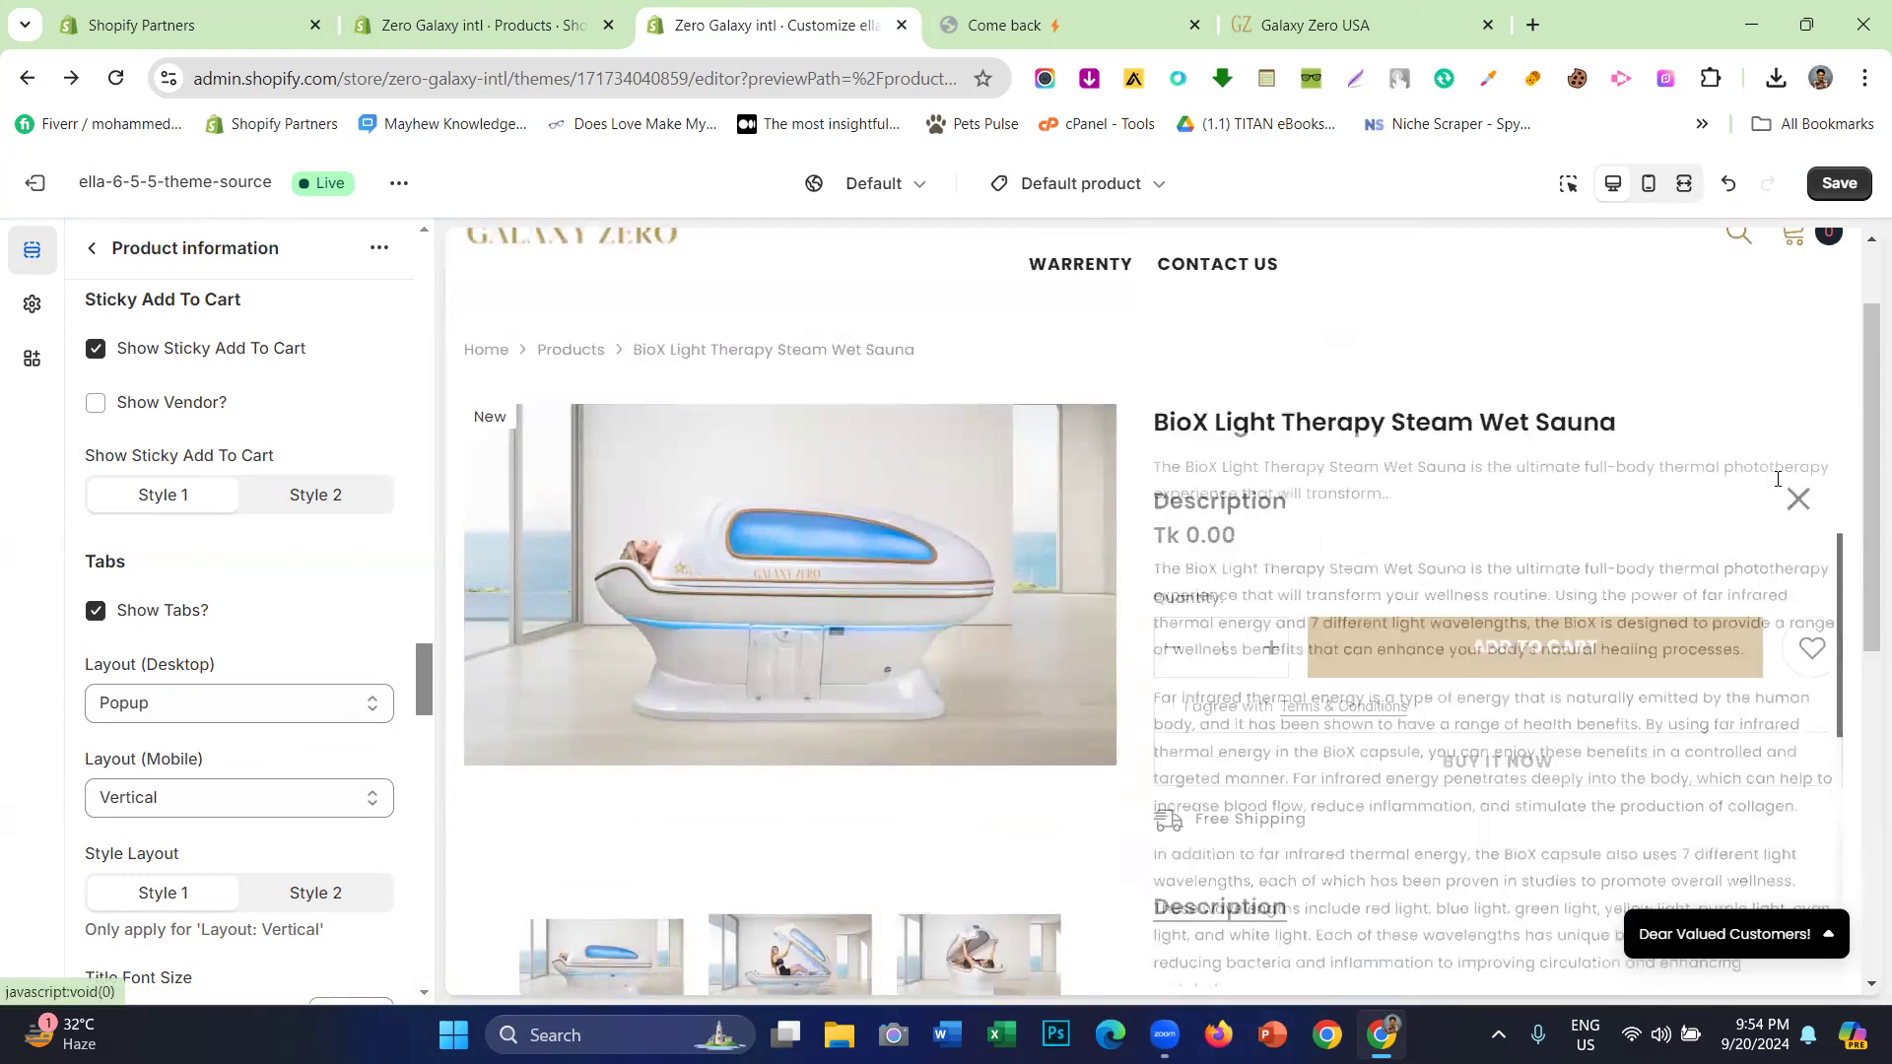
- Set the desktop tab layout to Horizontal and switch the product page preview to mobile view
click(200, 705)
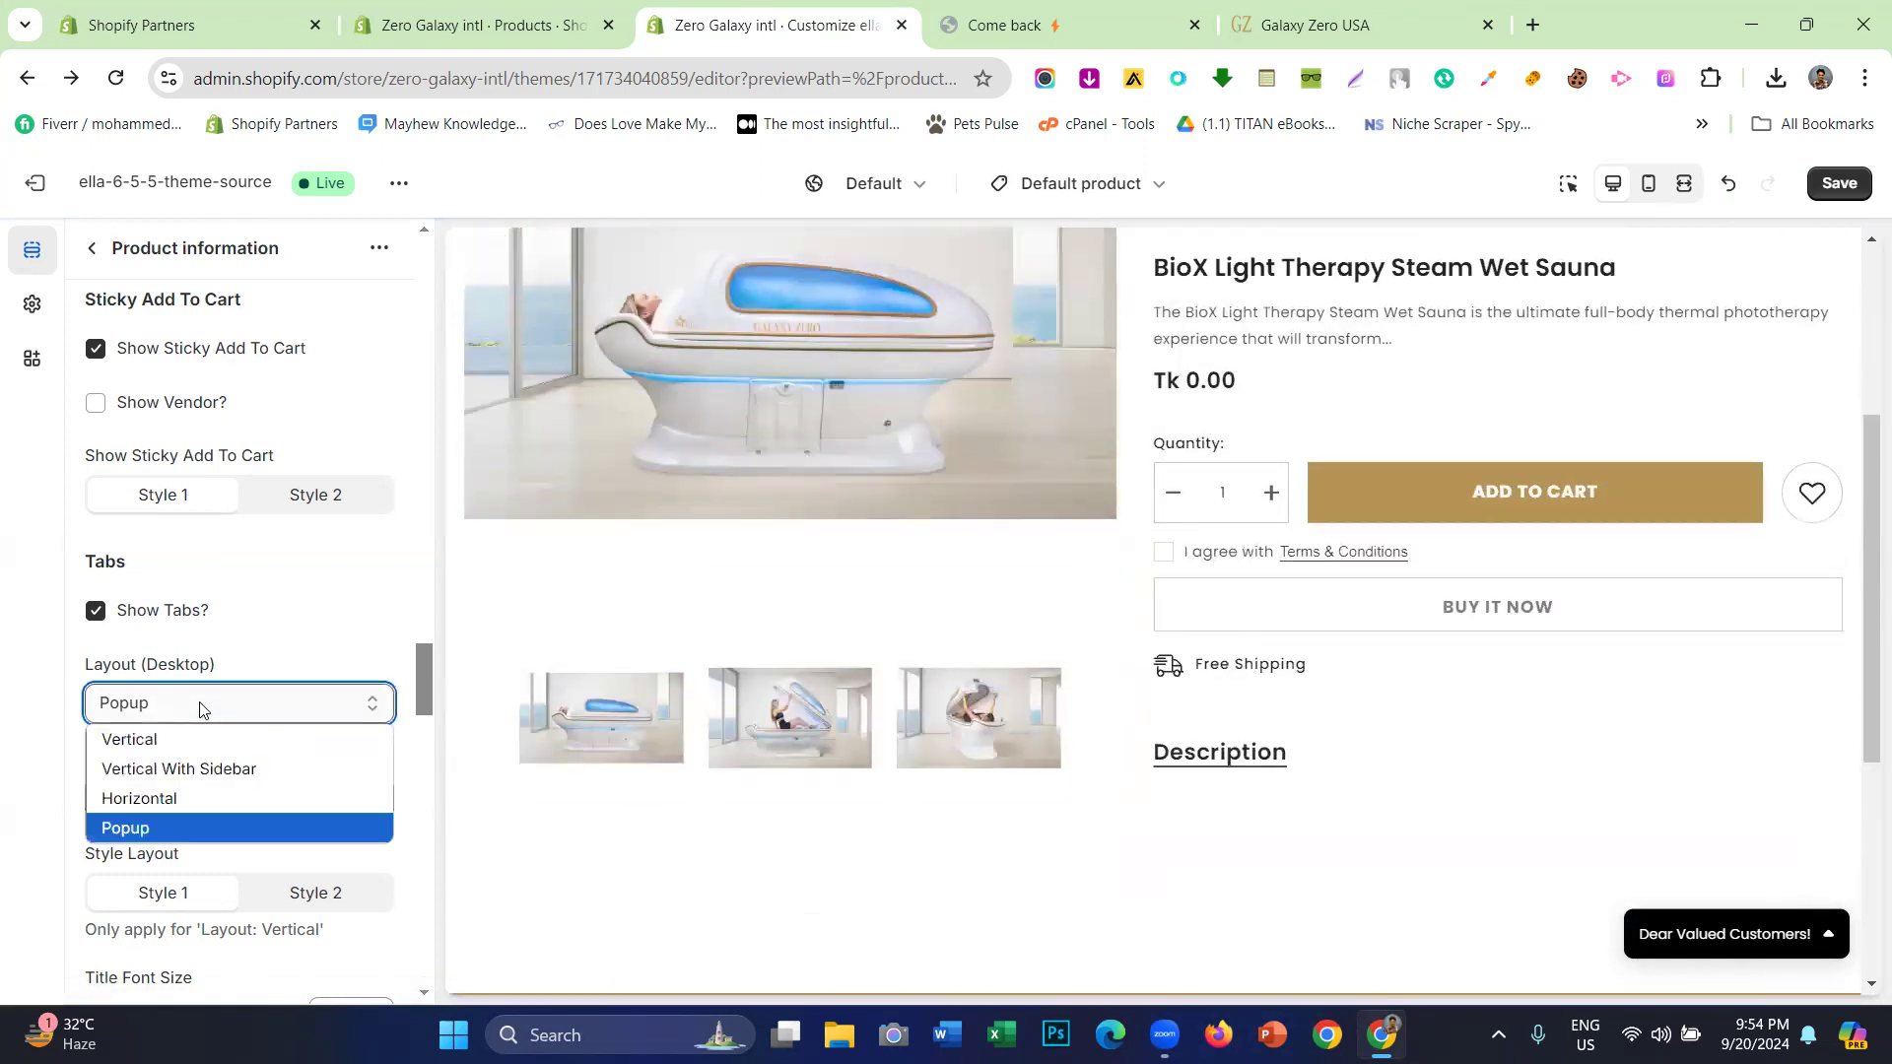
click(184, 799)
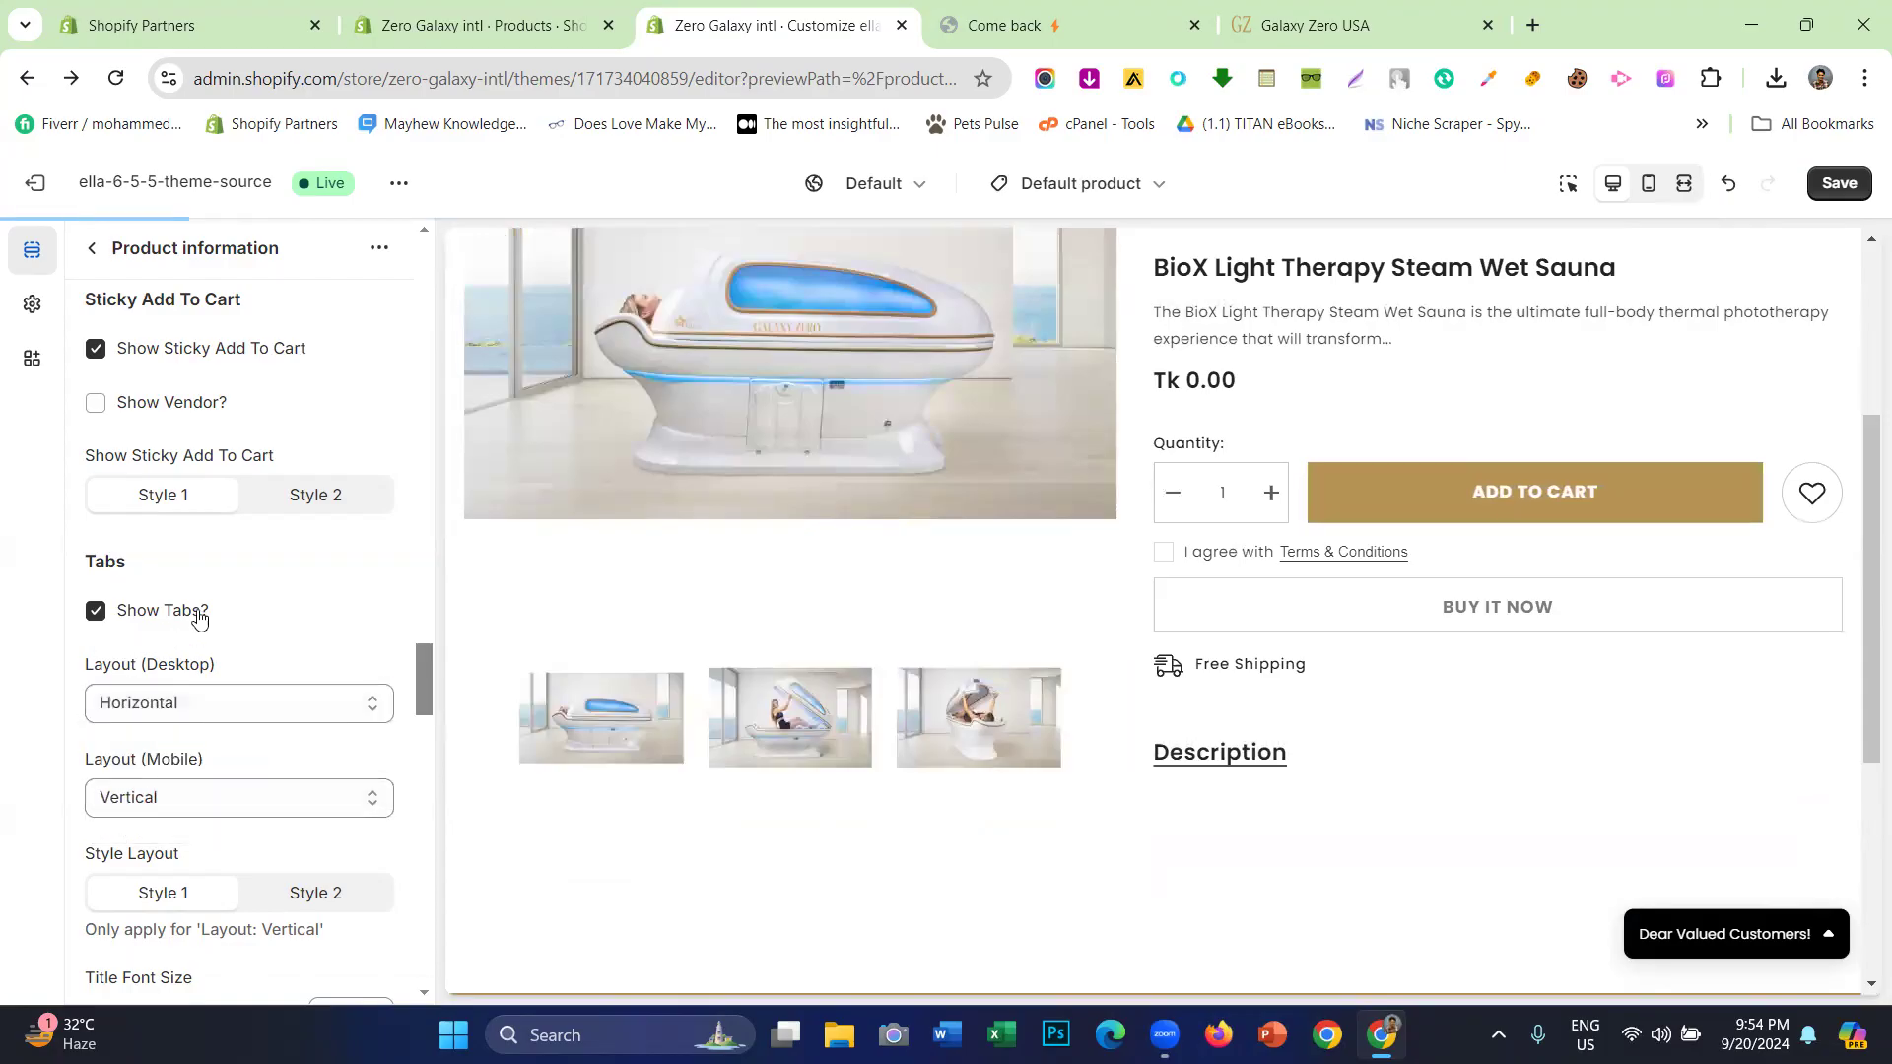
scroll(221, 606, down, 3)
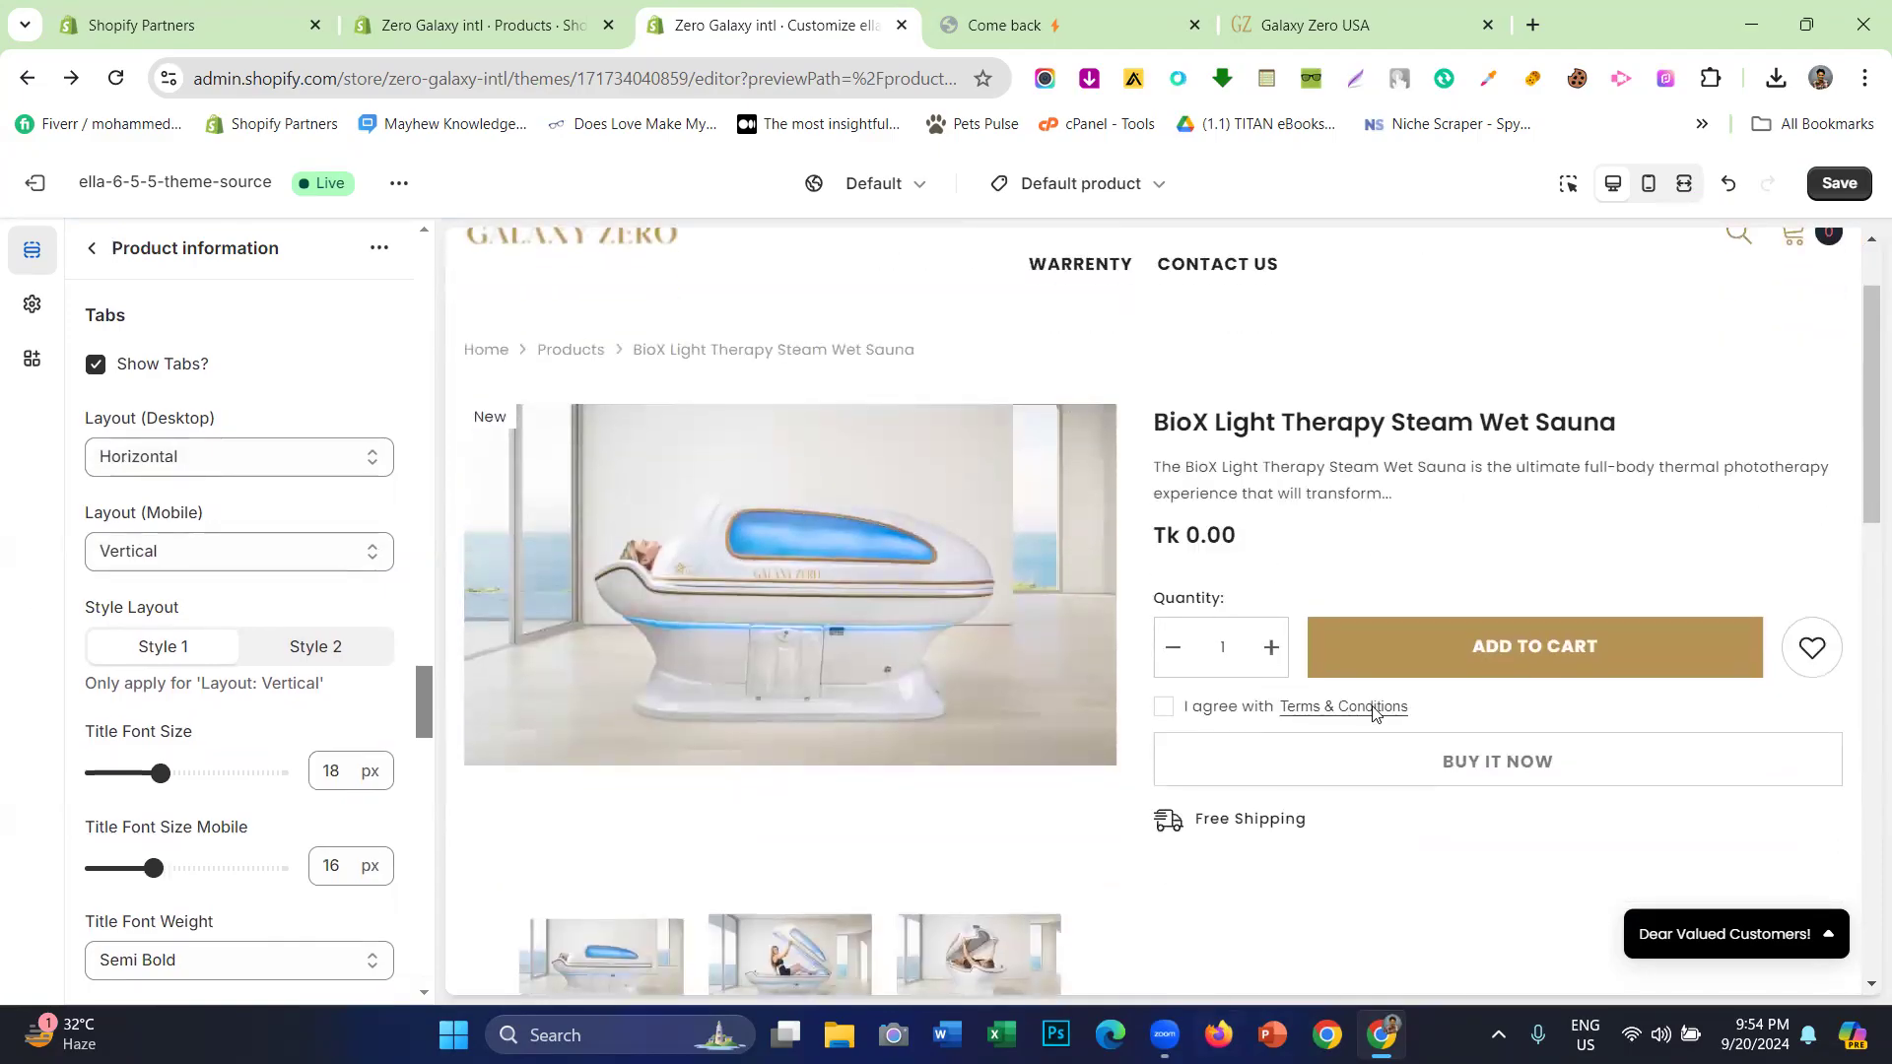
click(1644, 186)
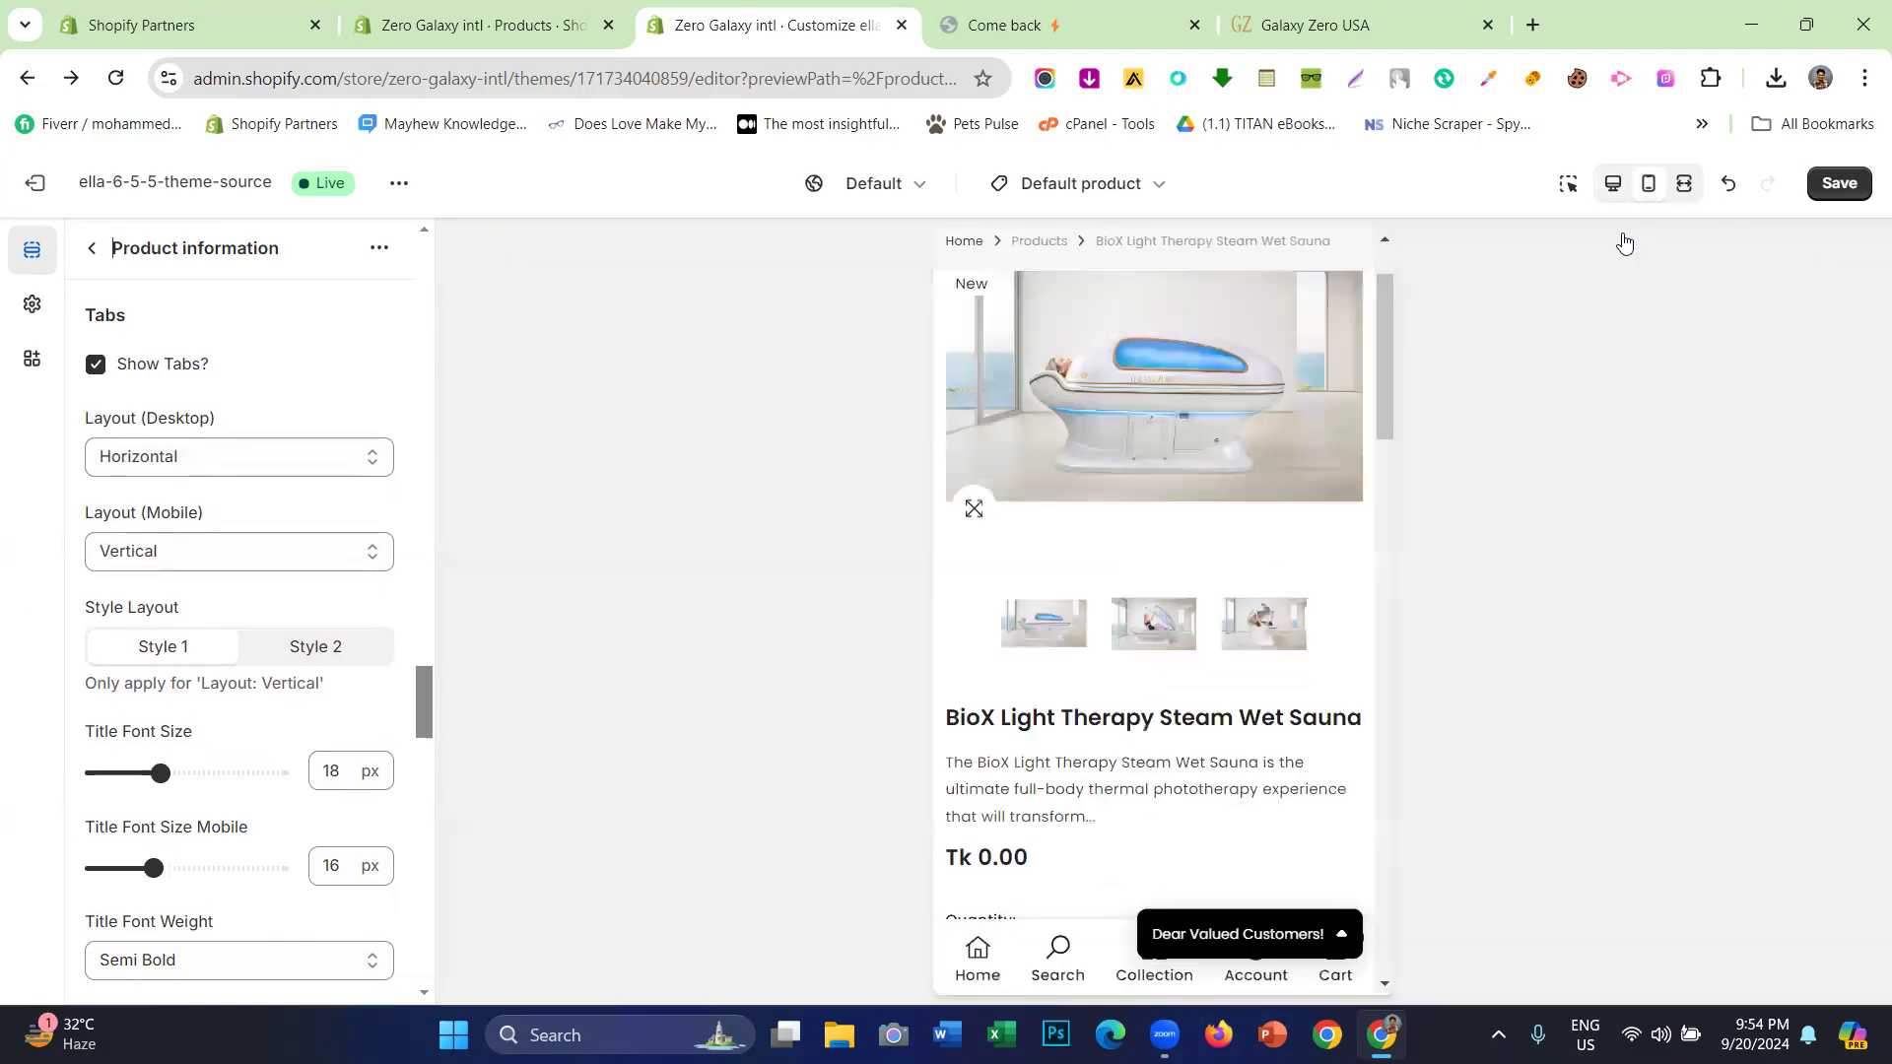
- Try the Vertical With Sidebar mobile tab layout and open and close the Description sidebar in the mobile preview
scroll(1052, 660, down, 3)
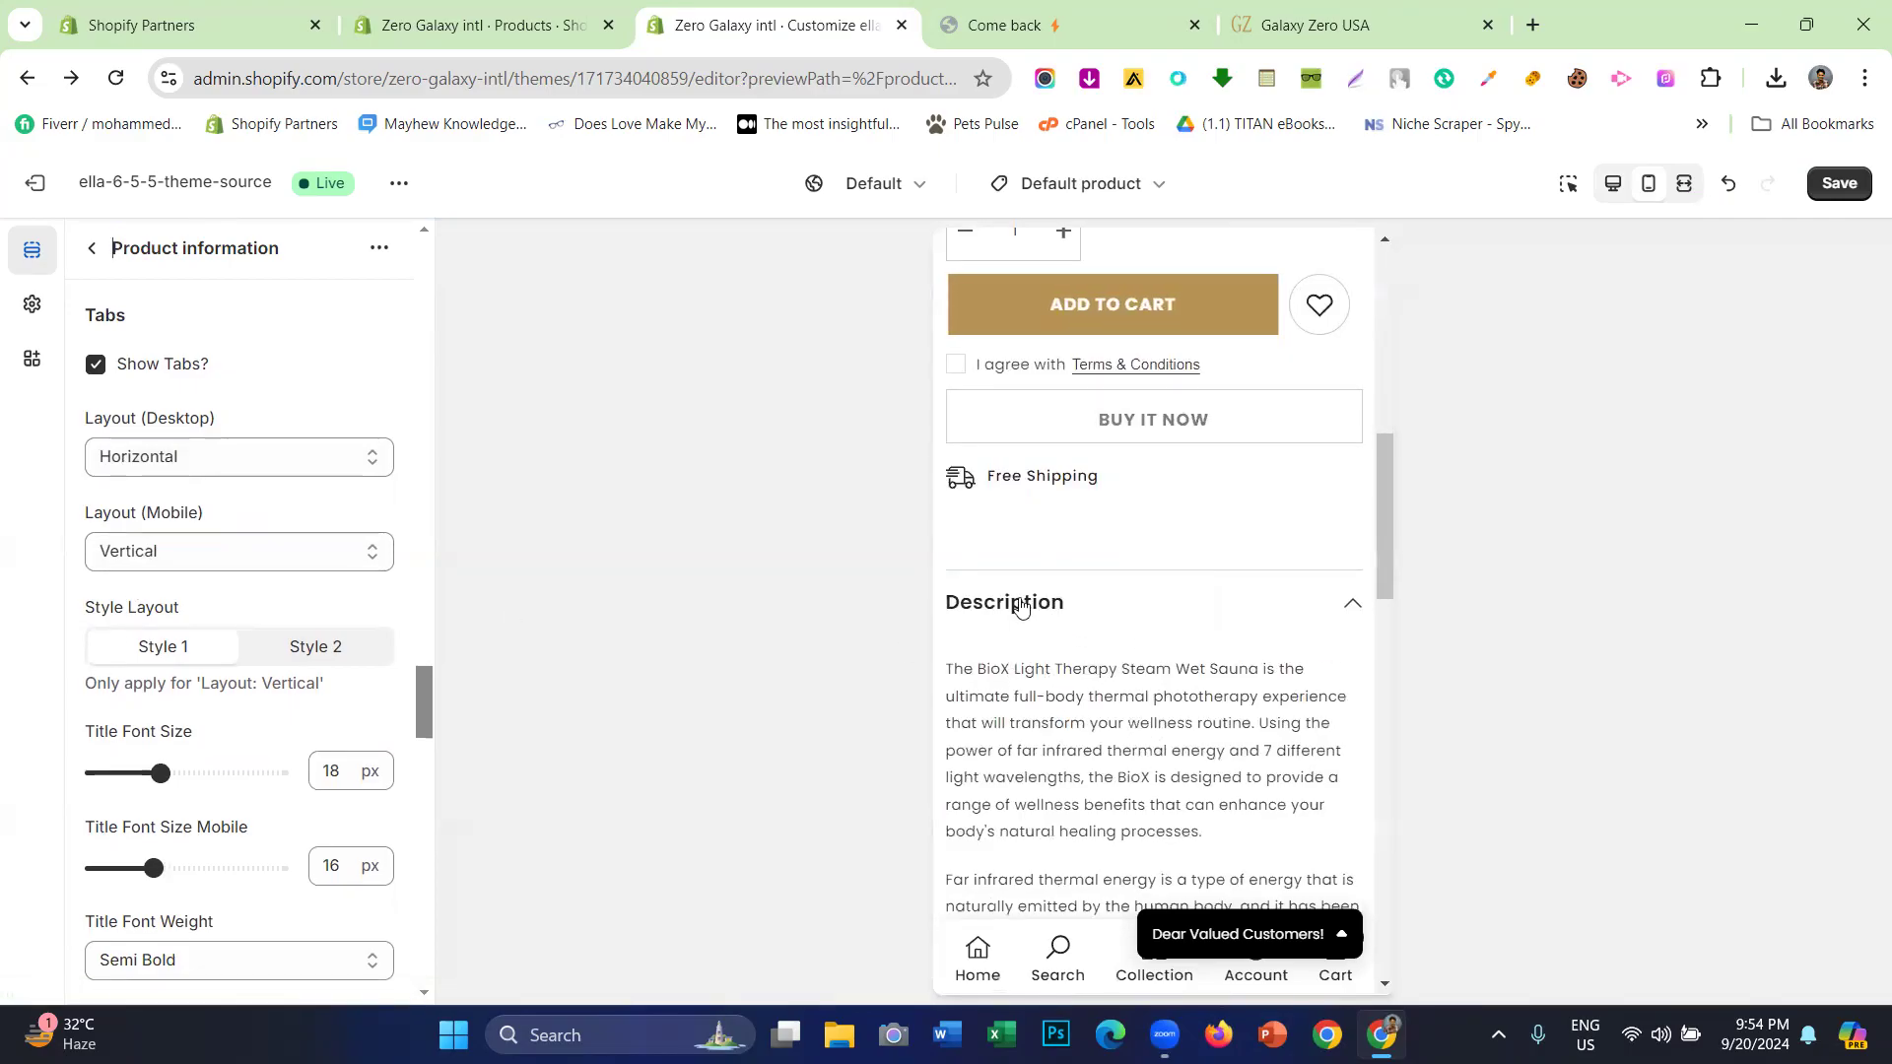
scroll(968, 623, down, 1)
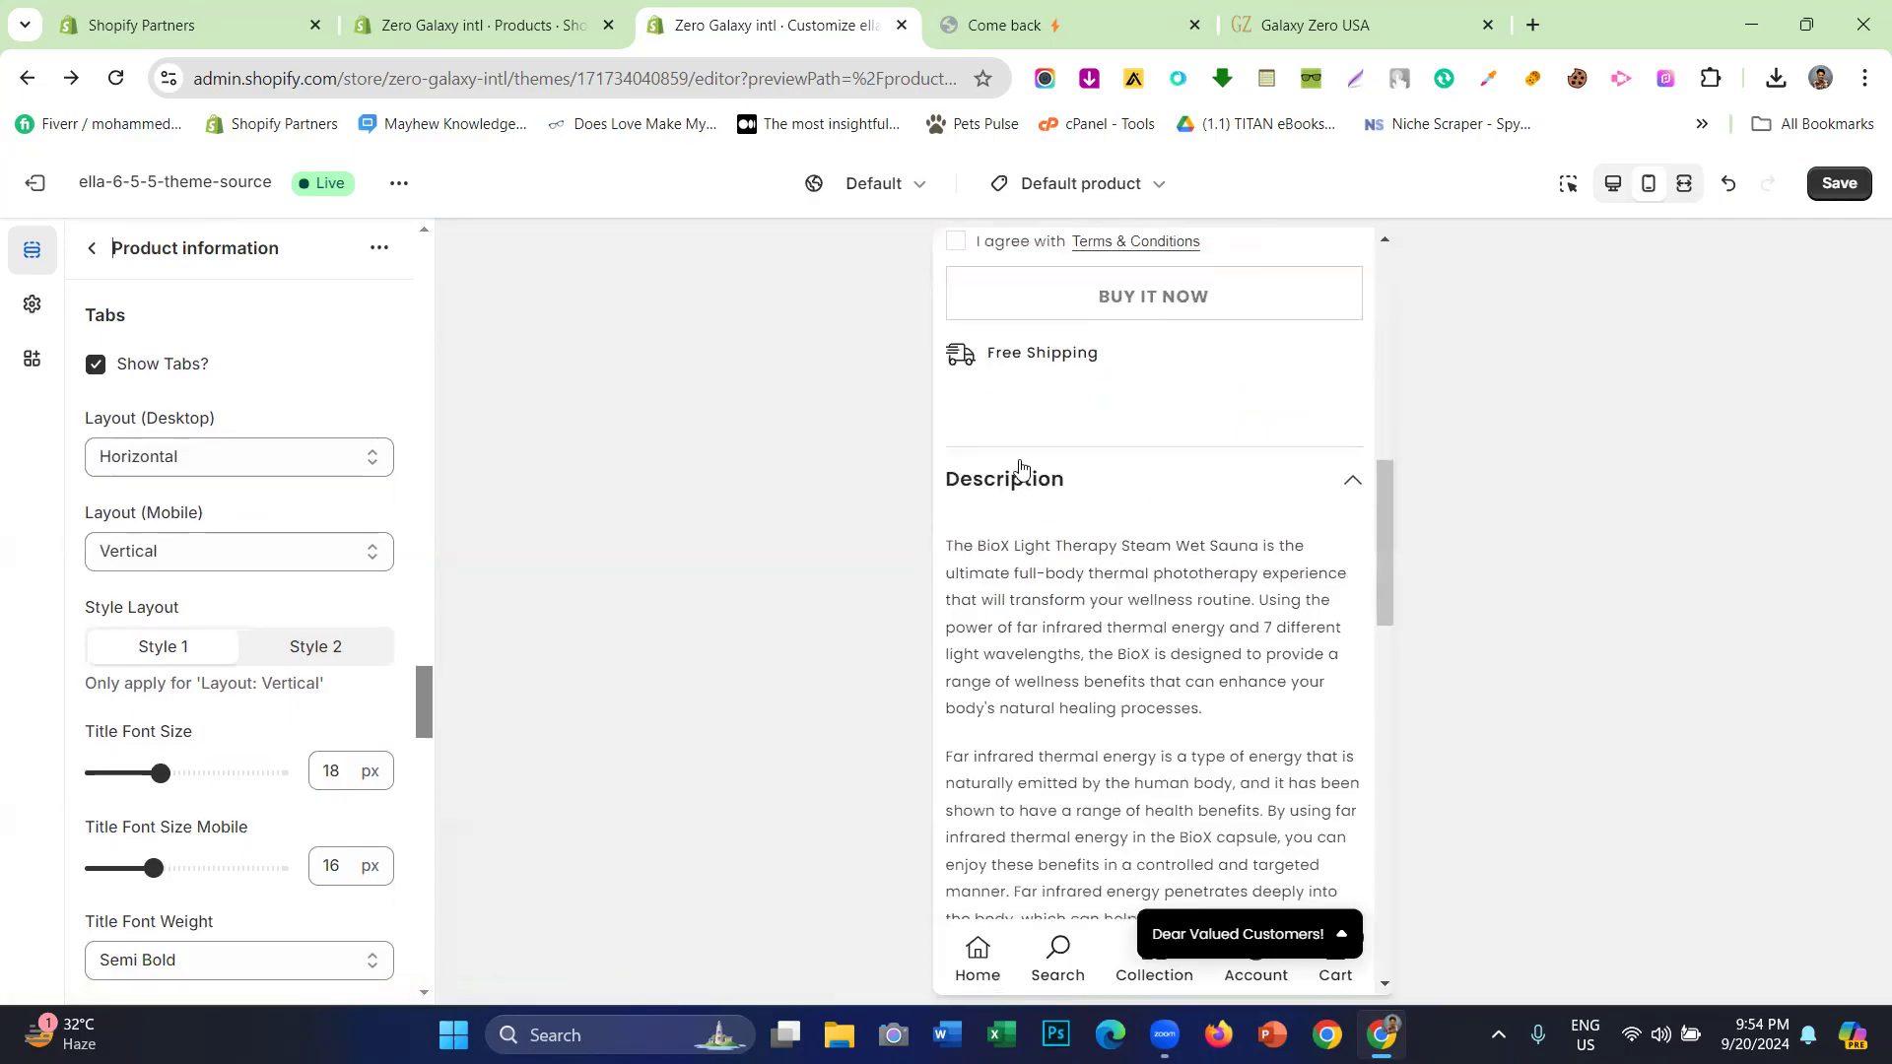
click(125, 548)
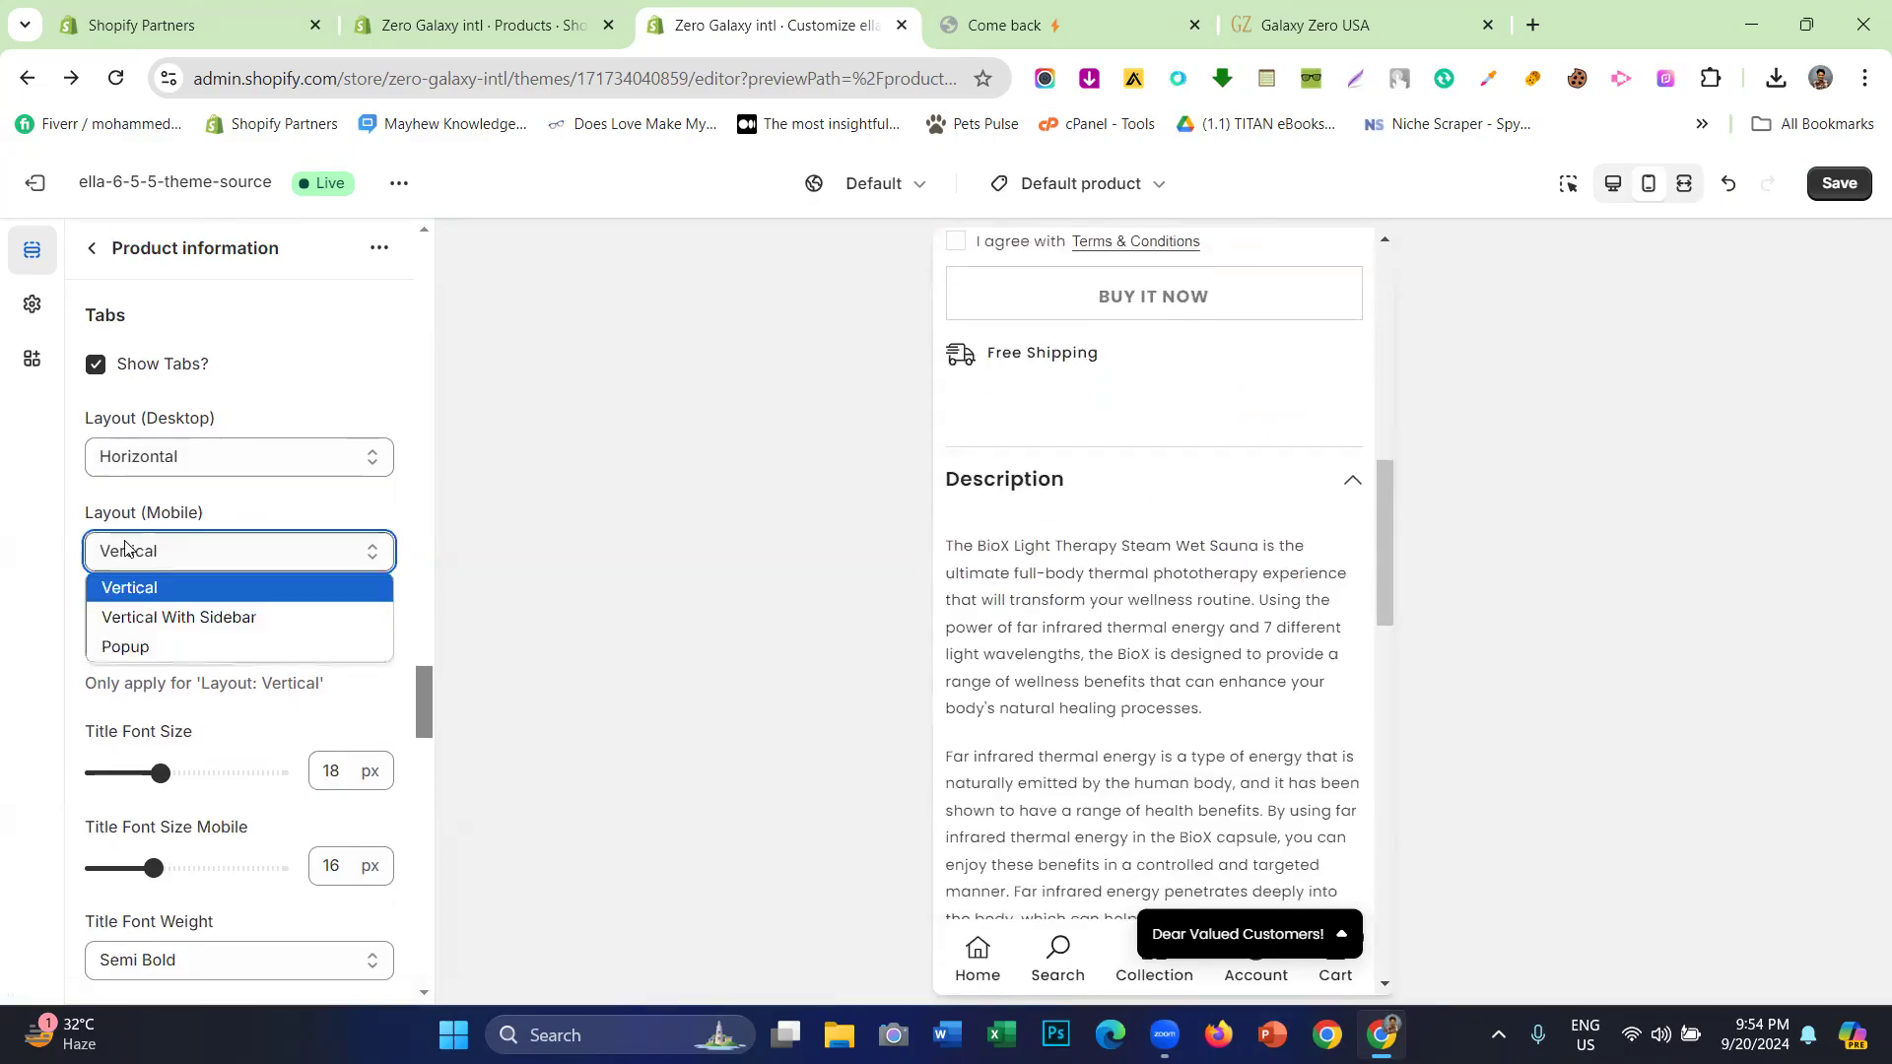
click(147, 616)
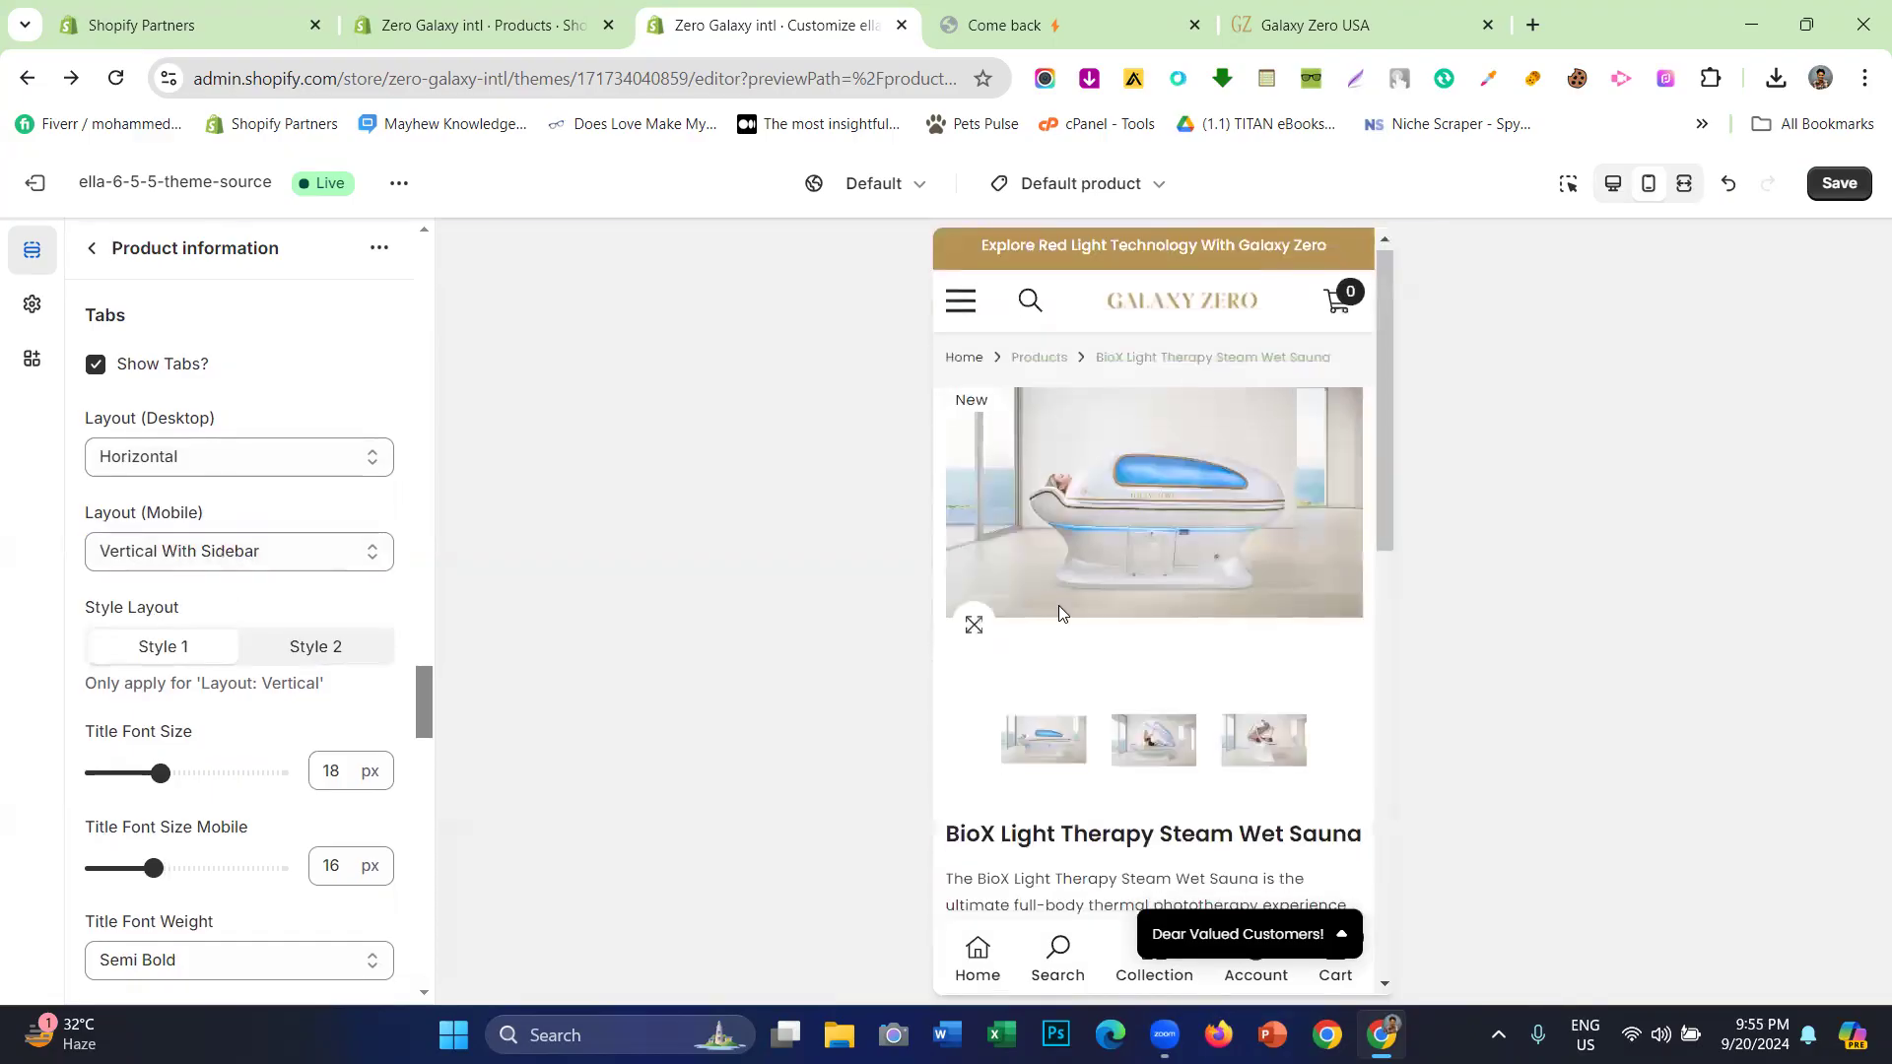
scroll(1060, 603, down, 6)
scroll(1059, 621, down, 2)
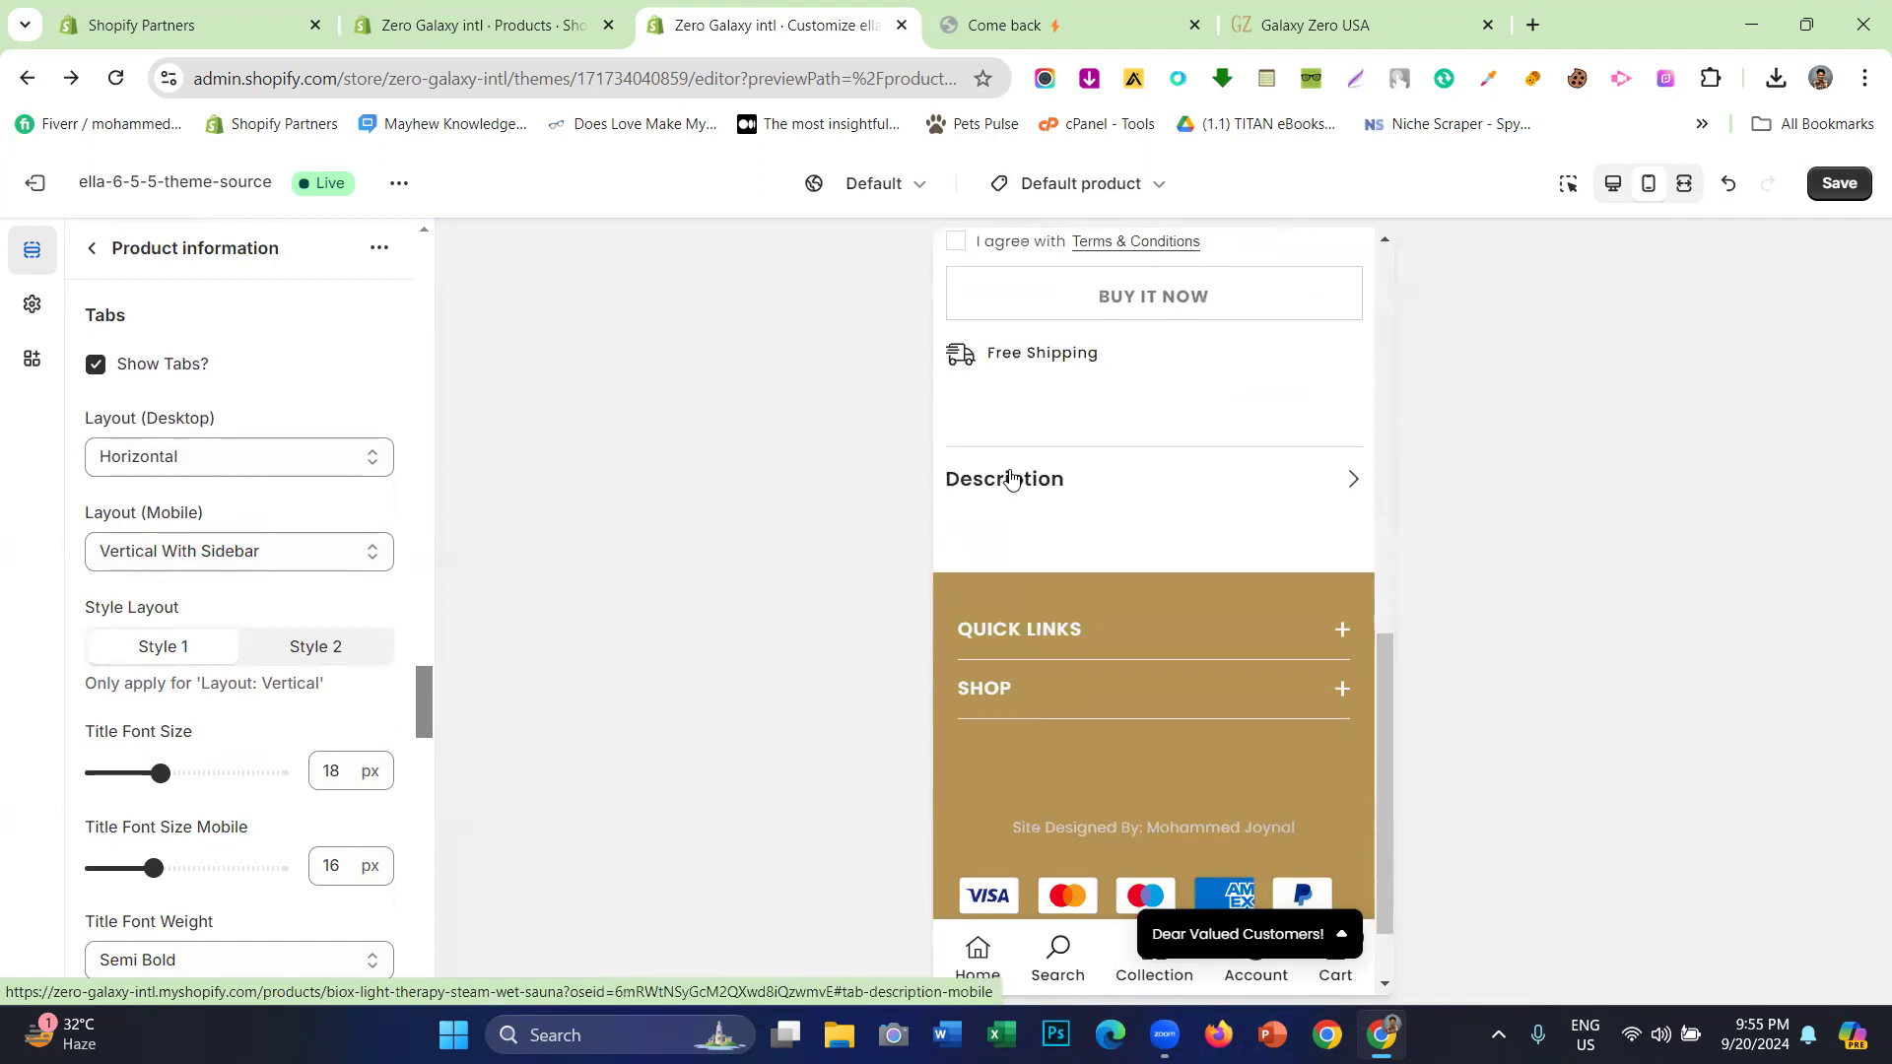
click(1010, 478)
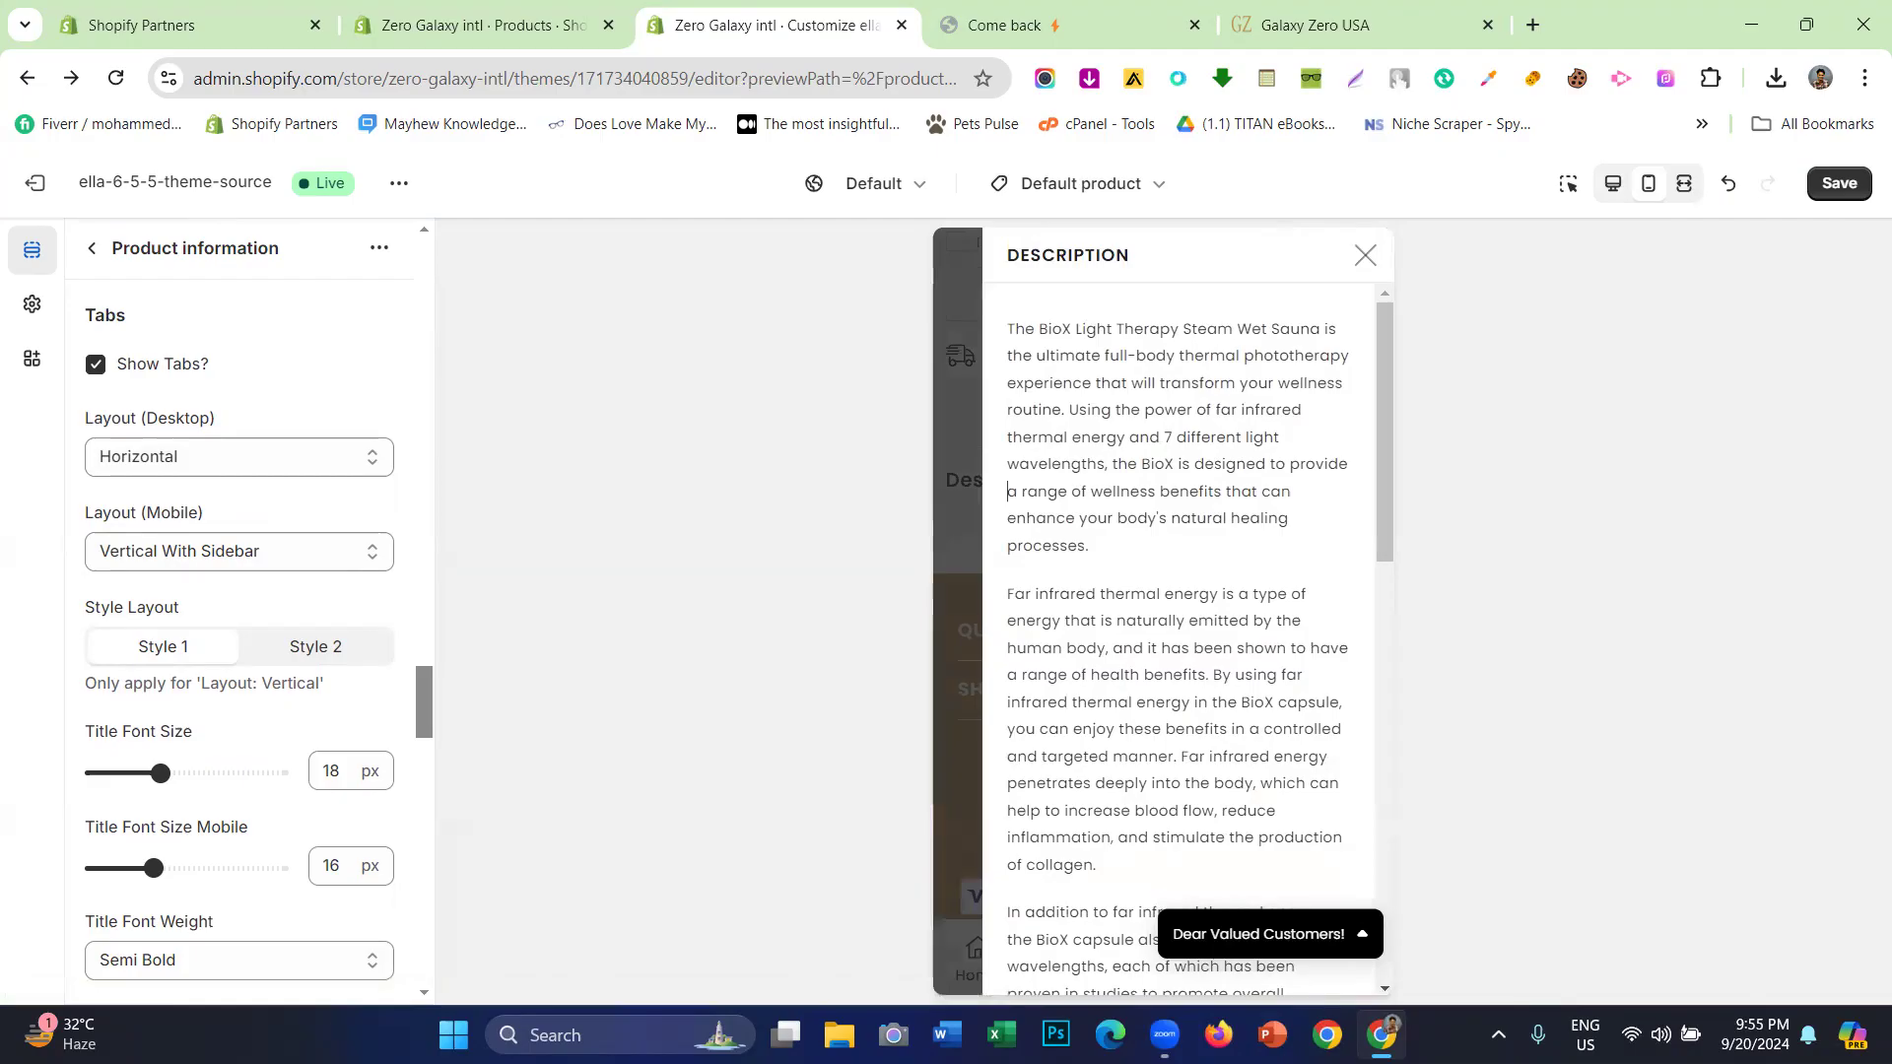
click(955, 505)
- Try the Popup mobile tab layout, compare the desktop and mobile previews, and open the Description popup on mobile
click(192, 569)
click(192, 646)
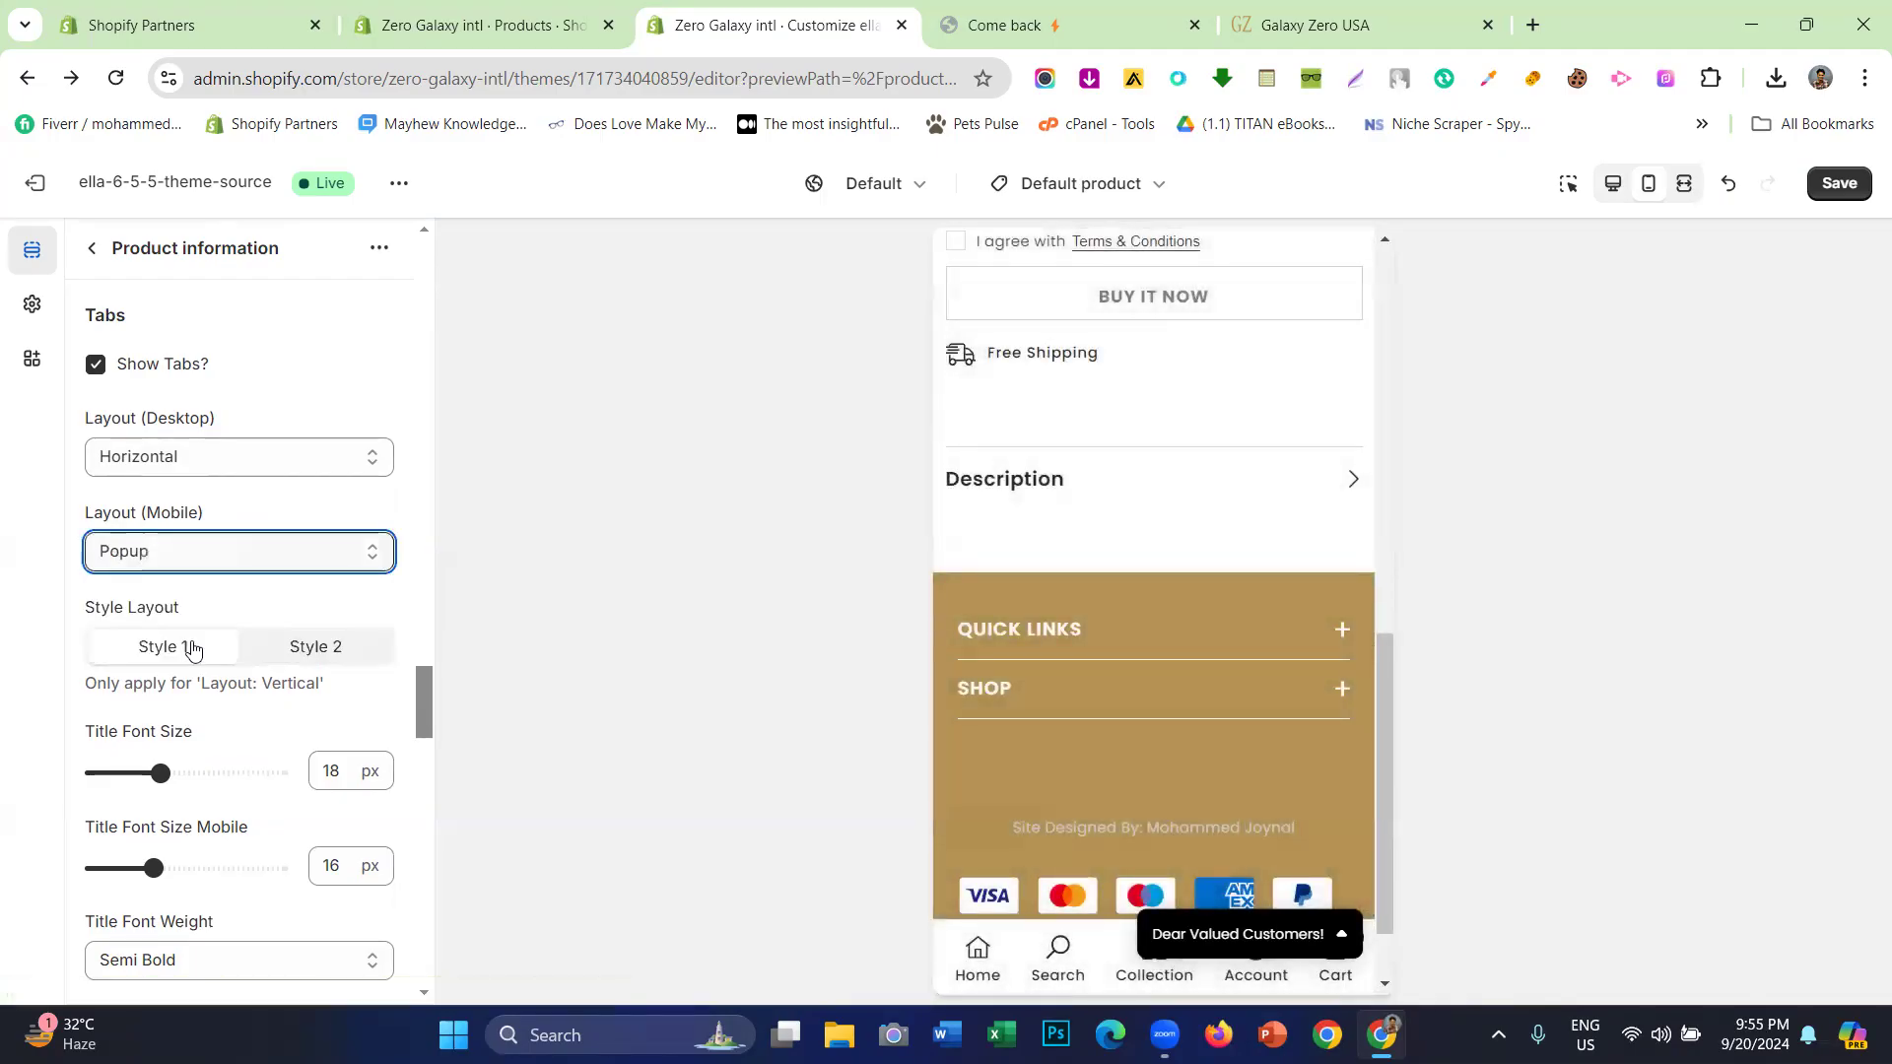
scroll(1126, 684, down, 4)
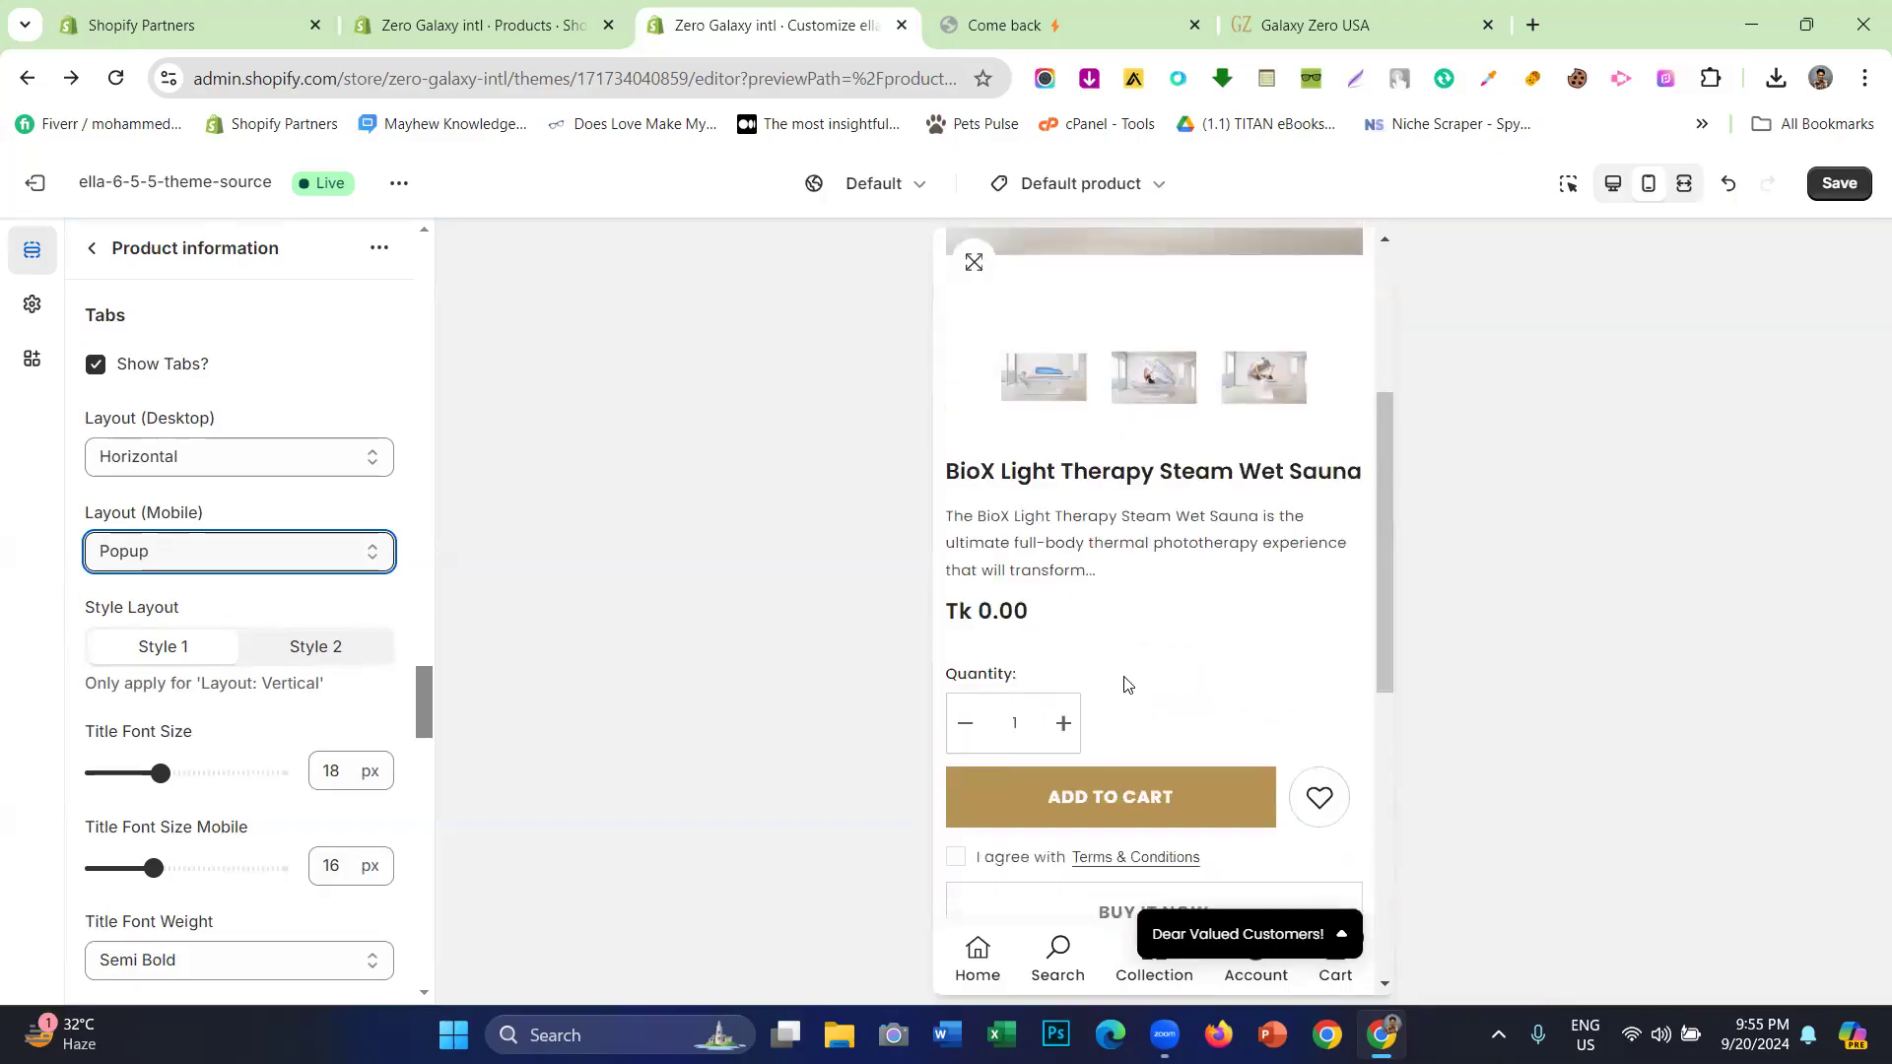
scroll(1126, 684, down, 5)
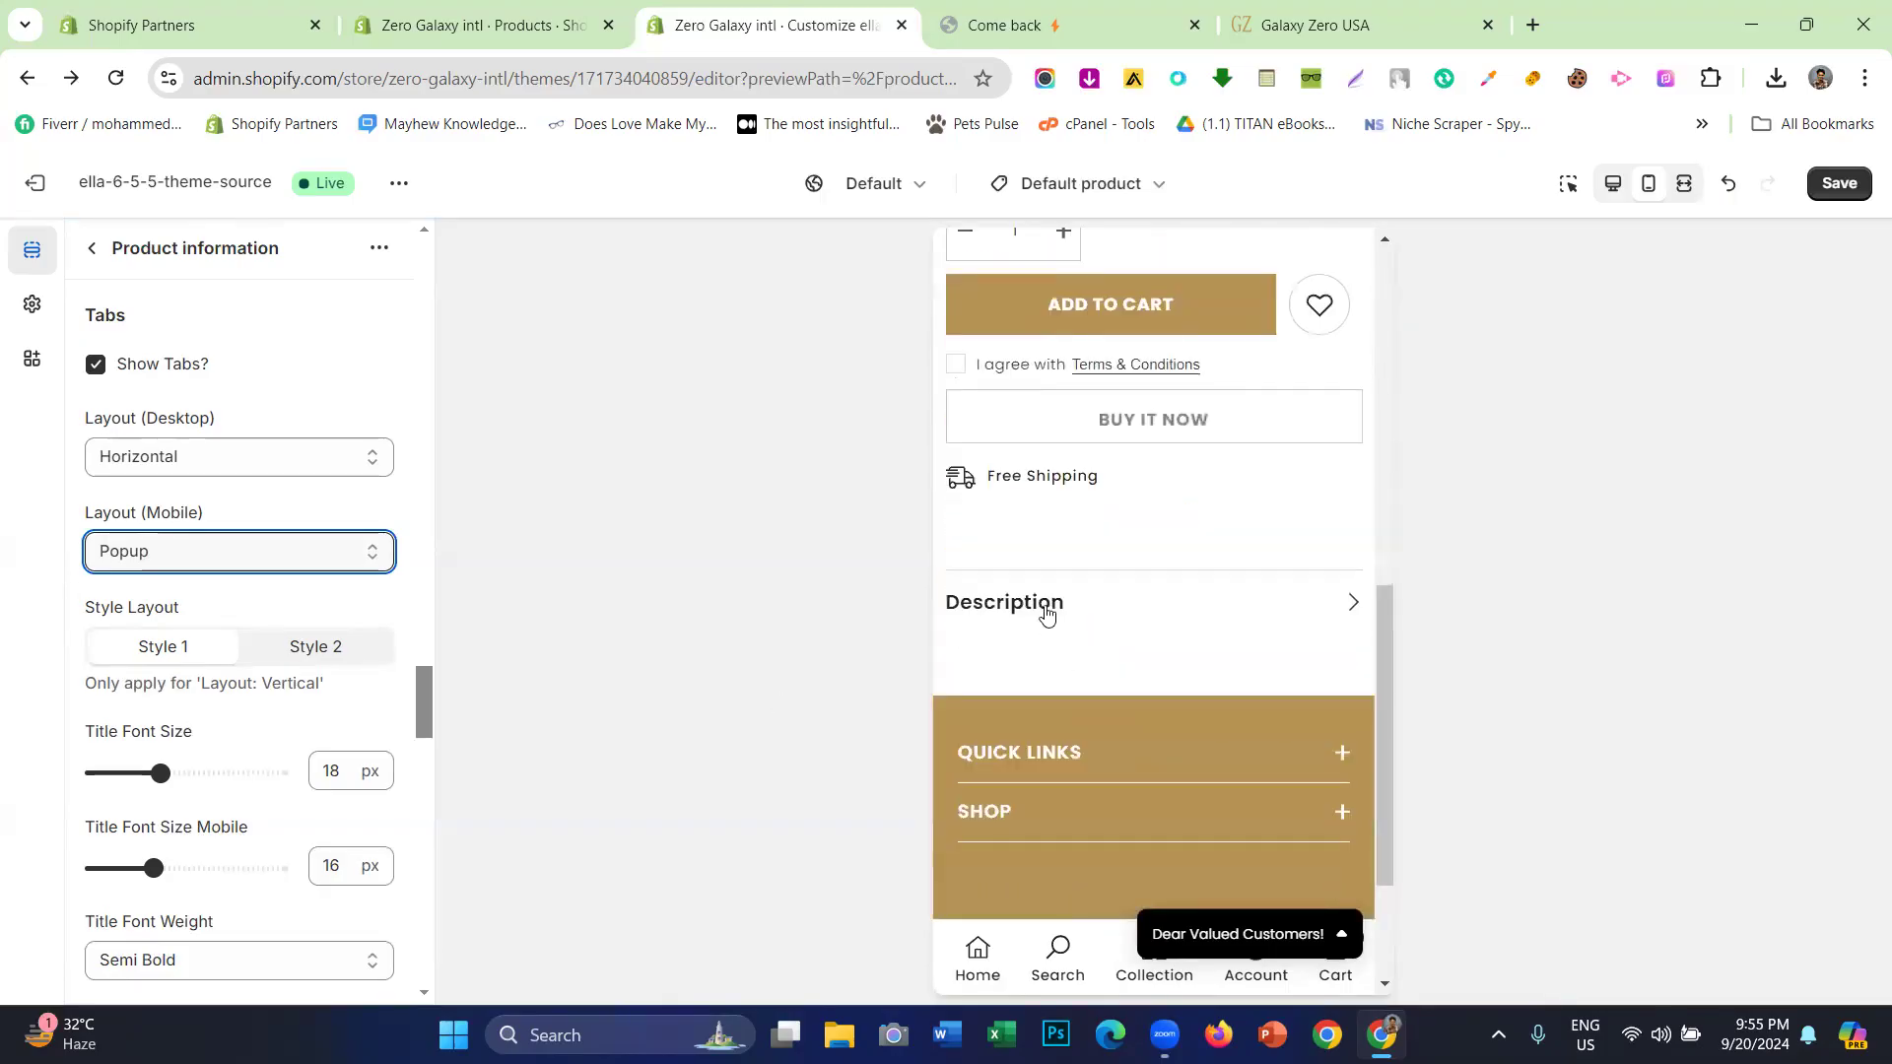
click(1613, 184)
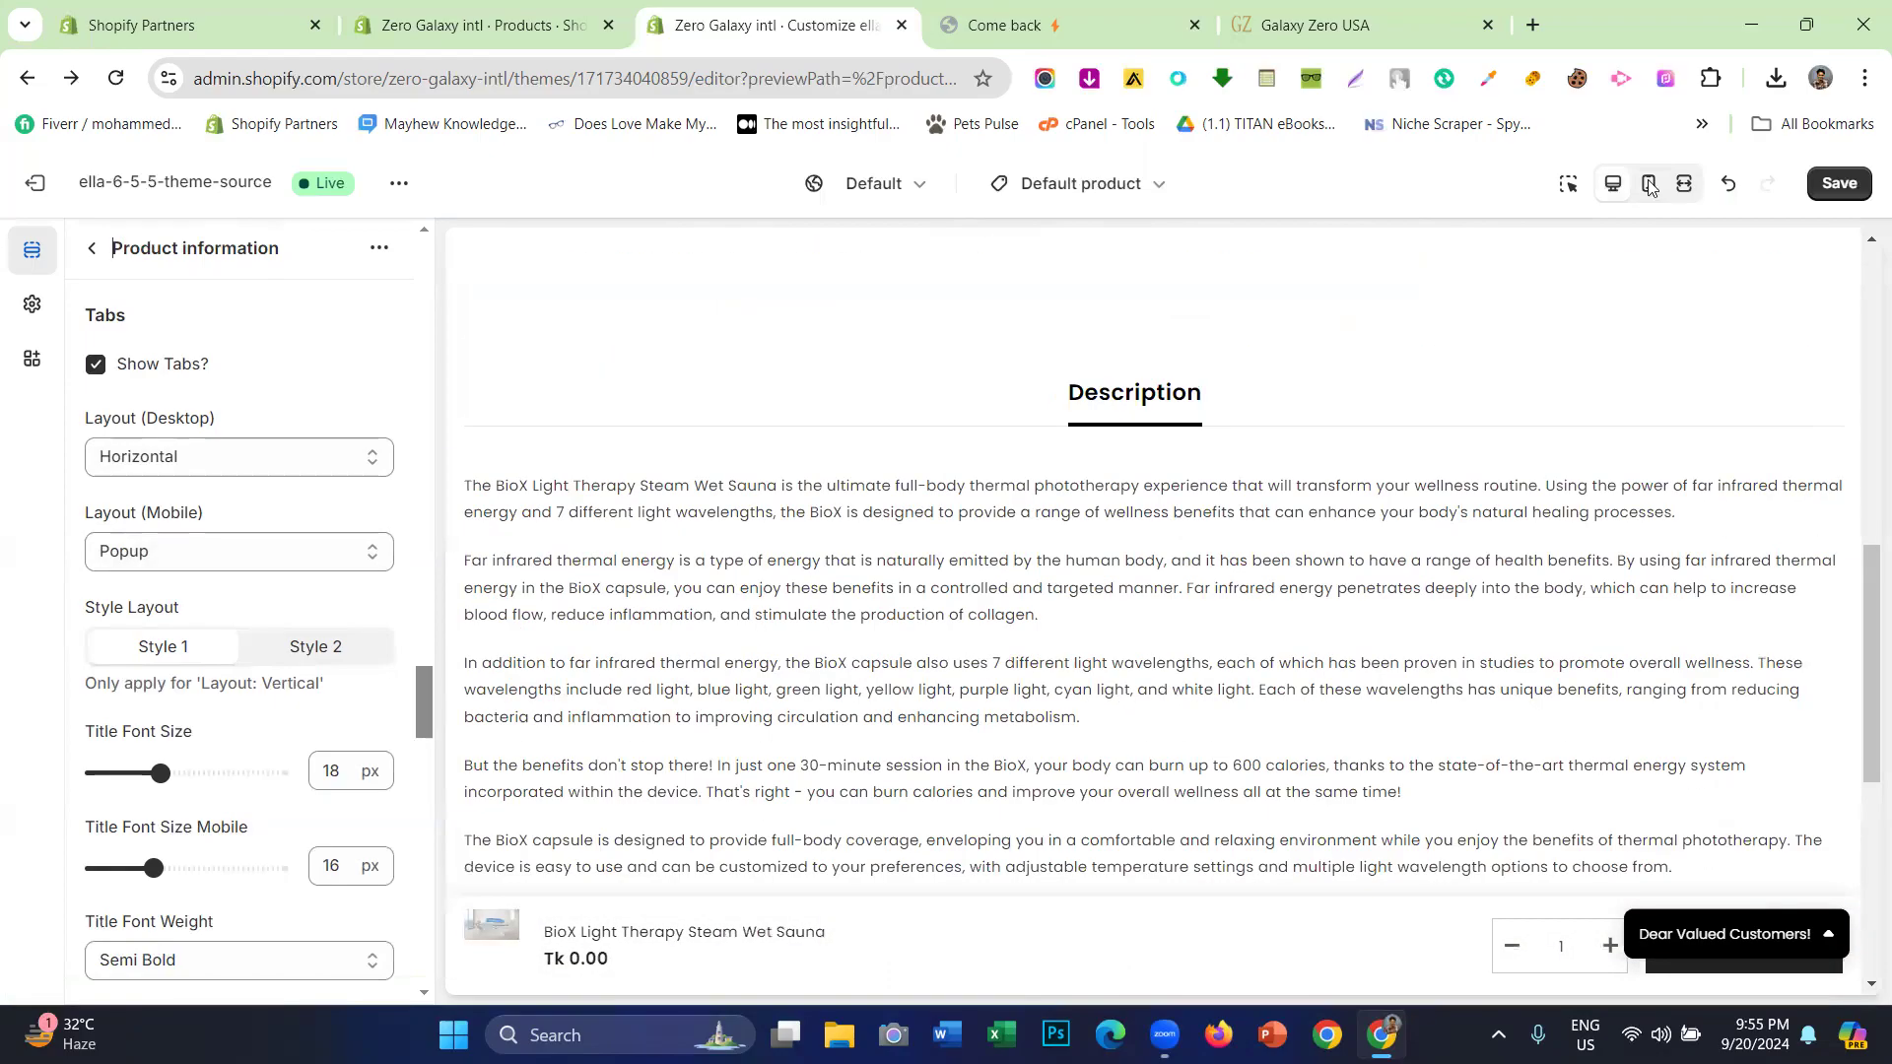
click(1650, 186)
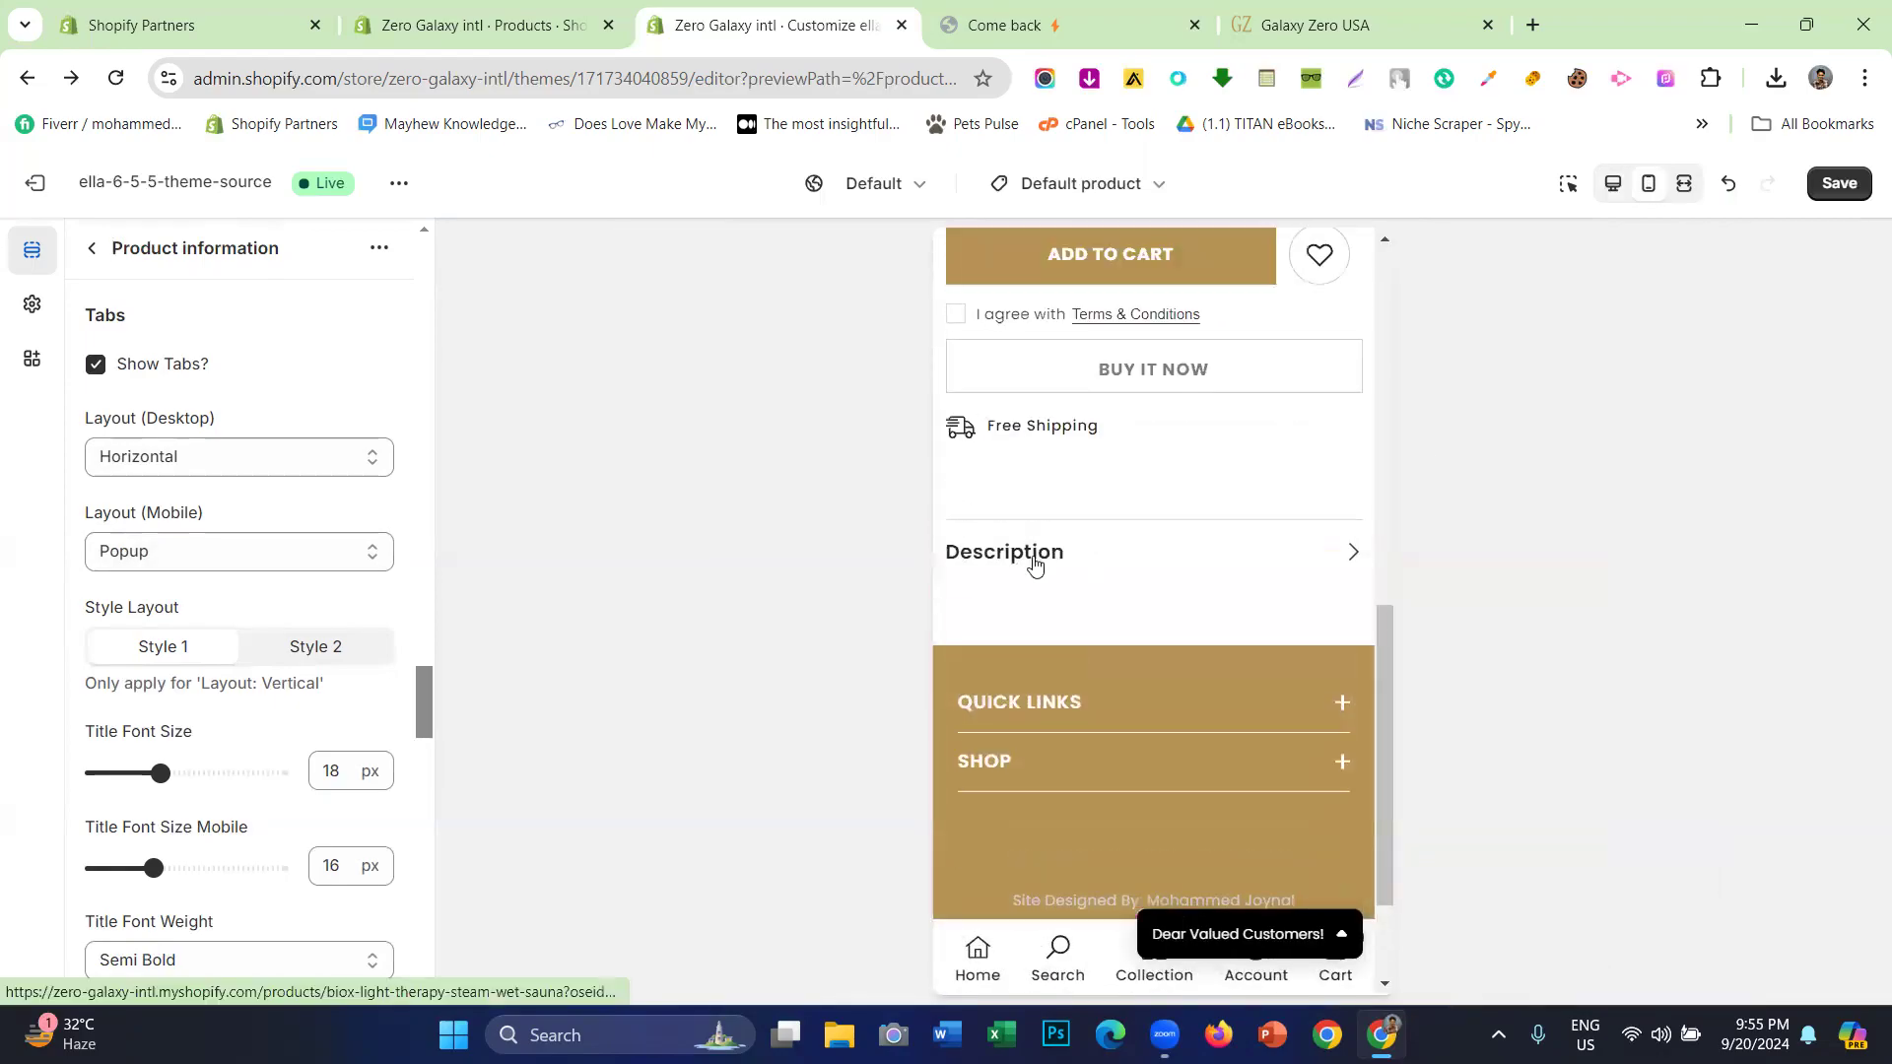
click(1034, 564)
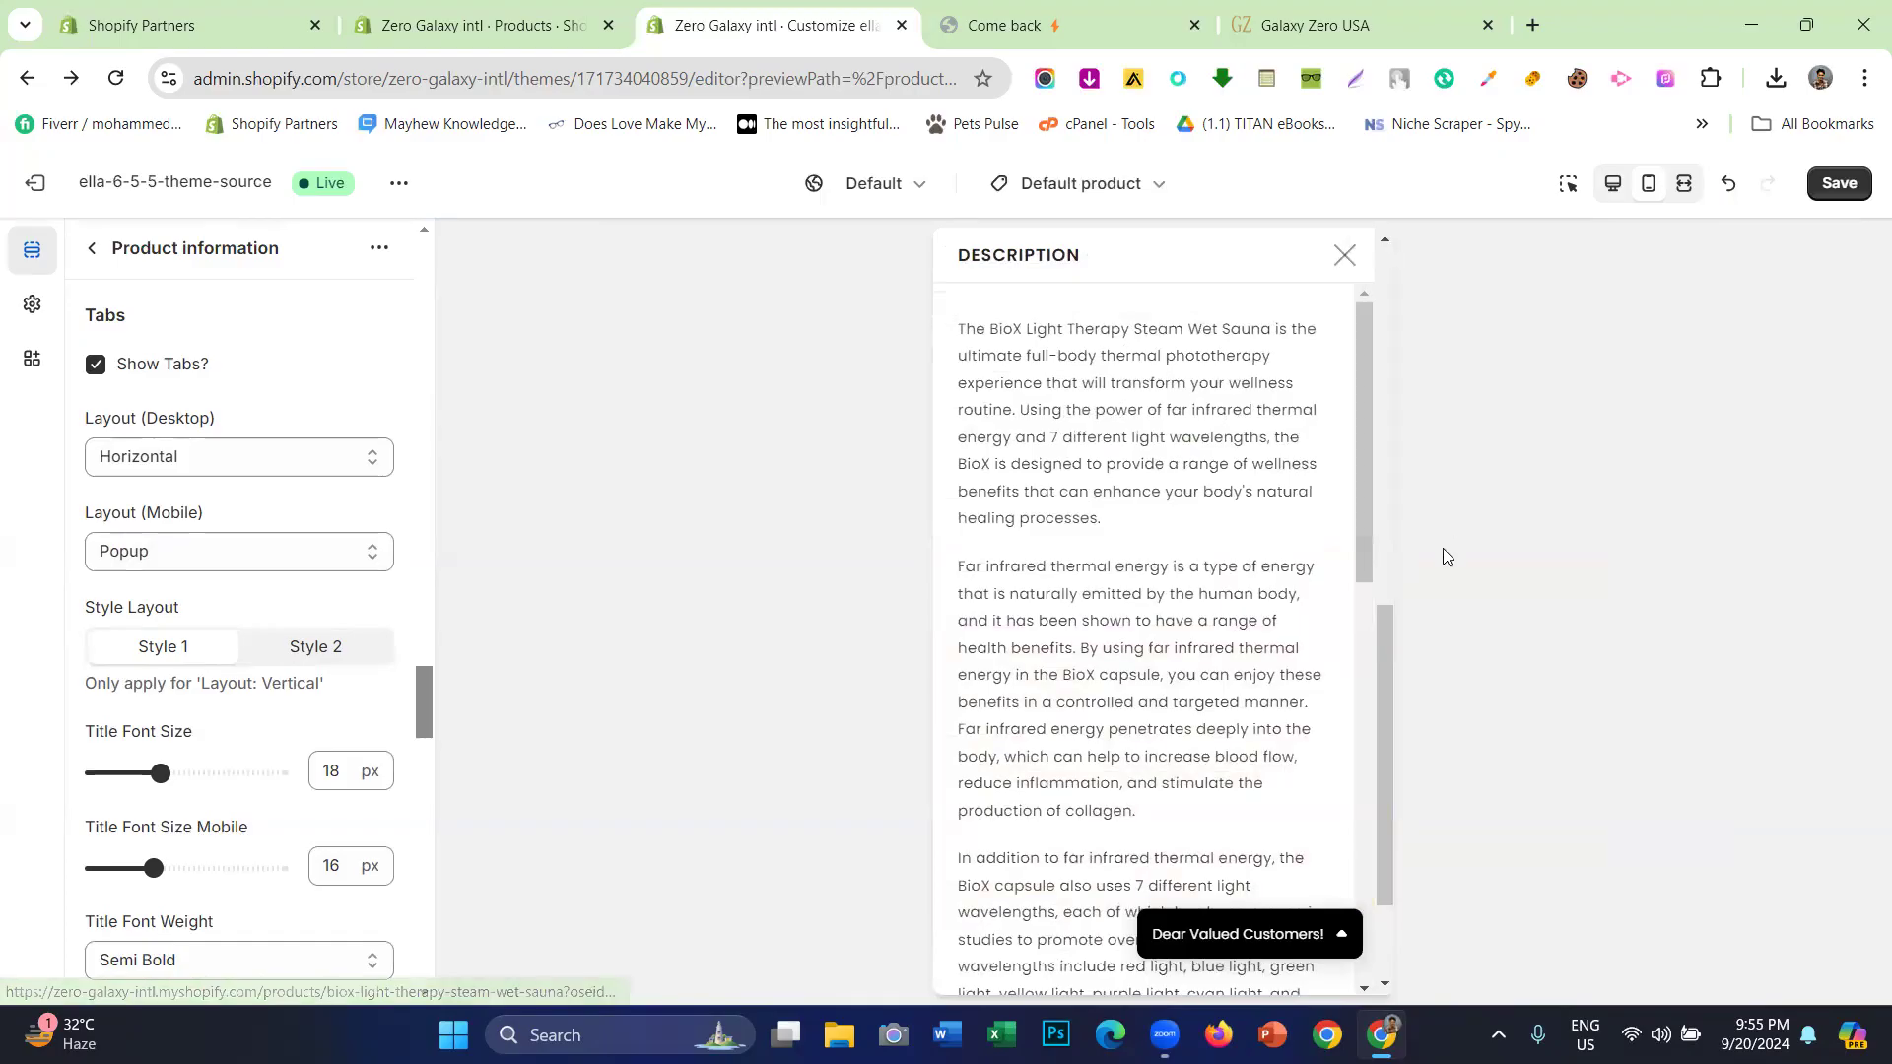
scroll(1446, 557, up, 3)
- Set the mobile tab layout to Vertical and check the Description tab in the desktop preview
click(176, 554)
click(177, 582)
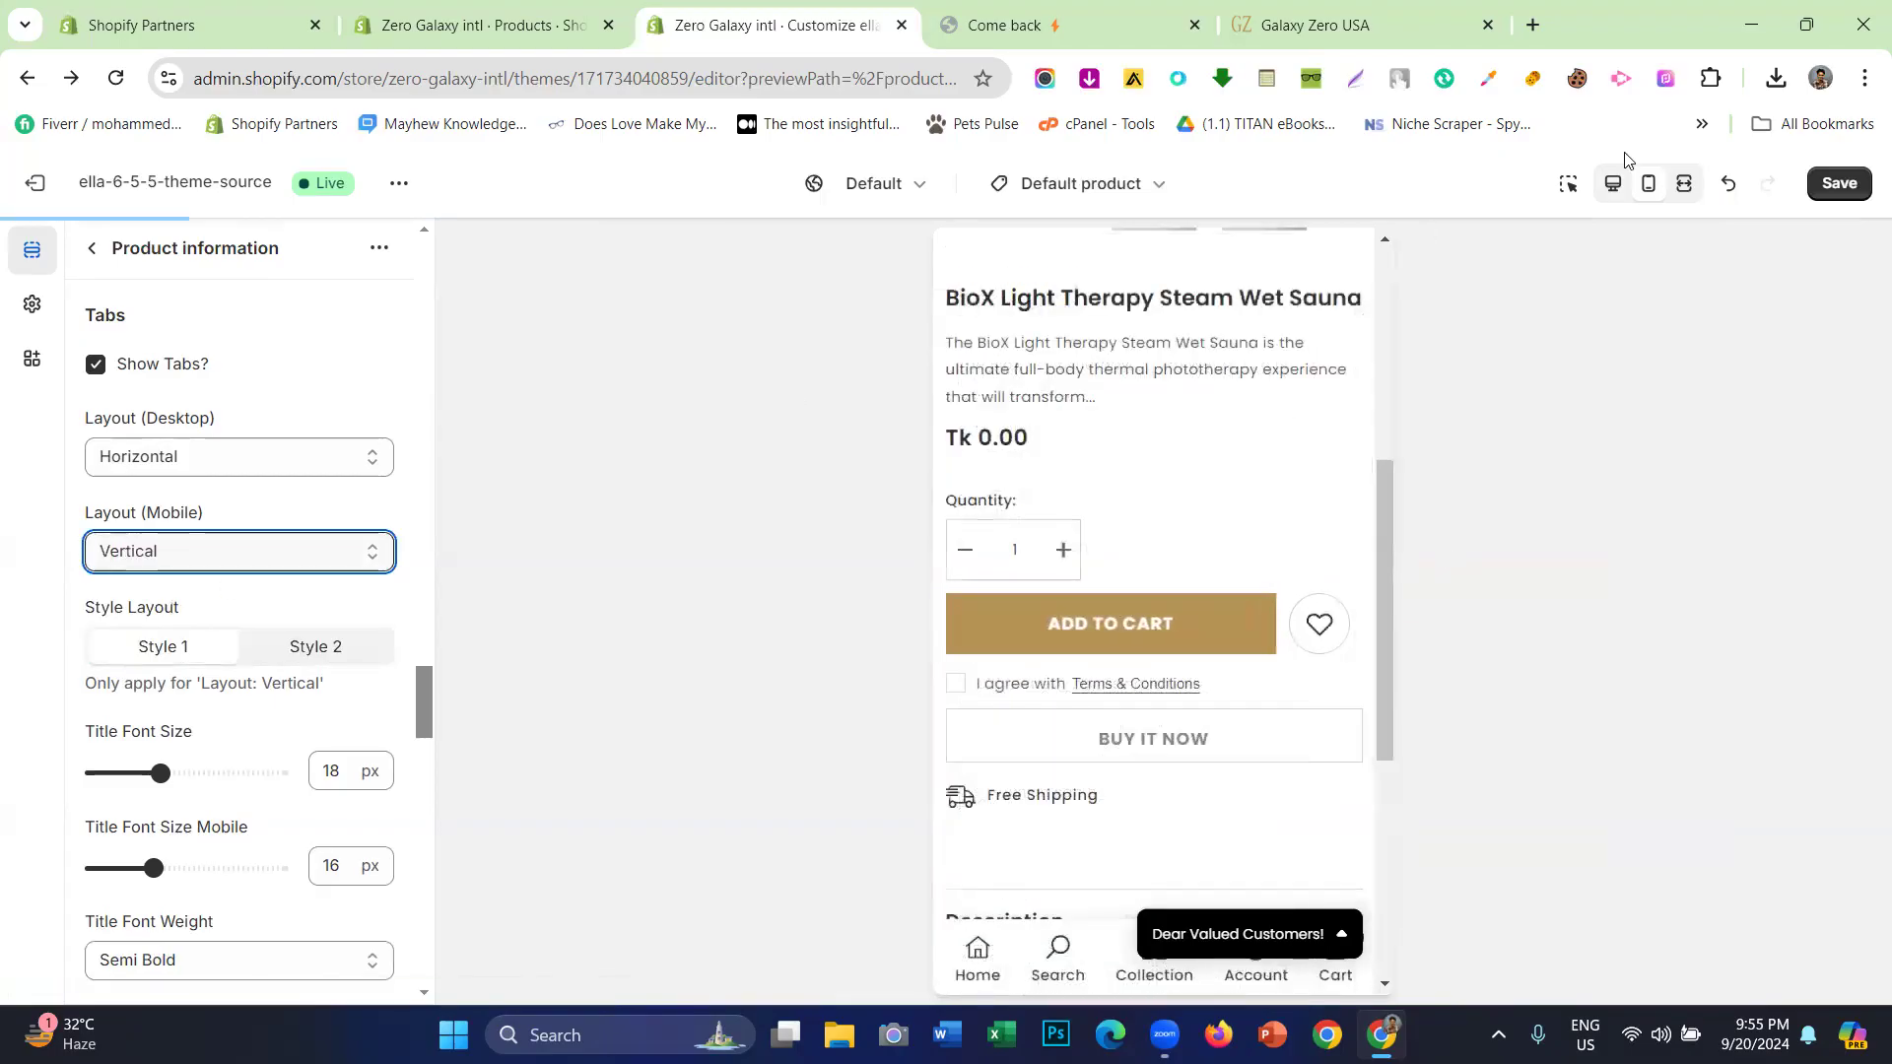
click(1612, 185)
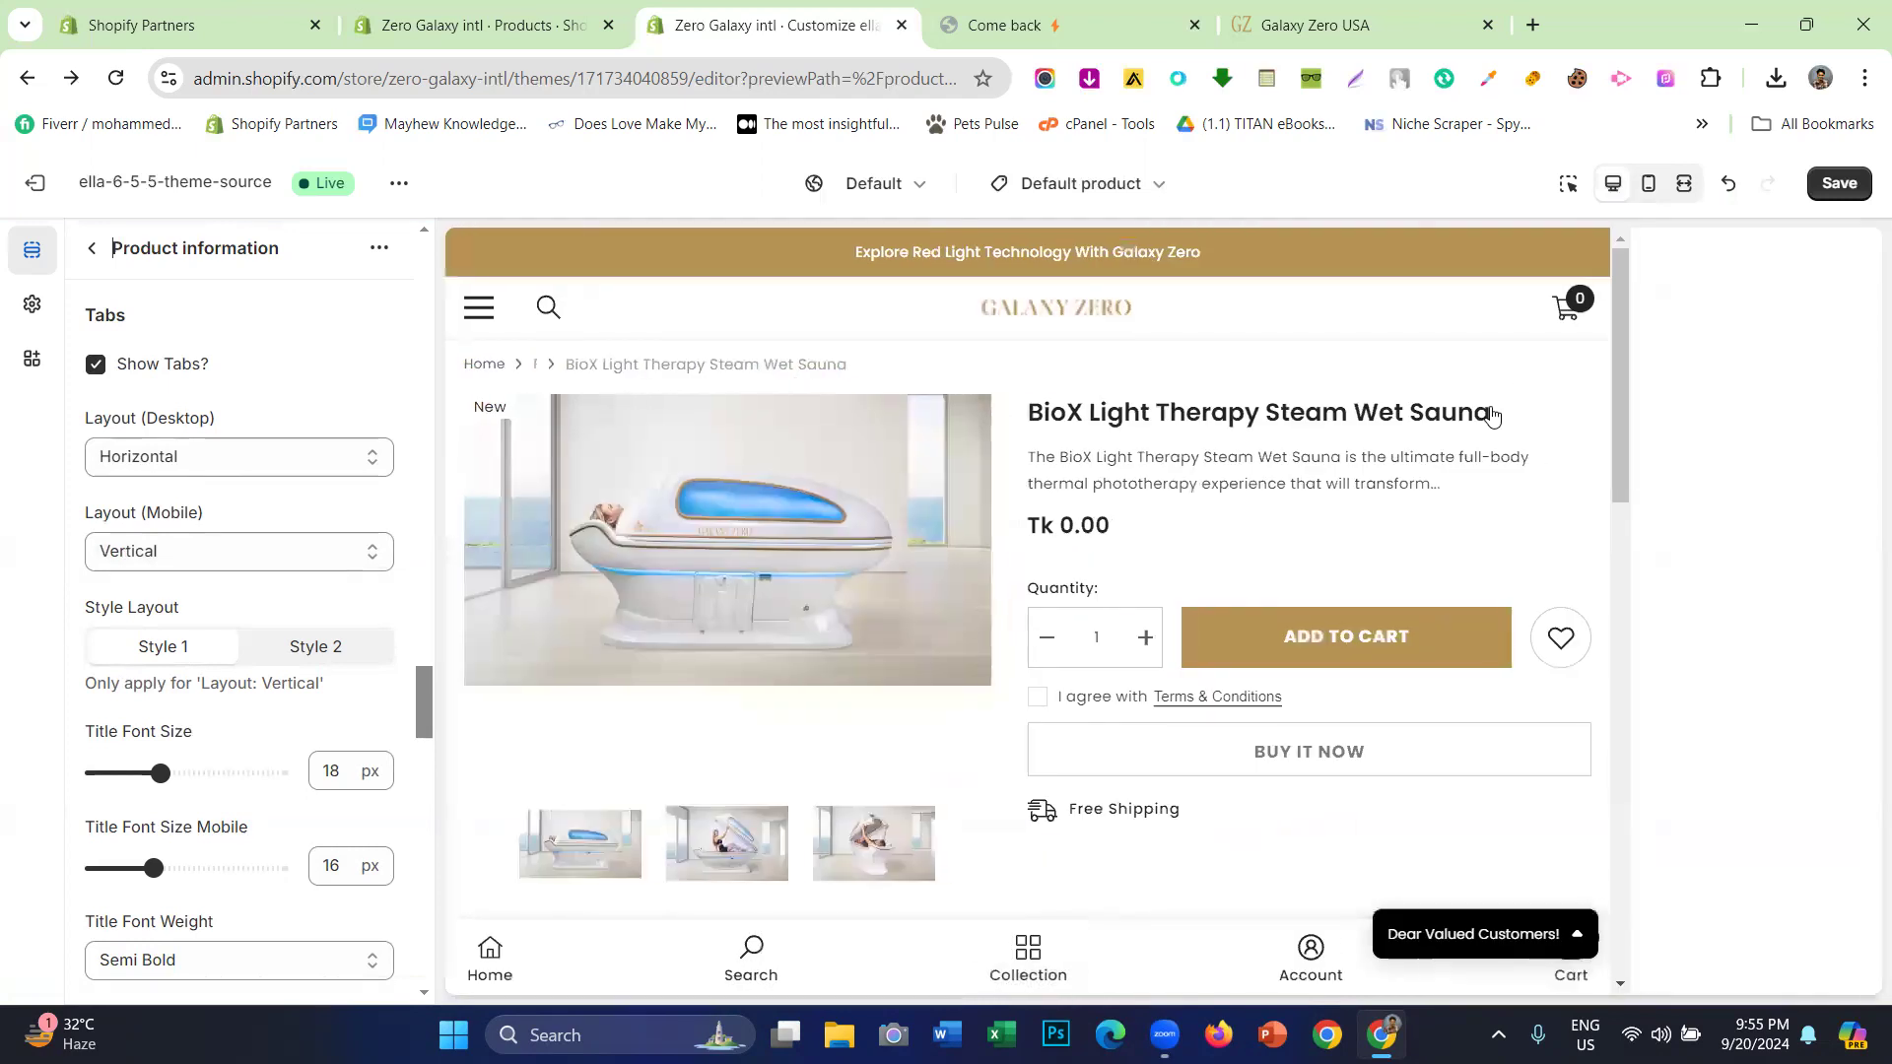
scroll(1243, 549, down, 10)
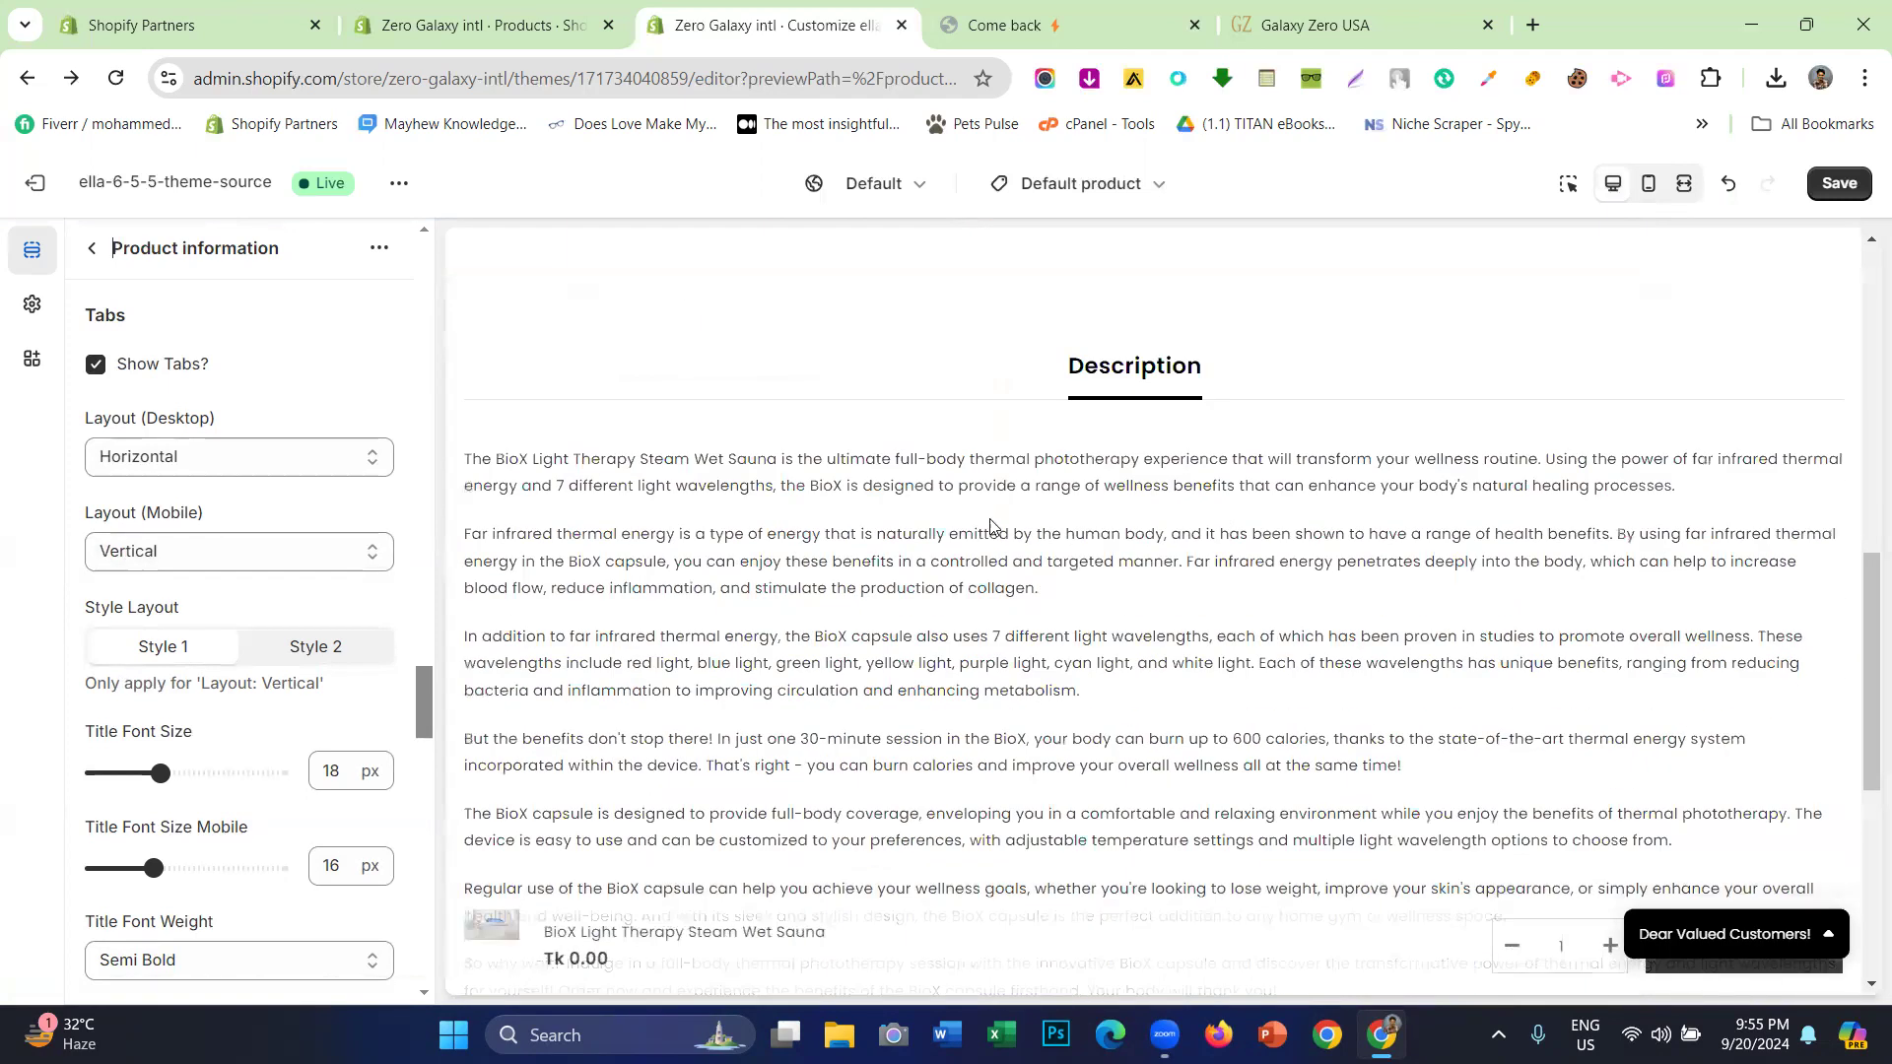
scroll(934, 522, up, 1)
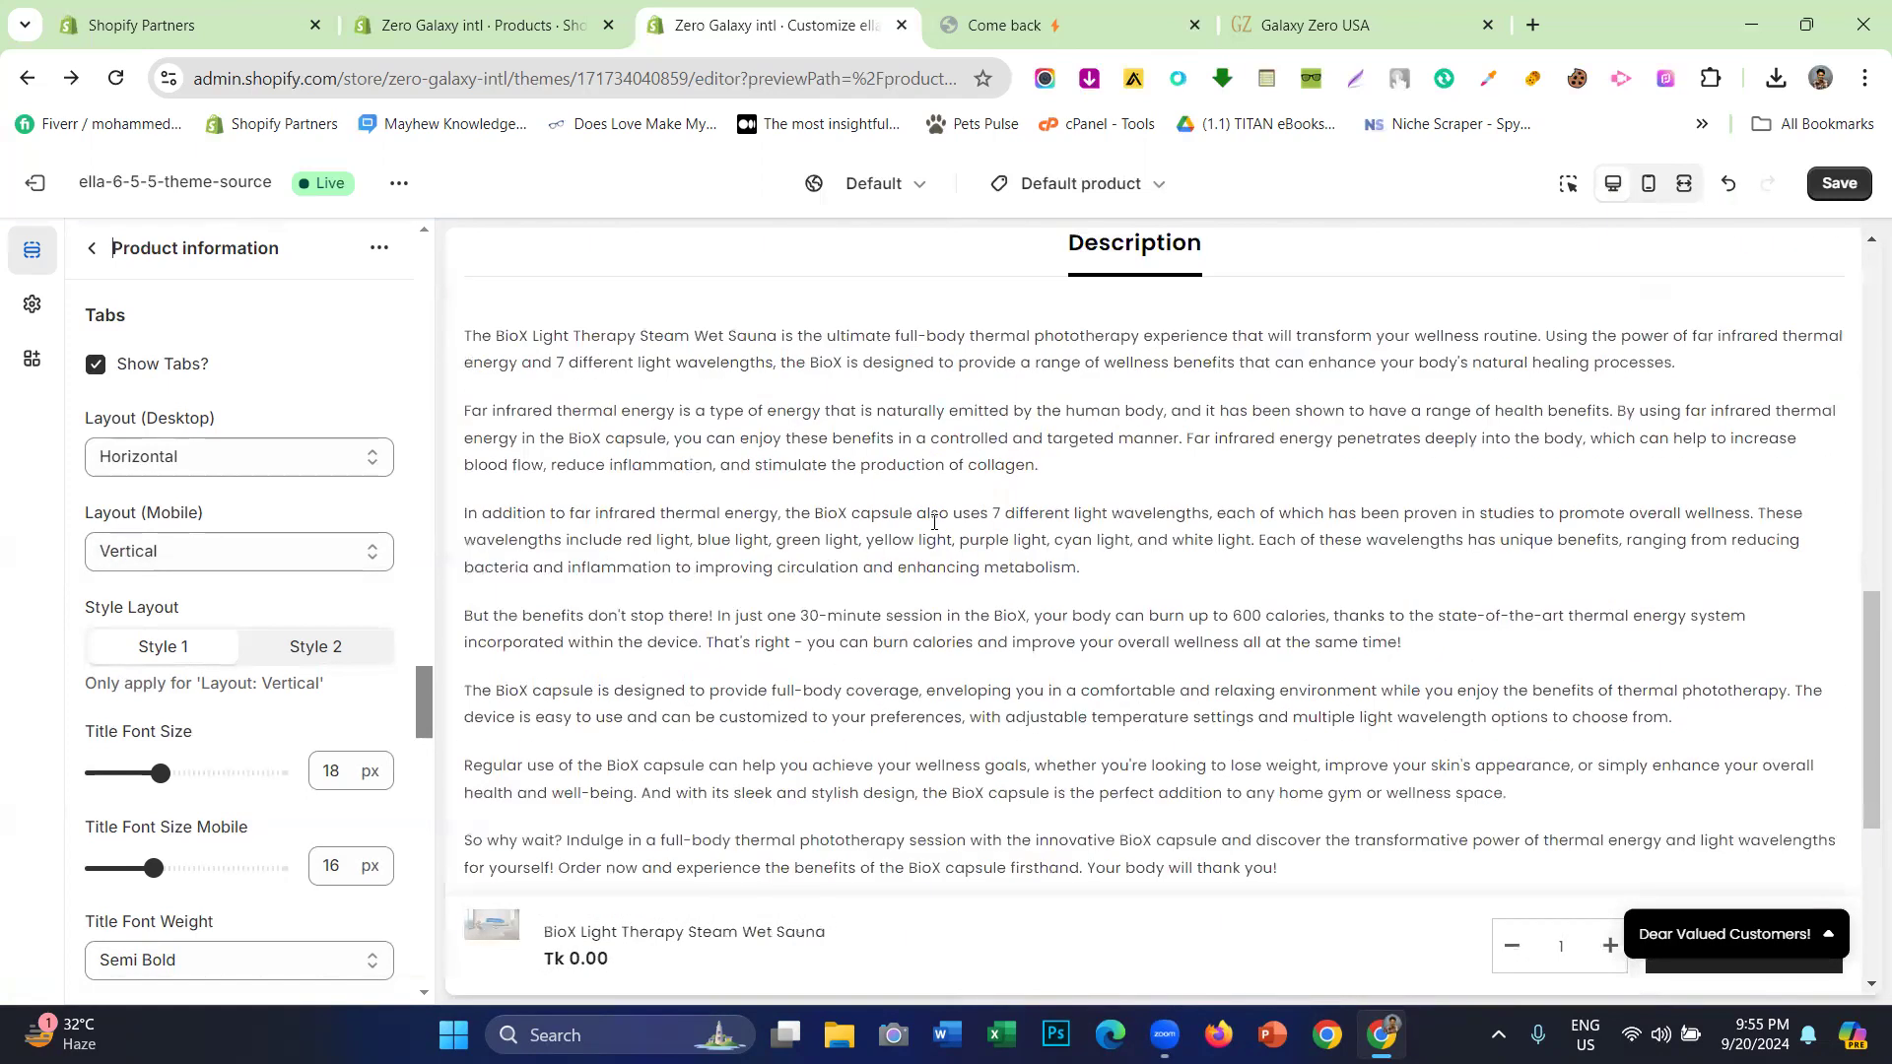
- Try Style 2 for the tabs' style layout and switch back to Style 1
scroll(845, 560, down, 2)
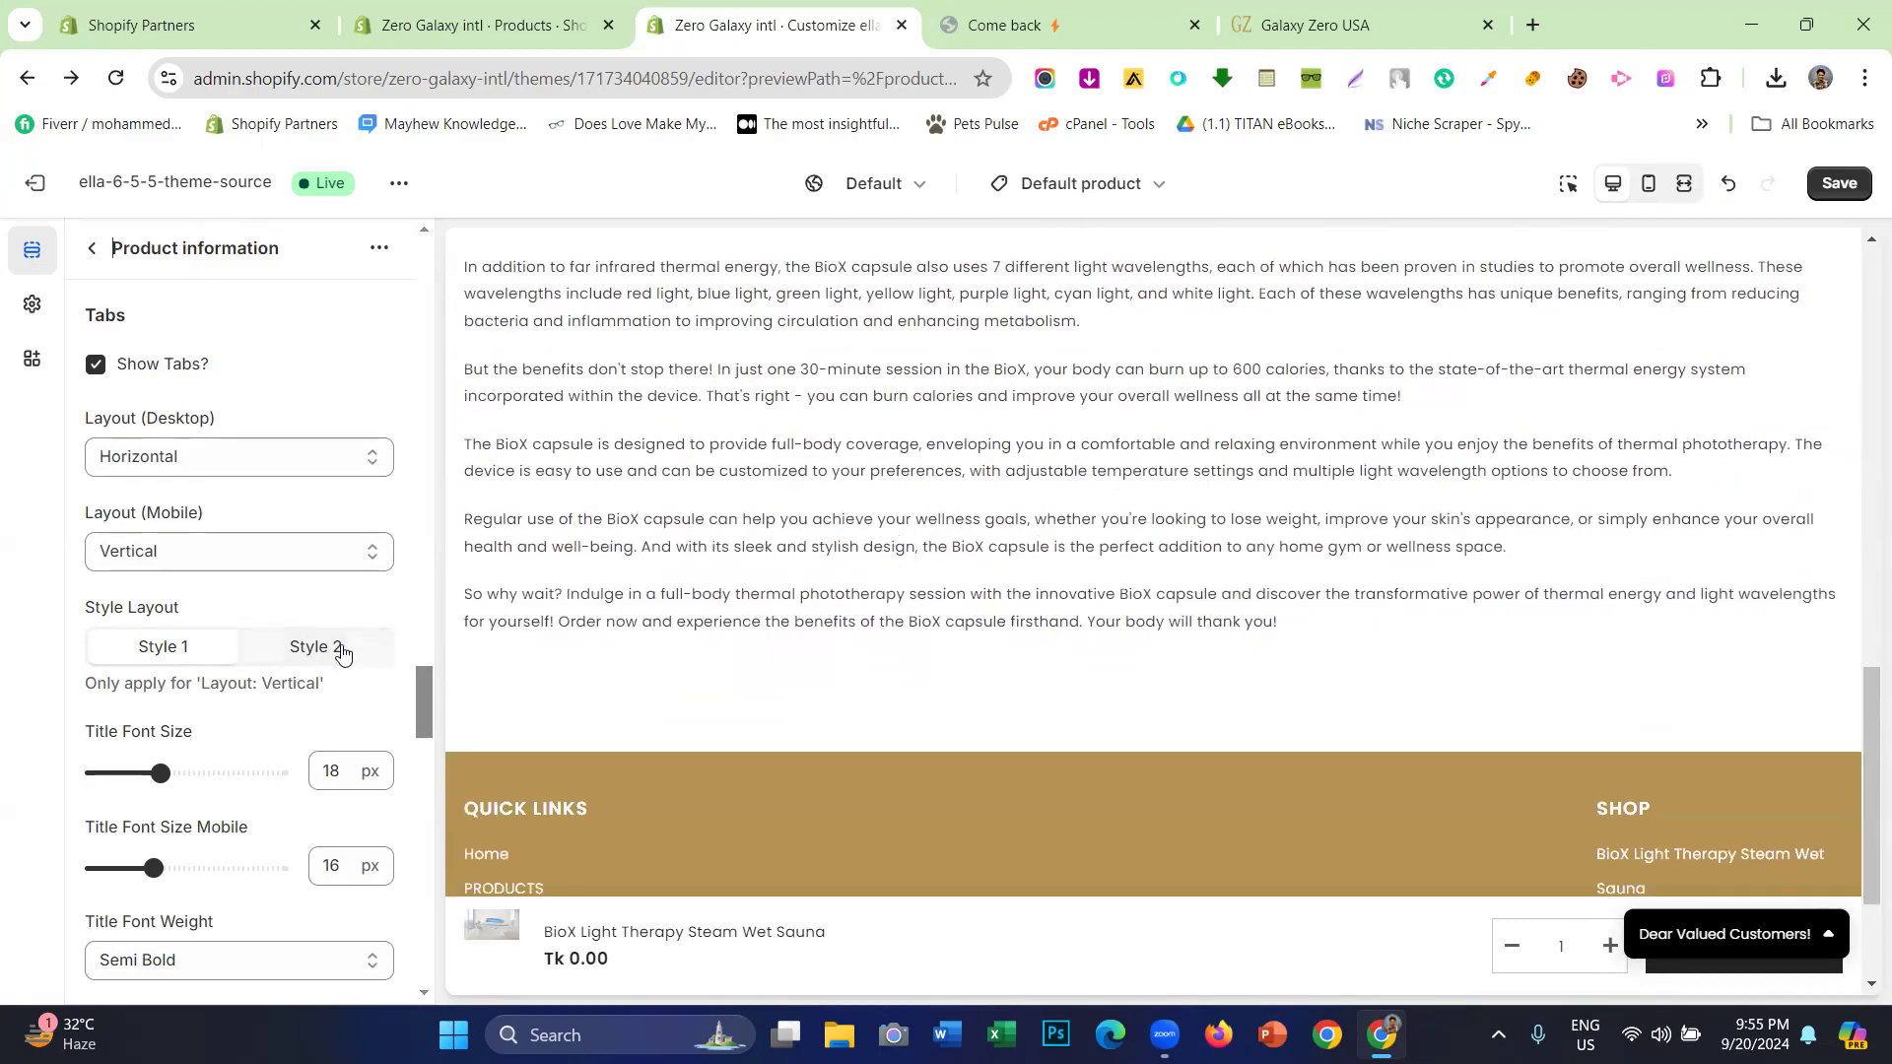
click(342, 654)
click(181, 654)
- Try a tab title font size of 31 px, check the Description heading in the preview, and undo the change
scroll(202, 579, down, 3)
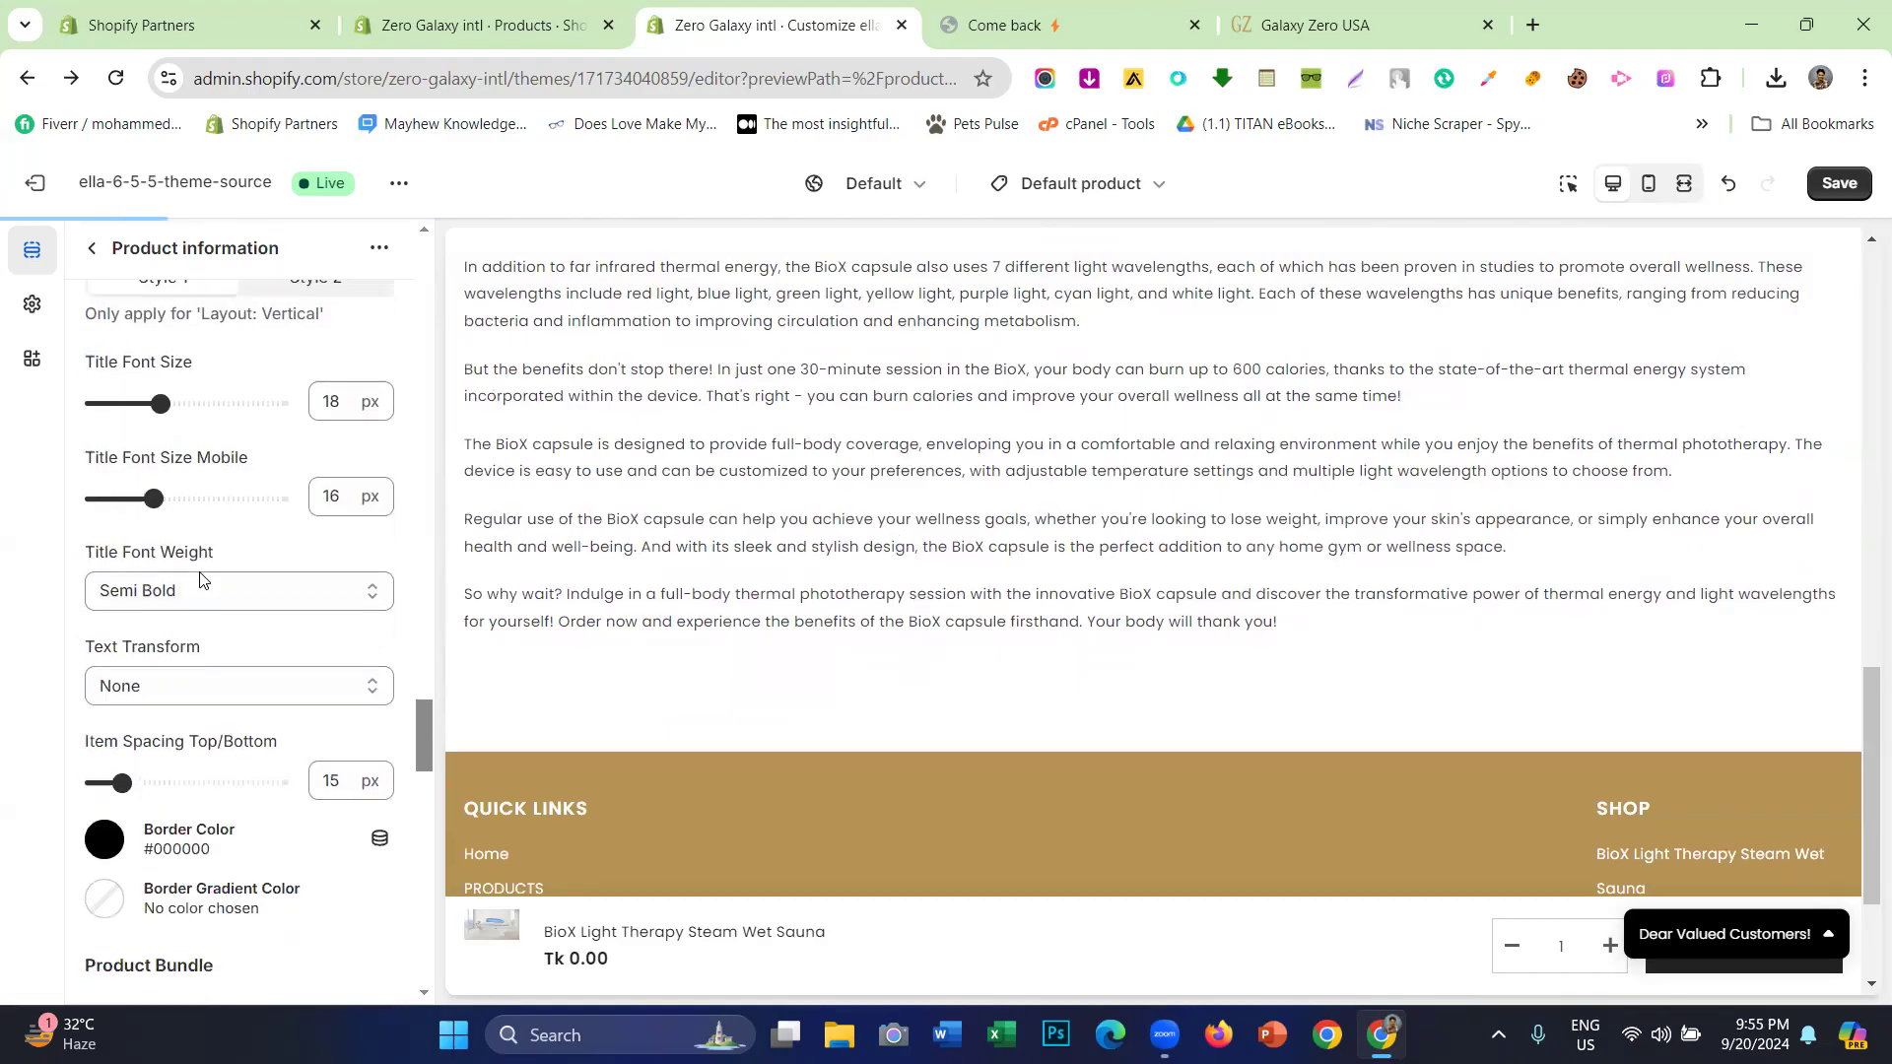
scroll(771, 548, up, 10)
drag(946, 557, 1380, 450)
click(1025, 471)
scroll(1060, 524, down, 6)
click(206, 402)
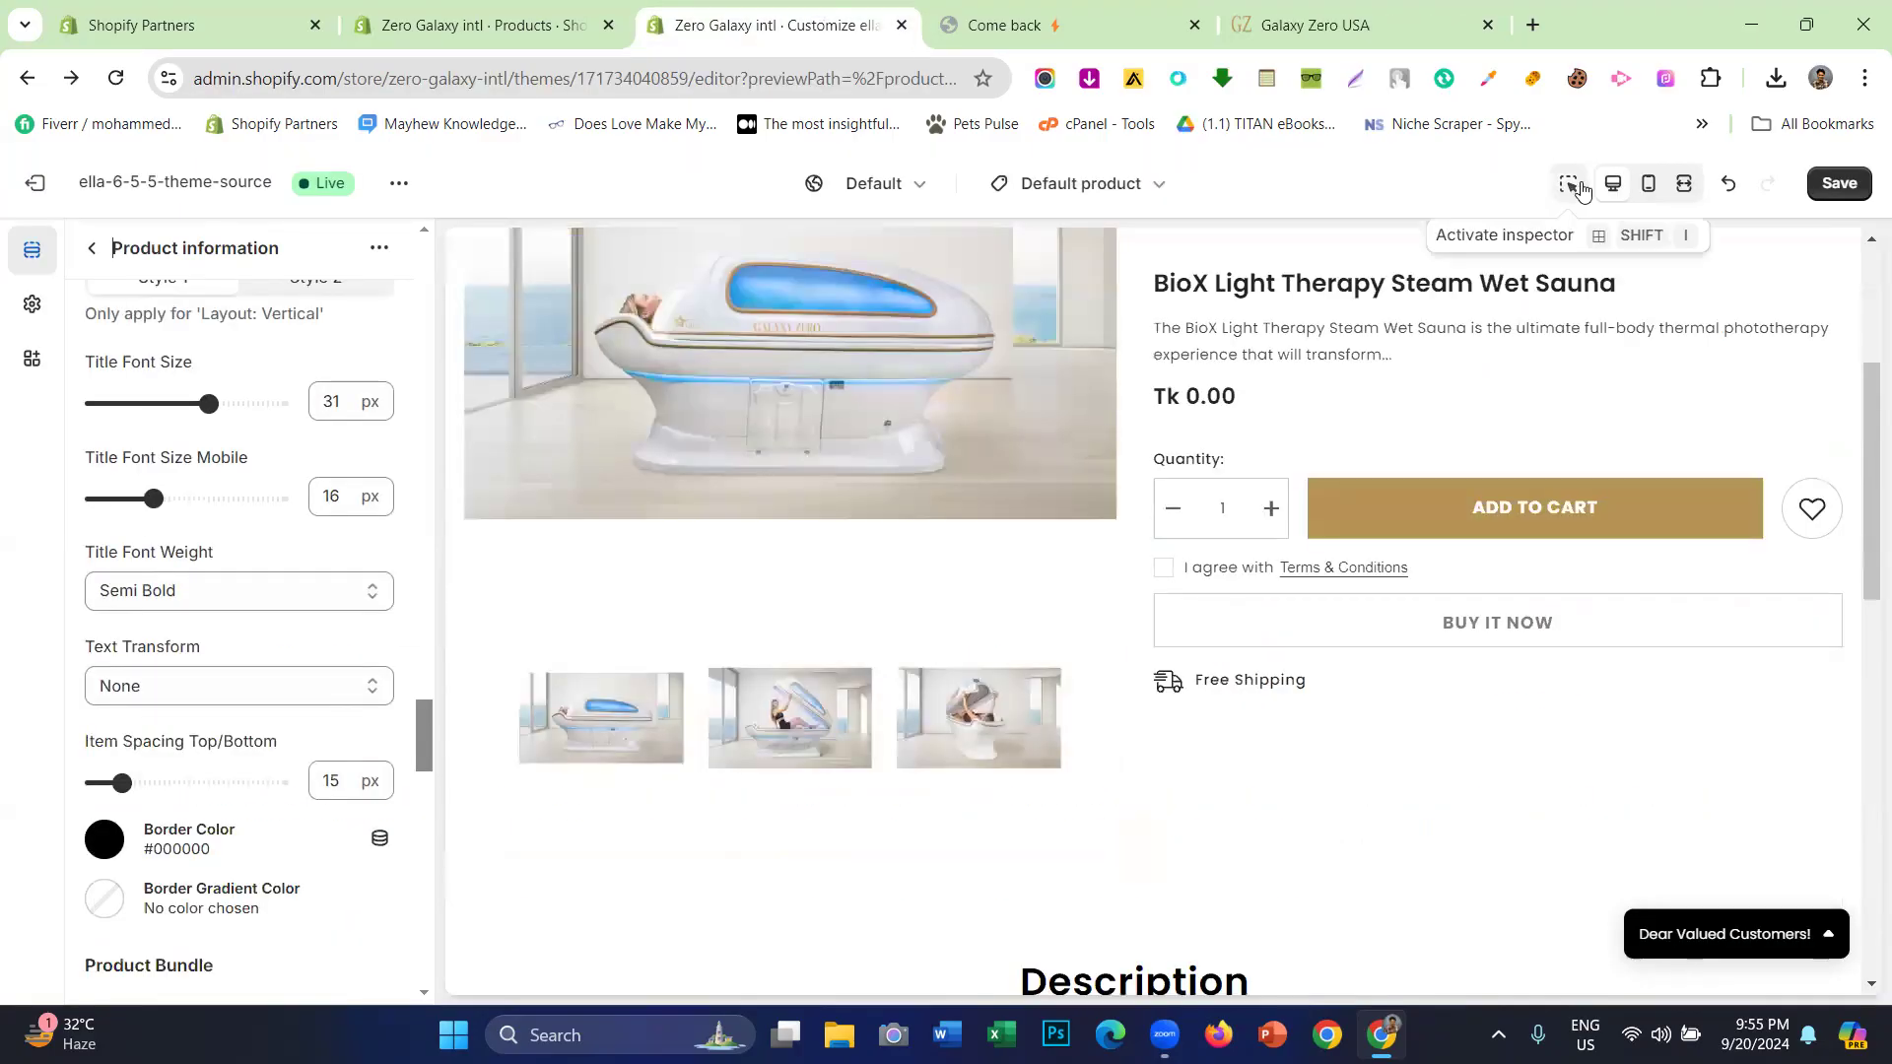
click(1726, 187)
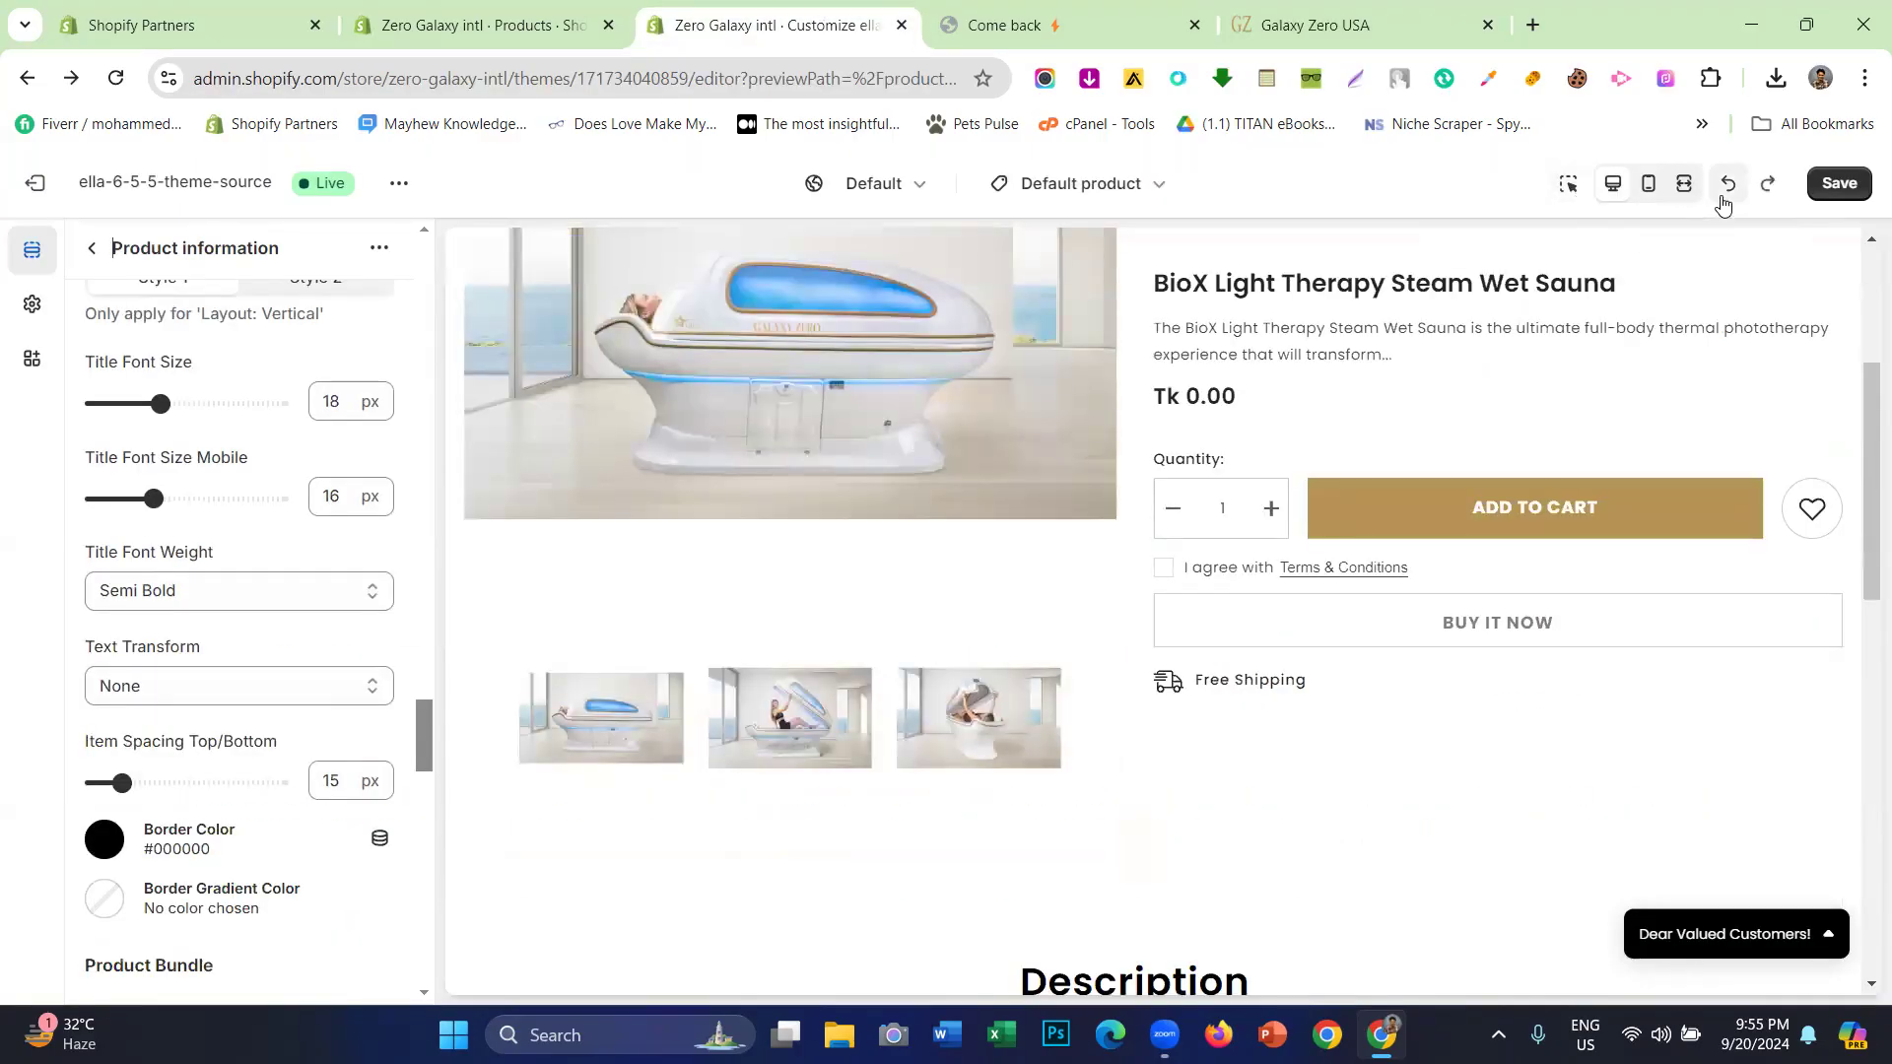
scroll(993, 716, down, 2)
scroll(993, 715, up, 5)
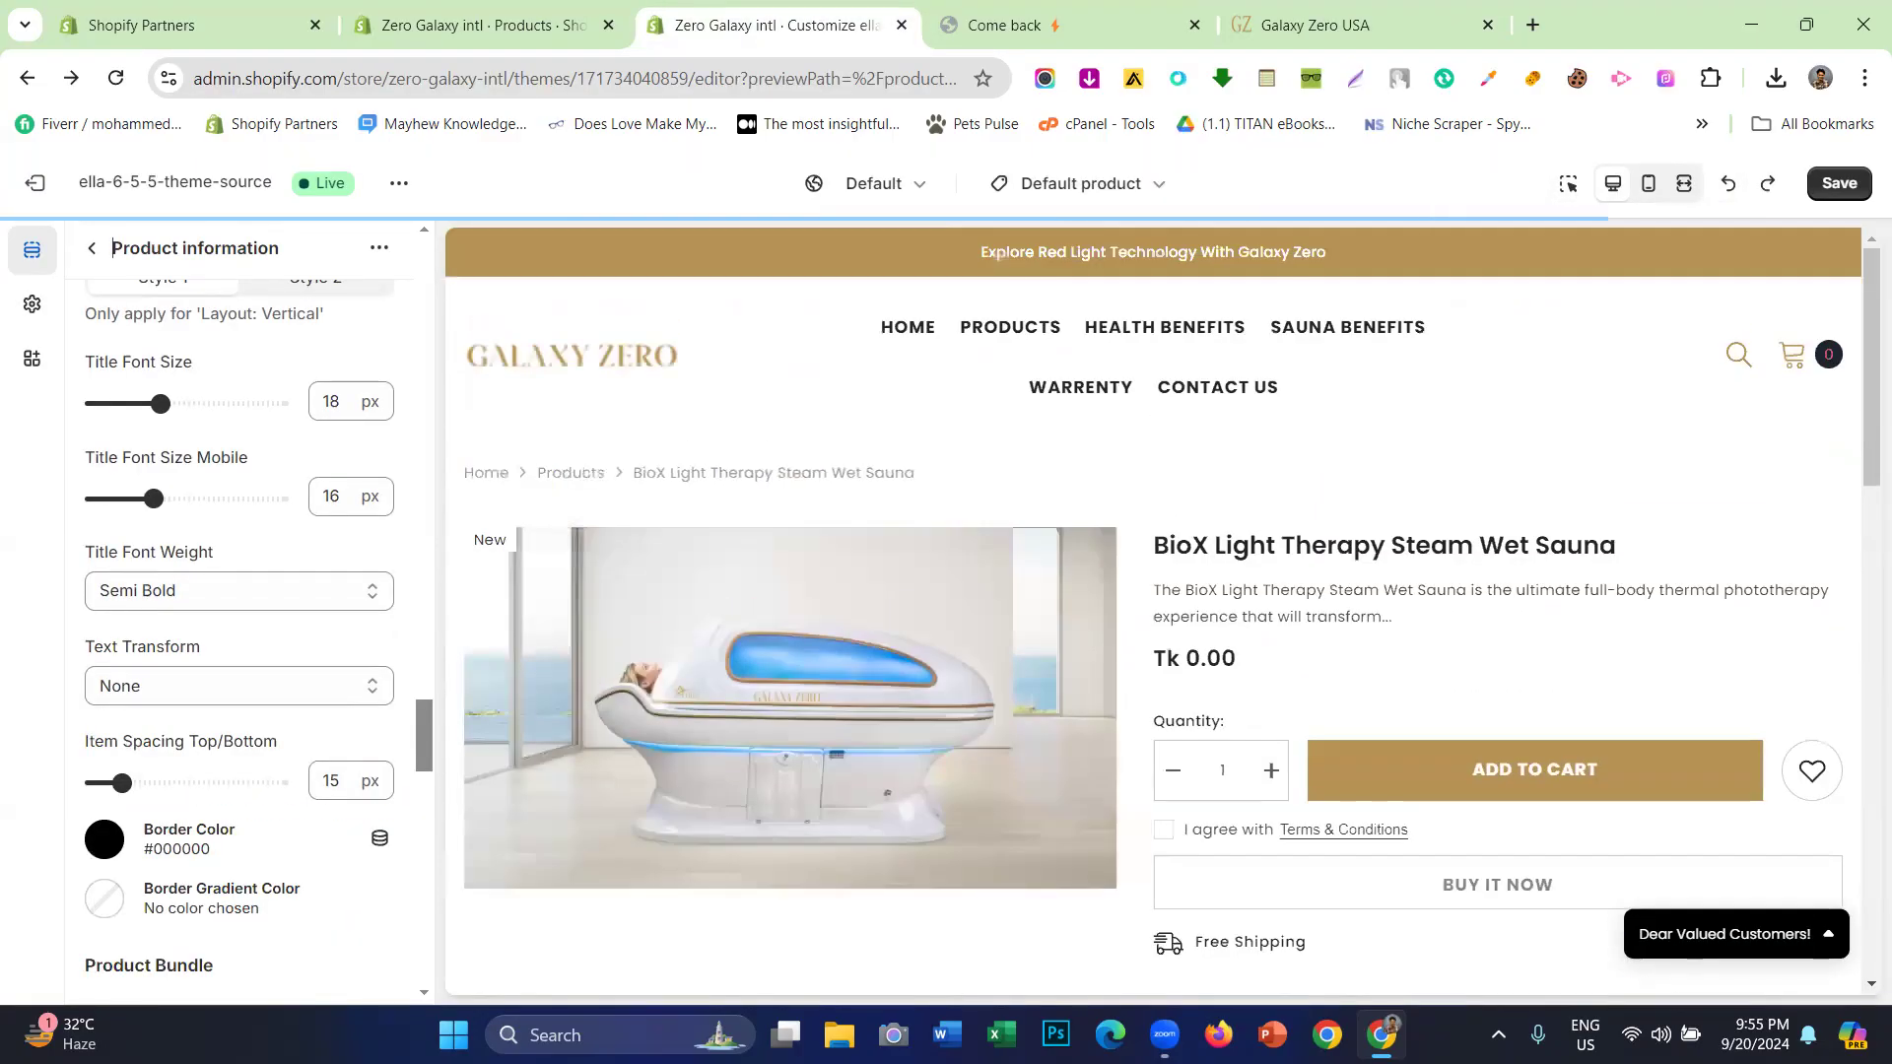
- Set the tab title font weight to Bold
scroll(718, 689, down, 4)
scroll(935, 689, down, 3)
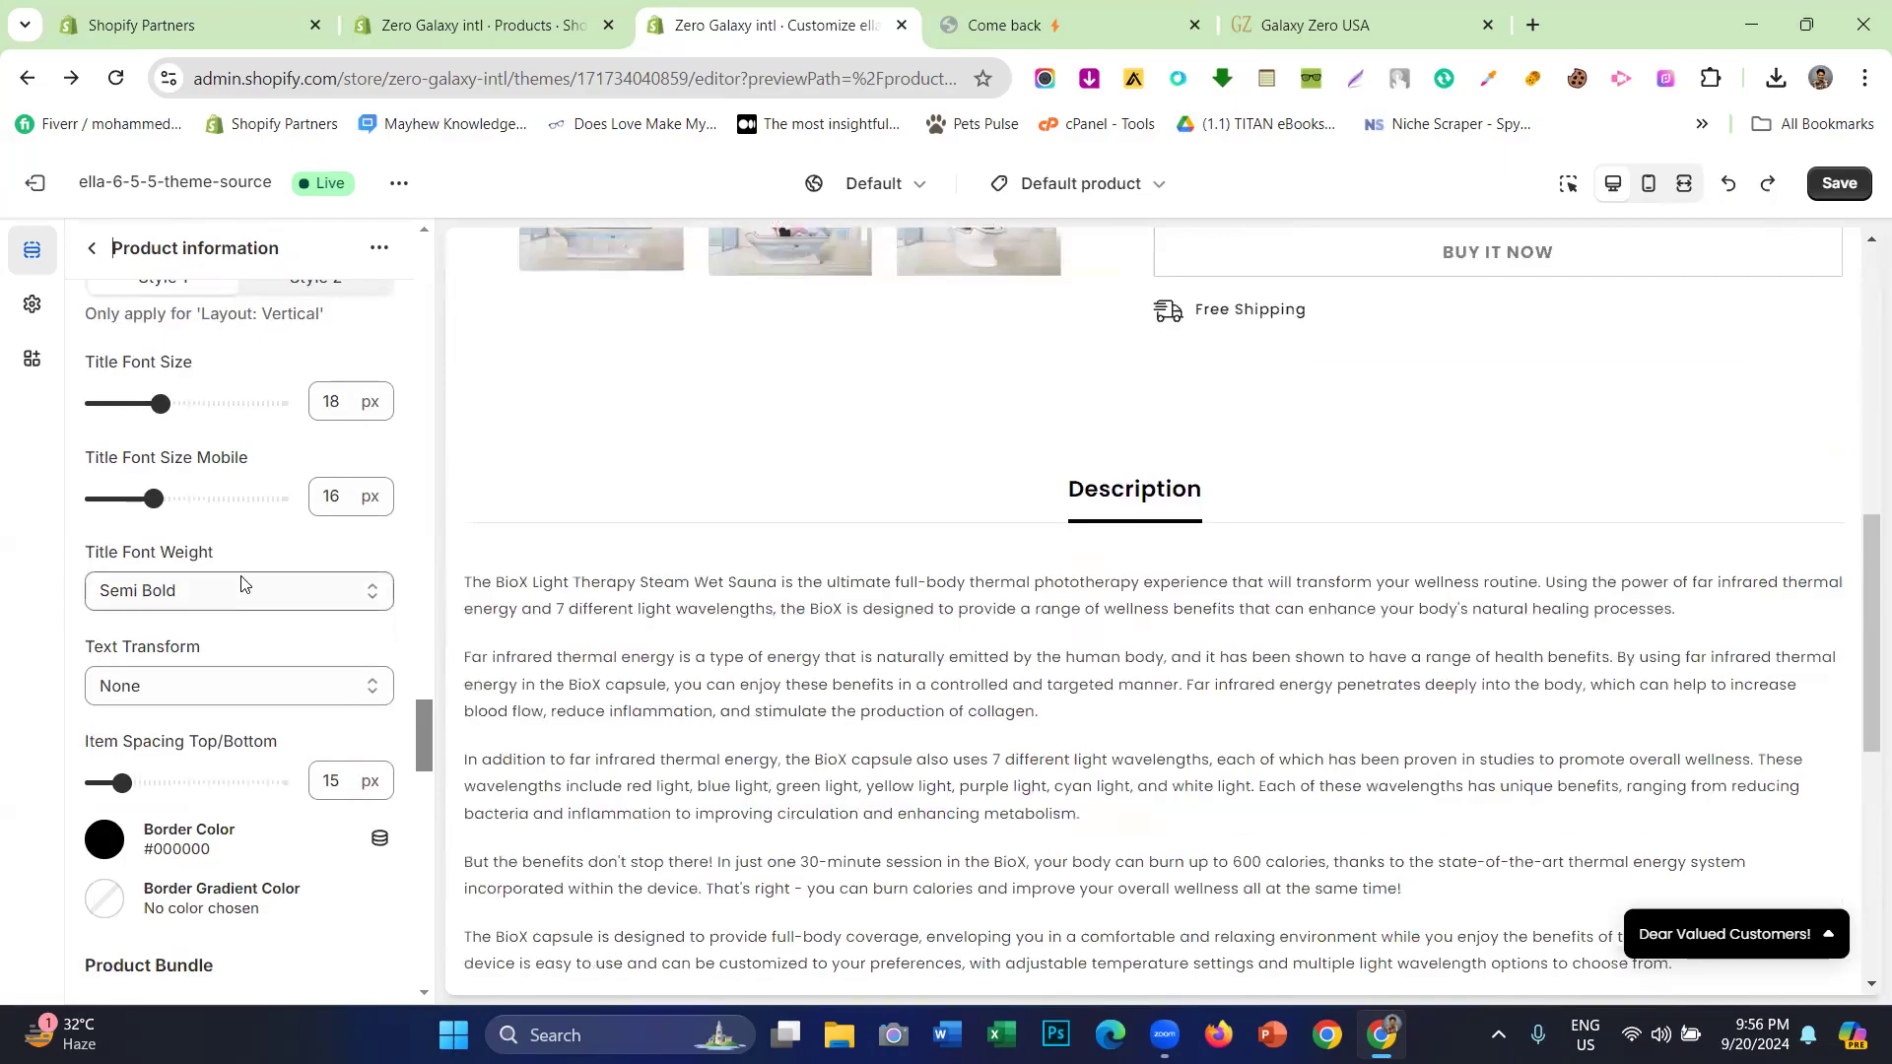
scroll(241, 588, down, 1)
scroll(217, 562, up, 1)
click(211, 591)
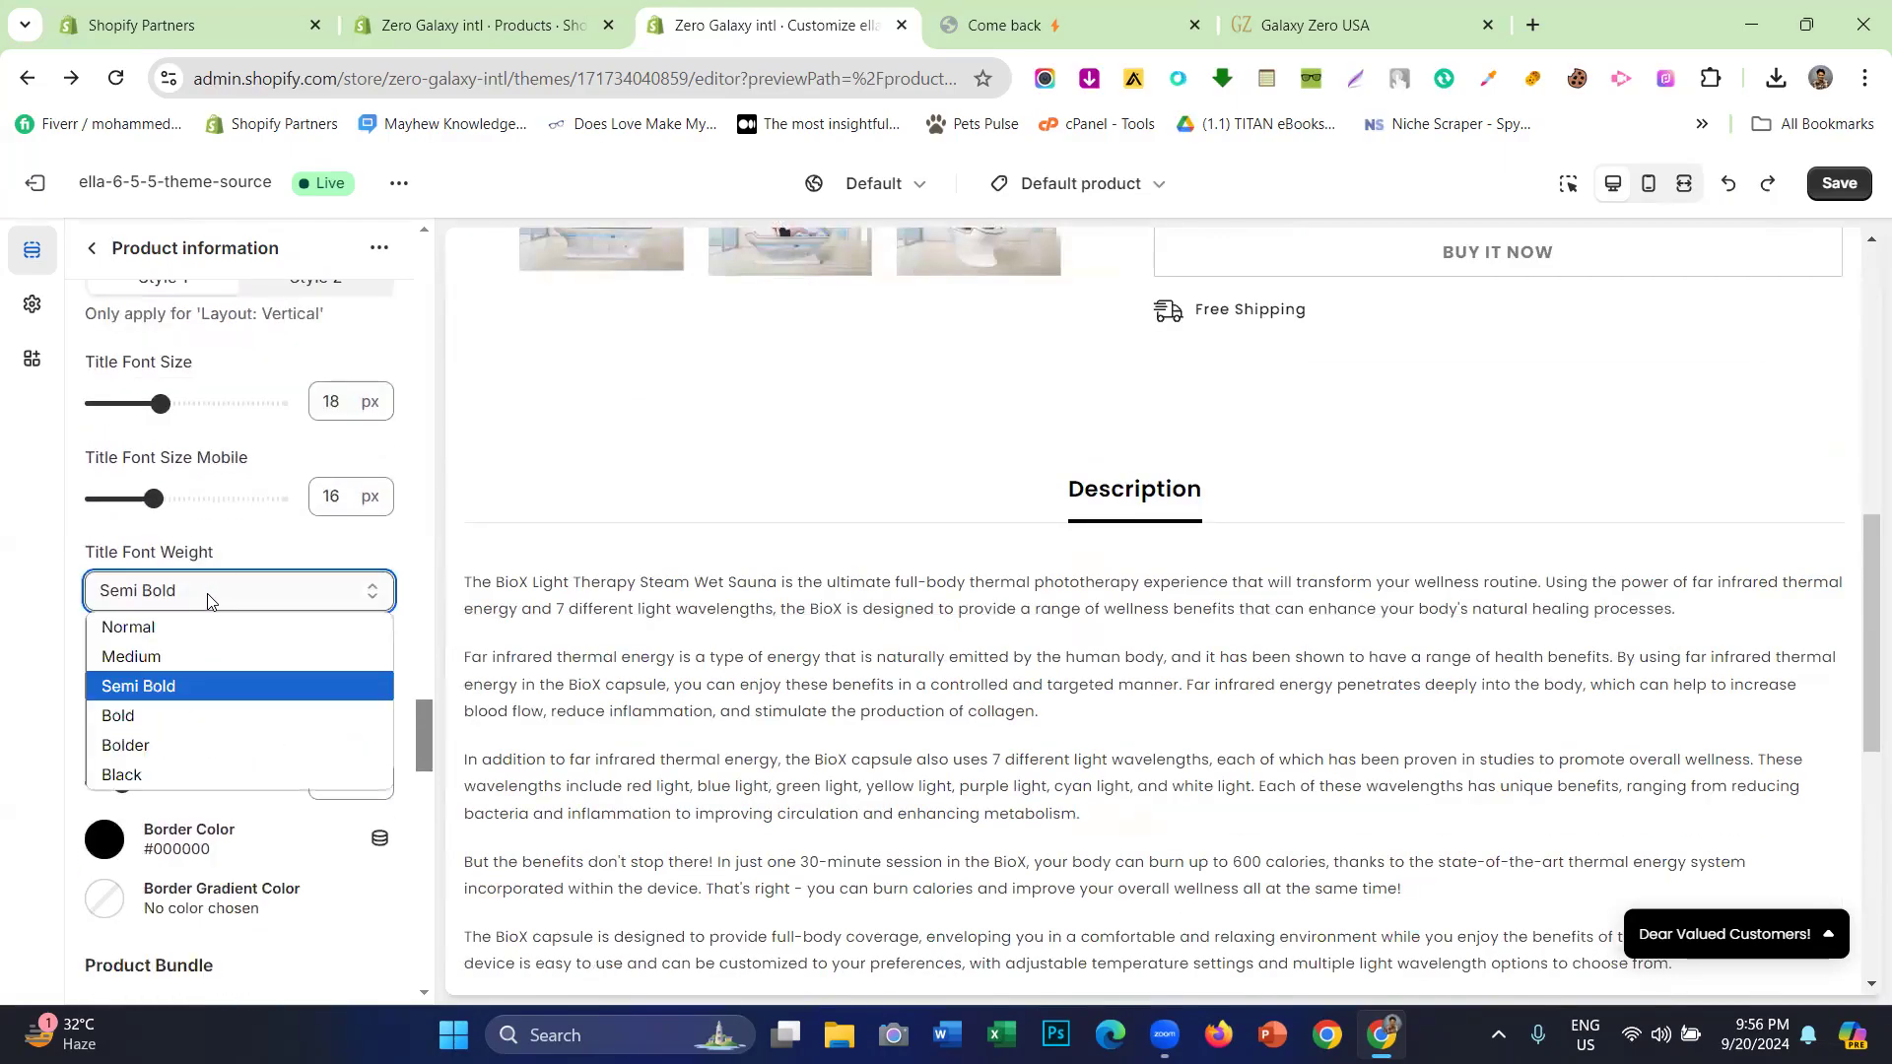
click(195, 713)
- Try the Capitalize and Uppercase text transforms on the tab title and return the setting to None
click(247, 686)
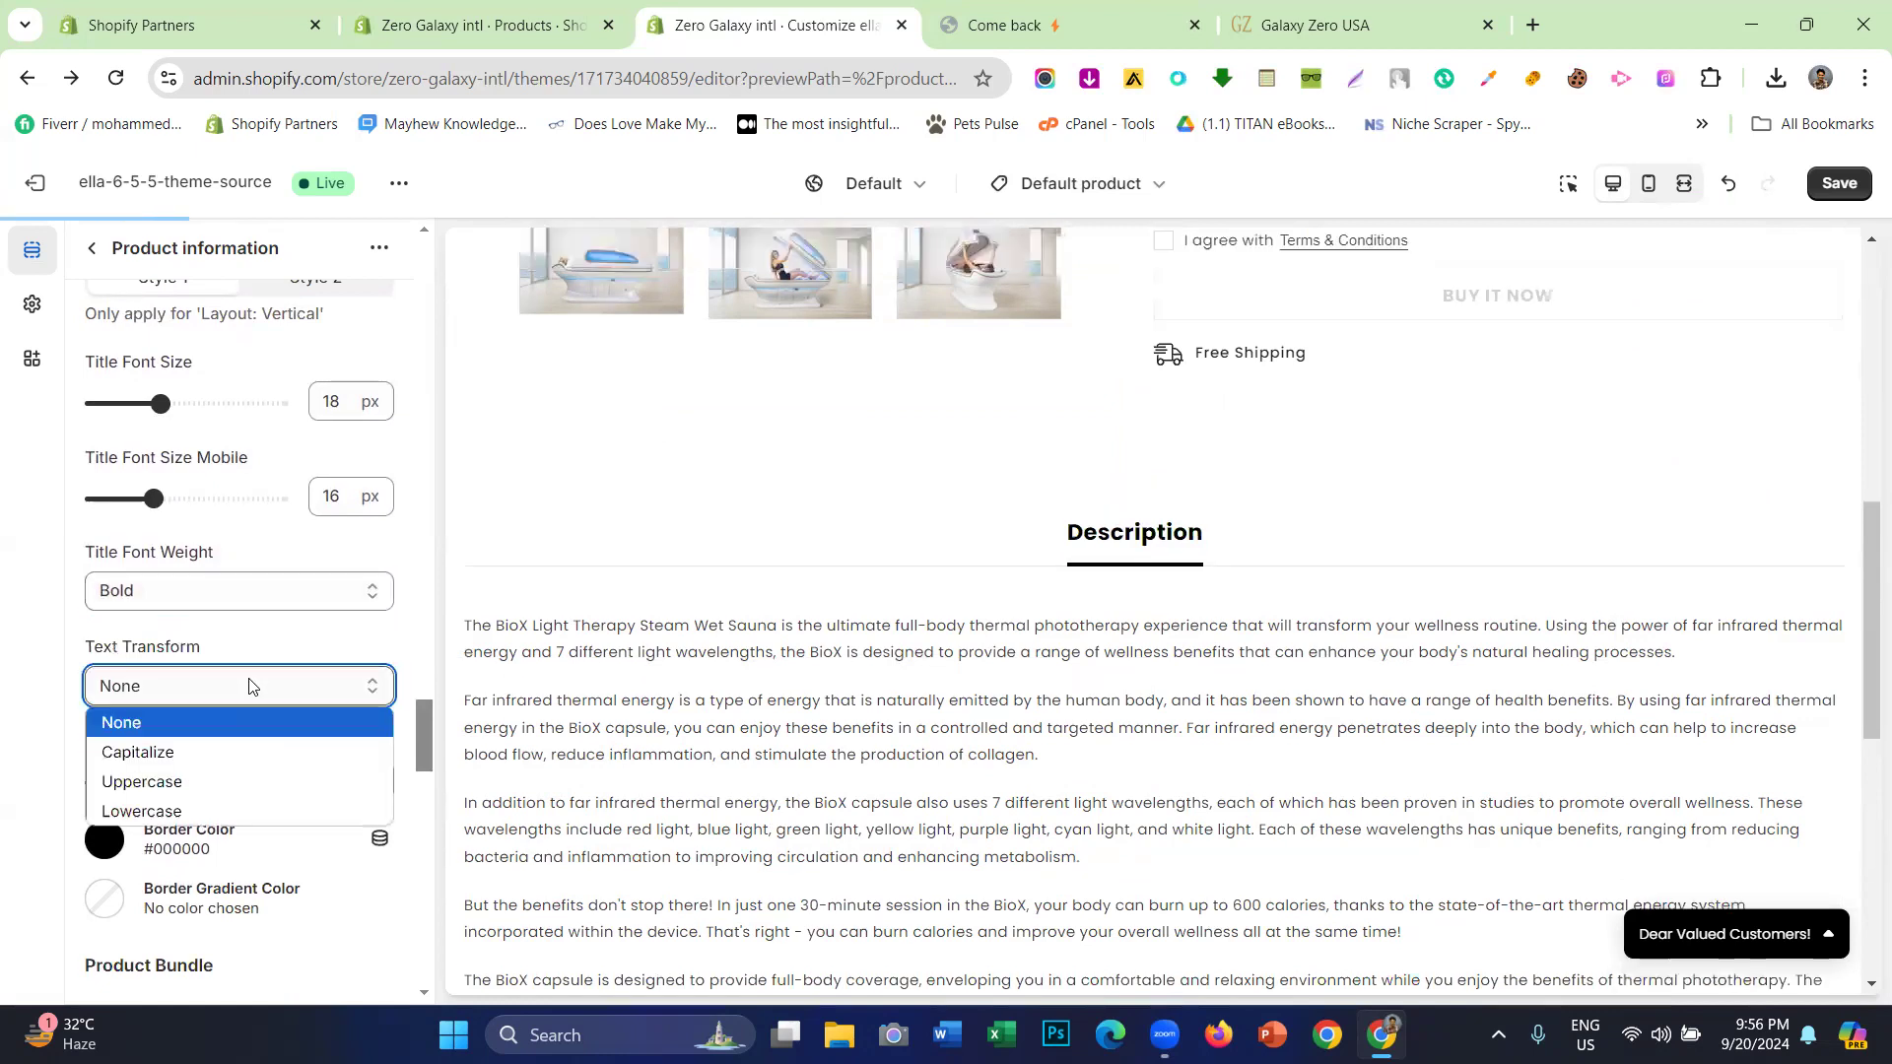
click(251, 749)
scroll(1072, 549, down, 8)
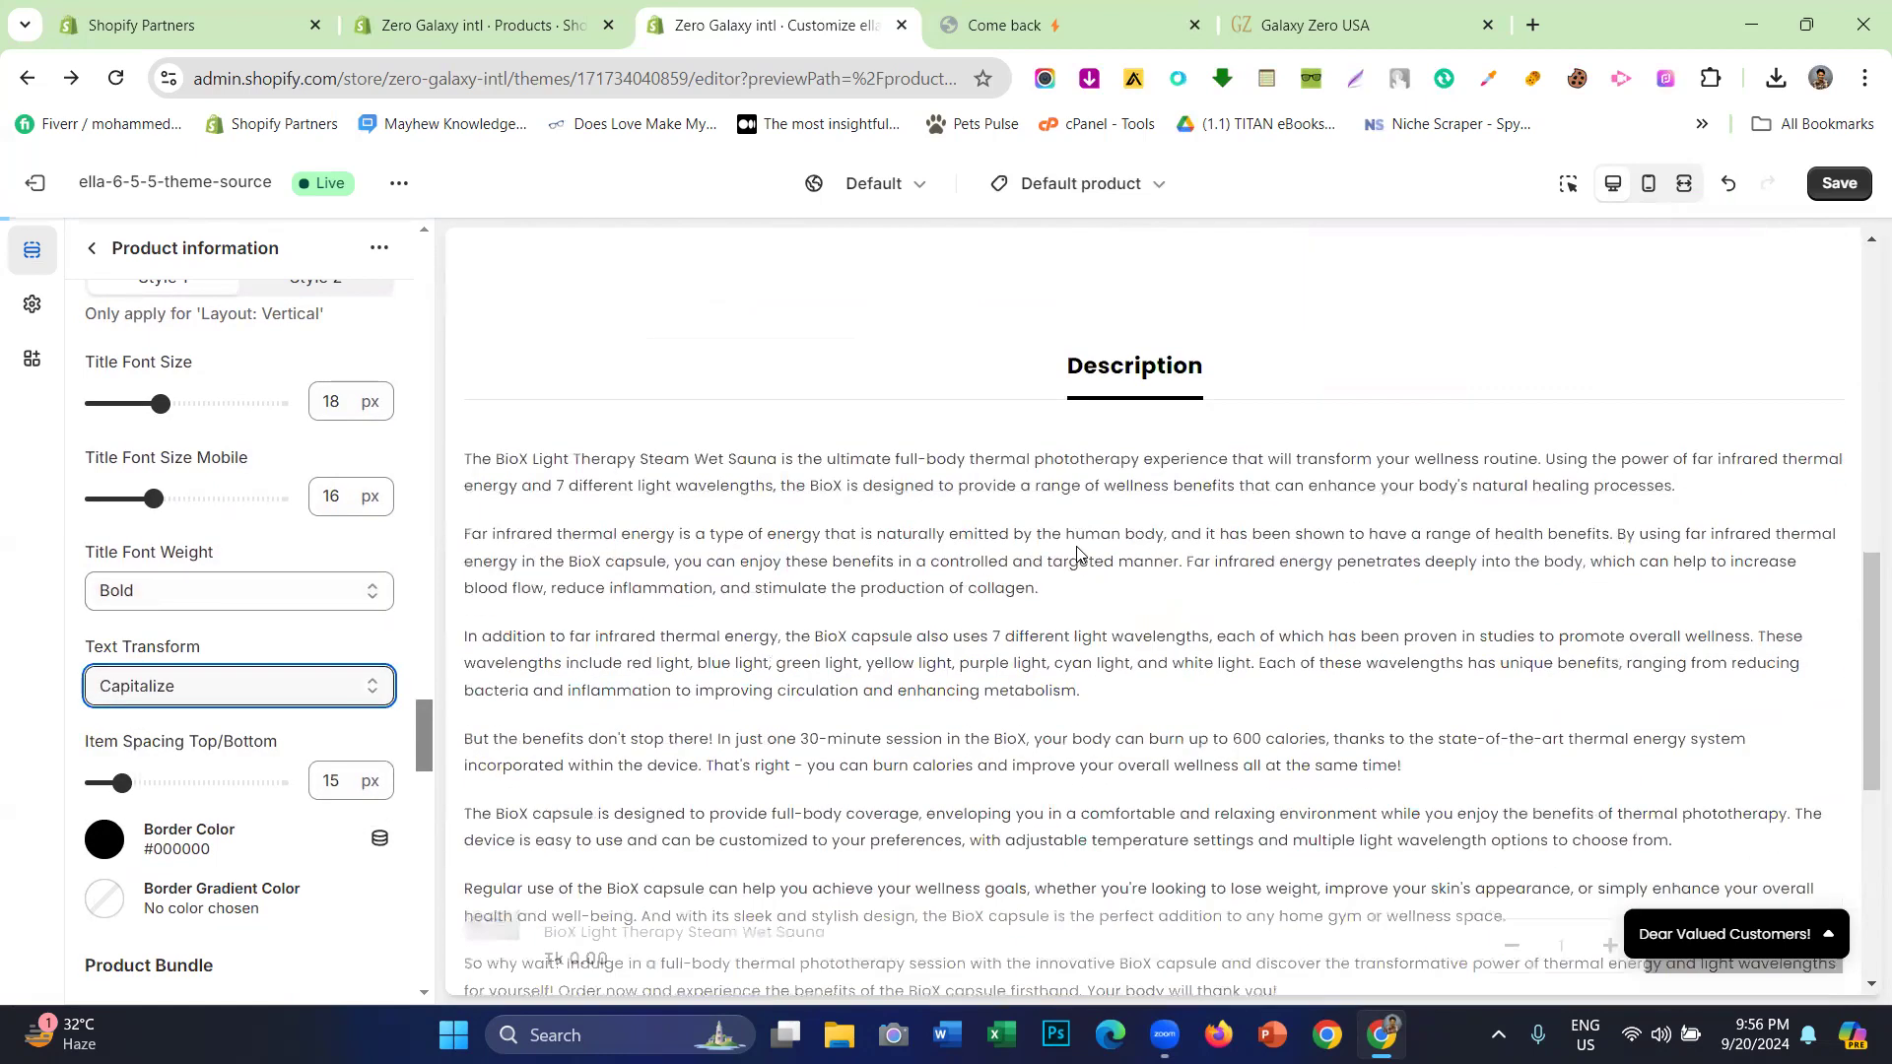
scroll(1056, 726, down, 5)
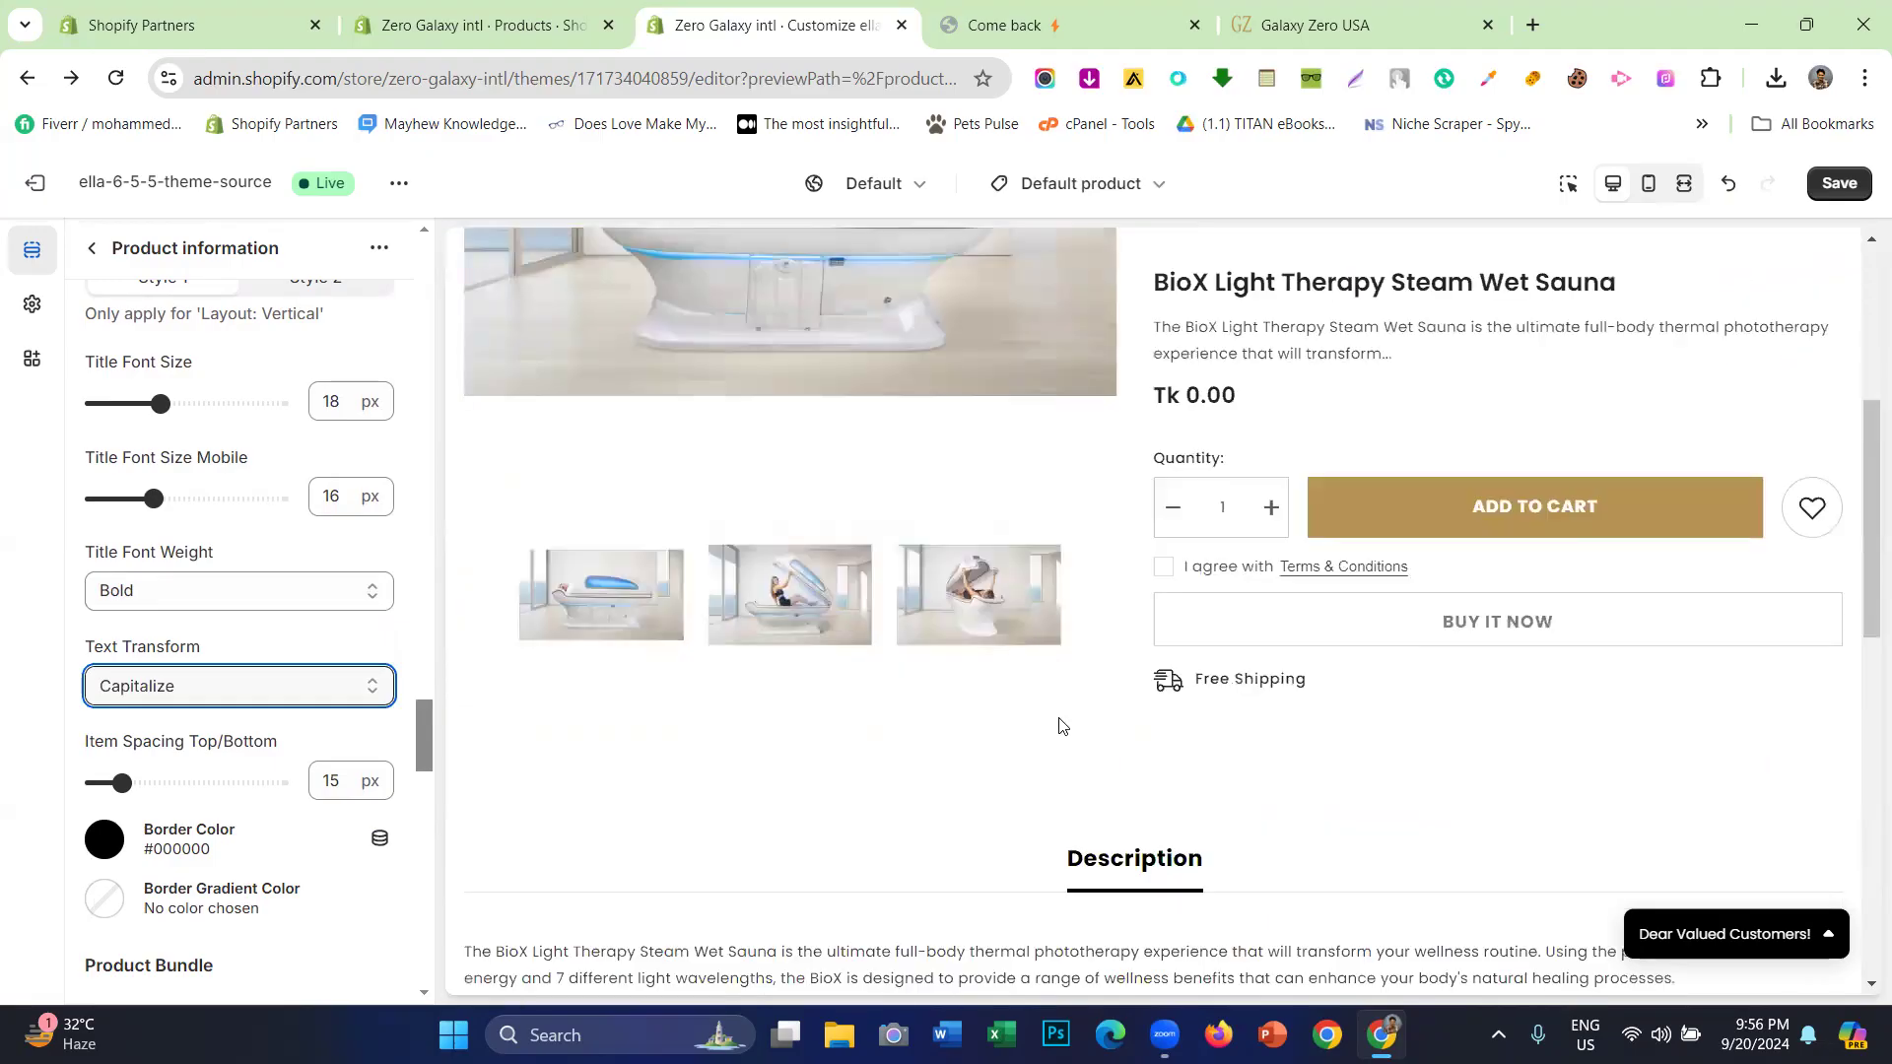
click(190, 688)
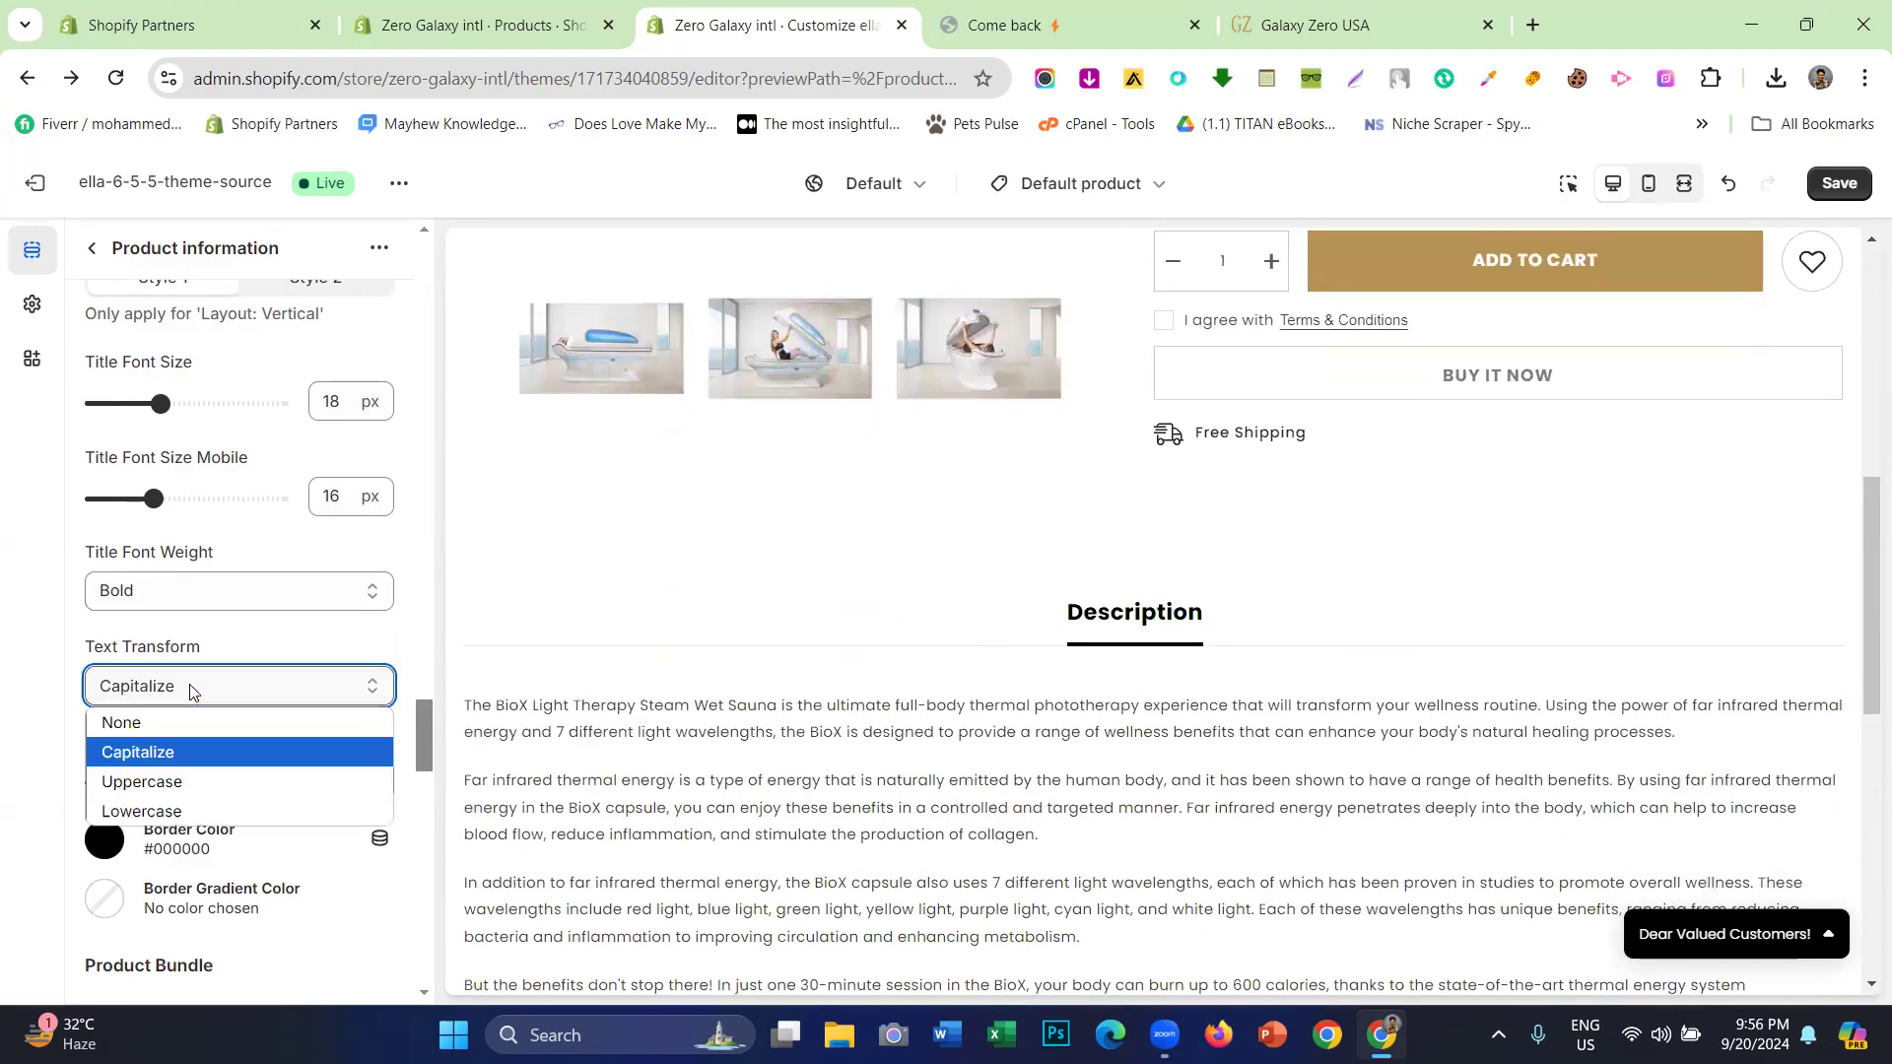
click(184, 775)
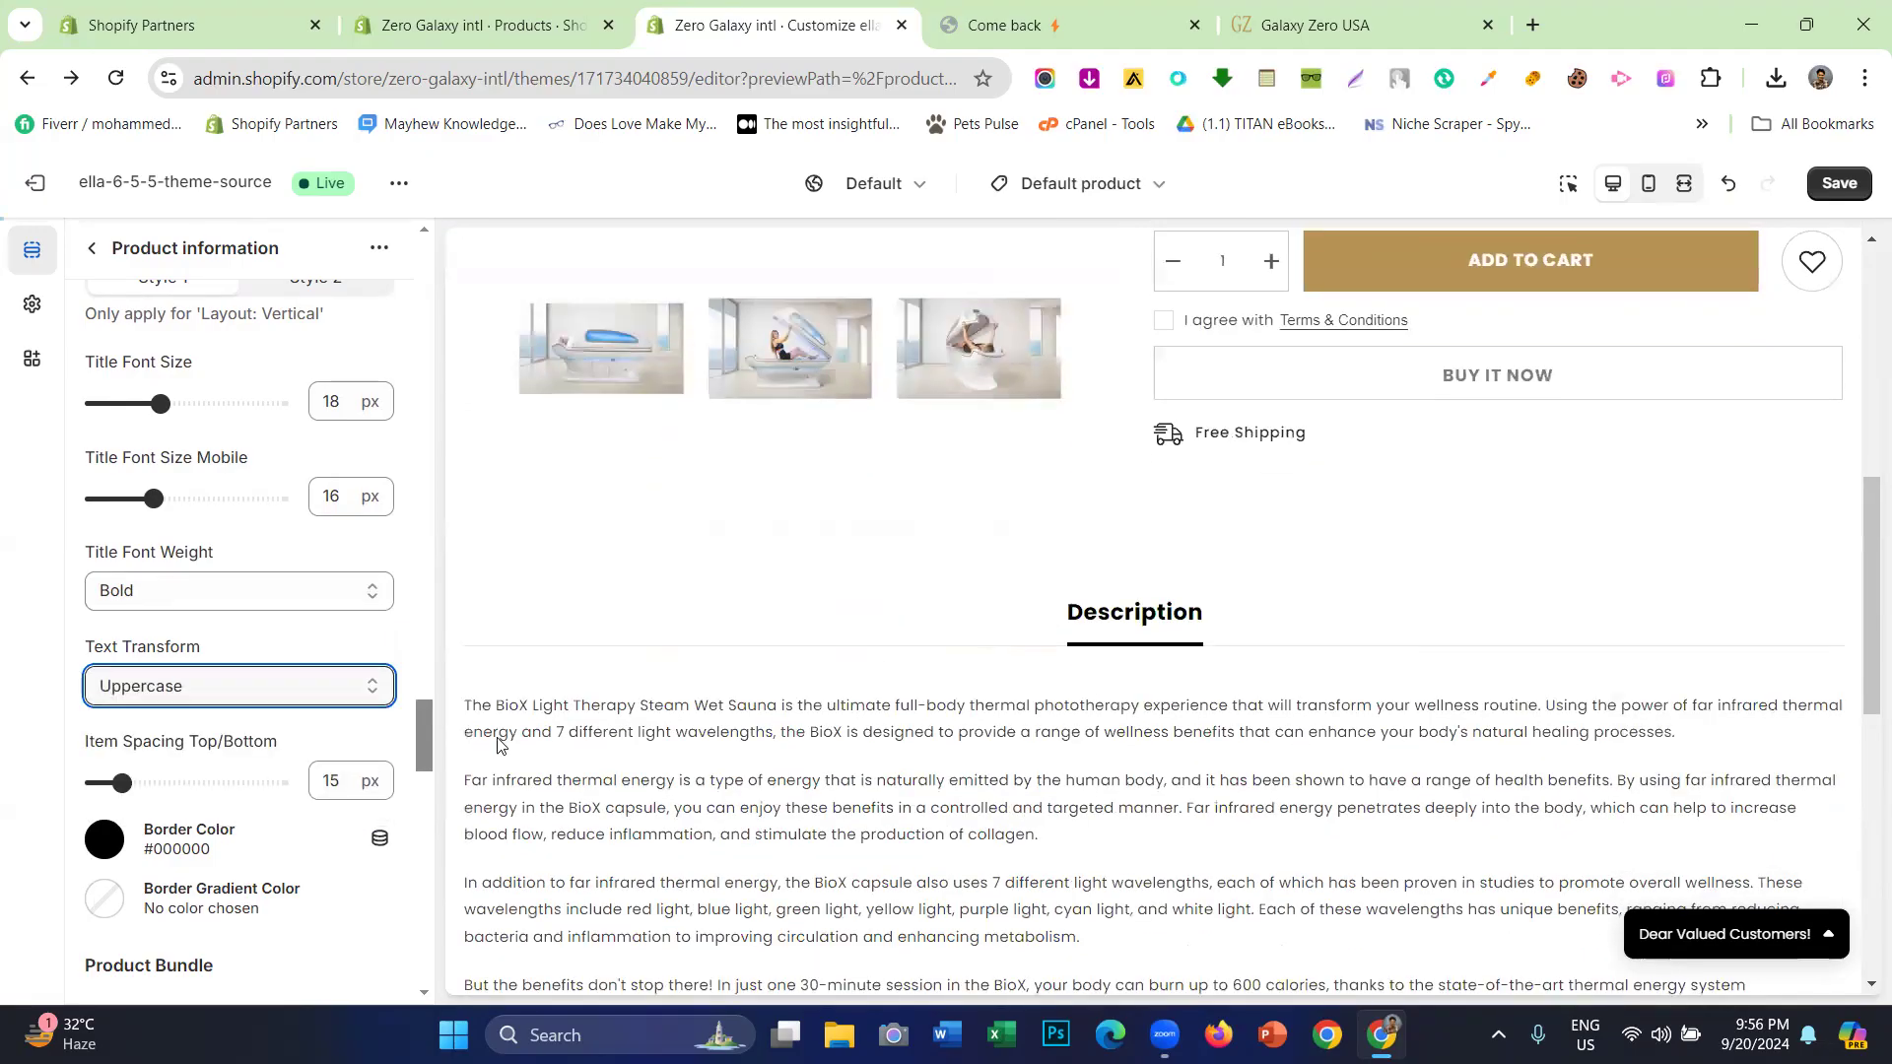
scroll(1026, 709, down, 3)
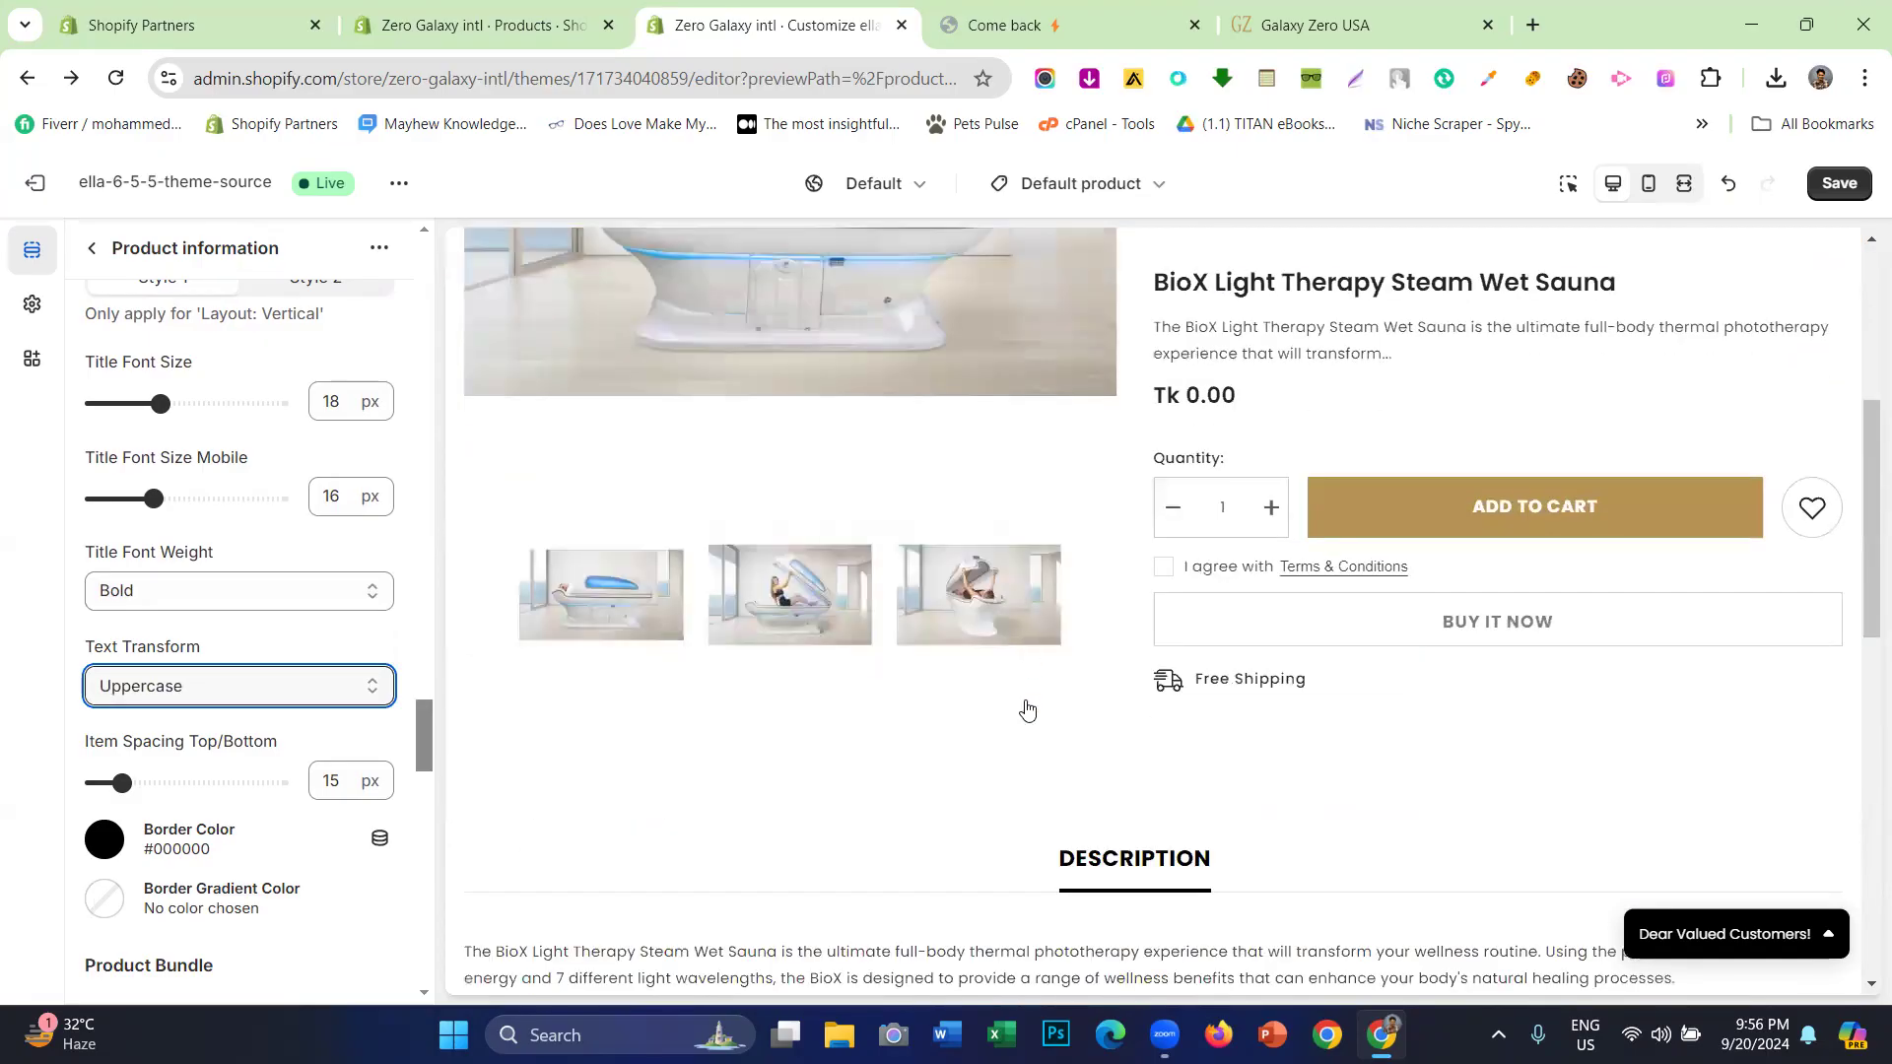
click(242, 687)
click(218, 724)
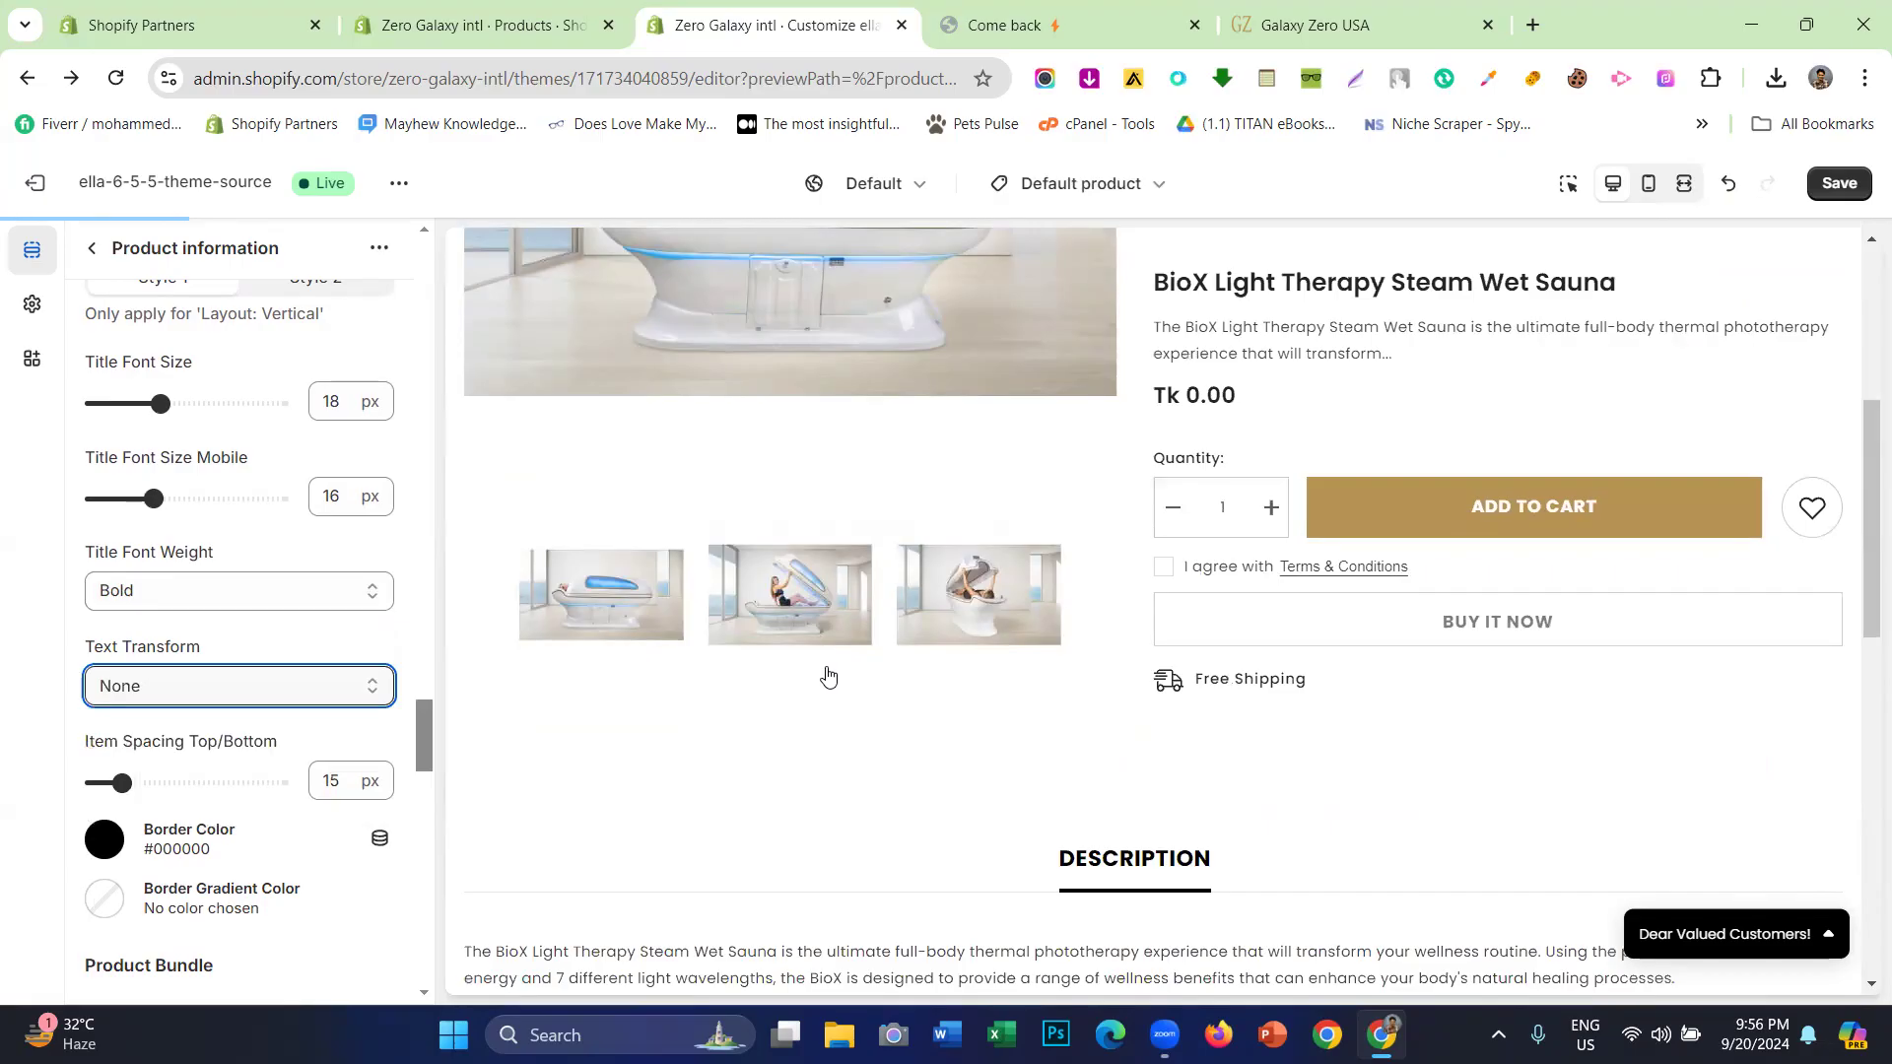
- Review the Product Bundle settings for title, slider, style and discount, and look for the bundle in the product page preview
scroll(308, 688, down, 3)
scroll(309, 688, down, 6)
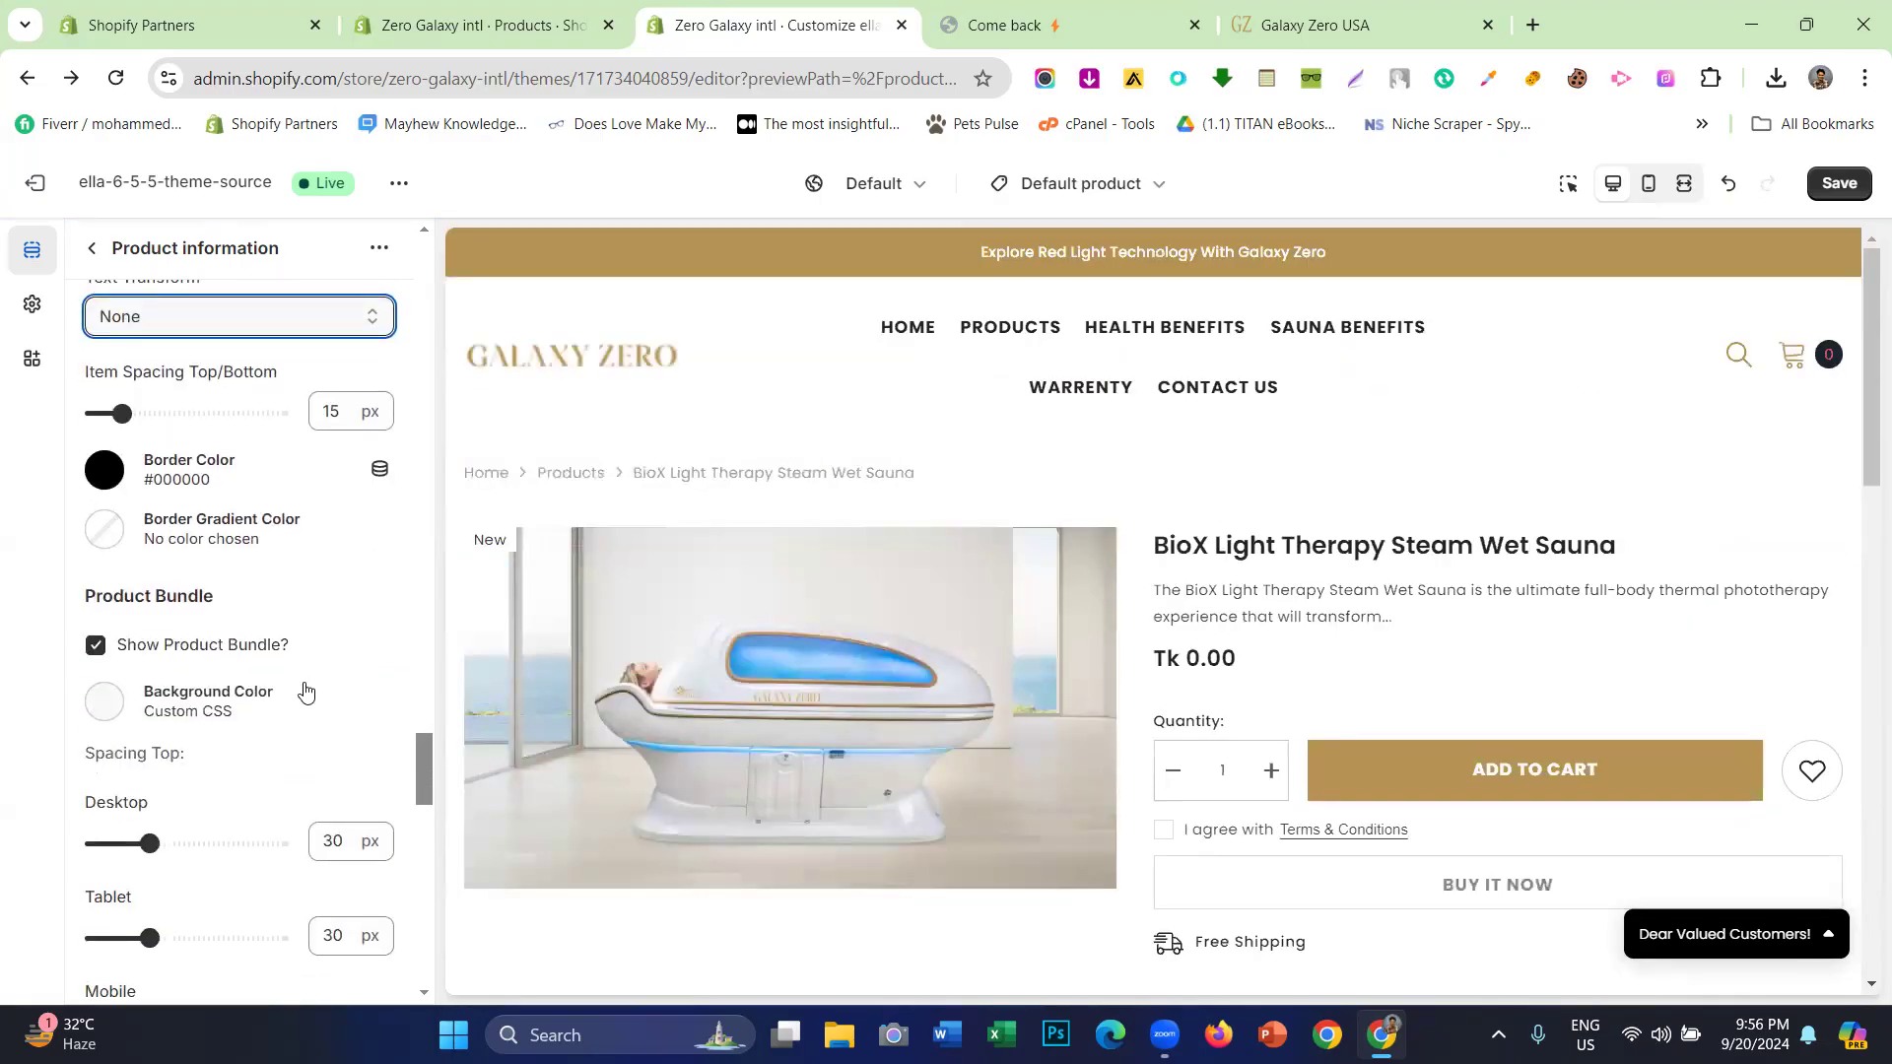
scroll(219, 709, down, 4)
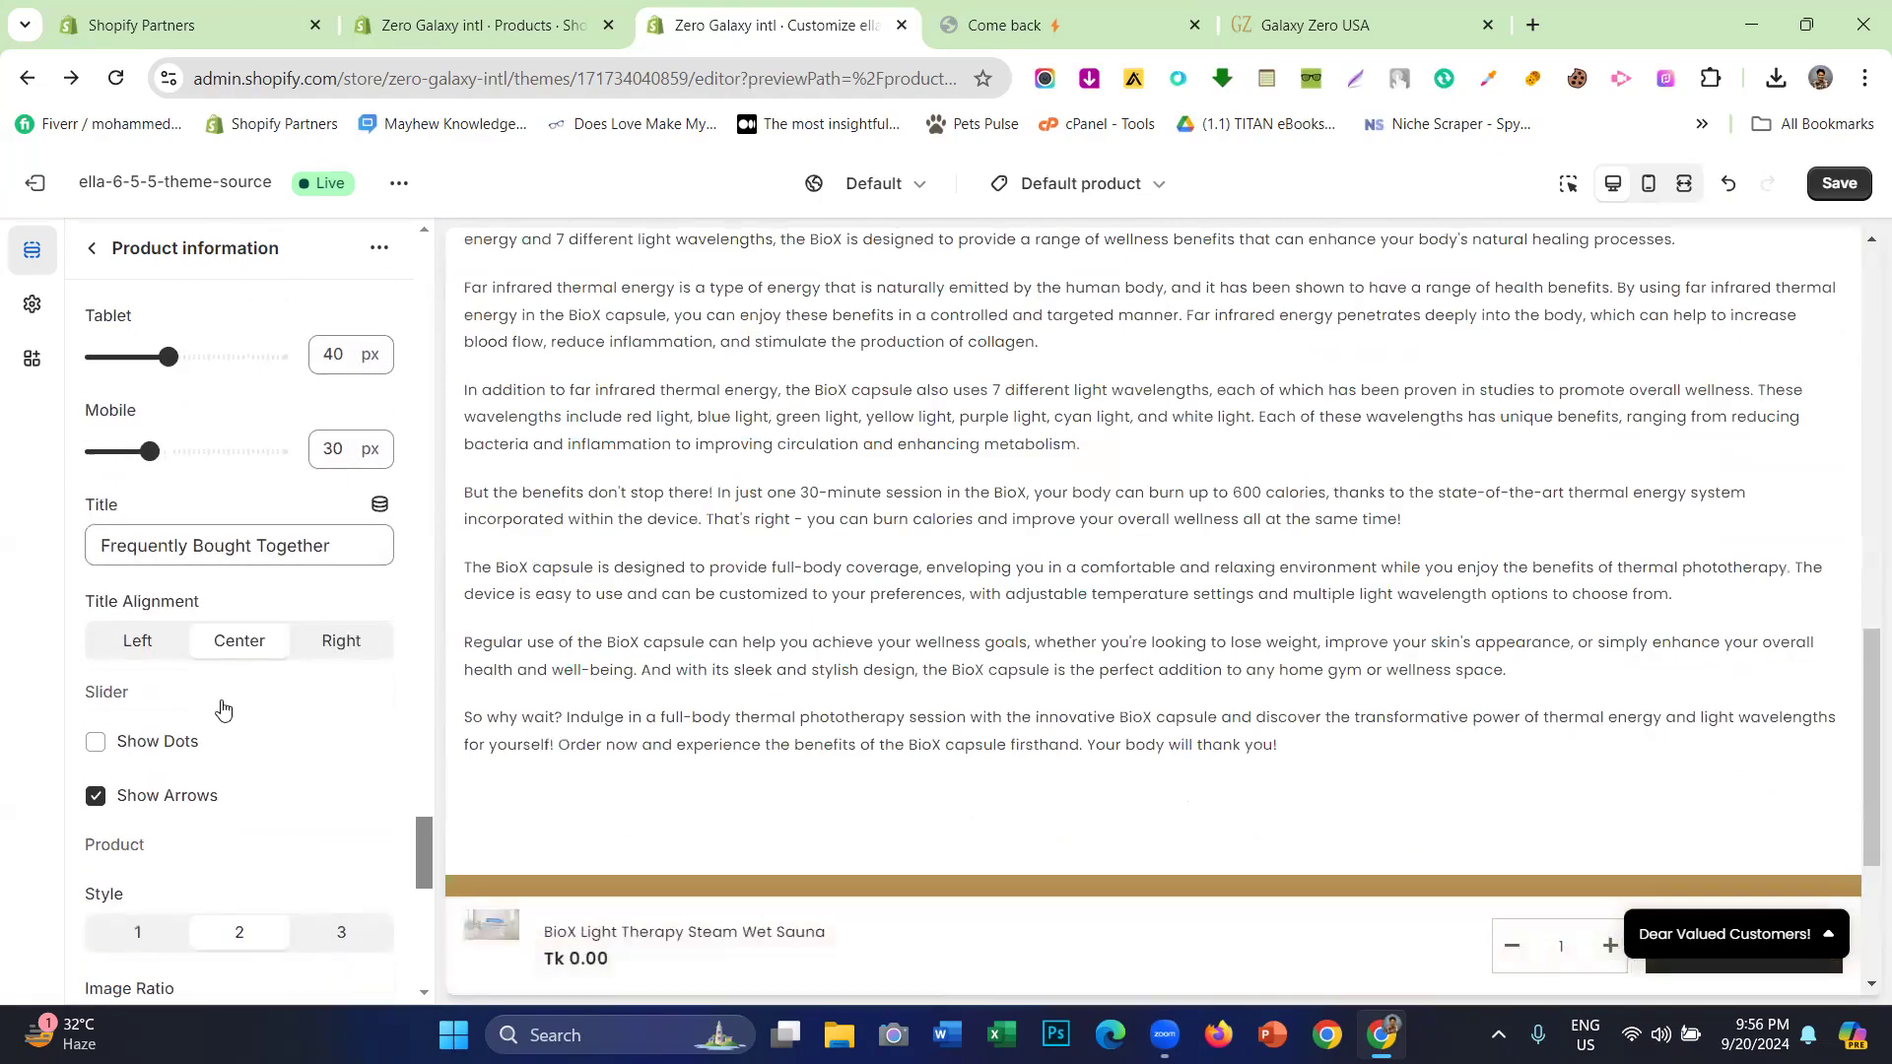
scroll(650, 623, up, 10)
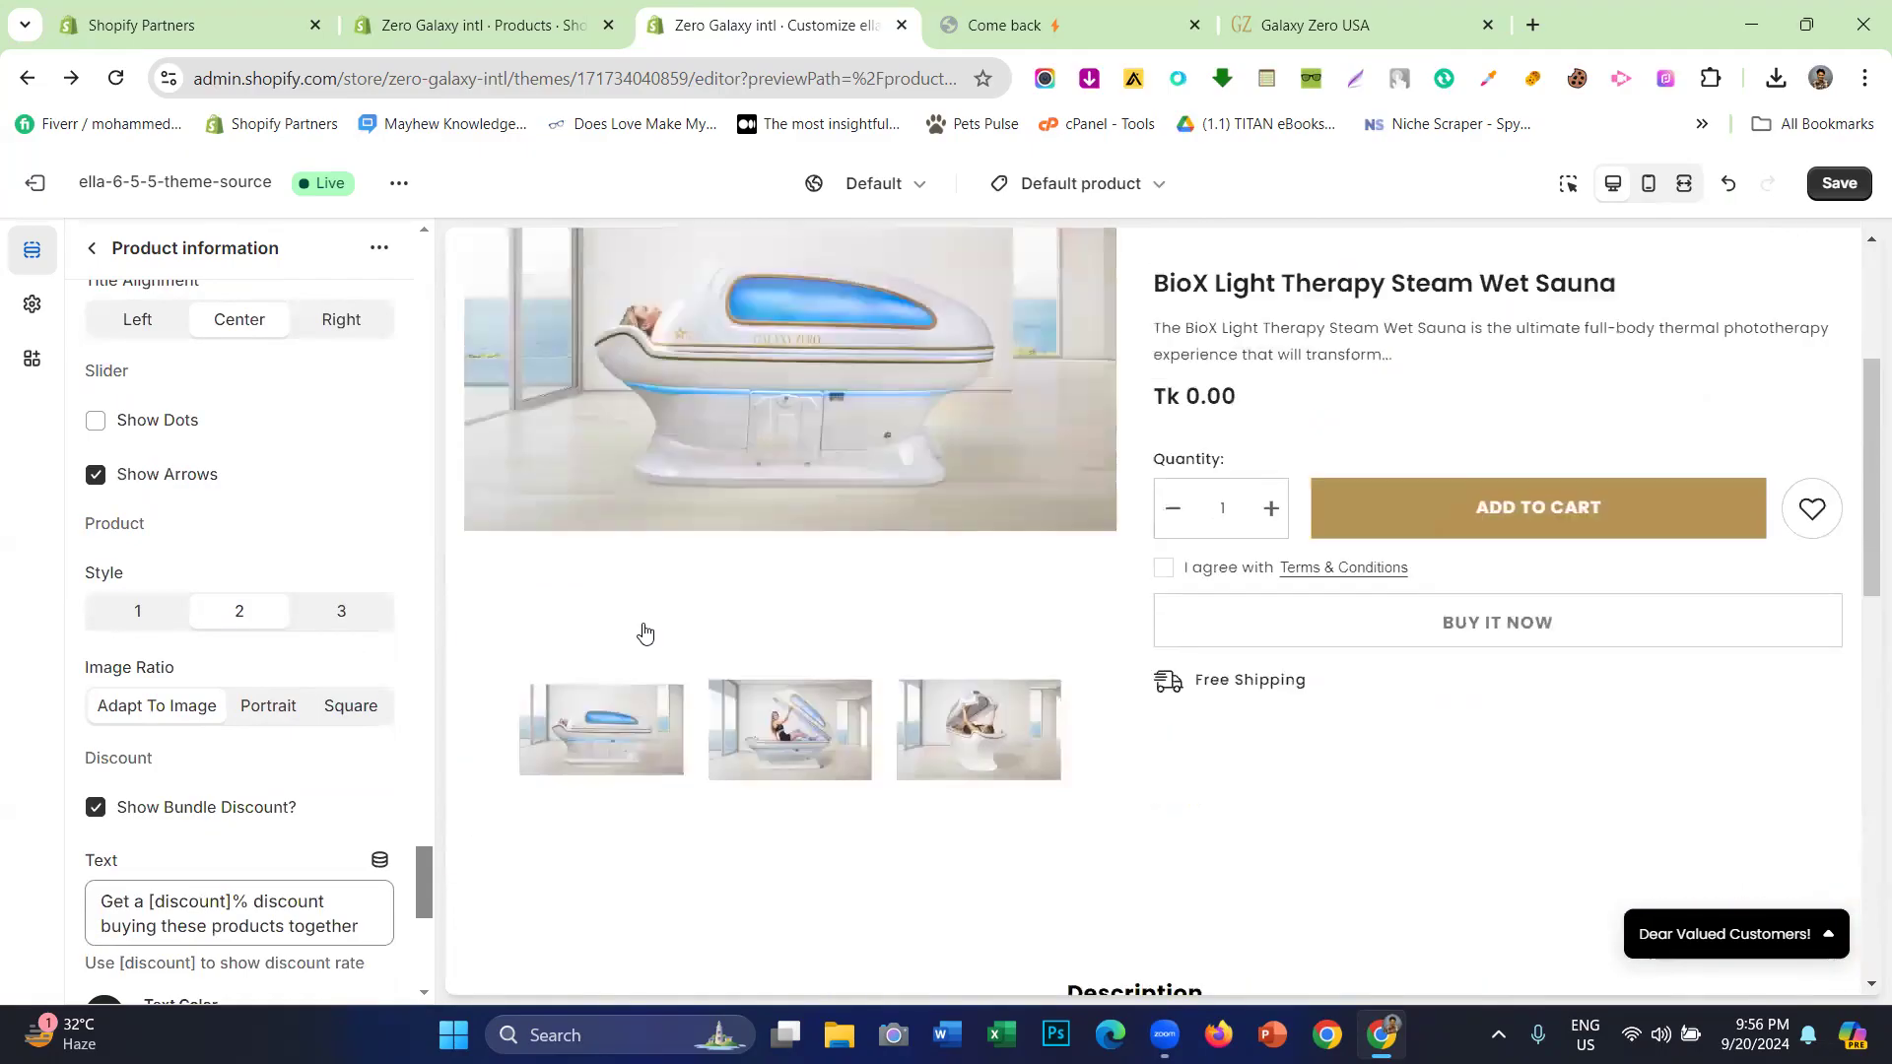
scroll(555, 643, down, 7)
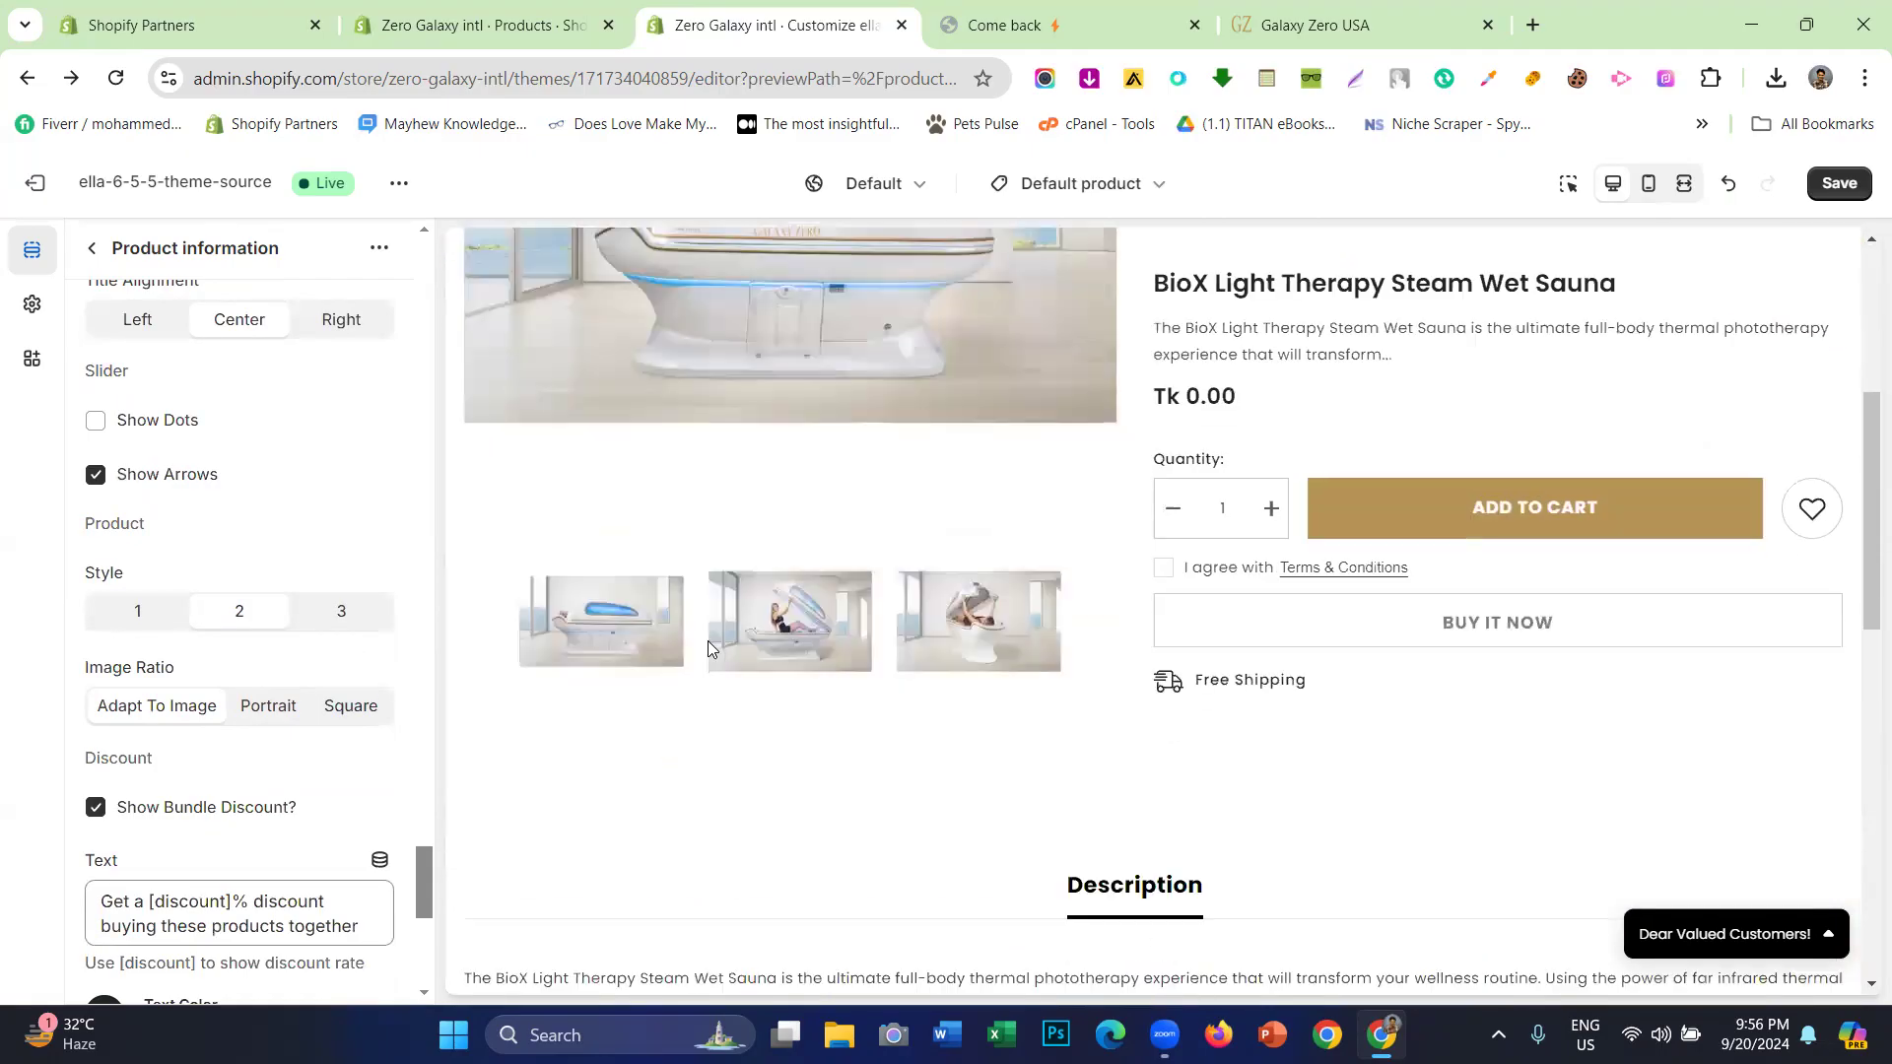
scroll(309, 639, down, 6)
scroll(309, 638, up, 10)
scroll(309, 639, down, 5)
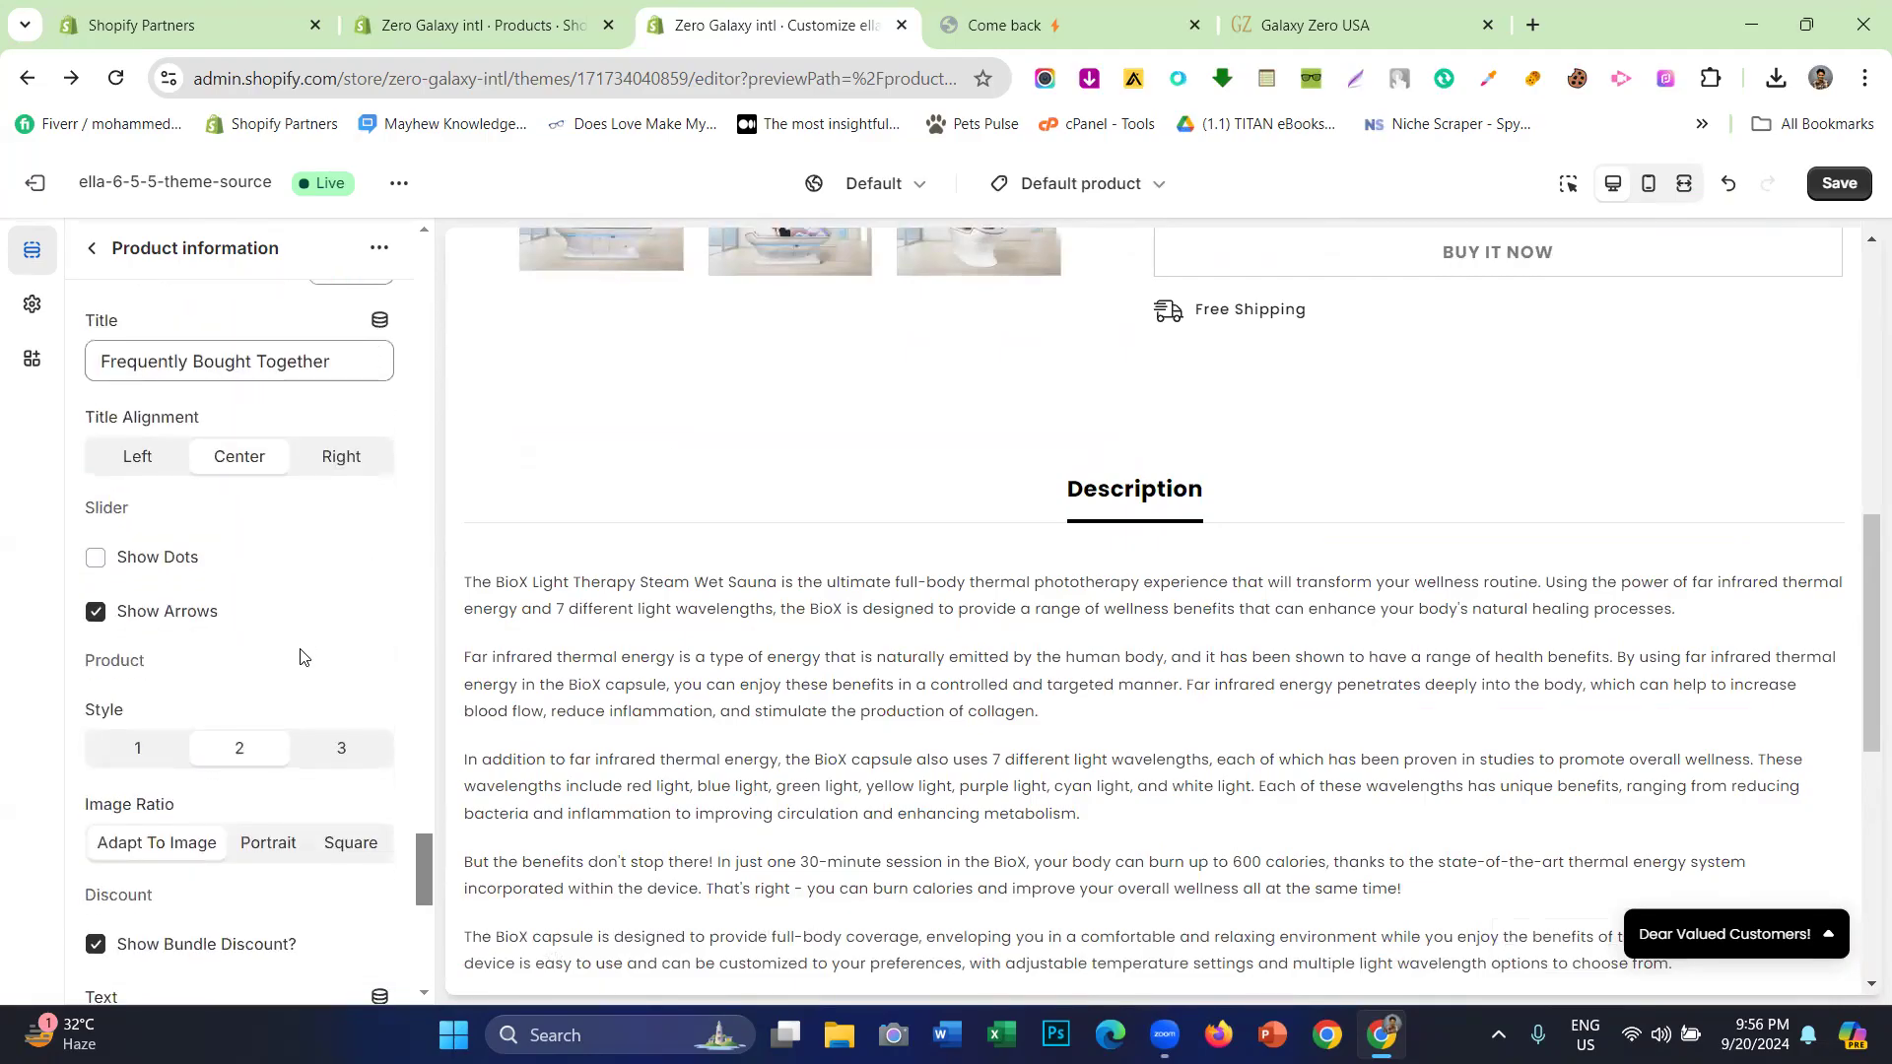
- Set the Product Bundle's product style to 3 and check the product page preview
click(356, 530)
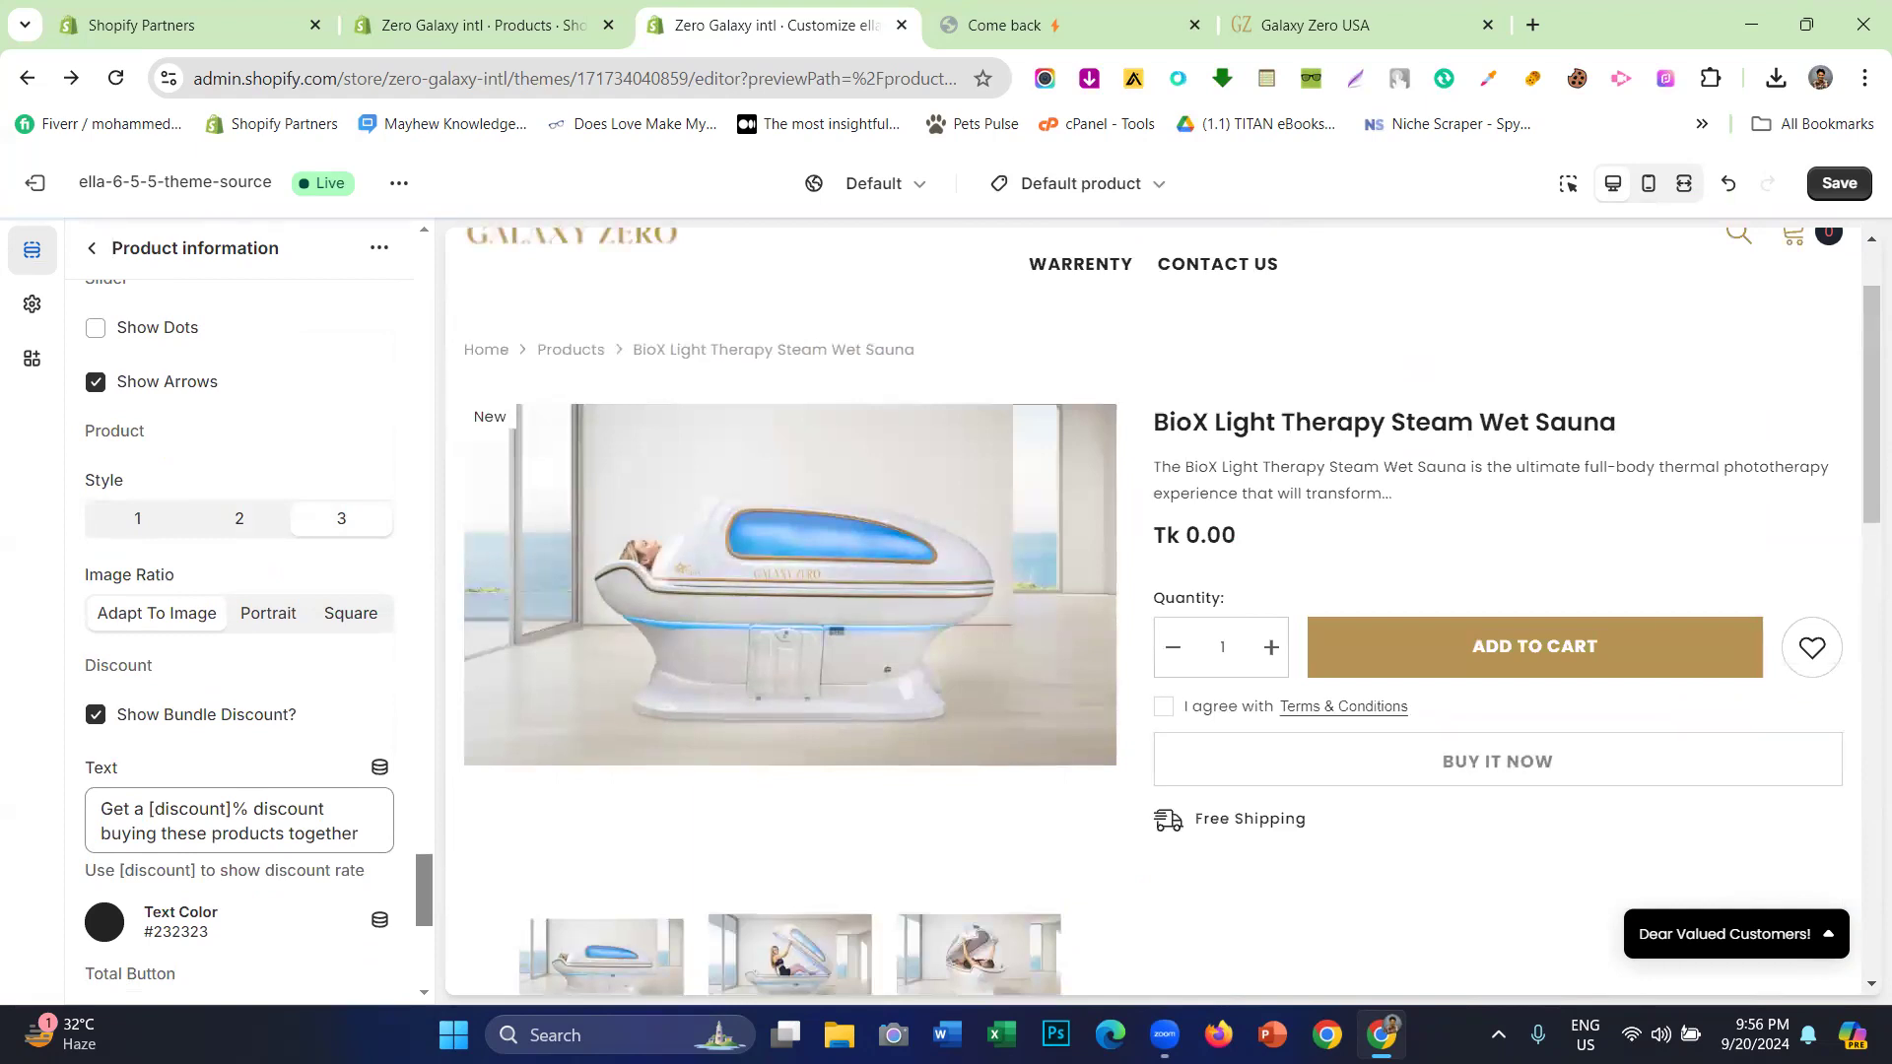
scroll(798, 550, down, 8)
scroll(798, 550, up, 8)
scroll(289, 524, down, 1)
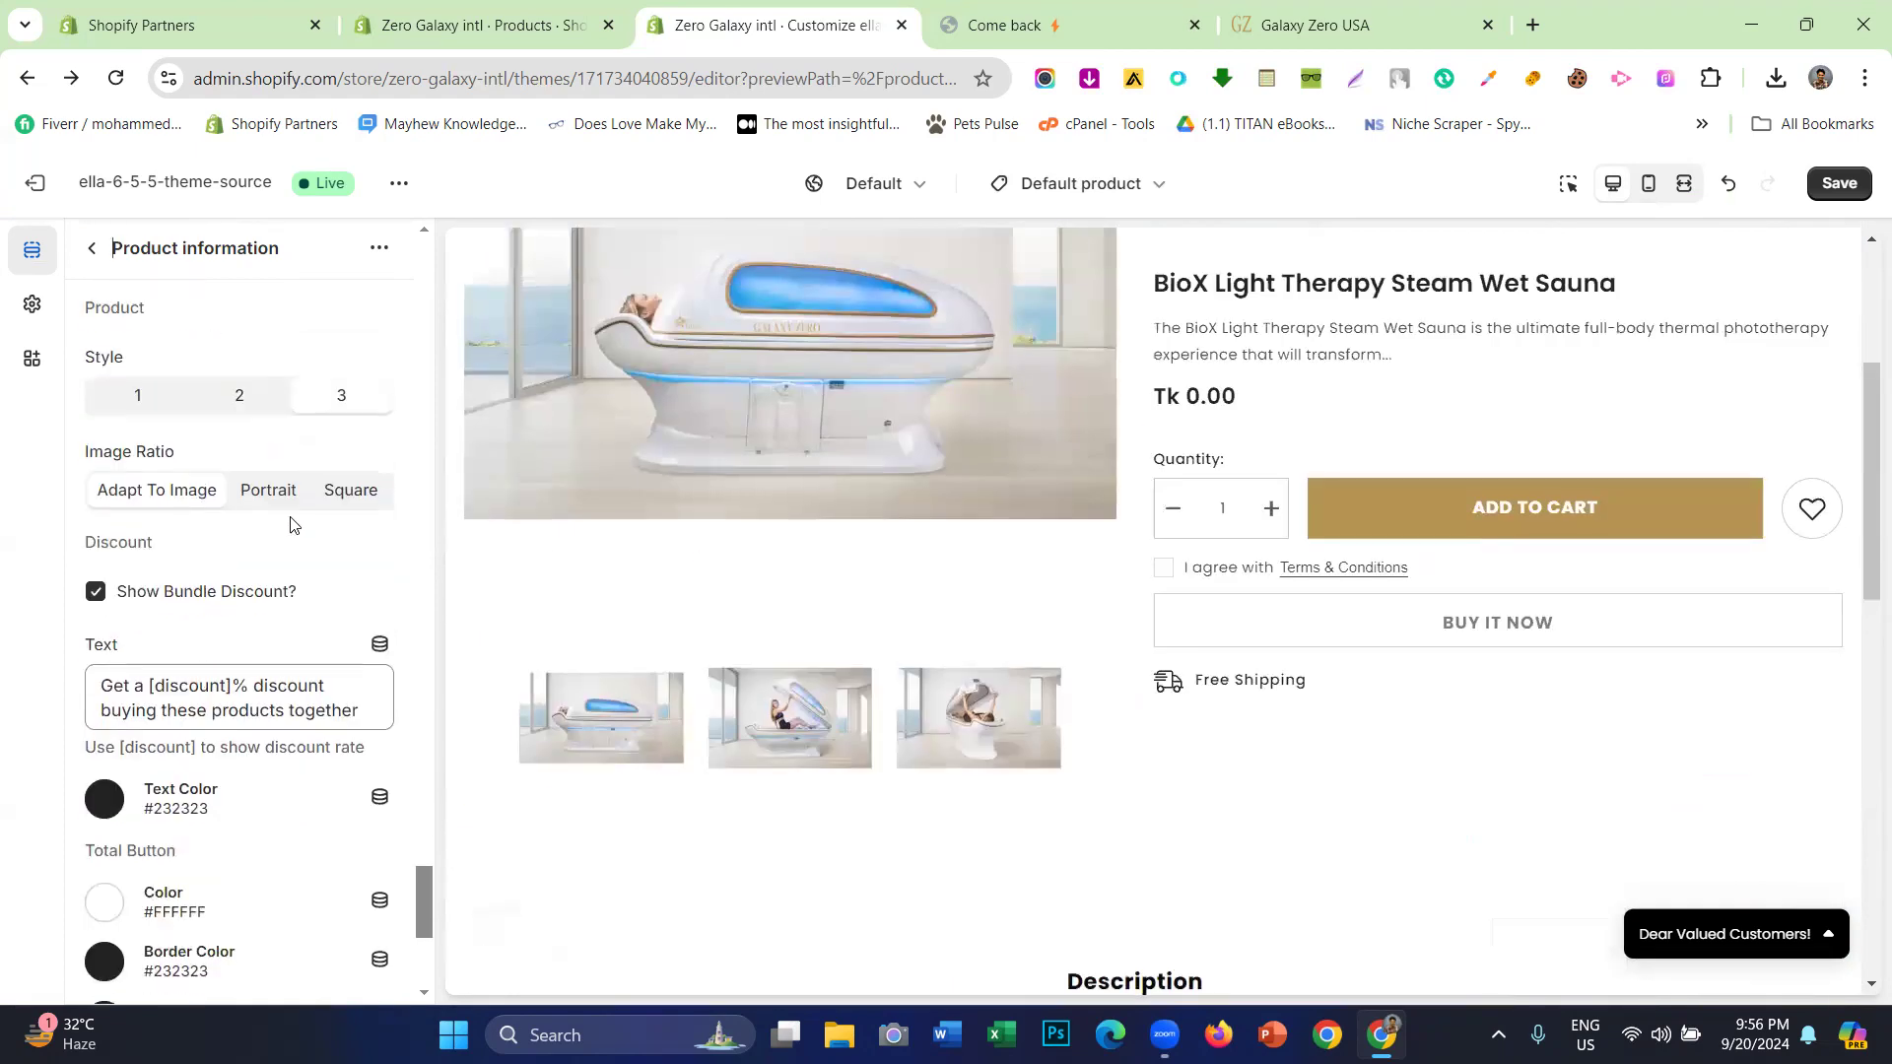
scroll(246, 499, up, 2)
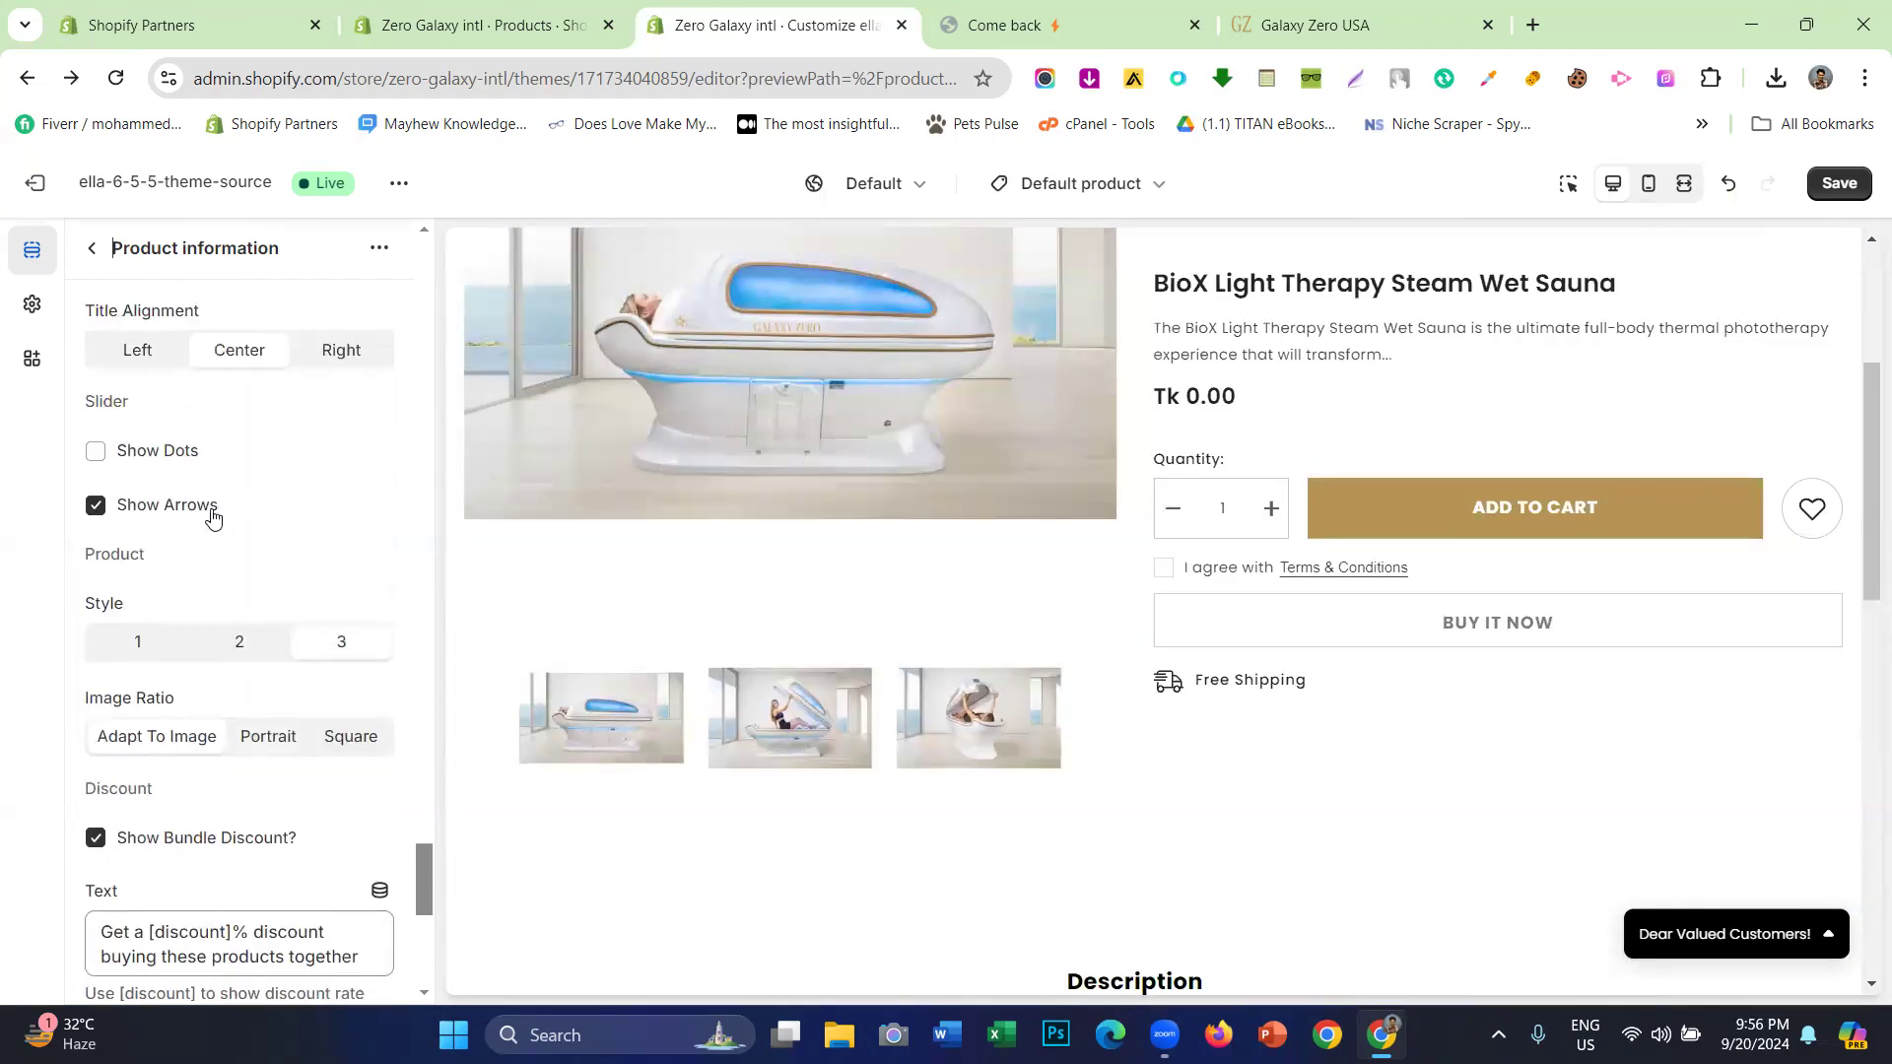
- Review the bundle spacing, title and discount settings, then the tab layout, title styling and media settings of the product information section
scroll(221, 569, down, 3)
scroll(230, 578, down, 3)
scroll(225, 599, up, 11)
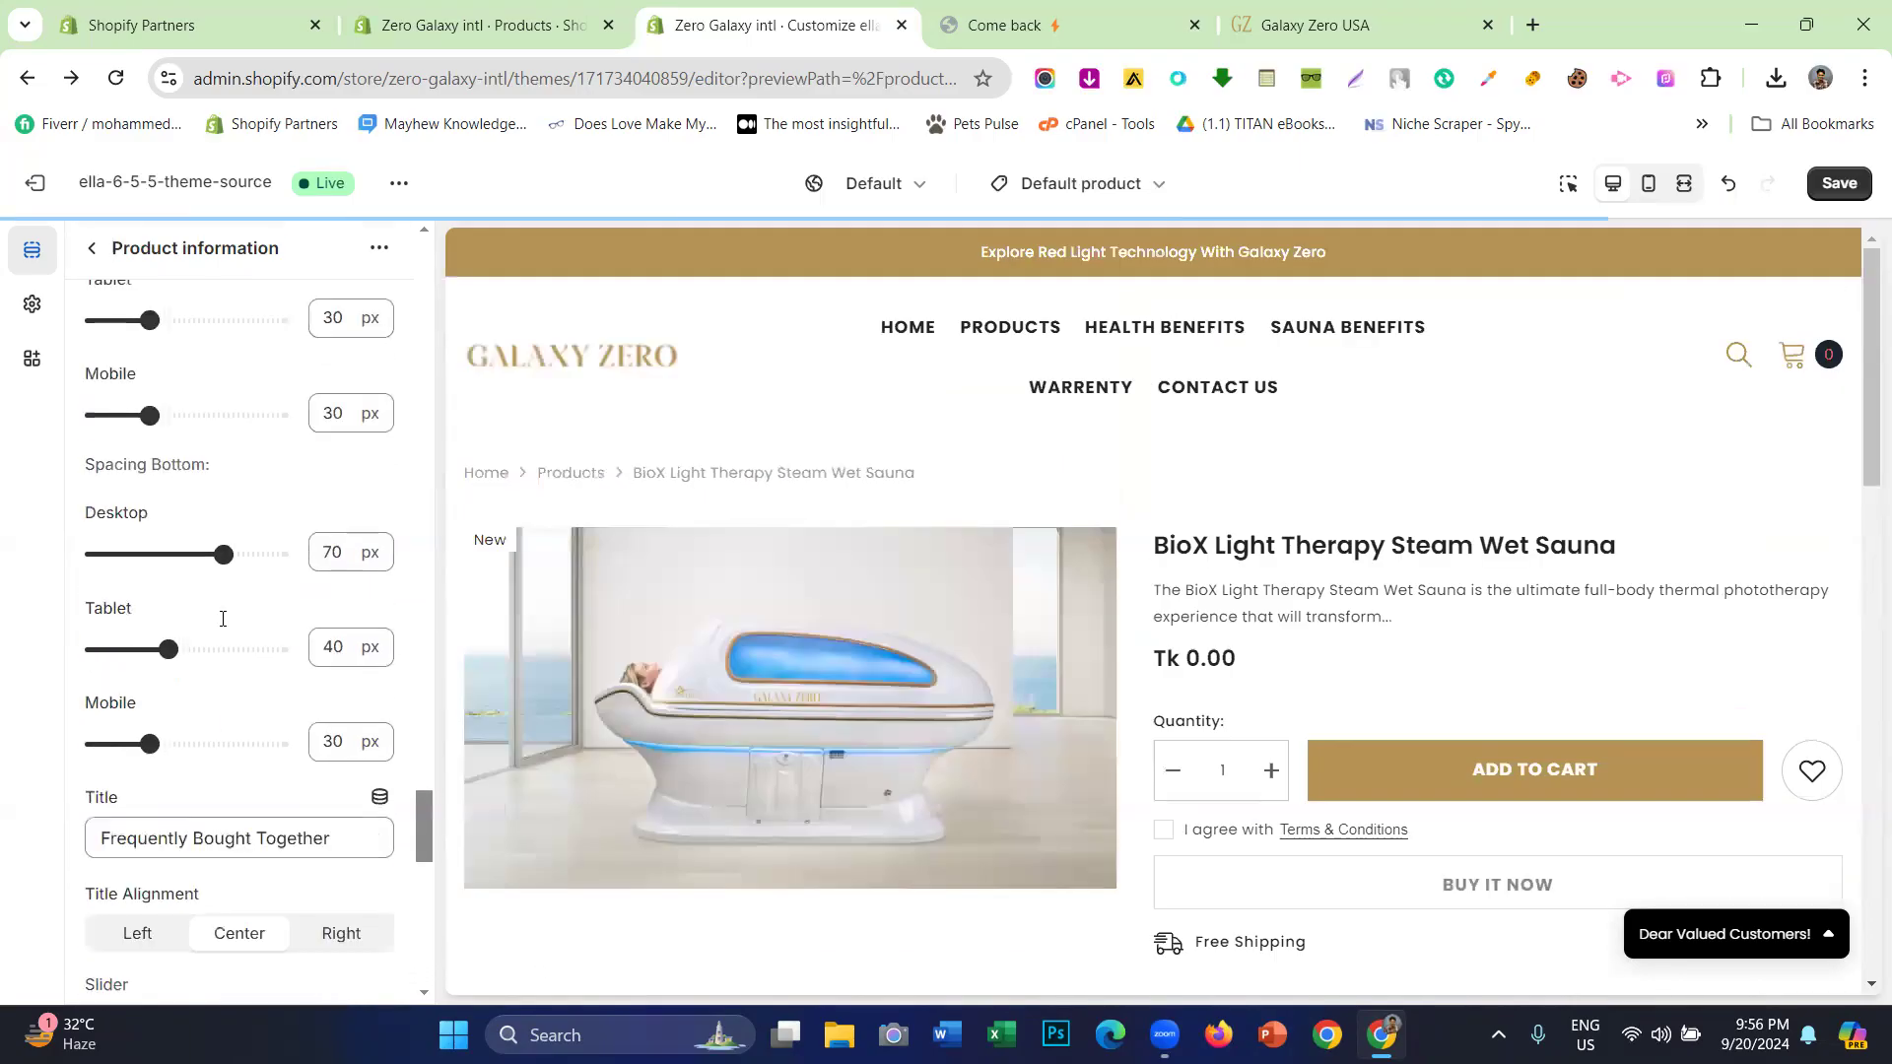
scroll(215, 635, down, 2)
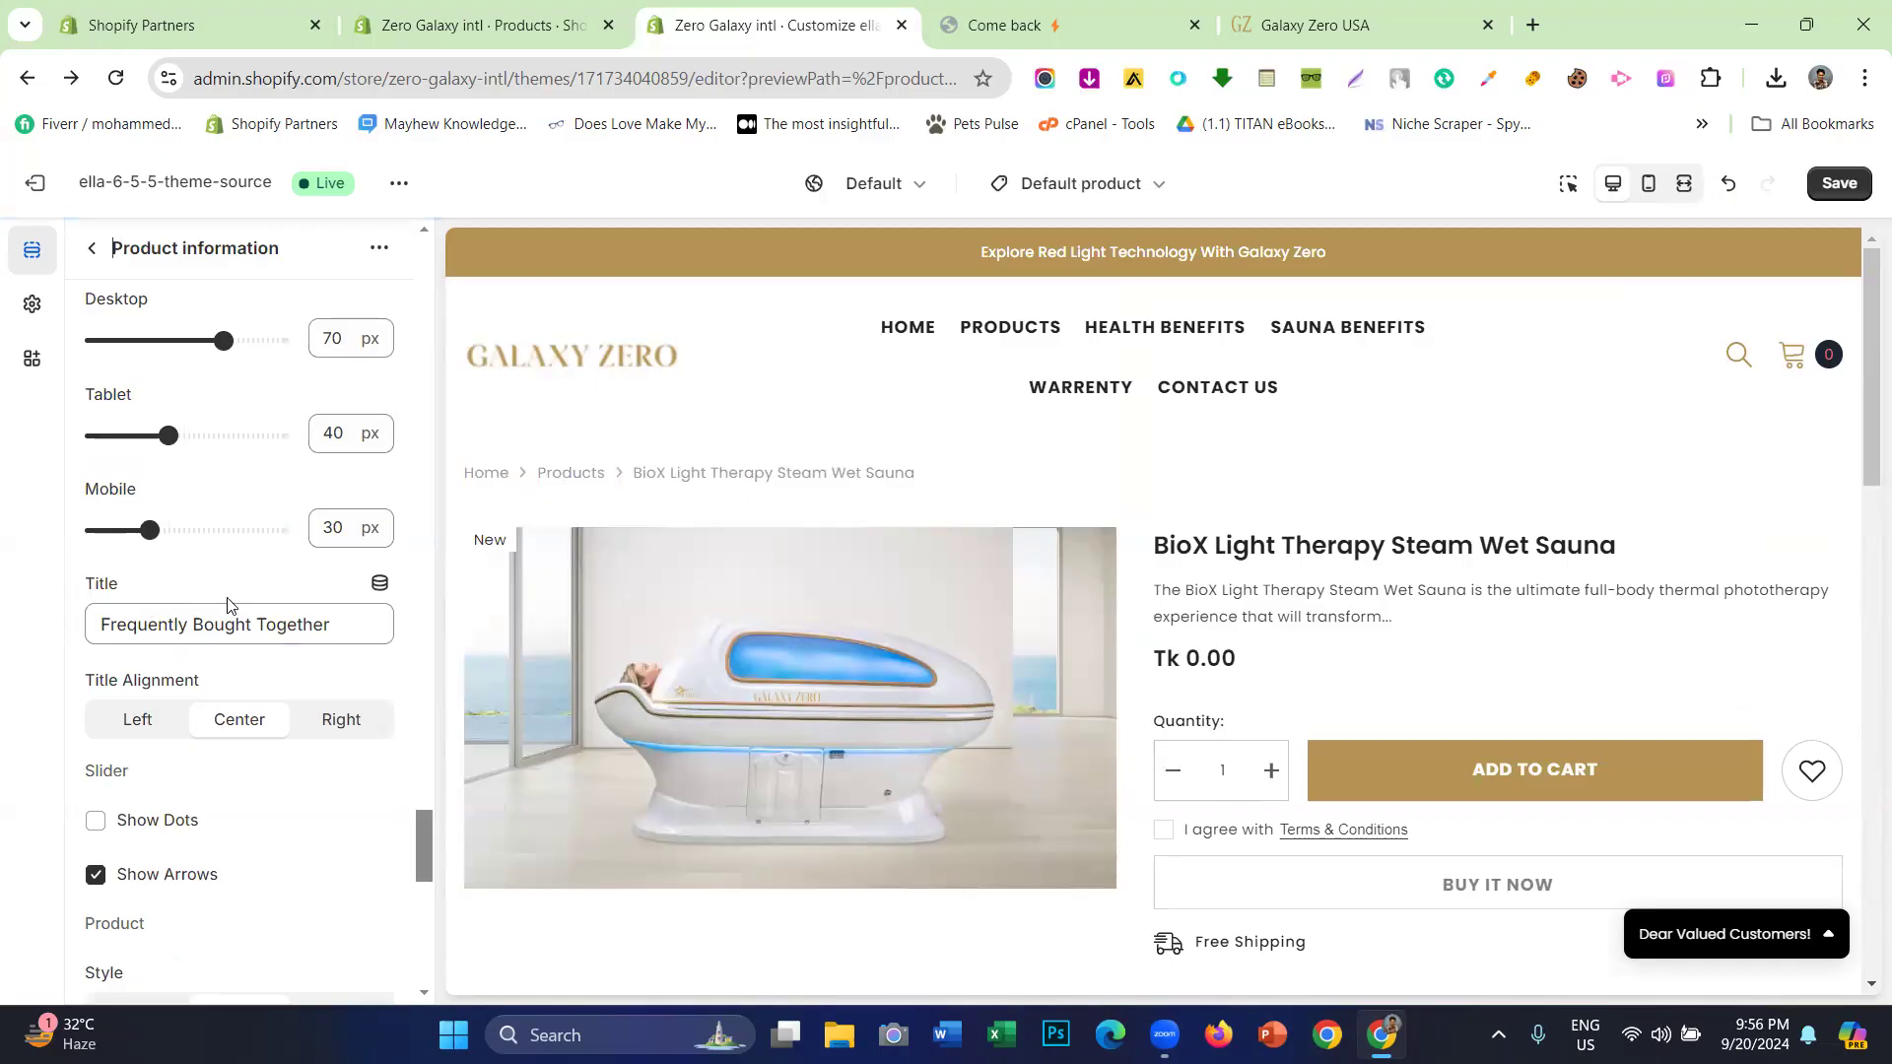
scroll(1172, 623, down, 3)
scroll(187, 718, up, 8)
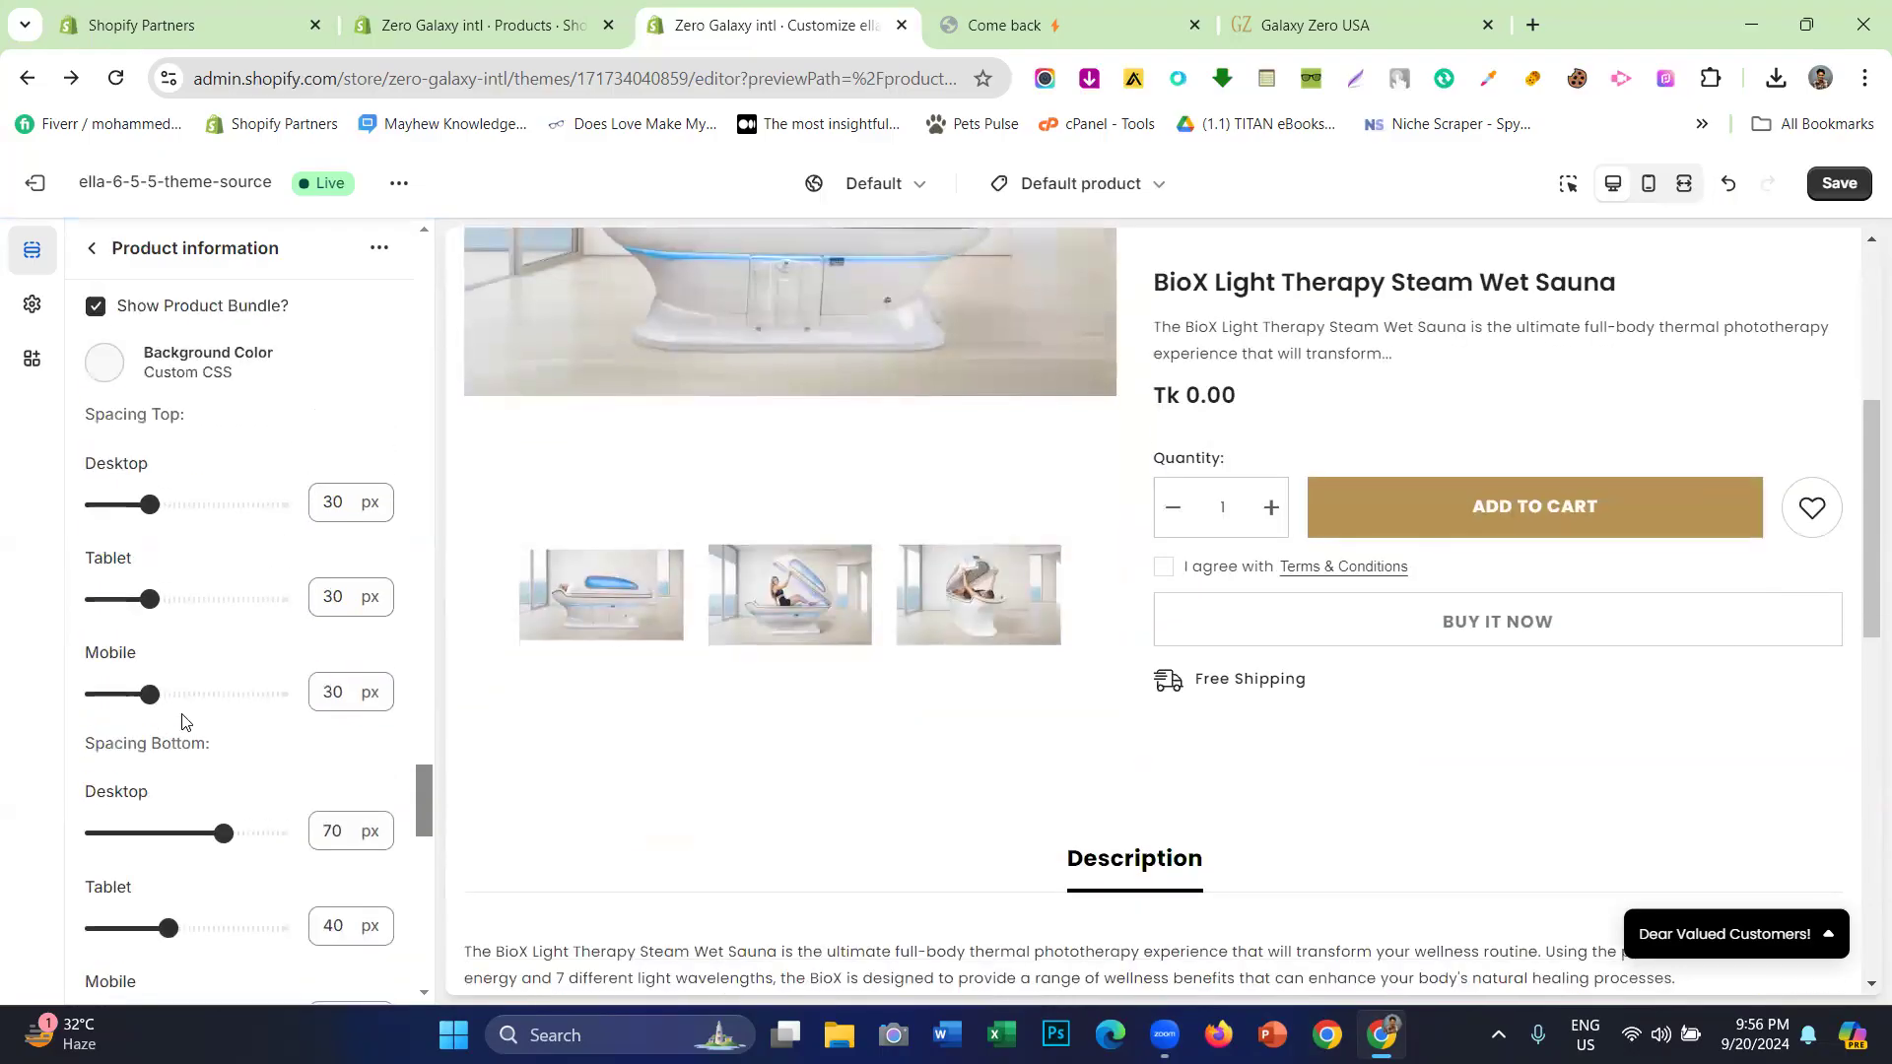
scroll(197, 737, down, 2)
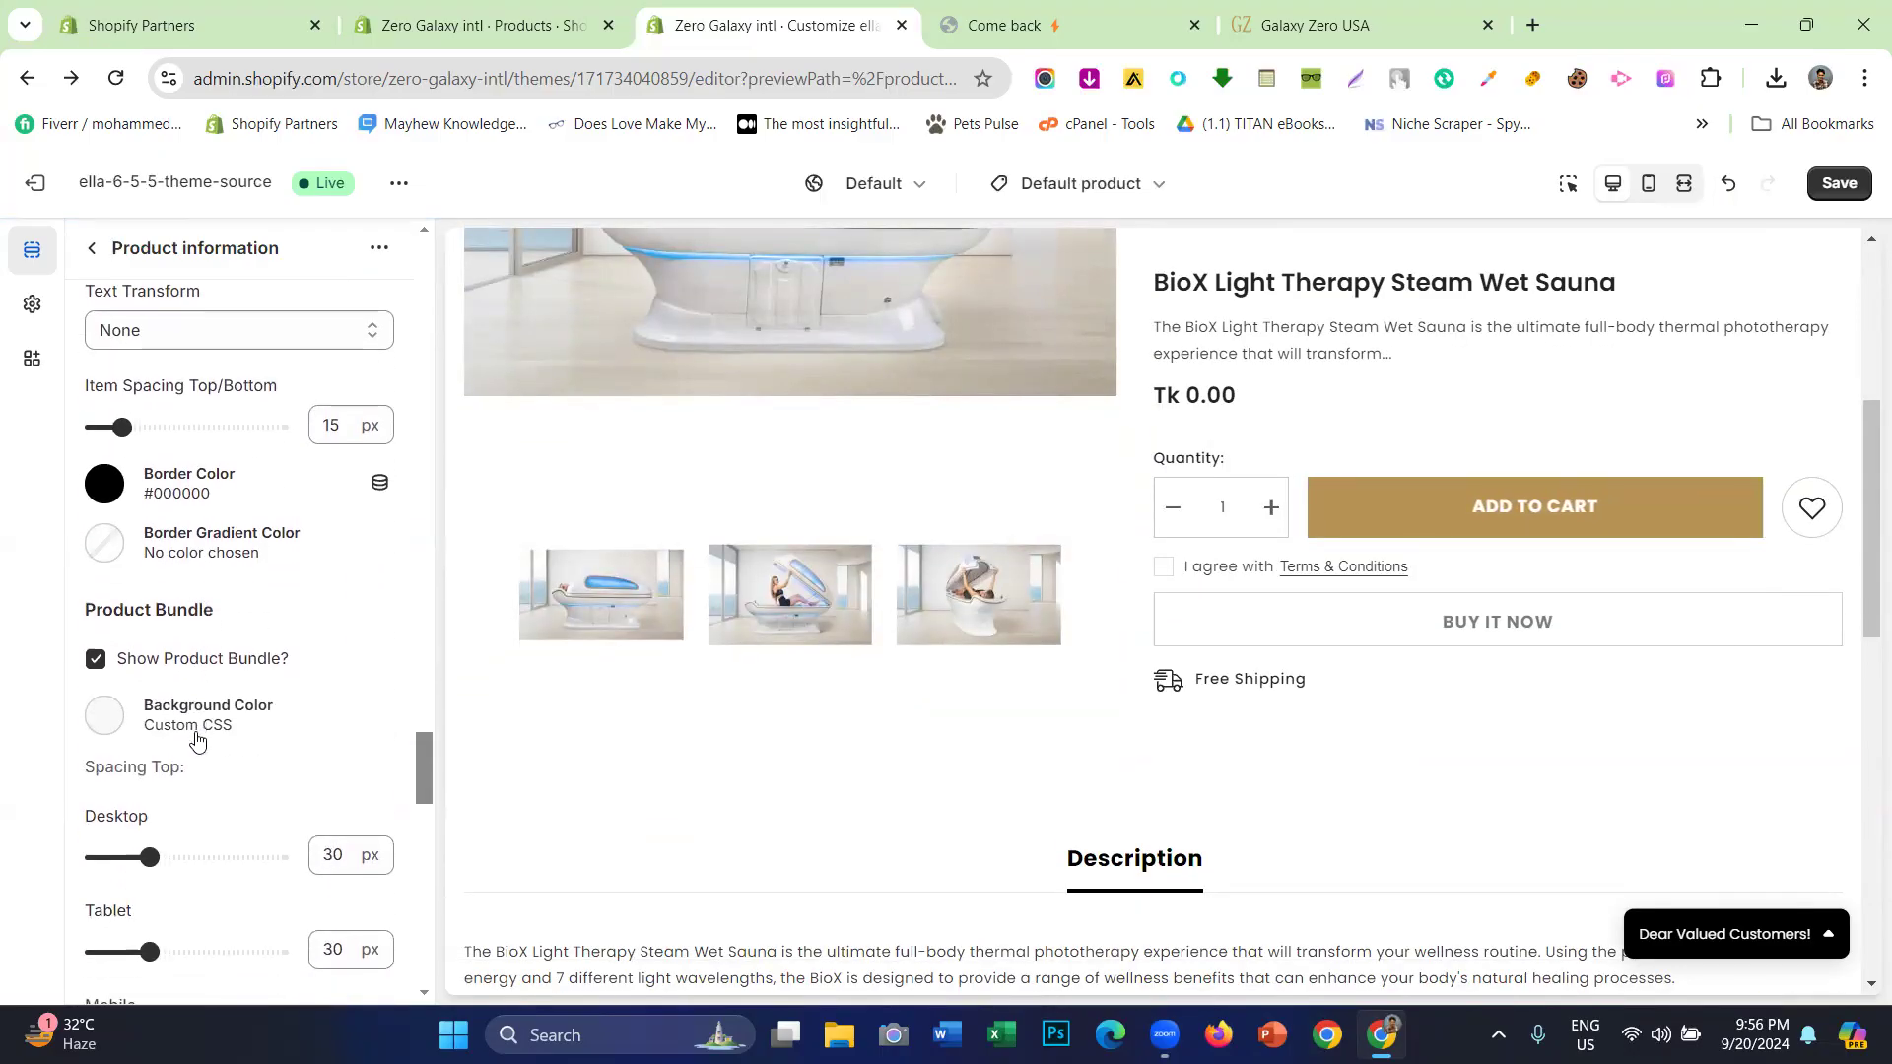
drag(113, 503, 168, 504)
scroll(253, 552, up, 4)
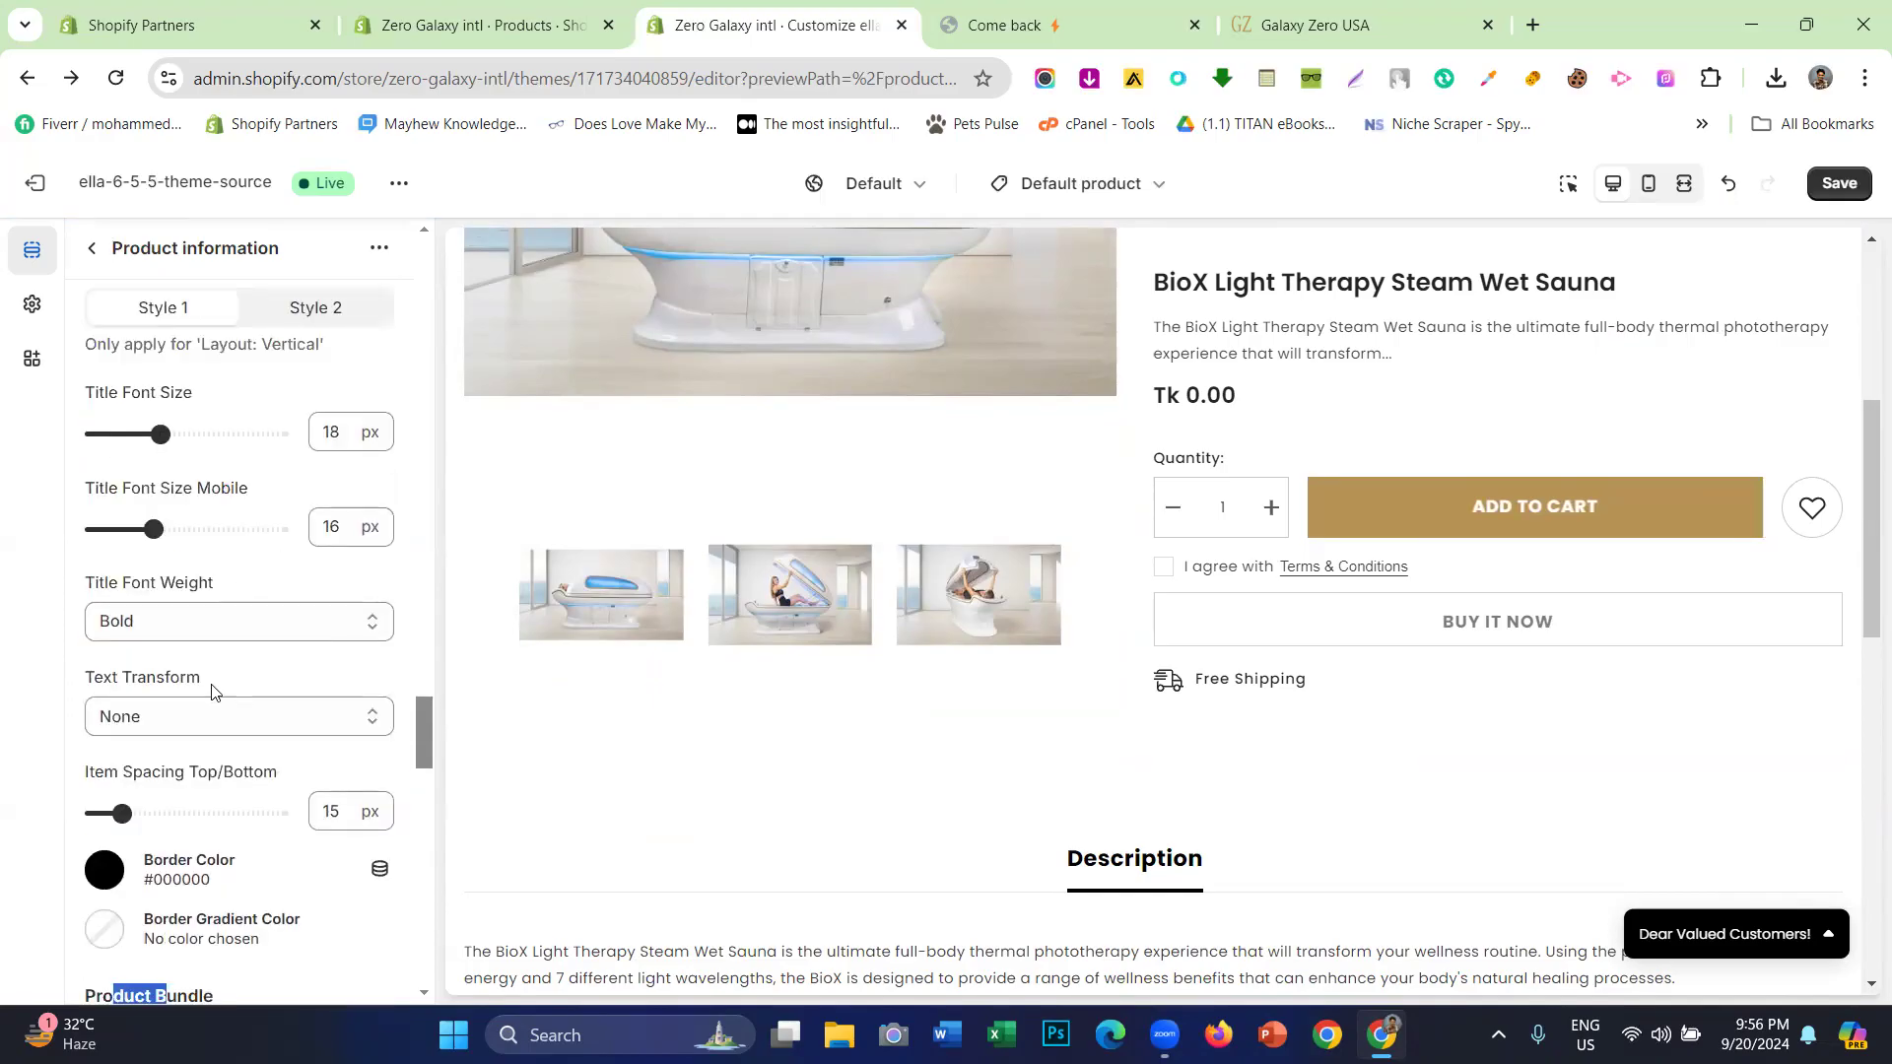
scroll(214, 692, up, 2)
scroll(999, 583, up, 5)
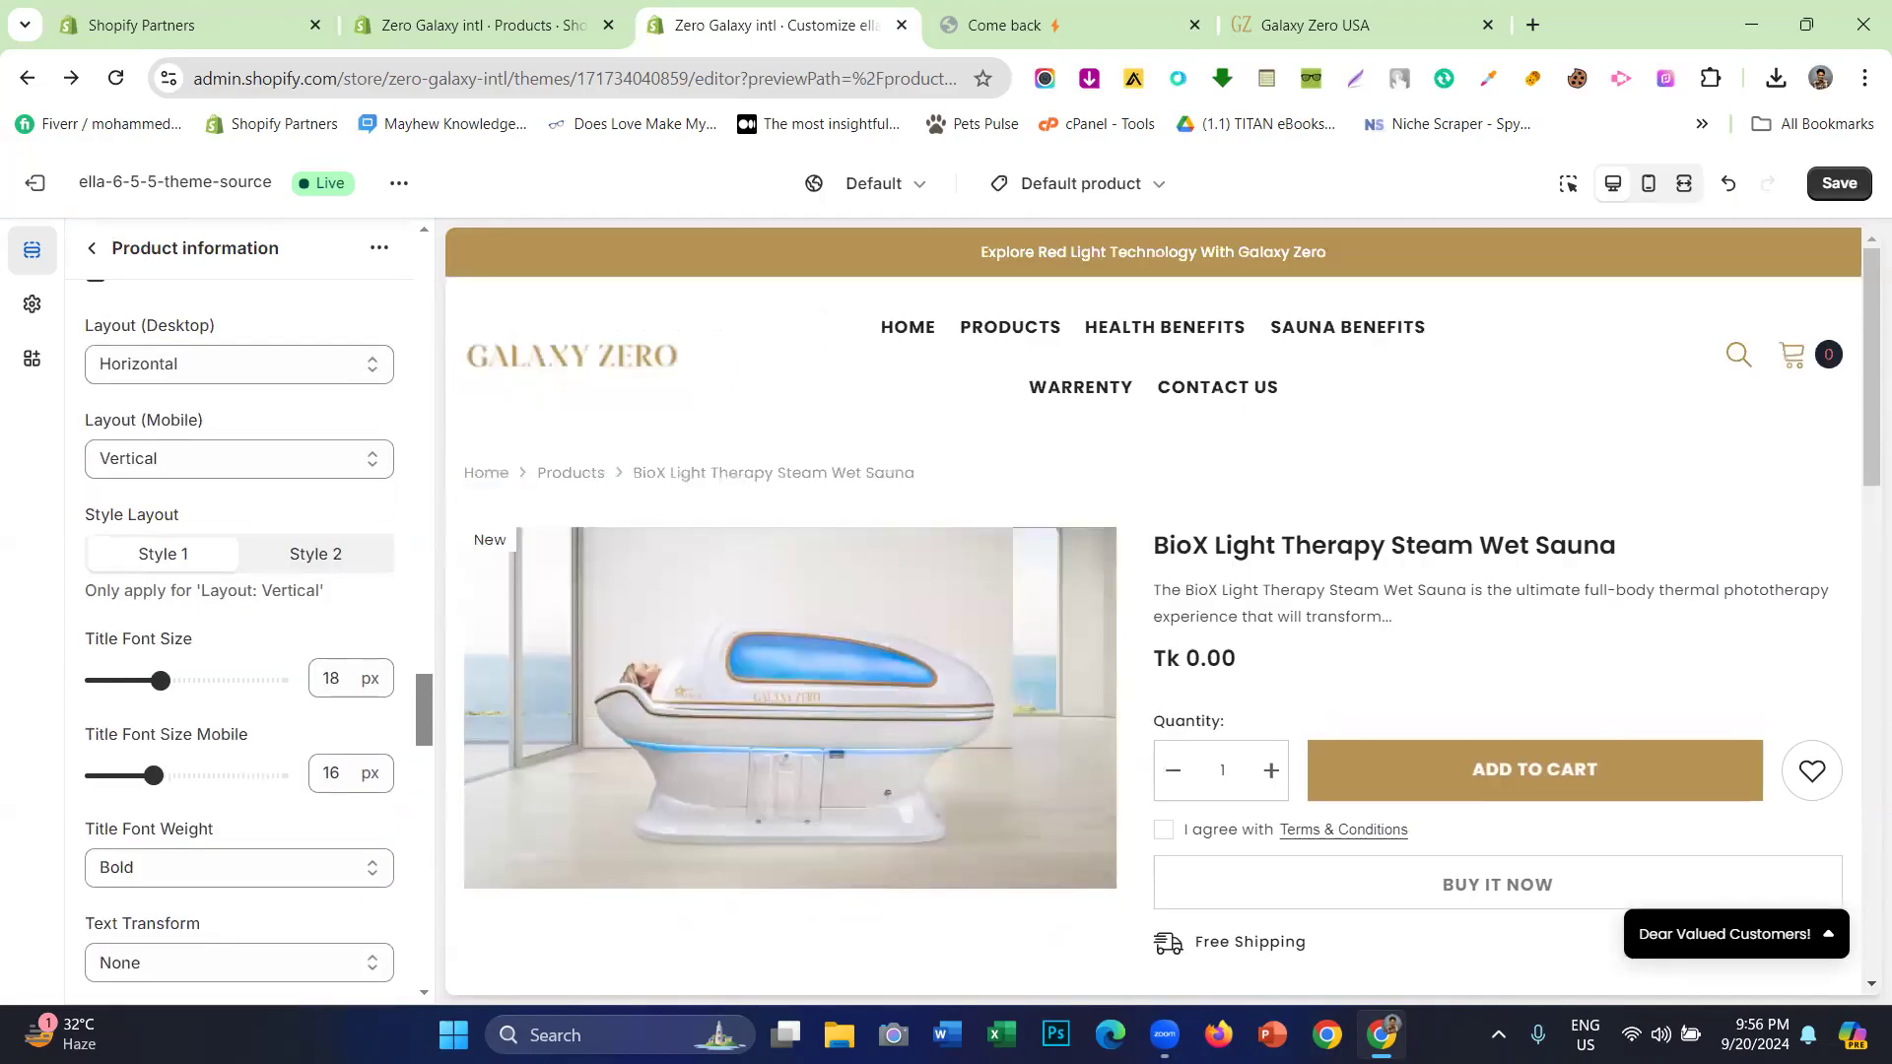
scroll(275, 540, up, 8)
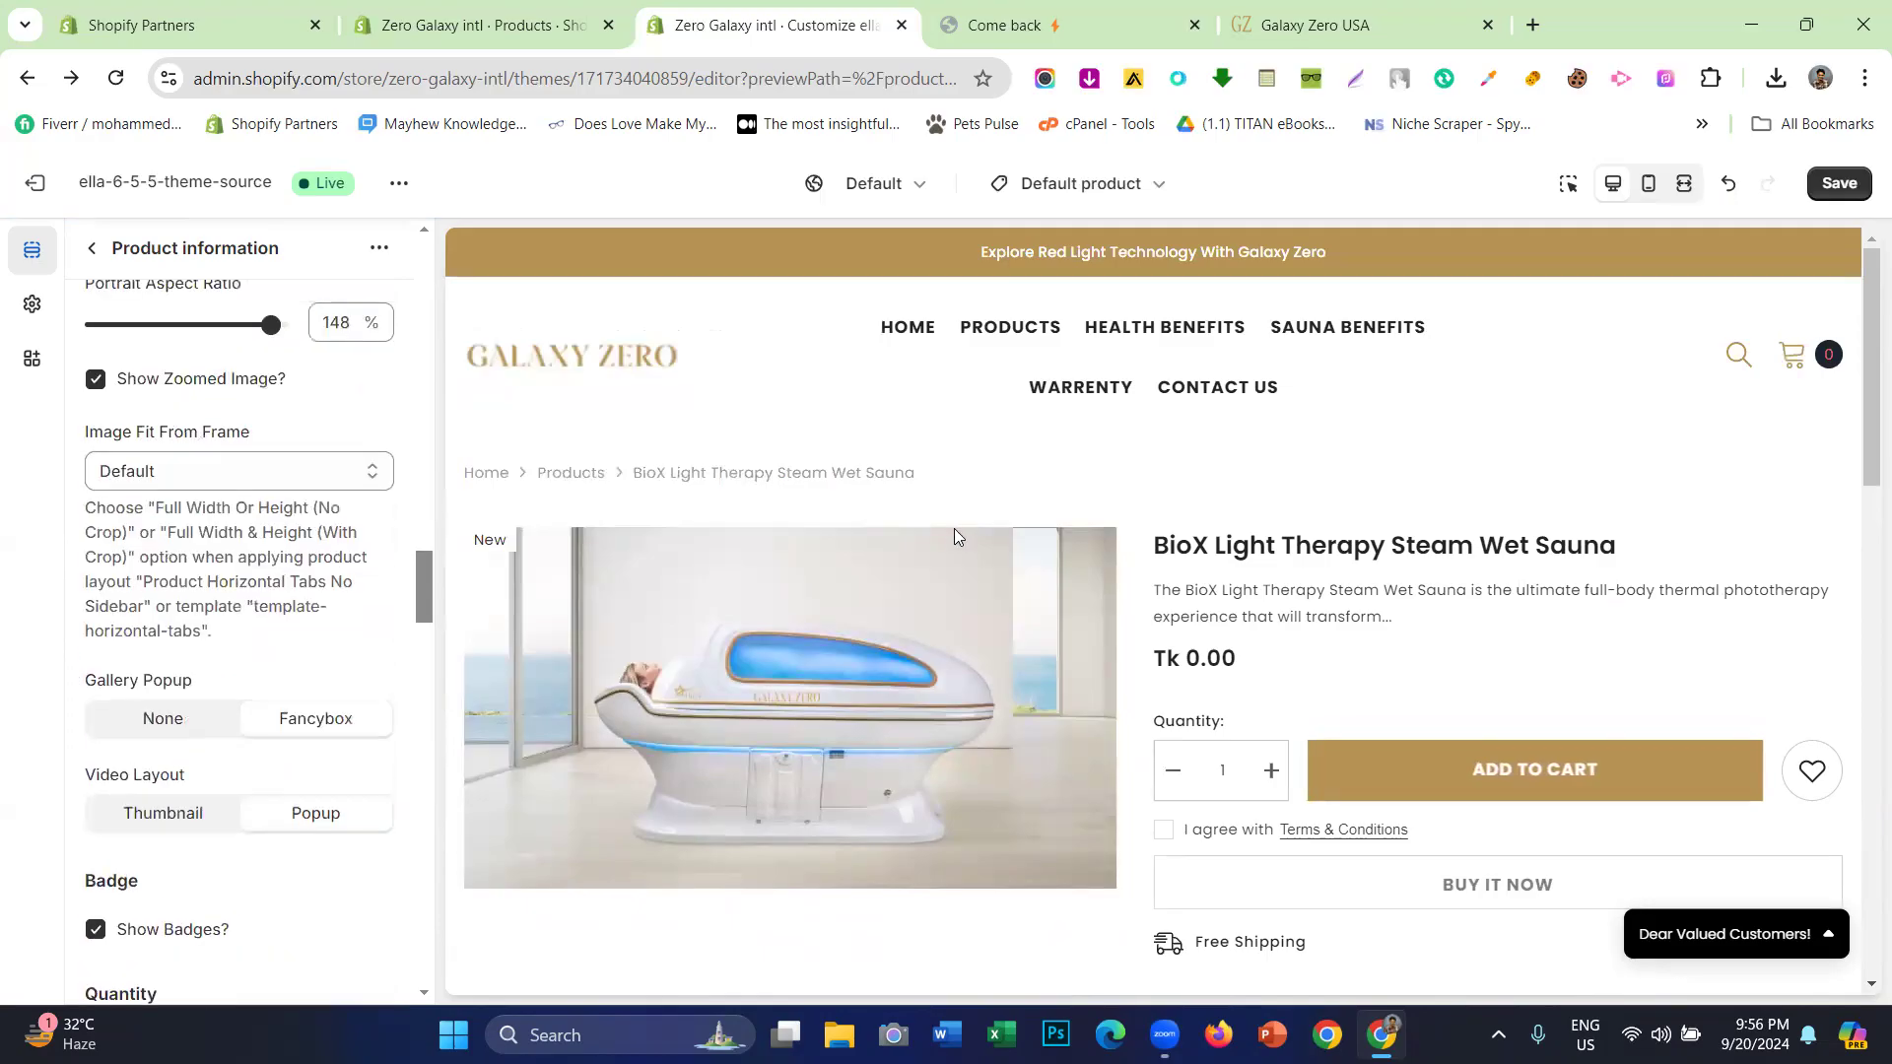
scroll(950, 537, down, 3)
- Place the live Galaxy Zero product page beside the theme editor in the browser, view its top, and leave the Product information settings
drag(1454, 12, 1242, 11)
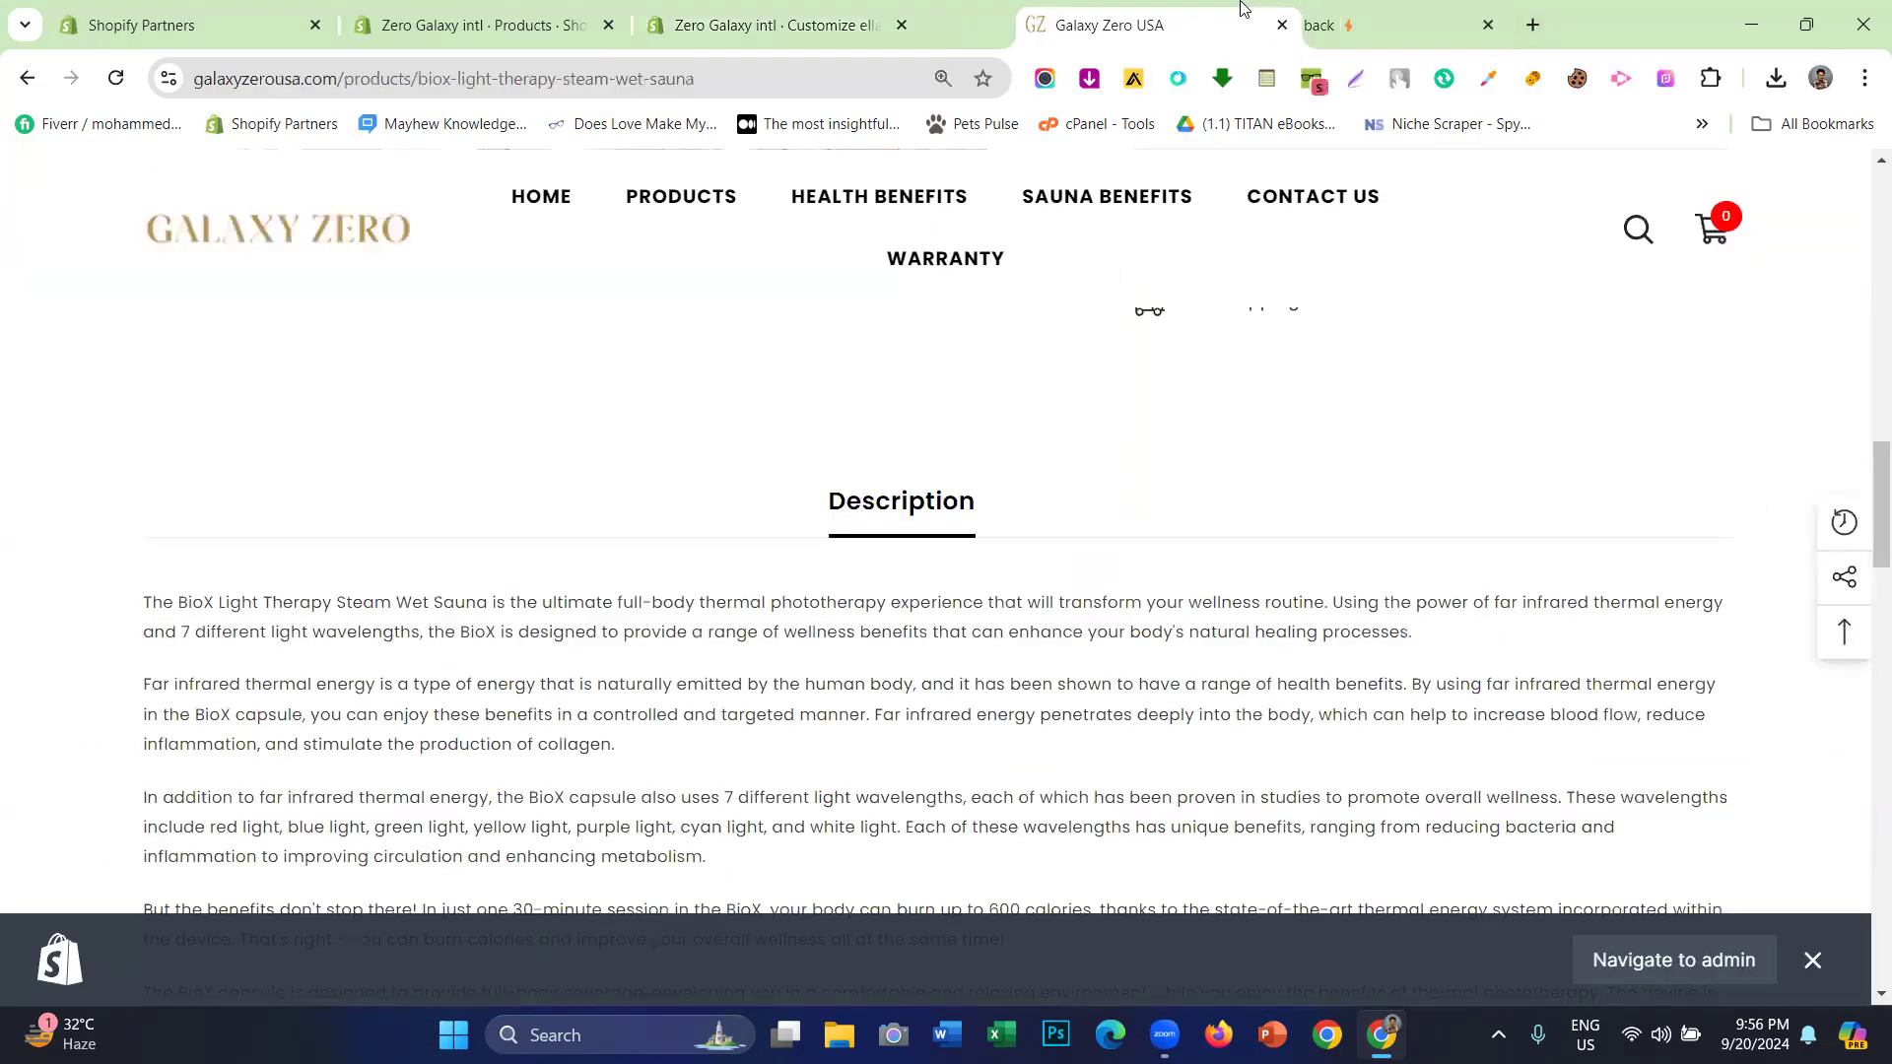
scroll(1083, 393, up, 10)
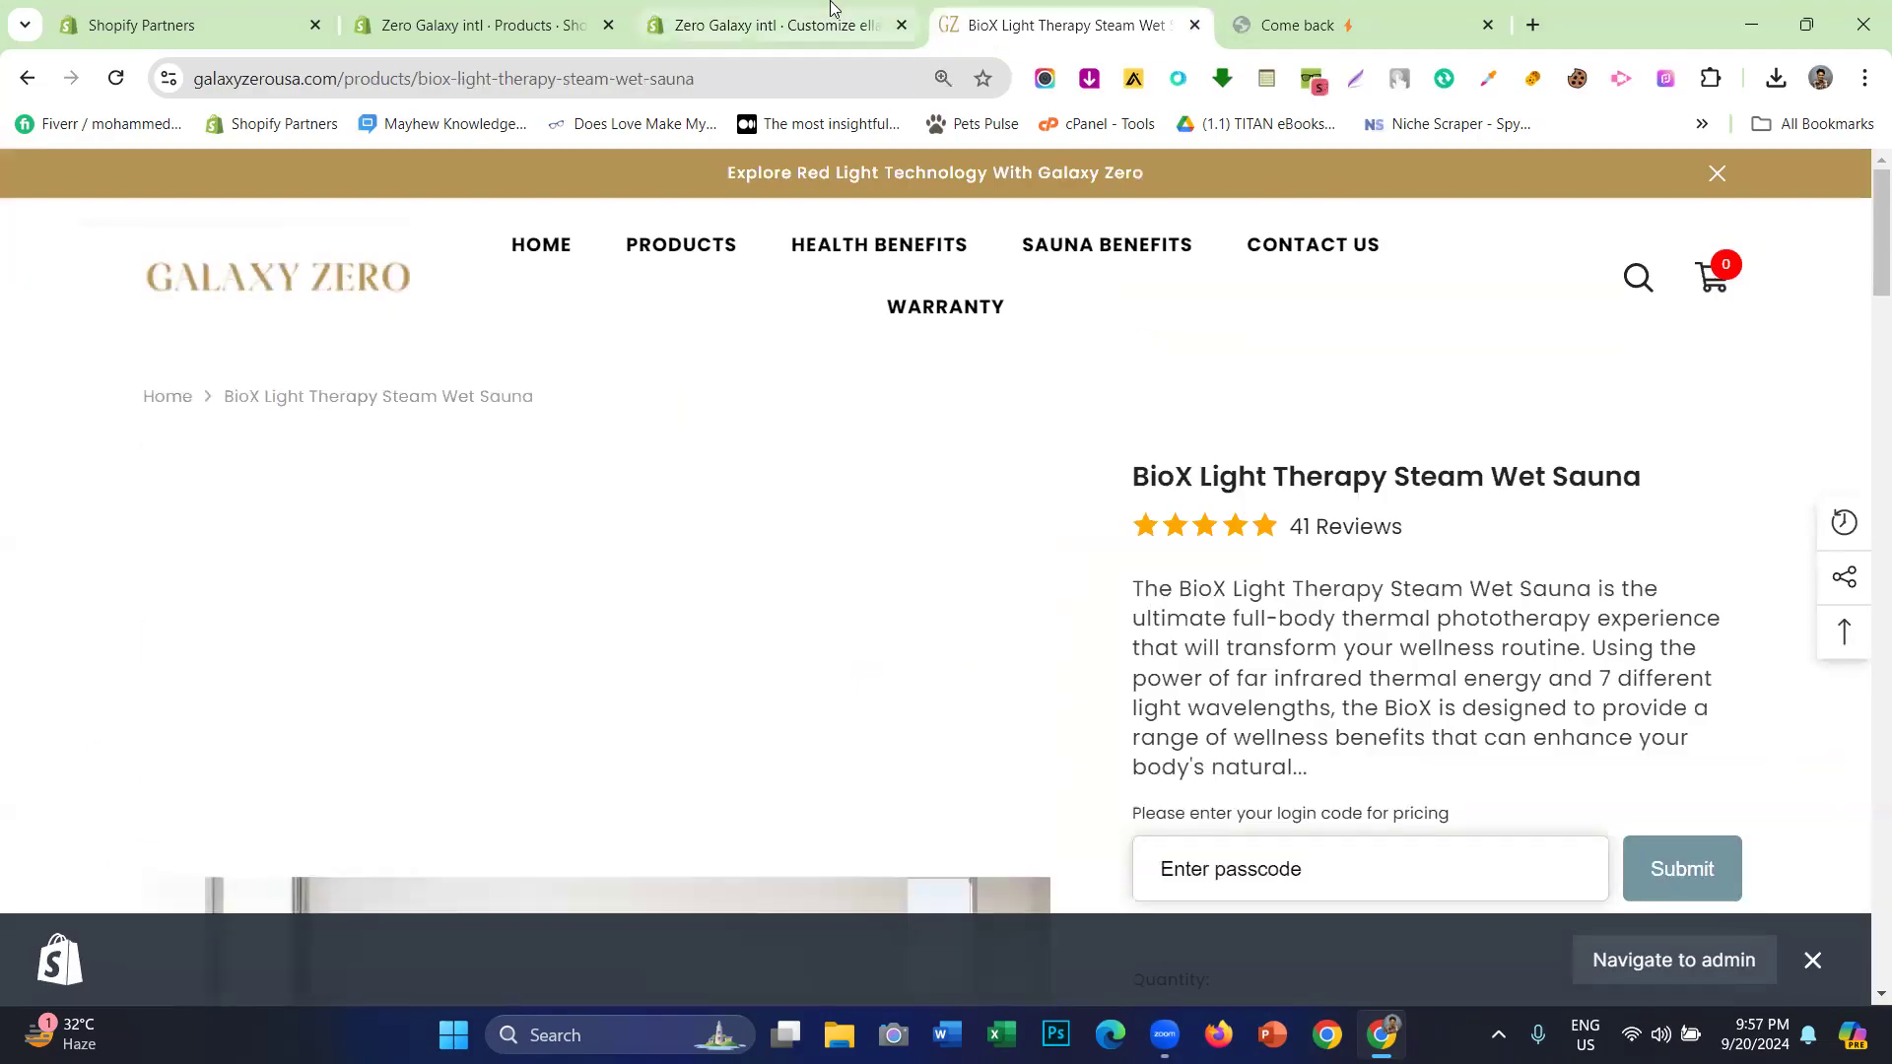
key(ctrl+shift+Tab)
scroll(1180, 542, up, 3)
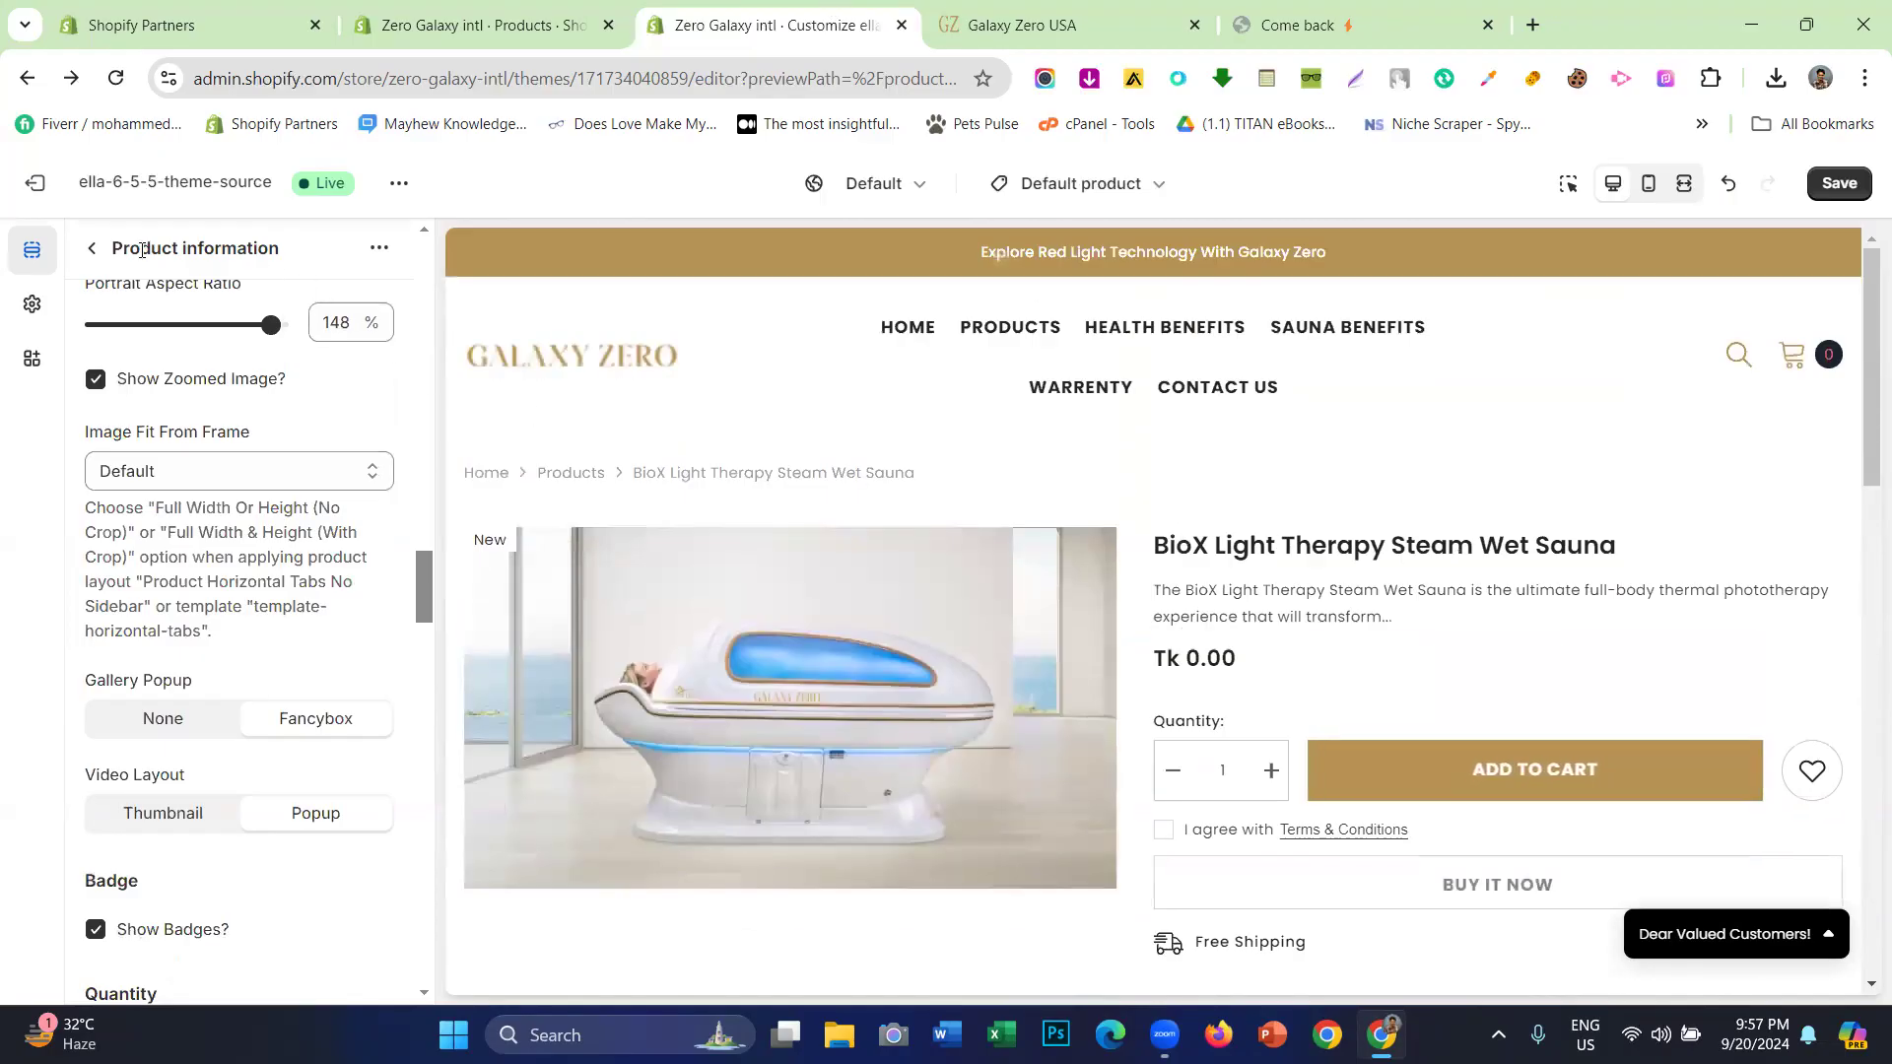
click(96, 251)
- Compare the short description on the live Galaxy Zero product page with the one in the theme editor preview
click(1050, 24)
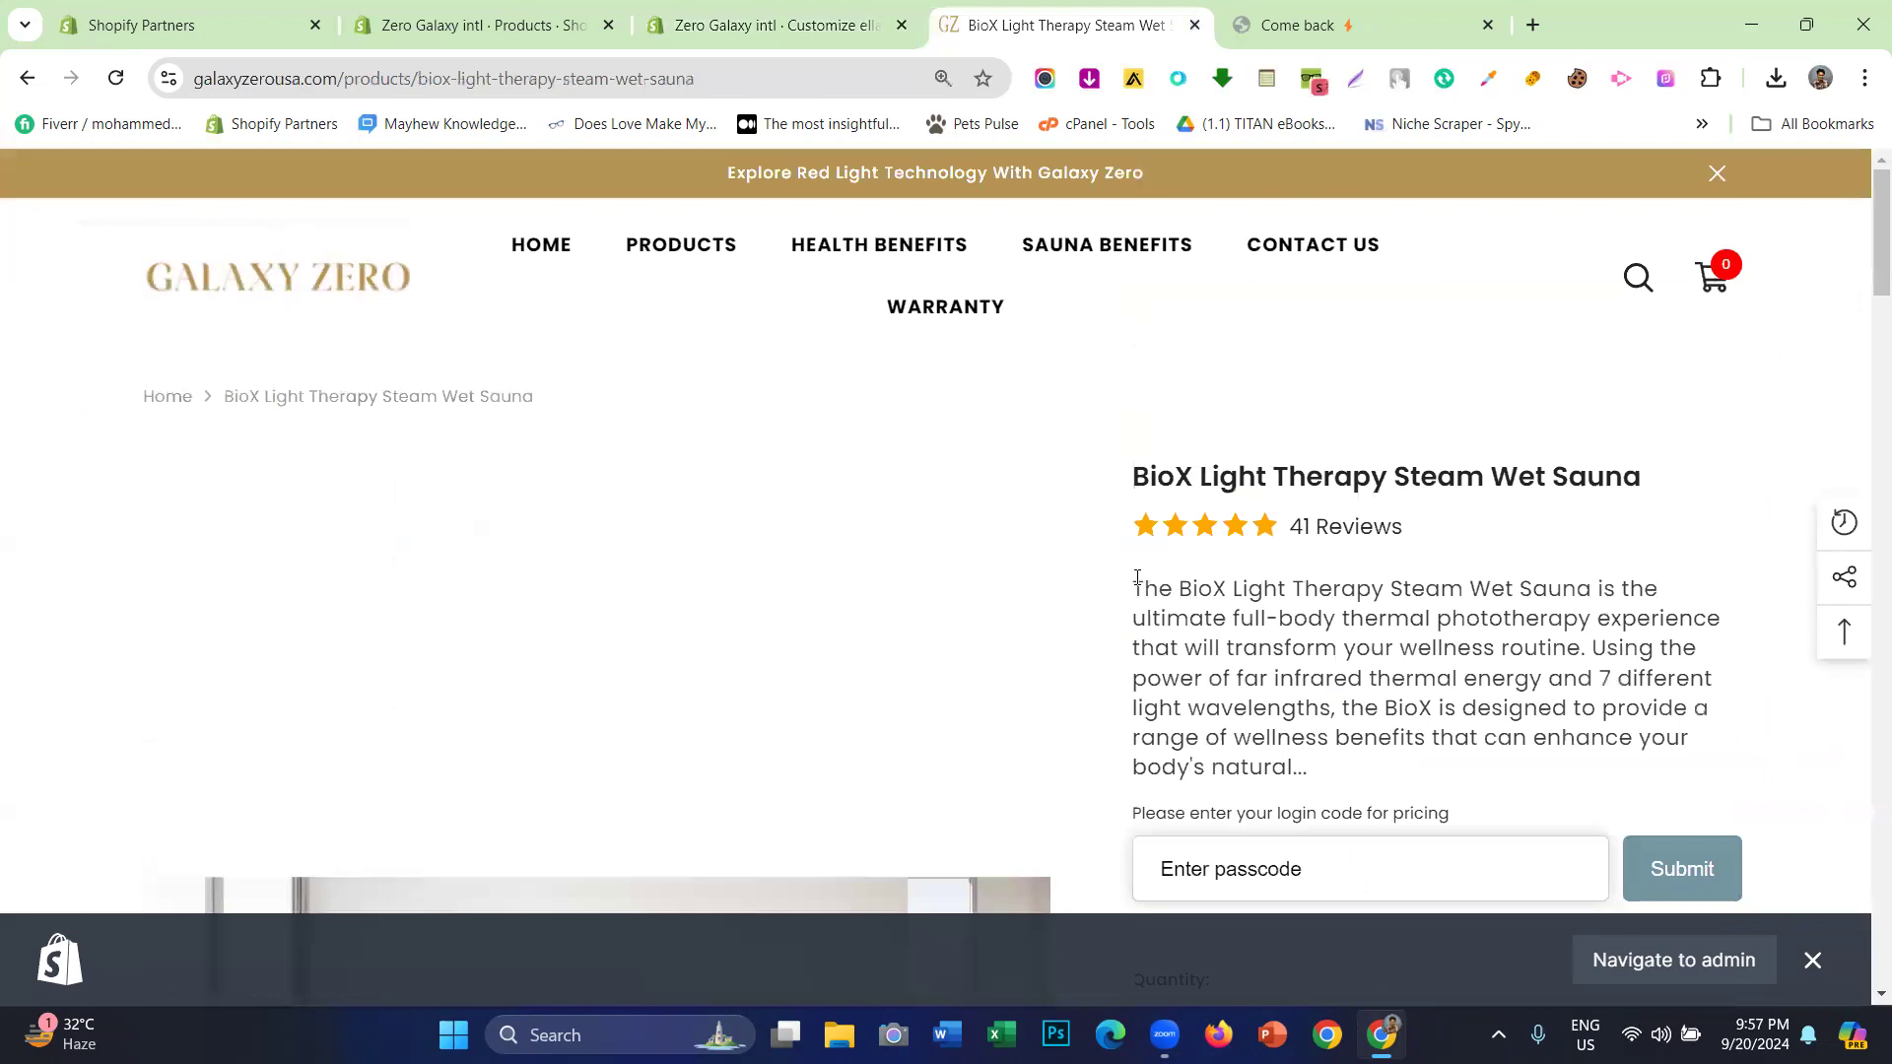
drag(1135, 579, 1298, 788)
click(1279, 664)
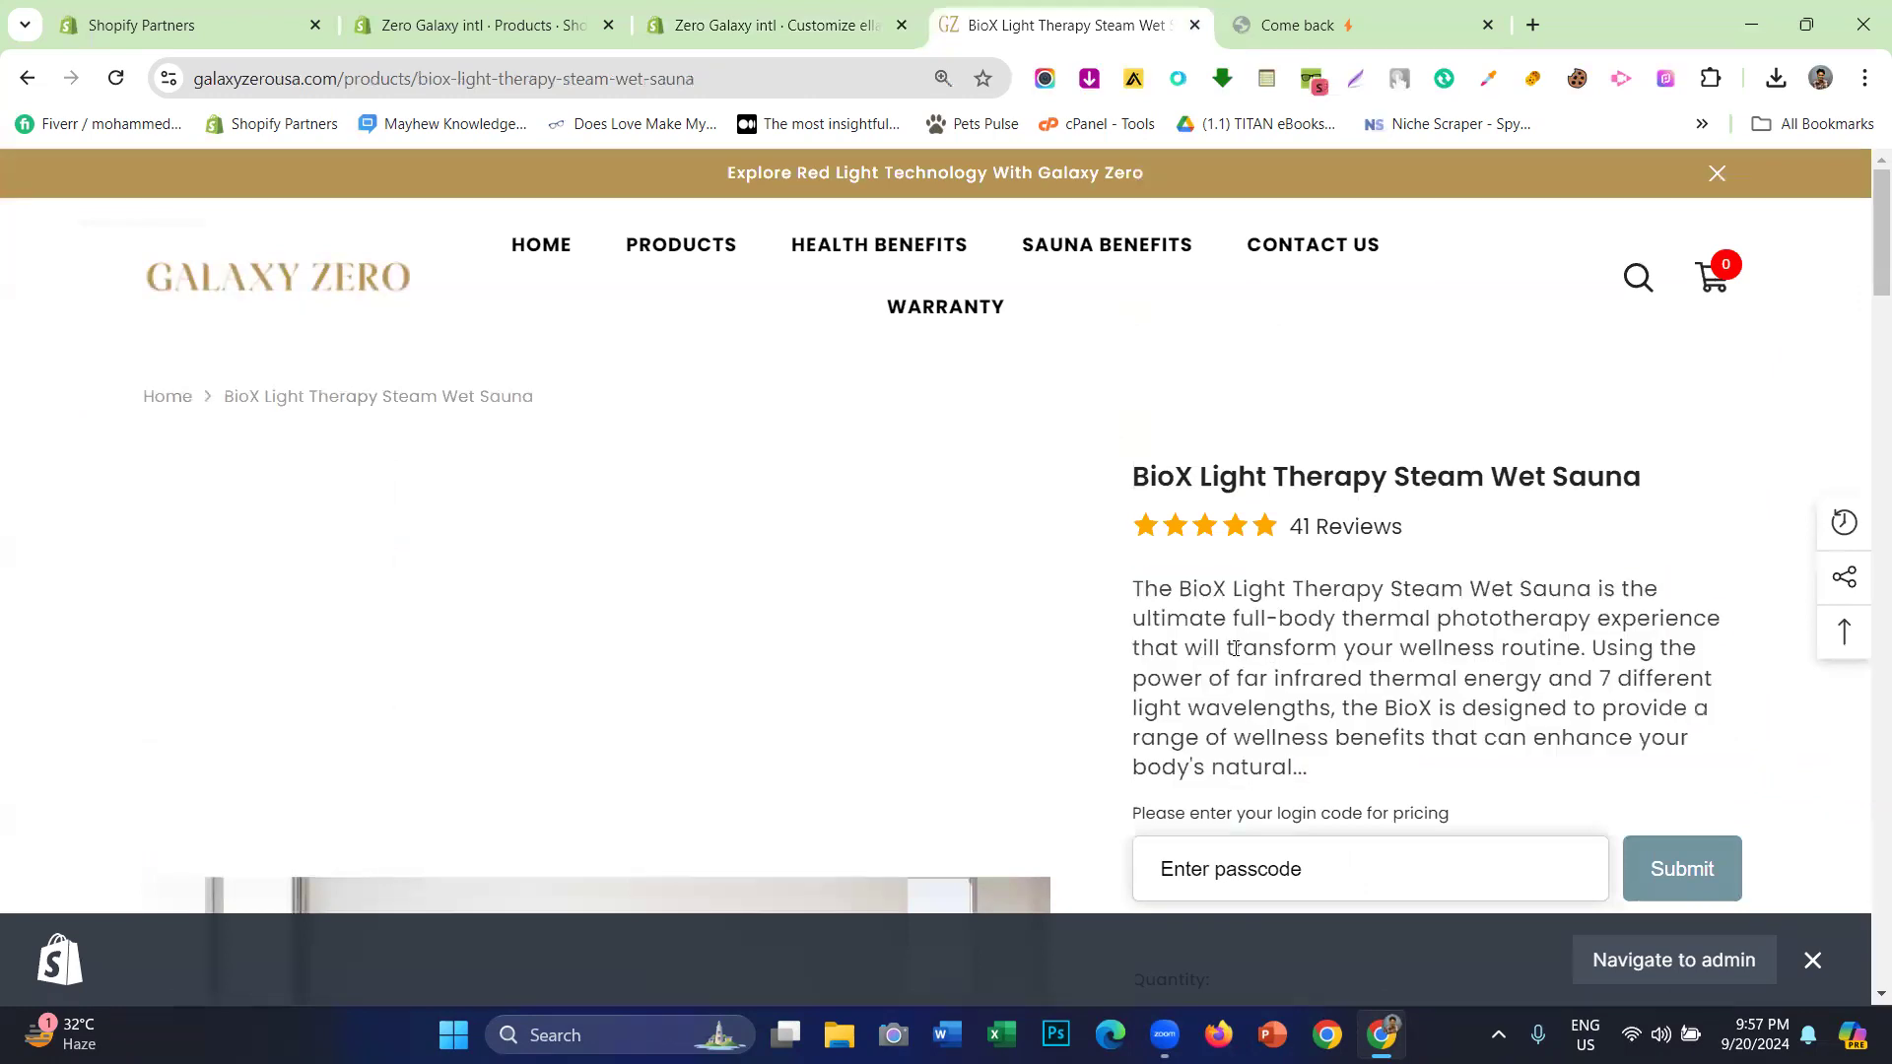
click(855, 18)
drag(1157, 592, 1404, 632)
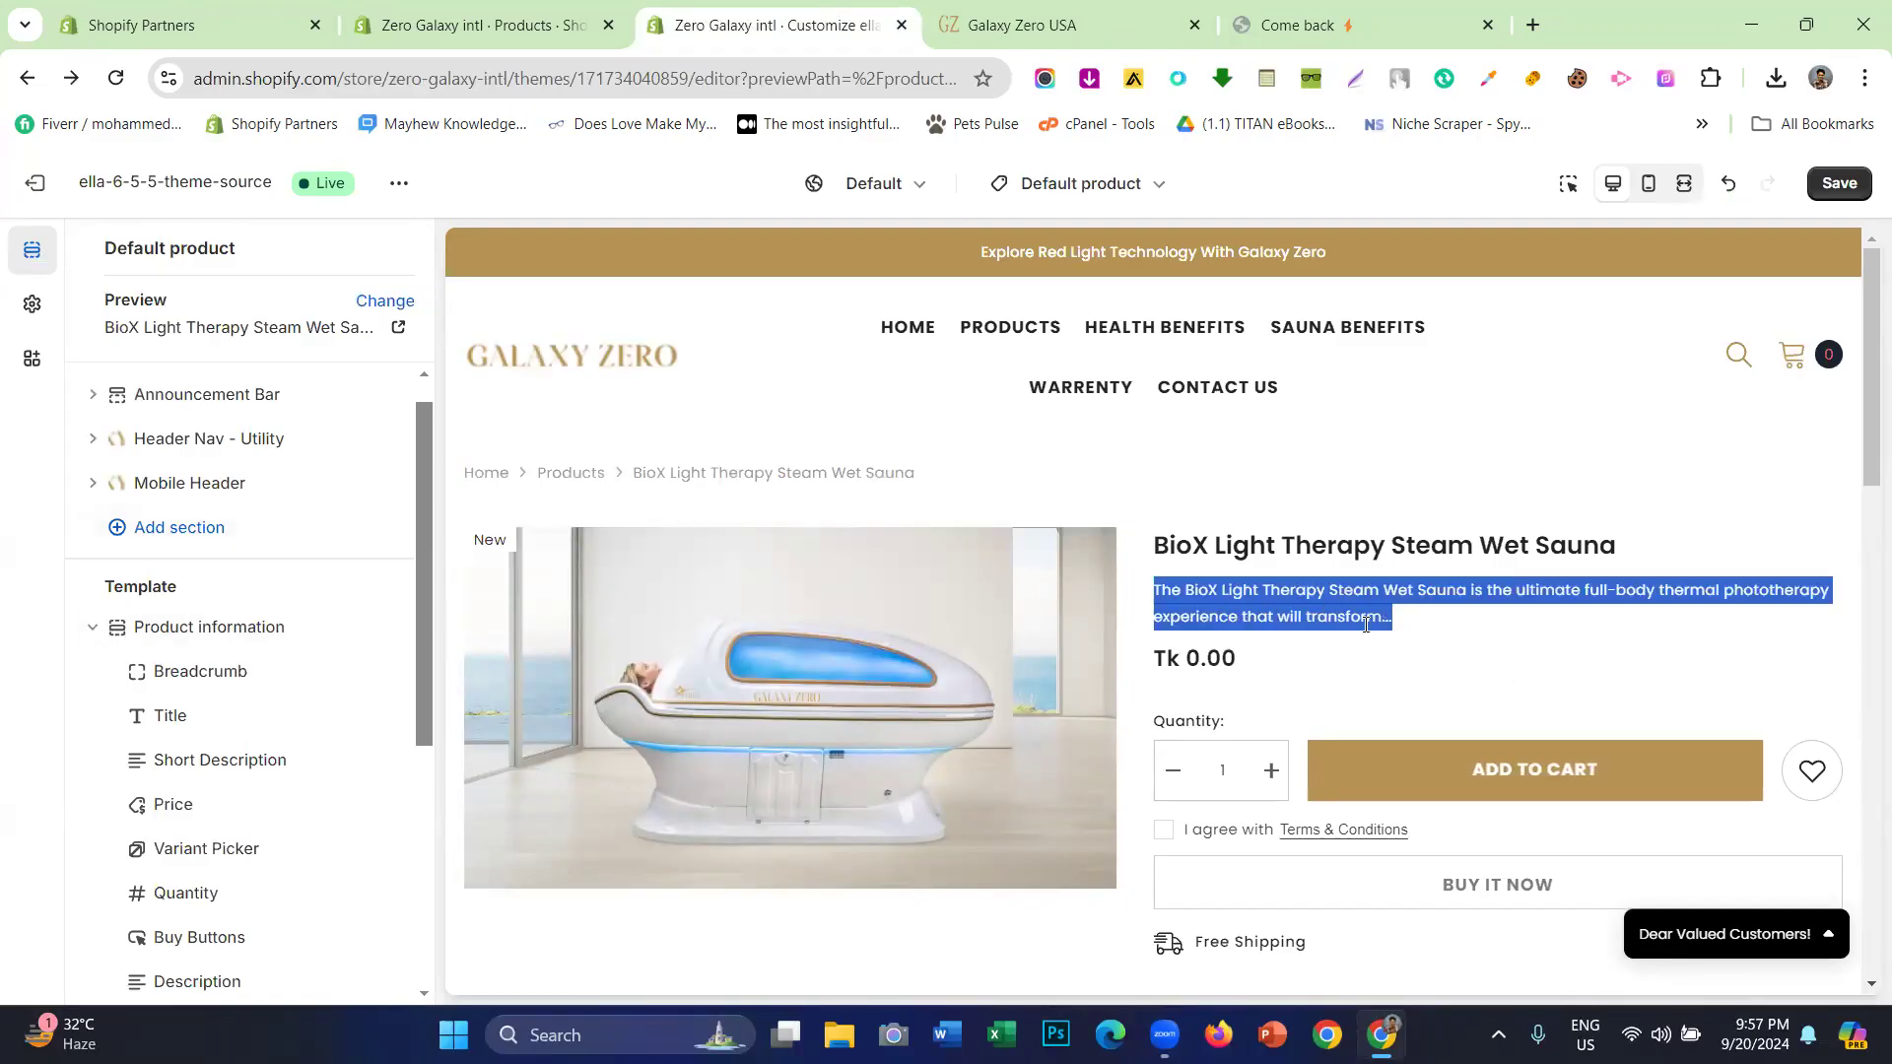
click(1381, 570)
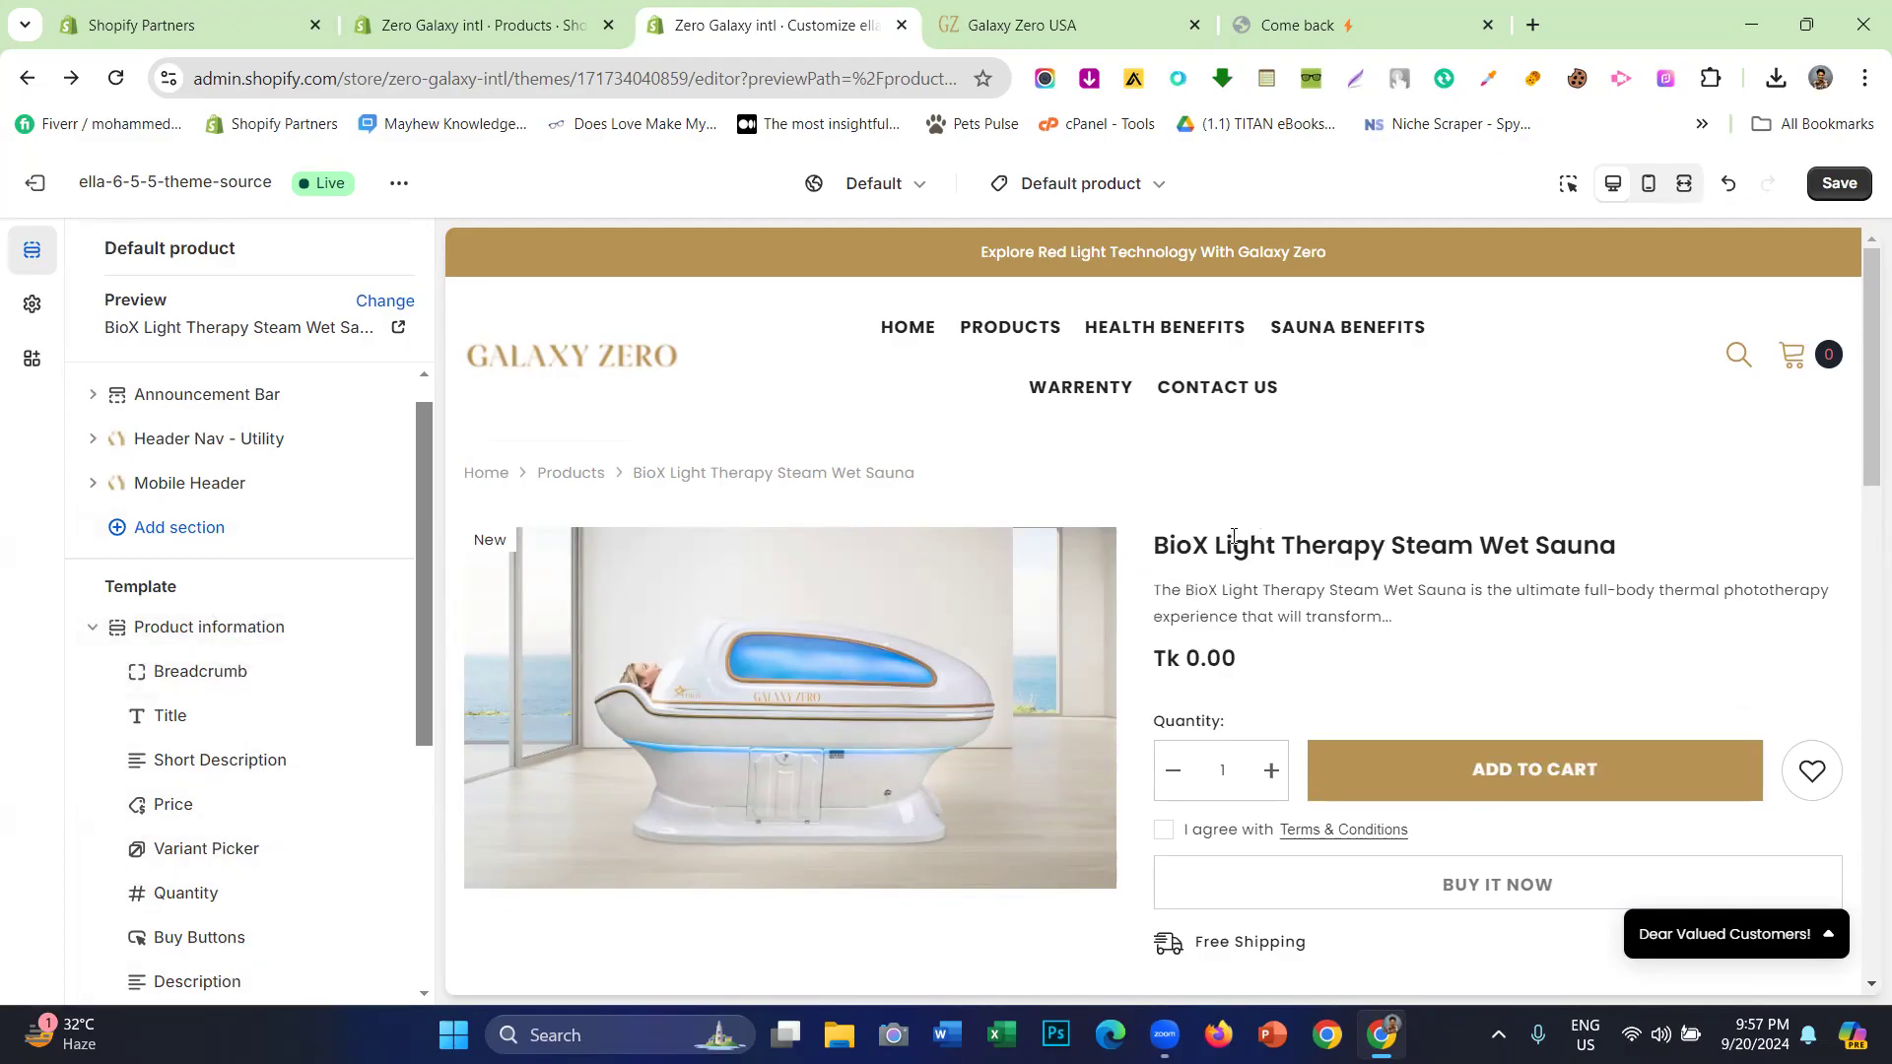
- Try a product title font size of 47 px and undo the change
drag(1191, 542, 1448, 546)
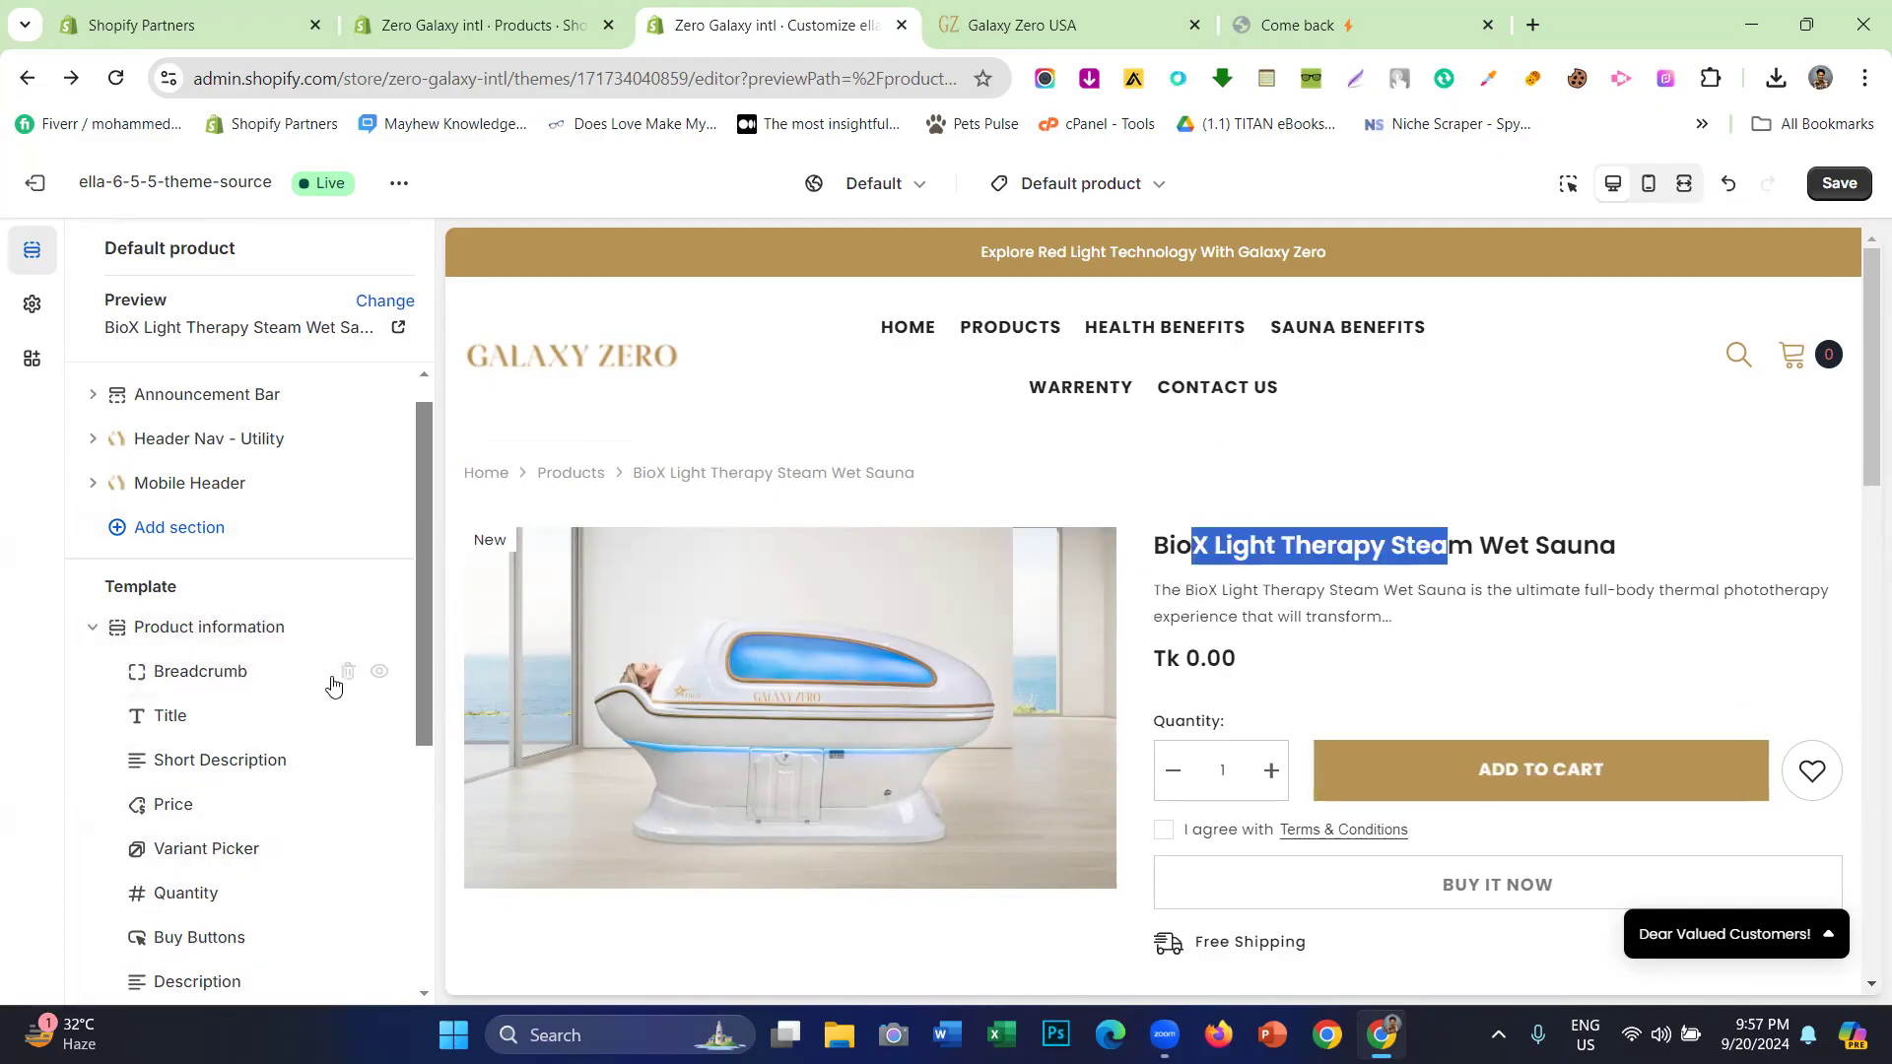
click(211, 719)
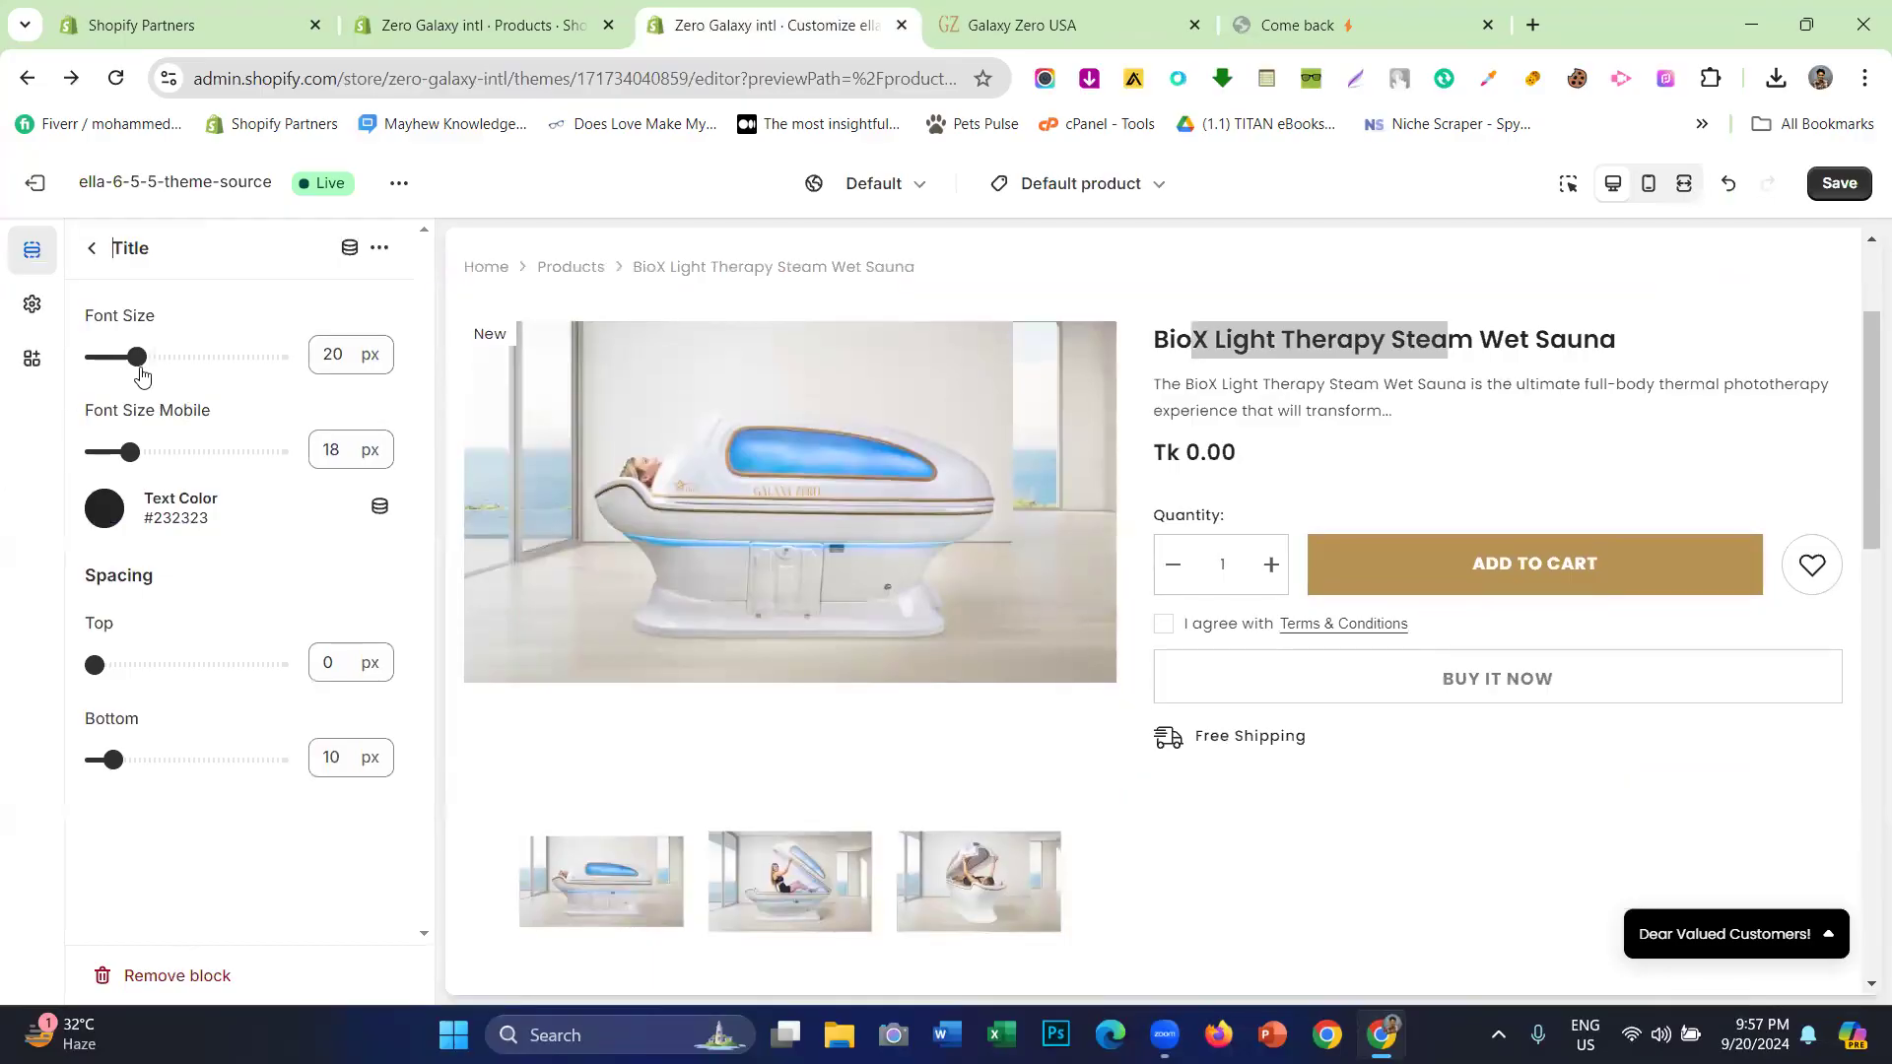
drag(138, 359, 232, 356)
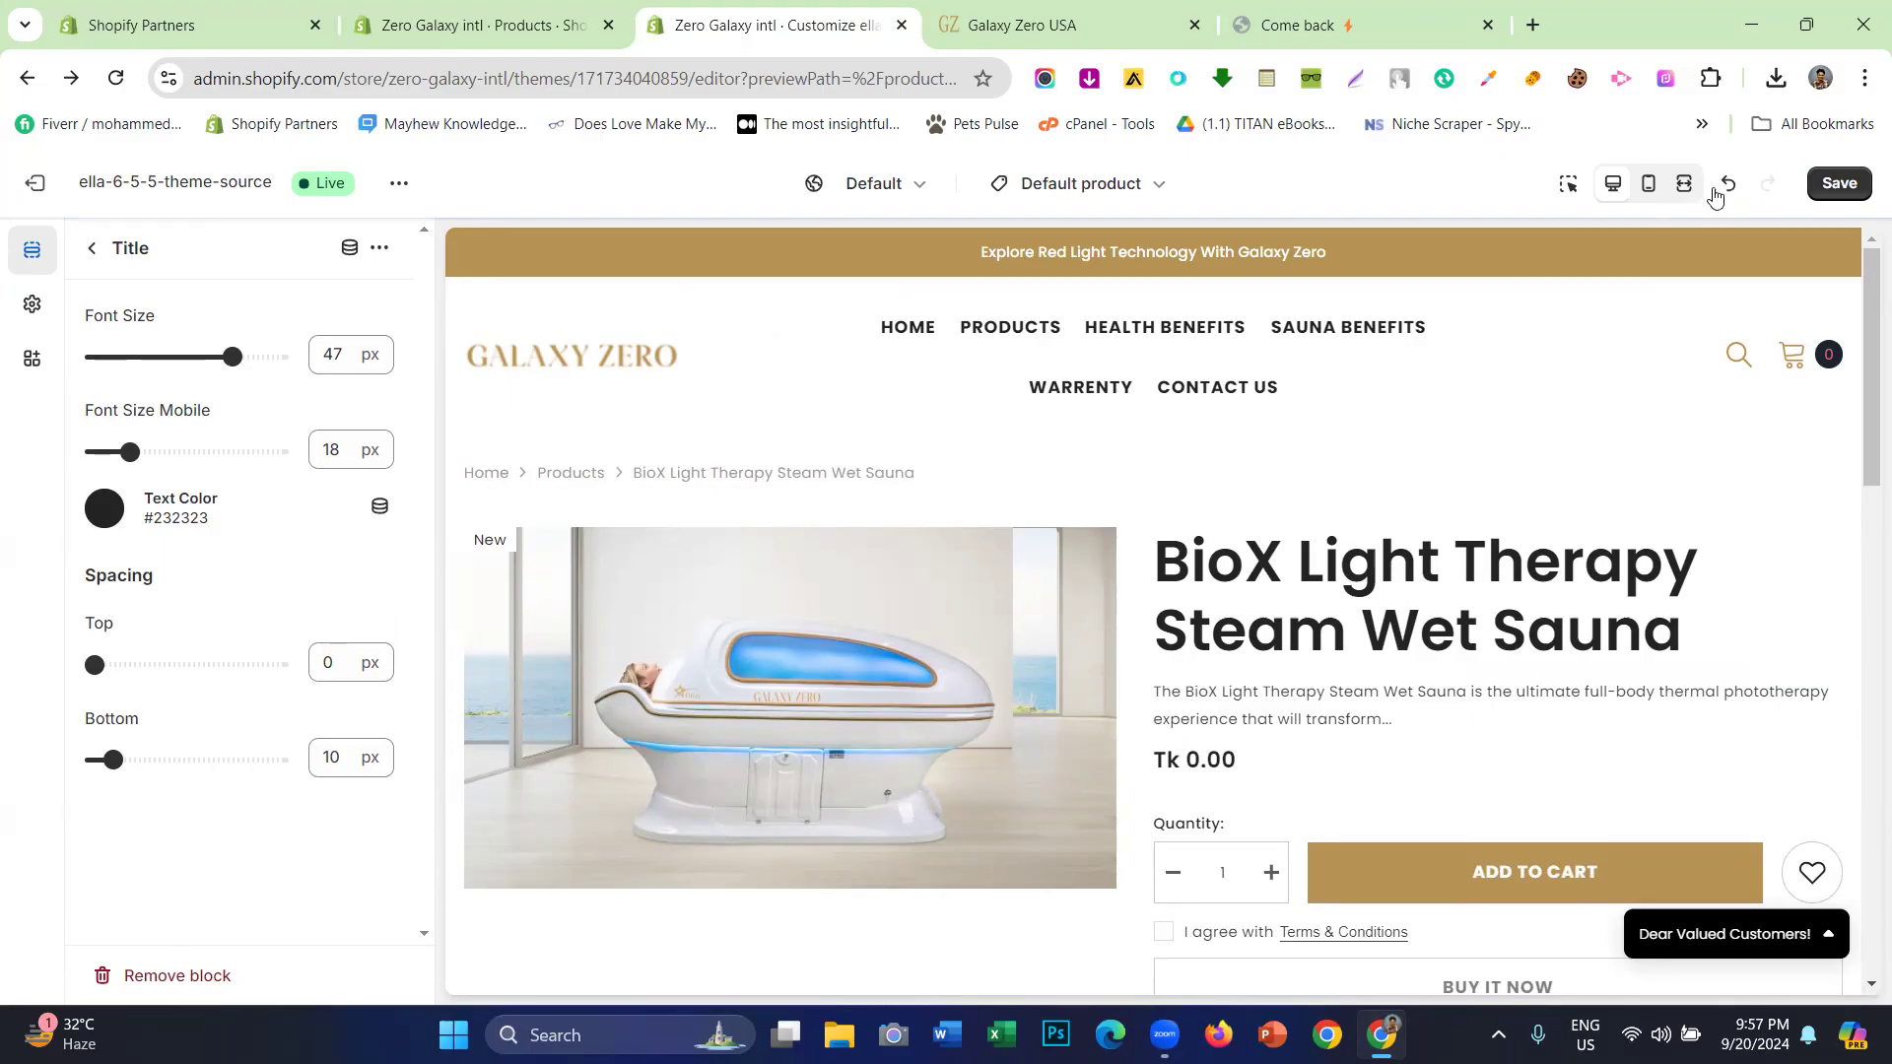
click(1722, 187)
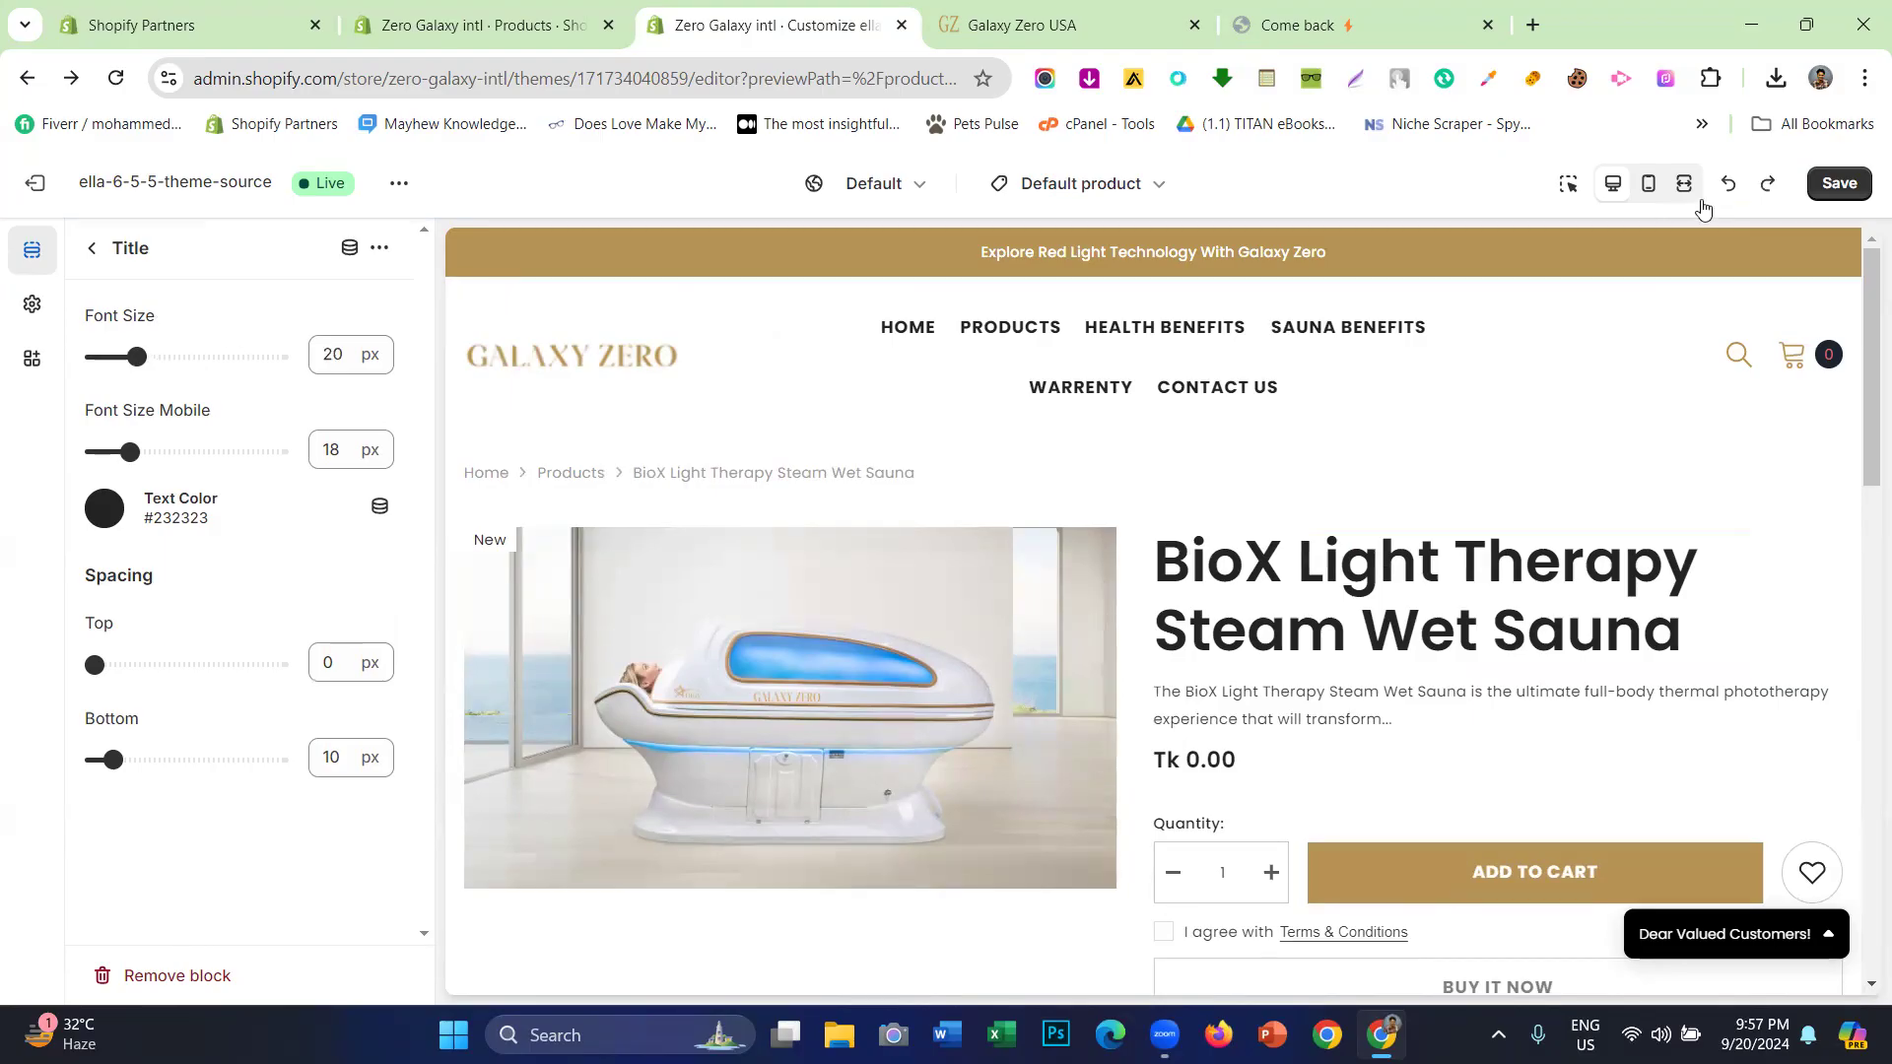
- Try the gold text color #B69353 on the product title, undo it, and return to the section list
click(104, 510)
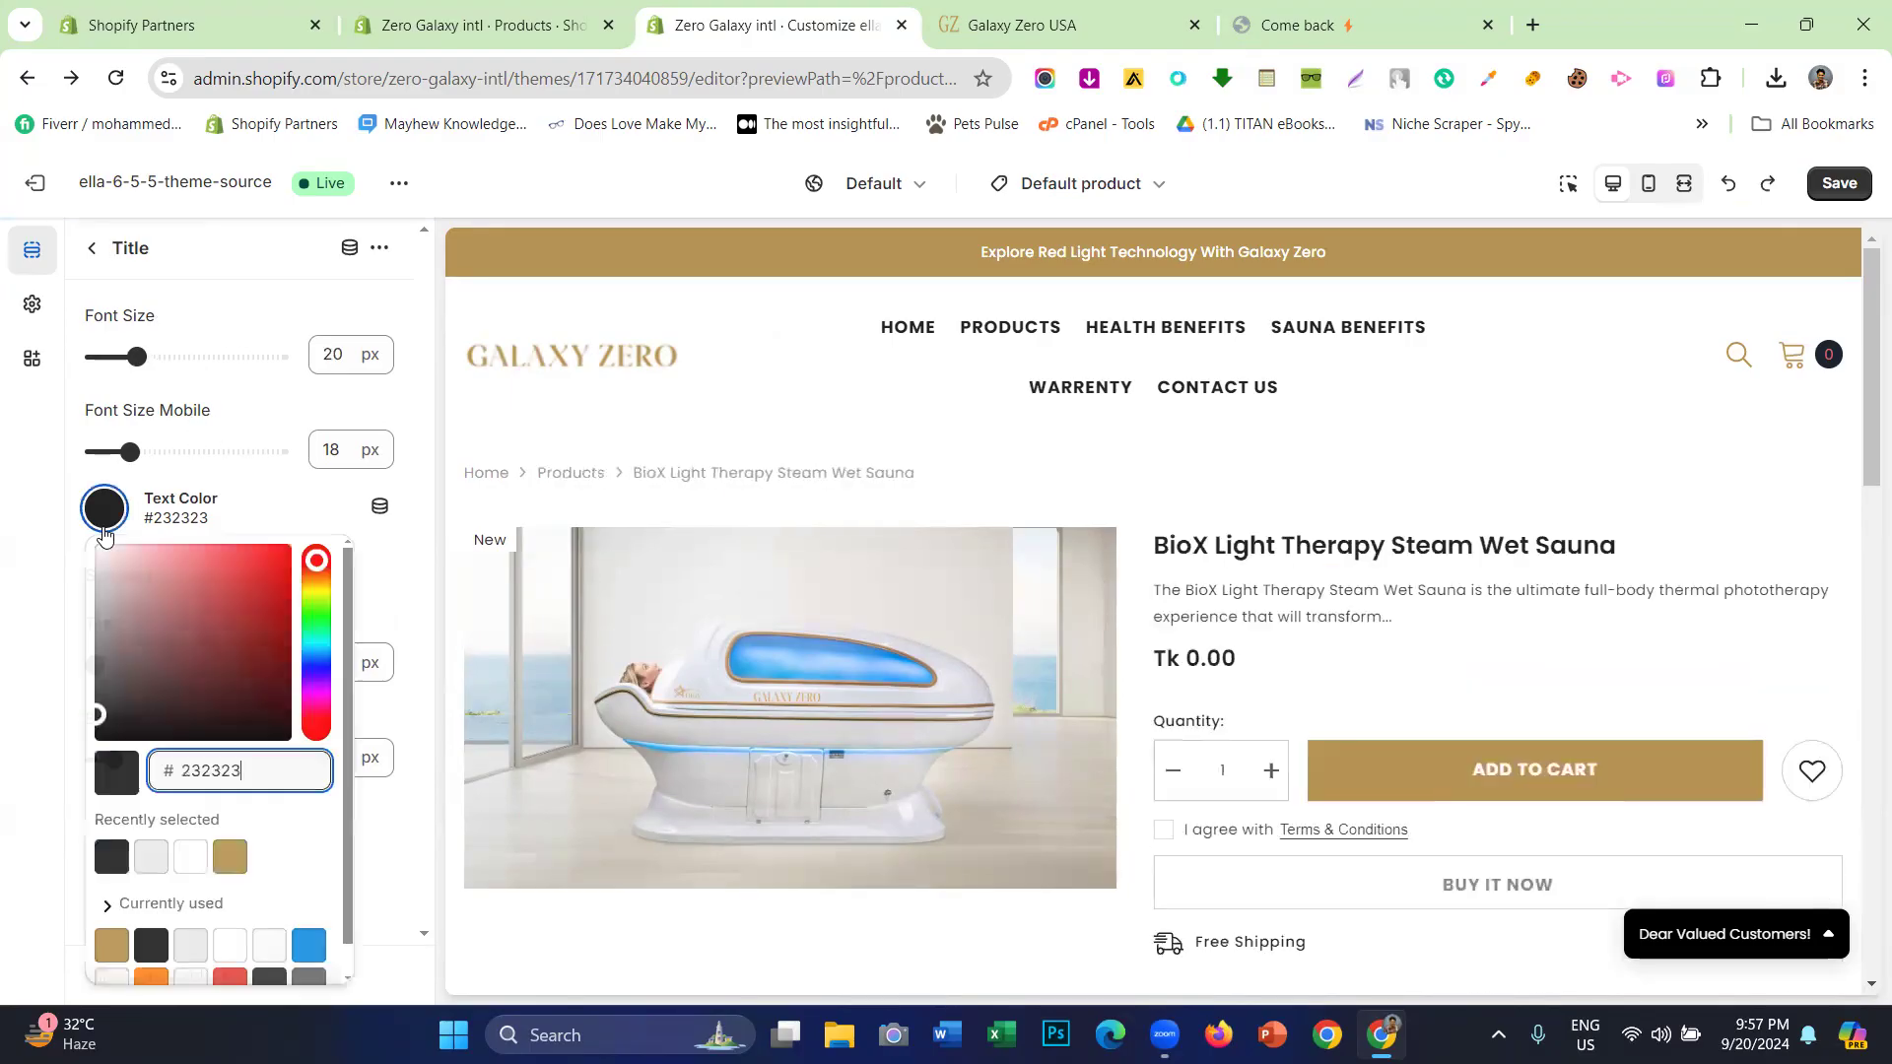
click(228, 857)
click(2, 638)
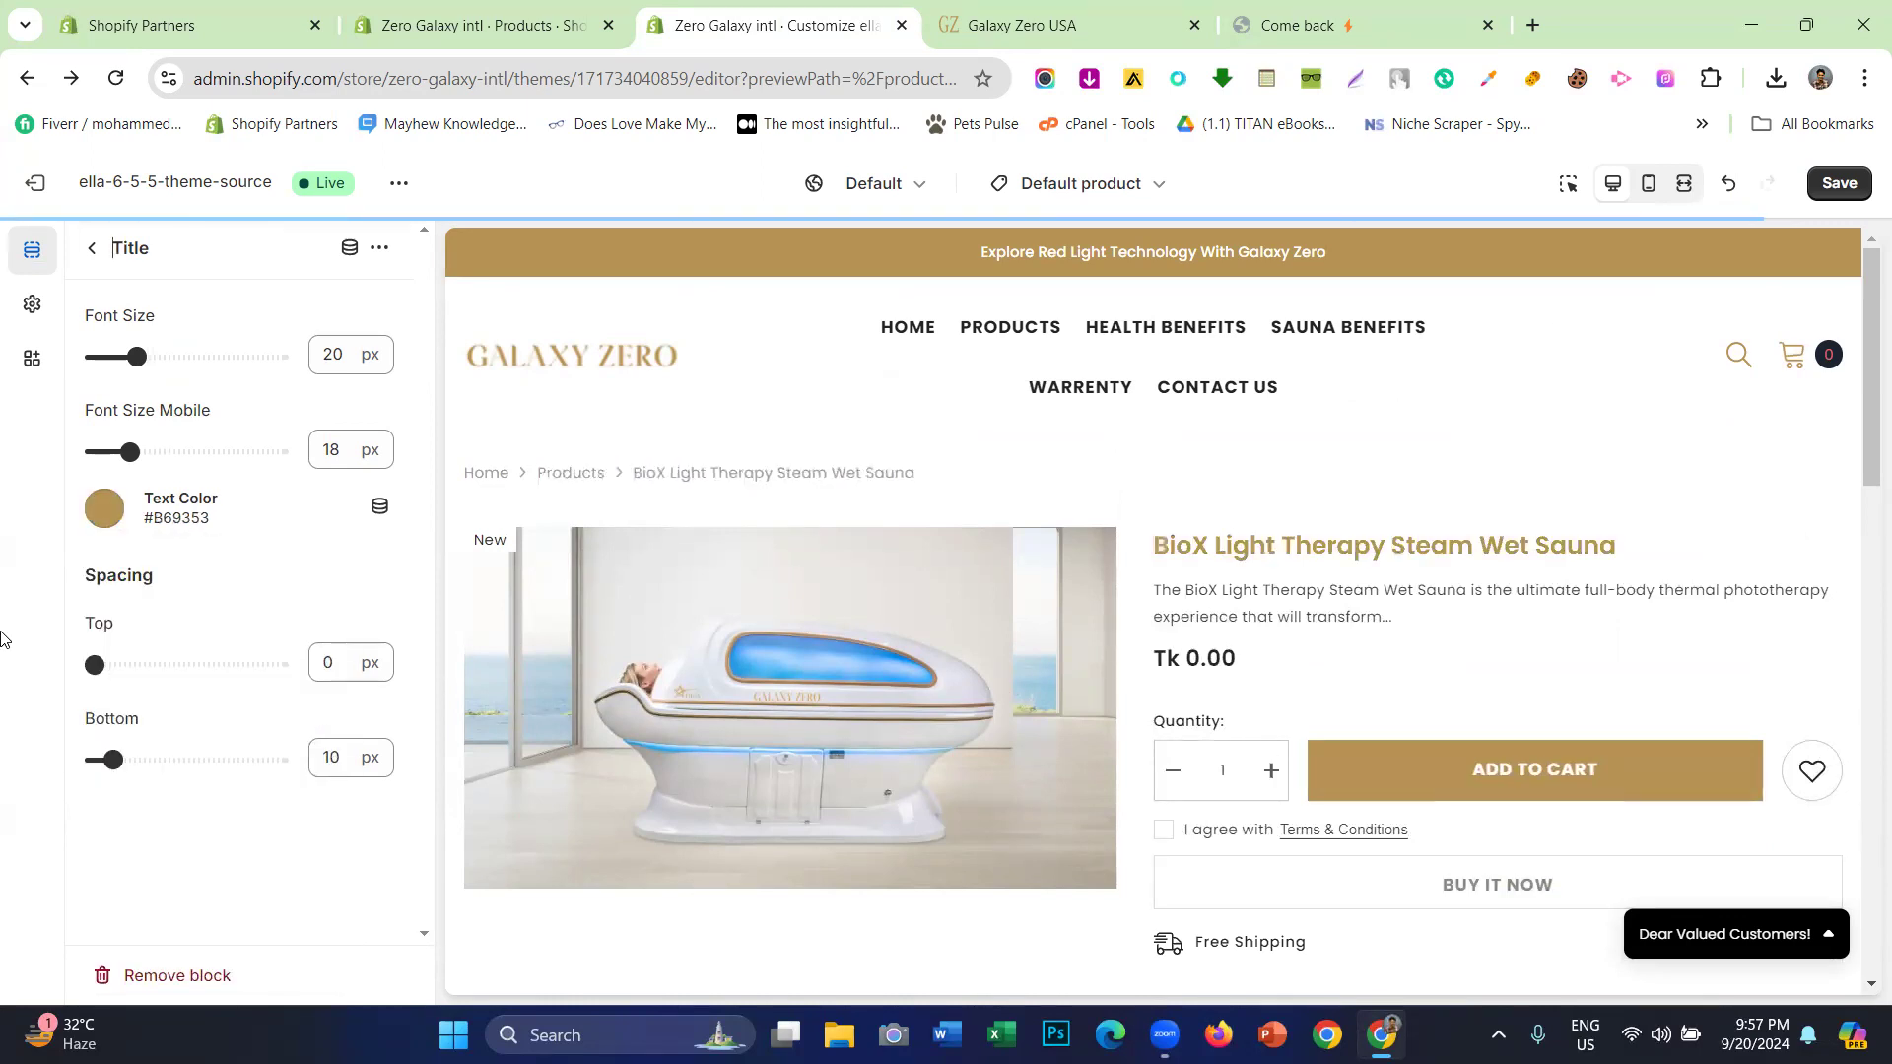
click(1730, 186)
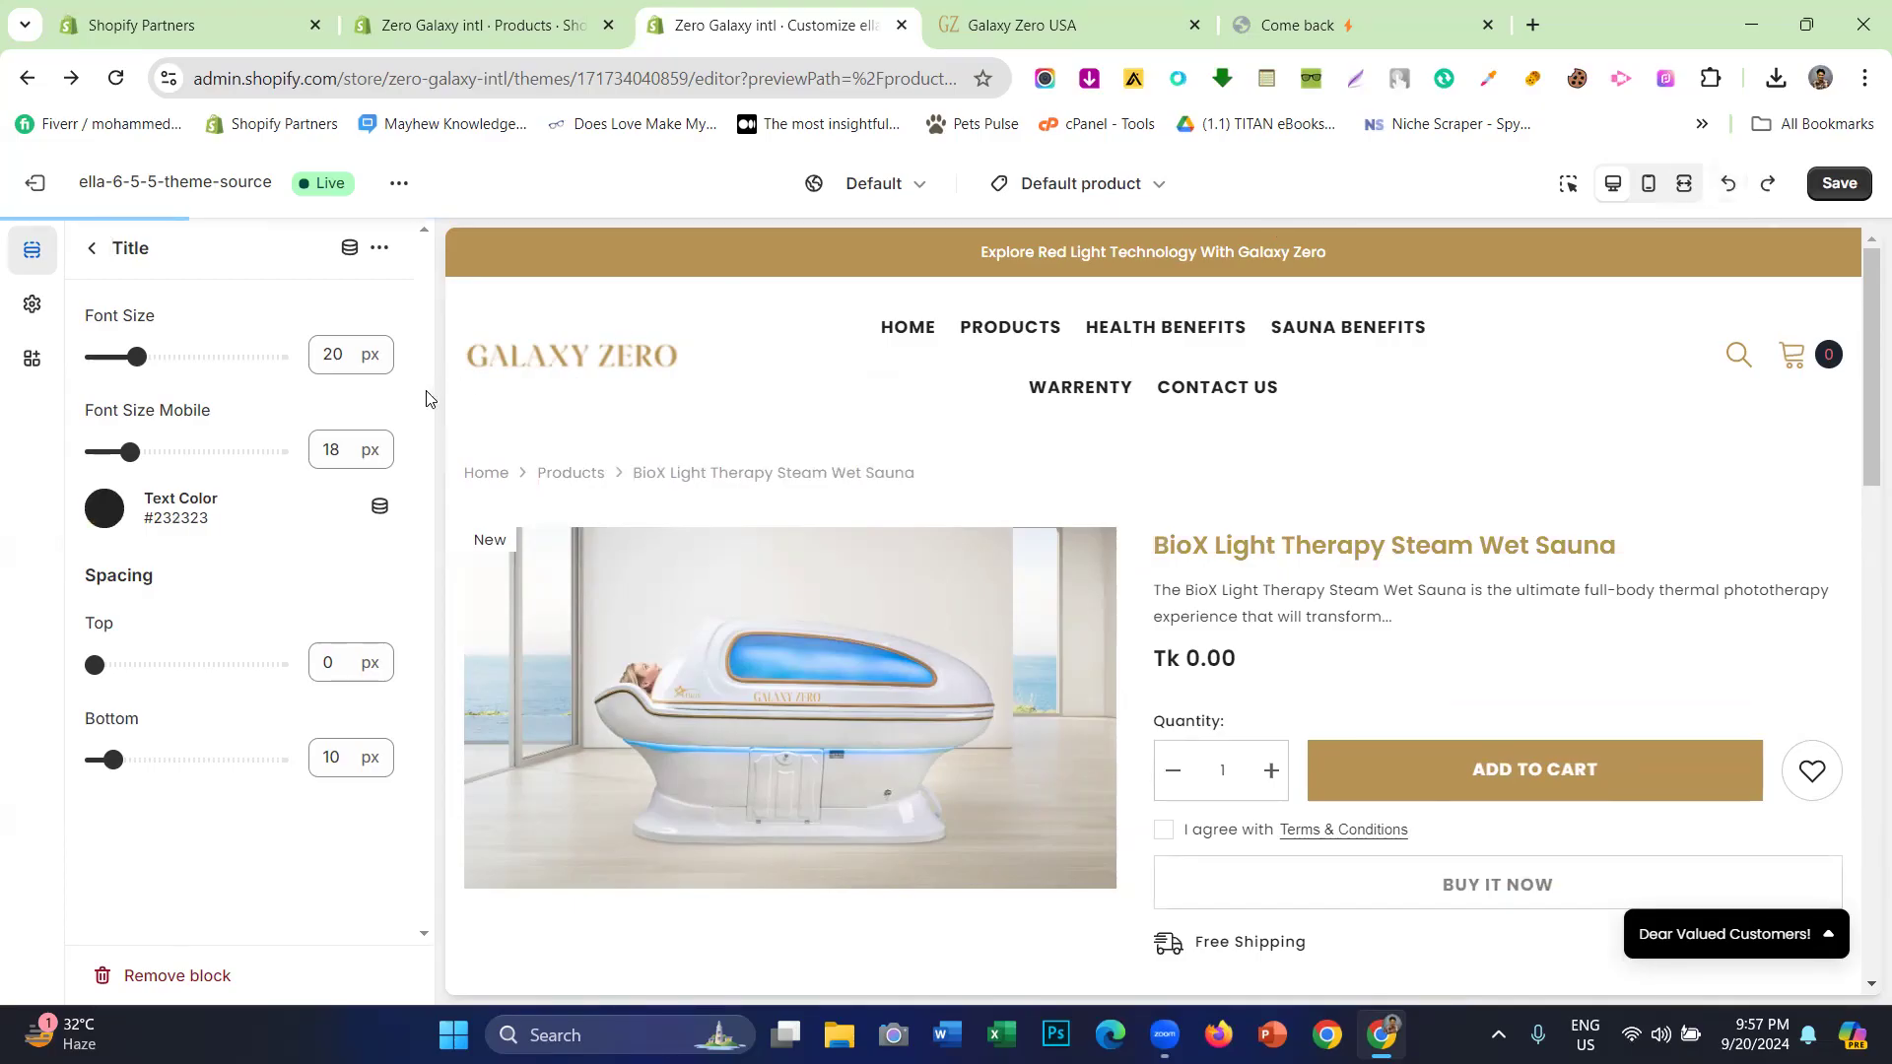
click(92, 252)
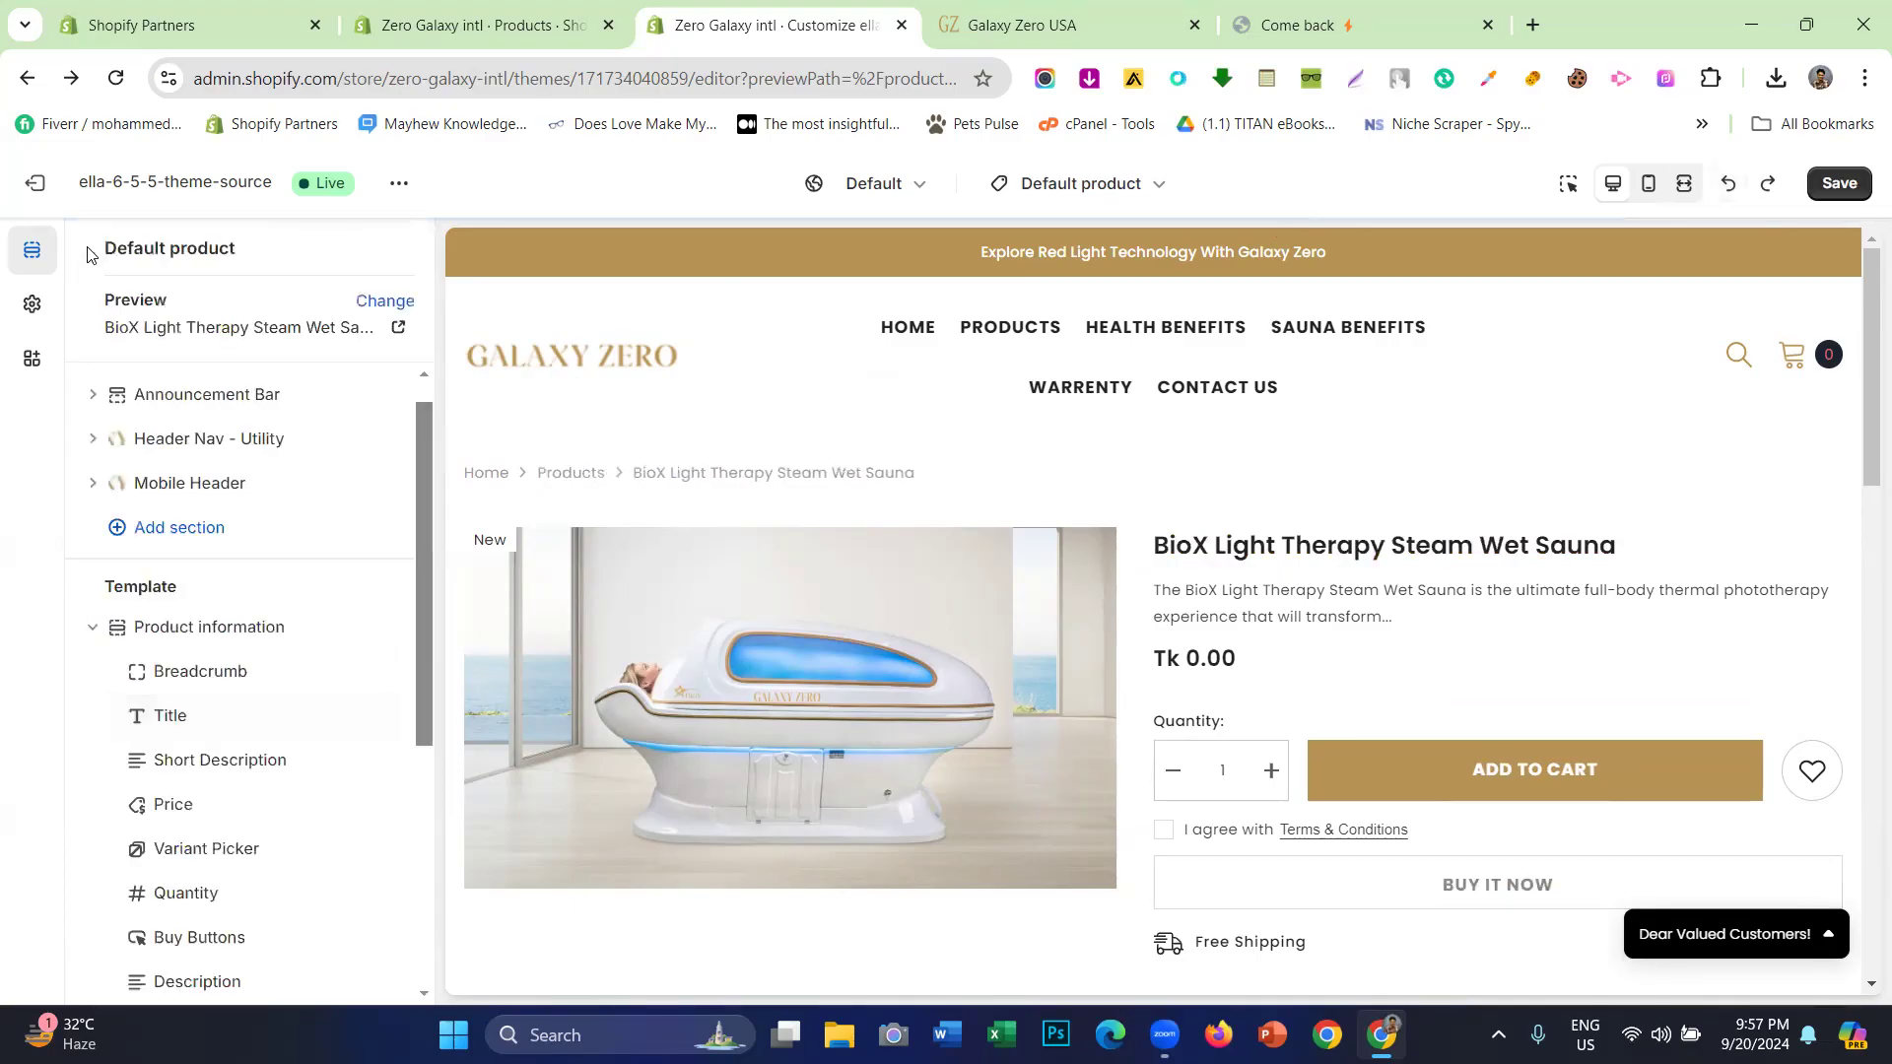
- Compare the short description with the live product page and set the Short Description block's word number to 50
scroll(152, 680, down, 2)
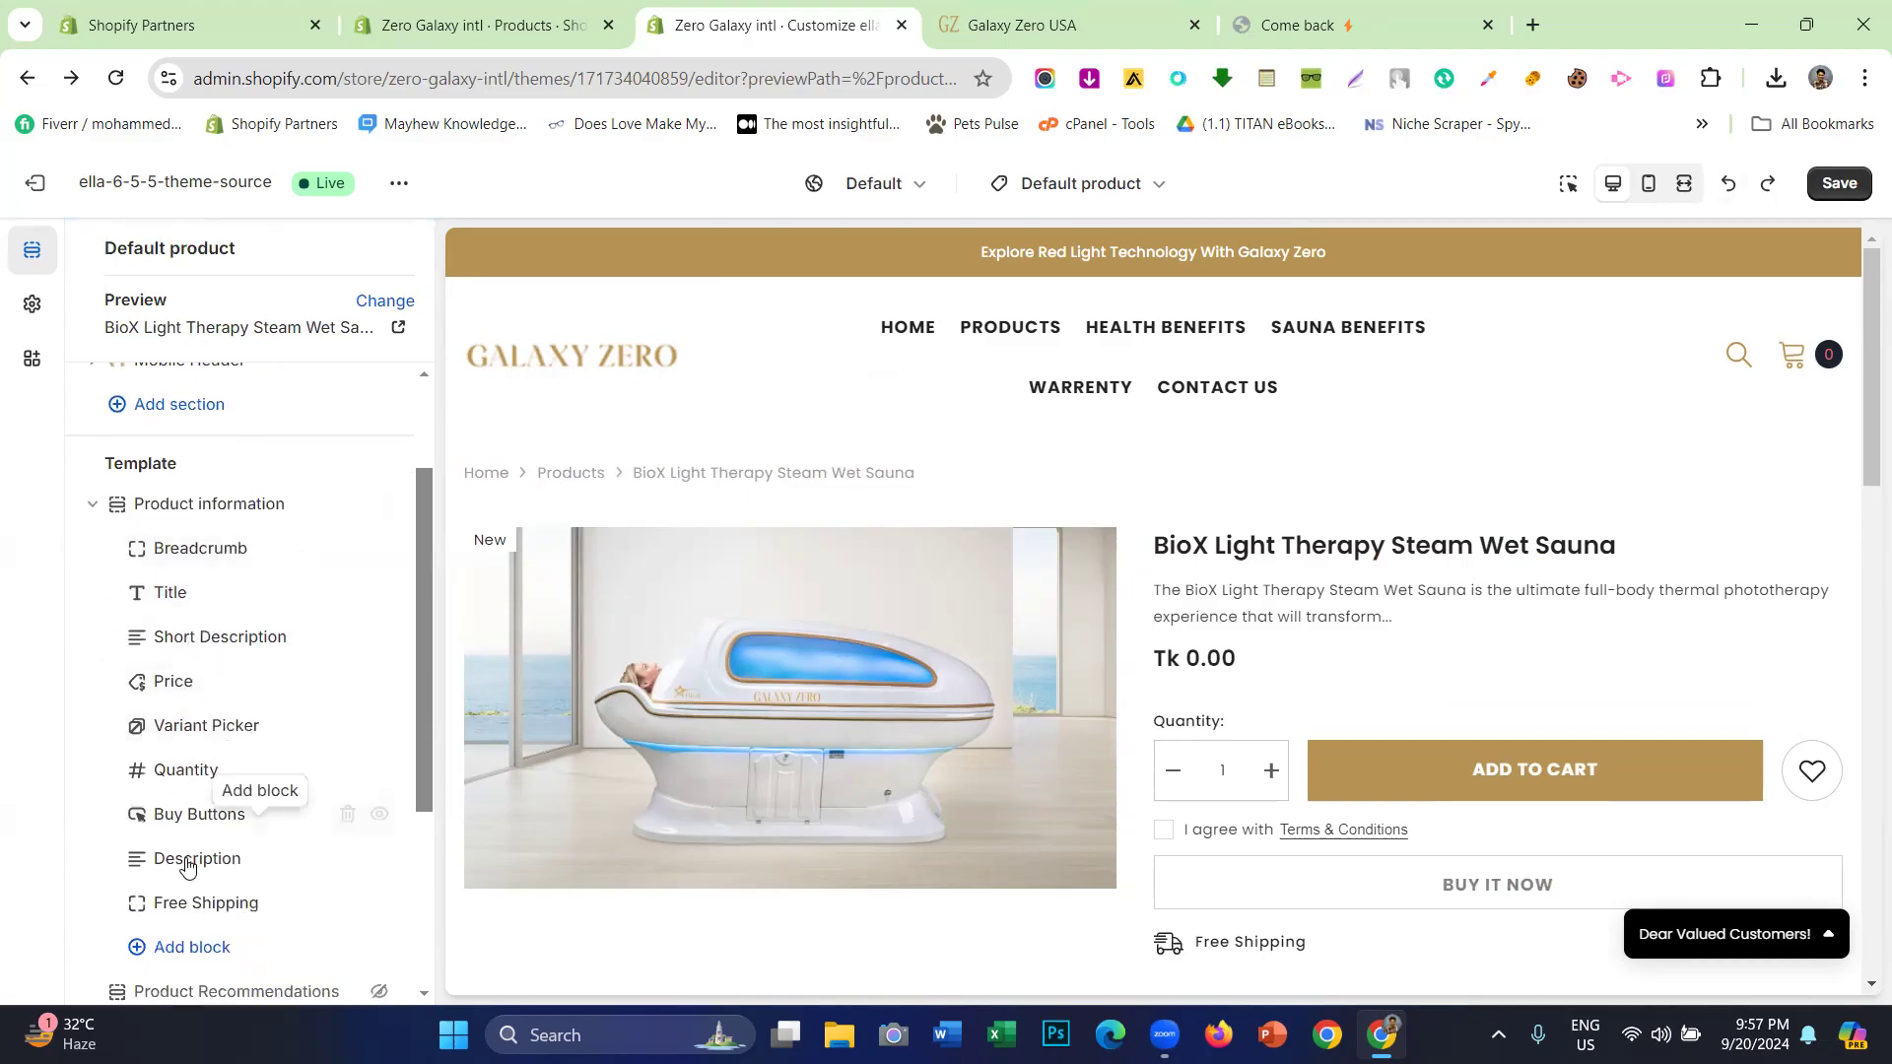
click(254, 648)
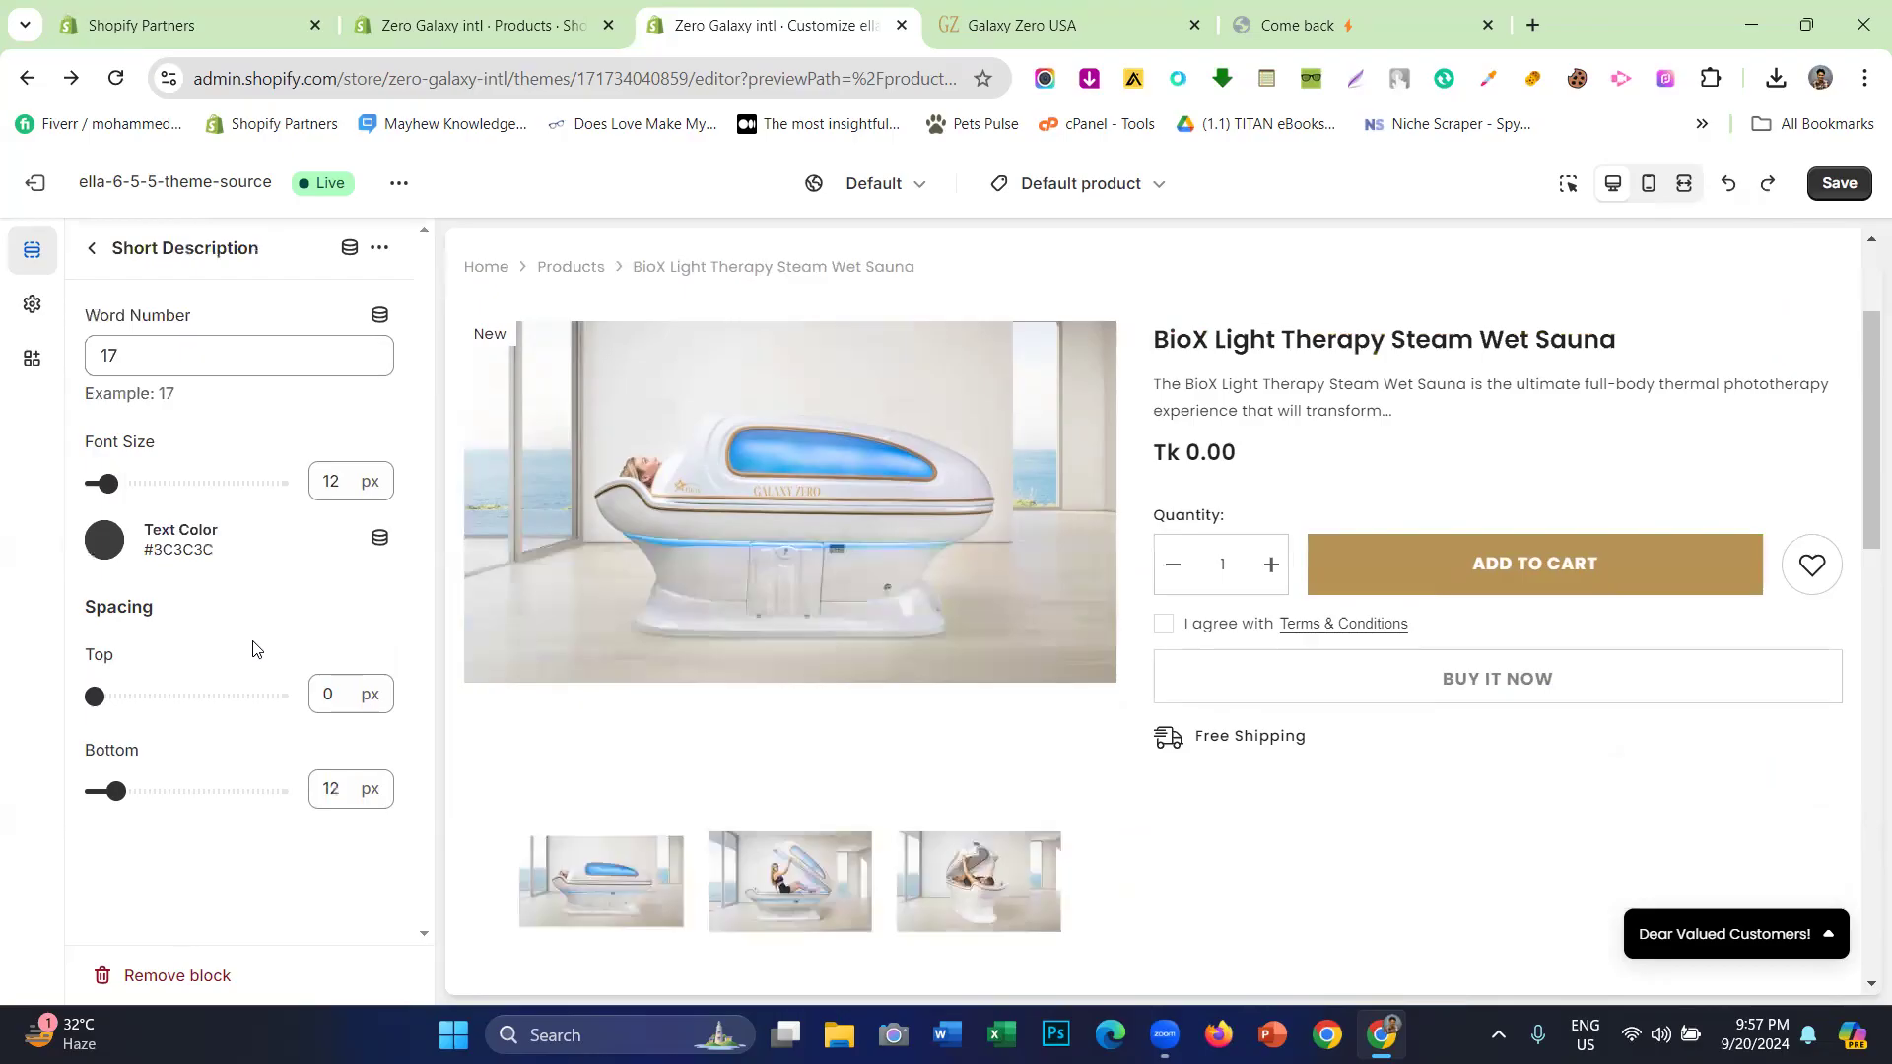
scroll(748, 371, up, 2)
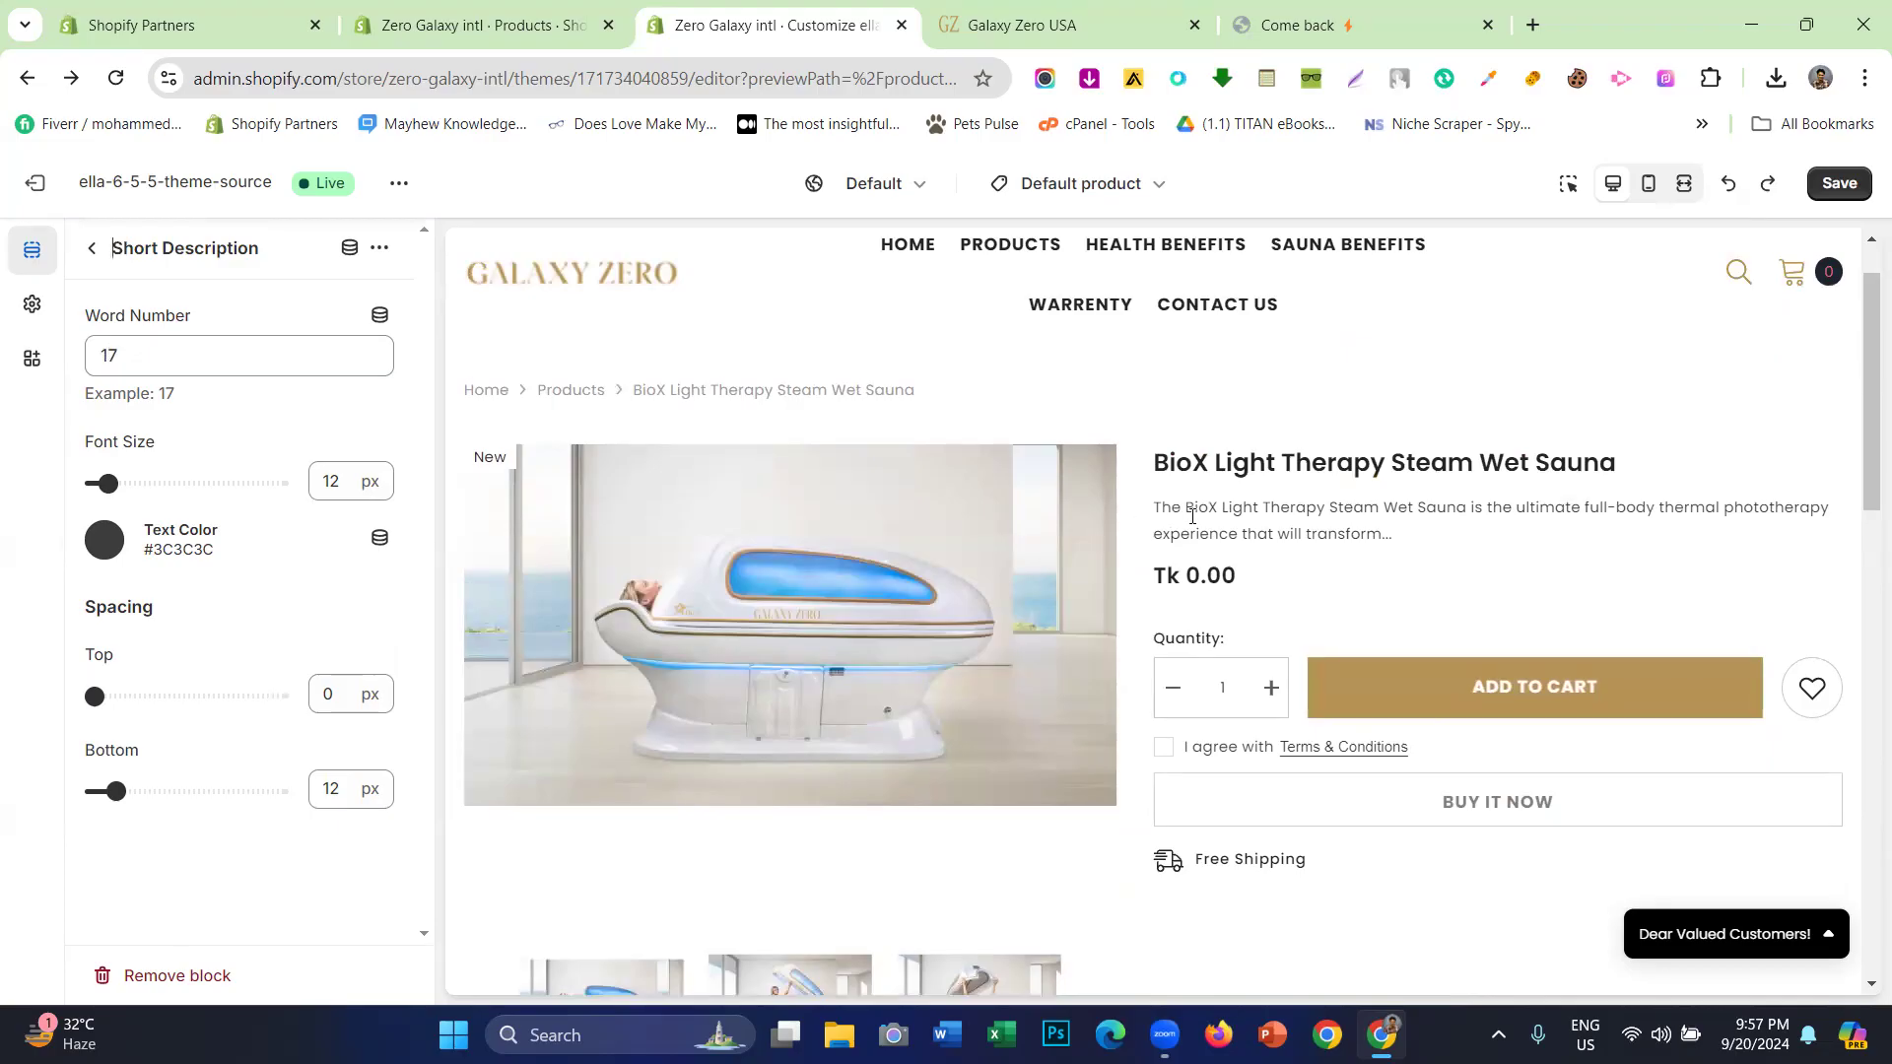
drag(1156, 506, 1390, 535)
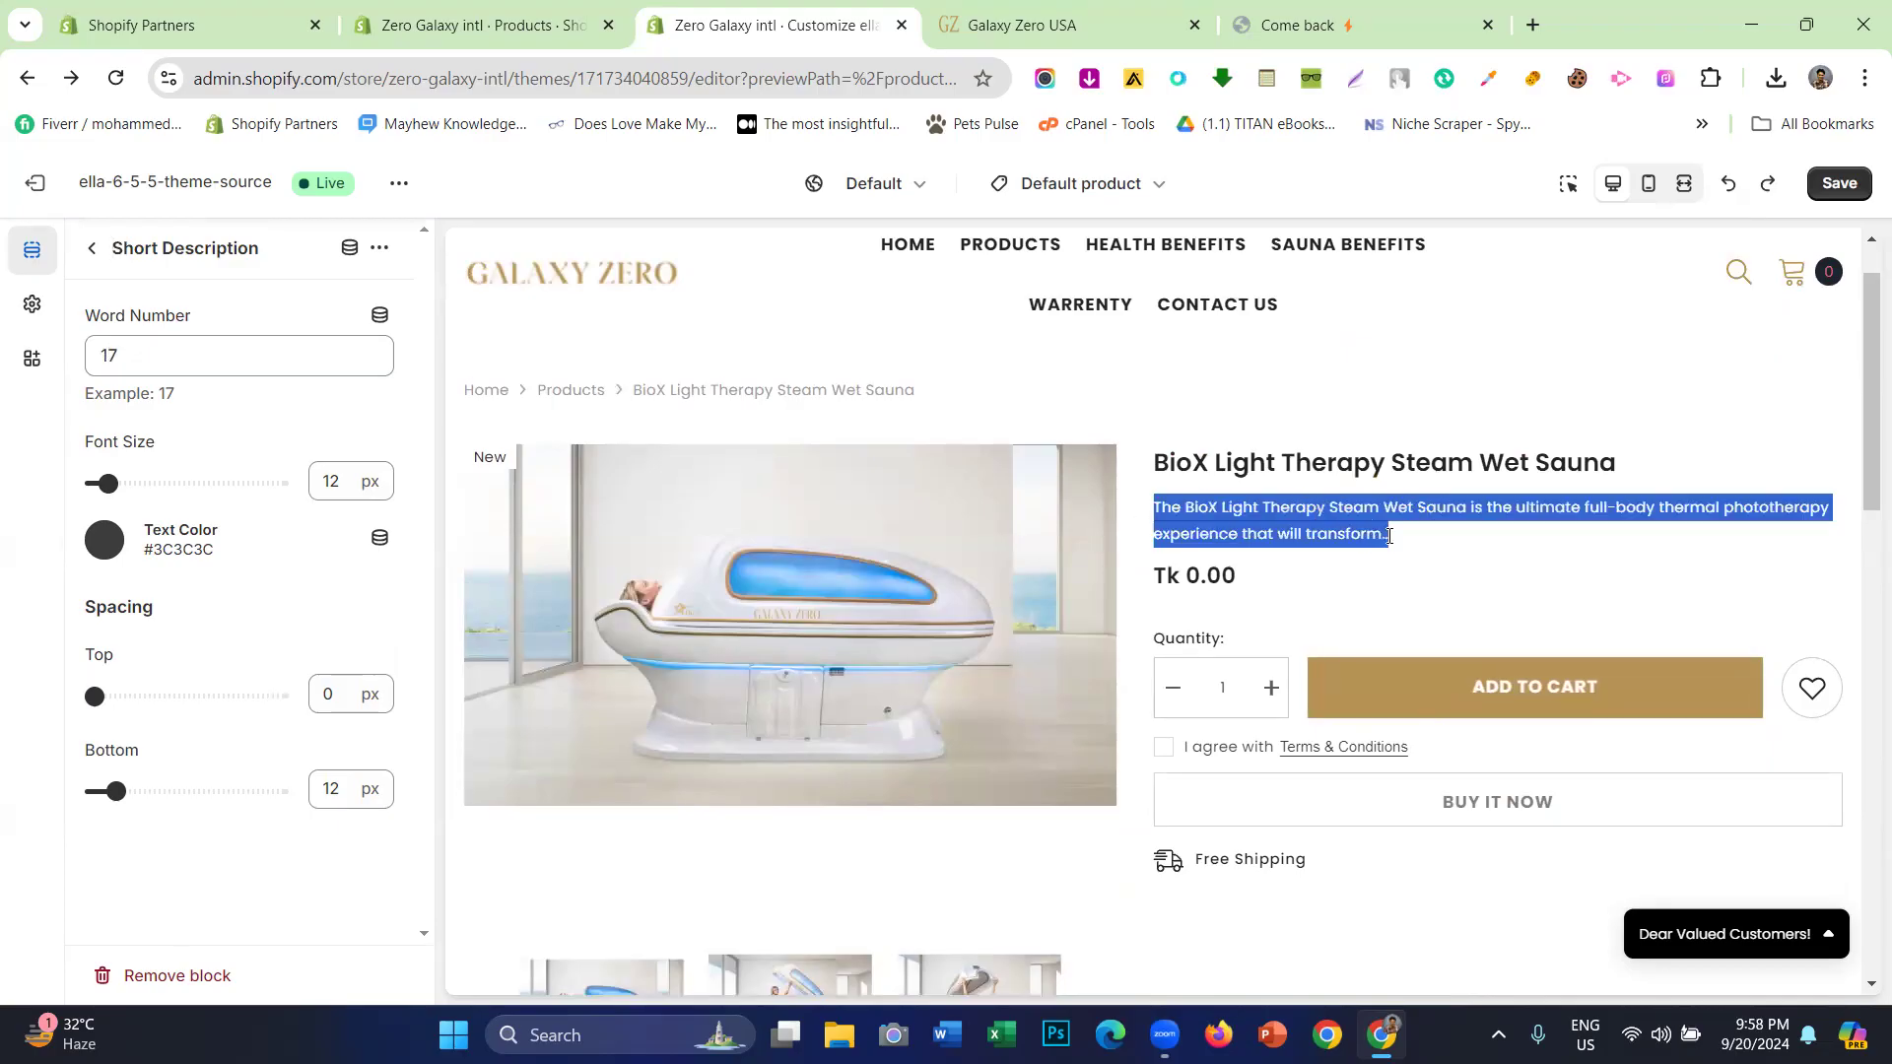
click(1087, 40)
drag(1142, 587, 1177, 604)
click(805, 10)
click(214, 352)
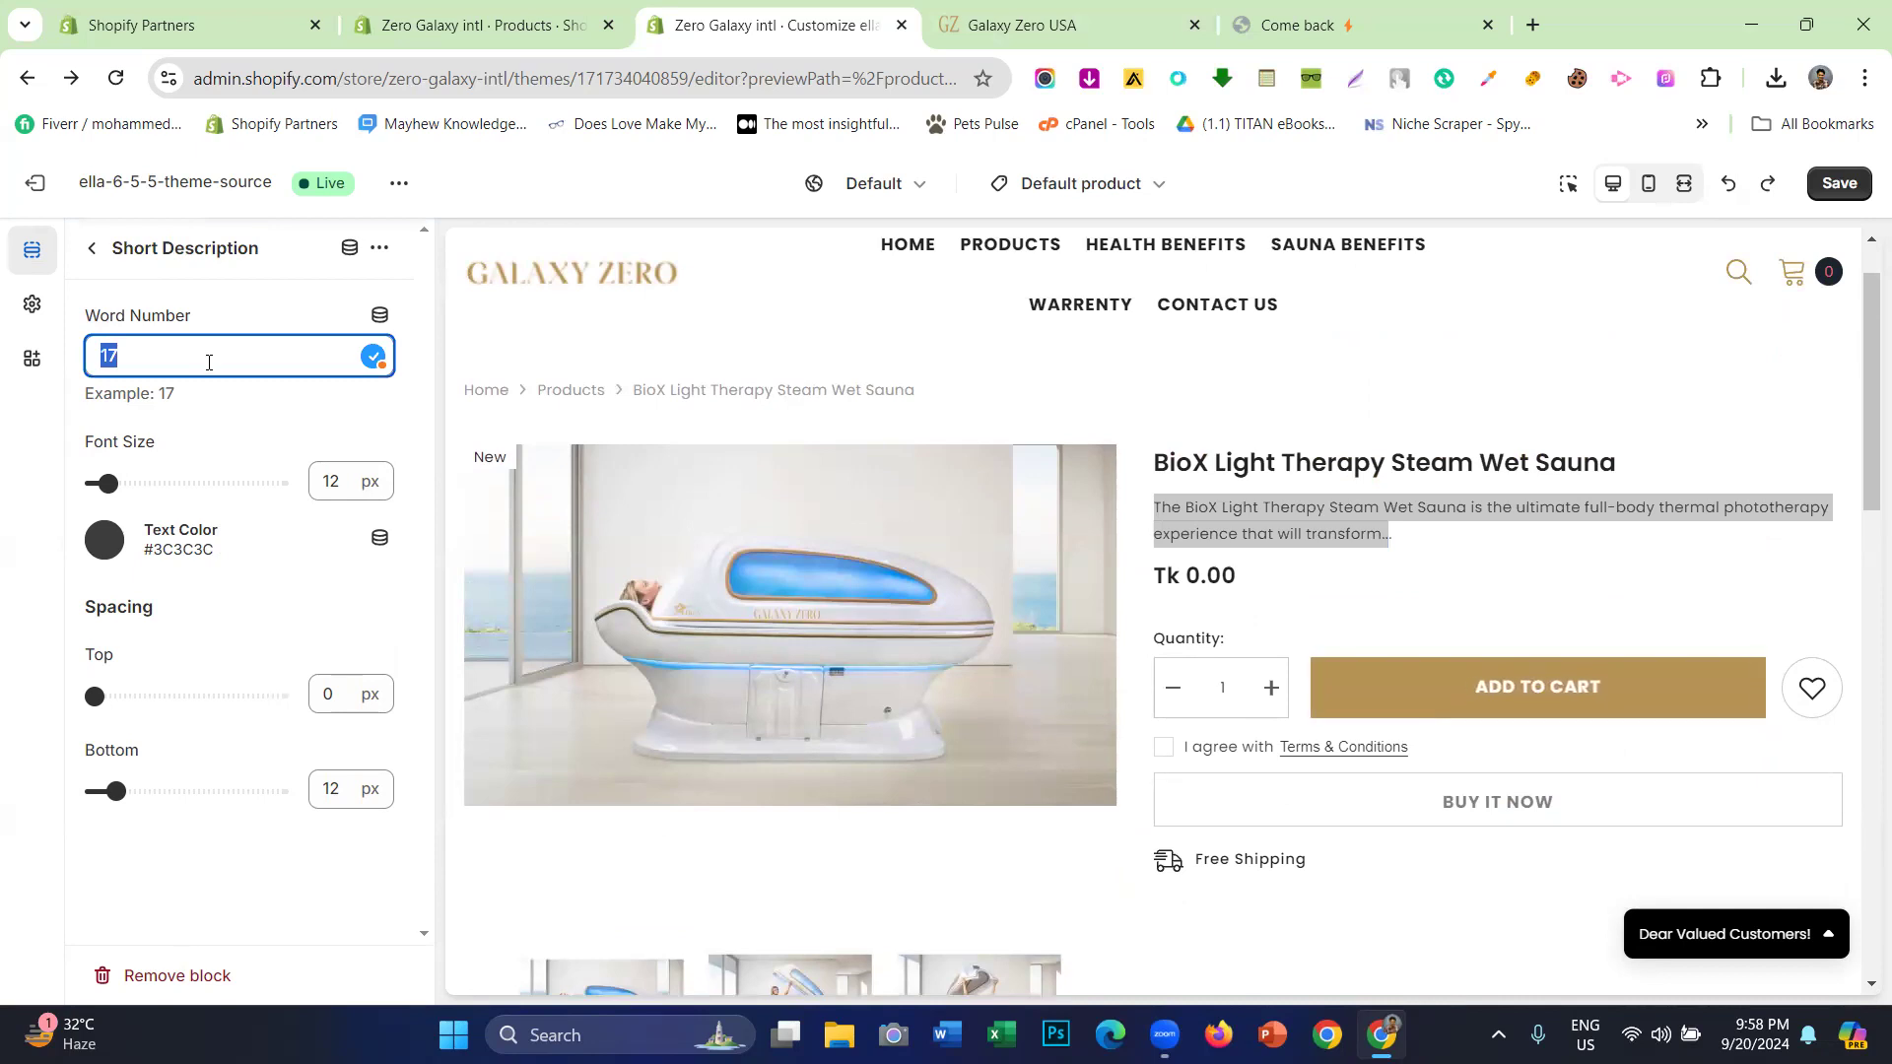
text(50)
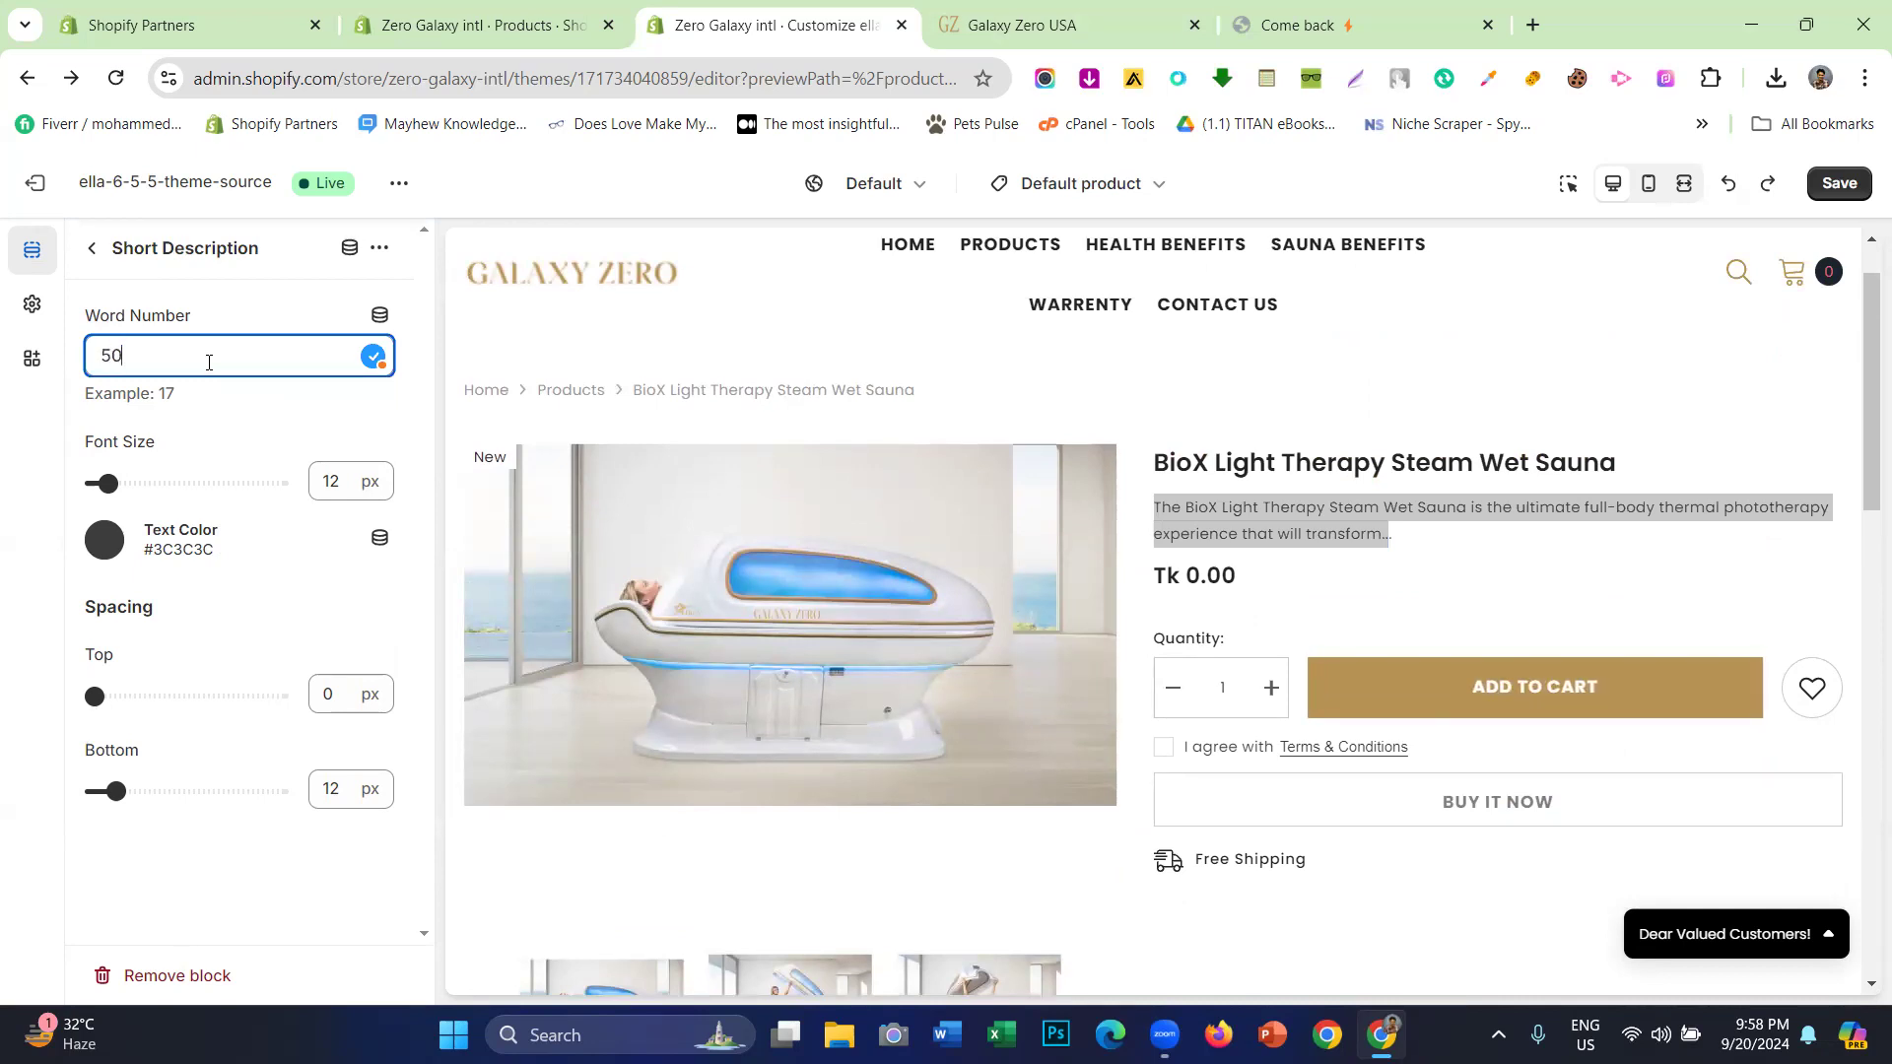
click(56, 435)
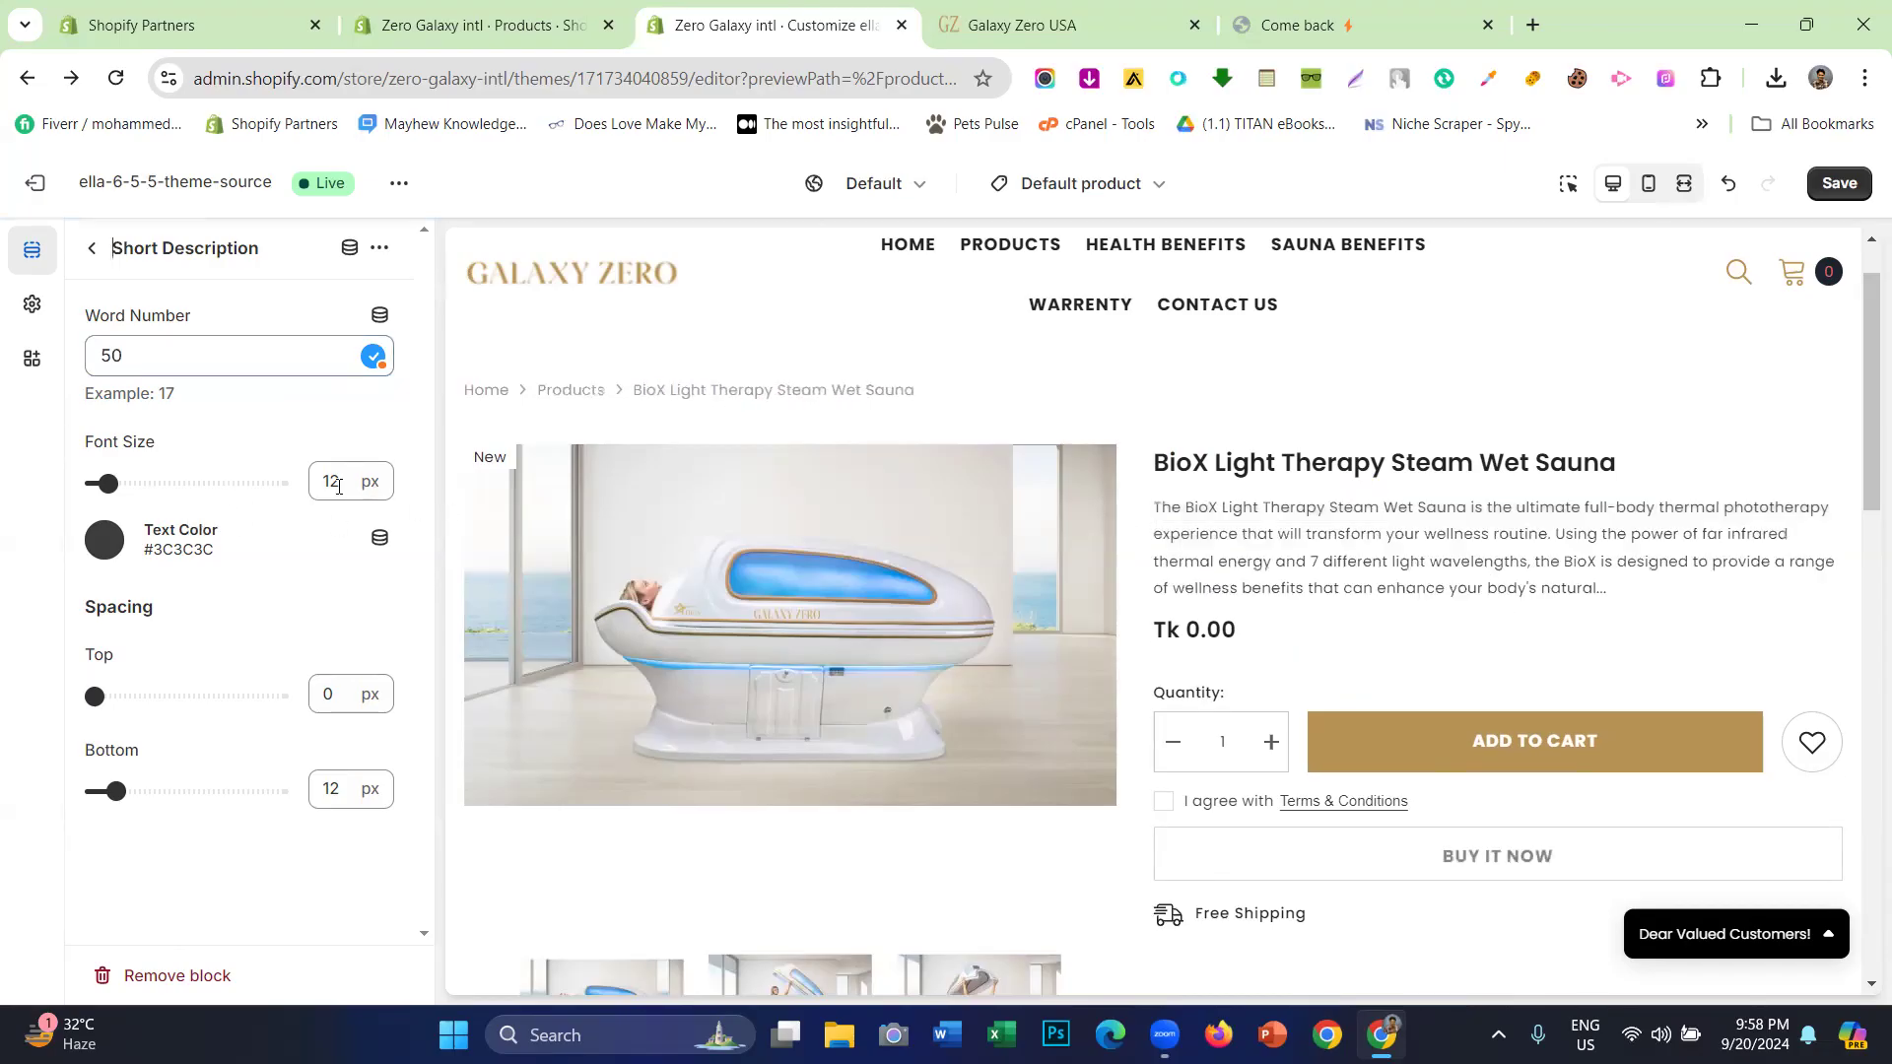
- Set the short description font size to 15 px and compare it with the live product page
drag(108, 482, 116, 481)
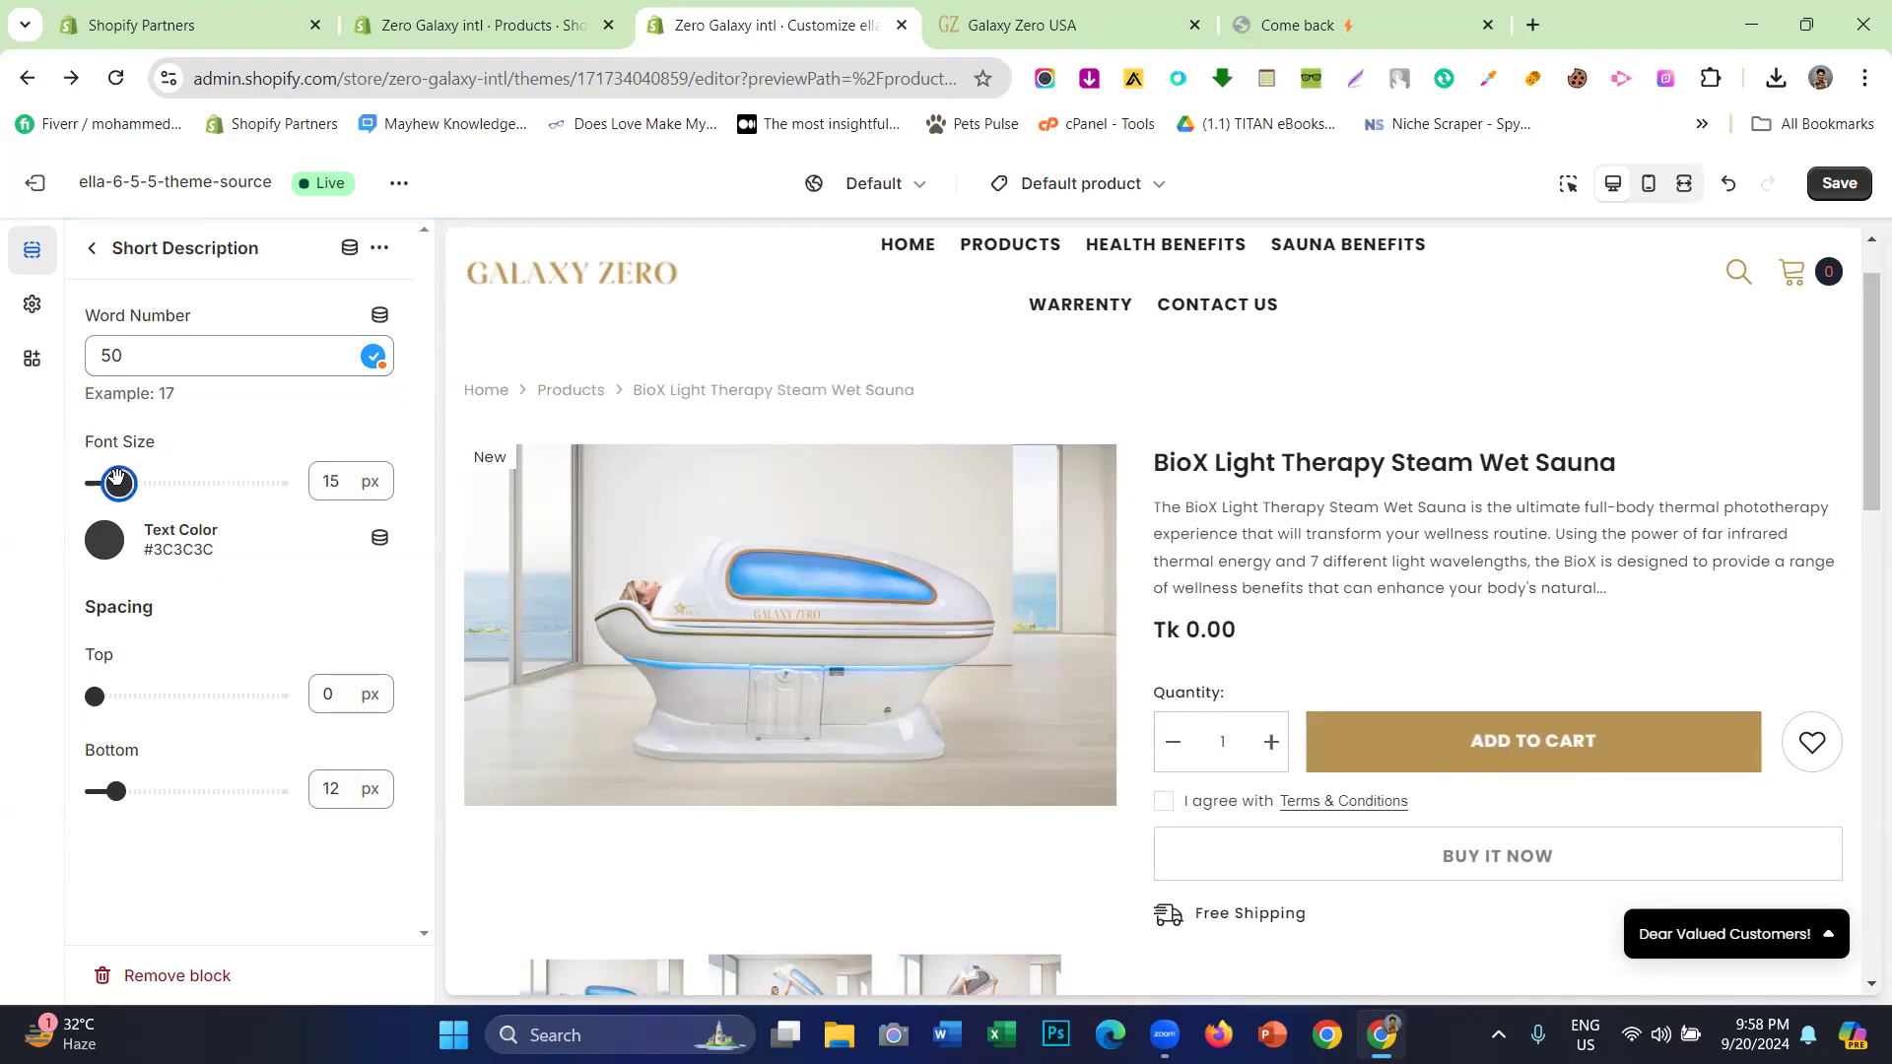
click(6, 465)
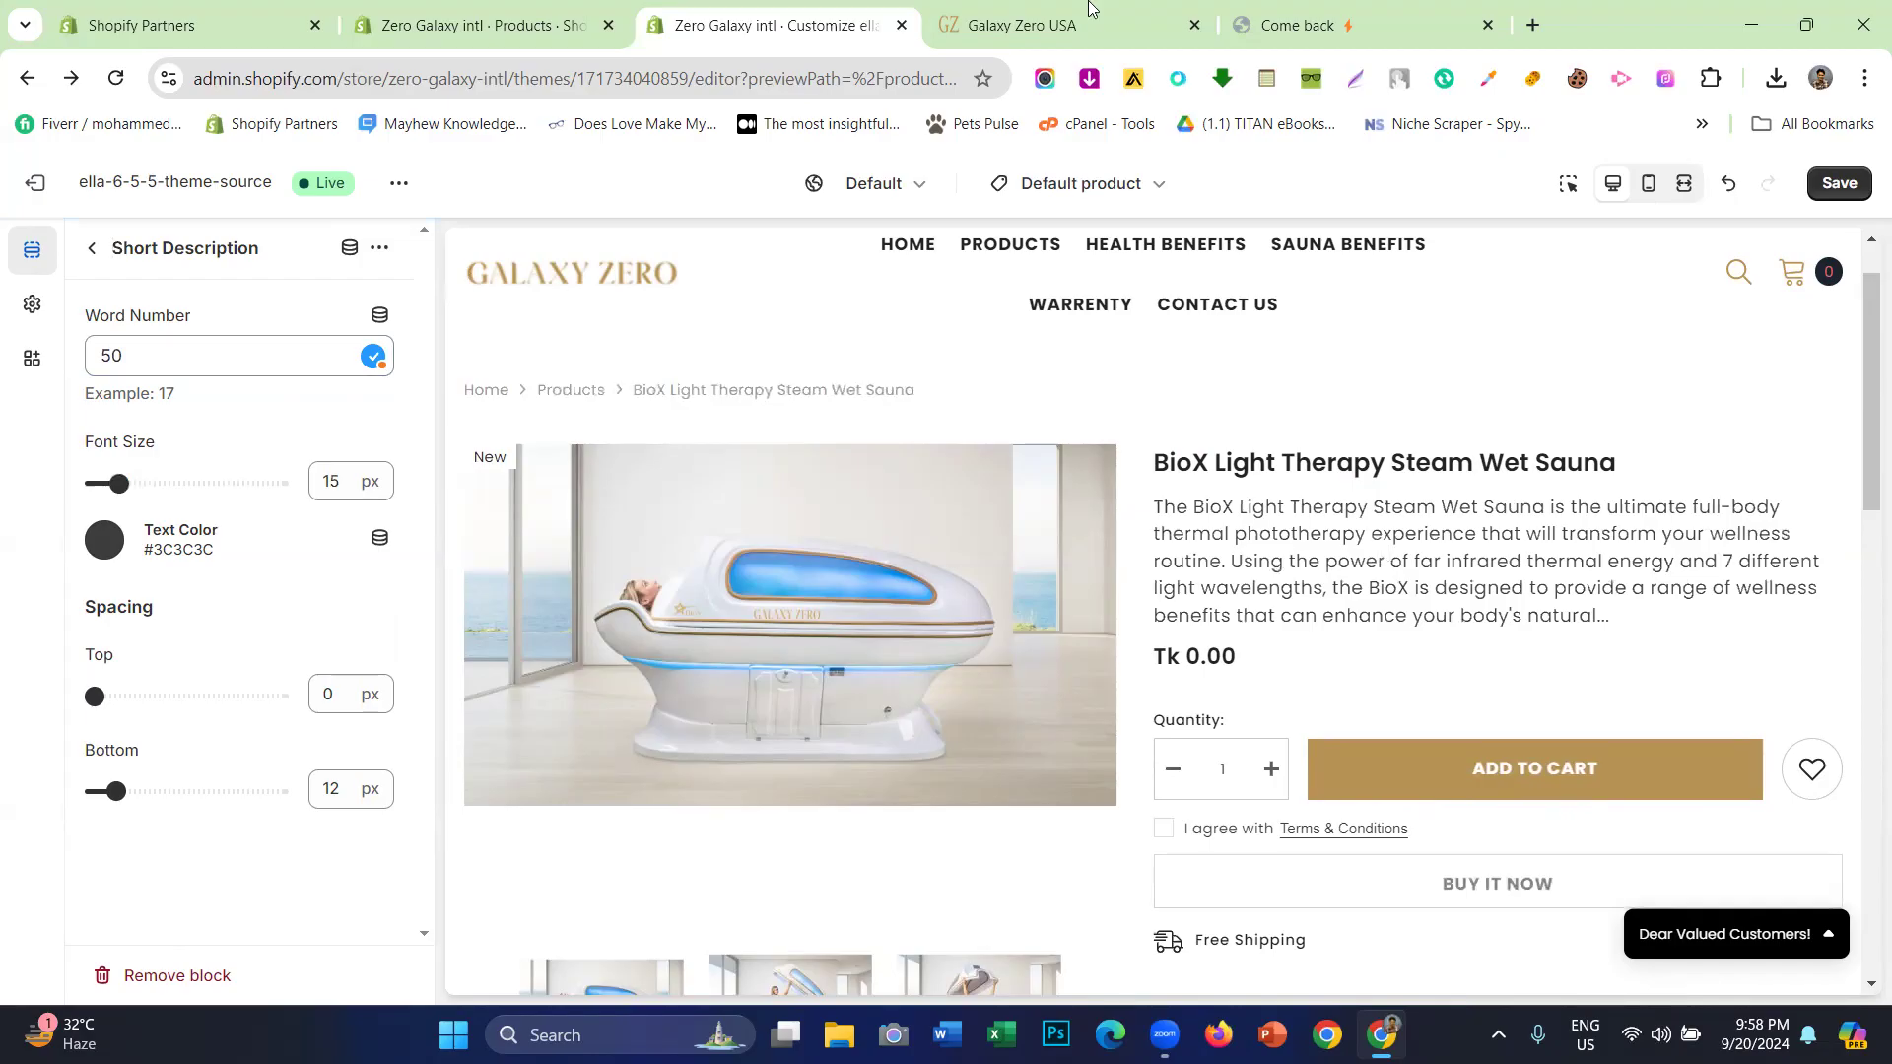
click(1015, 25)
click(854, 12)
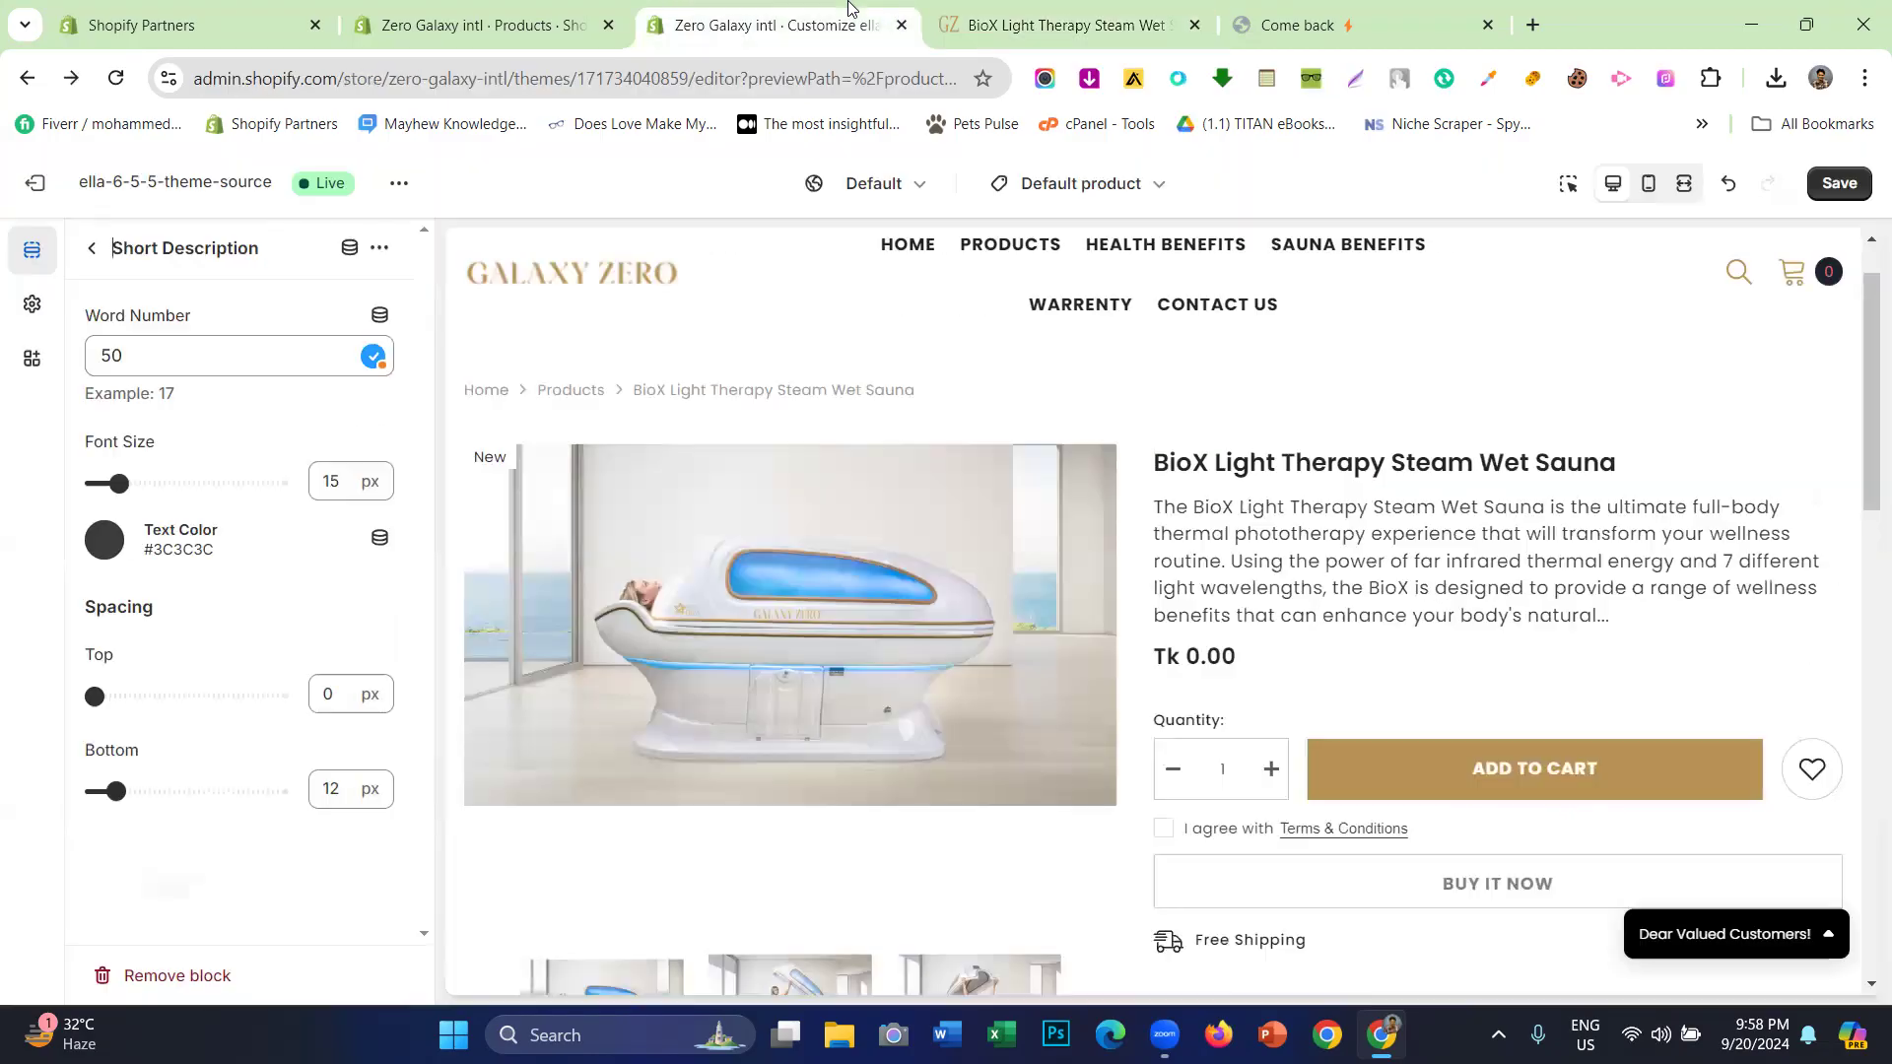
- Set the short description font size to 18 px, compare it with the live product page, and return to the section list
drag(118, 483, 129, 481)
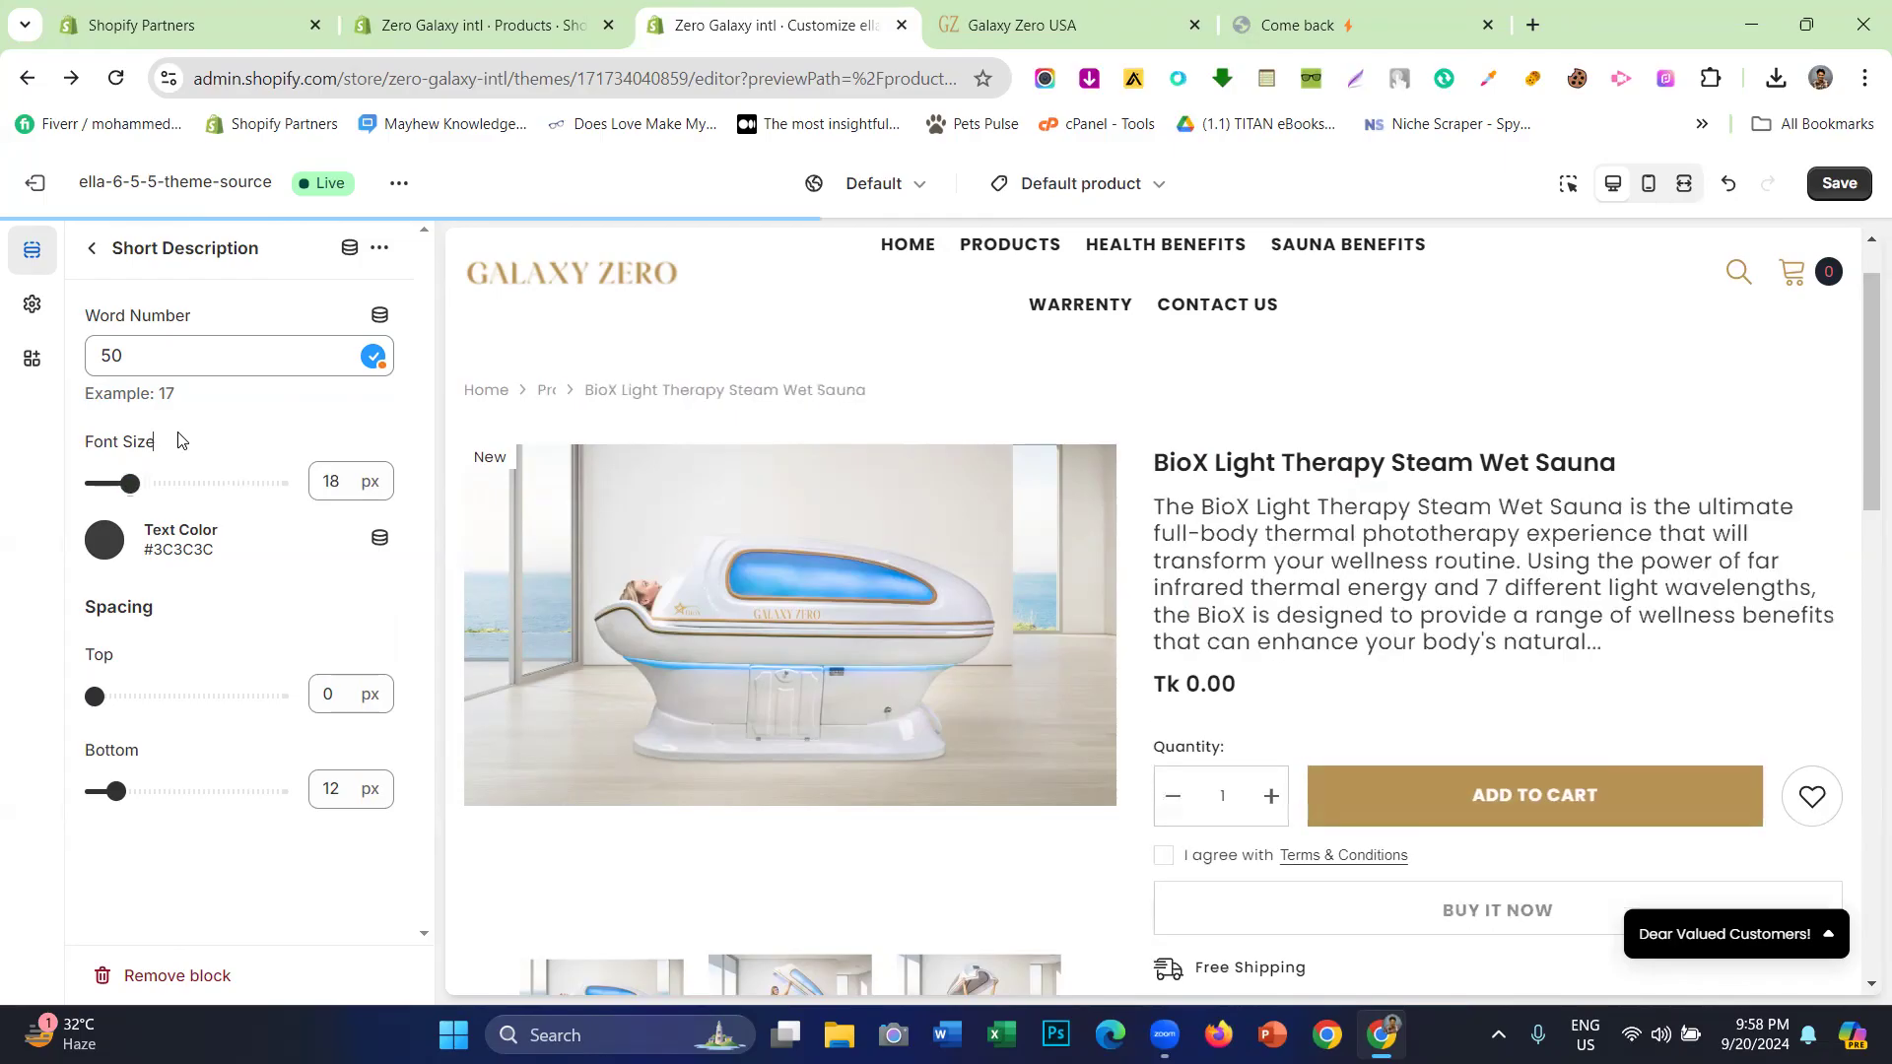
click(941, 14)
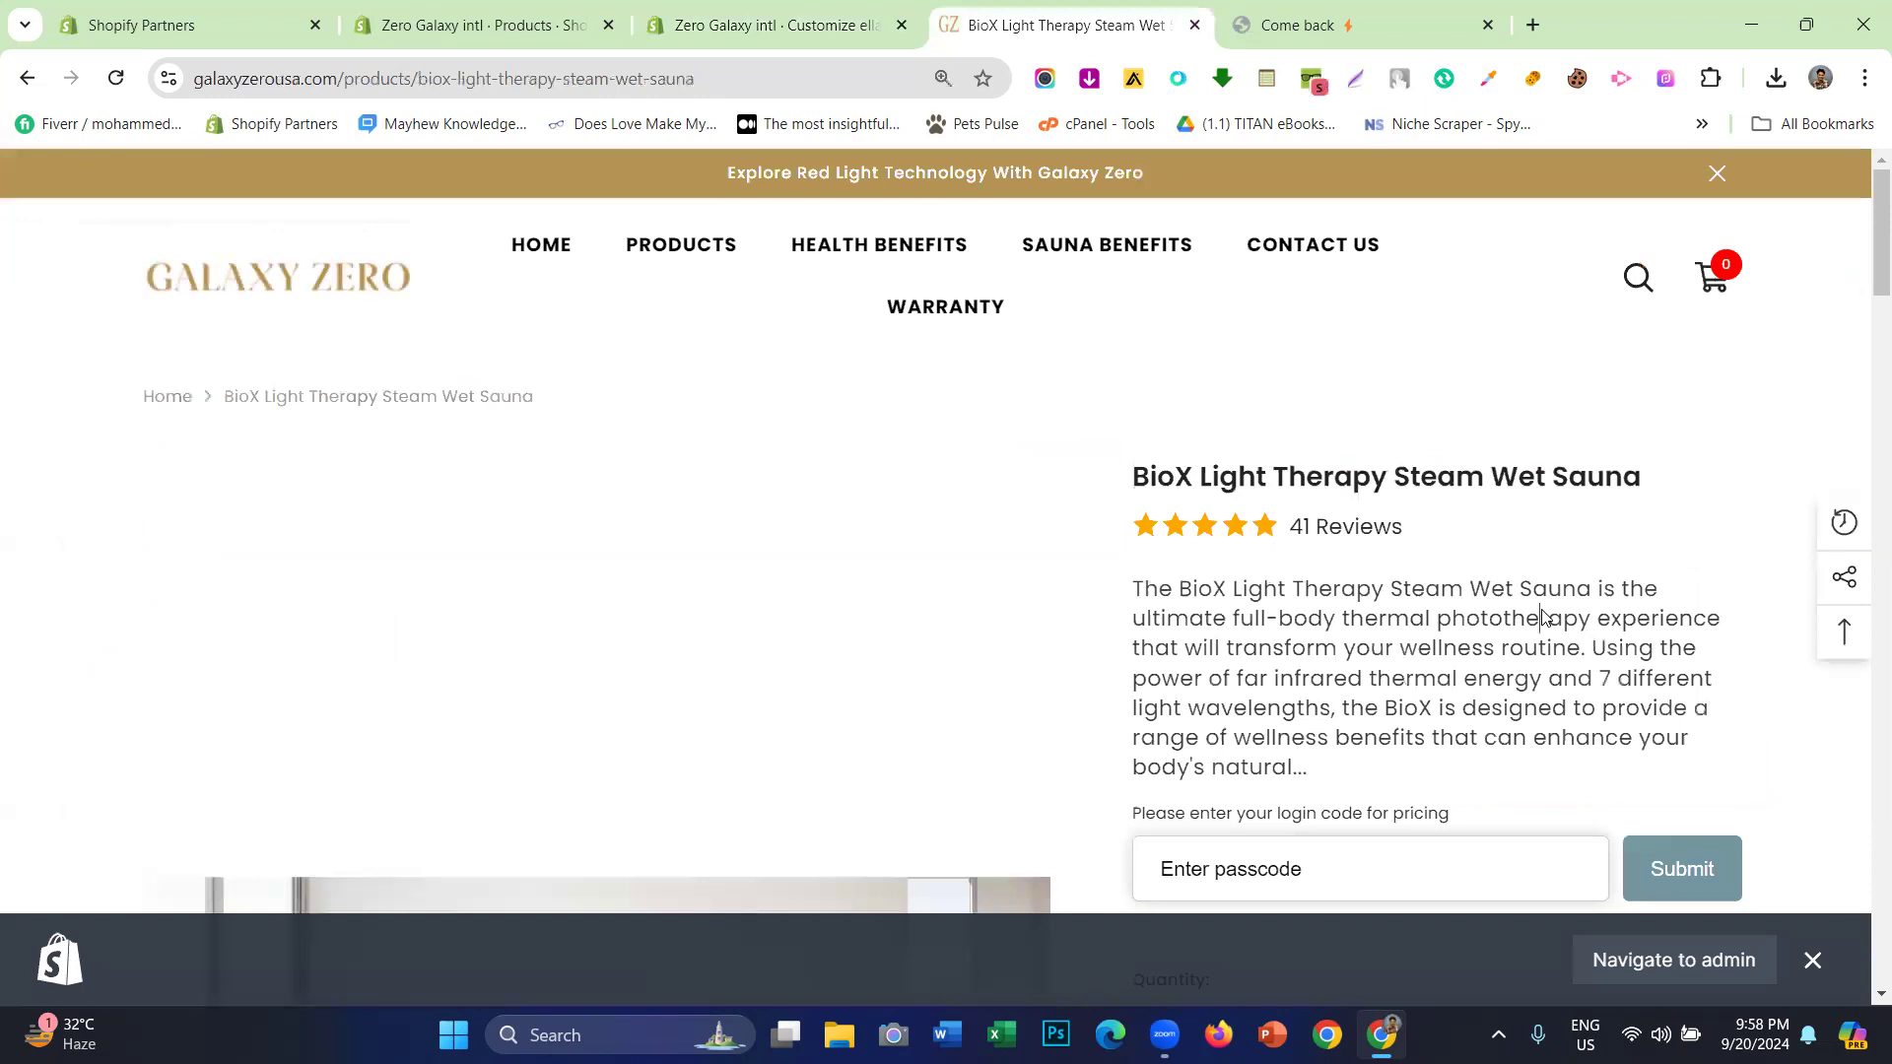
right_click(1250, 568)
scroll(1244, 572, down, 1)
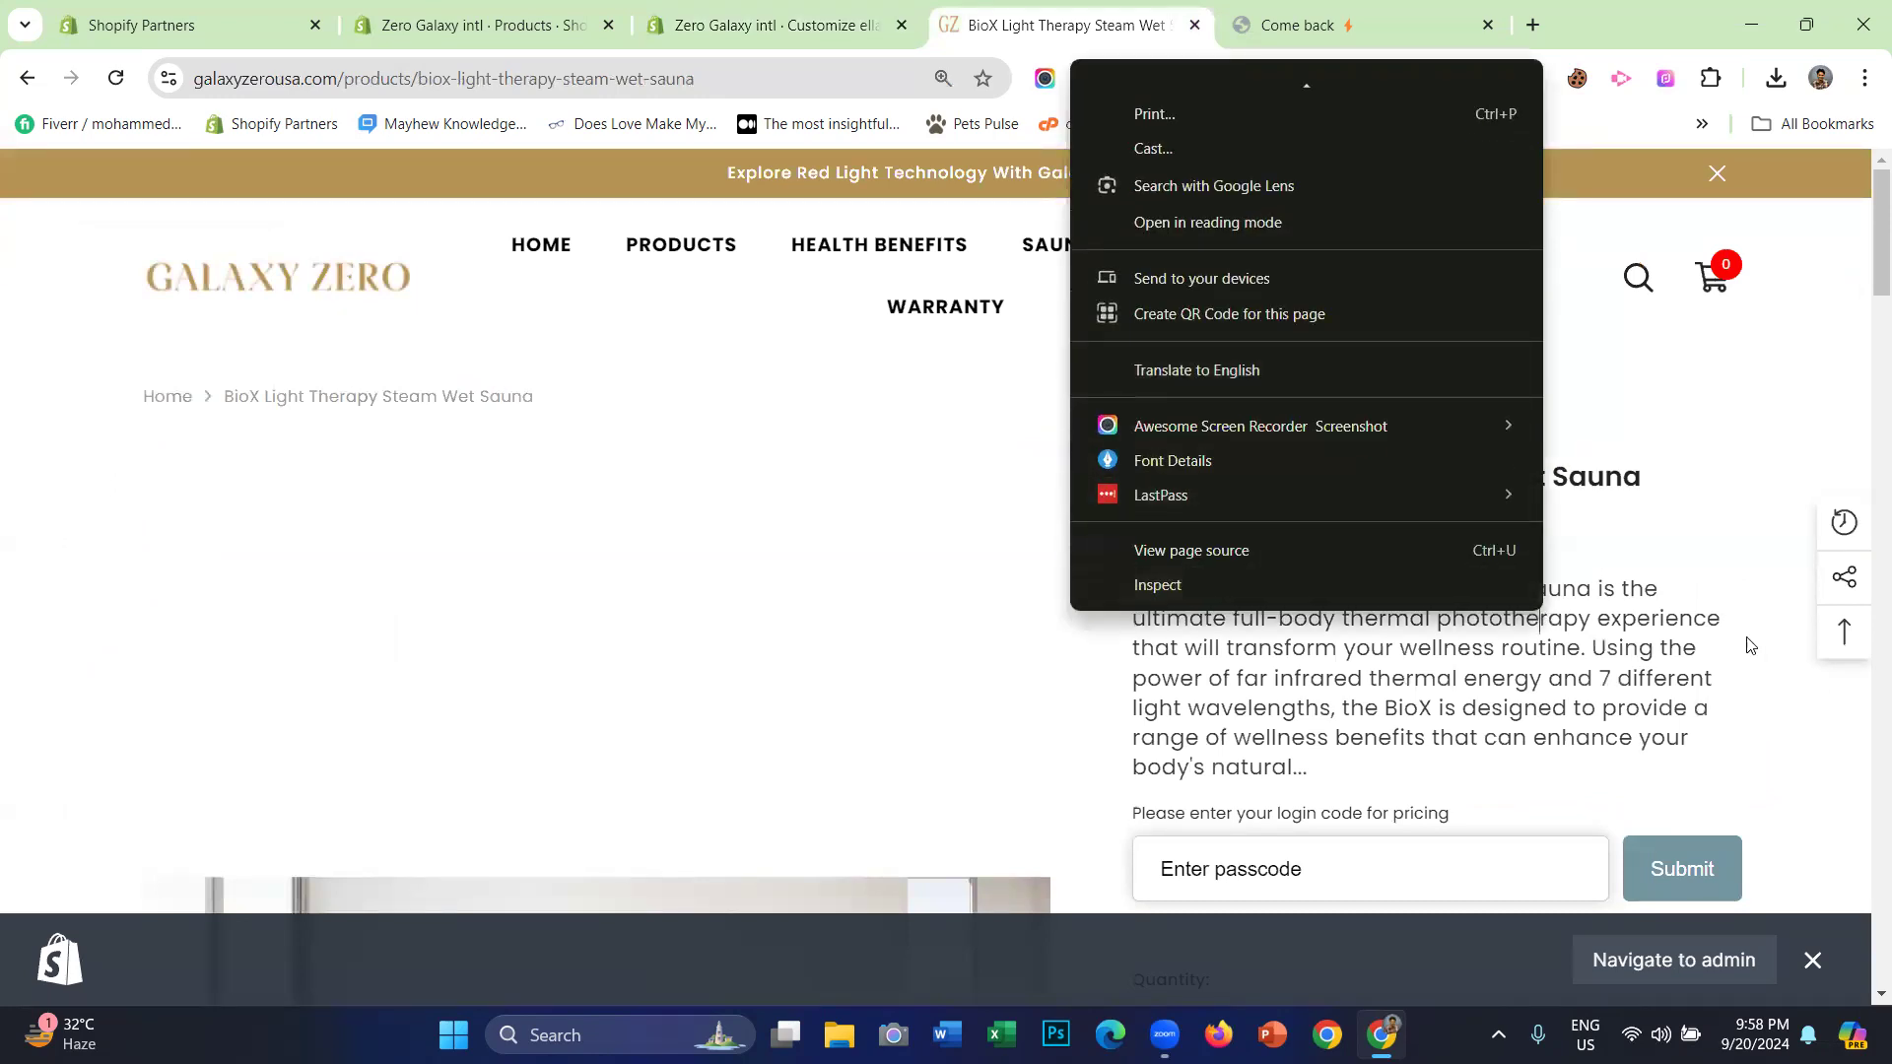
click(1693, 624)
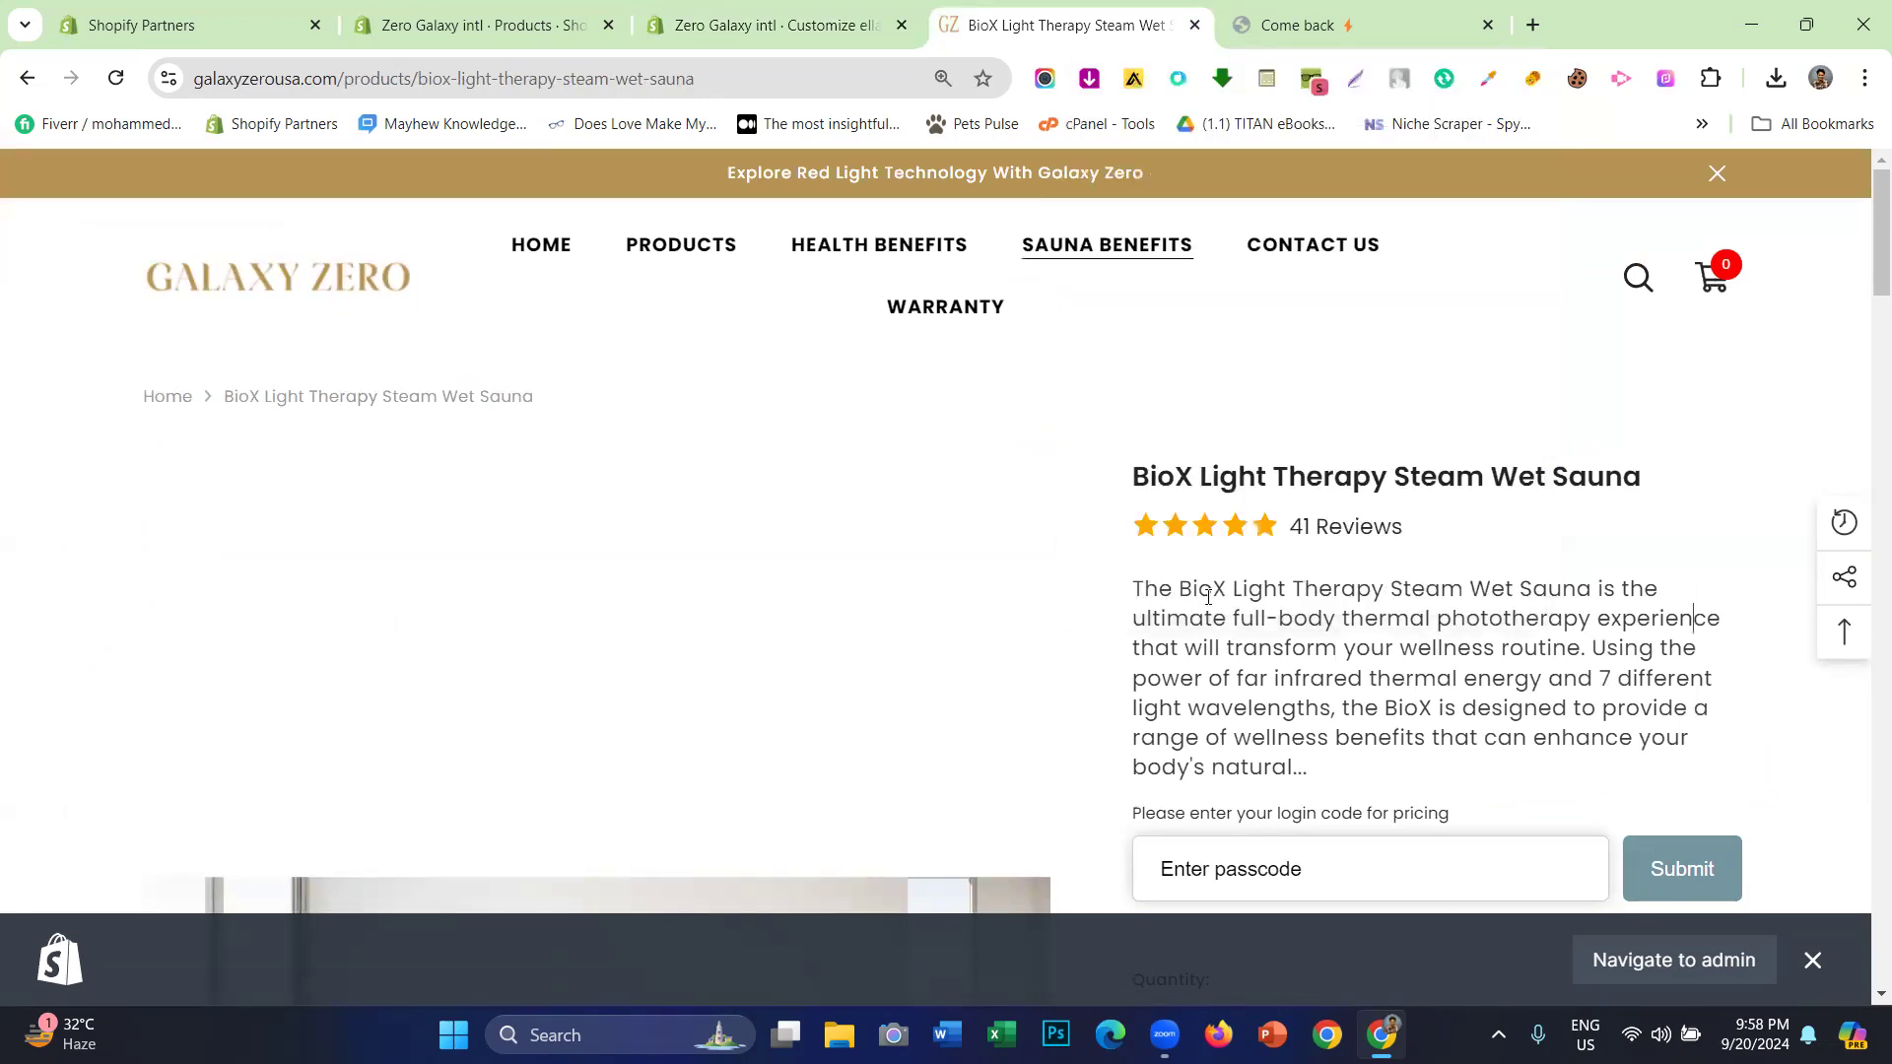
click(773, 15)
click(982, 8)
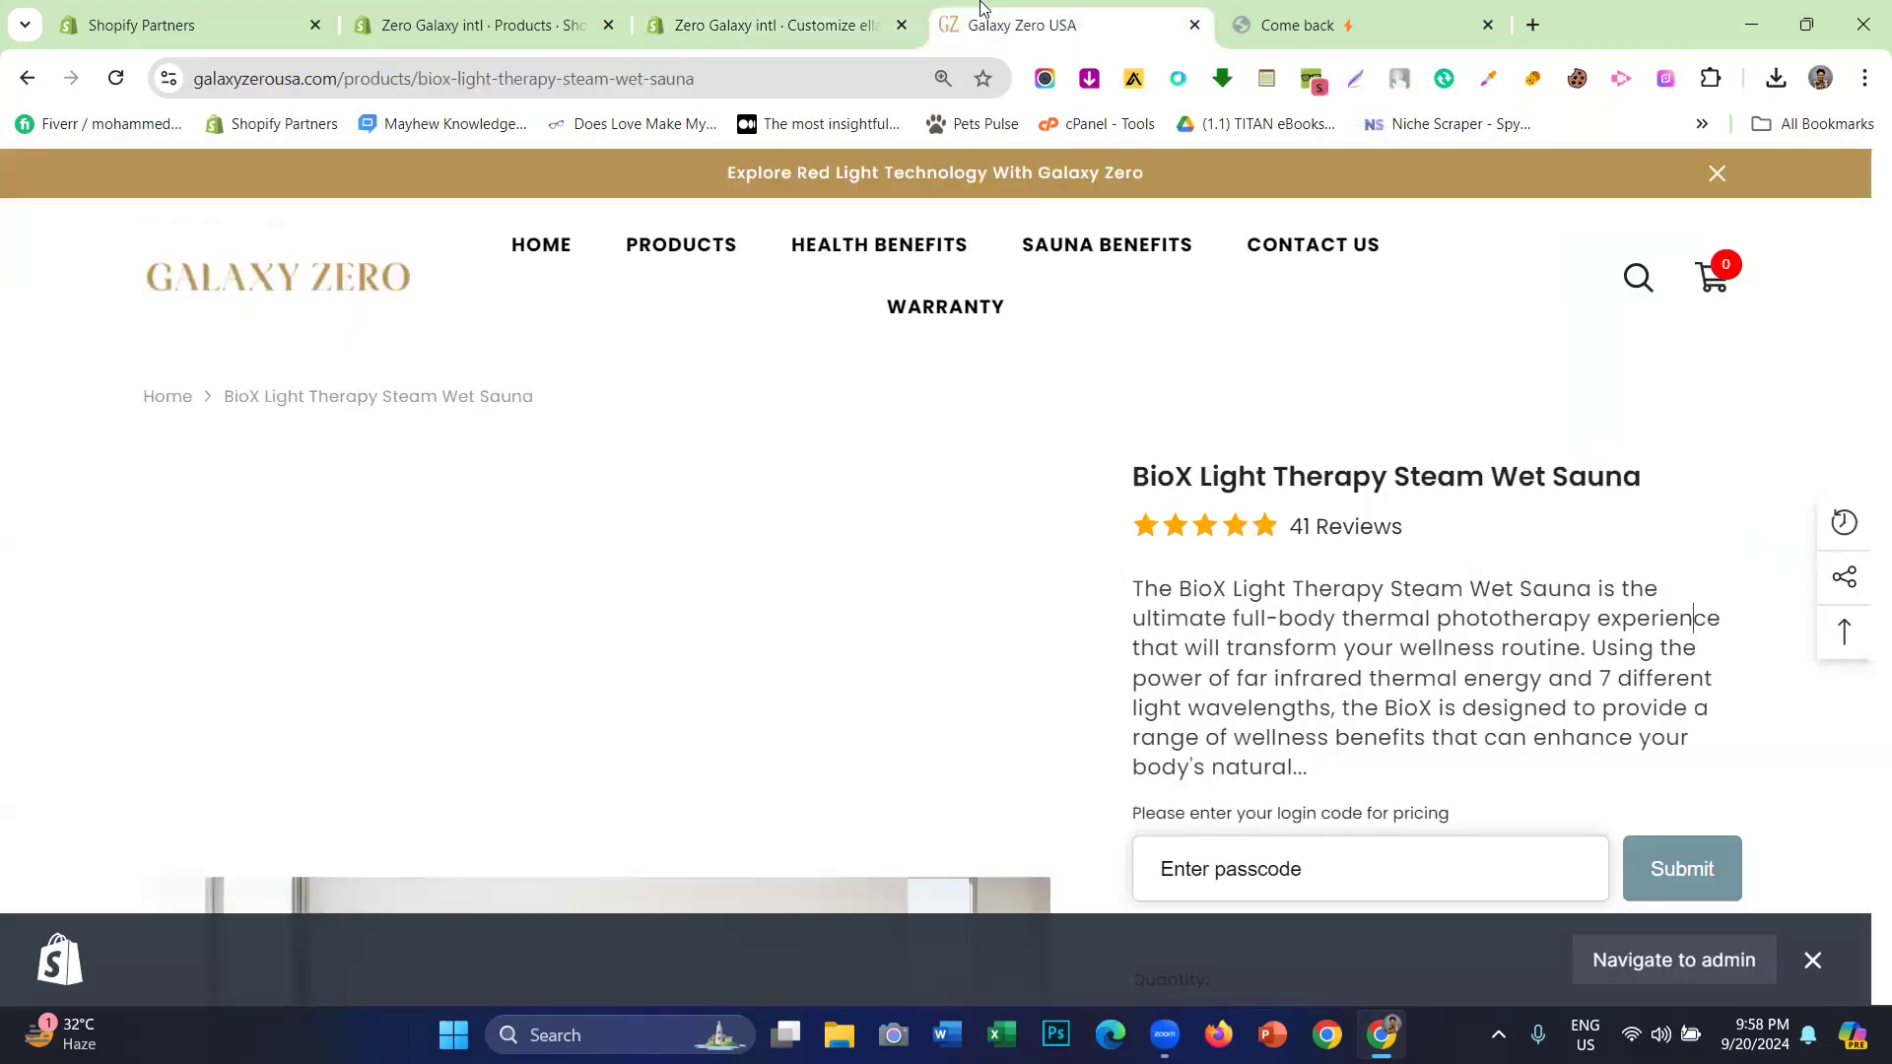
click(774, 24)
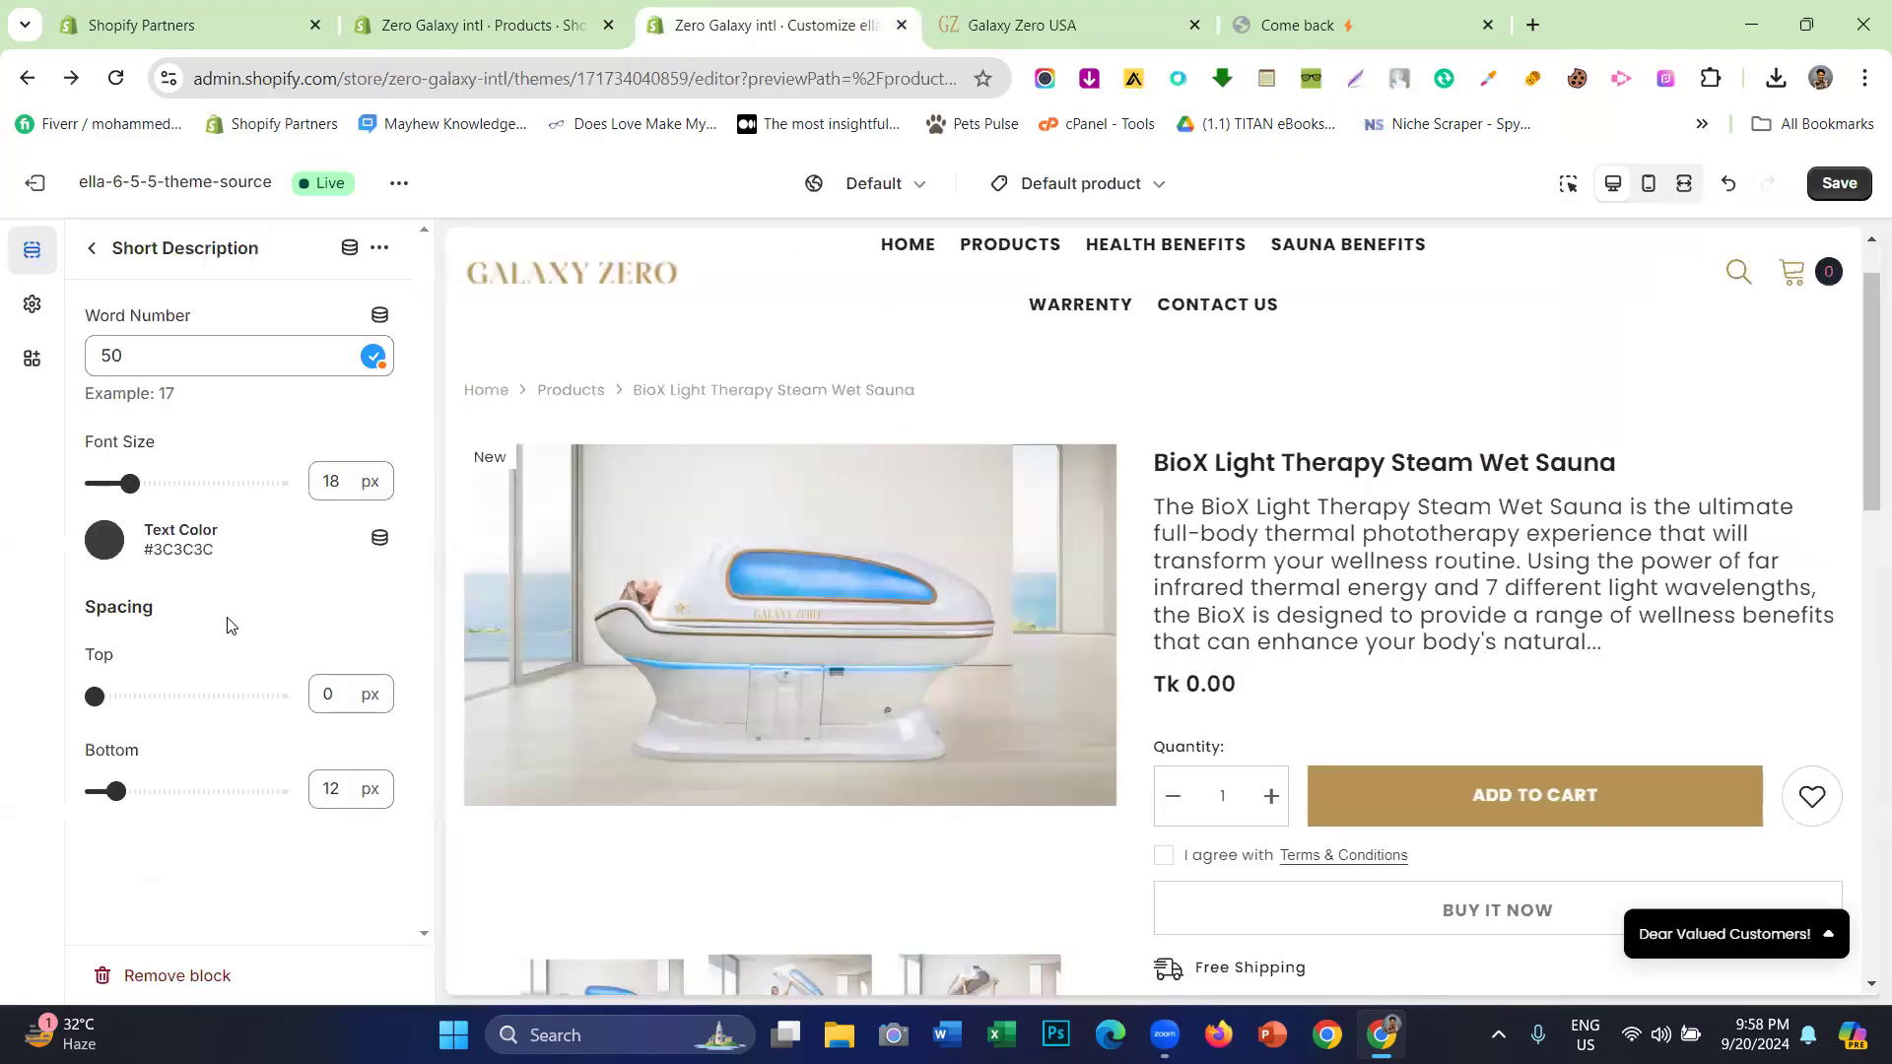
scroll(1309, 615, down, 2)
scroll(1275, 599, up, 3)
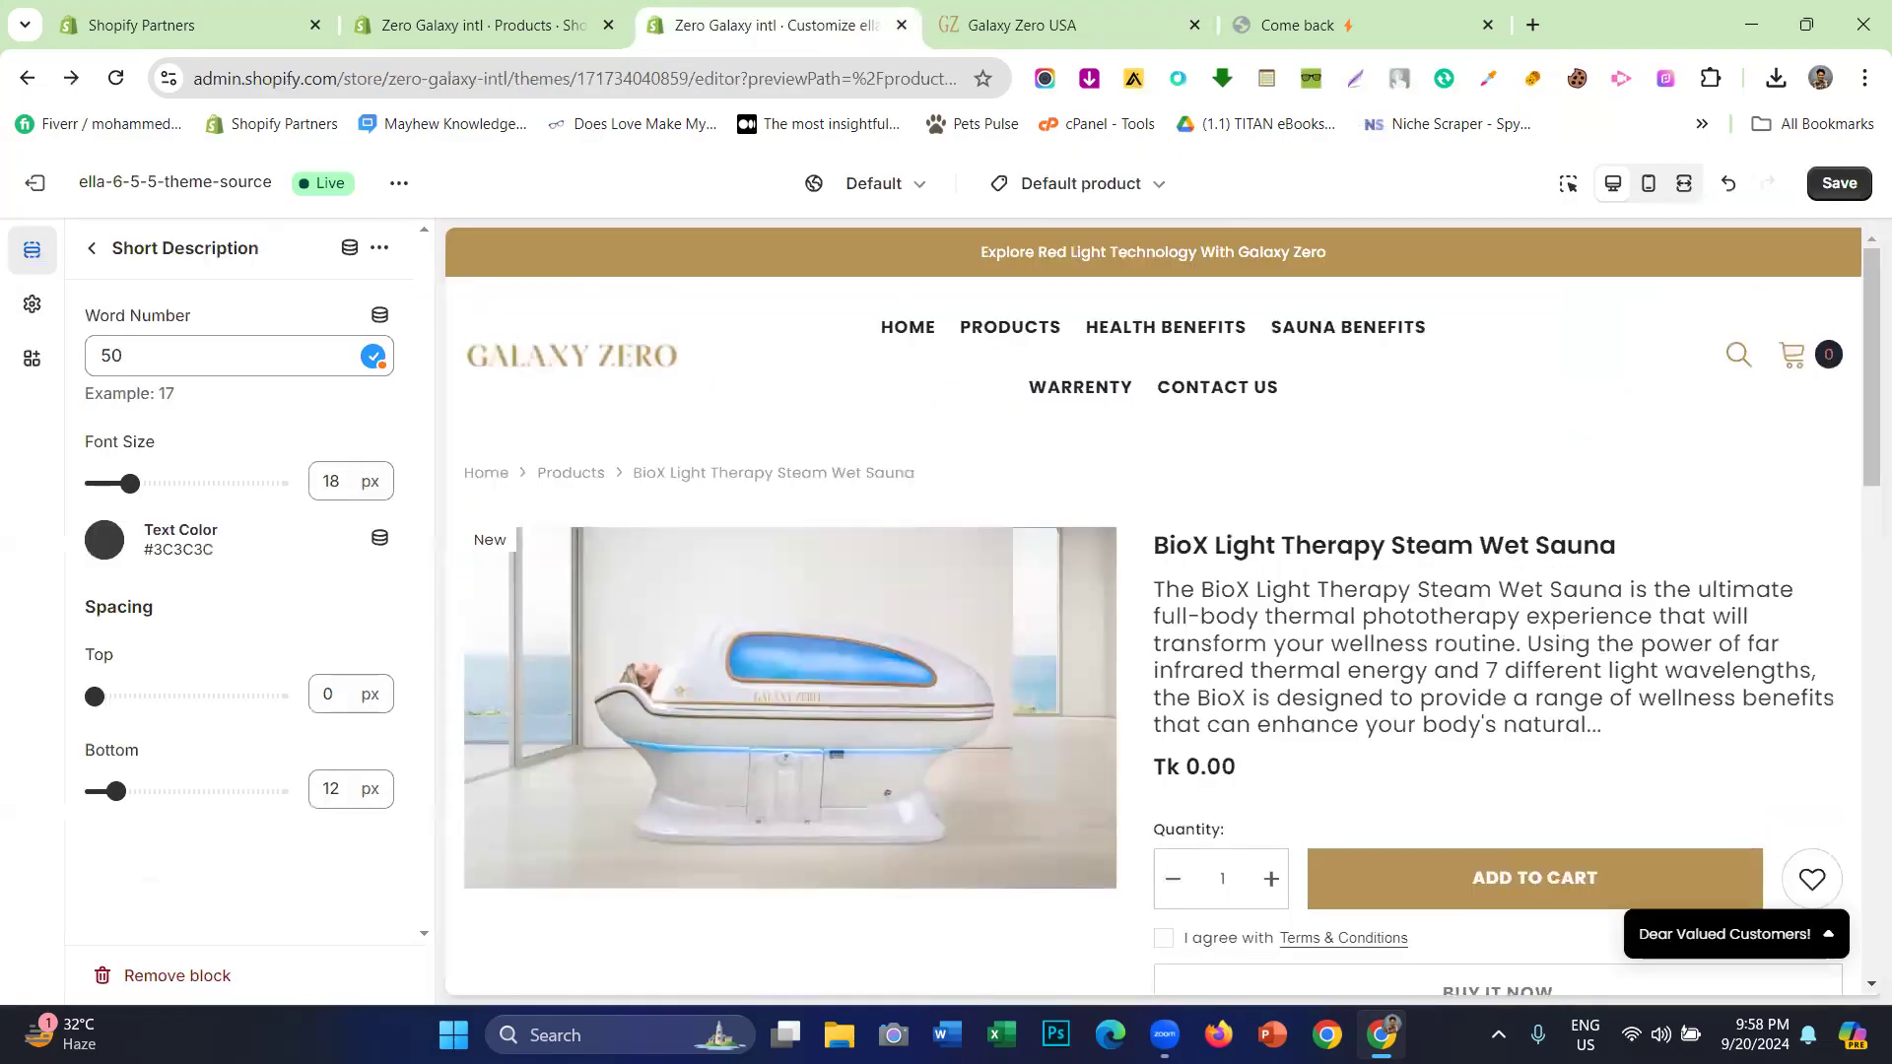
click(92, 247)
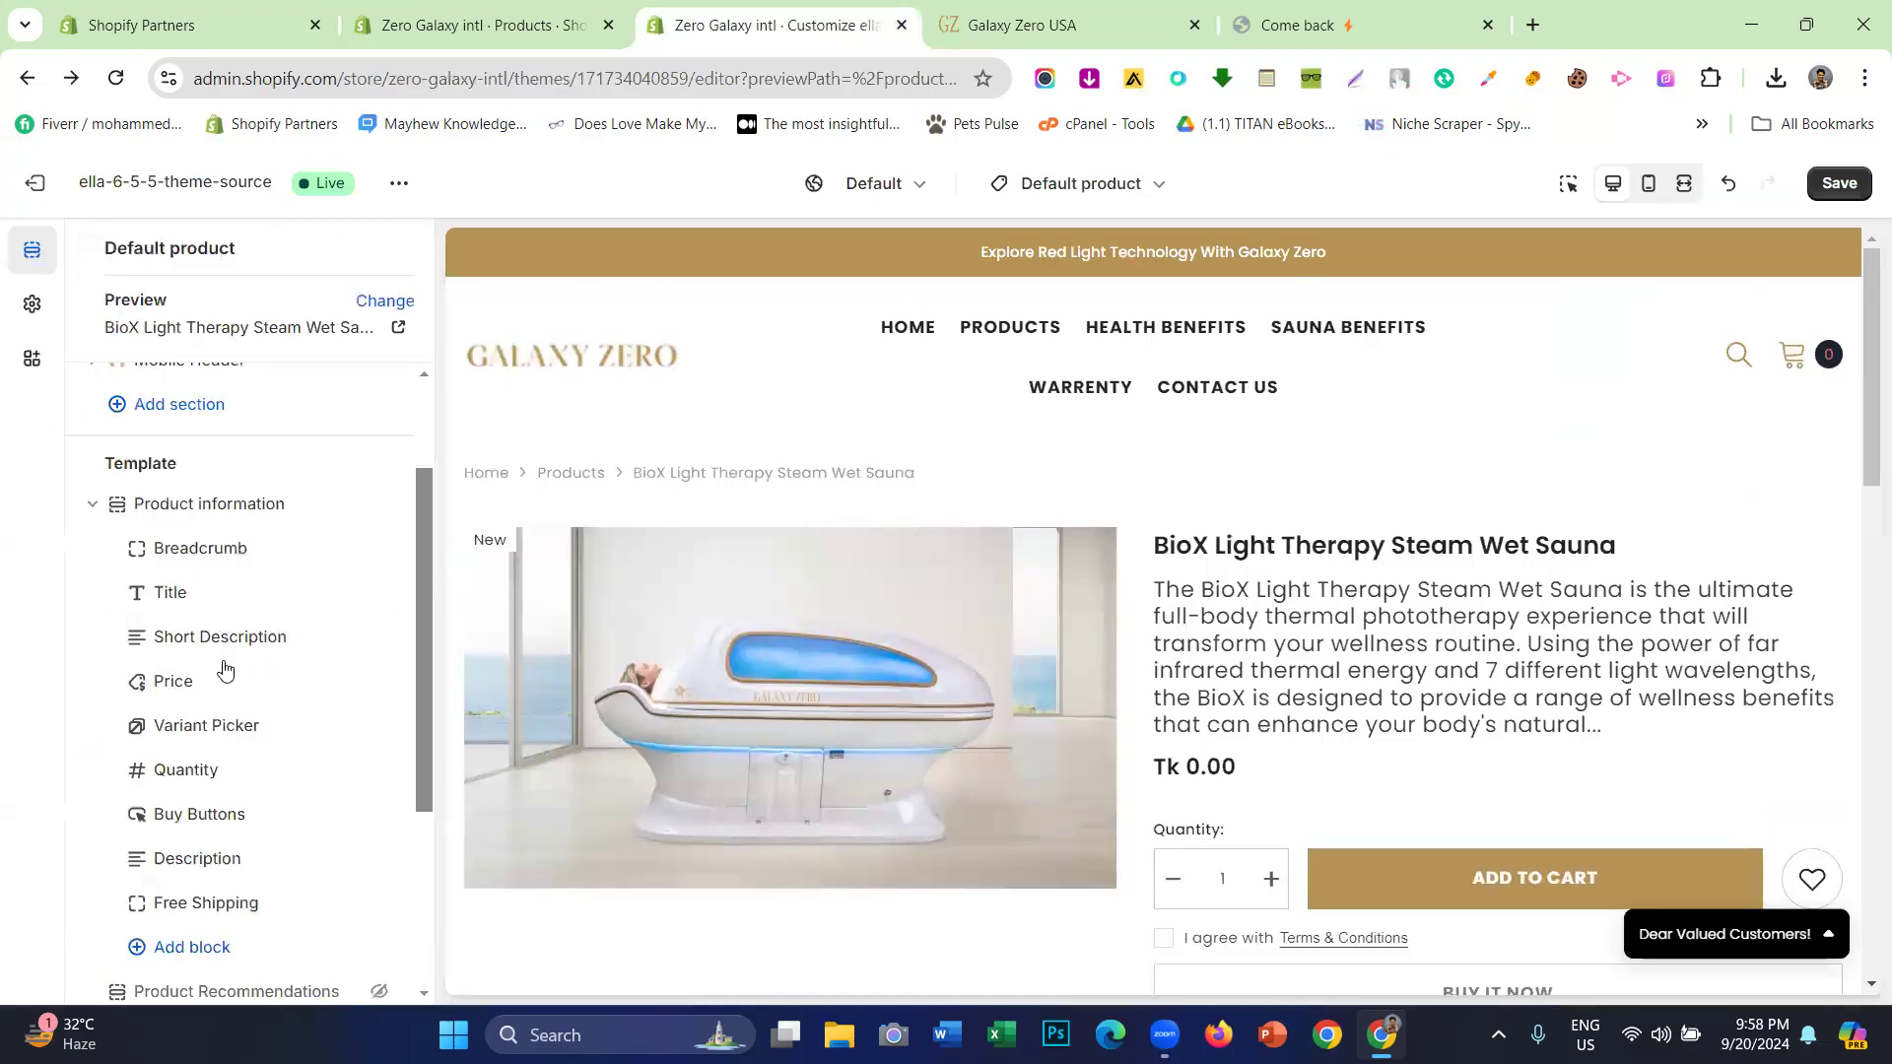
- Try a price font size of 50 px, undo the change, and return to the section list
click(193, 685)
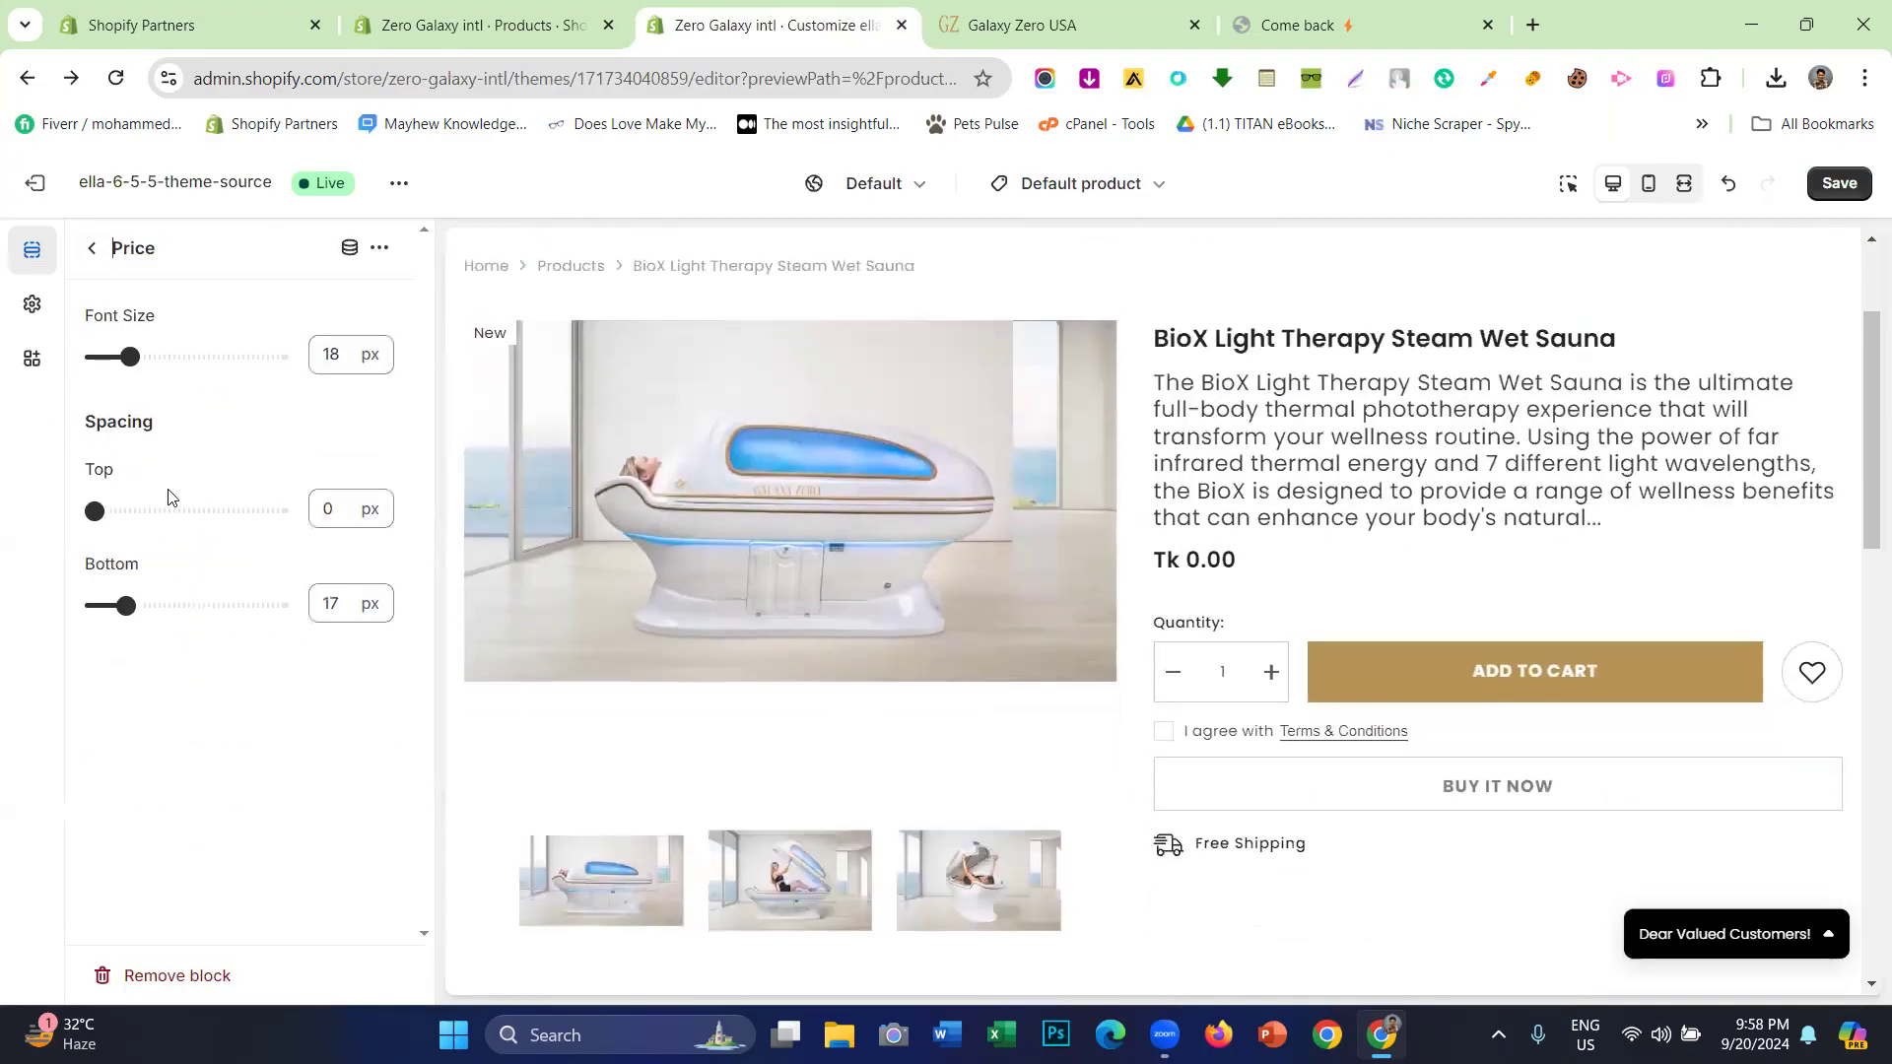
drag(137, 370, 245, 390)
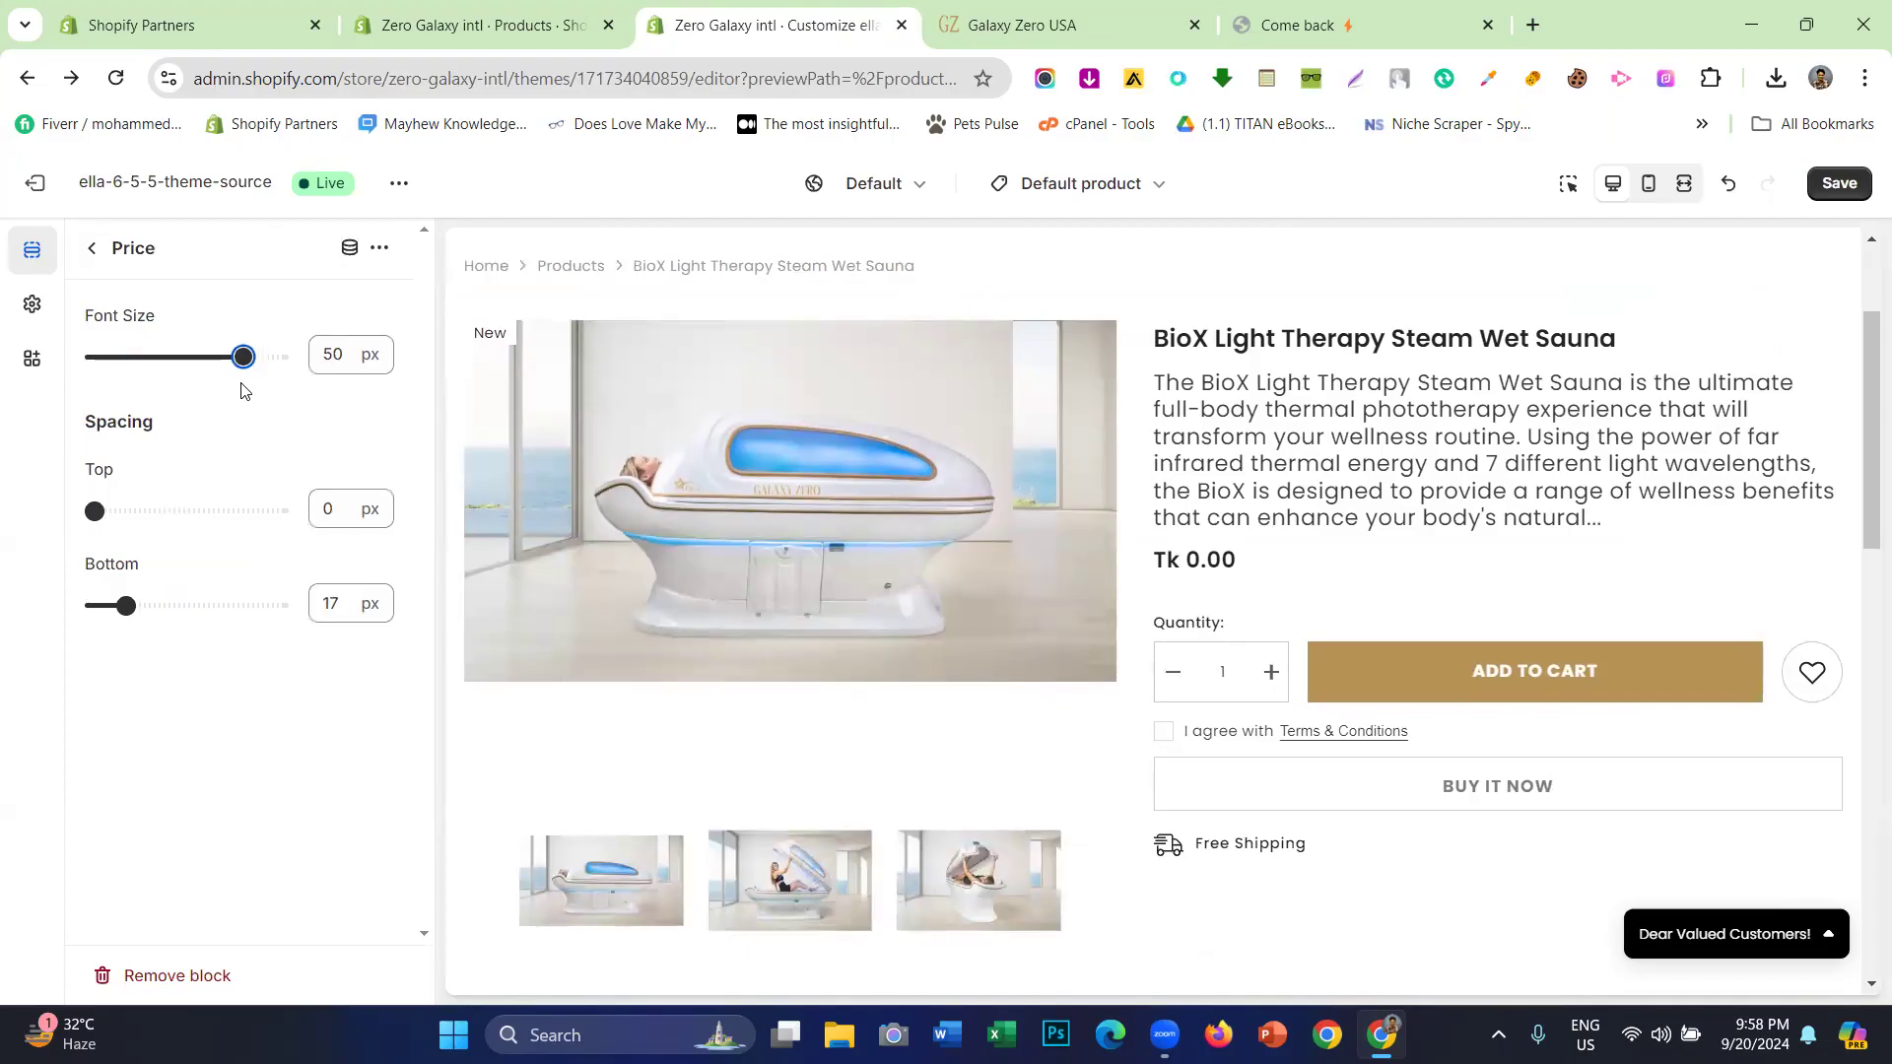
click(179, 430)
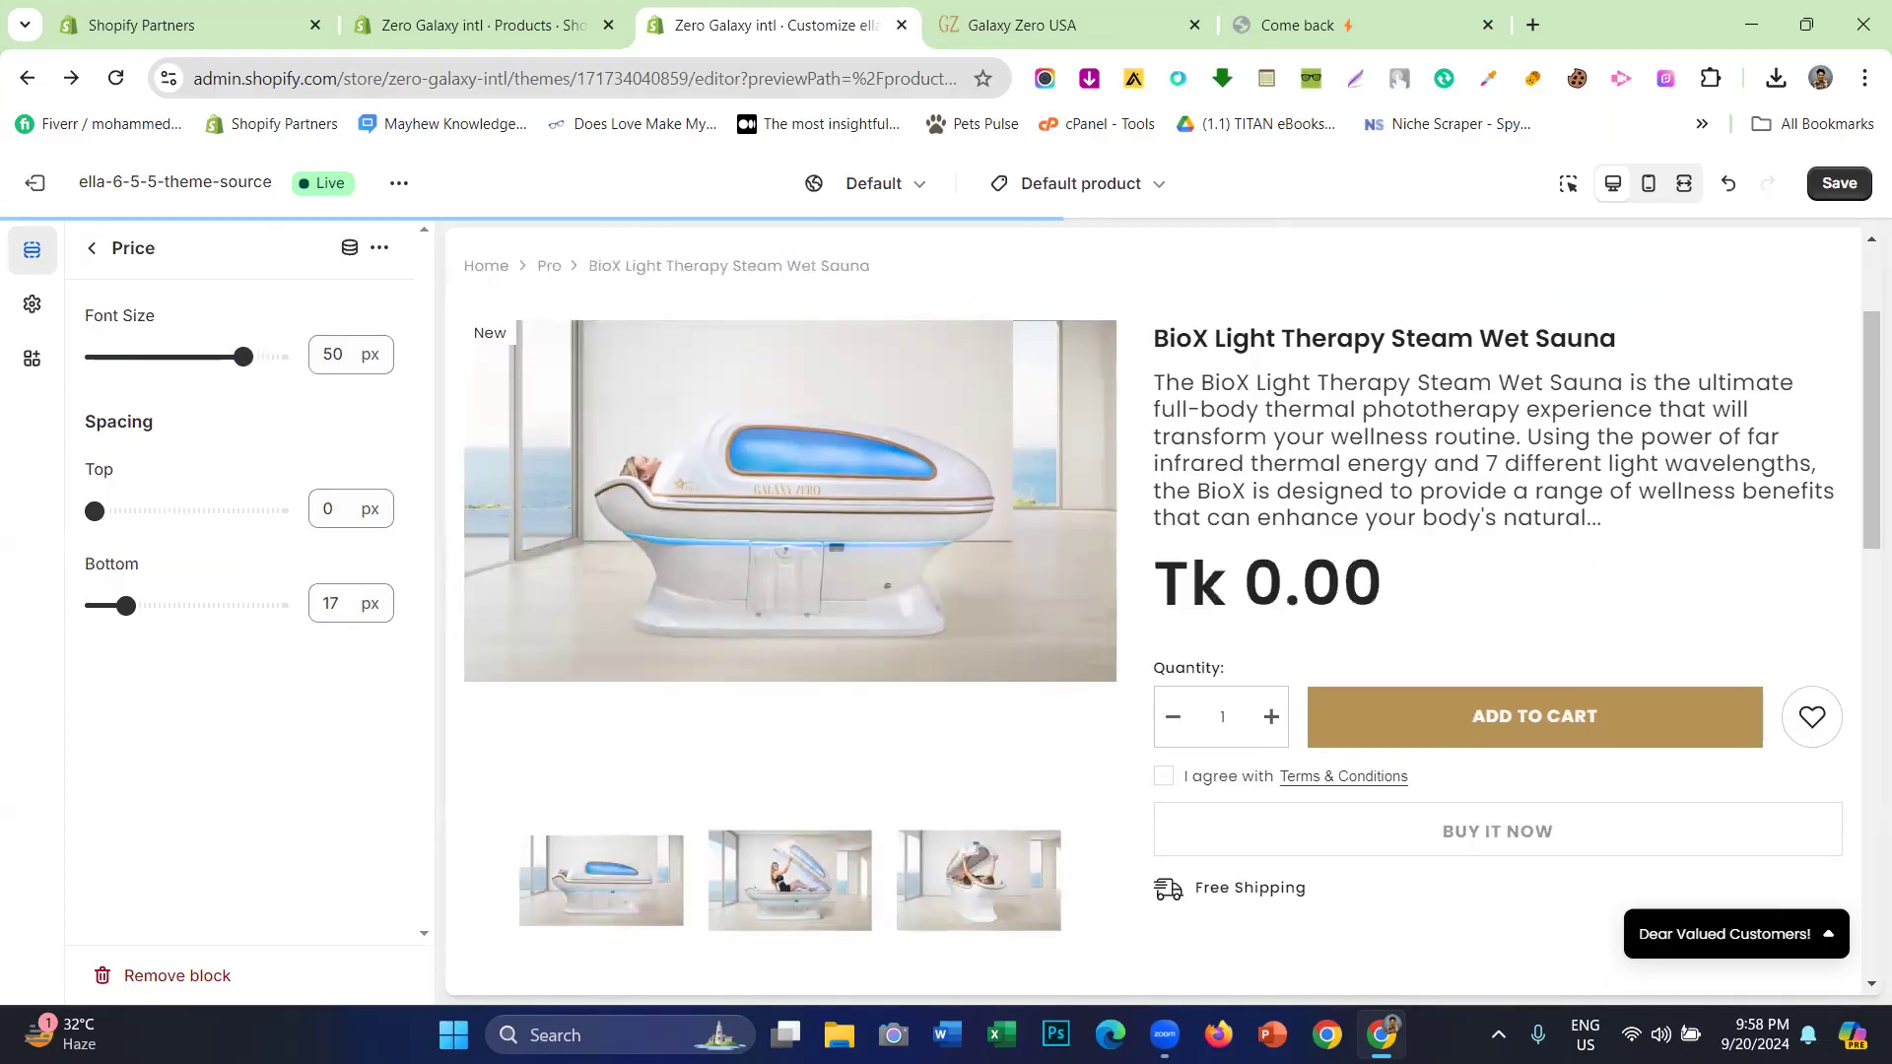
click(1720, 184)
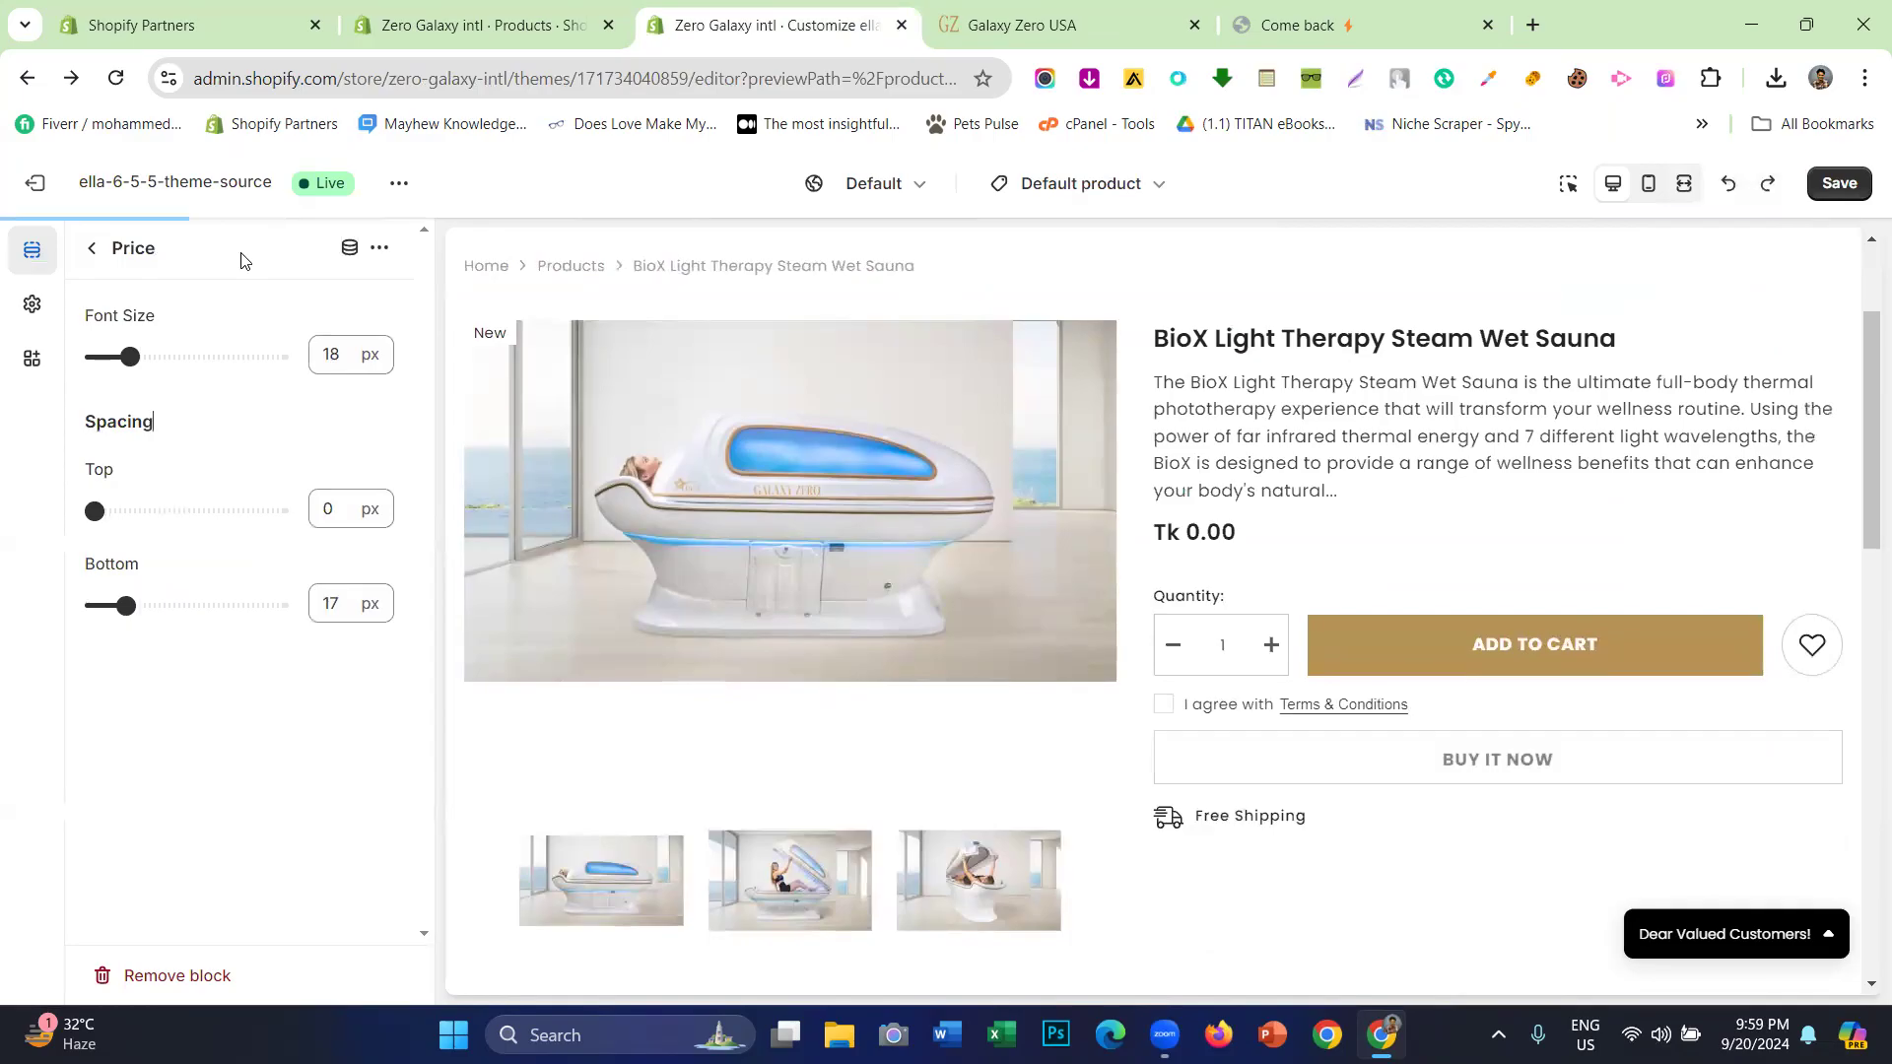
click(91, 248)
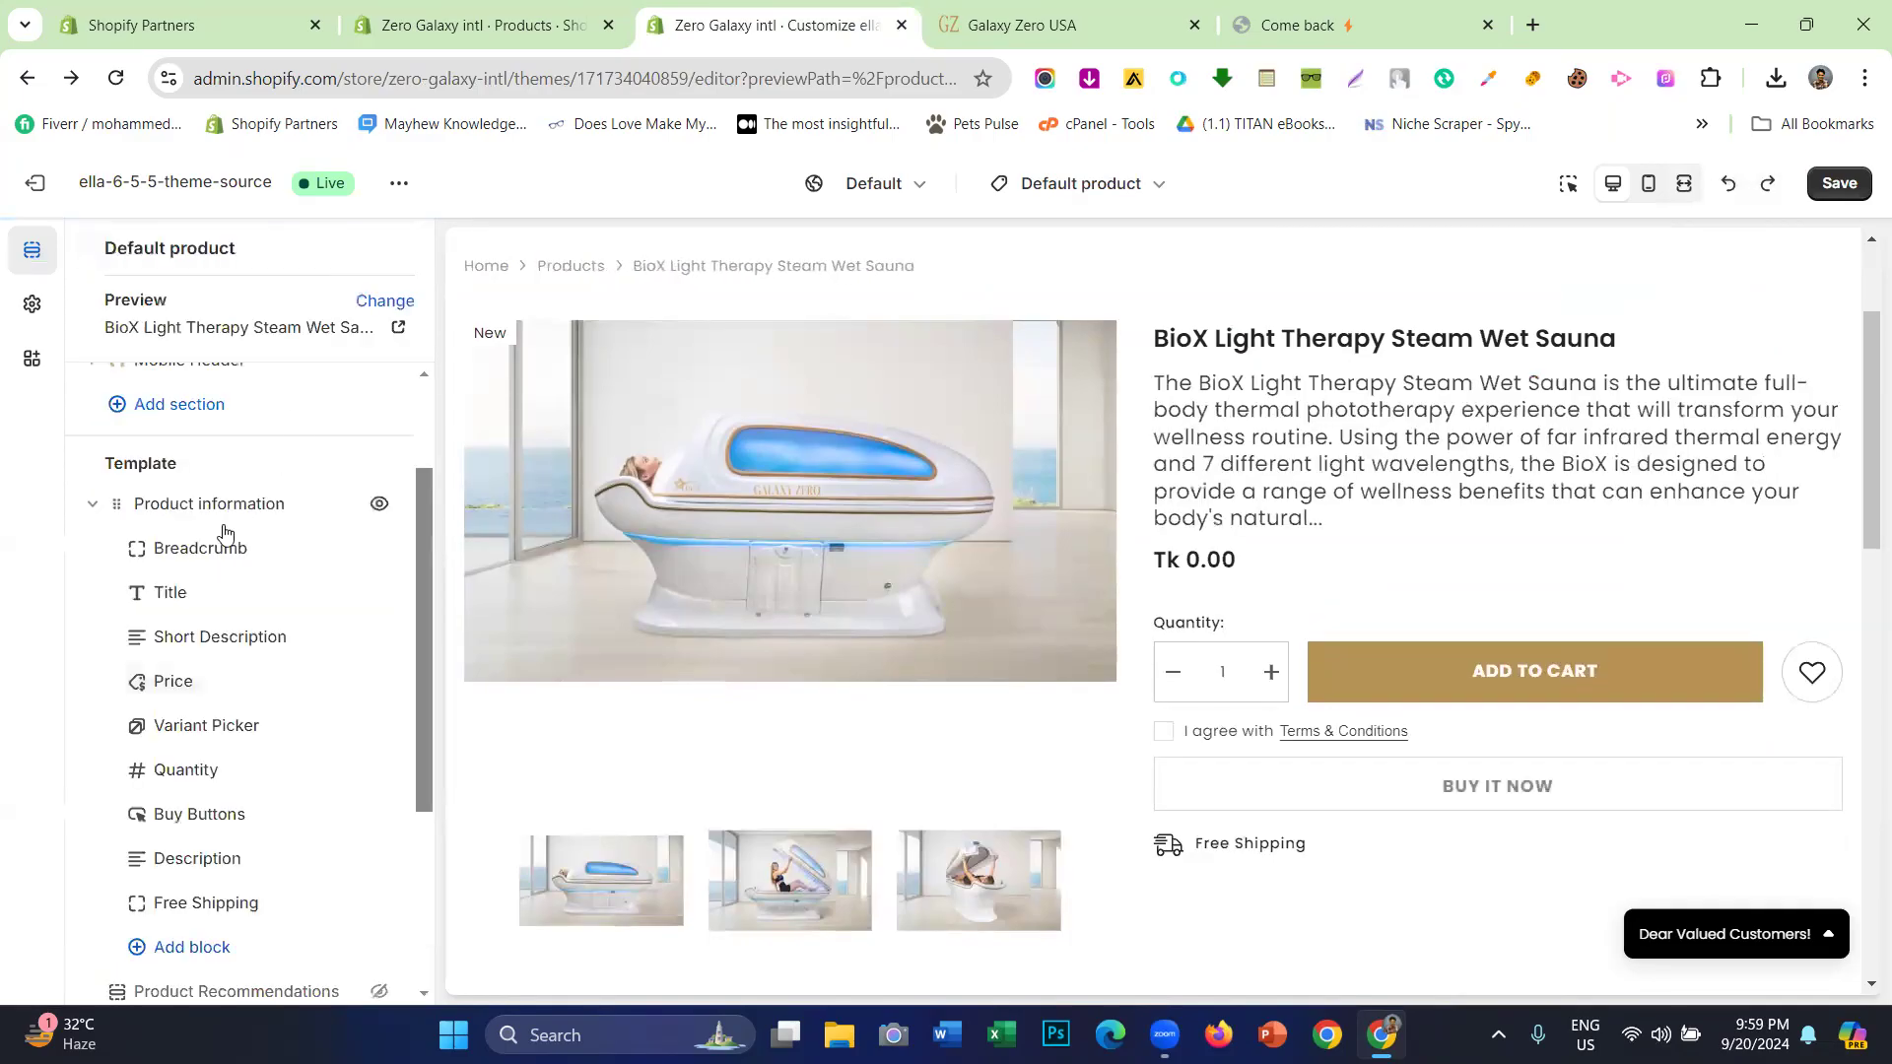
- Look through the Product information section's settings to find the option controlling the terms and conditions checkbox
scroll(245, 588, down, 3)
scroll(1245, 639, down, 1)
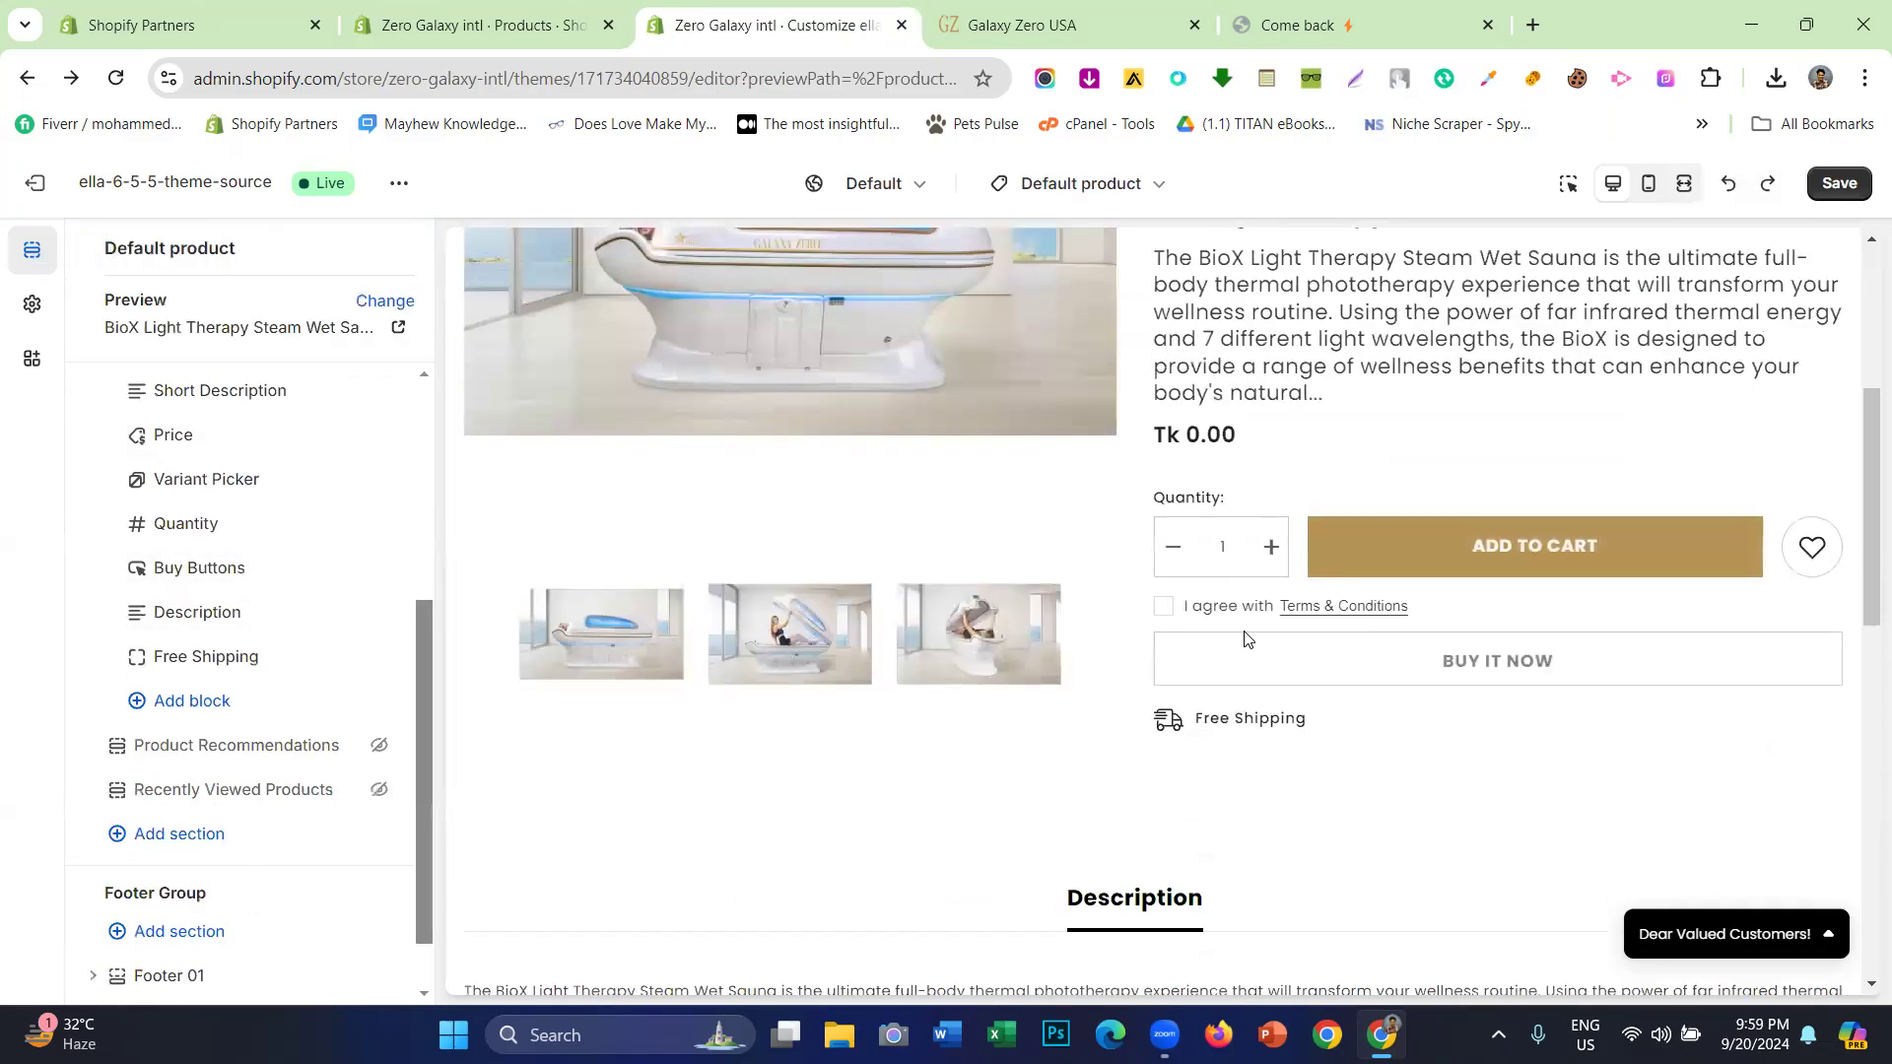
scroll(1257, 650, up, 1)
scroll(247, 592, up, 4)
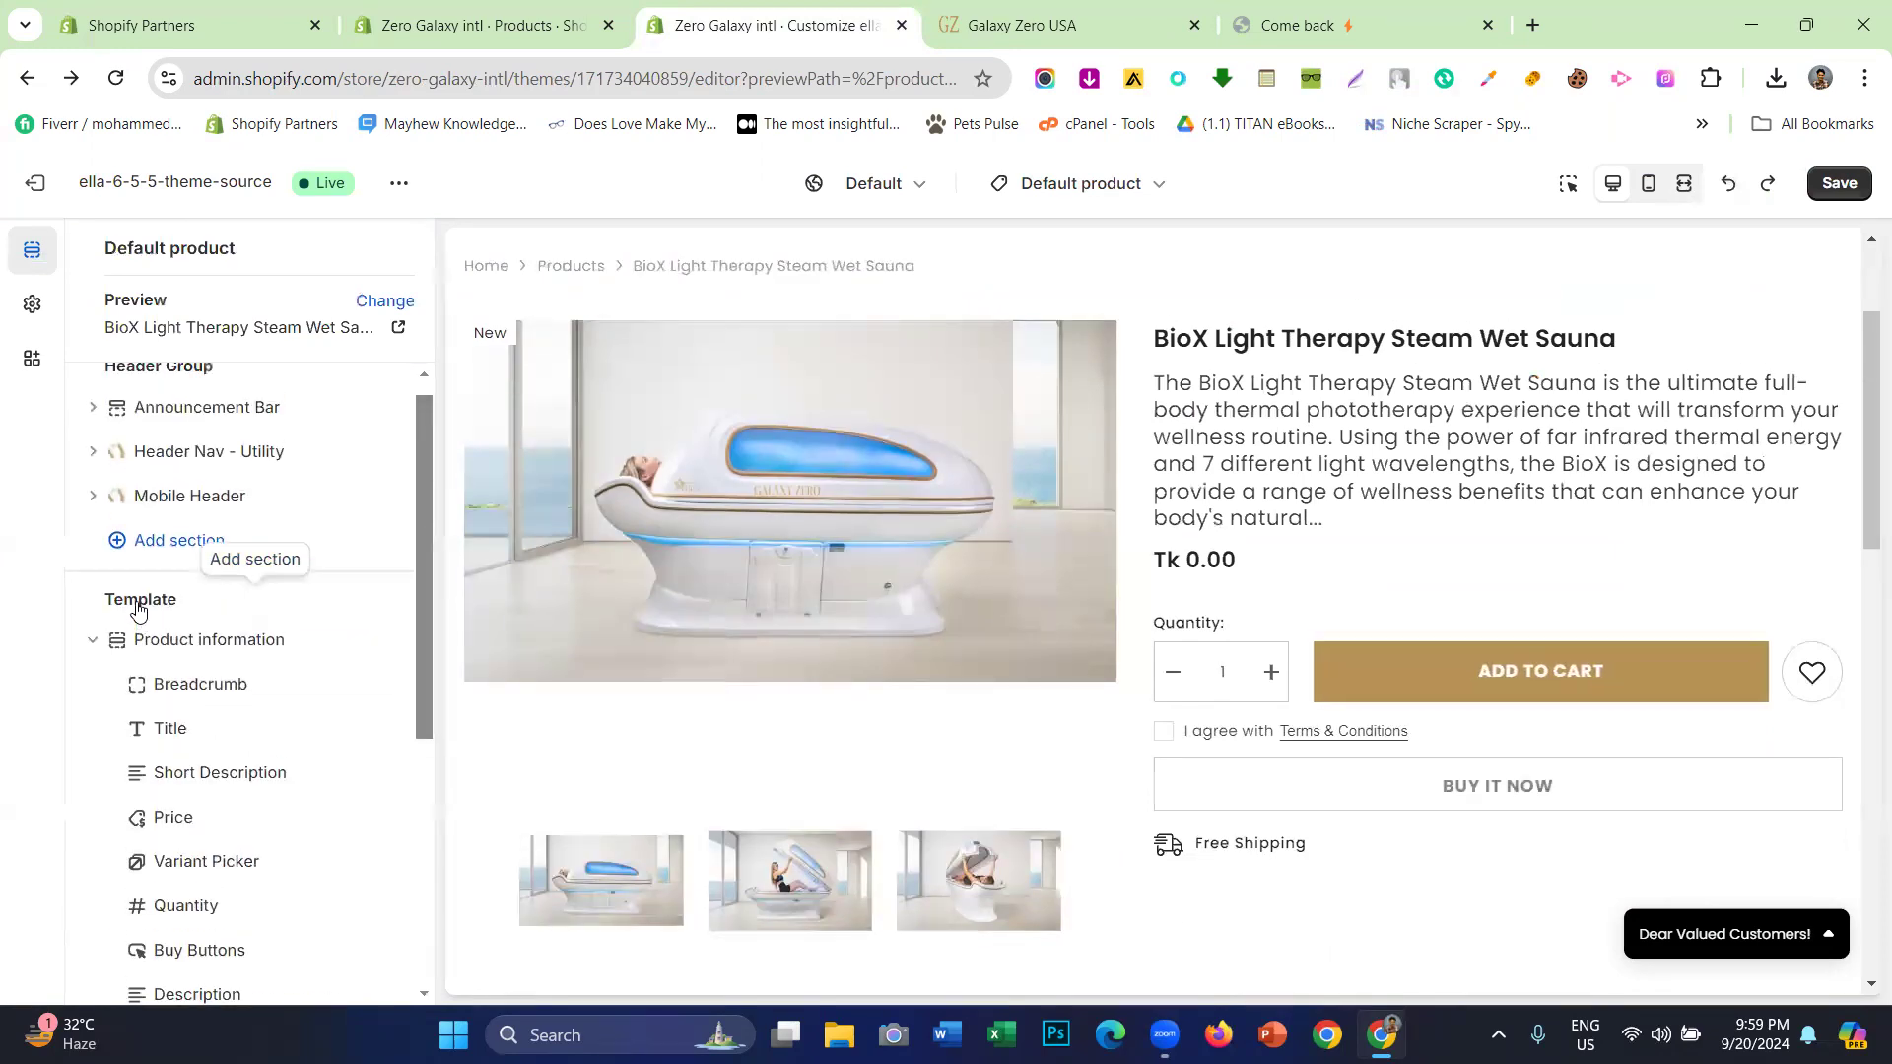
click(168, 667)
scroll(169, 676, down, 8)
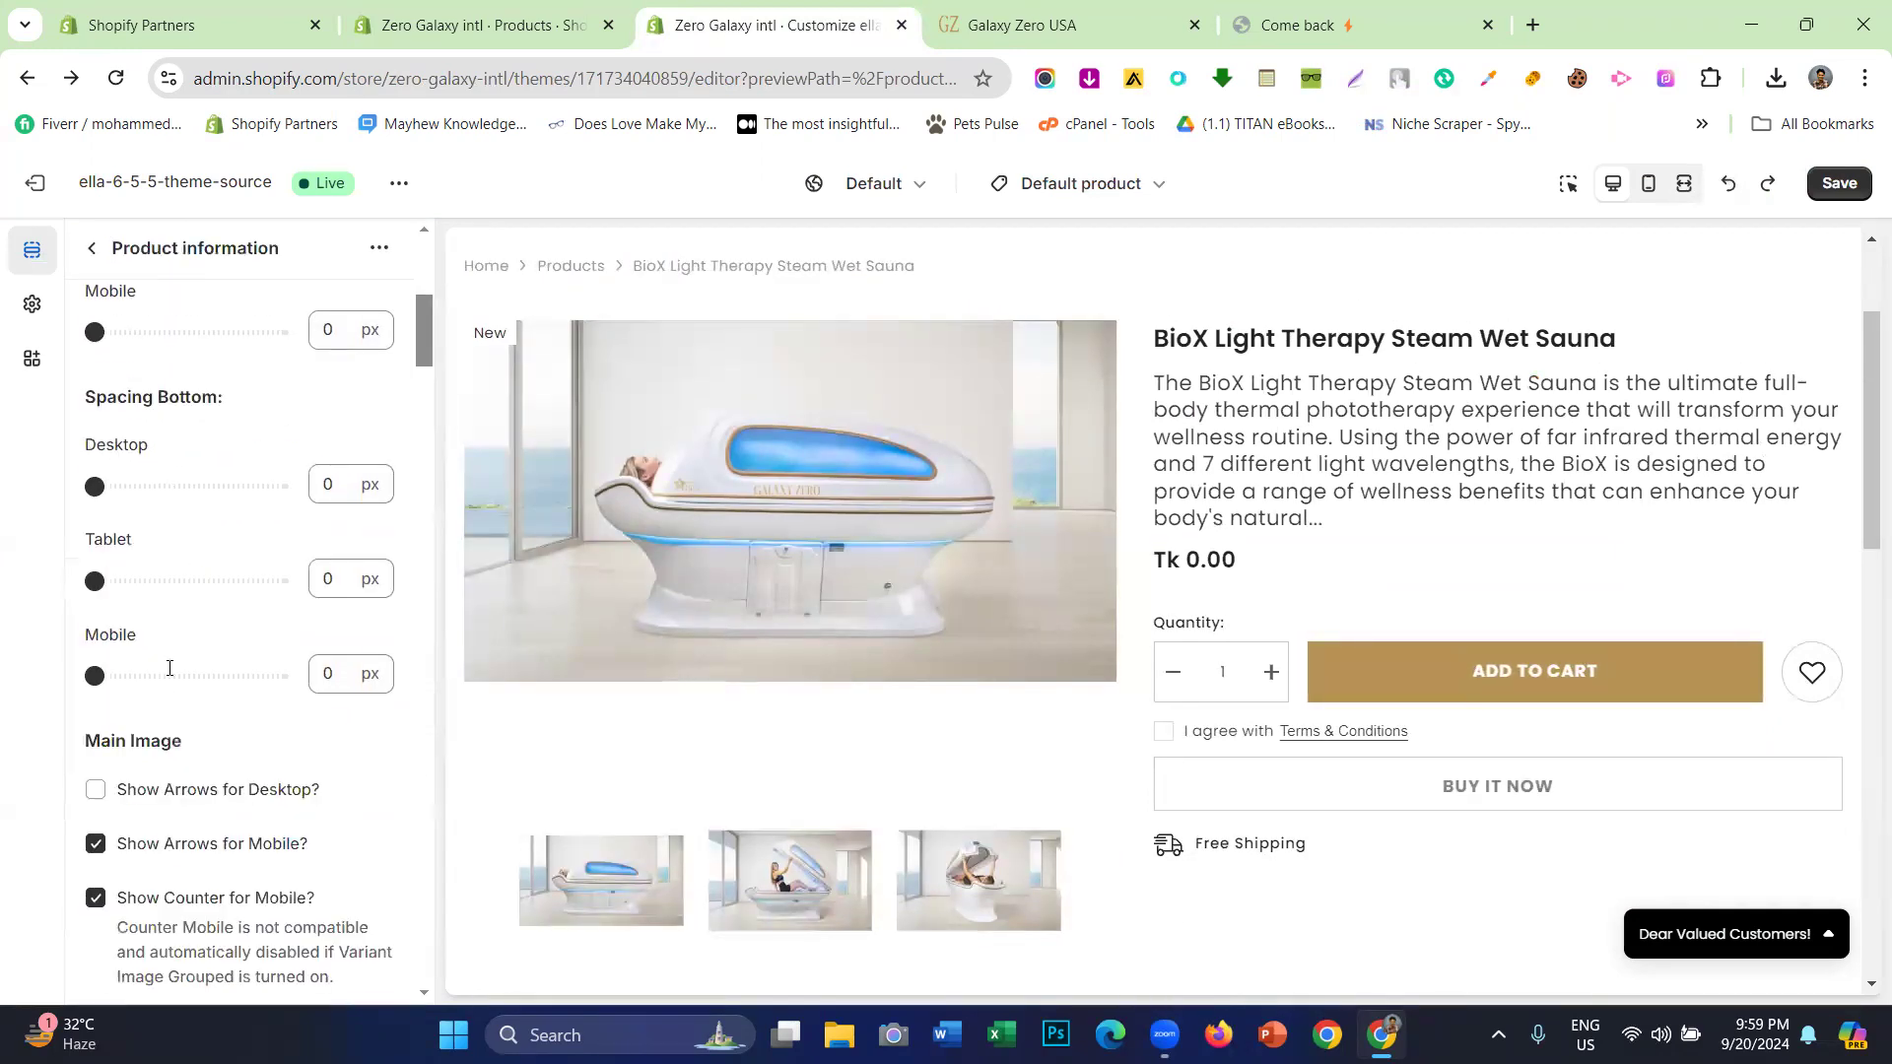
scroll(169, 676, down, 20)
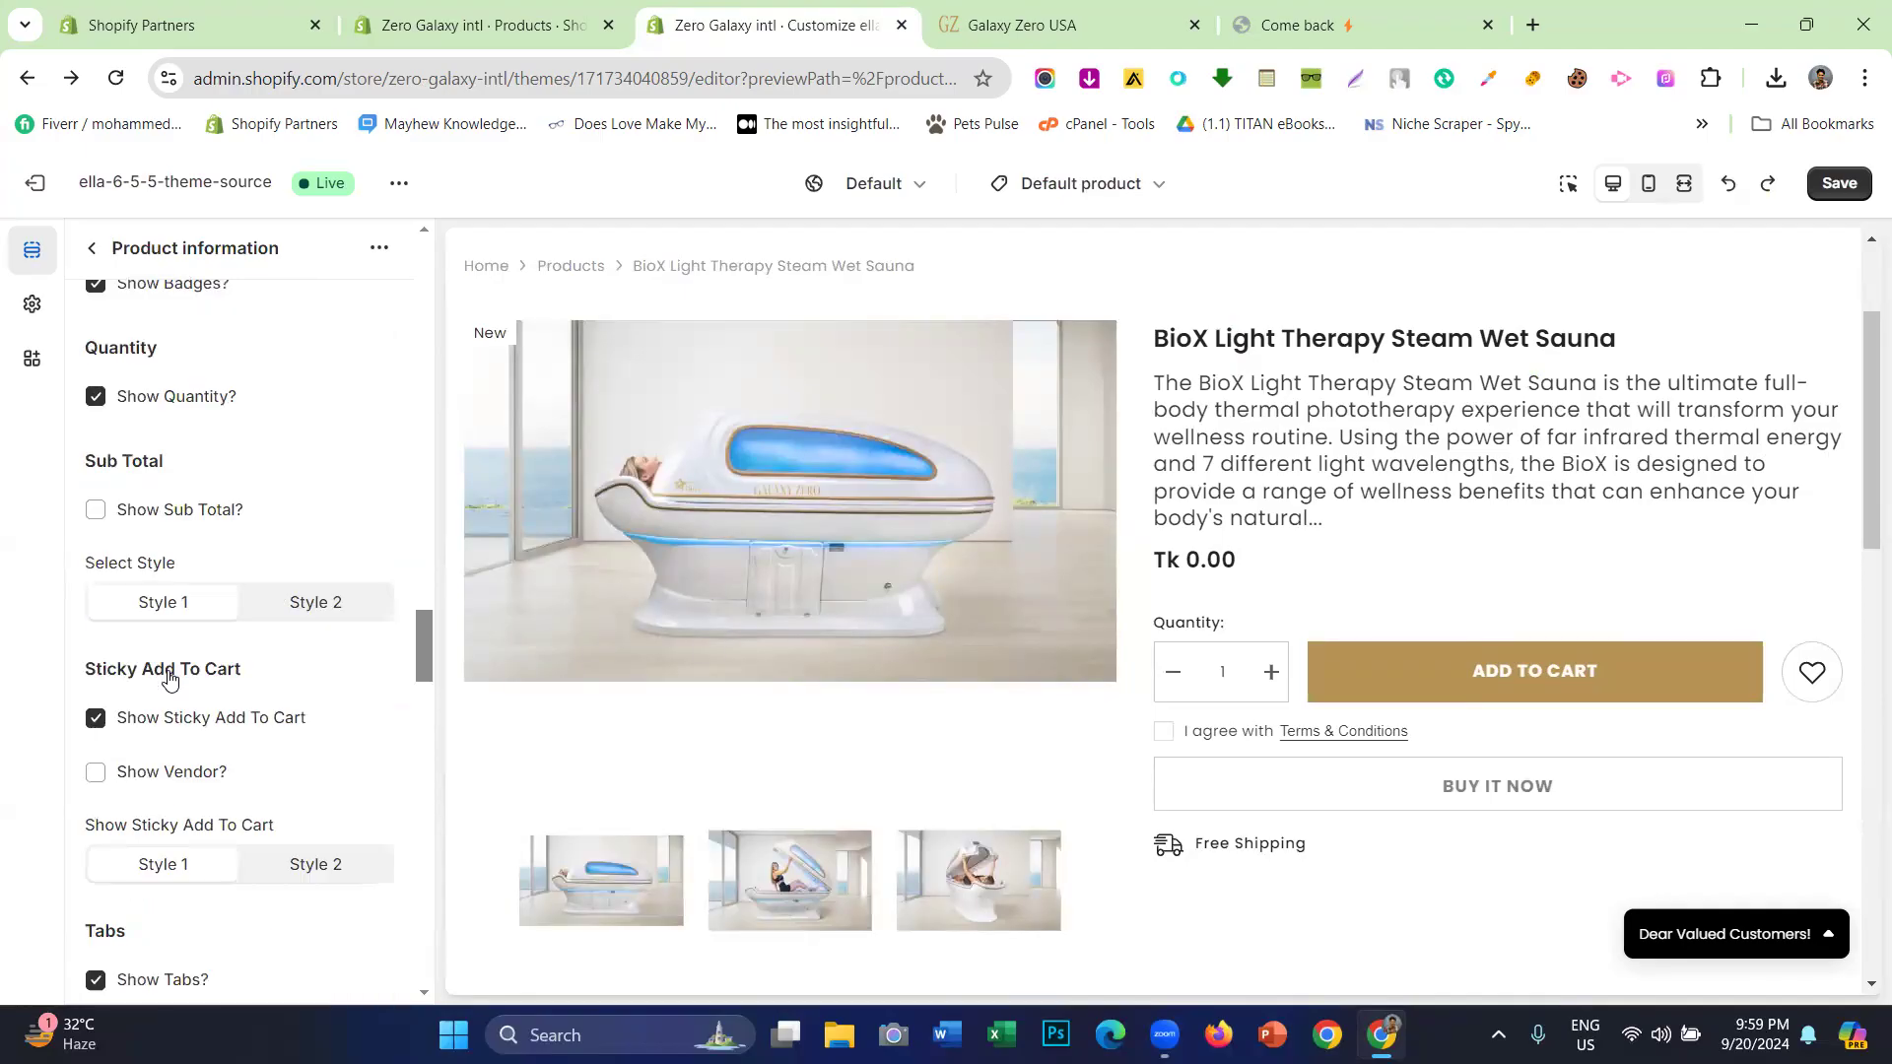
scroll(168, 676, down, 20)
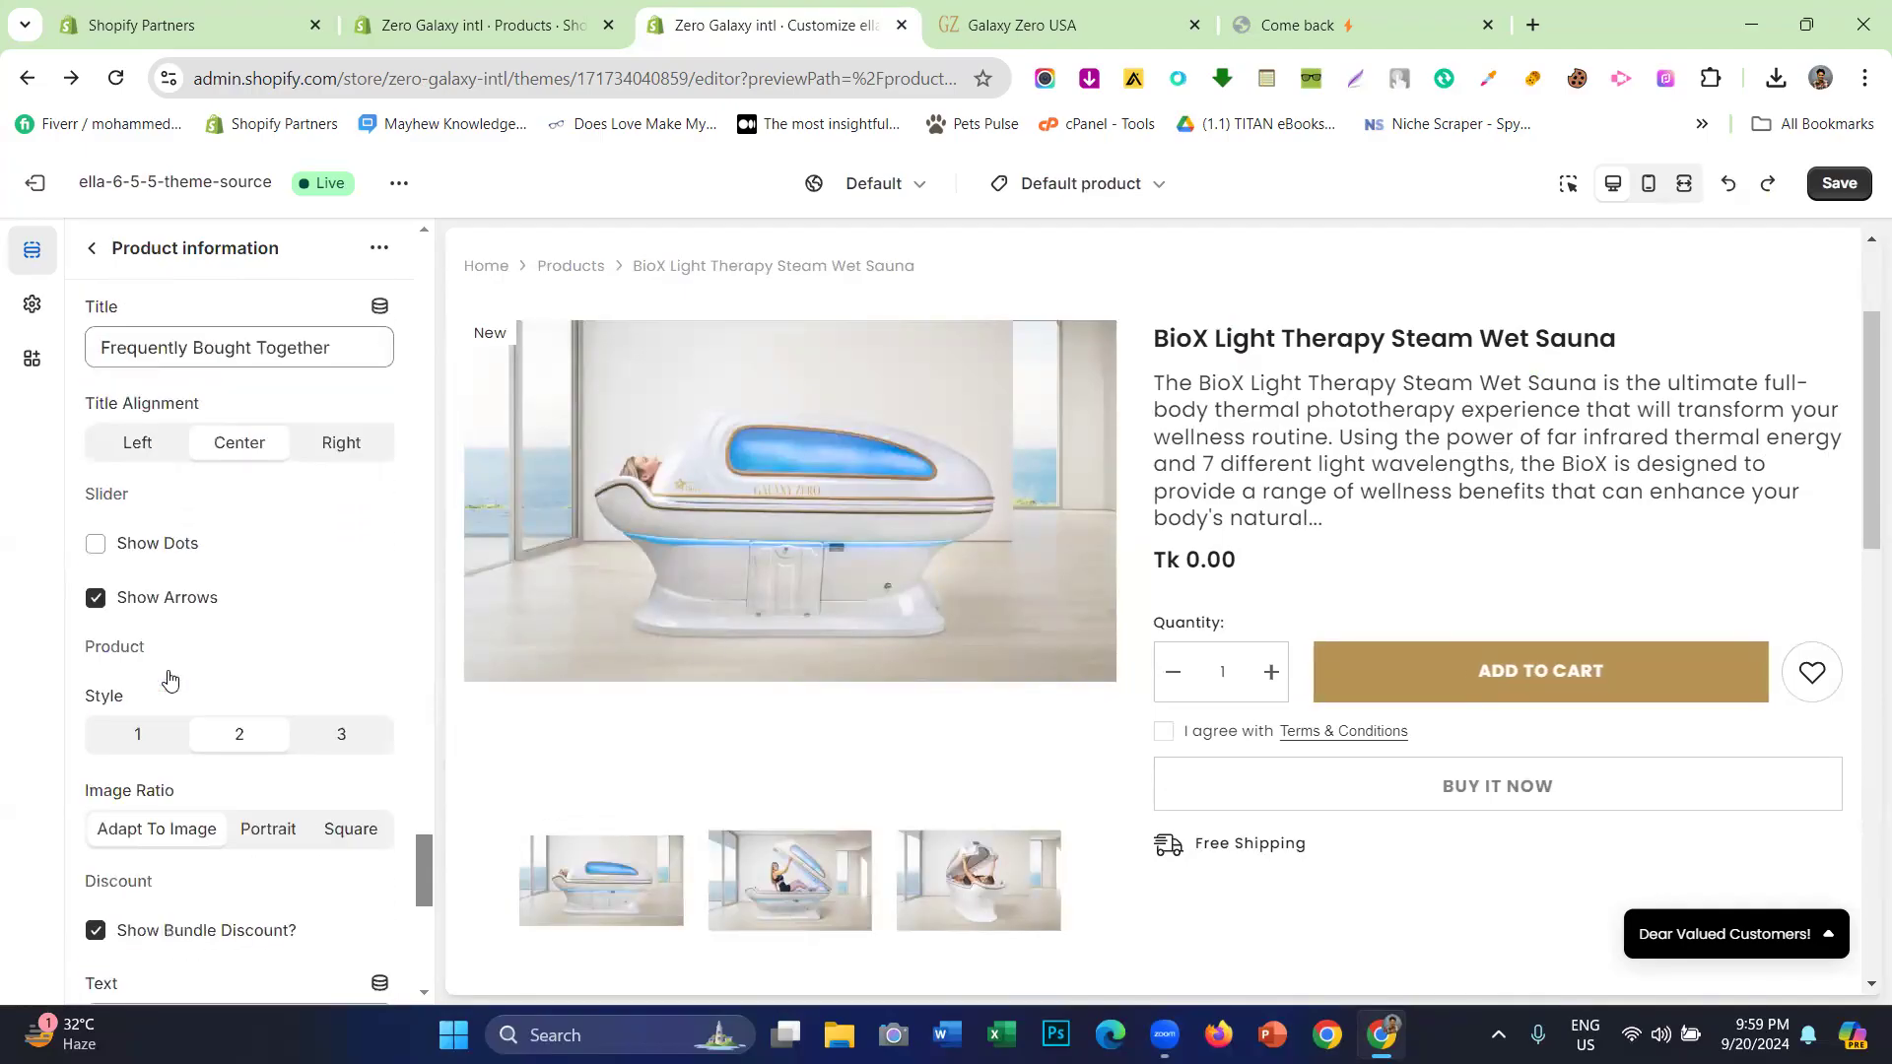
scroll(169, 676, down, 4)
click(197, 883)
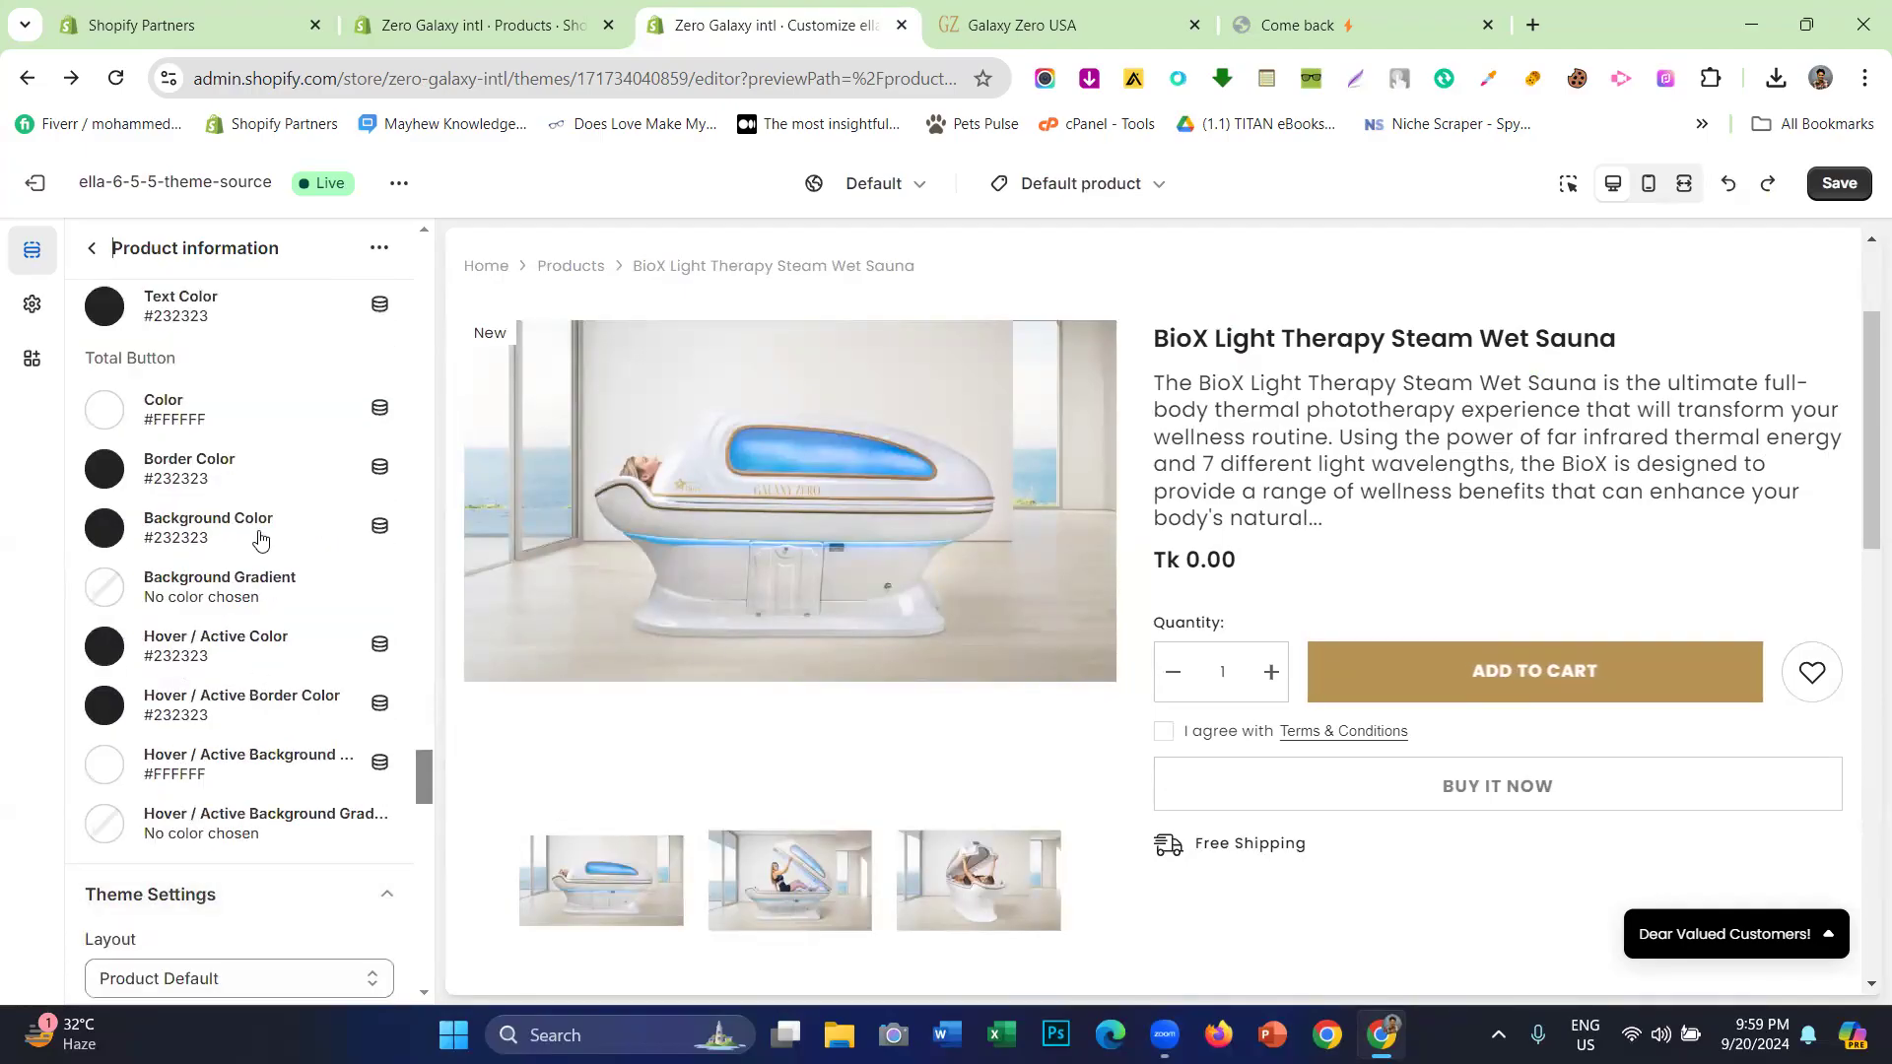
scroll(251, 543, down, 3)
scroll(237, 546, down, 12)
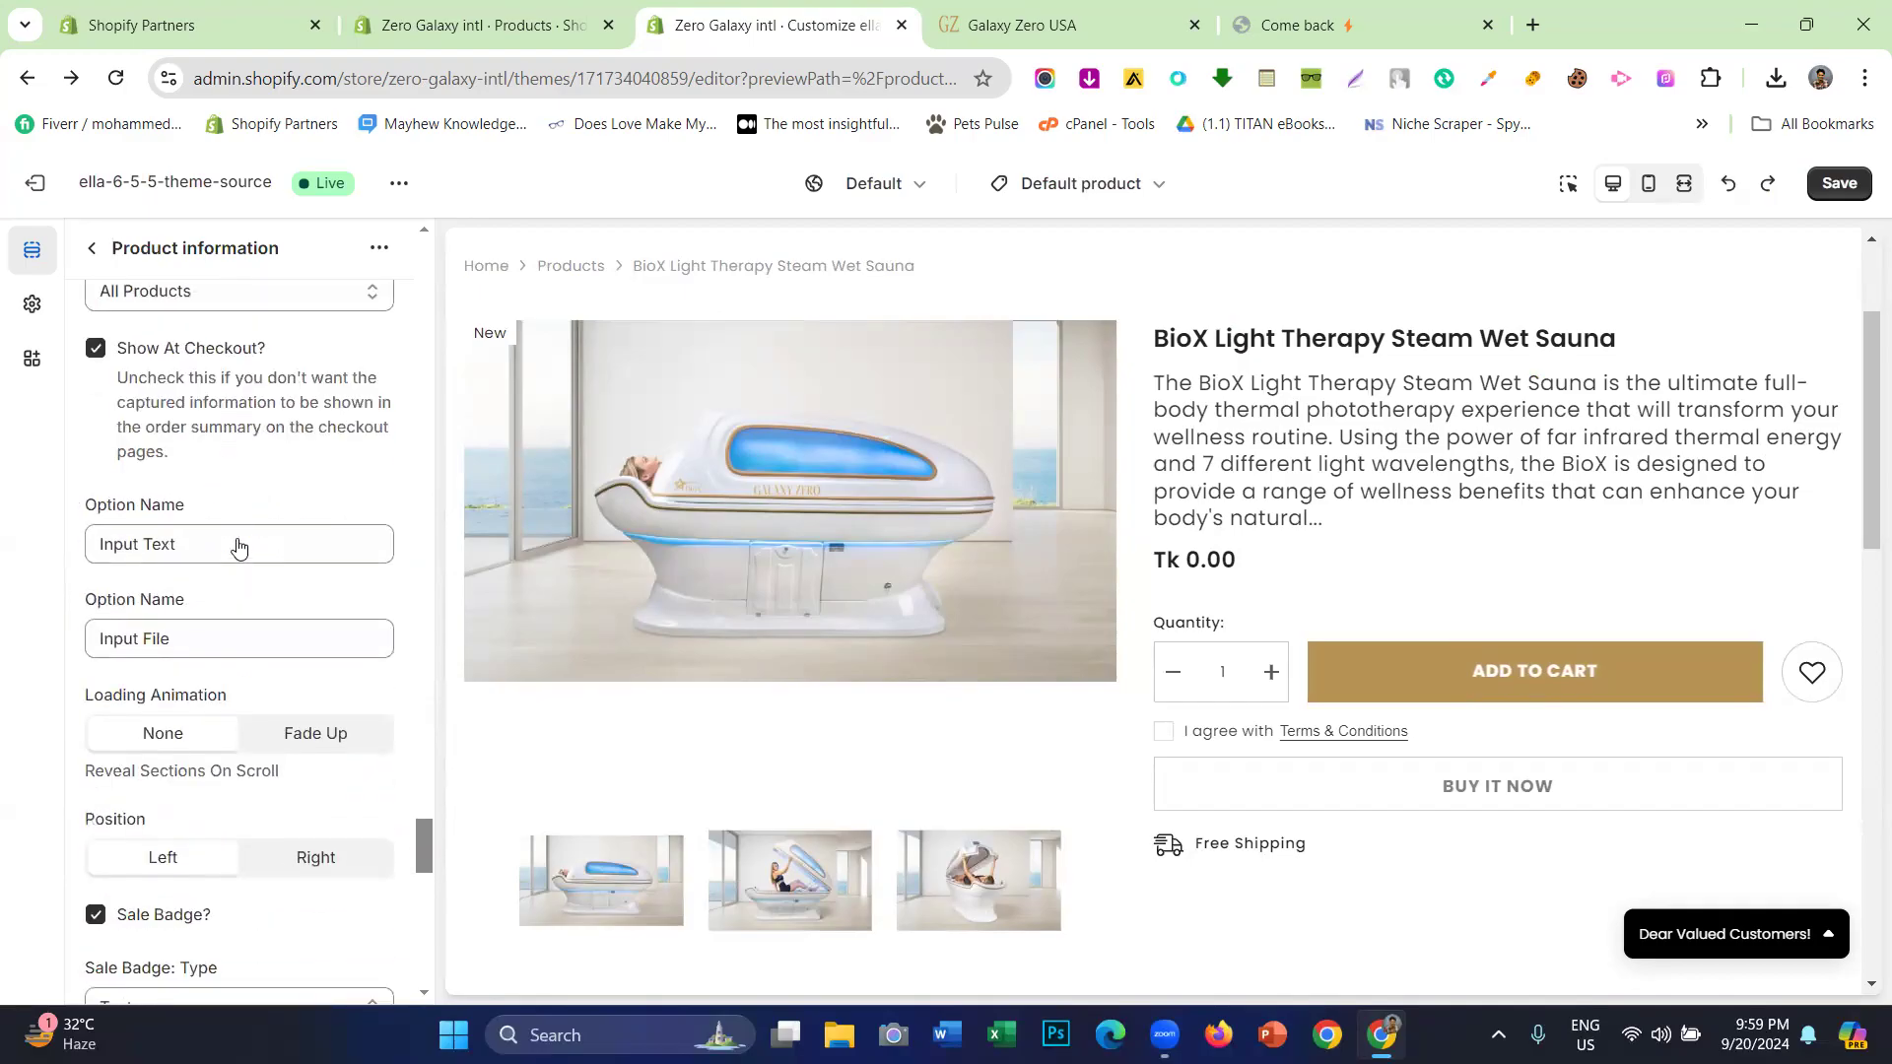
scroll(237, 546, down, 12)
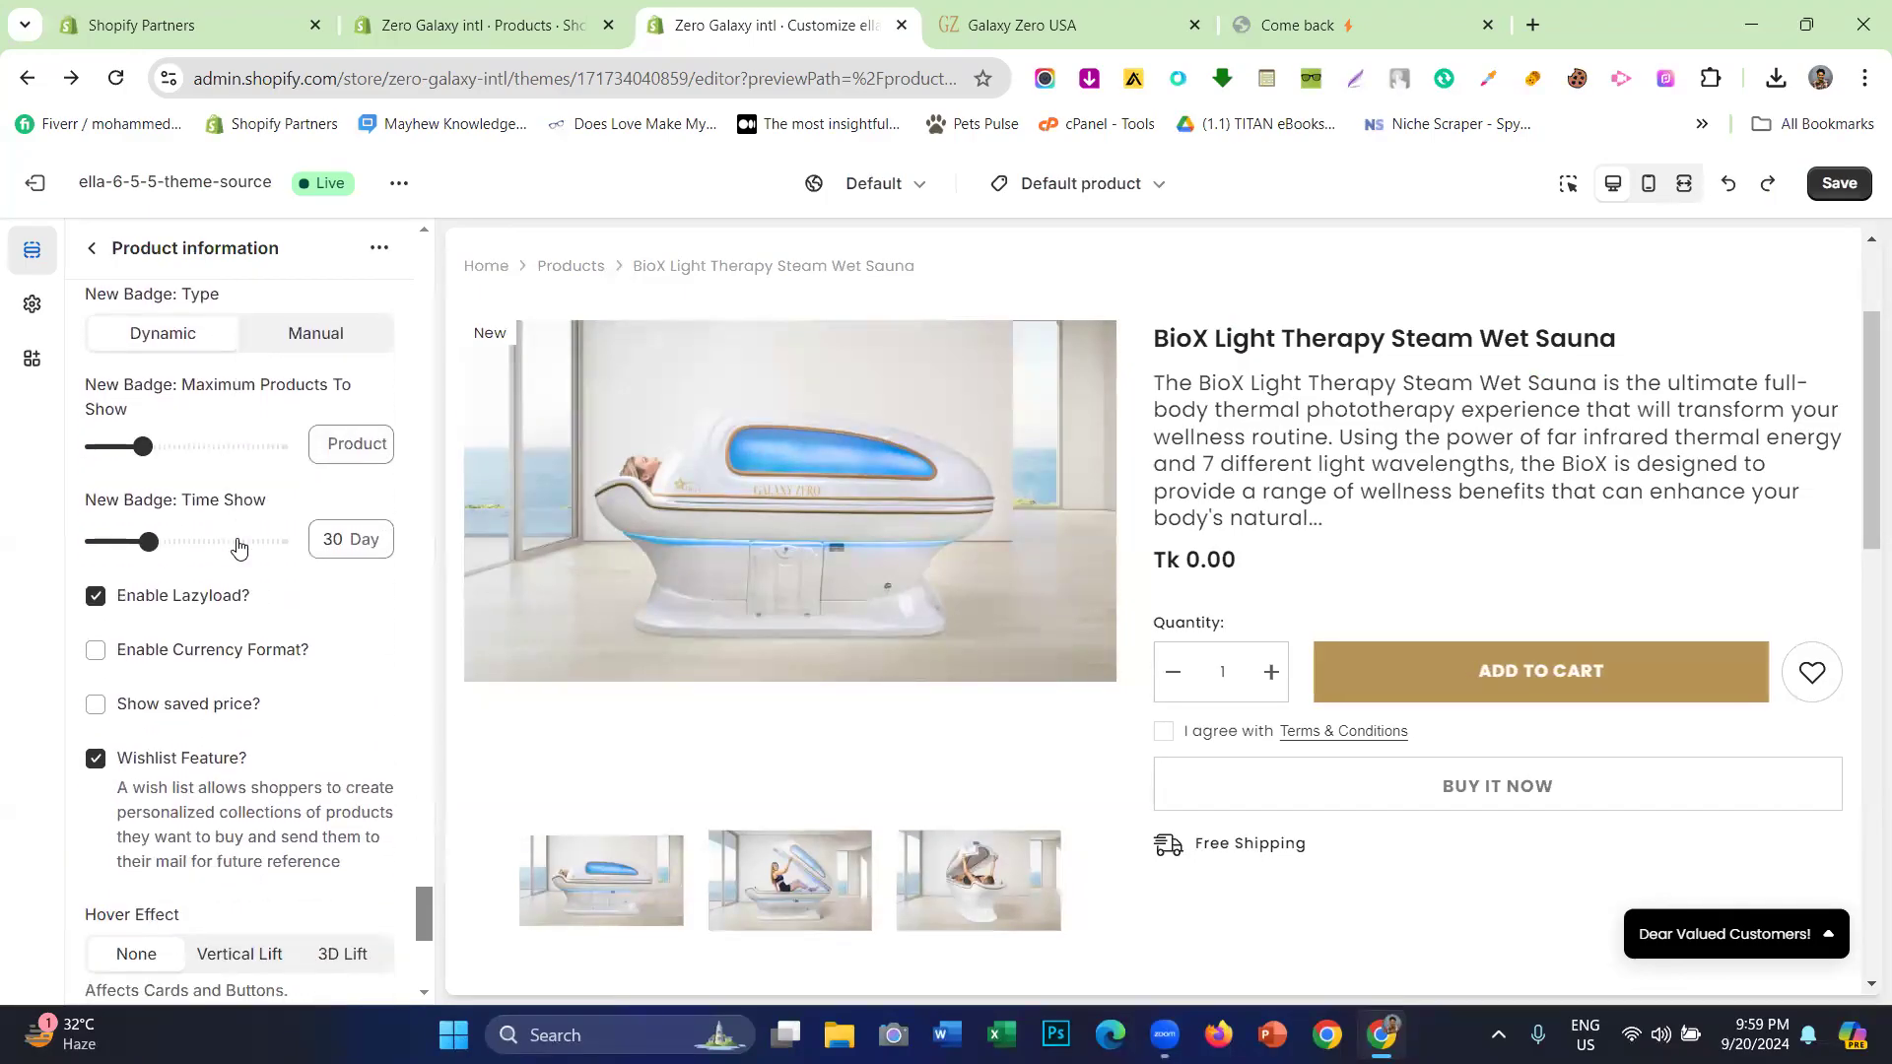
scroll(238, 546, up, 15)
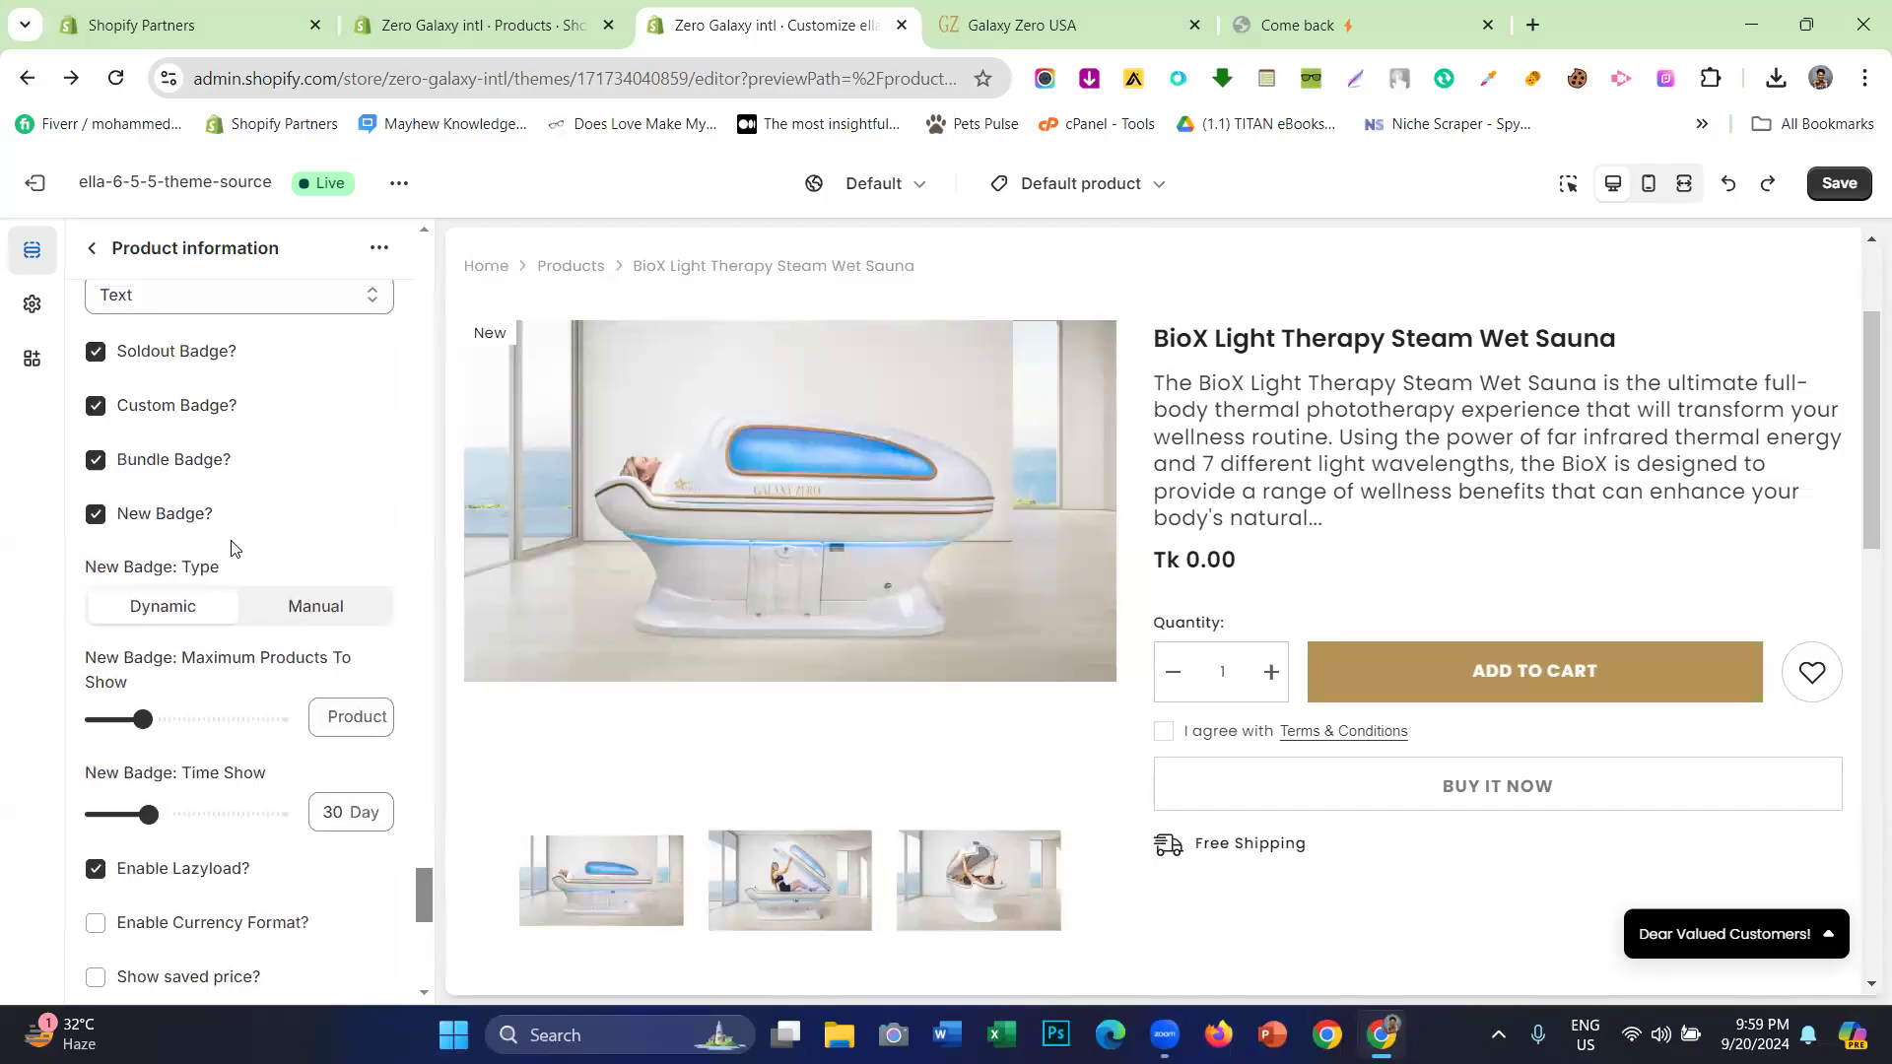
scroll(236, 548, down, 5)
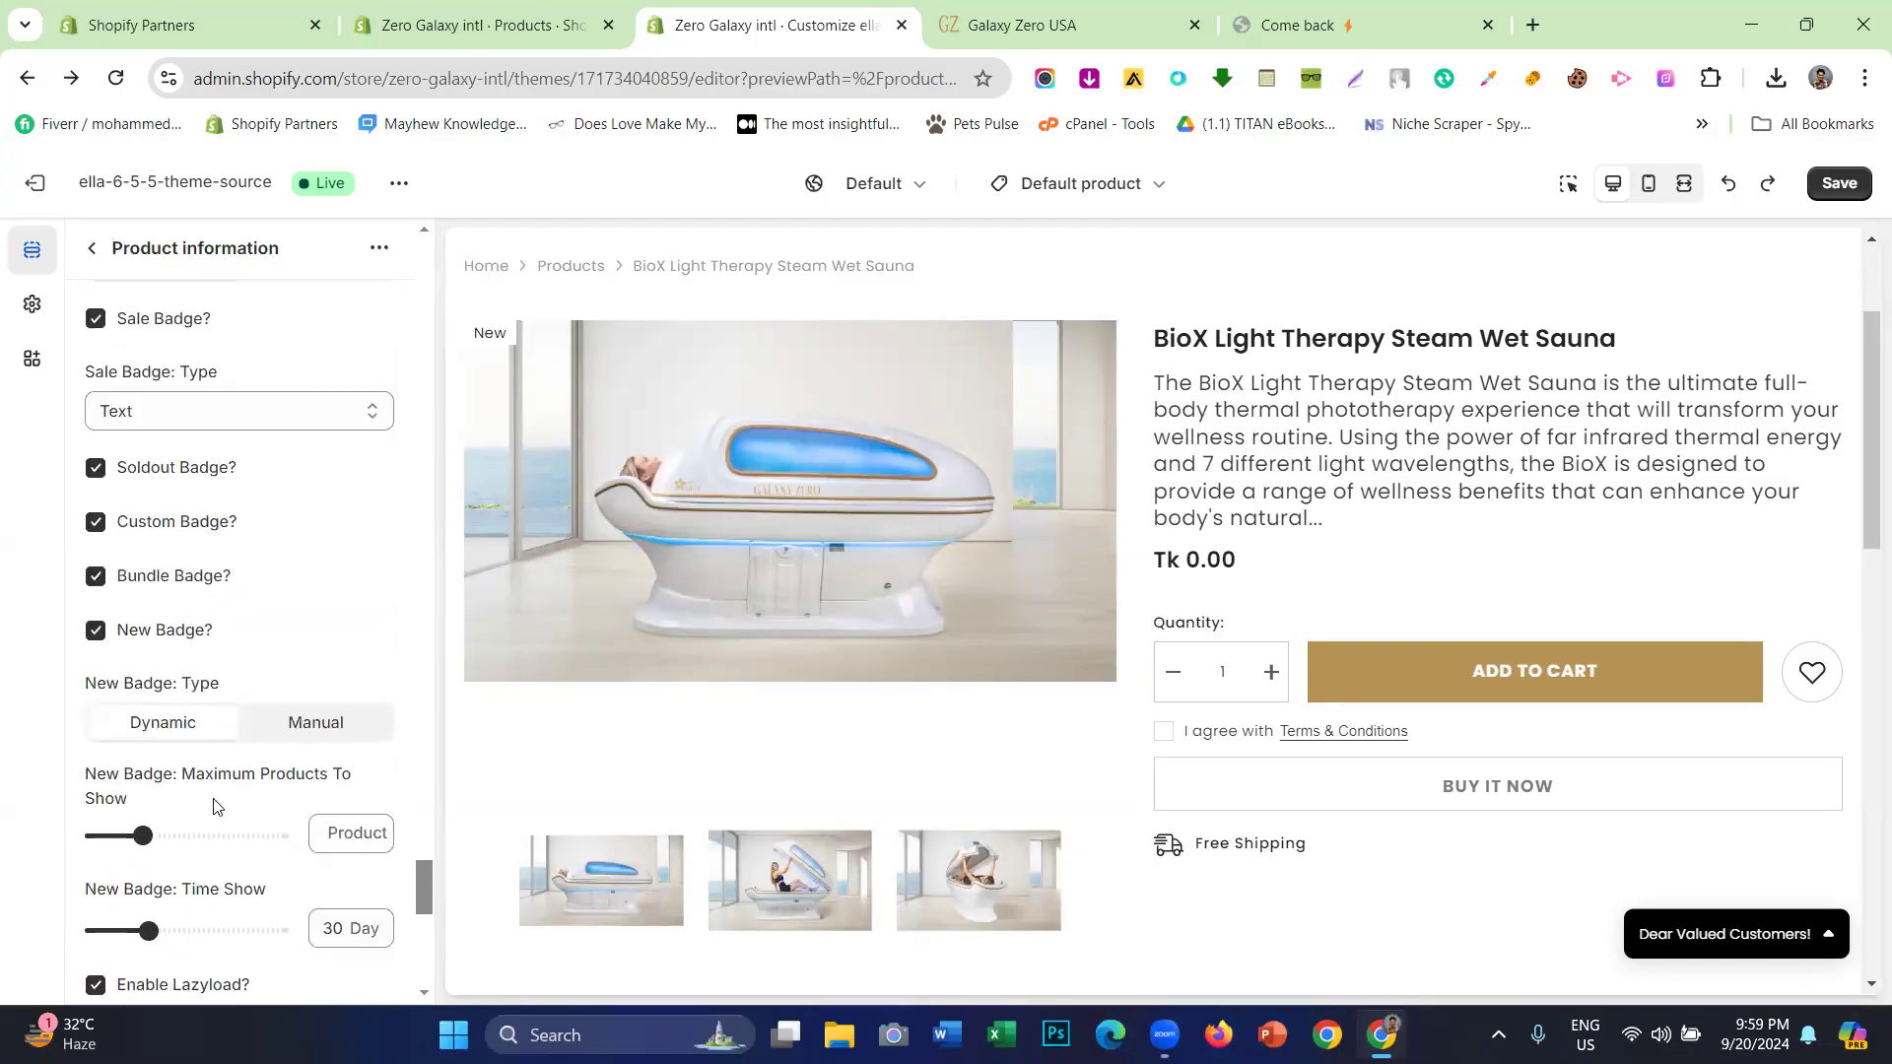
scroll(190, 503, down, 5)
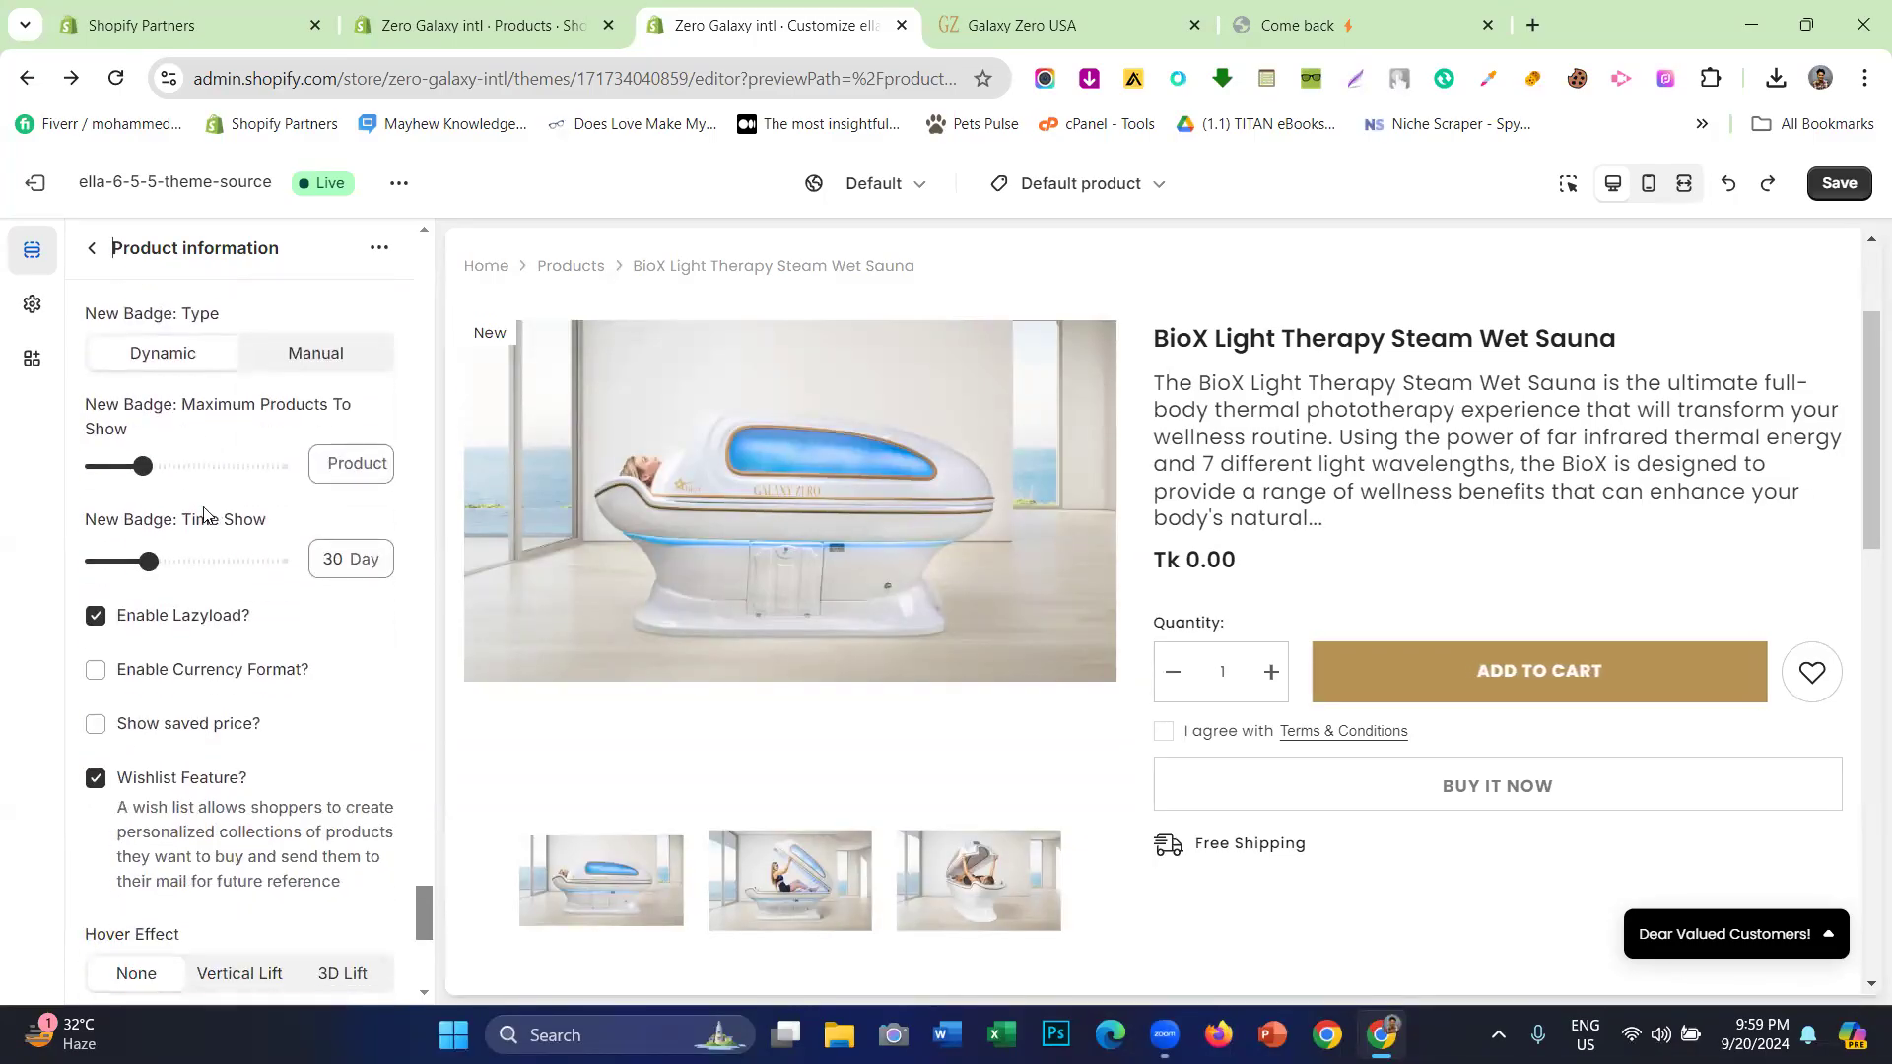
scroll(202, 517, down, 1)
scroll(197, 552, down, 3)
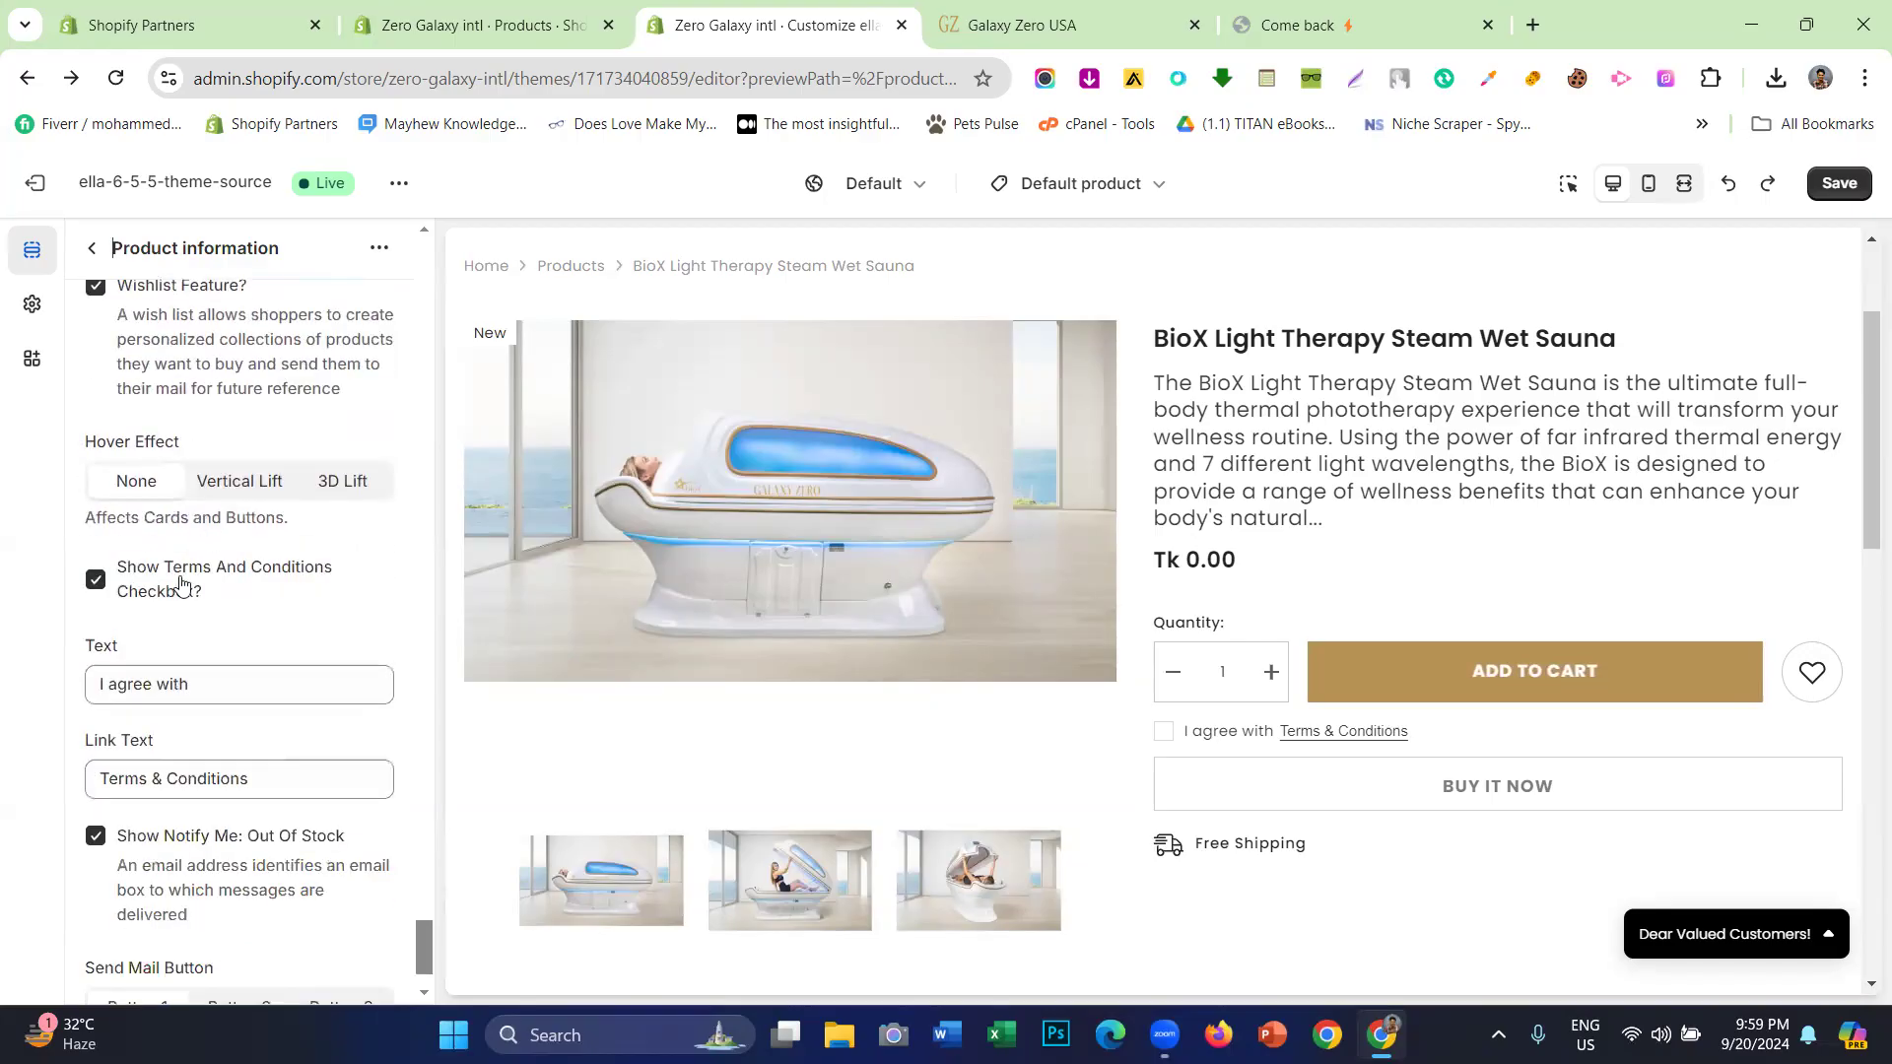
- Try hiding the terms and conditions checkbox, show it again, and tick the agreement in the product preview
click(95, 576)
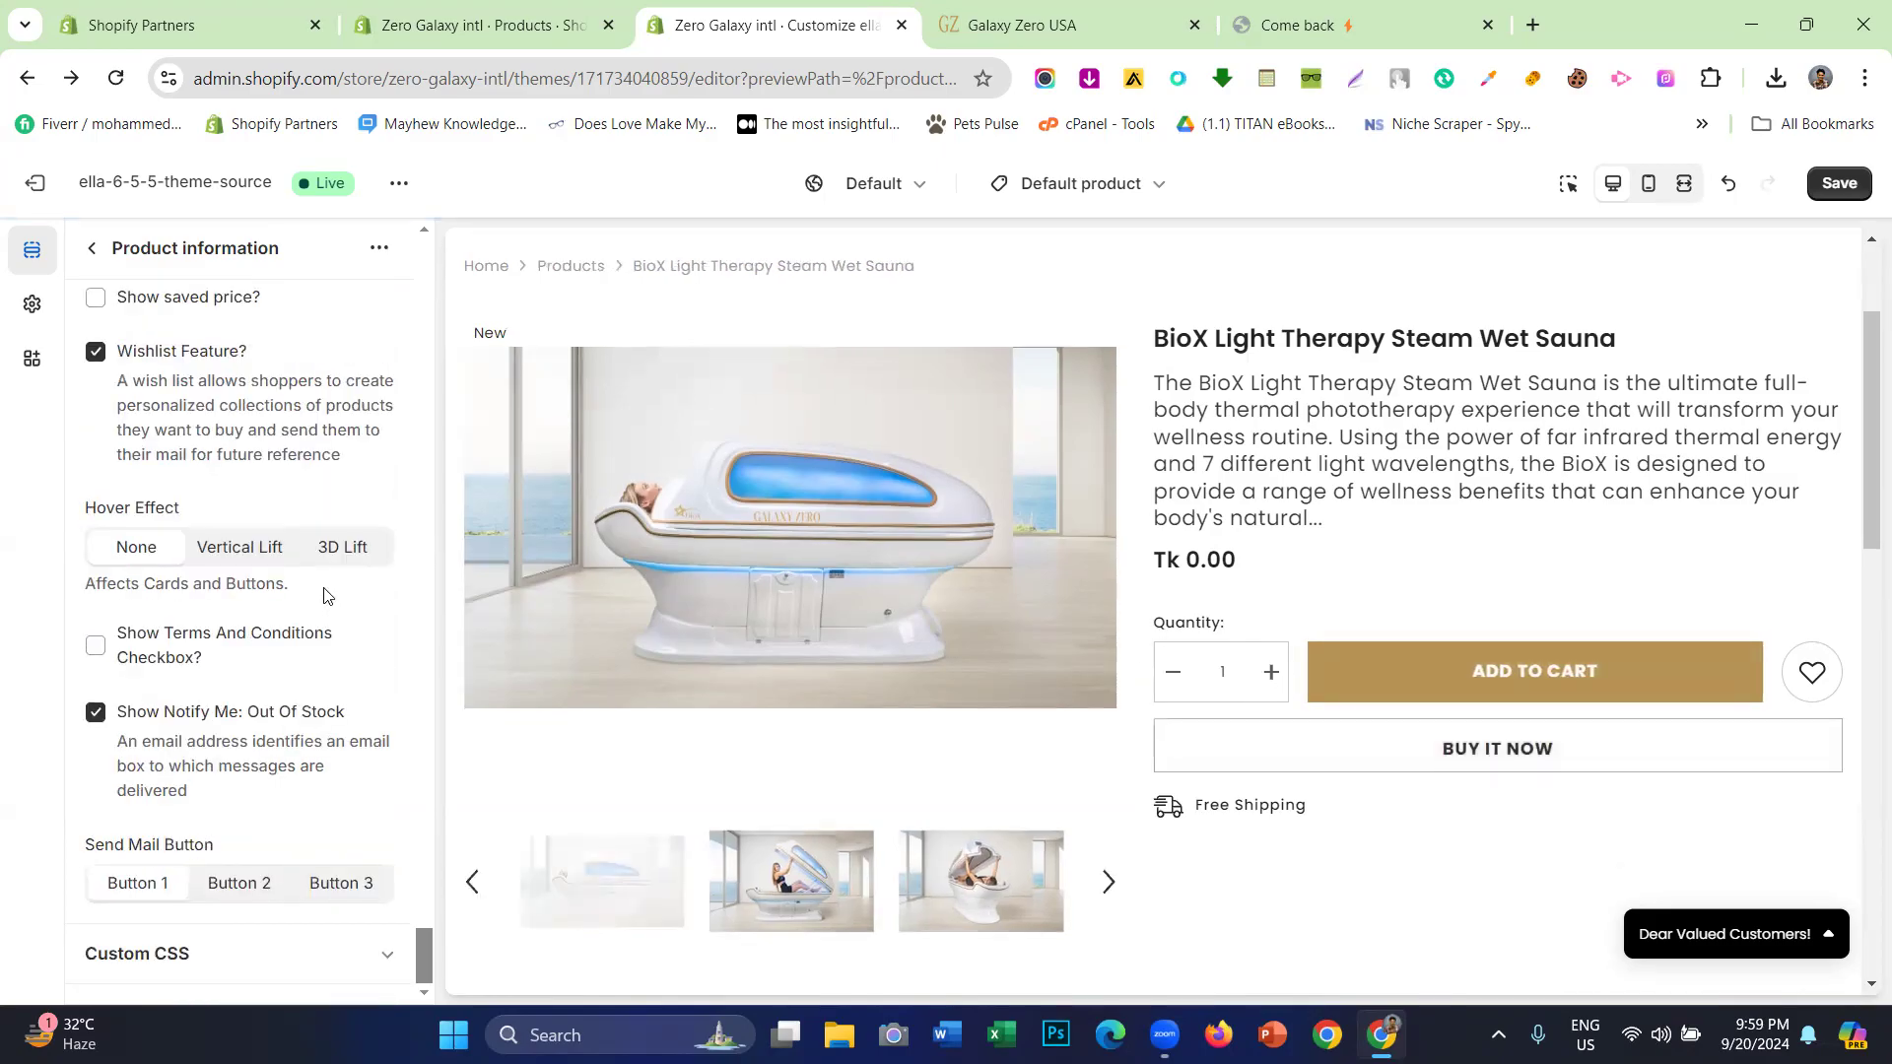
click(94, 645)
click(94, 642)
click(1189, 734)
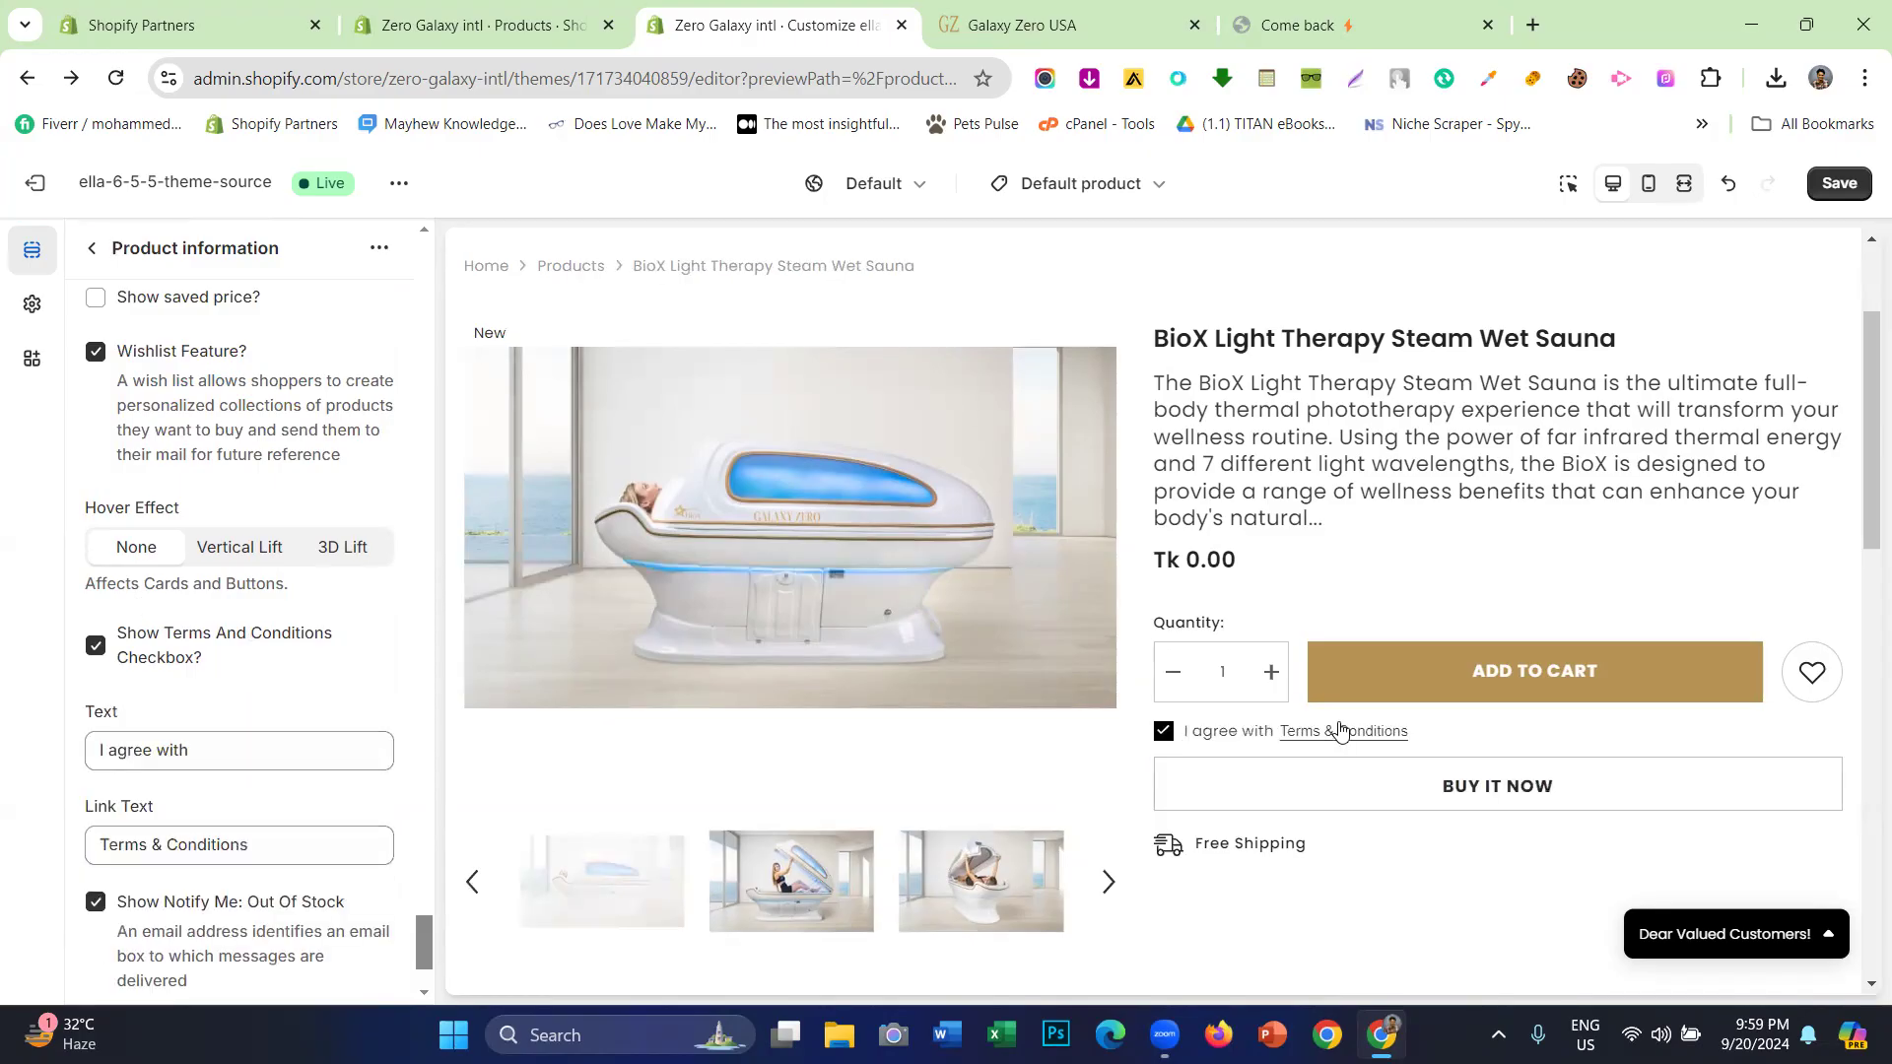
- Open the Terms & Conditions popup in the preview, review its text against the checkbox's text settings, and close it
click(1340, 730)
mouse_move(742, 509)
mouse_down()
mouse_move(1537, 505)
mouse_move(1442, 791)
mouse_move(1452, 776)
mouse_move(739, 499)
mouse_up()
click(237, 697)
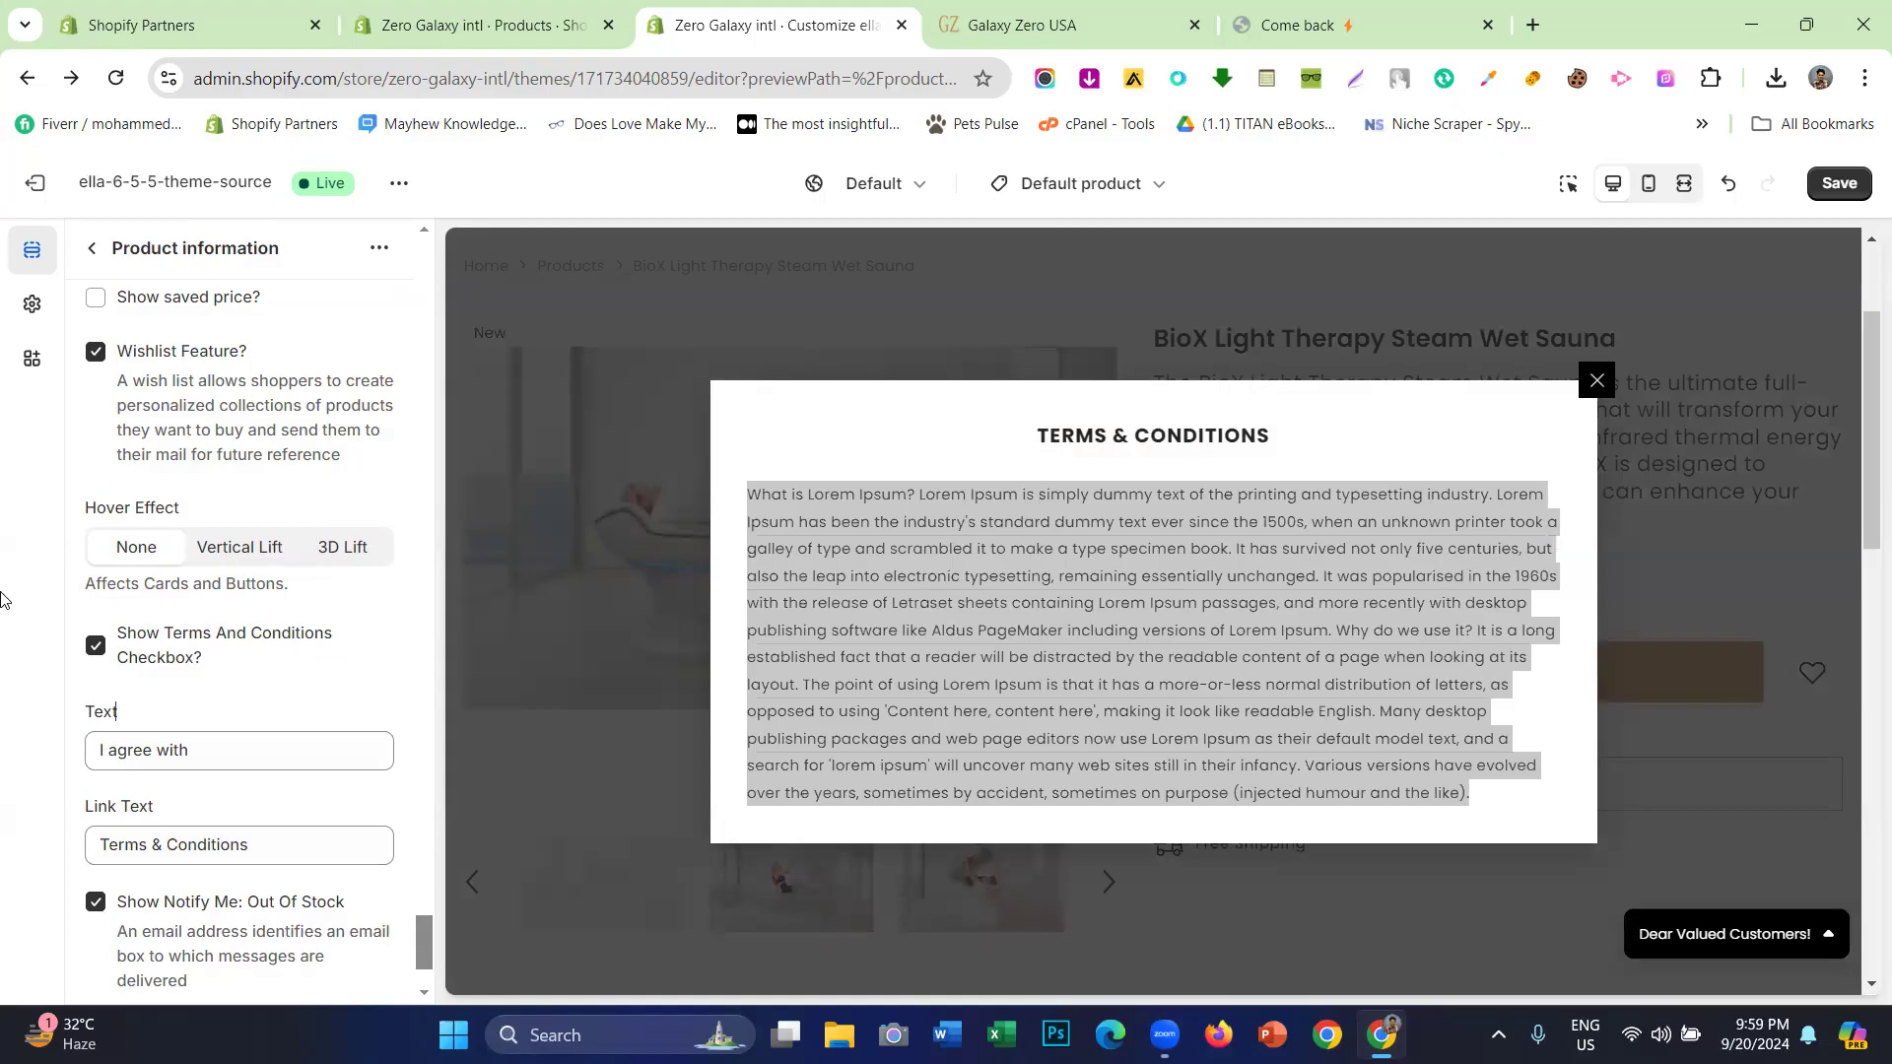
scroll(216, 734, down, 2)
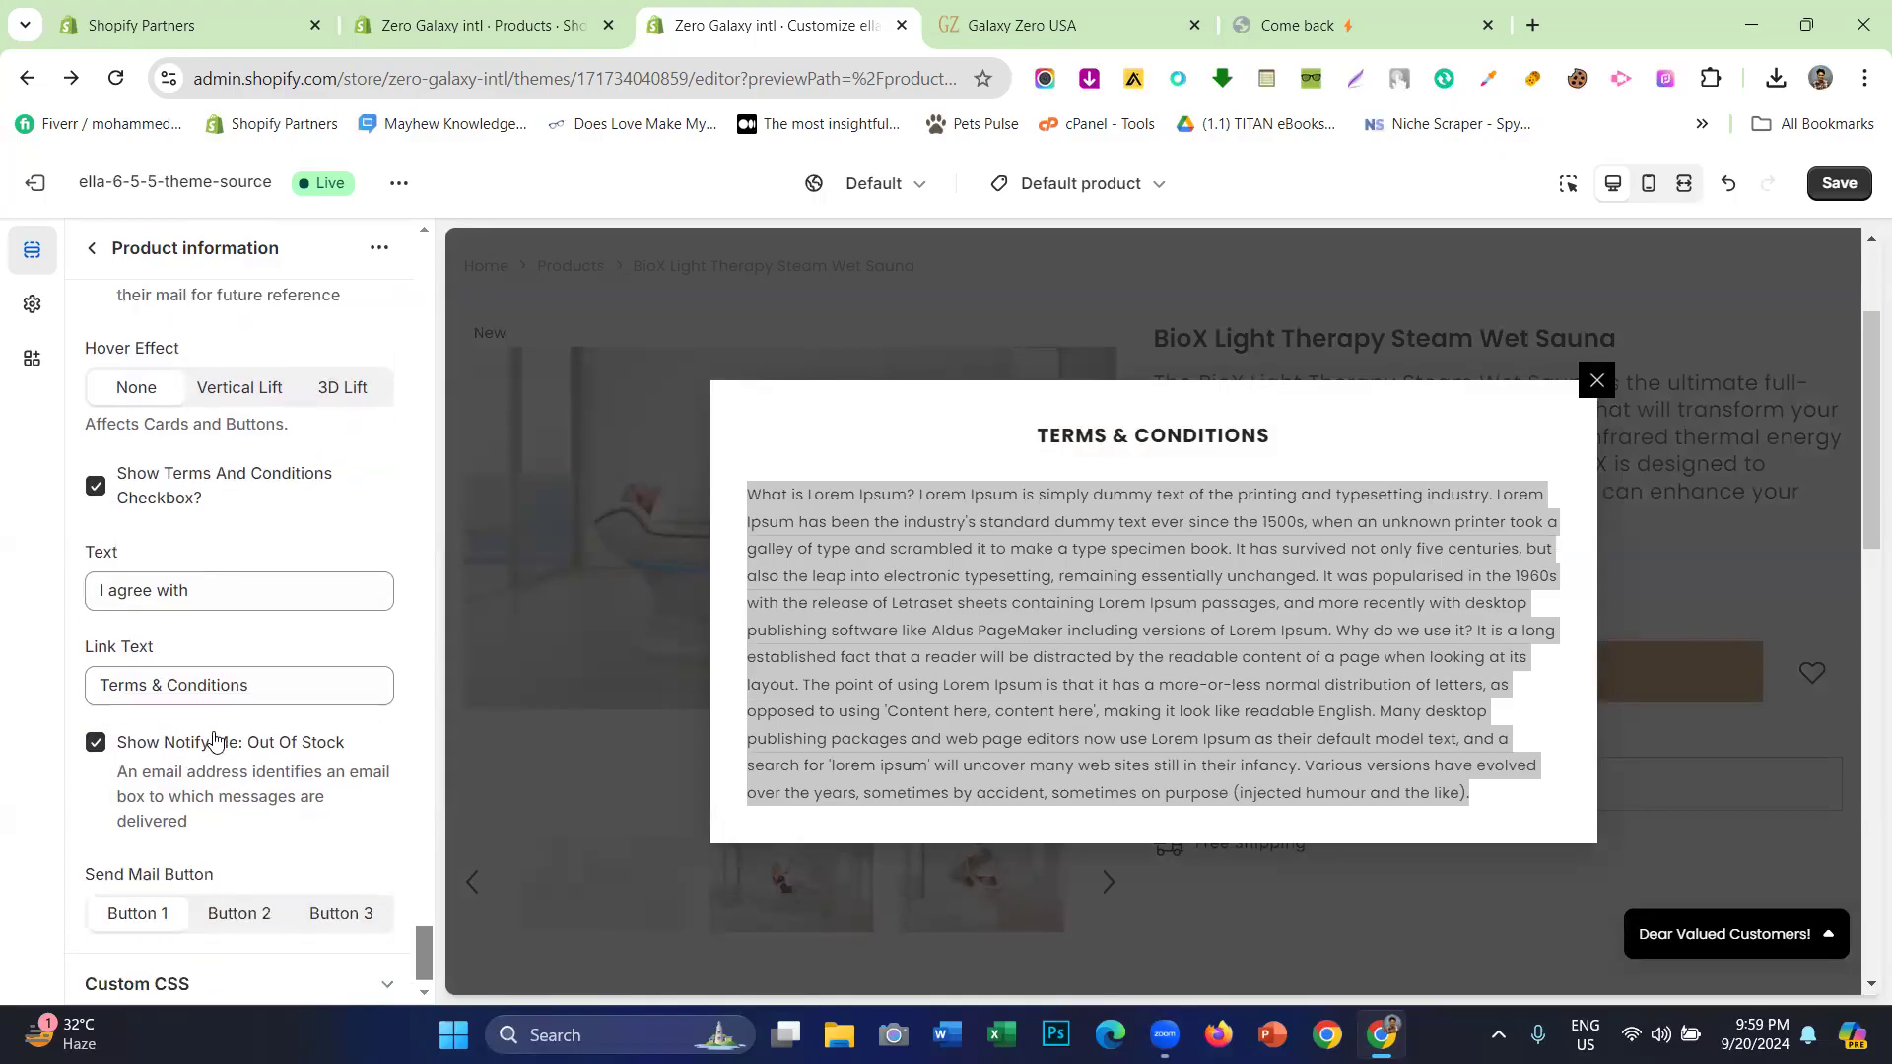
scroll(215, 737, up, 1)
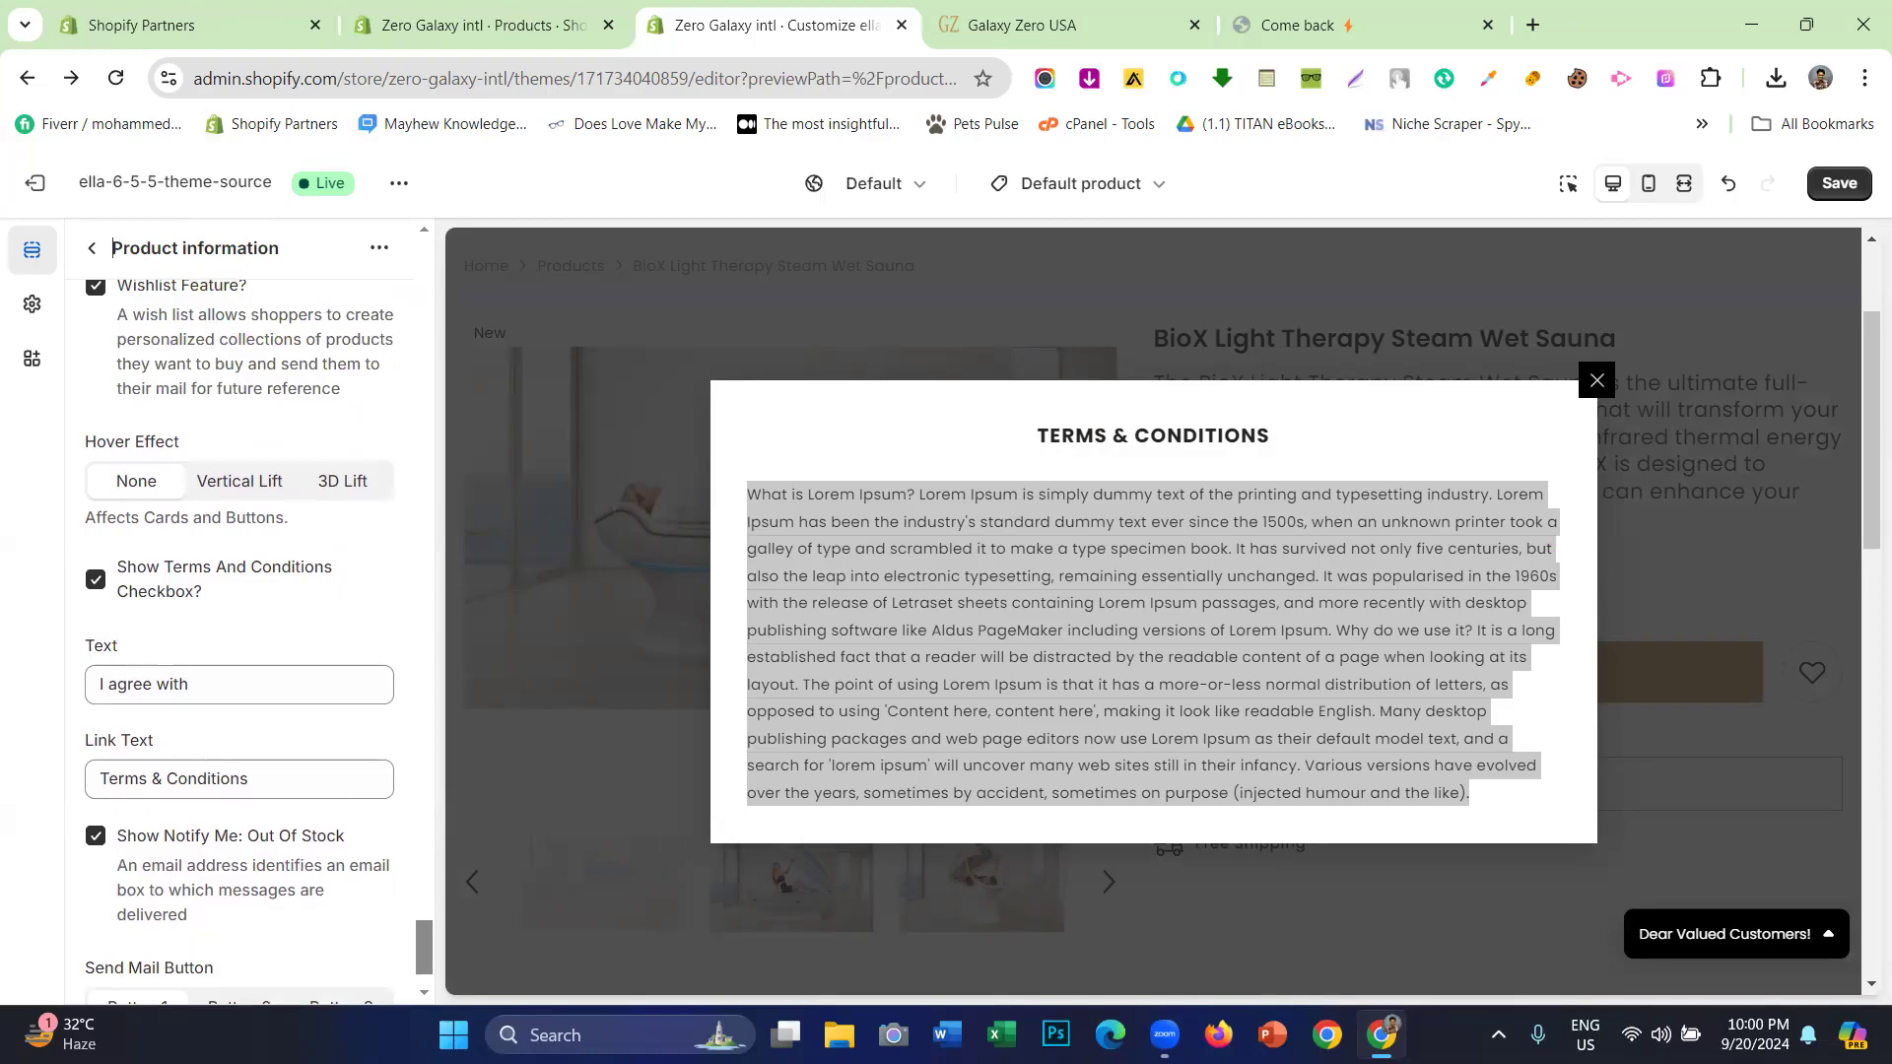
click(1596, 380)
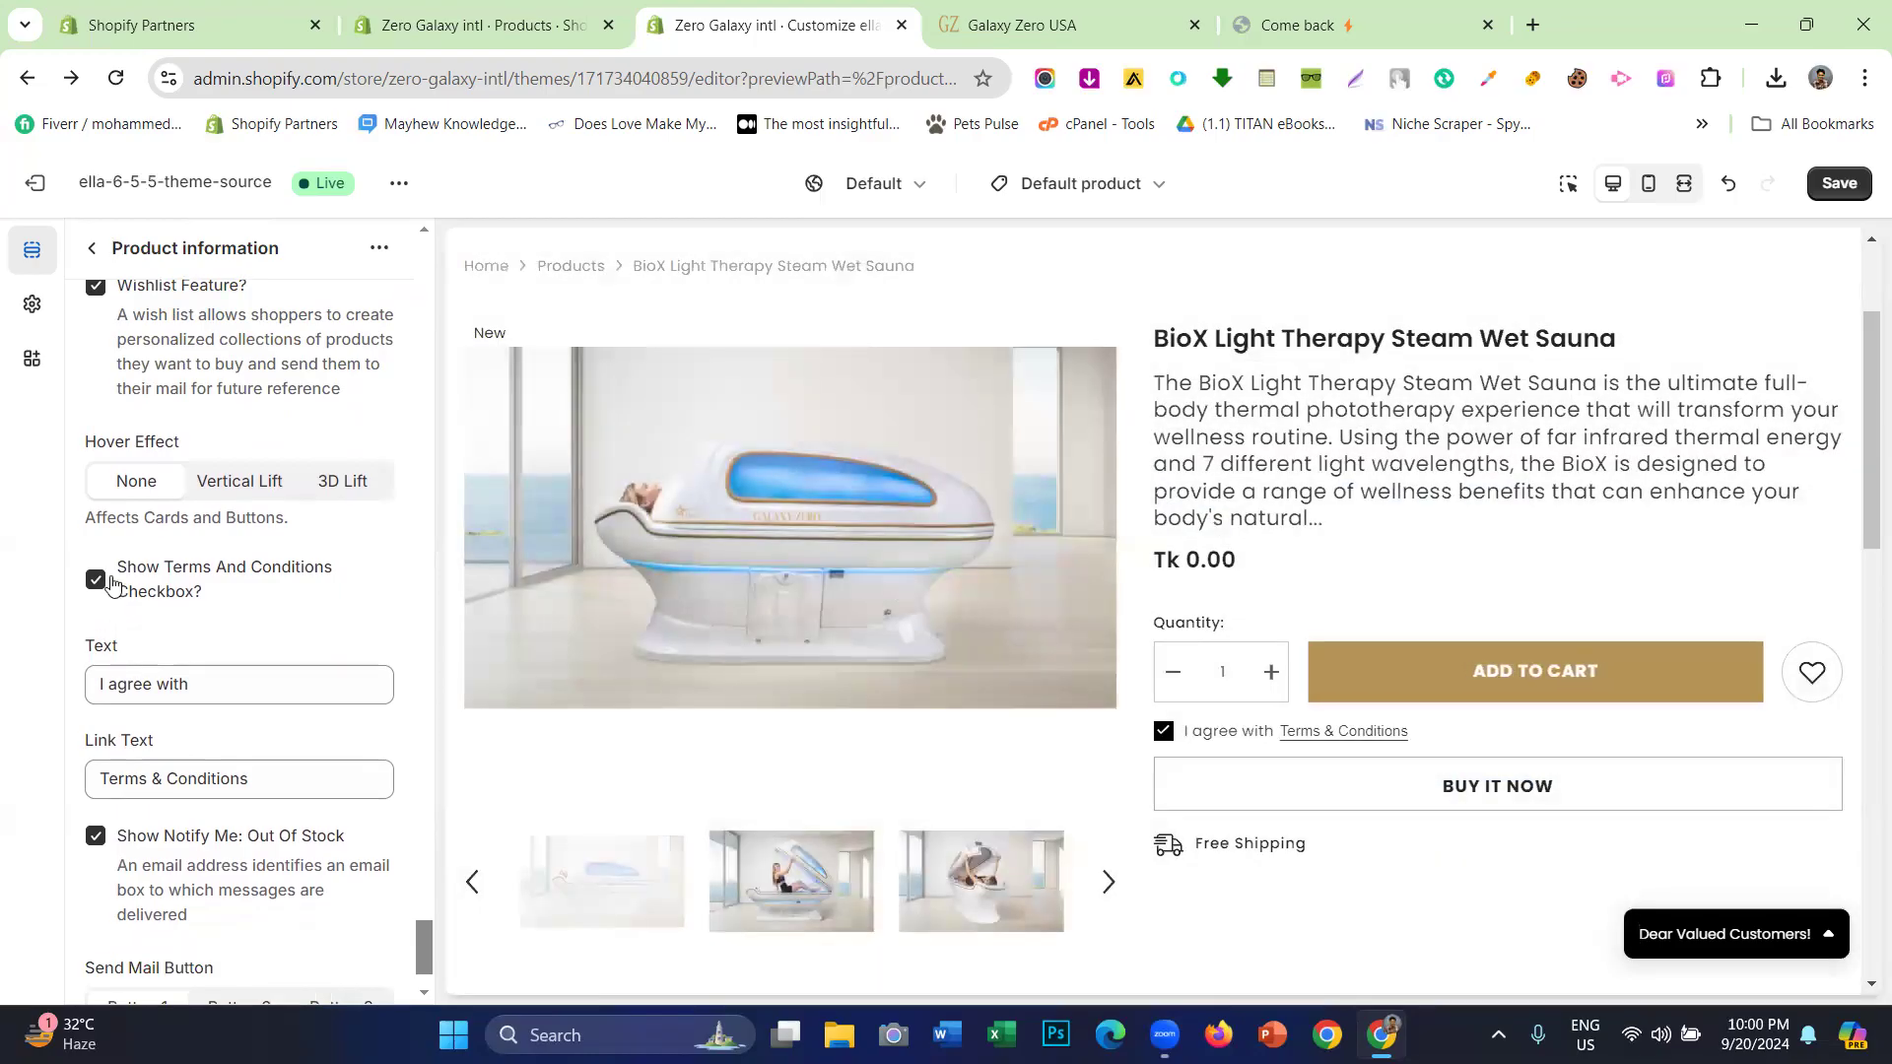
- Turn off Show Terms And Conditions Checkbox in the Product information section, save the theme changes, and review the product preview
click(96, 580)
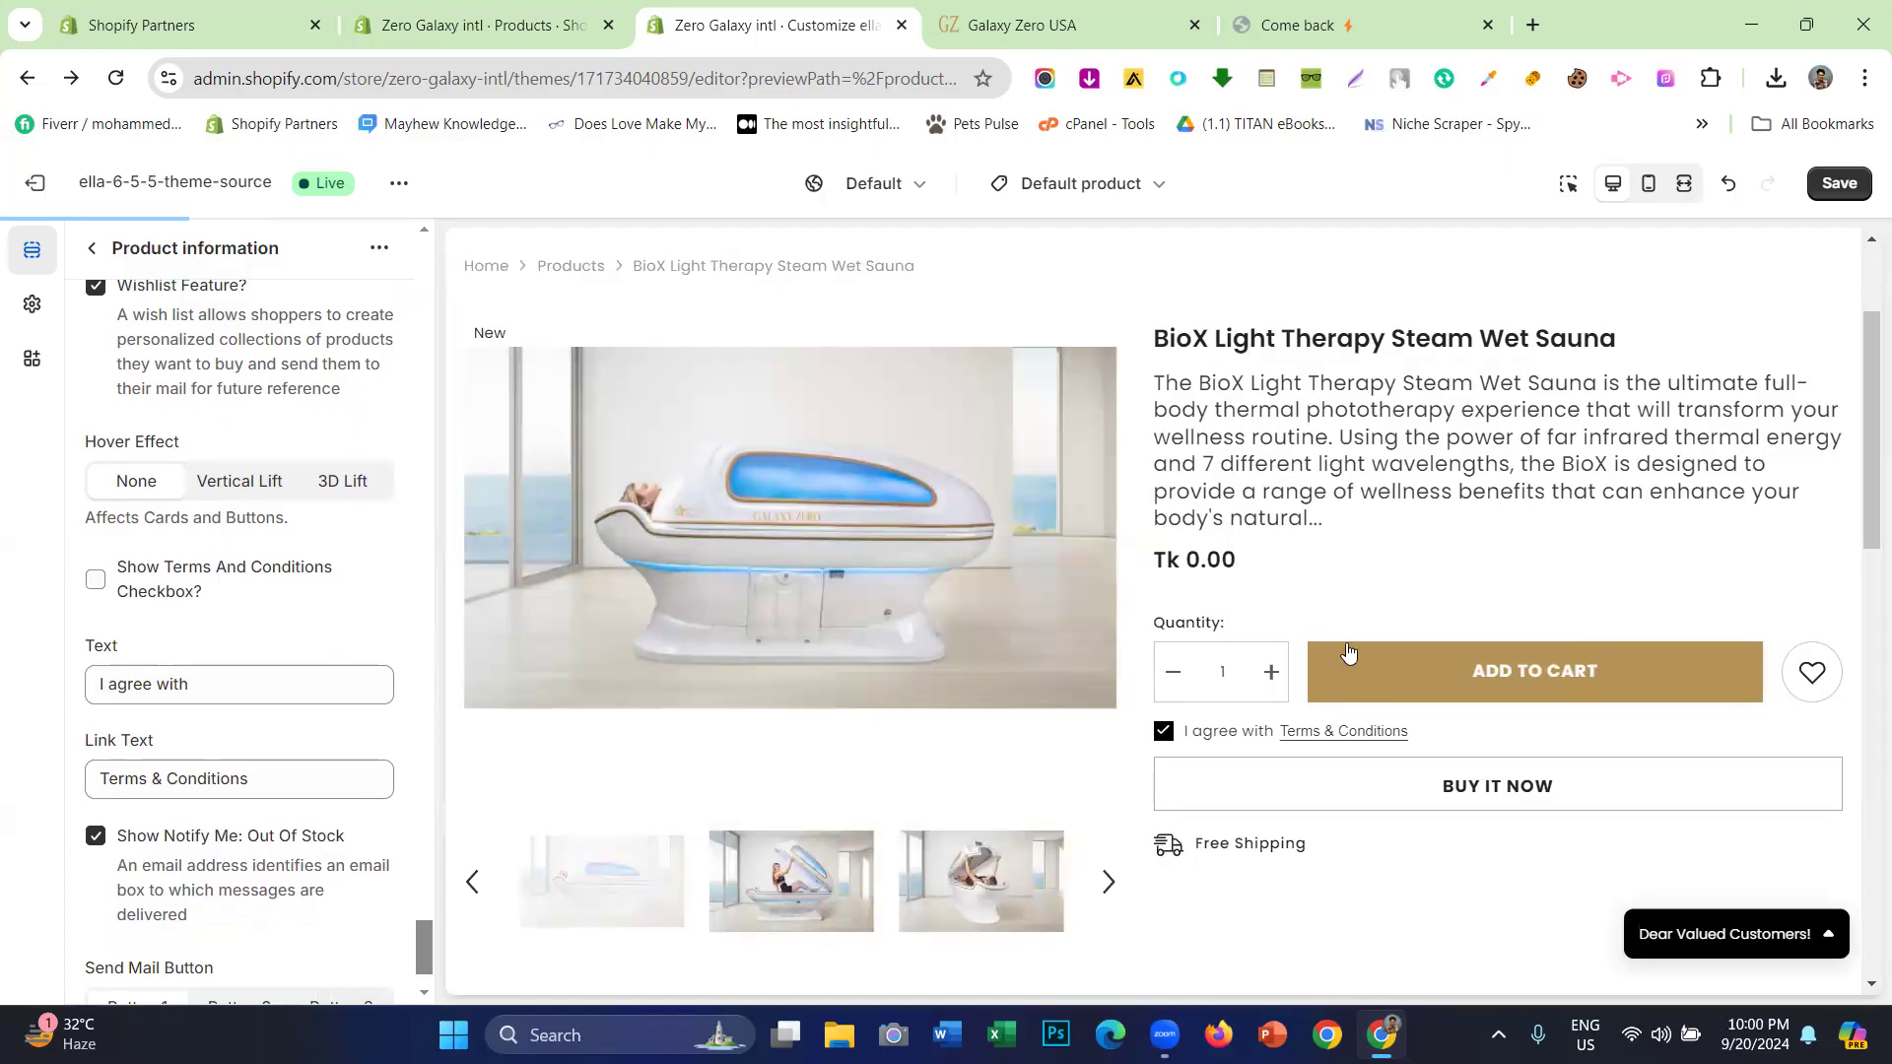
scroll(1291, 672, down, 1)
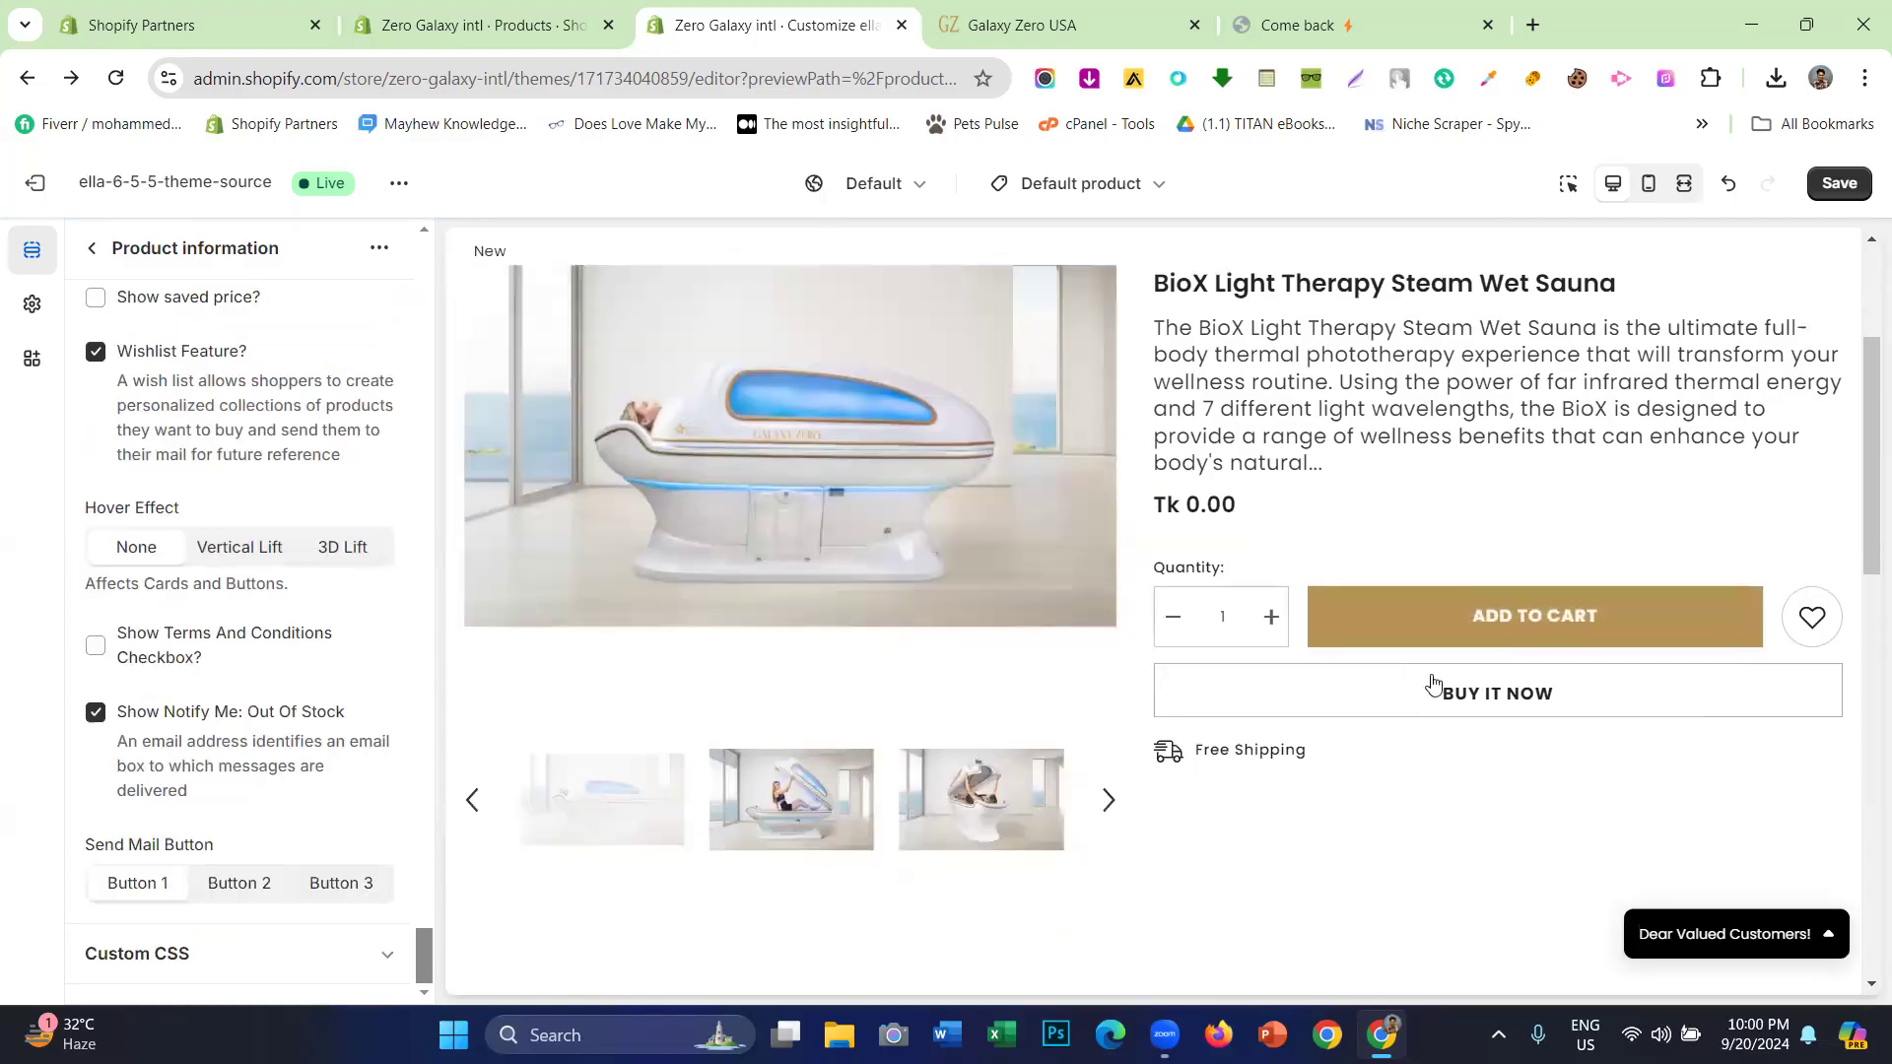
click(91, 249)
click(1847, 185)
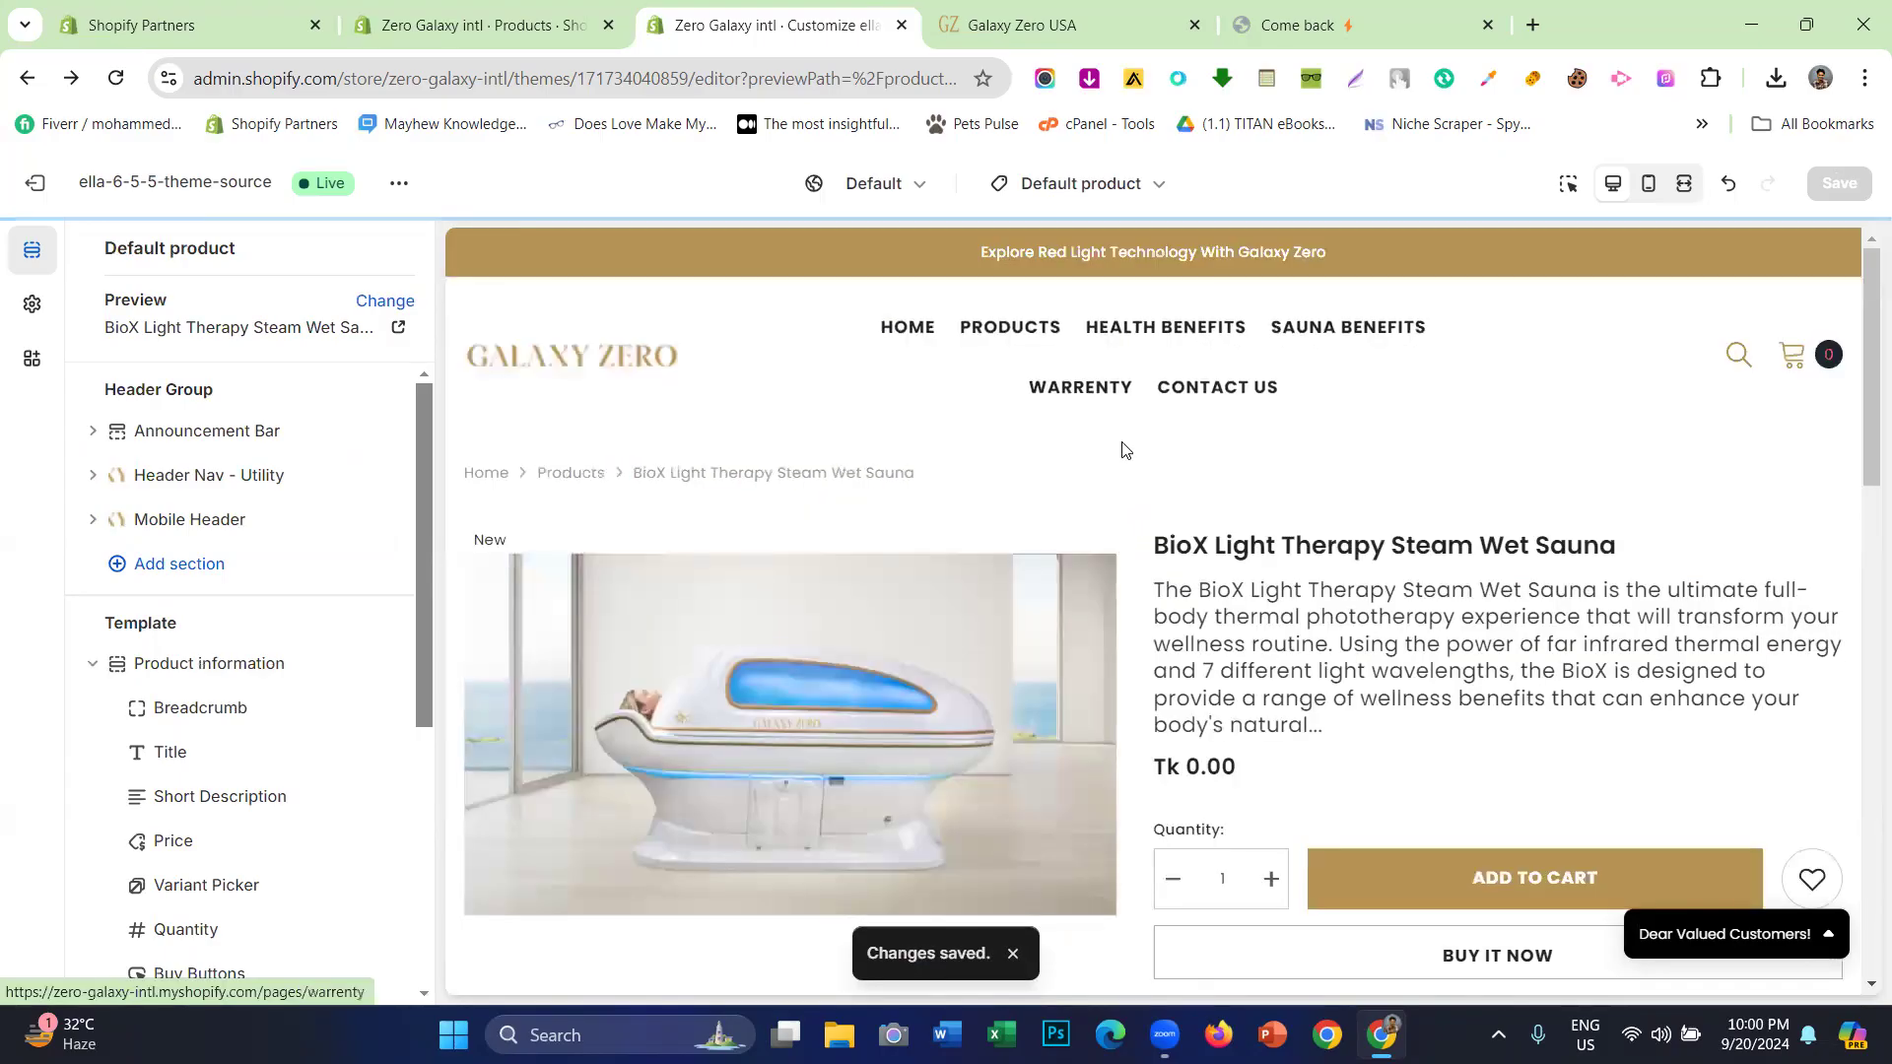
scroll(1114, 447, down, 3)
scroll(1114, 447, up, 6)
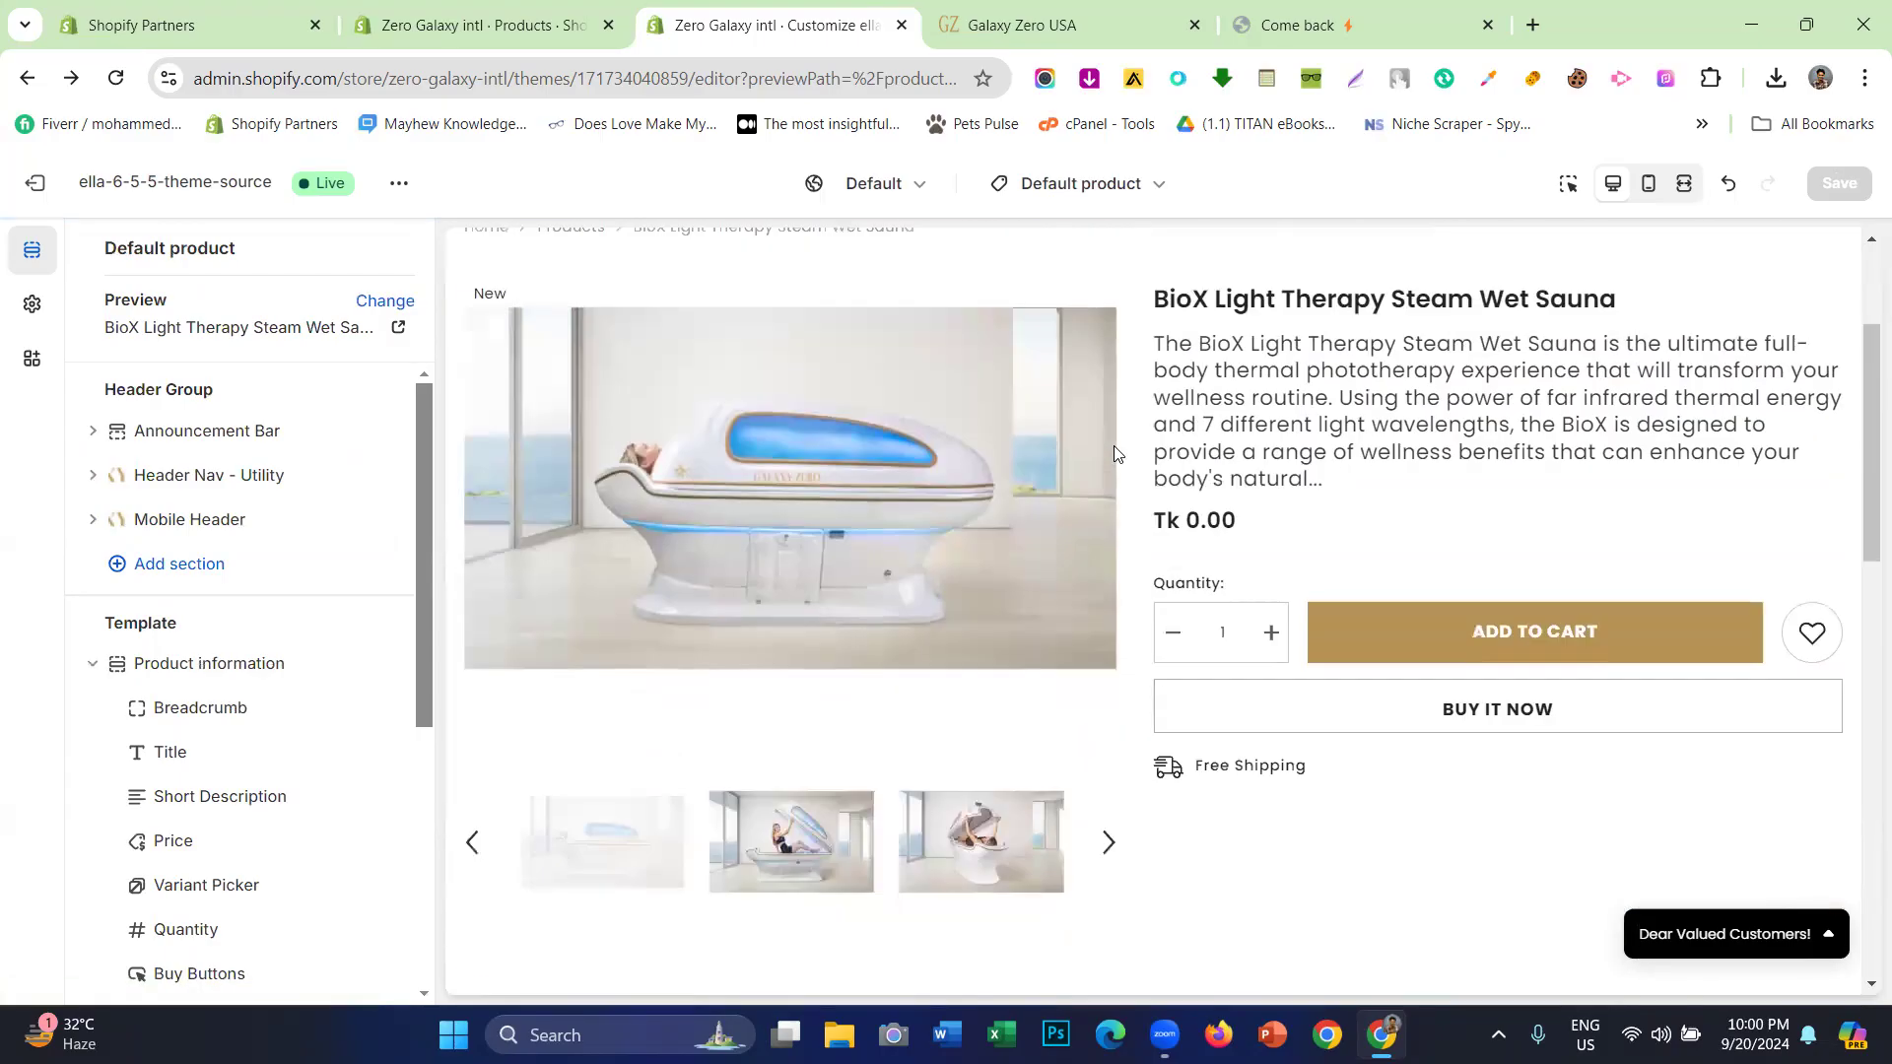
- Compare the live Galaxy Zero BioX Light Therapy Steam Wet Sauna page with the theme editor's product preview from header to footer
click(1022, 24)
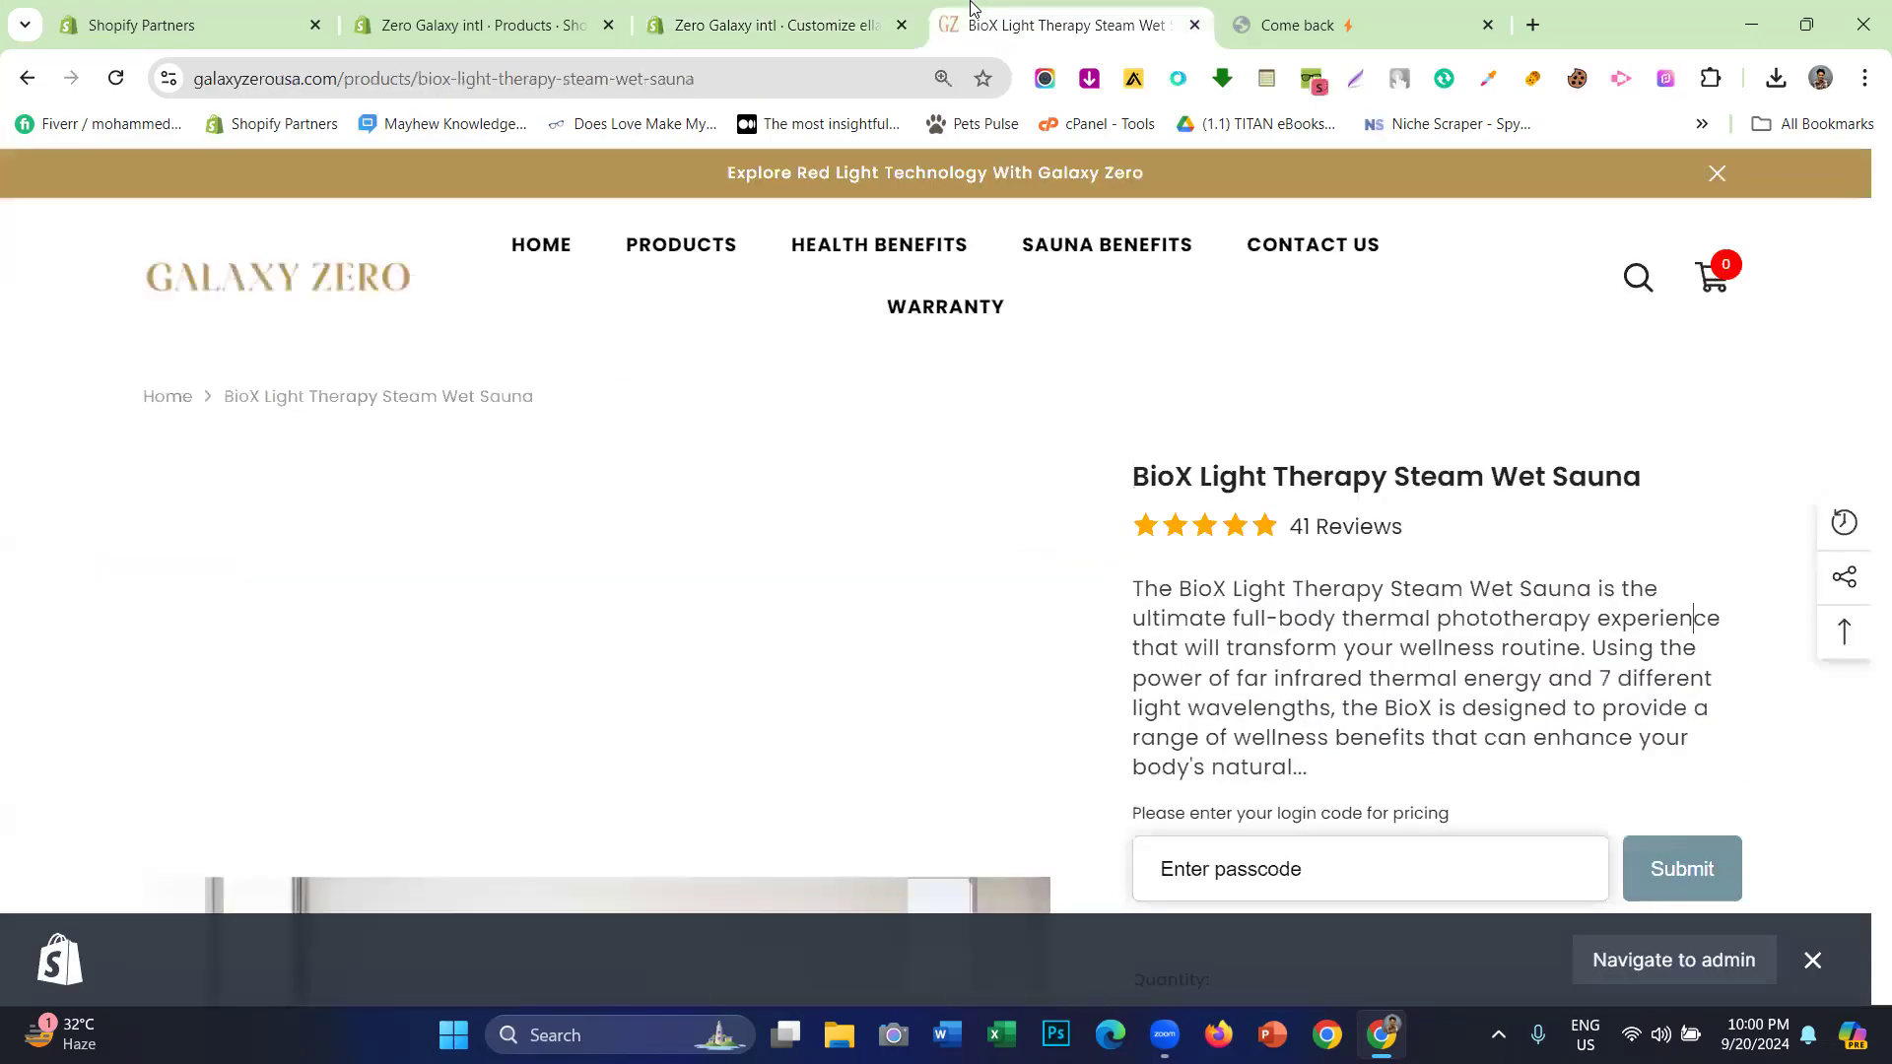
scroll(1693, 463, down, 2)
scroll(851, 486, down, 2)
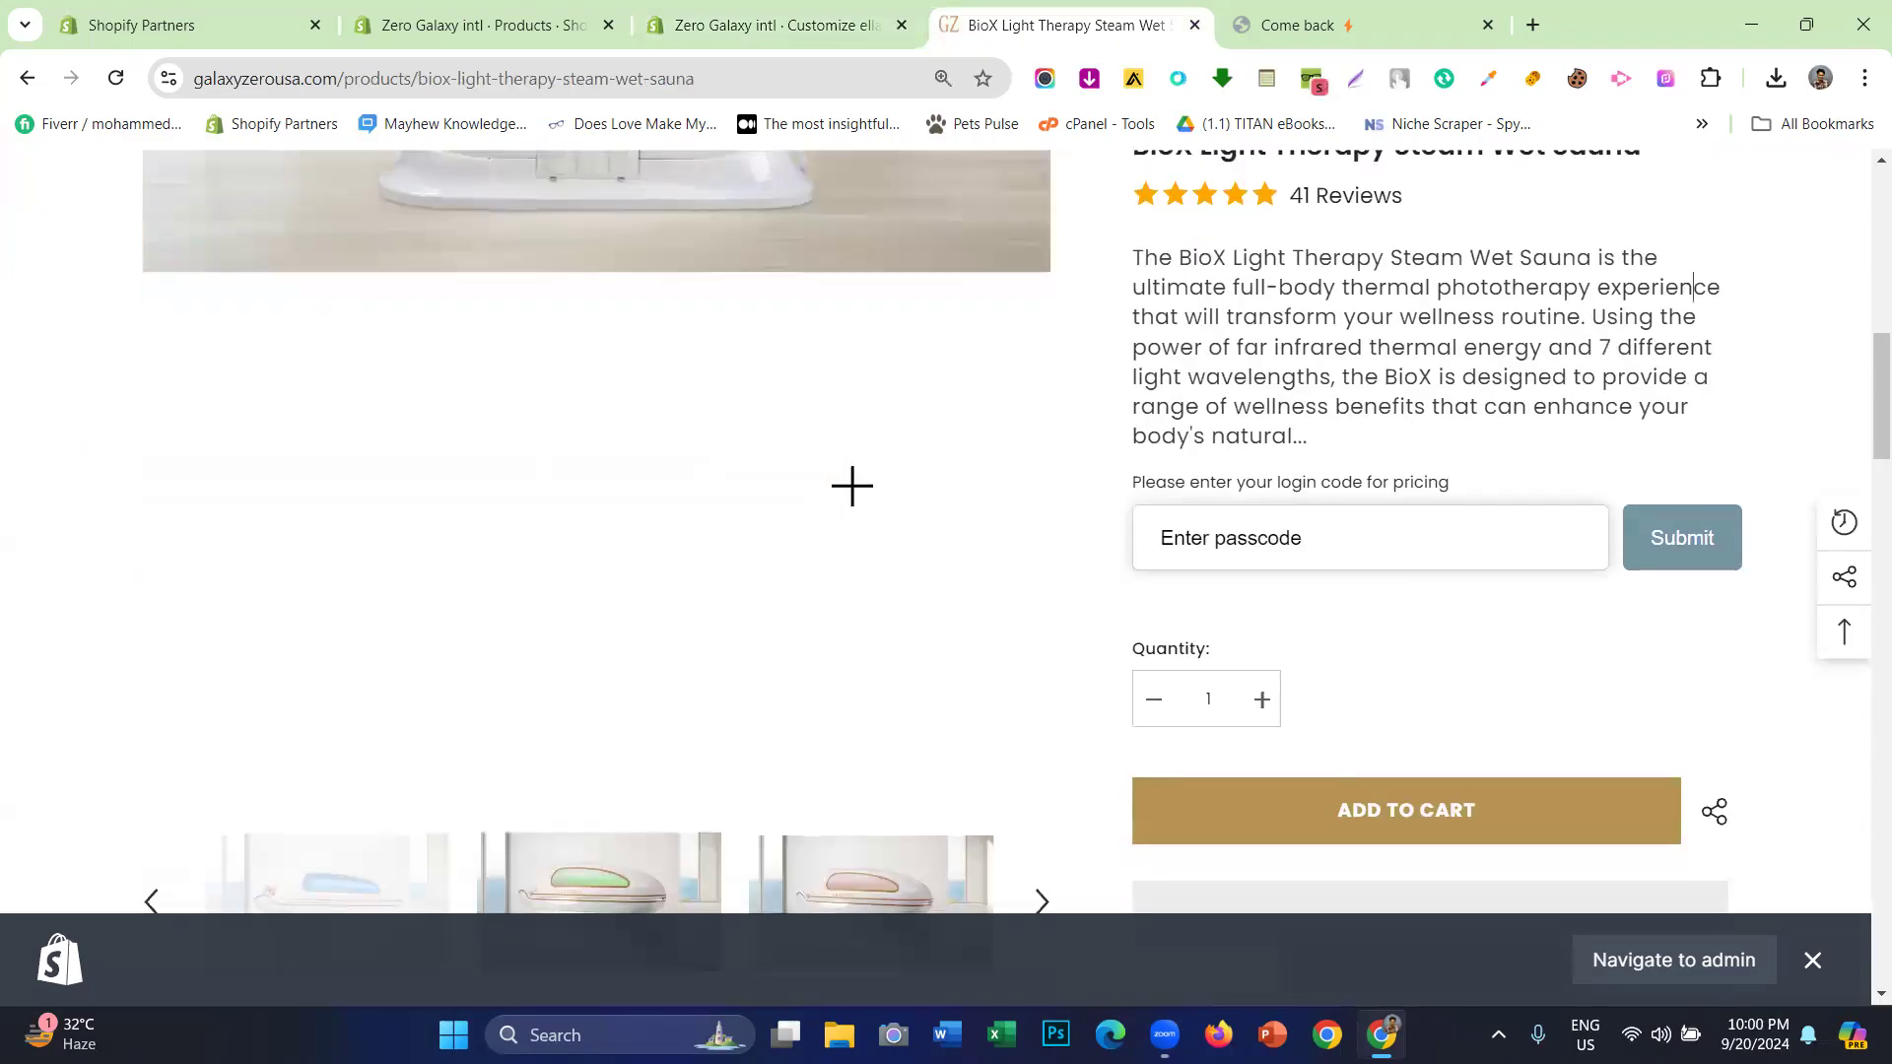
scroll(851, 486, up, 5)
click(778, 24)
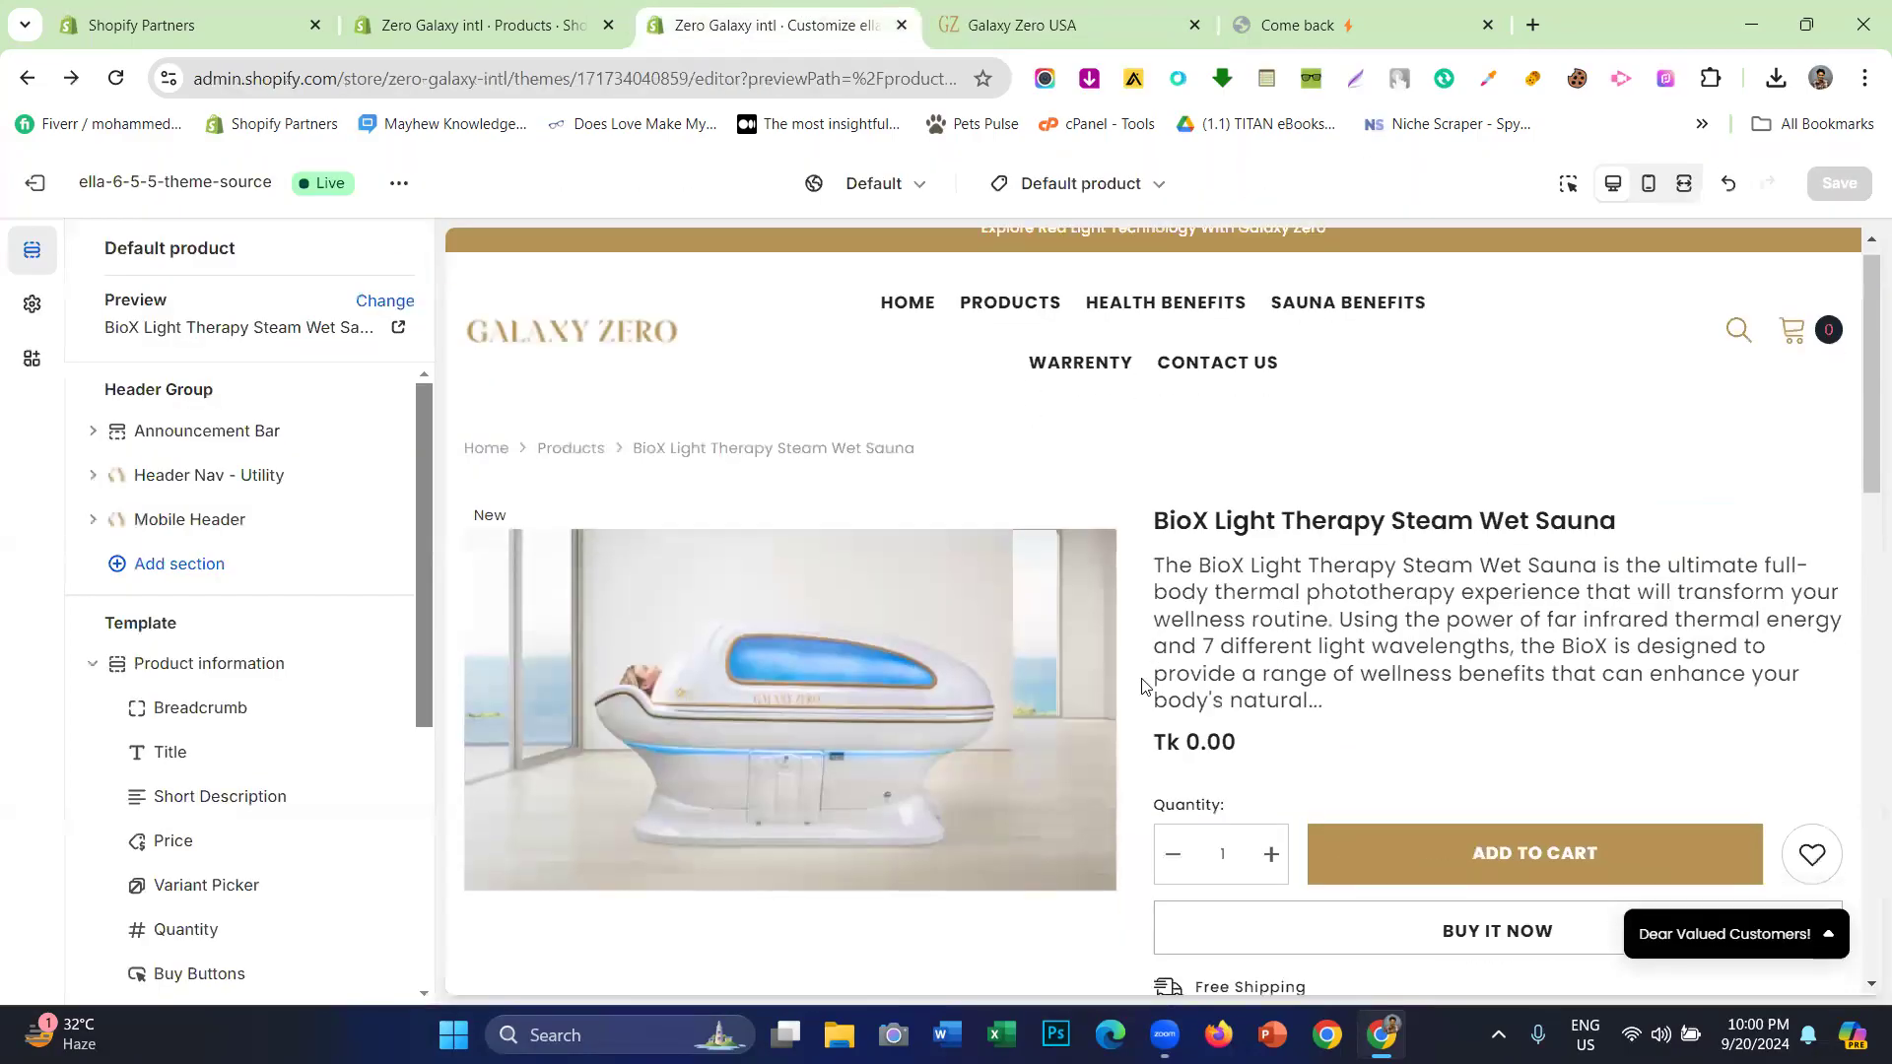
scroll(1156, 711, down, 10)
scroll(1157, 712, down, 6)
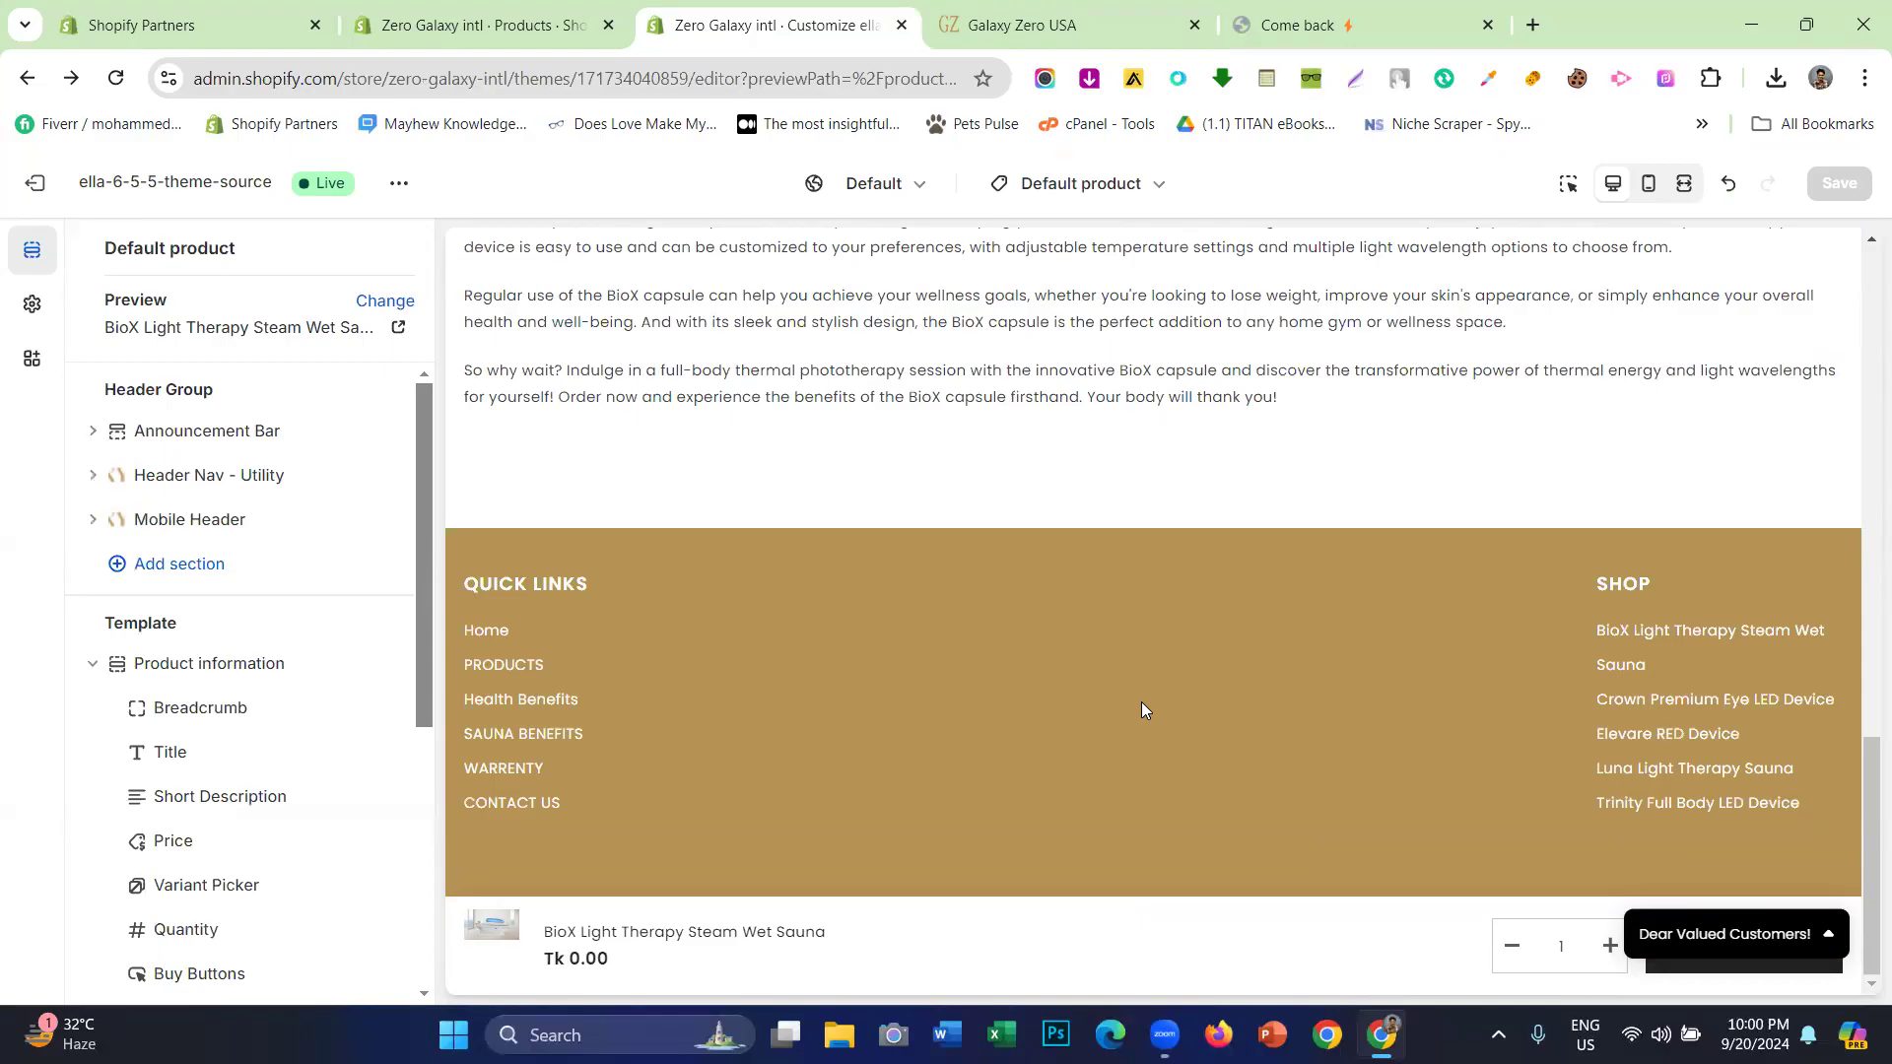
scroll(1157, 477, up, 15)
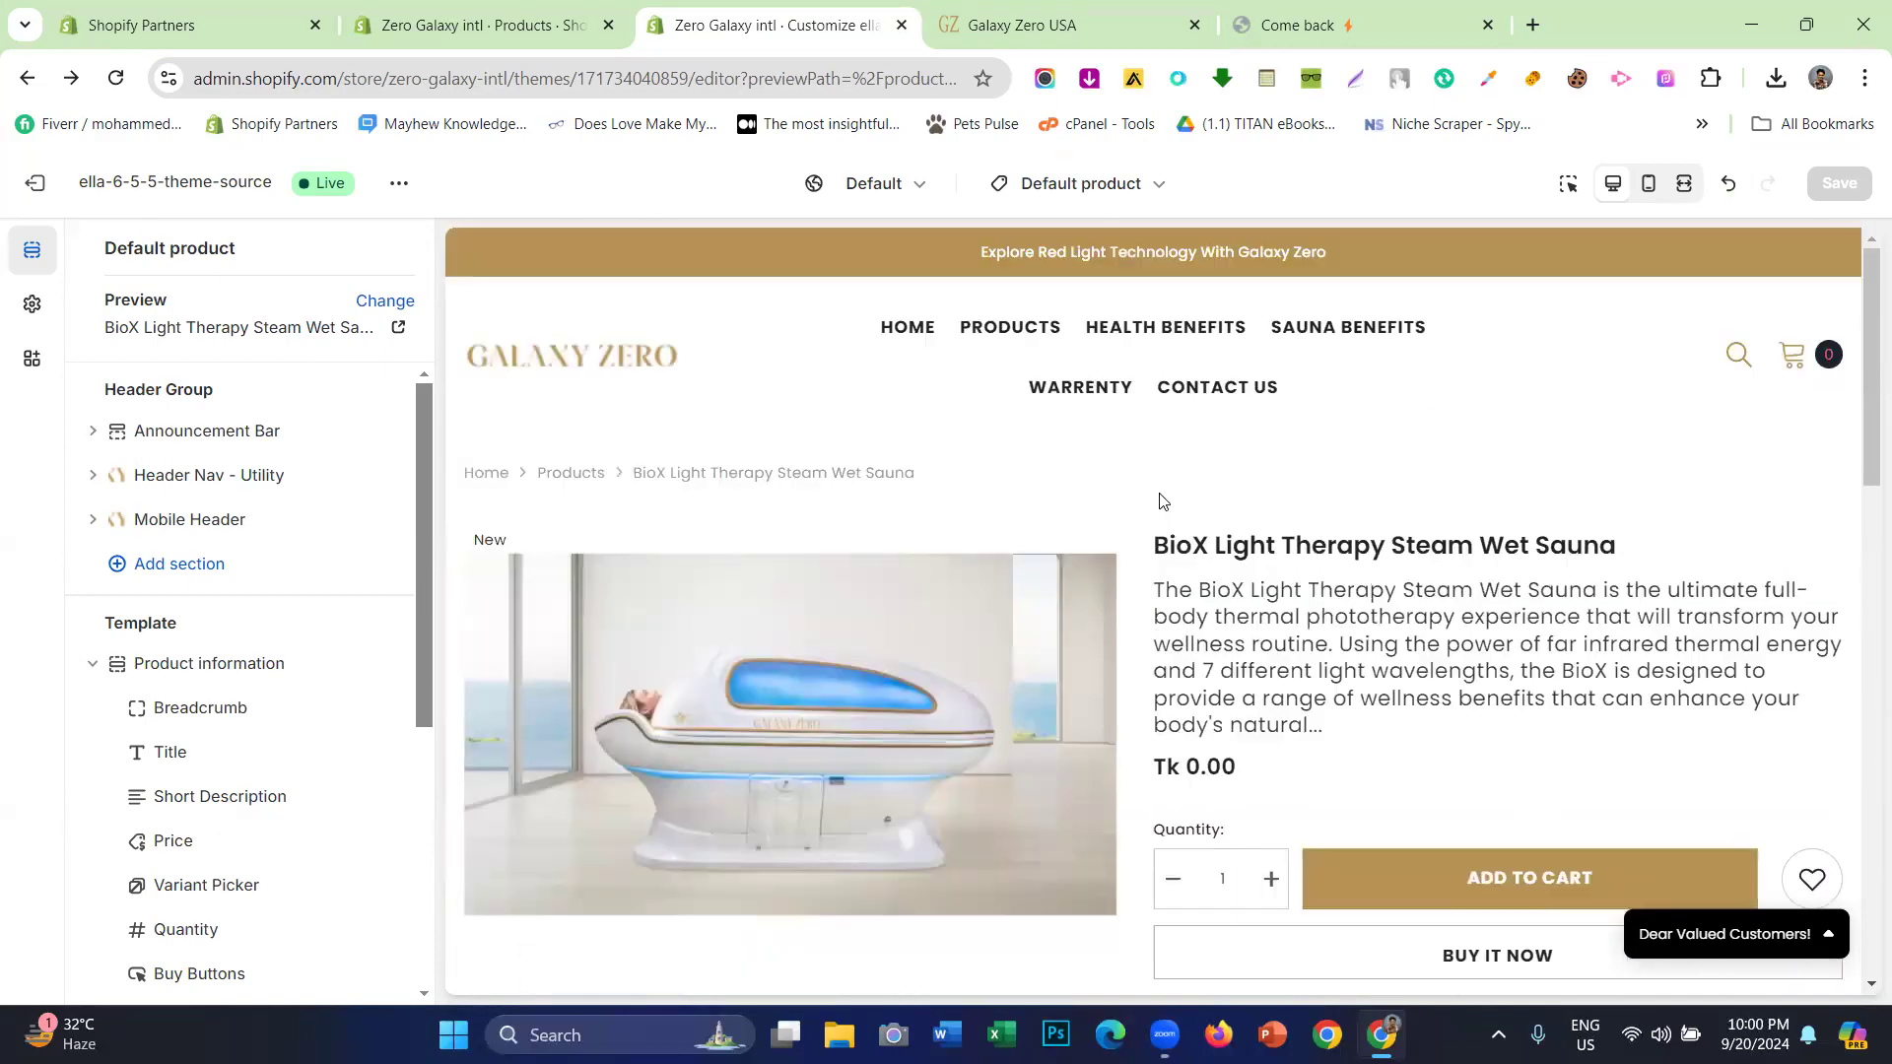
click(1135, 7)
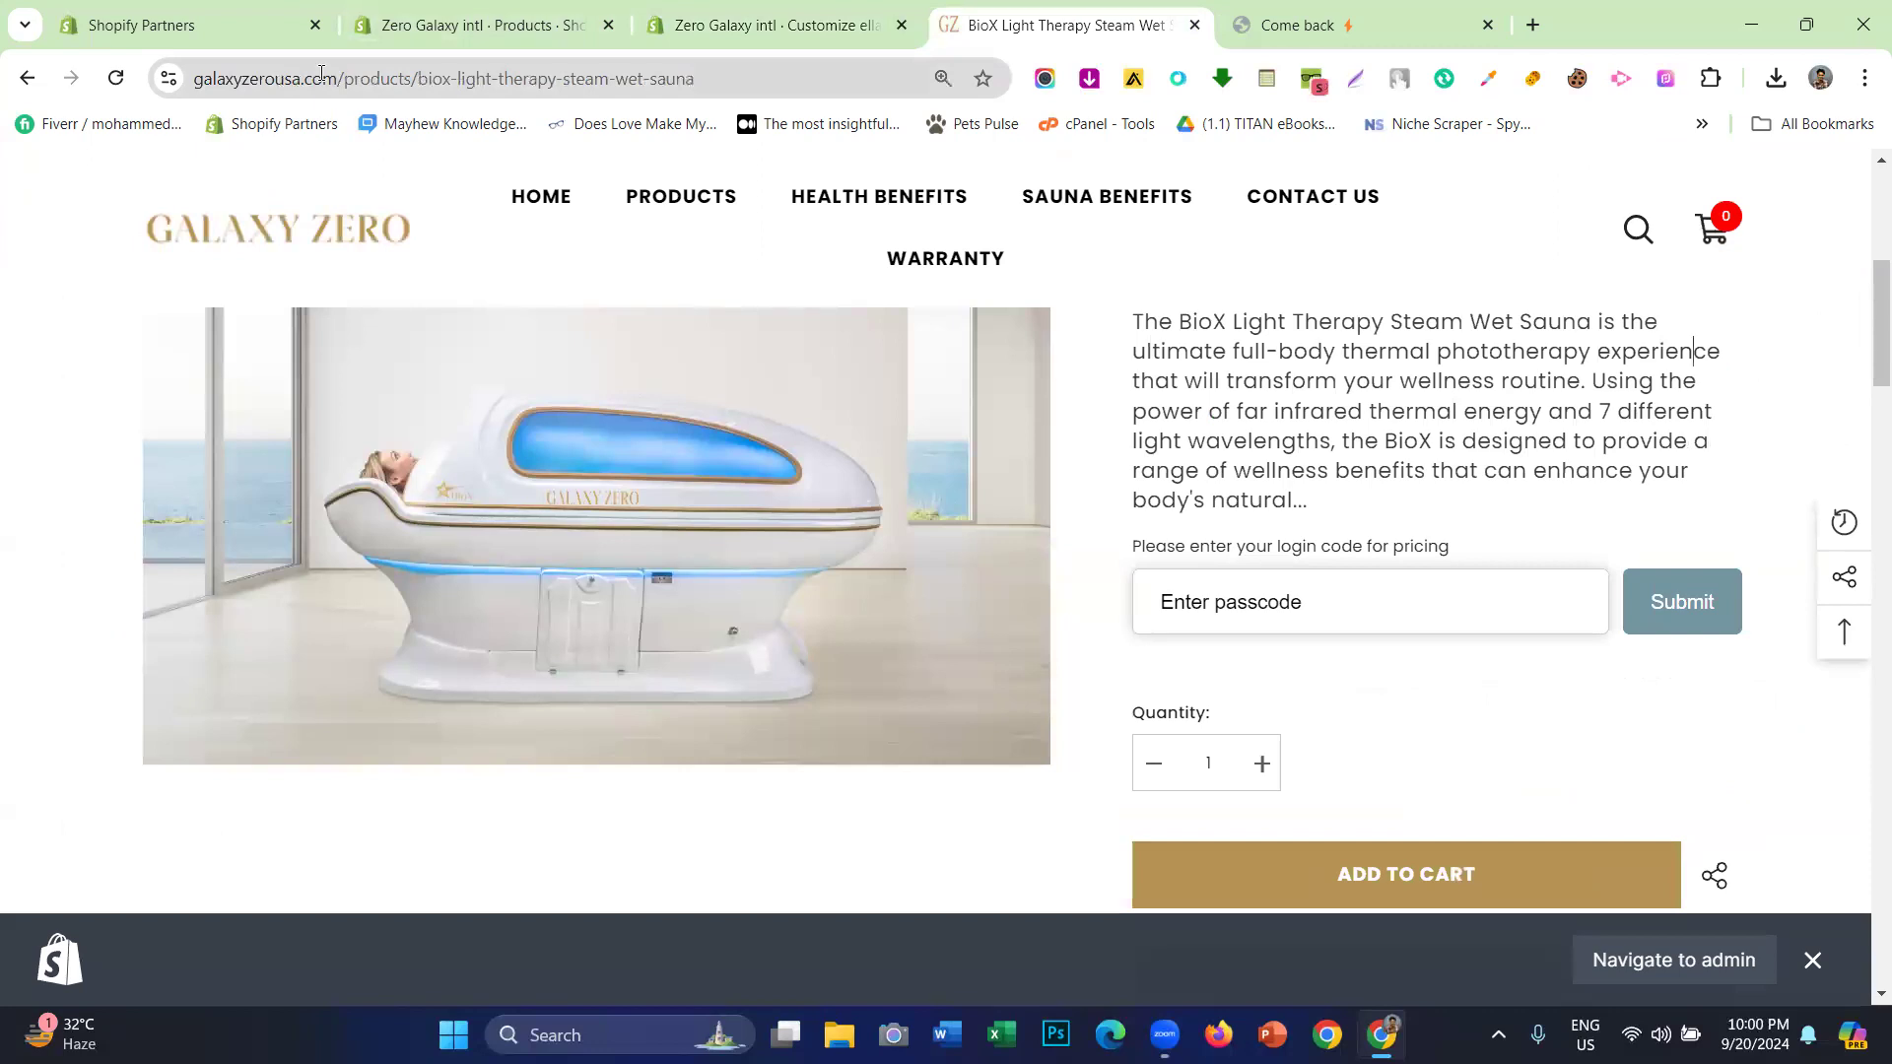
scroll(423, 388, up, 3)
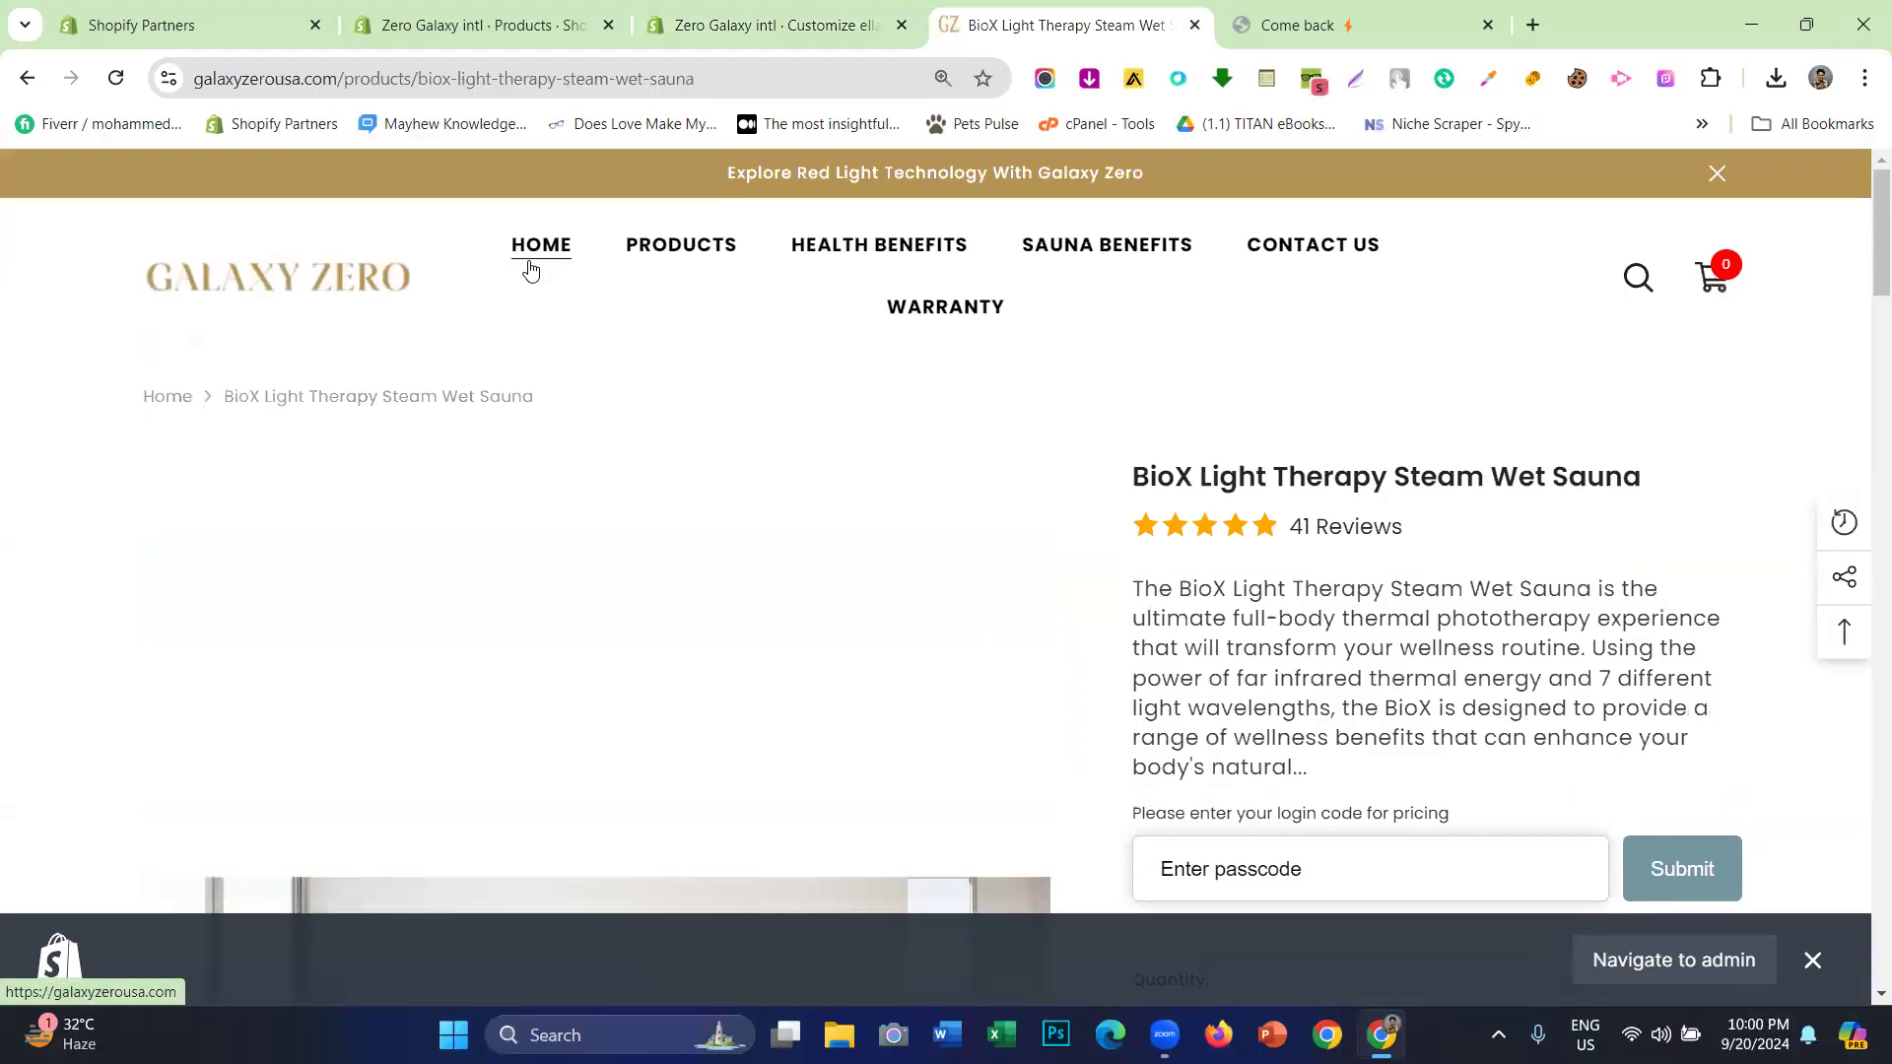
mouse_move(663, 262)
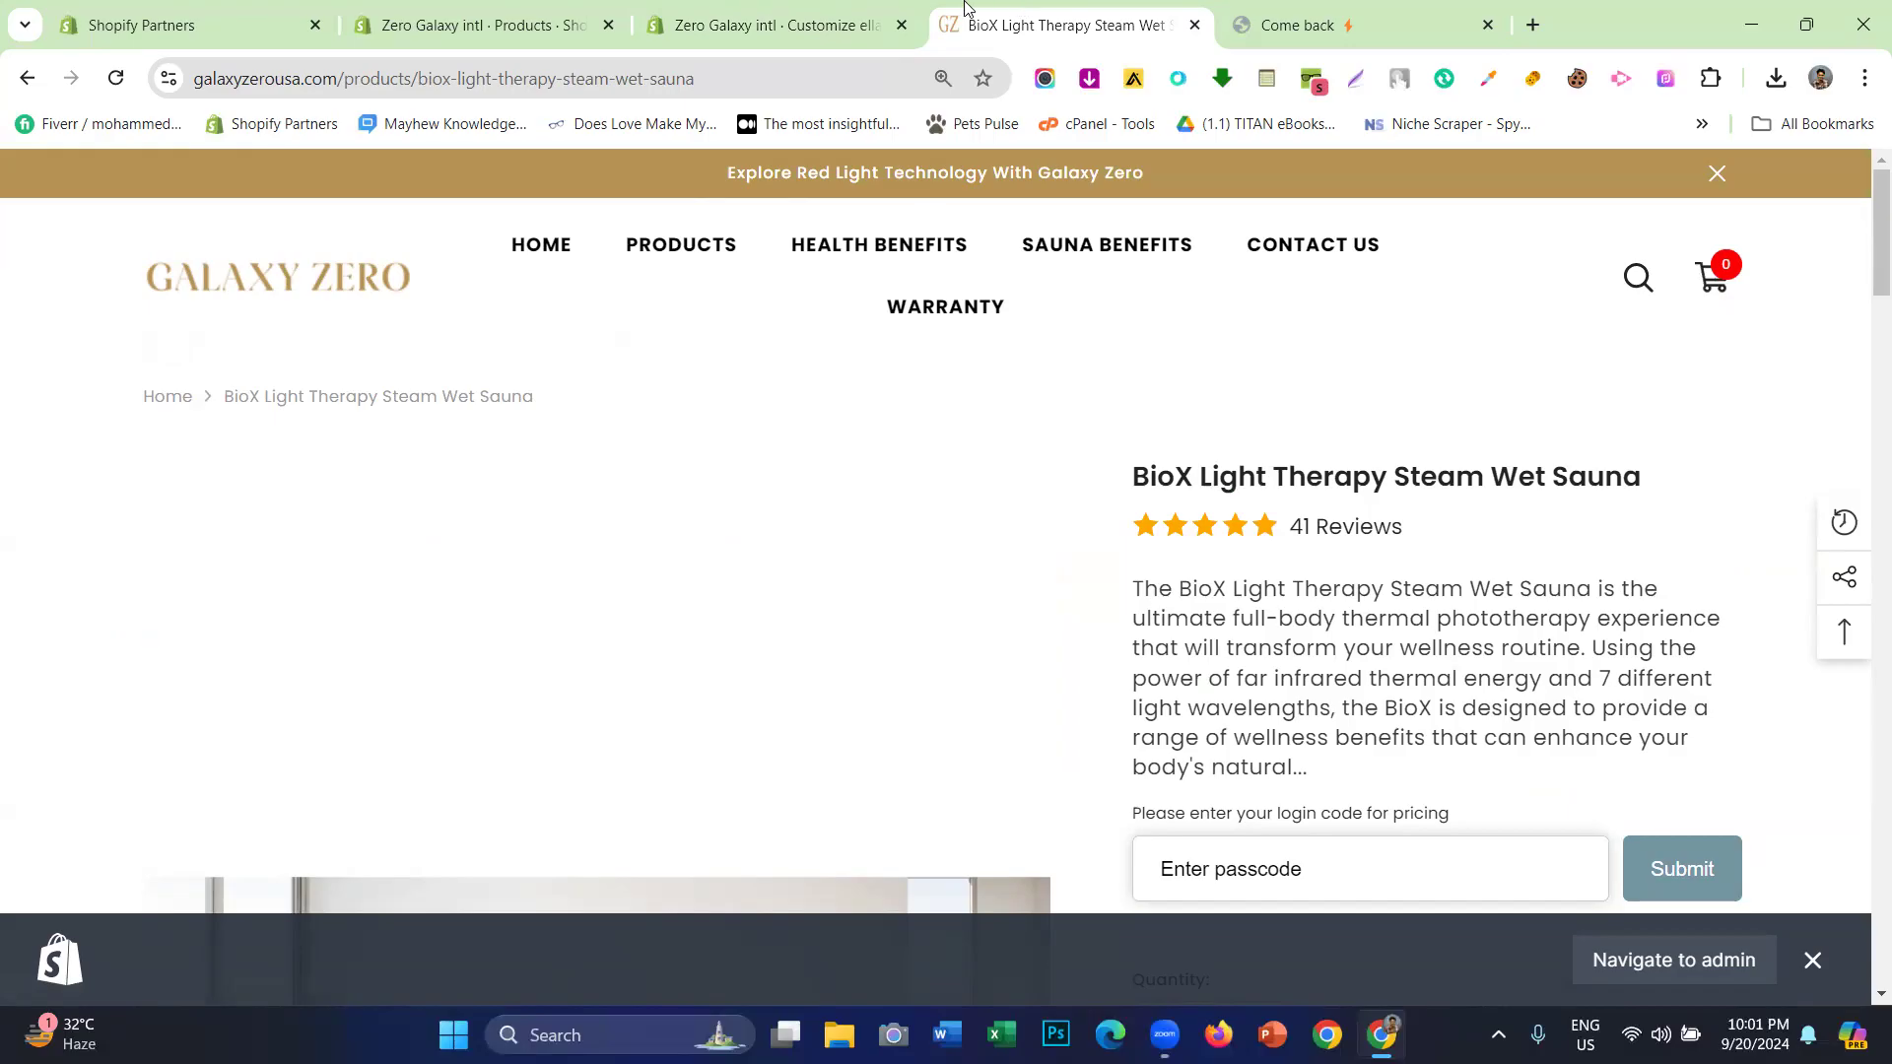
- View the store outside the theme editor and review its BioX Light Therapy Steam Wet Sauna product page down to the footer
click(779, 25)
click(410, 186)
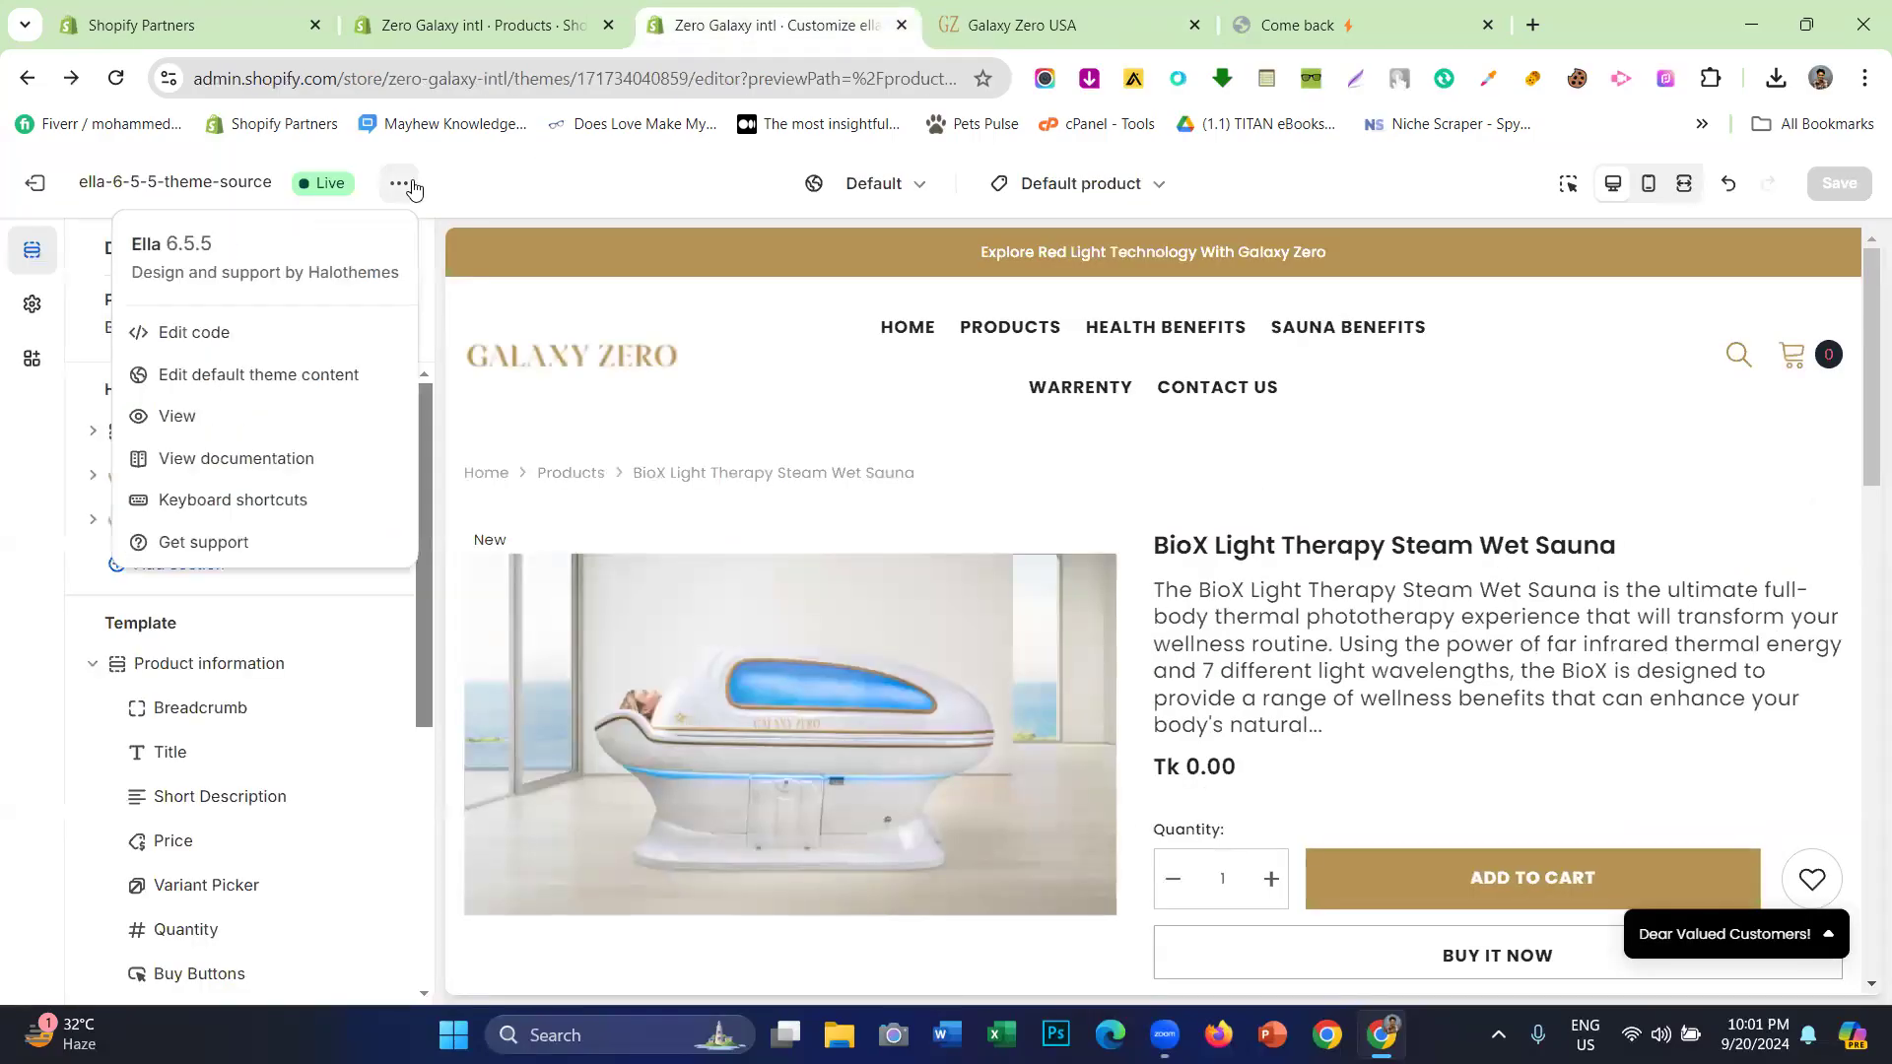
click(273, 413)
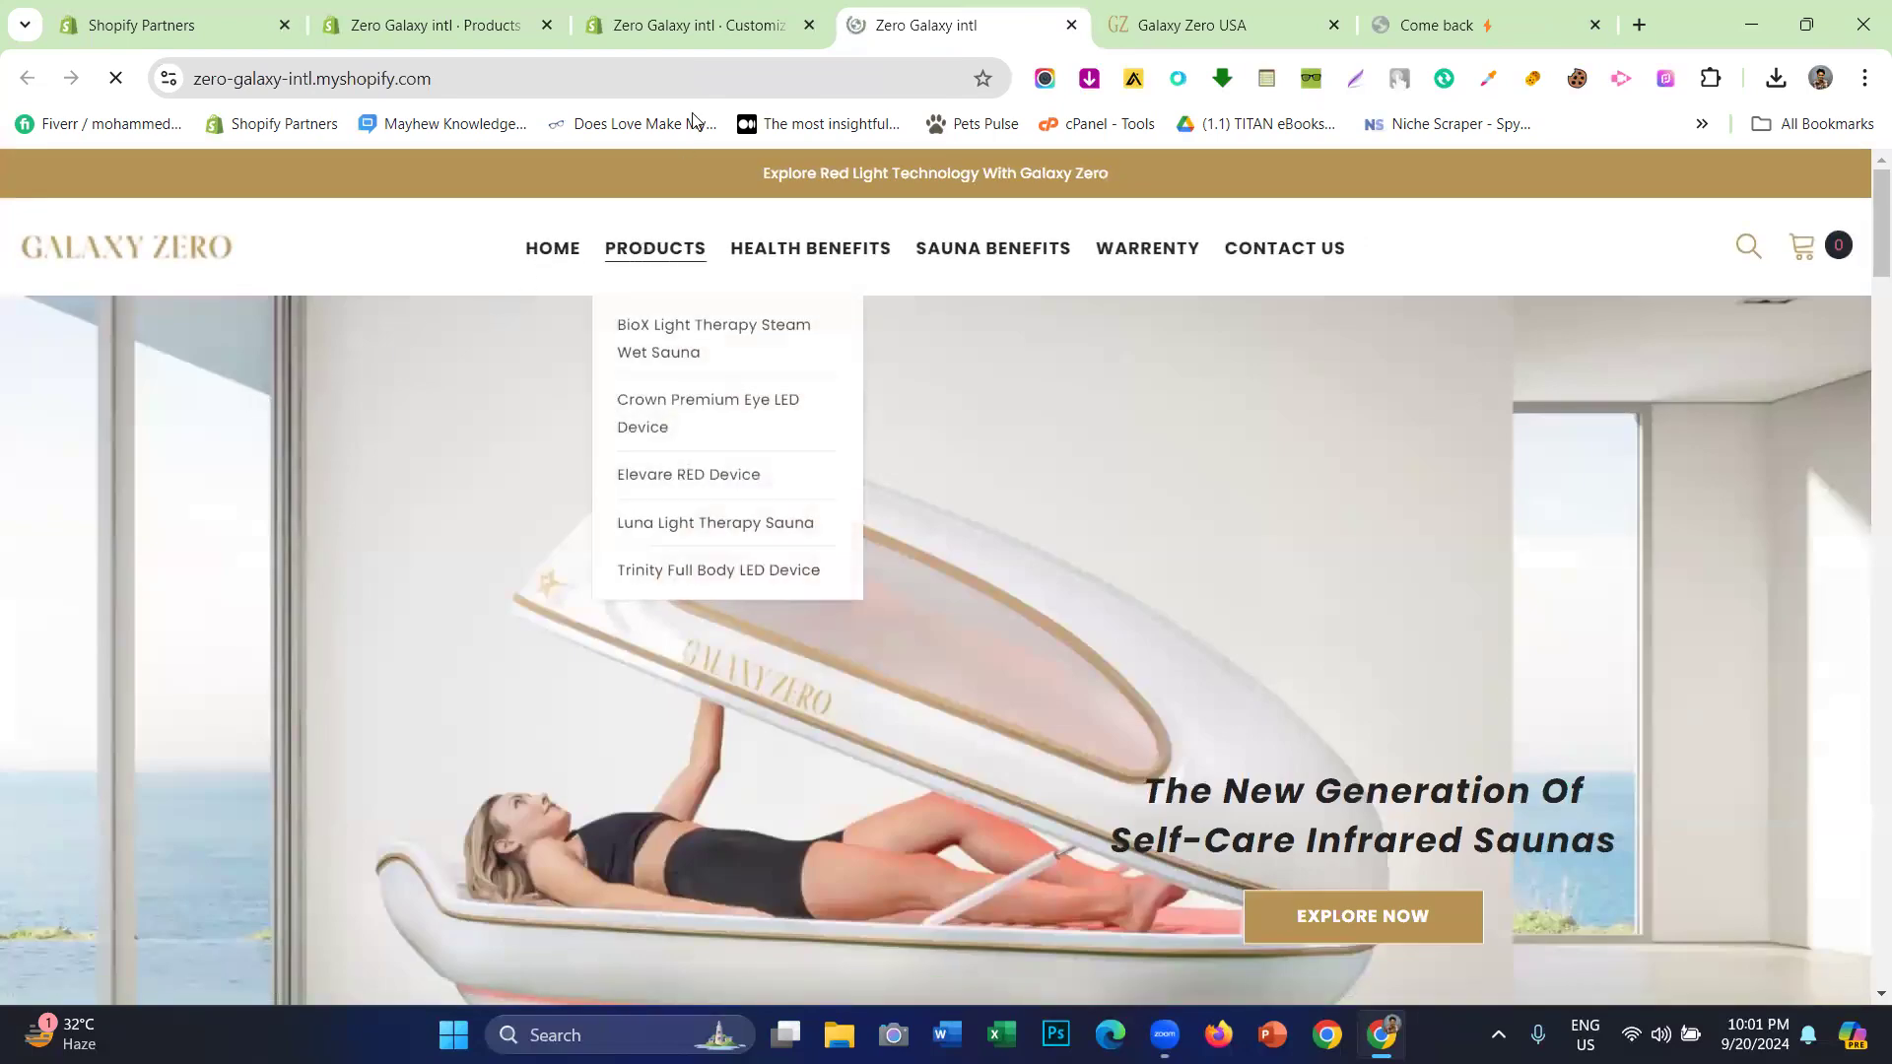
click(682, 353)
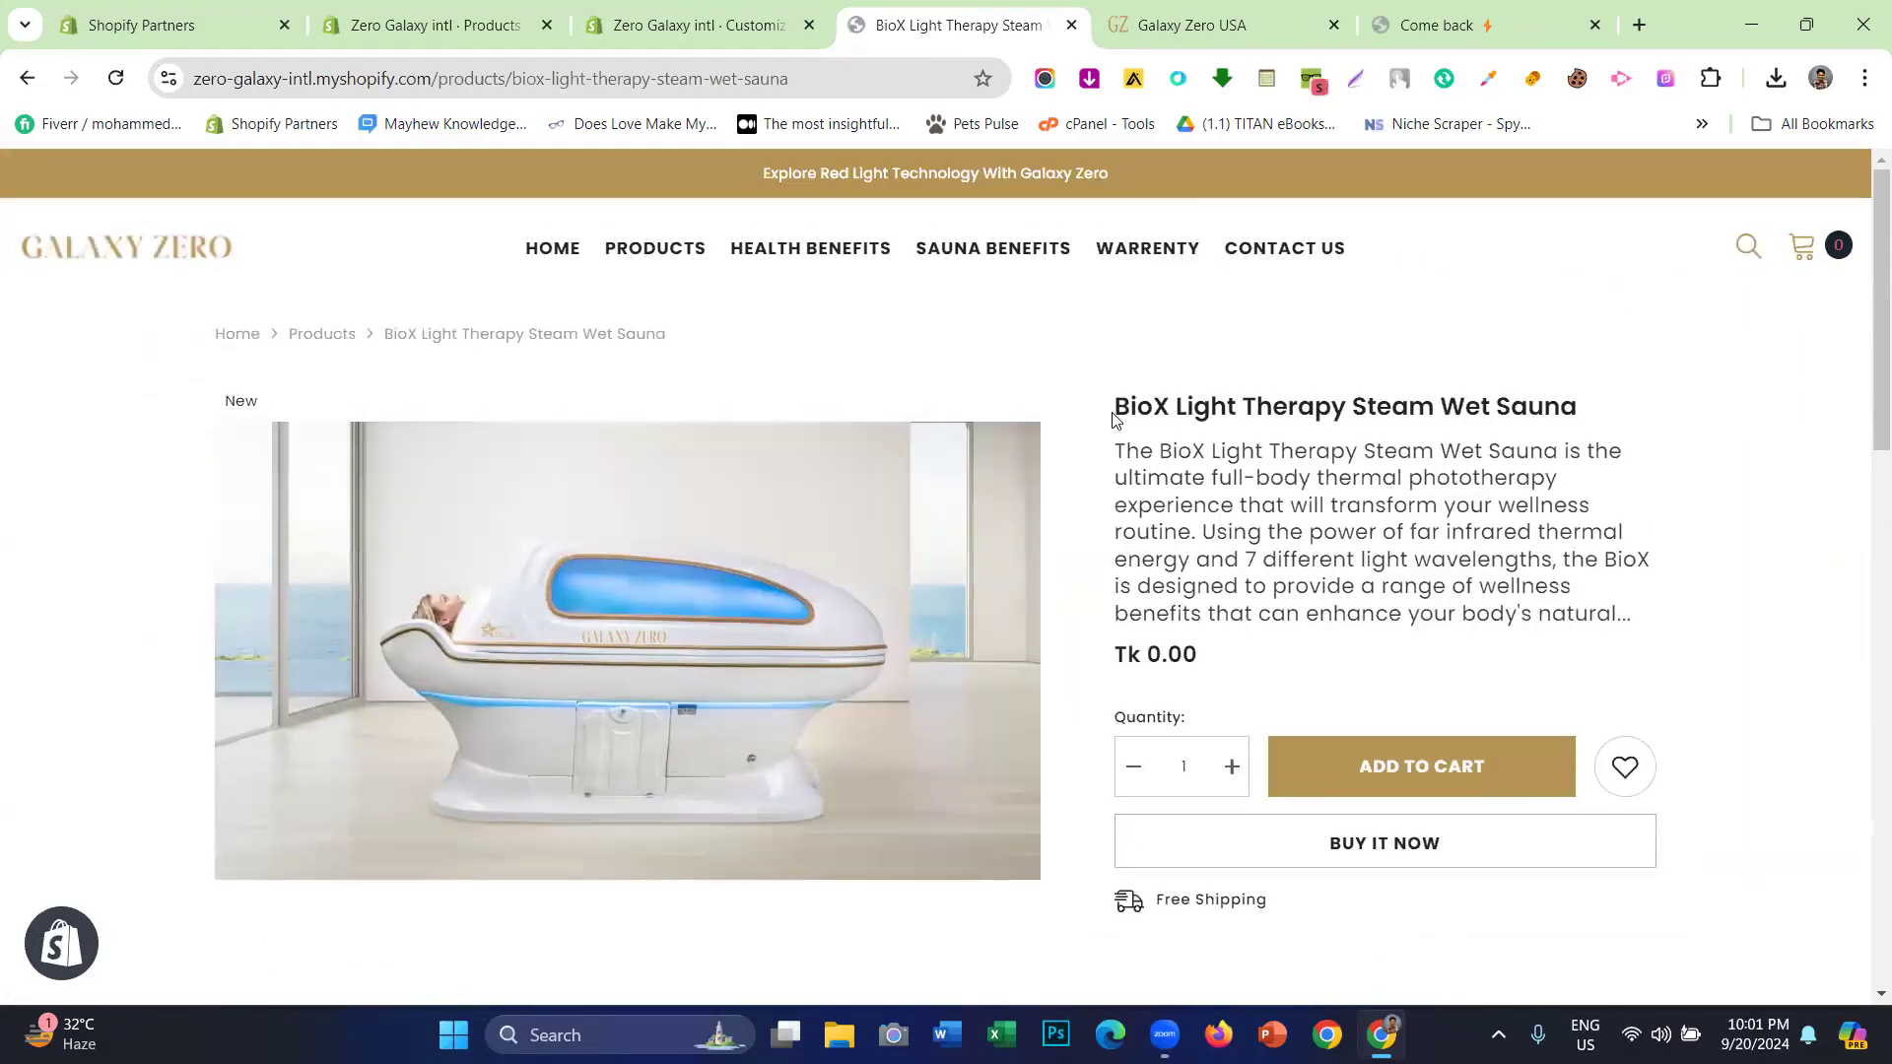
scroll(1192, 469, down, 2)
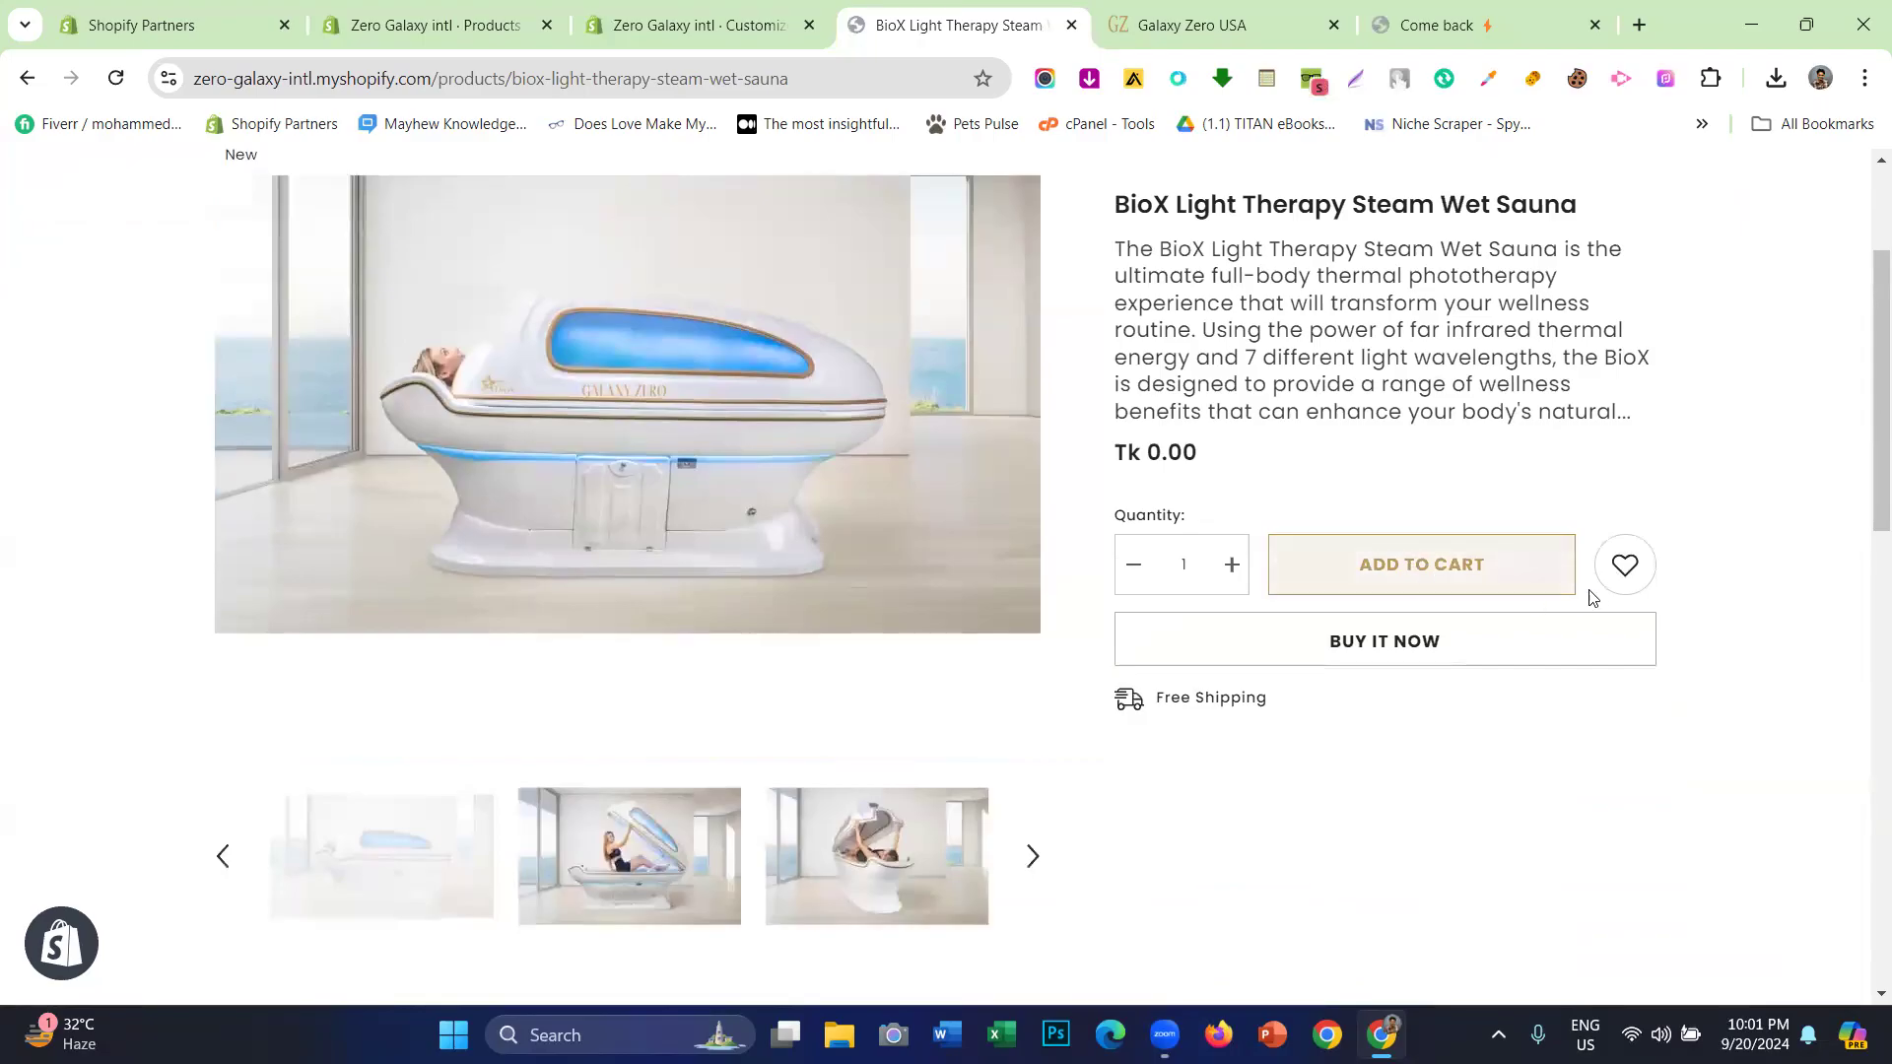
scroll(1298, 599, down, 10)
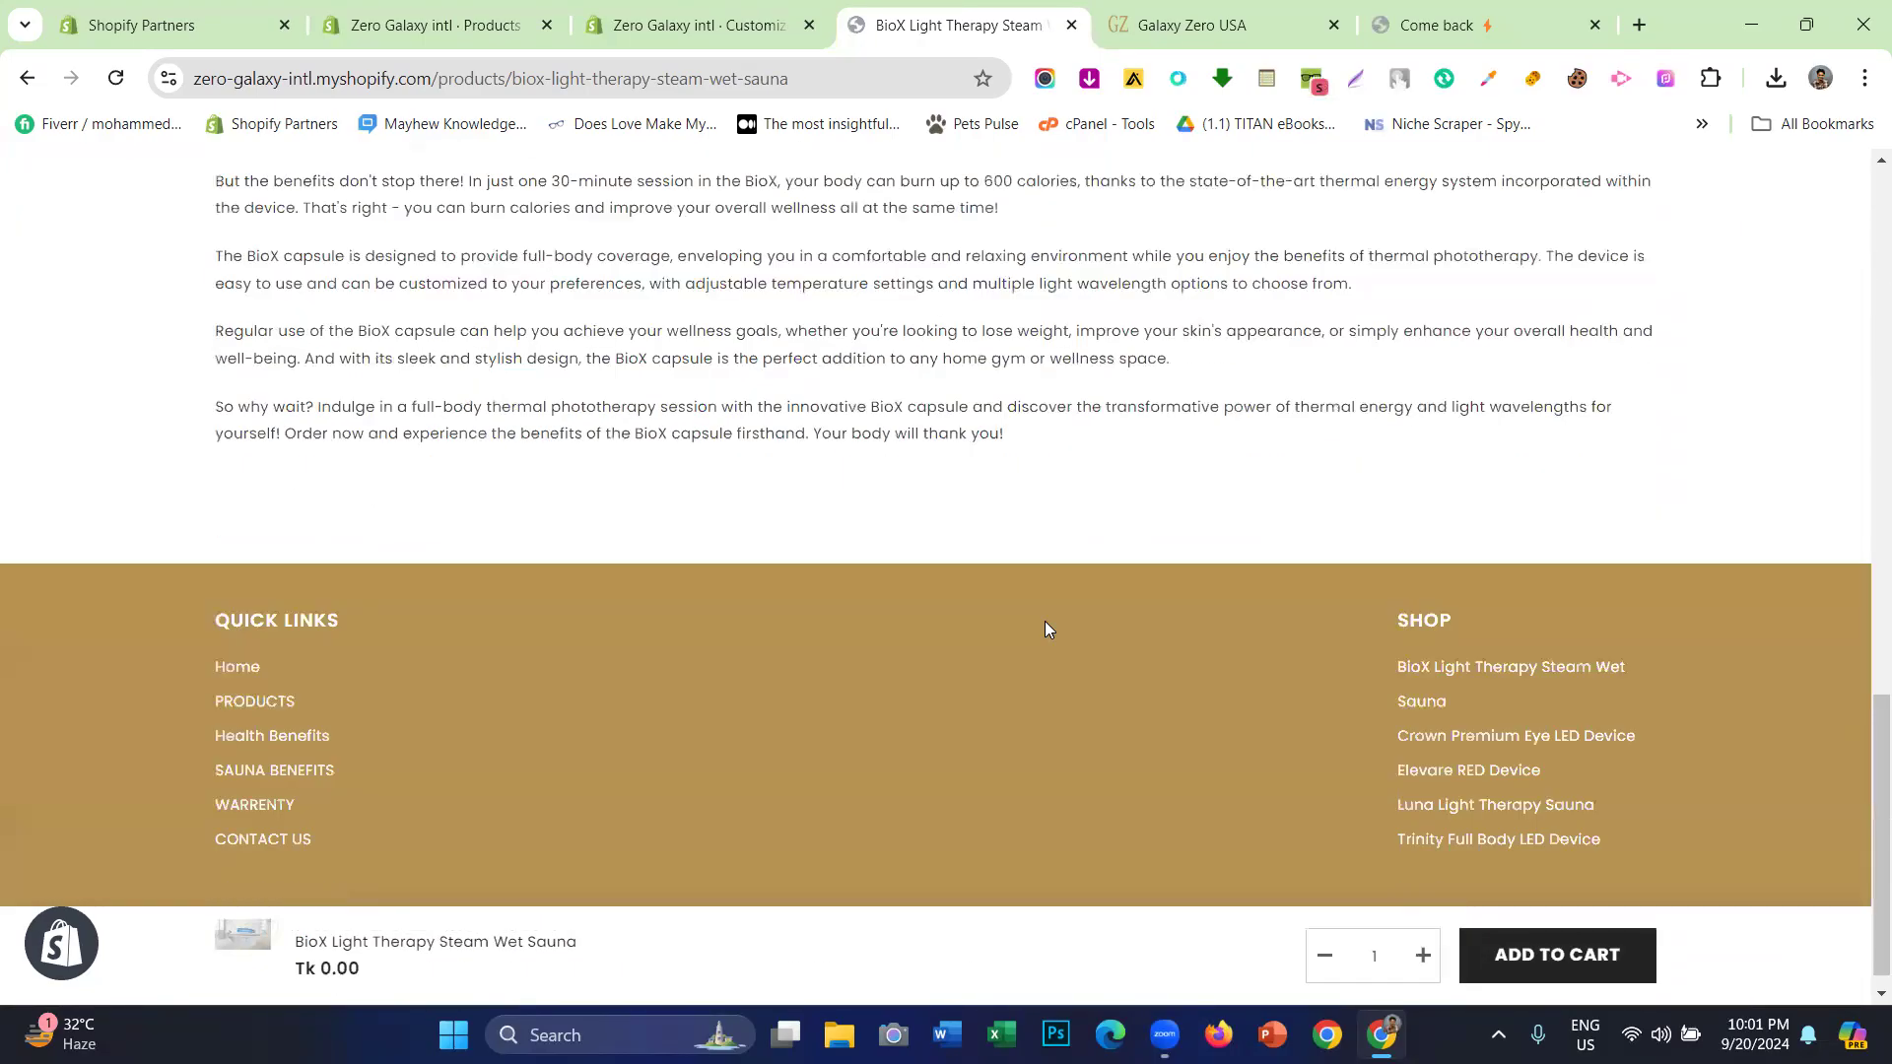
scroll(1044, 629, up, 15)
- Open the storefront's Crown Premium Eye LED Device page and review its title, short description, buy buttons and Description tab
mouse_move(654, 266)
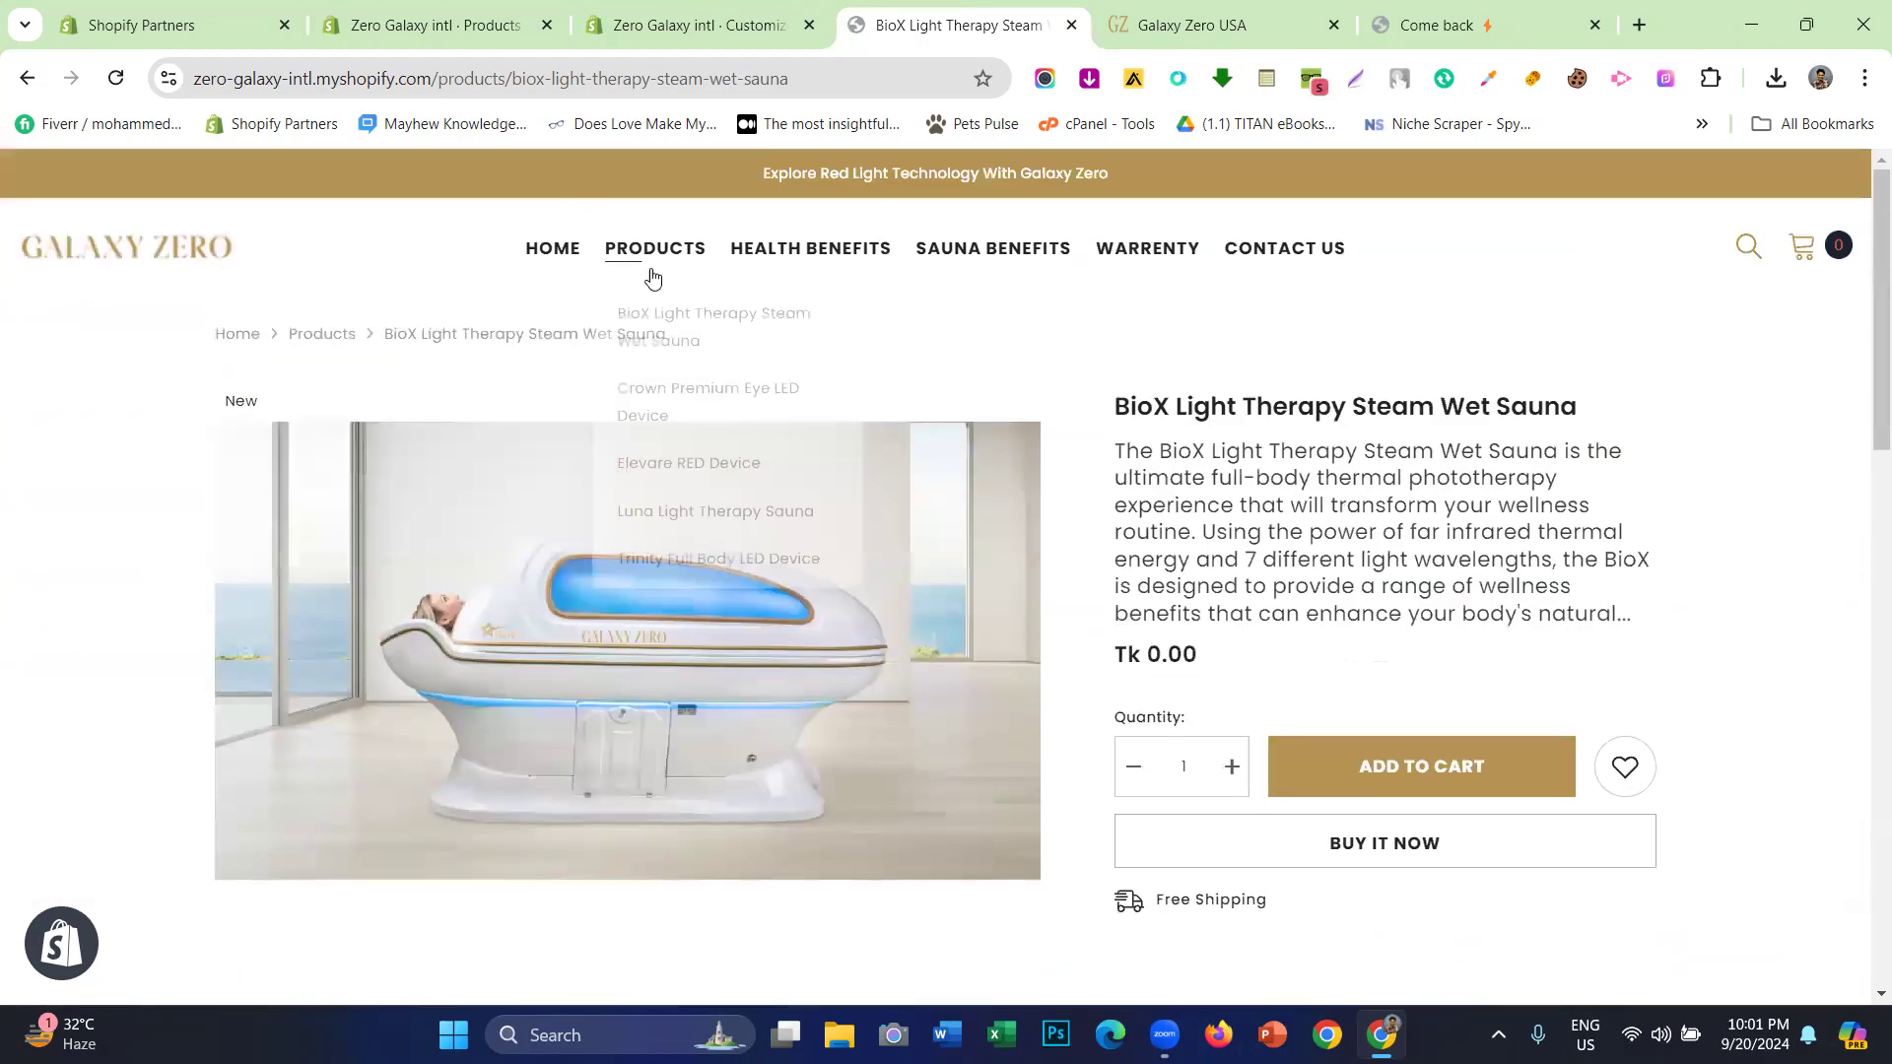
click(689, 419)
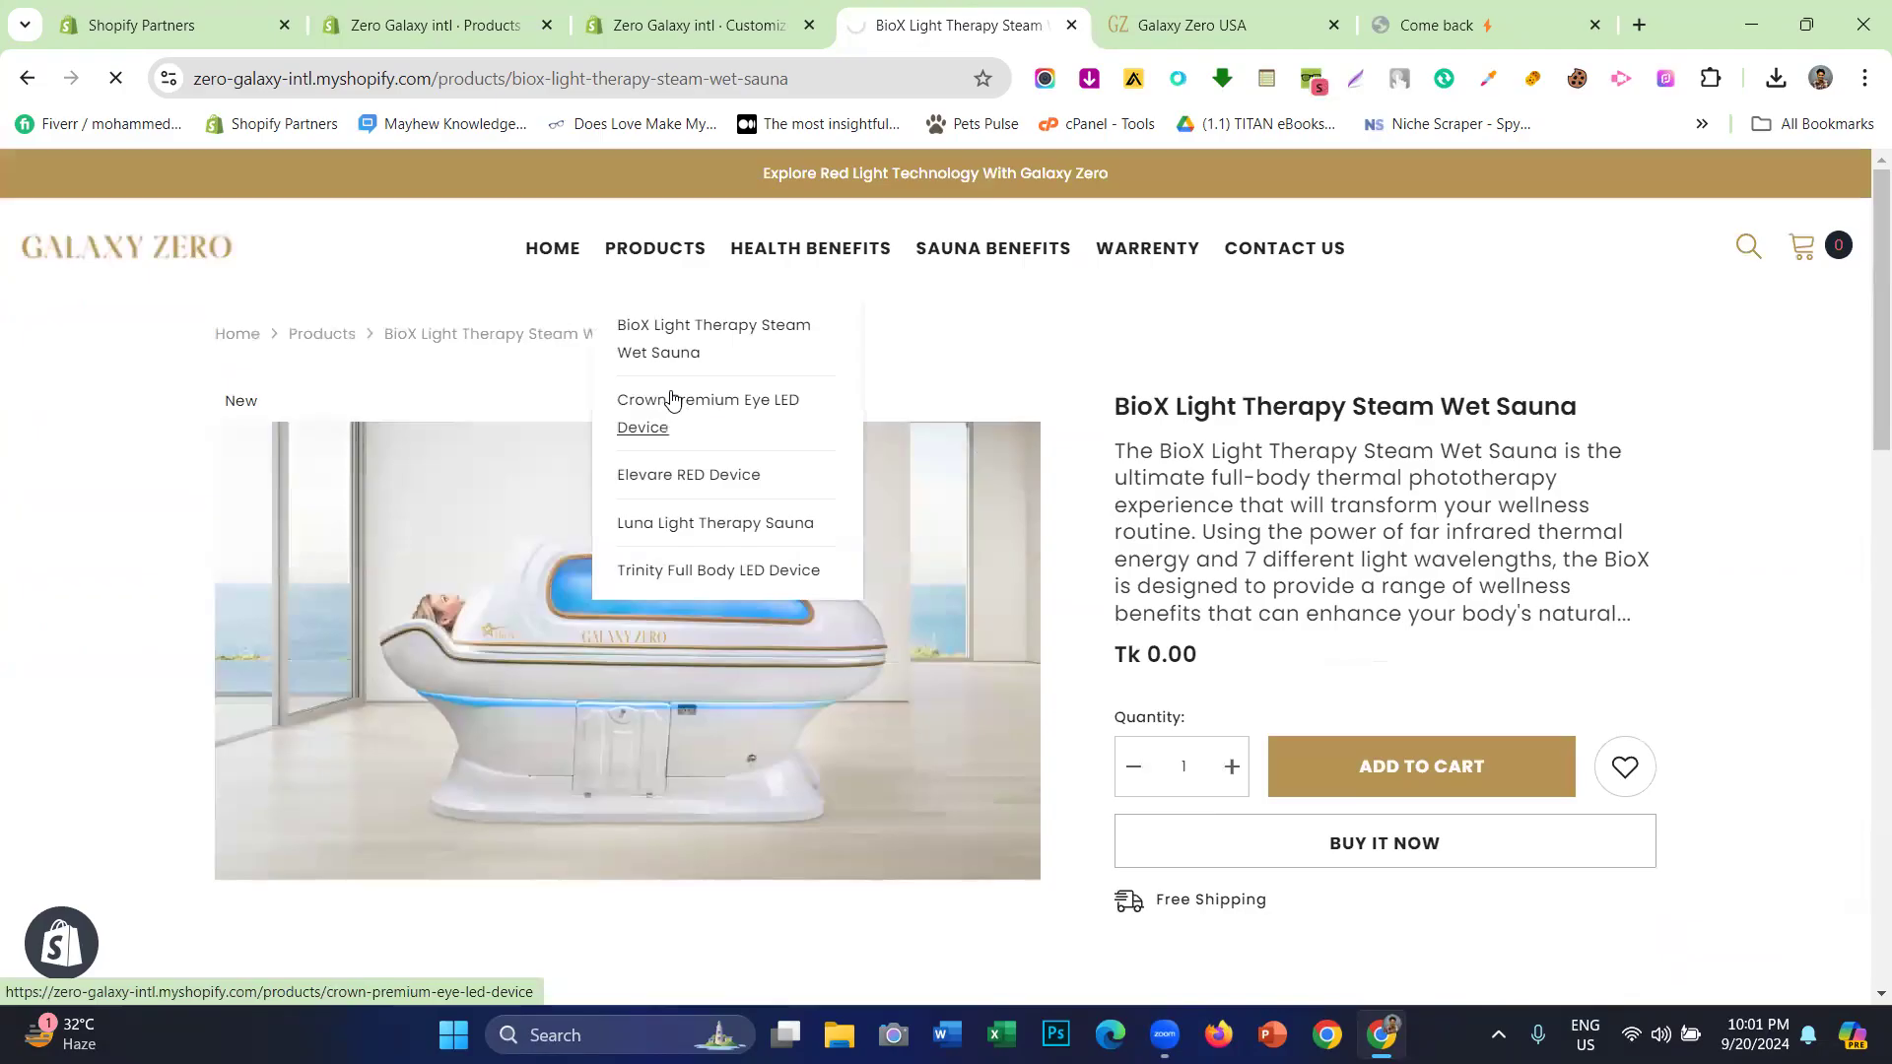
click(671, 399)
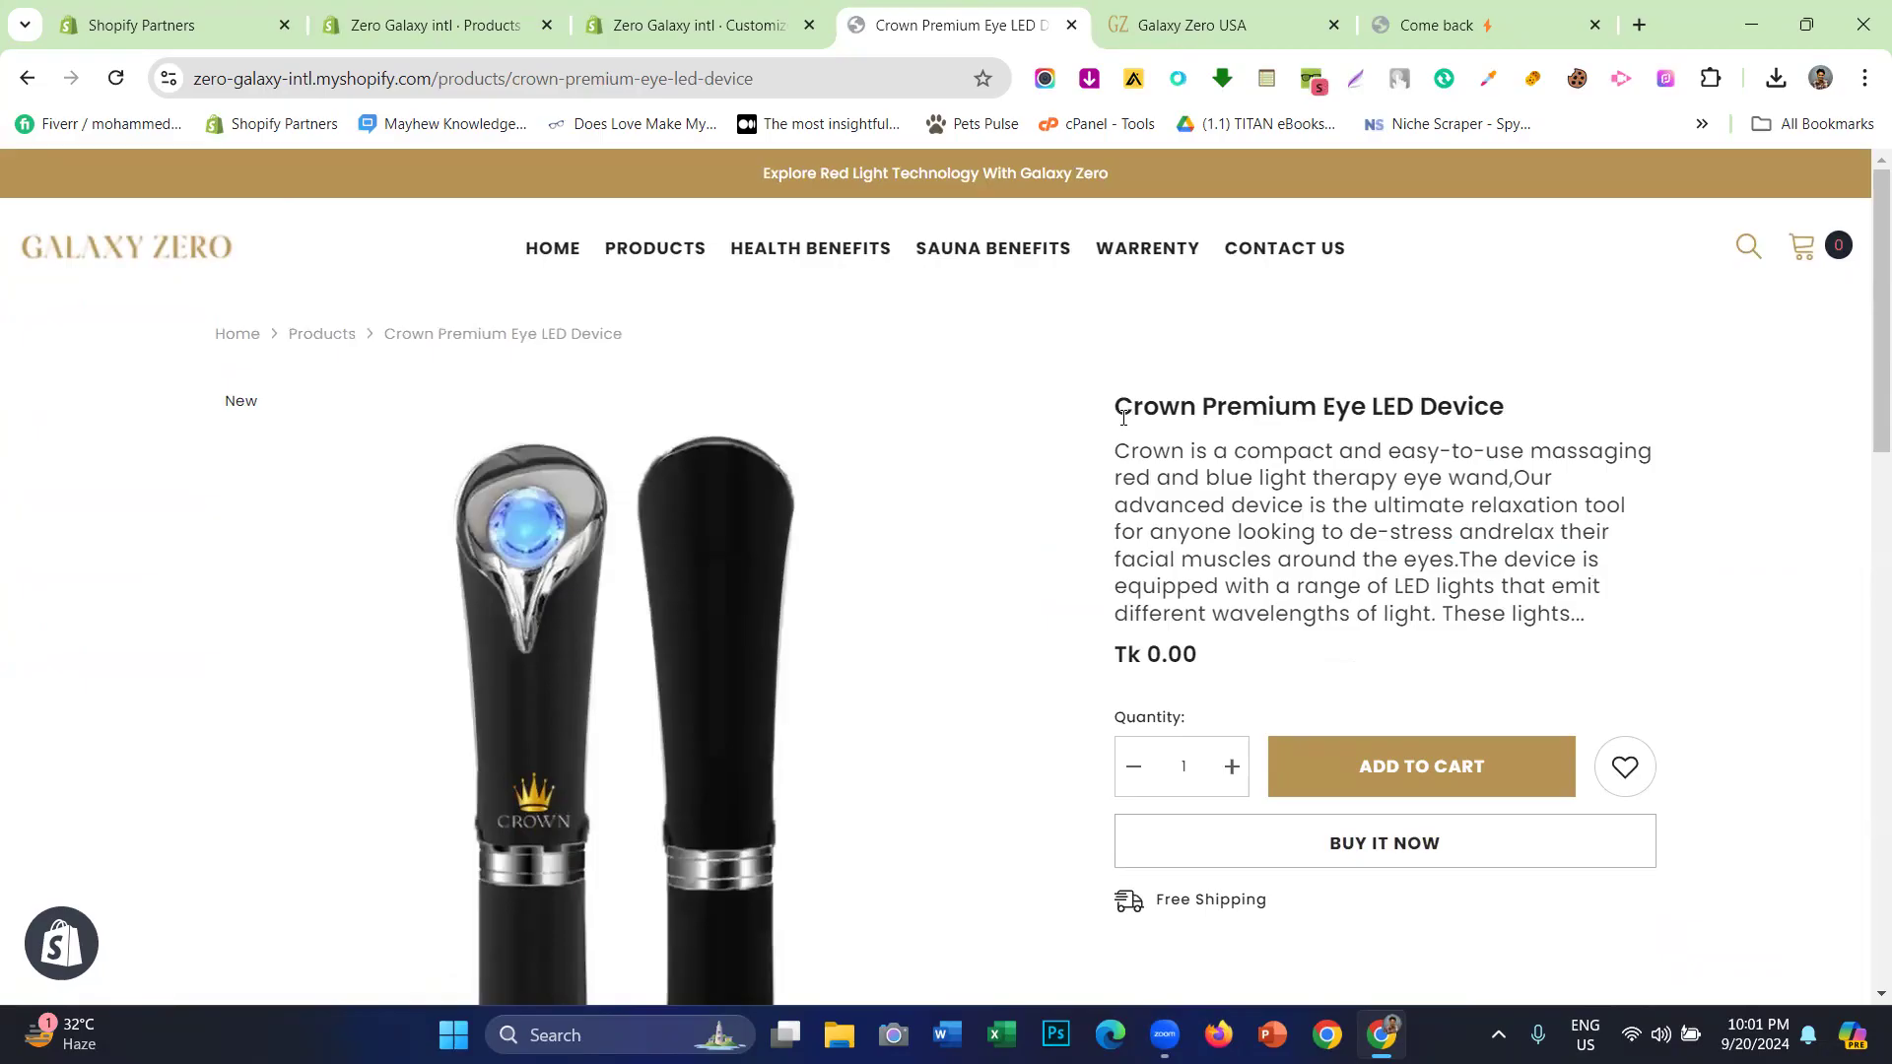
scroll(1173, 480, down, 2)
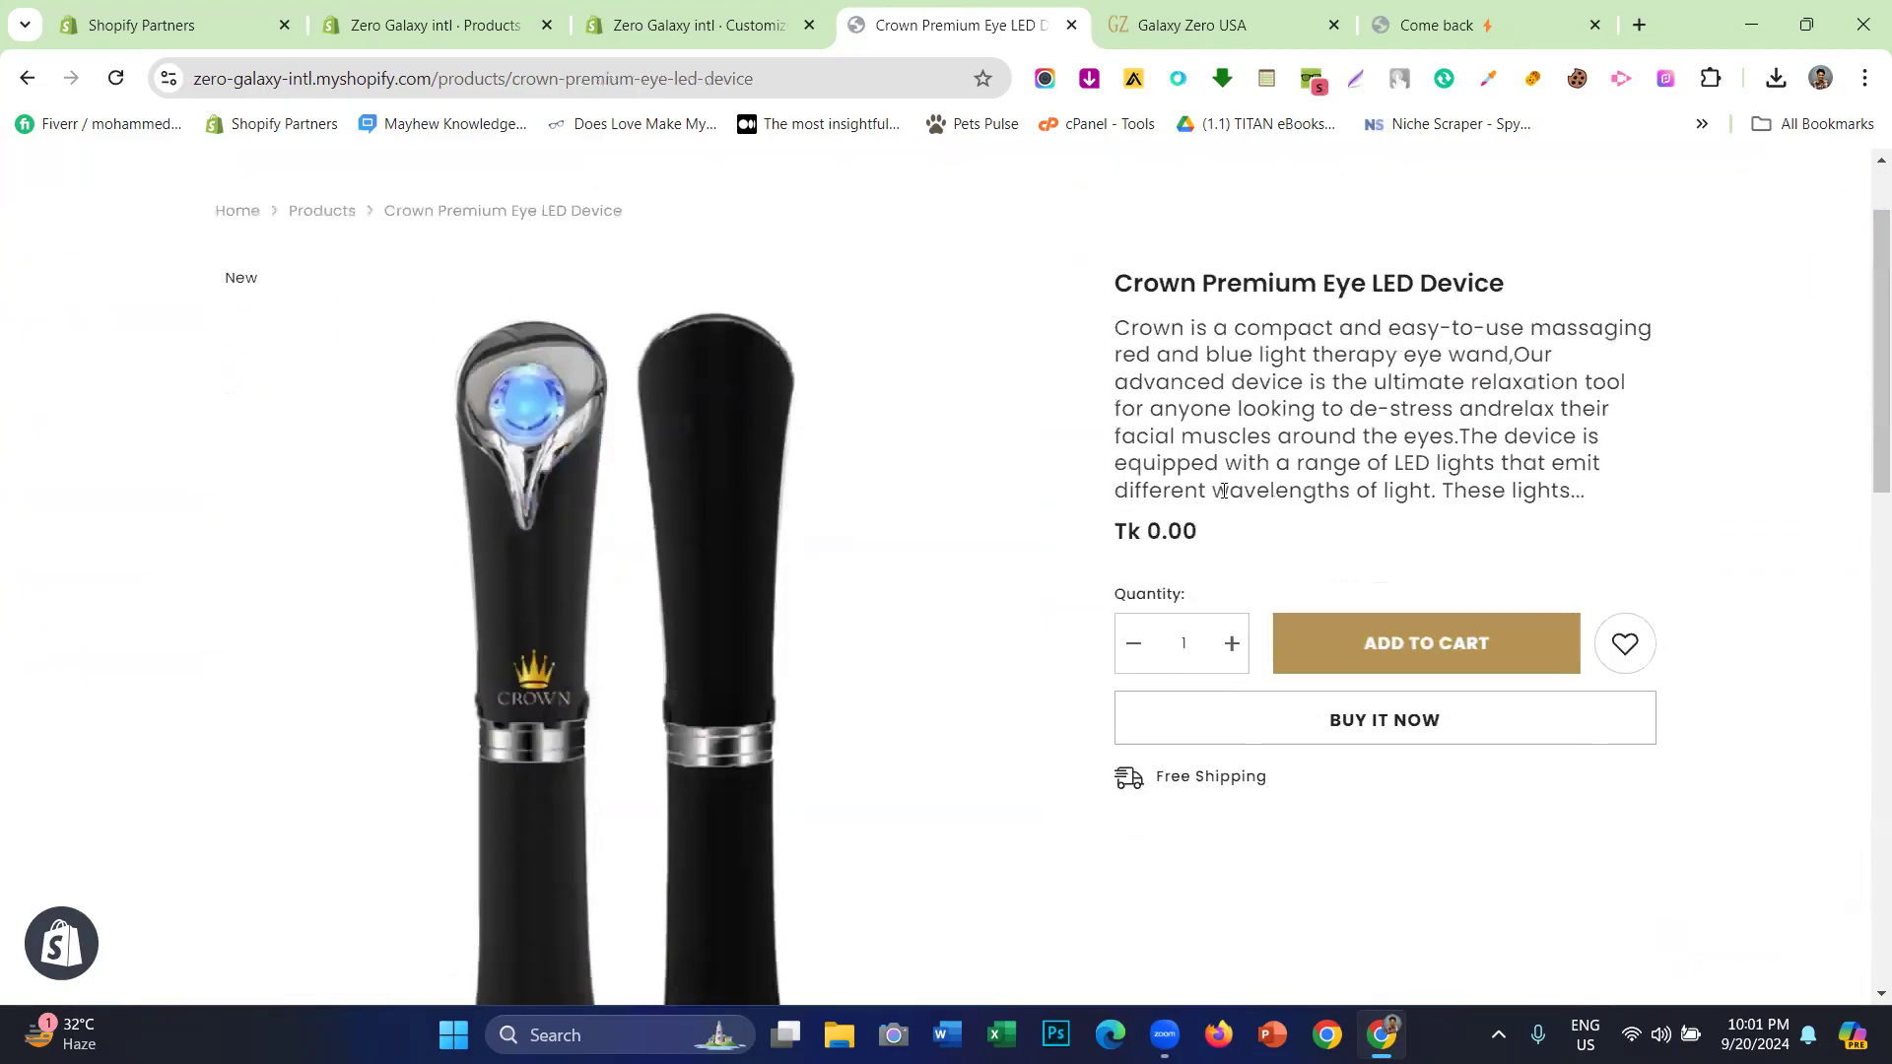
drag(1256, 463, 734, 493)
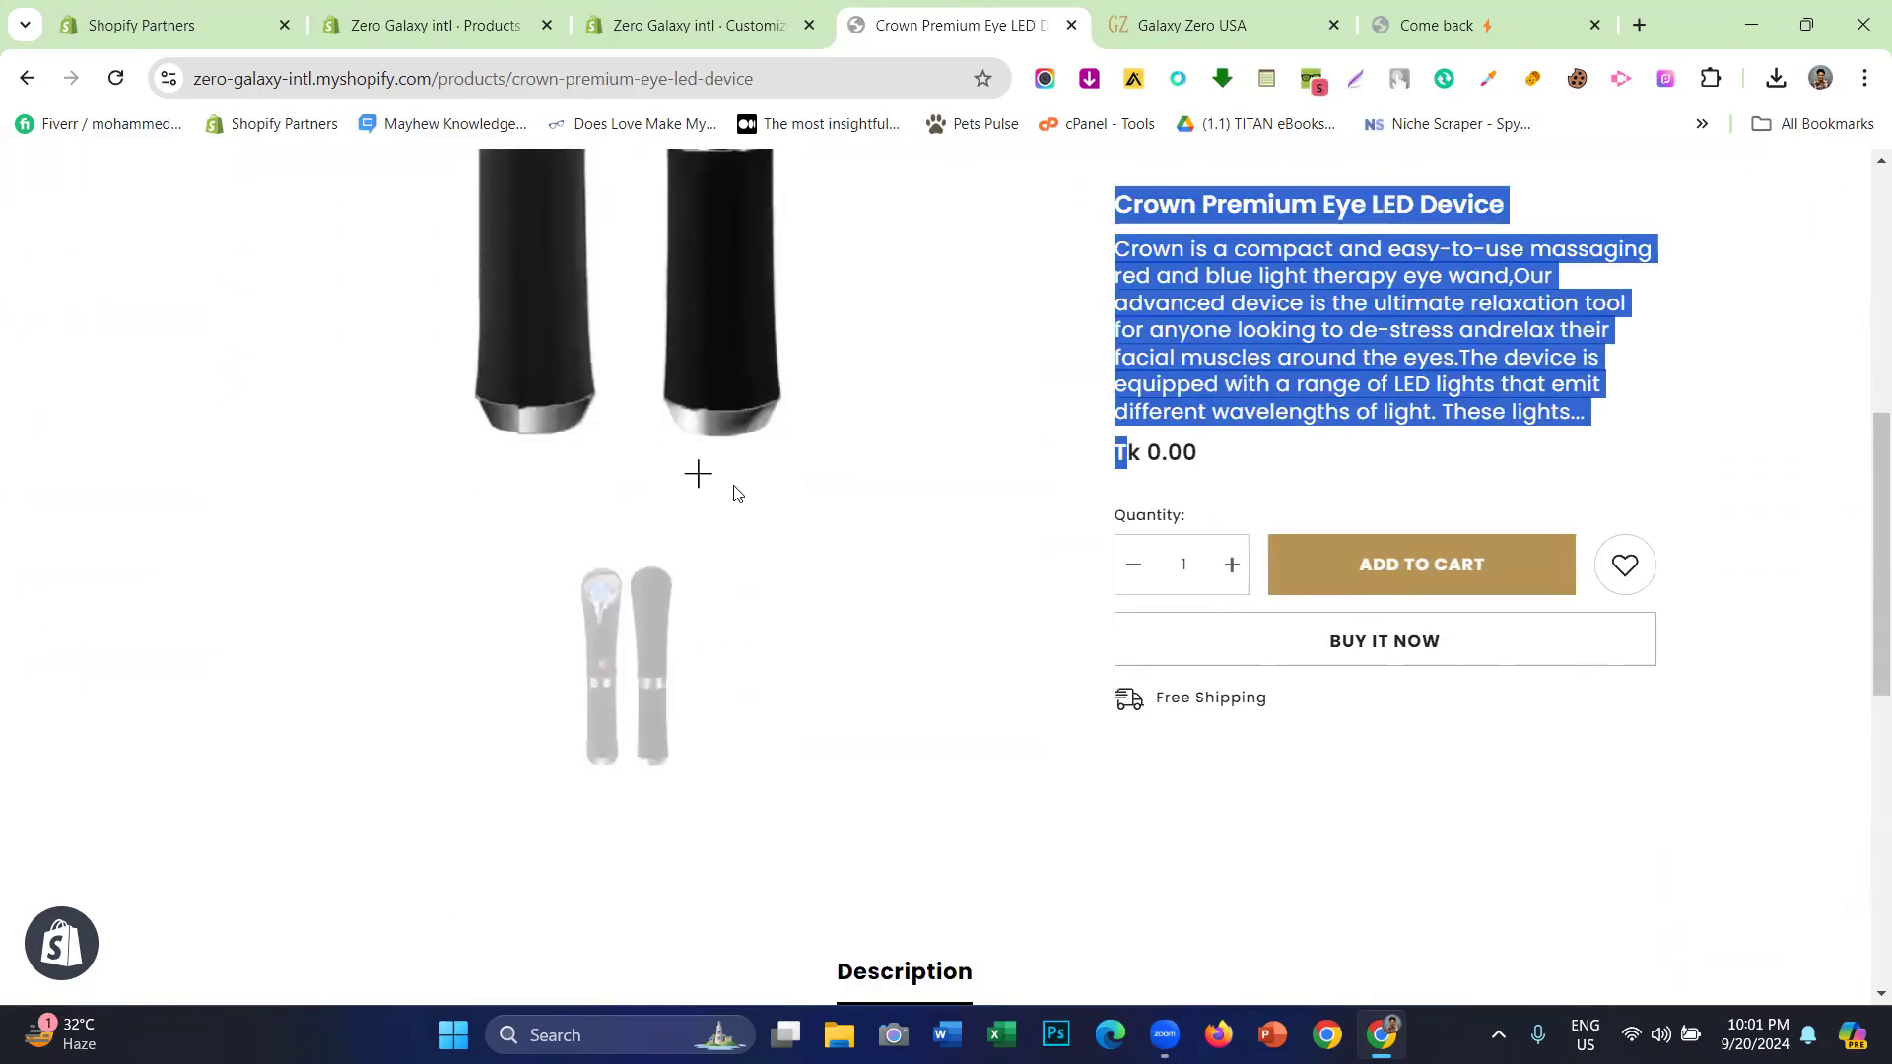
click(1119, 459)
scroll(1085, 498, down, 7)
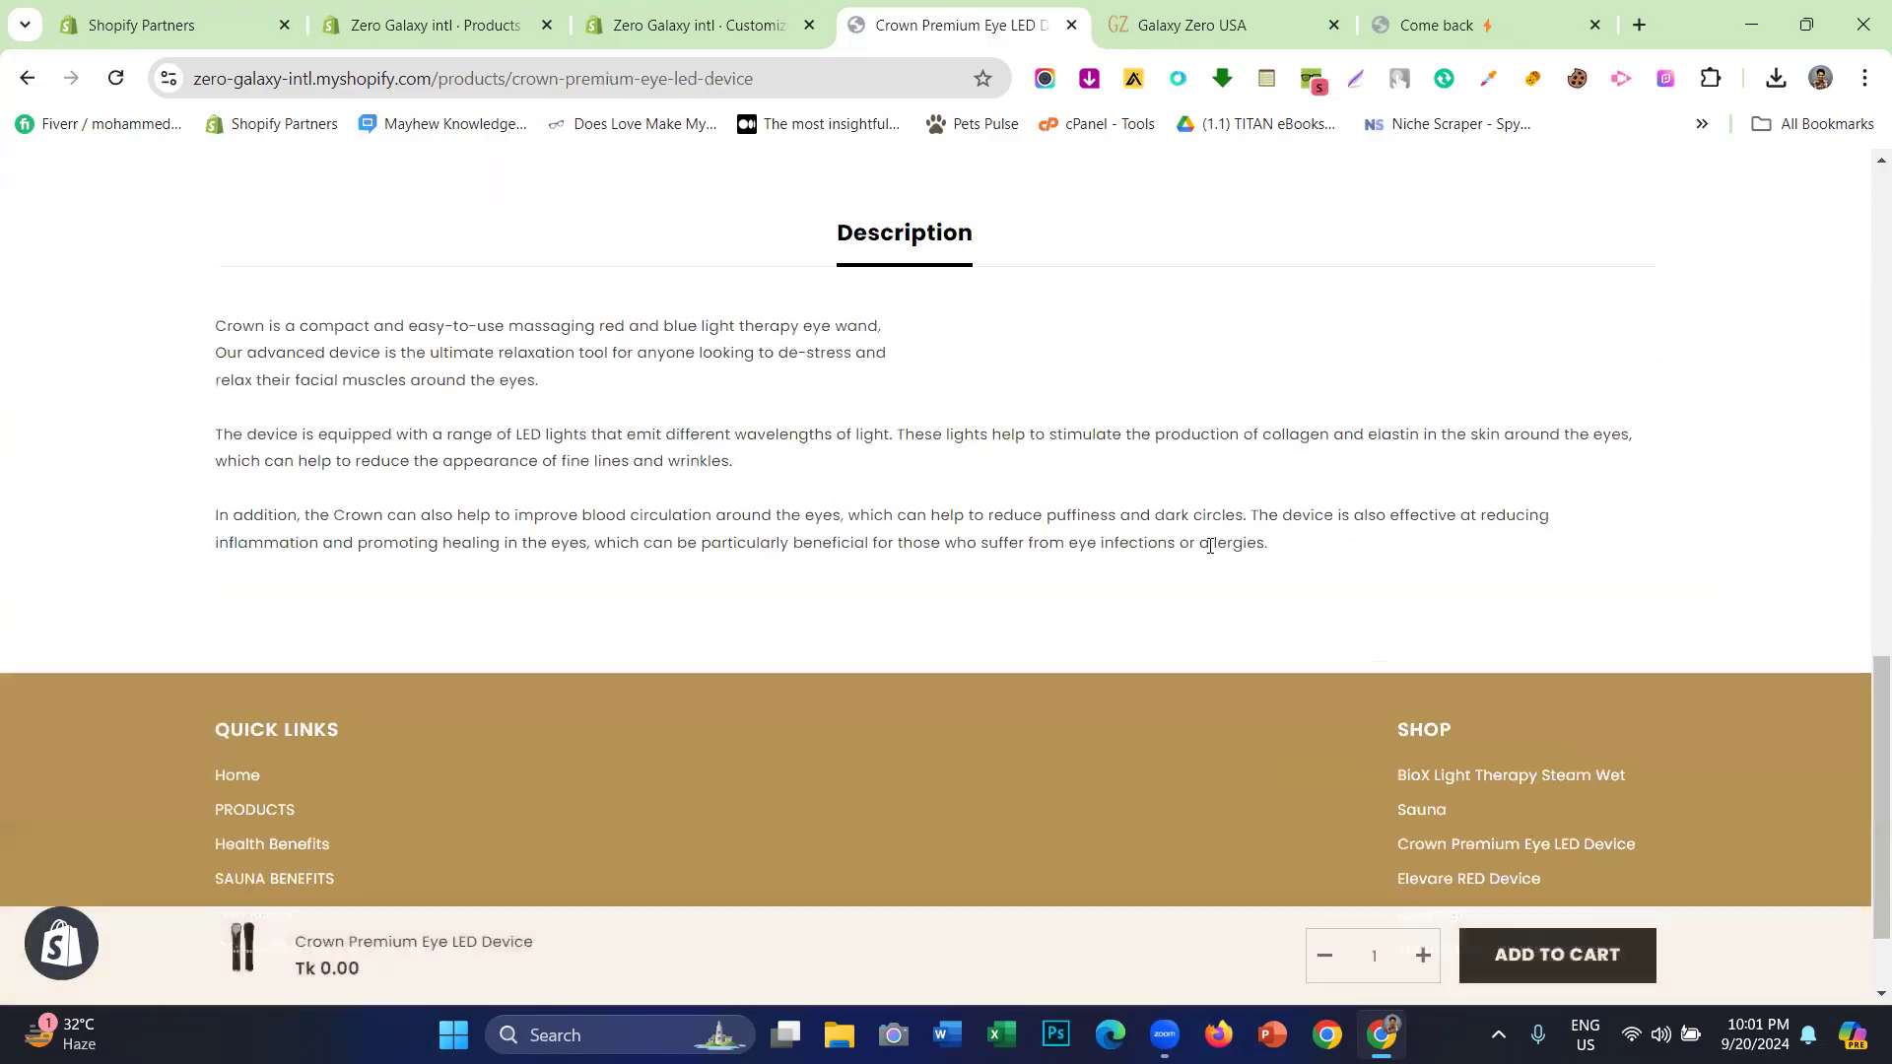
drag(217, 335, 729, 545)
scroll(748, 611, up, 10)
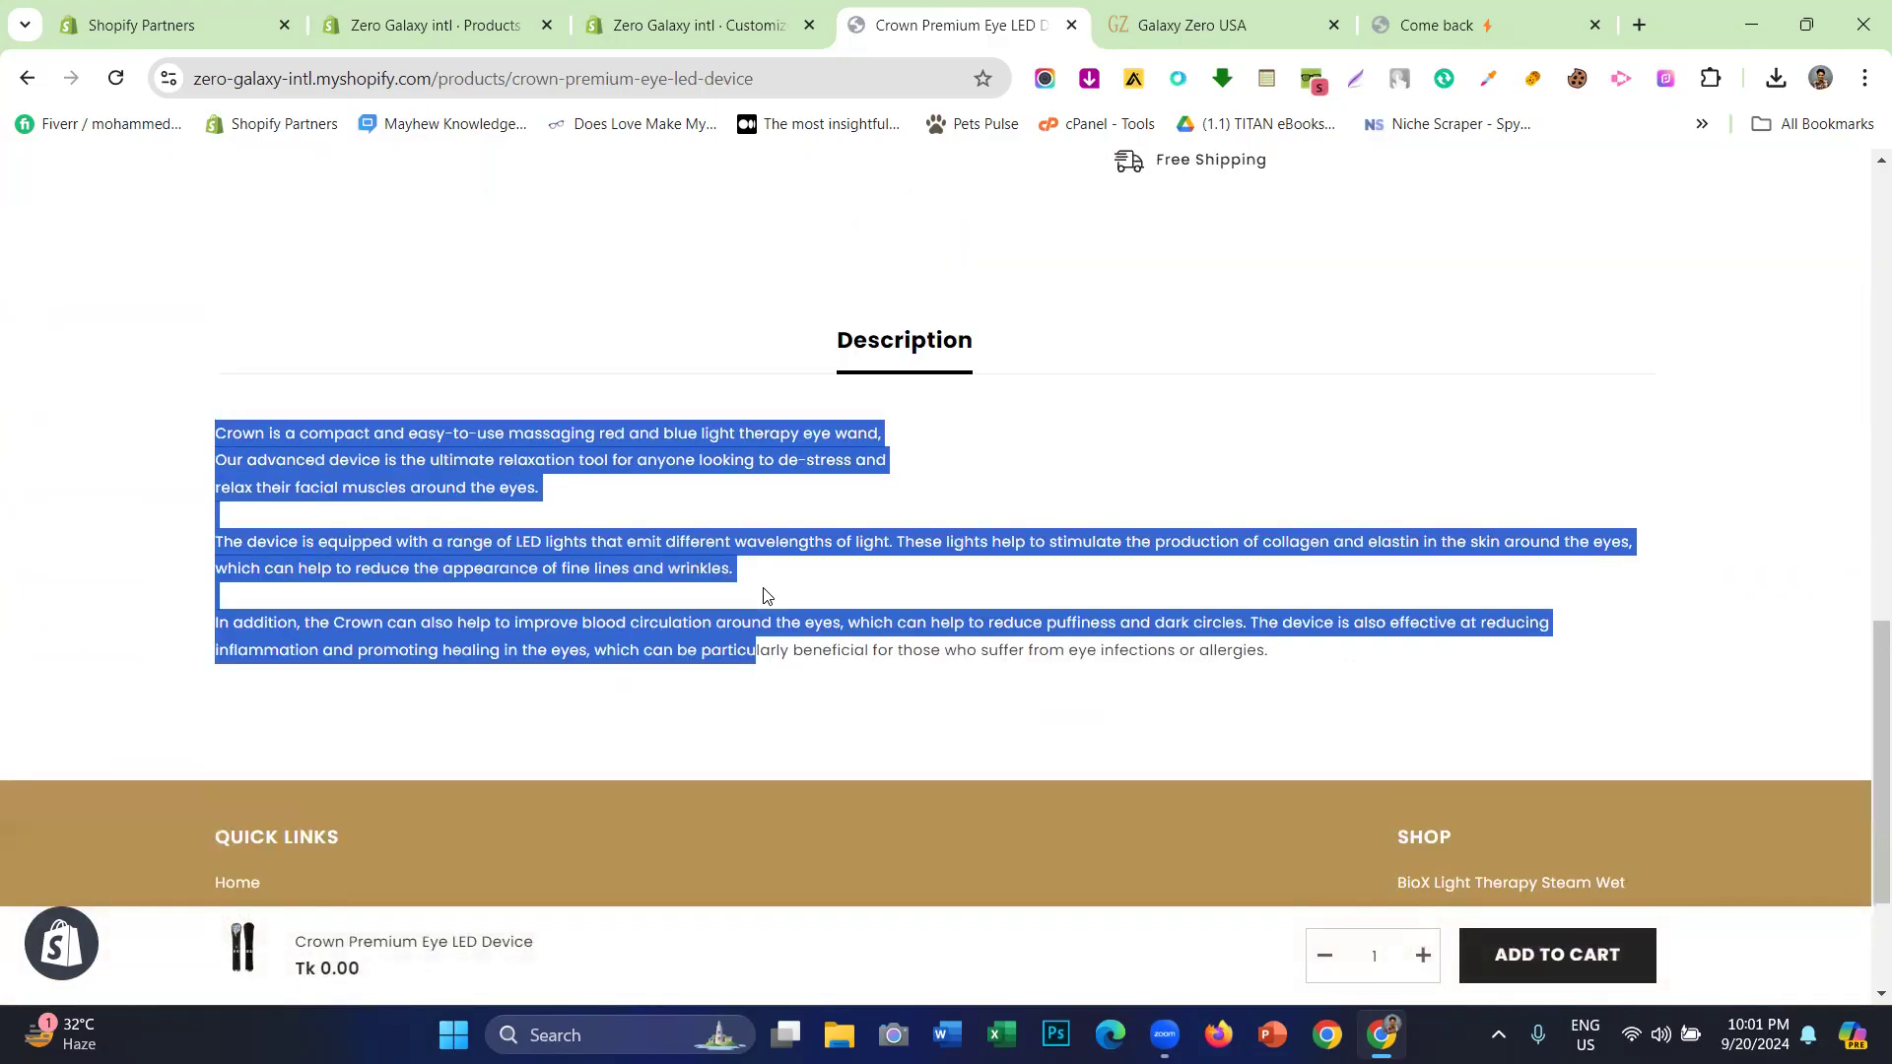
- Open the storefront's Elevare RED Device page and review its product details and the key benefits in its description
mouse_move(667, 262)
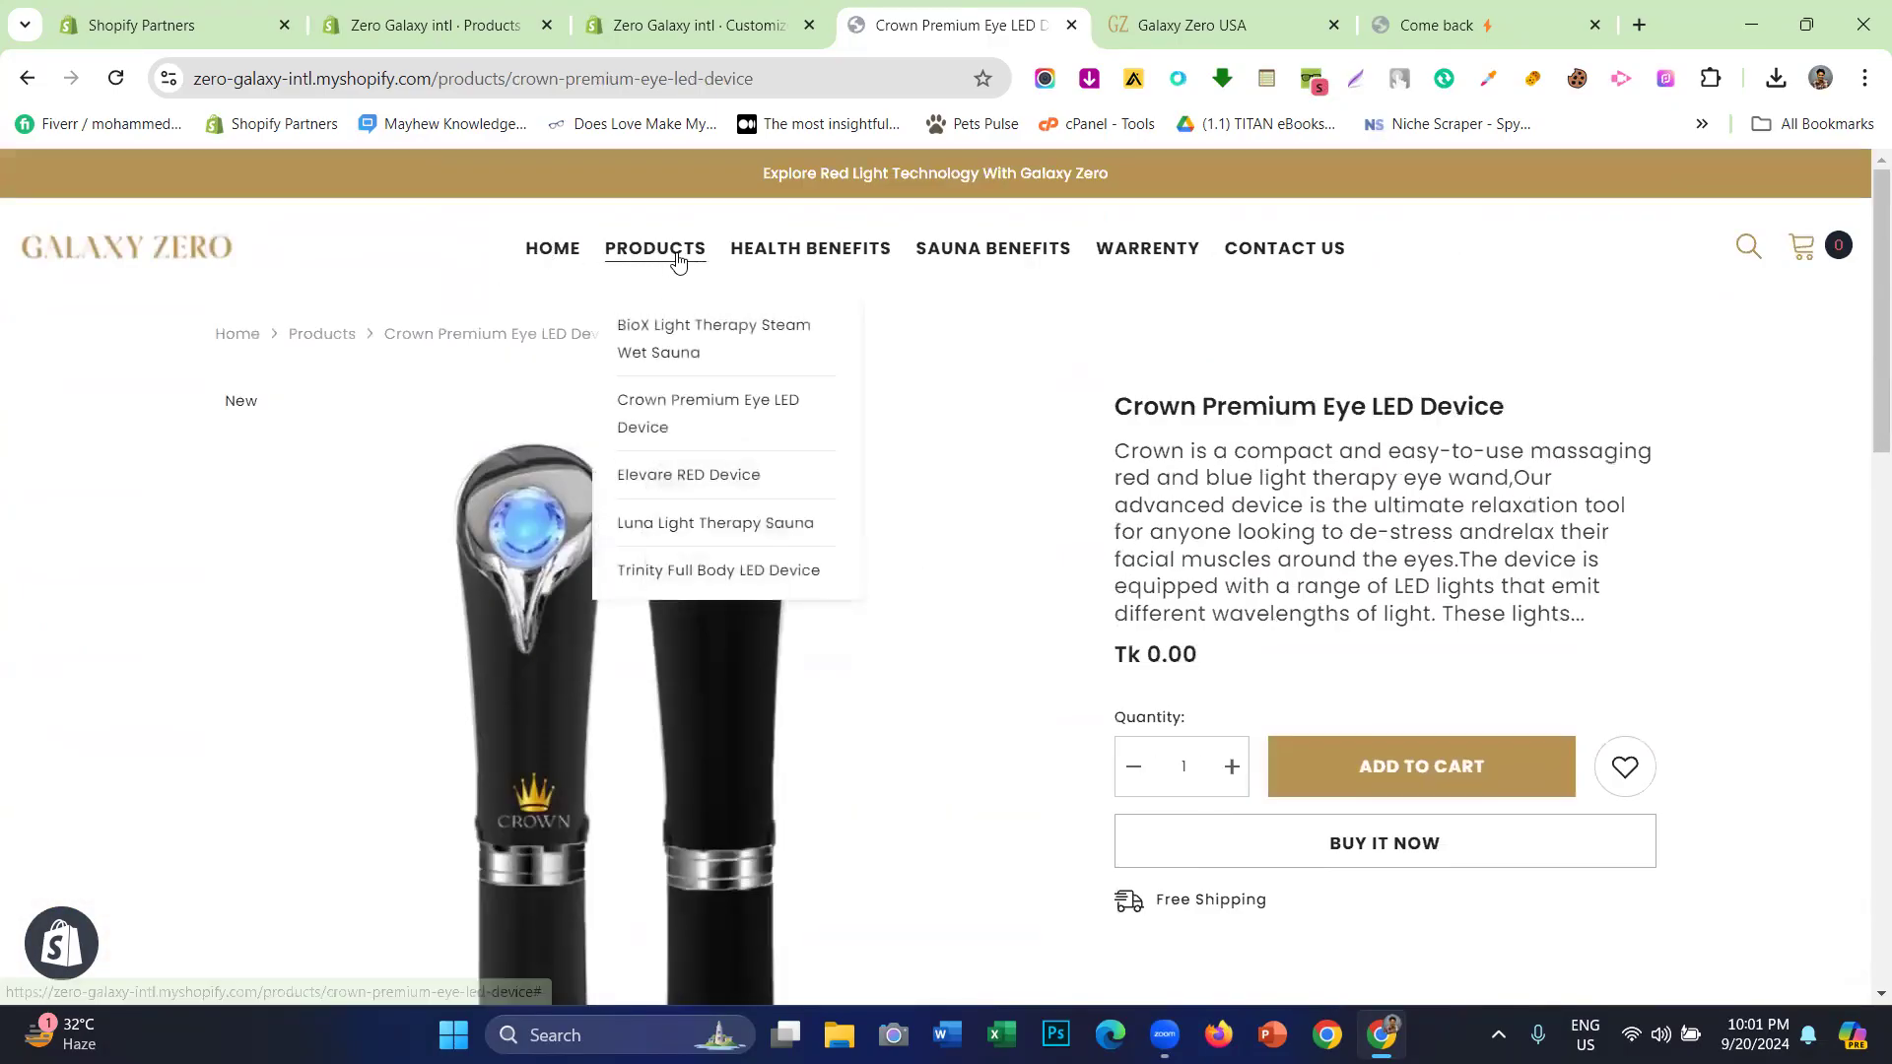
click(679, 490)
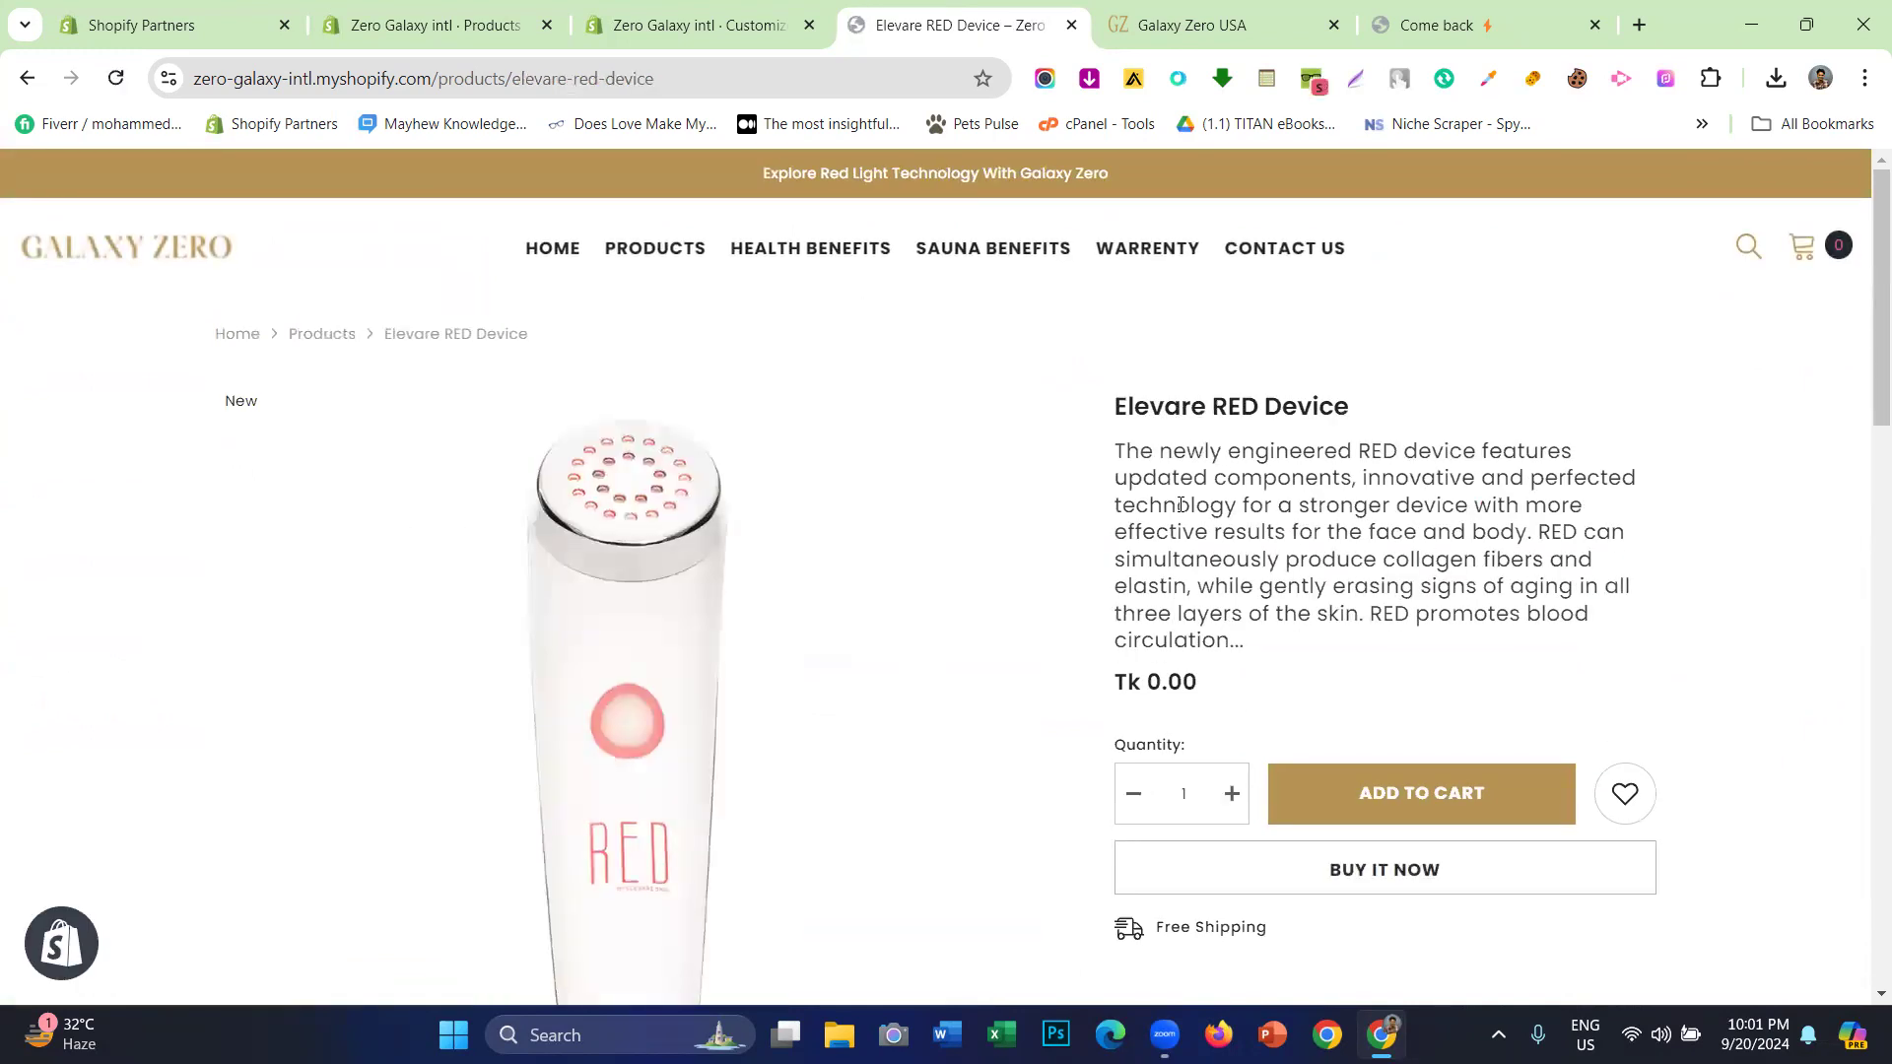
scroll(1185, 591, down, 3)
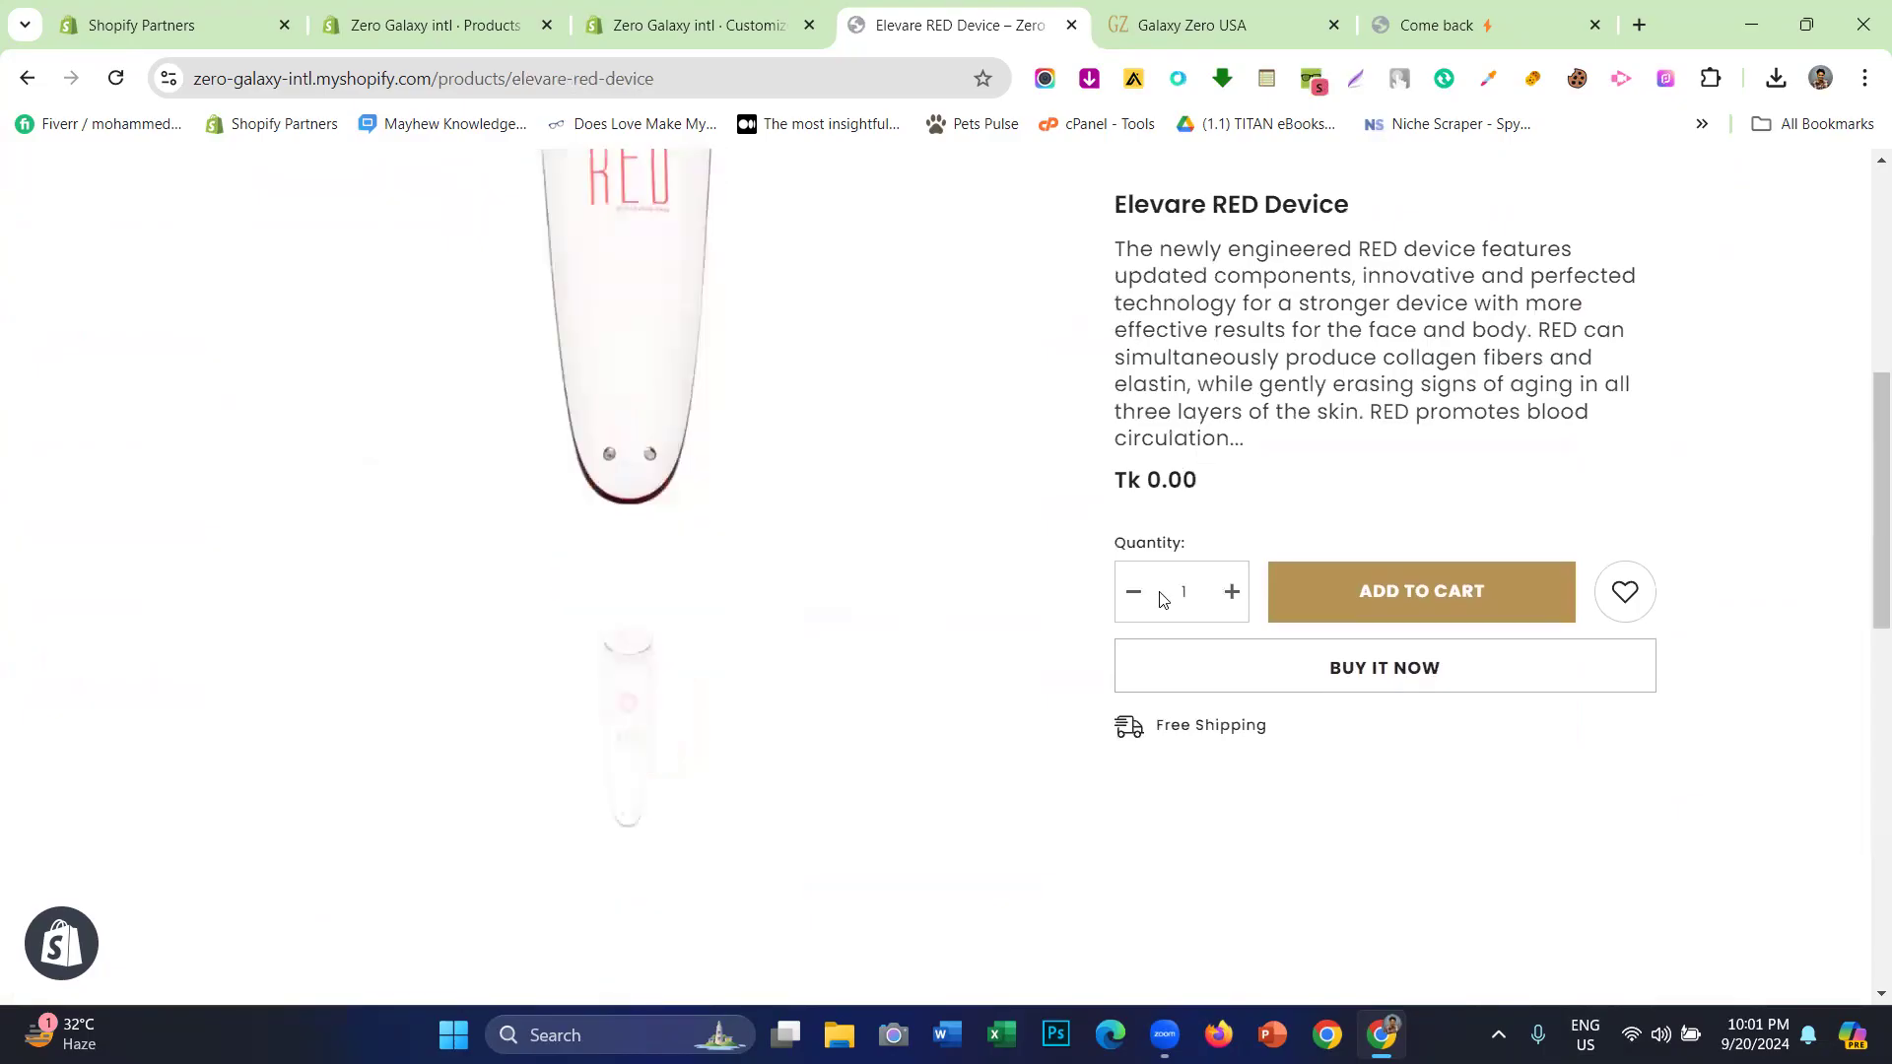
scroll(532, 508, down, 3)
scroll(528, 620, down, 3)
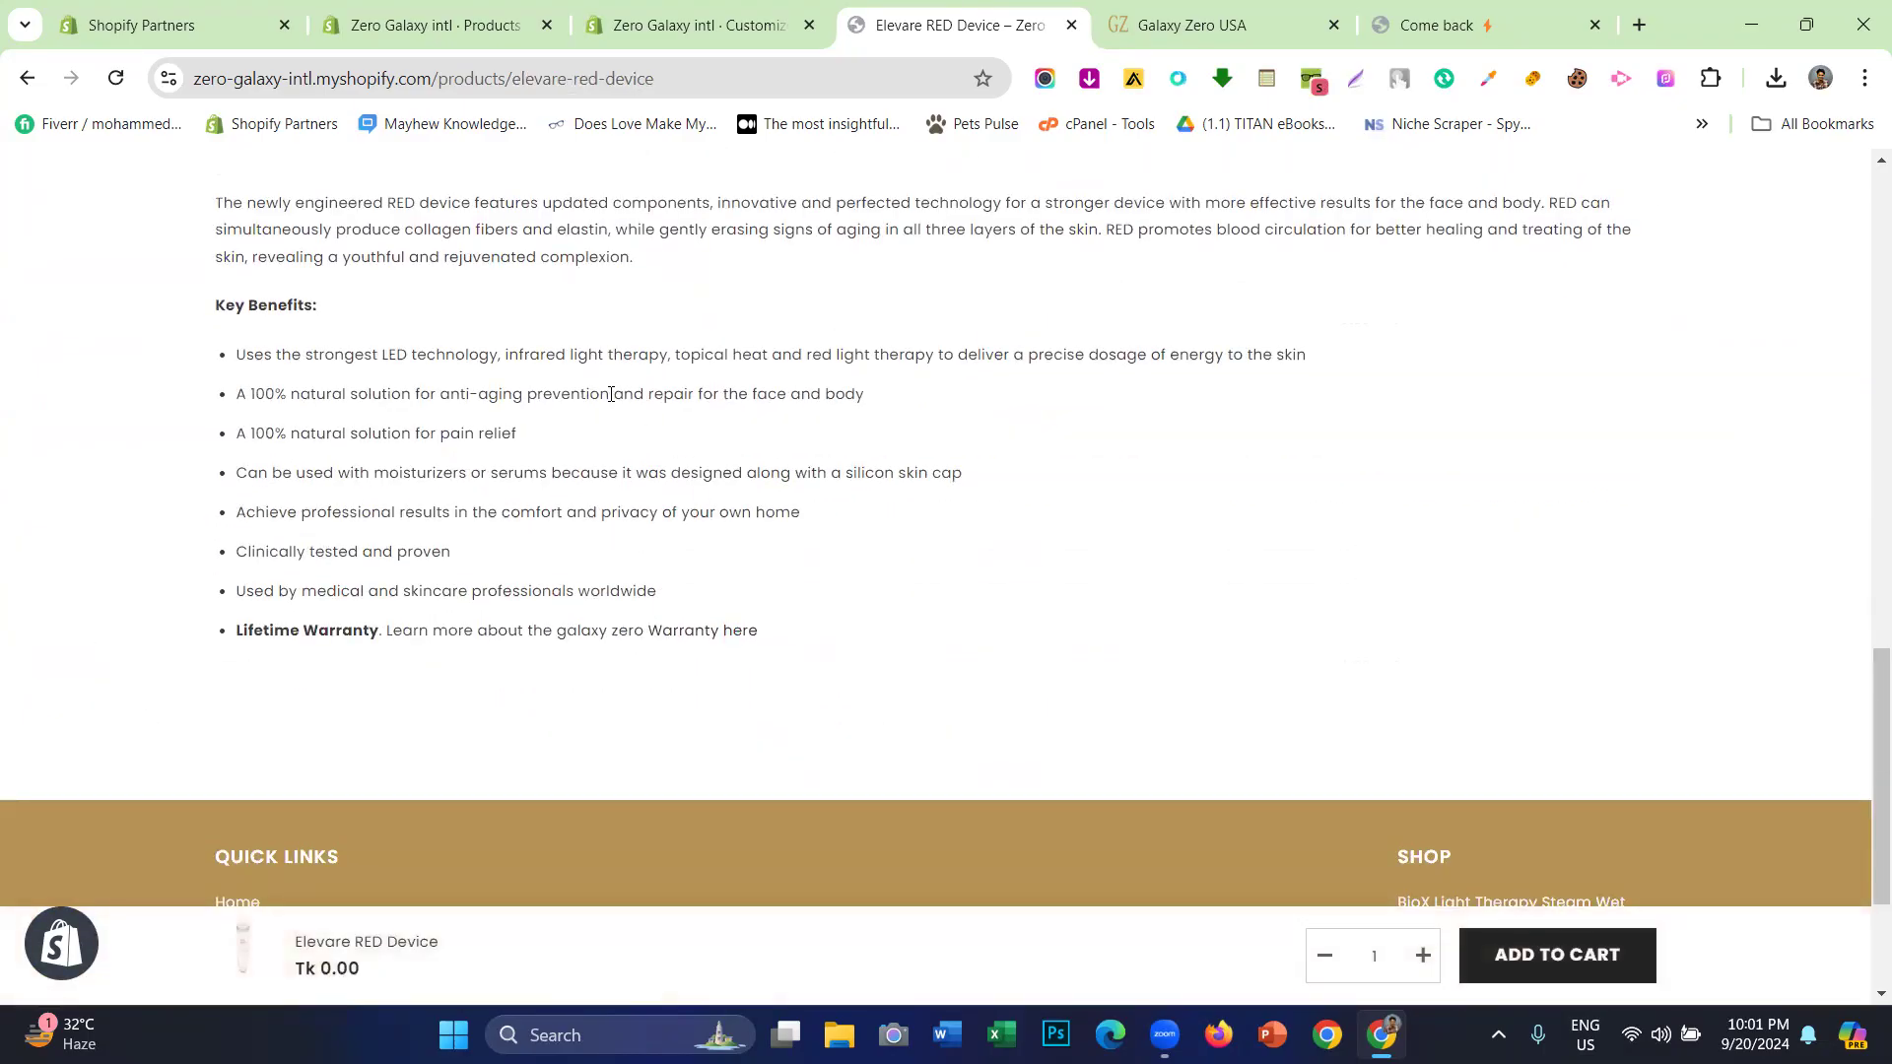
drag(604, 540, 719, 541)
scroll(718, 557, up, 10)
- Switch to the live Galaxy Zero site and open the Trinity Full Body LED Device product page in a separate tab
mouse_move(631, 258)
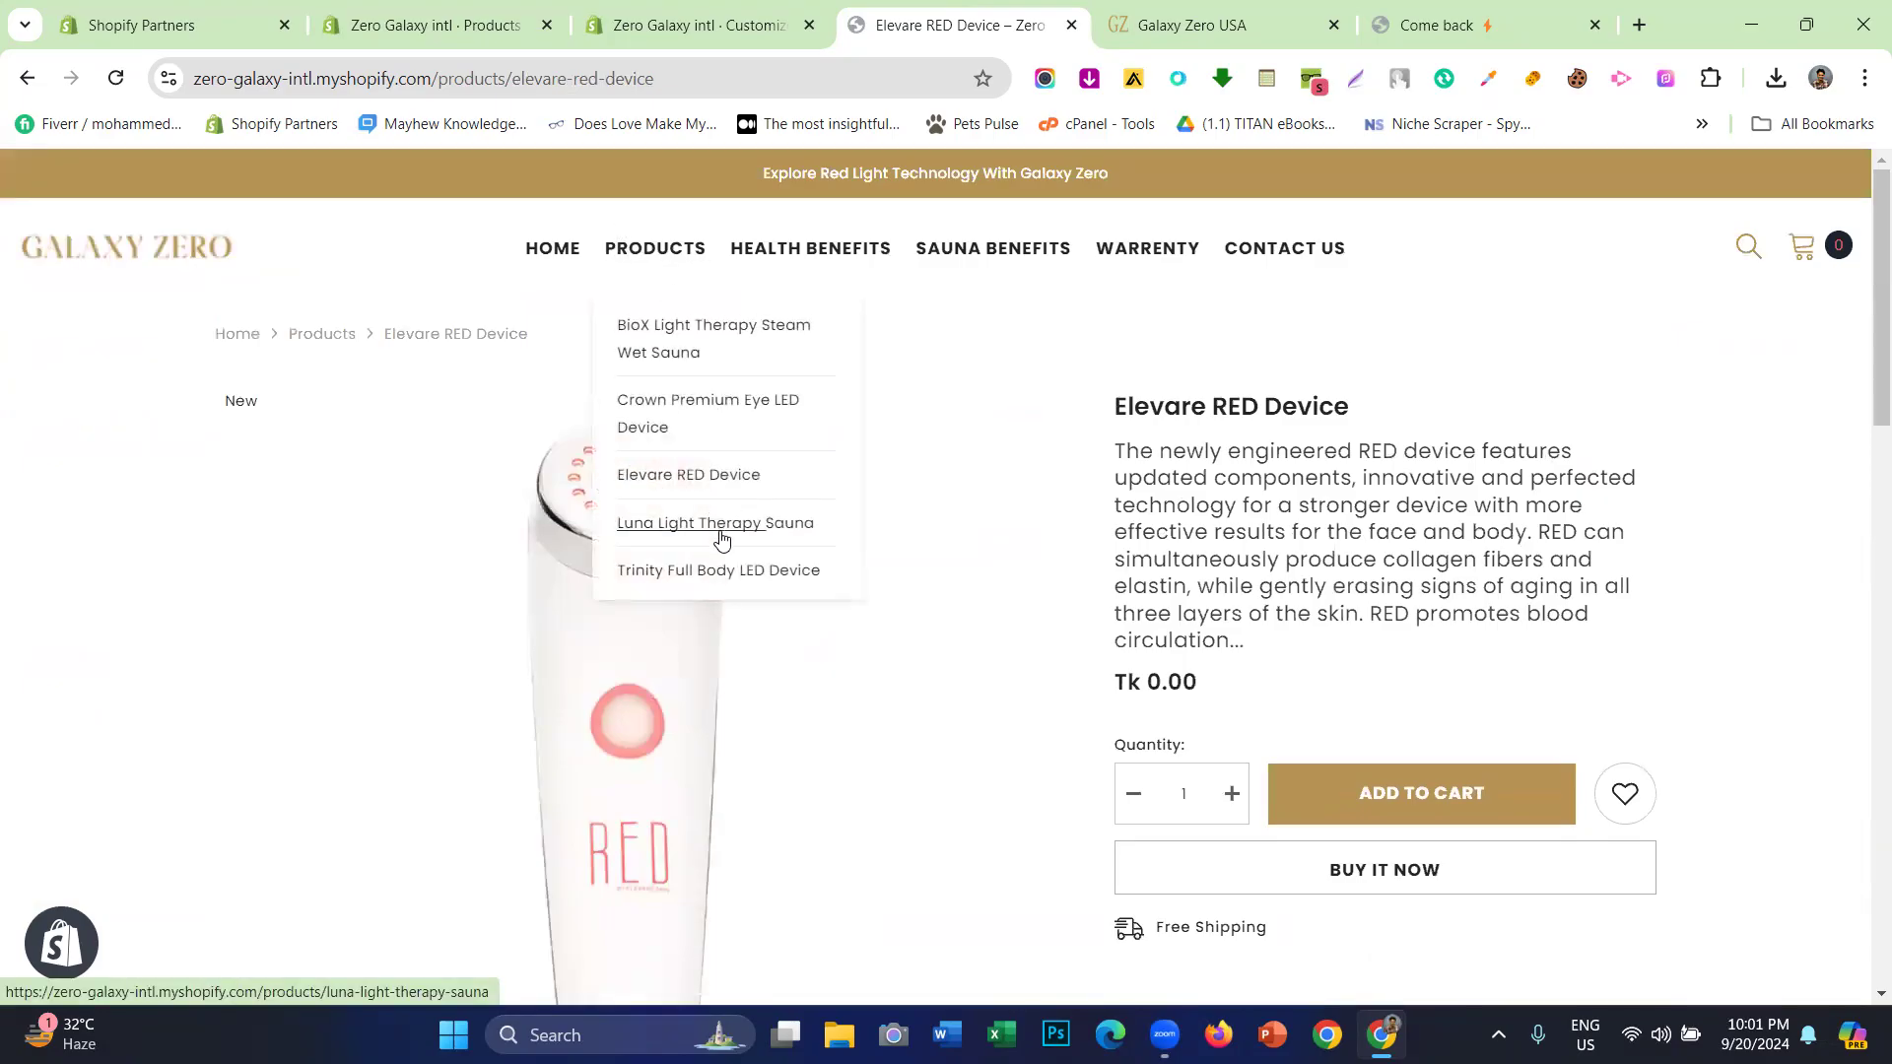
click(1154, 8)
mouse_move(697, 280)
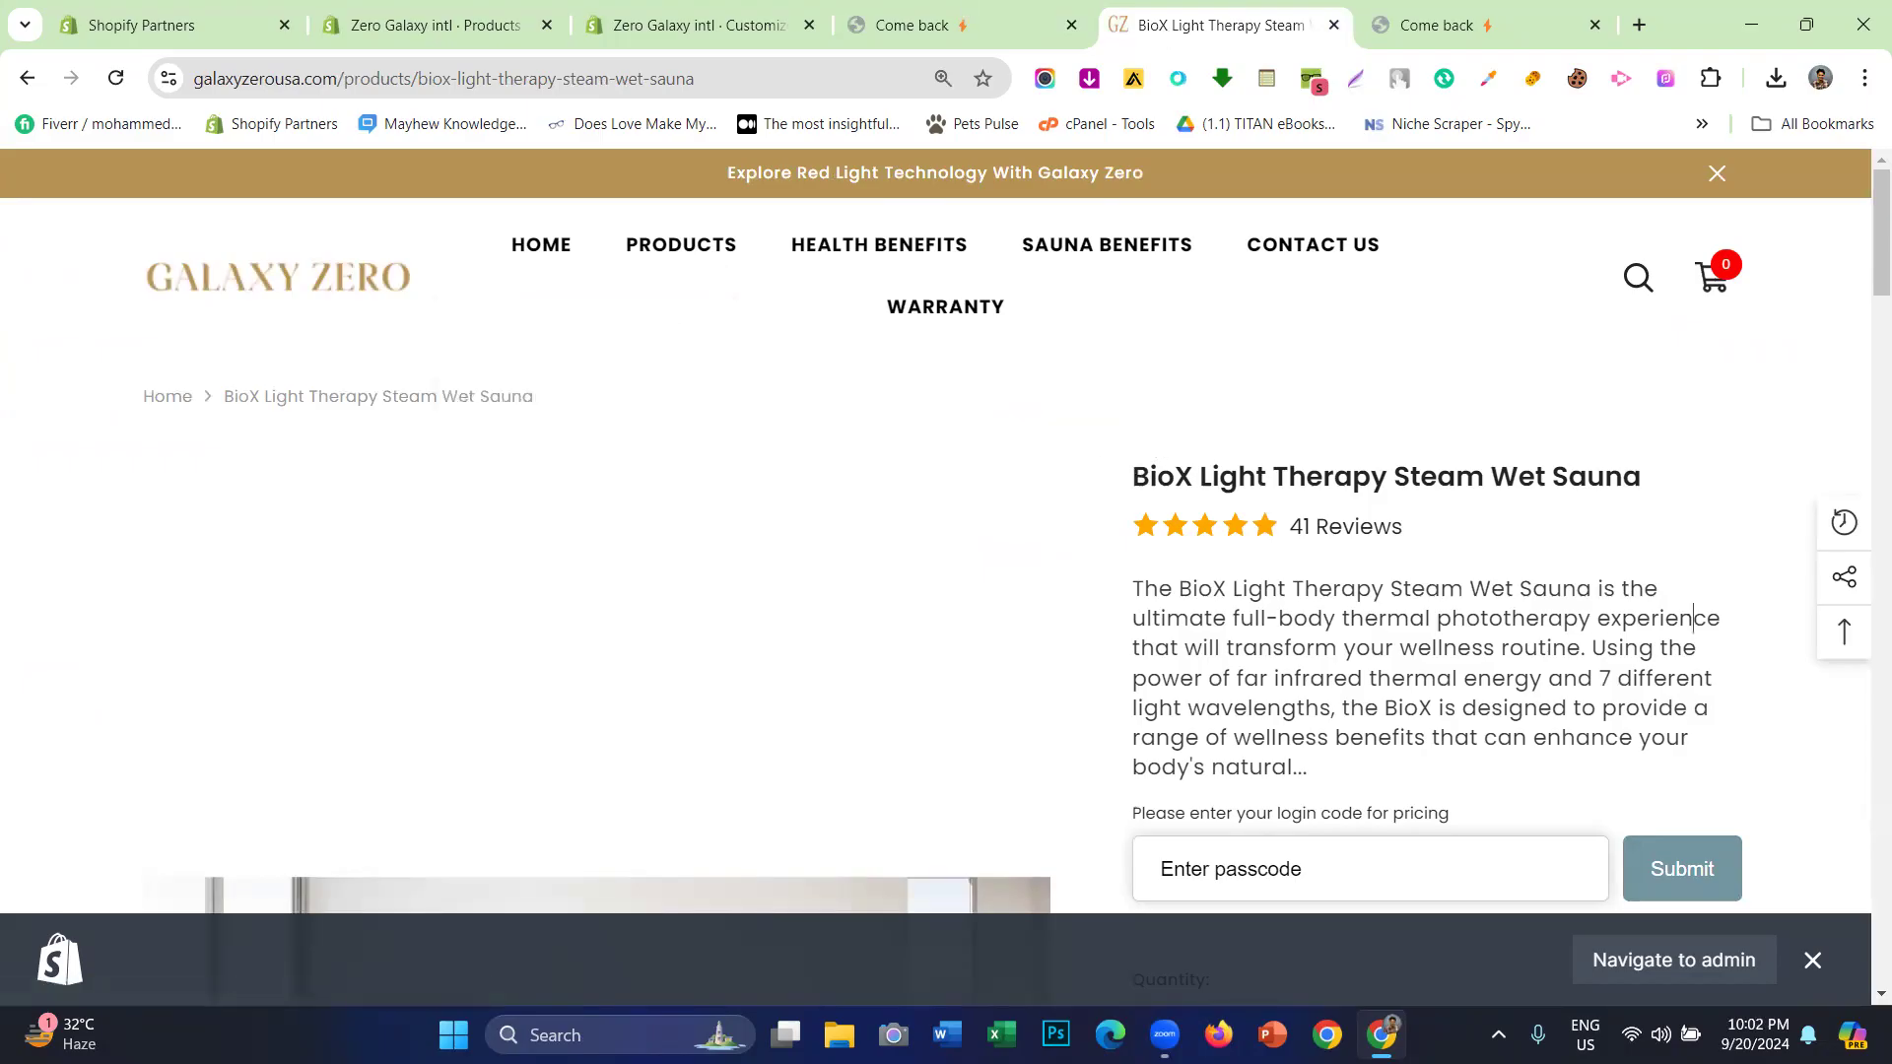
mouse_move(631, 243)
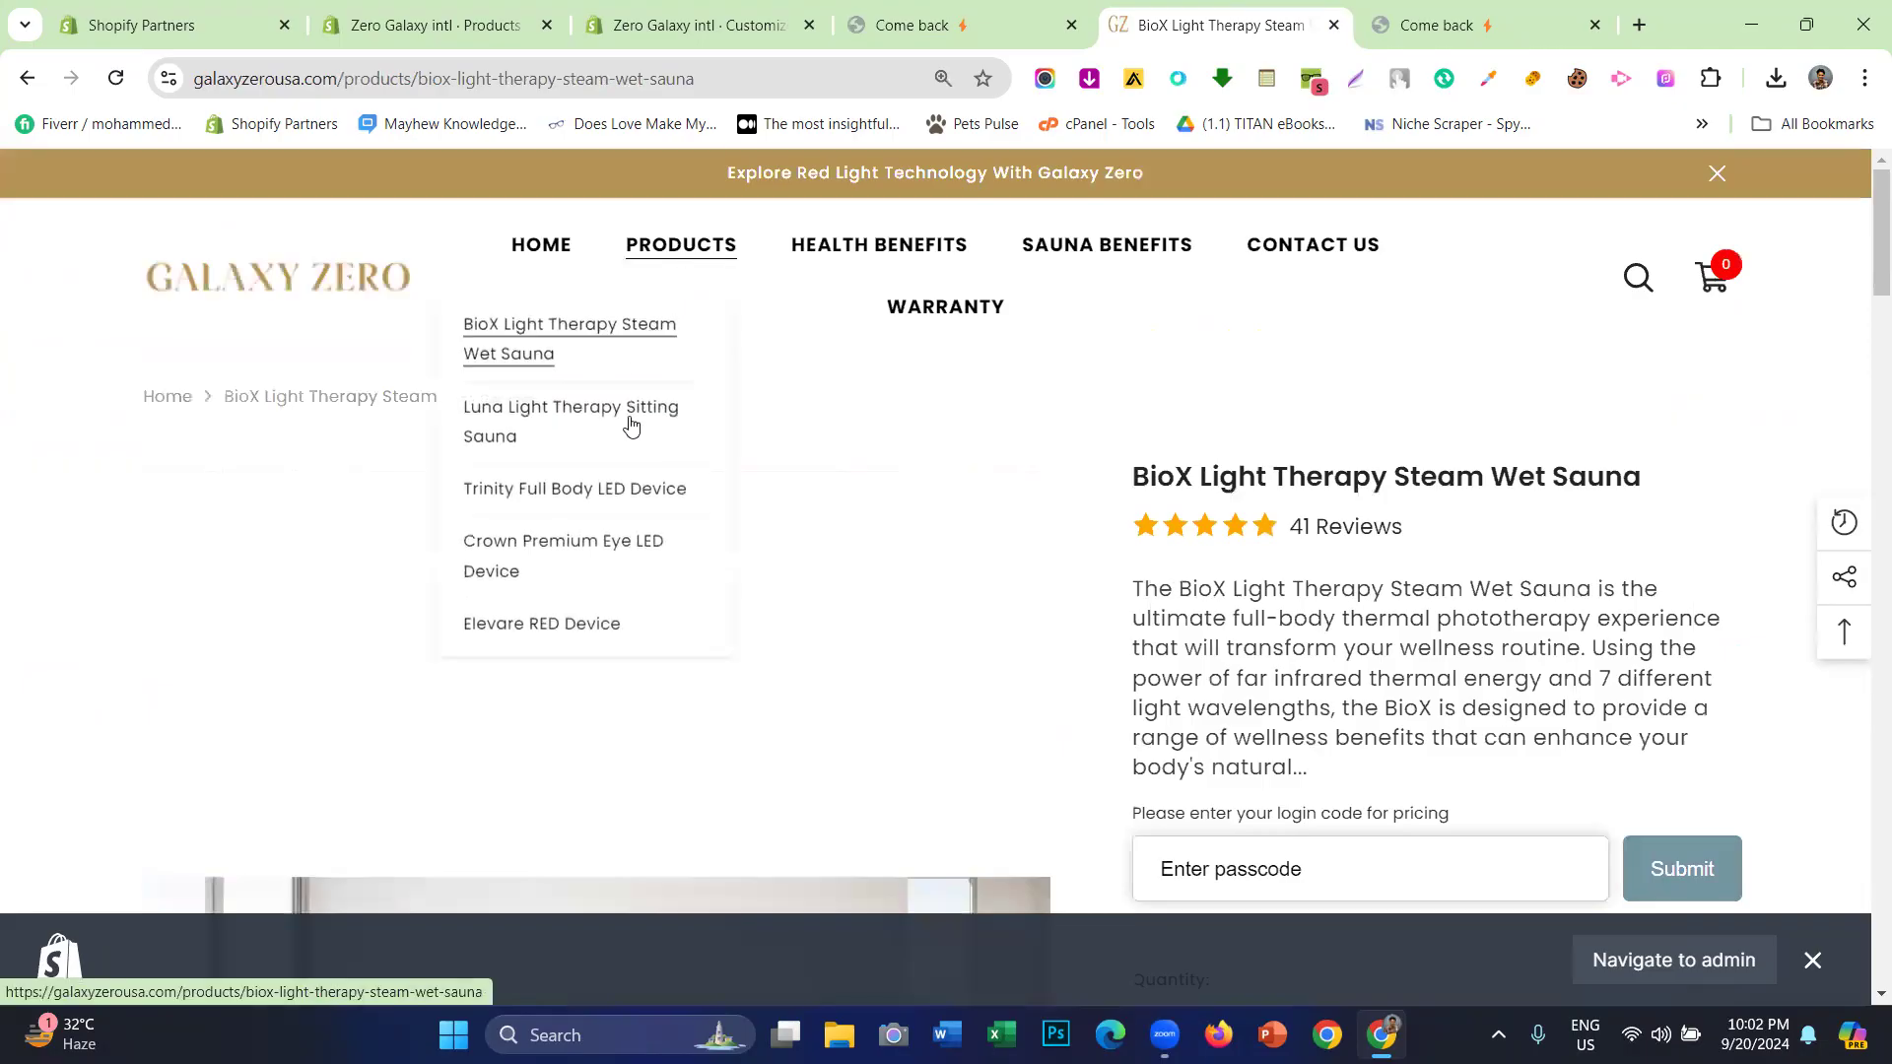
middle_click(557, 490)
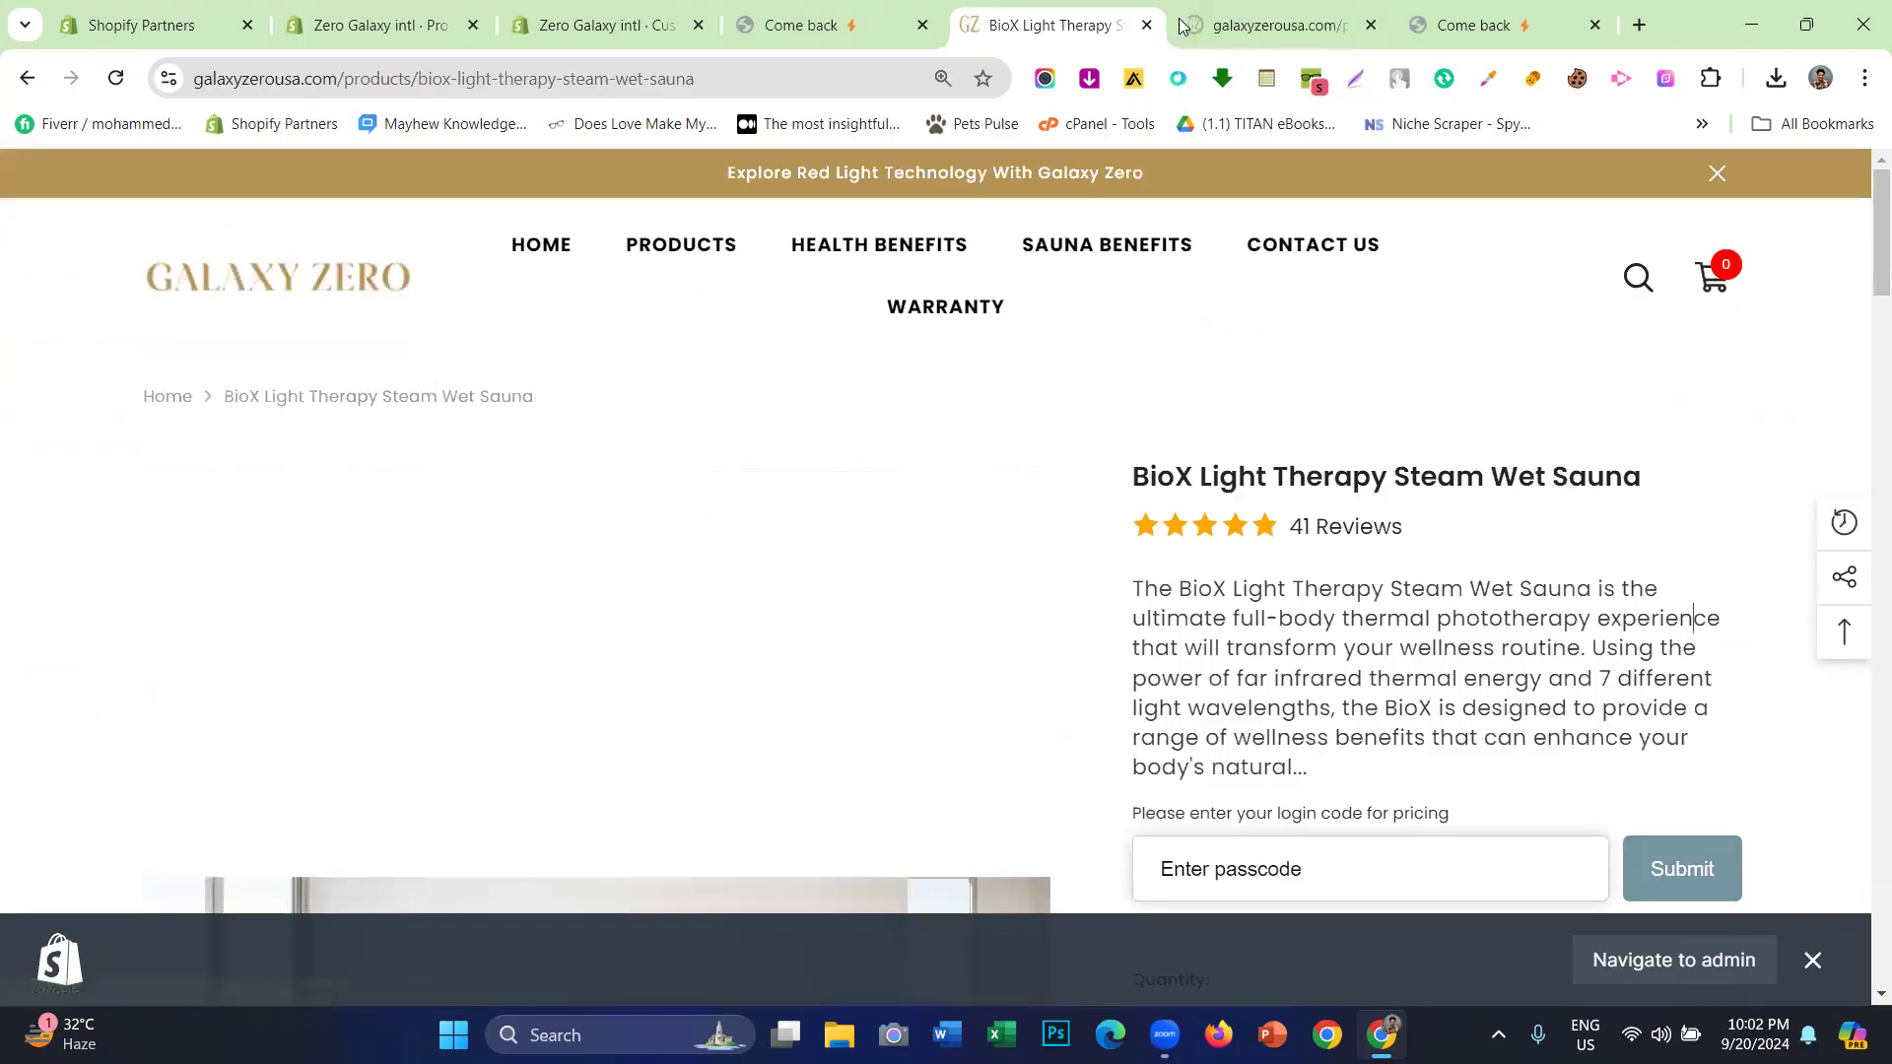
click(1222, 12)
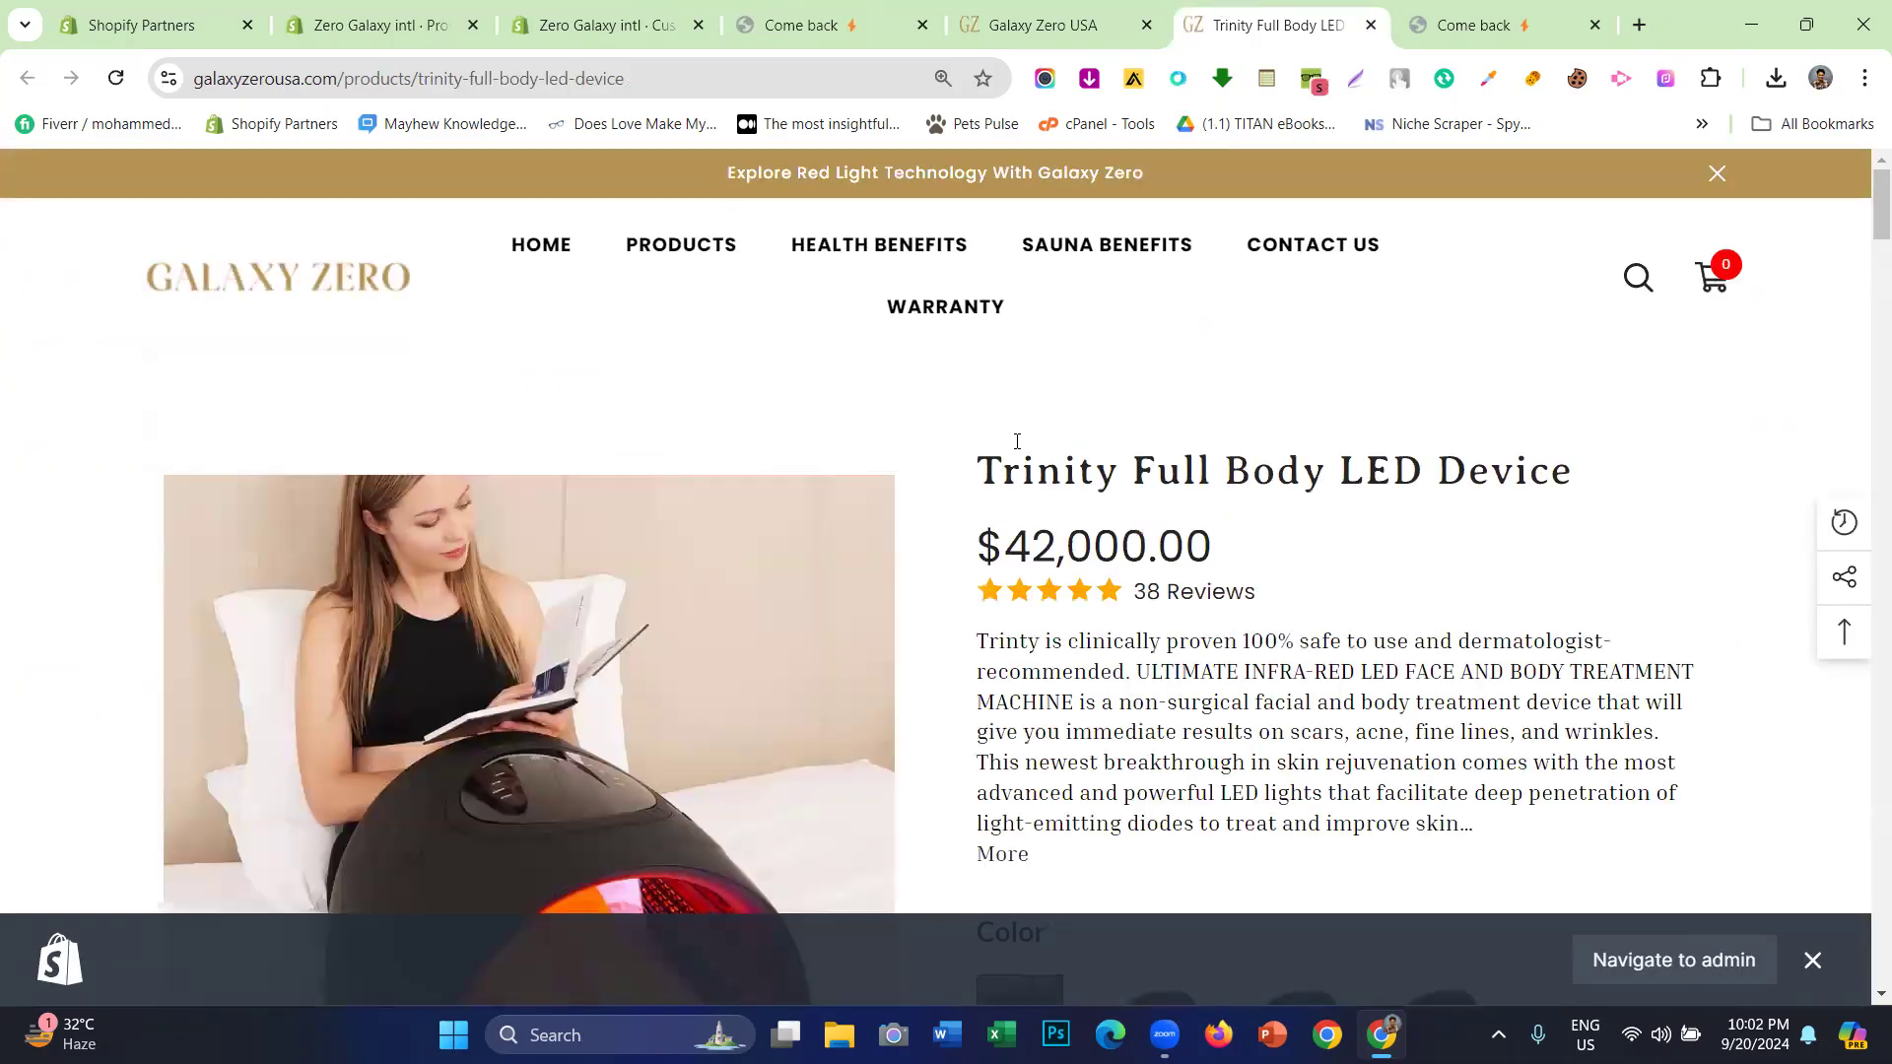
- Compare the live BioX product page with the Trinity Full Body LED Device page's title, price, description and layout
click(1065, 10)
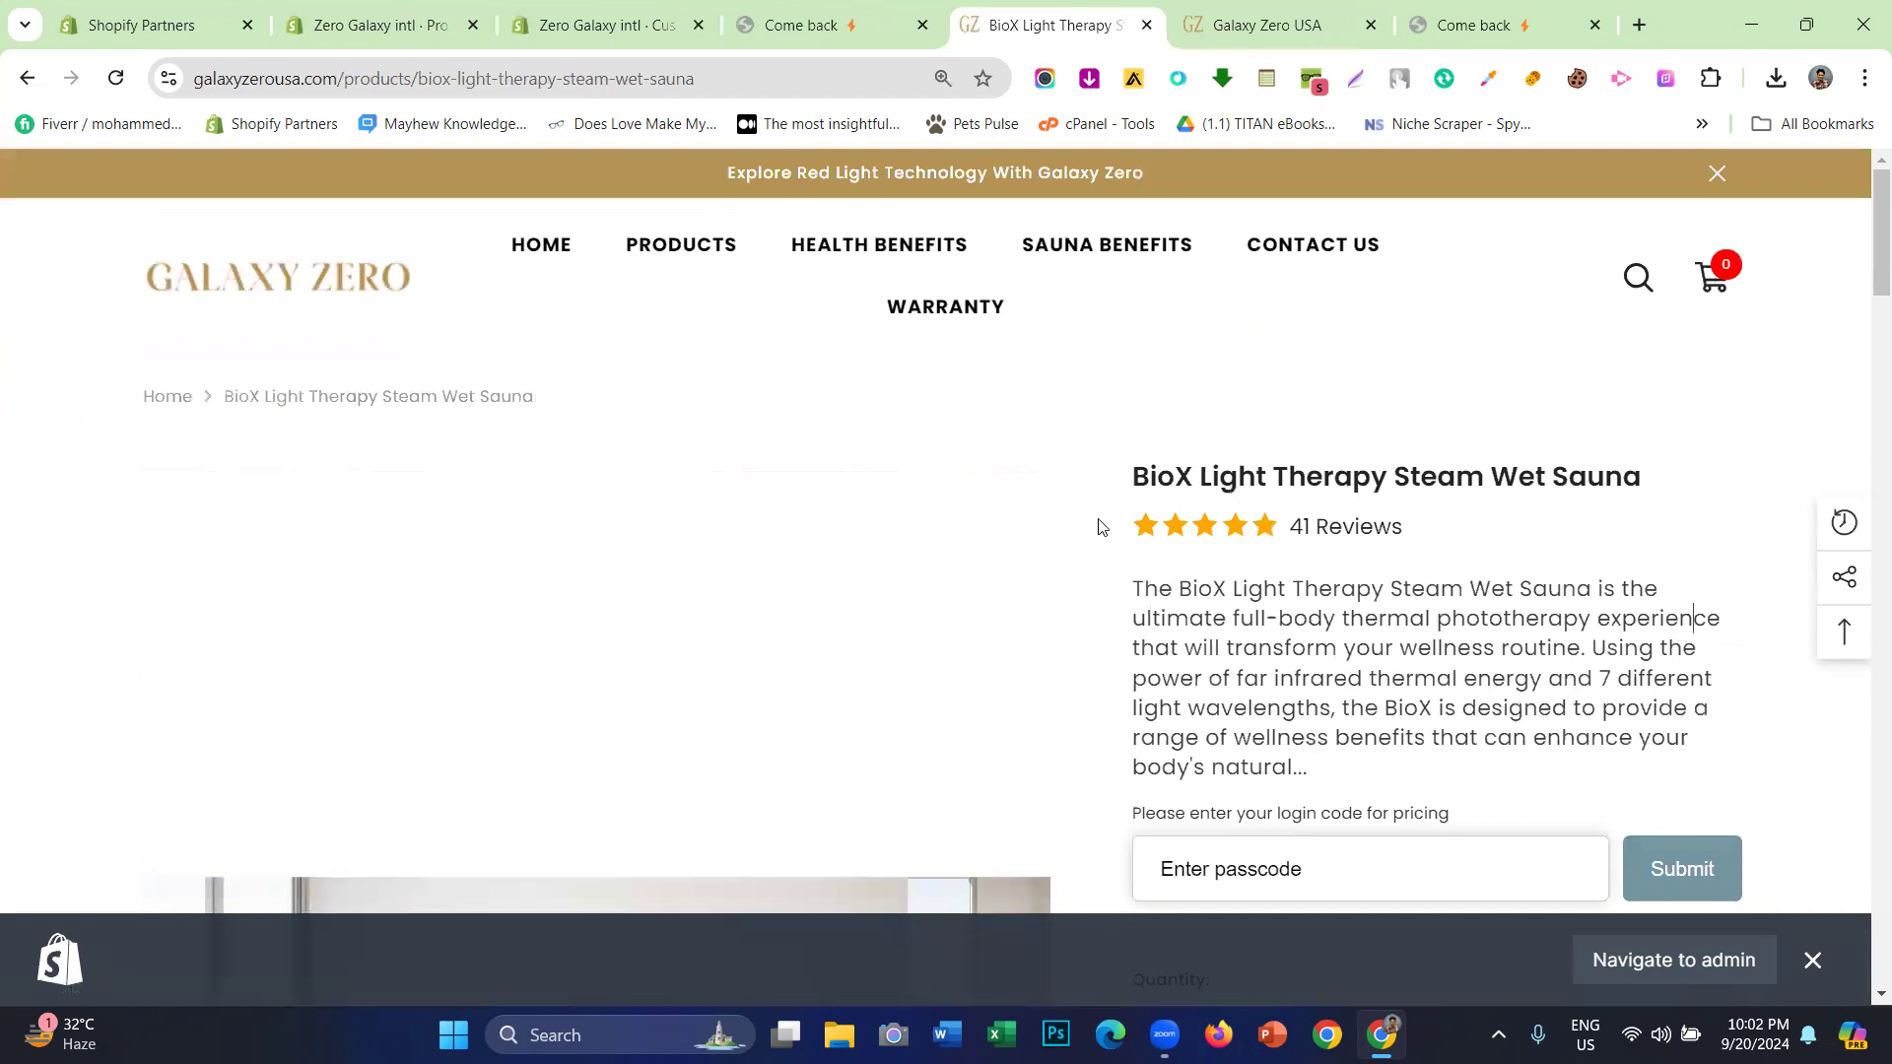
scroll(1100, 528, down, 3)
scroll(1355, 477, up, 3)
click(1320, 27)
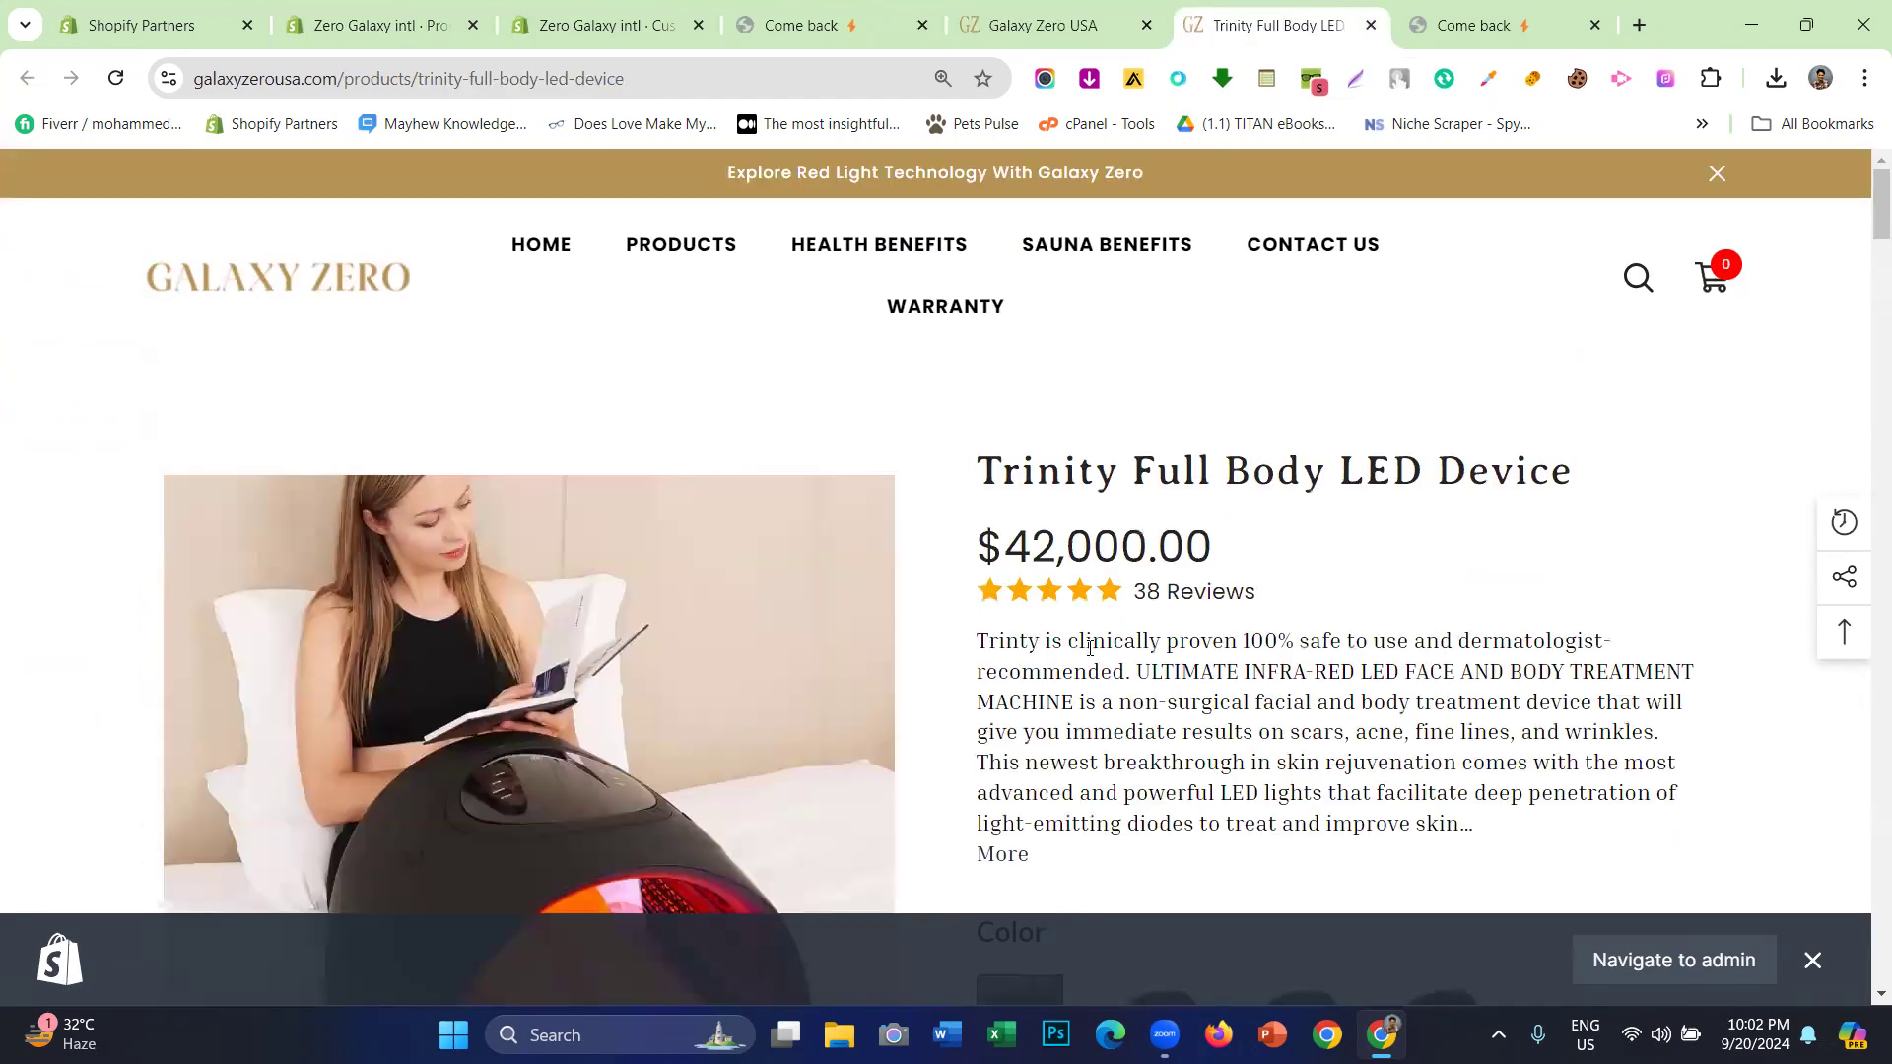
drag(972, 480, 1279, 561)
scroll(1157, 608, down, 5)
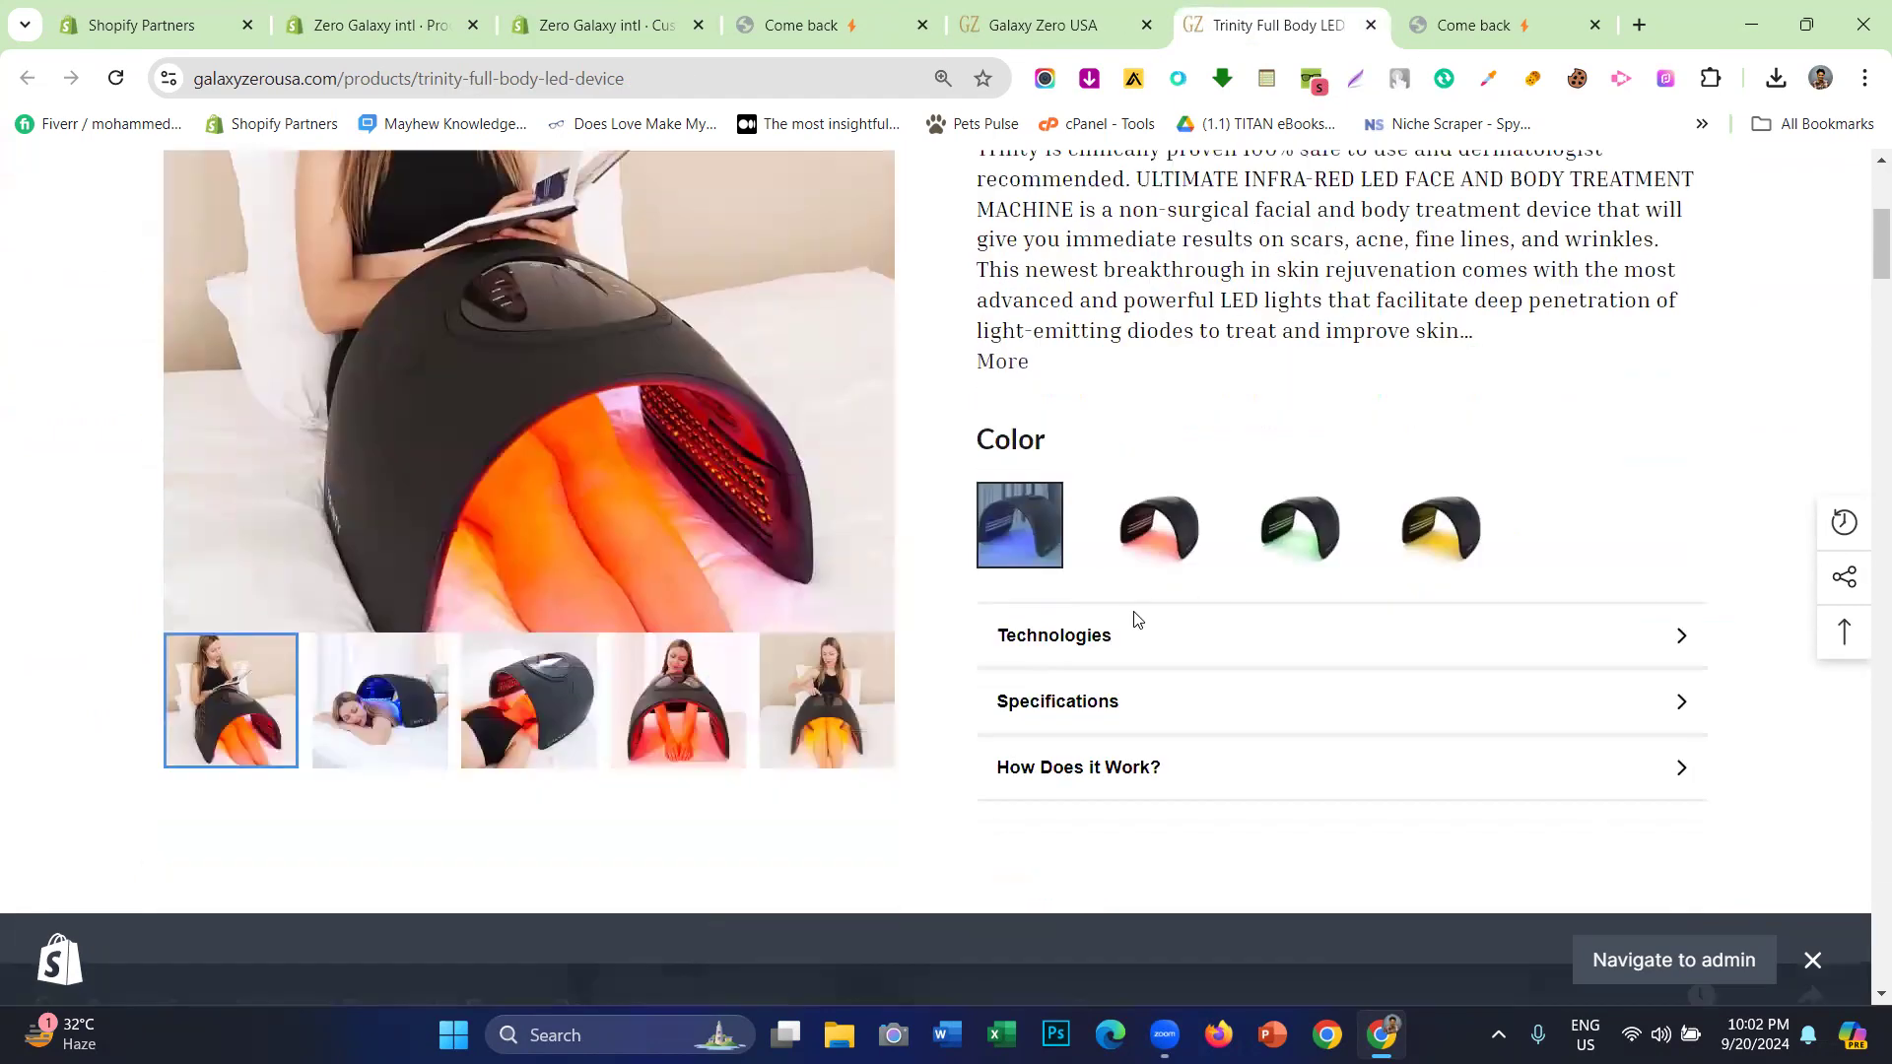
- Preview the Trinity device's red and green color variants, and expand and collapse its Technologies details
click(1157, 520)
click(1299, 527)
click(1132, 651)
scroll(1132, 654, down, 4)
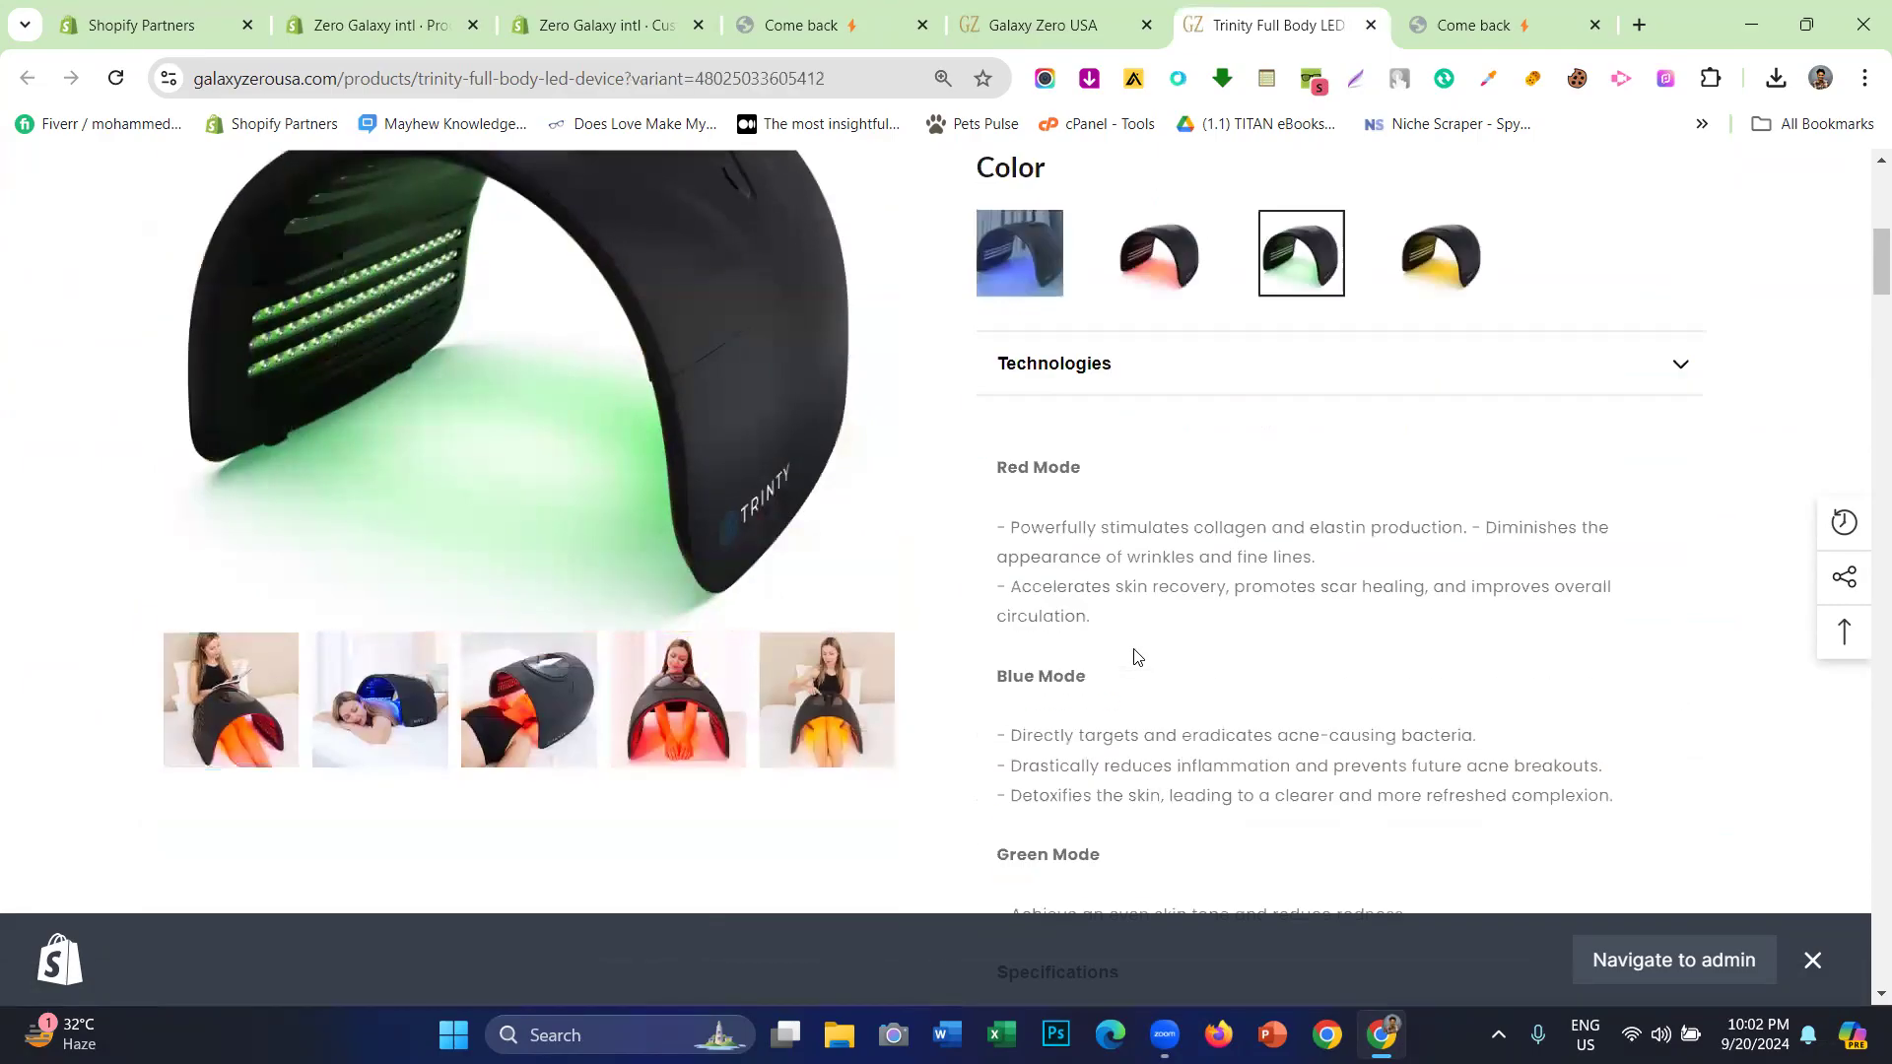
scroll(1094, 566, up, 2)
click(1077, 491)
scroll(1076, 485, up, 3)
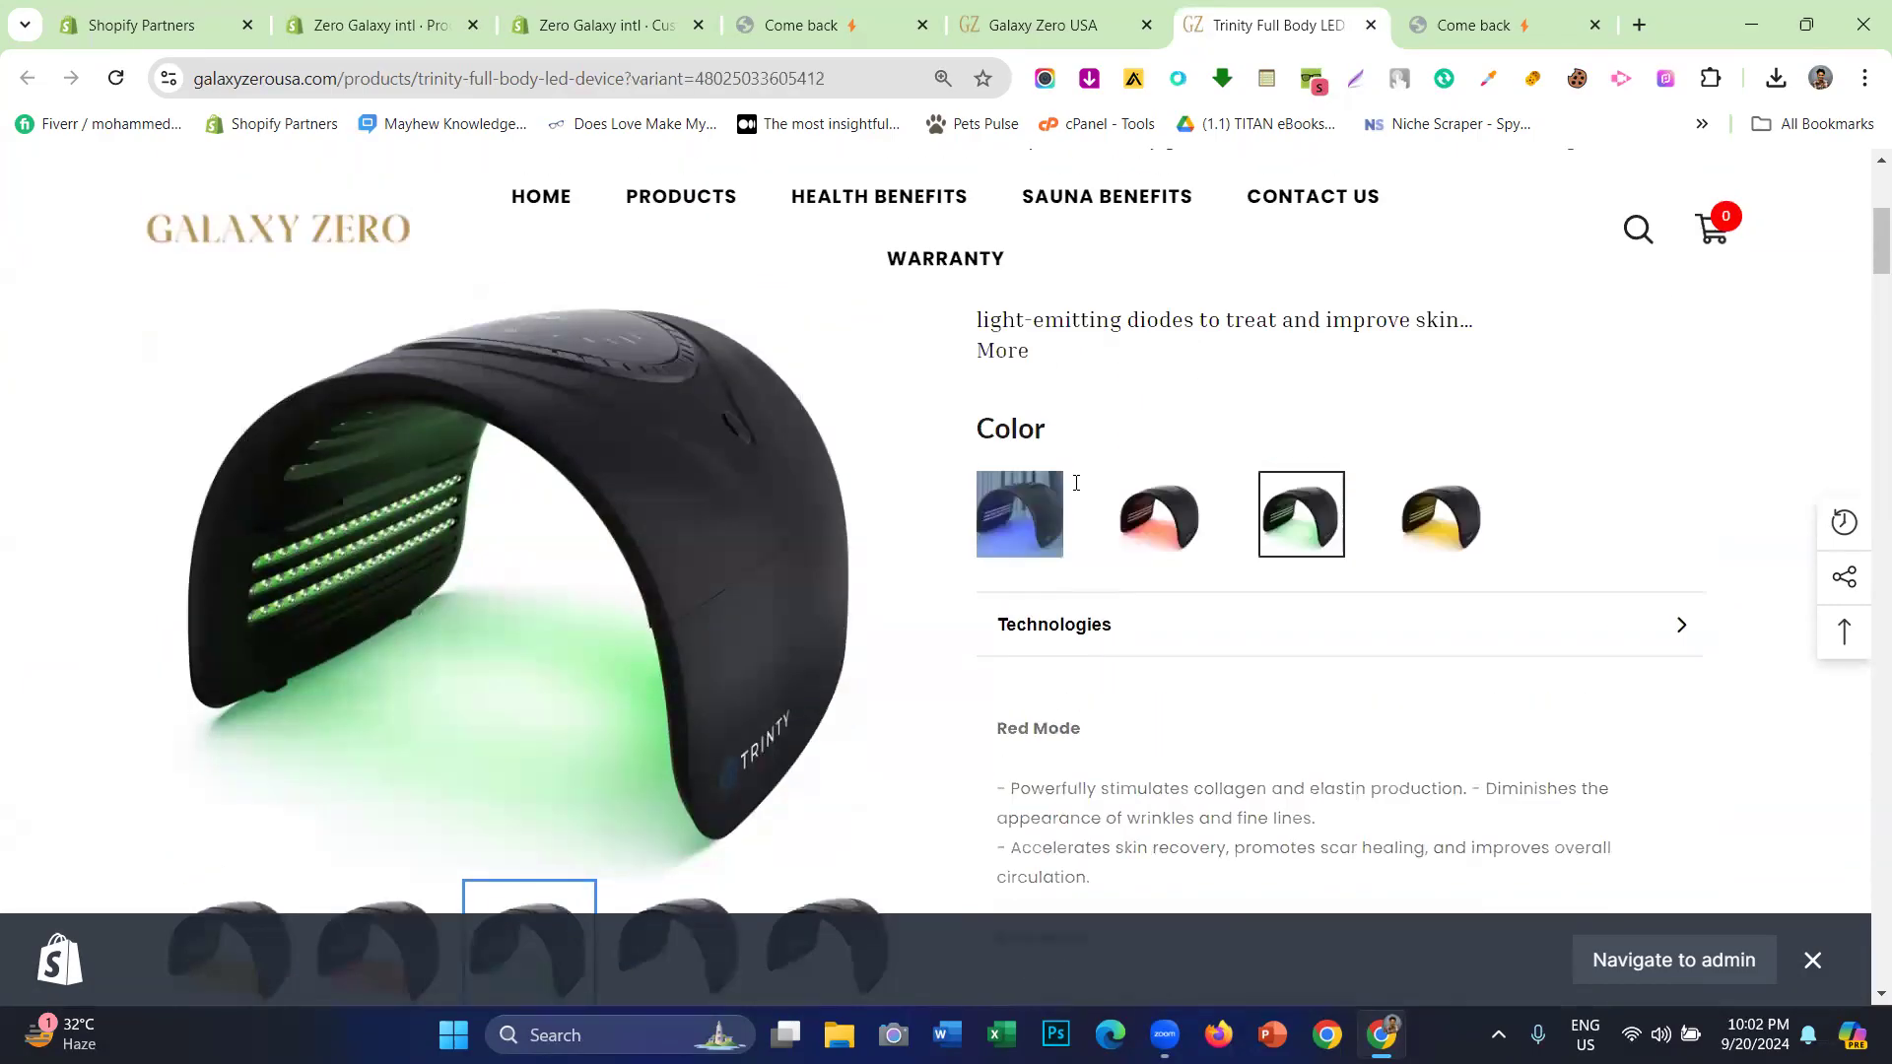
scroll(1077, 548, down, 2)
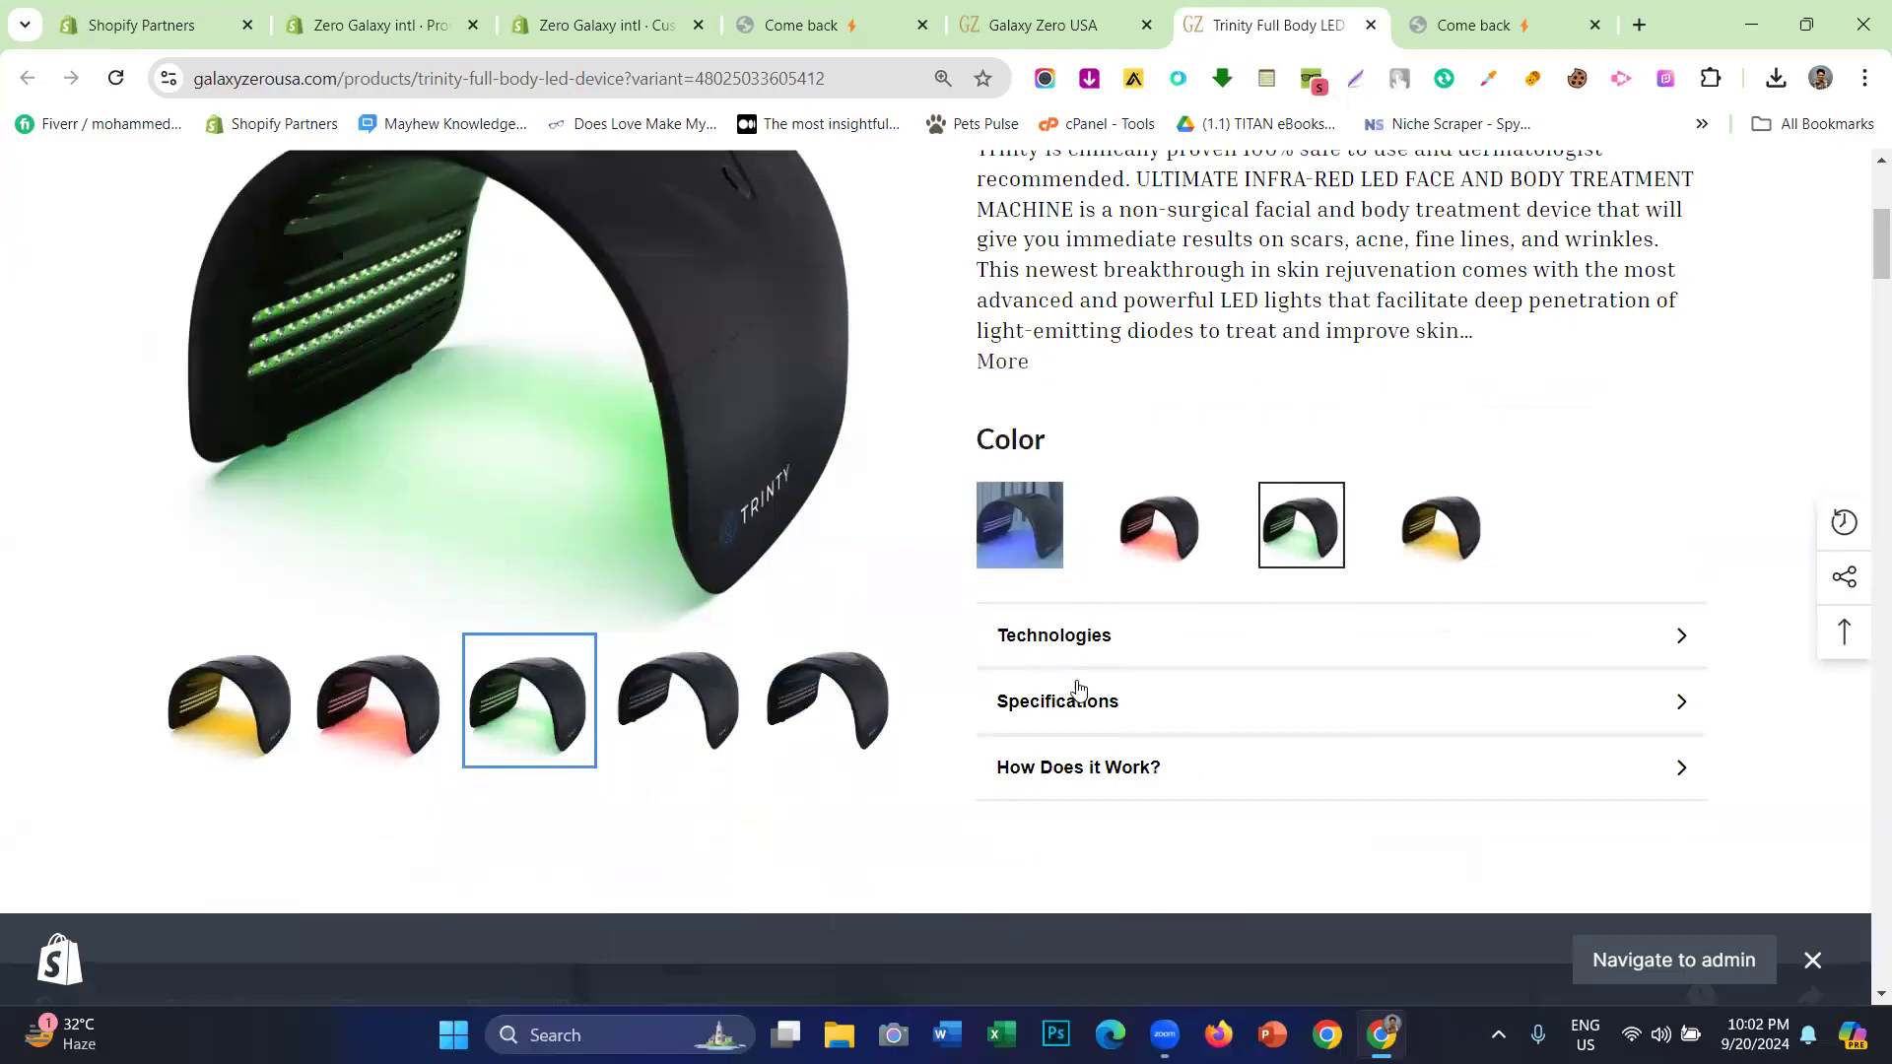
- Examine the live Trinity page's instruction video and its Red Mode and Blue Mode sections below the product details
scroll(1089, 702, down, 2)
click(1052, 547)
scroll(951, 583, down, 6)
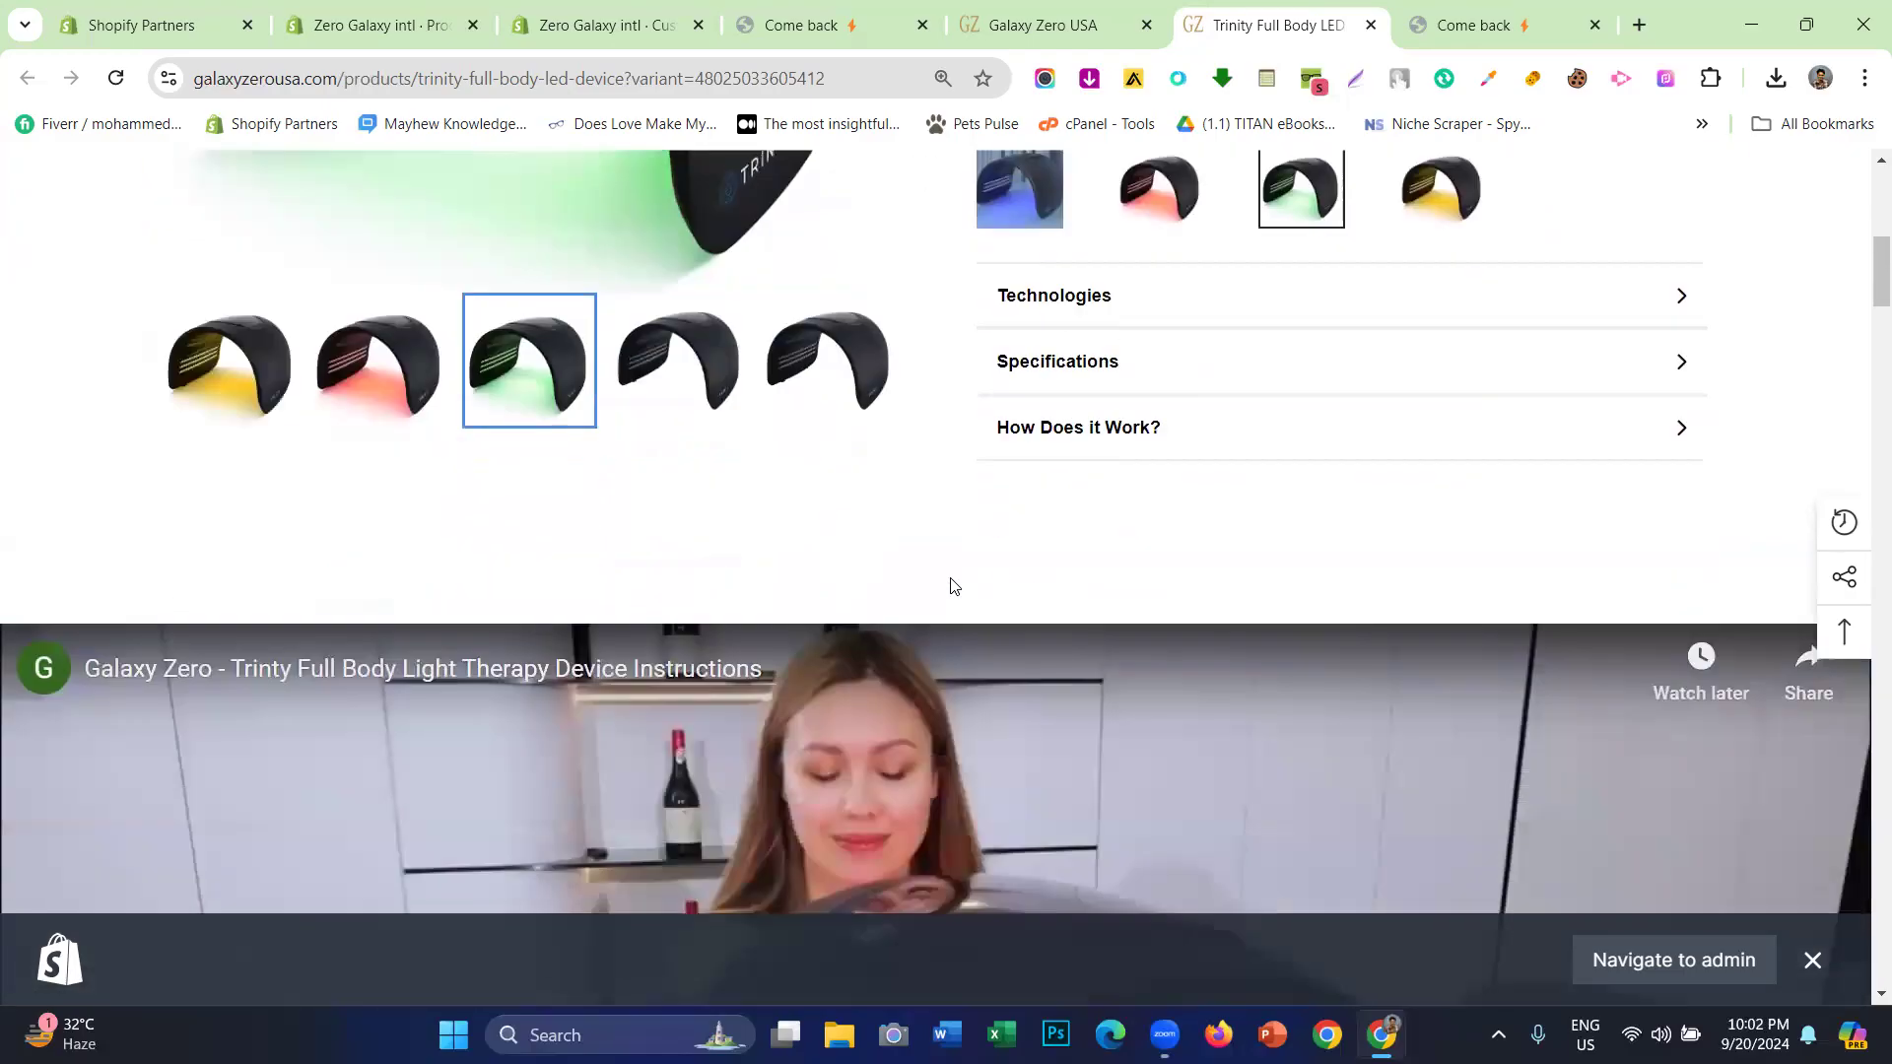
scroll(879, 552, up, 4)
scroll(908, 562, down, 9)
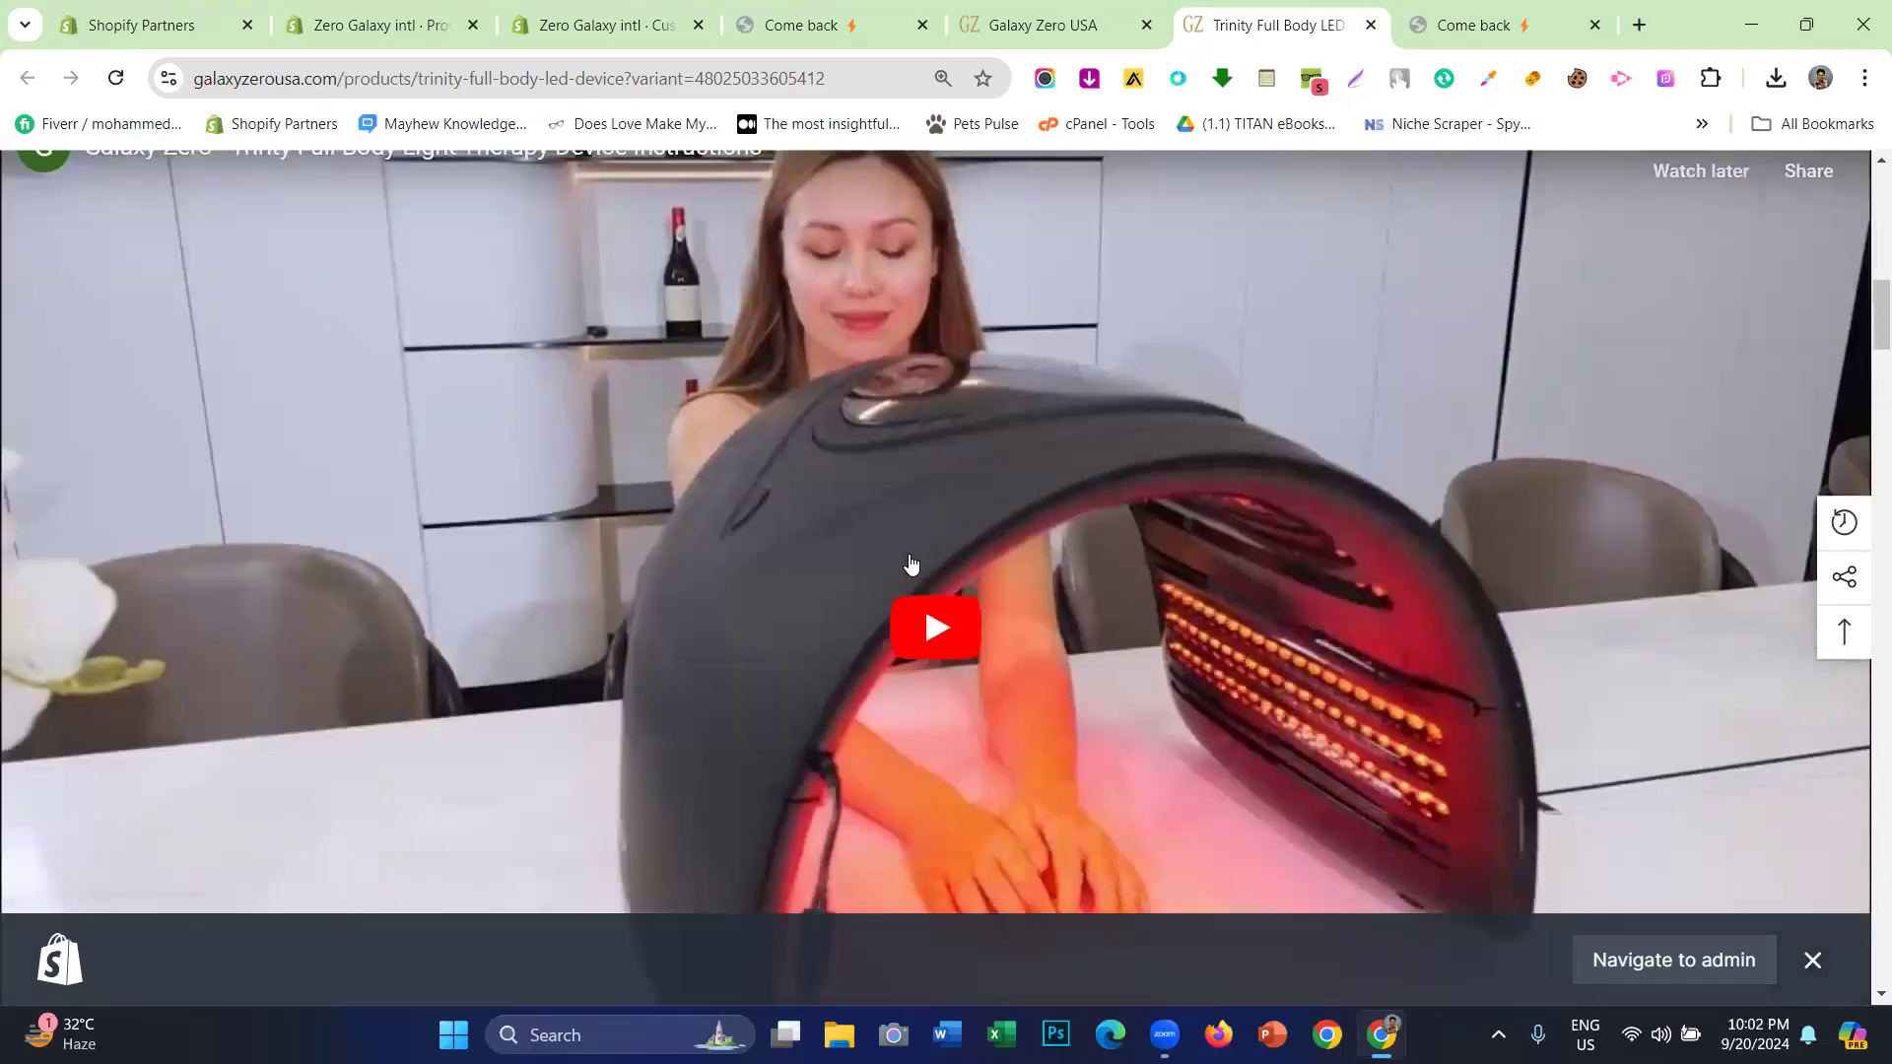
scroll(909, 571, down, 15)
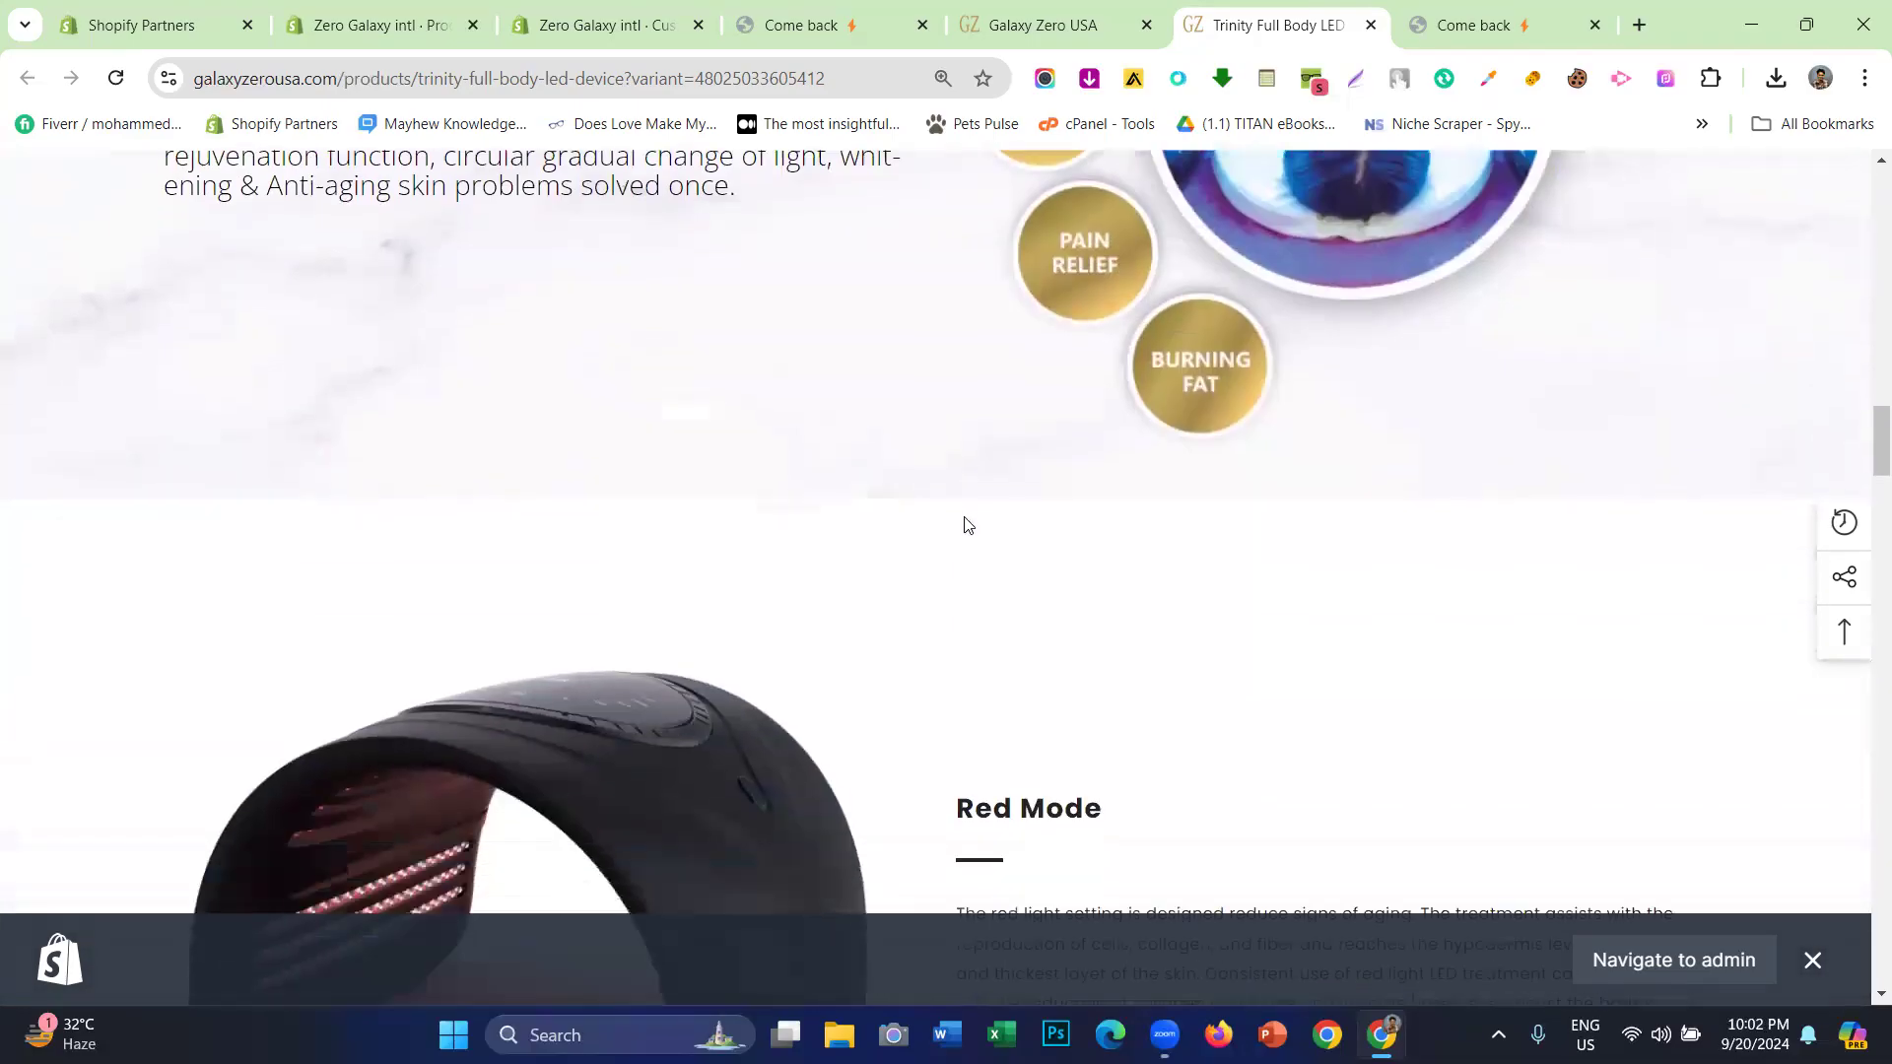
scroll(999, 506, down, 12)
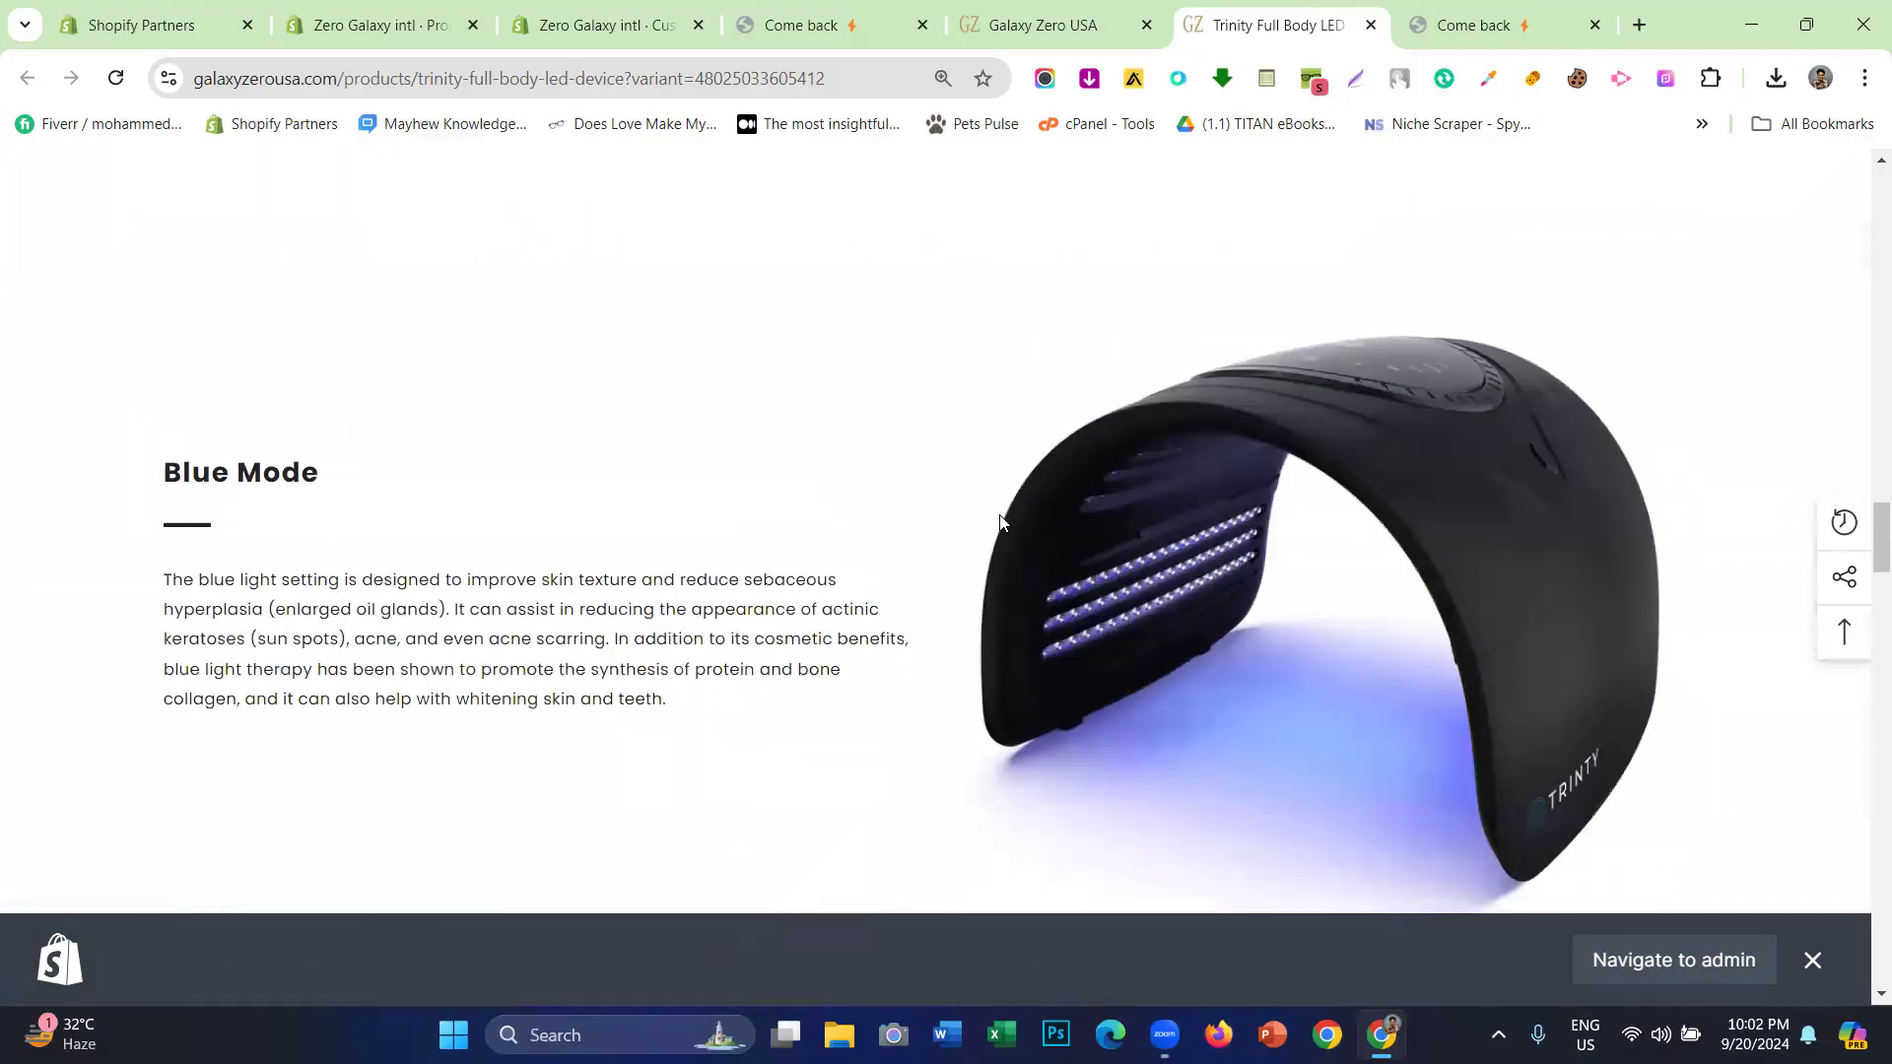
- Examine the live Trinity page's For Your Body, Green Mode and Customer Reviews sections
scroll(676, 520, up, 2)
scroll(889, 579, up, 3)
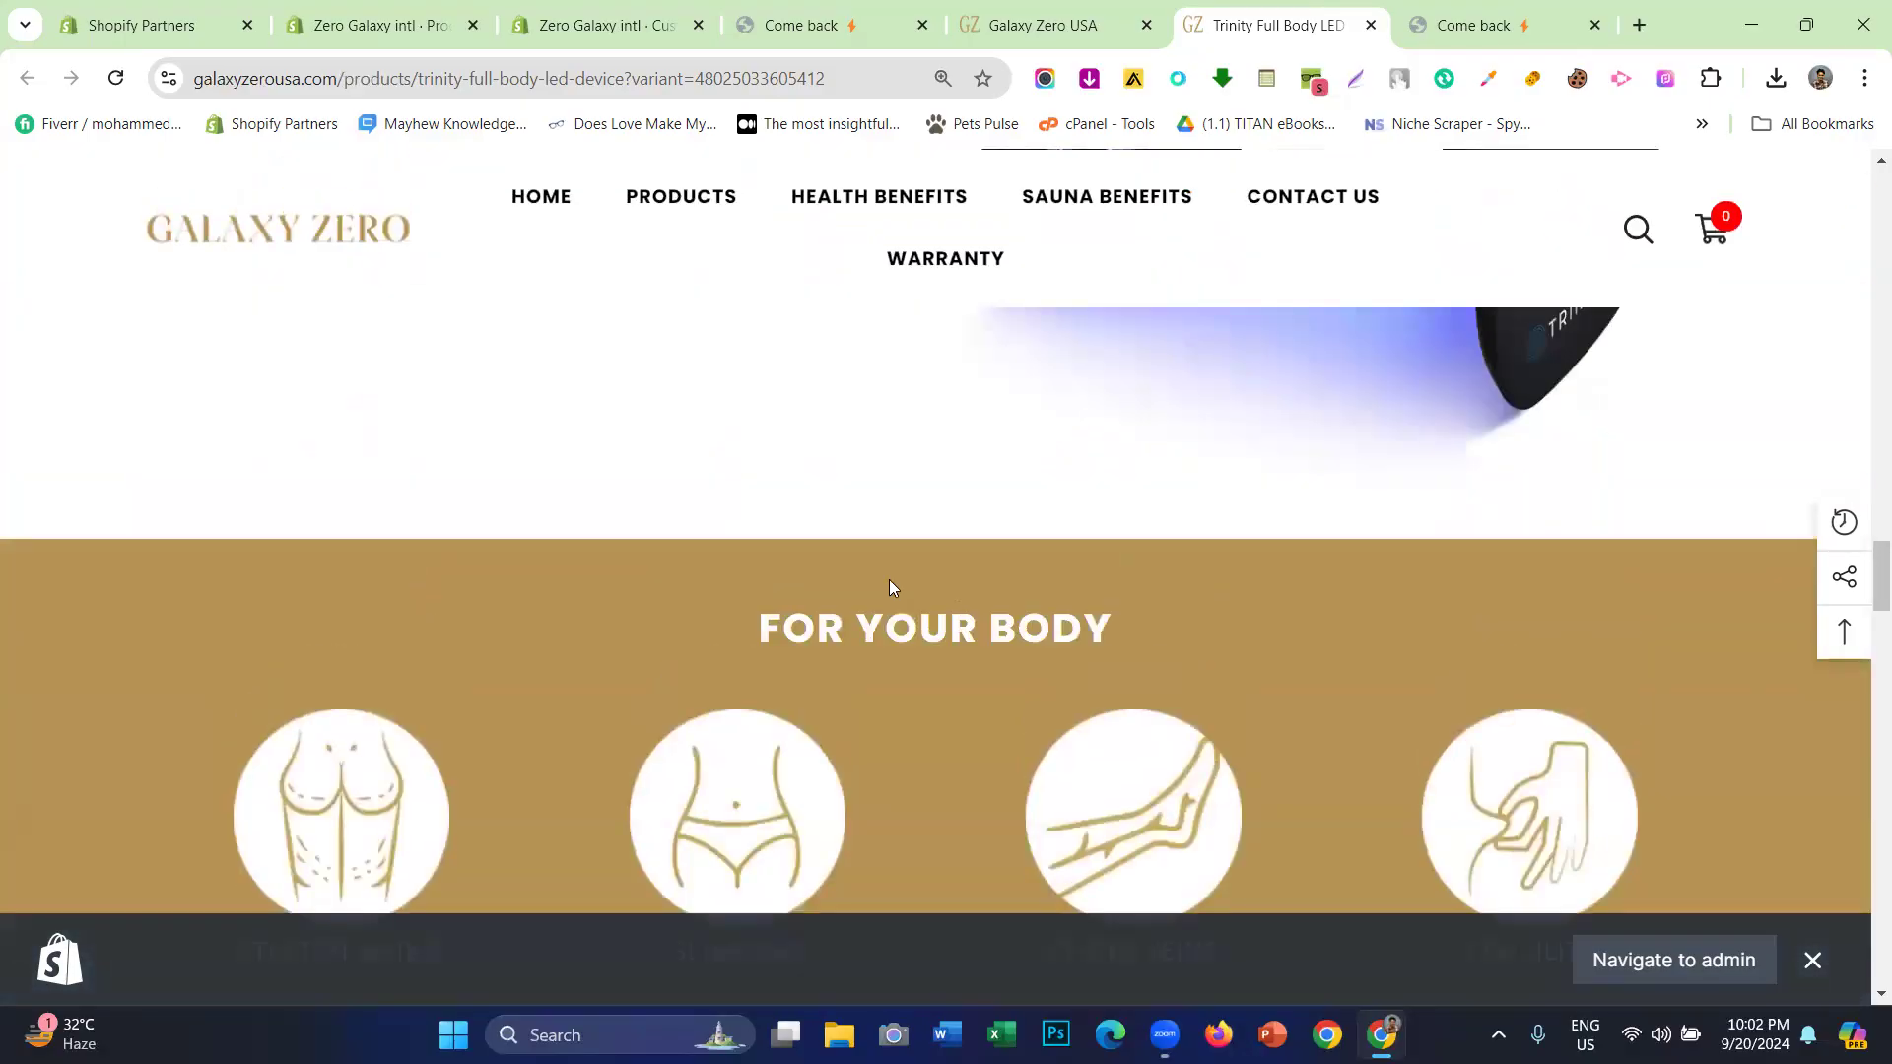
scroll(889, 579, down, 2)
mouse_move(430, 681)
mouse_down()
mouse_move(142, 702)
mouse_move(423, 690)
mouse_up()
click(399, 688)
scroll(475, 690, down, 20)
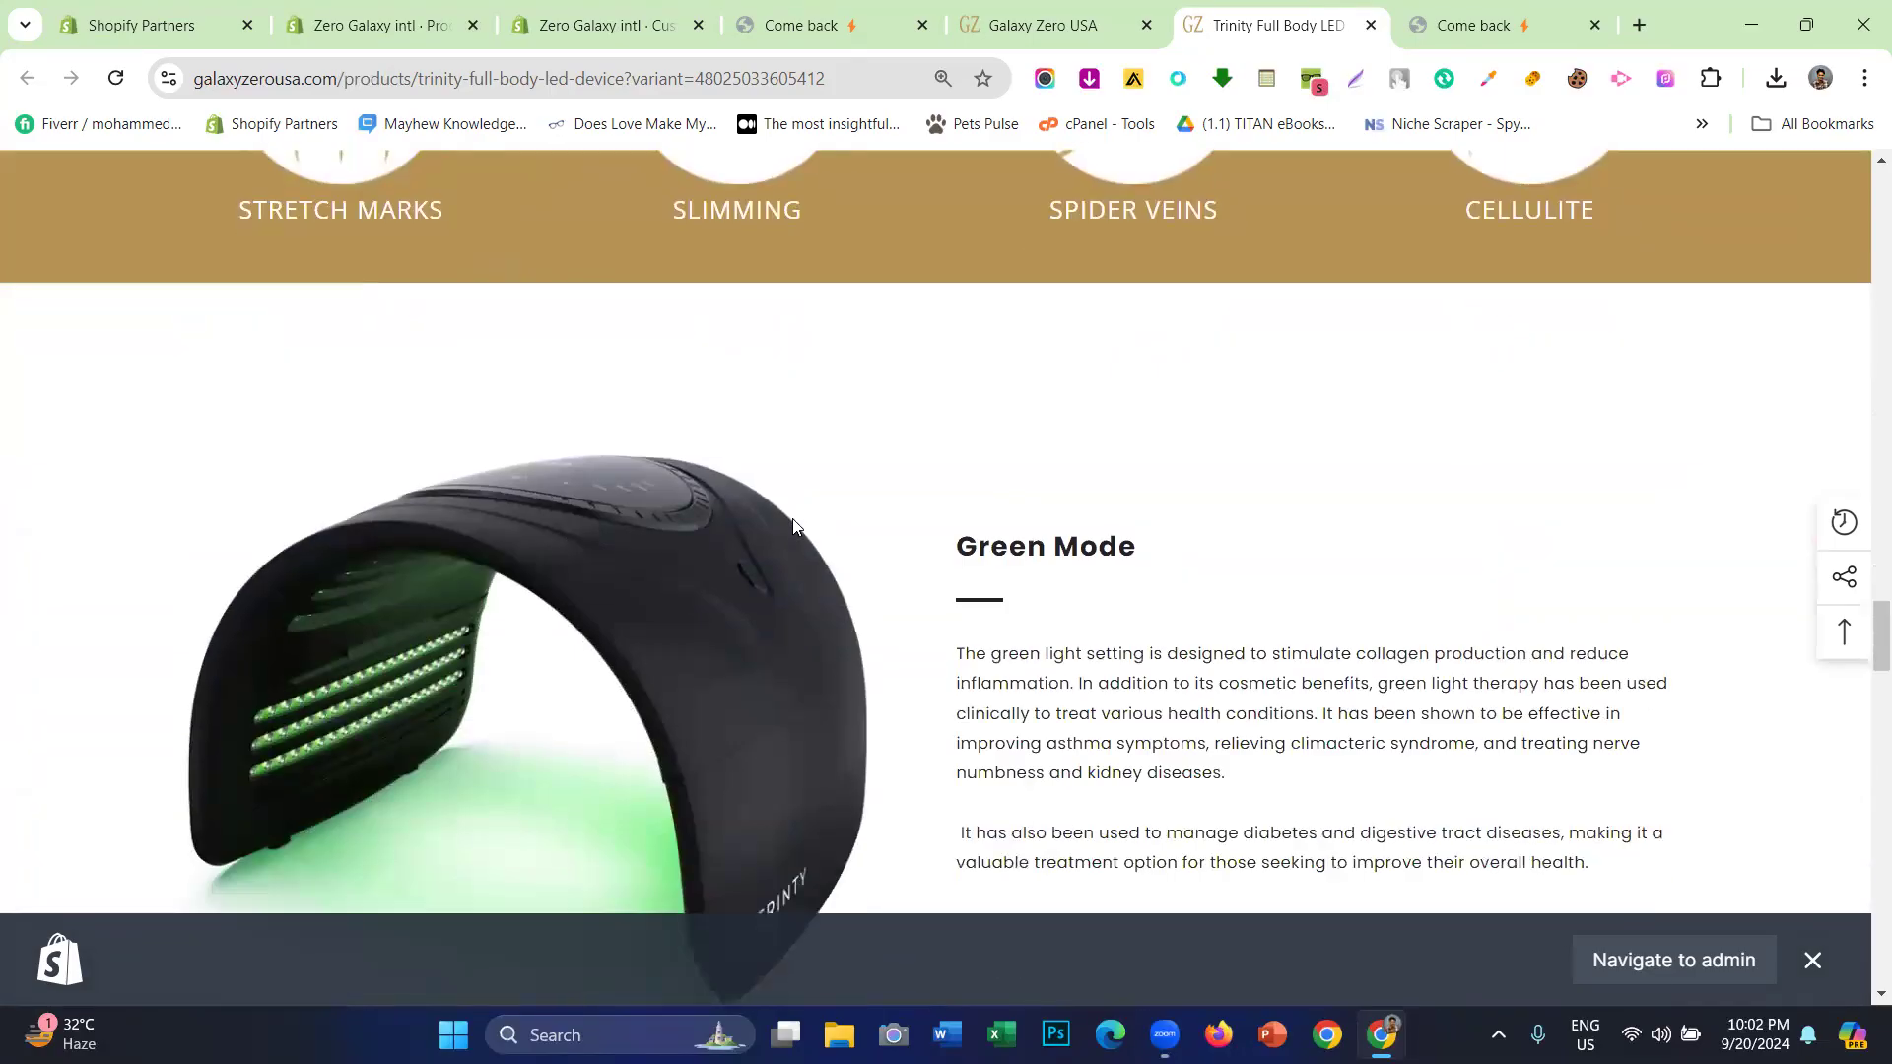
scroll(847, 547, down, 9)
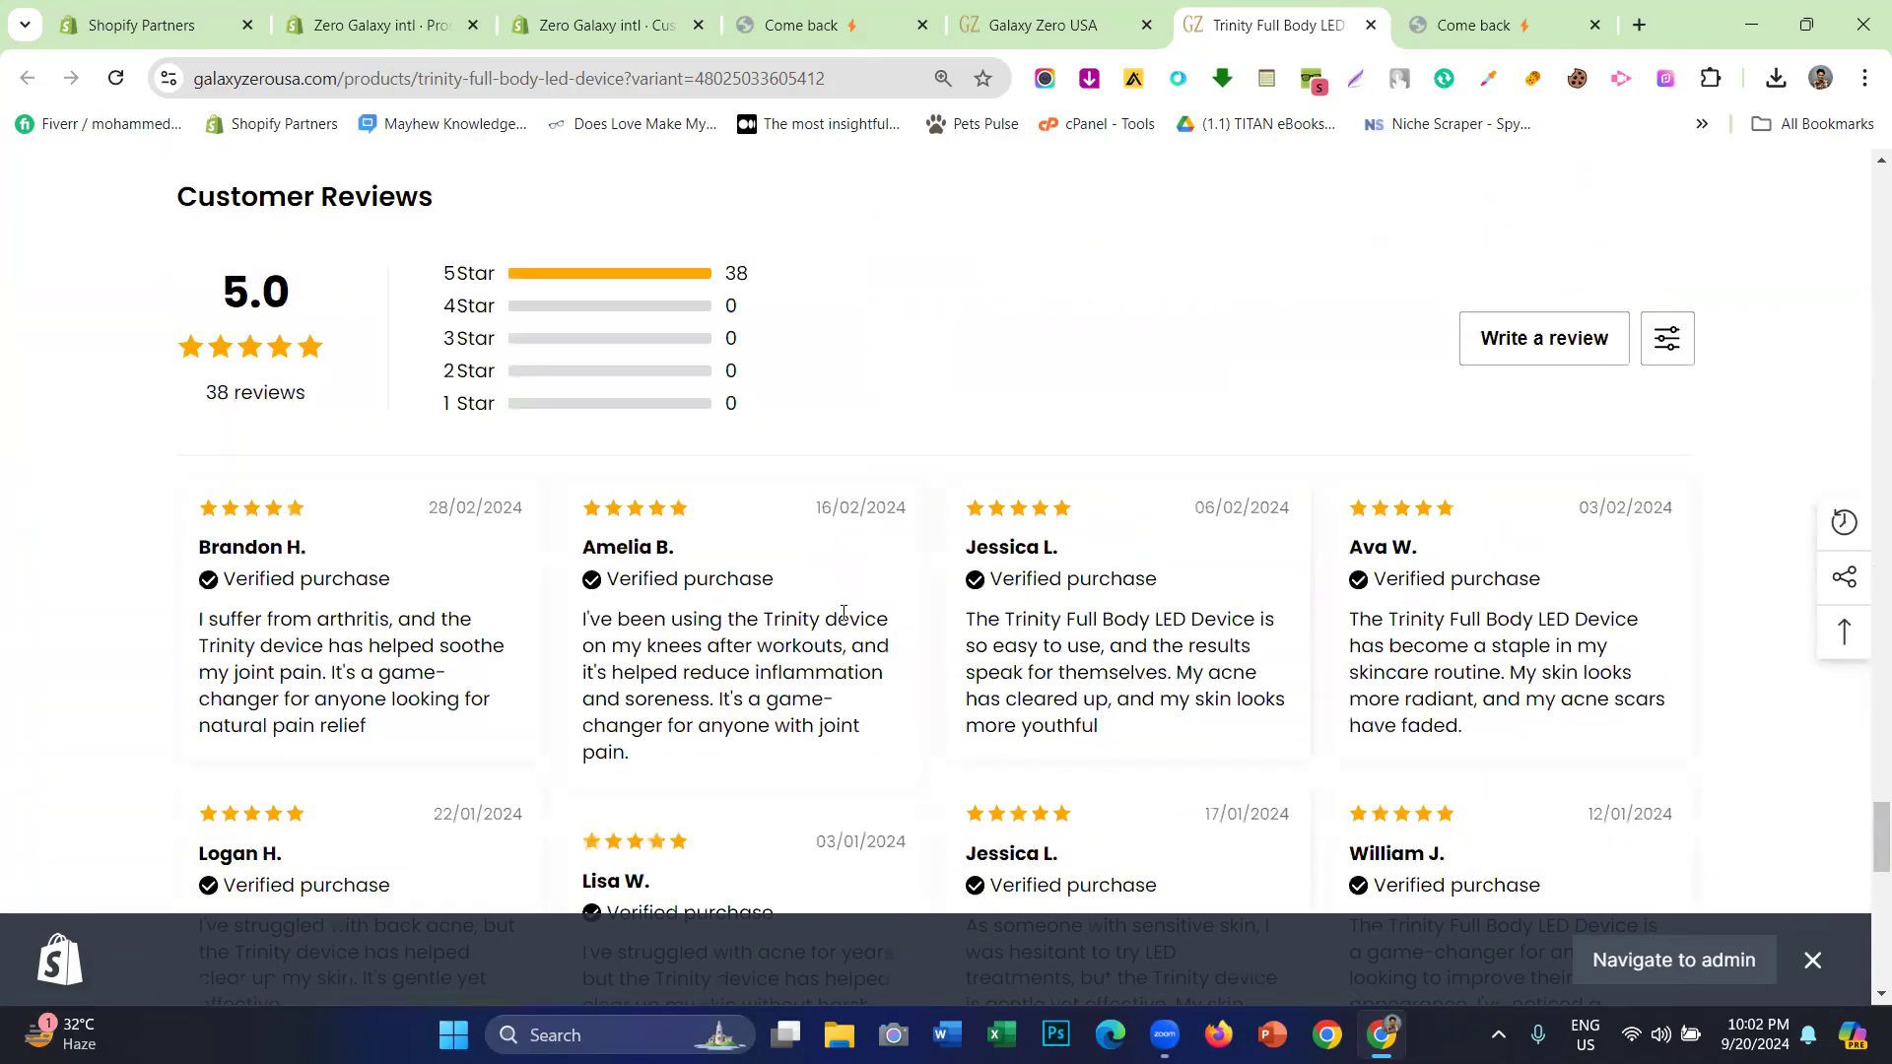
scroll(873, 676, up, 11)
- Switch to the live BioX Light Therapy Steam Wet Sauna page and review its product details, description and customer reviews for comparison
click(1105, 8)
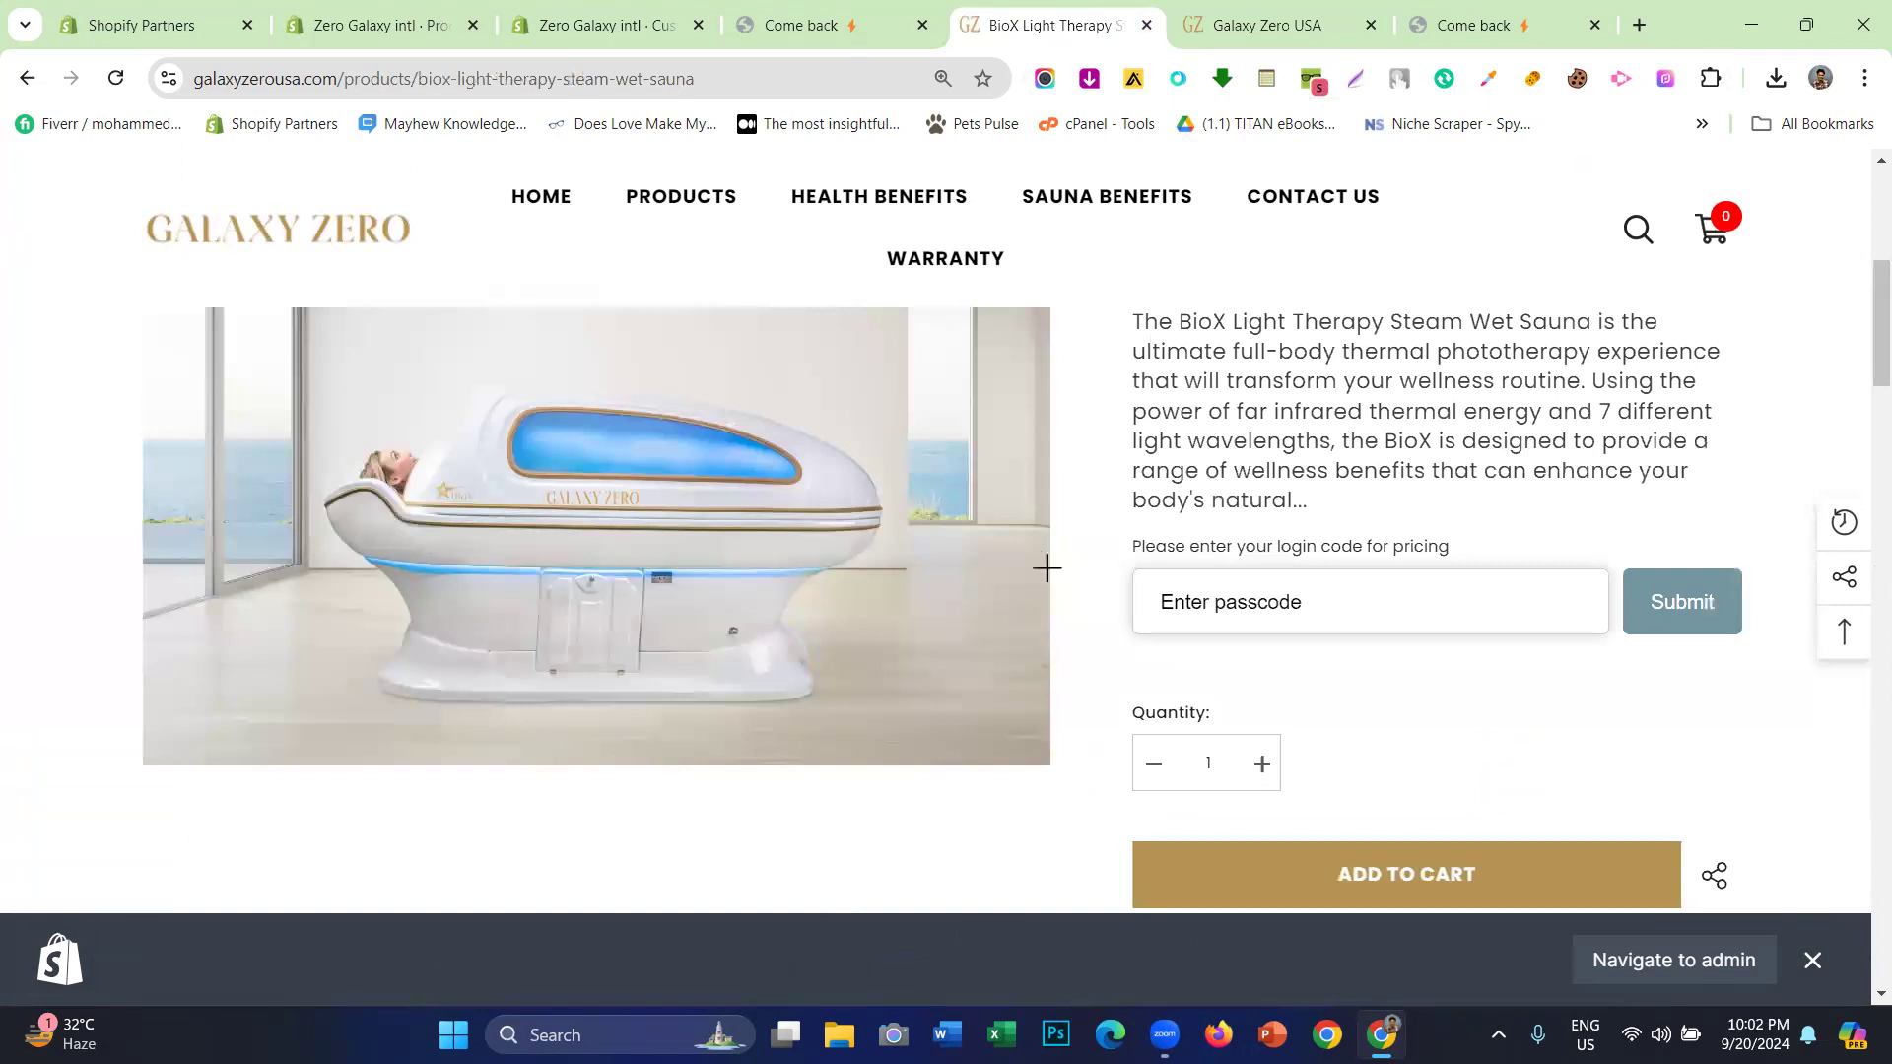
click(1248, 8)
click(1140, 10)
scroll(1084, 493, down, 10)
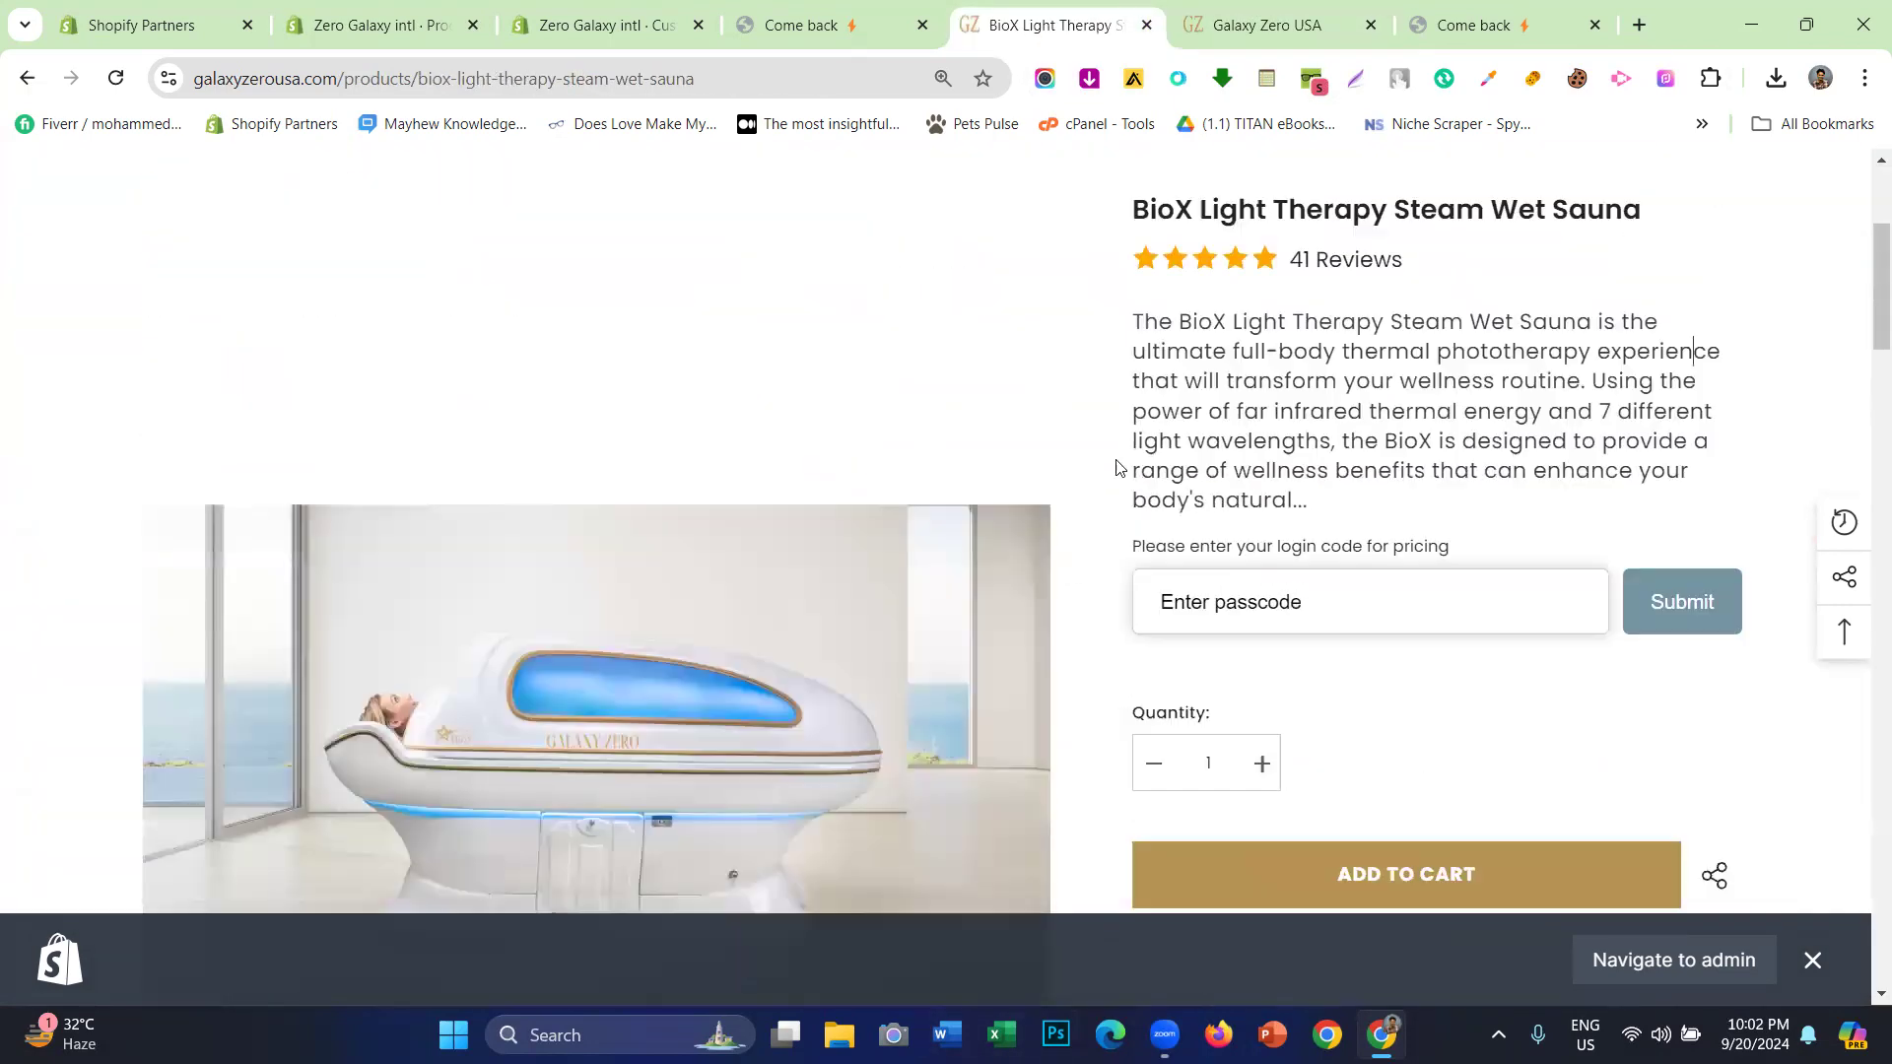
scroll(1025, 510, up, 5)
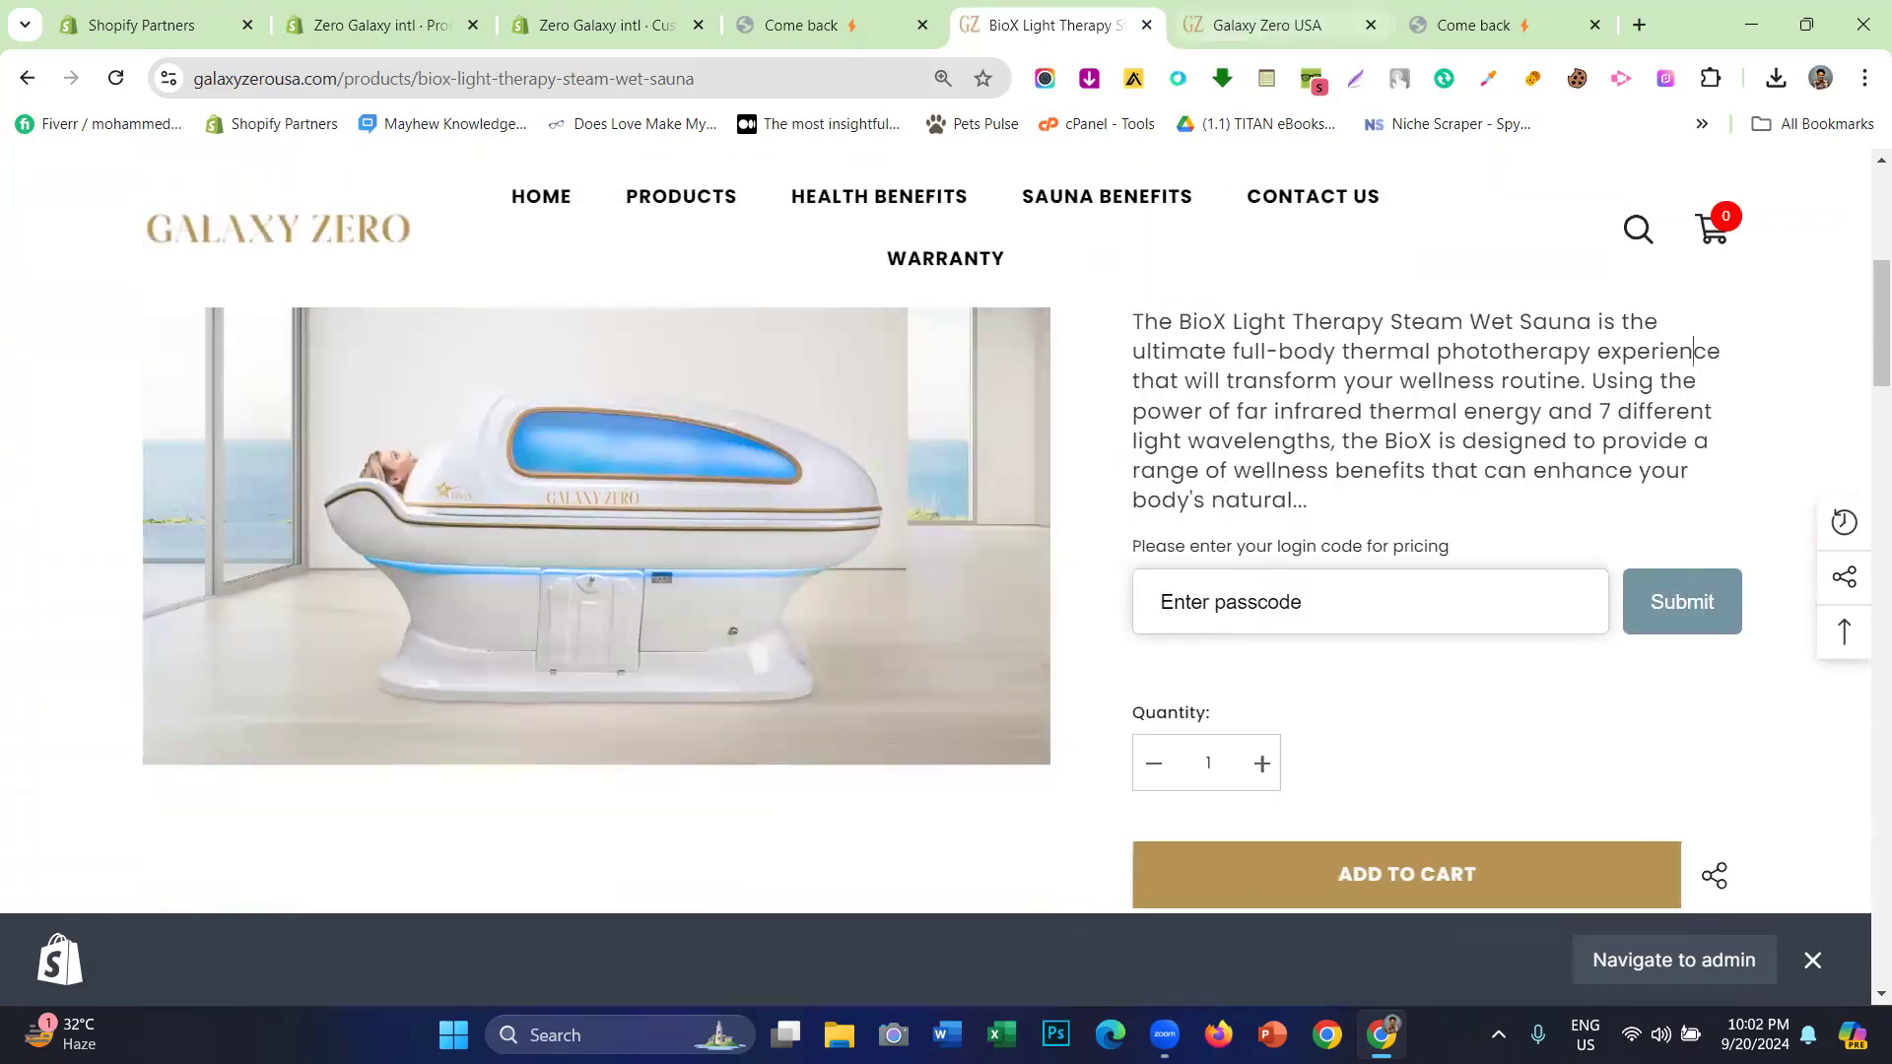
scroll(966, 511, down, 12)
scroll(941, 519, down, 10)
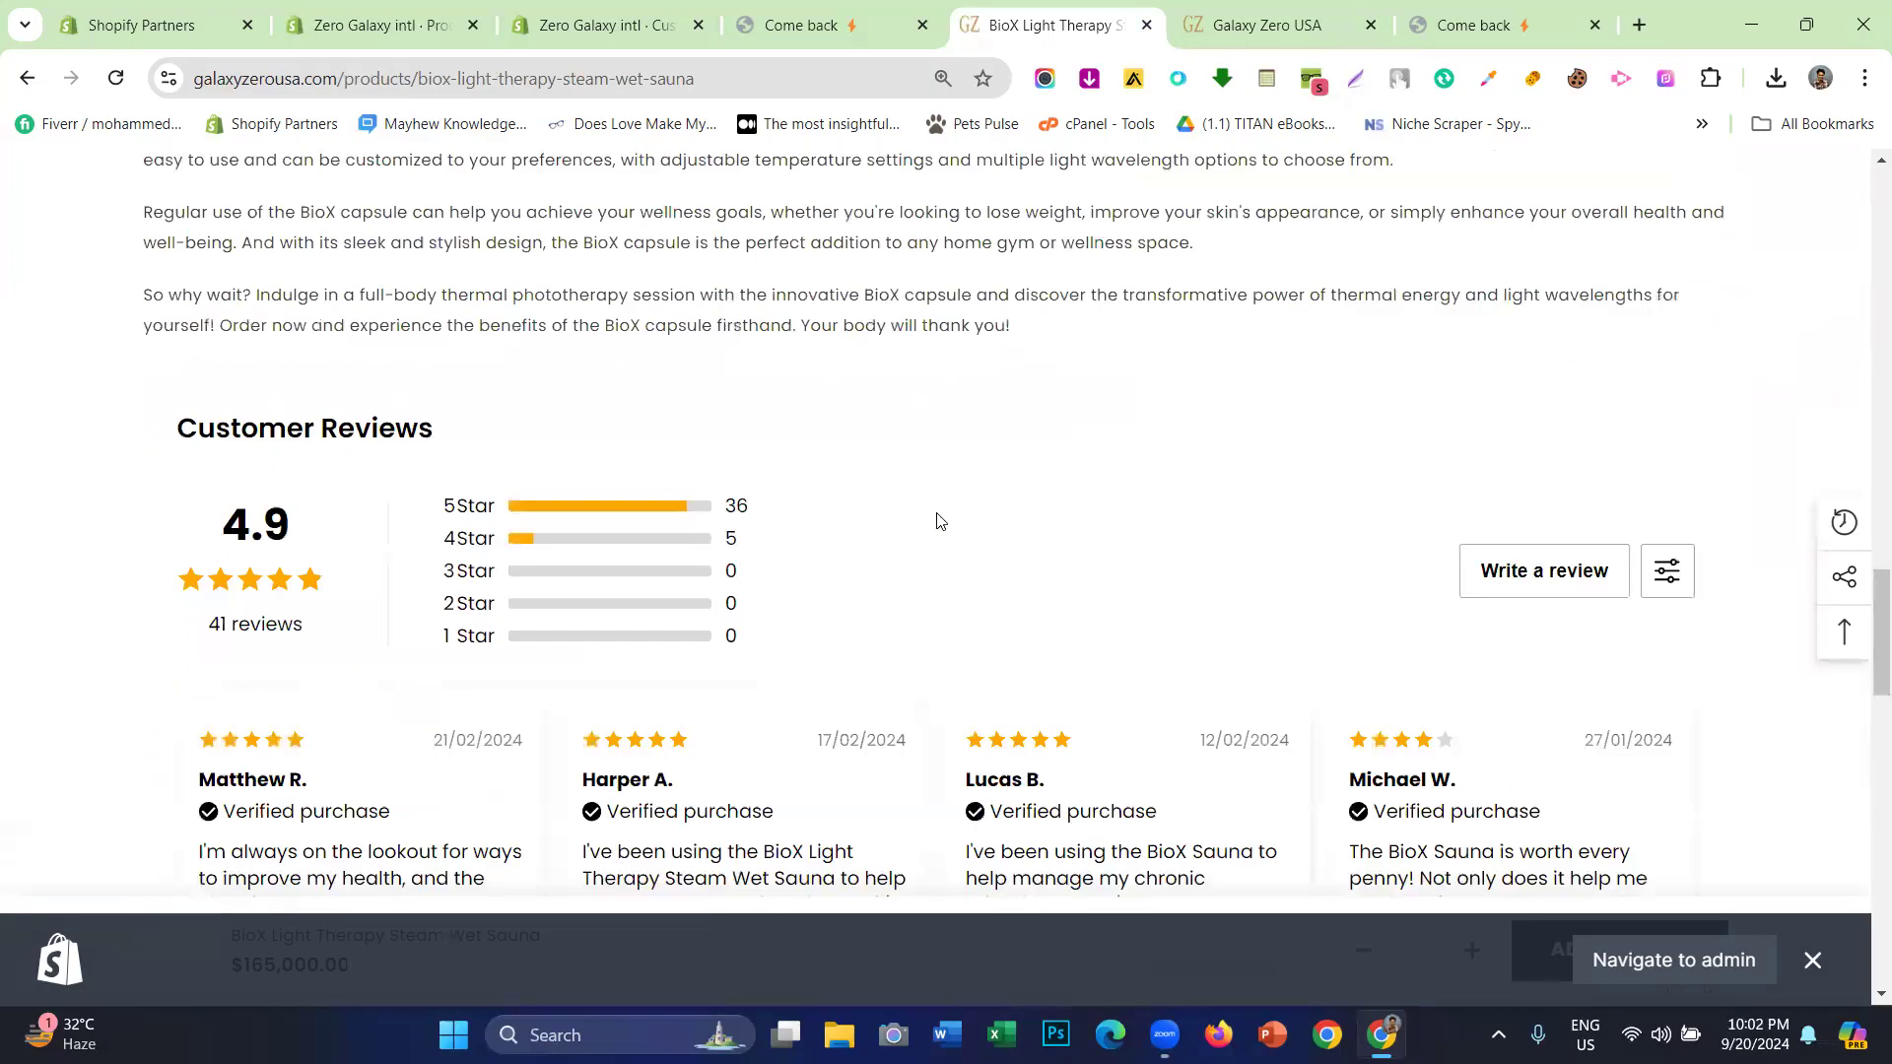
scroll(627, 532, up, 8)
scroll(627, 532, down, 10)
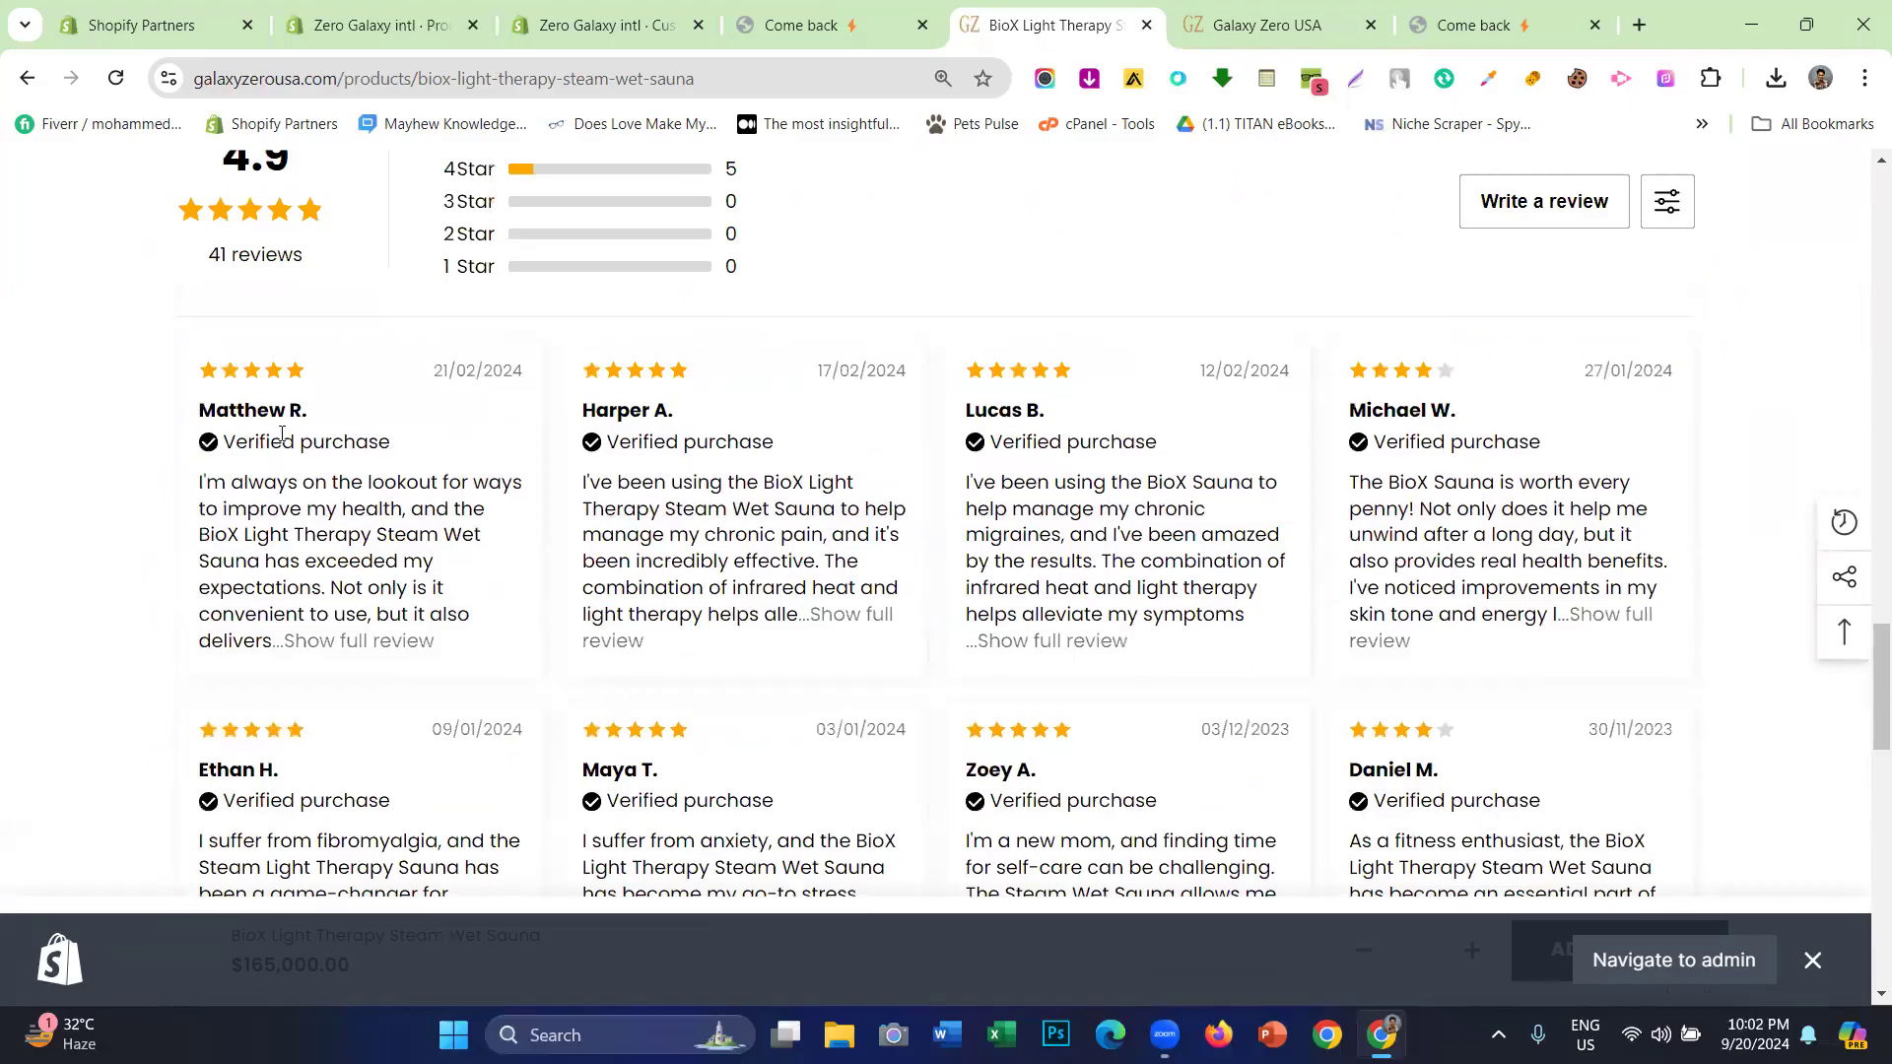
scroll(541, 540, up, 5)
scroll(542, 540, up, 15)
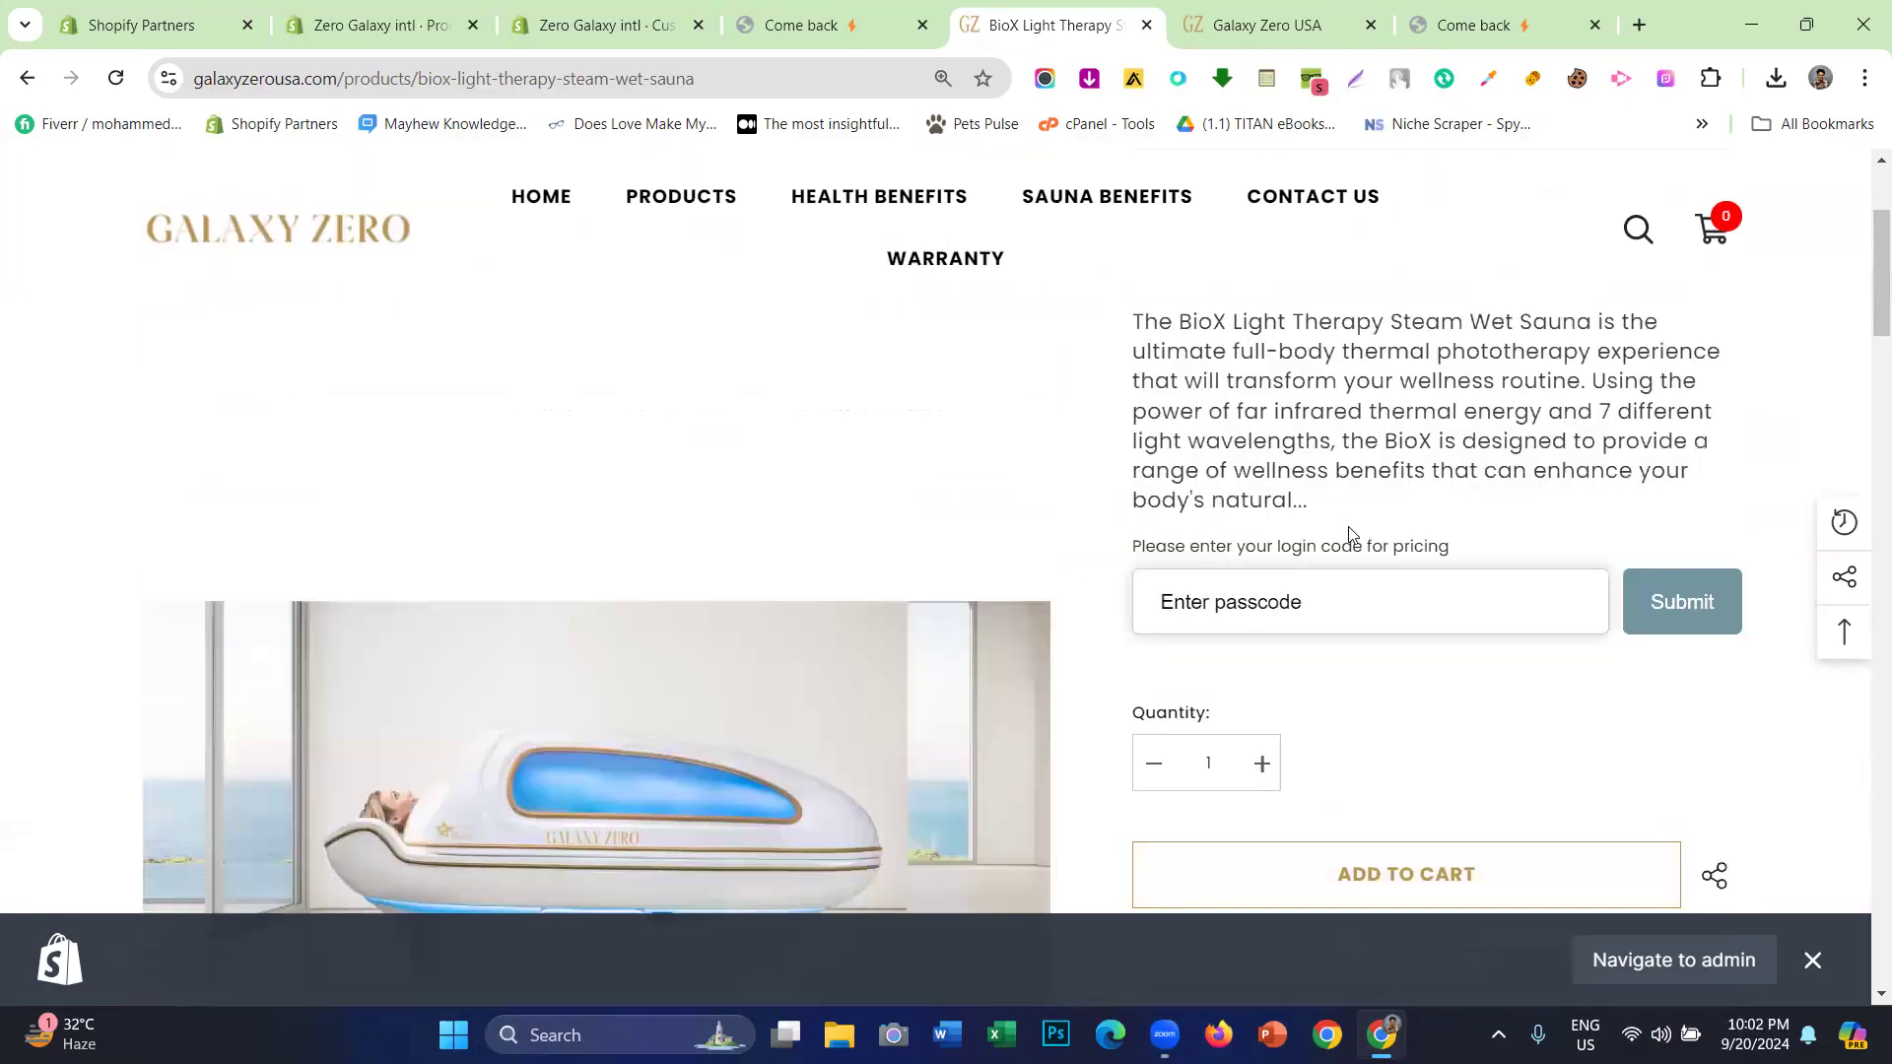
scroll(1350, 536, up, 3)
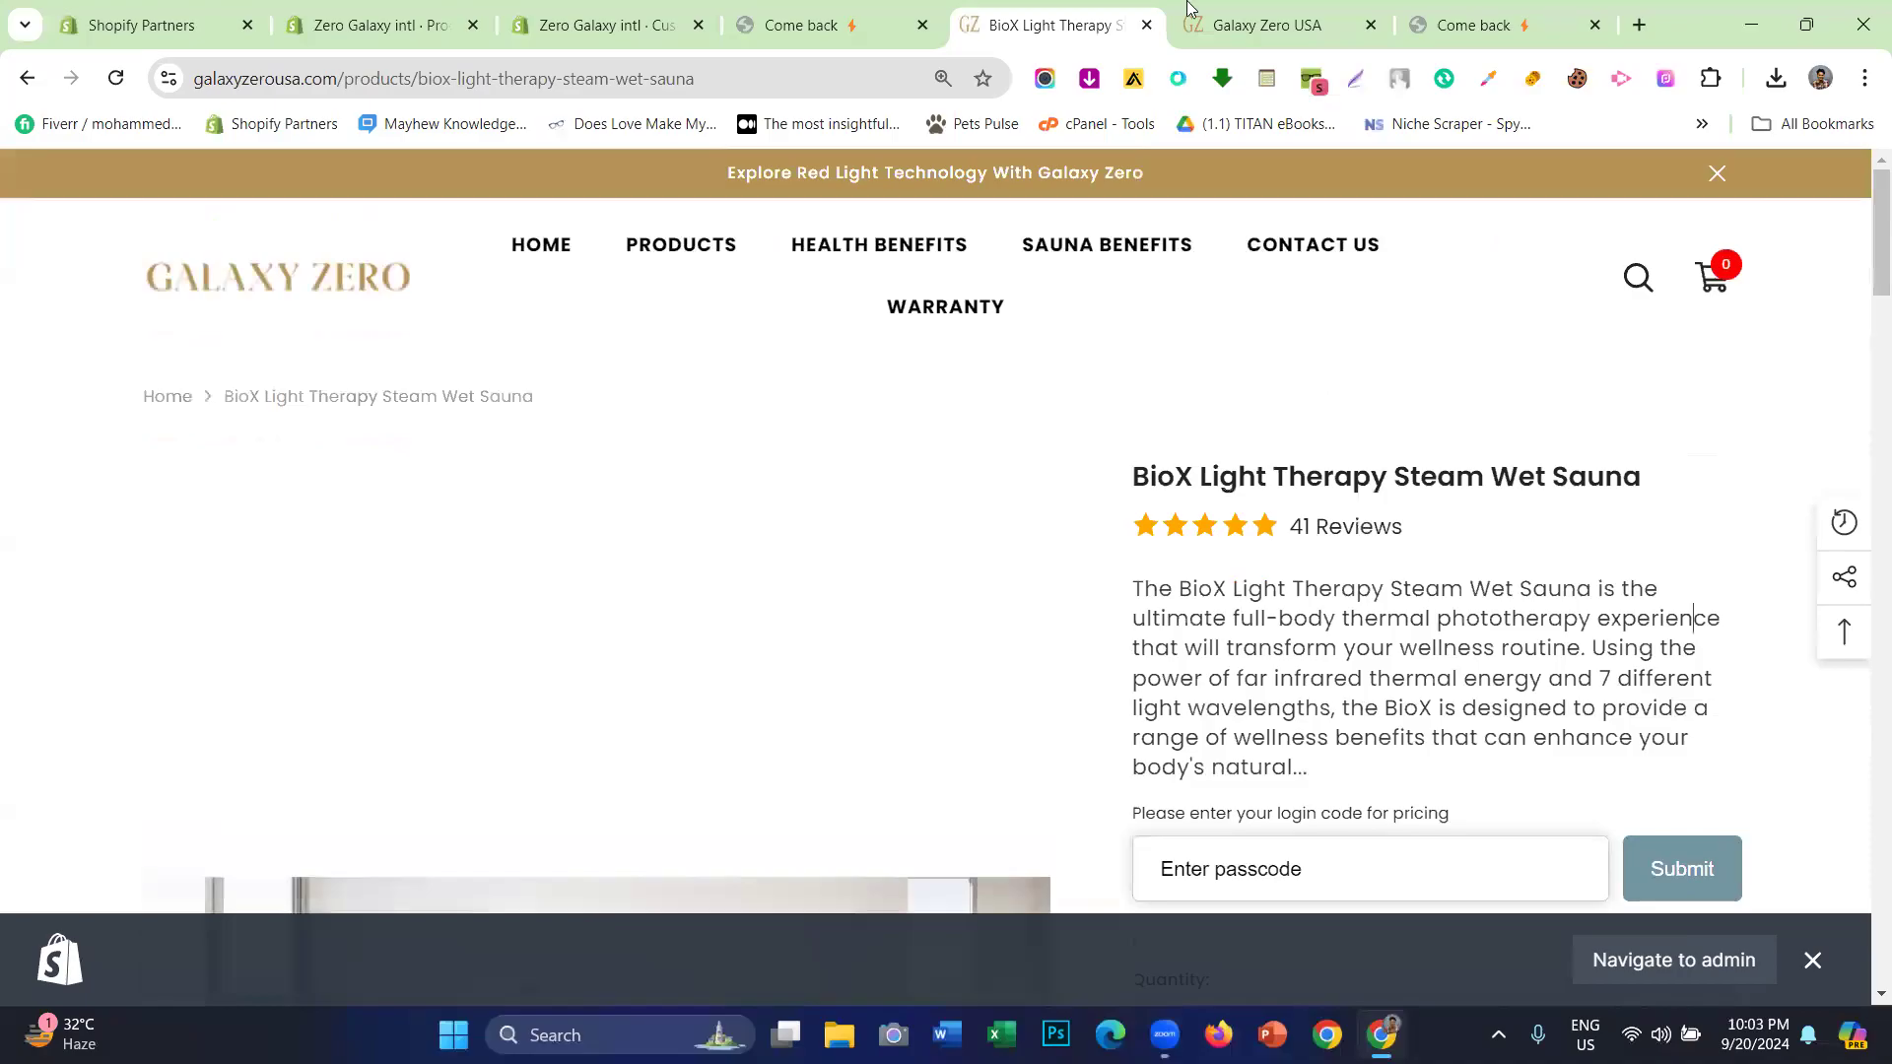
- Return to the live Trinity Full Body LED Device page and recheck its sections from the Lifetime Warranty up to the video
click(1226, 24)
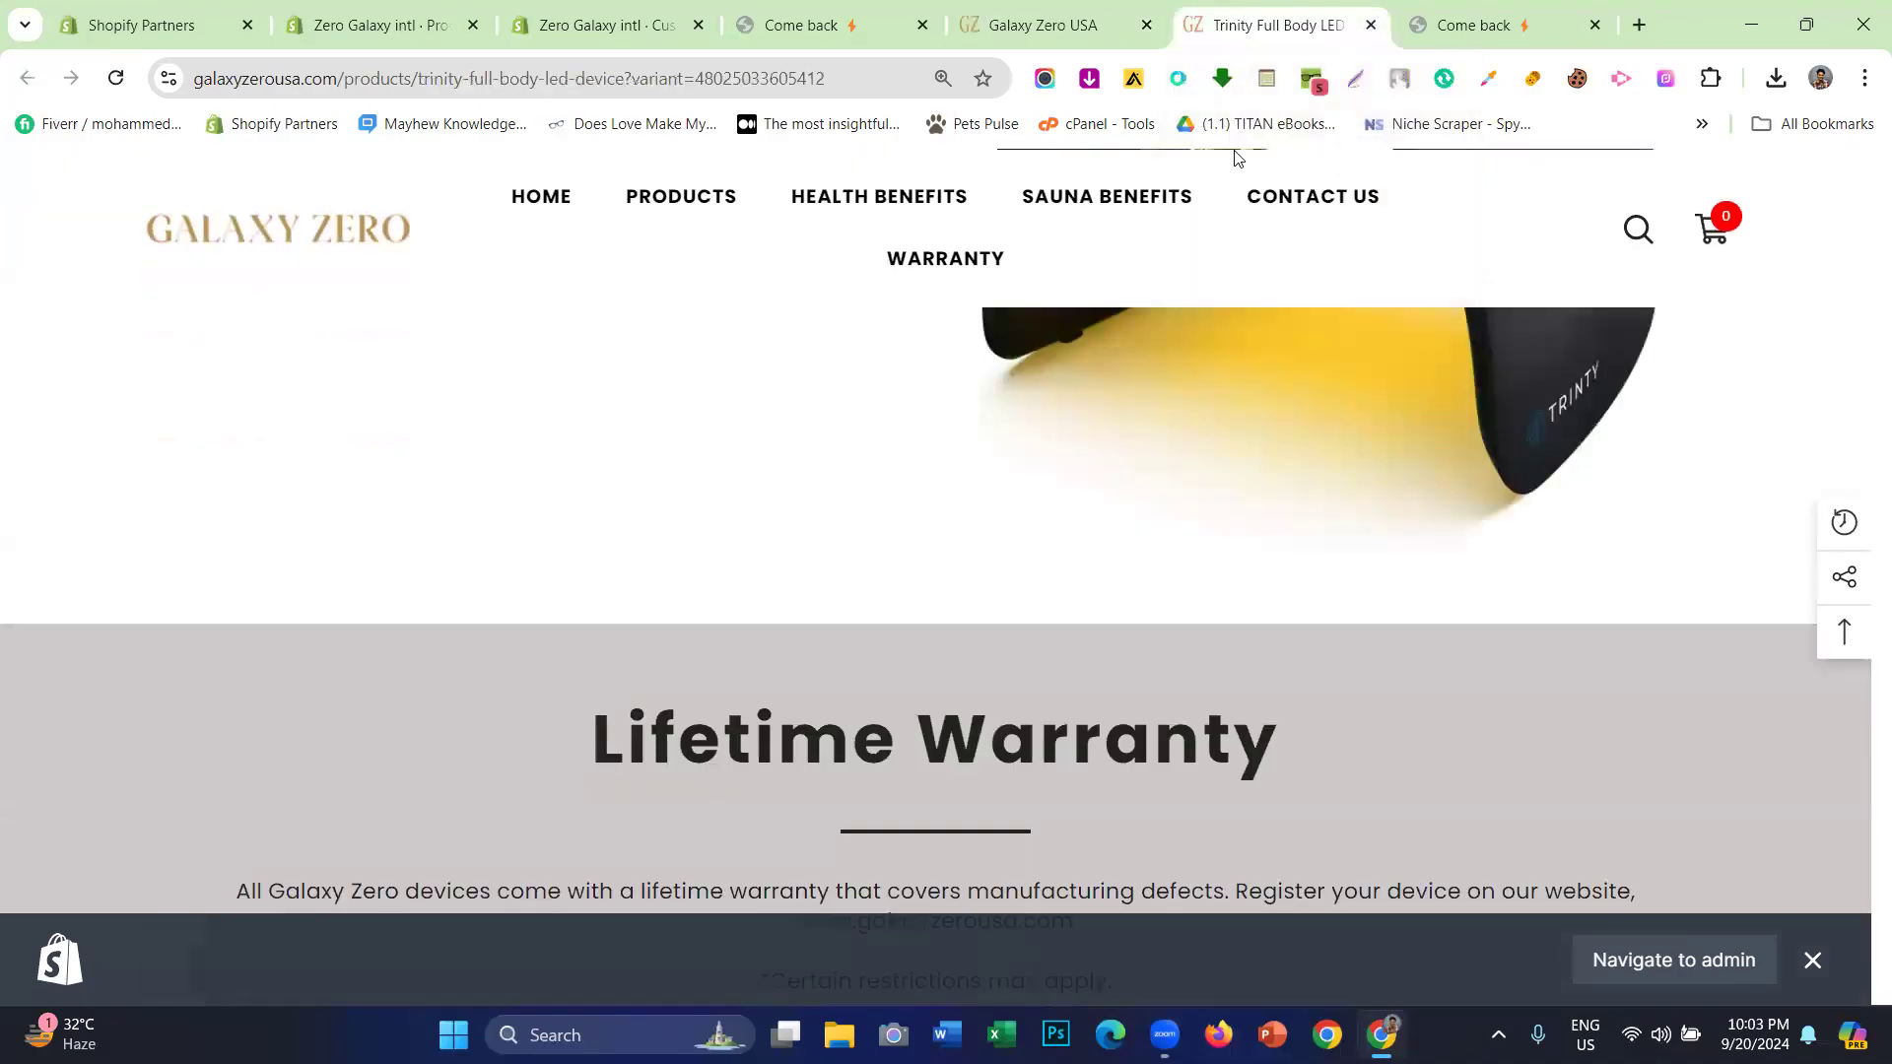
scroll(855, 530, up, 15)
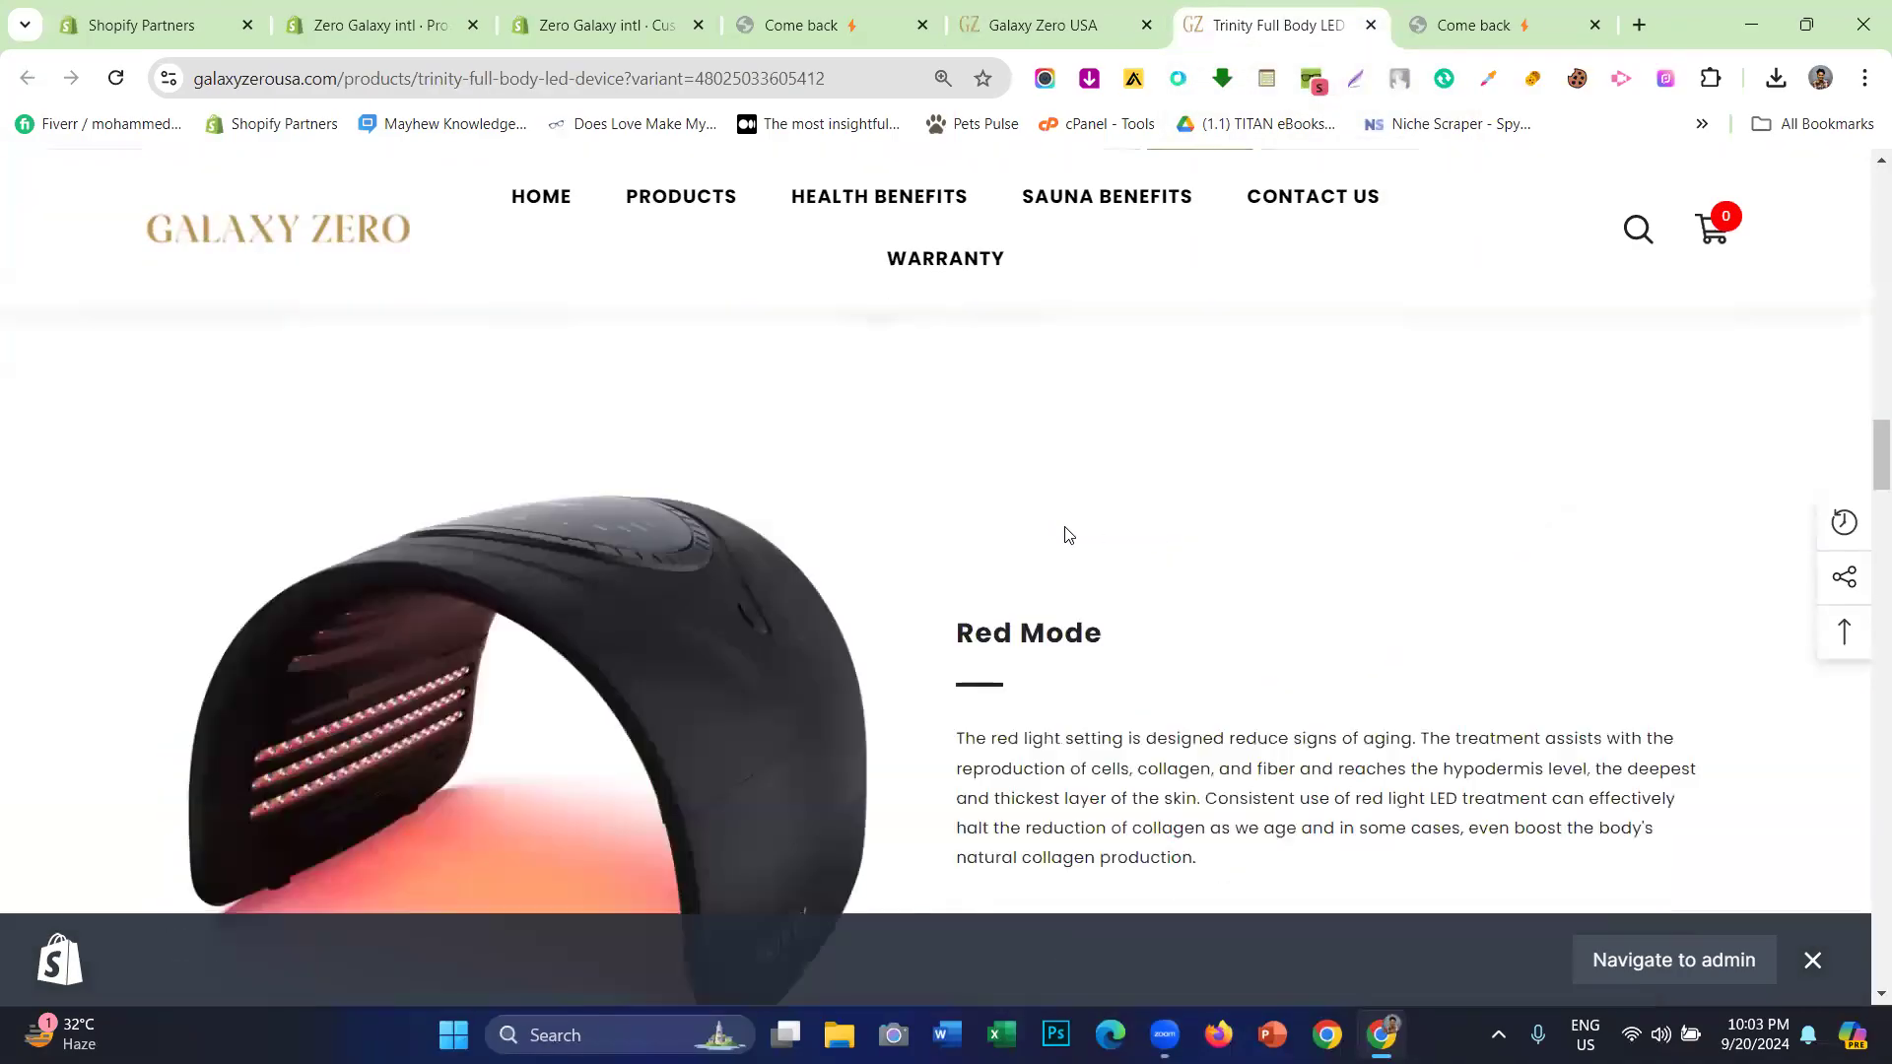
scroll(1141, 534, up, 3)
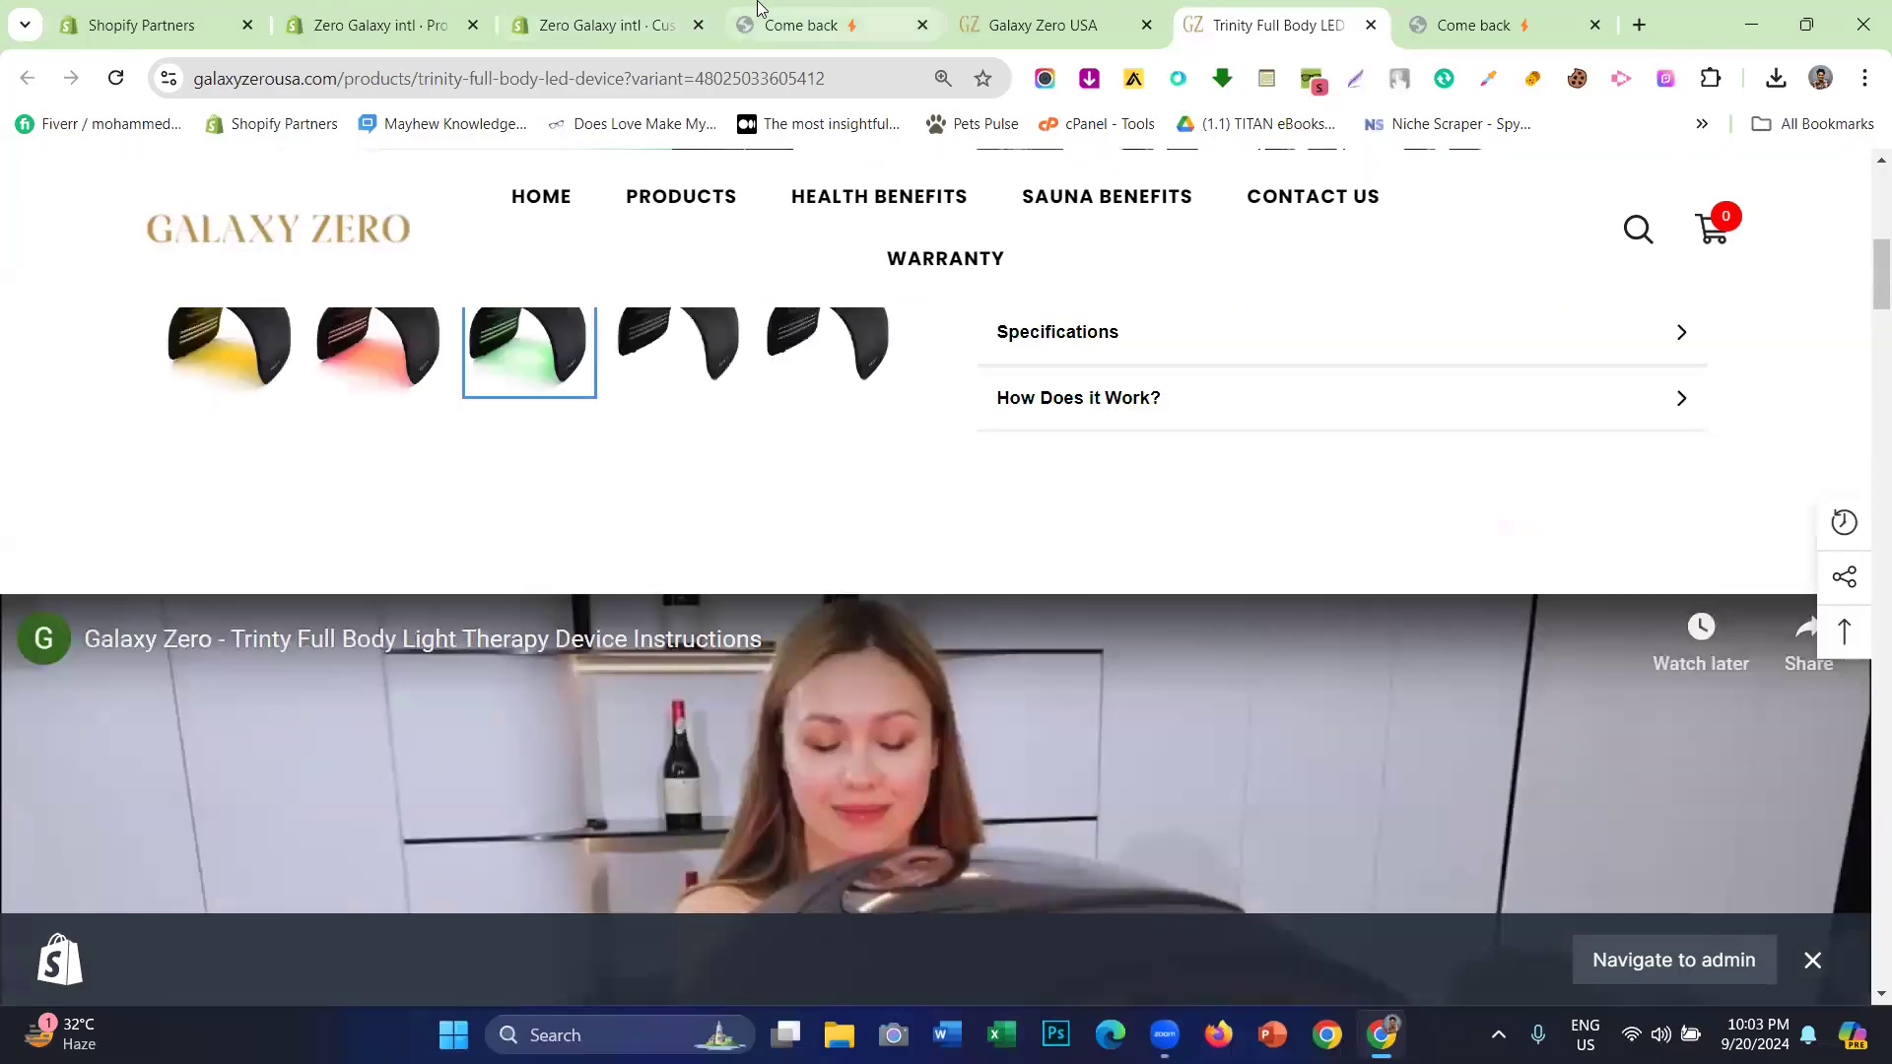
- Switch to the new store's storefront, open the BioX and Crown Premium Eye LED Device product pages, and review the Crown page's layout
click(827, 25)
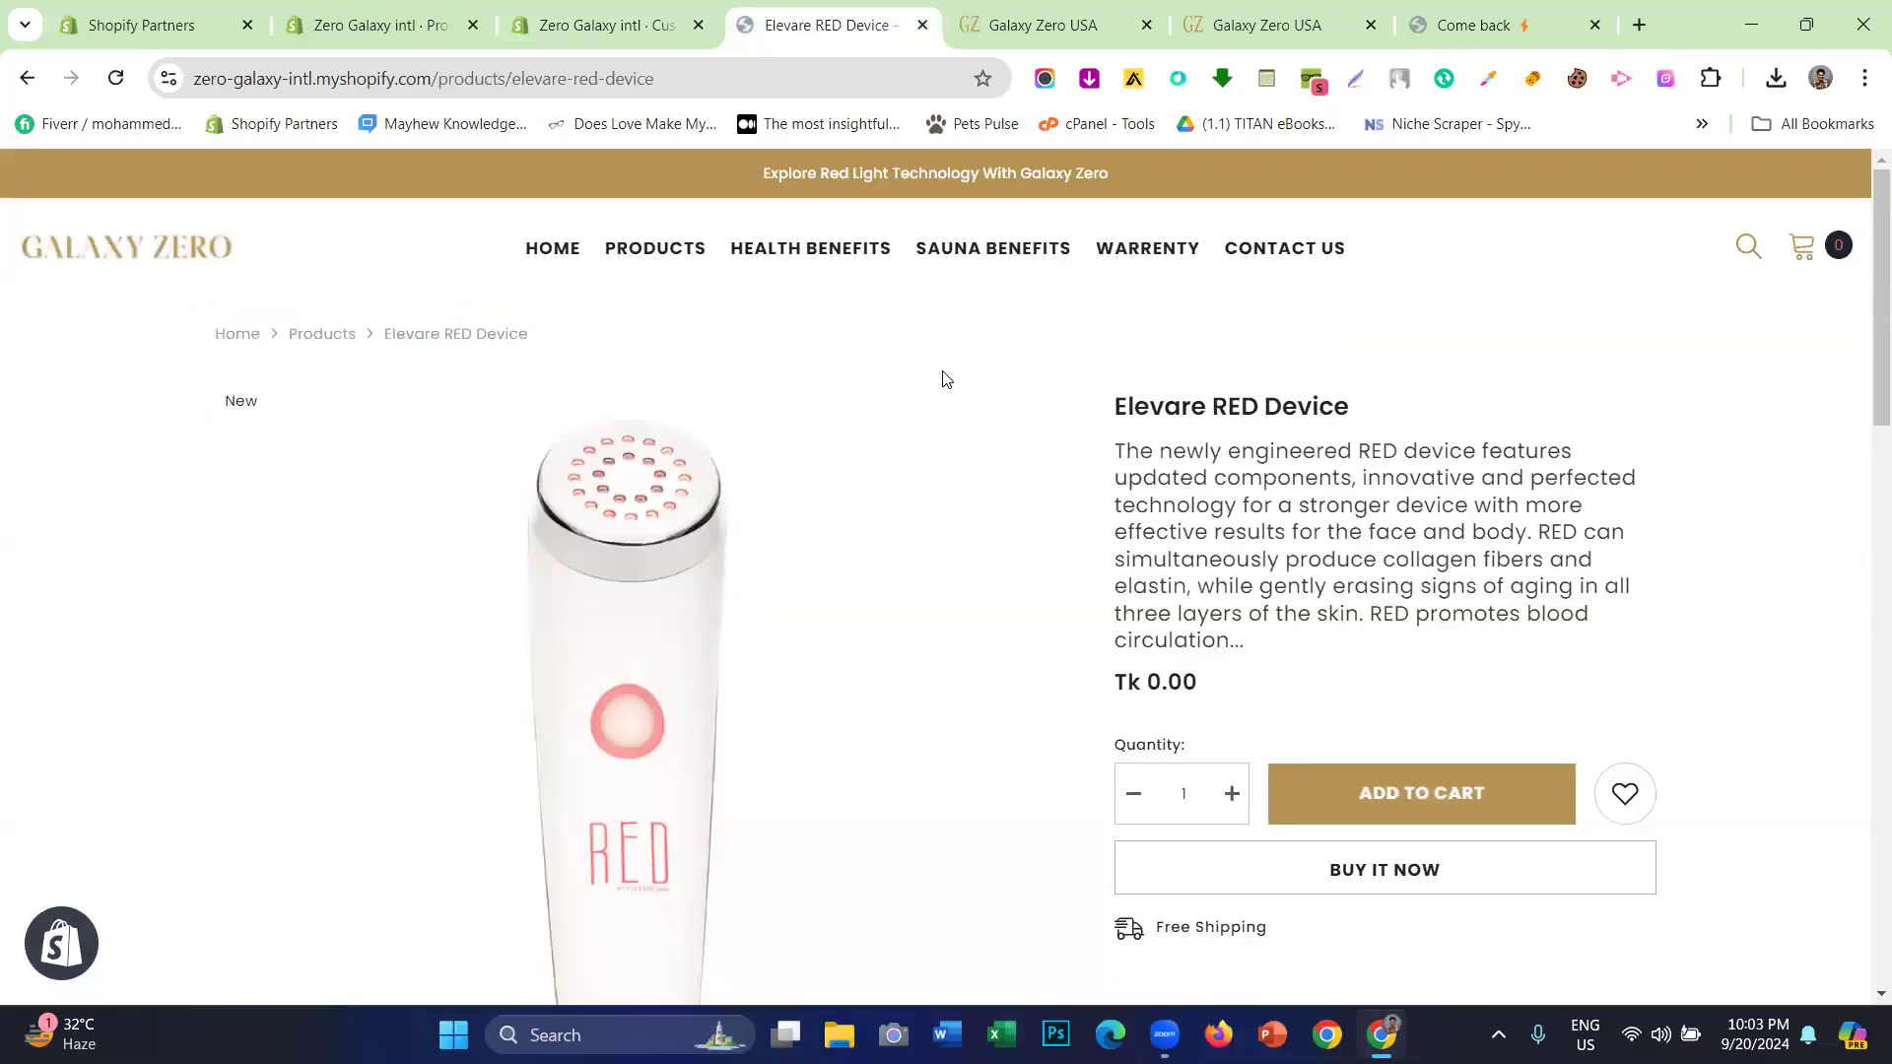
mouse_move(620, 252)
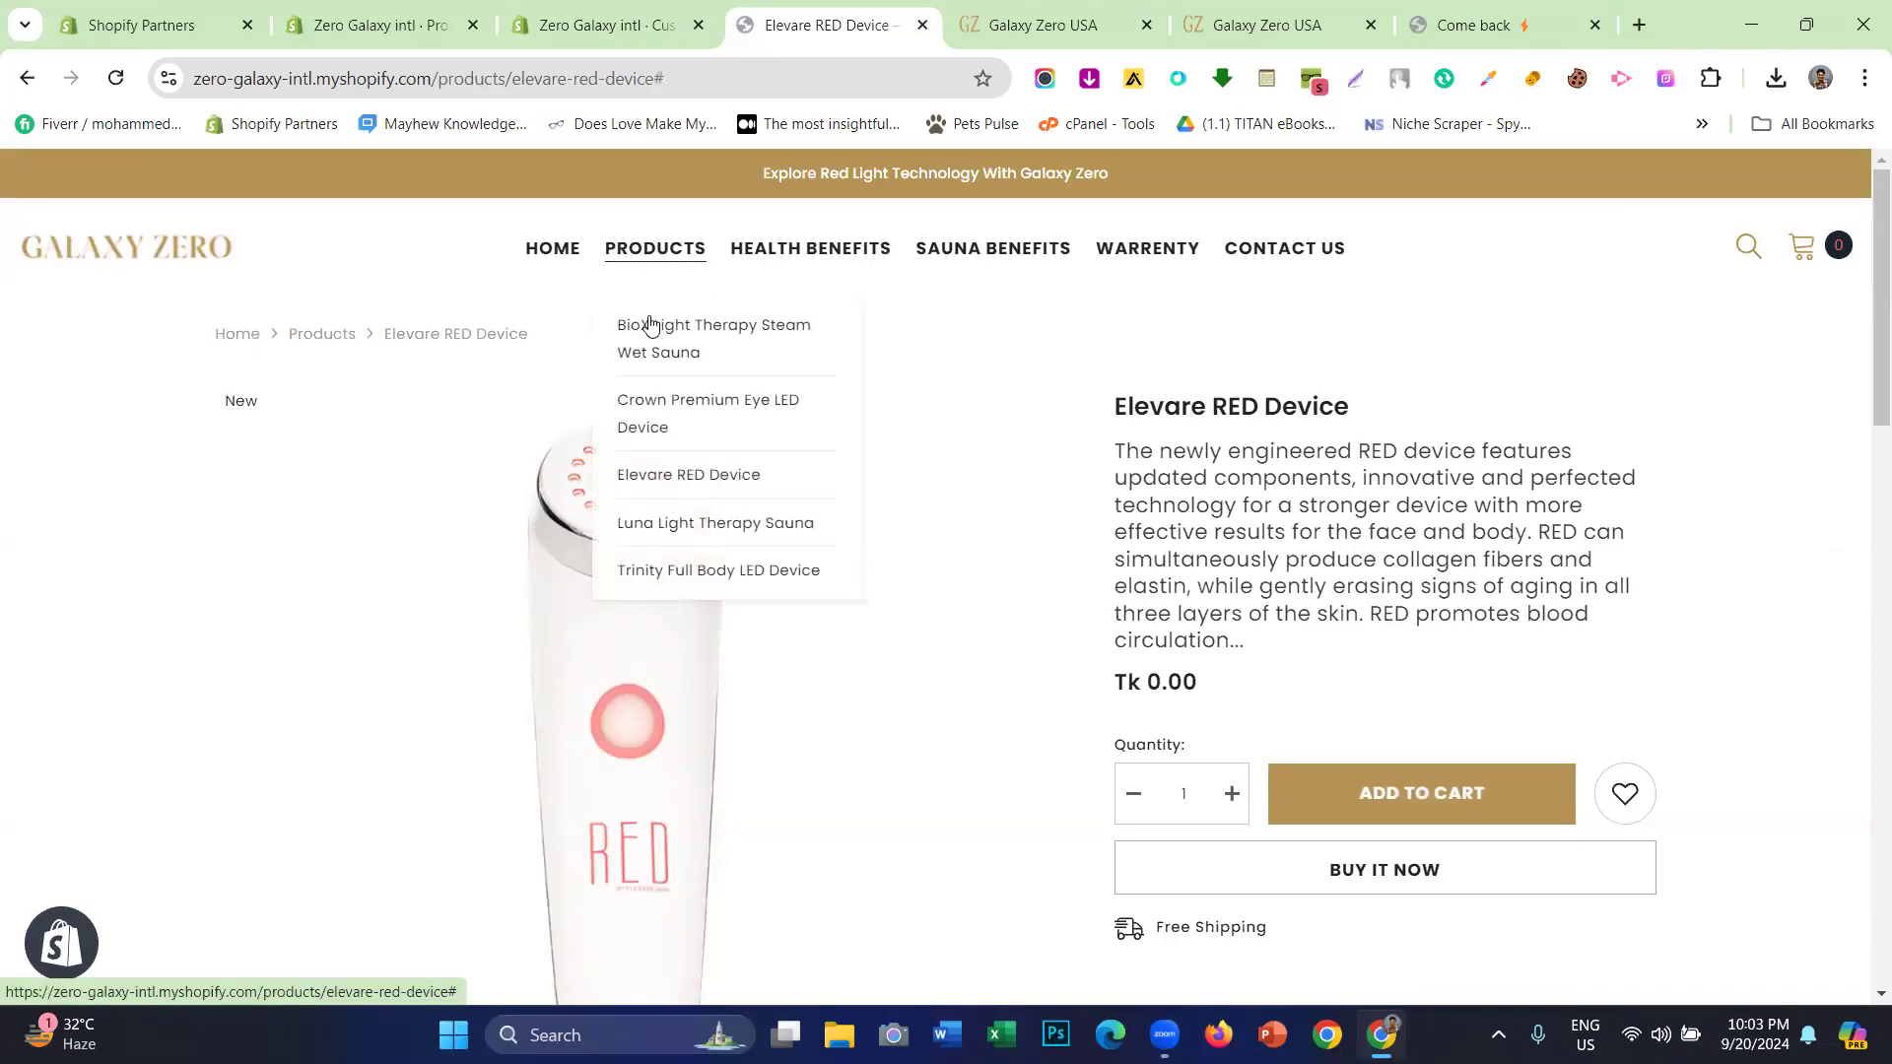
click(646, 345)
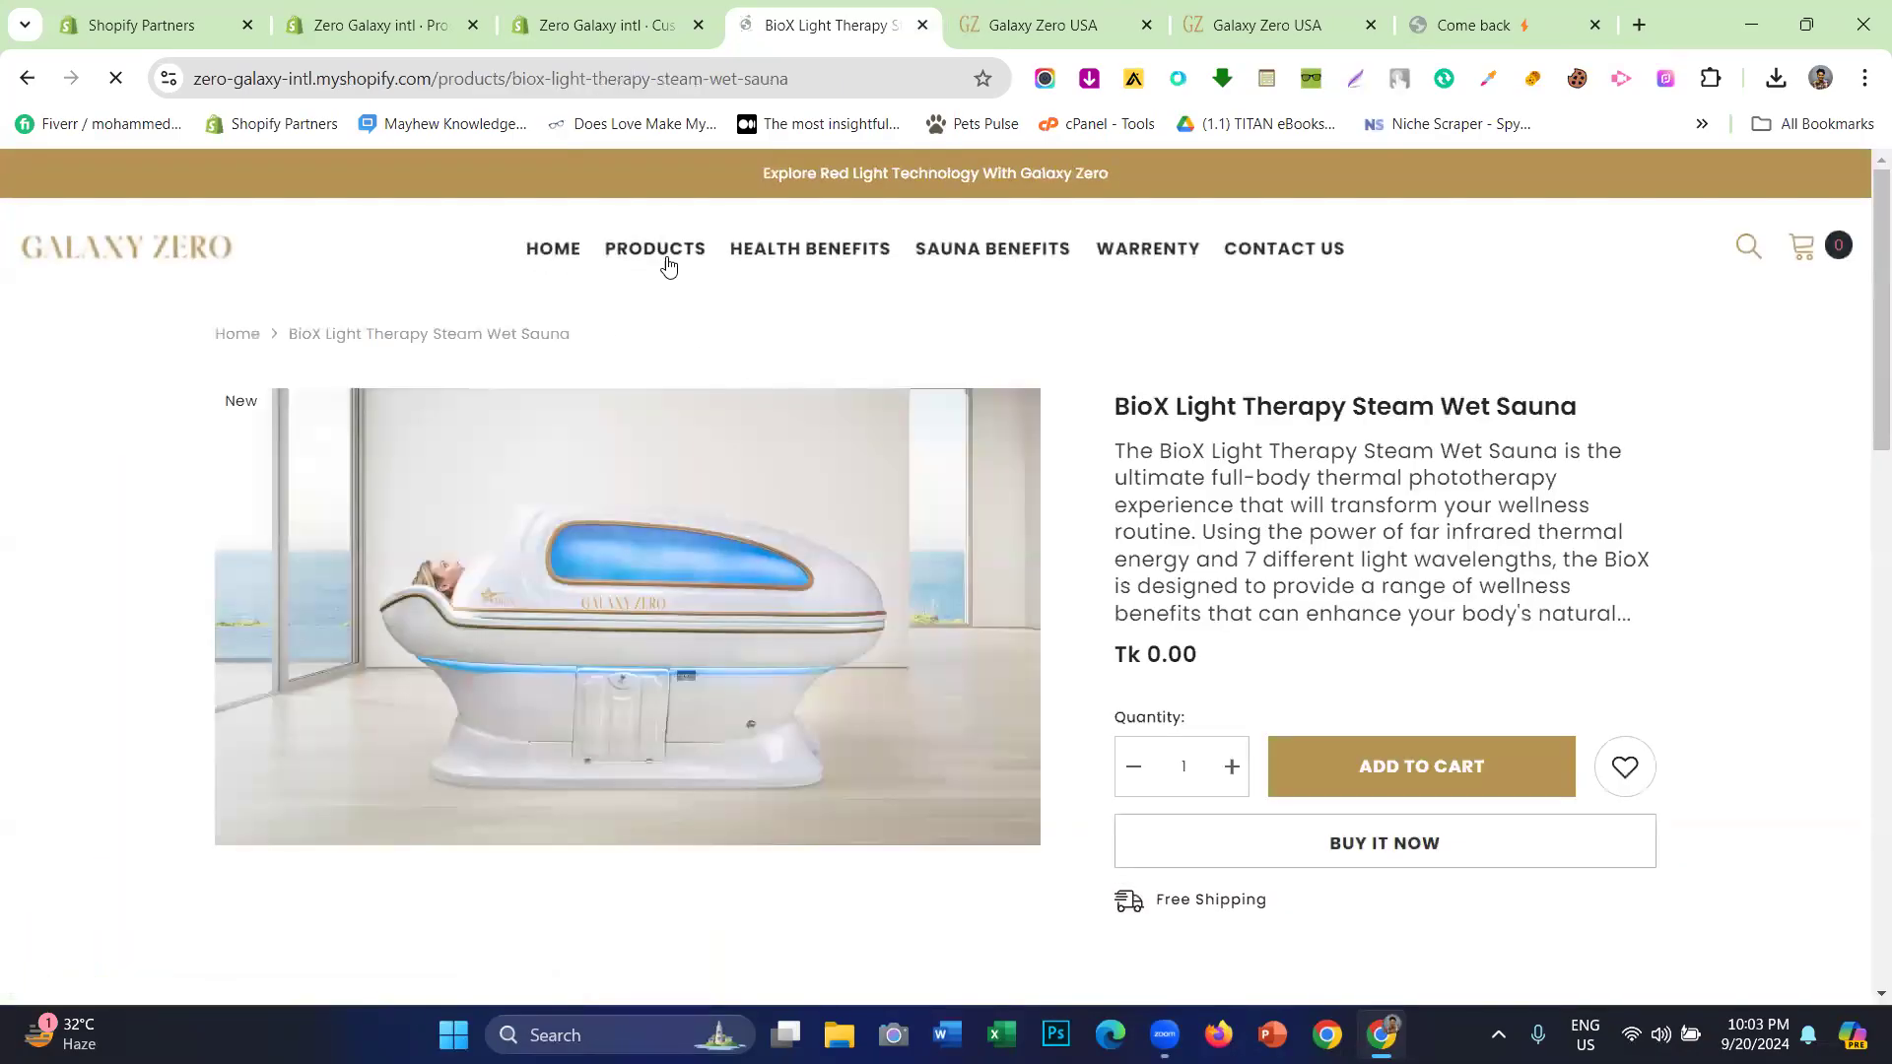
mouse_move(661, 252)
click(674, 423)
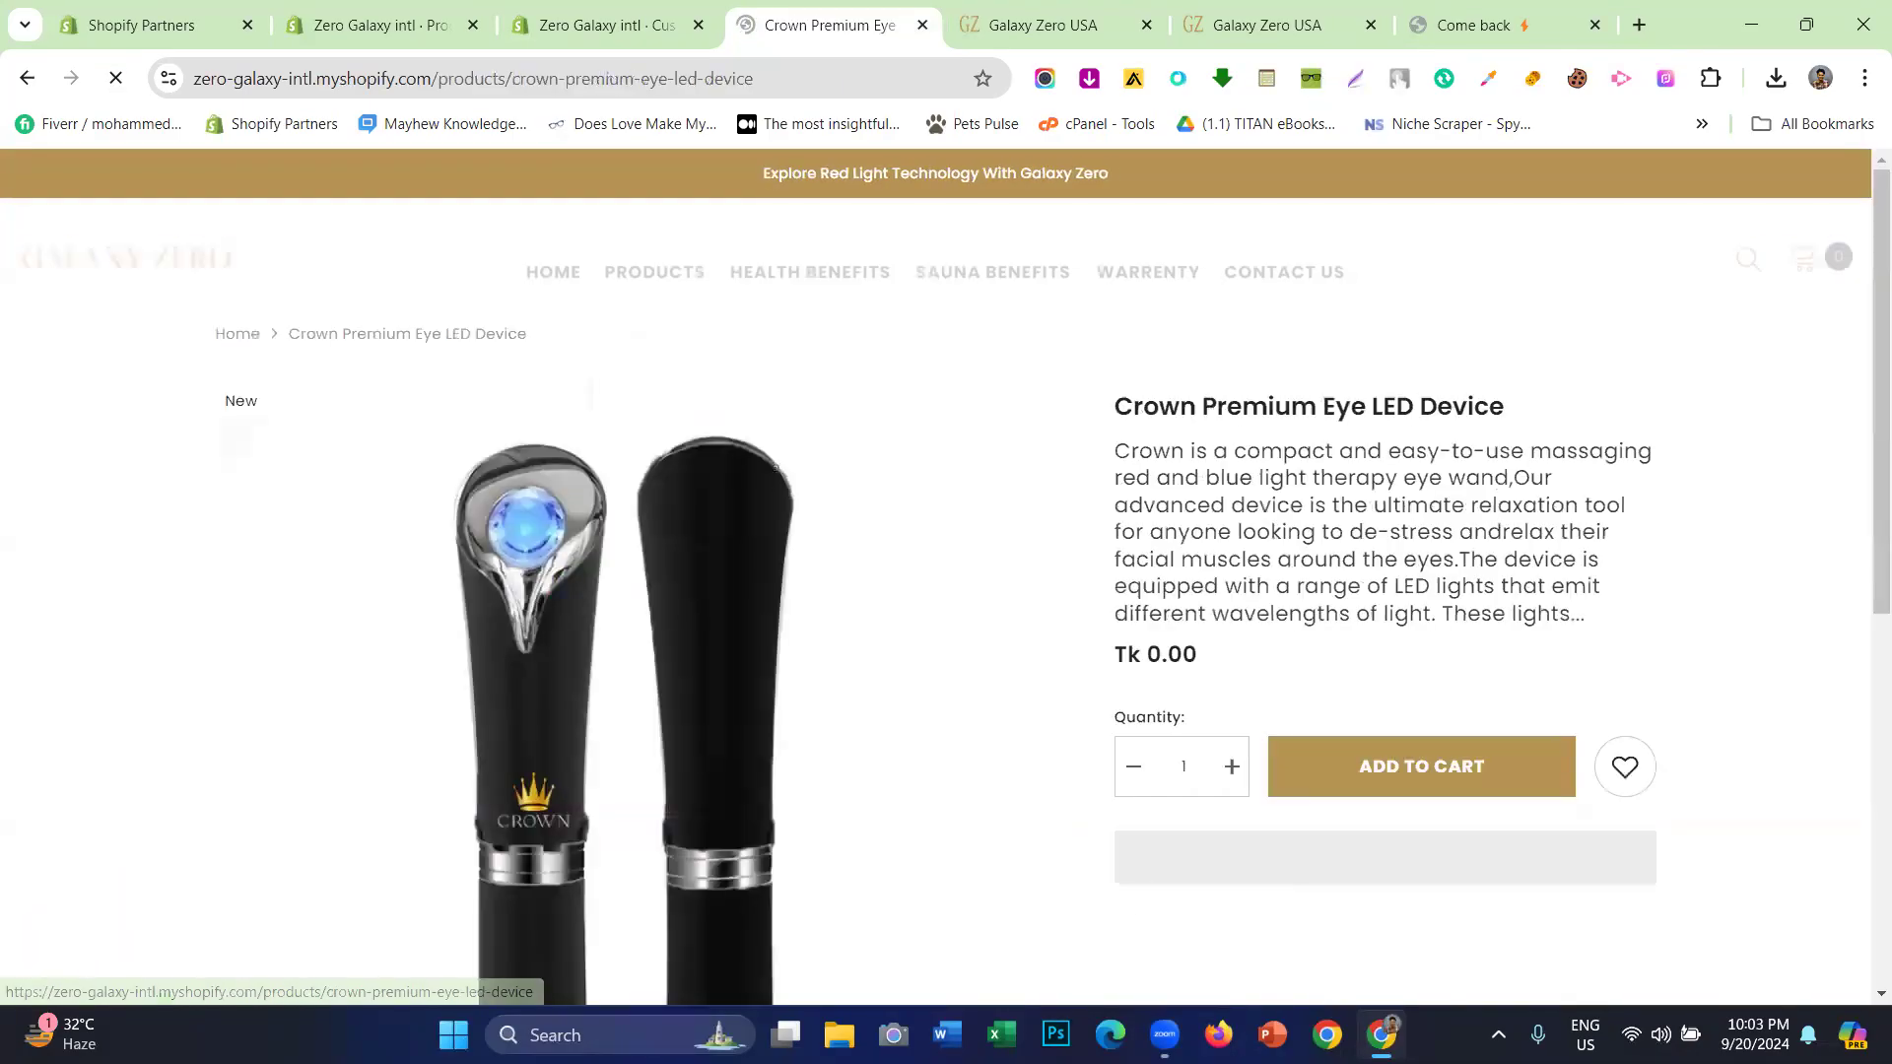
scroll(674, 423, down, 2)
scroll(924, 469, down, 5)
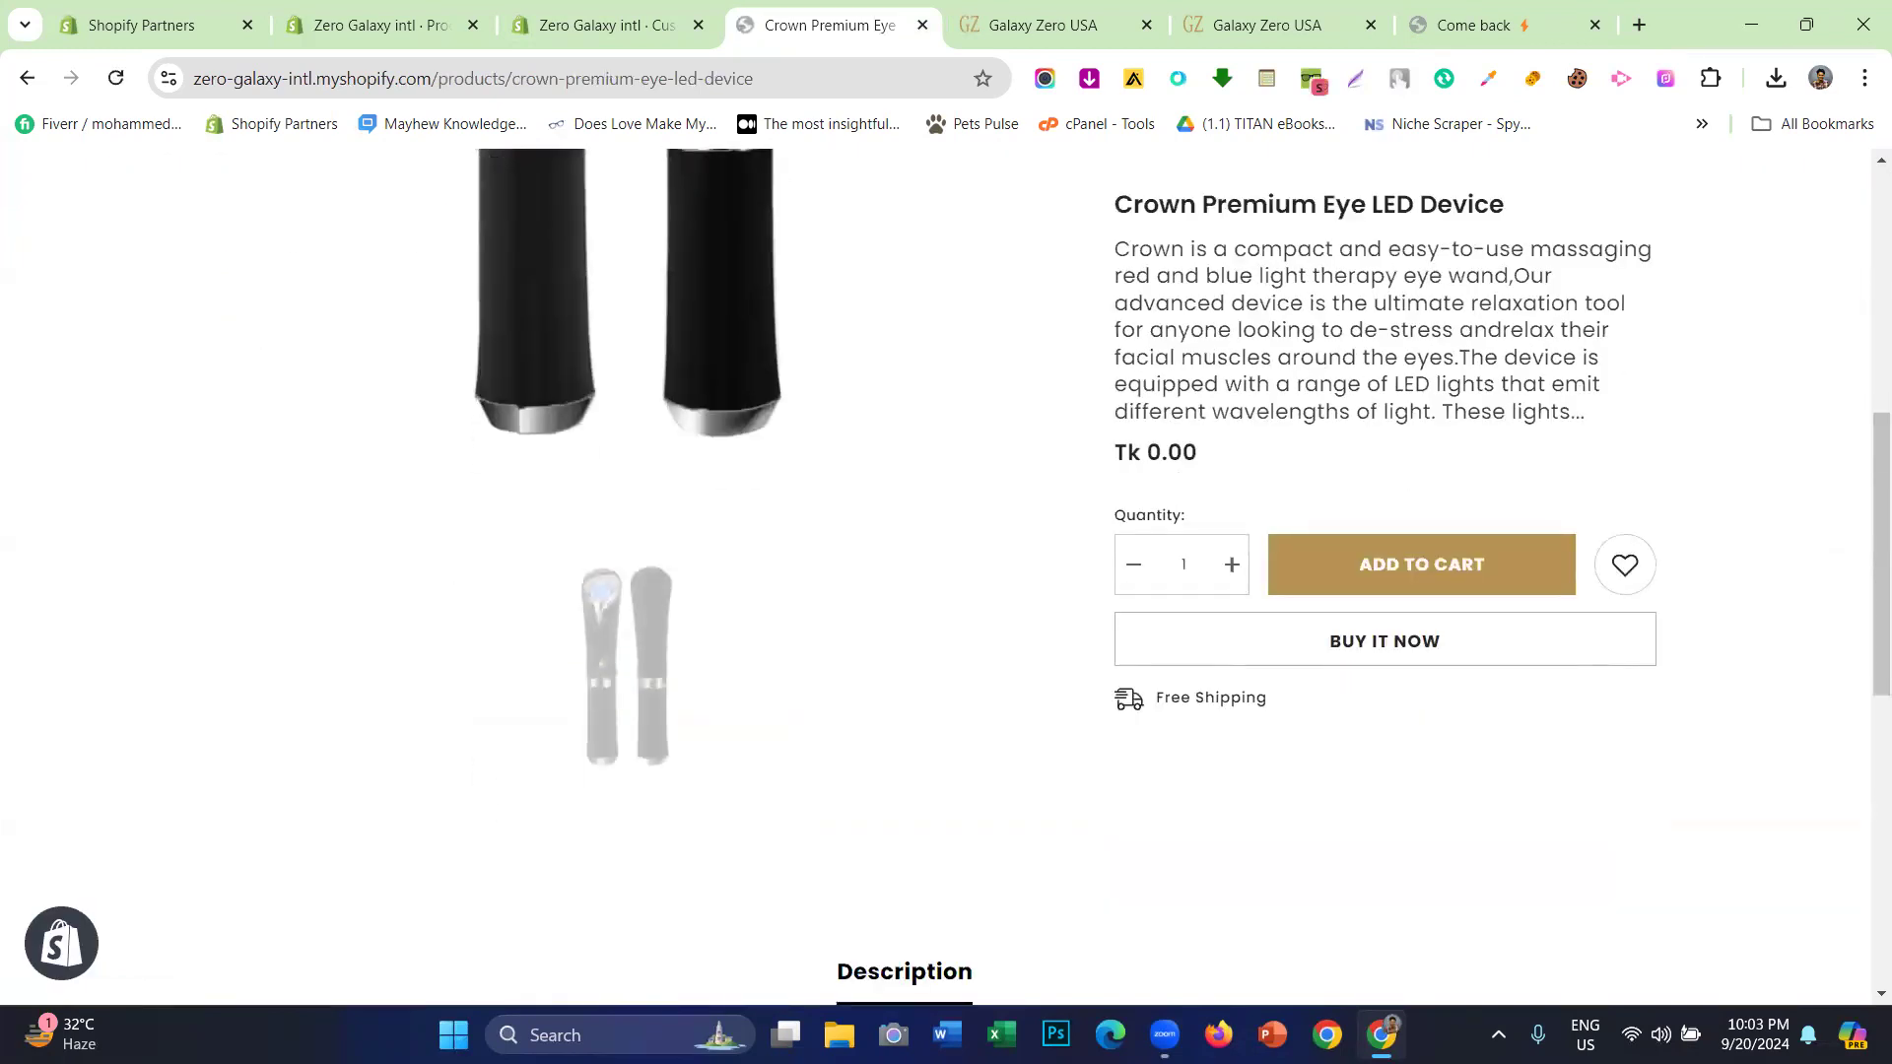
scroll(924, 469, up, 8)
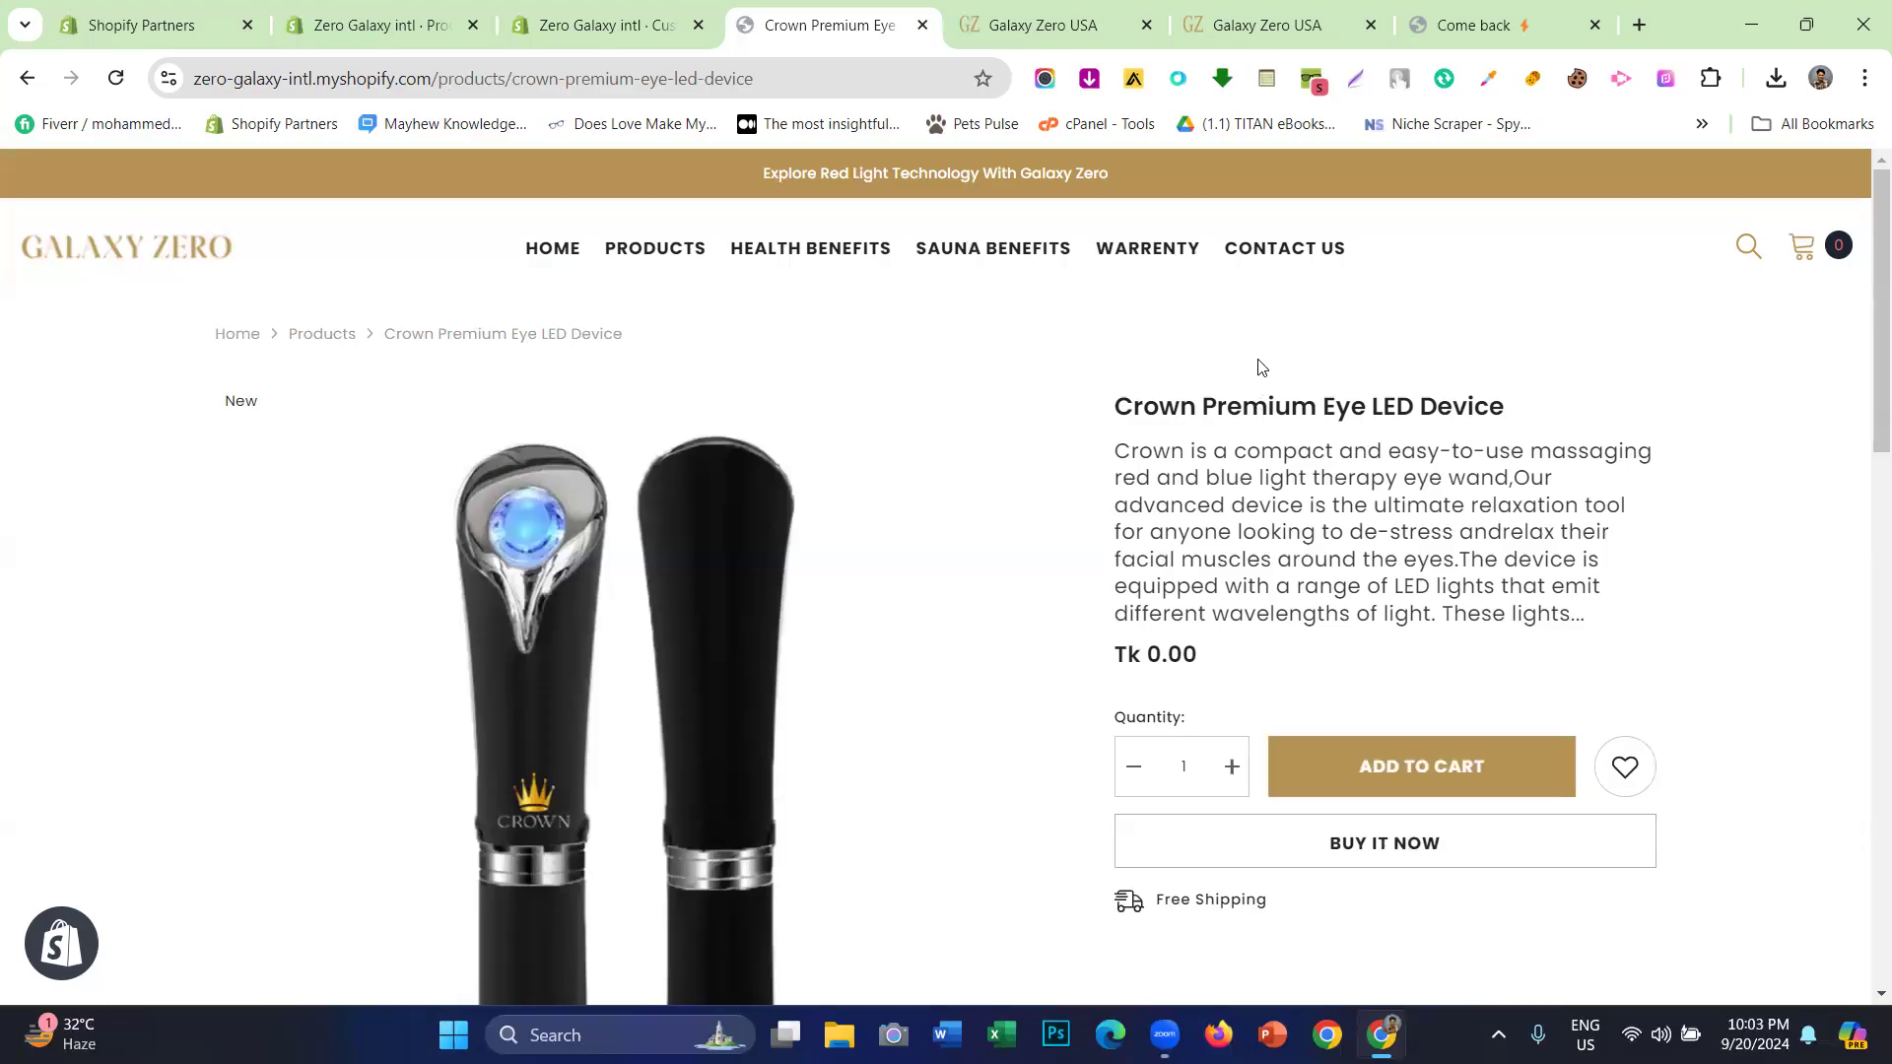
- Reopen the BioX Light Therapy Steam Wet Sauna product page on the new storefront
mouse_move(655, 251)
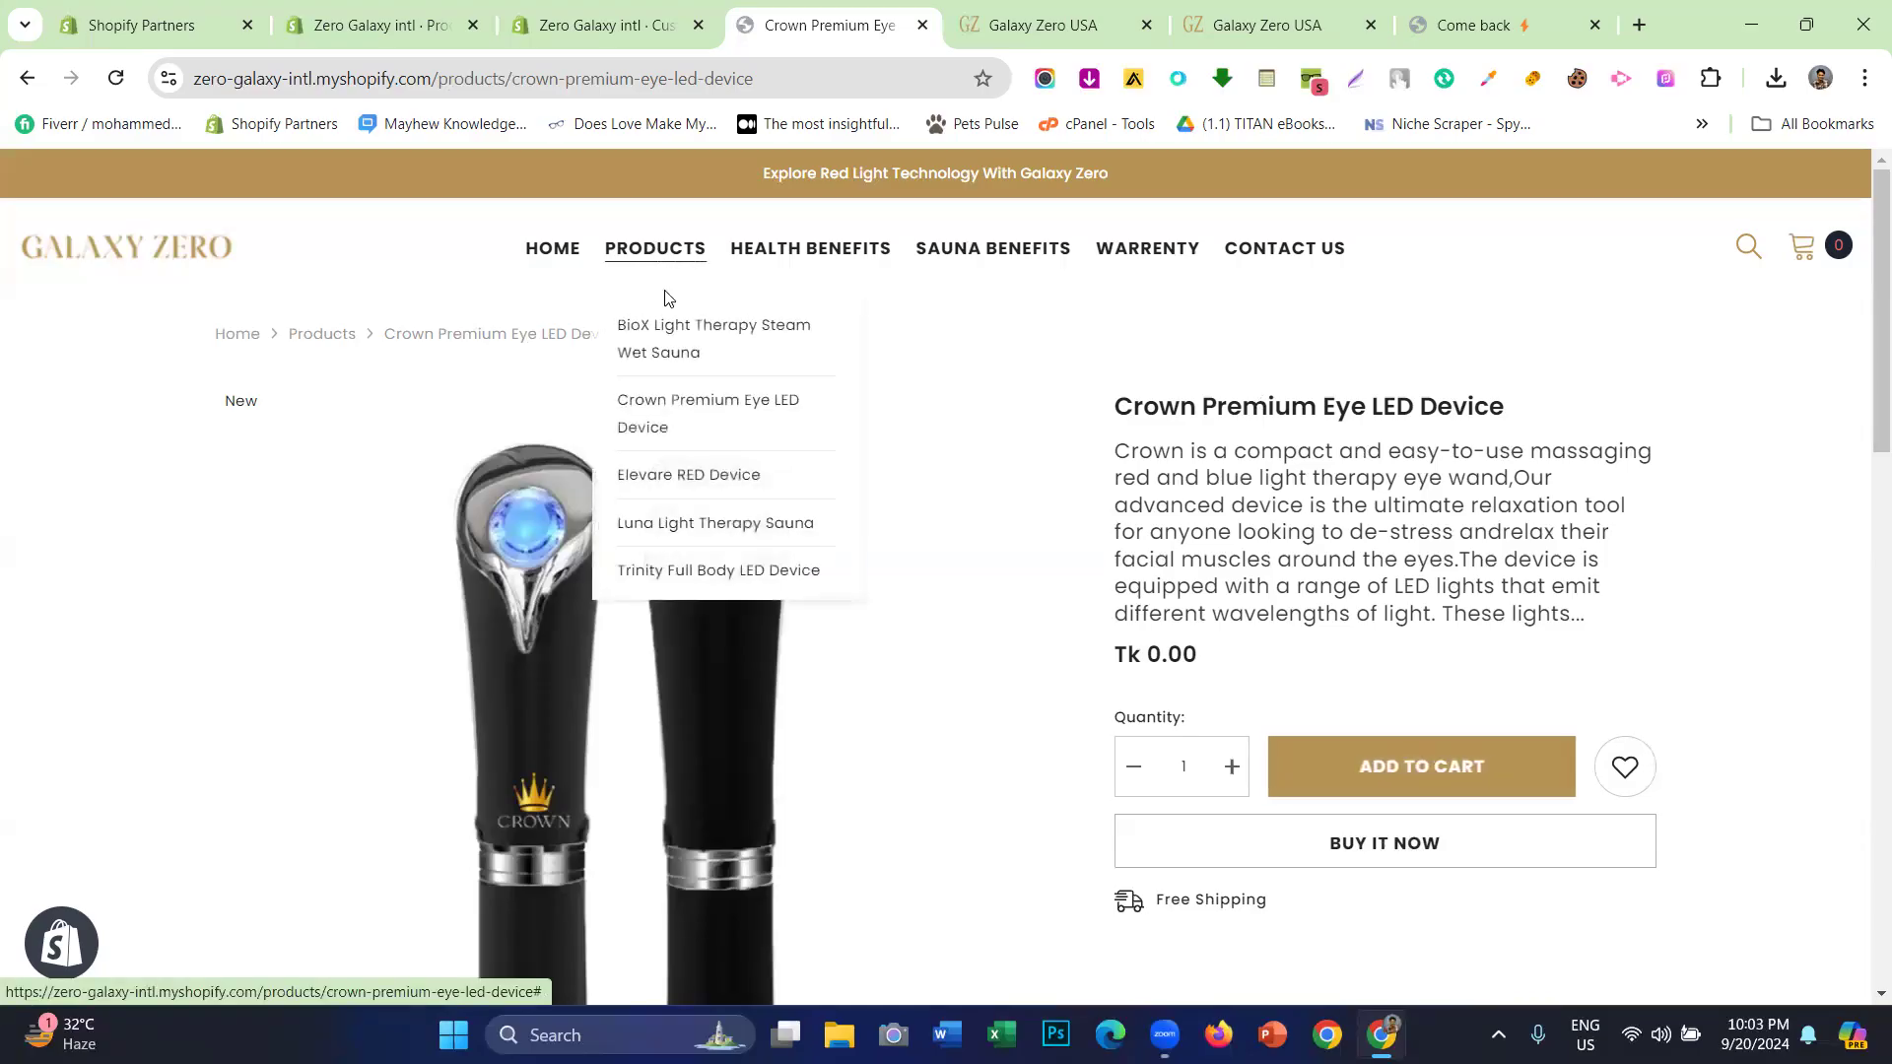
click(659, 352)
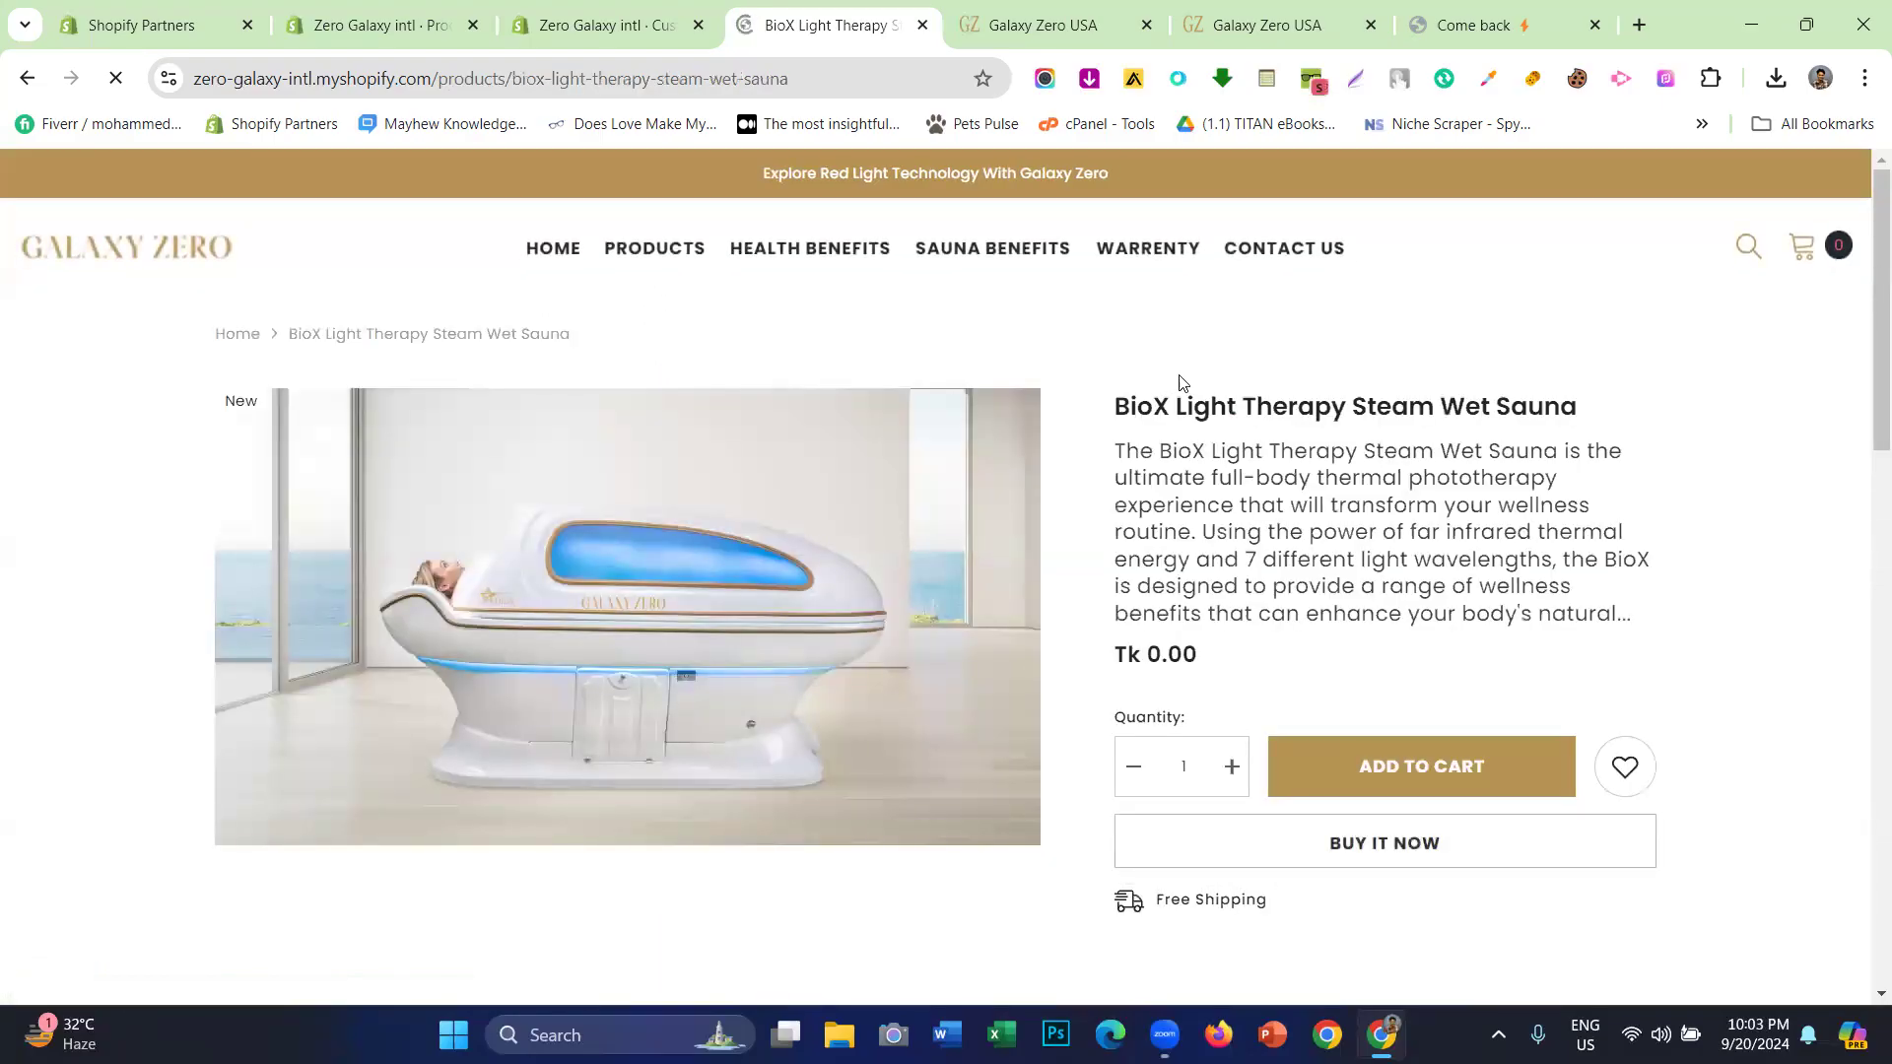